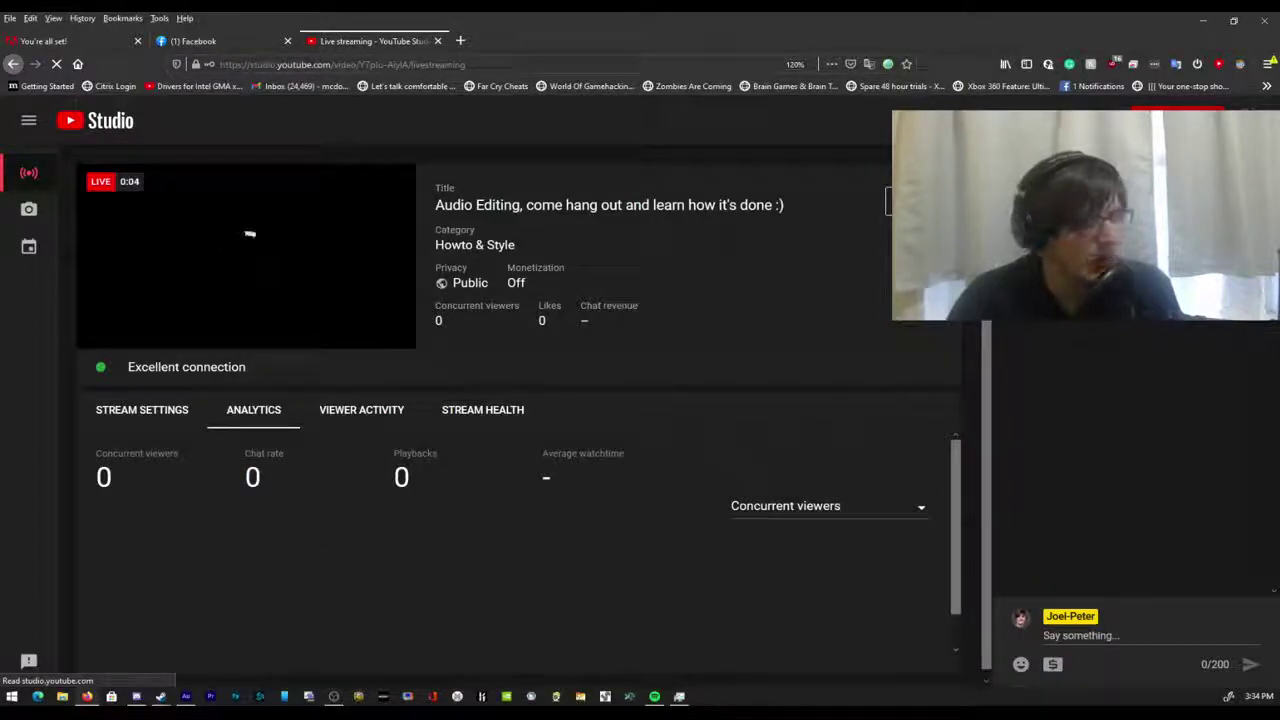
Open the live stream's edit settings and enable Live Chat.
{"action": "left_click", "coordinate": [915, 201]}
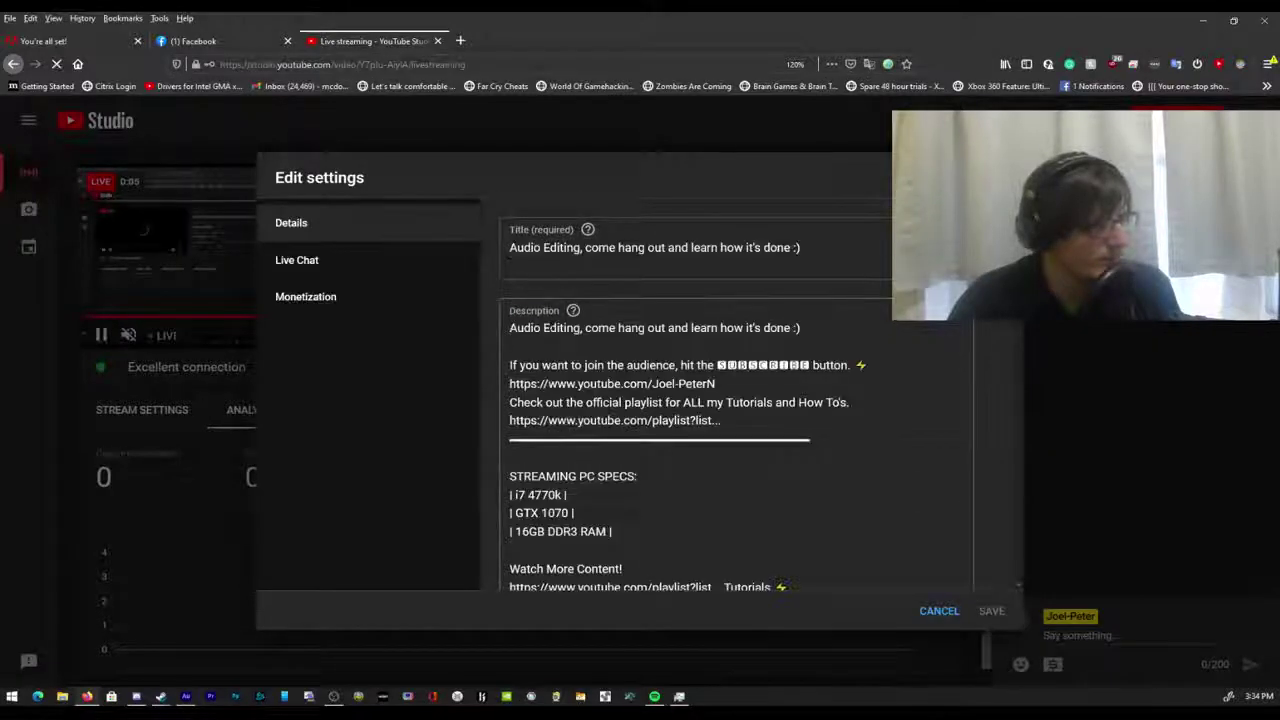
{"action": "scroll", "coordinate": [493, 328], "scroll_direction": "down", "scroll_amount": 10}
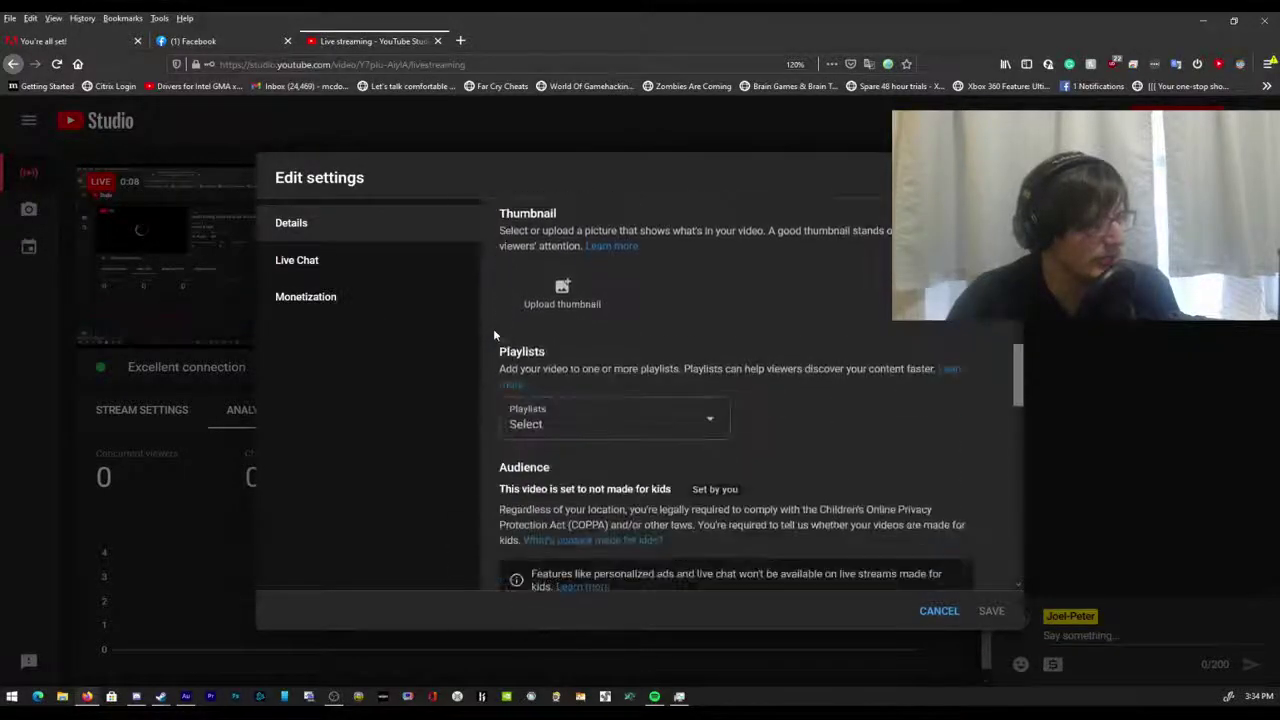
{"action": "scroll", "coordinate": [493, 328], "scroll_direction": "down", "scroll_amount": 3}
{"action": "left_click", "coordinate": [326, 262]}
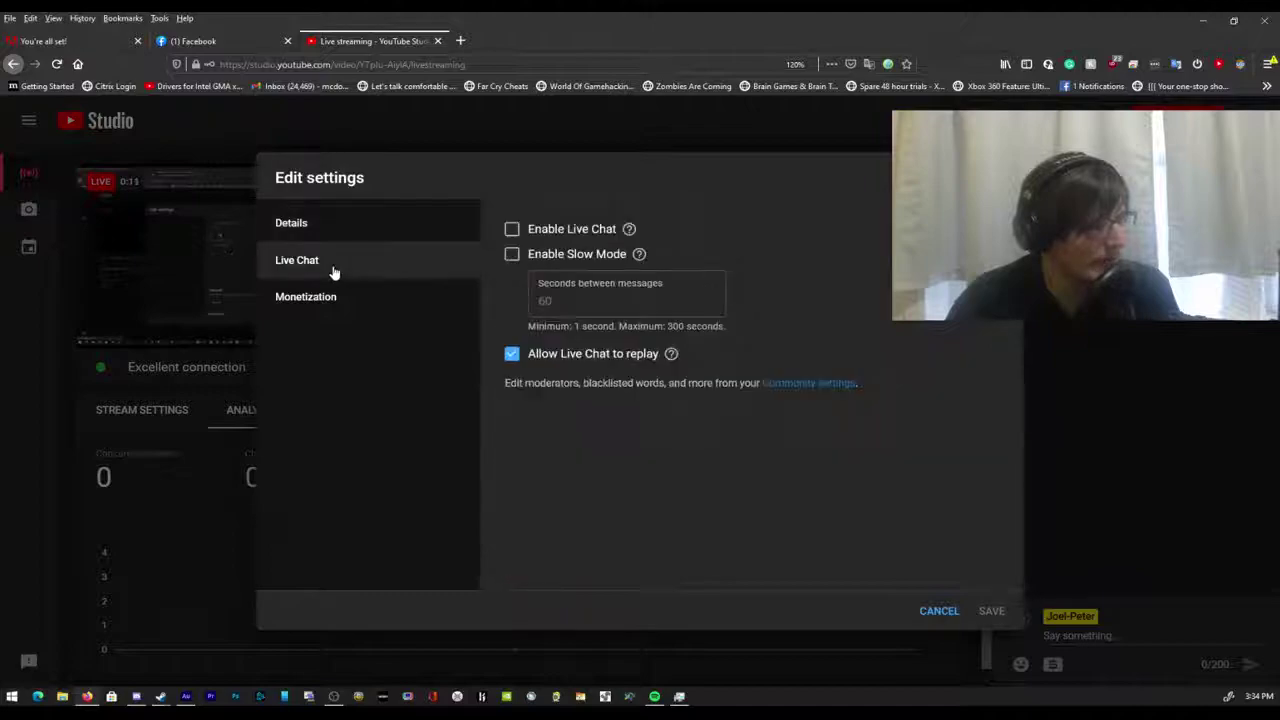
{"action": "left_click", "coordinate": [512, 229]}
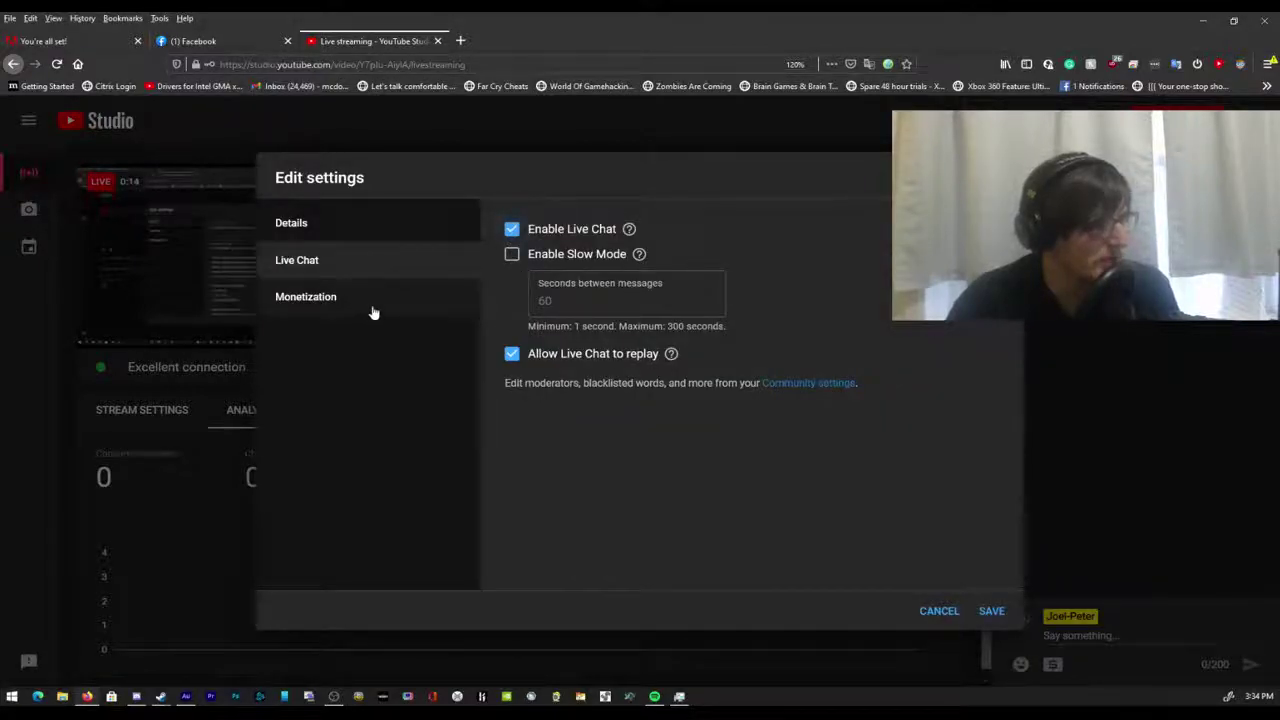
Turn monetization on for the stream, enable overlay ads and sponsored cards, and save the settings.
{"action": "left_click", "coordinate": [372, 310]}
{"action": "left_click", "coordinate": [578, 262]}
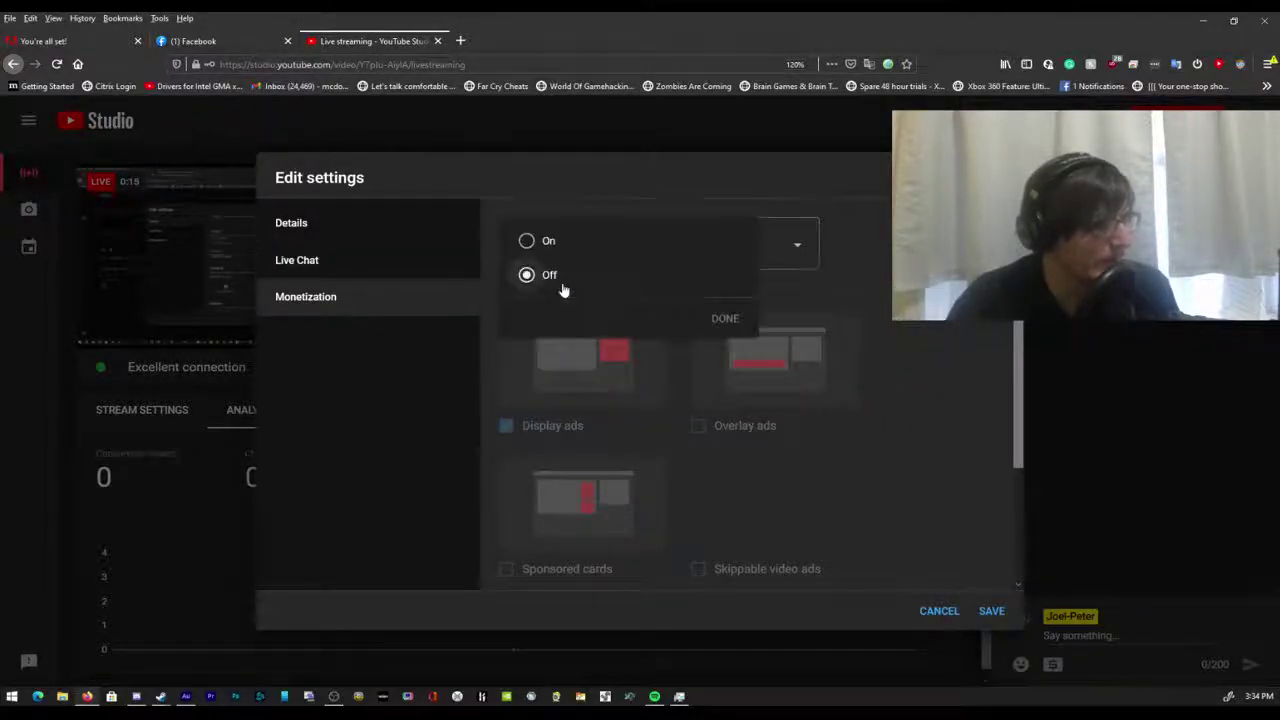
{"action": "left_click", "coordinate": [545, 246]}
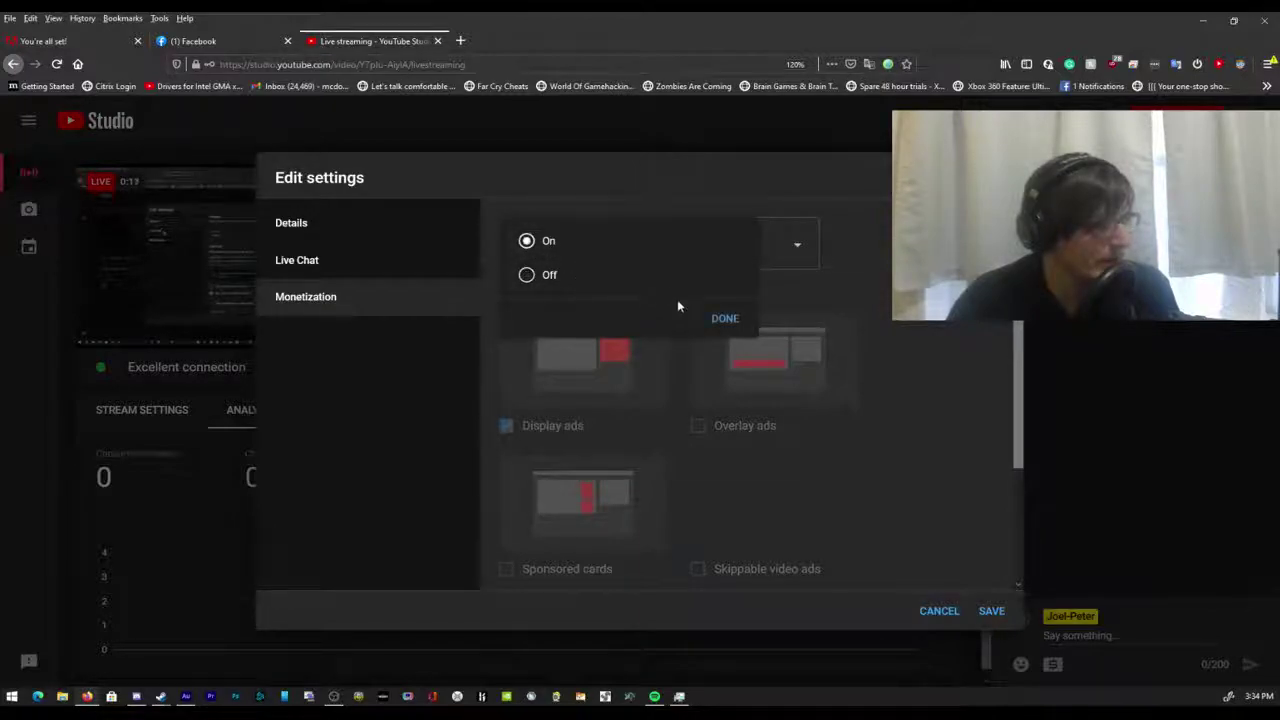
{"action": "left_click", "coordinate": [729, 318]}
{"action": "left_click", "coordinate": [698, 427]}
{"action": "scroll", "coordinate": [540, 469], "scroll_direction": "down", "scroll_amount": 2}
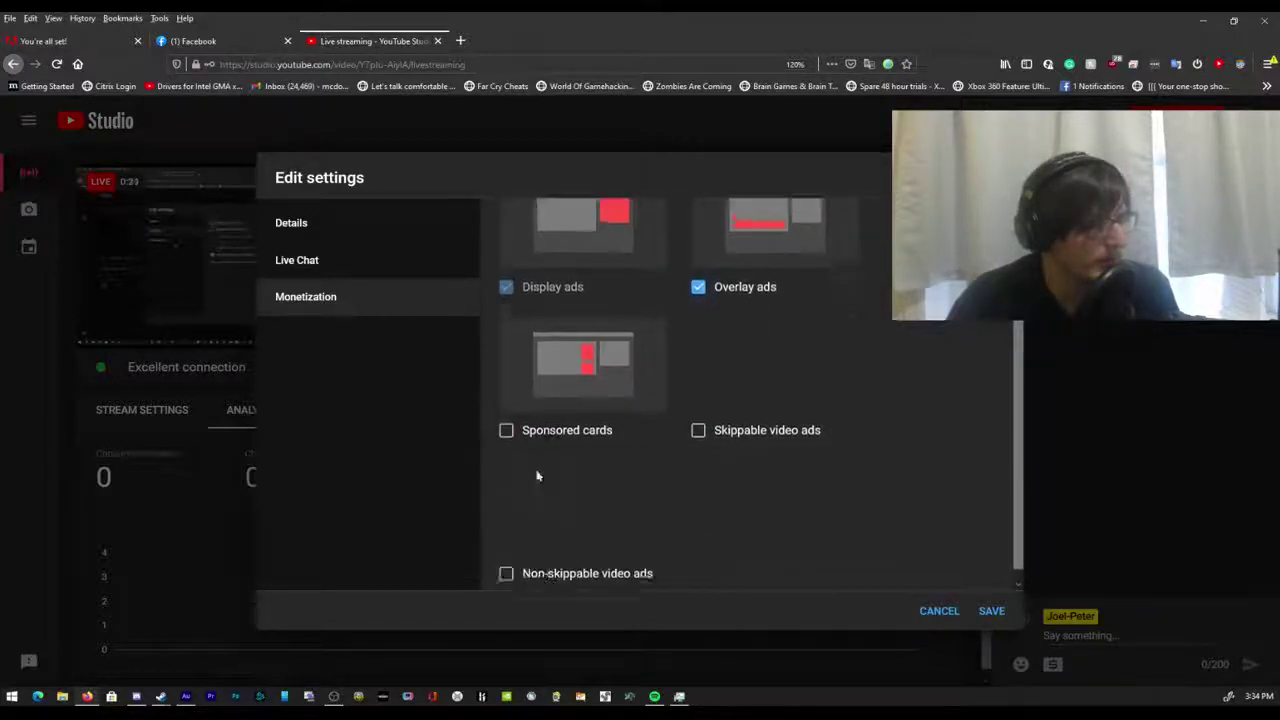
{"action": "left_click", "coordinate": [506, 423]}
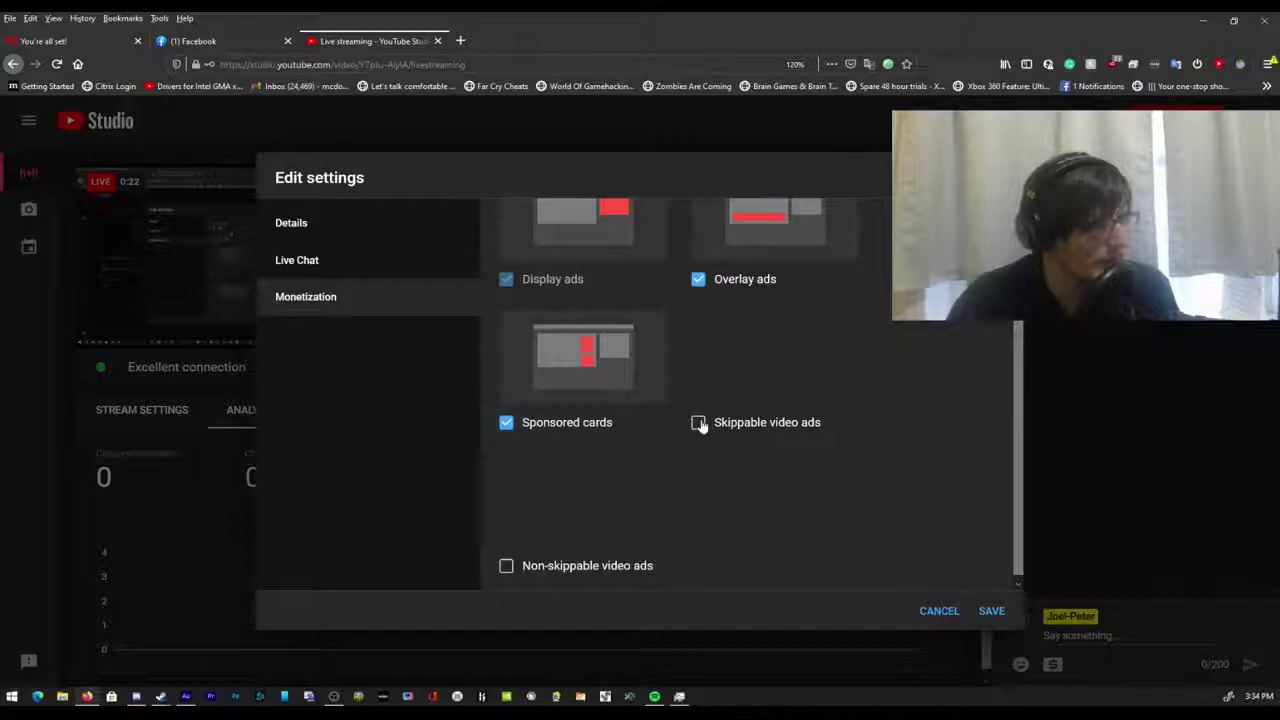
{"action": "left_click", "coordinate": [1006, 614]}
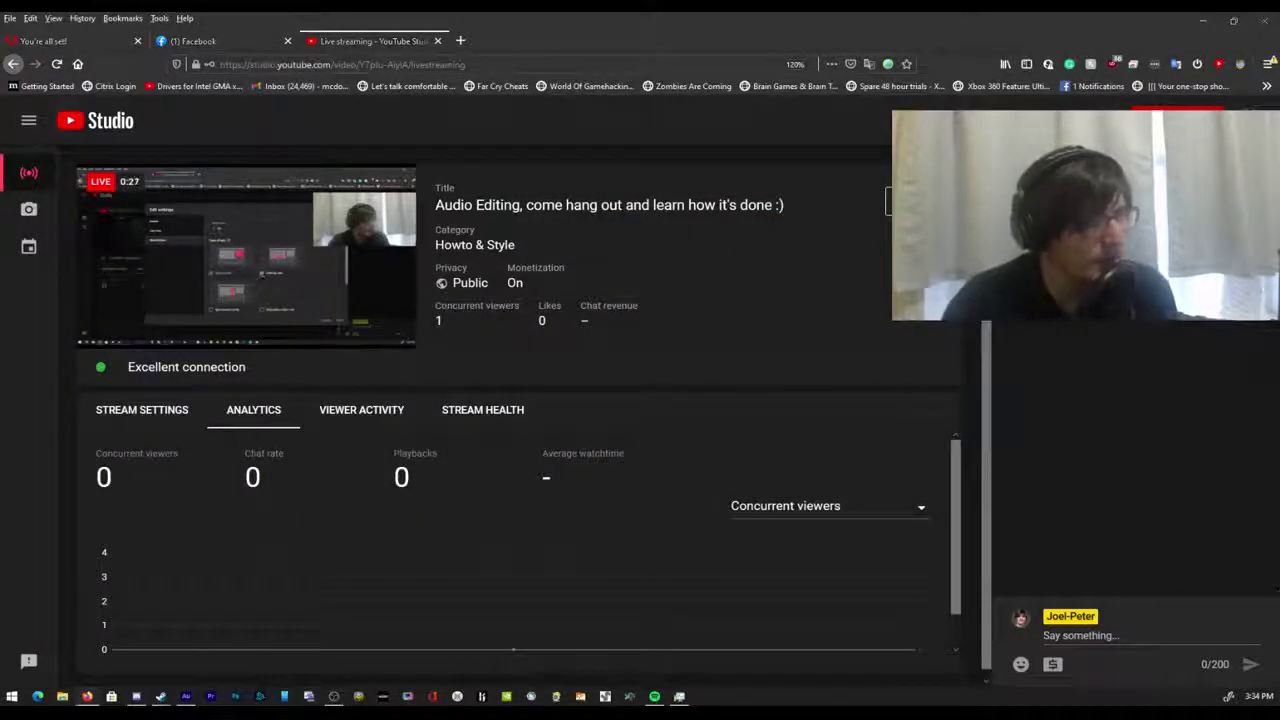
Switch to OBS and reposition its window over the browser.
{"action": "key", "text": "alt+Tab"}
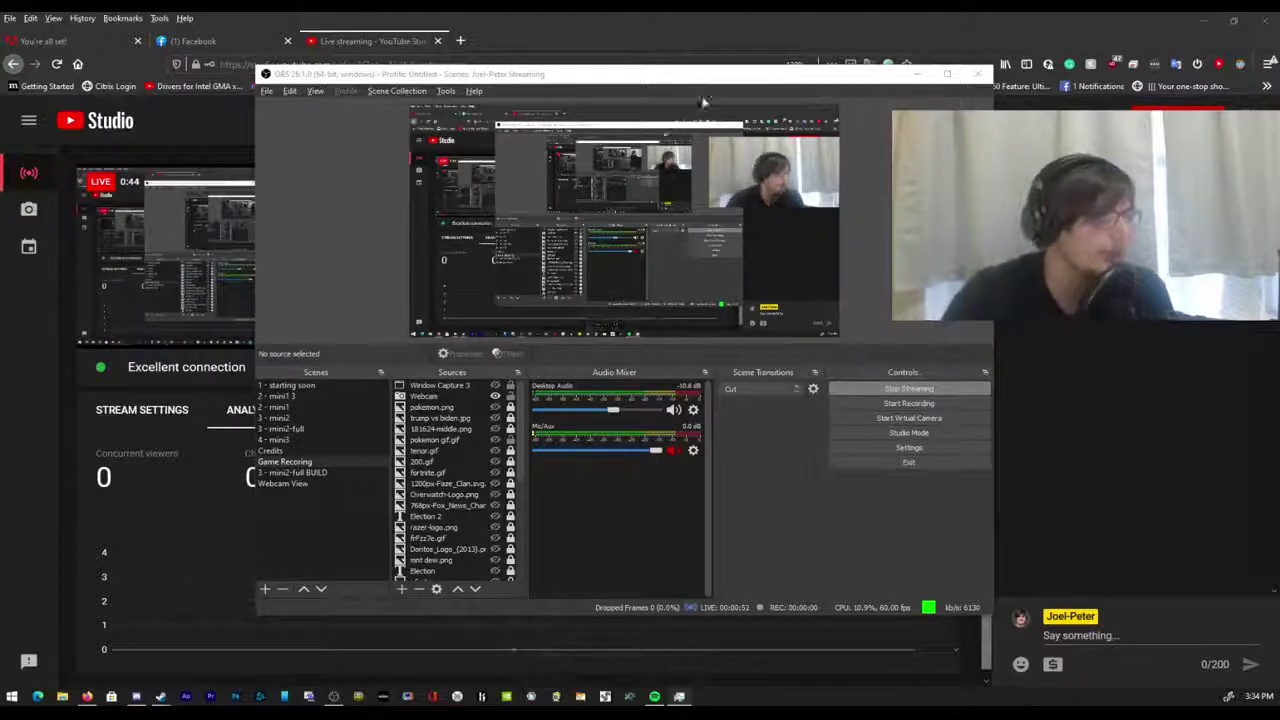
{"action": "left_click_drag", "start_coordinate": [632, 86], "coordinate": [502, 105]}
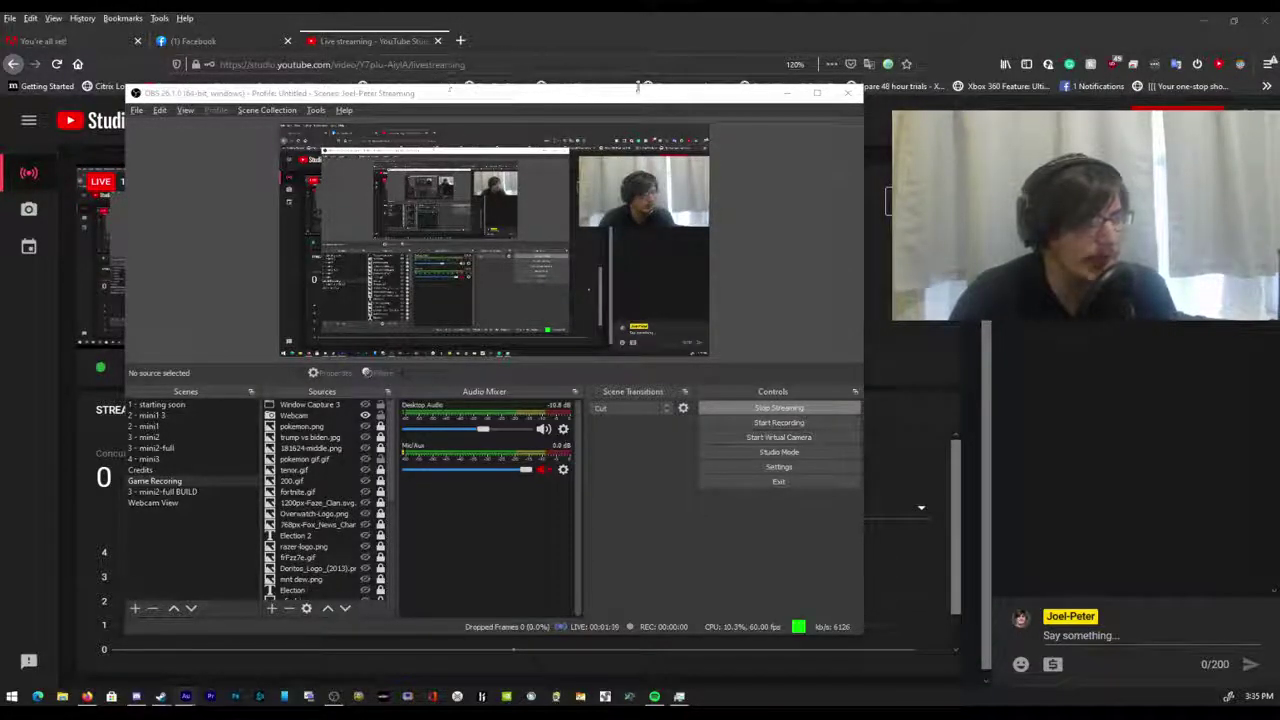
{"action": "left_click", "coordinate": [660, 94]}
{"action": "left_click_drag", "start_coordinate": [699, 98], "coordinate": [787, 87]}
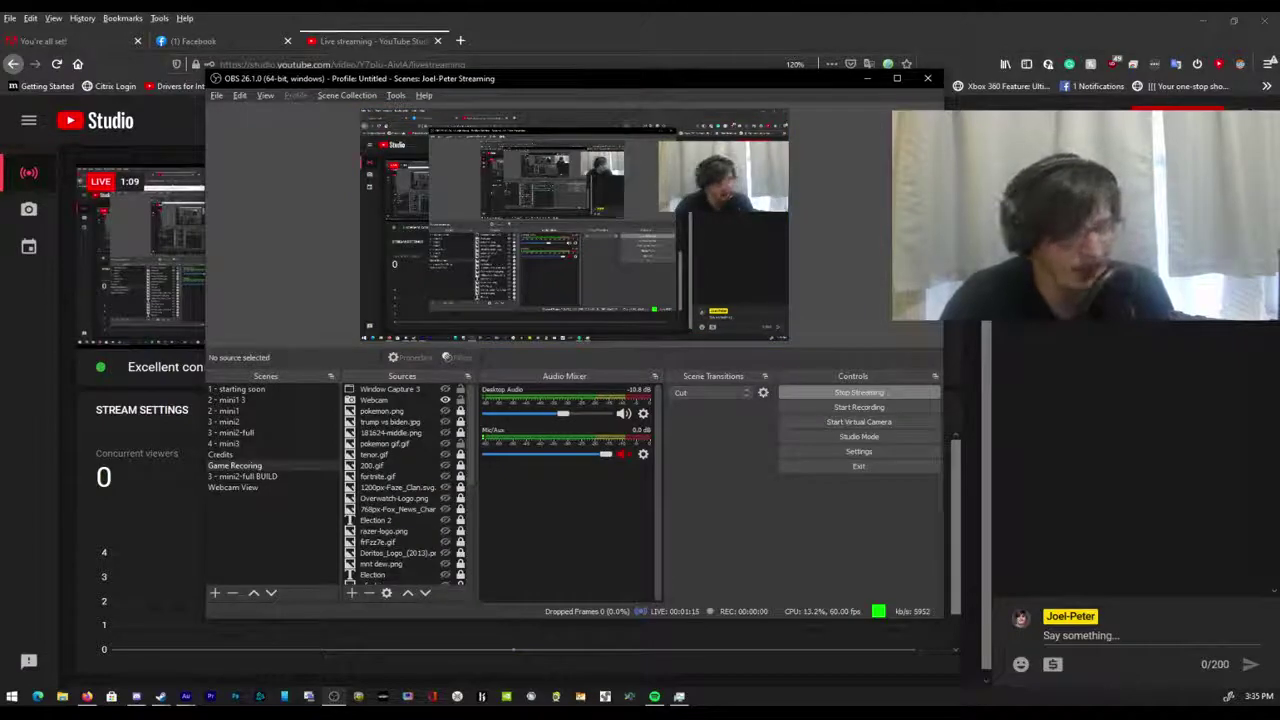
Return to YouTube Studio and check the stream preview's sound by unmuting it briefly and muting it again.
{"action": "key", "text": "alt+Tab"}
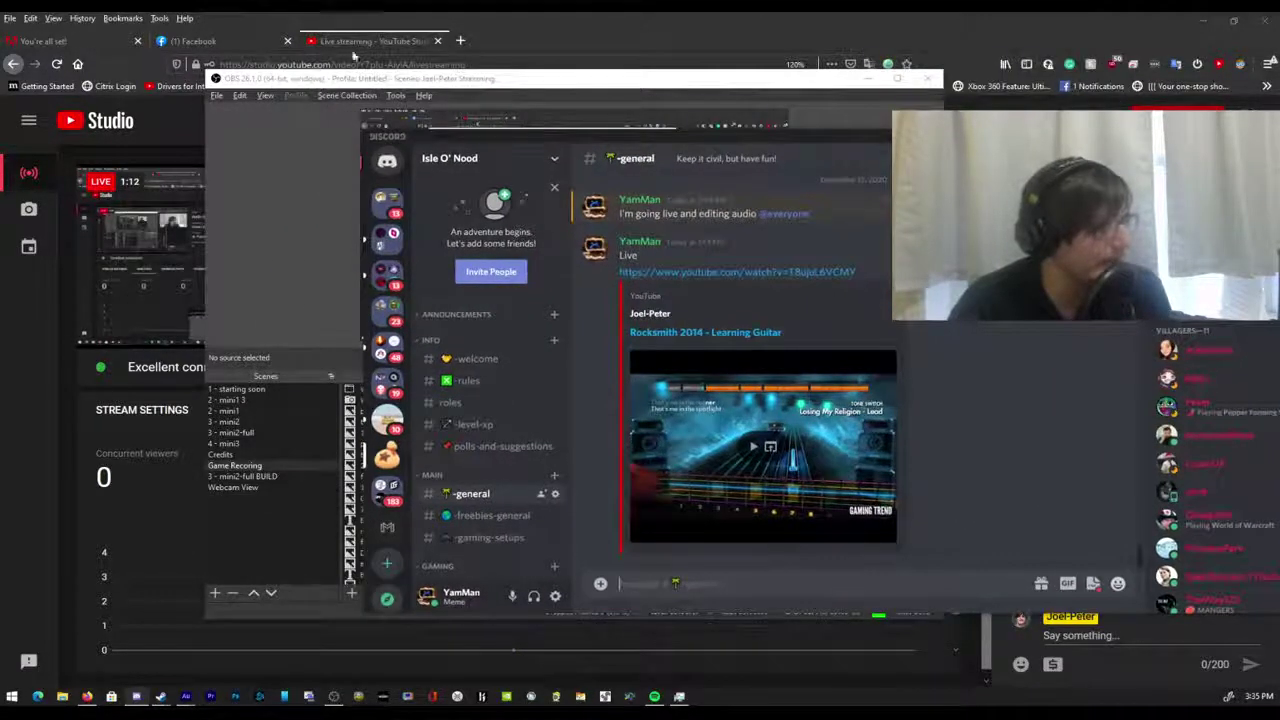
{"action": "left_click", "coordinate": [506, 36]}
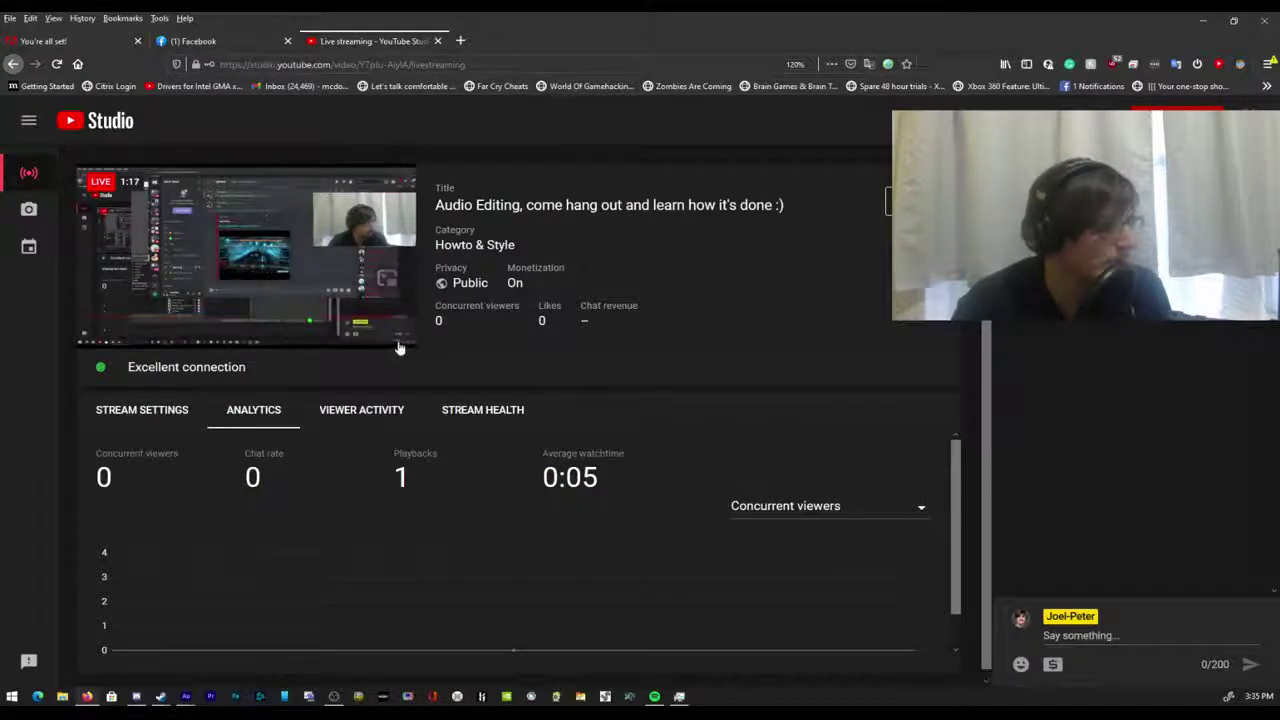
{"action": "left_click", "coordinate": [129, 338]}
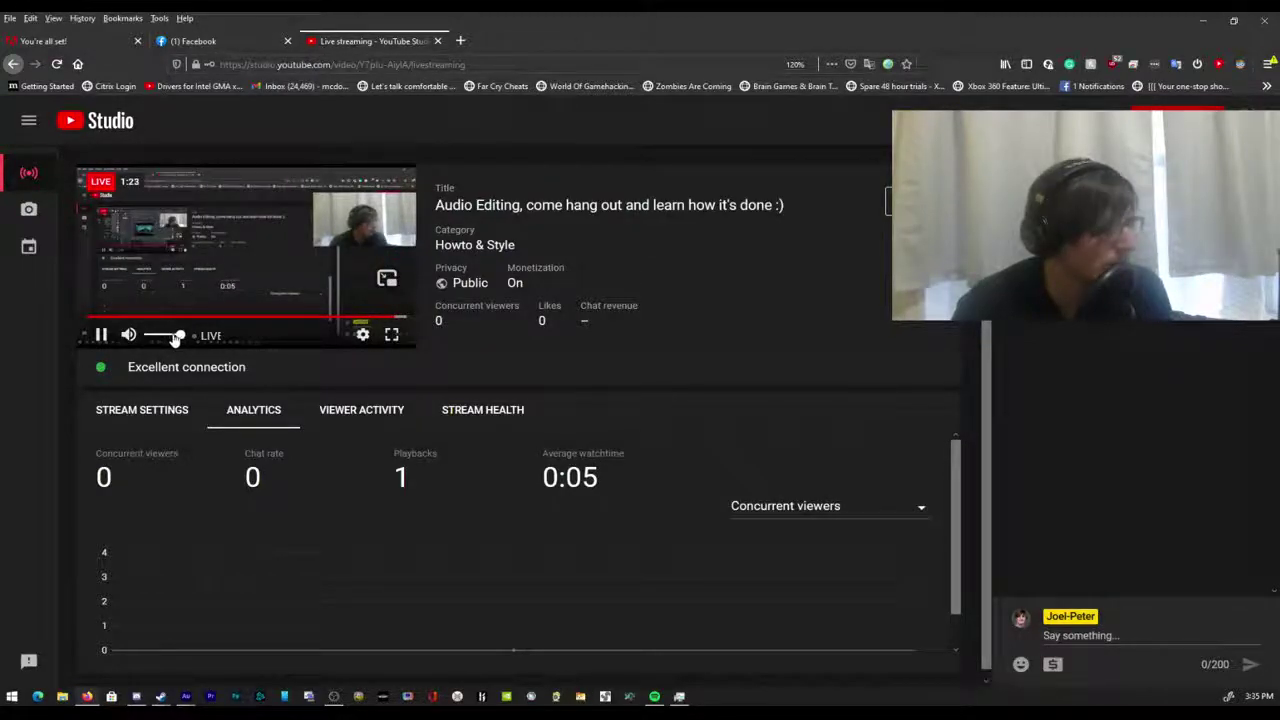
{"action": "left_click", "coordinate": [128, 336]}
Switch to OBS and unmute the Mic/Aux channel in the audio mixer.
{"action": "key", "text": "alt+Tab"}
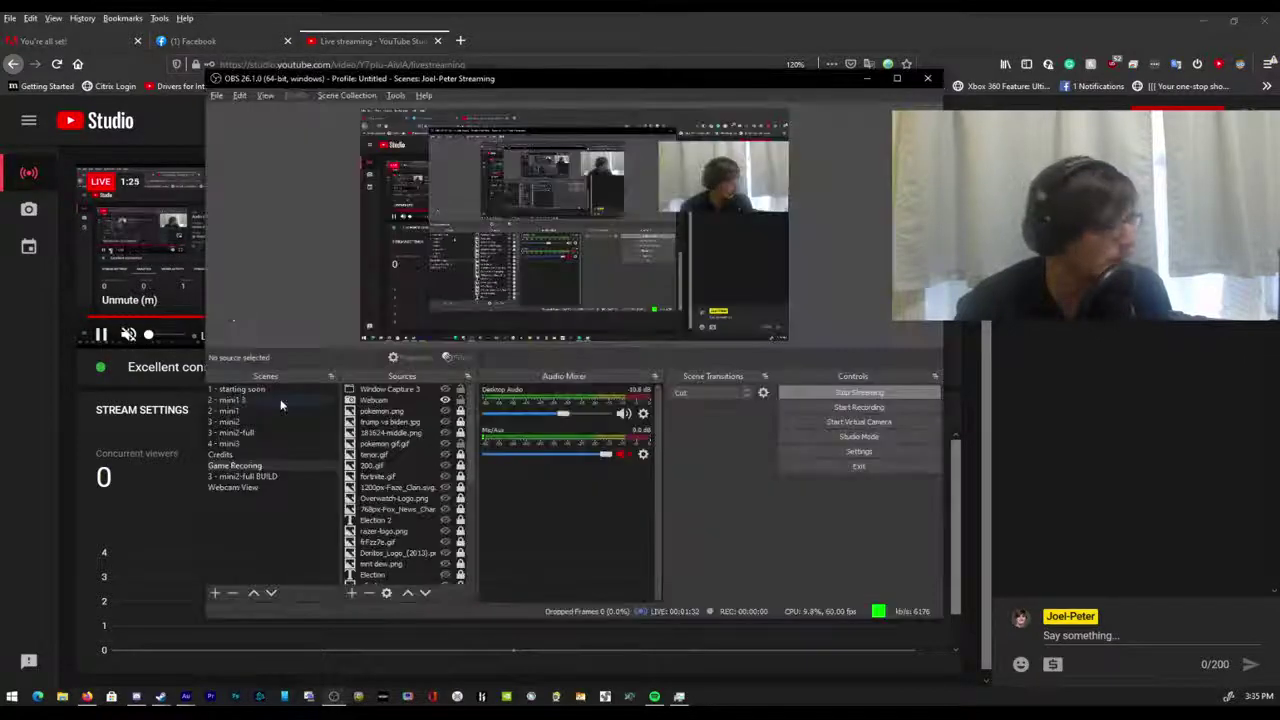
{"action": "left_click", "coordinate": [622, 453]}
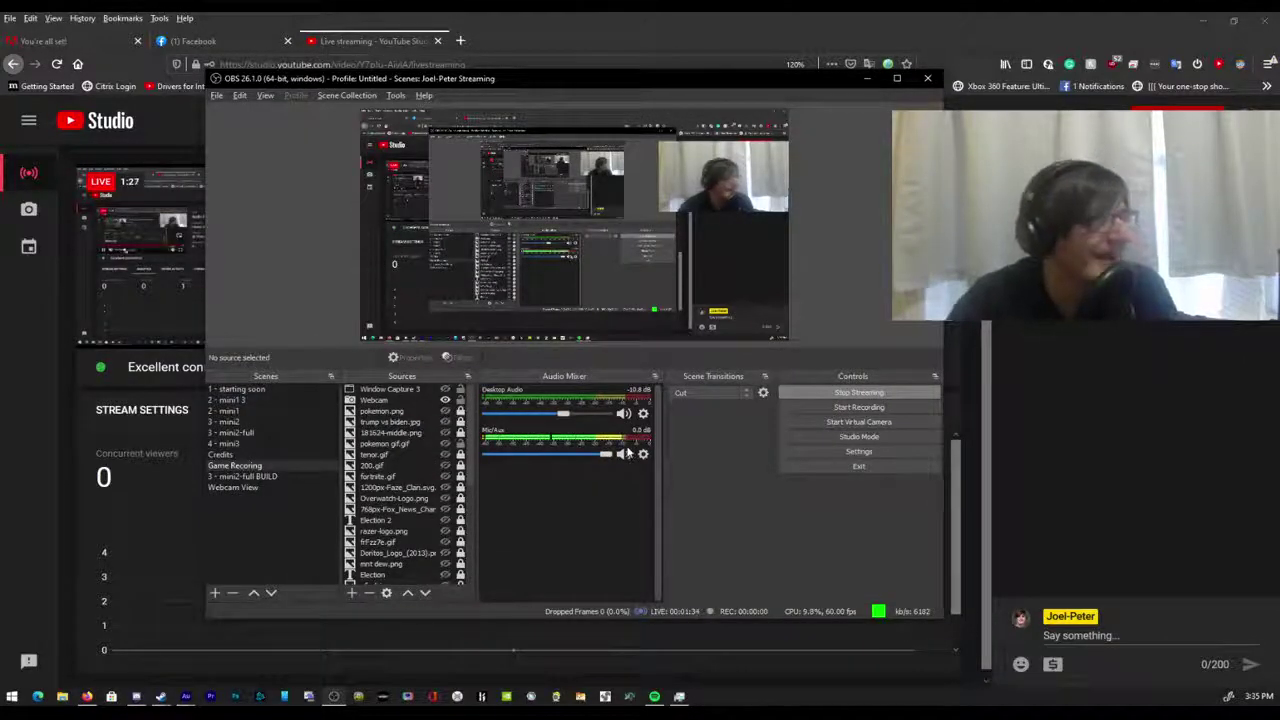
{"action": "left_click", "coordinate": [118, 249]}
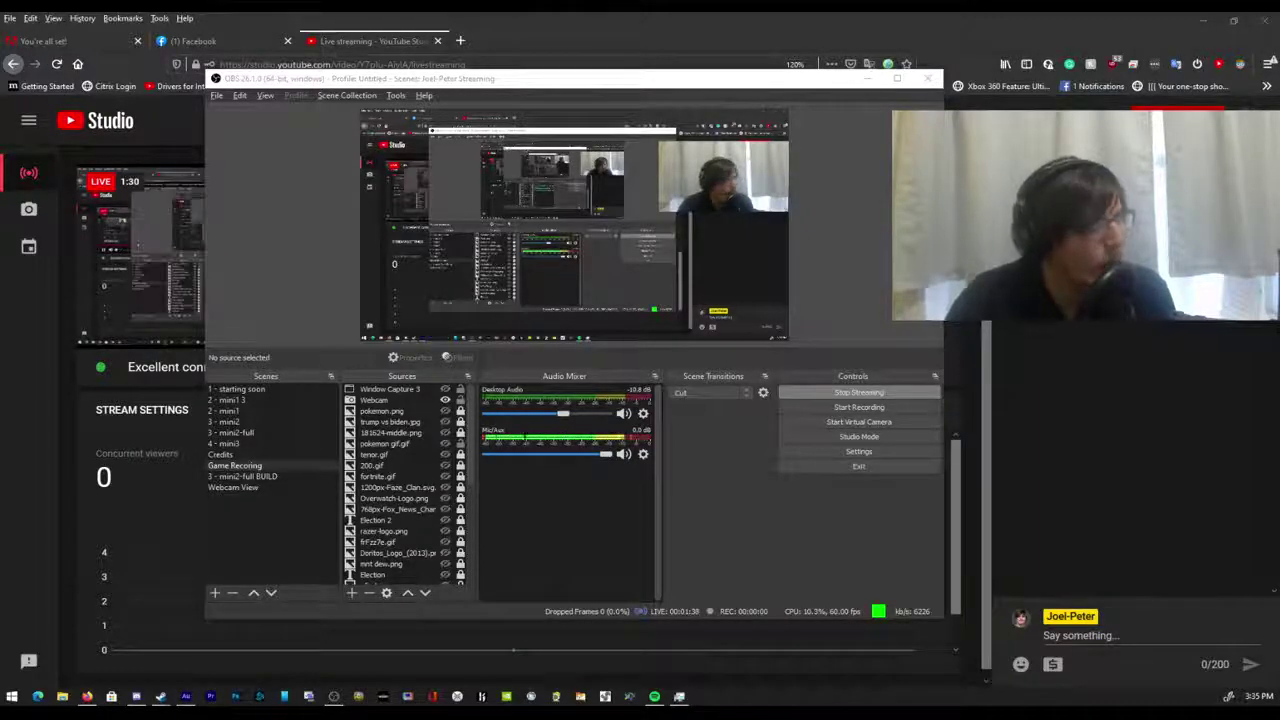
Move the OBS window aside and inspect the Desktop Audio device properties without changing them.
{"action": "left_click_drag", "start_coordinate": [600, 78], "coordinate": [801, 134]}
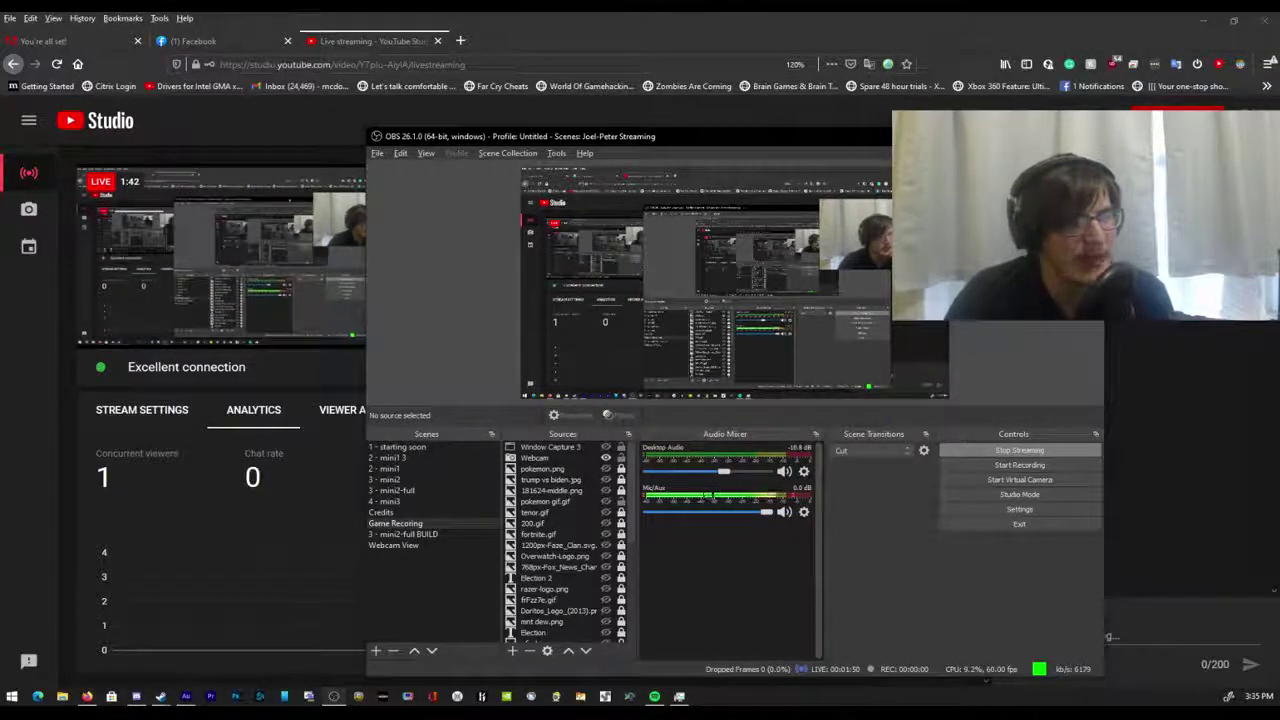
{"action": "left_click", "coordinate": [803, 472]}
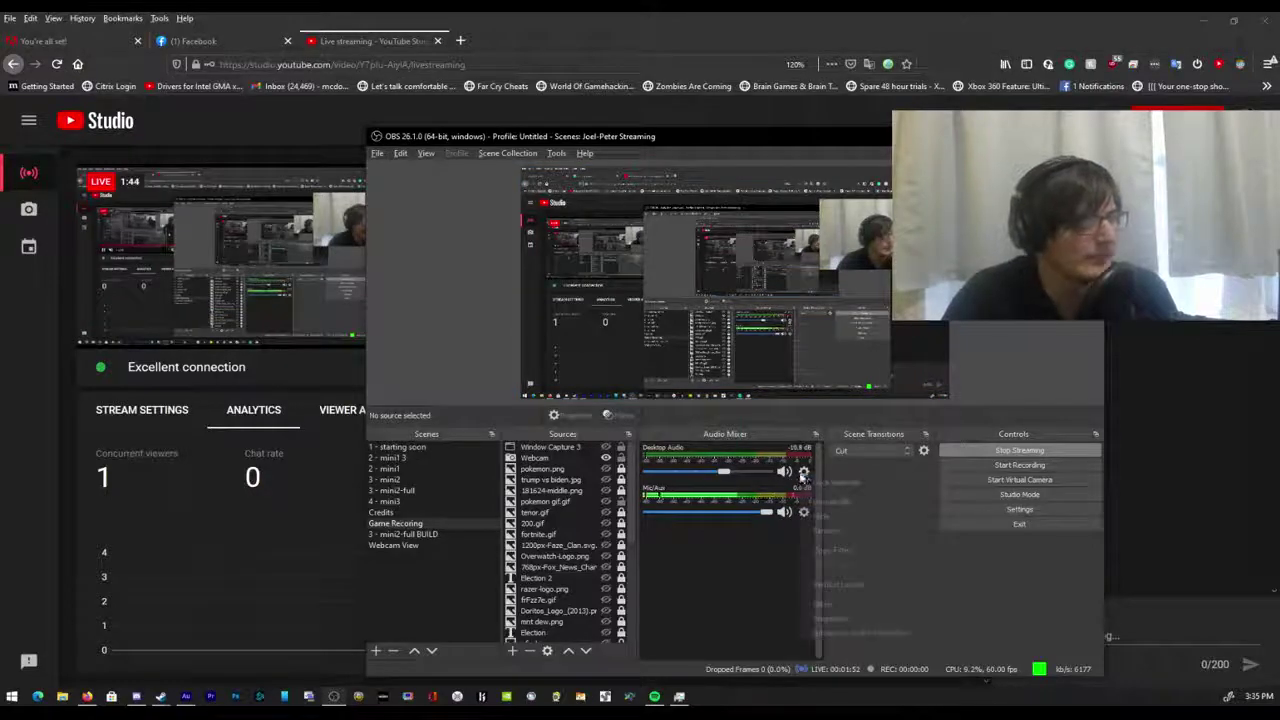
{"action": "left_click", "coordinate": [818, 611]}
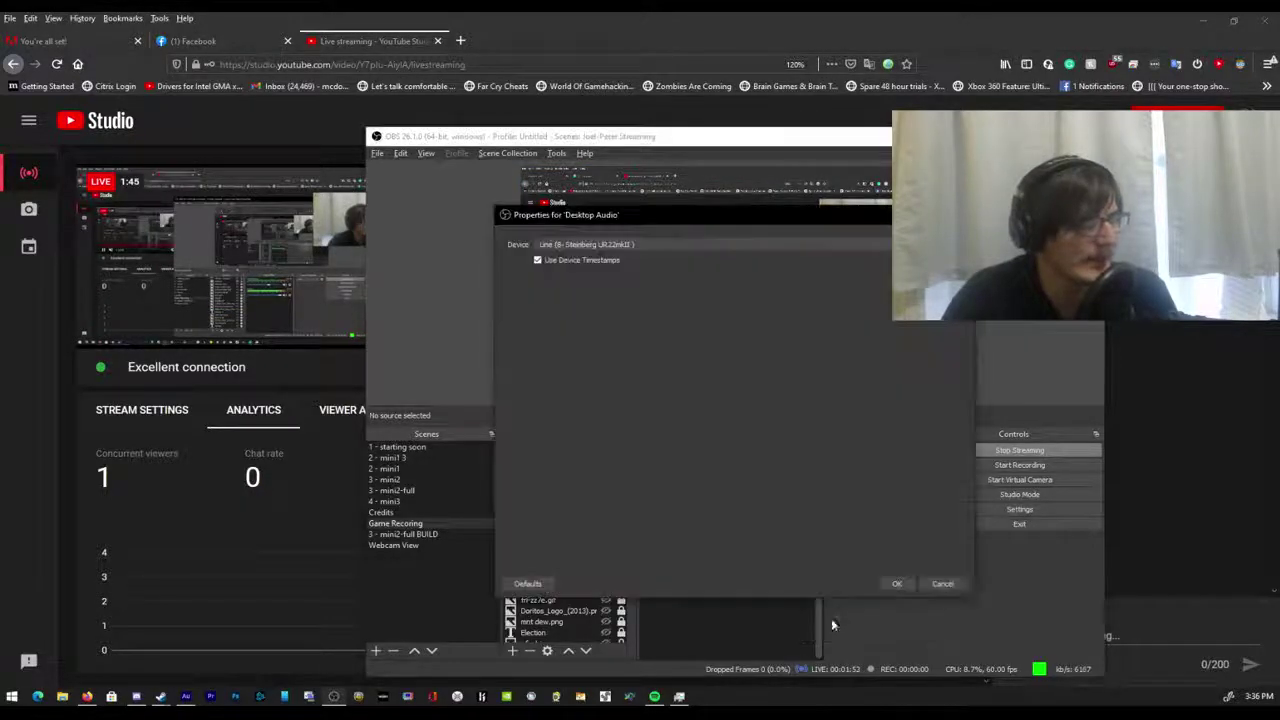
{"action": "left_click", "coordinate": [940, 584]}
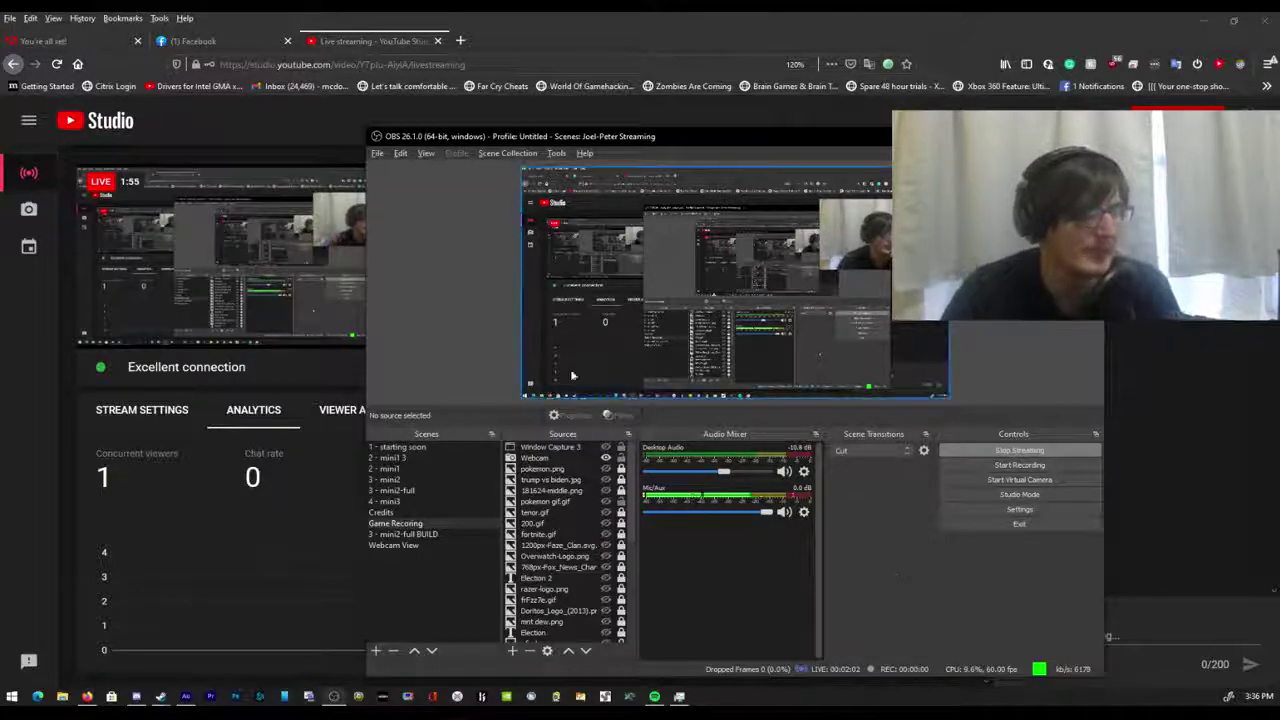
{"action": "left_click_drag", "start_coordinate": [891, 143], "coordinate": [758, 125]}
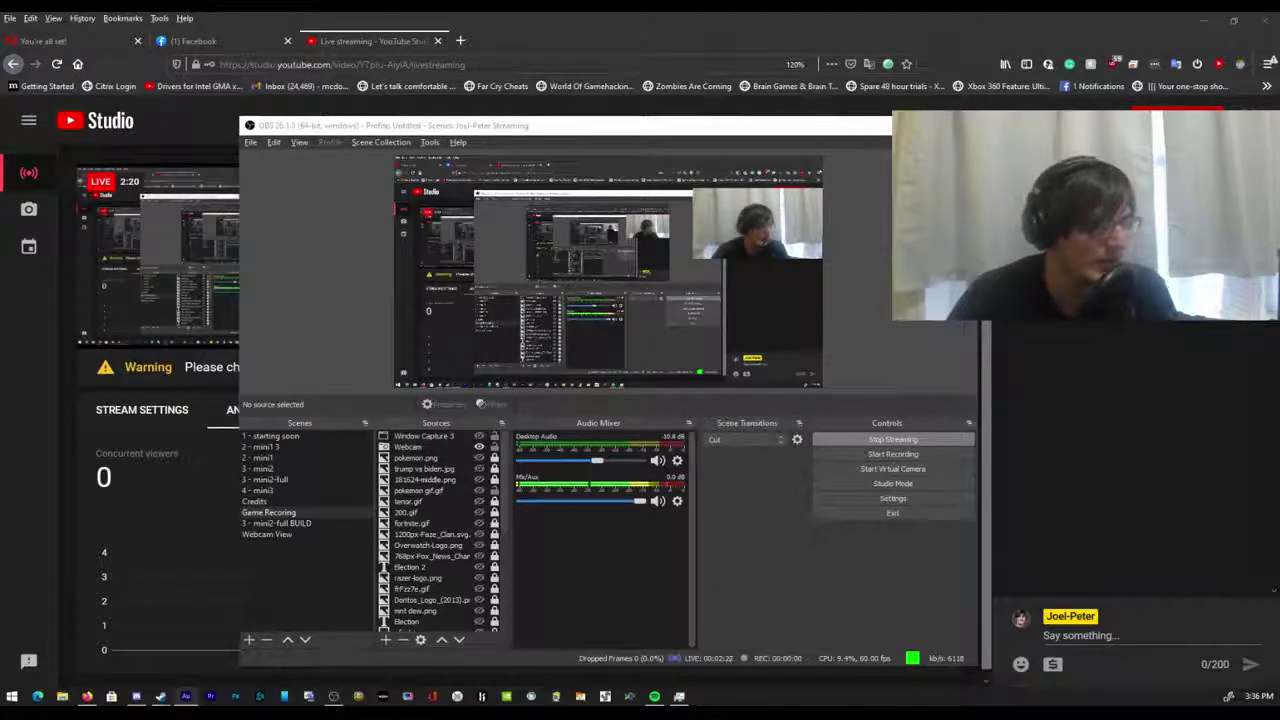
Switch to YouTube Studio and examine the stream settings and the video resolution warning.
{"action": "left_click", "coordinate": [185, 400]}
{"action": "left_click", "coordinate": [141, 409]}
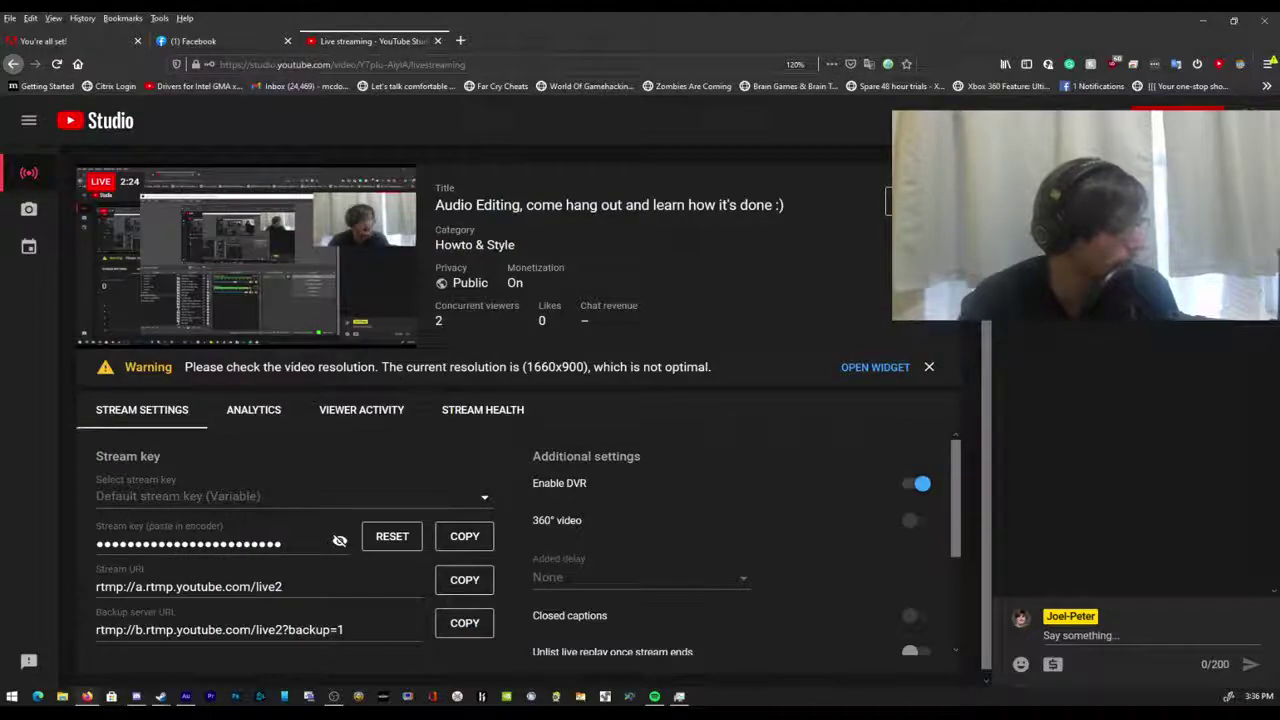
{"action": "left_click_drag", "start_coordinate": [586, 367], "coordinate": [634, 367]}
{"action": "left_click", "coordinate": [565, 367]}
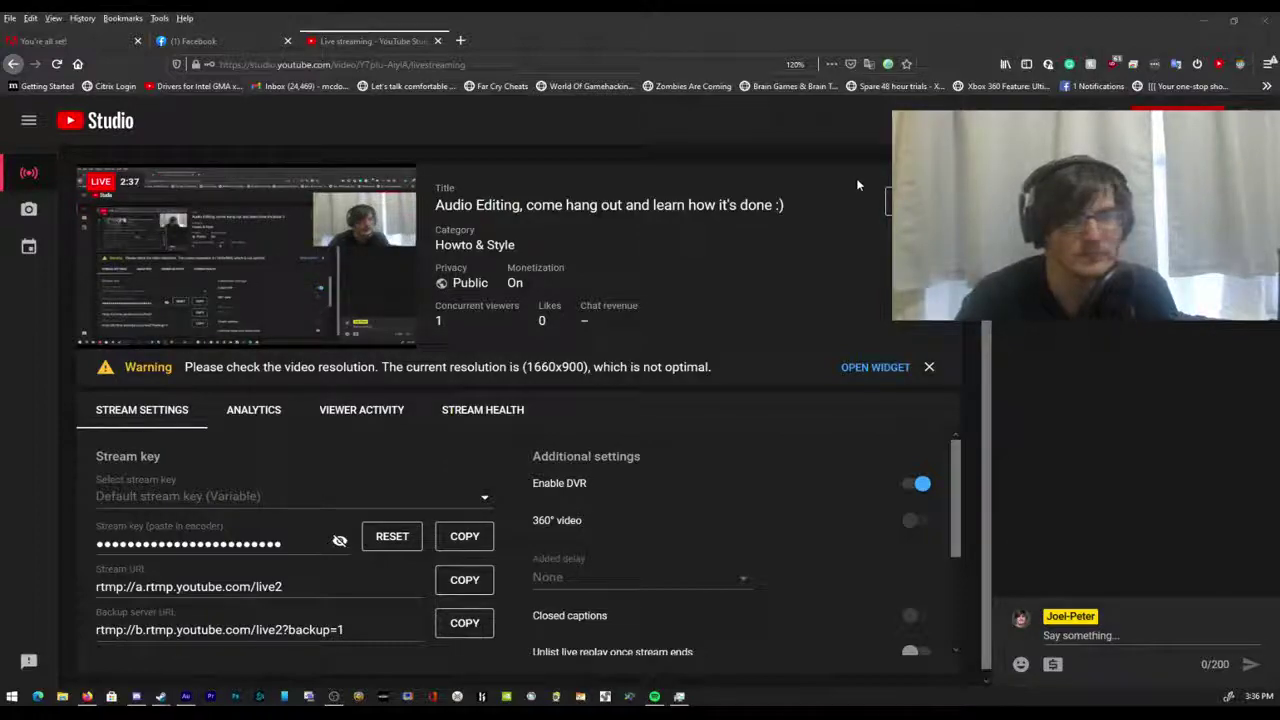
{"action": "key", "text": "alt+Tab"}
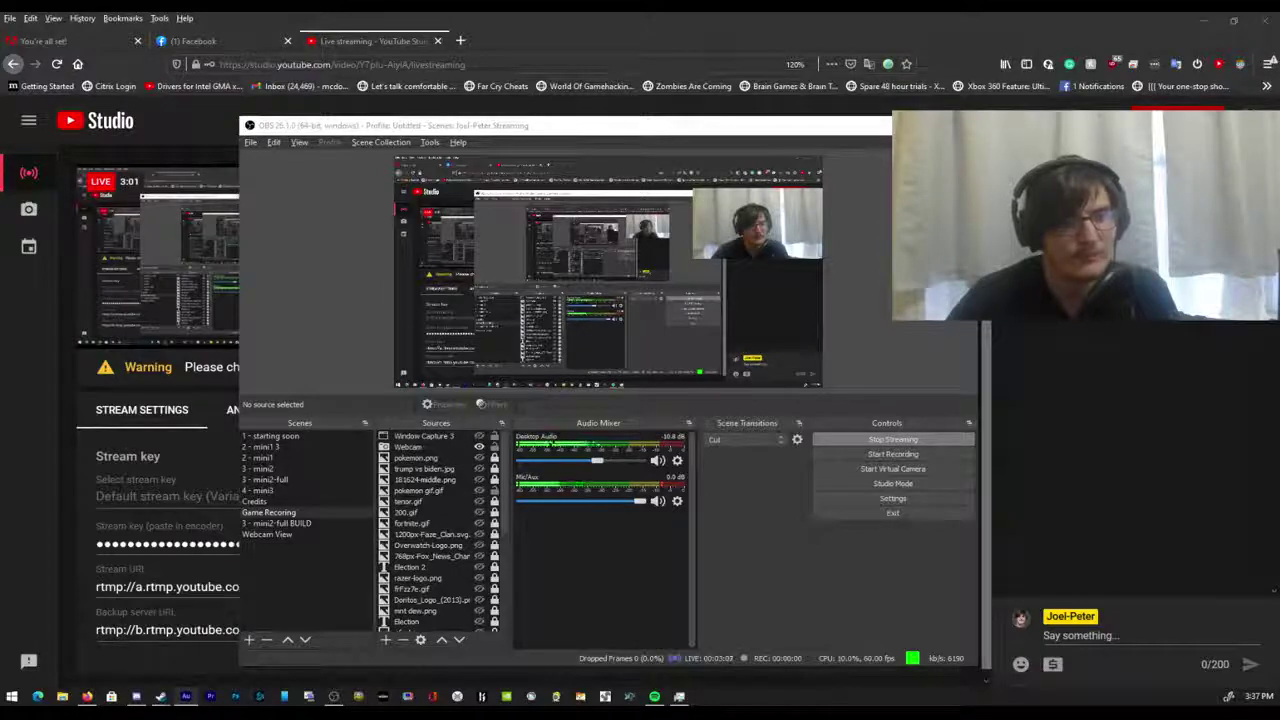
{"action": "left_click_drag", "start_coordinate": [811, 128], "coordinate": [781, 117]}
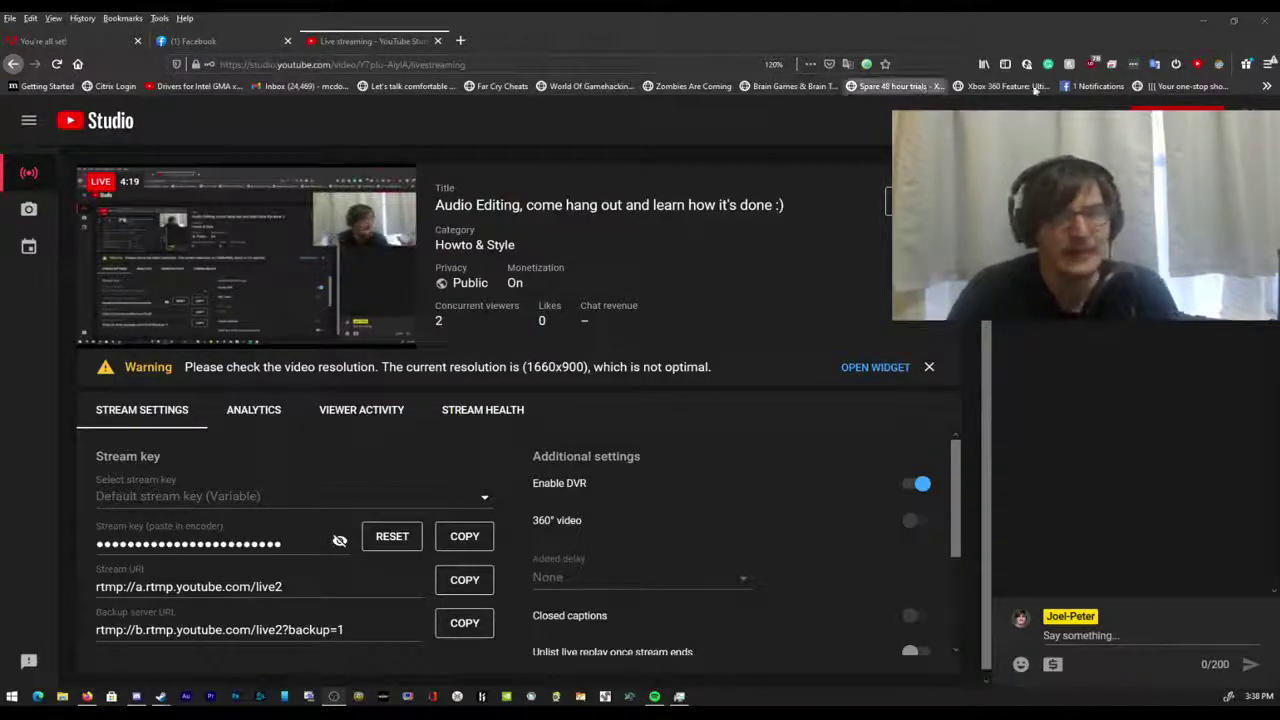
{"action": "key", "text": "alt+Tab"}
{"action": "left_click_drag", "start_coordinate": [1104, 103], "coordinate": [598, 123]}
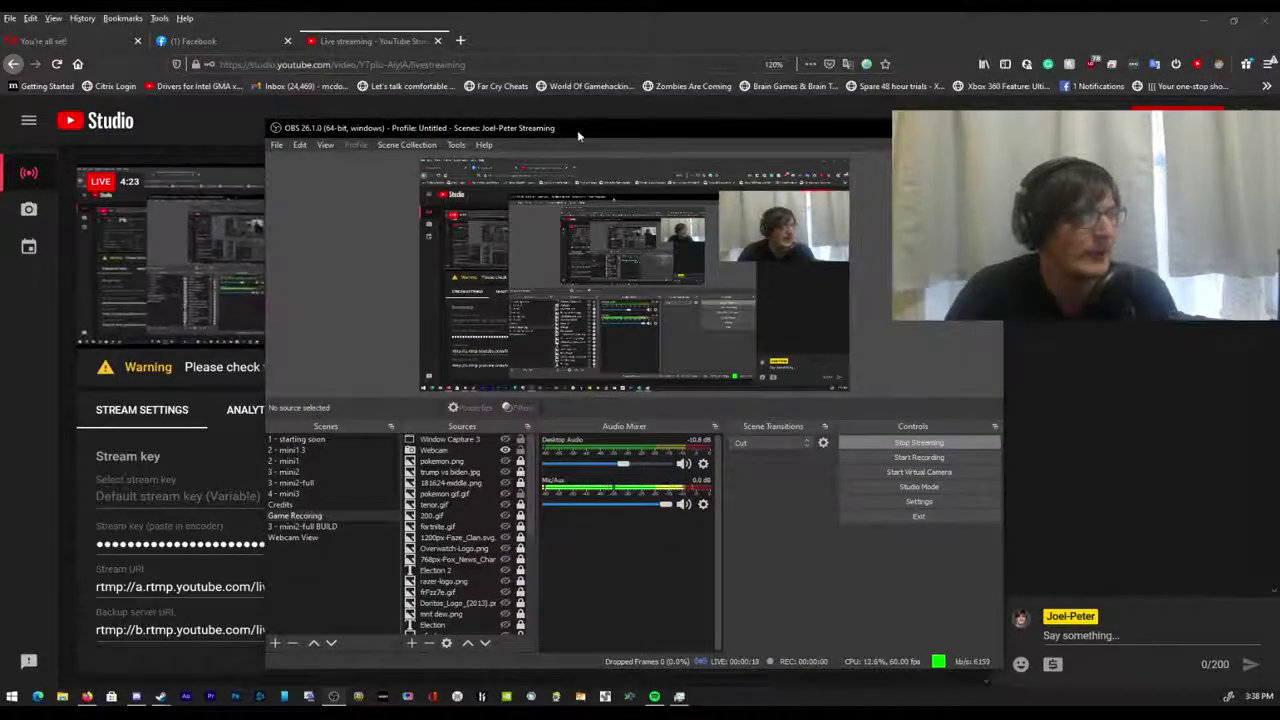
{"action": "key", "text": "alt+Tab"}
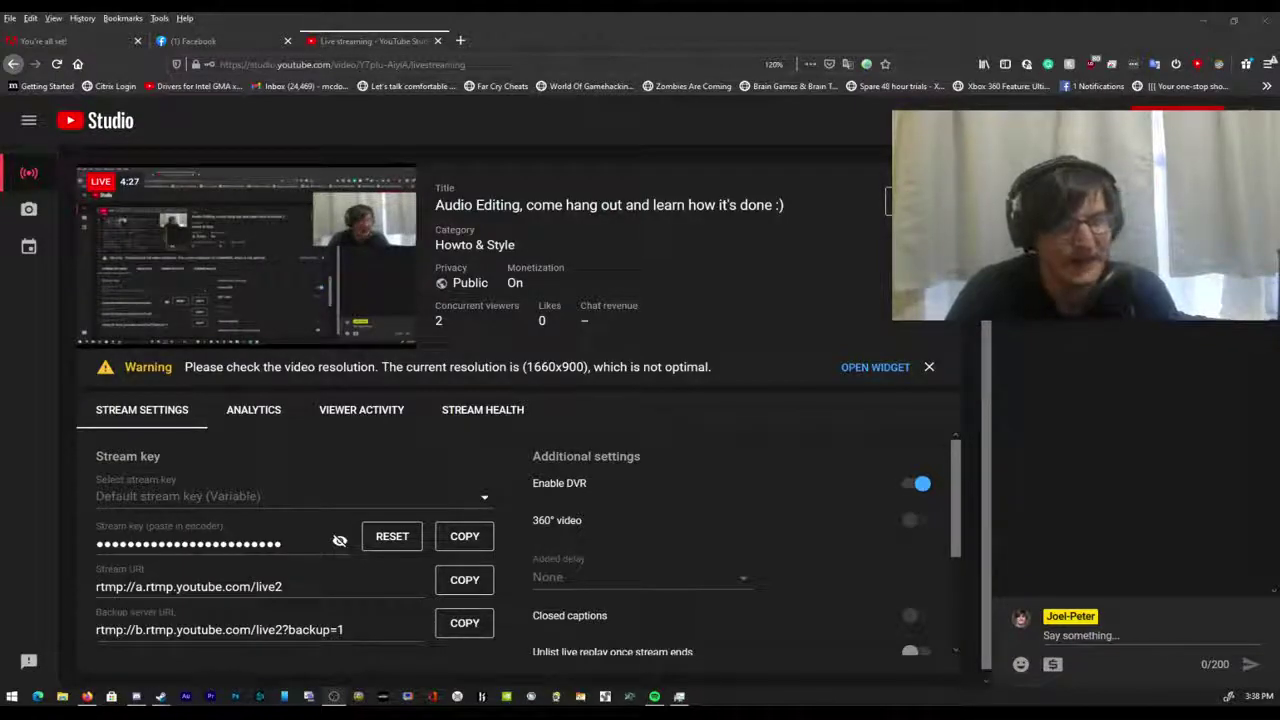
Switch to OBS, select the Display Capture source and move the OBS window off this display.
{"action": "key", "text": "alt+Tab"}
{"action": "left_click", "coordinate": [694, 542]}
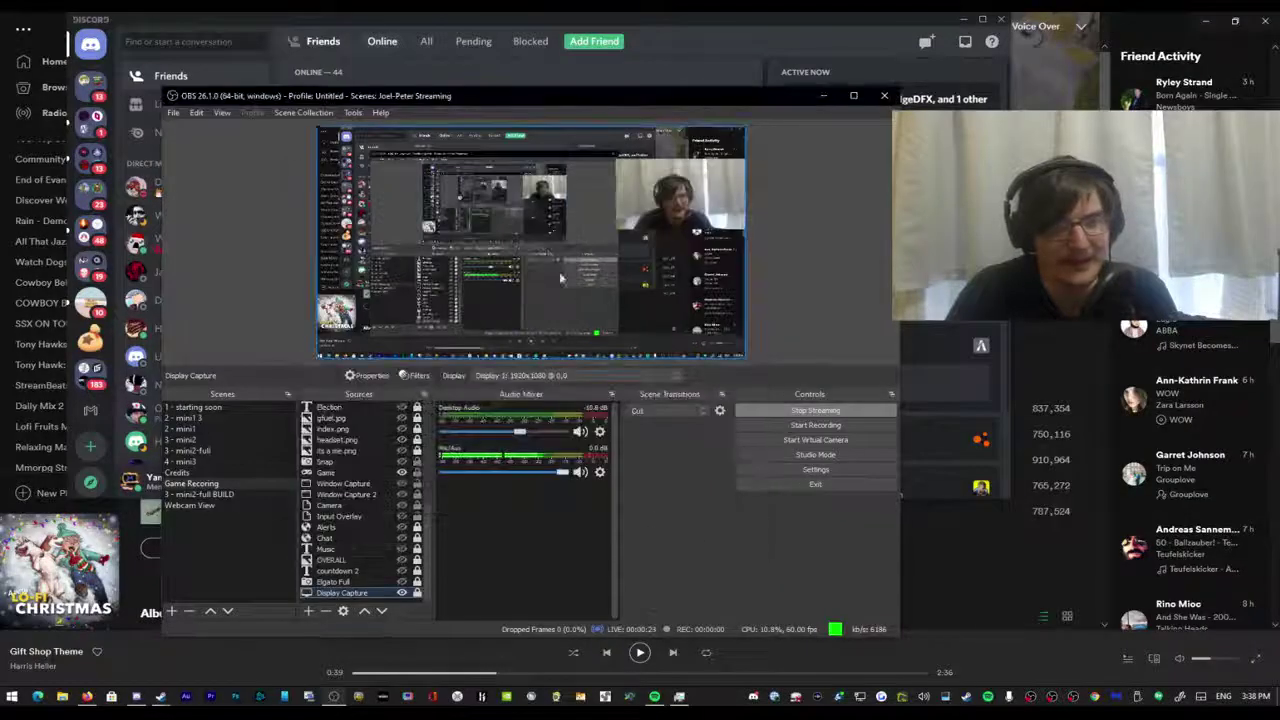
{"action": "left_click_drag", "start_coordinate": [457, 103], "coordinate": [0, 103]}
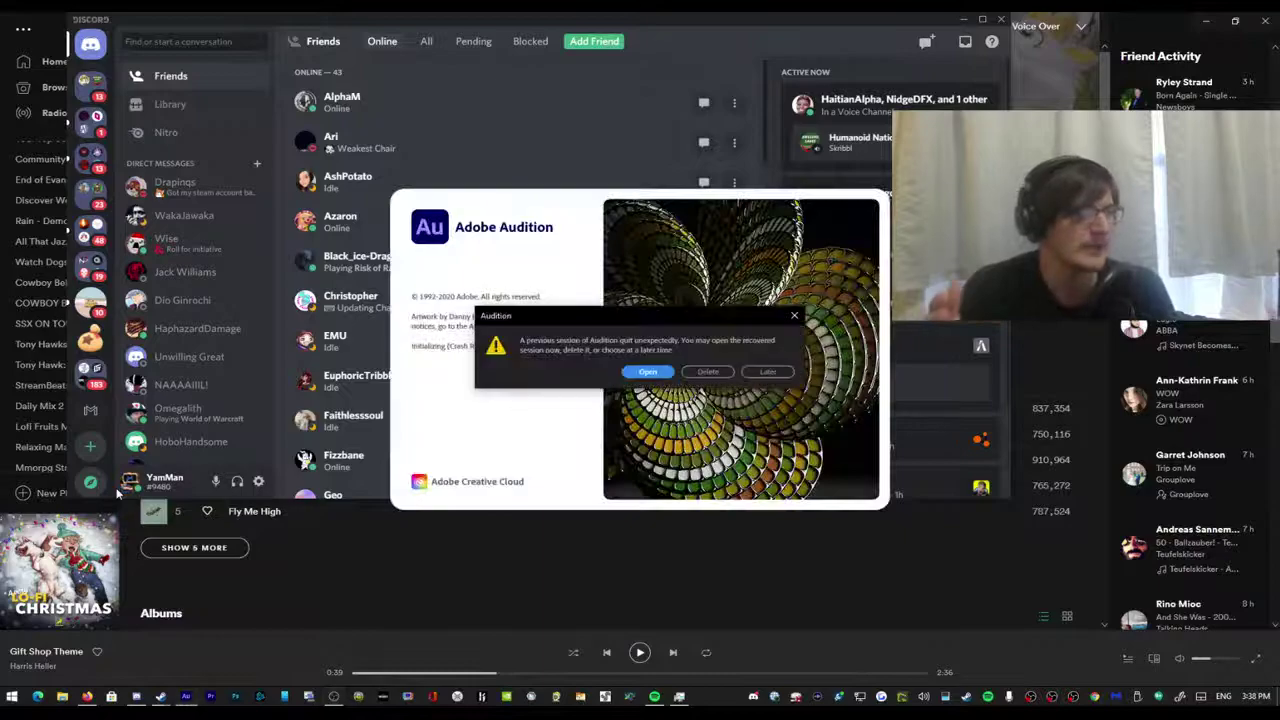
Open the recovered previous session in Adobe Audition and dismiss the file-opening report.
{"action": "left_click", "coordinate": [648, 372]}
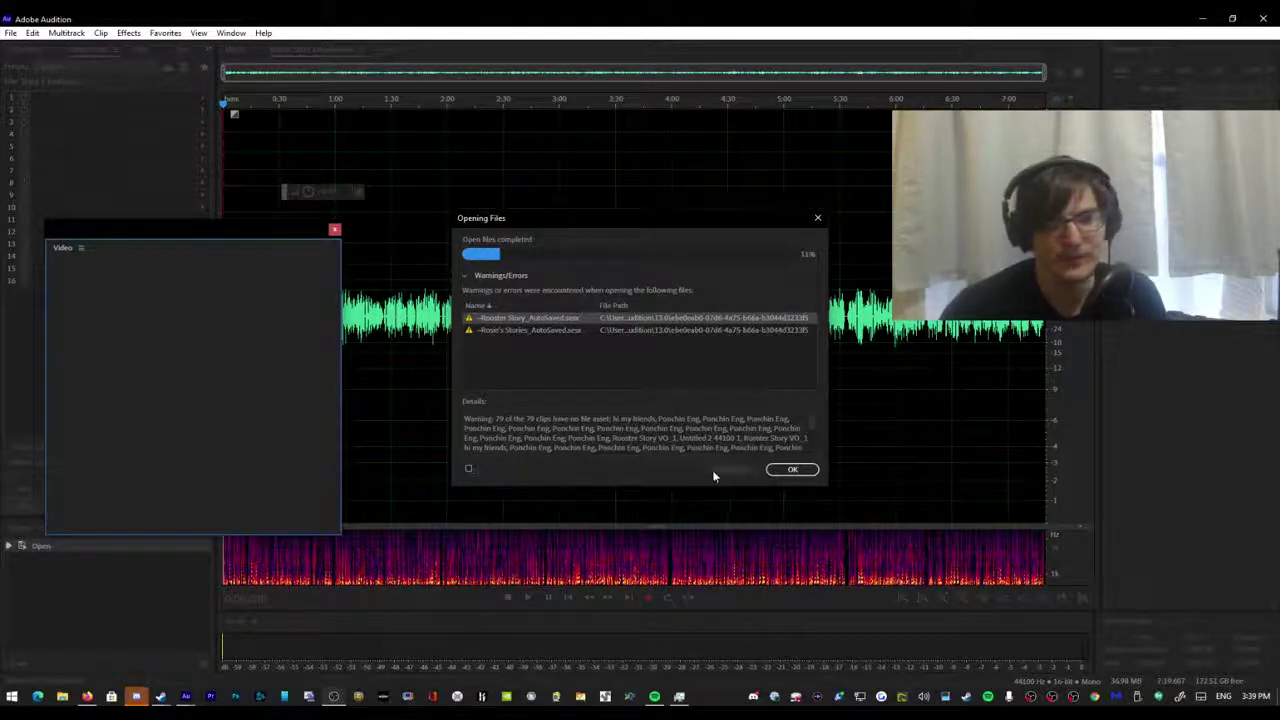
{"action": "left_click", "coordinate": [790, 469]}
Switch to Discord and open the youtube-announcements channel of the Isle O' Nood server to view the stream post.
{"action": "left_click", "coordinate": [136, 696]}
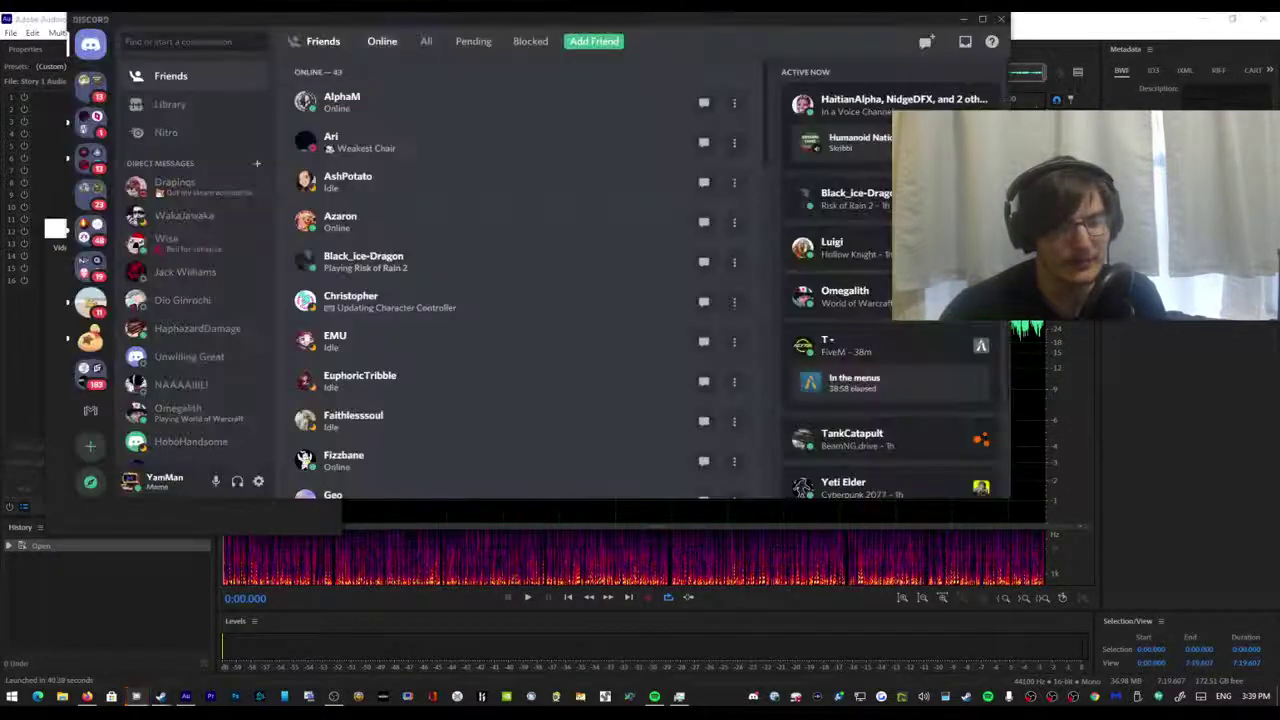
{"action": "left_click", "coordinate": [90, 340]}
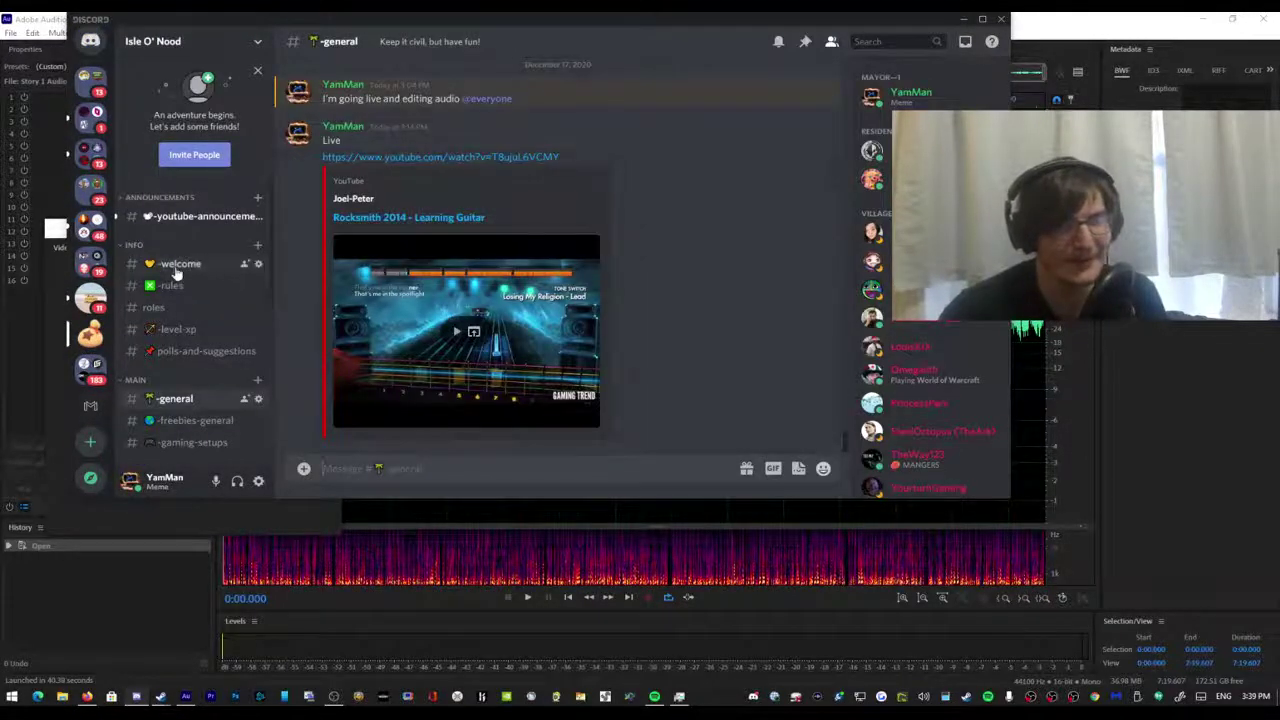
{"action": "left_click", "coordinate": [205, 227]}
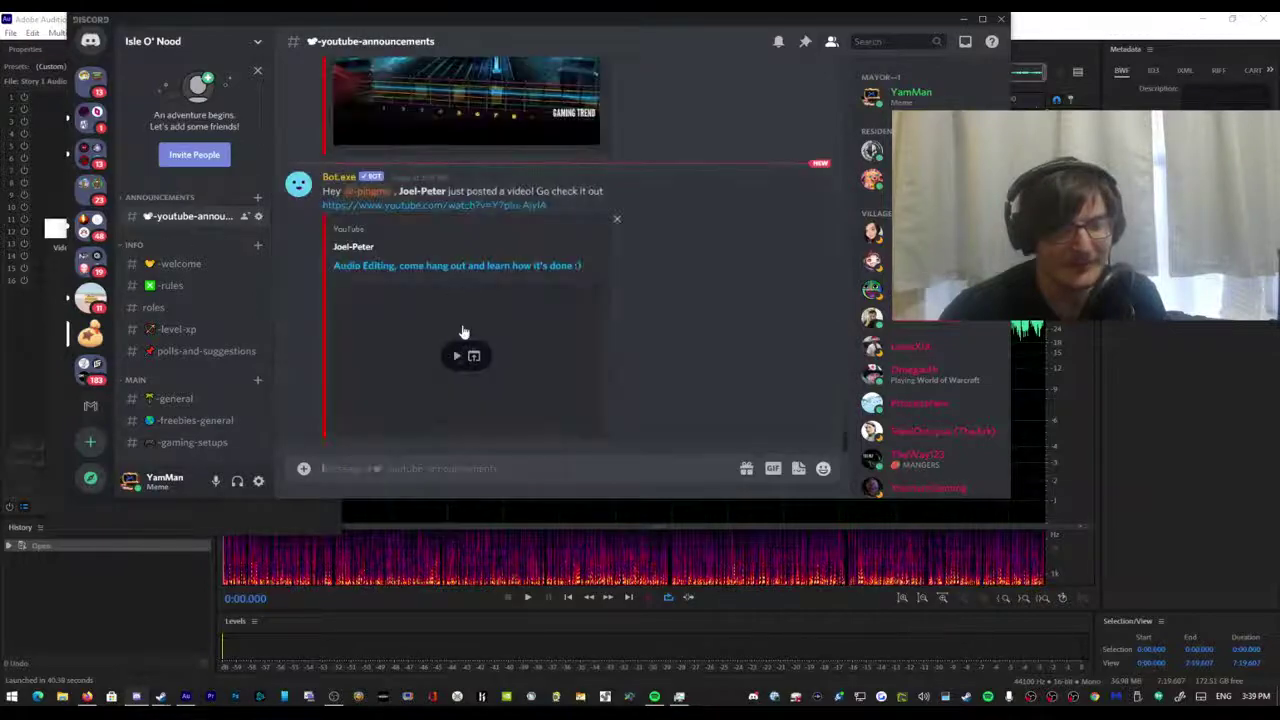
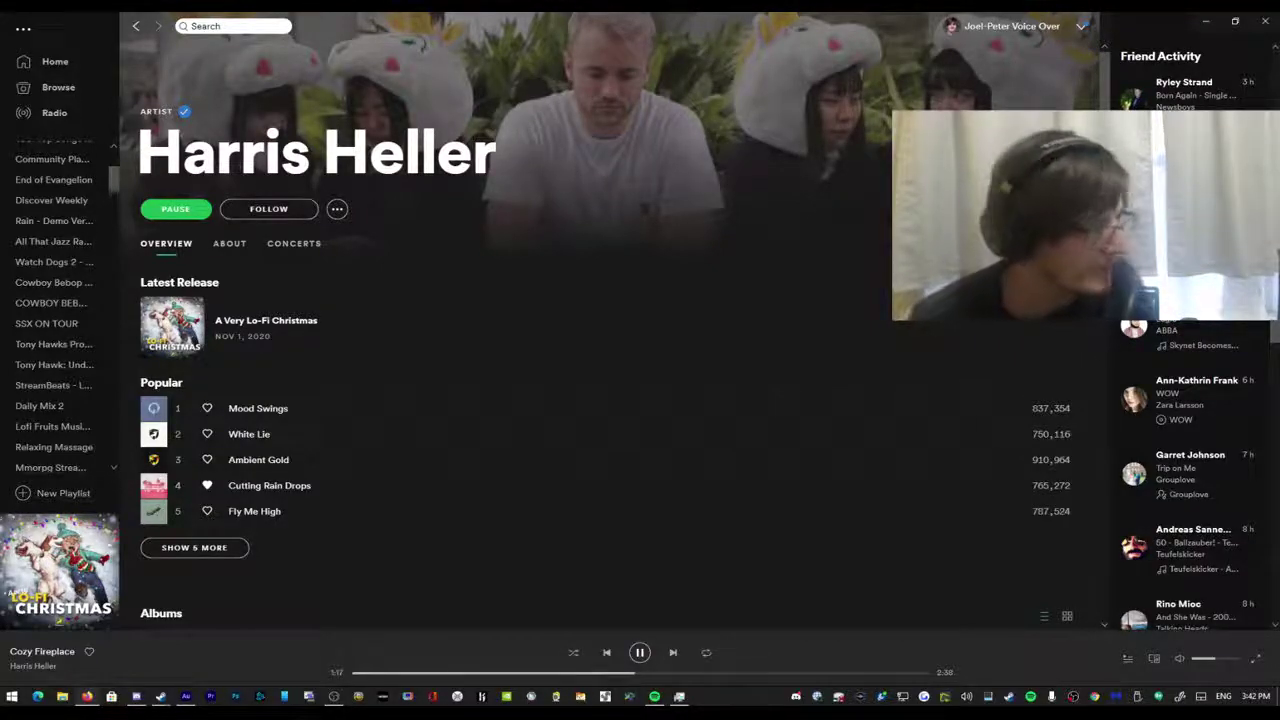
{"action": "key", "text": "alt+Tab"}
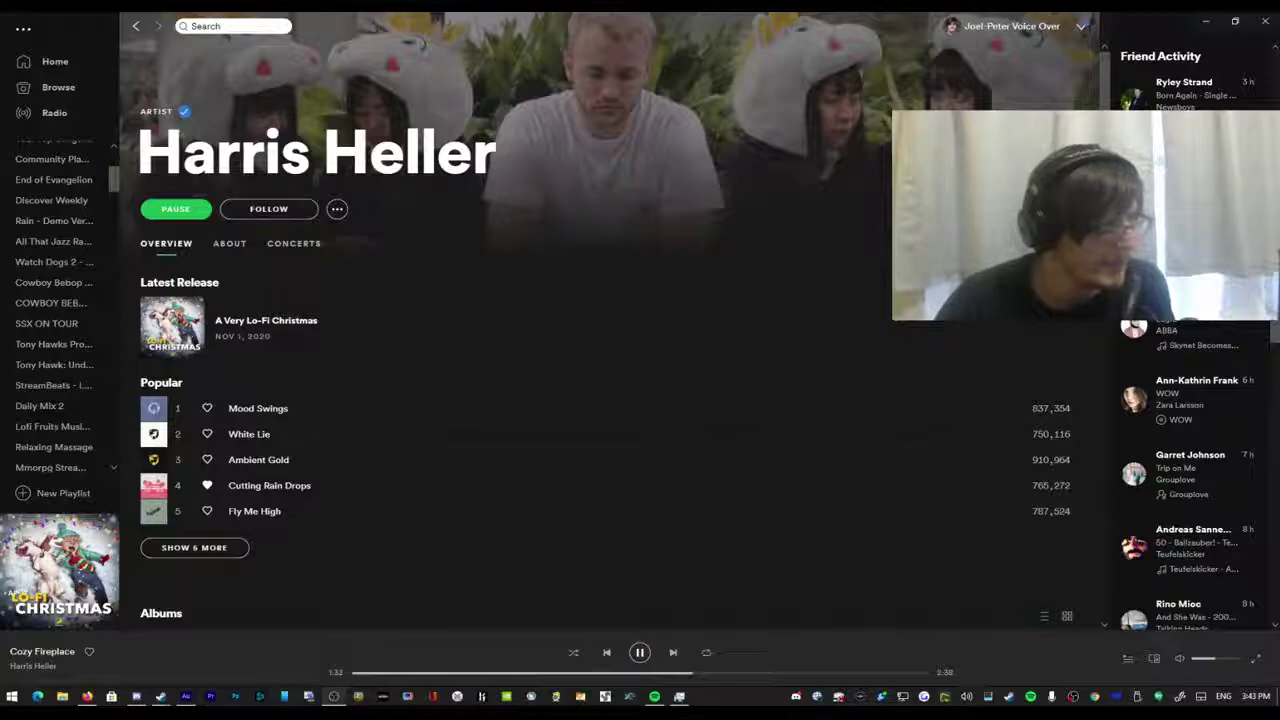
{"action": "key", "text": "alt+Tab"}
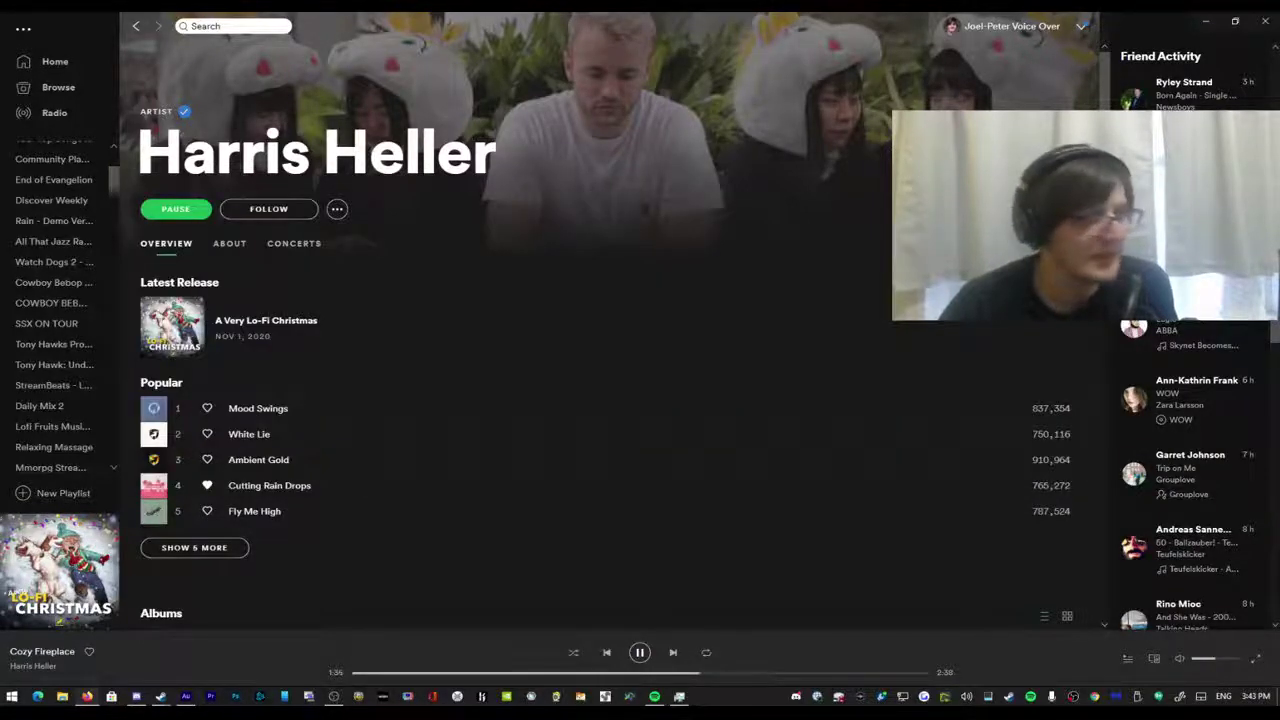
{"action": "key", "text": "alt+Tab"}
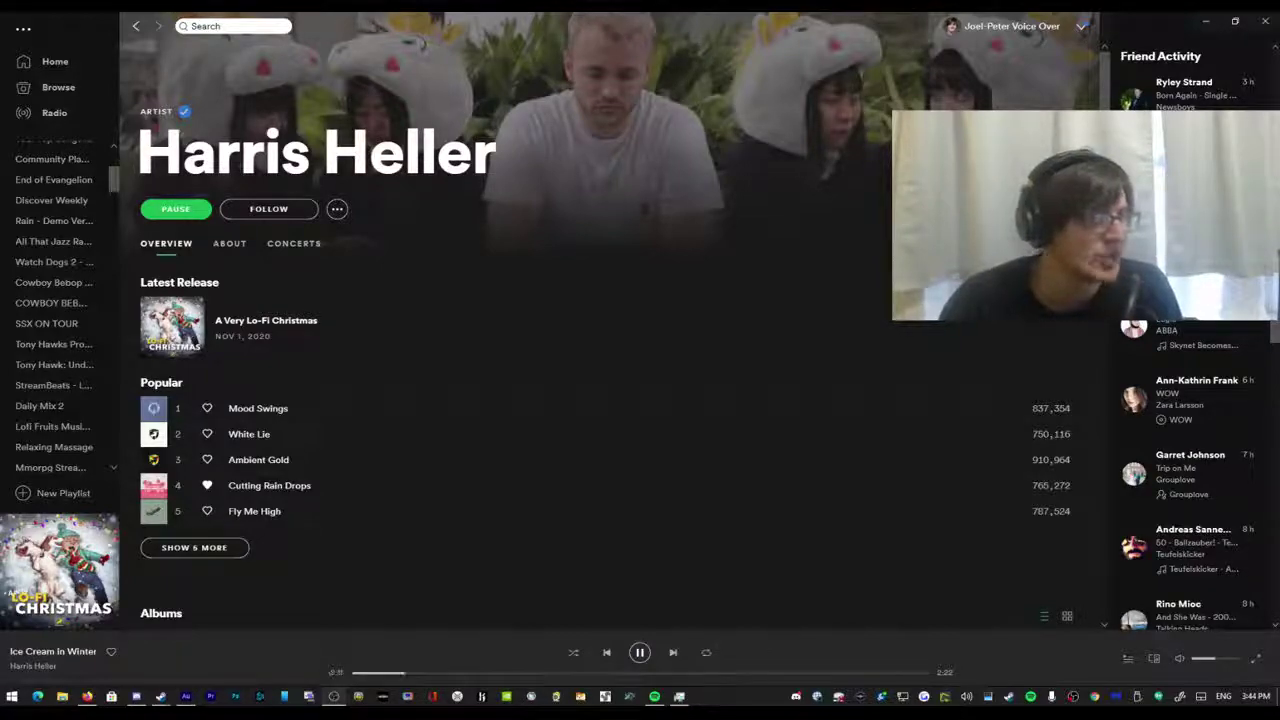
{"action": "scroll", "coordinate": [491, 560], "scroll_direction": "down", "scroll_amount": 2}
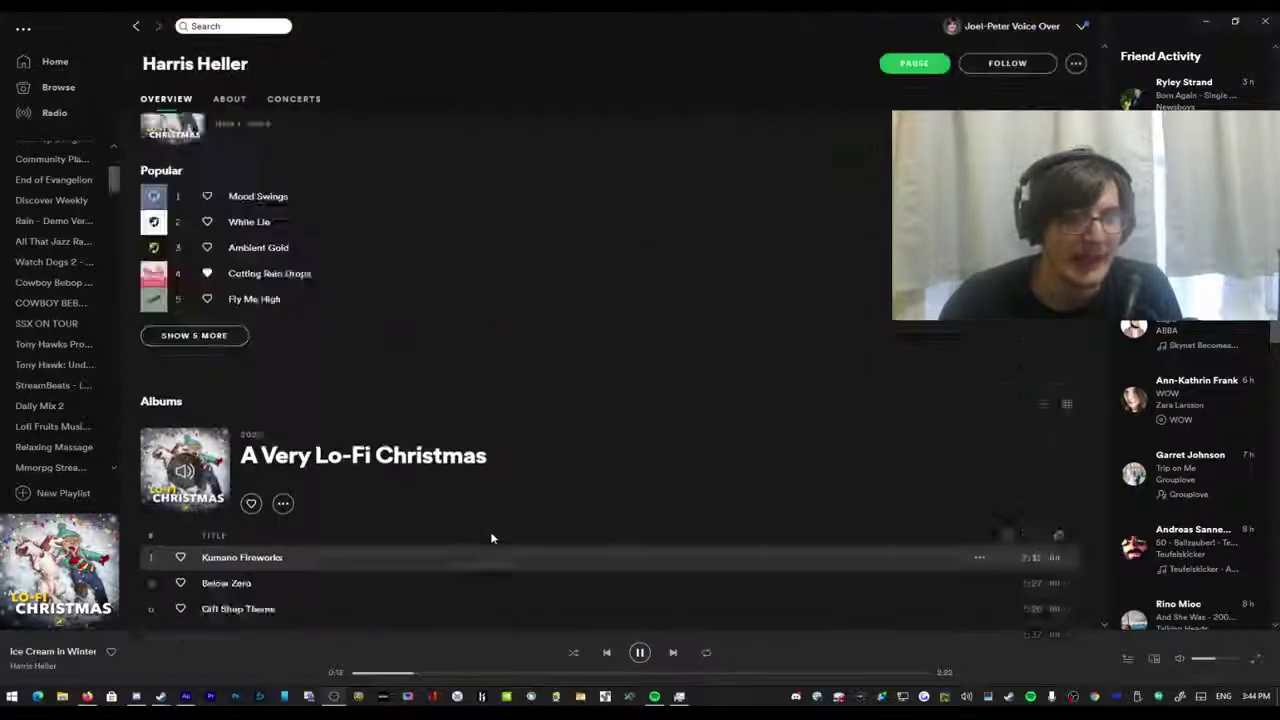
{"action": "scroll", "coordinate": [491, 538], "scroll_direction": "up", "scroll_amount": 5}
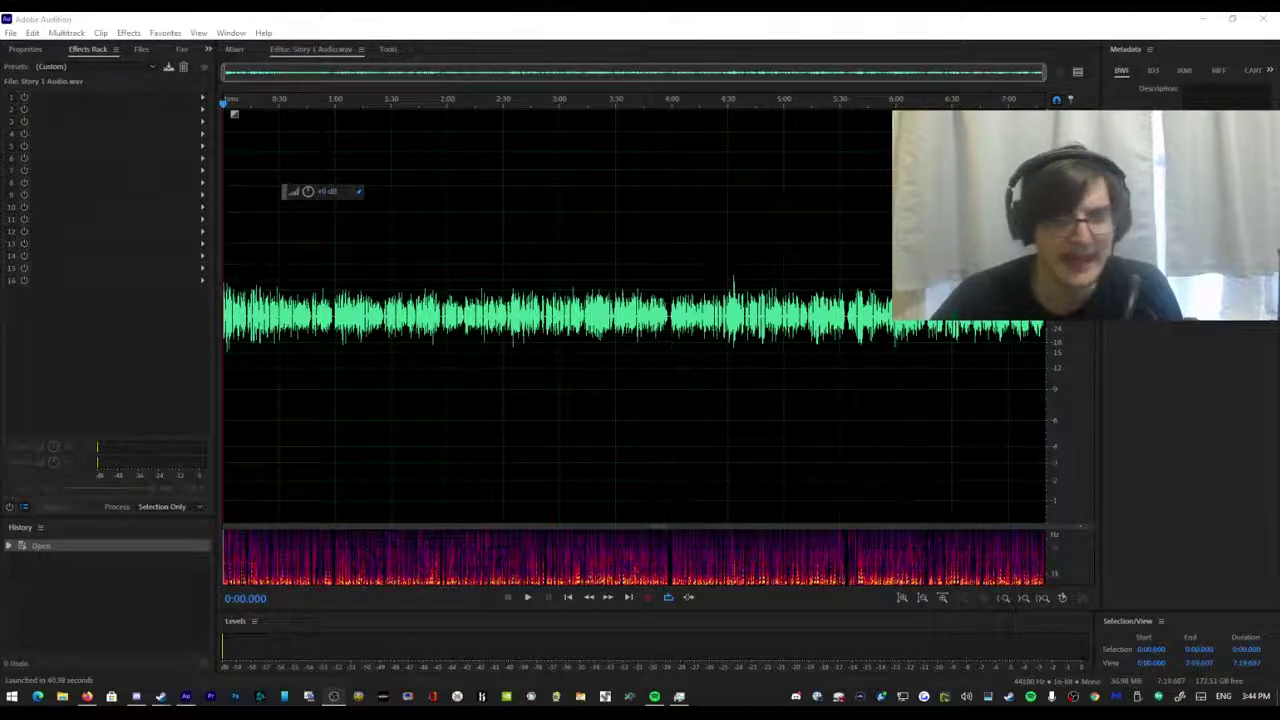
Switch to Discord and look through the Isle O' Nood server's channel and member lists.
{"action": "key", "text": "alt+Tab"}
{"action": "key", "text": "alt+Tab"}
{"action": "key", "text": "alt+Tab"}
{"action": "key", "text": "alt+Tab"}
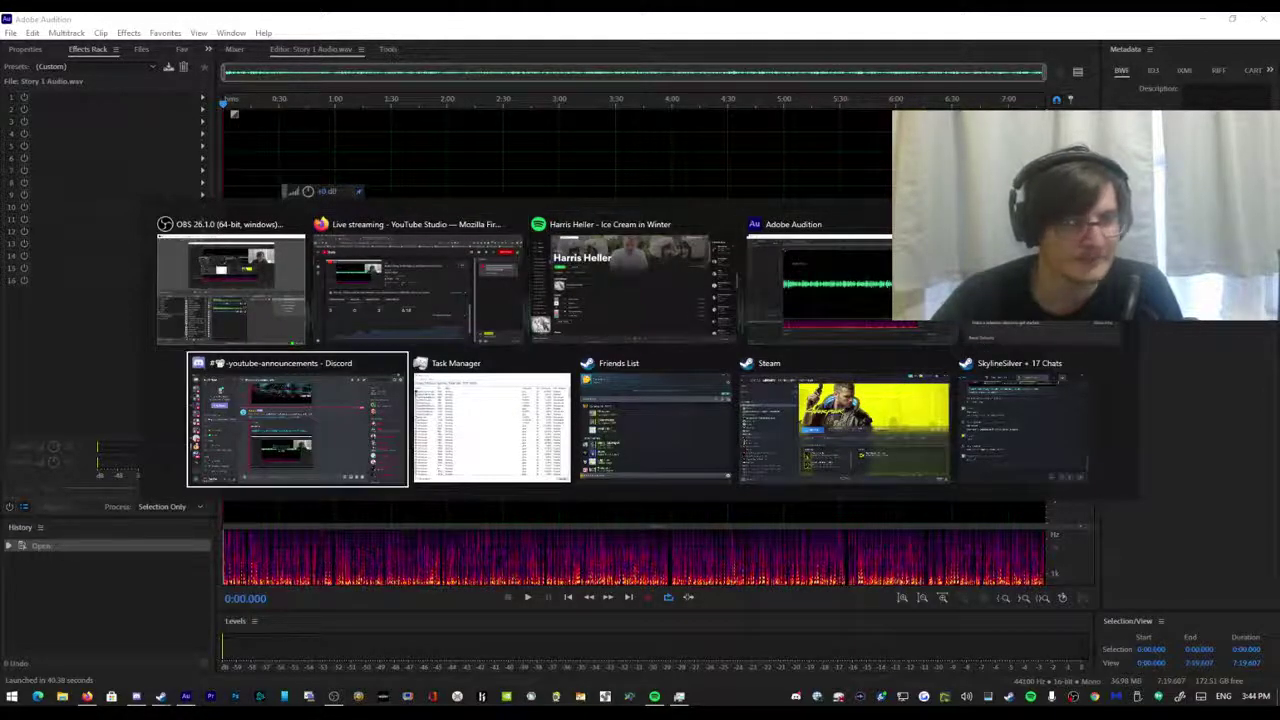
{"action": "scroll", "coordinate": [216, 328], "scroll_direction": "down", "scroll_amount": 5}
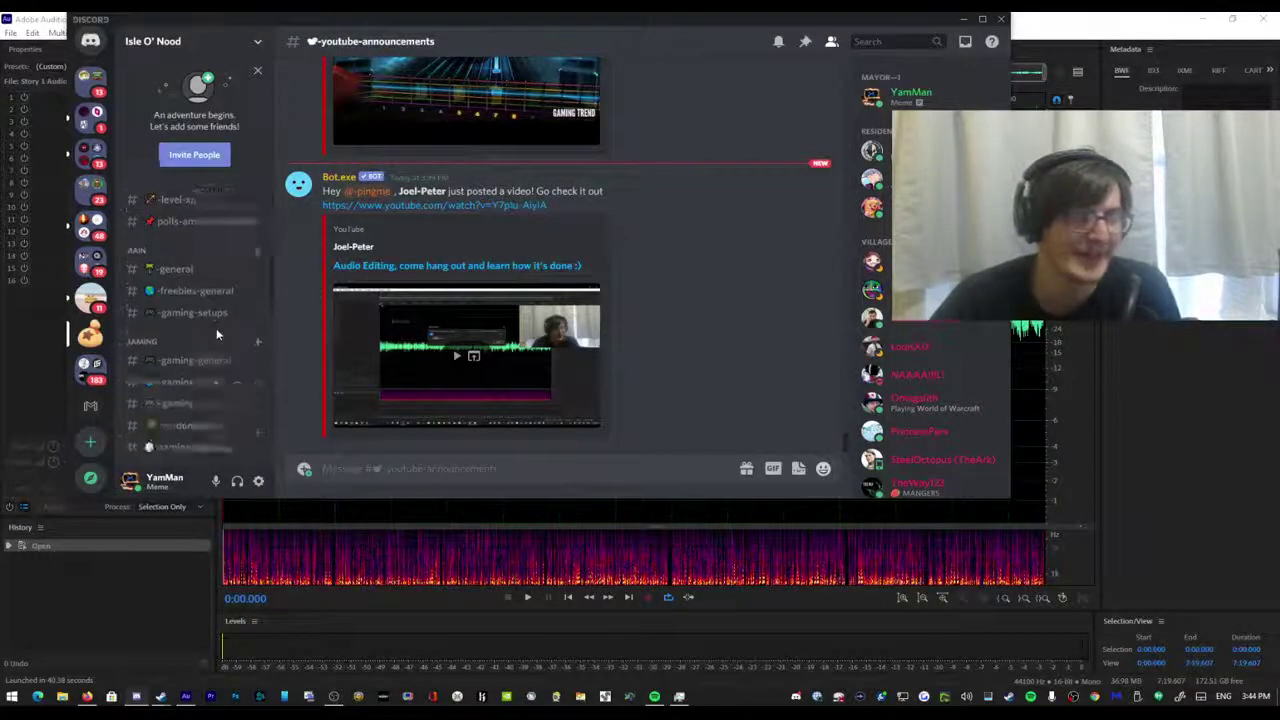
{"action": "scroll", "coordinate": [216, 333], "scroll_direction": "down", "scroll_amount": 3}
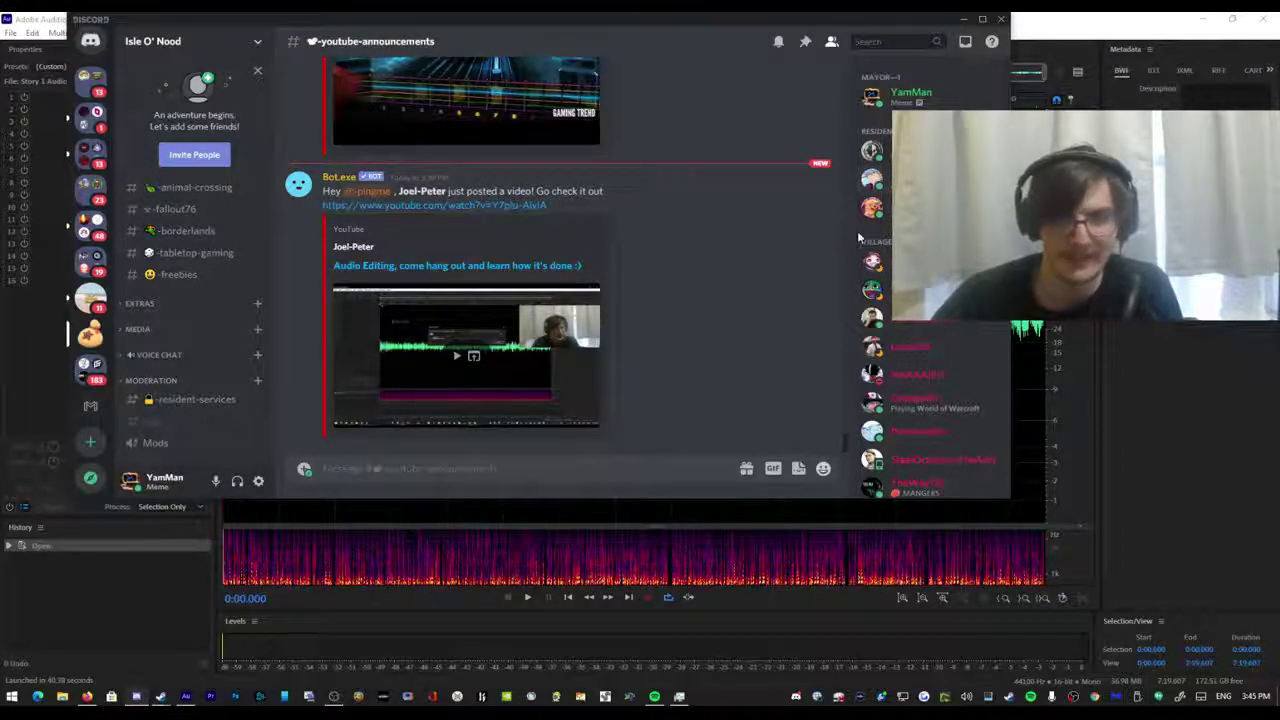
{"action": "scroll", "coordinate": [880, 160], "scroll_direction": "down", "scroll_amount": 3}
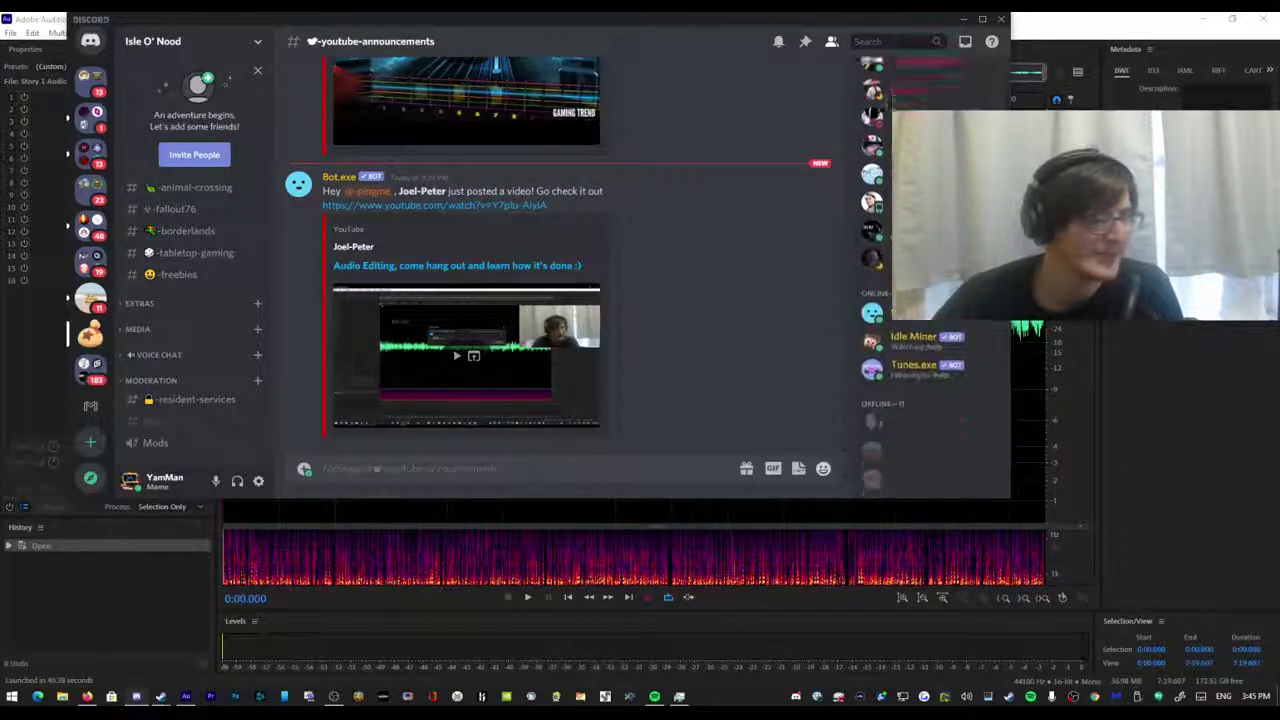
{"action": "scroll", "coordinate": [880, 270], "scroll_direction": "down", "scroll_amount": 2}
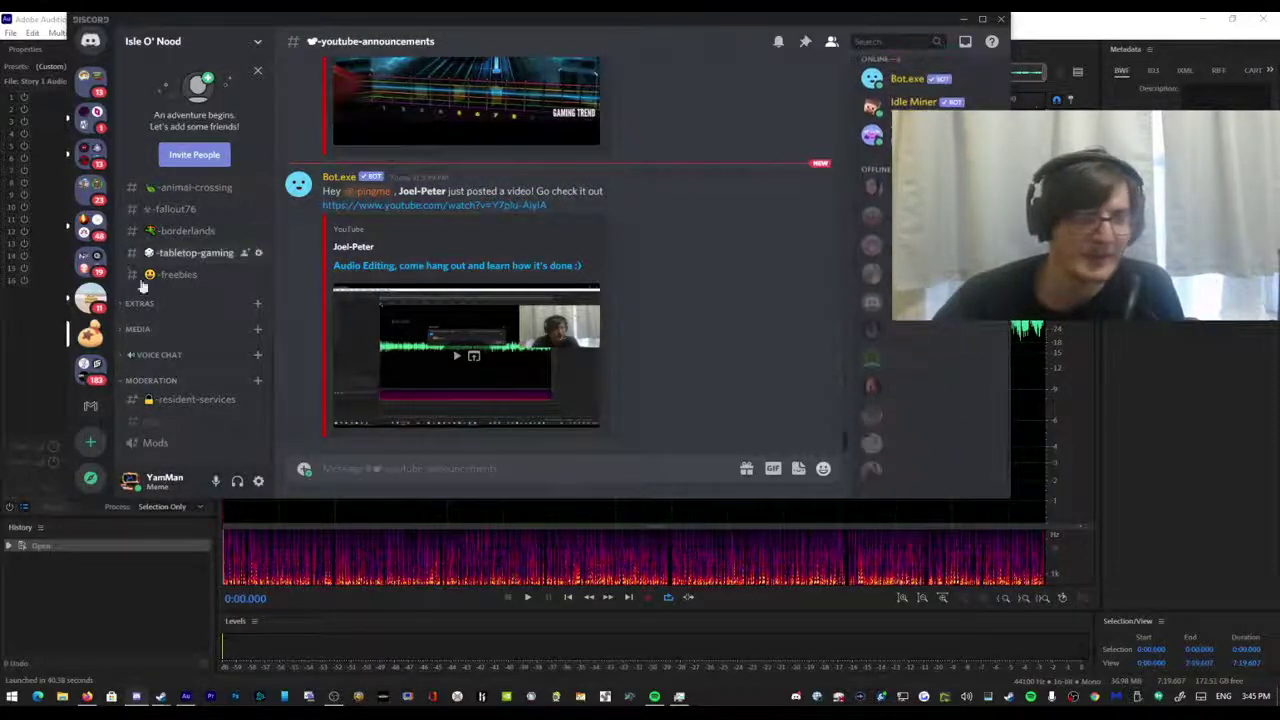
Open the general channel of the Isle O' Nood server and look through its member list.
{"action": "scroll", "coordinate": [172, 320], "scroll_direction": "up", "scroll_amount": 3}
{"action": "scroll", "coordinate": [170, 342], "scroll_direction": "down", "scroll_amount": 1}
{"action": "left_click", "coordinate": [175, 377]}
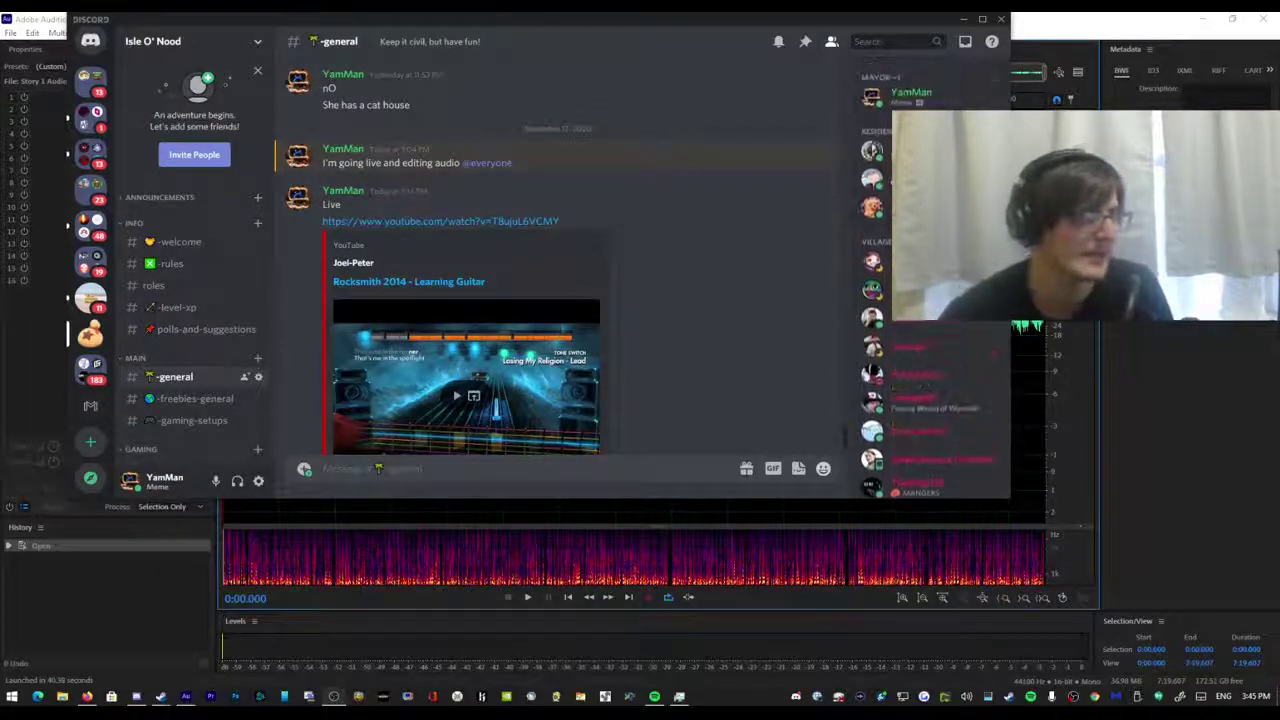
{"action": "scroll", "coordinate": [930, 250], "scroll_direction": "down", "scroll_amount": 3}
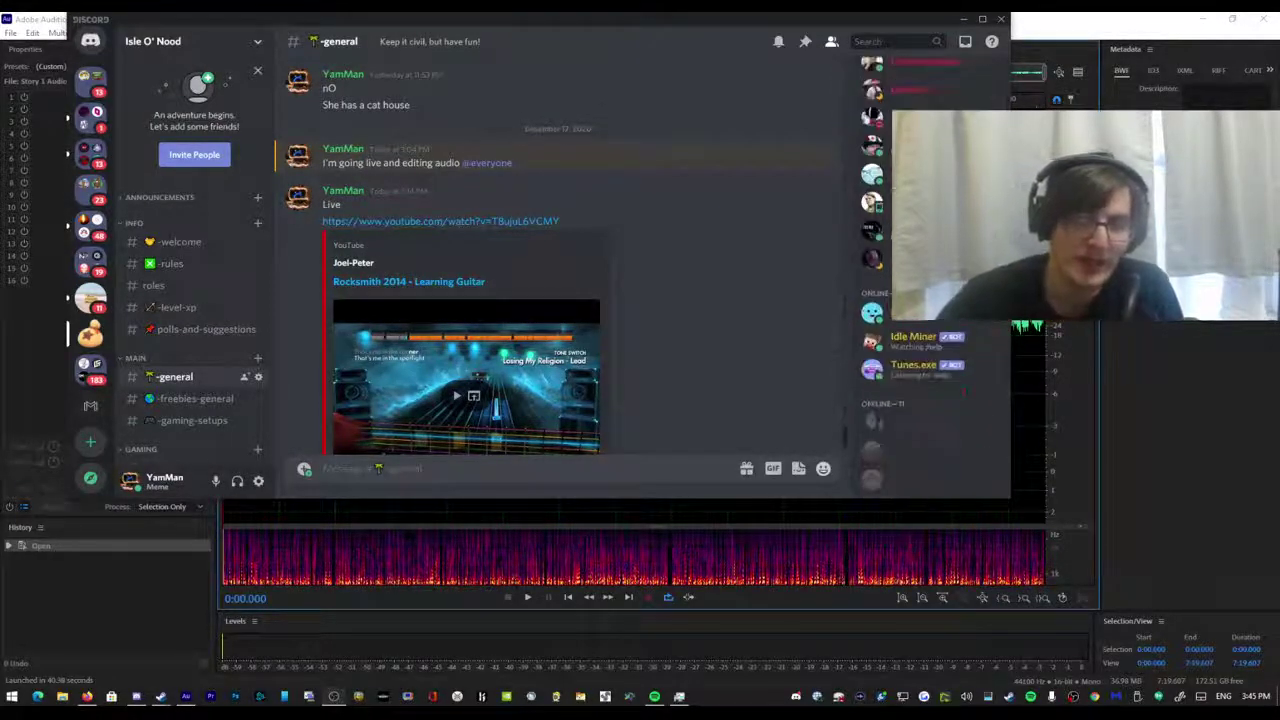
{"action": "scroll", "coordinate": [930, 250], "scroll_direction": "up", "scroll_amount": 5}
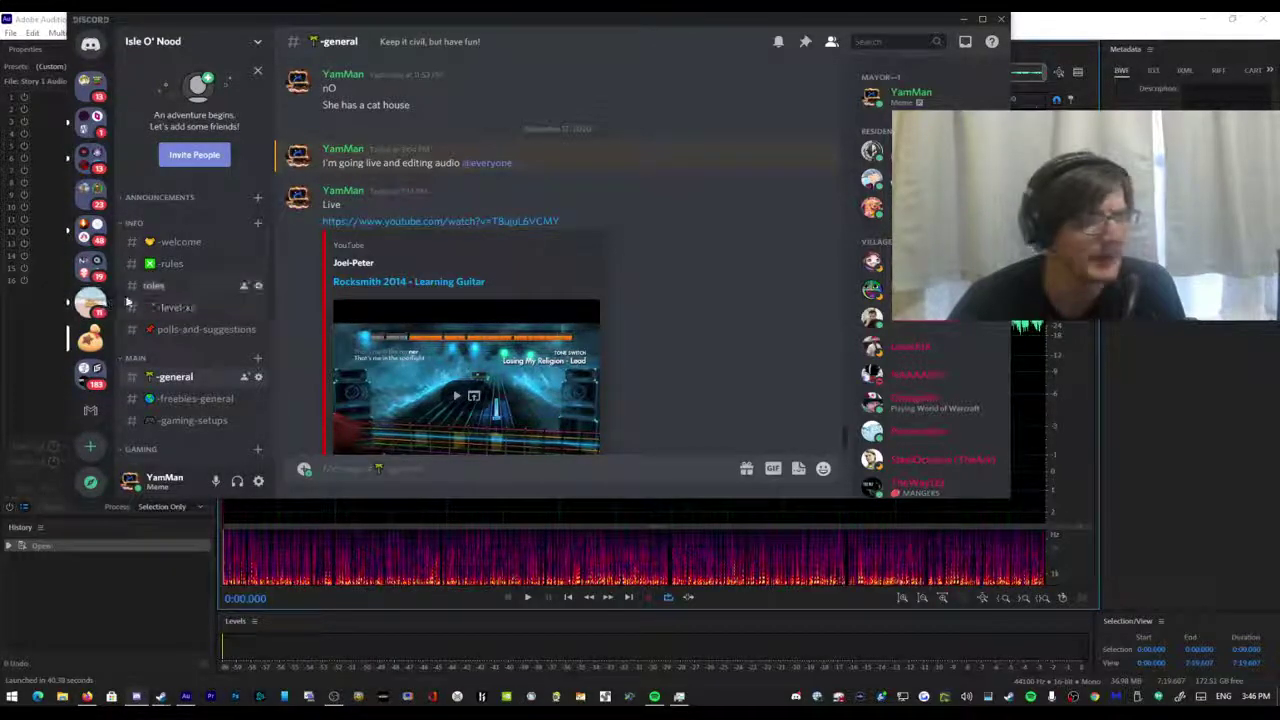
Switch back to Adobe Audition and view the Story 1 Audio.wav waveform.
{"action": "key", "text": "alt+Tab"}
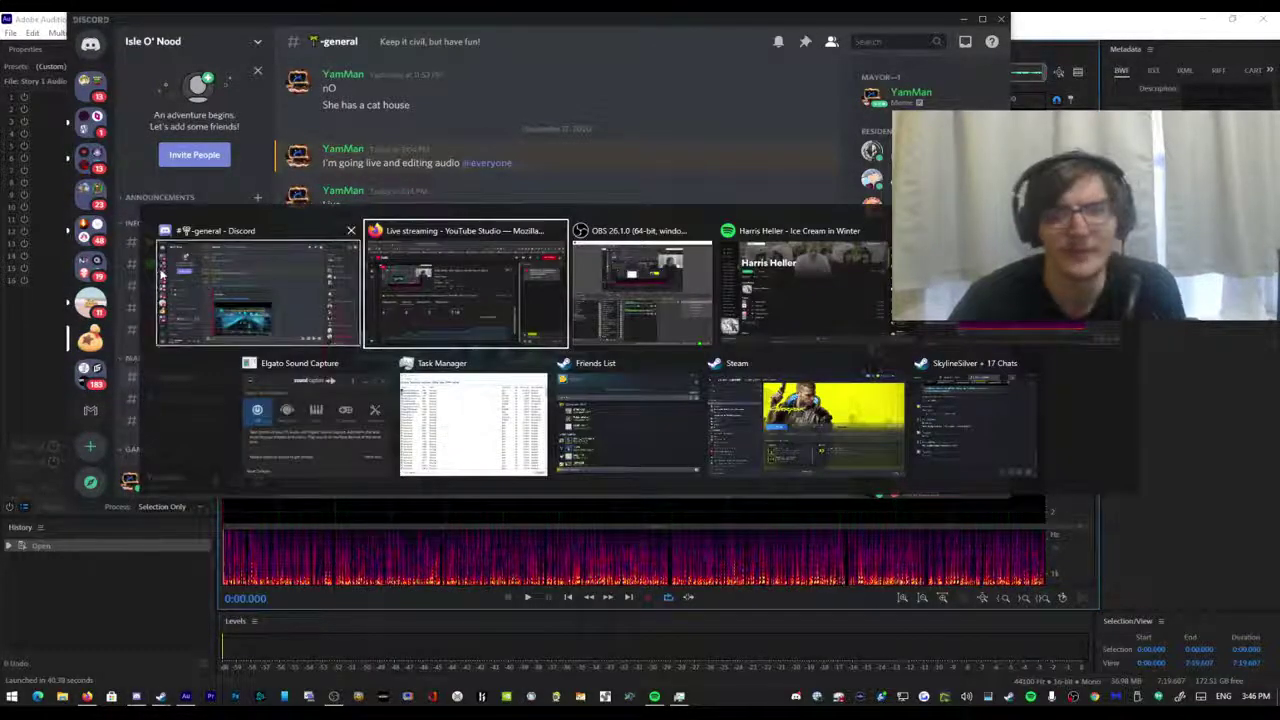
{"action": "key", "text": "alt+Tab"}
{"action": "key", "text": "alt+Tab"}
{"action": "key", "text": "alt+Tab"}
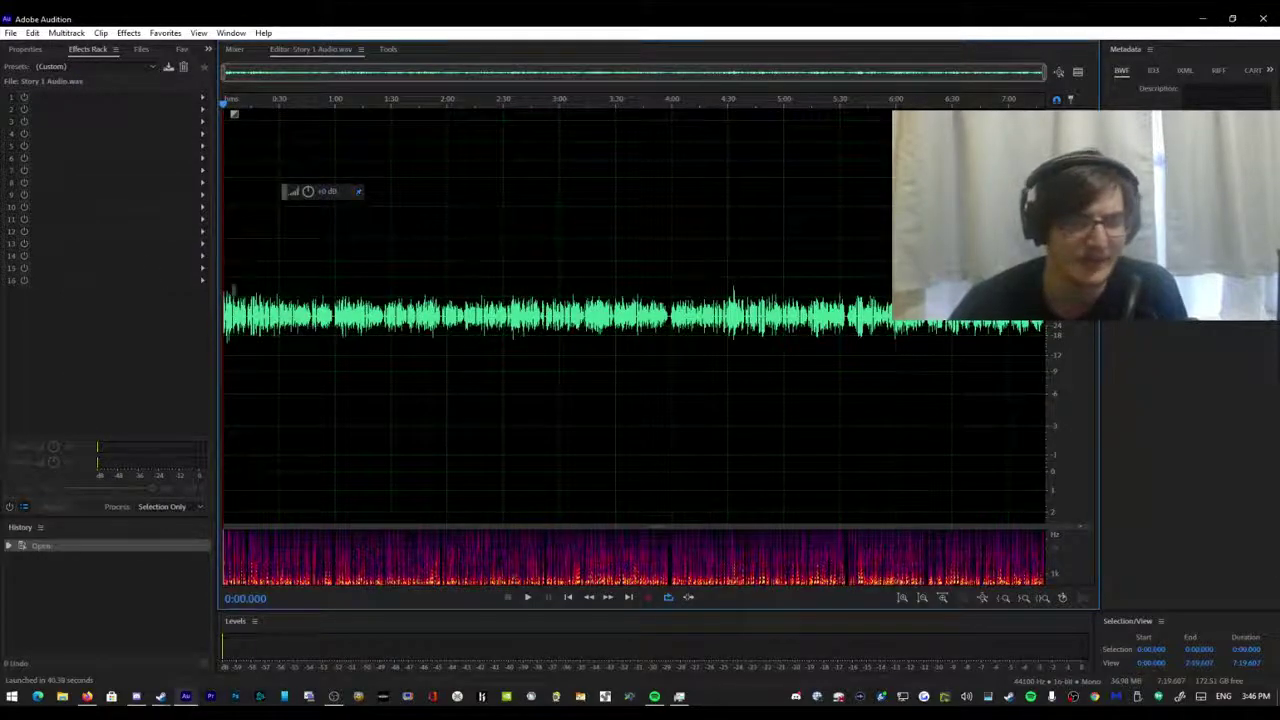
{"action": "scroll", "coordinate": [450, 165], "scroll_direction": "up", "scroll_amount": 3}
{"action": "scroll", "coordinate": [450, 158], "scroll_direction": "down", "scroll_amount": 3}
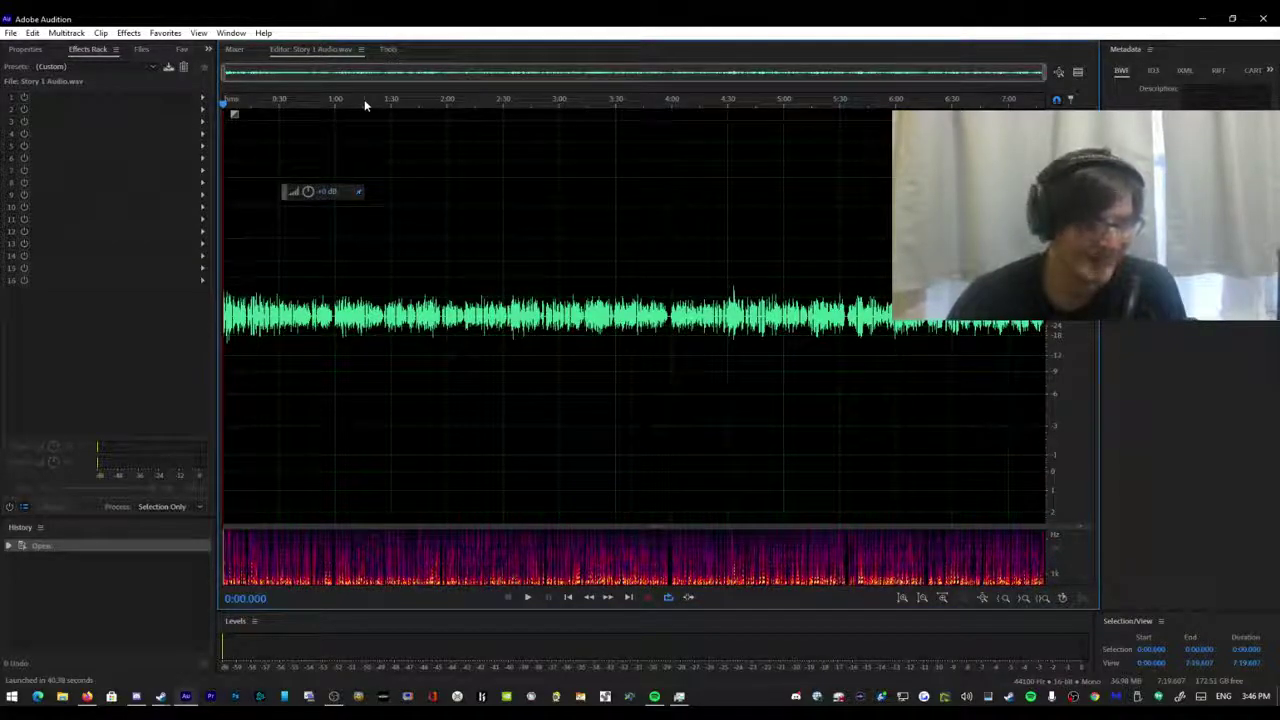
{"action": "mouse_move", "coordinate": [679, 696]}
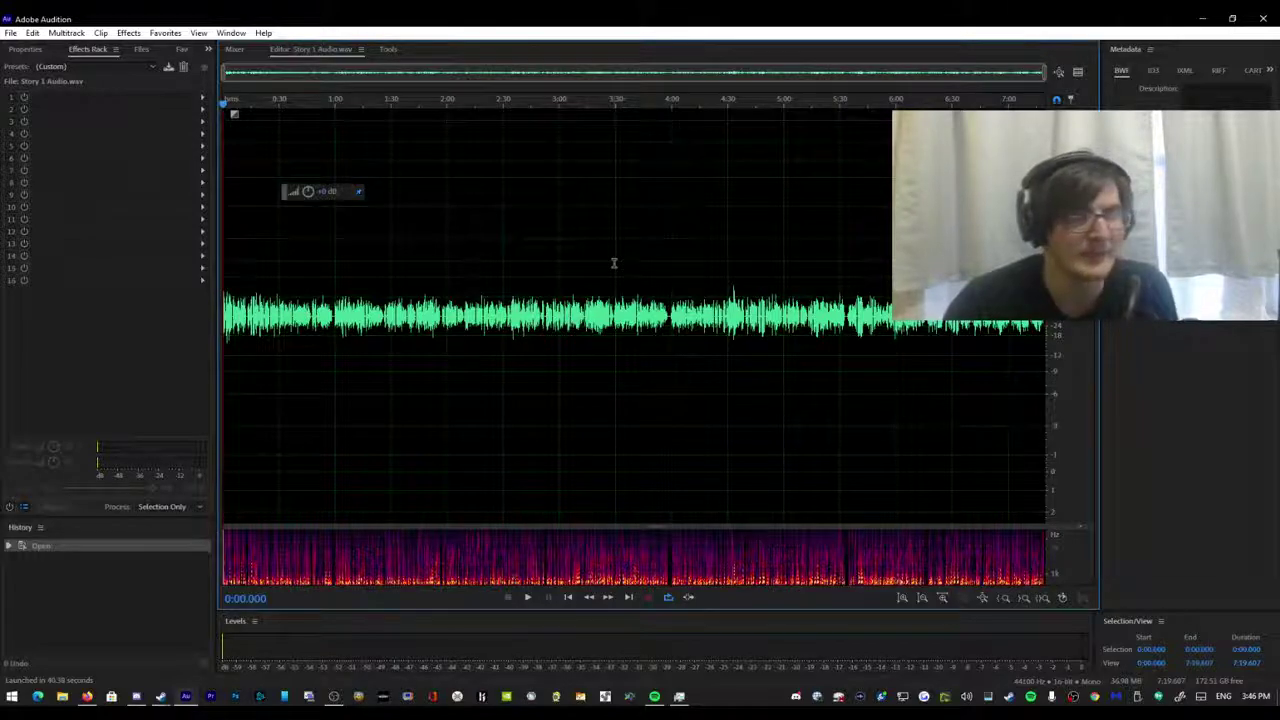
{"action": "key", "text": "alt+Tab"}
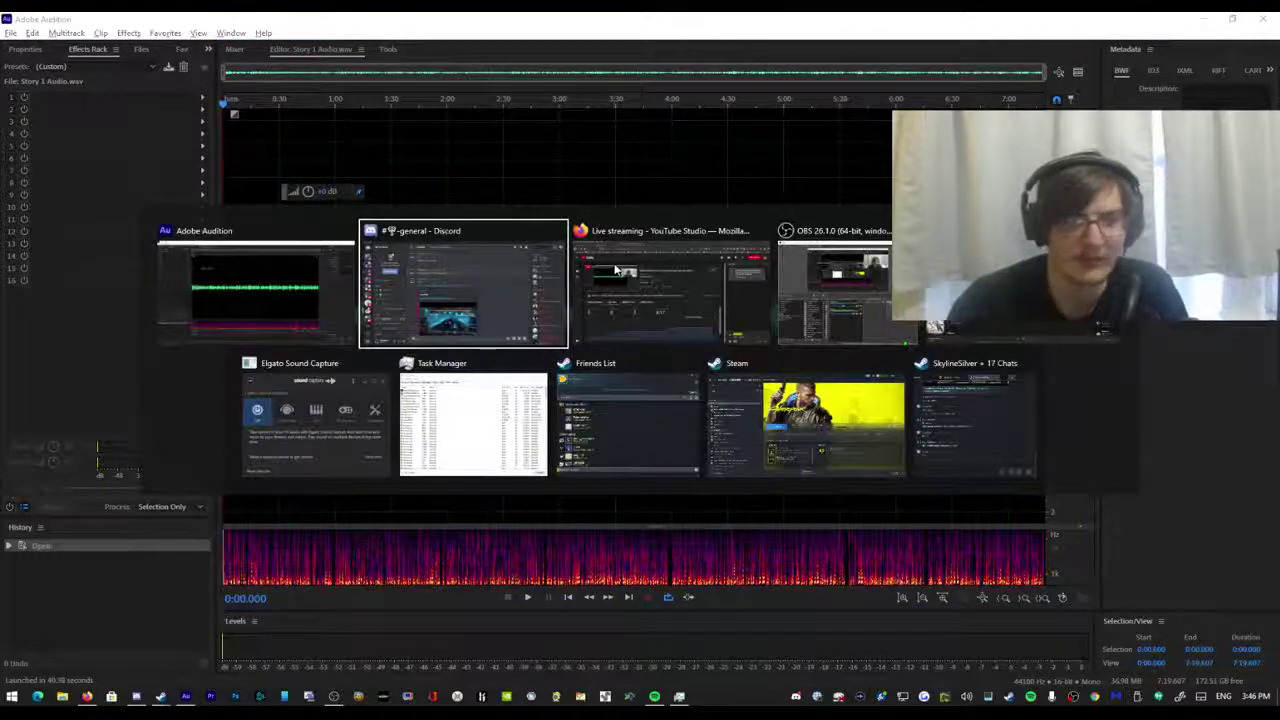
{"action": "key", "text": "alt+Tab"}
{"action": "key", "text": "alt+Tab"}
{"action": "key", "text": "Escape"}
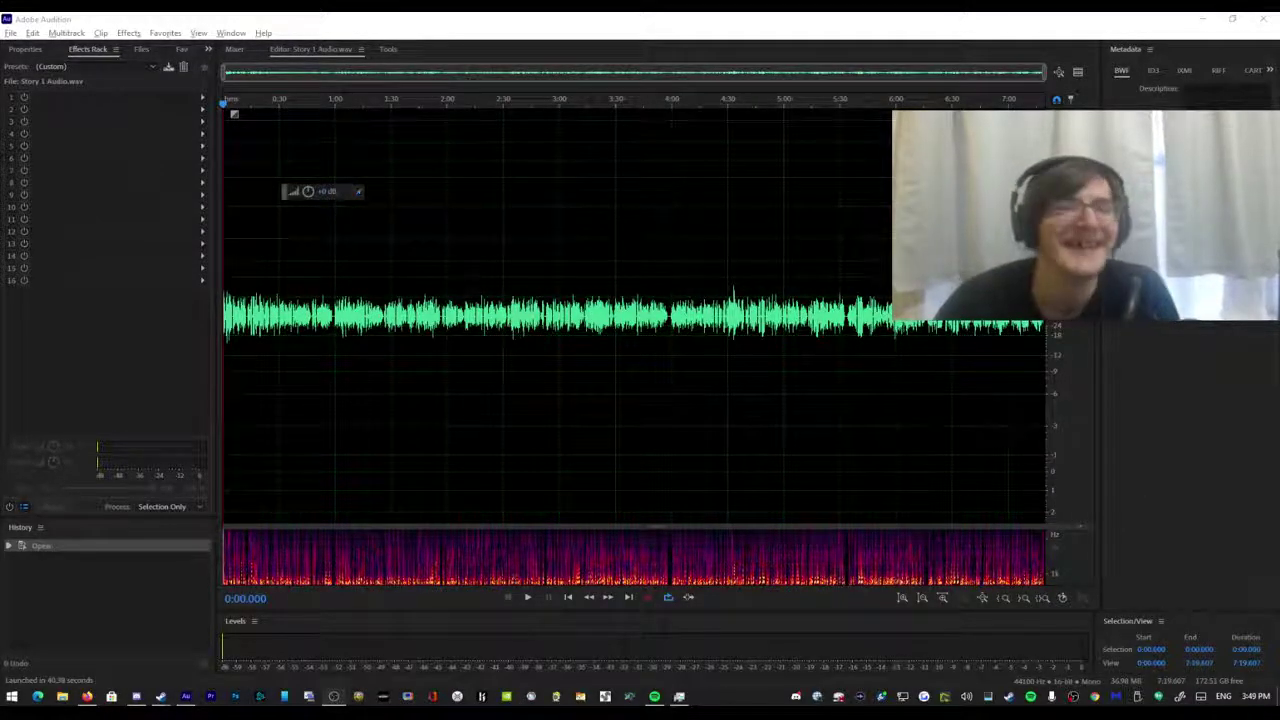
Switch to Spotify, play Anime Snowflakes from Harris Heller's album A Very Lo-Fi Christmas, and minimize the Spotify window.
{"action": "key", "text": "alt+Tab"}
{"action": "key", "text": "alt+Tab"}
{"action": "key", "text": "alt+Tab"}
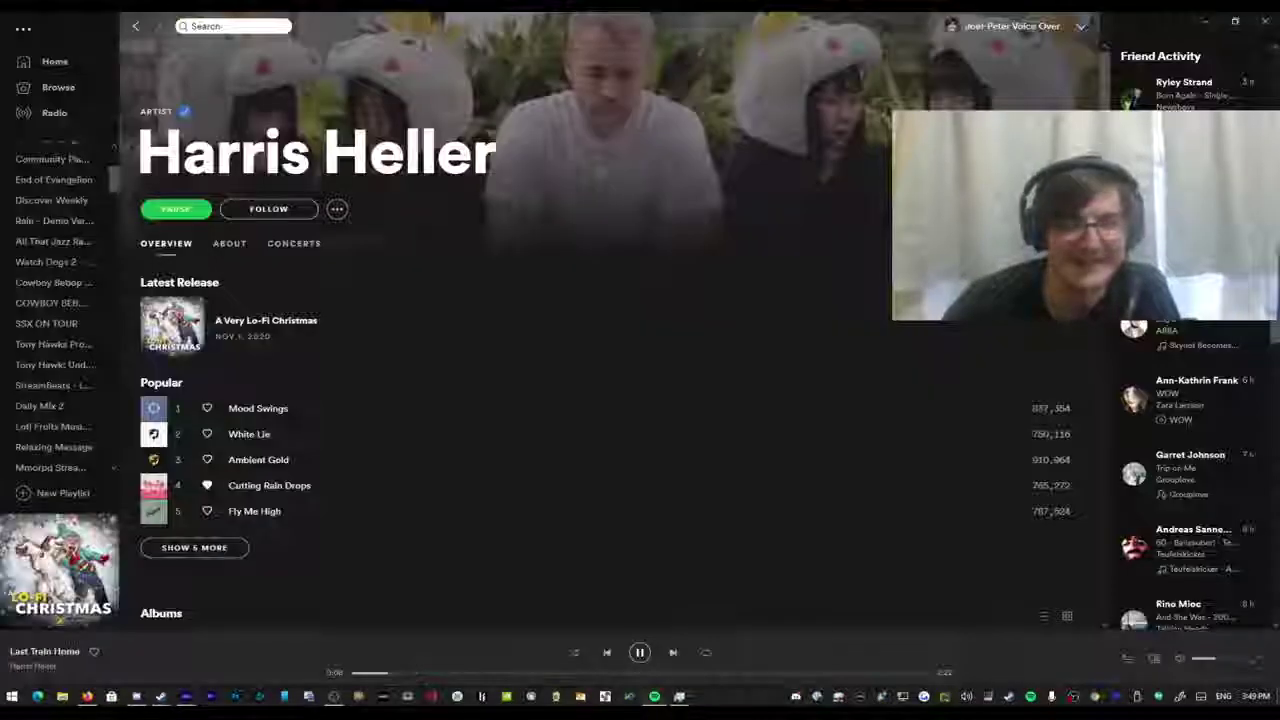
{"action": "scroll", "coordinate": [333, 348], "scroll_direction": "down", "scroll_amount": 3}
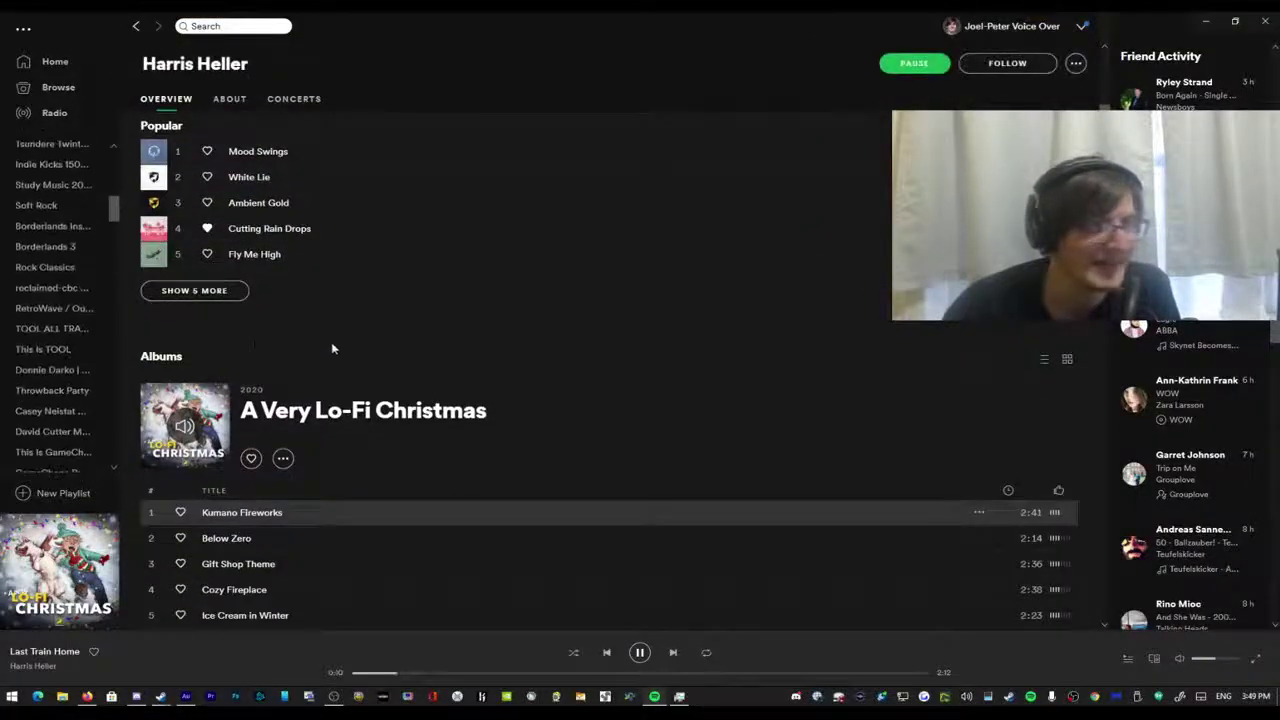
{"action": "scroll", "coordinate": [333, 348], "scroll_direction": "down", "scroll_amount": 12}
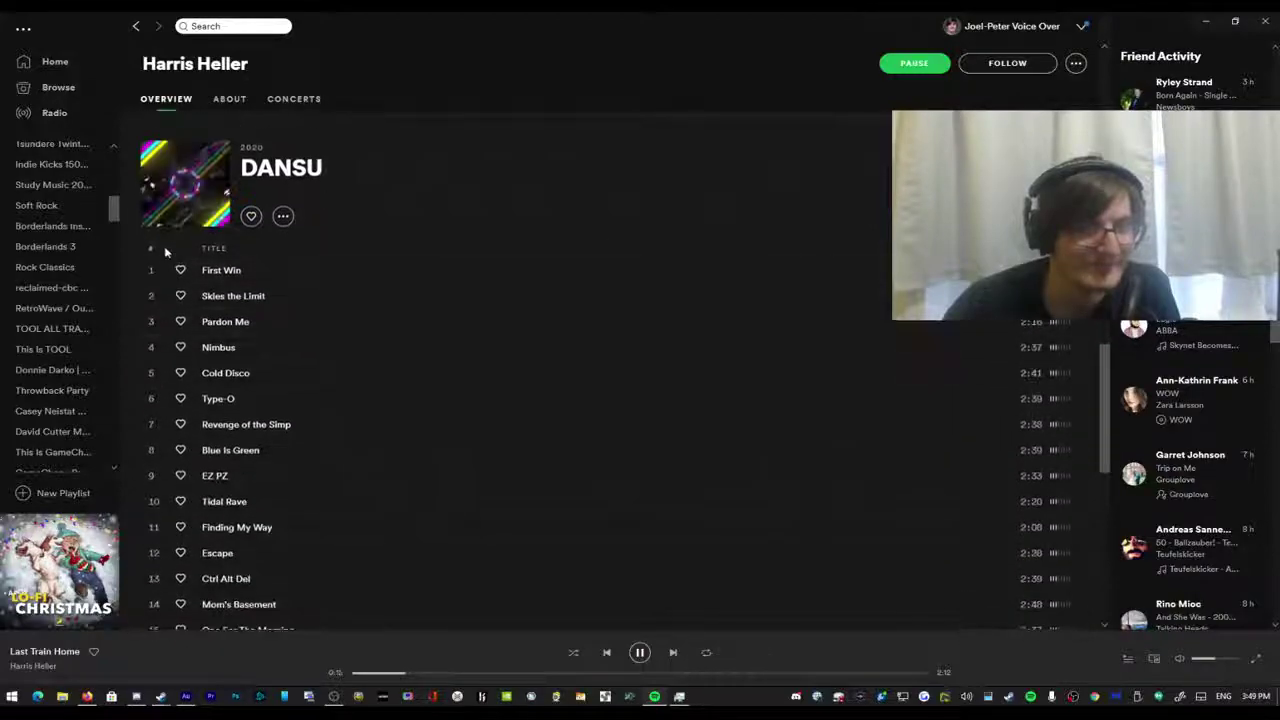
{"action": "scroll", "coordinate": [166, 252], "scroll_direction": "up", "scroll_amount": 10}
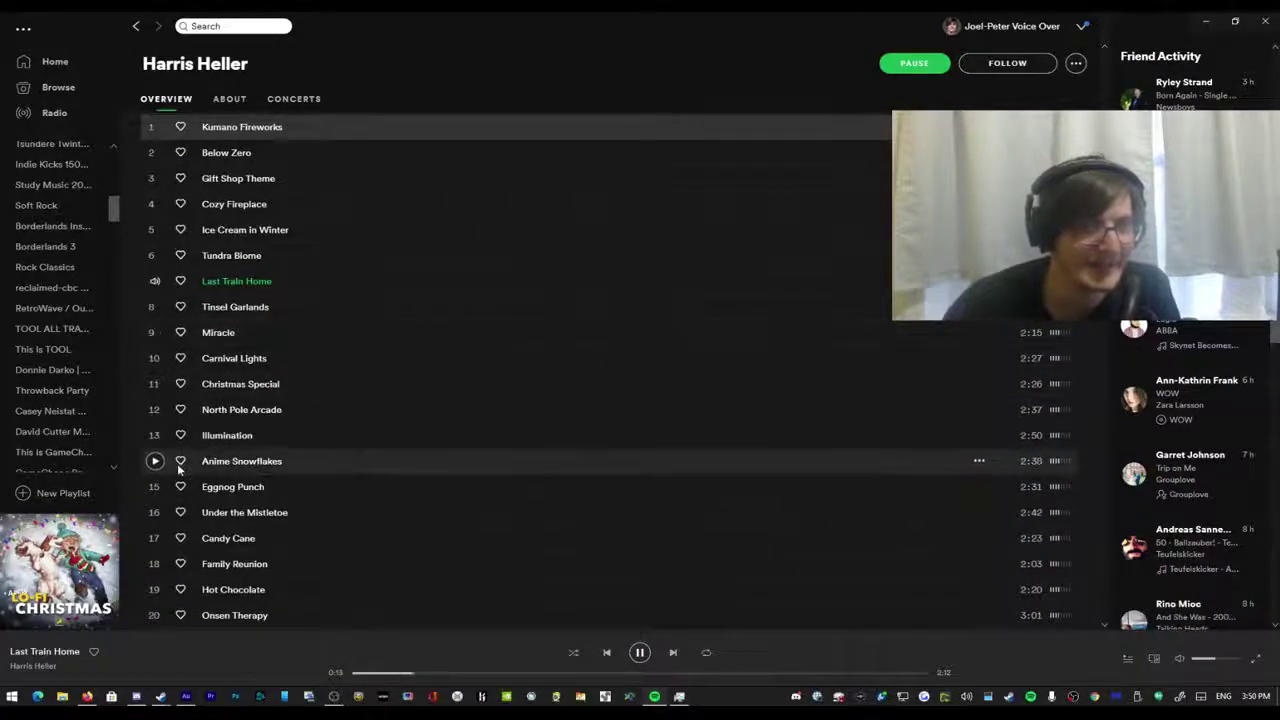
{"action": "left_click", "coordinate": [155, 461]}
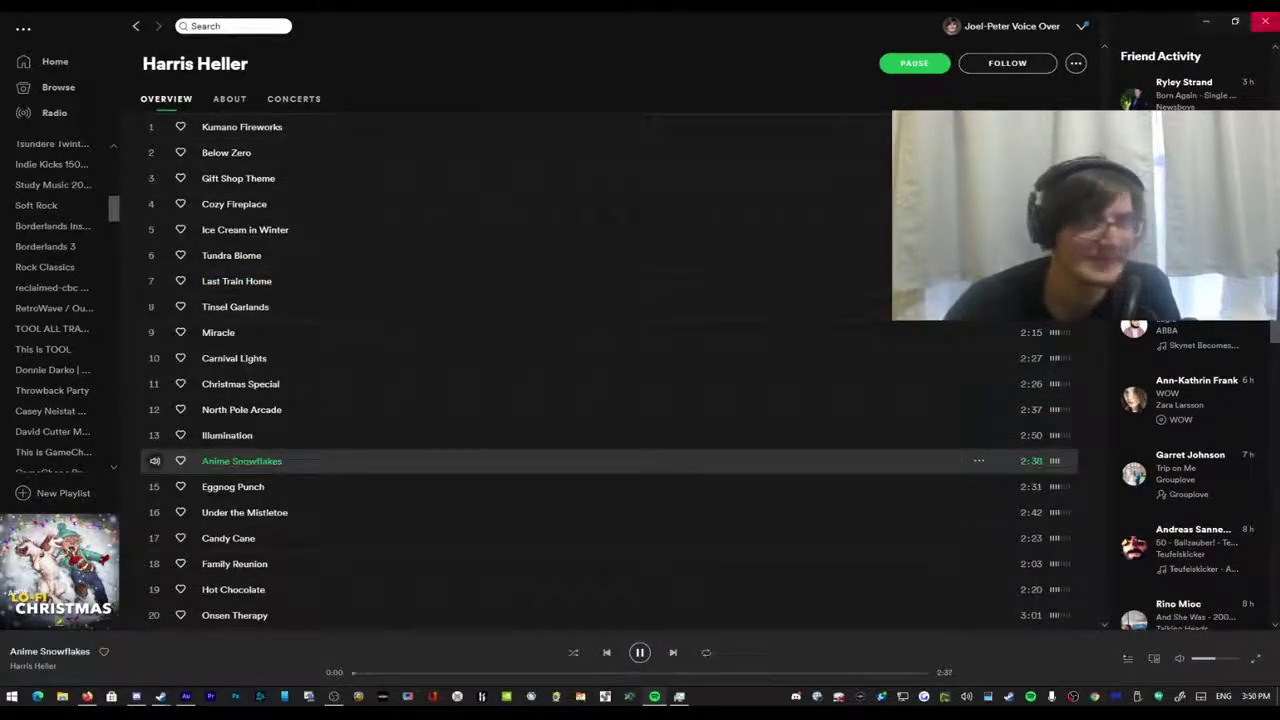
{"action": "left_click", "coordinate": [1205, 21]}
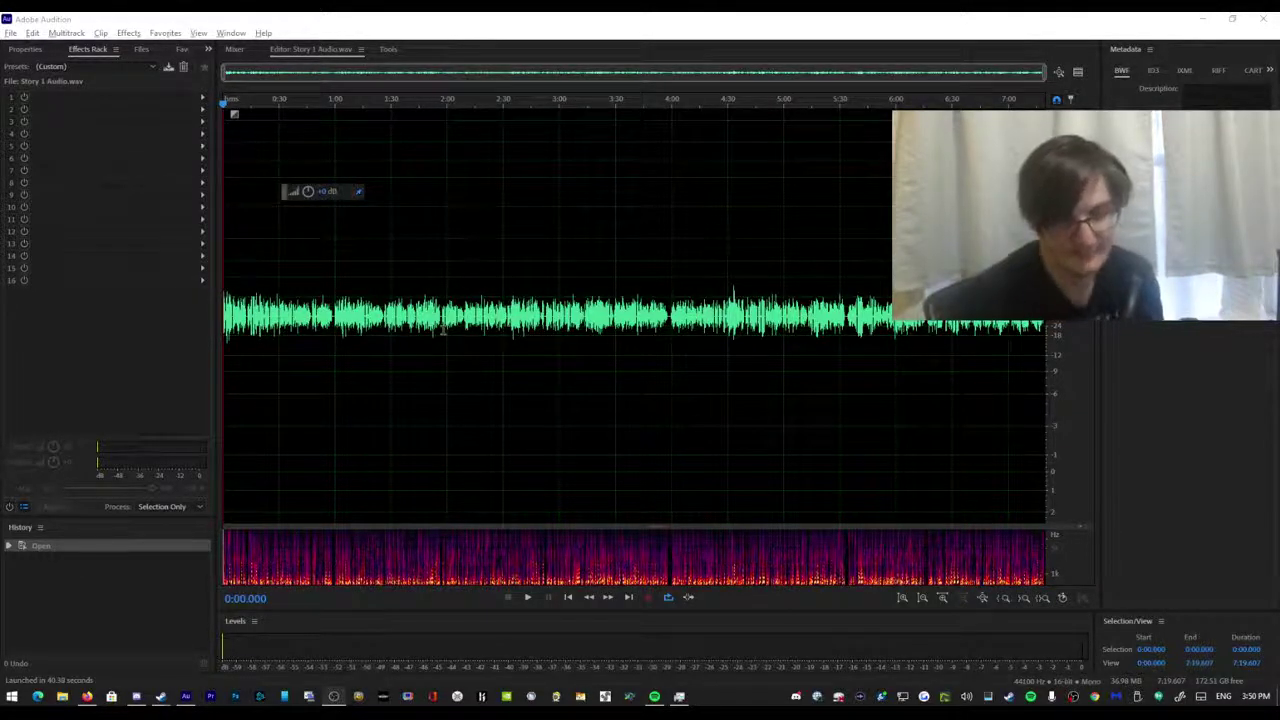
Switch to Spotify and look through the albums and tracks on the Harris Heller artist page.
{"action": "key", "text": "alt+Tab"}
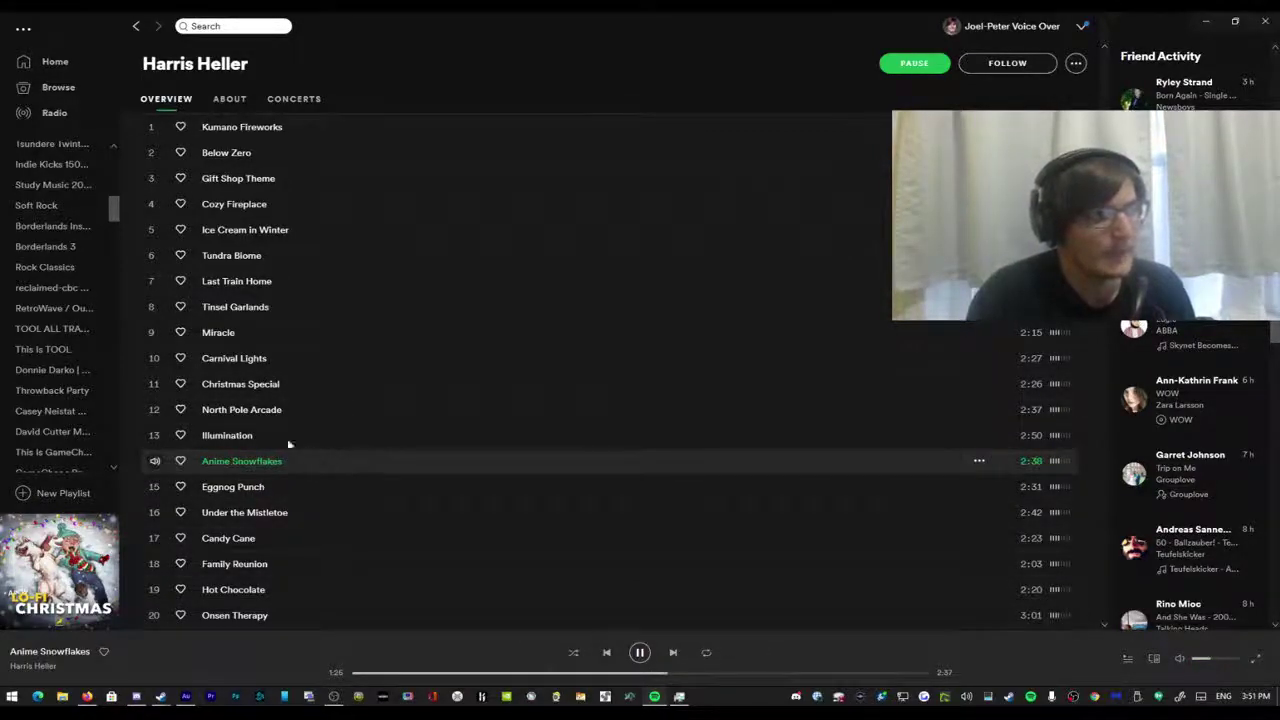
{"action": "scroll", "coordinate": [380, 277], "scroll_direction": "up", "scroll_amount": 4}
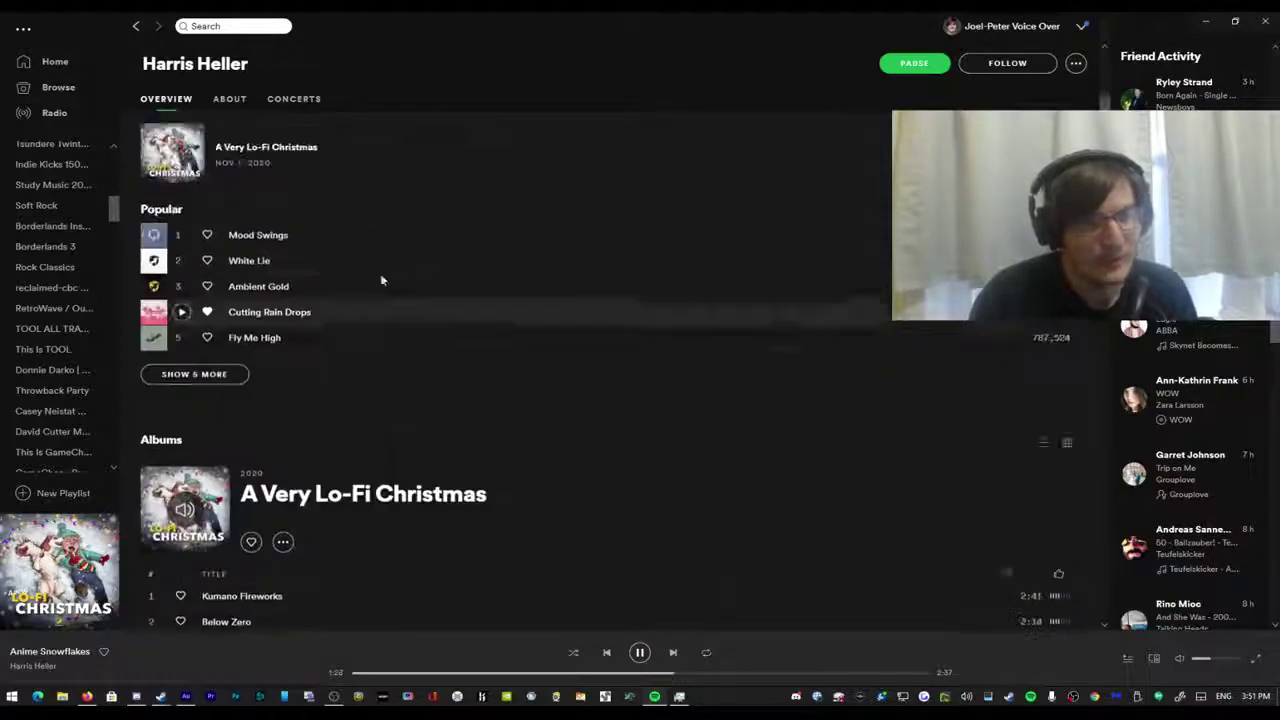
{"action": "scroll", "coordinate": [375, 300], "scroll_direction": "down", "scroll_amount": 7}
{"action": "scroll", "coordinate": [366, 314], "scroll_direction": "down", "scroll_amount": 5}
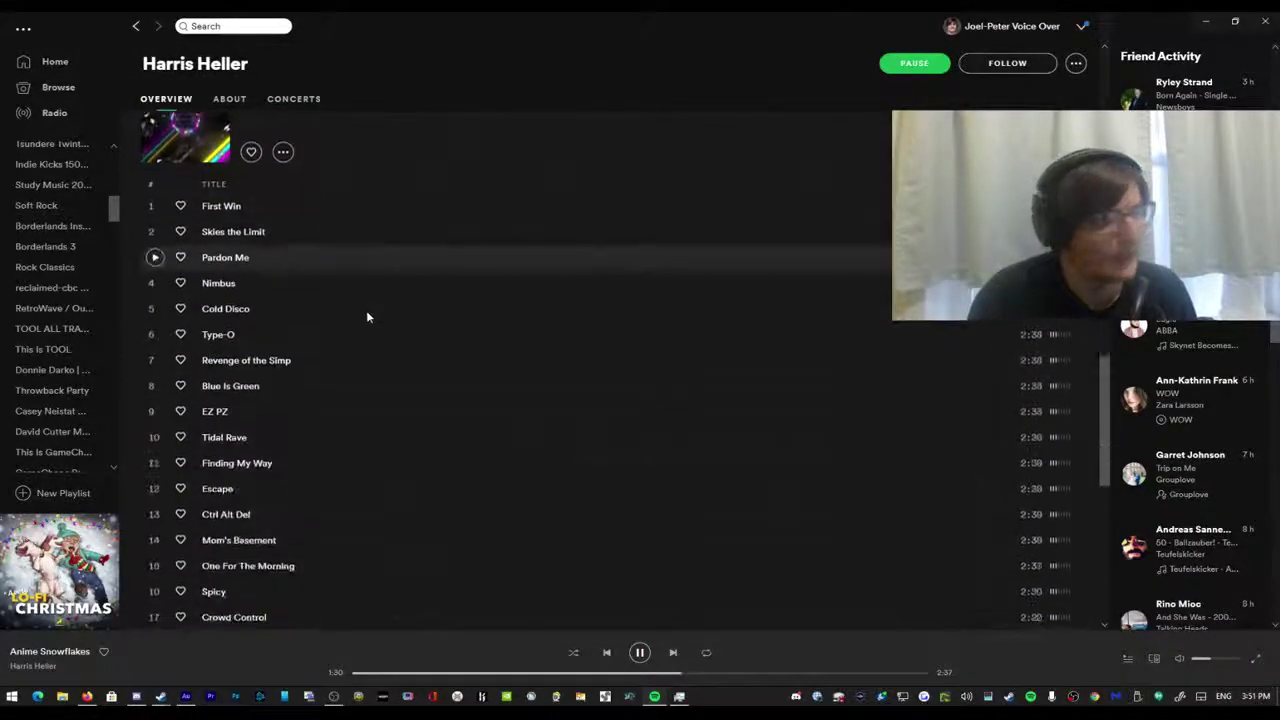
{"action": "scroll", "coordinate": [350, 350], "scroll_direction": "down", "scroll_amount": 3}
{"action": "scroll", "coordinate": [333, 395], "scroll_direction": "down", "scroll_amount": 10}
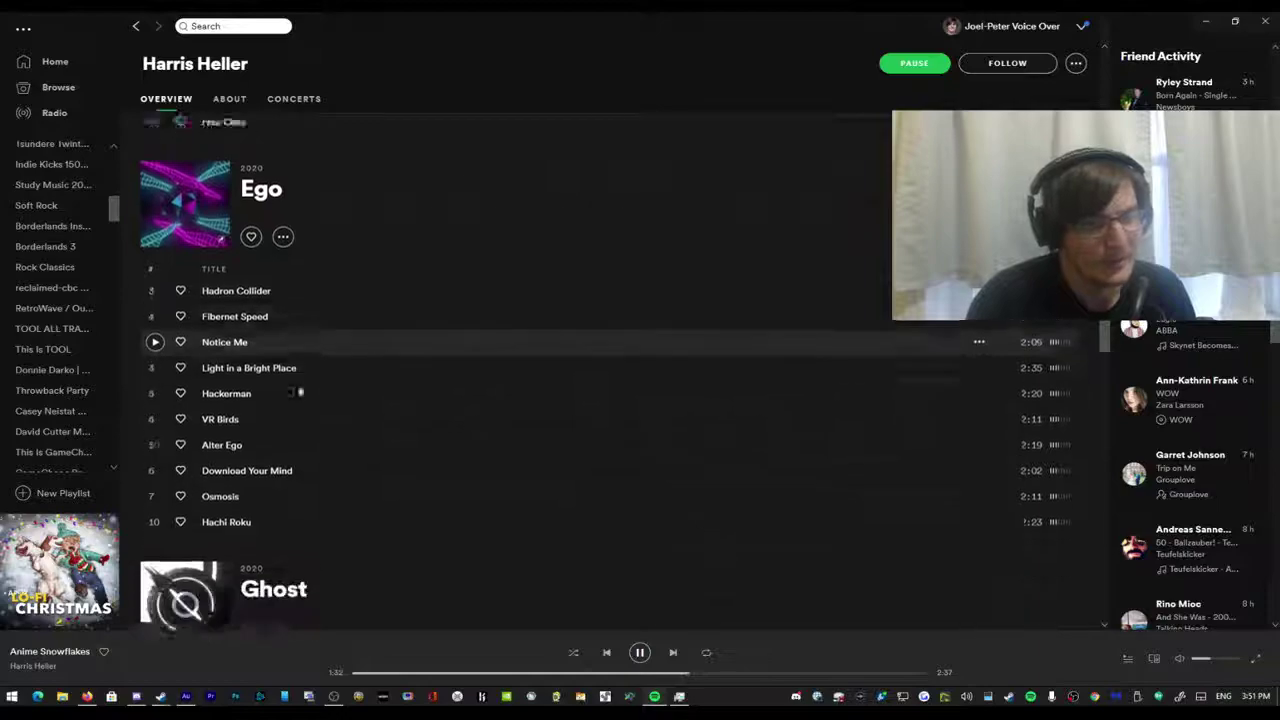
{"action": "scroll", "coordinate": [298, 377], "scroll_direction": "down", "scroll_amount": 8}
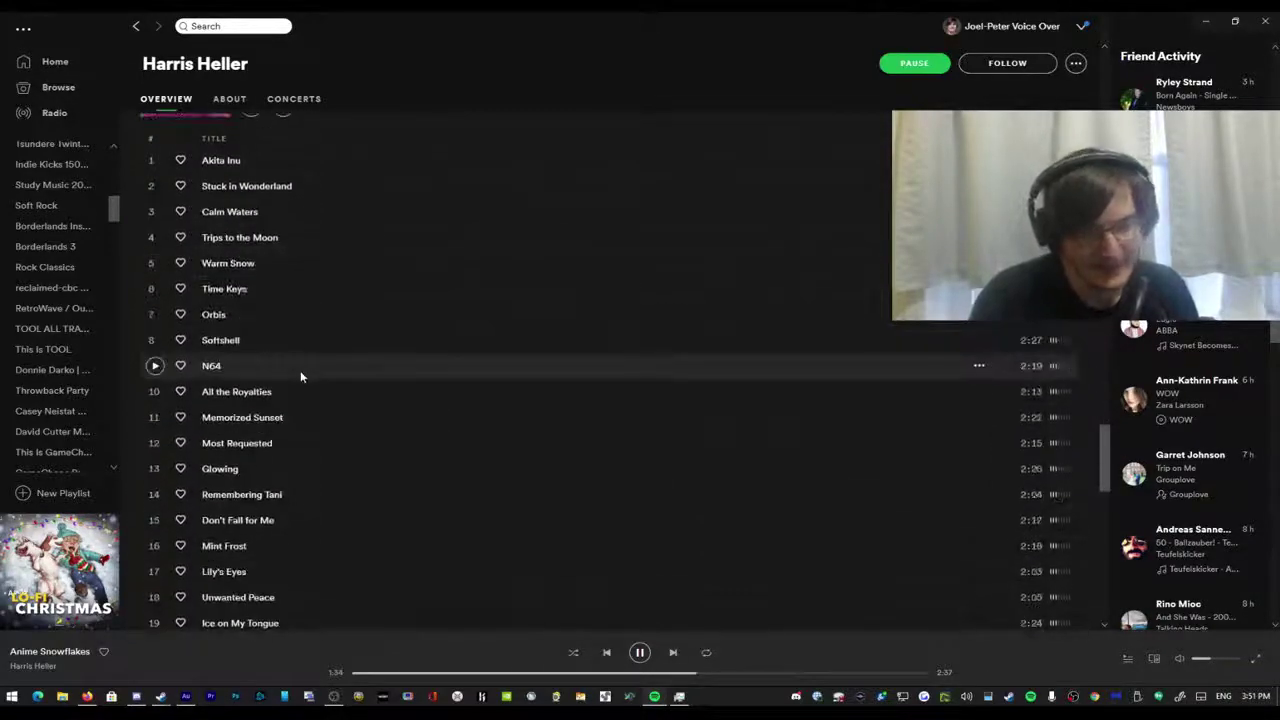
Switch to Discord, move its window away from the screen's left edge and look through the server's lower channel categories.
{"action": "key", "text": "alt+Tab"}
{"action": "key", "text": "alt+Tab"}
{"action": "key", "text": "alt+Tab"}
{"action": "key", "text": "alt+Tab"}
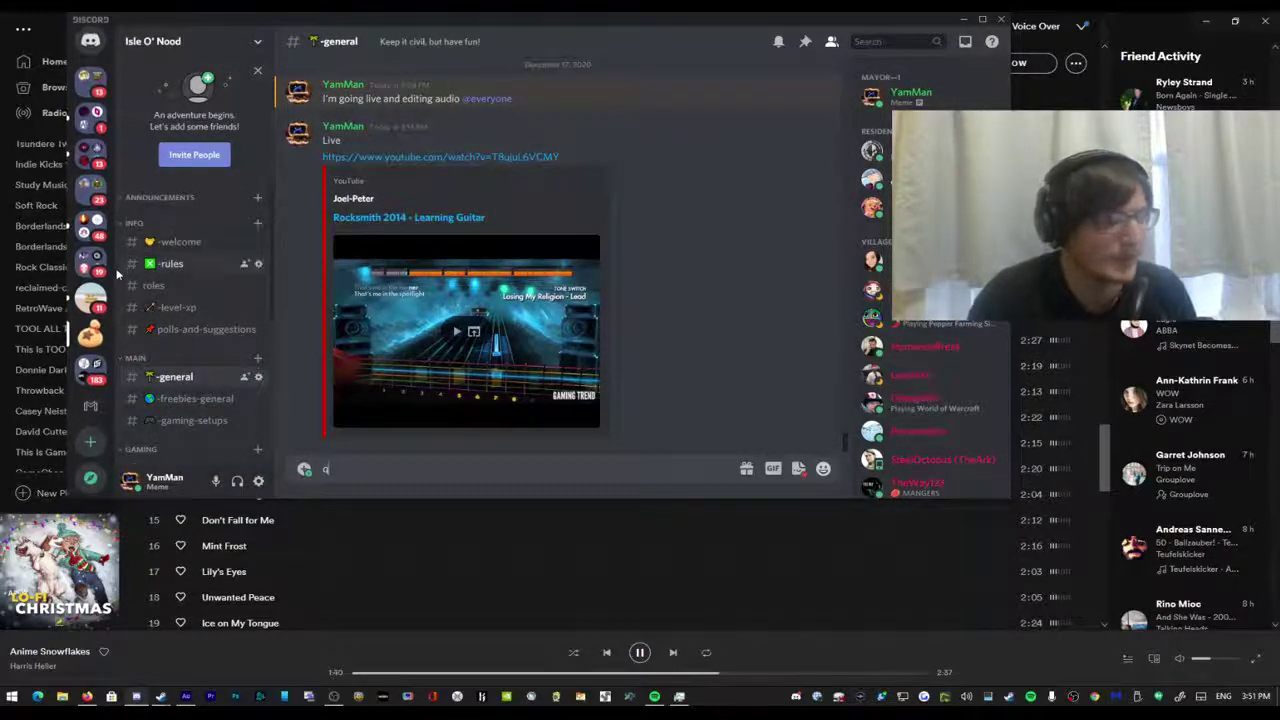
{"action": "scroll", "coordinate": [256, 244], "scroll_direction": "down", "scroll_amount": 1}
{"action": "scroll", "coordinate": [256, 244], "scroll_direction": "up", "scroll_amount": 1}
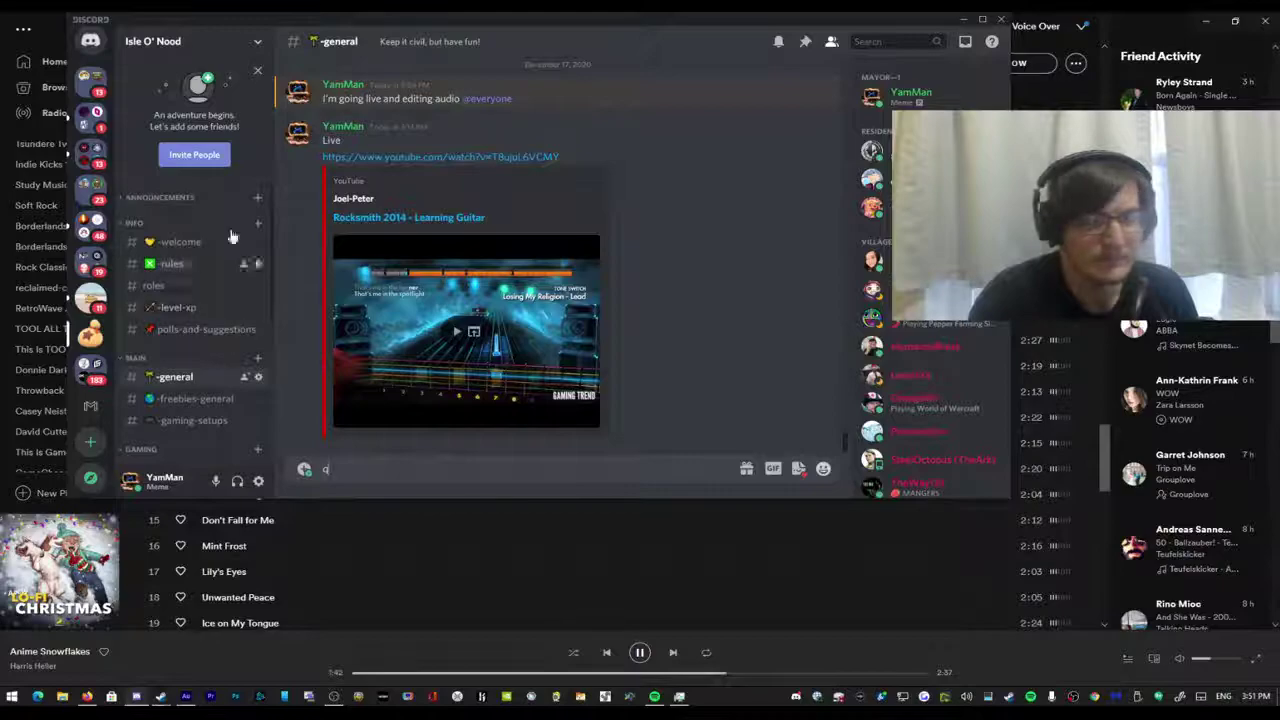
{"action": "left_click_drag", "start_coordinate": [308, 22], "coordinate": [608, 68]}
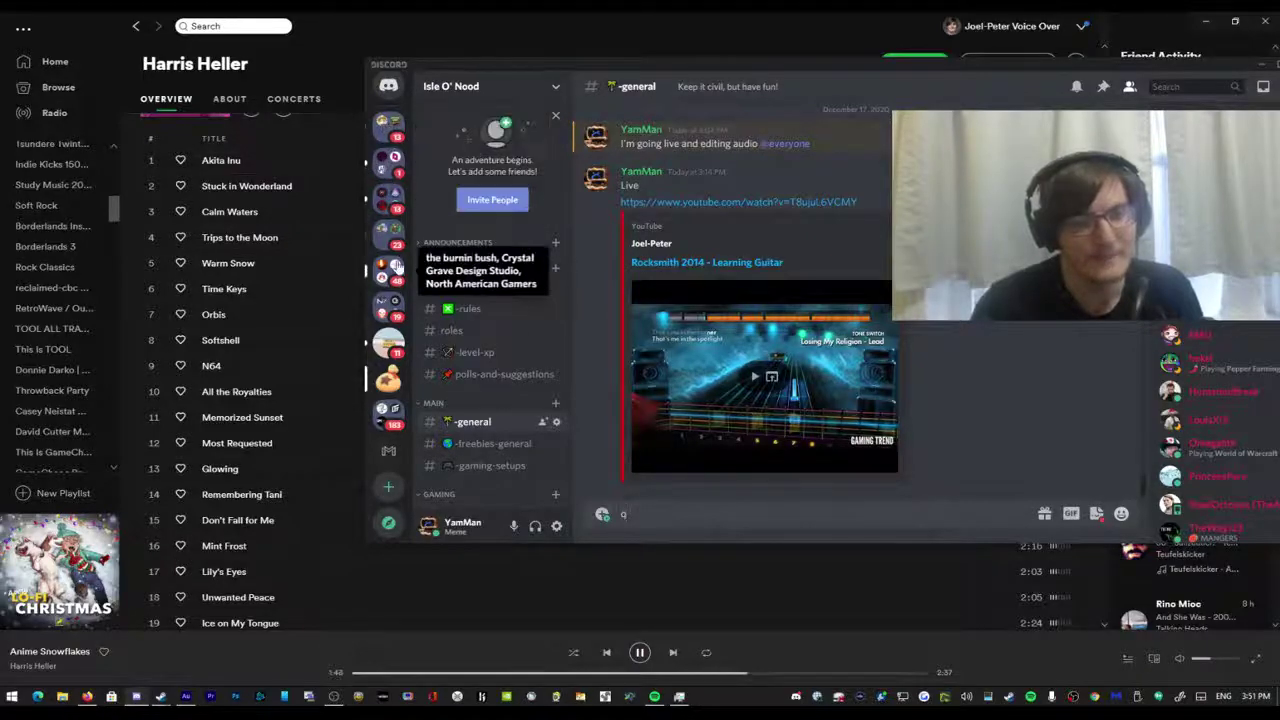
{"action": "scroll", "coordinate": [484, 470], "scroll_direction": "down", "scroll_amount": 3}
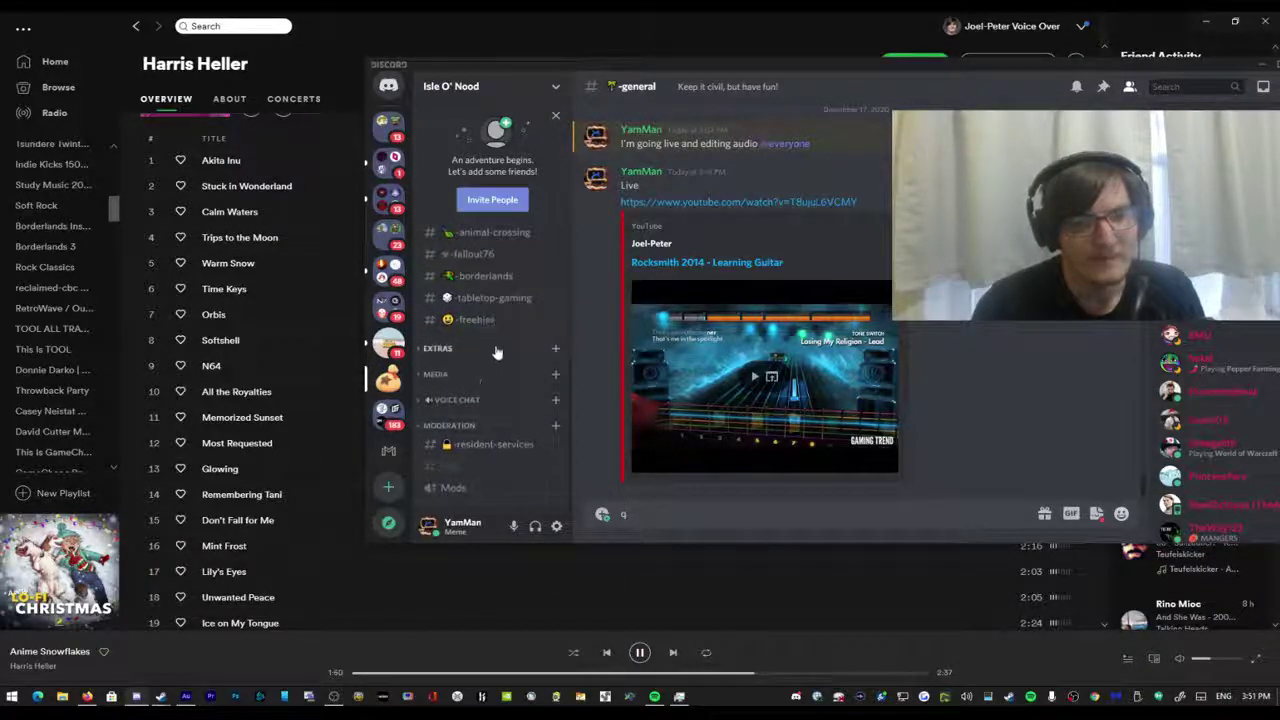
Return to the top of the server's channel list, reposition the Discord window and switch to Adobe Audition.
{"action": "scroll", "coordinate": [494, 350], "scroll_direction": "up", "scroll_amount": 2}
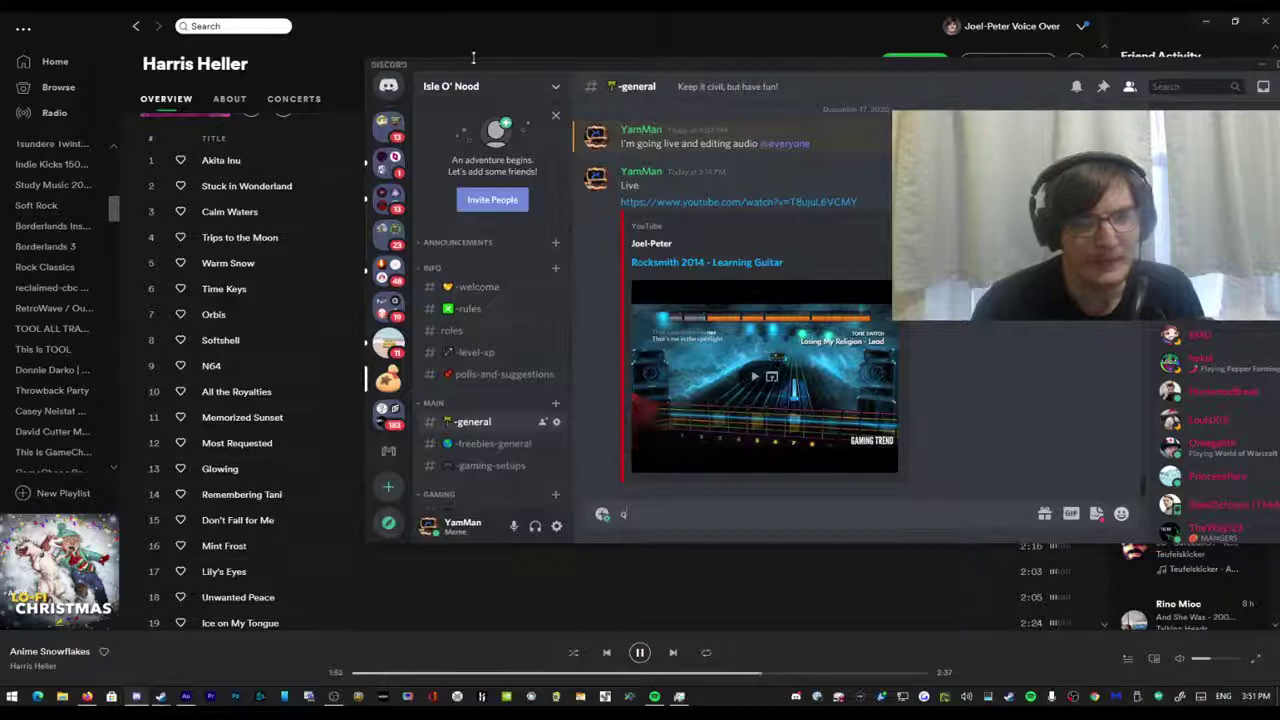
{"action": "left_click_drag", "start_coordinate": [474, 58], "coordinate": [420, 69]}
{"action": "left_click", "coordinate": [185, 696]}
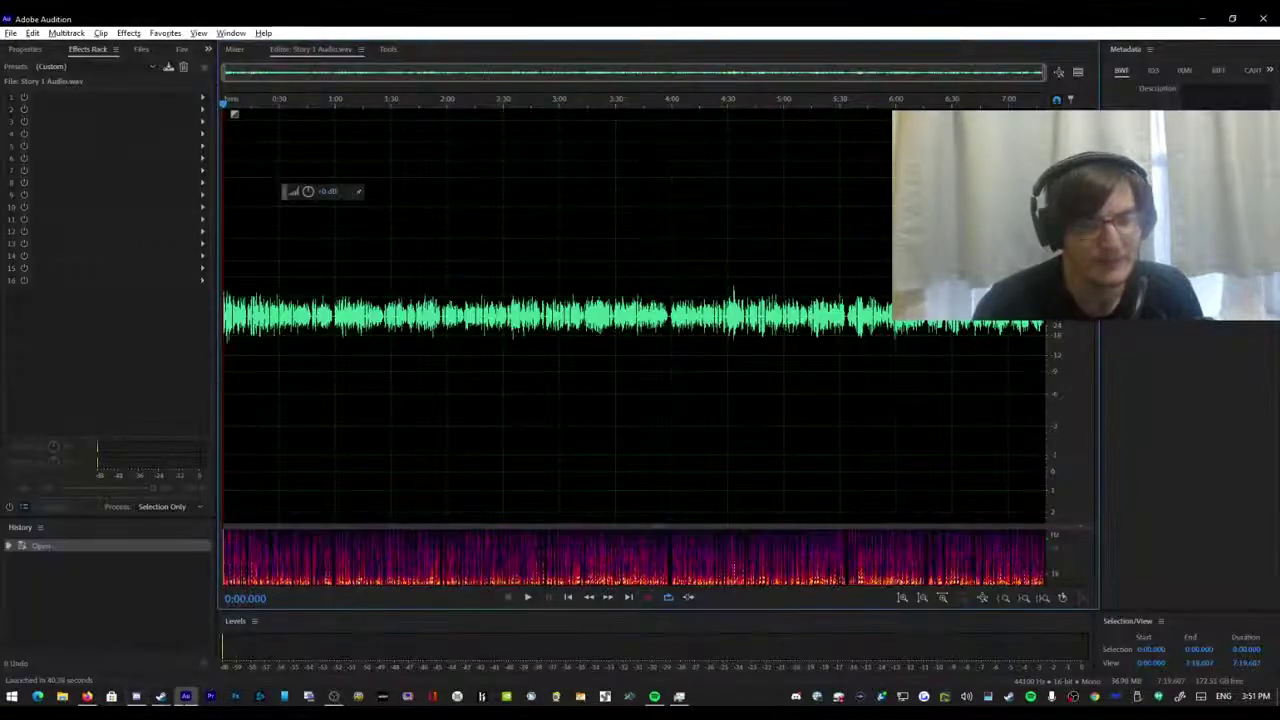
Switch back to Discord, expand the Extras category of the Isle O' Nood server and open its help channel.
{"action": "key", "text": "alt+Tab"}
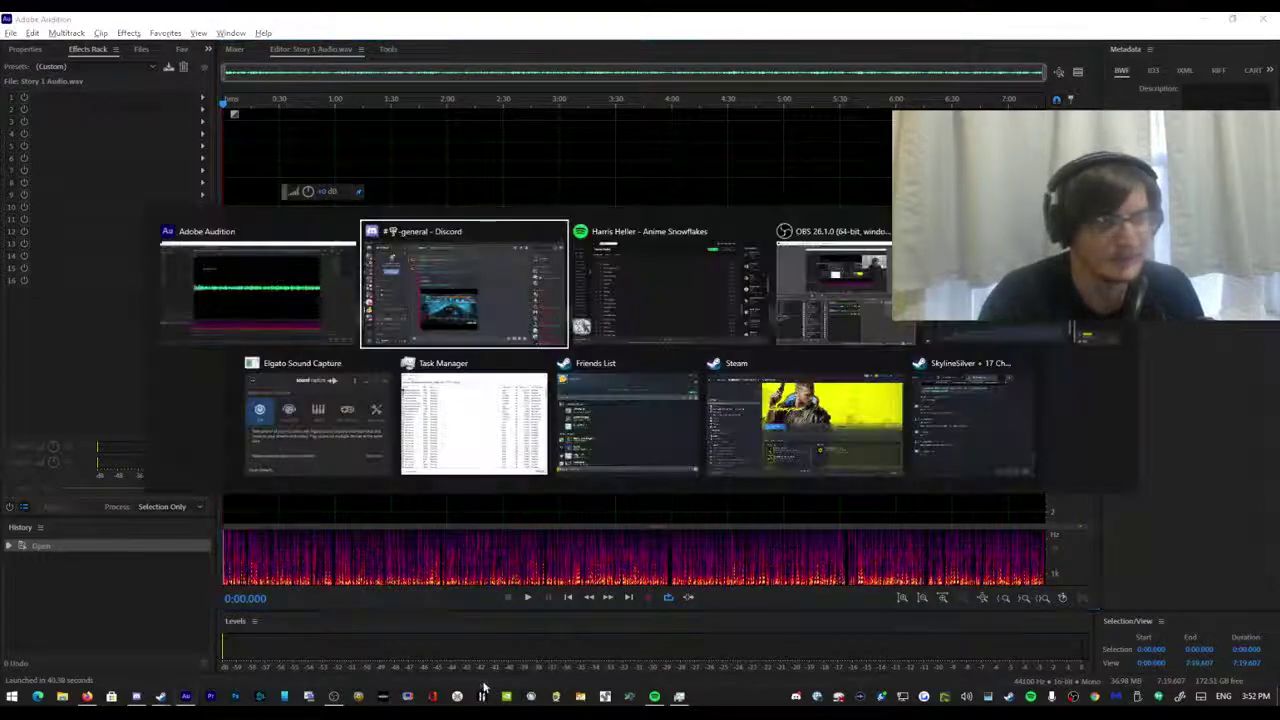
{"action": "scroll", "coordinate": [362, 375], "scroll_direction": "down", "scroll_amount": 5}
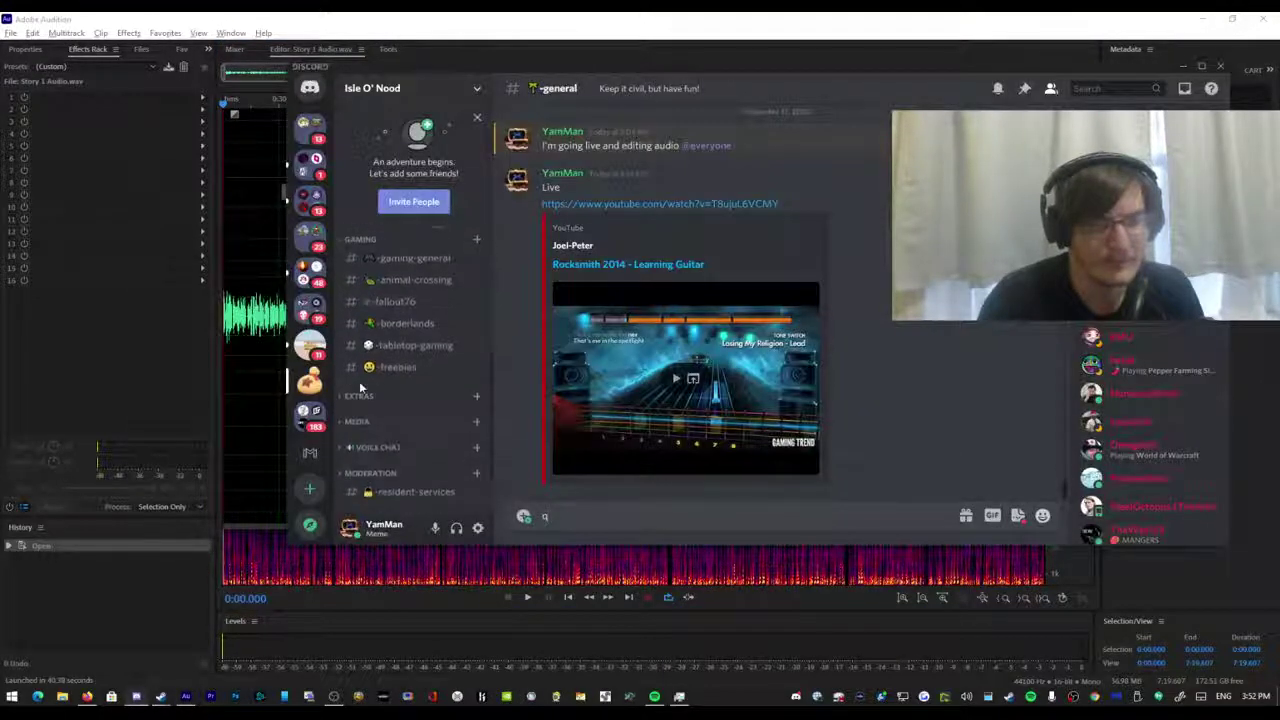
{"action": "left_click", "coordinate": [360, 351]}
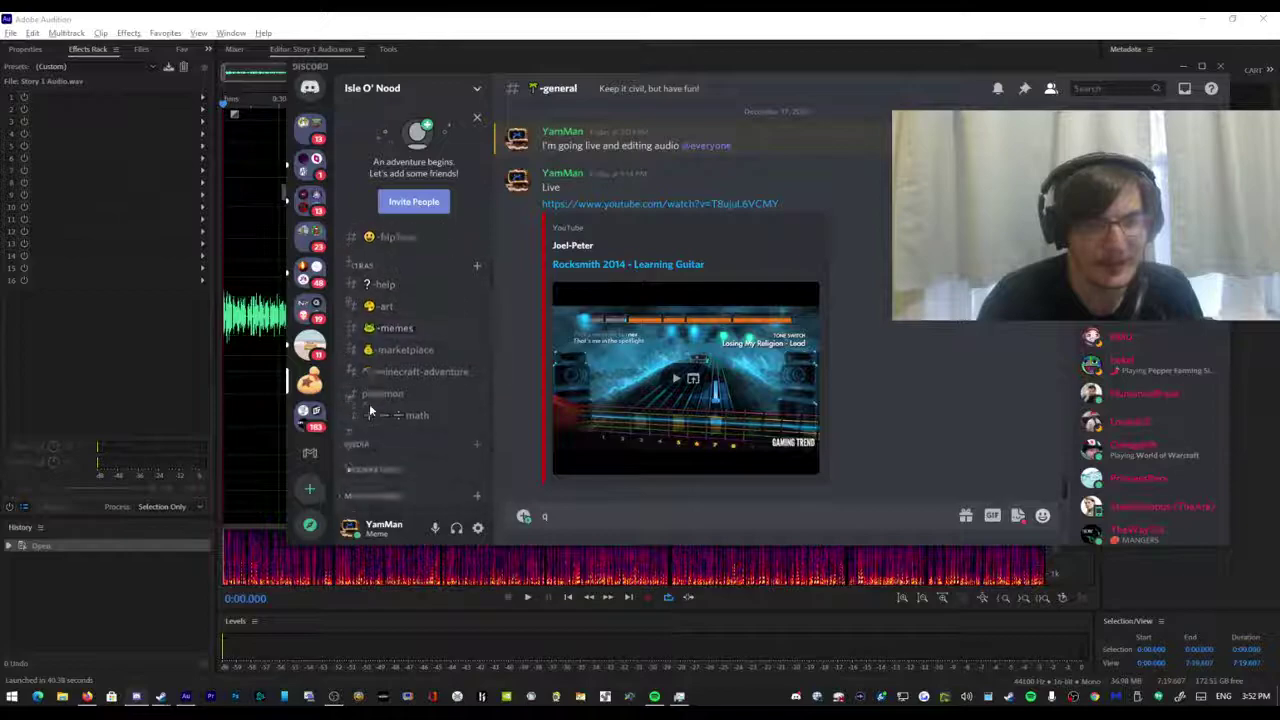
{"action": "scroll", "coordinate": [369, 345], "scroll_direction": "down", "scroll_amount": 1}
{"action": "left_click", "coordinate": [375, 344]}
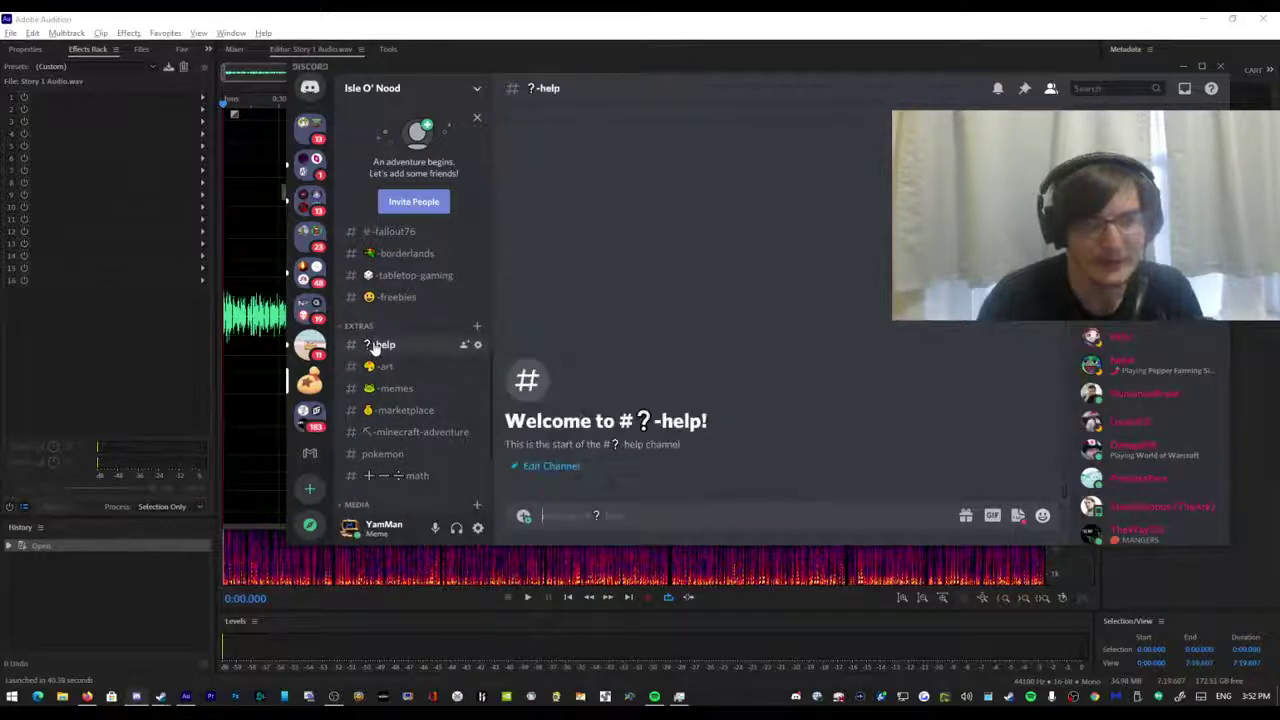
Open the art channel and look back through its older messages and shared images.
{"action": "left_click", "coordinate": [388, 366]}
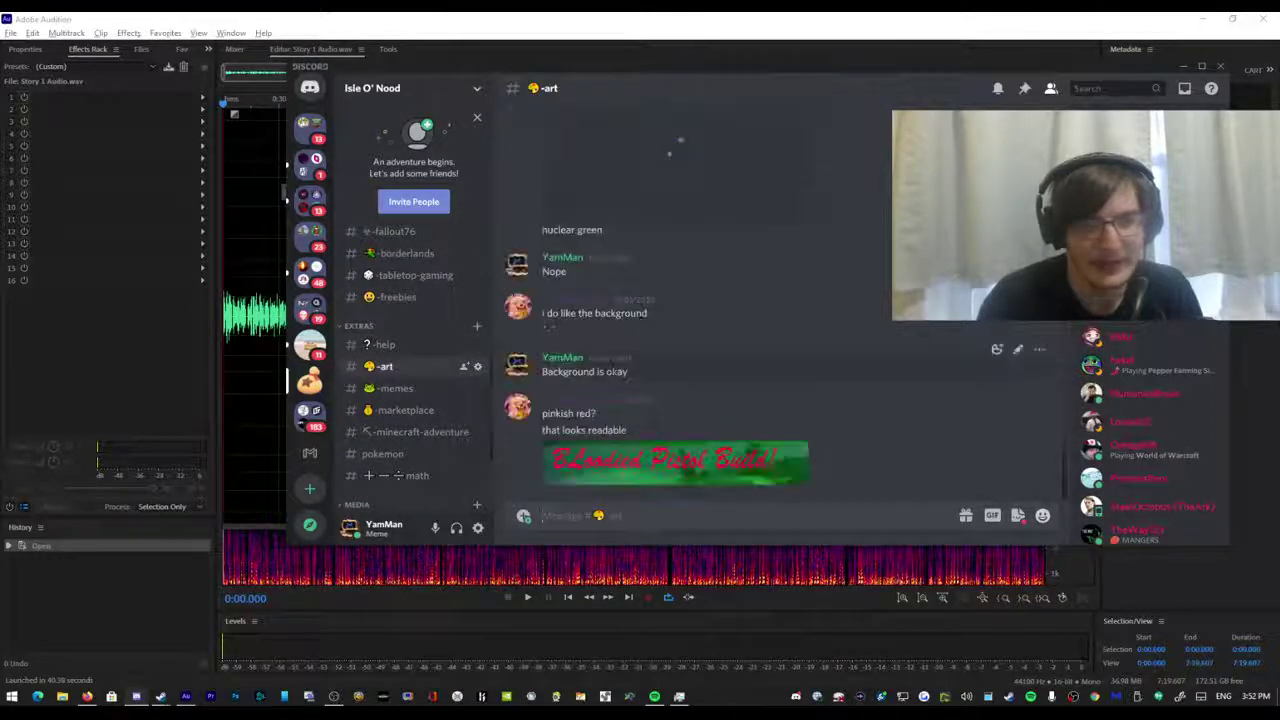
{"action": "scroll", "coordinate": [620, 445], "scroll_direction": "up", "scroll_amount": 5}
{"action": "scroll", "coordinate": [620, 420], "scroll_direction": "up", "scroll_amount": 10}
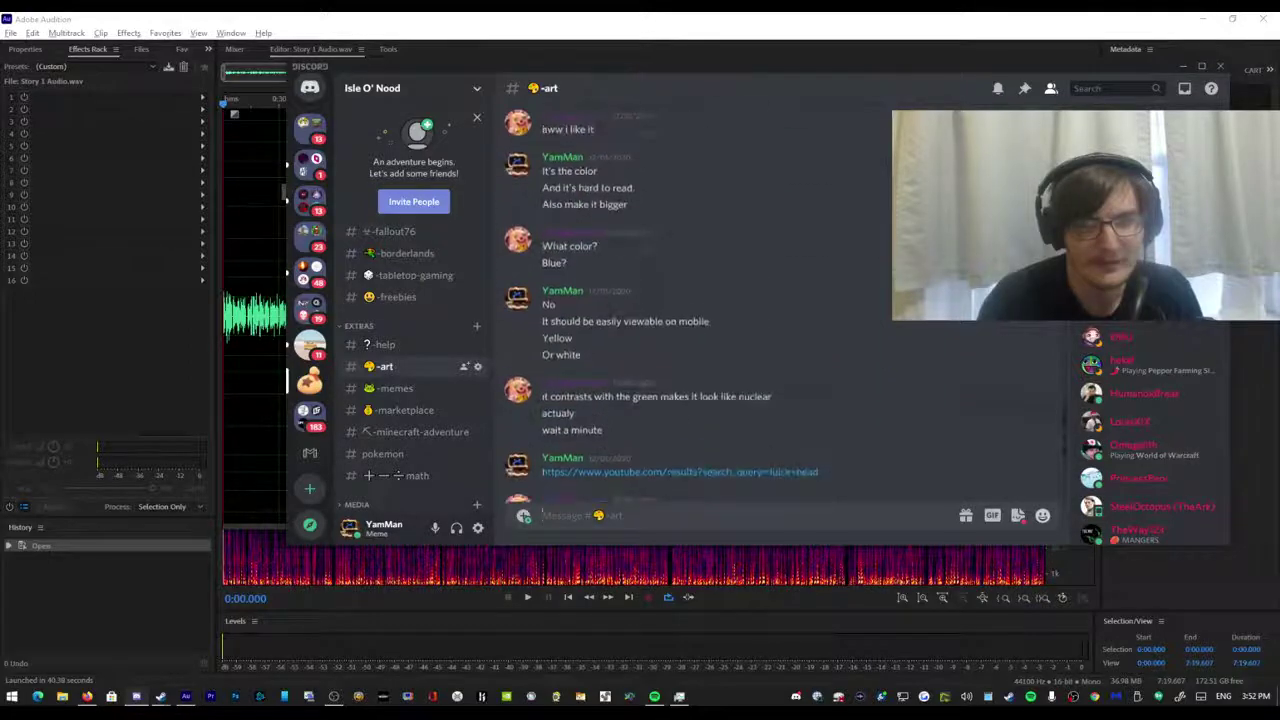
{"action": "scroll", "coordinate": [656, 398], "scroll_direction": "up", "scroll_amount": 10}
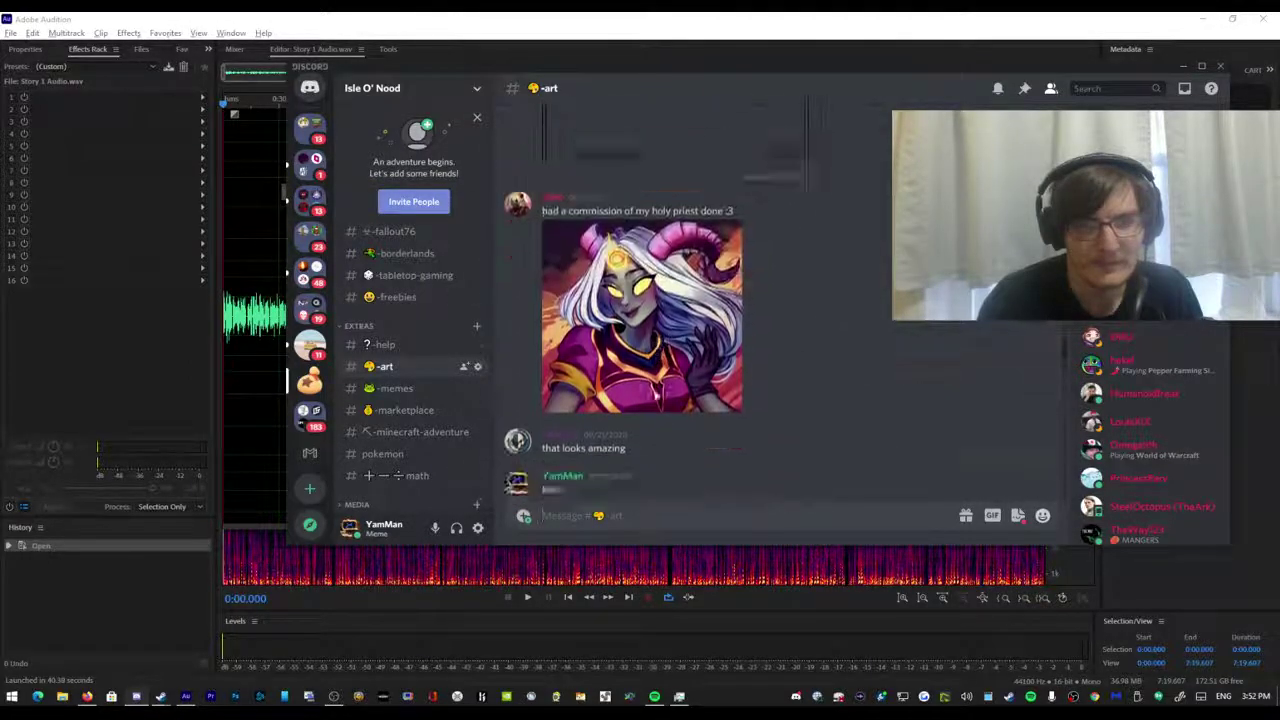
{"action": "scroll", "coordinate": [633, 296], "scroll_direction": "up", "scroll_amount": 10}
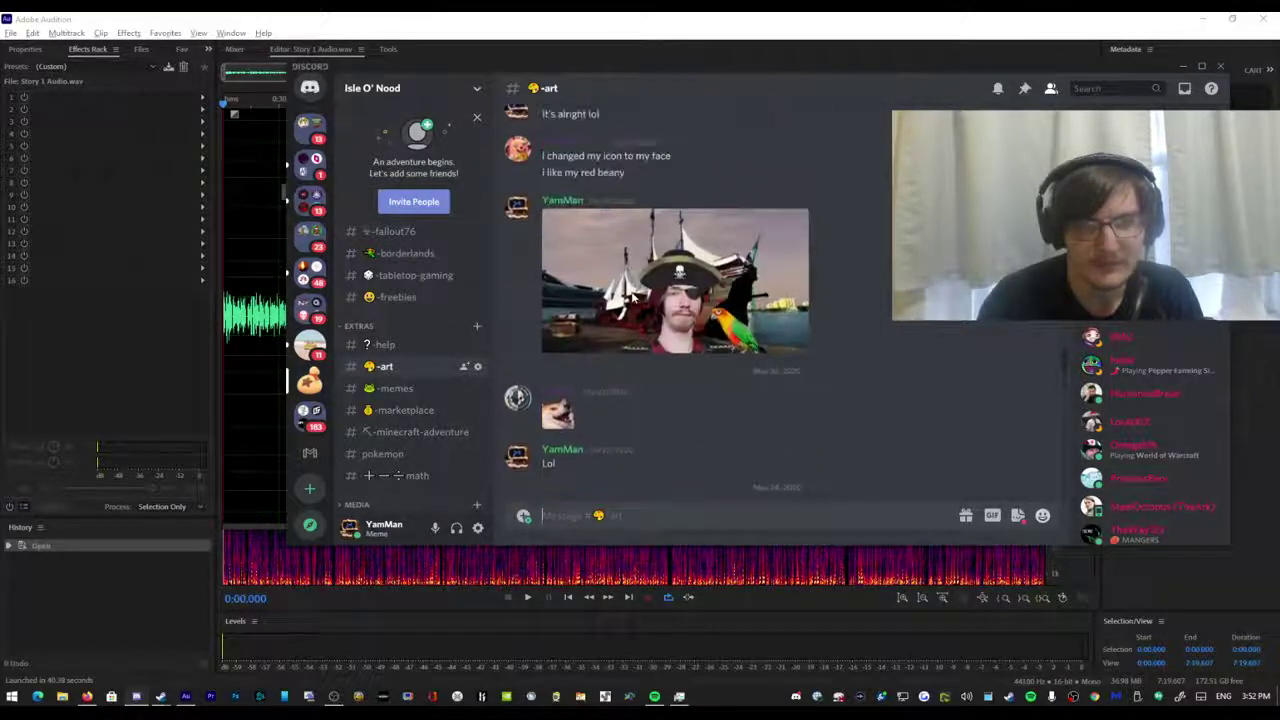
{"action": "scroll", "coordinate": [627, 298], "scroll_direction": "up", "scroll_amount": 10}
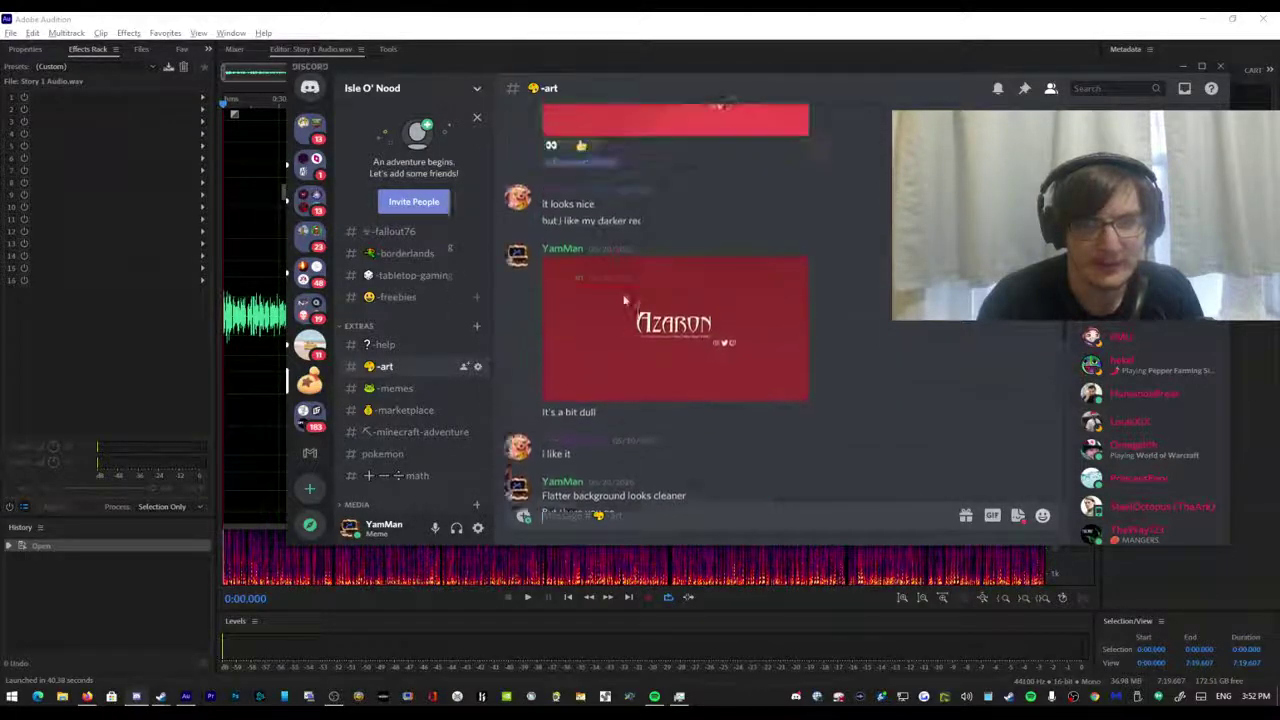
{"action": "scroll", "coordinate": [800, 335], "scroll_direction": "up", "scroll_amount": 10}
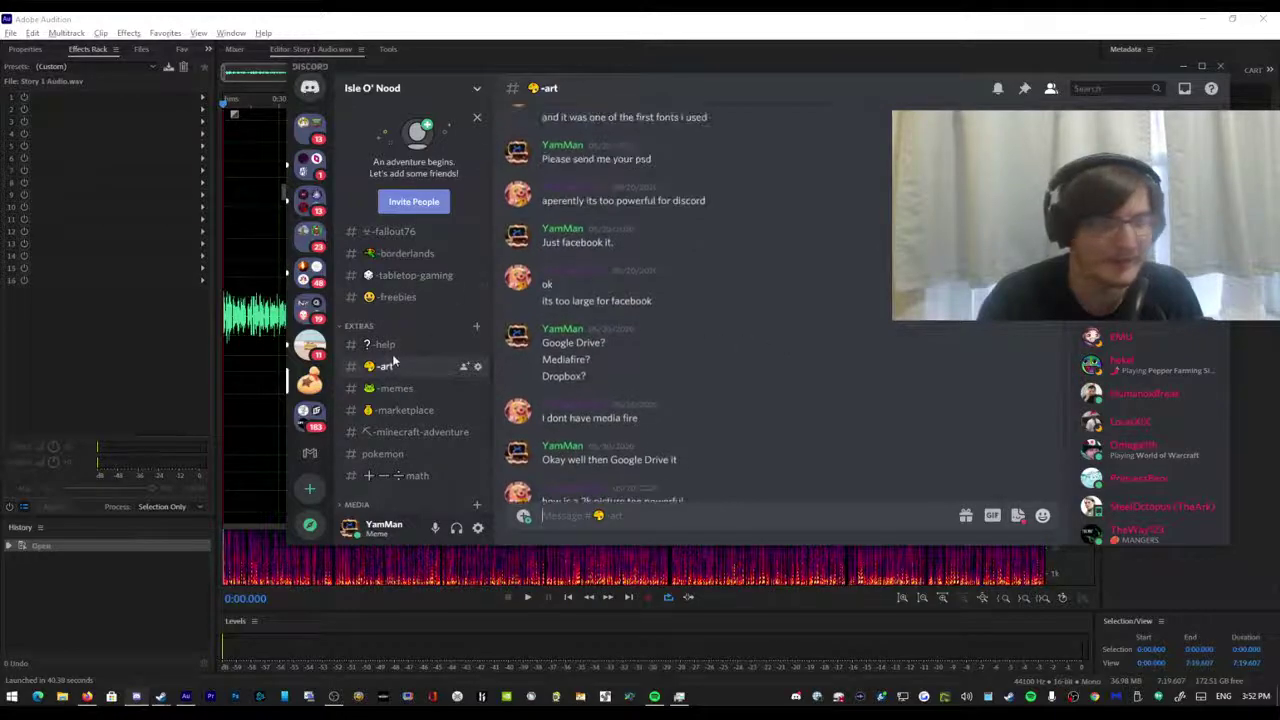
Open the memes channel, look back through its older posts and return to the newest message.
{"action": "left_click", "coordinate": [396, 389]}
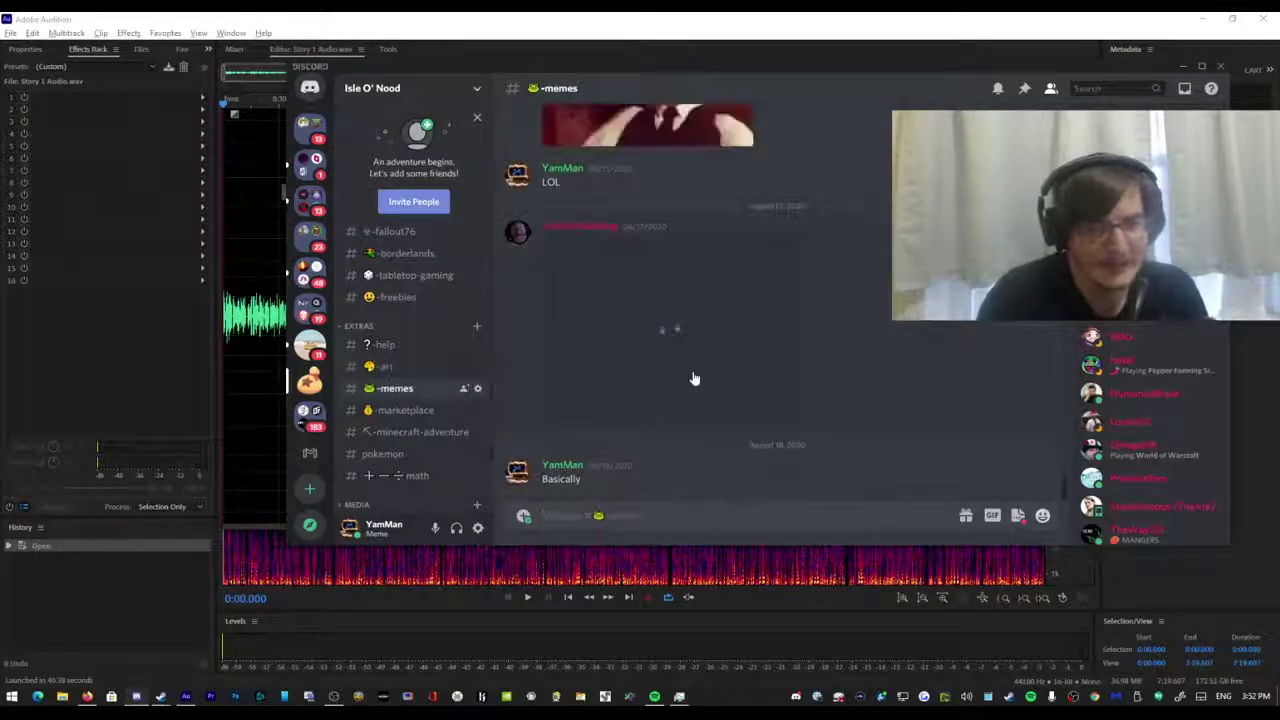
{"action": "scroll", "coordinate": [648, 351], "scroll_direction": "up", "scroll_amount": 5}
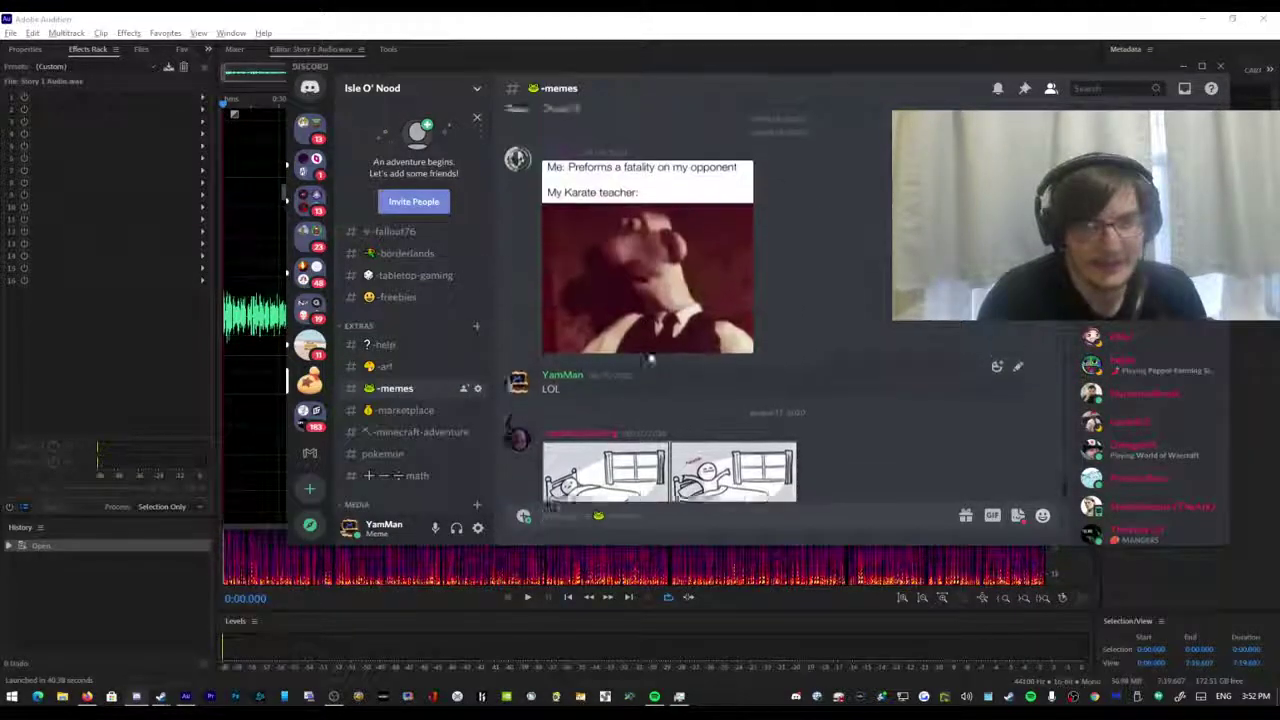
{"action": "scroll", "coordinate": [648, 351], "scroll_direction": "up", "scroll_amount": 3}
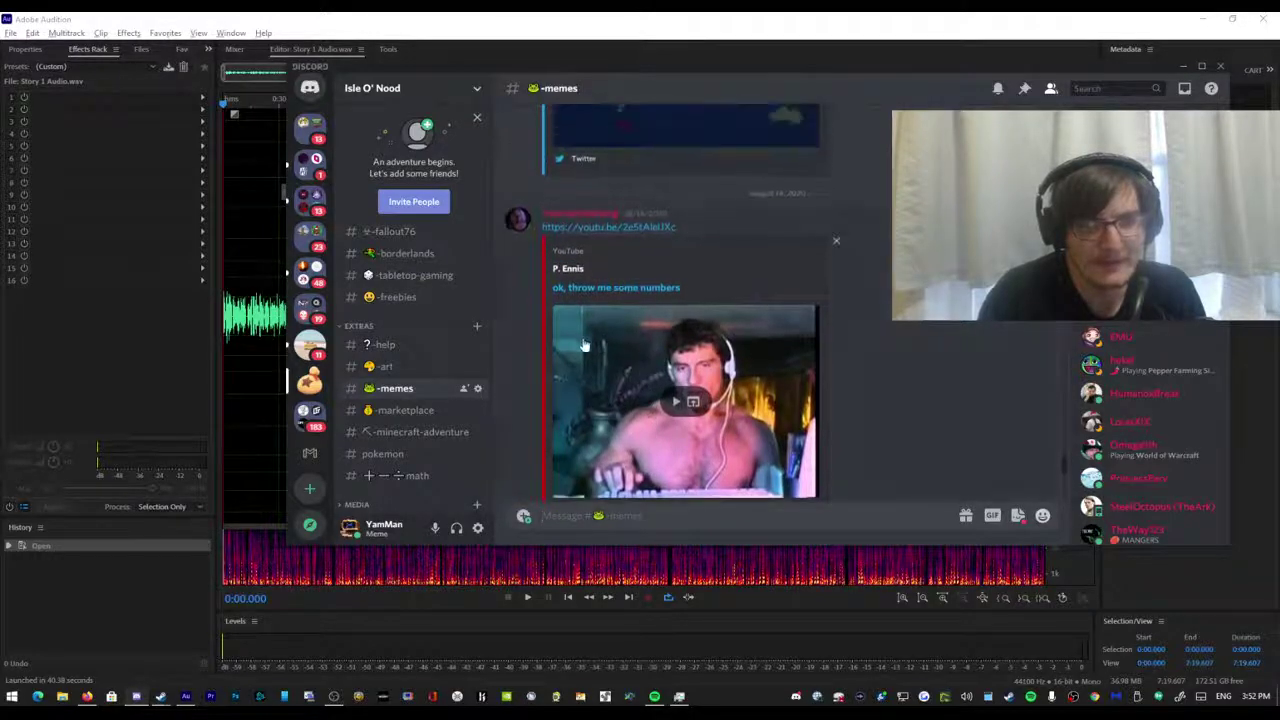
{"action": "scroll", "coordinate": [521, 316], "scroll_direction": "up", "scroll_amount": 10}
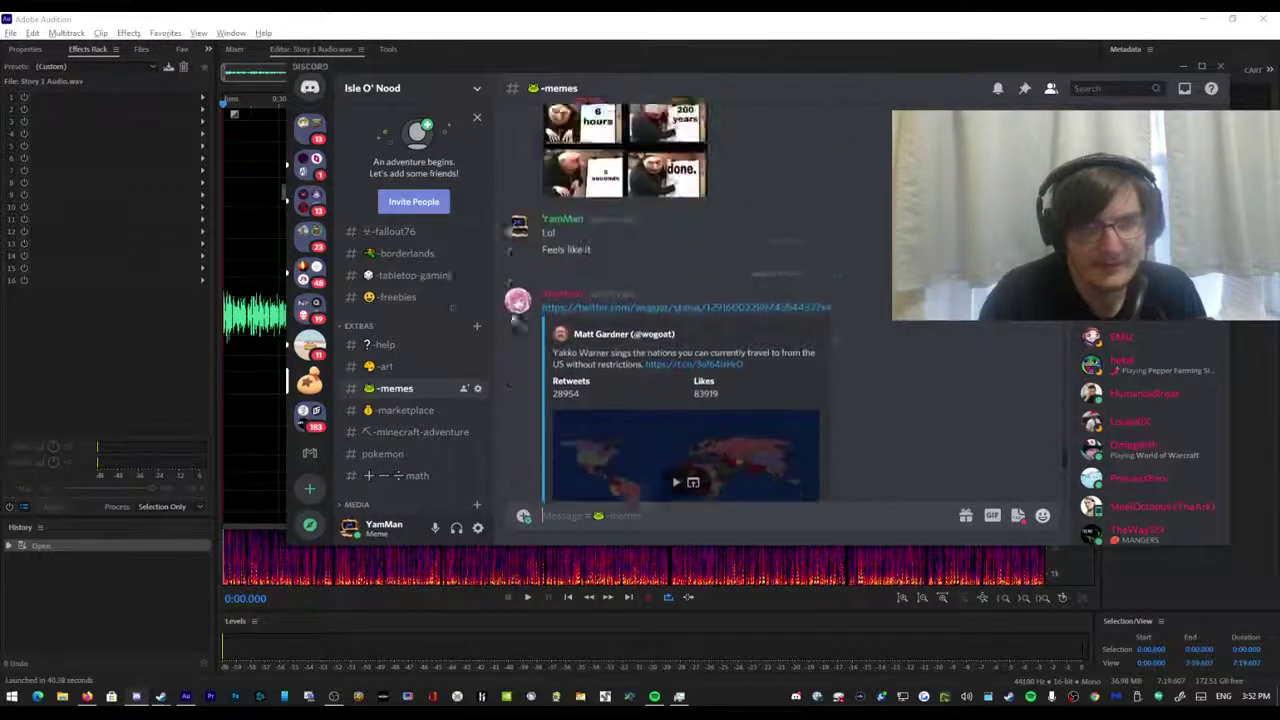
{"action": "scroll", "coordinate": [515, 320], "scroll_direction": "up", "scroll_amount": 3}
{"action": "scroll", "coordinate": [505, 325], "scroll_direction": "down", "scroll_amount": 15}
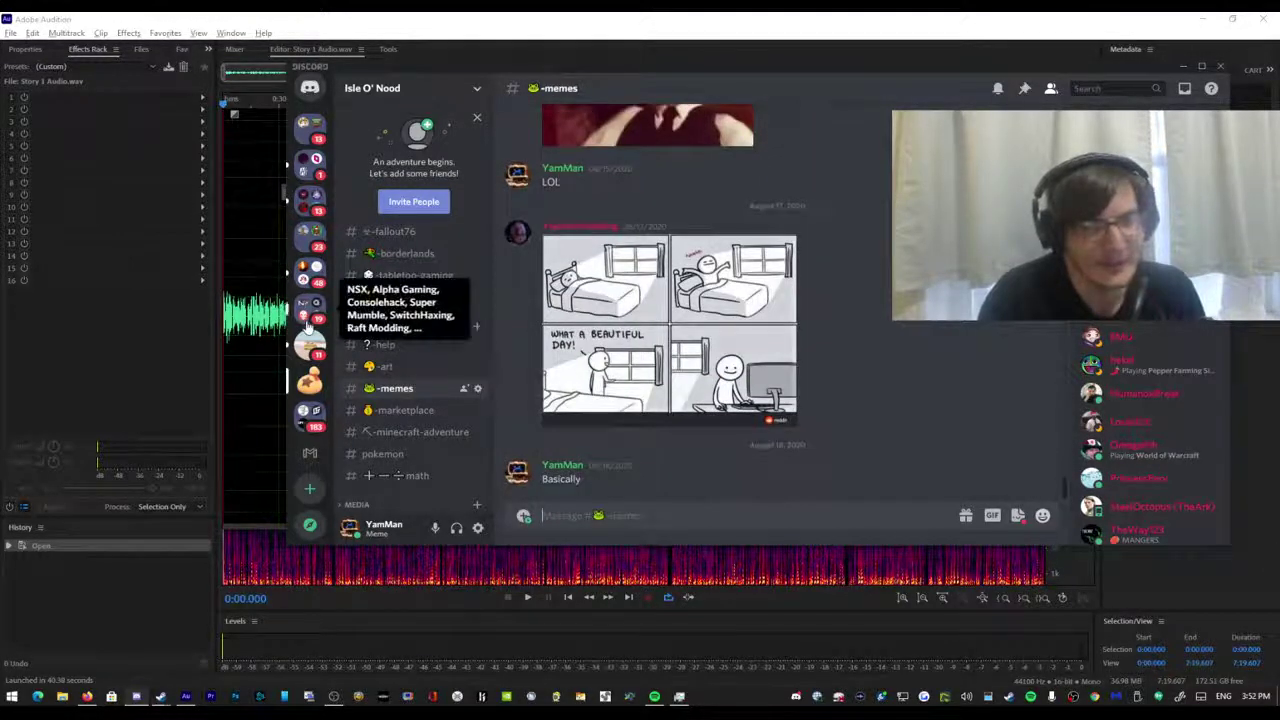
Expand the last server folder, open the LinusTechTips server and read general-chat down to the newest messages.
{"action": "left_click", "coordinate": [309, 422]}
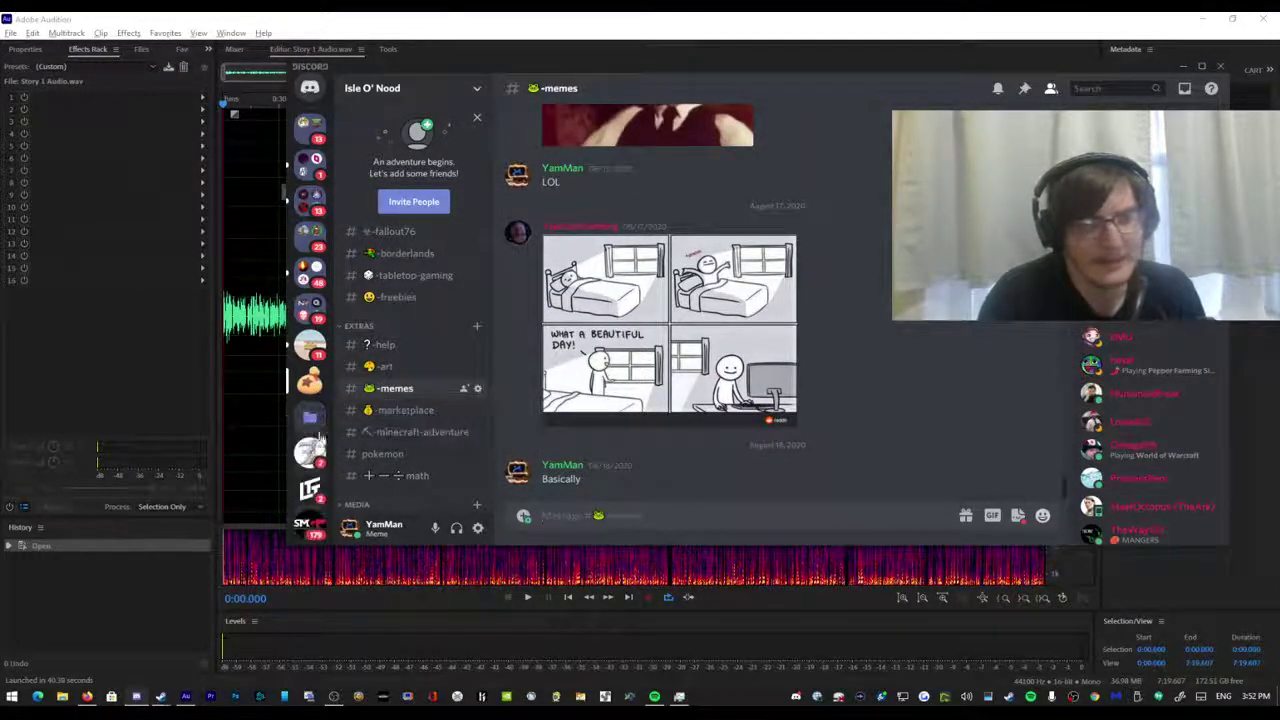
{"action": "left_click", "coordinate": [310, 484]}
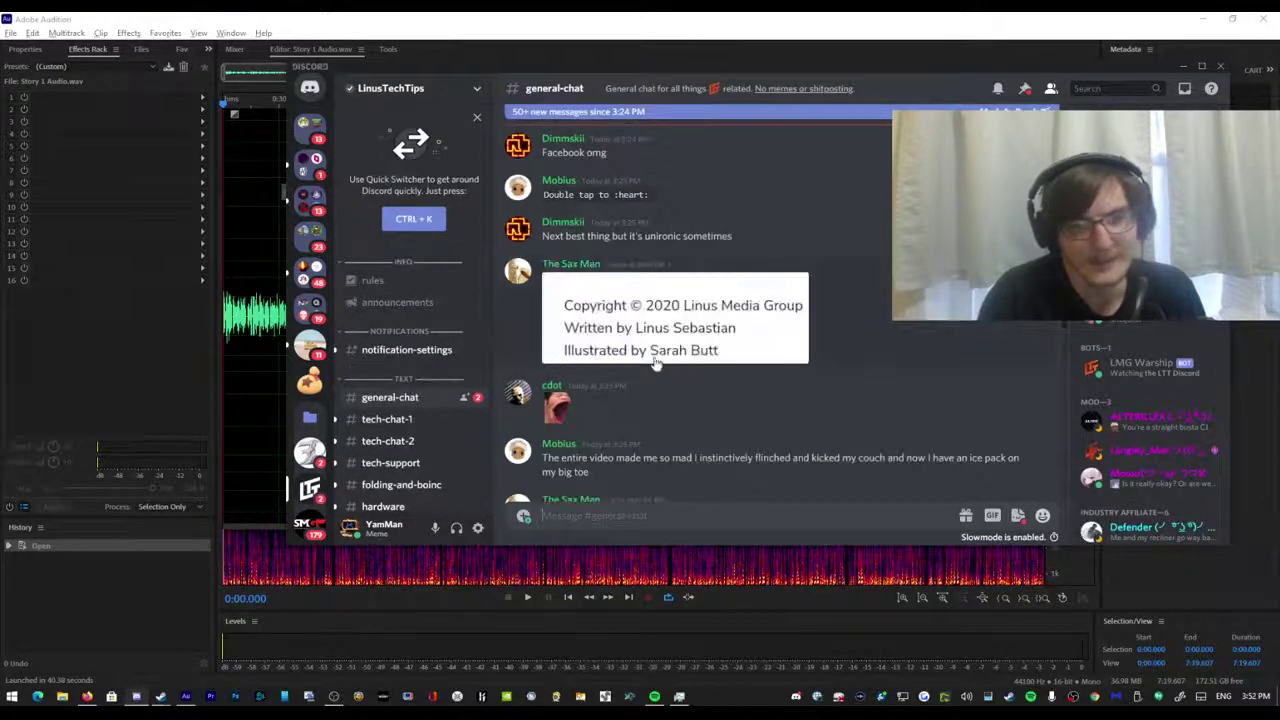
{"action": "scroll", "coordinate": [845, 426], "scroll_direction": "down", "scroll_amount": 5}
{"action": "scroll", "coordinate": [827, 248], "scroll_direction": "down", "scroll_amount": 10}
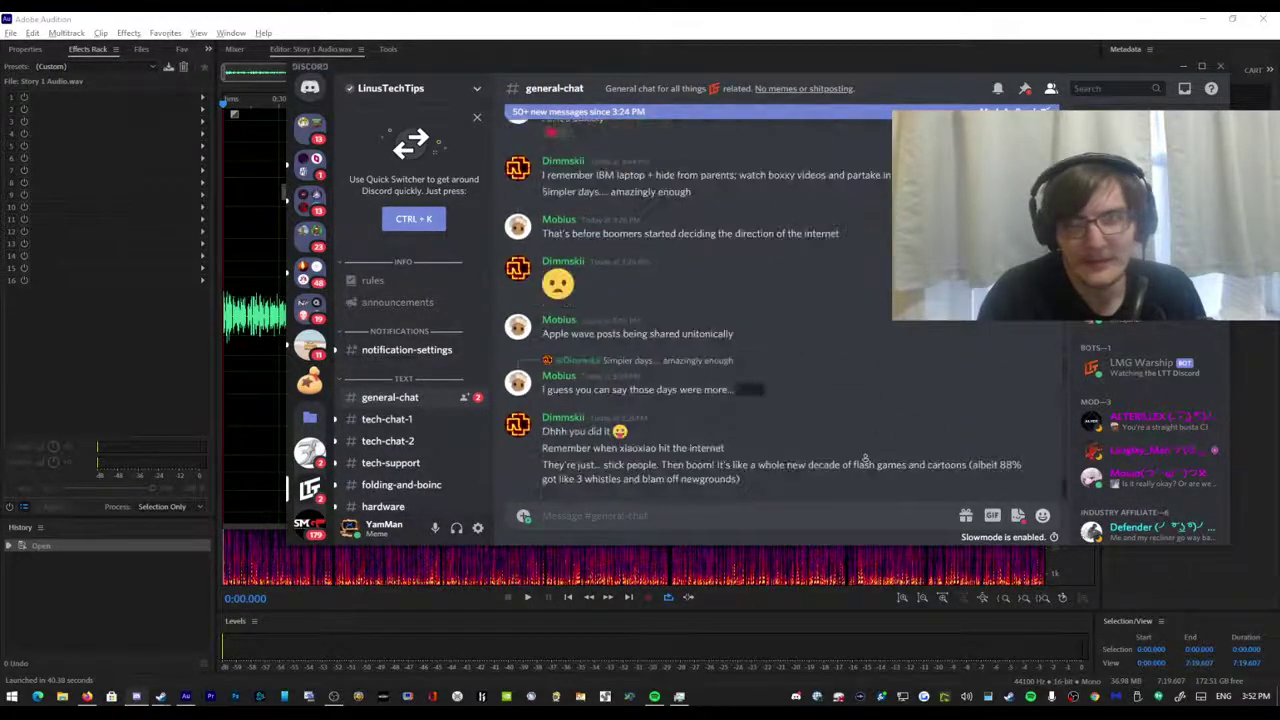
{"action": "scroll", "coordinate": [1155, 375], "scroll_direction": "down", "scroll_amount": 2}
Look through the member list of the LinusTechTips server.
{"action": "scroll", "coordinate": [1155, 375], "scroll_direction": "down", "scroll_amount": 10}
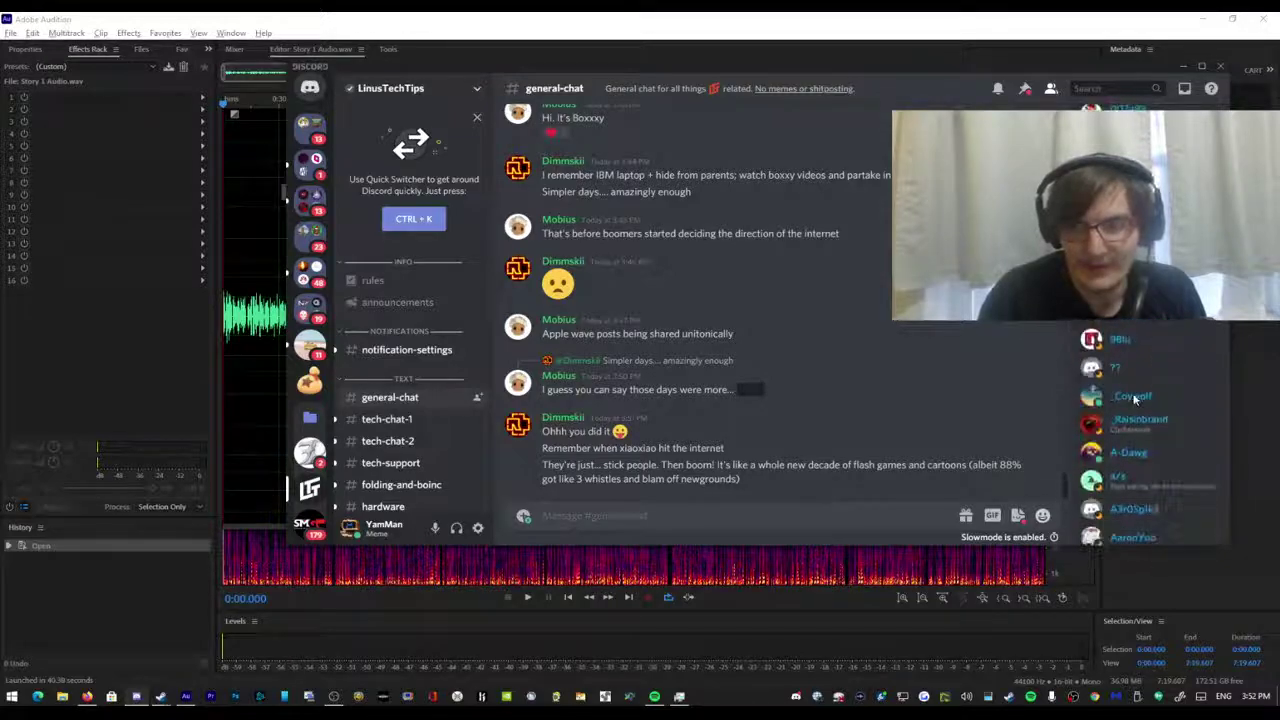
{"action": "scroll", "coordinate": [1124, 402], "scroll_direction": "up", "scroll_amount": 5}
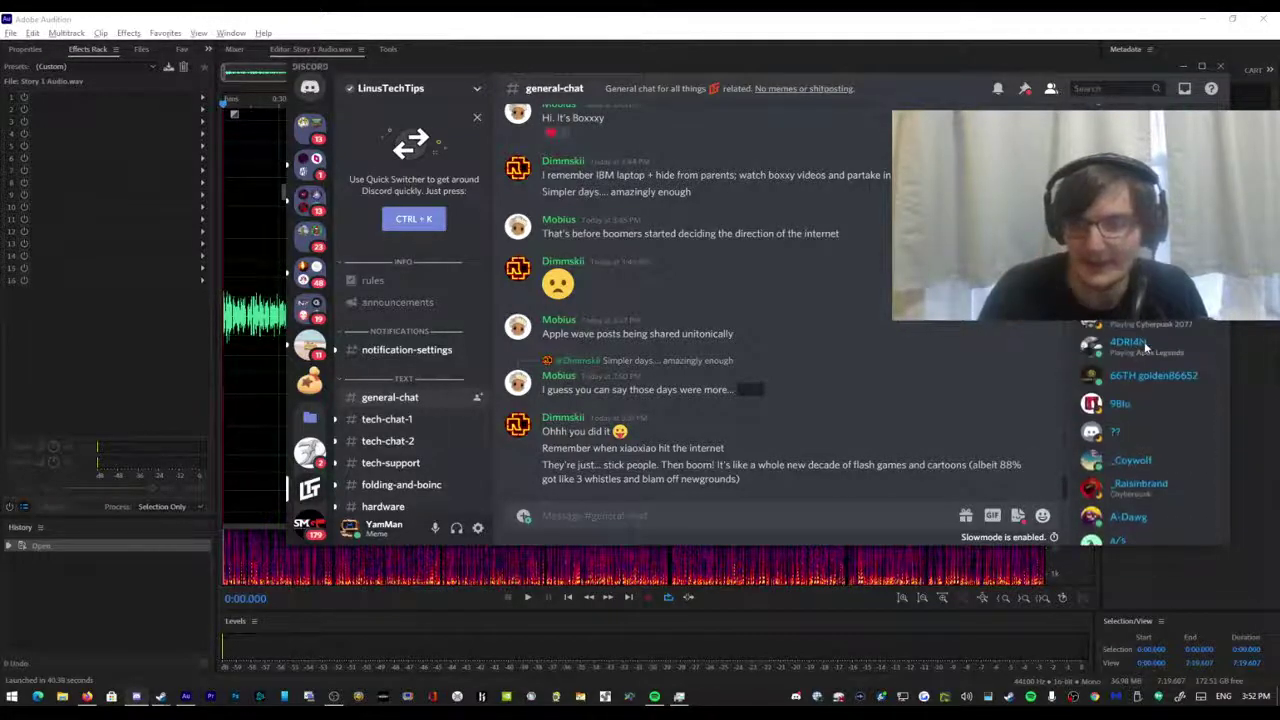
{"action": "scroll", "coordinate": [1140, 430], "scroll_direction": "down", "scroll_amount": 8}
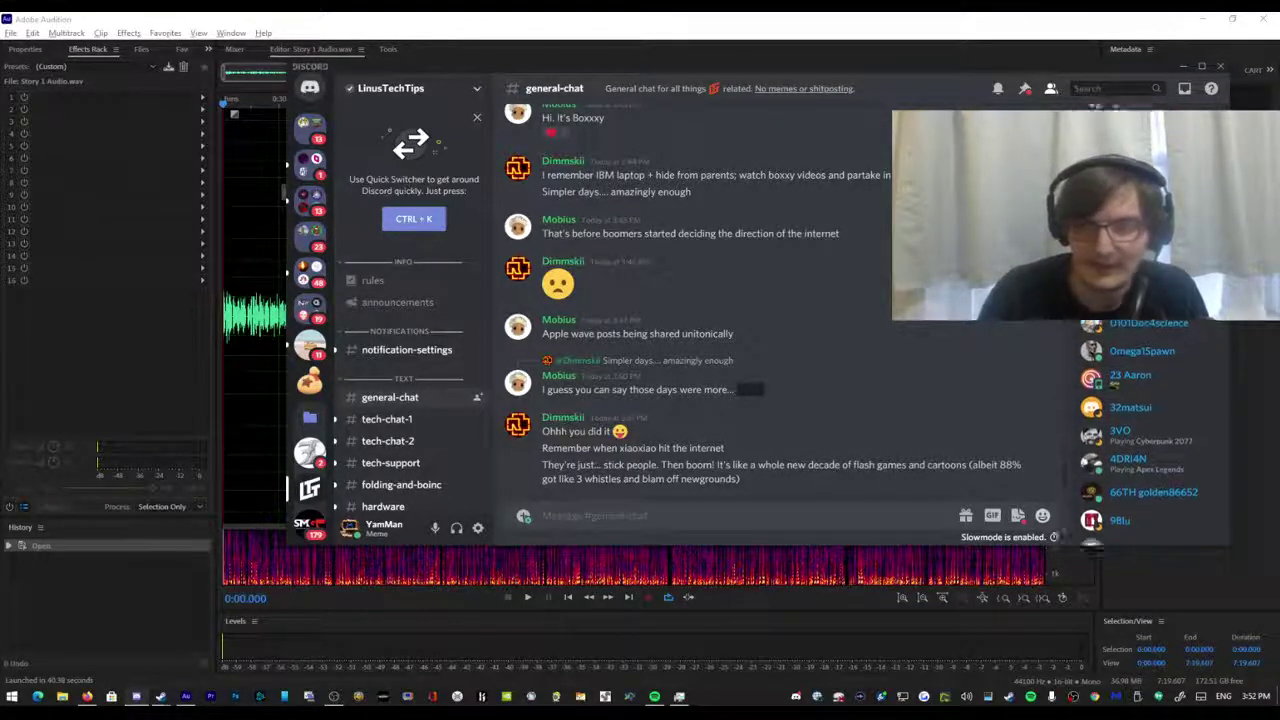
{"action": "scroll", "coordinate": [1140, 430], "scroll_direction": "down", "scroll_amount": 3}
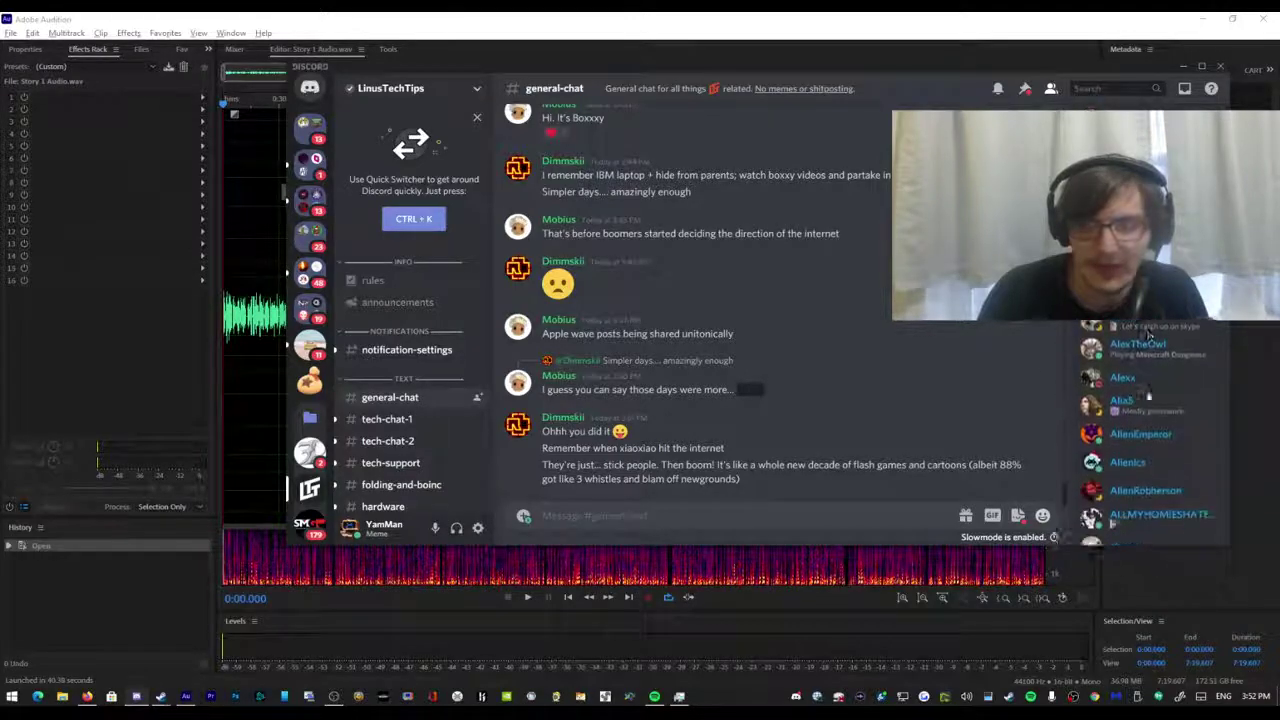
{"action": "scroll", "coordinate": [300, 360], "scroll_direction": "down", "scroll_amount": 2}
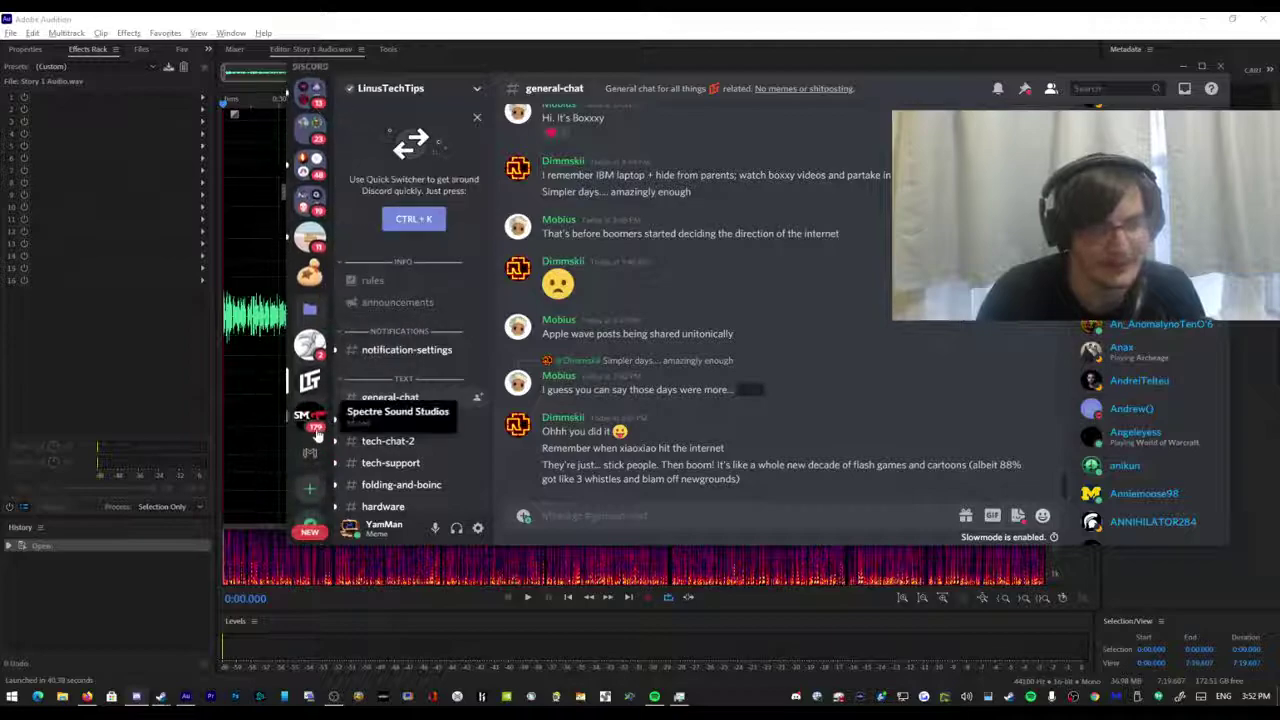
Open the Spectre Sound Studios server and look through its member list.
{"action": "scroll", "coordinate": [313, 420], "scroll_direction": "down", "scroll_amount": 1}
{"action": "left_click", "coordinate": [312, 424]}
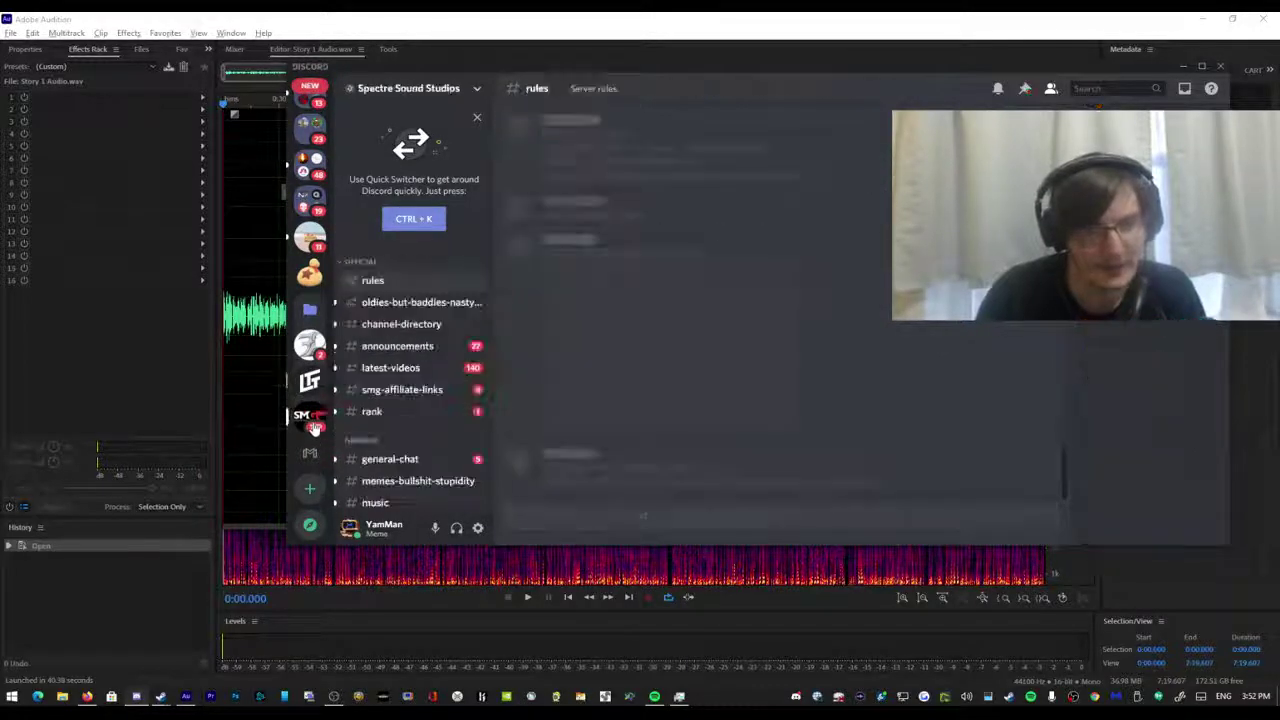
{"action": "scroll", "coordinate": [1149, 421], "scroll_direction": "down", "scroll_amount": 10}
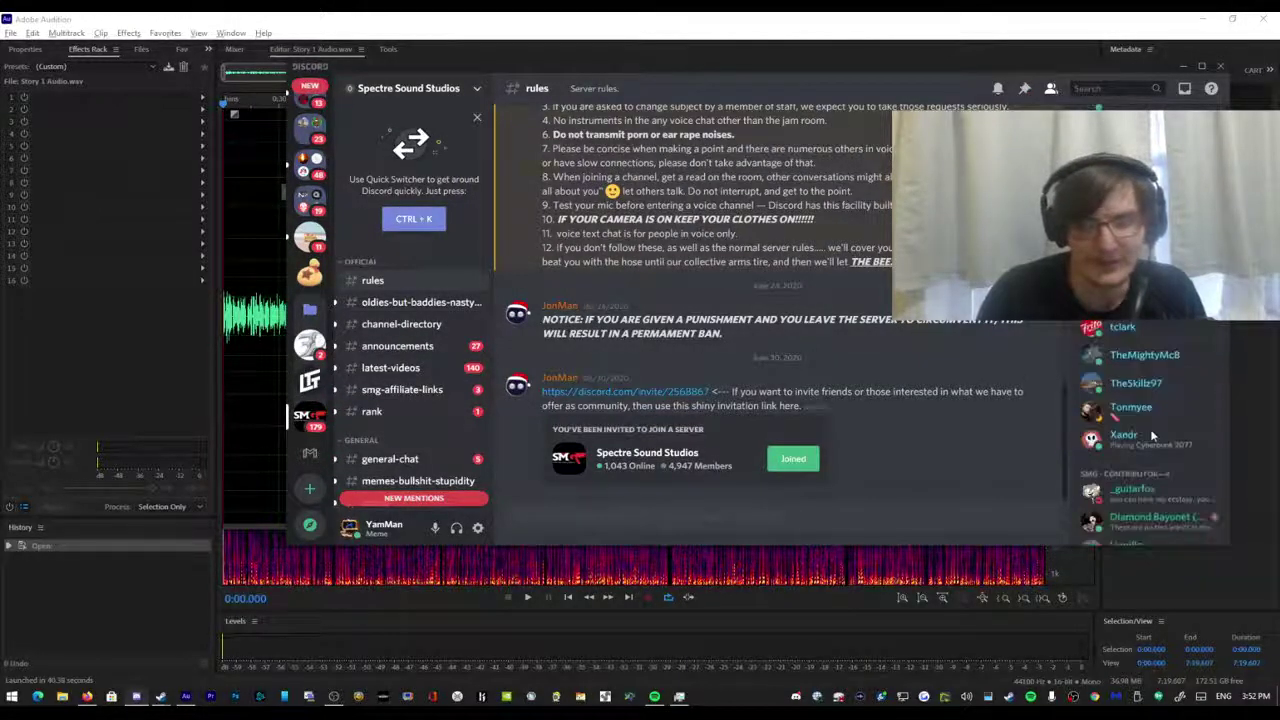
{"action": "scroll", "coordinate": [1140, 410], "scroll_direction": "down", "scroll_amount": 8}
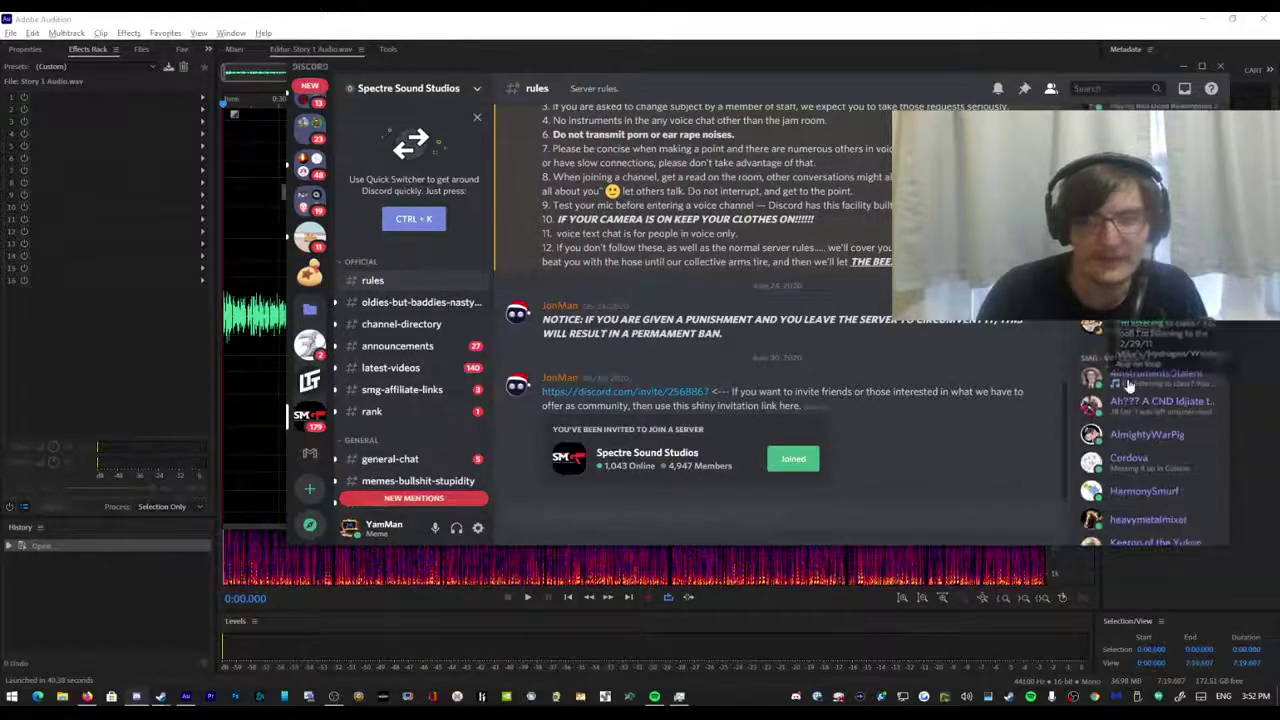
{"action": "scroll", "coordinate": [1147, 420], "scroll_direction": "down", "scroll_amount": 10}
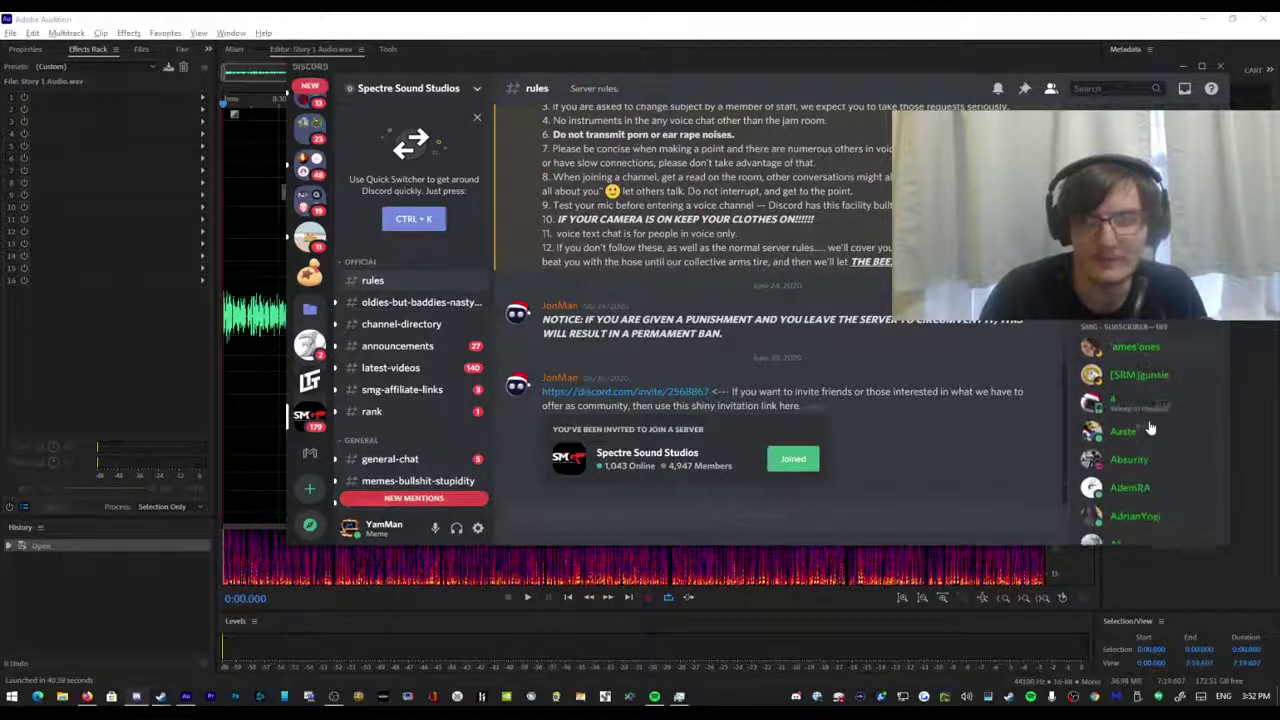
{"action": "scroll", "coordinate": [1147, 392], "scroll_direction": "down", "scroll_amount": 8}
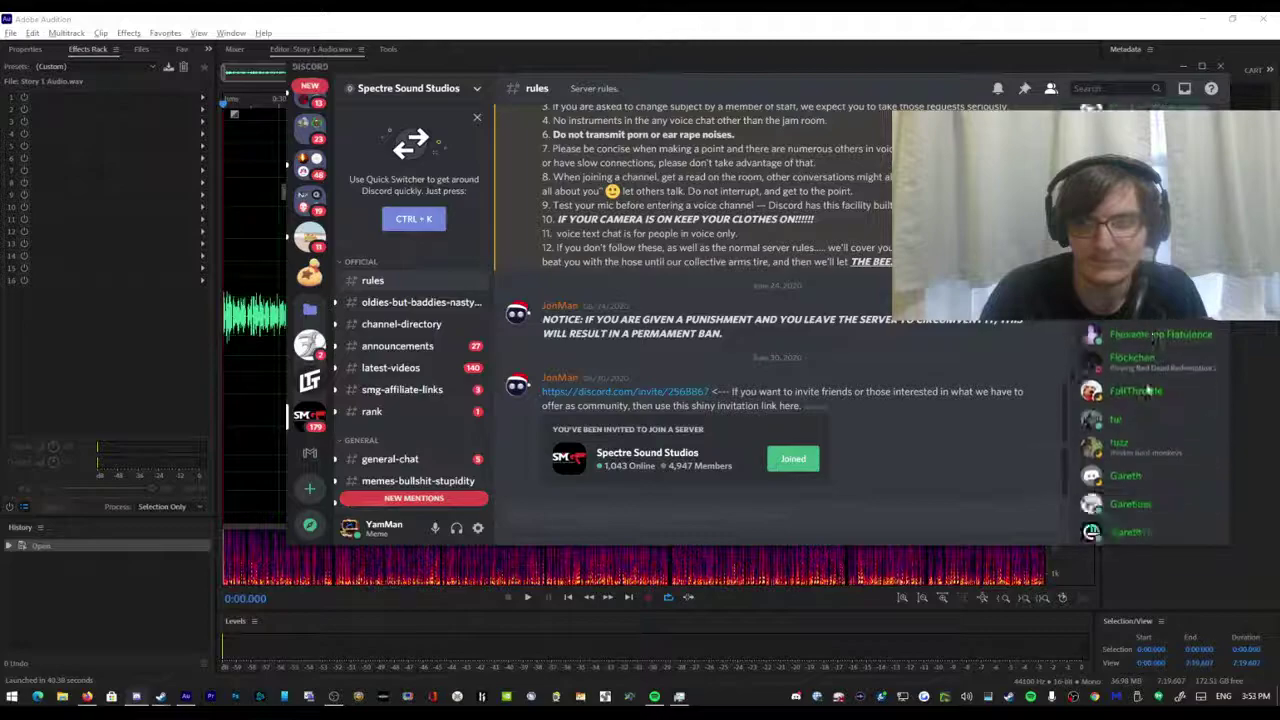
{"action": "scroll", "coordinate": [1145, 383], "scroll_direction": "down", "scroll_amount": 8}
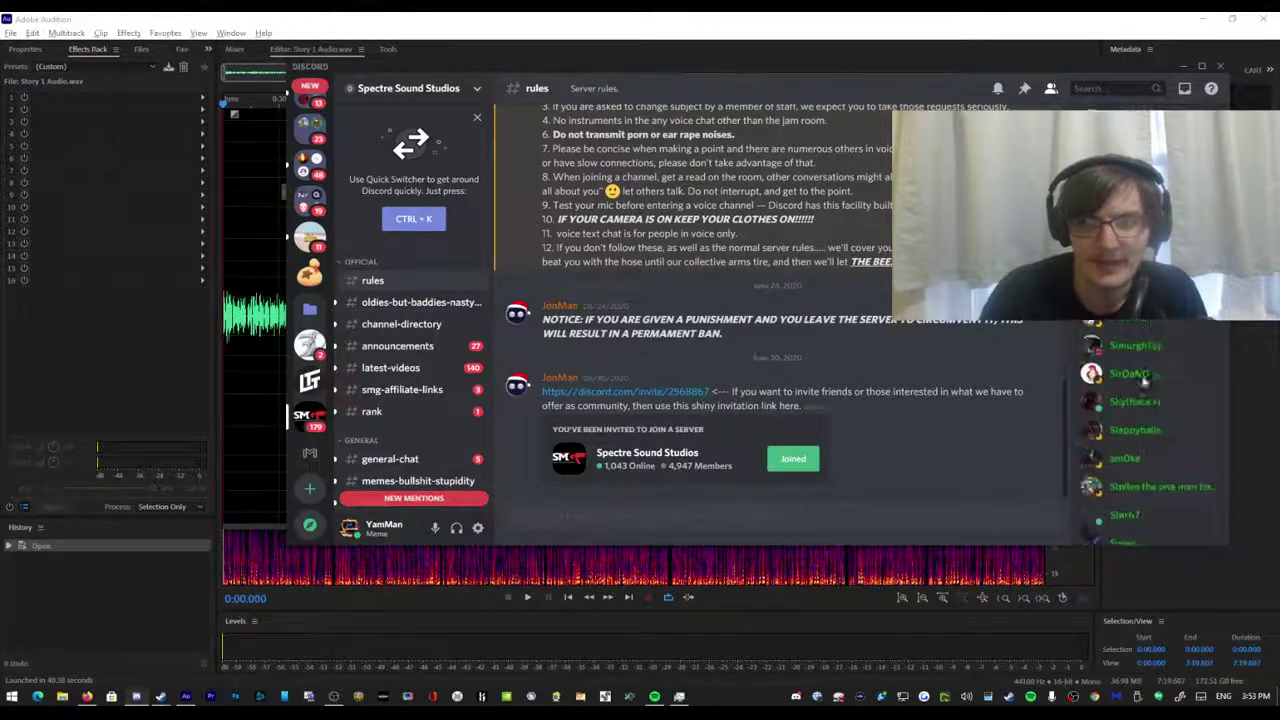
{"action": "scroll", "coordinate": [1140, 420], "scroll_direction": "down", "scroll_amount": 5}
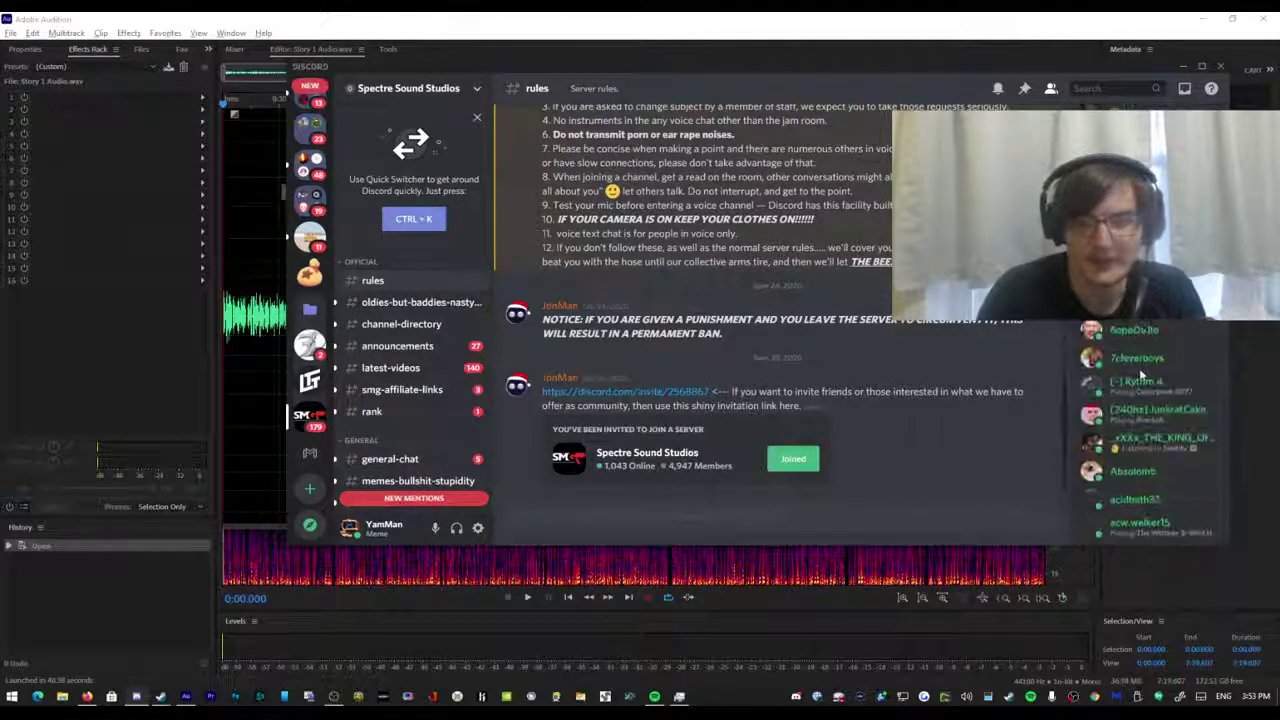
{"action": "scroll", "coordinate": [1140, 372], "scroll_direction": "down", "scroll_amount": 5}
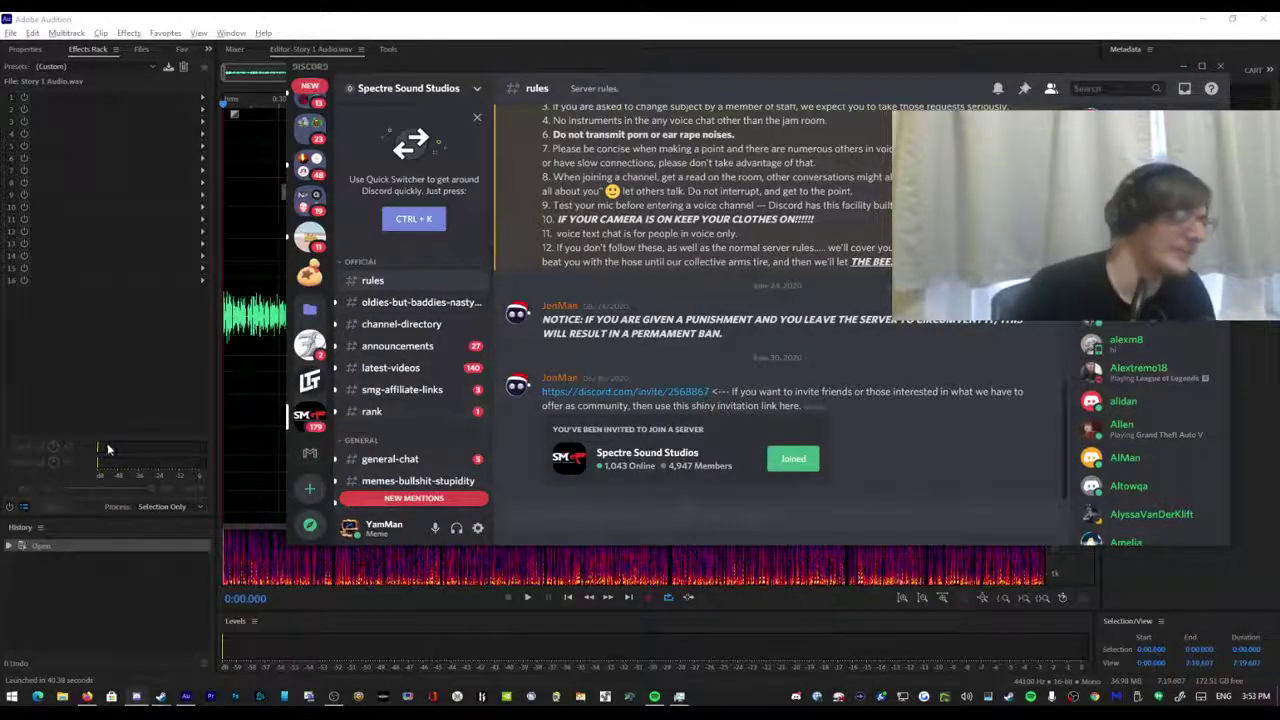
Return to the LinusTechTips server and send the message "lol" in general-chat.
{"action": "left_click", "coordinate": [307, 384]}
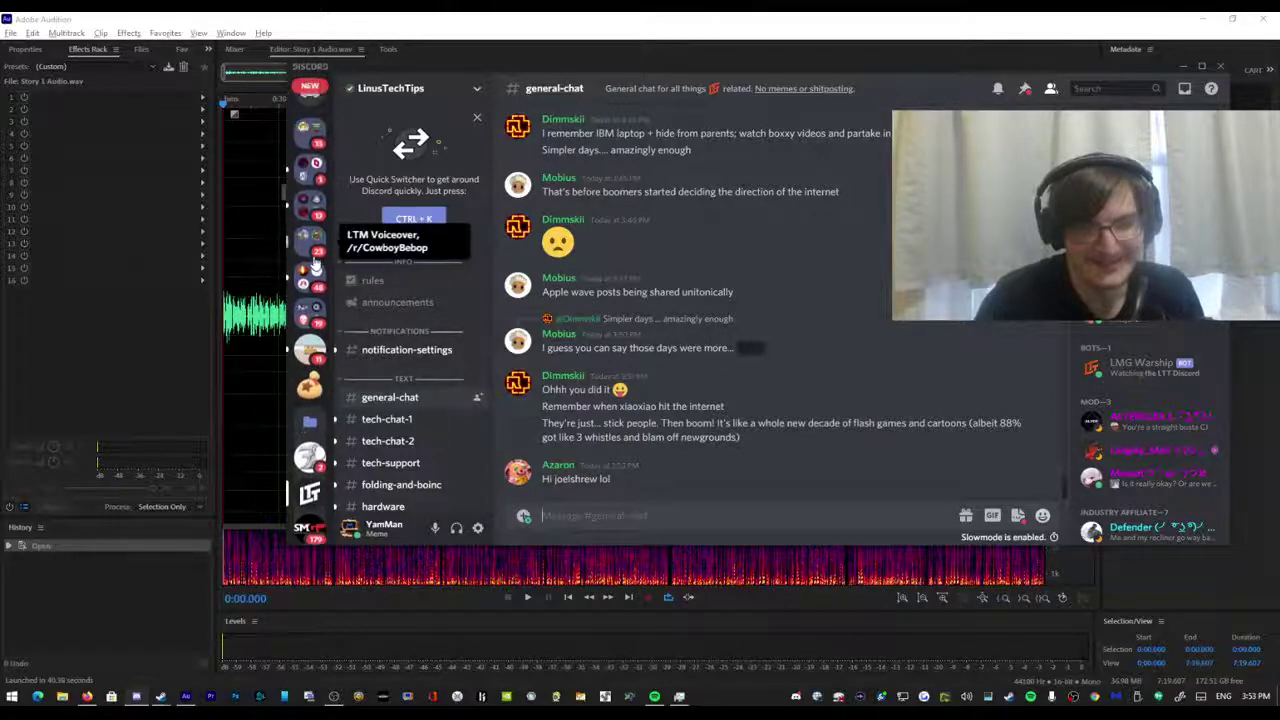
{"action": "type", "text": "lol"}
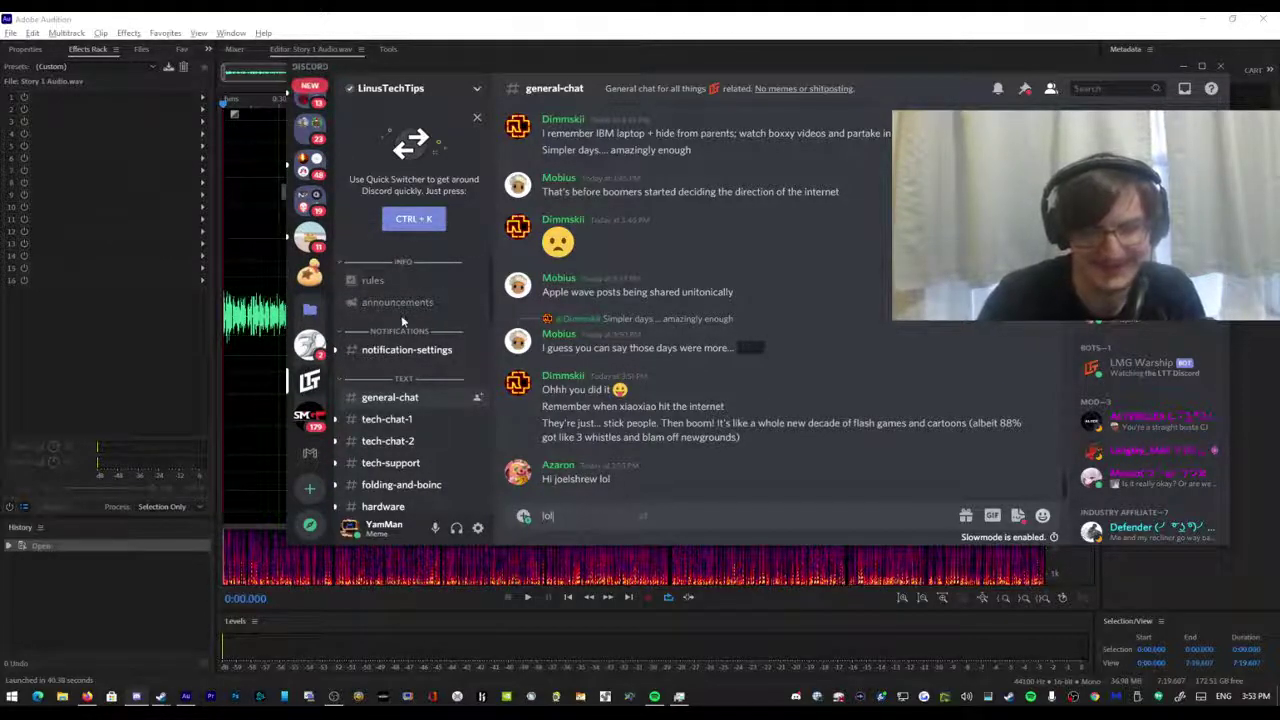
{"action": "key", "text": "Return"}
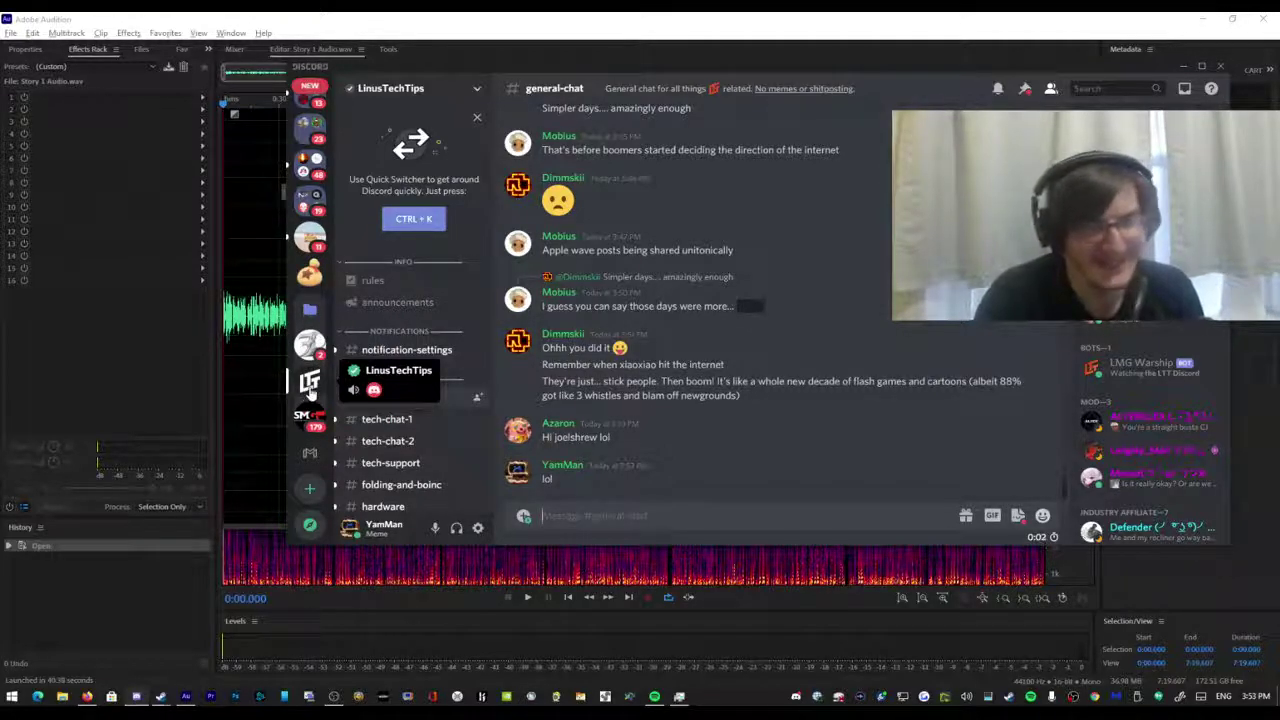
Open the Isle O' Nood server, look through its channel list and expand the Media category.
{"action": "left_click", "coordinate": [311, 274]}
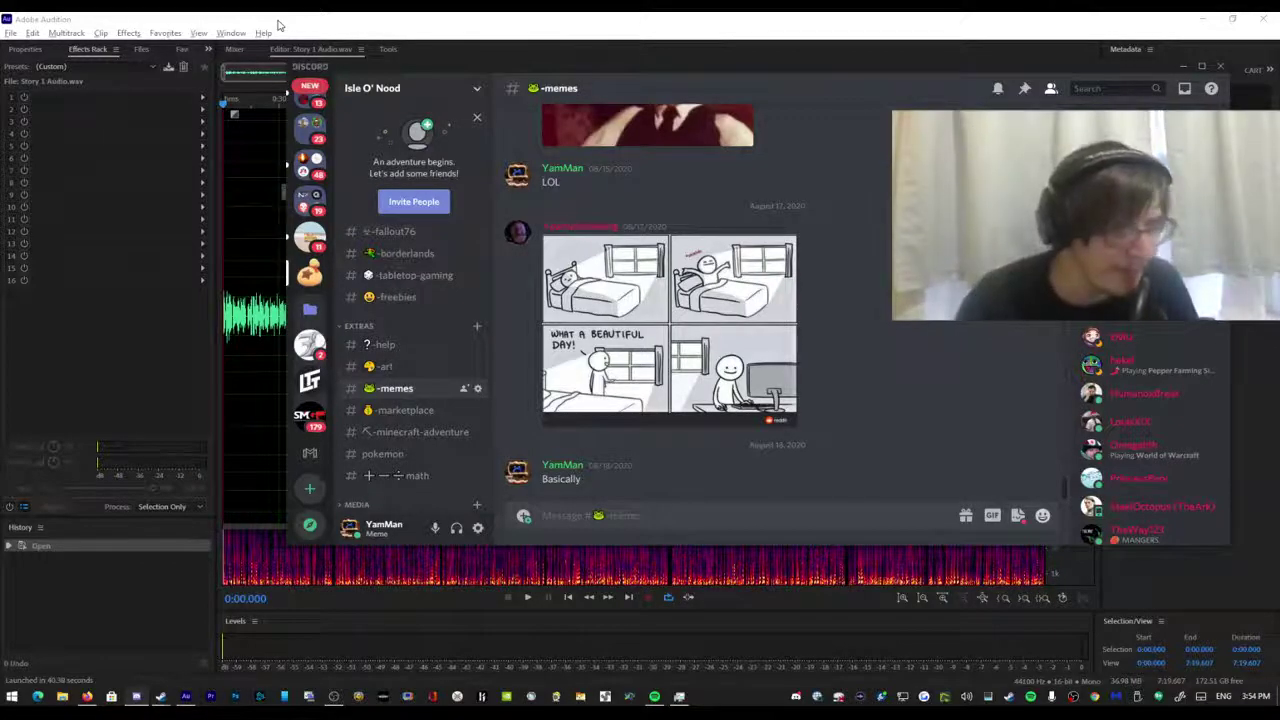
{"action": "scroll", "coordinate": [410, 360], "scroll_direction": "up", "scroll_amount": 5}
{"action": "scroll", "coordinate": [318, 210], "scroll_direction": "up", "scroll_amount": 2}
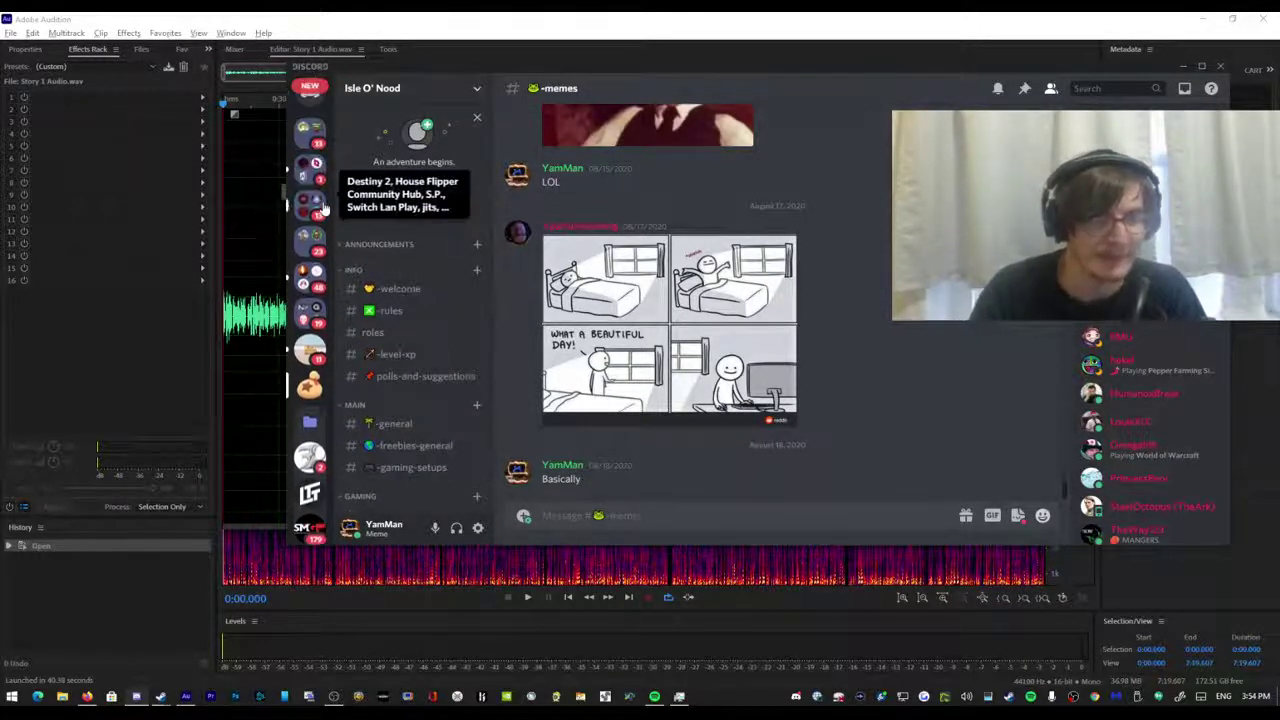
{"action": "scroll", "coordinate": [318, 210], "scroll_direction": "down", "scroll_amount": 2}
{"action": "scroll", "coordinate": [410, 380], "scroll_direction": "down", "scroll_amount": 1}
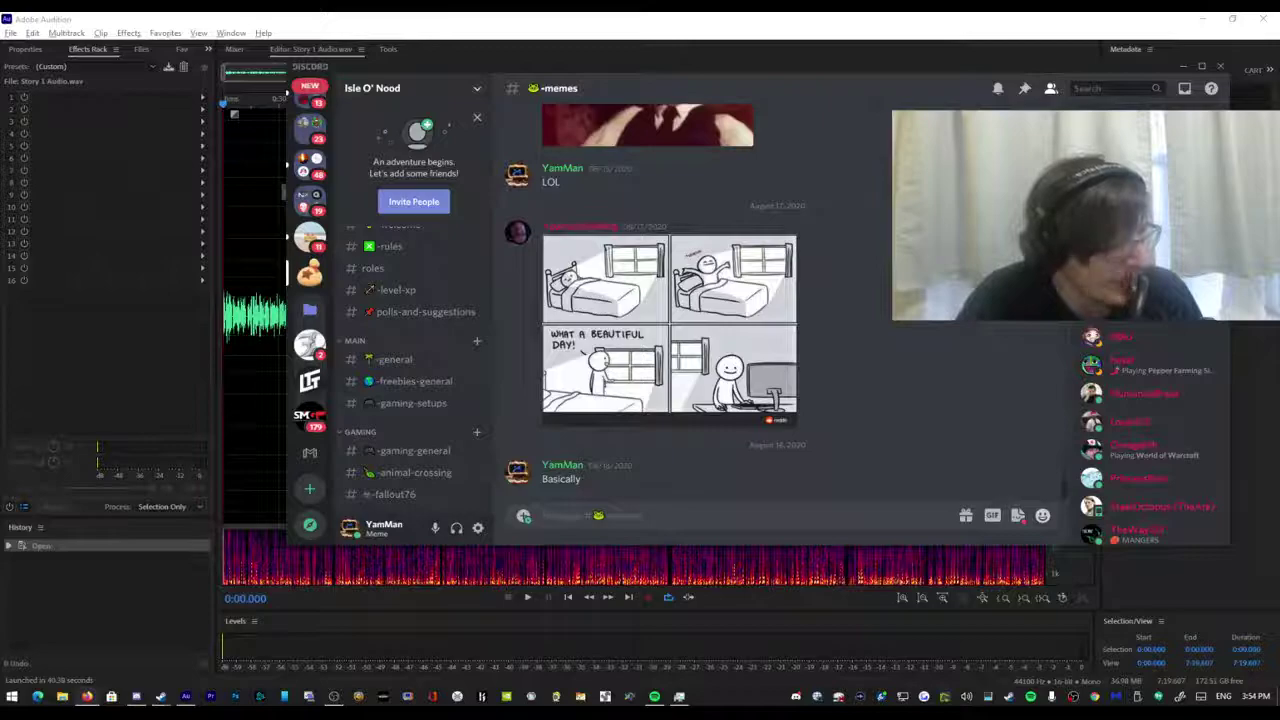
{"action": "key", "text": "alt+Tab"}
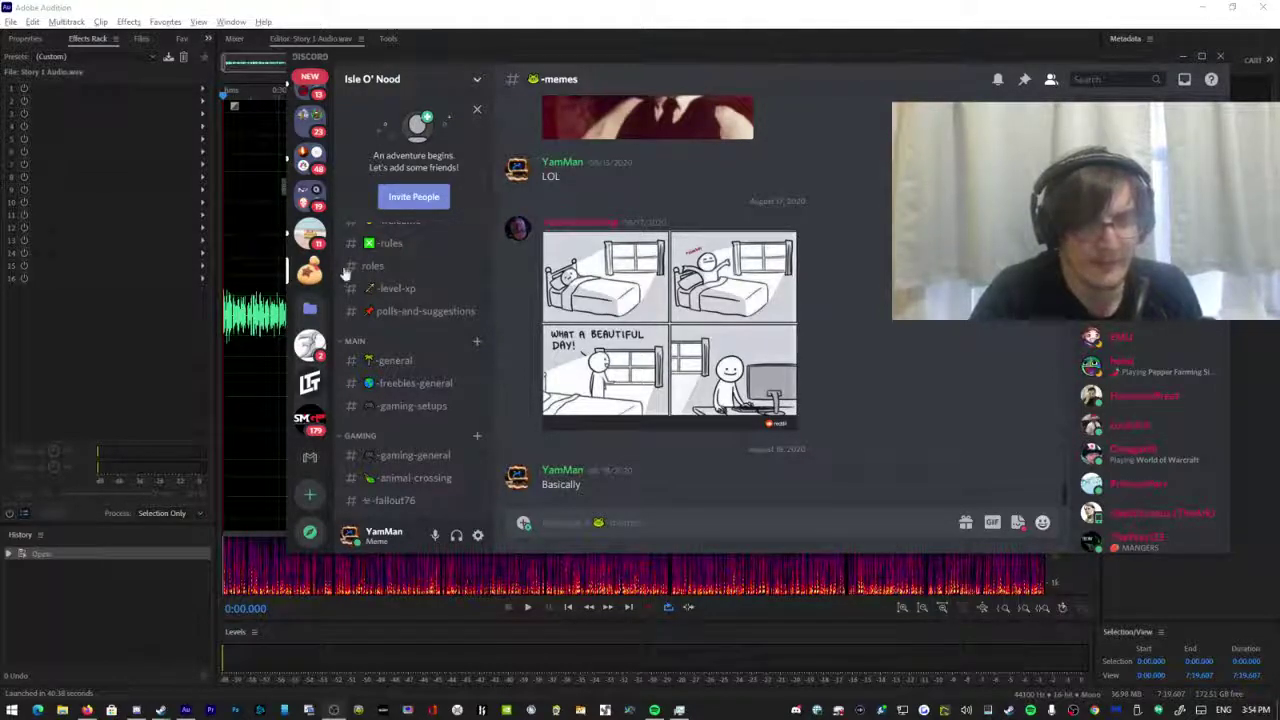
{"action": "scroll", "coordinate": [400, 365], "scroll_direction": "down", "scroll_amount": 5}
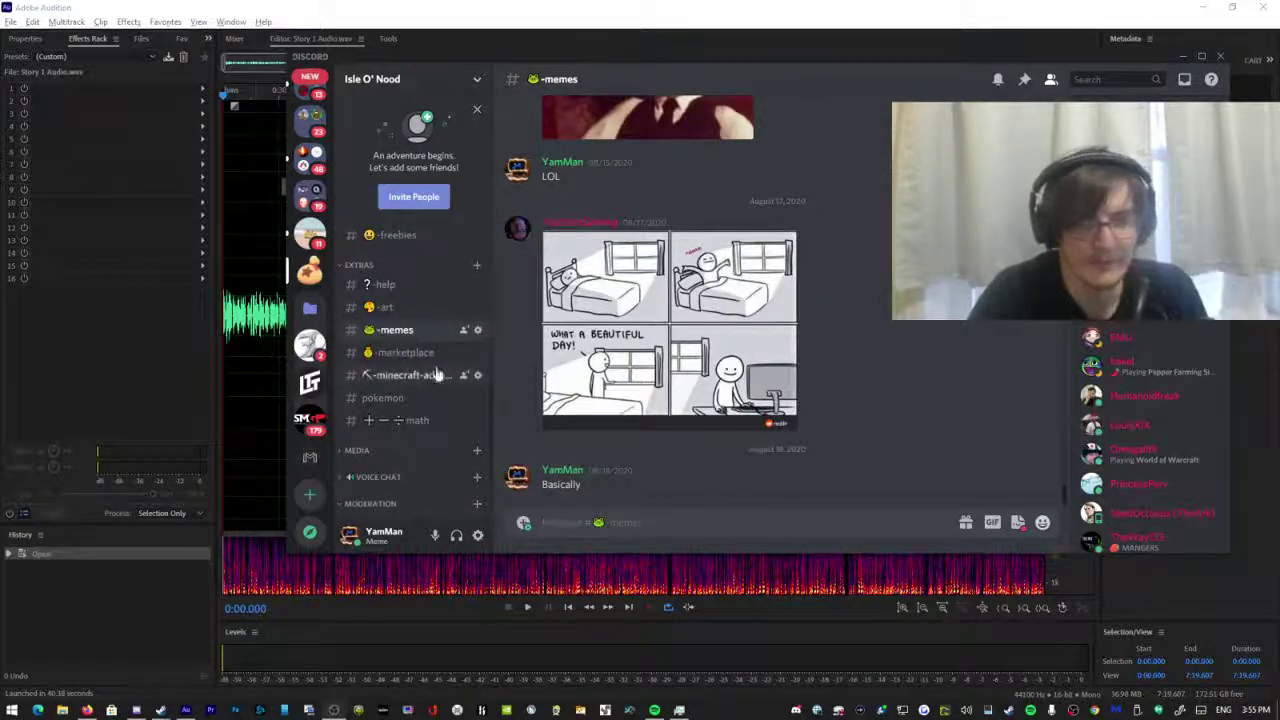
{"action": "scroll", "coordinate": [410, 387], "scroll_direction": "down", "scroll_amount": 2}
{"action": "left_click", "coordinate": [366, 384]}
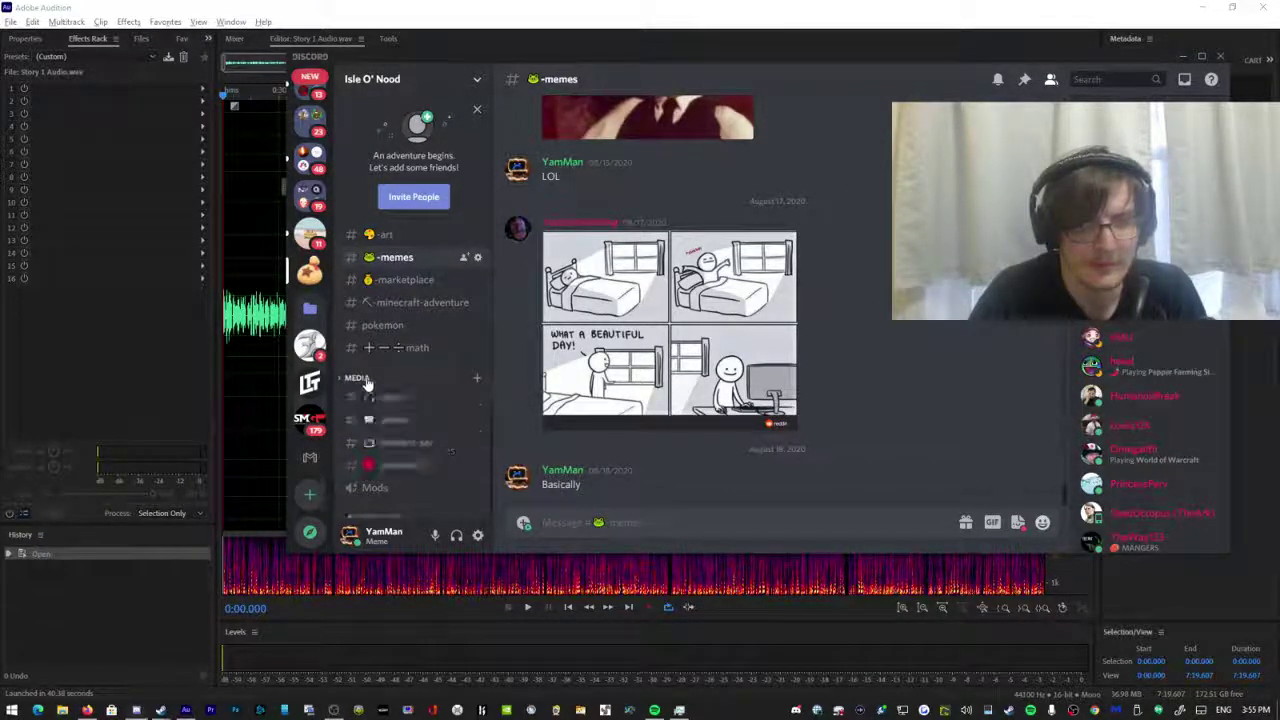
{"action": "scroll", "coordinate": [310, 265], "scroll_direction": "up", "scroll_amount": 3}
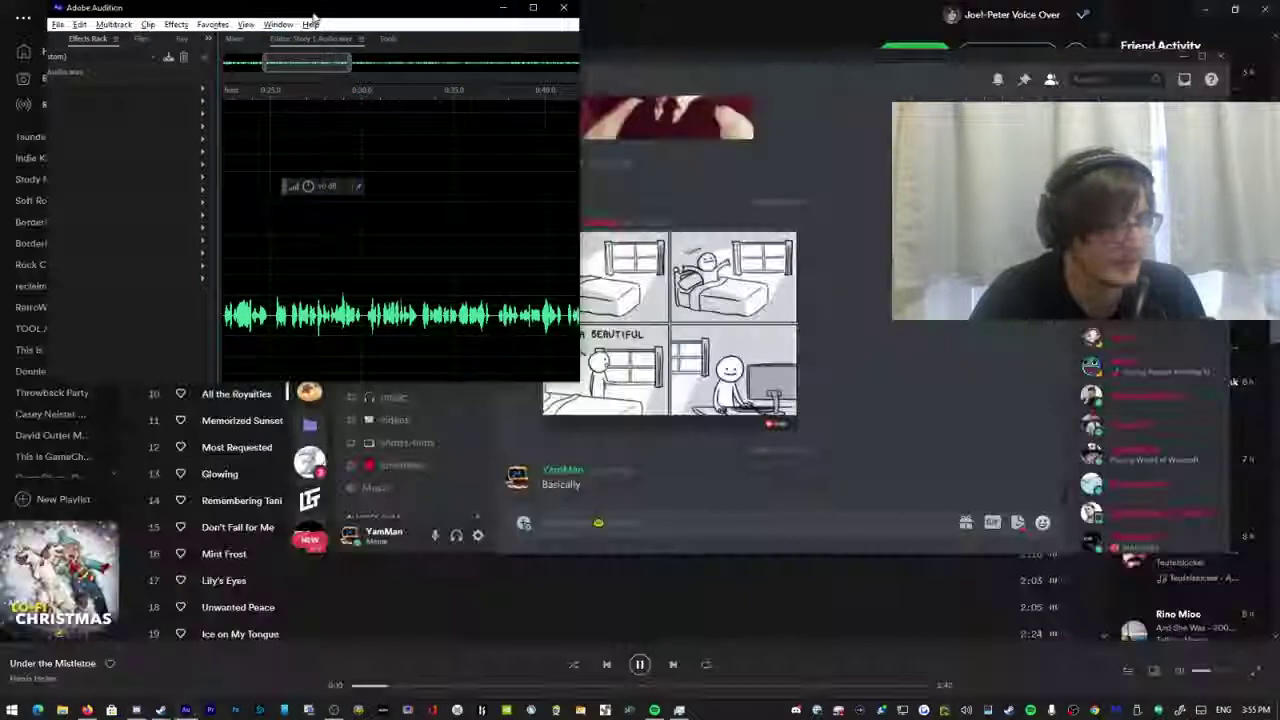
Restore Adobe Audition to a smaller window, then open File Explorer and look in the Downloads and Documents folders.
{"action": "double_click", "coordinate": [312, 10]}
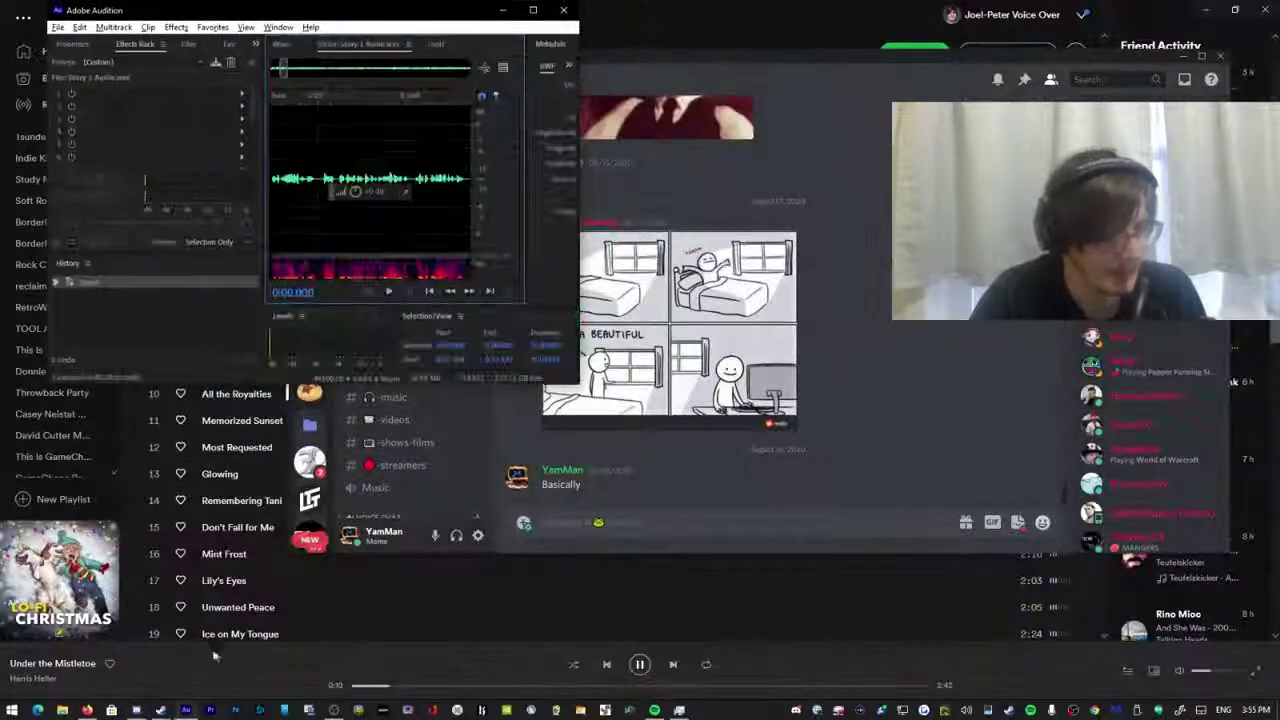
{"action": "left_click", "coordinate": [62, 710]}
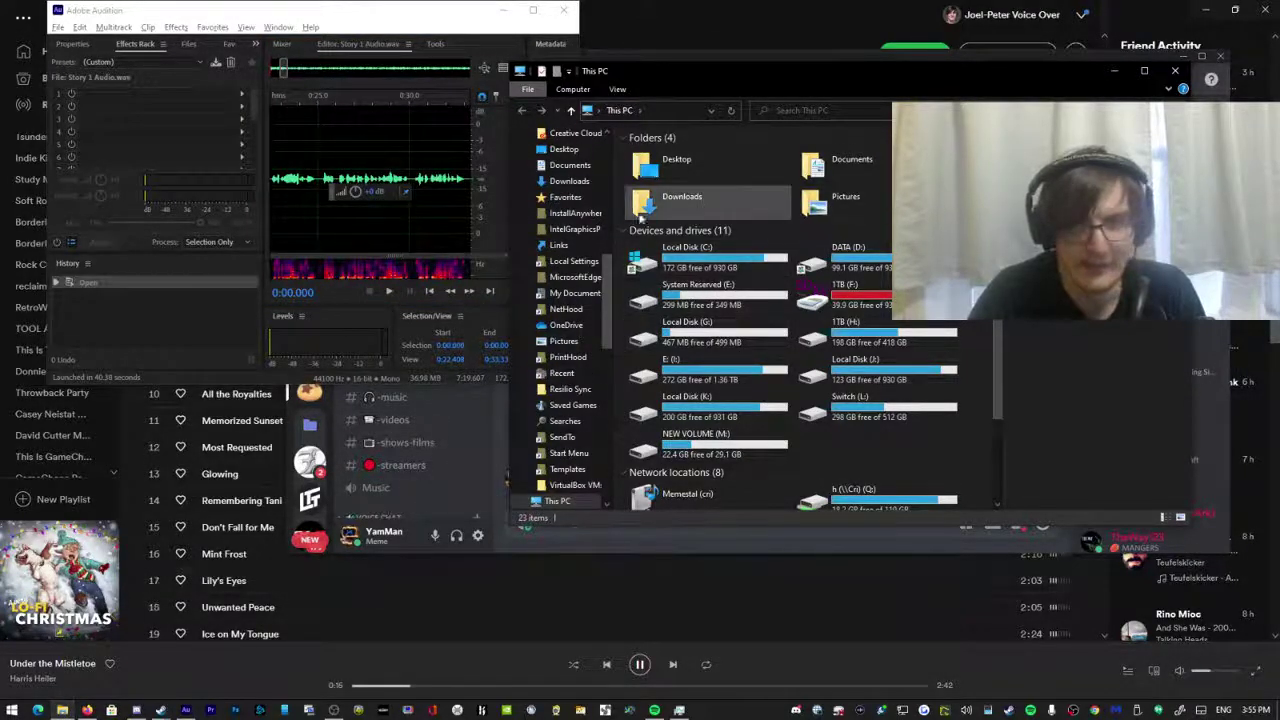
{"action": "scroll", "coordinate": [597, 228], "scroll_direction": "up", "scroll_amount": 7}
{"action": "scroll", "coordinate": [592, 228], "scroll_direction": "up", "scroll_amount": 5}
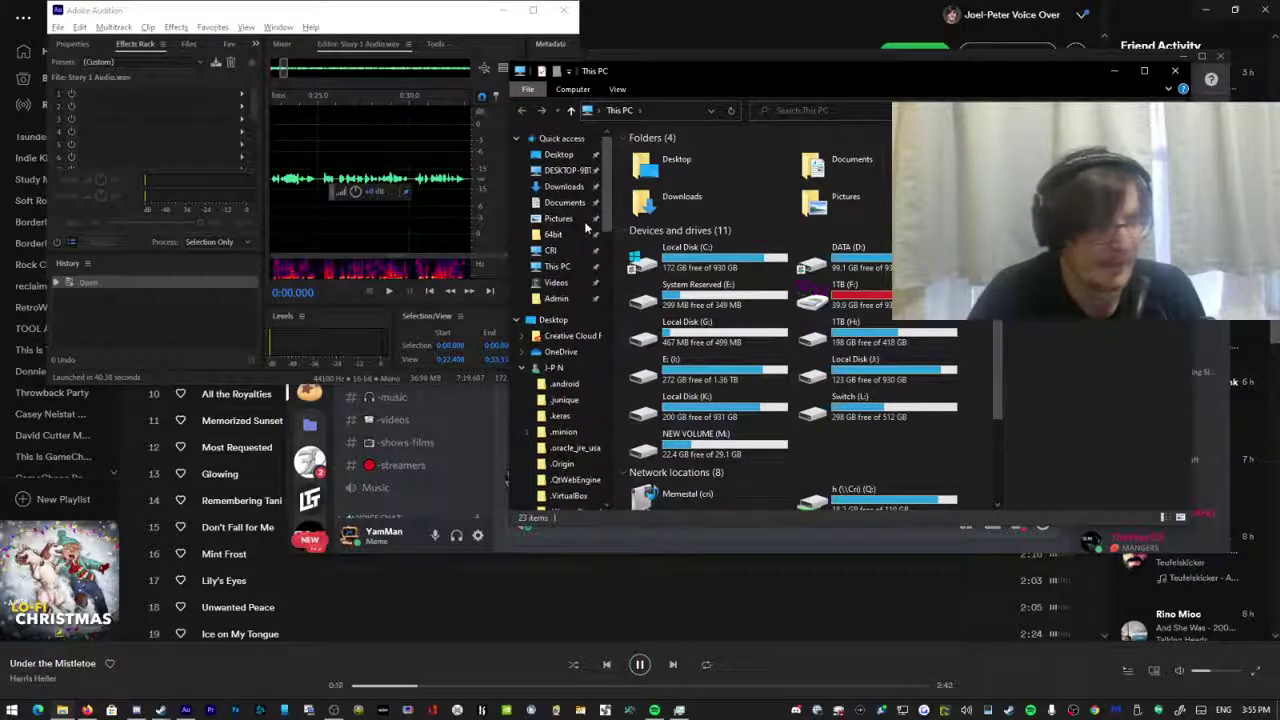
{"action": "left_click", "coordinate": [566, 186]}
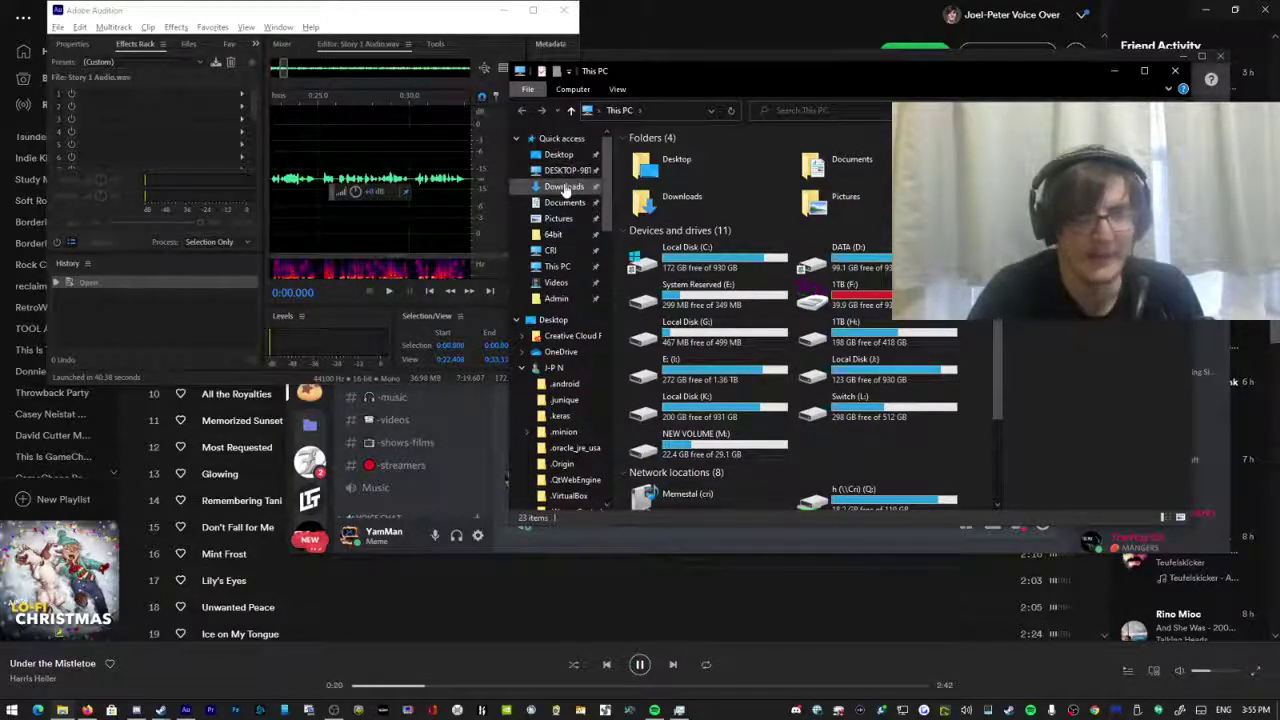
{"action": "scroll", "coordinate": [585, 195], "scroll_direction": "up", "scroll_amount": 10}
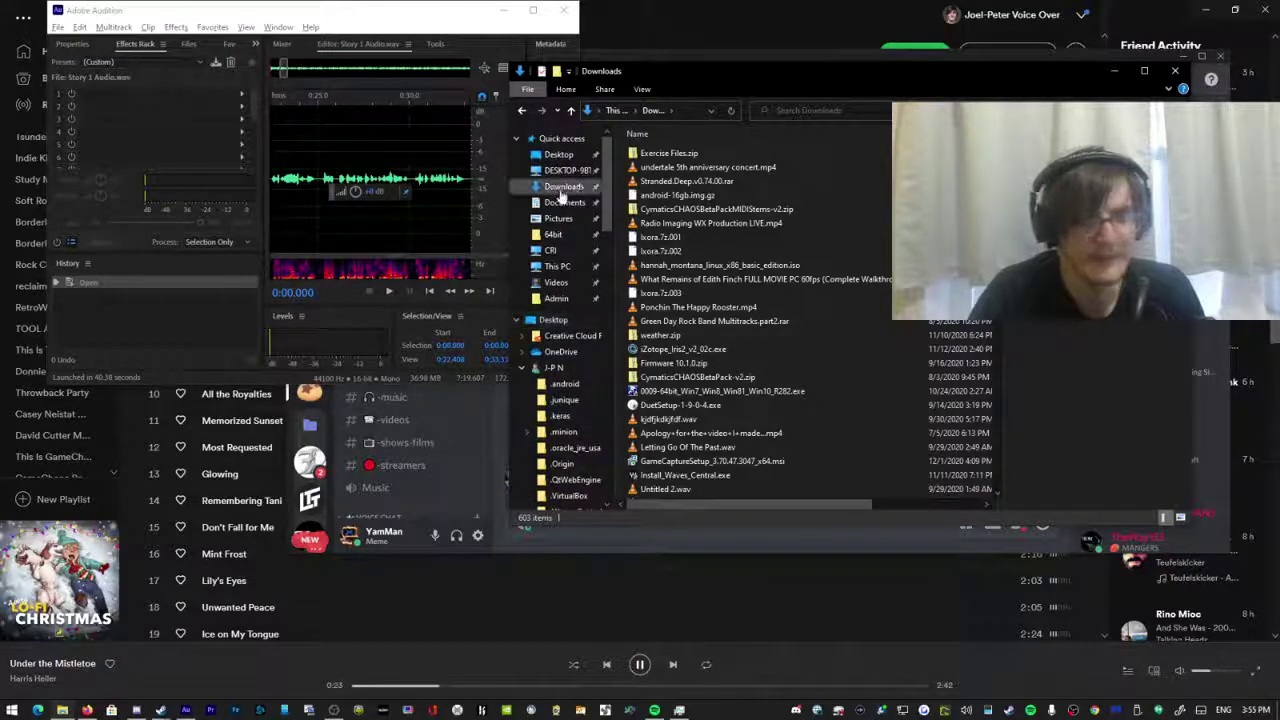
{"action": "left_click", "coordinate": [566, 203]}
{"action": "scroll", "coordinate": [591, 300], "scroll_direction": "up", "scroll_amount": 7}
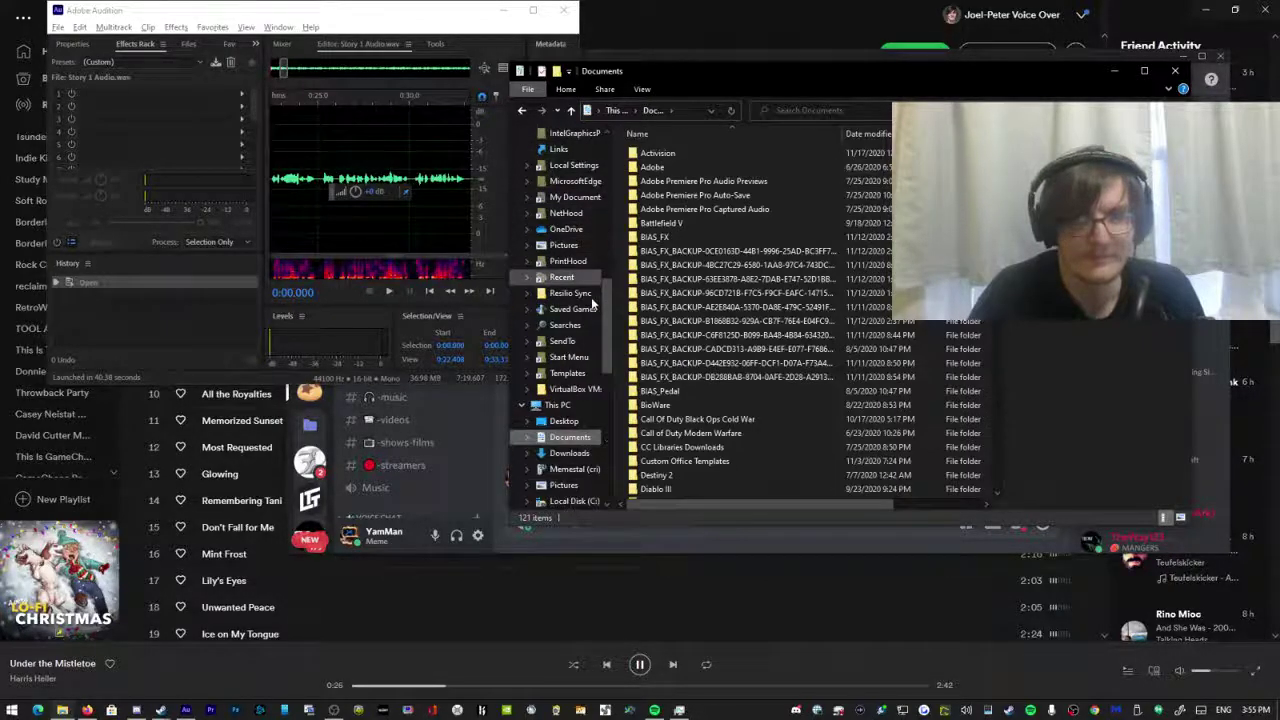
{"action": "scroll", "coordinate": [575, 290], "scroll_direction": "up", "scroll_amount": 2}
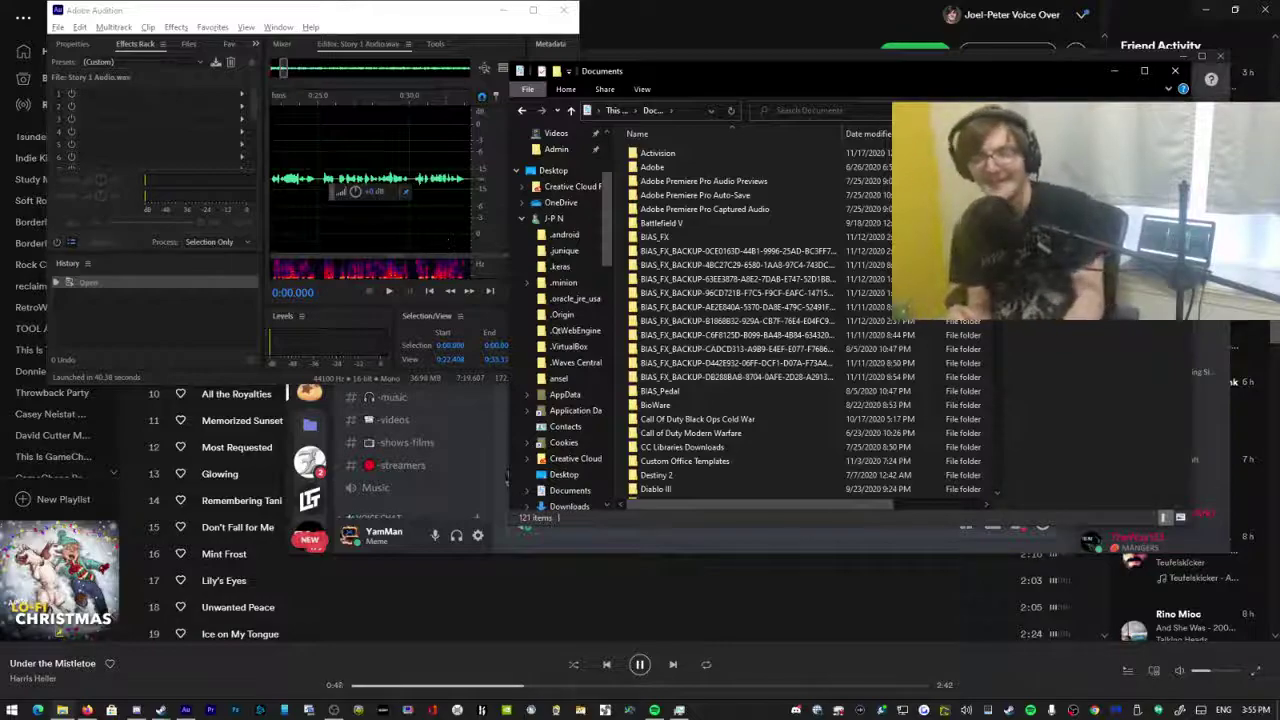
Switch to OBS, maximize its window and open the filters of the Webcam source in the current scene.
{"action": "key", "text": "alt+Tab"}
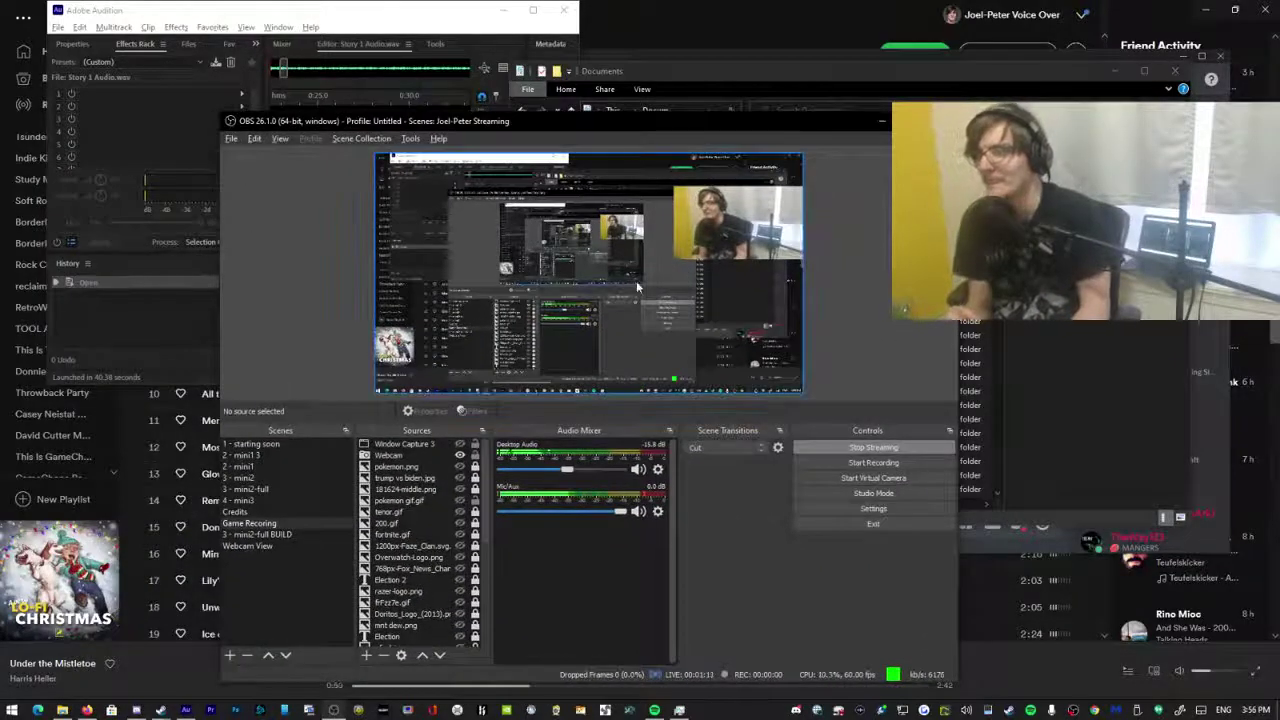
{"action": "double_click", "coordinate": [819, 118]}
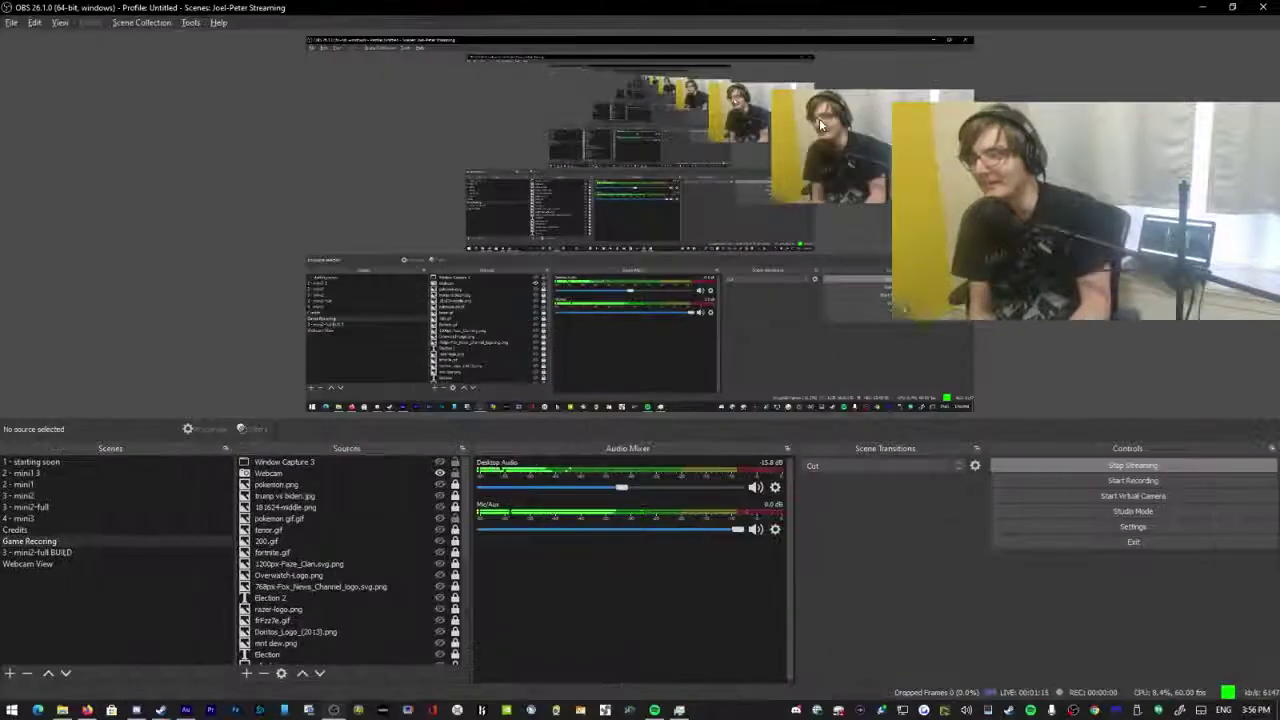
{"action": "left_click", "coordinate": [270, 473]}
{"action": "right_click", "coordinate": [273, 474]}
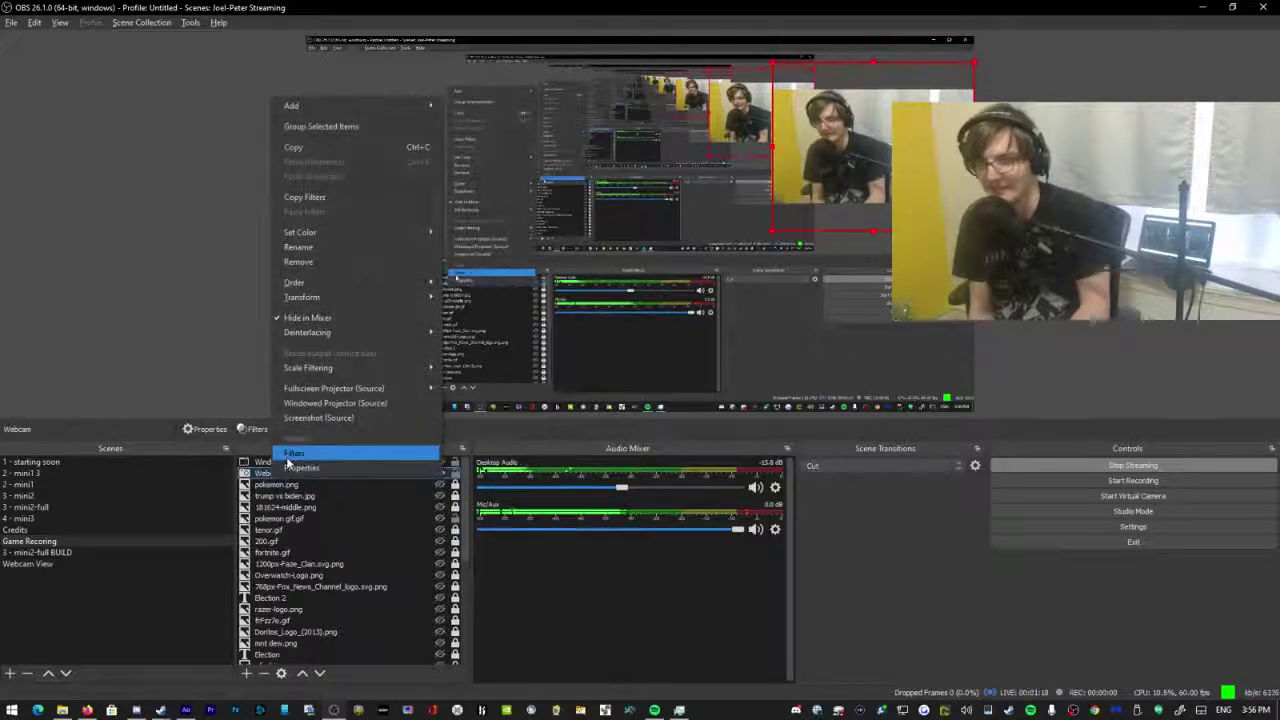
{"action": "left_click", "coordinate": [290, 455]}
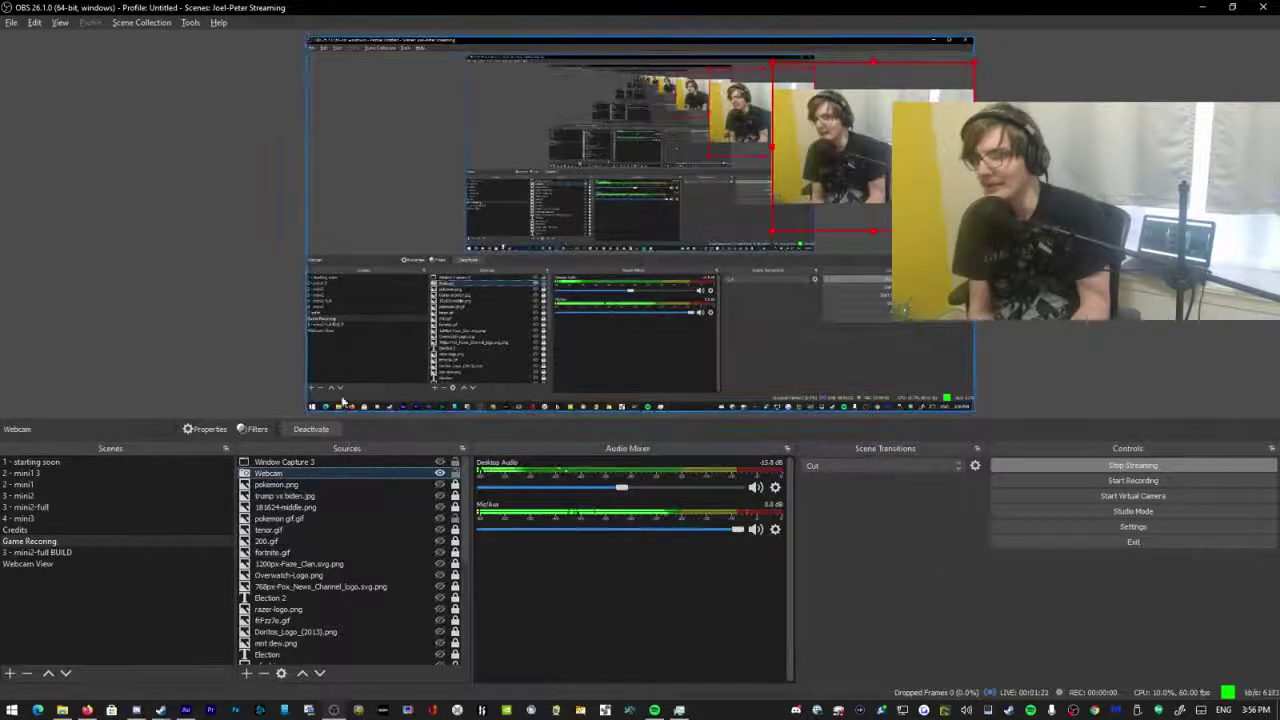
{"action": "scroll", "coordinate": [293, 610], "scroll_direction": "down", "scroll_amount": 6}
{"action": "scroll", "coordinate": [285, 478], "scroll_direction": "up", "scroll_amount": 6}
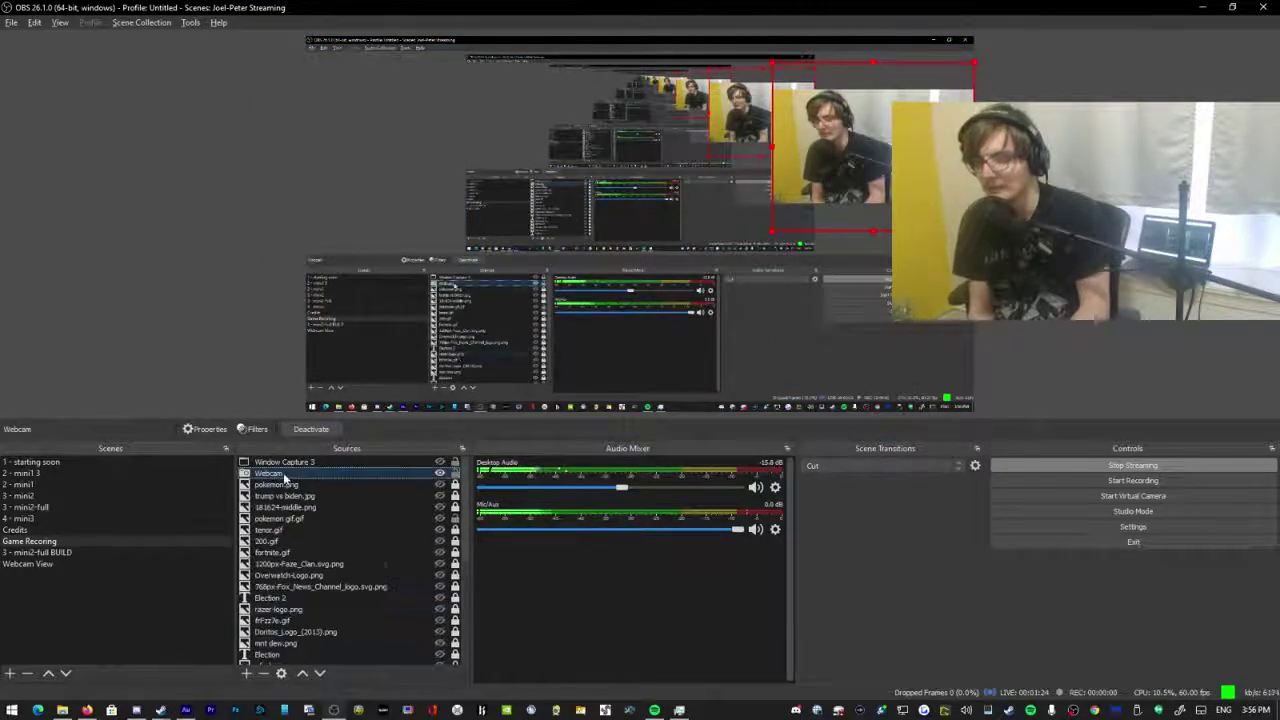
{"action": "right_click", "coordinate": [283, 476]}
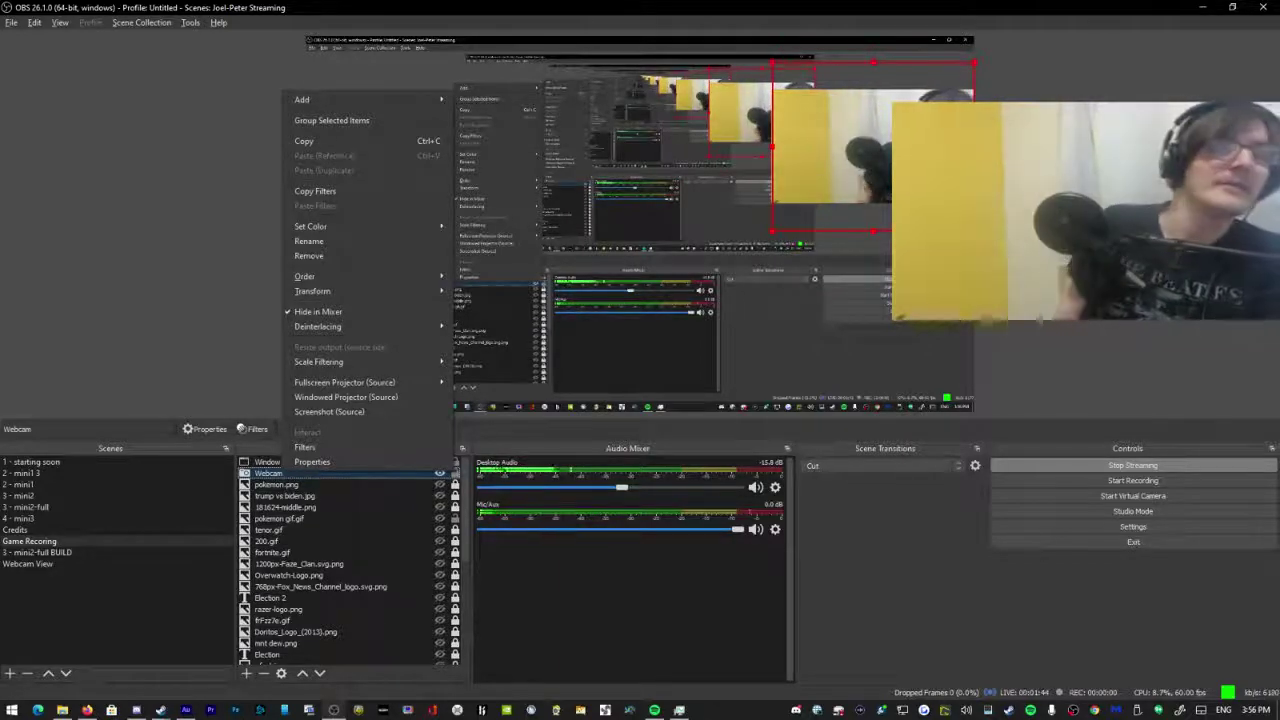
{"action": "key", "text": "Escape"}
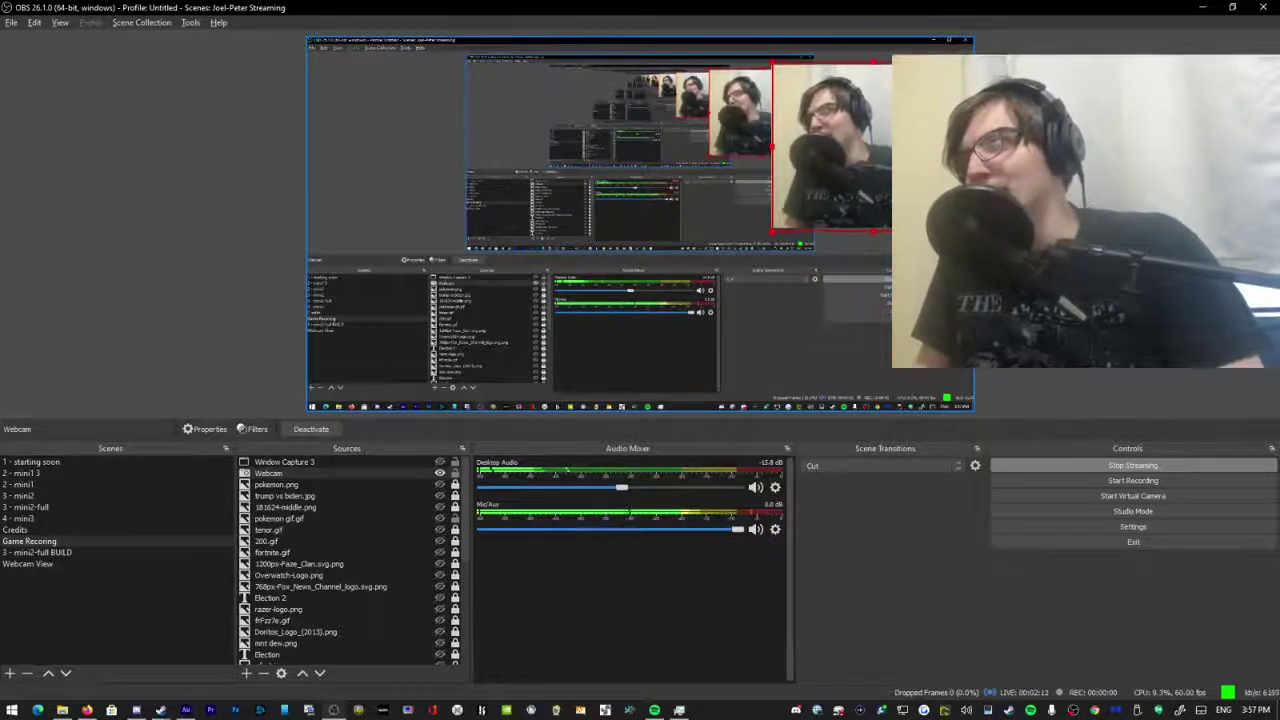
{"action": "left_click", "coordinate": [1050, 220]}
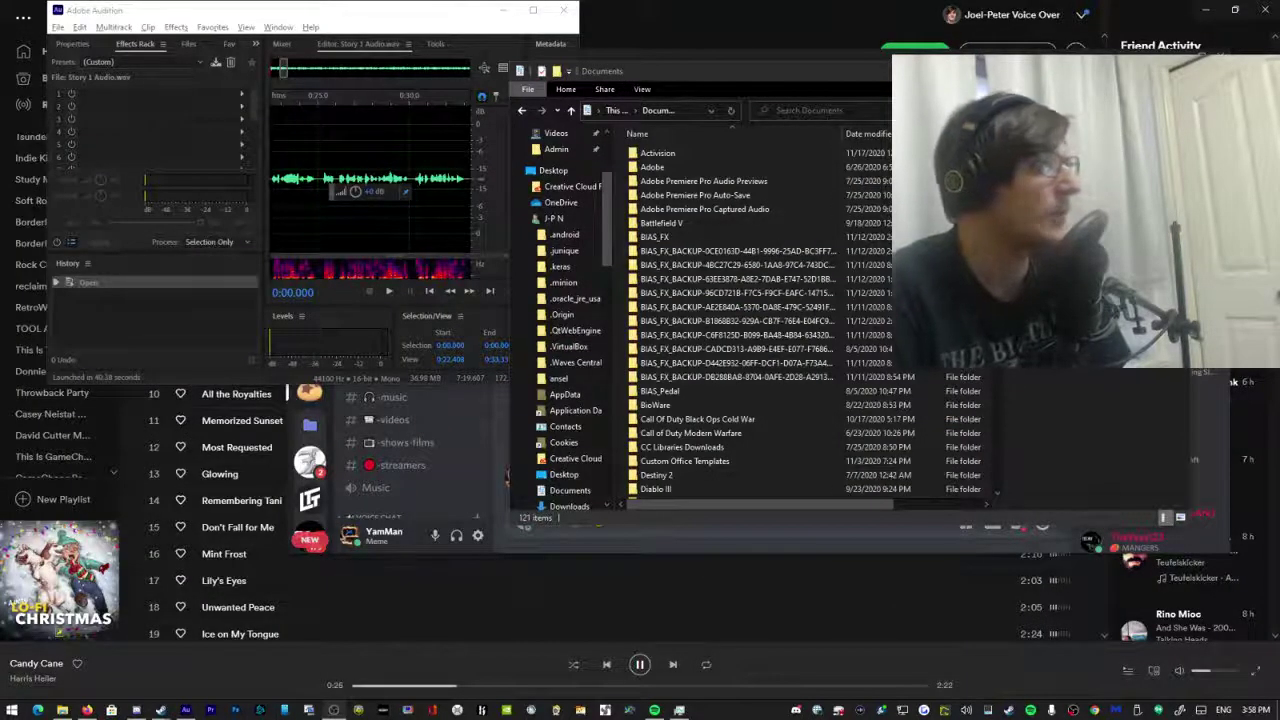
Open a second File Explorer window on NEW VOLUME (M:), sort by date modified and select Rosie's Stories_mixdown redux.wav.
{"action": "right_click", "coordinate": [67, 700]}
{"action": "left_click", "coordinate": [62, 712]}
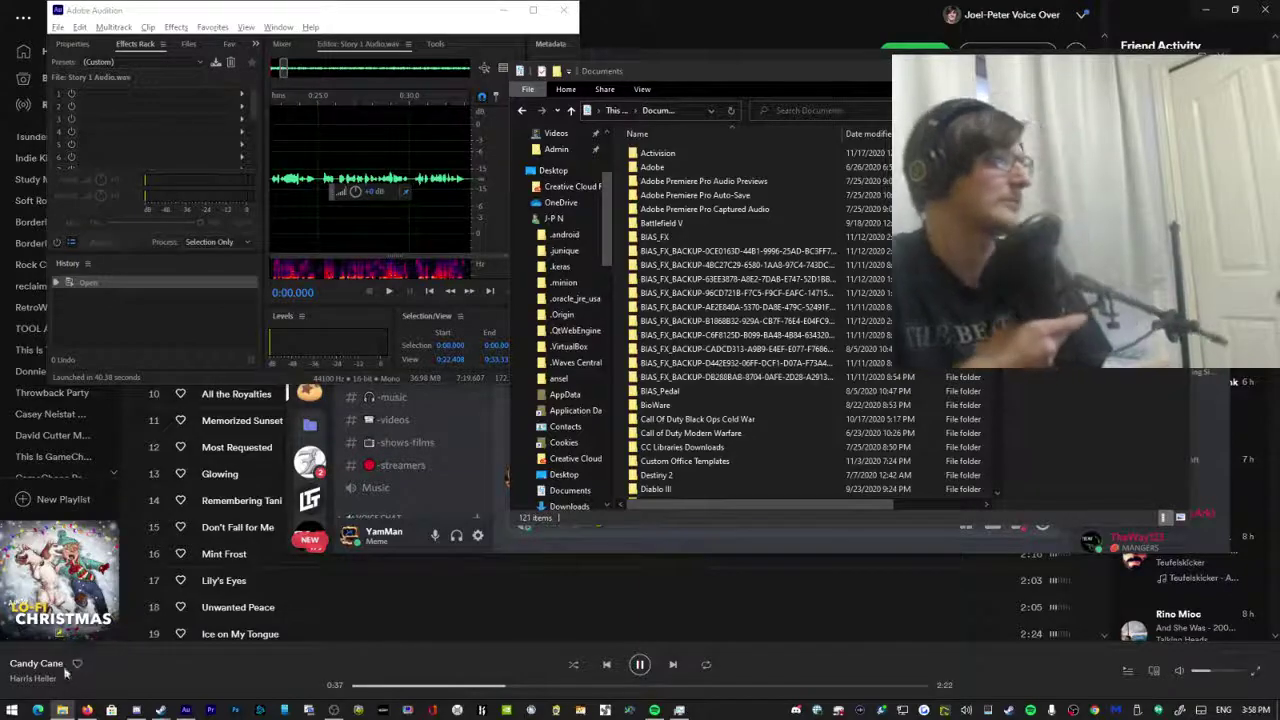
{"action": "right_click", "coordinate": [62, 710]}
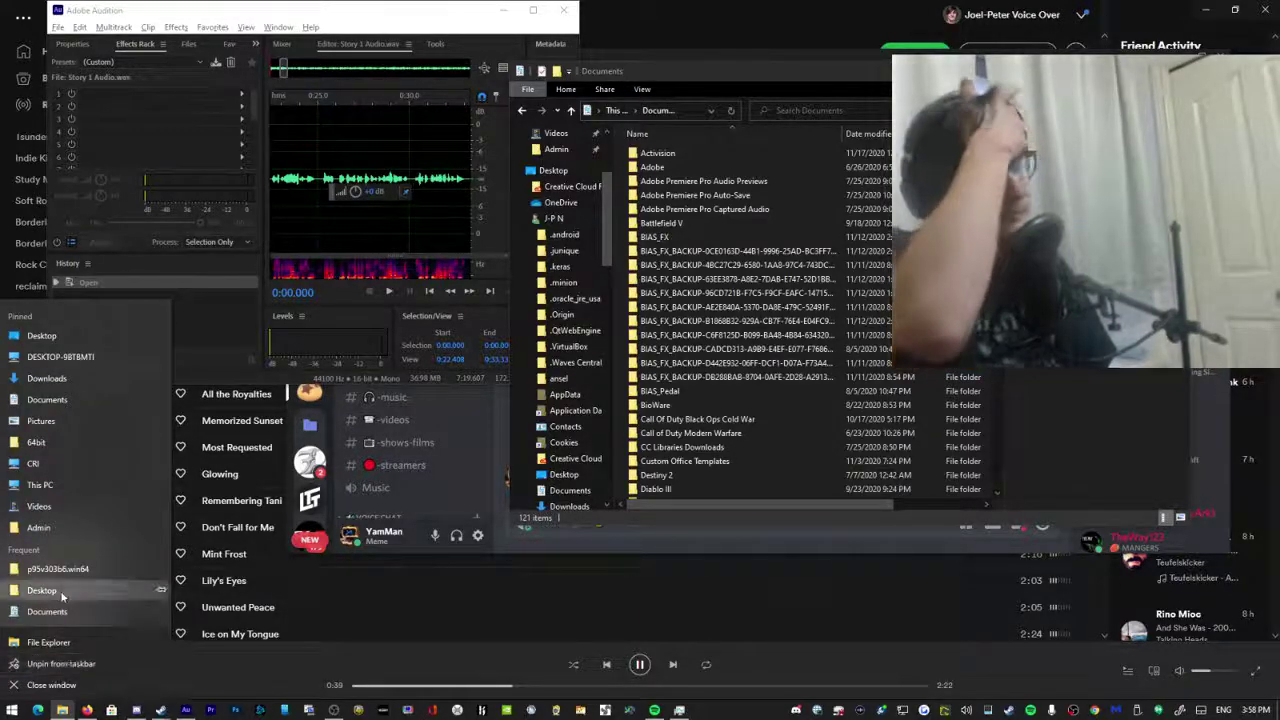
{"action": "left_click", "coordinate": [42, 642]}
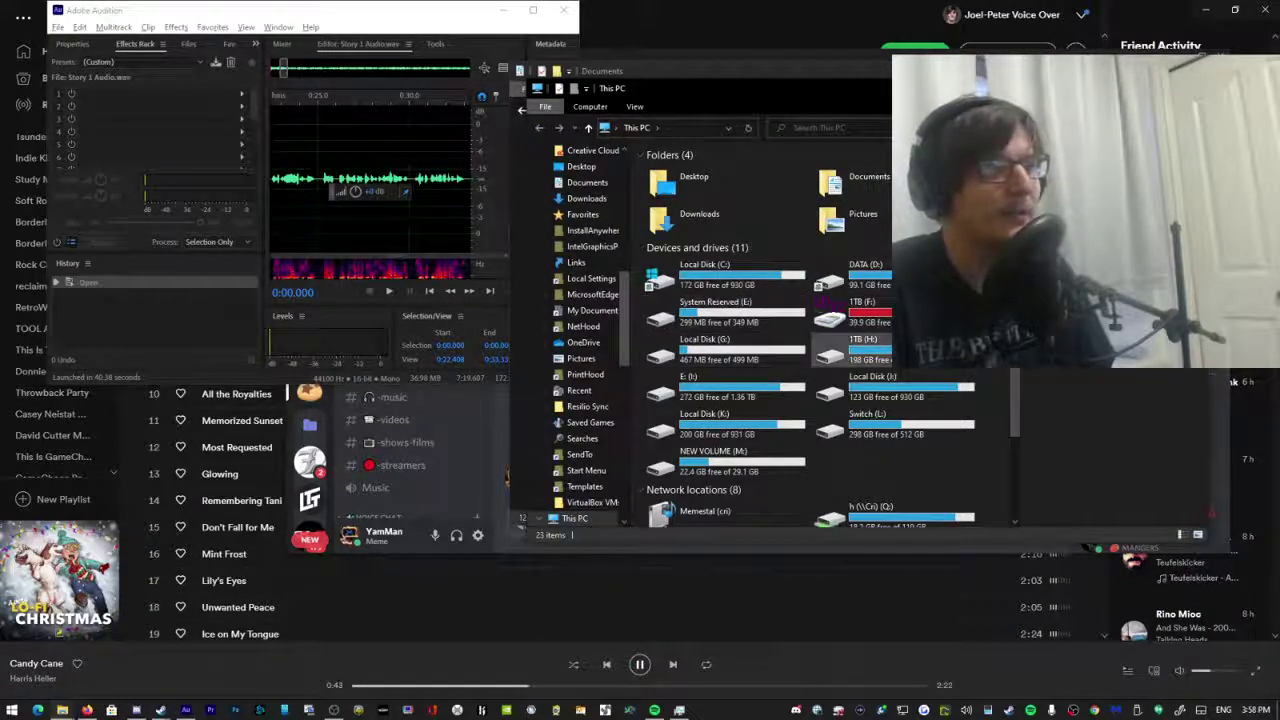
{"action": "double_click", "coordinate": [772, 465]}
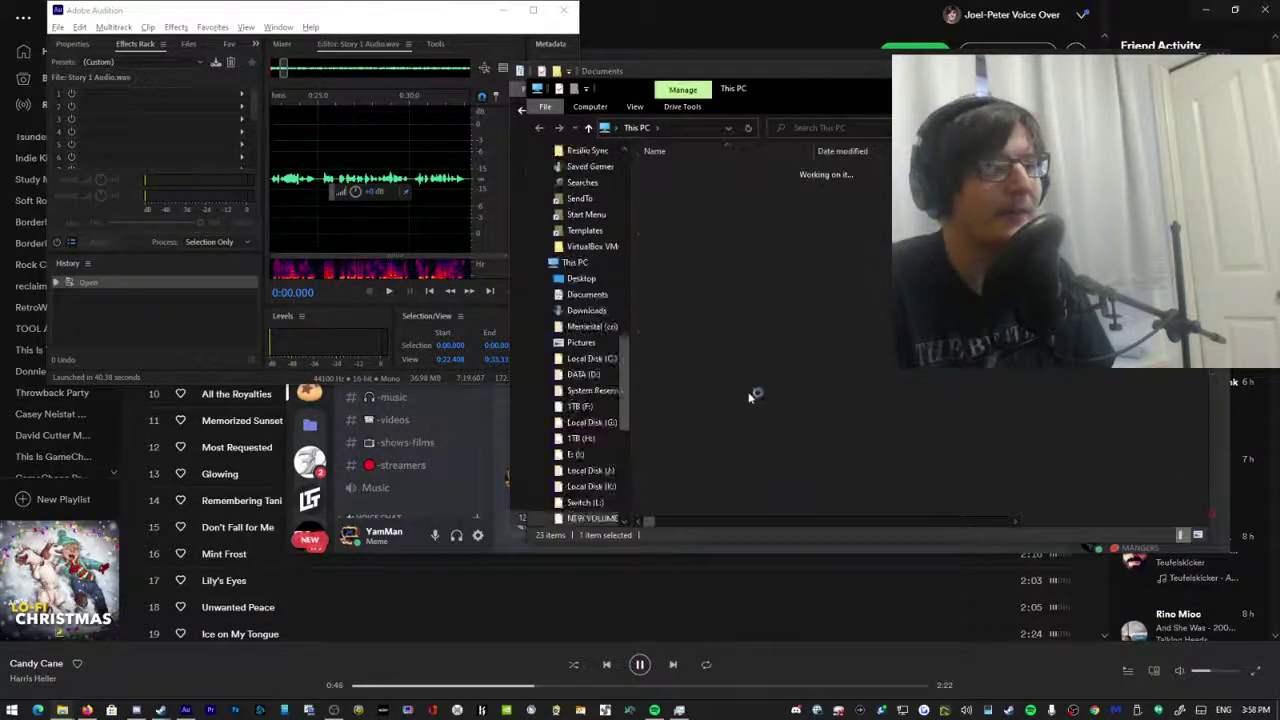
{"action": "left_click", "coordinate": [853, 152]}
{"action": "left_click", "coordinate": [767, 183]}
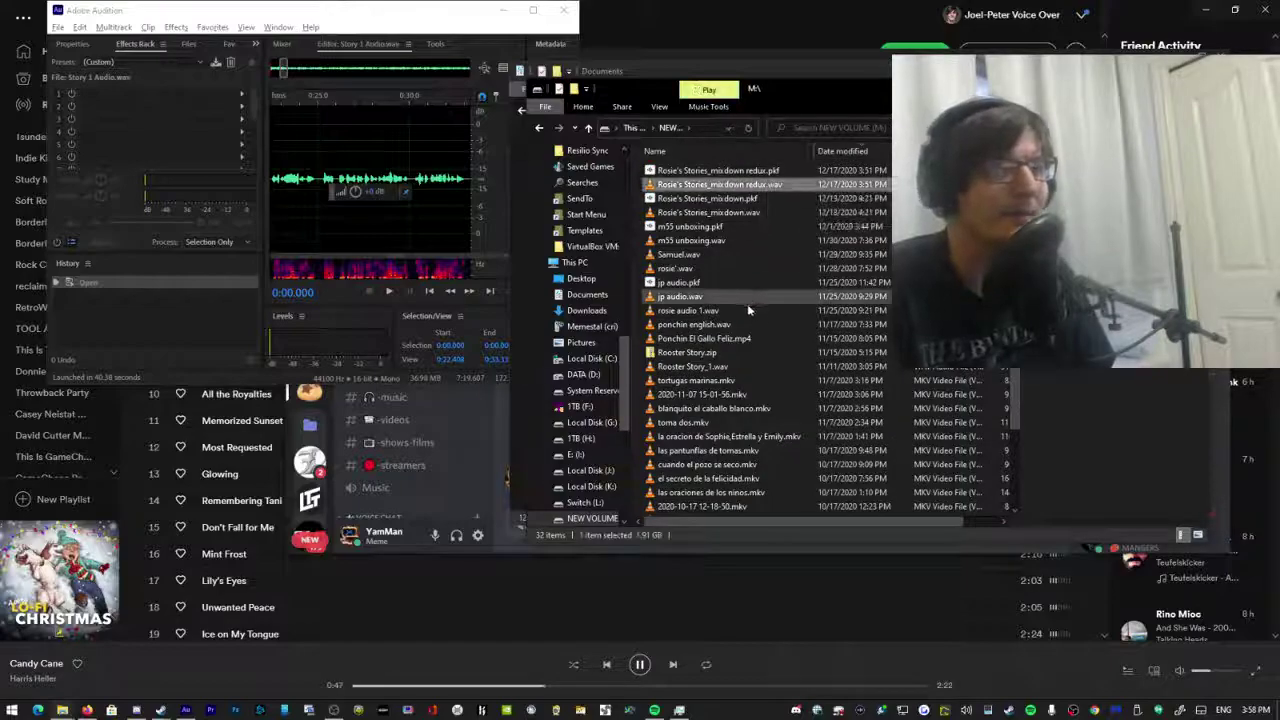
Switch to the File Explorer window showing Documents and navigate it back to This PC.
{"action": "key", "text": "alt+Tab"}
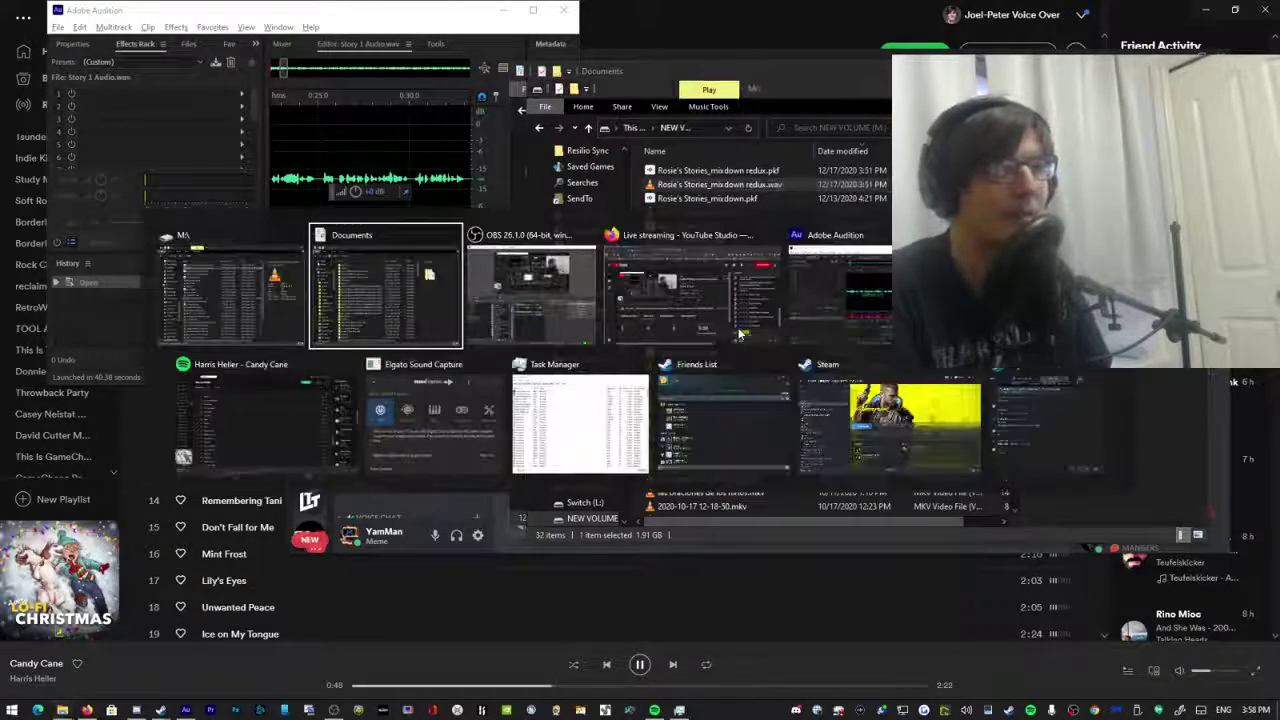
{"action": "left_click", "coordinate": [276, 272]}
{"action": "key", "text": "alt+Tab"}
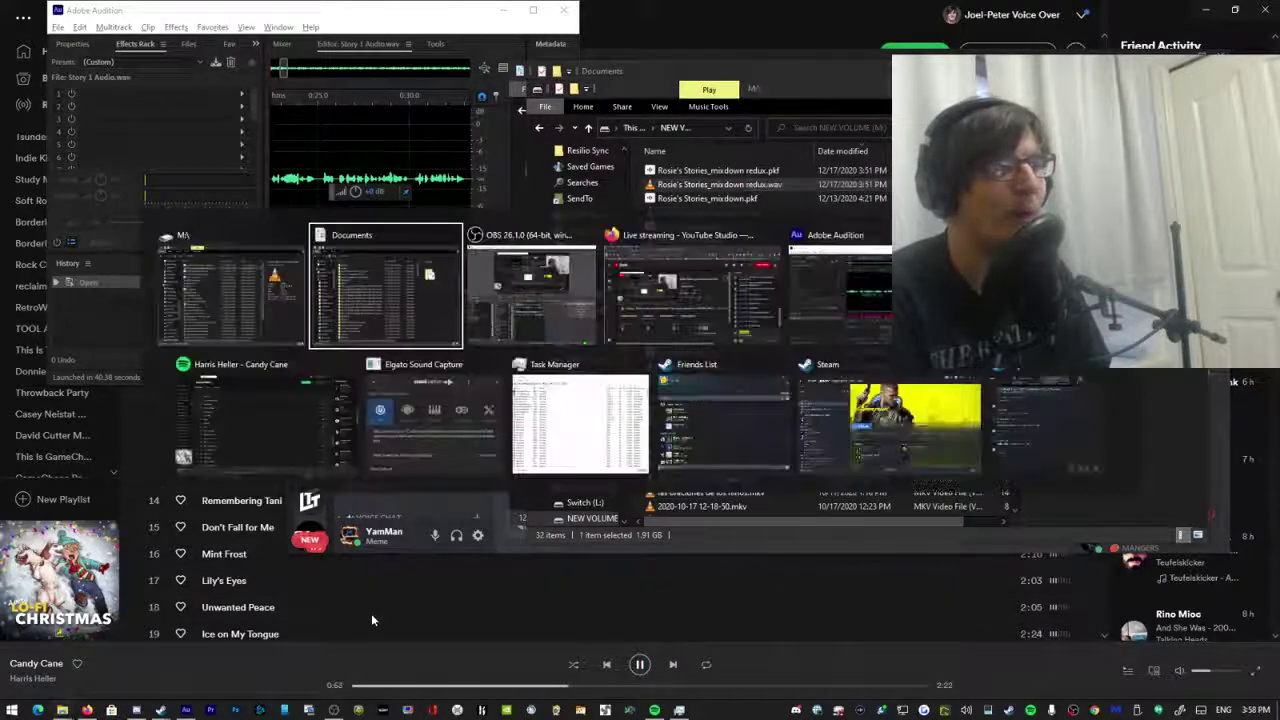
{"action": "scroll", "coordinate": [811, 236], "scroll_direction": "down", "scroll_amount": 4}
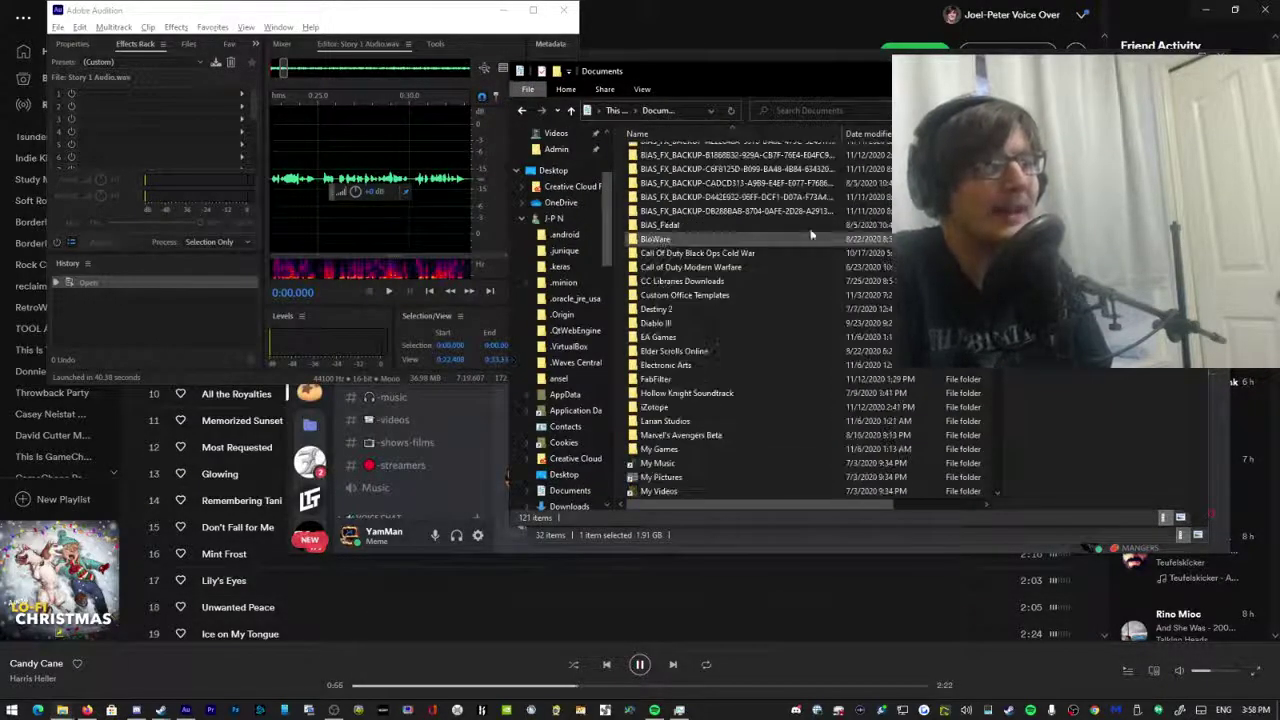
{"action": "scroll", "coordinate": [809, 232], "scroll_direction": "up", "scroll_amount": 4}
{"action": "key", "text": "alt+Left"}
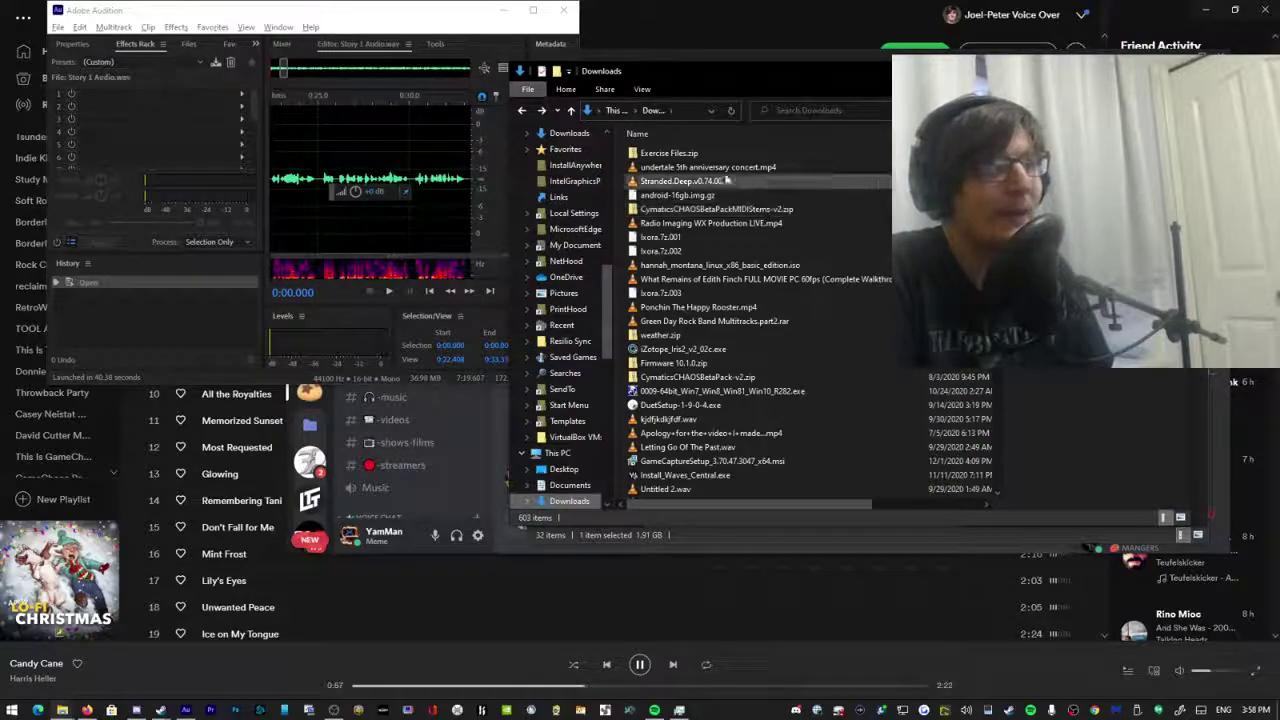
{"action": "key", "text": "alt+Up"}
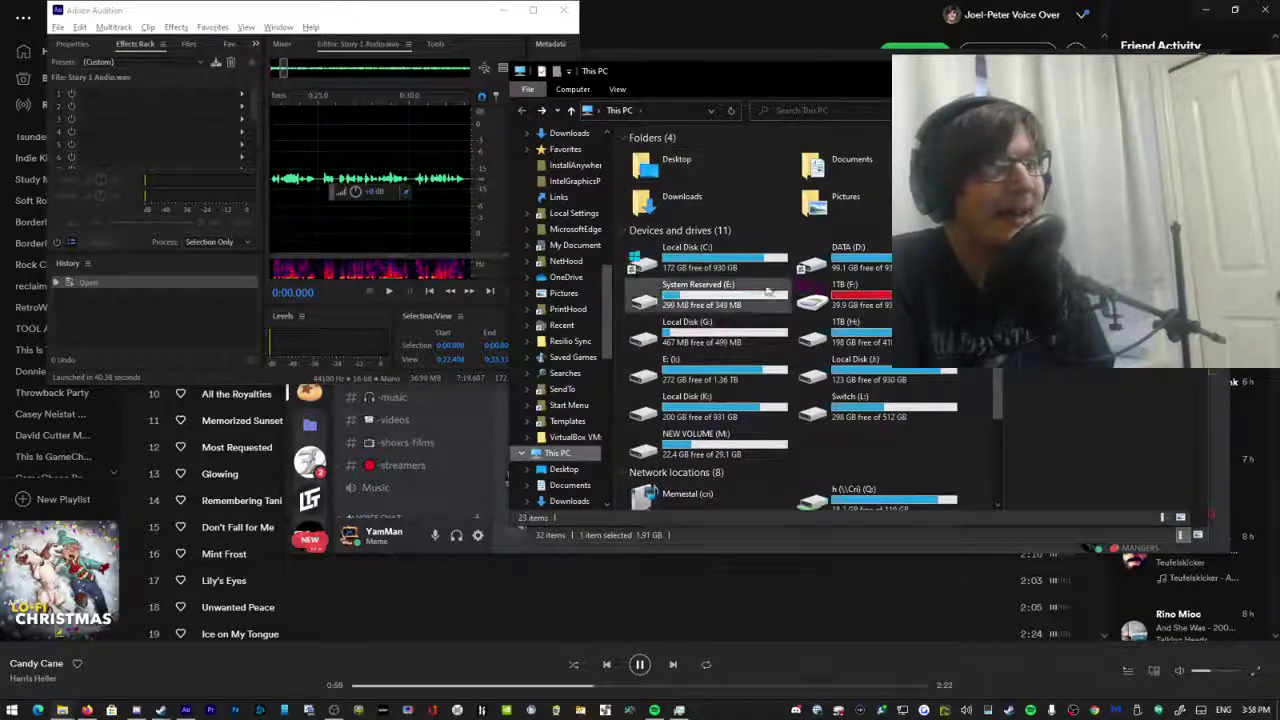
Look through Local Disk (C:), including the personal folder under Users, and return to This PC.
{"action": "double_click", "coordinate": [686, 258]}
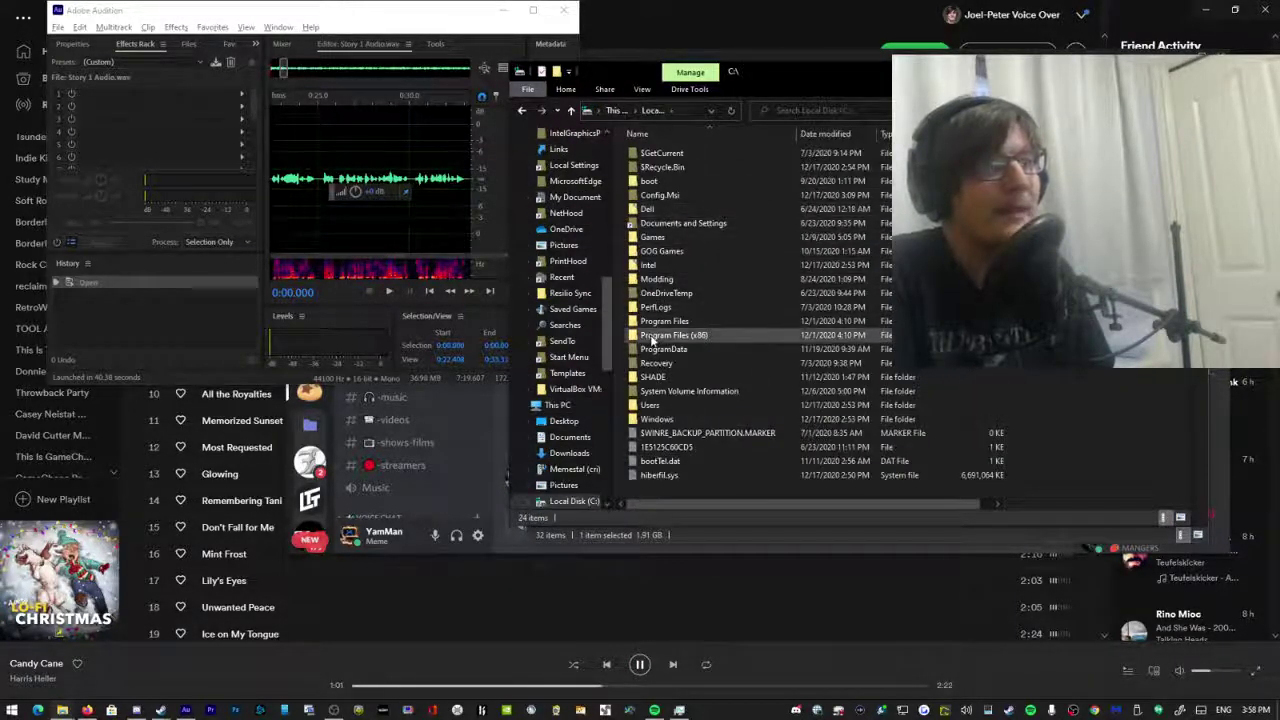
{"action": "key", "text": "alt+Up"}
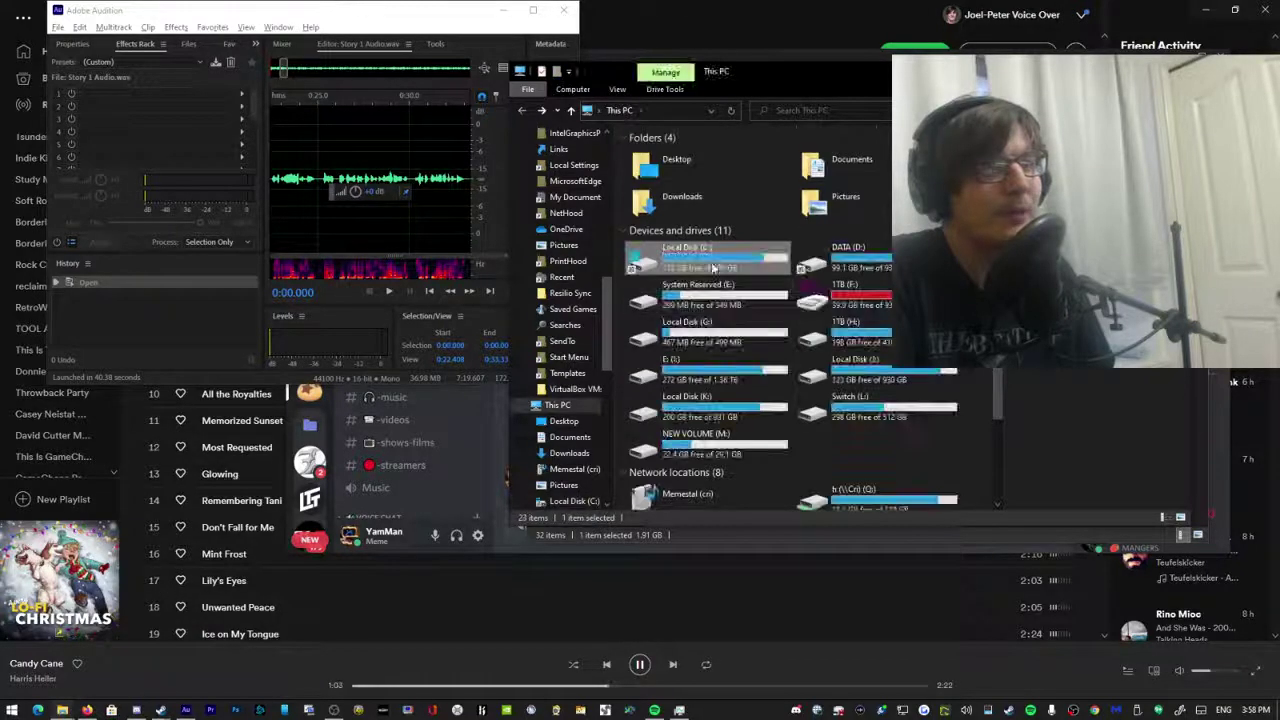
{"action": "double_click", "coordinate": [712, 266]}
{"action": "double_click", "coordinate": [651, 407]}
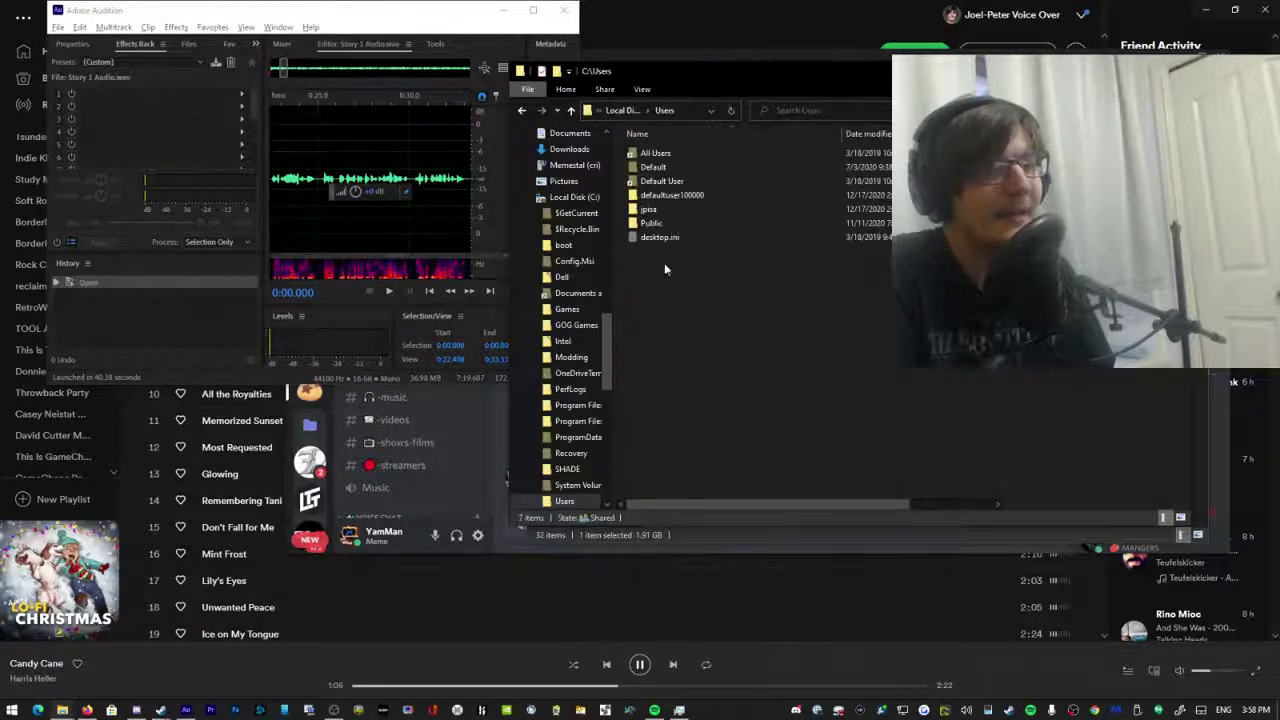
{"action": "double_click", "coordinate": [650, 211]}
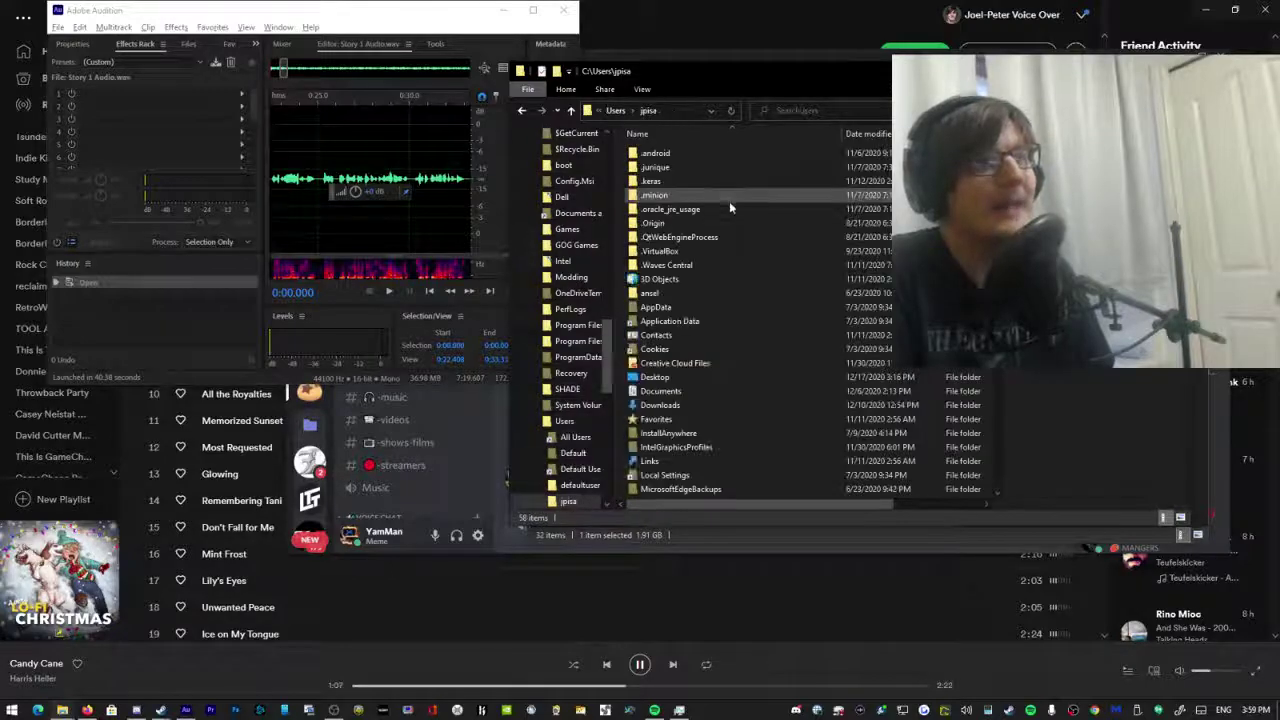
{"action": "key", "text": "alt+Up"}
{"action": "key", "text": "alt+Up"}
{"action": "key", "text": "alt+Up"}
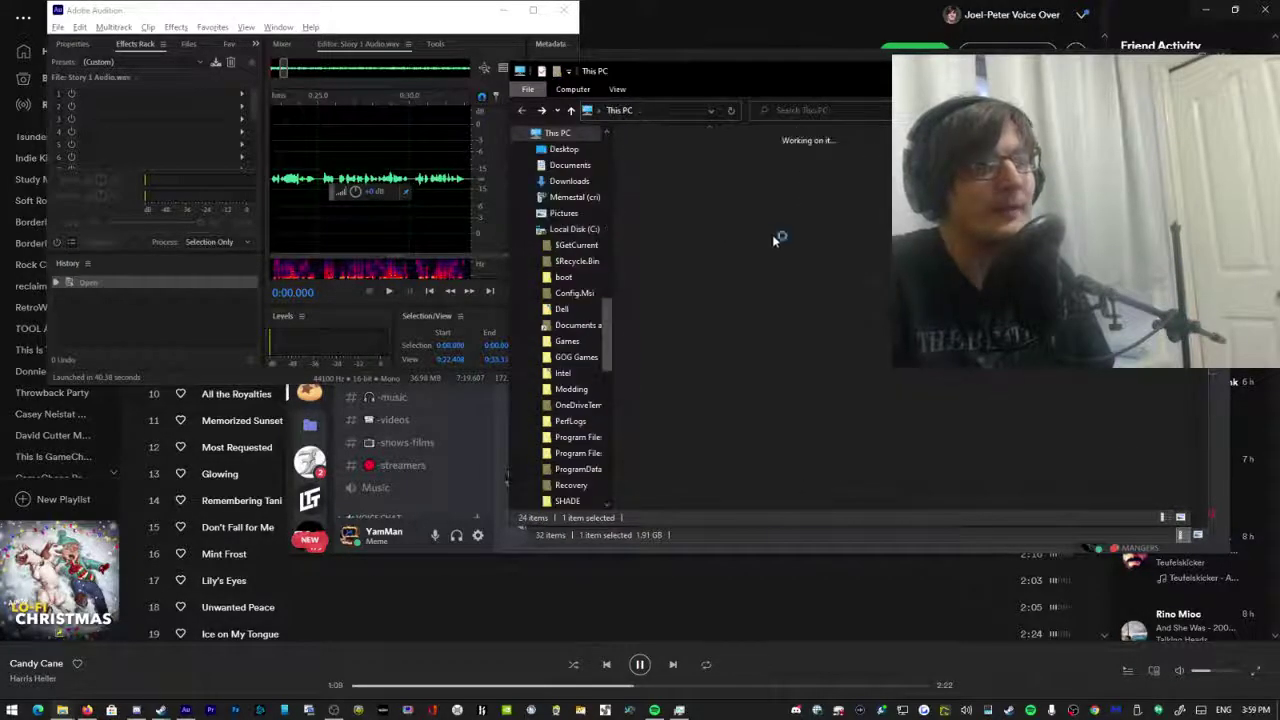
Open the Documents folder of the Admin user on Local Disk (K:).
{"action": "double_click", "coordinate": [735, 424]}
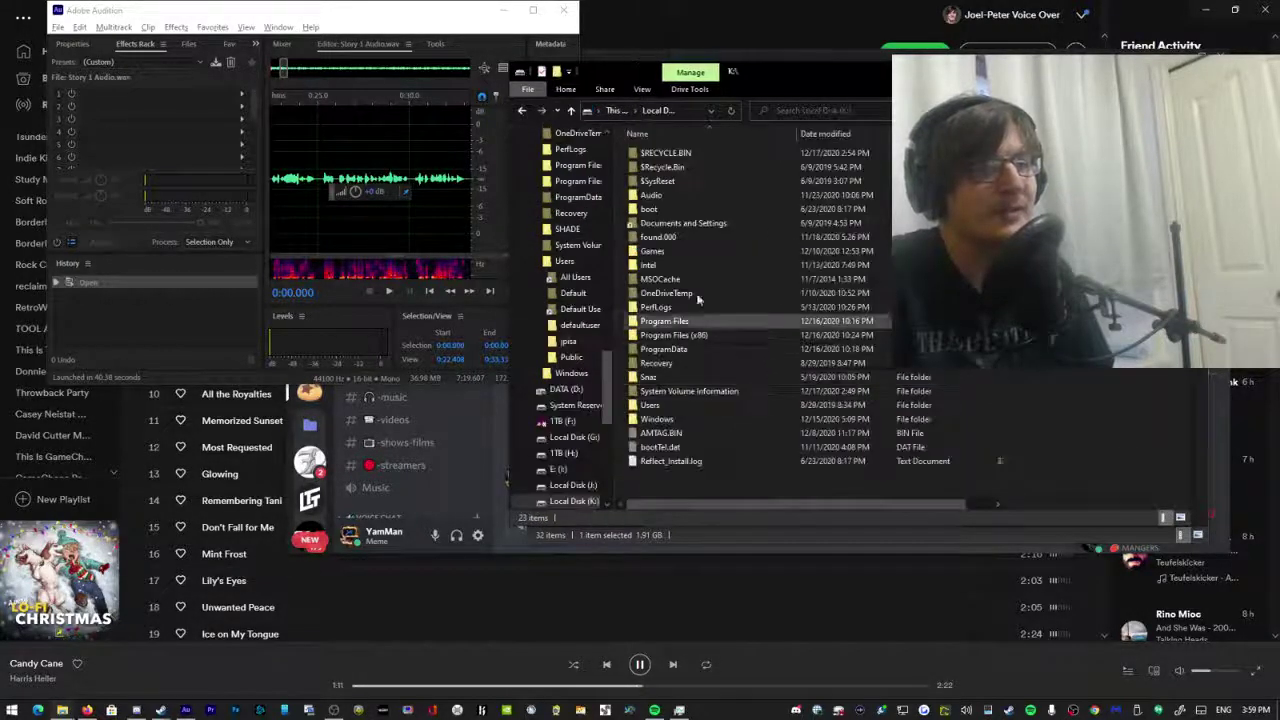
{"action": "left_click", "coordinate": [650, 407]}
{"action": "double_click", "coordinate": [650, 407]}
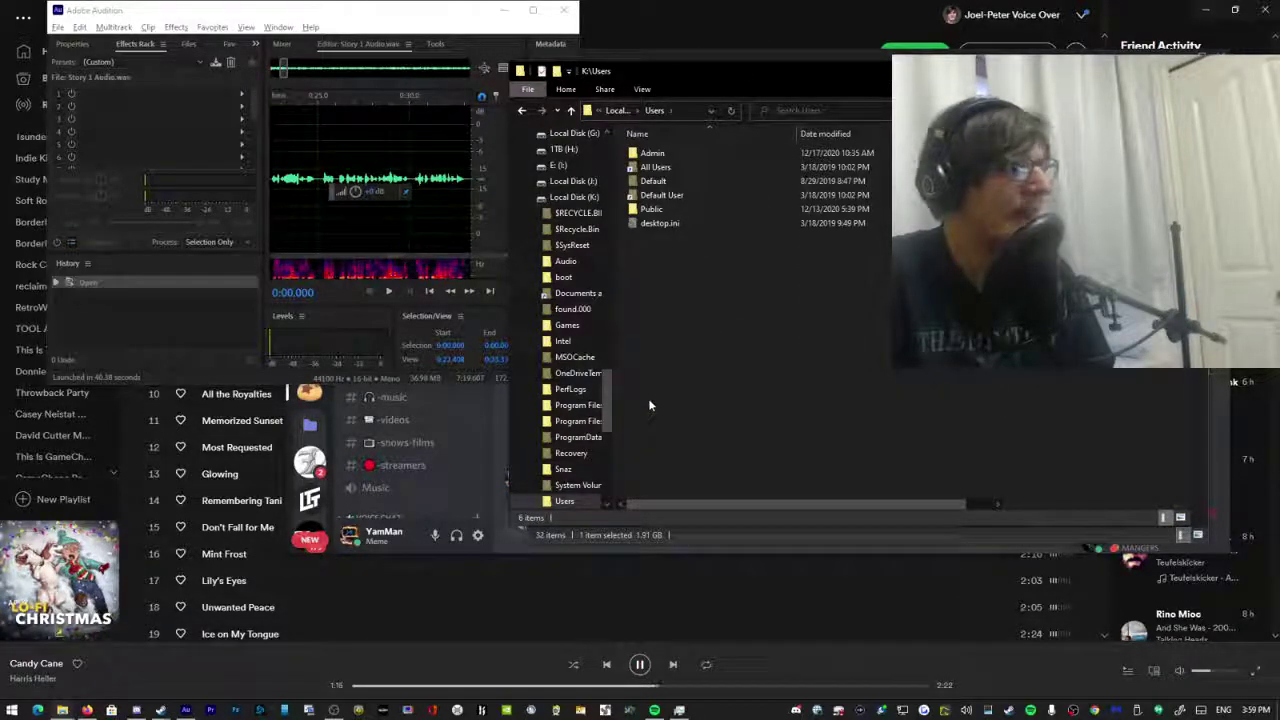
{"action": "double_click", "coordinate": [652, 153]}
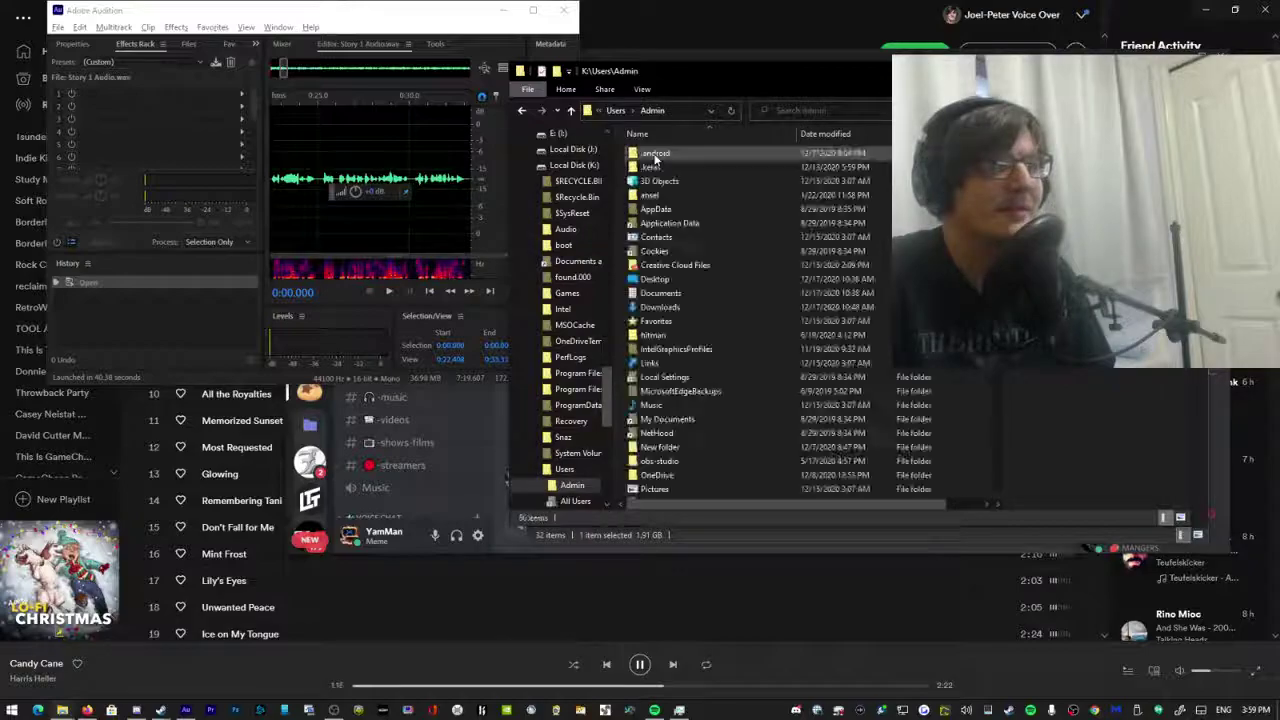
{"action": "double_click", "coordinate": [654, 294]}
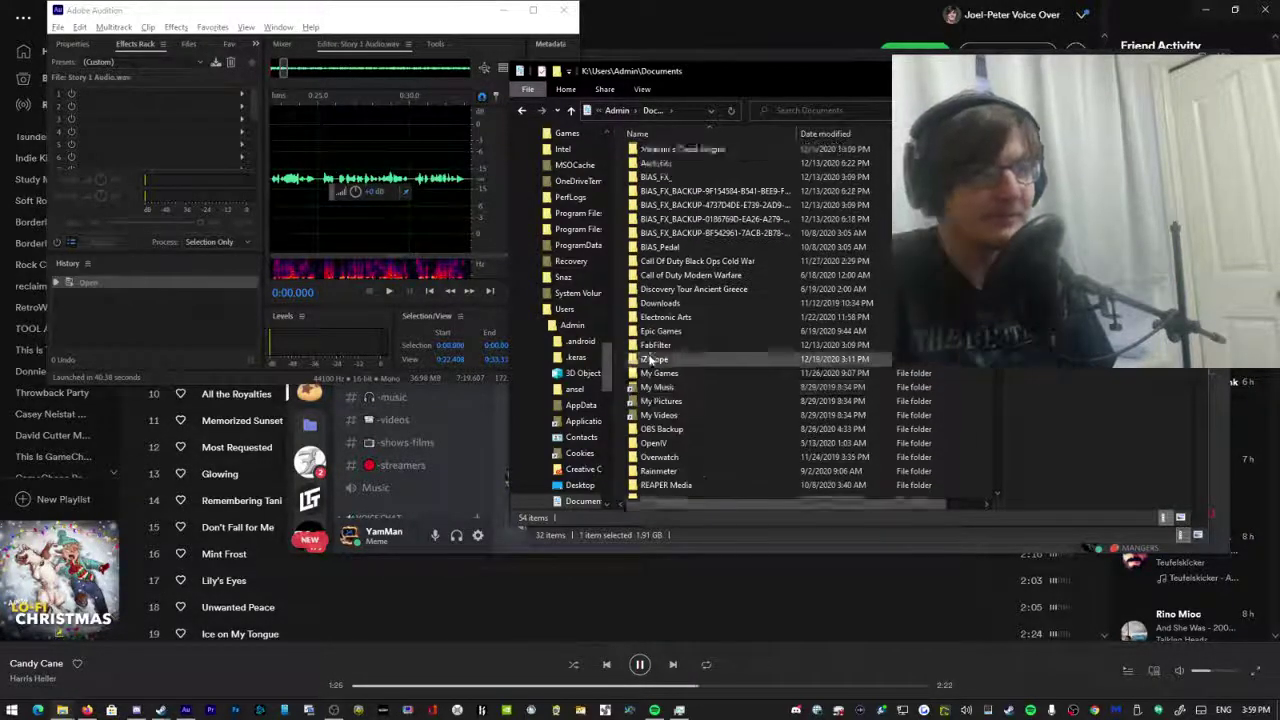
Go back up to This PC and try to open the network drives Z: and Y:.
{"action": "left_click", "coordinate": [610, 108]}
{"action": "left_click", "coordinate": [612, 109]}
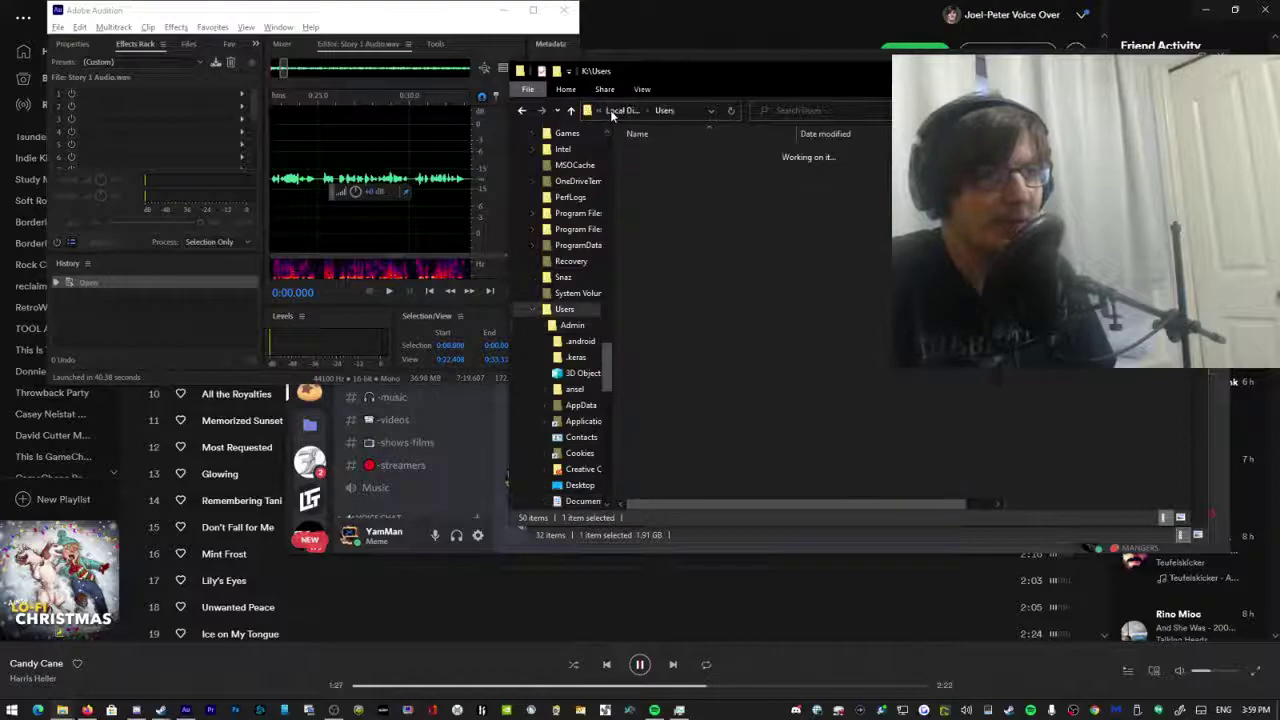
{"action": "left_click", "coordinate": [613, 112]}
{"action": "scroll", "coordinate": [780, 400], "scroll_direction": "down", "scroll_amount": 3}
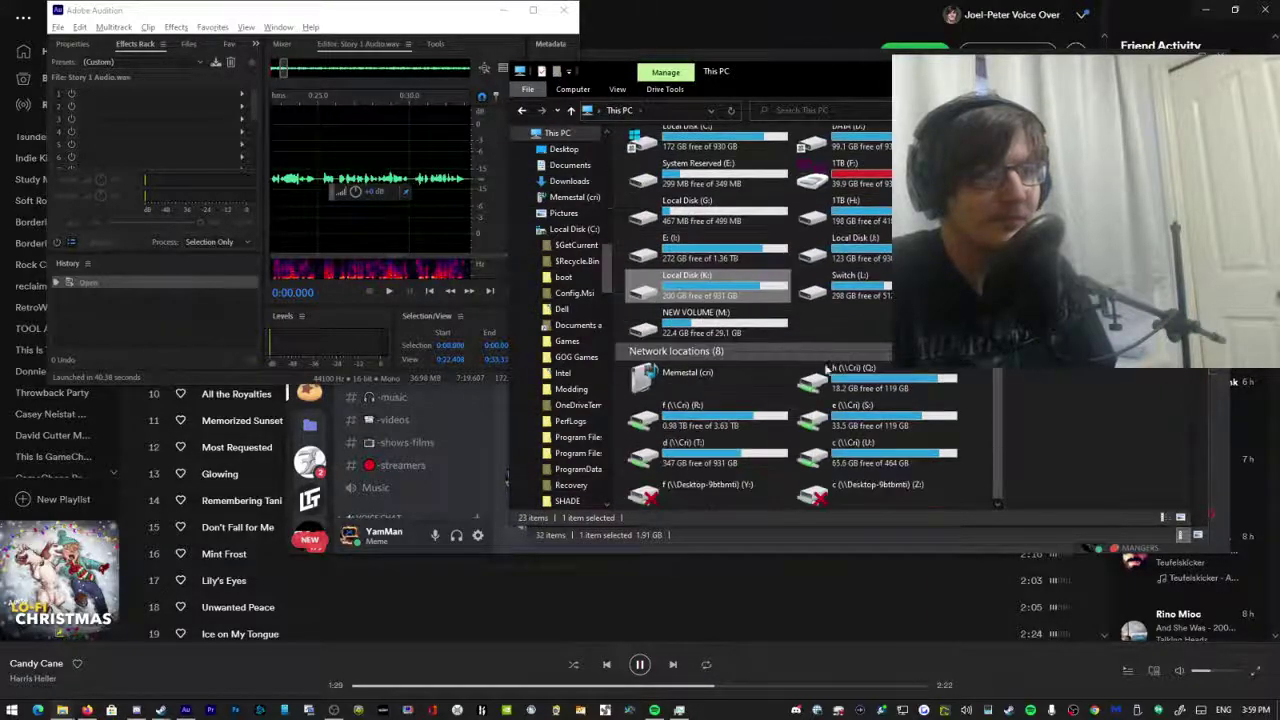
{"action": "double_click", "coordinate": [818, 488]}
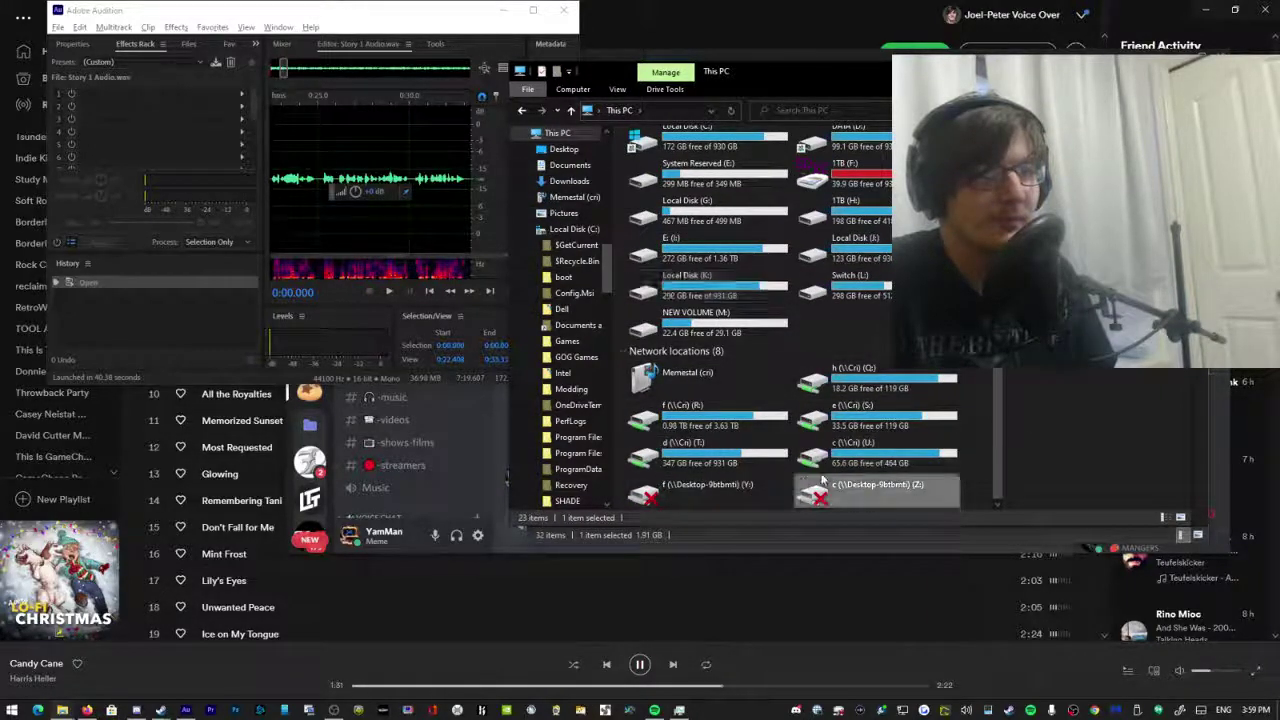
{"action": "left_click", "coordinate": [739, 420]}
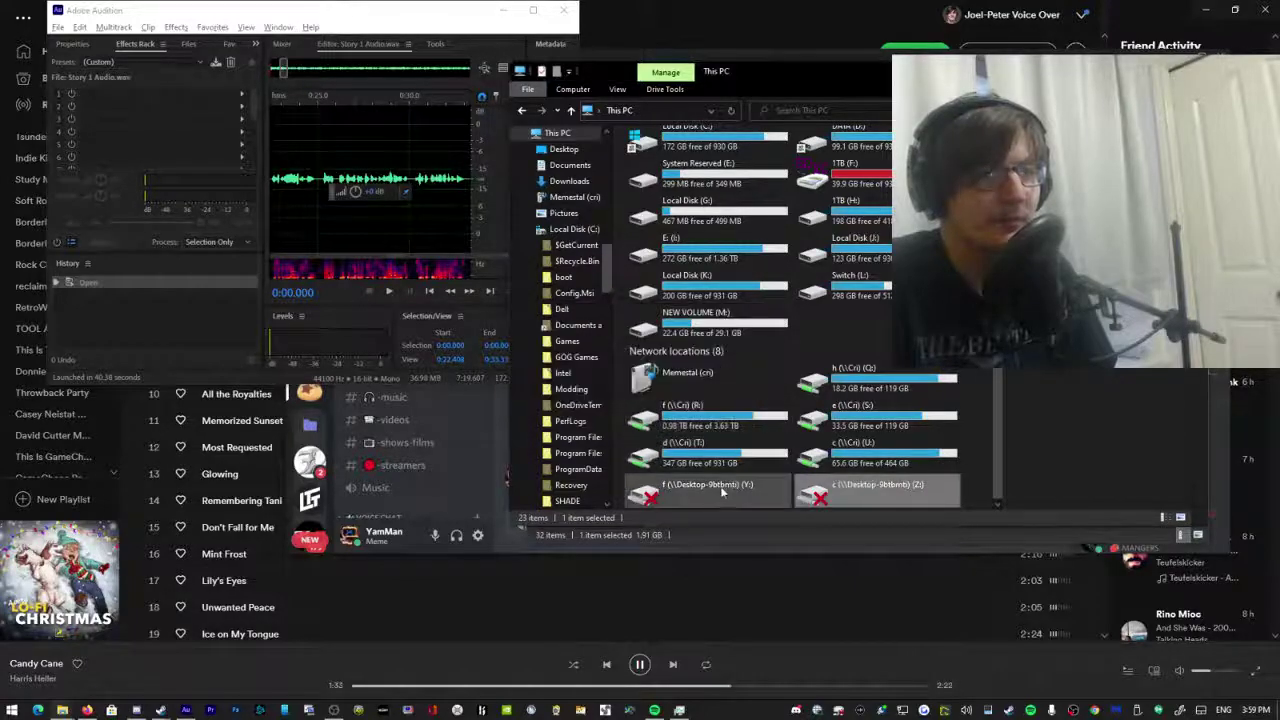
{"action": "double_click", "coordinate": [705, 490]}
{"action": "key", "text": "Return"}
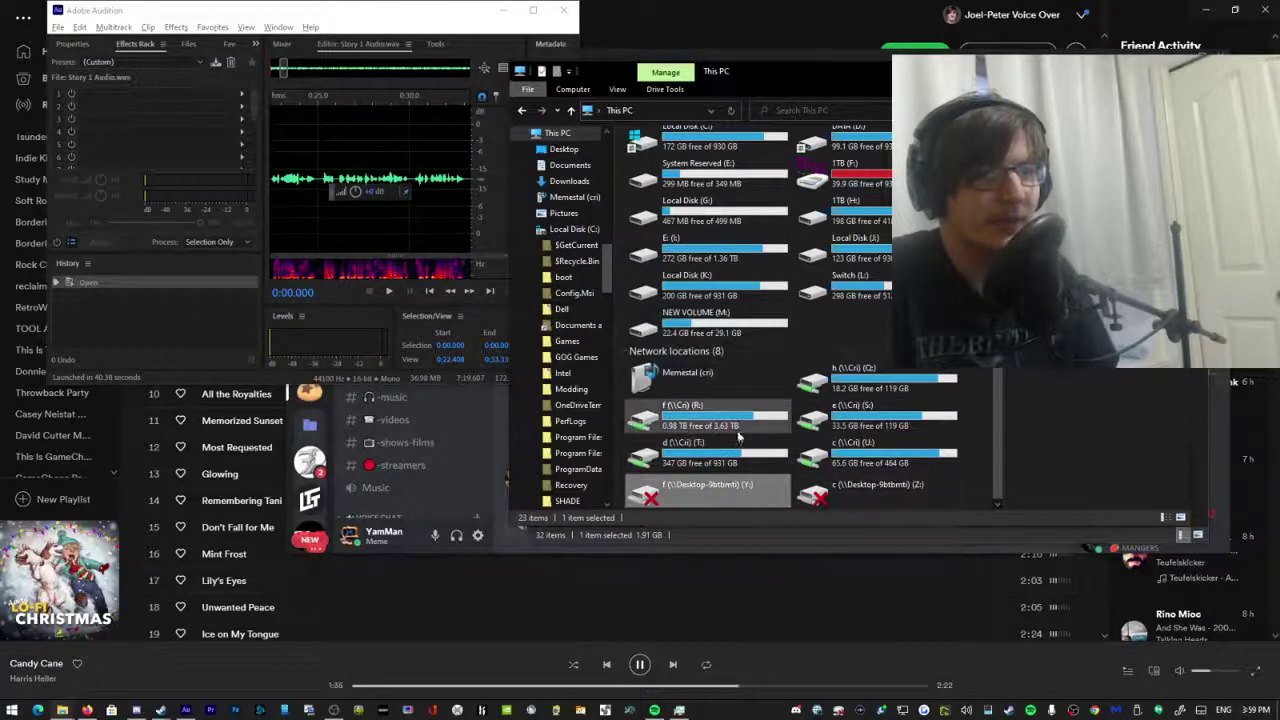
{"action": "scroll", "coordinate": [831, 441], "scroll_direction": "up", "scroll_amount": 2}
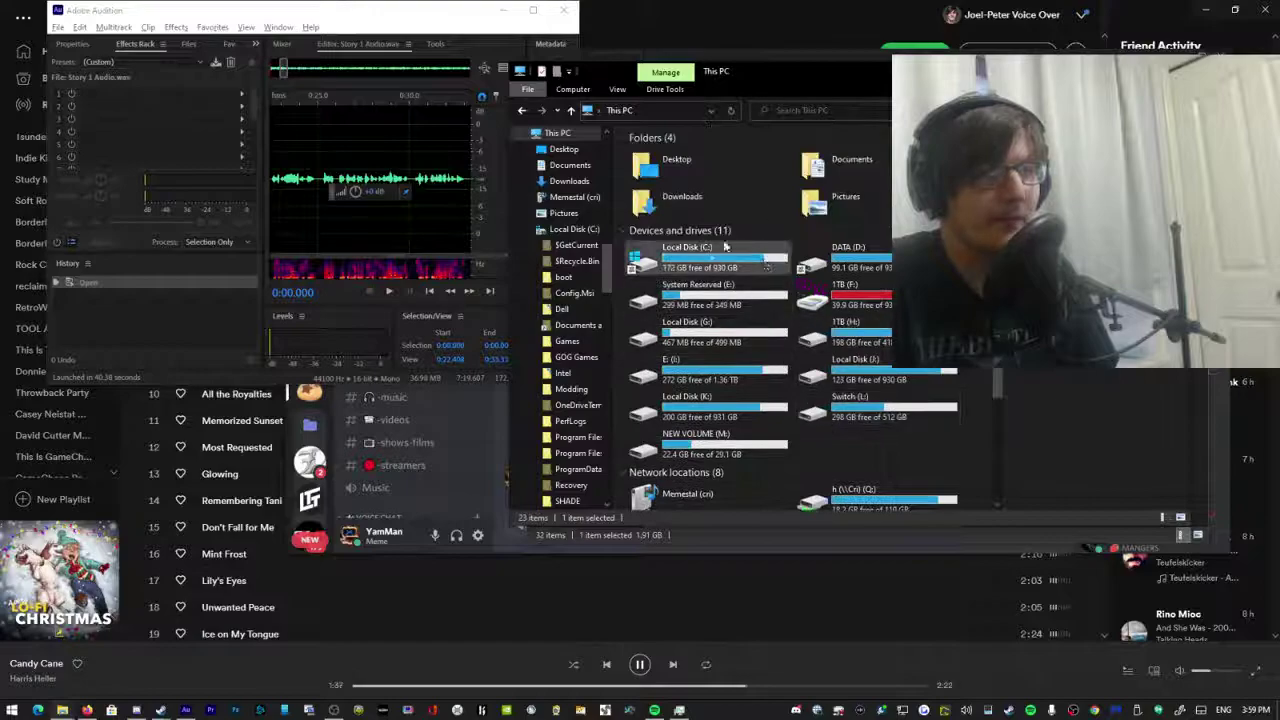
Return to the Admin user's Documents on K: and open Adobe, Premiere Pro and its 14.0 folder.
{"action": "left_click", "coordinate": [522, 112]}
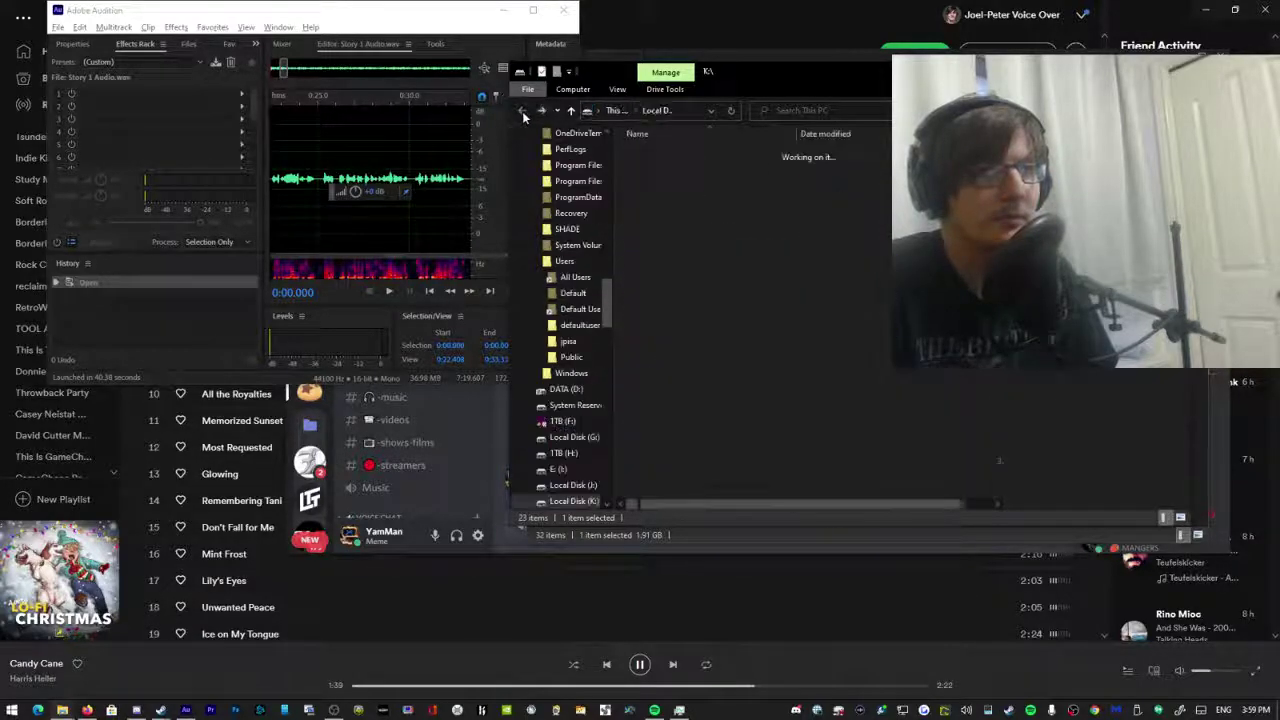
{"action": "left_click", "coordinate": [522, 112]}
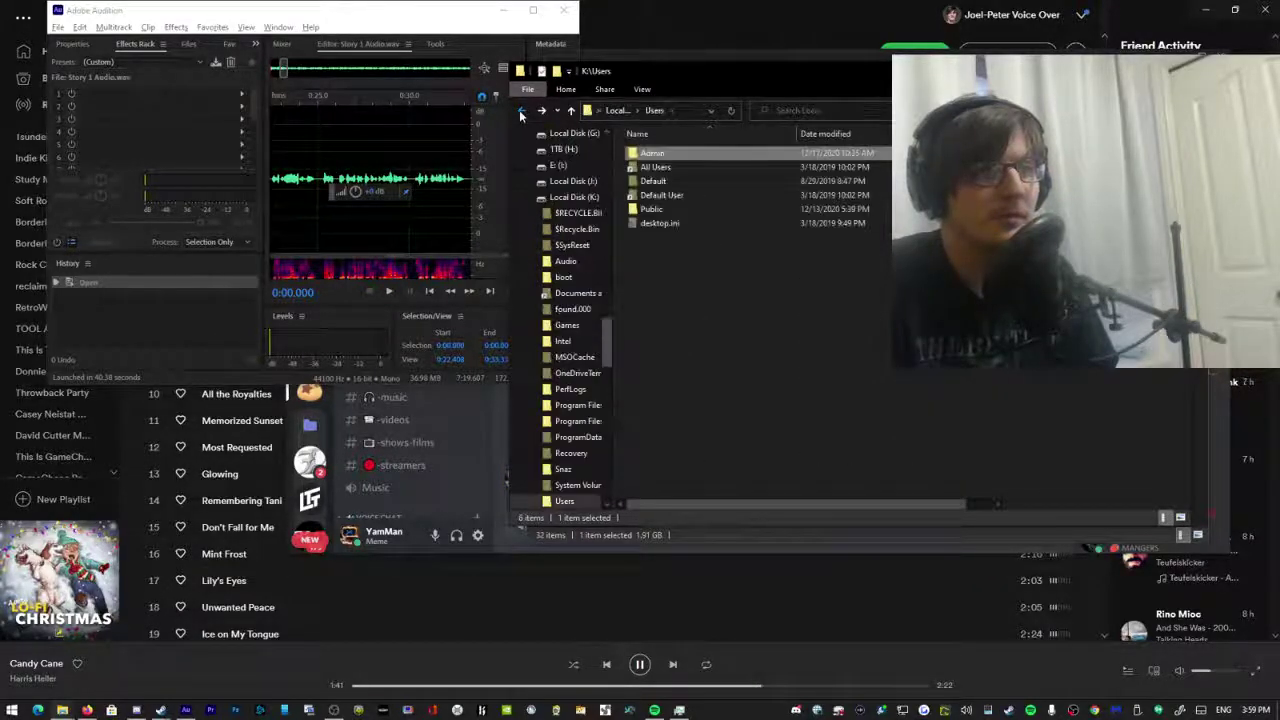
{"action": "left_click", "coordinate": [522, 112]}
{"action": "double_click", "coordinate": [660, 294]}
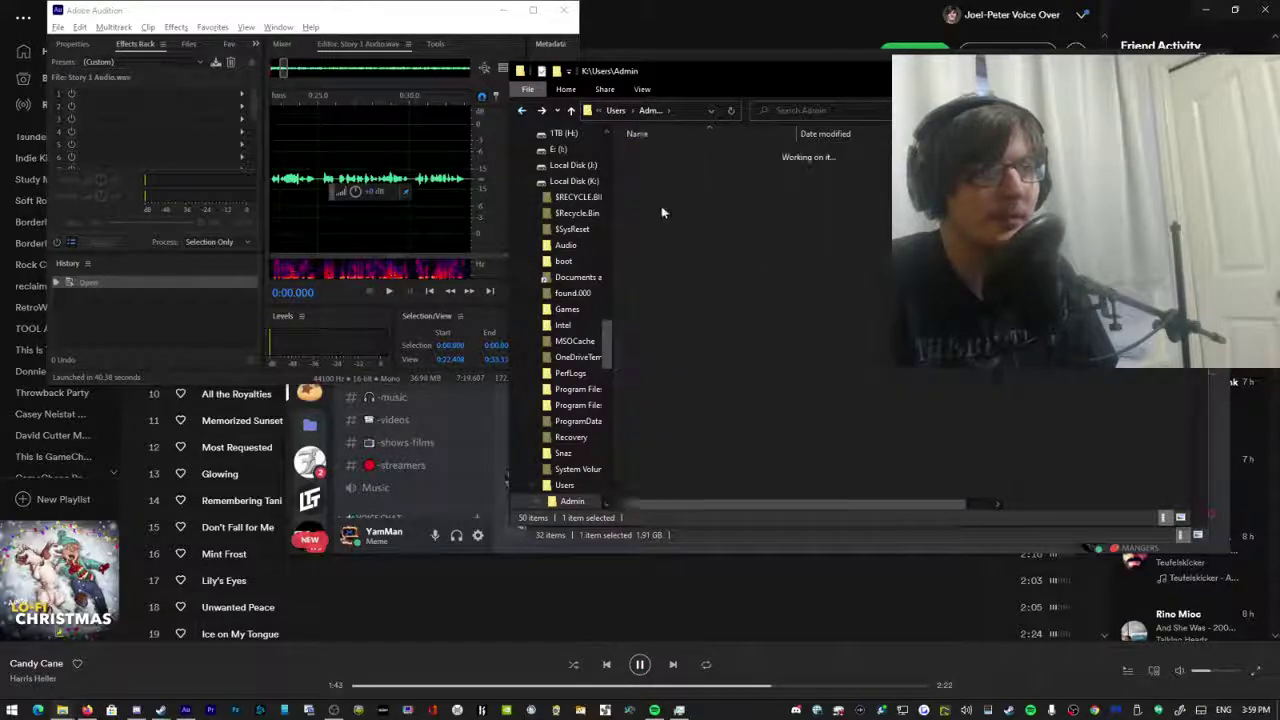
{"action": "double_click", "coordinate": [663, 184]}
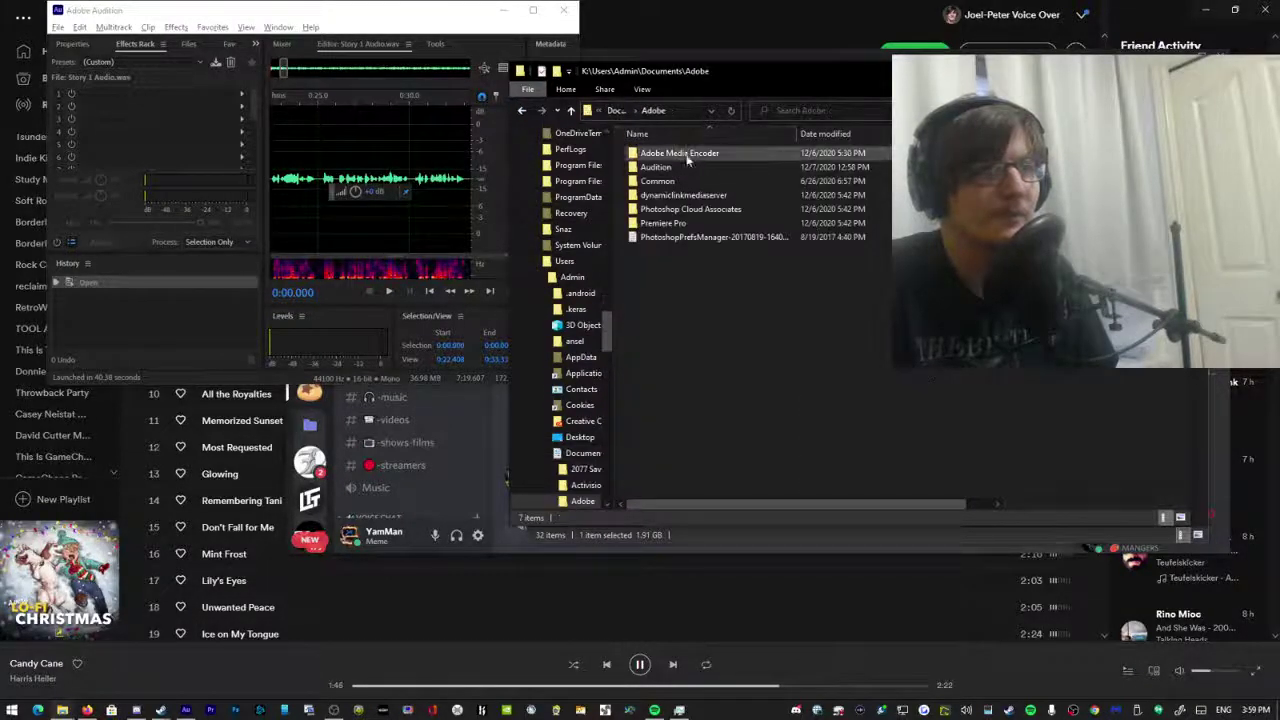
{"action": "double_click", "coordinate": [651, 224]}
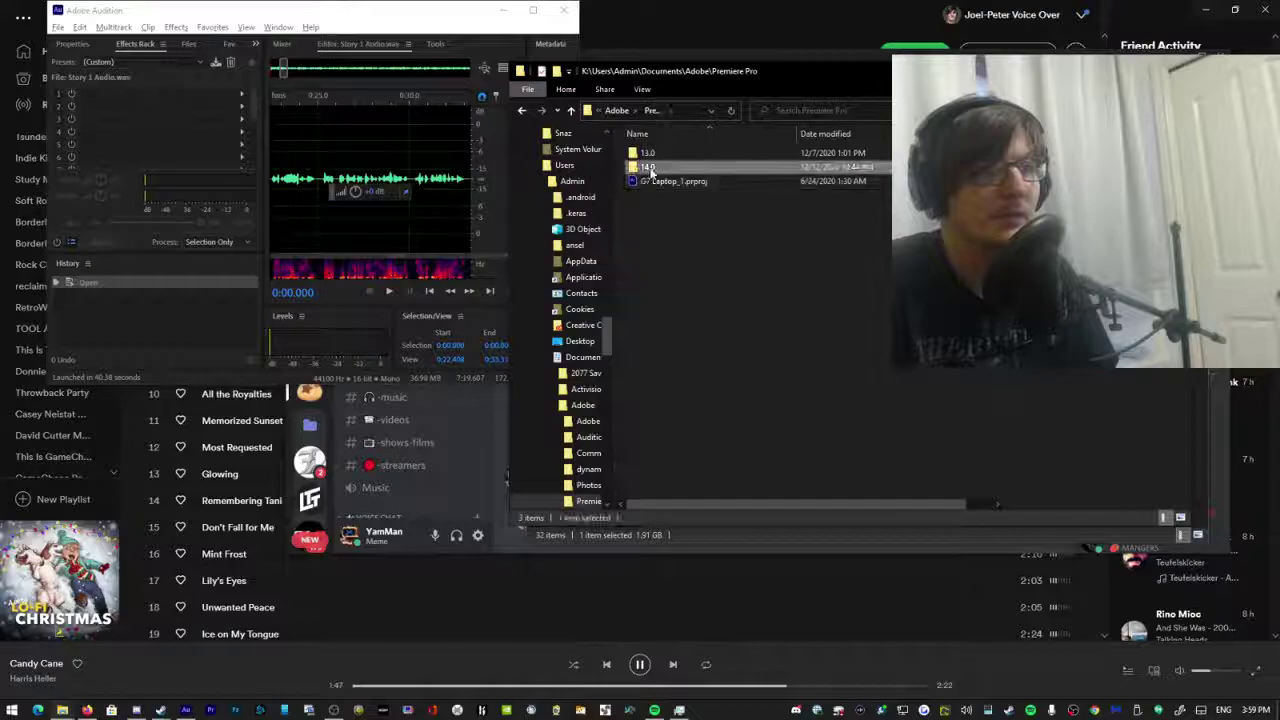
{"action": "double_click", "coordinate": [650, 167]}
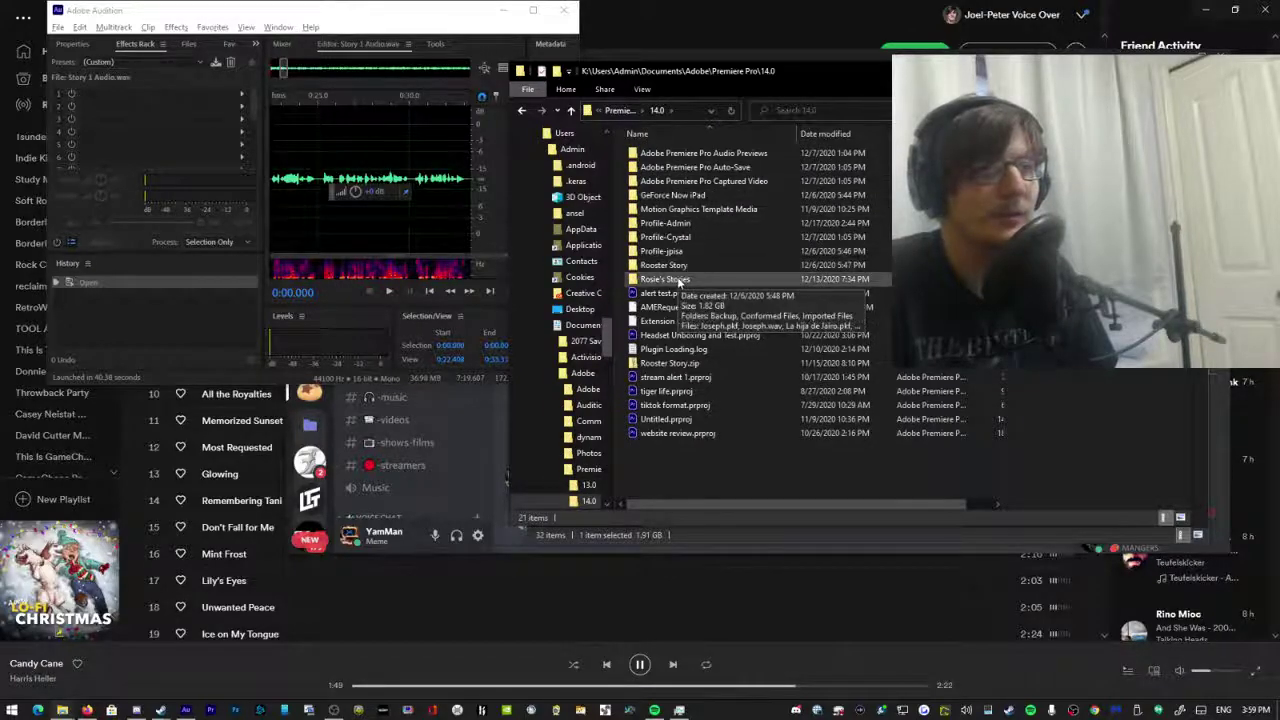
Open the Rosie's Stories folder and paste Rosie's Stories_mixdown redux.wav into it using TeraCopy.
{"action": "double_click", "coordinate": [678, 280]}
{"action": "key", "text": "ctrl+v"}
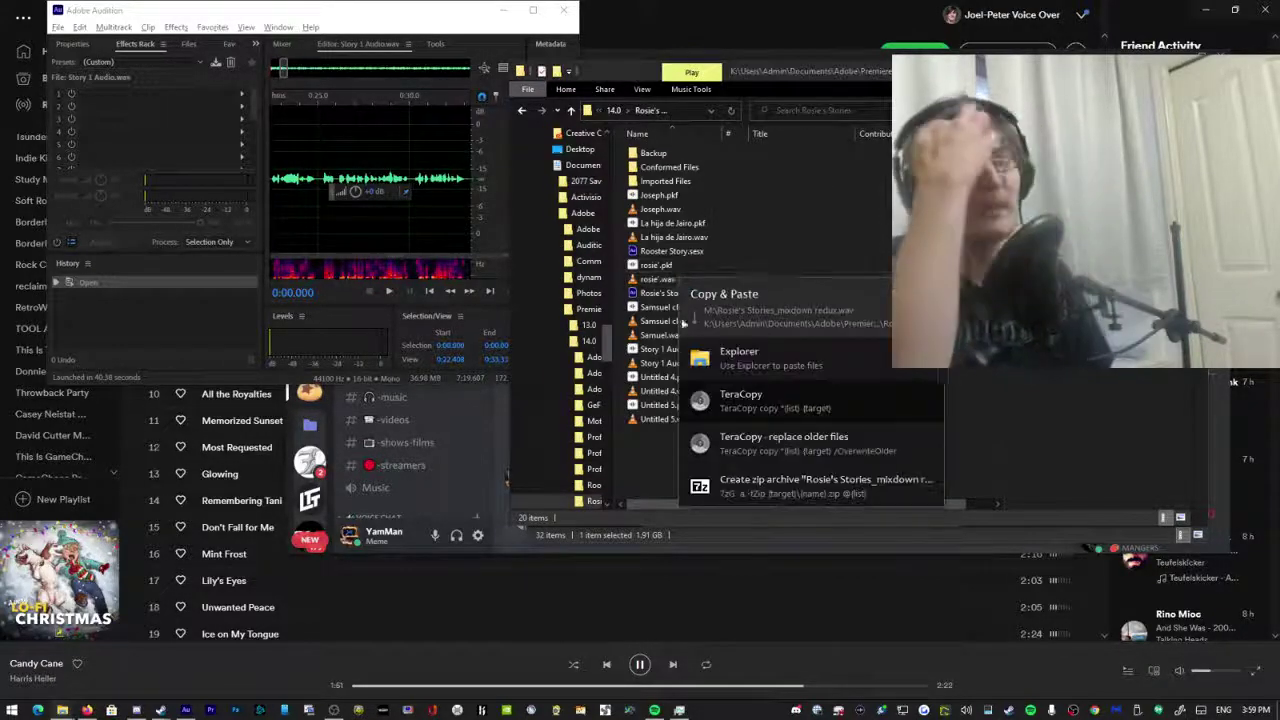
{"action": "left_click", "coordinate": [770, 402]}
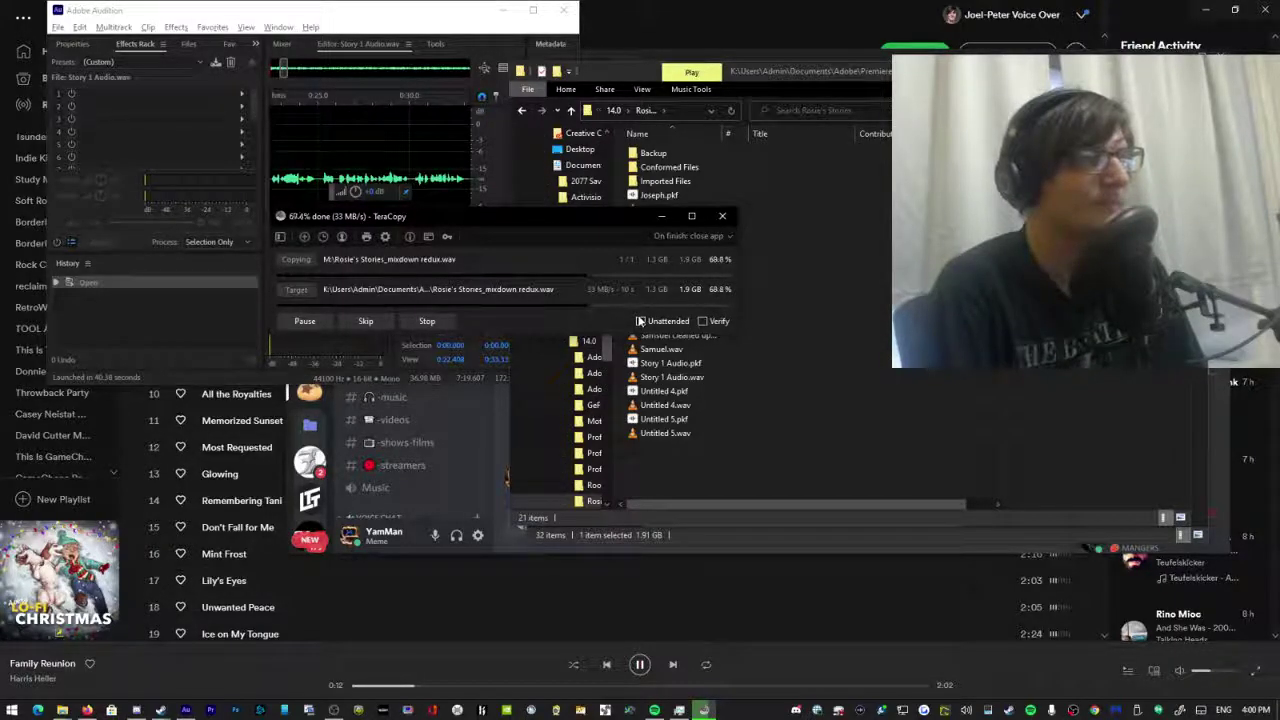
Search the installed apps for virtualcam and vcam, and launch XSplit VCam.
{"action": "key", "text": "super"}
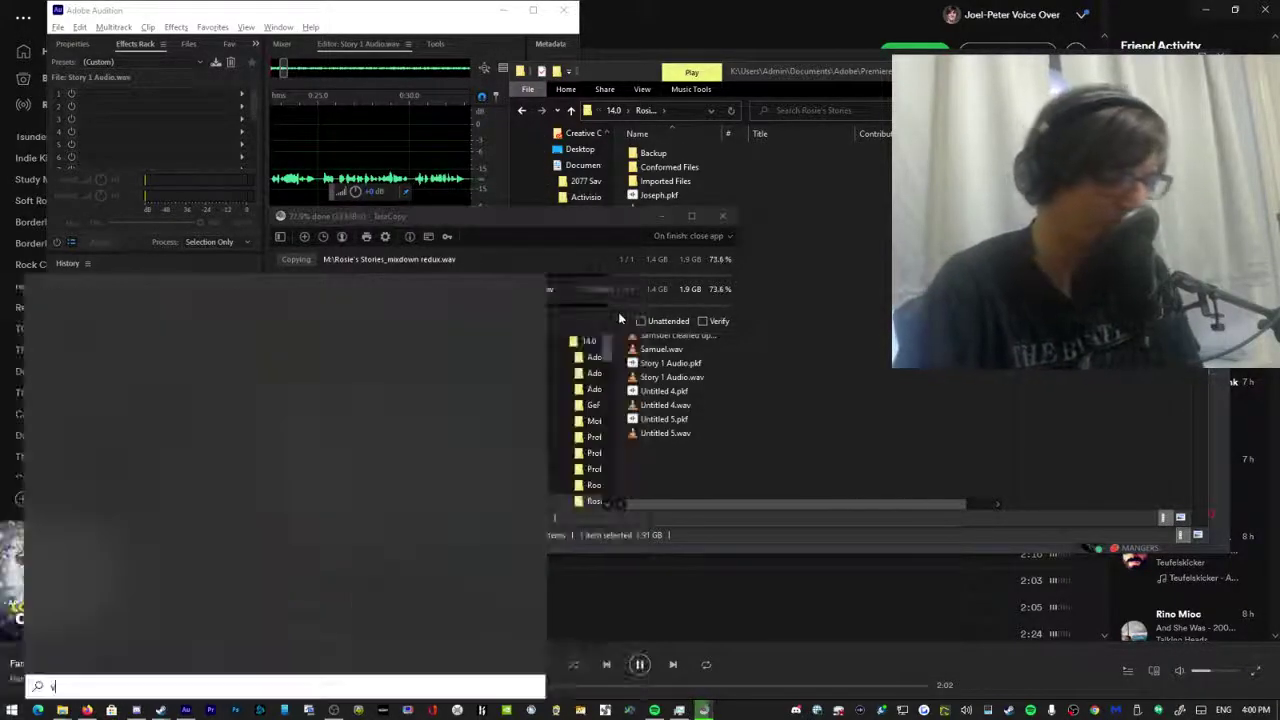
{"action": "type", "text": "virtua"}
{"action": "type", "text": "lbox"}
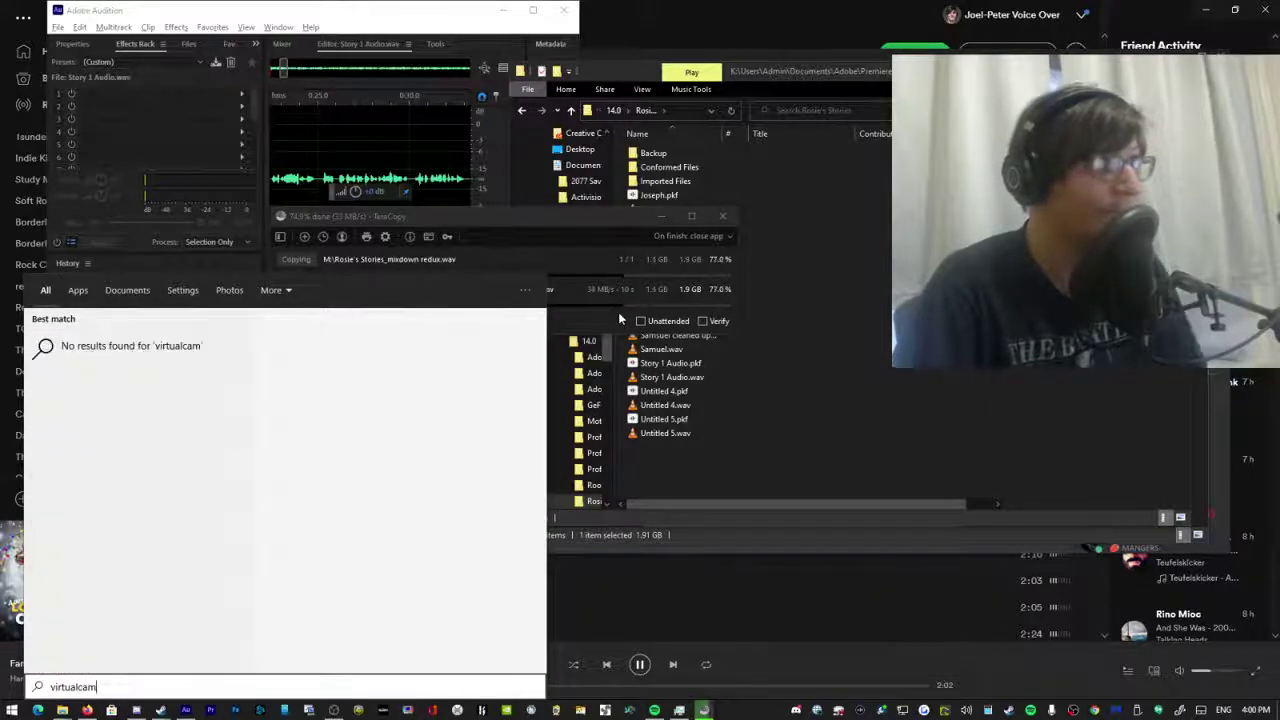
{"action": "key", "text": "BackSpace"}
{"action": "key", "text": "BackSpace"}
{"action": "key", "text": "BackSpace"}
{"action": "key", "text": "BackSpace"}
{"action": "key", "text": "BackSpace"}
{"action": "key", "text": "BackSpace"}
{"action": "key", "text": "BackSpace"}
{"action": "key", "text": "BackSpace"}
{"action": "key", "text": "BackSpace"}
{"action": "key", "text": "BackSpace"}
{"action": "type", "text": "vcam"}
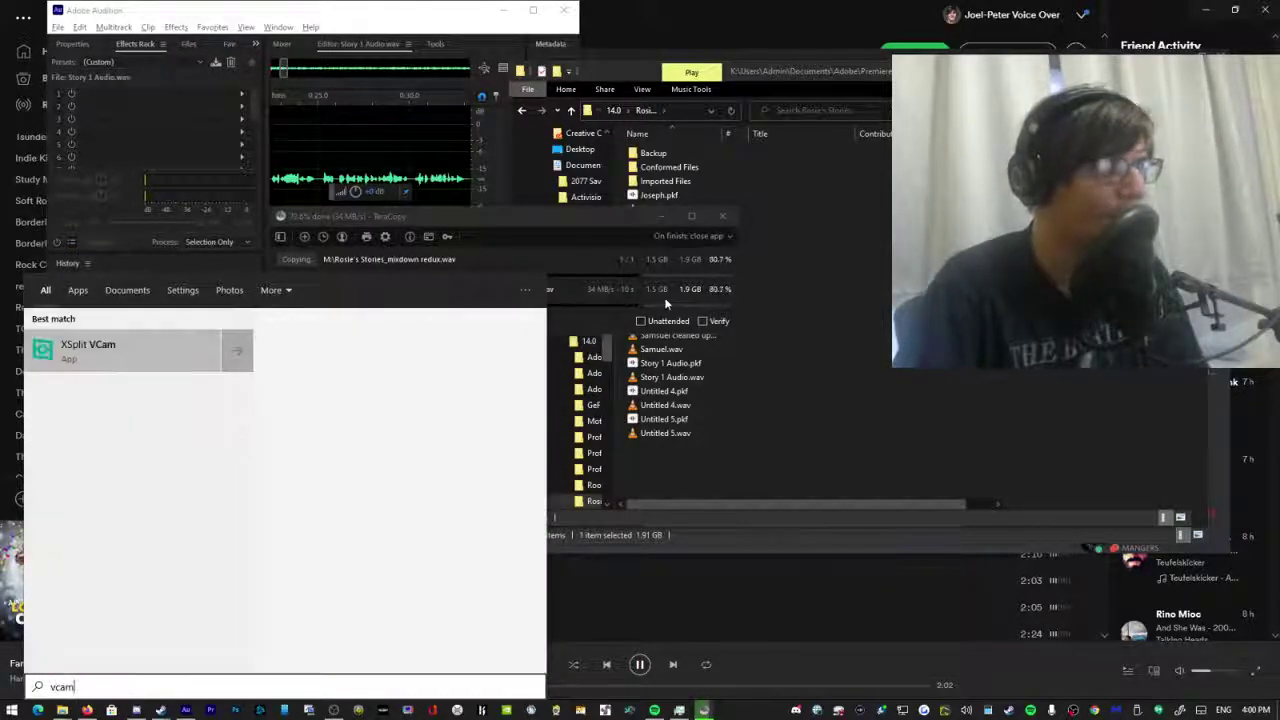
{"action": "left_click", "coordinate": [122, 355]}
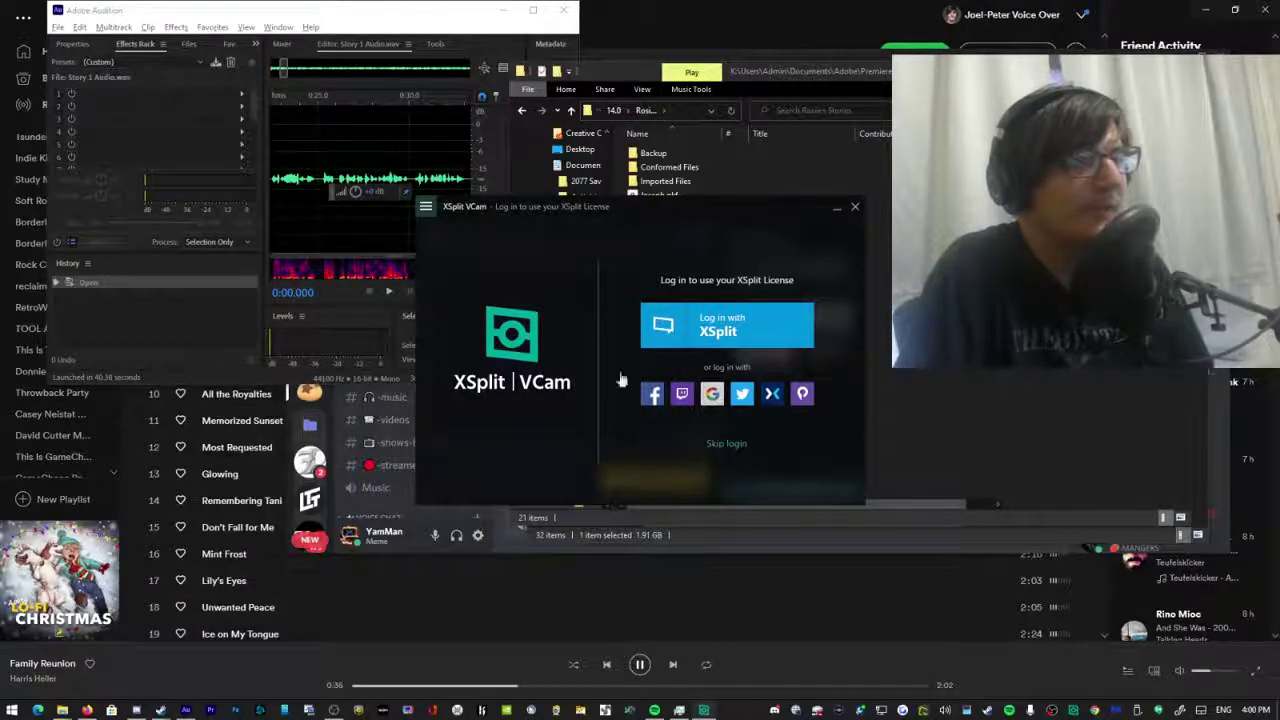
Start the XSplit VCam login with the Google option and move its window aside.
{"action": "left_click", "coordinate": [712, 393]}
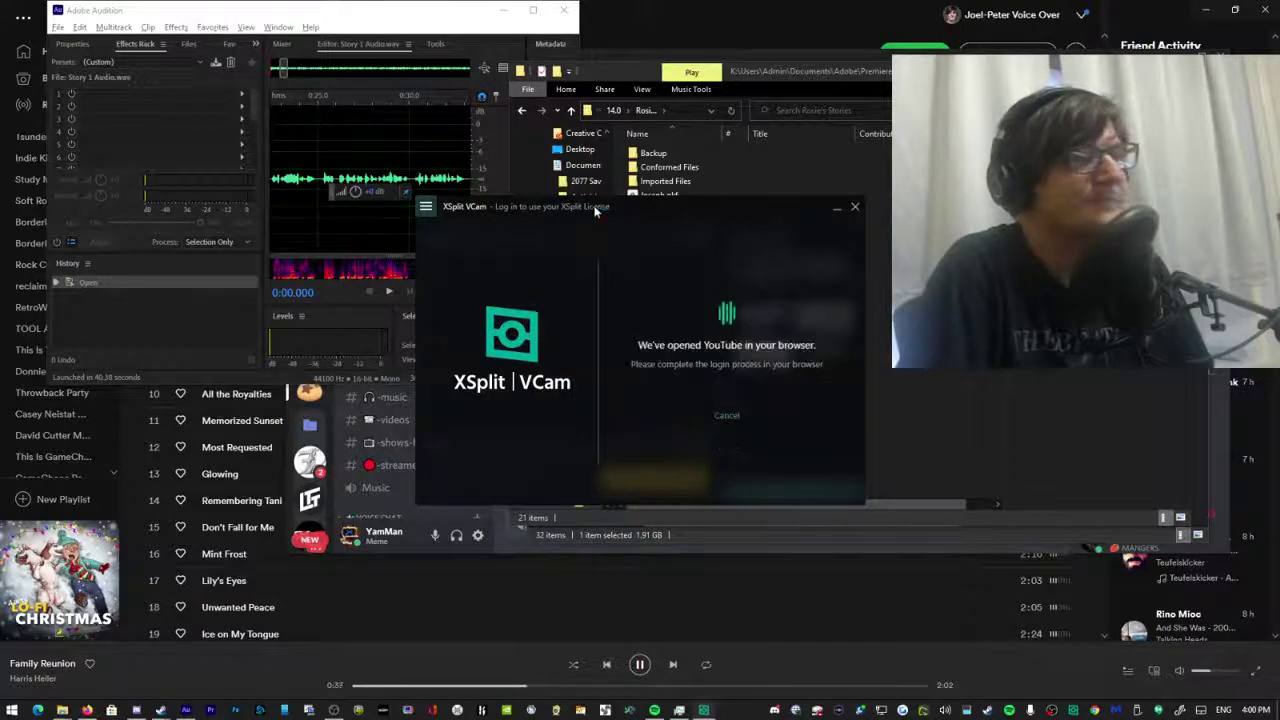
{"action": "left_click_drag", "start_coordinate": [595, 210], "coordinate": [424, 191]}
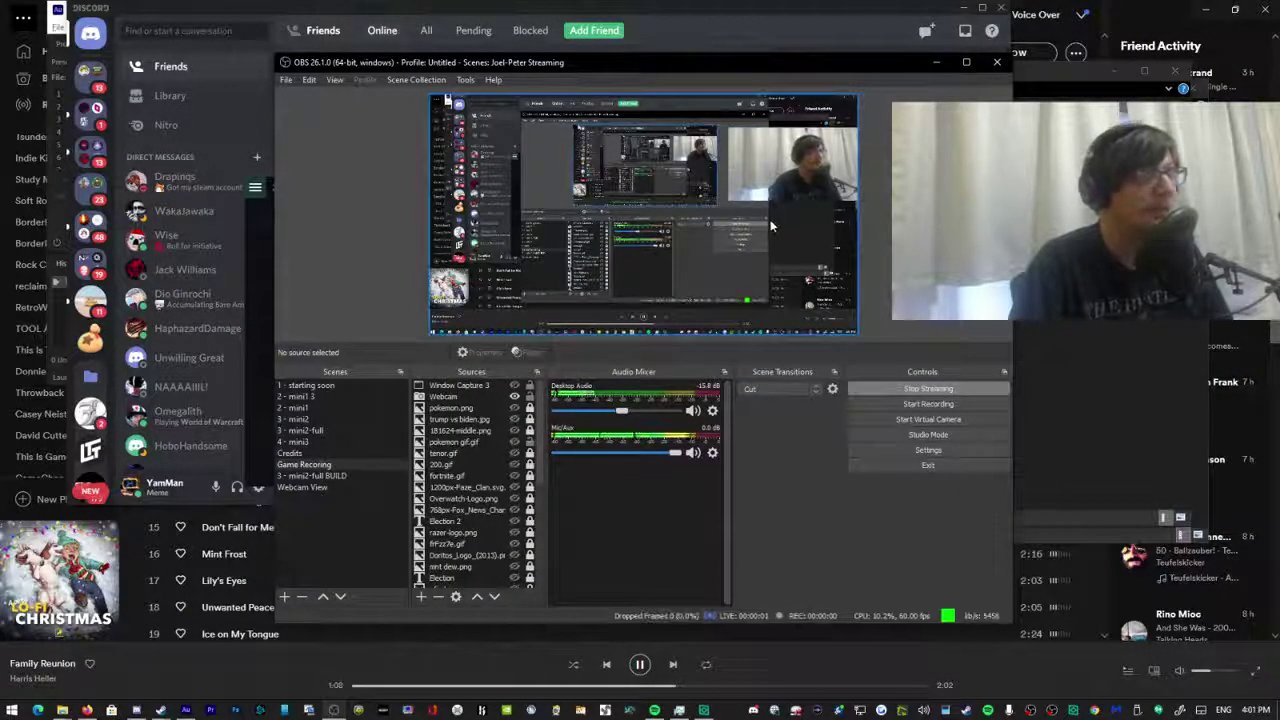
Switch to OBS, check the Stream and Output pages of its settings, and close the settings.
{"action": "left_click", "coordinate": [287, 79]}
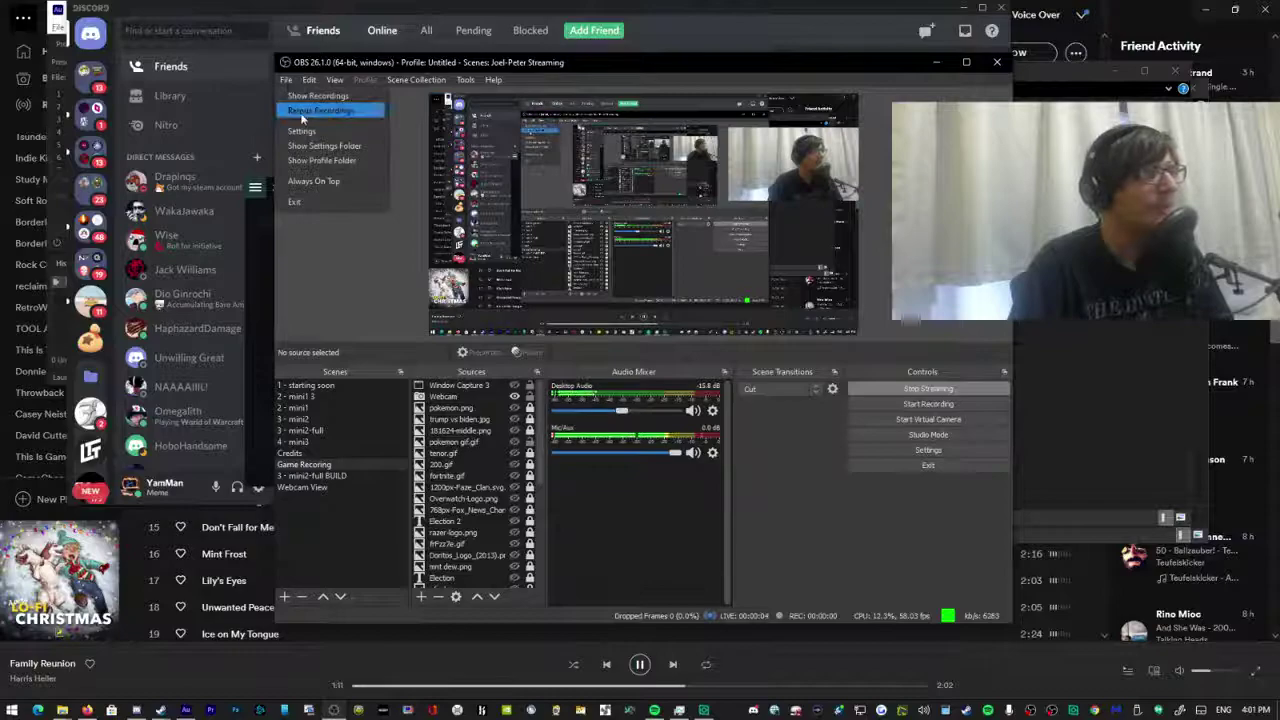
{"action": "left_click", "coordinate": [305, 131]}
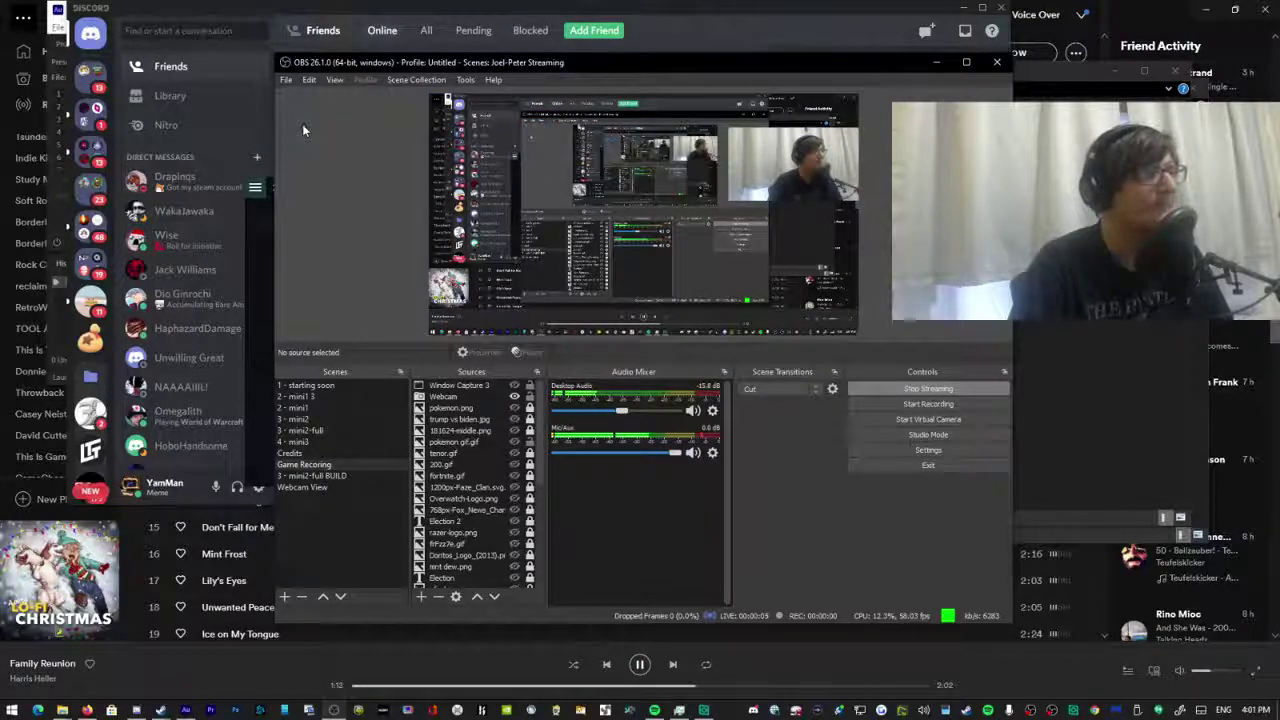
{"action": "left_click", "coordinate": [362, 163]}
{"action": "left_click", "coordinate": [368, 190]}
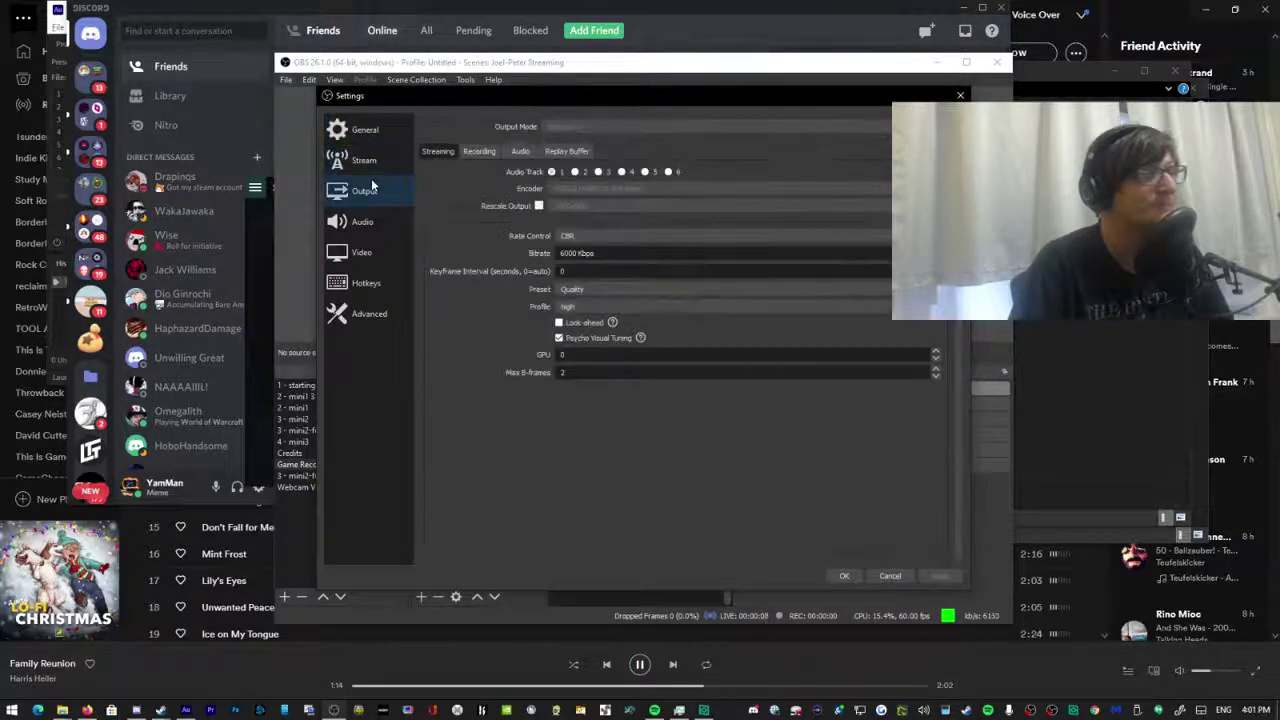
{"action": "left_click", "coordinate": [842, 575]}
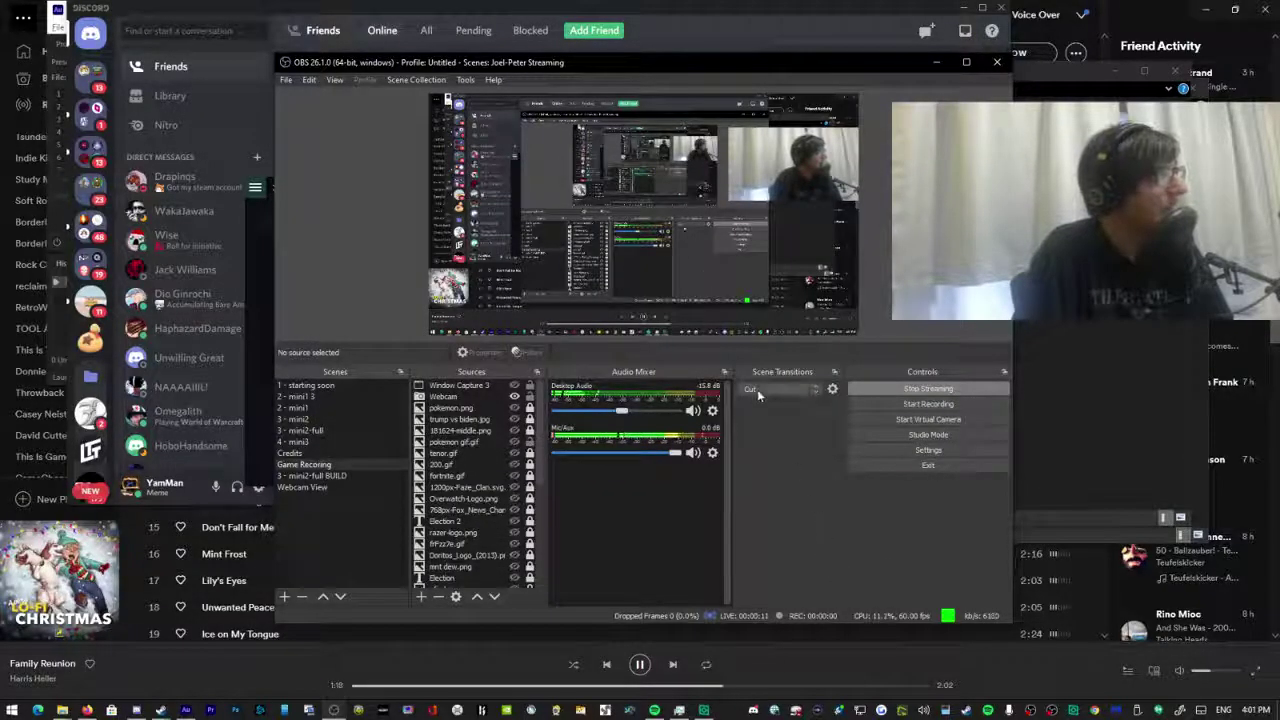
Move the OBS window away from XSplit VCam to see its camera preview, and bring OBS back up.
{"action": "left_click_drag", "start_coordinate": [670, 52], "coordinate": [628, 508]}
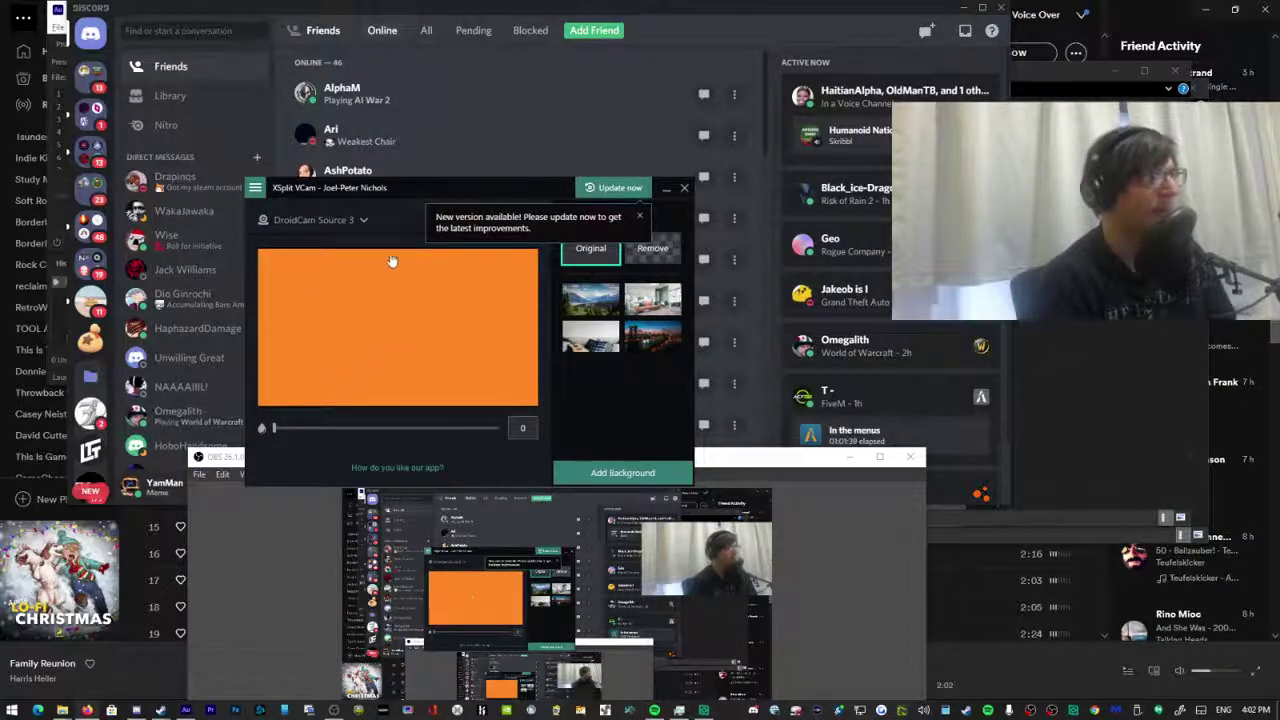
{"action": "left_click_drag", "start_coordinate": [780, 460], "coordinate": [917, 103]}
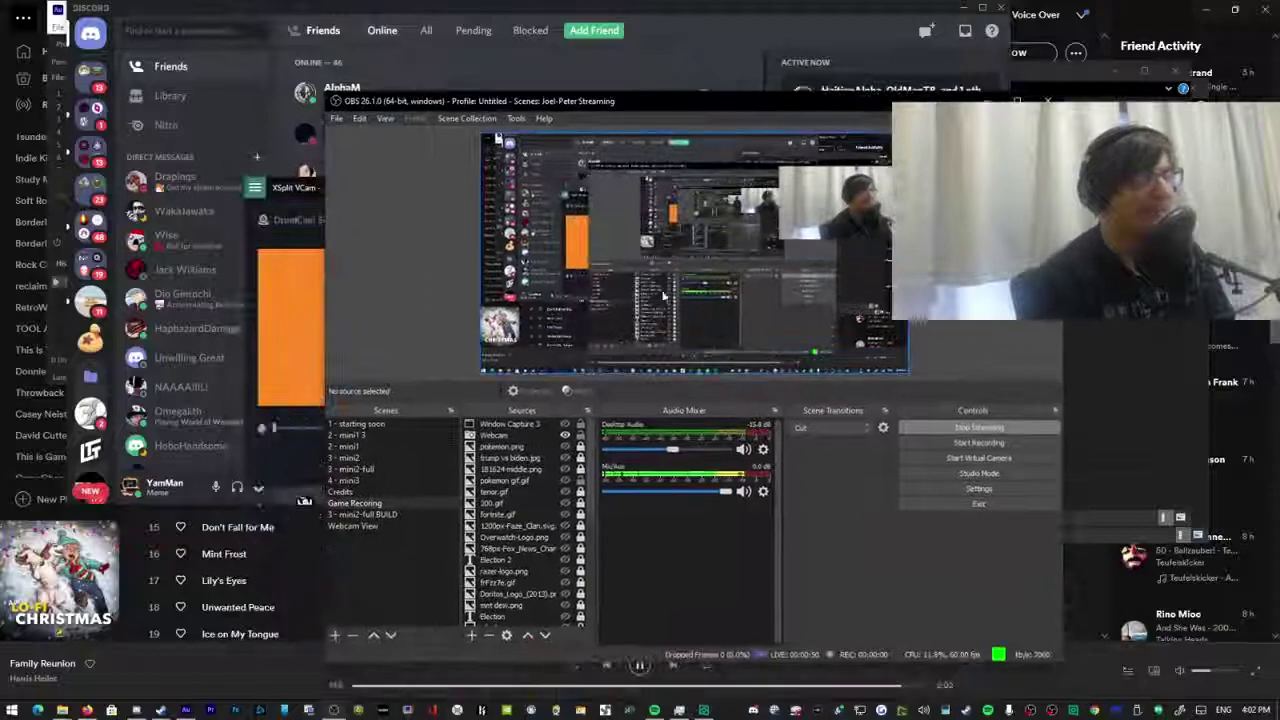
Set the Webcam source's capture device to XSplit VCam in its properties and apply the change.
{"action": "double_click", "coordinate": [499, 432]}
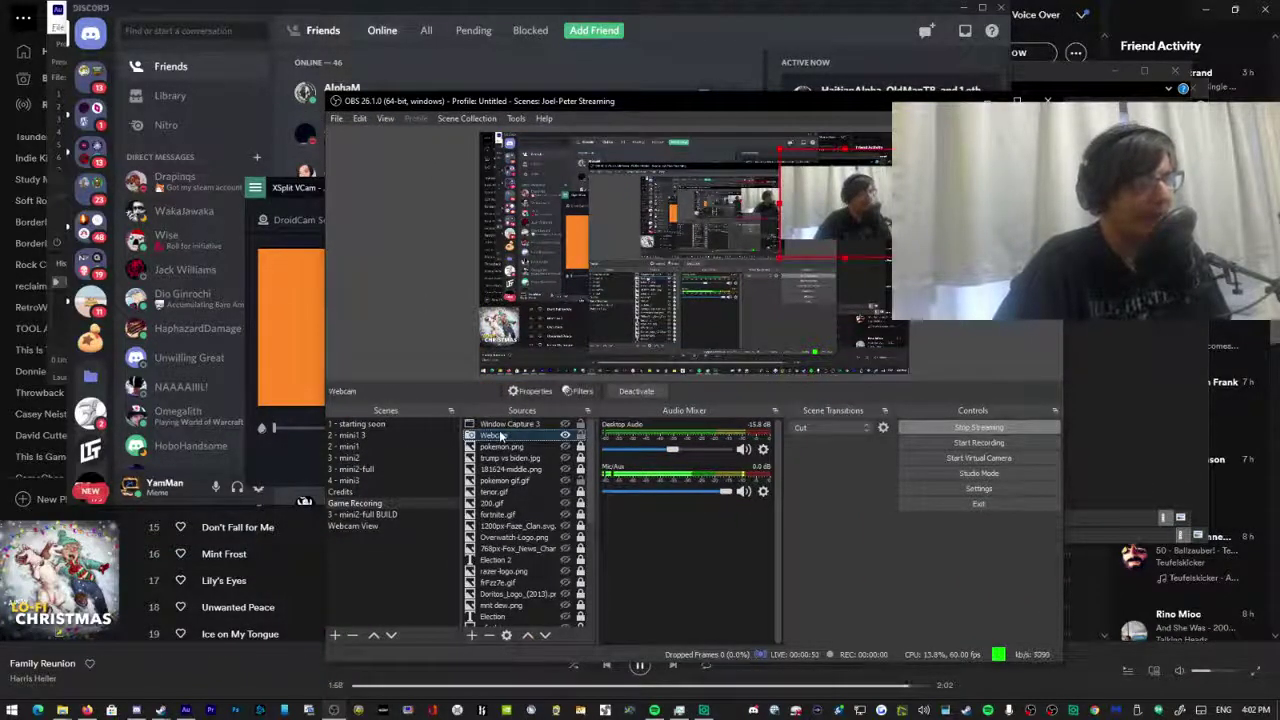
{"action": "left_click_drag", "start_coordinate": [890, 576], "coordinate": [928, 573]}
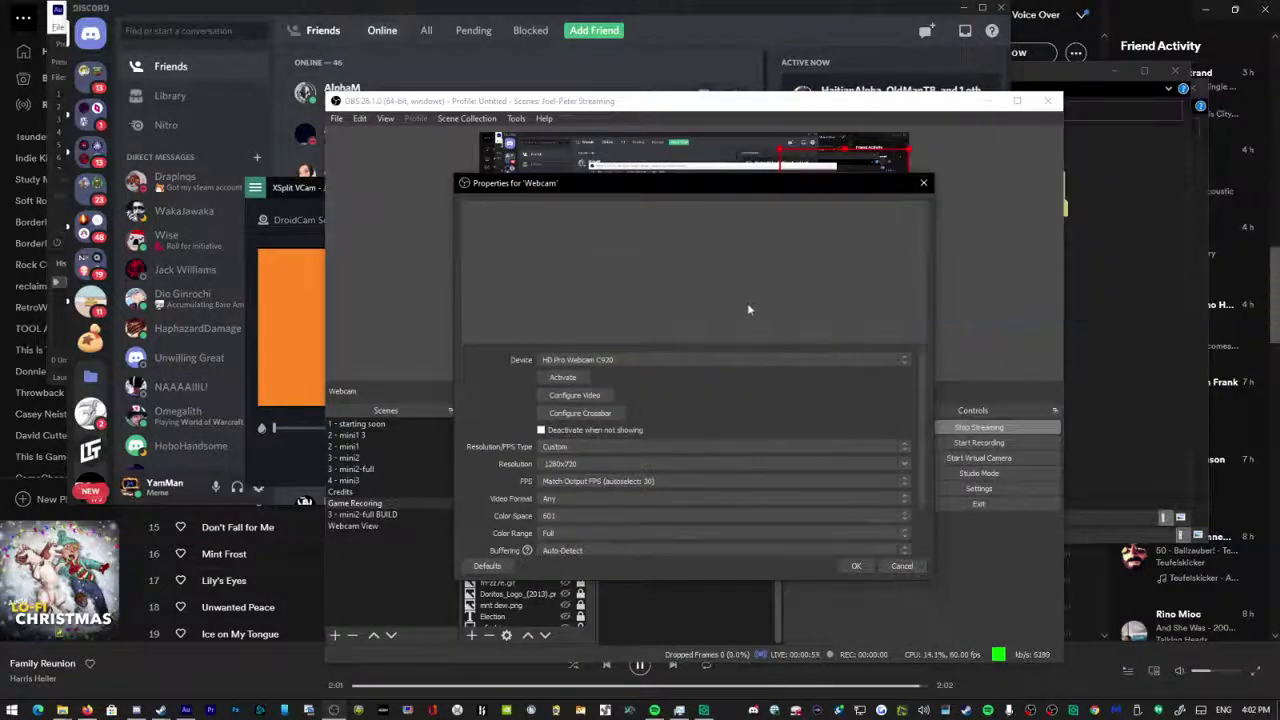
{"action": "left_click", "coordinate": [776, 358]}
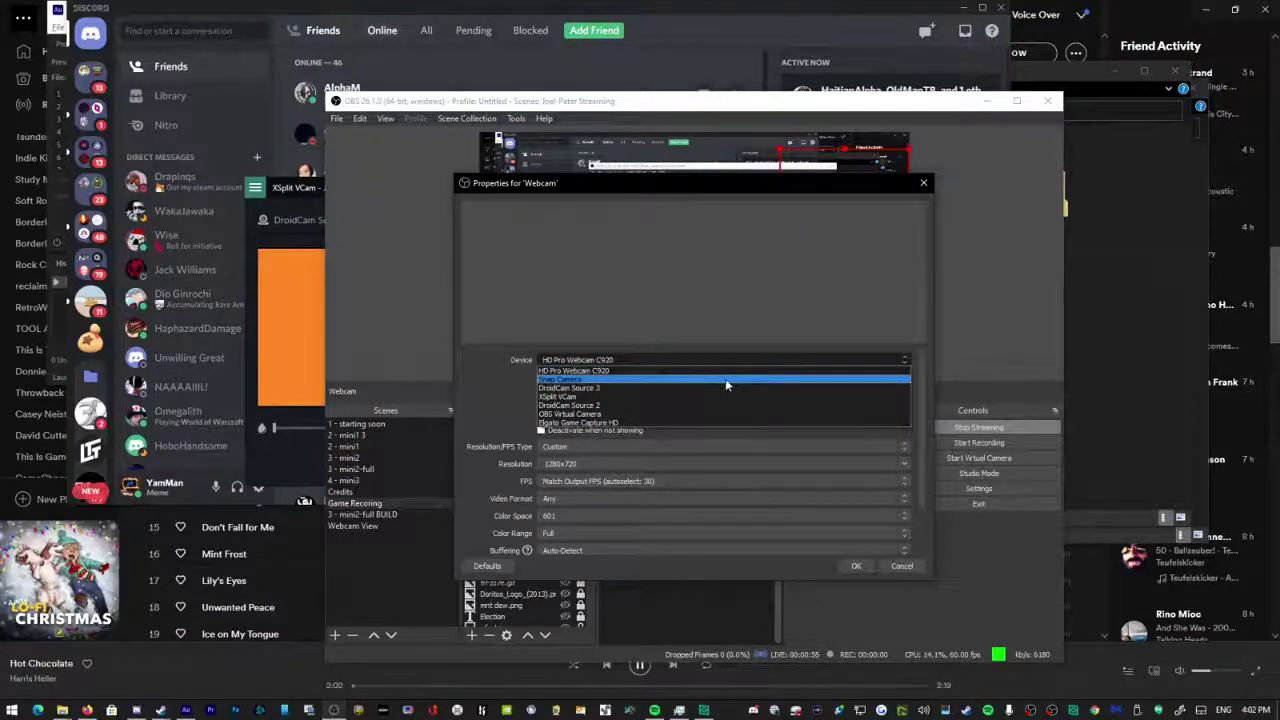
{"action": "left_click", "coordinate": [719, 397]}
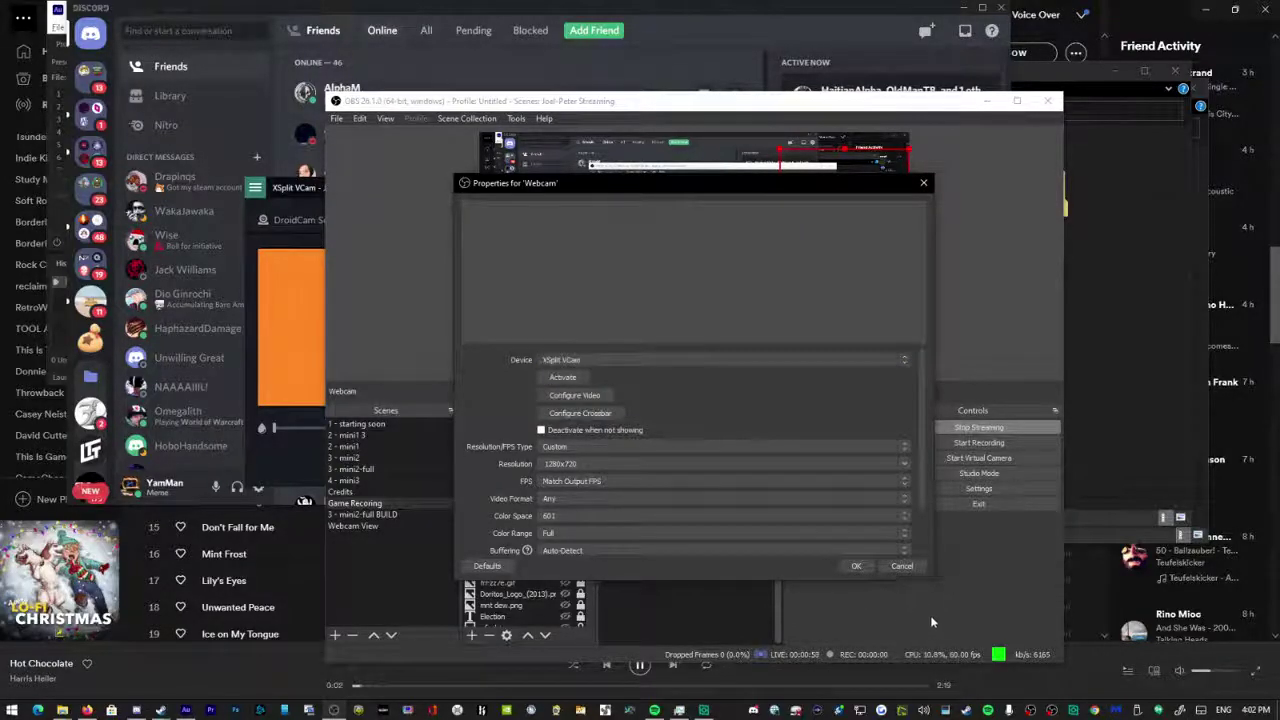
{"action": "left_click", "coordinate": [866, 567]}
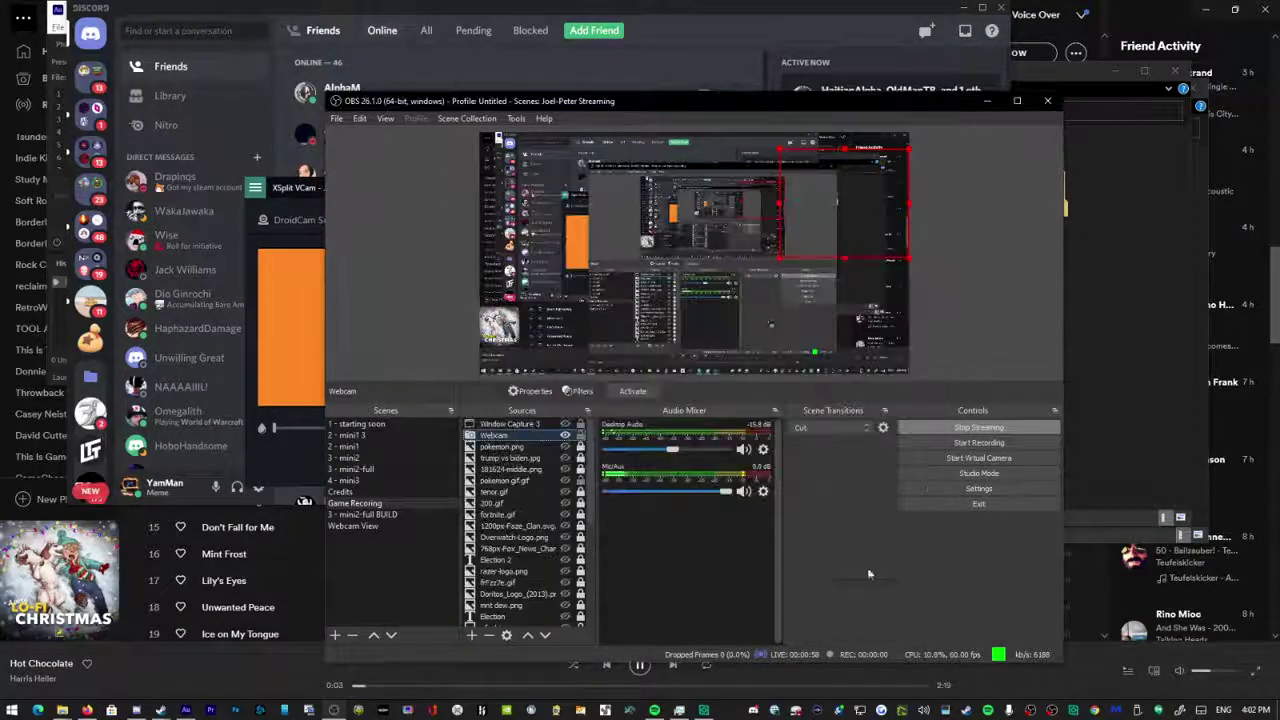
Switch XSplit VCam's camera to HD Pro Webcam C920 and move its window clear of the OBS preview.
{"action": "left_click", "coordinate": [303, 232]}
{"action": "left_click", "coordinate": [315, 222]}
{"action": "left_click", "coordinate": [345, 268]}
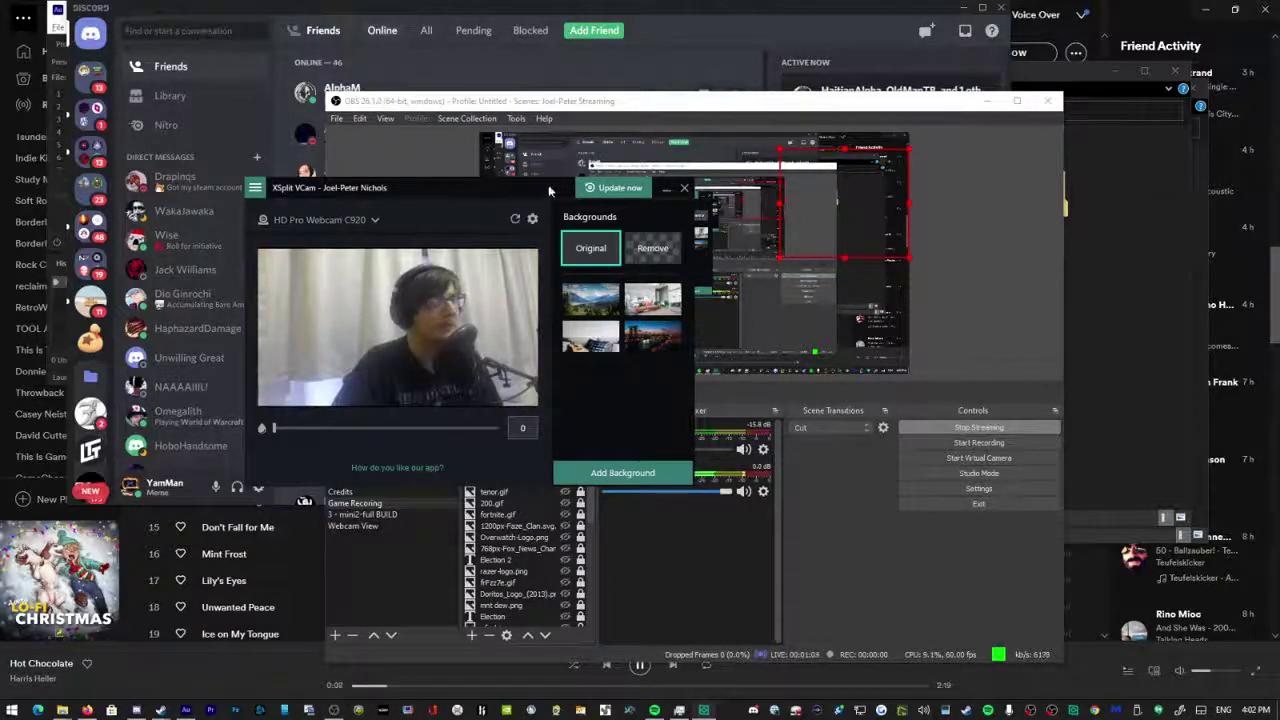
{"action": "left_click_drag", "start_coordinate": [521, 187], "coordinate": [275, 102]}
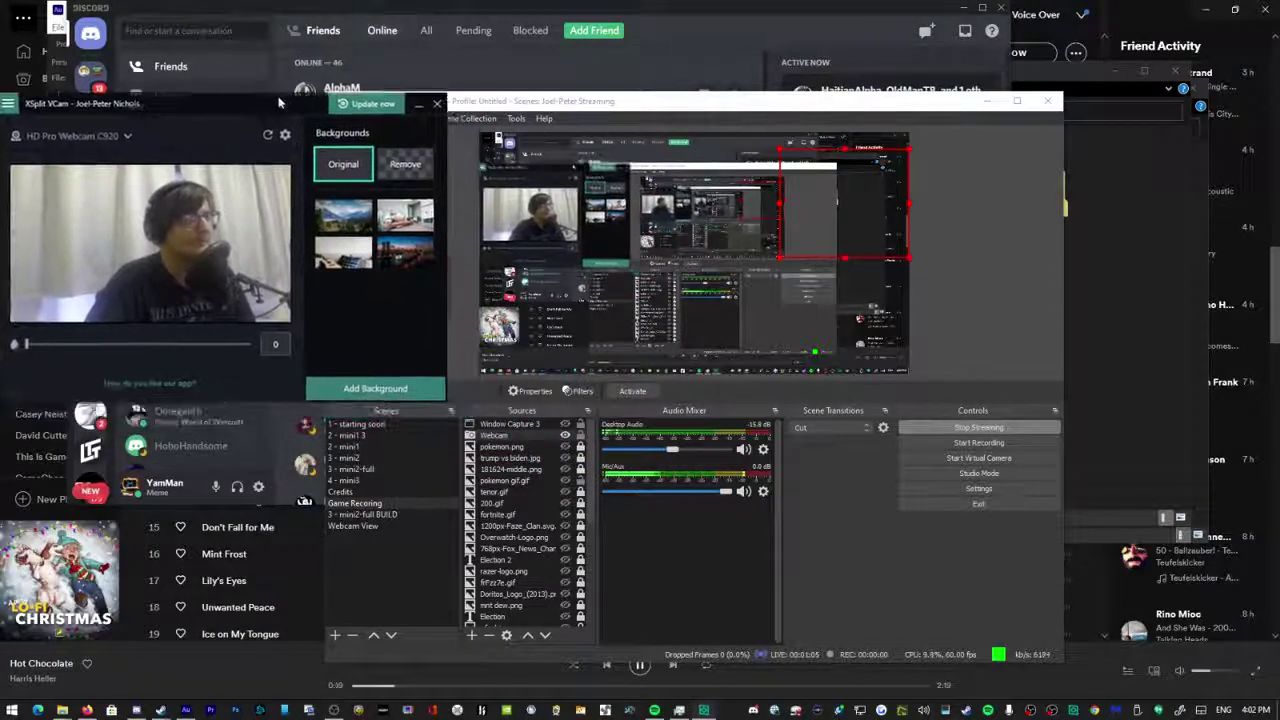
Activate the Webcam source from its properties in OBS and accept the settings.
{"action": "left_click", "coordinate": [496, 436]}
{"action": "double_click", "coordinate": [501, 443]}
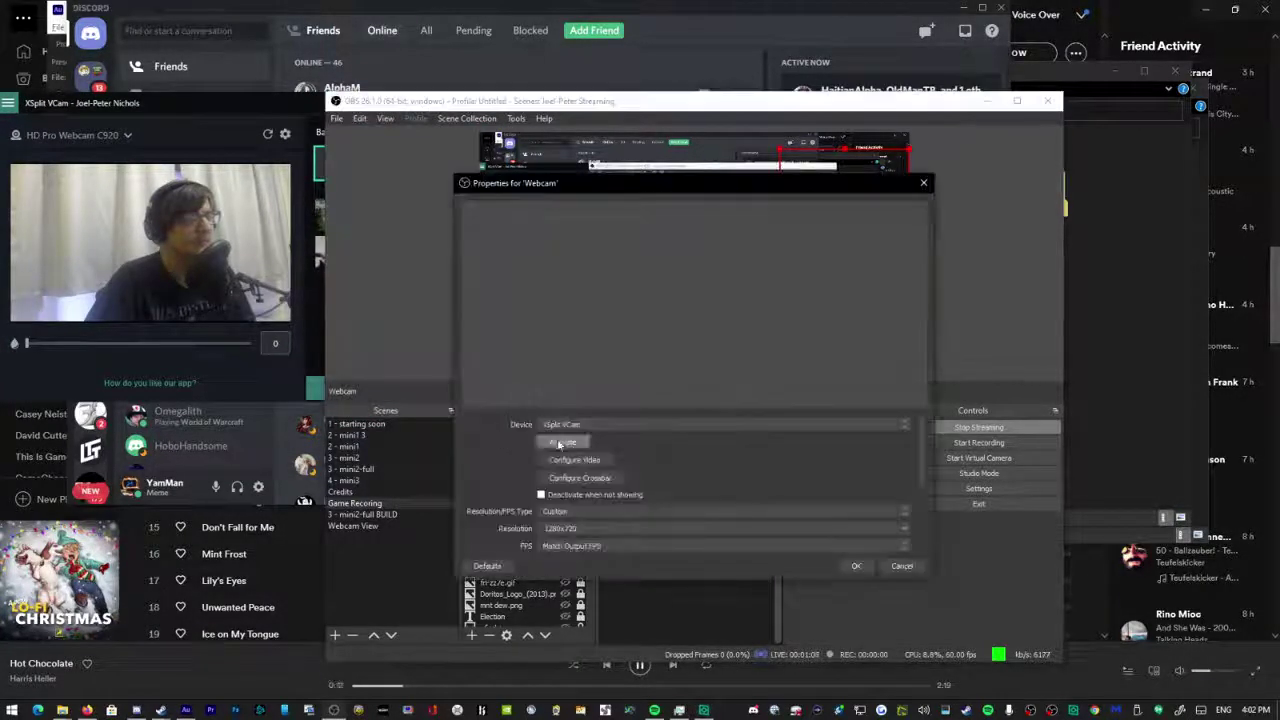
{"action": "left_click", "coordinate": [563, 442]}
{"action": "left_click", "coordinate": [855, 566]}
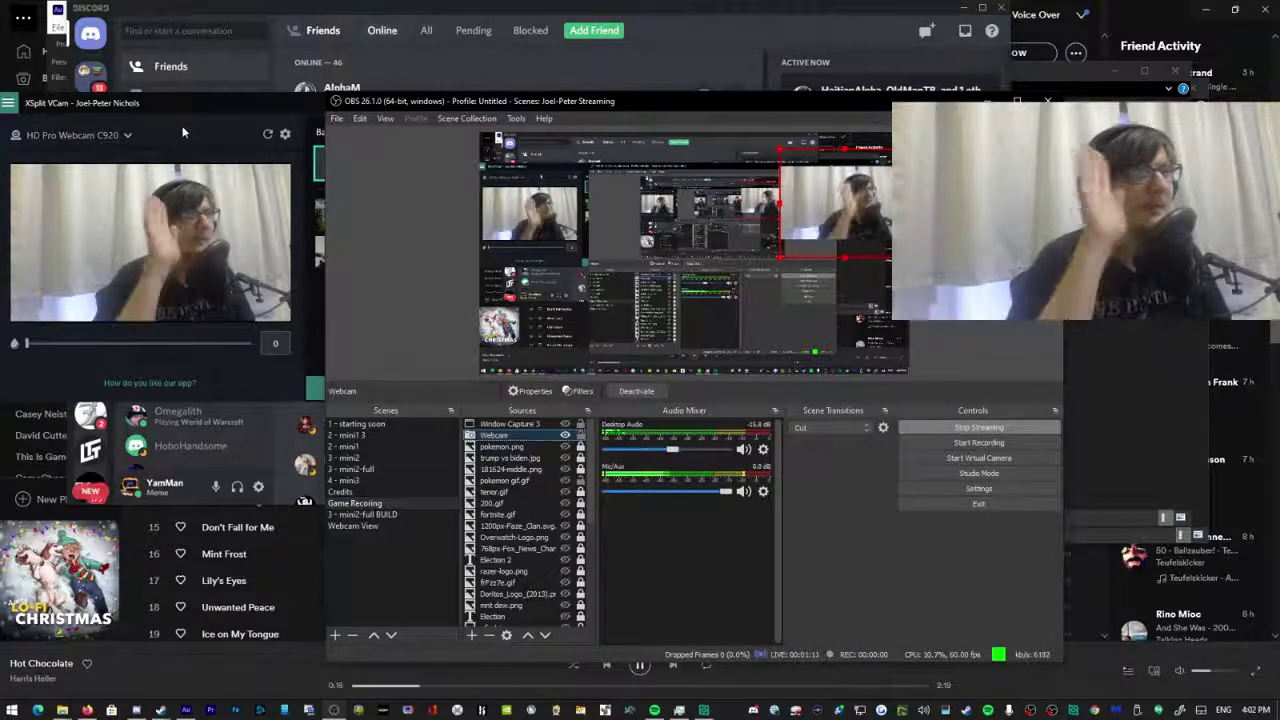
Remove the webcam background in XSplit VCam, go through the original-background tip, and close its window.
{"action": "left_click_drag", "start_coordinate": [192, 111], "coordinate": [336, 122]}
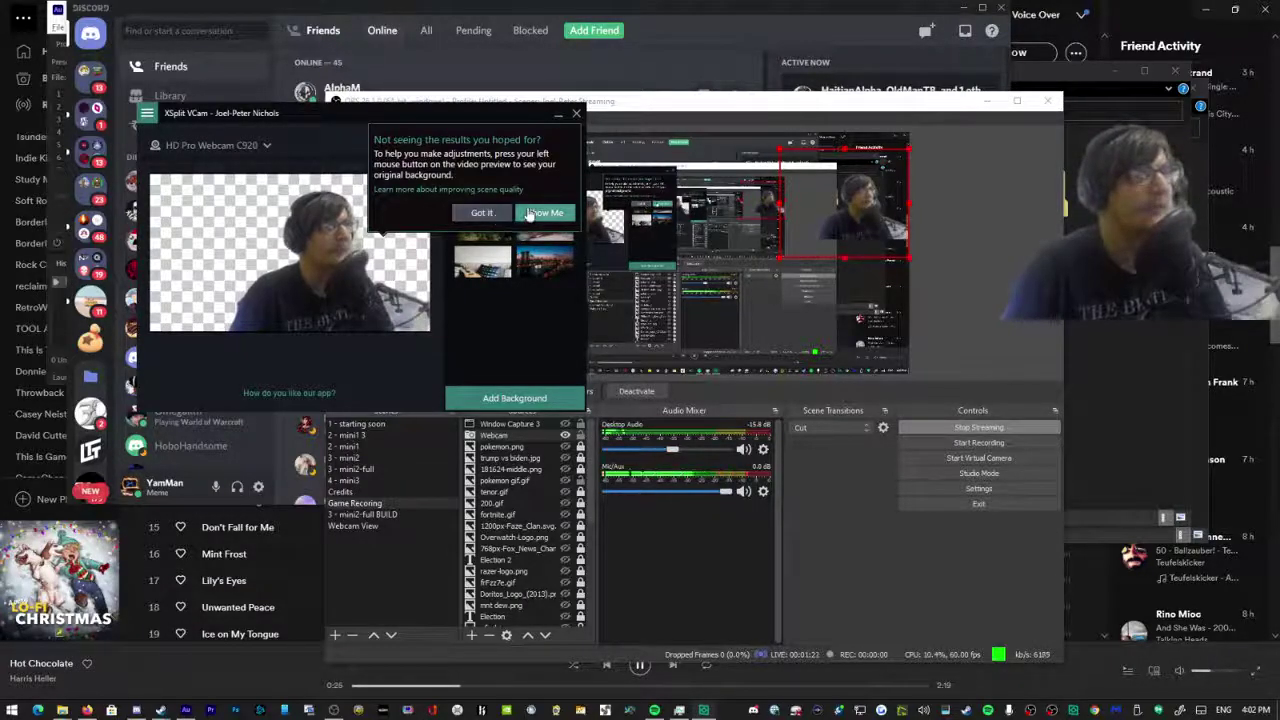
{"action": "left_click", "coordinate": [529, 215]}
{"action": "left_click", "coordinate": [417, 260]}
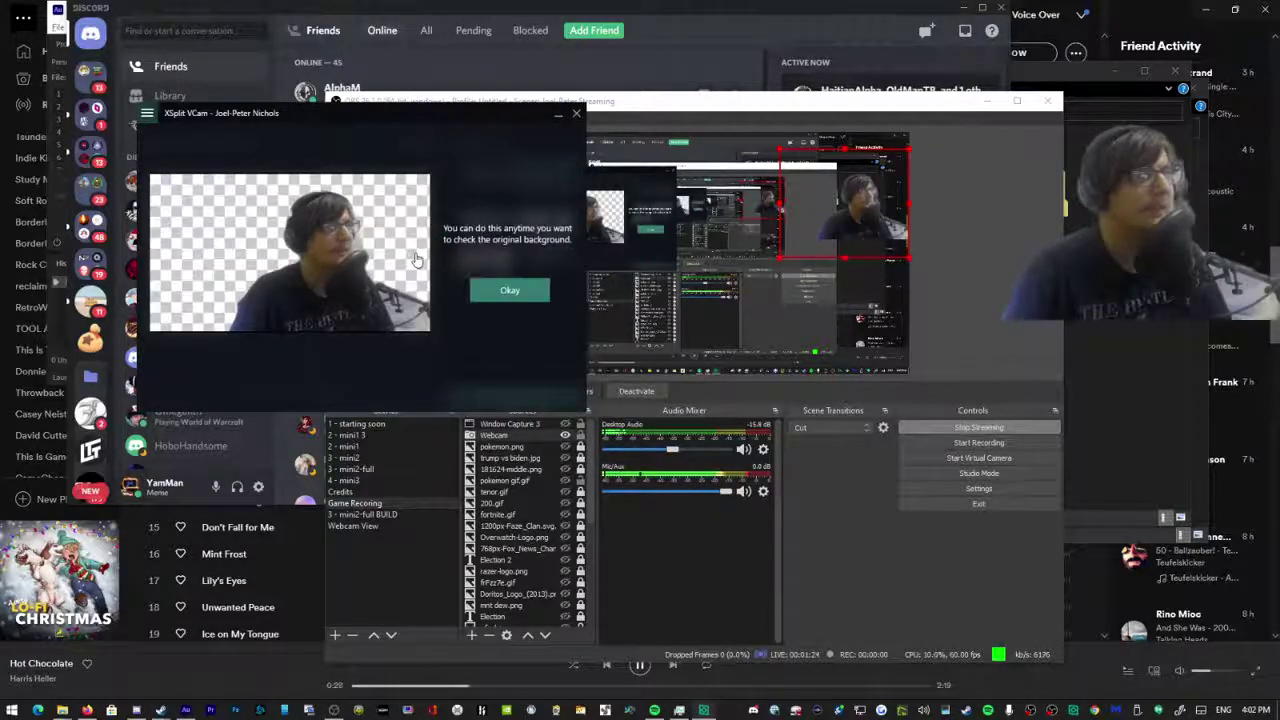
{"action": "left_click", "coordinate": [417, 260]}
{"action": "left_click", "coordinate": [509, 290]}
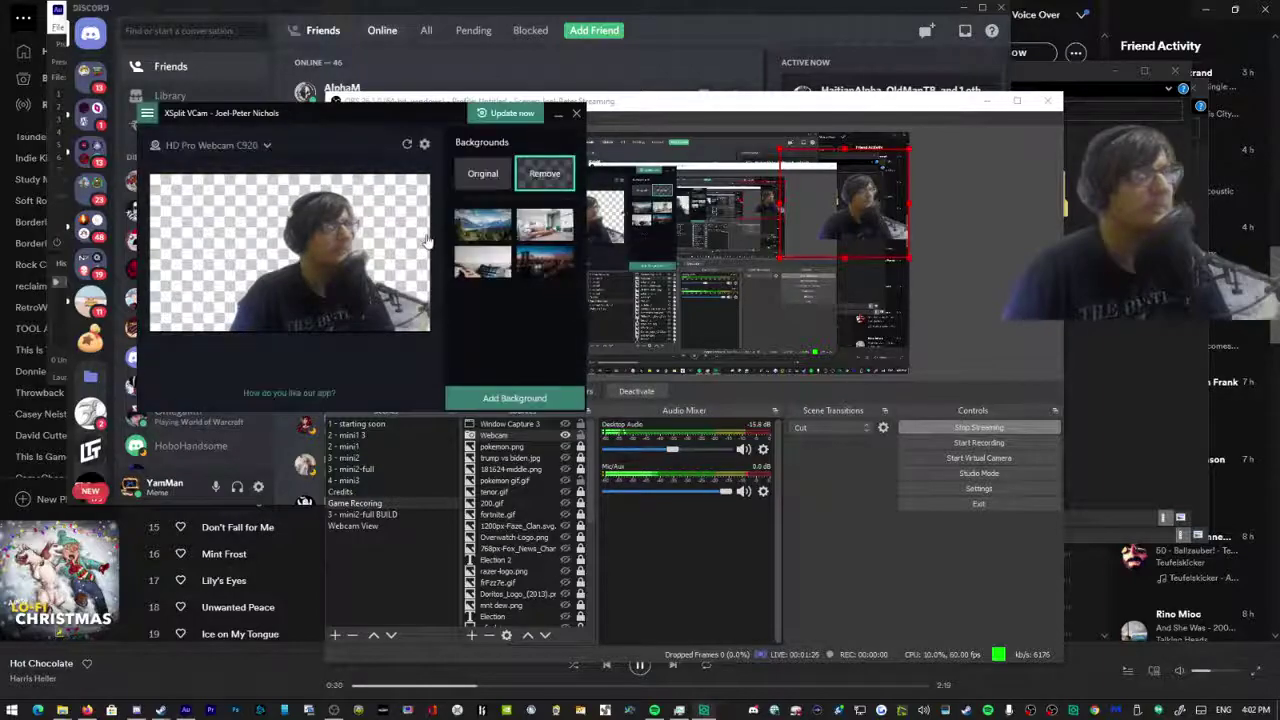
{"action": "left_click", "coordinate": [576, 113]}
Move the Webcam source to the lower-left corner of the OBS canvas and enlarge it.
{"action": "left_click", "coordinate": [697, 176]}
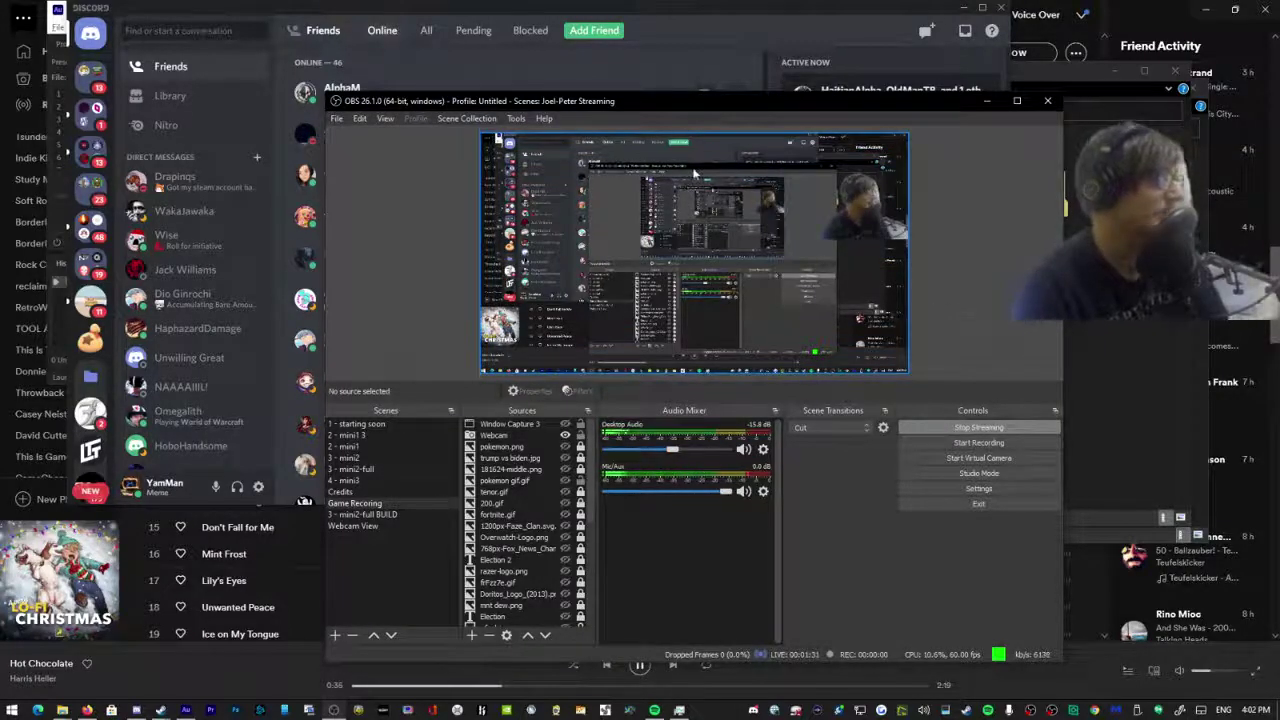
{"action": "left_click", "coordinate": [873, 232]}
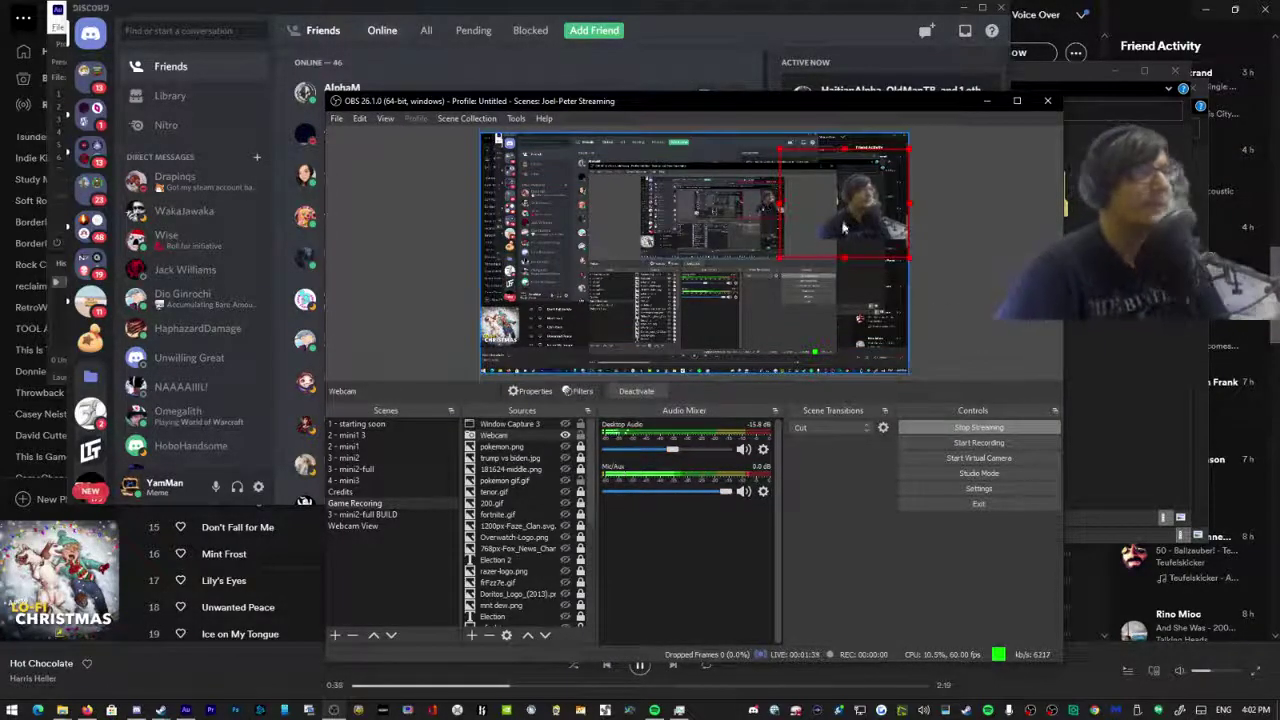
{"action": "left_click_drag", "start_coordinate": [873, 232], "coordinate": [506, 351]}
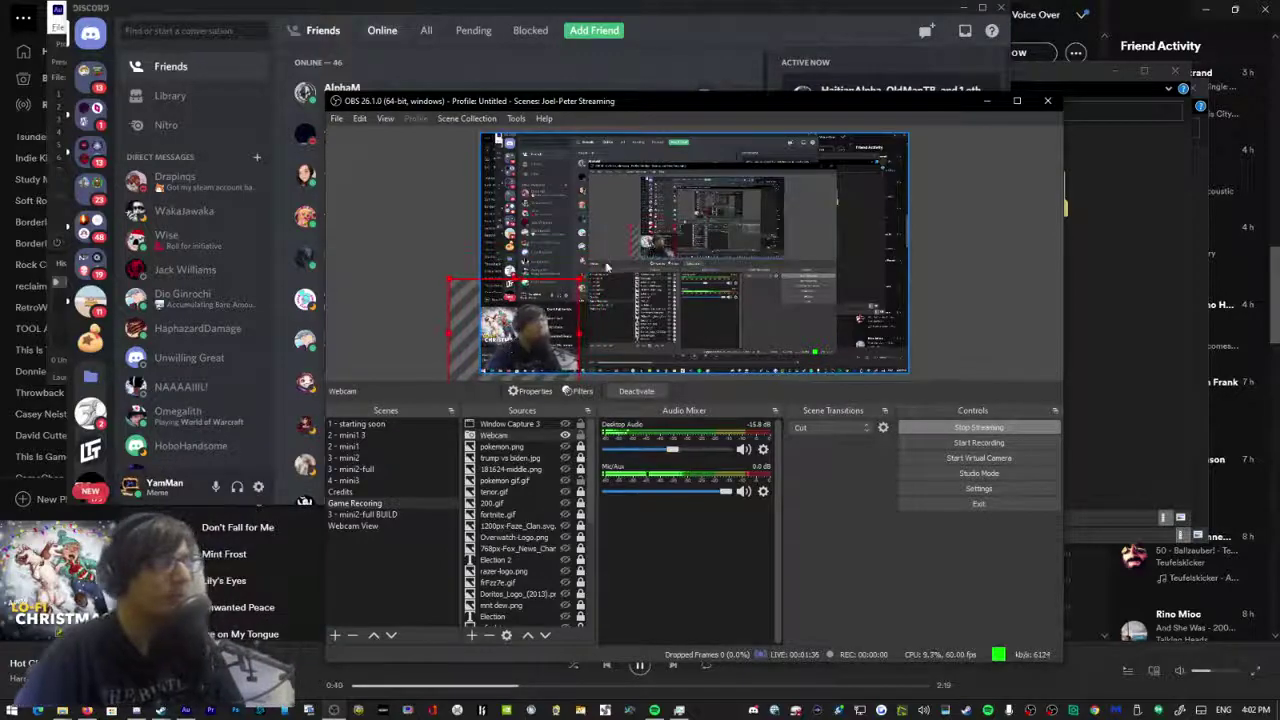
{"action": "left_click_drag", "start_coordinate": [580, 278], "coordinate": [714, 240]}
{"action": "left_click_drag", "start_coordinate": [693, 300], "coordinate": [613, 311]}
{"action": "left_click", "coordinate": [417, 197]}
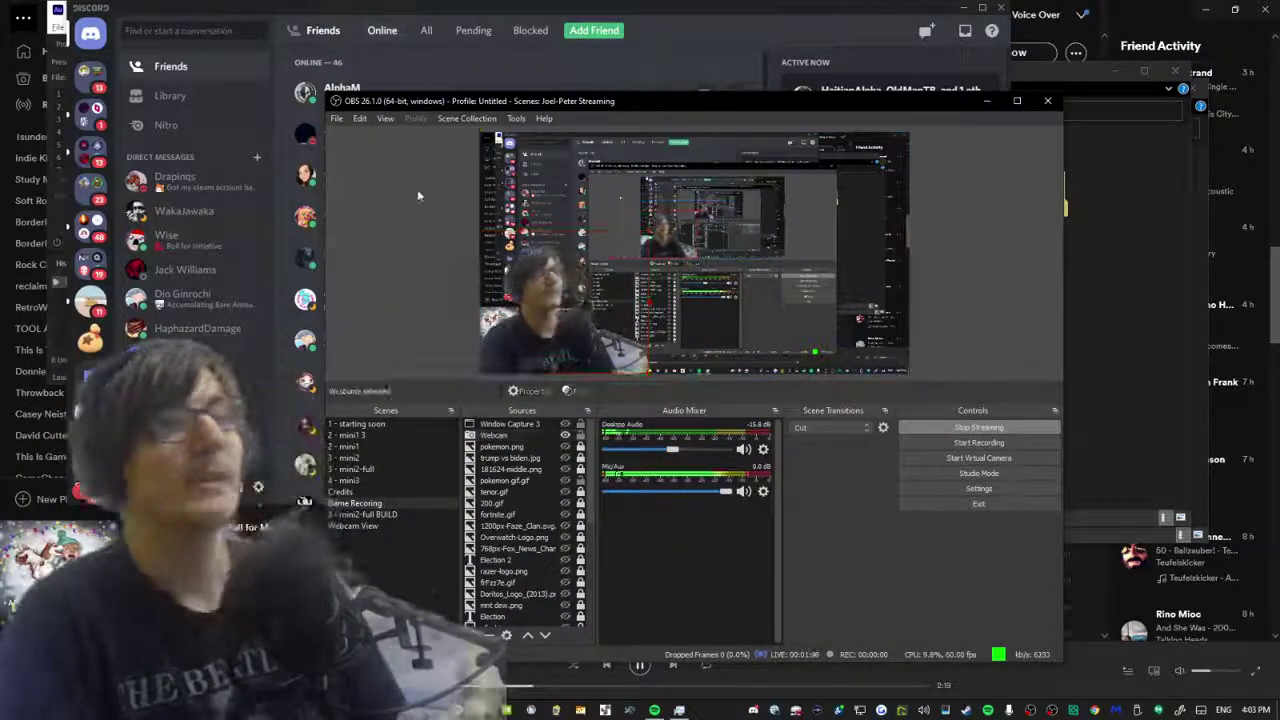
Switch from OBS to the Adobe Audition window.
{"action": "key", "text": "alt+Tab"}
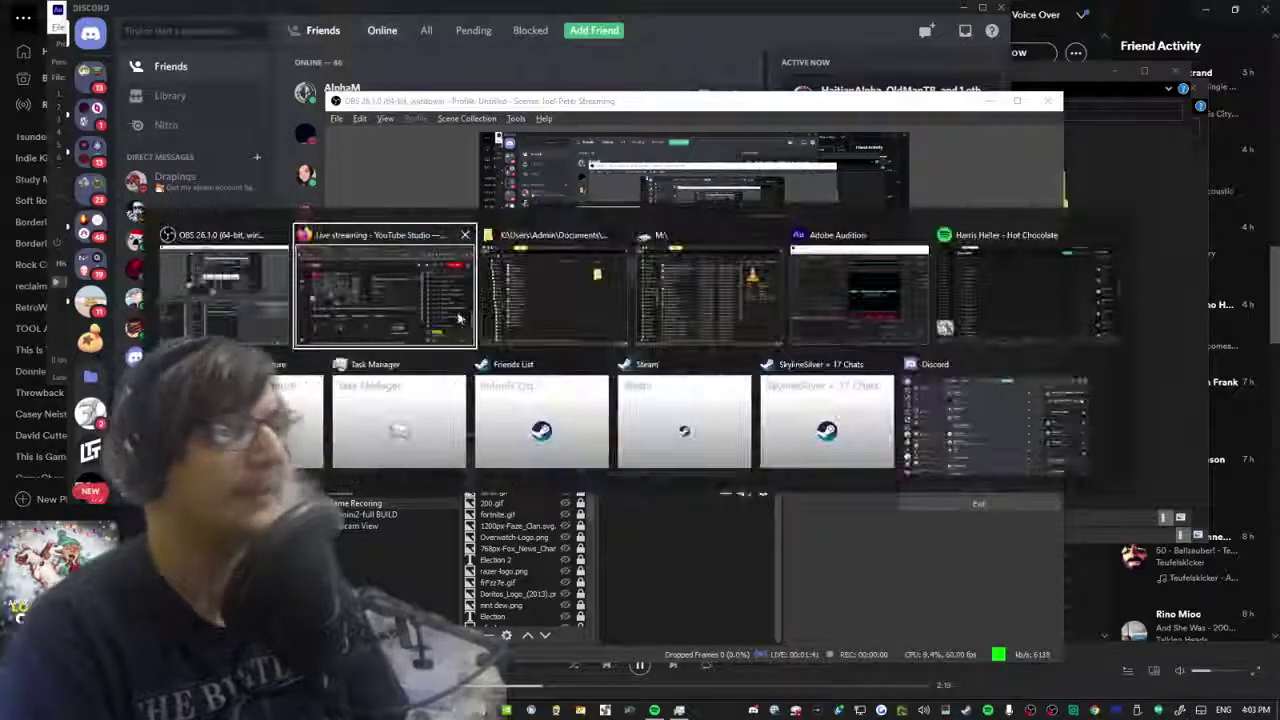
{"action": "key", "text": "alt+Tab"}
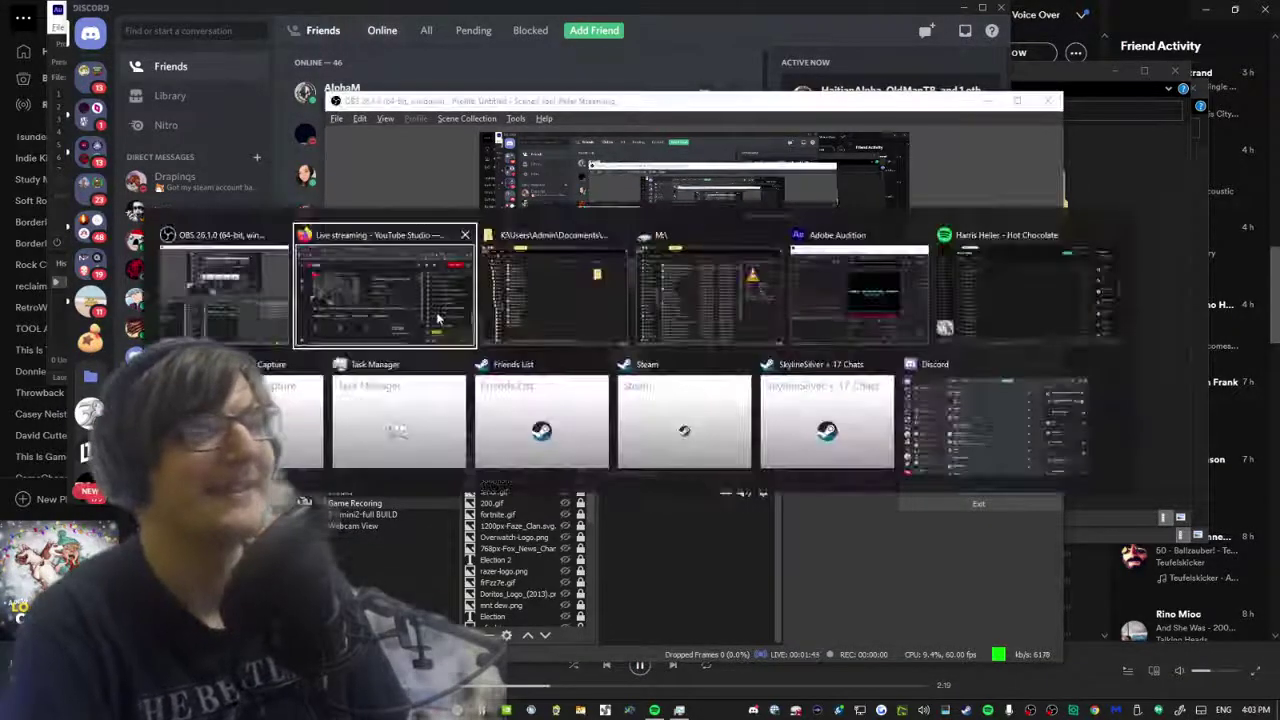
{"action": "left_click", "coordinate": [829, 286]}
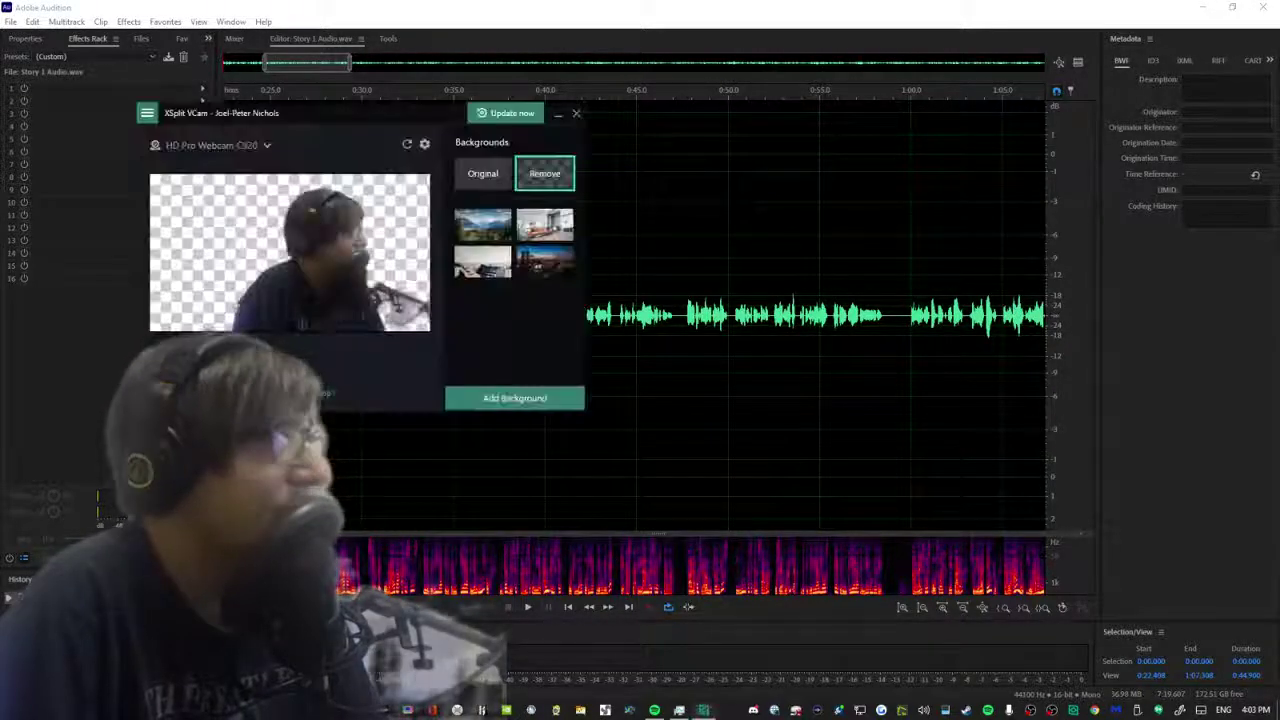
Try the mountain and living-room backgrounds in XSplit VCam, choose the Original background, and minimize the window.
{"action": "left_click", "coordinate": [489, 226]}
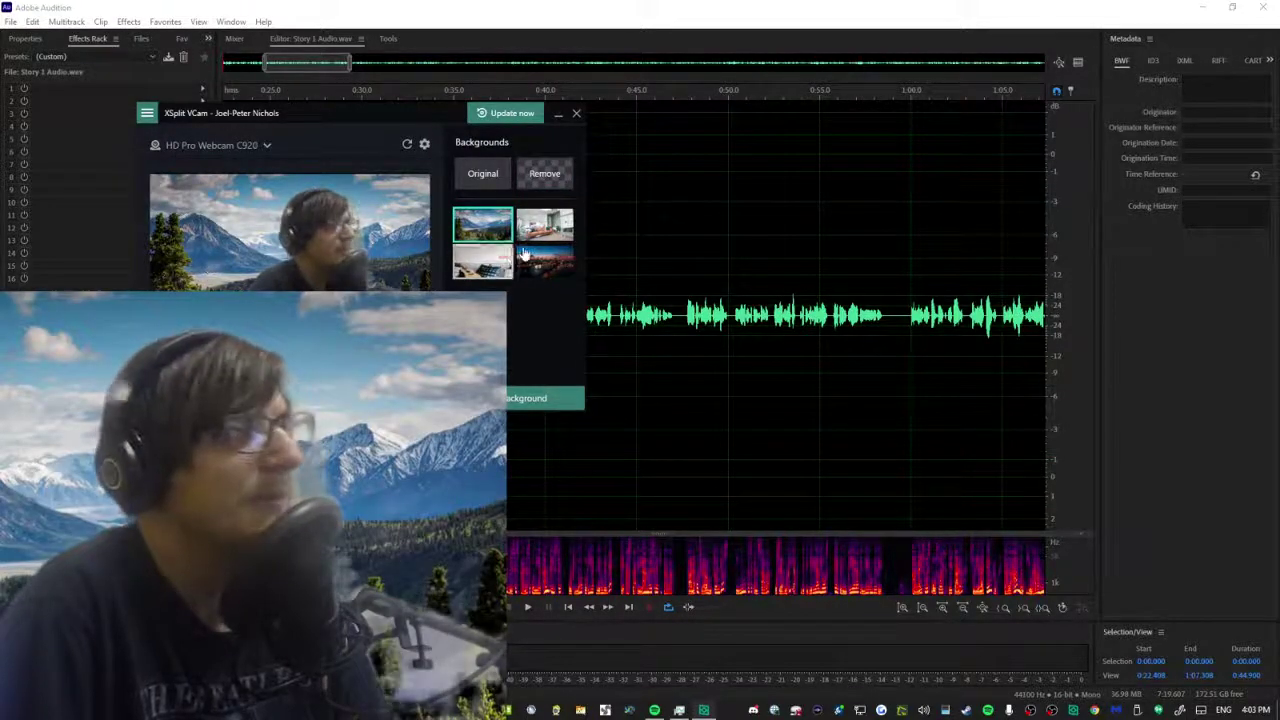
{"action": "left_click", "coordinate": [532, 226]}
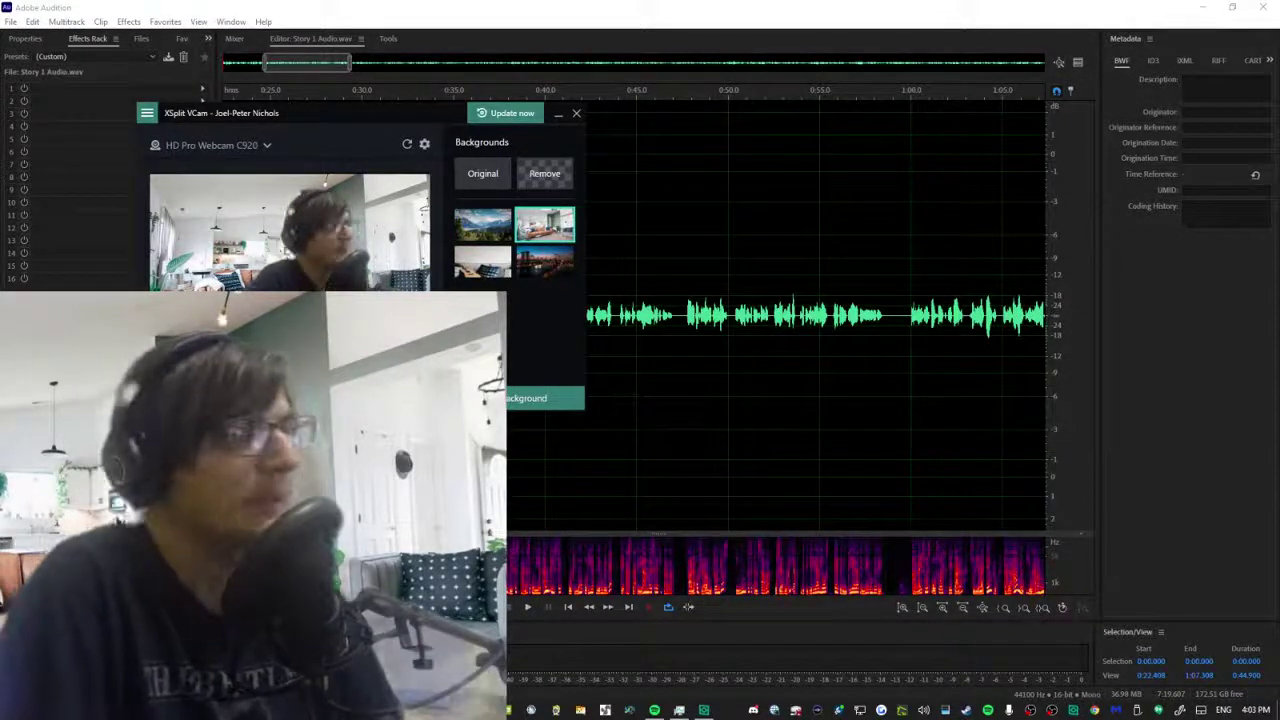
{"action": "left_click", "coordinate": [482, 173]}
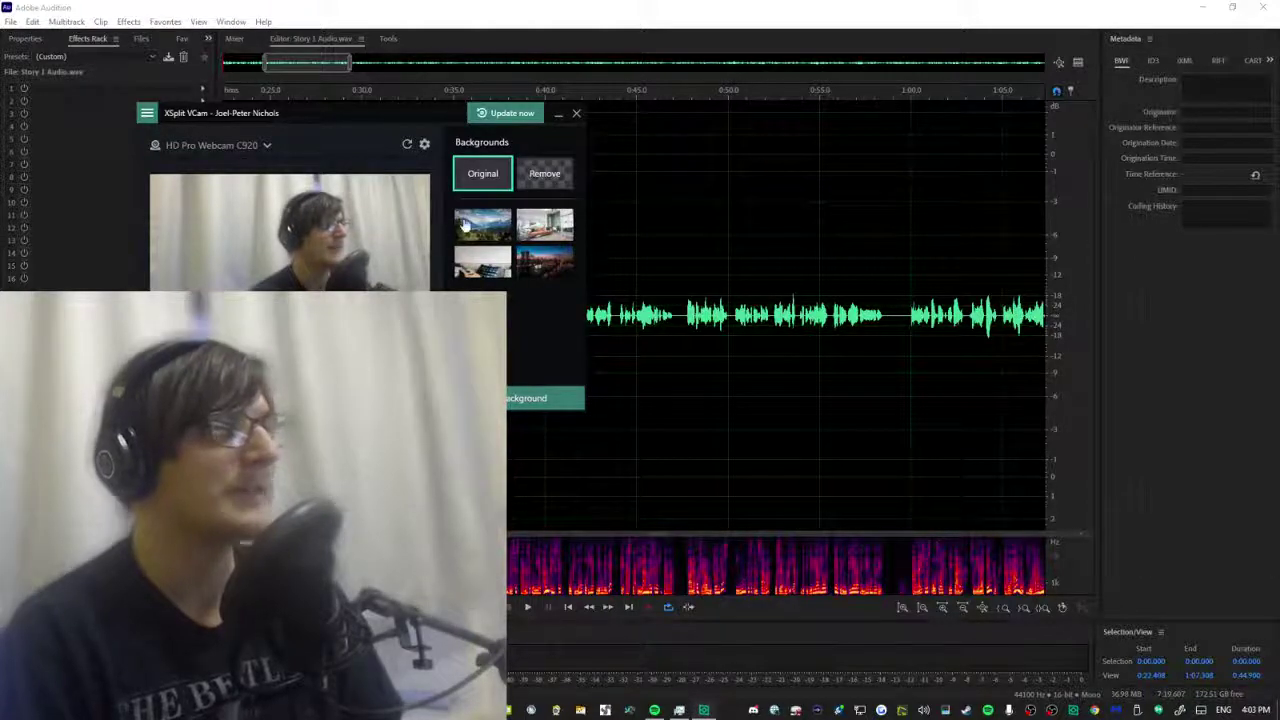
{"action": "left_click", "coordinate": [558, 113]}
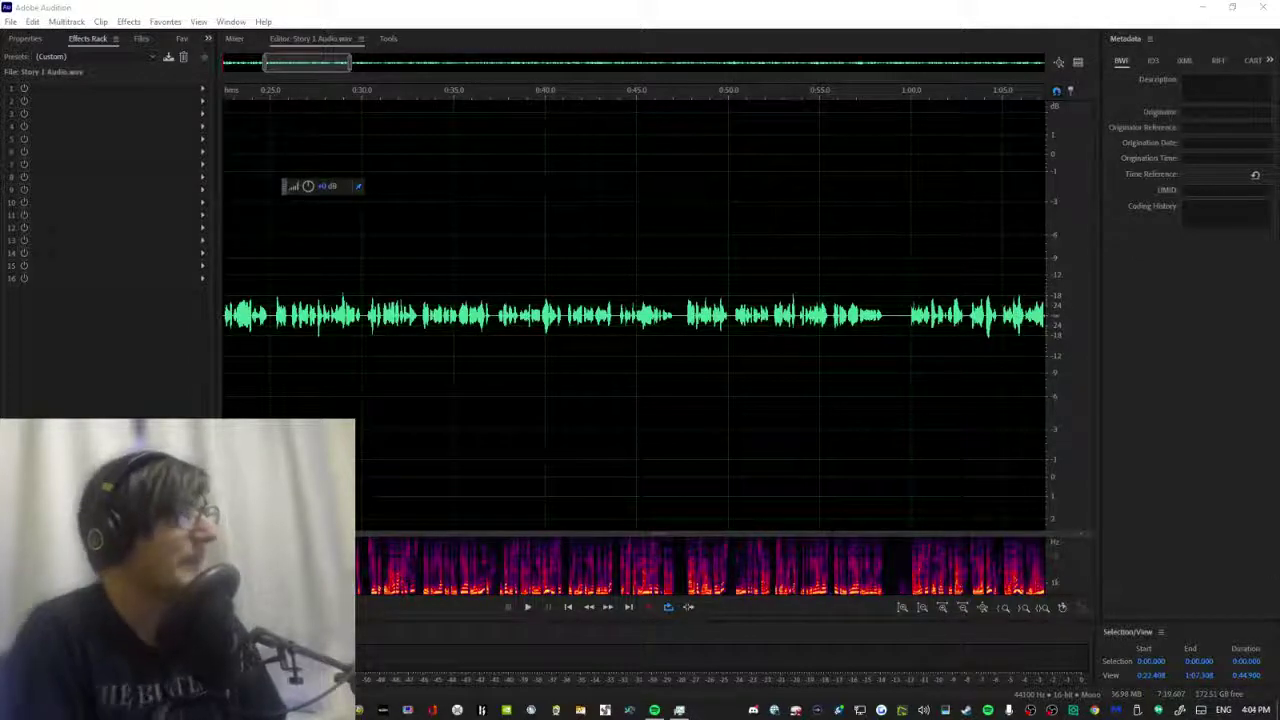
Inspect Rooster Story.sesx and the Rosie's Stories_mixdown redux audio file in the Rosie's Stories folder in File Explorer.
{"action": "left_click", "coordinate": [325, 9]}
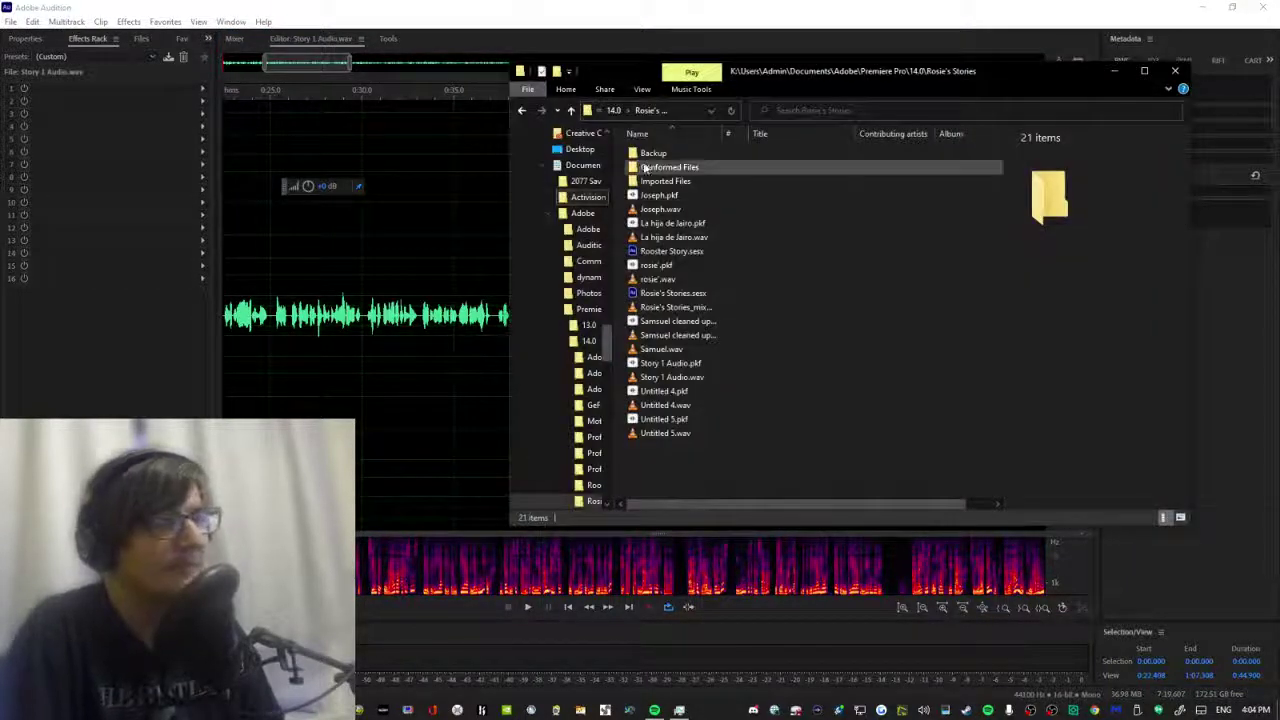
{"action": "left_click", "coordinate": [672, 251]}
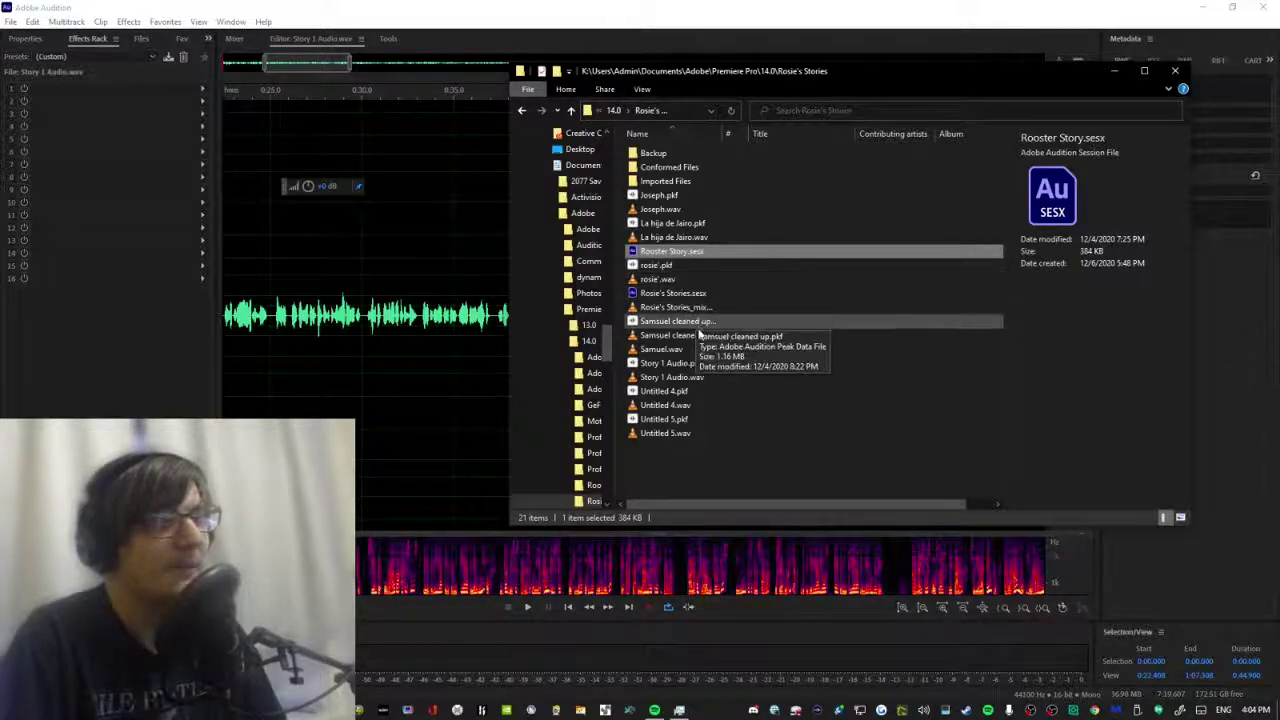
{"action": "left_click", "coordinate": [677, 308]}
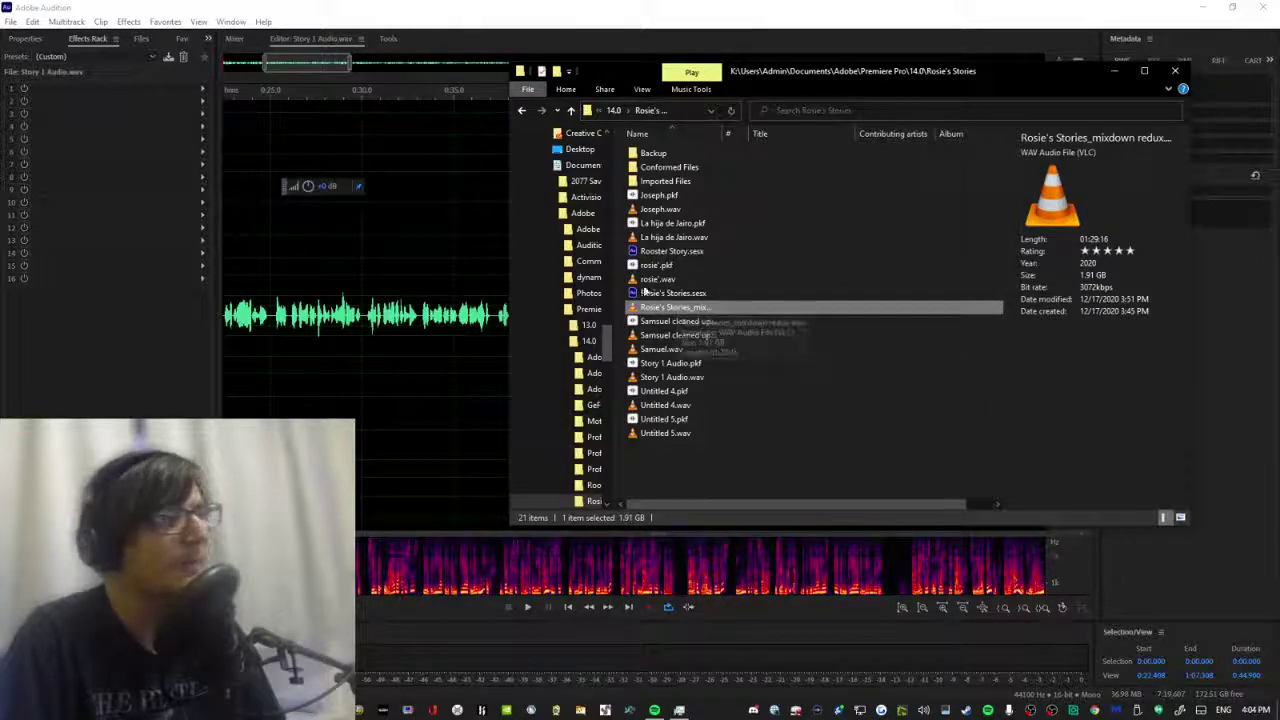
Switch to Adobe Audition and open the Rooster Story.sesx session.
{"action": "left_click", "coordinate": [12, 22]}
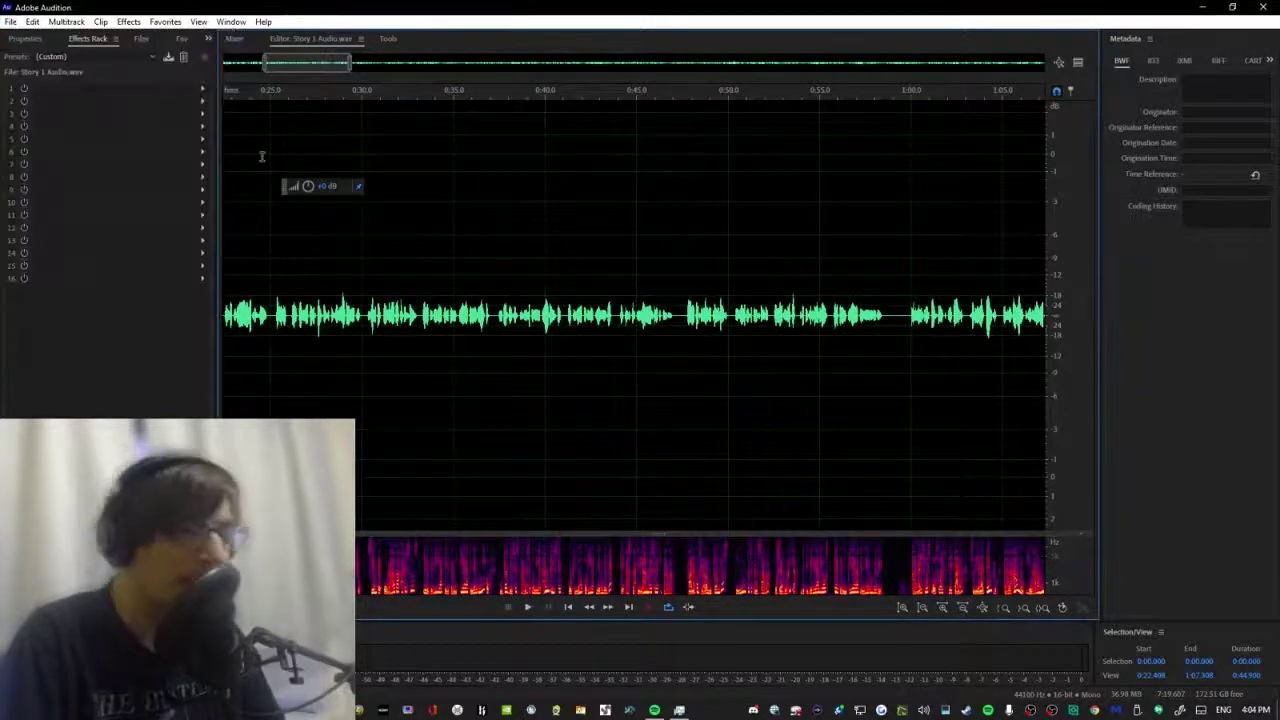
{"action": "key", "text": "0"}
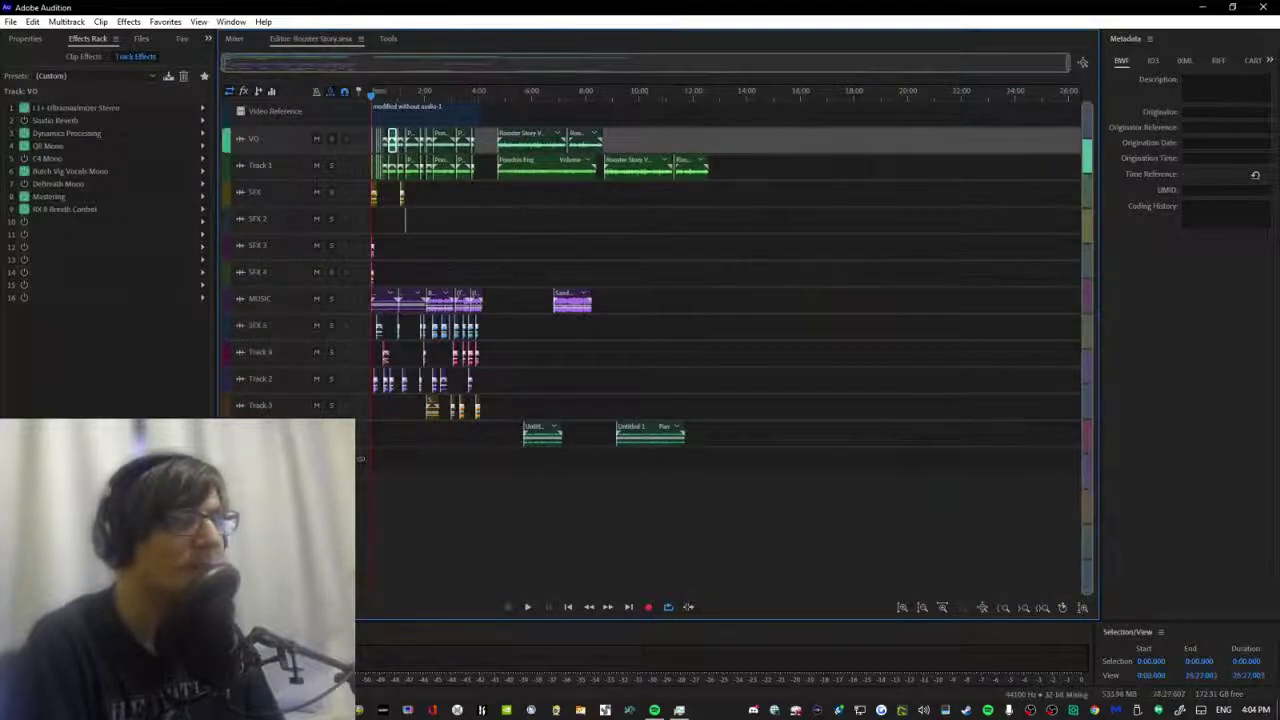
{"action": "key", "text": "alt+Tab"}
{"action": "key", "text": "alt+Tab"}
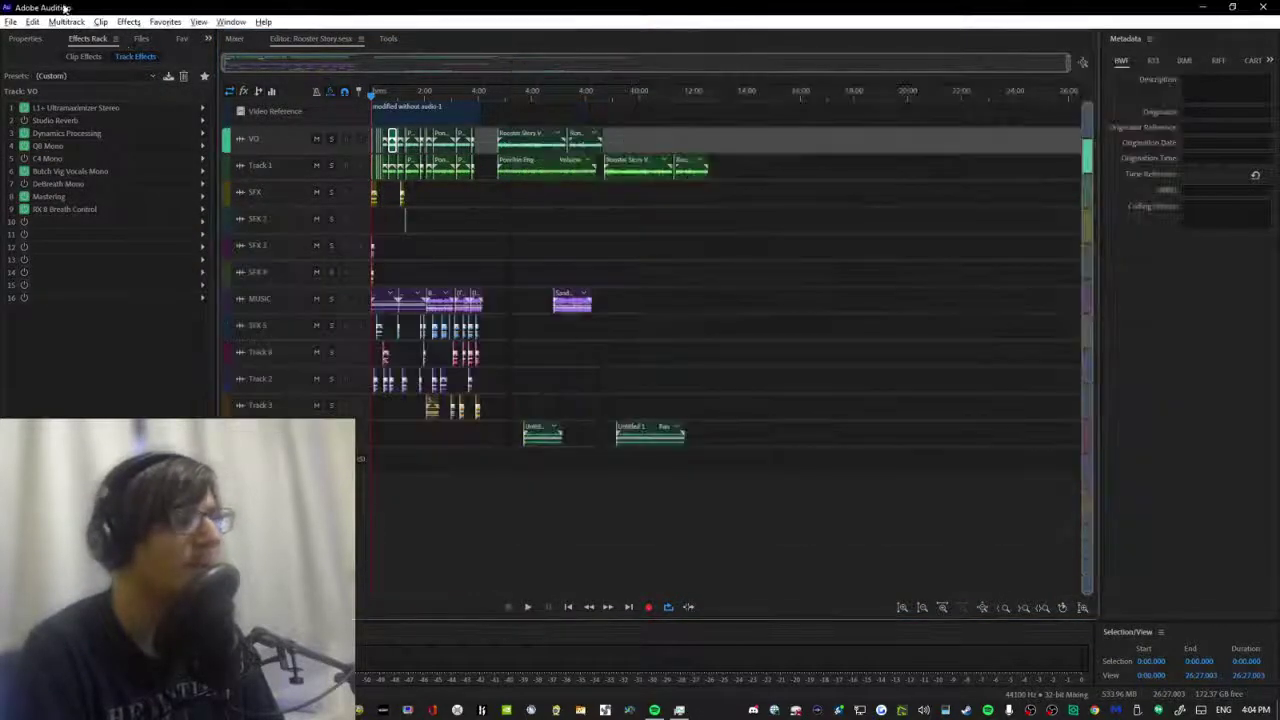
Open the recent Rosie's Stories.sesx session from the Premiere Pro 14.0 Rosie's Stories folder.
{"action": "left_click", "coordinate": [10, 21]}
{"action": "mouse_move", "coordinate": [57, 80]}
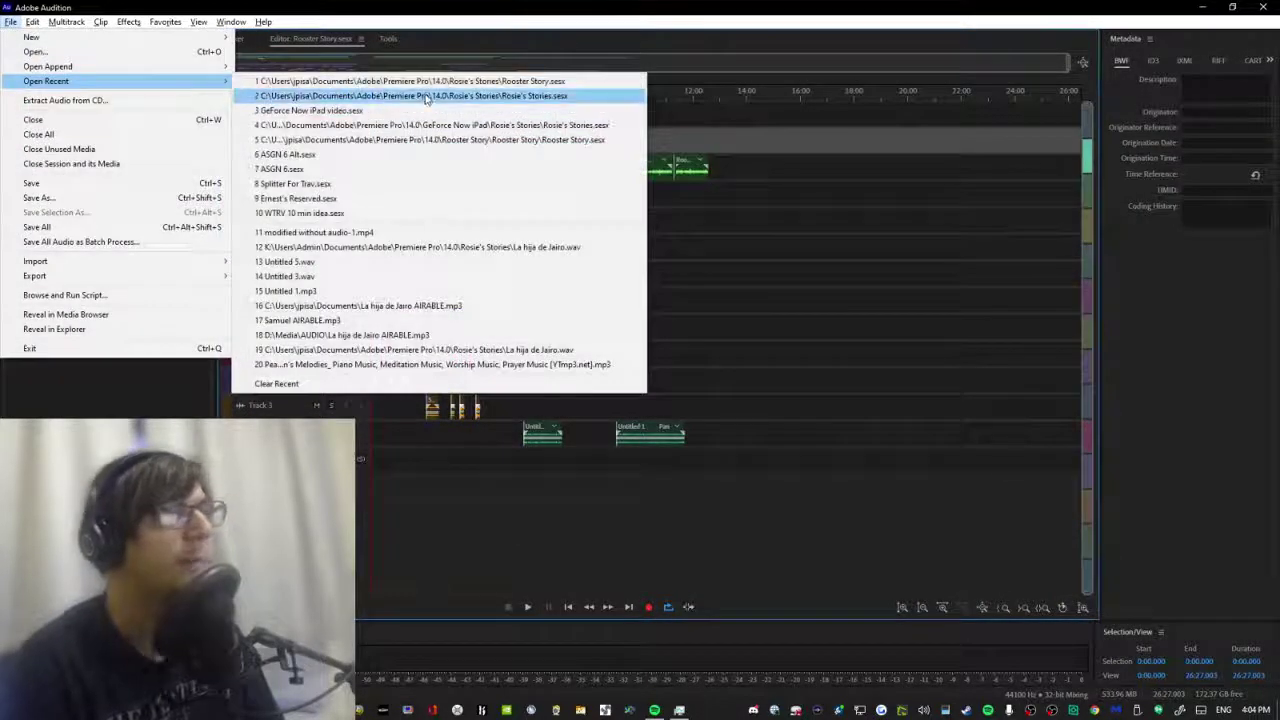
{"action": "left_click", "coordinate": [423, 95]}
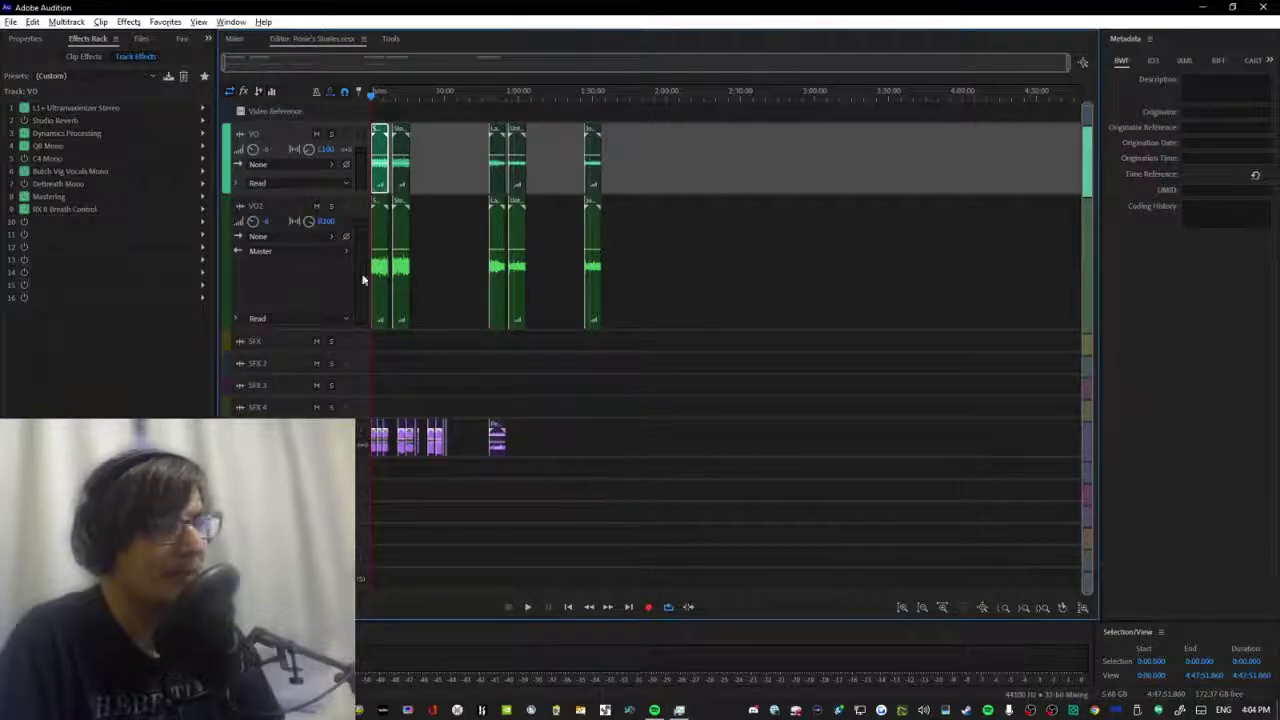
Add the Rosie's Stories_mixdown redux file from File Explorer to the VO track after the last clip, at about 1:45:53.
{"action": "scroll", "coordinate": [410, 230], "scroll_direction": "up", "scroll_amount": 2}
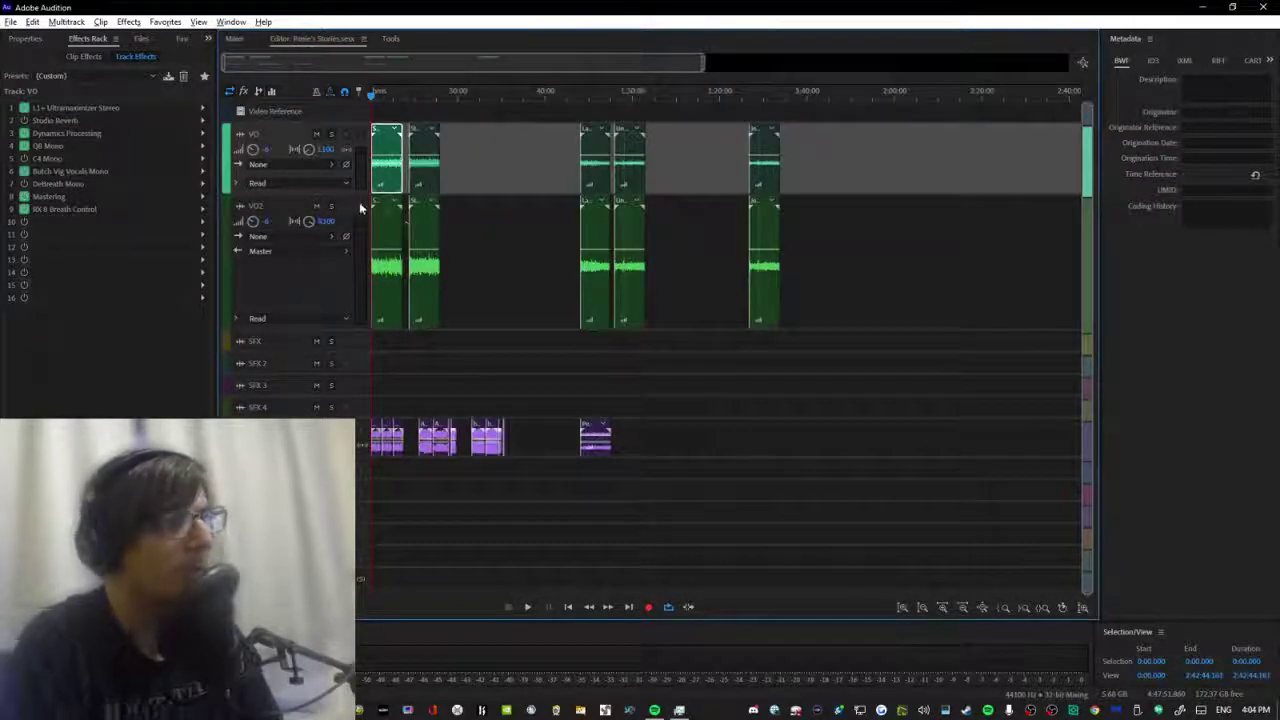
{"action": "key", "text": "alt+Tab"}
{"action": "left_click_drag", "start_coordinate": [666, 321], "coordinate": [833, 130]}
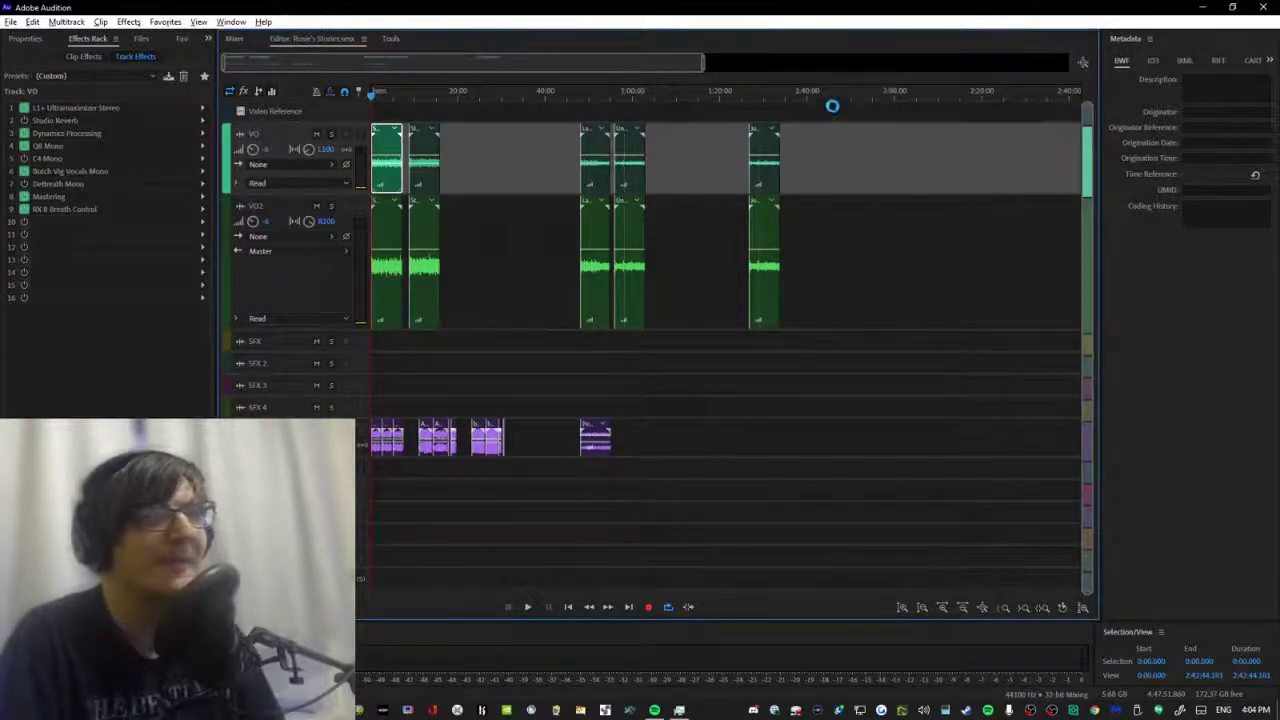
{"action": "left_click", "coordinate": [833, 100]}
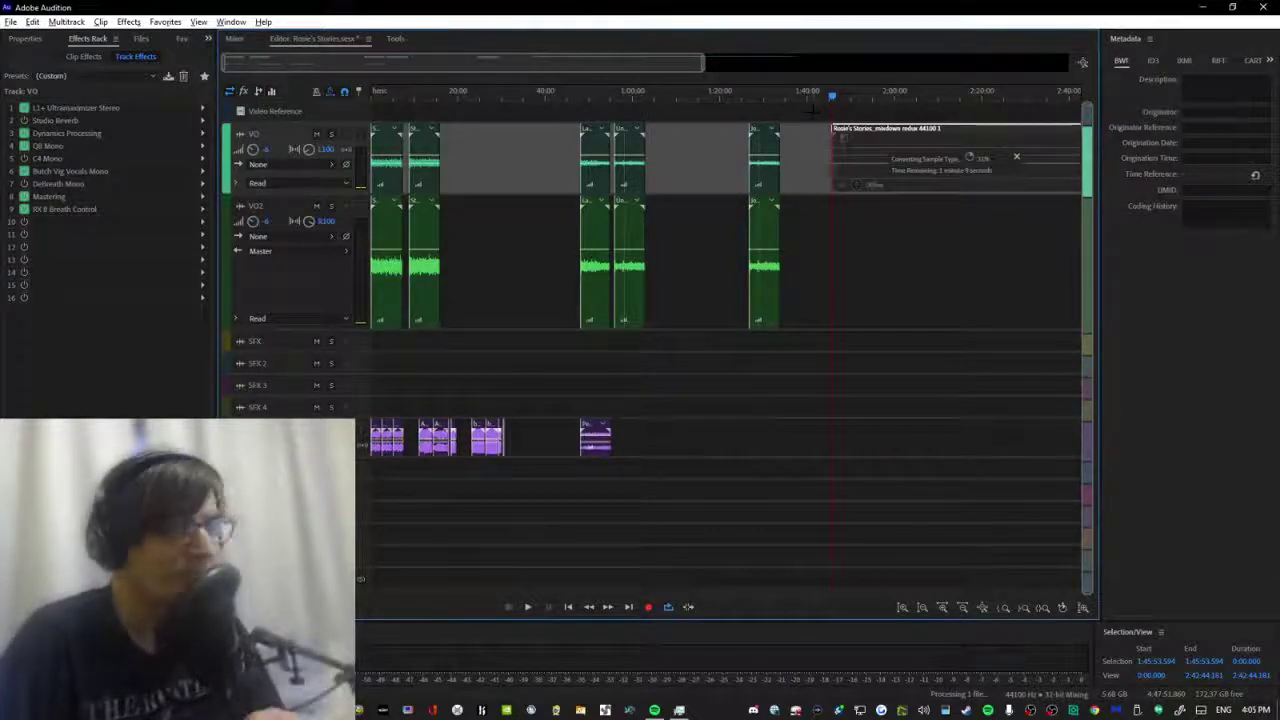
{"action": "scroll", "coordinate": [813, 108], "scroll_direction": "down", "scroll_amount": 2}
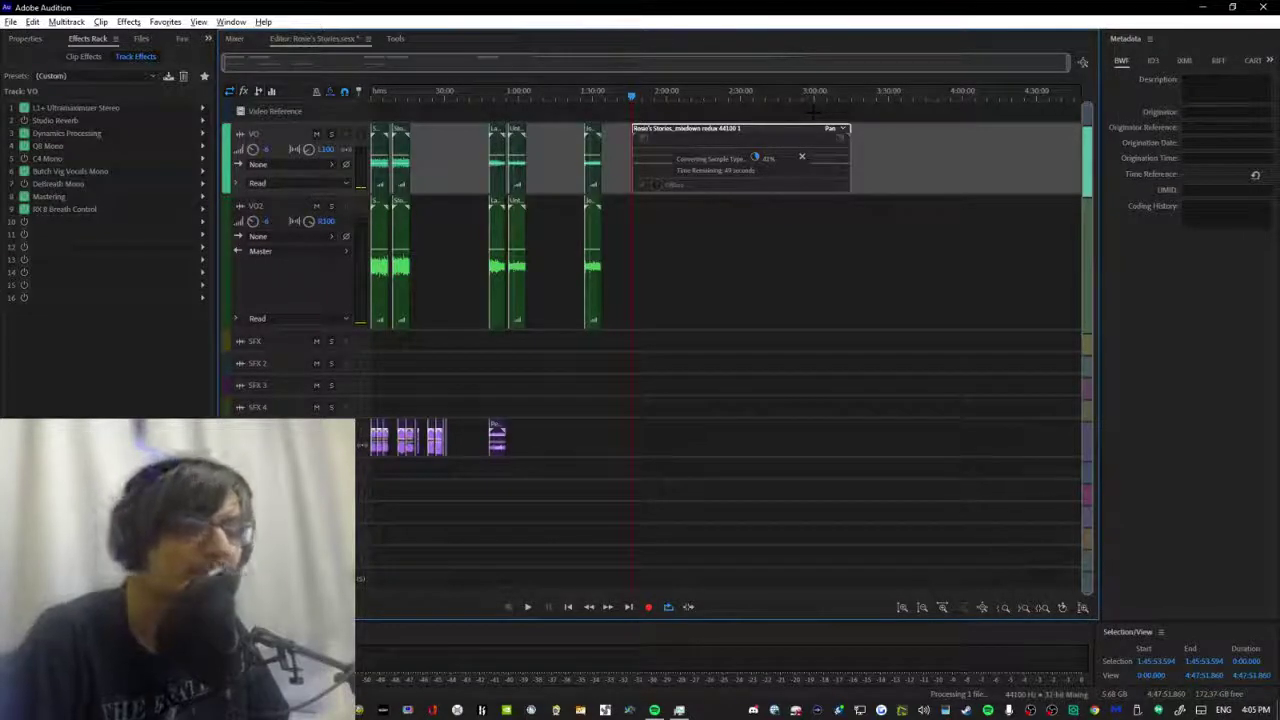
Switch to OBS to check the live stream's status and reposition its window higher over the Audition session.
{"action": "key", "text": "="}
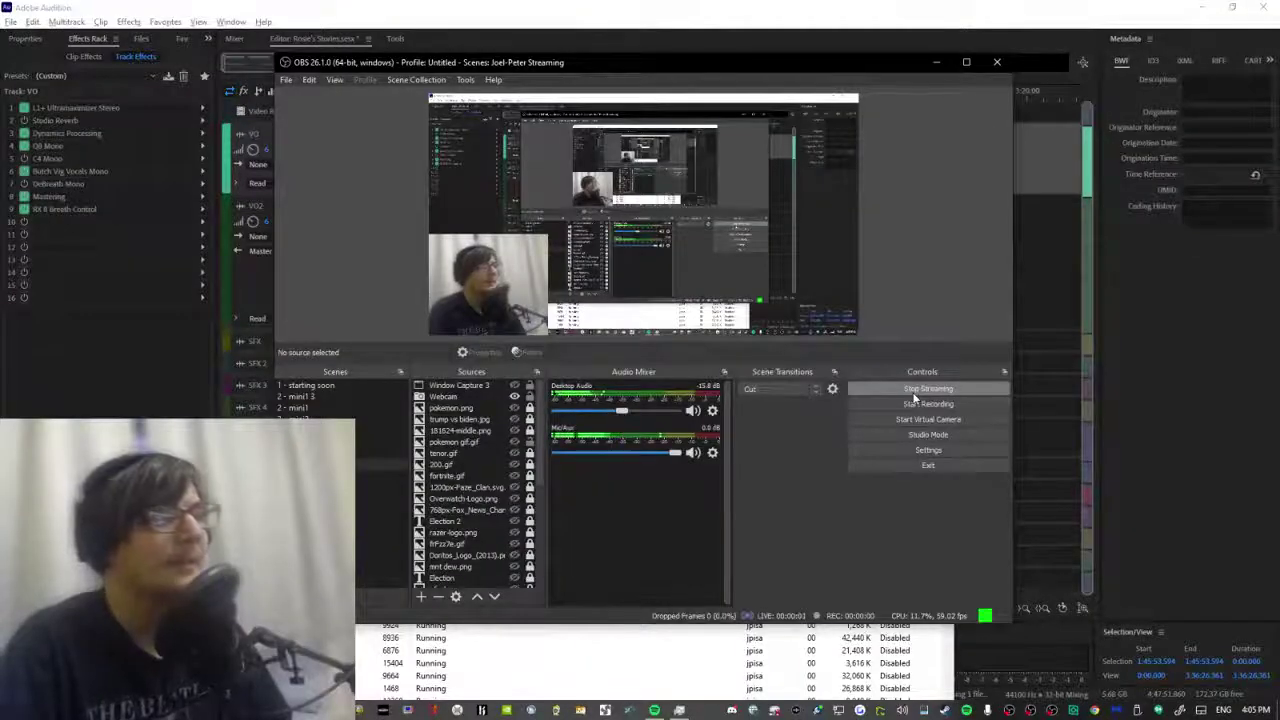
{"action": "left_click", "coordinate": [646, 676]}
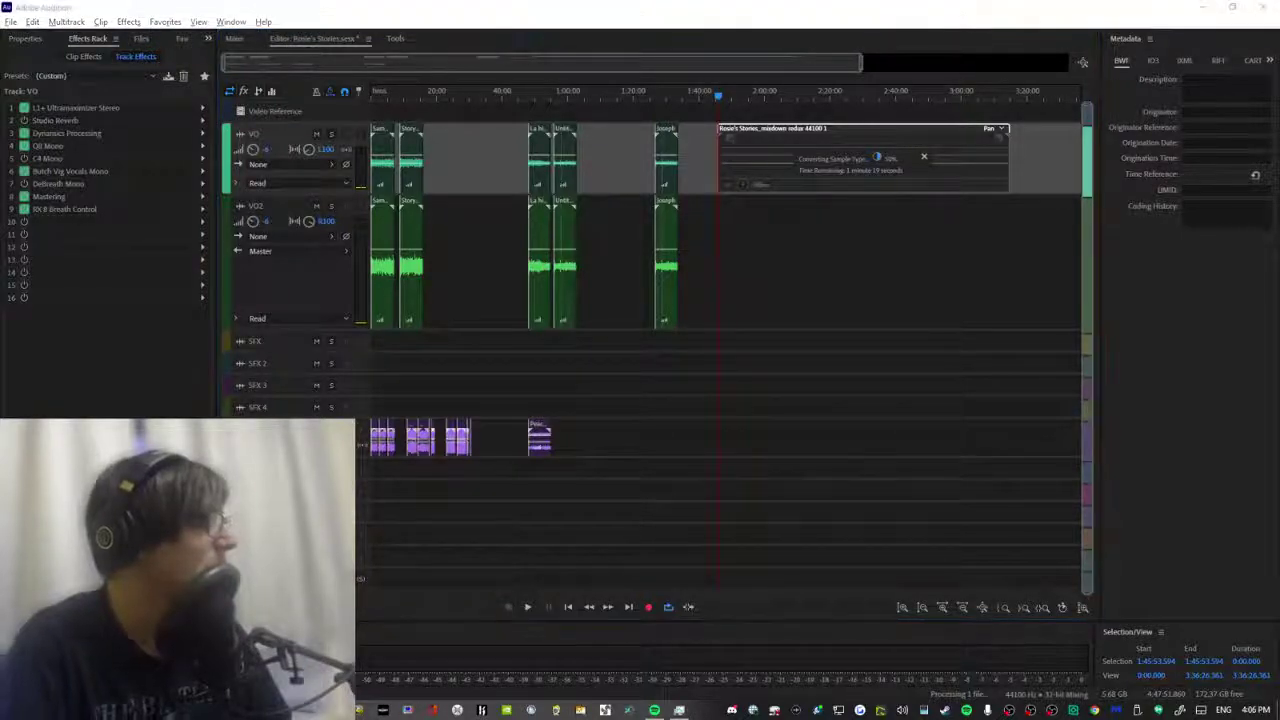
{"action": "key", "text": "alt+Tab"}
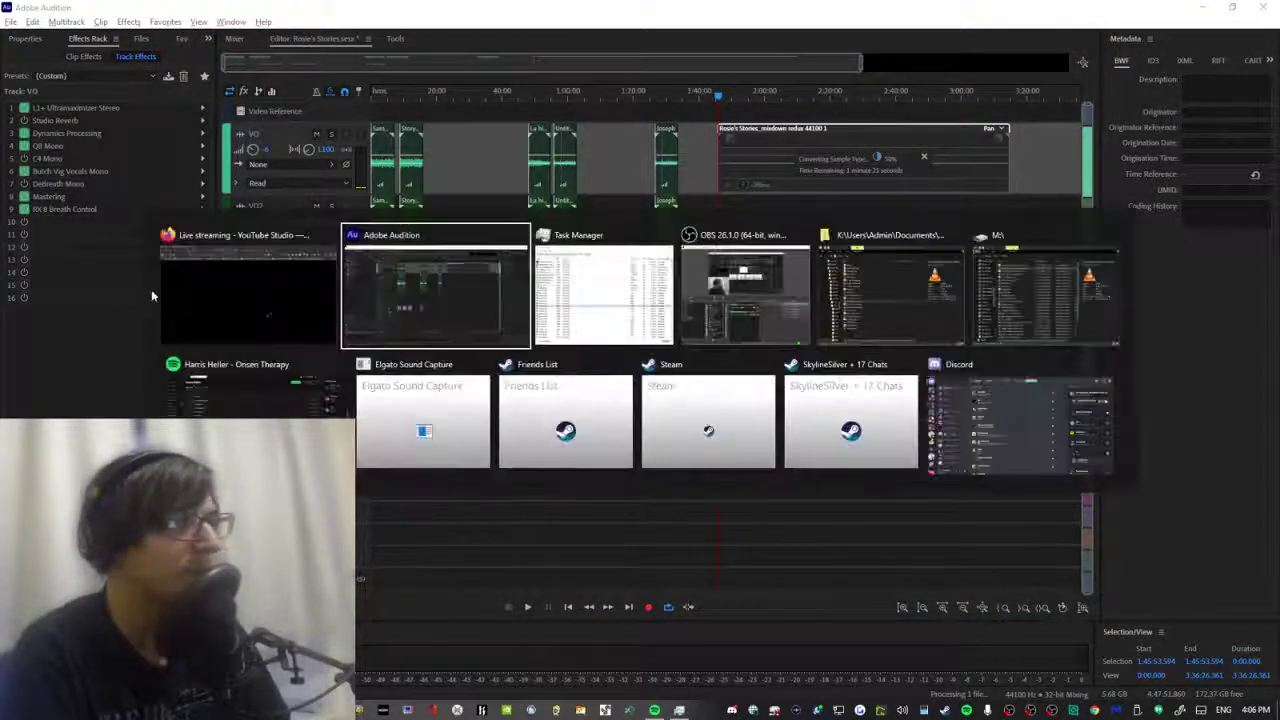
{"action": "key", "text": "Tab"}
{"action": "key", "text": "Tab"}
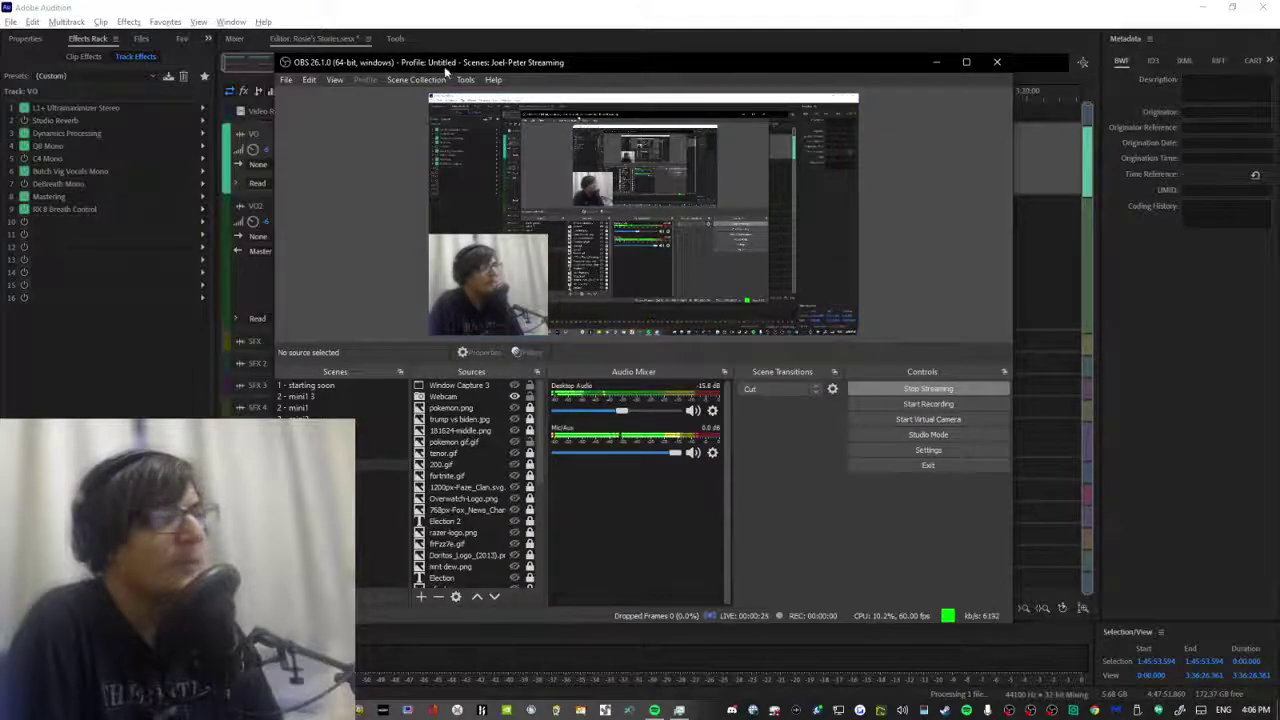
{"action": "left_click_drag", "start_coordinate": [469, 60], "coordinate": [587, 17]}
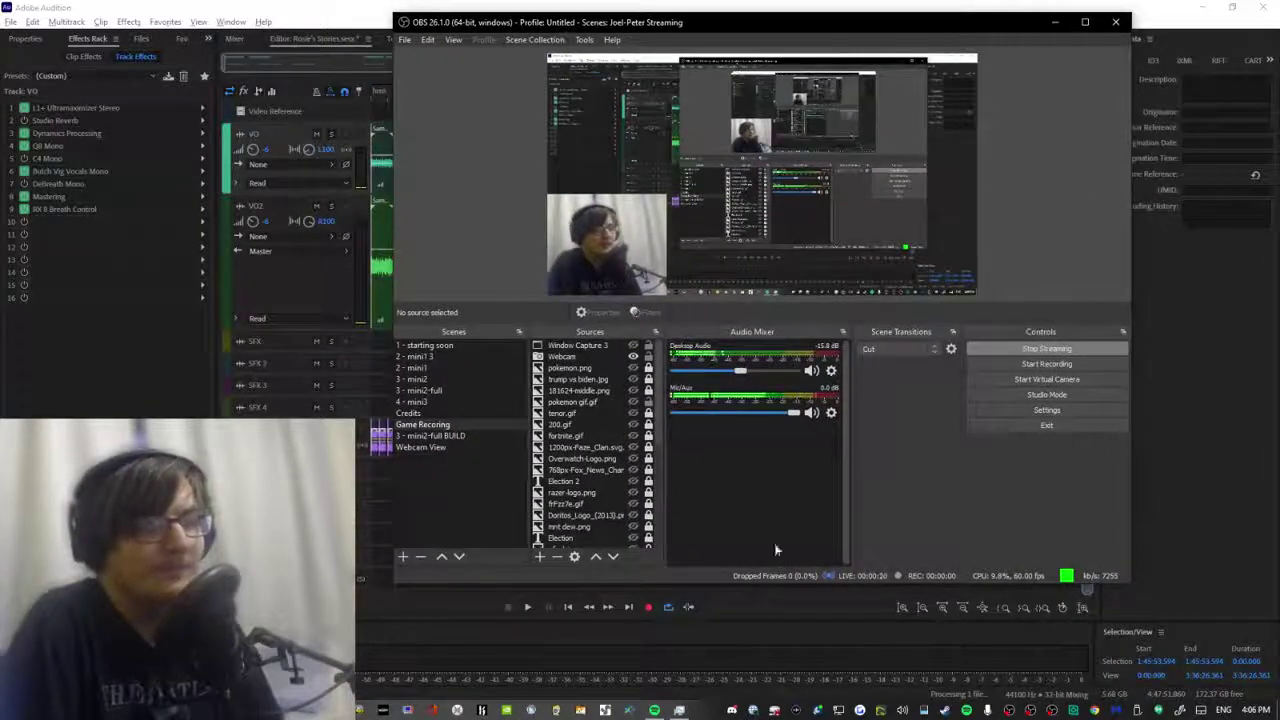
Switch to Task Manager, move its window beside the webcam overlay and check the CPU and memory performance.
{"action": "left_click", "coordinate": [668, 710]}
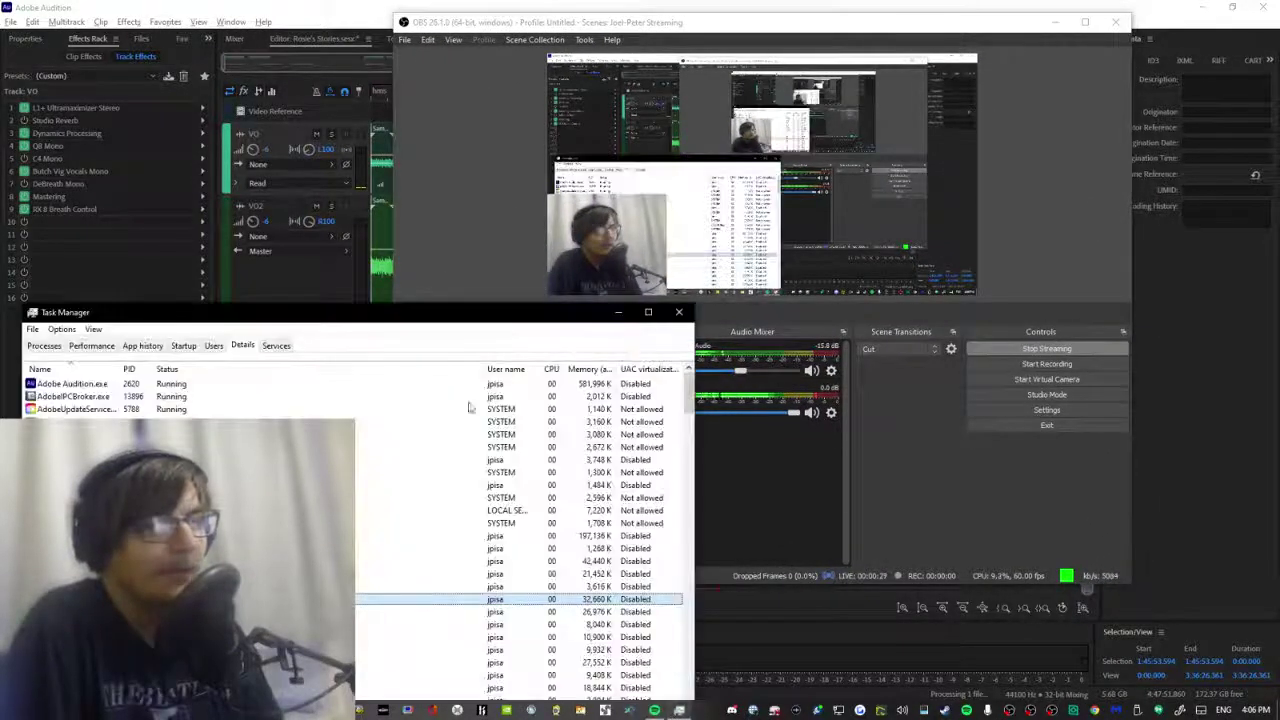
{"action": "left_click_drag", "start_coordinate": [428, 327], "coordinate": [780, 202]}
{"action": "left_click", "coordinate": [441, 220]}
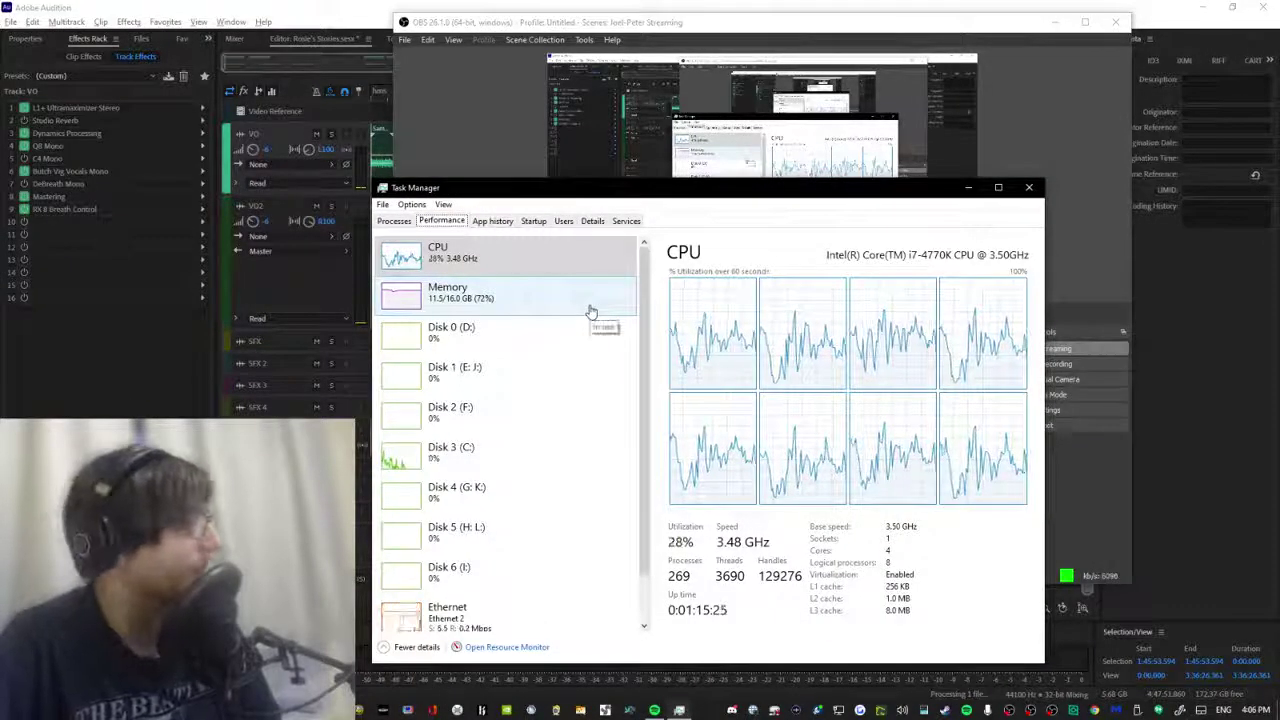
{"action": "left_click", "coordinate": [536, 294]}
{"action": "scroll", "coordinate": [534, 323], "scroll_direction": "down", "scroll_amount": 1}
{"action": "scroll", "coordinate": [515, 450], "scroll_direction": "up", "scroll_amount": 1}
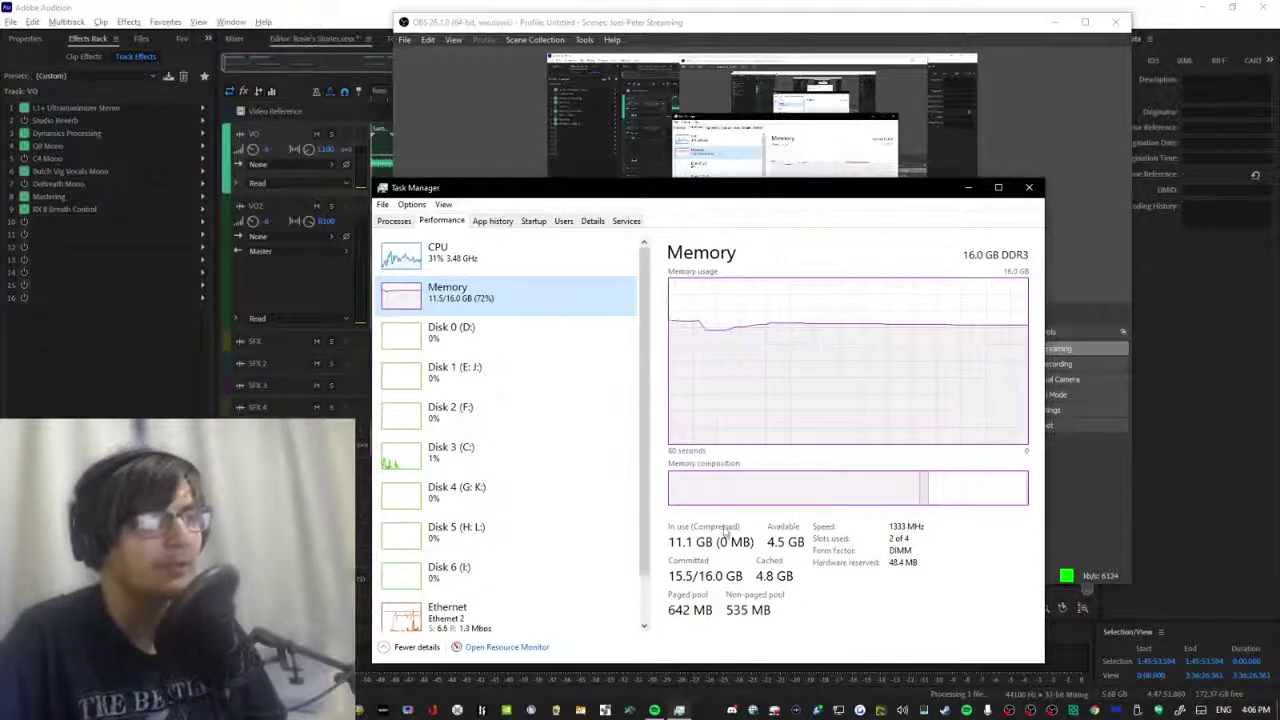
Examine the disk, Ethernet and CPU performance graphs, followed by the list of running processes.
{"action": "left_click", "coordinate": [510, 348]}
{"action": "left_click", "coordinate": [492, 410]}
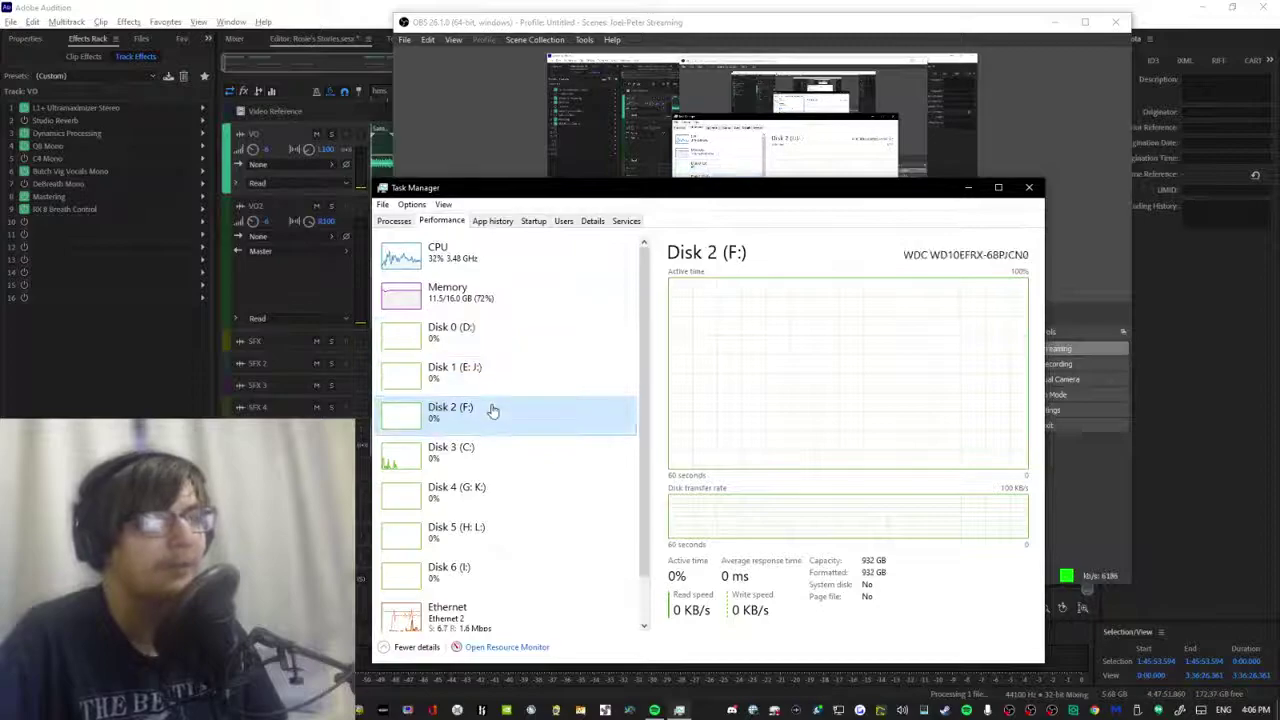
{"action": "left_click", "coordinate": [494, 452]}
{"action": "scroll", "coordinate": [495, 525], "scroll_direction": "down", "scroll_amount": 1}
{"action": "left_click", "coordinate": [472, 604]}
{"action": "left_click", "coordinate": [467, 562]}
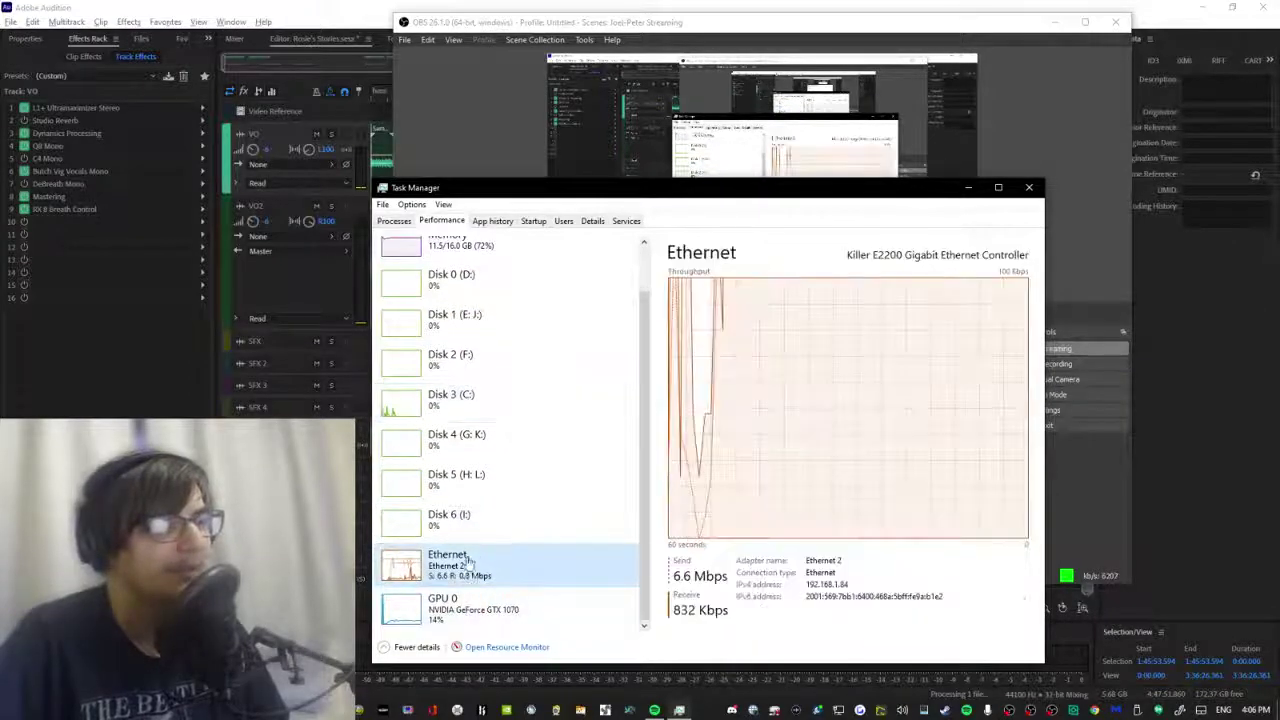
{"action": "left_click", "coordinate": [467, 520]}
{"action": "scroll", "coordinate": [480, 400], "scroll_direction": "up", "scroll_amount": 1}
{"action": "left_click", "coordinate": [485, 248]}
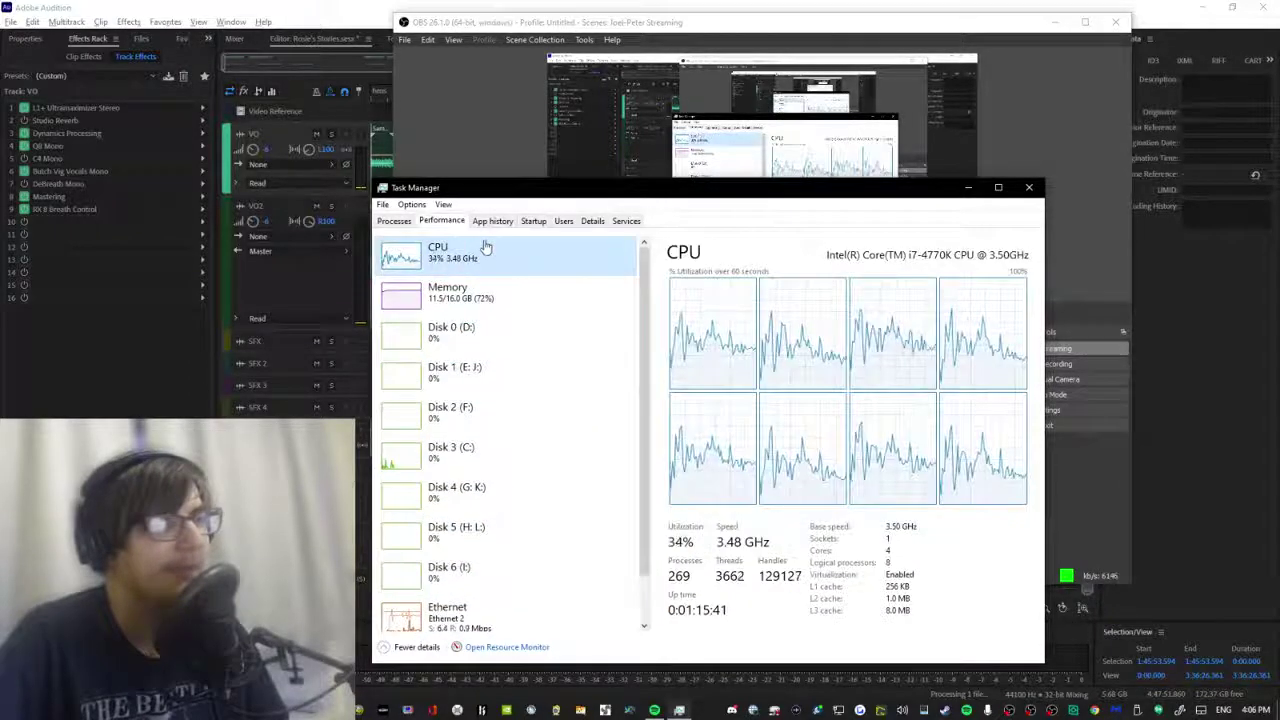
{"action": "left_click", "coordinate": [395, 222]}
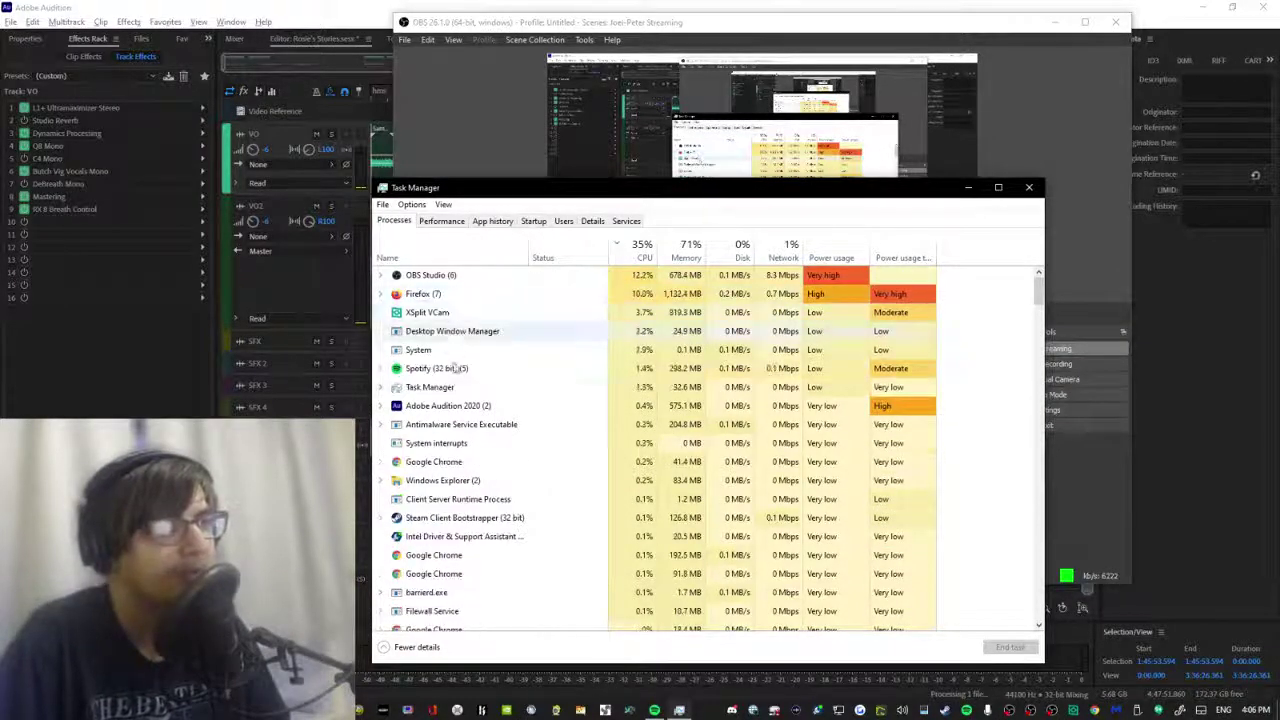
Return to Adobe Audition and open Rosie's Stories_mixdown redux.wav from the Rosie's Stories folder.
{"action": "left_click", "coordinate": [312, 6]}
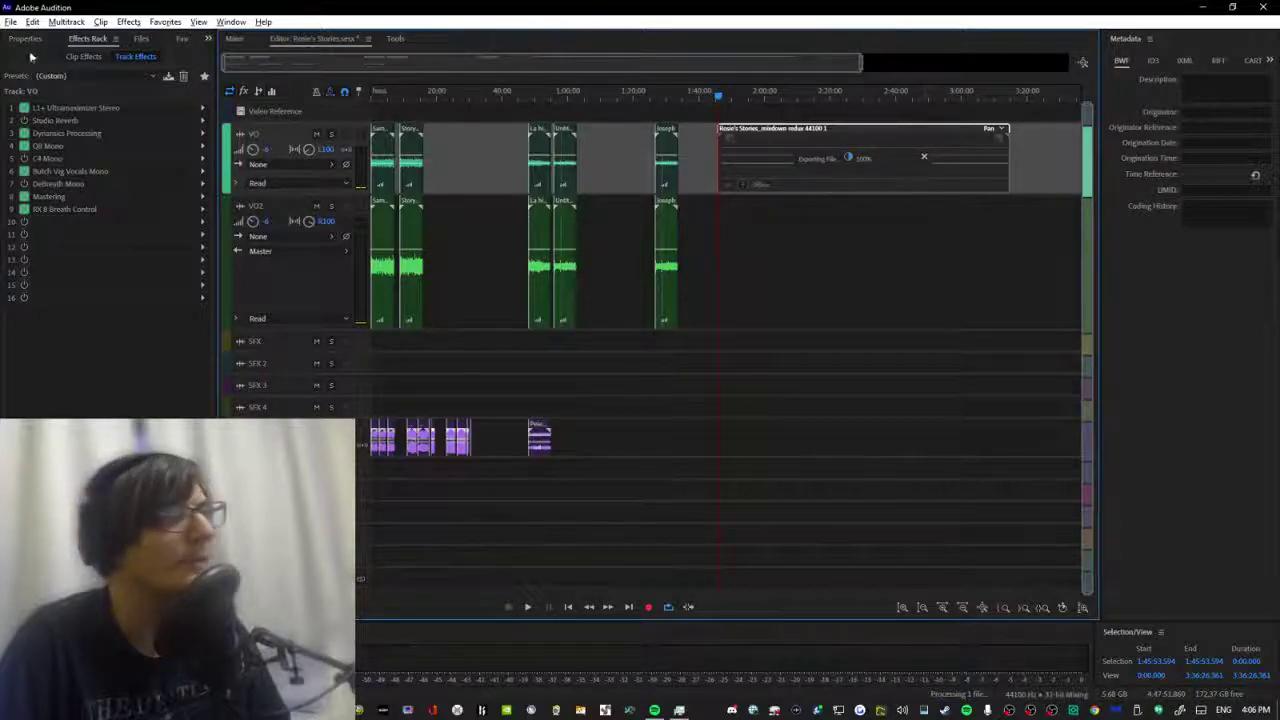
{"action": "left_click", "coordinate": [10, 21]}
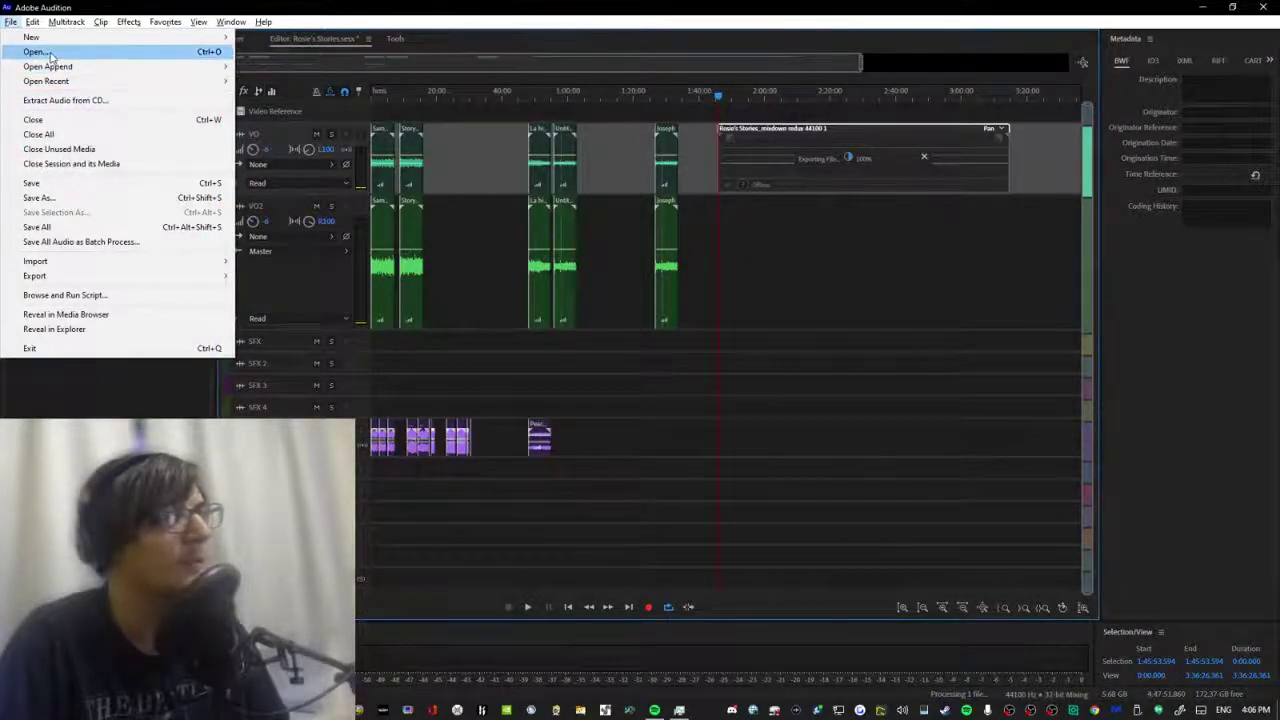
{"action": "left_click", "coordinate": [38, 52]}
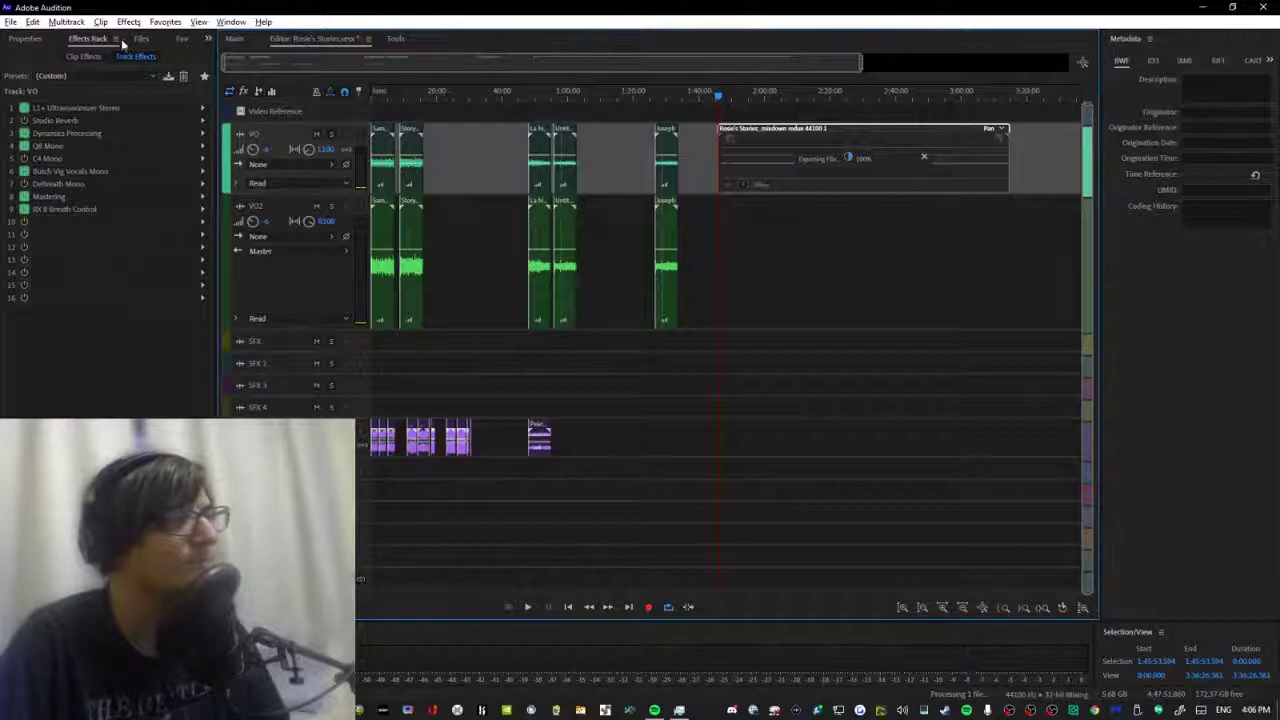
{"action": "left_click", "coordinate": [140, 38]}
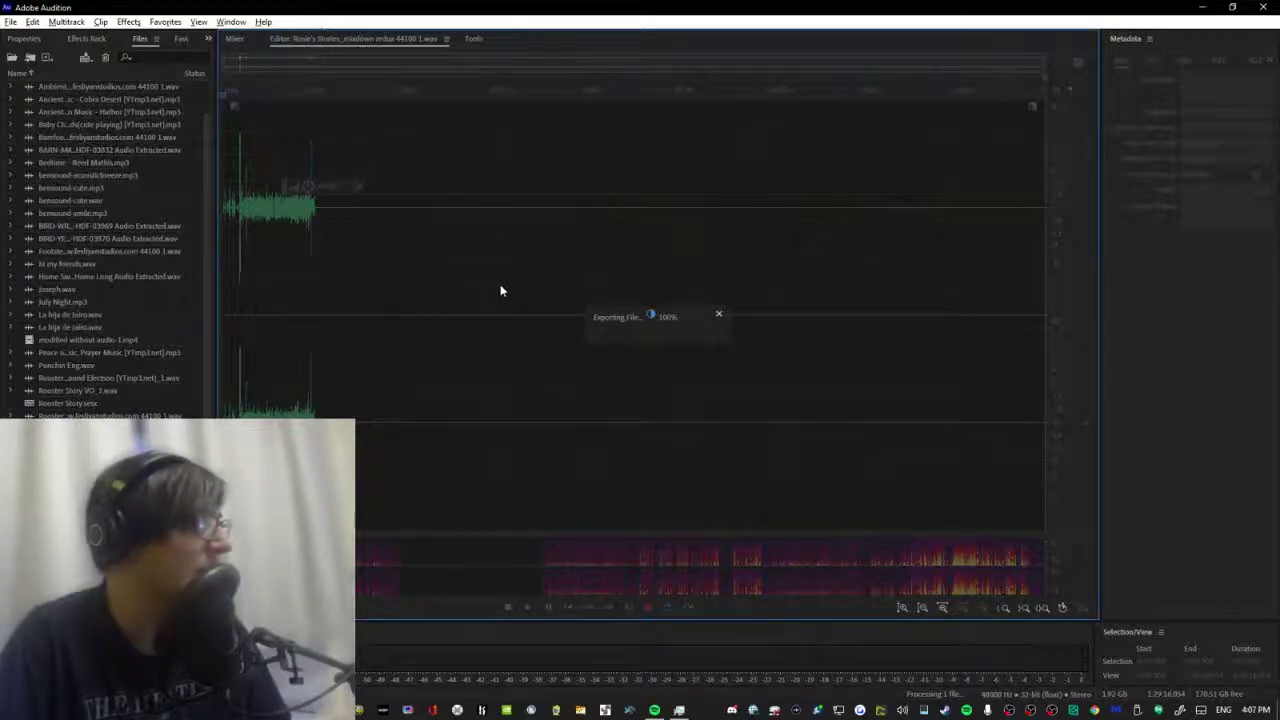
{"action": "left_click", "coordinate": [11, 21]}
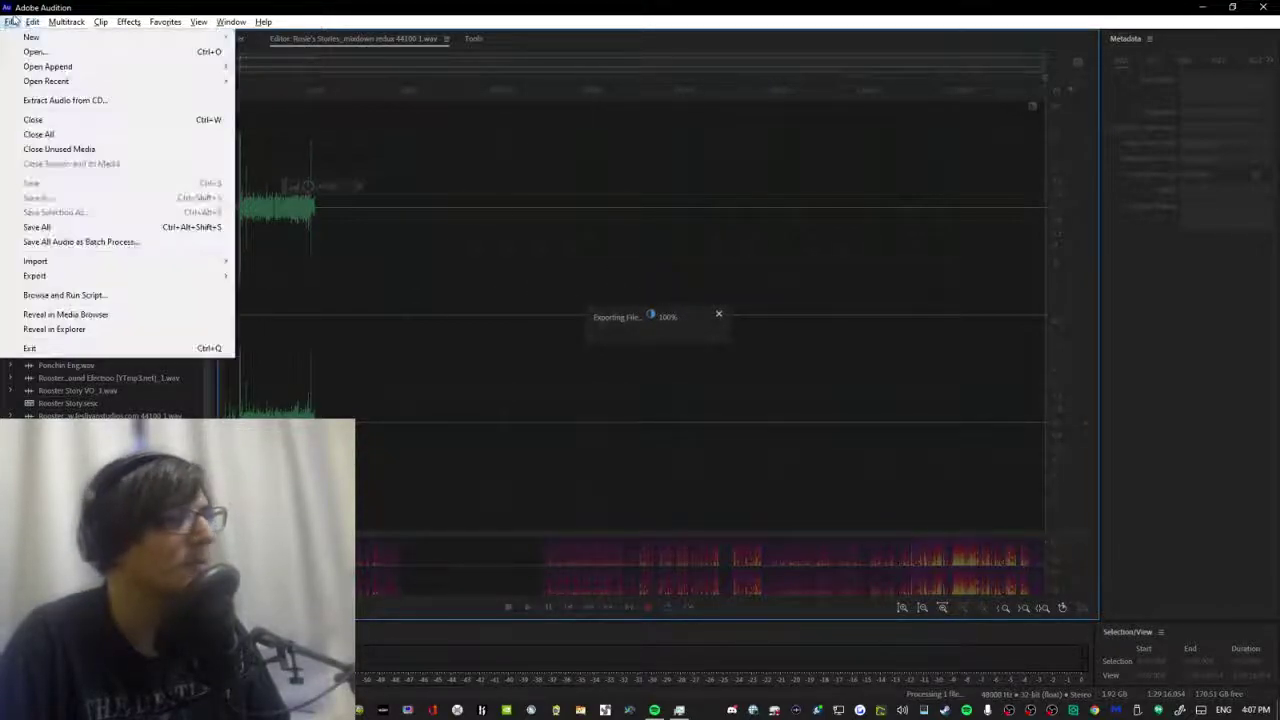
{"action": "left_click", "coordinate": [27, 53]}
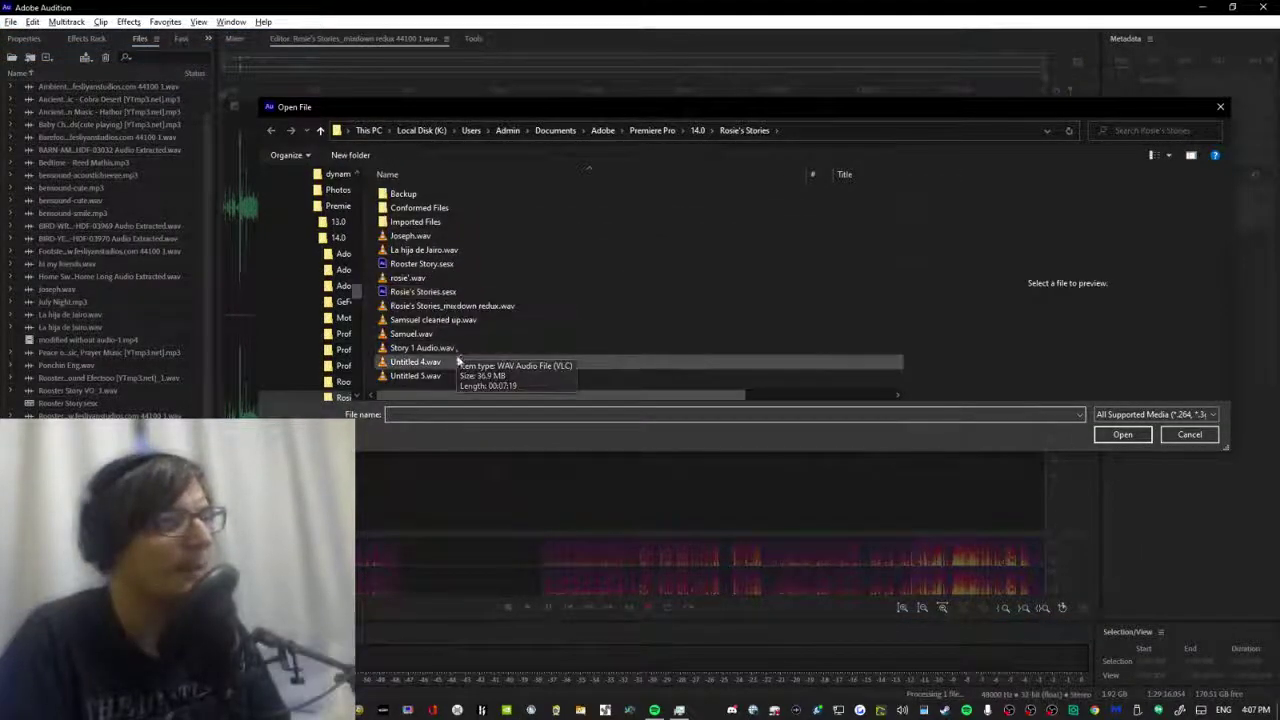
{"action": "double_click", "coordinate": [450, 305]}
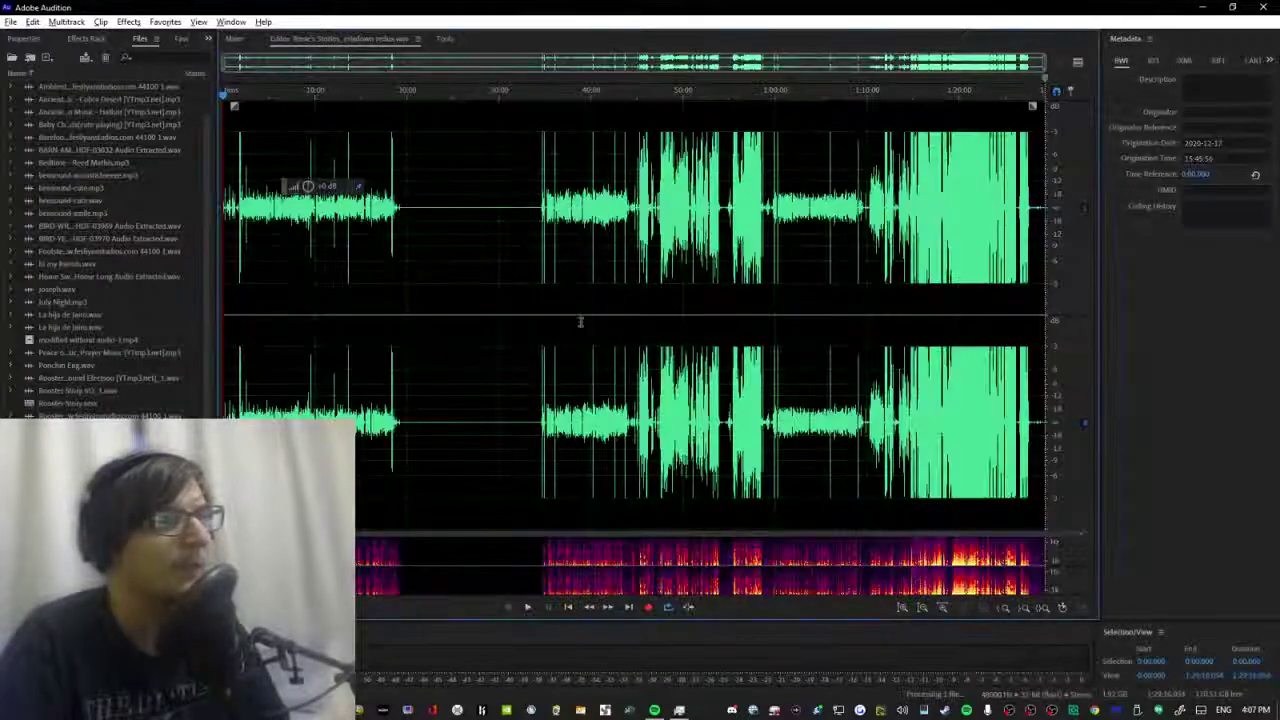
Switch to Spotify, pause the background music and return to the mixdown waveform in Adobe Audition.
{"action": "scroll", "coordinate": [335, 89], "scroll_direction": "up", "scroll_amount": 5}
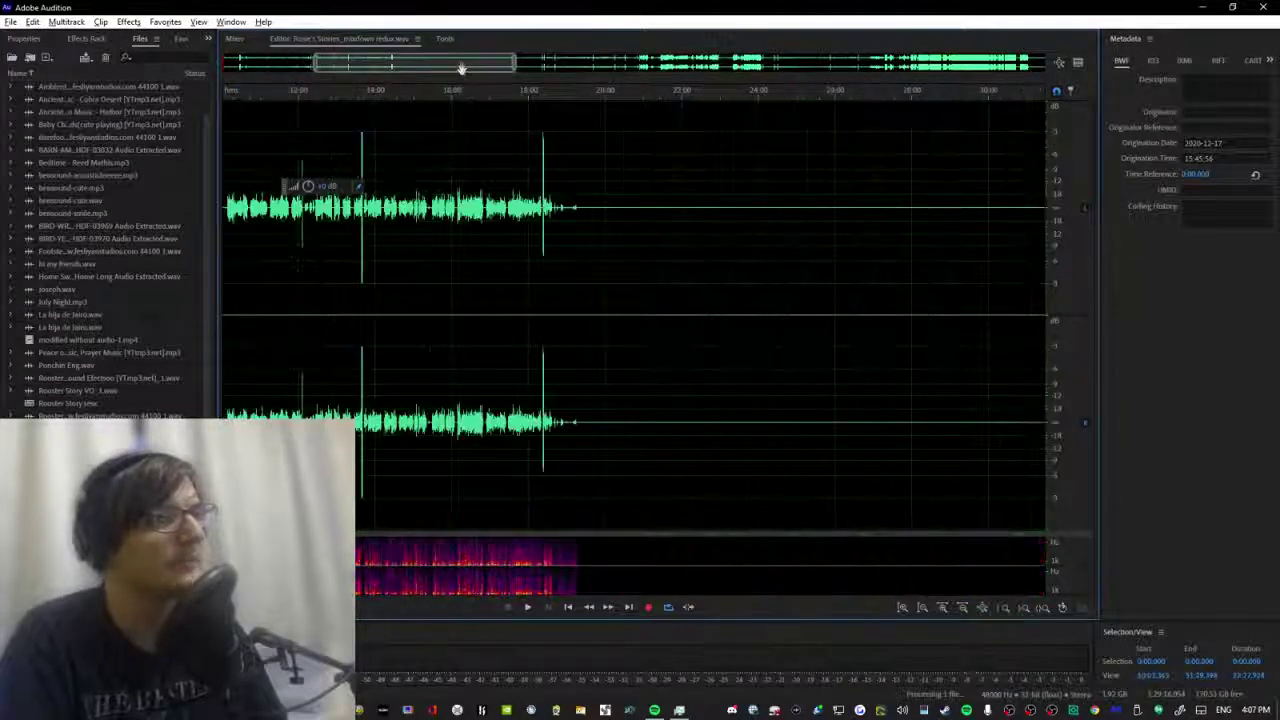
{"action": "key", "text": "alt+Tab"}
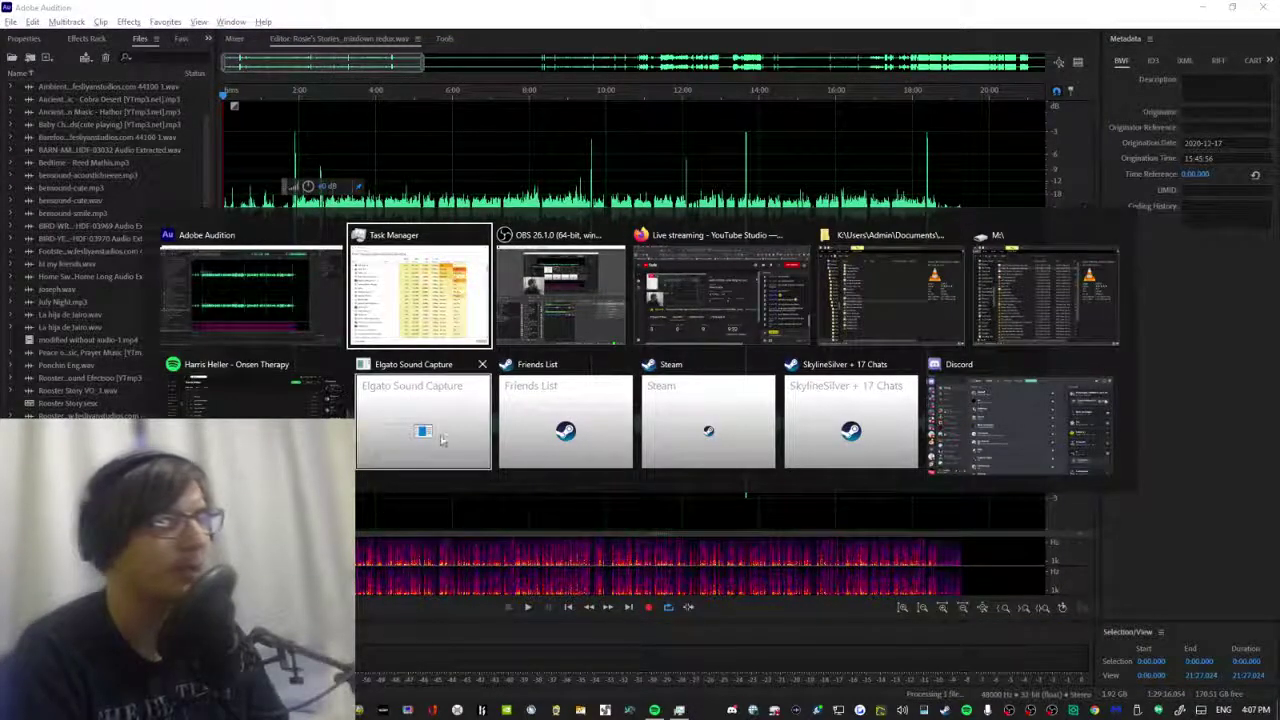
{"action": "left_click", "coordinate": [255, 395]}
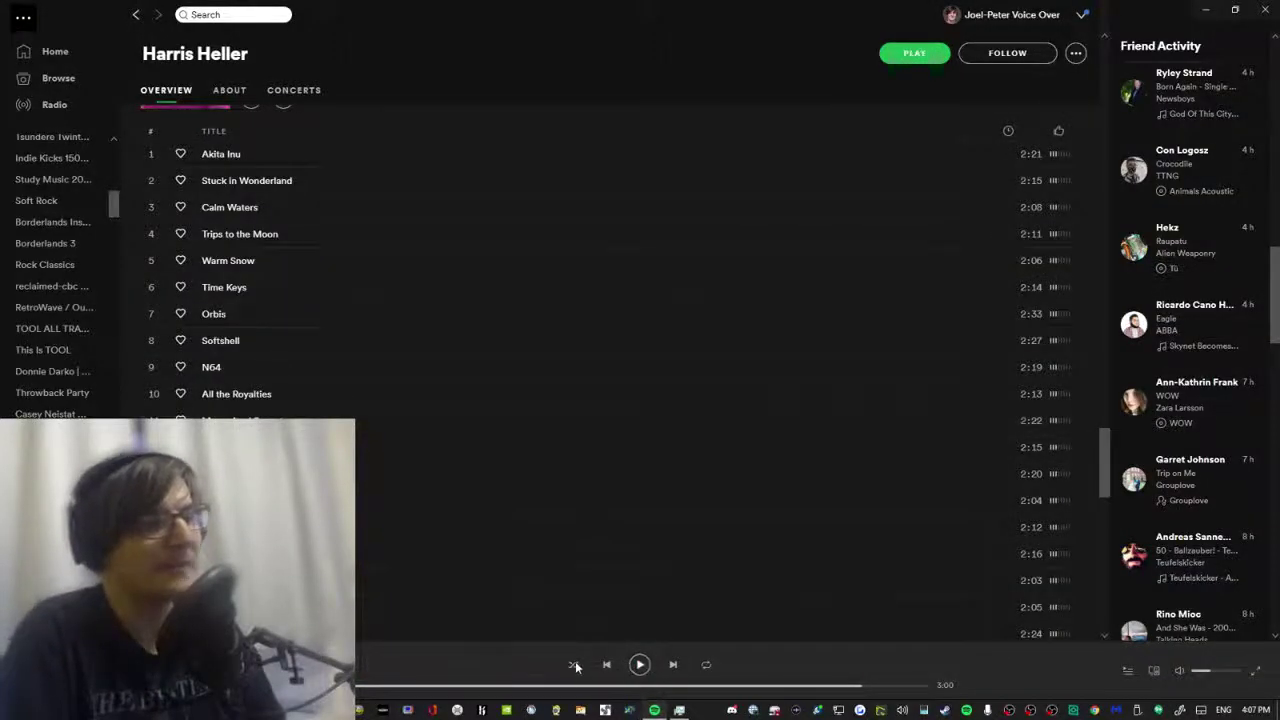
{"action": "key", "text": "alt+Tab"}
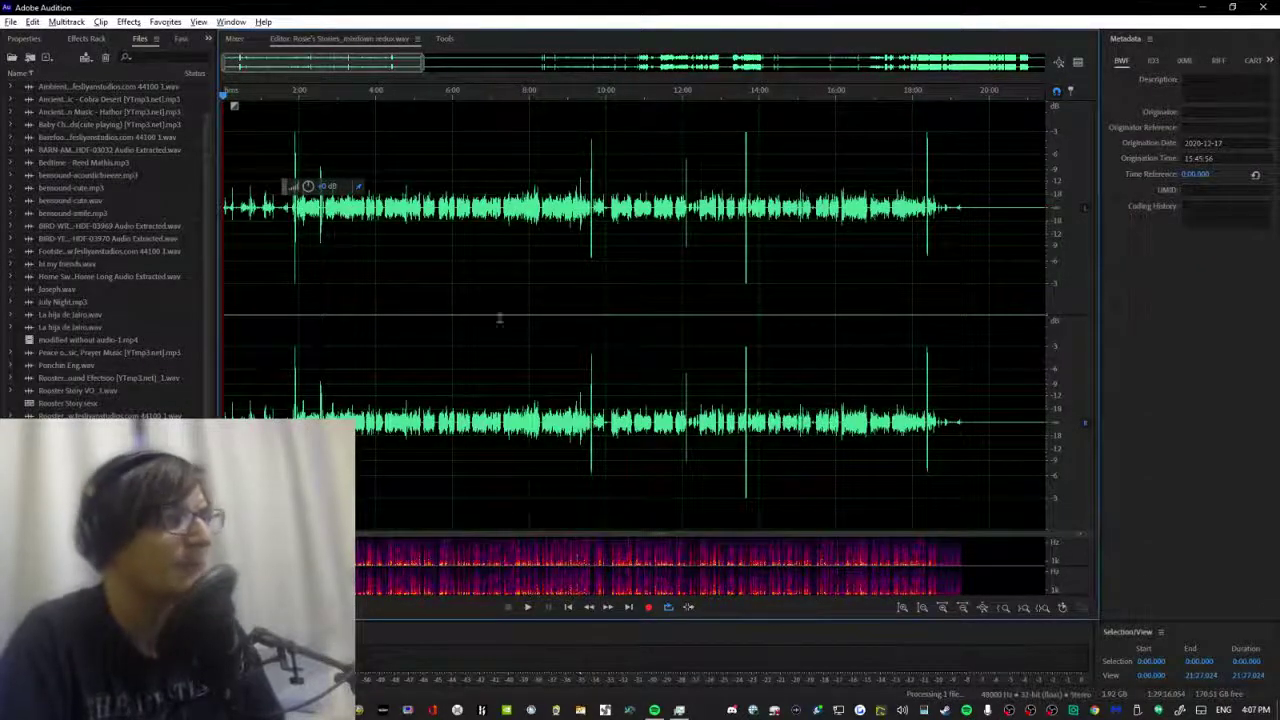
Magnify the quiet opening of the mixdown waveform and play it from about 0:01.
{"action": "key", "text": "equal"}
{"action": "key", "text": "equal"}
{"action": "key", "text": "equal"}
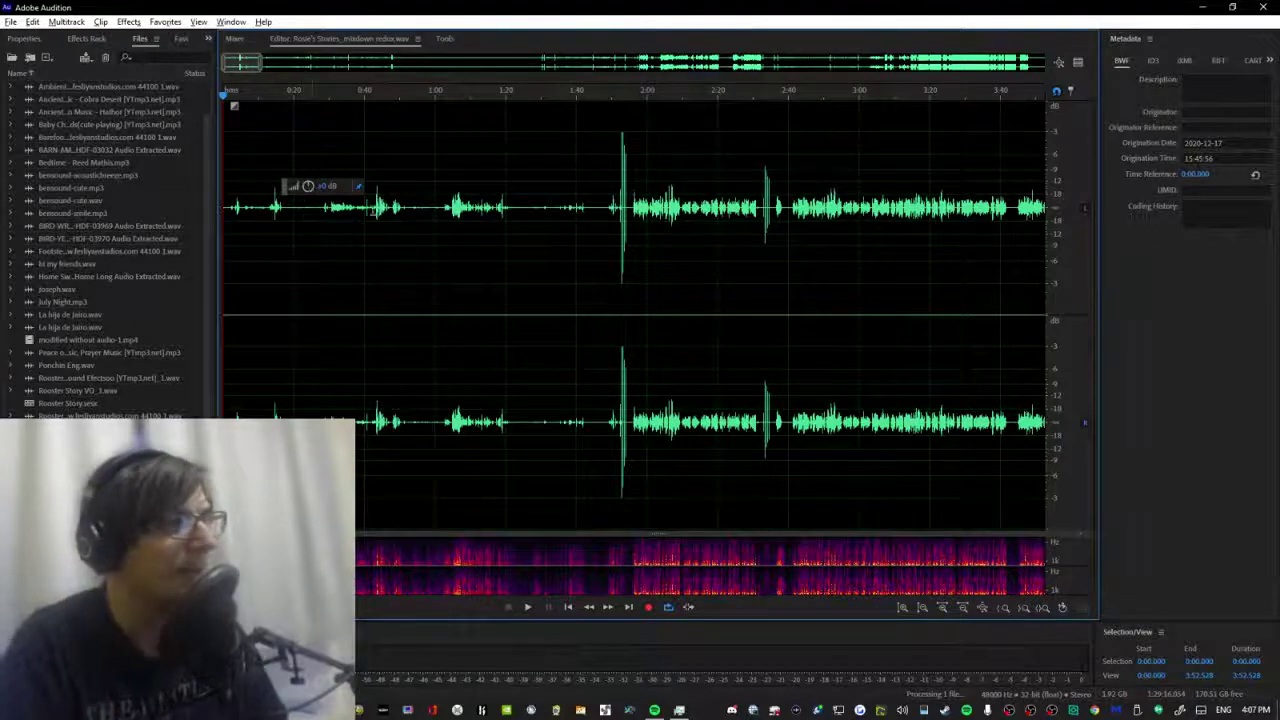
{"action": "scroll", "coordinate": [259, 94], "scroll_direction": "up", "scroll_amount": 3}
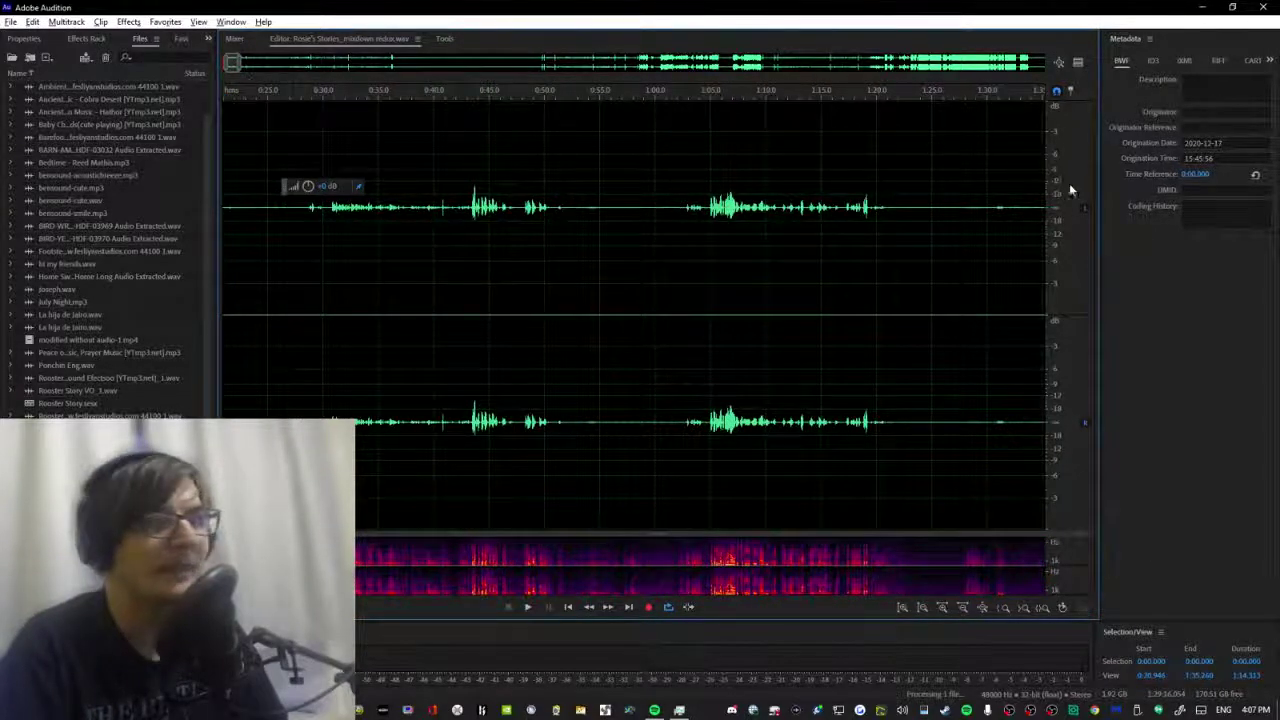
{"action": "scroll", "coordinate": [1071, 183], "scroll_direction": "up", "scroll_amount": 3}
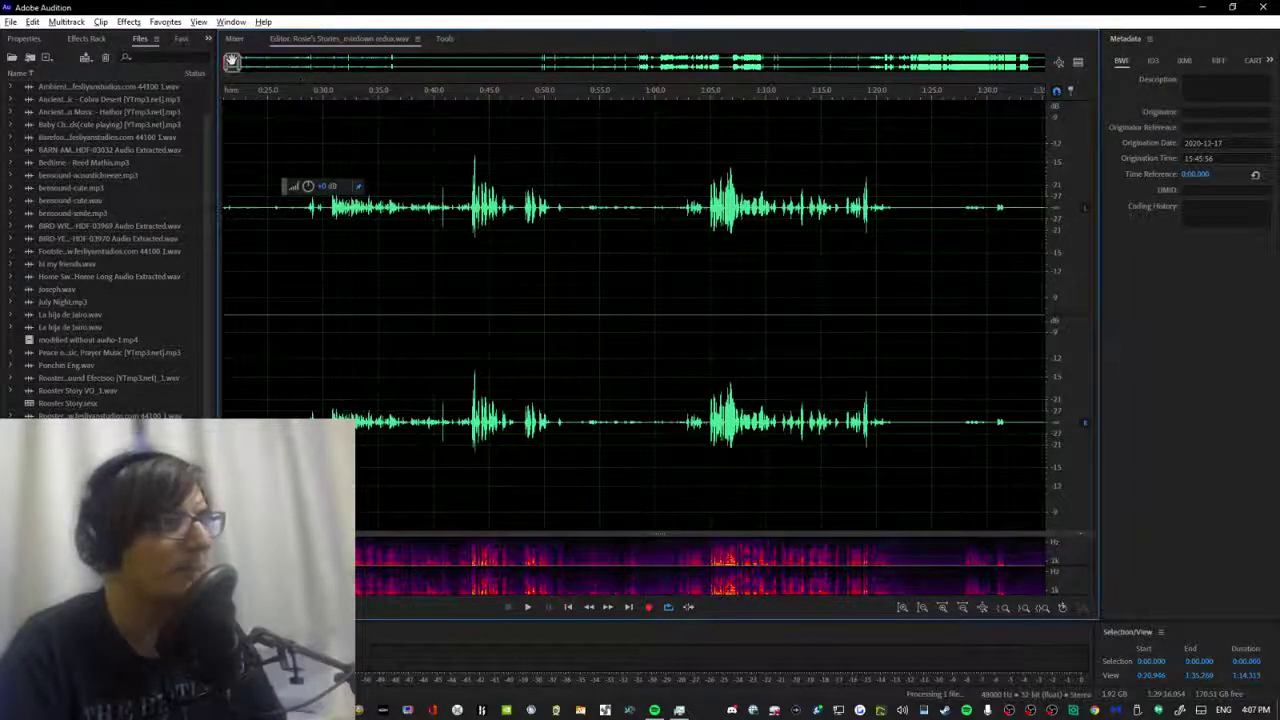
{"action": "left_click_drag", "start_coordinate": [231, 61], "coordinate": [160, 56]}
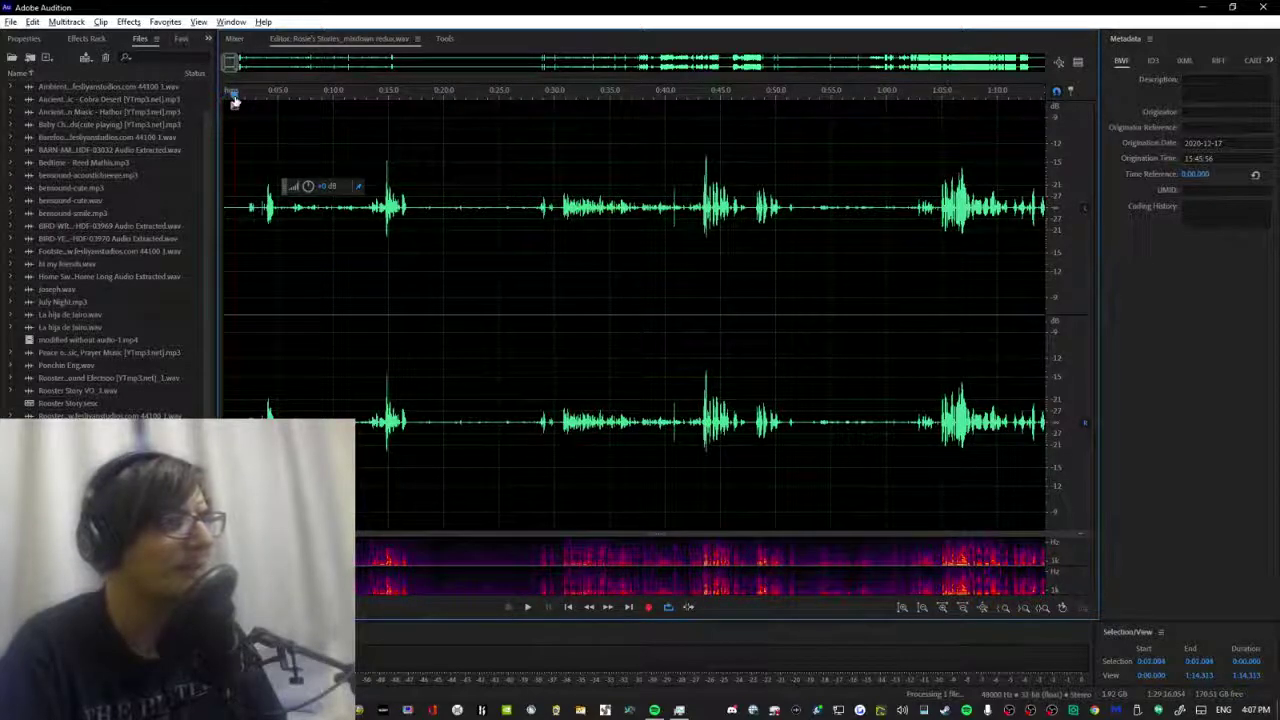
{"action": "key", "text": "space"}
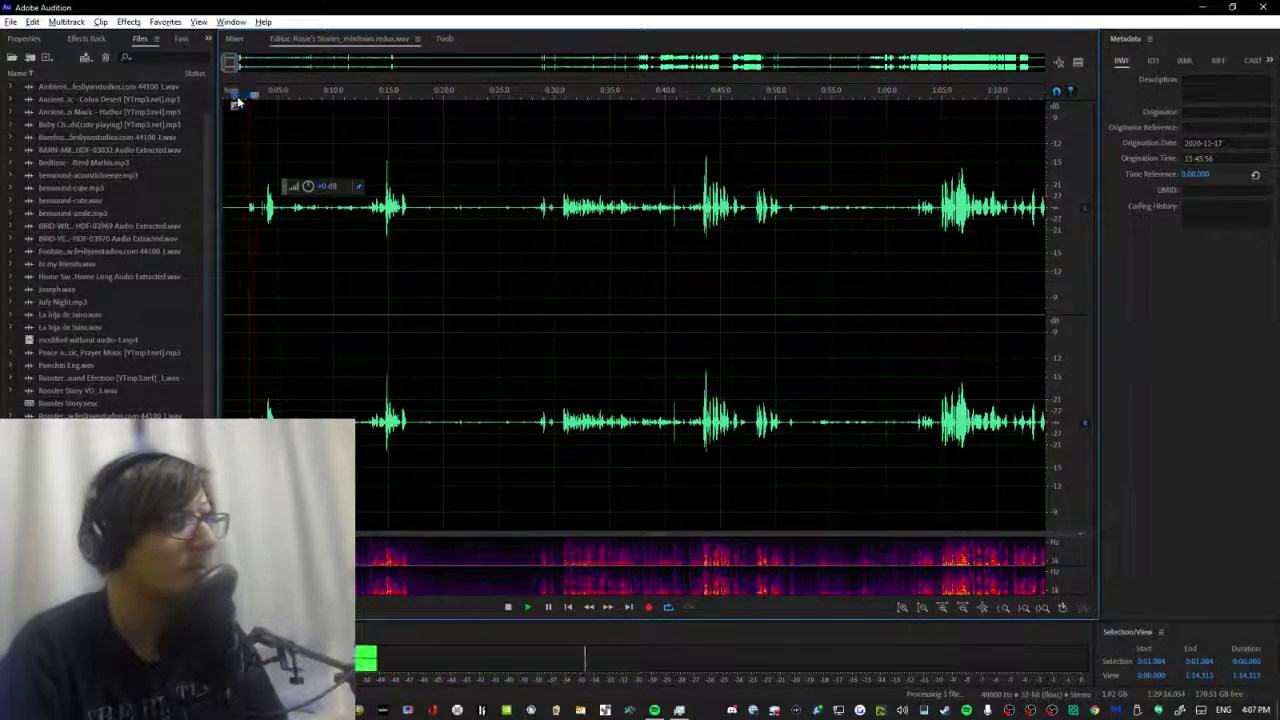
{"action": "key", "text": "space"}
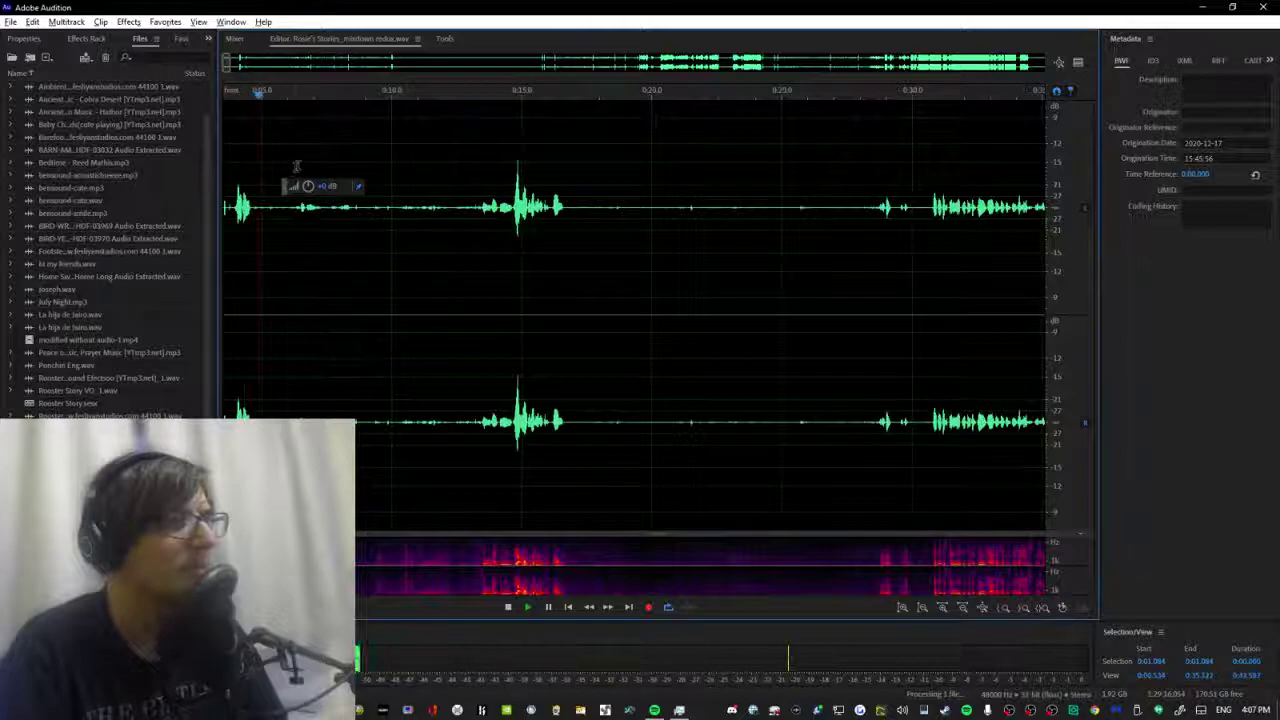
Listen to the mixdown's early passages, playing from about 0:14 and again from about 0:30.
{"action": "scroll", "coordinate": [300, 163], "scroll_direction": "down", "scroll_amount": 2}
{"action": "key", "text": "space"}
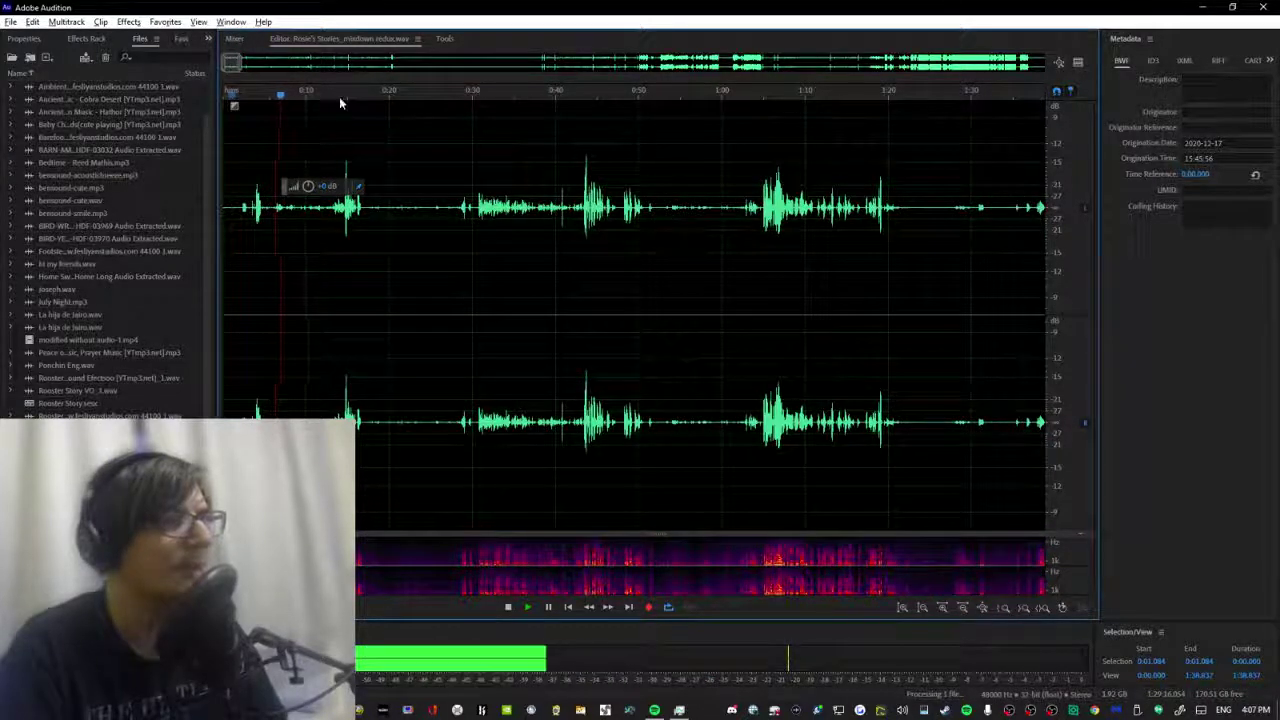
{"action": "left_click", "coordinate": [339, 96]}
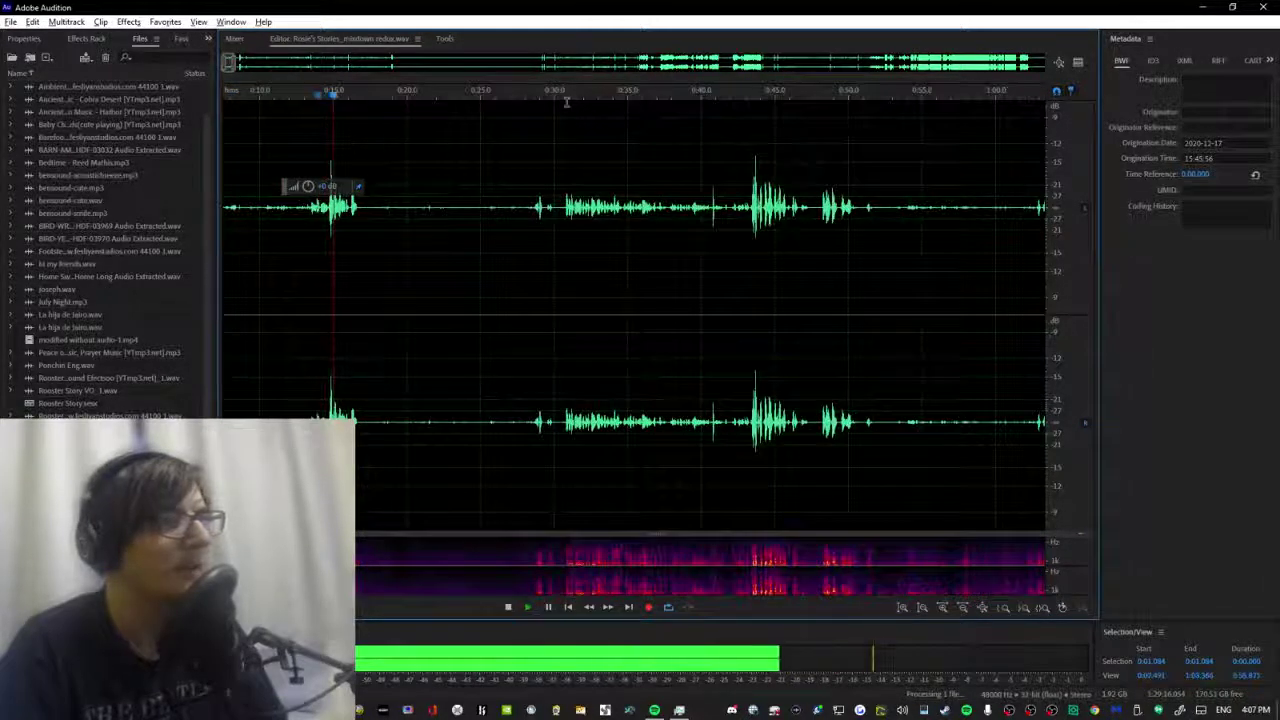
{"action": "key", "text": "space"}
{"action": "left_click", "coordinate": [560, 95]}
{"action": "scroll", "coordinate": [564, 100], "scroll_direction": "up", "scroll_amount": 3}
{"action": "scroll", "coordinate": [565, 110], "scroll_direction": "down", "scroll_amount": 3}
{"action": "key", "text": "space"}
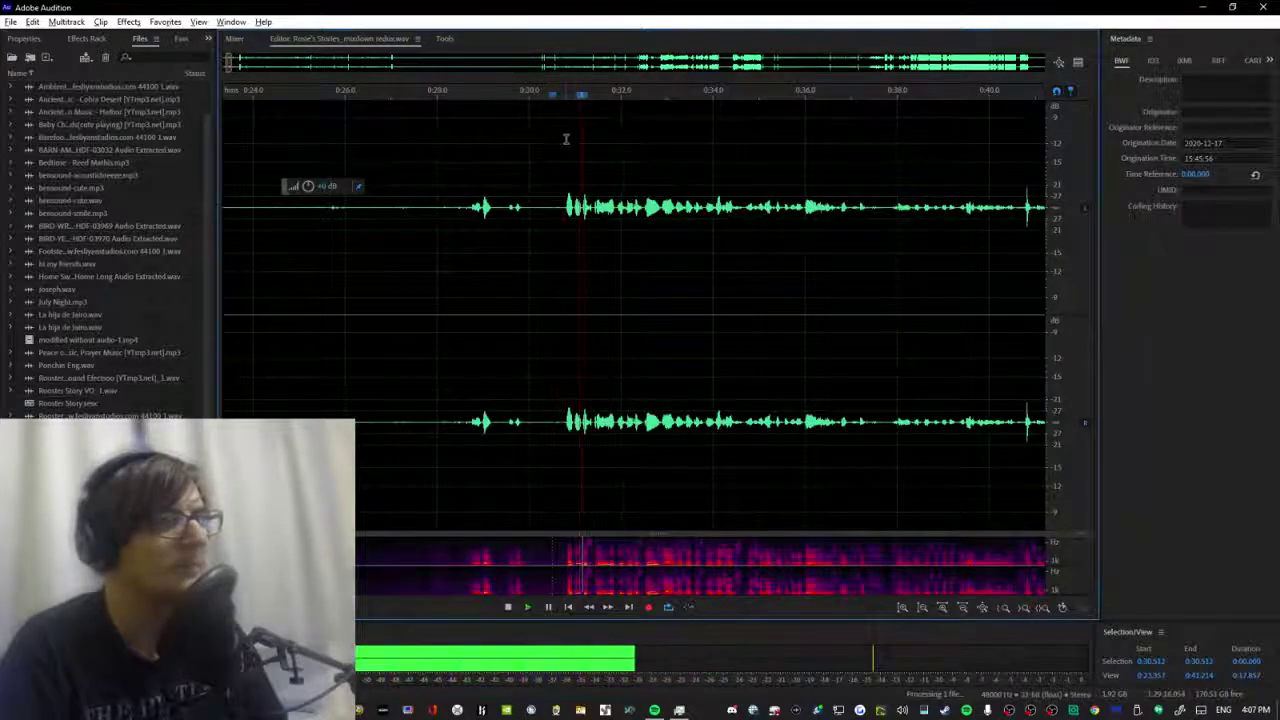
Listen to the mixdown from about 0:42 and from about 1:50, just before the loud spike.
{"action": "scroll", "coordinate": [600, 145], "scroll_direction": "down", "scroll_amount": 2}
{"action": "left_click", "coordinate": [490, 94]}
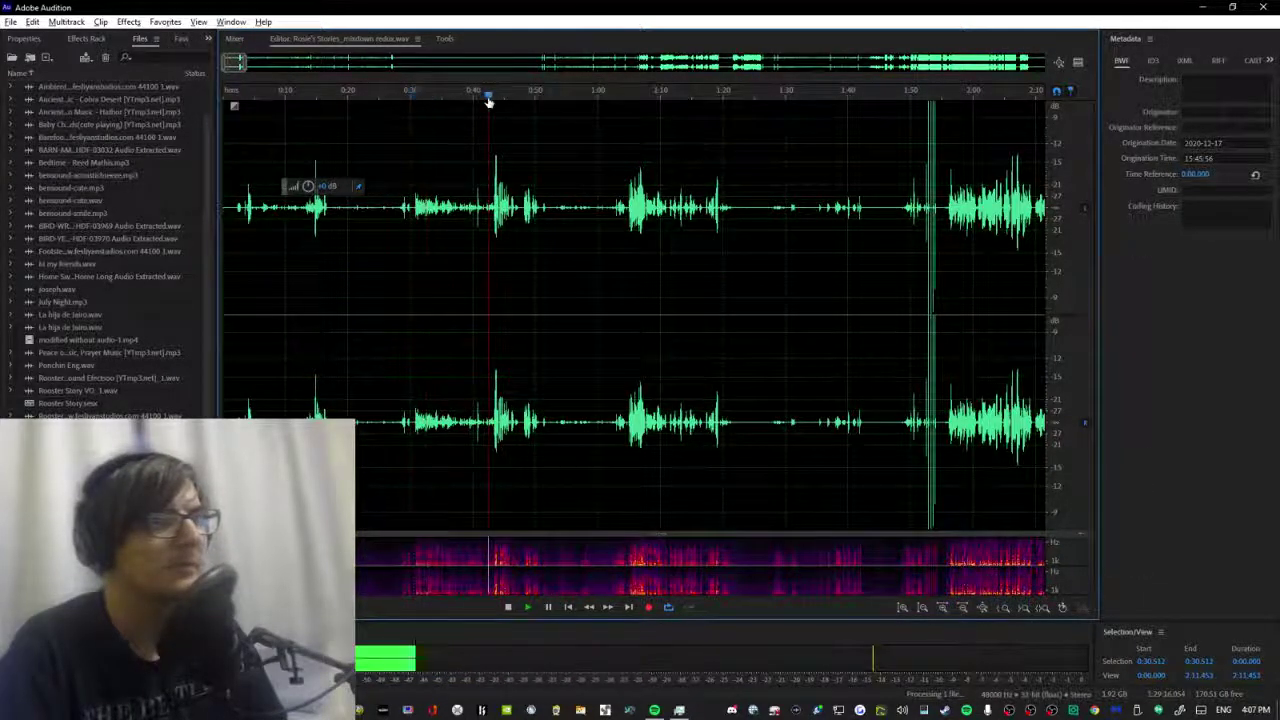
{"action": "left_click", "coordinate": [910, 94]}
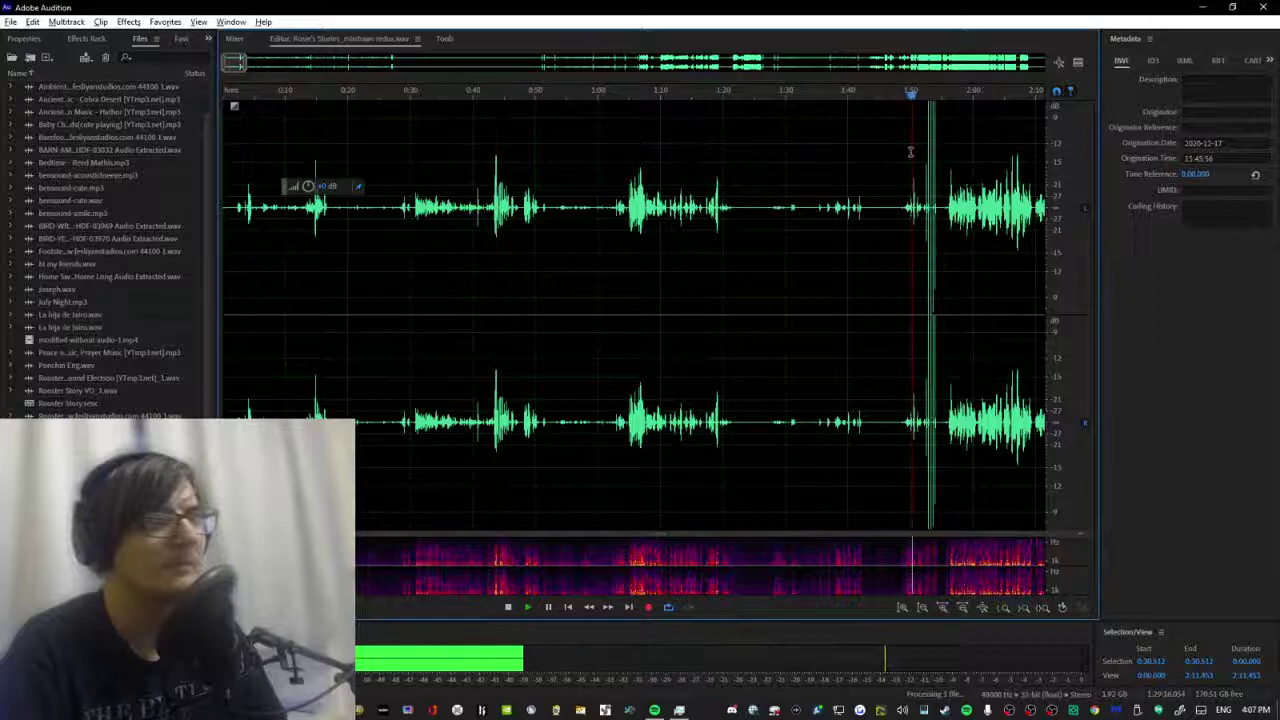
{"action": "scroll", "coordinate": [910, 151], "scroll_direction": "up", "scroll_amount": 2}
{"action": "scroll", "coordinate": [910, 151], "scroll_direction": "down", "scroll_amount": 2}
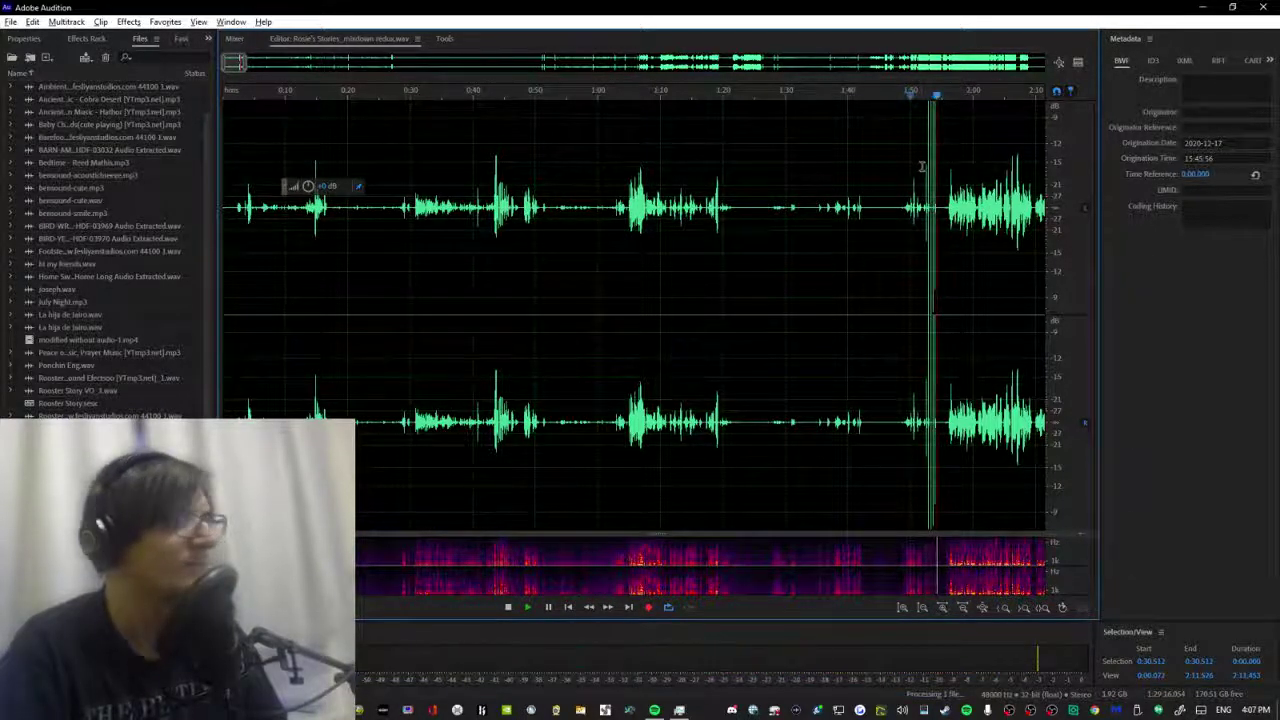
Stop playback and survey the full mixdown waveform, examining the silent stretch starting at about 19:00.
{"action": "key", "text": "space"}
{"action": "scroll", "coordinate": [940, 207], "scroll_direction": "down", "scroll_amount": 8}
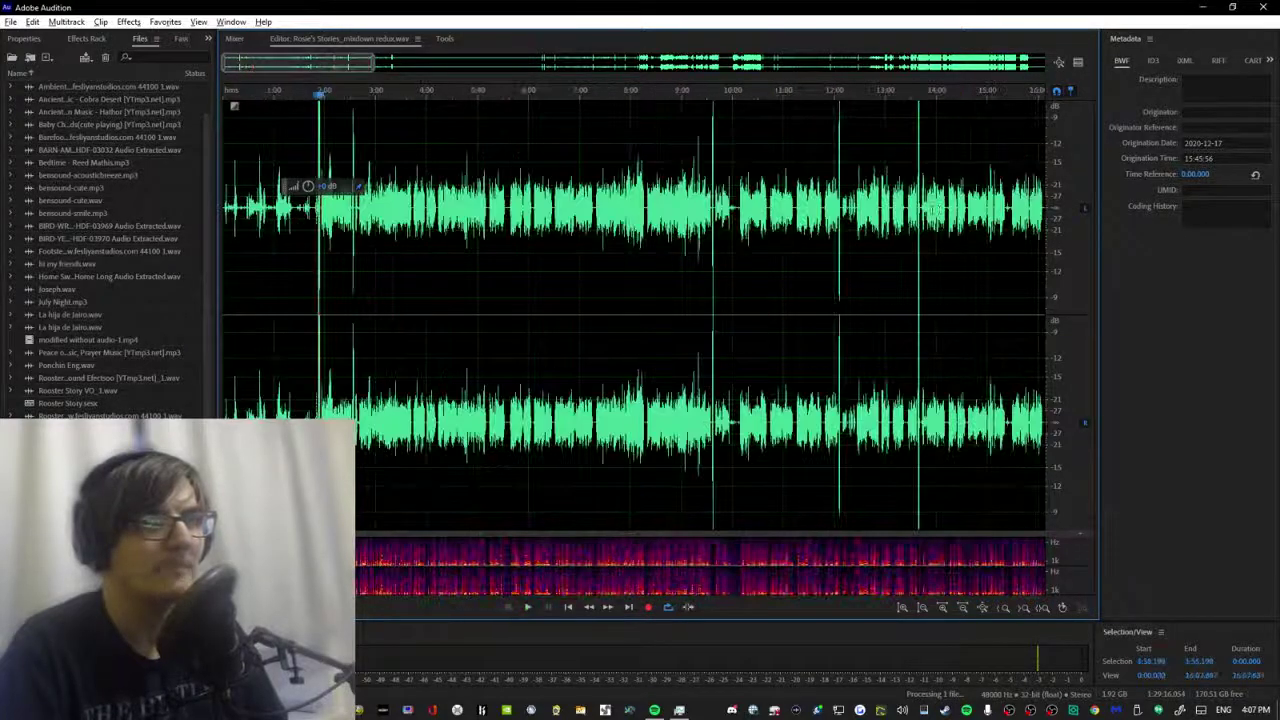
{"action": "scroll", "coordinate": [918, 208], "scroll_direction": "down", "scroll_amount": 2}
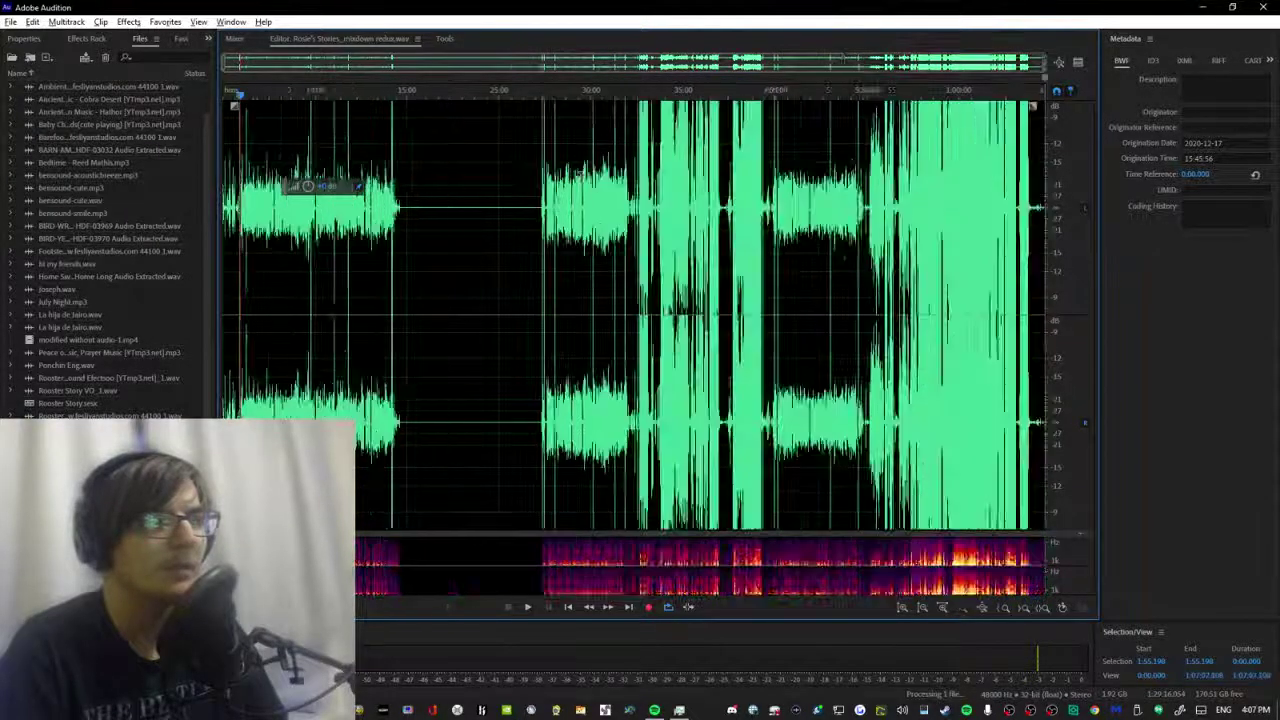
{"action": "scroll", "coordinate": [580, 176], "scroll_direction": "down", "scroll_amount": 2}
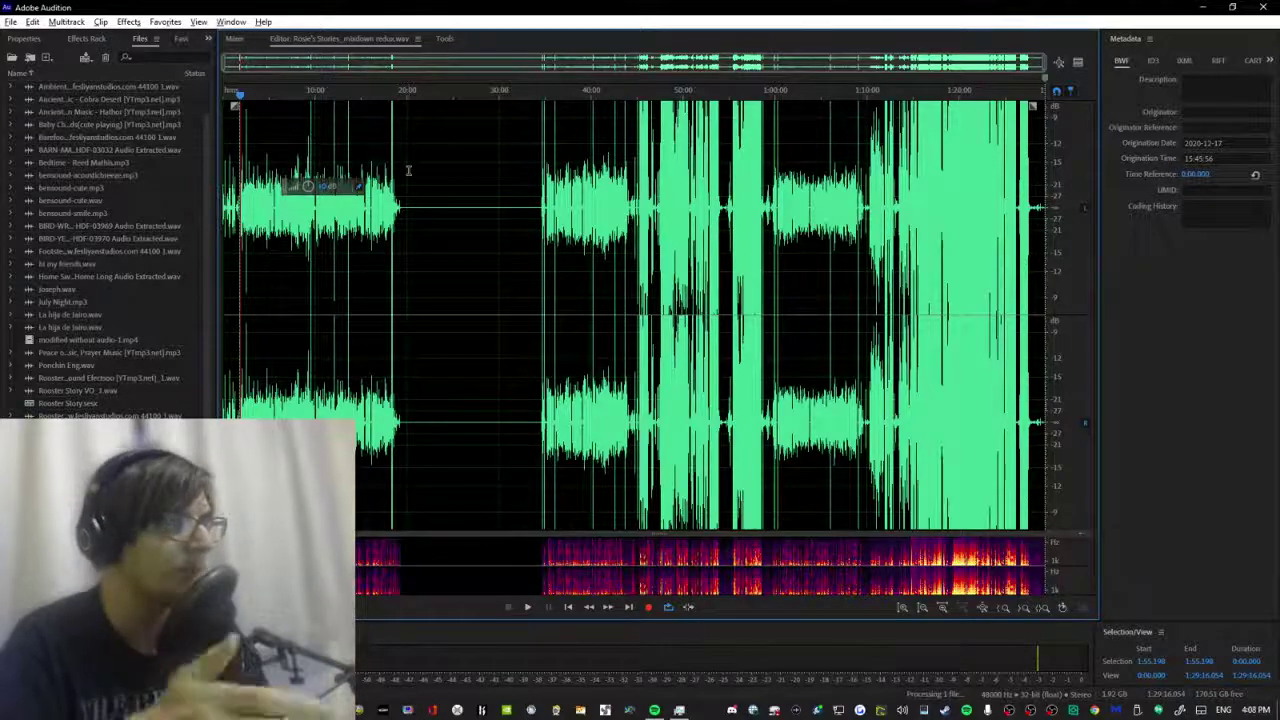
{"action": "scroll", "coordinate": [414, 224], "scroll_direction": "up", "scroll_amount": 8}
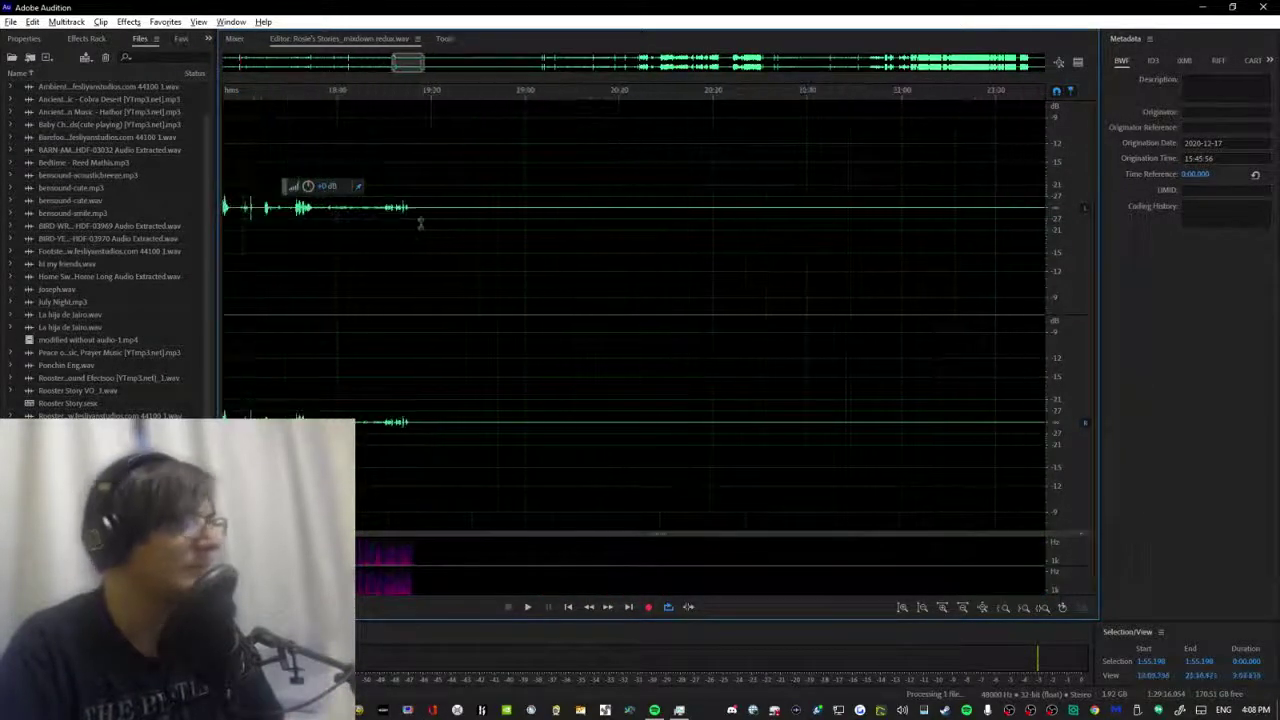
Return to the loud spikes just before 1:55 in the mixdown and play from about 1:55.
{"action": "left_click_drag", "start_coordinate": [393, 62], "coordinate": [222, 66]}
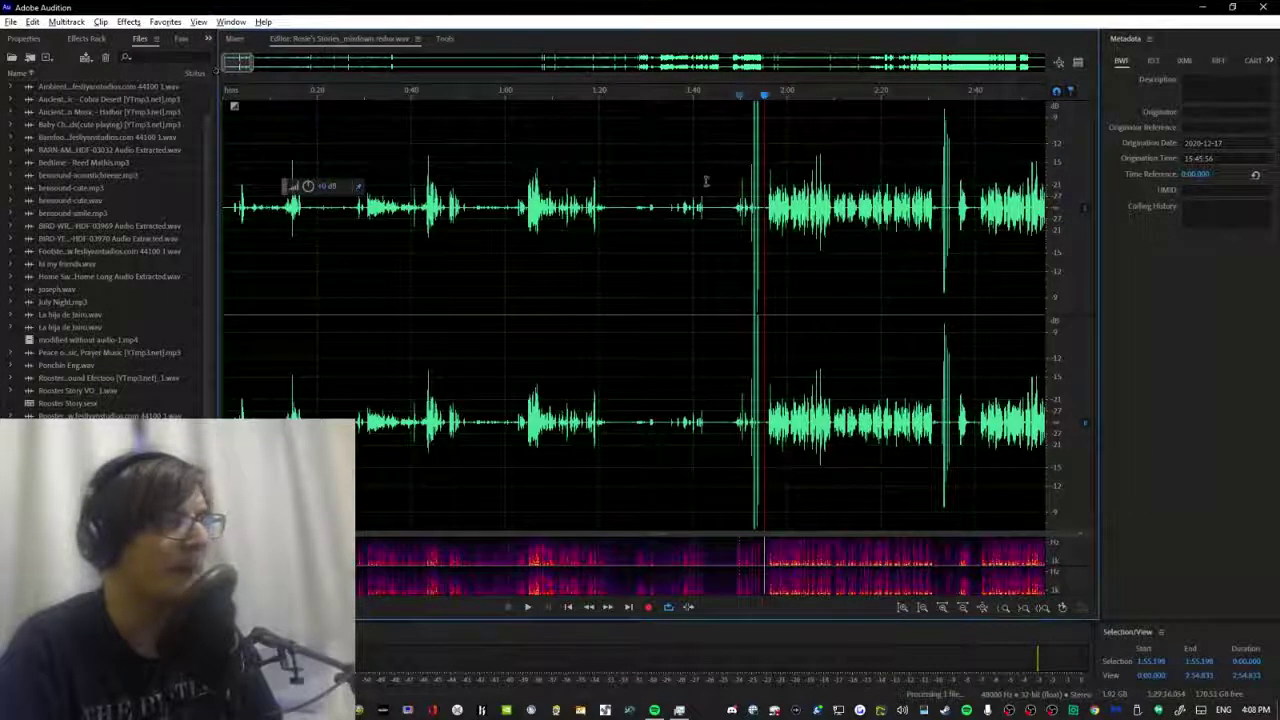
{"action": "scroll", "coordinate": [710, 190], "scroll_direction": "up", "scroll_amount": 4}
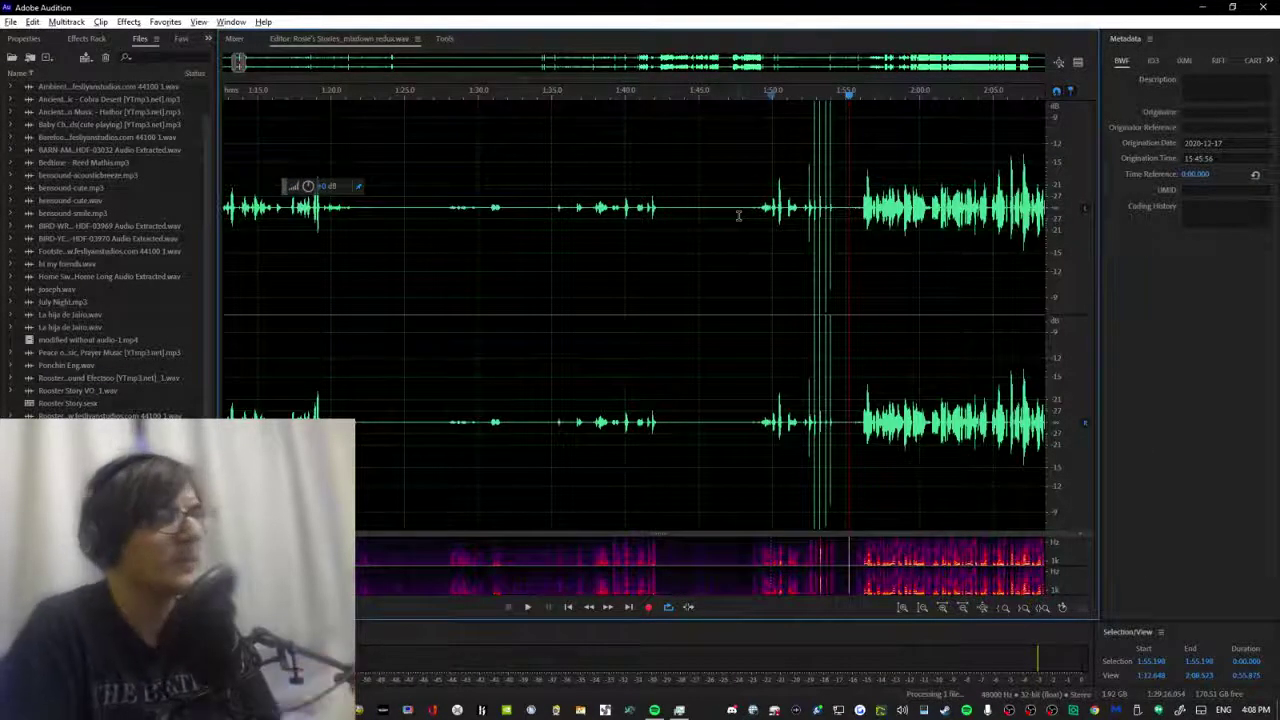
{"action": "scroll", "coordinate": [923, 175], "scroll_direction": "up", "scroll_amount": 3}
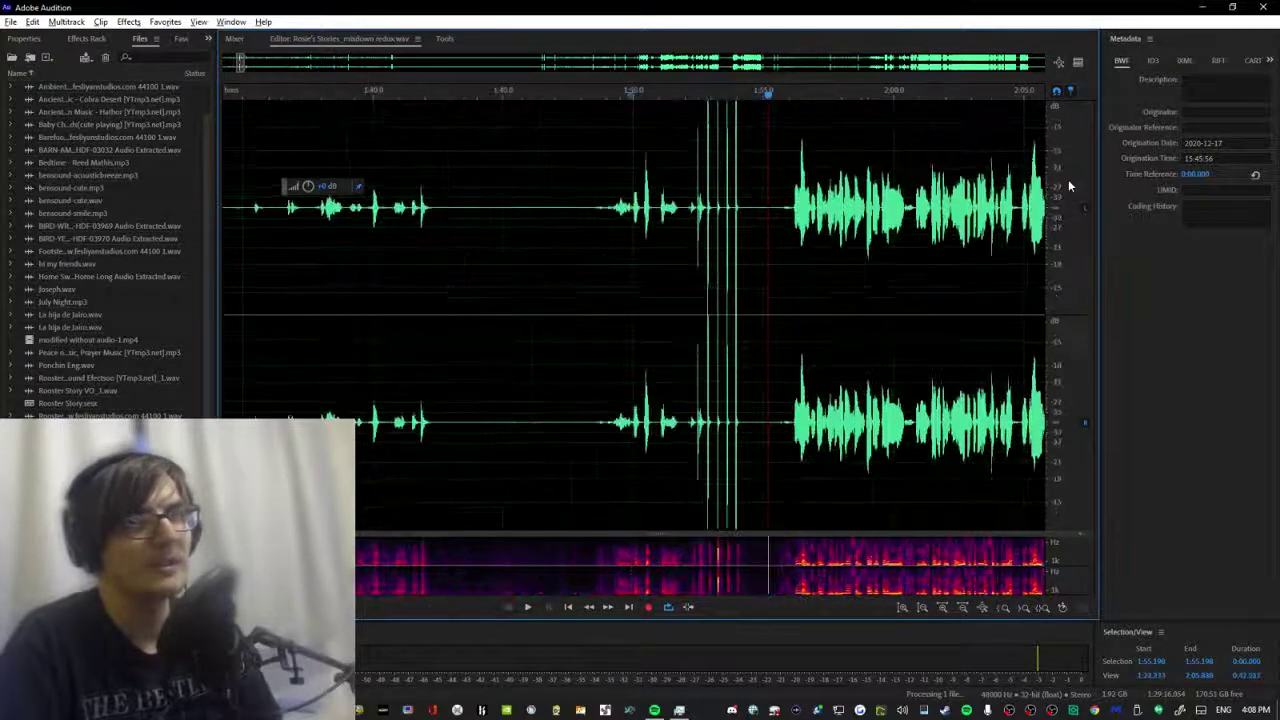
{"action": "left_click", "coordinate": [772, 212]}
{"action": "key", "text": "space"}
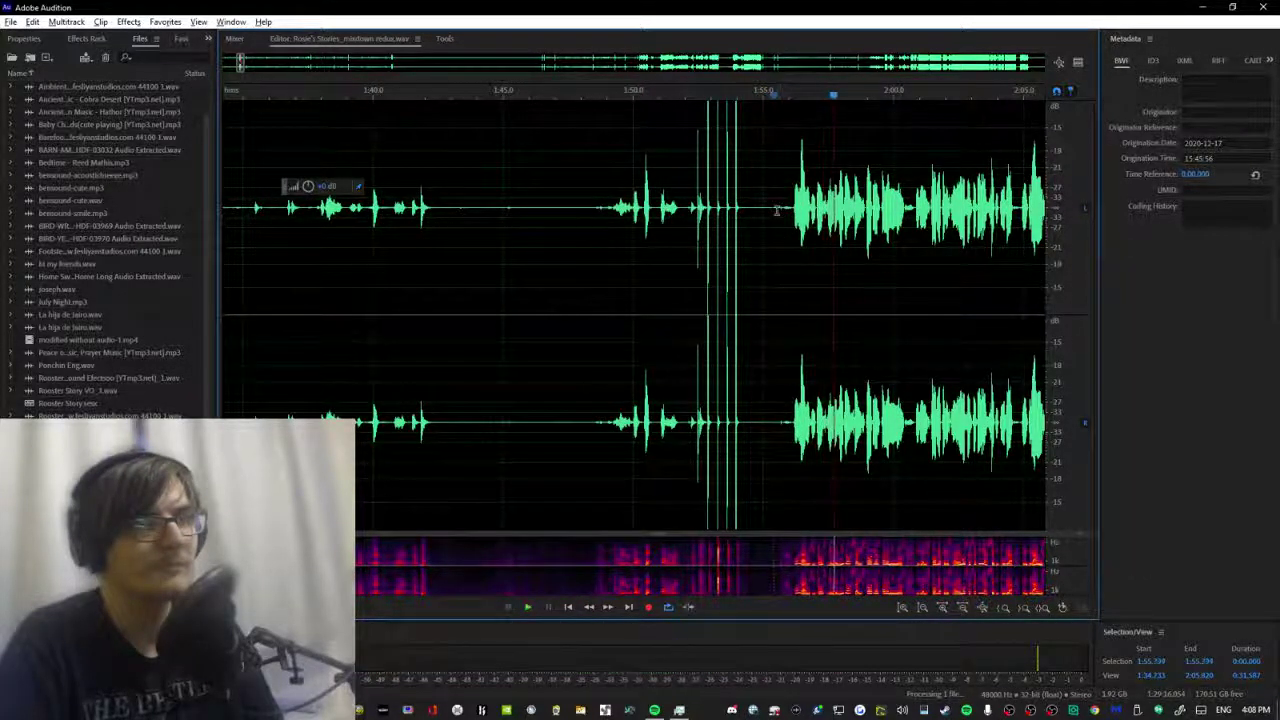
Select the mixdown passage from about 1:55 to 7:19 and examine where it starts and ends.
{"action": "left_click_drag", "start_coordinate": [778, 207], "coordinate": [718, 275]}
{"action": "scroll", "coordinate": [594, 274], "scroll_direction": "down", "scroll_amount": 5}
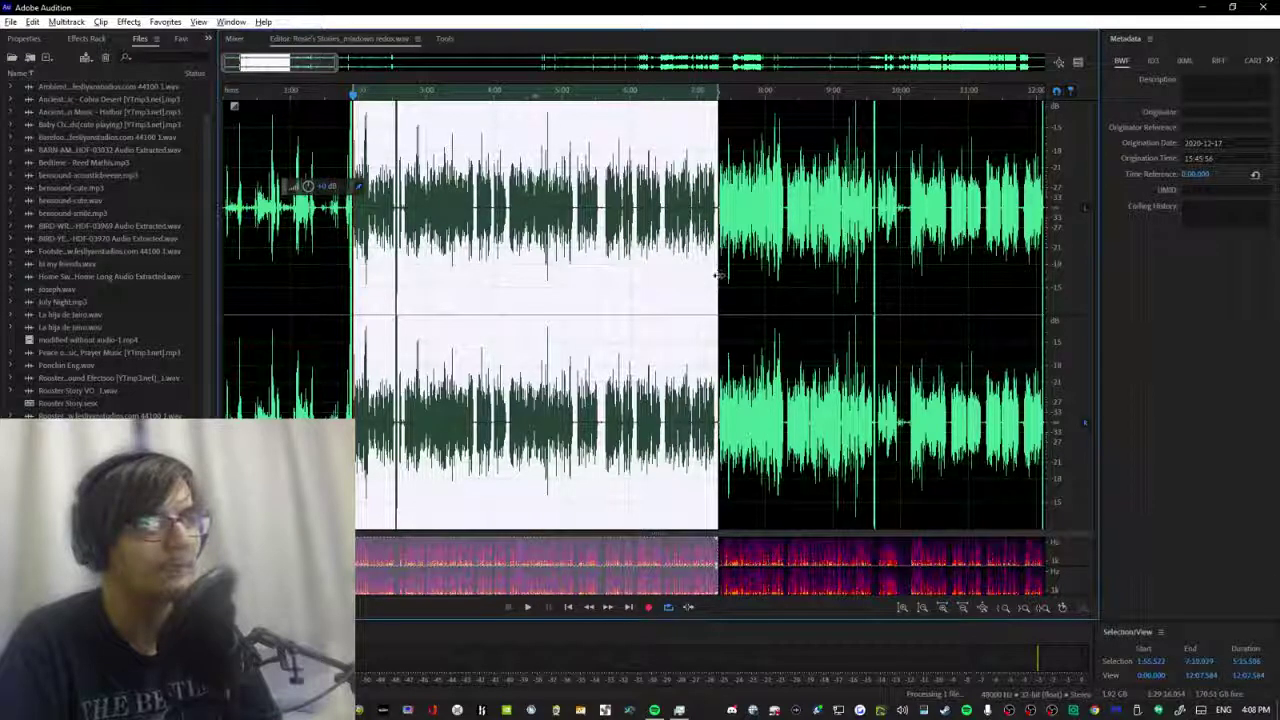
{"action": "scroll", "coordinate": [410, 206], "scroll_direction": "up", "scroll_amount": 3}
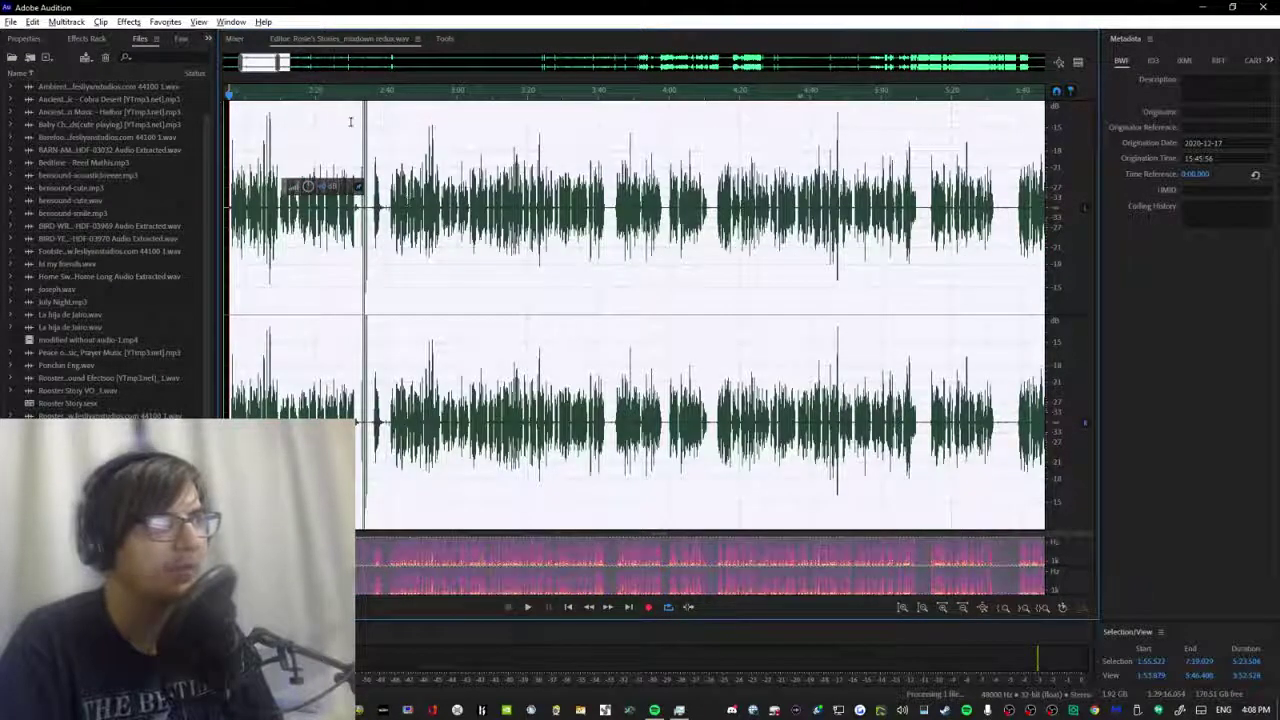
{"action": "scroll", "coordinate": [613, 211], "scroll_direction": "down", "scroll_amount": 4}
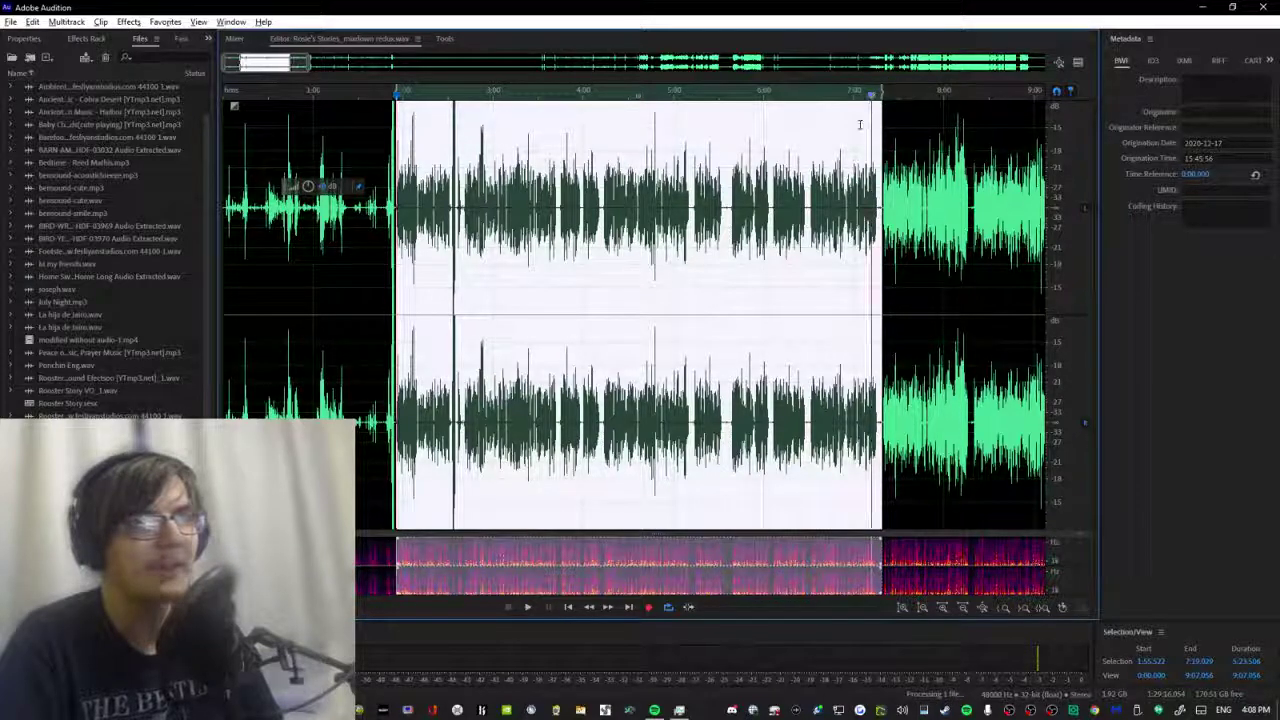
{"action": "scroll", "coordinate": [876, 164], "scroll_direction": "up", "scroll_amount": 3}
Clear the selection and listen to the mixdown around the pause between about 7:15 and 7:20.
{"action": "left_click", "coordinate": [870, 176]}
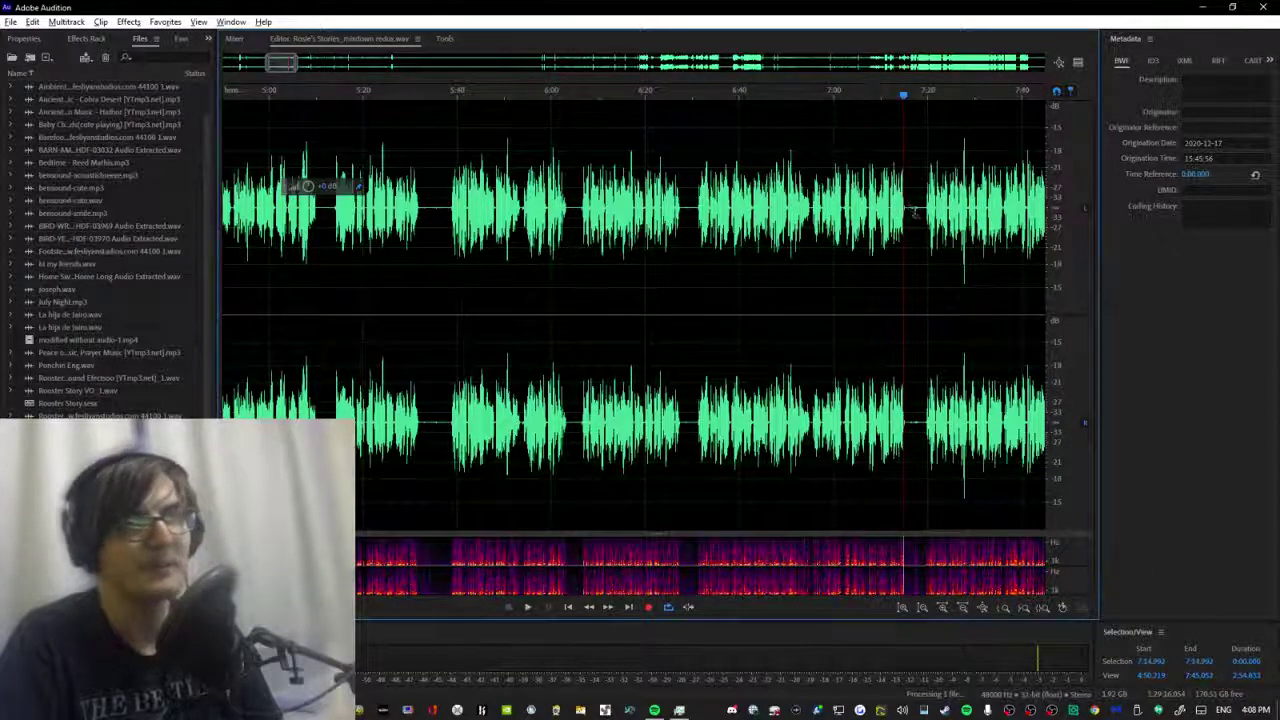
{"action": "scroll", "coordinate": [907, 250], "scroll_direction": "up", "scroll_amount": 2}
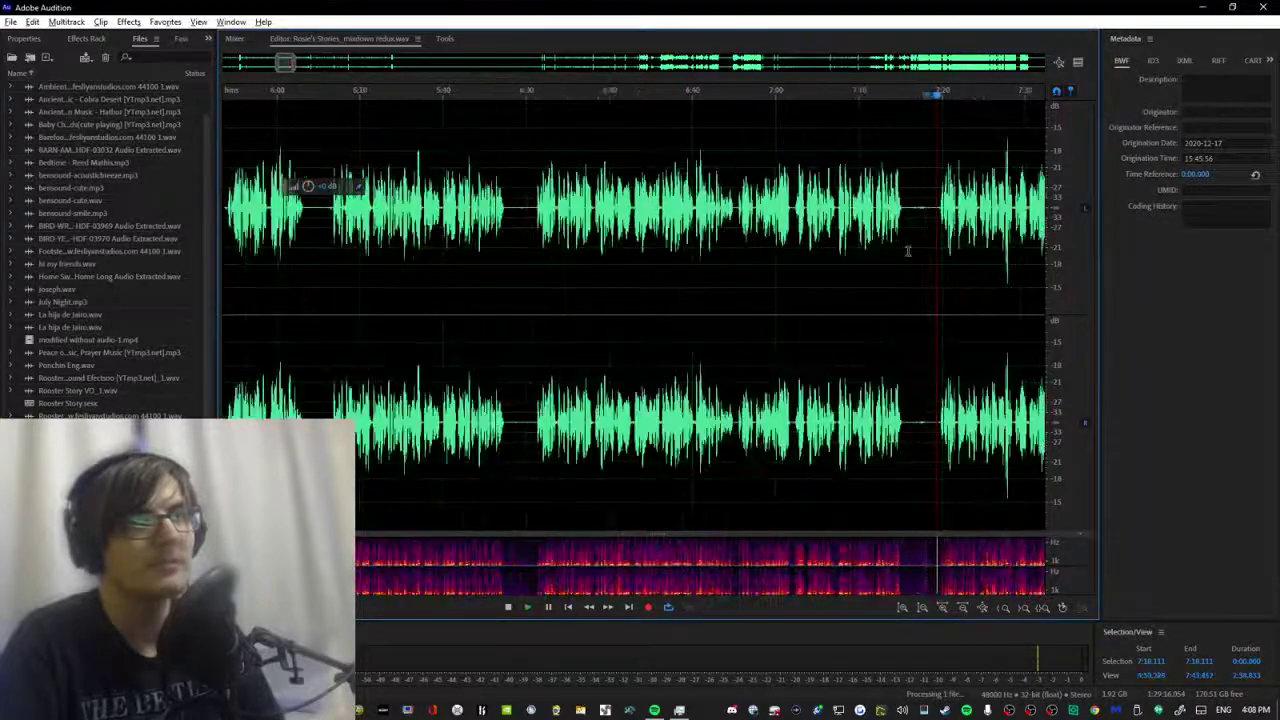
{"action": "key", "text": "space"}
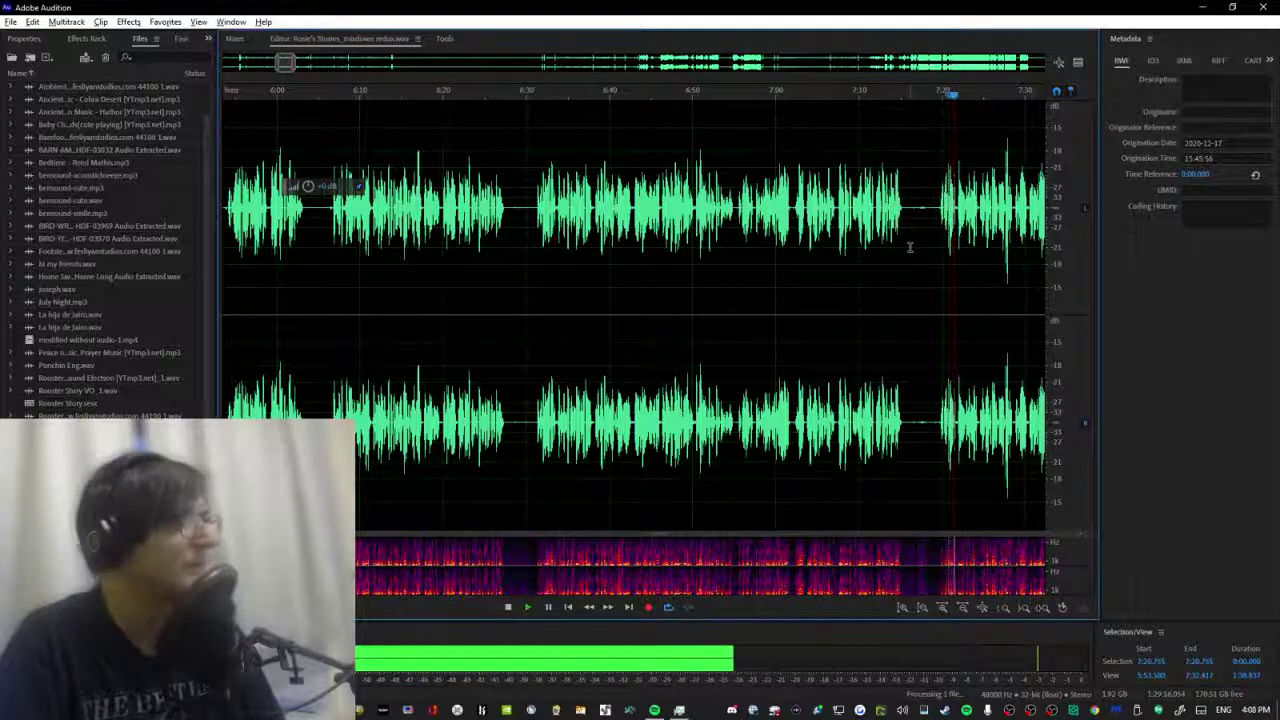
{"action": "scroll", "coordinate": [910, 245], "scroll_direction": "down", "scroll_amount": 3}
{"action": "scroll", "coordinate": [910, 240], "scroll_direction": "down", "scroll_amount": 3}
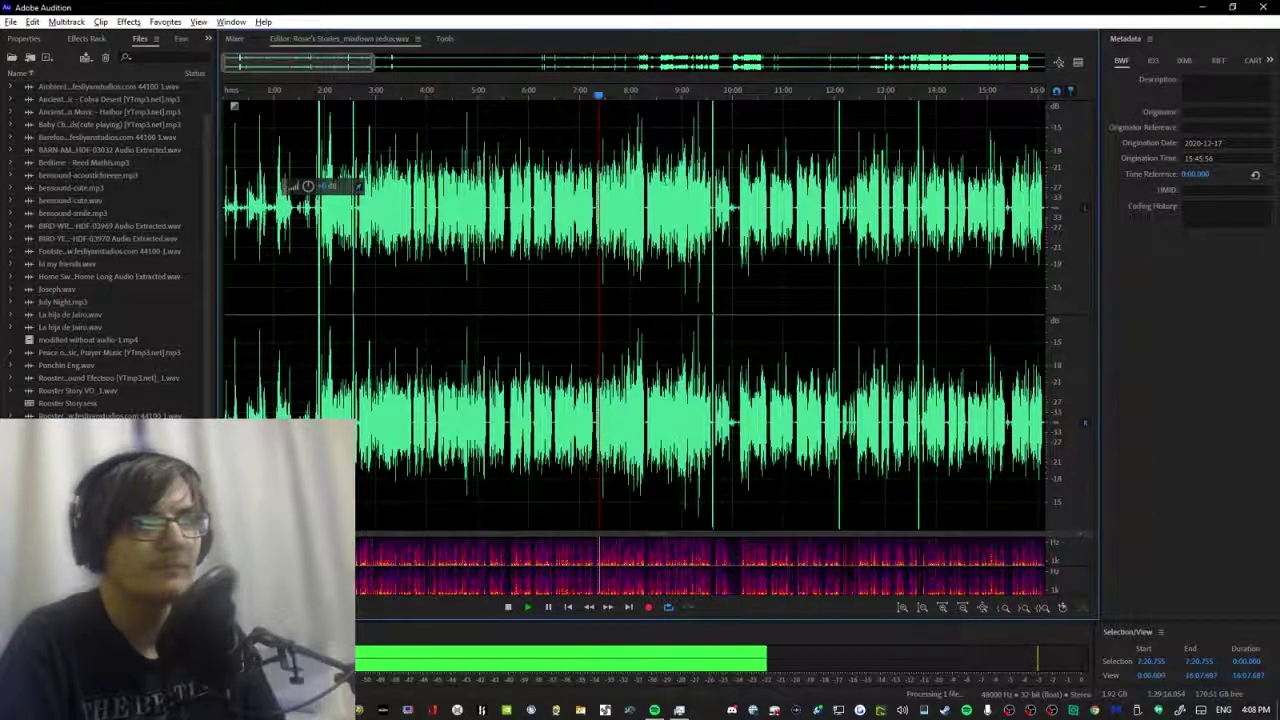
{"action": "key", "text": "space"}
Listen to the mixdown from about 8:10 up to the pause at about 8:16.
{"action": "scroll", "coordinate": [640, 193], "scroll_direction": "up", "scroll_amount": 2}
{"action": "key", "text": "space"}
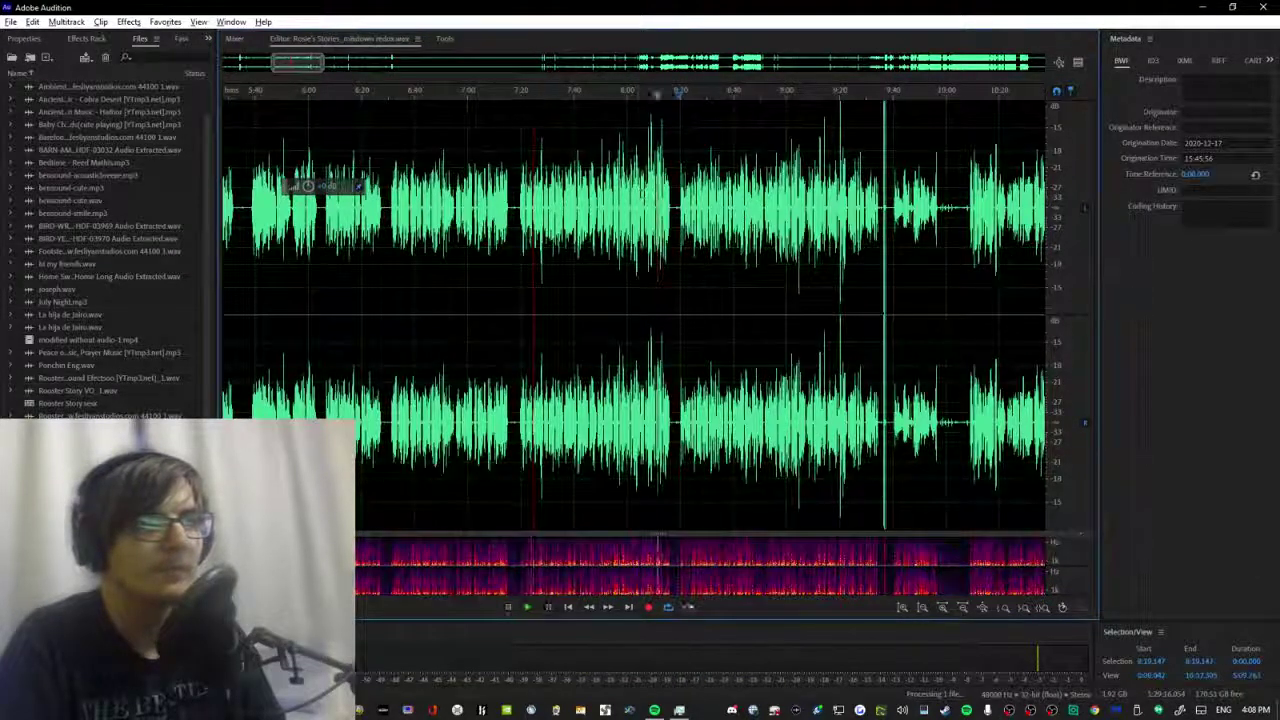
{"action": "scroll", "coordinate": [660, 195], "scroll_direction": "up", "scroll_amount": 3}
{"action": "scroll", "coordinate": [668, 196], "scroll_direction": "up", "scroll_amount": 2}
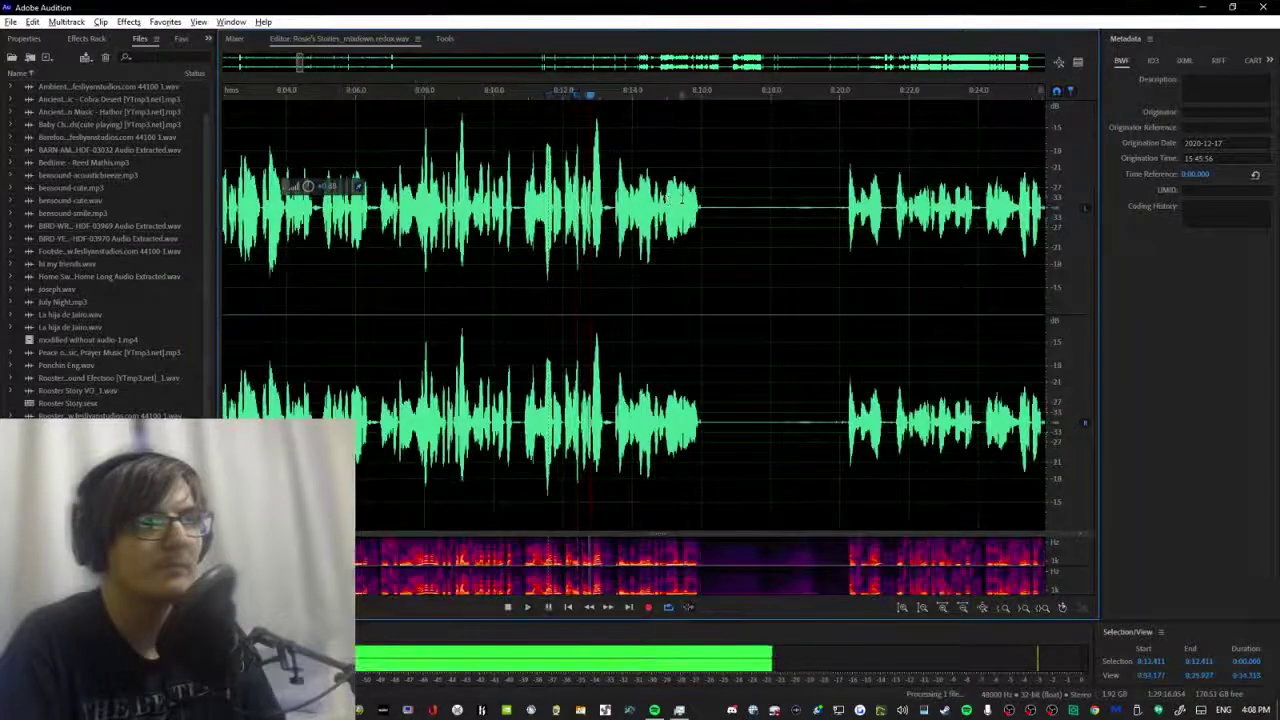
{"action": "key", "text": "space"}
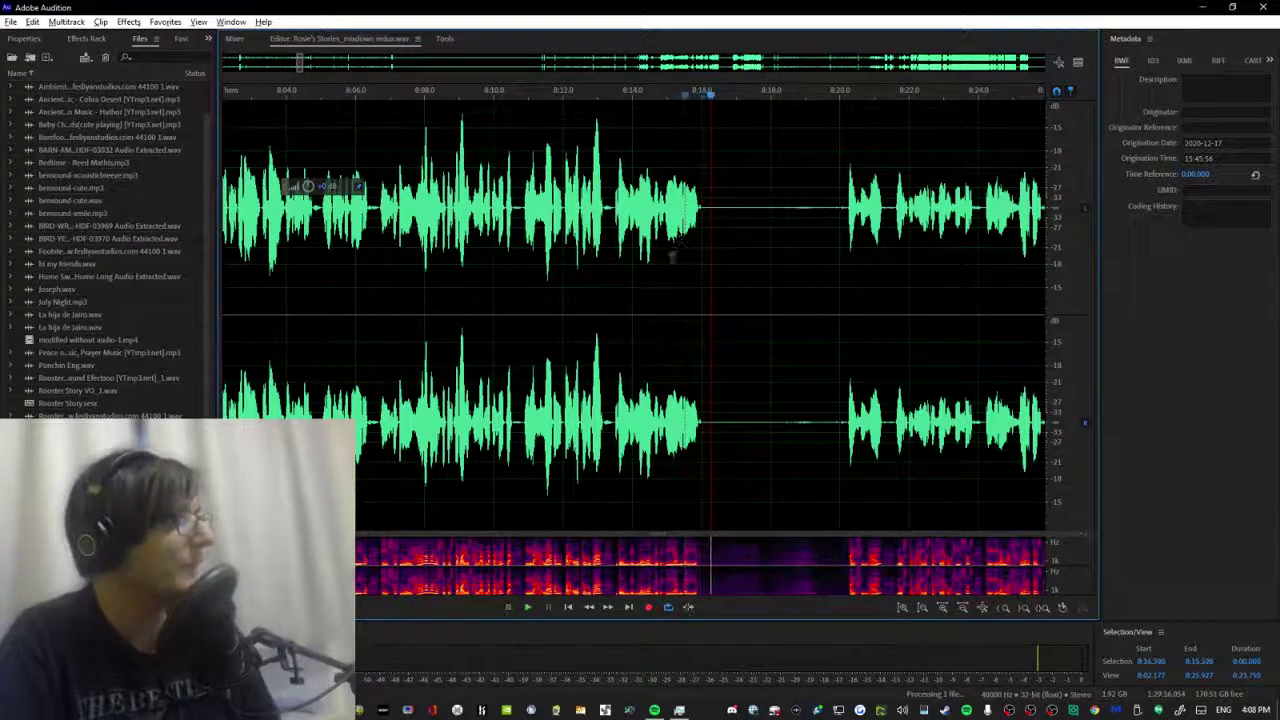
{"action": "scroll", "coordinate": [668, 200], "scroll_direction": "down", "scroll_amount": 3}
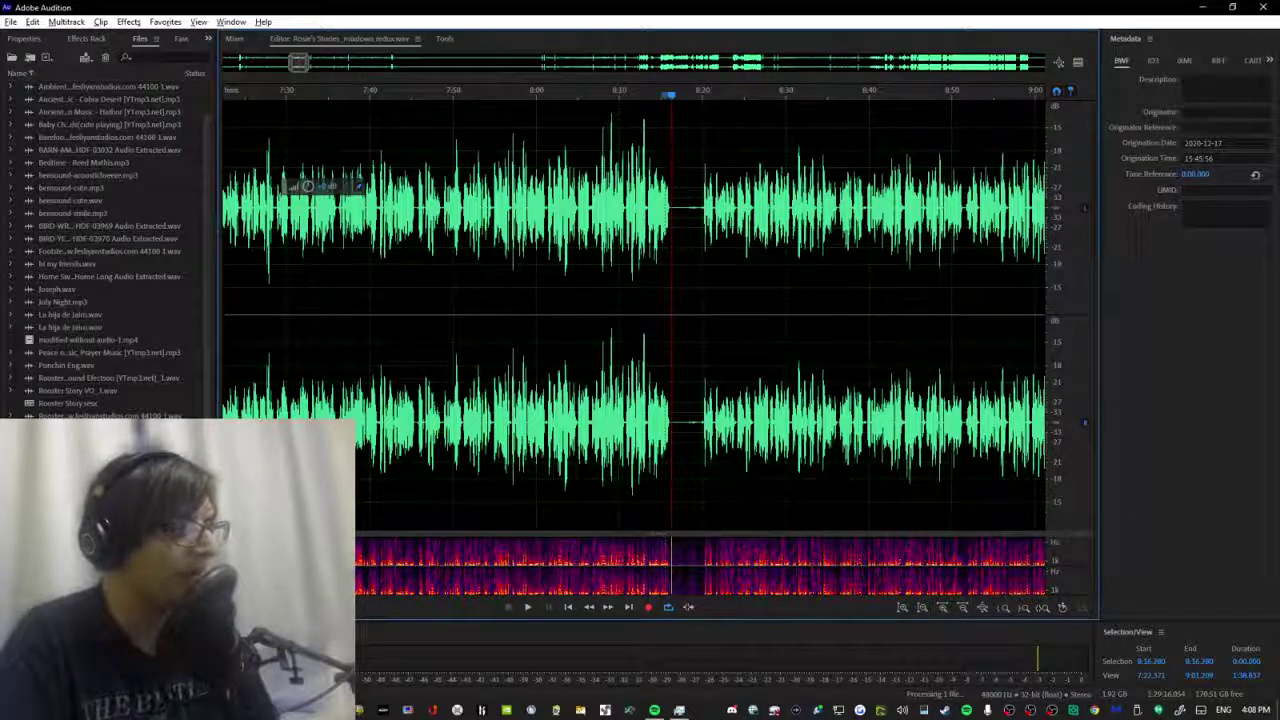
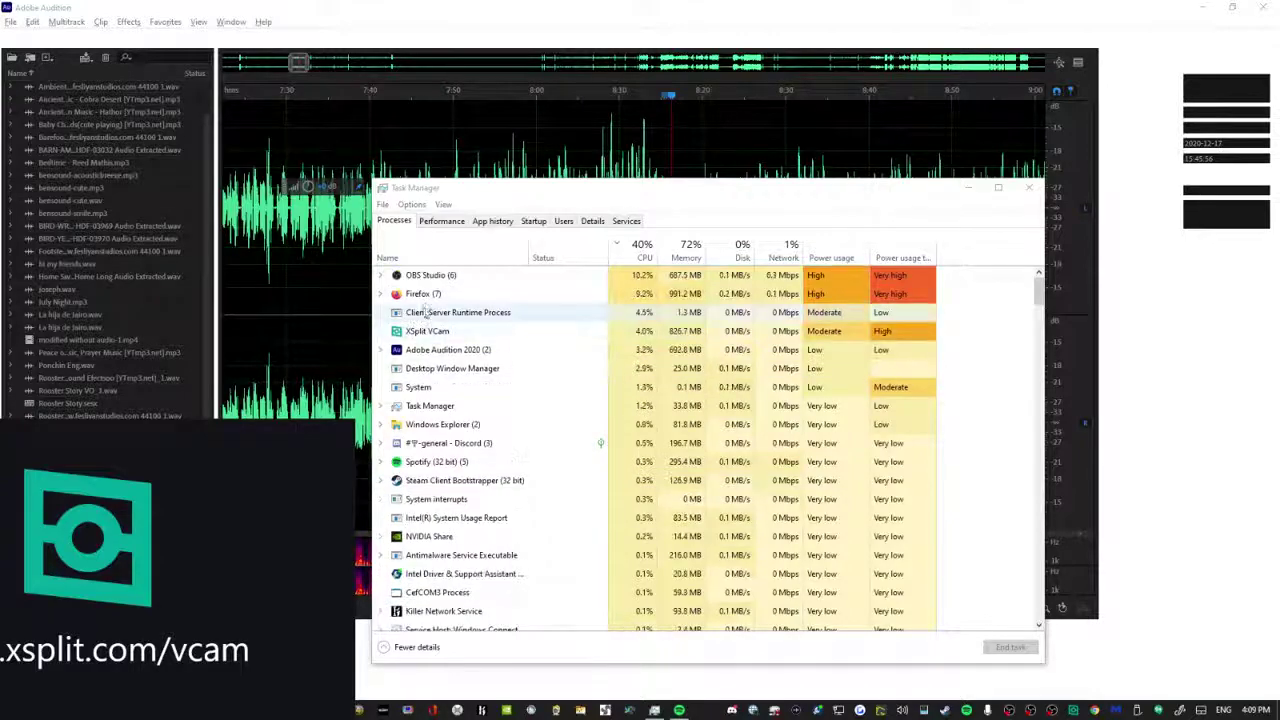
Check the running processes in Task Manager and dismiss the OBS crash message without copying the crash log.
{"action": "left_click", "coordinate": [425, 318]}
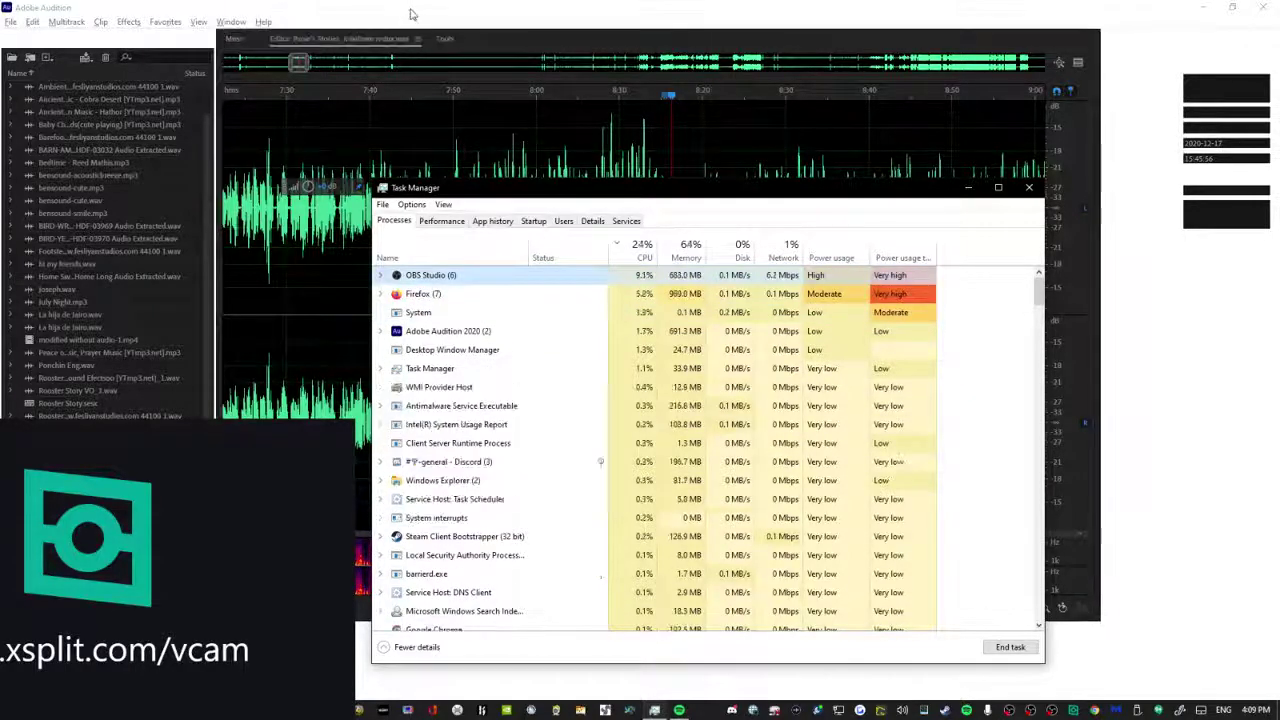
{"action": "left_click", "coordinate": [405, 660]}
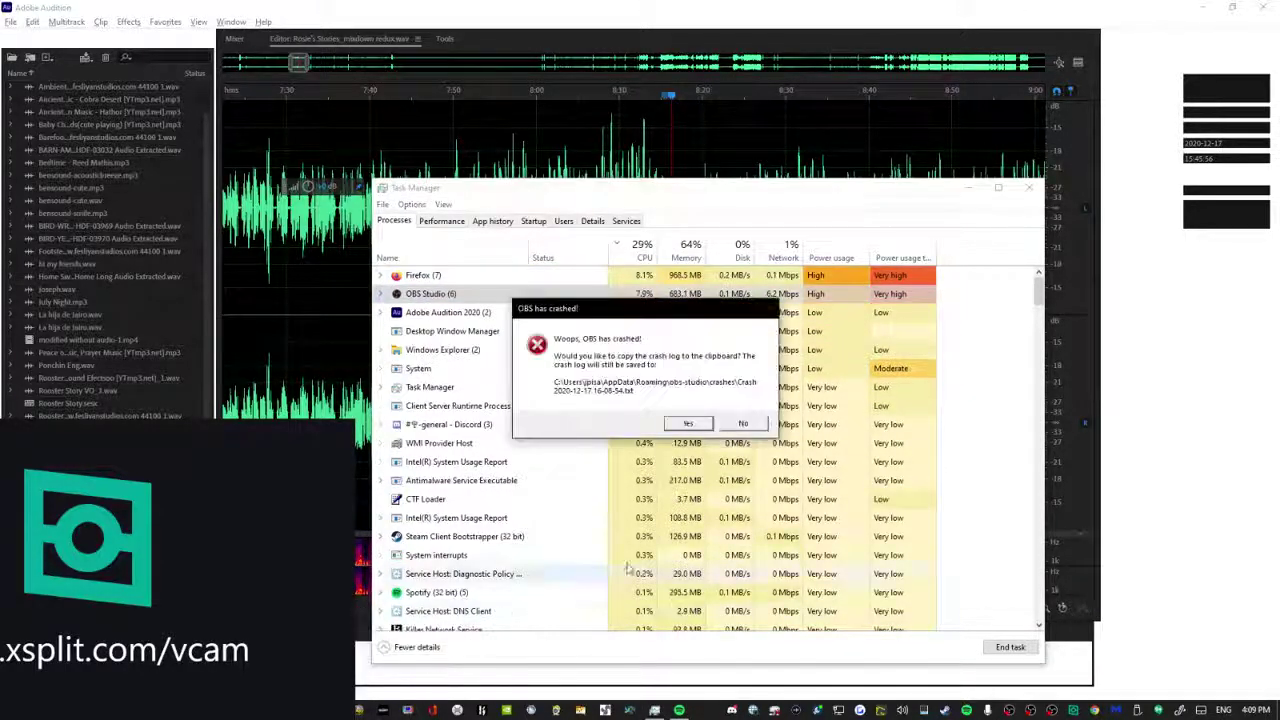
{"action": "left_click", "coordinate": [458, 424]}
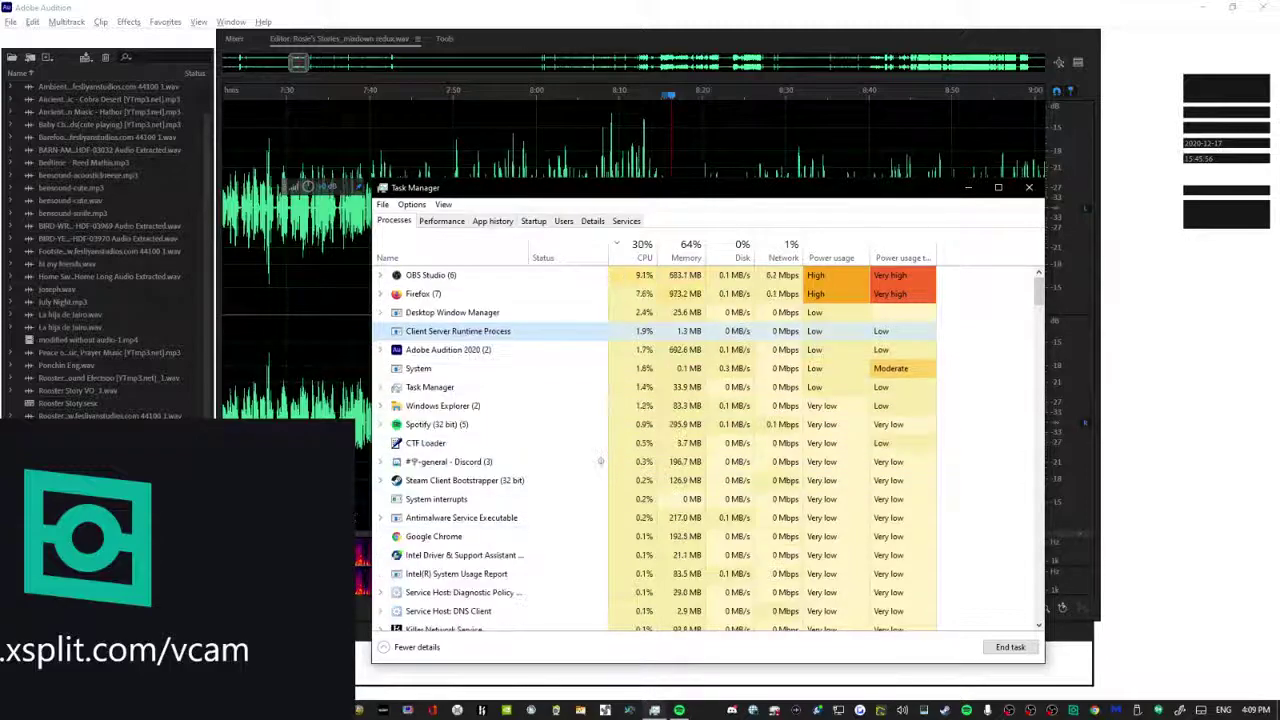
{"action": "mouse_move", "coordinate": [407, 710]}
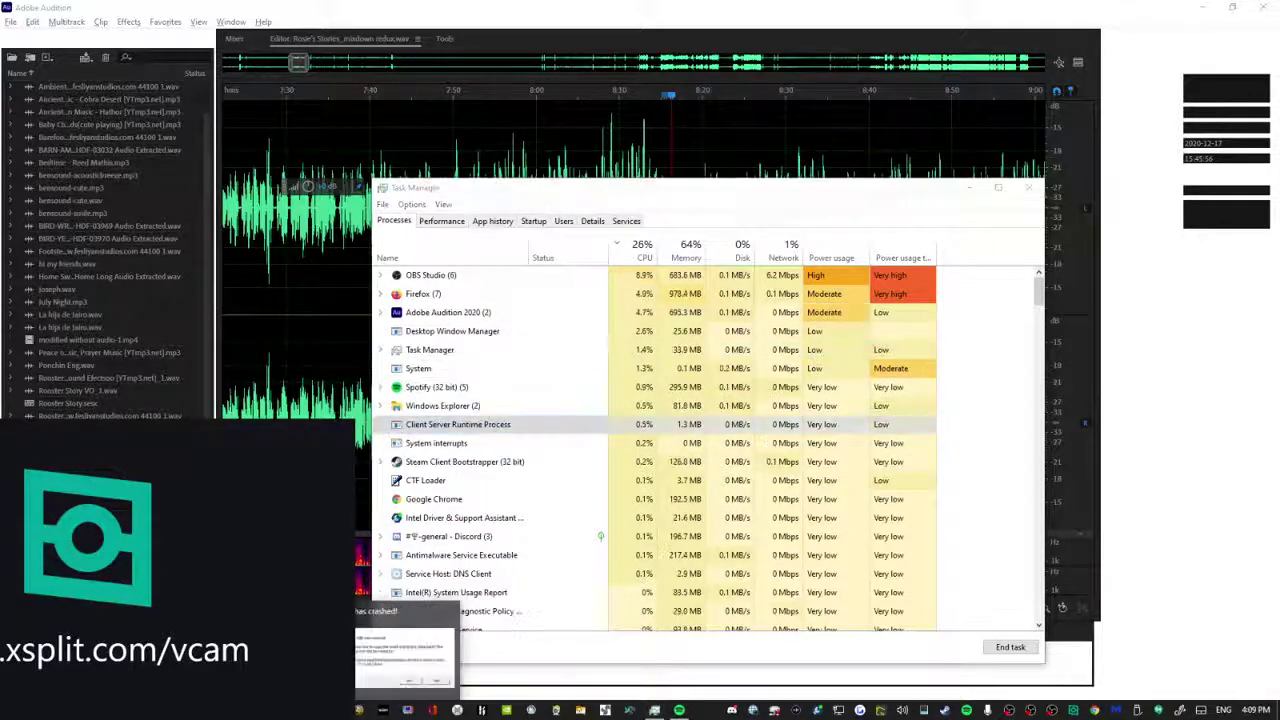
{"action": "left_click", "coordinate": [405, 650]}
{"action": "left_click", "coordinate": [737, 420]}
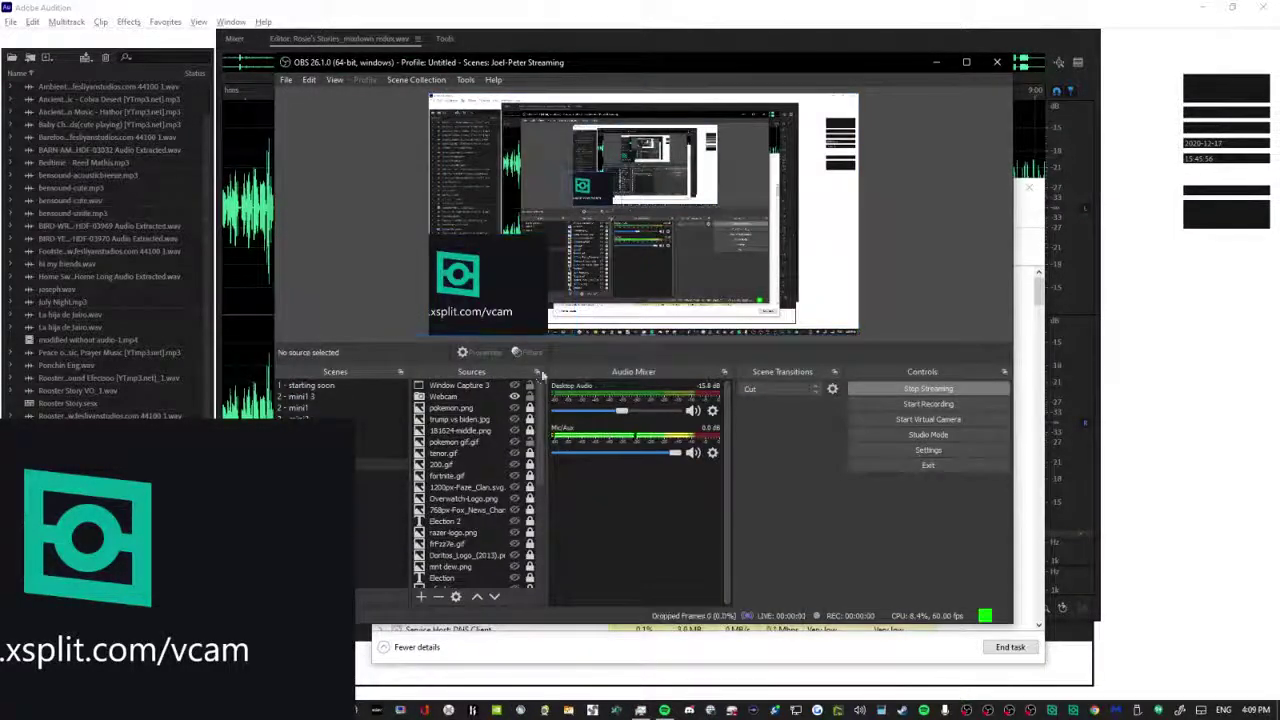
Switch the OBS Webcam source's device from XSplit VCam to HD Pro Webcam C920 and deselect the source.
{"action": "left_click", "coordinate": [479, 397]}
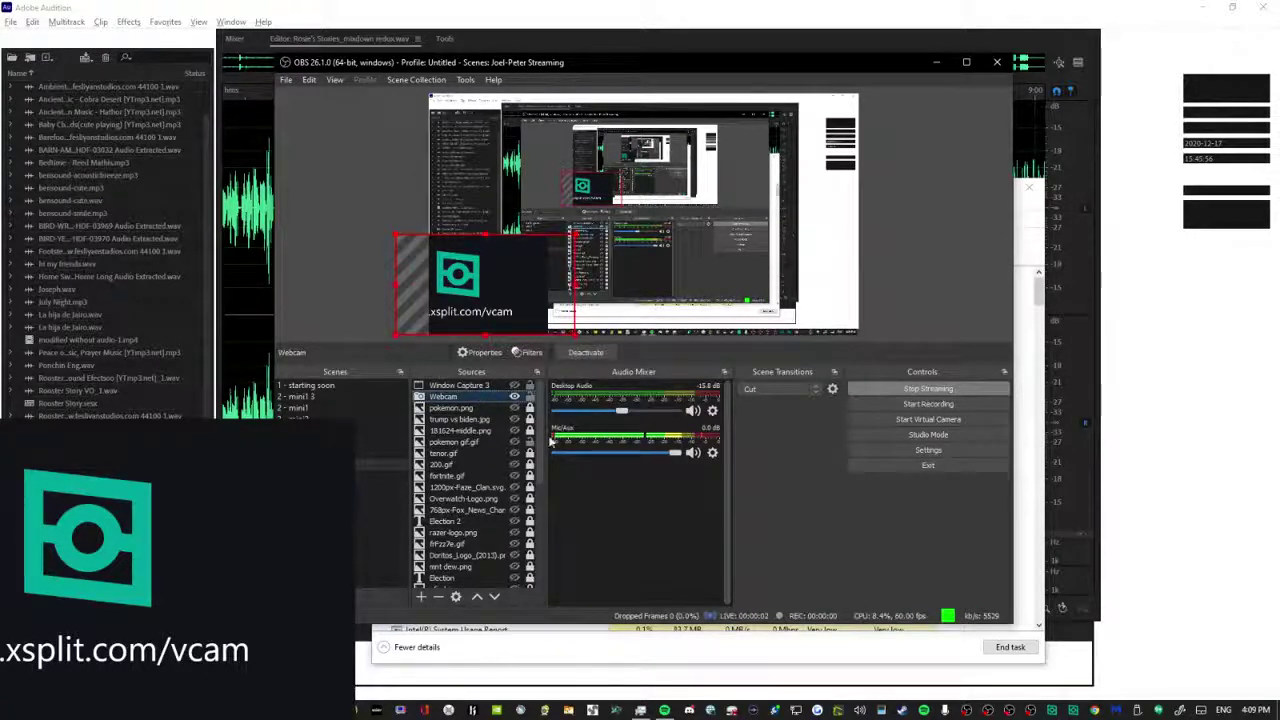
{"action": "double_click", "coordinate": [443, 397]}
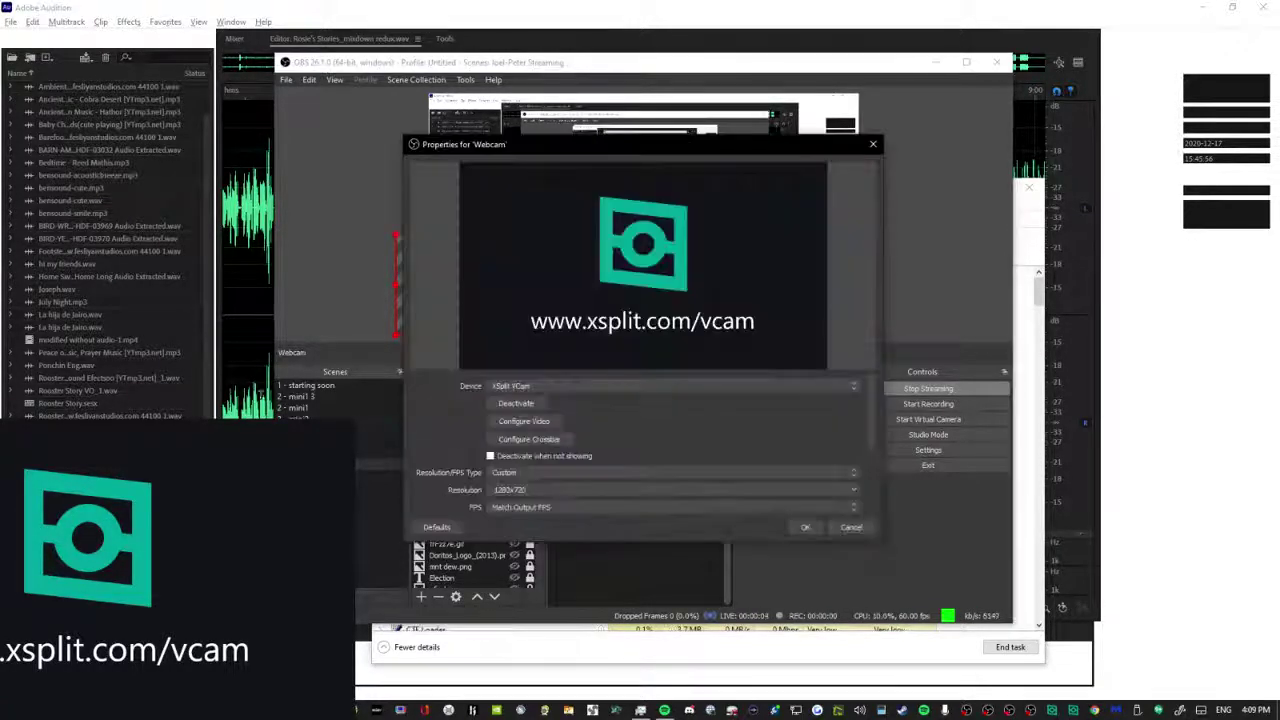
{"action": "left_click", "coordinate": [545, 386]}
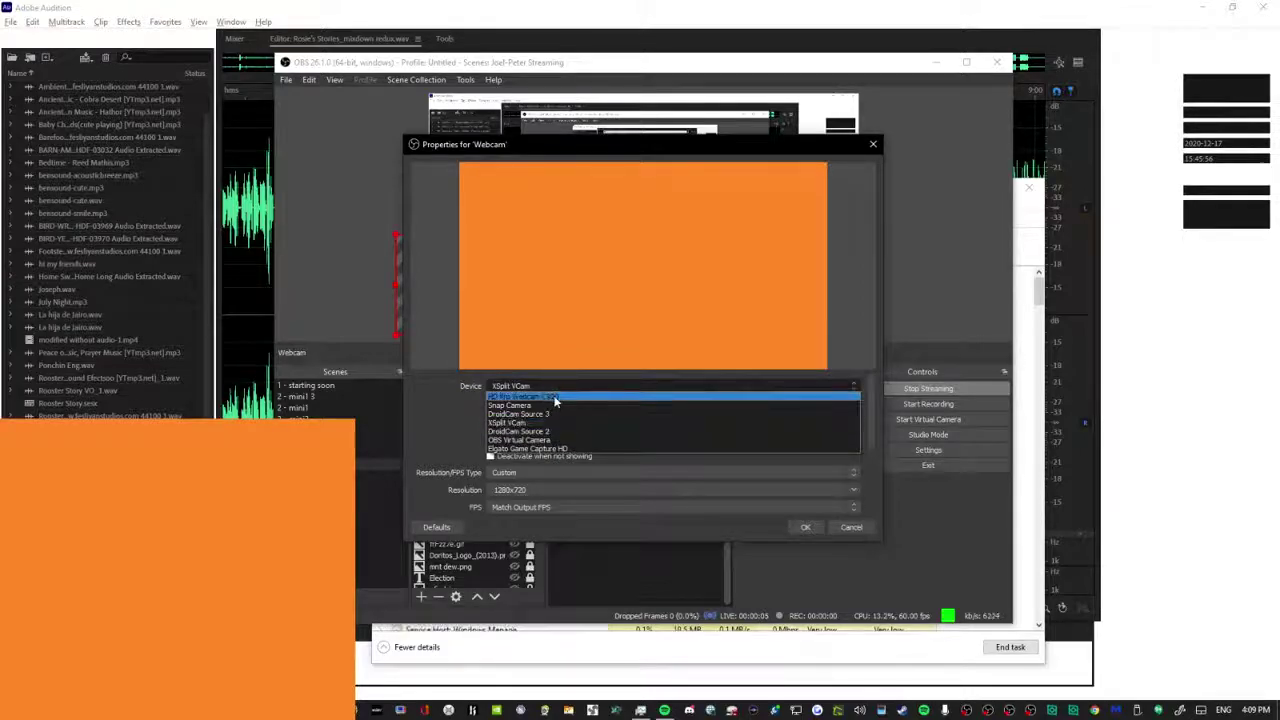
{"action": "left_click", "coordinate": [555, 398]}
{"action": "left_click", "coordinate": [808, 686]}
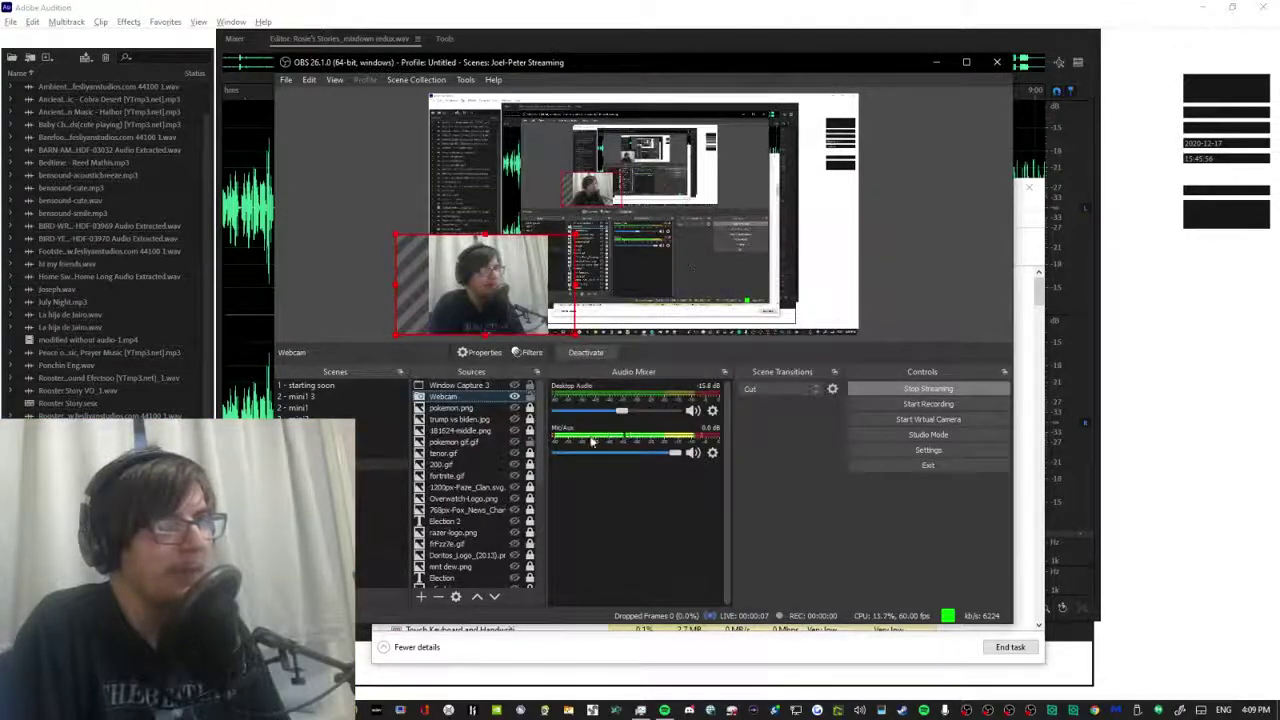
{"action": "left_click", "coordinate": [328, 218]}
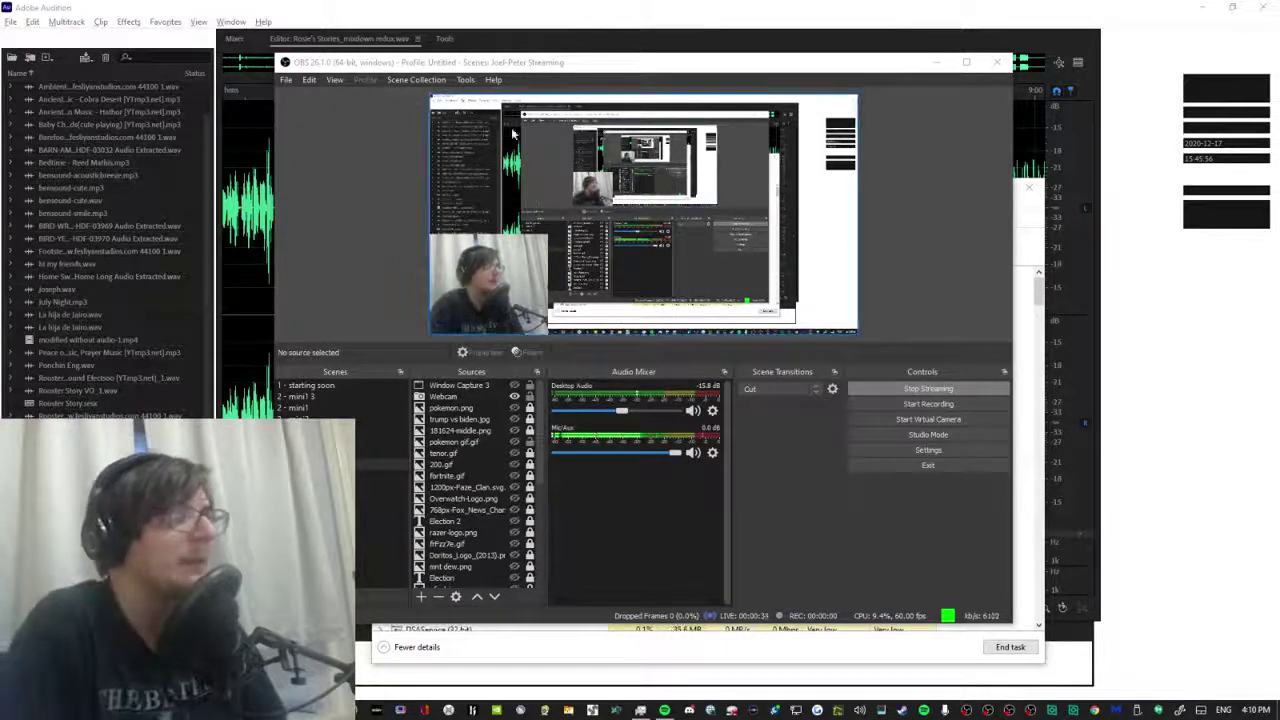
Reposition the OBS and Task Manager windows on the desktop, keeping OBS in front.
{"action": "left_click_drag", "start_coordinate": [477, 70], "coordinate": [440, 489]}
{"action": "left_click_drag", "start_coordinate": [477, 187], "coordinate": [614, 15]}
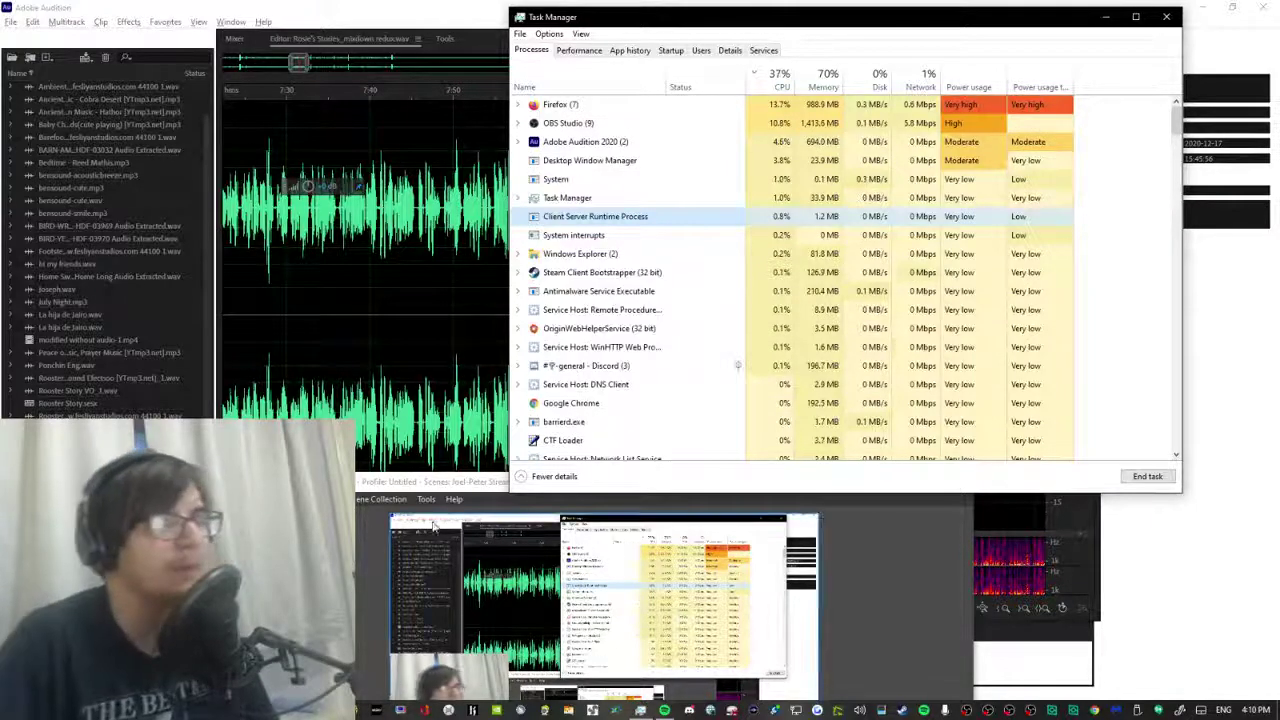
{"action": "left_click_drag", "start_coordinate": [454, 488], "coordinate": [535, 86]}
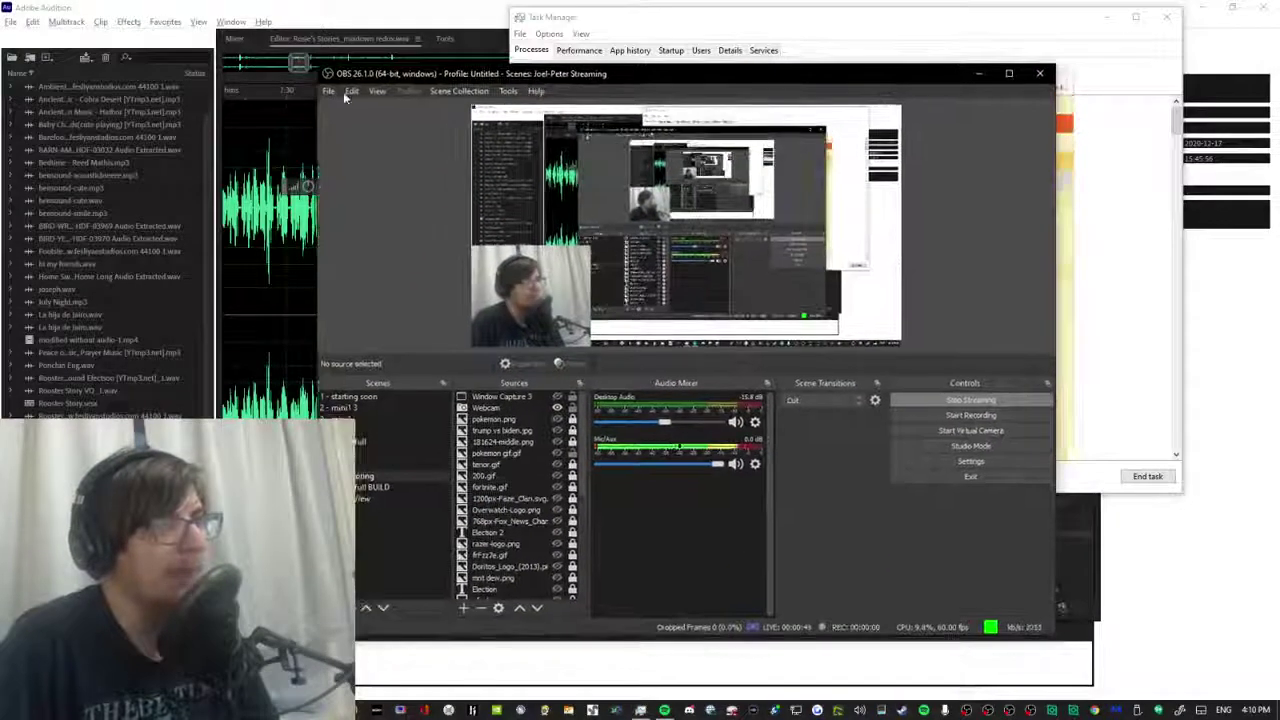
Review the OBS settings for general, stream, output, audio, video and hotkeys, and close the settings window.
{"action": "left_click", "coordinate": [328, 91]}
{"action": "left_click", "coordinate": [338, 145]}
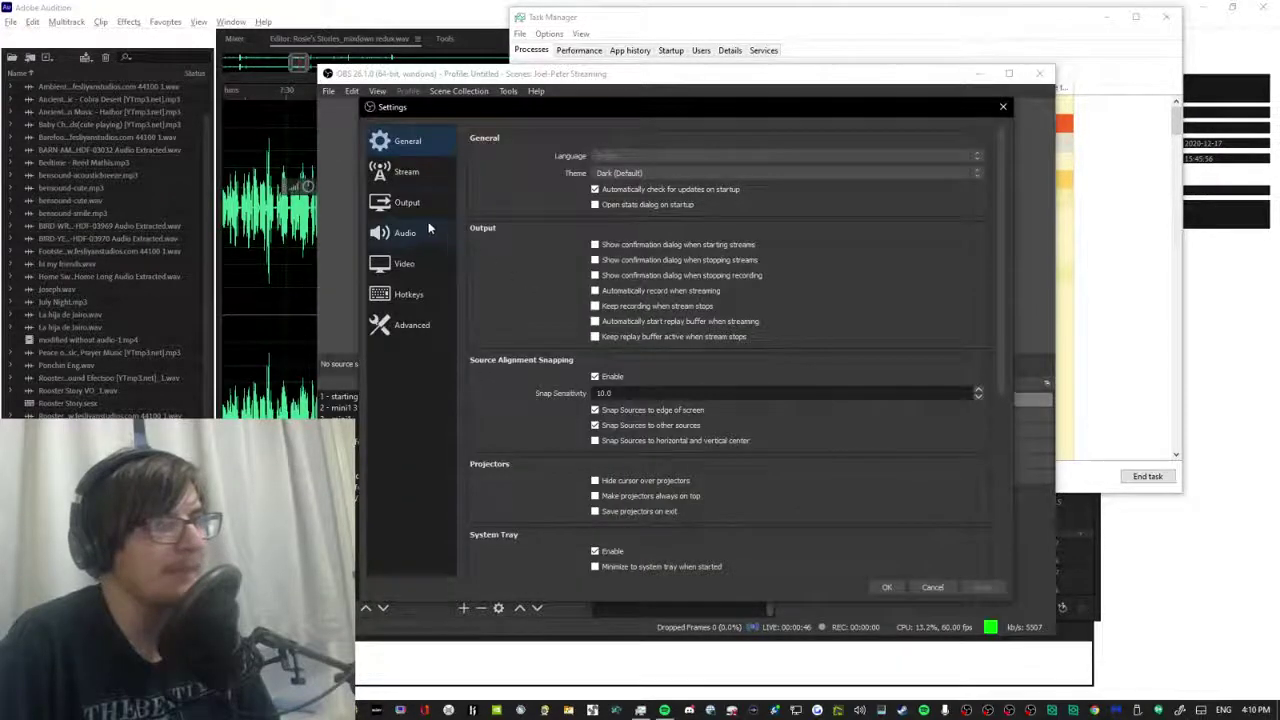
{"action": "left_click", "coordinate": [418, 204]}
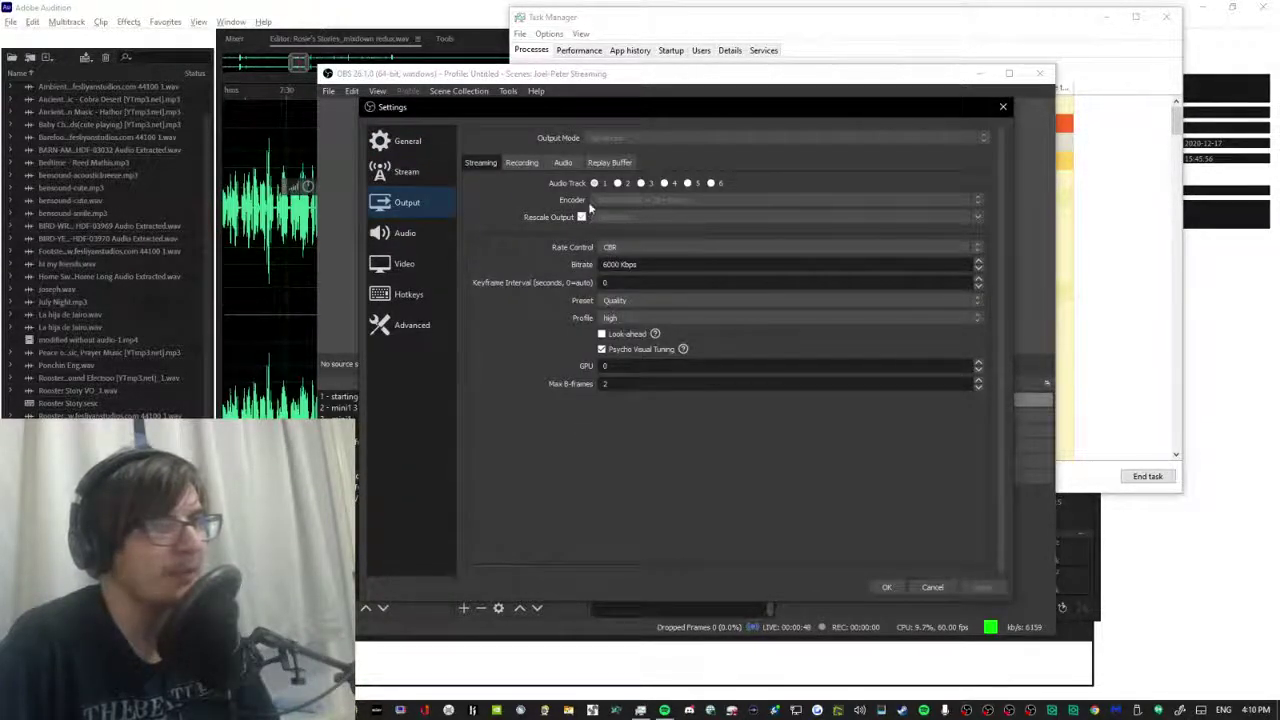
{"action": "left_click", "coordinate": [522, 163]}
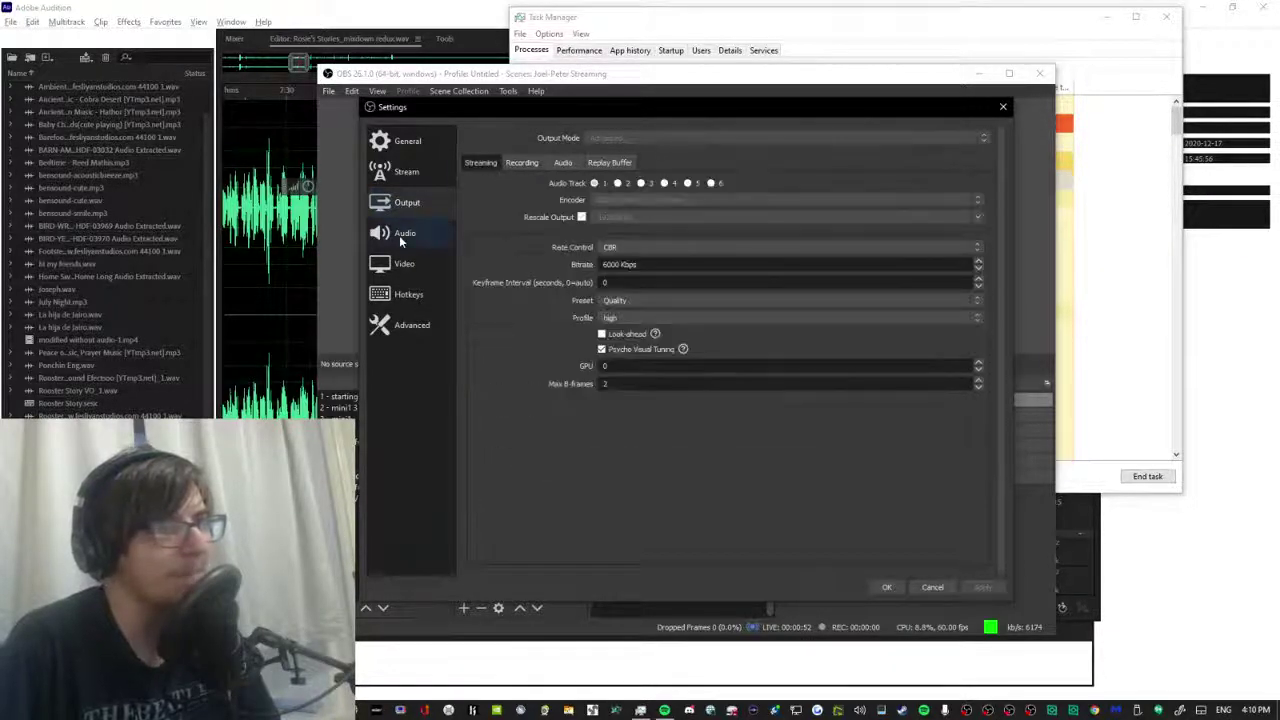
{"action": "left_click", "coordinate": [399, 236]}
{"action": "left_click", "coordinate": [404, 265]}
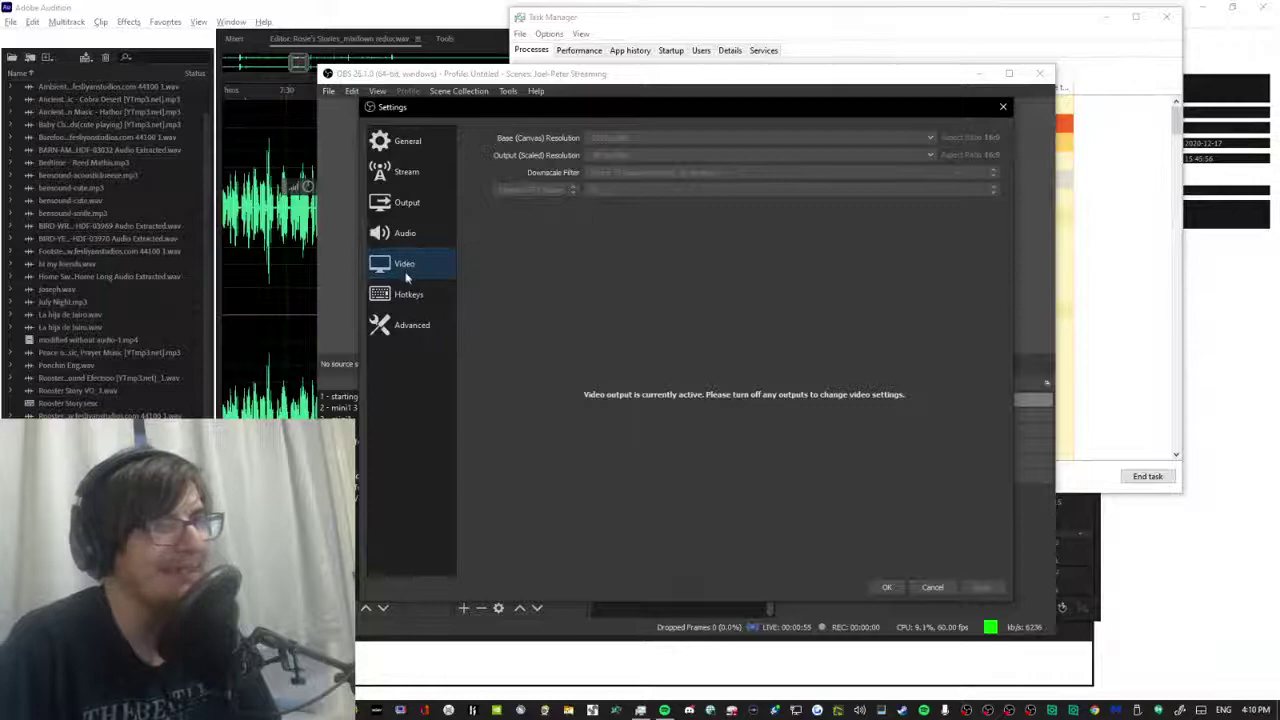
{"action": "left_click", "coordinate": [416, 296]}
{"action": "left_click", "coordinate": [408, 263]}
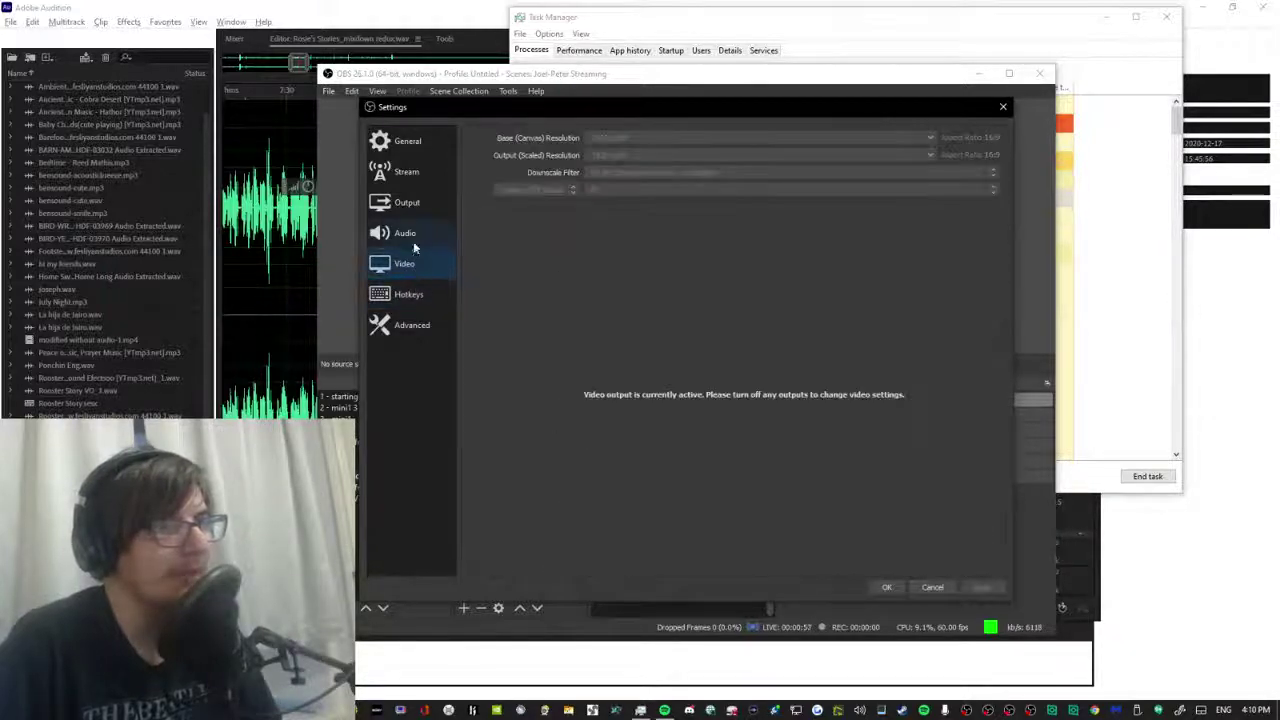
{"action": "left_click", "coordinate": [407, 203]}
{"action": "left_click", "coordinate": [408, 172]}
{"action": "left_click", "coordinate": [409, 138]}
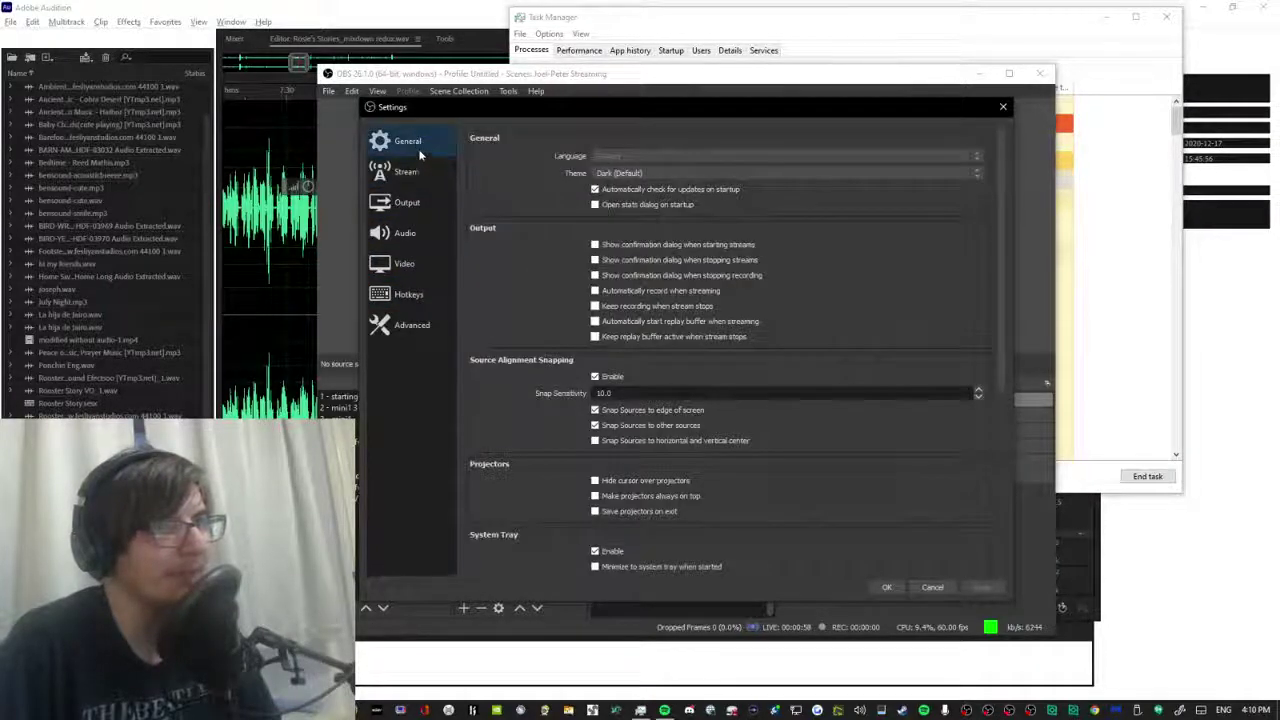
{"action": "left_click", "coordinate": [423, 170]}
{"action": "left_click", "coordinate": [886, 587]}
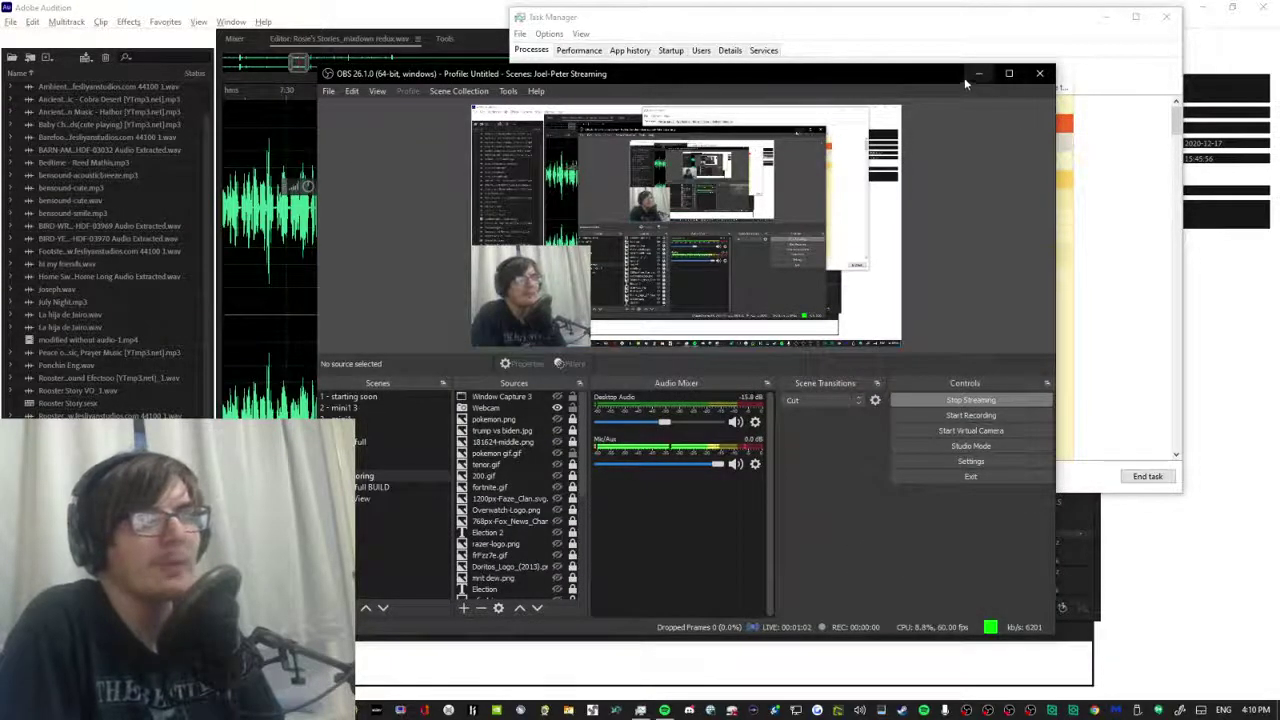
Move the OBS window lower, switch to Audition and delete the selected file with its clip references, cancelling the running operations.
{"action": "left_click_drag", "start_coordinate": [964, 77], "coordinate": [971, 161]}
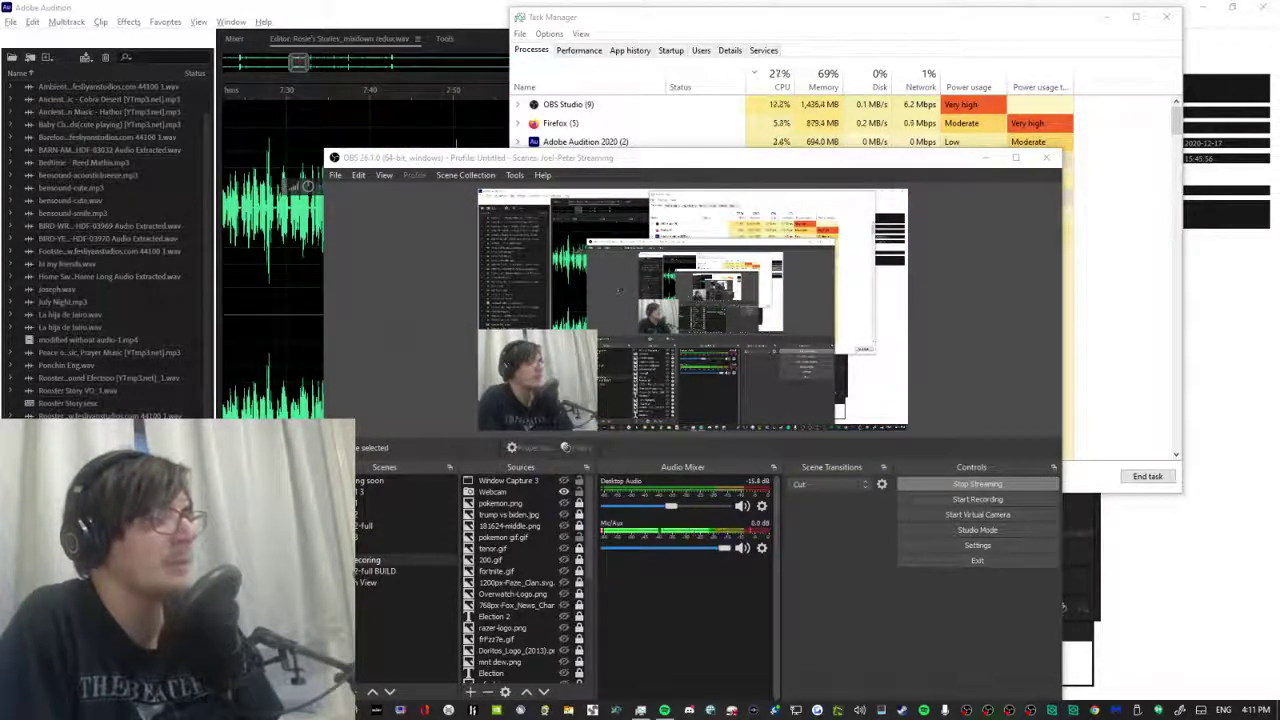
{"action": "key", "text": "alt+Tab"}
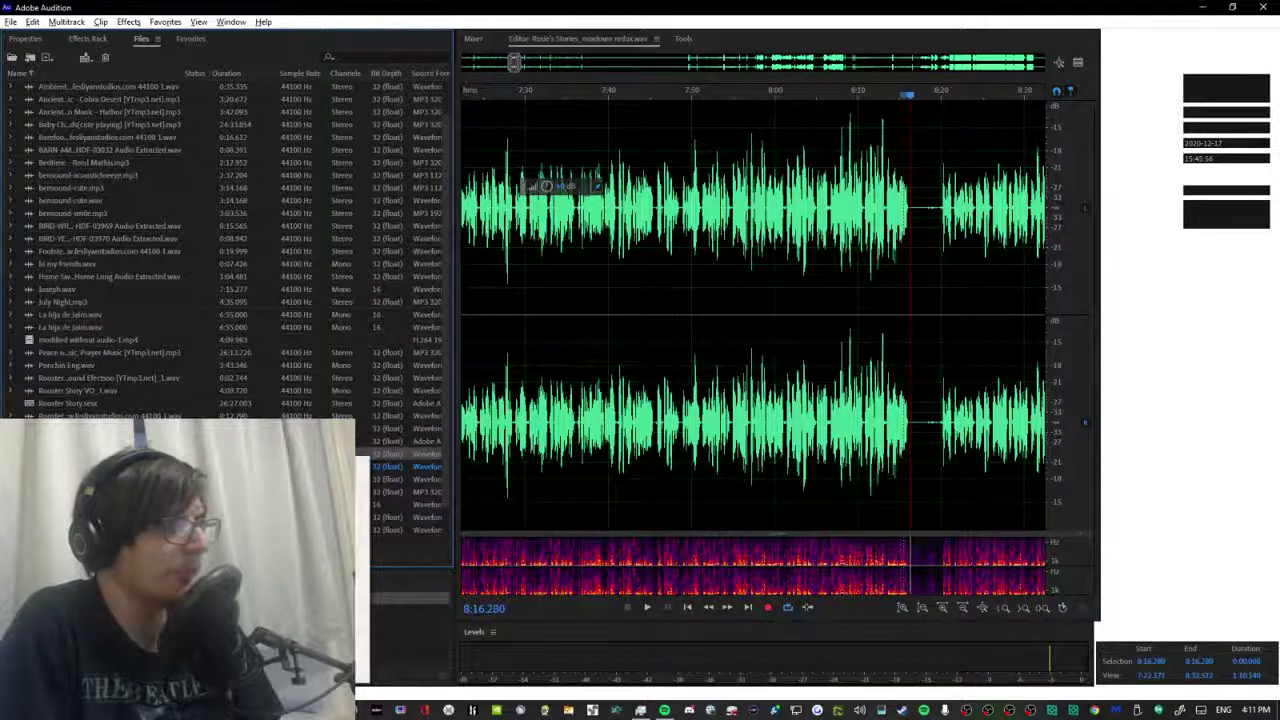
{"action": "key", "text": "alt+F4"}
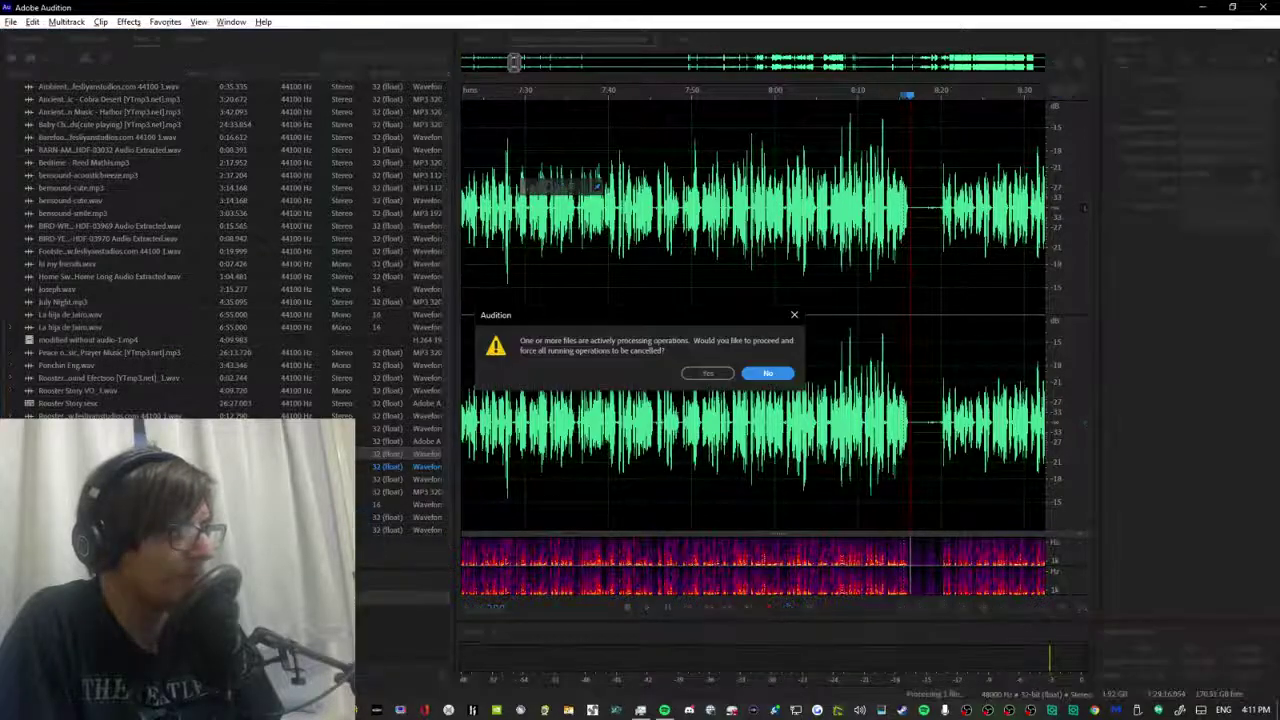
{"action": "left_click", "coordinate": [707, 373]}
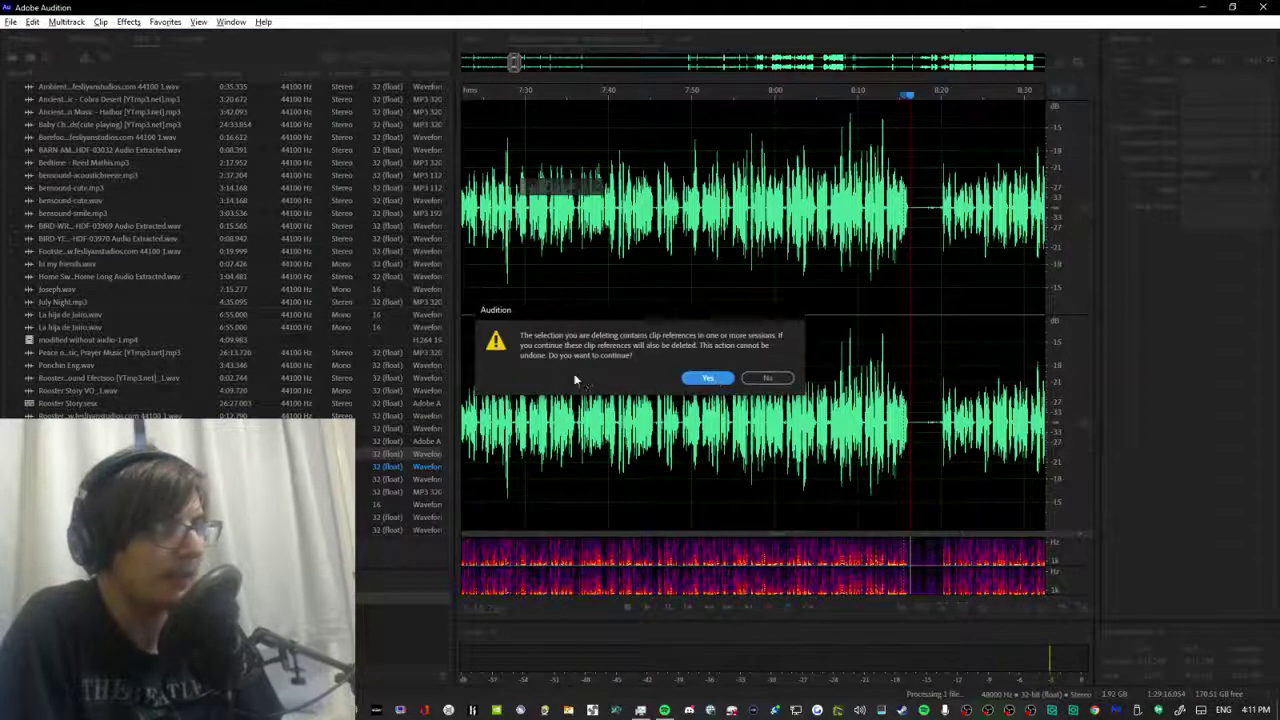
{"action": "left_click", "coordinate": [709, 378]}
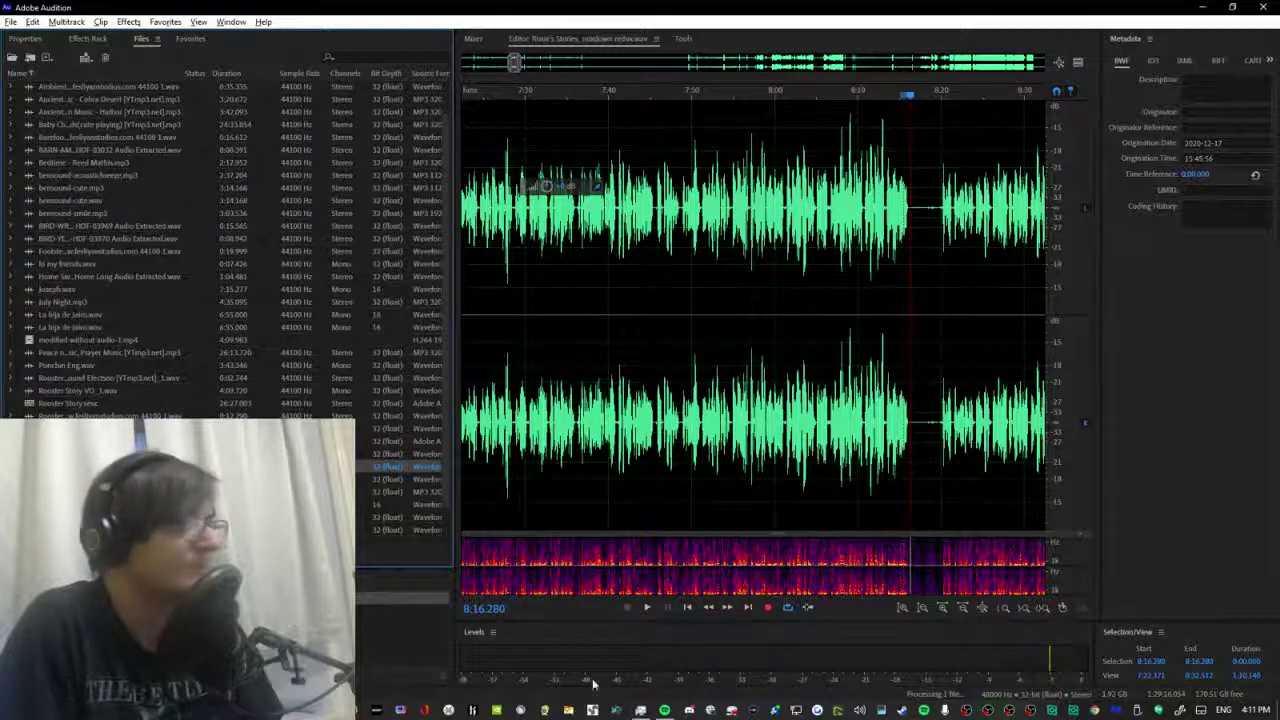
Quit Audition, cancelling its running operations, discarding the changes to TEST and saving the changes to Rosie's Stories.sesx.
{"action": "left_click", "coordinate": [662, 712]}
{"action": "left_click", "coordinate": [664, 712]}
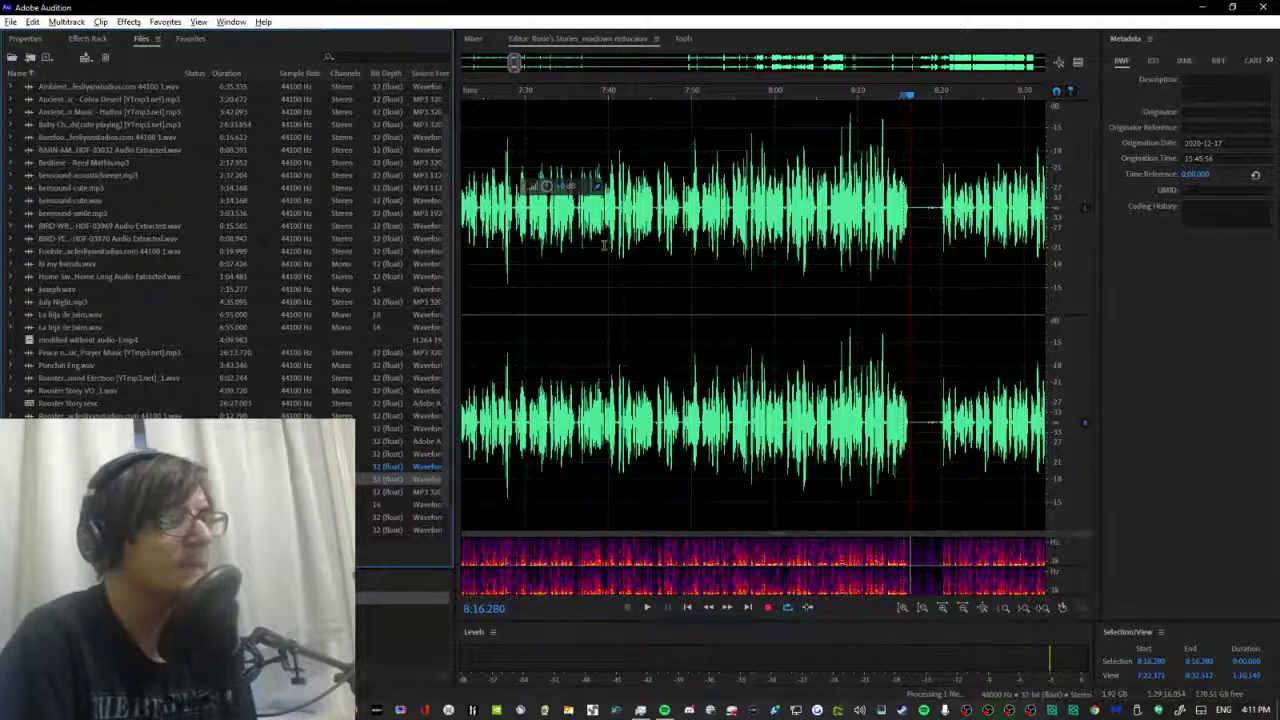
{"action": "left_click", "coordinate": [1259, 7]}
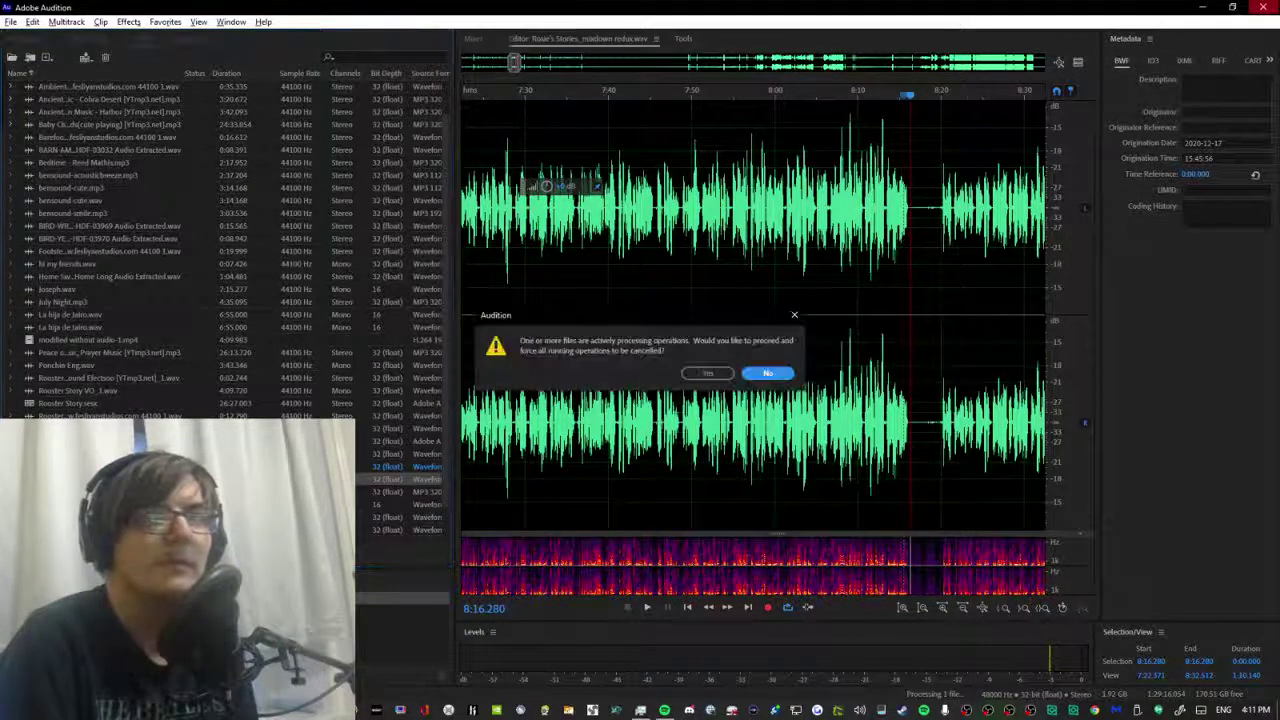
{"action": "left_click", "coordinate": [709, 372]}
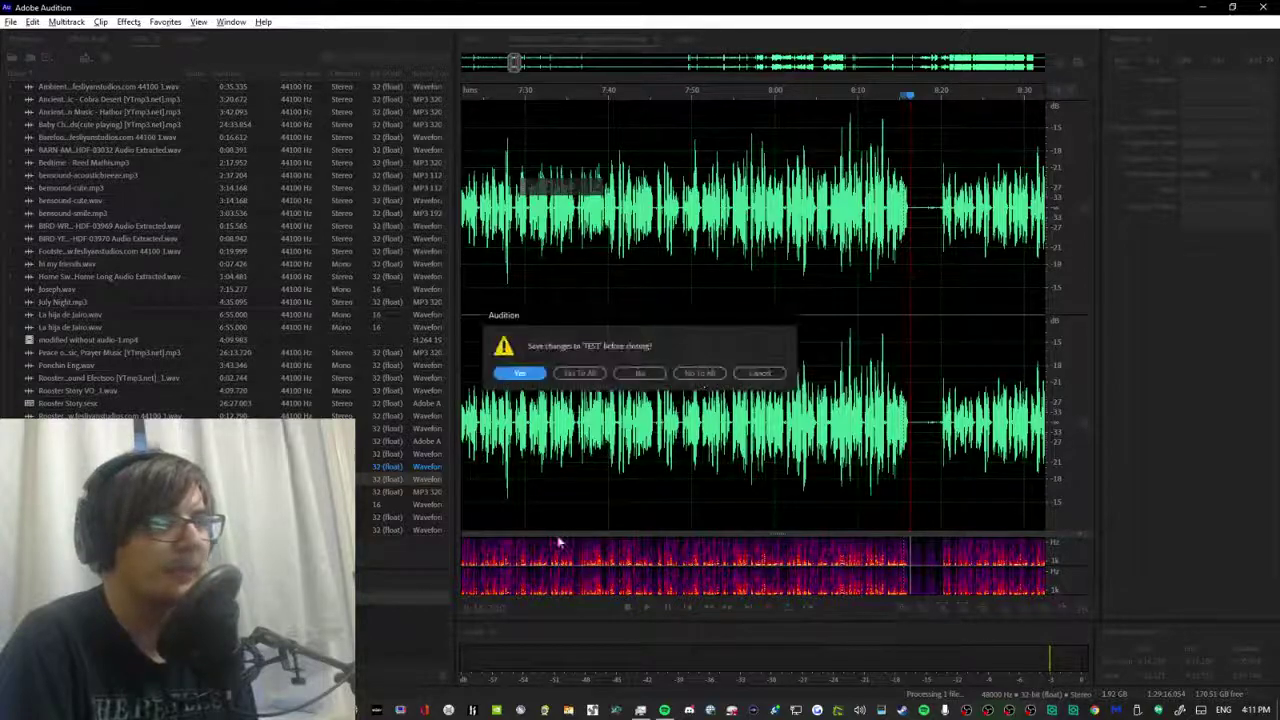
{"action": "left_click", "coordinate": [620, 379]}
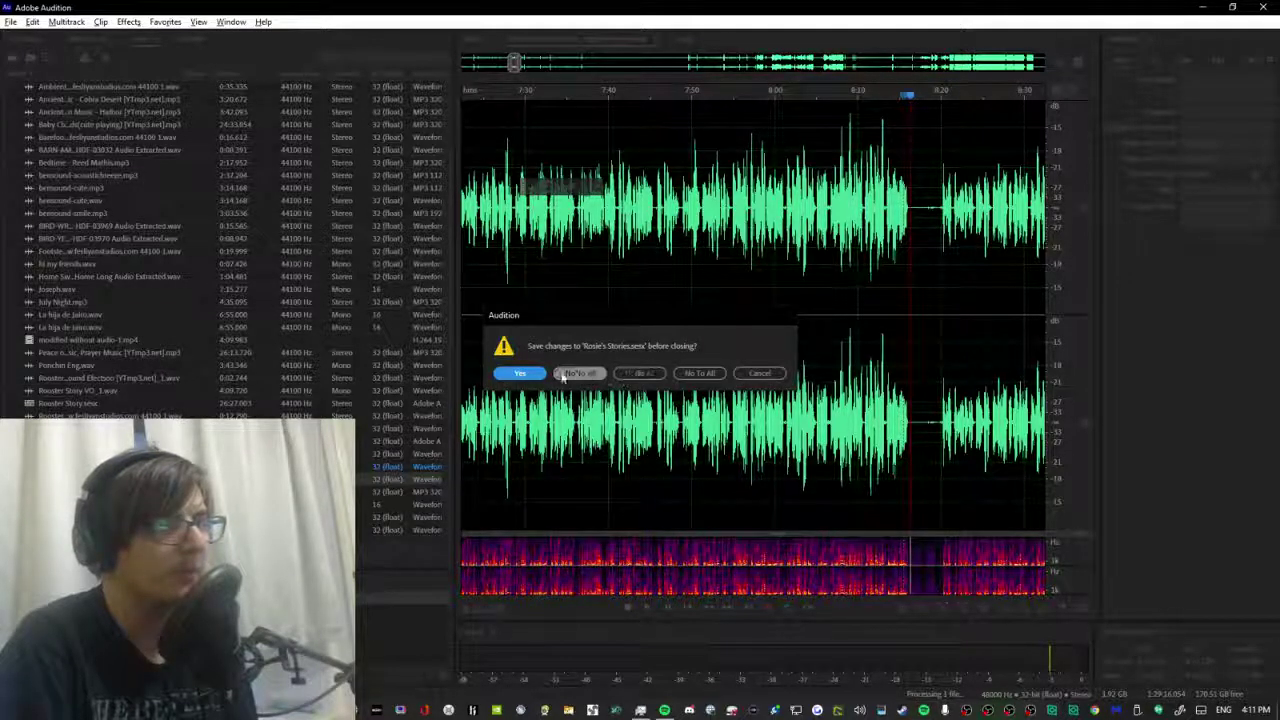
{"action": "left_click", "coordinate": [520, 373]}
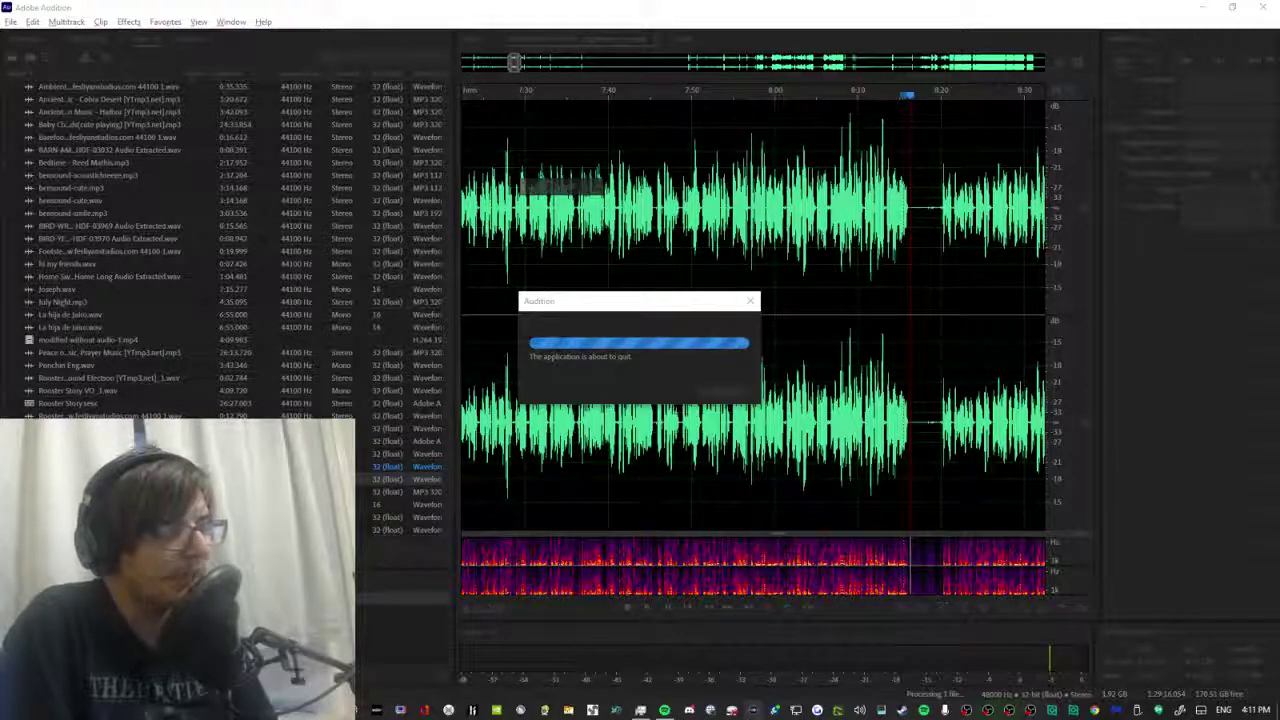
Switch to Task Manager and inspect the performance graphs for CPU, memory, Disk 1 and Ethernet.
{"action": "left_click", "coordinate": [640, 710]}
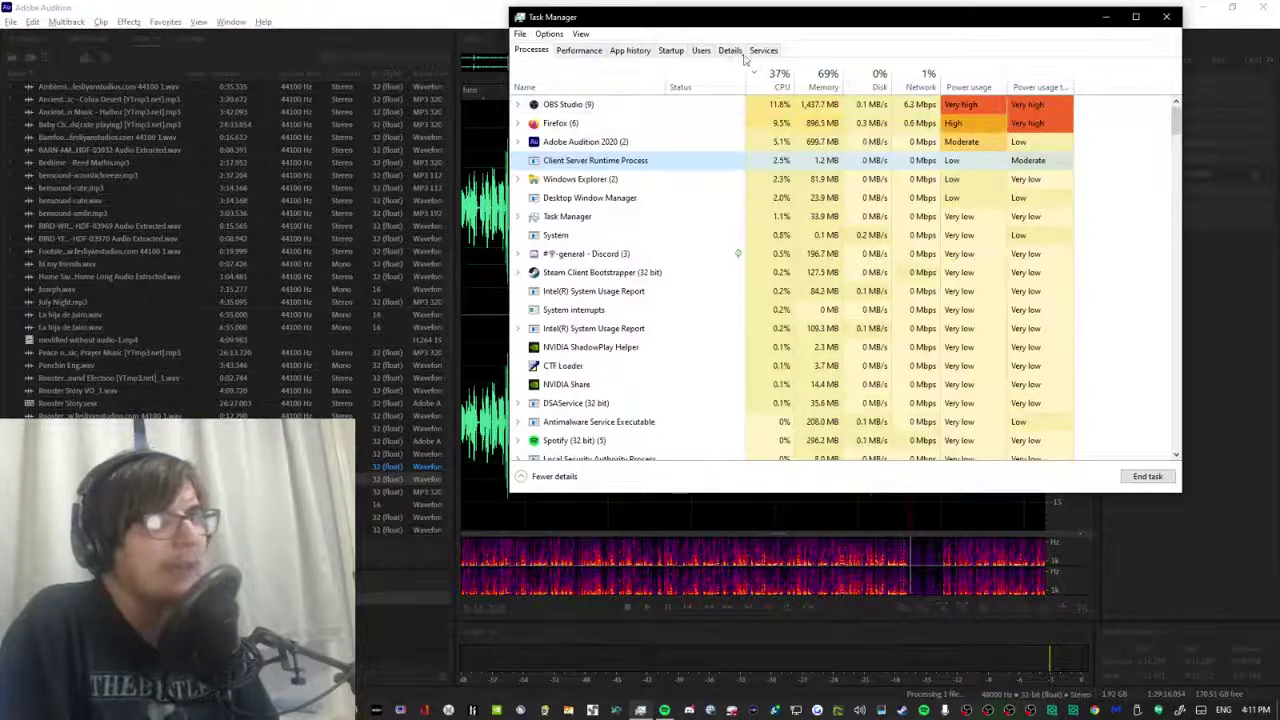
{"action": "left_click", "coordinate": [729, 50]}
{"action": "left_click", "coordinate": [630, 50]}
{"action": "left_click", "coordinate": [579, 50]}
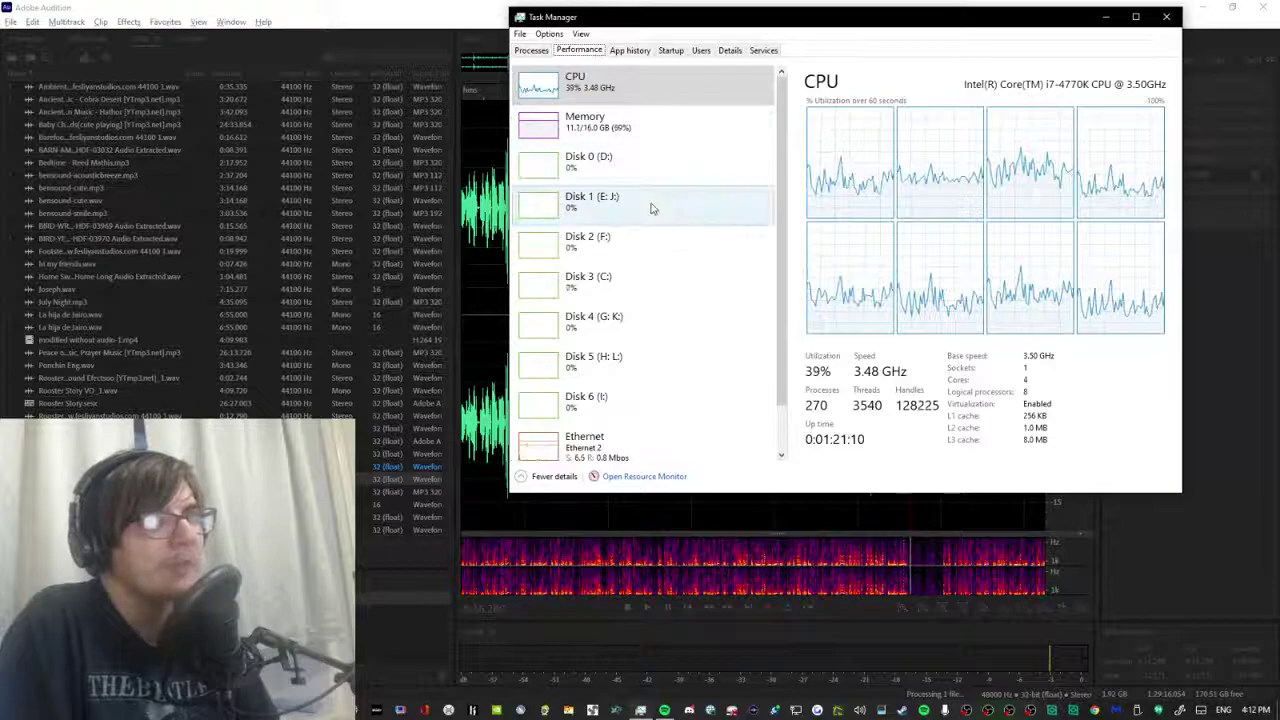
{"action": "left_click", "coordinate": [637, 120]}
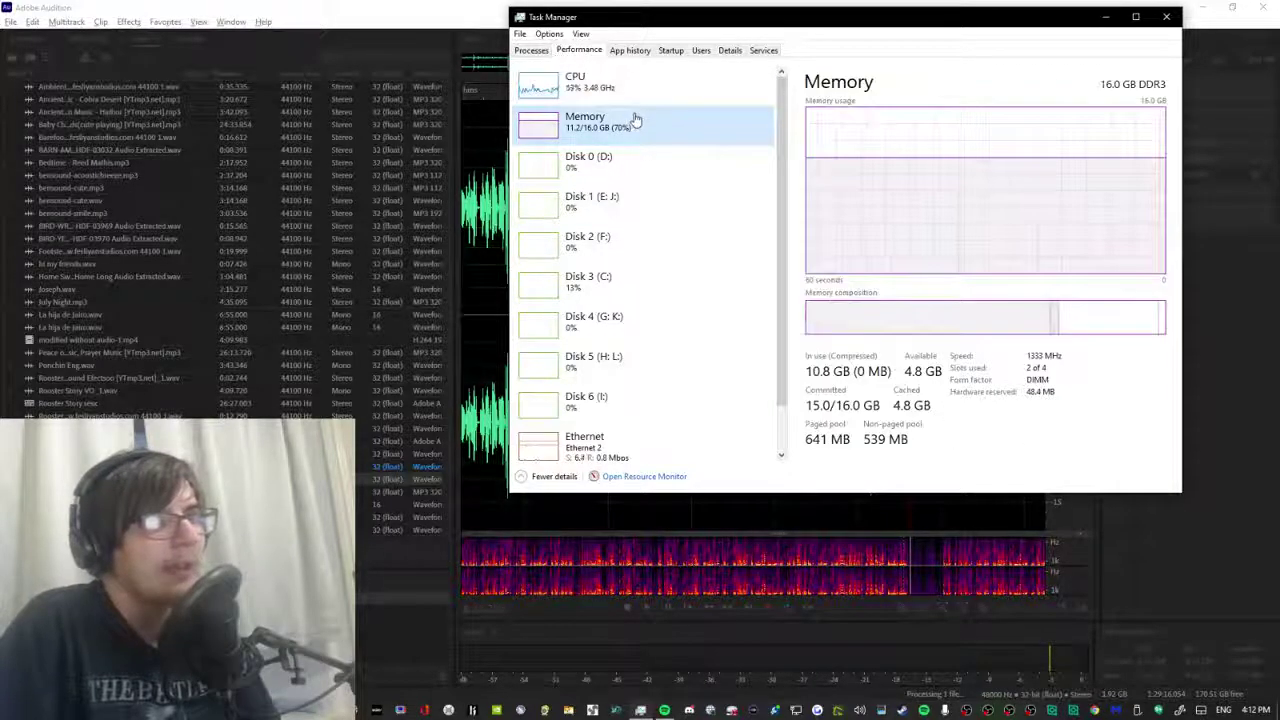
{"action": "left_click", "coordinate": [632, 184]}
{"action": "left_click", "coordinate": [625, 205]}
{"action": "scroll", "coordinate": [620, 230], "scroll_direction": "down", "scroll_amount": 1}
{"action": "left_click", "coordinate": [590, 395]}
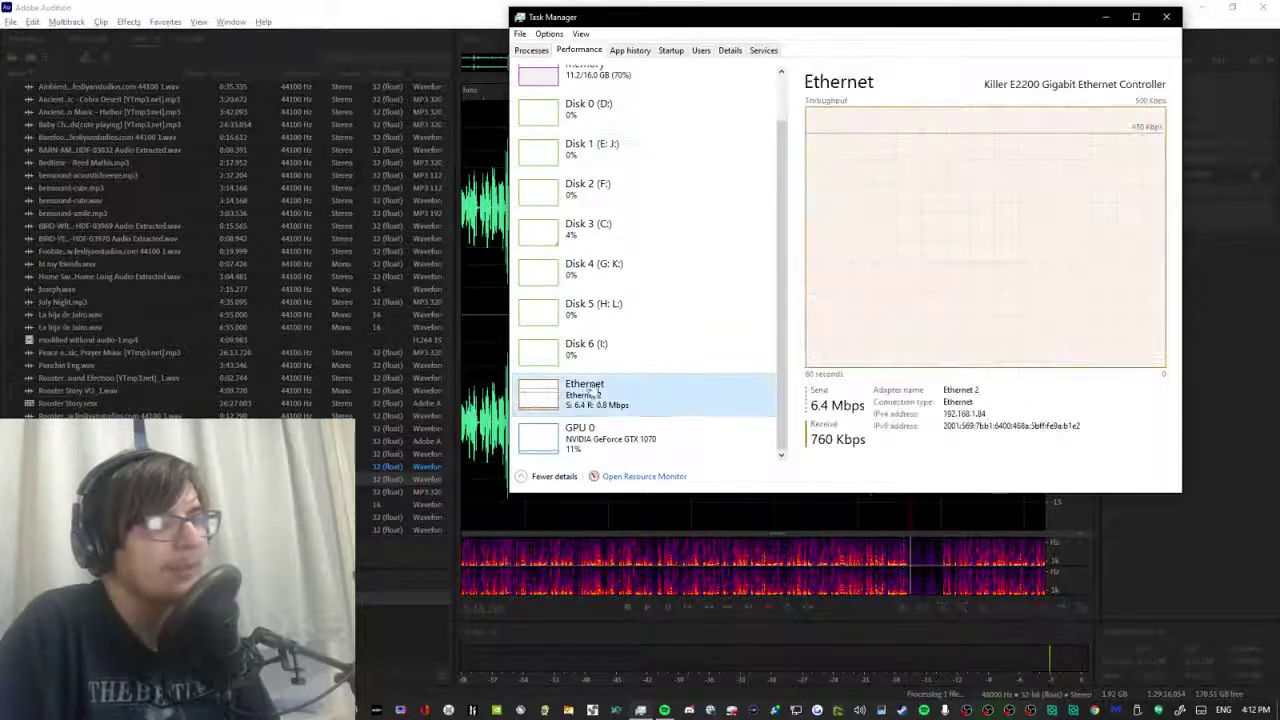
Check the activity of the individual disks from Disk 6 up to Disk 0 and the memory usage.
{"action": "left_click", "coordinate": [592, 350]}
{"action": "left_click", "coordinate": [594, 318]}
{"action": "left_click", "coordinate": [590, 232]}
{"action": "scroll", "coordinate": [588, 230], "scroll_direction": "up", "scroll_amount": 1}
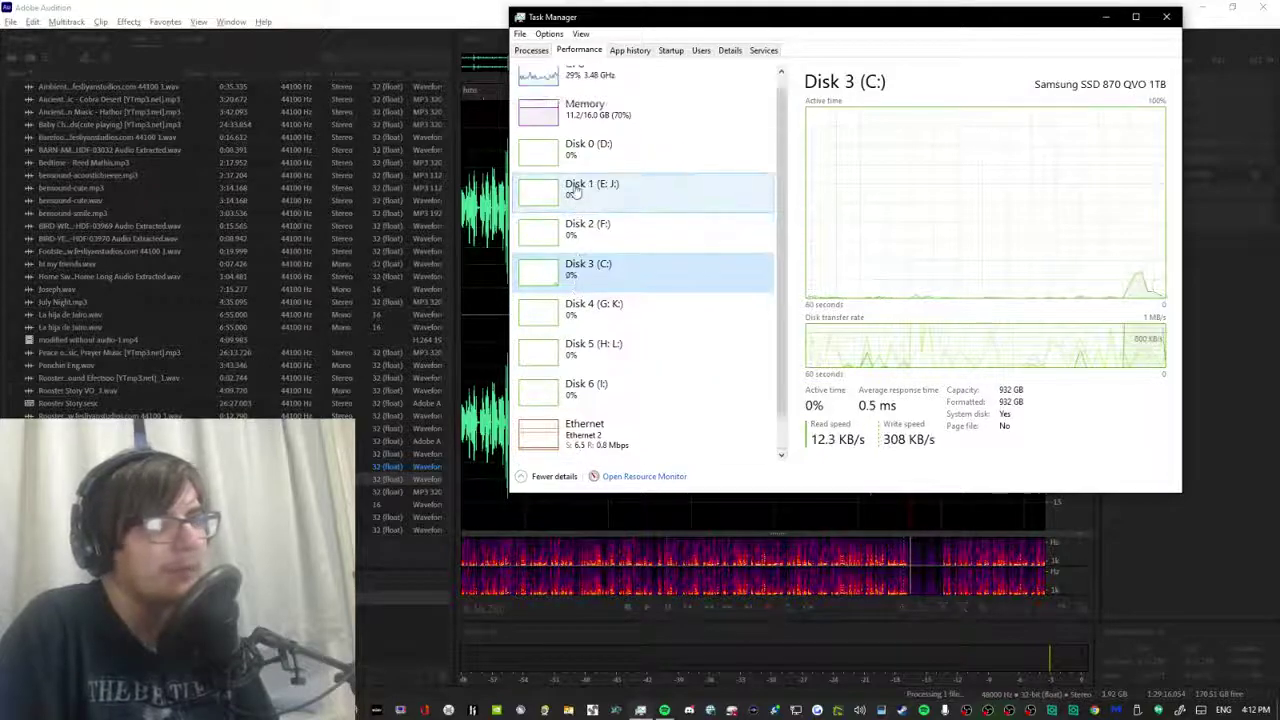
{"action": "left_click", "coordinate": [586, 240]}
{"action": "left_click", "coordinate": [590, 190]}
{"action": "left_click", "coordinate": [585, 150]}
{"action": "left_click", "coordinate": [578, 112]}
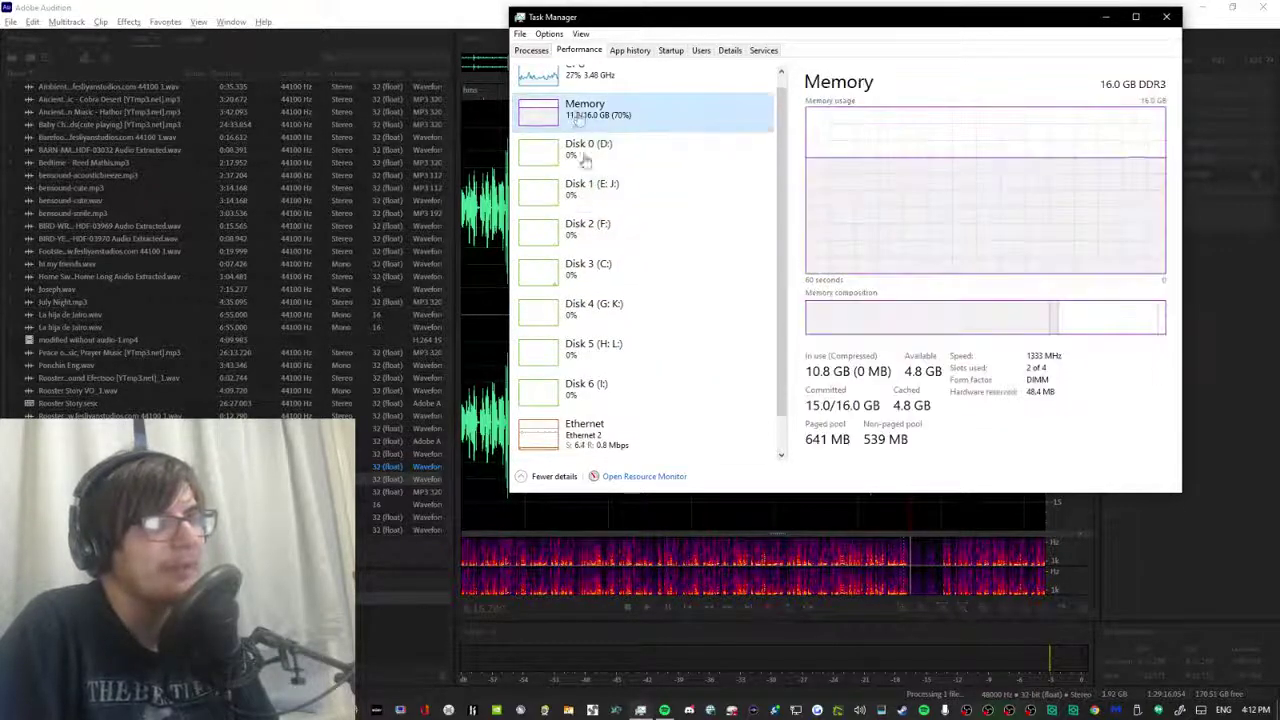
{"action": "scroll", "coordinate": [570, 133], "scroll_direction": "up", "scroll_amount": 1}
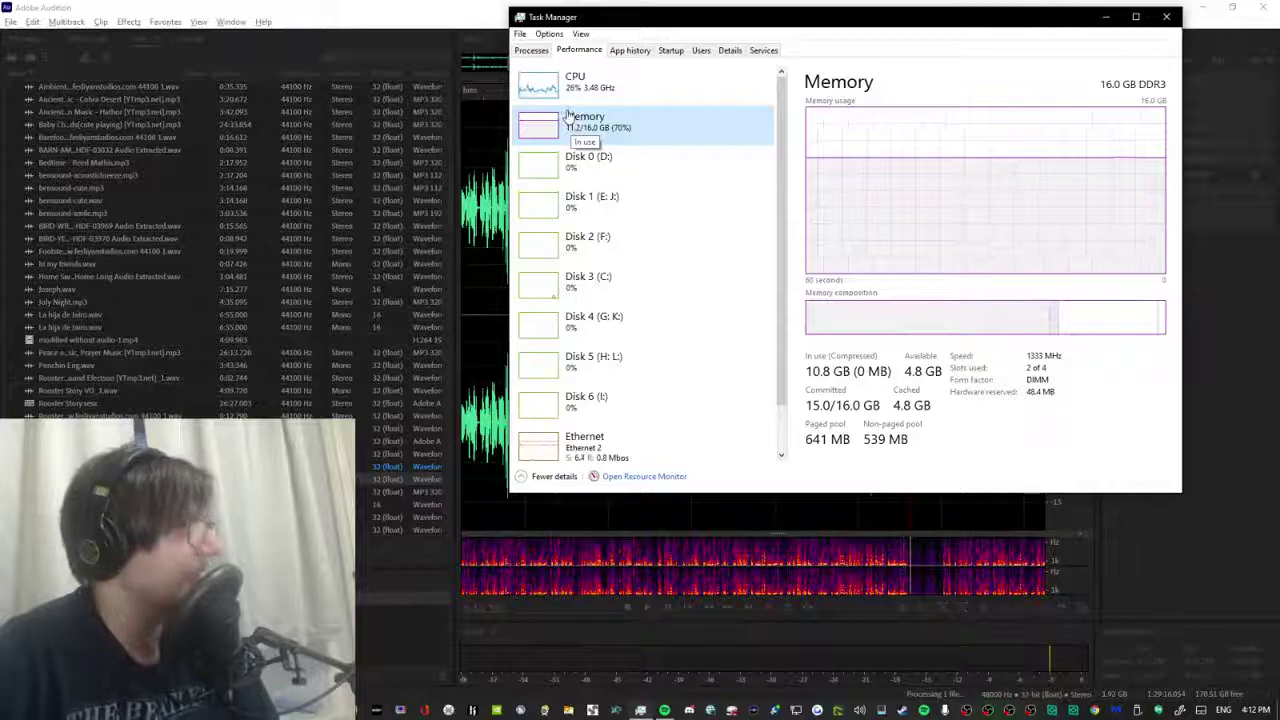
Go over the performance graphs again from Ethernet through the disks to memory and CPU.
{"action": "scroll", "coordinate": [585, 200], "scroll_direction": "down", "scroll_amount": 1}
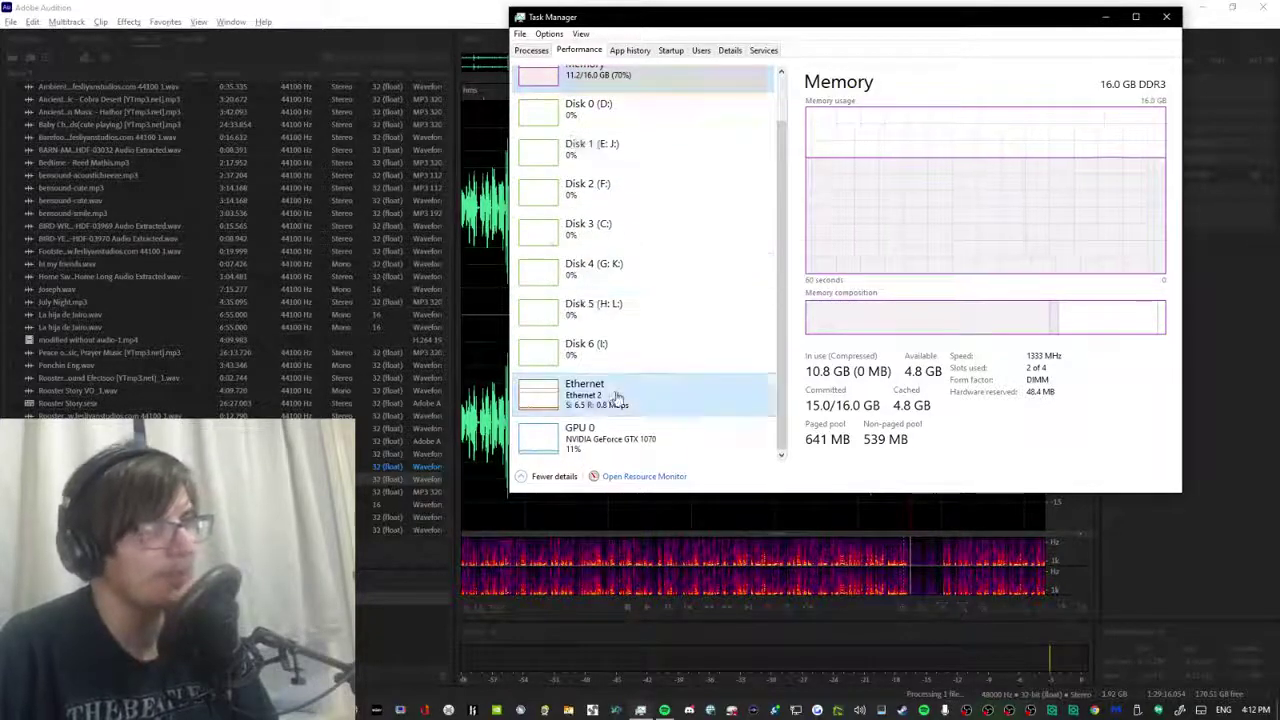
{"action": "left_click", "coordinate": [585, 392]}
{"action": "left_click", "coordinate": [586, 350]}
{"action": "left_click", "coordinate": [586, 312]}
{"action": "left_click", "coordinate": [585, 272]}
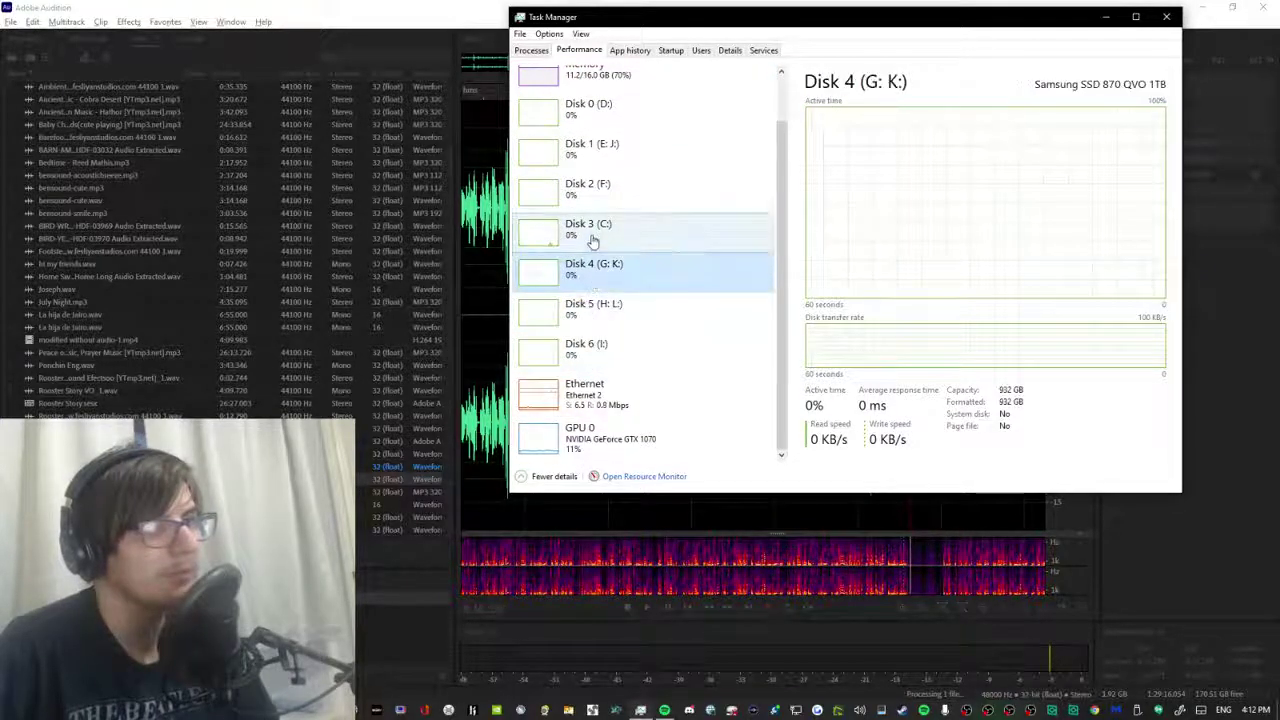
{"action": "left_click", "coordinate": [584, 232]}
{"action": "scroll", "coordinate": [583, 200], "scroll_direction": "up", "scroll_amount": 1}
{"action": "left_click", "coordinate": [587, 160]}
{"action": "left_click", "coordinate": [585, 120]}
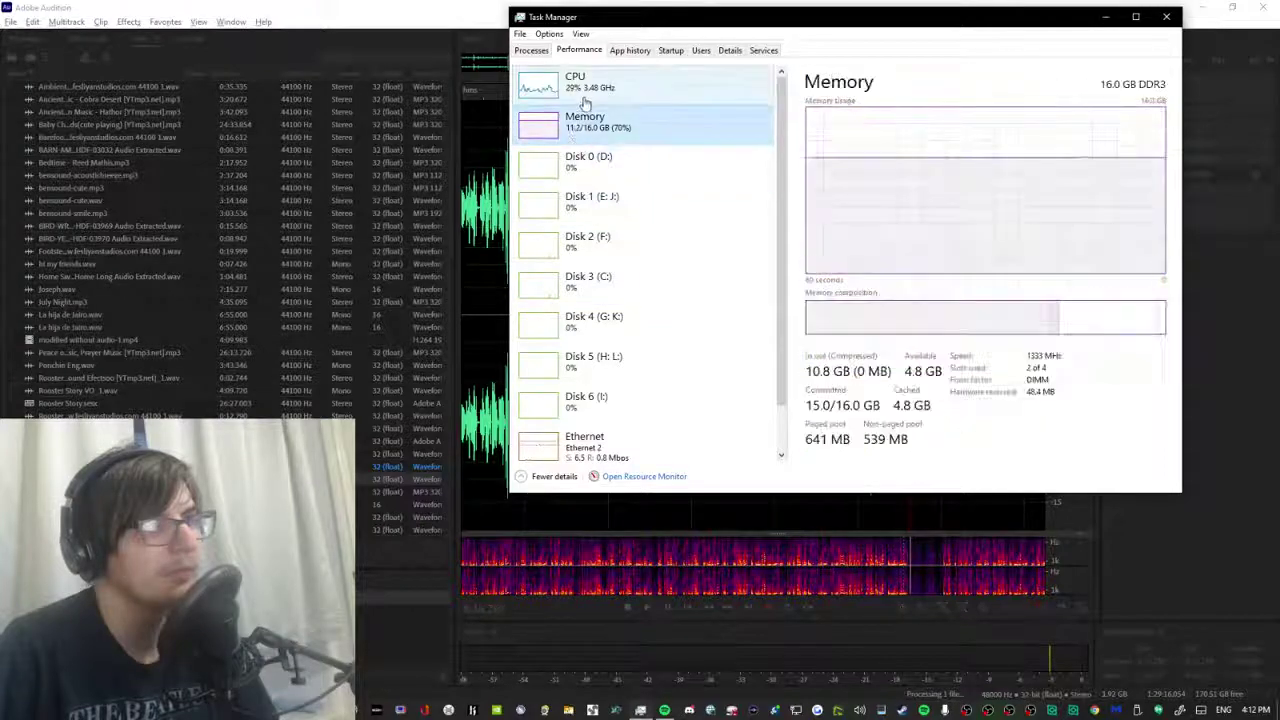
{"action": "left_click", "coordinate": [576, 82]}
Check the Firefox and Adobe Audition entries in the process list and Audition's quit progress.
{"action": "left_click", "coordinate": [532, 50]}
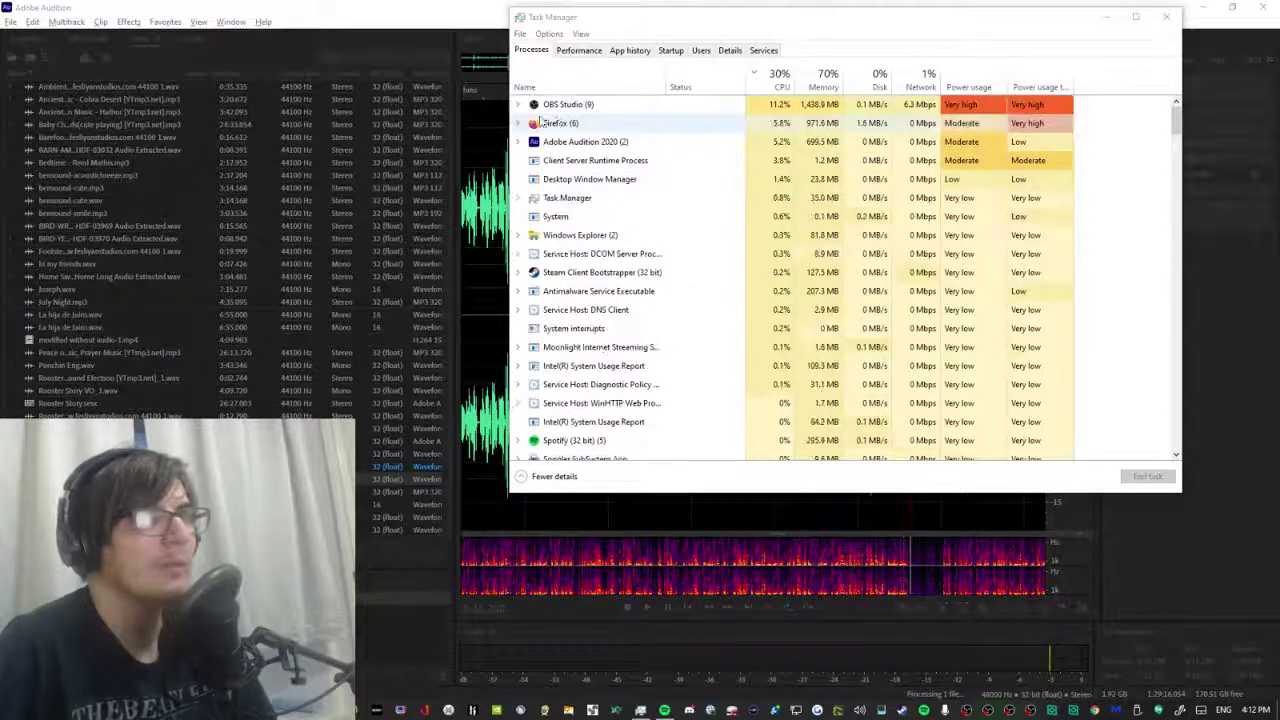
{"action": "left_click", "coordinate": [519, 123]}
{"action": "left_click", "coordinate": [519, 123]}
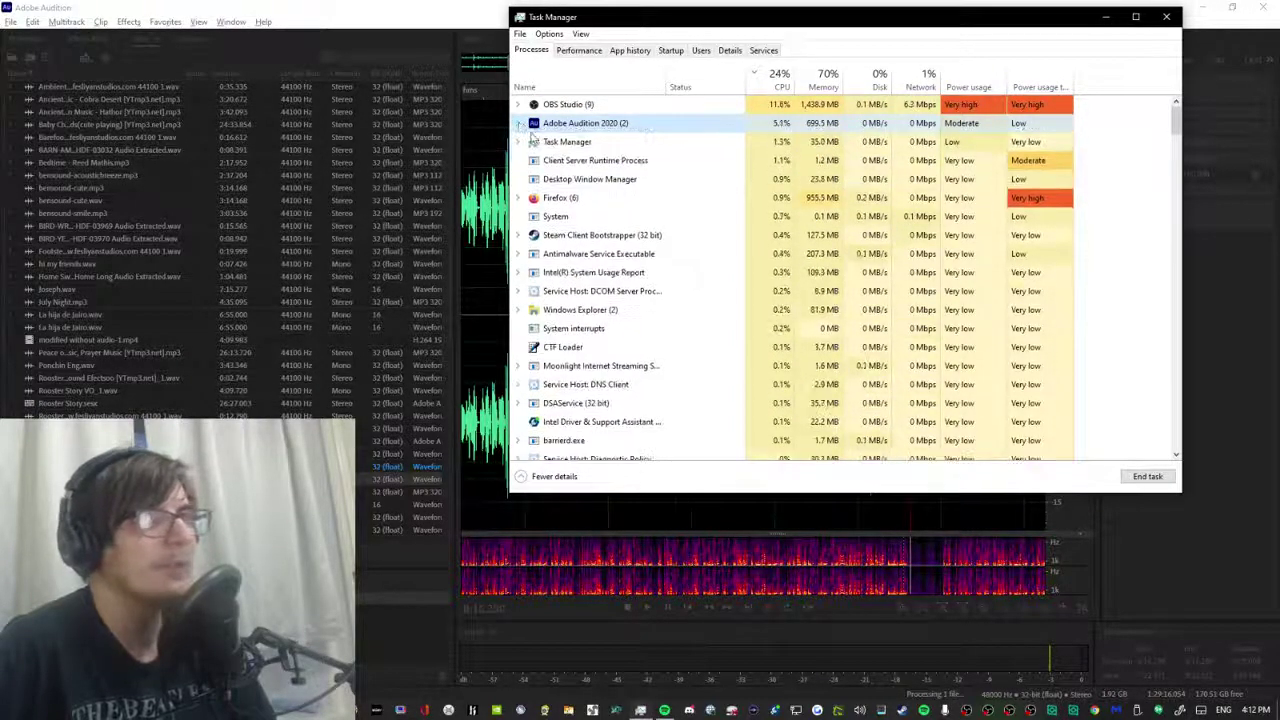
{"action": "left_click", "coordinate": [463, 31]}
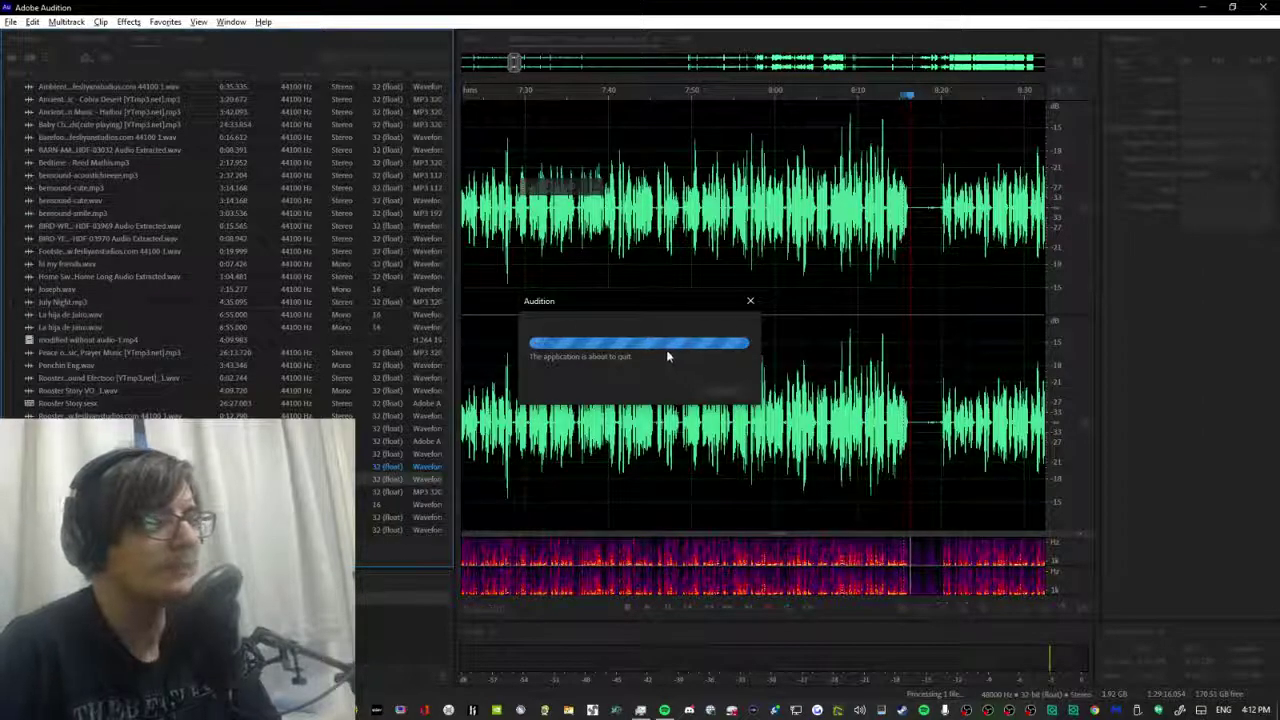
Return to Task Manager and expand the OBS Studio process group to view its subprocesses.
{"action": "key", "text": "super"}
{"action": "key", "text": "Escape"}
{"action": "key", "text": "alt+Tab"}
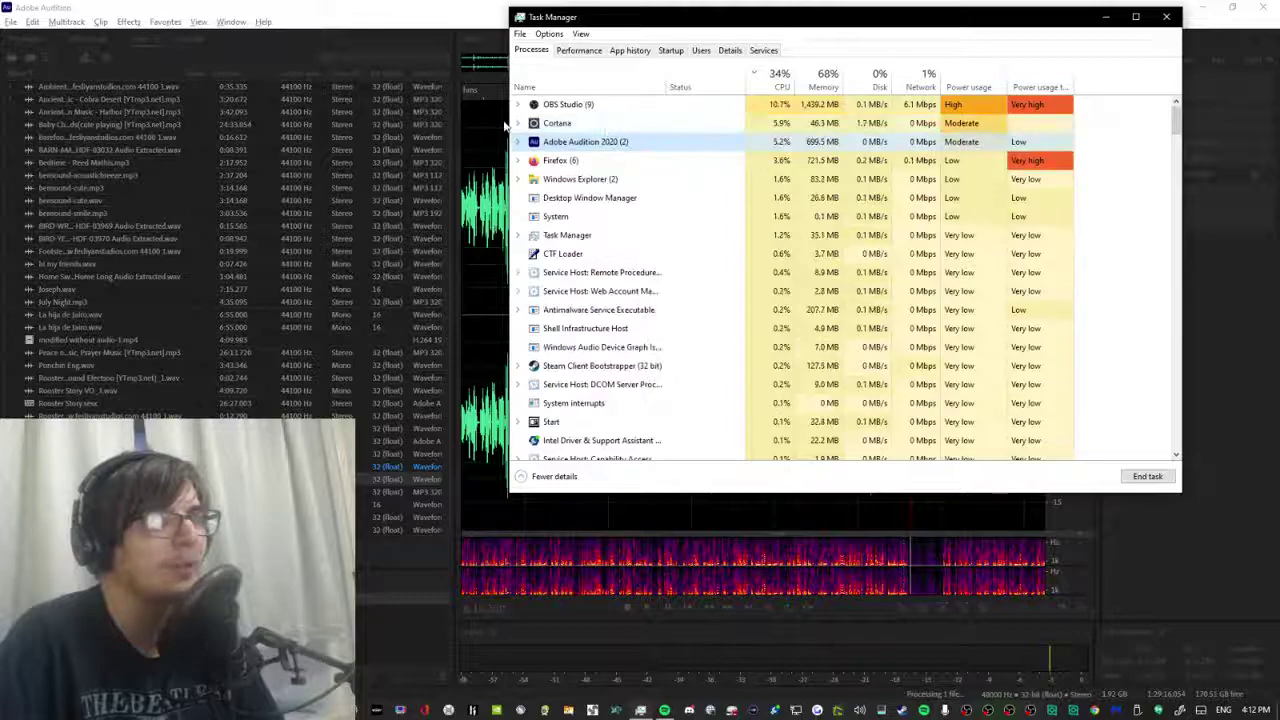
{"action": "double_click", "coordinate": [580, 104]}
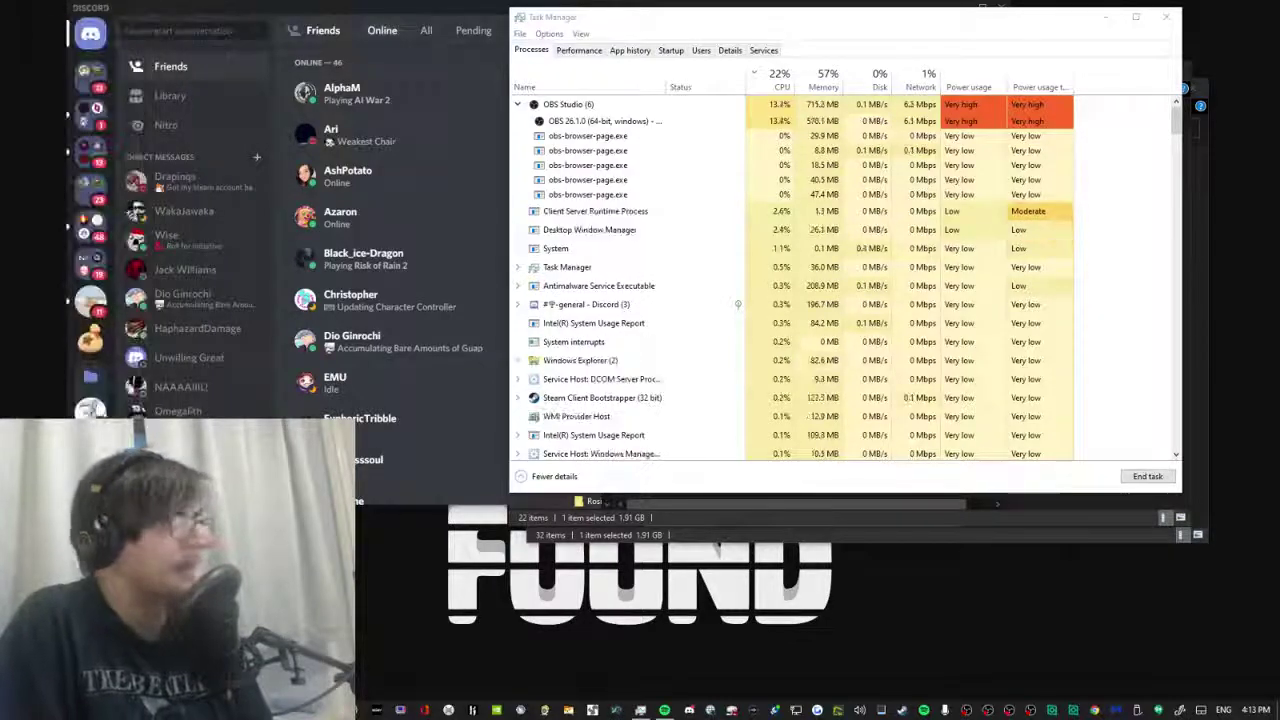
Minimize Task Manager and Discord, and reposition the Rosie's Stories folder window on the desktop.
{"action": "left_click", "coordinate": [1106, 17]}
{"action": "left_click_drag", "start_coordinate": [1087, 68], "coordinate": [1059, 304]}
{"action": "left_click", "coordinate": [966, 14]}
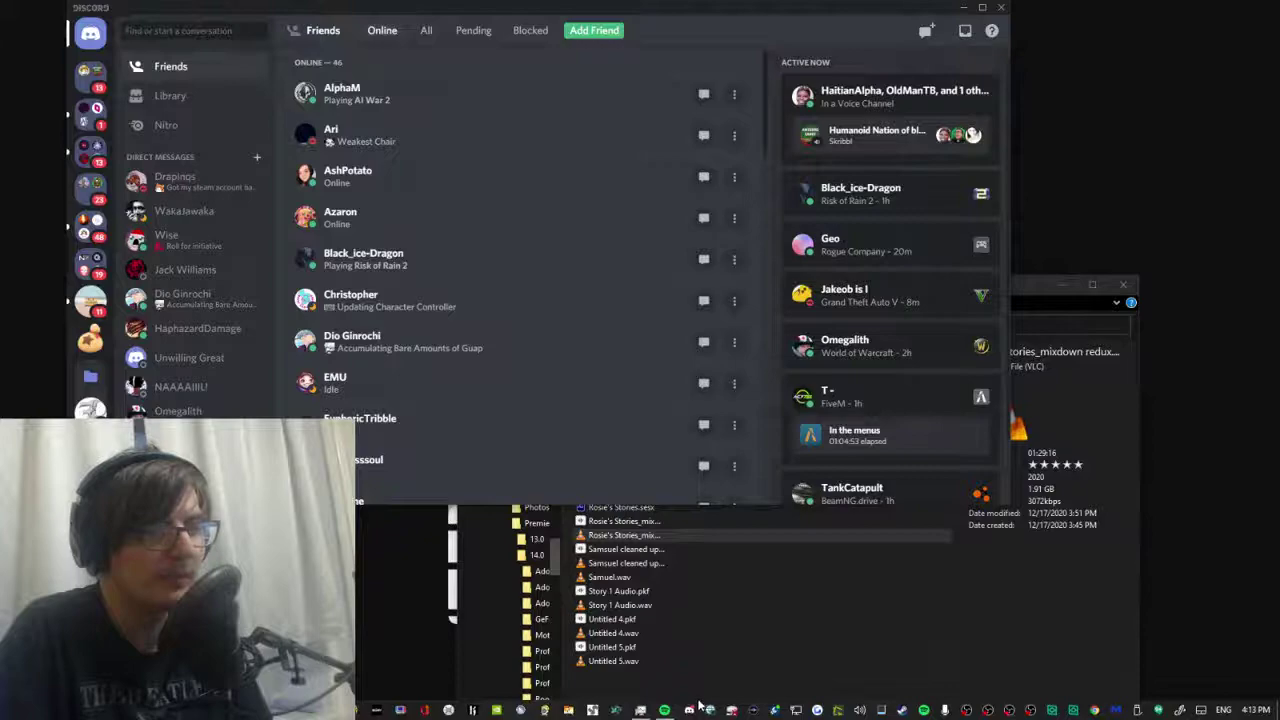
{"action": "key", "text": "super+Down"}
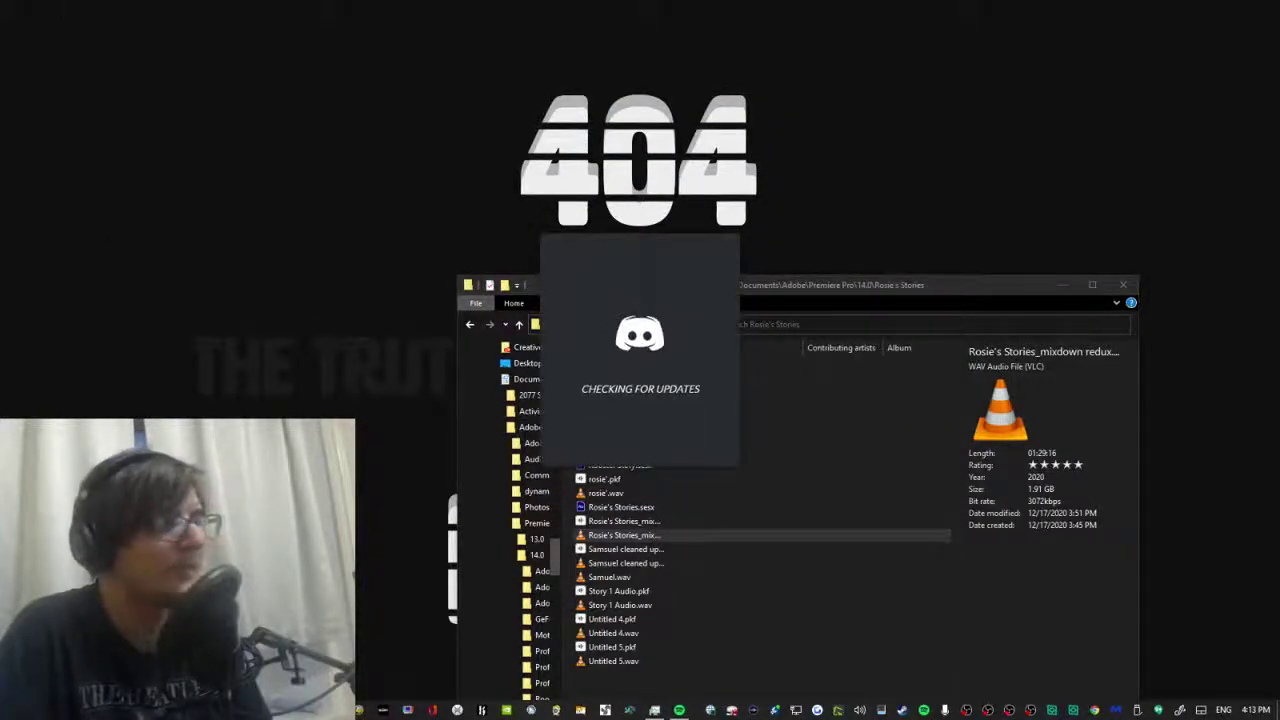
{"action": "left_click_drag", "start_coordinate": [825, 288], "coordinate": [925, 100]}
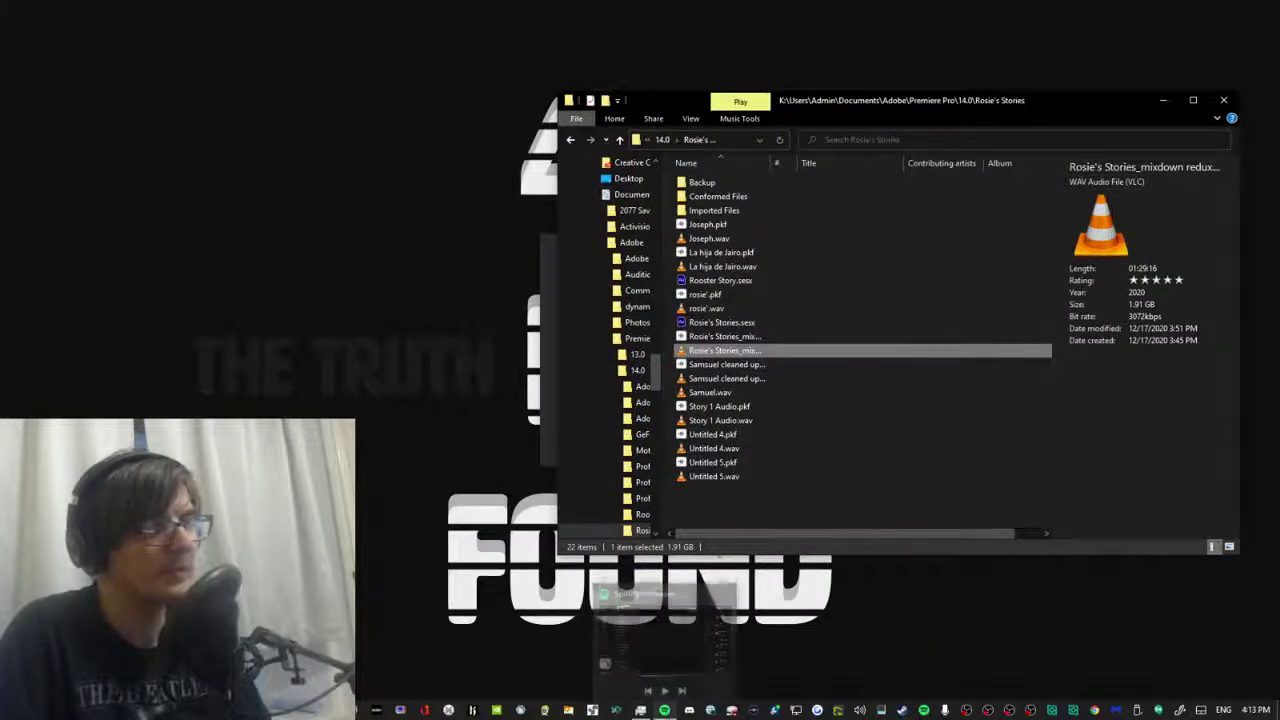
Switch to Discord and open the Isle O' Nood server from the server list.
{"action": "mouse_move", "coordinate": [664, 710]}
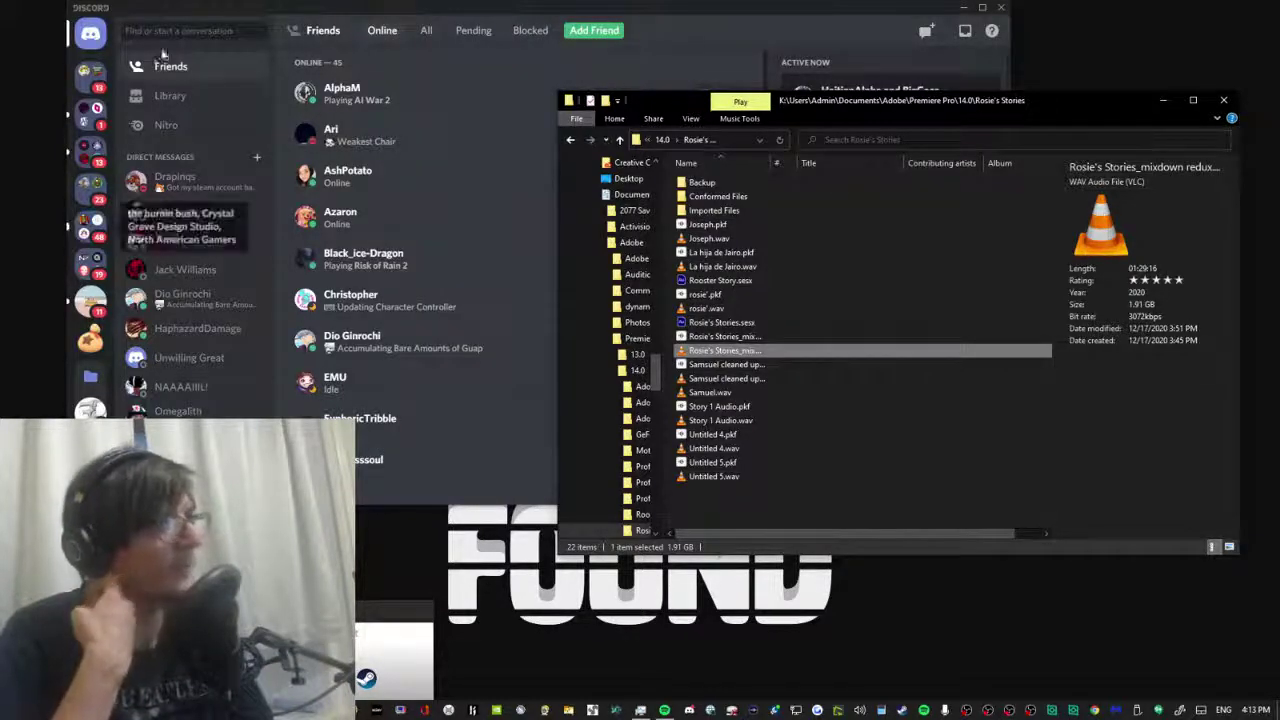
{"action": "scroll", "coordinate": [185, 230], "scroll_direction": "down", "scroll_amount": 5}
{"action": "scroll", "coordinate": [95, 230], "scroll_direction": "down", "scroll_amount": 2}
{"action": "left_click", "coordinate": [90, 224]}
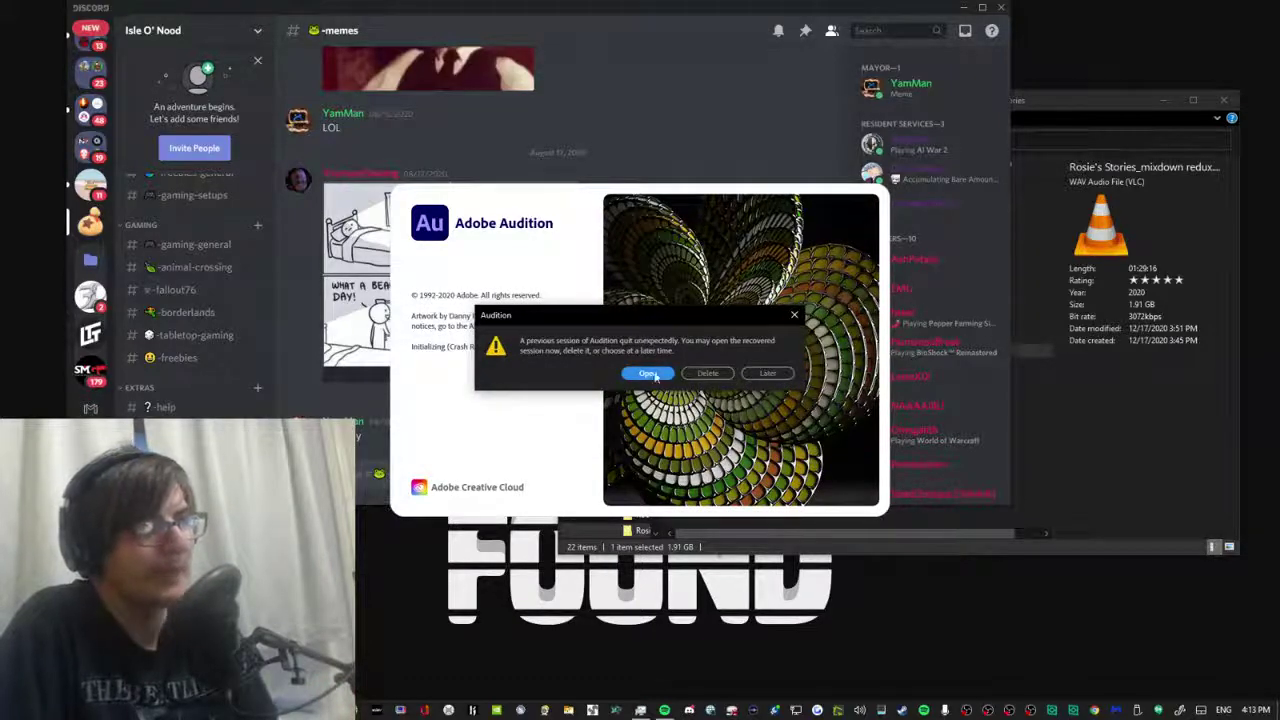
Open the recovered session in Adobe Audition and dismiss the file-opening warnings.
{"action": "left_click", "coordinate": [650, 374]}
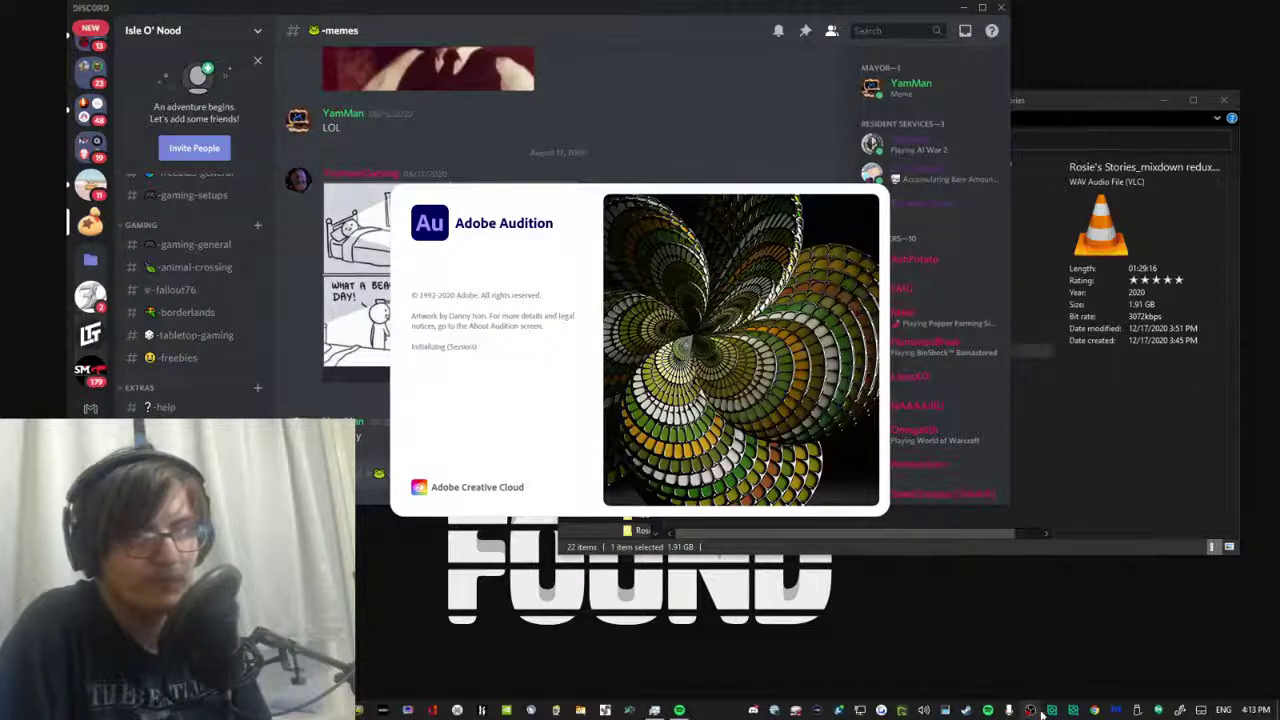
{"action": "right_click", "coordinate": [1096, 710]}
{"action": "left_click", "coordinate": [1116, 700]}
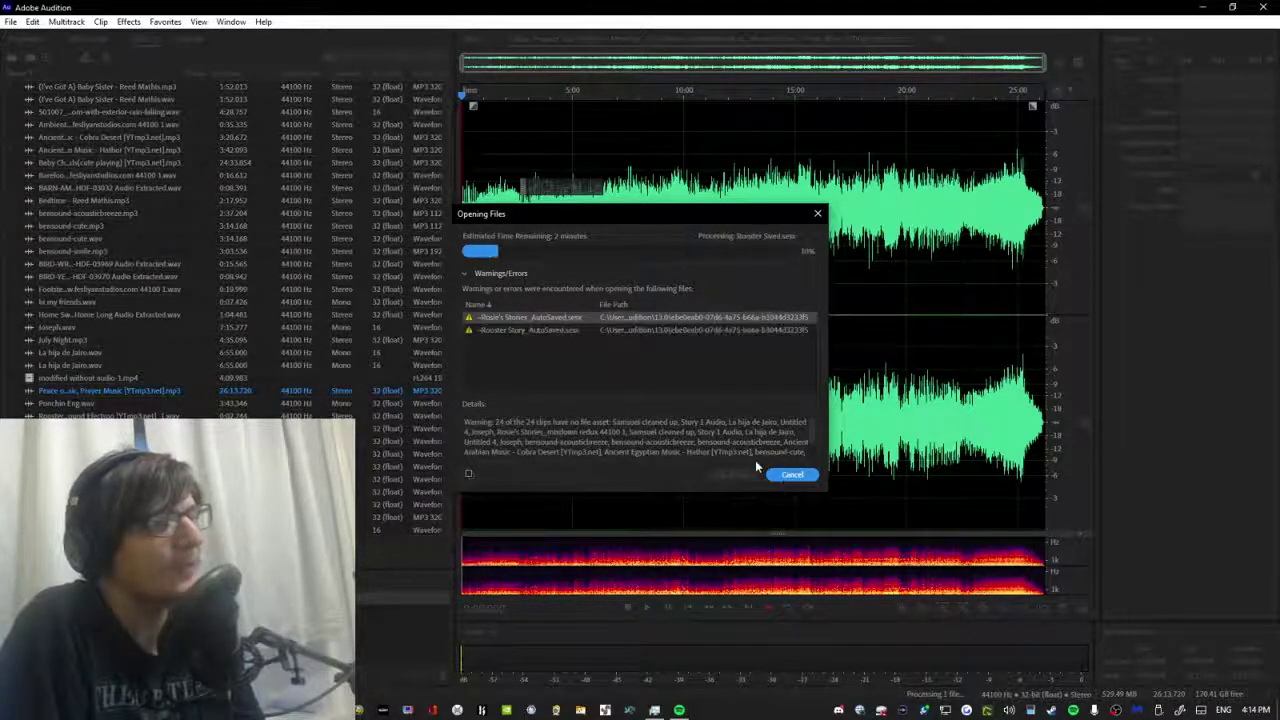
{"action": "left_click", "coordinate": [335, 226]}
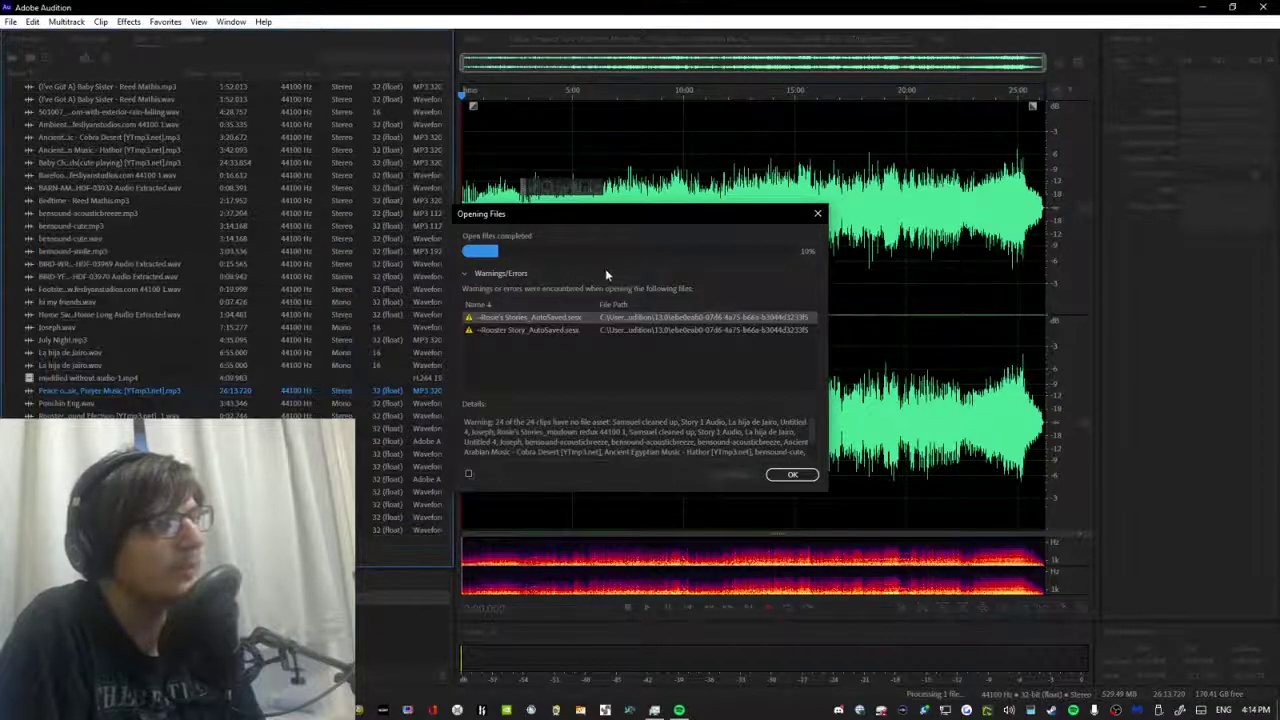
{"action": "left_click", "coordinate": [792, 474]}
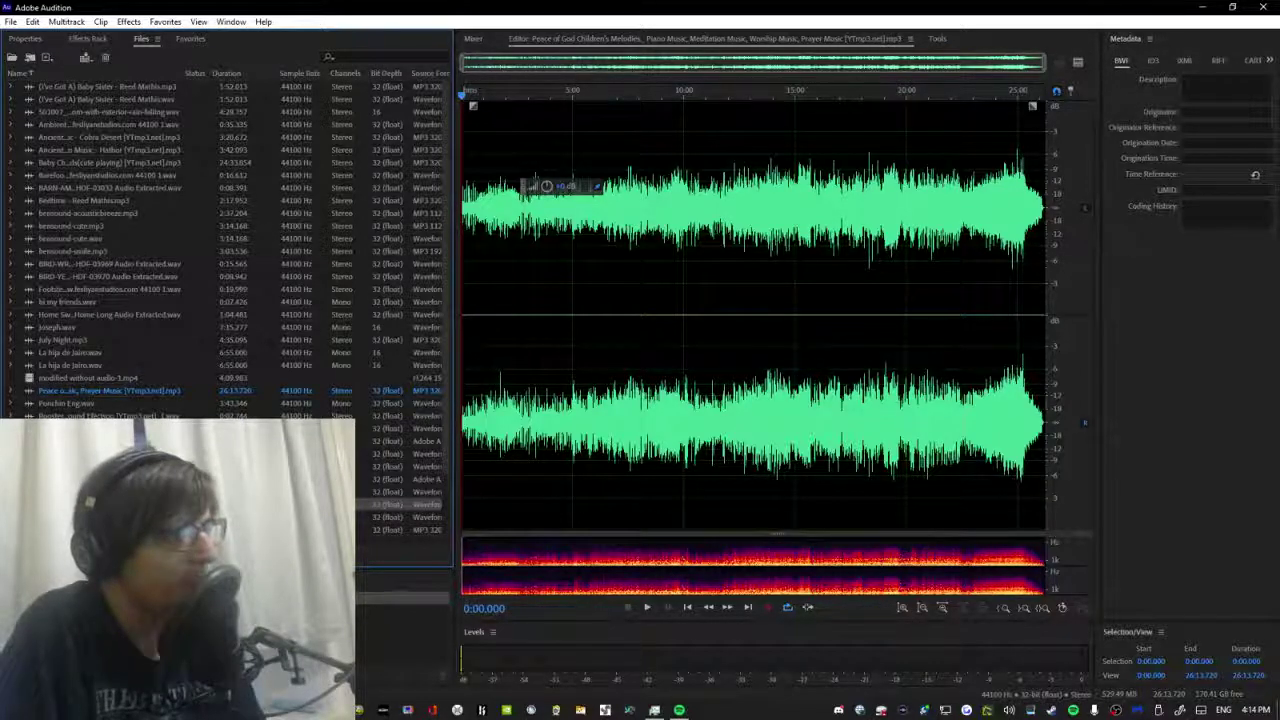
Open Rosie's Stories_mixdown redux 44100 1.wav in the editor and play it from about 1:55.8, just after the first loud spikes.
{"action": "double_click", "coordinate": [410, 491]}
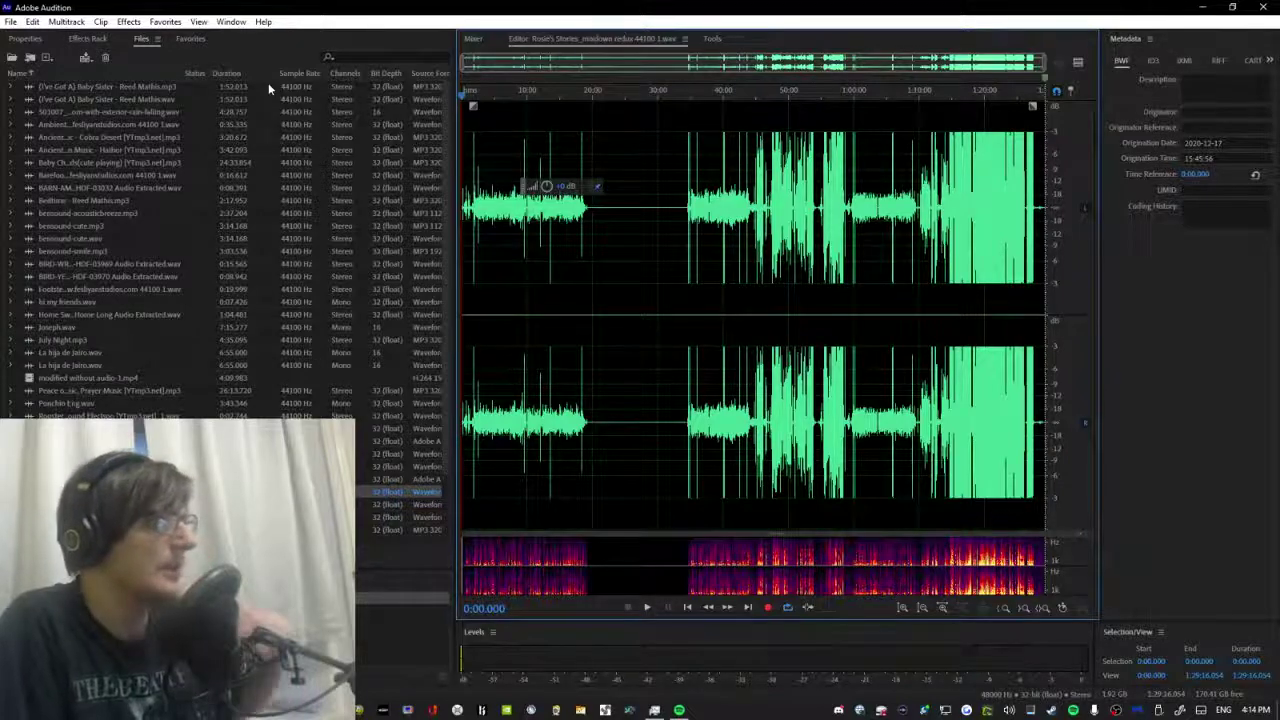
{"action": "scroll", "coordinate": [629, 217], "scroll_direction": "up", "scroll_amount": 8}
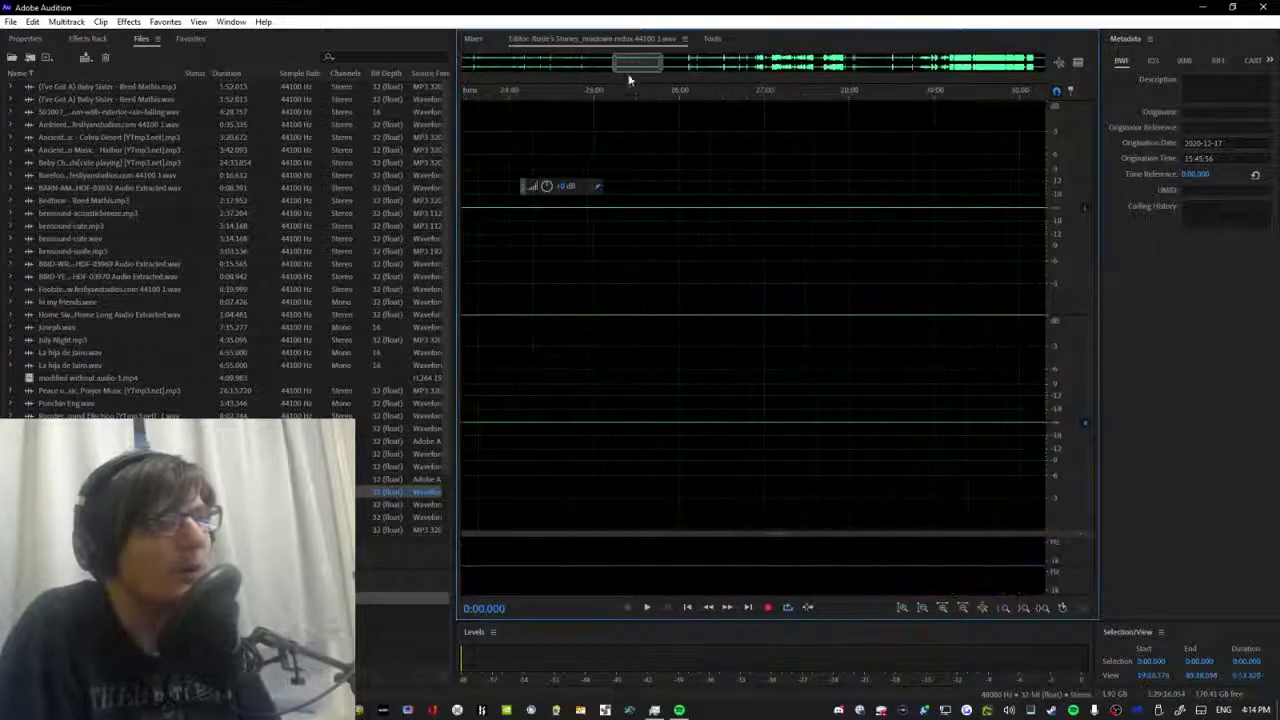
{"action": "left_click_drag", "start_coordinate": [630, 64], "coordinate": [470, 64]}
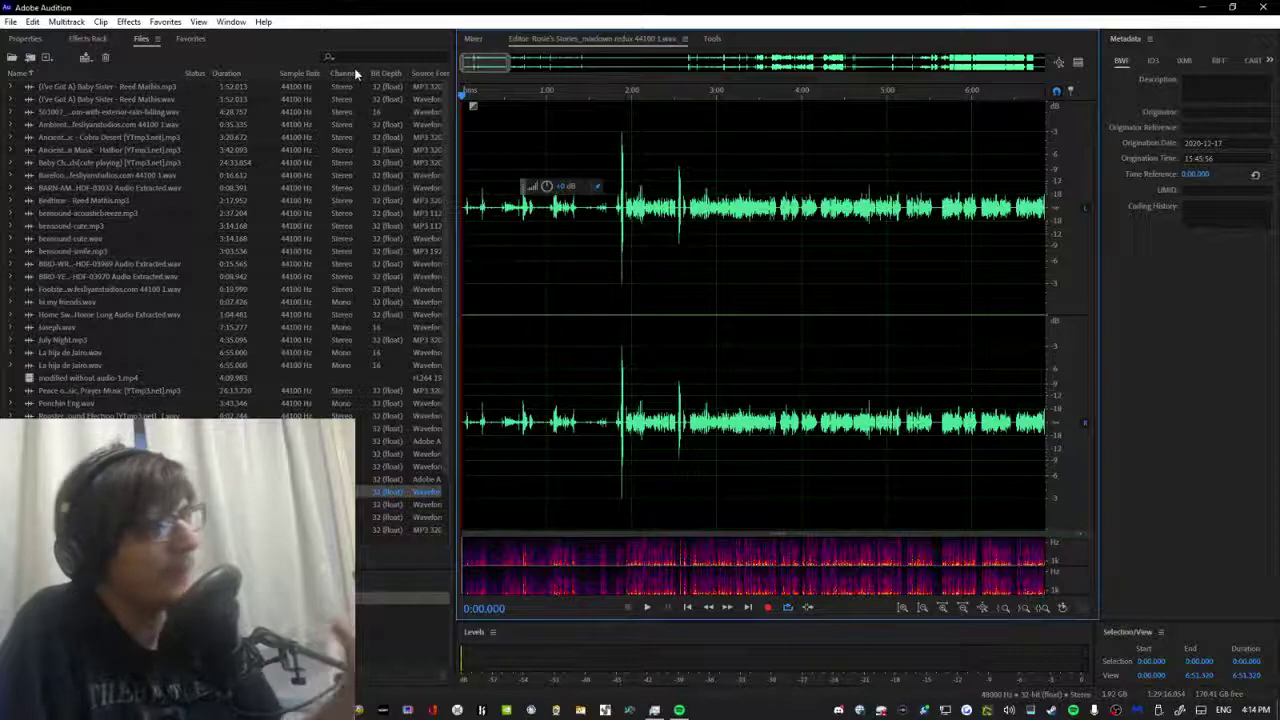
{"action": "scroll", "coordinate": [616, 212], "scroll_direction": "up", "scroll_amount": 3}
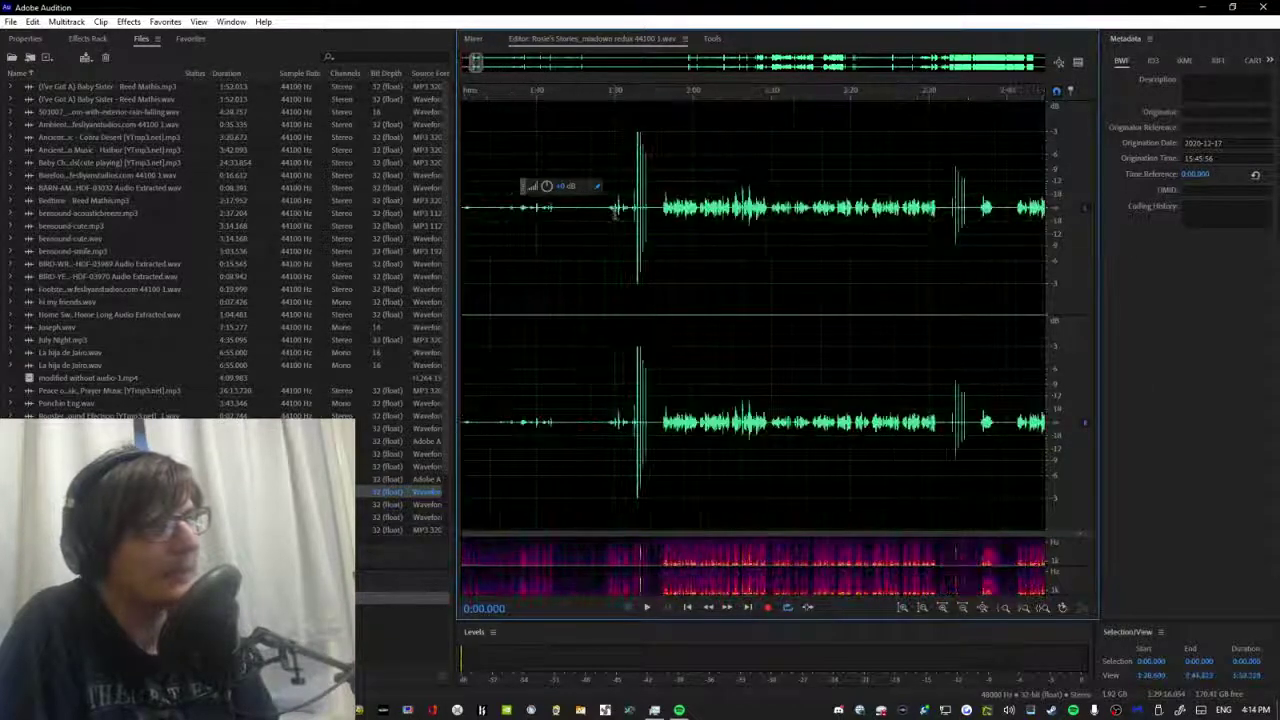
{"action": "scroll", "coordinate": [603, 228], "scroll_direction": "up", "scroll_amount": 1}
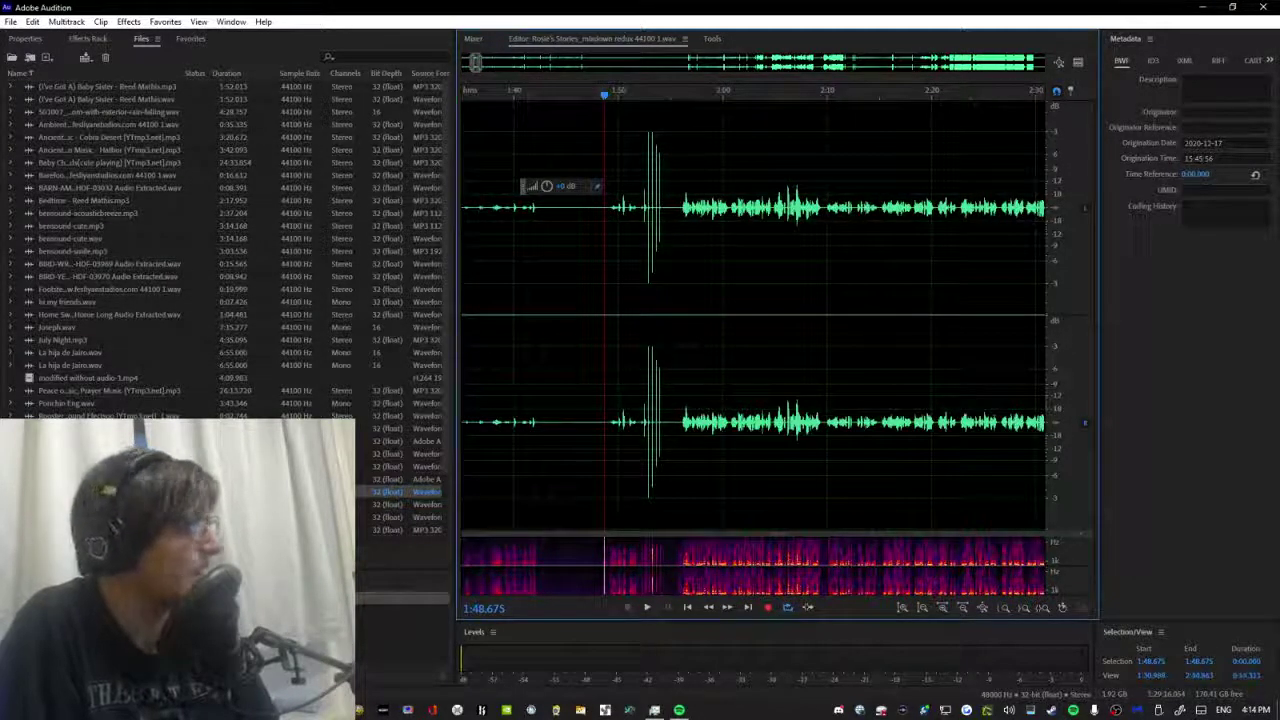
{"action": "scroll", "coordinate": [614, 226], "scroll_direction": "up", "scroll_amount": 2}
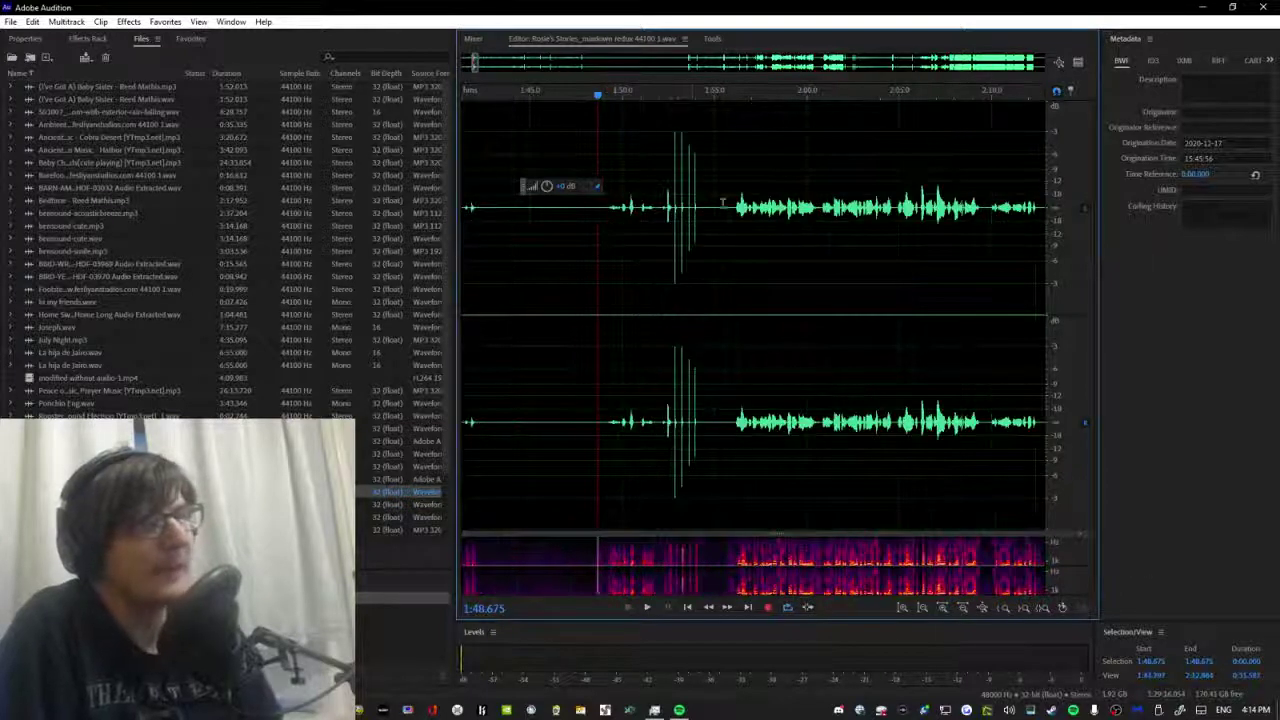
{"action": "left_click", "coordinate": [729, 220]}
{"action": "key", "text": "space"}
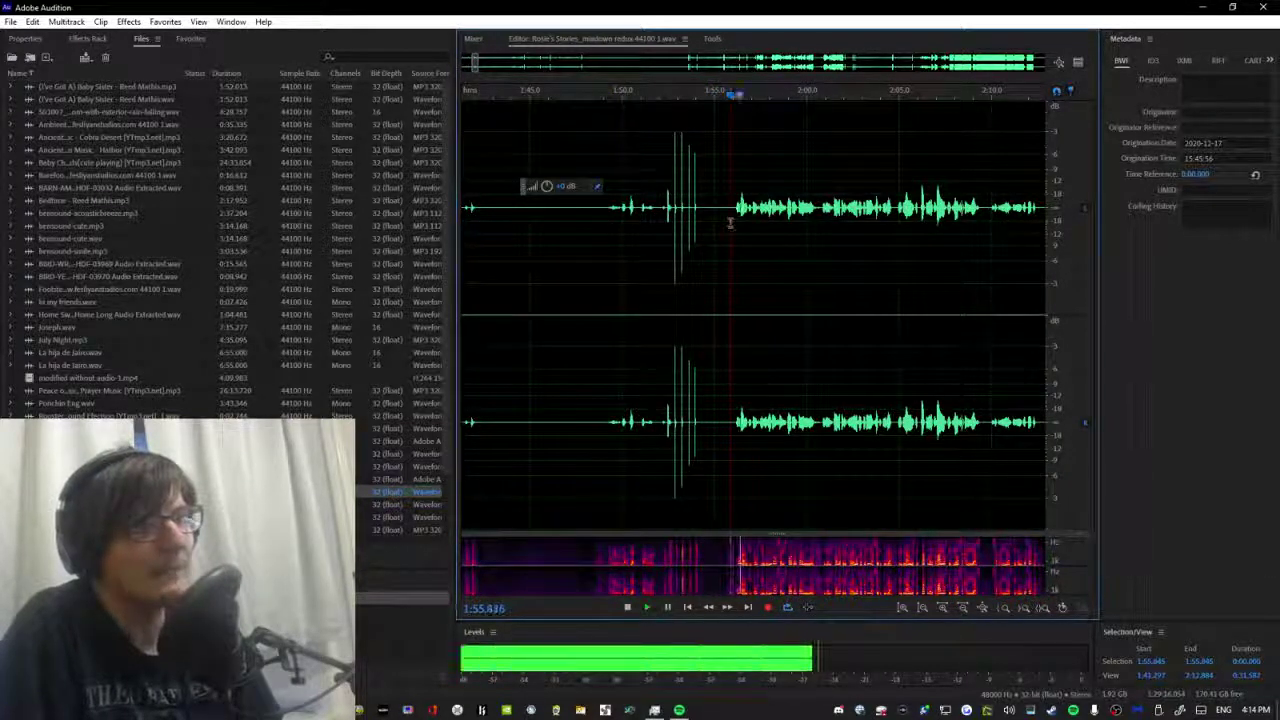
Examine the opening of the first story and replay it from about 1:49, ahead of the loud spikes.
{"action": "scroll", "coordinate": [620, 205], "scroll_direction": "right", "scroll_amount": 5}
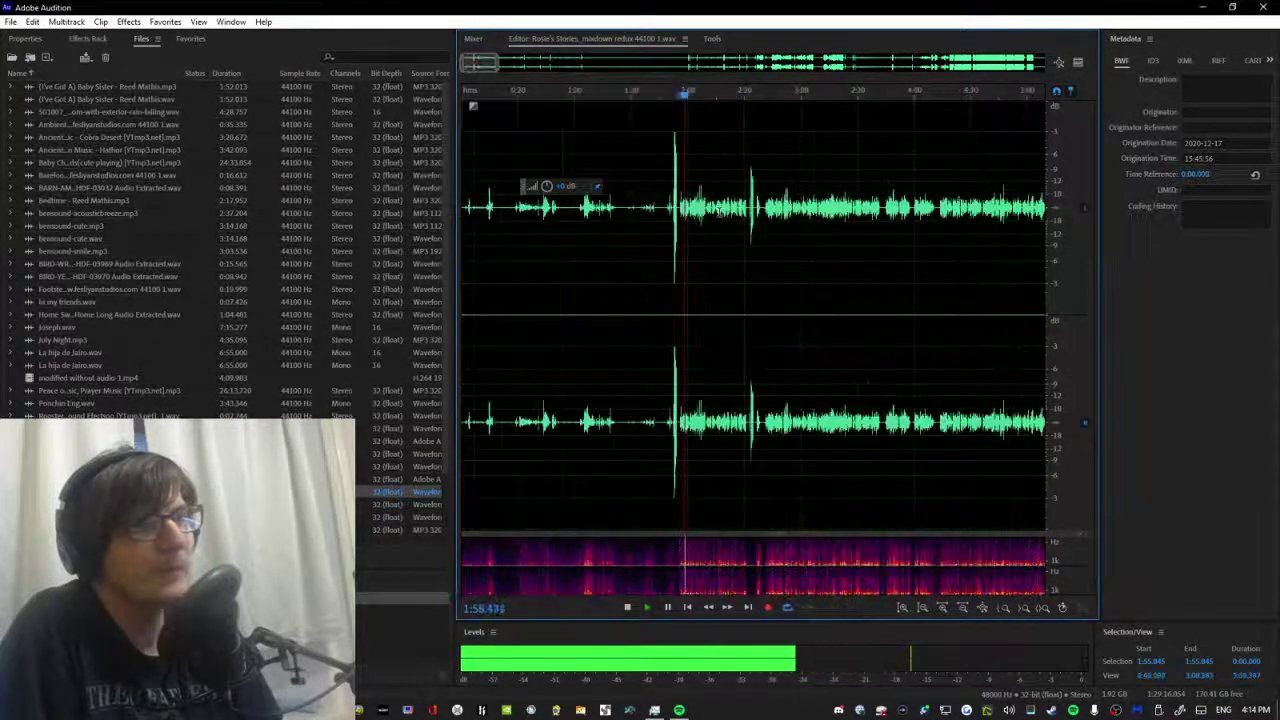
{"action": "scroll", "coordinate": [476, 203], "scroll_direction": "down", "scroll_amount": 1}
{"action": "scroll", "coordinate": [428, 203], "scroll_direction": "down", "scroll_amount": 2}
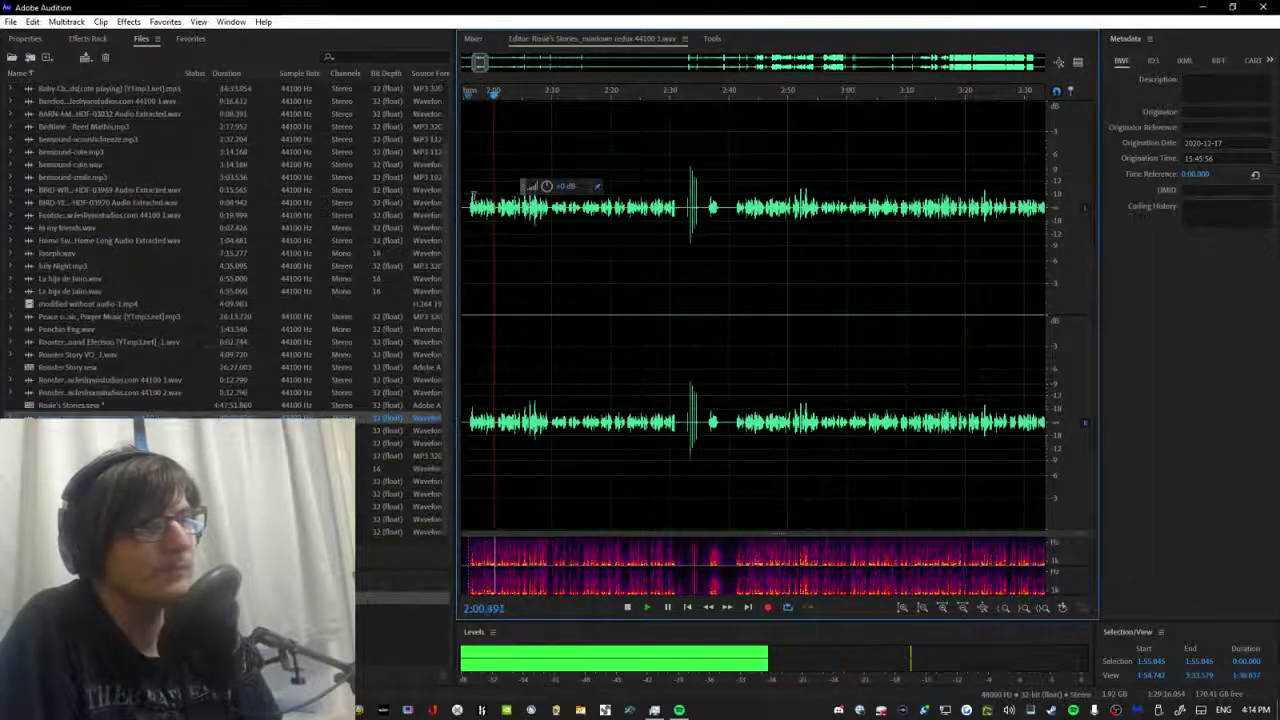
{"action": "scroll", "coordinate": [478, 200], "scroll_direction": "down", "scroll_amount": 3}
{"action": "scroll", "coordinate": [480, 230], "scroll_direction": "up", "scroll_amount": 3}
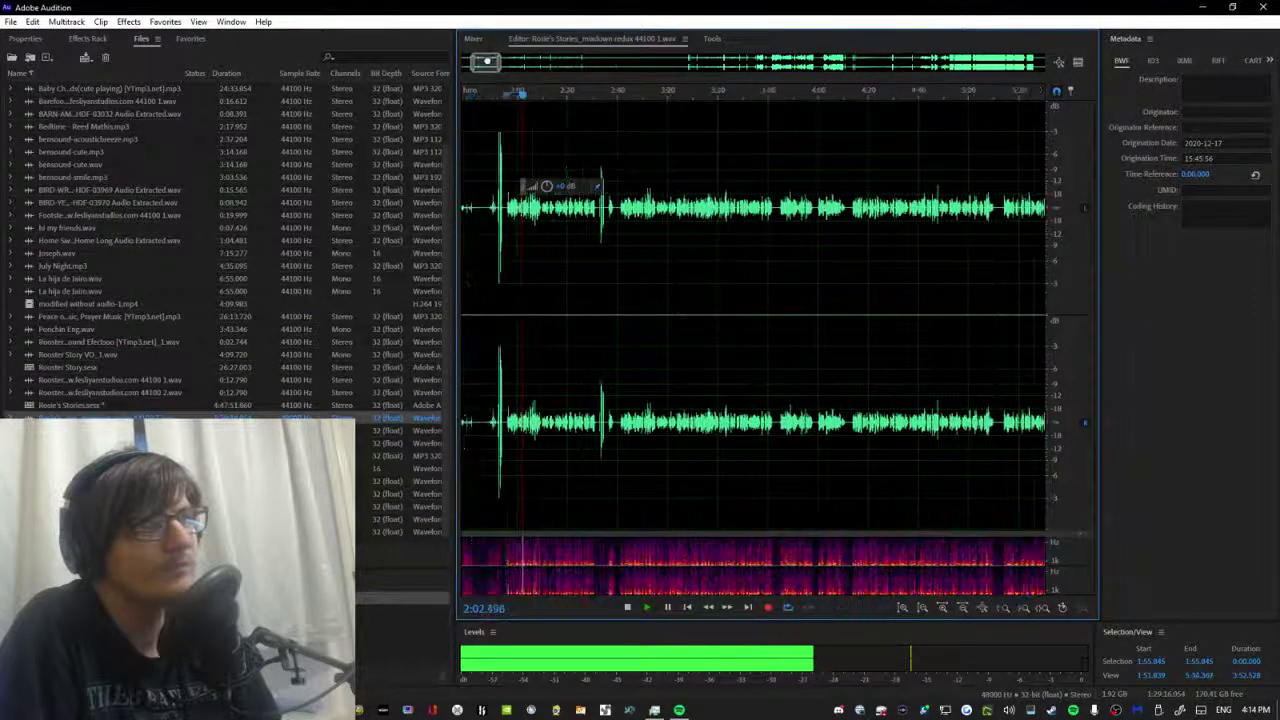
{"action": "scroll", "coordinate": [530, 220], "scroll_direction": "up", "scroll_amount": 3}
{"action": "left_click", "coordinate": [555, 215]}
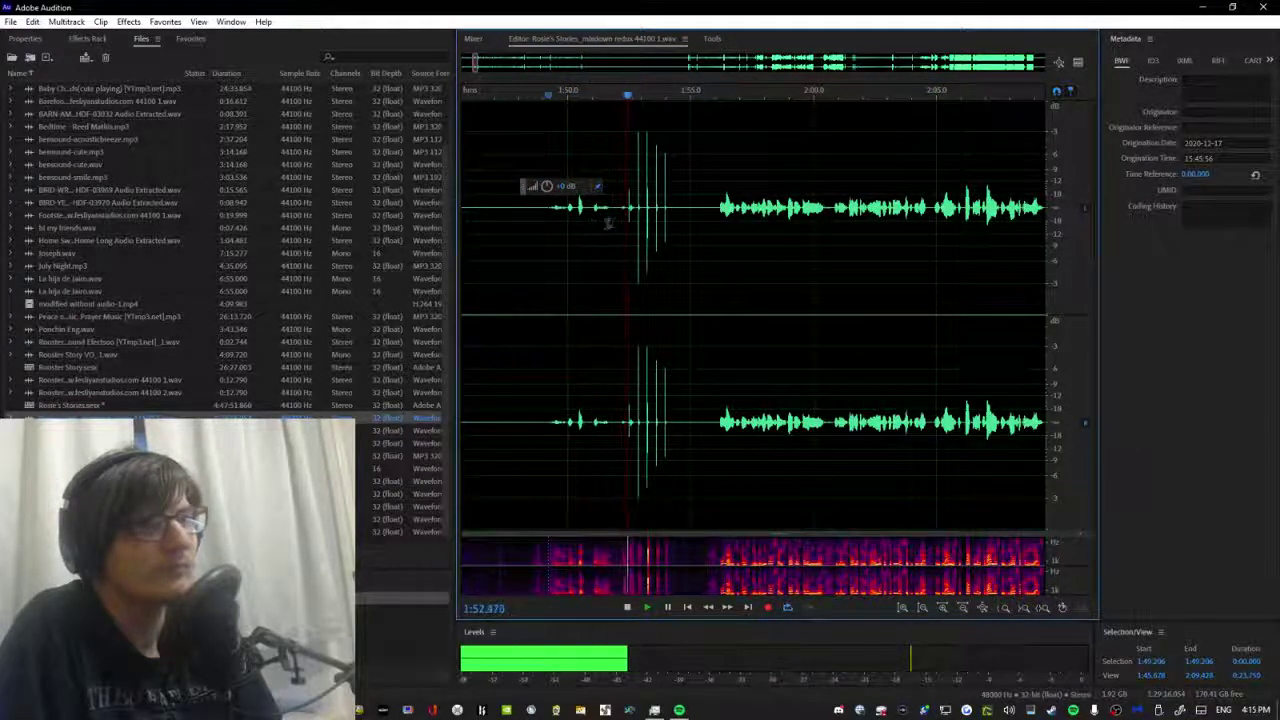
{"action": "key", "text": "space"}
{"action": "left_click_drag", "start_coordinate": [618, 208], "coordinate": [836, 140]}
{"action": "key", "text": "space"}
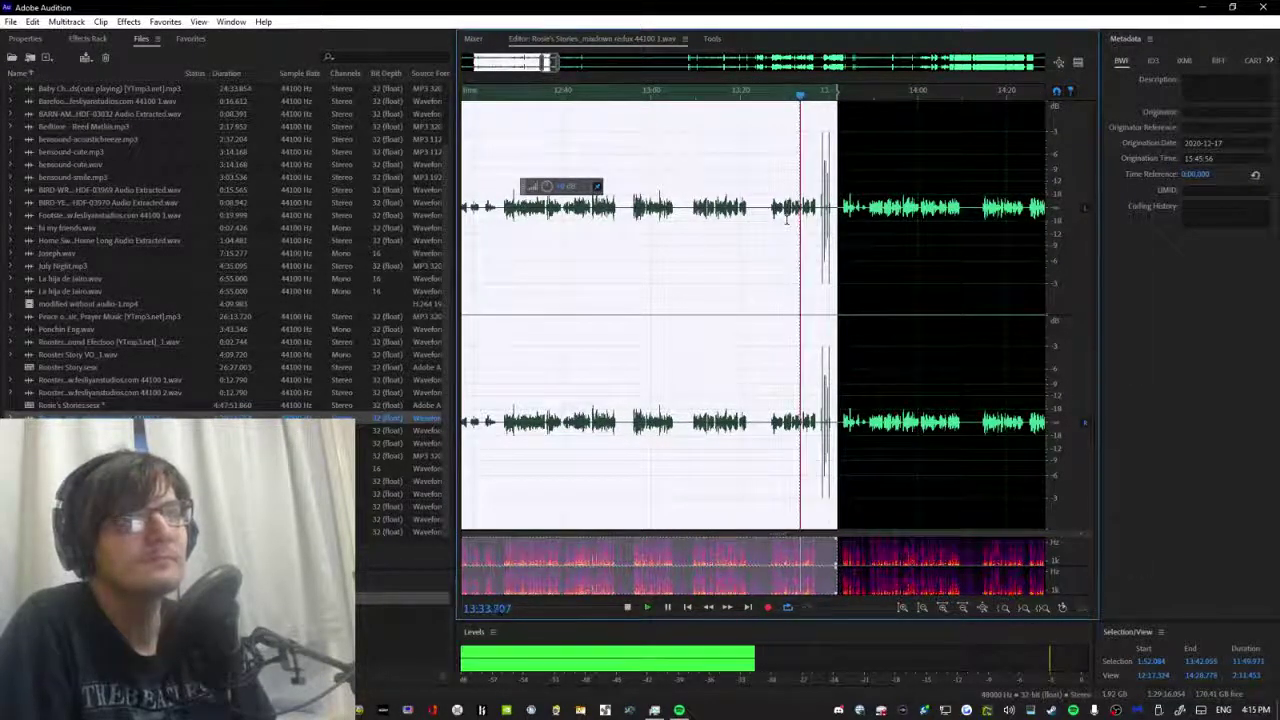
{"action": "scroll", "coordinate": [800, 97], "scroll_direction": "up", "scroll_amount": 3}
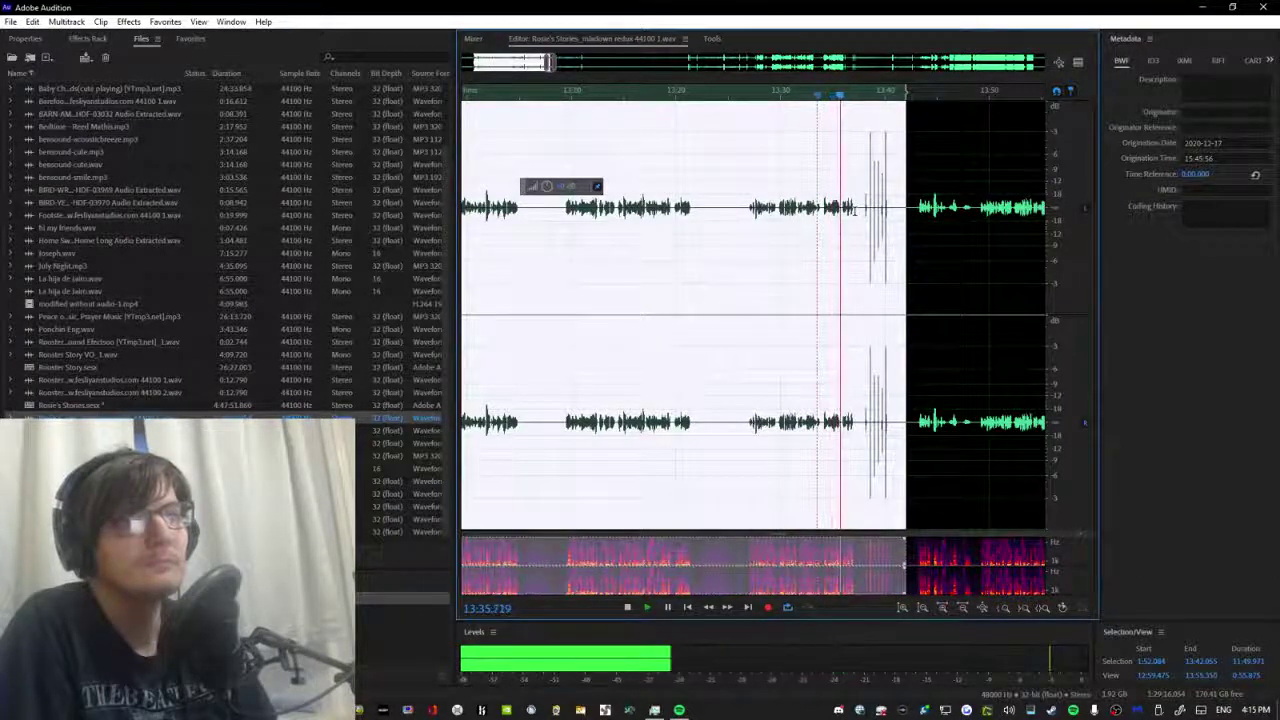
{"action": "scroll", "coordinate": [914, 192], "scroll_direction": "down", "scroll_amount": 4}
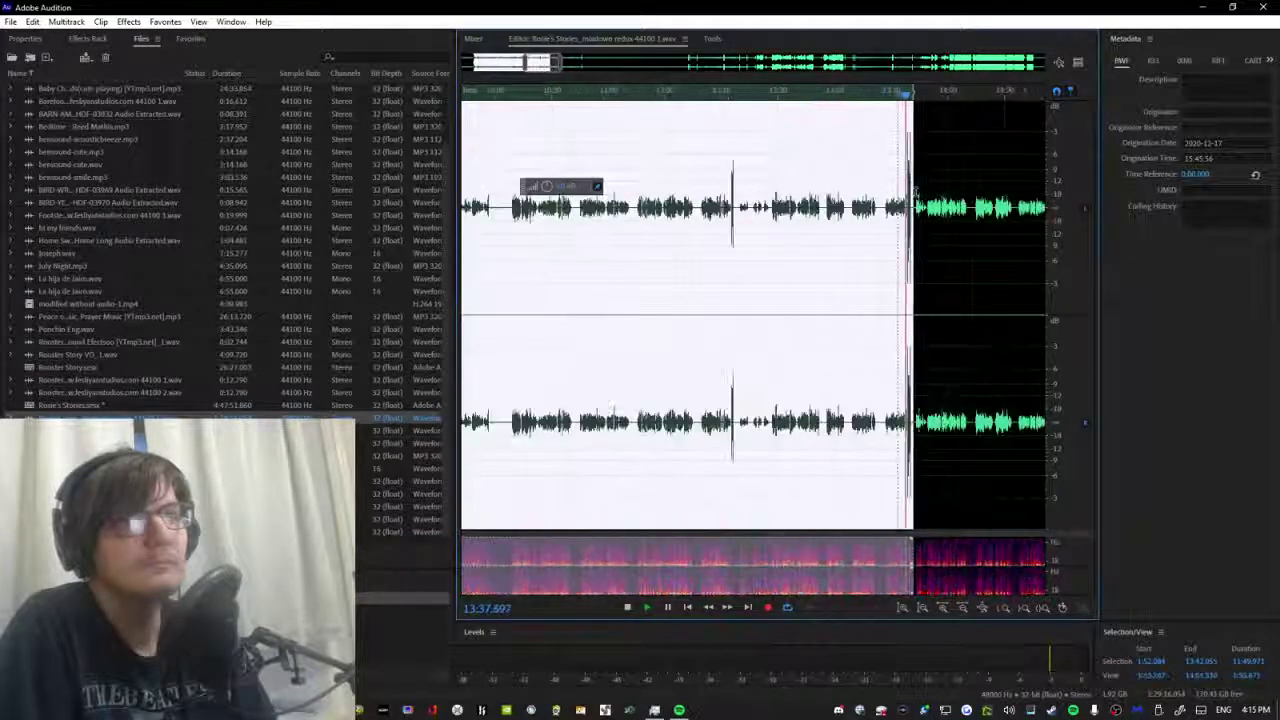
{"action": "left_click_drag", "start_coordinate": [914, 192], "coordinate": [1077, 196]}
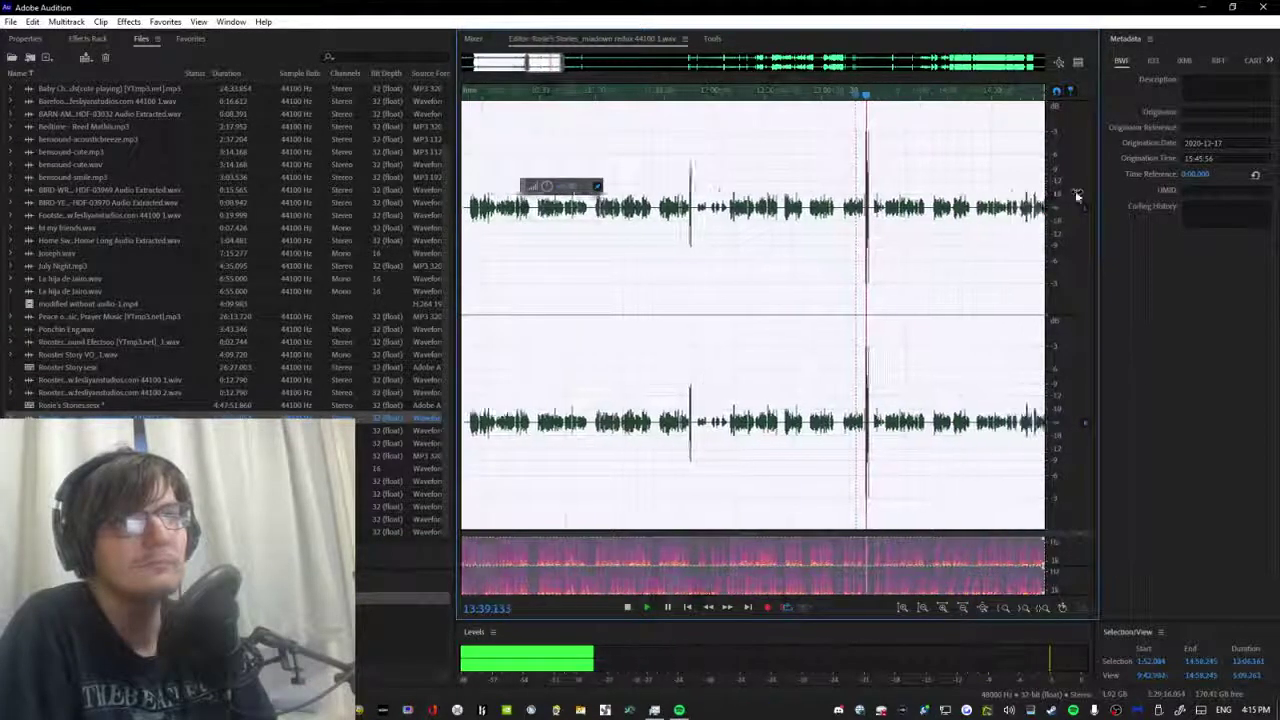
{"action": "left_click", "coordinate": [930, 94]}
{"action": "scroll", "coordinate": [917, 138], "scroll_direction": "down", "scroll_amount": 5}
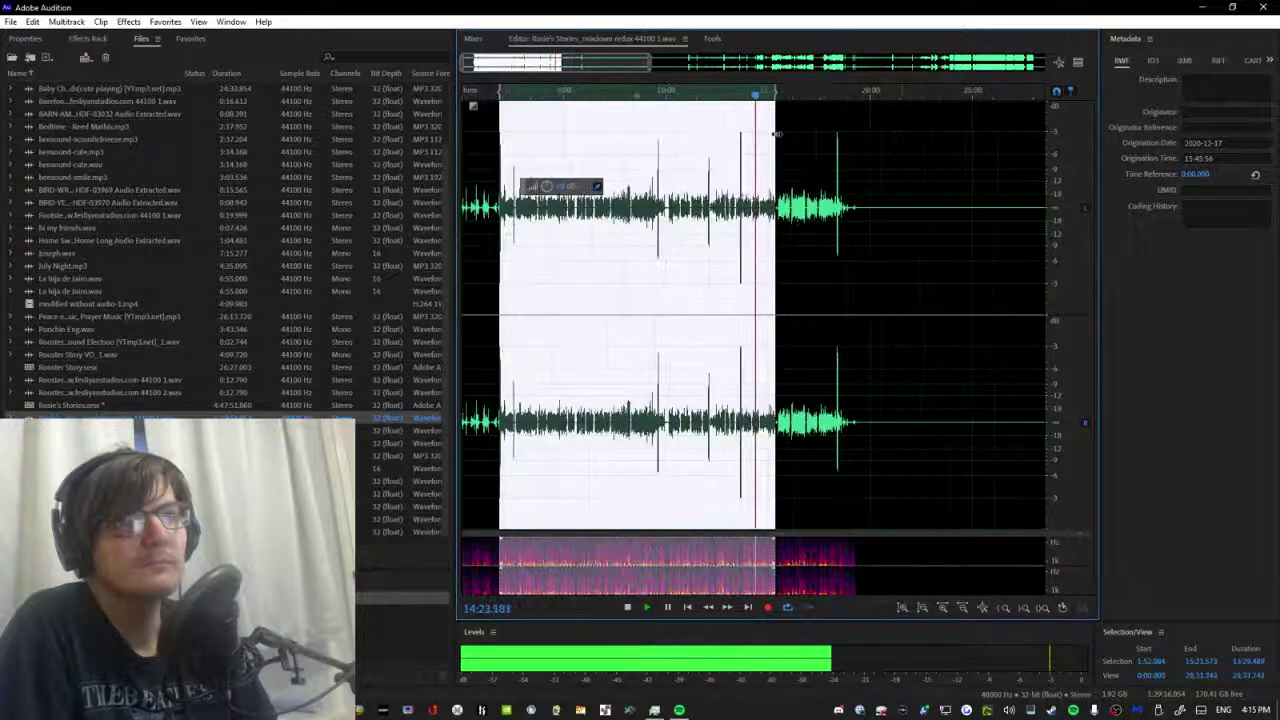
{"action": "left_click", "coordinate": [777, 135]}
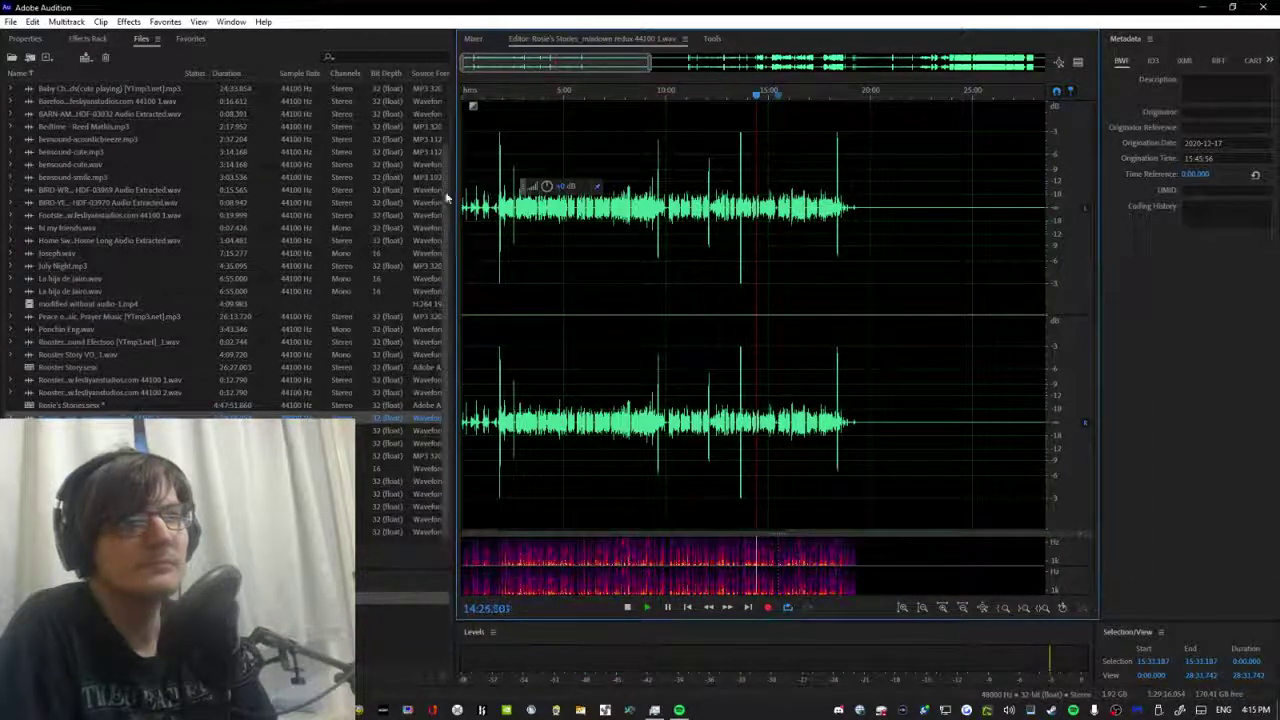
Locate the end of the first story by listening to the passage from about 18:12 up to the last loud spikes.
{"action": "scroll", "coordinate": [776, 168], "scroll_direction": "down", "scroll_amount": 3}
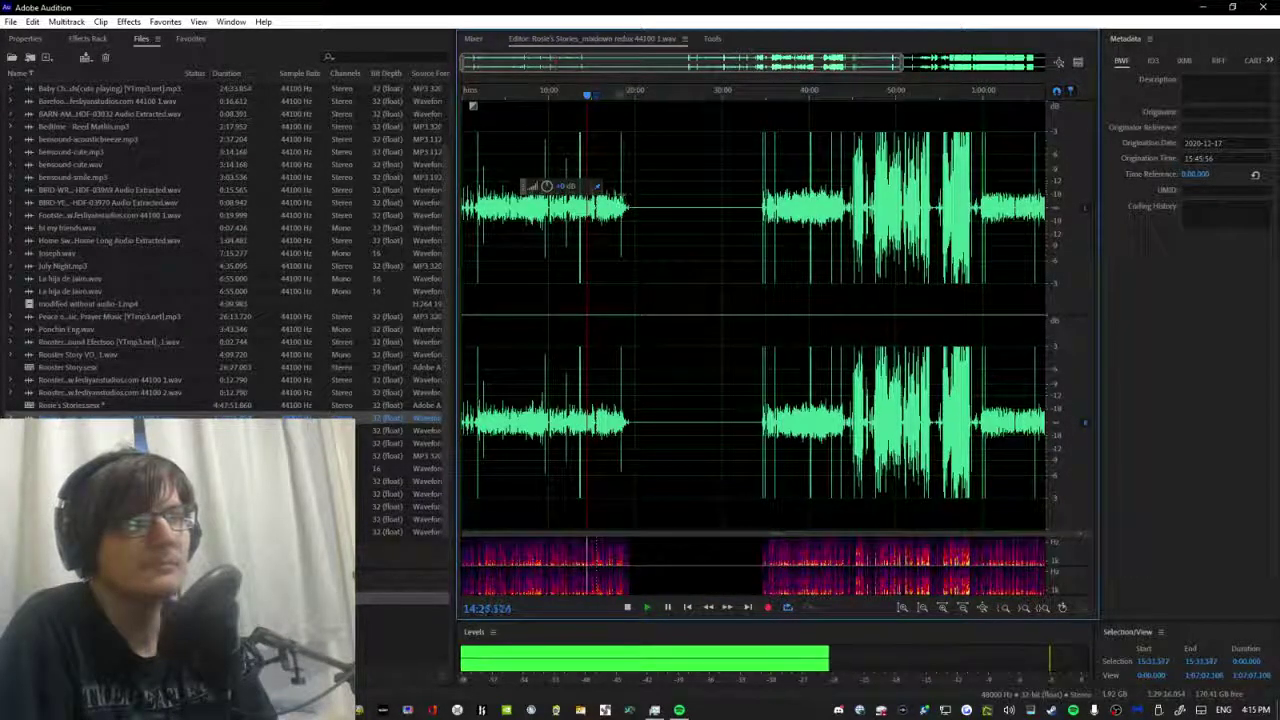
{"action": "left_click", "coordinate": [621, 200]}
{"action": "scroll", "coordinate": [707, 200], "scroll_direction": "up", "scroll_amount": 8}
{"action": "scroll", "coordinate": [700, 202], "scroll_direction": "up", "scroll_amount": 2}
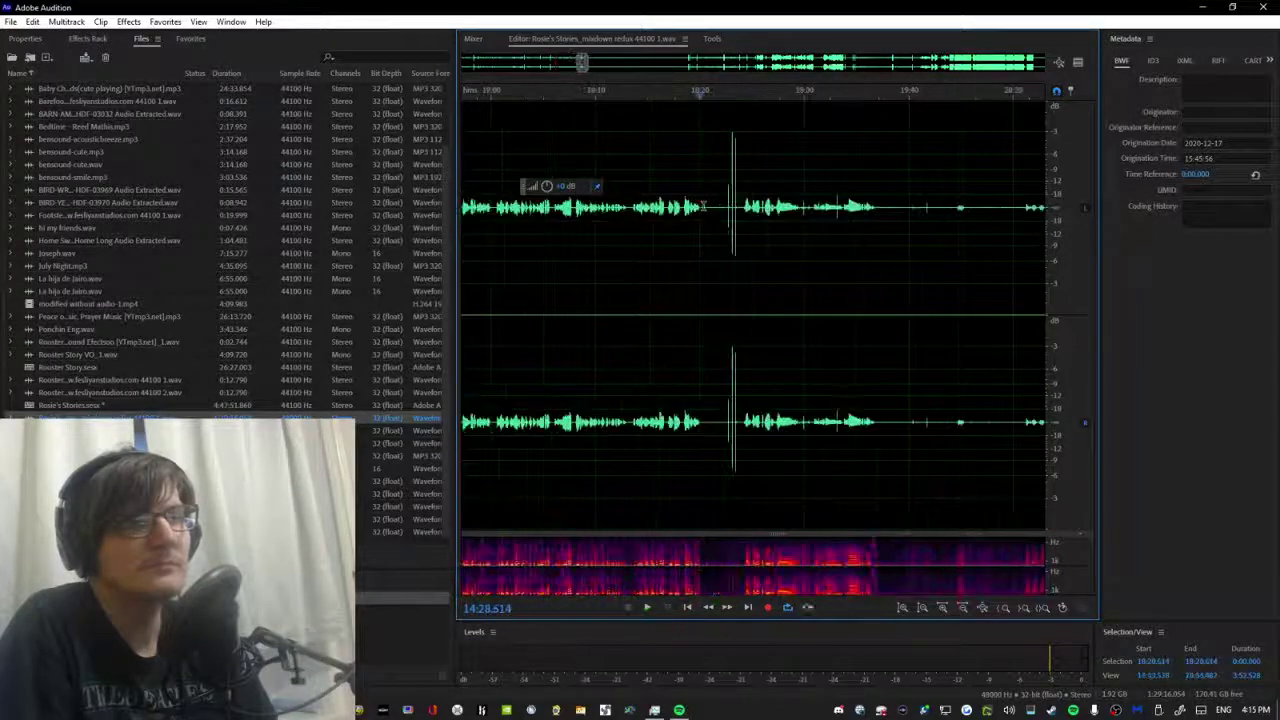
{"action": "key", "text": "space"}
{"action": "scroll", "coordinate": [709, 203], "scroll_direction": "down", "scroll_amount": 10}
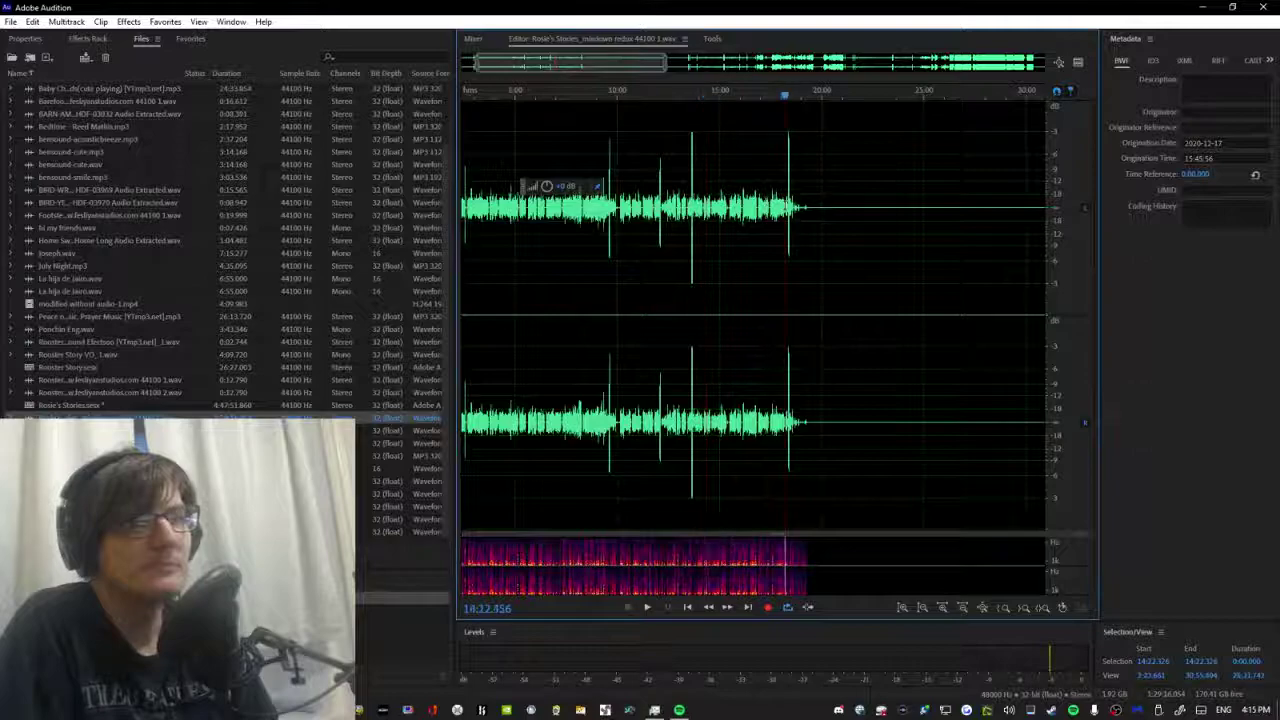
{"action": "scroll", "coordinate": [786, 207], "scroll_direction": "up", "scroll_amount": 9}
{"action": "key", "text": "space"}
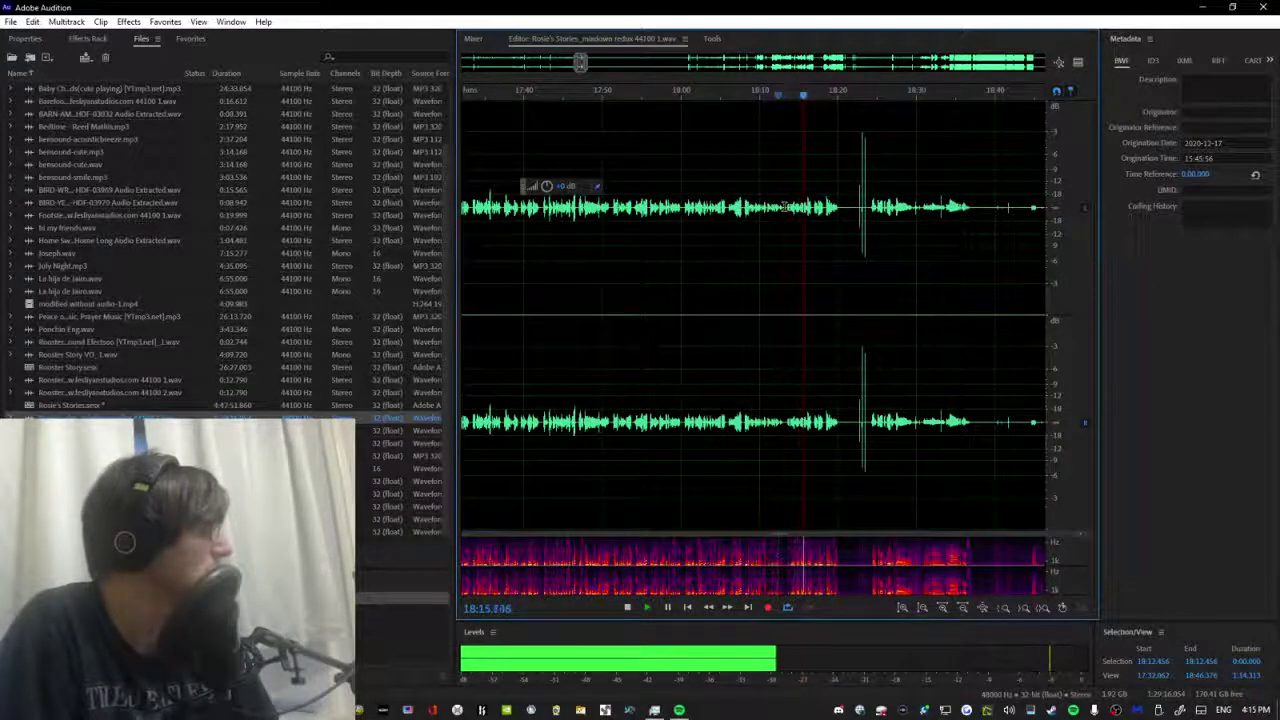
{"action": "scroll", "coordinate": [778, 200], "scroll_direction": "up", "scroll_amount": 3}
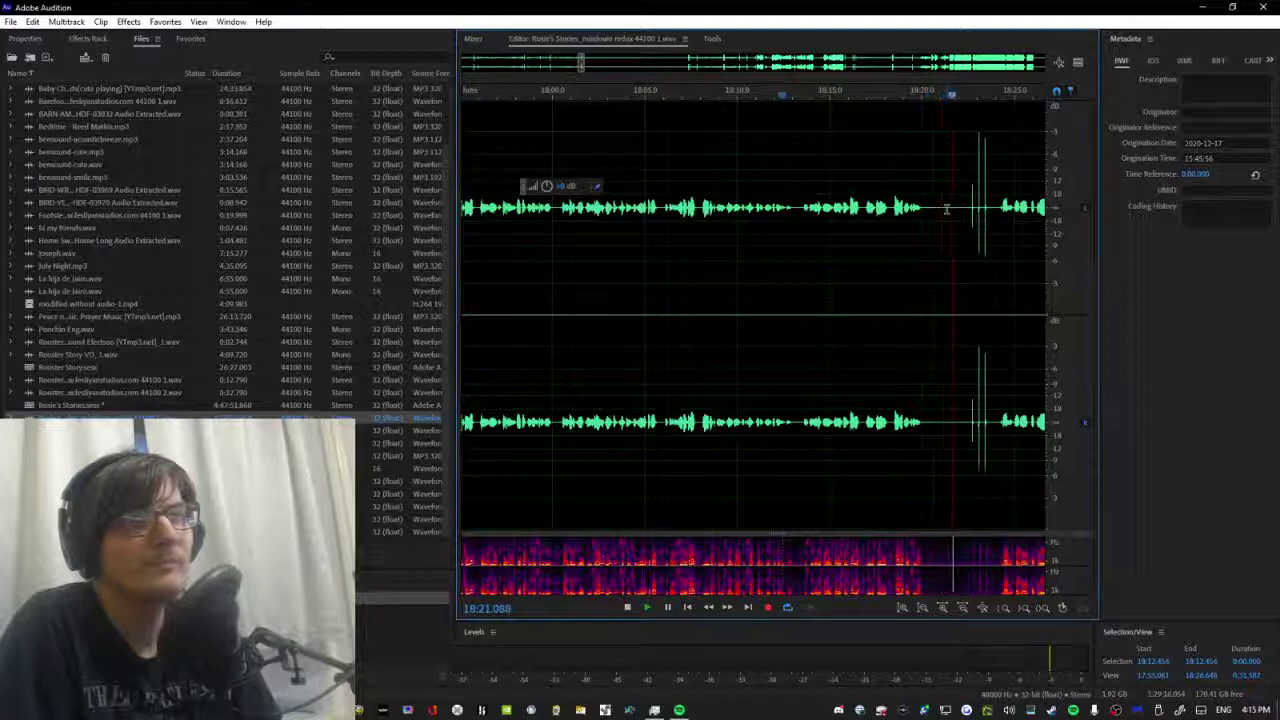
{"action": "key", "text": "space"}
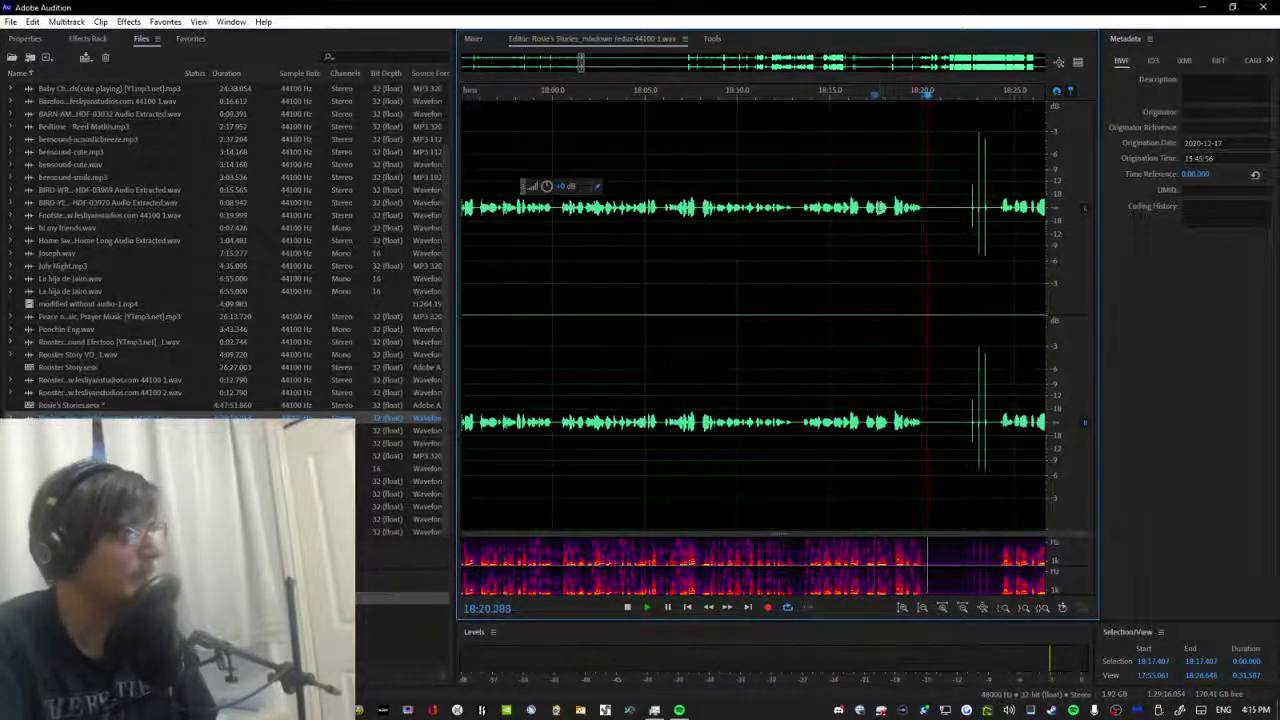
{"action": "scroll", "coordinate": [928, 213], "scroll_direction": "down", "scroll_amount": 2}
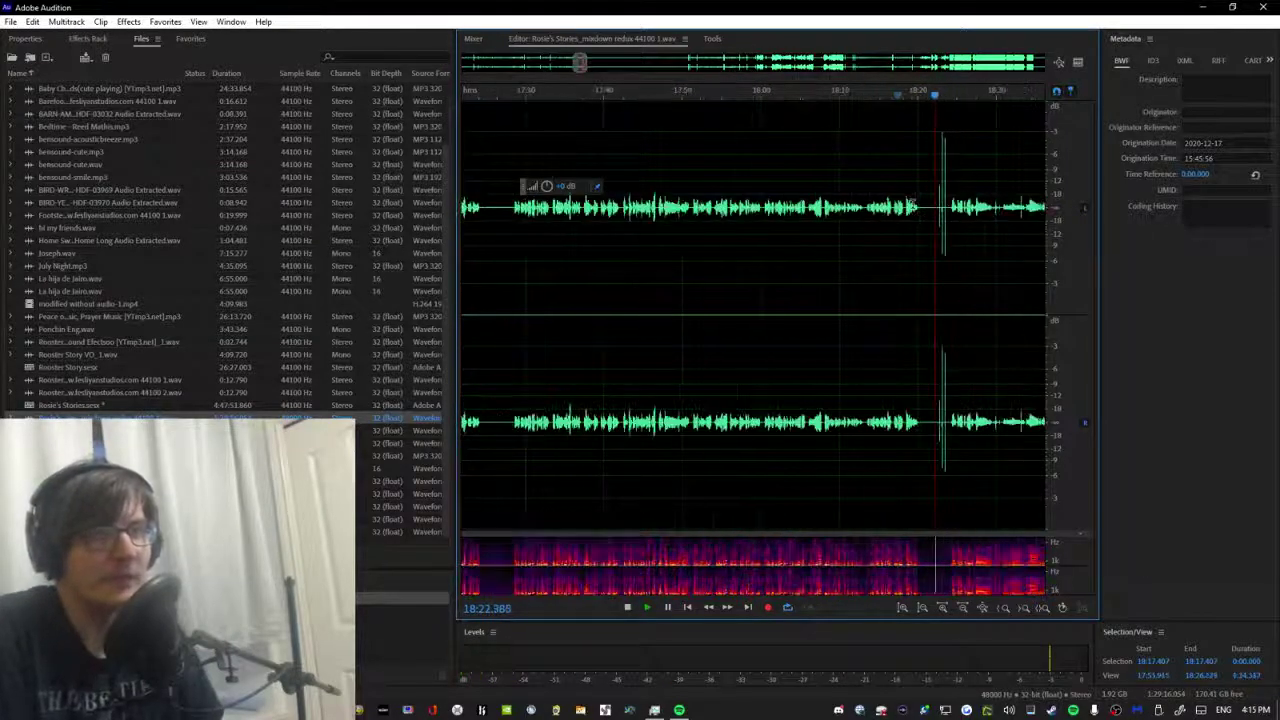
Select the first story from about 1:55.6 to 18:21.5, check its start by ear, and copy the selection to a new file.
{"action": "left_click_drag", "start_coordinate": [913, 212], "coordinate": [857, 243]}
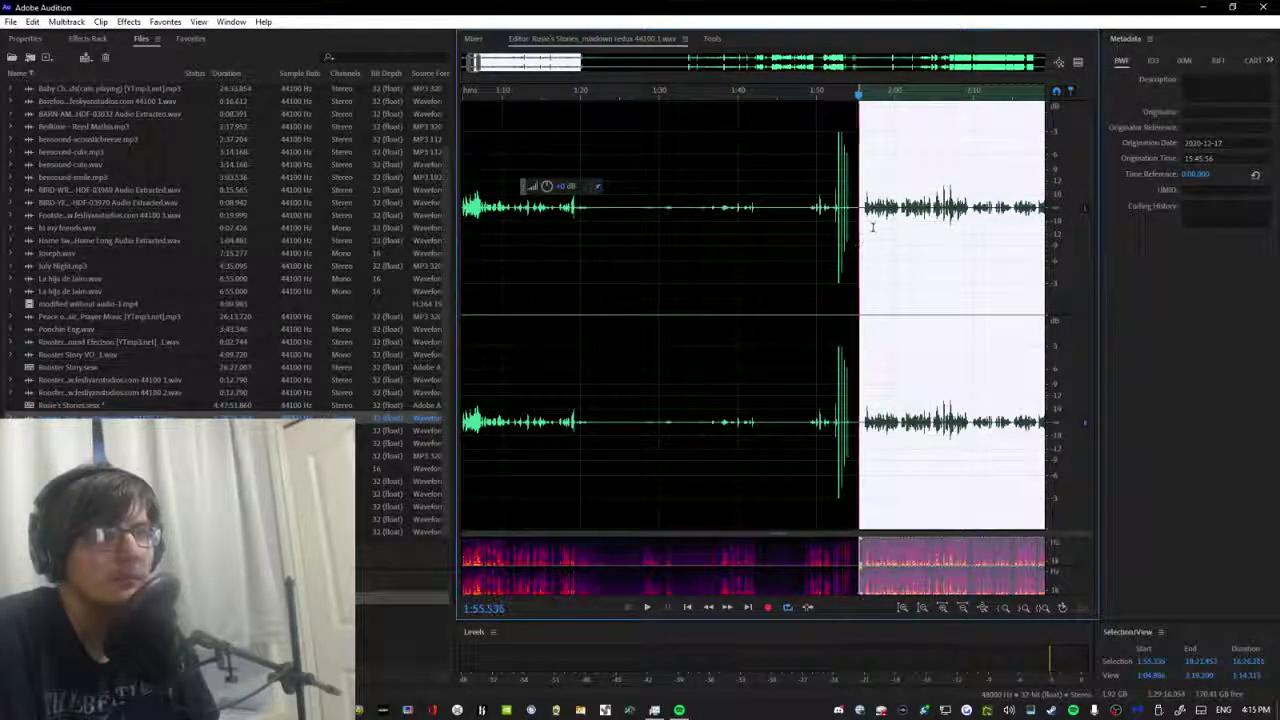
{"action": "key", "text": "space"}
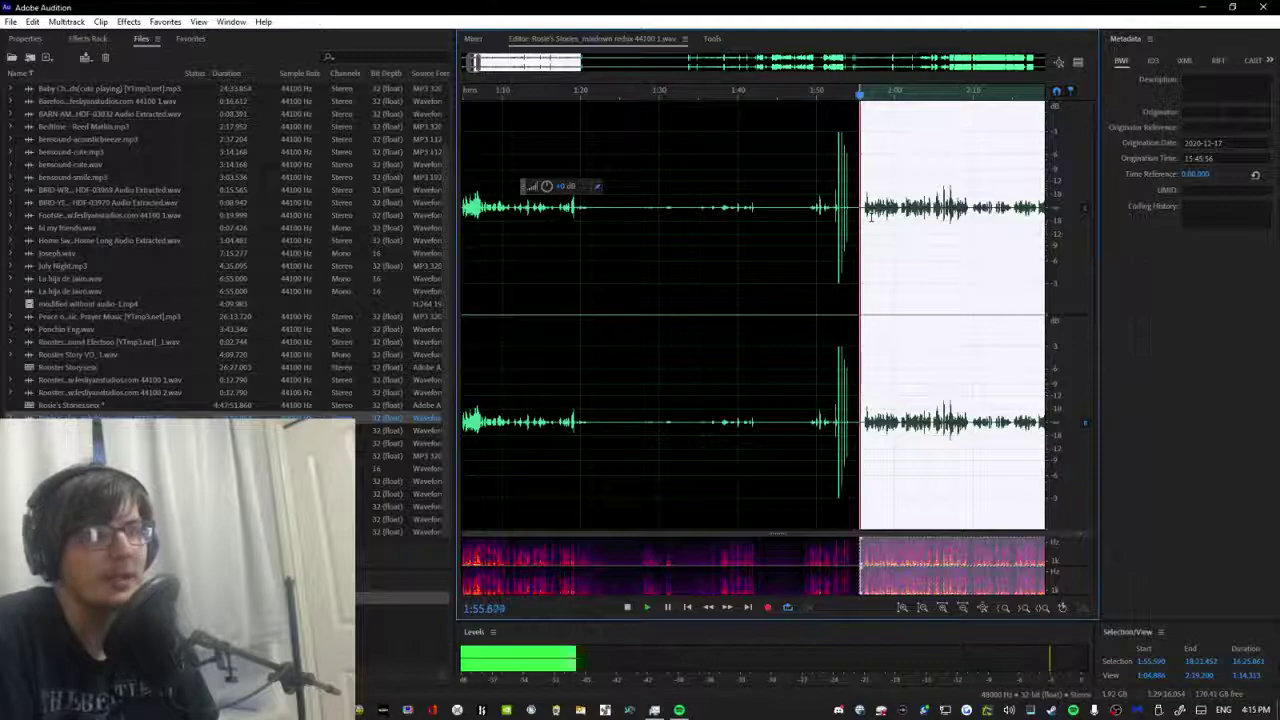
{"action": "key", "text": "space"}
{"action": "right_click", "coordinate": [867, 213]}
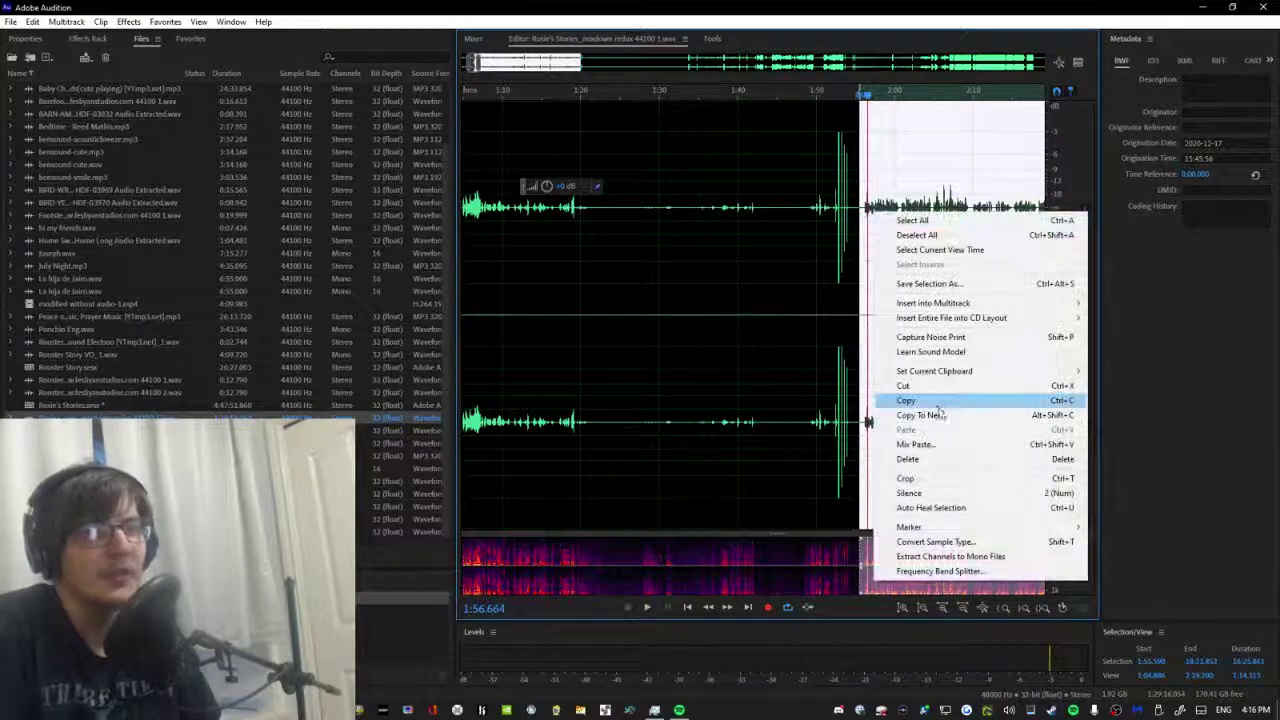
{"action": "left_click", "coordinate": [920, 415]}
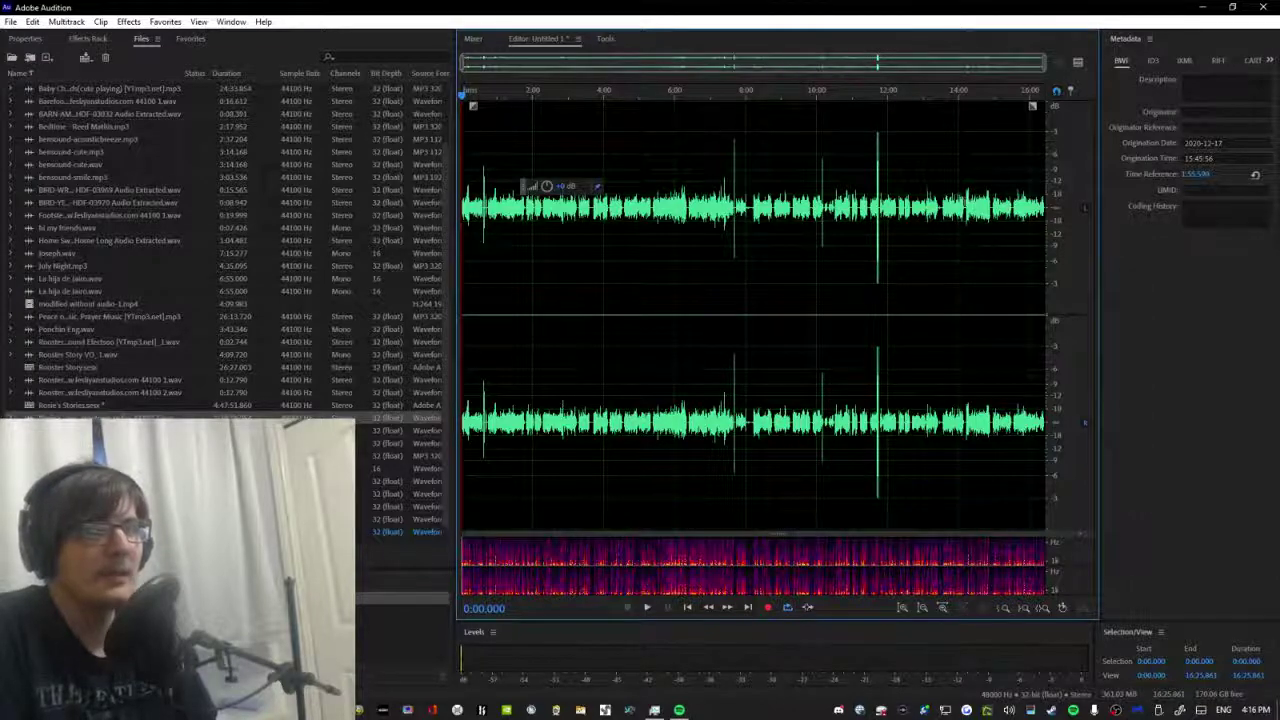
Listen to the speech before the spikes near 7:41 in the new file, playing from about 7:35 and again from 7:29.
{"action": "left_click", "coordinate": [729, 103]}
{"action": "key", "text": "space"}
{"action": "scroll", "coordinate": [715, 120], "scroll_direction": "up", "scroll_amount": 5}
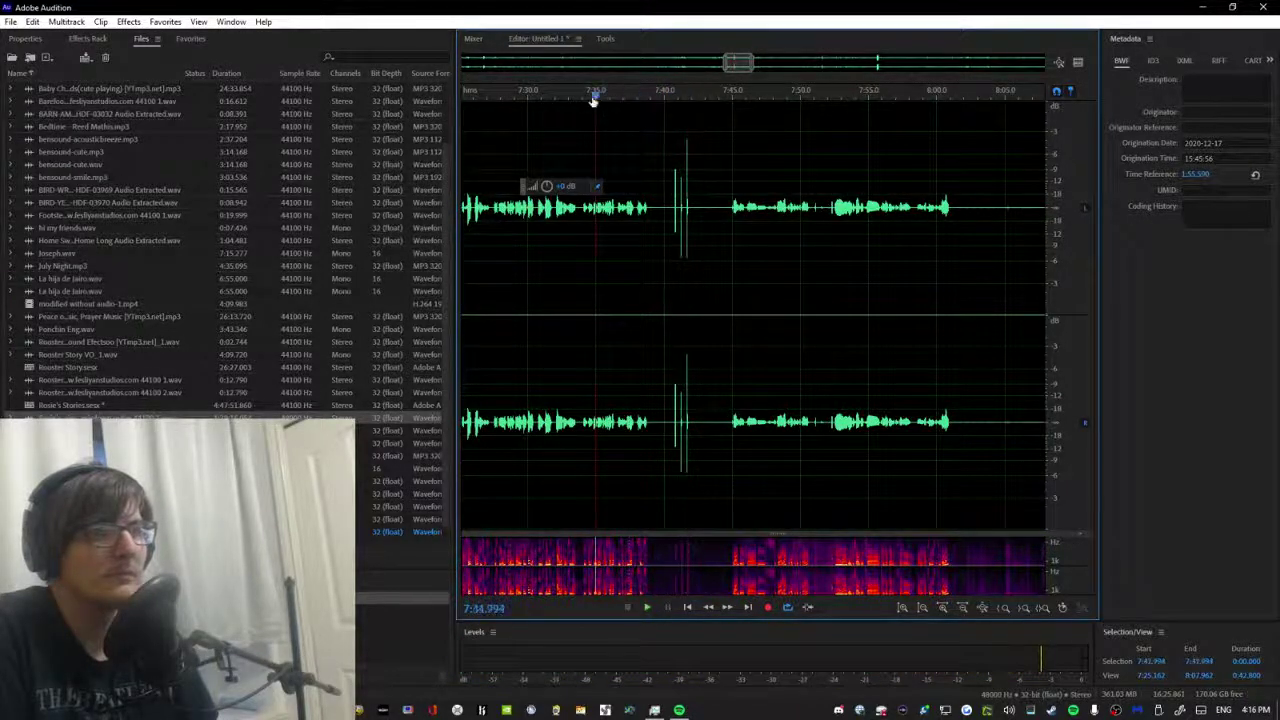
{"action": "key", "text": "space"}
{"action": "scroll", "coordinate": [615, 120], "scroll_direction": "up", "scroll_amount": 2}
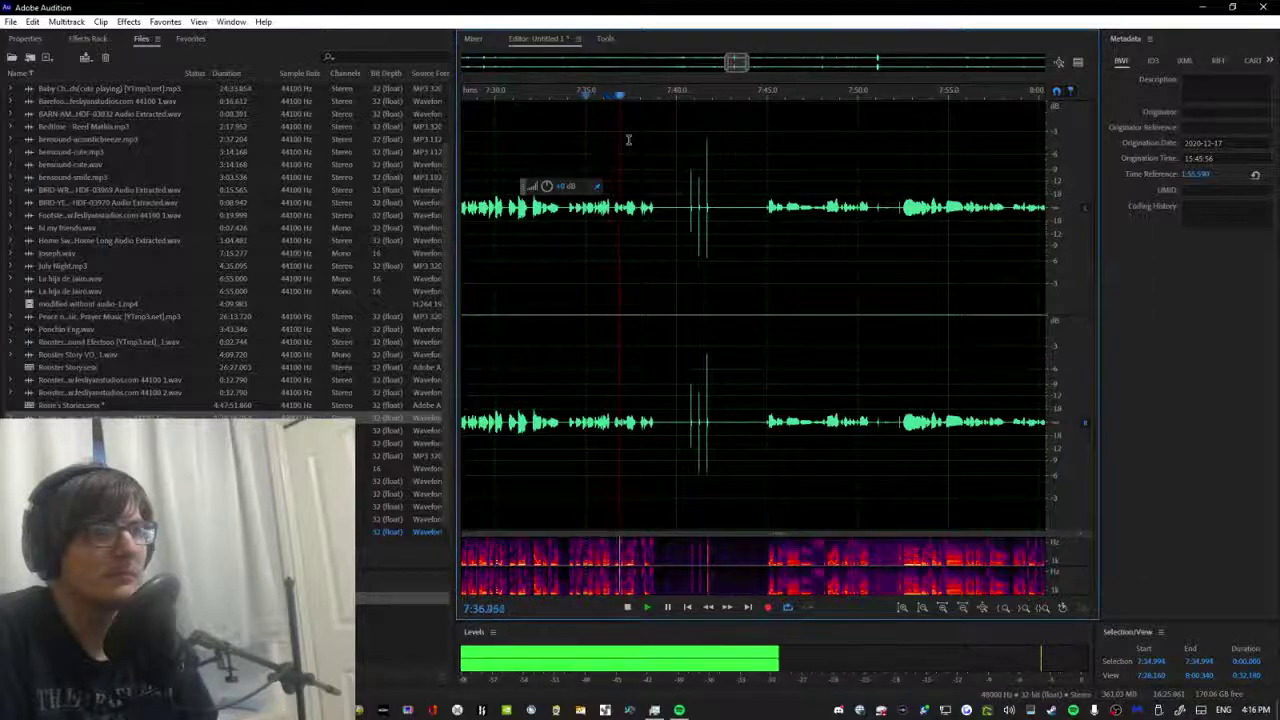
{"action": "left_click", "coordinate": [477, 93]}
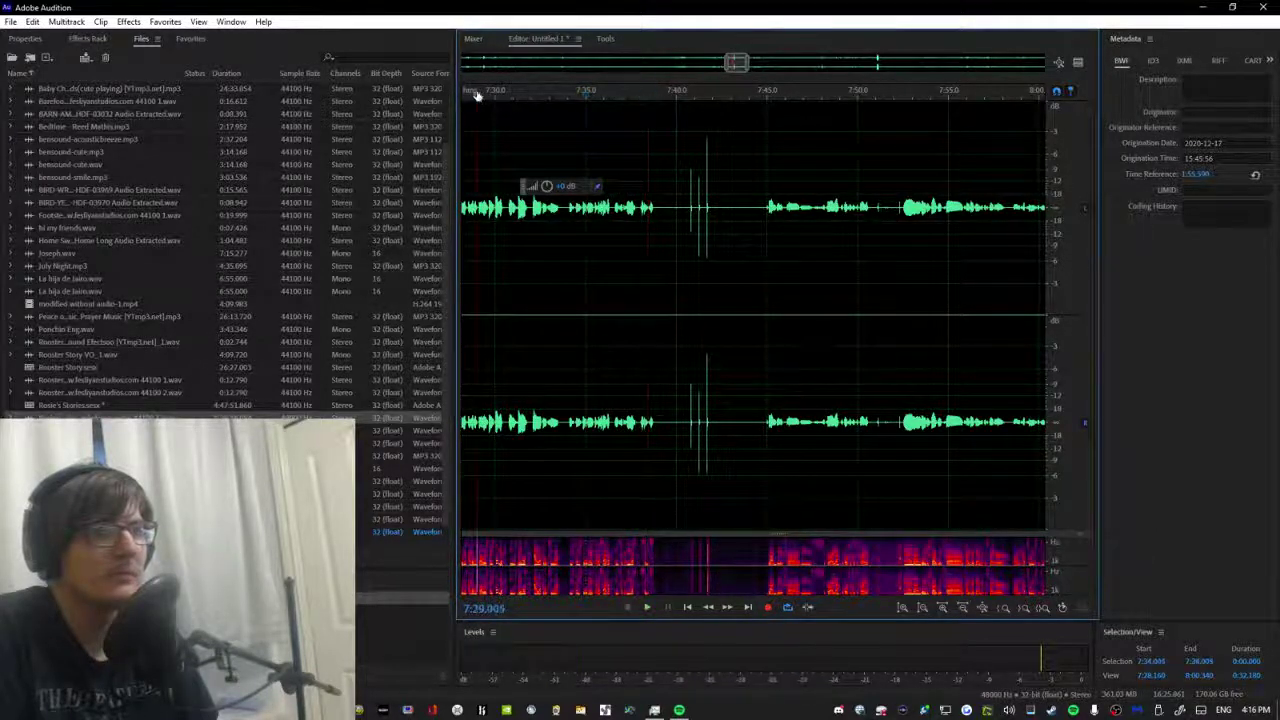
{"action": "key", "text": "space"}
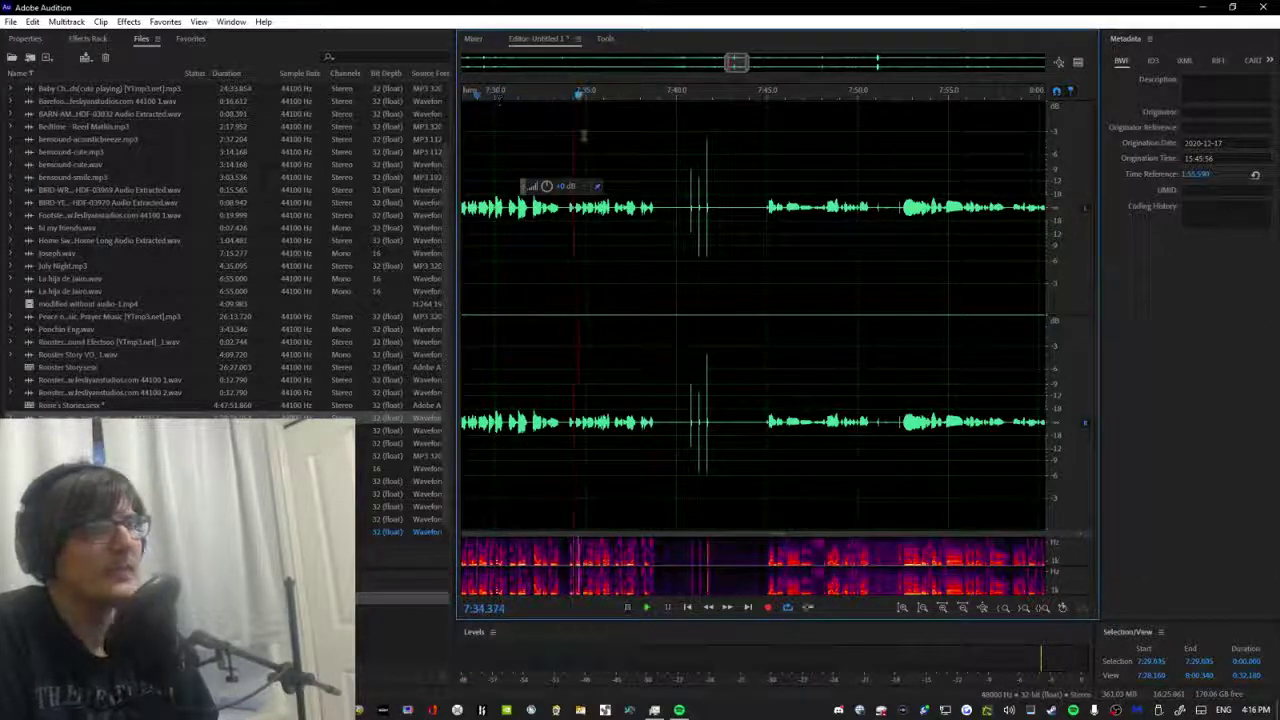
{"action": "key", "text": "space"}
Play the passage that follows the spikes near 7:41, starting at about 7:45.
{"action": "scroll", "coordinate": [672, 222], "scroll_direction": "down", "scroll_amount": 5}
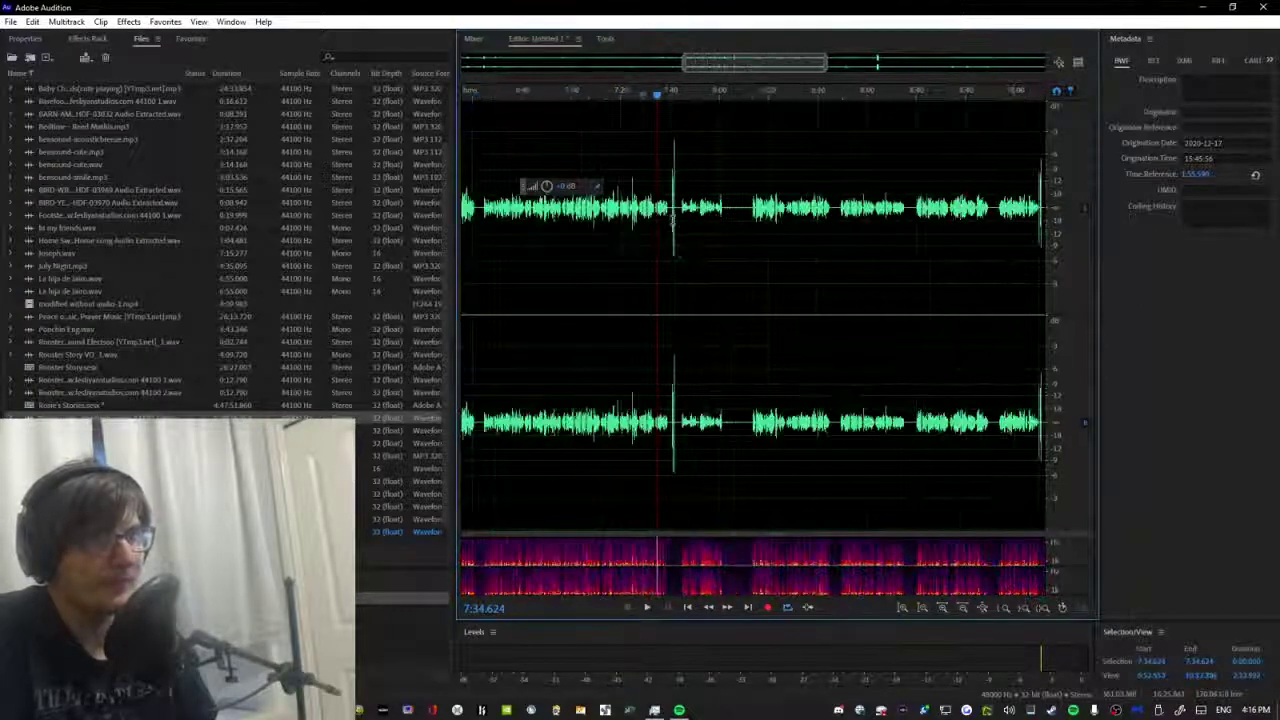
{"action": "scroll", "coordinate": [680, 214], "scroll_direction": "up", "scroll_amount": 3}
{"action": "key", "text": "space"}
{"action": "scroll", "coordinate": [686, 210], "scroll_direction": "up", "scroll_amount": 3}
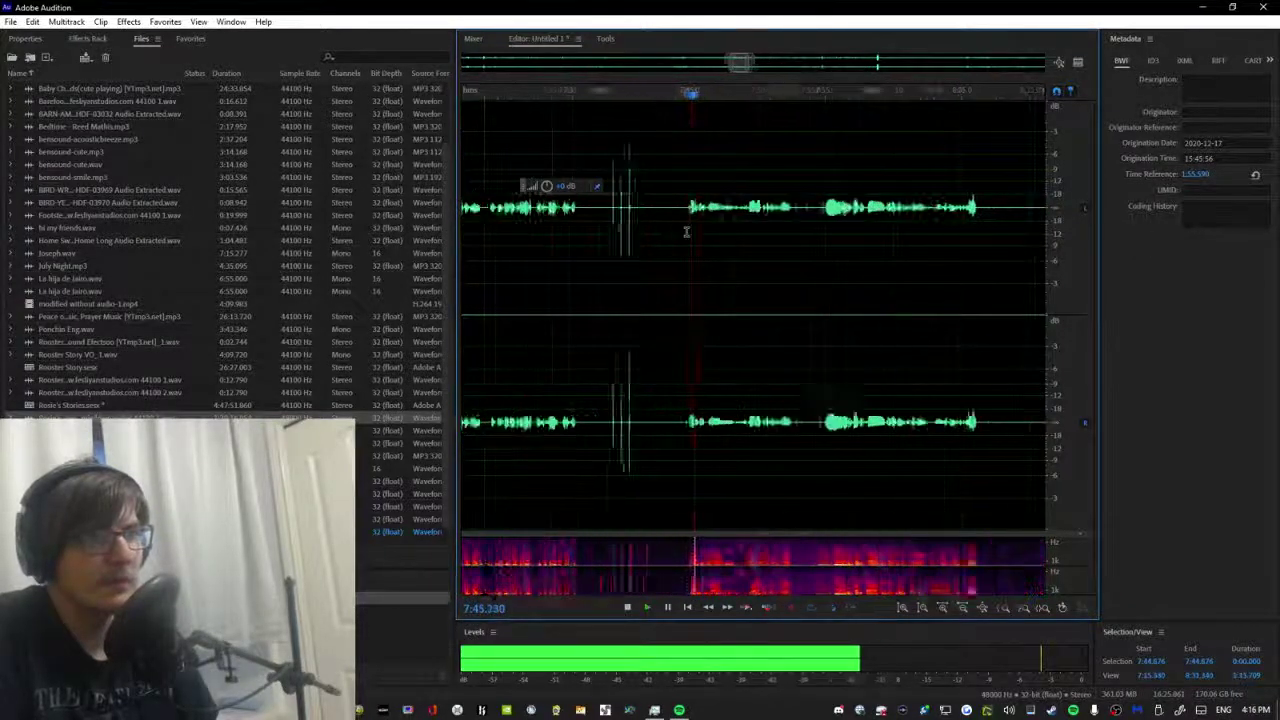
Listen to the recording from about 7:45 to 8:01 to check where the passage ends.
{"action": "left_click_drag", "start_coordinate": [742, 67], "coordinate": [760, 72]}
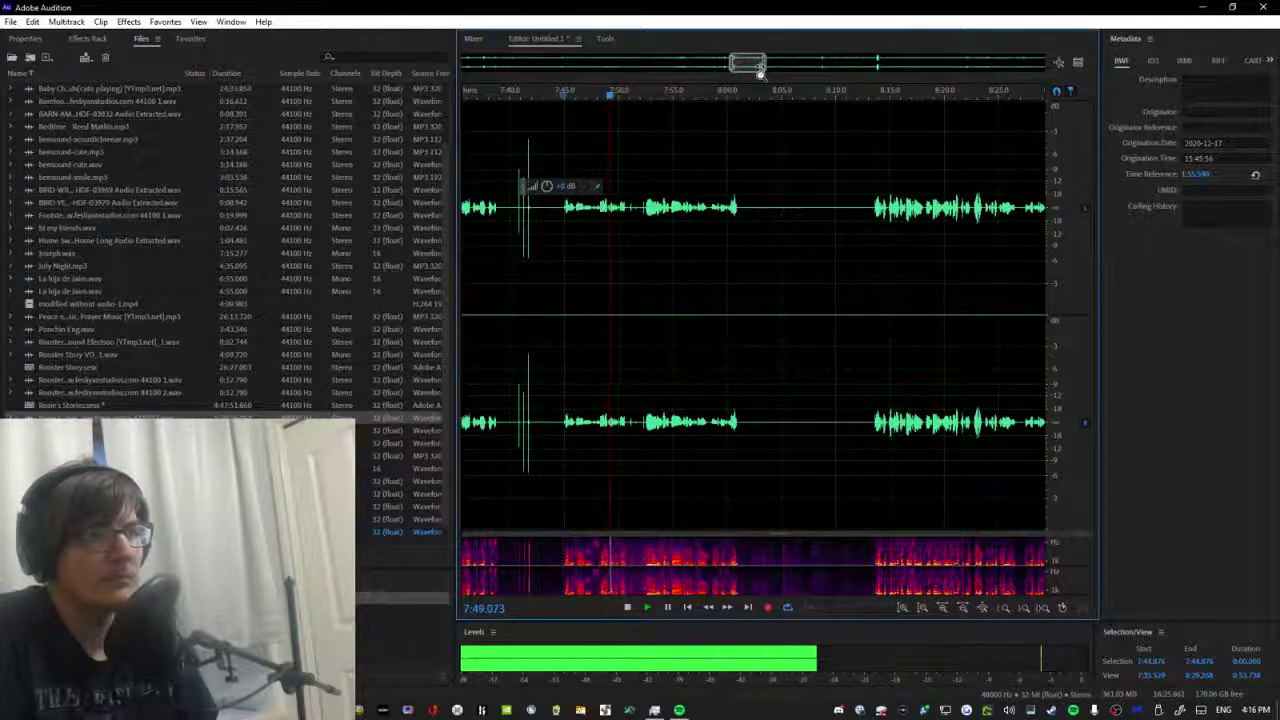
{"action": "left_click_drag", "start_coordinate": [760, 72], "coordinate": [761, 75]}
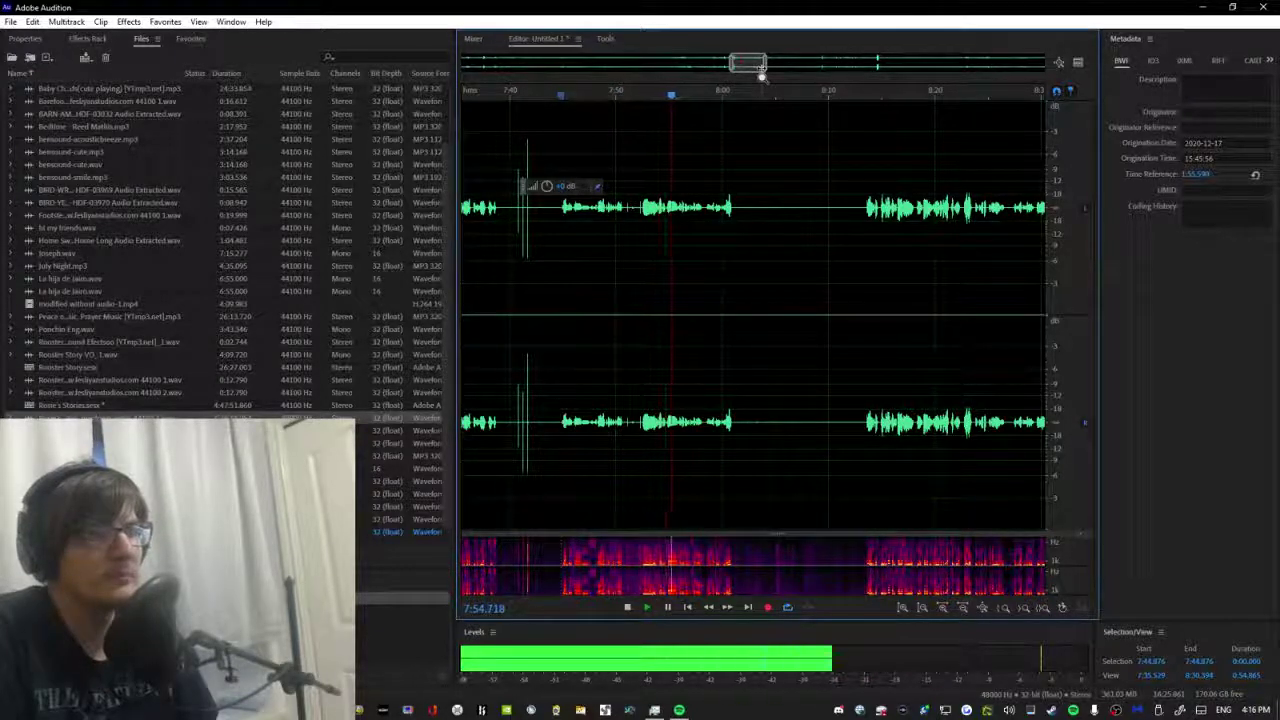
{"action": "left_click_drag", "start_coordinate": [756, 67], "coordinate": [760, 67]}
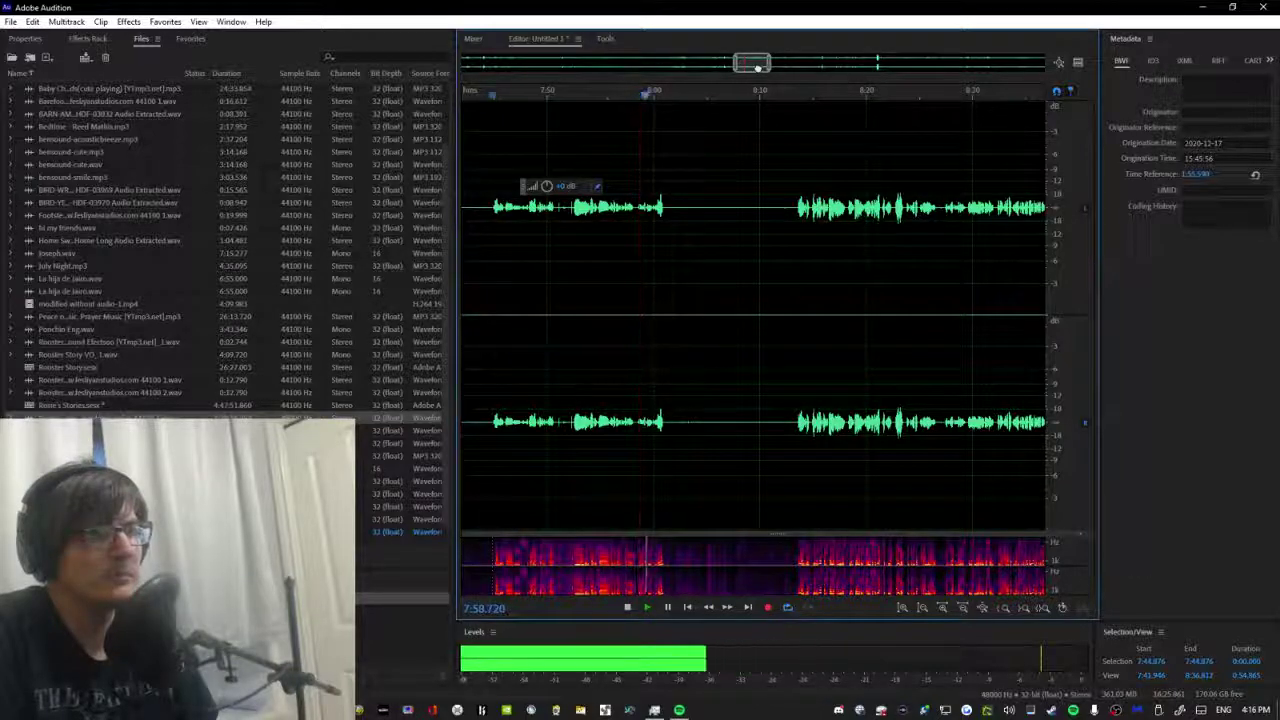
{"action": "scroll", "coordinate": [612, 182], "scroll_direction": "down", "scroll_amount": 5}
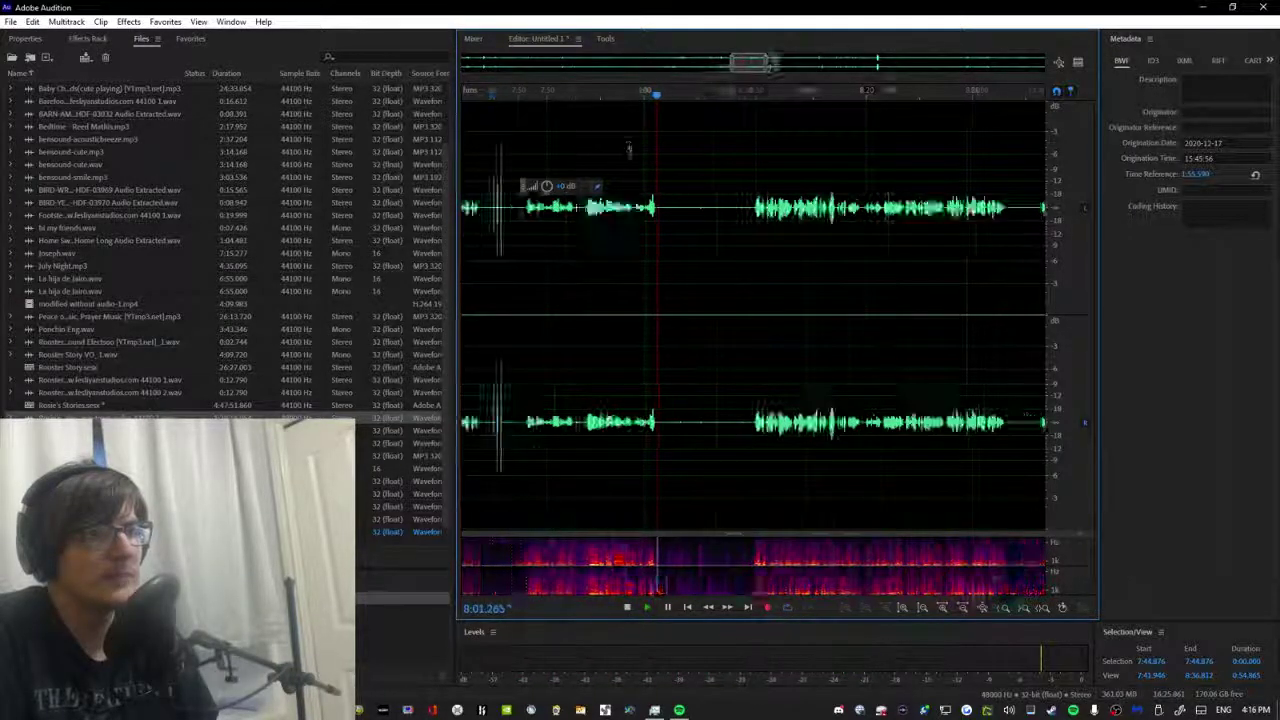
{"action": "key", "text": "space"}
Select the audio from the start of the recording to 7:39.502 and copy it to a new file.
{"action": "scroll", "coordinate": [594, 234], "scroll_direction": "up", "scroll_amount": 4}
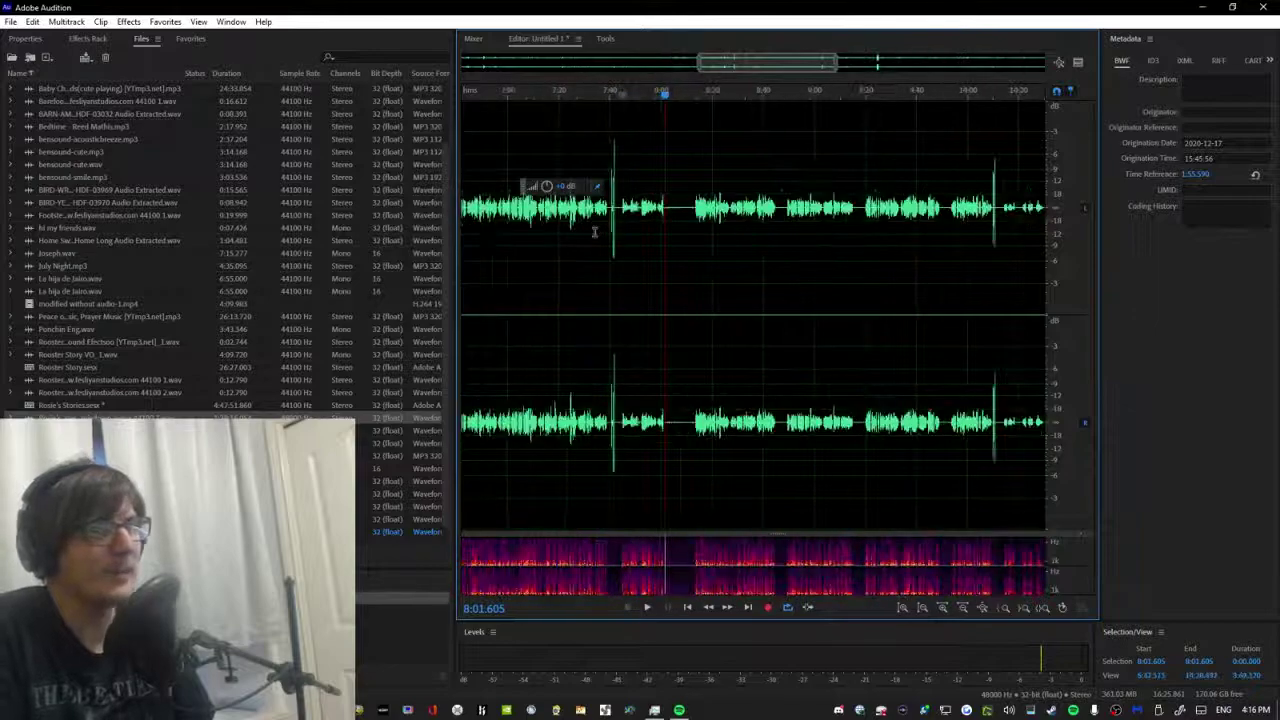
{"action": "left_click_drag", "start_coordinate": [645, 203], "coordinate": [408, 199]}
{"action": "right_click", "coordinate": [463, 196]}
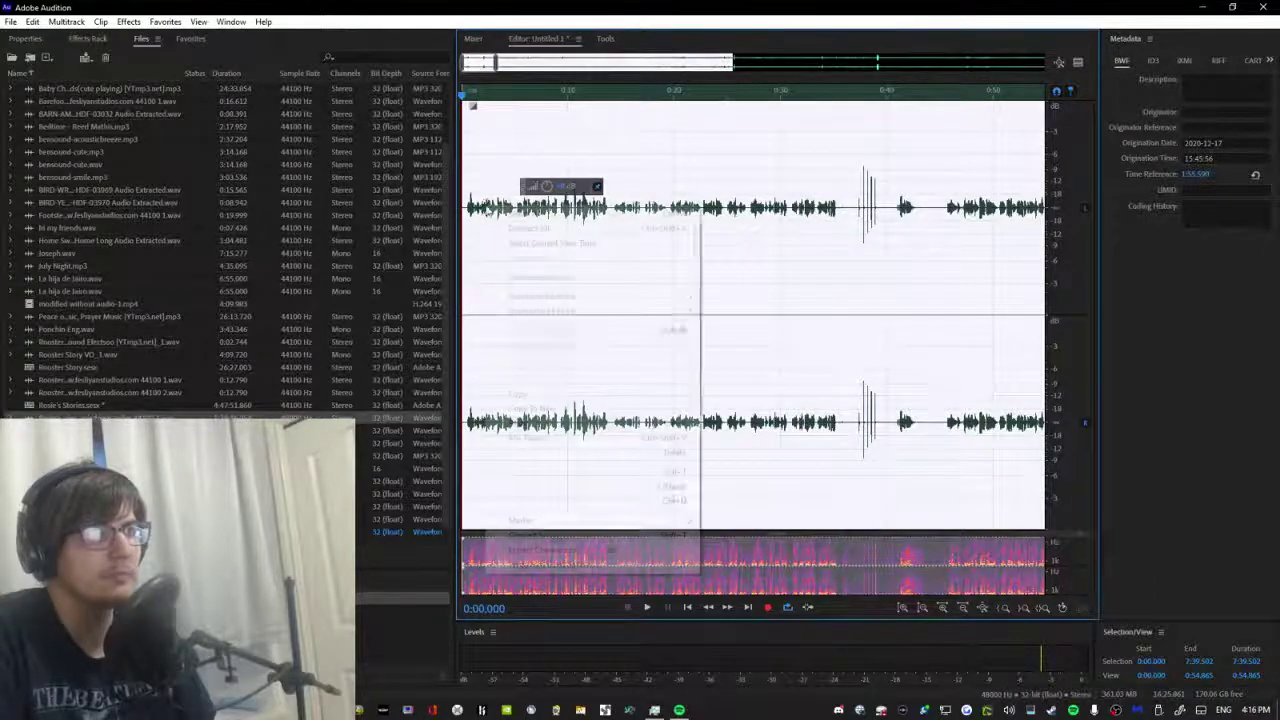
{"action": "left_click", "coordinate": [531, 408]}
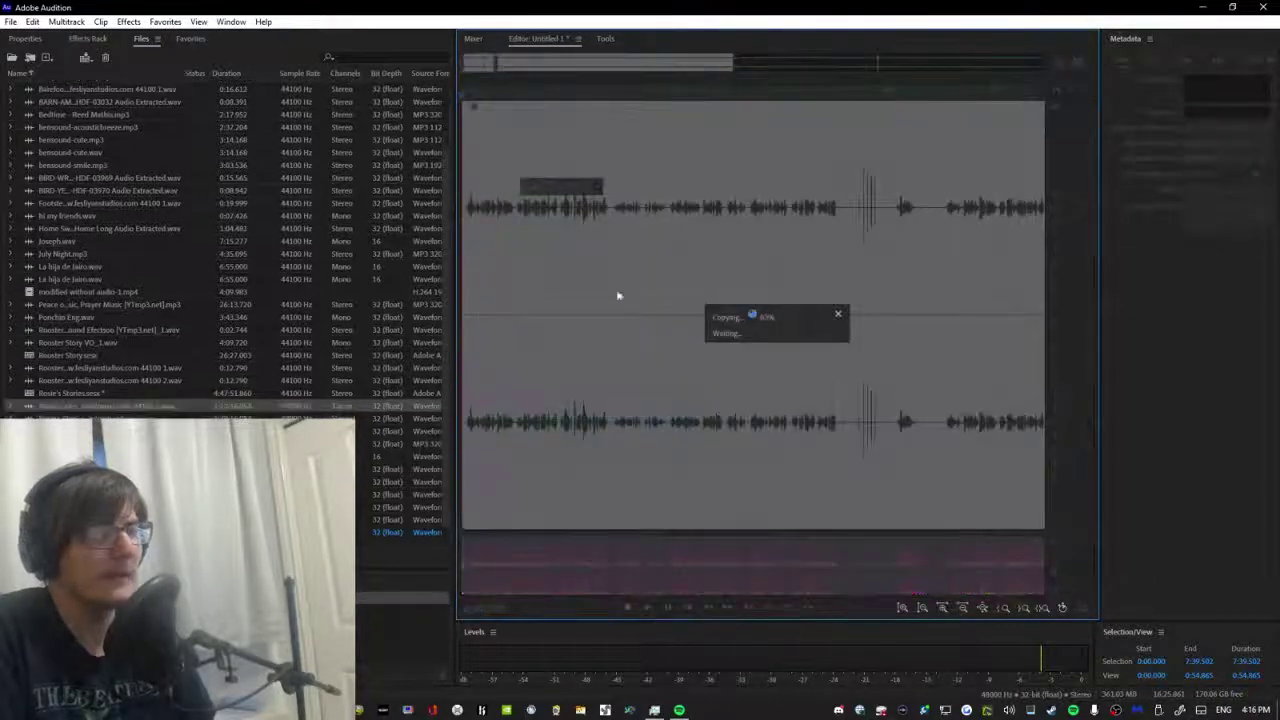
Listen to the new file from the start, around 0:35, and again from about 0:27 to check the speech.
{"action": "key", "text": "space"}
{"action": "scroll", "coordinate": [563, 228], "scroll_direction": "up", "scroll_amount": 6}
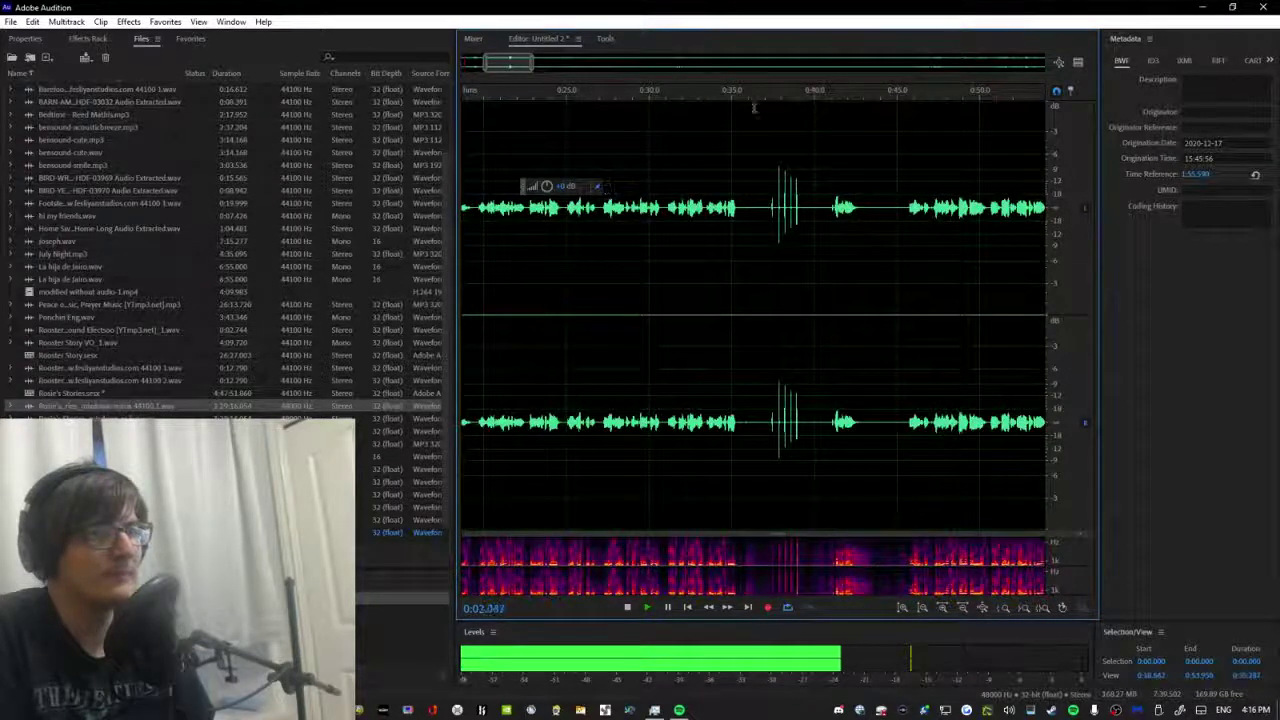
{"action": "left_click", "coordinate": [722, 100]}
{"action": "scroll", "coordinate": [728, 150], "scroll_direction": "up", "scroll_amount": 2}
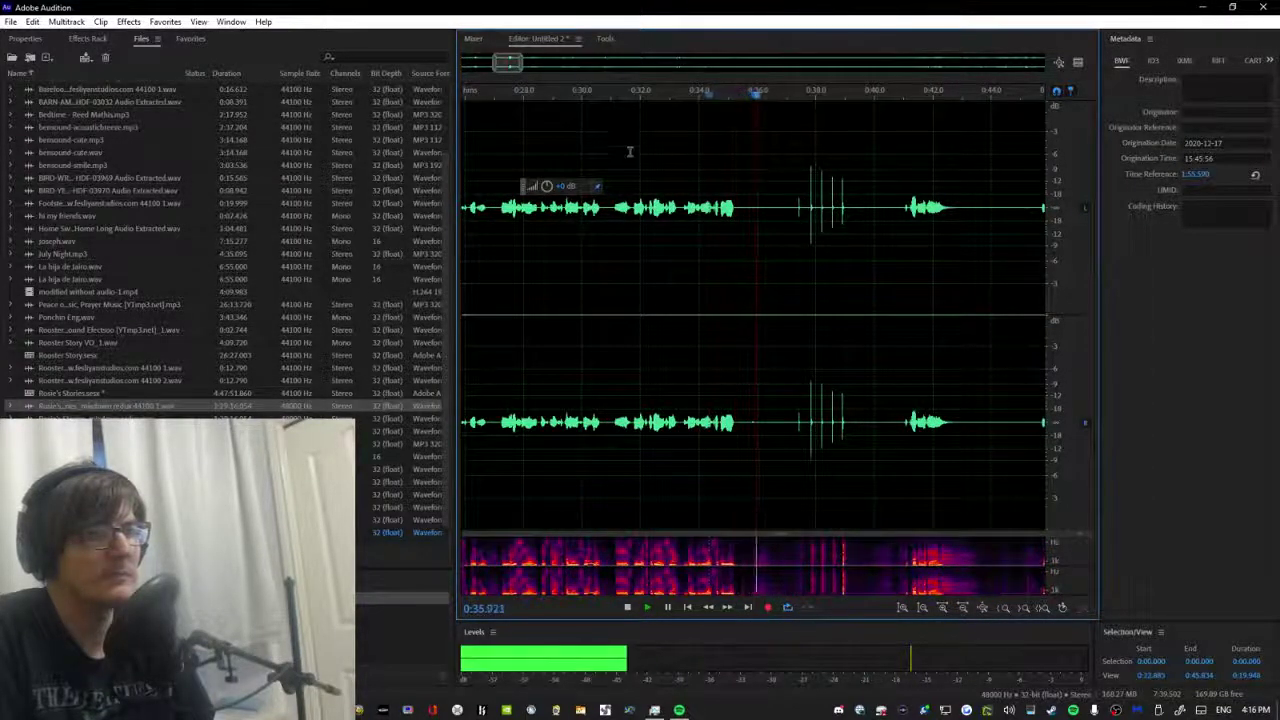
{"action": "key", "text": "space"}
{"action": "left_click", "coordinate": [479, 96]}
{"action": "key", "text": "space"}
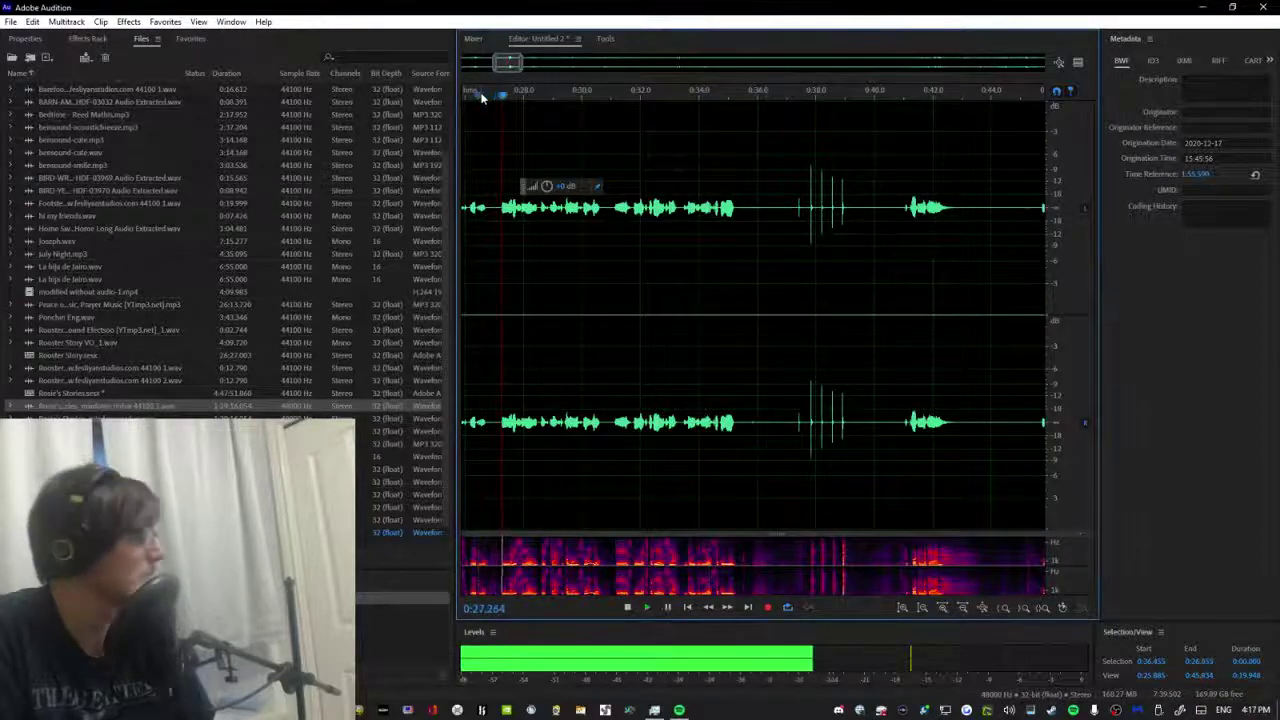
{"action": "scroll", "coordinate": [483, 96], "scroll_direction": "down", "scroll_amount": 3}
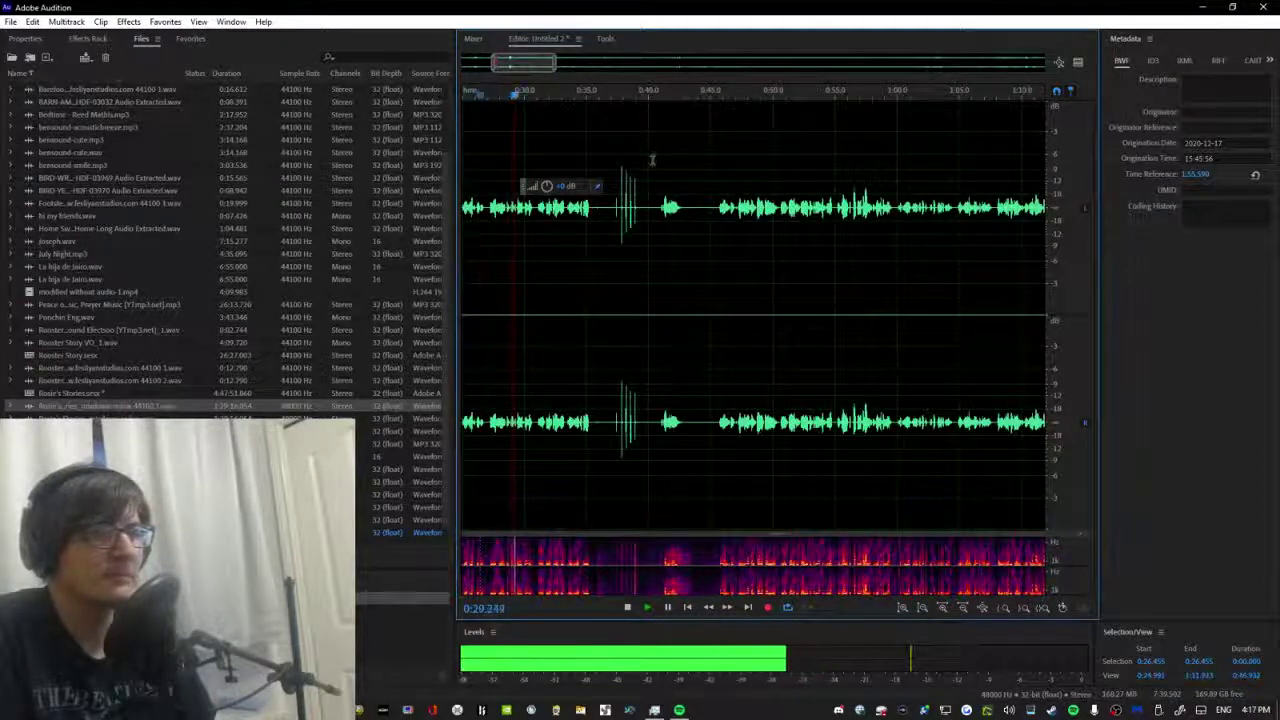
{"action": "key", "text": "space"}
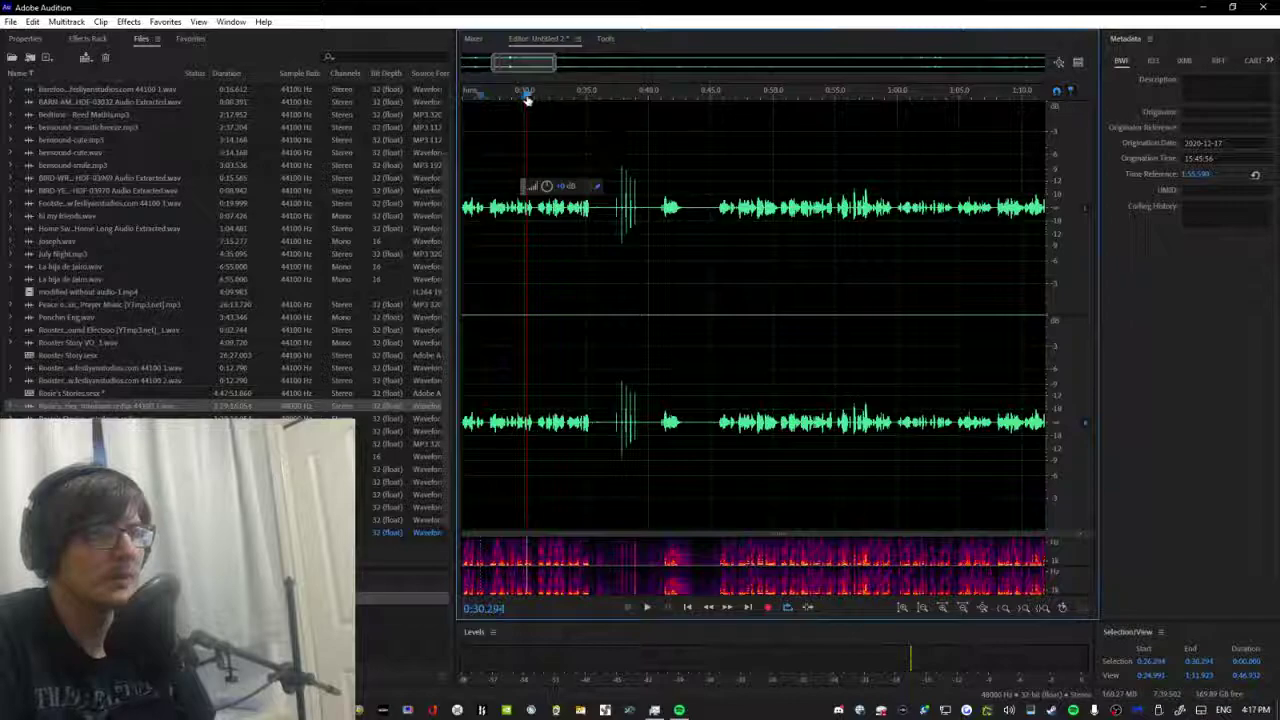
Return the playhead to 0:00.000 and listen to the opening seconds of the new file.
{"action": "left_click_drag", "start_coordinate": [527, 99], "coordinate": [427, 110]}
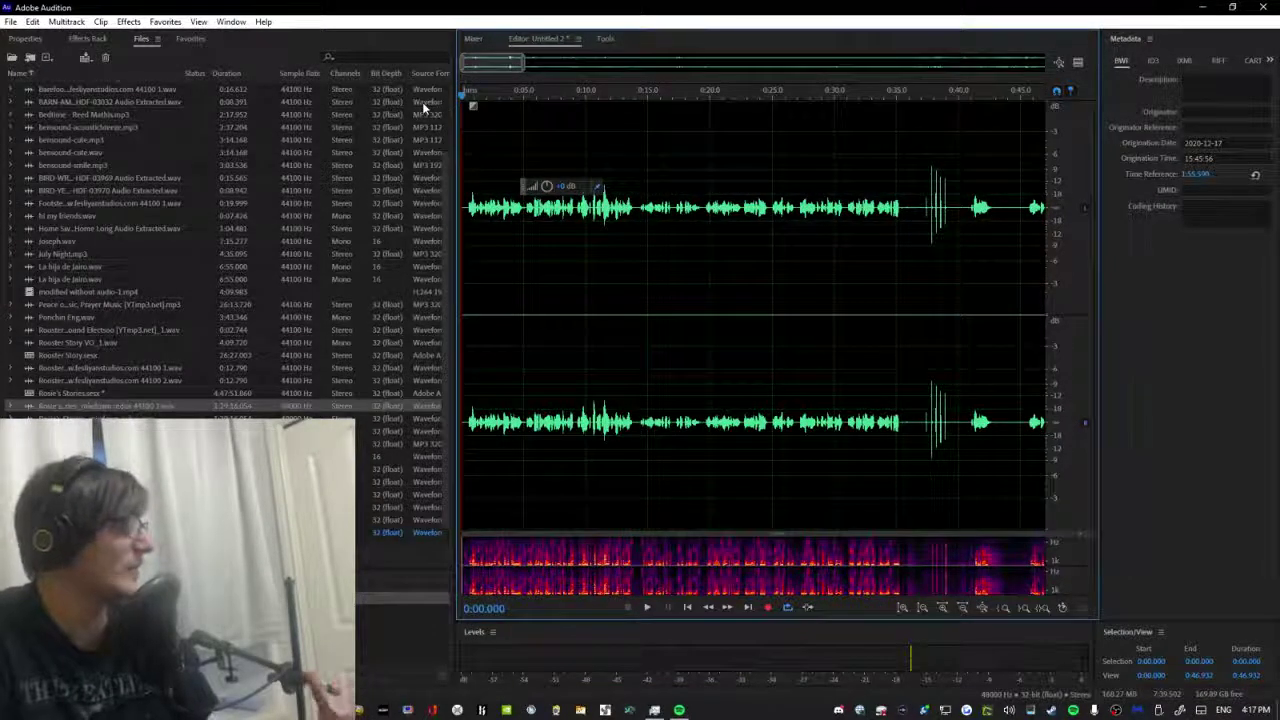
{"action": "key", "text": "space"}
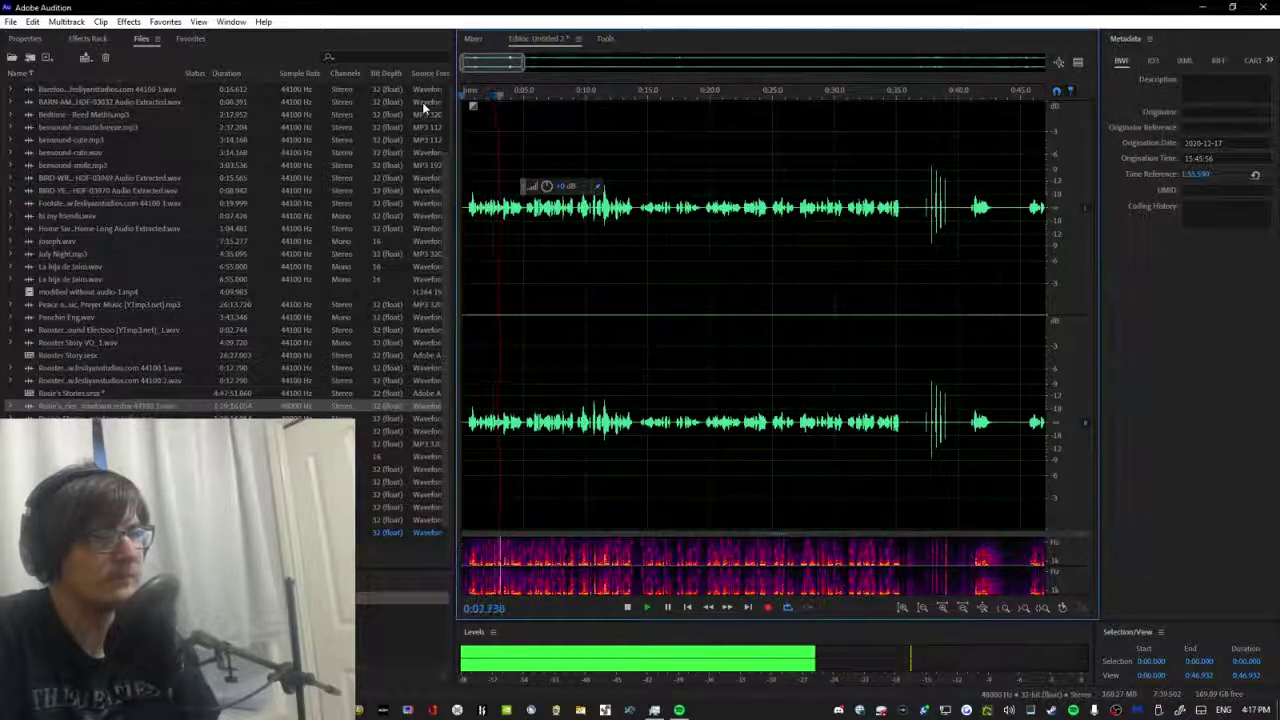
{"action": "key", "text": "space"}
Select the entire new file and display the actions of the VO Cleanup favorite in the favorites editor.
{"action": "key", "text": "ctrl+a"}
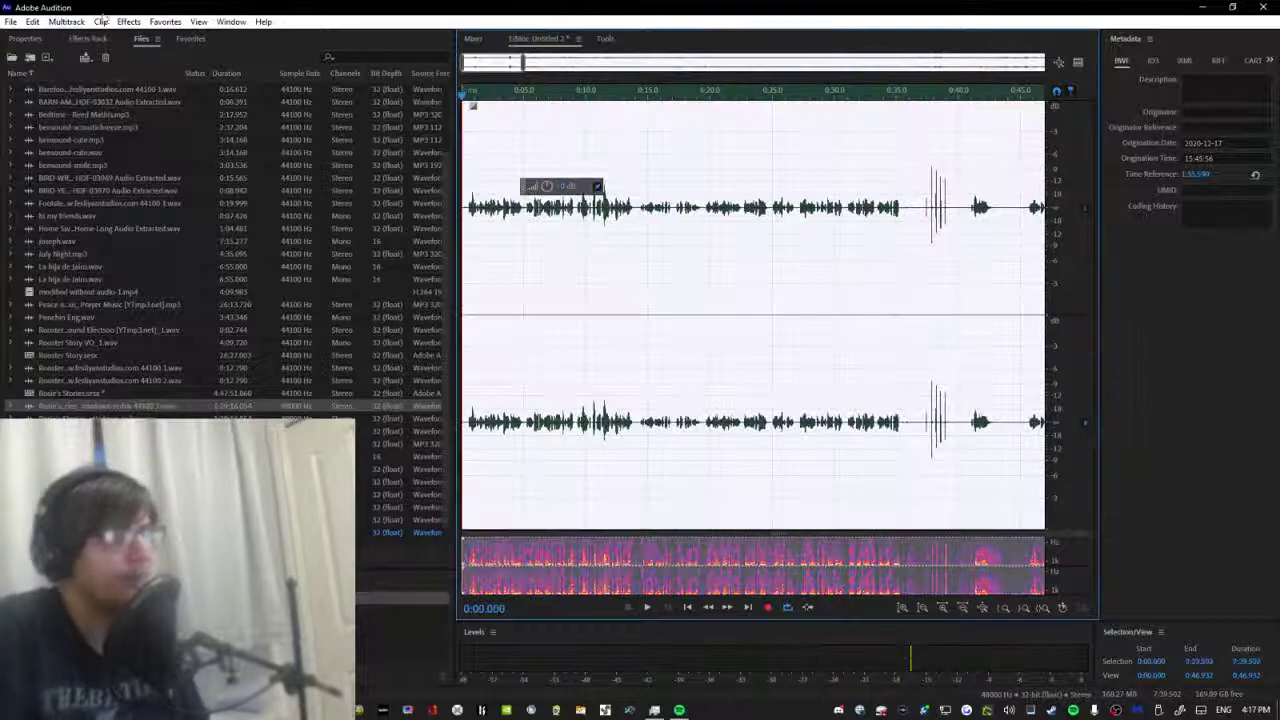
{"action": "left_click", "coordinate": [130, 22]}
{"action": "mouse_move", "coordinate": [158, 27]}
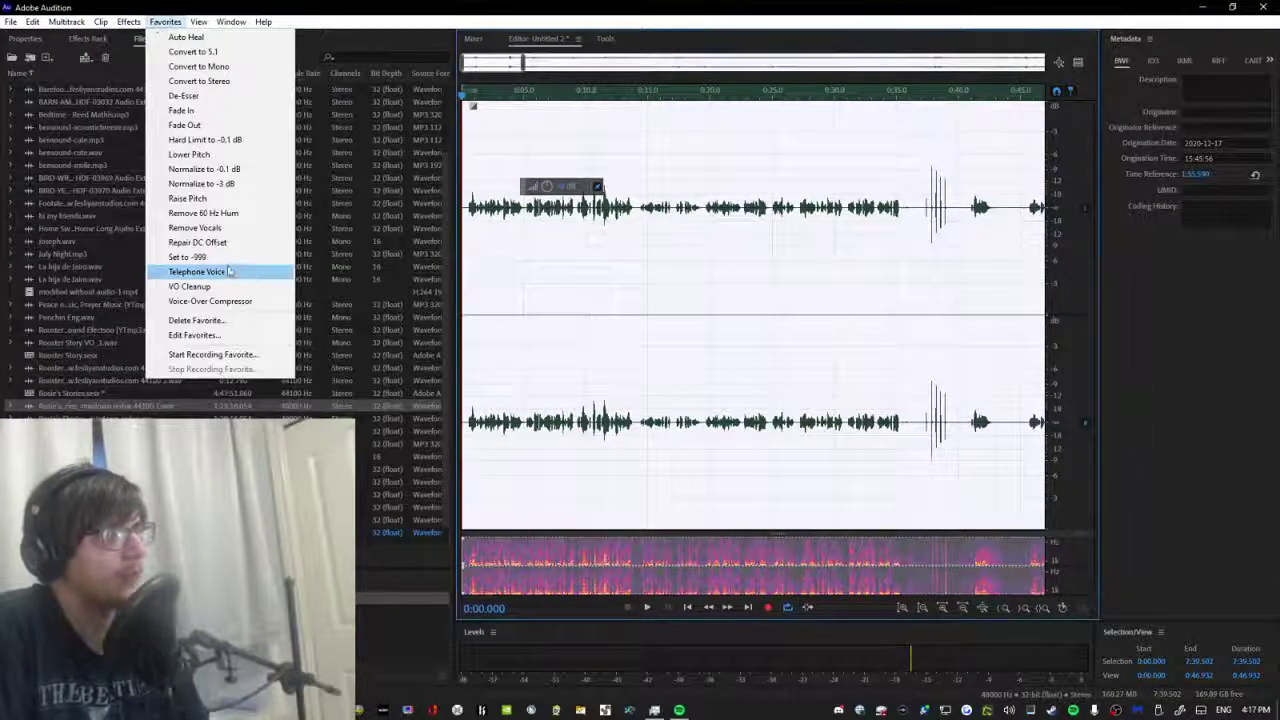
{"action": "left_click", "coordinate": [195, 335]}
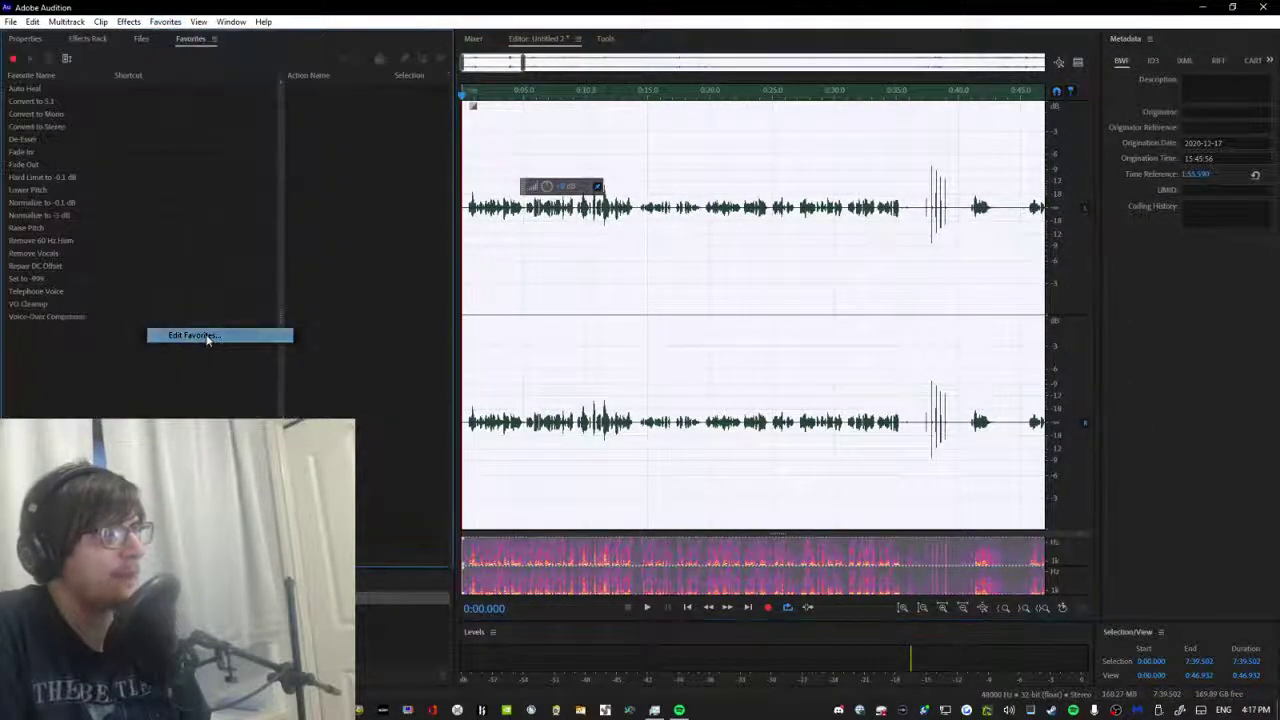
{"action": "left_click", "coordinate": [40, 302]}
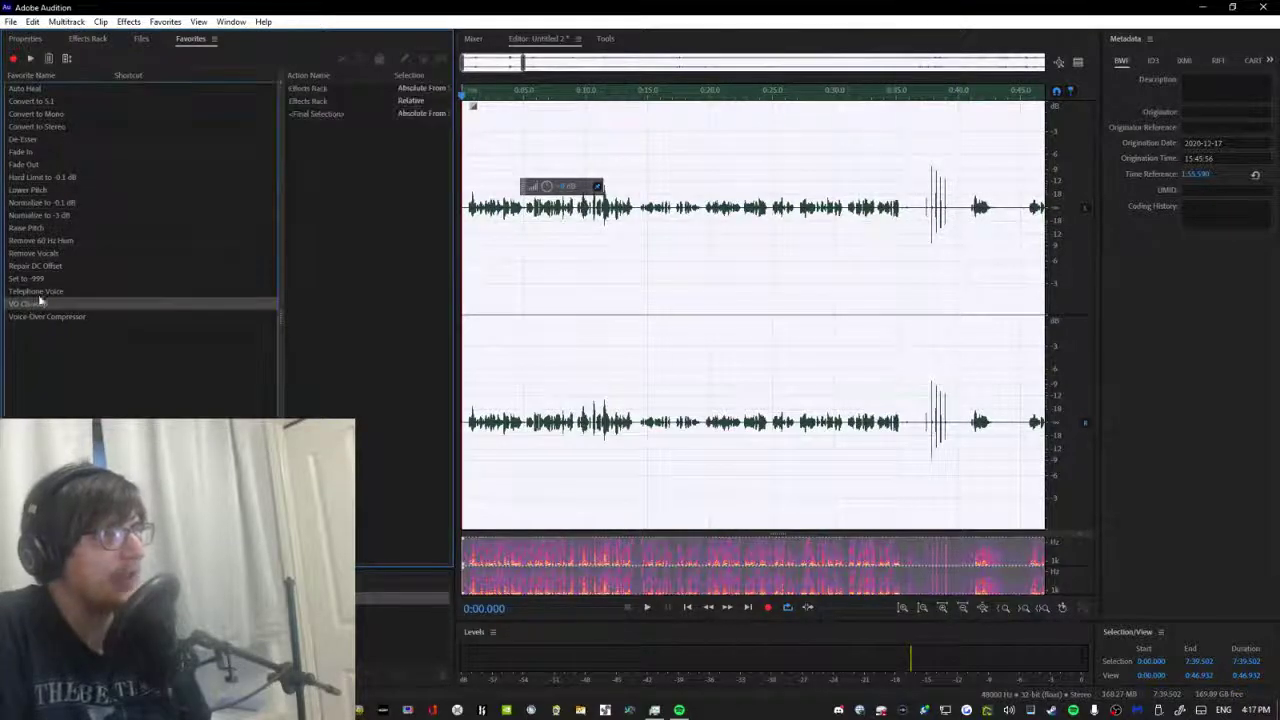
Widen the favorites area and open VO Cleanup's first Effects Rack action to view its effect settings.
{"action": "left_click_drag", "start_coordinate": [456, 92], "coordinate": [668, 91]}
{"action": "double_click", "coordinate": [446, 90]}
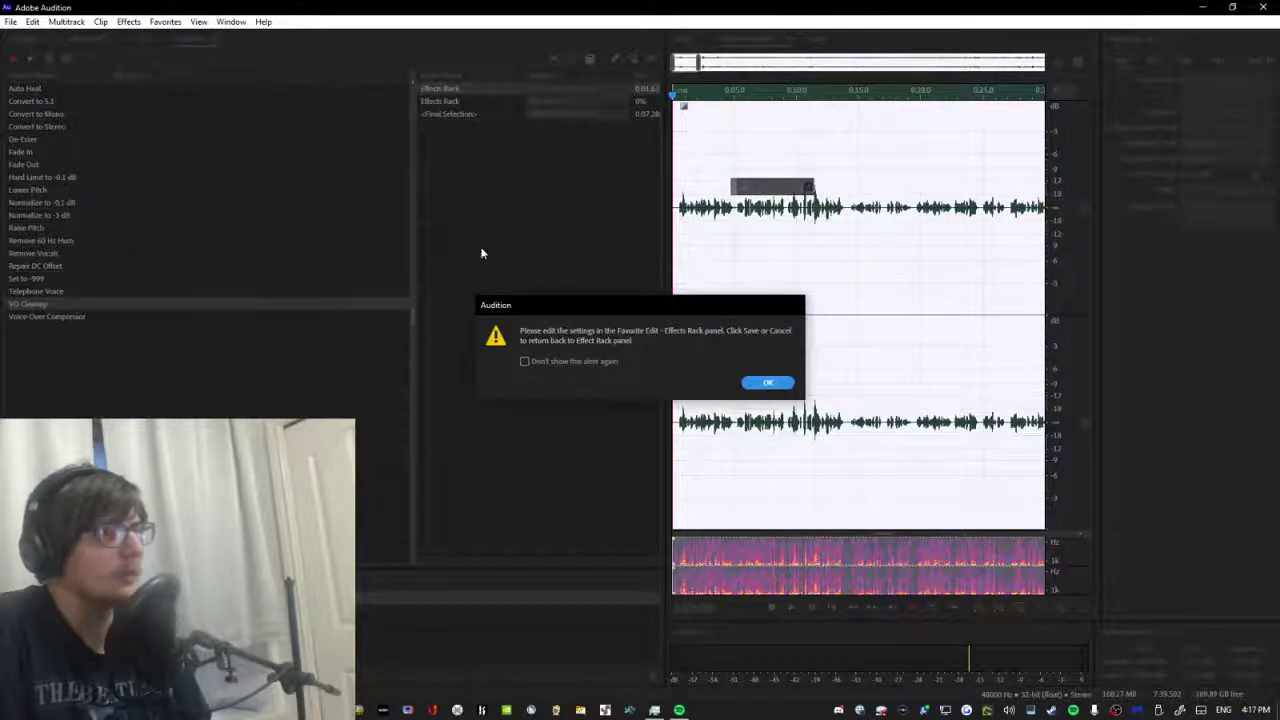
{"action": "left_click", "coordinate": [767, 382]}
{"action": "left_click", "coordinate": [81, 44]}
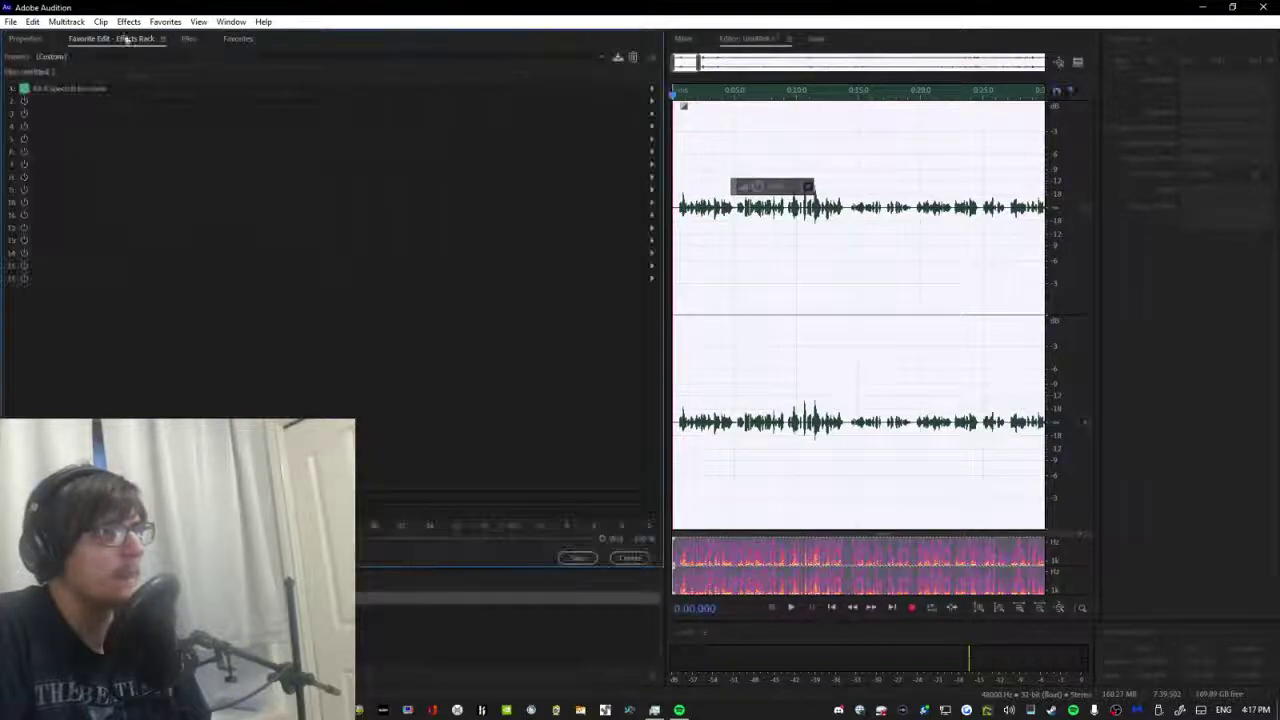
{"action": "left_click", "coordinate": [238, 39]}
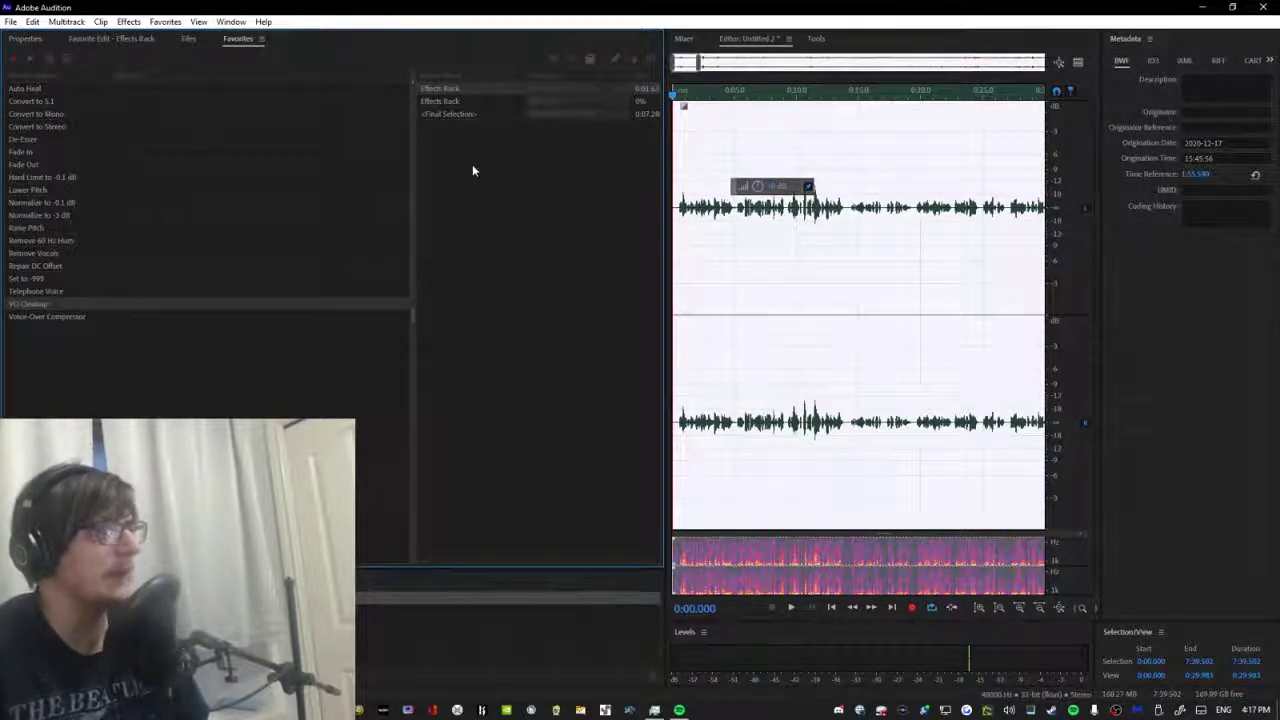
{"action": "left_click", "coordinate": [66, 22]}
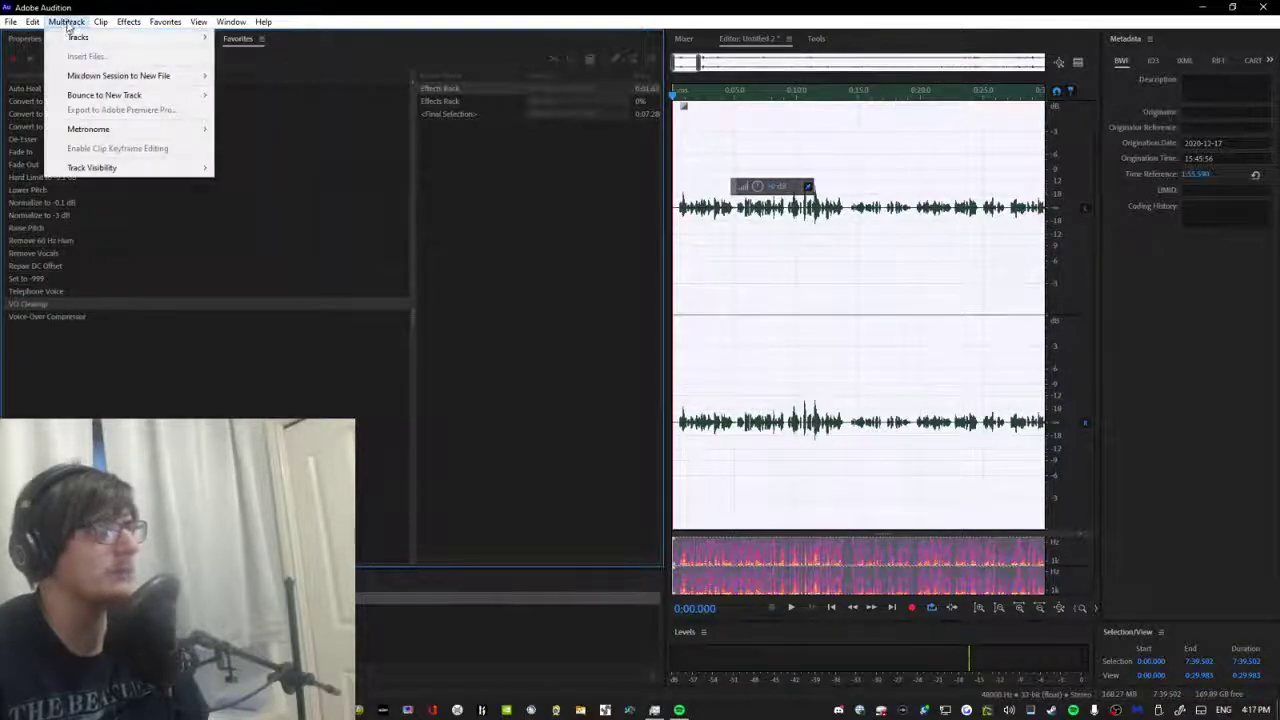
{"action": "left_click", "coordinate": [110, 38]}
{"action": "left_click", "coordinate": [110, 38]}
{"action": "left_click", "coordinate": [238, 39]}
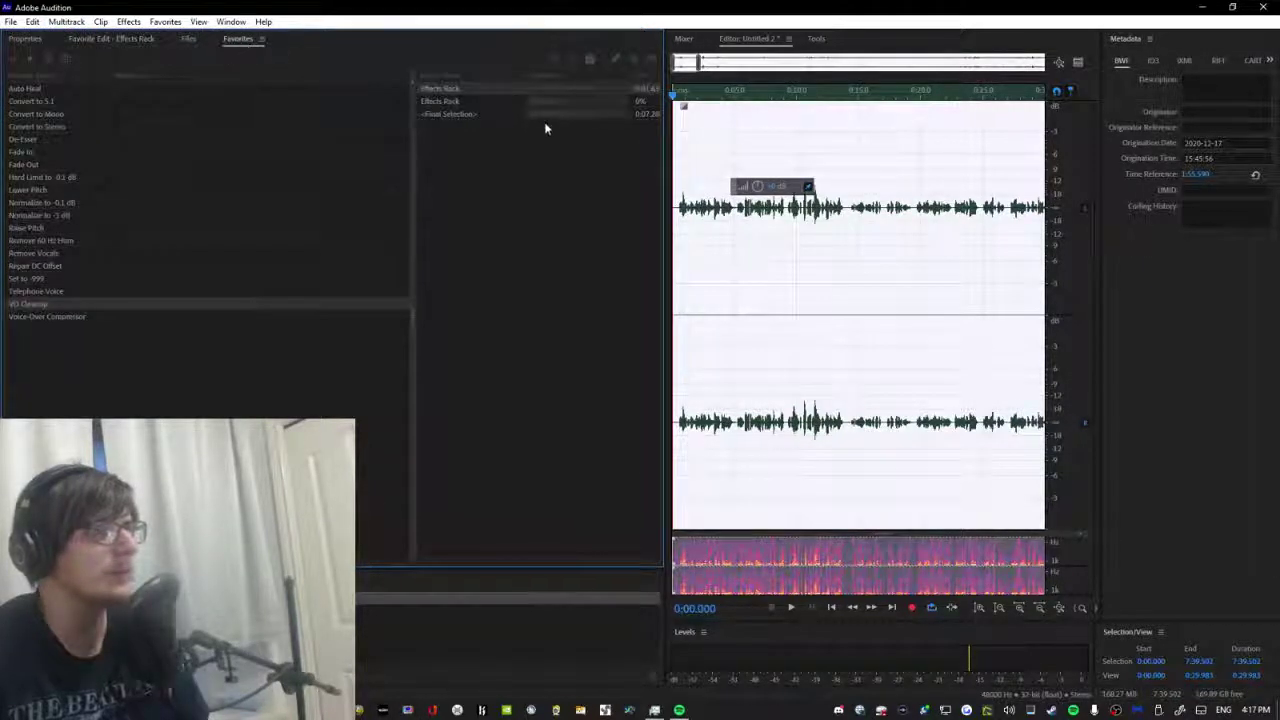
Apply the VO Cleanup favorite to the entire selected file.
{"action": "left_click", "coordinate": [155, 38]}
{"action": "left_click", "coordinate": [165, 22]}
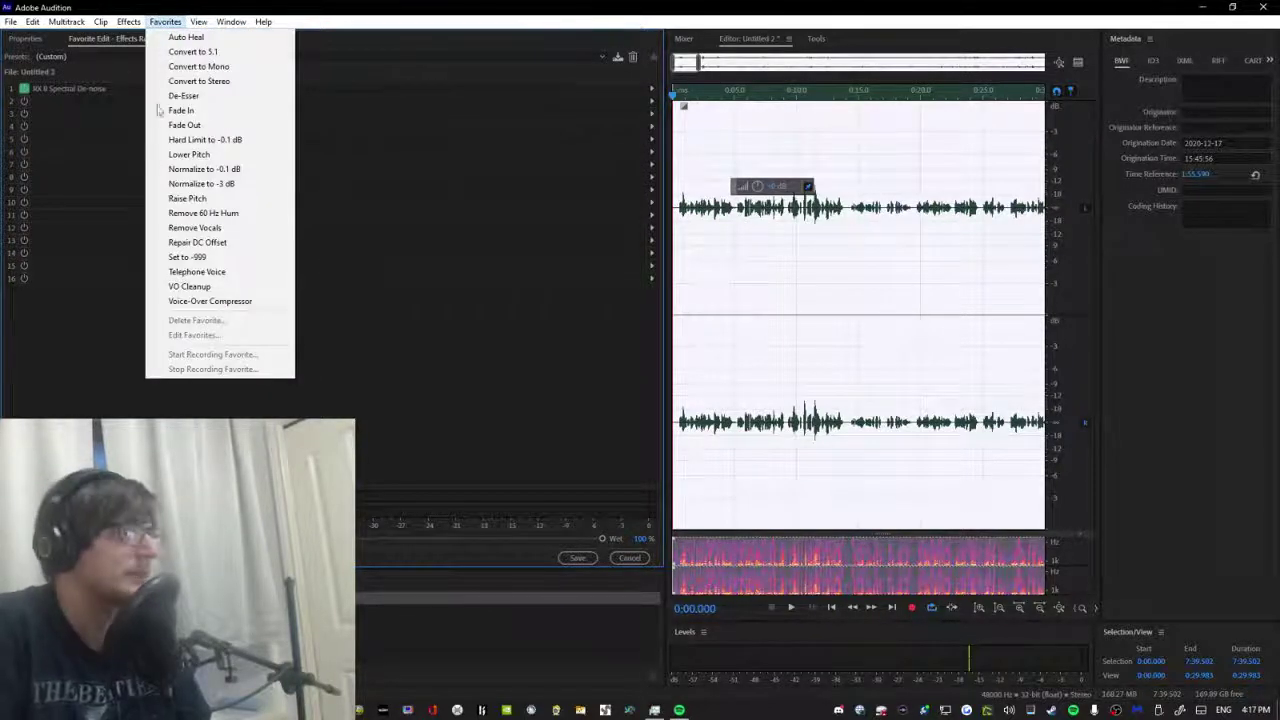
{"action": "left_click", "coordinate": [192, 286]}
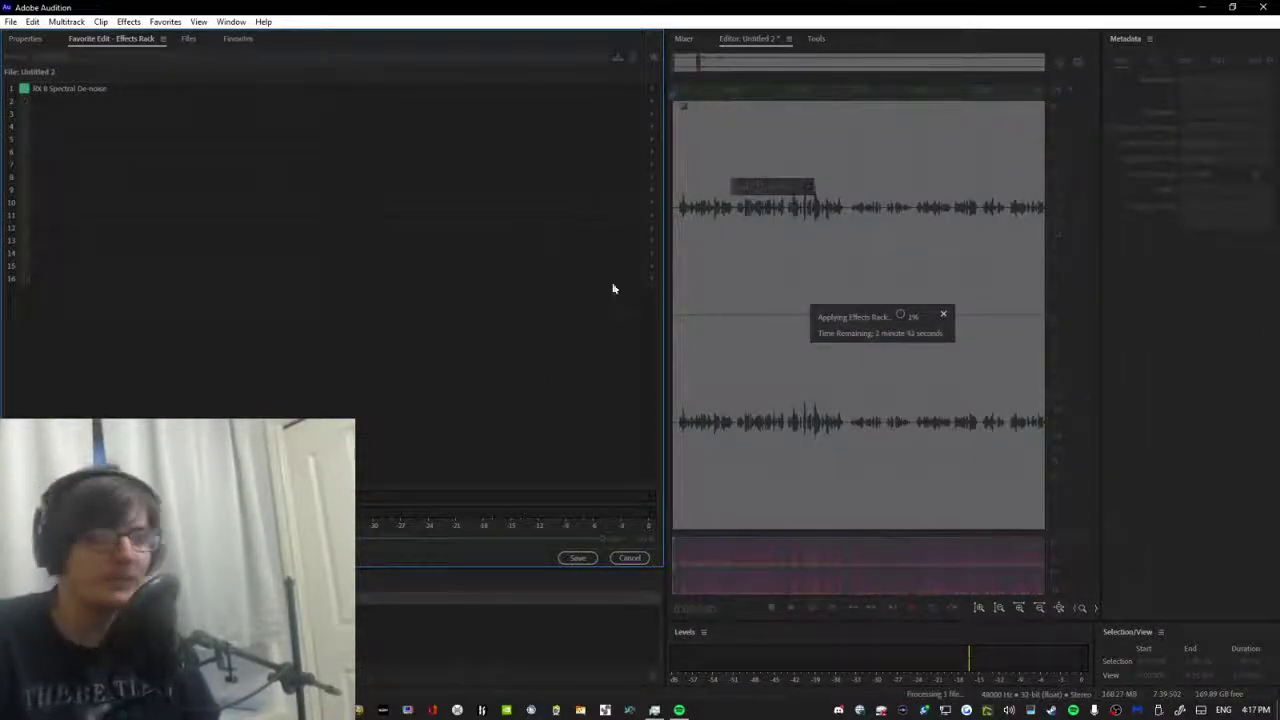
Switch to Spotify, start the music playing, and return to Adobe Audition.
{"action": "left_click", "coordinate": [679, 710]}
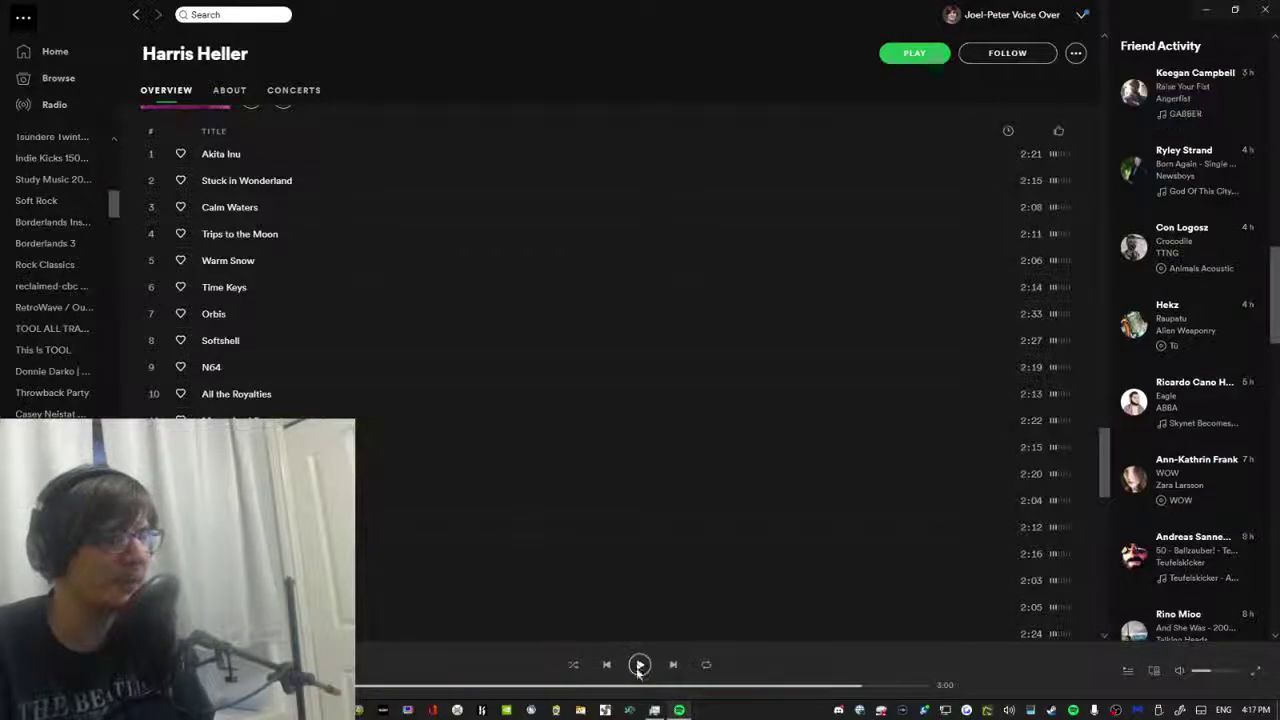
{"action": "left_click", "coordinate": [1203, 10]}
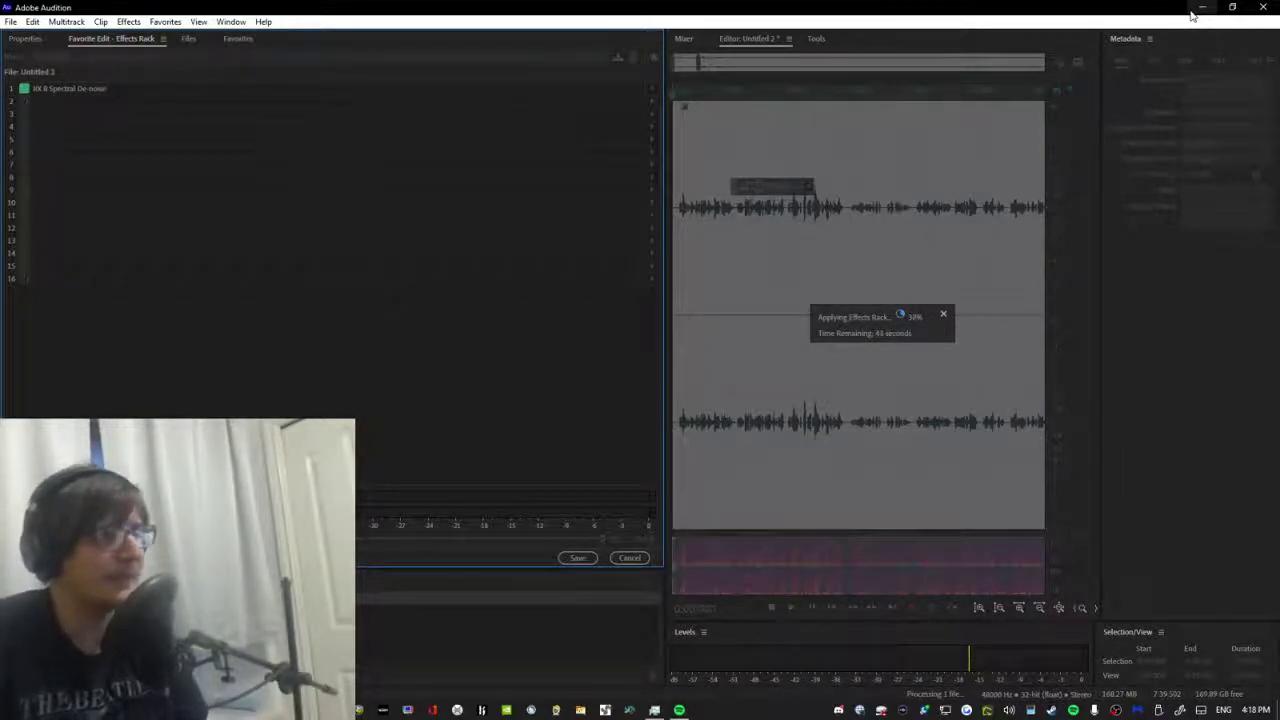
Switch to Spotify, play the track N64 from the Harris Heller album list, and return to Adobe Audition.
{"action": "key", "text": "alt+Tab"}
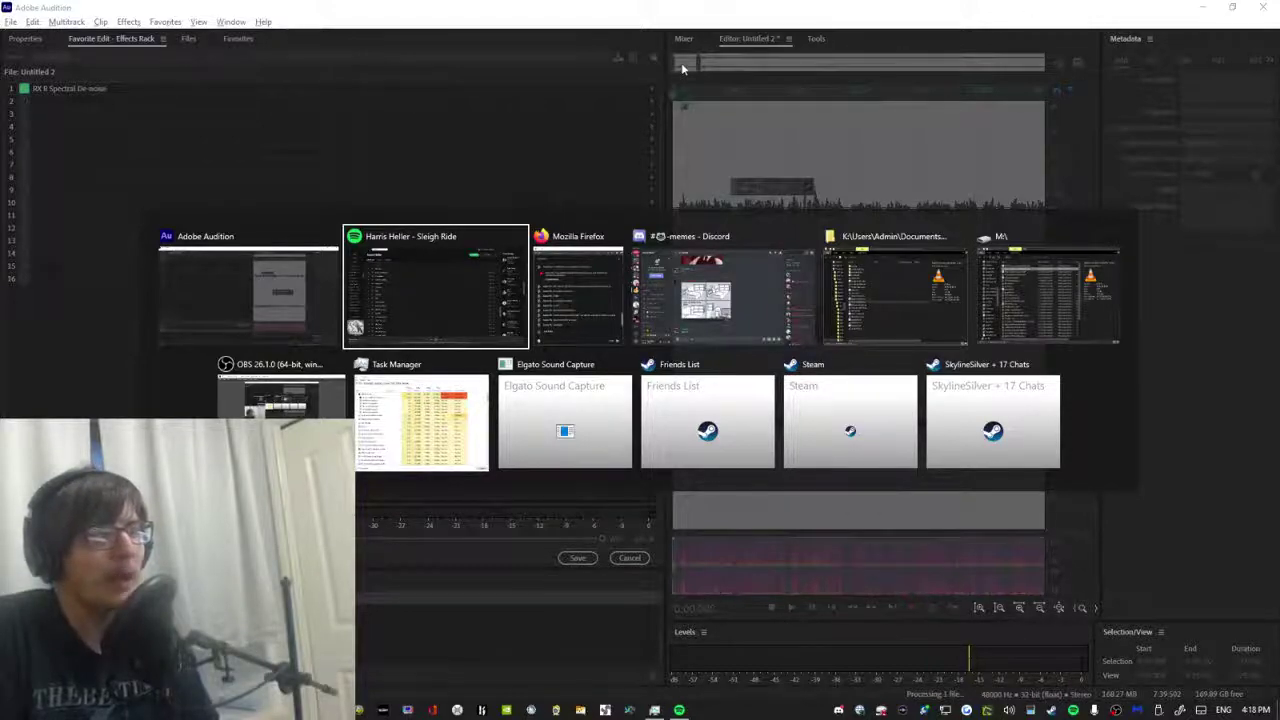
{"action": "key", "text": "alt+Tab"}
{"action": "key", "text": "alt+Tab"}
{"action": "key", "text": "alt+Tab"}
{"action": "key", "text": "alt+Tab"}
{"action": "key", "text": "alt+Tab"}
{"action": "key", "text": "alt+Tab"}
{"action": "key", "text": "alt+Tab"}
{"action": "key", "text": "alt+Tab"}
{"action": "key", "text": "alt+Tab"}
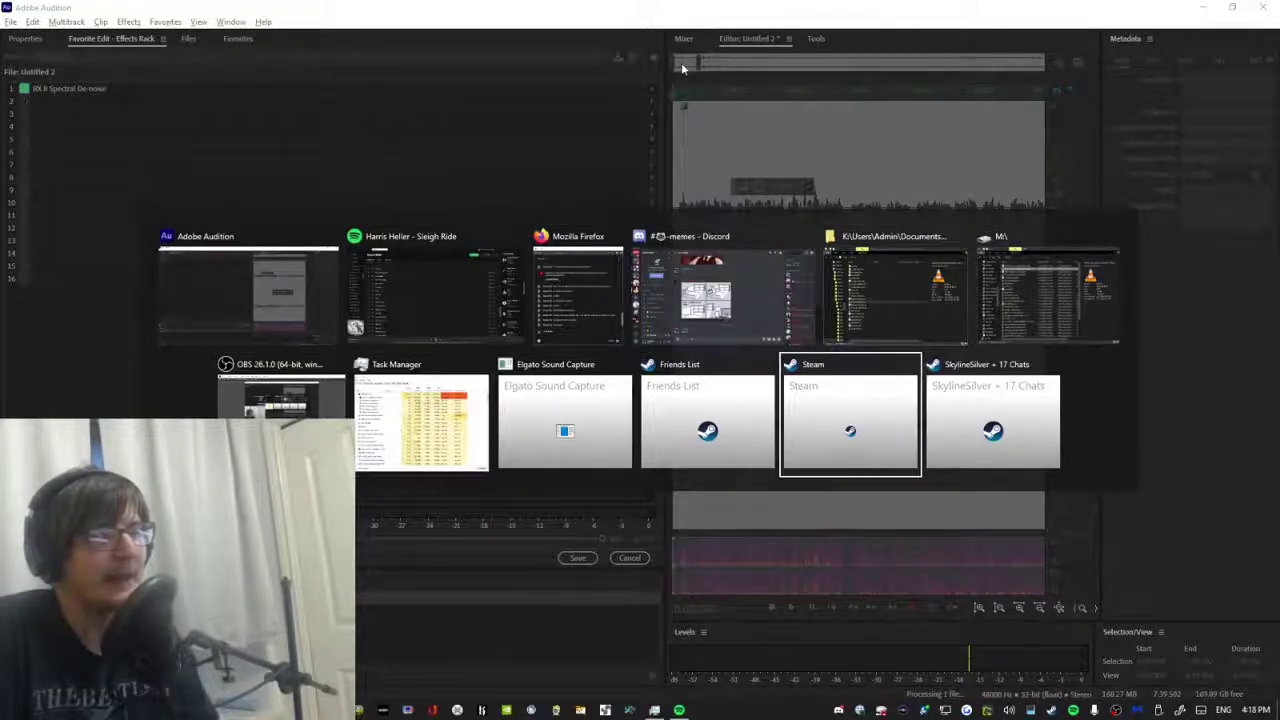
{"action": "key", "text": "alt+Tab"}
{"action": "key", "text": "alt+Tab"}
{"action": "key", "text": "alt+Tab"}
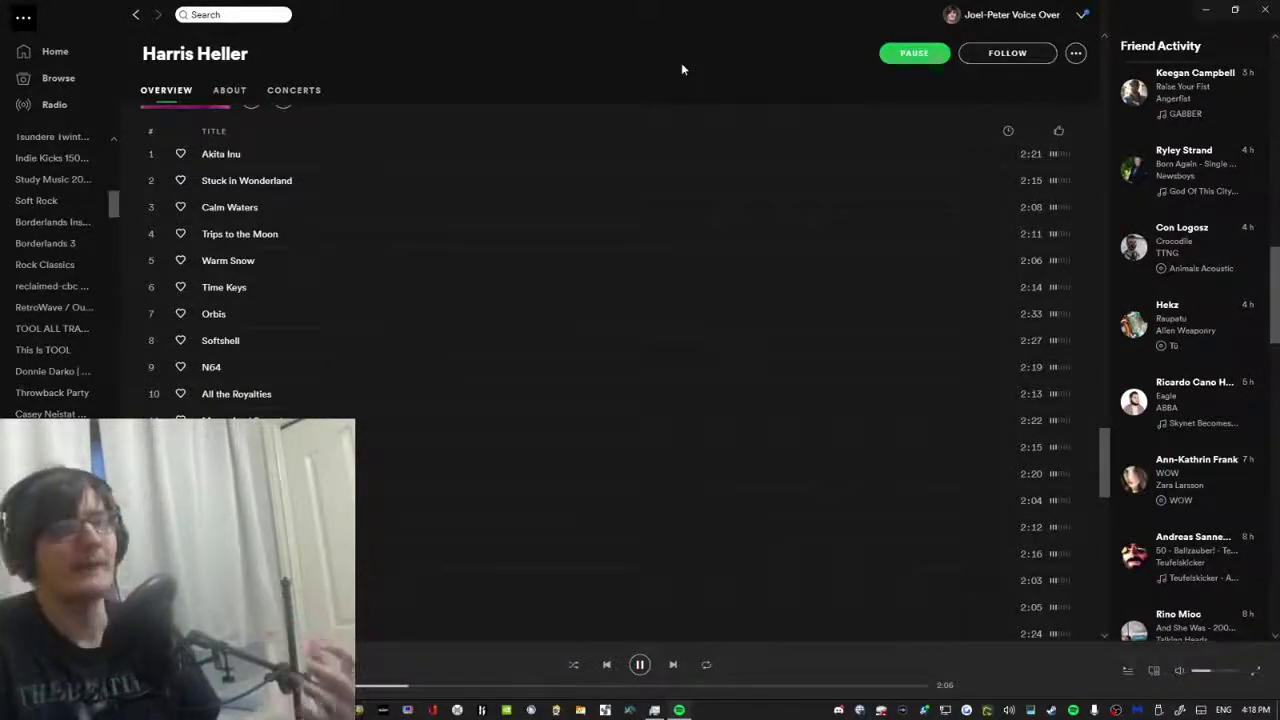
{"action": "scroll", "coordinate": [327, 293], "scroll_direction": "down", "scroll_amount": 1}
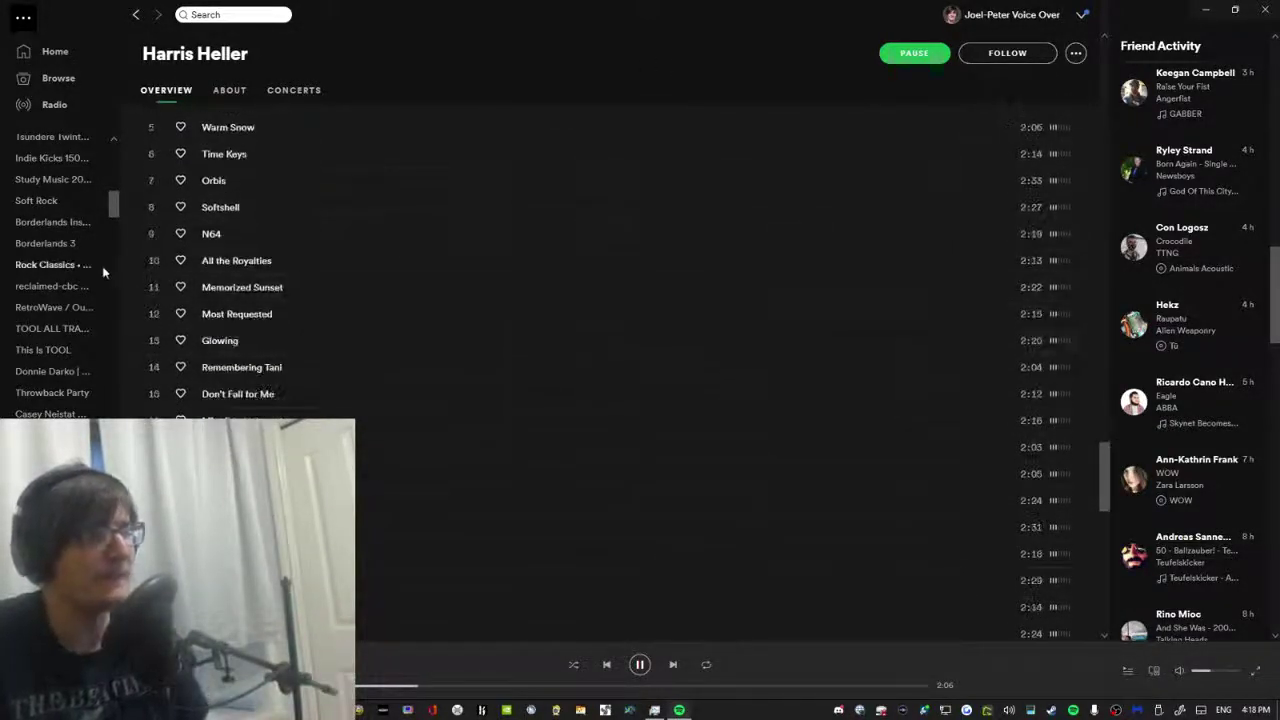
{"action": "scroll", "coordinate": [158, 255], "scroll_direction": "up", "scroll_amount": 2}
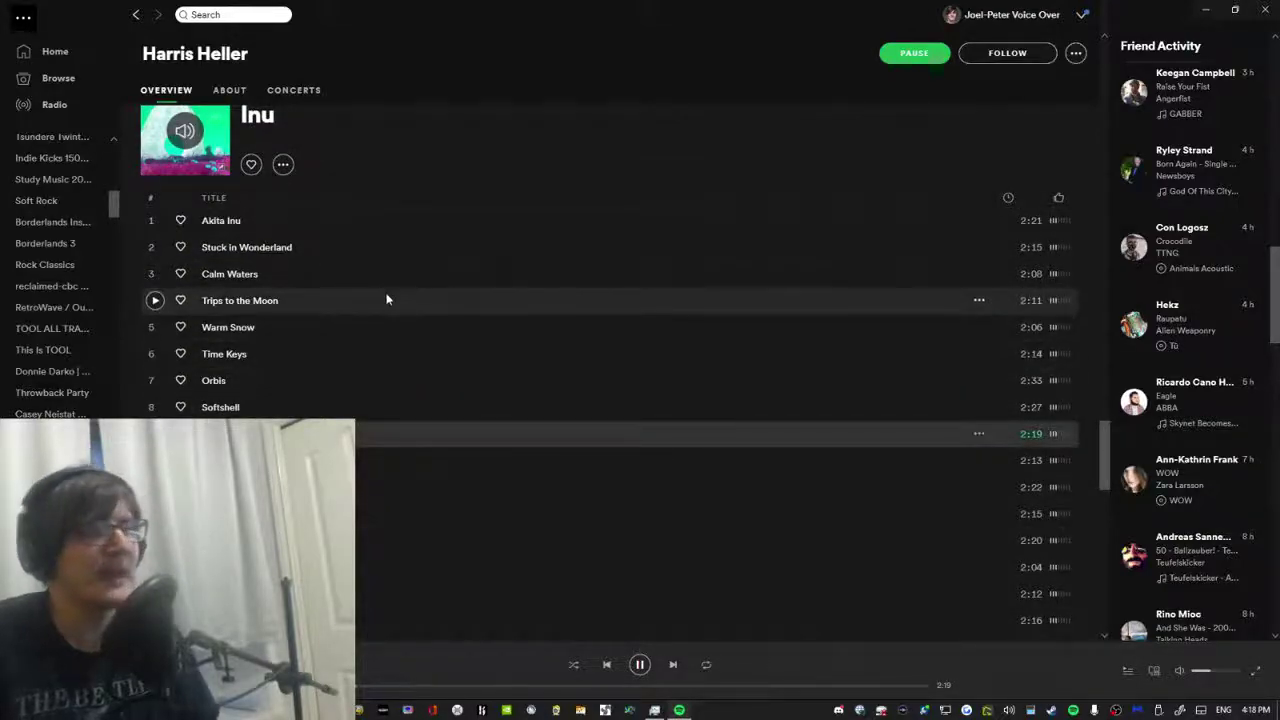
{"action": "key", "text": "alt+Tab"}
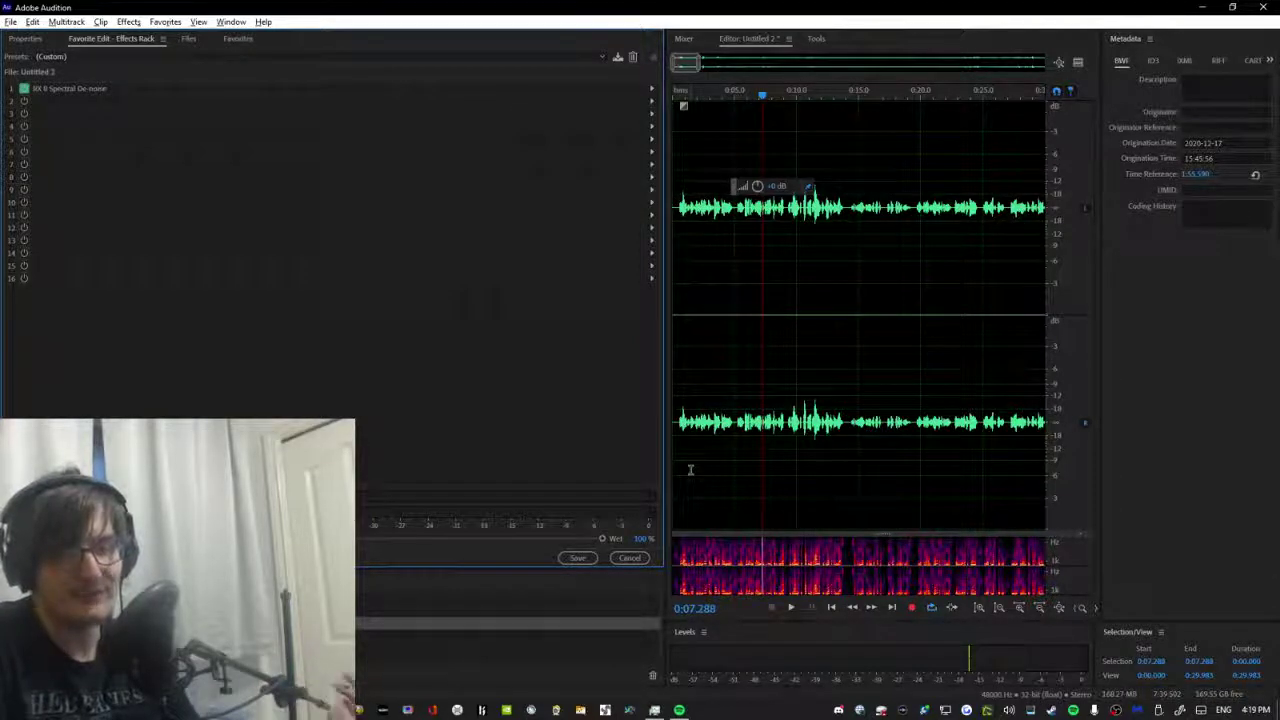
Show the full length of the processed file in the editor and switch to Spotify.
{"action": "scroll", "coordinate": [780, 98], "scroll_direction": "down", "scroll_amount": 5}
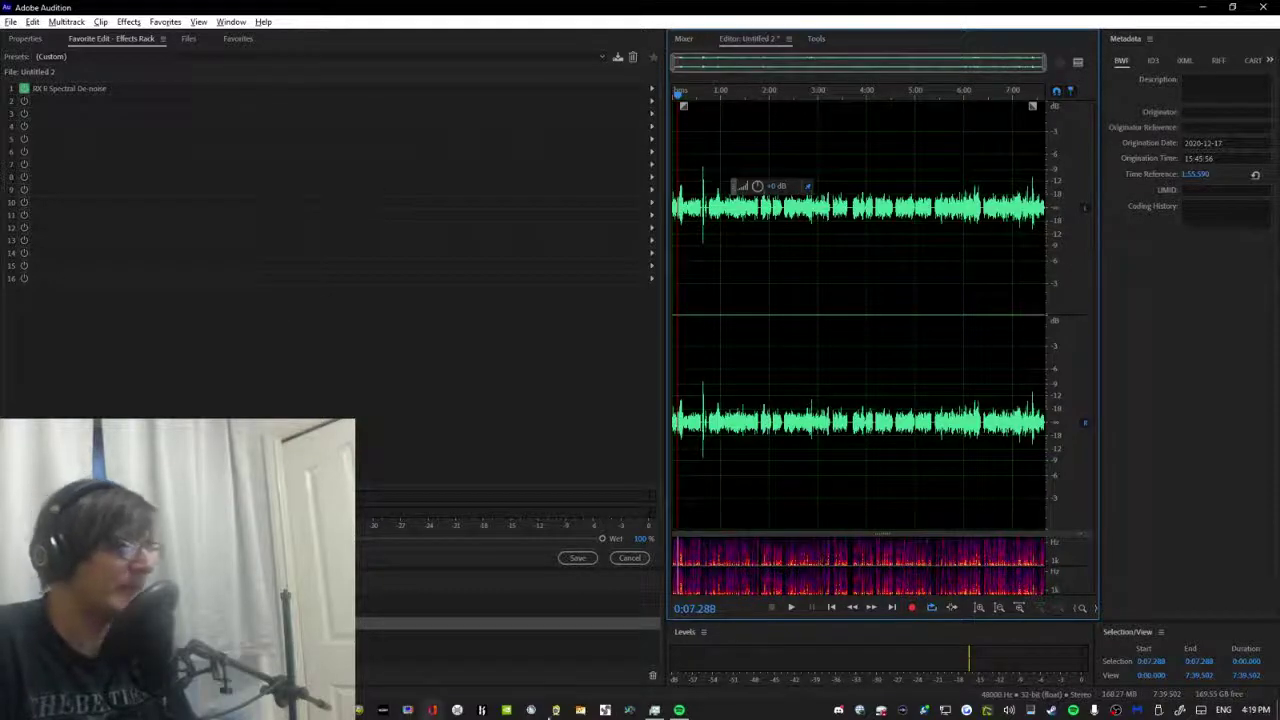
{"action": "left_click", "coordinate": [679, 710]}
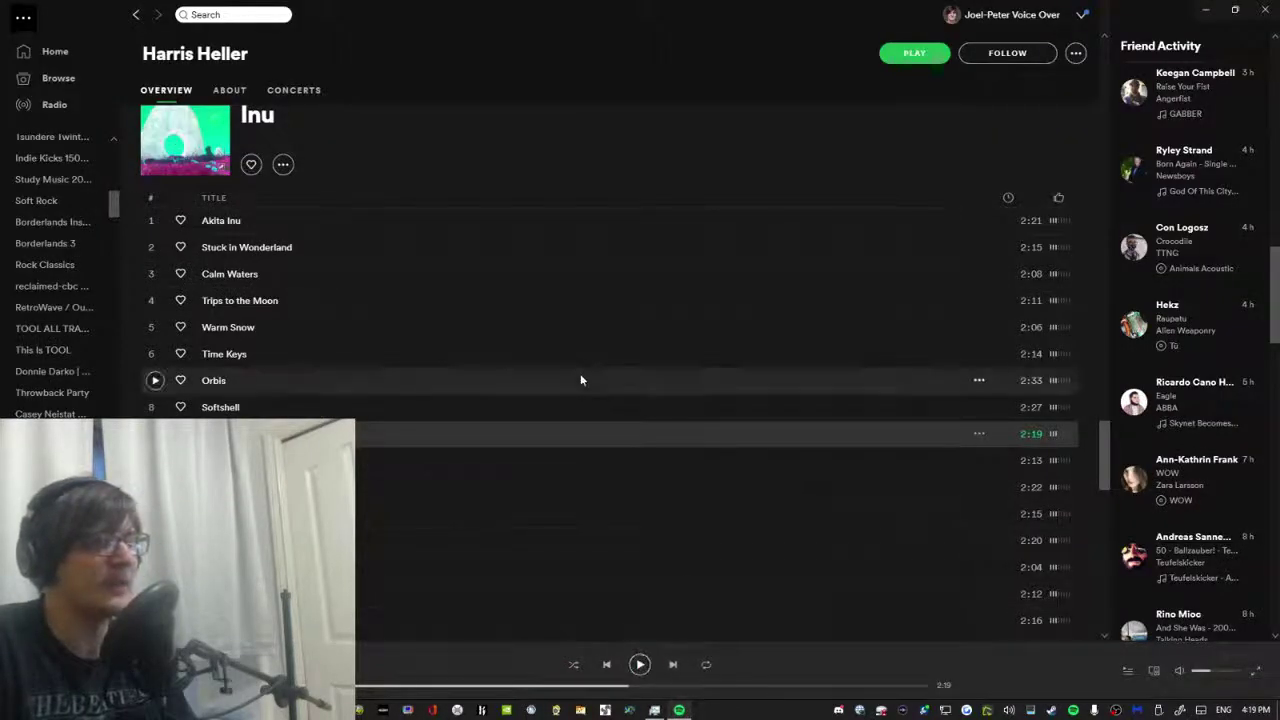
Switch back to Adobe Audition and play the processed Untitled 2 file from its very beginning.
{"action": "key", "text": "alt+Tab"}
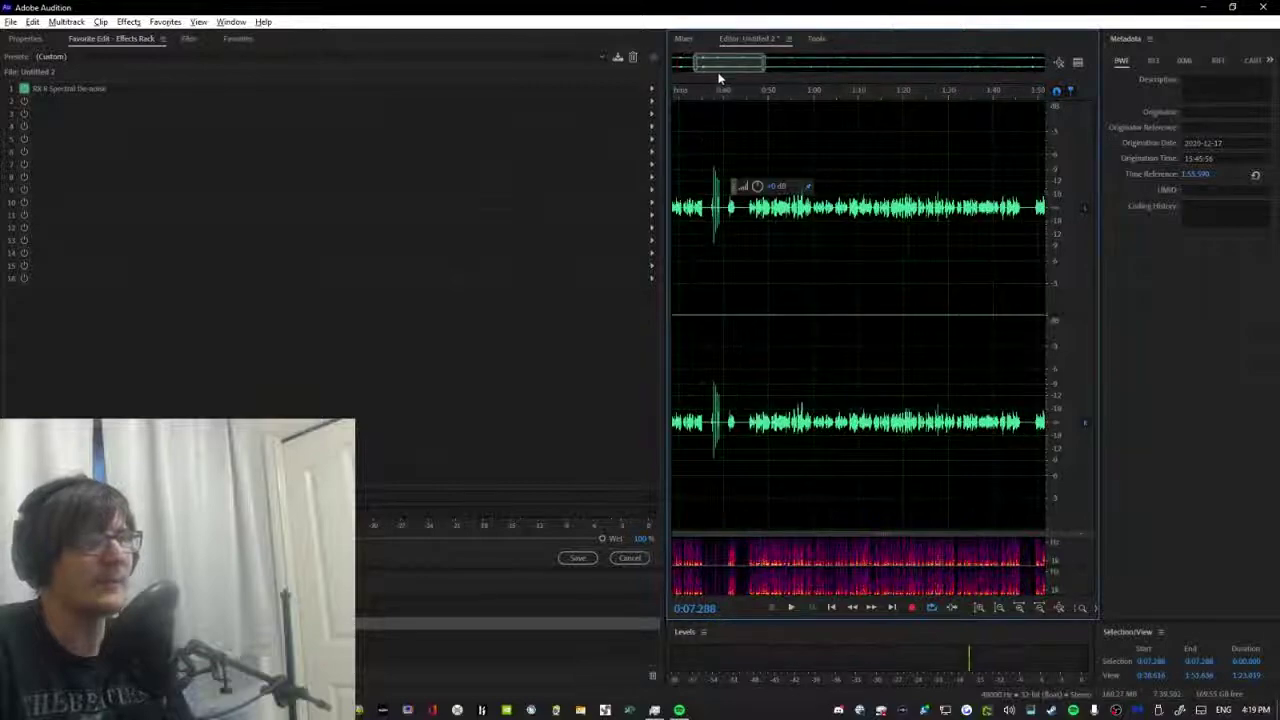
{"action": "scroll", "coordinate": [692, 62], "scroll_direction": "up", "scroll_amount": 5}
{"action": "left_click_drag", "start_coordinate": [690, 62], "coordinate": [516, 66]}
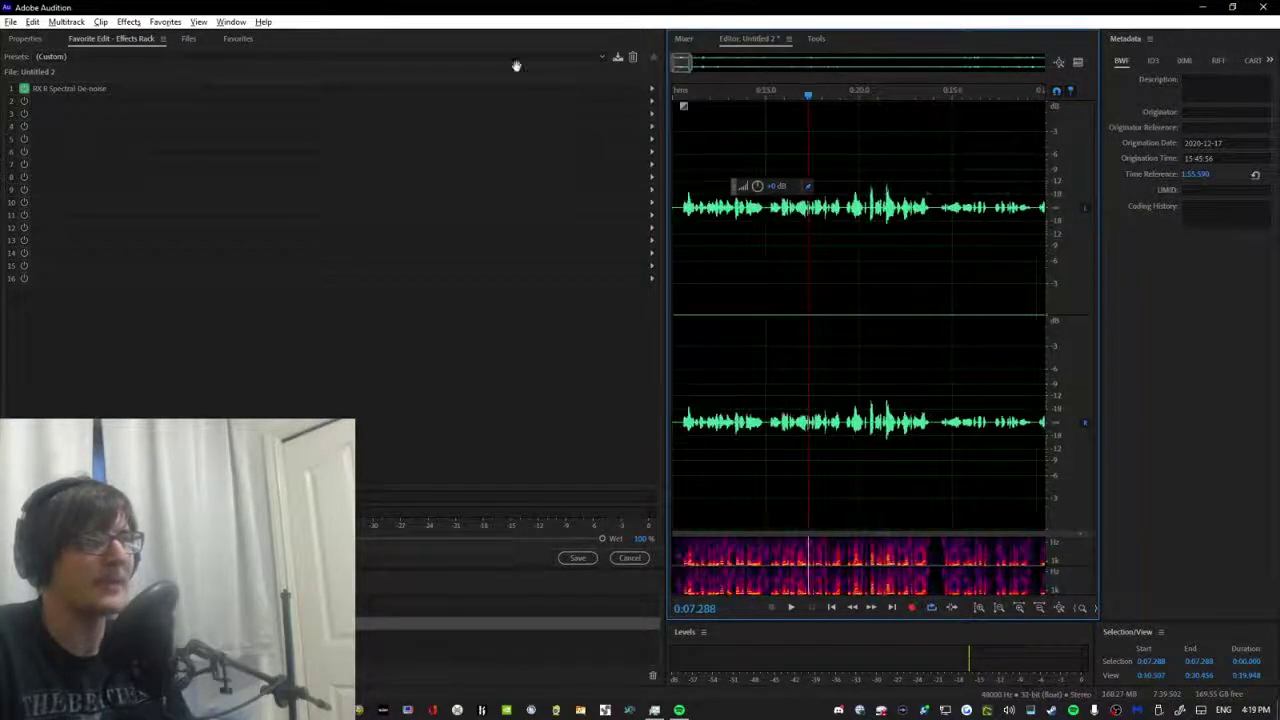
{"action": "left_click", "coordinate": [673, 96]}
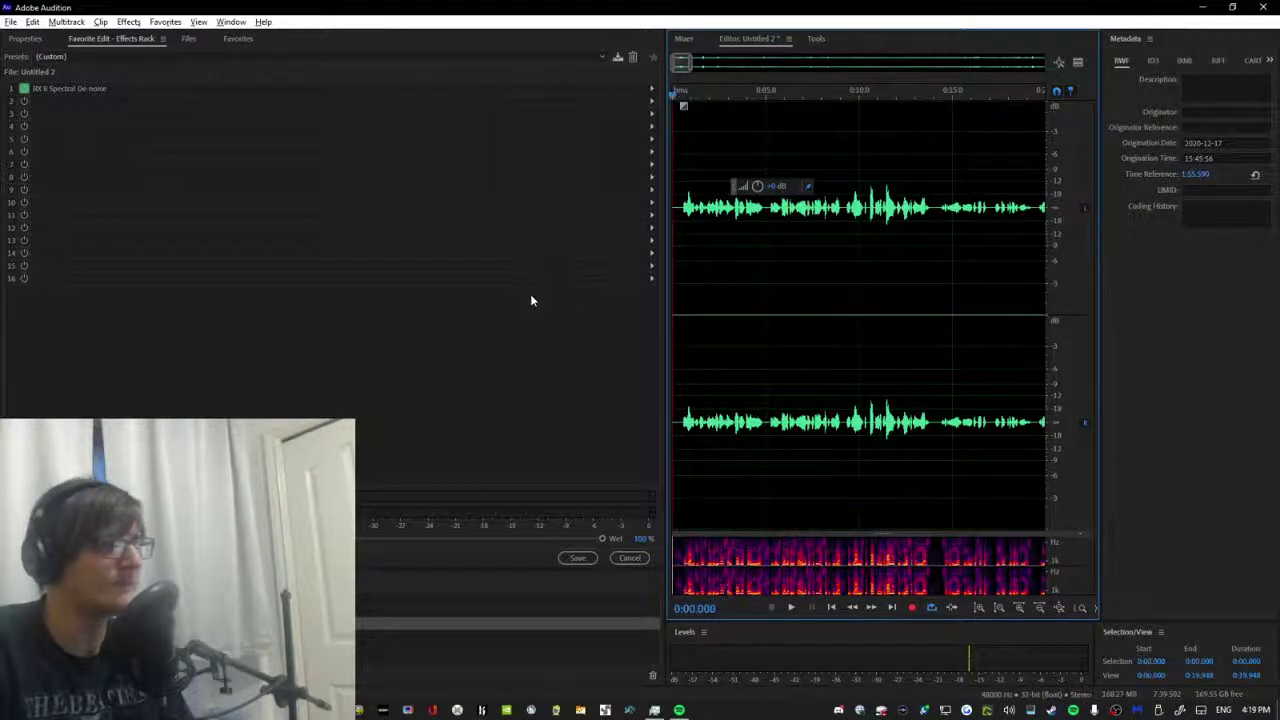
{"action": "key", "text": "space"}
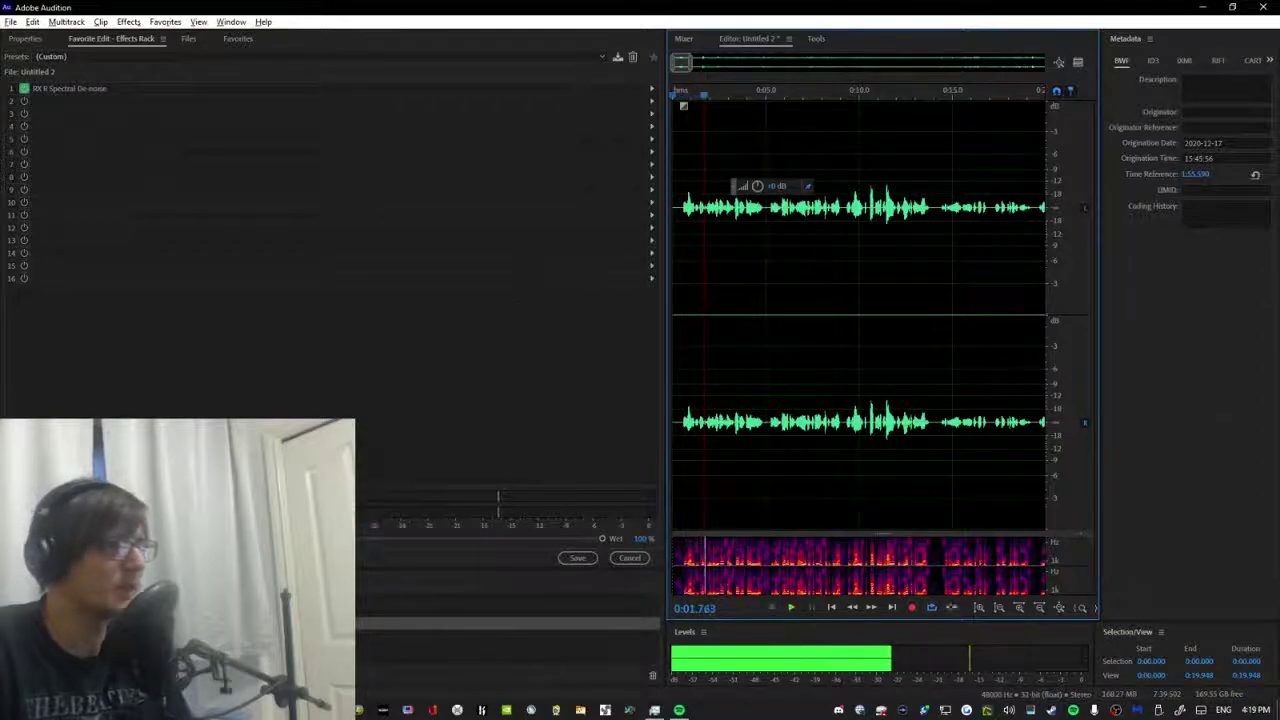
Select the whole file, listen to about its first 14 seconds, and return the playhead to the start with the full length shown.
{"action": "key", "text": "ctrl+a"}
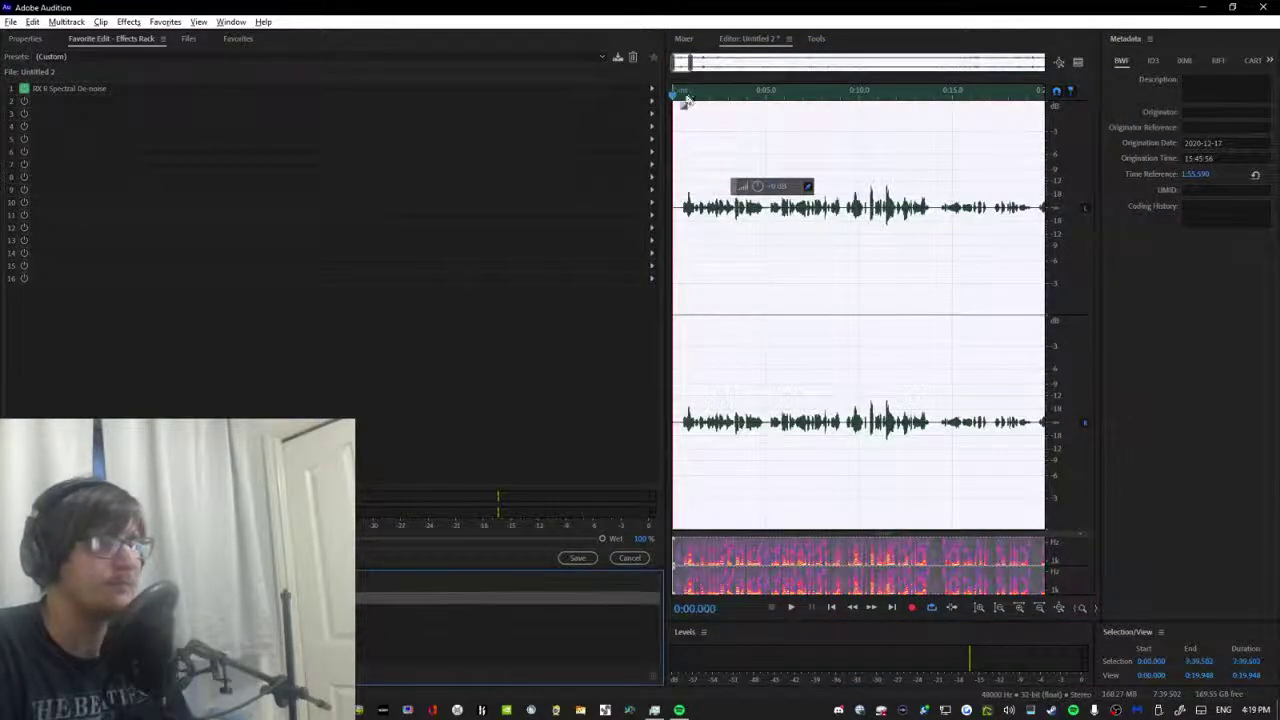
{"action": "key", "text": "space"}
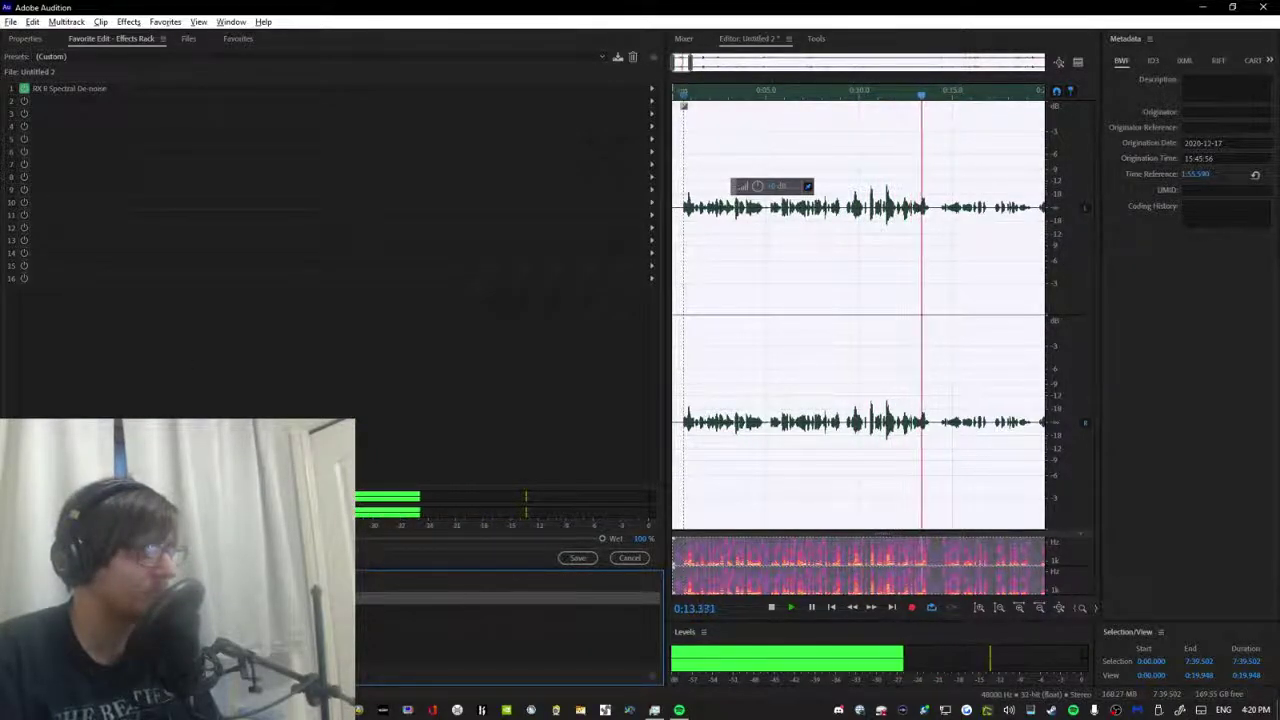
{"action": "key", "text": "space"}
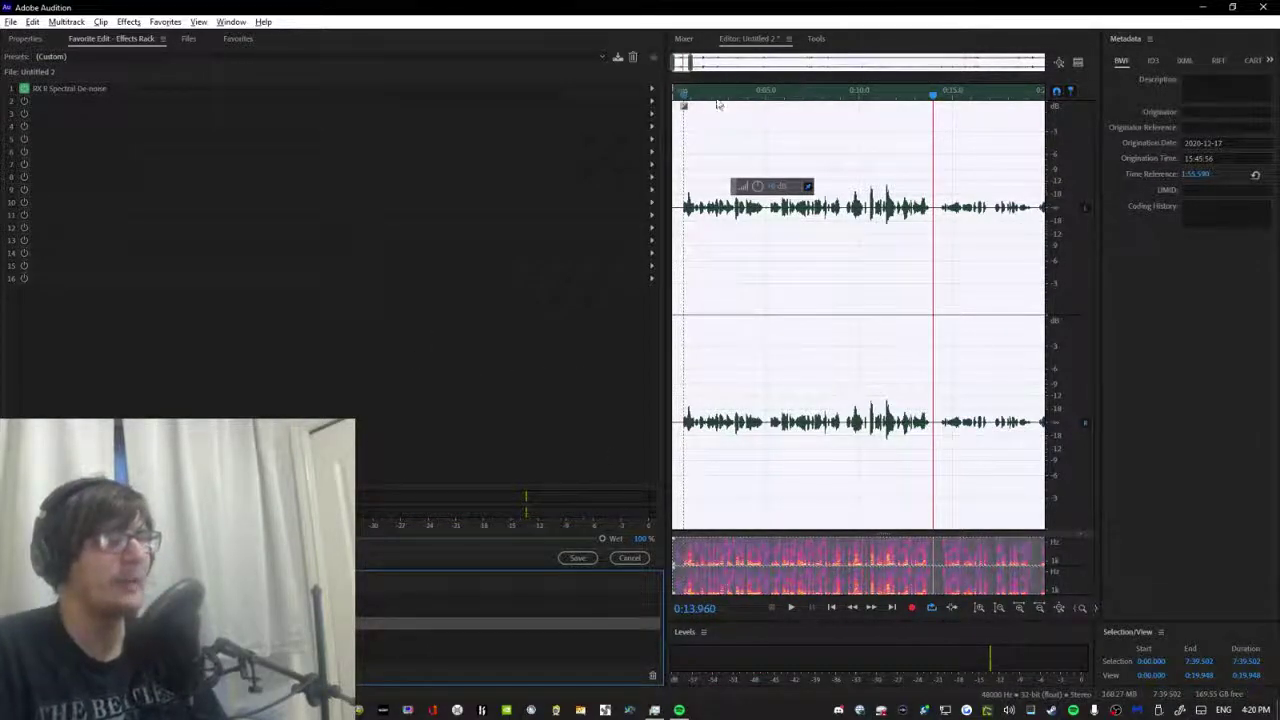
{"action": "left_click", "coordinate": [684, 104]}
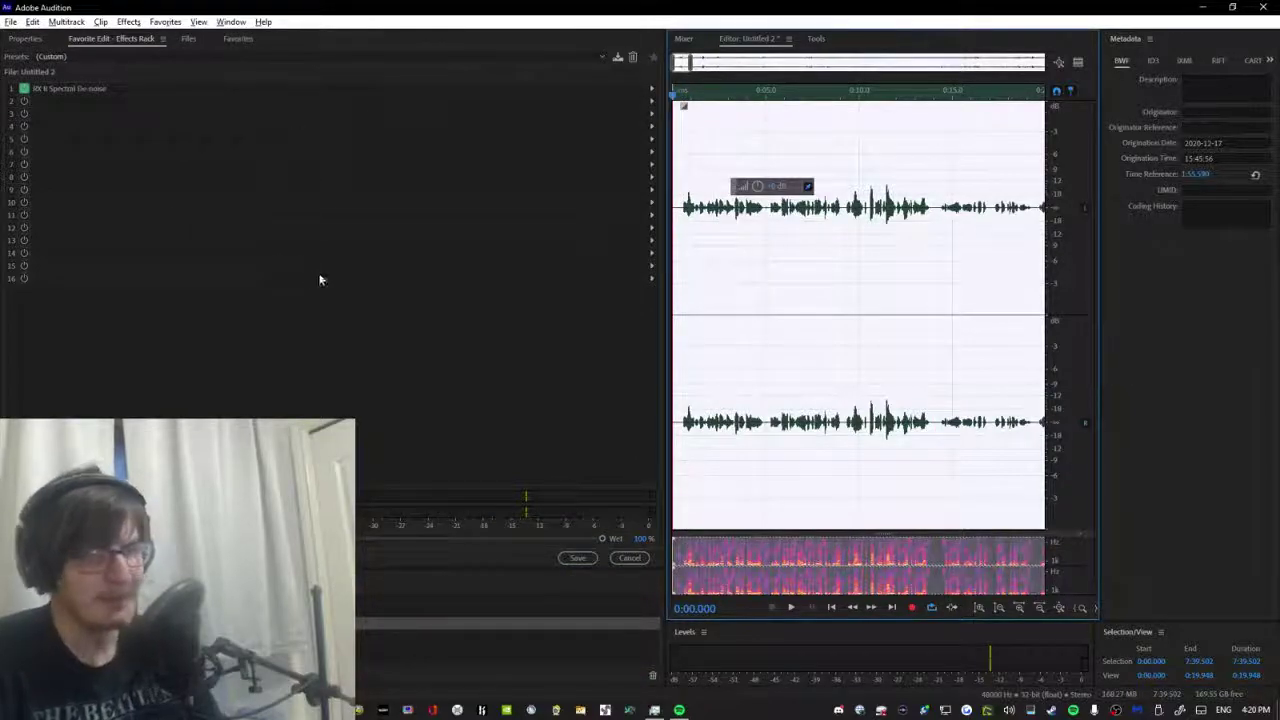
{"action": "scroll", "coordinate": [845, 240], "scroll_direction": "down", "scroll_amount": 10}
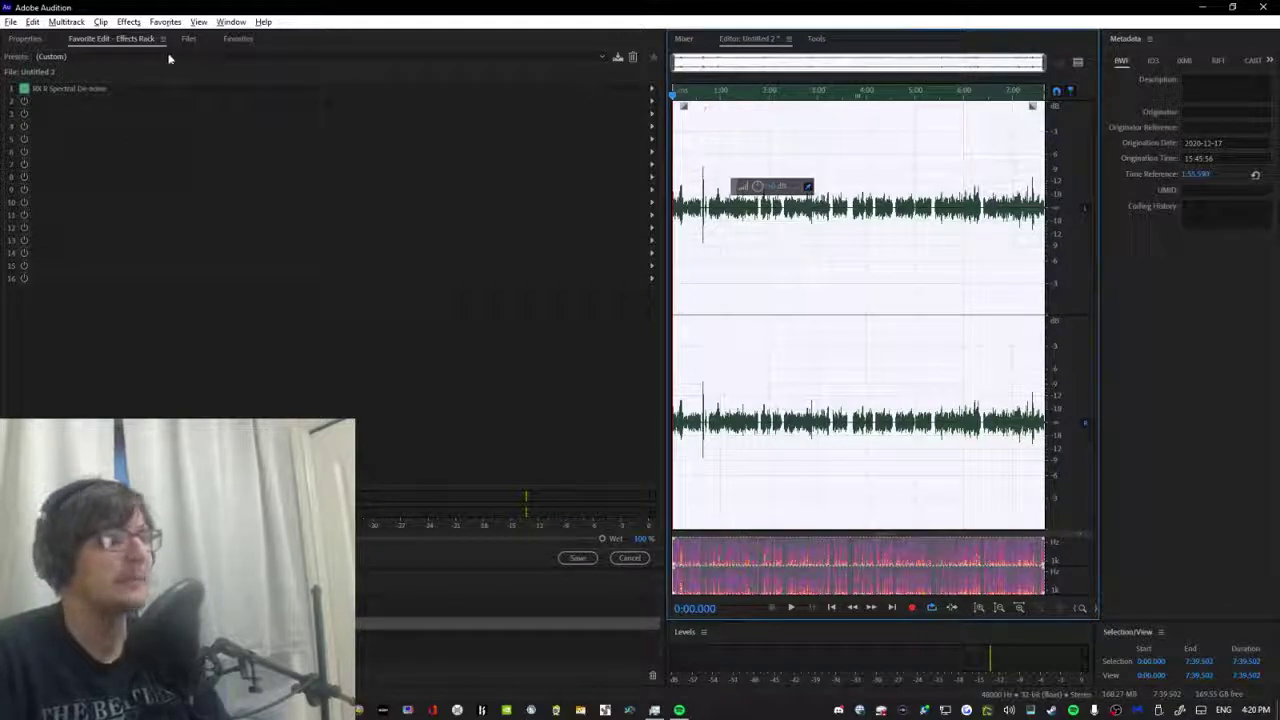
Switch to the Rooster Story session, view one of its early VO clips in the waveform editor, and return to the session.
{"action": "key", "text": "0"}
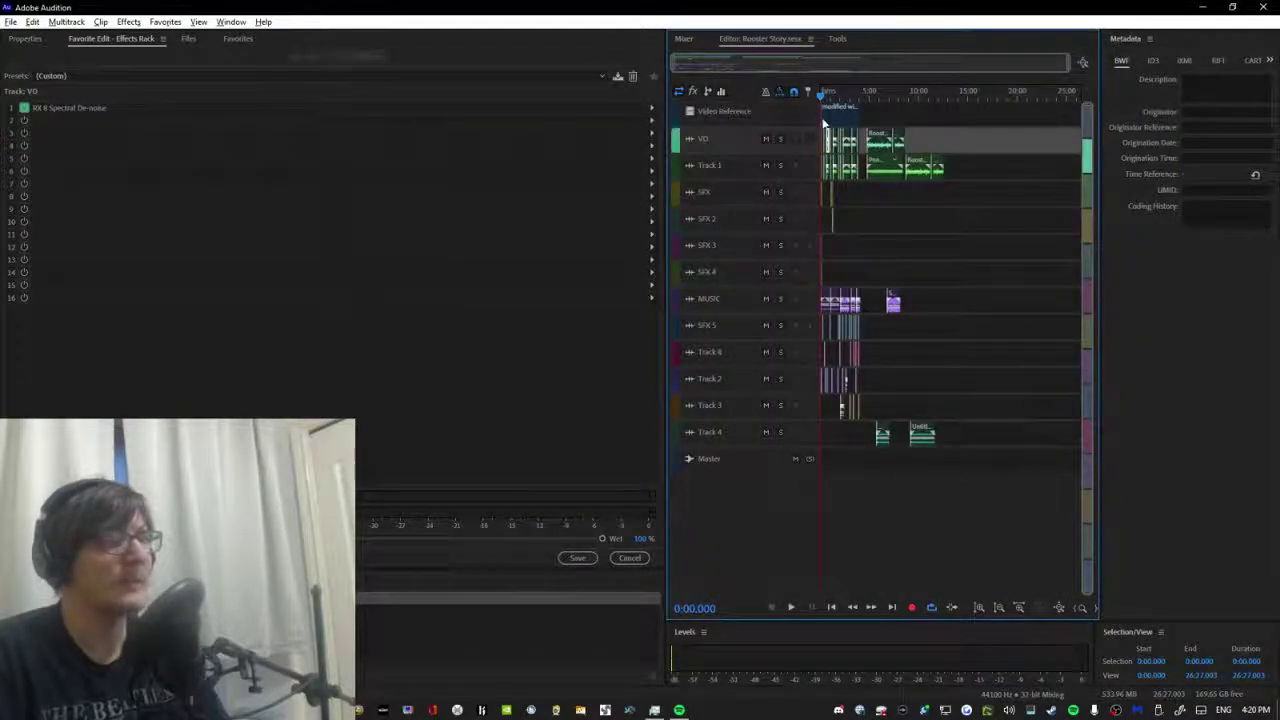
{"action": "double_click", "coordinate": [830, 140]}
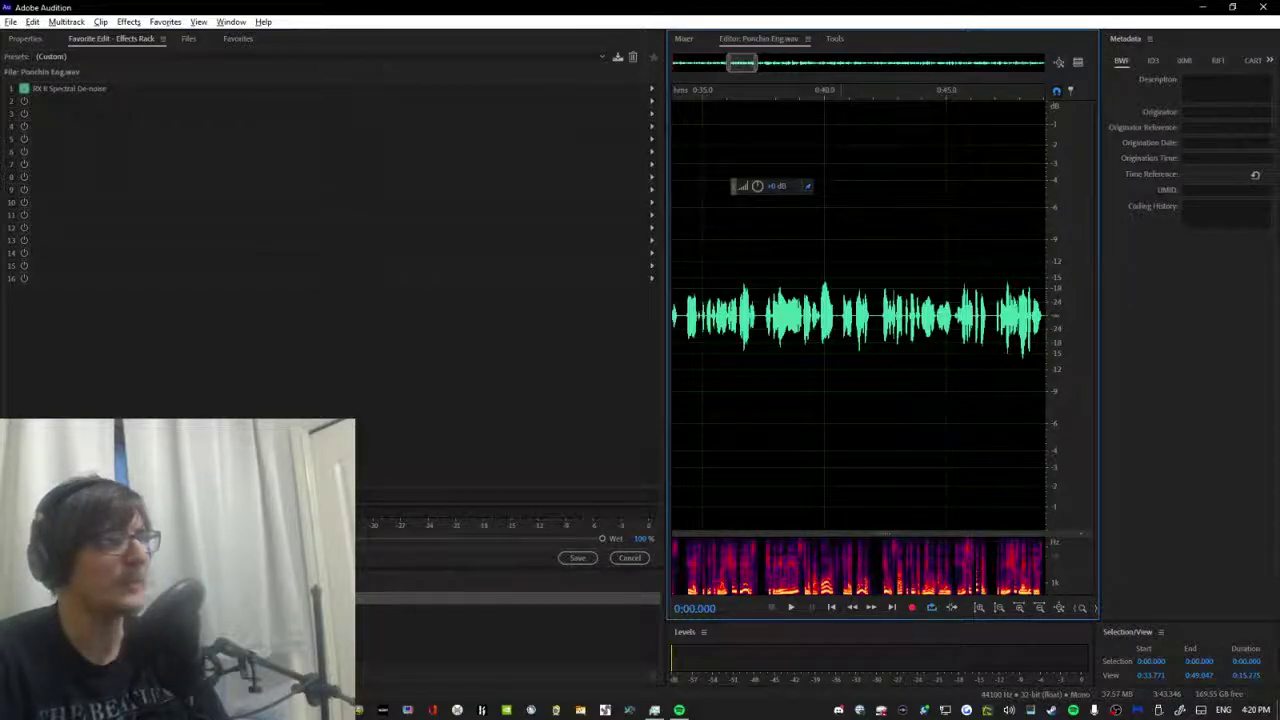
{"action": "key", "text": "0"}
Open the recently used multitrack session Rosie's Stories.sesx.
{"action": "left_click", "coordinate": [10, 23]}
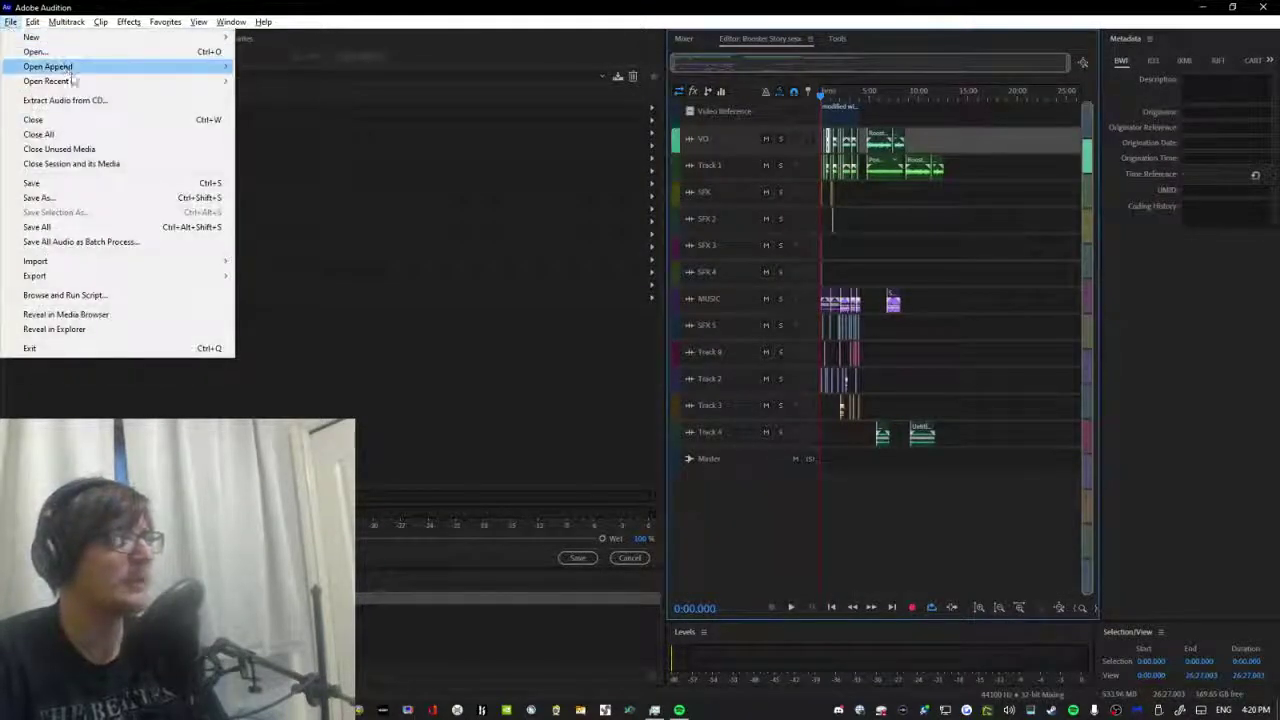
{"action": "mouse_move", "coordinate": [45, 81]}
{"action": "left_click", "coordinate": [497, 80]}
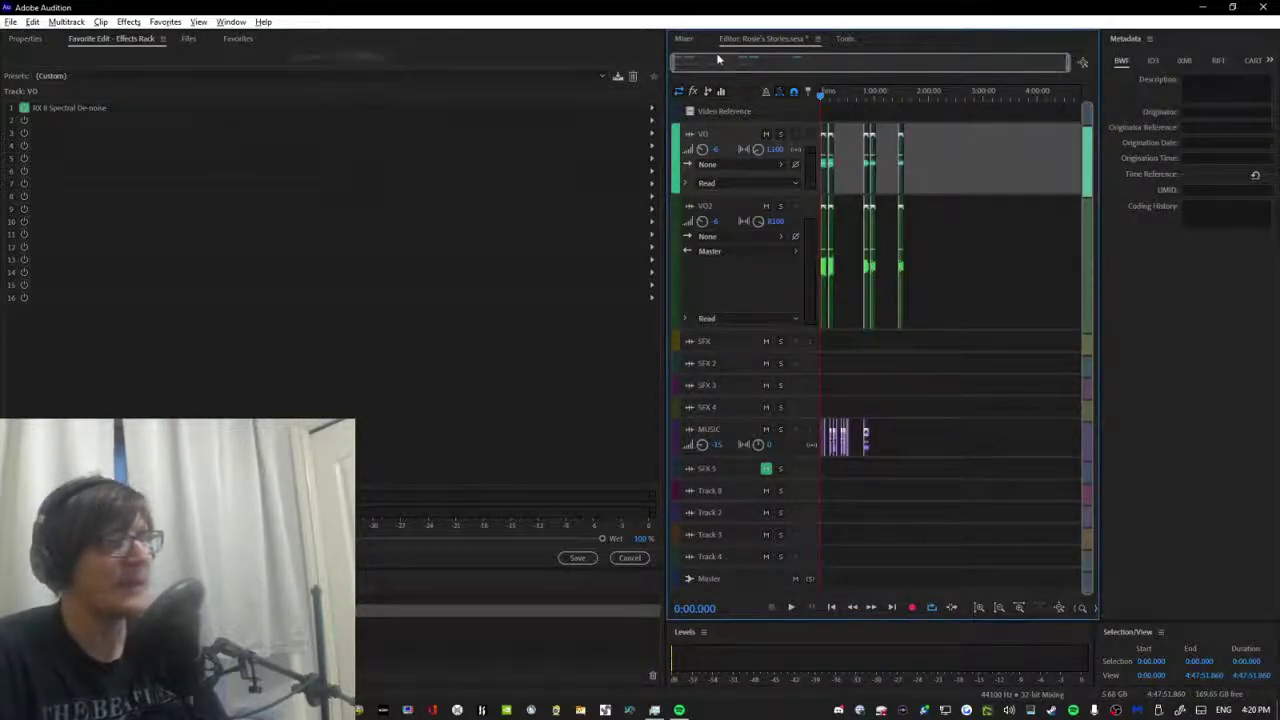
Find Untitled 2 in the list of open files, open it, and briefly play its beginning to identify it.
{"action": "left_click", "coordinate": [189, 39]}
{"action": "scroll", "coordinate": [95, 392], "scroll_direction": "down", "scroll_amount": 1}
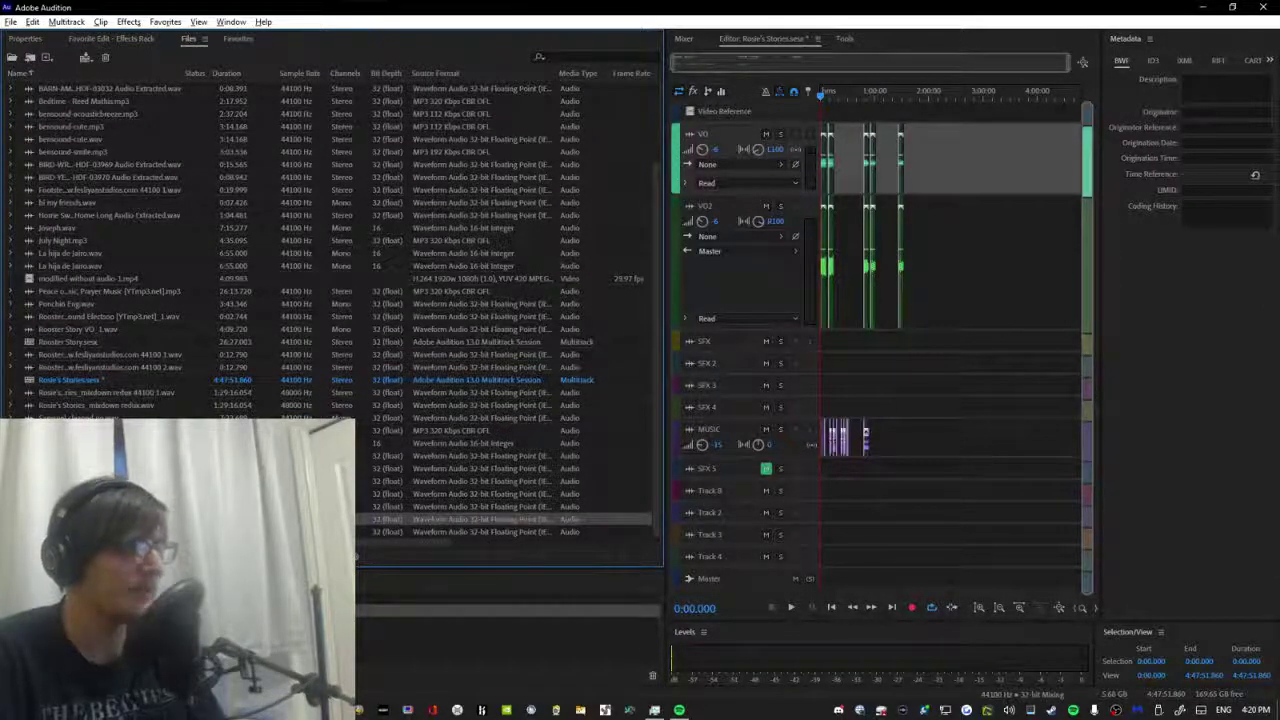
{"action": "double_click", "coordinate": [480, 519]}
{"action": "key", "text": "space"}
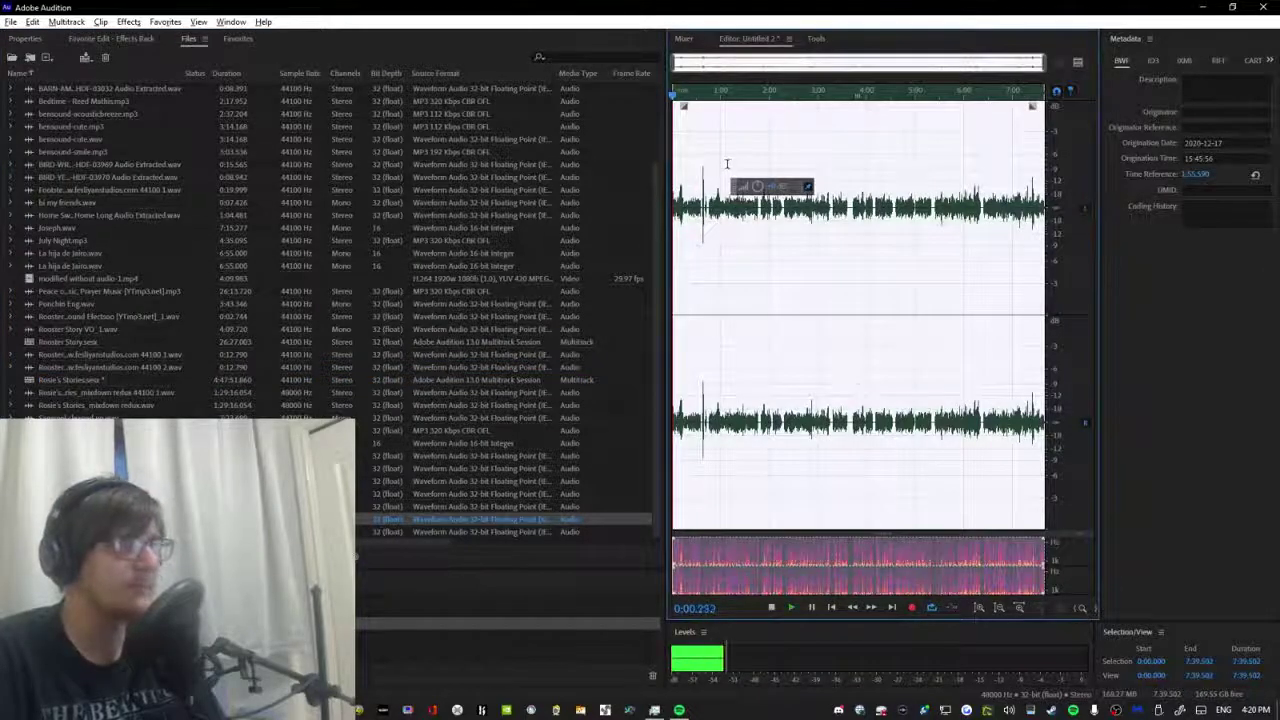
{"action": "key", "text": "space"}
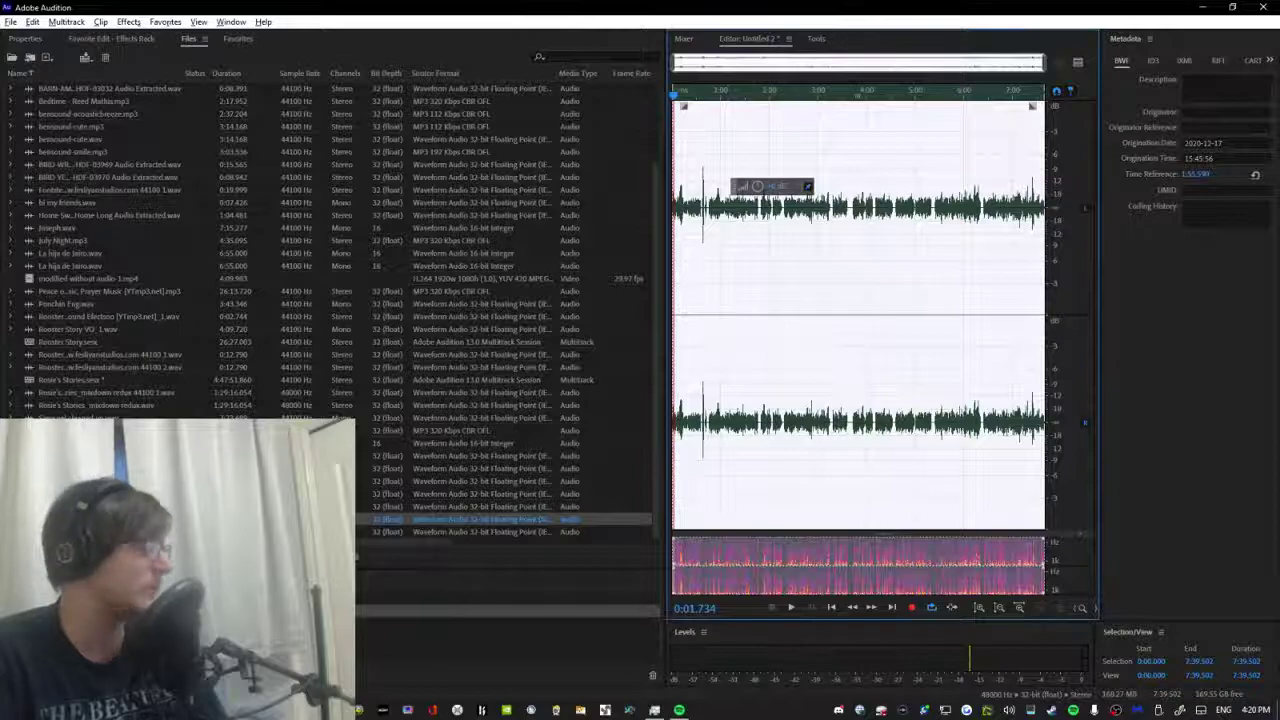
Return to the Rosie's Stories.sesx session and add Untitled 2 to the VO track well past its last clip, at about 2:23:30.
{"action": "double_click", "coordinate": [70, 380]}
{"action": "left_click_drag", "start_coordinate": [480, 519], "coordinate": [949, 160]}
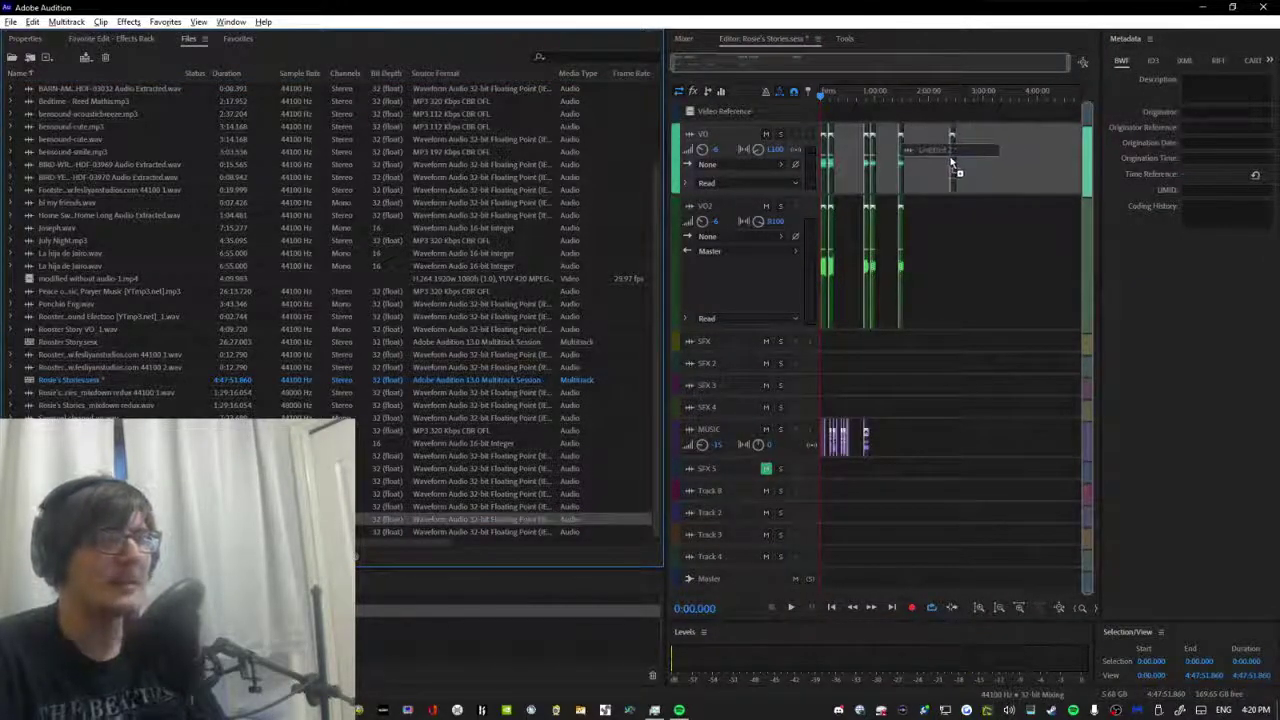
{"action": "key", "text": "="}
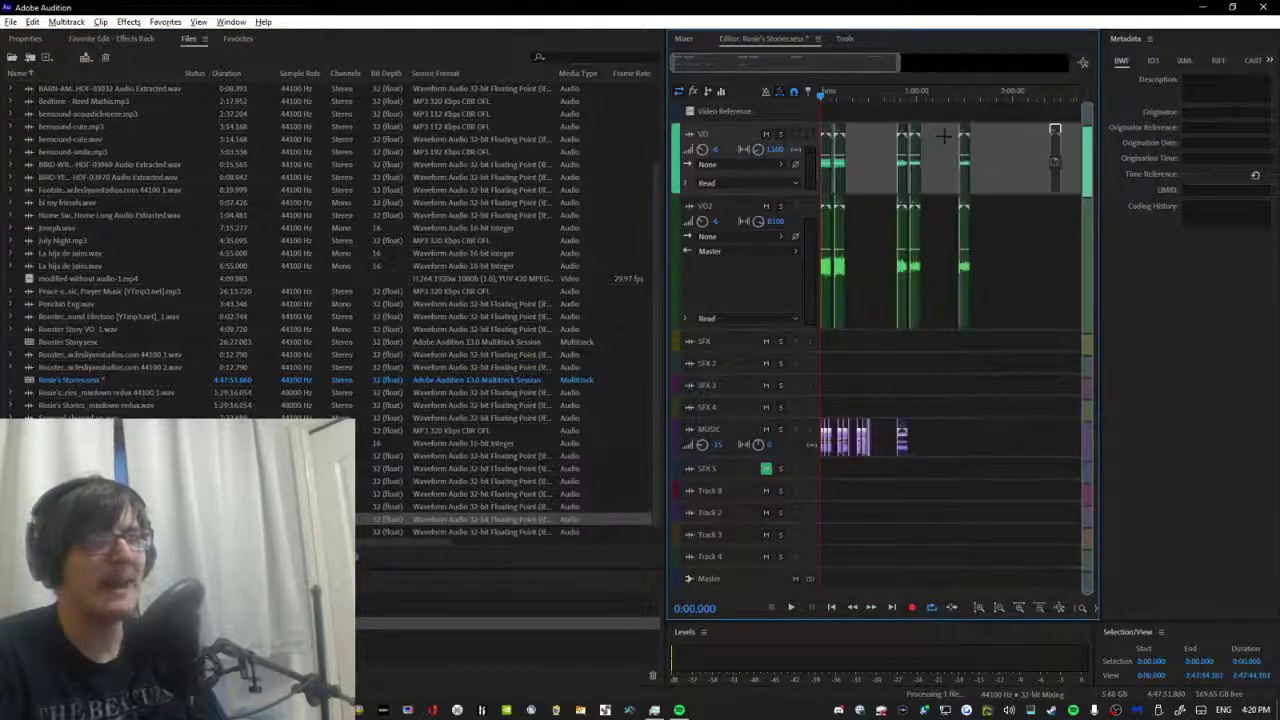
Place the playhead at the start of the new Untitled 2 clip on the VO track, at about 2:23:32.
{"action": "left_click", "coordinate": [1047, 100]}
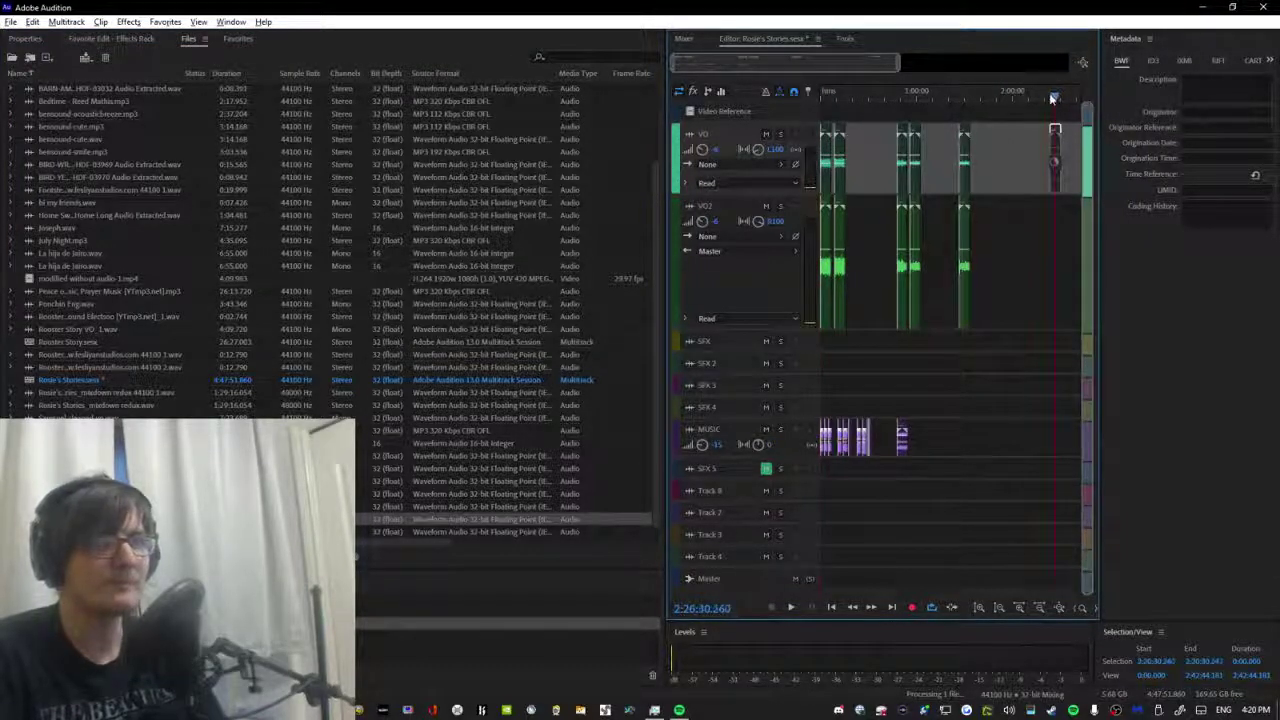
{"action": "key", "text": "="}
{"action": "key", "text": "="}
{"action": "key", "text": "="}
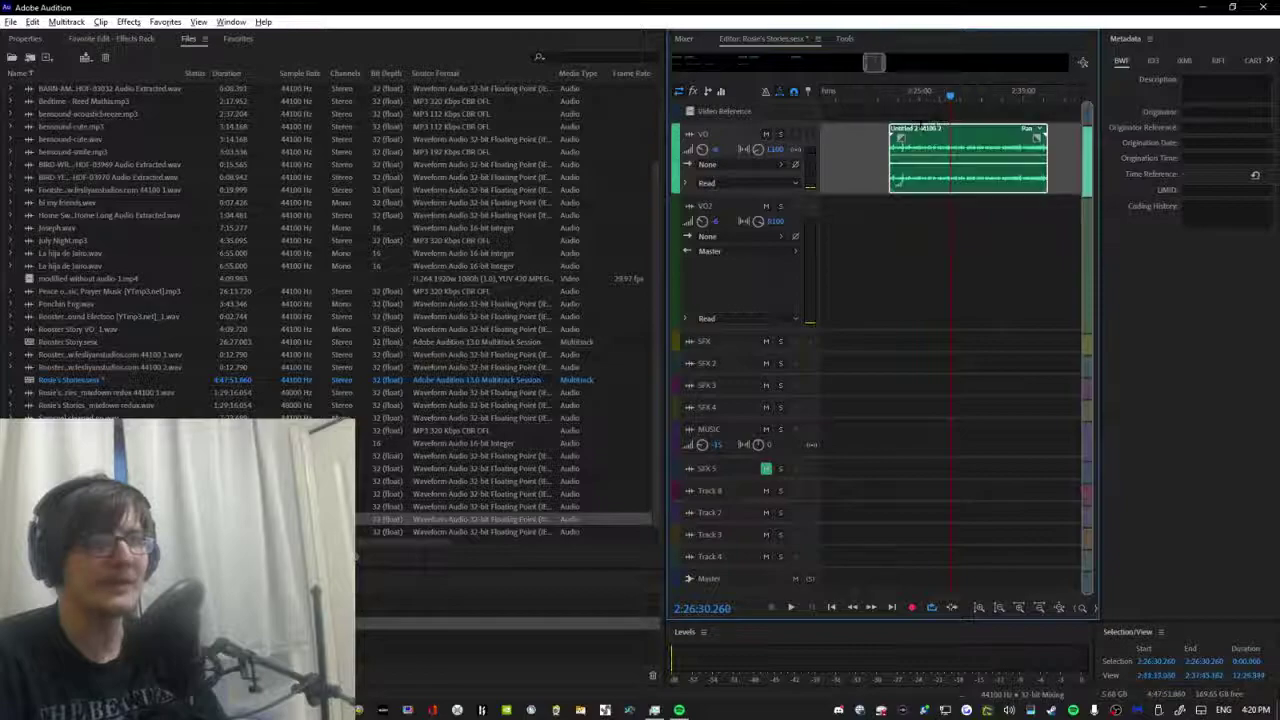
{"action": "left_click", "coordinate": [888, 98]}
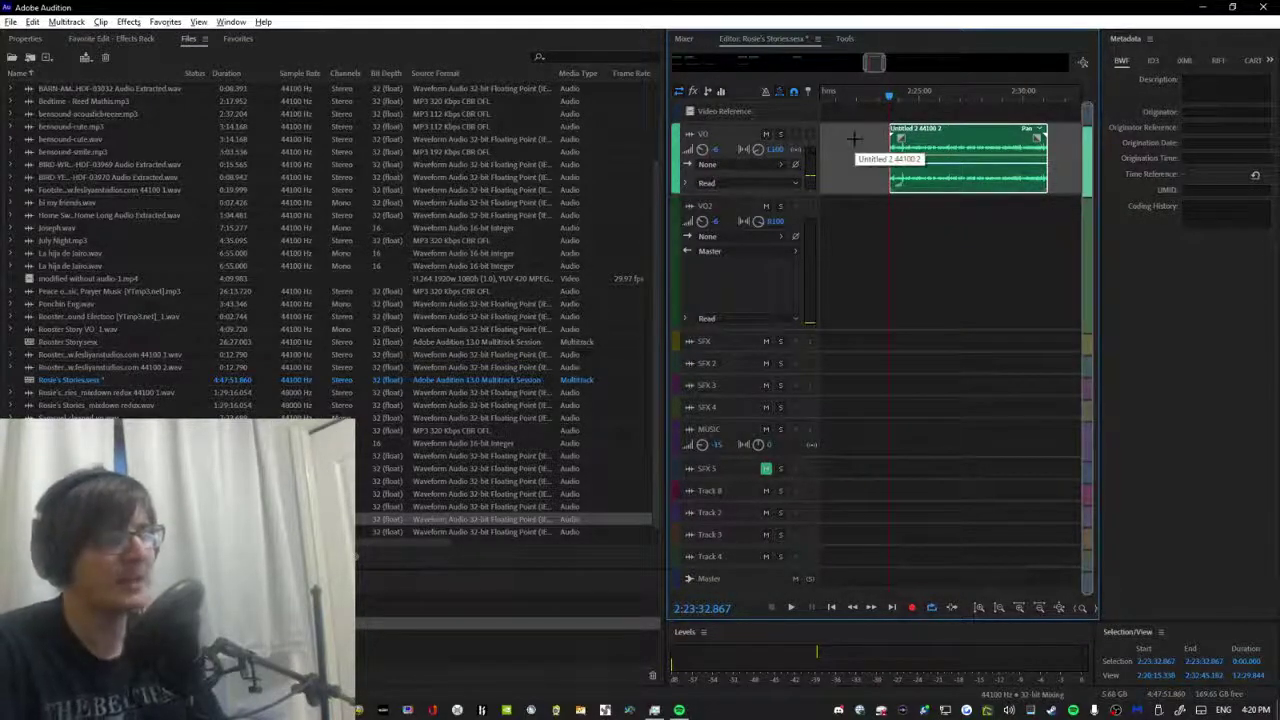
Copy the Untitled 2 clip from the VO track onto the VO2 track directly beneath it.
{"action": "key", "text": "ctrl+s"}
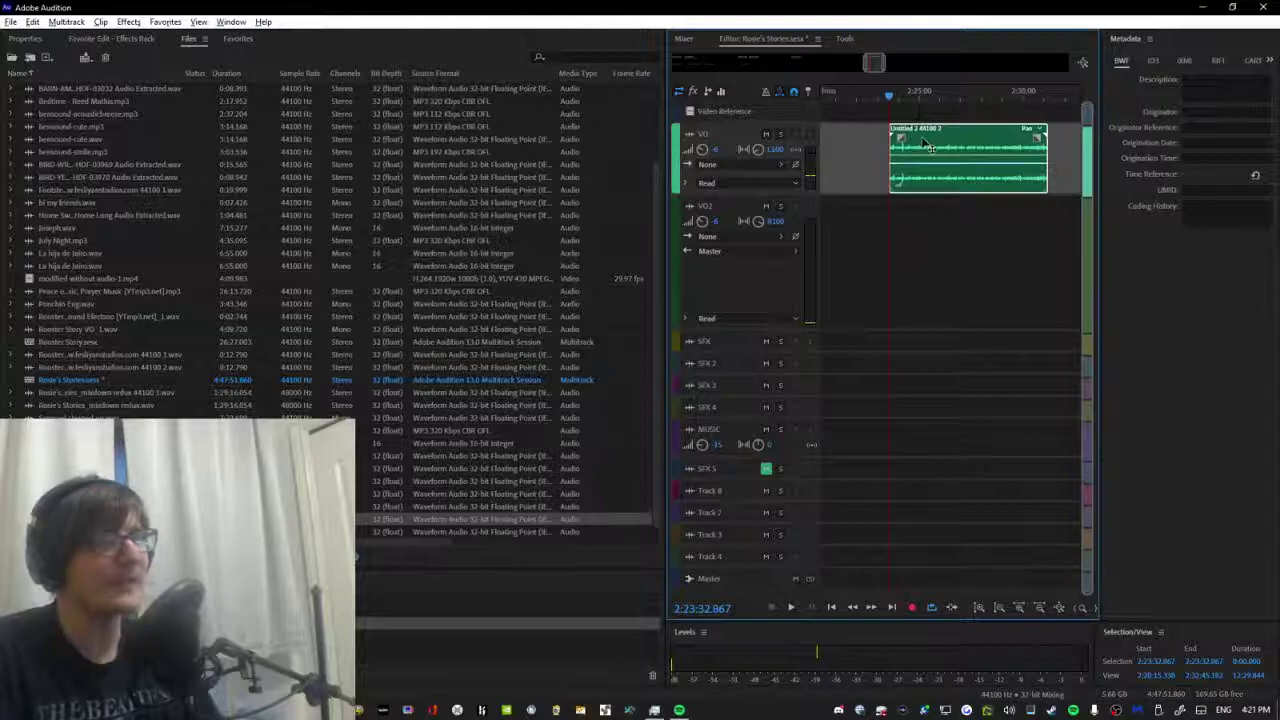
{"action": "left_click_drag", "start_coordinate": [928, 147], "coordinate": [922, 207]}
{"action": "scroll", "coordinate": [922, 207], "scroll_direction": "down", "scroll_amount": 2}
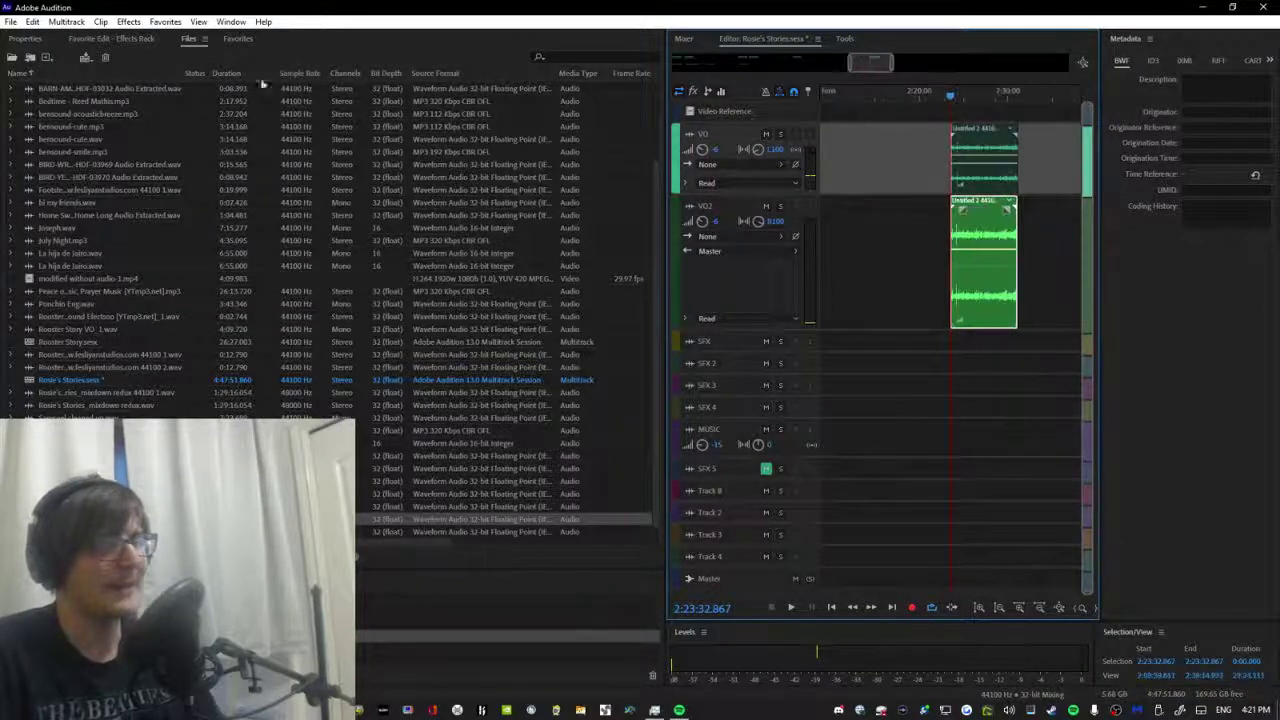
{"action": "left_click", "coordinate": [10, 21]}
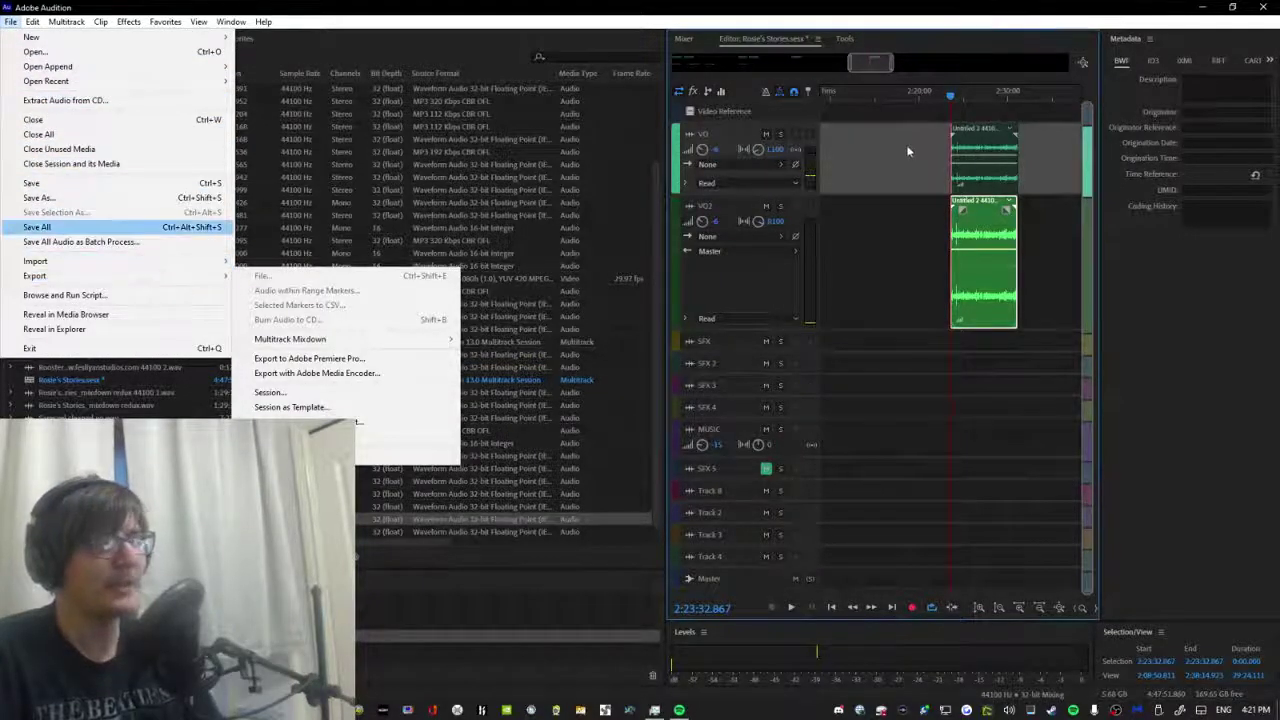
Shift the Untitled 2 clip on the VO track slightly earlier so its start lines up with the copy on VO2.
{"action": "left_click", "coordinate": [963, 107]}
{"action": "scroll", "coordinate": [963, 107], "scroll_direction": "up", "scroll_amount": 3}
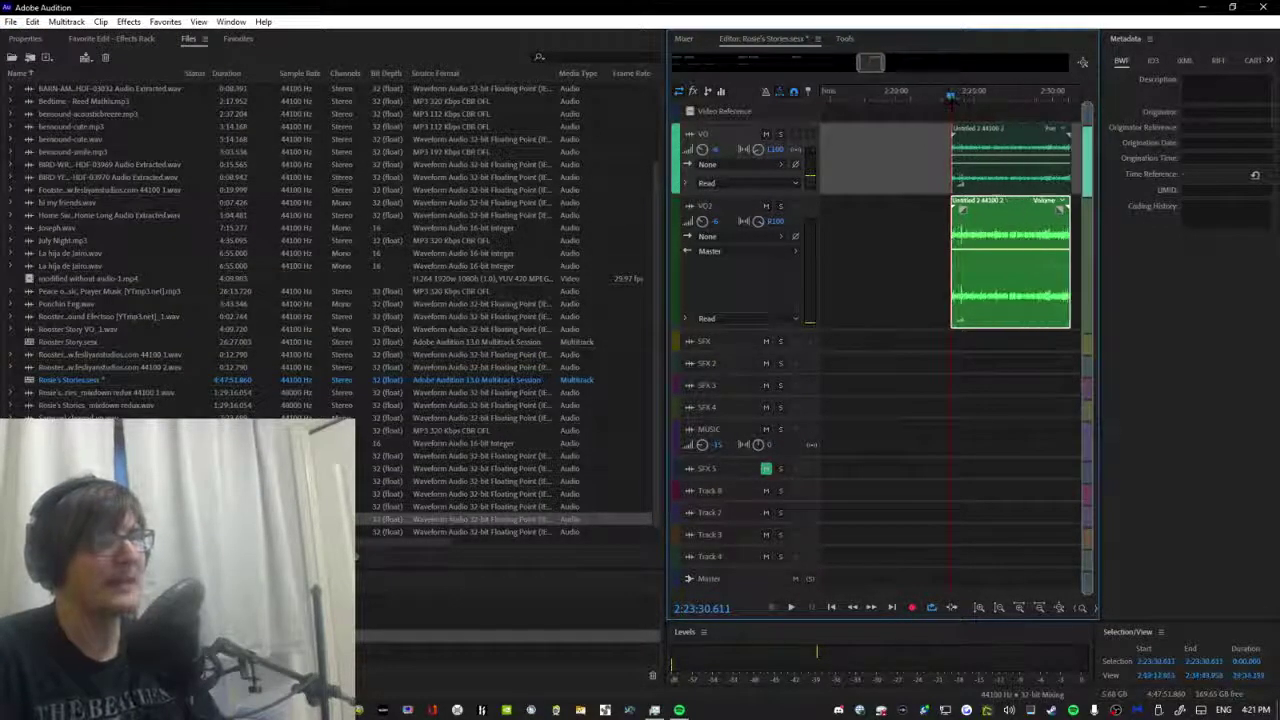
{"action": "scroll", "coordinate": [928, 120], "scroll_direction": "up", "scroll_amount": 2}
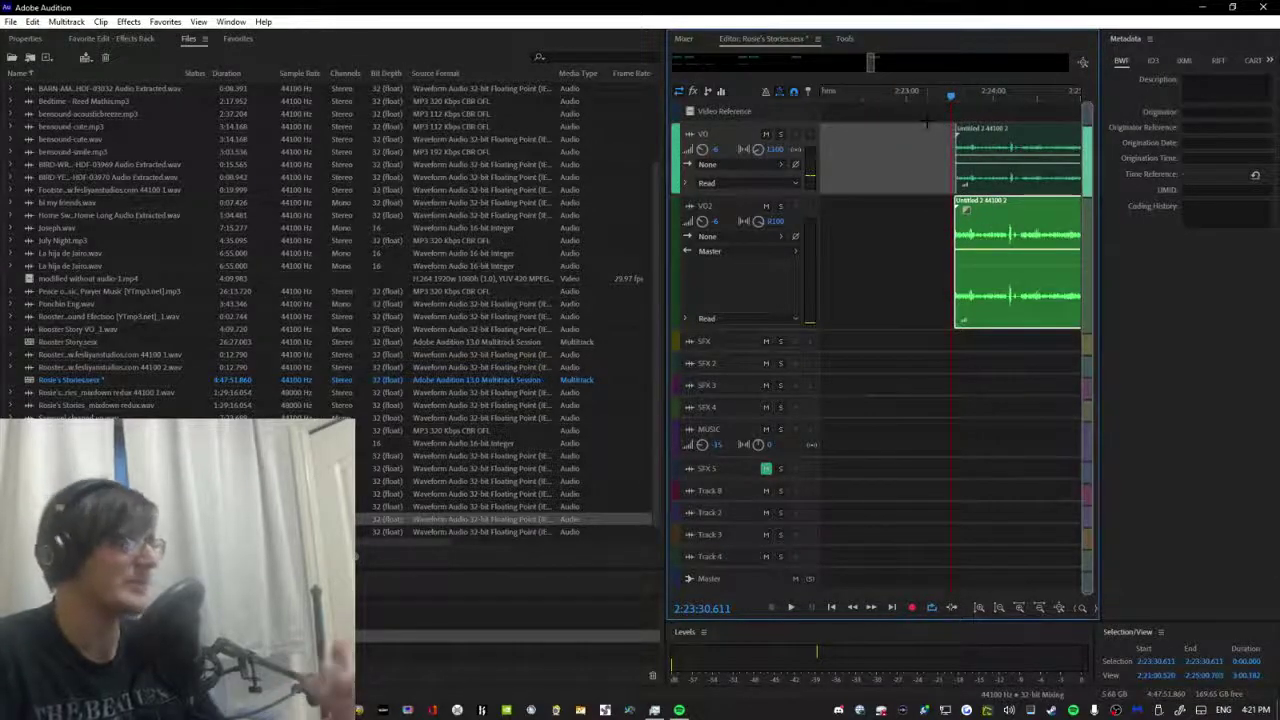
{"action": "scroll", "coordinate": [928, 120], "scroll_direction": "up", "scroll_amount": 3}
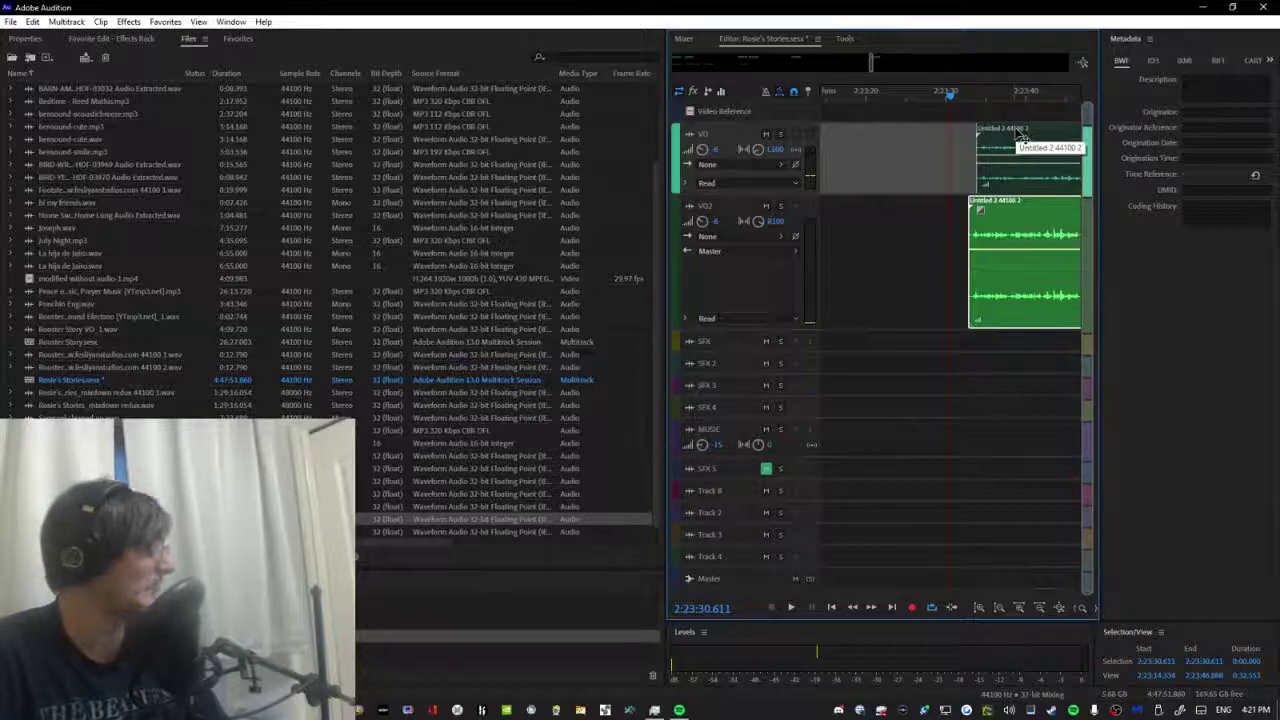
{"action": "left_click_drag", "start_coordinate": [1018, 133], "coordinate": [1009, 133]}
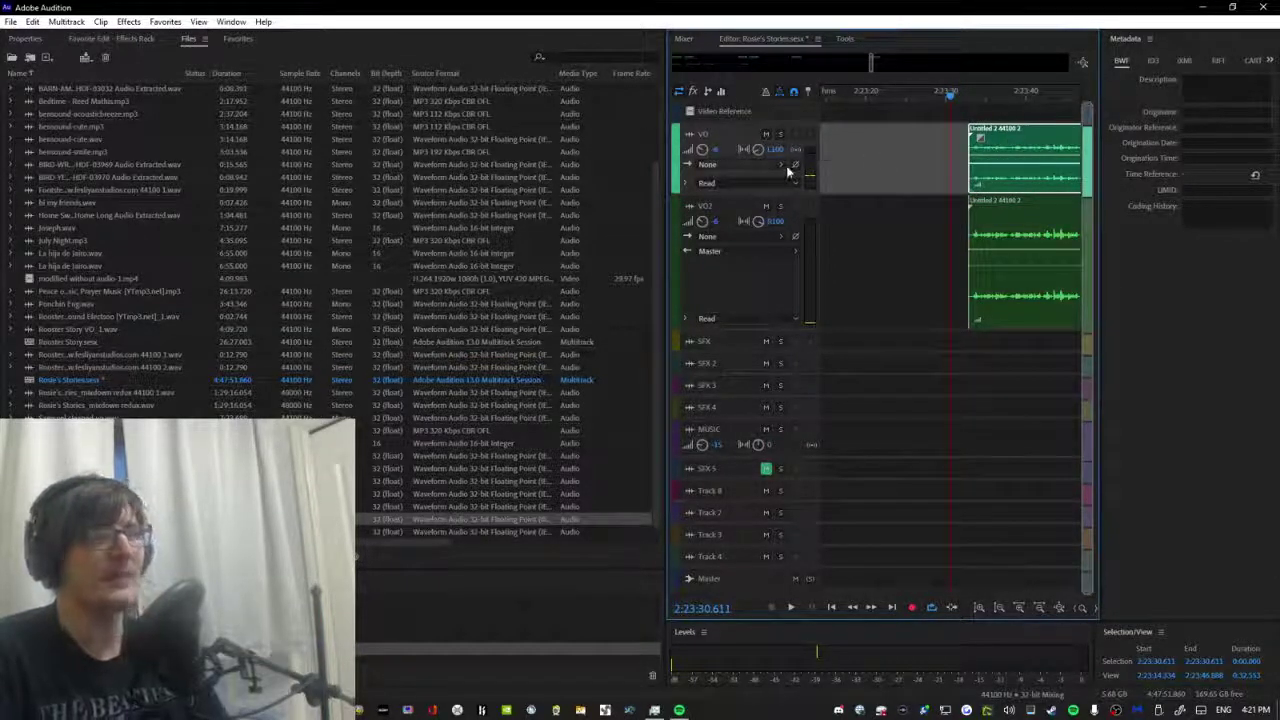
Compare the effects racks of the VO and VO2 tracks and inspect the start of their aligned clips.
{"action": "left_click", "coordinate": [90, 39]}
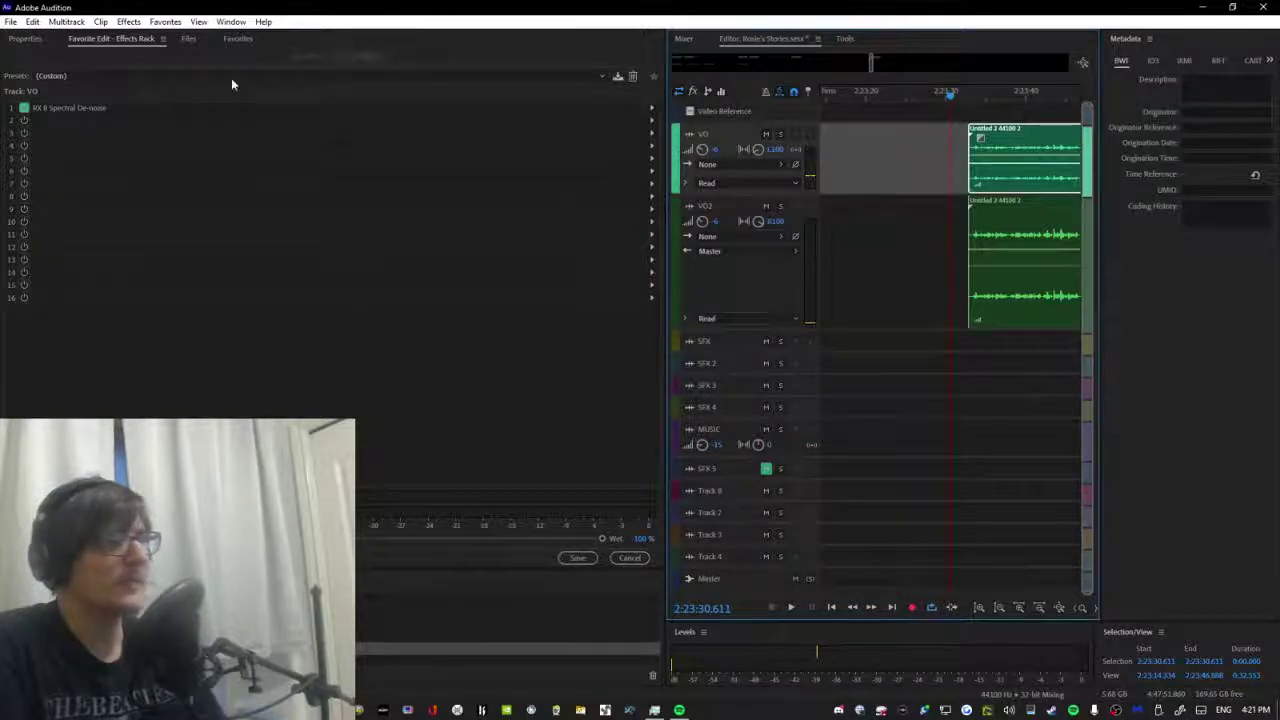
{"action": "left_click", "coordinate": [190, 38]}
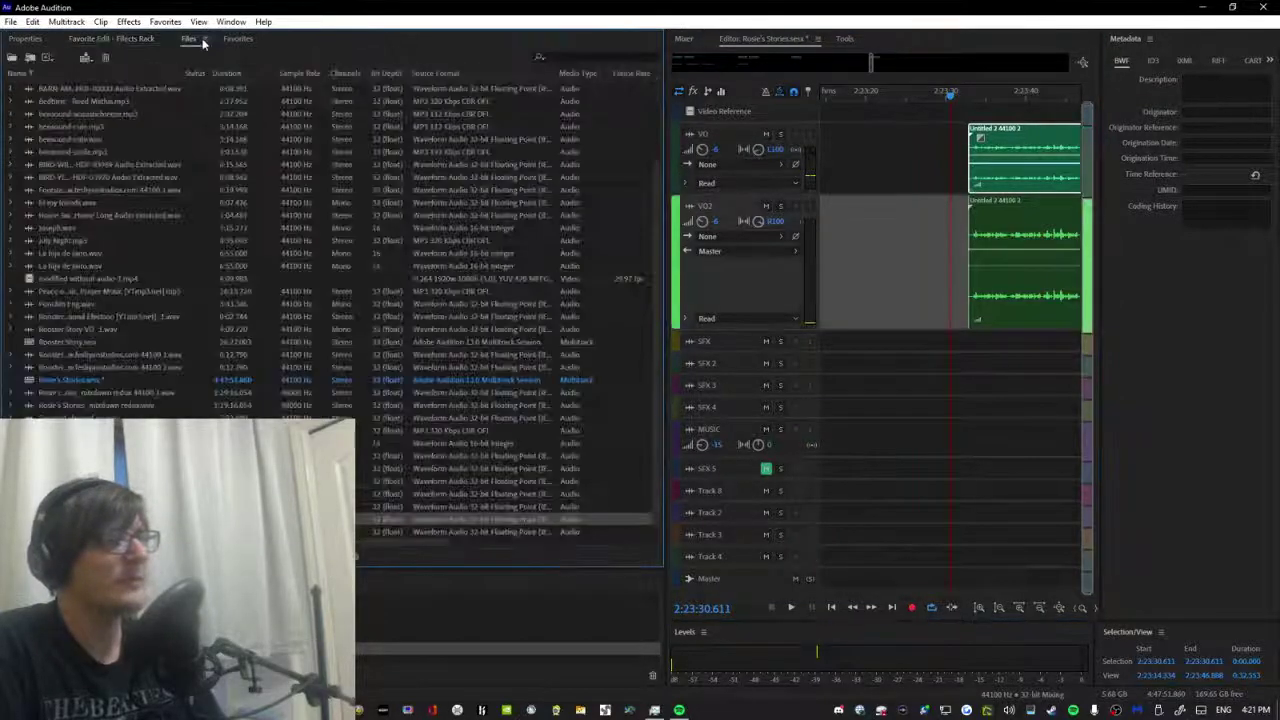
{"action": "left_click", "coordinate": [128, 37]}
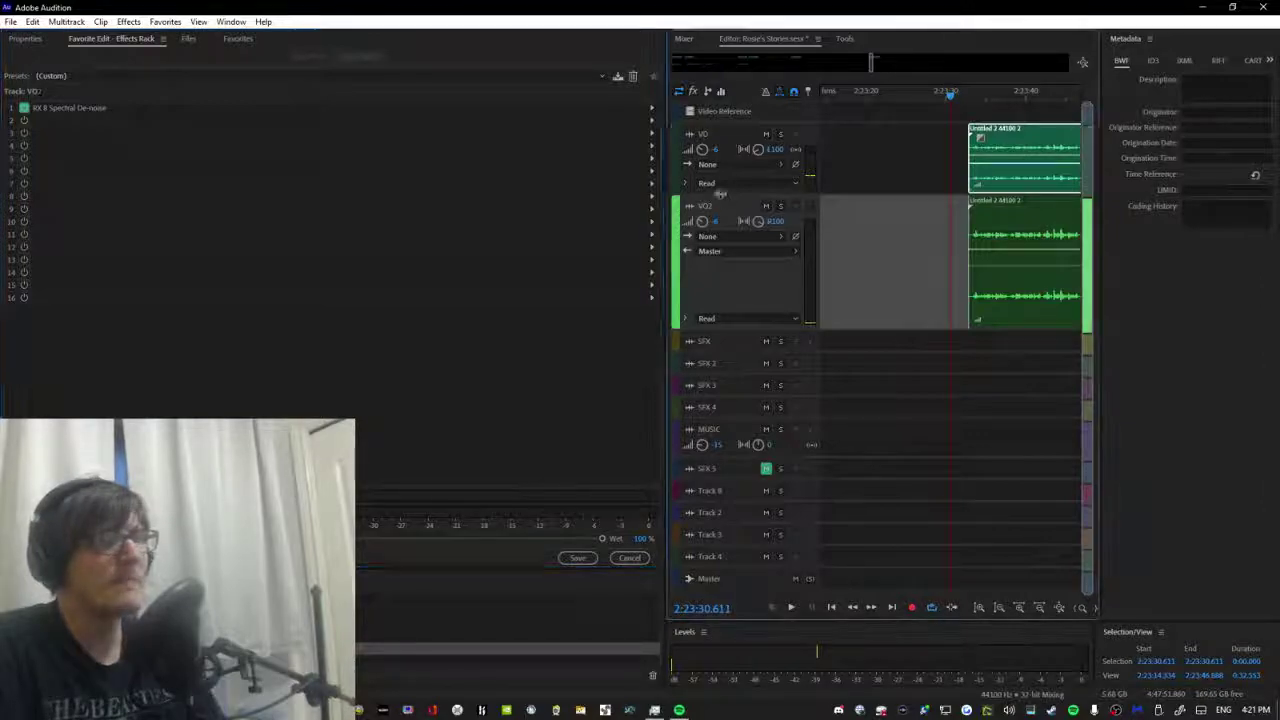
{"action": "left_click", "coordinate": [725, 190]}
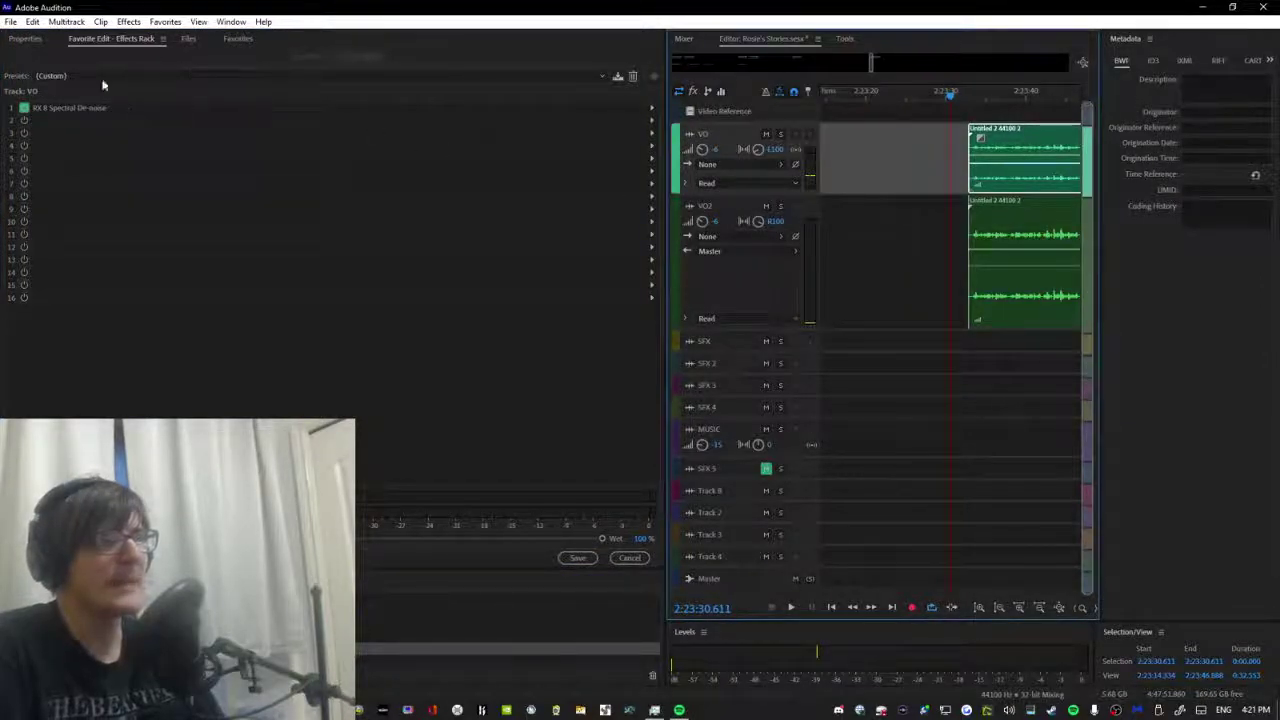
{"action": "left_click", "coordinate": [600, 145]}
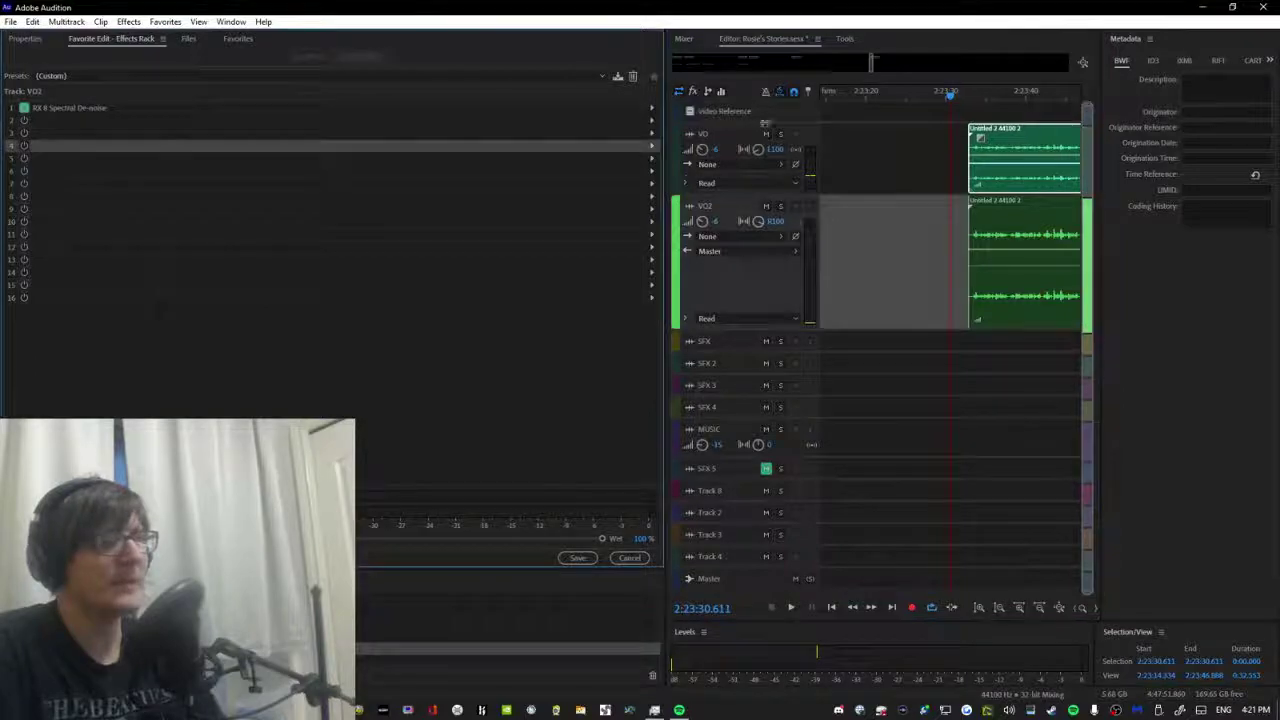
{"action": "left_click", "coordinate": [714, 184]}
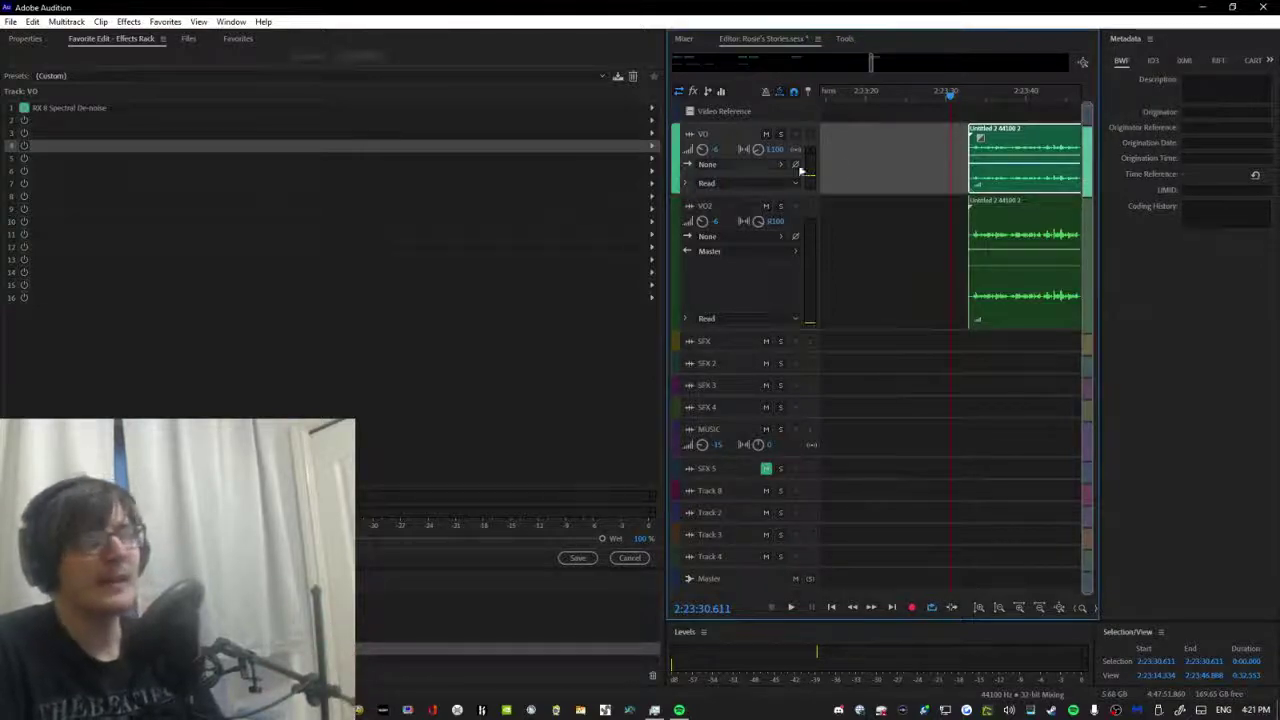
{"action": "scroll", "coordinate": [954, 208], "scroll_direction": "up", "scroll_amount": 3}
{"action": "scroll", "coordinate": [955, 206], "scroll_direction": "down", "scroll_amount": 3}
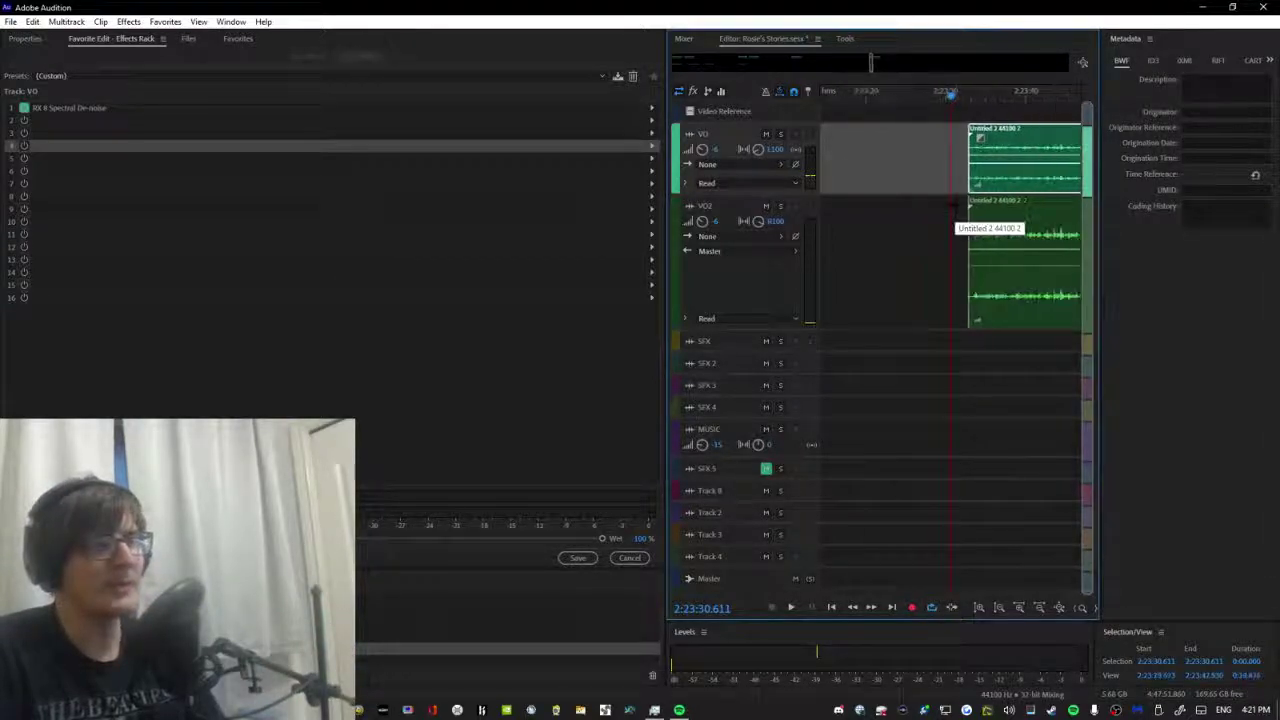
Place the playhead at the start of the aligned Untitled 2 clips, at about 2:23:32, and listen to both voice-over tracks.
{"action": "left_click", "coordinate": [963, 97]}
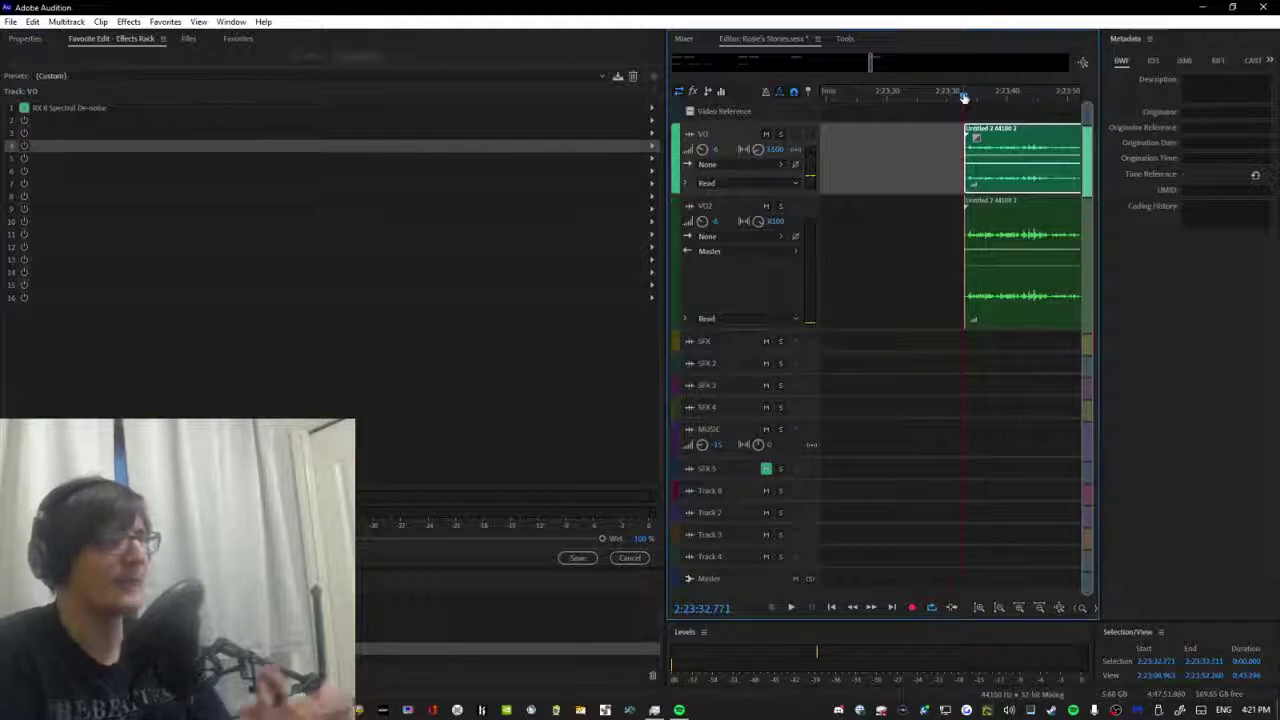
{"action": "scroll", "coordinate": [868, 155], "scroll_direction": "up", "scroll_amount": 4}
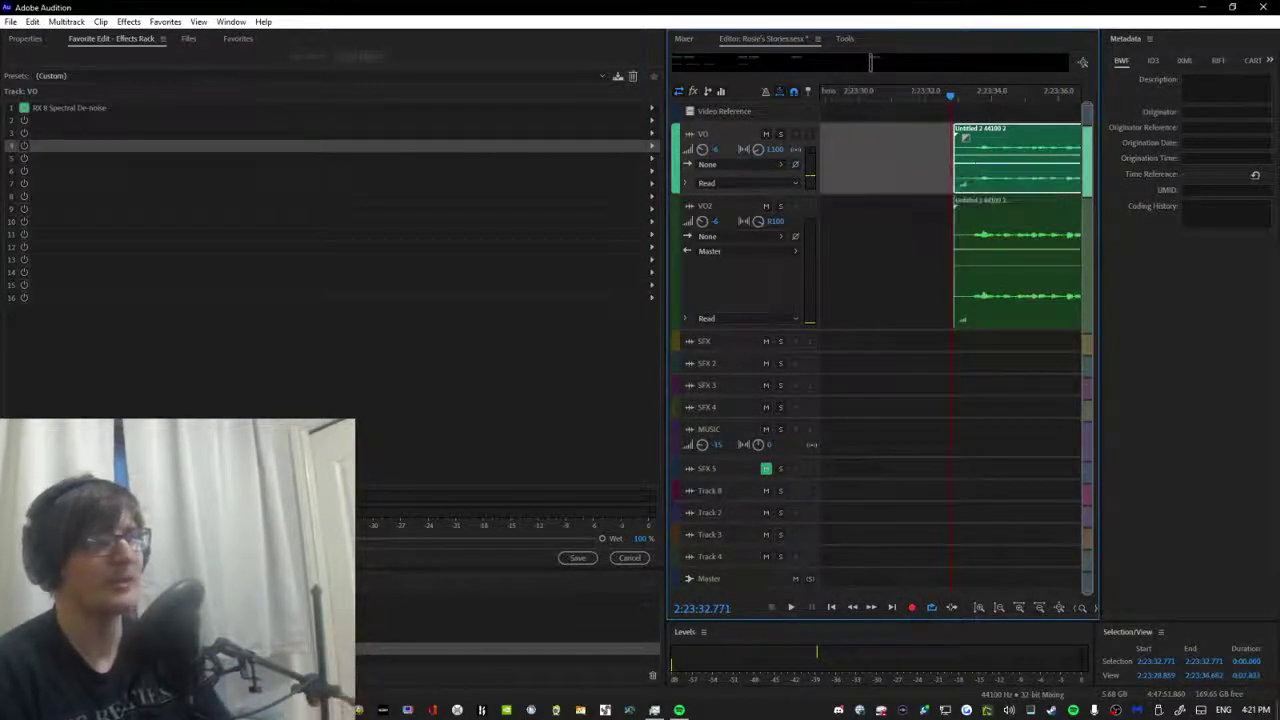
{"action": "key", "text": "space"}
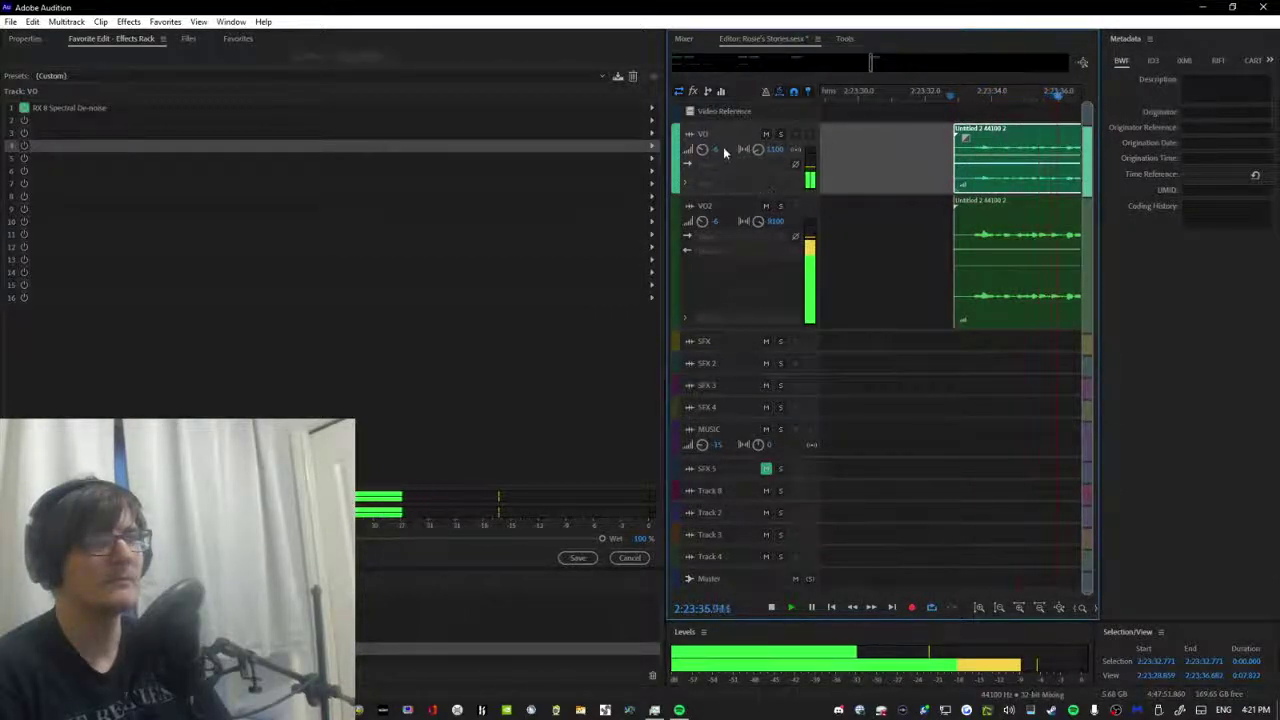
{"action": "key", "text": "space"}
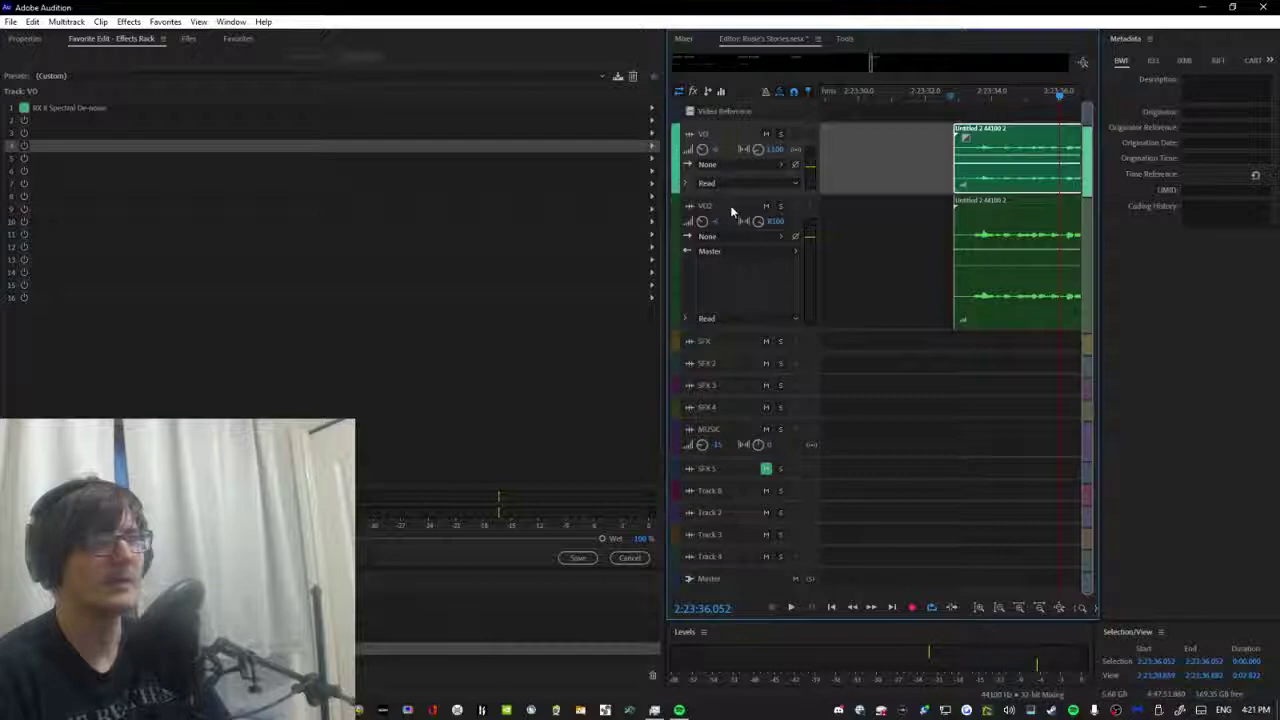
Apply the Rooster Story VO preset to the VO2 track's effects rack.
{"action": "left_click", "coordinate": [707, 237]}
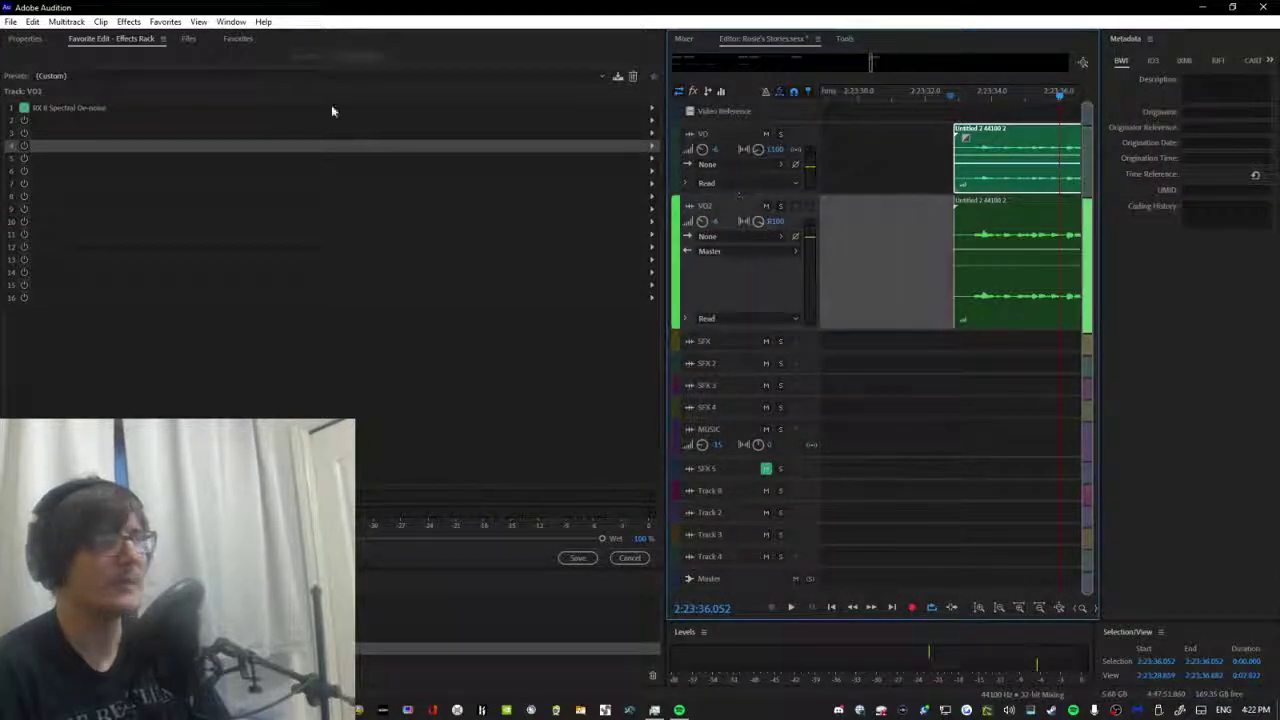
{"action": "left_click", "coordinate": [99, 76]}
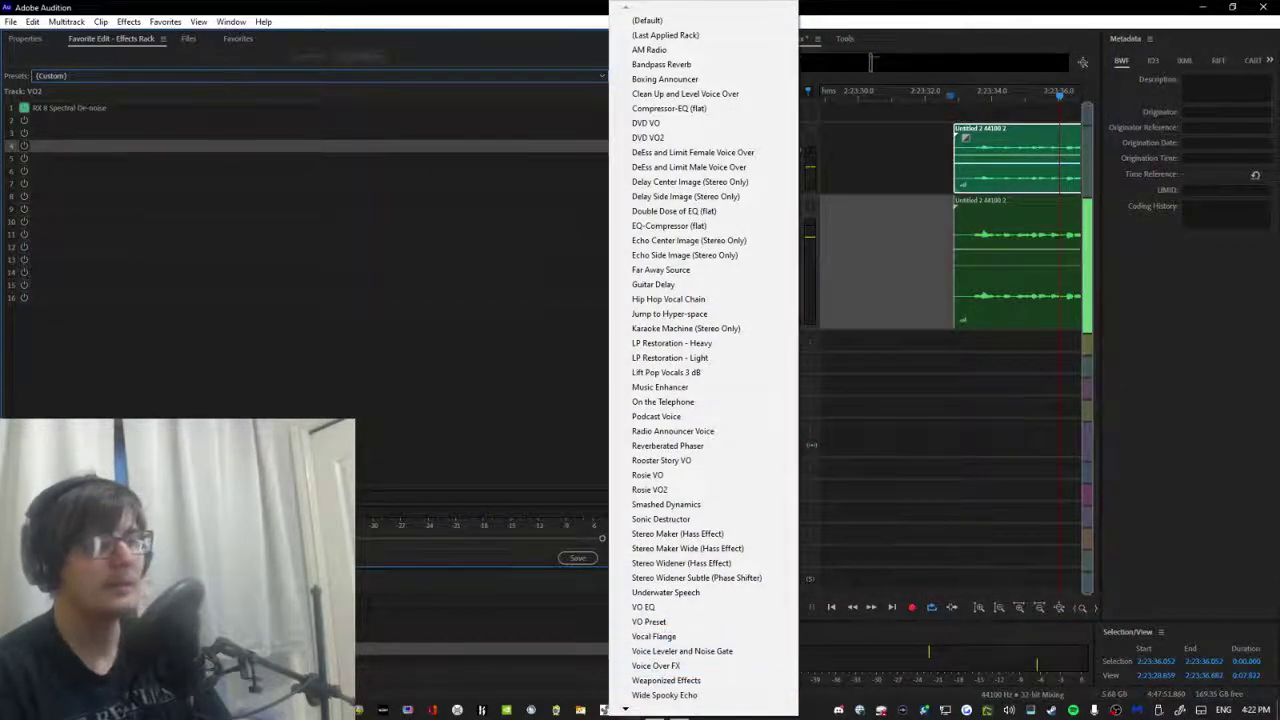
{"action": "scroll", "coordinate": [640, 708], "scroll_direction": "down", "scroll_amount": 4}
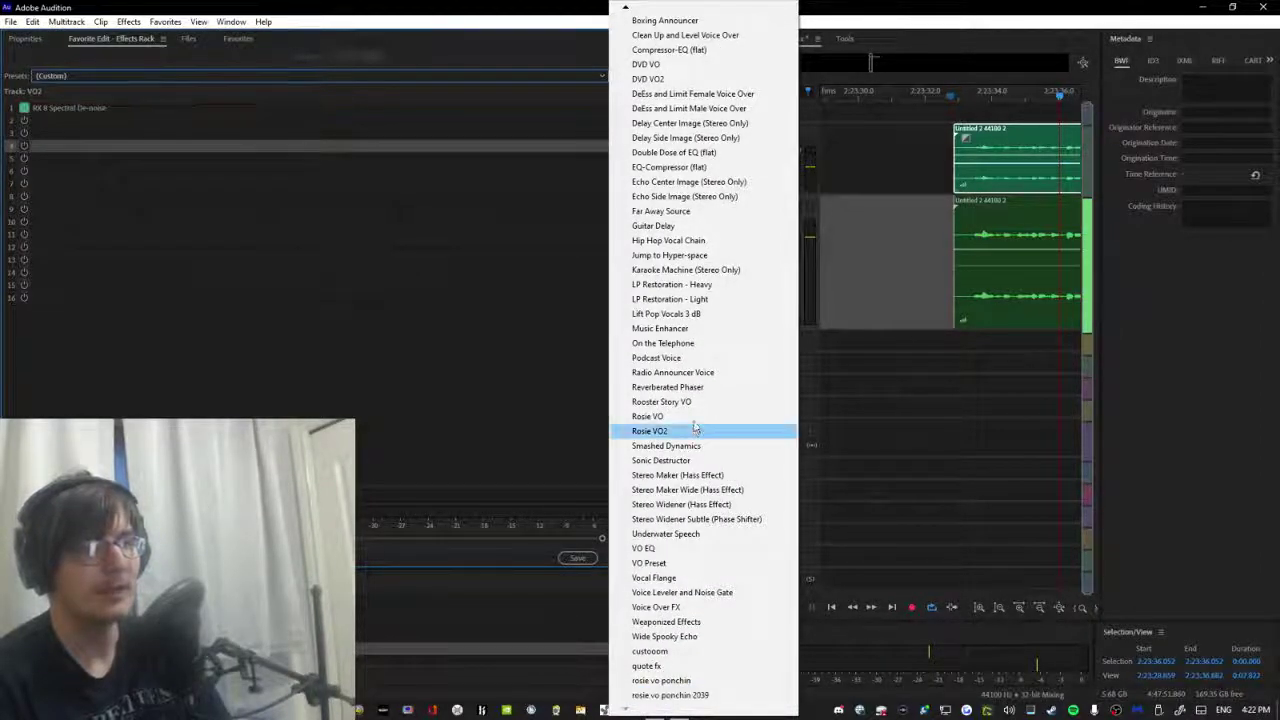
{"action": "key", "text": "Escape"}
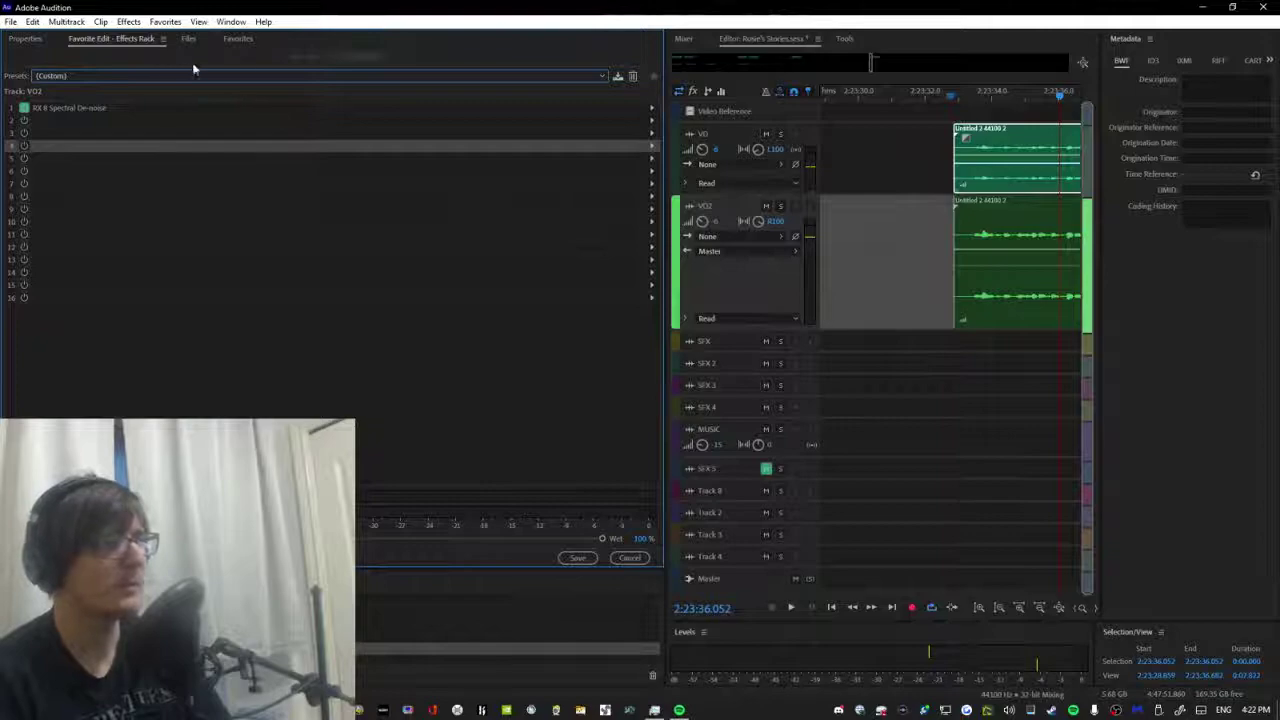
{"action": "left_click", "coordinate": [195, 75]}
{"action": "left_click", "coordinate": [200, 108]}
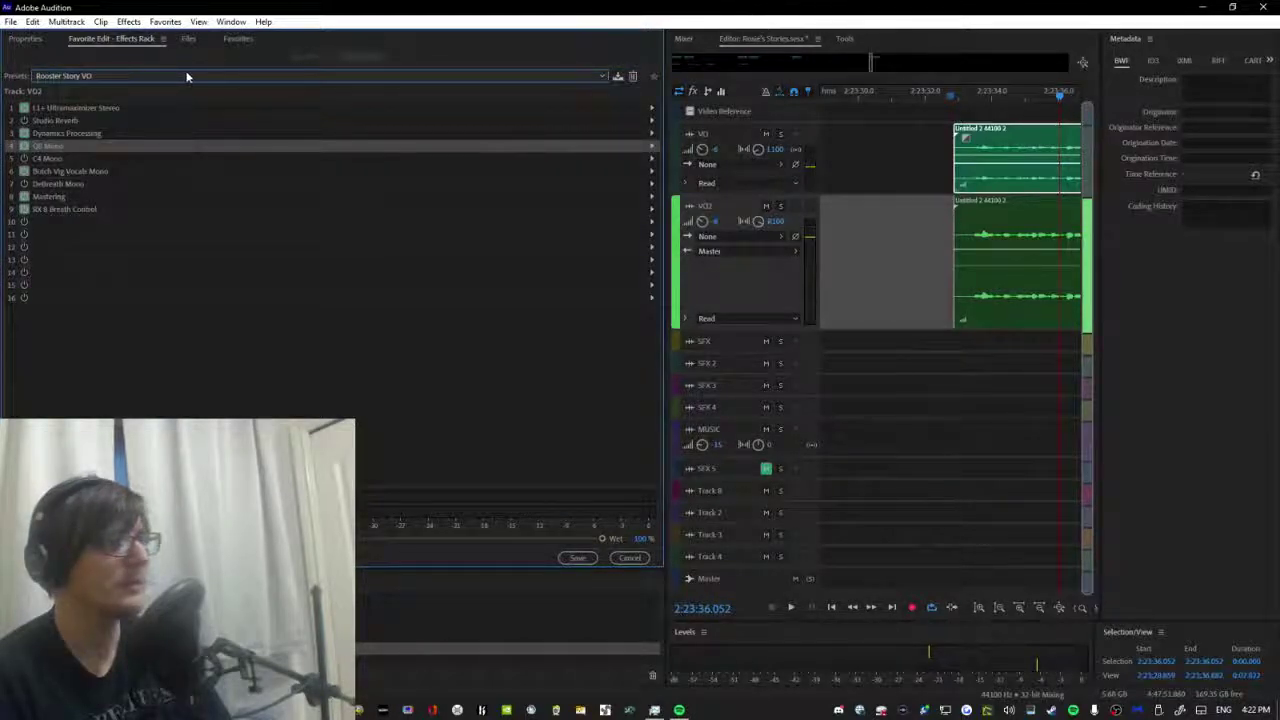
{"action": "left_click", "coordinate": [390, 106]}
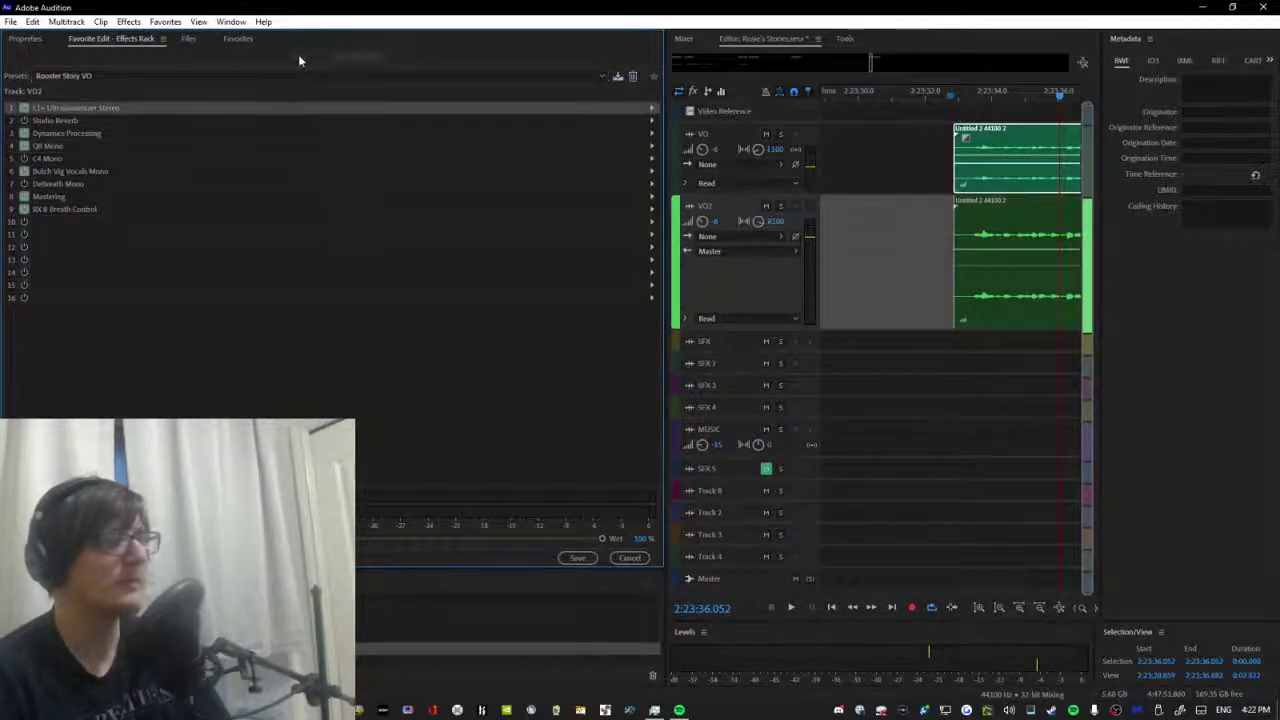
Return the playhead to the start of the clips and listen to VO2 with the Rooster Story VO effects.
{"action": "left_click", "coordinate": [951, 100]}
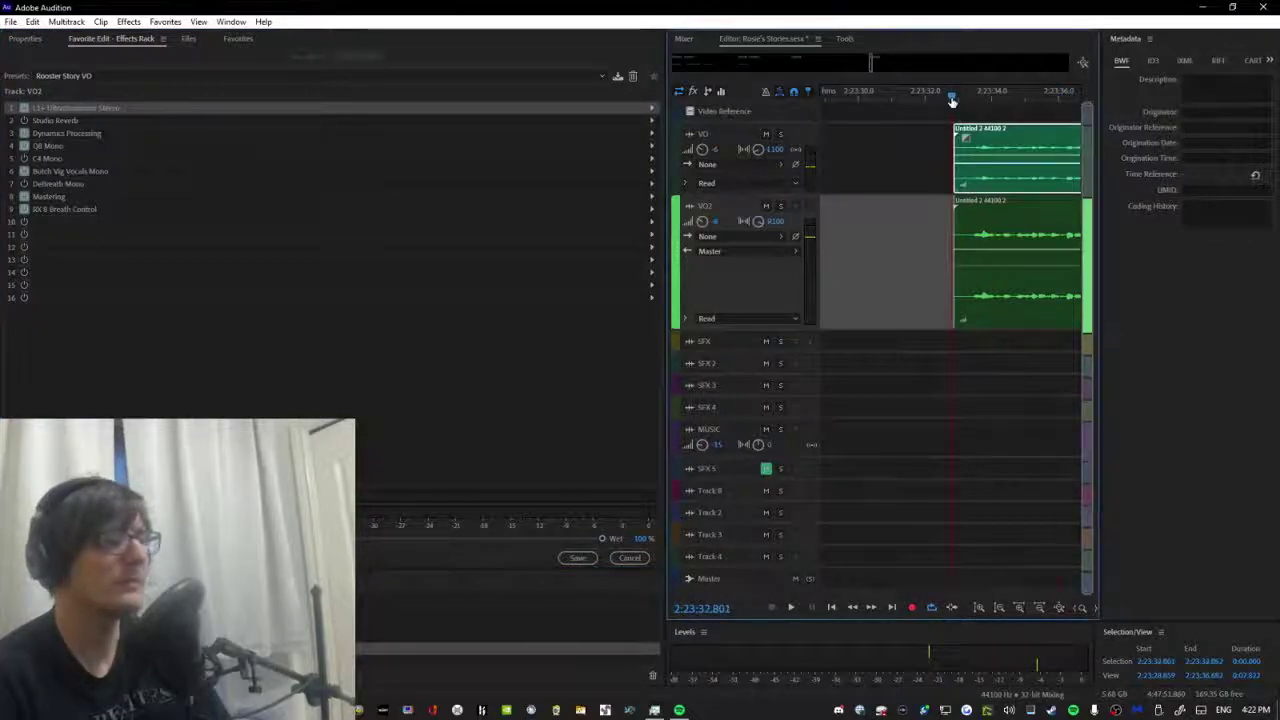
{"action": "key", "text": "space"}
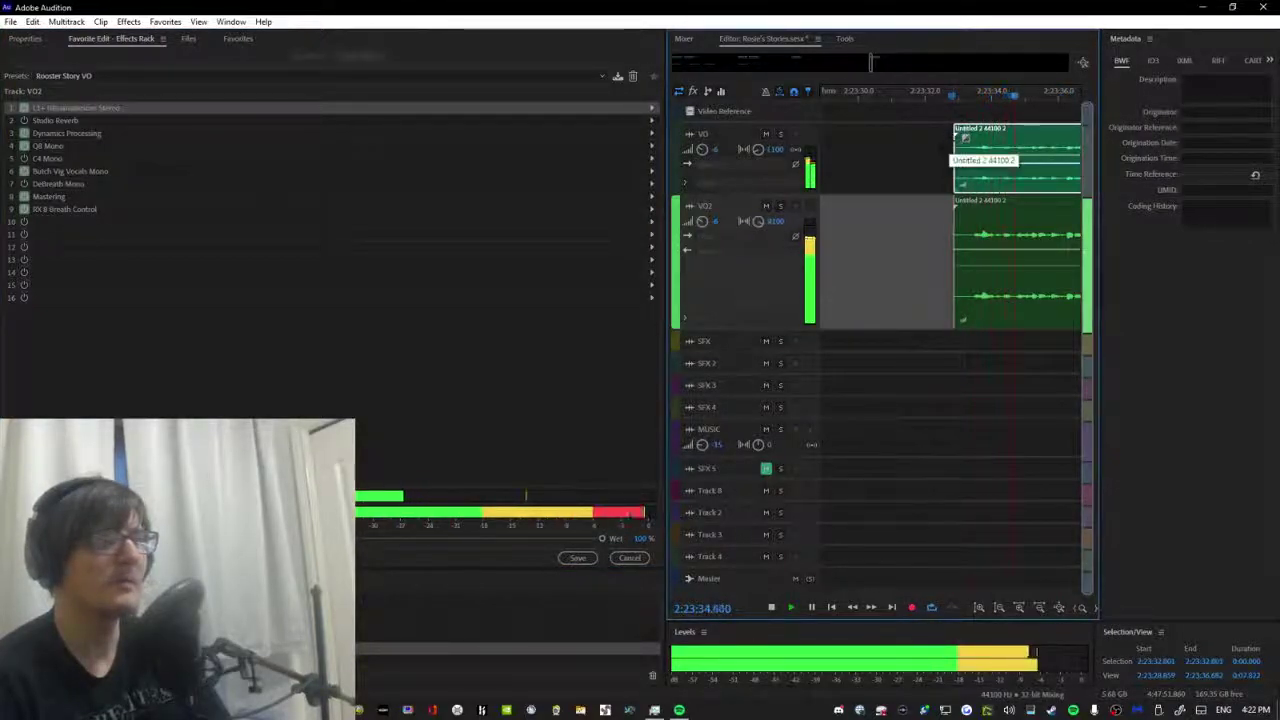
{"action": "key", "text": "space"}
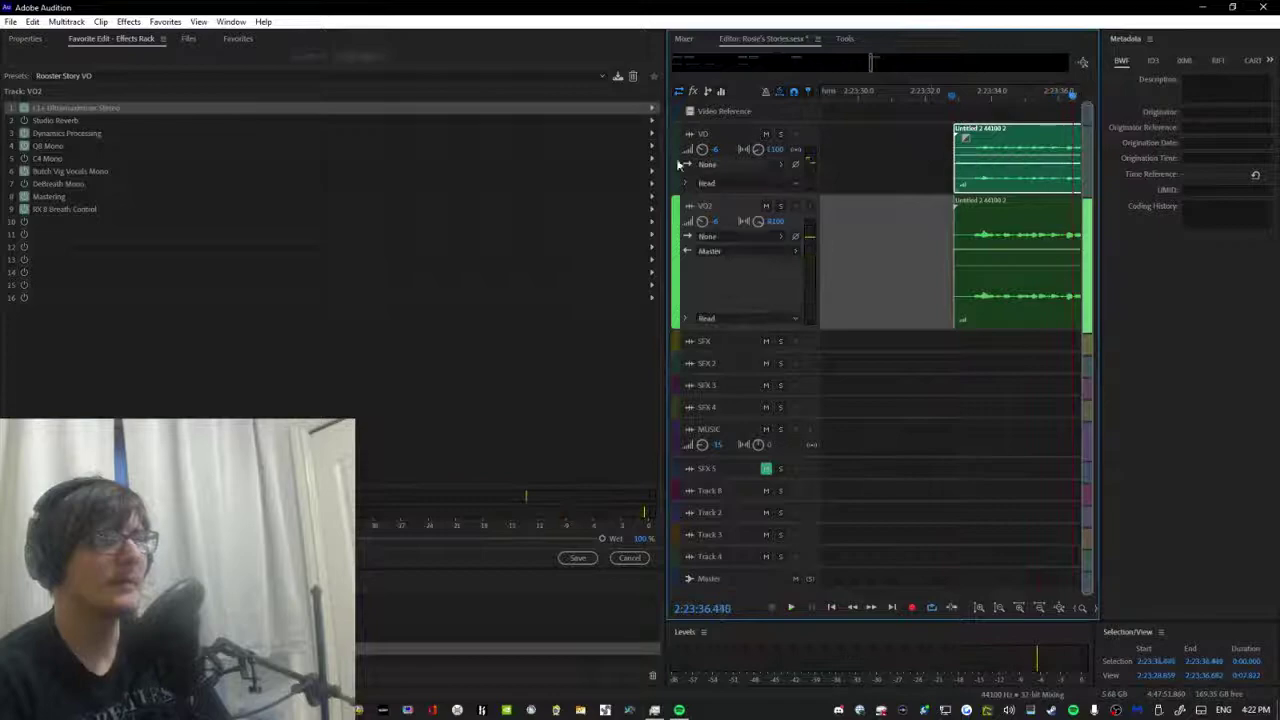
Reset the VO2 track's effects rack to the (Default) preset and listen to the tracks without VO2 effects.
{"action": "left_click", "coordinate": [602, 76]}
{"action": "left_click", "coordinate": [640, 14]}
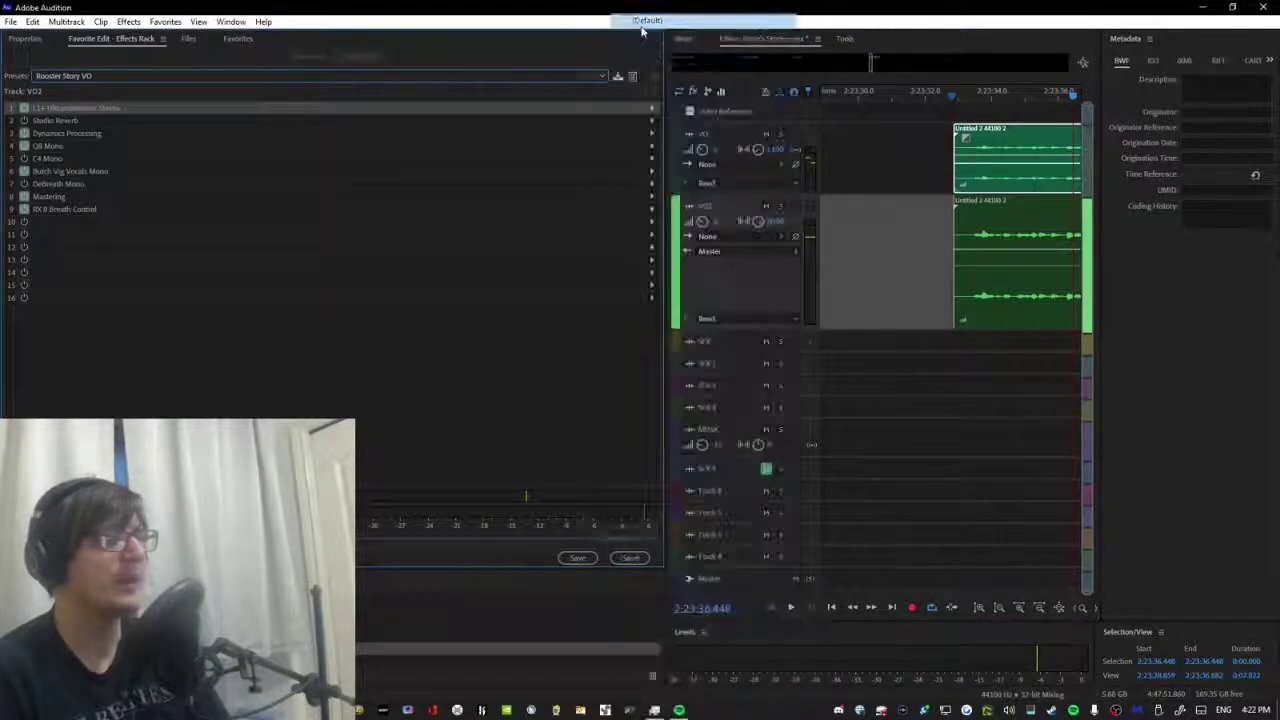
{"action": "key", "text": "space"}
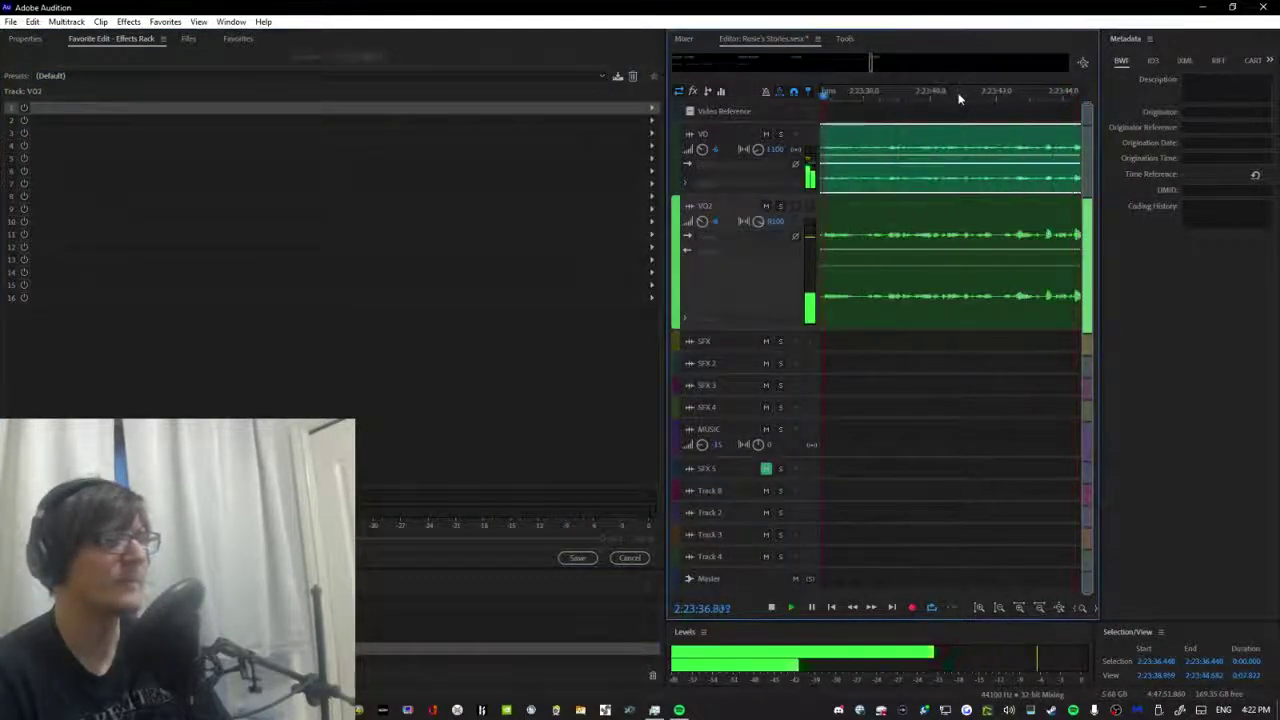
{"action": "scroll", "coordinate": [886, 101], "scroll_direction": "down", "scroll_amount": 3}
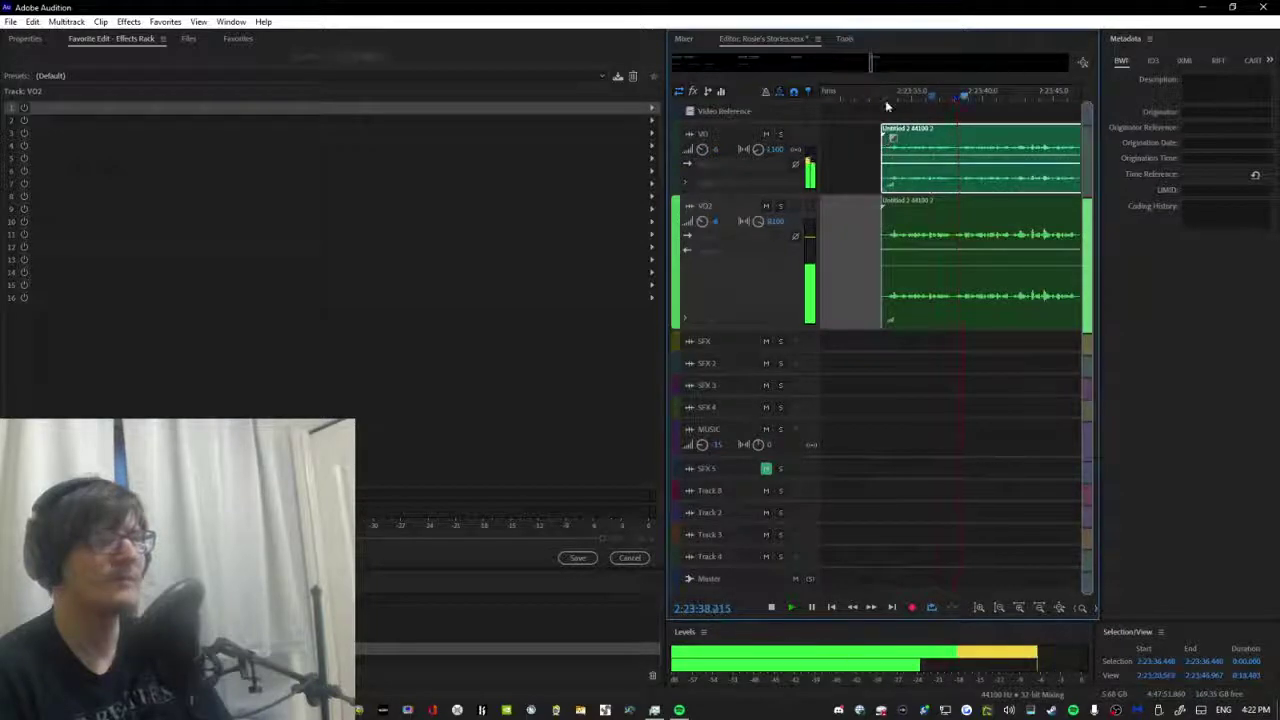
{"action": "scroll", "coordinate": [886, 101], "scroll_direction": "up", "scroll_amount": 3}
{"action": "key", "text": "space"}
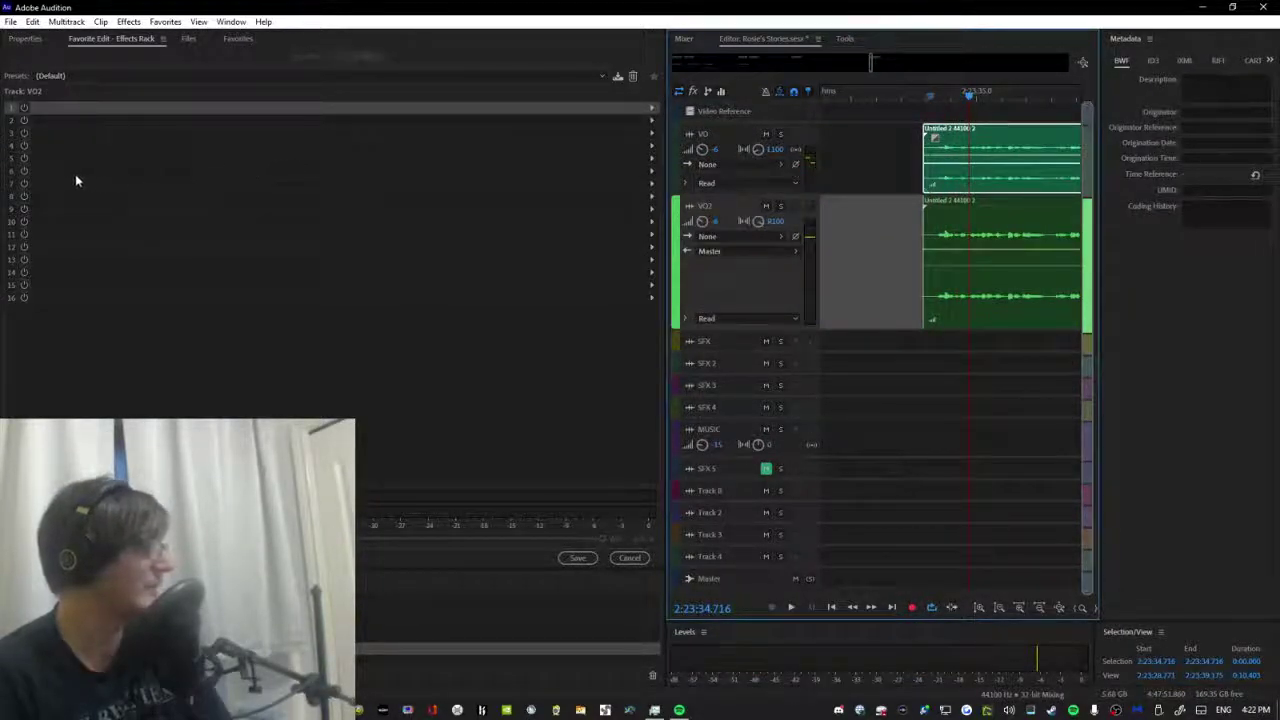
Load the custooom preset in VO2's effects rack and audition it from the start of the clips.
{"action": "left_click", "coordinate": [270, 77]}
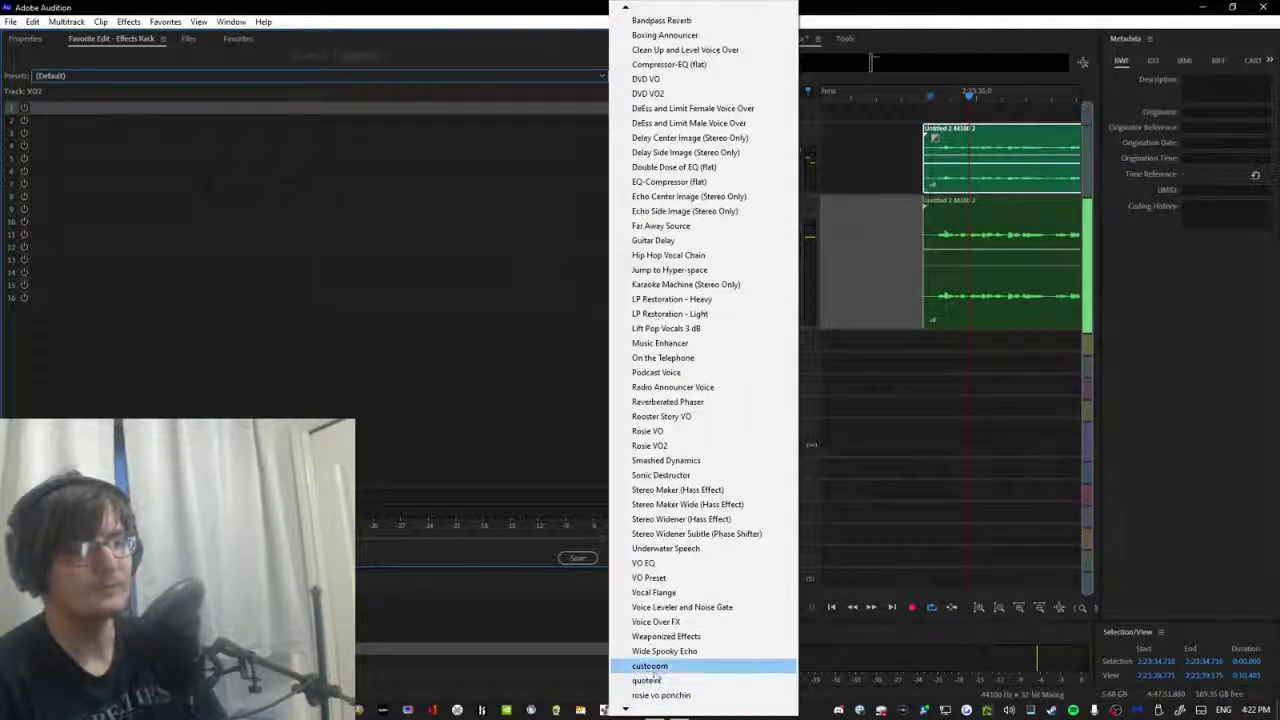
{"action": "left_click", "coordinate": [660, 680]}
{"action": "left_click", "coordinate": [922, 98]}
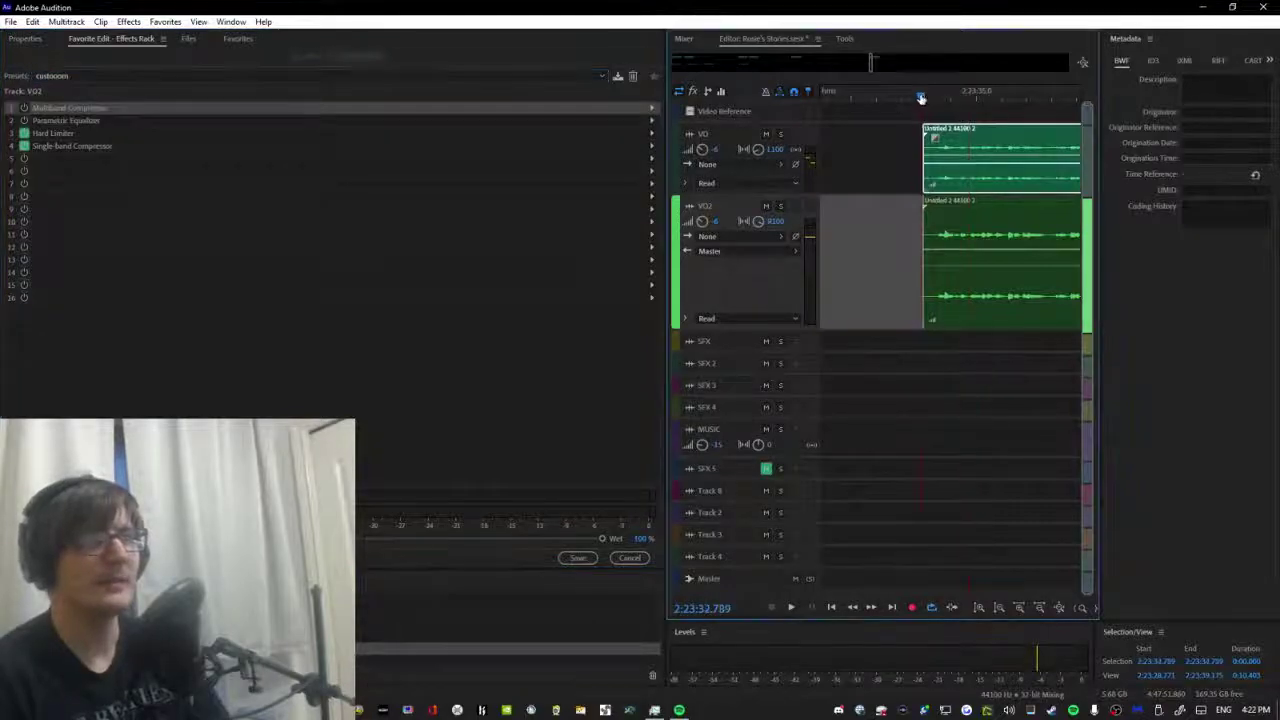
{"action": "key", "text": "space"}
{"action": "key", "text": "space"}
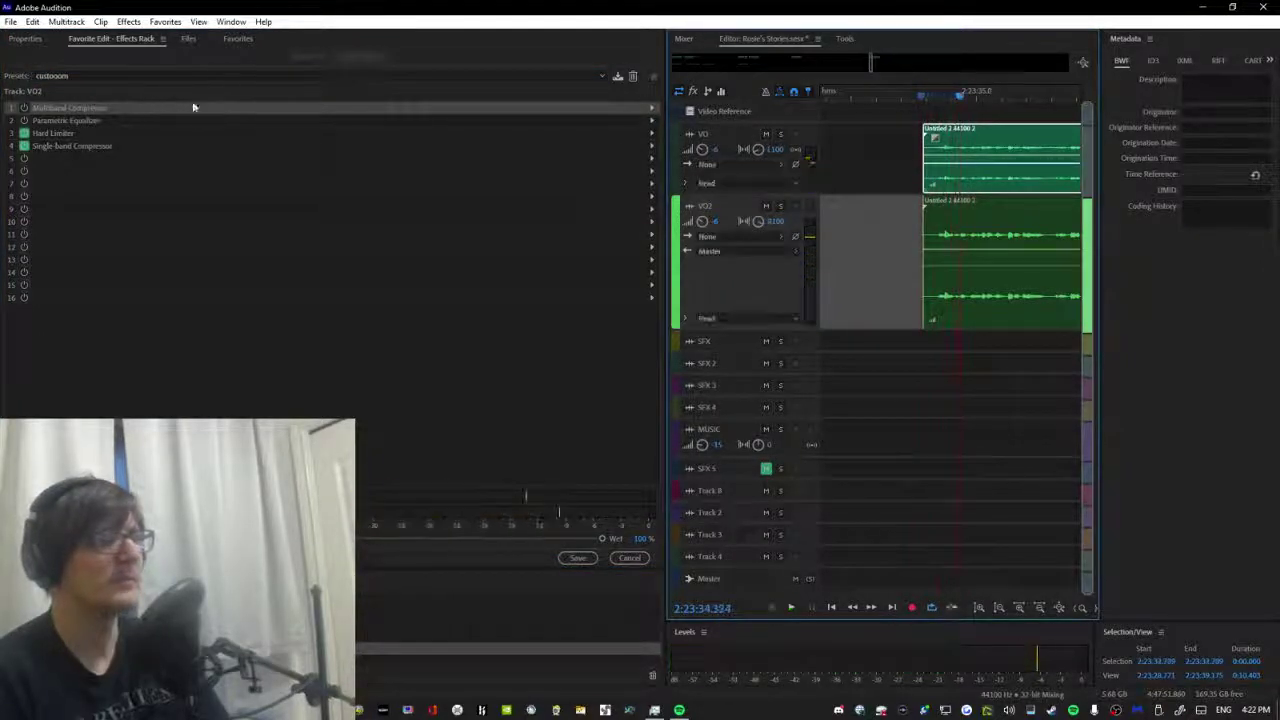
Apply the Rosie VO2 preset to the VO2 track's effects rack and select the clip on that track.
{"action": "left_click", "coordinate": [500, 76]}
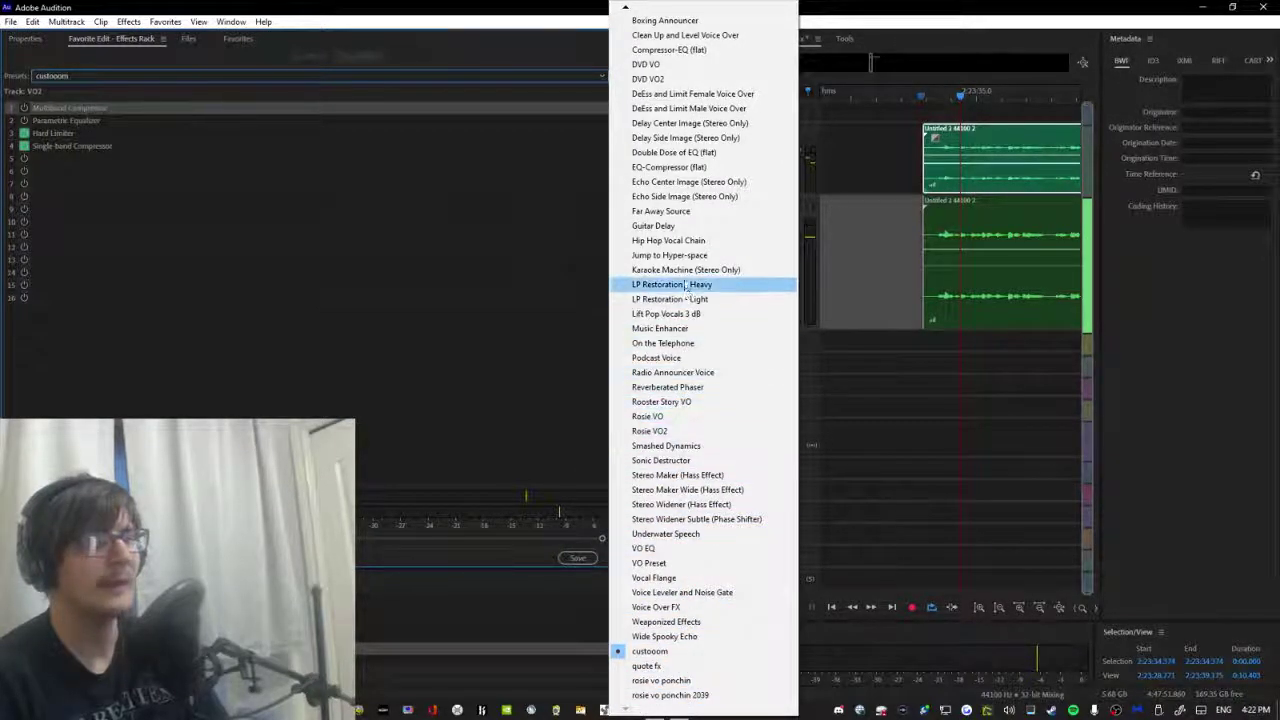
{"action": "left_click", "coordinate": [689, 431]}
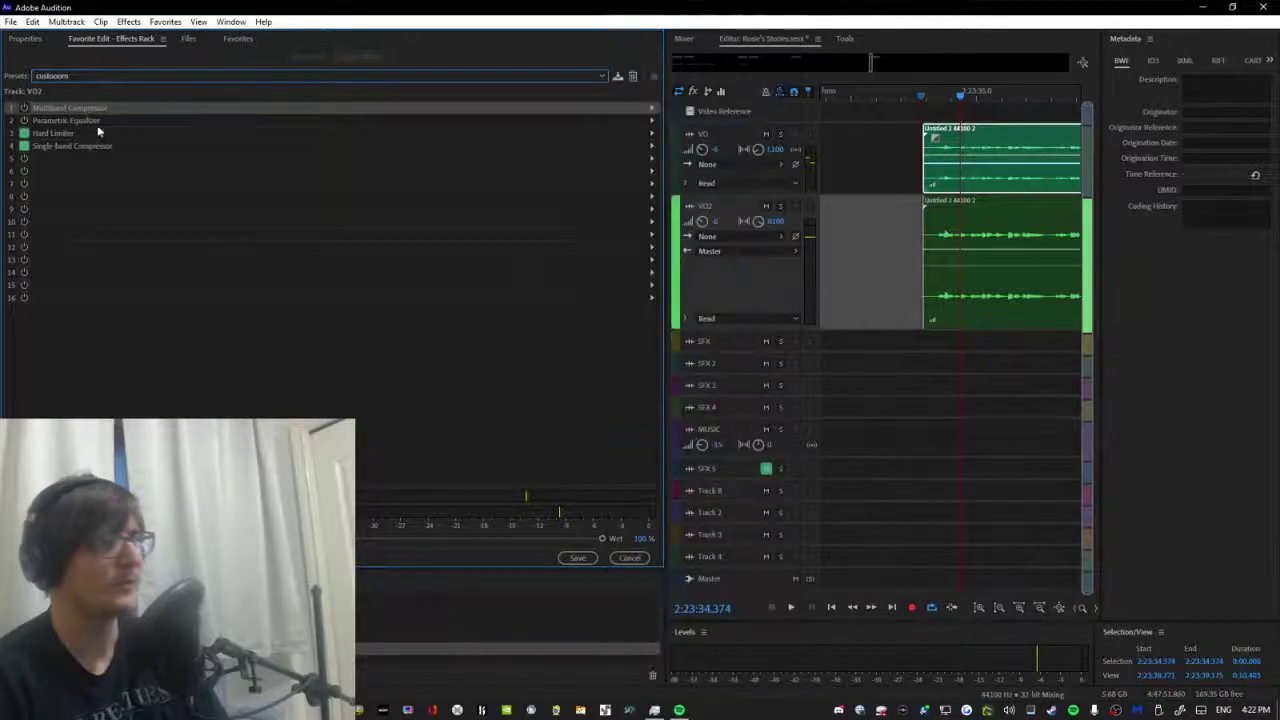
{"action": "left_click", "coordinate": [940, 229]}
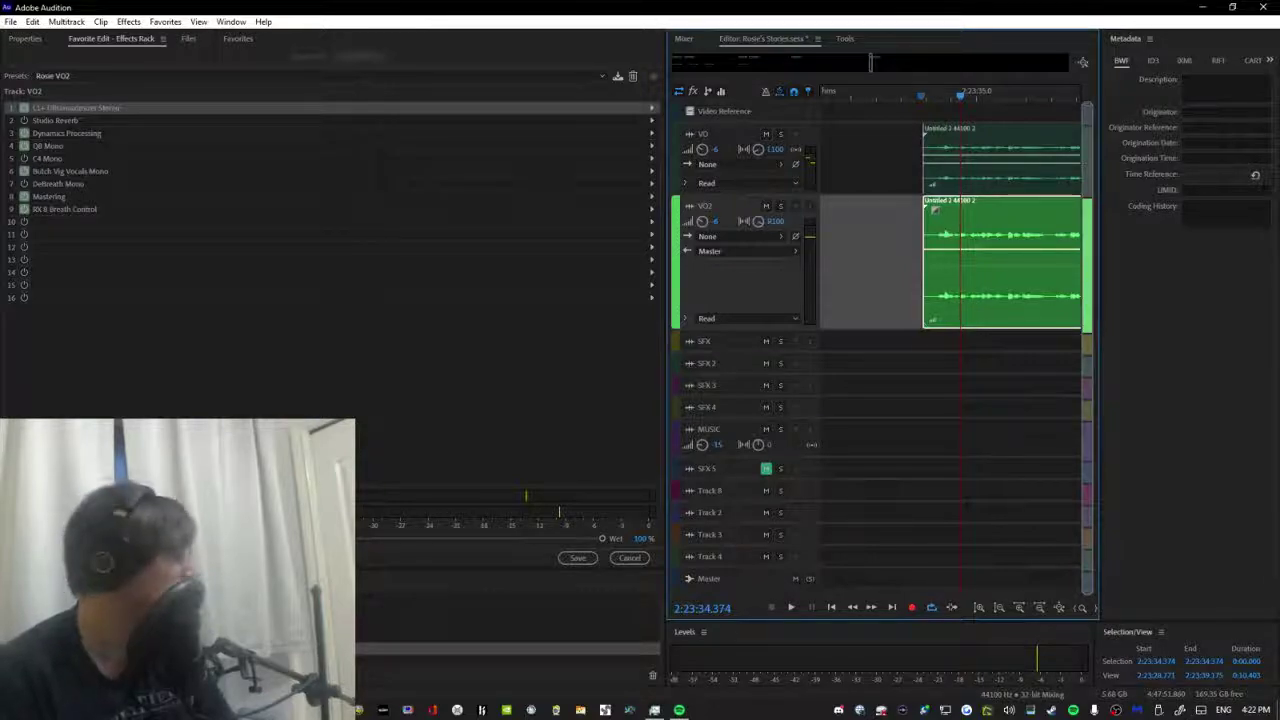
Restore and re-maximize the program window so the multitrack editor takes up more width.
{"action": "key", "text": "super+Down"}
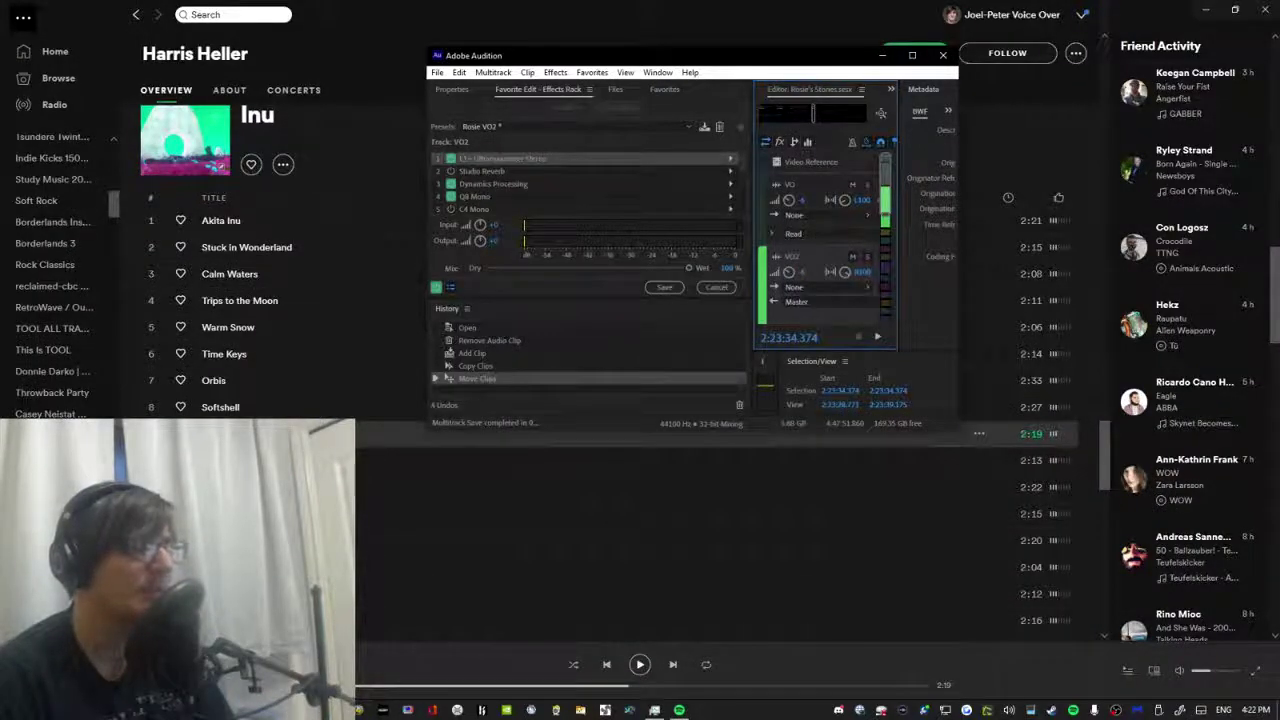
{"action": "key", "text": "super+Up"}
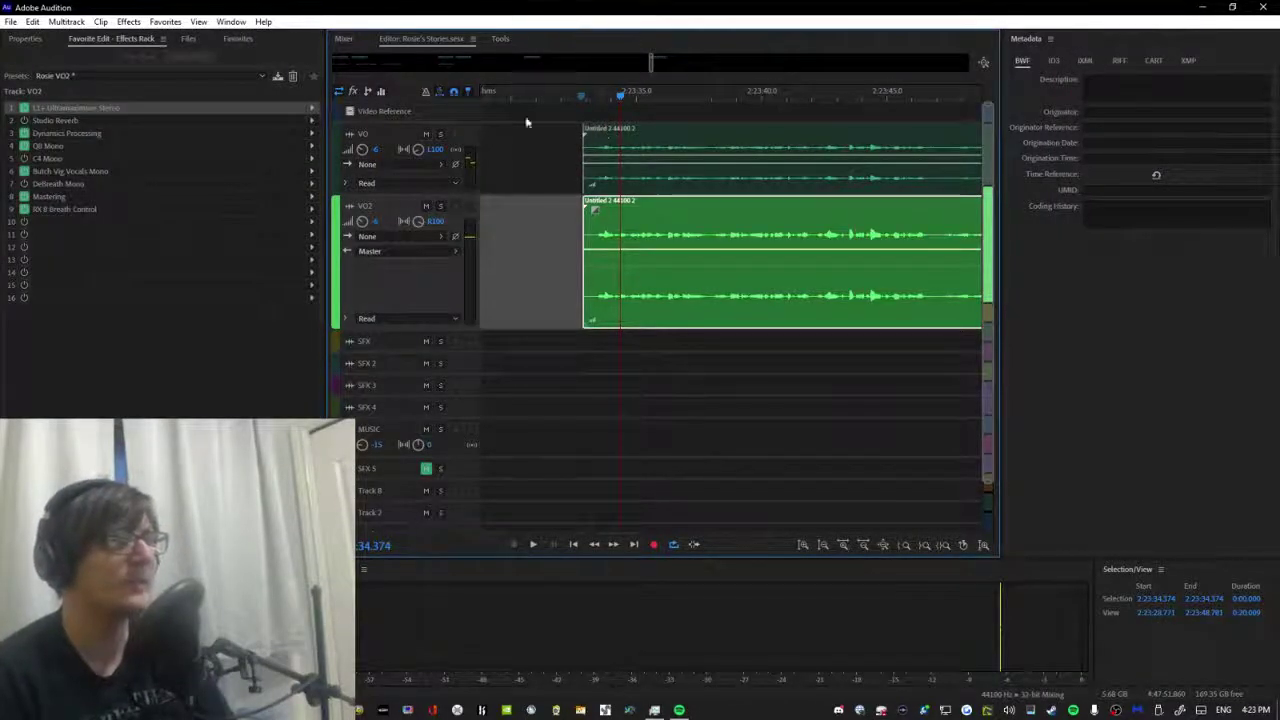
{"action": "key", "text": "super+Down"}
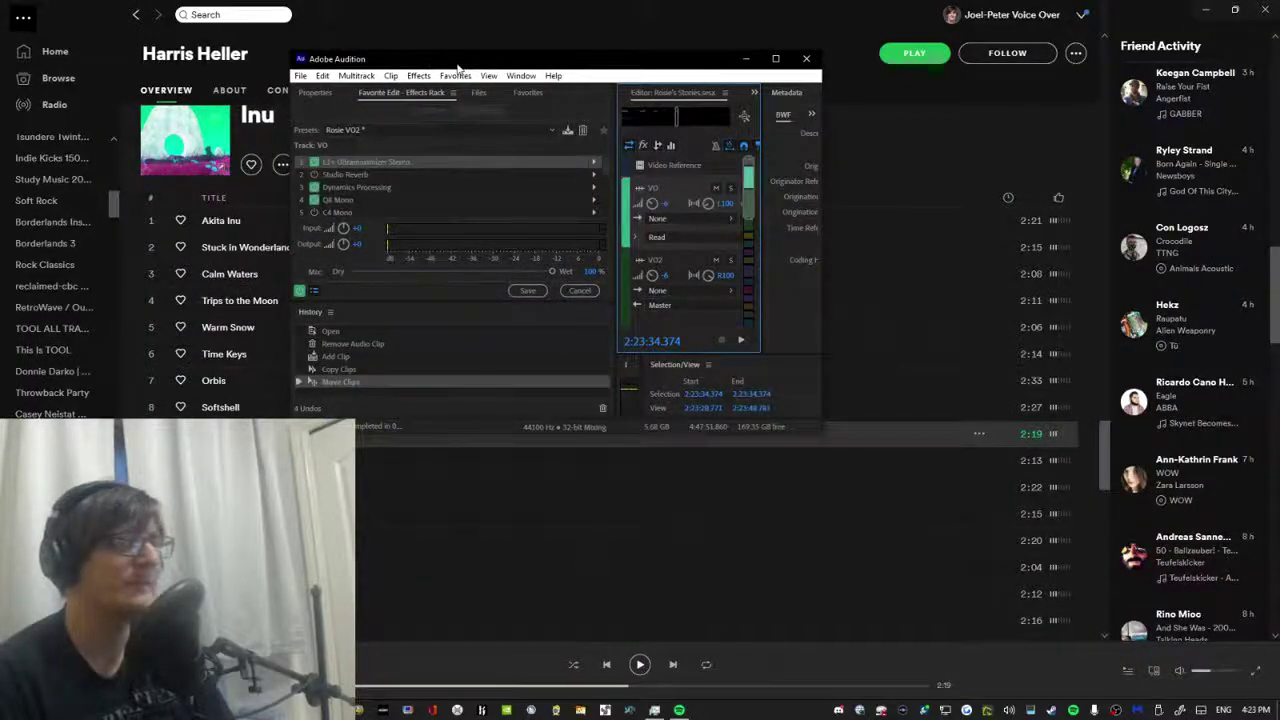
{"action": "key", "text": "super+Up"}
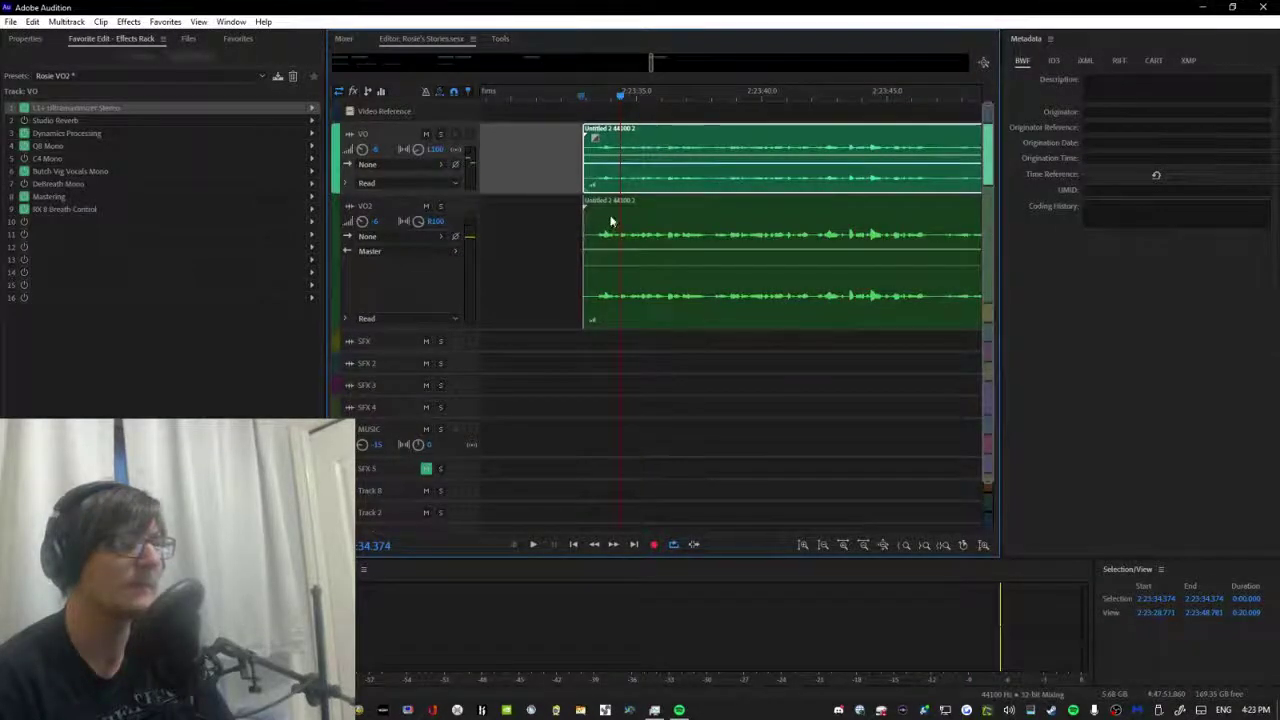
Check the effects racks of the VO2 and VO tracks and view the Untitled 2 clips on a wider time range.
{"action": "left_click", "coordinate": [553, 265]}
{"action": "scroll", "coordinate": [540, 280], "scroll_direction": "down", "scroll_amount": 5}
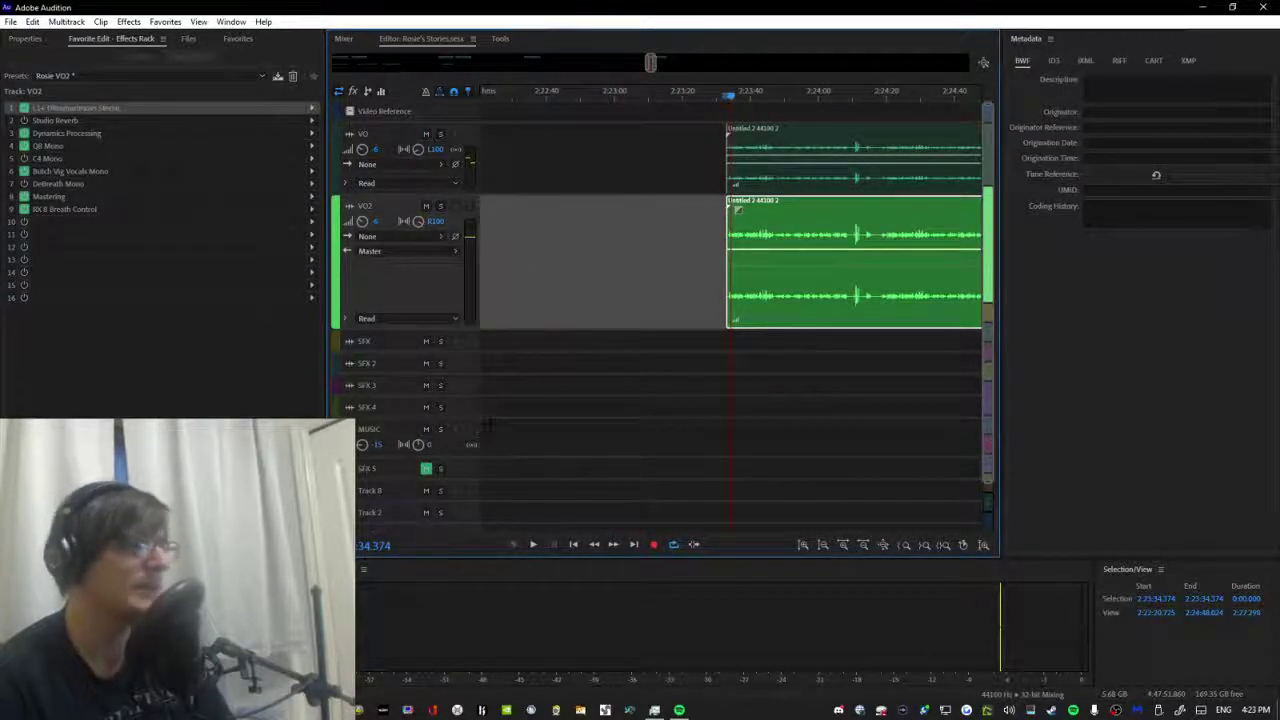
{"action": "scroll", "coordinate": [488, 423], "scroll_direction": "down", "scroll_amount": 5}
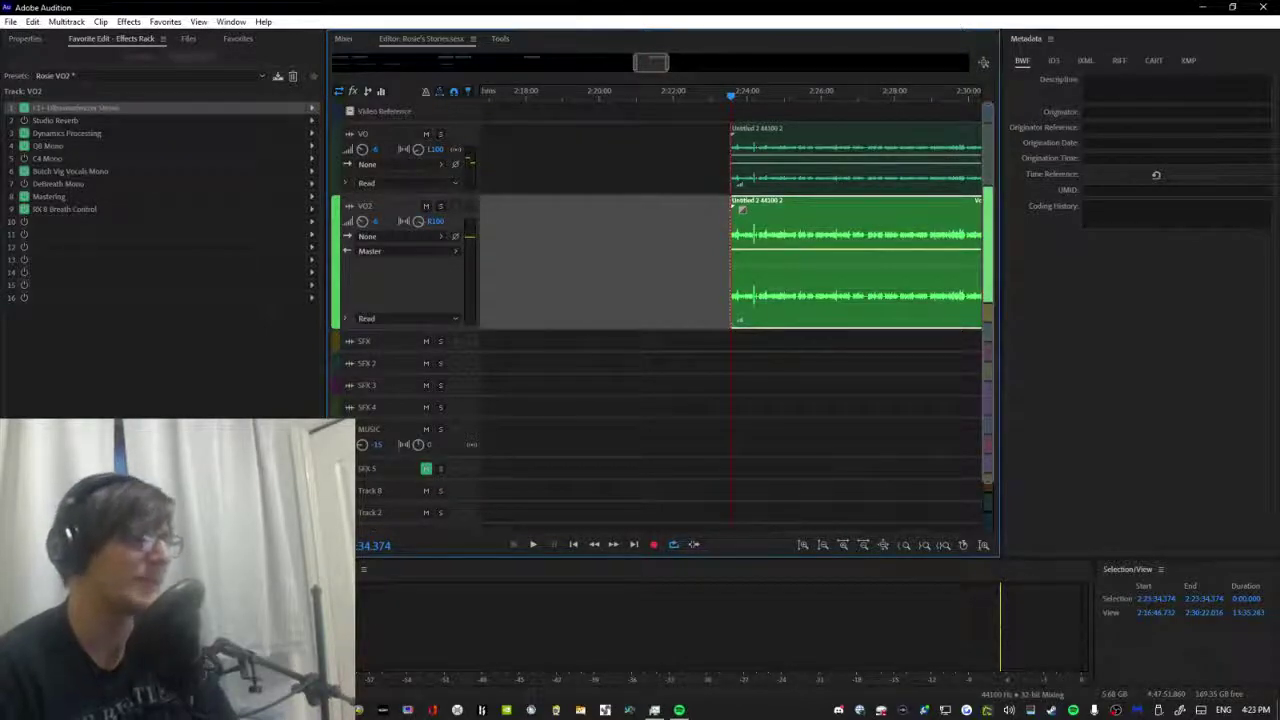
{"action": "left_click", "coordinate": [395, 175]}
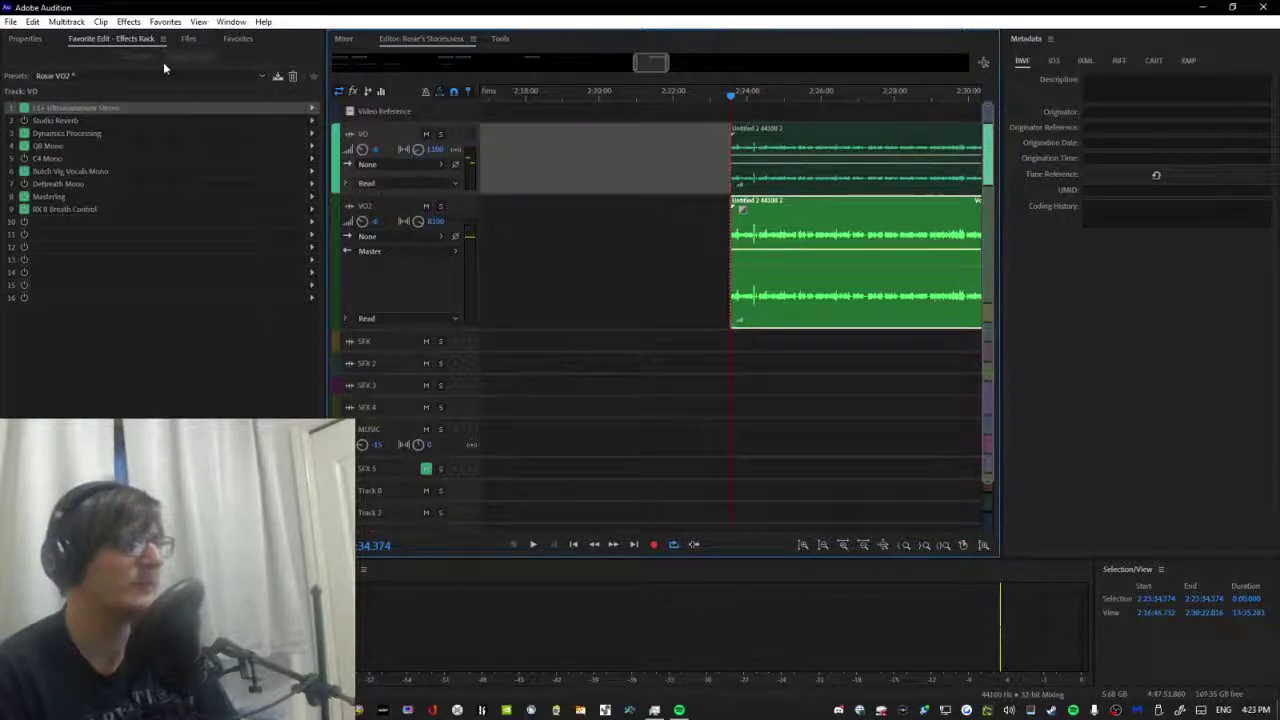
Open the VO track's Untitled 2 44100 2 clip in the waveform editor and display its effects rack.
{"action": "left_click", "coordinate": [186, 39]}
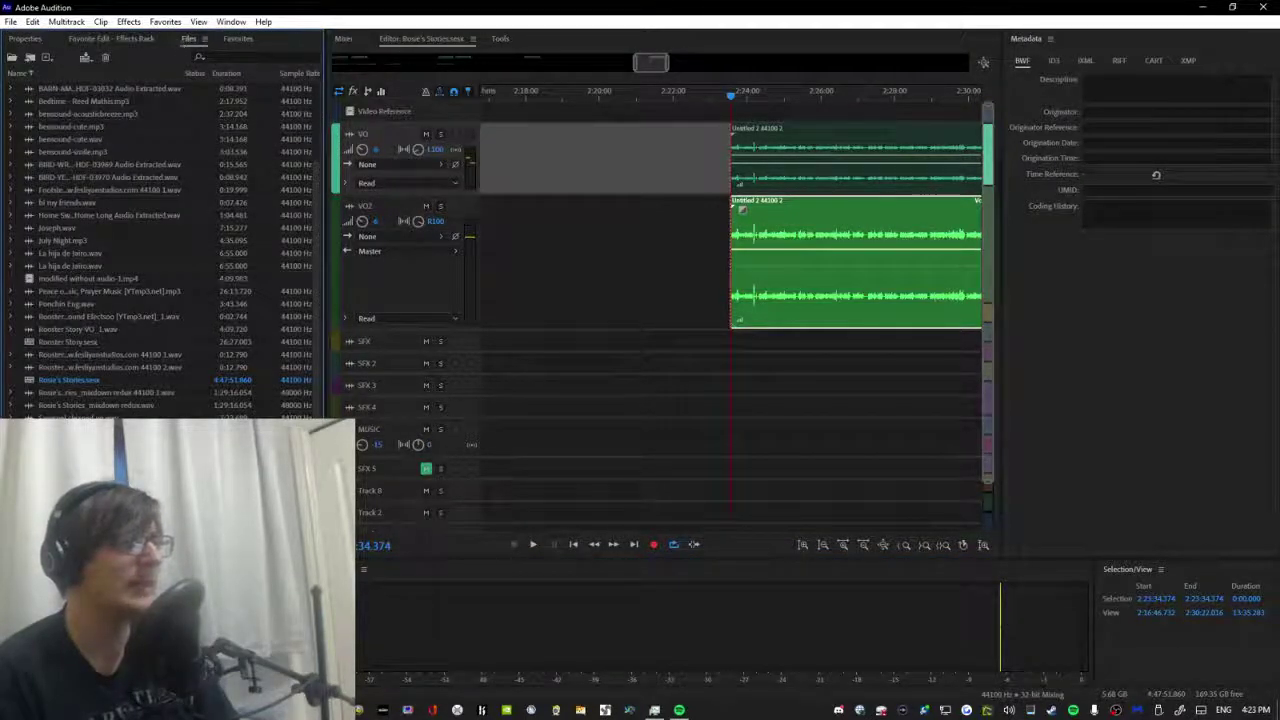
{"action": "left_click", "coordinate": [772, 139]}
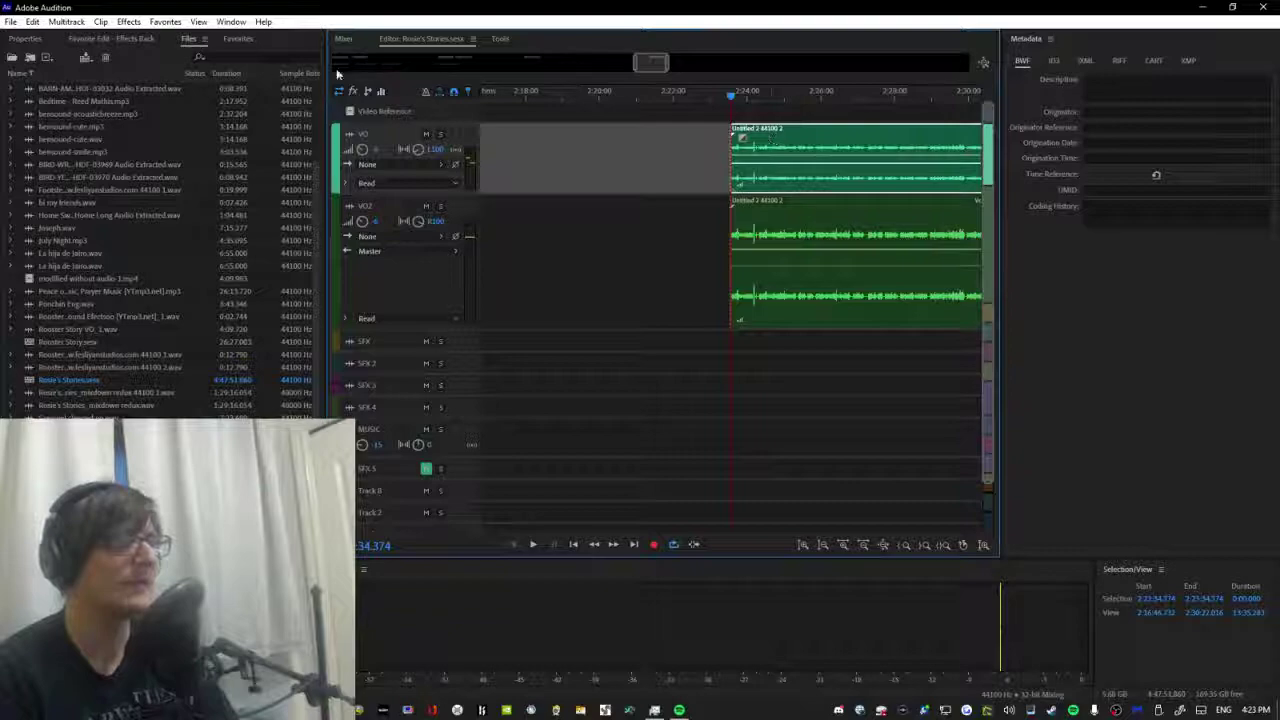
{"action": "double_click", "coordinate": [778, 145]}
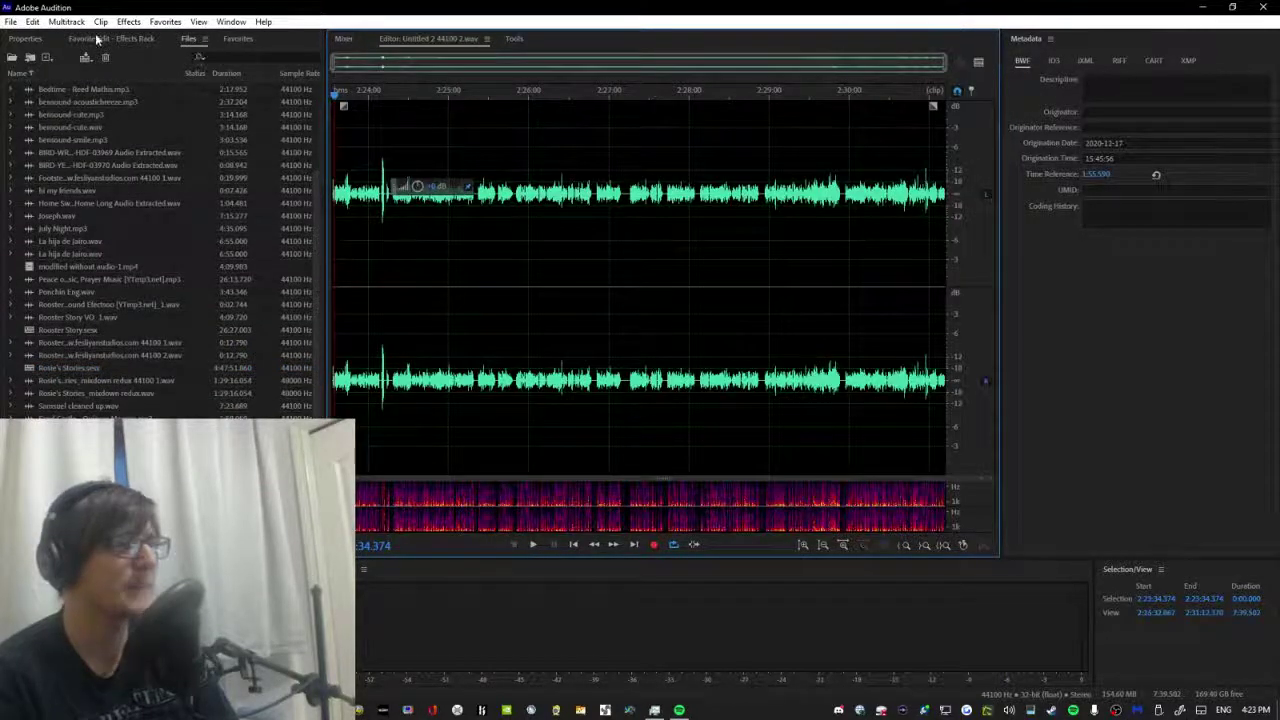
{"action": "left_click", "coordinate": [97, 38]}
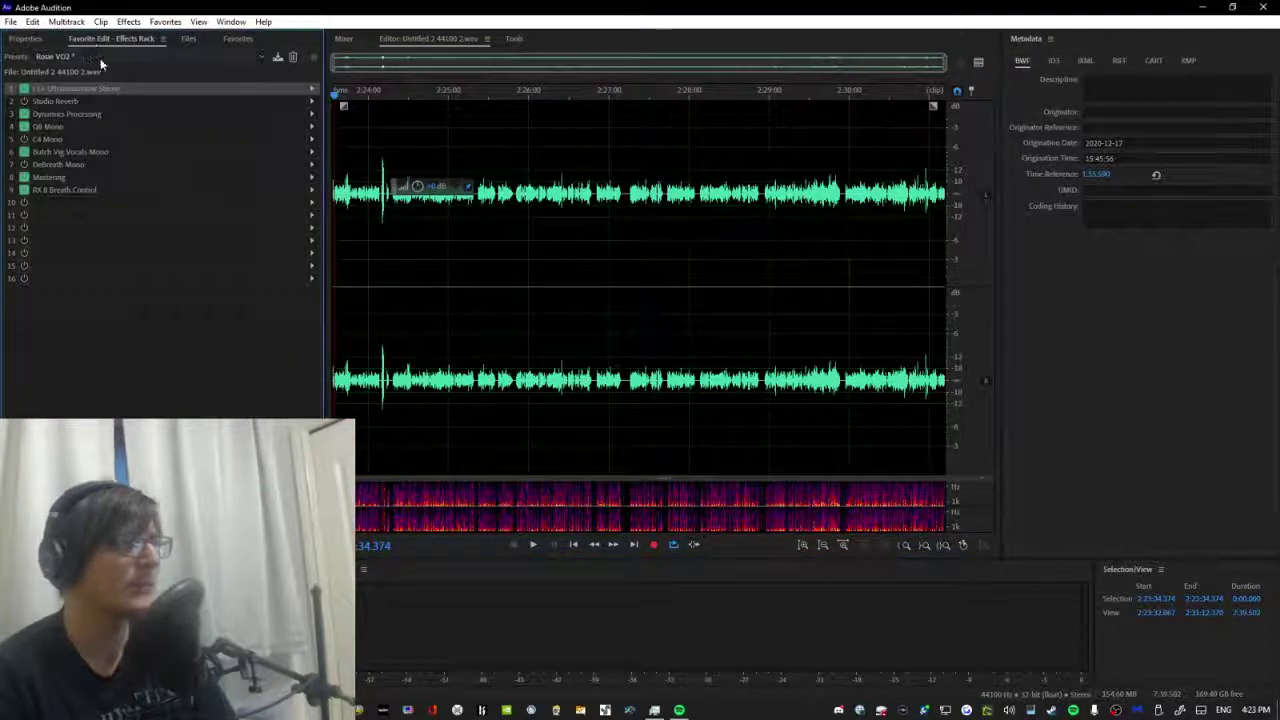
Exit the effects rack's Favorite Edit mode, return the playhead to the file's start, and go back to the Rosie's Stories multitrack session.
{"action": "left_click", "coordinate": [165, 21]}
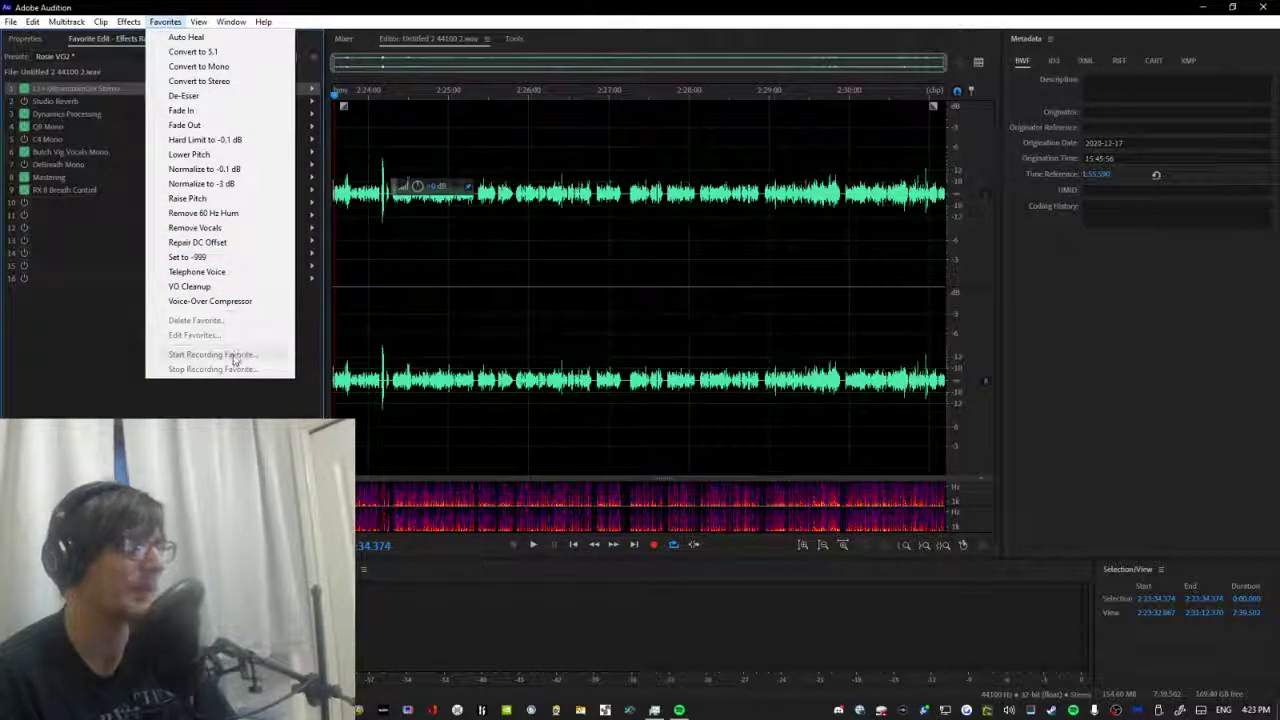
{"action": "left_click", "coordinate": [245, 418]}
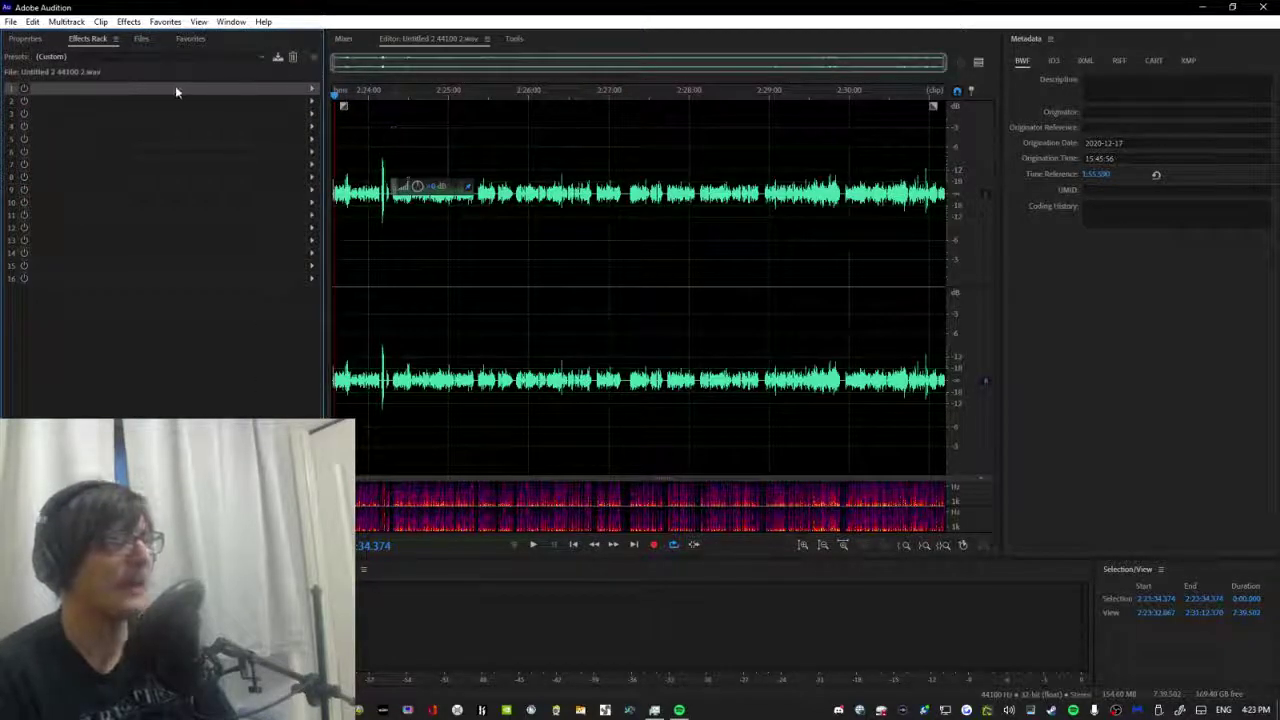
{"action": "left_click", "coordinate": [368, 105]}
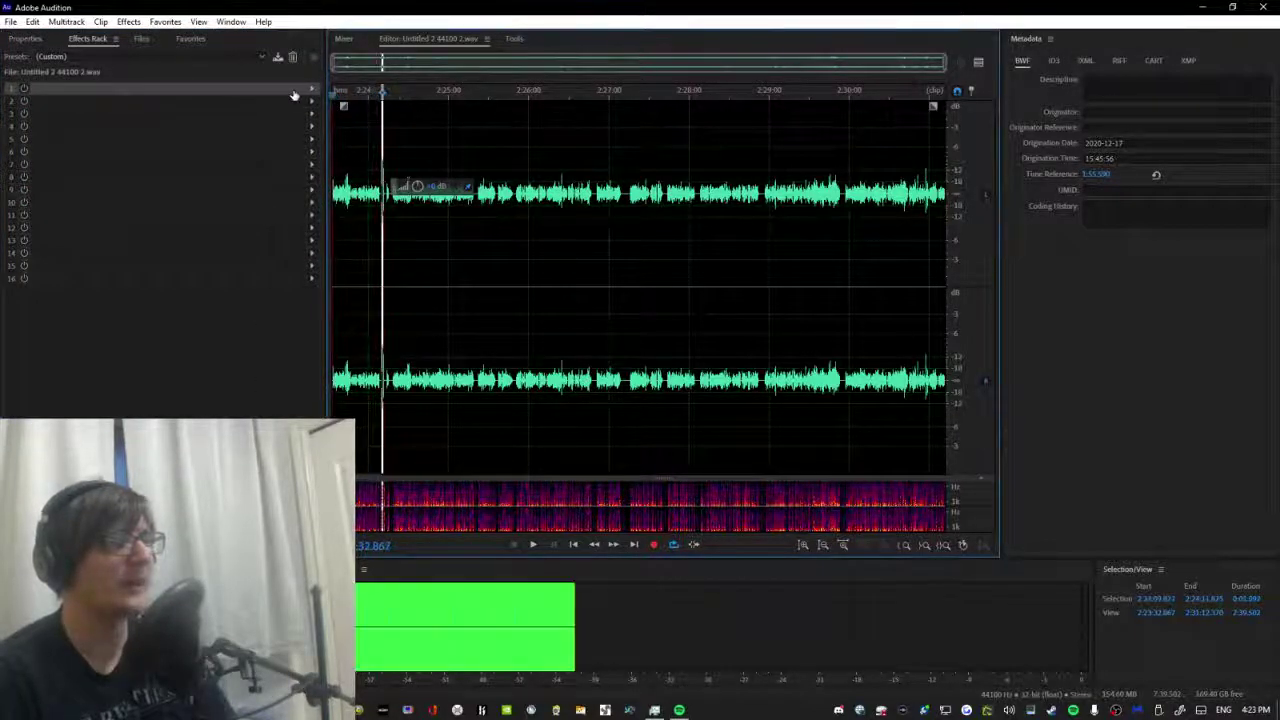
{"action": "left_click", "coordinate": [363, 134]}
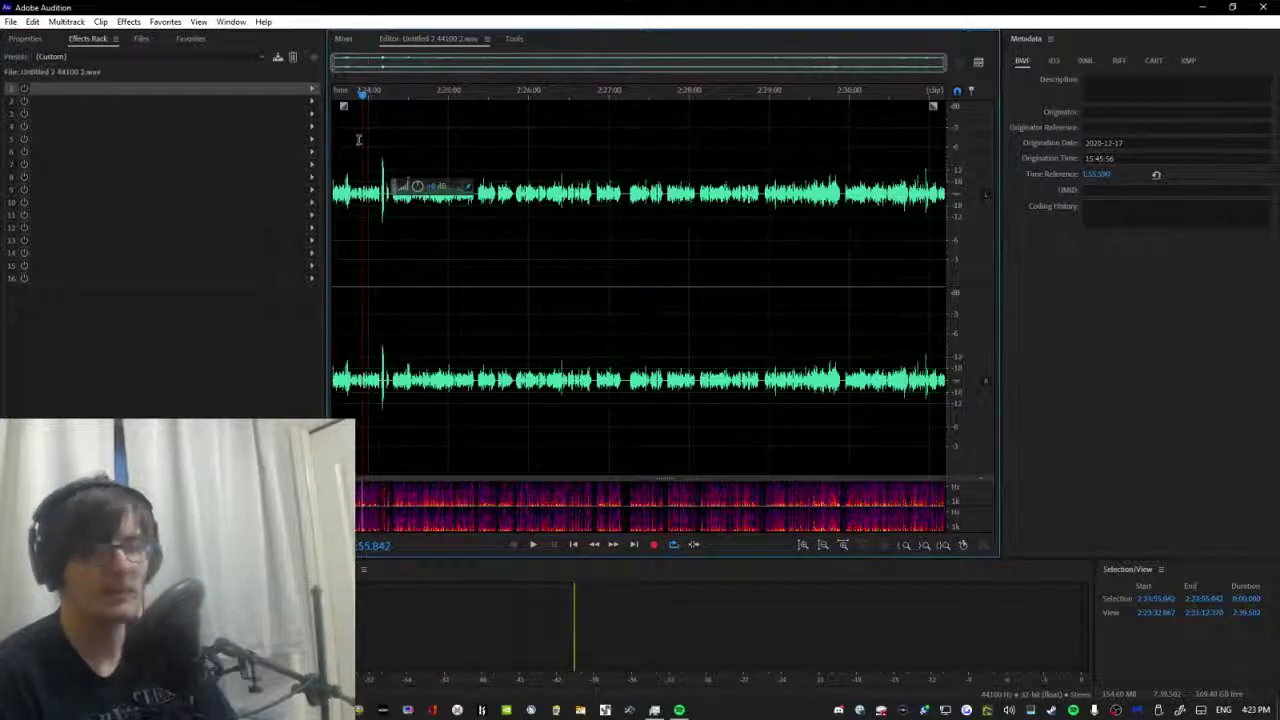
{"action": "left_click", "coordinate": [333, 138]}
{"action": "left_click", "coordinate": [160, 23]}
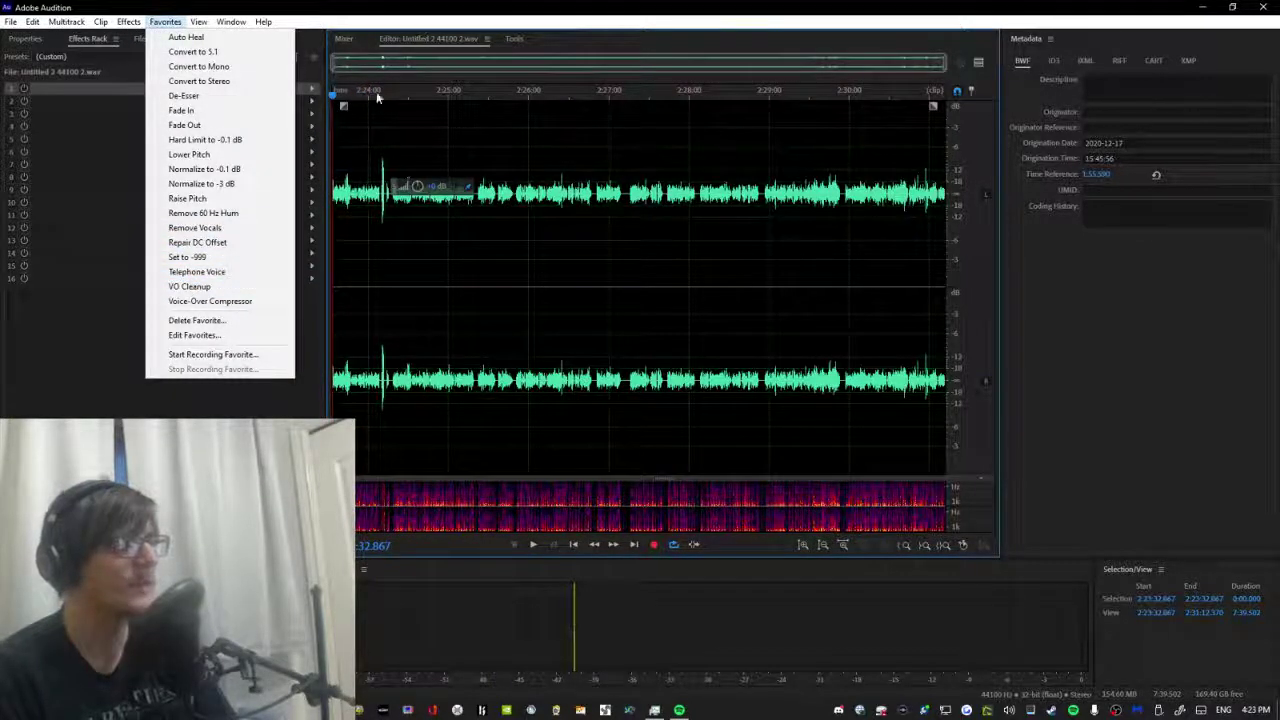
{"action": "key", "text": "Escape"}
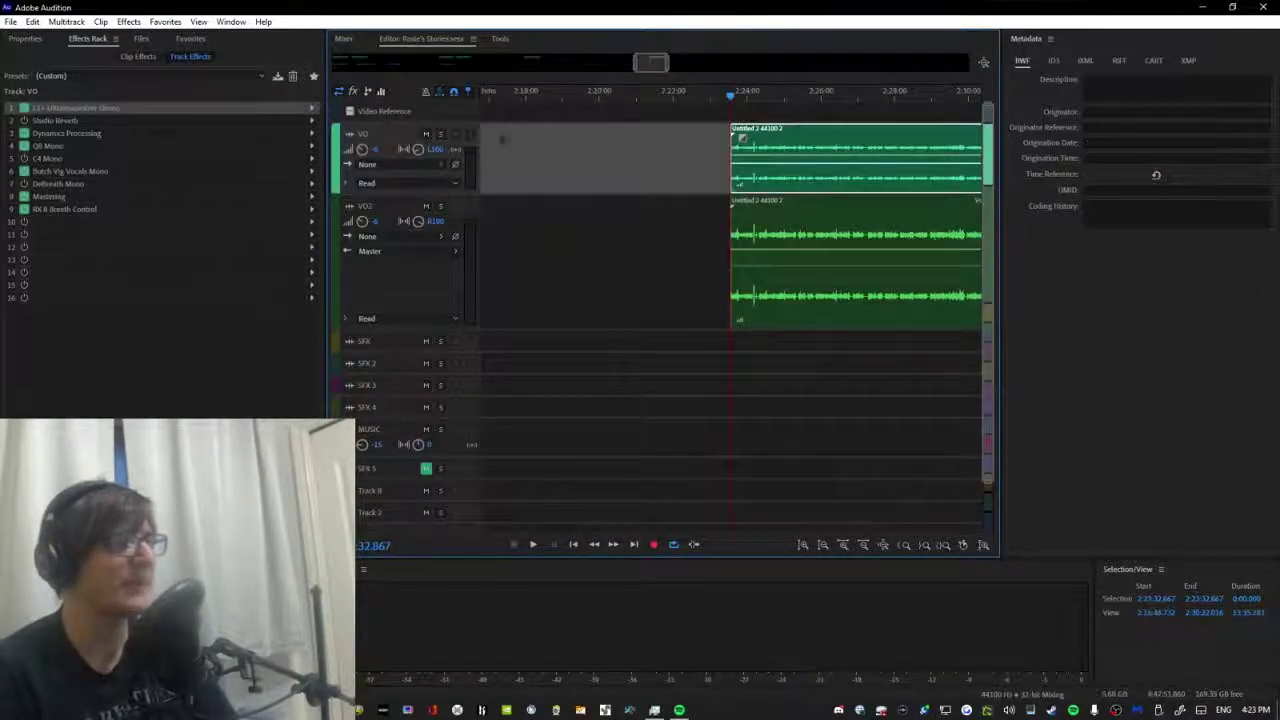
Select the Untitled 2 clip on the VO track and audition both voice-over tracks from the clips' start.
{"action": "left_click", "coordinate": [754, 214]}
{"action": "left_click", "coordinate": [752, 145]}
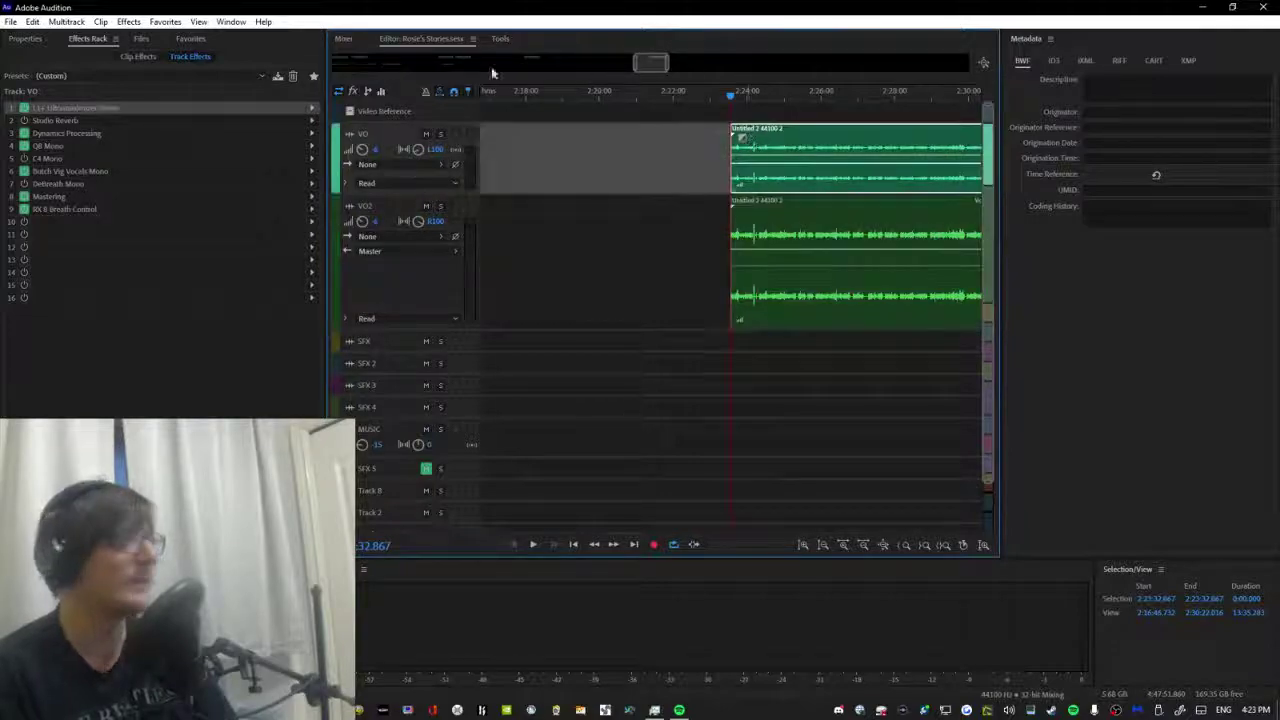
{"action": "key", "text": "equal"}
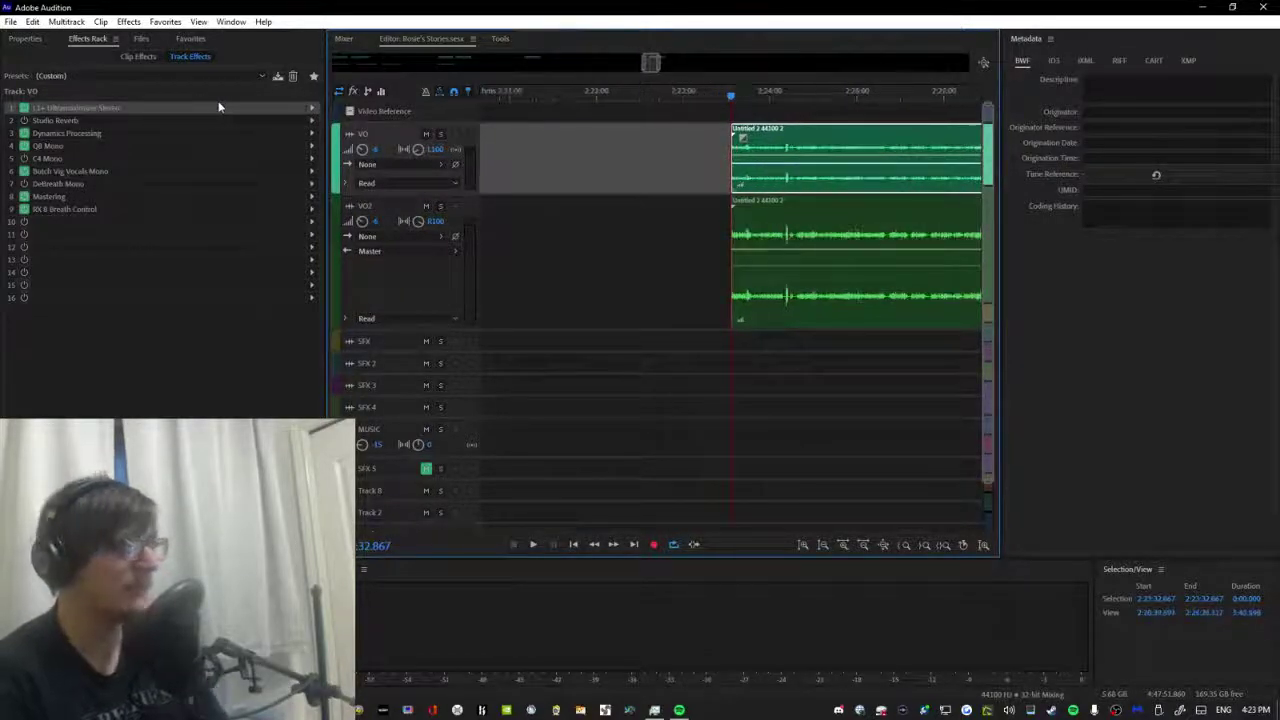
{"action": "key", "text": "space"}
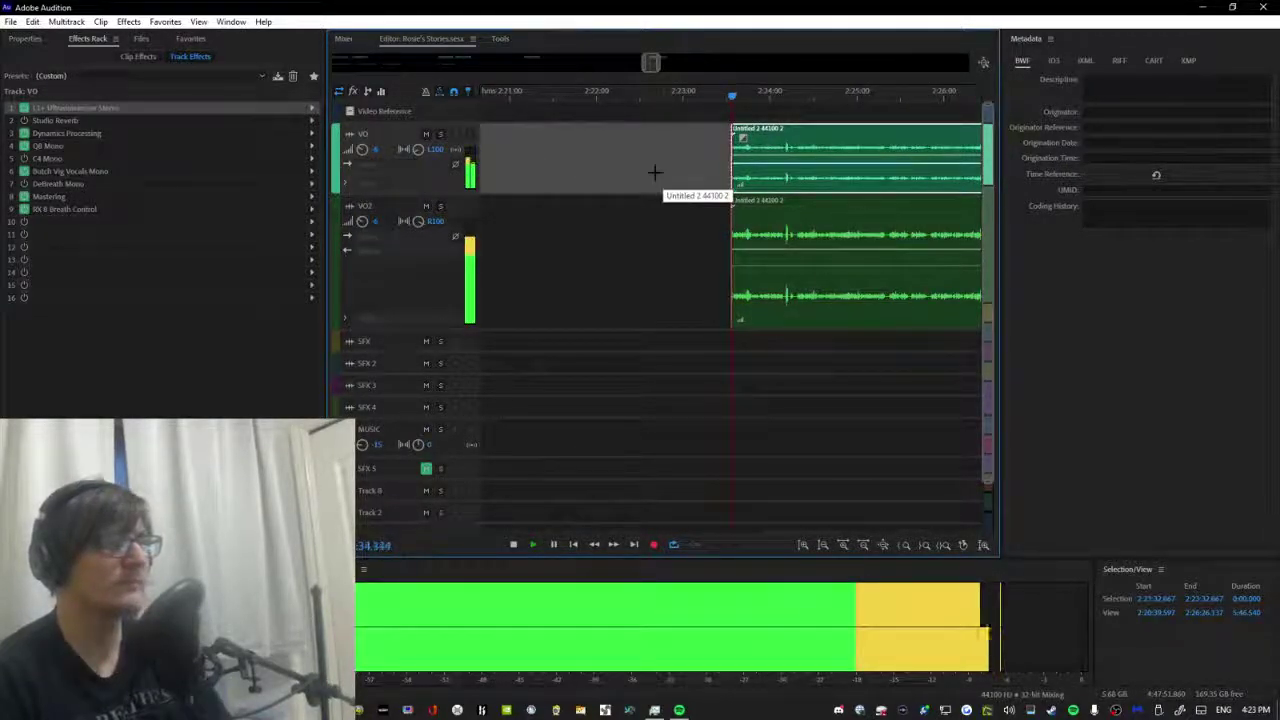
{"action": "key", "text": "equal"}
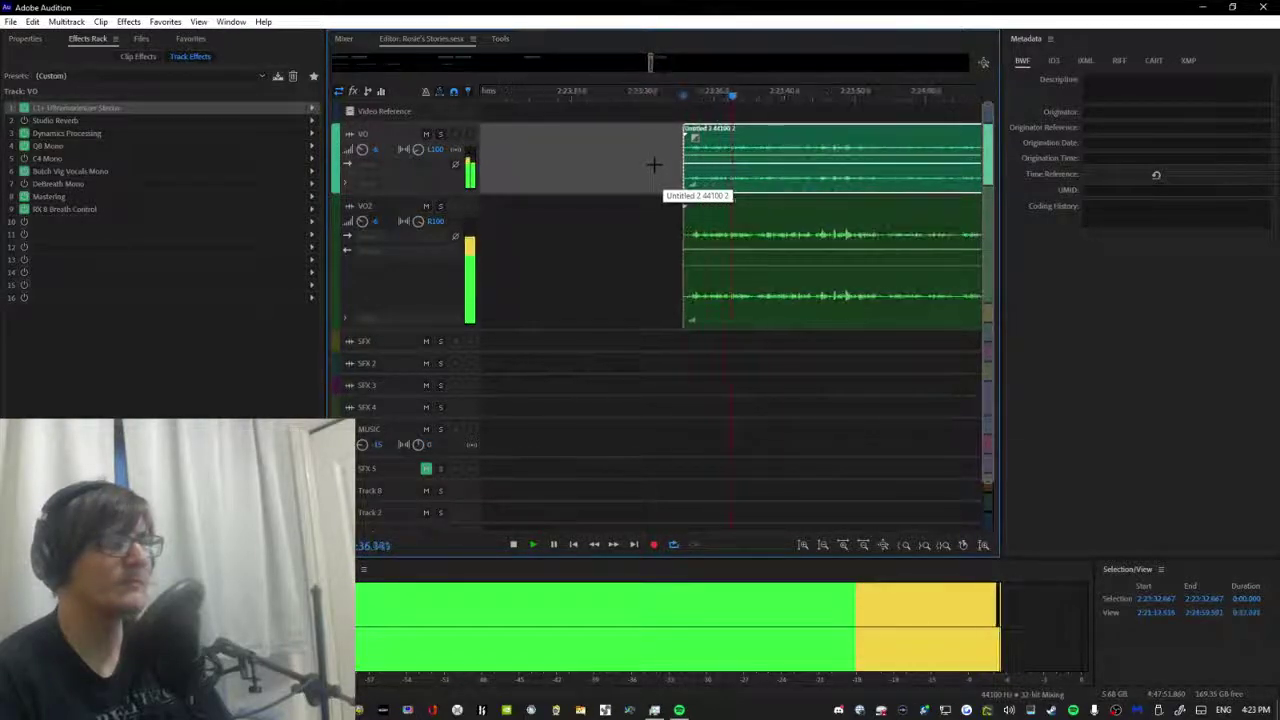
{"action": "key", "text": "space"}
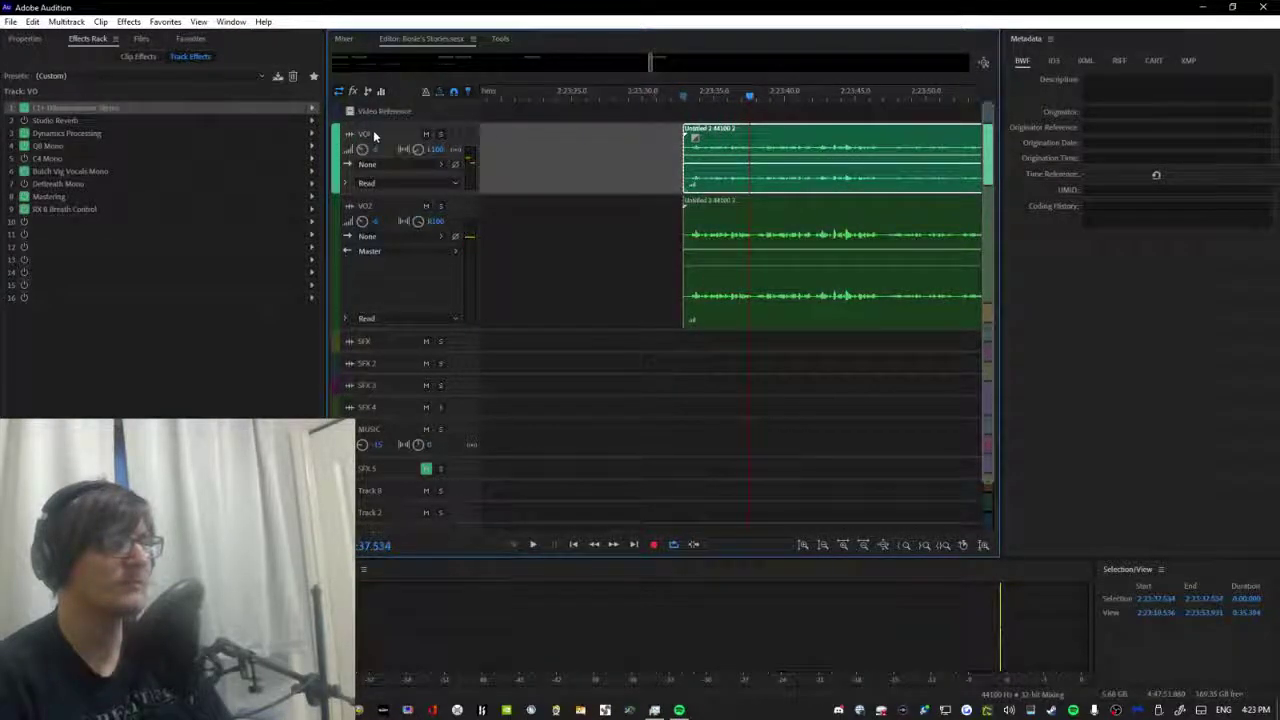
Compare the track effects racks of VO and VO2 by switching between the two tracks.
{"action": "left_click", "coordinate": [387, 209]}
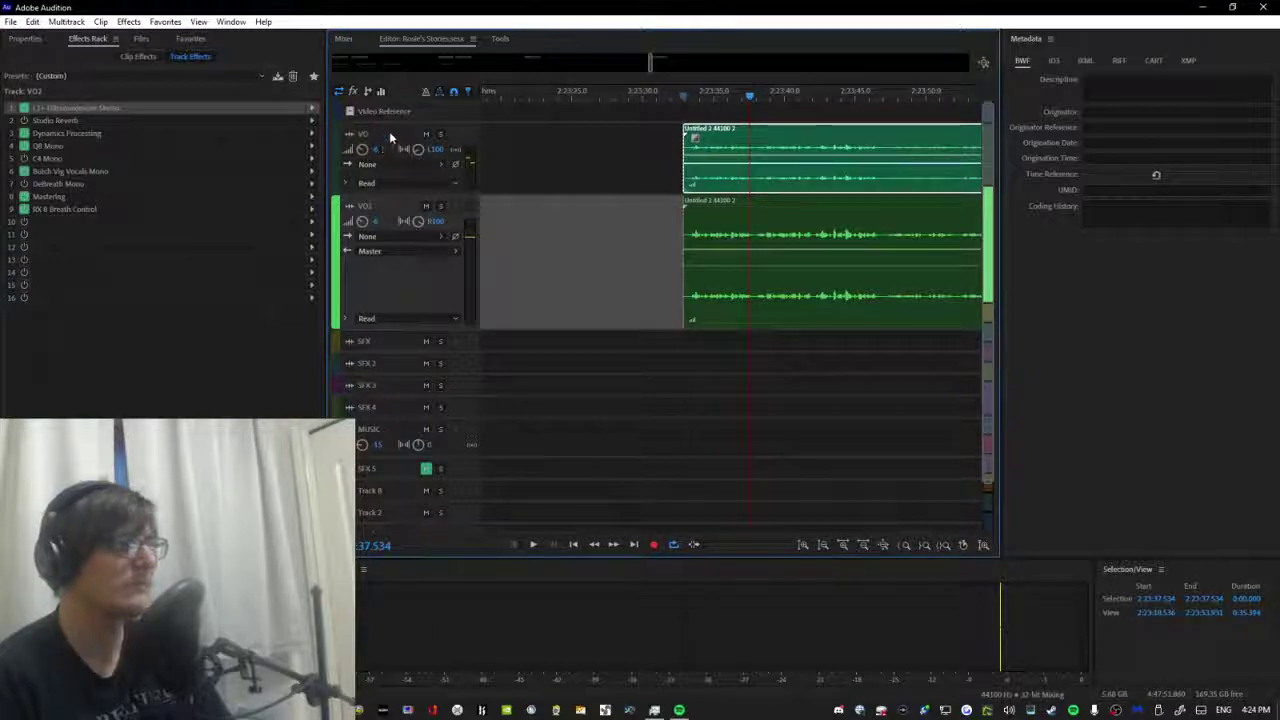
{"action": "left_click", "coordinate": [389, 131]}
{"action": "left_click", "coordinate": [384, 203]}
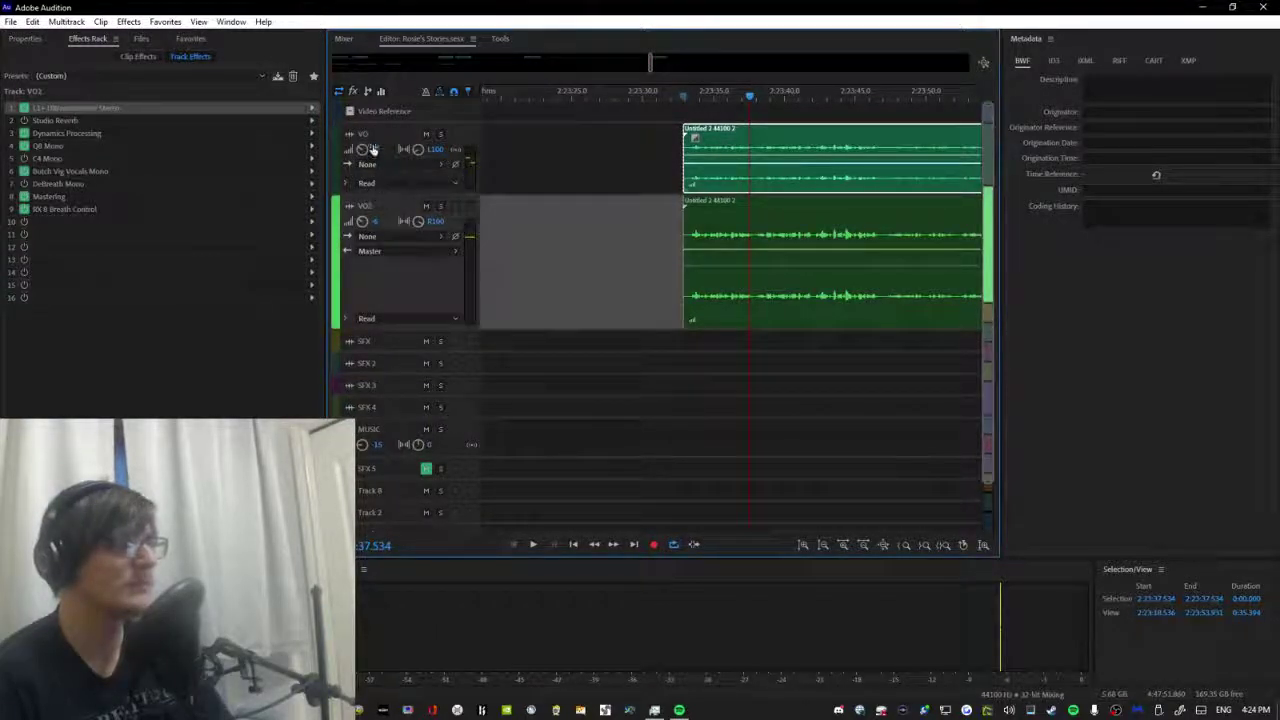
{"action": "left_click", "coordinate": [381, 137]}
{"action": "left_click", "coordinate": [385, 208], "text": "ctrl"}
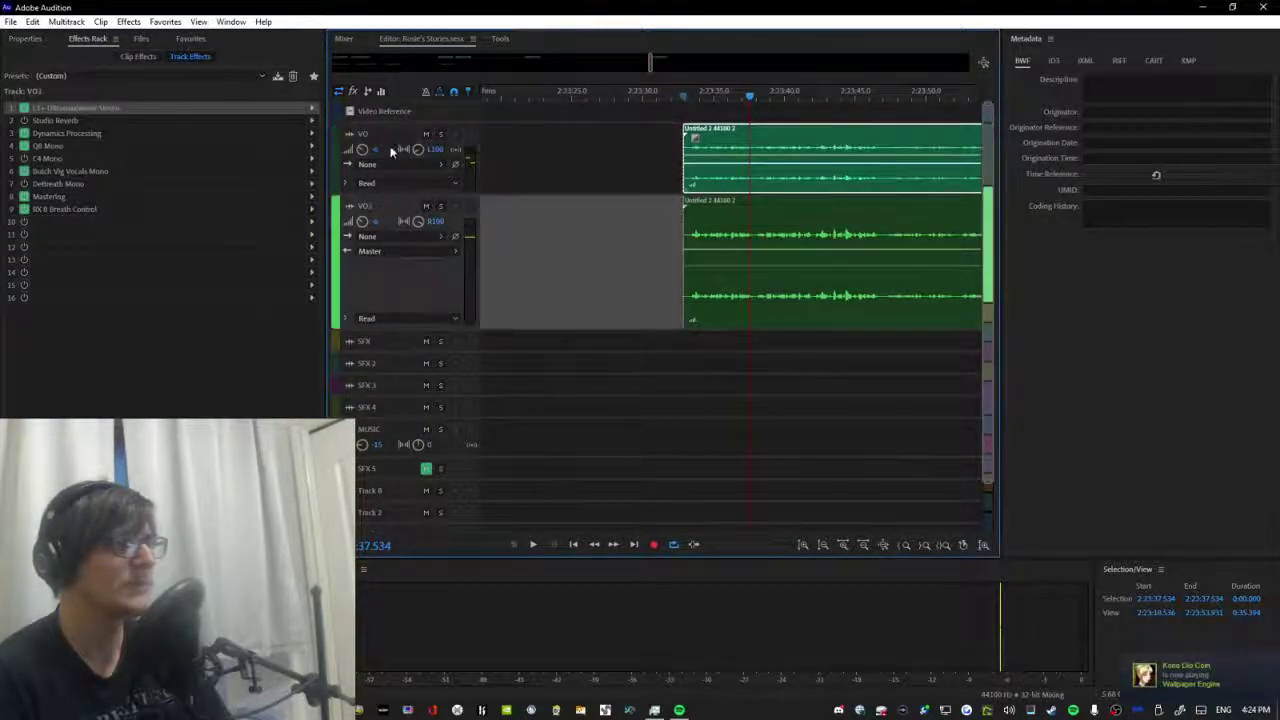
{"action": "left_click", "coordinate": [394, 137]}
Play the voice-over with the VO track briefly soloed, then set the playhead just before the clips and show a wider time range.
{"action": "key", "text": "space"}
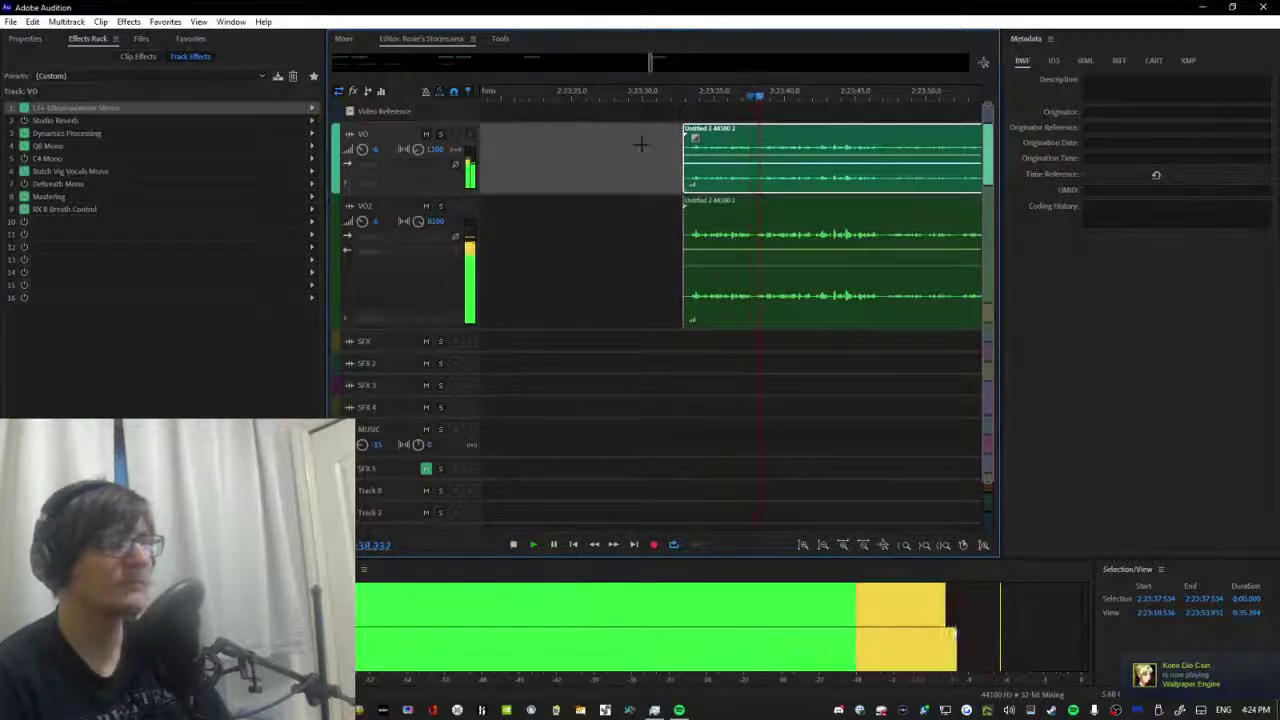
{"action": "left_click", "coordinate": [440, 206]}
{"action": "left_click", "coordinate": [439, 137]}
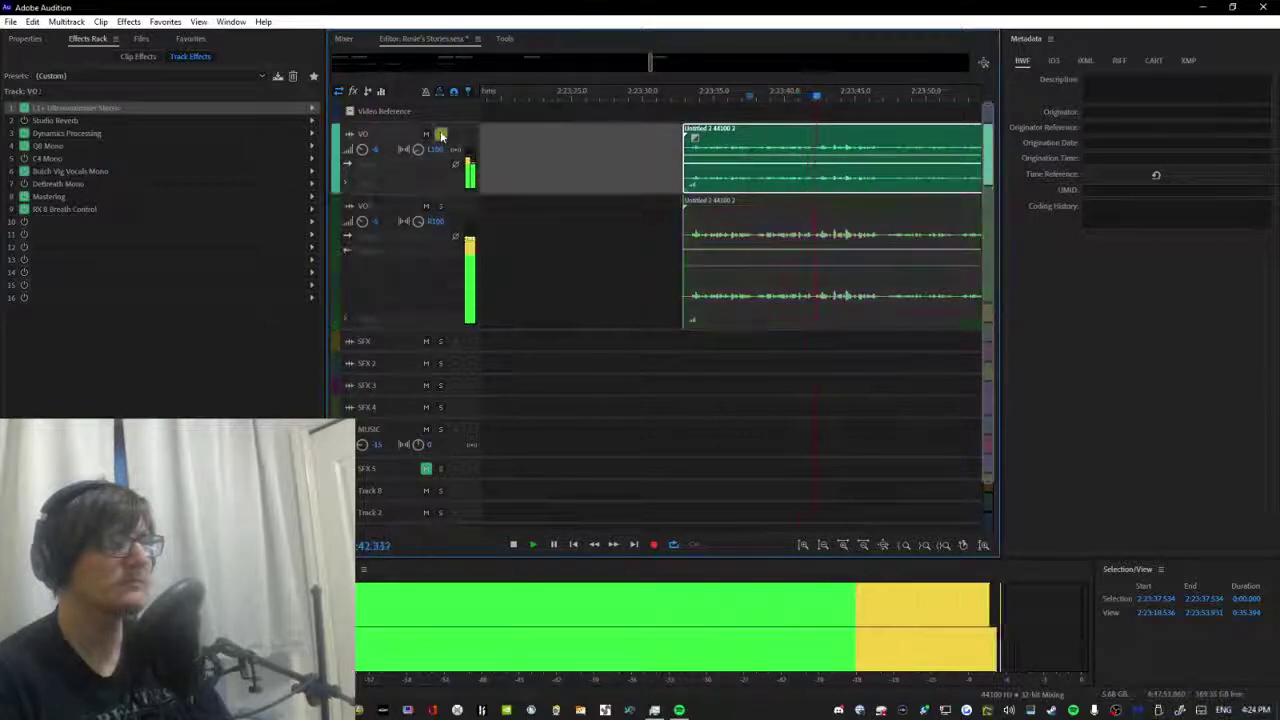
{"action": "left_click", "coordinate": [440, 134]}
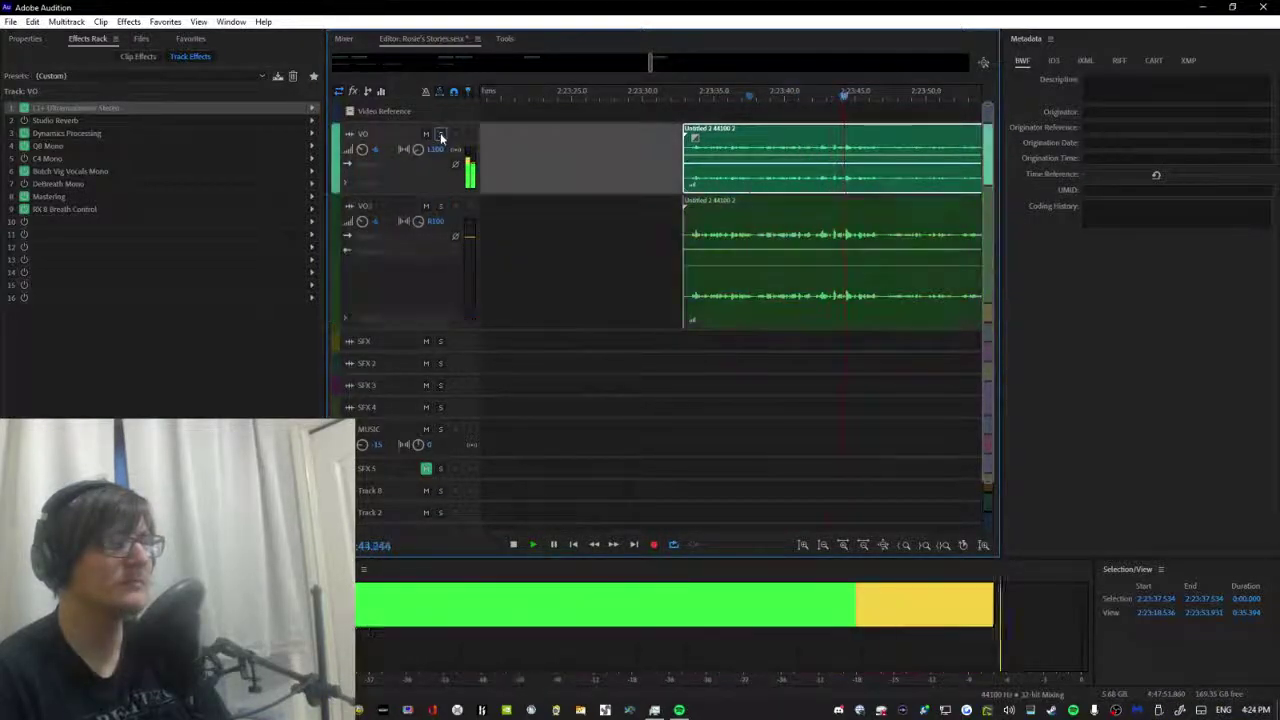
{"action": "left_click", "coordinate": [676, 94]}
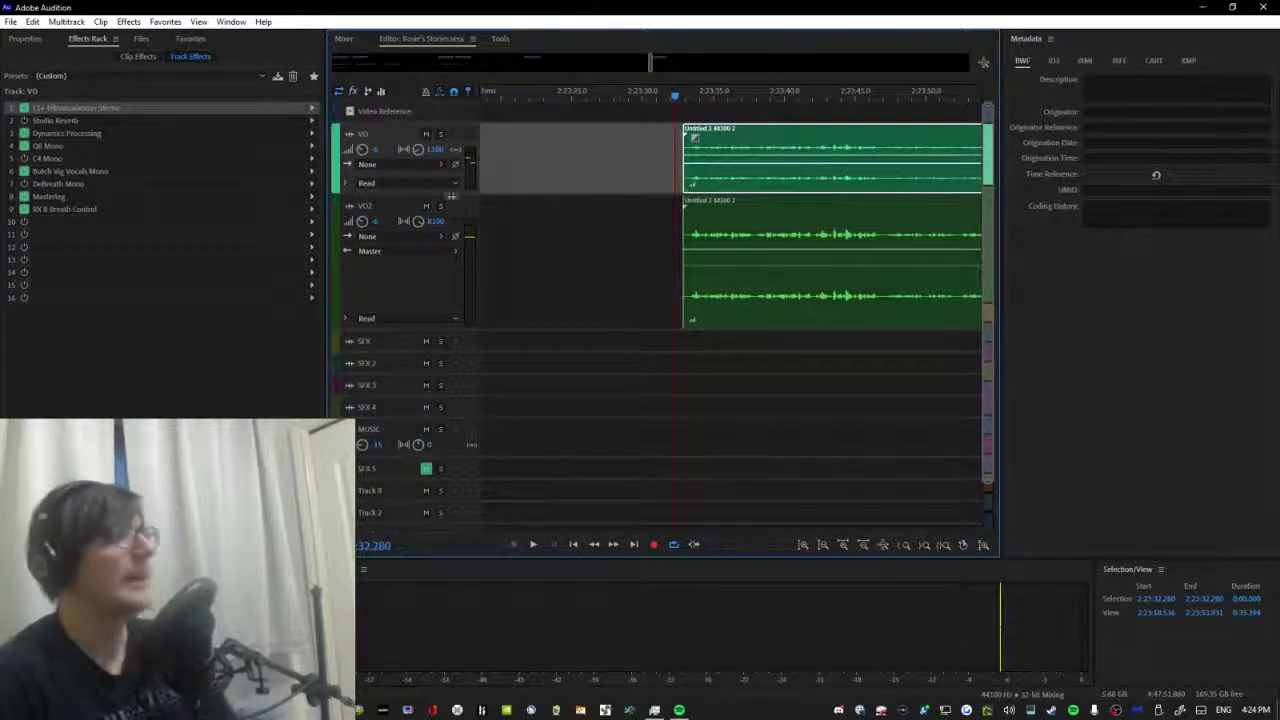
{"action": "key", "text": "minus"}
{"action": "key", "text": "minus"}
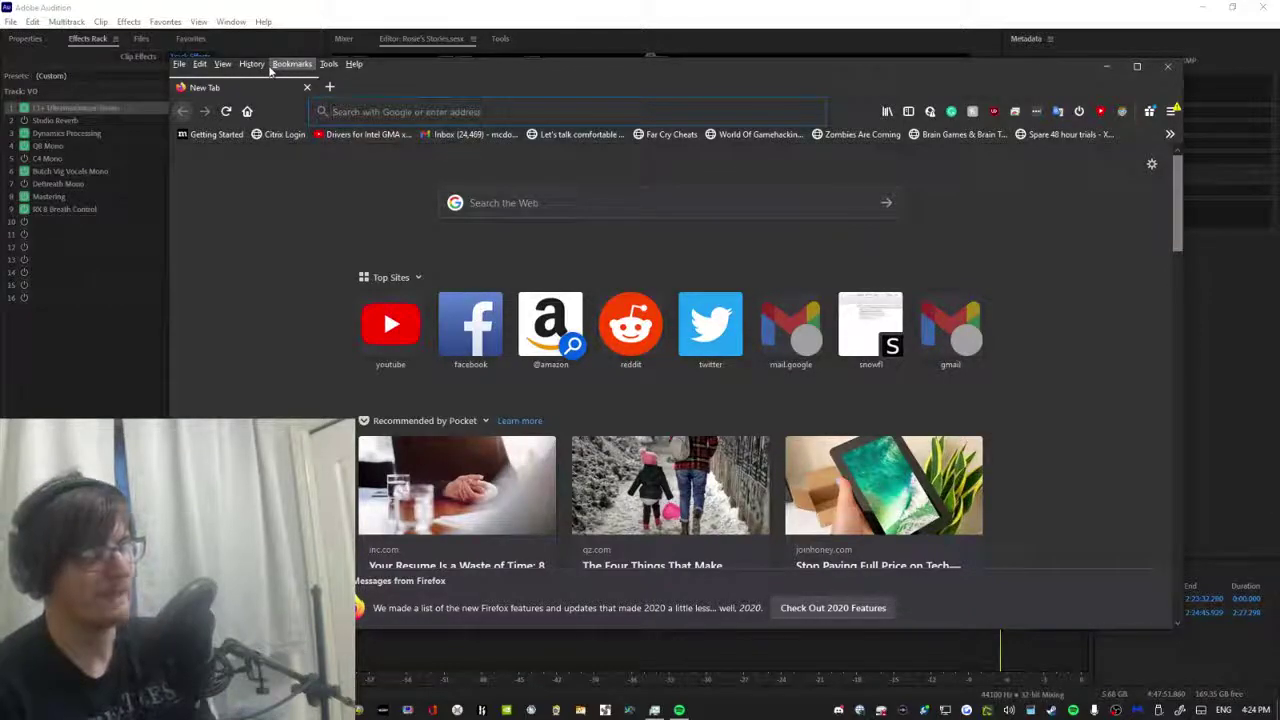
Leave the browser window and launch Microsoft Word.
{"action": "left_click", "coordinate": [426, 22]}
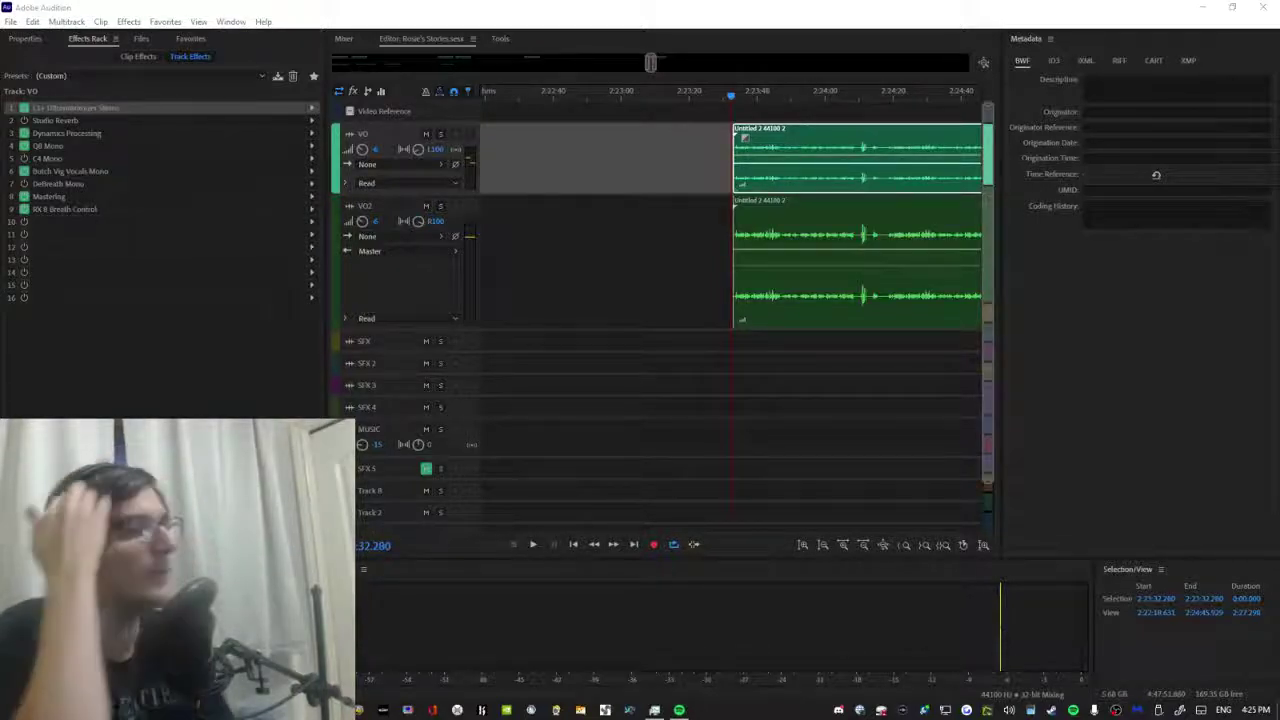
{"action": "key", "text": "super"}
{"action": "key", "text": "super"}
{"action": "key", "text": "super"}
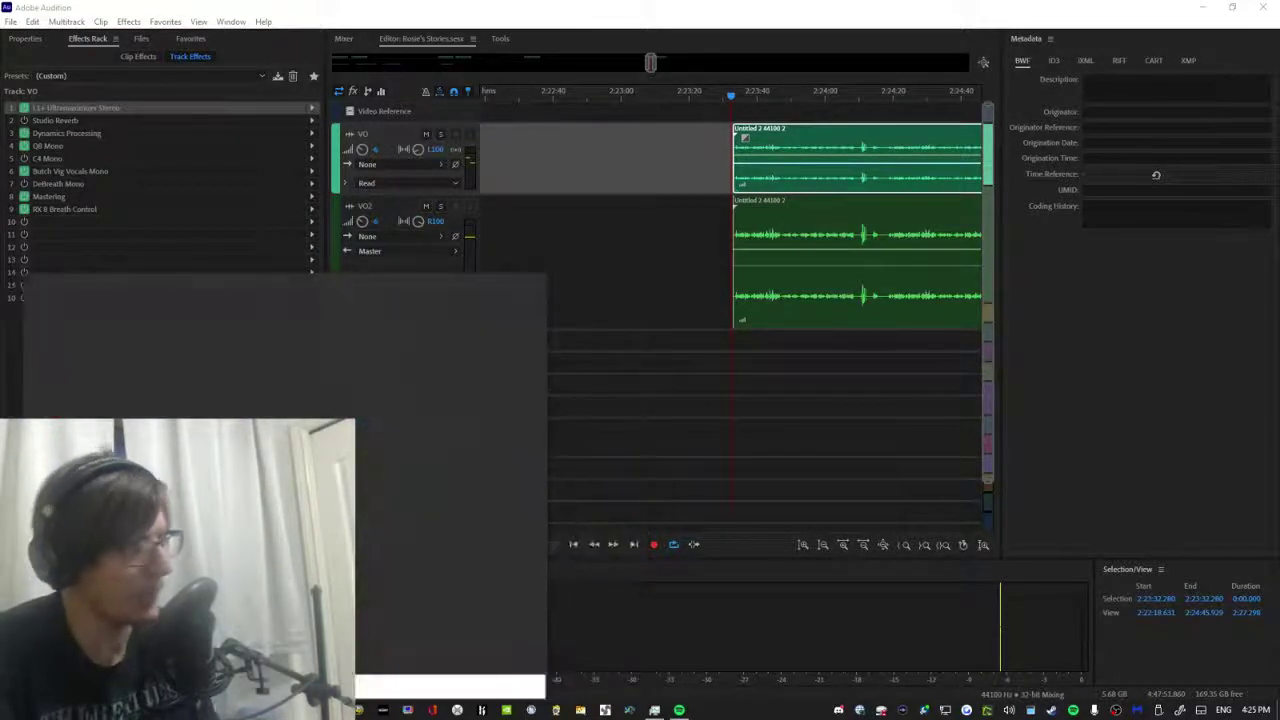
{"action": "type", "text": "word"}
{"action": "left_click", "coordinate": [131, 358]}
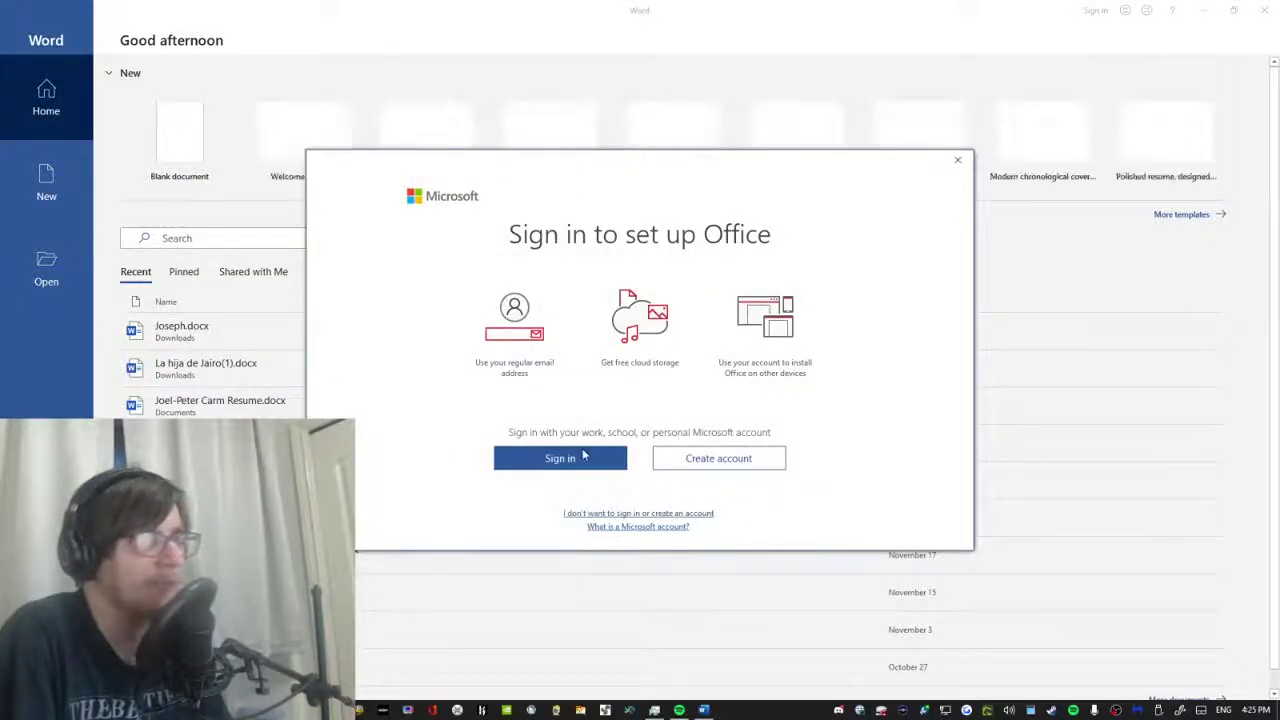
Sign in to activate Office with the Microsoft account's e-mail address and password.
{"action": "left_click", "coordinate": [585, 456]}
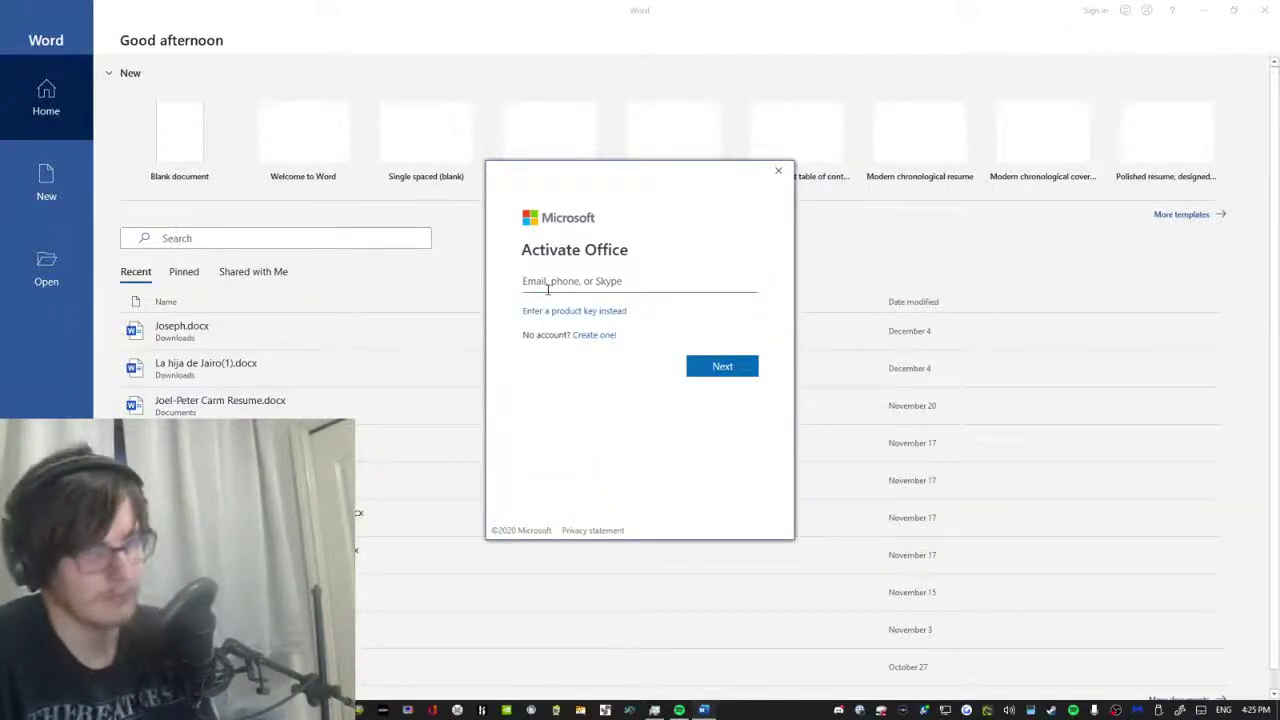
{"action": "left_click", "coordinate": [778, 170]}
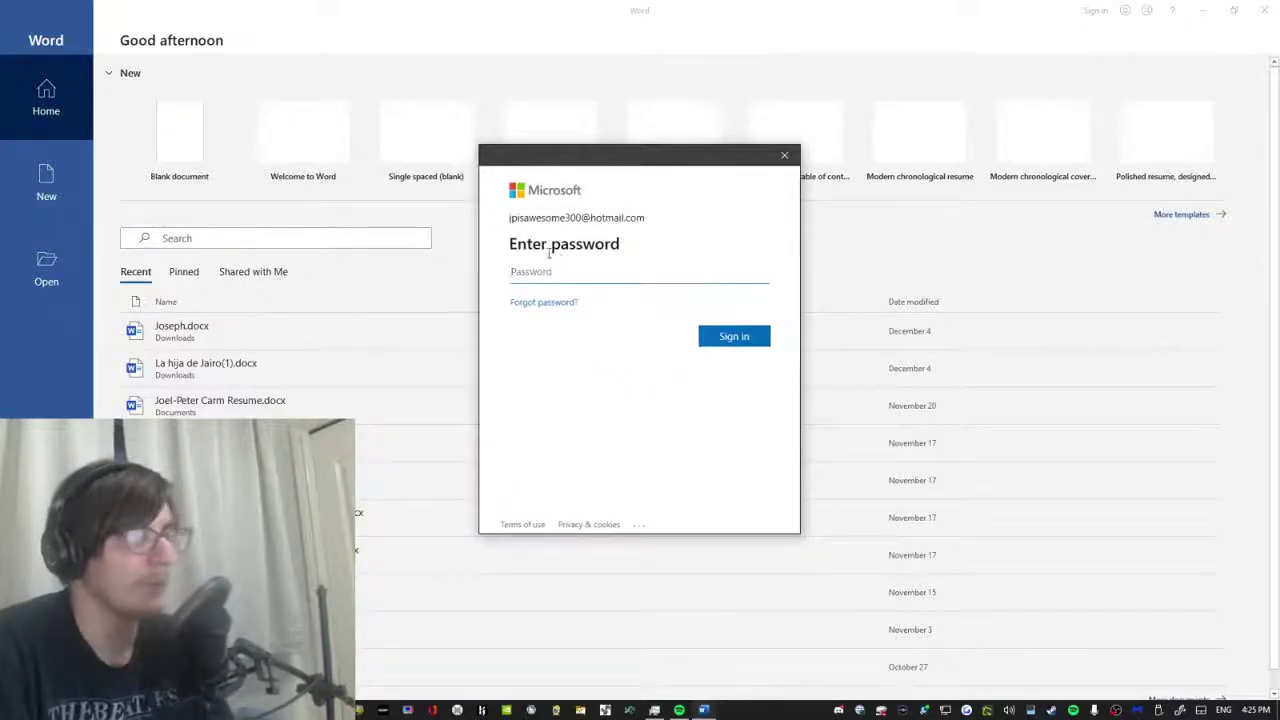
{"action": "type", "text": "••••••••••"}
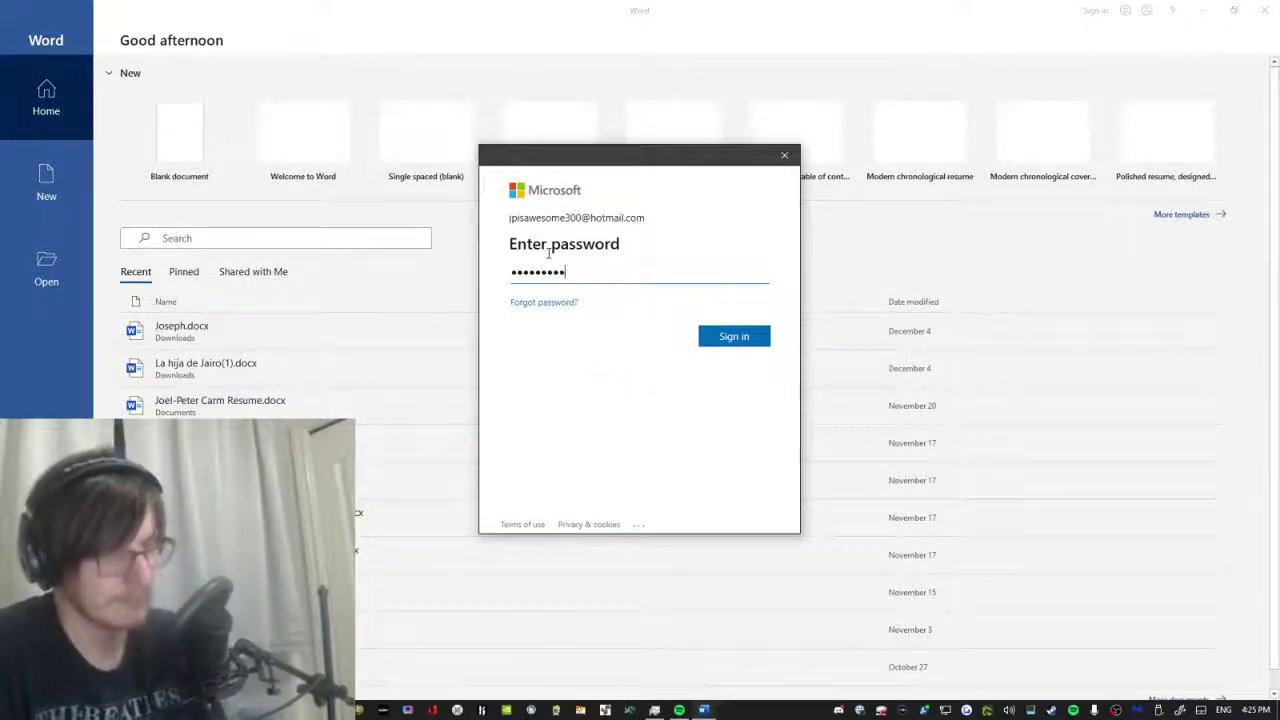
{"action": "key", "text": "Return"}
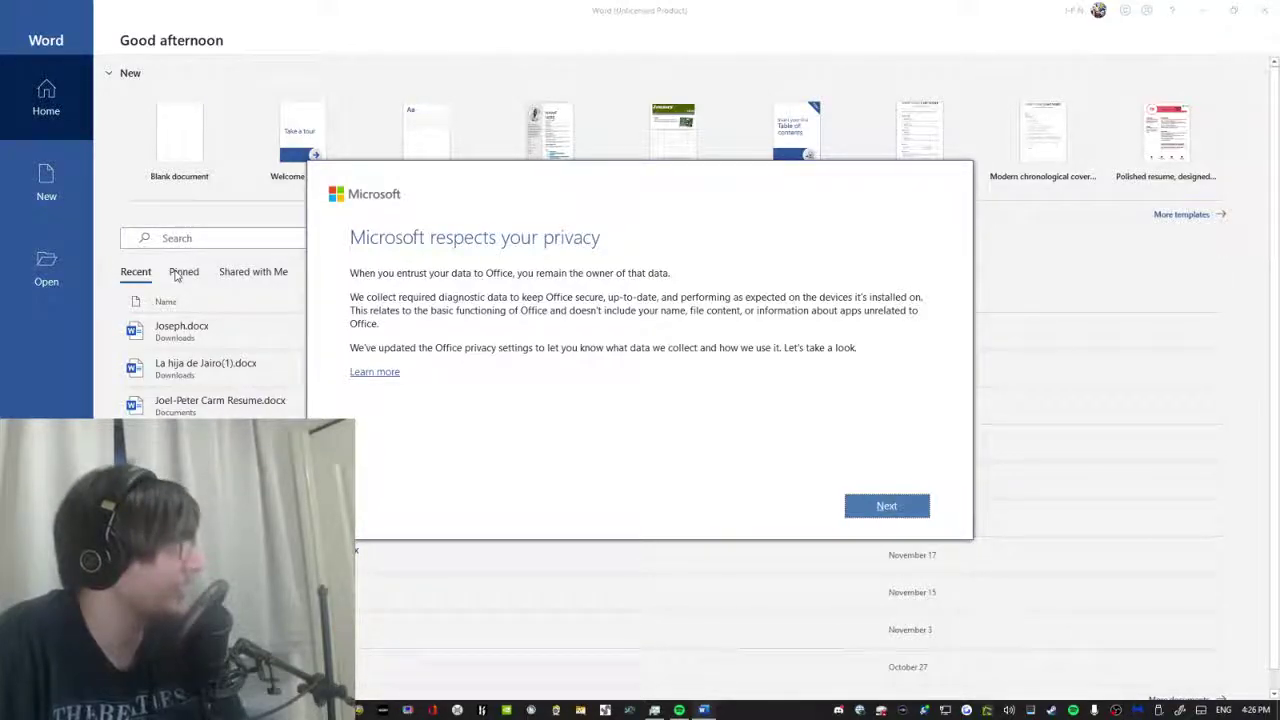
Complete the Office privacy setup, choosing not to send optional data to Microsoft.
{"action": "left_click", "coordinate": [891, 509]}
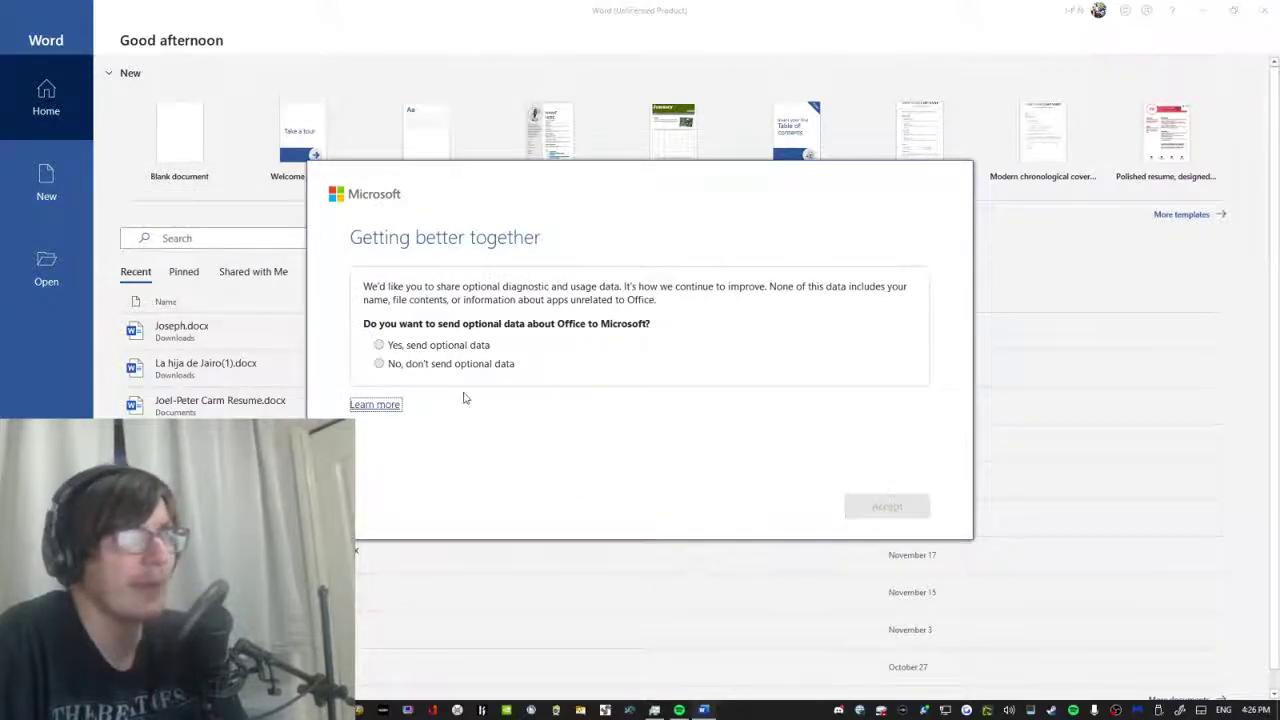
{"action": "left_click", "coordinate": [379, 363]}
{"action": "left_click", "coordinate": [880, 505]}
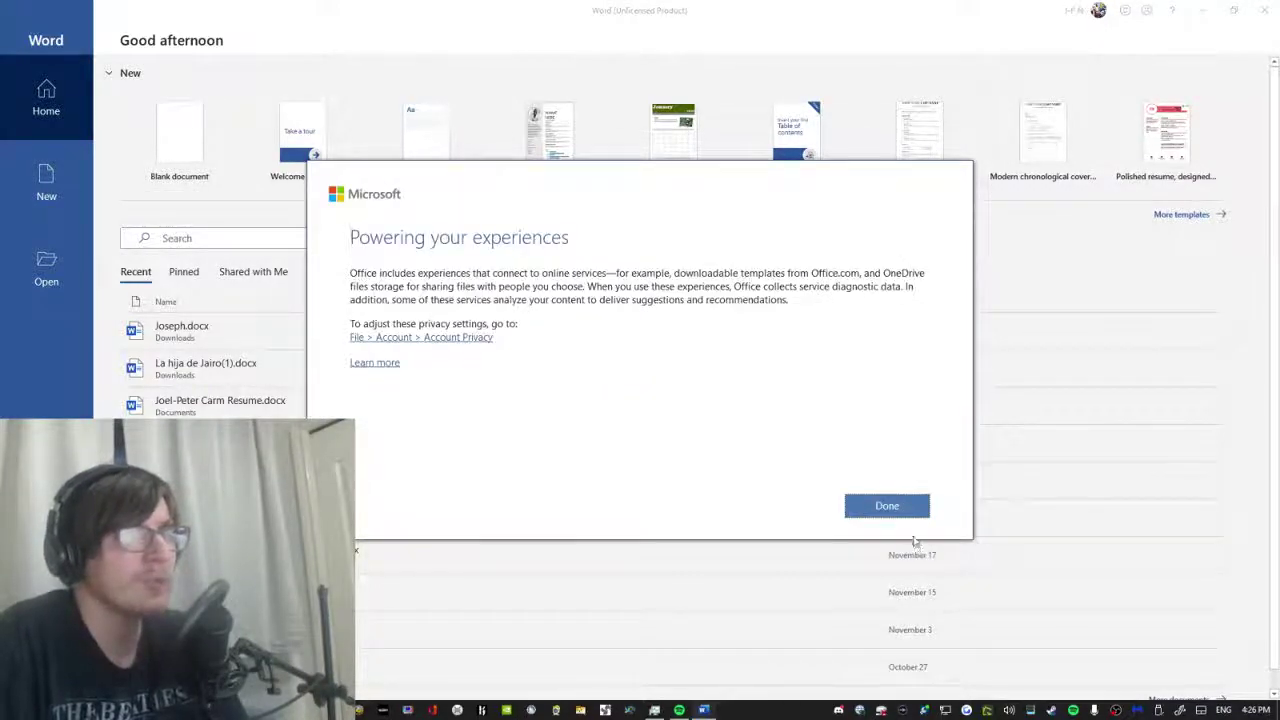
{"action": "left_click", "coordinate": [892, 511]}
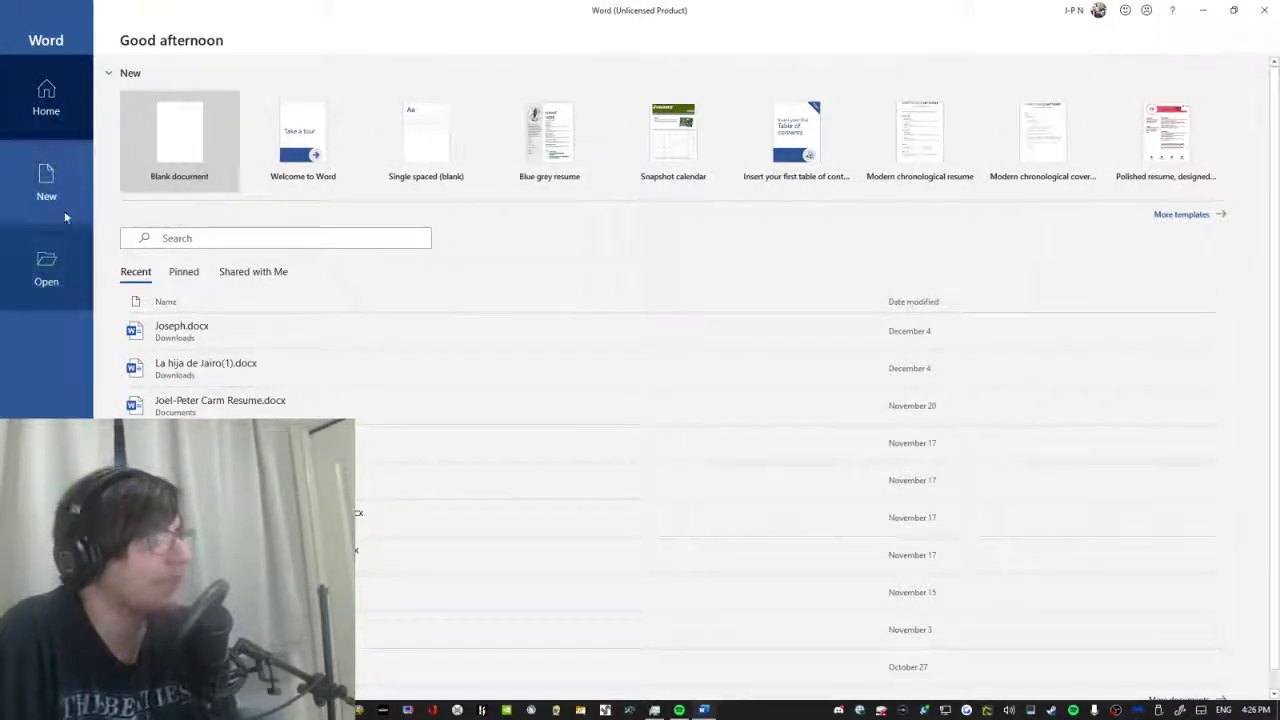
Create a blank document and paste the copied English and Spanish story text about Zechariah's horses into it.
{"action": "left_click", "coordinate": [180, 135]}
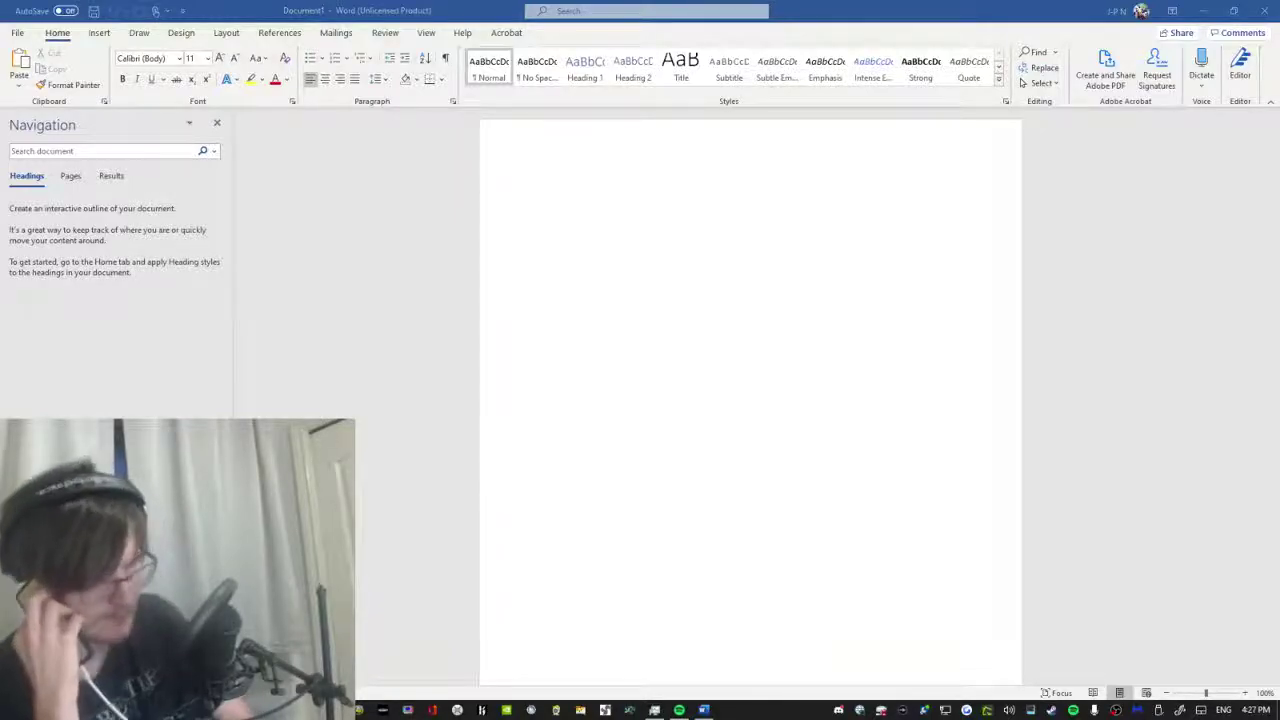
{"action": "key", "text": "ctrl+v"}
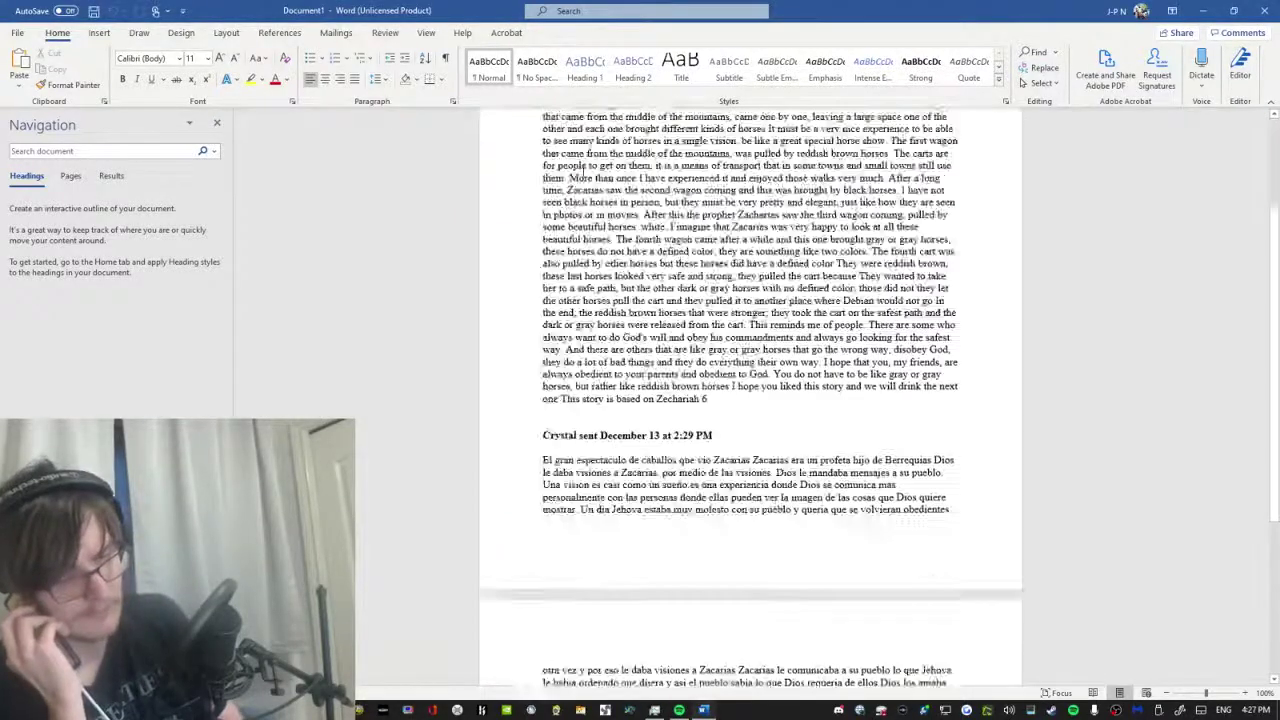
Delete the sender's name from the bold message heading above the Spanish story text.
{"action": "scroll", "coordinate": [610, 230], "scroll_direction": "up", "scroll_amount": 15}
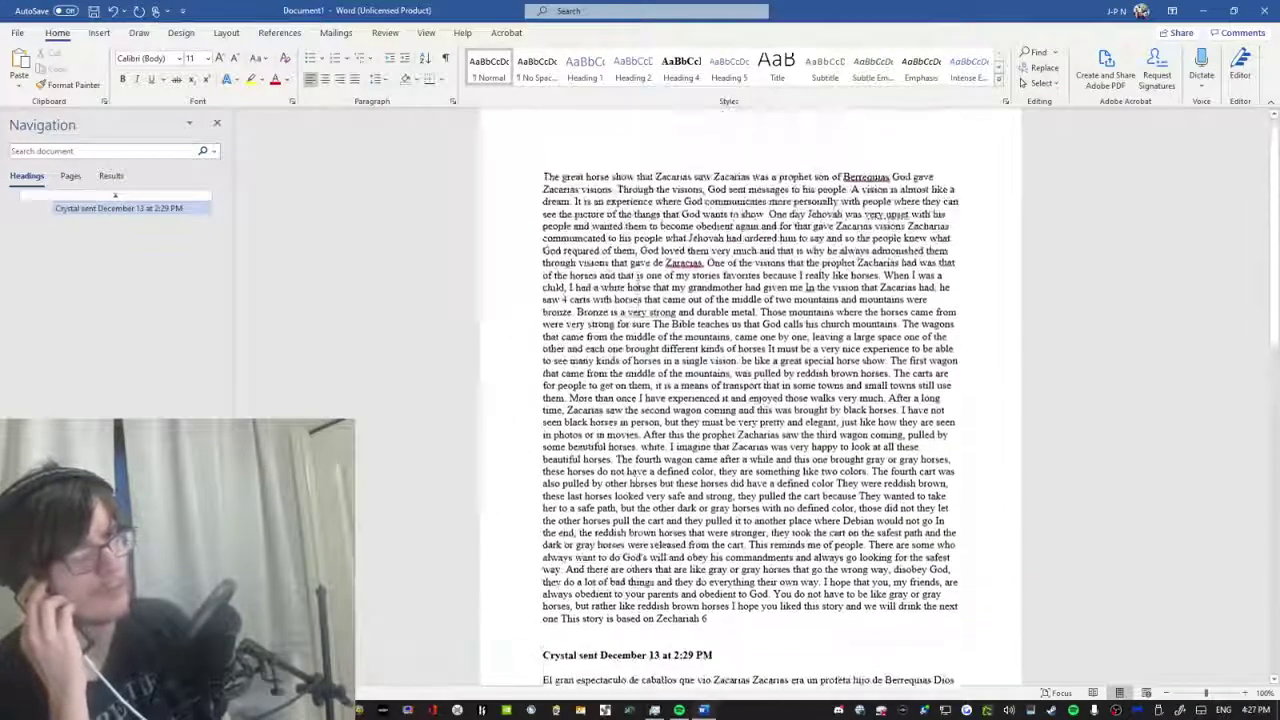
{"action": "scroll", "coordinate": [640, 285], "scroll_direction": "down", "scroll_amount": 15}
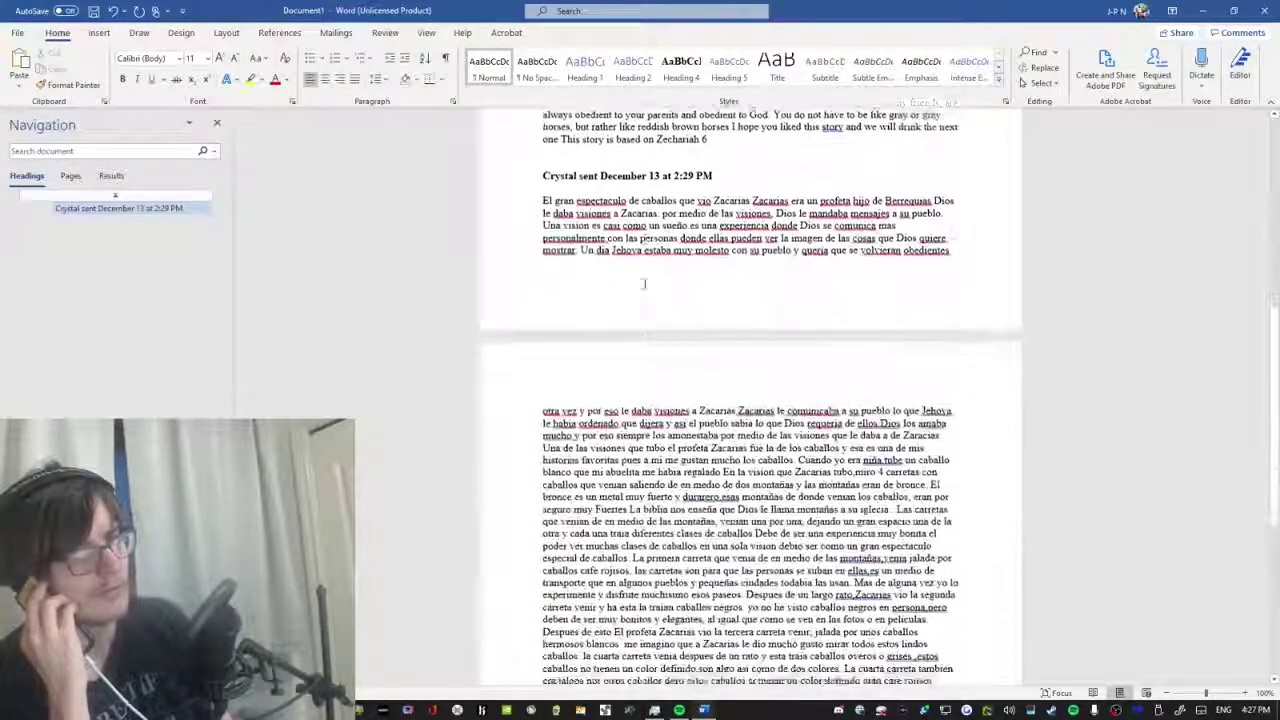
{"action": "scroll", "coordinate": [645, 283], "scroll_direction": "up", "scroll_amount": 15}
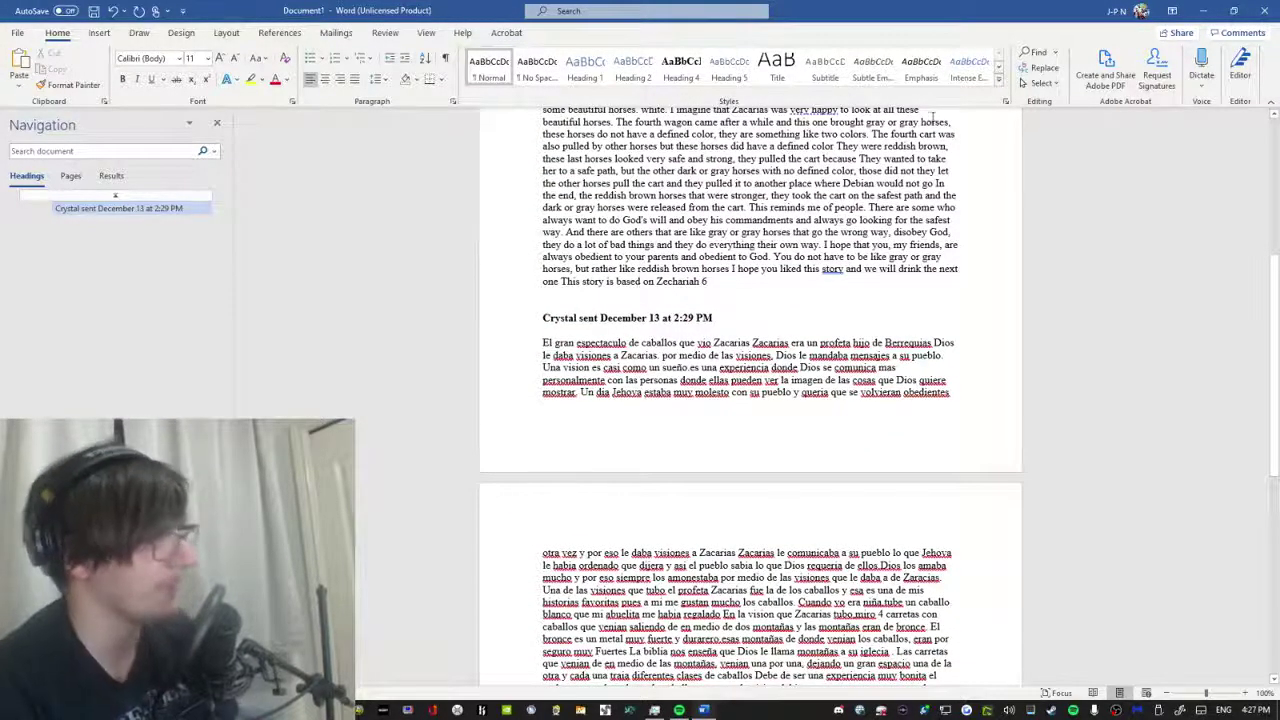
{"action": "scroll", "coordinate": [653, 338], "scroll_direction": "up", "scroll_amount": 6}
{"action": "scroll", "coordinate": [720, 410], "scroll_direction": "down", "scroll_amount": 4}
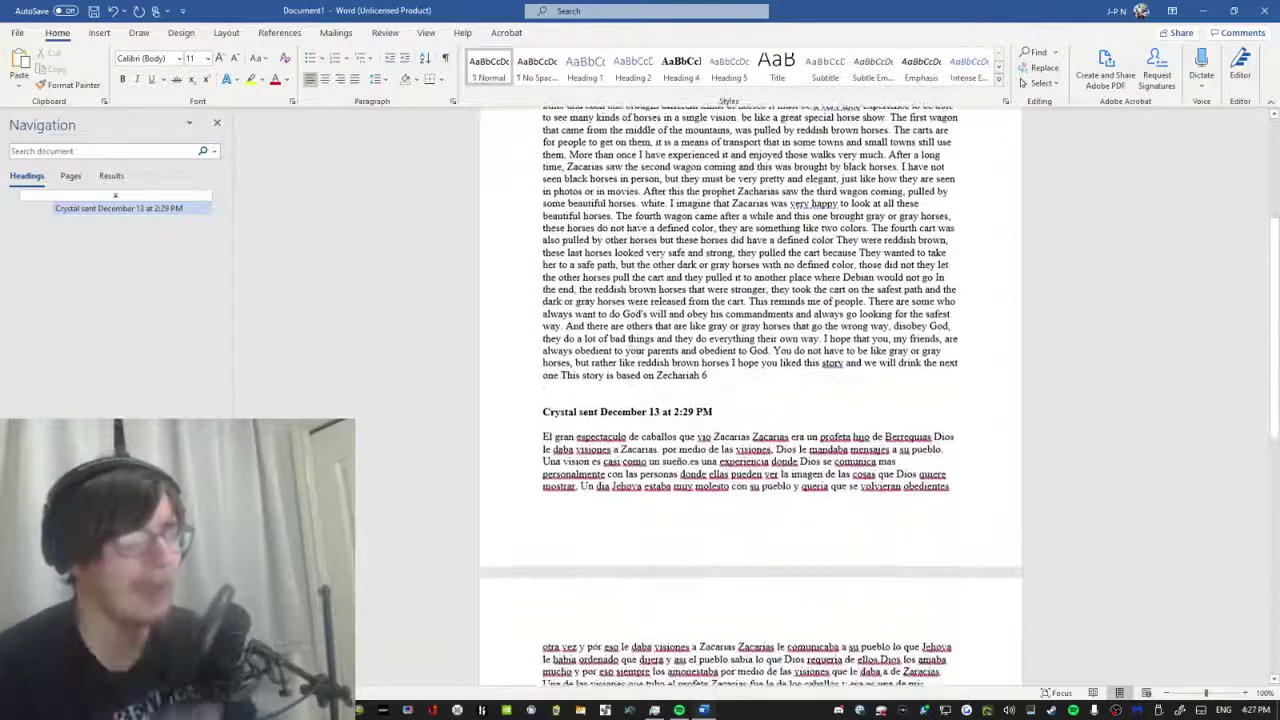
{"action": "left_click", "coordinate": [475, 402]}
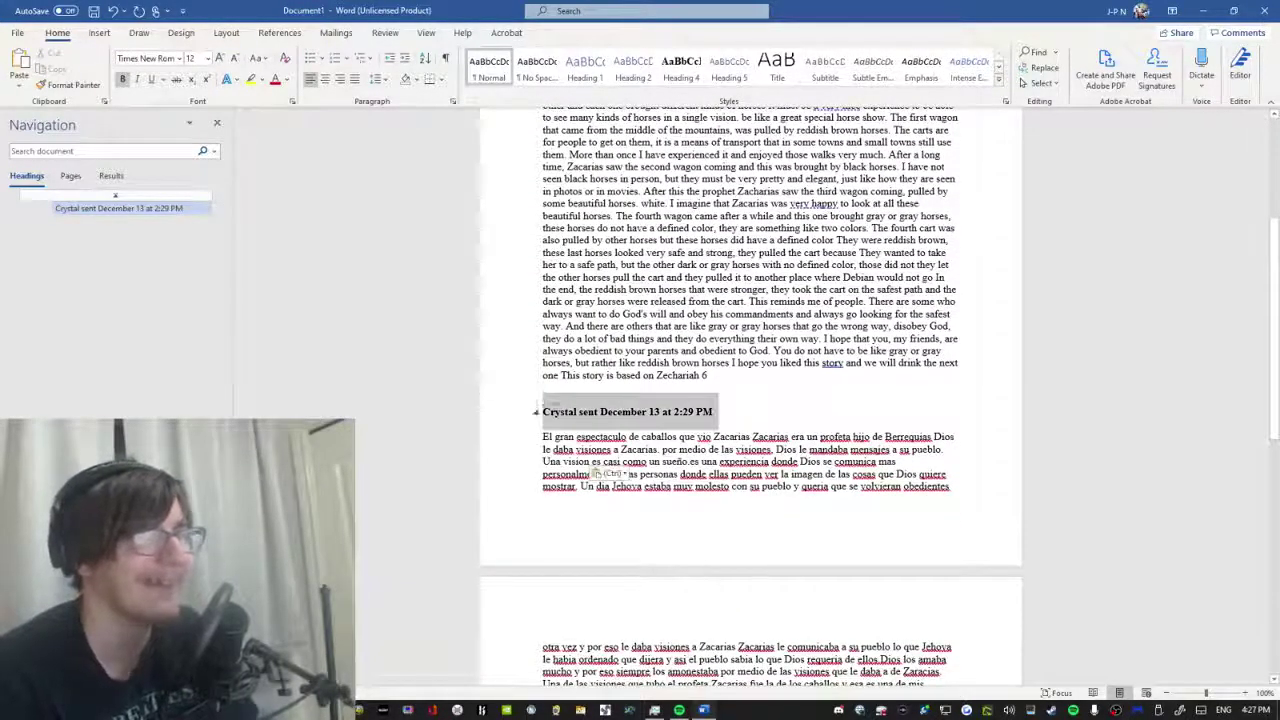
{"action": "double_click", "coordinate": [565, 411]}
{"action": "key", "text": "Delete"}
Look through the English and Spanish versions of the story from beginning to end.
{"action": "scroll", "coordinate": [565, 411], "scroll_direction": "up", "scroll_amount": 5}
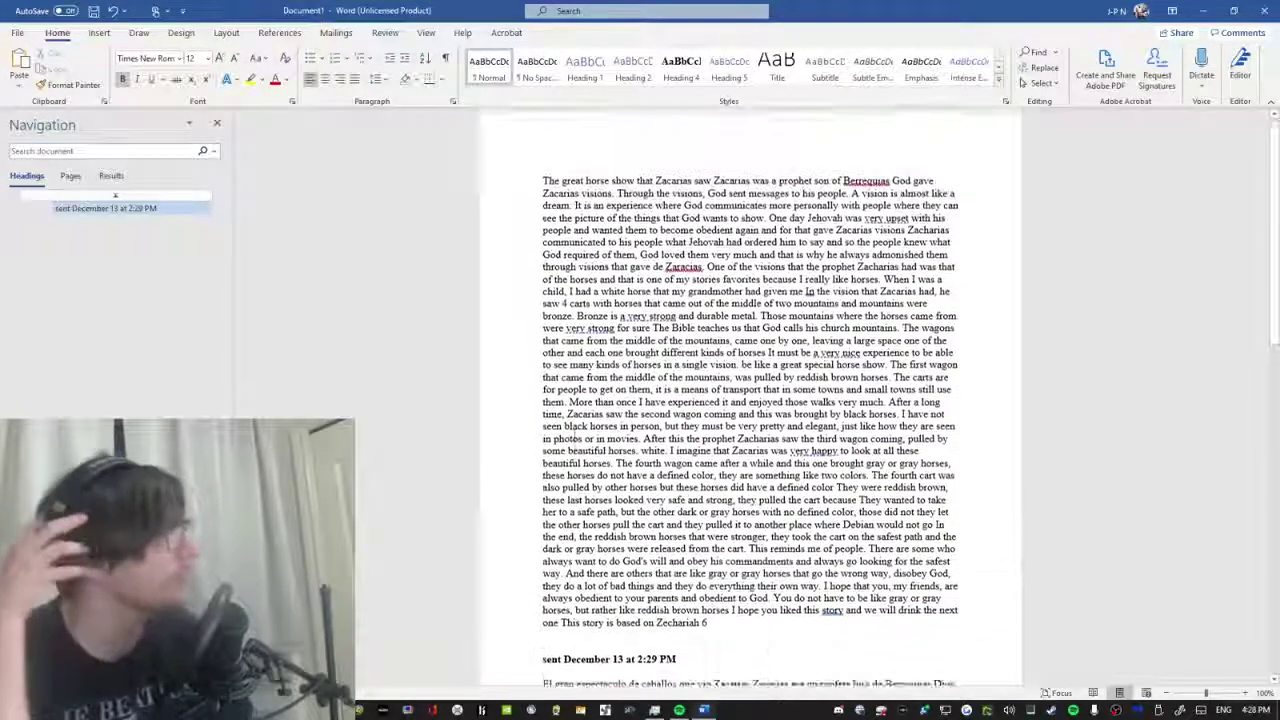
{"action": "scroll", "coordinate": [750, 400], "scroll_direction": "up", "scroll_amount": 1}
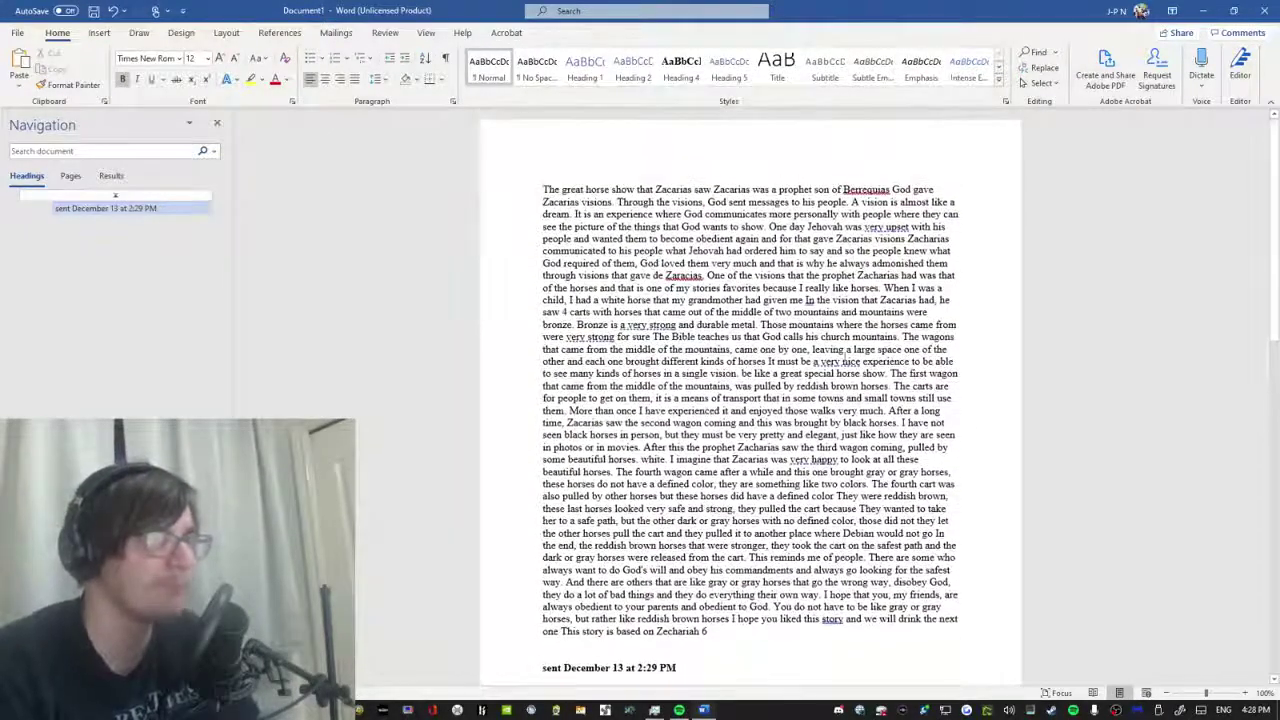
{"action": "key", "text": "alt+Tab"}
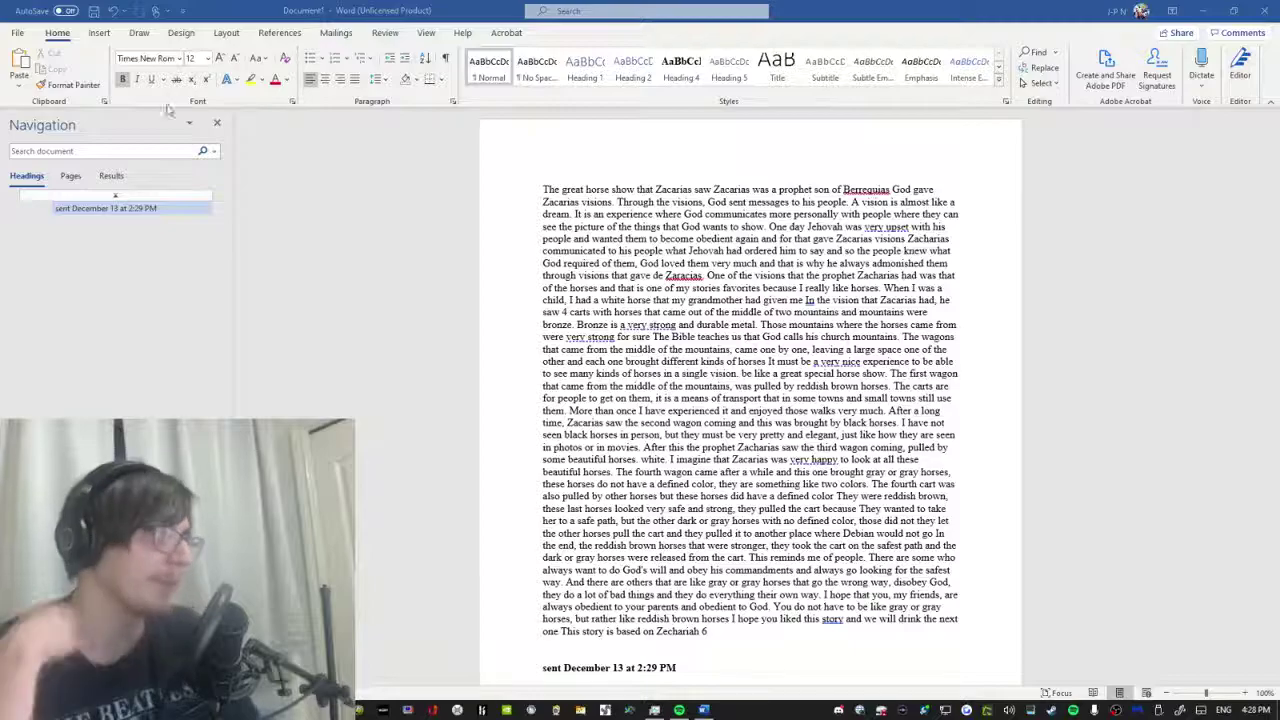
{"action": "scroll", "coordinate": [716, 372], "scroll_direction": "down", "scroll_amount": 15}
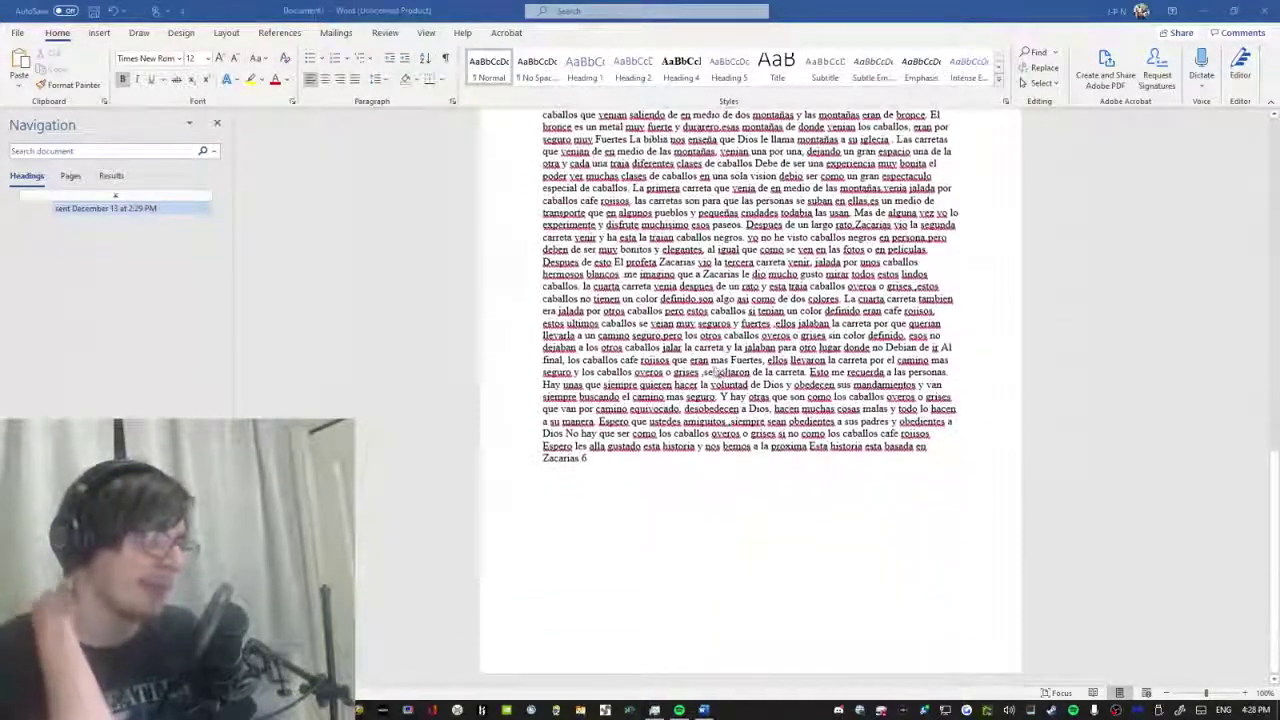
{"action": "scroll", "coordinate": [716, 371], "scroll_direction": "up", "scroll_amount": 15}
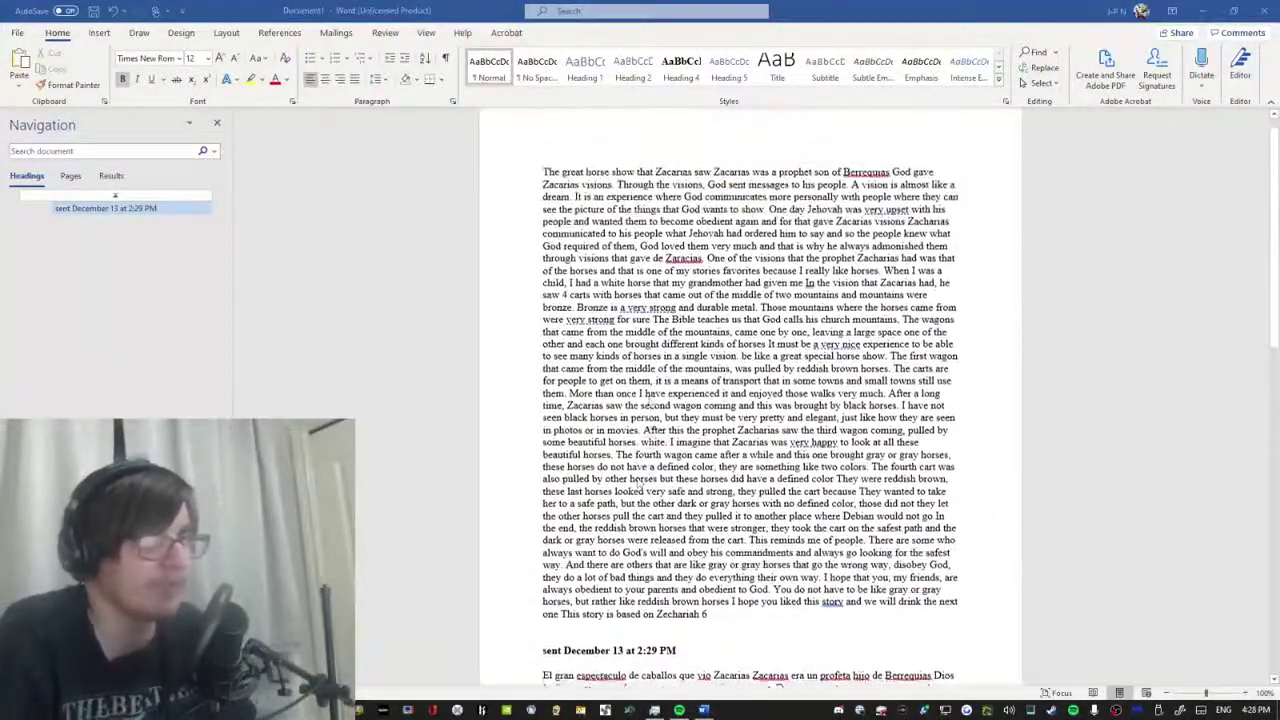
{"action": "scroll", "coordinate": [680, 308], "scroll_direction": "down", "scroll_amount": 5}
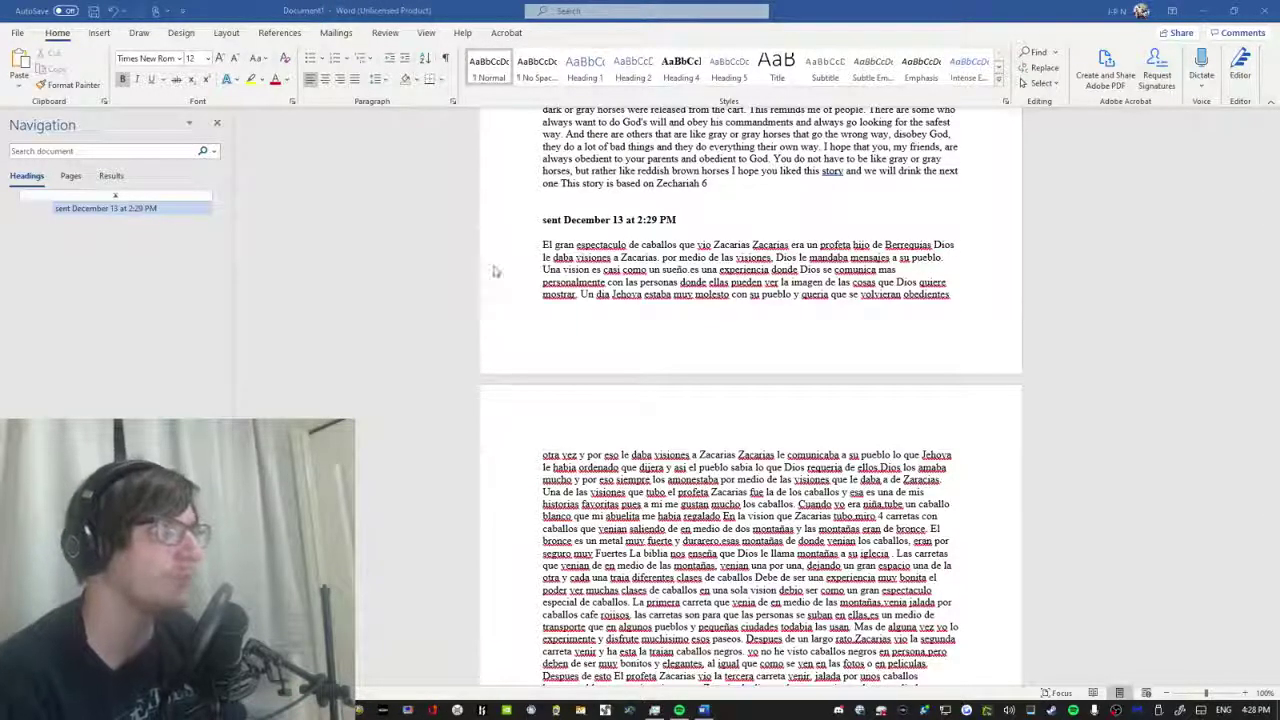
{"action": "key", "text": "alt+Tab"}
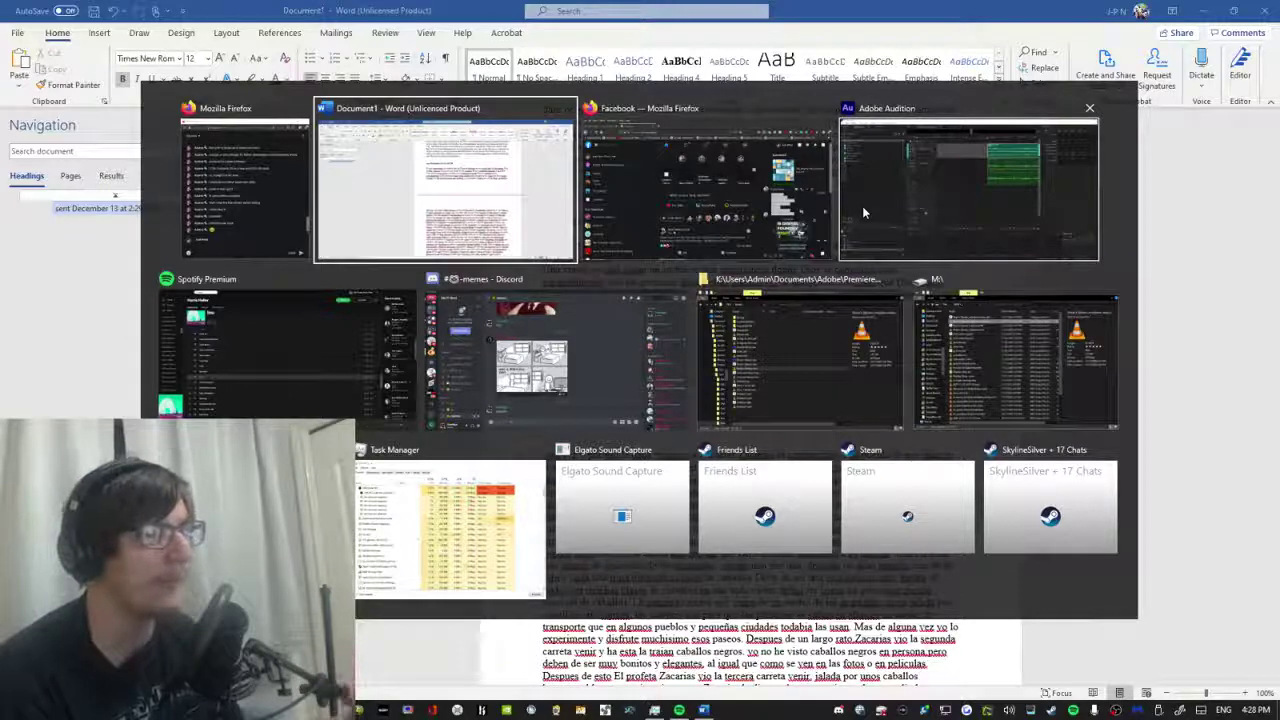
{"action": "key", "text": "Escape"}
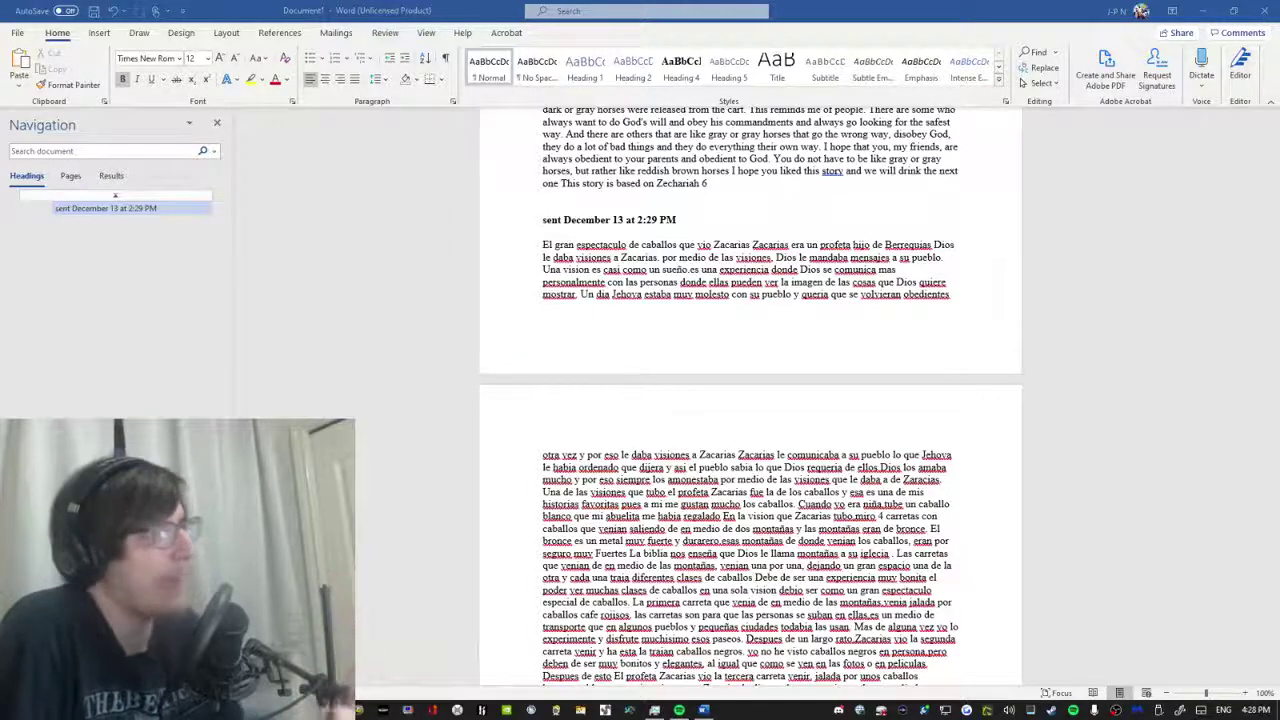
{"action": "scroll", "coordinate": [403, 466], "scroll_direction": "down", "scroll_amount": 8}
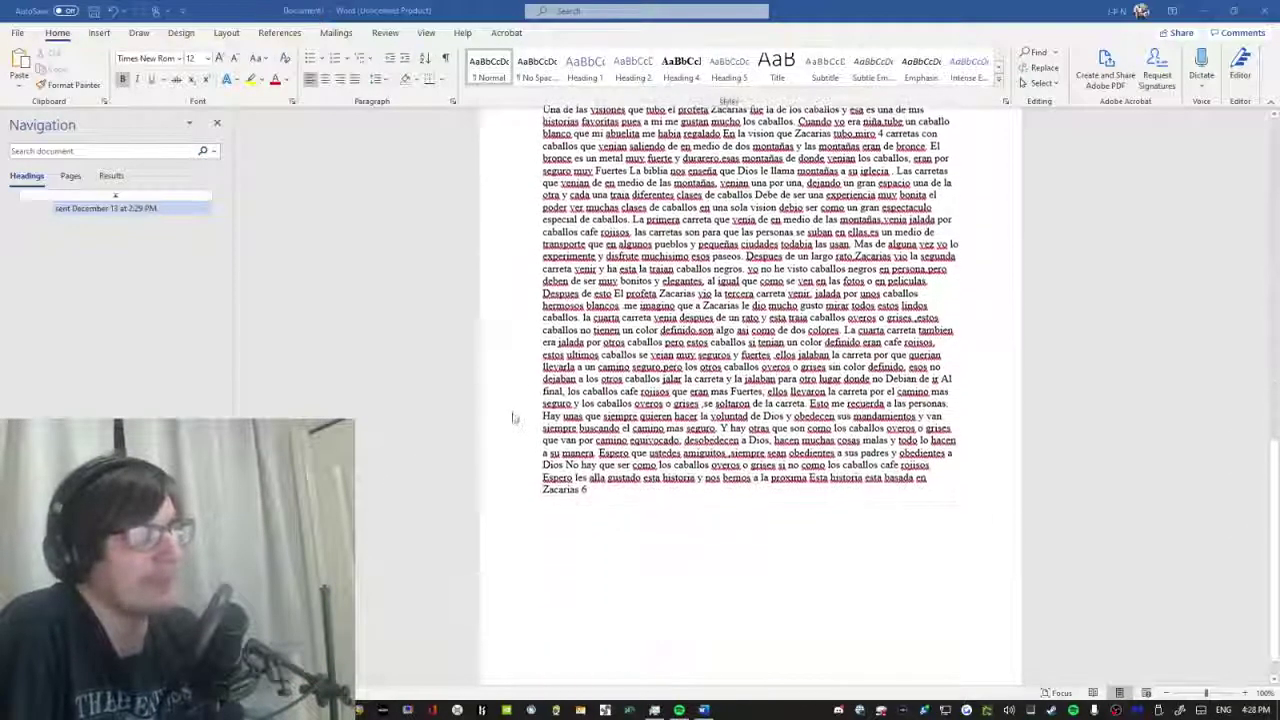
{"action": "scroll", "coordinate": [513, 418], "scroll_direction": "up", "scroll_amount": 15}
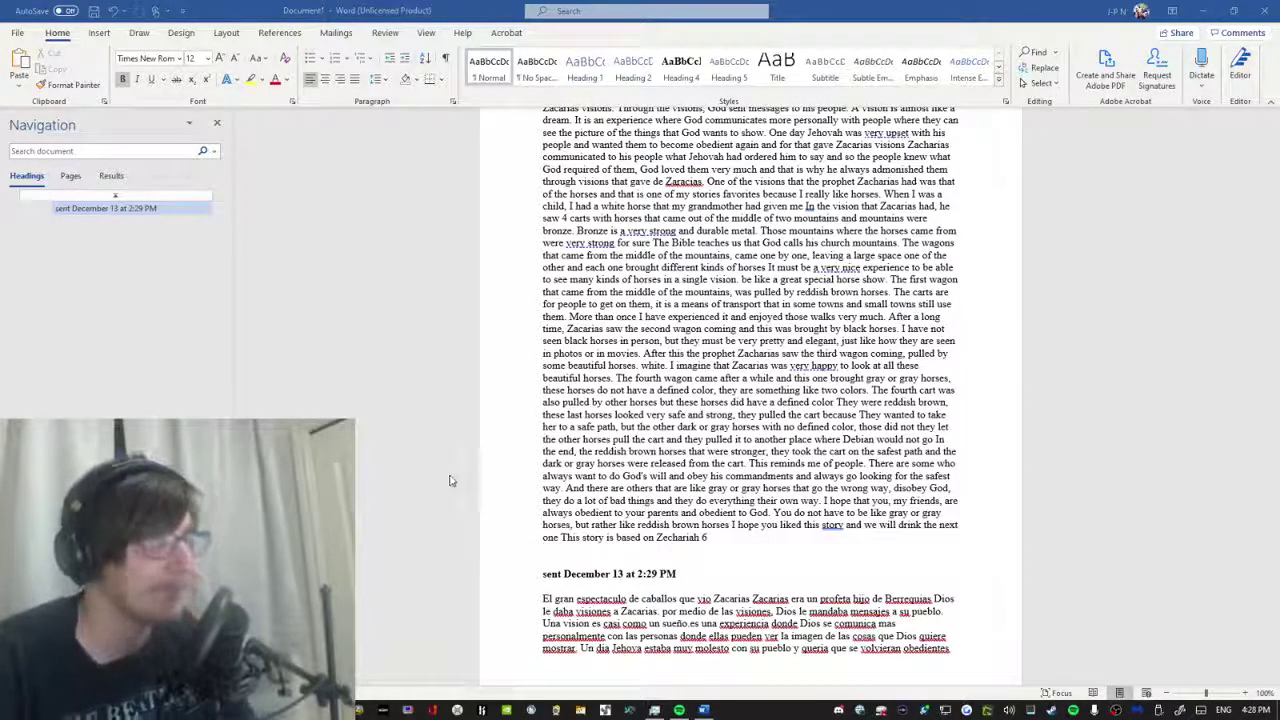
{"action": "scroll", "coordinate": [475, 465], "scroll_direction": "up", "scroll_amount": 3}
{"action": "scroll", "coordinate": [500, 447], "scroll_direction": "down", "scroll_amount": 15}
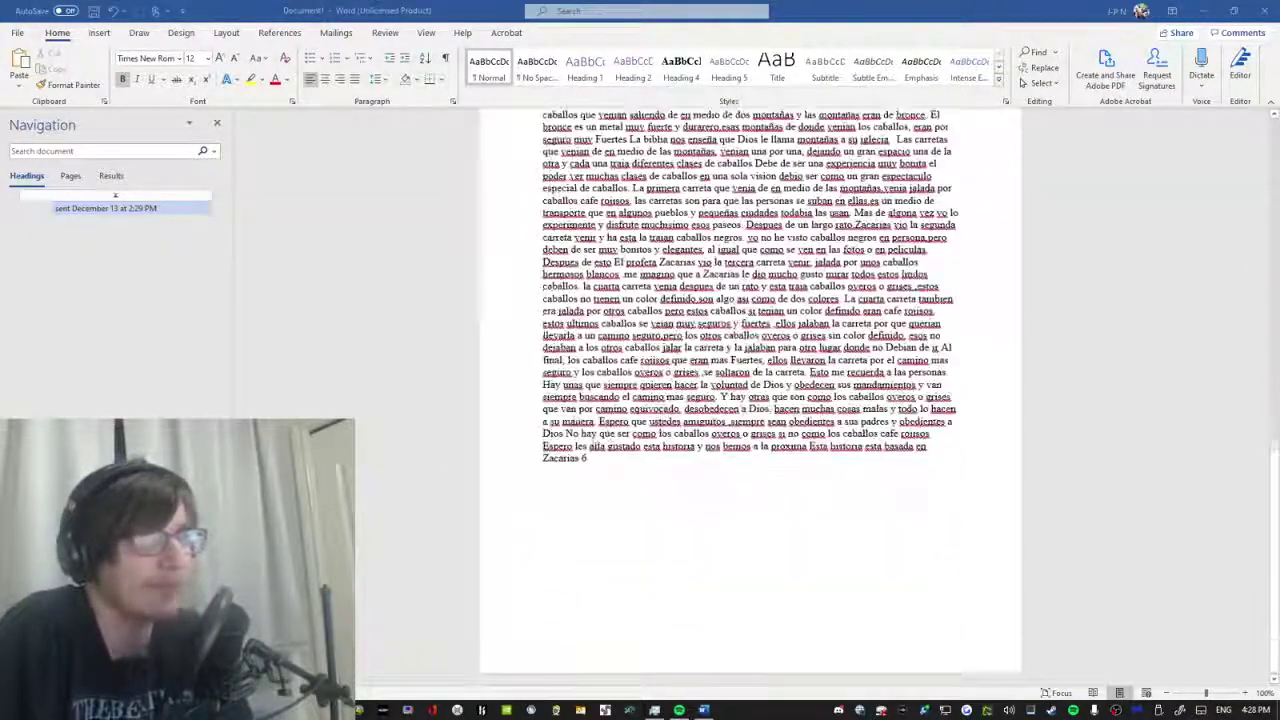
{"action": "scroll", "coordinate": [565, 451], "scroll_direction": "up", "scroll_amount": 10}
{"action": "scroll", "coordinate": [565, 451], "scroll_direction": "up", "scroll_amount": 9}
{"action": "scroll", "coordinate": [565, 451], "scroll_direction": "down", "scroll_amount": 9}
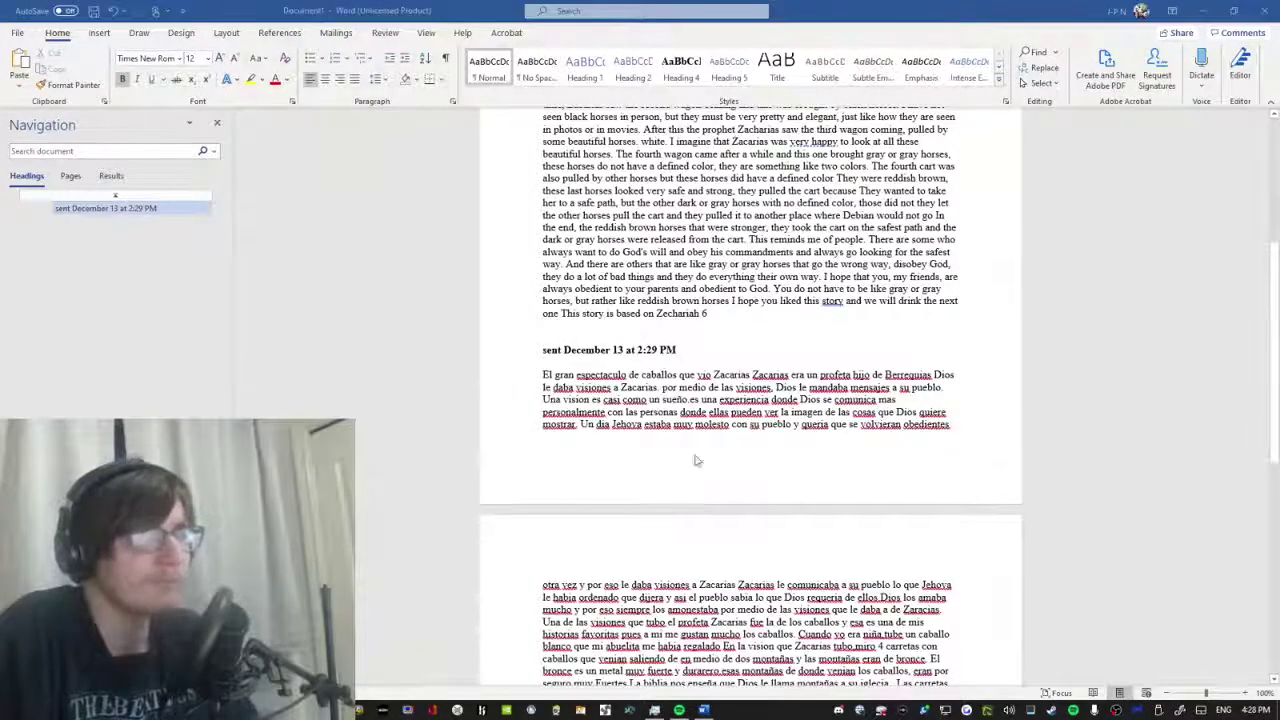
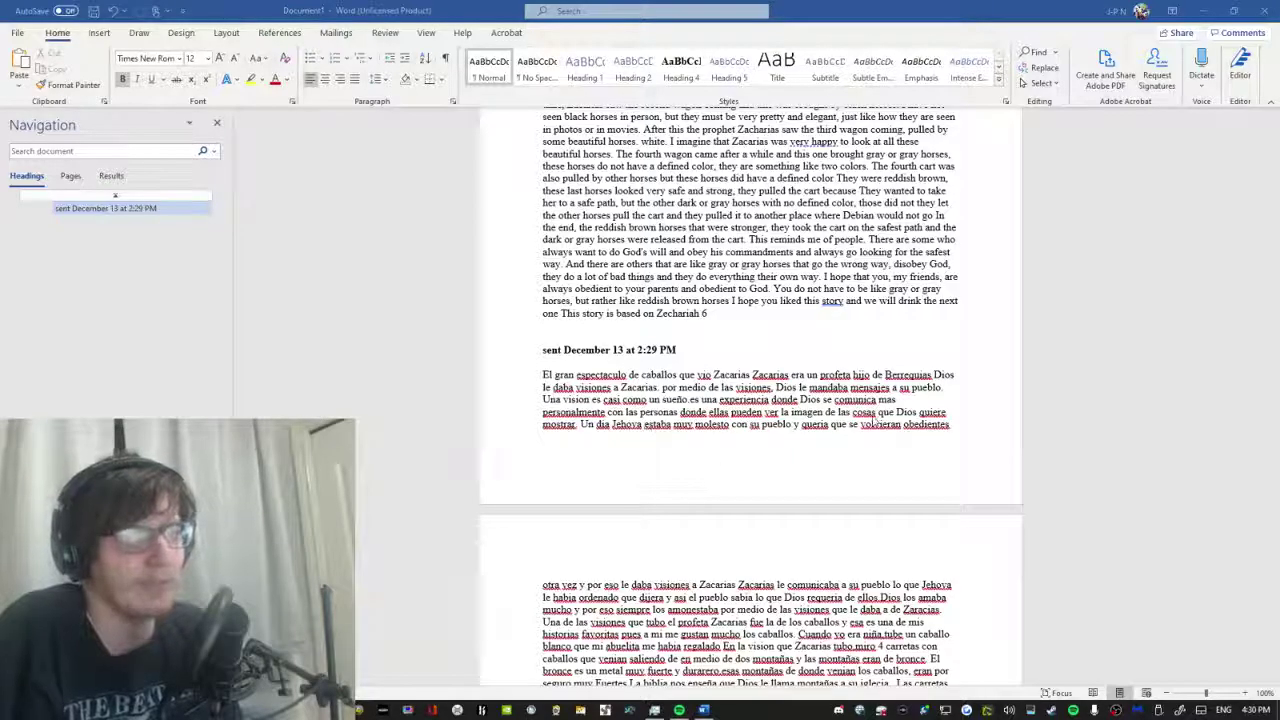
{"action": "scroll", "coordinate": [787, 433], "scroll_direction": "down", "scroll_amount": 2}
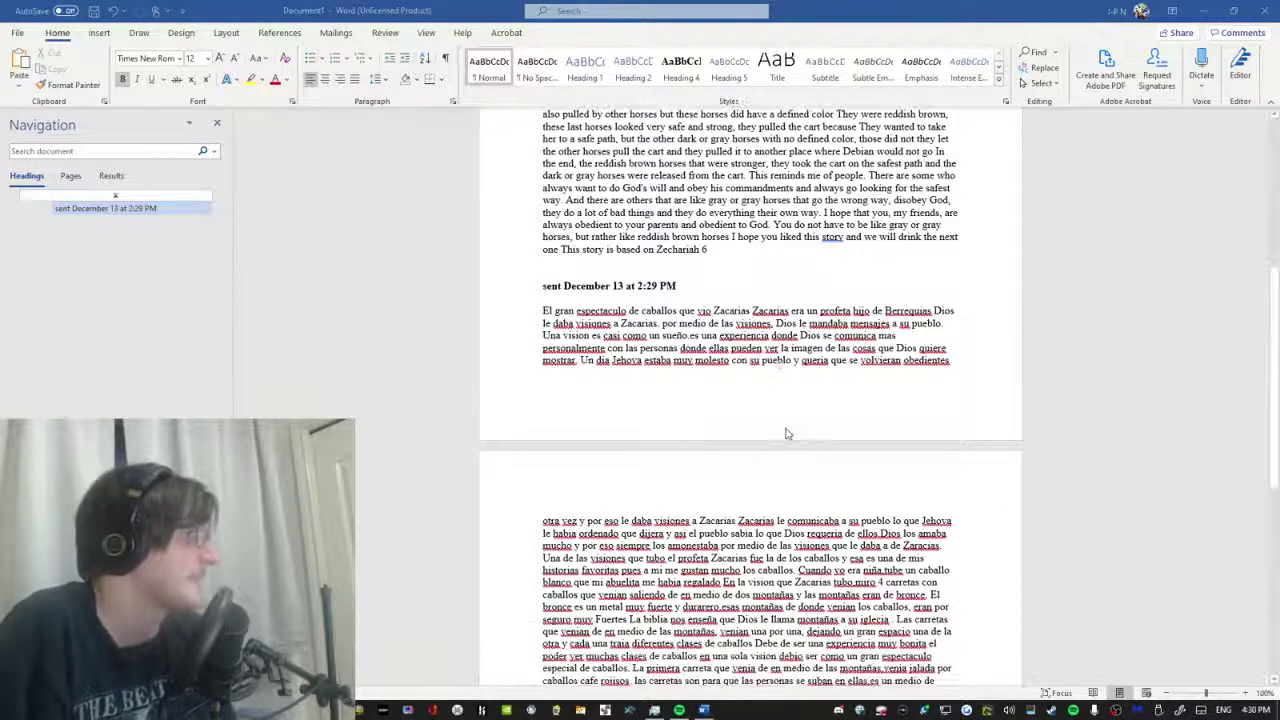
{"action": "scroll", "coordinate": [787, 433], "scroll_direction": "down", "scroll_amount": 6}
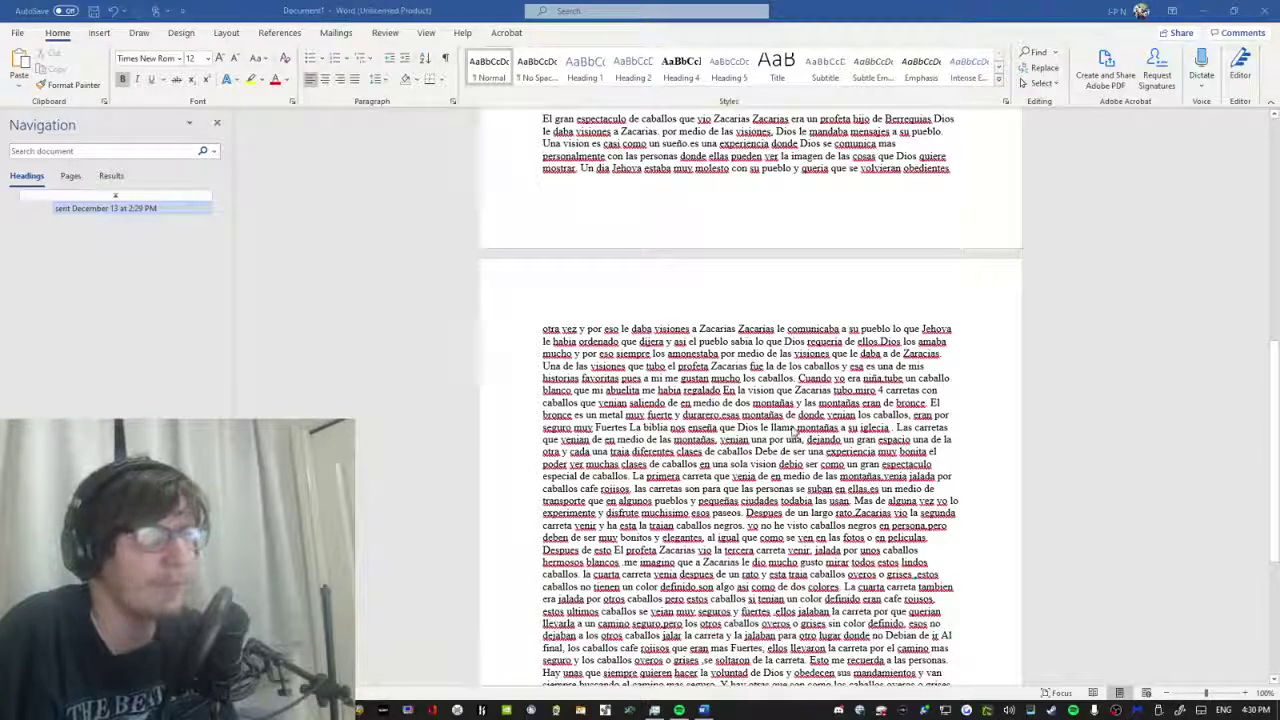
{"action": "scroll", "coordinate": [793, 432], "scroll_direction": "down", "scroll_amount": 4}
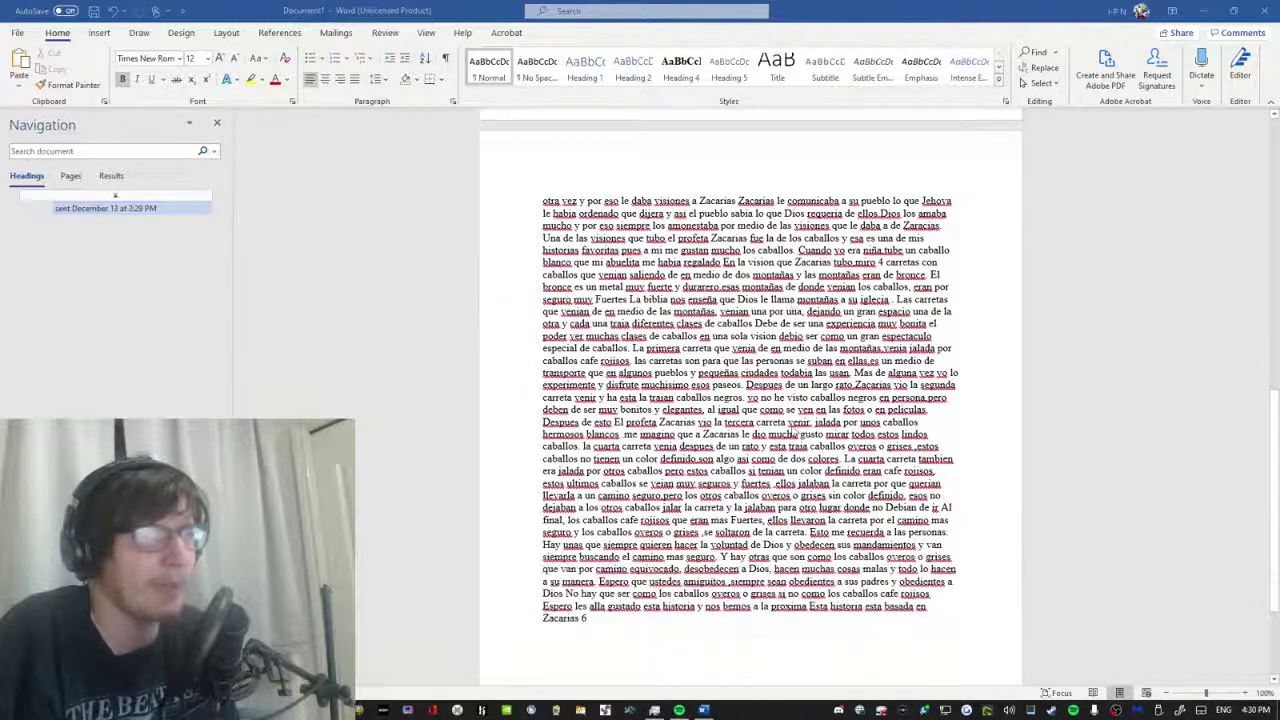
{"action": "scroll", "coordinate": [797, 435], "scroll_direction": "down", "scroll_amount": 3}
{"action": "scroll", "coordinate": [797, 435], "scroll_direction": "up", "scroll_amount": 6}
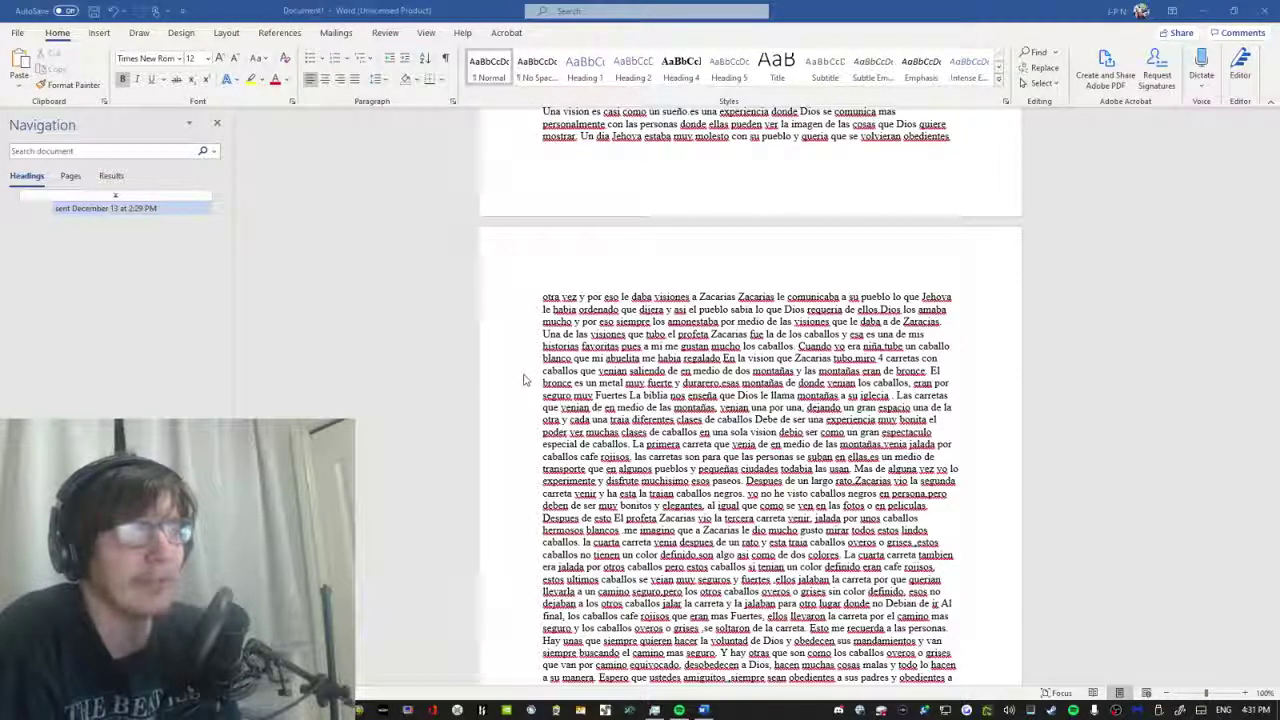
Switch to Adobe Audition and play the voice-over from the start of the clips at 2:23:32.280.
{"action": "key", "text": "alt+Tab"}
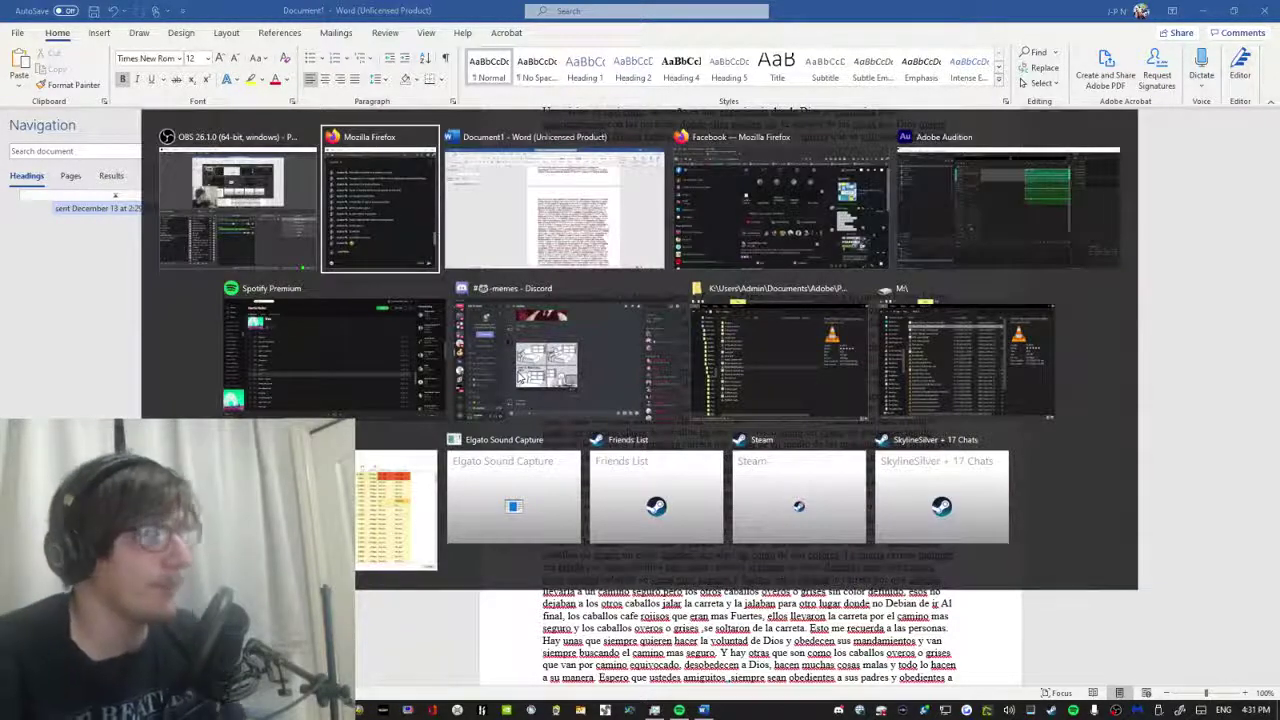
{"action": "key", "text": "alt+Tab"}
{"action": "key", "text": "alt+Tab"}
{"action": "key", "text": "alt+Tab"}
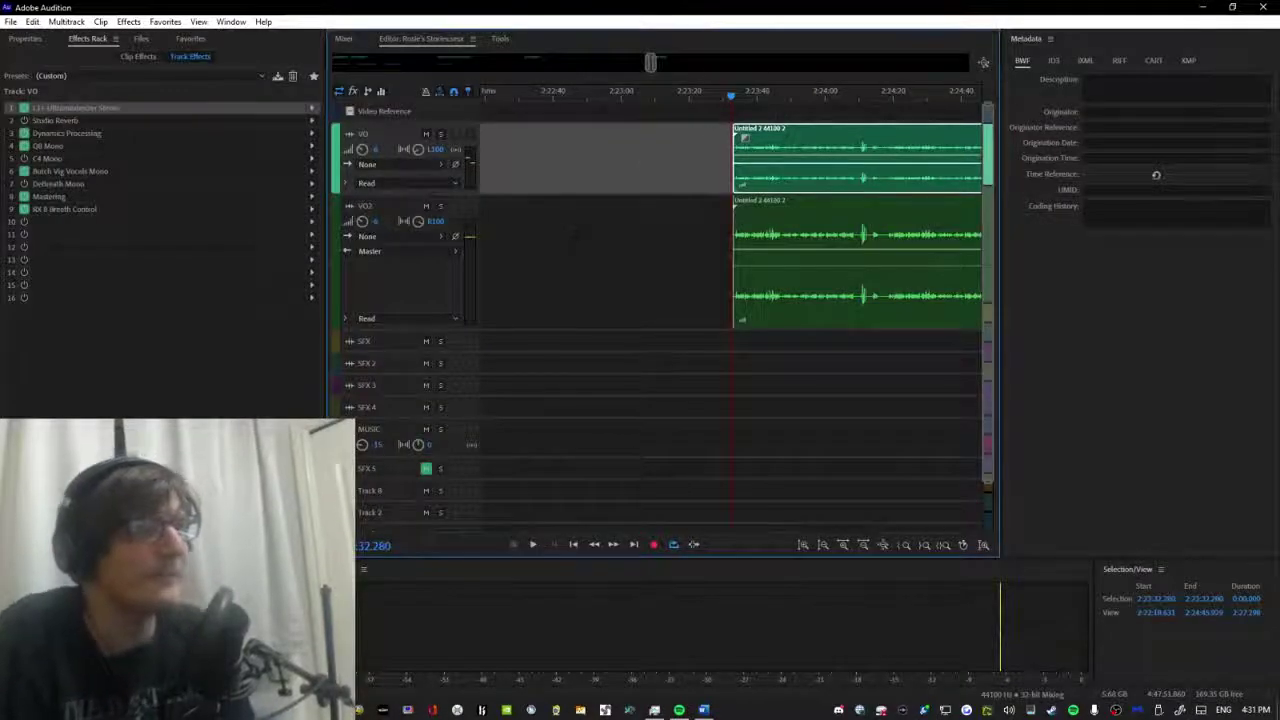
{"action": "left_click", "coordinate": [731, 97]}
{"action": "scroll", "coordinate": [748, 99], "scroll_direction": "up", "scroll_amount": 5}
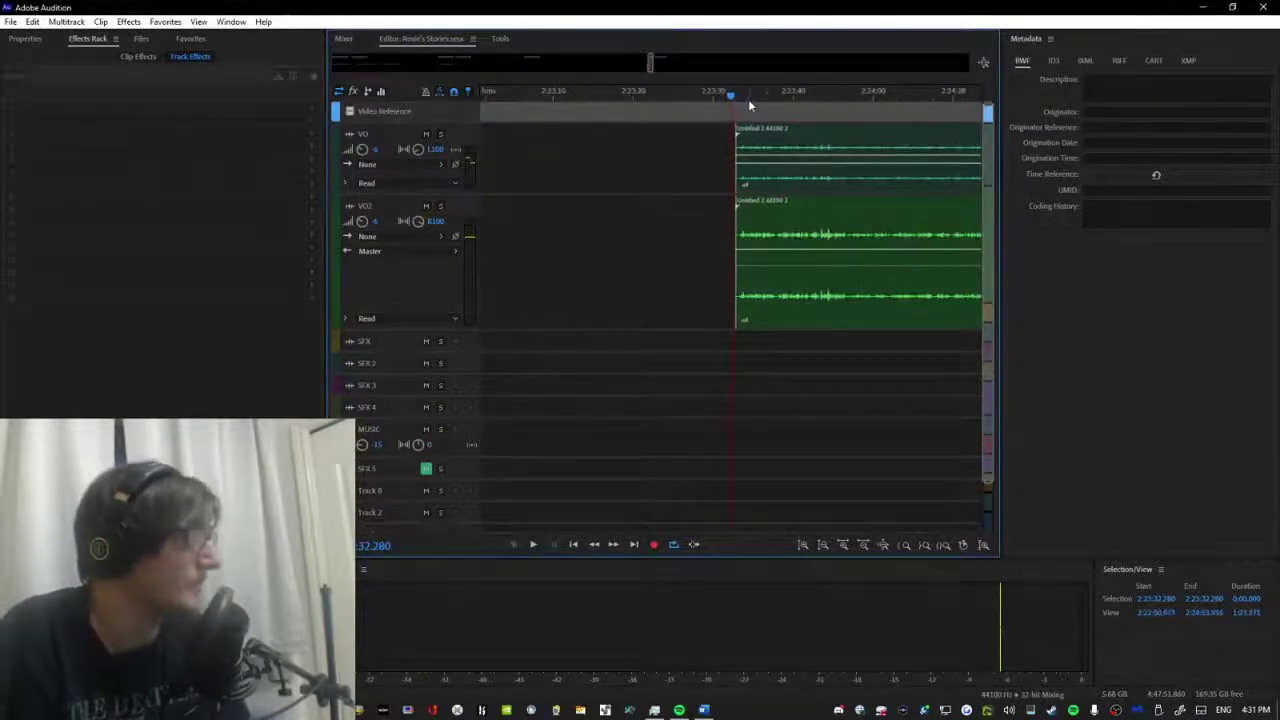
{"action": "key", "text": "space"}
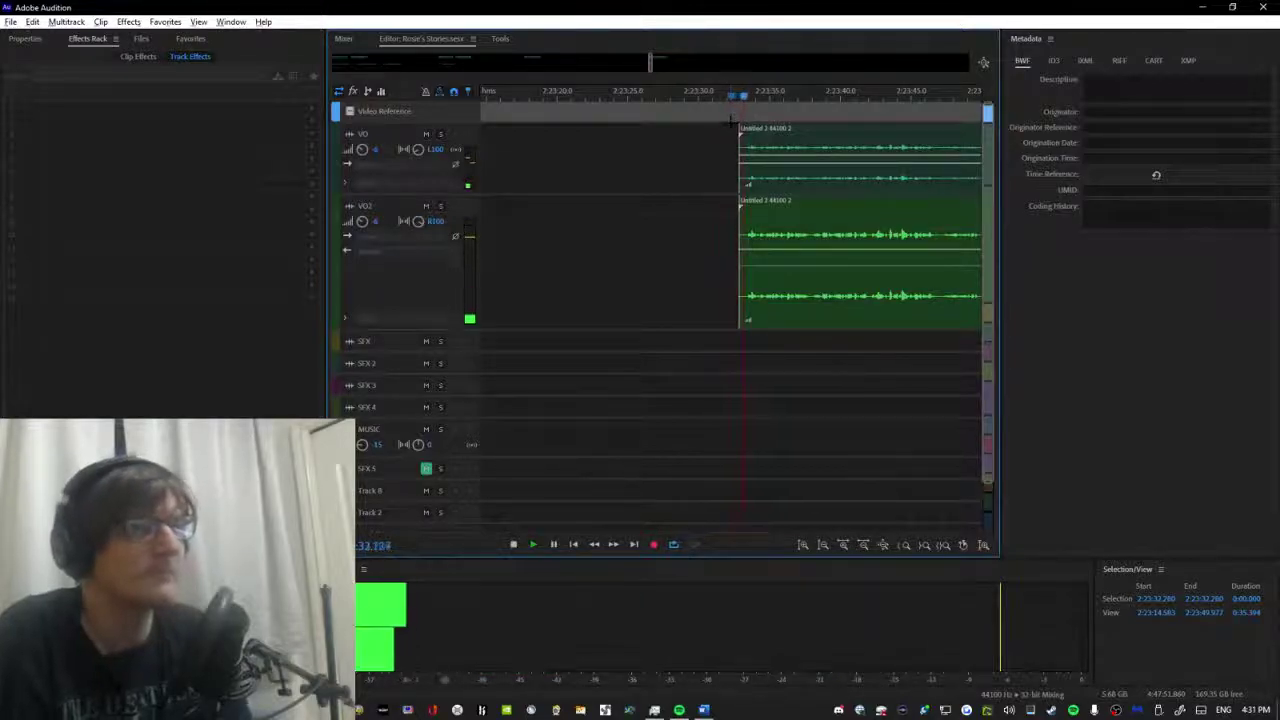
Back in Word, end the Spanish title after "vio Zacarias" with a period and separate it from the story with a blank line.
{"action": "key", "text": "alt+Tab"}
{"action": "key", "text": "alt+Tab"}
{"action": "key", "text": "alt+Tab"}
{"action": "scroll", "coordinate": [730, 122], "scroll_direction": "up", "scroll_amount": 10}
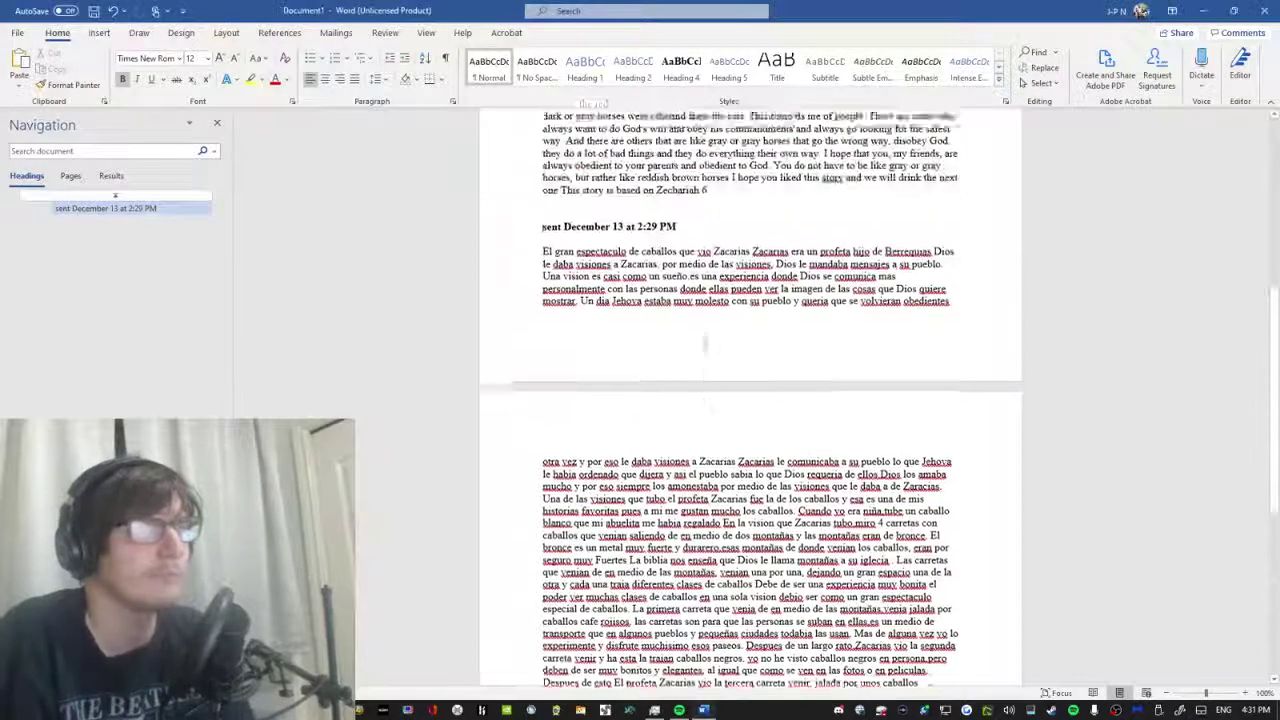
{"action": "scroll", "coordinate": [711, 346], "scroll_direction": "down", "scroll_amount": 6}
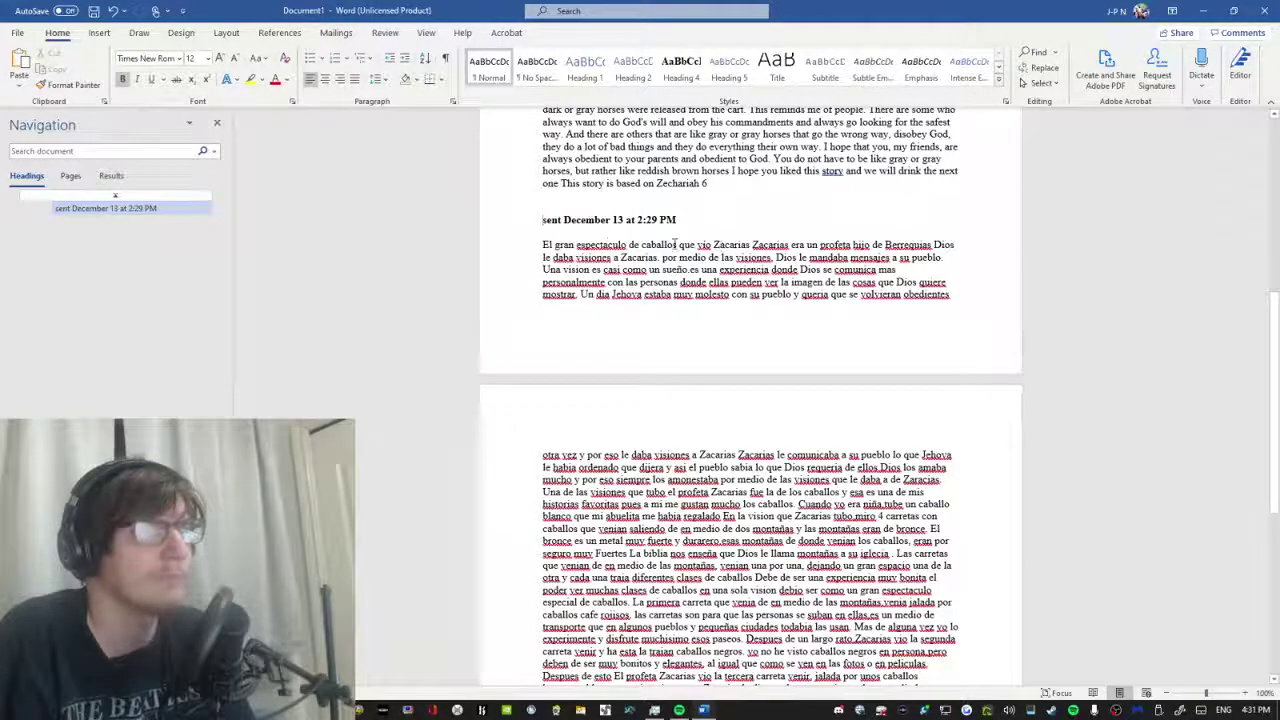
{"action": "left_click_drag", "start_coordinate": [675, 244], "coordinate": [750, 244]}
{"action": "left_click", "coordinate": [747, 244]}
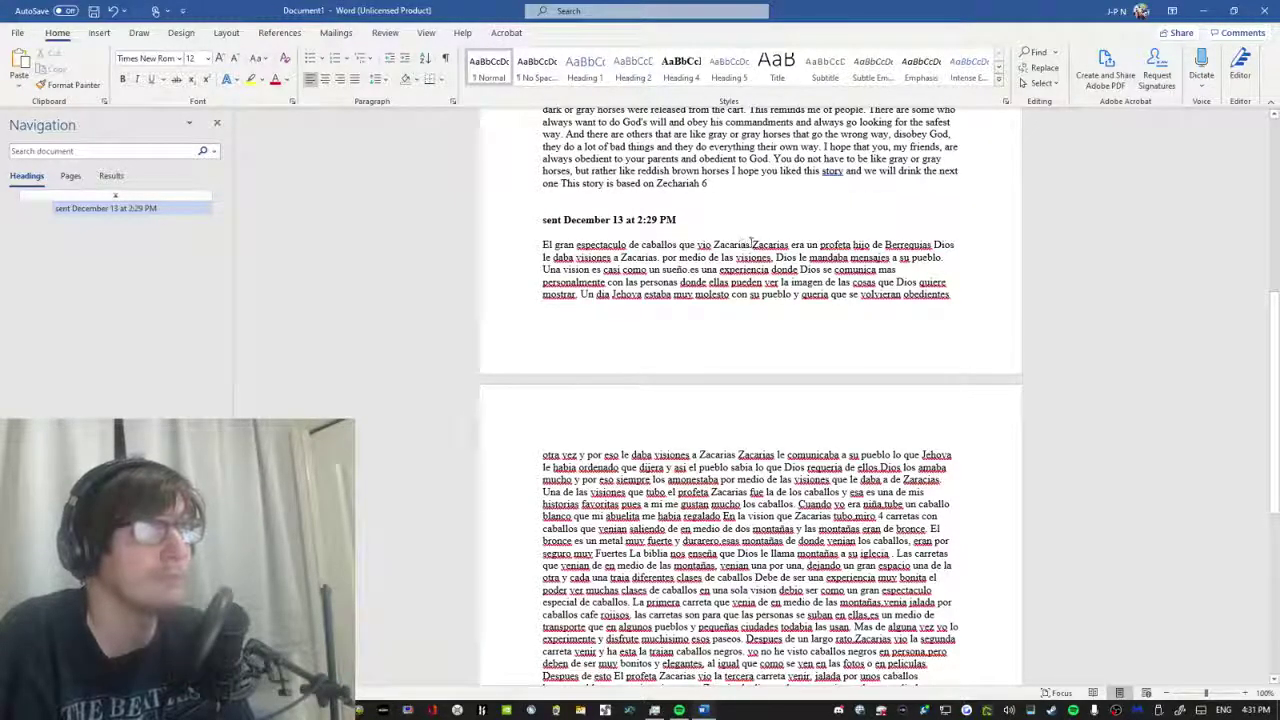
{"action": "key", "text": "Return"}
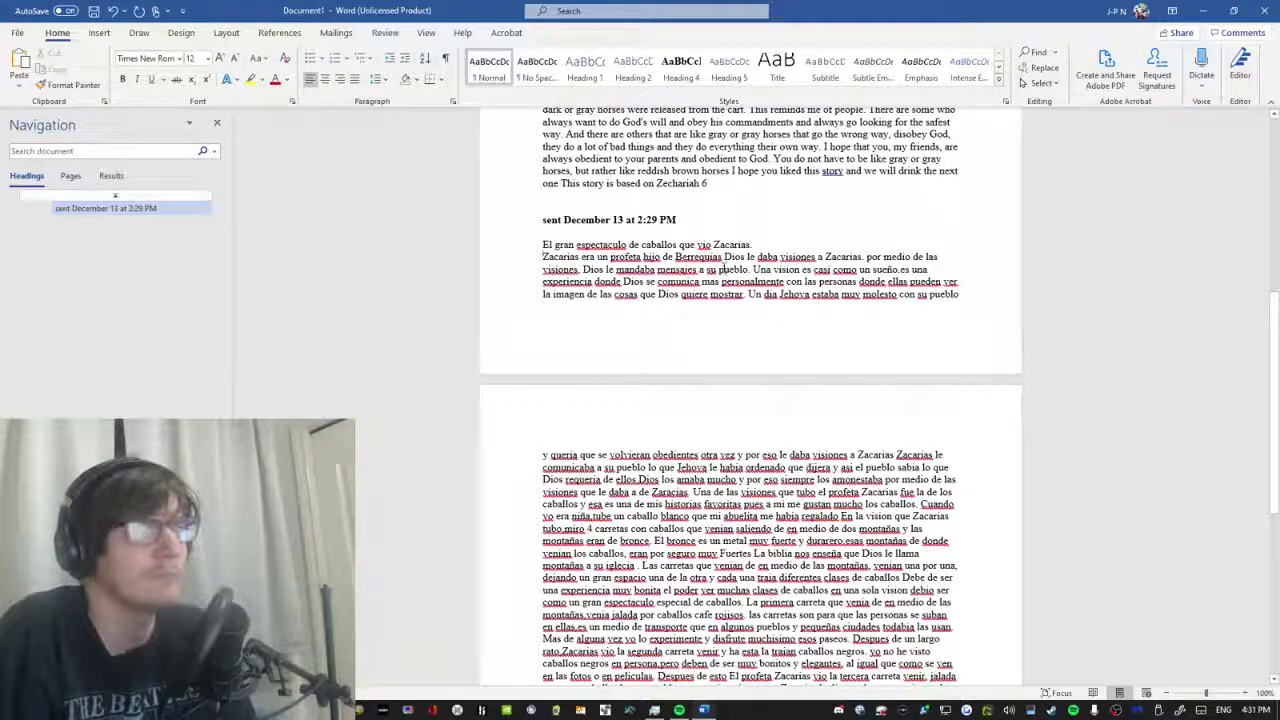
{"action": "key", "text": "Return"}
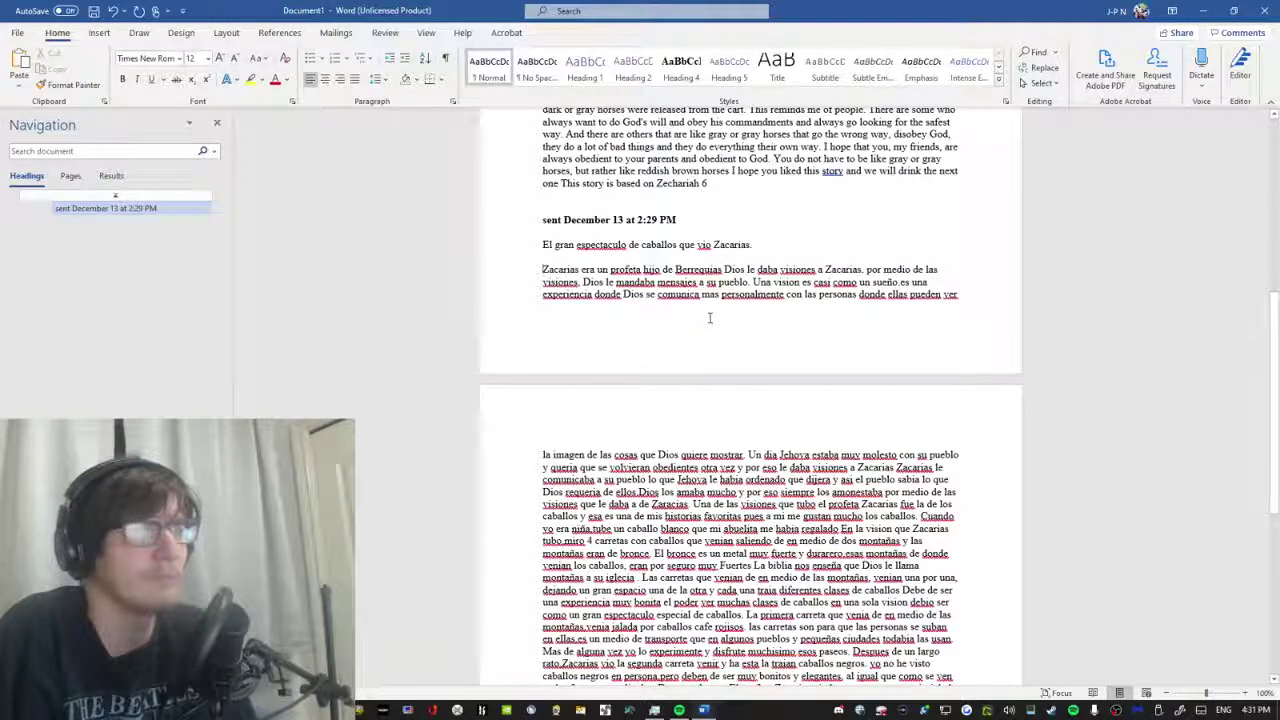
Arrange Word and Adobe Audition side by side and widen Audition's multitrack editor.
{"action": "key", "text": "super+Left"}
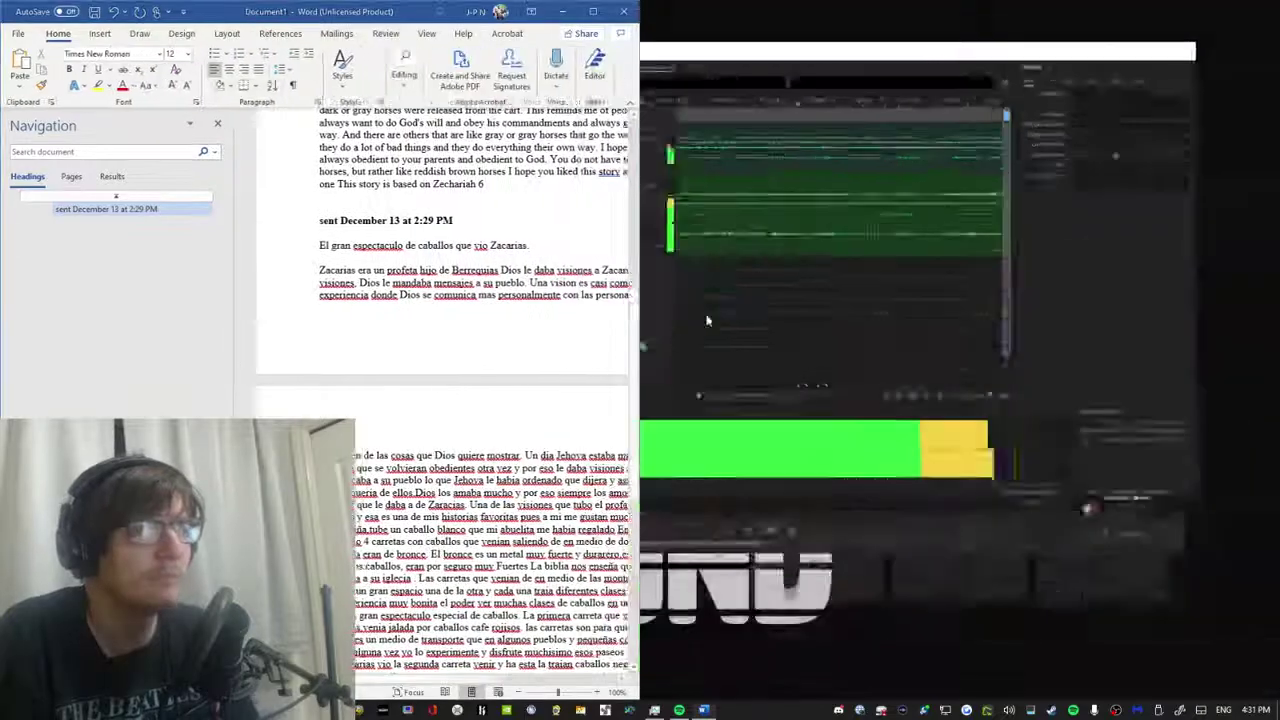
{"action": "left_click", "coordinate": [933, 160]}
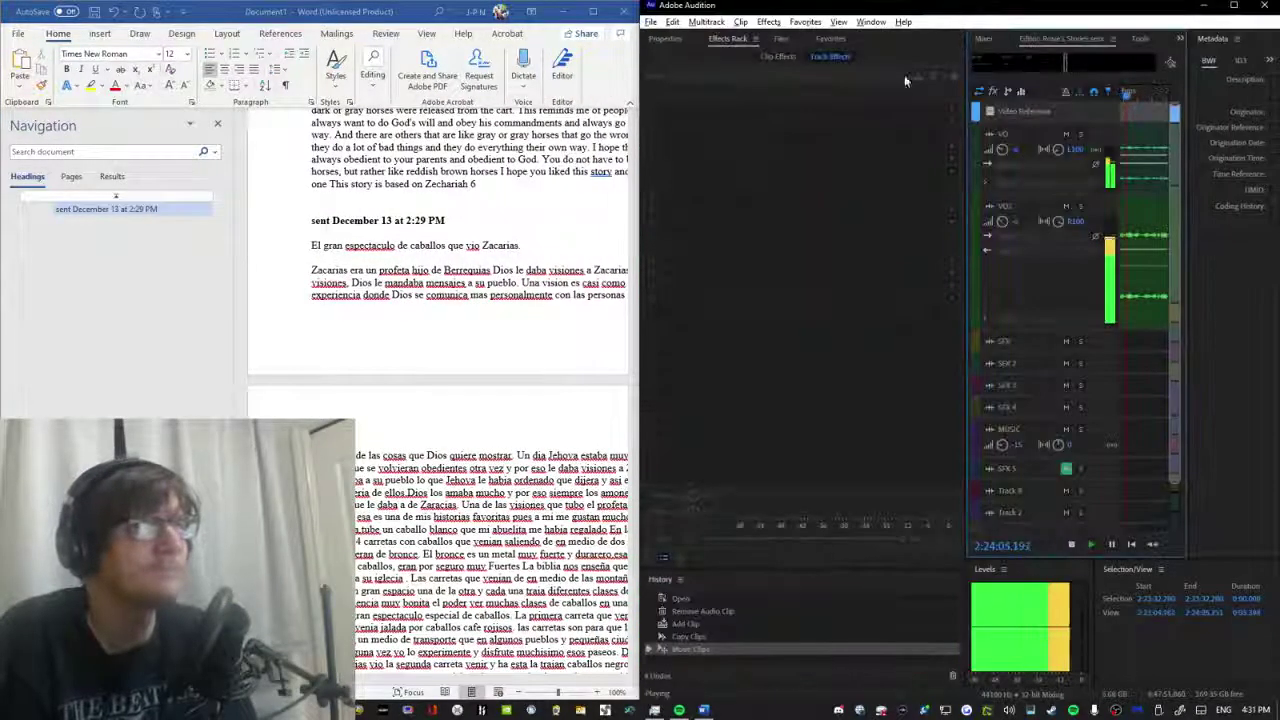
{"action": "left_click_drag", "start_coordinate": [968, 87], "coordinate": [649, 200]}
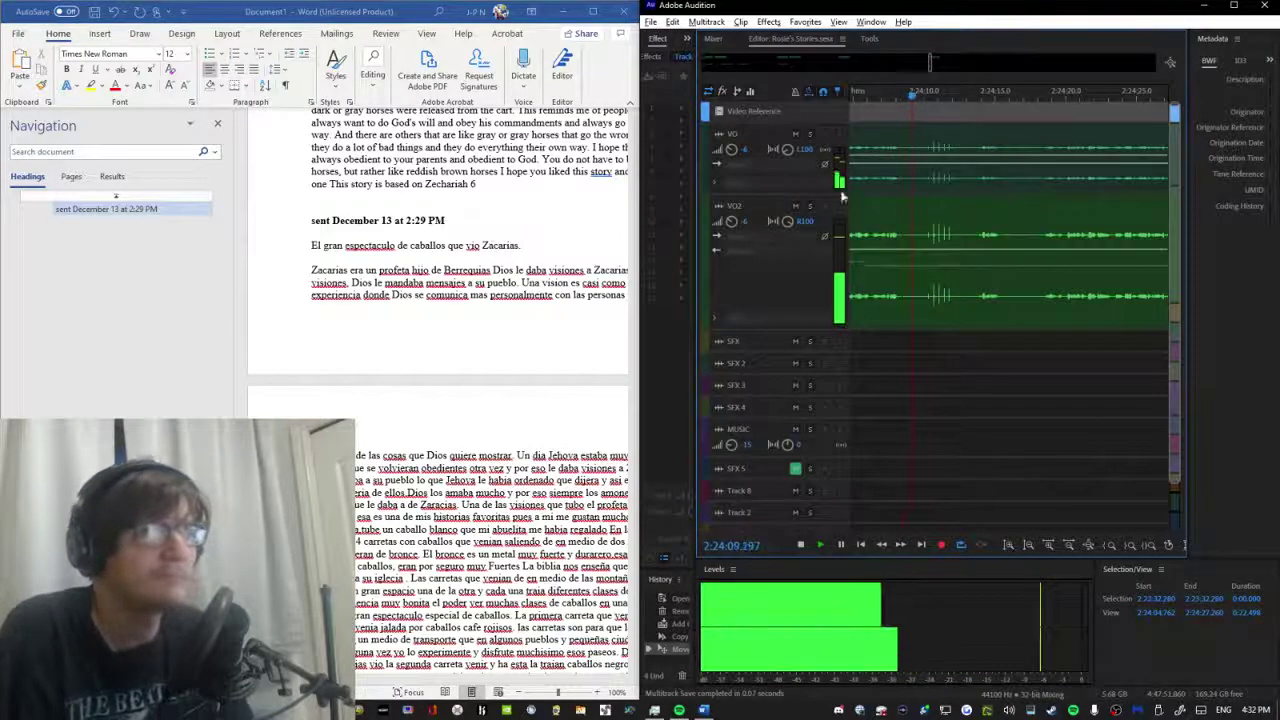
Replay the voice-over from 2:24:06.409 in Adobe Audition while following the Spanish story in Word, and stop playback at 2:24:15.745.
{"action": "key", "text": "space"}
{"action": "left_click", "coordinate": [874, 96]}
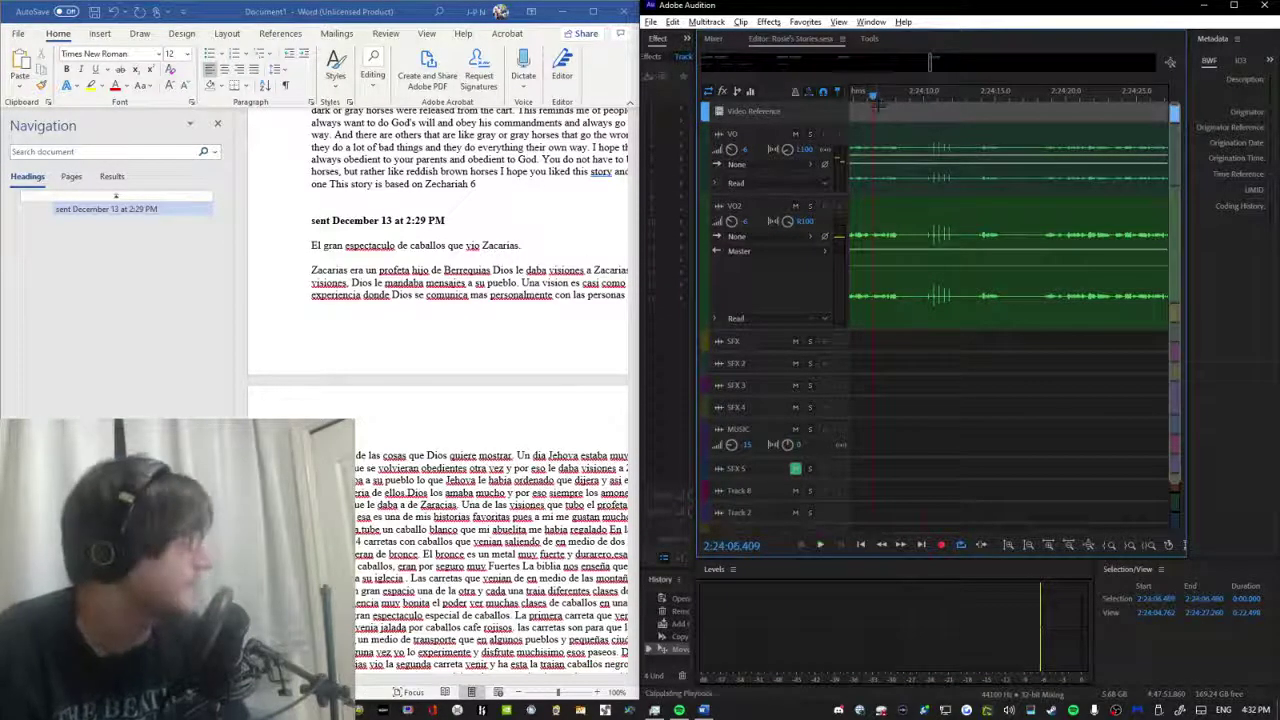
{"action": "key", "text": "space"}
{"action": "key", "text": "alt+Tab"}
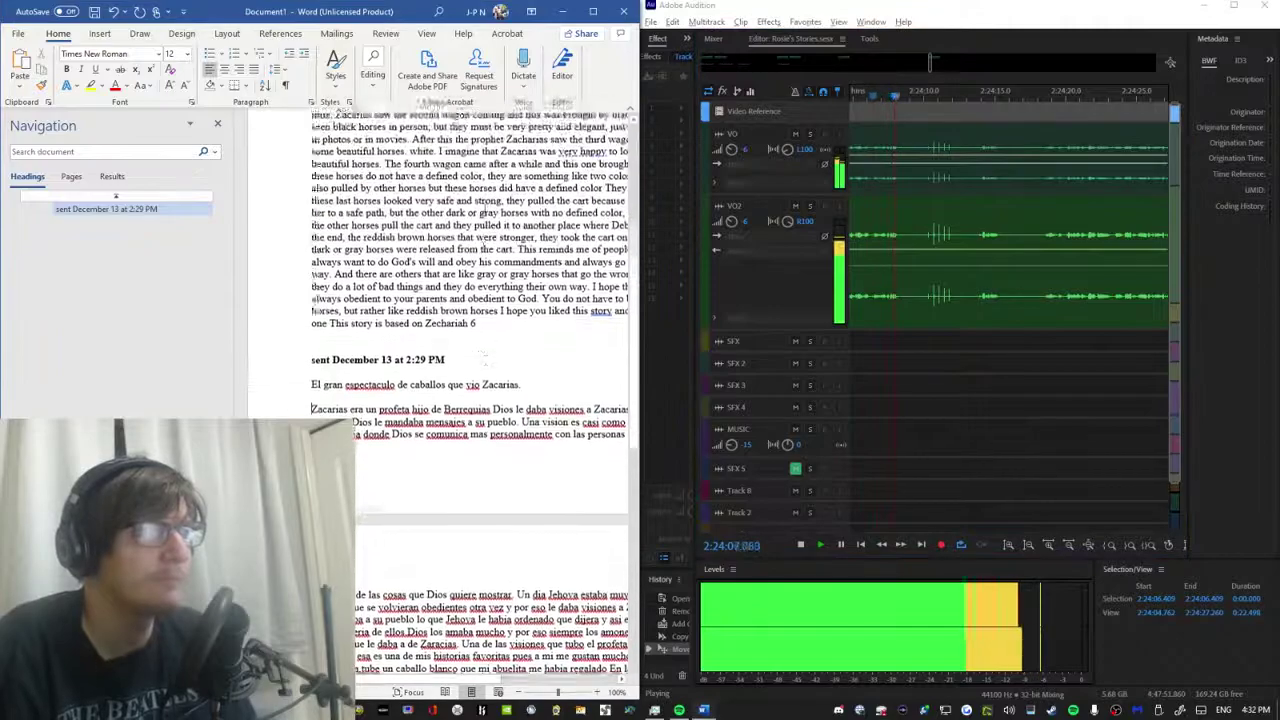
{"action": "scroll", "coordinate": [495, 236], "scroll_direction": "down", "scroll_amount": 1}
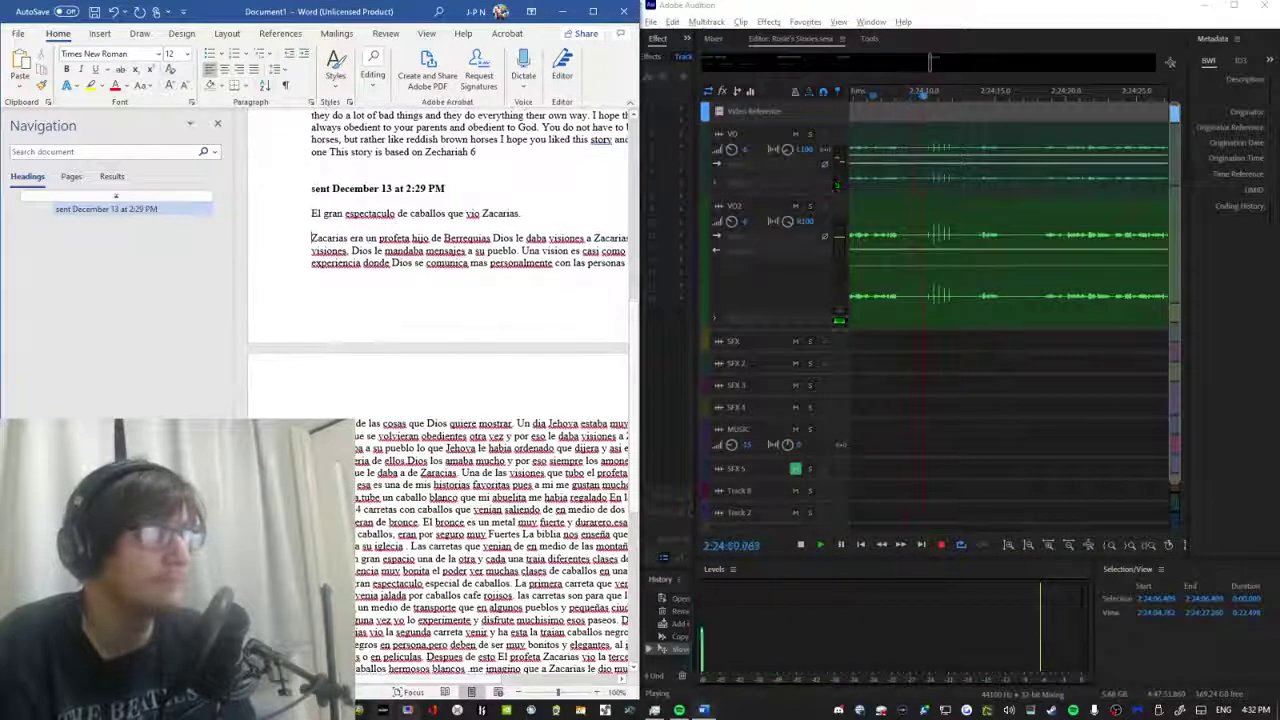
{"action": "scroll", "coordinate": [495, 236], "scroll_direction": "right", "scroll_amount": 1}
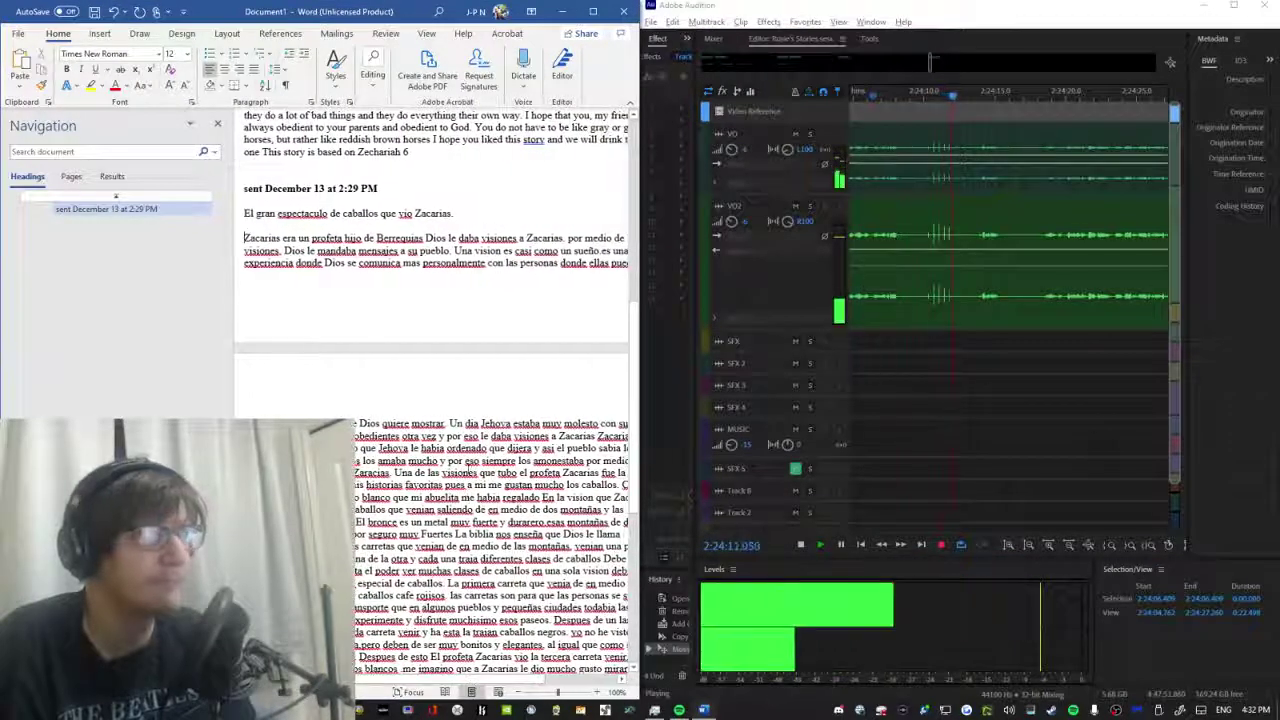
{"action": "scroll", "coordinate": [430, 400], "scroll_direction": "down", "scroll_amount": 4}
{"action": "scroll", "coordinate": [430, 400], "scroll_direction": "up", "scroll_amount": 1}
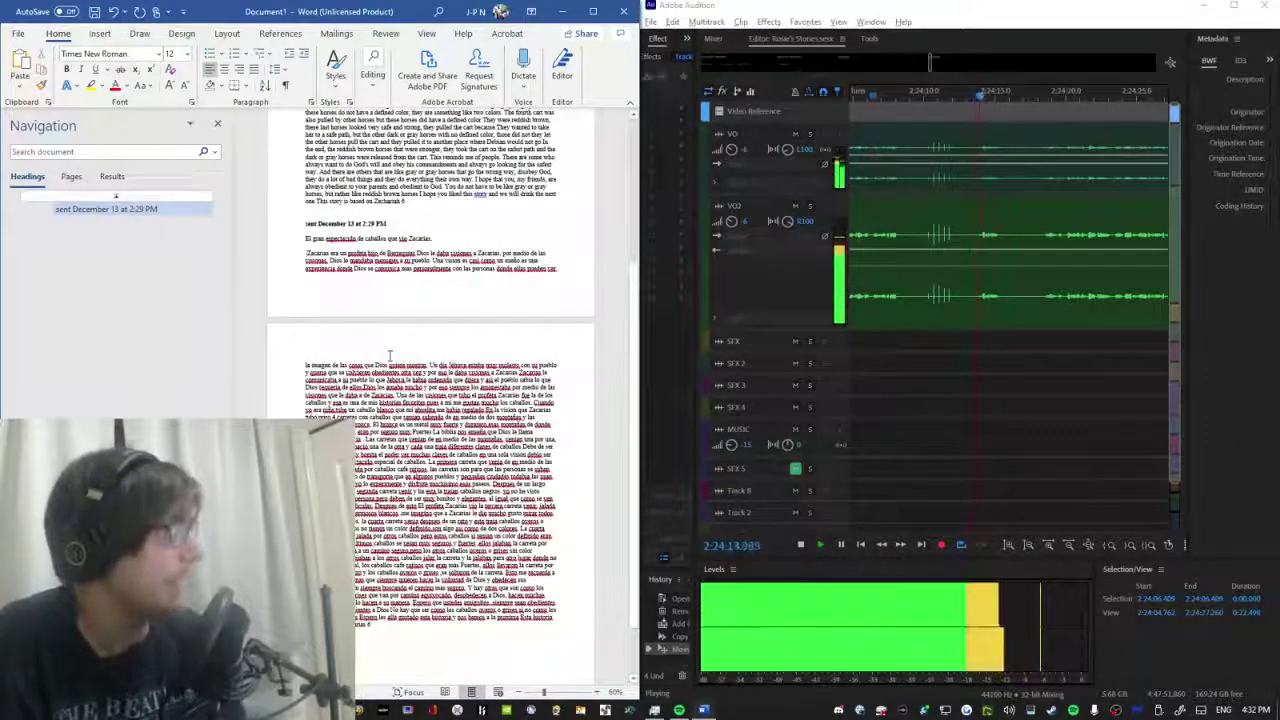
{"action": "left_click", "coordinate": [1085, 7]}
{"action": "key", "text": "space"}
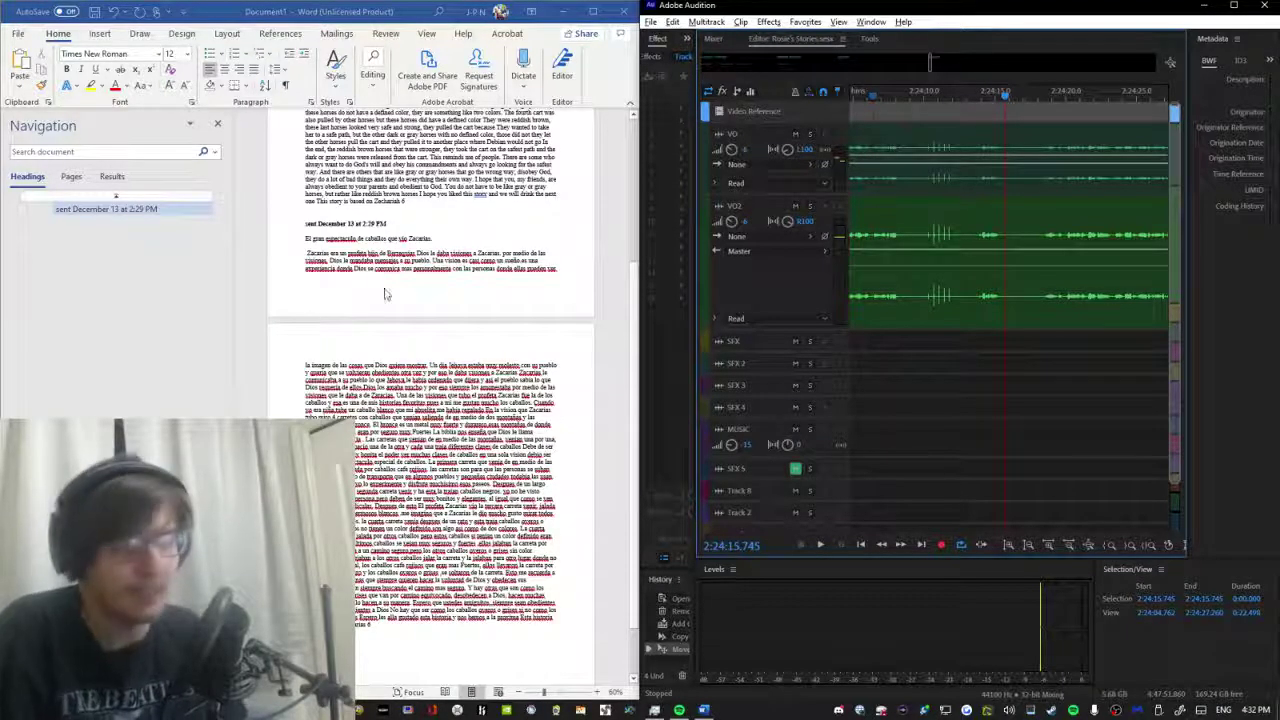
Listen to the voice-over again from 2:24:13.234, saving the session during a pause at 2:24:15.486.
{"action": "scroll", "coordinate": [384, 293], "scroll_direction": "up", "scroll_amount": 5}
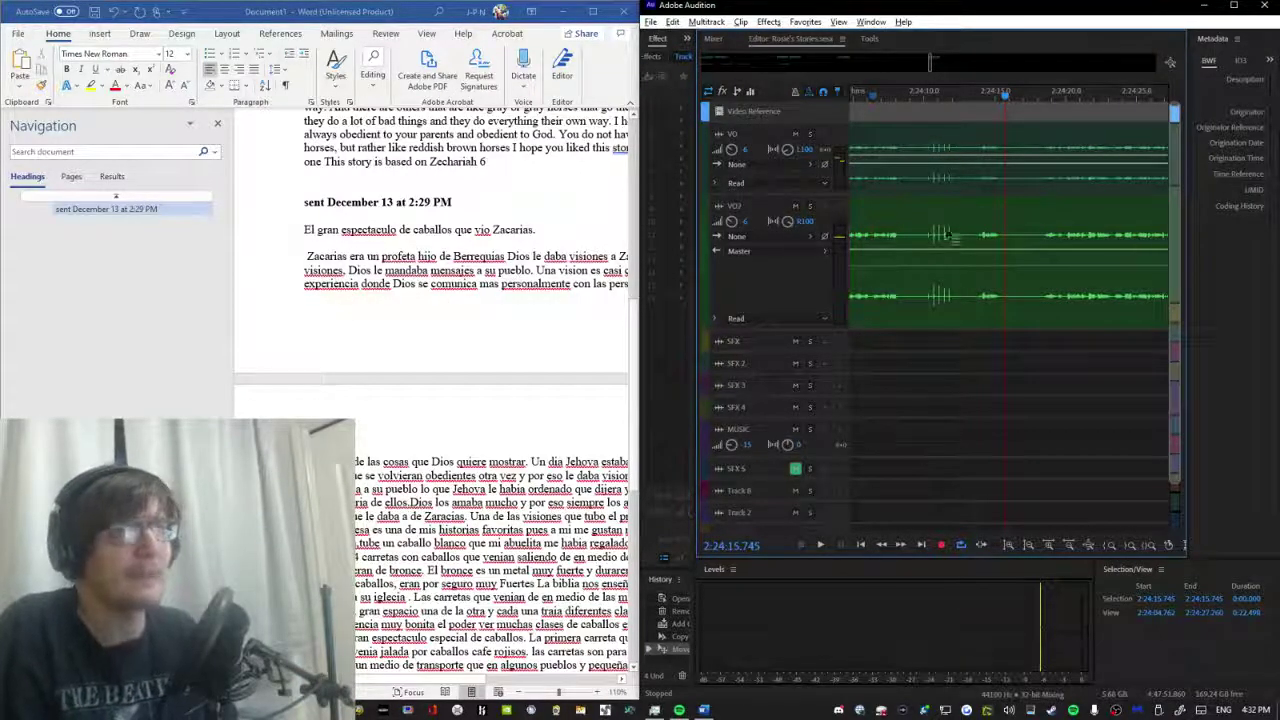
{"action": "left_click", "coordinate": [969, 95]}
{"action": "key", "text": "space"}
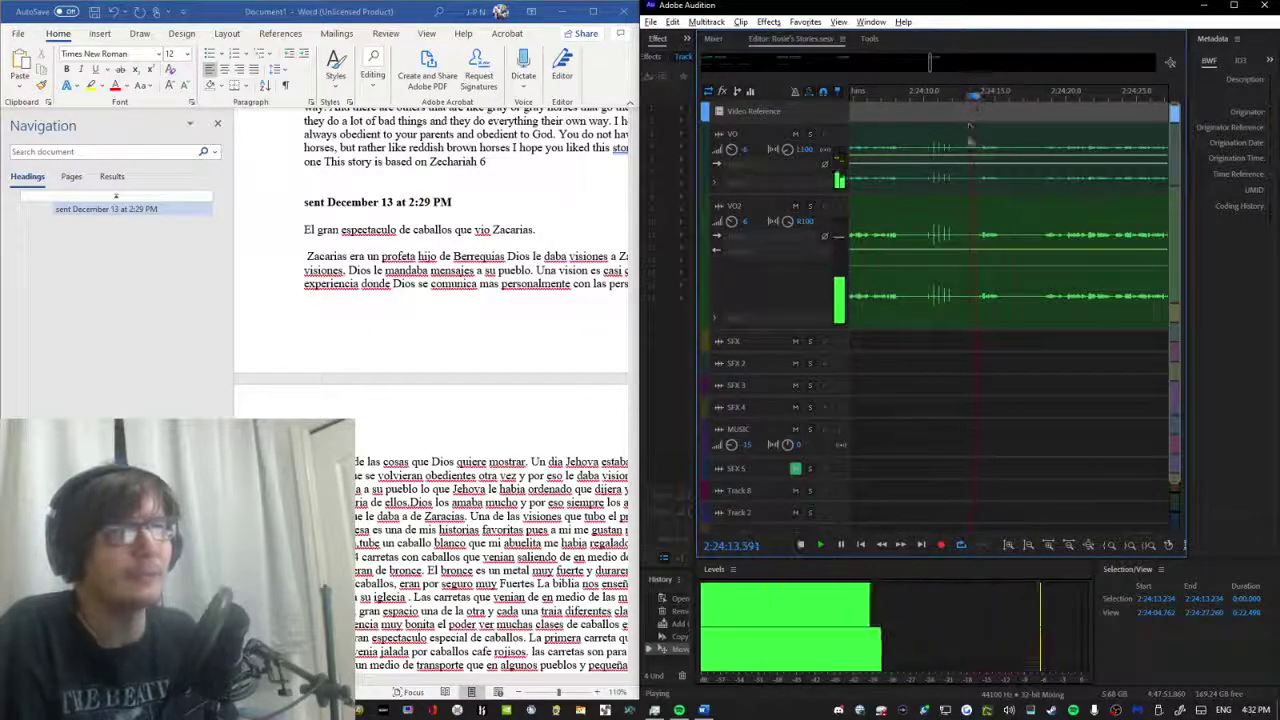
{"action": "key", "text": "space"}
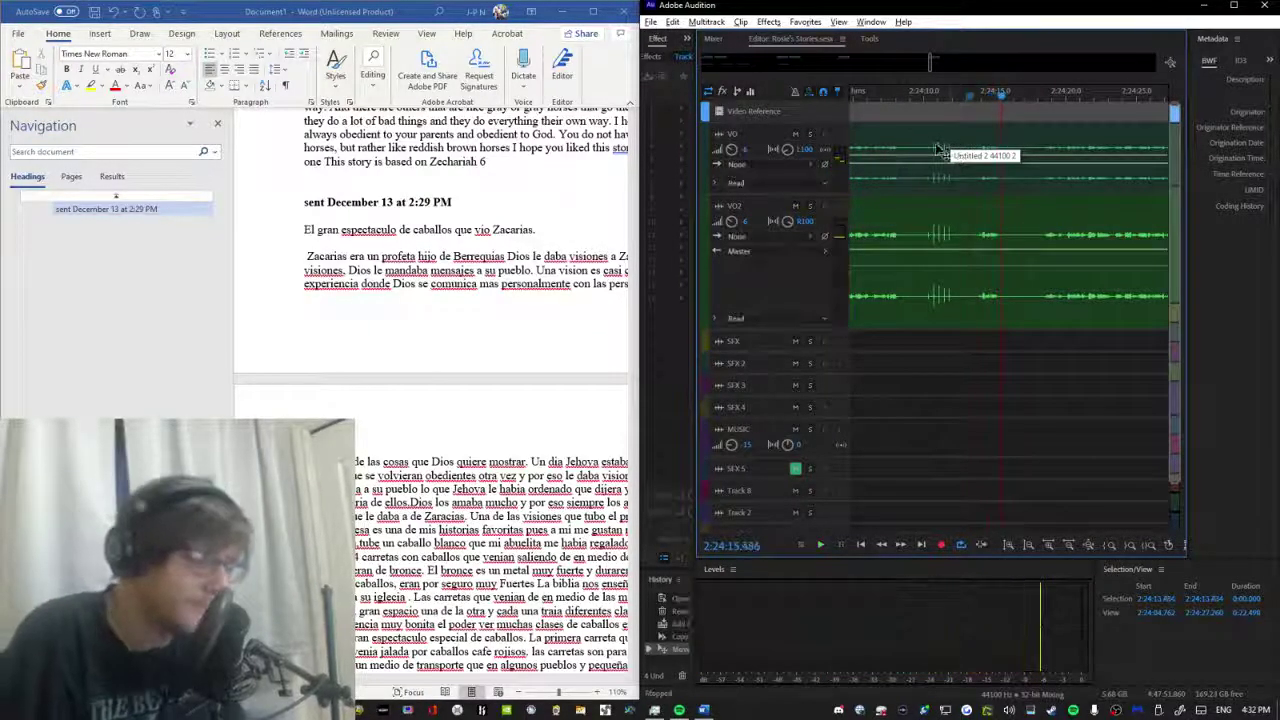
{"action": "key", "text": "ctrl+s"}
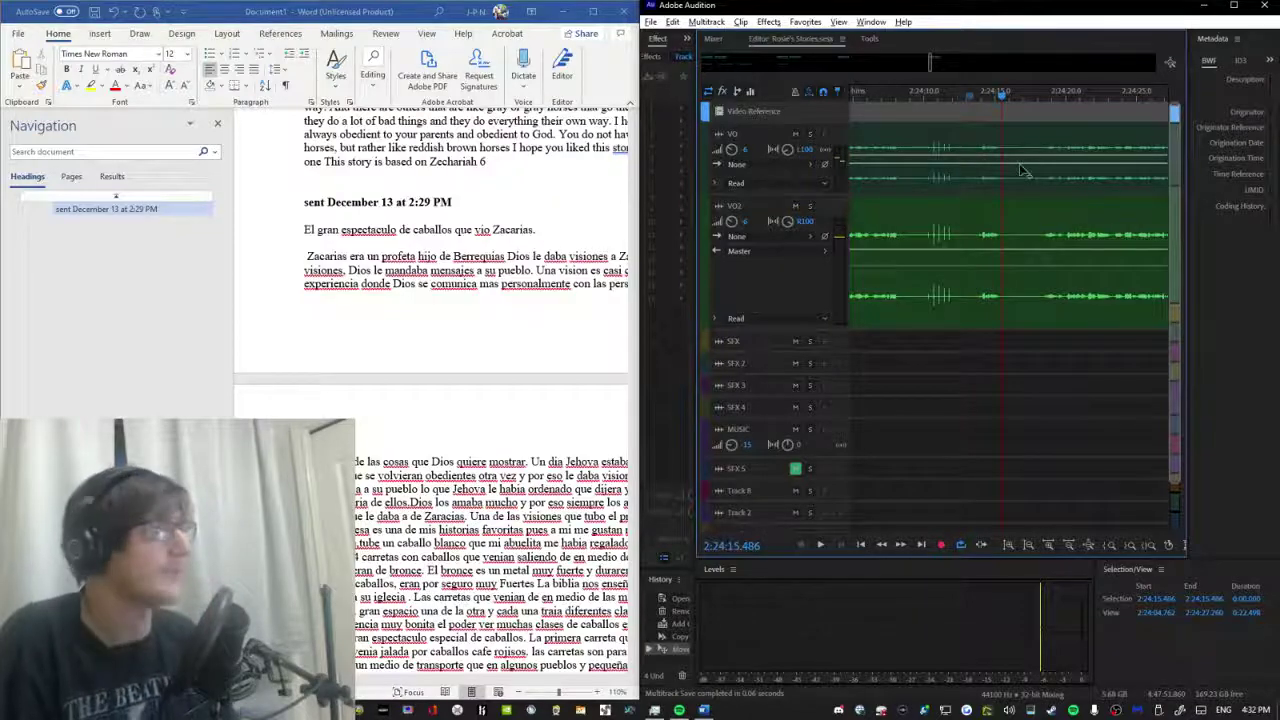
{"action": "key", "text": "space"}
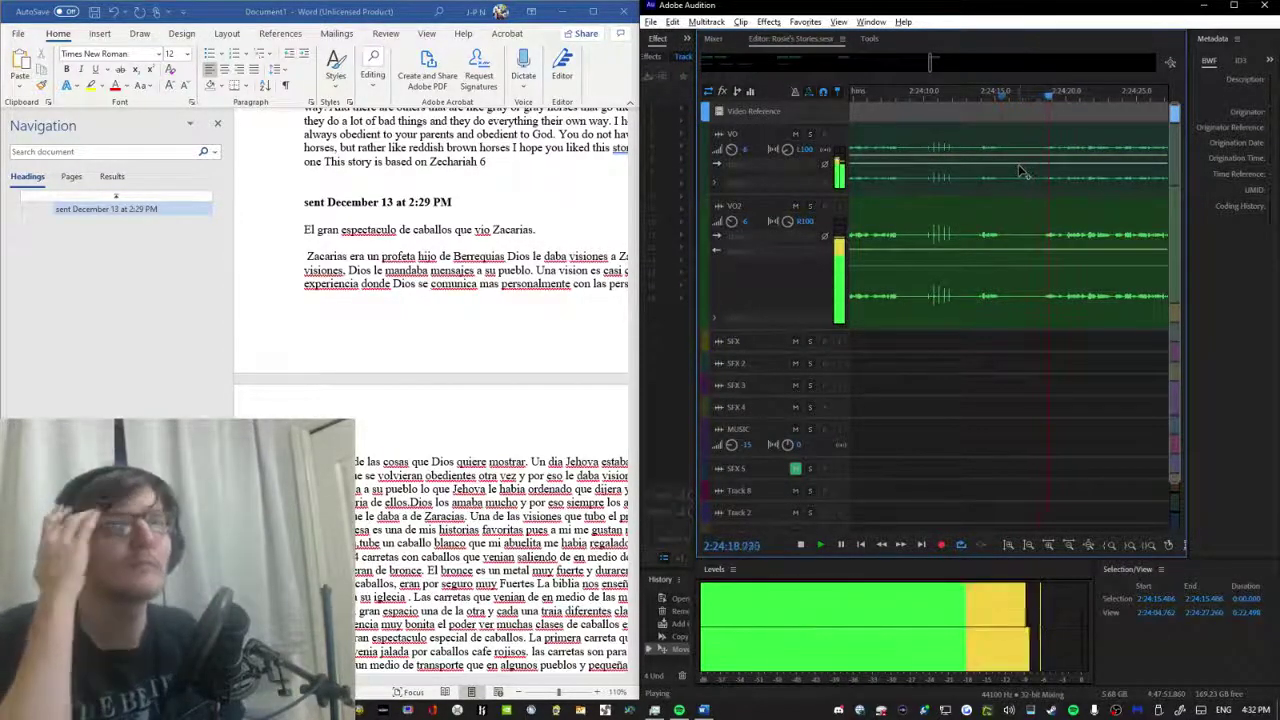
{"action": "key", "text": "space"}
Split the VO and VO2 clips at 2:24:17.622.
{"action": "scroll", "coordinate": [912, 152], "scroll_direction": "down", "scroll_amount": 2}
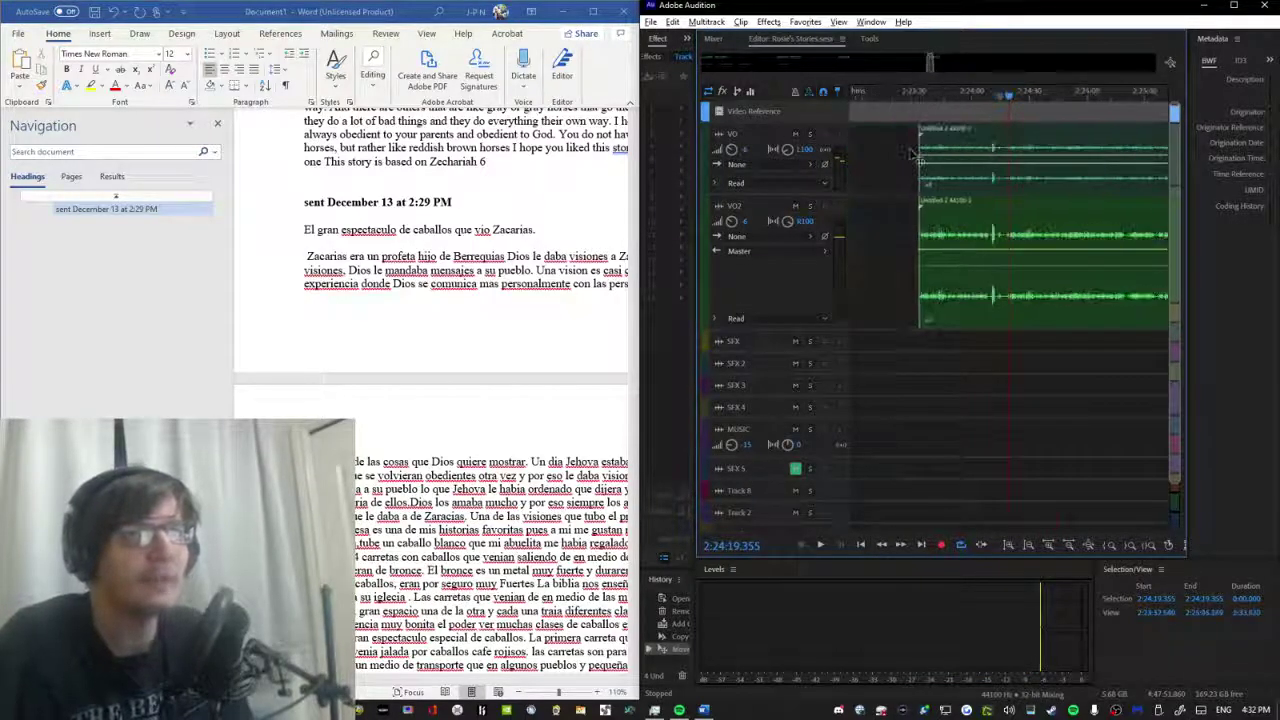
{"action": "scroll", "coordinate": [1000, 105], "scroll_direction": "down", "scroll_amount": 1}
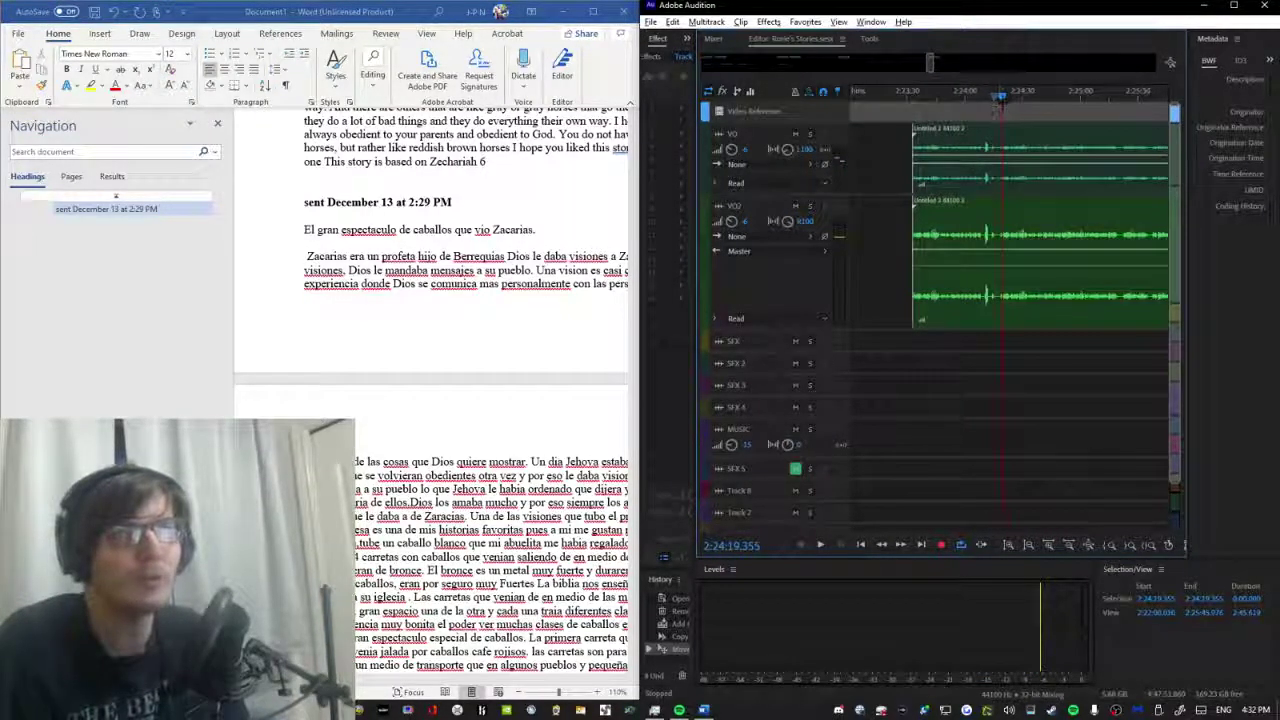
{"action": "left_click", "coordinate": [998, 97]}
{"action": "key", "text": "ctrl+k"}
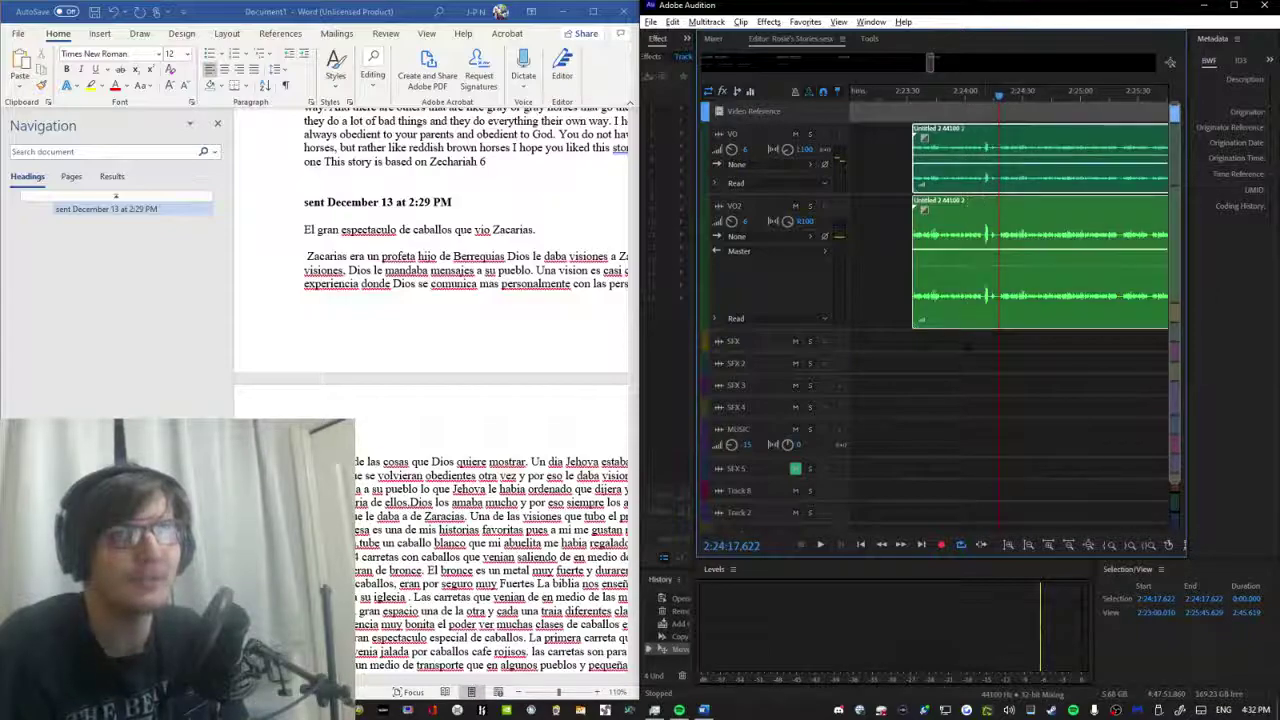
Try deleting the VO and VO2 segments before the 2:24:17.622 cut and play from the remaining clips' start.
{"action": "left_click", "coordinate": [980, 147]}
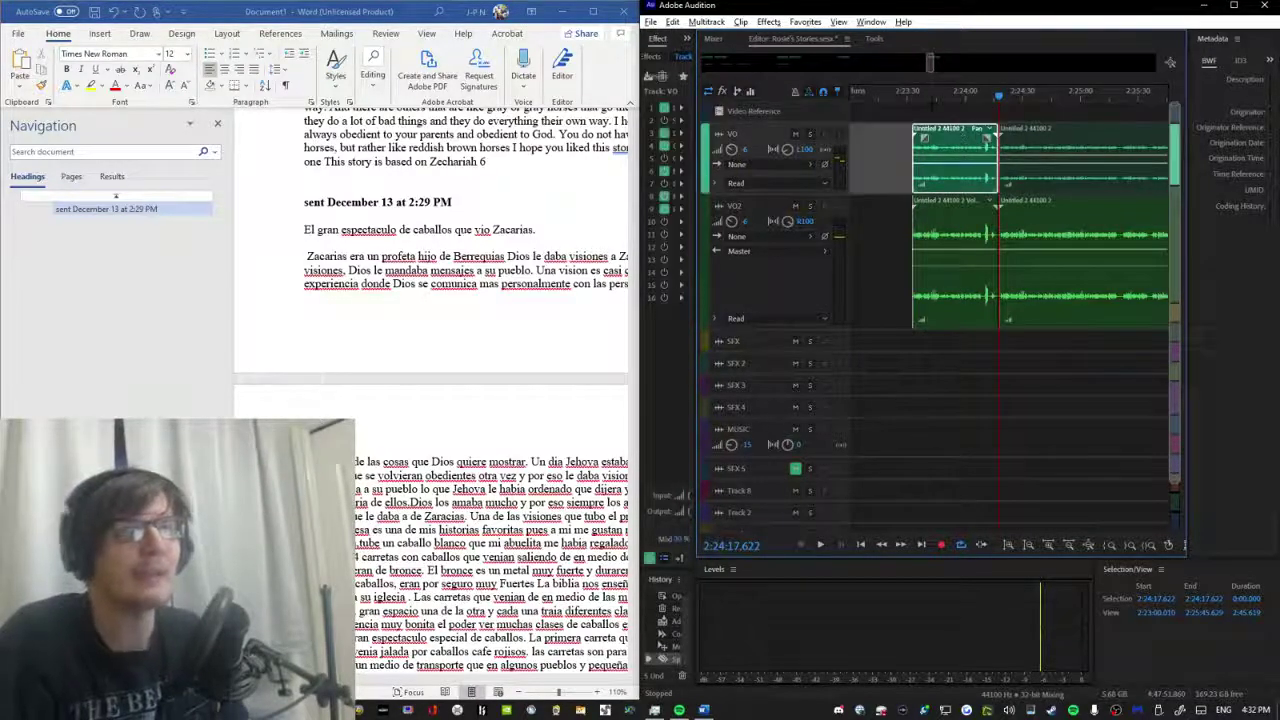
{"action": "key", "text": "Delete"}
{"action": "scroll", "coordinate": [986, 113], "scroll_direction": "up", "scroll_amount": 1}
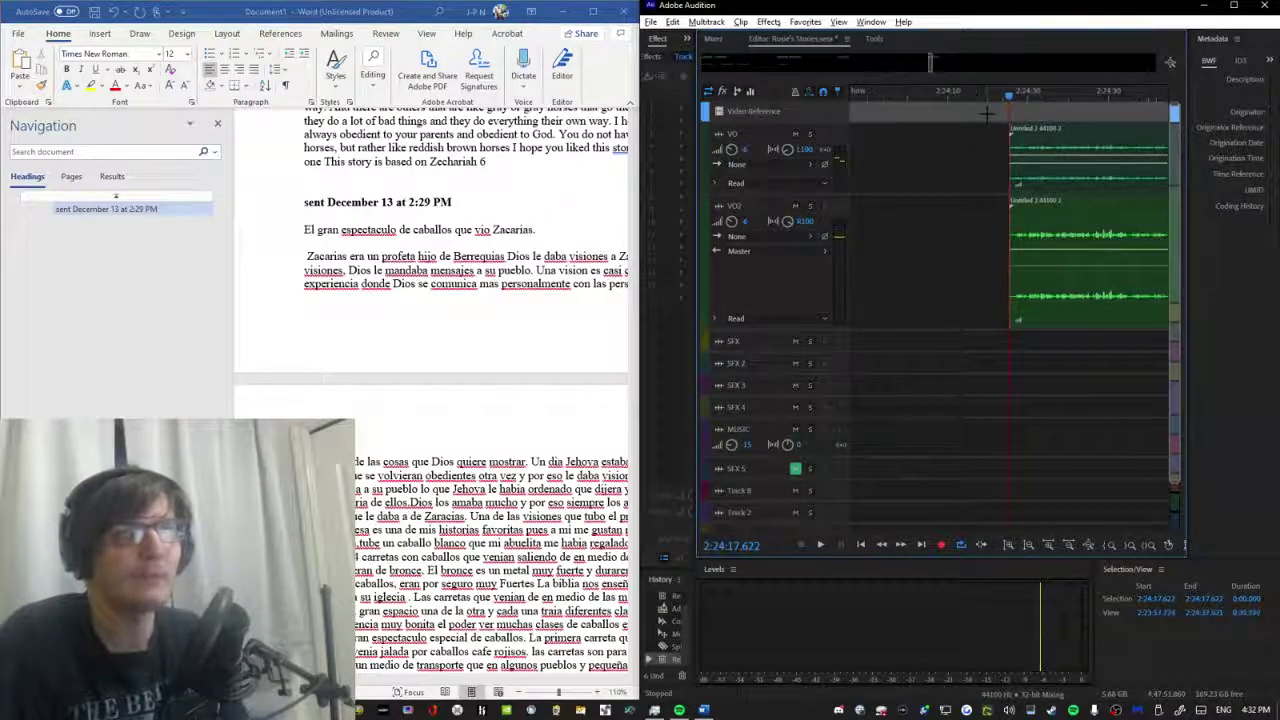
{"action": "key", "text": "space"}
{"action": "key", "text": "space"}
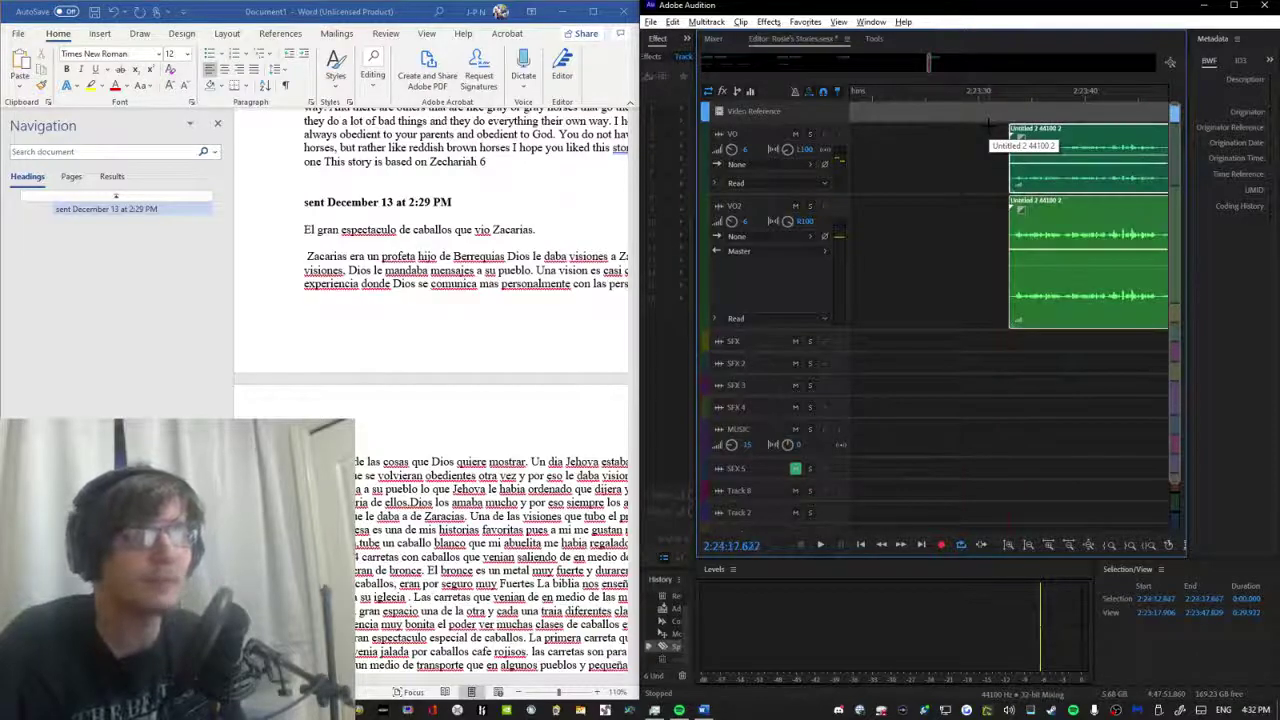
Try trimming the start of the first VO and VO2 clips to 2:23:33.275 and play the new beginning.
{"action": "scroll", "coordinate": [1012, 96], "scroll_direction": "up", "scroll_amount": 2}
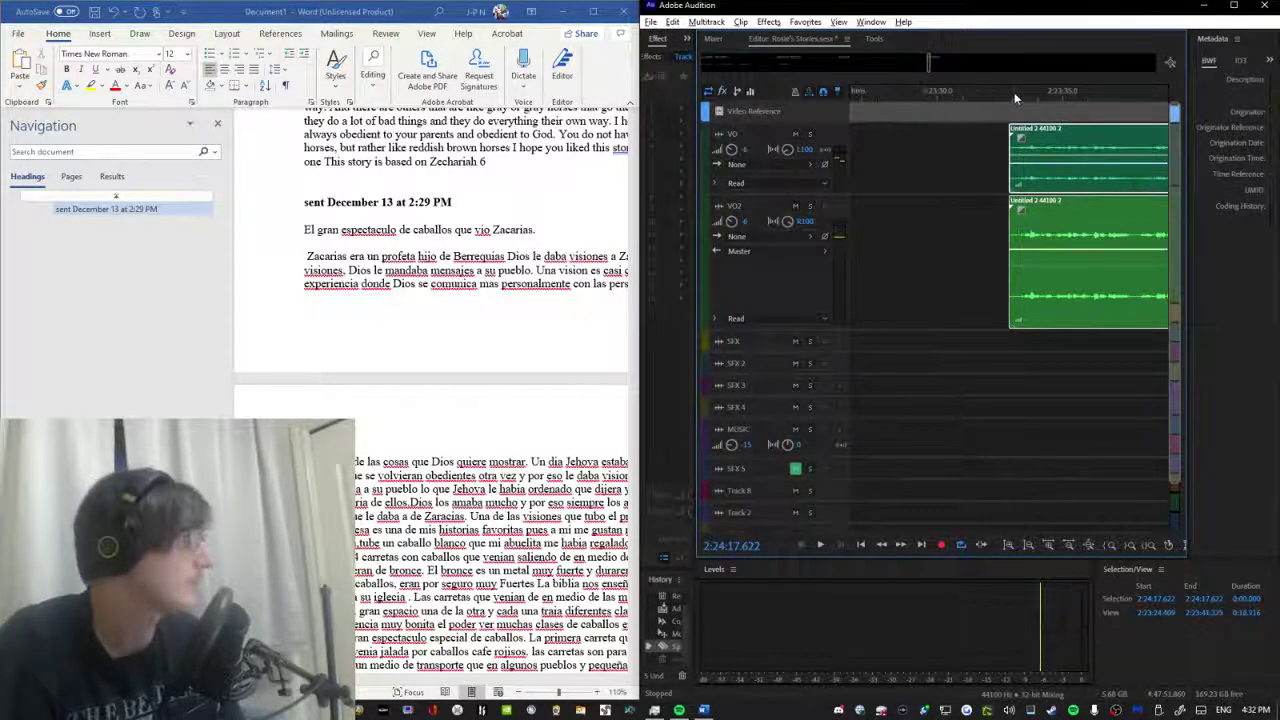
{"action": "scroll", "coordinate": [1014, 92], "scroll_direction": "up", "scroll_amount": 4}
{"action": "left_click", "coordinate": [1040, 96]}
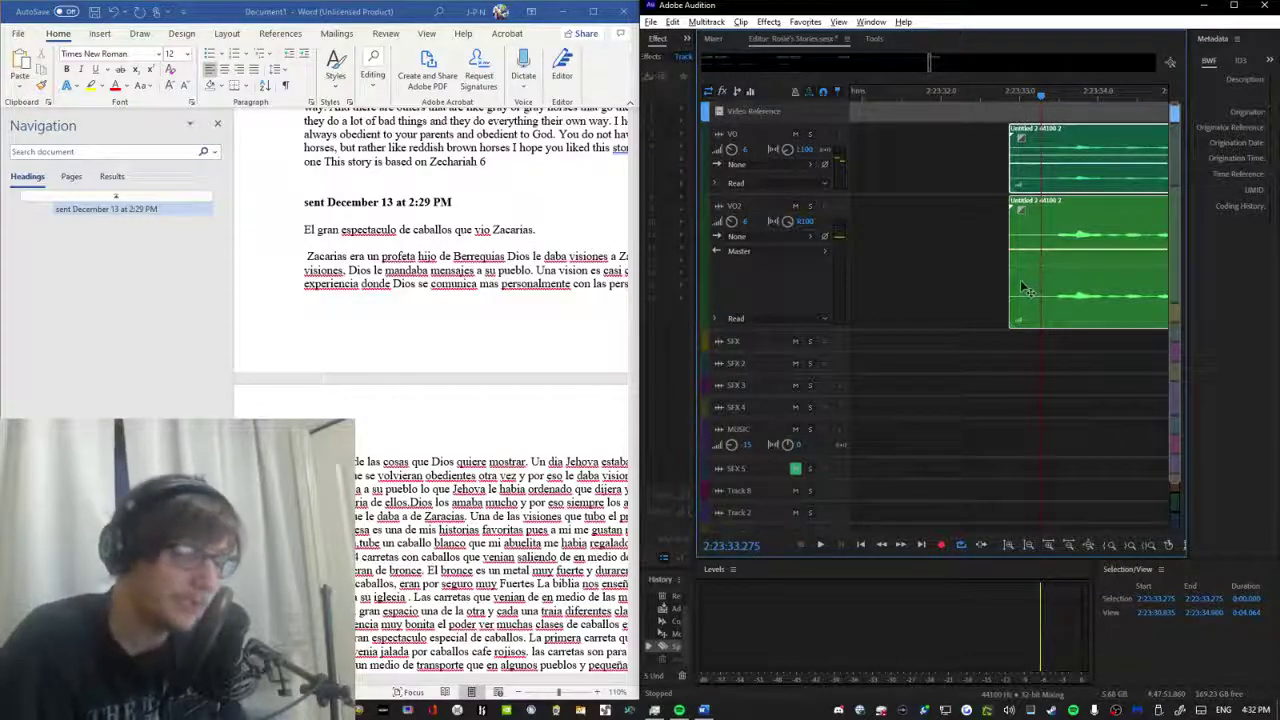
{"action": "left_click_drag", "start_coordinate": [1012, 140], "coordinate": [1042, 140]}
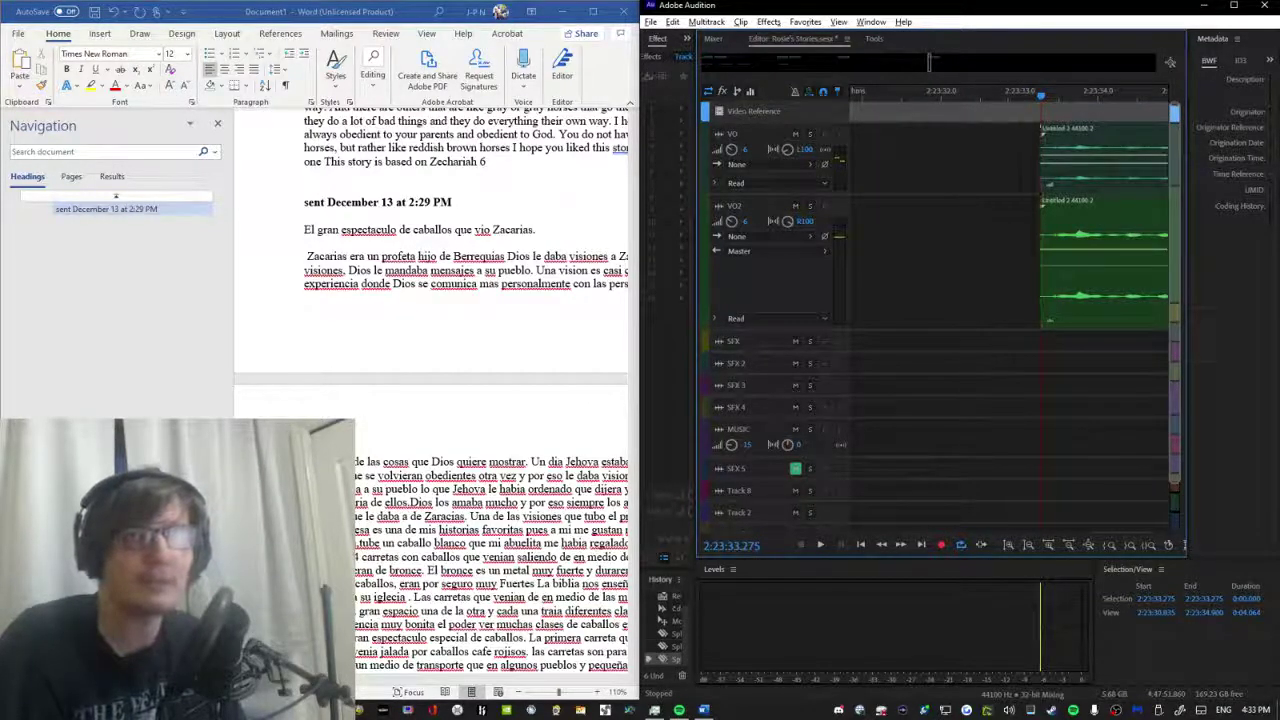
{"action": "key", "text": "space"}
{"action": "key", "text": "space"}
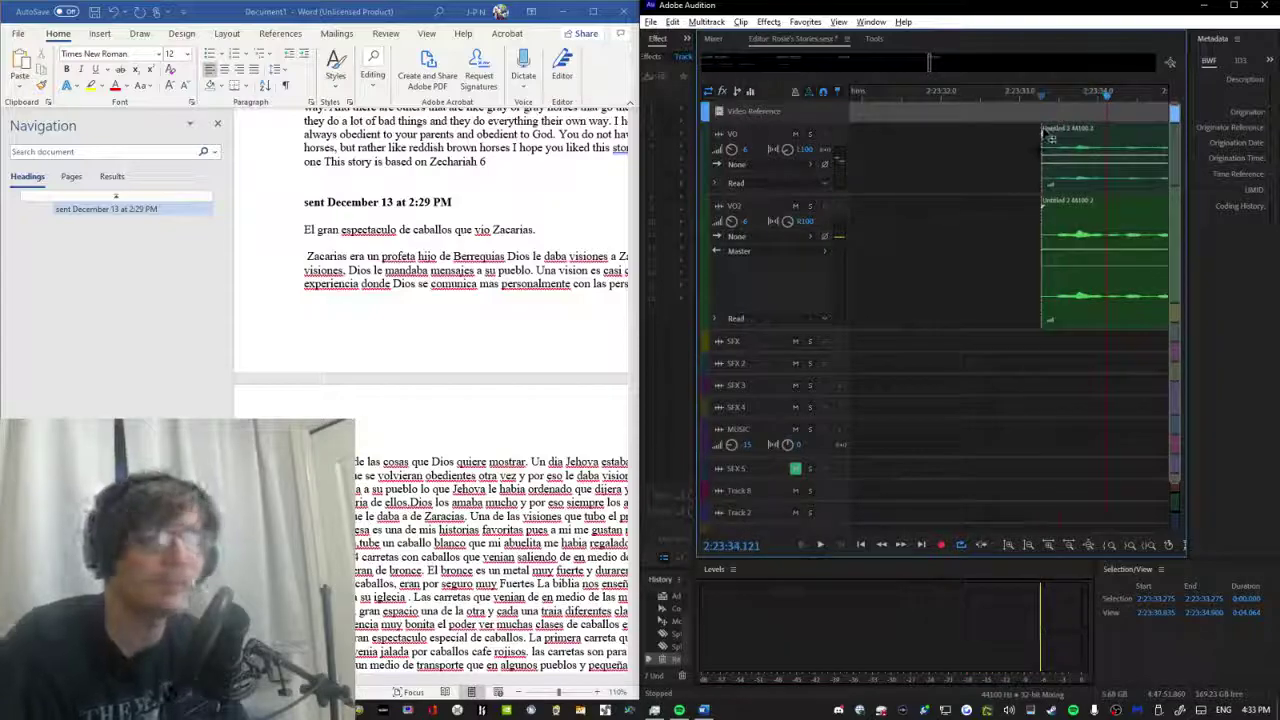
{"action": "left_click_drag", "start_coordinate": [1048, 138], "coordinate": [1021, 138]}
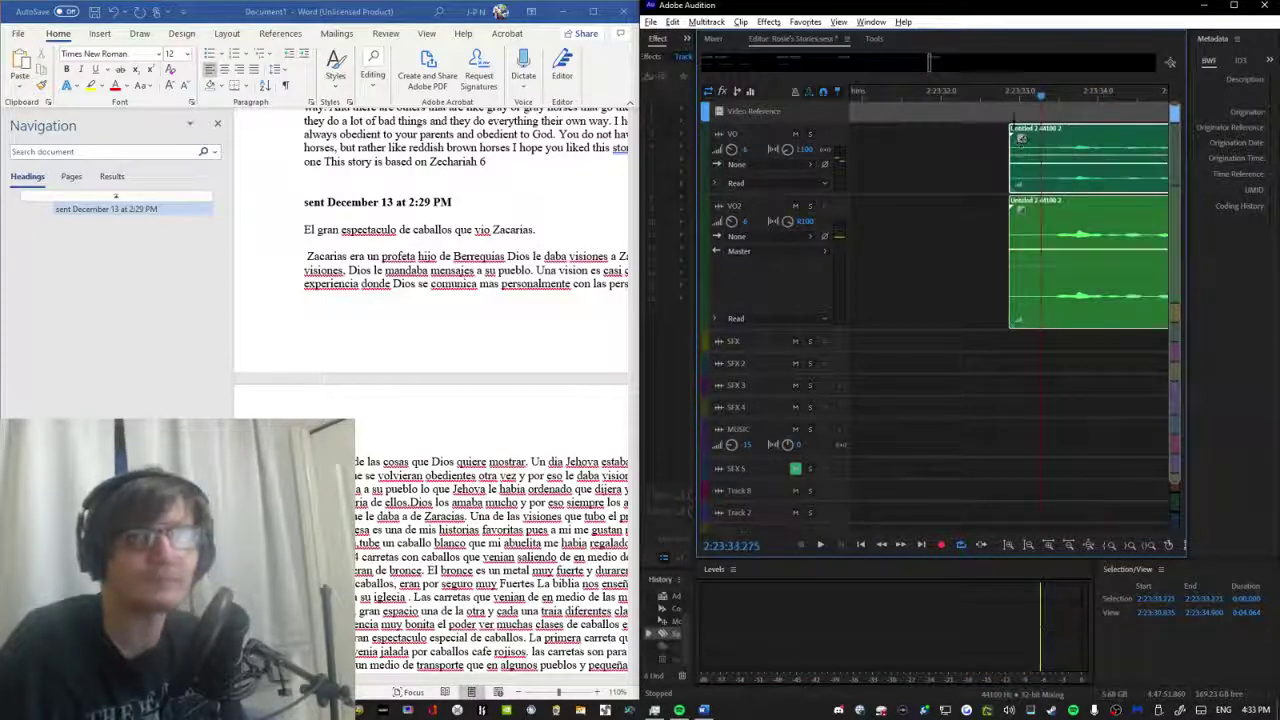
Trim the start of the first VO and VO2 clips to 2:23:33.139, play the new beginning, and save the session.
{"action": "left_click", "coordinate": [1032, 97]}
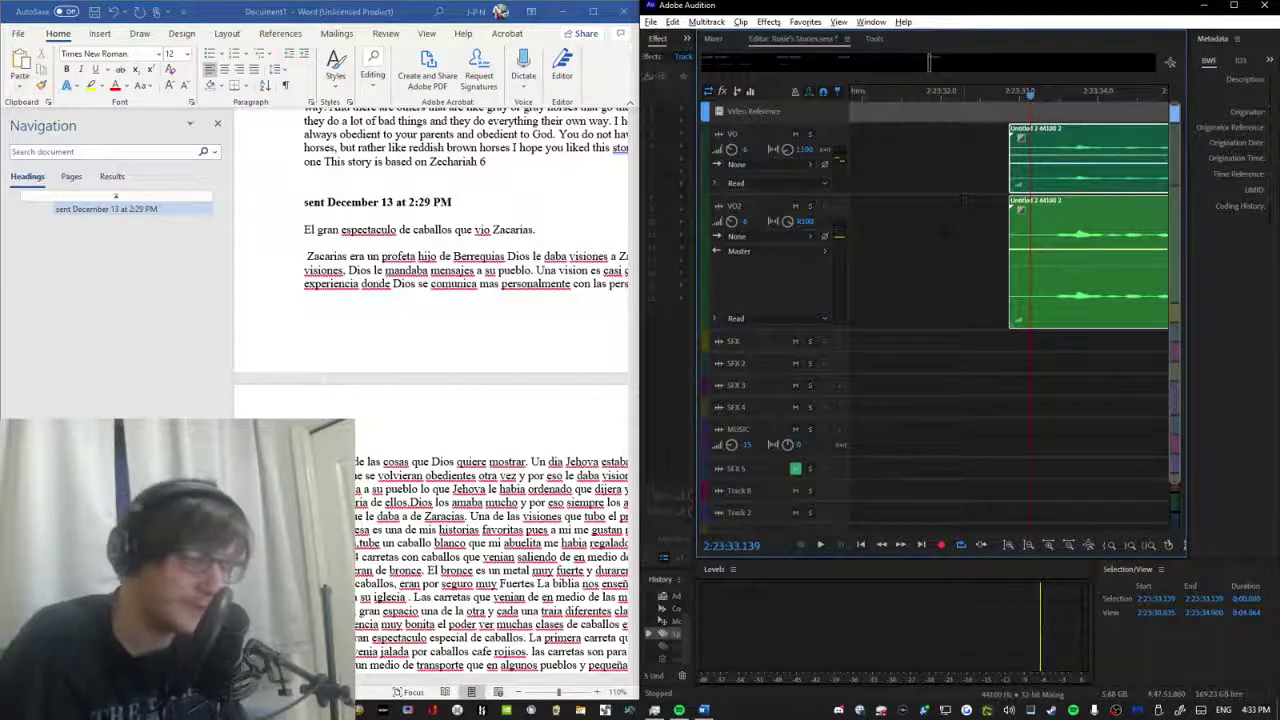
{"action": "left_click", "coordinate": [1000, 341]}
{"action": "key", "text": "ctrl+z"}
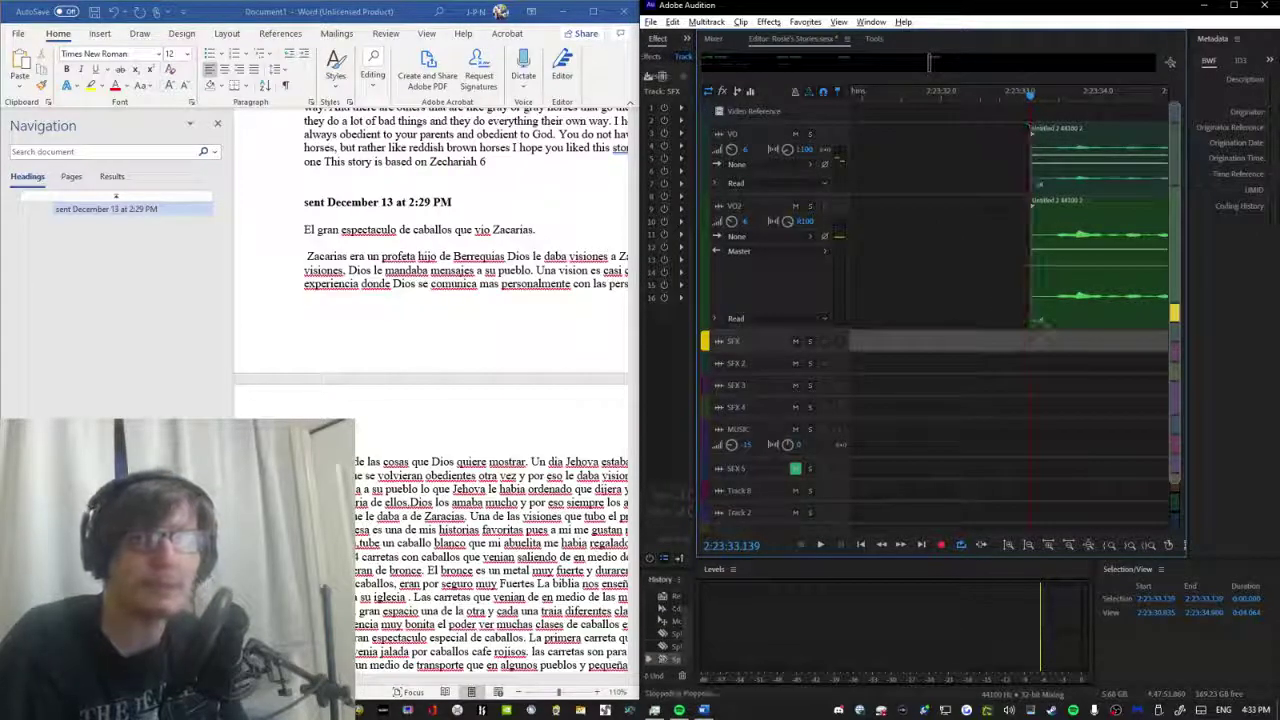
{"action": "key", "text": "space"}
{"action": "key", "text": "space"}
{"action": "left_click", "coordinate": [1040, 285]}
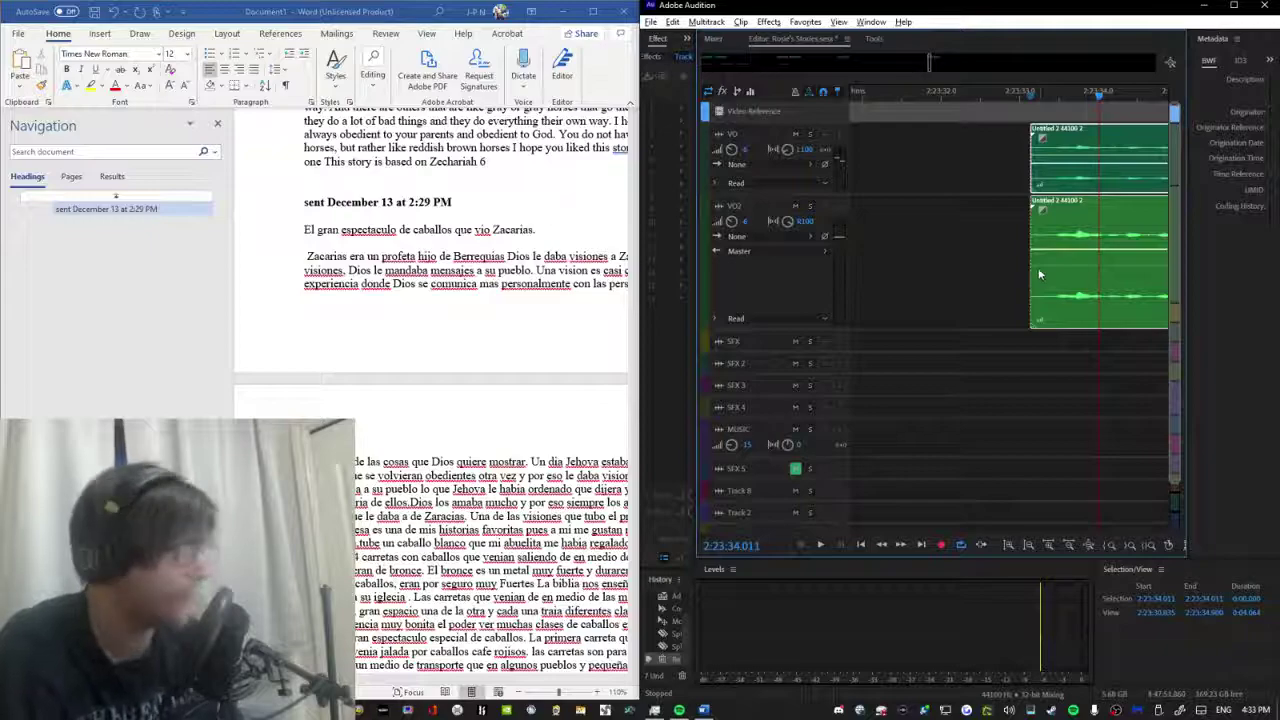
{"action": "key", "text": "ctrl+s"}
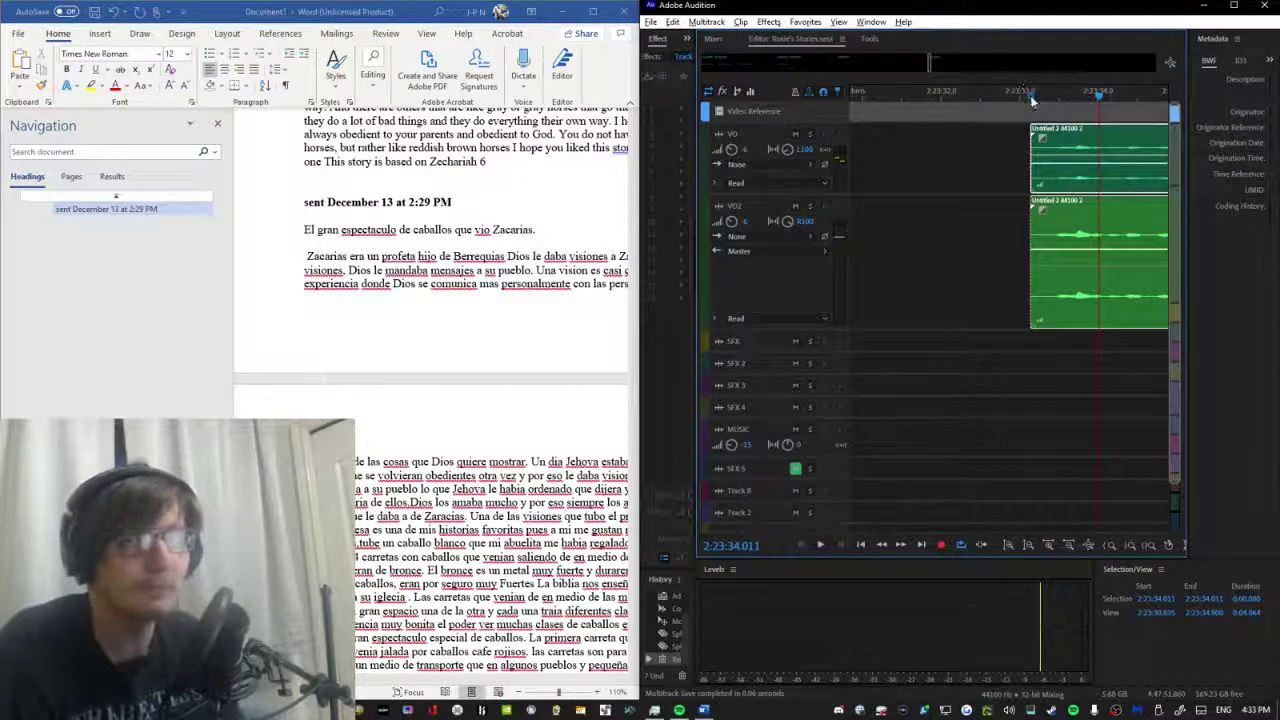
Examine the full extent of the voice-over clips on the timeline and play them from 2:23:33.090.
{"action": "left_click", "coordinate": [1032, 98]}
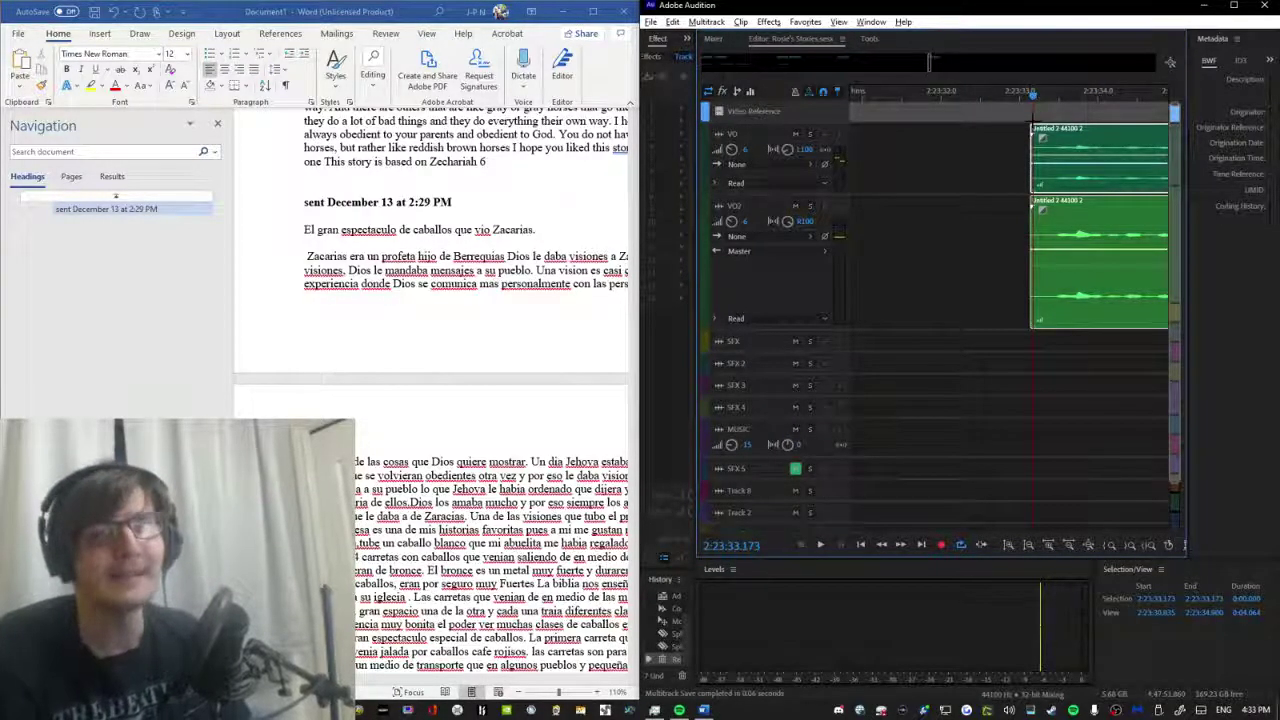
{"action": "scroll", "coordinate": [1038, 116], "scroll_direction": "down", "scroll_amount": 1}
{"action": "scroll", "coordinate": [1038, 116], "scroll_direction": "down", "scroll_amount": 5}
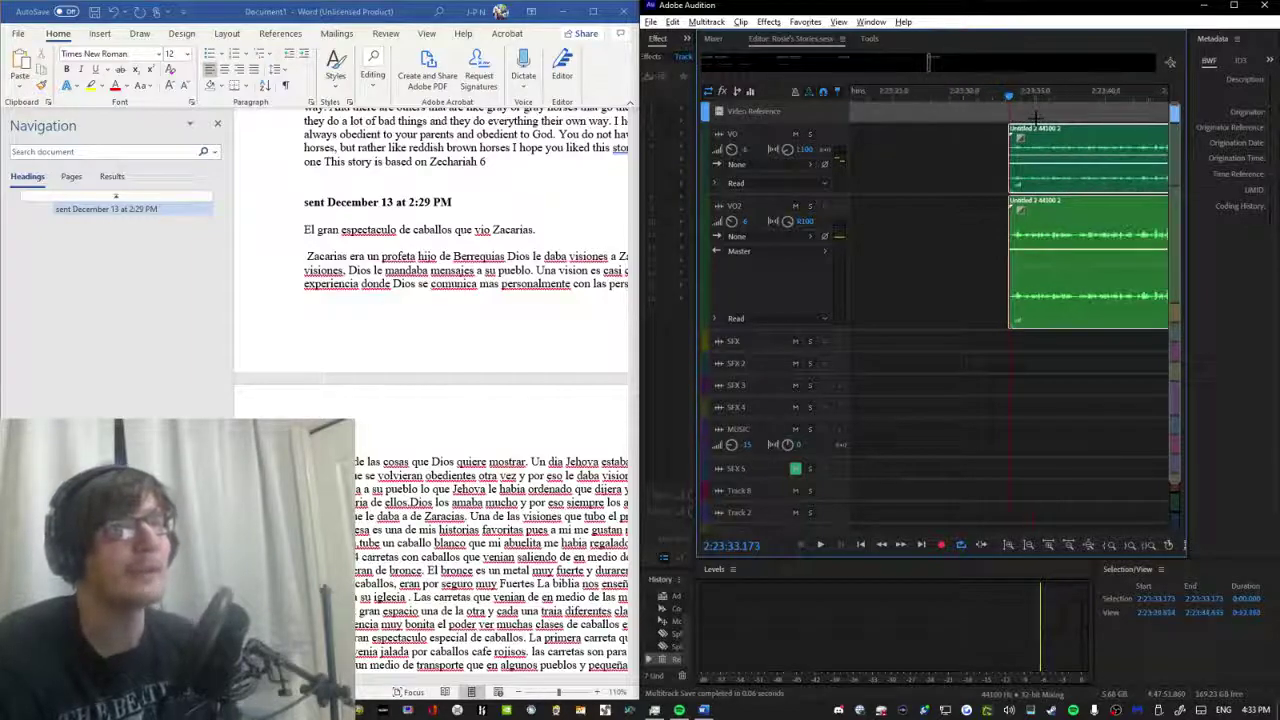
{"action": "scroll", "coordinate": [1038, 118], "scroll_direction": "down", "scroll_amount": 5}
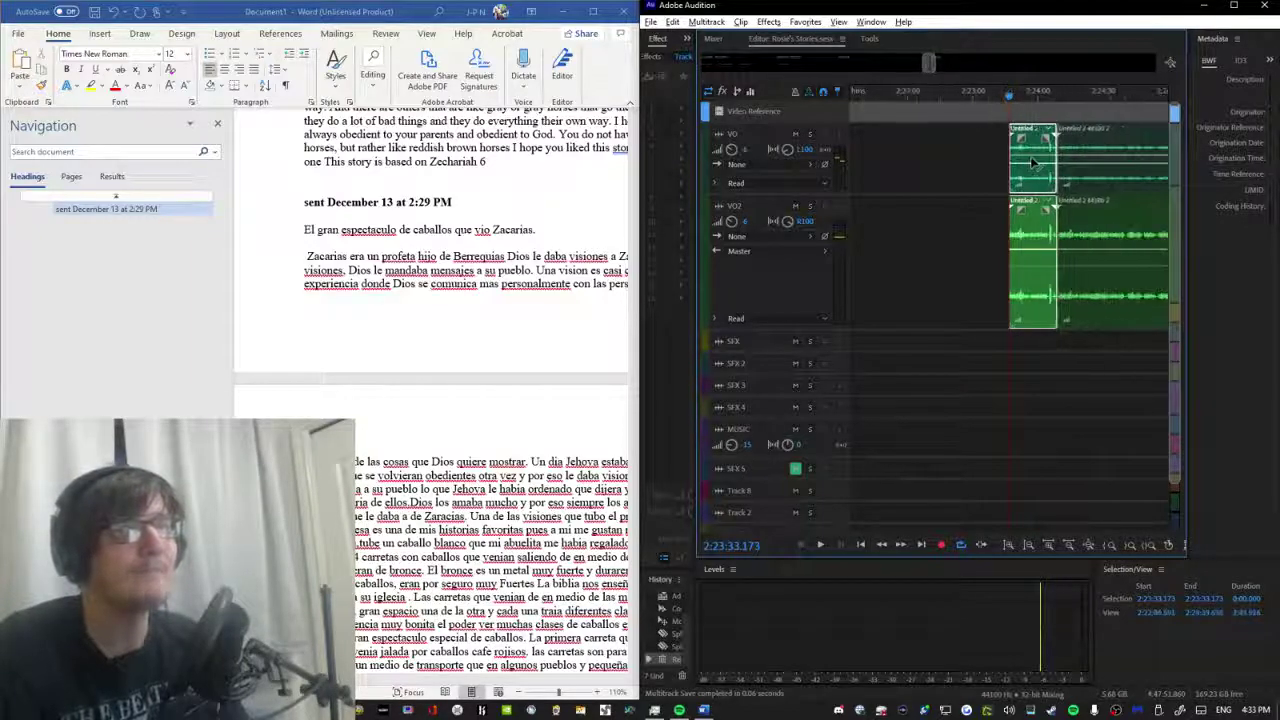
{"action": "scroll", "coordinate": [1033, 163], "scroll_direction": "down", "scroll_amount": 8}
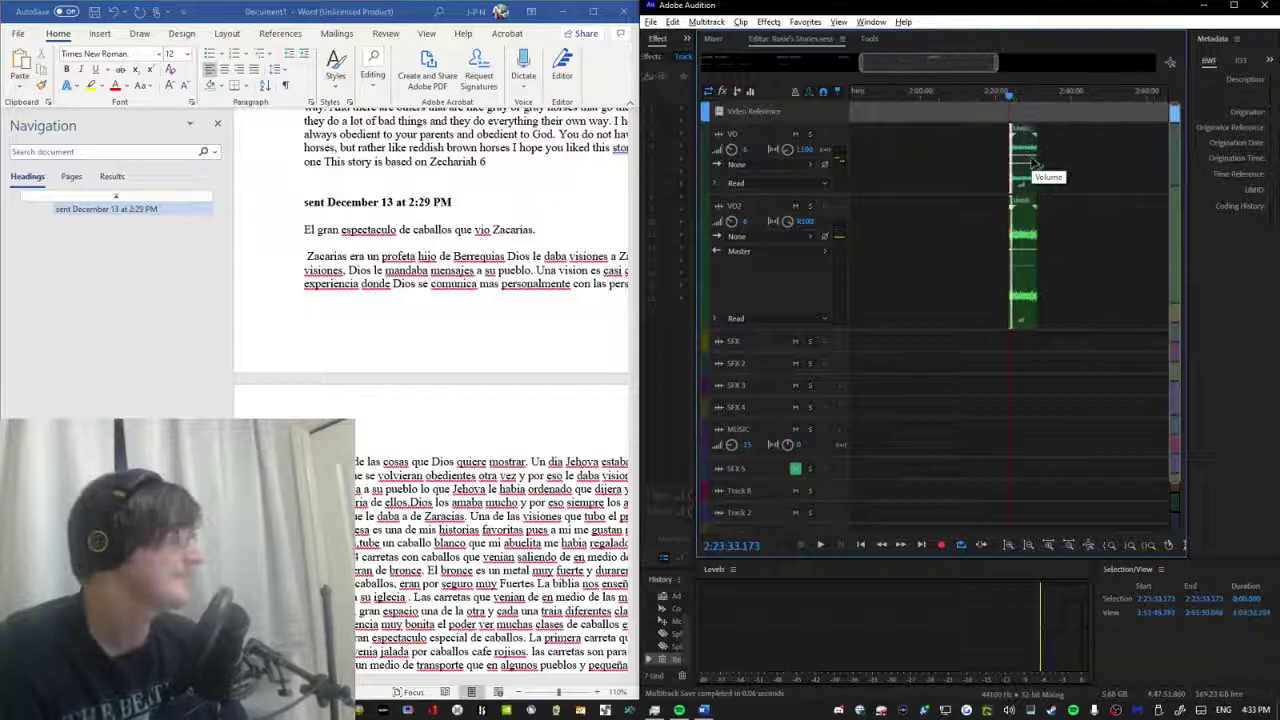
{"action": "scroll", "coordinate": [1020, 162], "scroll_direction": "up", "scroll_amount": 10}
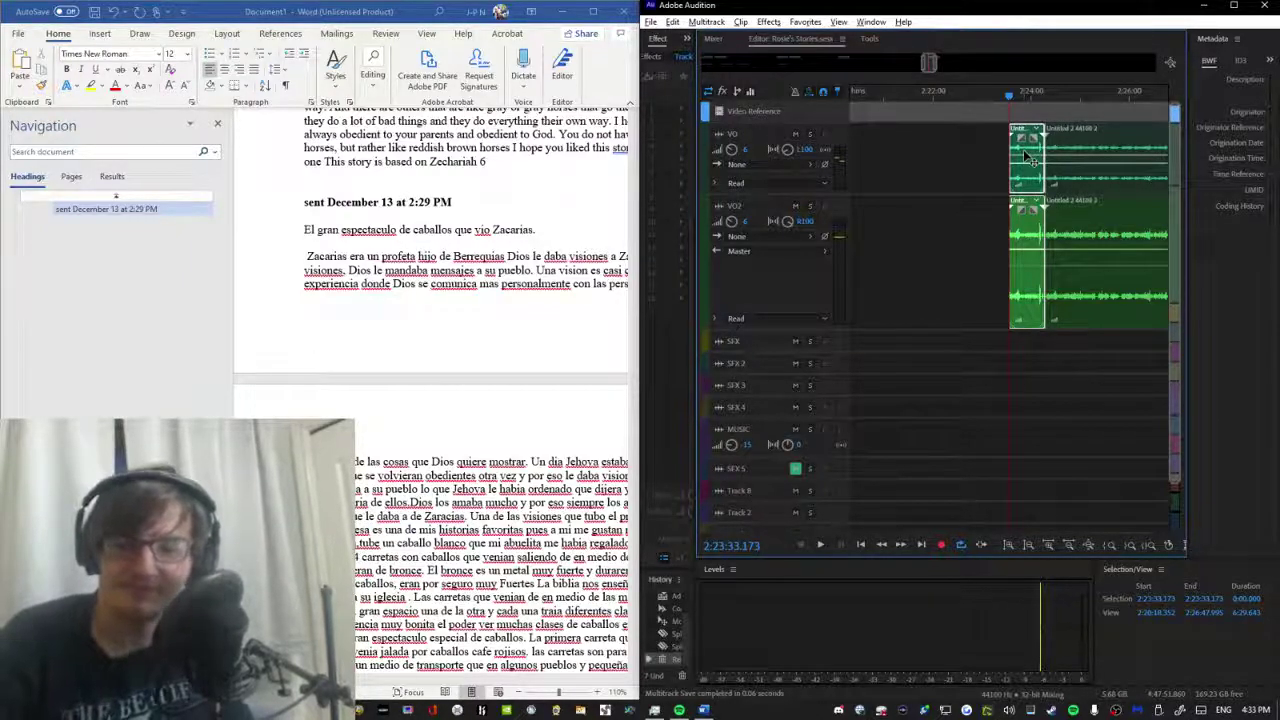
{"action": "scroll", "coordinate": [999, 107], "scroll_direction": "up", "scroll_amount": 5}
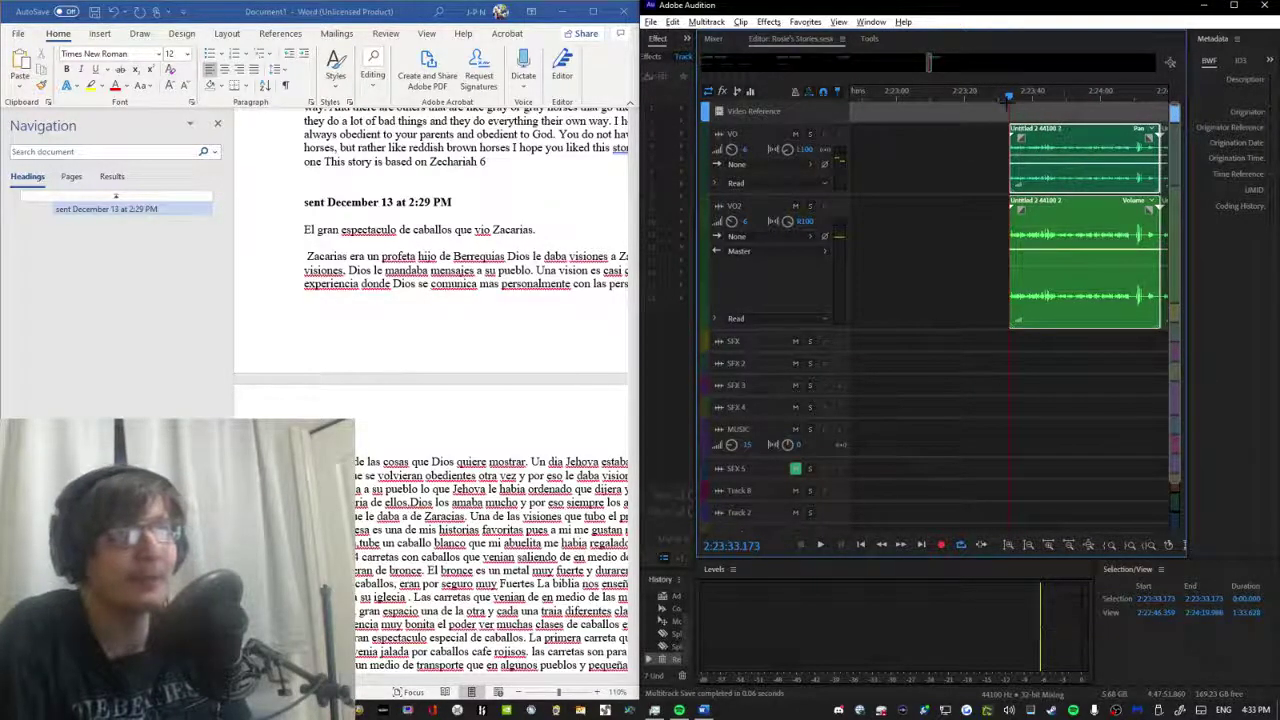
{"action": "scroll", "coordinate": [1014, 101], "scroll_direction": "up", "scroll_amount": 3}
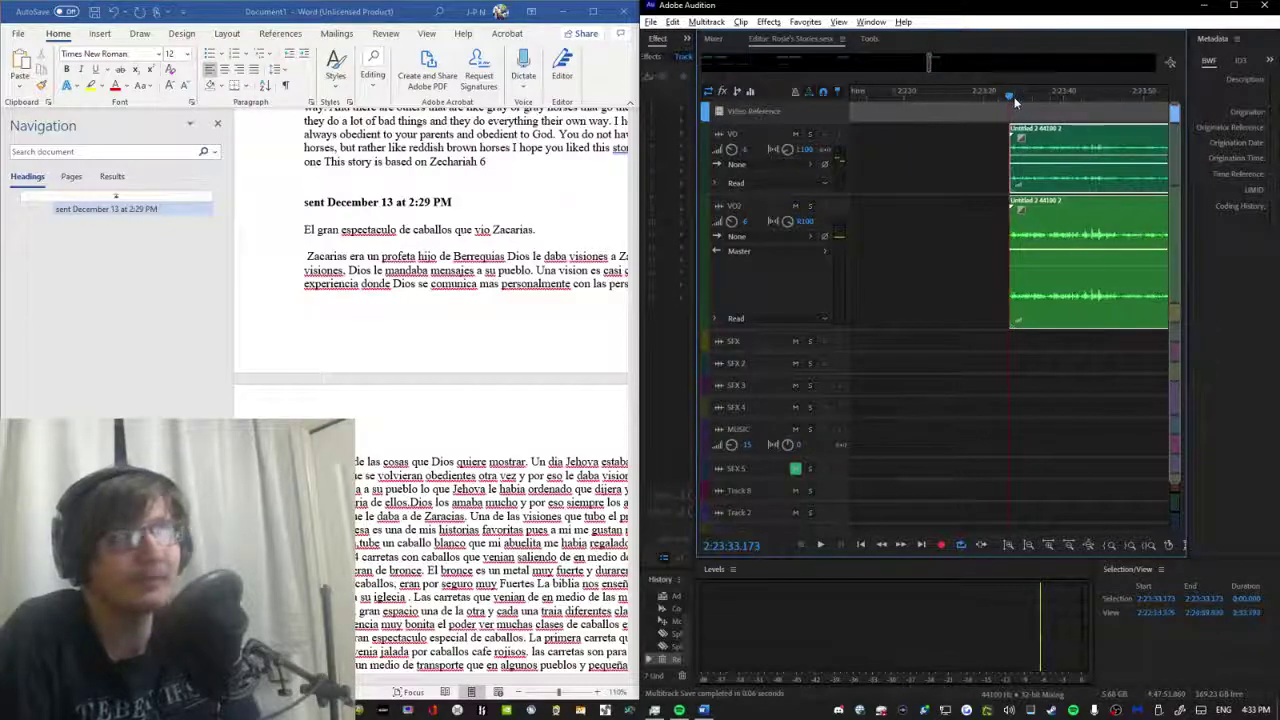
{"action": "left_click", "coordinate": [1011, 98]}
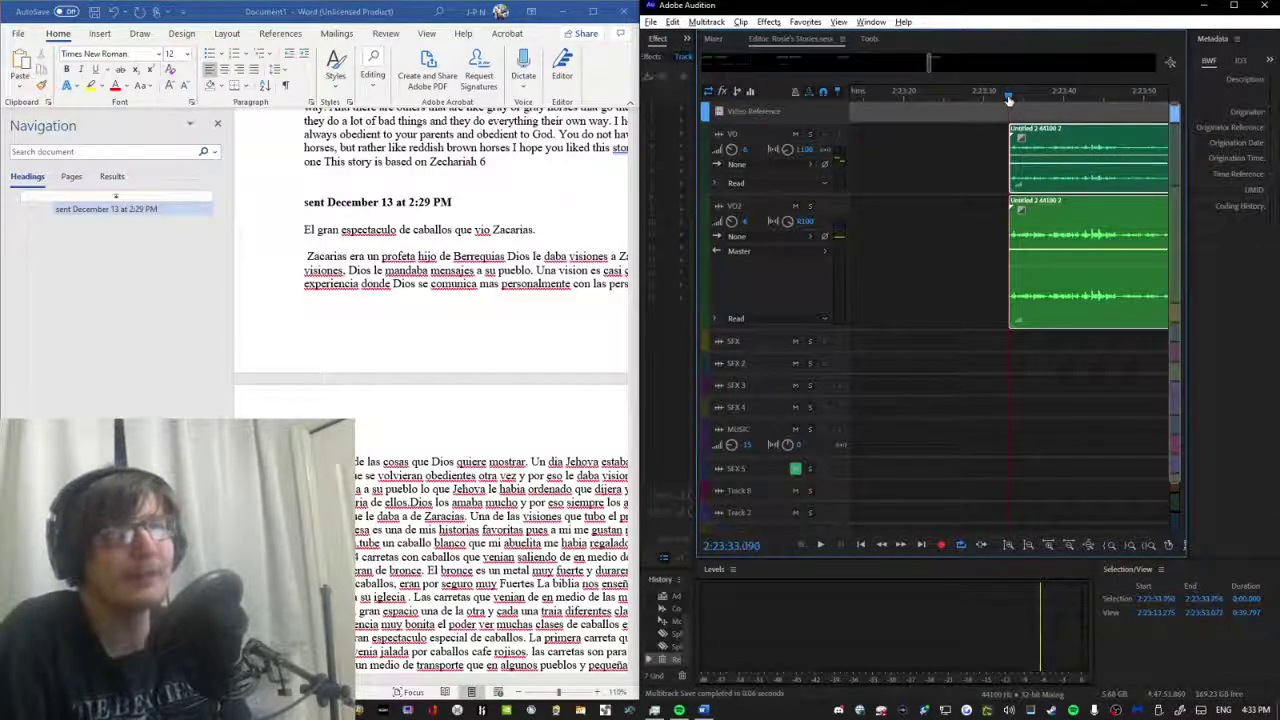
{"action": "scroll", "coordinate": [1010, 99], "scroll_direction": "up", "scroll_amount": 5}
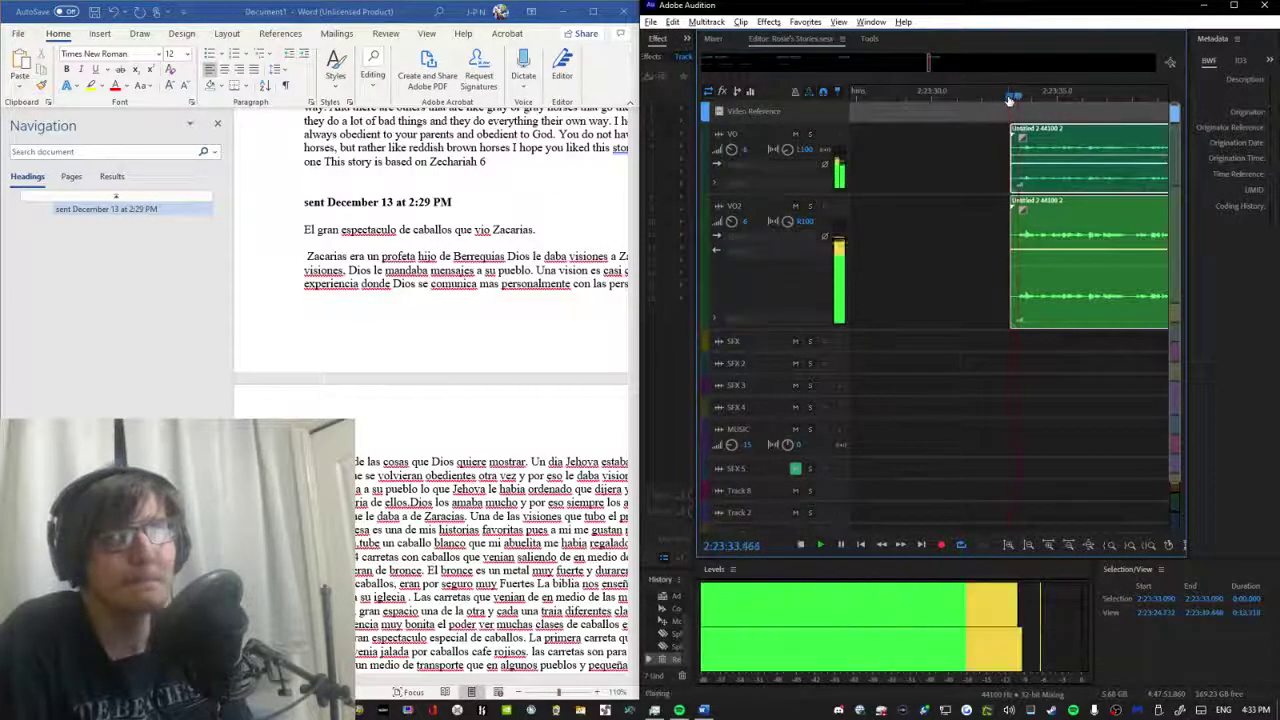
Play the opening of the first VO and VO2 clips from 2:23:33.112, just before the clips begin.
{"action": "key", "text": "space"}
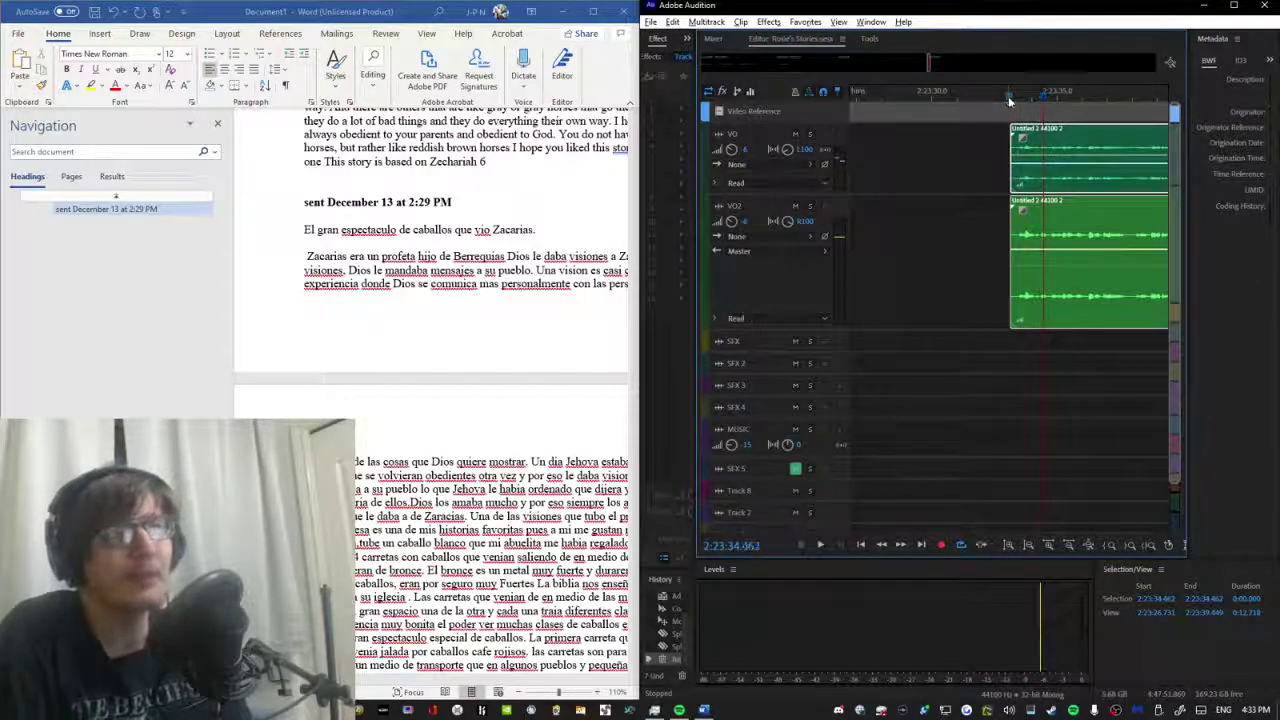
{"action": "left_click", "coordinate": [1008, 97]}
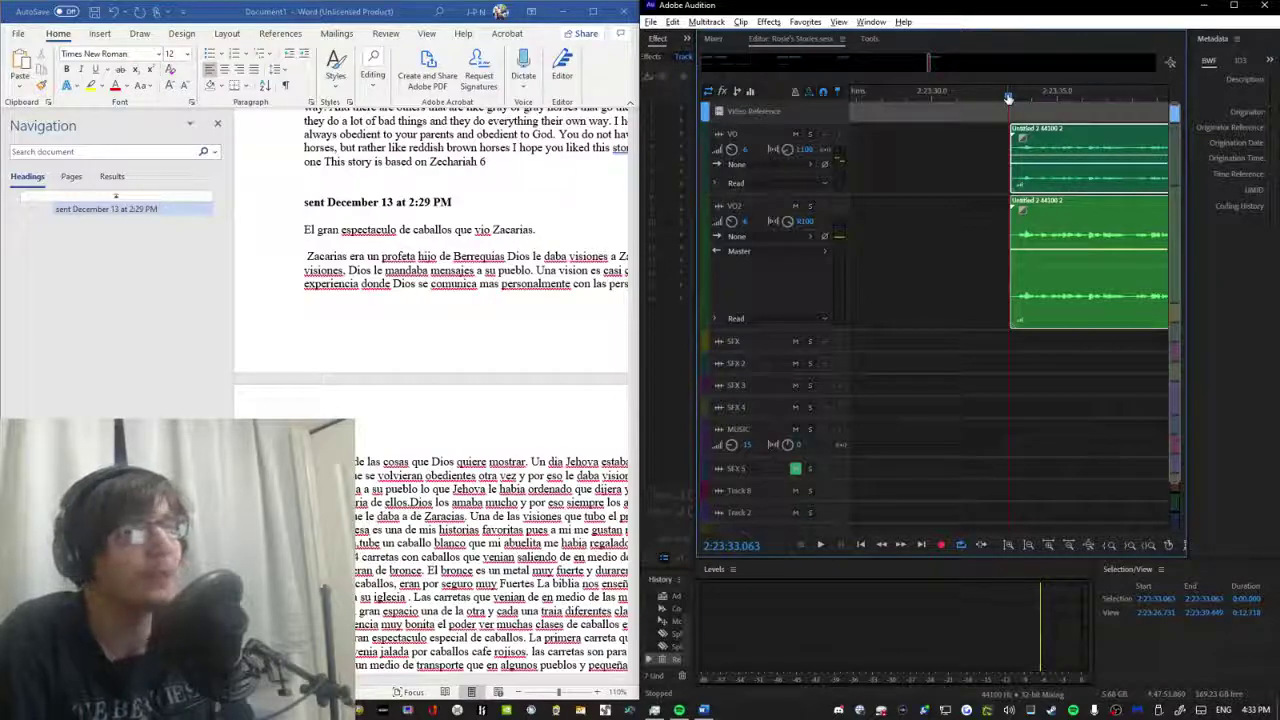
{"action": "scroll", "coordinate": [1008, 97], "scroll_direction": "up", "scroll_amount": 3}
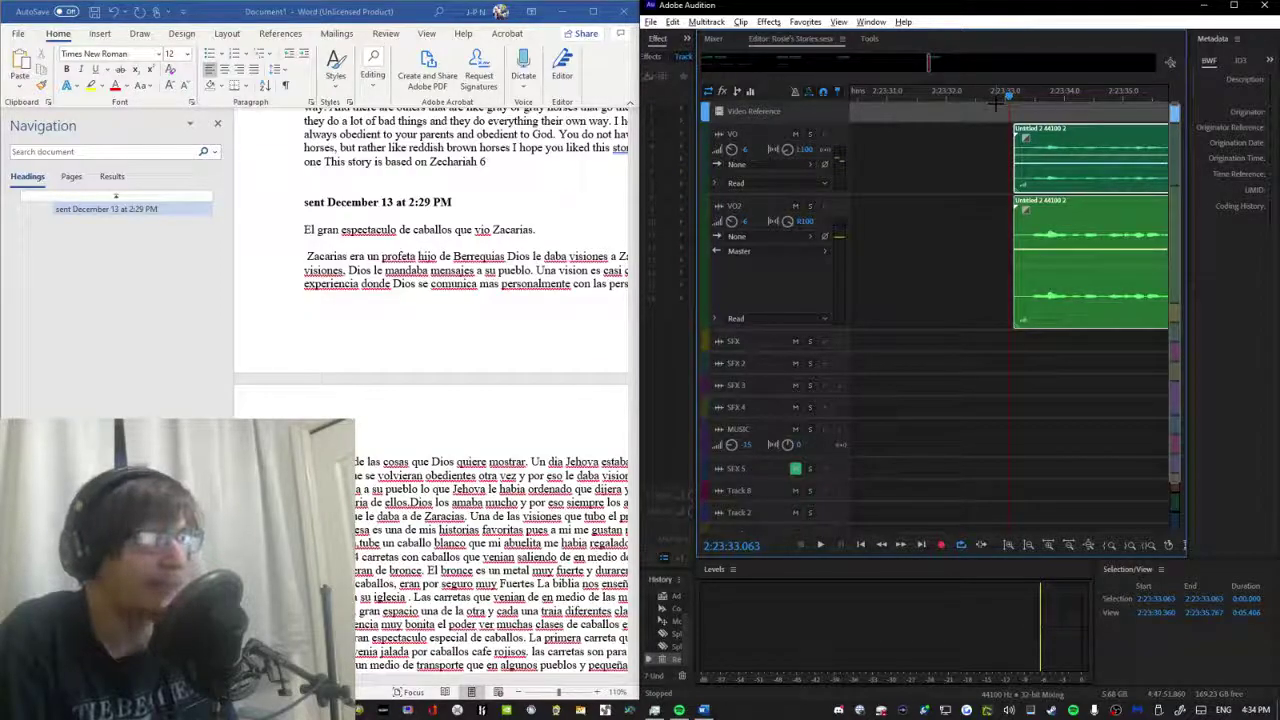
{"action": "scroll", "coordinate": [1005, 100], "scroll_direction": "up", "scroll_amount": 3}
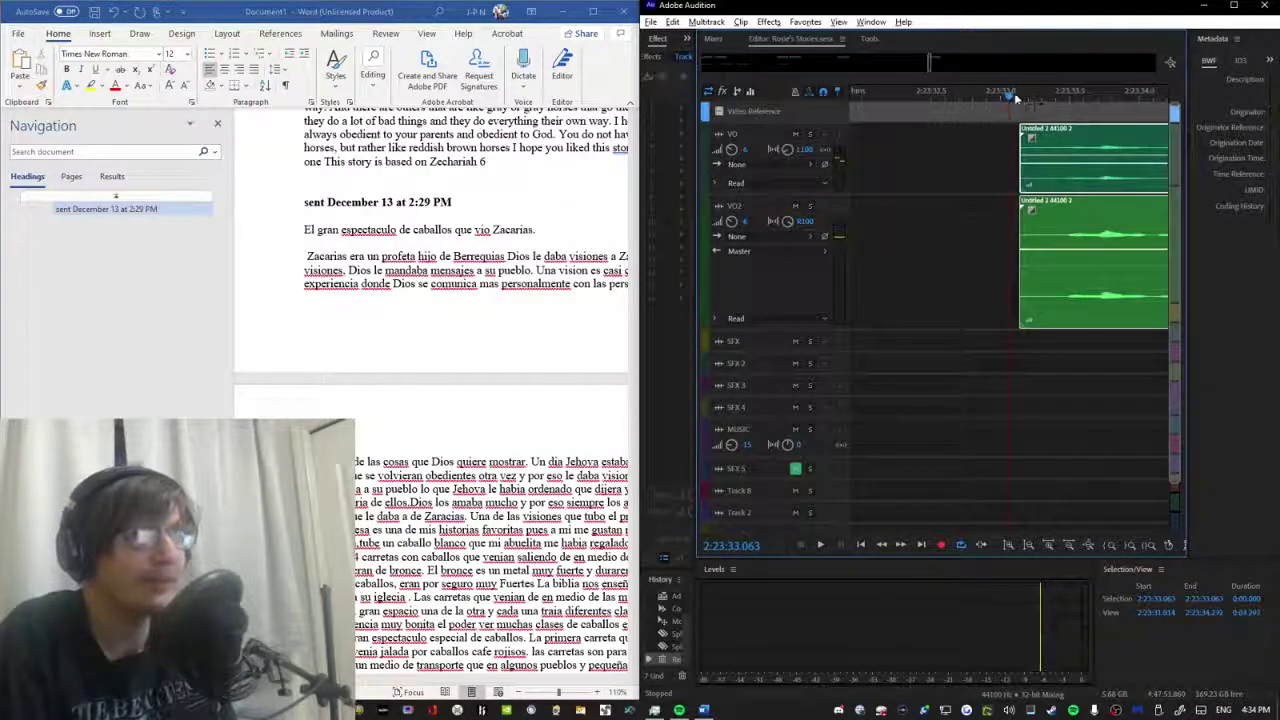
{"action": "left_click", "coordinate": [1016, 98]}
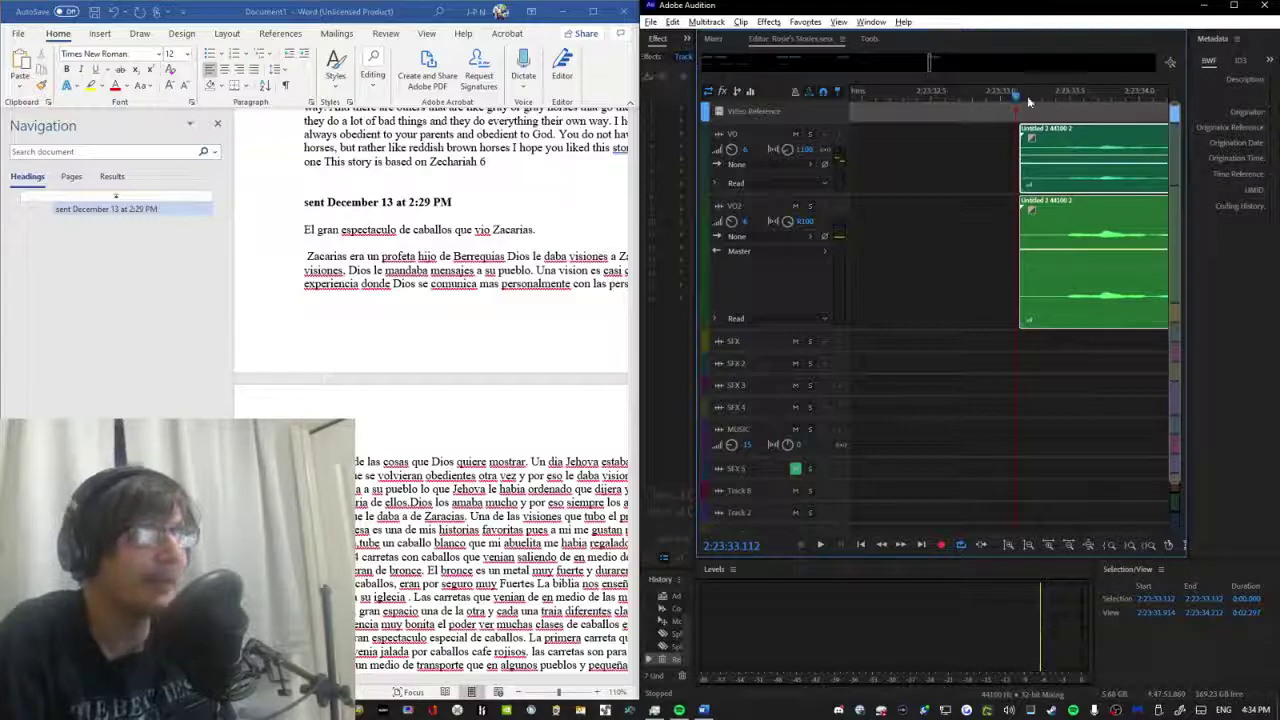
{"action": "key", "text": "space"}
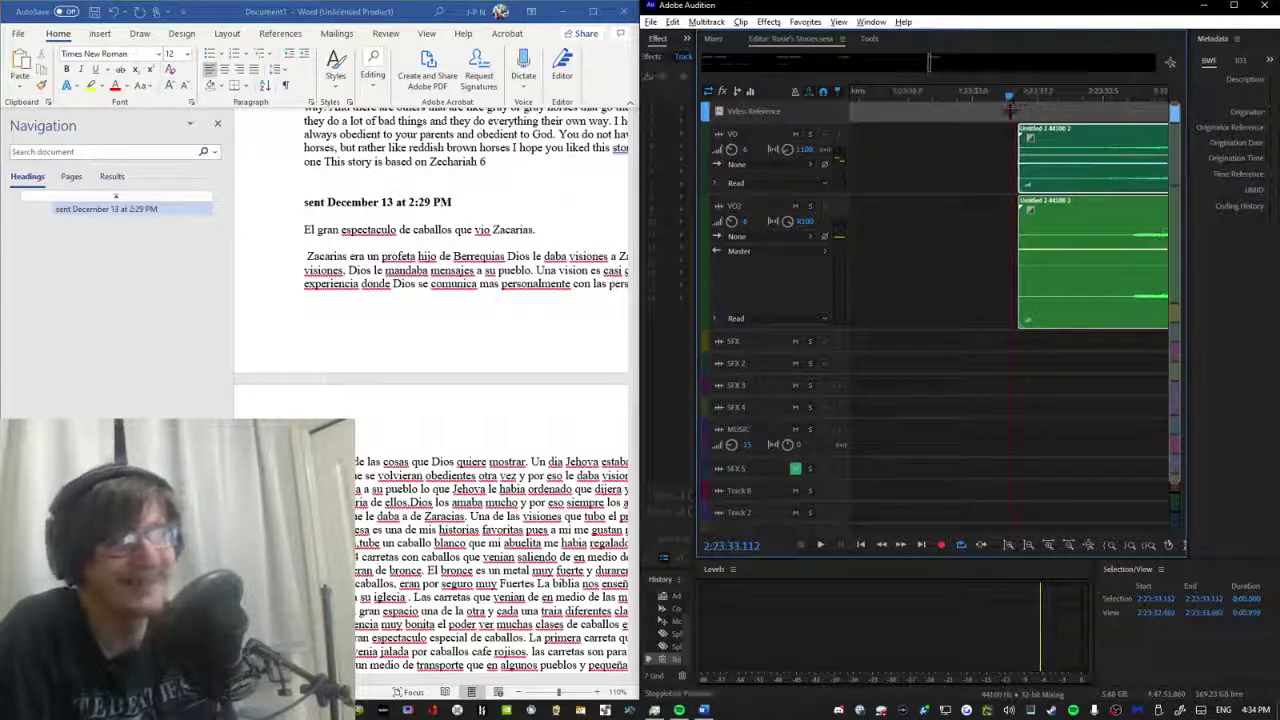
{"action": "scroll", "coordinate": [1007, 113], "scroll_direction": "down", "scroll_amount": 5}
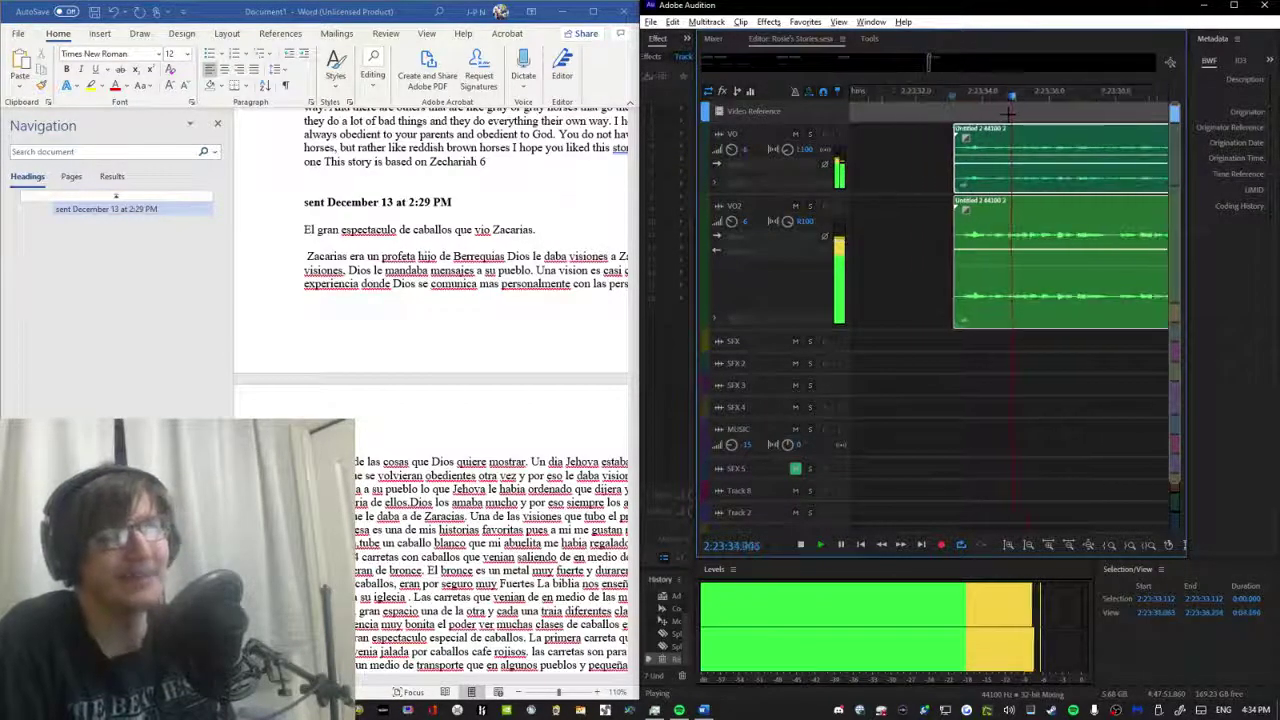
{"action": "scroll", "coordinate": [616, 354], "scroll_direction": "down", "scroll_amount": 2}
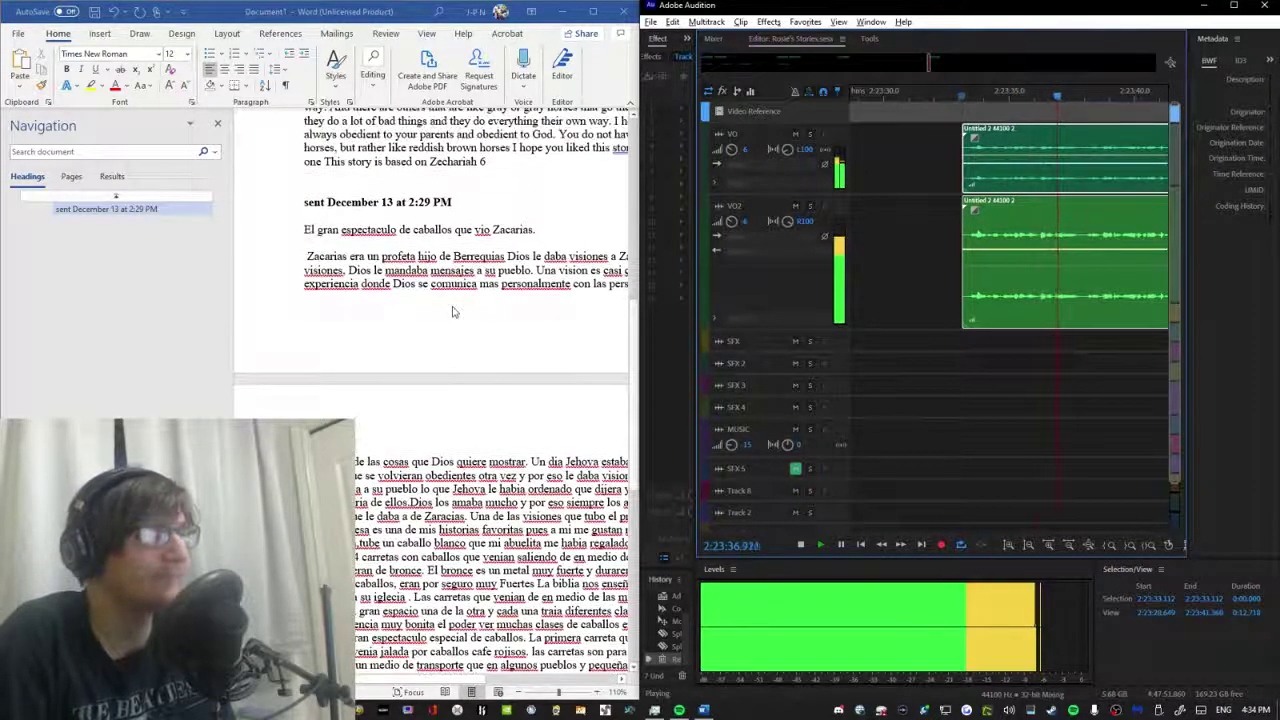
{"action": "key", "text": "space"}
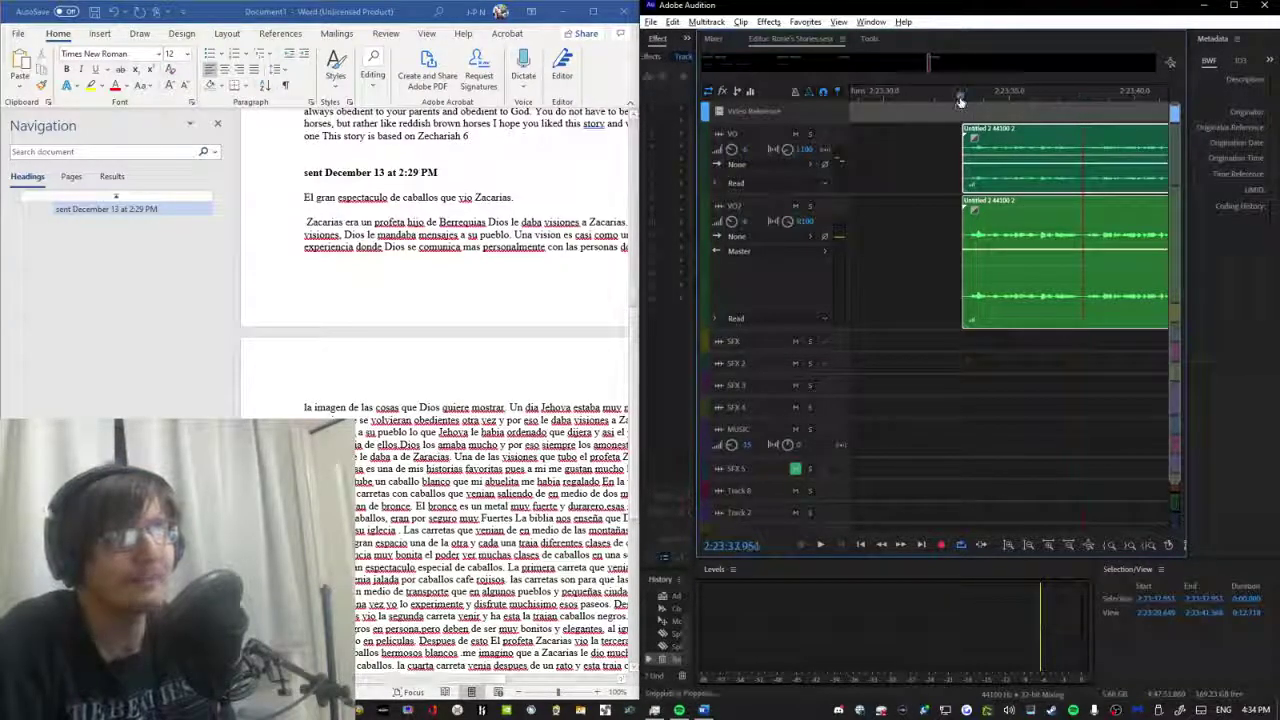
Replay the first VO and VO2 clips from 2:23:33.066 and again from 2:23:35.174.
{"action": "key", "text": "space"}
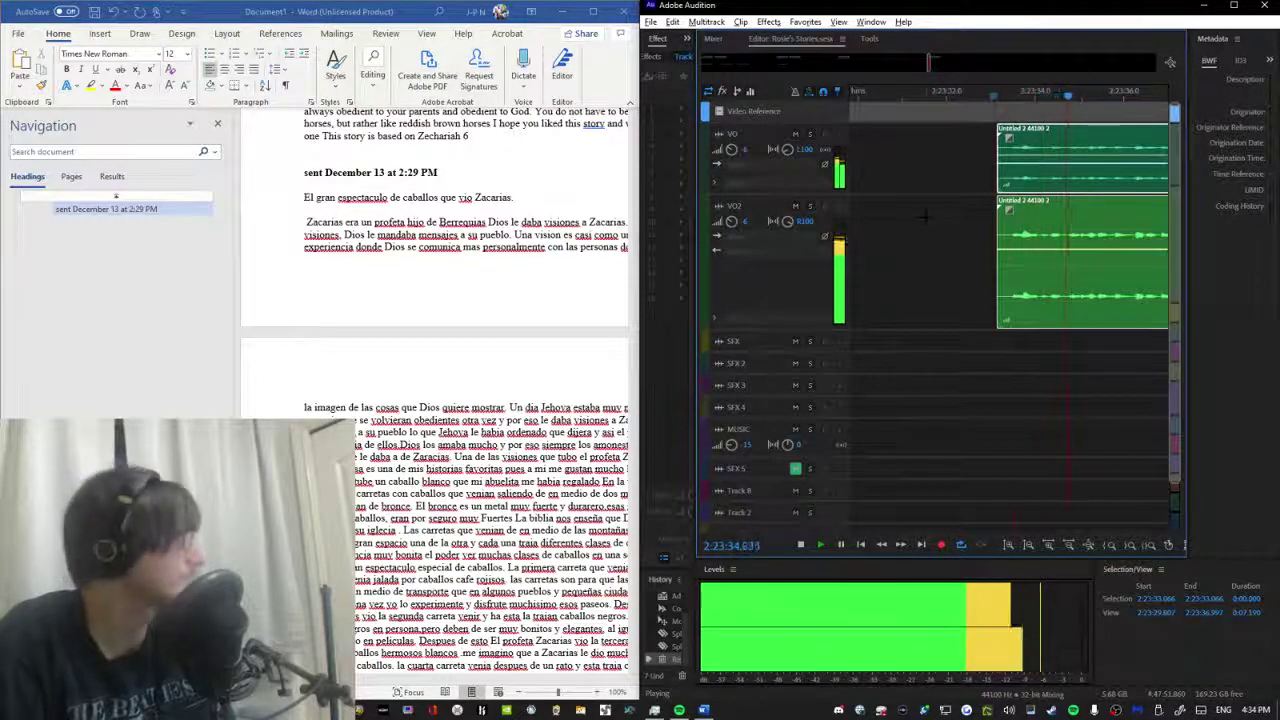
{"action": "scroll", "coordinate": [925, 215], "scroll_direction": "down", "scroll_amount": 2}
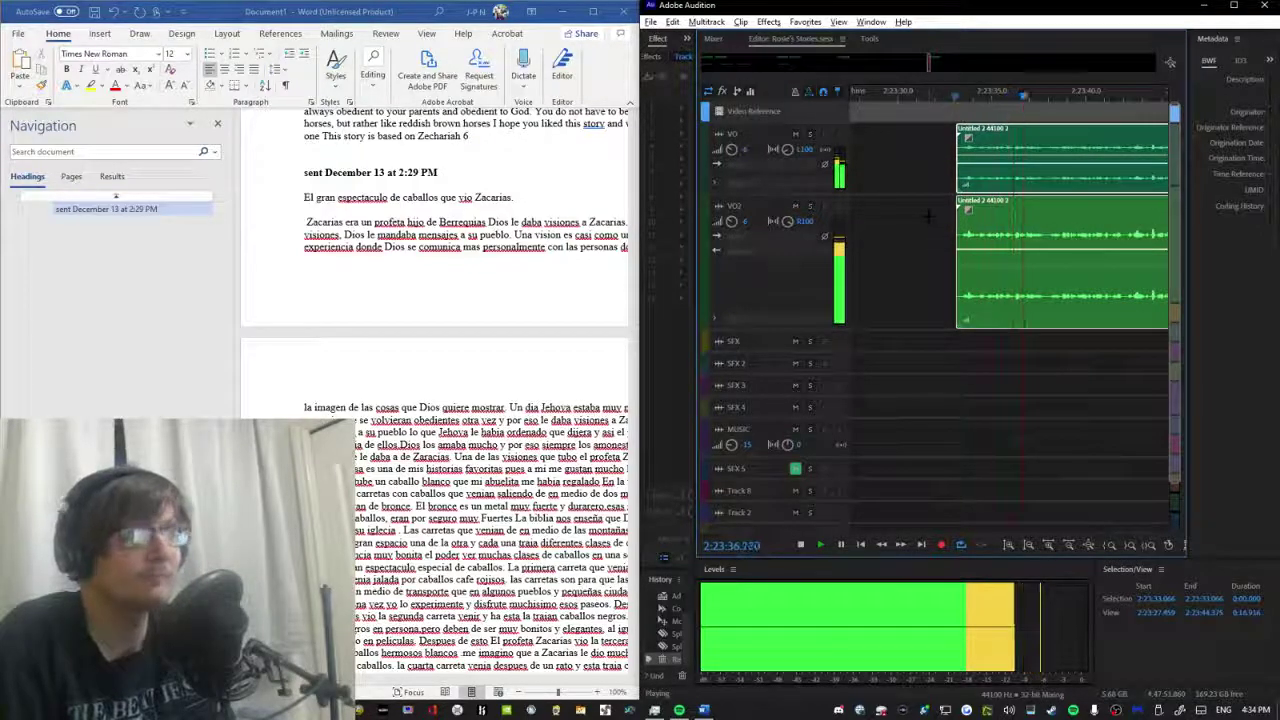
{"action": "key", "text": "space"}
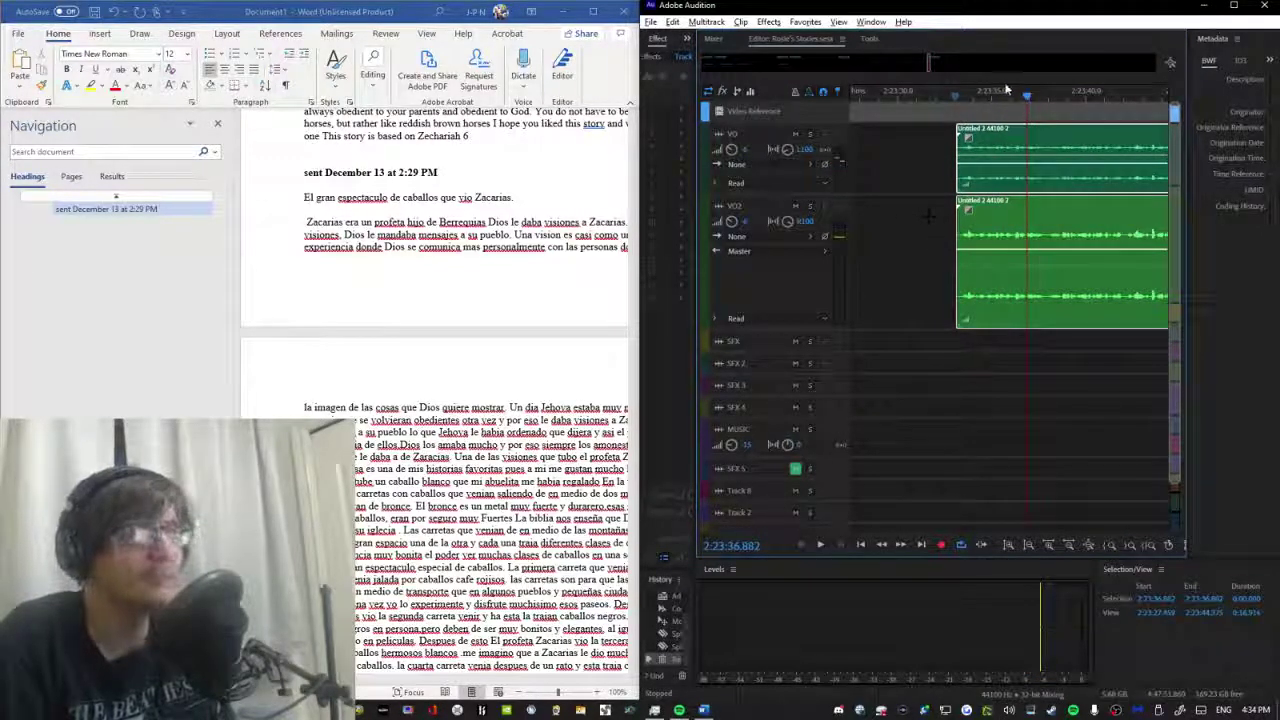
{"action": "left_click", "coordinate": [995, 96]}
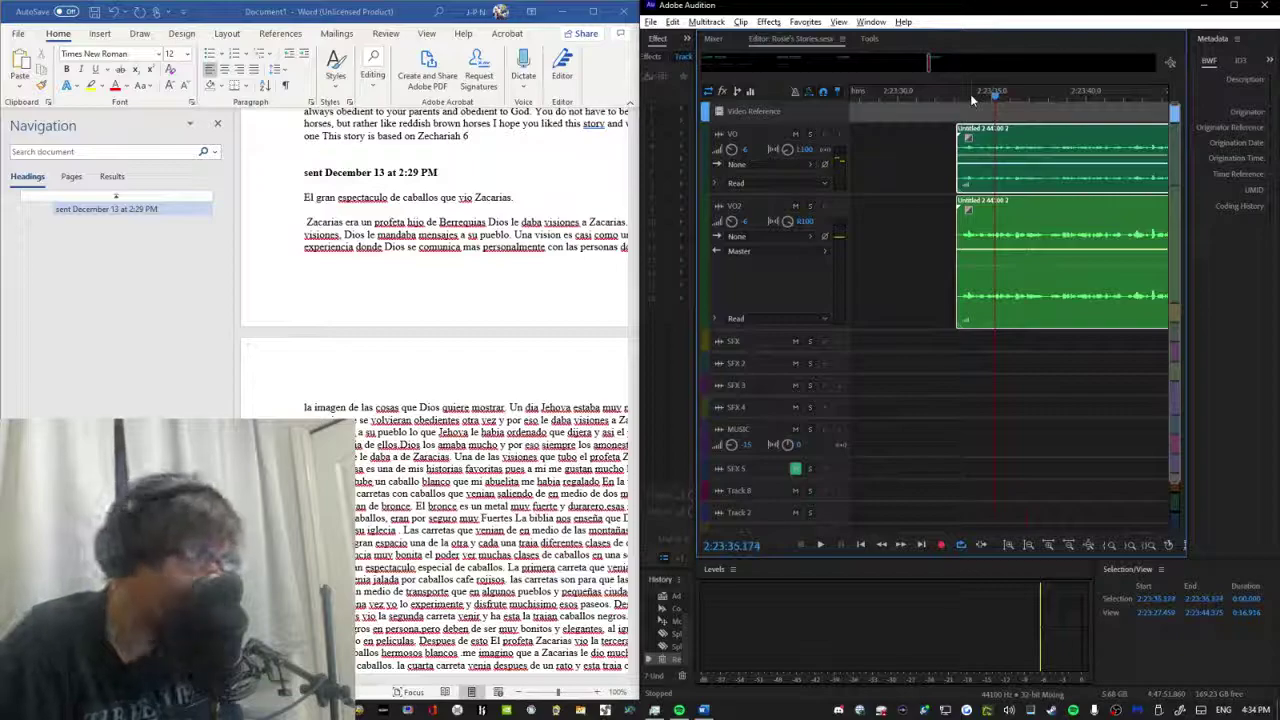
{"action": "key", "text": "space"}
{"action": "scroll", "coordinate": [987, 327], "scroll_direction": "up", "scroll_amount": 1}
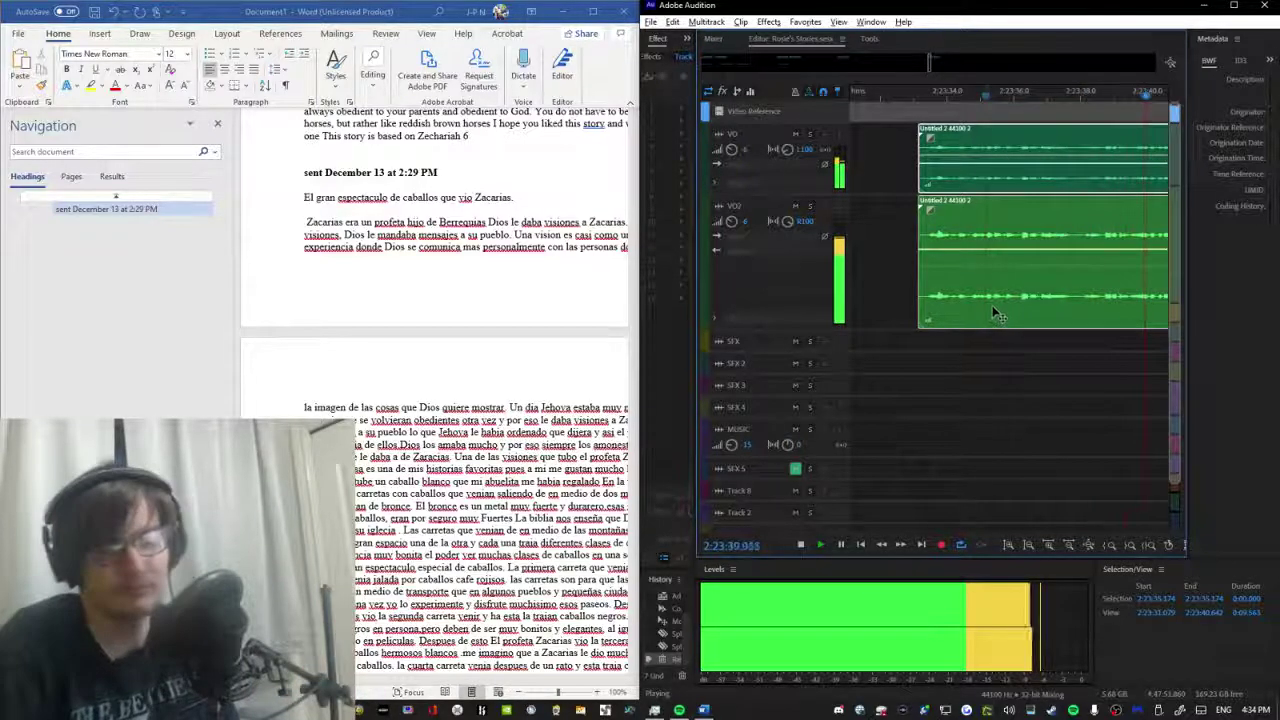
{"action": "scroll", "coordinate": [995, 310], "scroll_direction": "down", "scroll_amount": 5}
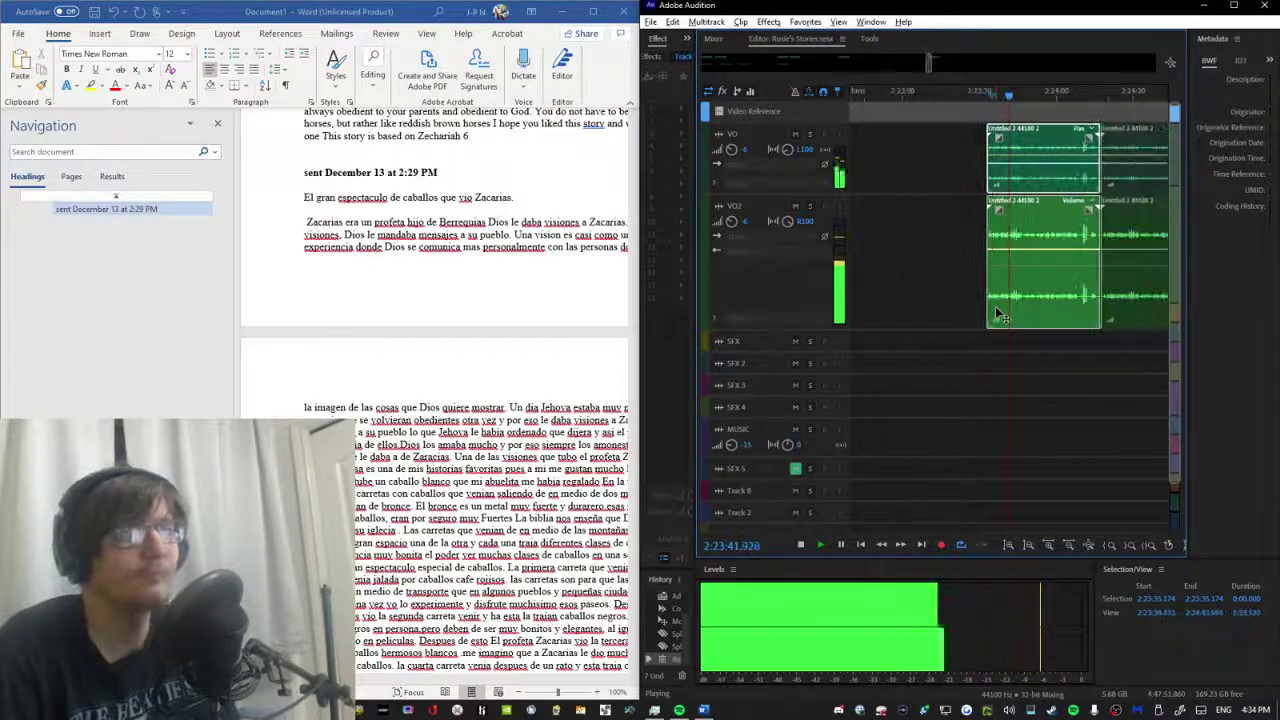
{"action": "key", "text": "space"}
Switch to Word and read through the English story text above the Spanish version.
{"action": "scroll", "coordinate": [352, 337], "scroll_direction": "up", "scroll_amount": 5}
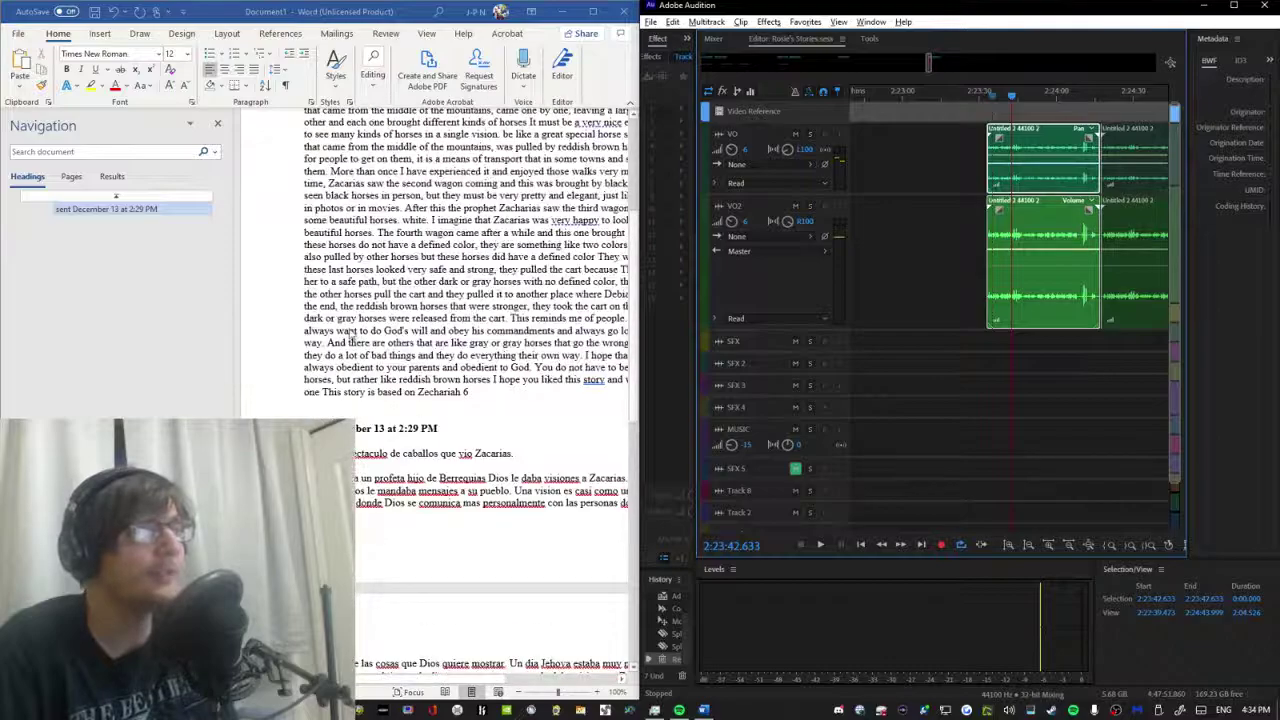
{"action": "scroll", "coordinate": [353, 335], "scroll_direction": "up", "scroll_amount": 5}
{"action": "left_click", "coordinate": [343, 347]}
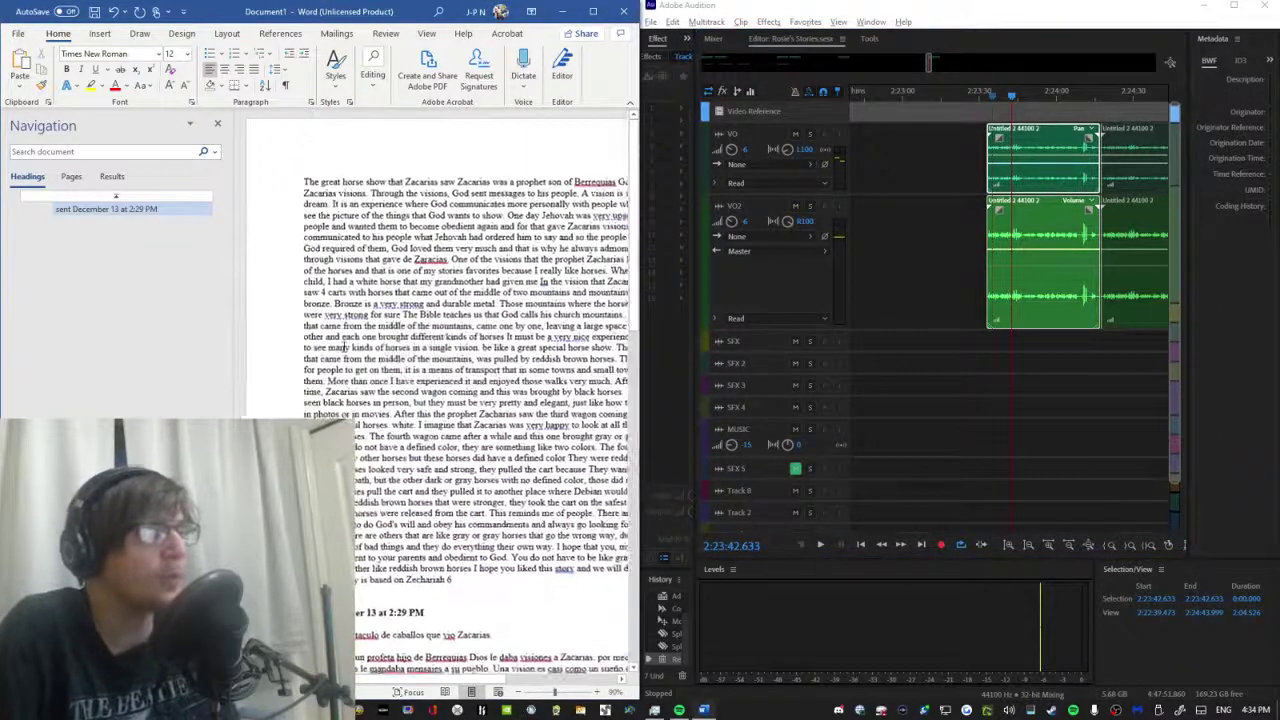
{"action": "scroll", "coordinate": [343, 347], "scroll_direction": "down", "scroll_amount": 1}
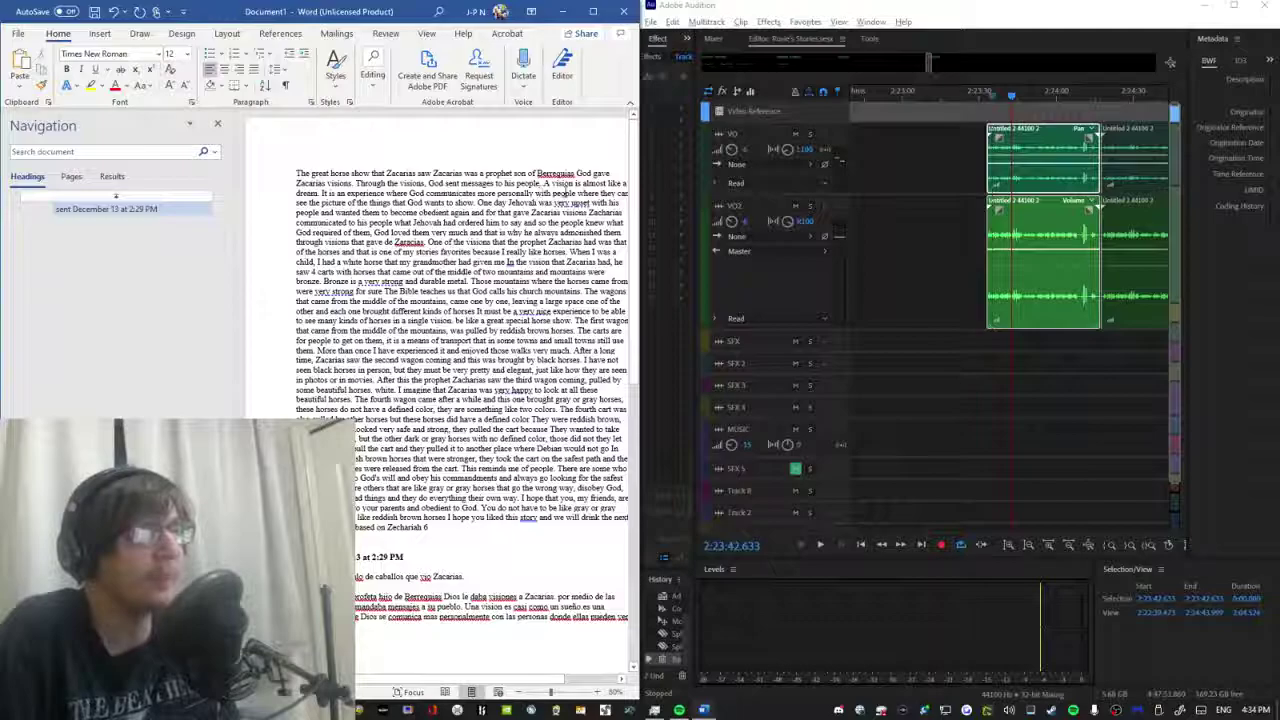
{"action": "left_click", "coordinate": [563, 185]}
{"action": "scroll", "coordinate": [497, 466], "scroll_direction": "down", "scroll_amount": 4}
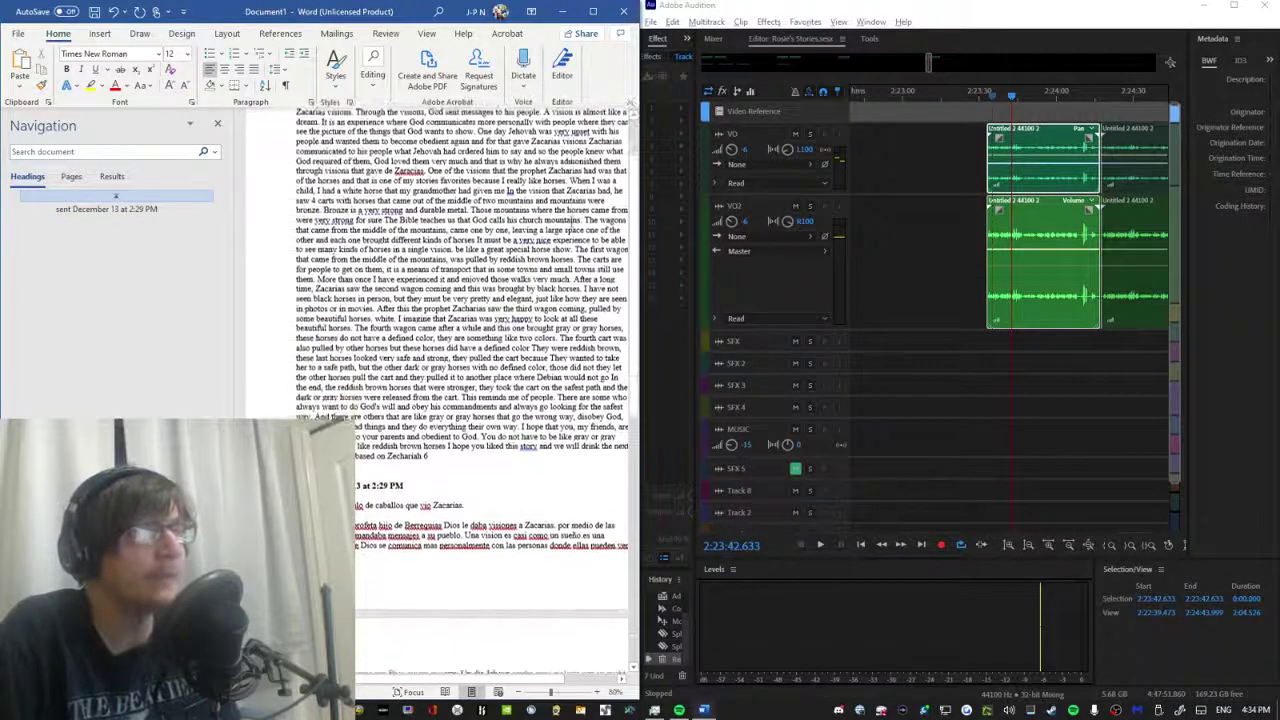
{"action": "scroll", "coordinate": [497, 466], "scroll_direction": "up", "scroll_amount": 2}
{"action": "scroll", "coordinate": [497, 466], "scroll_direction": "up", "scroll_amount": 1}
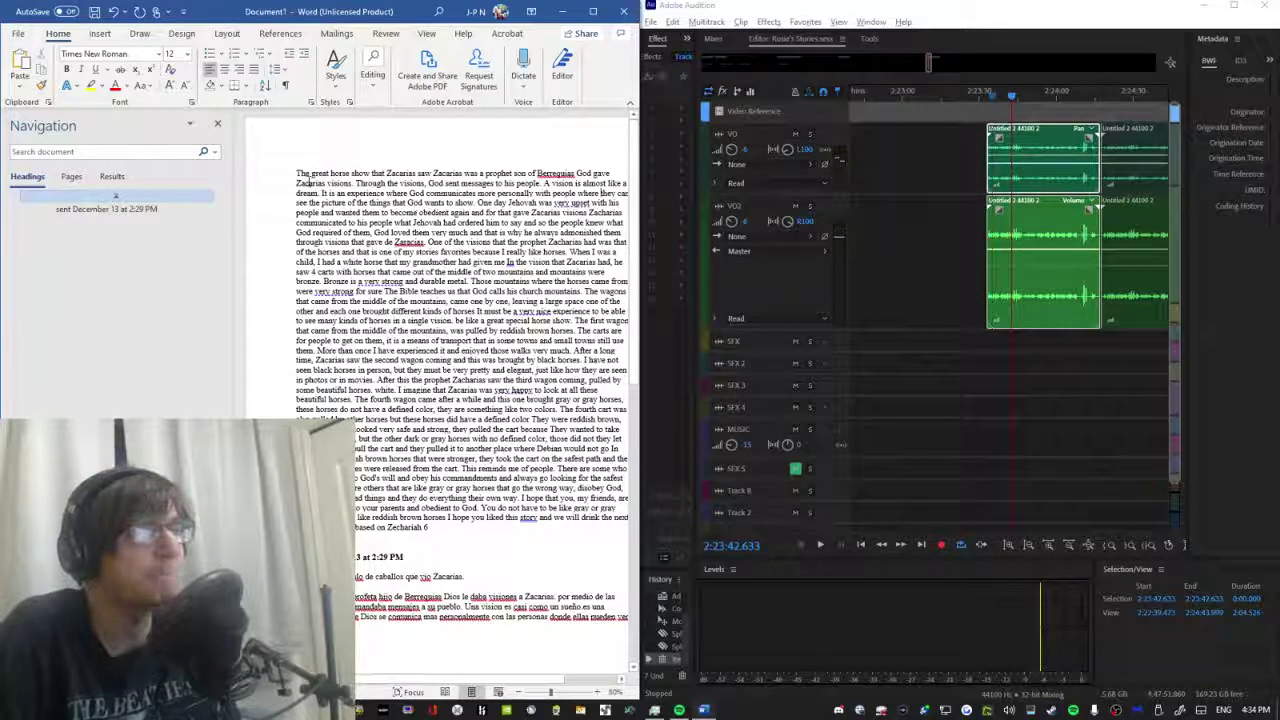
{"action": "left_click_drag", "start_coordinate": [310, 182], "coordinate": [276, 190]}
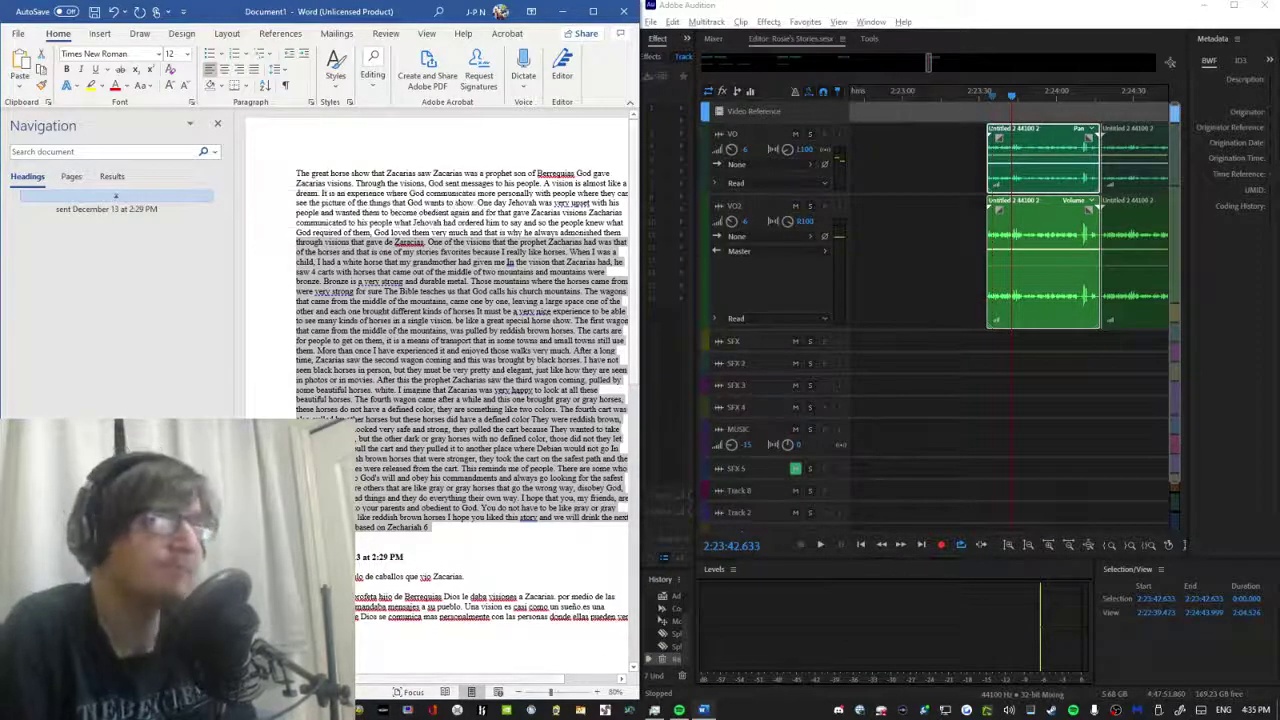
{"action": "left_click", "coordinate": [276, 190]}
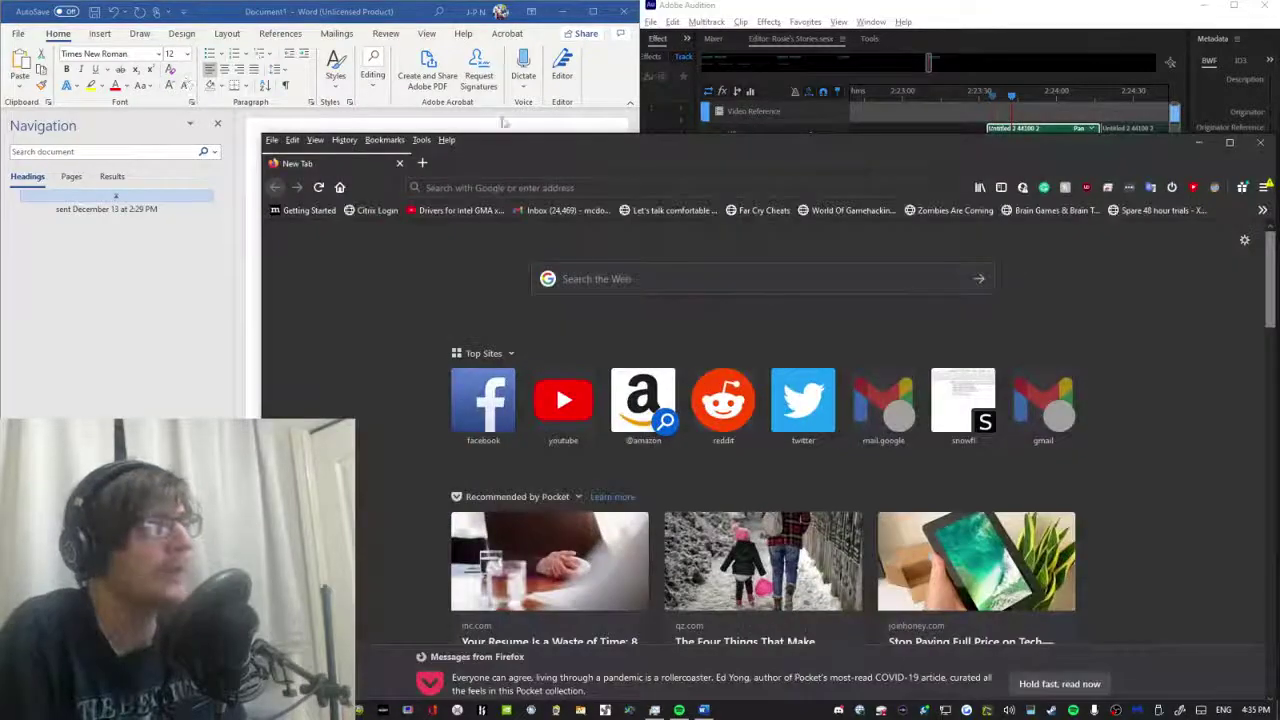
In Firefox, look up bensound, open the page of The Elevator Bossa Nova, and preview the track briefly.
{"action": "left_click_drag", "start_coordinate": [514, 166], "coordinate": [344, 98]}
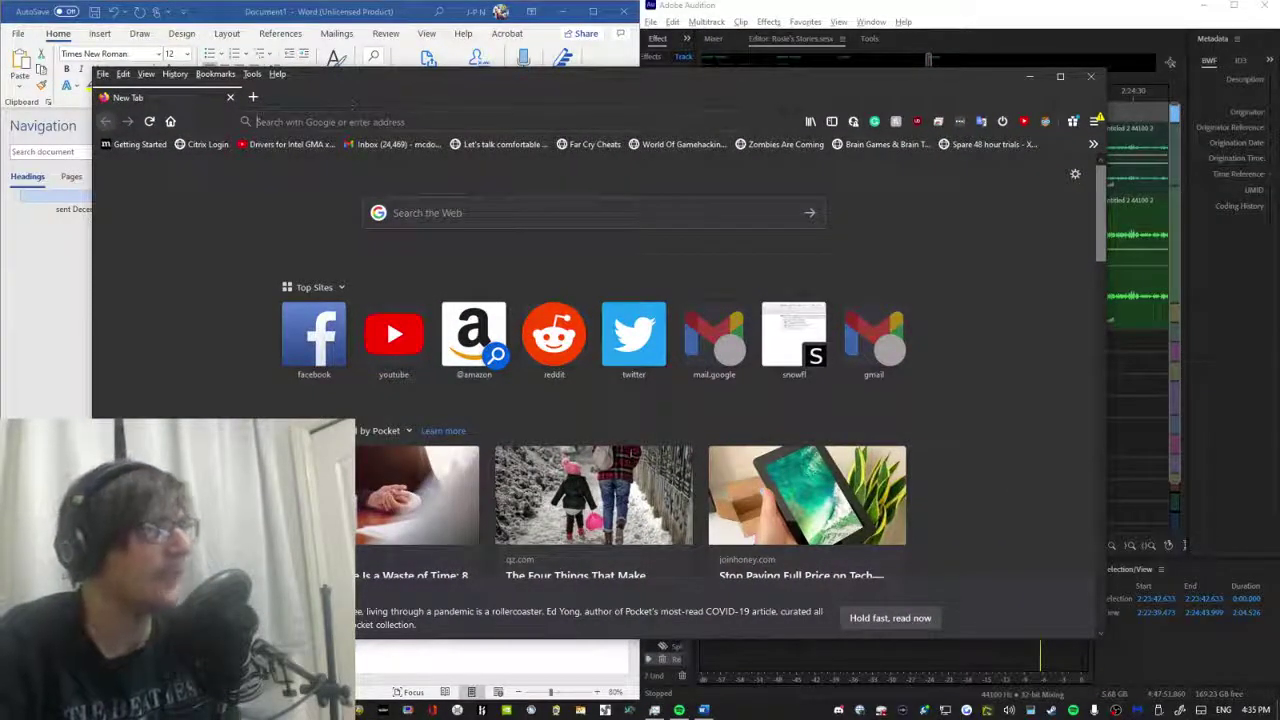
{"action": "left_click", "coordinate": [259, 121]}
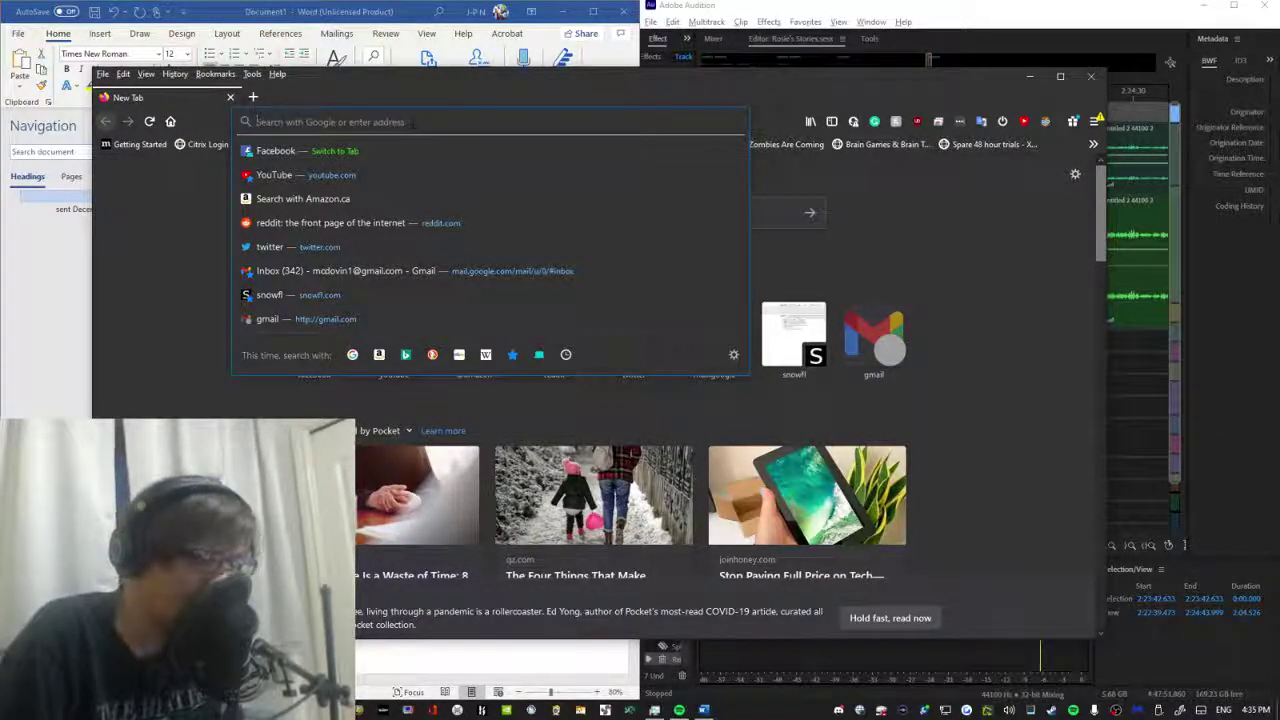
{"action": "type", "text": "bensoun"}
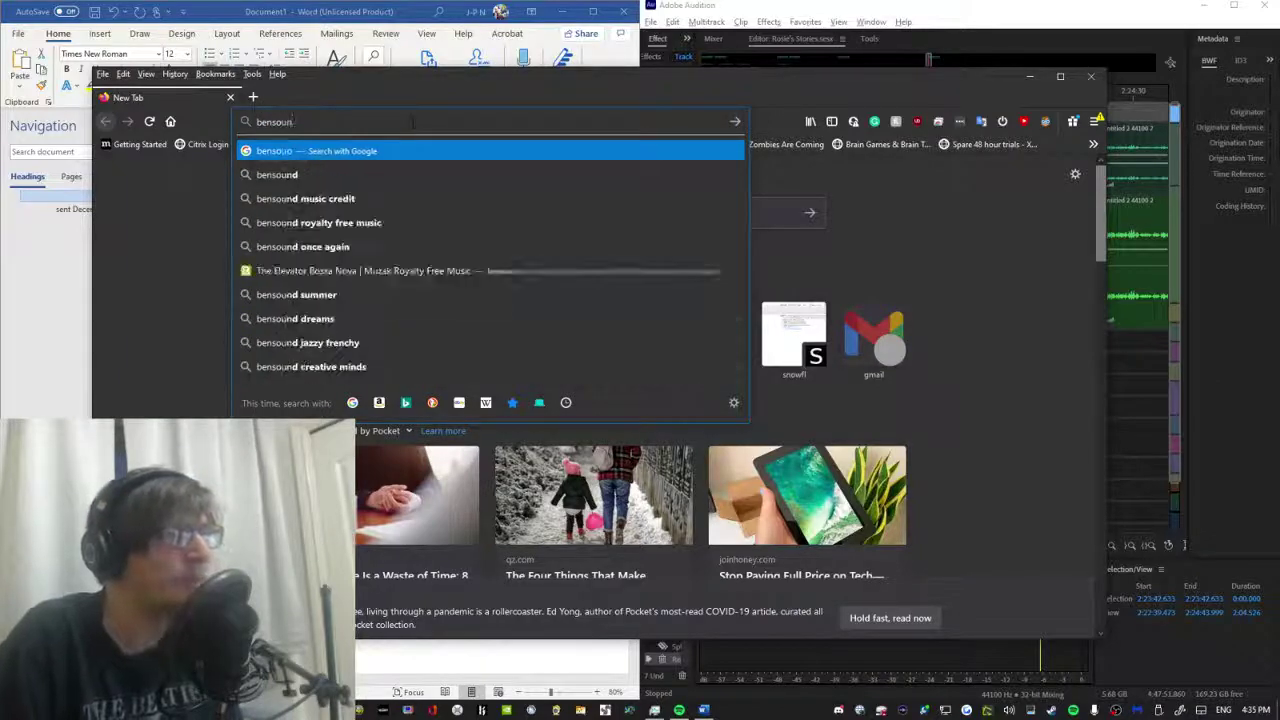
{"action": "type", "text": "d"}
{"action": "key", "text": "Down"}
{"action": "key", "text": "Down"}
{"action": "key", "text": "Down"}
{"action": "key", "text": "Down"}
{"action": "key", "text": "Down"}
{"action": "key", "text": "Return"}
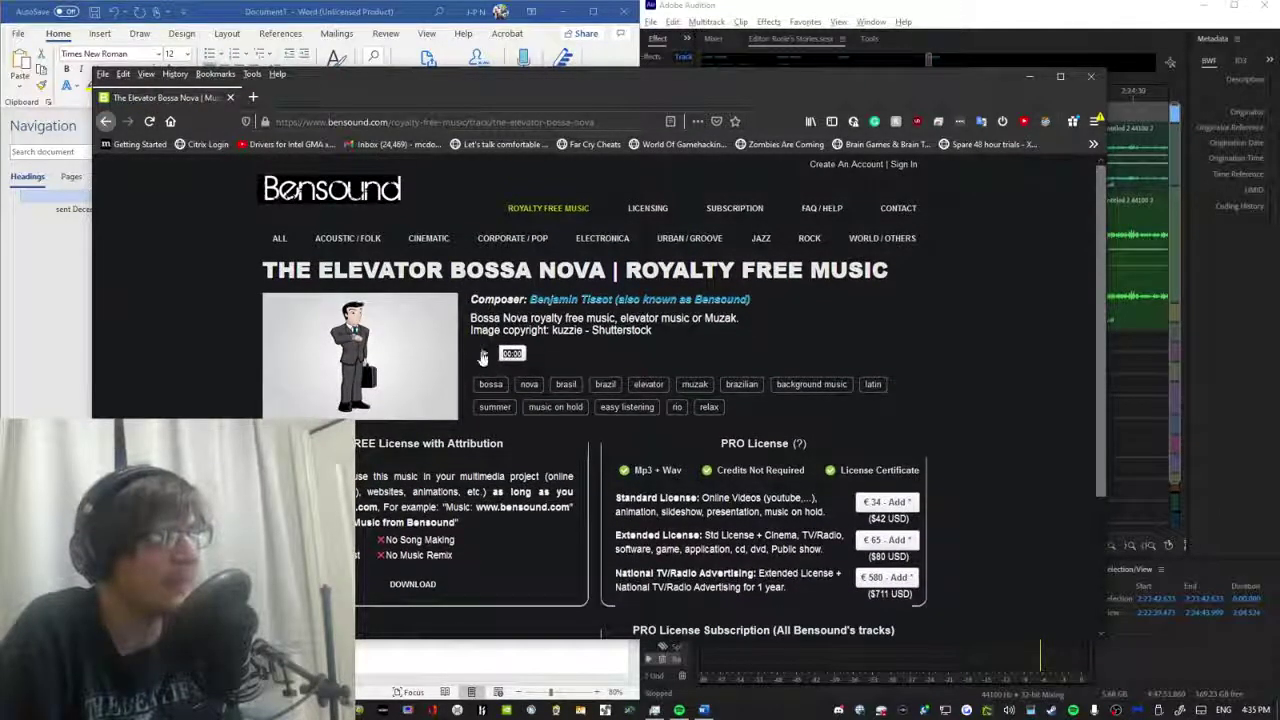
{"action": "left_click", "coordinate": [483, 356]}
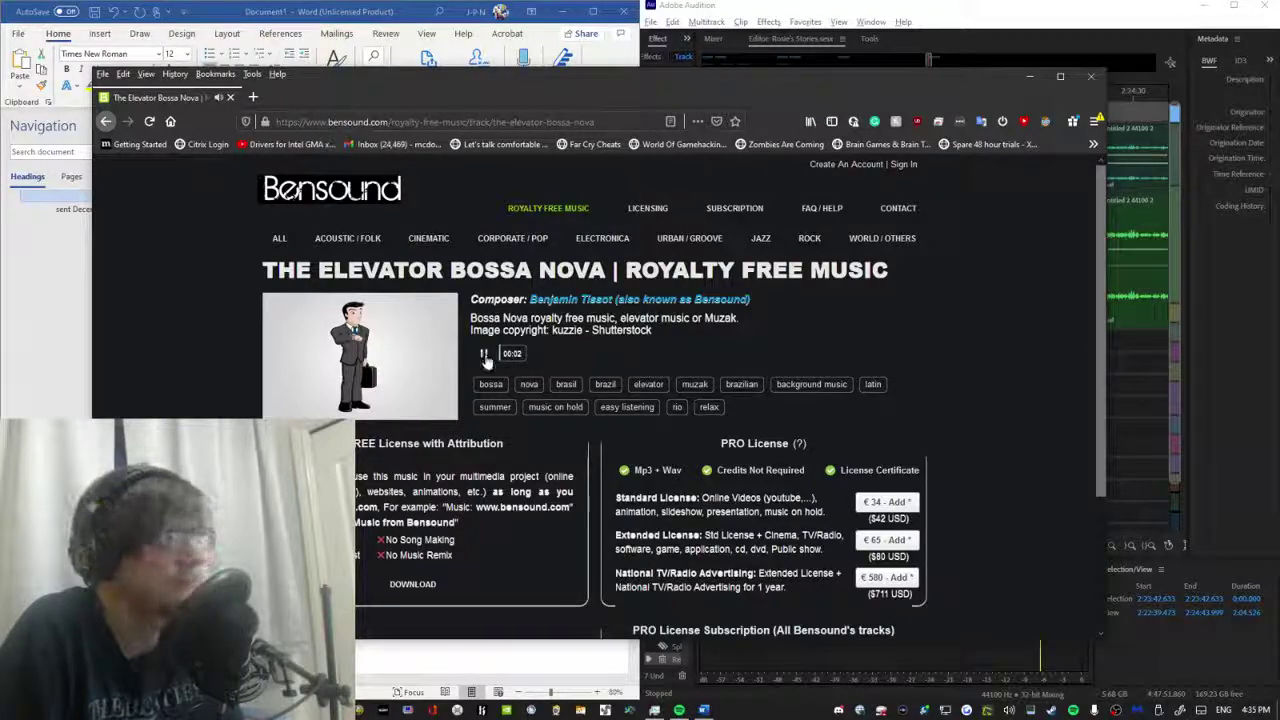
{"action": "left_click", "coordinate": [485, 357]}
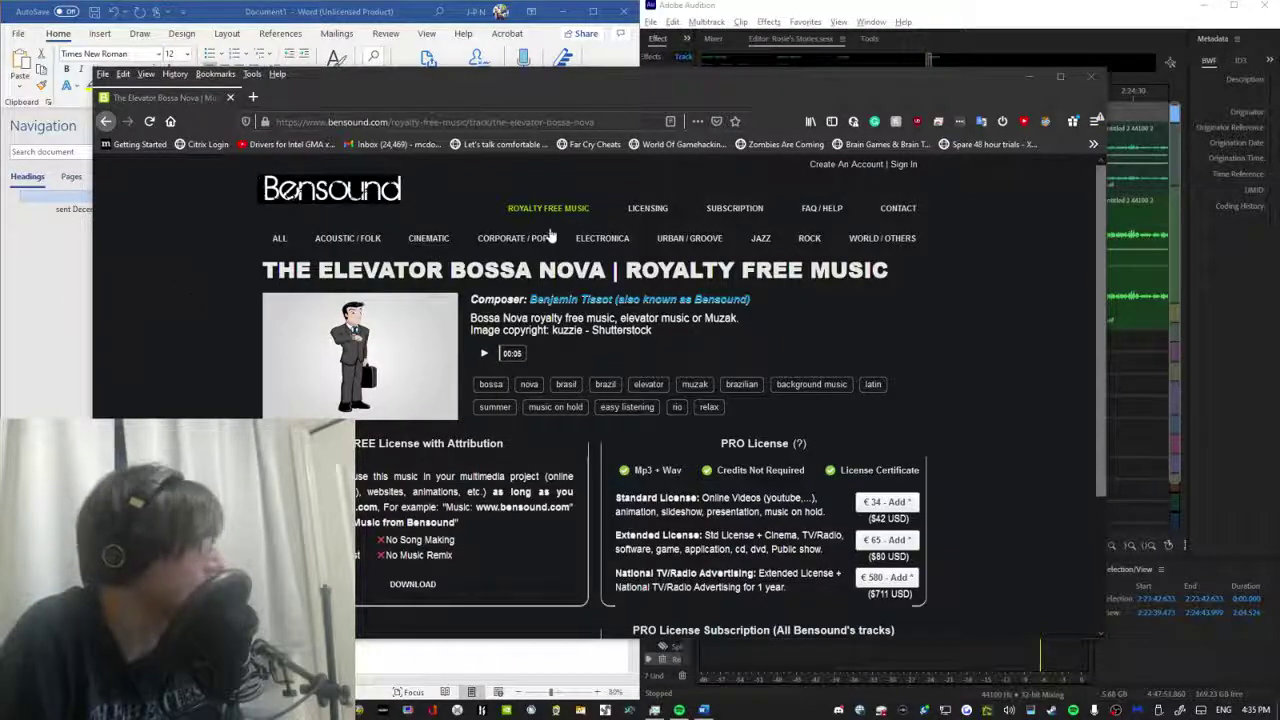
Search Bensound's royalty-free music for "circus" and preview the track The Thief.
{"action": "left_click", "coordinate": [365, 195]}
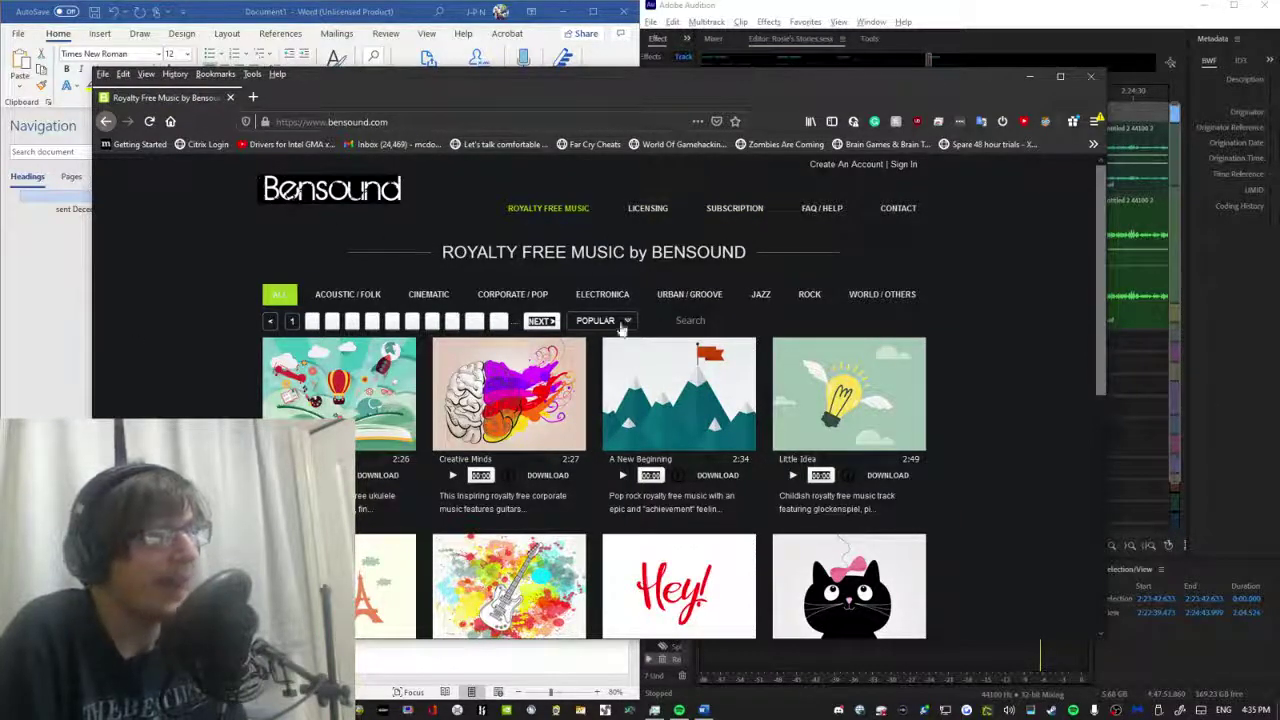
{"action": "left_click", "coordinate": [681, 311]}
{"action": "type", "text": "circus\\"}
{"action": "key", "text": "Return"}
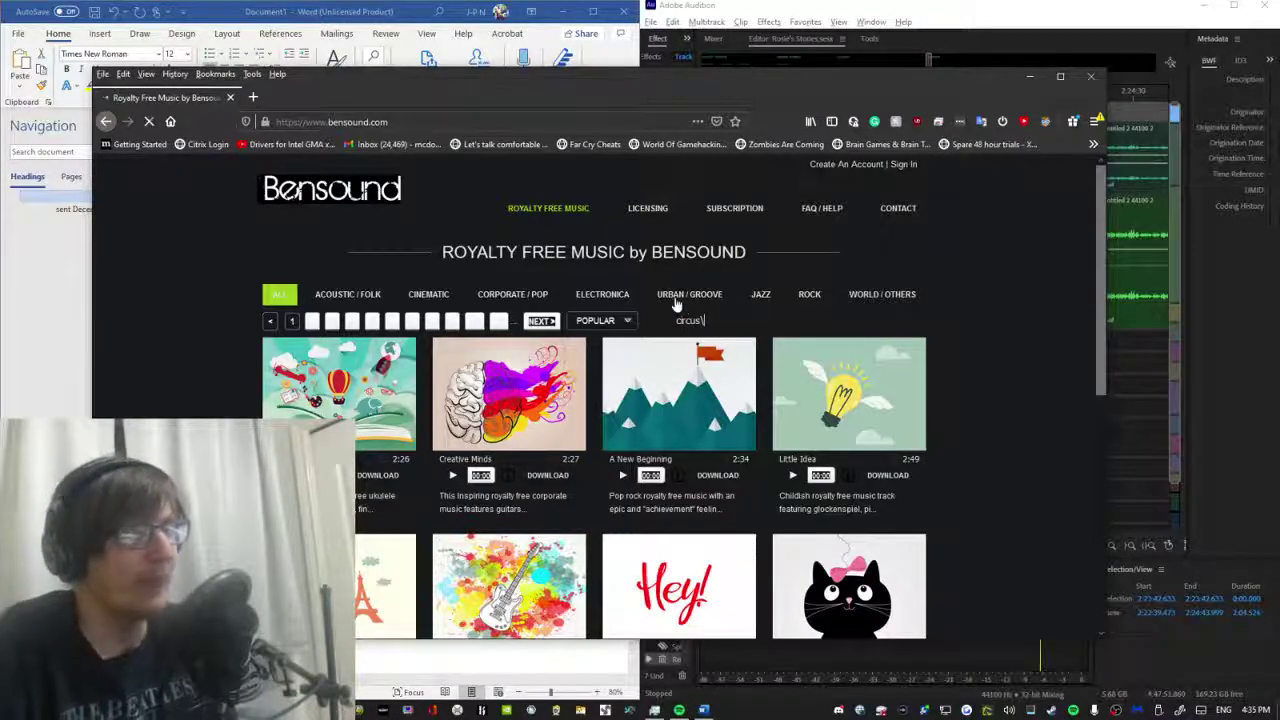
{"action": "scroll", "coordinate": [367, 456], "scroll_direction": "down", "scroll_amount": 1}
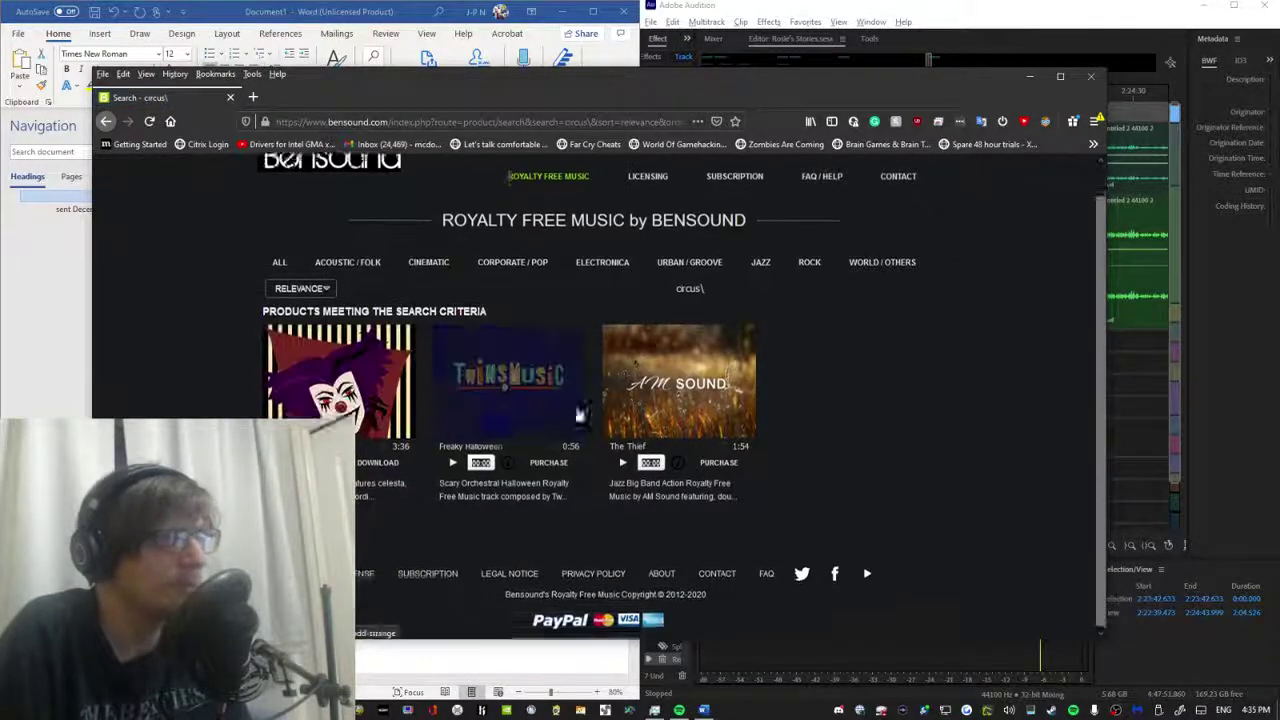
{"action": "left_click", "coordinate": [622, 462]}
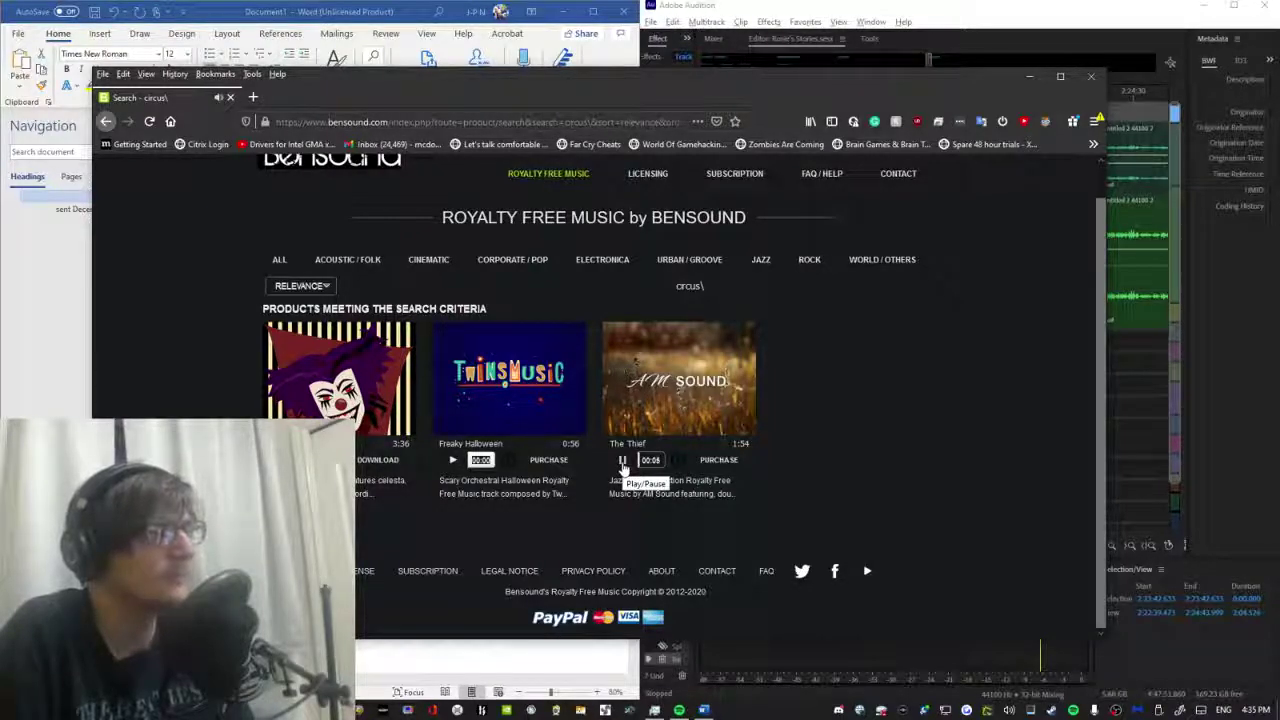
{"action": "left_click", "coordinate": [622, 460]}
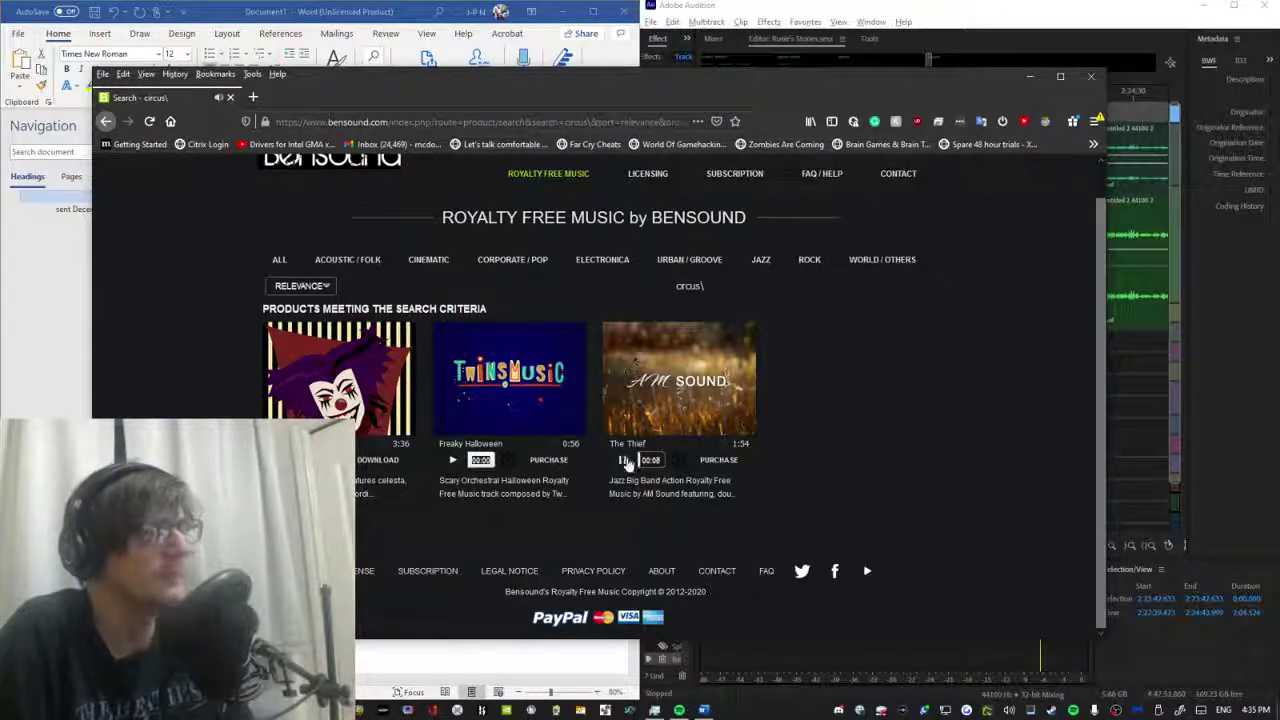
{"action": "left_click", "coordinate": [623, 461]}
Show Bensound's Jazz category and briefly preview the tracks All That and The Jazz Piano.
{"action": "left_click", "coordinate": [761, 261]}
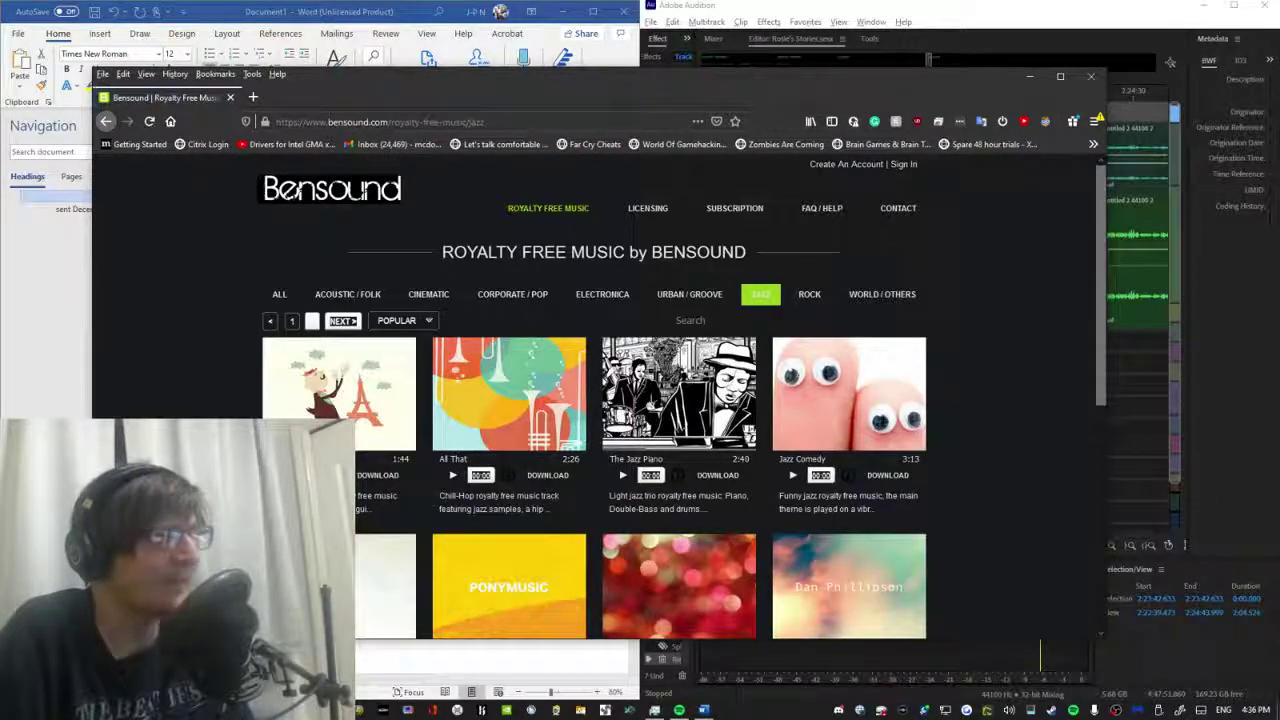
{"action": "left_click", "coordinate": [452, 476]}
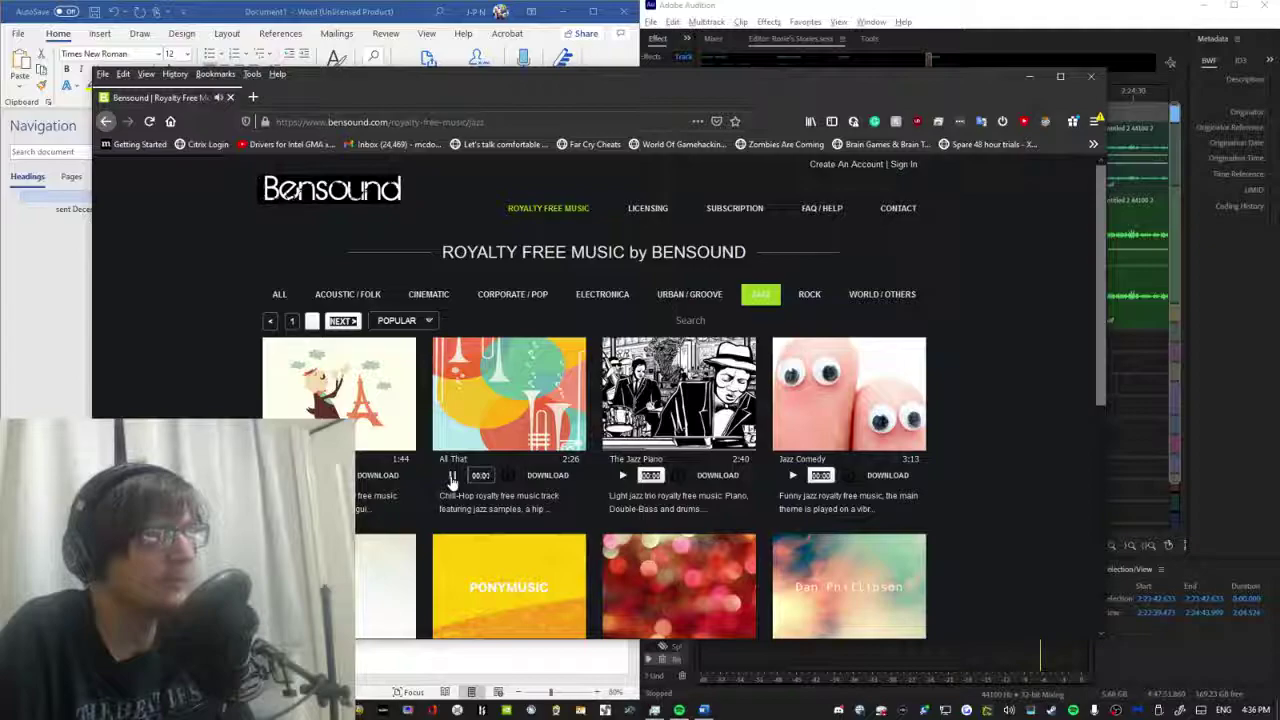
{"action": "left_click", "coordinate": [452, 476]}
{"action": "left_click", "coordinate": [623, 477]}
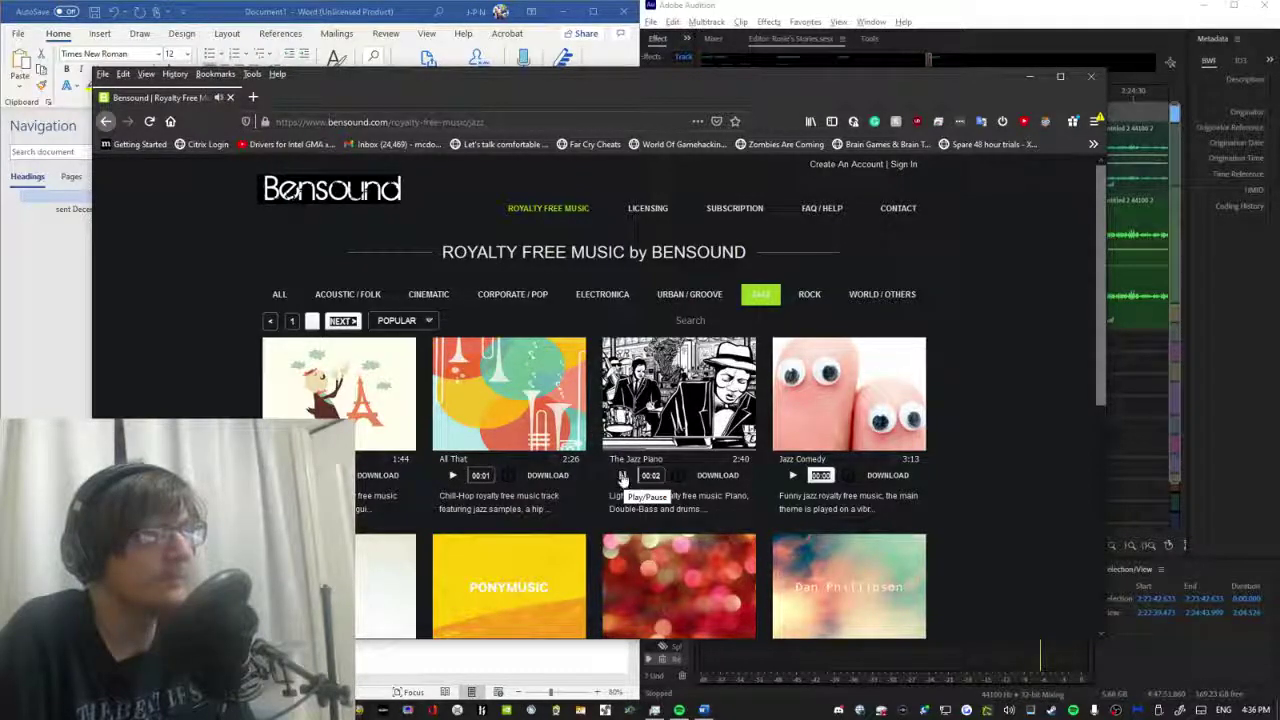
{"action": "left_click", "coordinate": [622, 477]}
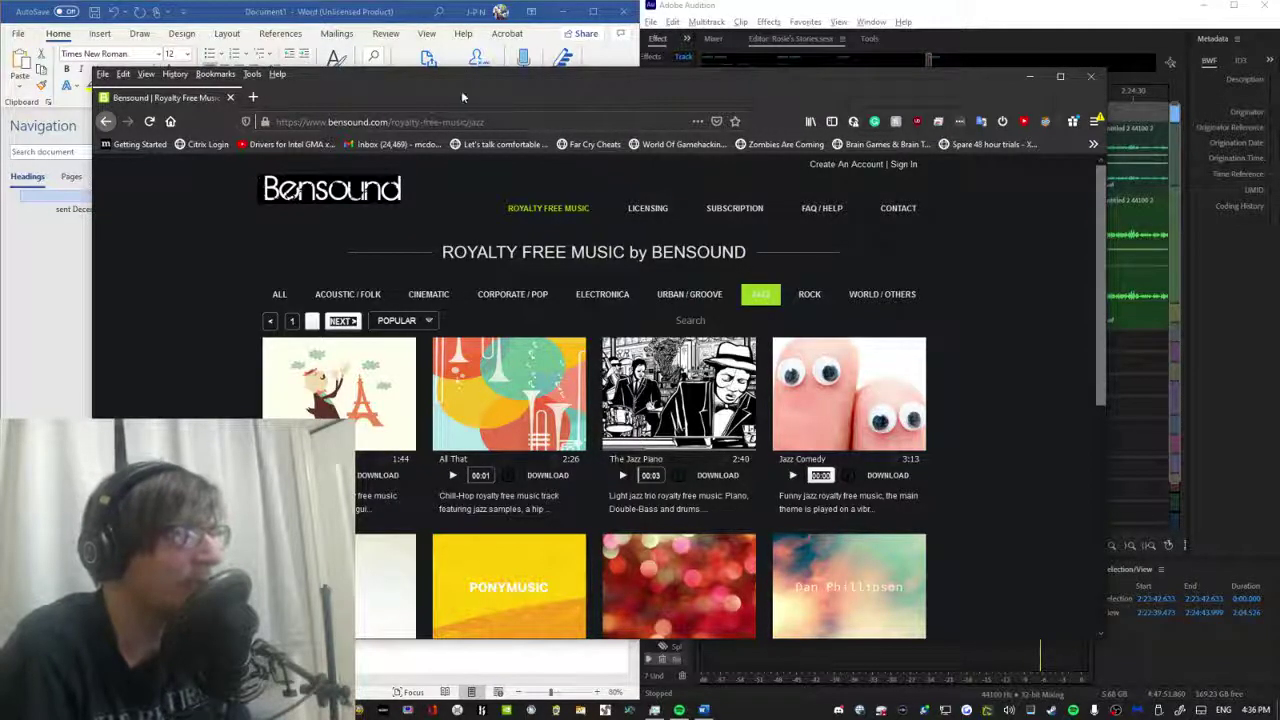
Copy the Bensound Jazz page address, switch to Discord and post it in the Isle O' Nood general channel, mentioning the member who requested it.
{"action": "left_click", "coordinate": [496, 117]}
{"action": "key", "text": "ctrl+c"}
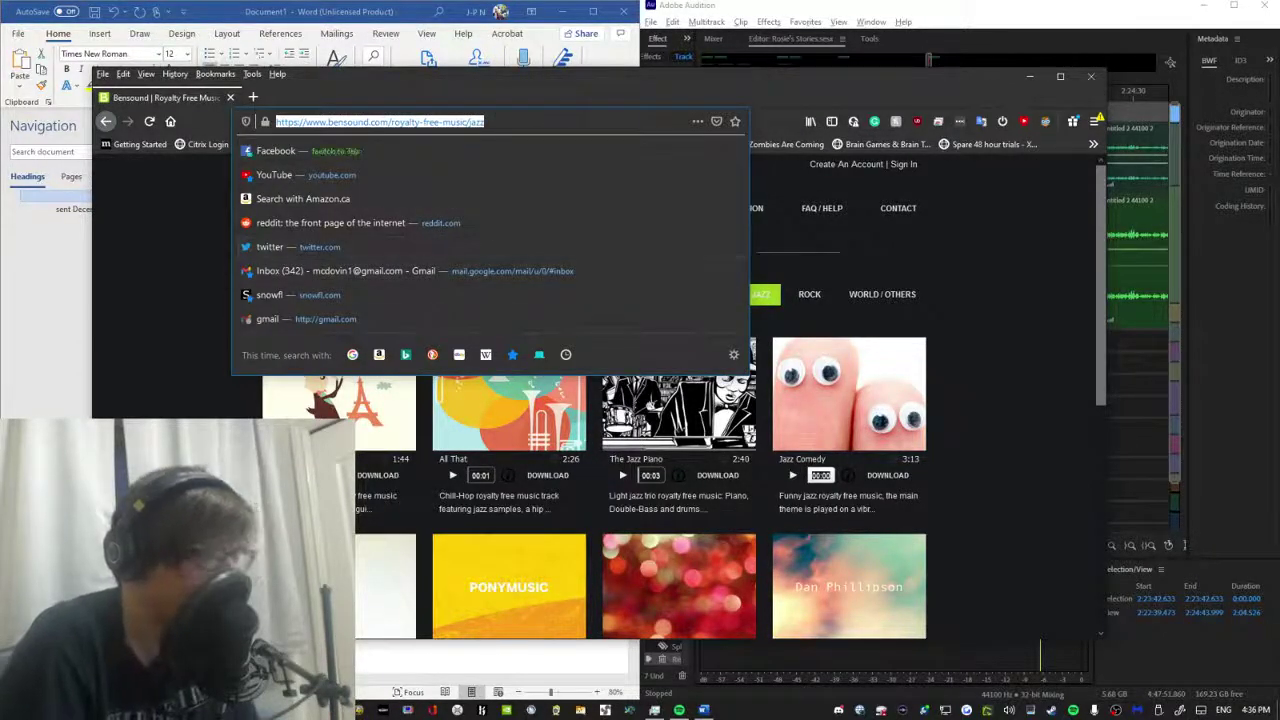
{"action": "key", "text": "alt+Tab"}
{"action": "scroll", "coordinate": [171, 300], "scroll_direction": "up", "scroll_amount": 5}
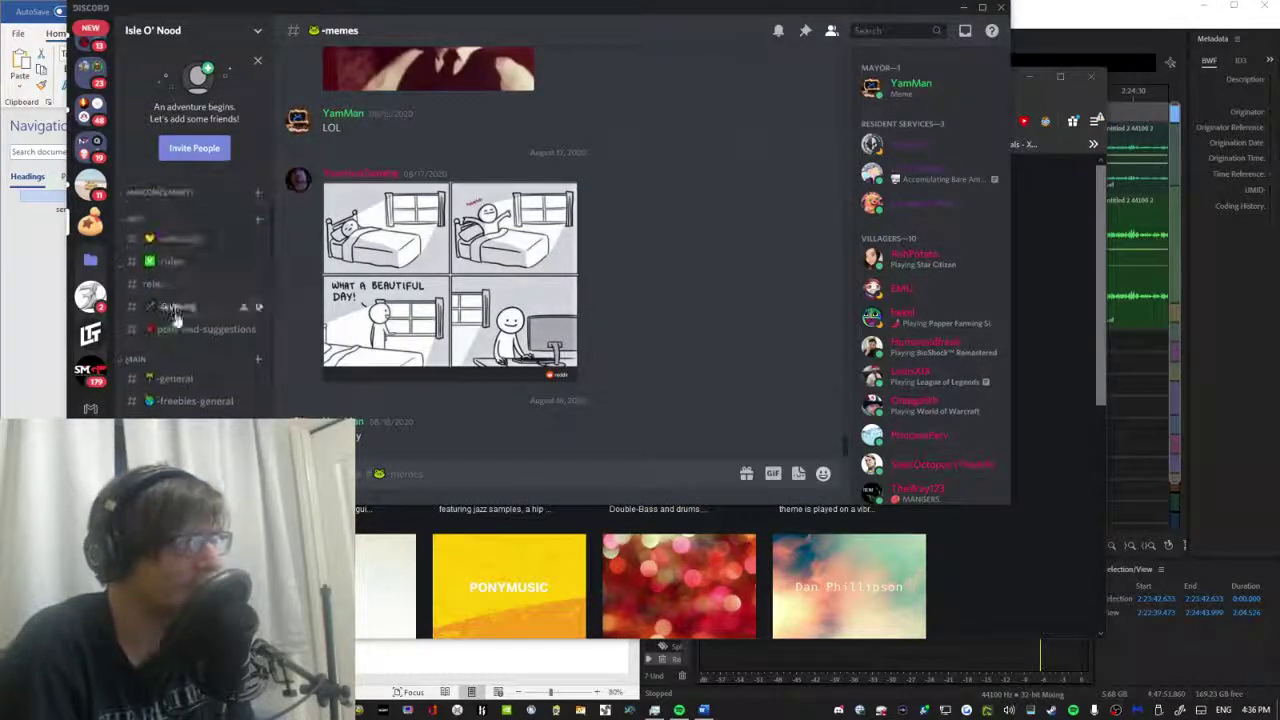
{"action": "left_click", "coordinate": [176, 384]}
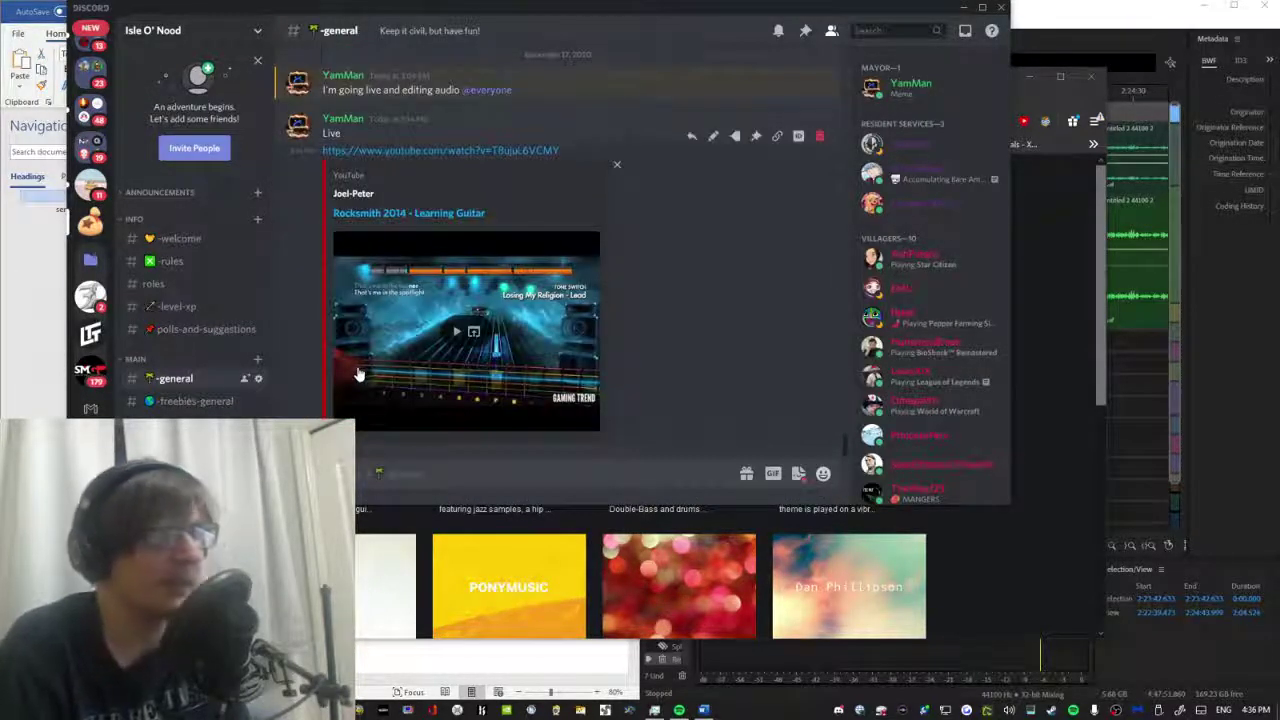
{"action": "key", "text": "Tab"}
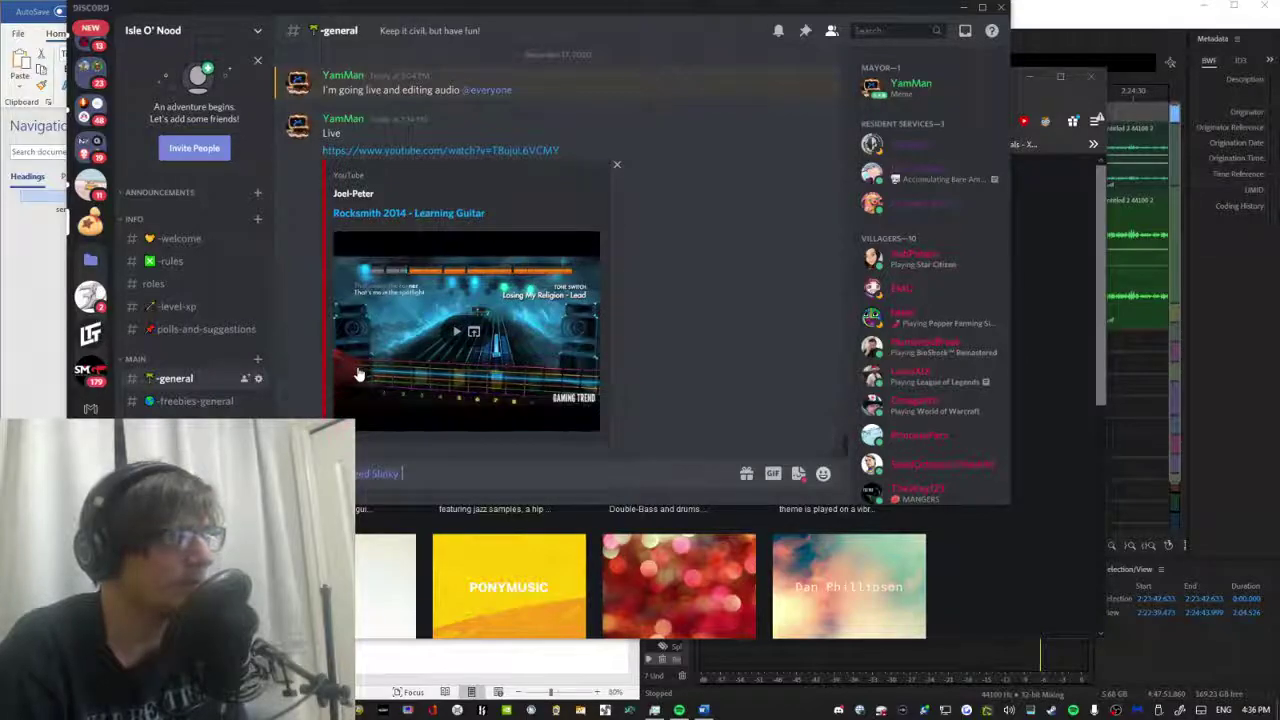
{"action": "key", "text": "ctrl+v"}
{"action": "key", "text": "Return"}
{"action": "type", "text": "@"}
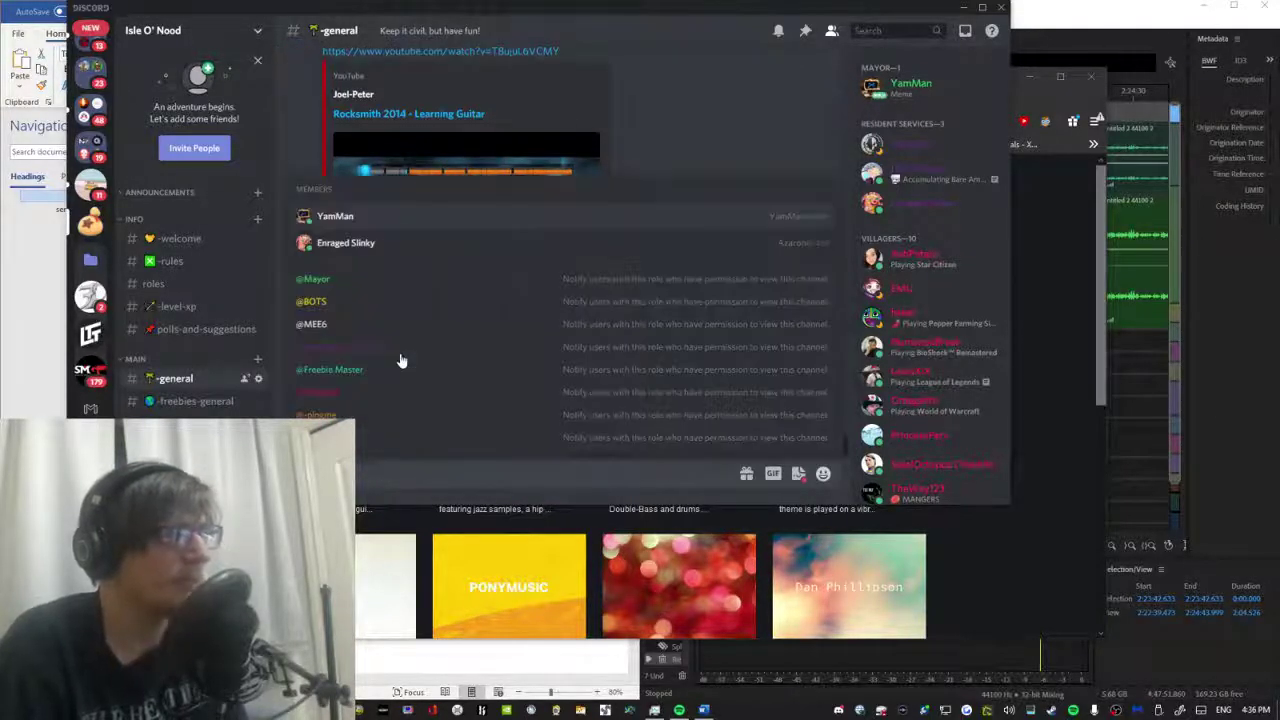
{"action": "key", "text": "BackSpace"}
{"action": "type", "text": "@everyone "}
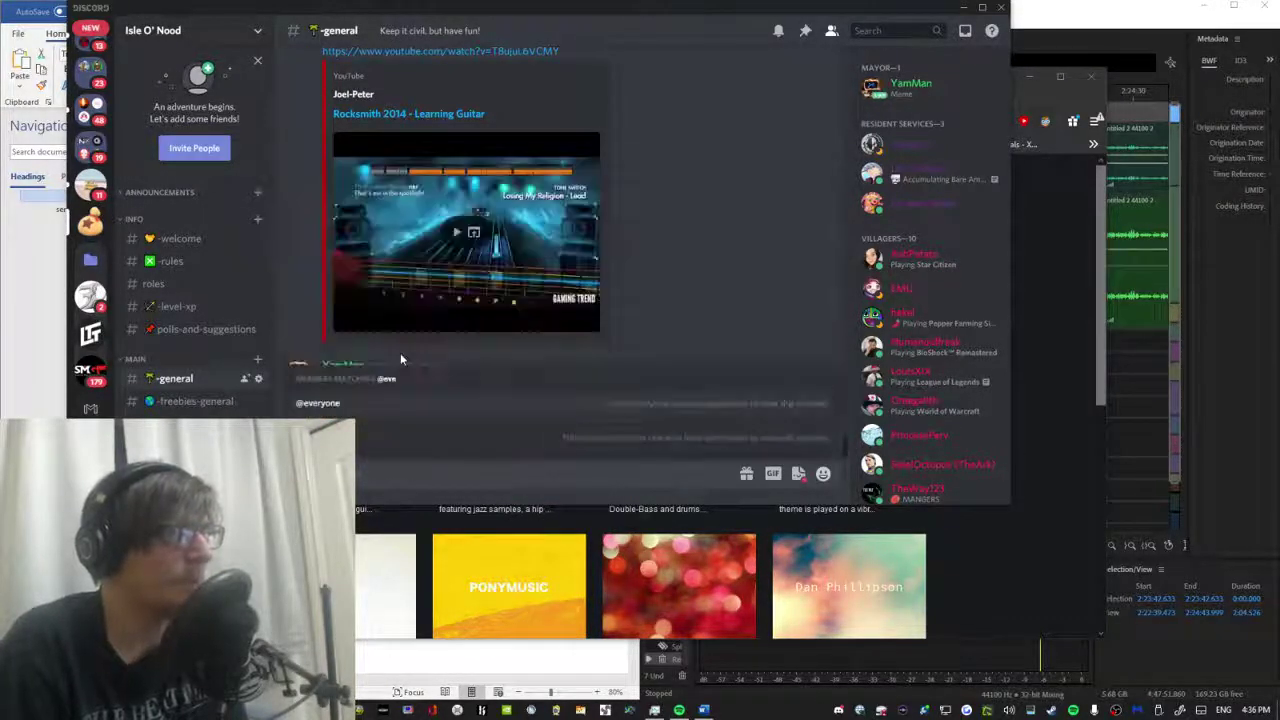
{"action": "type", "text": "Co"}
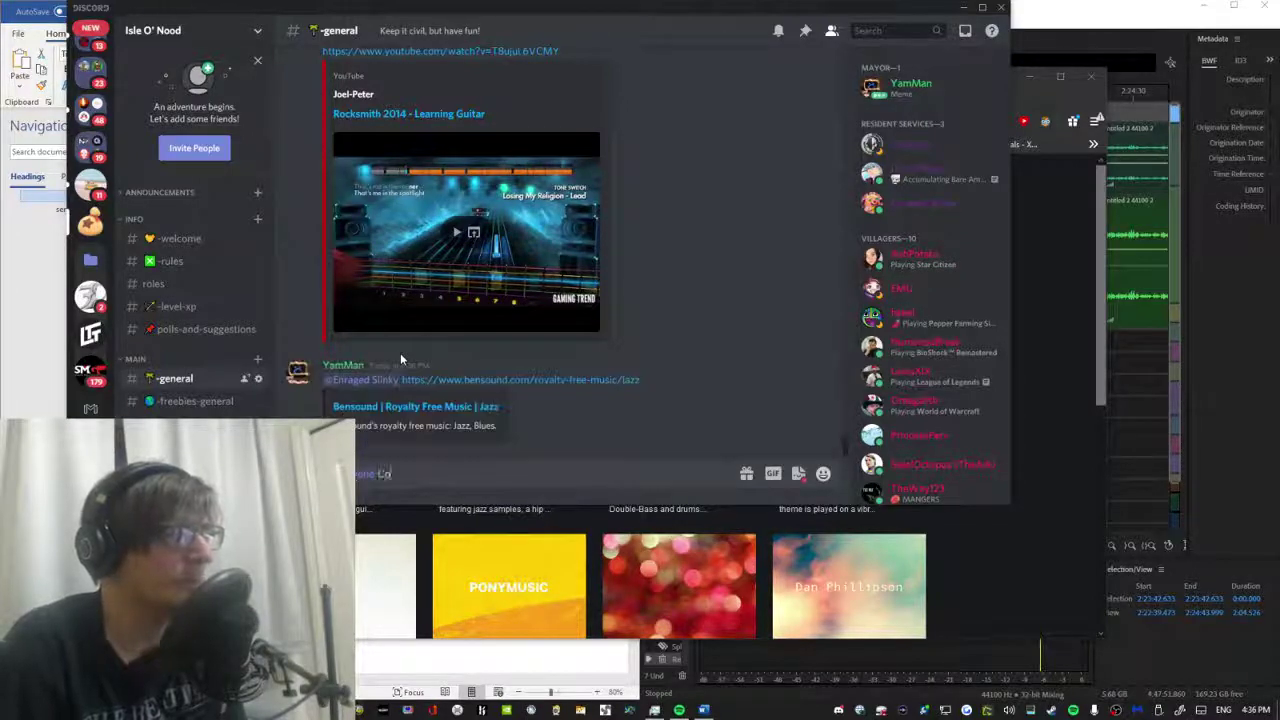
{"action": "type", "text": "me hang out in chat and lo"}
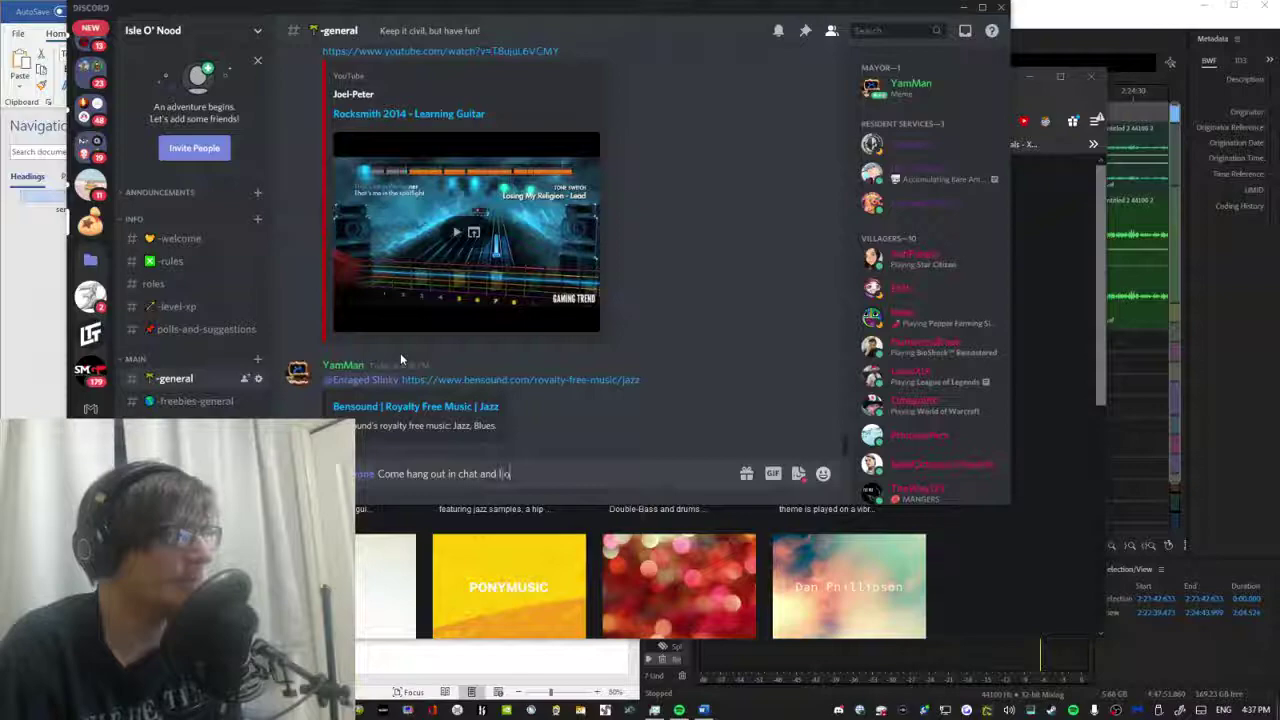
{"action": "key", "text": "BackSpace"}
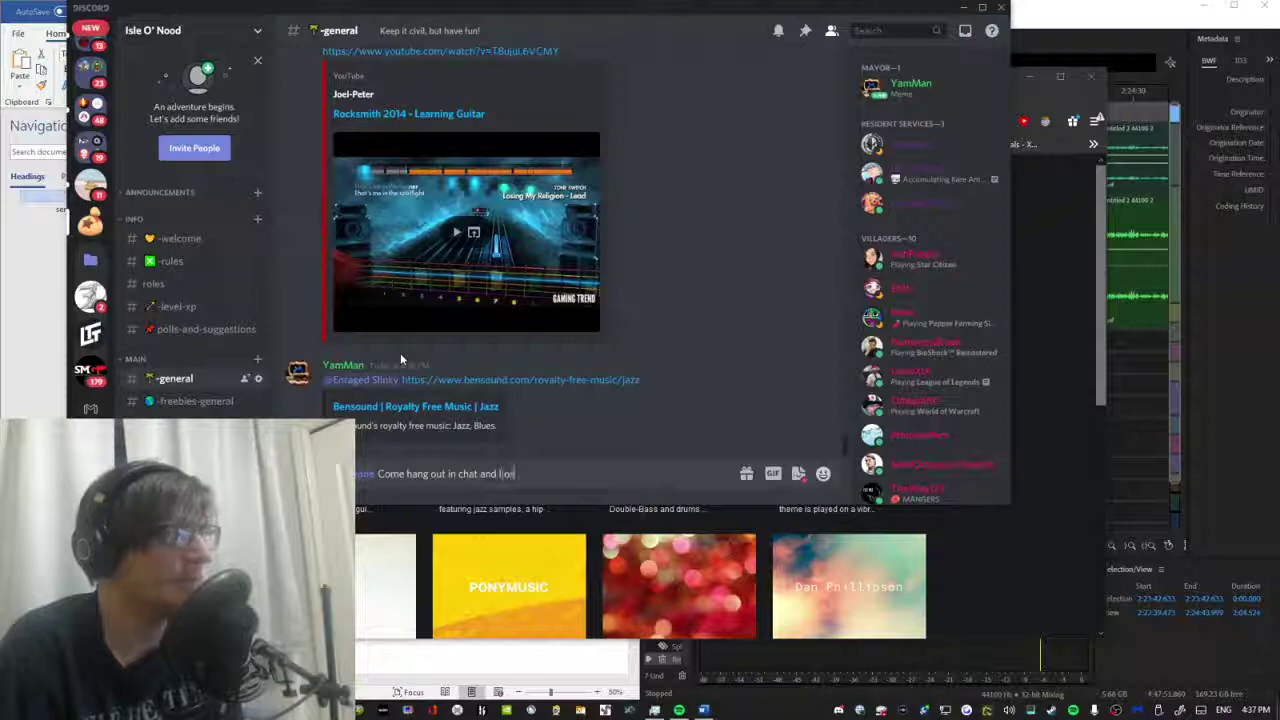
{"action": "type", "text": "isten to some audio"}
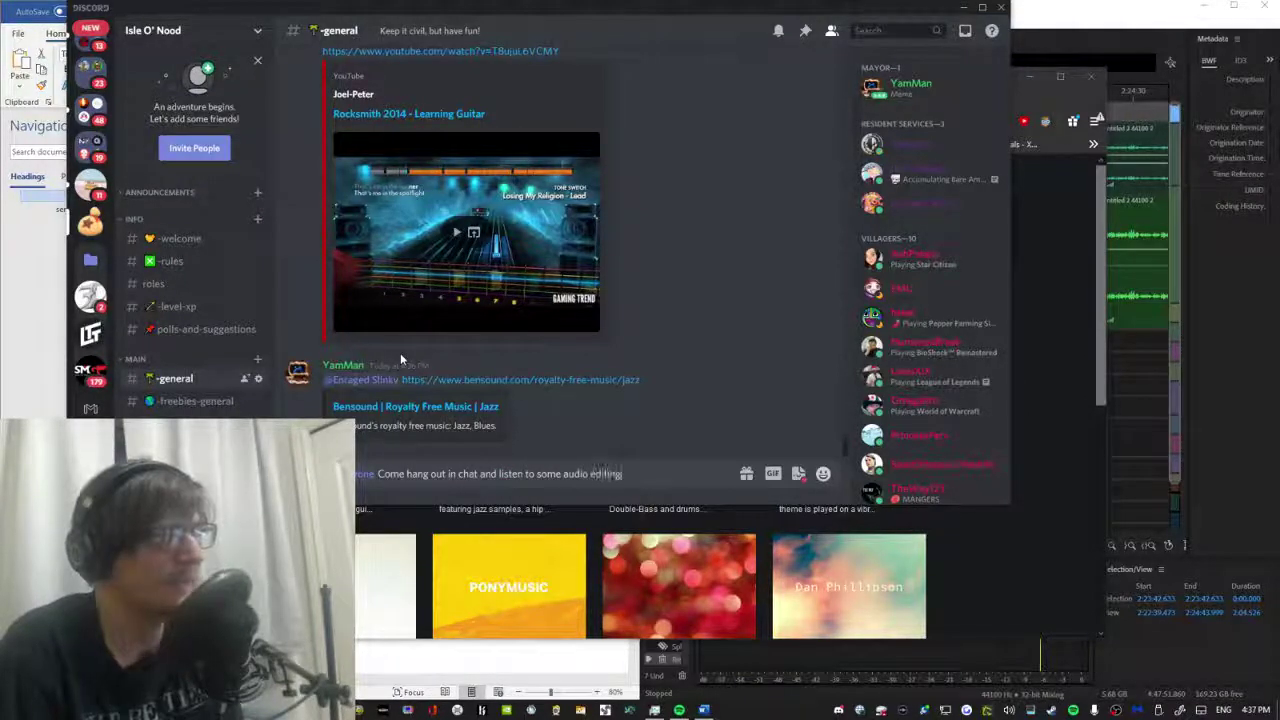
{"action": "type", "text": " editing"}
{"action": "key", "text": "Return"}
Open the YouTube link posted earlier under "Live" in the general channel, confirming the external-site prompt, and start the video.
{"action": "scroll", "coordinate": [508, 233], "scroll_direction": "up", "scroll_amount": 3}
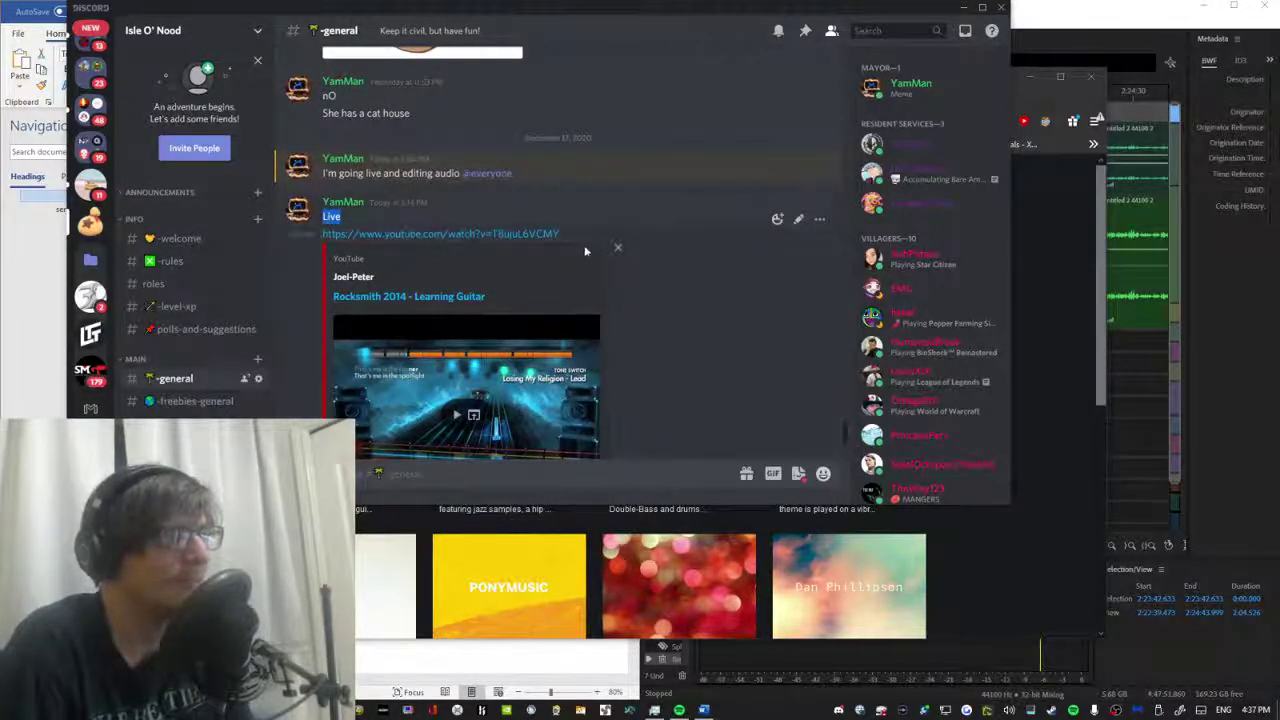
{"action": "left_click_drag", "start_coordinate": [528, 247], "coordinate": [298, 240]}
{"action": "scroll", "coordinate": [326, 259], "scroll_direction": "down", "scroll_amount": 2}
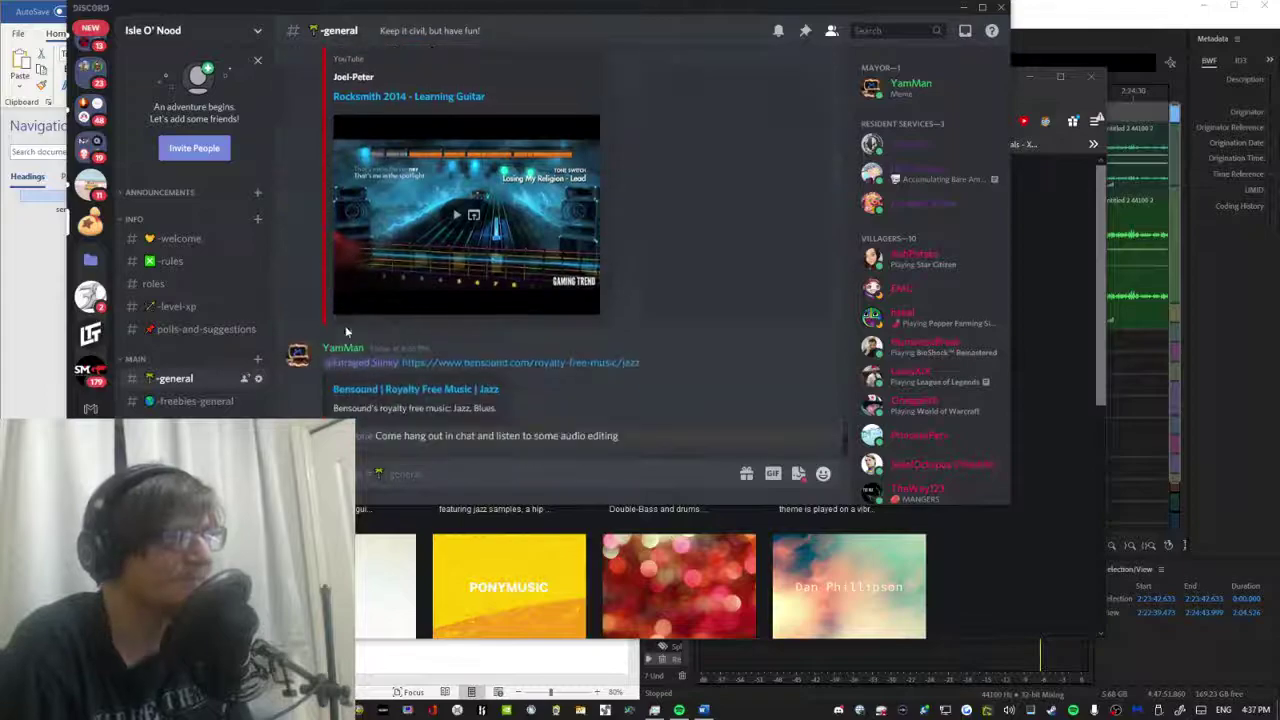
{"action": "scroll", "coordinate": [427, 128], "scroll_direction": "up", "scroll_amount": 1}
{"action": "left_click", "coordinate": [419, 163]}
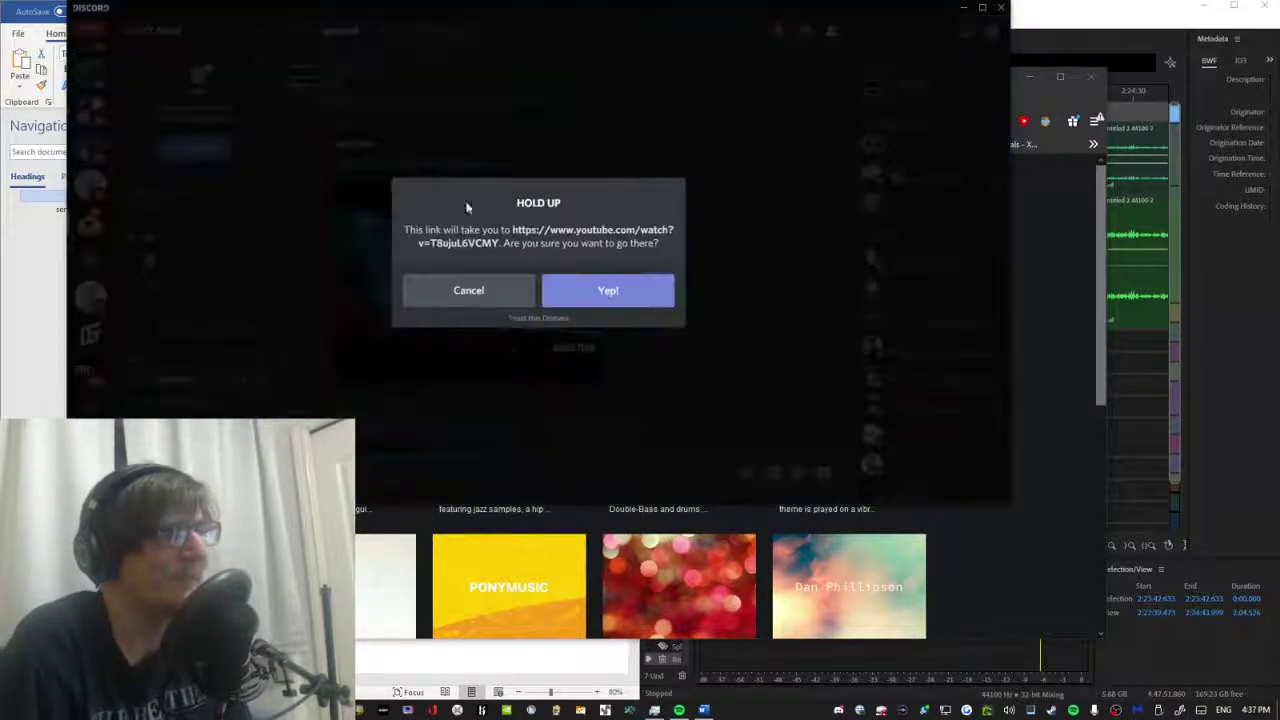
{"action": "left_click", "coordinate": [566, 291]}
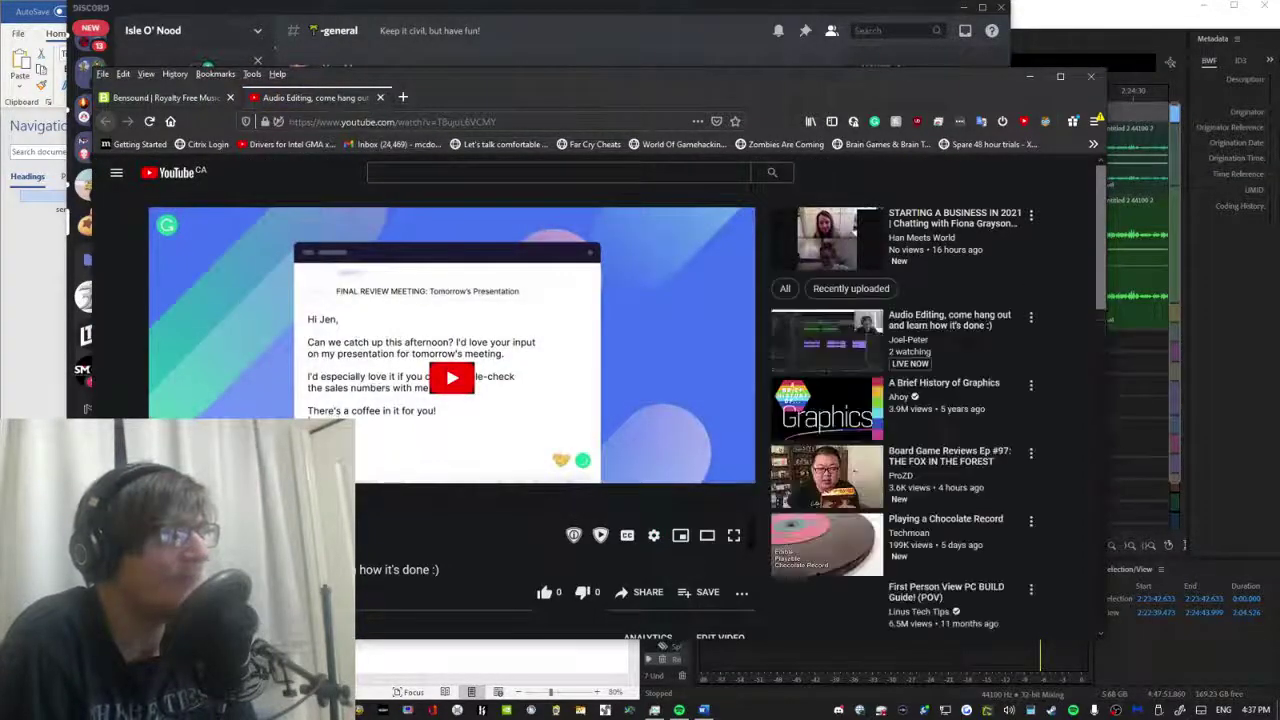
{"action": "scroll", "coordinate": [630, 400], "scroll_direction": "down", "scroll_amount": 4}
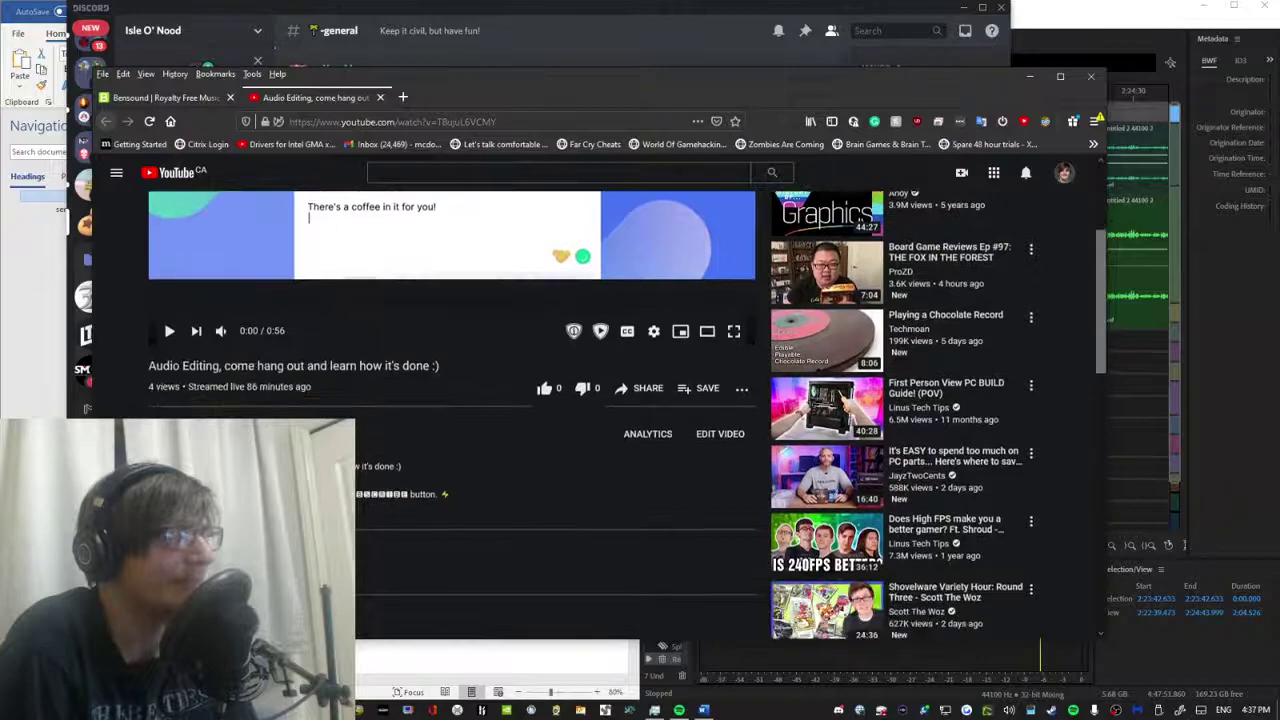
{"action": "left_click", "coordinate": [169, 331]}
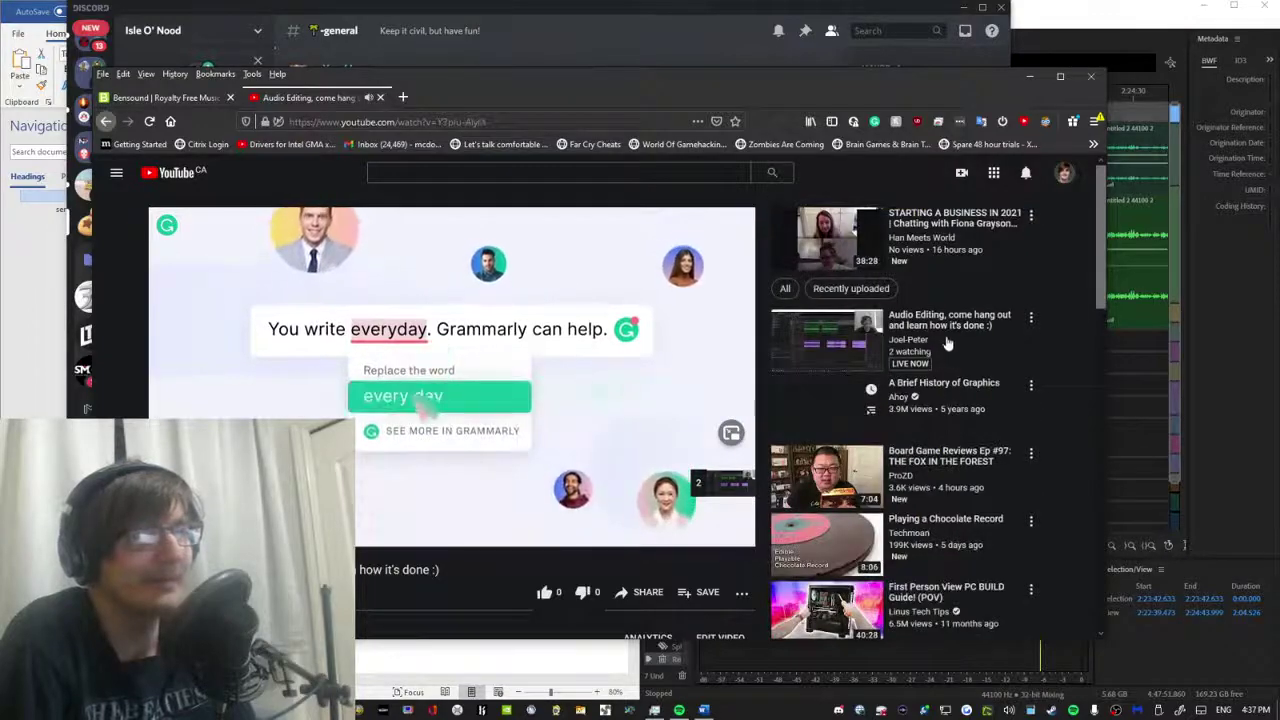
Open the live stream "Audio Editing, come hang out and learn how it's done :)", try it in full screen, and skip its ad.
{"action": "left_click", "coordinate": [952, 432]}
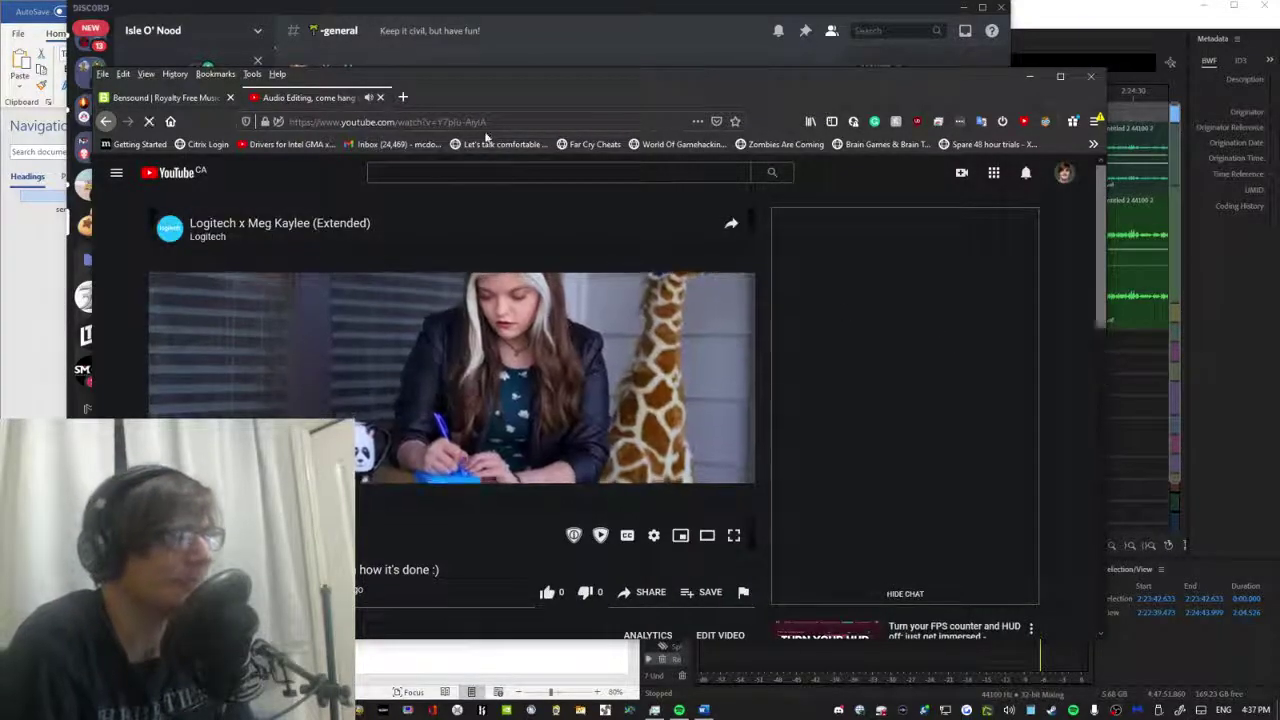
{"action": "key", "text": "ctrl+l"}
{"action": "left_click", "coordinate": [443, 543]}
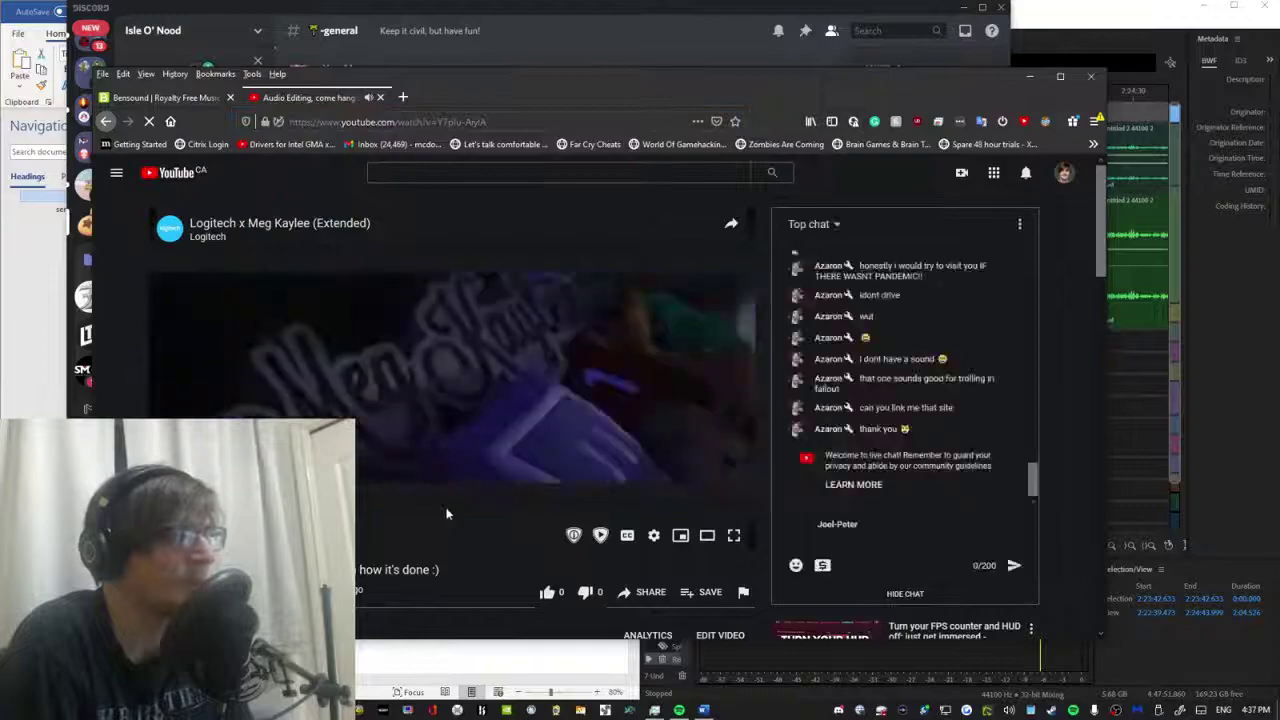
{"action": "left_click", "coordinate": [734, 537]}
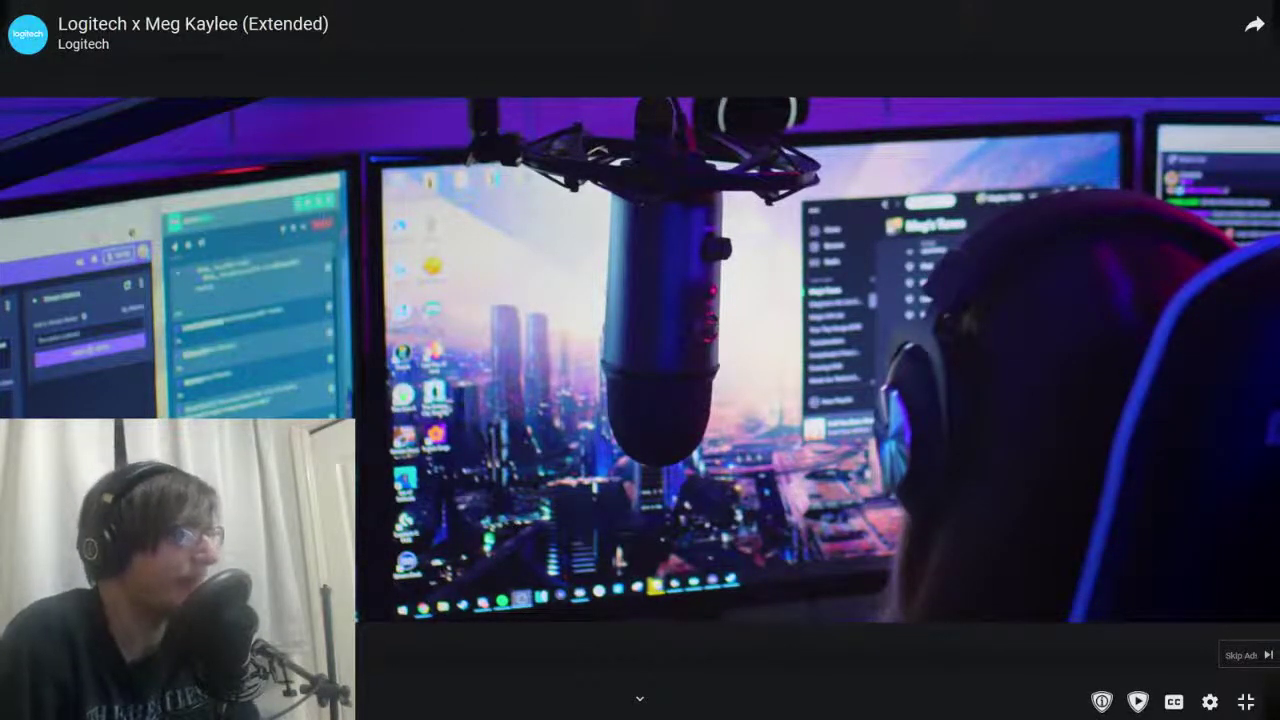
{"action": "key", "text": "alt+Tab"}
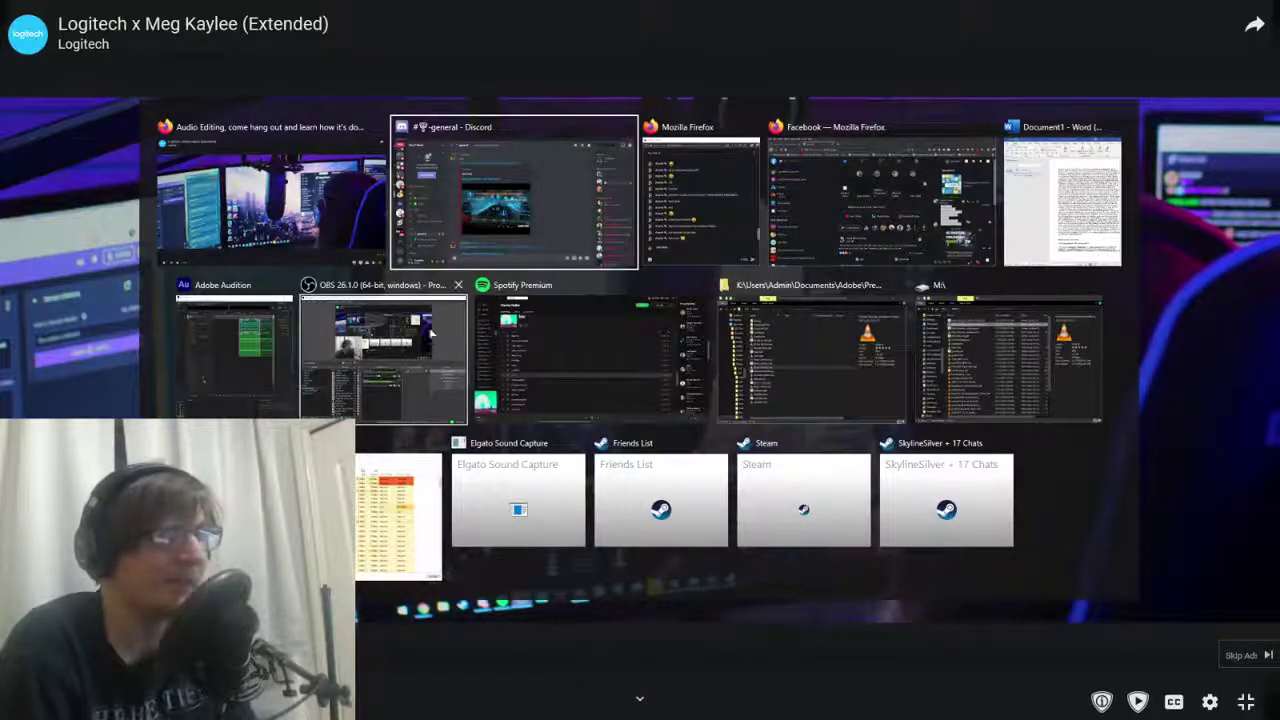
{"action": "key", "text": "Escape"}
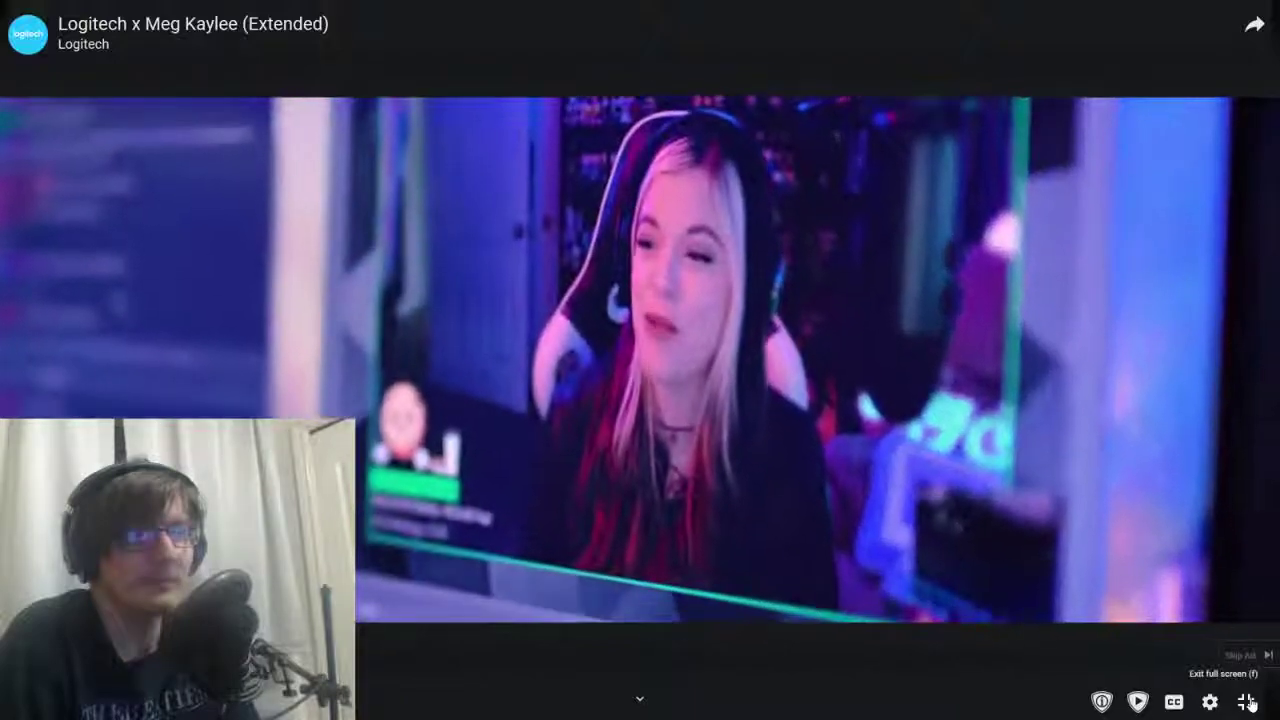
{"action": "key", "text": "Escape"}
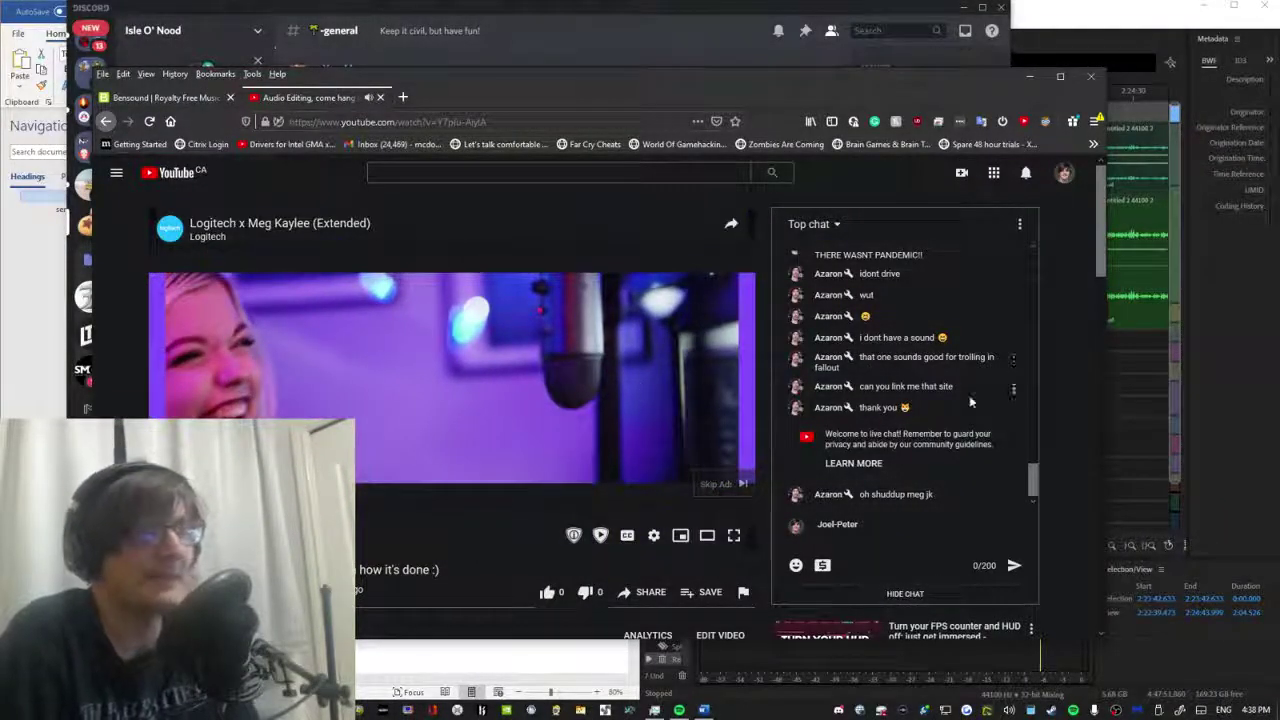
{"action": "left_click", "coordinate": [716, 485]}
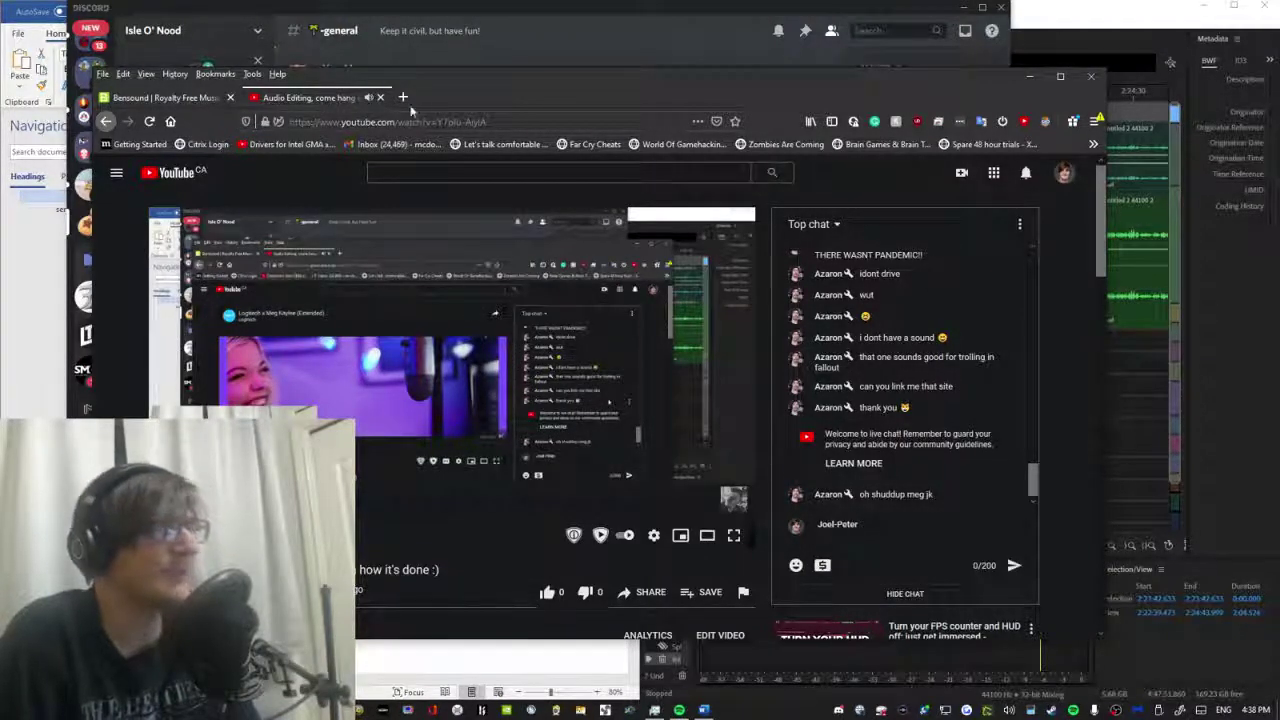
Copy the live stream's YouTube address and post it in the Discord general channel.
{"action": "left_click", "coordinate": [429, 121]}
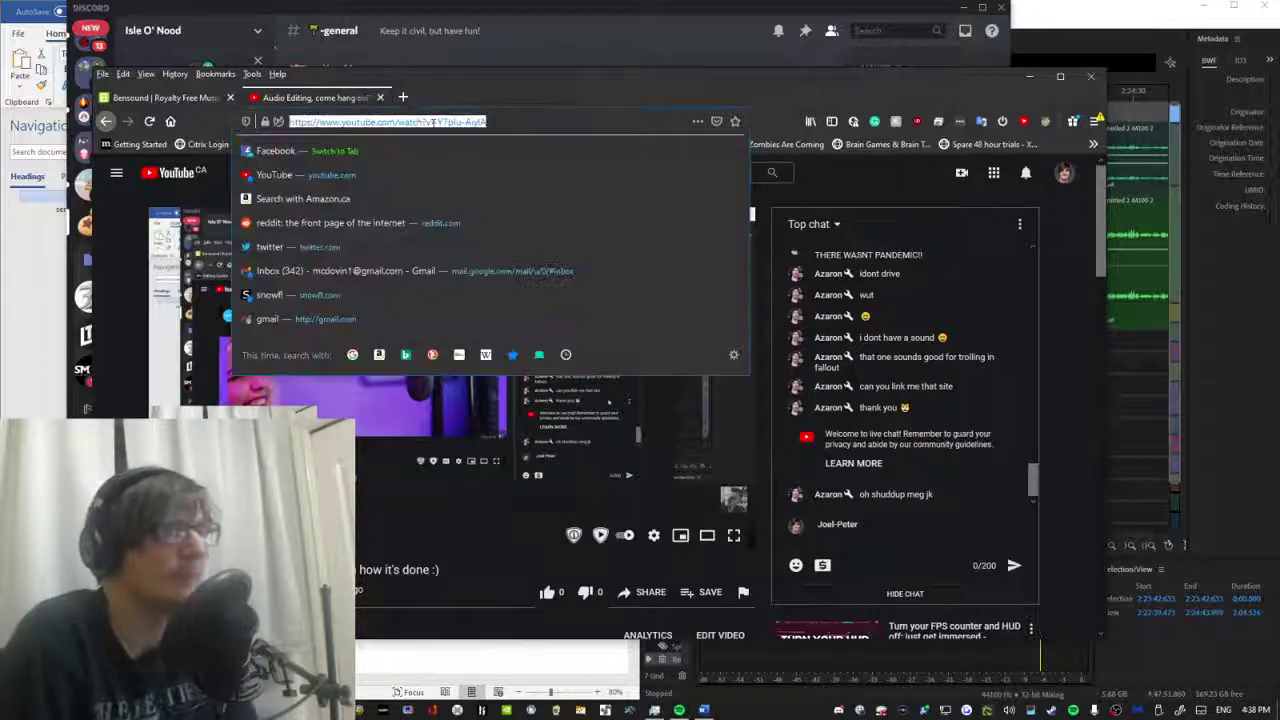
{"action": "key", "text": "ctrl+c"}
{"action": "key", "text": "alt+Tab"}
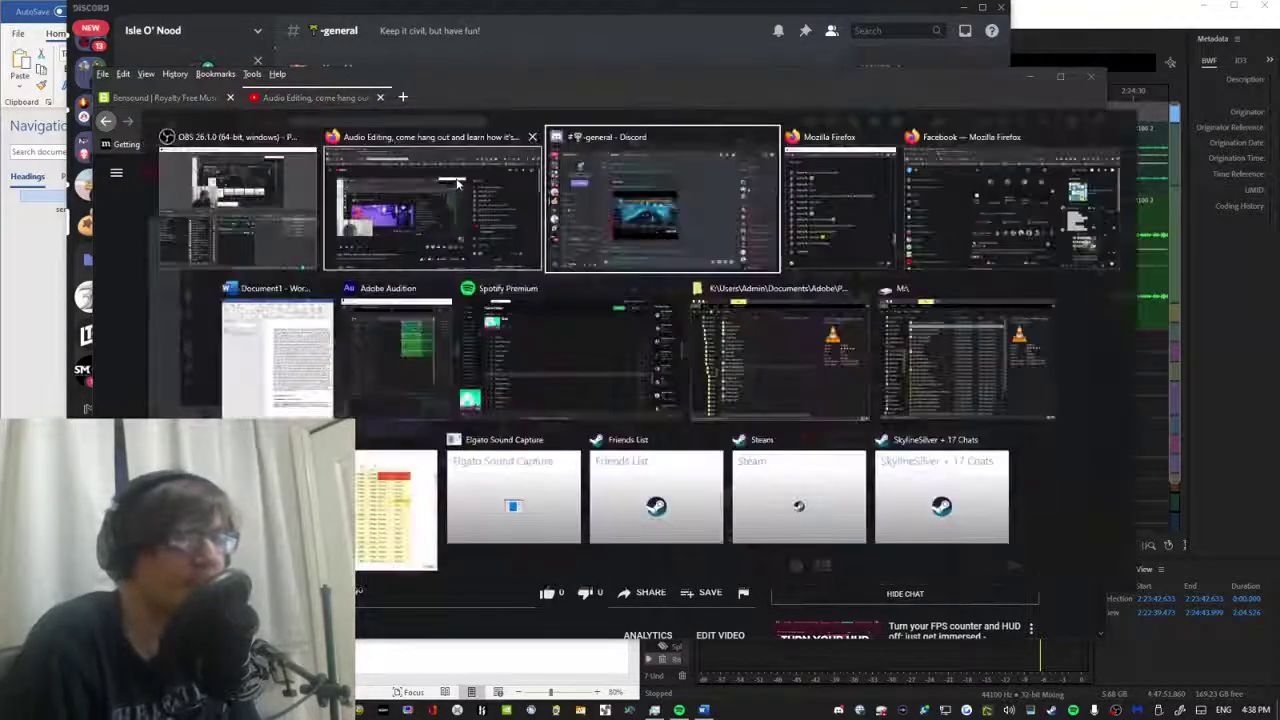
{"action": "key", "text": "ctrl+v"}
{"action": "key", "text": "Return"}
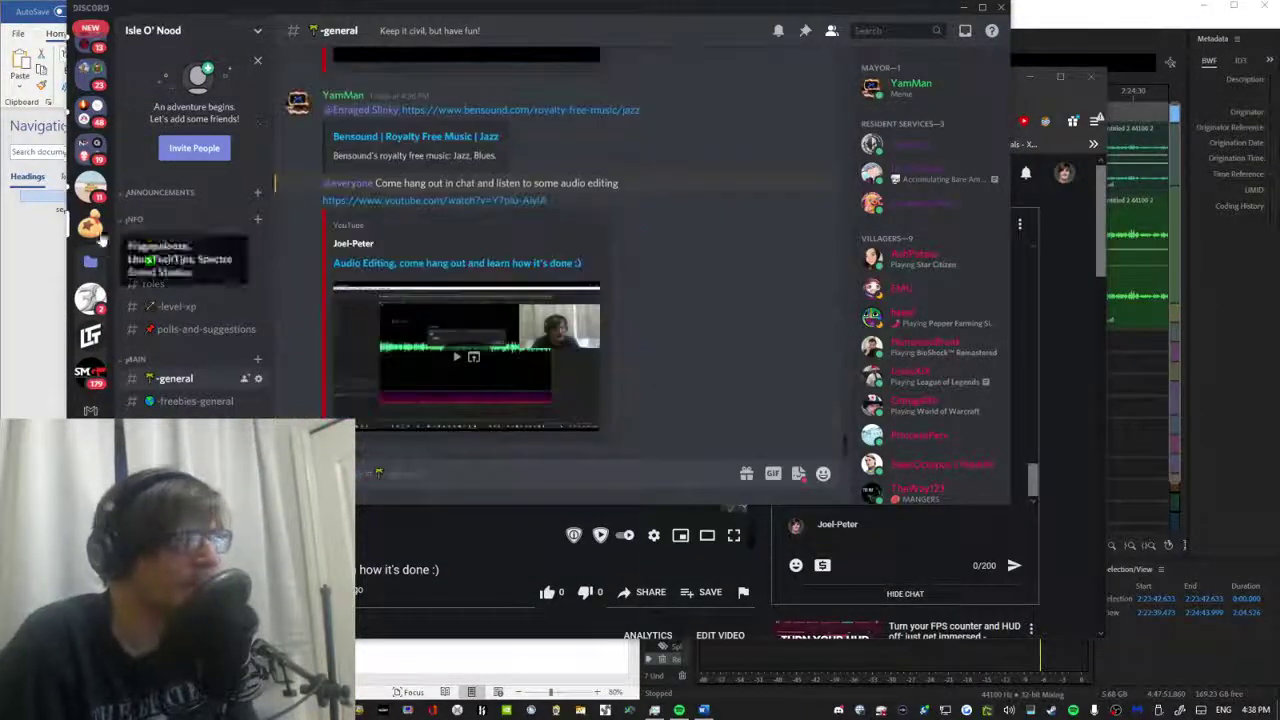
{"action": "scroll", "coordinate": [98, 122], "scroll_direction": "down", "scroll_amount": 2}
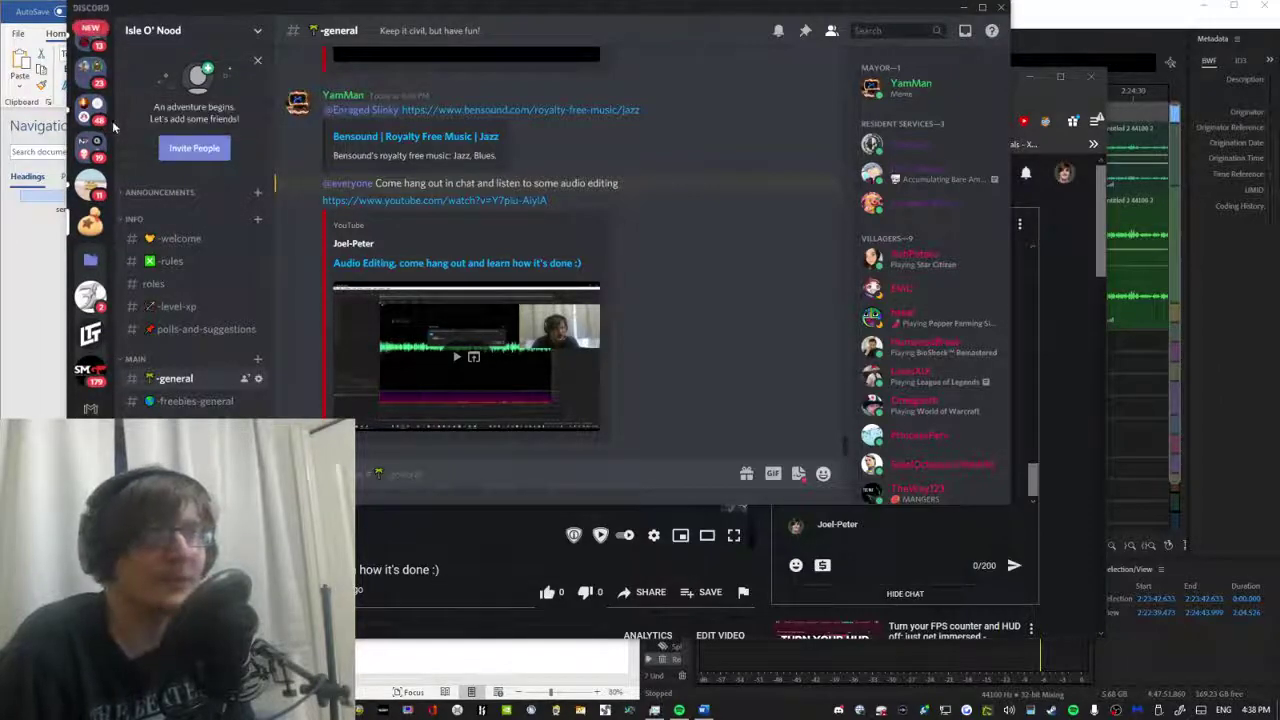
{"action": "scroll", "coordinate": [906, 239], "scroll_direction": "down", "scroll_amount": 10}
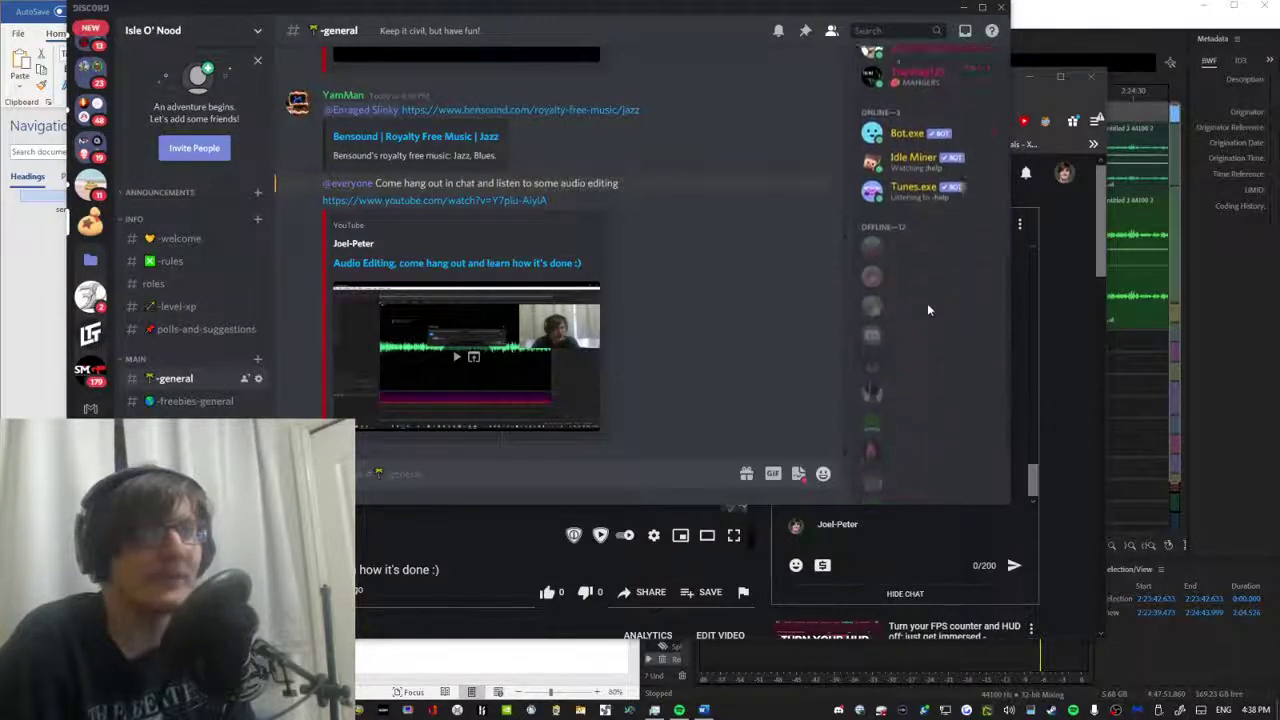
{"action": "scroll", "coordinate": [929, 300], "scroll_direction": "up", "scroll_amount": 5}
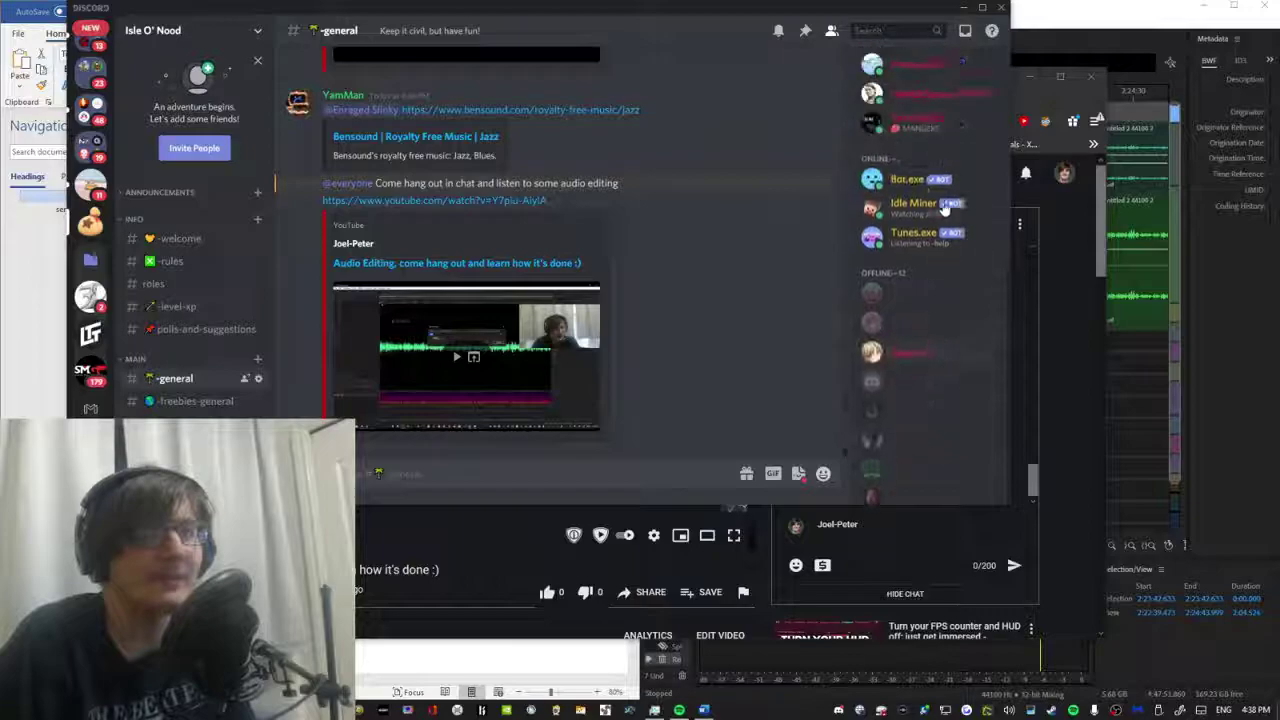
{"action": "scroll", "coordinate": [940, 180], "scroll_direction": "up", "scroll_amount": 1}
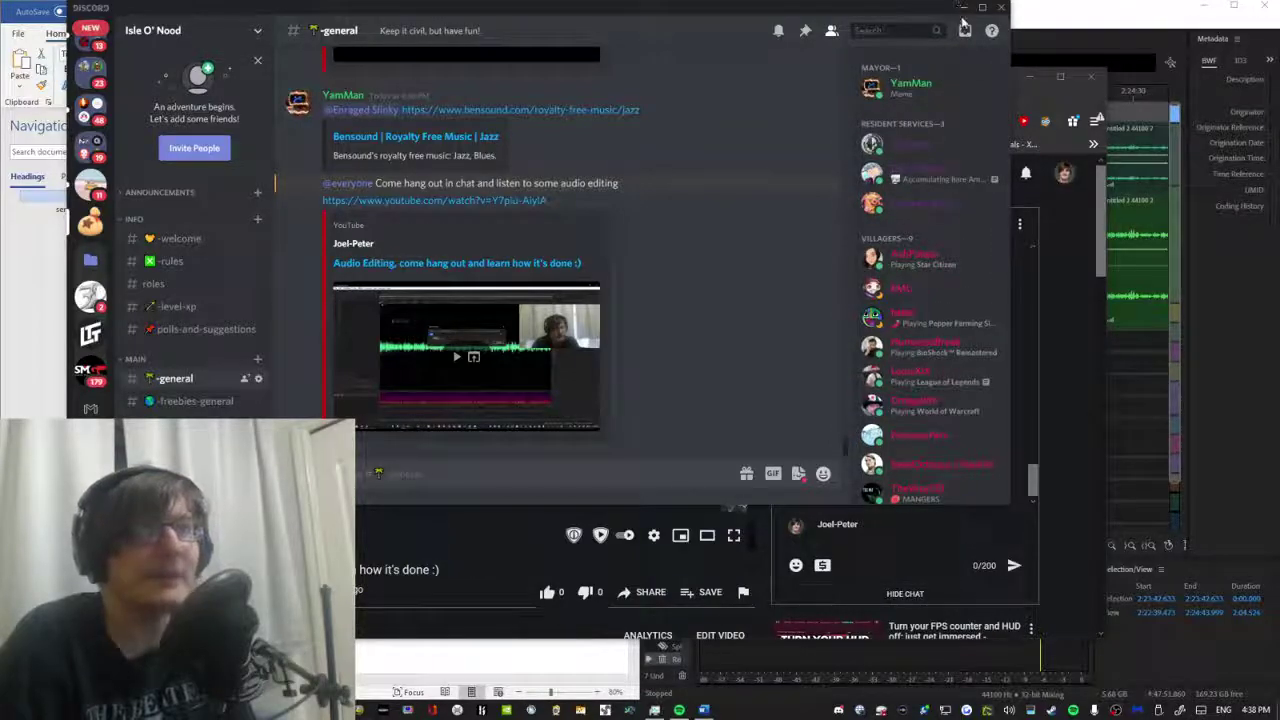
{"action": "left_click_drag", "start_coordinate": [908, 17], "coordinate": [929, 35]}
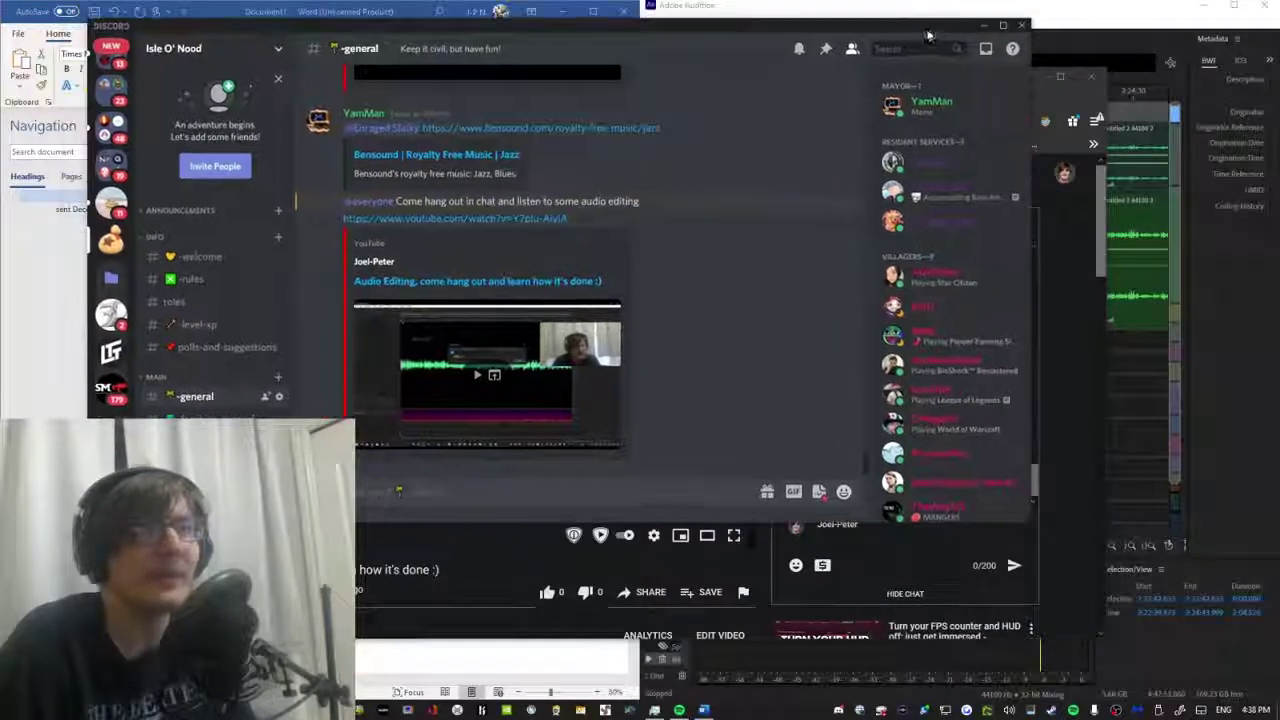
Send the copied live stream link to a friend as a direct message in Discord, and minimise Discord.
{"action": "left_click", "coordinate": [941, 172]}
{"action": "key", "text": "ctrl+v"}
{"action": "key", "text": "Return"}
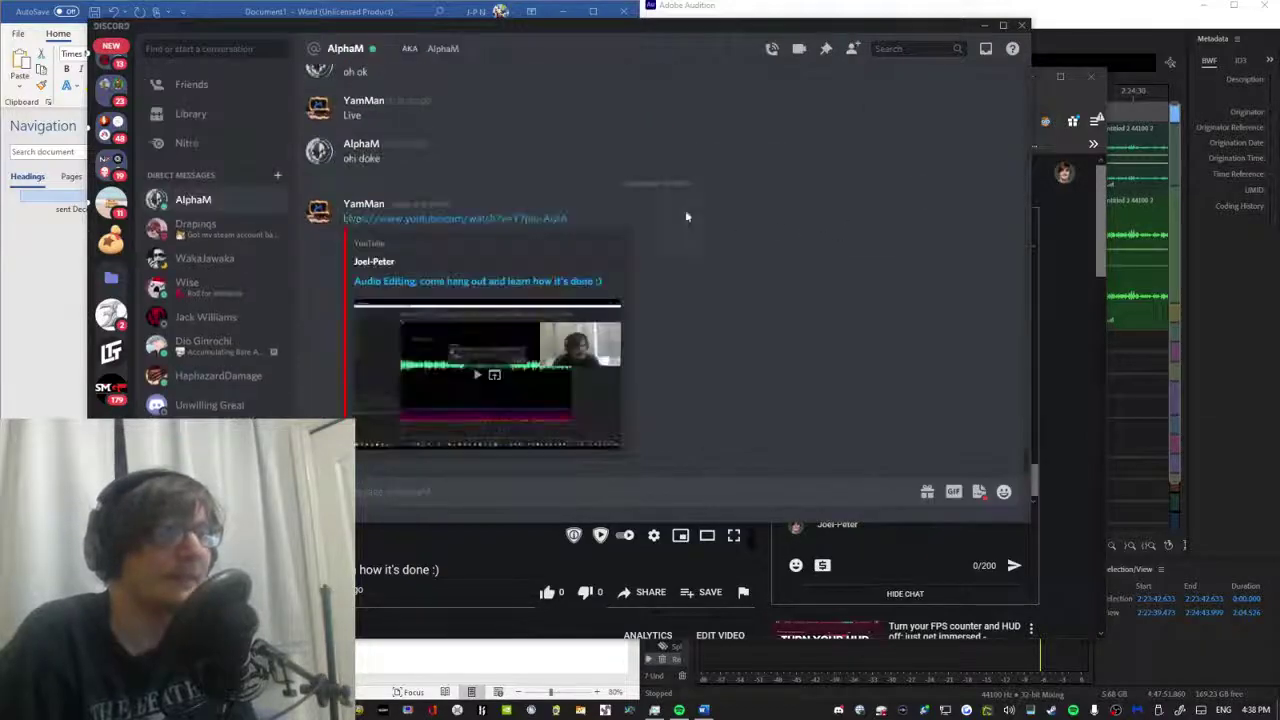
{"action": "left_click", "coordinate": [985, 25]}
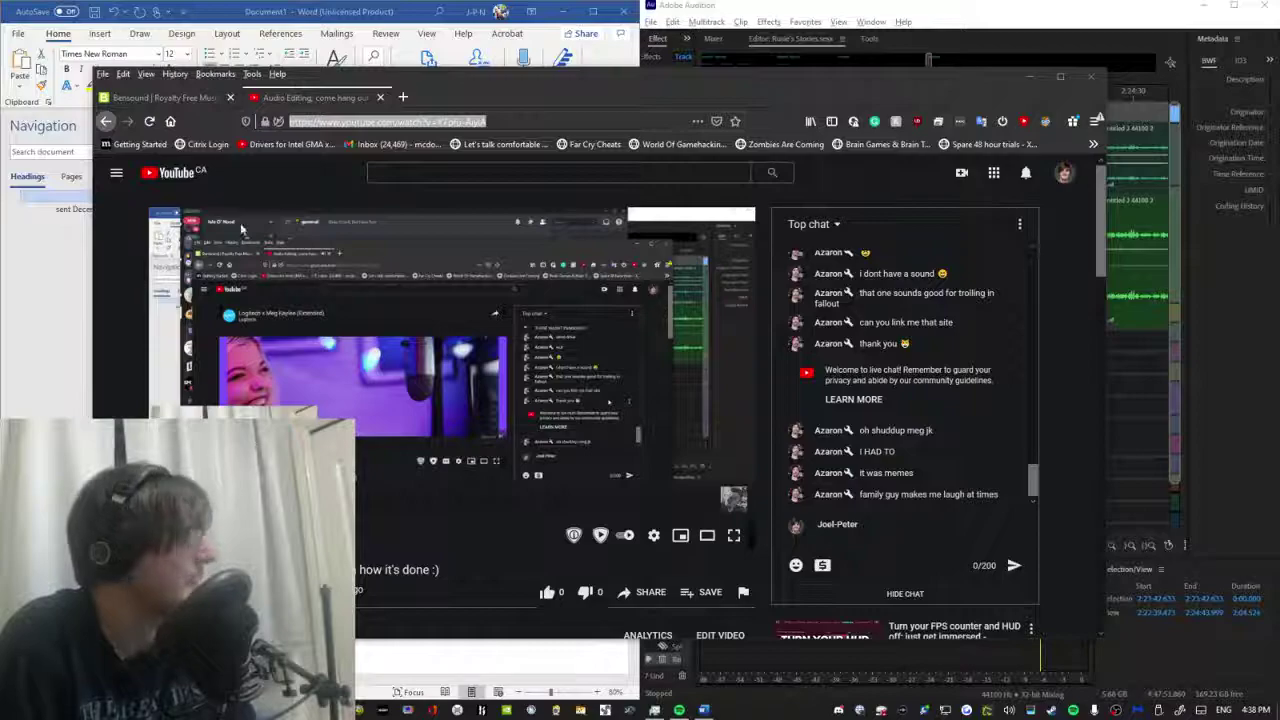
Return to the Bensound jazz page in the browser and preview the tracks "Lunch In Paris" and "When You Smile".
{"action": "left_click", "coordinate": [1029, 78]}
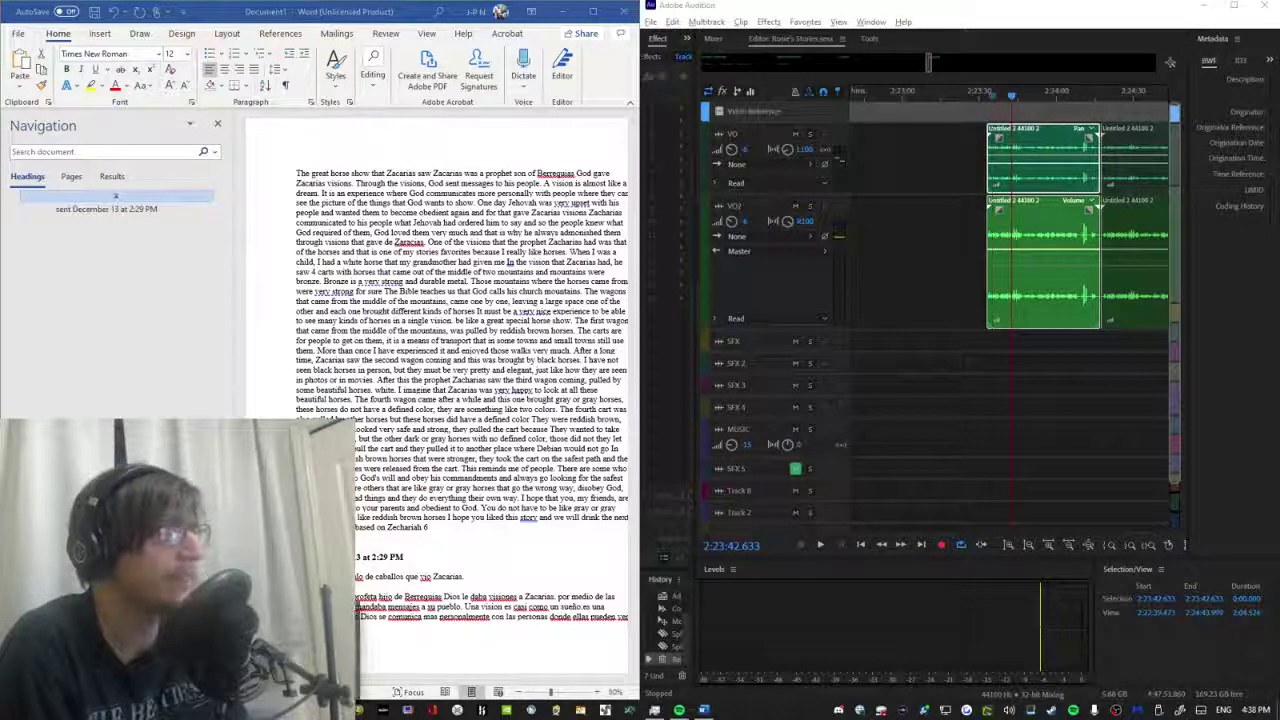
{"action": "key", "text": "alt+Tab"}
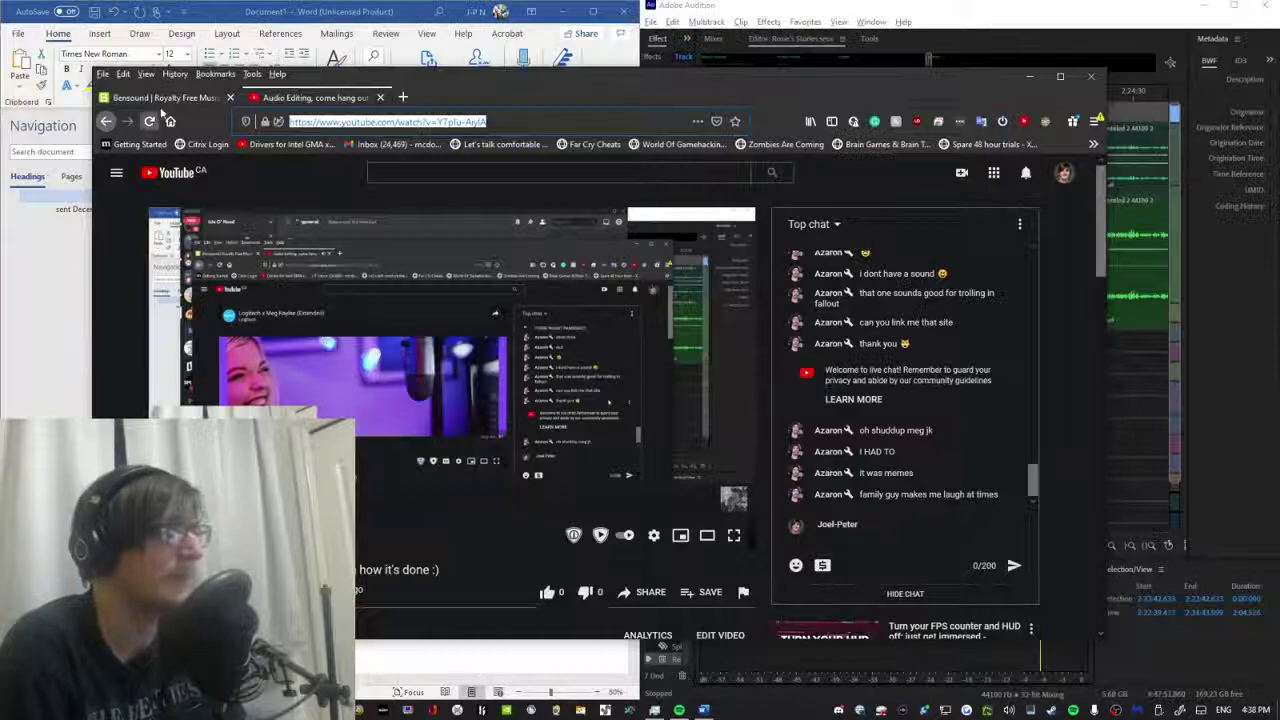
{"action": "left_click", "coordinate": [160, 97]}
{"action": "scroll", "coordinate": [592, 400], "scroll_direction": "down", "scroll_amount": 3}
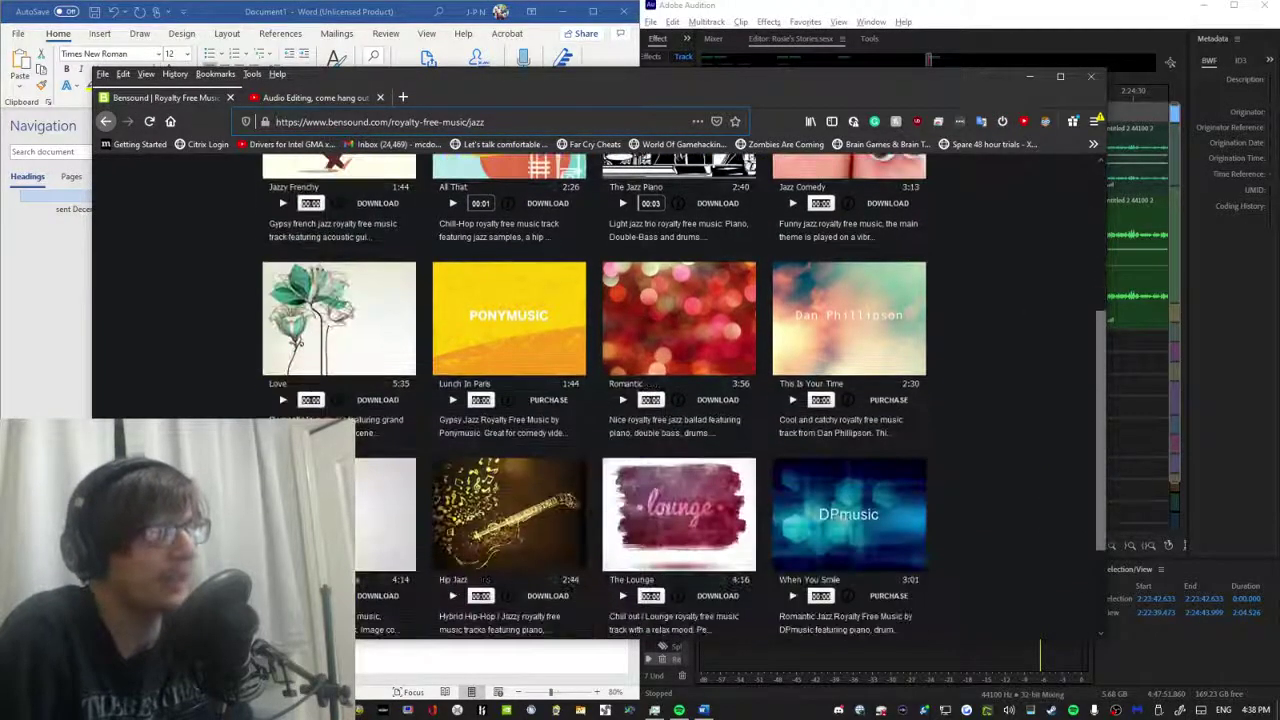
{"action": "left_click", "coordinate": [450, 402]}
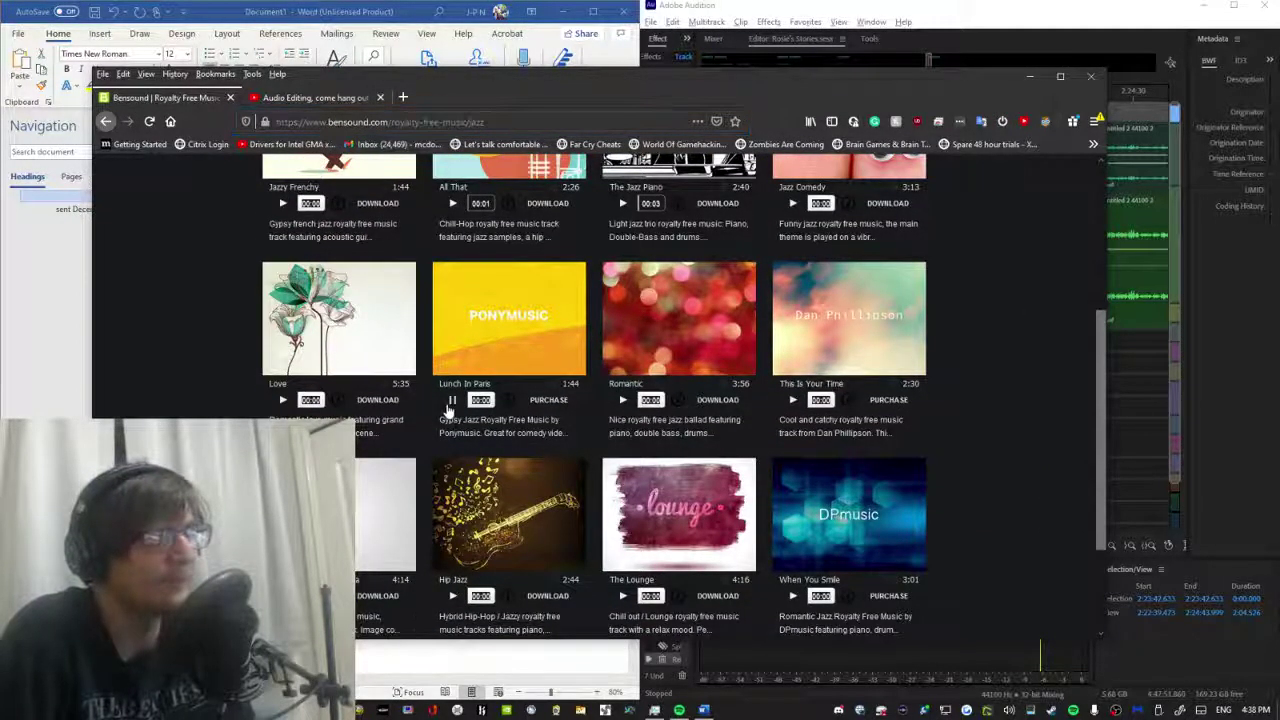
{"action": "scroll", "coordinate": [450, 402], "scroll_direction": "down", "scroll_amount": 1}
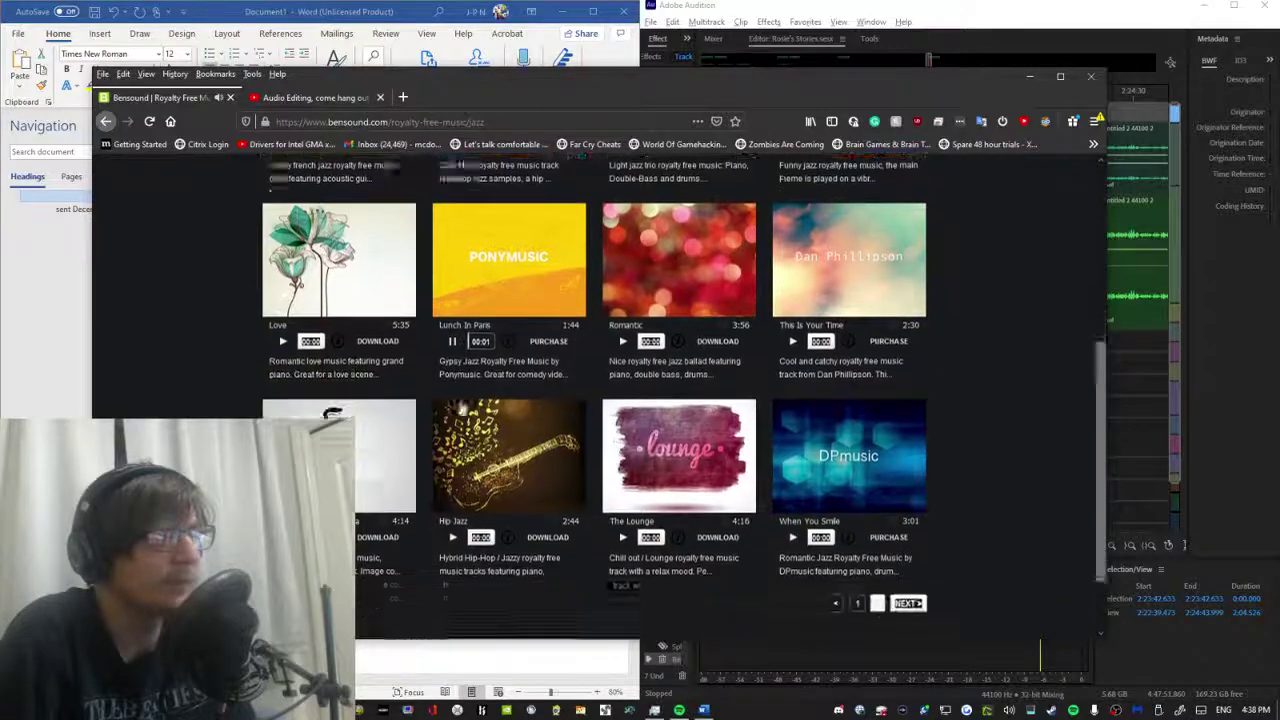
{"action": "scroll", "coordinate": [530, 450], "scroll_direction": "up", "scroll_amount": 1}
{"action": "scroll", "coordinate": [603, 486], "scroll_direction": "down", "scroll_amount": 2}
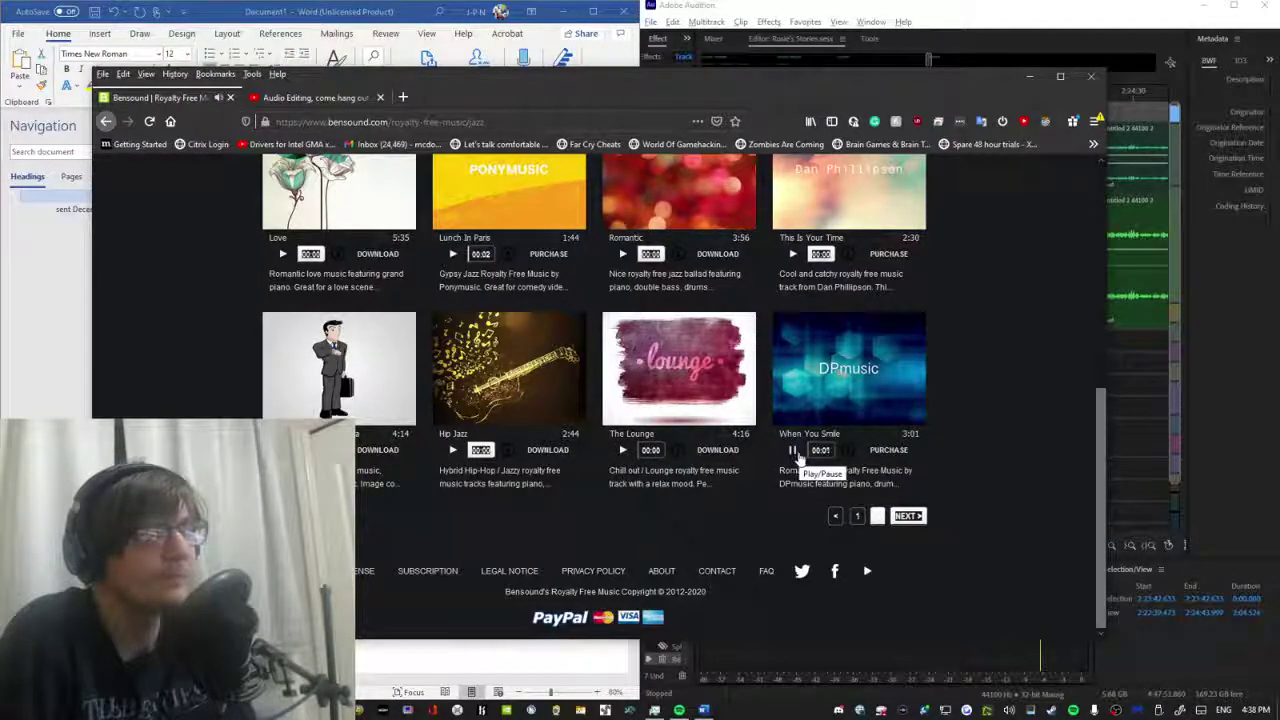
{"action": "left_click", "coordinate": [792, 450]}
{"action": "scroll", "coordinate": [678, 467], "scroll_direction": "up", "scroll_amount": 2}
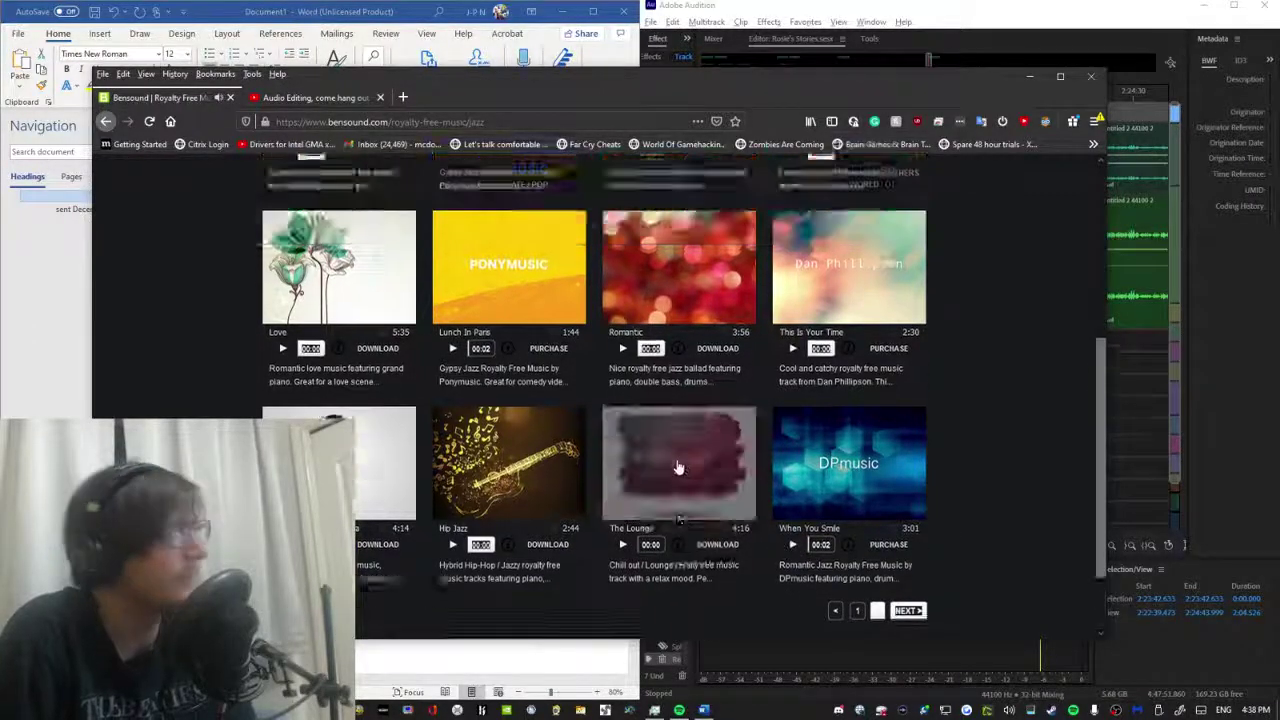
{"action": "scroll", "coordinate": [678, 467], "scroll_direction": "up", "scroll_amount": 10}
Search Google for "royalty free music for kids" in a new browser tab.
{"action": "left_click", "coordinate": [403, 97]}
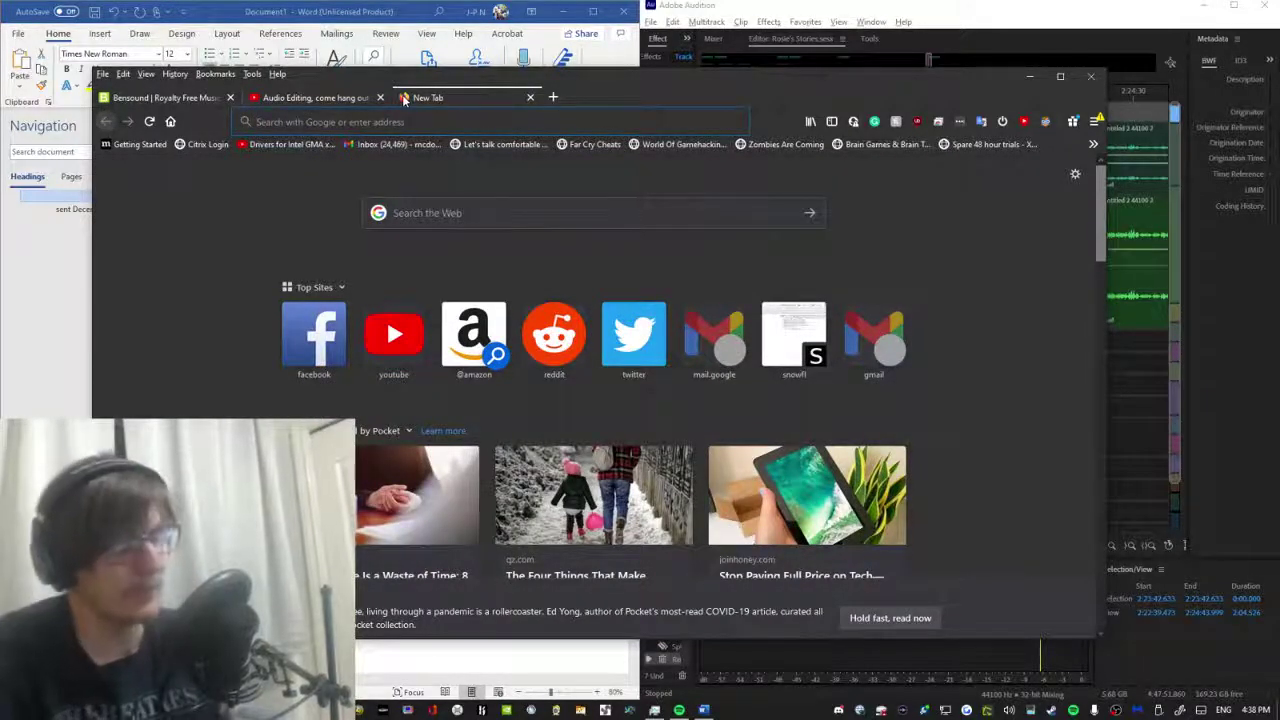
{"action": "type", "text": "royalty fre"}
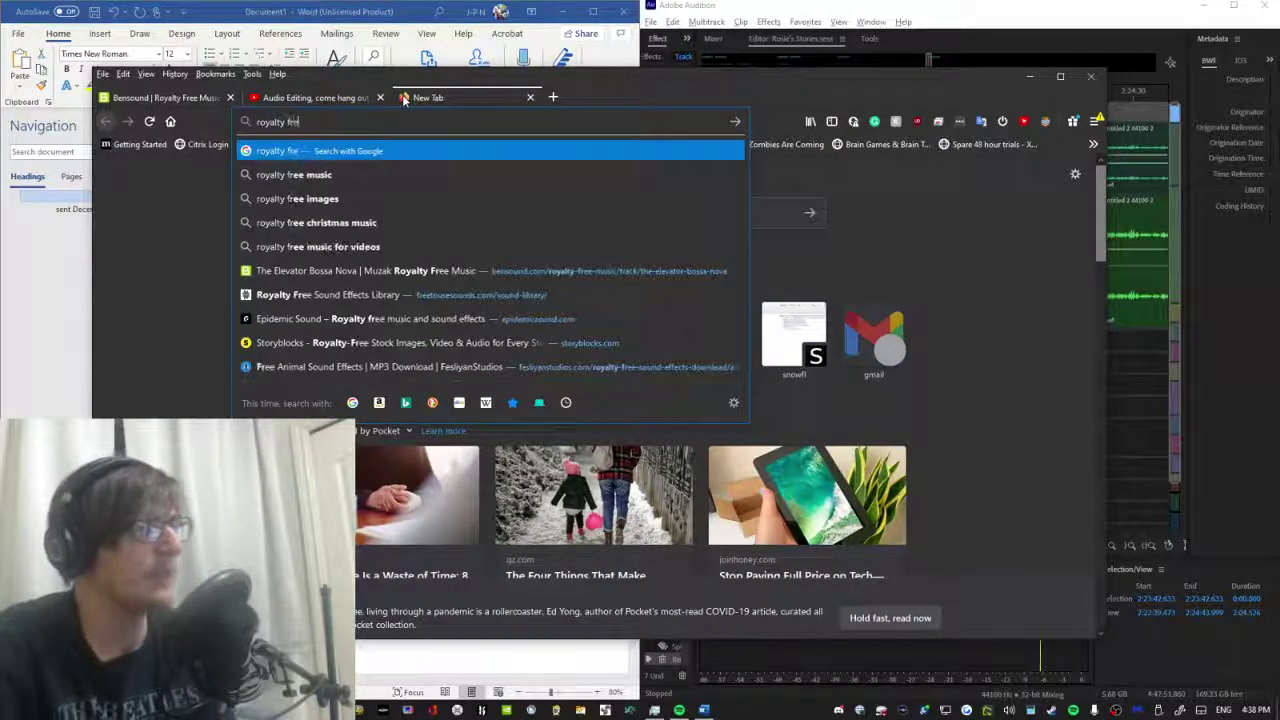
{"action": "left_click", "coordinate": [300, 174]}
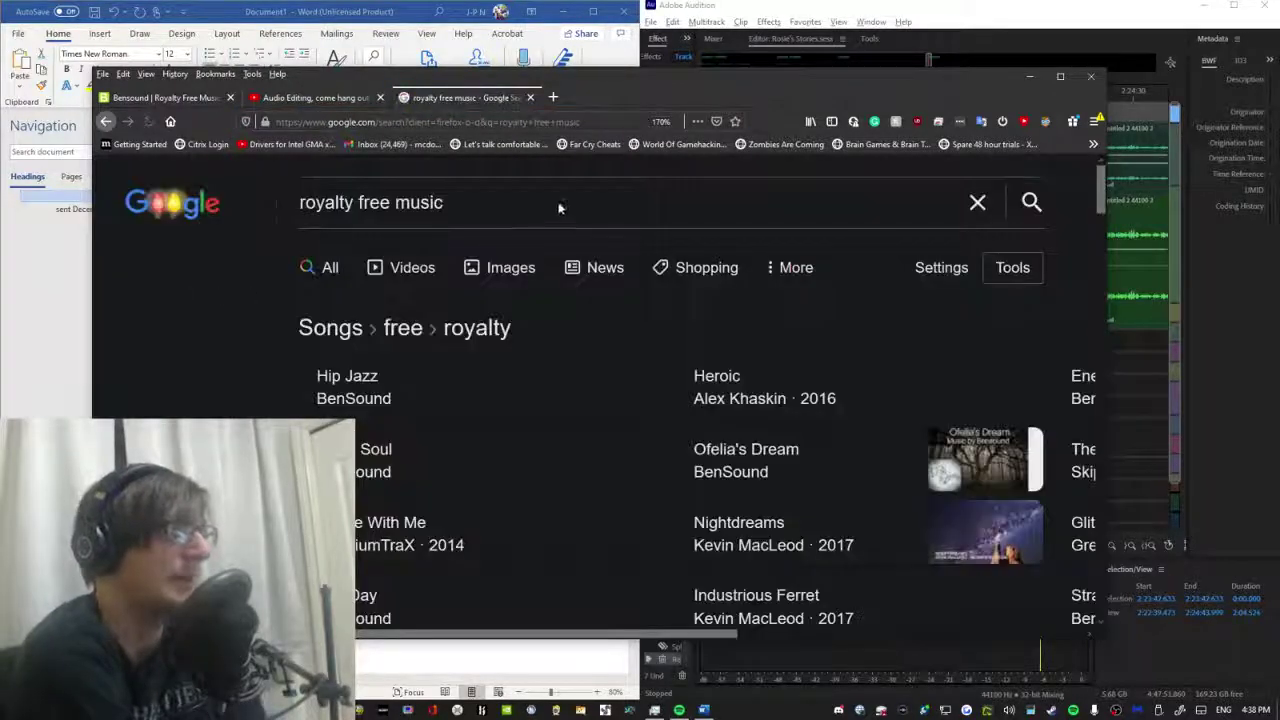
{"action": "left_click", "coordinate": [559, 207]}
{"action": "type", "text": "fo"}
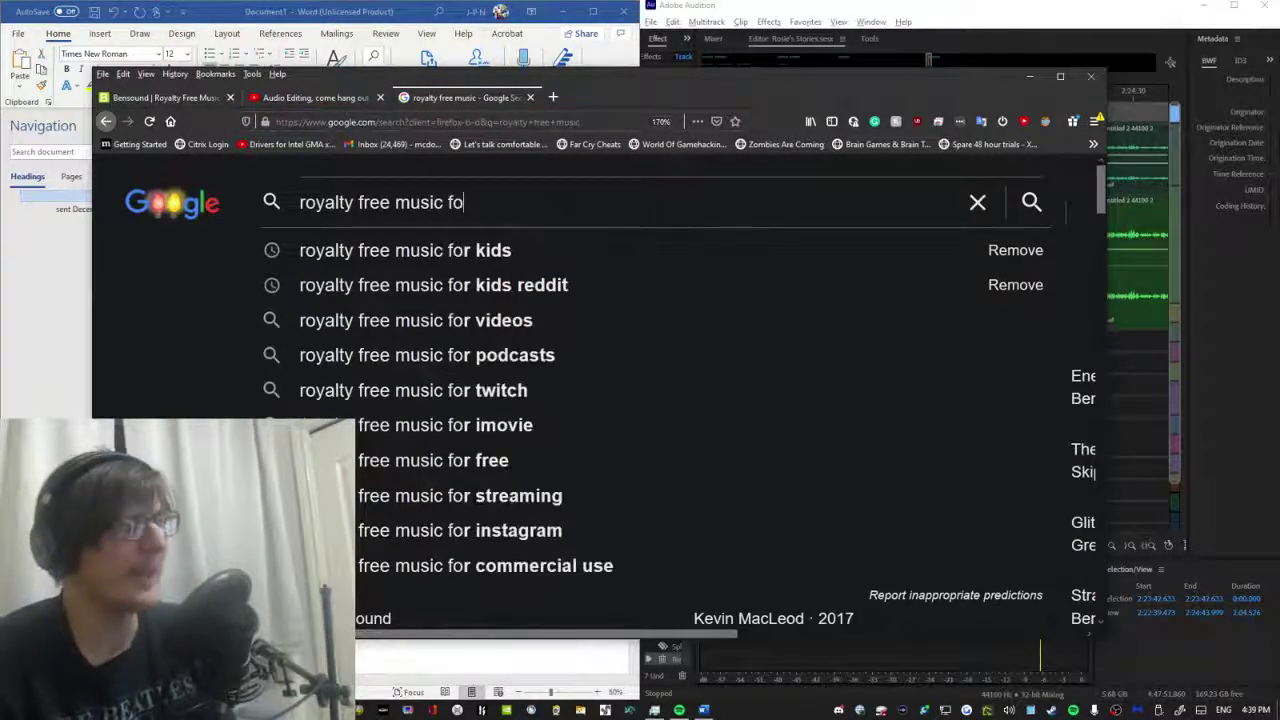
{"action": "type", "text": "r kids"}
{"action": "key", "text": "Return"}
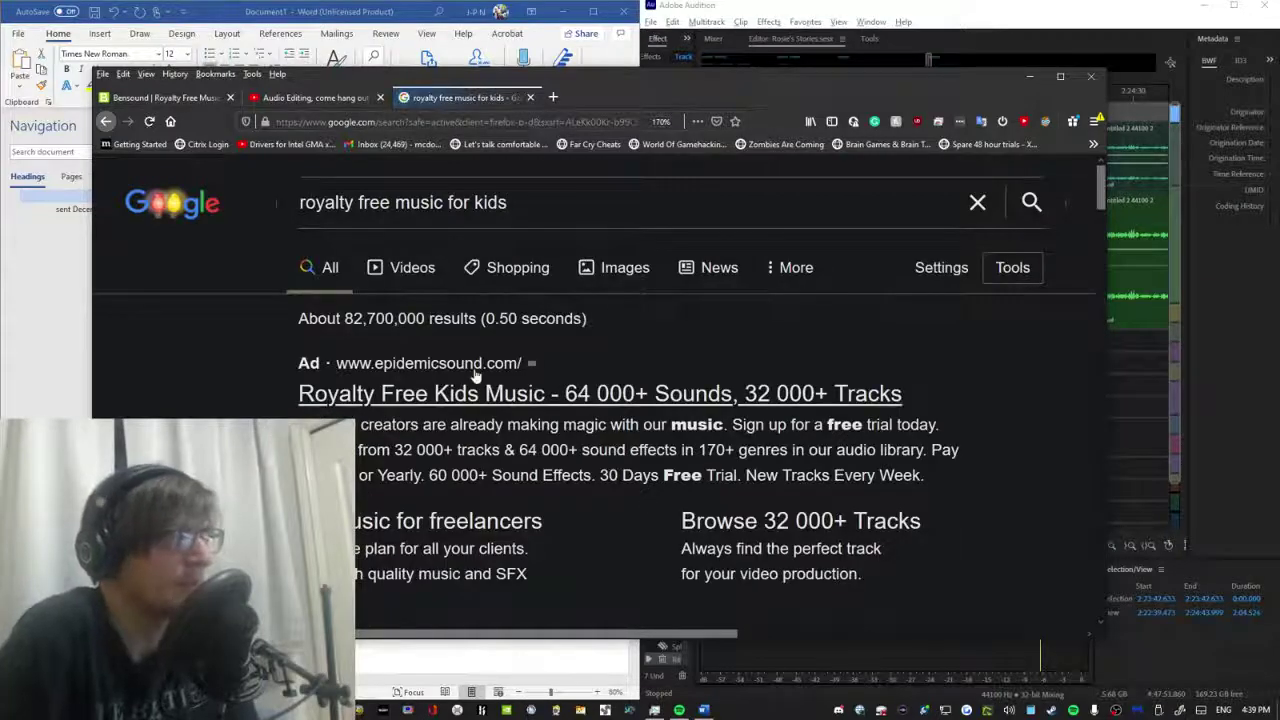
Examine the Google results for sites and tracks offering royalty-free children's music.
{"action": "scroll", "coordinate": [476, 375], "scroll_direction": "down", "scroll_amount": 5}
{"action": "scroll", "coordinate": [476, 375], "scroll_direction": "down", "scroll_amount": 4}
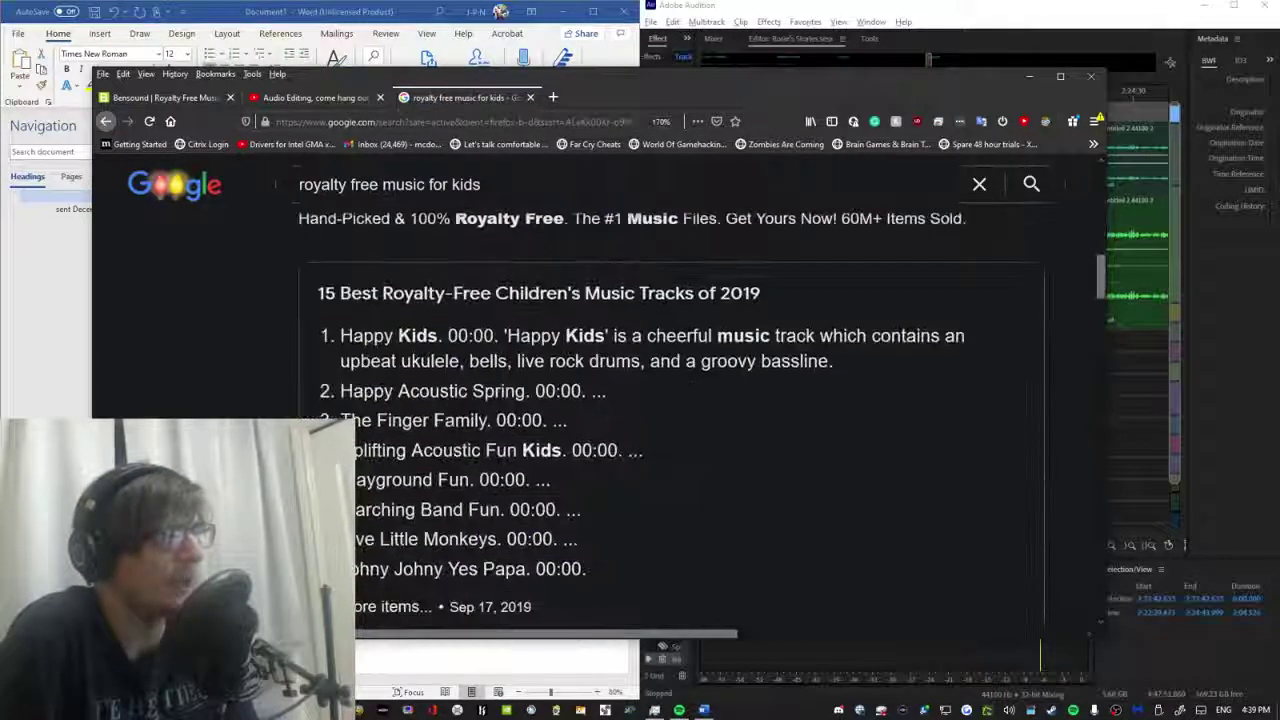
{"action": "scroll", "coordinate": [339, 354], "scroll_direction": "up", "scroll_amount": 2}
{"action": "scroll", "coordinate": [339, 354], "scroll_direction": "down", "scroll_amount": 5}
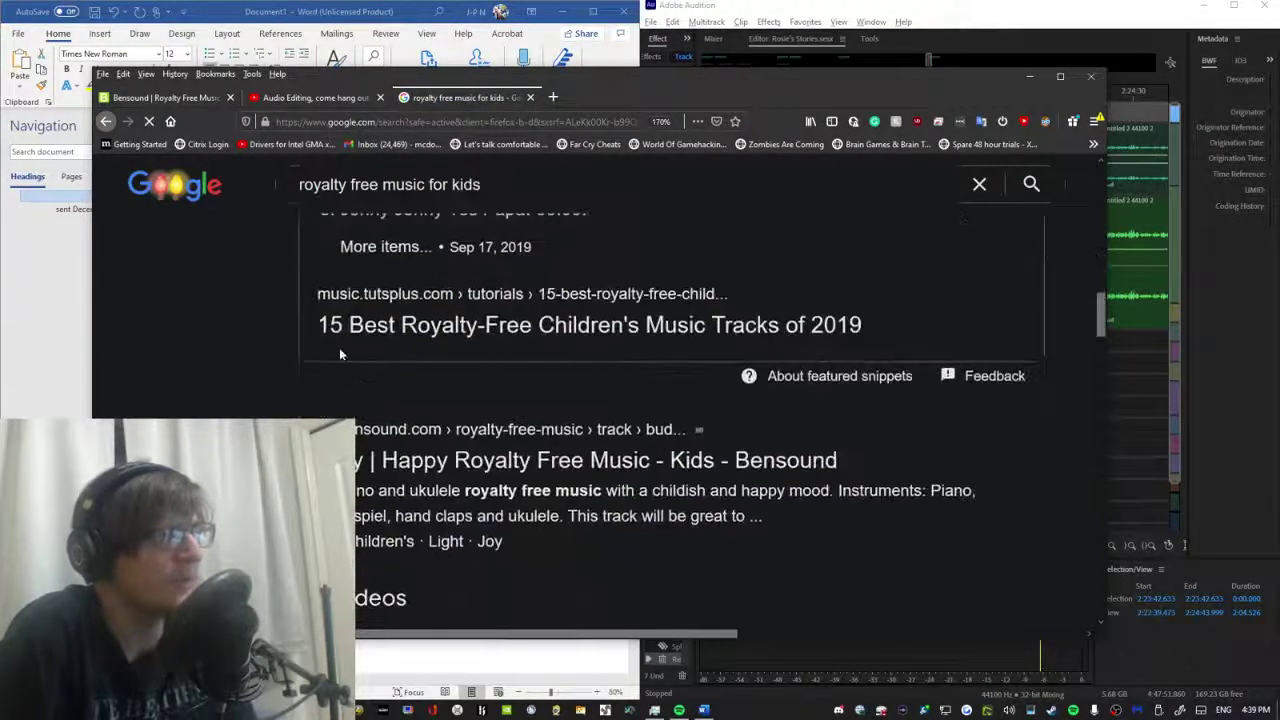
{"action": "scroll", "coordinate": [339, 354], "scroll_direction": "up", "scroll_amount": 6}
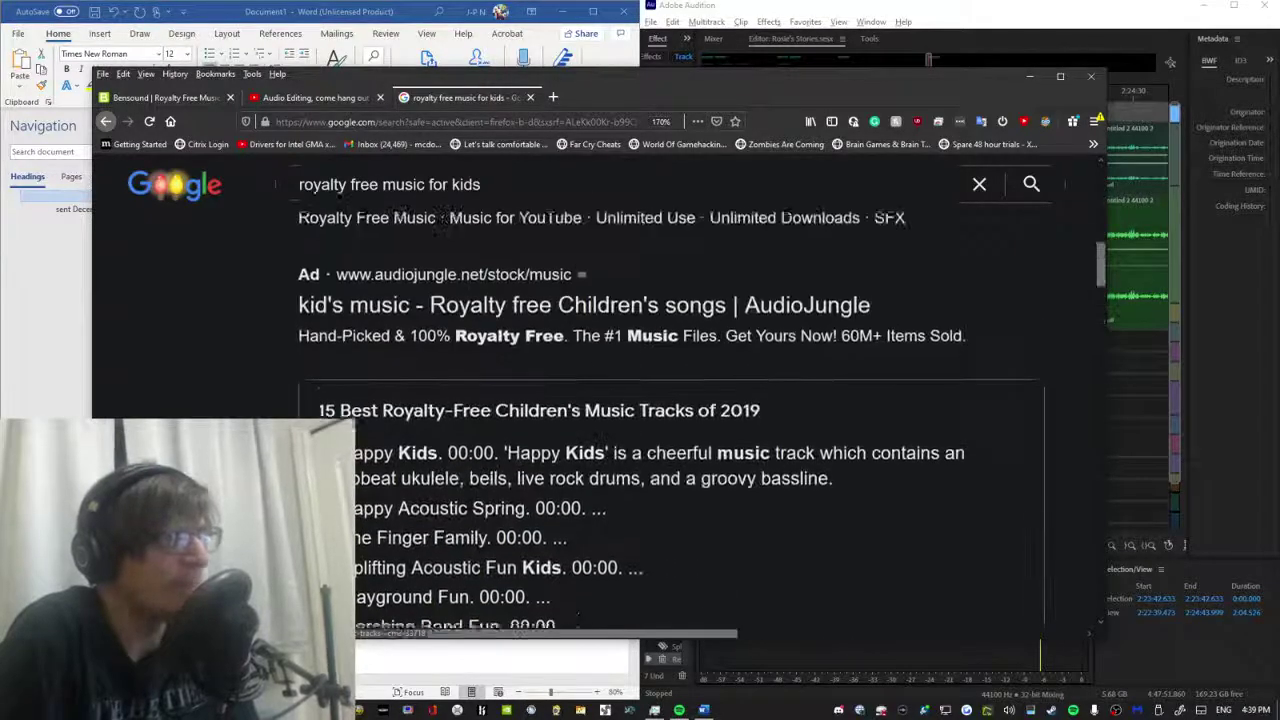
{"action": "scroll", "coordinate": [700, 420], "scroll_direction": "up", "scroll_amount": 2}
{"action": "scroll", "coordinate": [700, 420], "scroll_direction": "down", "scroll_amount": 4}
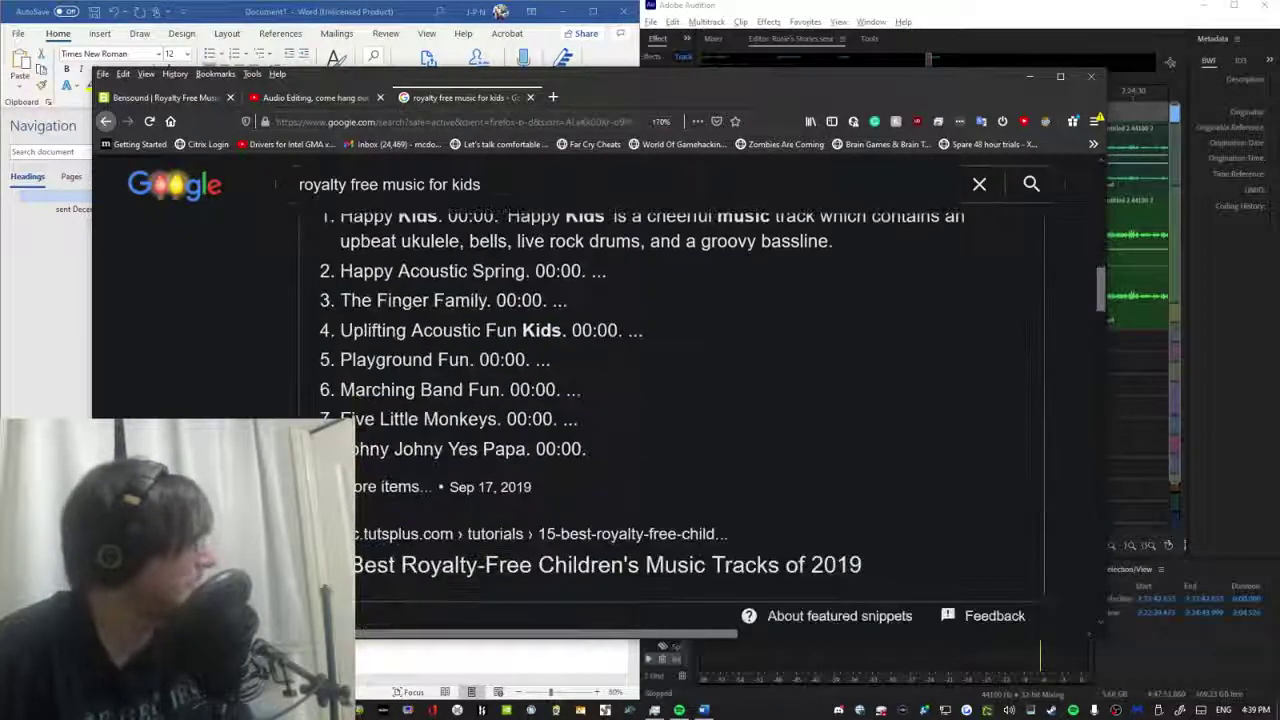
{"action": "scroll", "coordinate": [670, 420], "scroll_direction": "down", "scroll_amount": 8}
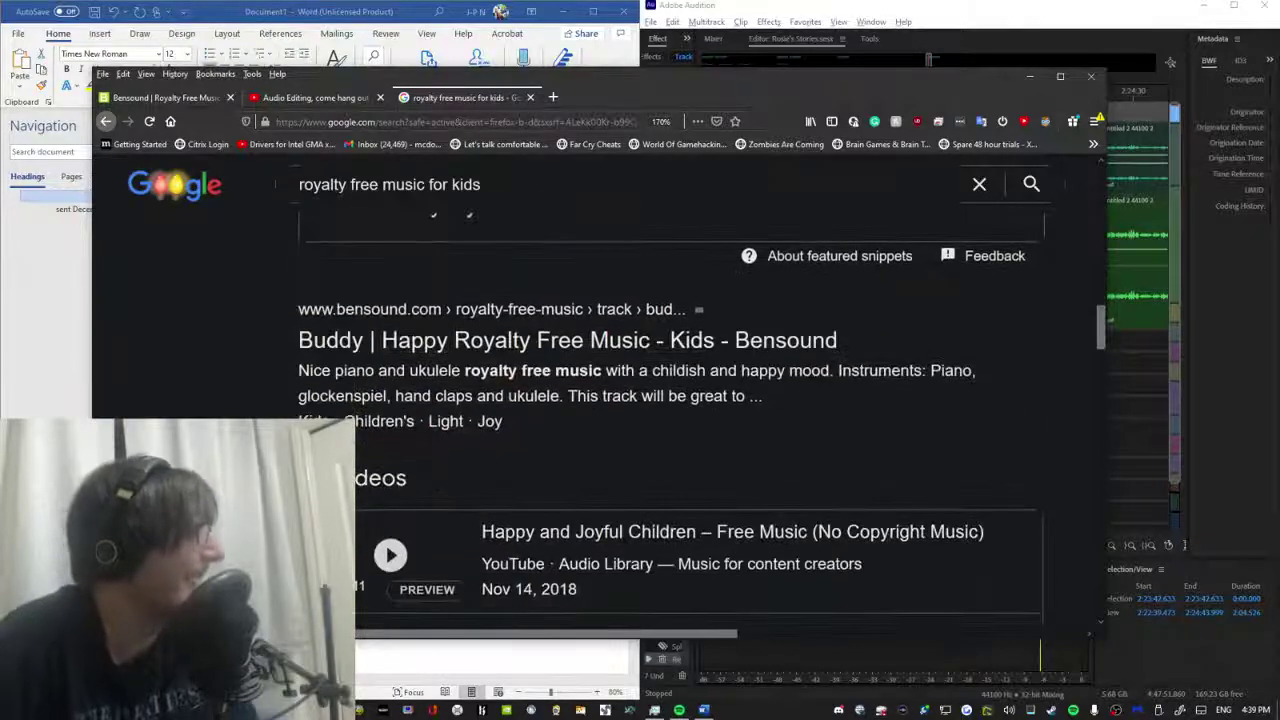
{"action": "scroll", "coordinate": [442, 455], "scroll_direction": "down", "scroll_amount": 1}
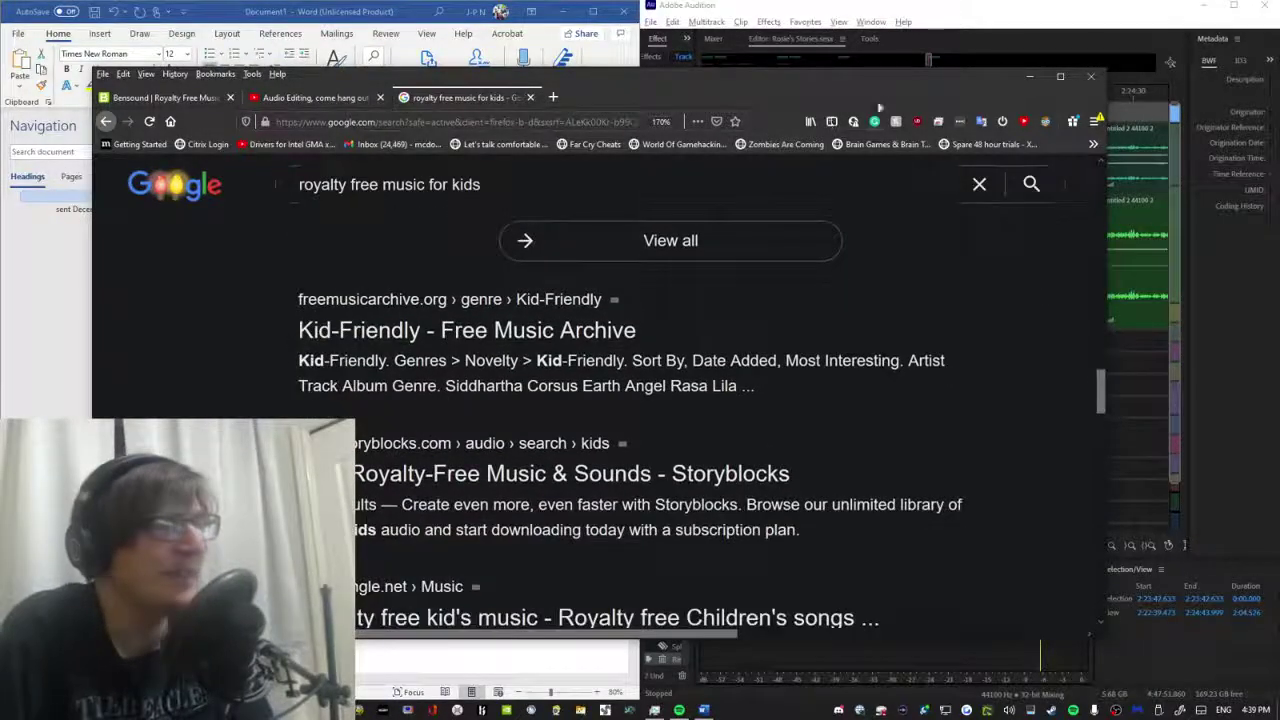
Switch to the Word document and look through the English and Spanish versions of the horse story.
{"action": "left_click", "coordinate": [920, 22]}
{"action": "left_click", "coordinate": [70, 150]}
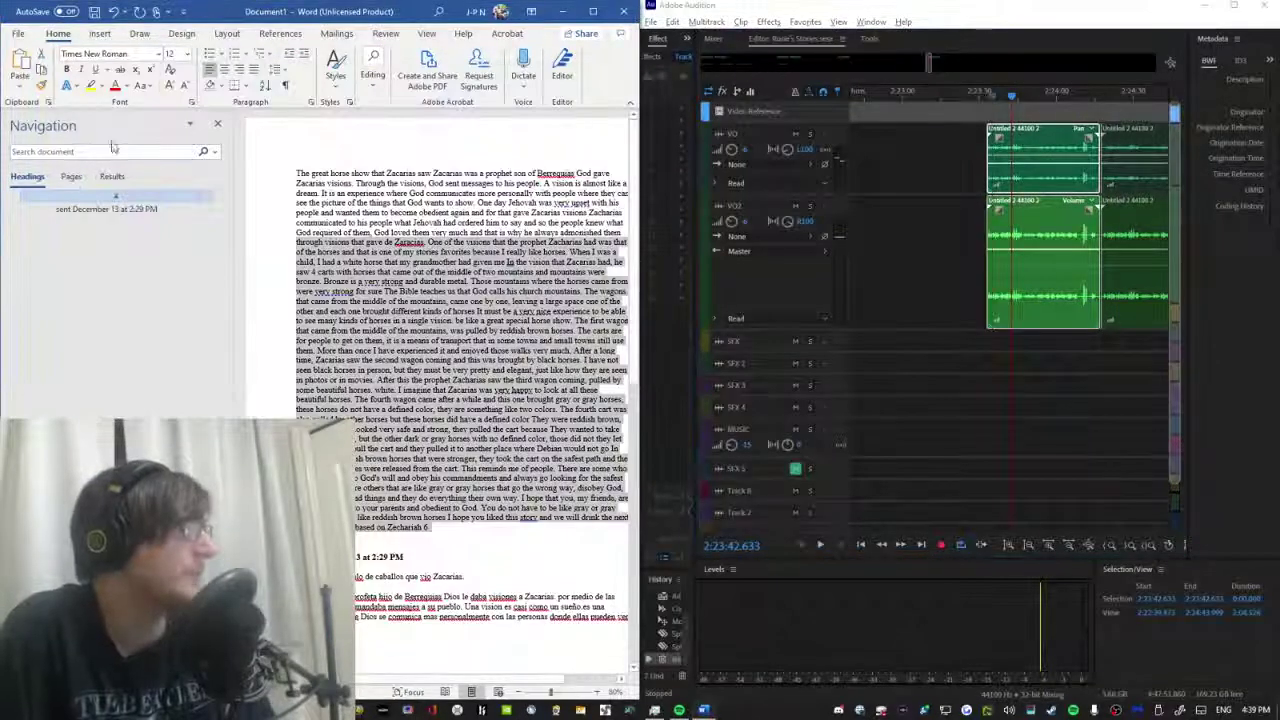
{"action": "scroll", "coordinate": [466, 249], "scroll_direction": "down", "scroll_amount": 10}
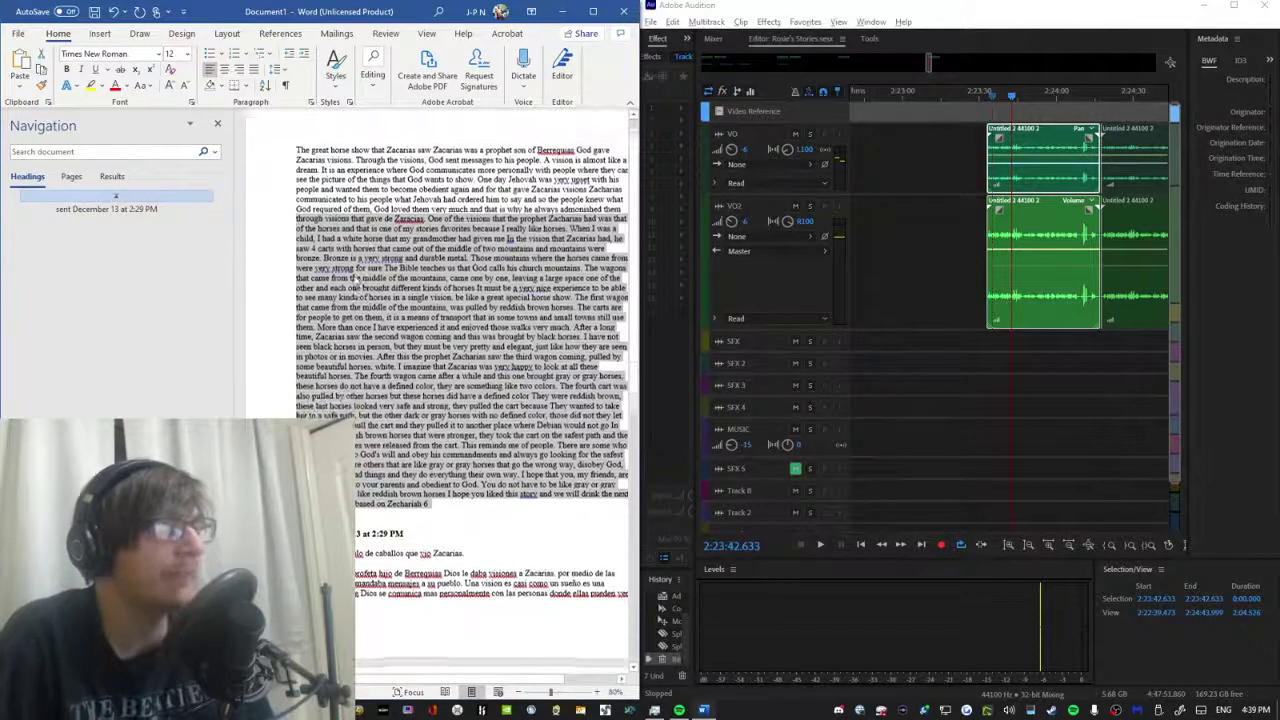
{"action": "scroll", "coordinate": [334, 350], "scroll_direction": "down", "scroll_amount": 4}
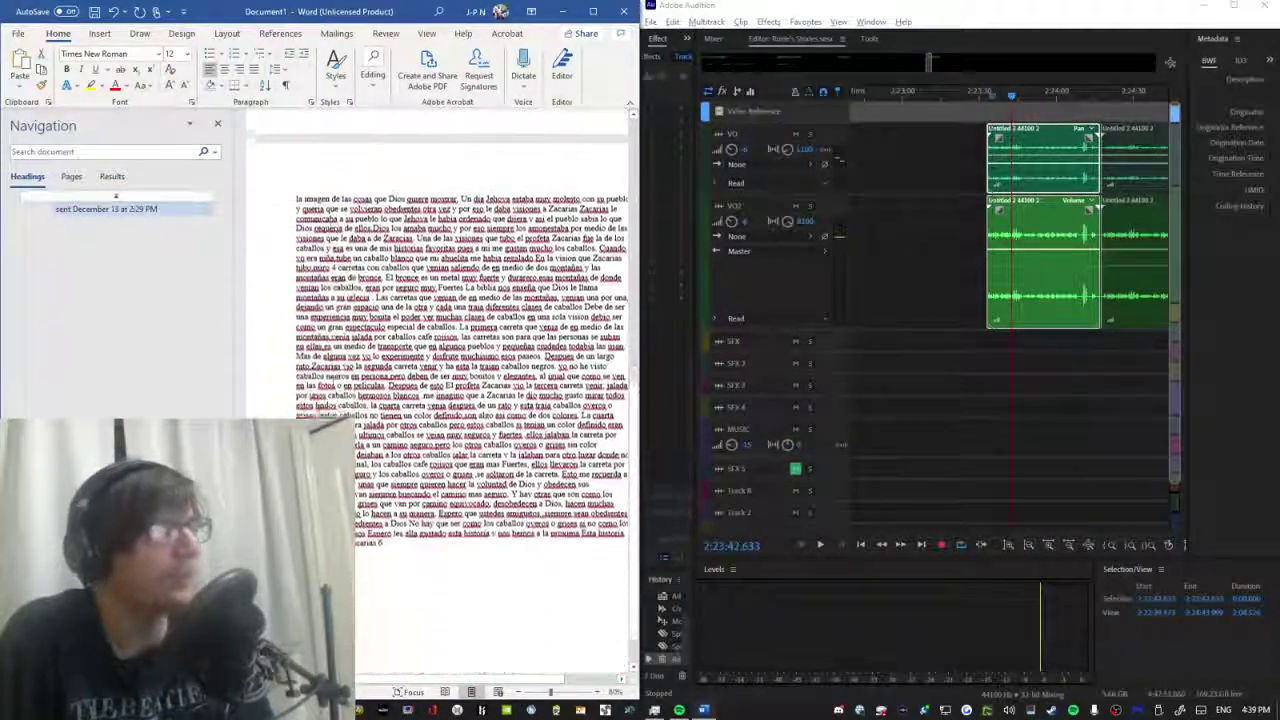
{"action": "scroll", "coordinate": [320, 360], "scroll_direction": "up", "scroll_amount": 3}
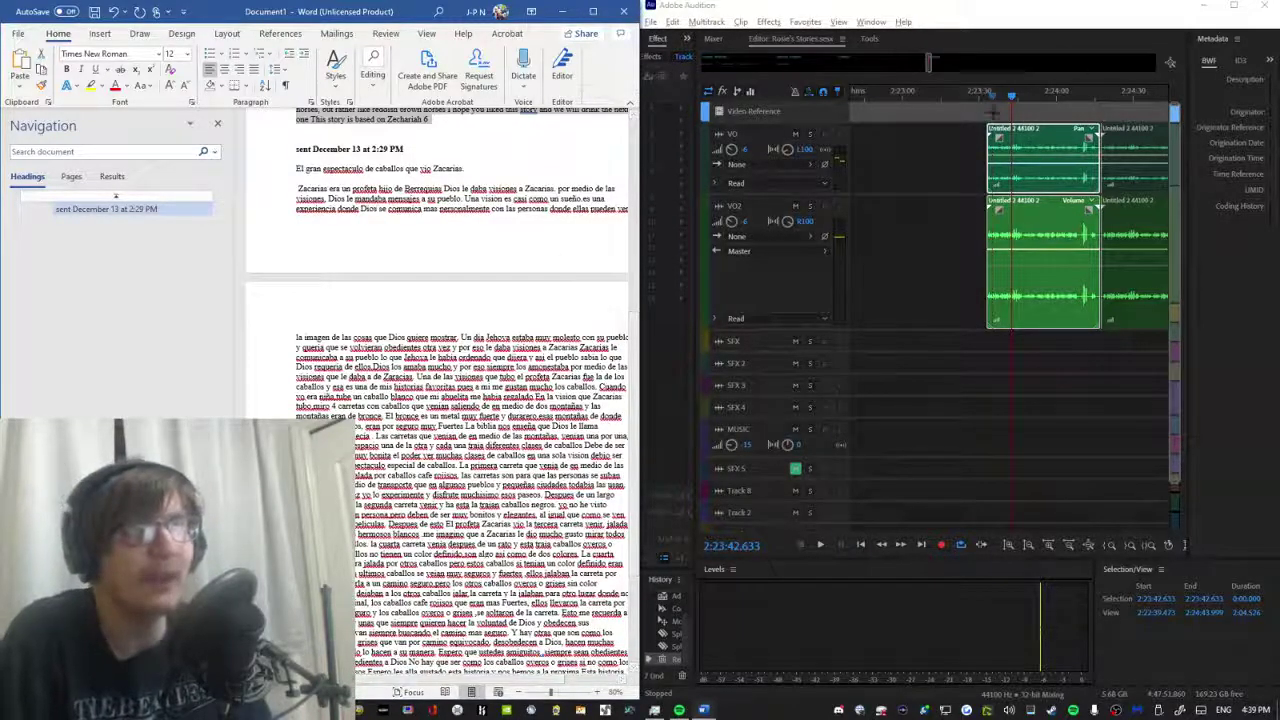
Switch to Audition, listen to the beginning of the selected voice-over clips near 2:23:30, and consult the English story text in Word.
{"action": "left_click", "coordinate": [980, 92]}
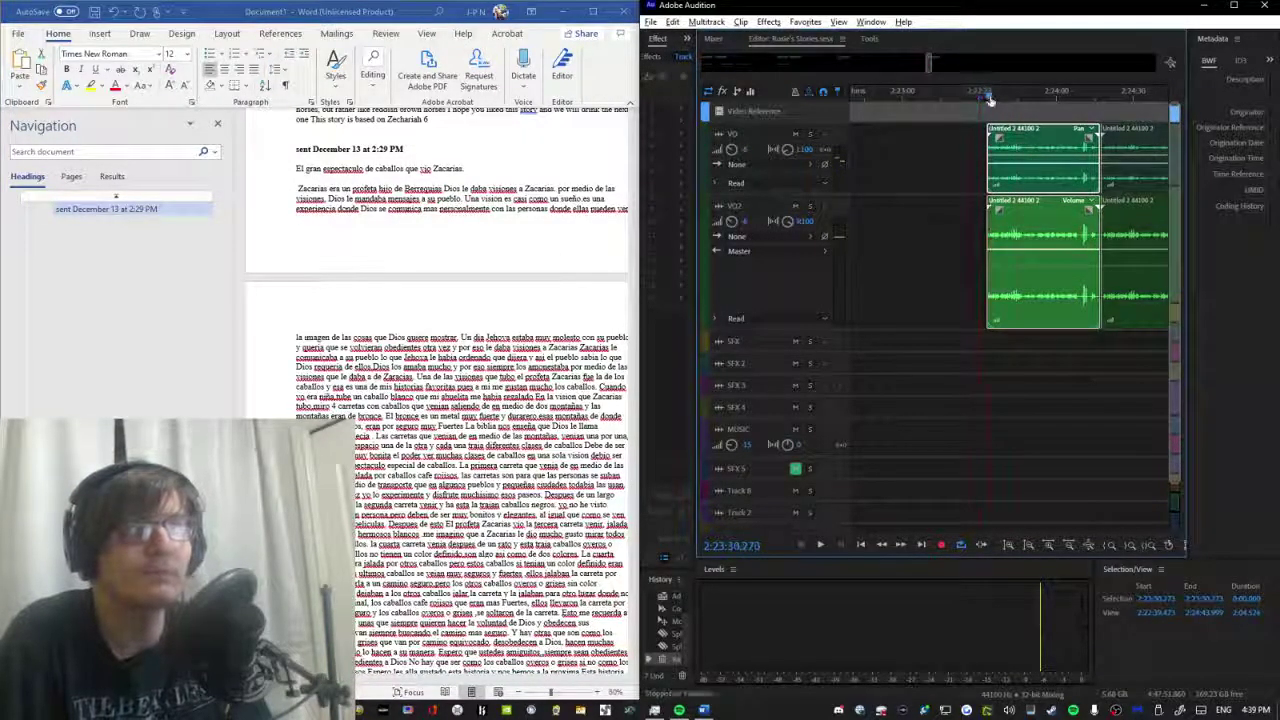
{"action": "key", "text": "space"}
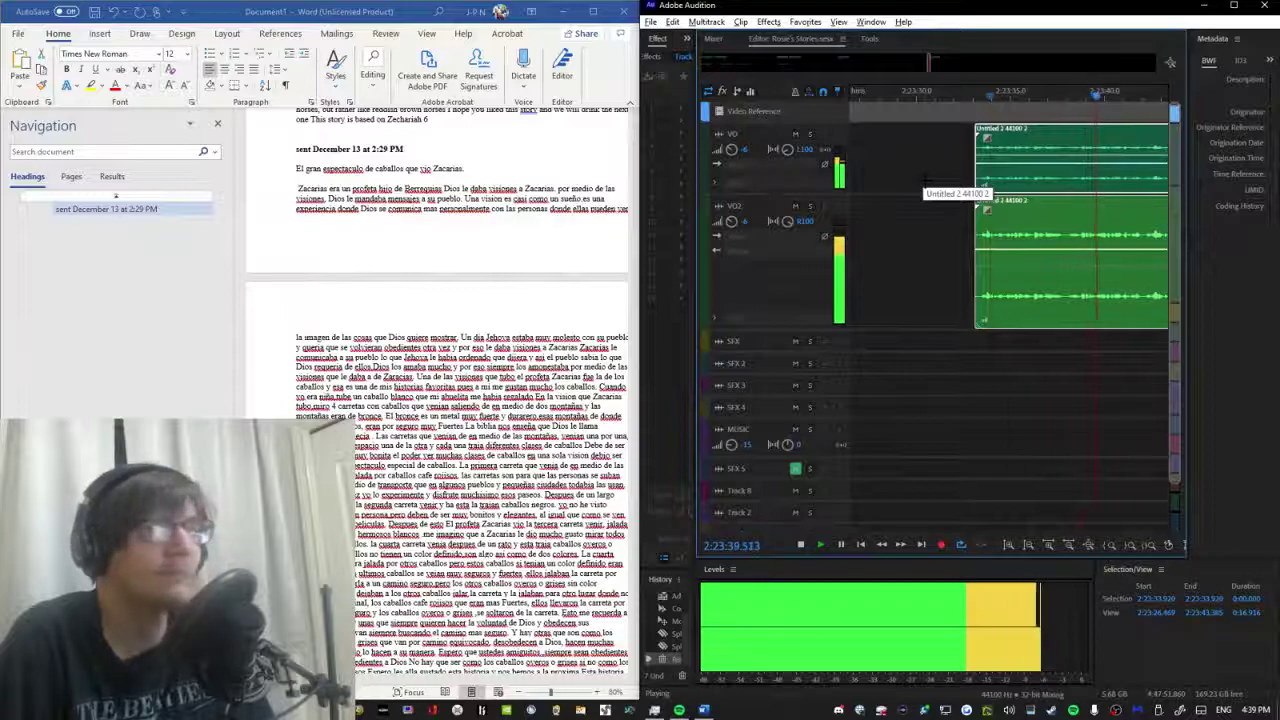
{"action": "scroll", "coordinate": [928, 186], "scroll_direction": "down", "scroll_amount": 2}
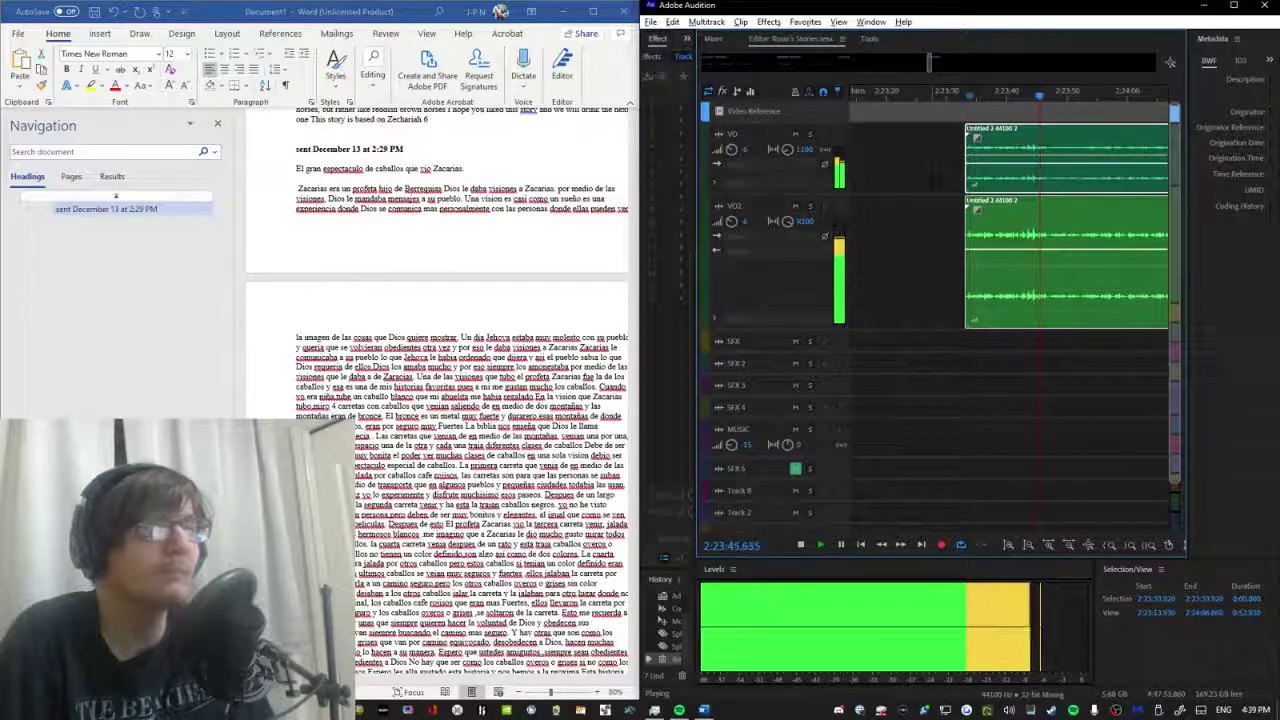
{"action": "scroll", "coordinate": [515, 205], "scroll_direction": "up", "scroll_amount": 10}
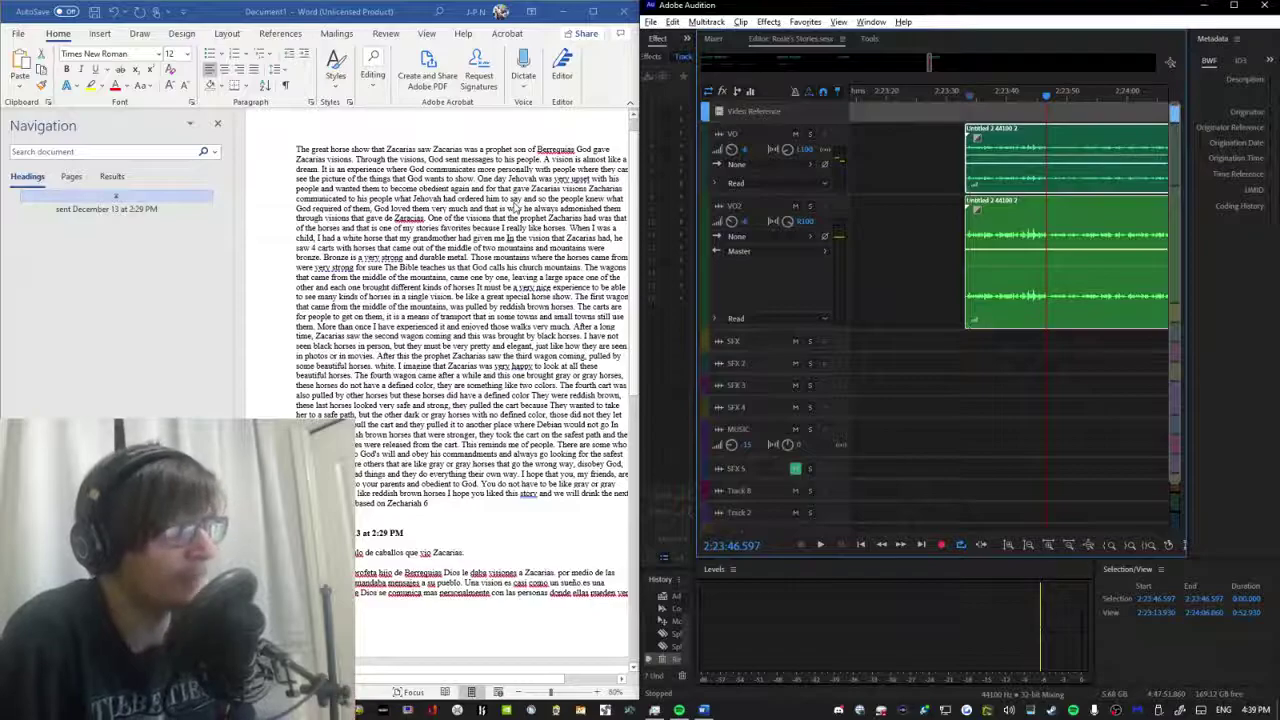
Return to the Google results in the browser, open the free-stock-music.com Children's page, and go to its first tracks.
{"action": "key", "text": "alt+Tab"}
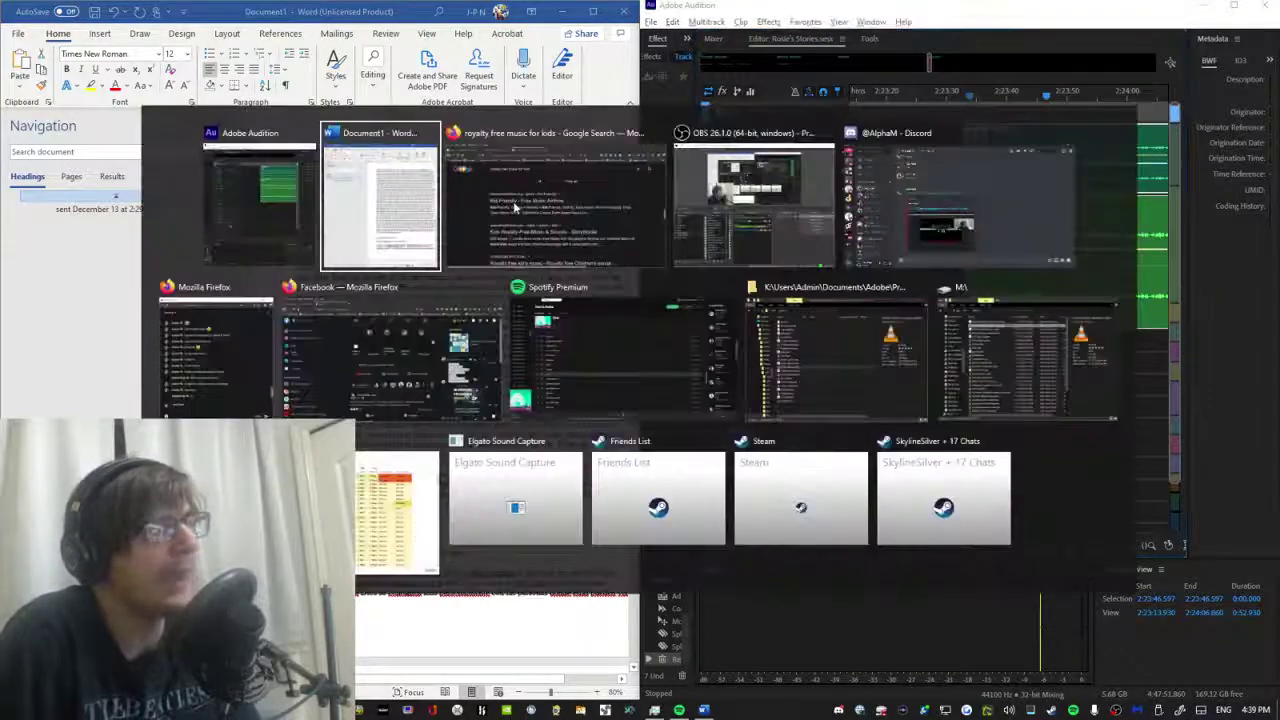
{"action": "left_click", "coordinate": [514, 206]}
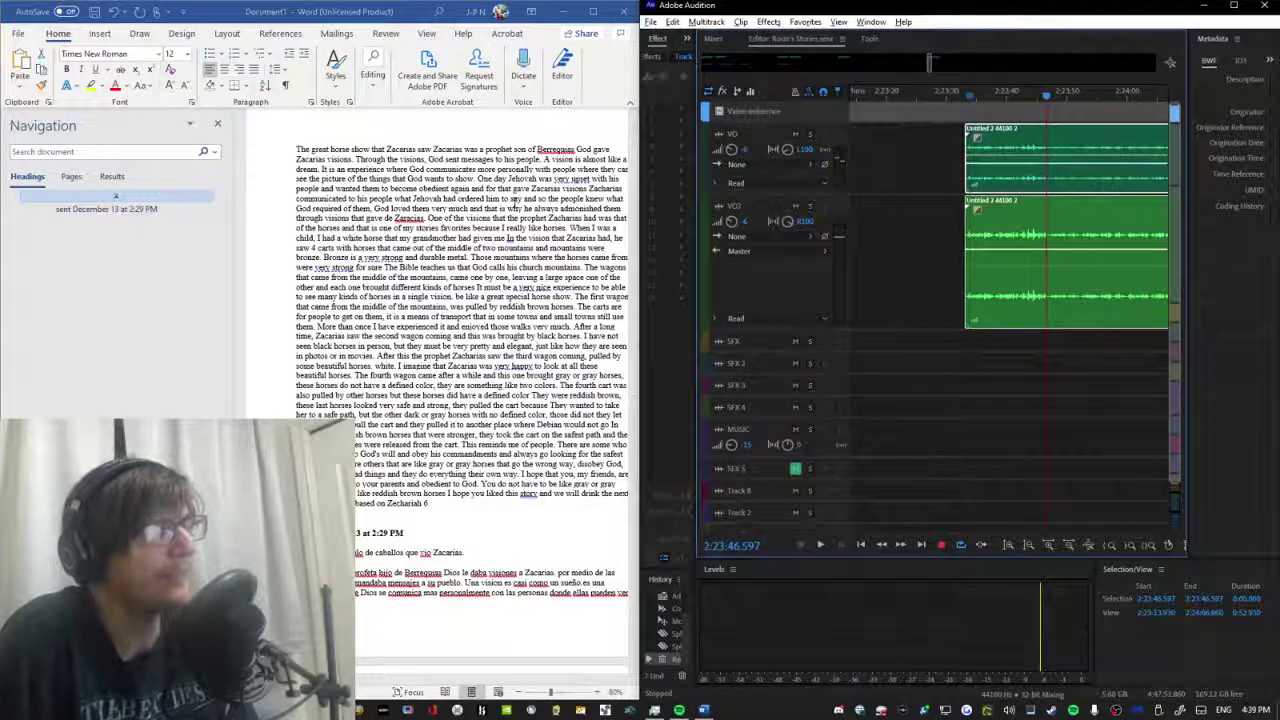
{"action": "scroll", "coordinate": [670, 420], "scroll_direction": "up", "scroll_amount": 10}
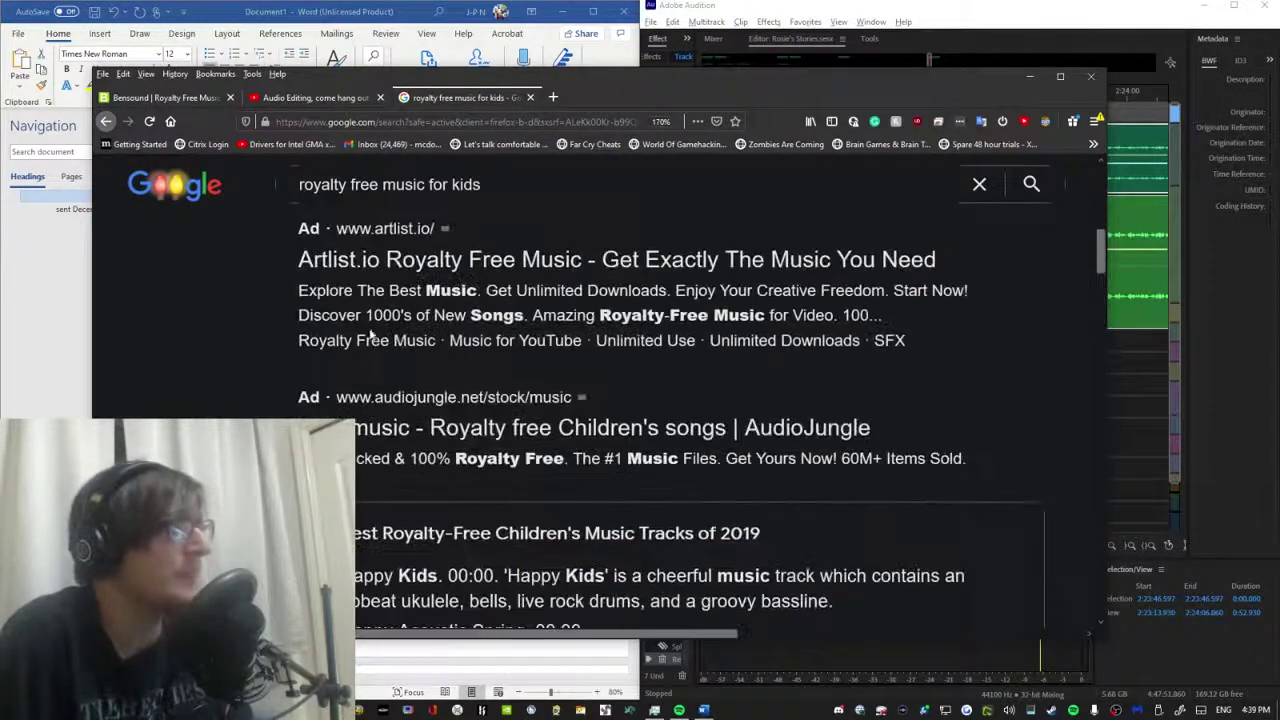
{"action": "scroll", "coordinate": [670, 420], "scroll_direction": "down", "scroll_amount": 5}
{"action": "scroll", "coordinate": [588, 414], "scroll_direction": "down", "scroll_amount": 8}
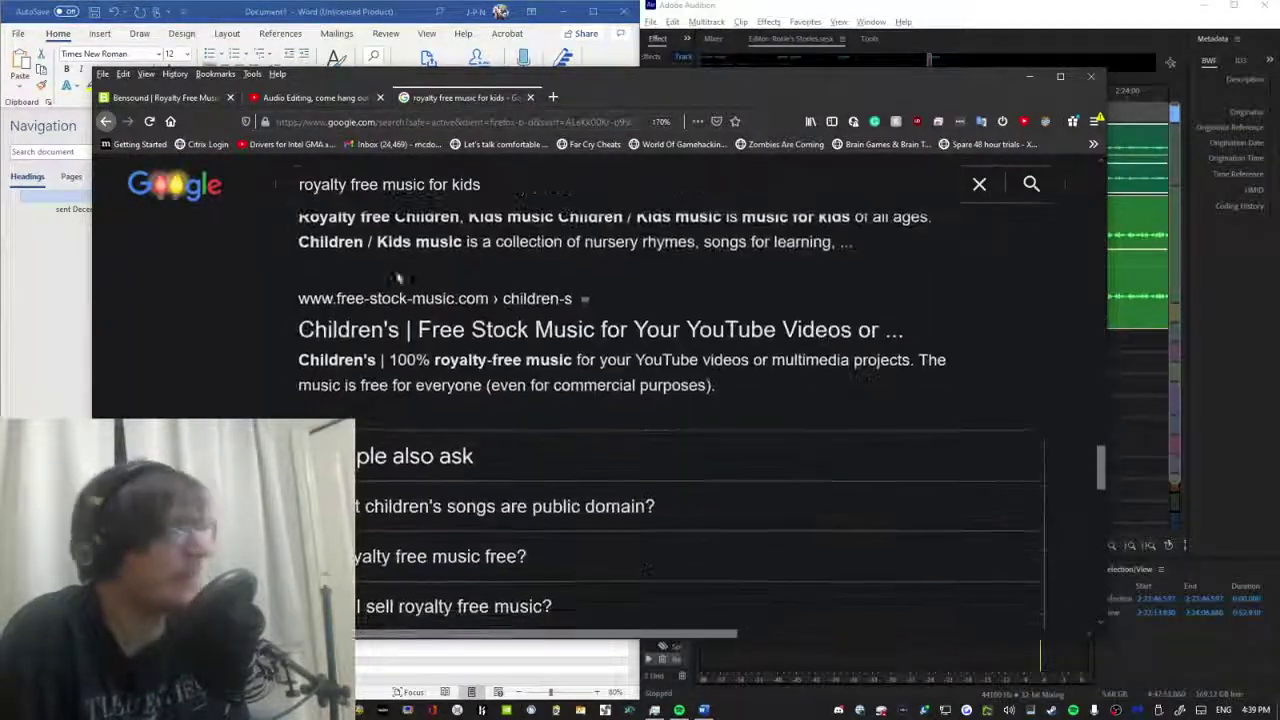
{"action": "scroll", "coordinate": [588, 414], "scroll_direction": "up", "scroll_amount": 3}
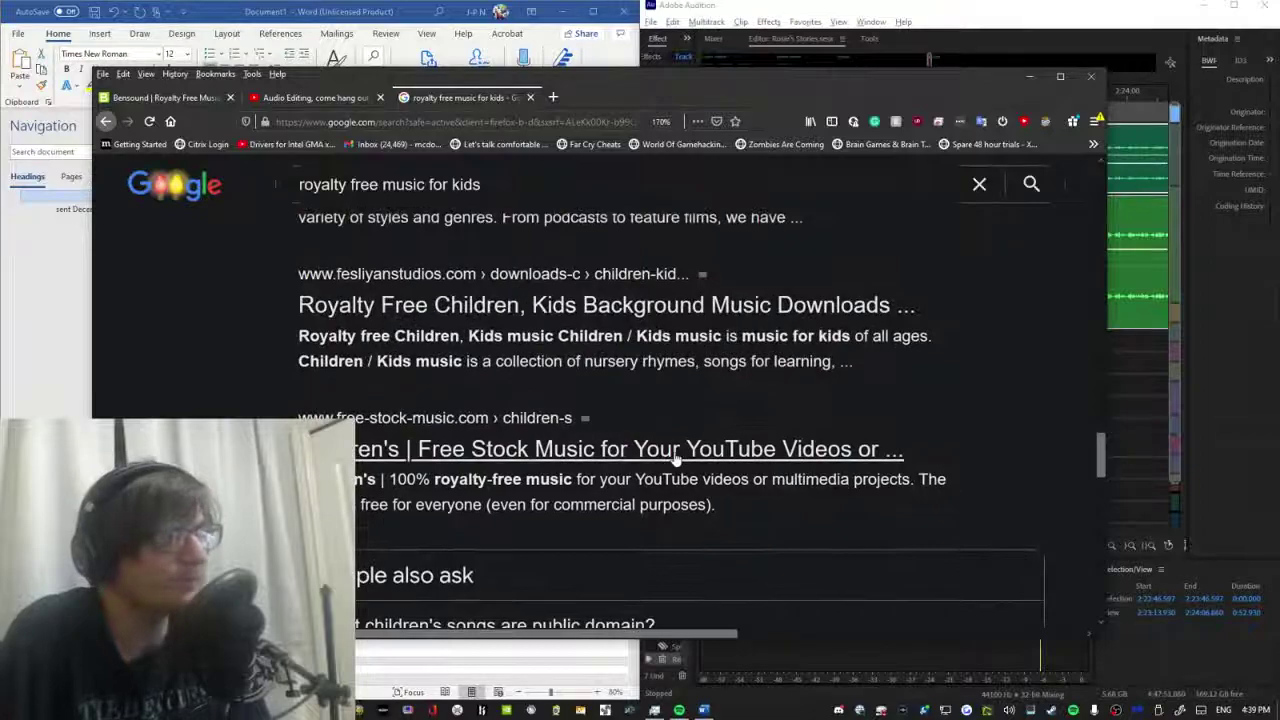
{"action": "left_click", "coordinate": [671, 454]}
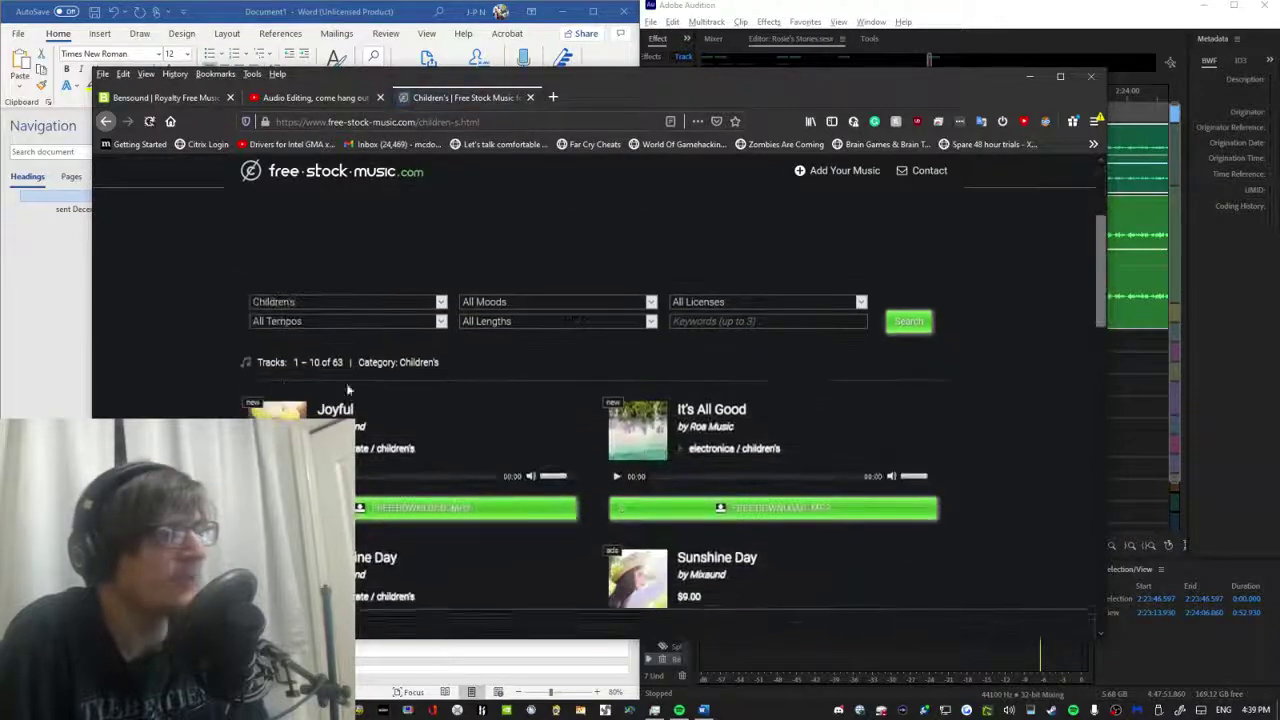
{"action": "scroll", "coordinate": [240, 365], "scroll_direction": "down", "scroll_amount": 3}
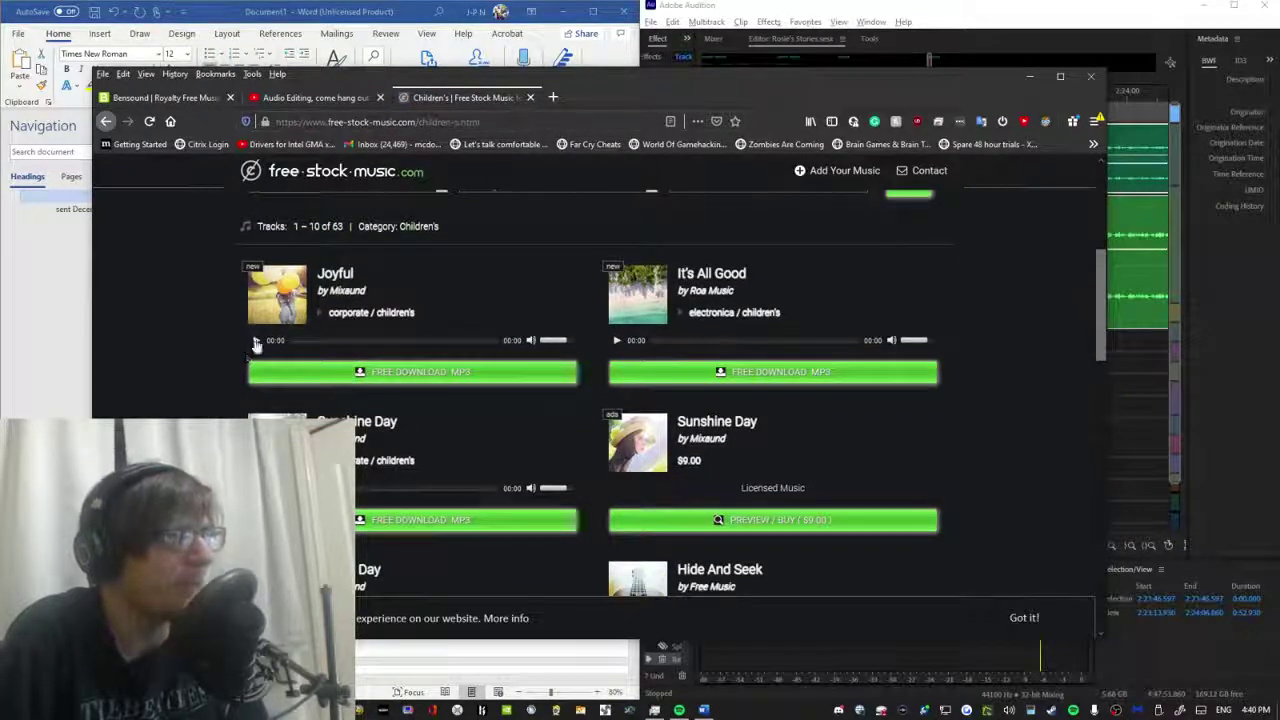
Listen to the Joyful, Happy Day, Hide And Seek and Sunny Morning previews and look through the remaining children's tracks.
{"action": "left_click", "coordinate": [256, 342]}
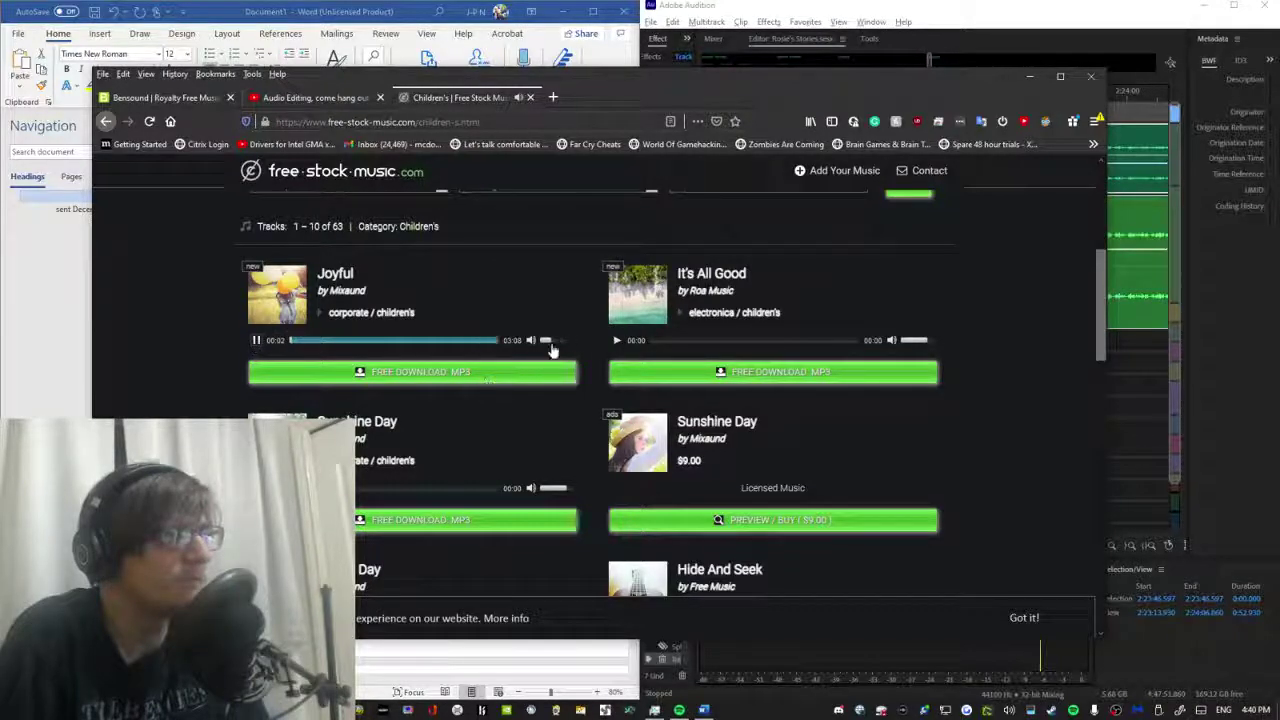
{"action": "scroll", "coordinate": [258, 342], "scroll_direction": "down", "scroll_amount": 3}
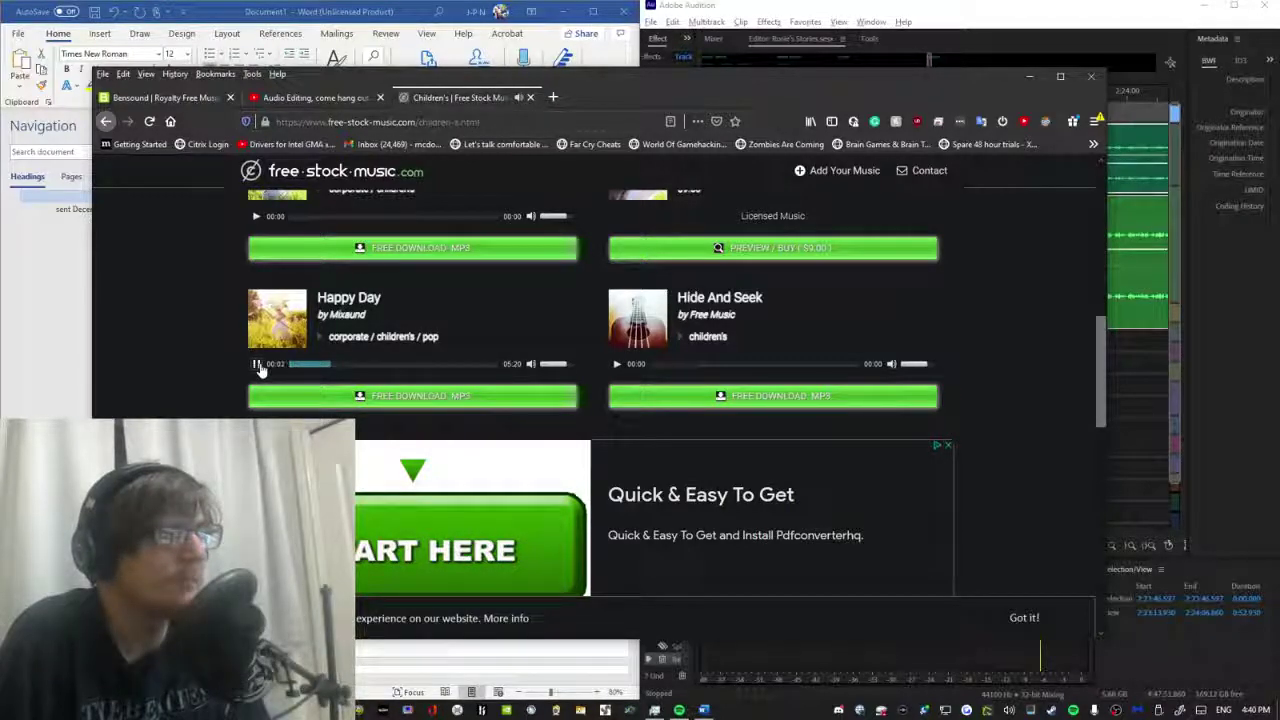
{"action": "left_click", "coordinate": [257, 365]}
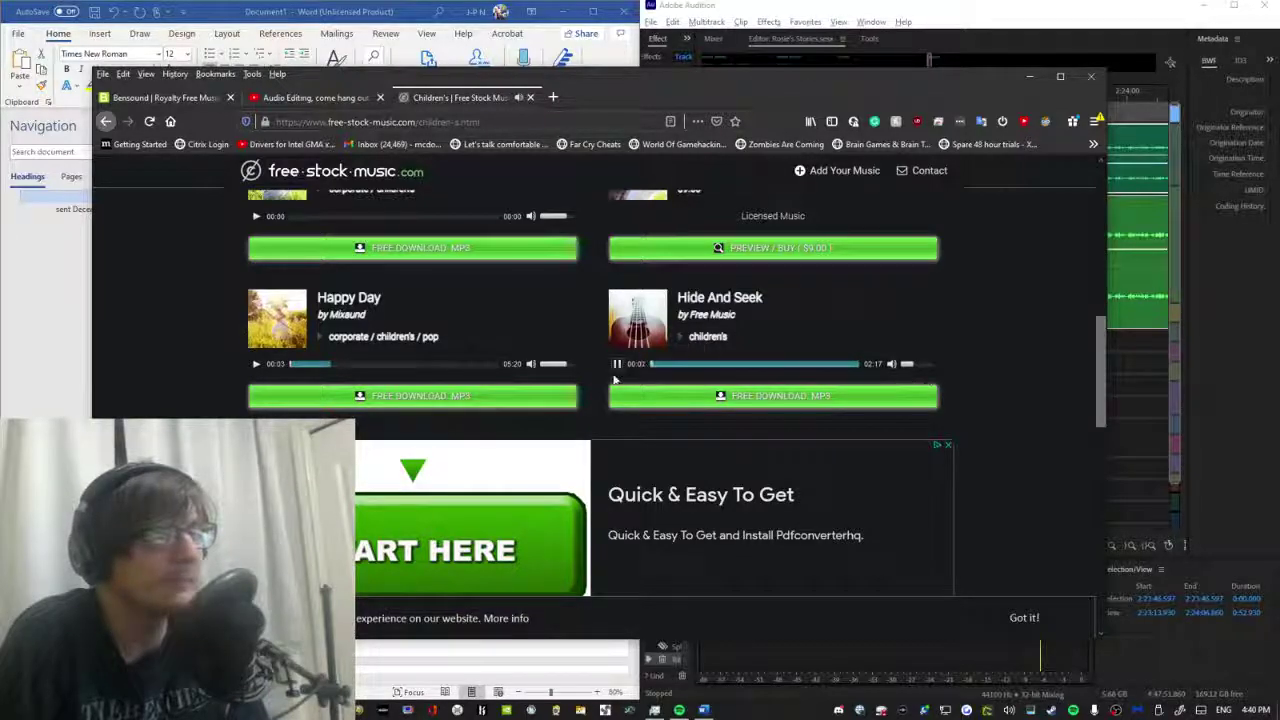
{"action": "scroll", "coordinate": [614, 403], "scroll_direction": "down", "scroll_amount": 4}
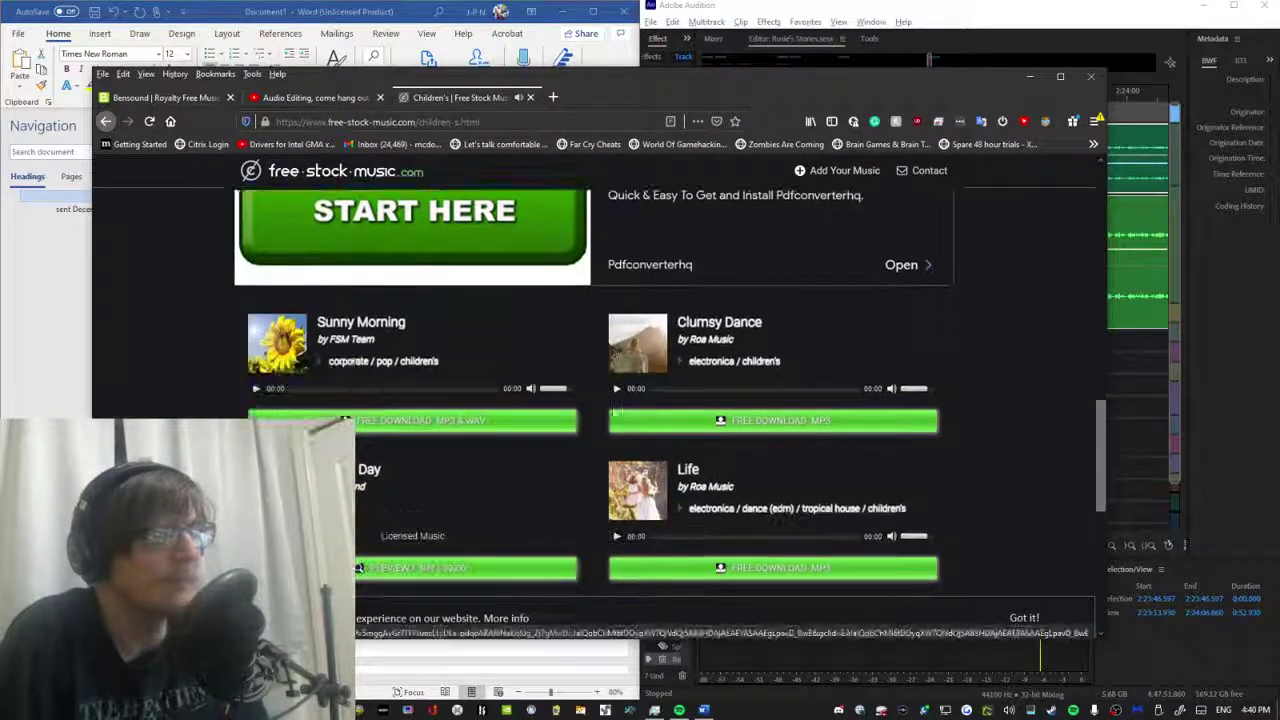
{"action": "left_click", "coordinate": [255, 389]}
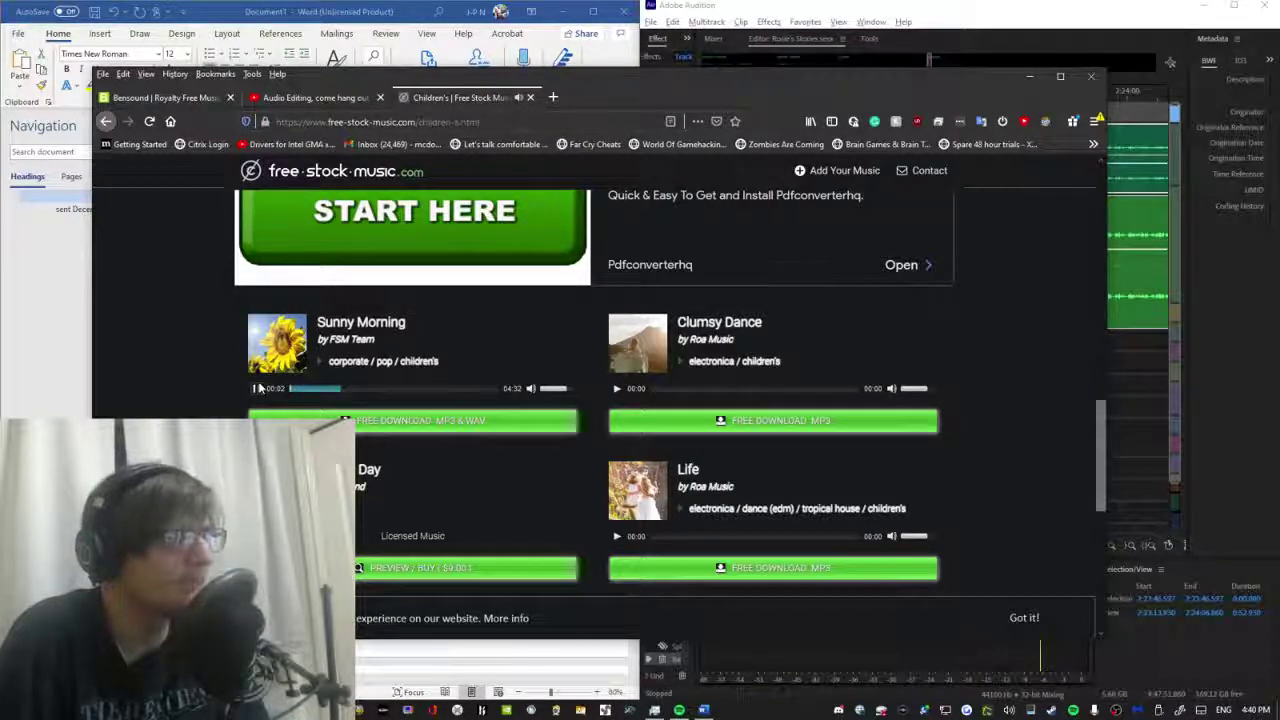
{"action": "scroll", "coordinate": [732, 420], "scroll_direction": "down", "scroll_amount": 3}
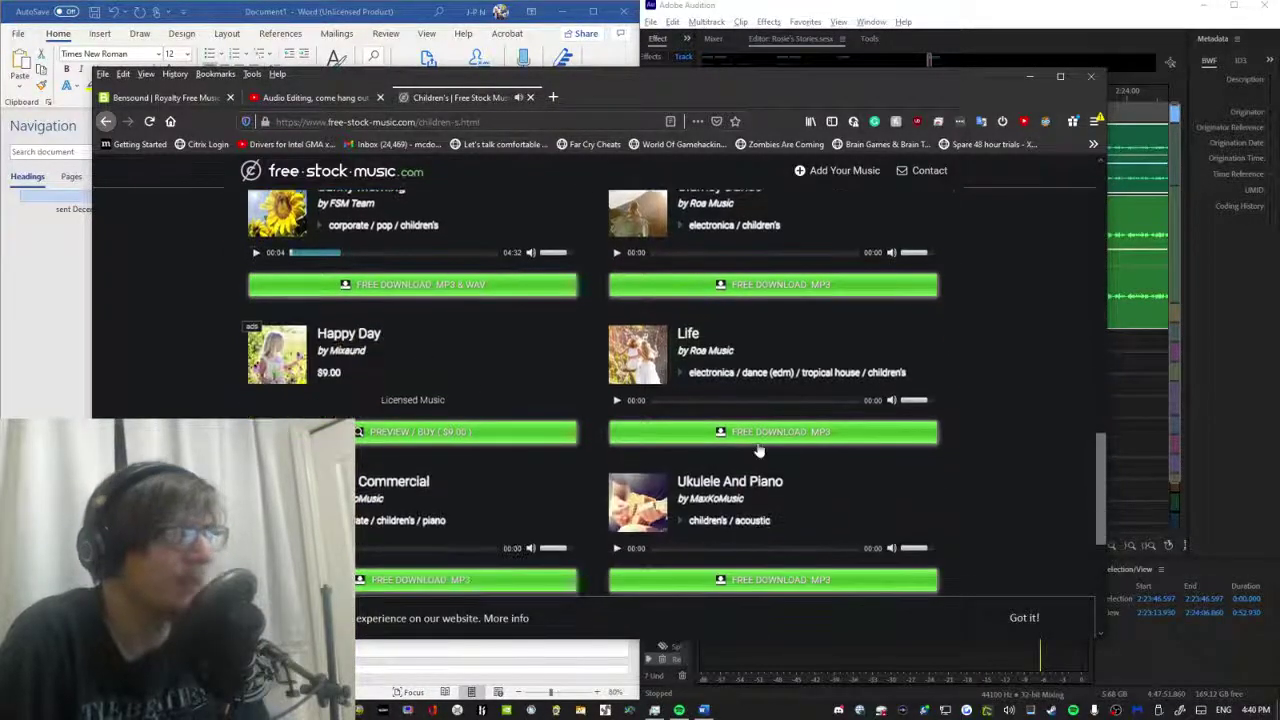
{"action": "scroll", "coordinate": [616, 402], "scroll_direction": "down", "scroll_amount": 4}
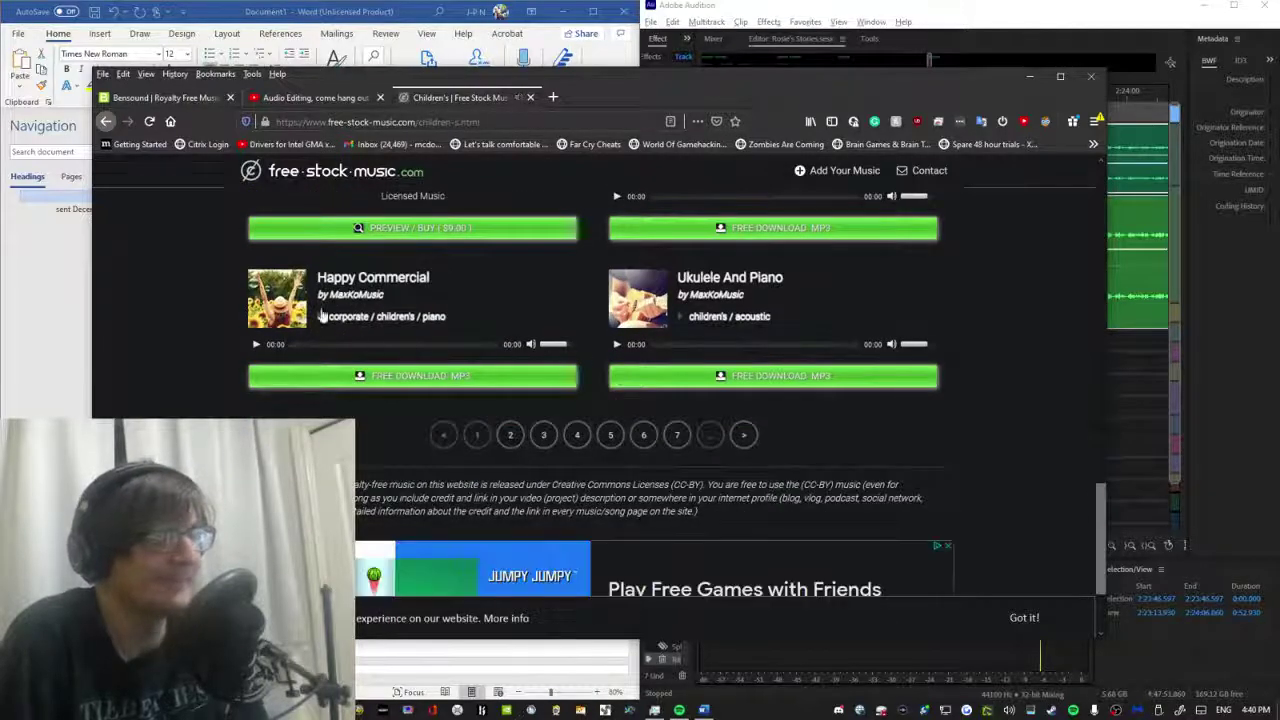
{"action": "scroll", "coordinate": [364, 410], "scroll_direction": "up", "scroll_amount": 4}
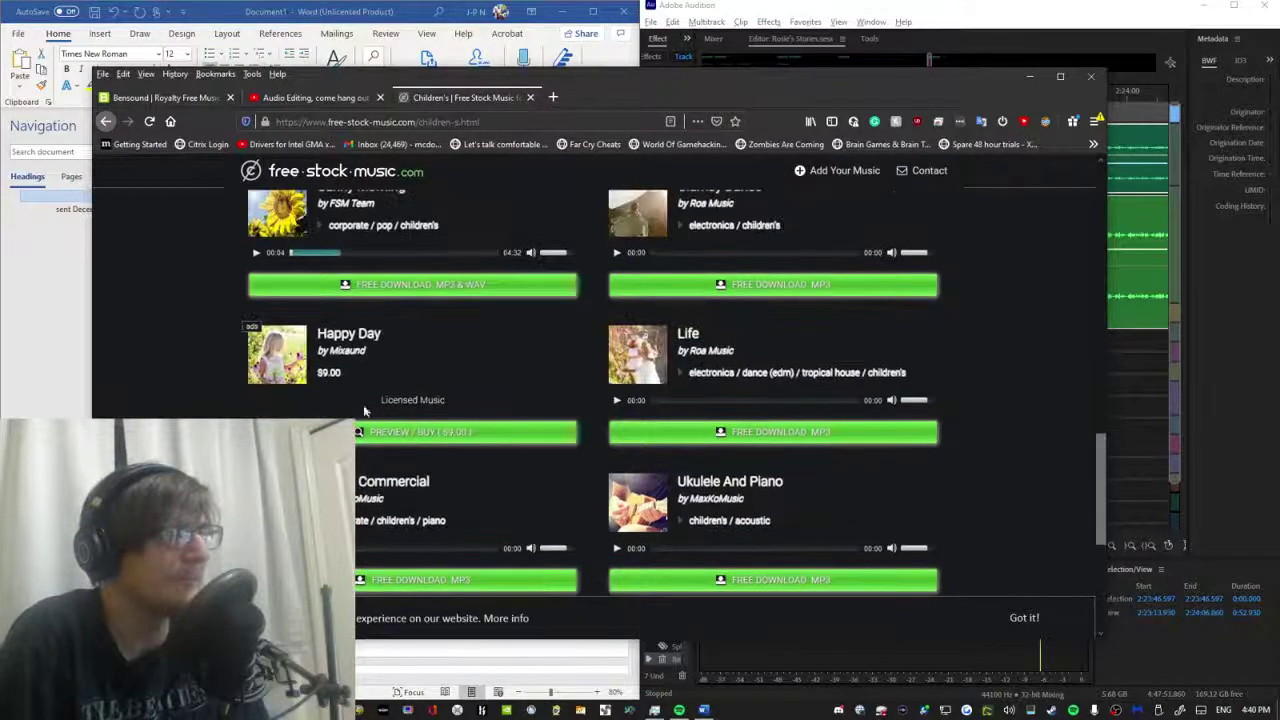
{"action": "left_click", "coordinate": [367, 432]}
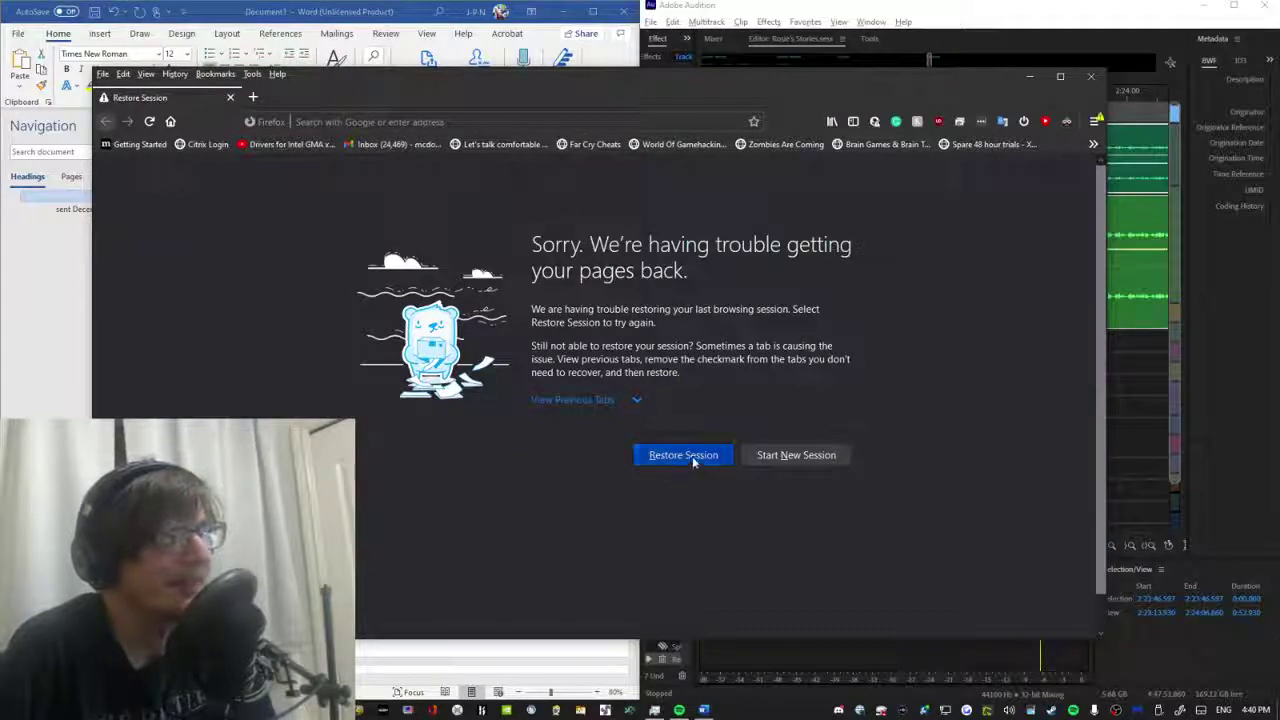
Restore the previous browser session and close the free-stock-music and live stream tabs, keeping the Bensound page open.
{"action": "key", "text": "Return"}
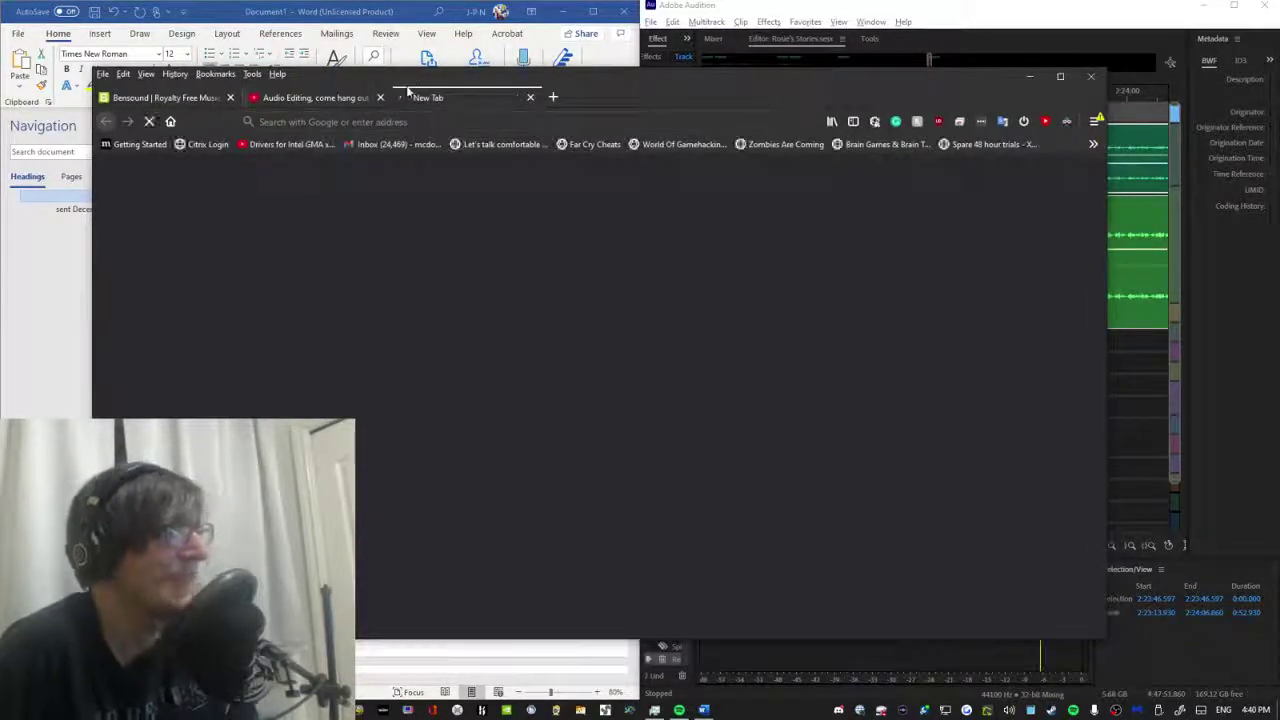
{"action": "left_click", "coordinate": [532, 97]}
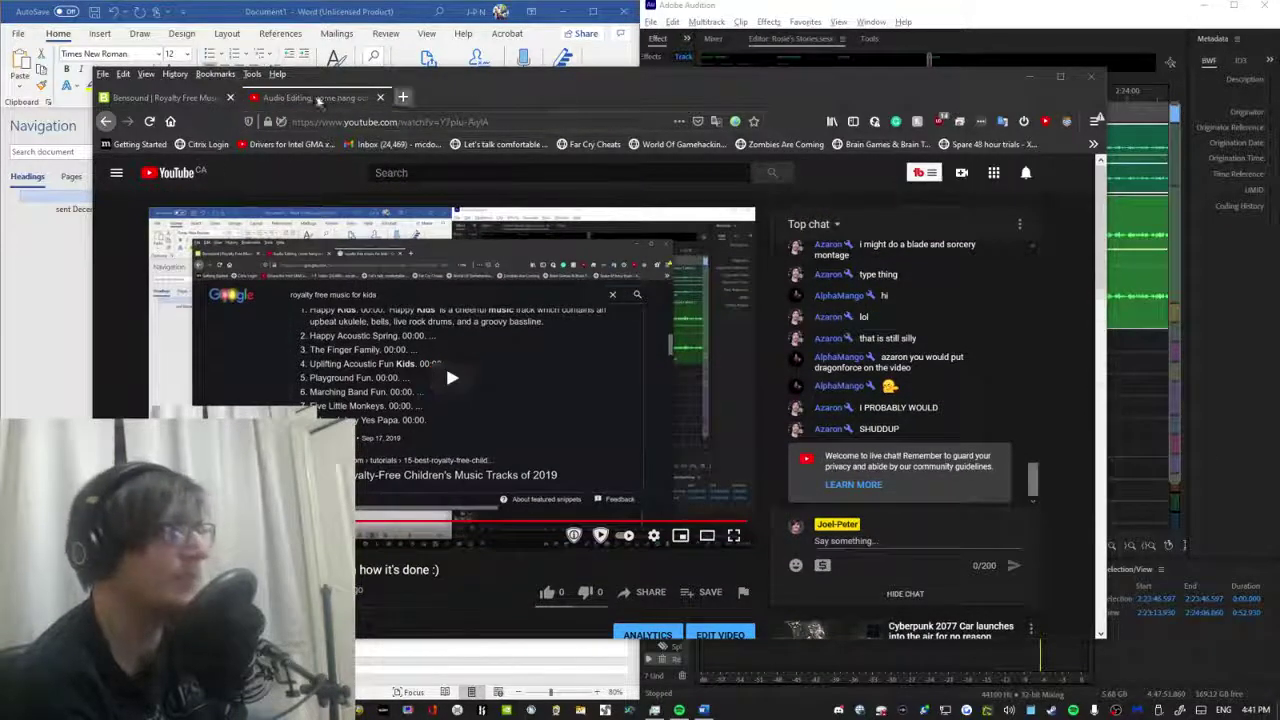
{"action": "left_click", "coordinate": [212, 99]}
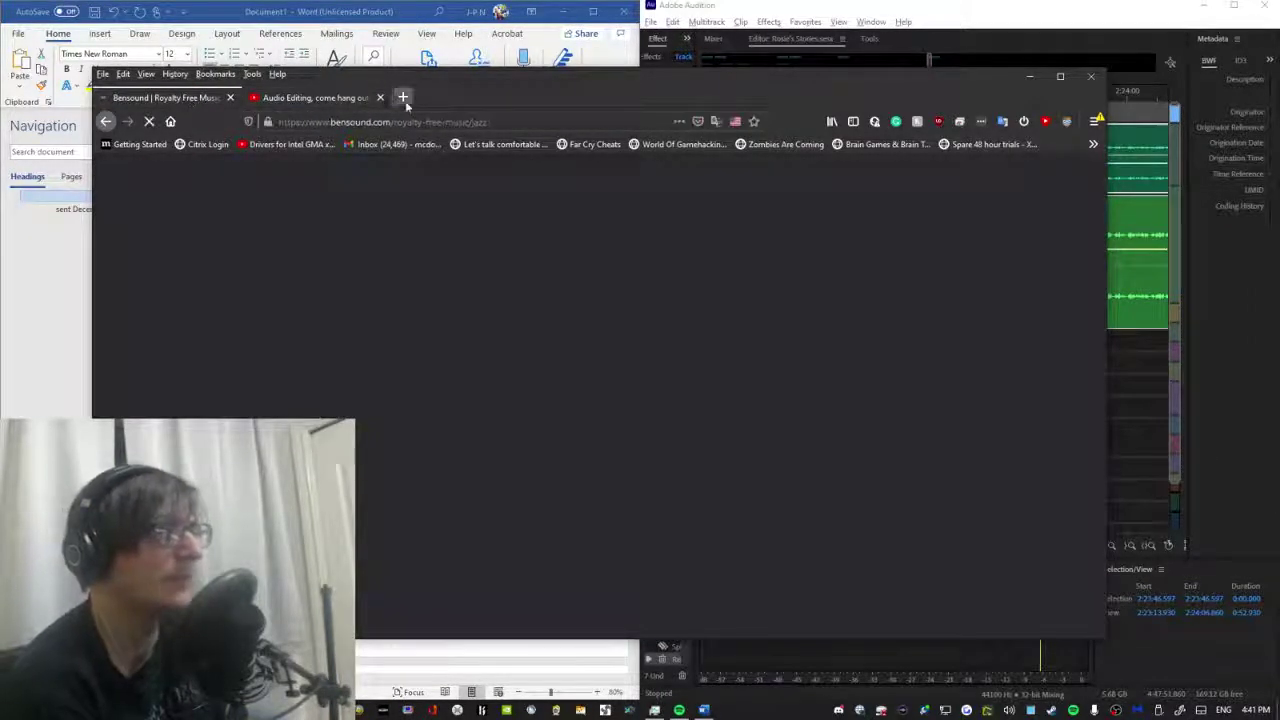
{"action": "left_click", "coordinate": [330, 97]}
{"action": "left_click", "coordinate": [380, 97]}
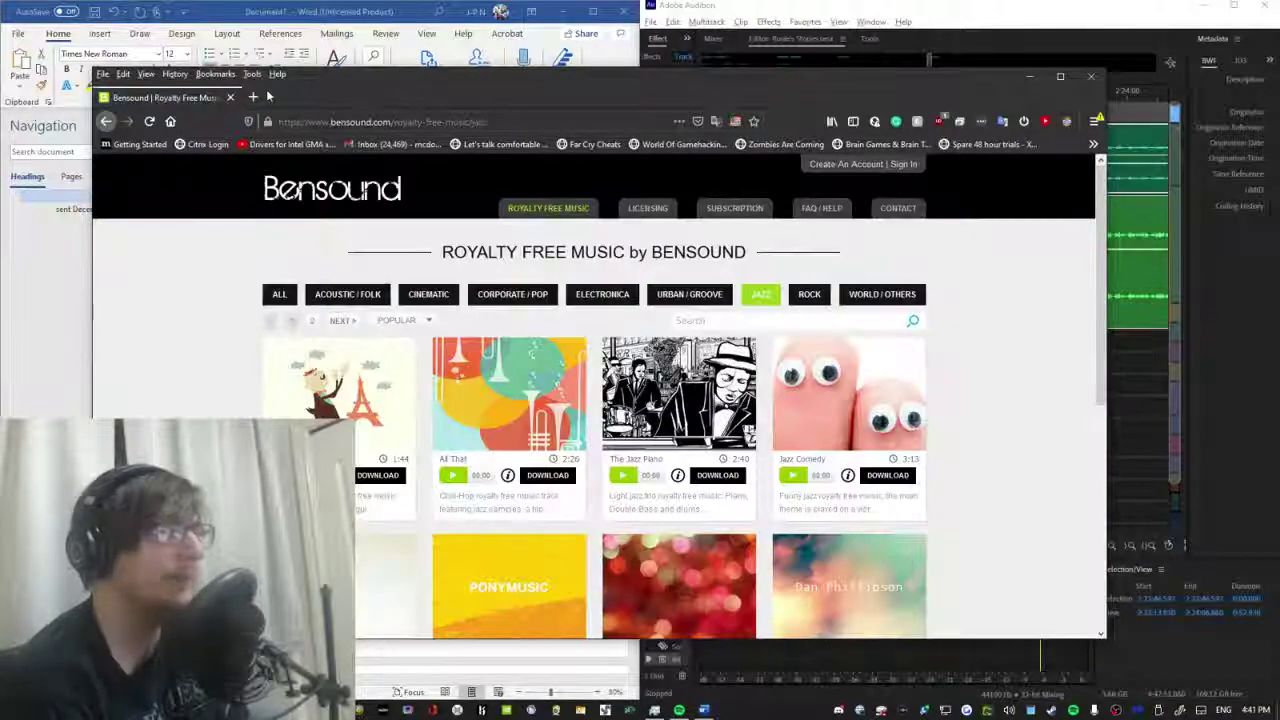
Look up royalty free music in a new tab, open the Free To Use Sounds sound library, and skim the page.
{"action": "left_click", "coordinate": [253, 97]}
{"action": "type", "text": "gma"}
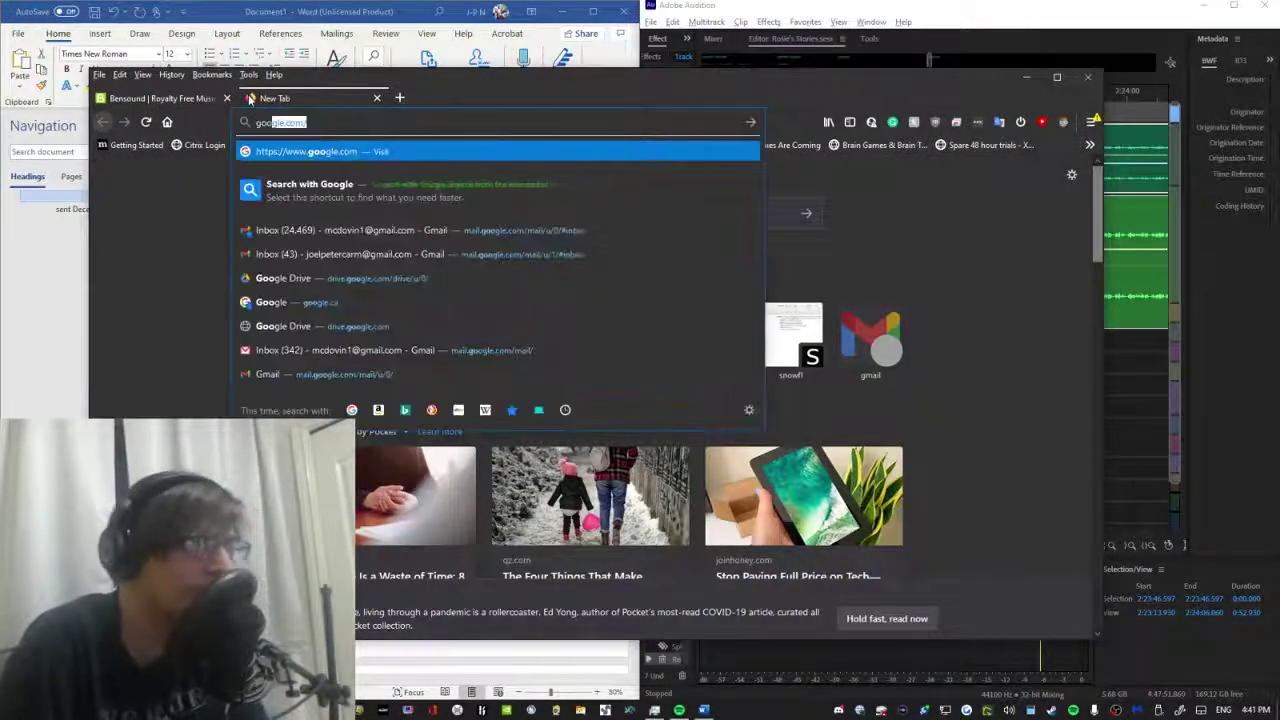
{"action": "key", "text": "BackSpace"}
{"action": "key", "text": "BackSpace"}
{"action": "key", "text": "BackSpace"}
{"action": "type", "text": "royalty free music"}
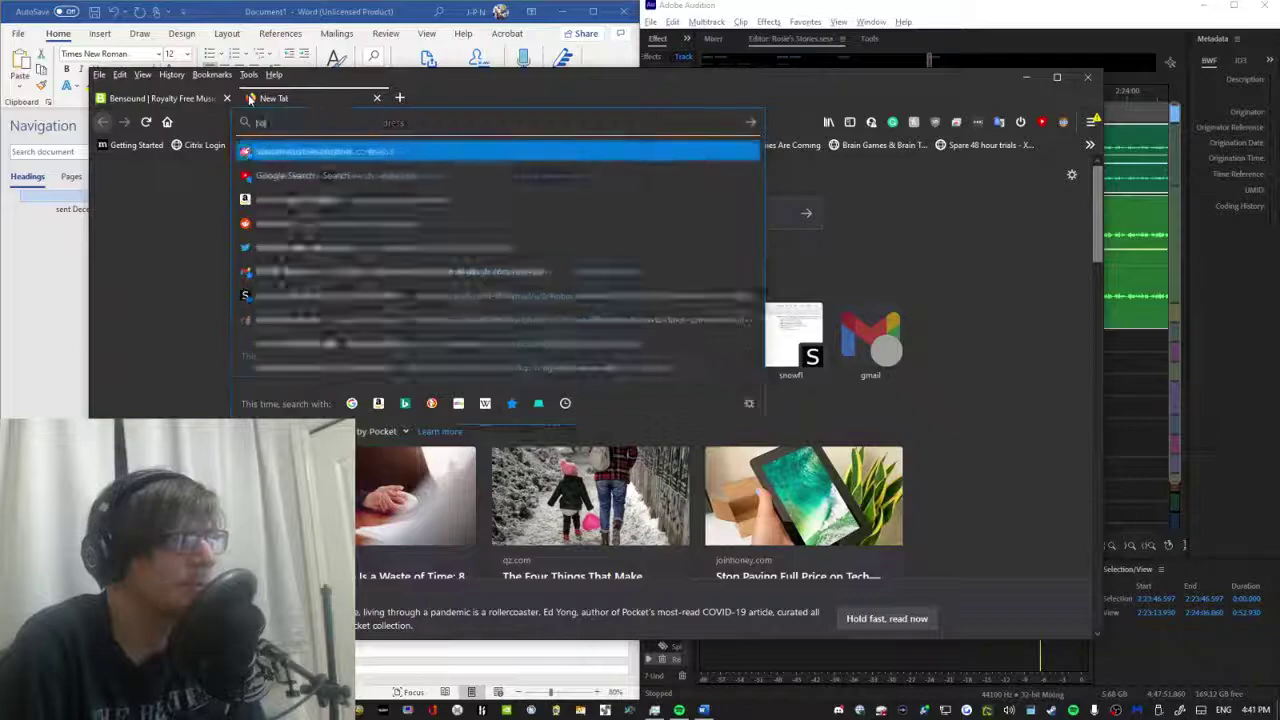
{"action": "key", "text": "Down"}
{"action": "key", "text": "Down"}
{"action": "key", "text": "Down"}
{"action": "key", "text": "Down"}
{"action": "key", "text": "Down"}
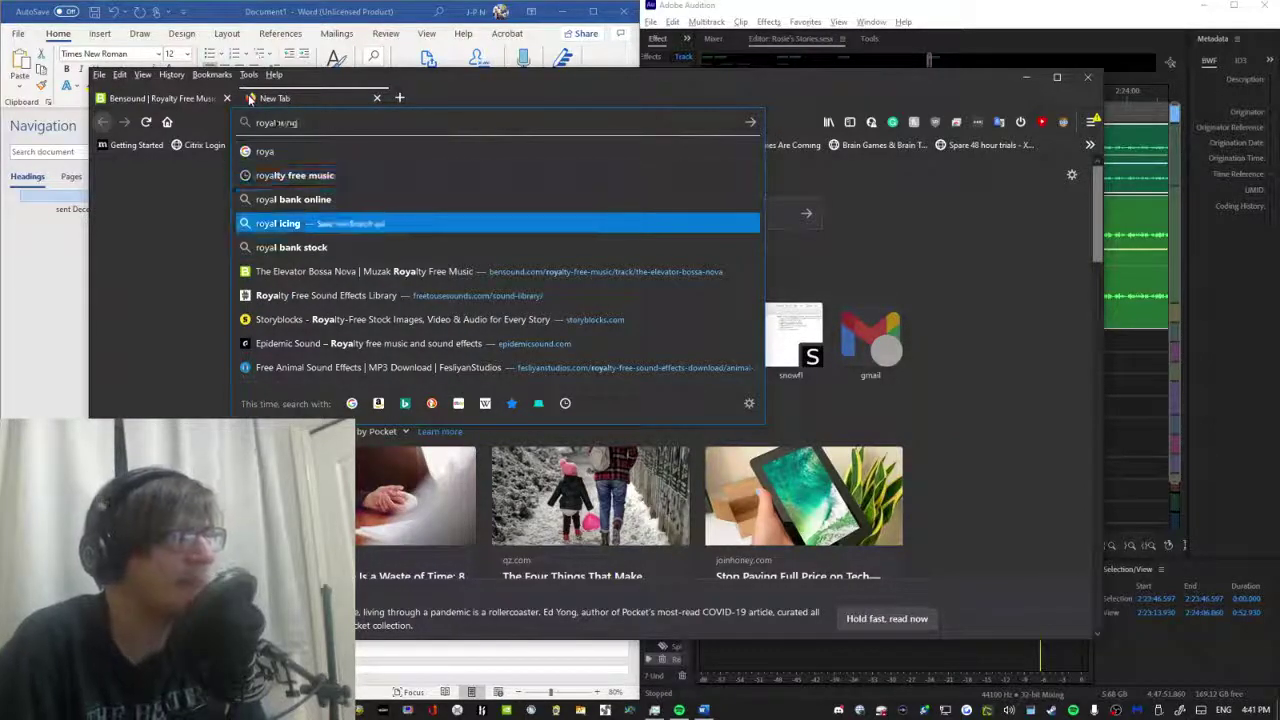
{"action": "key", "text": "Return"}
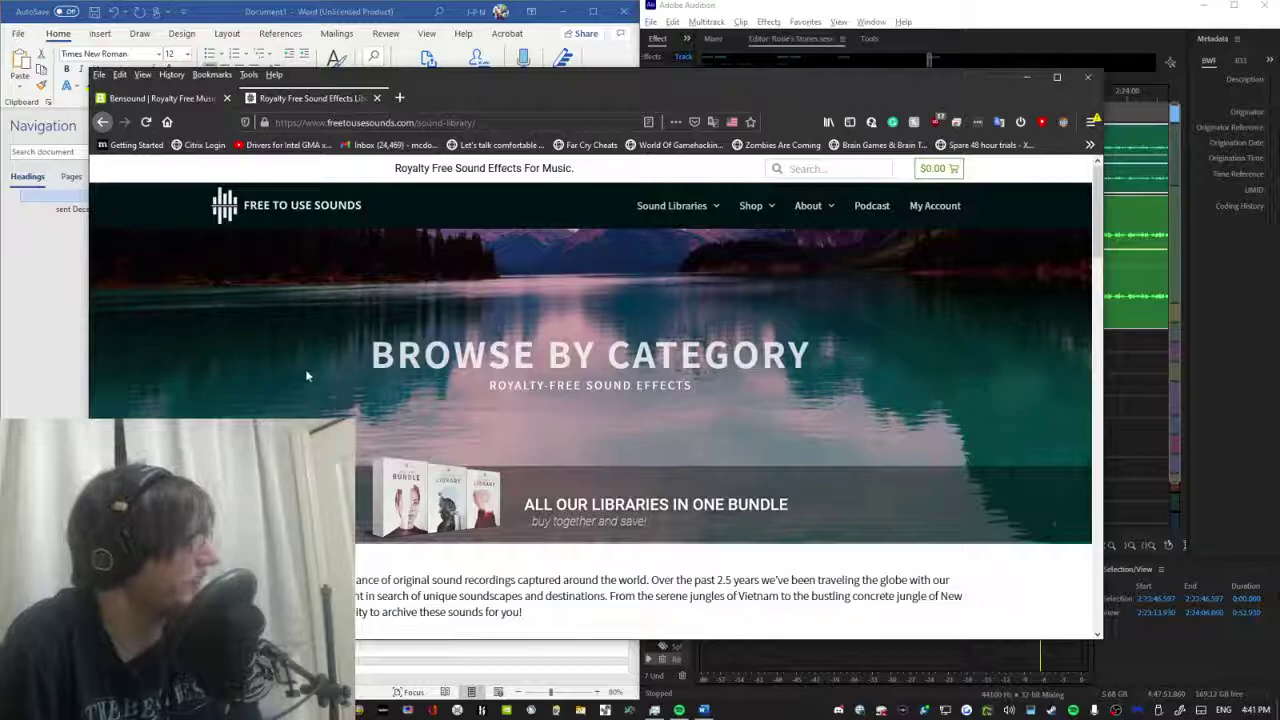
{"action": "scroll", "coordinate": [457, 414], "scroll_direction": "down", "scroll_amount": 10}
{"action": "scroll", "coordinate": [457, 414], "scroll_direction": "up", "scroll_amount": 10}
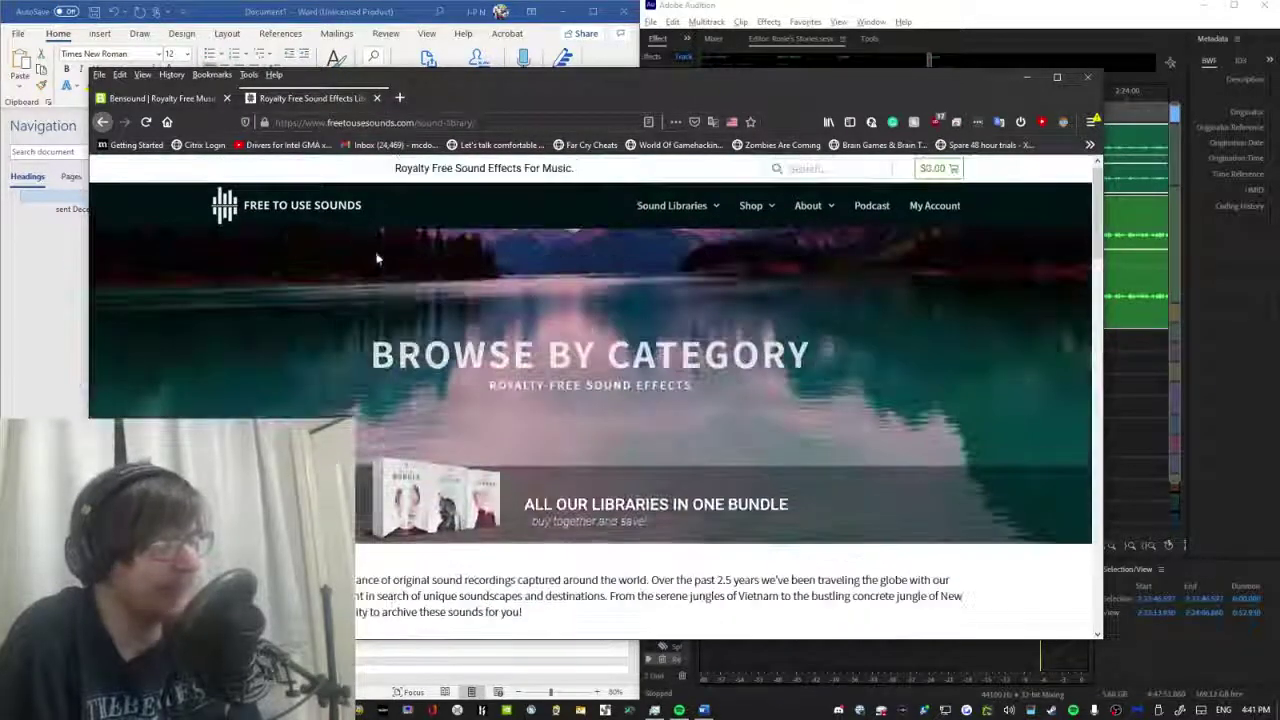
Open YouTube in a new tab and search for "through the fire and flames on recorder".
{"action": "left_click", "coordinate": [399, 97]}
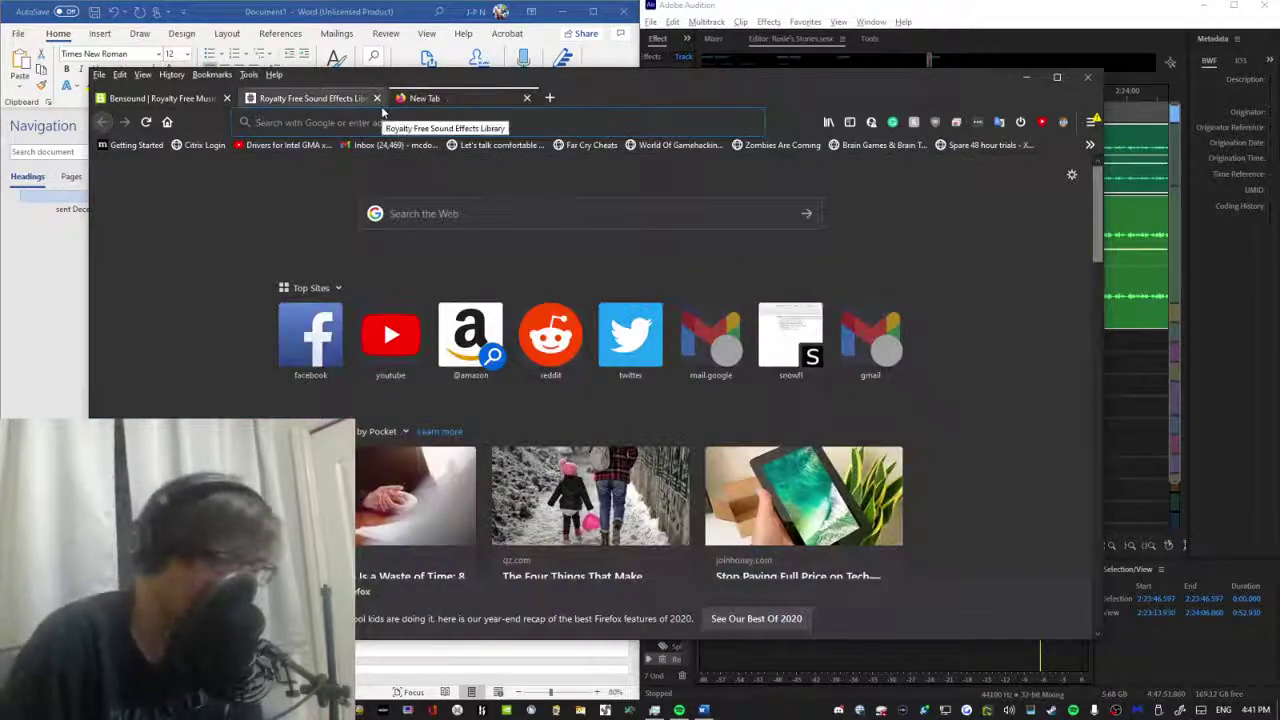
{"action": "type", "text": "youtube.com"}
{"action": "key", "text": "Return"}
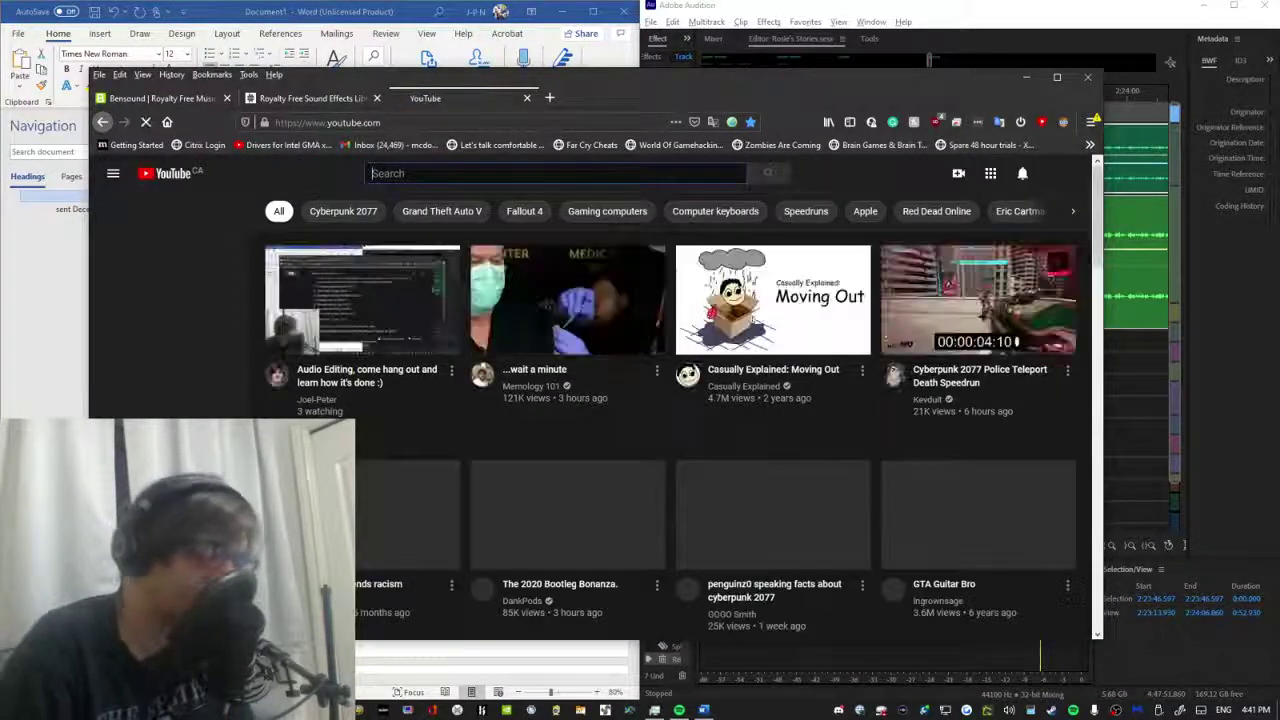
{"action": "type", "text": "Through"}
{"action": "type", "text": " th"}
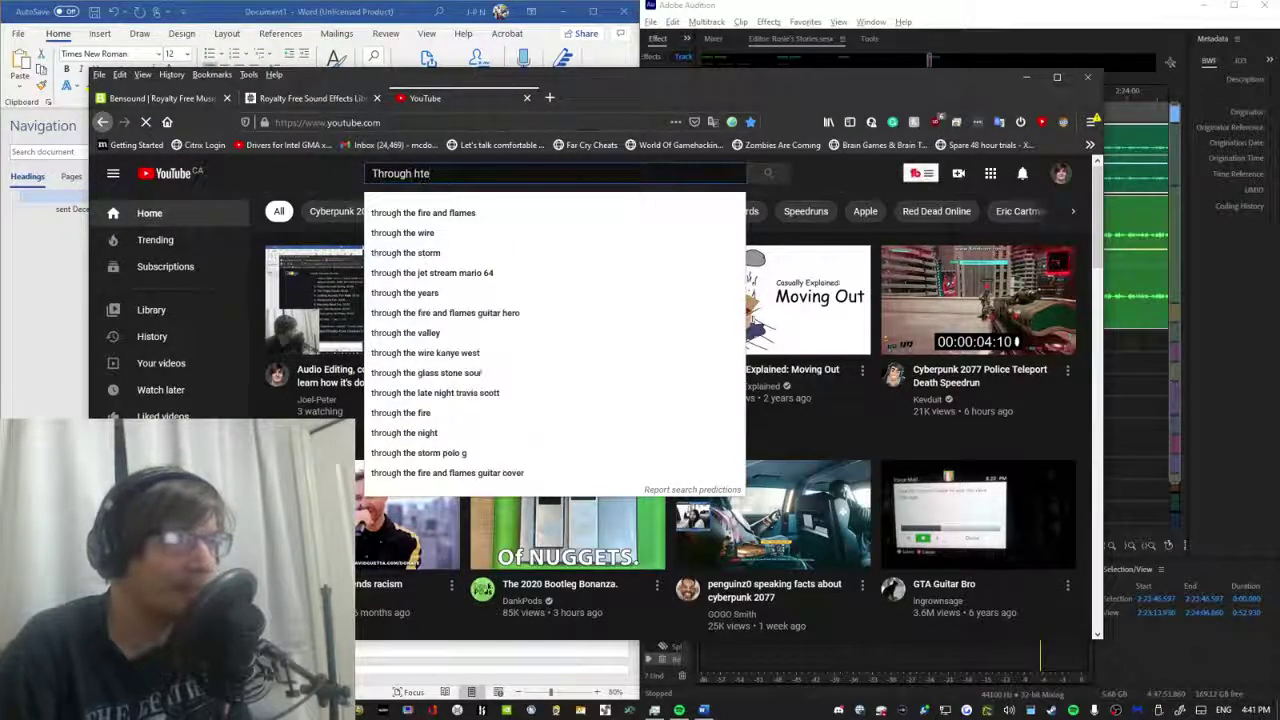
{"action": "key", "text": "Down"}
{"action": "type", "text": "on rec"}
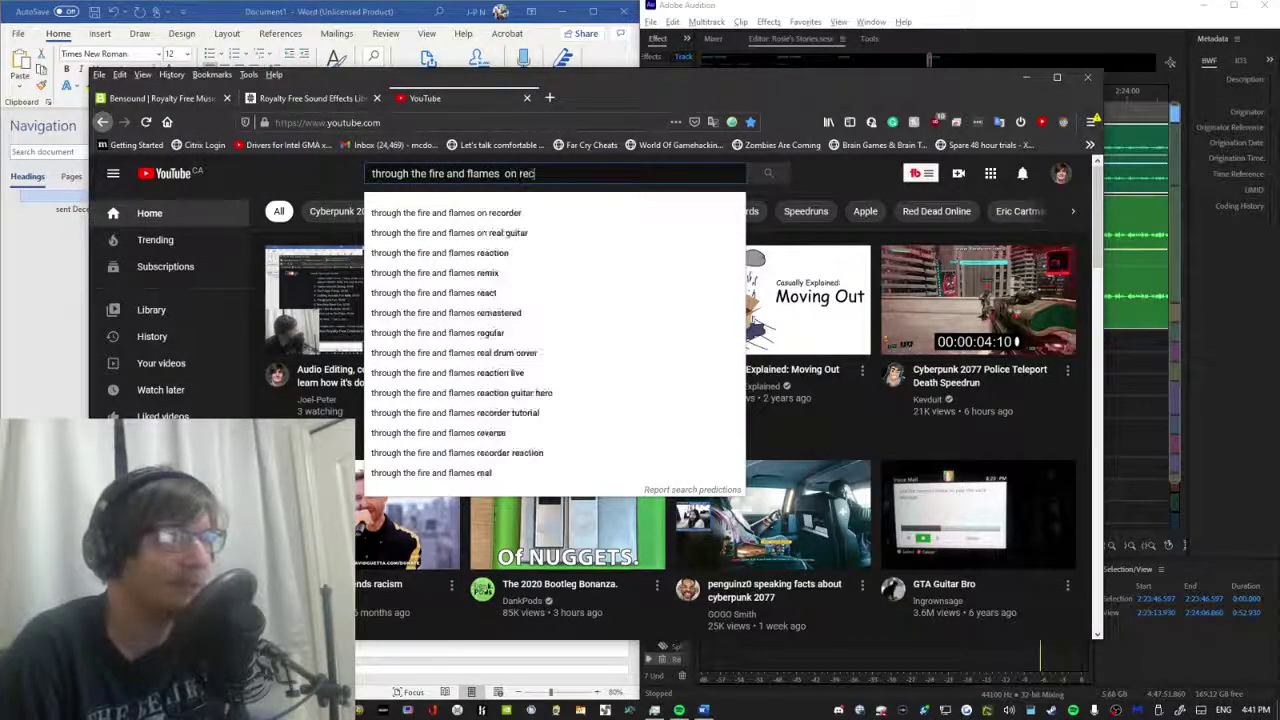
{"action": "type", "text": "o"}
{"action": "key", "text": "Down"}
{"action": "key", "text": "Return"}
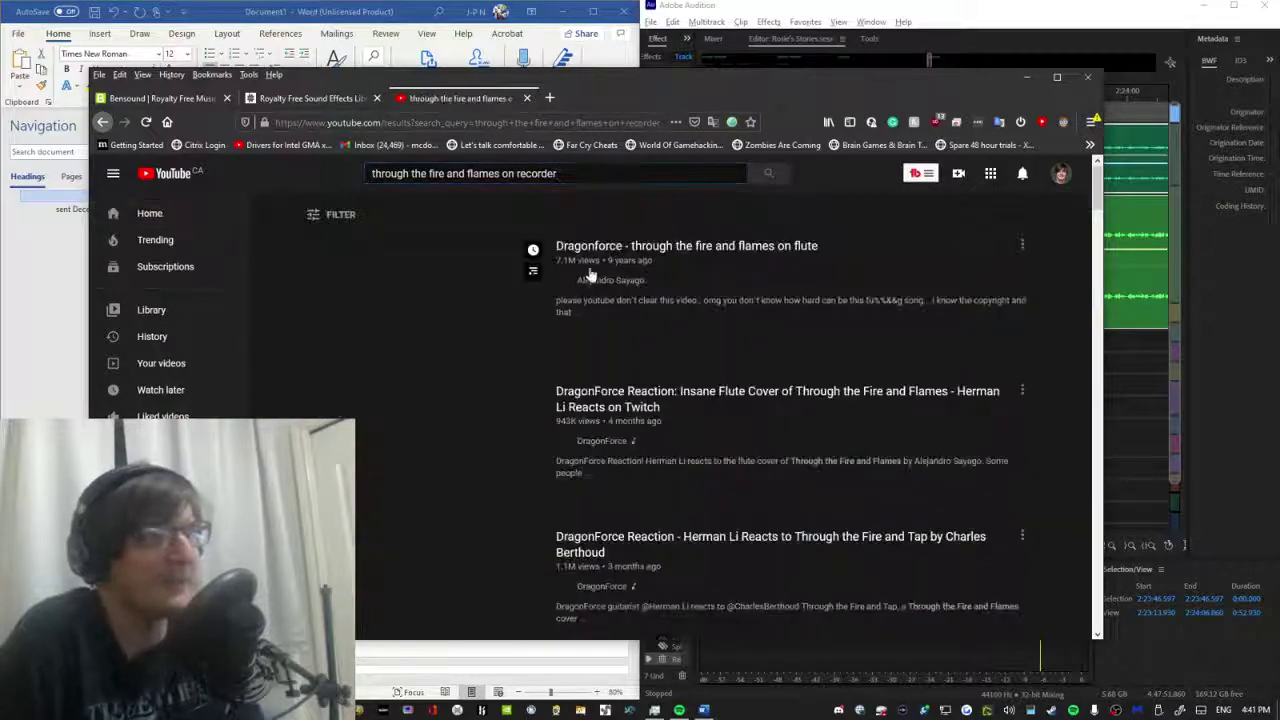
Play the video "Dragonforce - through the fire and flames on flute" and look at its description and comments.
{"action": "left_click", "coordinate": [672, 247]}
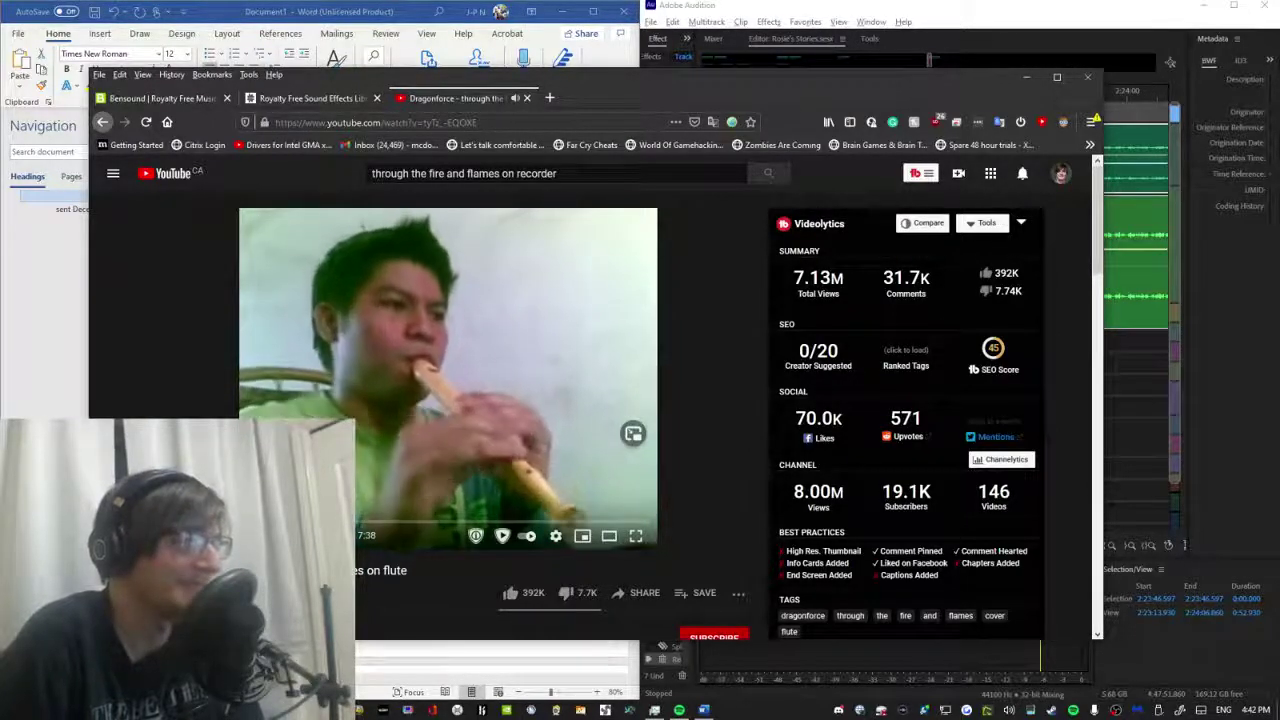
{"action": "scroll", "coordinate": [640, 400], "scroll_direction": "down", "scroll_amount": 1}
{"action": "scroll", "coordinate": [738, 304], "scroll_direction": "down", "scroll_amount": 4}
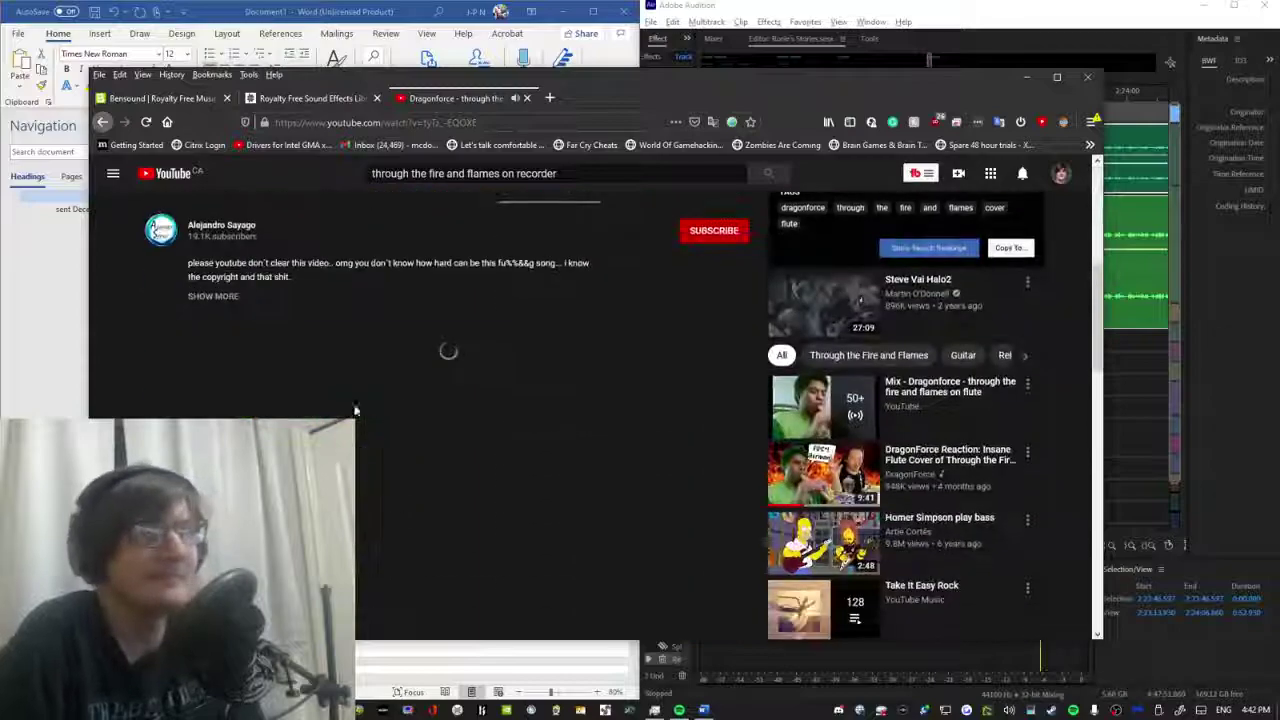
Return to the results, play "Dragonforce - Through The Fire and Flames cover on flute (recorder) na flauta doce", and look through its comments.
{"action": "key", "text": "alt+Left"}
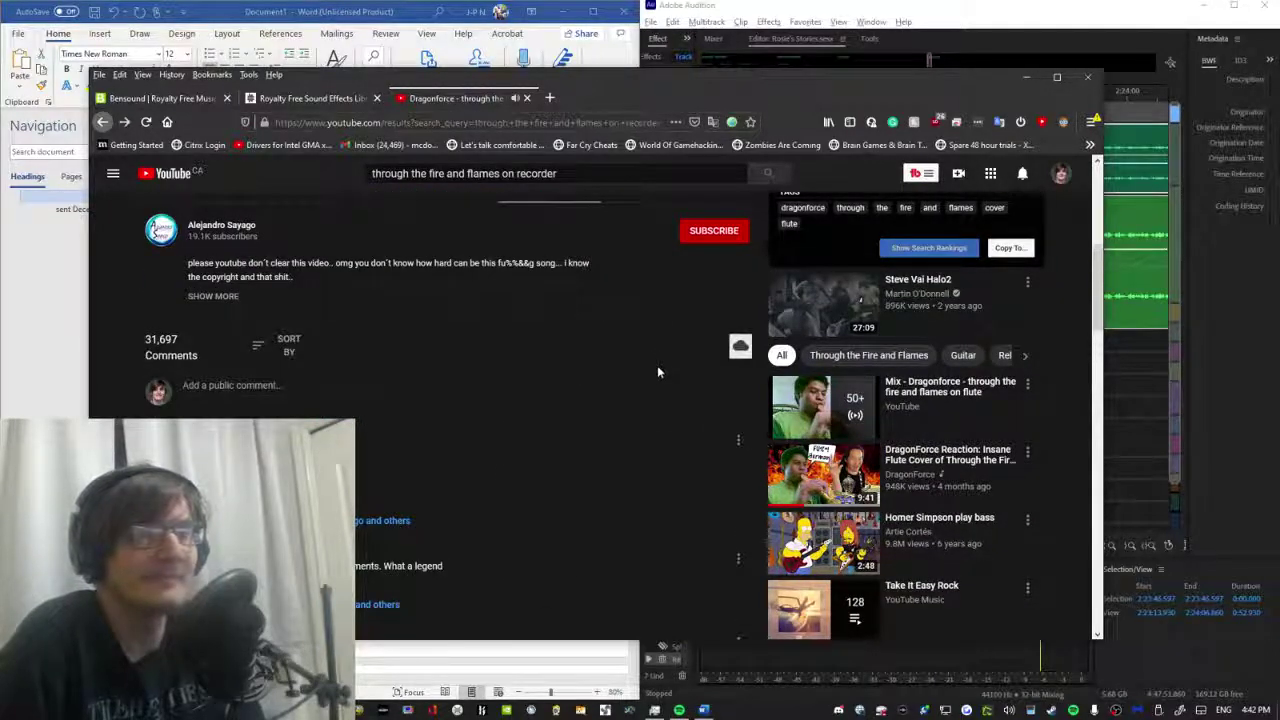
{"action": "scroll", "coordinate": [660, 388], "scroll_direction": "down", "scroll_amount": 3}
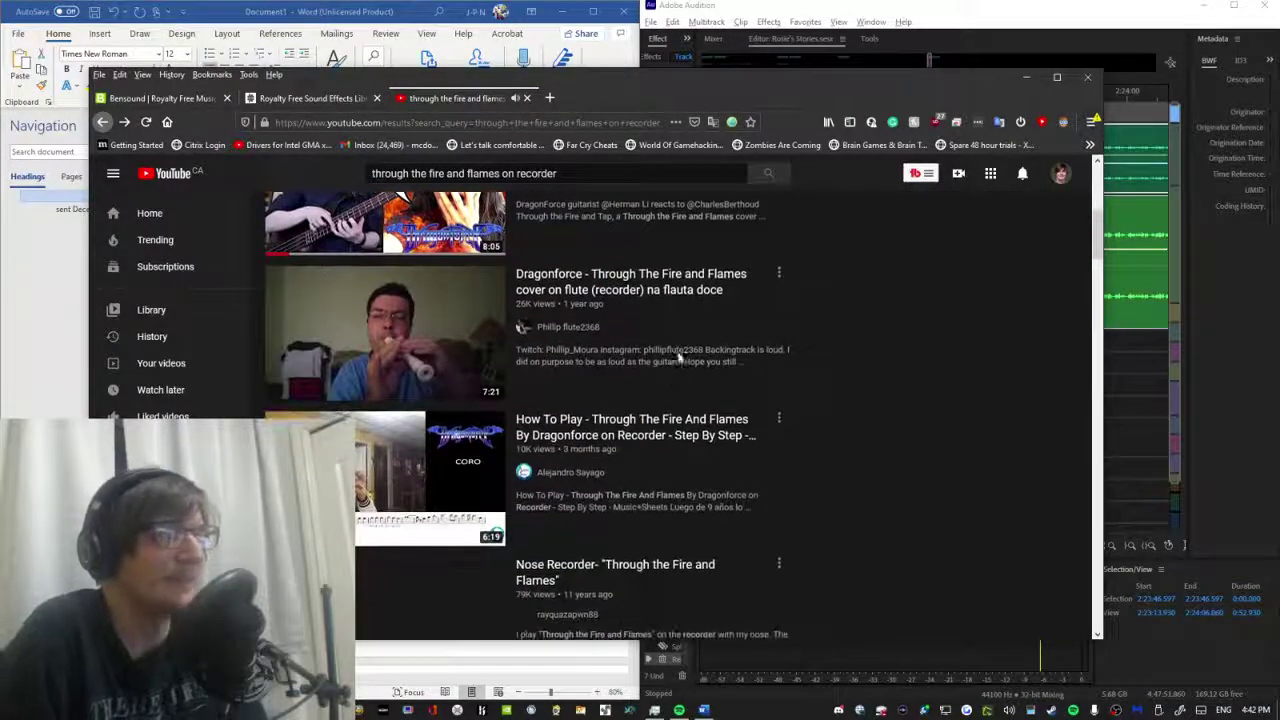
{"action": "left_click", "coordinate": [683, 289]}
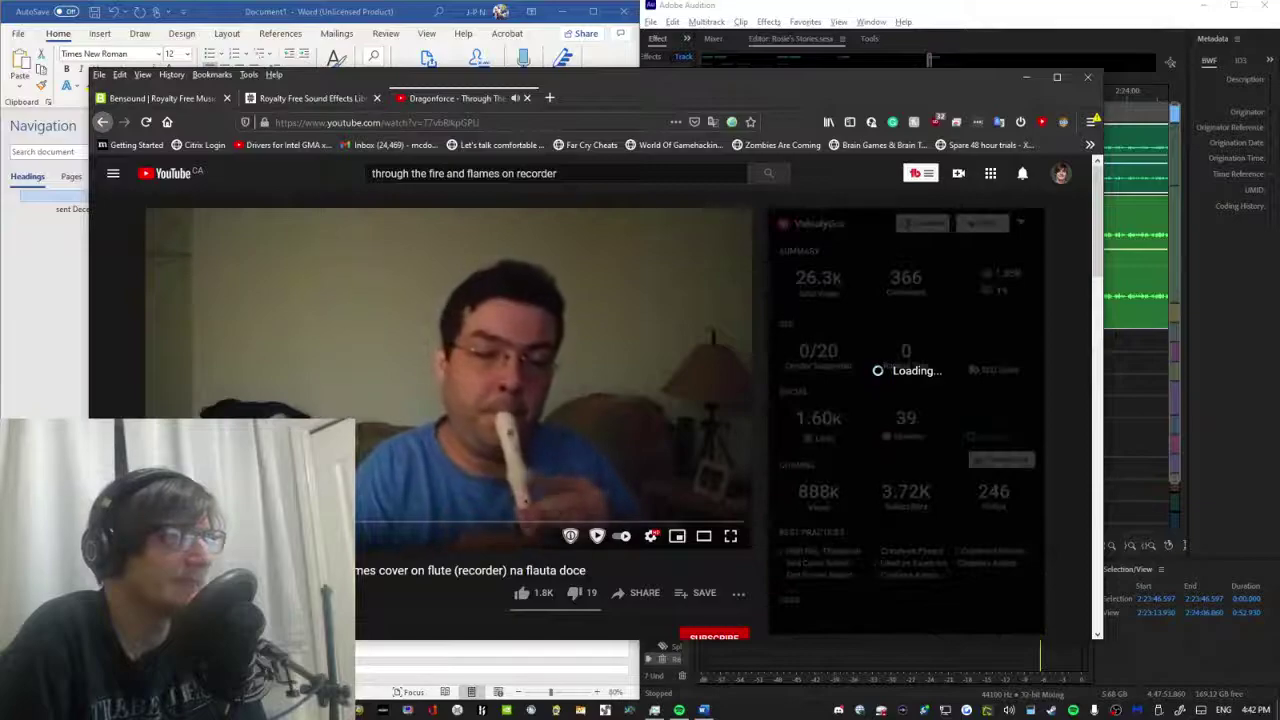
{"action": "scroll", "coordinate": [294, 374], "scroll_direction": "down", "scroll_amount": 2}
{"action": "scroll", "coordinate": [377, 363], "scroll_direction": "down", "scroll_amount": 3}
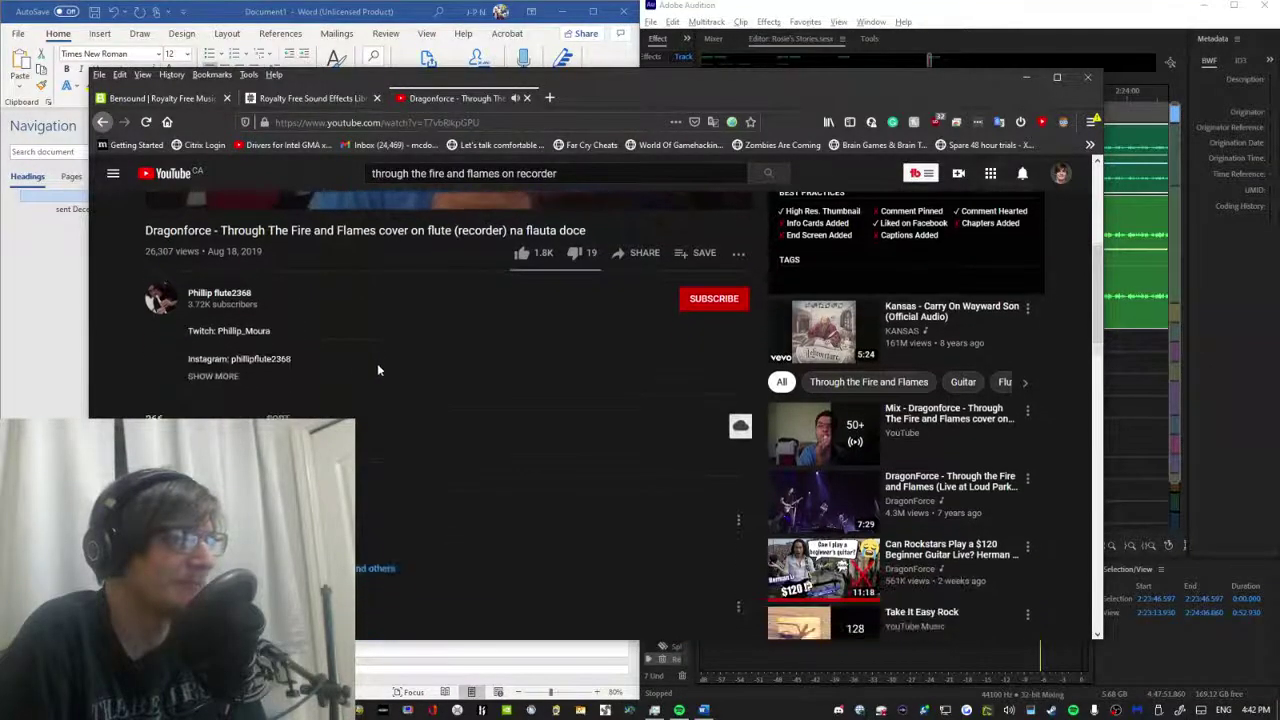
{"action": "scroll", "coordinate": [350, 407], "scroll_direction": "up", "scroll_amount": 4}
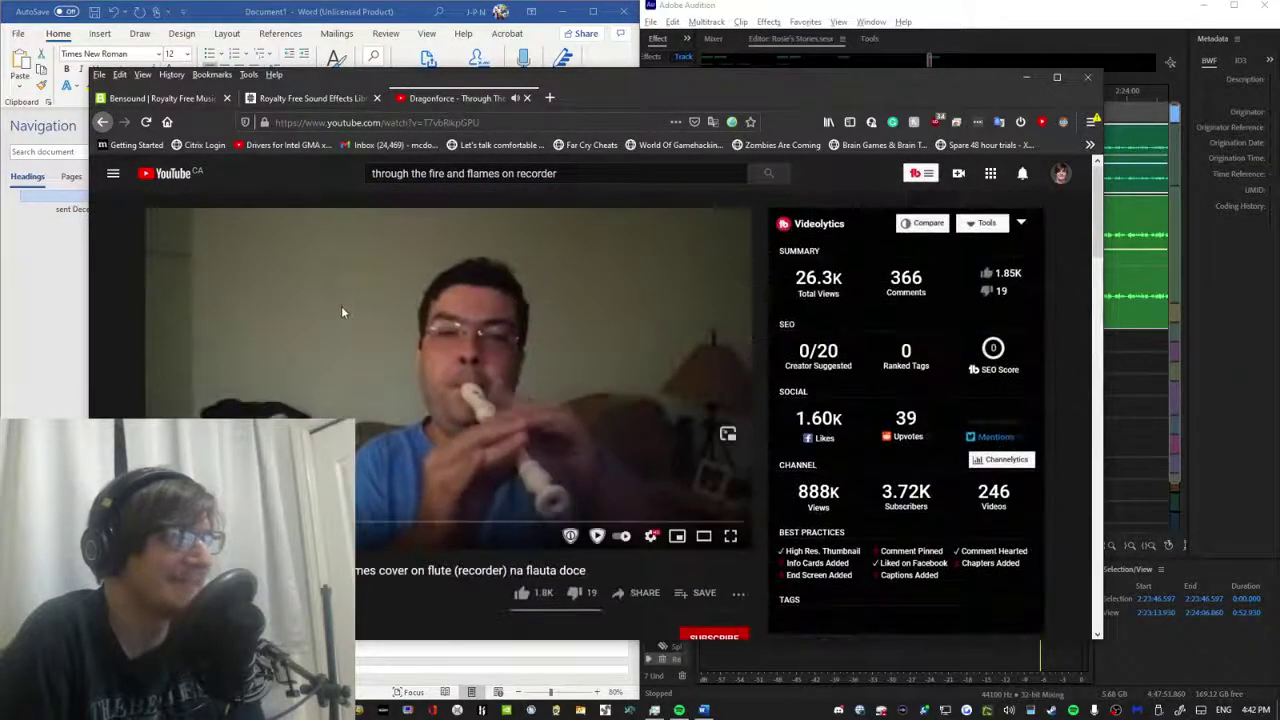
{"action": "scroll", "coordinate": [339, 325], "scroll_direction": "down", "scroll_amount": 3}
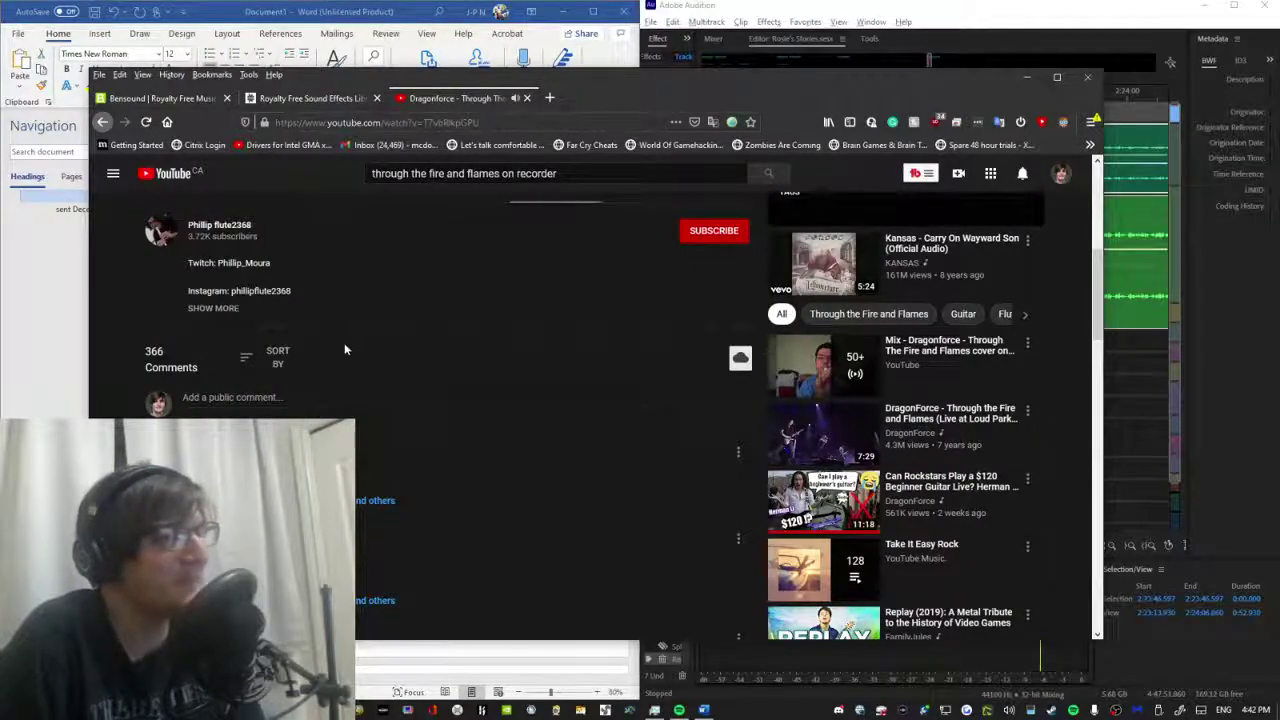
{"action": "scroll", "coordinate": [344, 349], "scroll_direction": "up", "scroll_amount": 5}
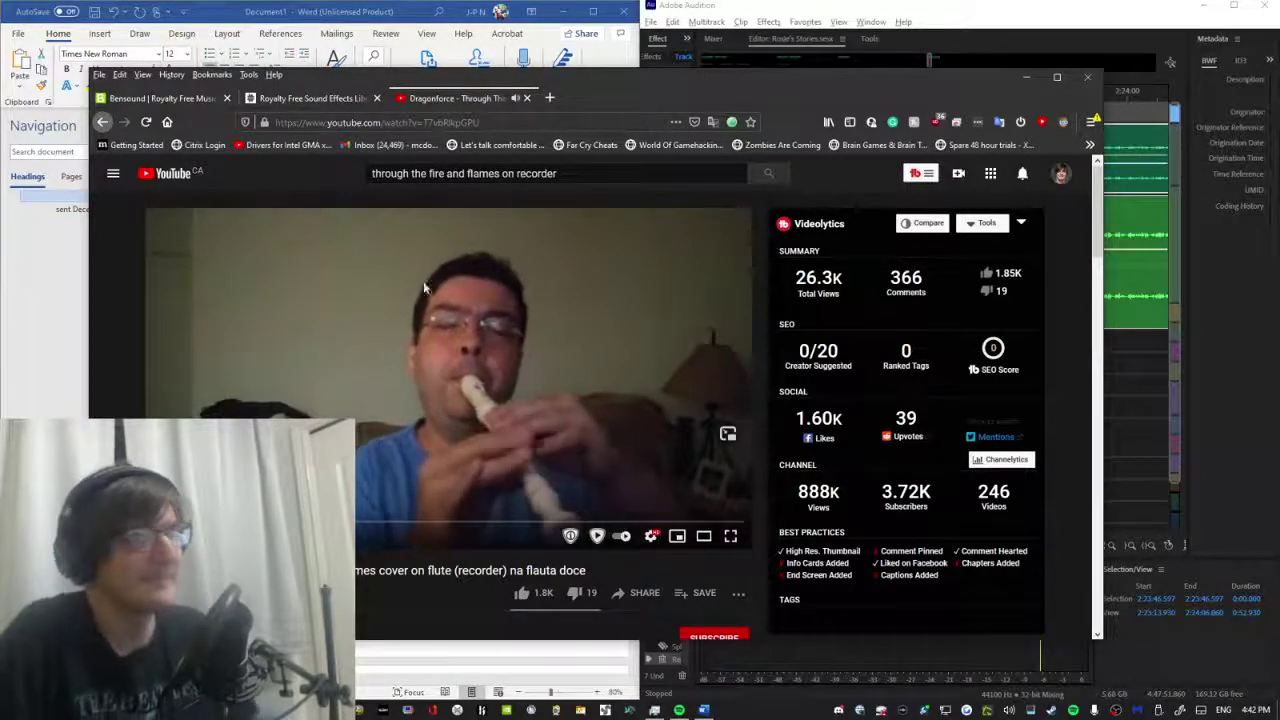
{"action": "scroll", "coordinate": [425, 288], "scroll_direction": "down", "scroll_amount": 10}
{"action": "scroll", "coordinate": [484, 386], "scroll_direction": "up", "scroll_amount": 8}
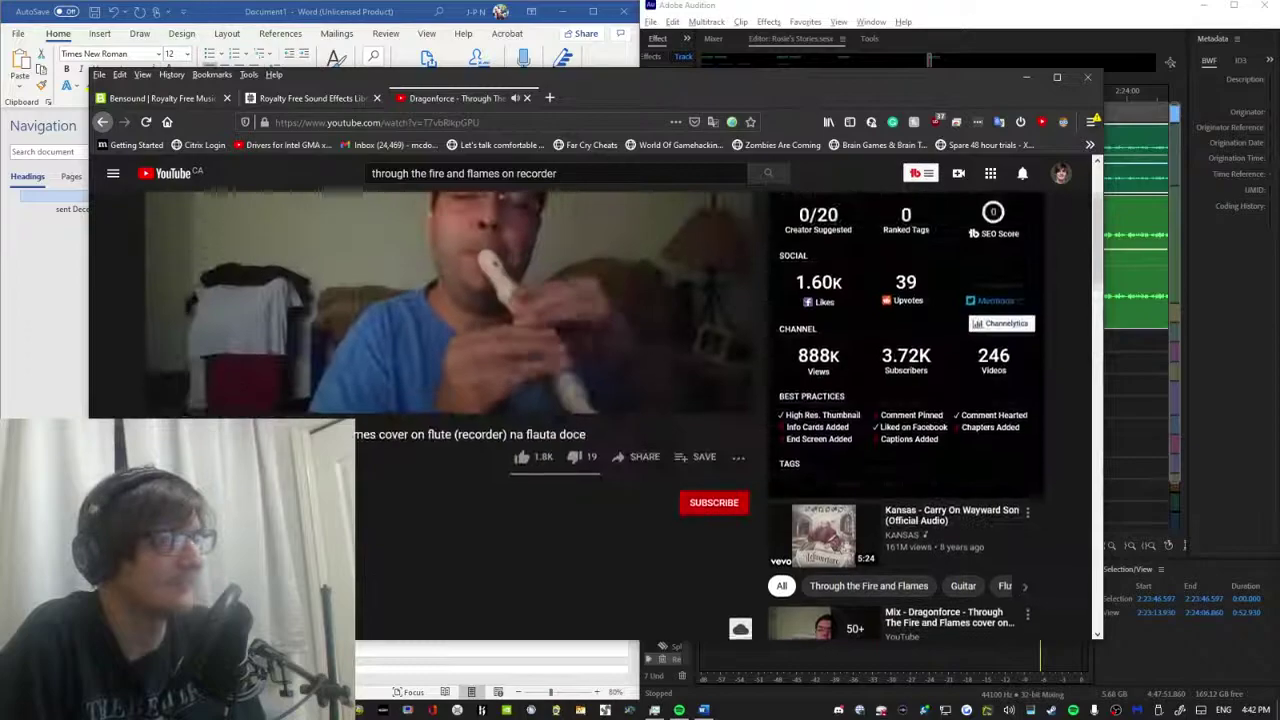
{"action": "scroll", "coordinate": [484, 386], "scroll_direction": "up", "scroll_amount": 2}
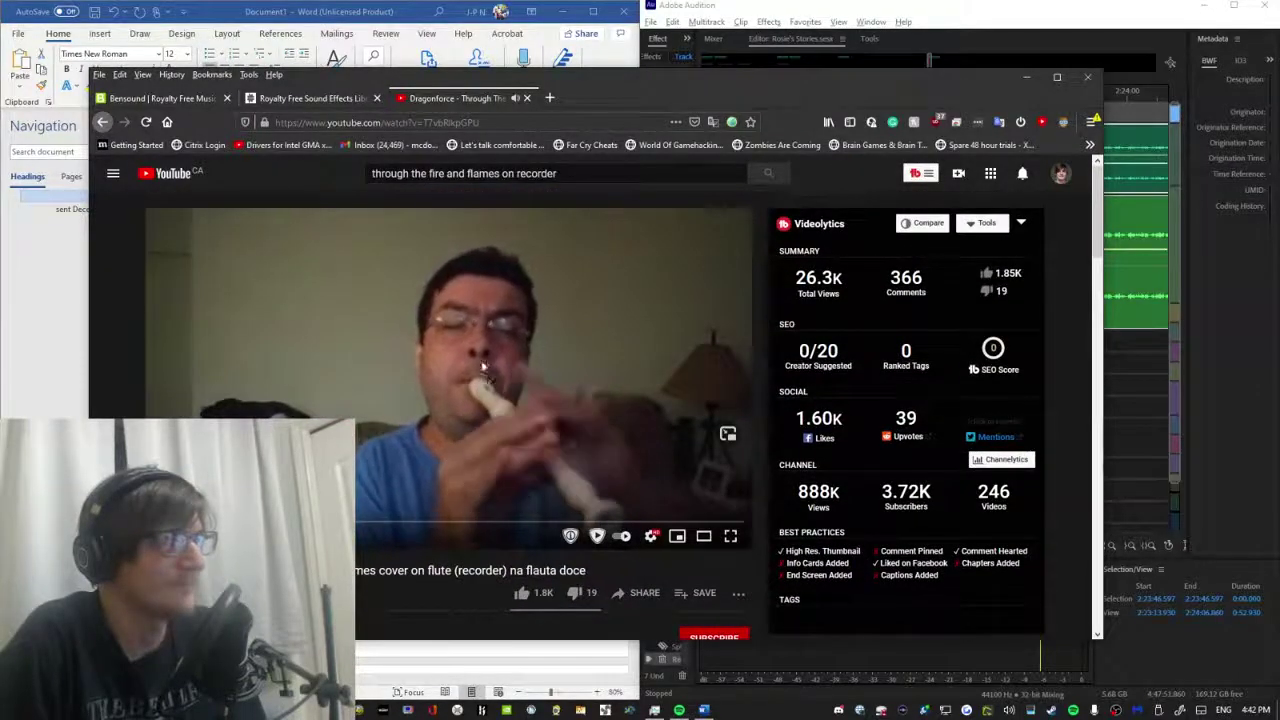
{"action": "scroll", "coordinate": [500, 340], "scroll_direction": "down", "scroll_amount": 10}
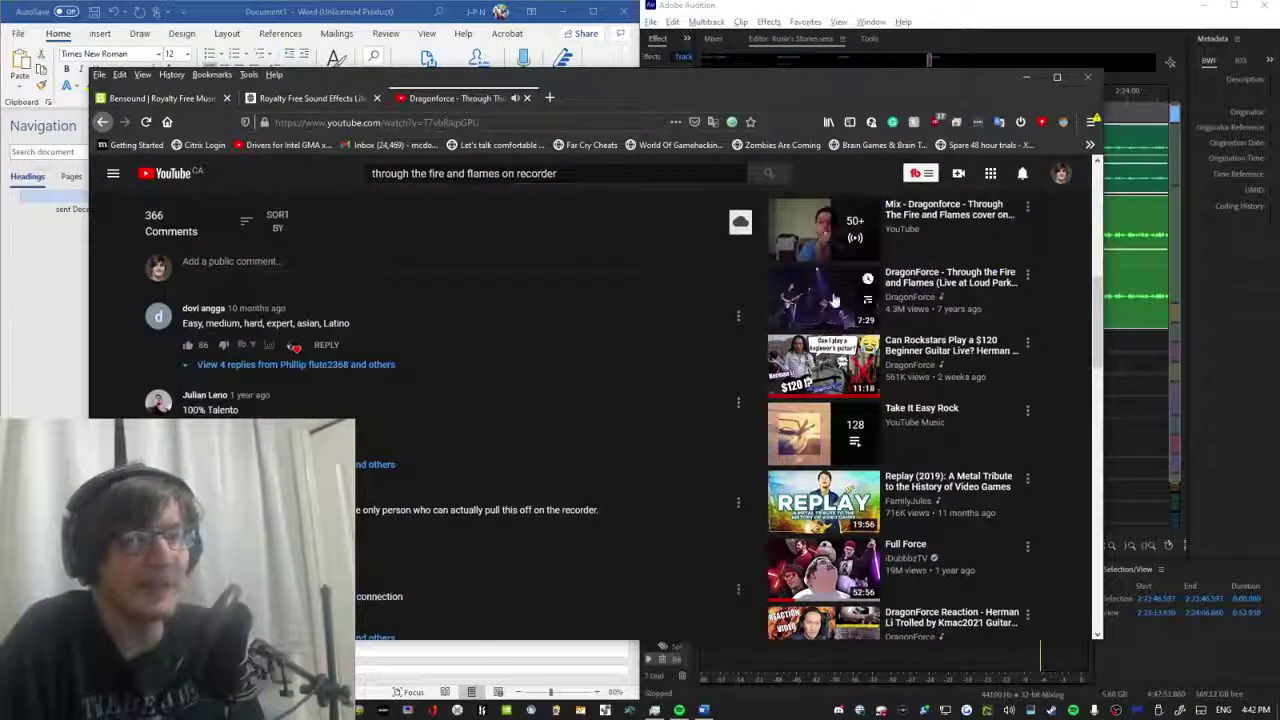
Read through the viewer comments under the recorder cover and close that video's tab.
{"action": "scroll", "coordinate": [440, 280], "scroll_direction": "up", "scroll_amount": 3}
{"action": "scroll", "coordinate": [440, 280], "scroll_direction": "down", "scroll_amount": 5}
{"action": "scroll", "coordinate": [440, 300], "scroll_direction": "up", "scroll_amount": 8}
{"action": "scroll", "coordinate": [384, 400], "scroll_direction": "down", "scroll_amount": 8}
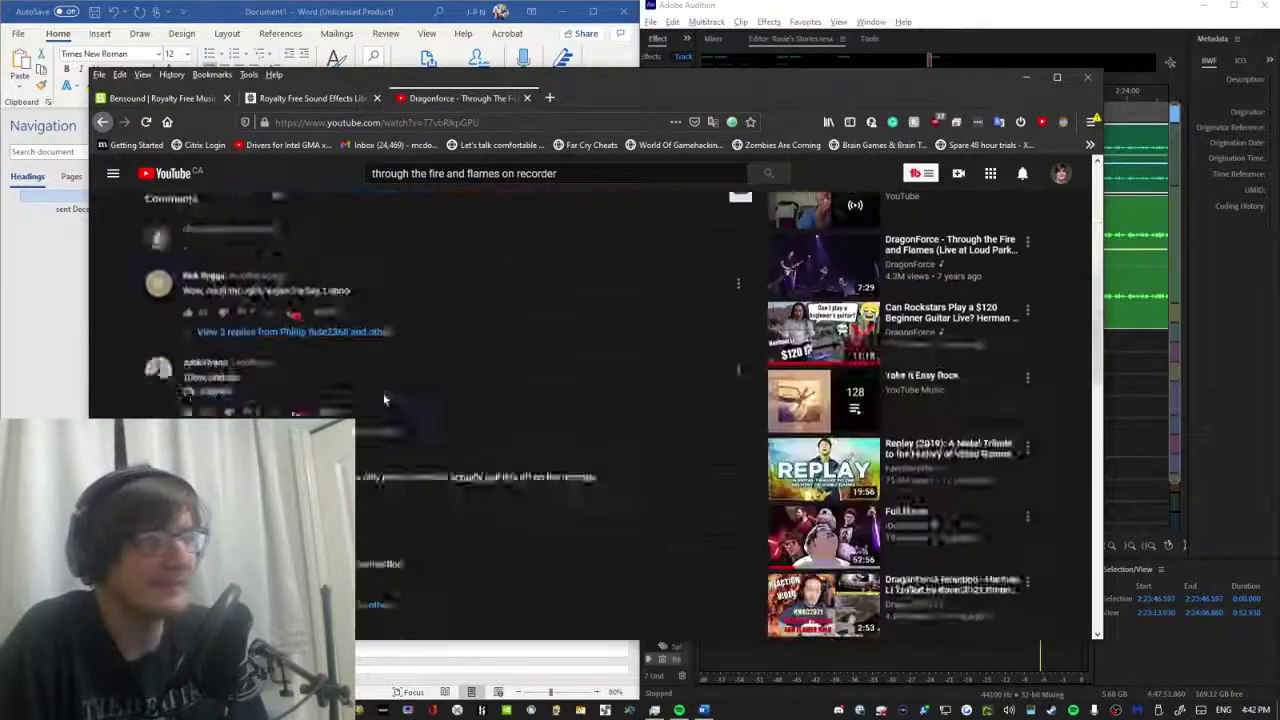
{"action": "scroll", "coordinate": [400, 400], "scroll_direction": "down", "scroll_amount": 2}
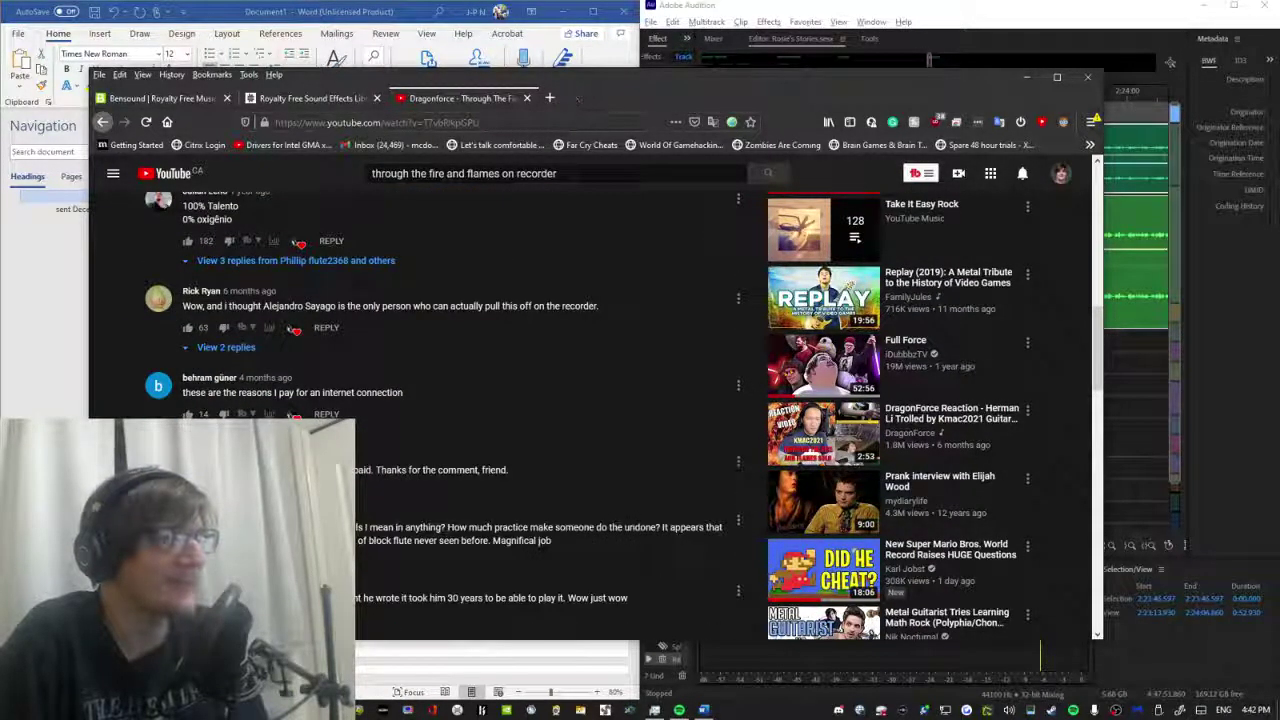
{"action": "left_click", "coordinate": [528, 98]}
{"action": "scroll", "coordinate": [184, 233], "scroll_direction": "down", "scroll_amount": 1}
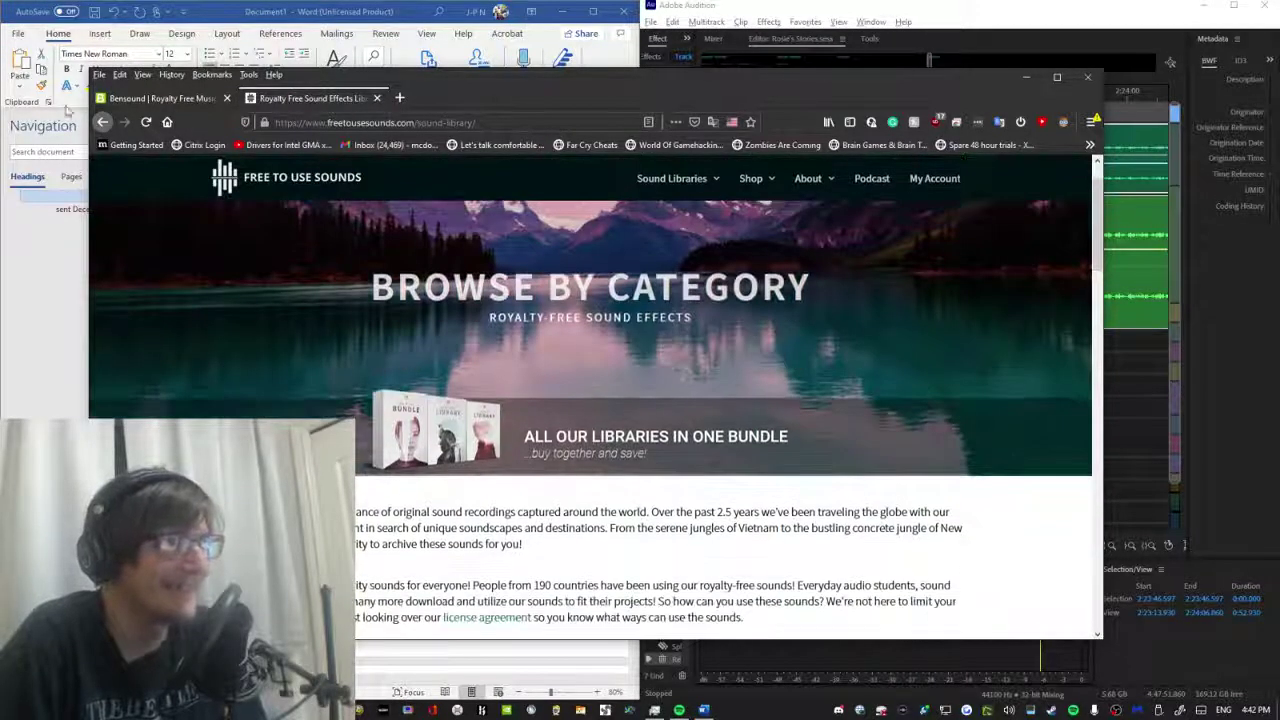
Leave the Free To Use Sounds library and search the web for "kids royalty free music".
{"action": "left_click", "coordinate": [104, 122]}
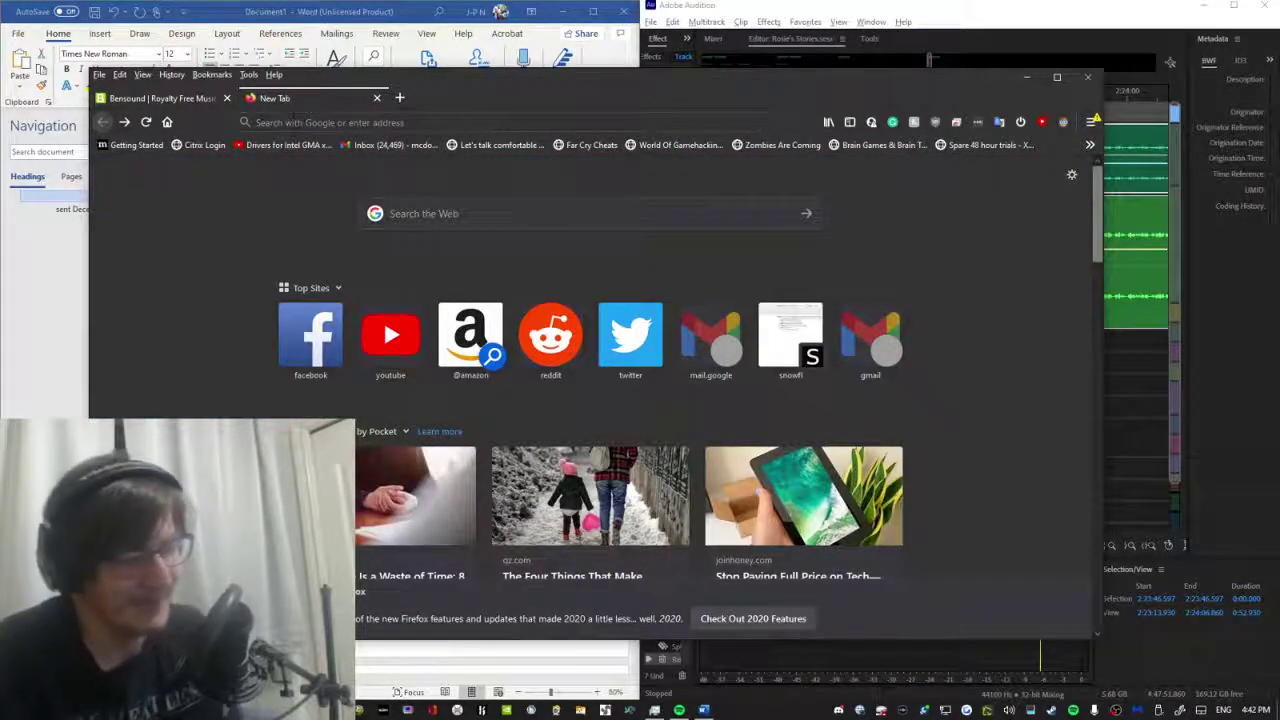
{"action": "left_click", "coordinate": [271, 122]}
{"action": "type", "text": "kids royalty f"}
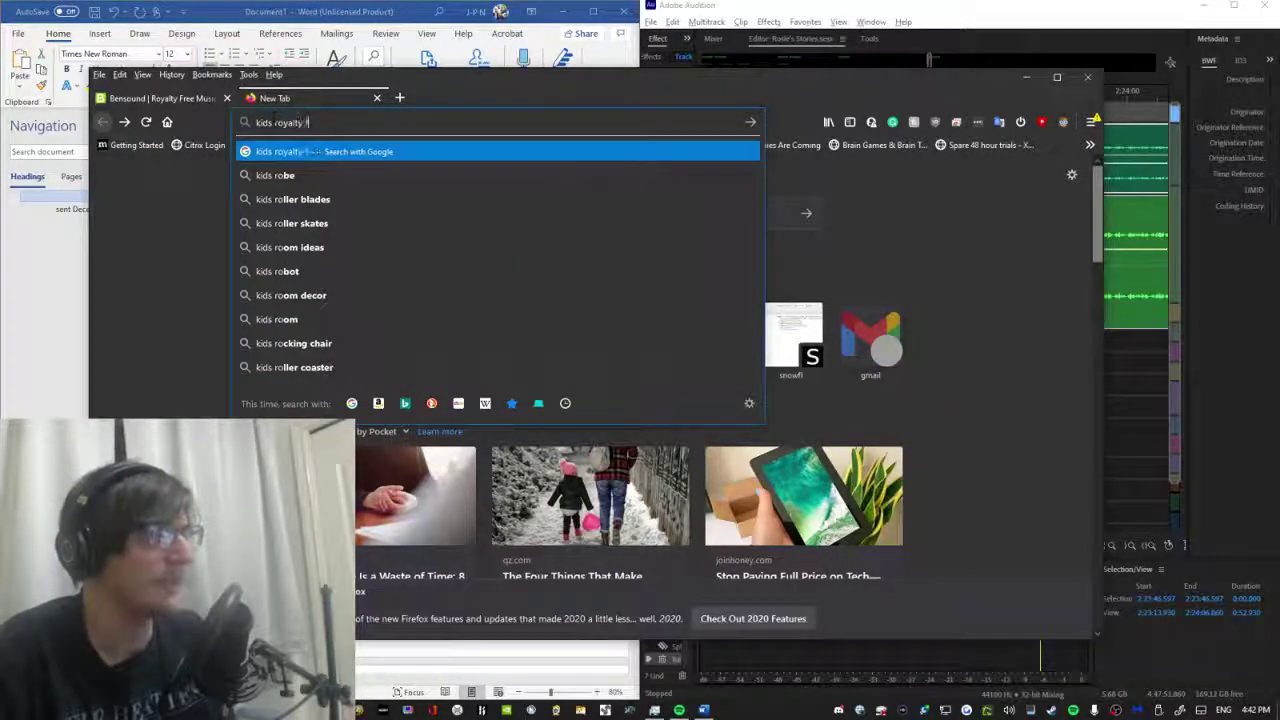
{"action": "type", "text": "ree music"}
{"action": "key", "text": "Return"}
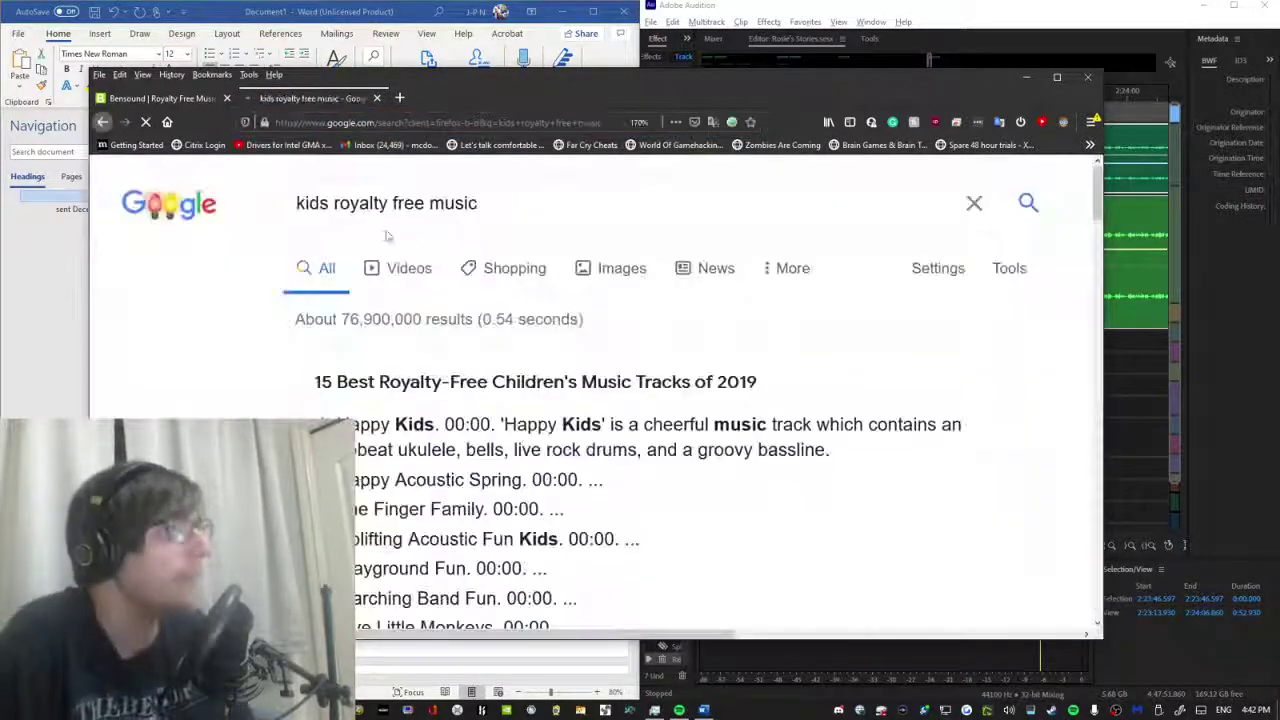
Look through the search results and play the video "Bensound - Little idea - Happy Kids Royalty Free Music".
{"action": "scroll", "coordinate": [420, 450], "scroll_direction": "down", "scroll_amount": 4}
{"action": "scroll", "coordinate": [421, 452], "scroll_direction": "down", "scroll_amount": 4}
{"action": "scroll", "coordinate": [423, 457], "scroll_direction": "up", "scroll_amount": 4}
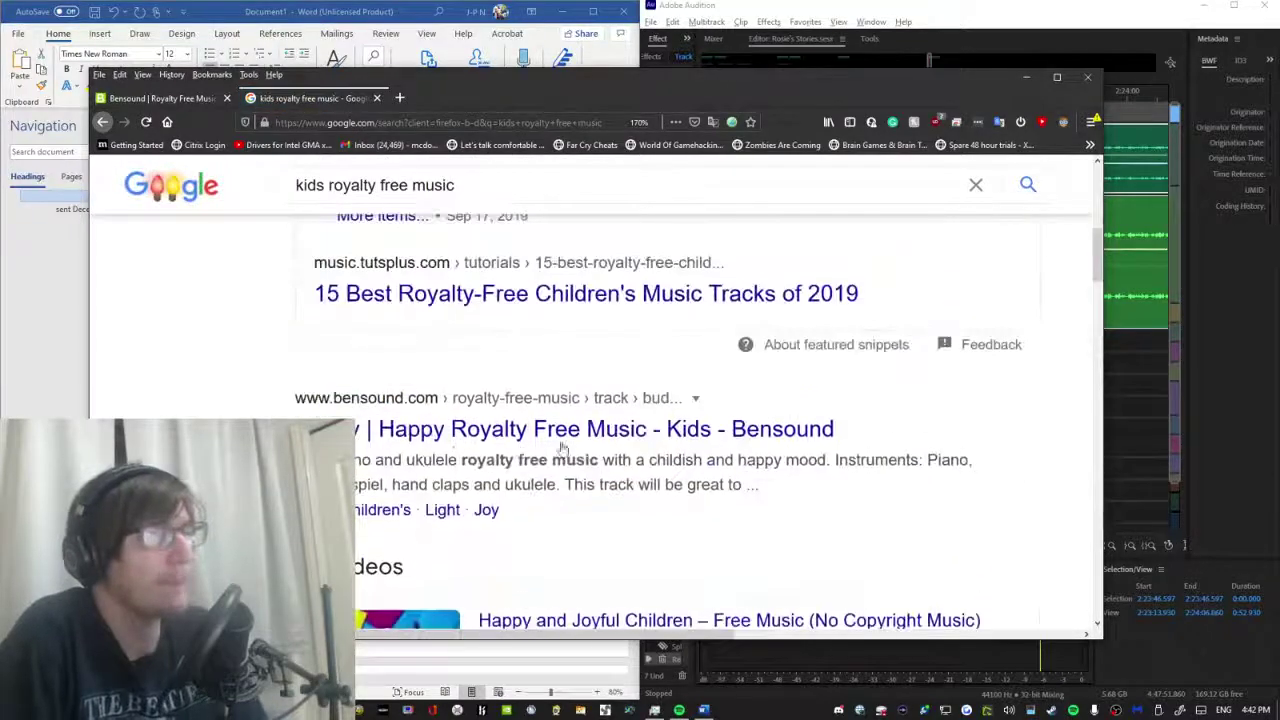
{"action": "scroll", "coordinate": [563, 457], "scroll_direction": "down", "scroll_amount": 3}
{"action": "left_click", "coordinate": [645, 468]}
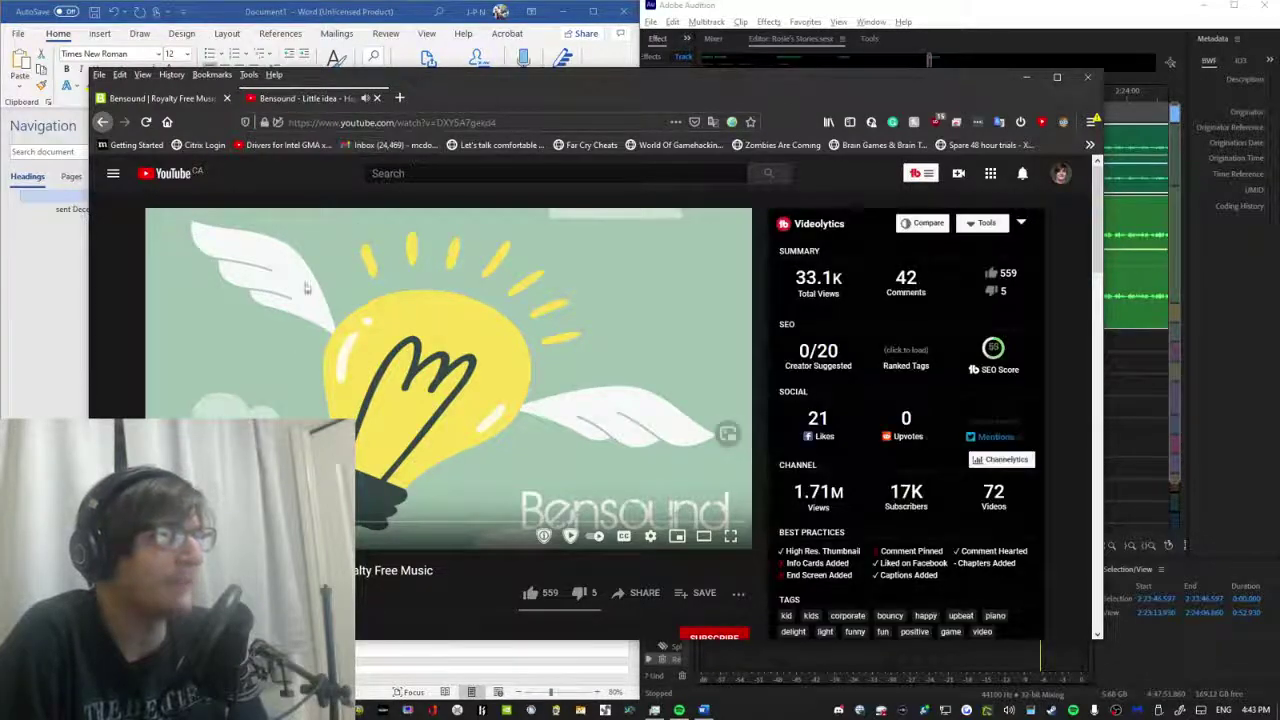
Open youtube.com in a new tab, keeping the Bensound video open.
{"action": "left_click", "coordinate": [398, 98]}
{"action": "type", "text": "youtube.com/"}
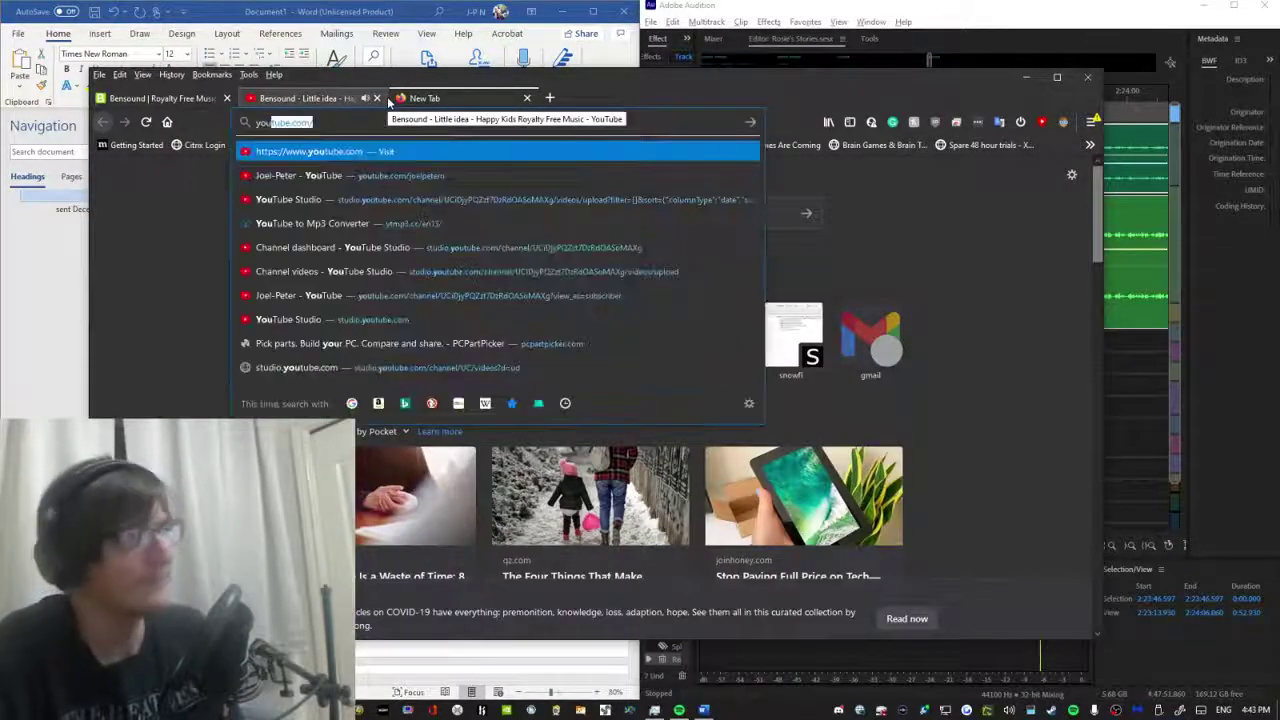
Open YouTube and search for "community greendale music".
{"action": "key", "text": "Return"}
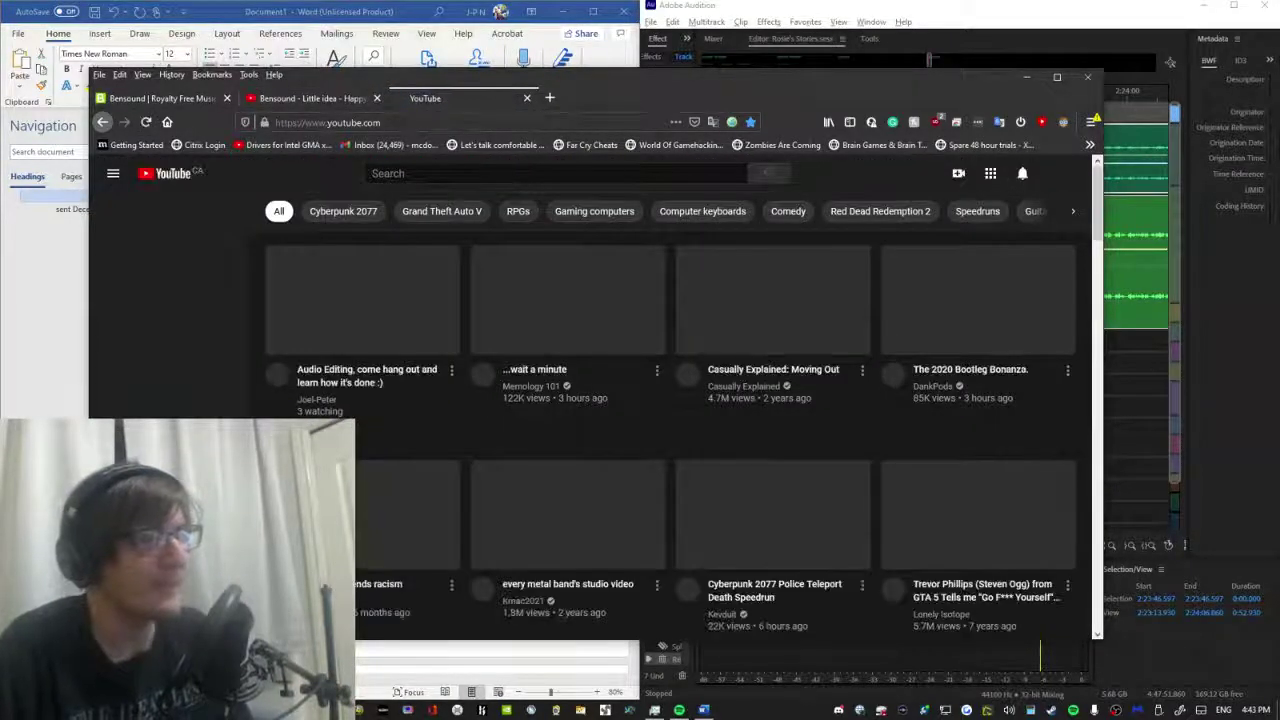
{"action": "left_click", "coordinate": [513, 174]}
{"action": "type", "text": "xommun"}
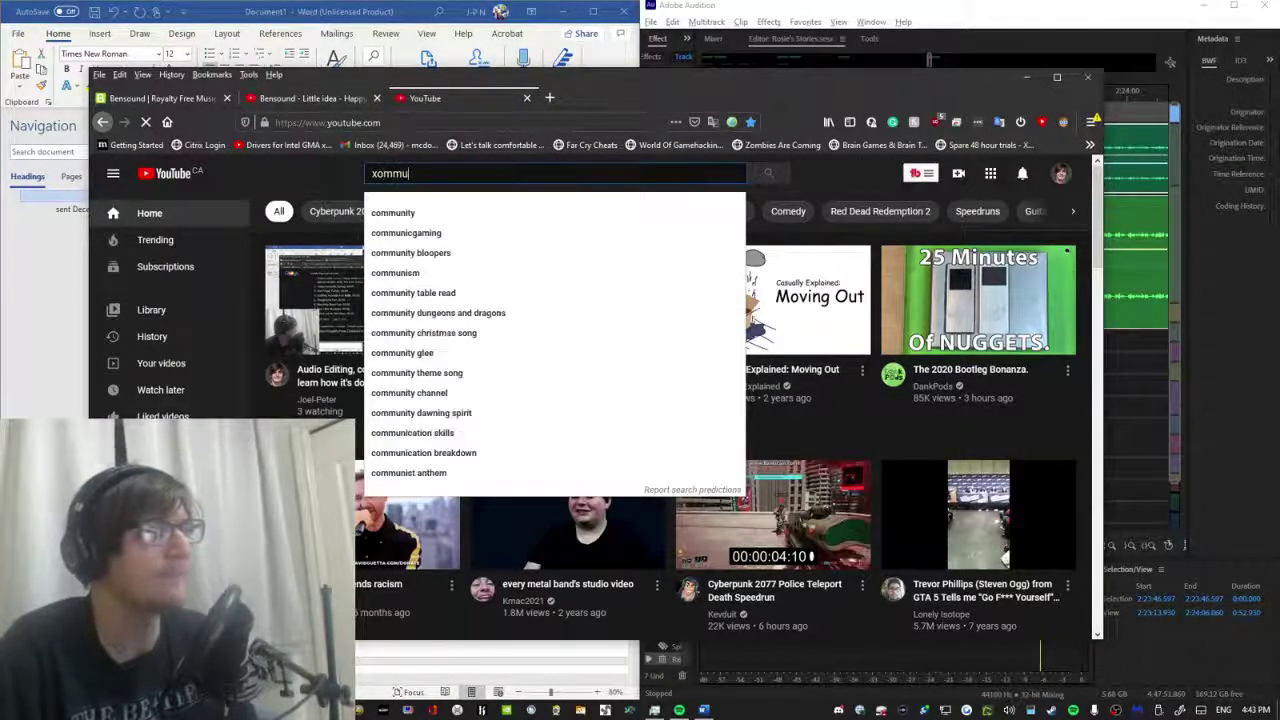
{"action": "key", "text": "BackSpace"}
{"action": "key", "text": "BackSpace"}
{"action": "key", "text": "BackSpace"}
{"action": "key", "text": "BackSpace"}
{"action": "key", "text": "BackSpace"}
{"action": "key", "text": "BackSpace"}
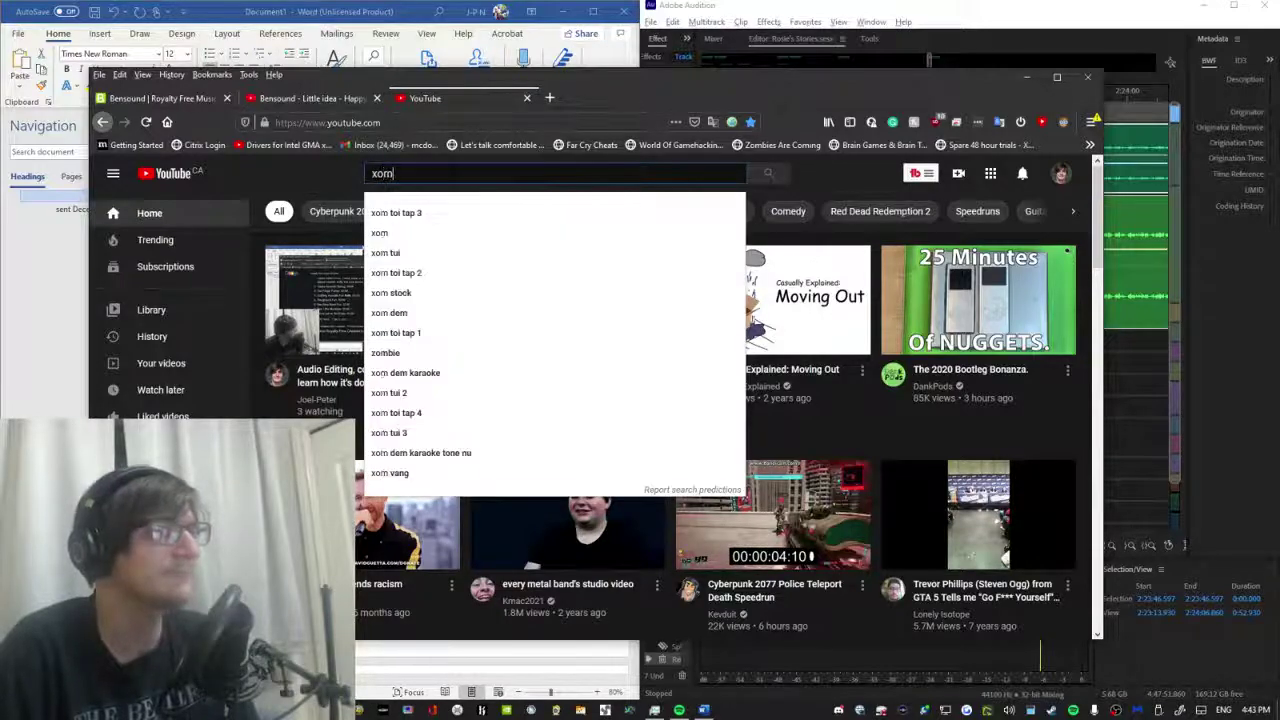
{"action": "type", "text": "commu"}
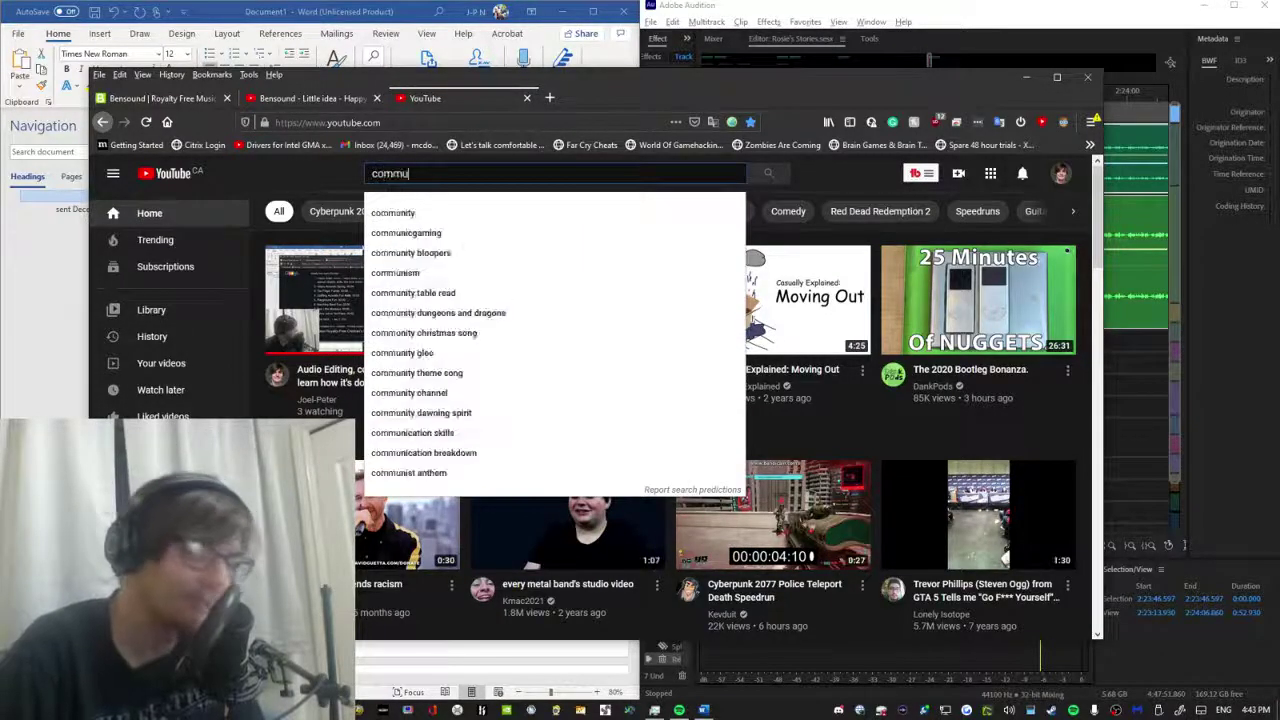
{"action": "type", "text": "nity green"}
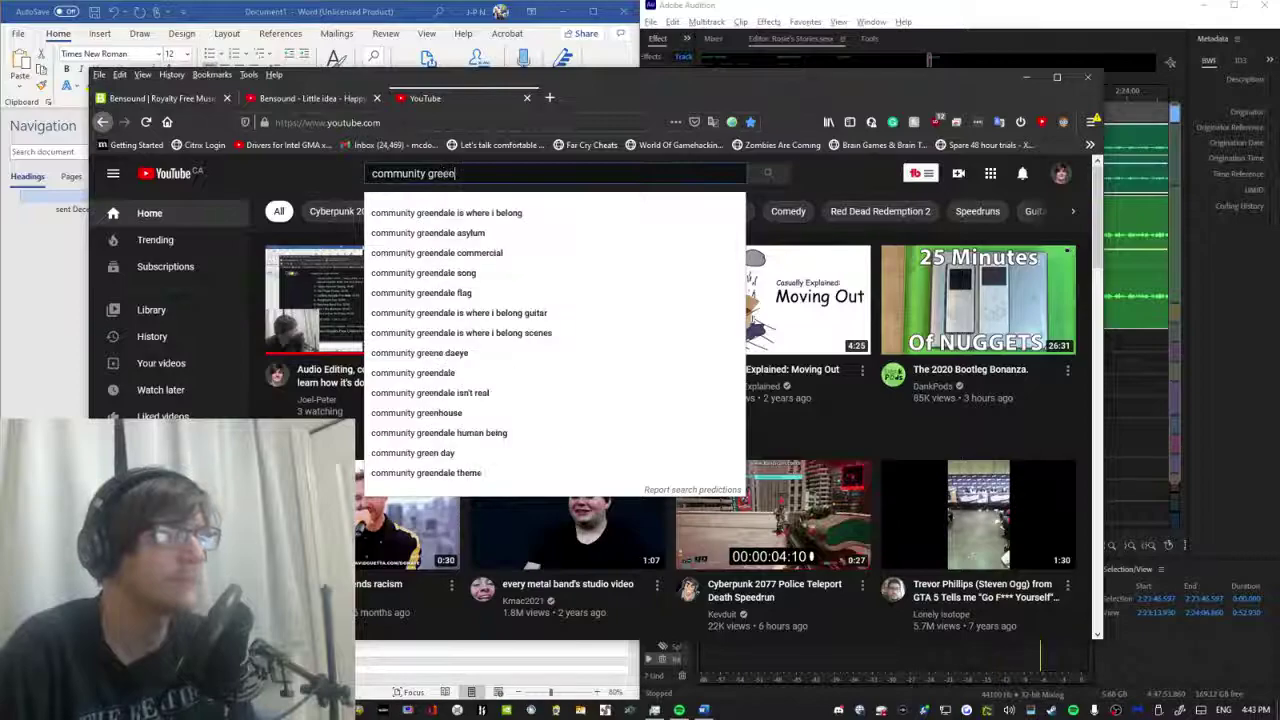
{"action": "type", "text": "dale"}
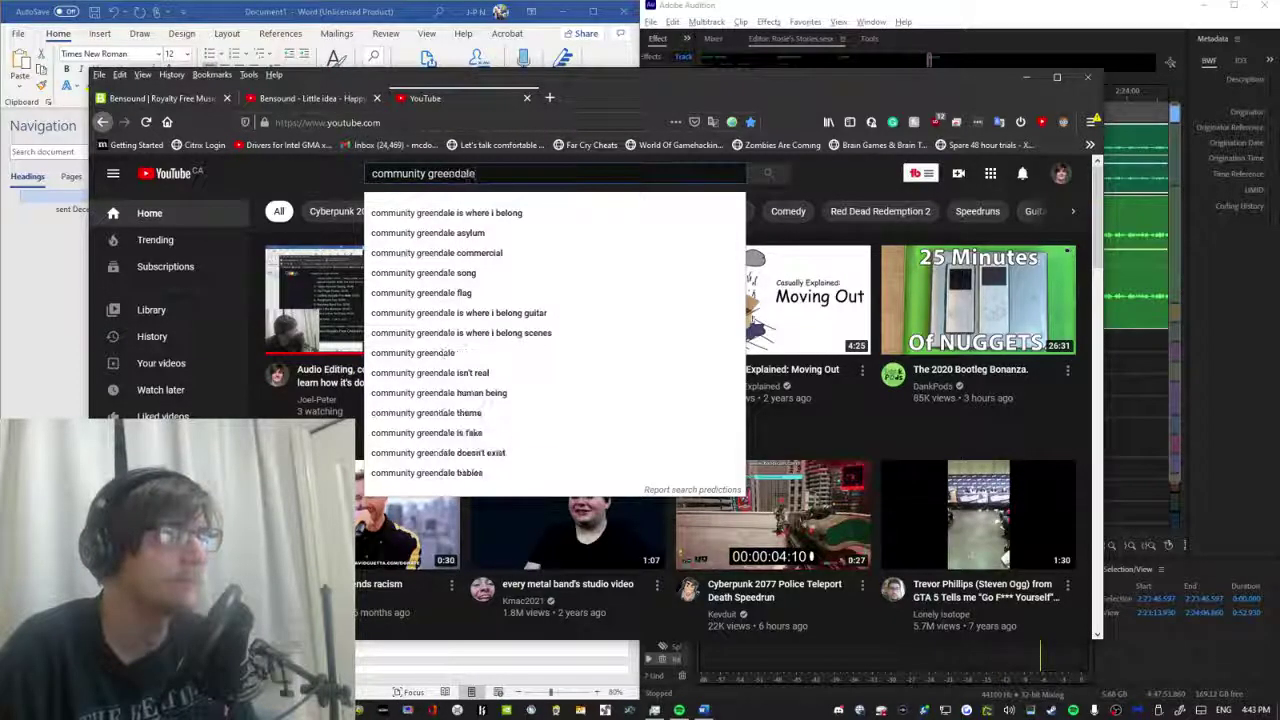
{"action": "type", "text": " music"}
{"action": "key", "text": "Return"}
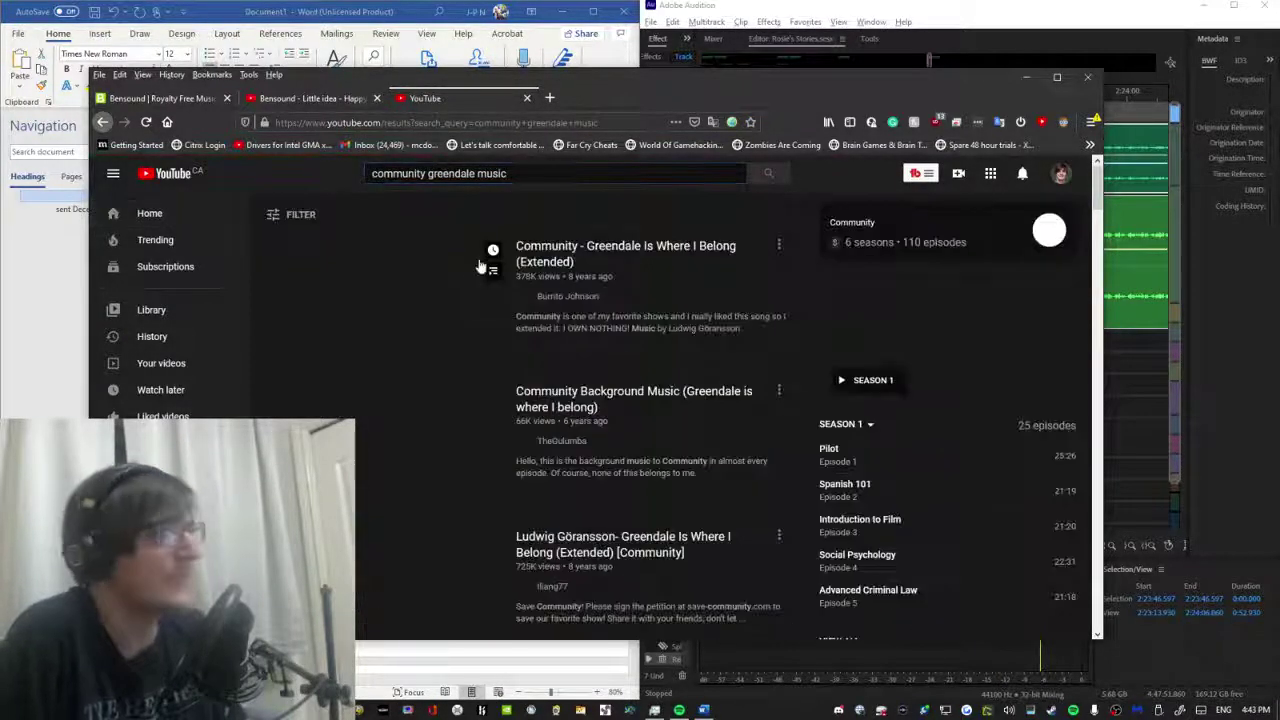
Preview the "Community Background Music (Greendale is where I belong)" video, and return to the search results to browse further tracks.
{"action": "left_click", "coordinate": [646, 392]}
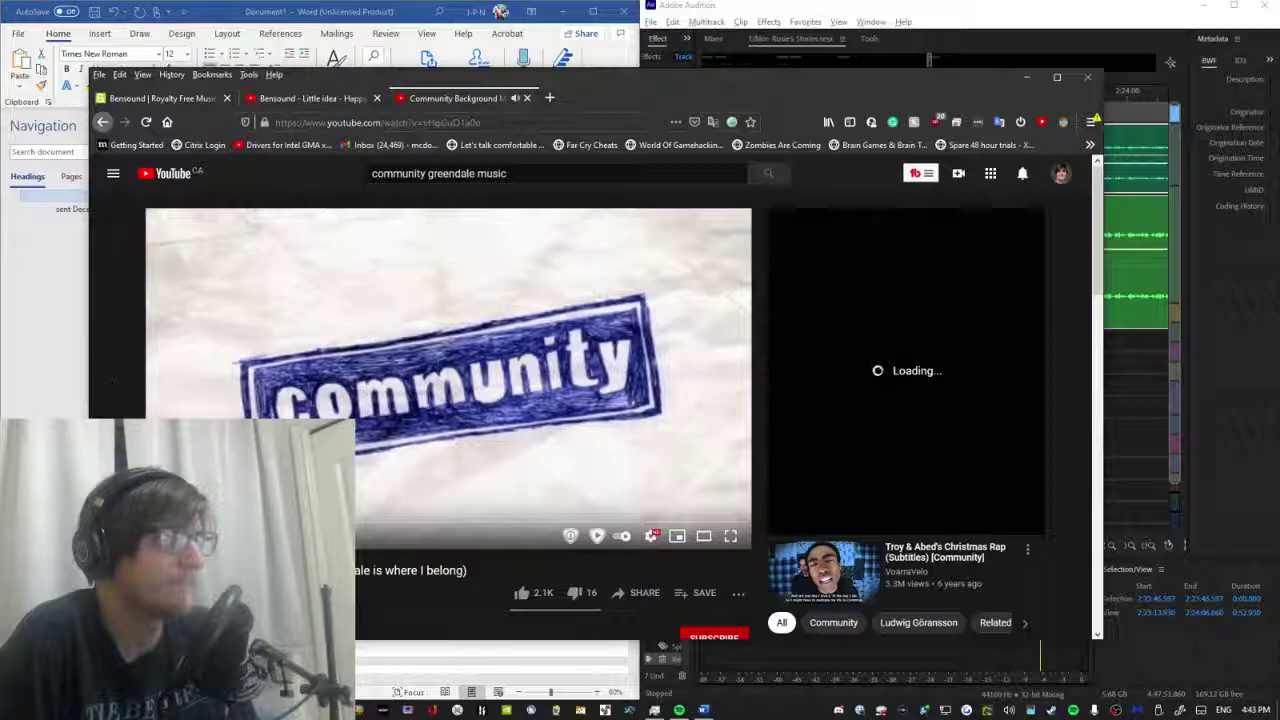
{"action": "key", "text": "alt+Left"}
{"action": "scroll", "coordinate": [577, 398], "scroll_direction": "down", "scroll_amount": 5}
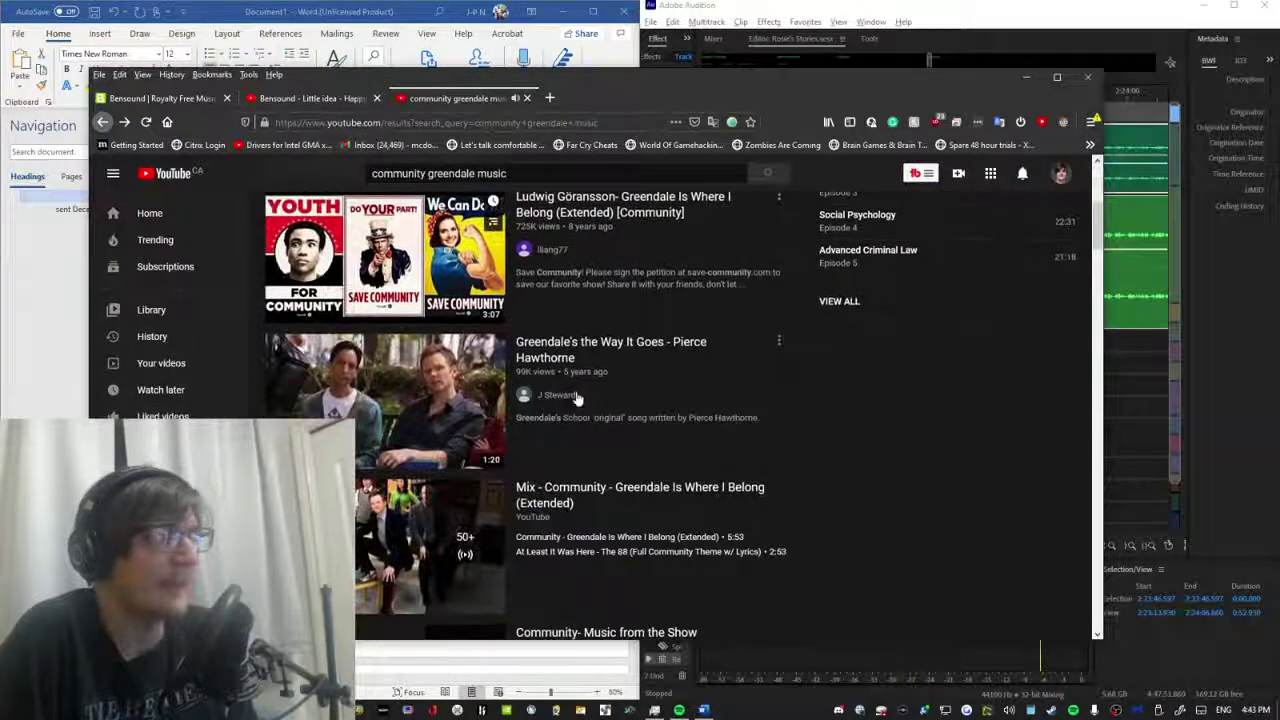
{"action": "scroll", "coordinate": [639, 365], "scroll_direction": "down", "scroll_amount": 2}
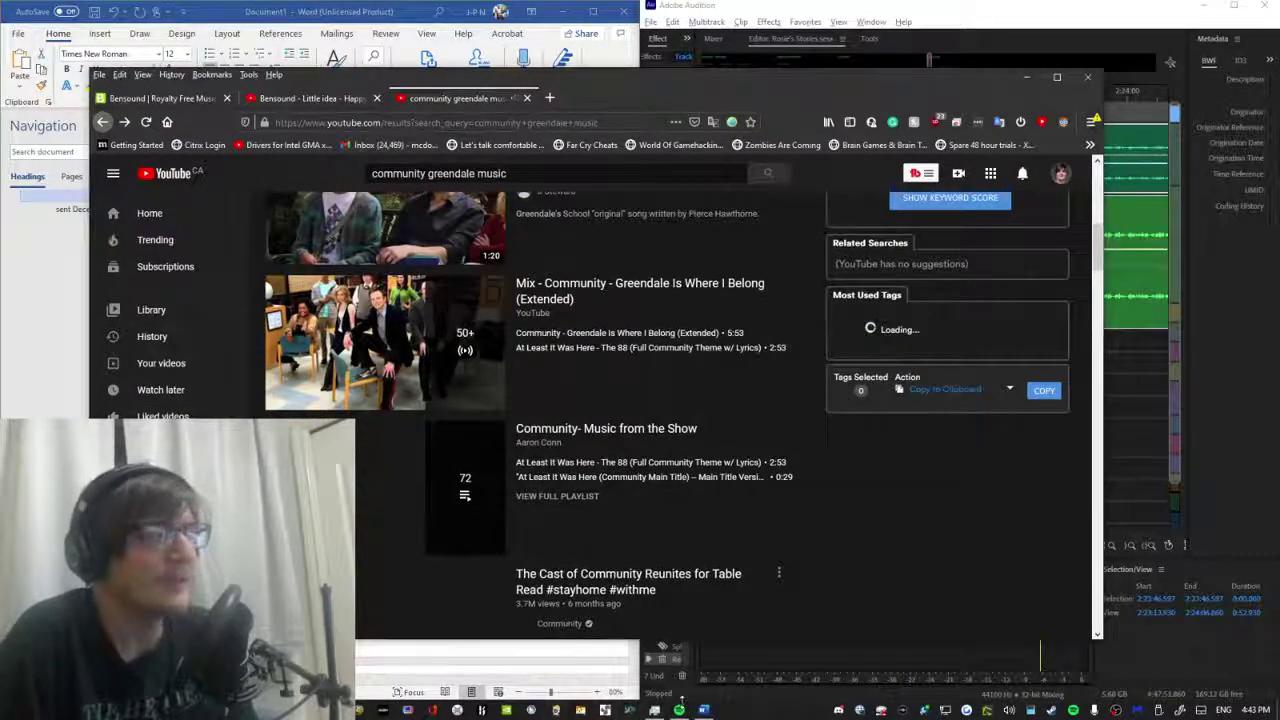
Switch to Spotify, search for "Community", and open the album "Community (Music from the Original Television Series)".
{"action": "left_click", "coordinate": [678, 710]}
{"action": "left_click", "coordinate": [232, 14]}
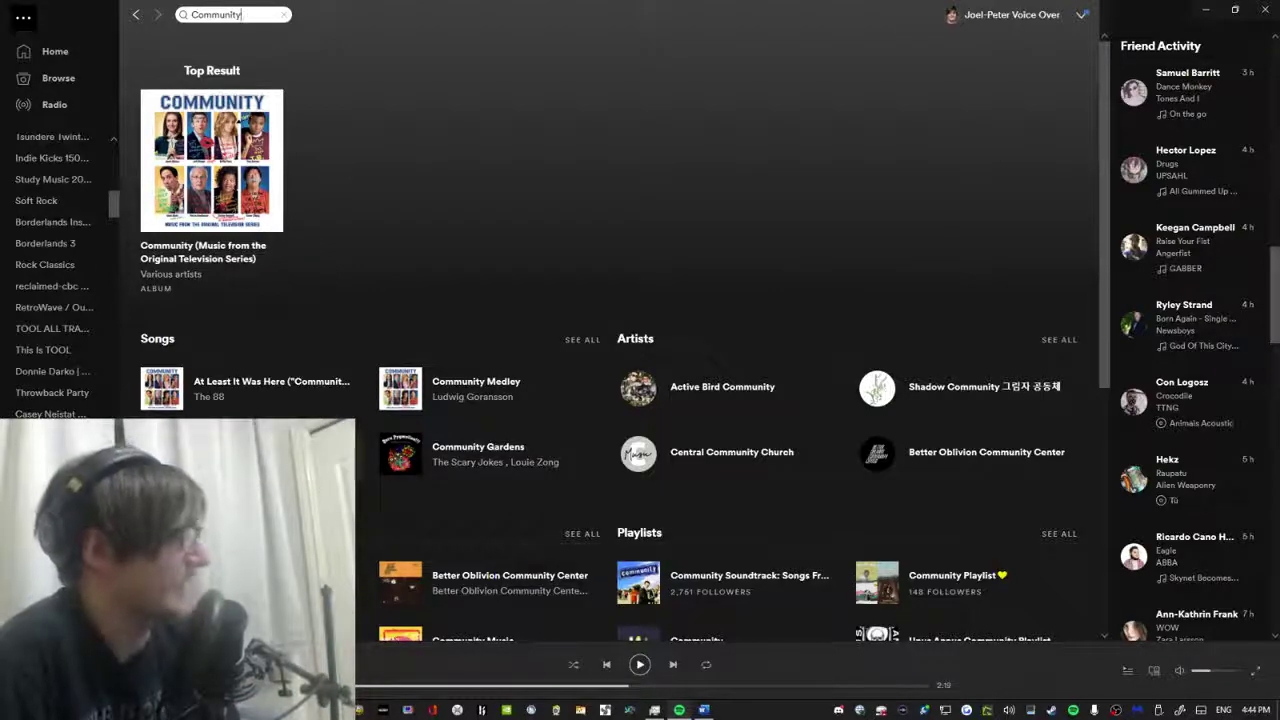
{"action": "scroll", "coordinate": [610, 340], "scroll_direction": "down", "scroll_amount": 3}
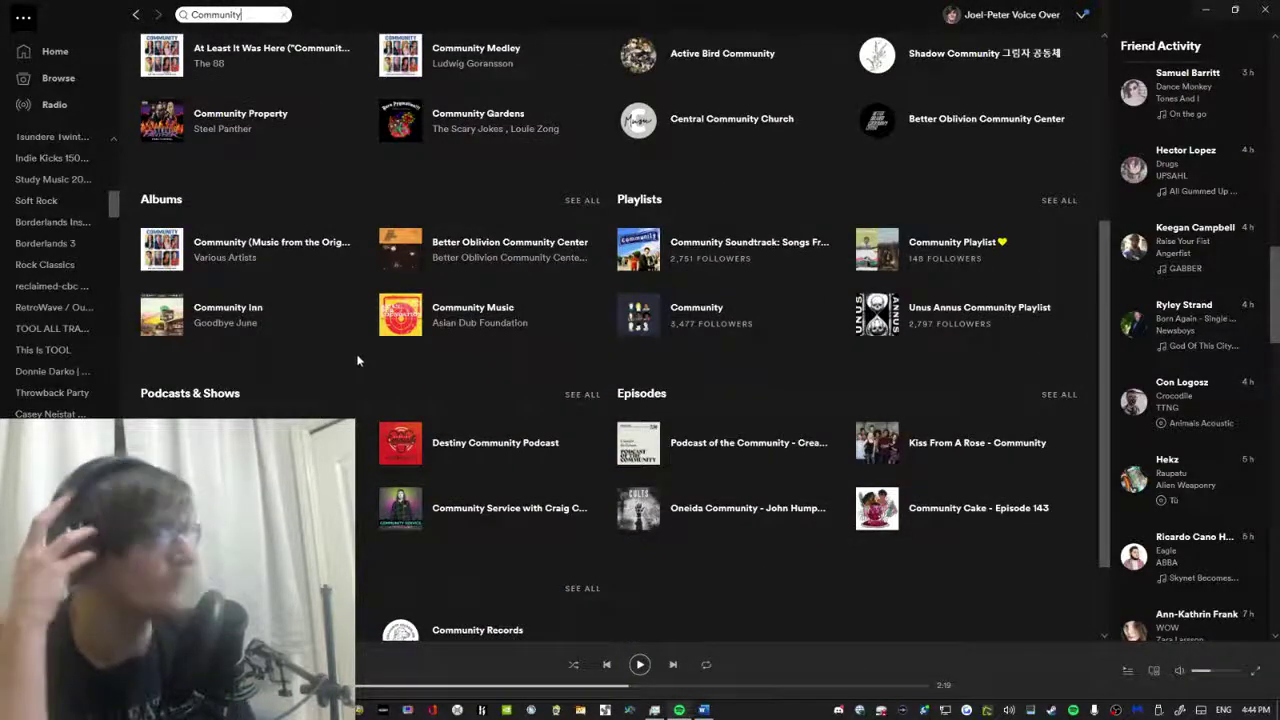
{"action": "scroll", "coordinate": [346, 345], "scroll_direction": "up", "scroll_amount": 3}
{"action": "scroll", "coordinate": [346, 345], "scroll_direction": "down", "scroll_amount": 1}
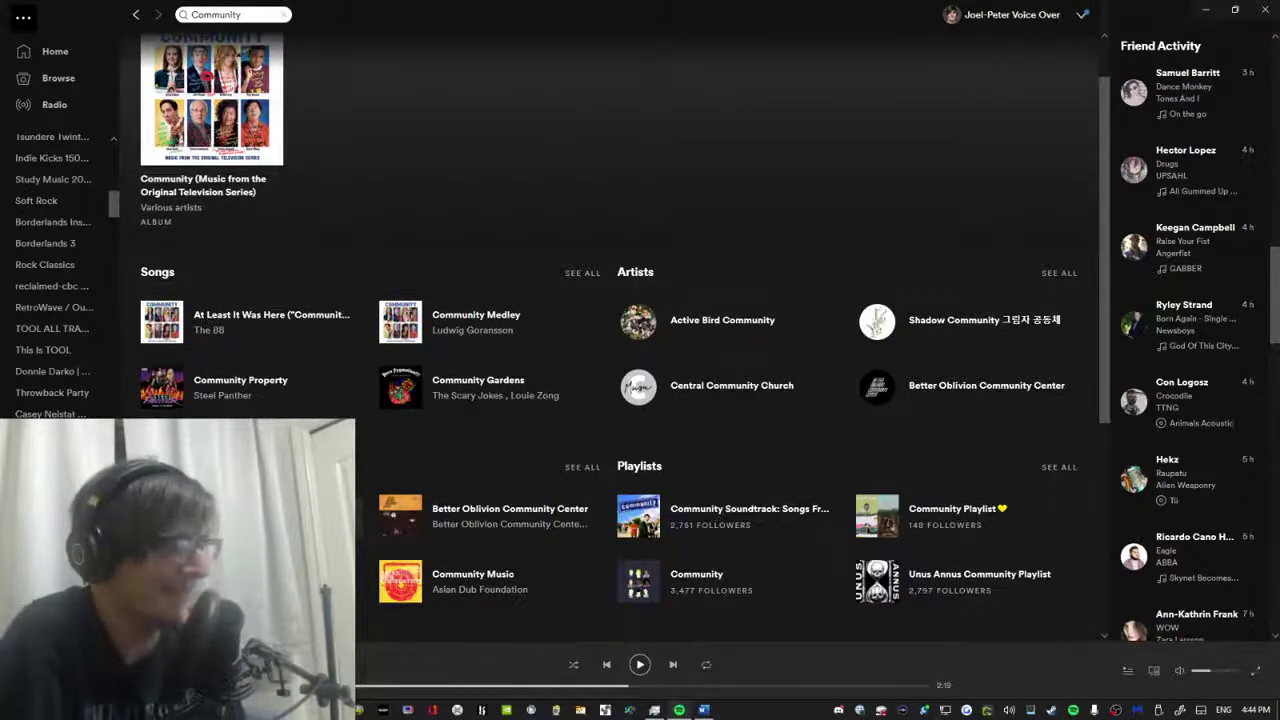
{"action": "left_click", "coordinate": [395, 321]}
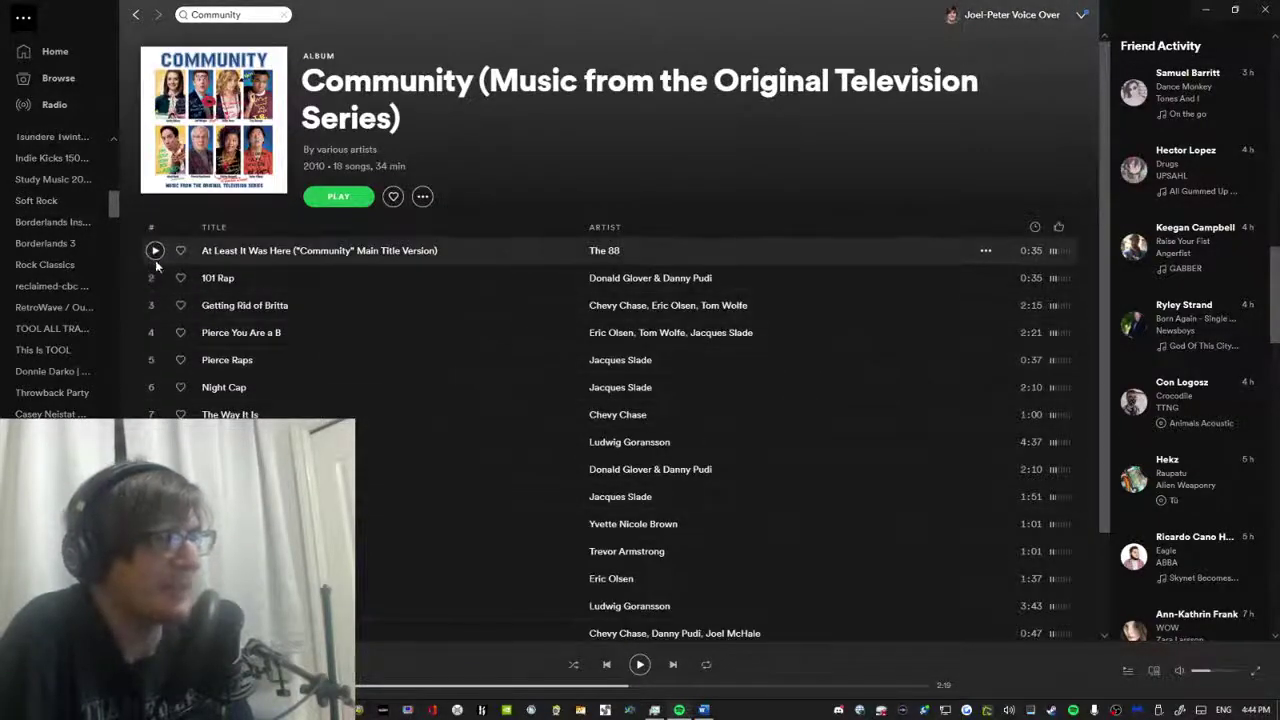
Preview the Ludwig Goransson tracks on the album: the 3:43 track, the 2:50 track and "Community Medley".
{"action": "scroll", "coordinate": [165, 270], "scroll_direction": "down", "scroll_amount": 1}
{"action": "scroll", "coordinate": [172, 284], "scroll_direction": "up", "scroll_amount": 1}
{"action": "scroll", "coordinate": [168, 275], "scroll_direction": "down", "scroll_amount": 1}
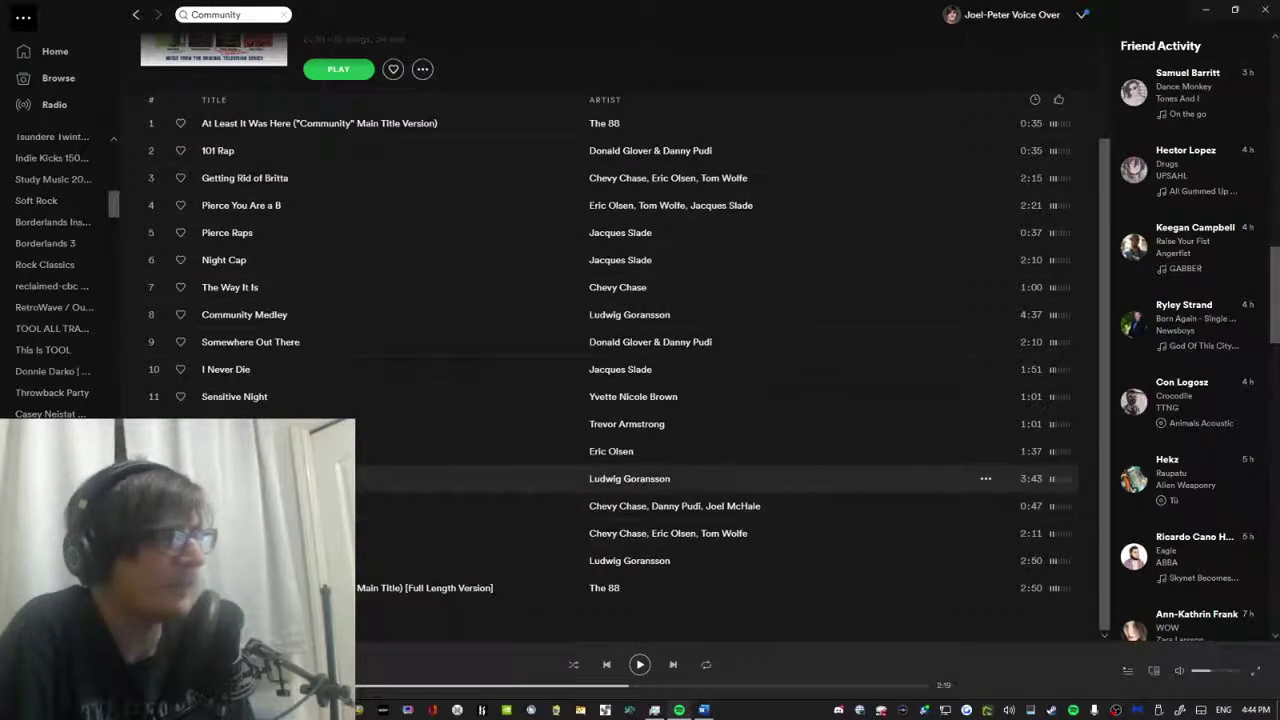
{"action": "key", "text": "space"}
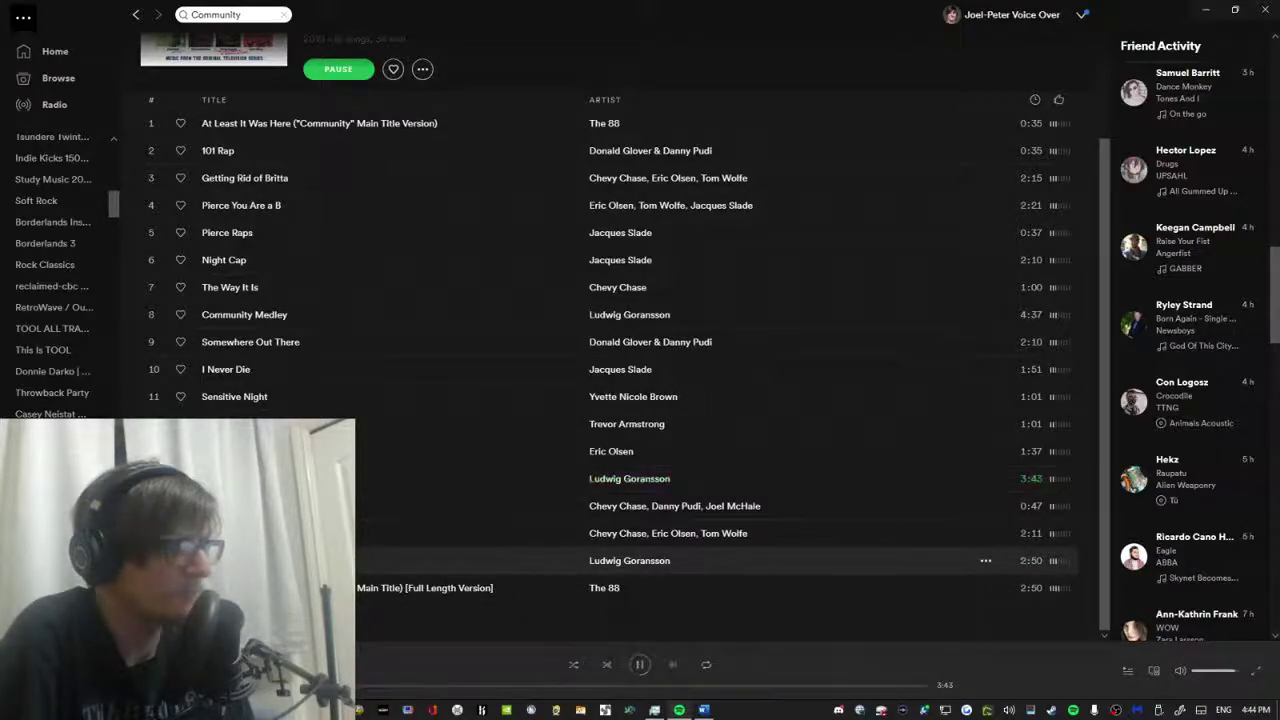
{"action": "double_click", "coordinate": [330, 560]}
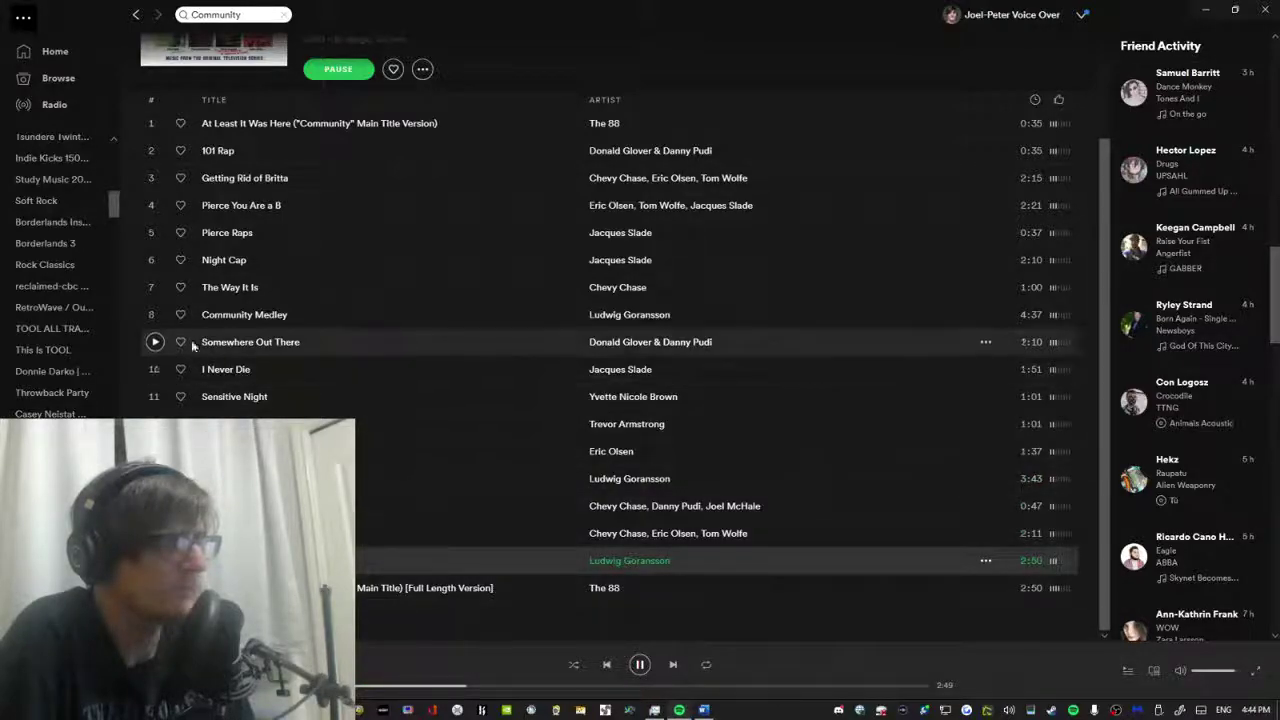
{"action": "double_click", "coordinate": [200, 314]}
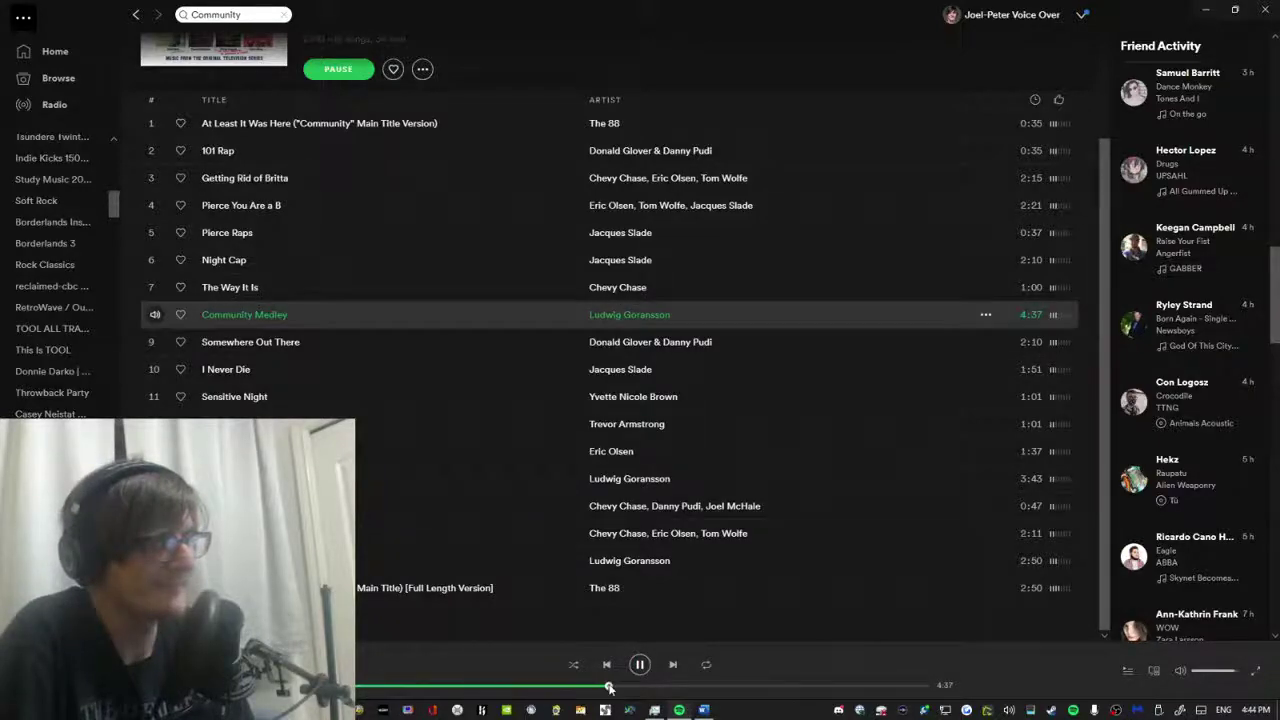
Switch back to Firefox, return from the Bensound video to the "kids royalty free music" Google results, and look through them.
{"action": "key", "text": "alt+Tab"}
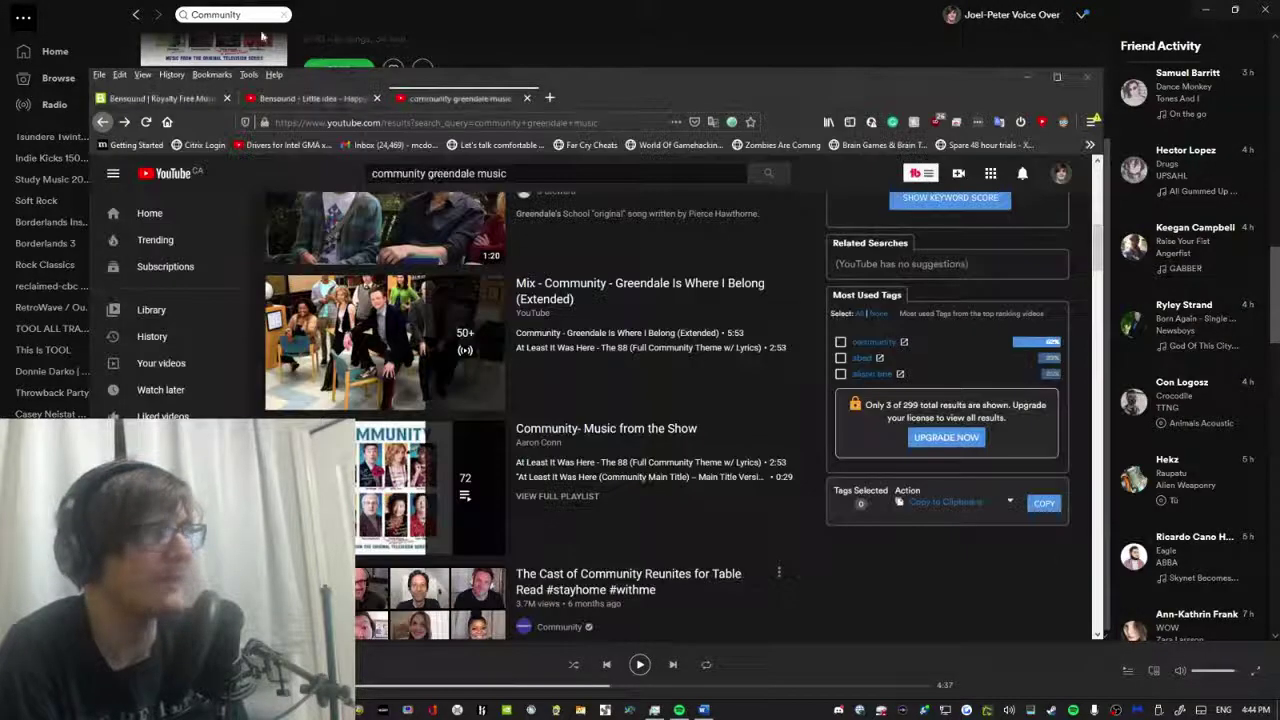
{"action": "left_click", "coordinate": [274, 101]}
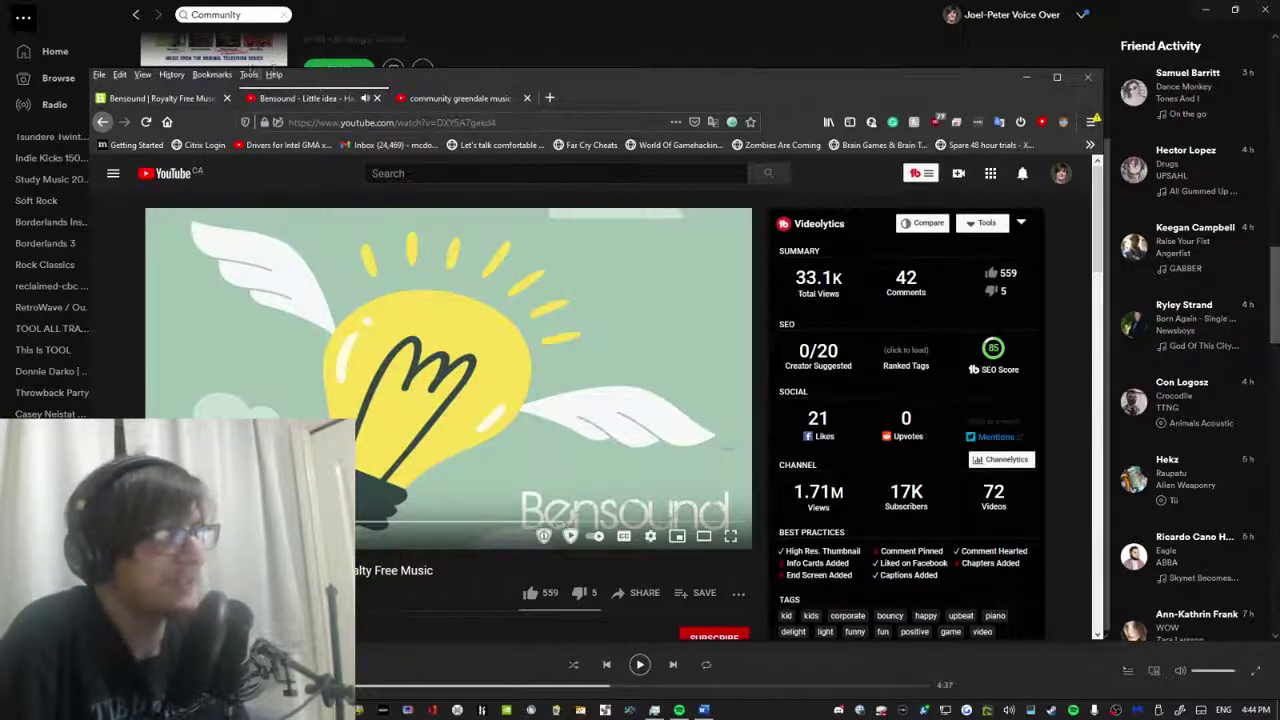
{"action": "left_click", "coordinate": [103, 123]}
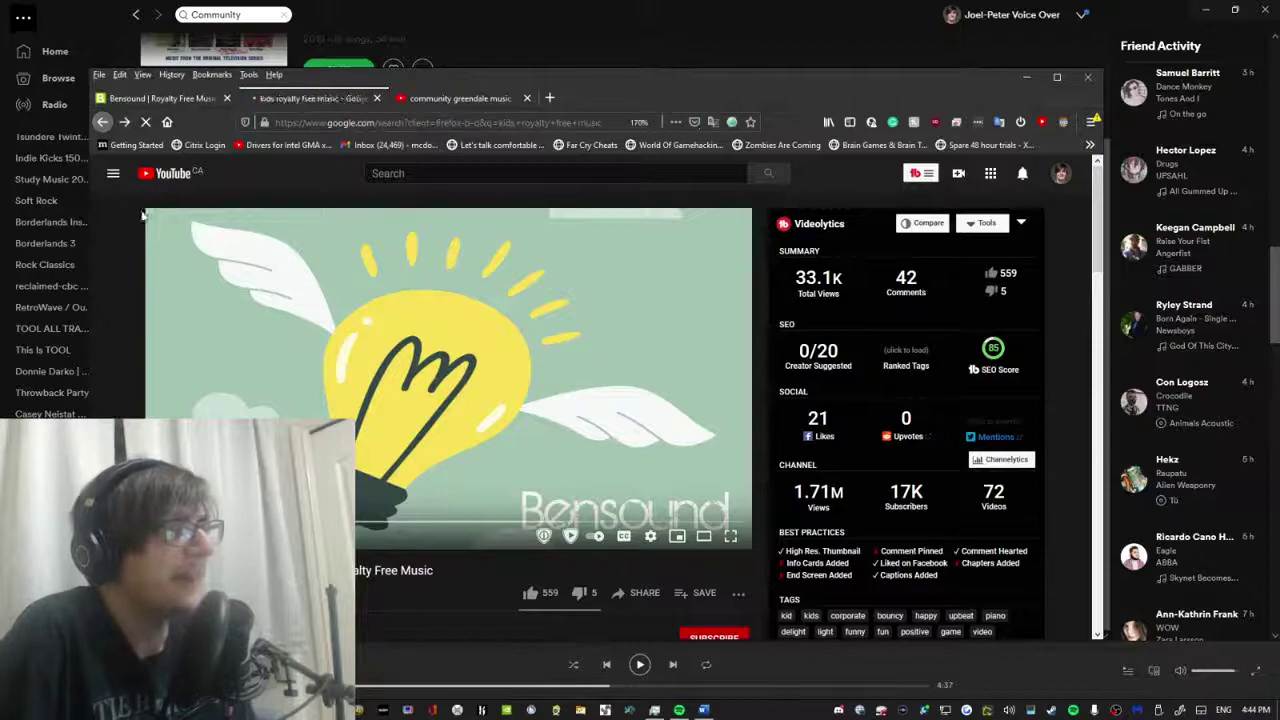
{"action": "scroll", "coordinate": [420, 340], "scroll_direction": "down", "scroll_amount": 3}
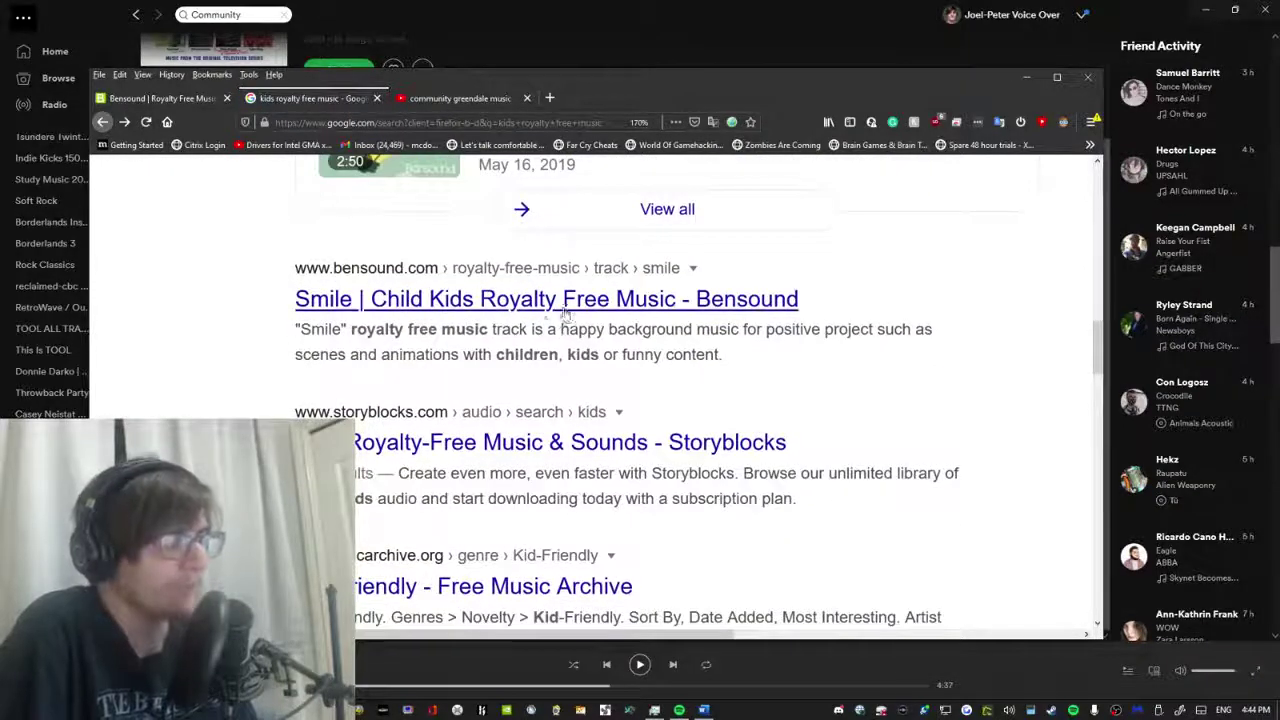
{"action": "scroll", "coordinate": [500, 340], "scroll_direction": "down", "scroll_amount": 5}
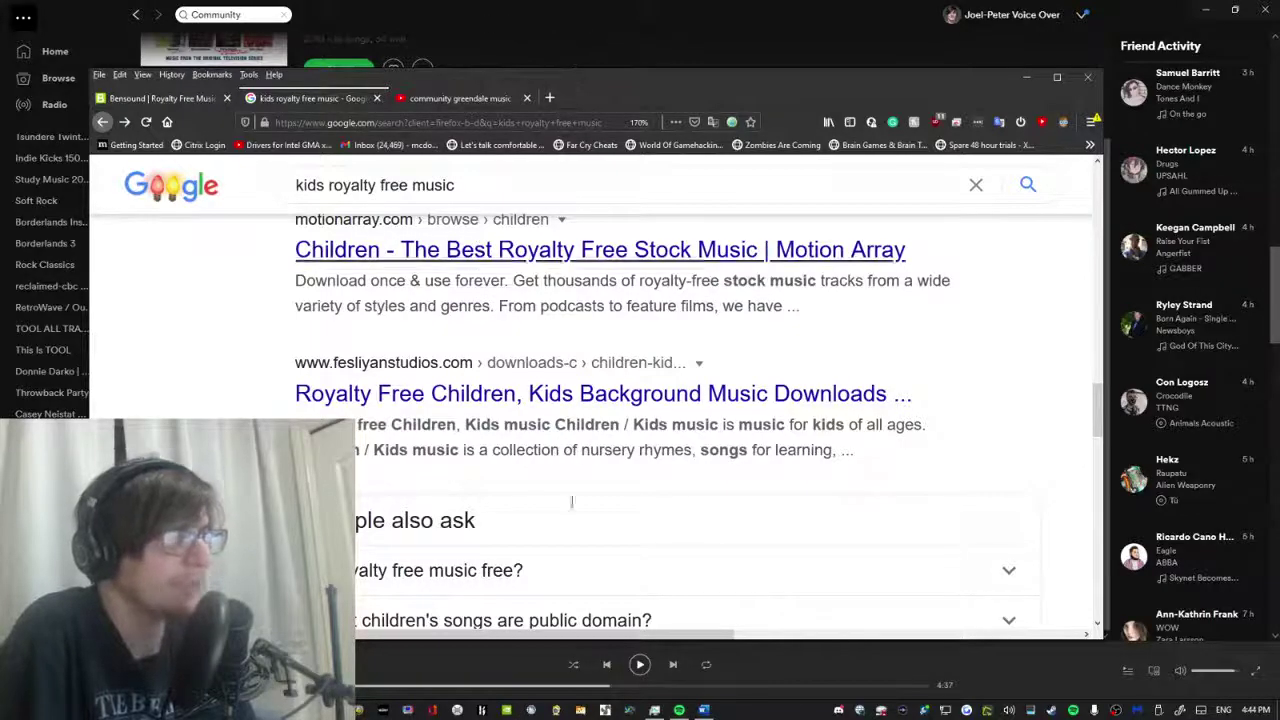
{"action": "scroll", "coordinate": [475, 252], "scroll_direction": "up", "scroll_amount": 3}
{"action": "scroll", "coordinate": [475, 300], "scroll_direction": "up", "scroll_amount": 3}
Change the Google search to "kids circus royalty free music" and open the Kevin MacLeod "Super Circus" video.
{"action": "left_click", "coordinate": [330, 203]}
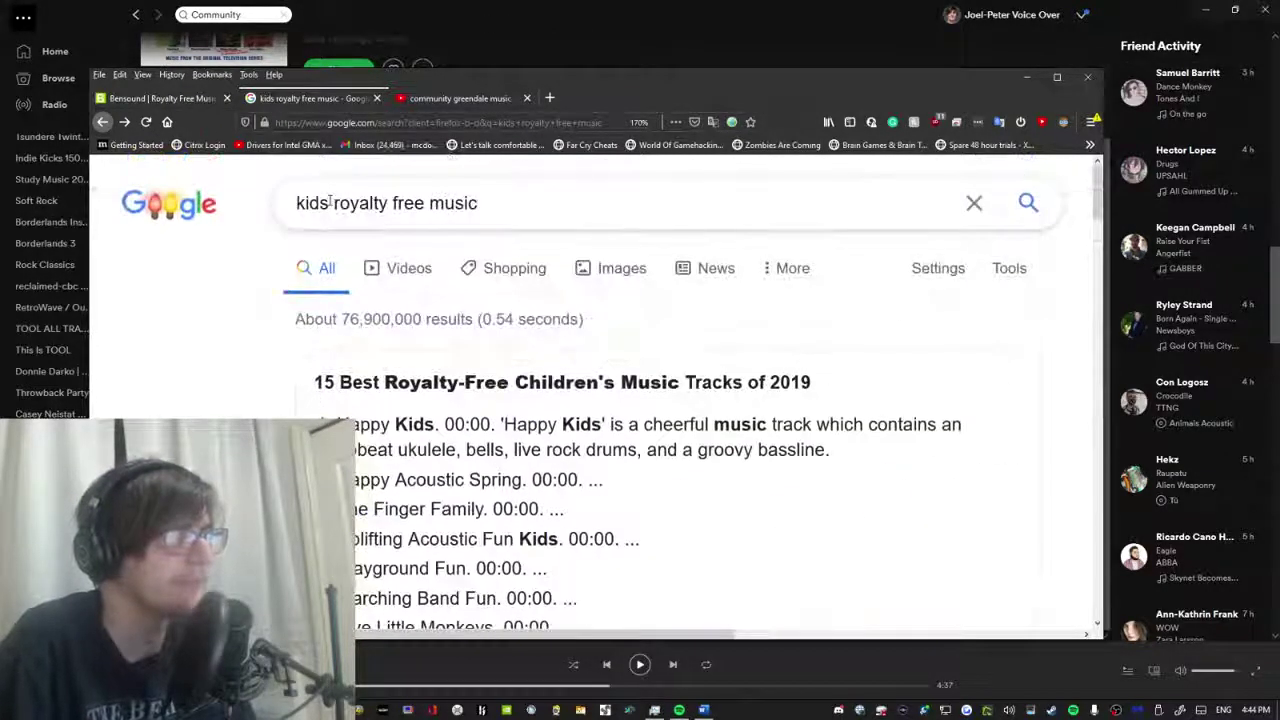
{"action": "type", "text": "circus"}
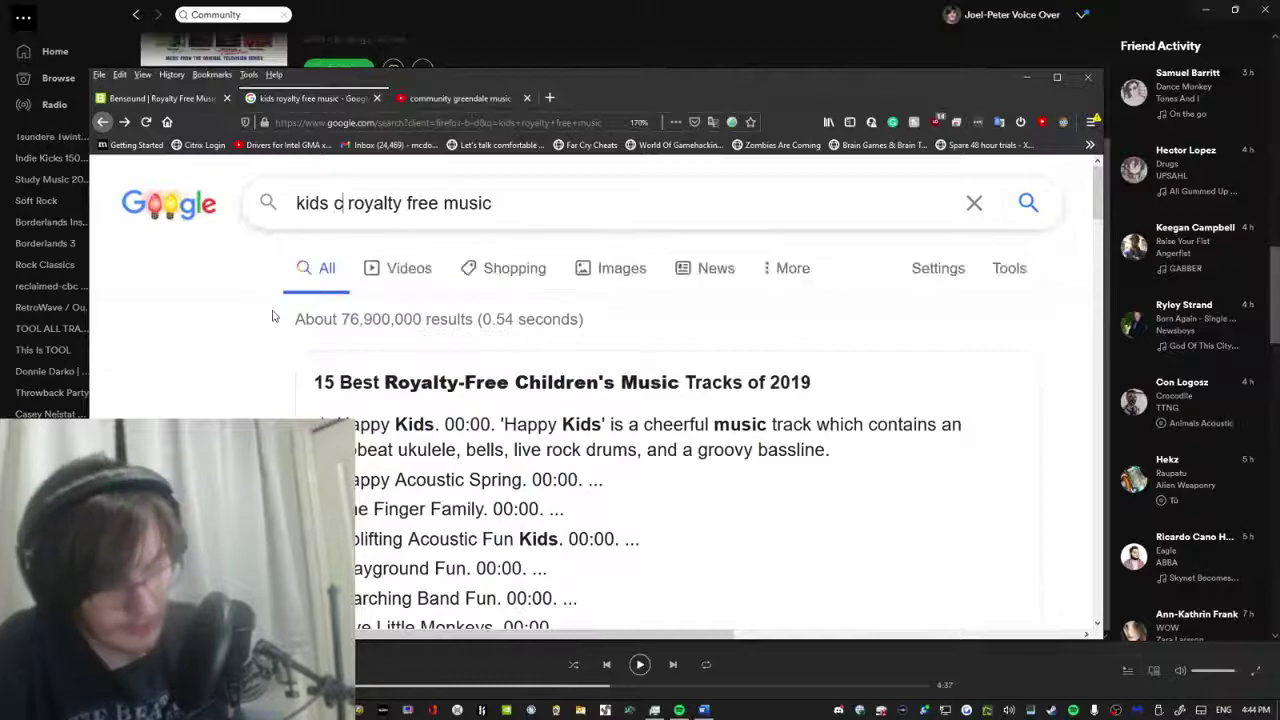
{"action": "key", "text": "Return"}
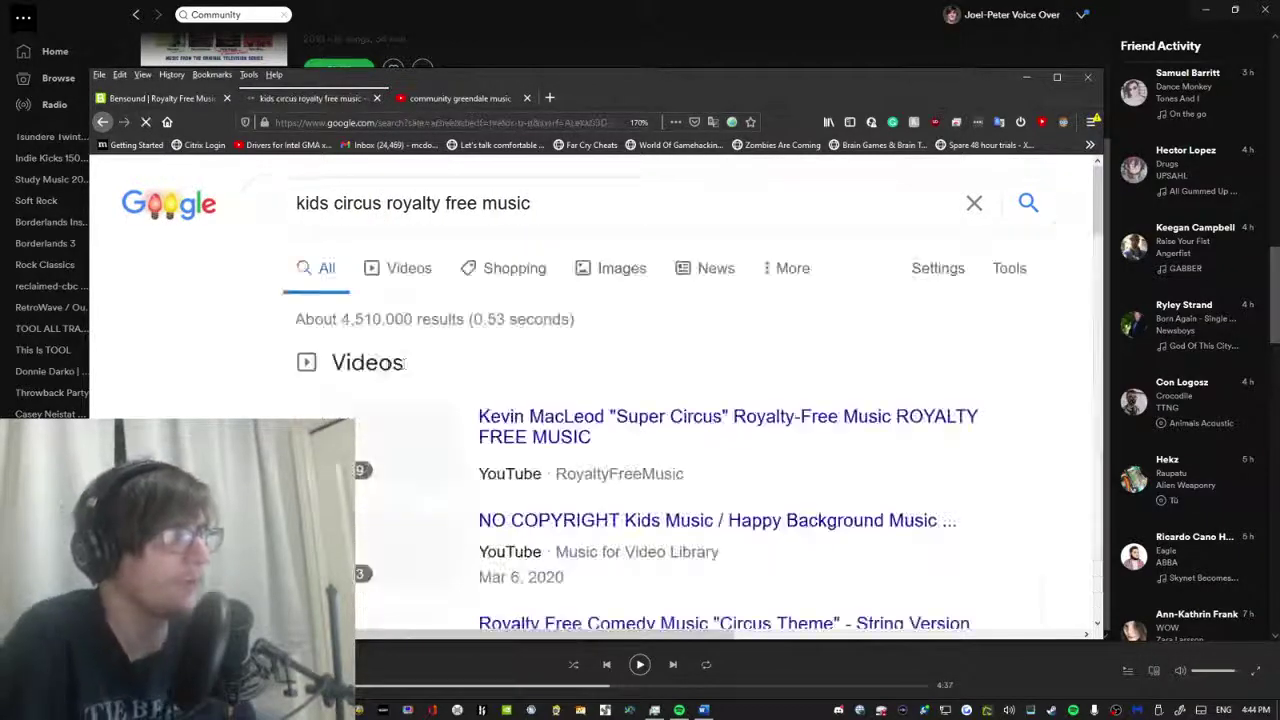
{"action": "scroll", "coordinate": [670, 313], "scroll_direction": "down", "scroll_amount": 2}
{"action": "left_click", "coordinate": [695, 302]}
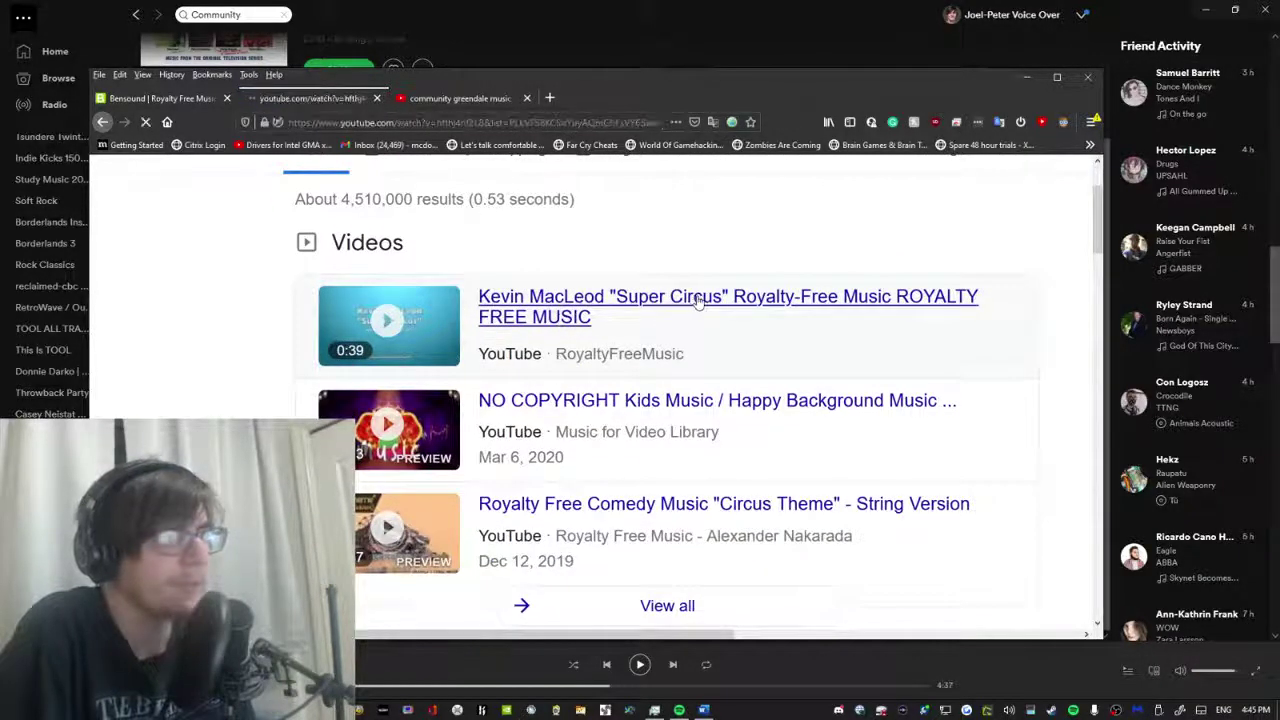
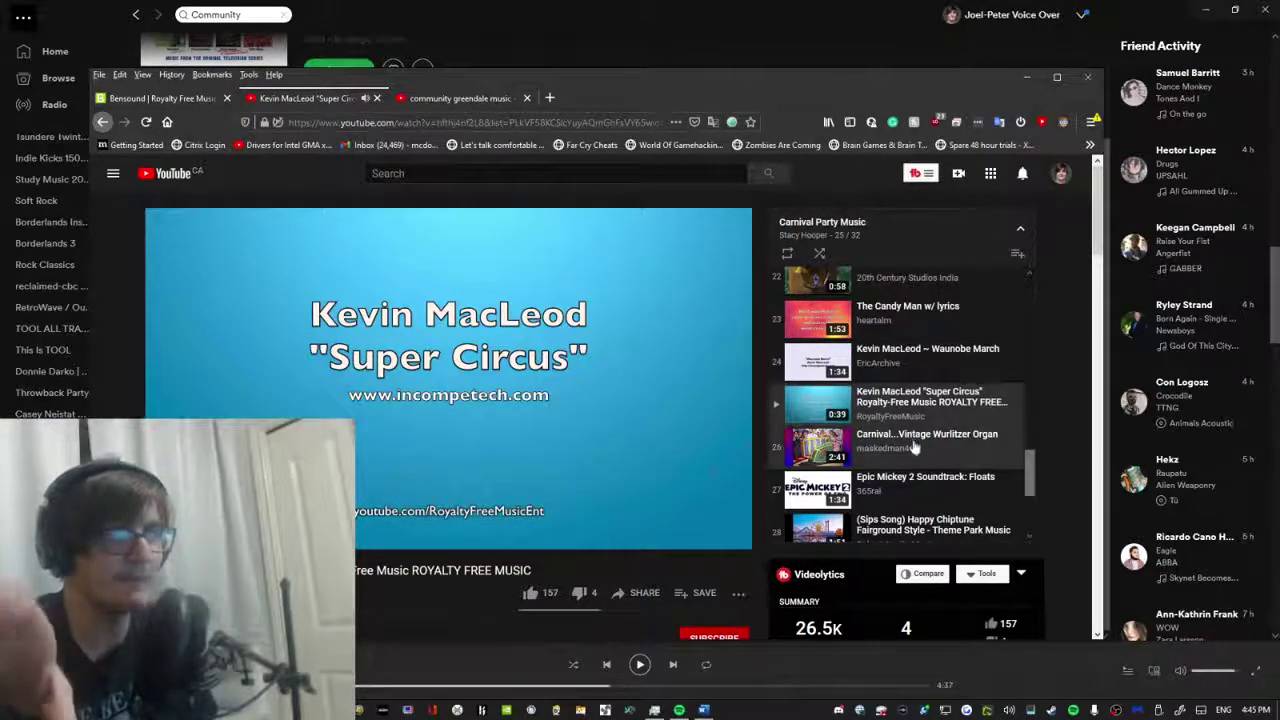
Preview "Carnival...Vintage Wurlitzer Organ" and "Toy Shop Music ~ Quibs and Quobs" from the Carnival Party Music playlist.
{"action": "left_click", "coordinate": [917, 441]}
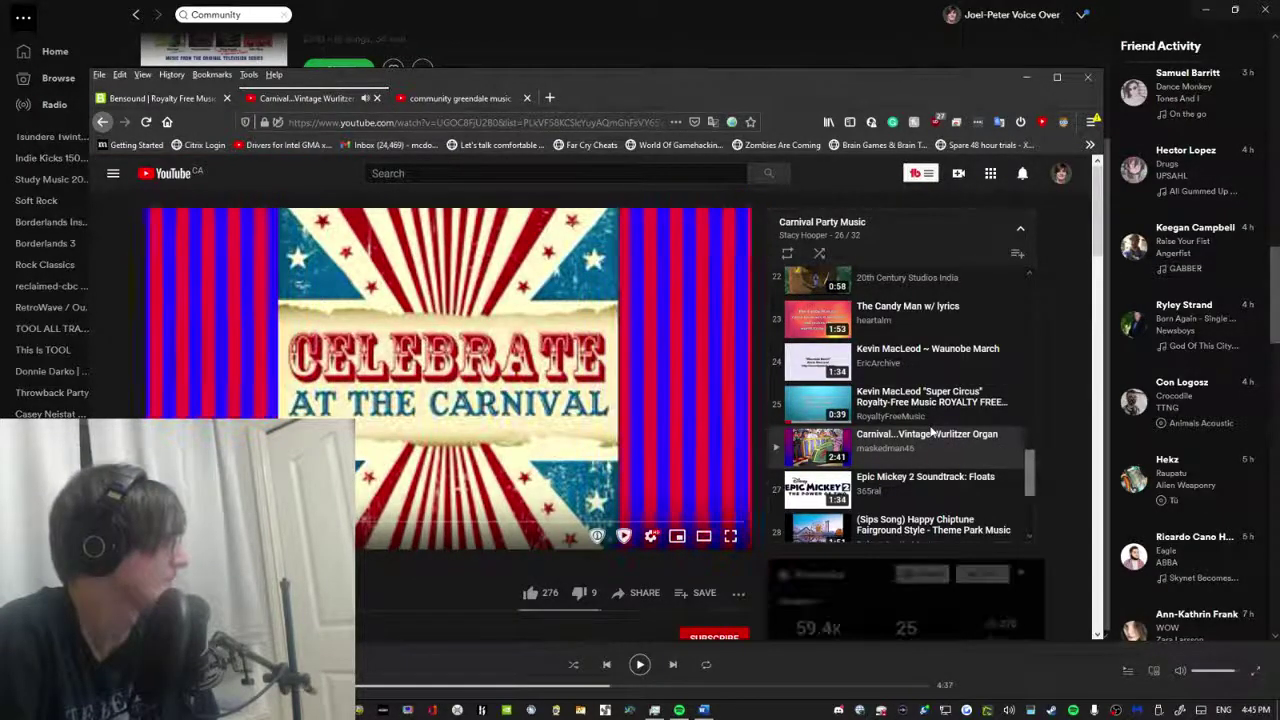
{"action": "scroll", "coordinate": [928, 441], "scroll_direction": "down", "scroll_amount": 1}
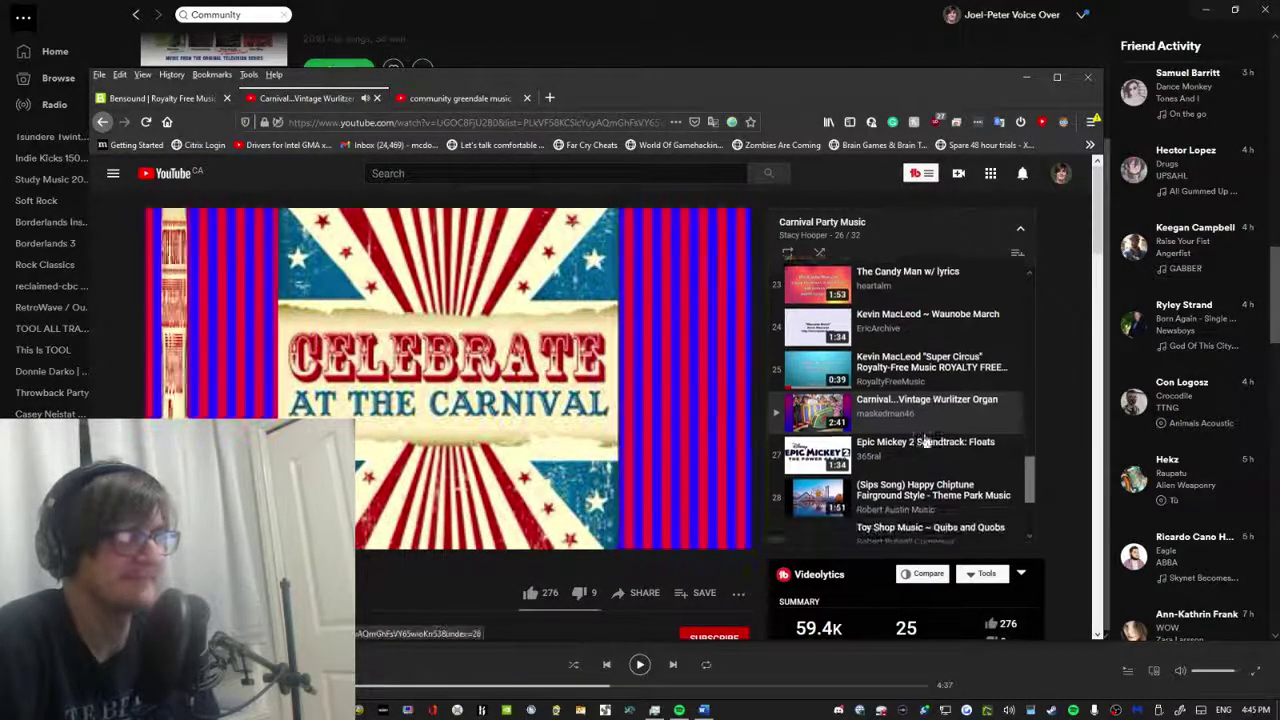
{"action": "scroll", "coordinate": [940, 420], "scroll_direction": "down", "scroll_amount": 3}
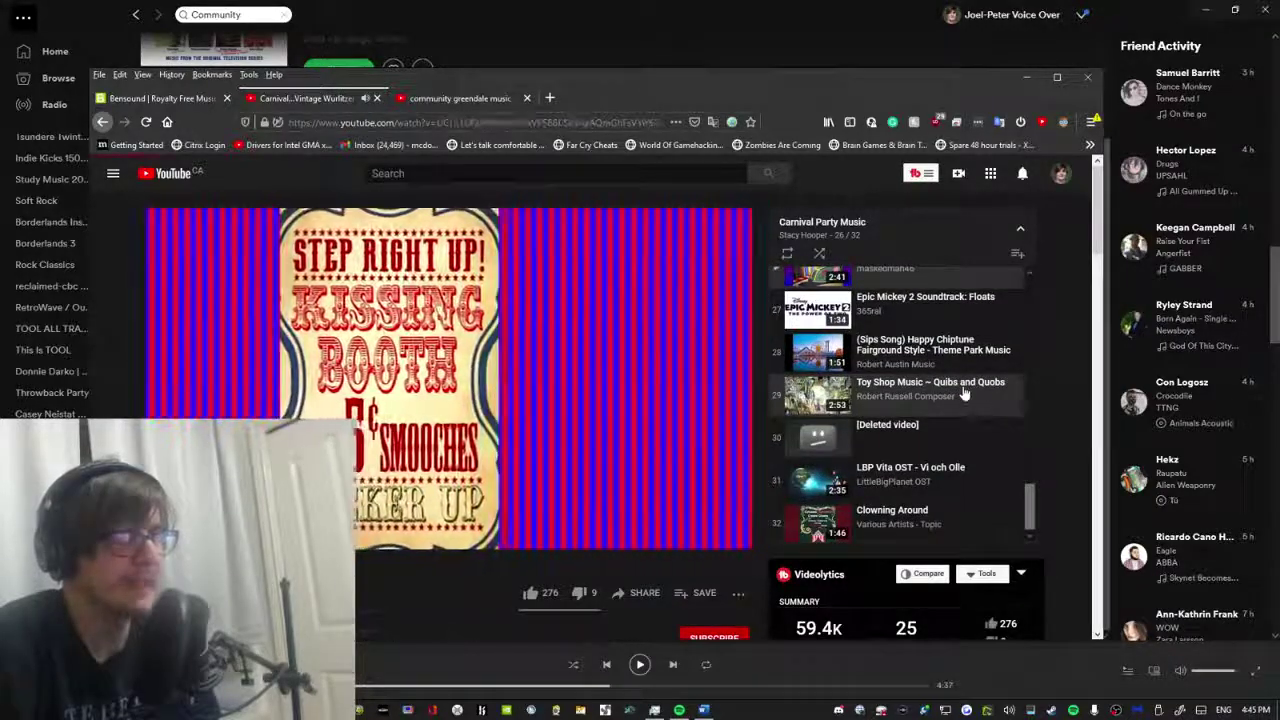
{"action": "left_click", "coordinate": [963, 393]}
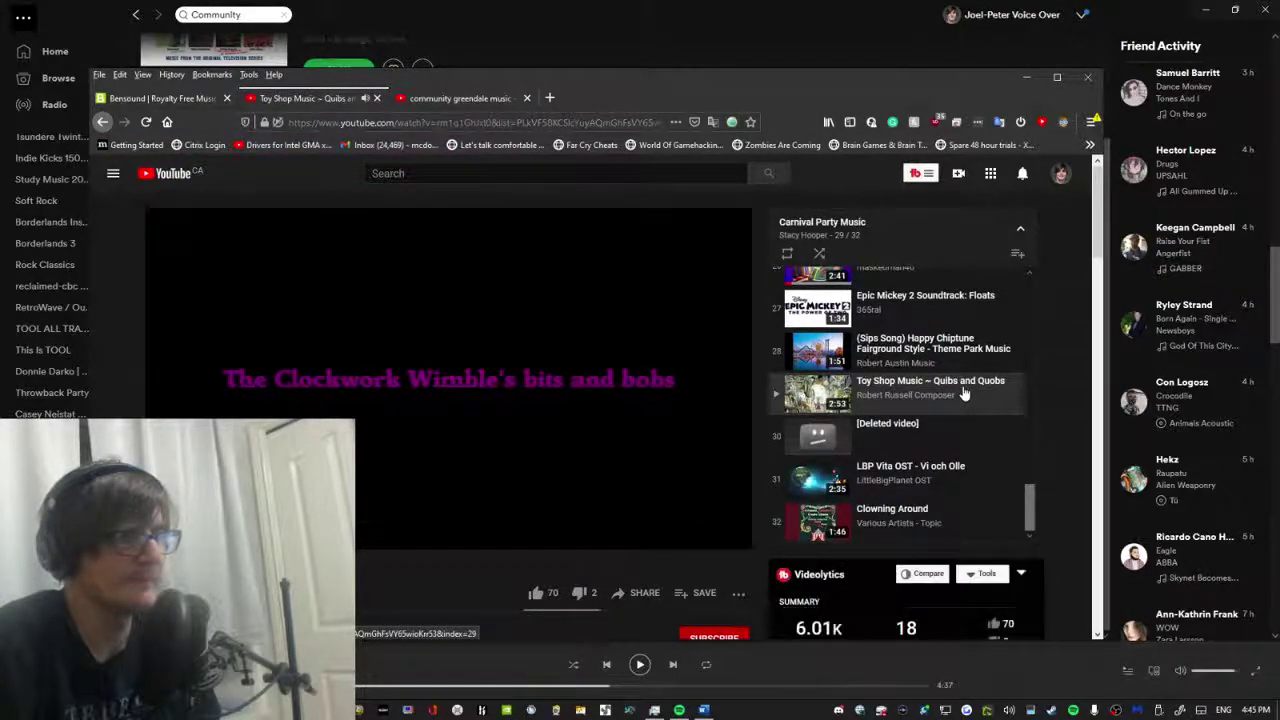
Look through the earlier playlist entries and like the "Toy Shop Music ~ Quibs and Quobs" video.
{"action": "scroll", "coordinate": [963, 393], "scroll_direction": "up", "scroll_amount": 6}
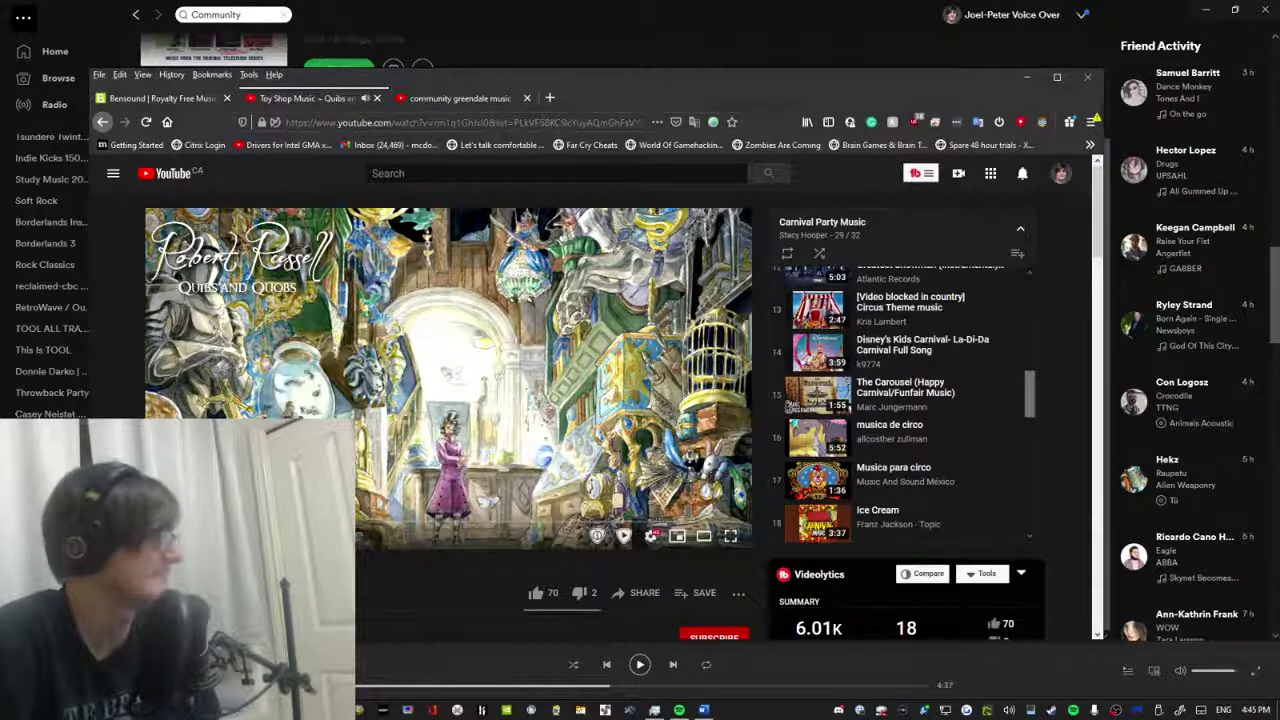
{"action": "left_click", "coordinate": [450, 380]}
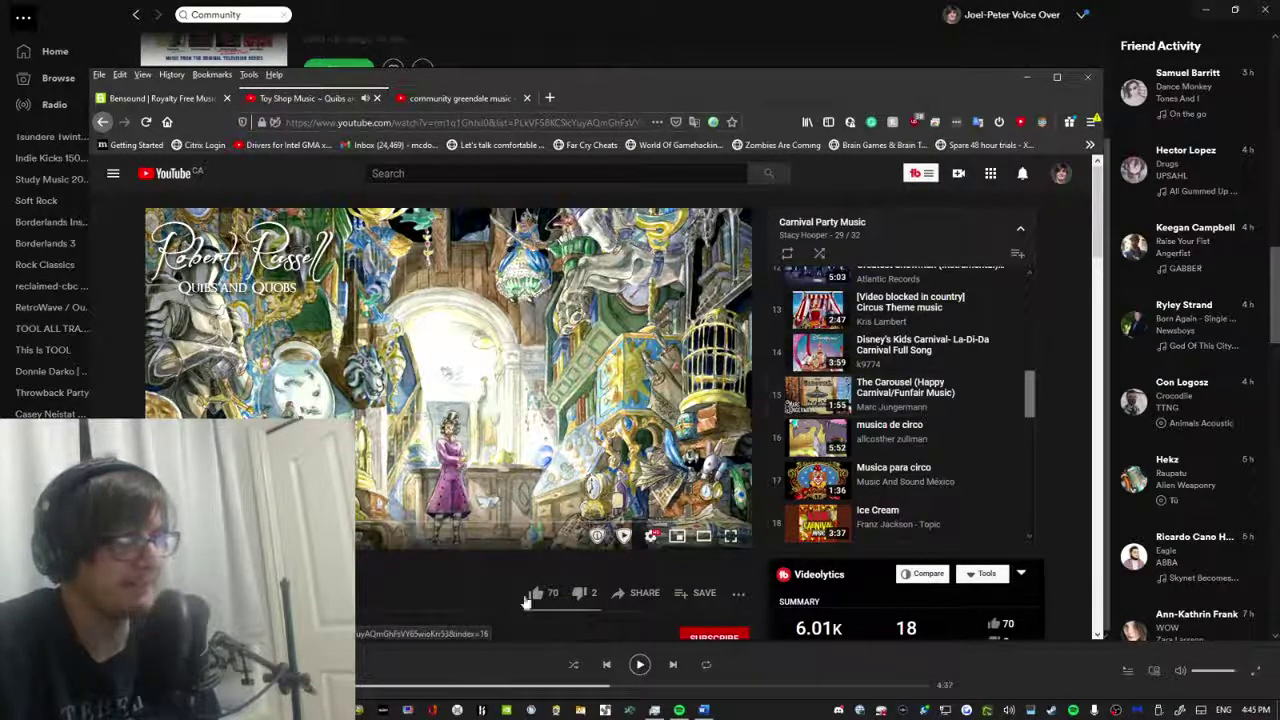
{"action": "left_click", "coordinate": [533, 595]}
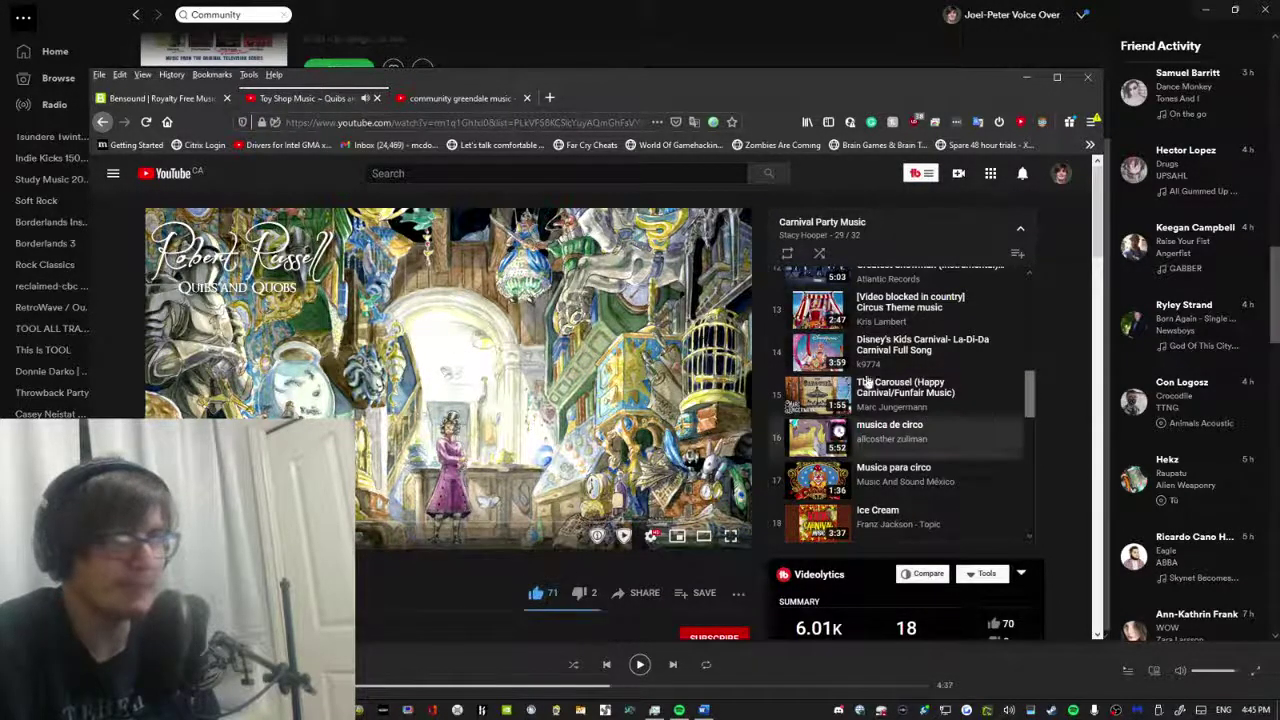
Try "Circus Theme music" and "Disney's Kids Carnival- La-Di-Da Carnival Full Song" from the Carnival Party Music playlist.
{"action": "left_click", "coordinate": [930, 317]}
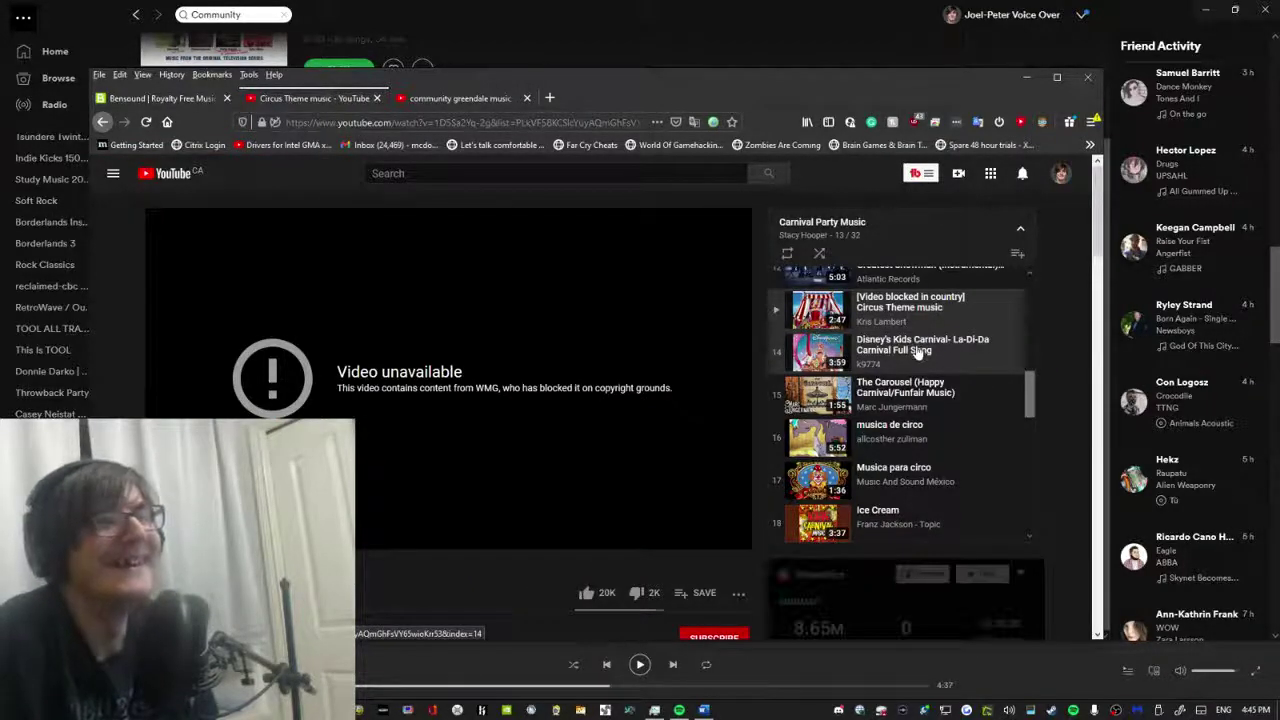
{"action": "left_click", "coordinate": [916, 352]}
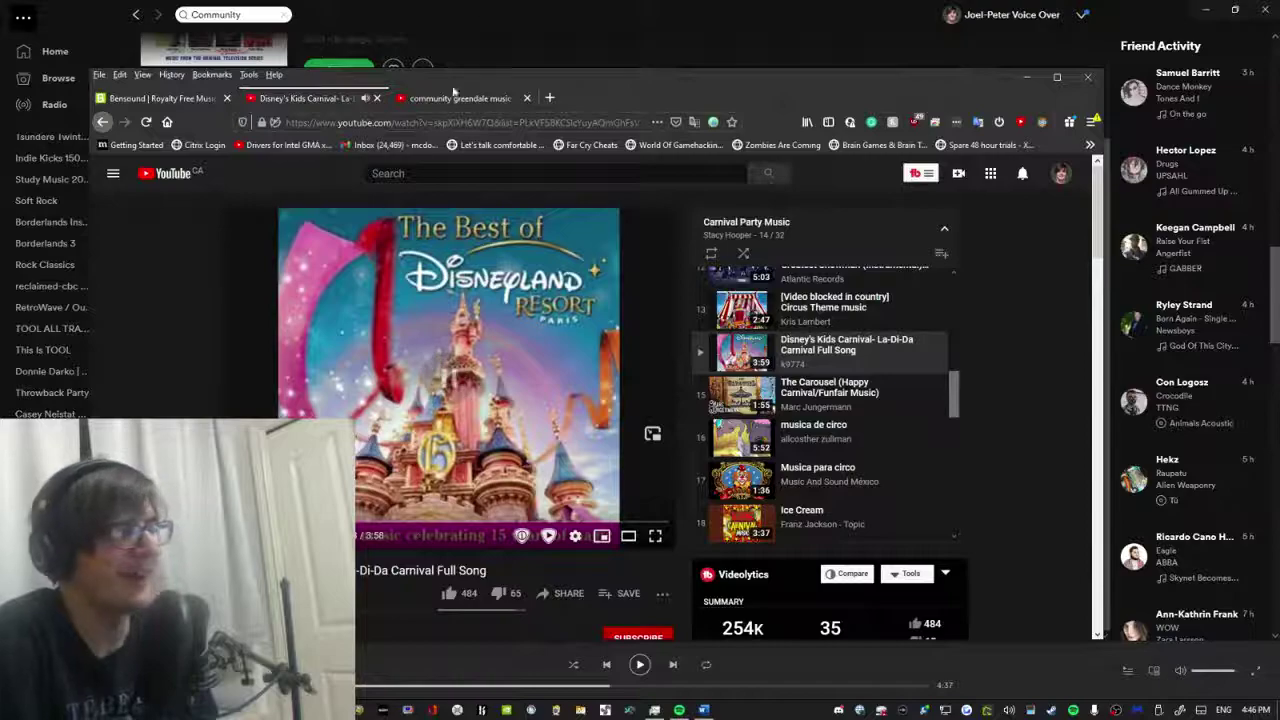
Switch to Spotify, search for "The Sims" and open the album "The Sims (Original Soundtrack)".
{"action": "left_click", "coordinate": [679, 710]}
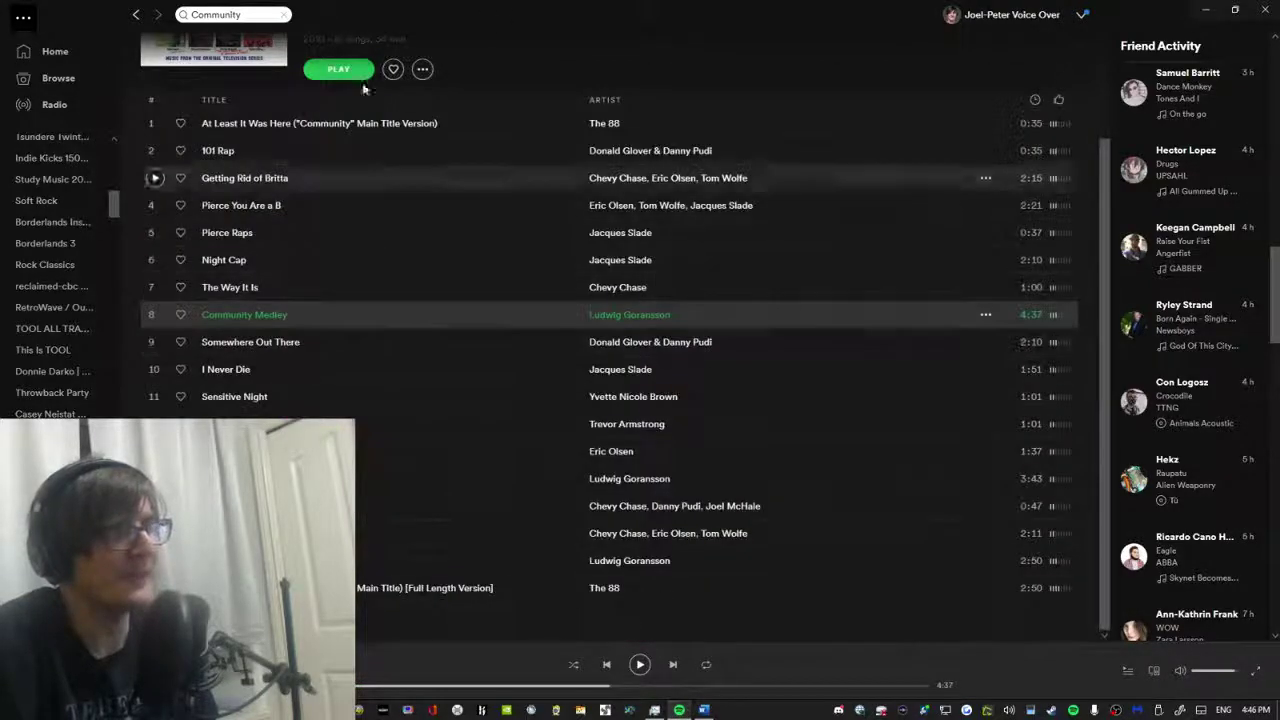
{"action": "left_click", "coordinate": [254, 14]}
{"action": "type", "text": "The Sims"}
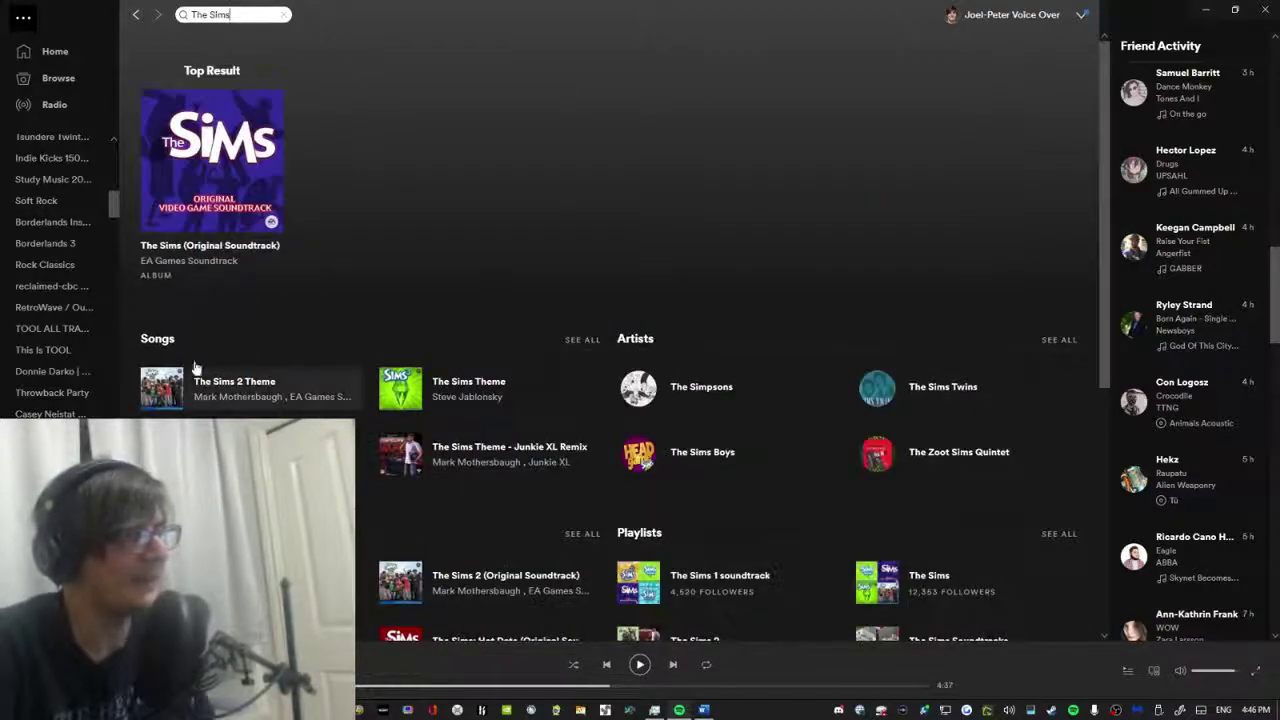
{"action": "left_click", "coordinate": [193, 254]}
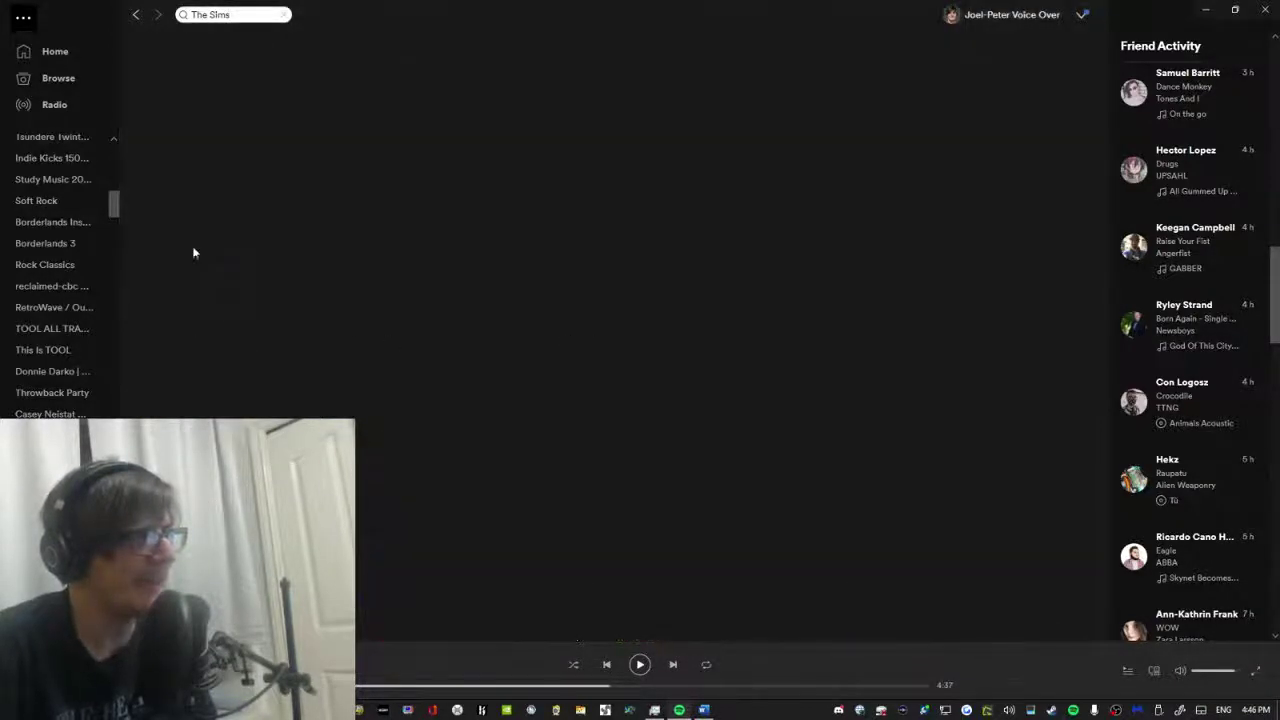
Preview "SIM Nights", "Fishin'", "SIMnata #15" and "SIM Hagar" from The Sims (Original Soundtrack).
{"action": "scroll", "coordinate": [158, 376], "scroll_direction": "down", "scroll_amount": 5}
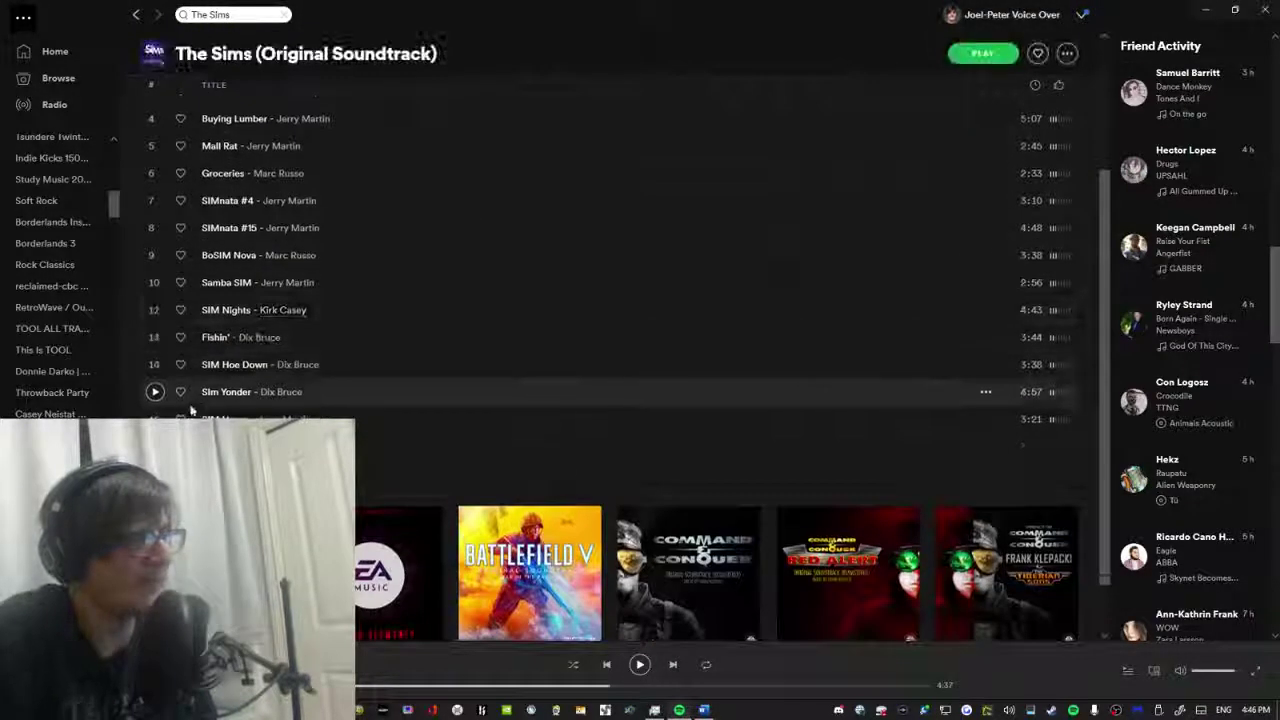
{"action": "left_click", "coordinate": [155, 310]}
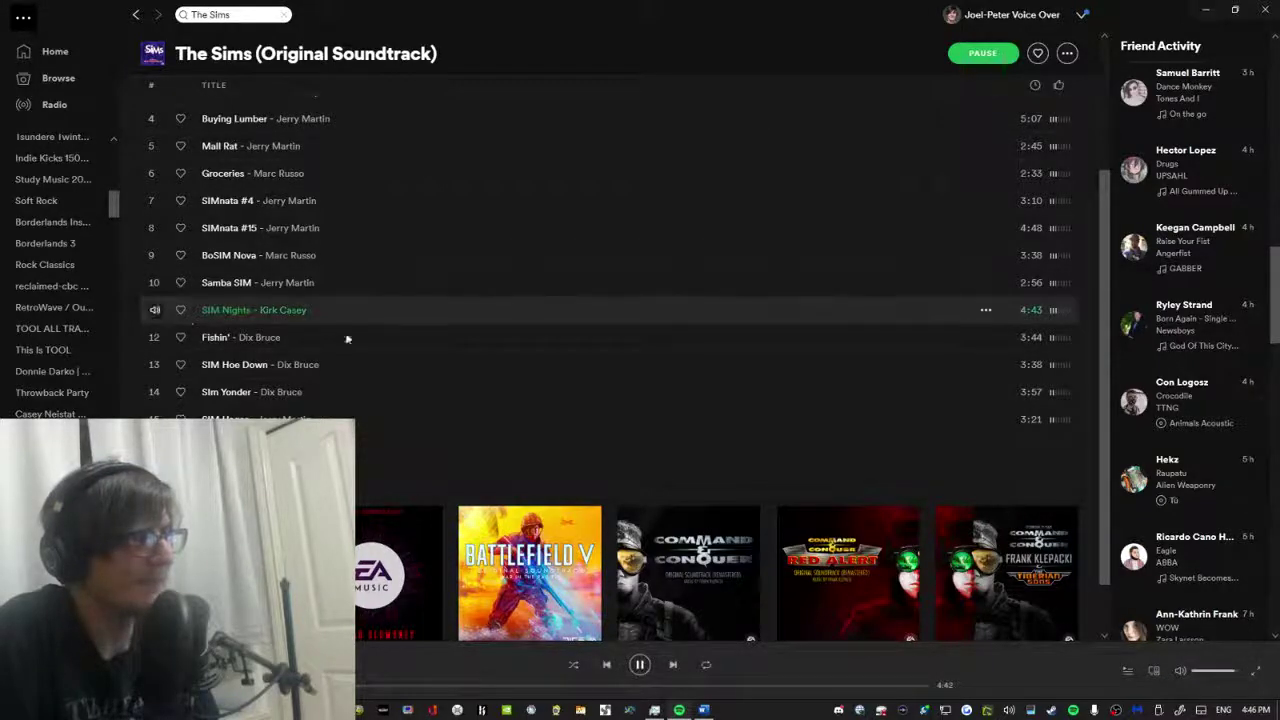
{"action": "left_click", "coordinate": [155, 337]}
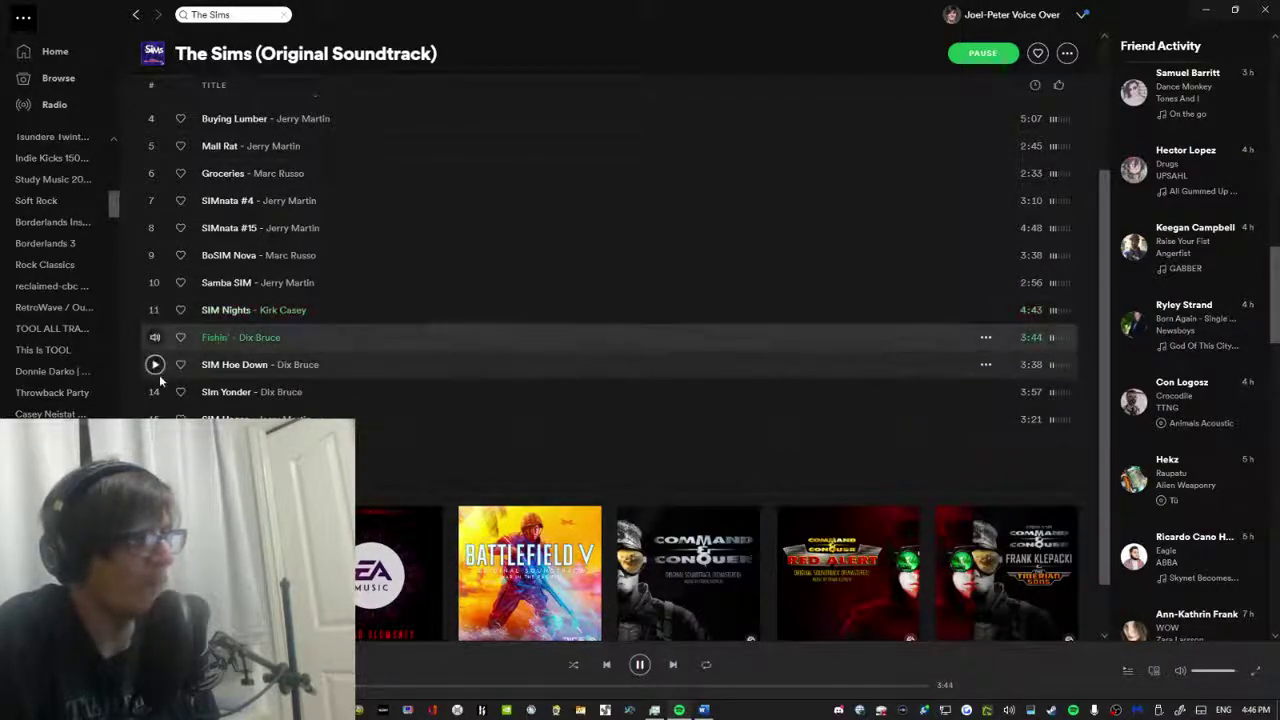
{"action": "left_click", "coordinate": [155, 228]}
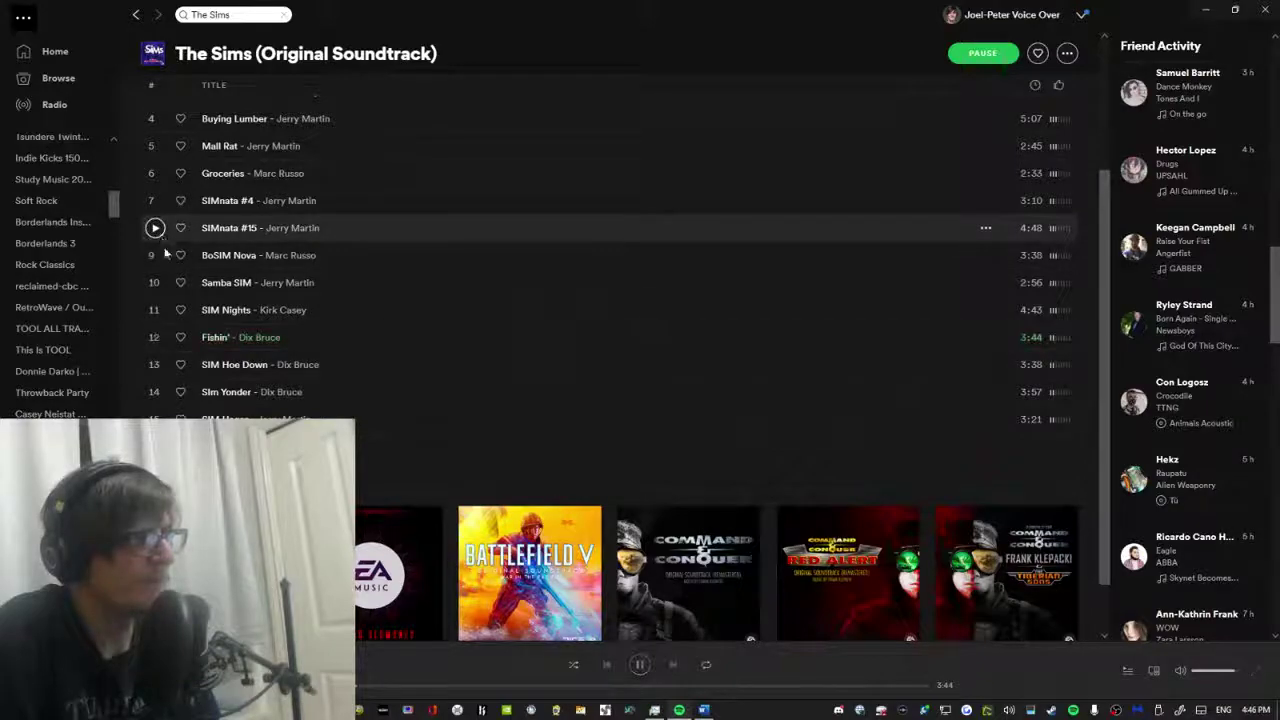
{"action": "scroll", "coordinate": [193, 276], "scroll_direction": "up", "scroll_amount": 3}
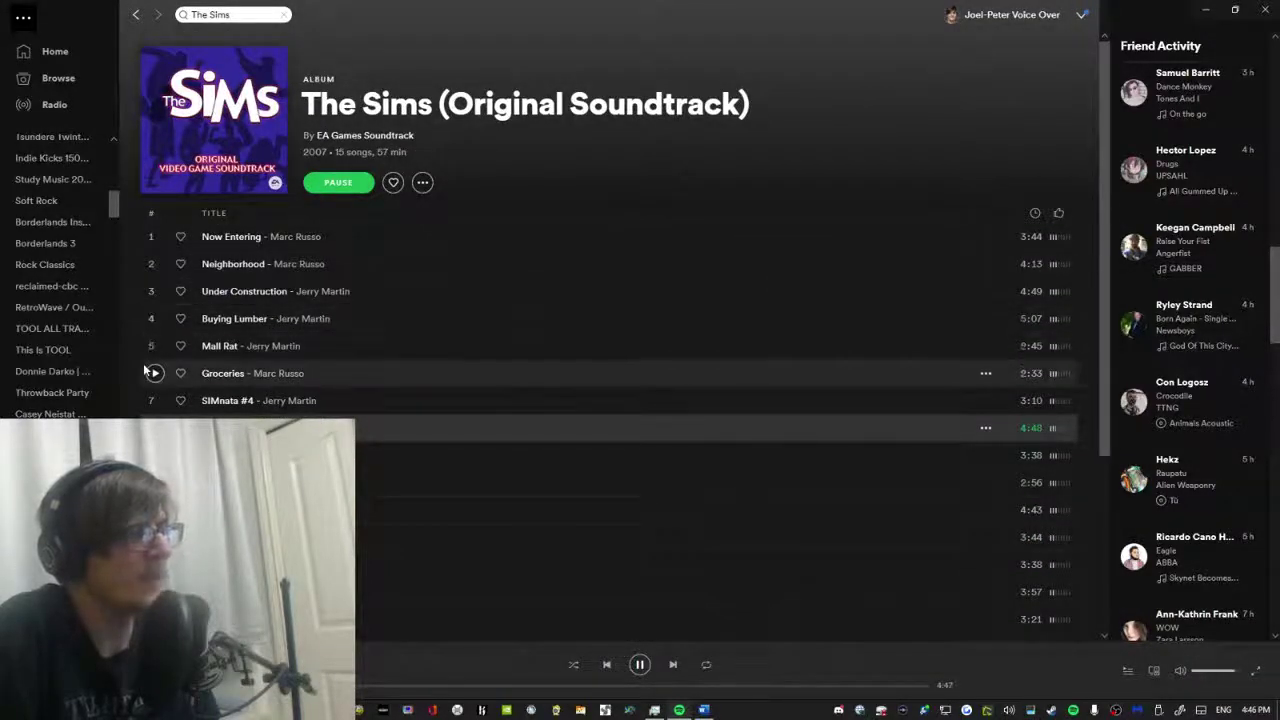
{"action": "left_click", "coordinate": [155, 400]}
{"action": "scroll", "coordinate": [155, 410], "scroll_direction": "down", "scroll_amount": 3}
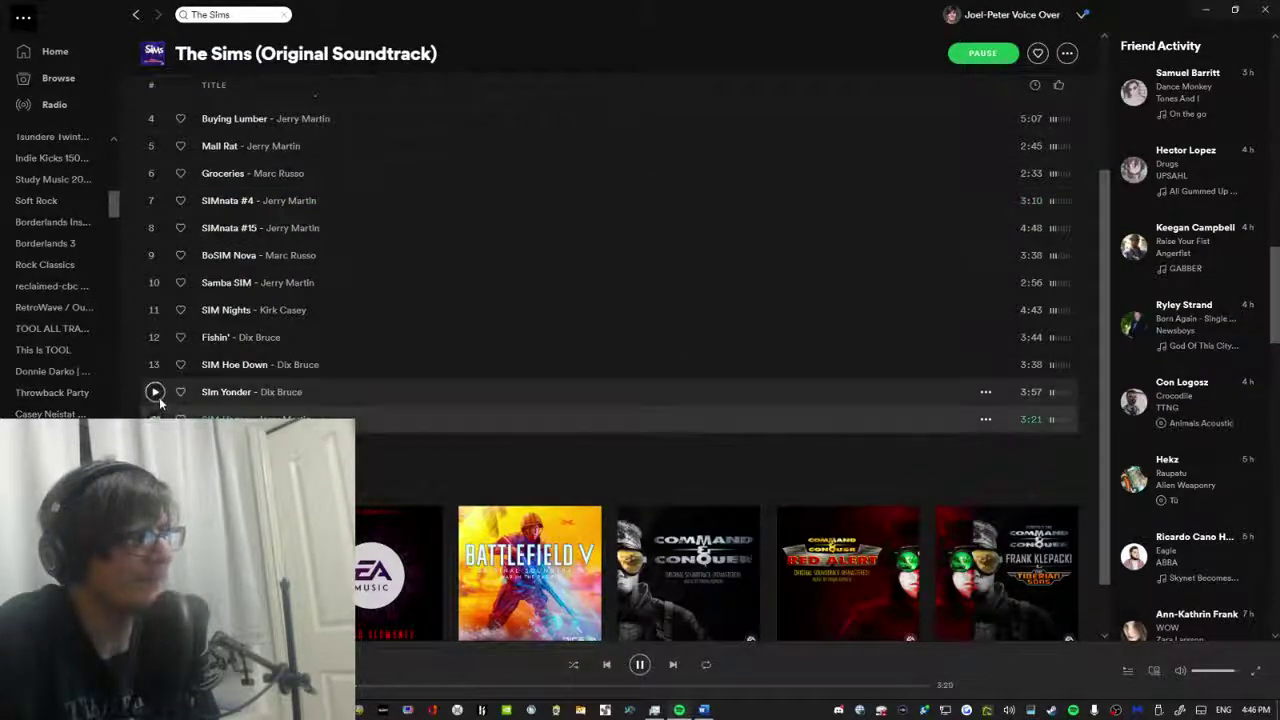
{"action": "scroll", "coordinate": [871, 323], "scroll_direction": "down", "scroll_amount": 2}
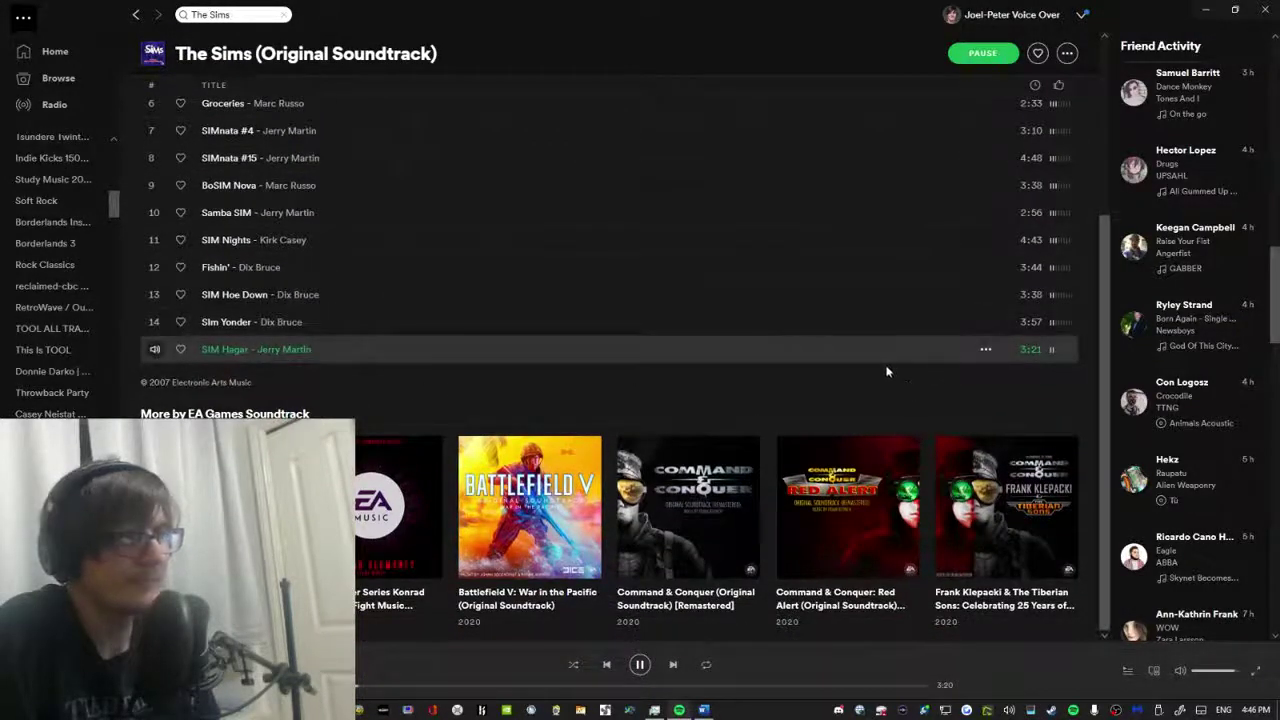
Return to the "The Sims" search results, open the playlist "The Sims 1 soundtrack", pause playback and look through its tracks.
{"action": "key", "text": "alt+Left"}
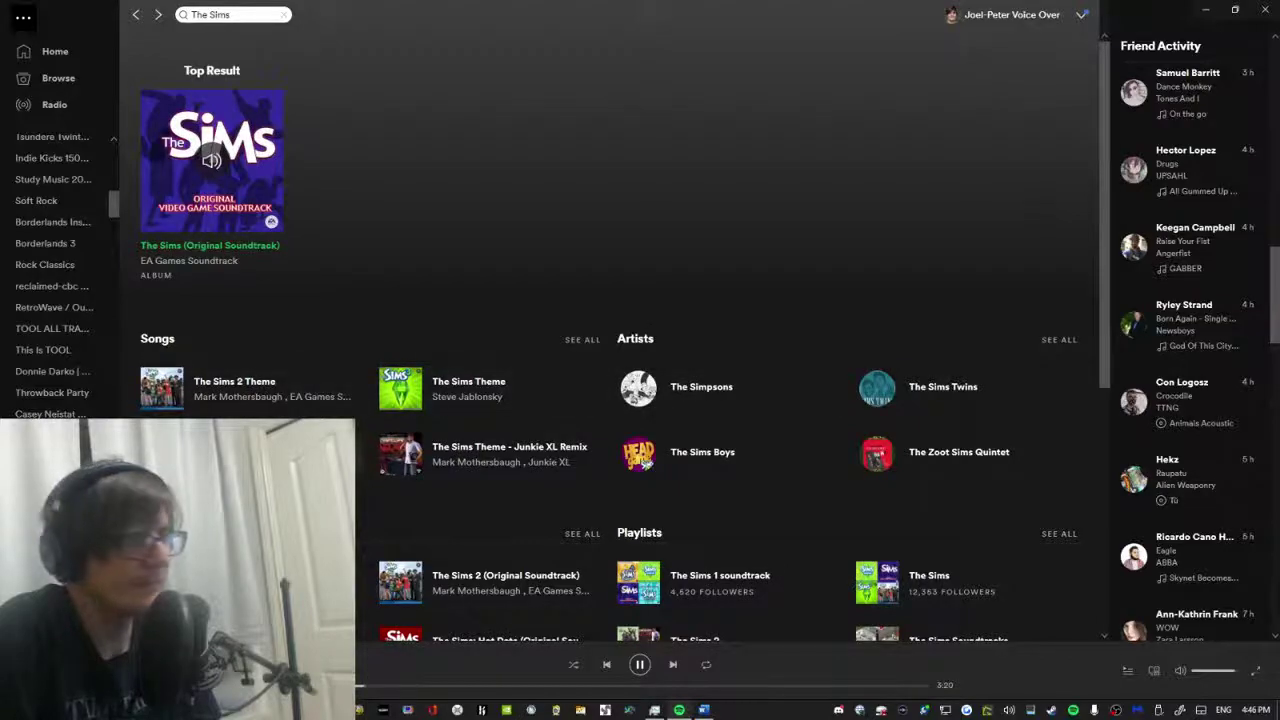
{"action": "scroll", "coordinate": [750, 410], "scroll_direction": "down", "scroll_amount": 1}
{"action": "scroll", "coordinate": [716, 450], "scroll_direction": "down", "scroll_amount": 1}
{"action": "left_click", "coordinate": [716, 450]}
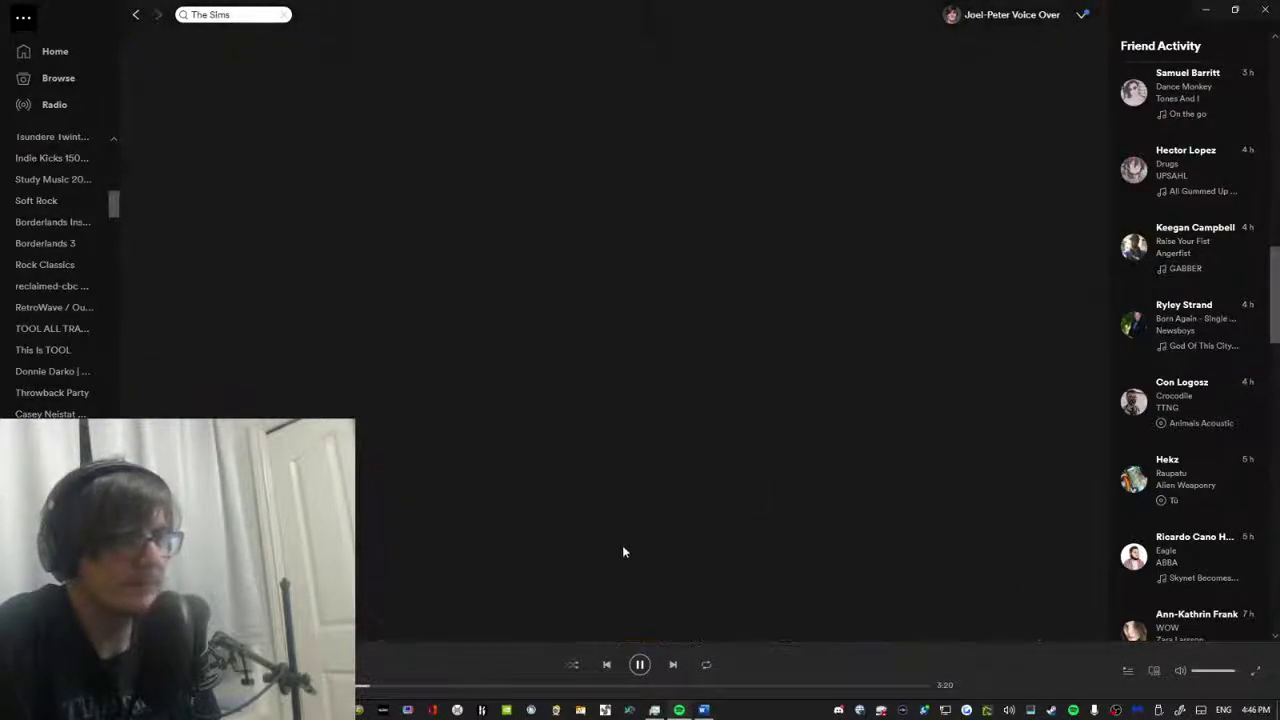
{"action": "left_click", "coordinate": [640, 665]}
{"action": "scroll", "coordinate": [200, 400], "scroll_direction": "down", "scroll_amount": 12}
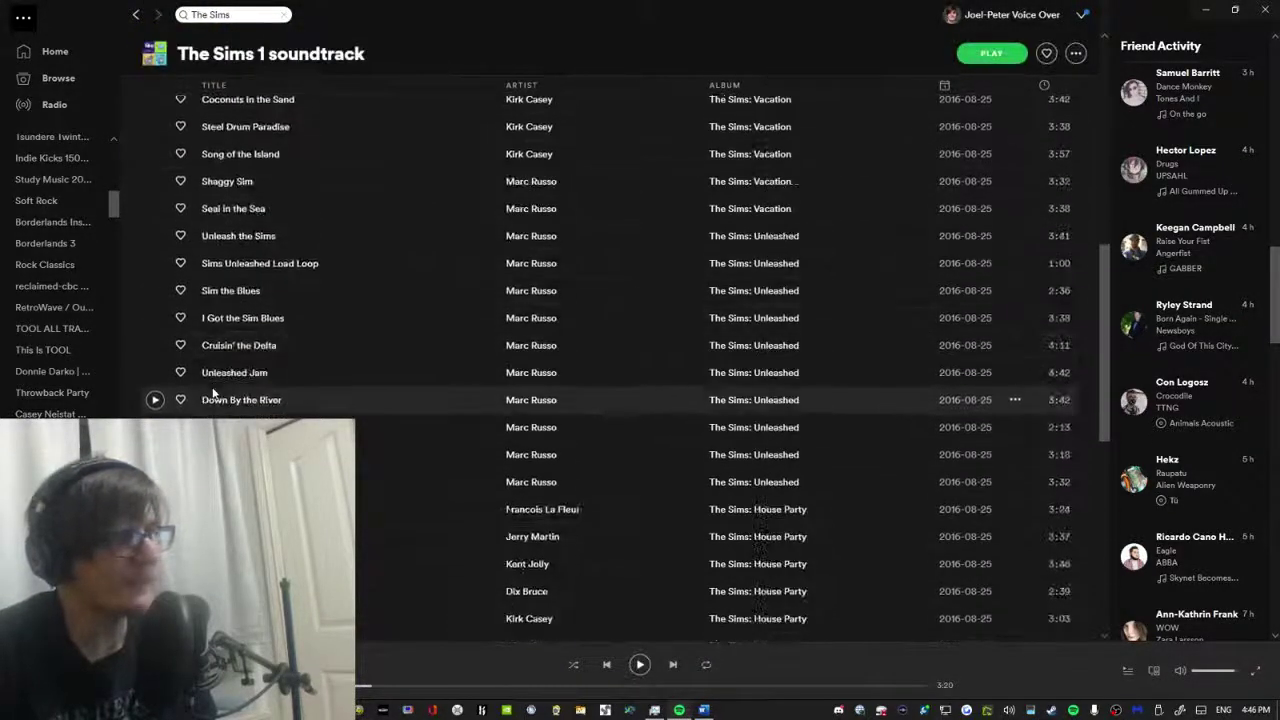
{"action": "scroll", "coordinate": [213, 392], "scroll_direction": "down", "scroll_amount": 3}
{"action": "scroll", "coordinate": [215, 386], "scroll_direction": "up", "scroll_amount": 10}
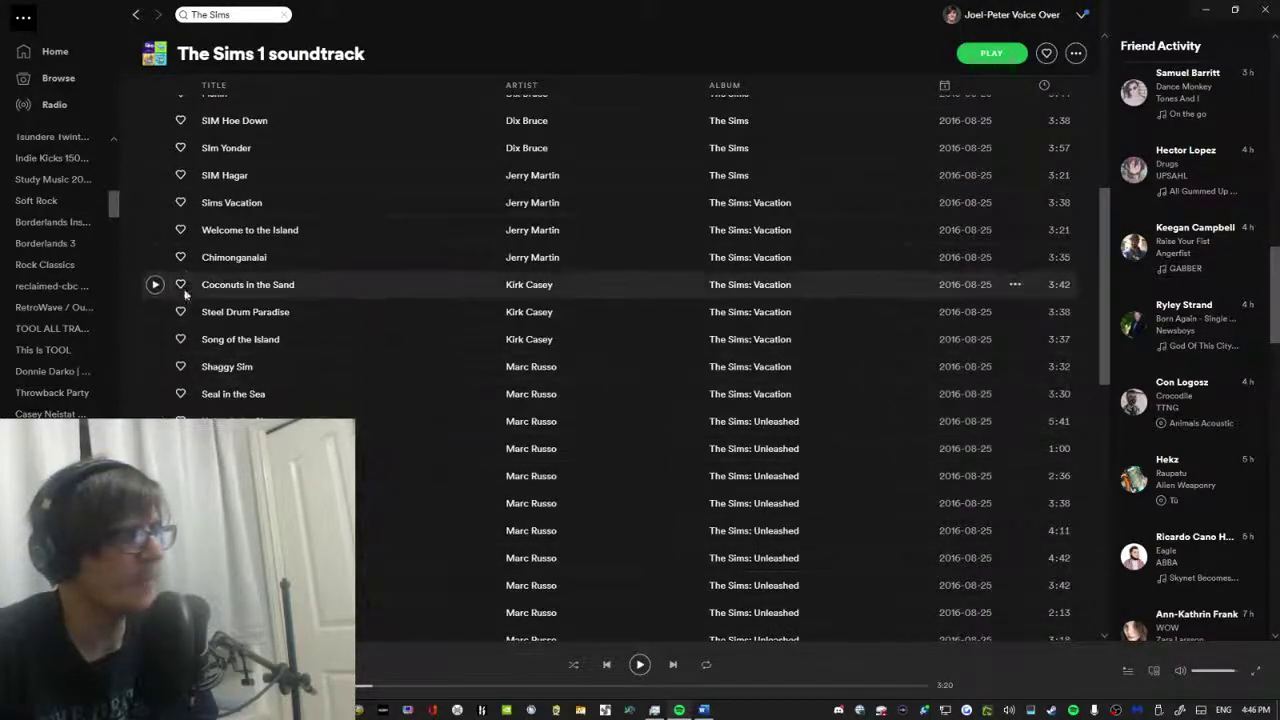
Preview "Welcome to the Island", "Sims Vacation", "Steel Drum Paradise", "Coconuts in the Sand" and "Chimonganalai" from The Sims 1 soundtrack playlist.
{"action": "left_click", "coordinate": [155, 231]}
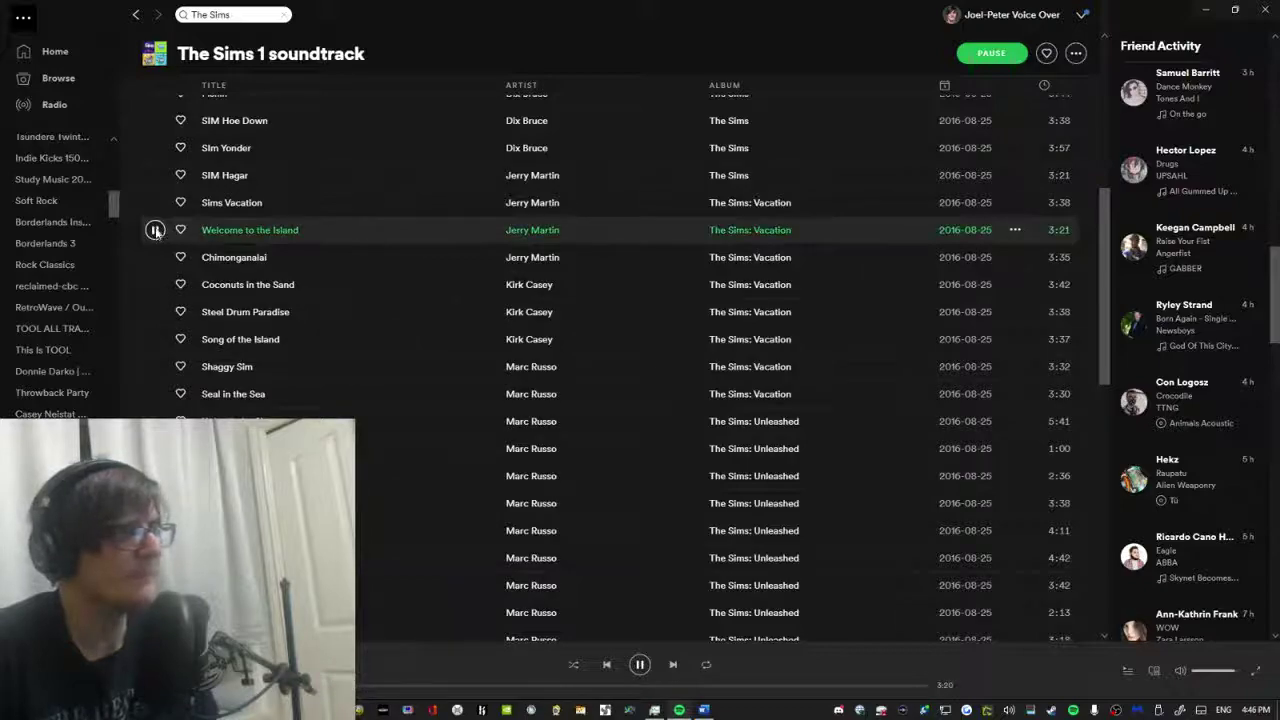
{"action": "left_click", "coordinate": [155, 204]}
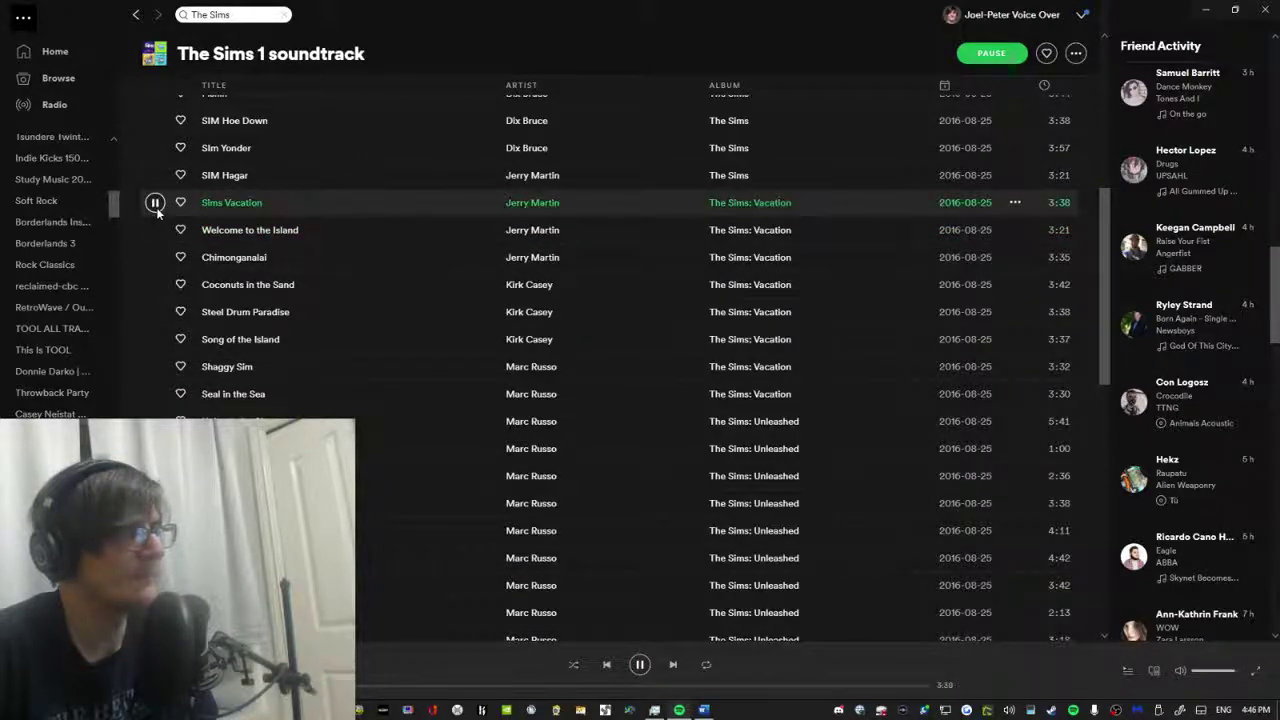
{"action": "left_click", "coordinate": [155, 231]}
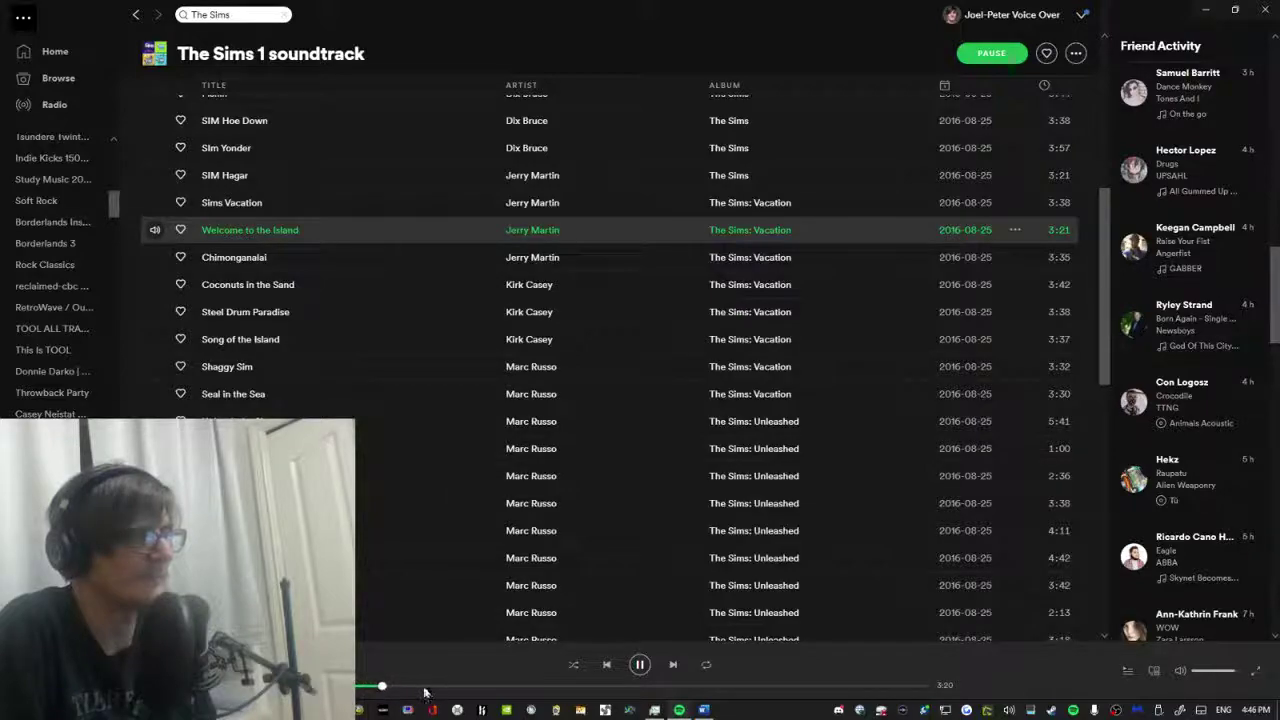
{"action": "left_click", "coordinate": [155, 312]}
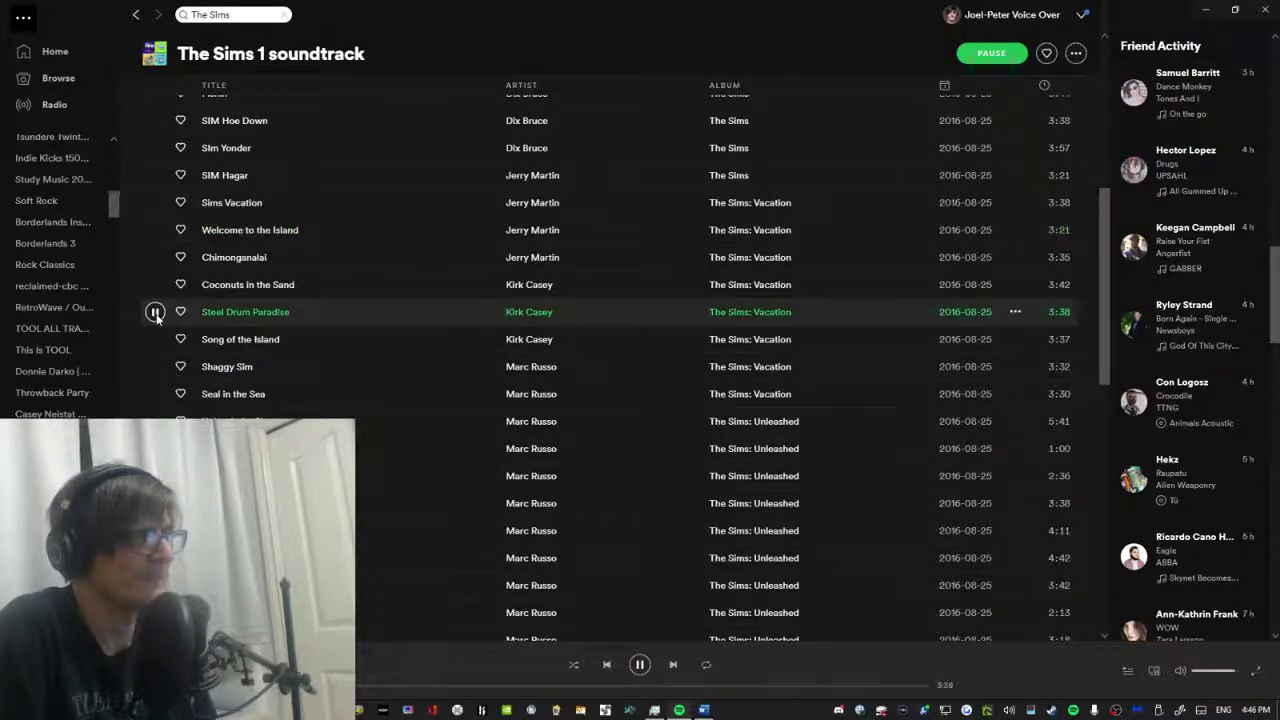
{"action": "left_click", "coordinate": [155, 285]}
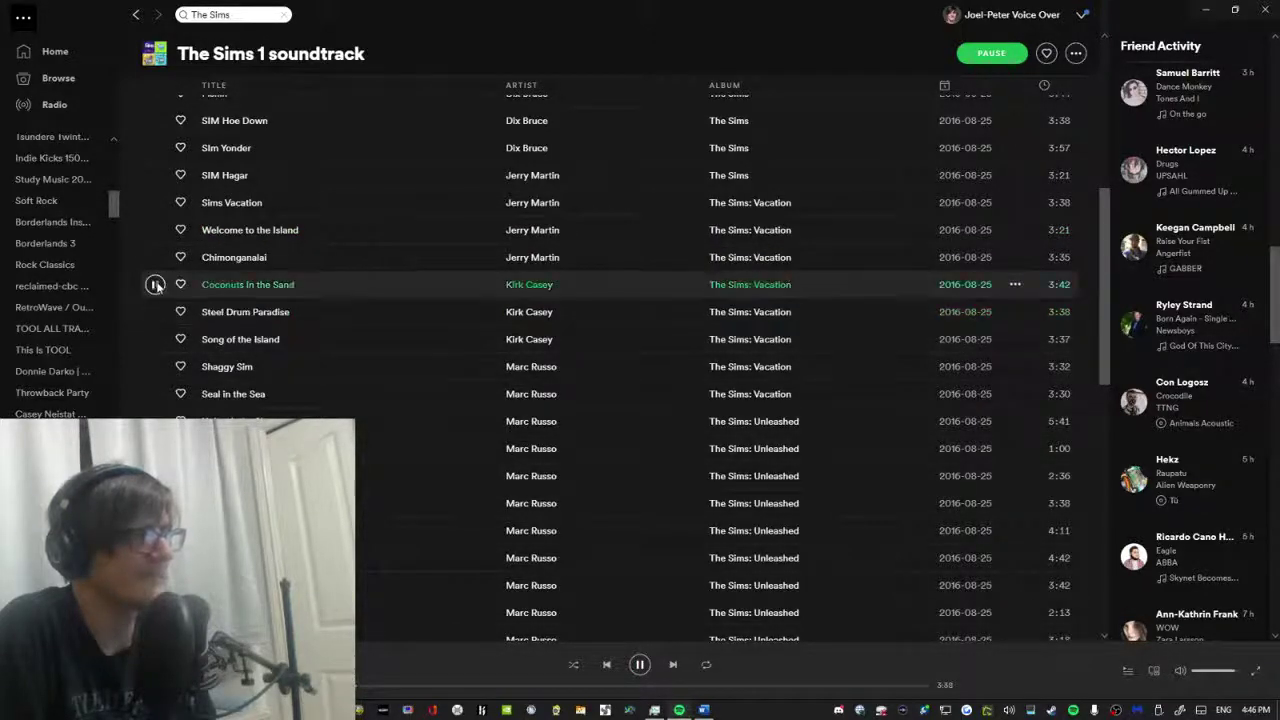
{"action": "left_click", "coordinate": [155, 257]}
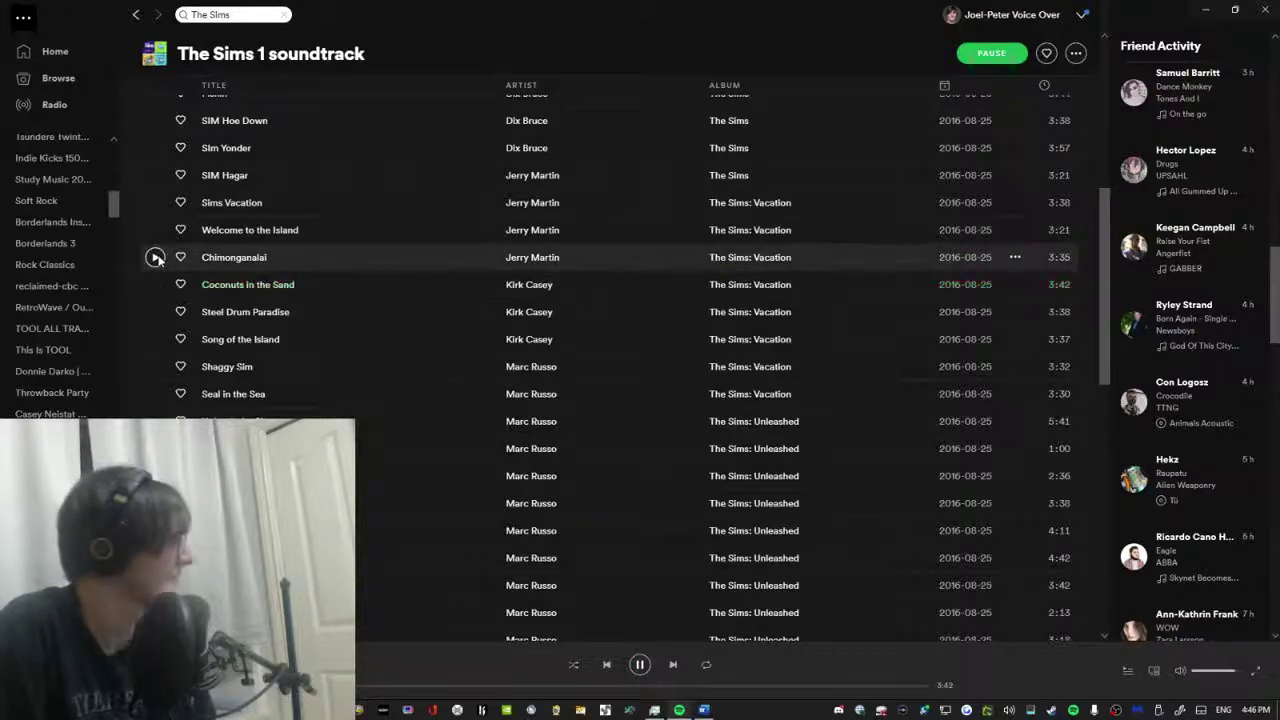
Preview the Sims Vacation tracks "Song of the Island", "Shaggy Sim" and "Seal in the Sea" in the playlist.
{"action": "left_click", "coordinate": [155, 340]}
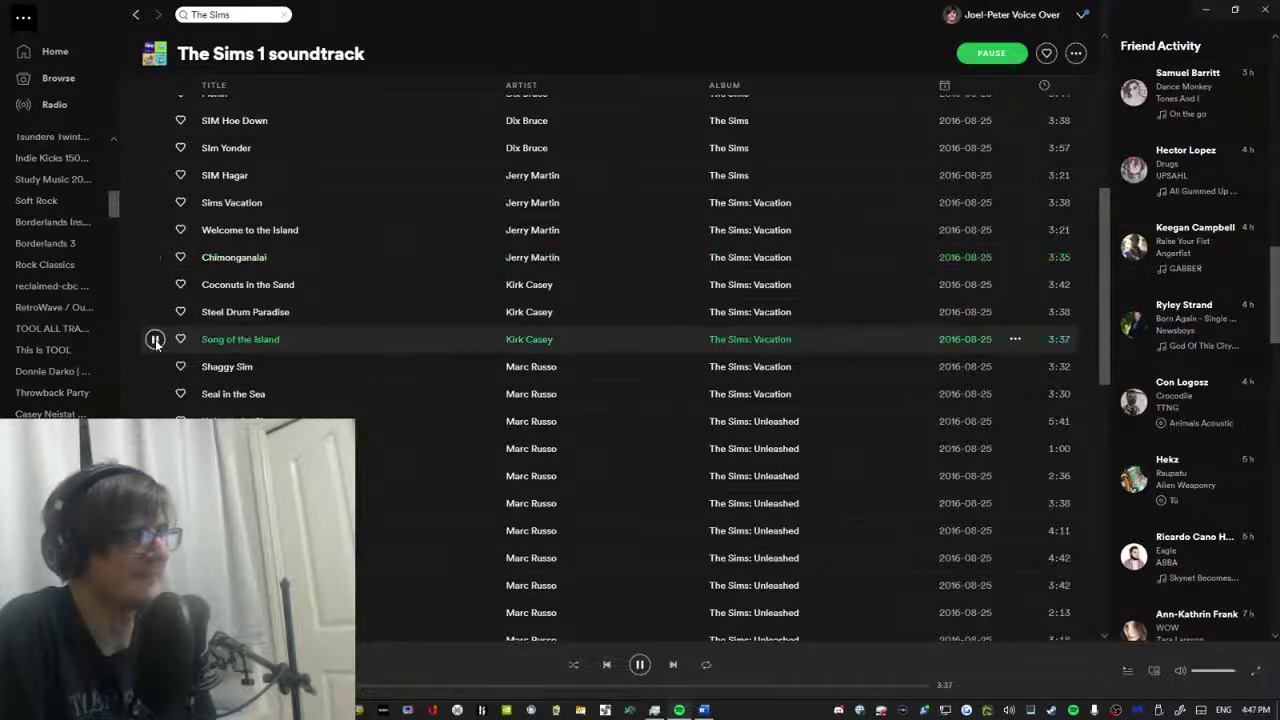
{"action": "left_click", "coordinate": [155, 367]}
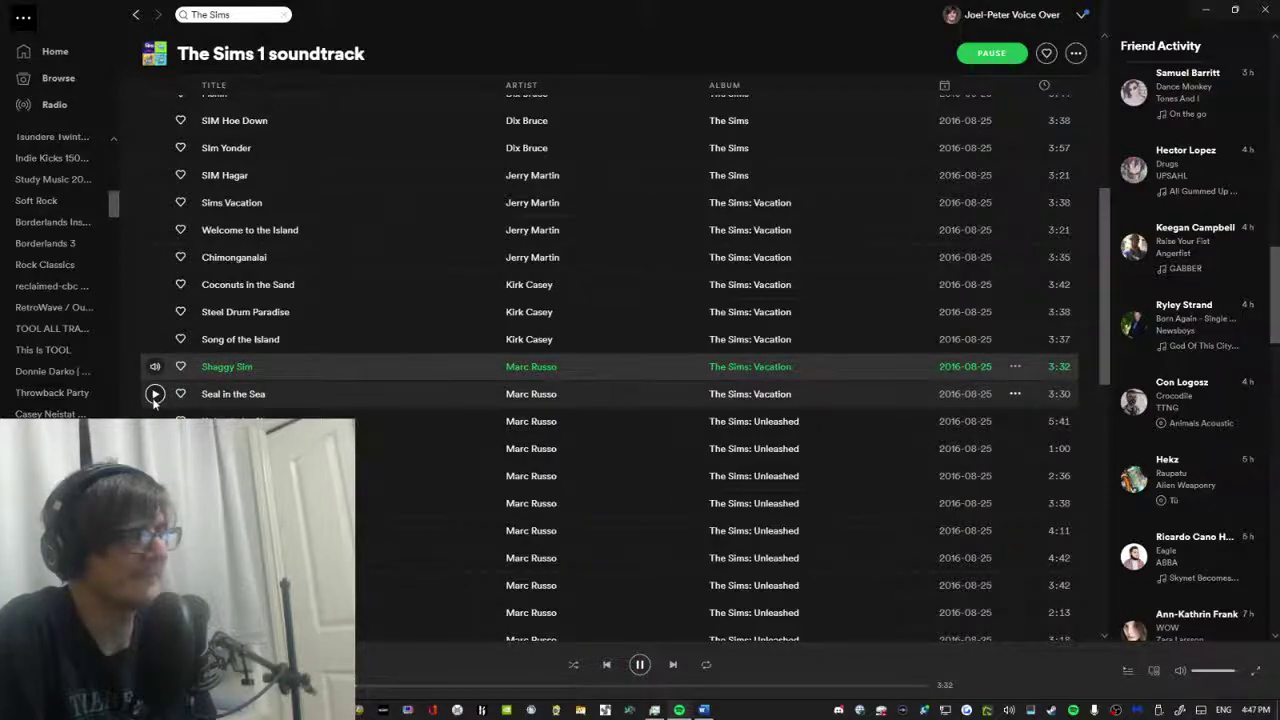
{"action": "left_click", "coordinate": [640, 664]}
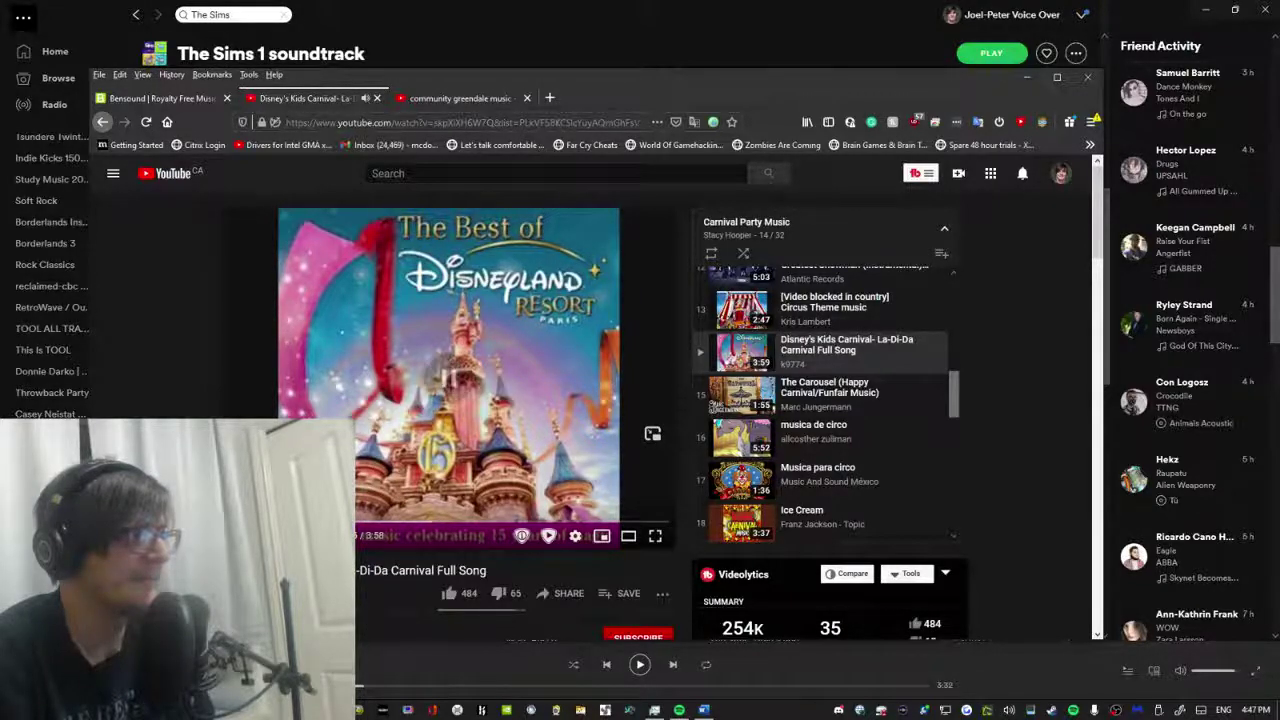
{"action": "key", "text": "alt+Tab"}
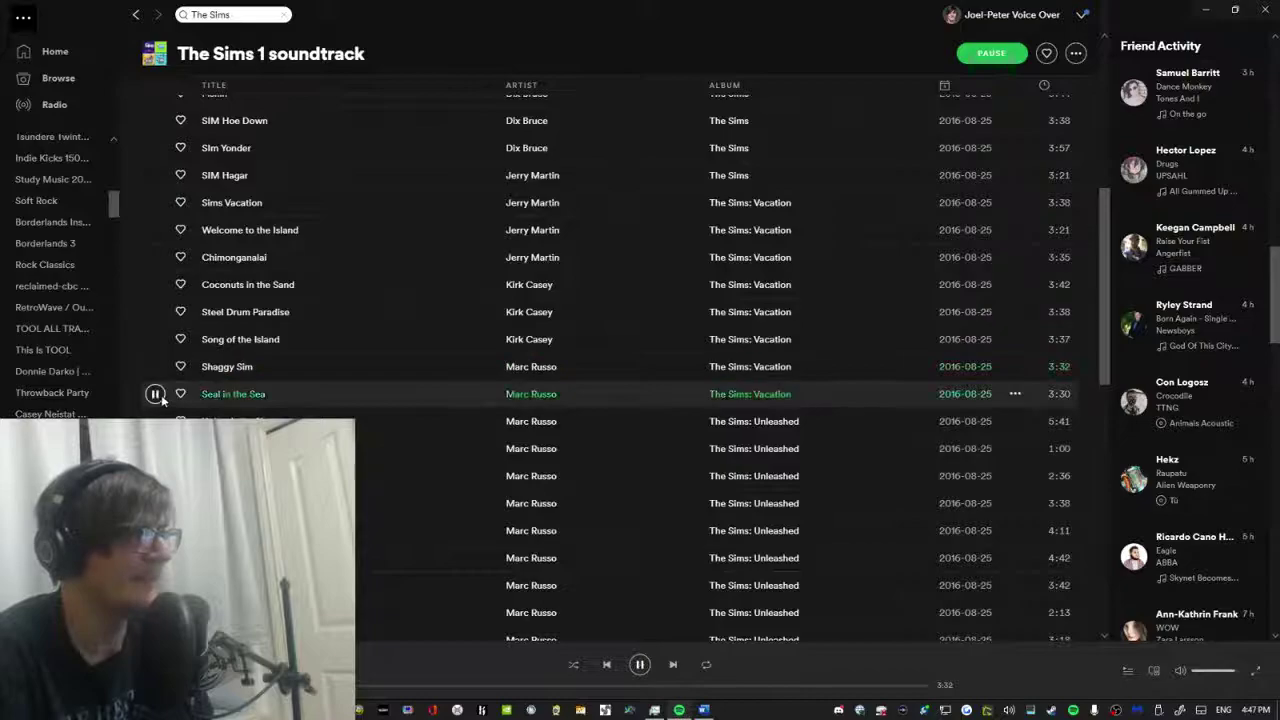
{"action": "scroll", "coordinate": [163, 396], "scroll_direction": "up", "scroll_amount": 4}
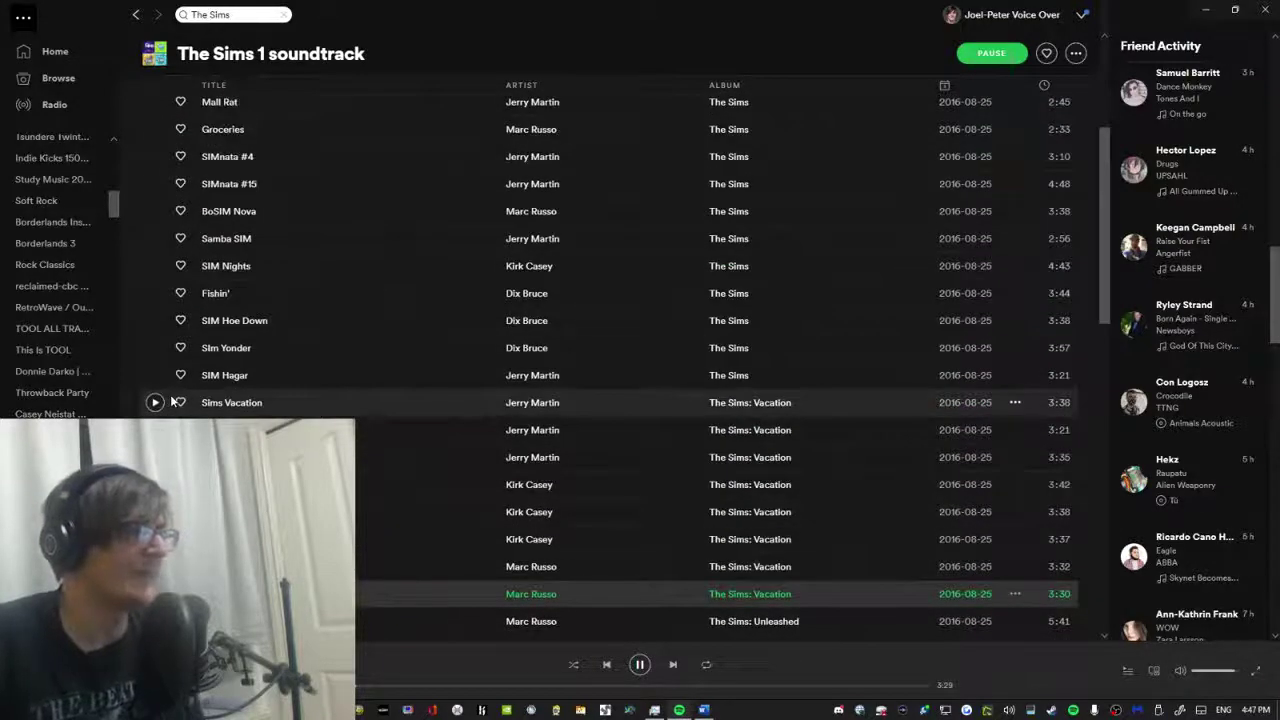
Switch to Firefox, search Google for "The Sims song with whistle" in a new tab and look through the results.
{"action": "key", "text": "alt+Tab"}
{"action": "key", "text": "ctrl+t"}
{"action": "type", "text": "The "}
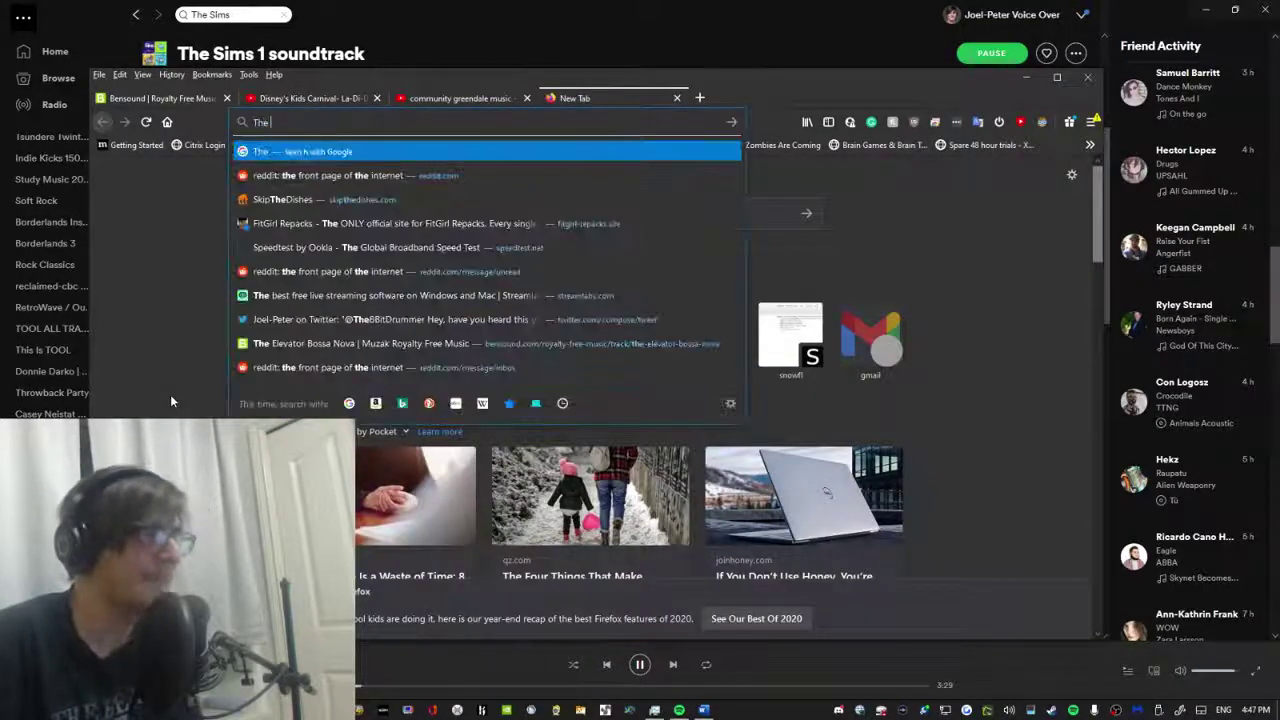
{"action": "type", "text": "Sims song with "}
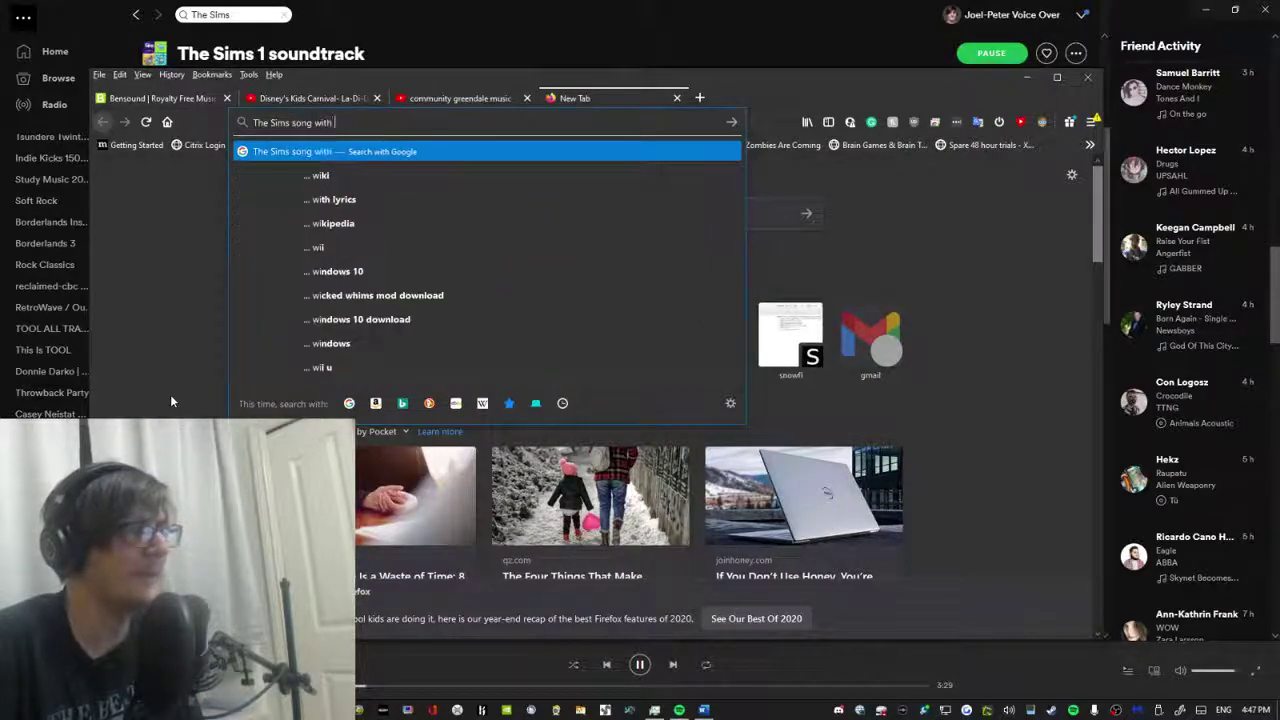
{"action": "type", "text": "wh"}
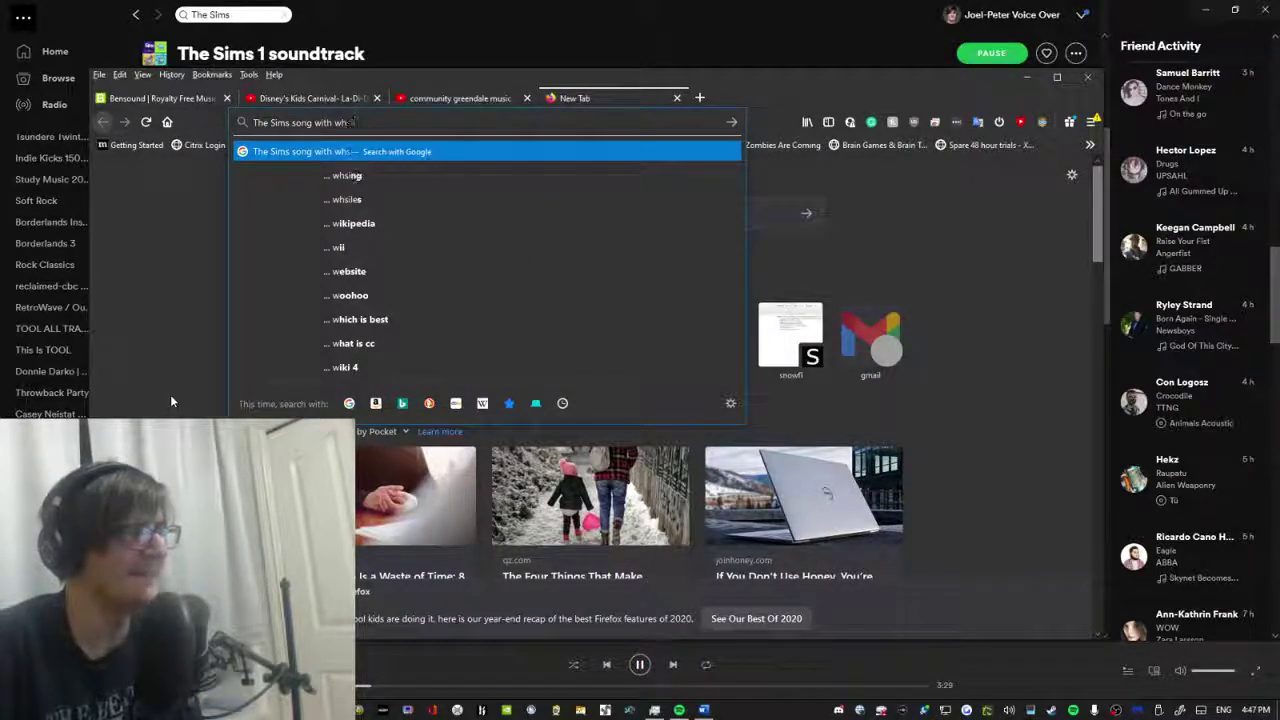
{"action": "type", "text": "istle"}
{"action": "key", "text": "Return"}
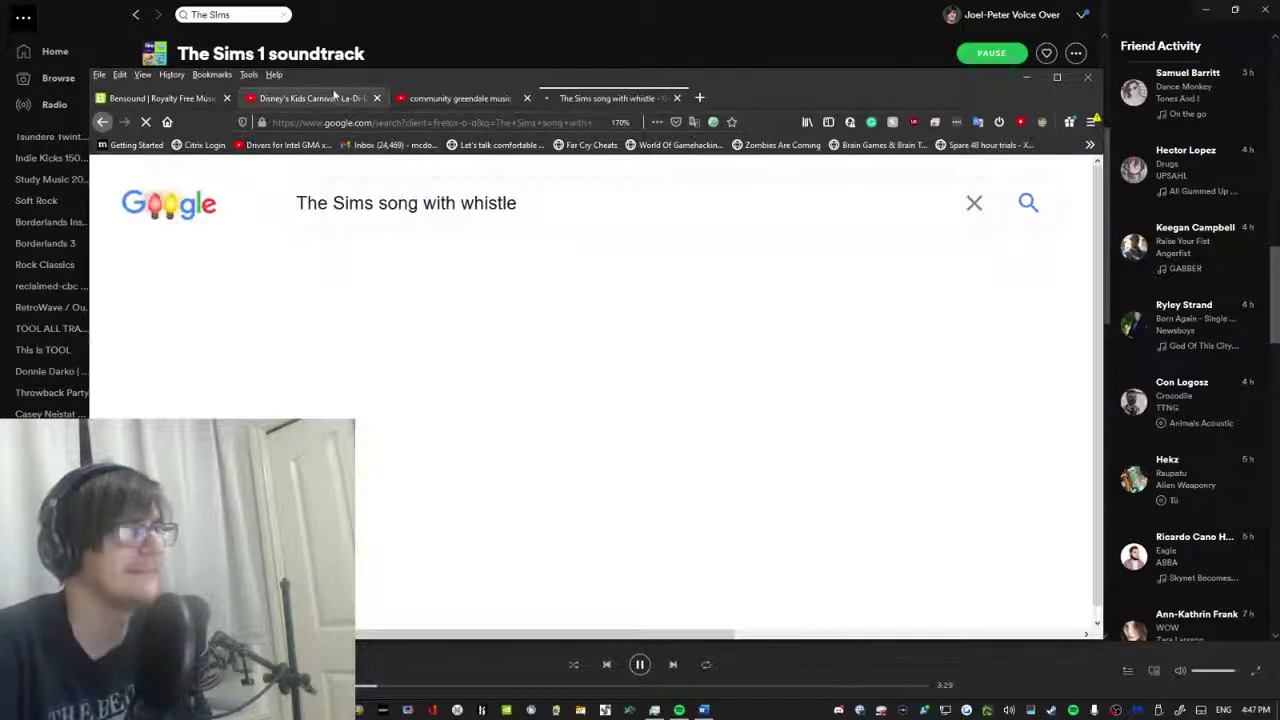
{"action": "left_click", "coordinate": [334, 95]}
{"action": "left_click", "coordinate": [610, 98]}
{"action": "scroll", "coordinate": [320, 410], "scroll_direction": "down", "scroll_amount": 5}
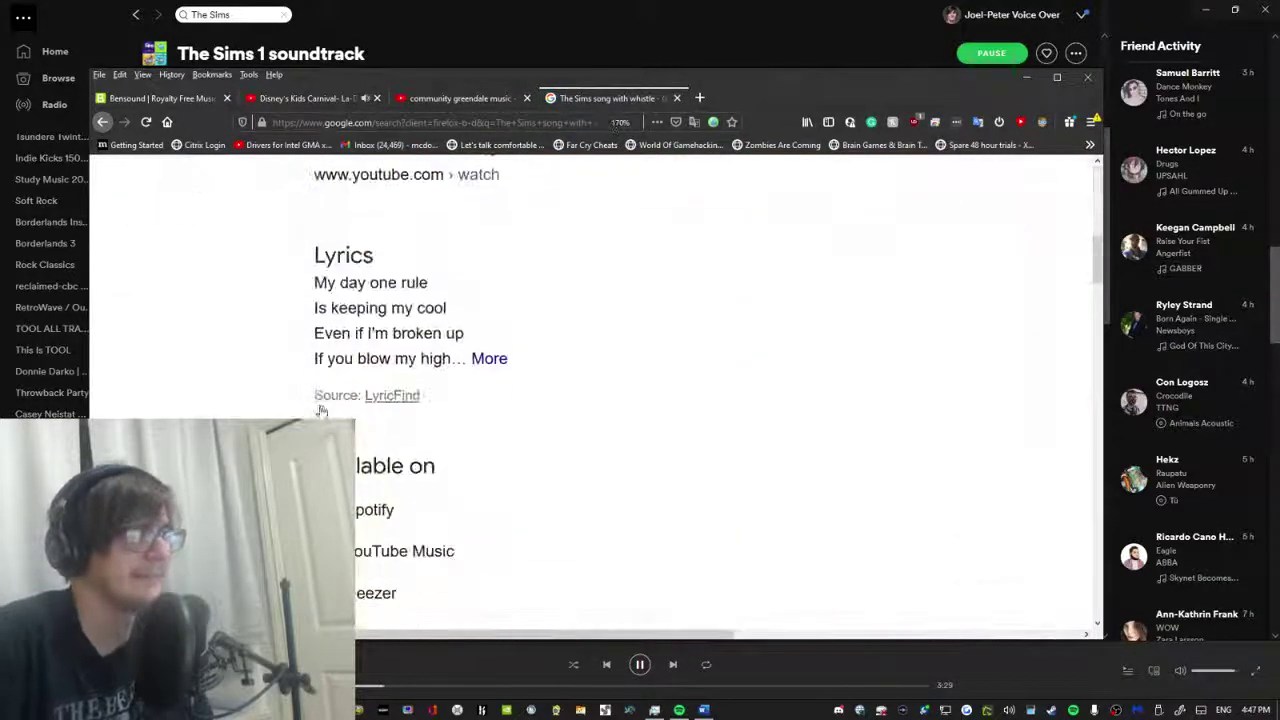
{"action": "scroll", "coordinate": [320, 410], "scroll_direction": "up", "scroll_amount": 5}
Return to the "Disney's Kids Carnival- La-Di-Da Carnival Full Song" video in Firefox and stop the music playback.
{"action": "left_click", "coordinate": [305, 98]}
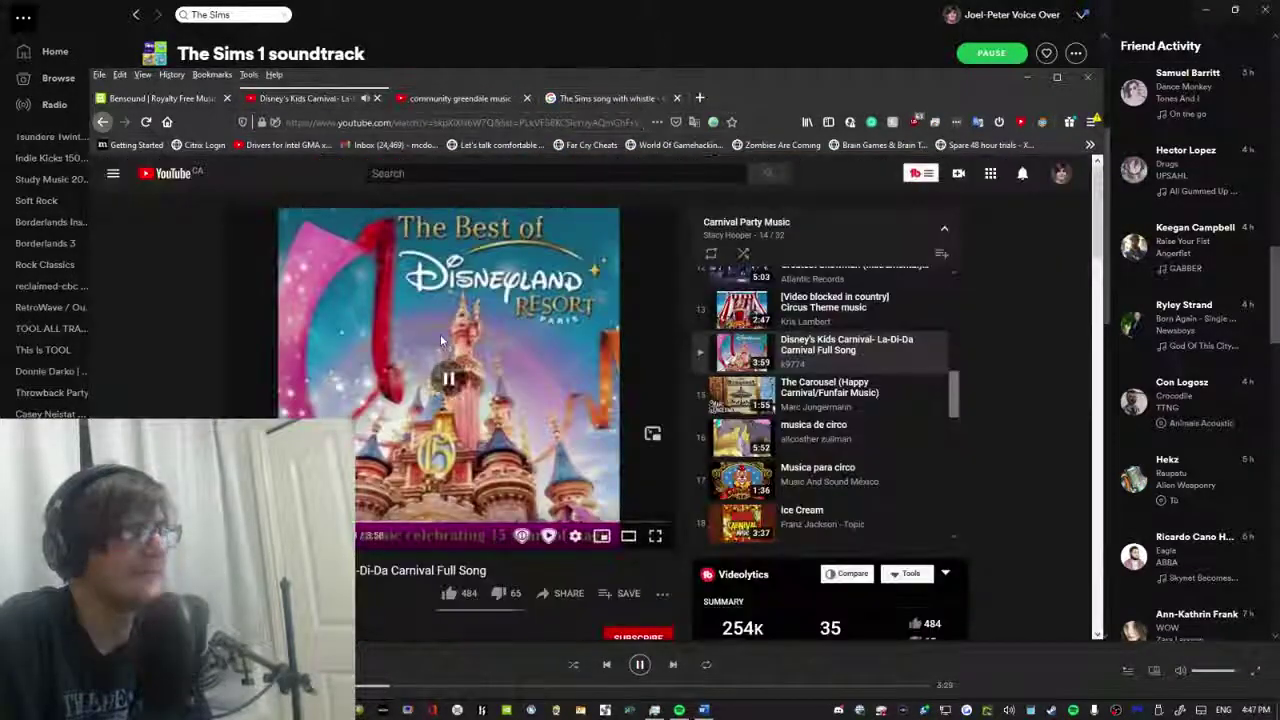
{"action": "left_click", "coordinate": [557, 710]}
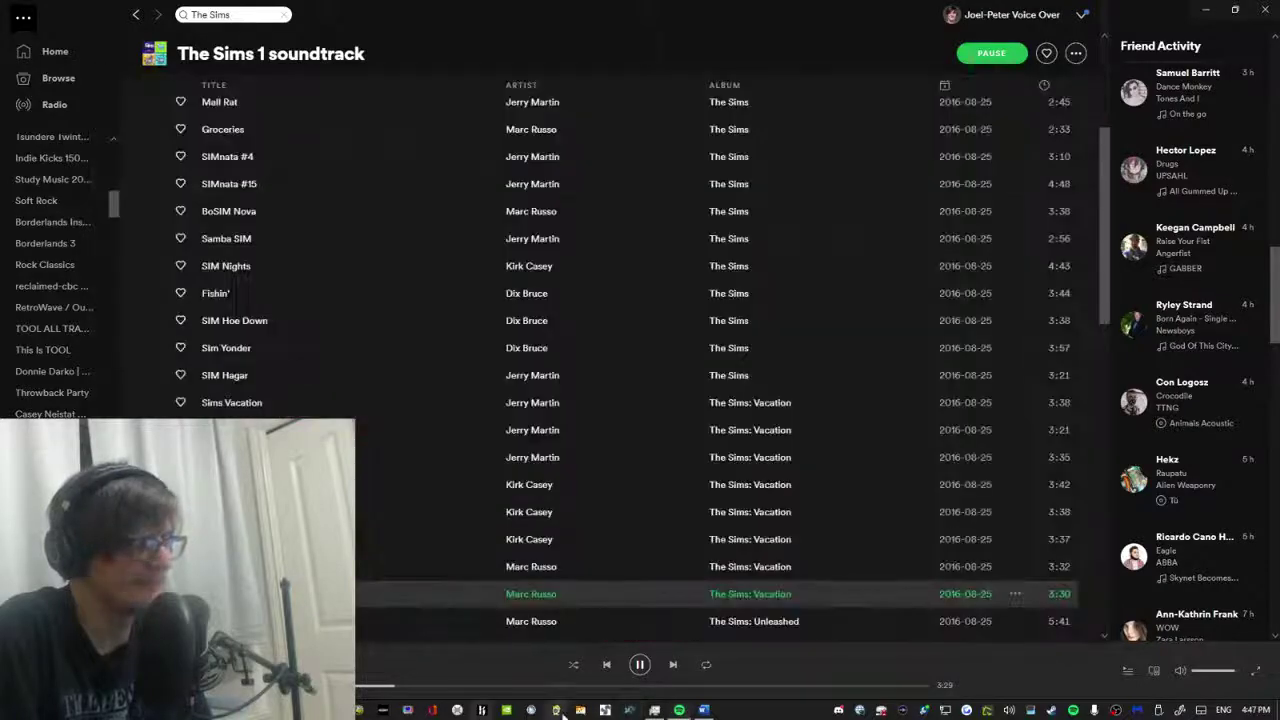
{"action": "key", "text": "alt+Tab"}
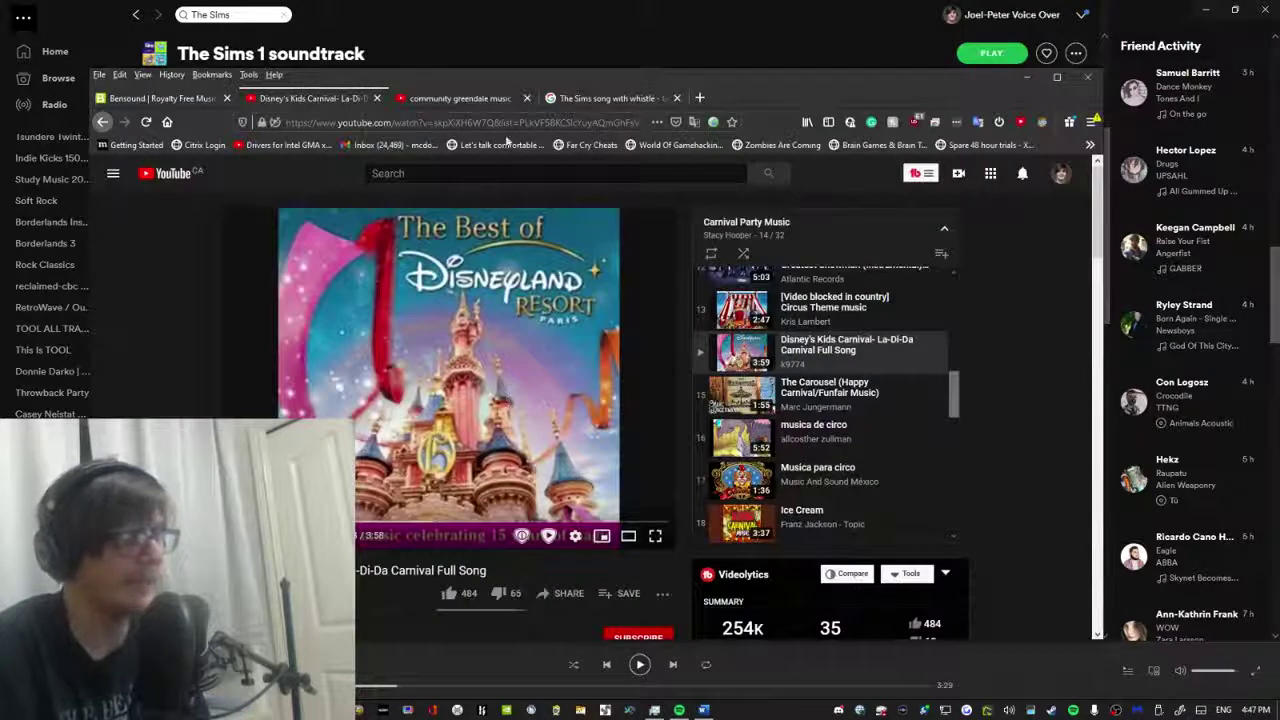
Return to the "The Sims song with whistle" search results and play the video "The Sims Original Soundtrack - Wet Your Whistle".
{"action": "left_click", "coordinate": [610, 98]}
{"action": "scroll", "coordinate": [600, 400], "scroll_direction": "down", "scroll_amount": 10}
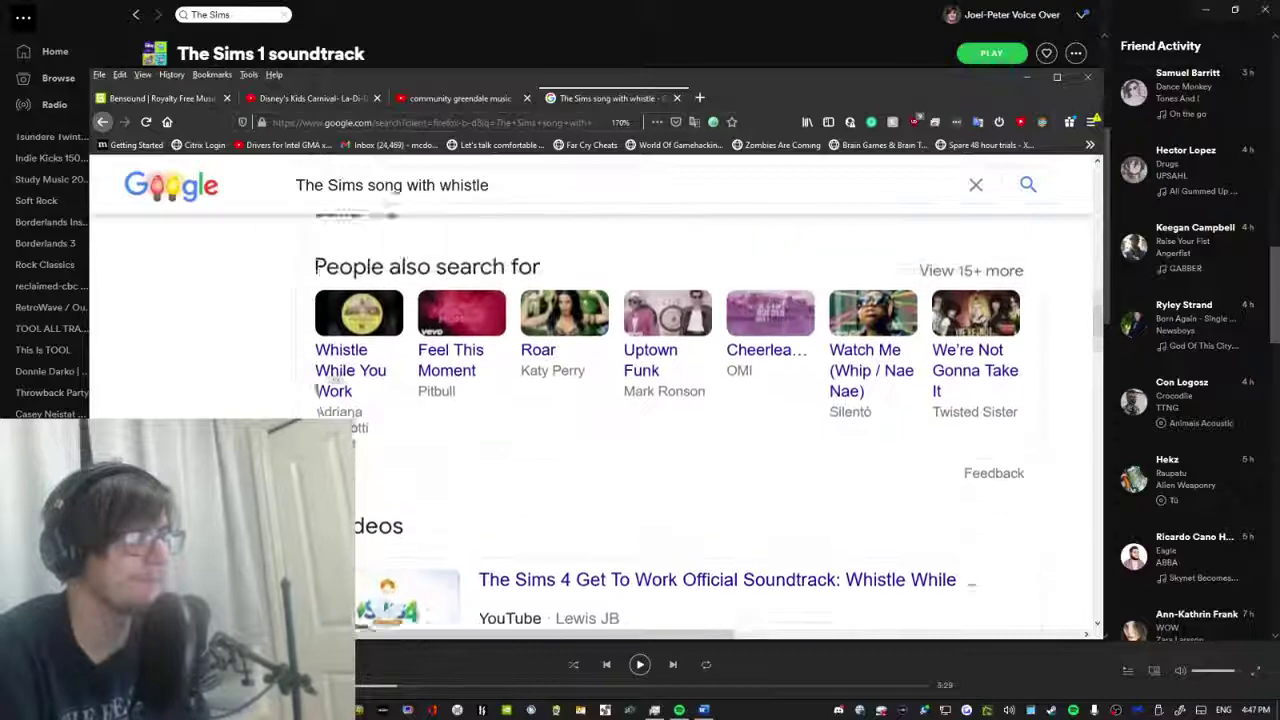
{"action": "scroll", "coordinate": [755, 370], "scroll_direction": "up", "scroll_amount": 2}
{"action": "scroll", "coordinate": [755, 370], "scroll_direction": "down", "scroll_amount": 6}
{"action": "scroll", "coordinate": [755, 370], "scroll_direction": "up", "scroll_amount": 1}
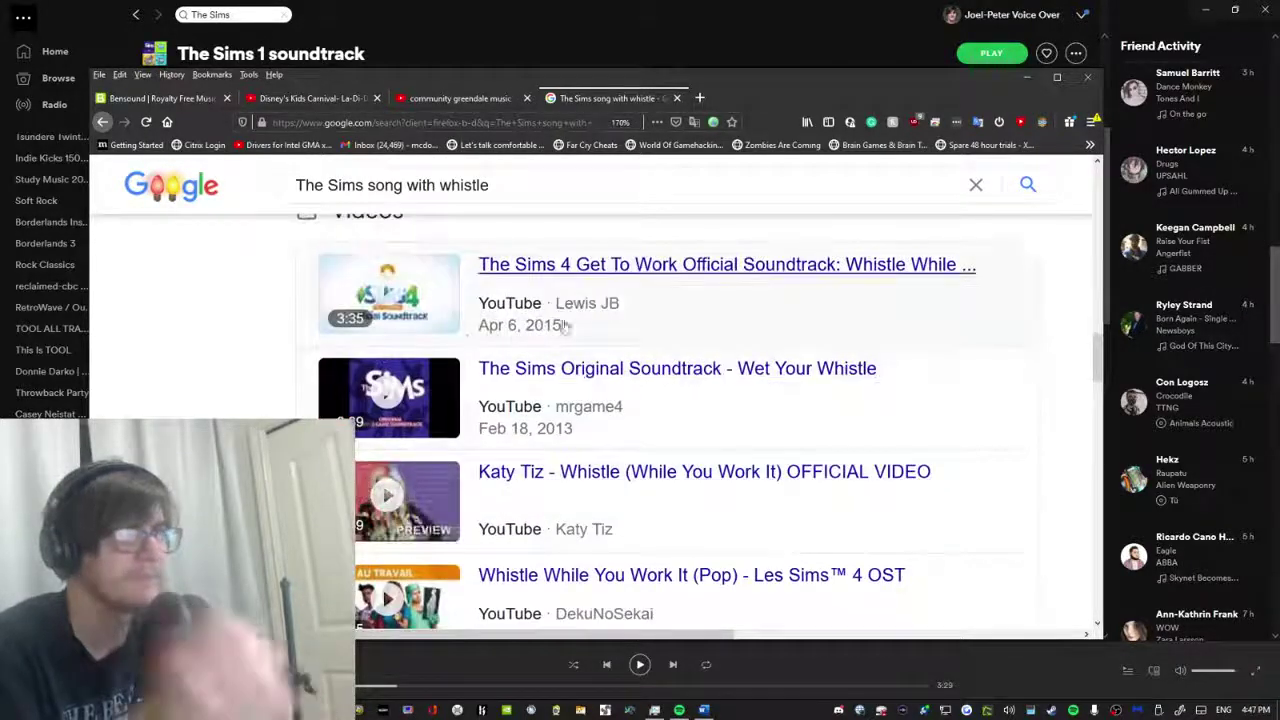
{"action": "left_click", "coordinate": [755, 370]}
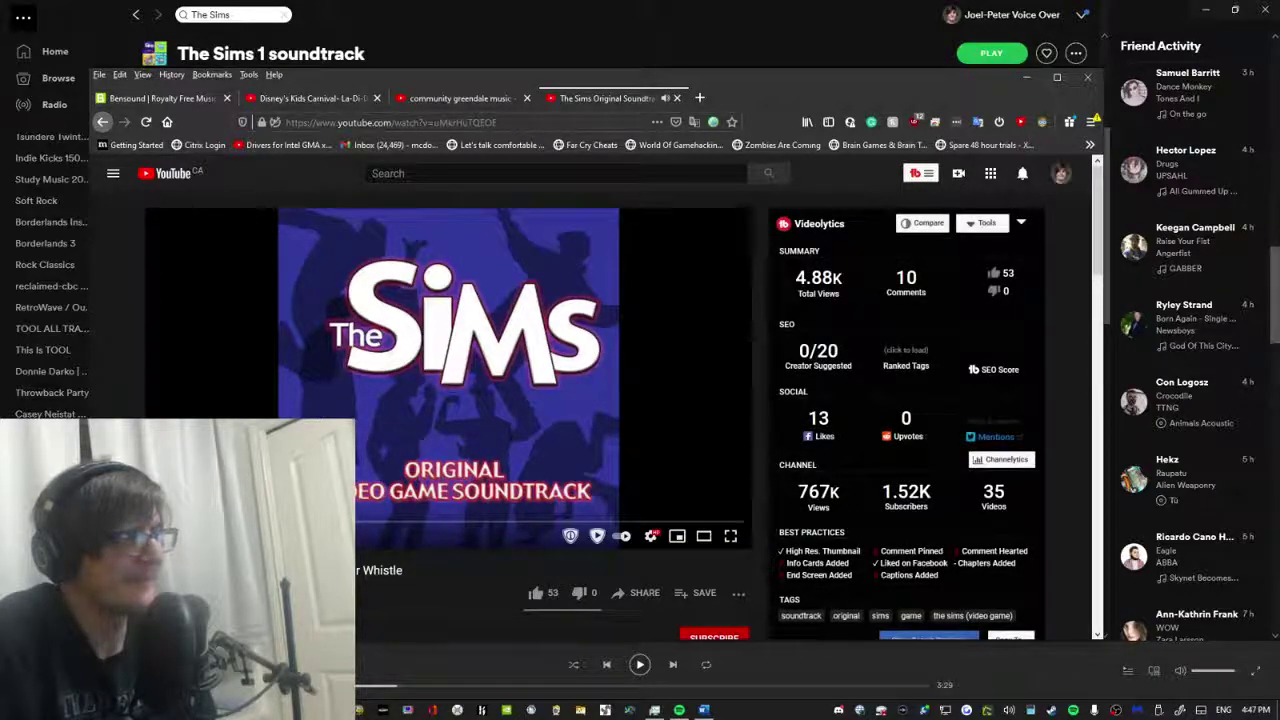
Listen to "Wet Your Whistle" while looking through the video's description, comments and suggested videos.
{"action": "scroll", "coordinate": [450, 400], "scroll_direction": "down", "scroll_amount": 3}
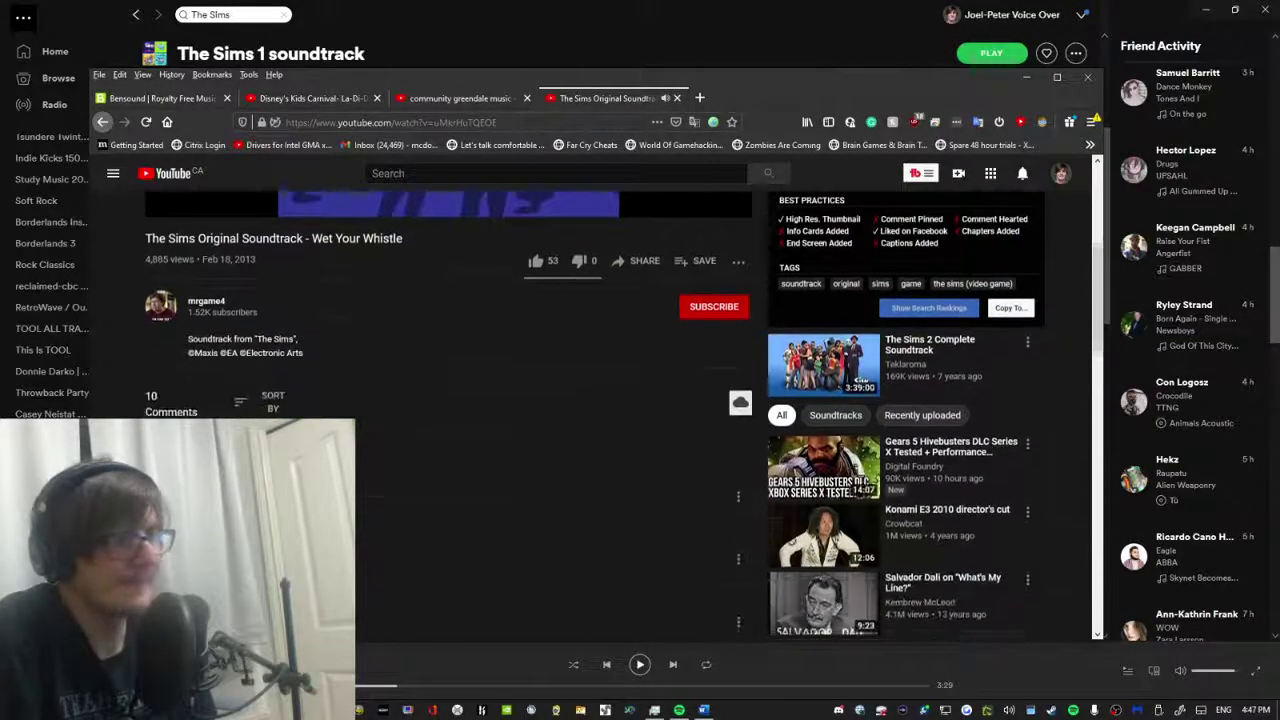
{"action": "scroll", "coordinate": [200, 395], "scroll_direction": "down", "scroll_amount": 4}
{"action": "scroll", "coordinate": [200, 390], "scroll_direction": "up", "scroll_amount": 7}
{"action": "scroll", "coordinate": [203, 405], "scroll_direction": "down", "scroll_amount": 5}
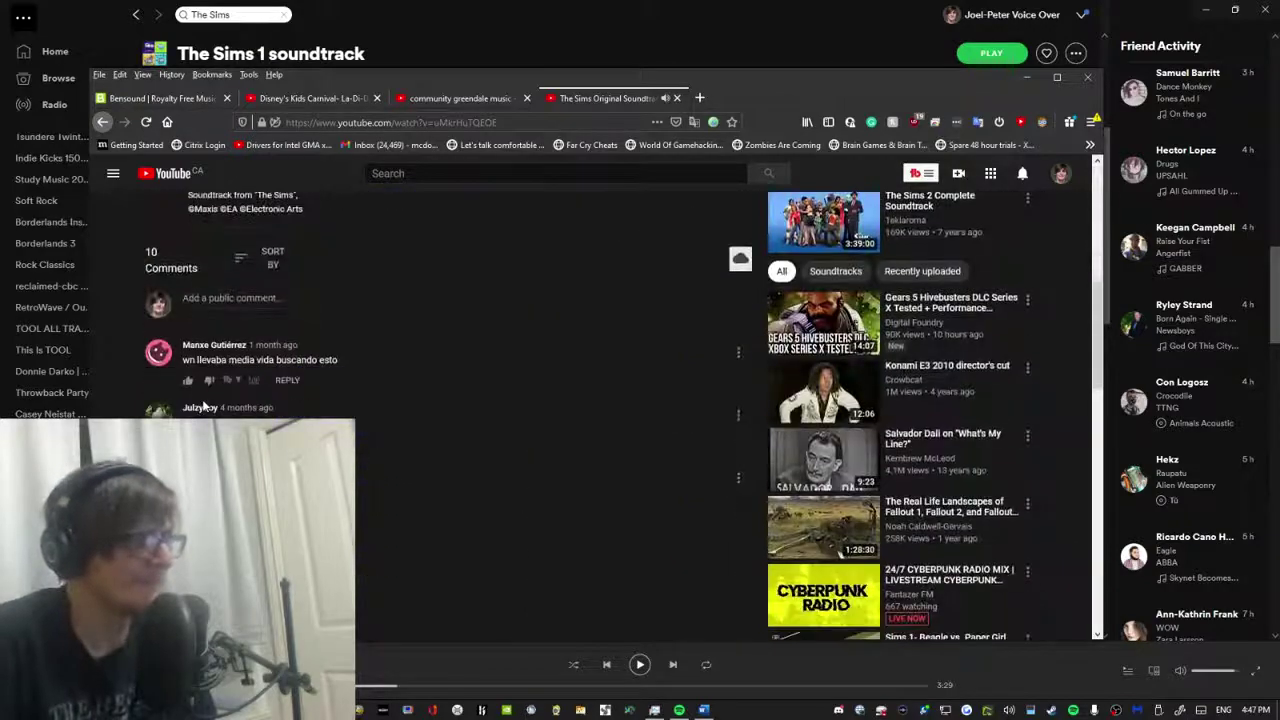
{"action": "scroll", "coordinate": [373, 388], "scroll_direction": "up", "scroll_amount": 5}
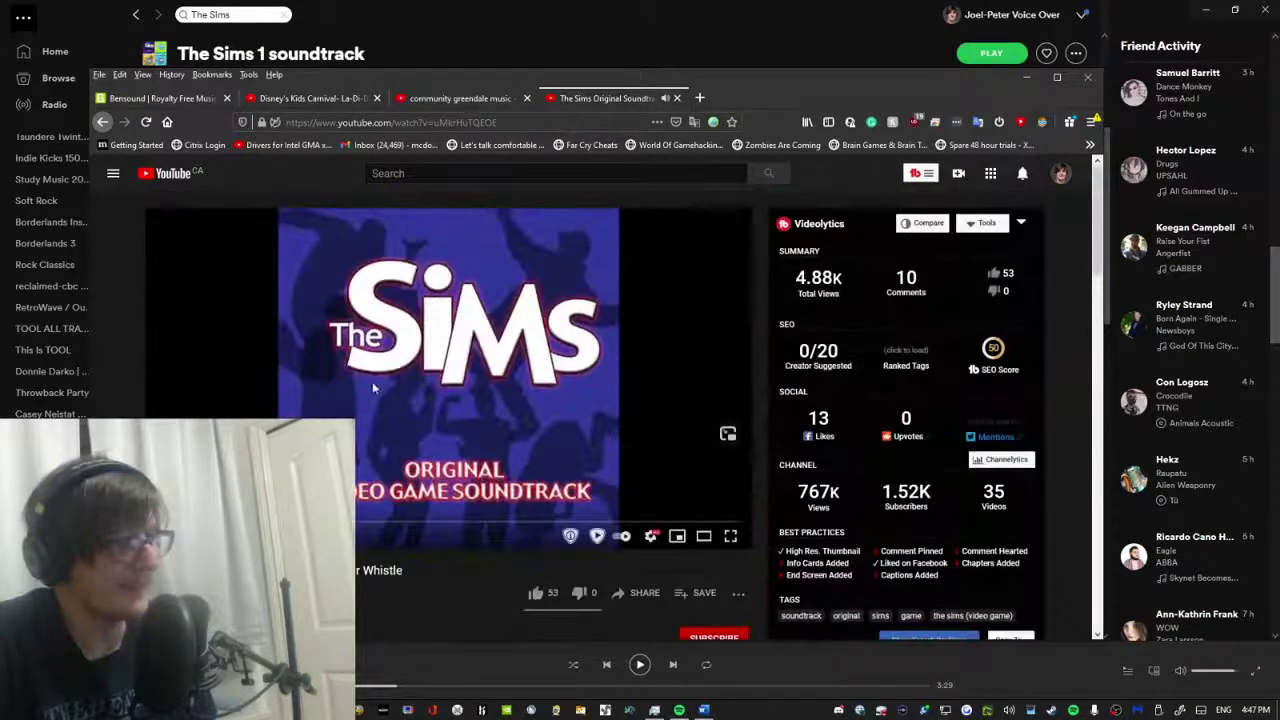
Go back to the Google results for "The Sims song with whistle" and examine the web and video results for other matching songs.
{"action": "left_click", "coordinate": [102, 121]}
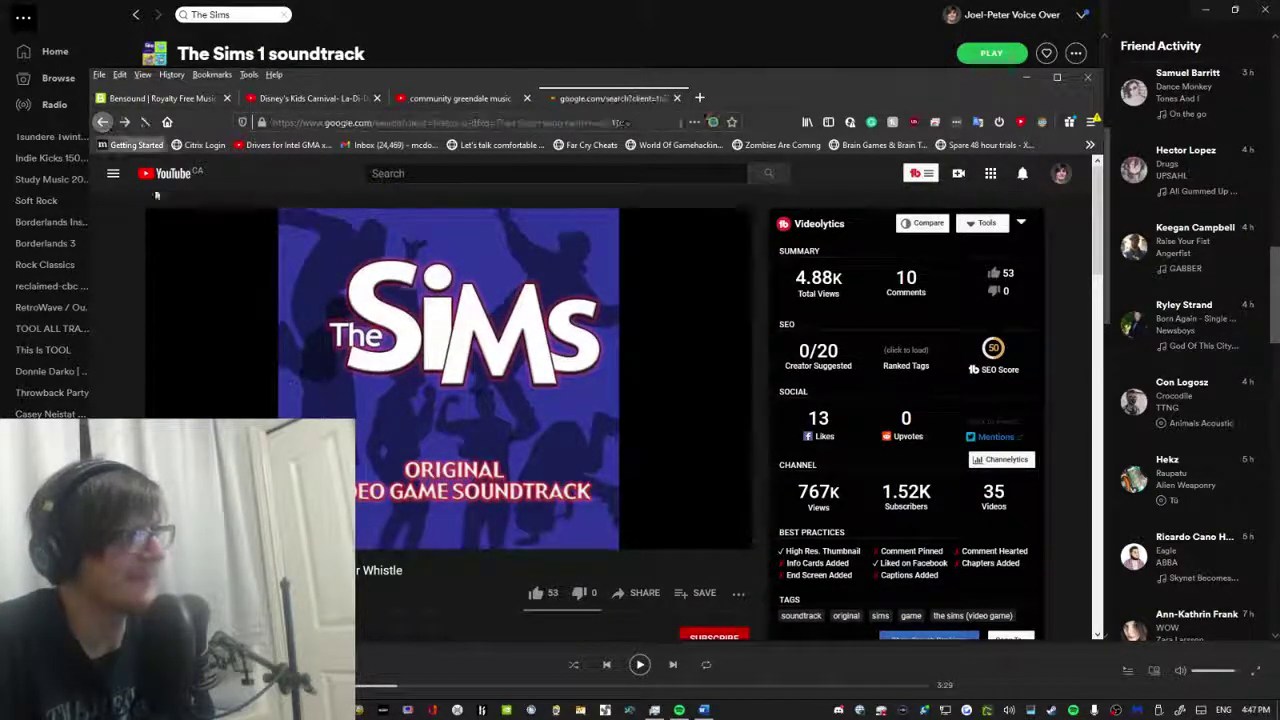
{"action": "scroll", "coordinate": [377, 414], "scroll_direction": "down", "scroll_amount": 3}
{"action": "scroll", "coordinate": [377, 414], "scroll_direction": "down", "scroll_amount": 3}
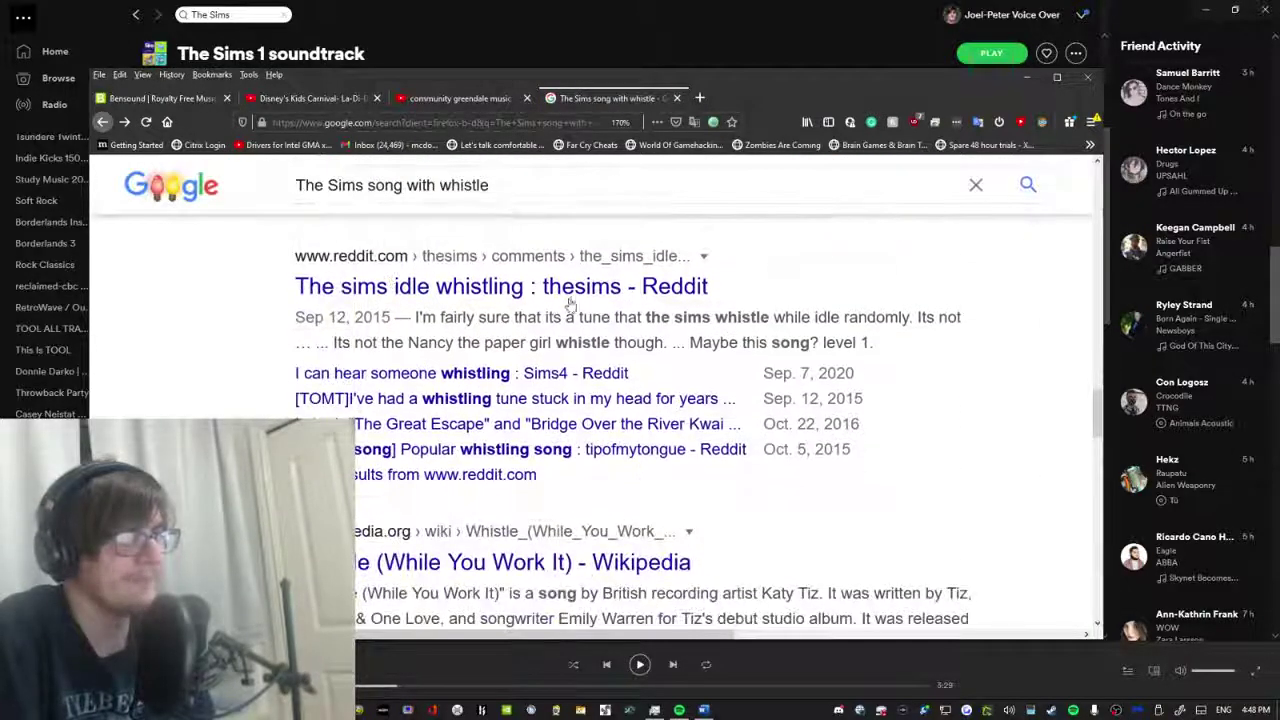
{"action": "scroll", "coordinate": [566, 385], "scroll_direction": "down", "scroll_amount": 6}
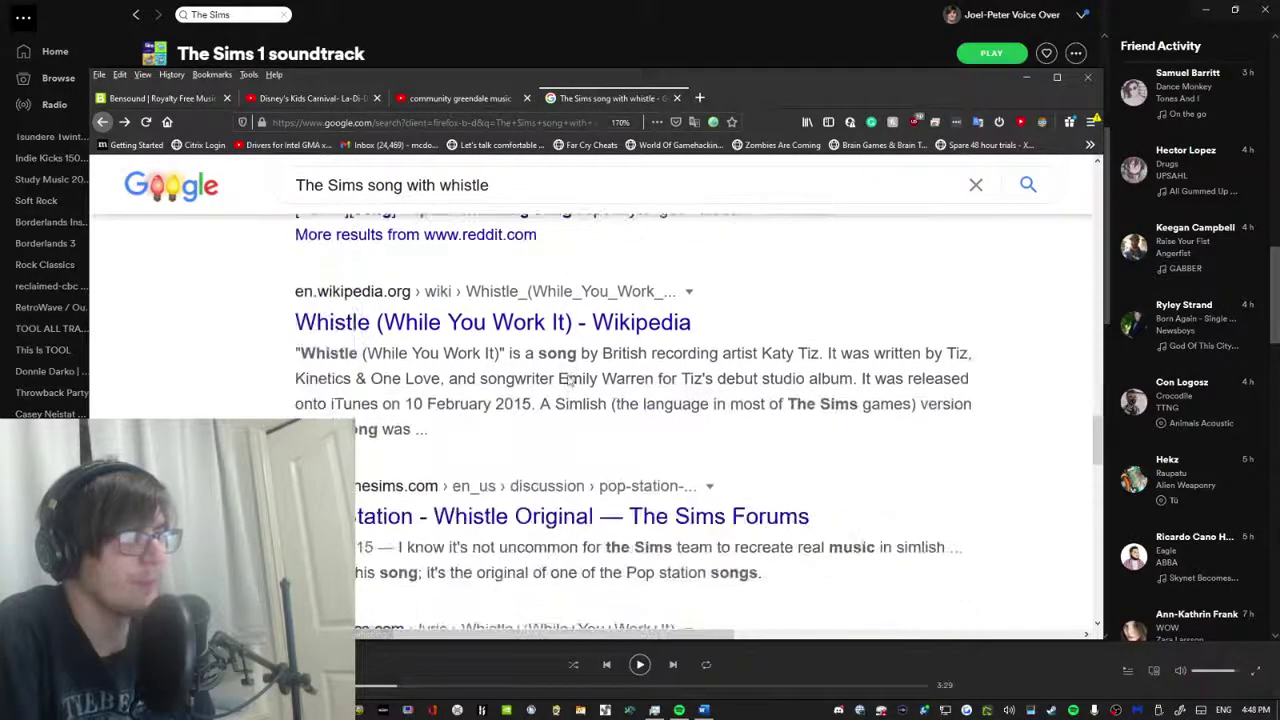
{"action": "scroll", "coordinate": [566, 385], "scroll_direction": "down", "scroll_amount": 5}
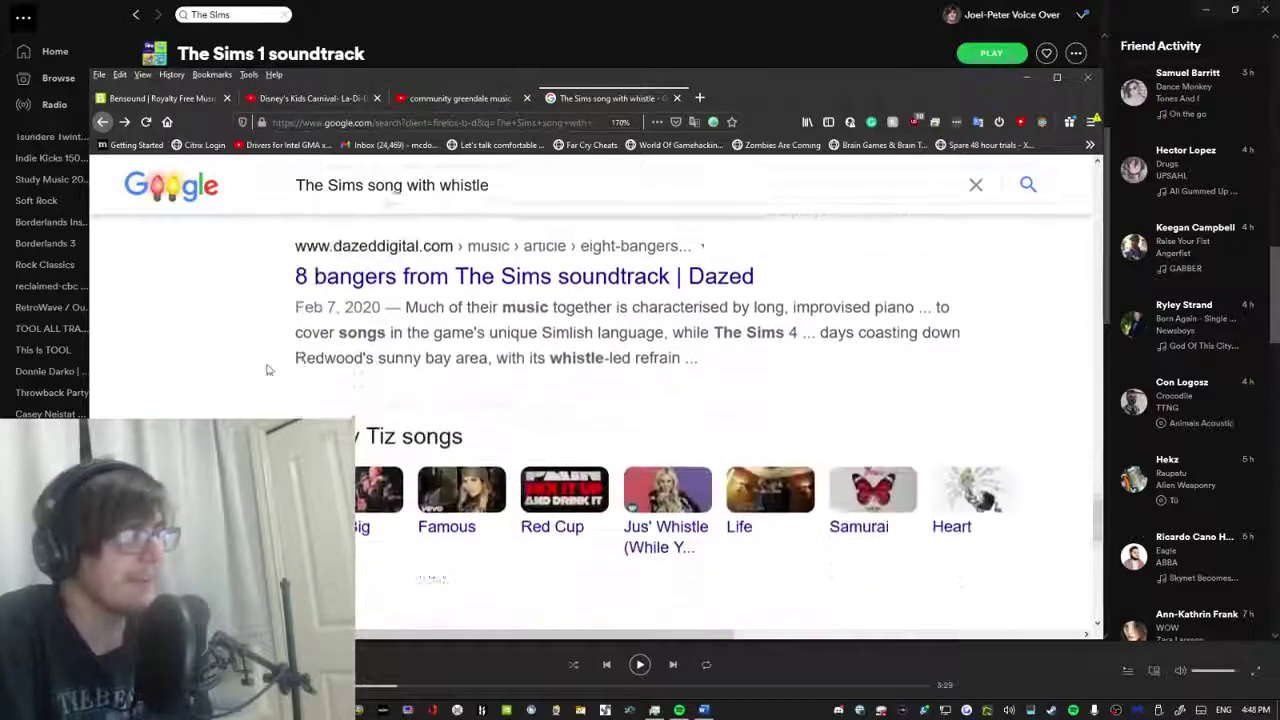
{"action": "scroll", "coordinate": [268, 376], "scroll_direction": "up", "scroll_amount": 10}
{"action": "scroll", "coordinate": [566, 400], "scroll_direction": "up", "scroll_amount": 10}
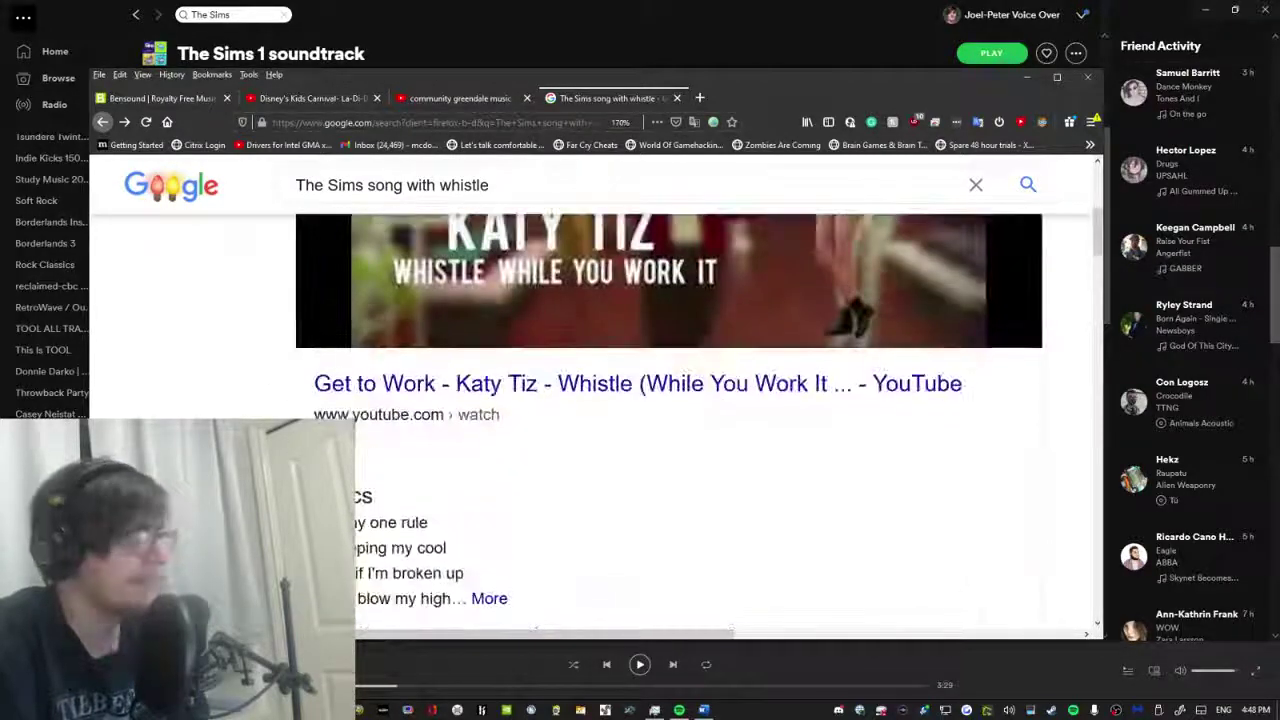
{"action": "scroll", "coordinate": [566, 400], "scroll_direction": "down", "scroll_amount": 5}
{"action": "scroll", "coordinate": [407, 390], "scroll_direction": "down", "scroll_amount": 8}
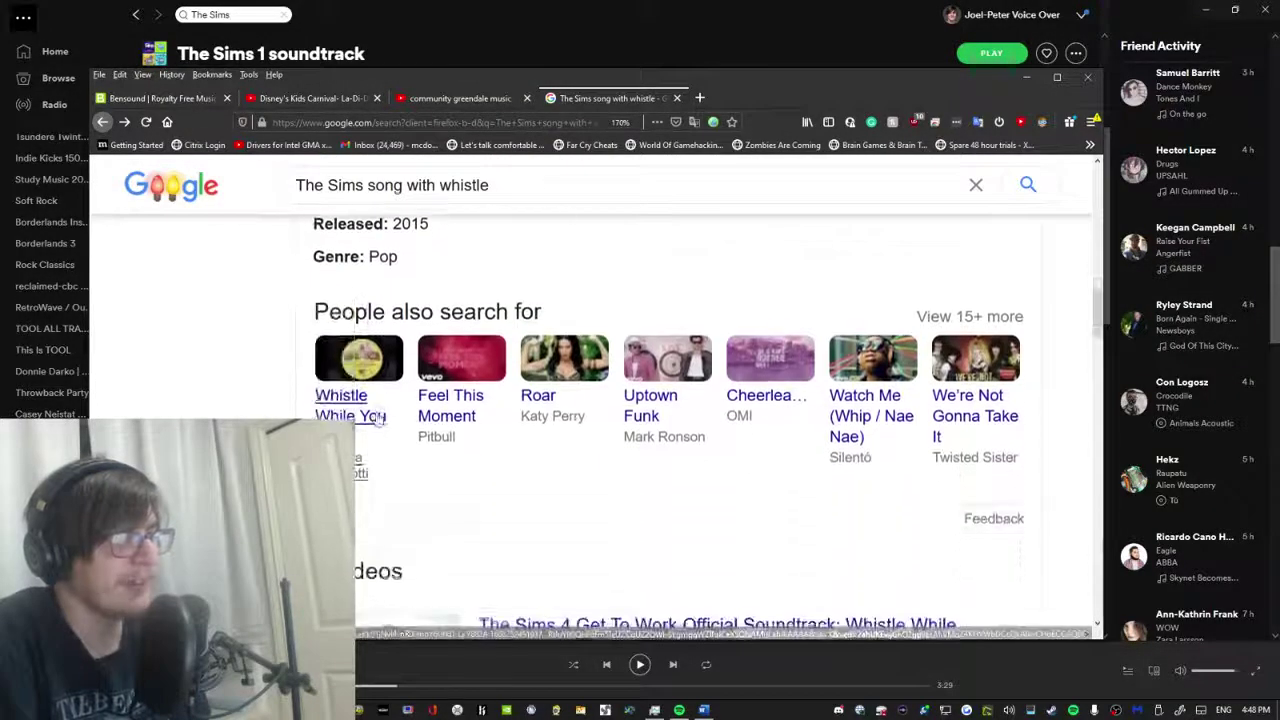
{"action": "scroll", "coordinate": [407, 390], "scroll_direction": "down", "scroll_amount": 1}
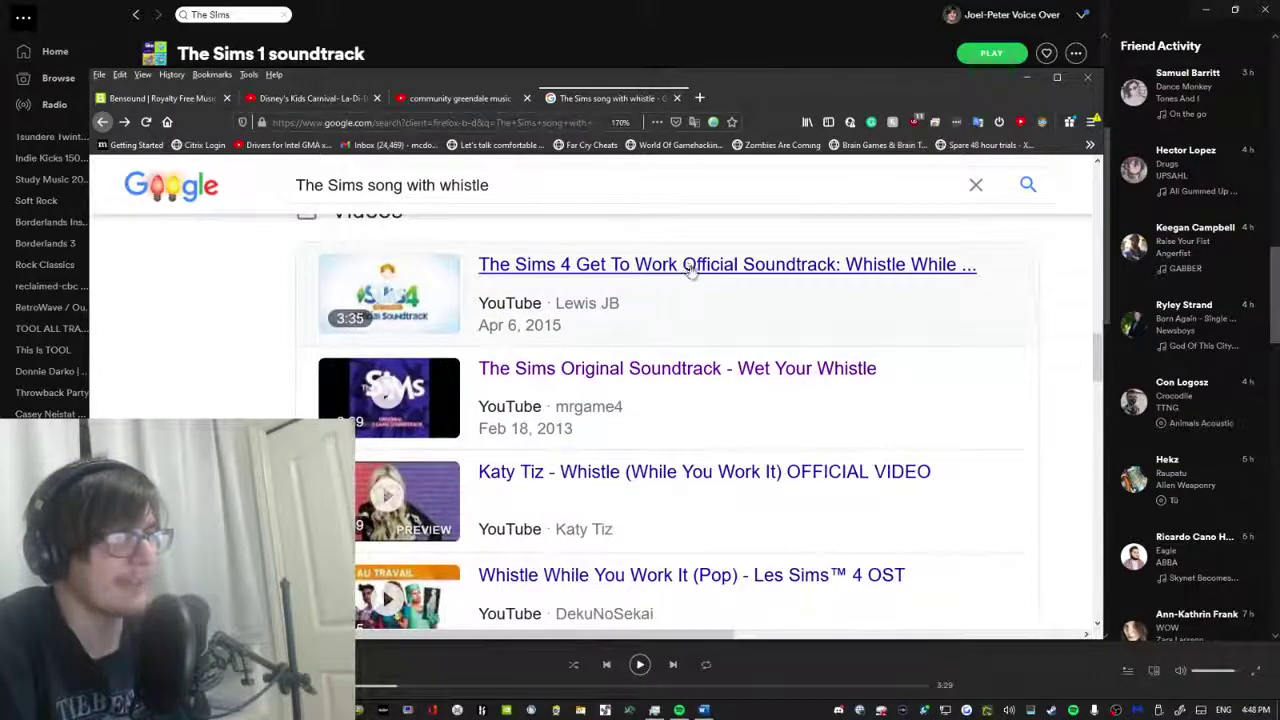
{"action": "scroll", "coordinate": [745, 290], "scroll_direction": "down", "scroll_amount": 3}
Shorten the Google query to "The Sims whistle", run the search and look through the results.
{"action": "scroll", "coordinate": [600, 290], "scroll_direction": "up", "scroll_amount": 12}
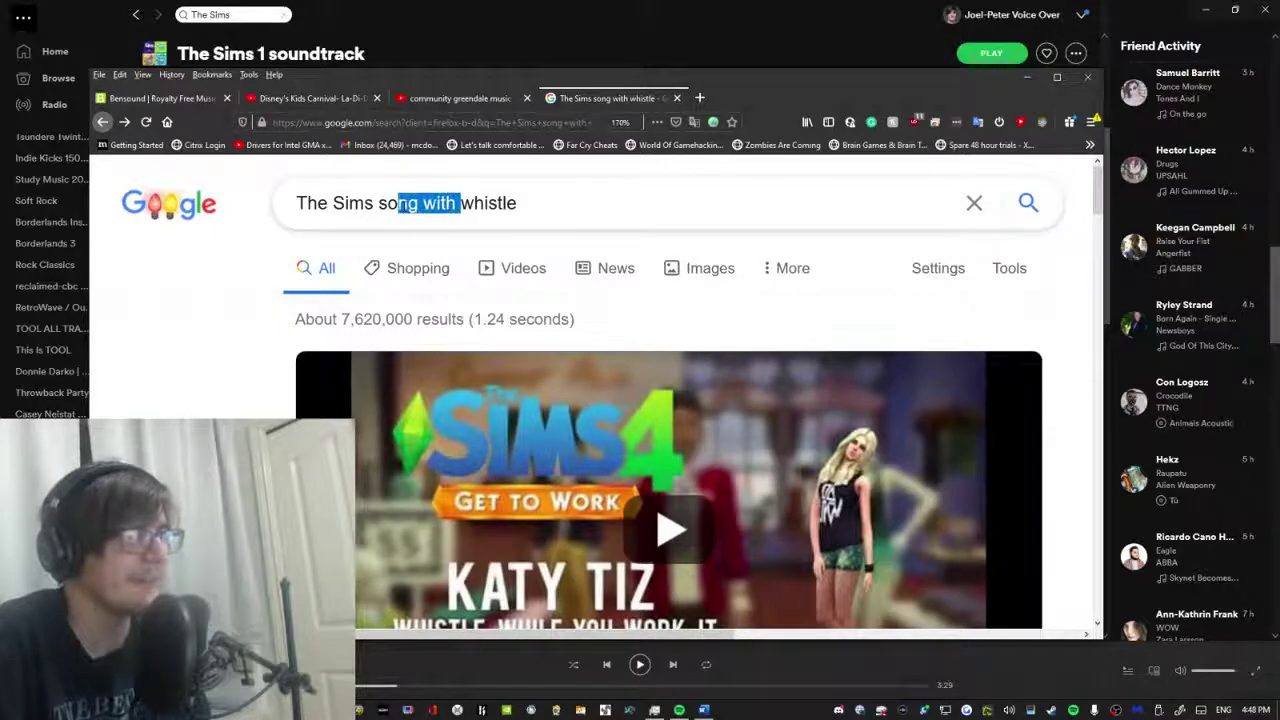
{"action": "key", "text": "BackSpace"}
{"action": "key", "text": "BackSpace"}
{"action": "key", "text": "BackSpace"}
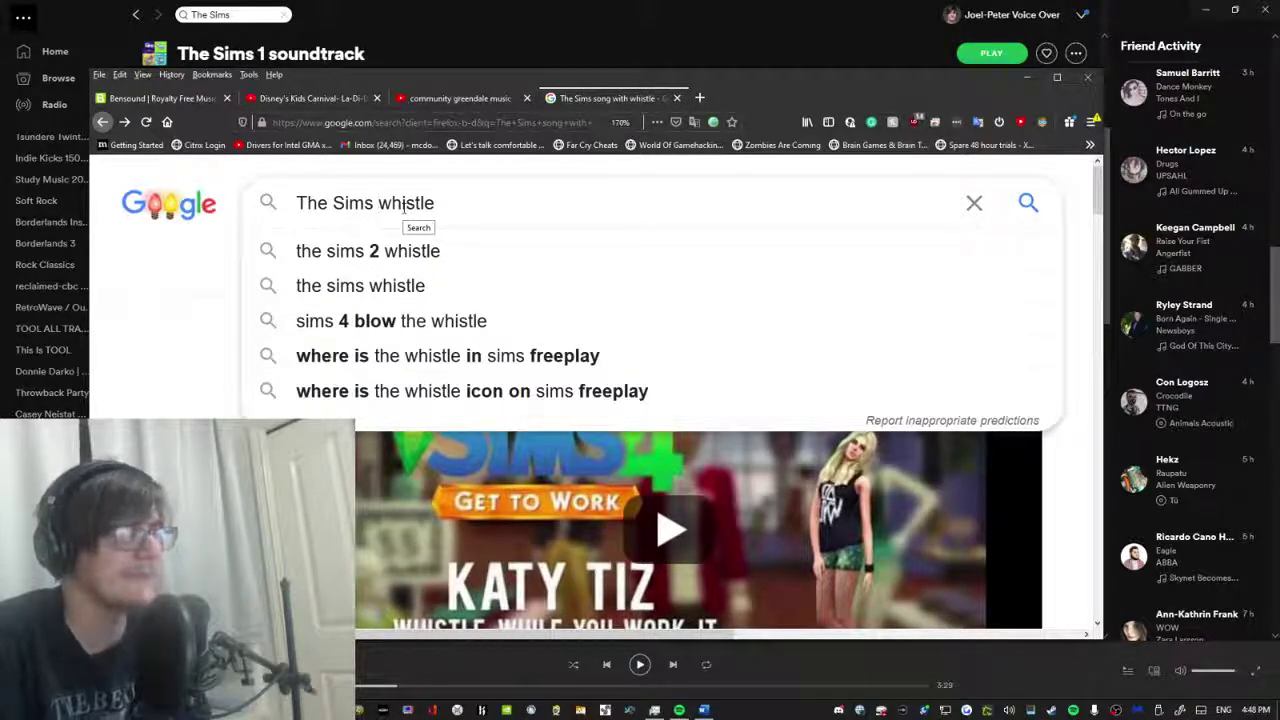
{"action": "key", "text": "Return"}
{"action": "scroll", "coordinate": [515, 368], "scroll_direction": "down", "scroll_amount": 5}
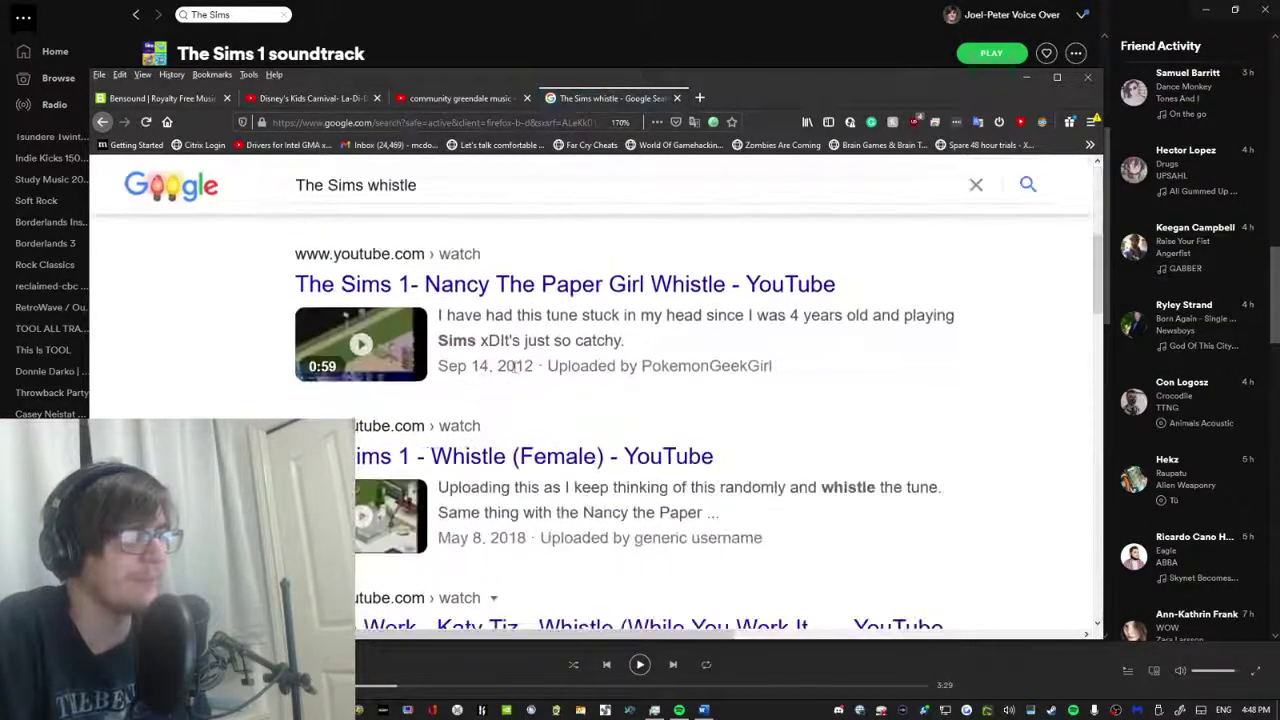
{"action": "scroll", "coordinate": [658, 298], "scroll_direction": "down", "scroll_amount": 3}
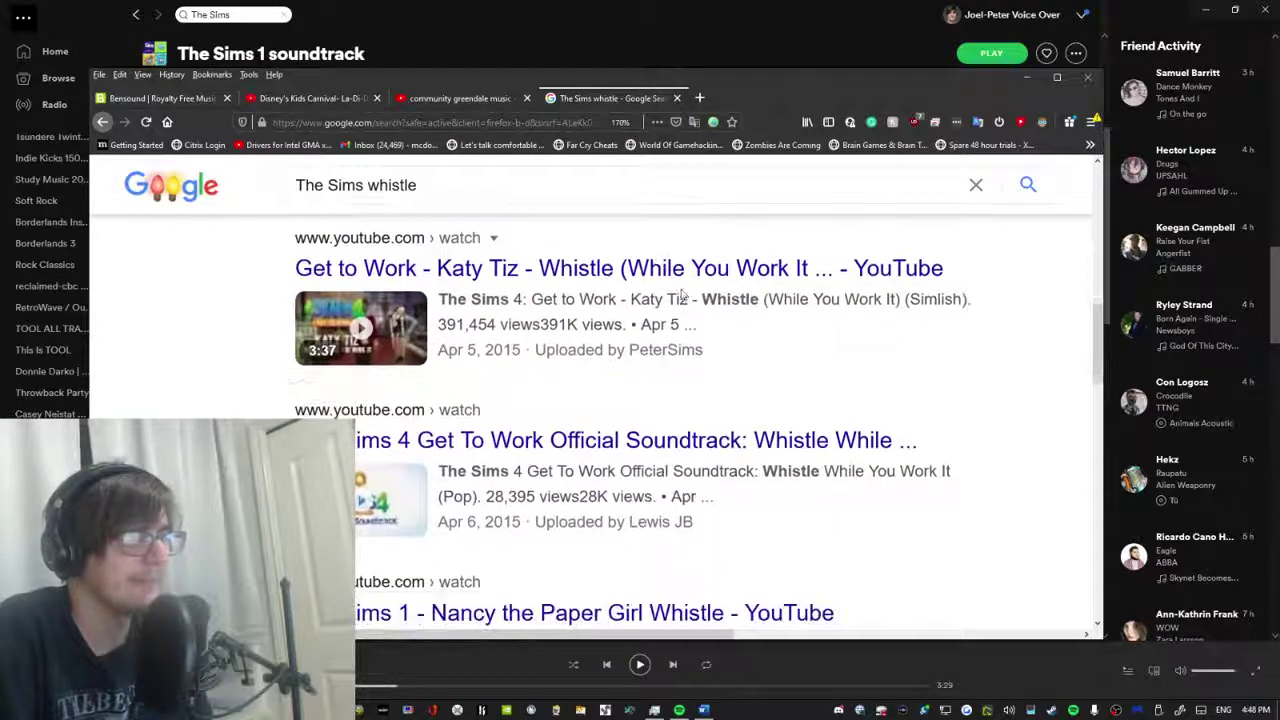
{"action": "scroll", "coordinate": [681, 293], "scroll_direction": "down", "scroll_amount": 4}
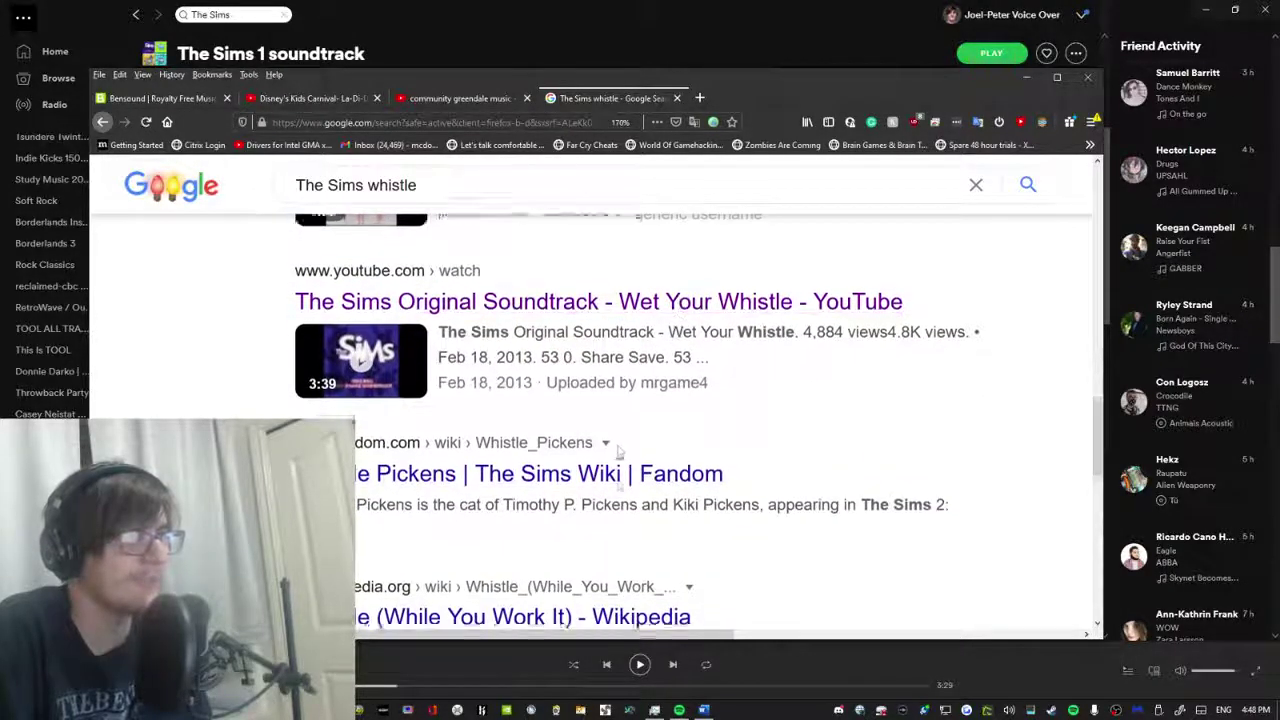
{"action": "scroll", "coordinate": [619, 452], "scroll_direction": "down", "scroll_amount": 6}
Switch to Spotify and preview "Now Entering", "Neighborhood", "Under Construction" and "Buying Lumber" in The Sims 1 soundtrack playlist.
{"action": "key", "text": "alt+Tab"}
{"action": "scroll", "coordinate": [217, 253], "scroll_direction": "up", "scroll_amount": 3}
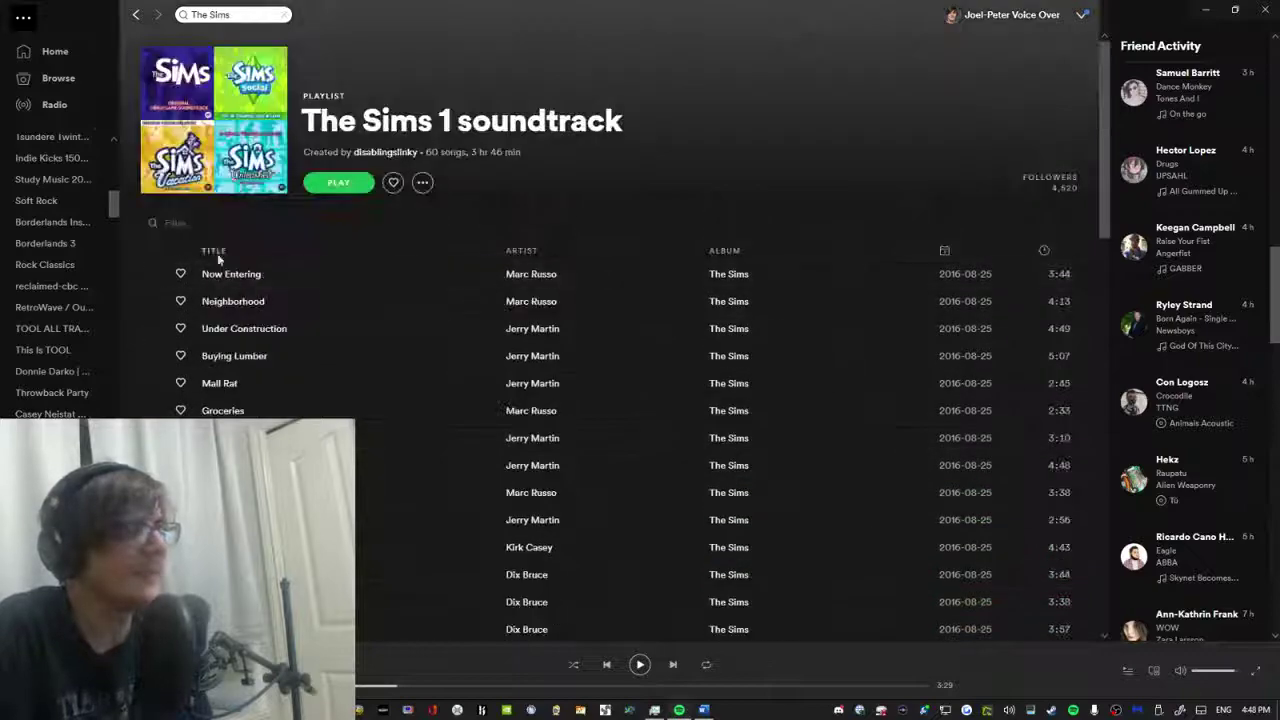
{"action": "left_click", "coordinate": [155, 274]}
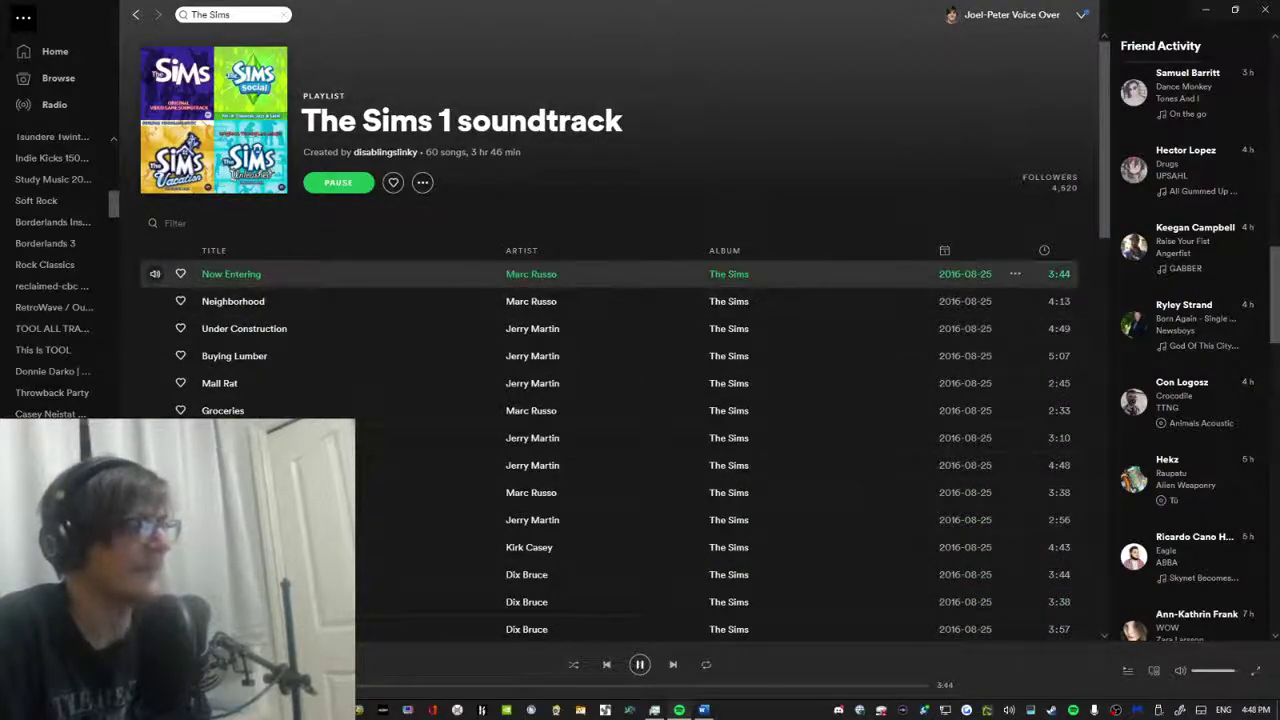
{"action": "left_click", "coordinate": [155, 302]}
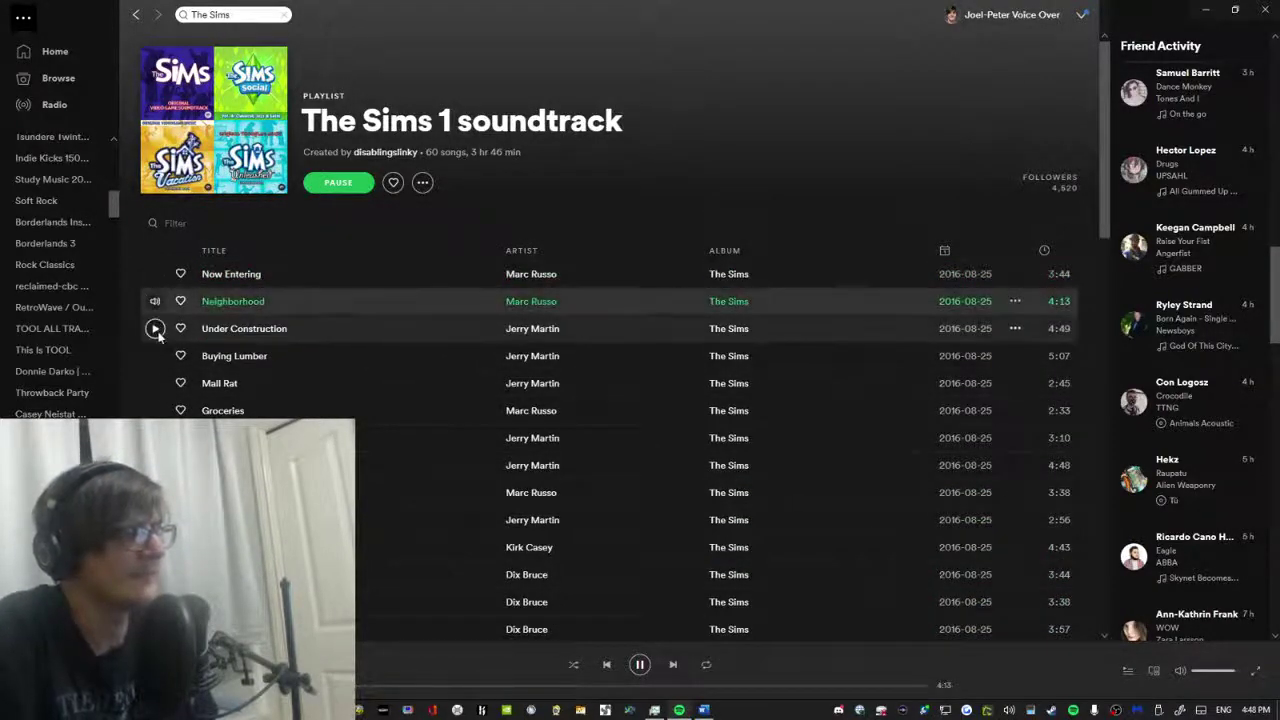
{"action": "left_click", "coordinate": [155, 329]}
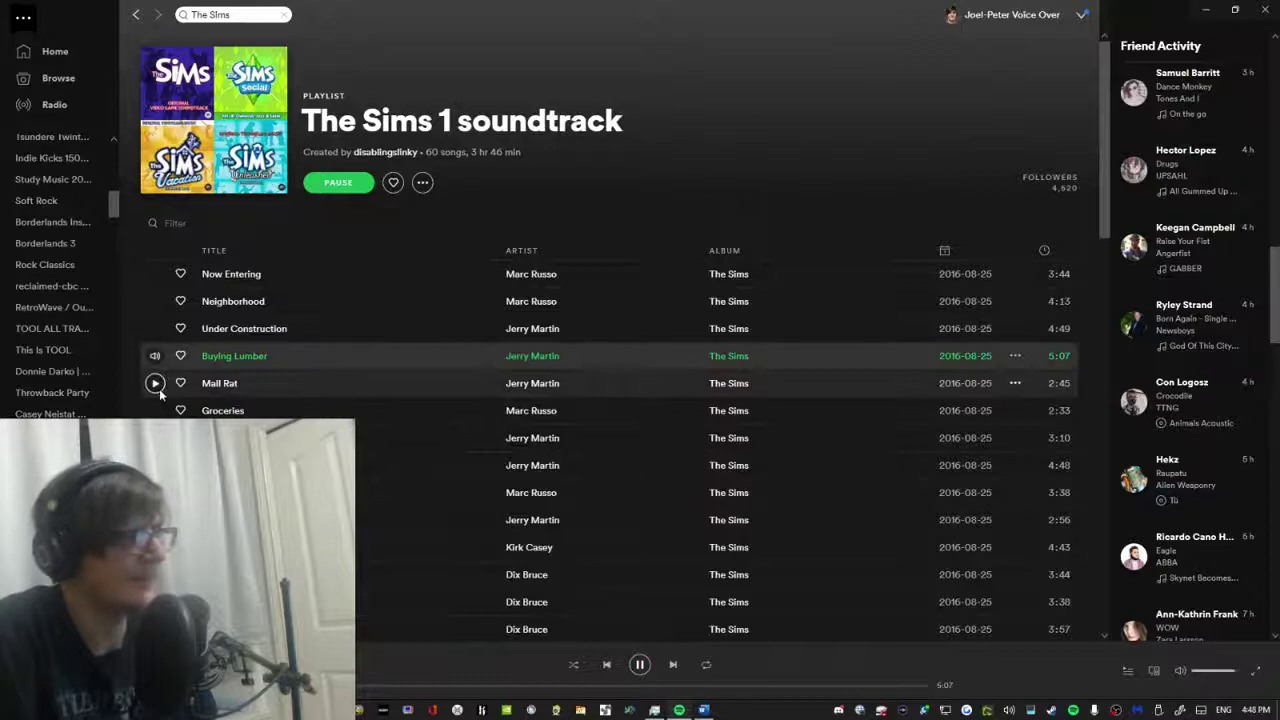
Preview "Mall Rat", "Groceries", "SIMnata #15" and the two tracks following it, briefly pausing and resuming the last one.
{"action": "left_click", "coordinate": [155, 383]}
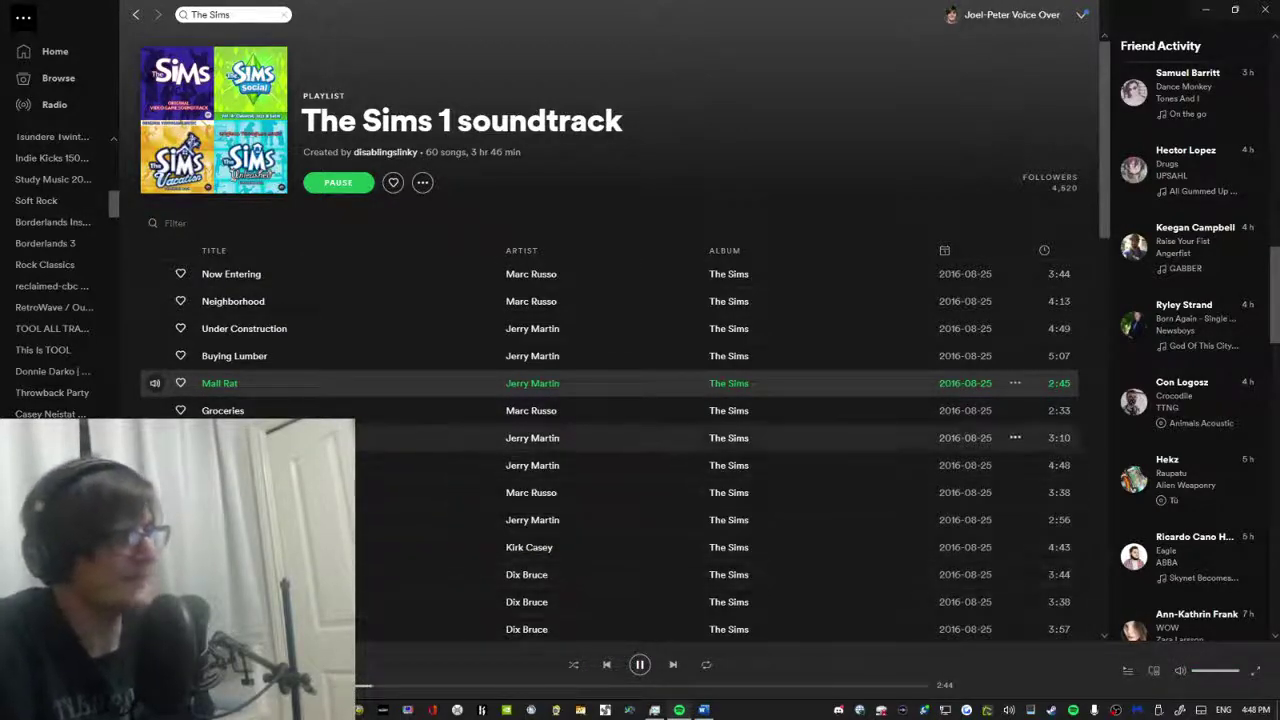
{"action": "left_click", "coordinate": [155, 411]}
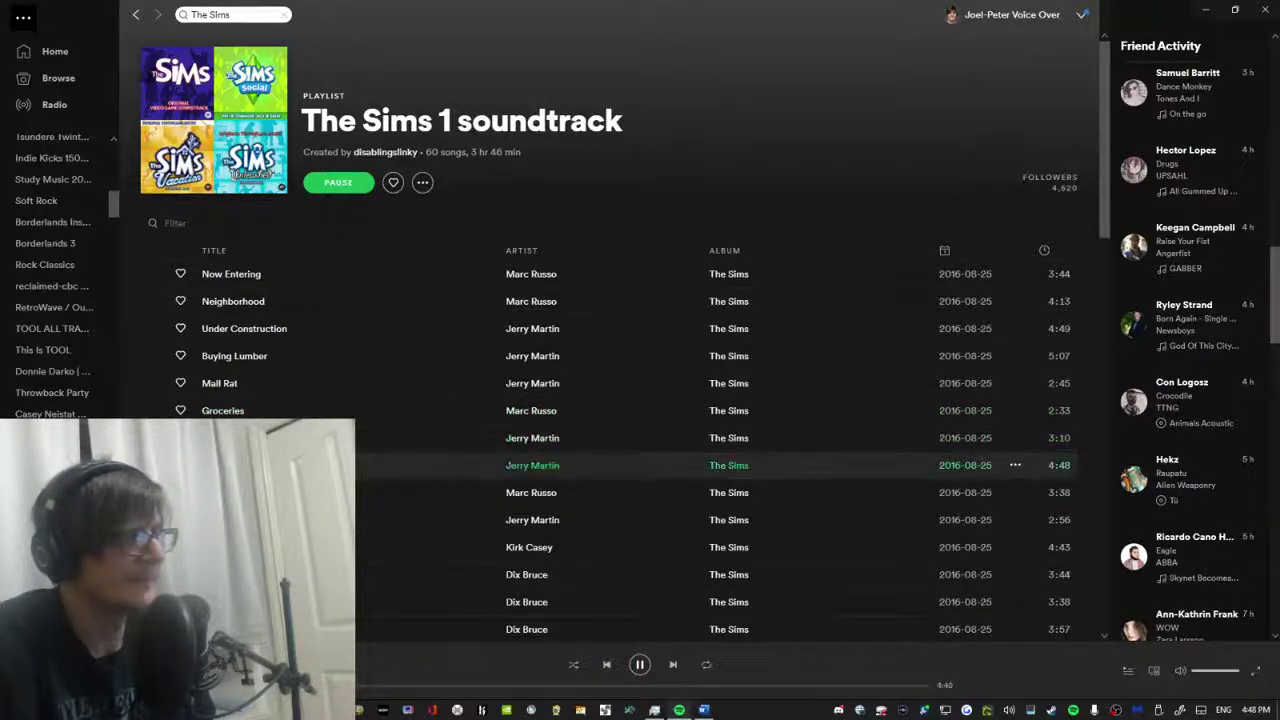
{"action": "left_click", "coordinate": [155, 465]}
{"action": "left_click", "coordinate": [155, 492]}
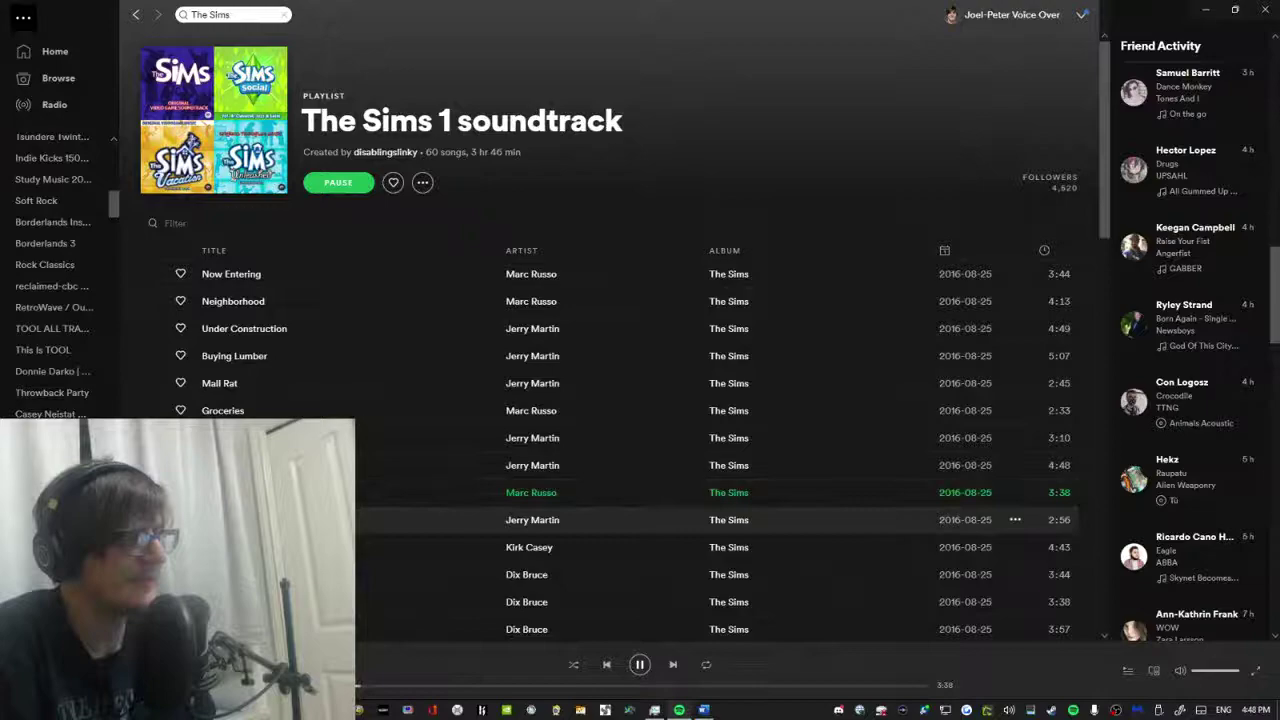
{"action": "scroll", "coordinate": [600, 450], "scroll_direction": "down", "scroll_amount": 1}
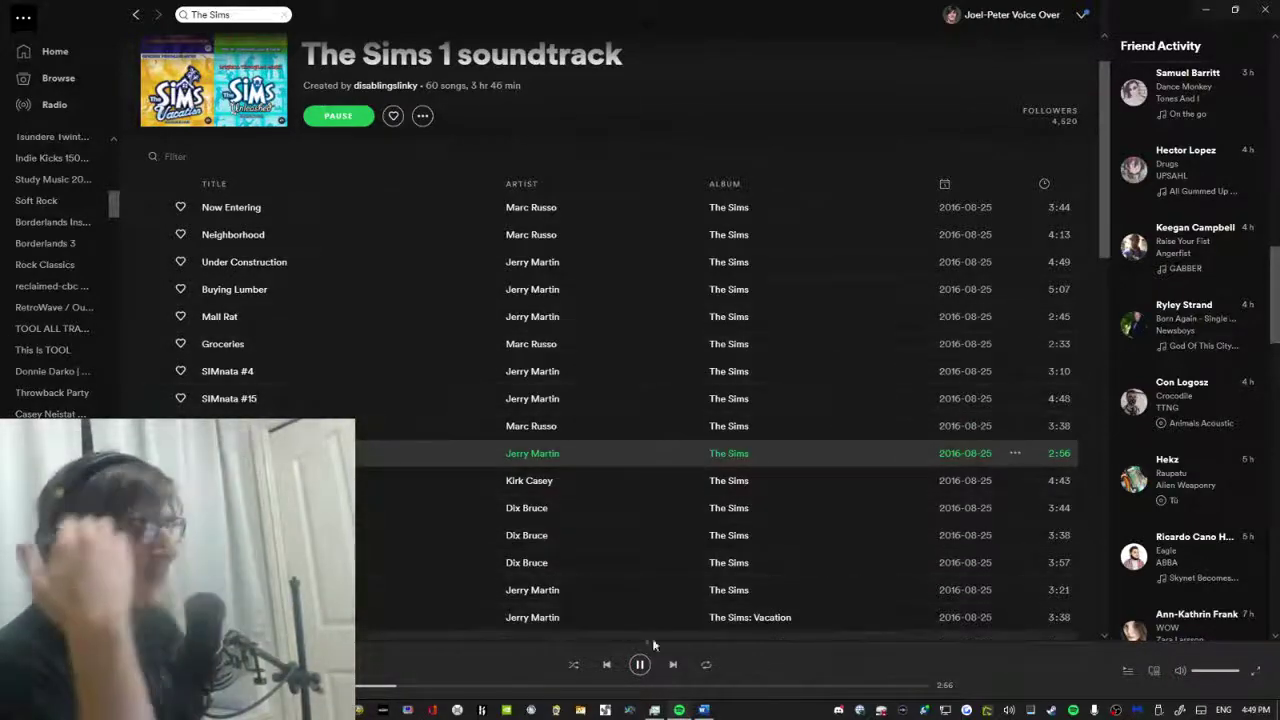
{"action": "left_click", "coordinate": [640, 665]}
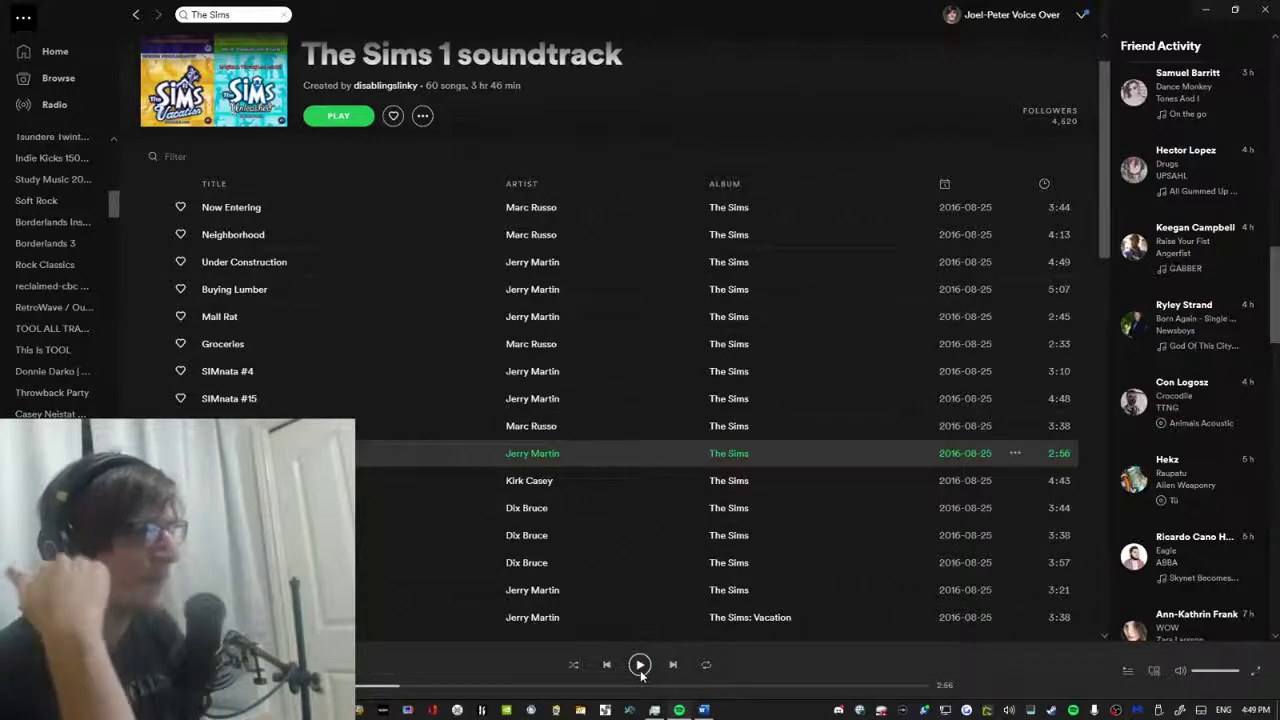
{"action": "left_click", "coordinate": [640, 665]}
Look through the Vacation, Unleashed, House Party and Hot Date tracks in the playlist, then stop the music.
{"action": "scroll", "coordinate": [580, 500], "scroll_direction": "down", "scroll_amount": 5}
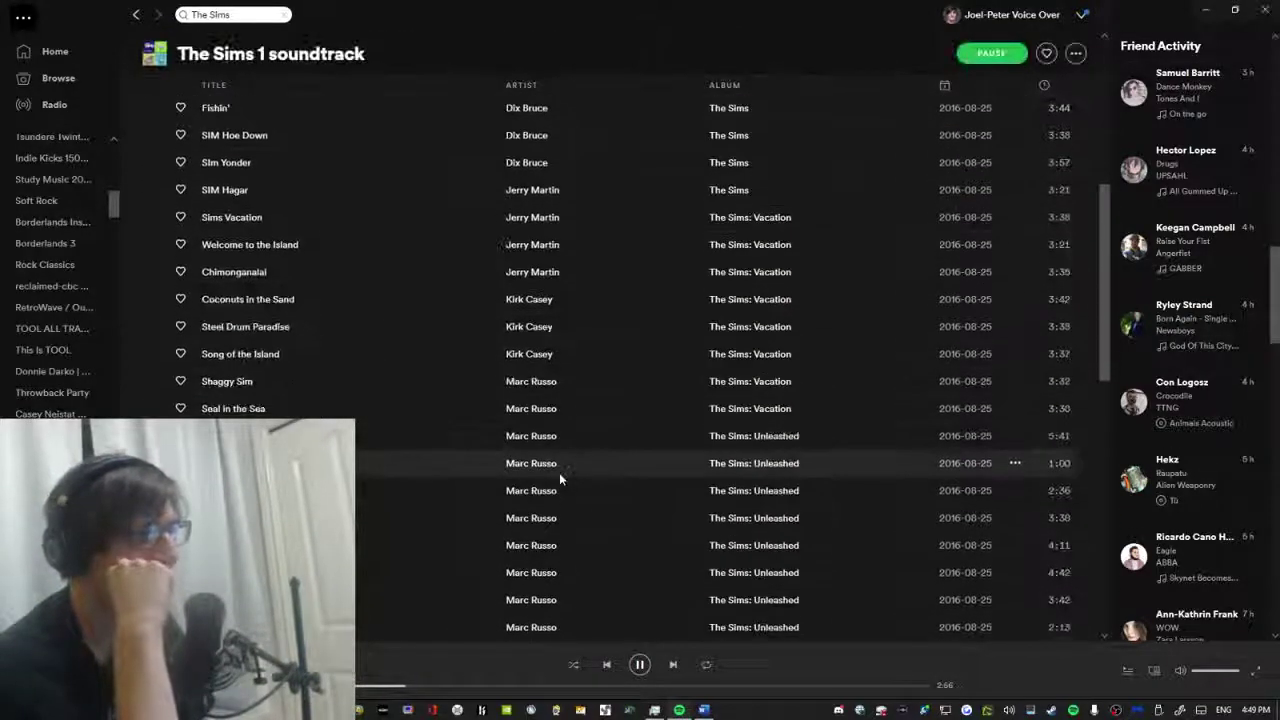
{"action": "scroll", "coordinate": [559, 472], "scroll_direction": "down", "scroll_amount": 5}
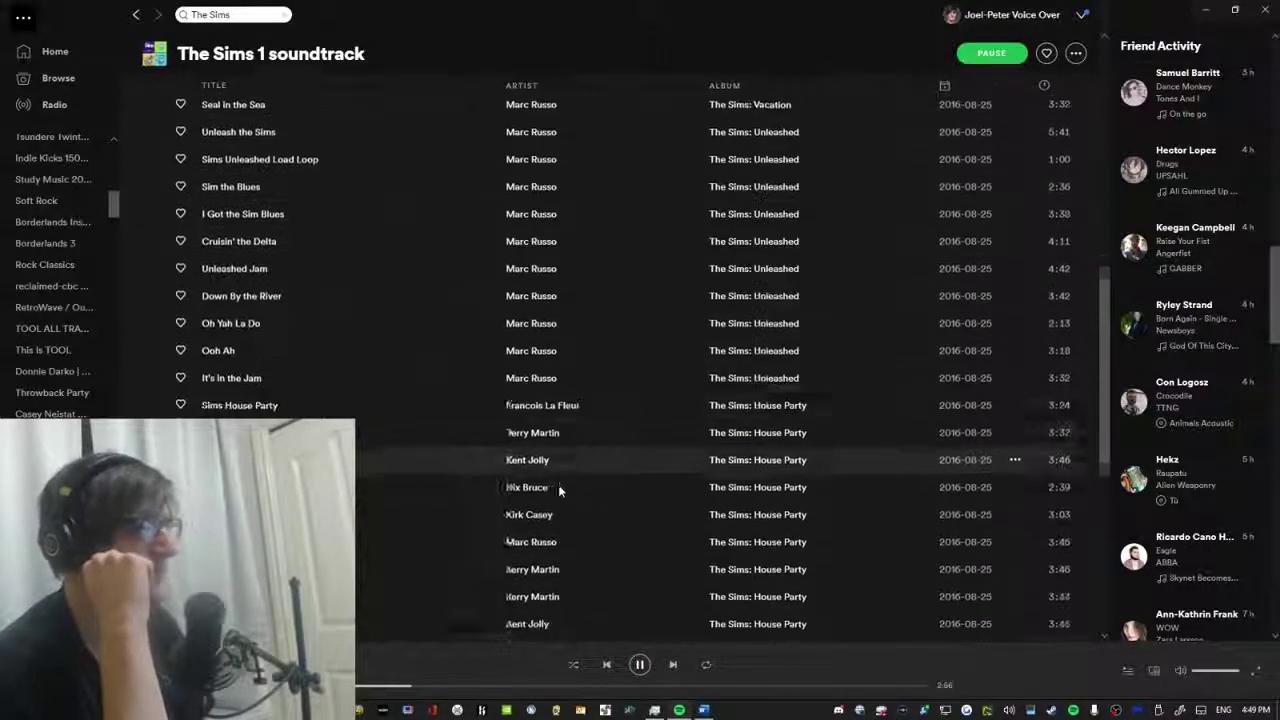
{"action": "scroll", "coordinate": [551, 469], "scroll_direction": "down", "scroll_amount": 7}
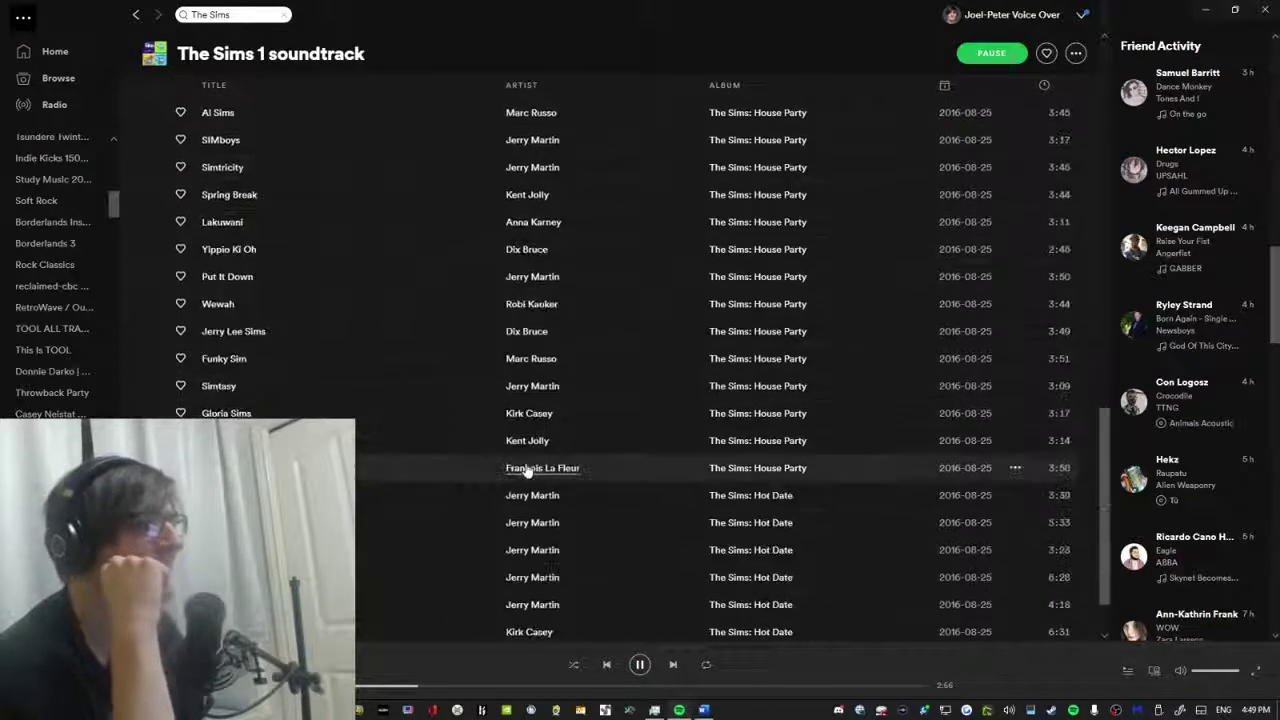
{"action": "scroll", "coordinate": [519, 477], "scroll_direction": "up", "scroll_amount": 15}
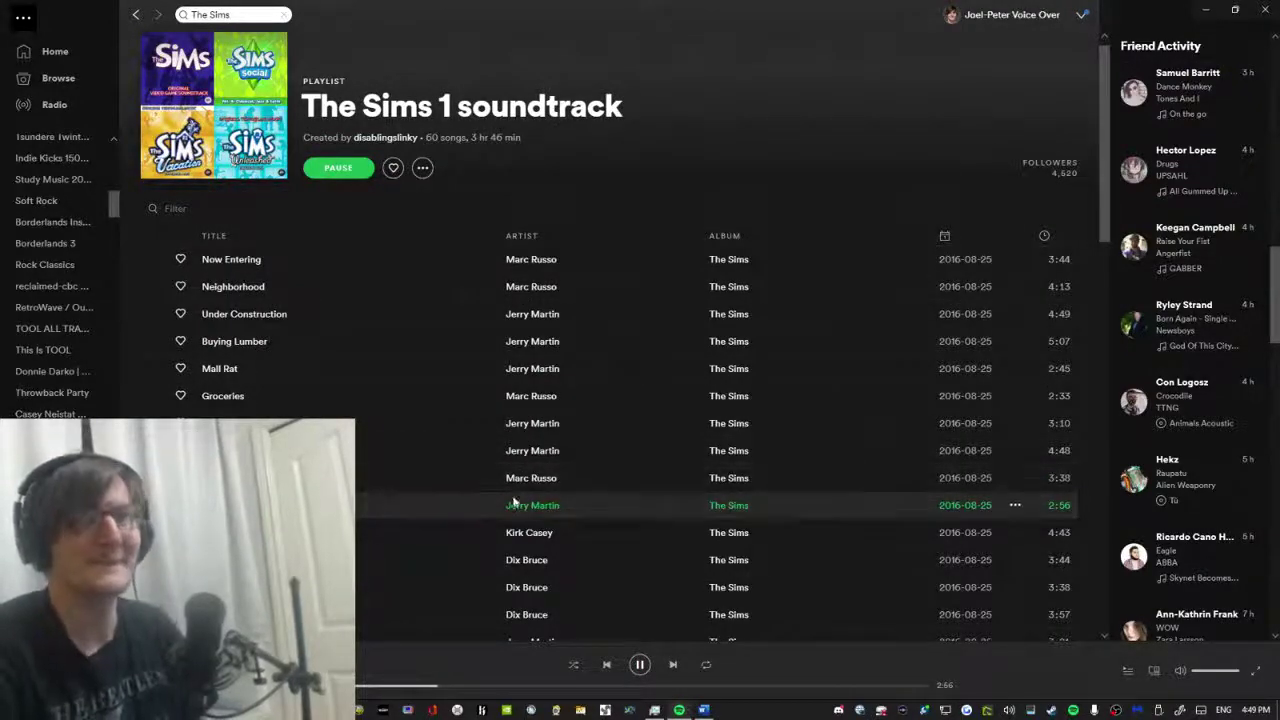
{"action": "scroll", "coordinate": [1192, 328], "scroll_direction": "up", "scroll_amount": 10}
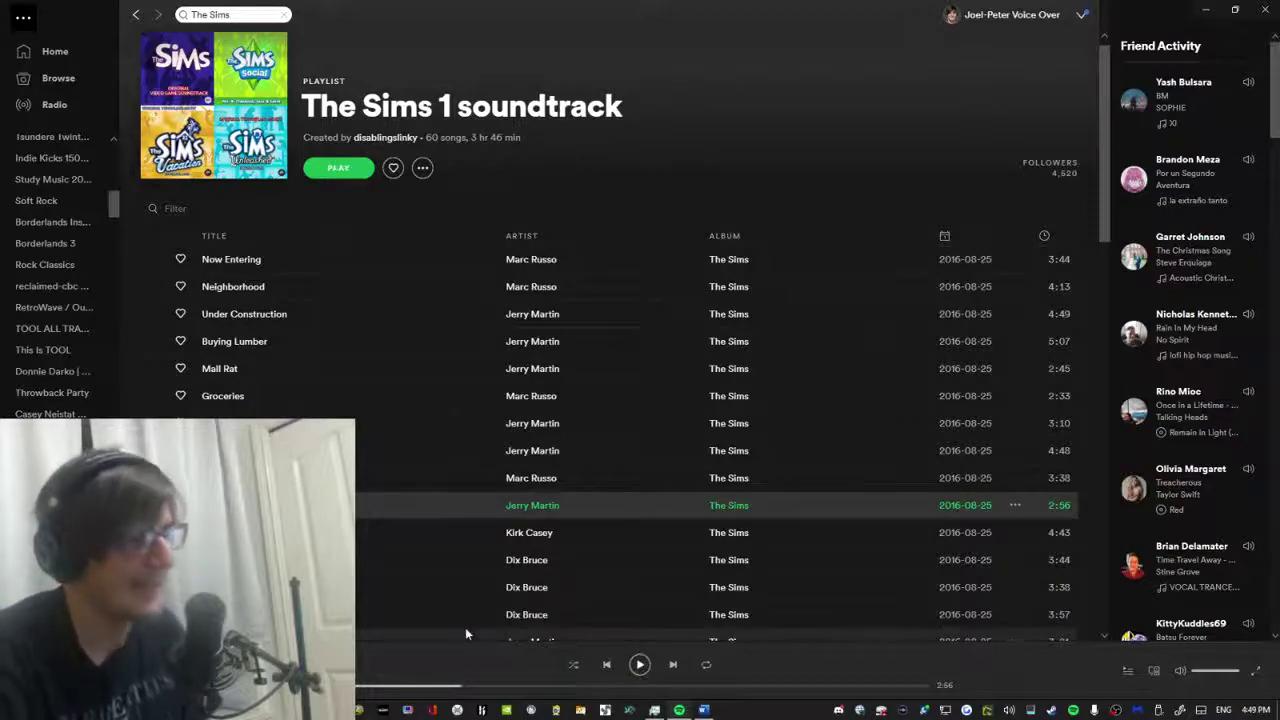
Switch to Firefox, resume the "Disney's Kids Carnival- La-Di-Da Carnival Full Song" video and look through the earlier Carnival Party Music playlist entries.
{"action": "key", "text": "alt+Tab"}
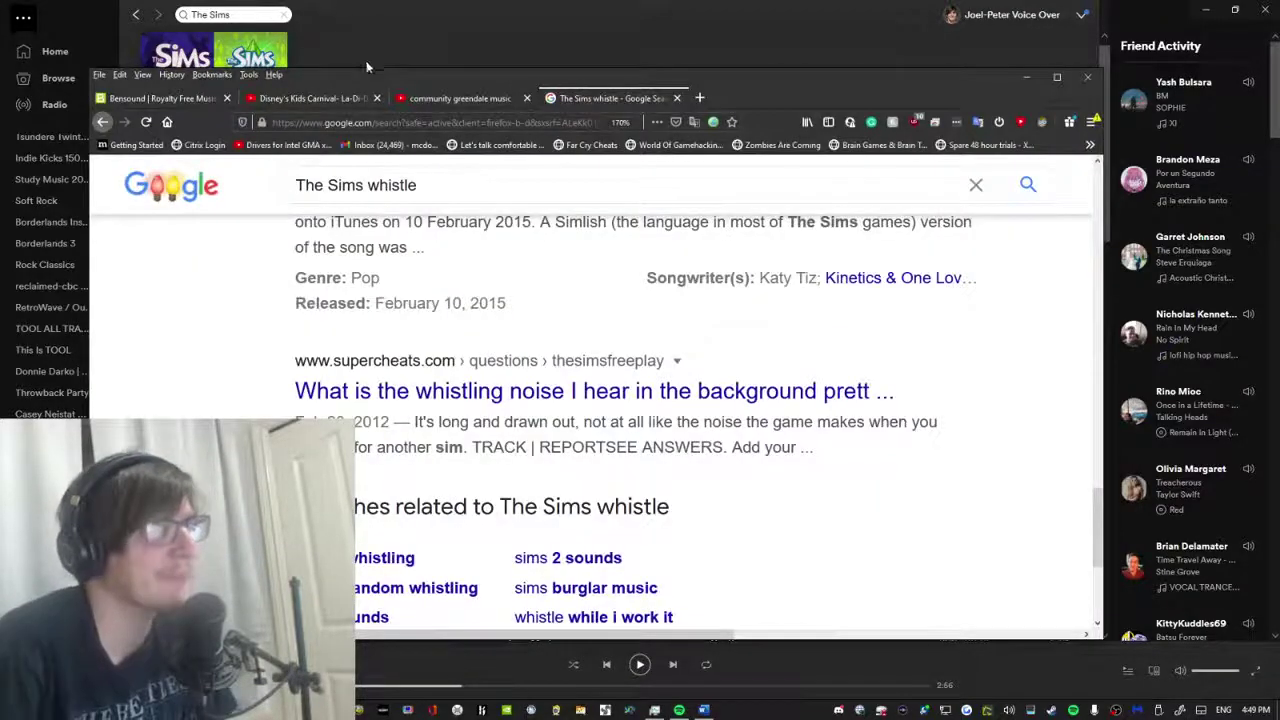
{"action": "left_click", "coordinate": [330, 98]}
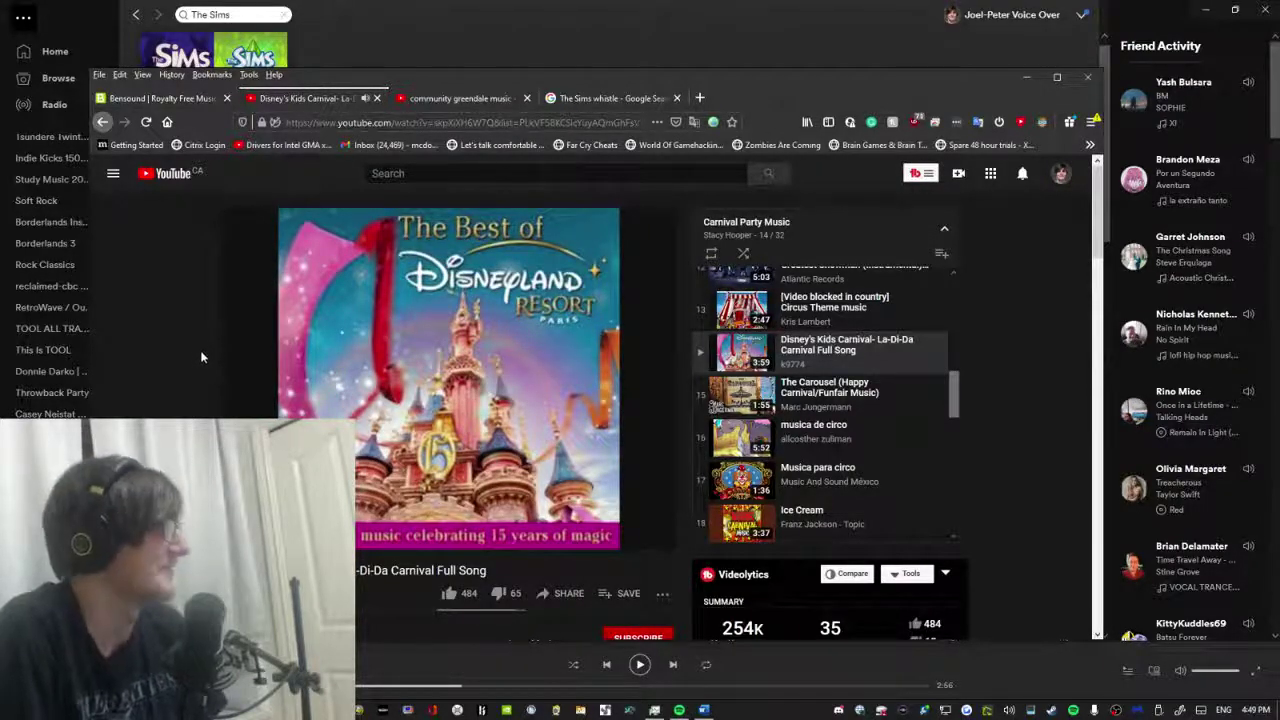
{"action": "scroll", "coordinate": [818, 428], "scroll_direction": "up", "scroll_amount": 1}
{"action": "scroll", "coordinate": [818, 428], "scroll_direction": "up", "scroll_amount": 2}
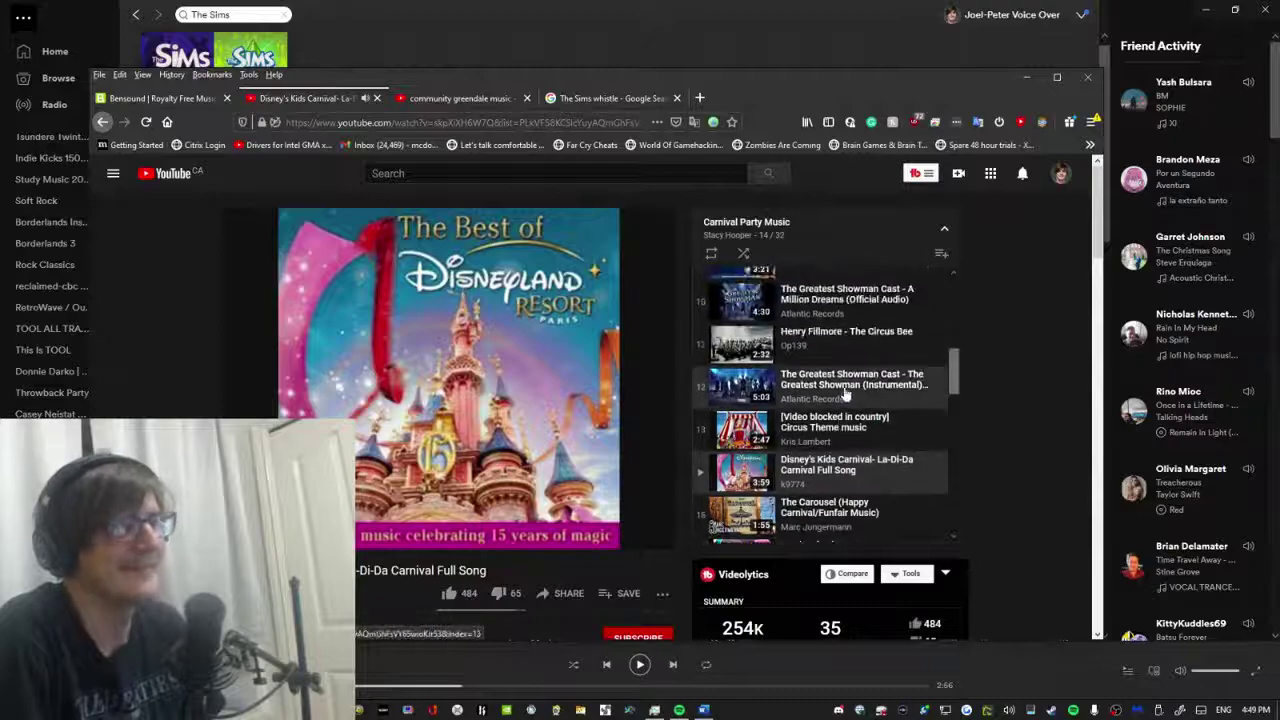
Preview "The Circus Bee" in the Carnival Party Music playlist, look over its details, and preview "Barnum and Bailey's Favorite March".
{"action": "left_click", "coordinate": [858, 345]}
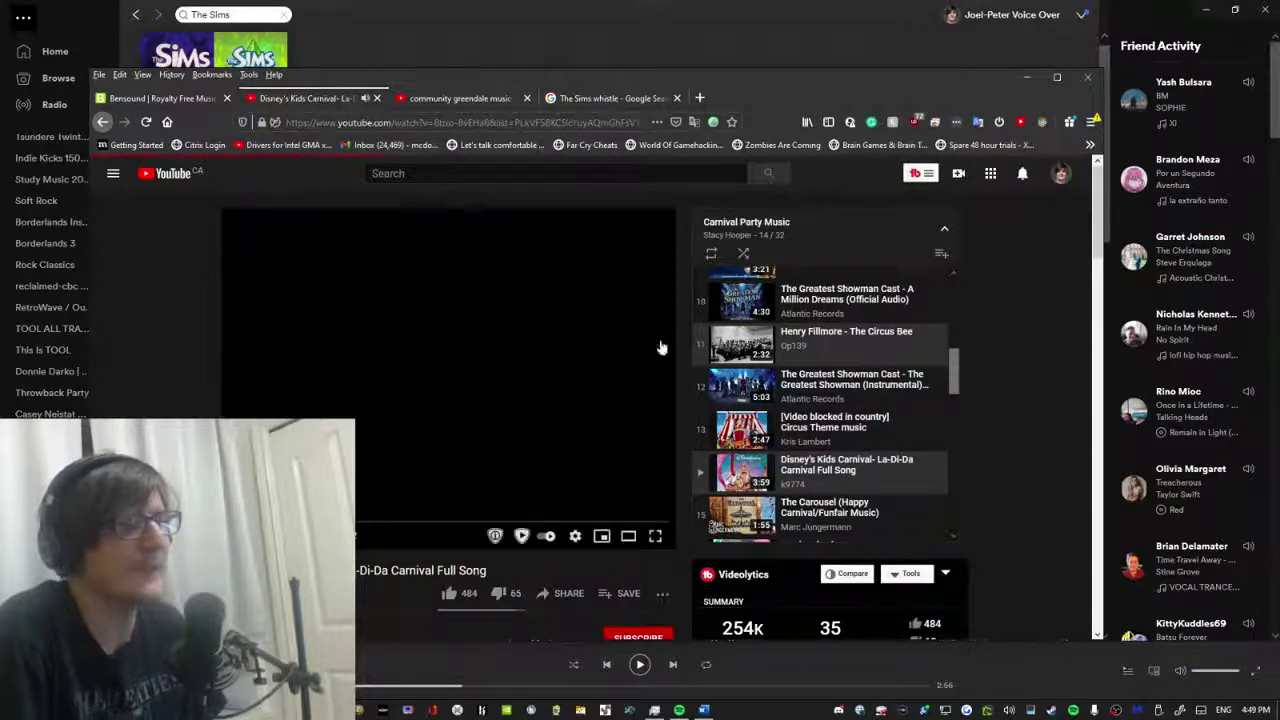
{"action": "scroll", "coordinate": [210, 414], "scroll_direction": "down", "scroll_amount": 3}
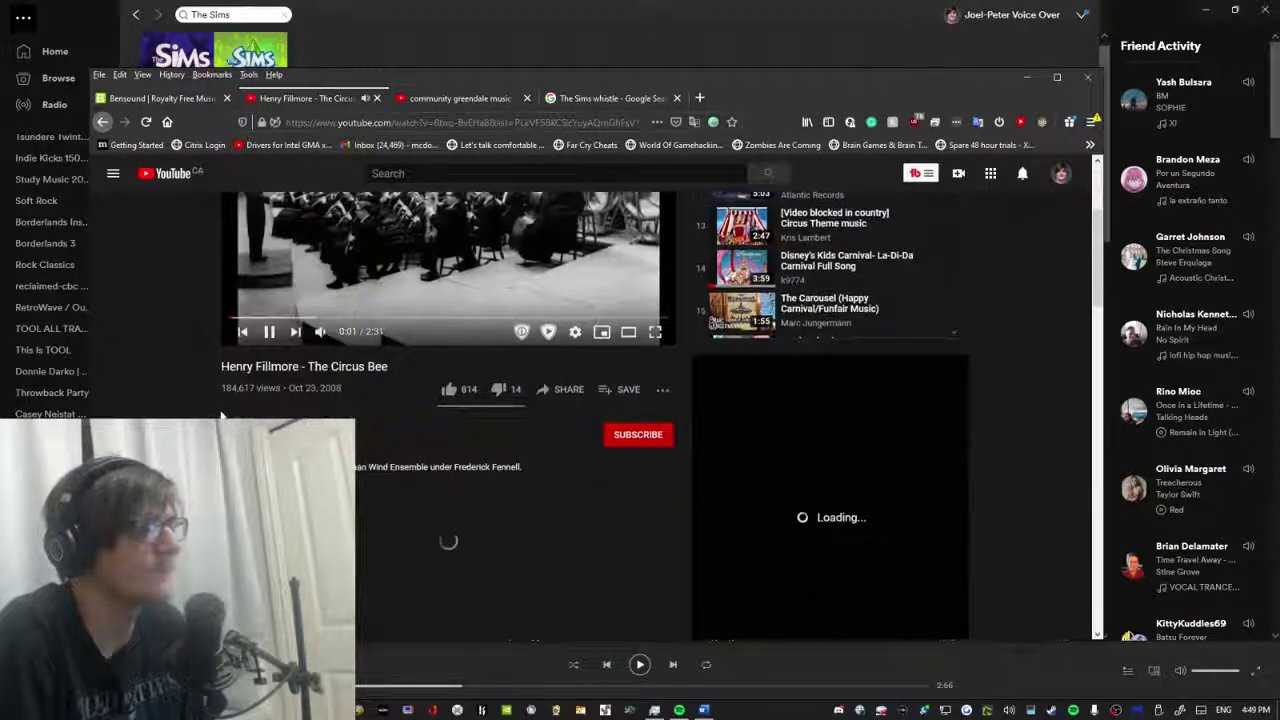
{"action": "scroll", "coordinate": [227, 414], "scroll_direction": "down", "scroll_amount": 3}
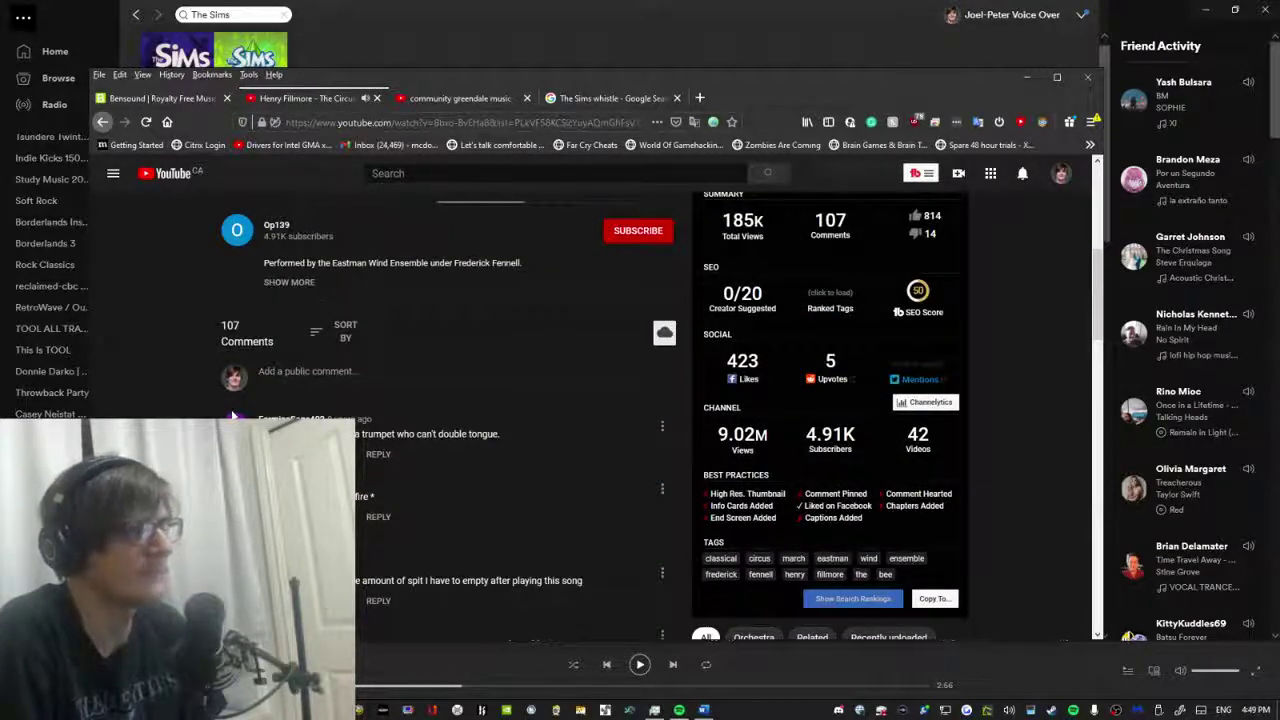
{"action": "scroll", "coordinate": [232, 415], "scroll_direction": "up", "scroll_amount": 6}
{"action": "scroll", "coordinate": [840, 355], "scroll_direction": "up", "scroll_amount": 2}
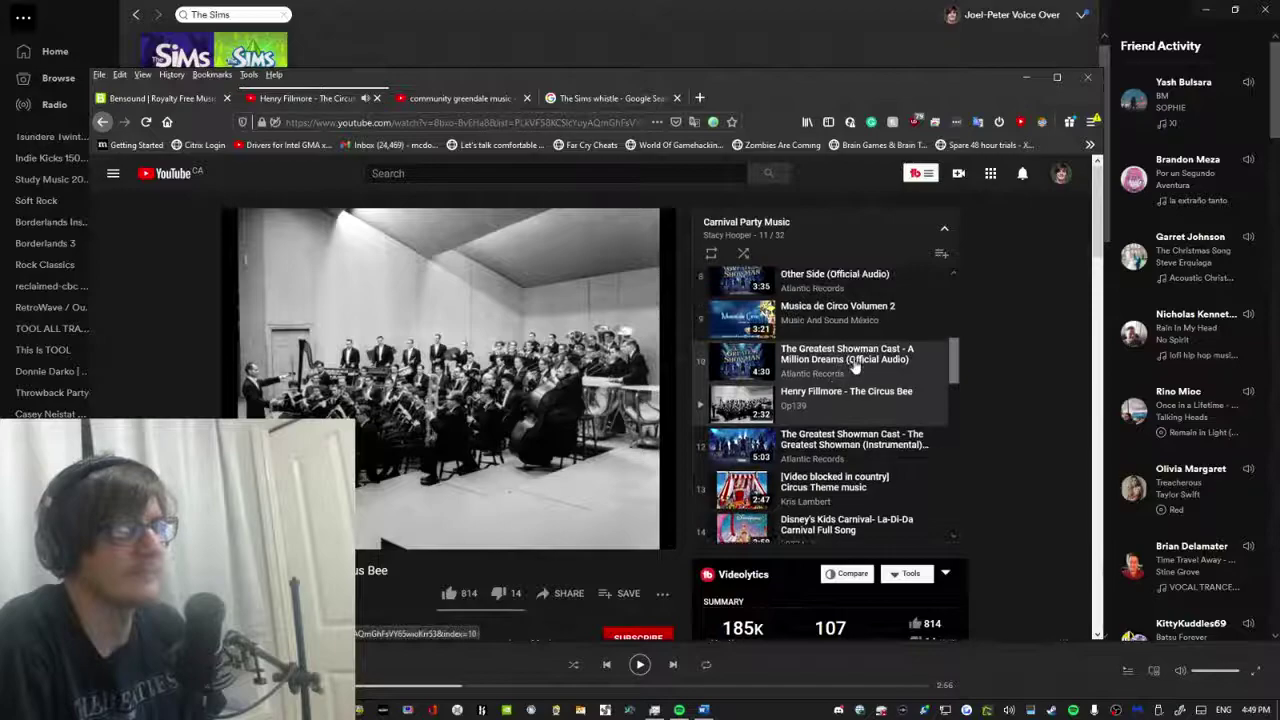
{"action": "scroll", "coordinate": [853, 367], "scroll_direction": "up", "scroll_amount": 6}
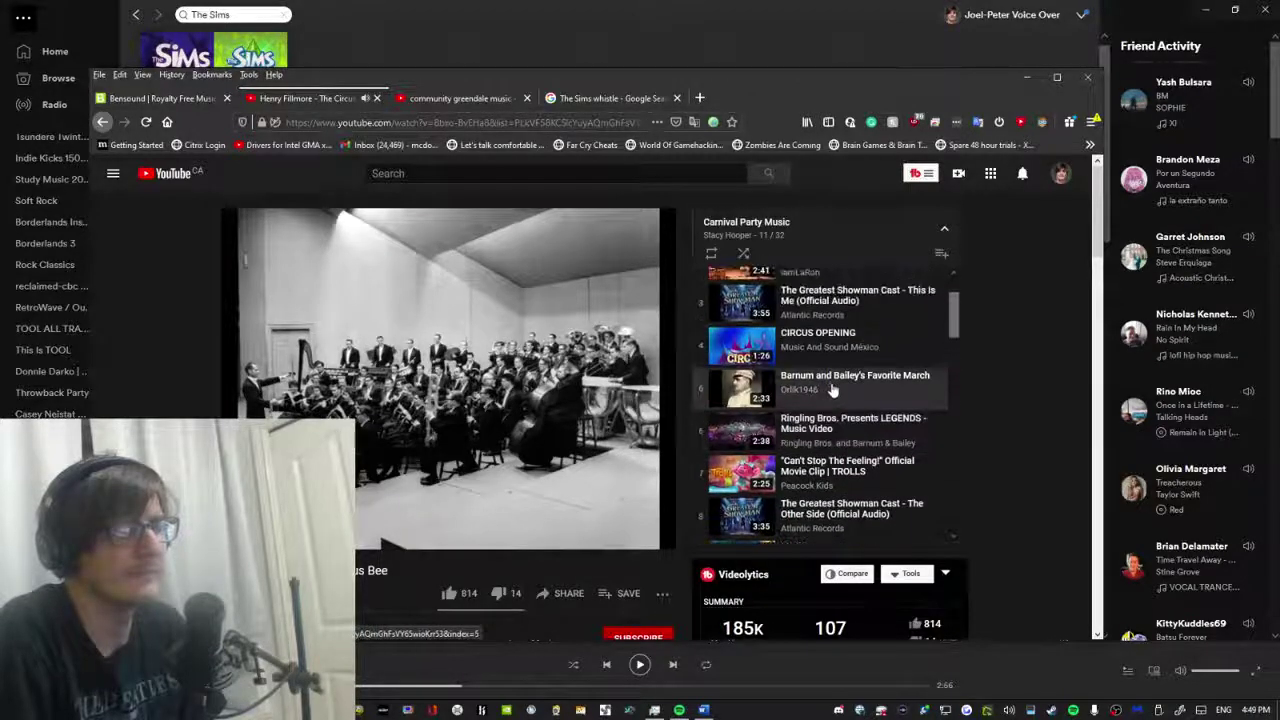
{"action": "left_click", "coordinate": [833, 390]}
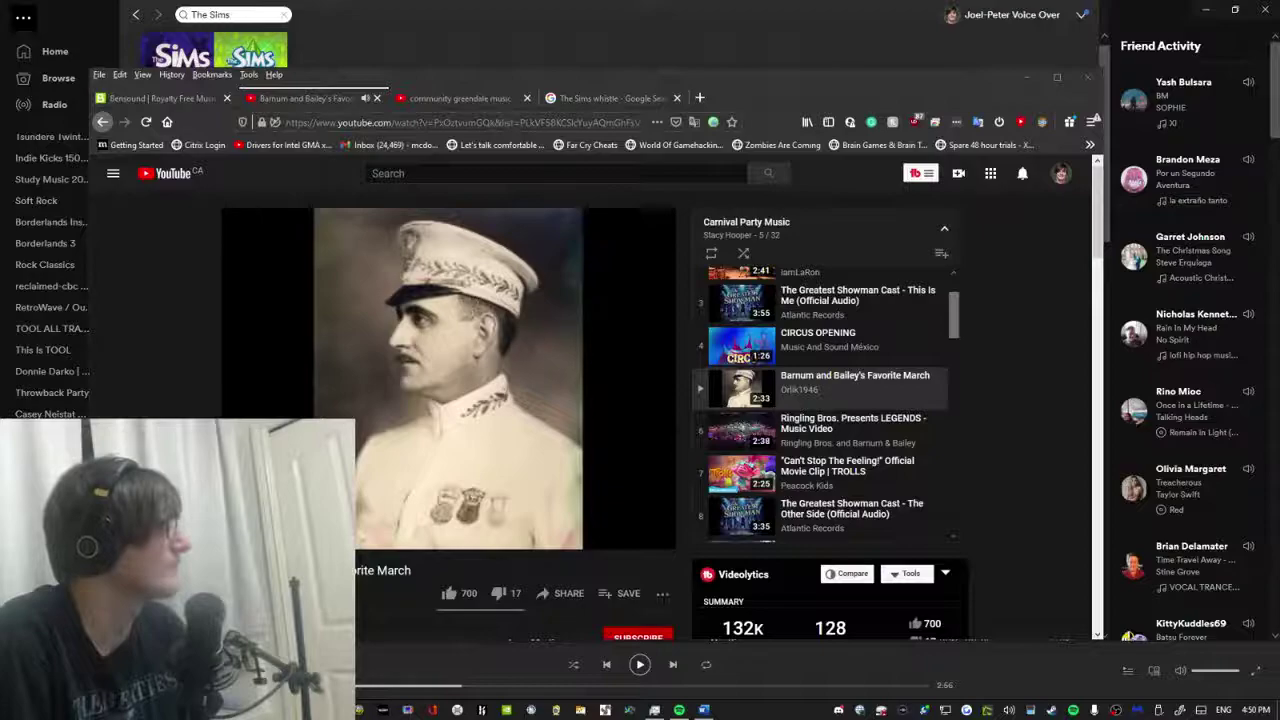
Preview "Circus Music", the first playlist entry, pause it and read through its video description.
{"action": "scroll", "coordinate": [812, 300], "scroll_direction": "up", "scroll_amount": 2}
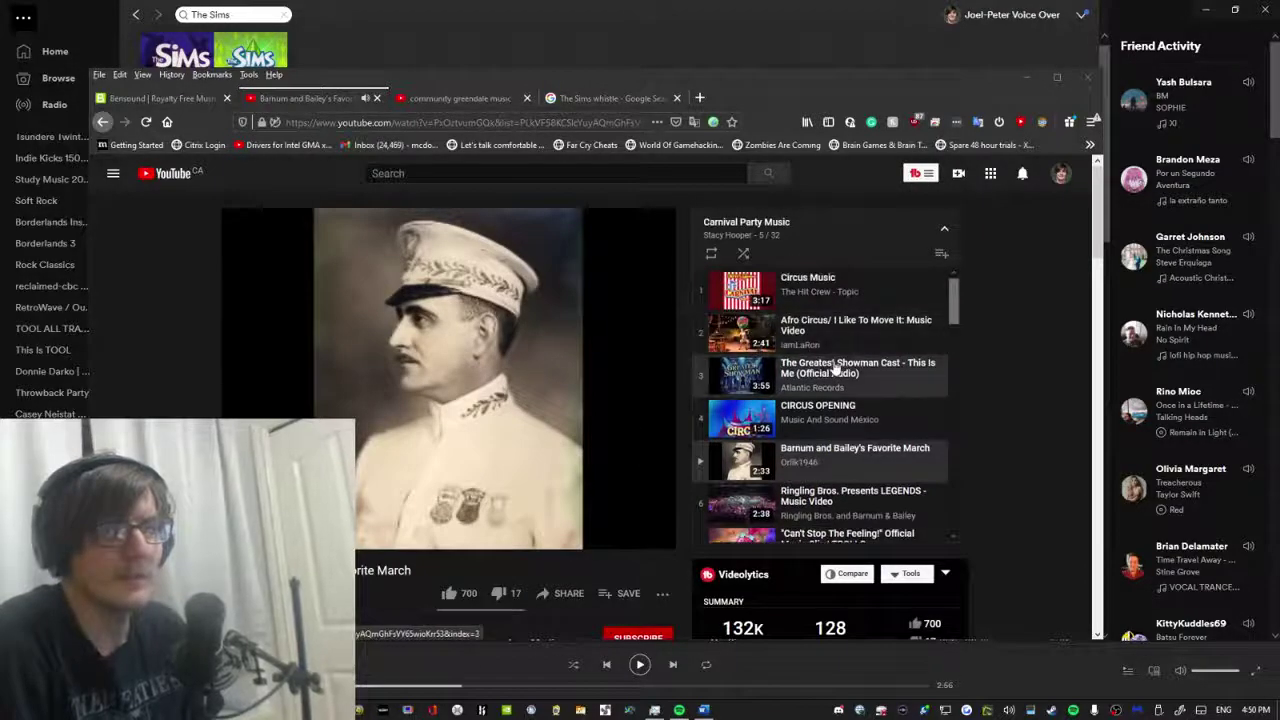
{"action": "left_click", "coordinate": [812, 288]}
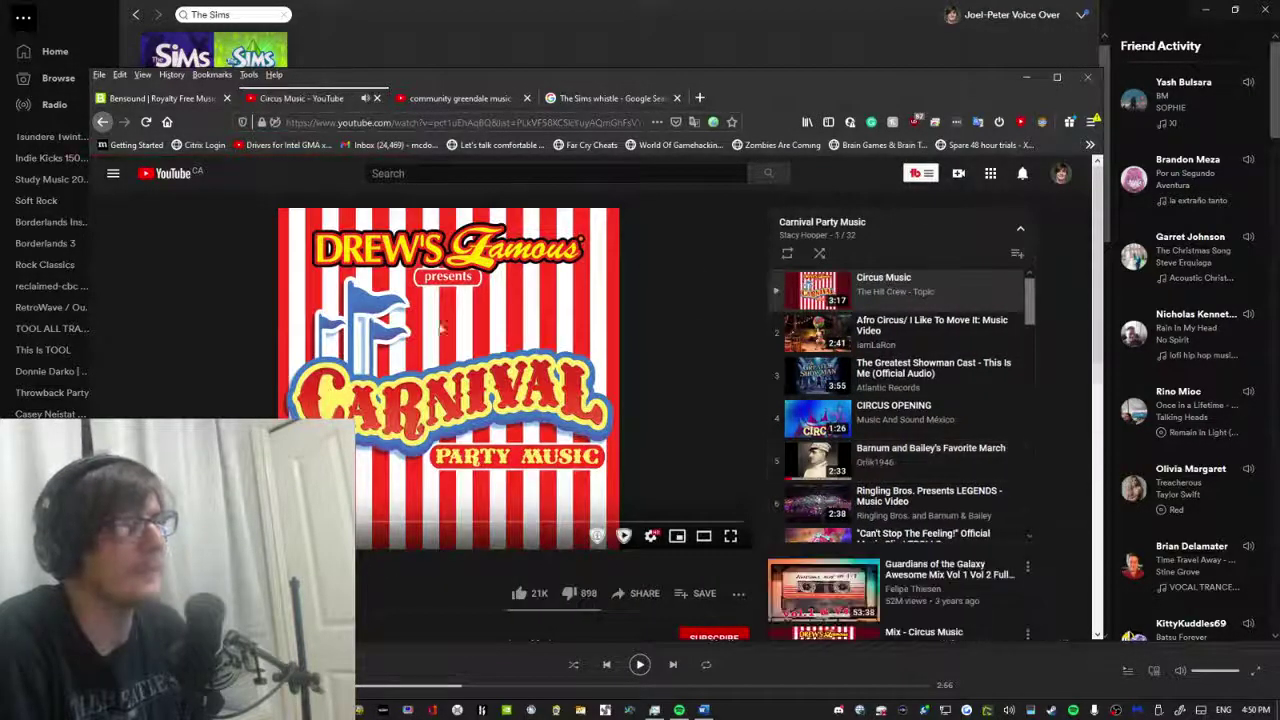
{"action": "scroll", "coordinate": [200, 395], "scroll_direction": "down", "scroll_amount": 2}
{"action": "scroll", "coordinate": [450, 400], "scroll_direction": "down", "scroll_amount": 1}
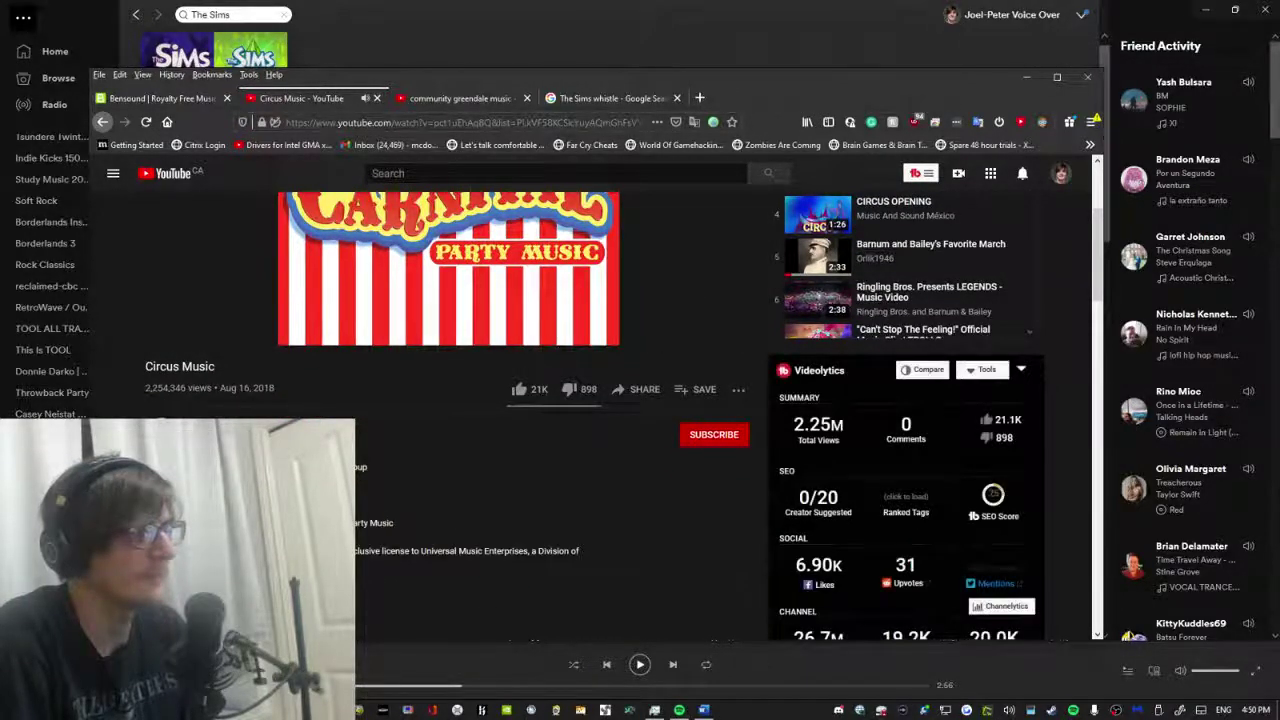
{"action": "scroll", "coordinate": [997, 496], "scroll_direction": "up", "scroll_amount": 3}
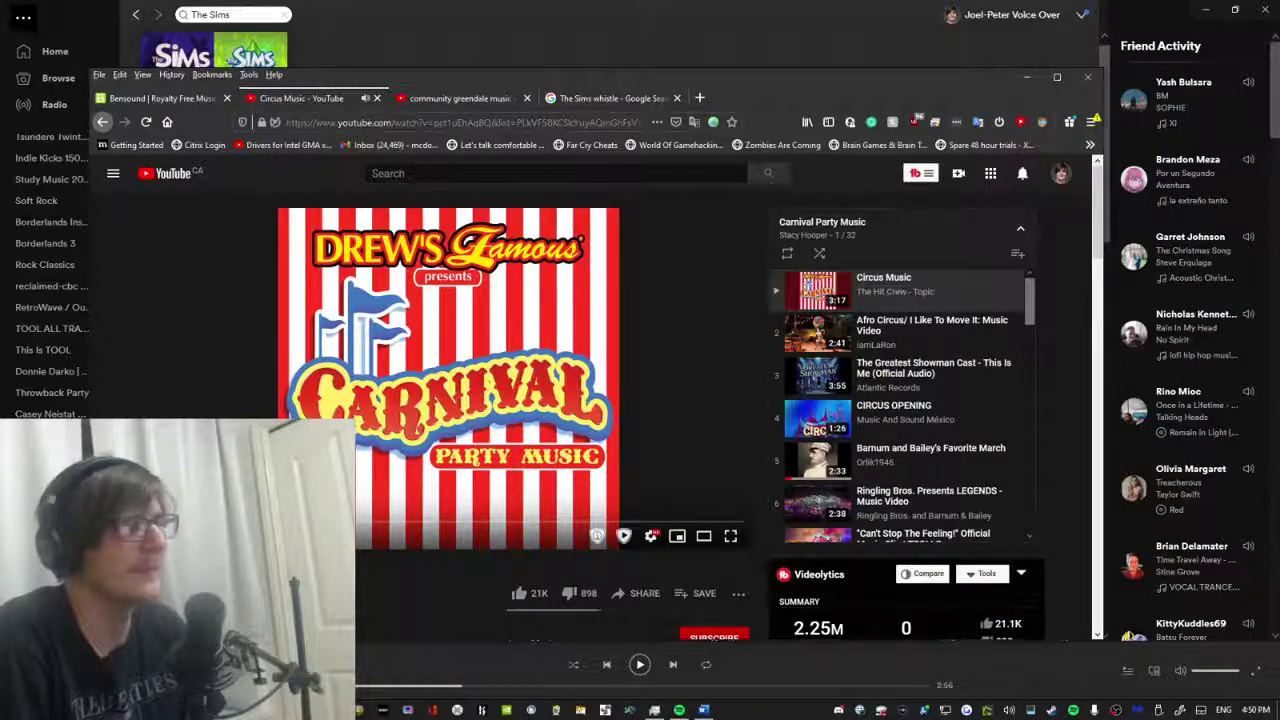
{"action": "scroll", "coordinate": [523, 411], "scroll_direction": "down", "scroll_amount": 3}
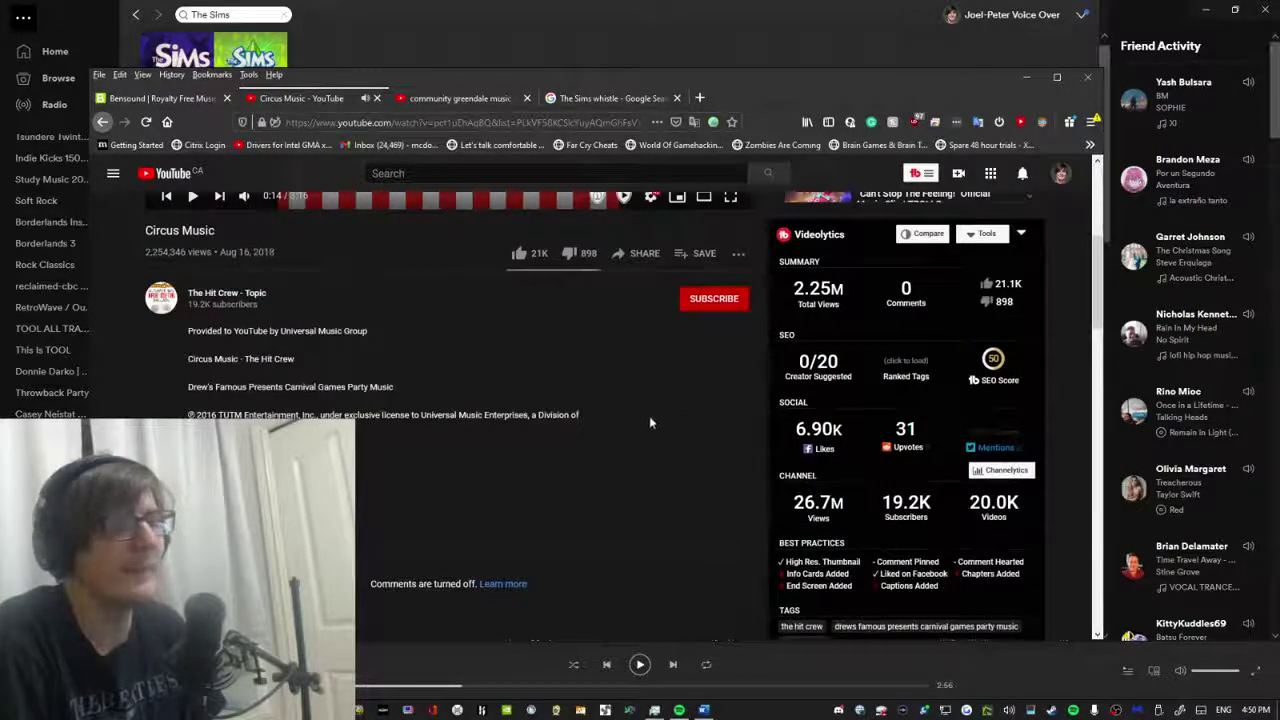
{"action": "scroll", "coordinate": [500, 330], "scroll_direction": "down", "scroll_amount": 3}
{"action": "scroll", "coordinate": [520, 349], "scroll_direction": "up", "scroll_amount": 4}
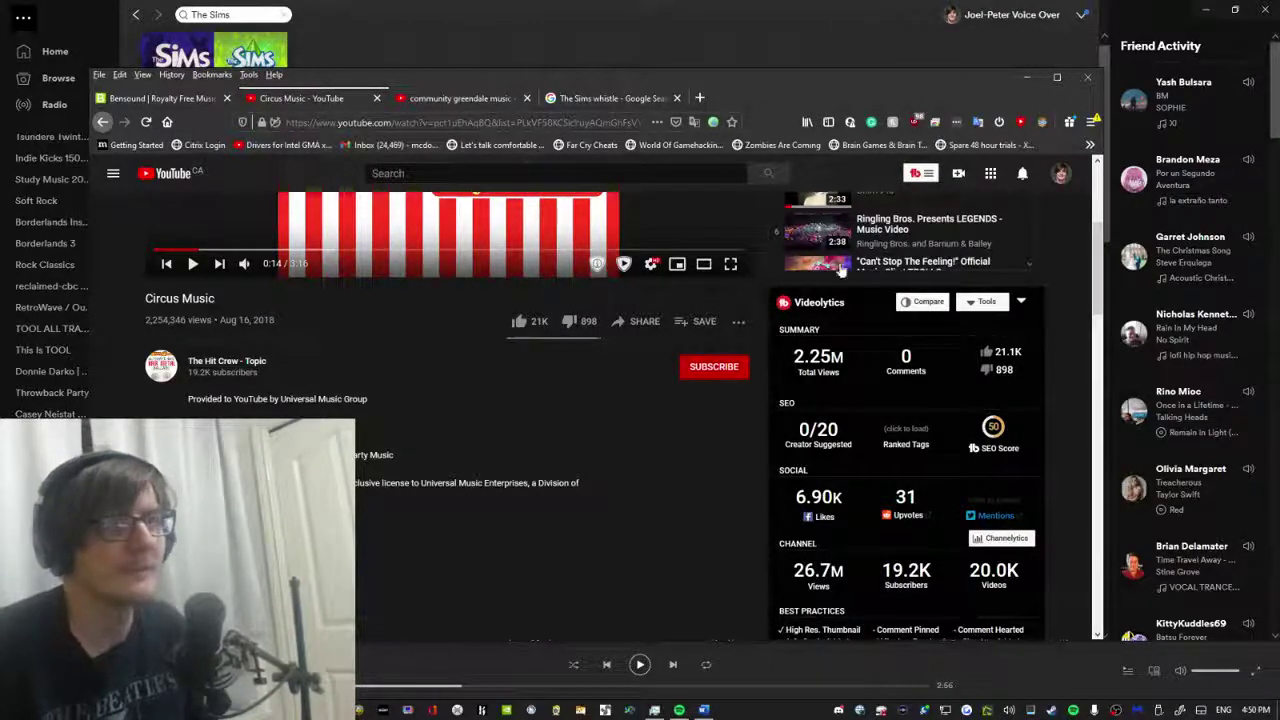
Preview "LBP Vita OST - Vi och Olle" and "(Sips Song) Happy Chiptune Fairground Style - Theme Park Music" near the end of the playlist.
{"action": "scroll", "coordinate": [880, 230], "scroll_direction": "down", "scroll_amount": 1}
{"action": "scroll", "coordinate": [643, 468], "scroll_direction": "up", "scroll_amount": 2}
{"action": "scroll", "coordinate": [917, 318], "scroll_direction": "down", "scroll_amount": 10}
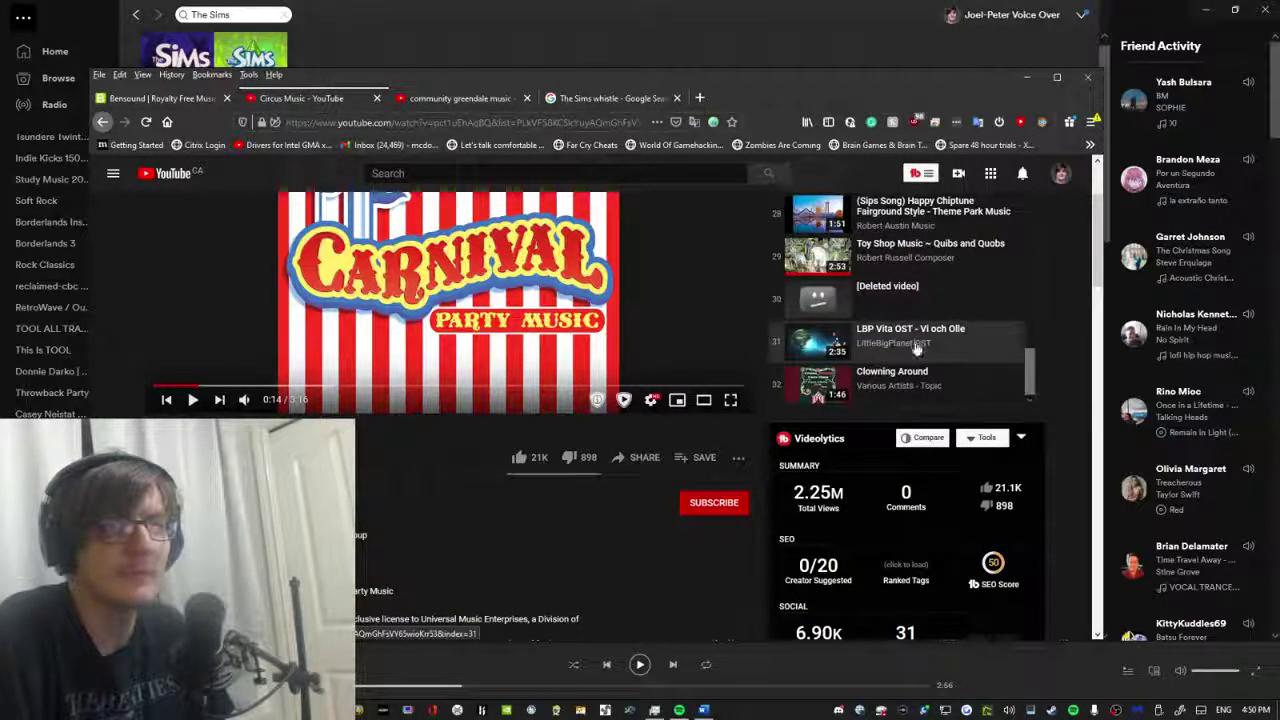
{"action": "left_click", "coordinate": [917, 345]}
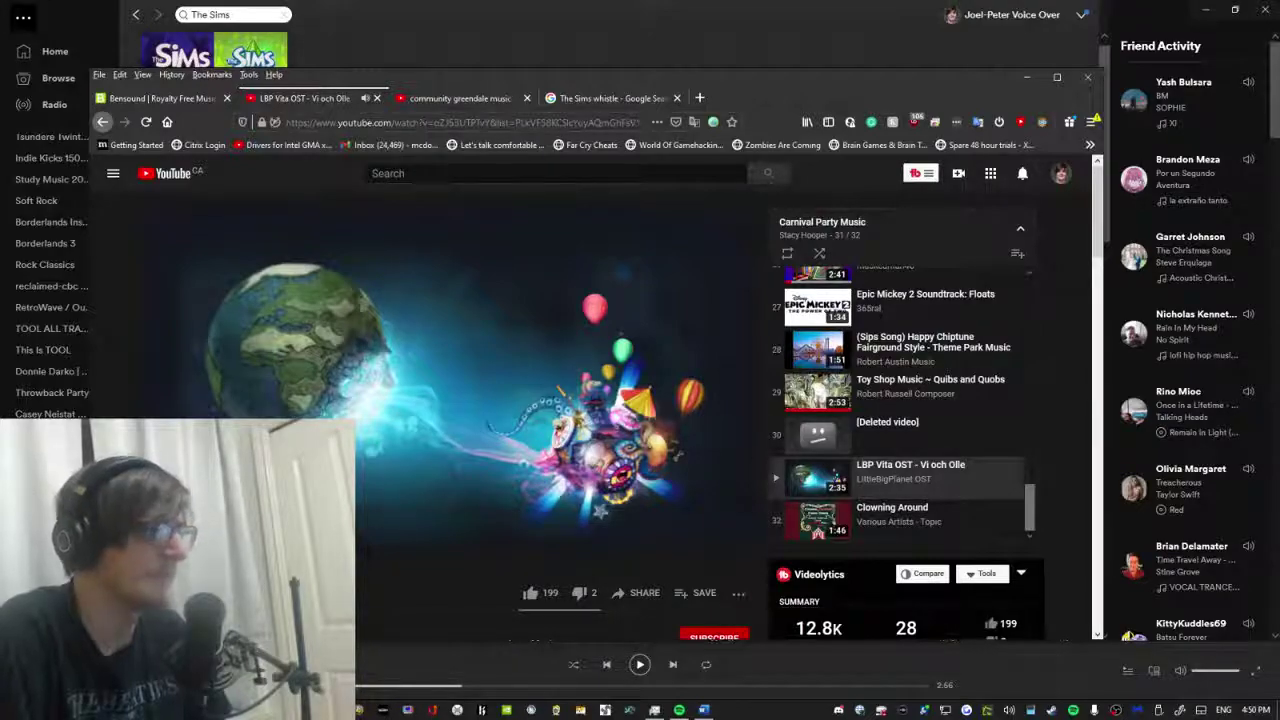
{"action": "left_click", "coordinate": [976, 358]}
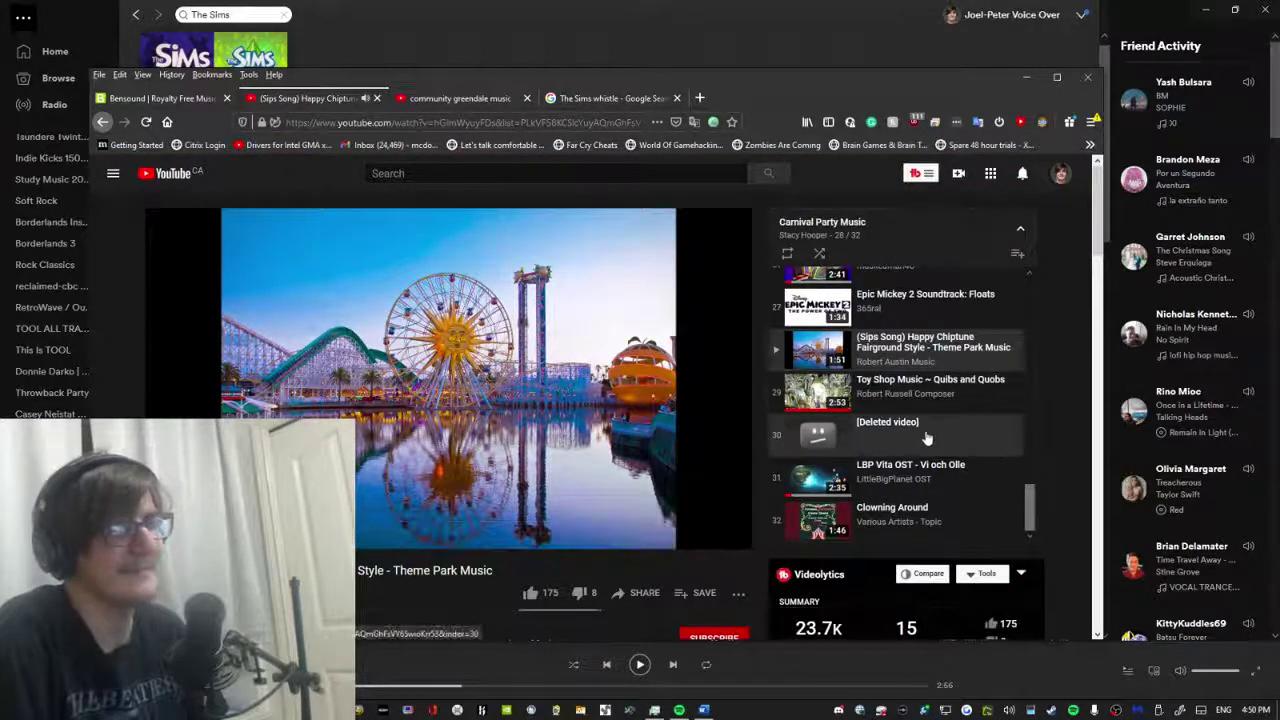
{"action": "scroll", "coordinate": [849, 405], "scroll_direction": "down", "scroll_amount": 1}
{"action": "scroll", "coordinate": [884, 401], "scroll_direction": "up", "scroll_amount": 3}
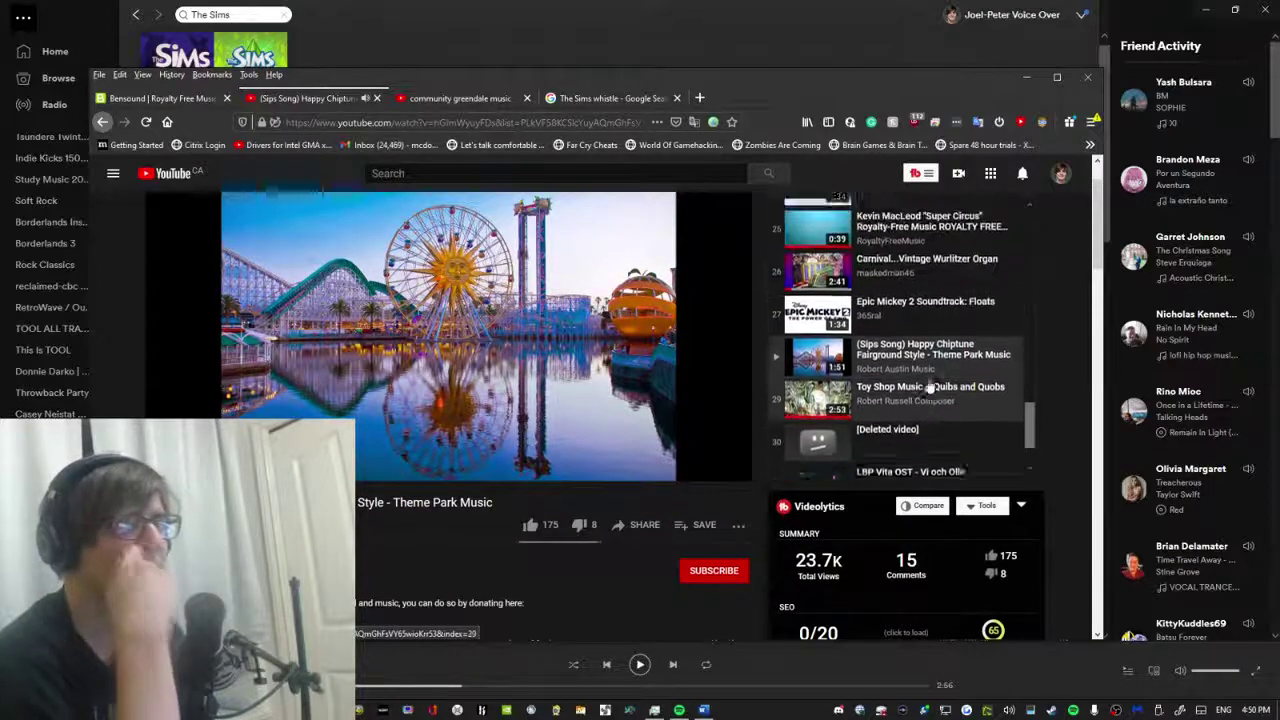
{"action": "scroll", "coordinate": [460, 430], "scroll_direction": "up", "scroll_amount": 1}
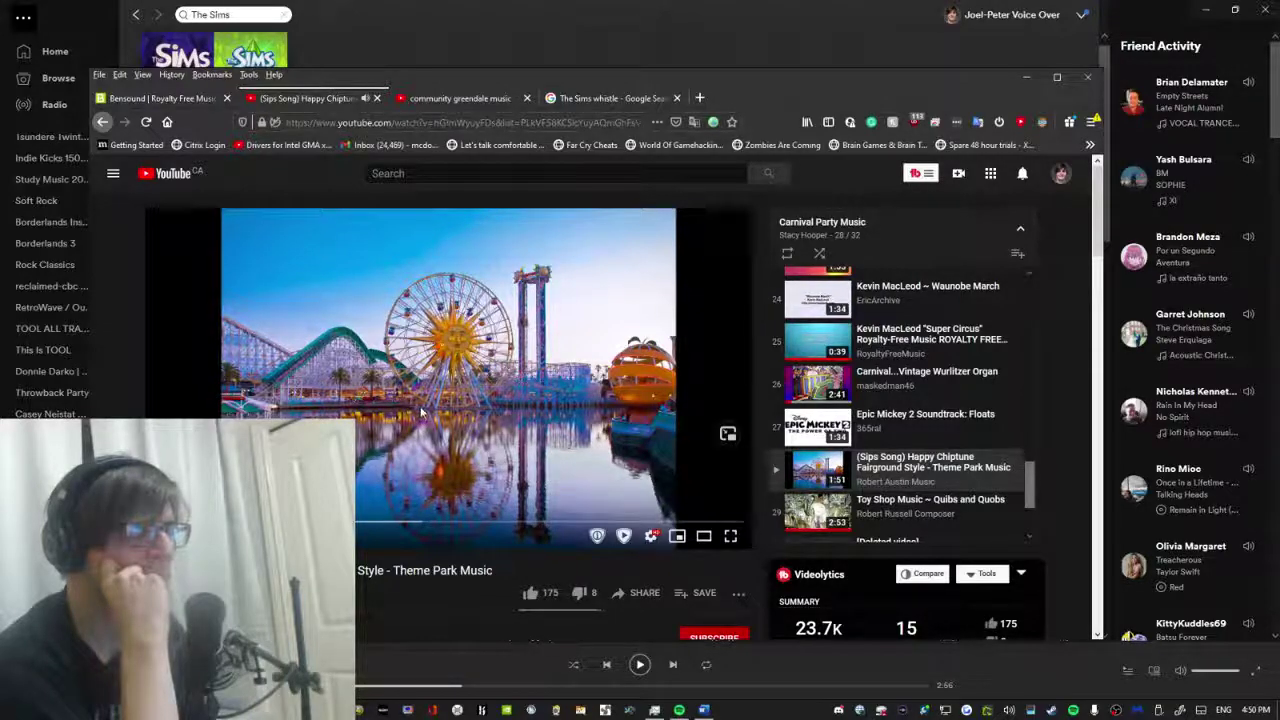
Expand the full description of the Sips Song video and check it and the comments for usage information.
{"action": "scroll", "coordinate": [418, 407], "scroll_direction": "down", "scroll_amount": 5}
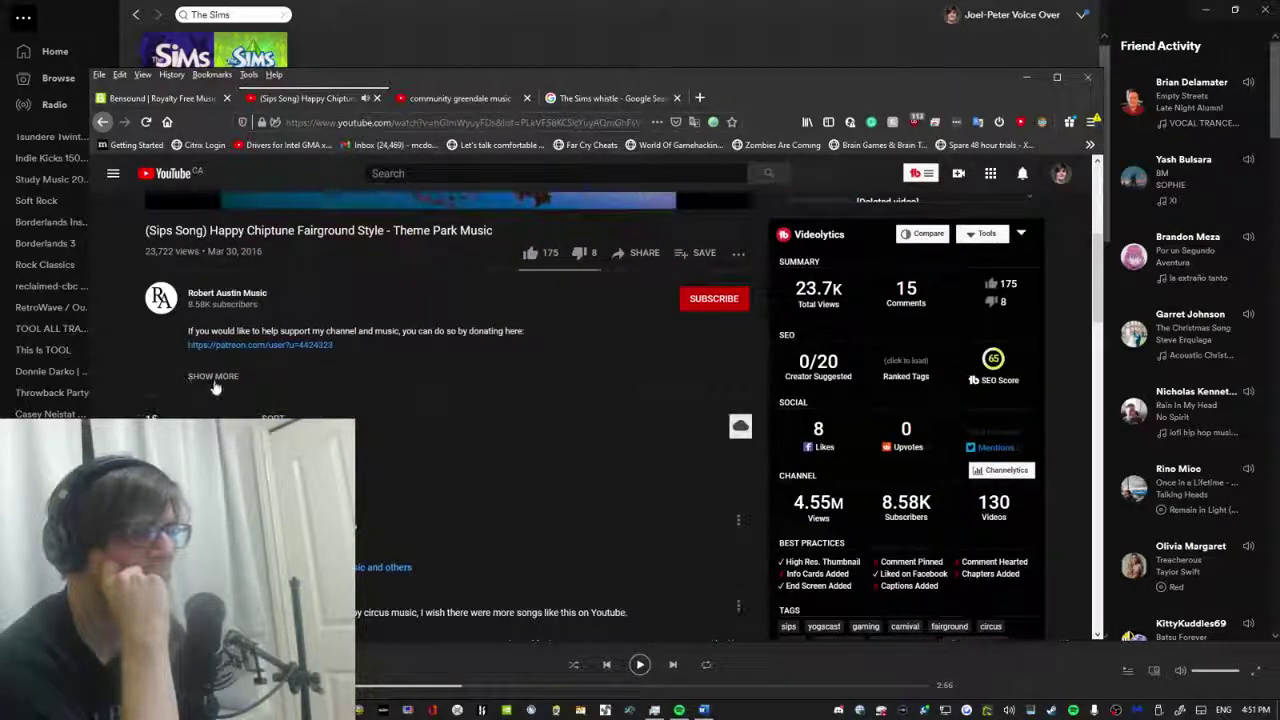
{"action": "left_click", "coordinate": [213, 377]}
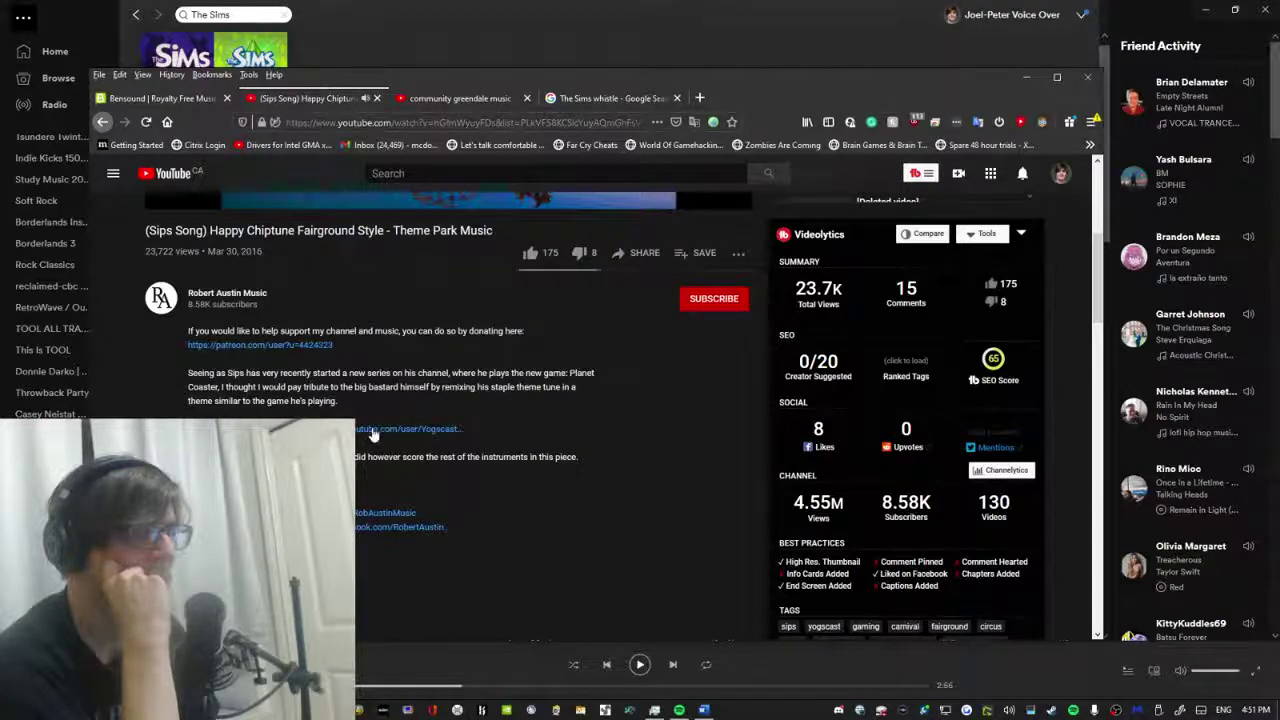
{"action": "scroll", "coordinate": [372, 433], "scroll_direction": "down", "scroll_amount": 2}
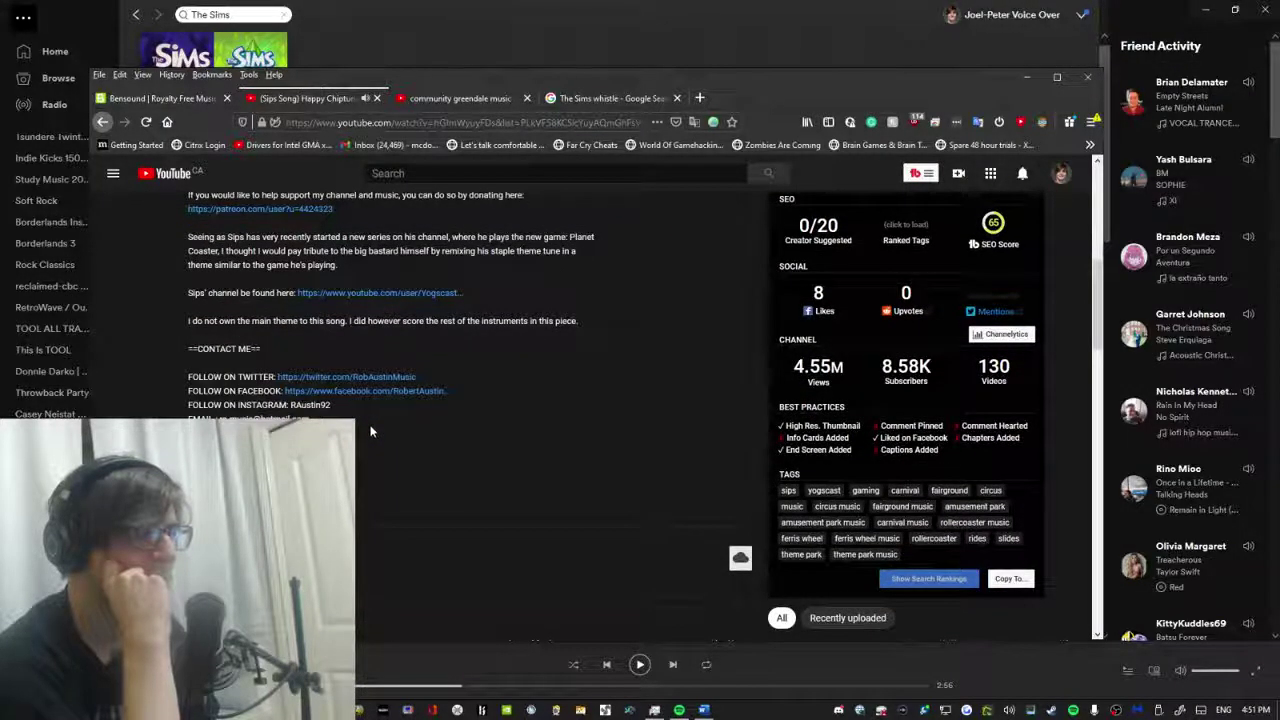
{"action": "scroll", "coordinate": [370, 431], "scroll_direction": "down", "scroll_amount": 5}
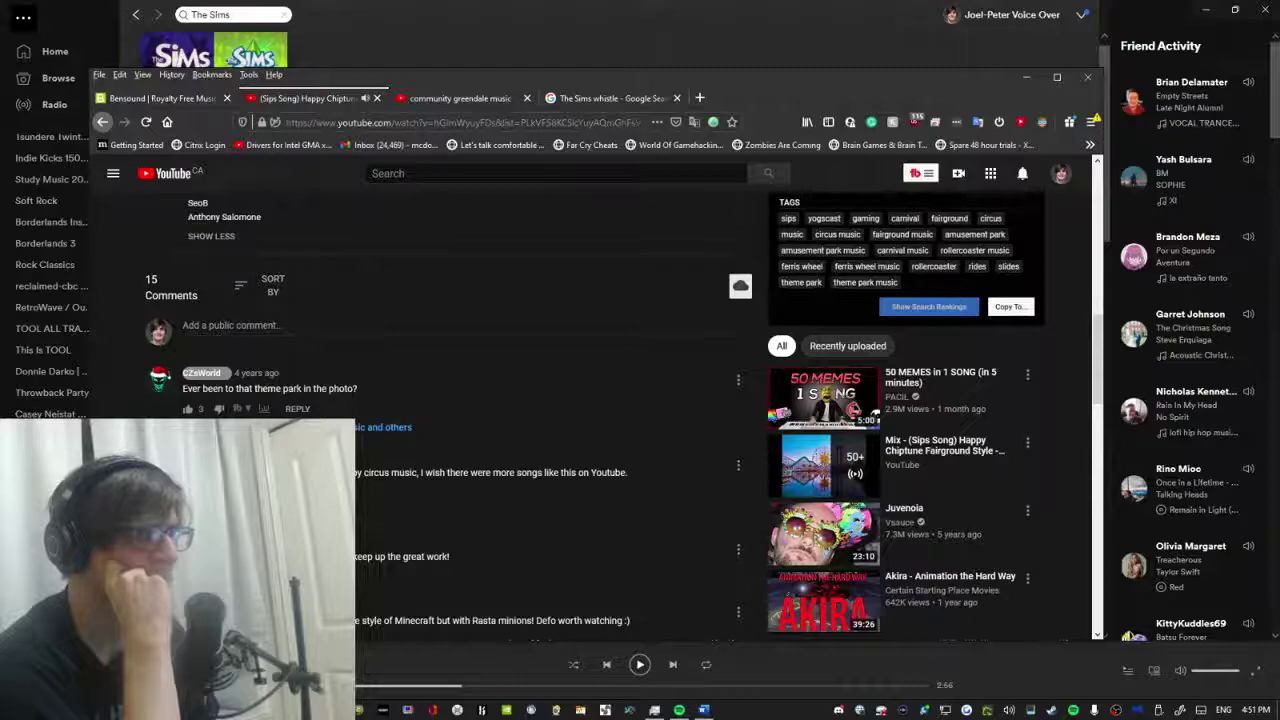
{"action": "scroll", "coordinate": [370, 431], "scroll_direction": "down", "scroll_amount": 1}
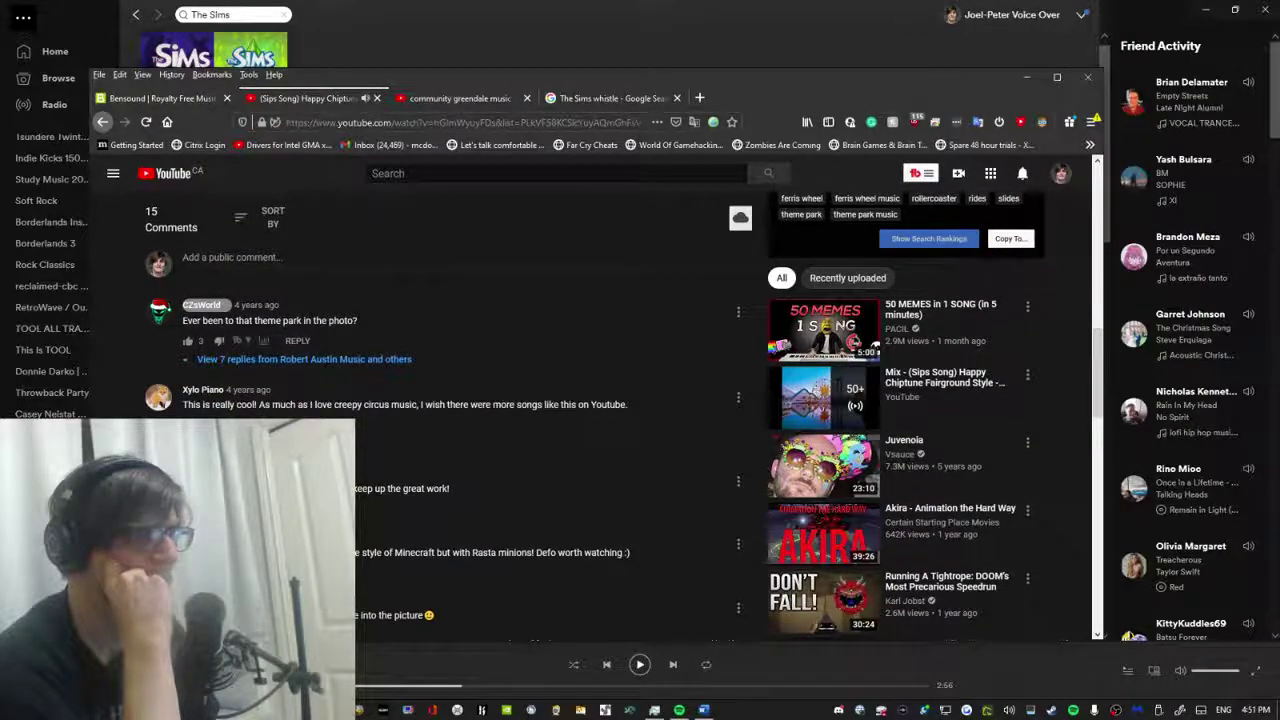
{"action": "scroll", "coordinate": [405, 187], "scroll_direction": "up", "scroll_amount": 10}
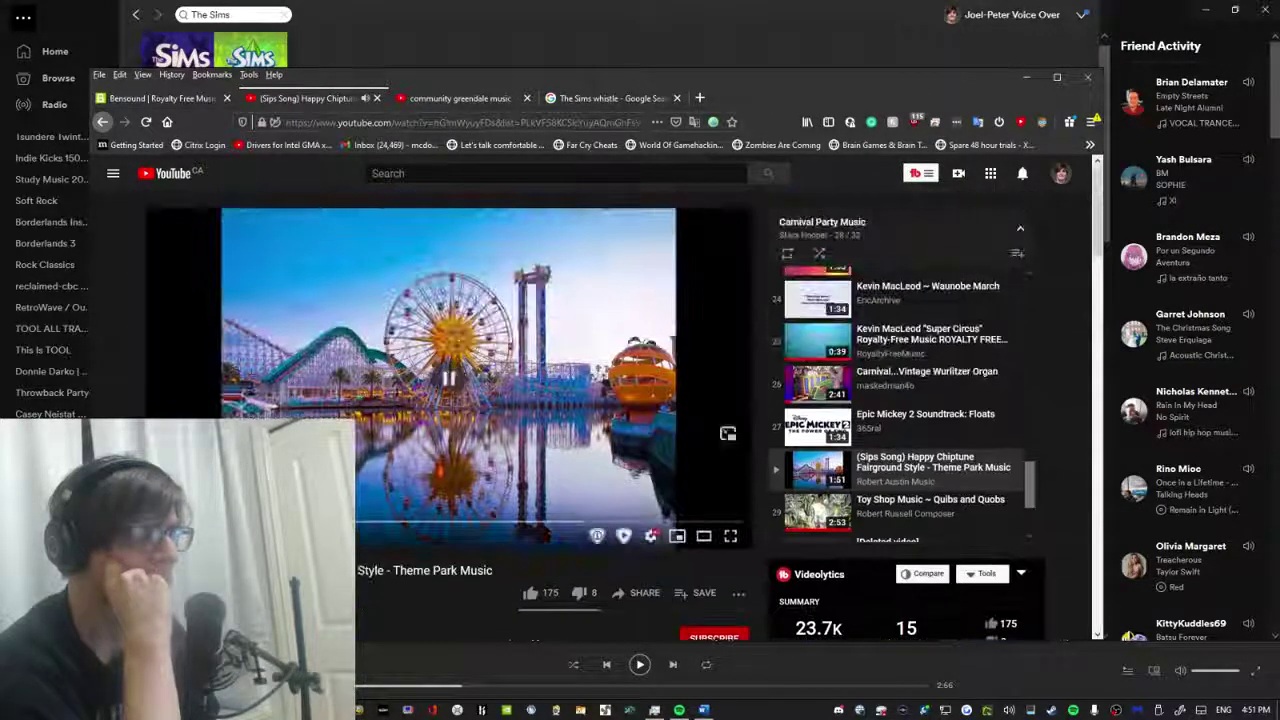
Copy the Sips Song video's URL and open the ytmp3.cc converter in a new browser tab.
{"action": "right_click", "coordinate": [381, 279]}
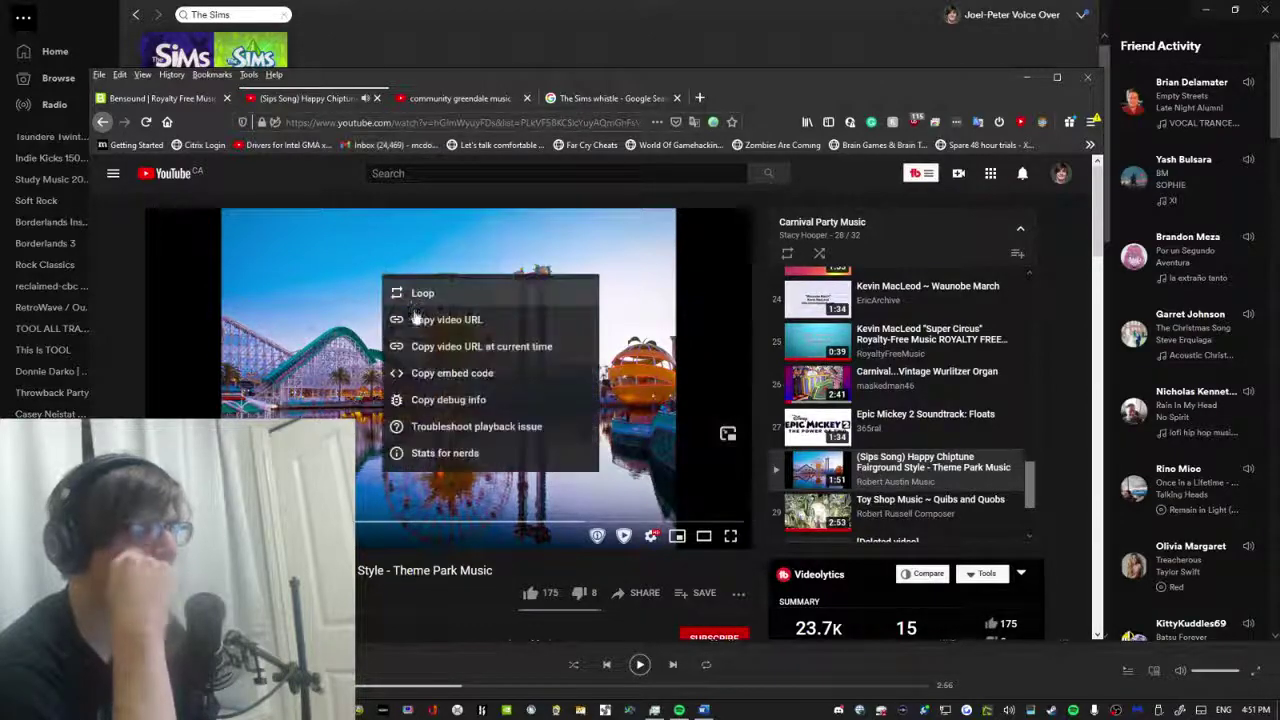
{"action": "left_click", "coordinate": [415, 289]}
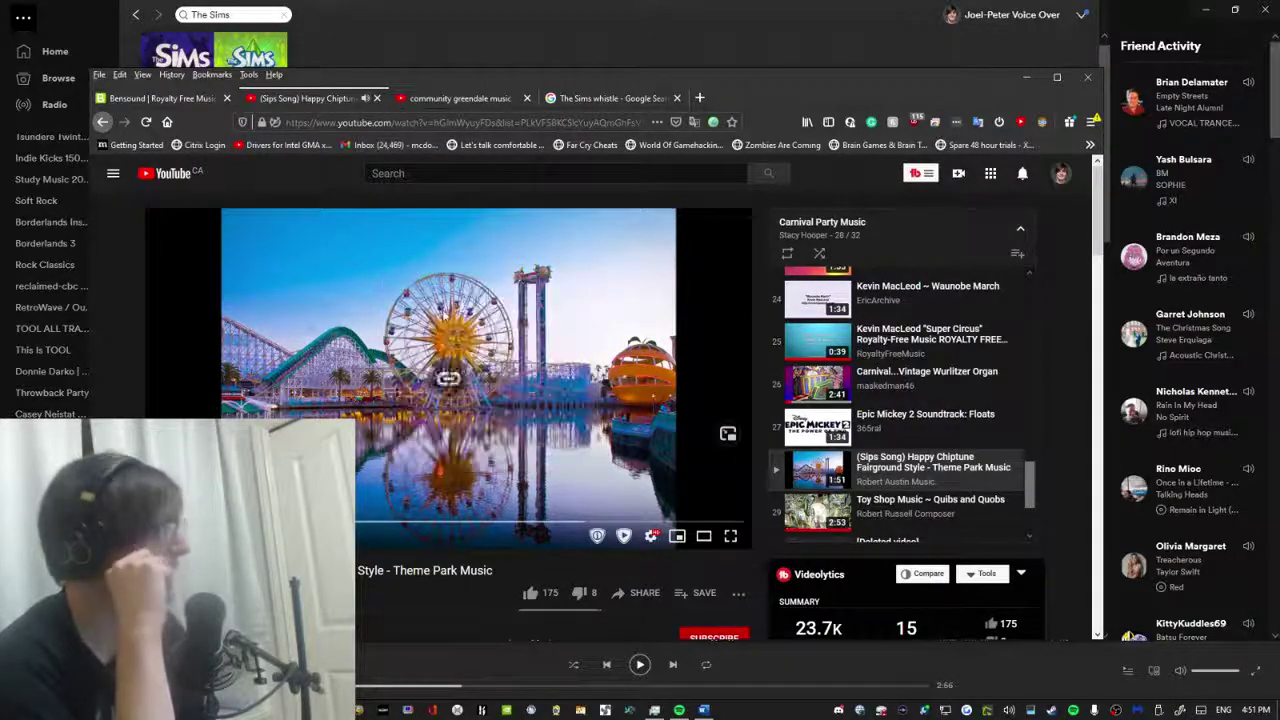
{"action": "left_click", "coordinate": [699, 97]}
{"action": "type", "text": "ytmp3.cc"}
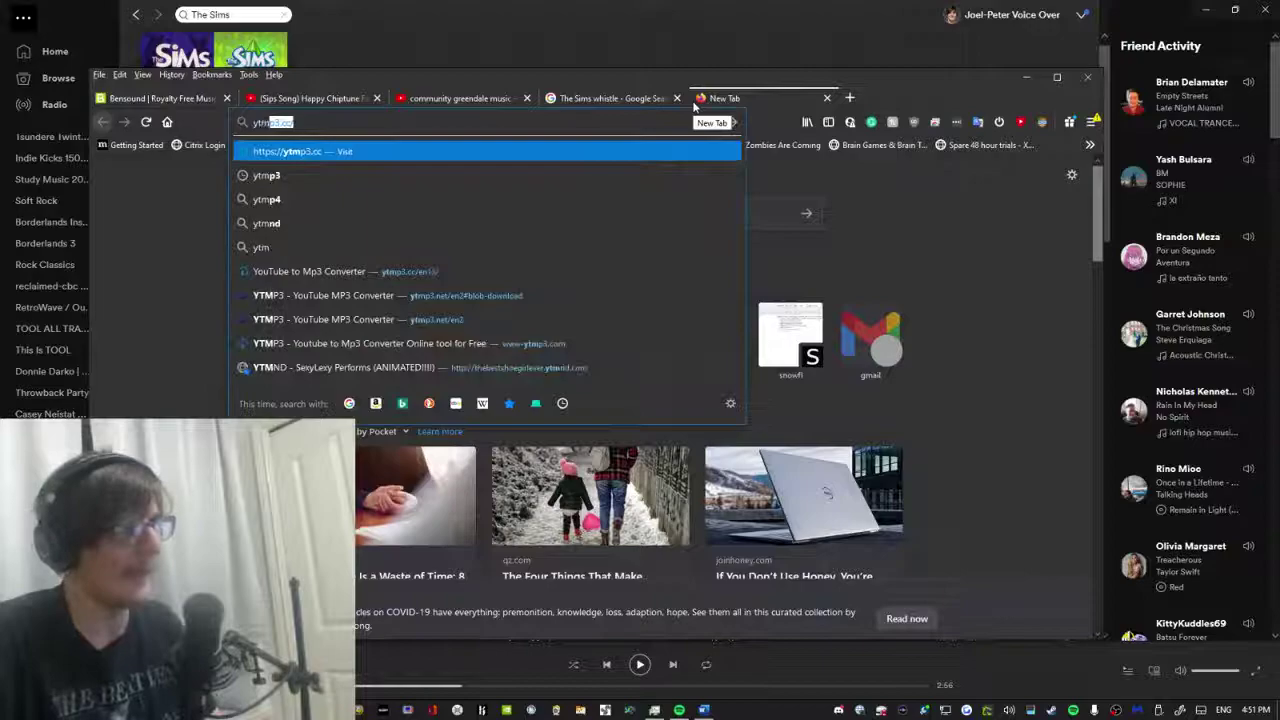
{"action": "key", "text": "Return"}
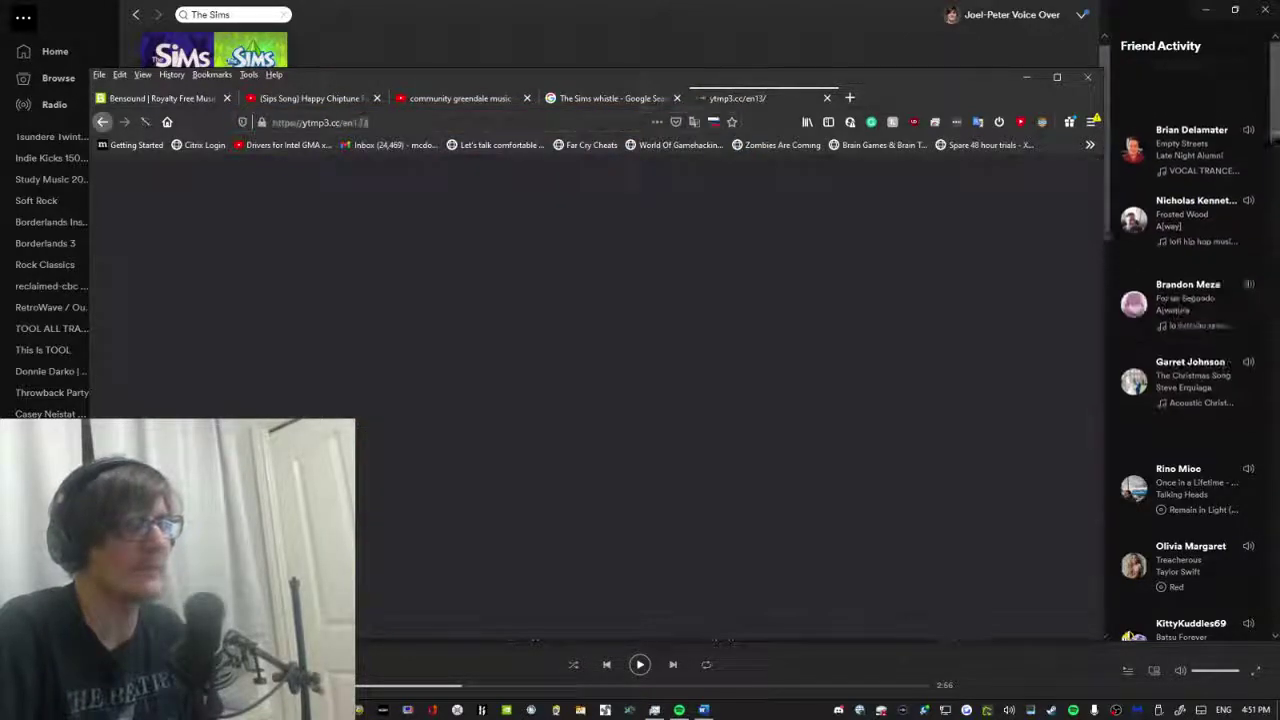
Try to load google.com in the converter's tab, restoring the tab after each attempt.
{"action": "left_click", "coordinate": [608, 121]}
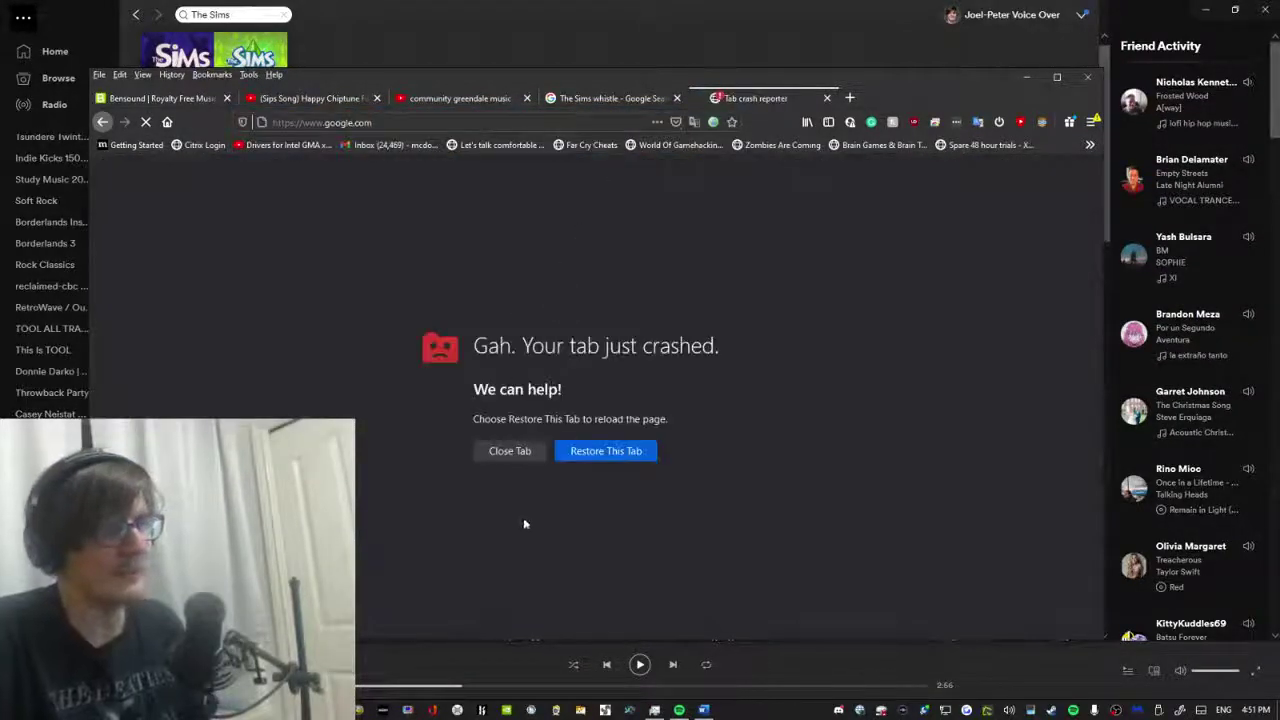
{"action": "left_click", "coordinate": [622, 451]}
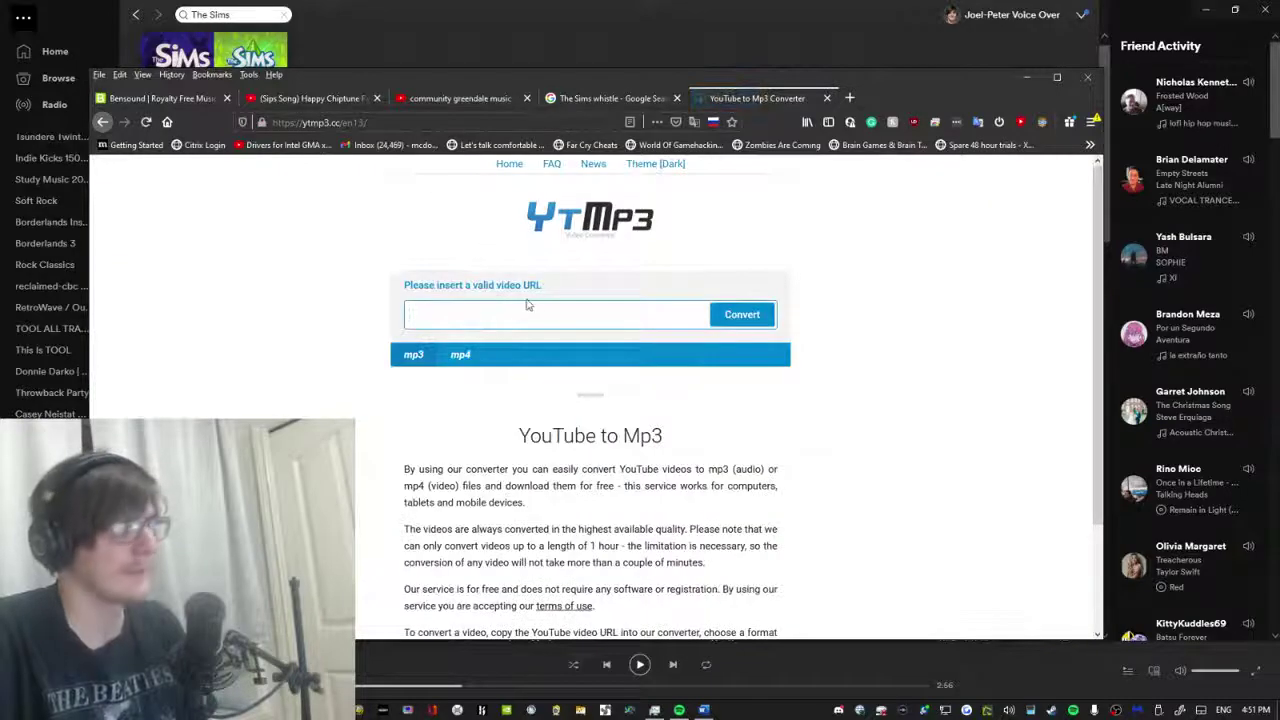
{"action": "left_click", "coordinate": [372, 122]}
{"action": "type", "text": "google.com/"}
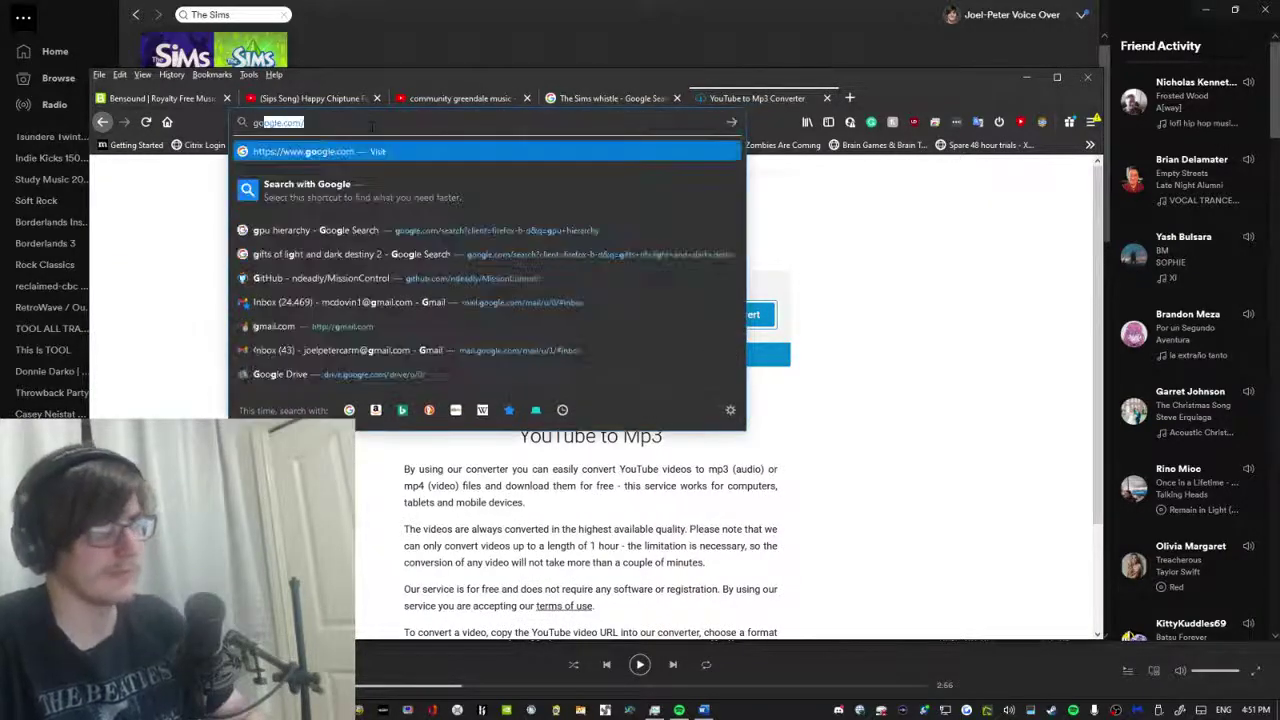
{"action": "key", "text": "Return"}
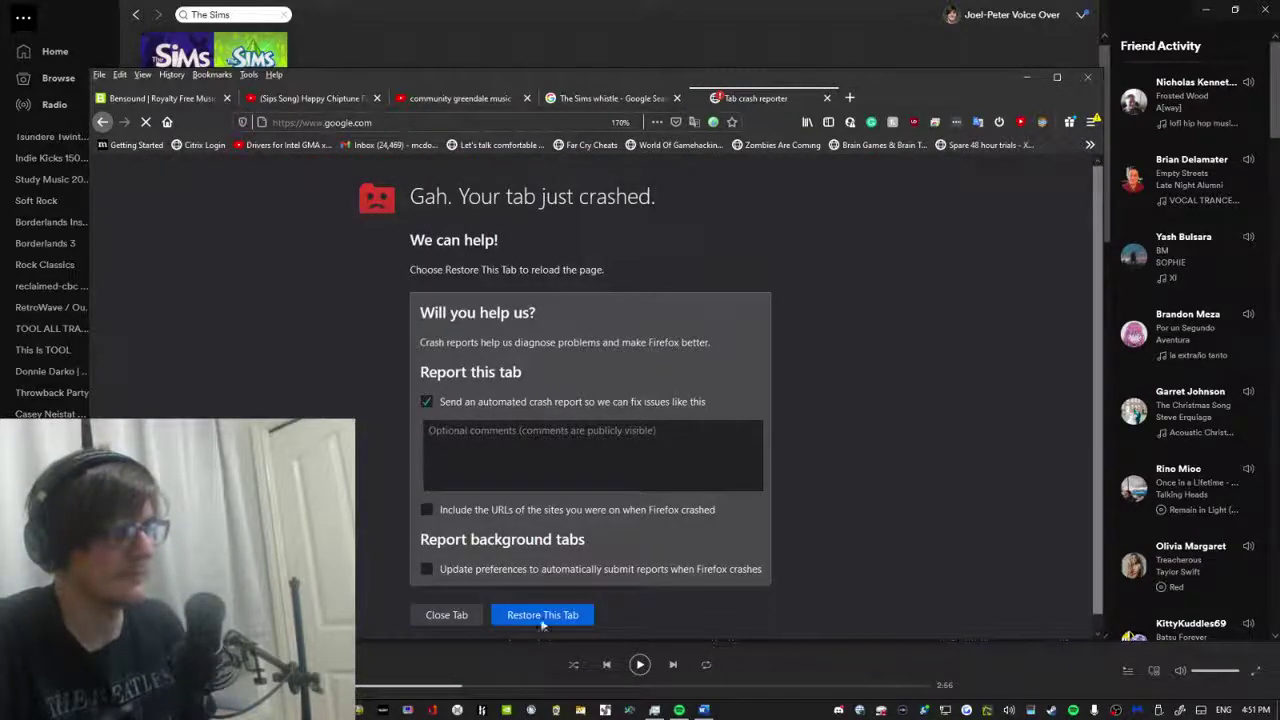
{"action": "left_click", "coordinate": [542, 620]}
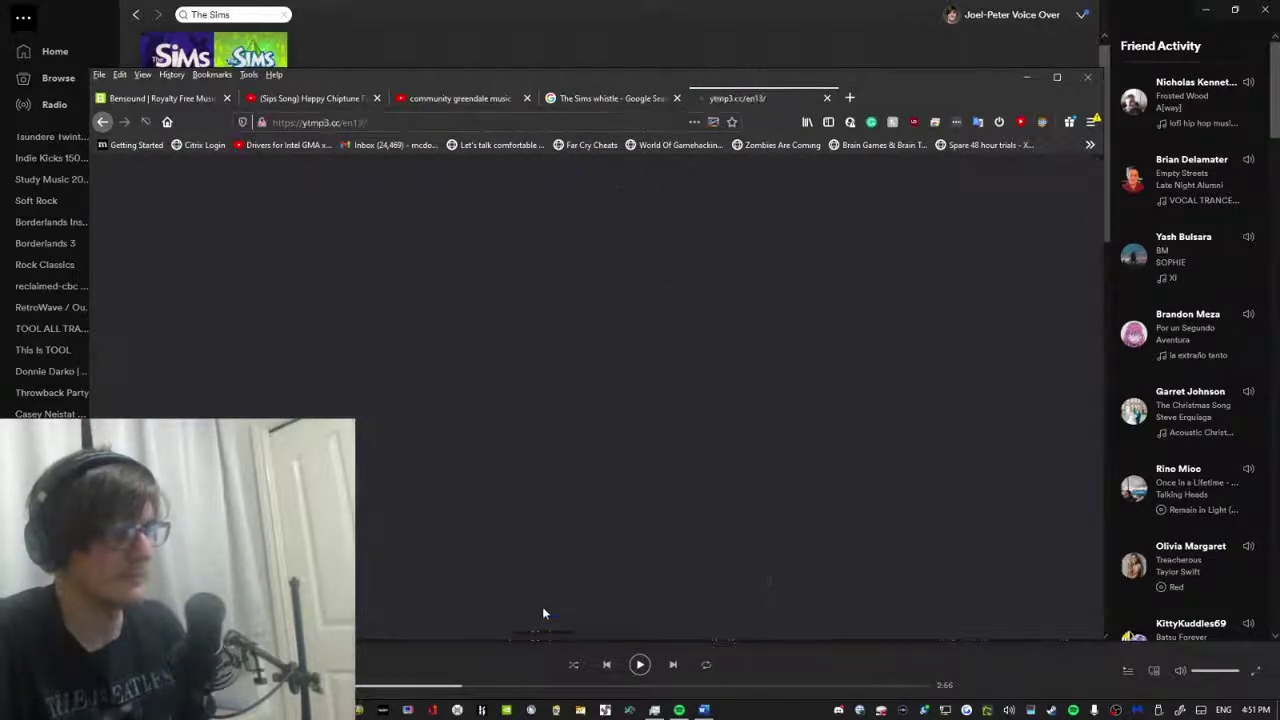
Try to search the web for "yt mp3" from the converter's tab, then restore the tab.
{"action": "left_click", "coordinate": [443, 122]}
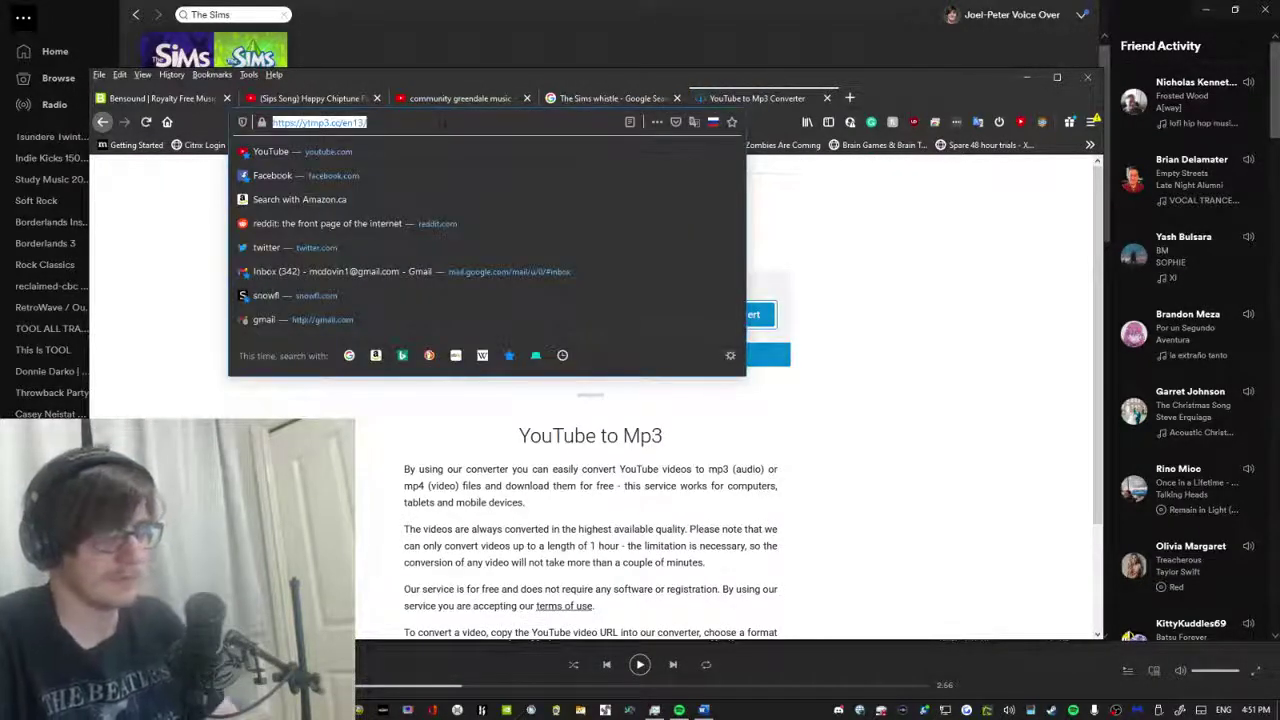
{"action": "type", "text": "yt mp3"}
{"action": "key", "text": "Return"}
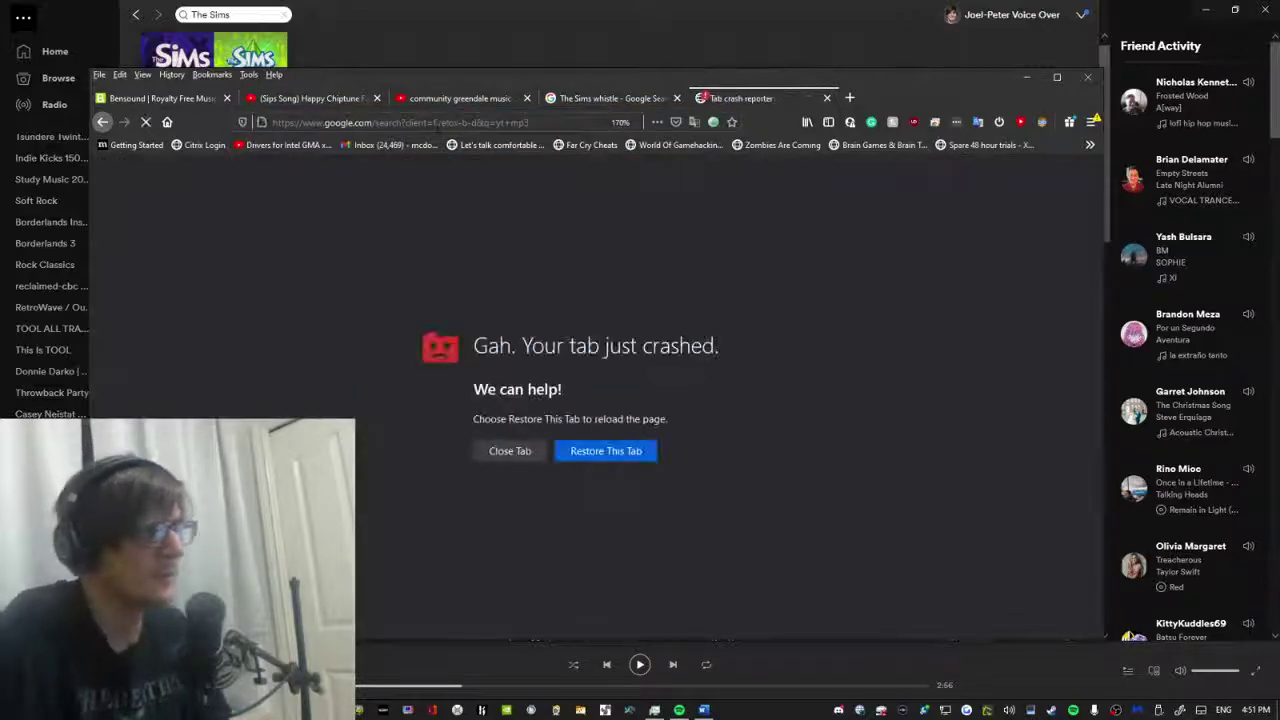
{"action": "left_click", "coordinate": [606, 451]}
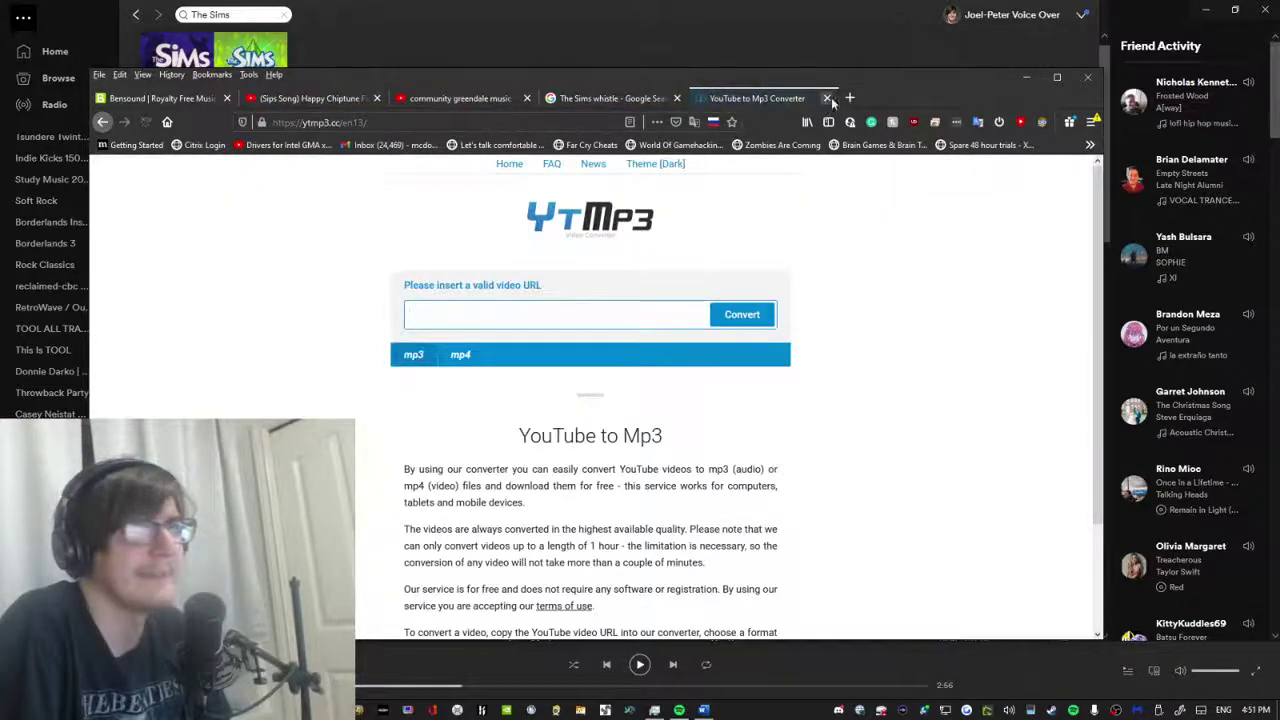
Close the ytmp3.cc converter tab, switch to OBS and start streaming.
{"action": "left_click", "coordinate": [826, 98]}
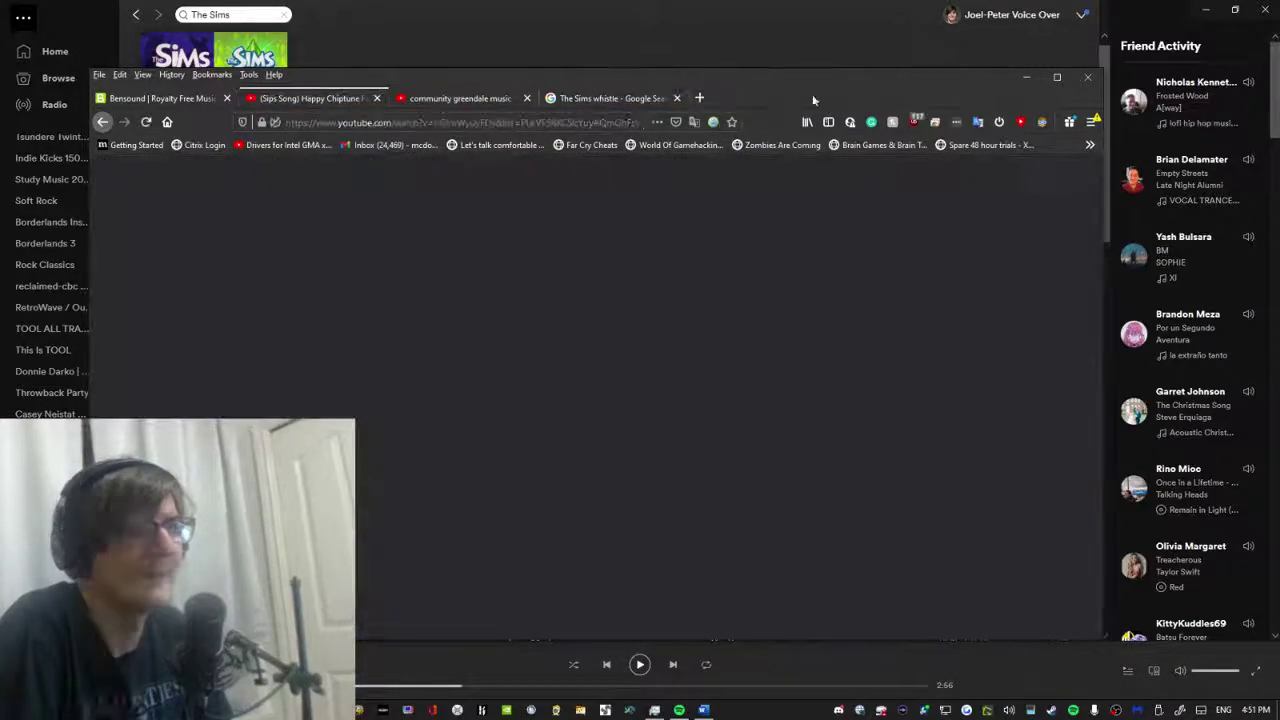
{"action": "key", "text": "alt+Tab"}
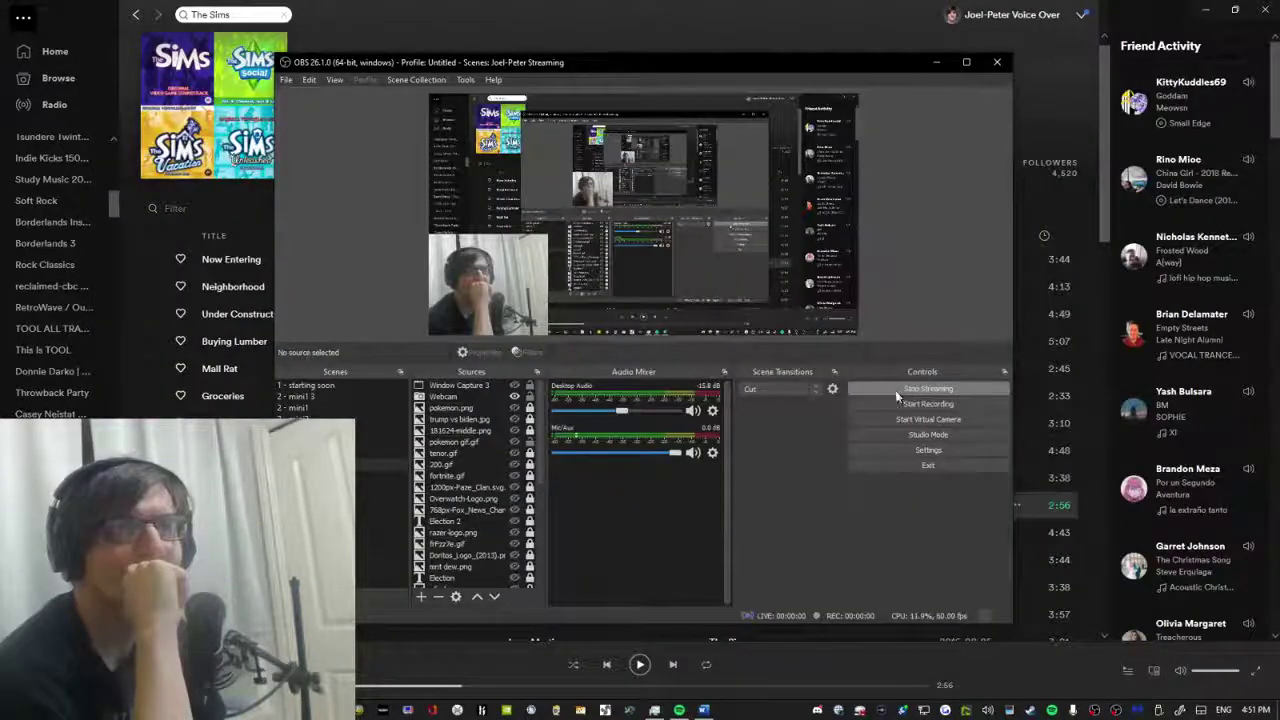
{"action": "left_click", "coordinate": [896, 392]}
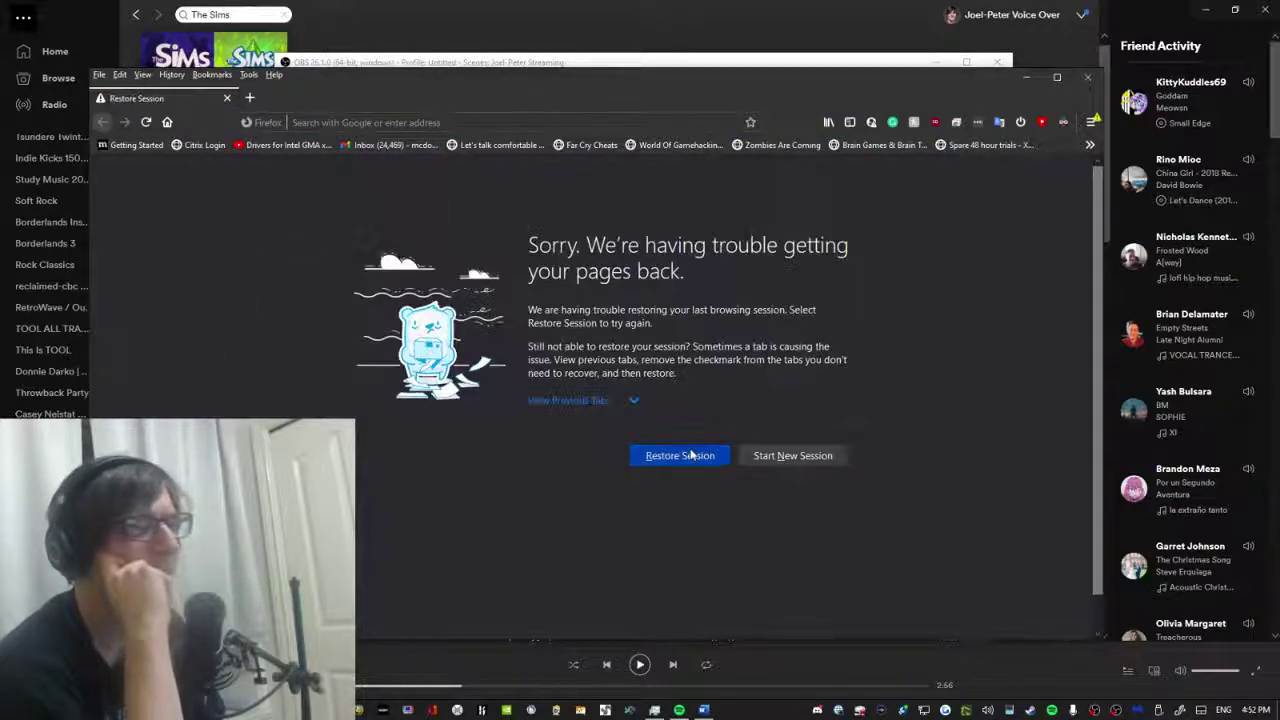
Restore the previous Firefox session and close its YouTube to Mp3 Converter and "The Sims whistle" search tabs.
{"action": "left_click", "coordinate": [685, 455]}
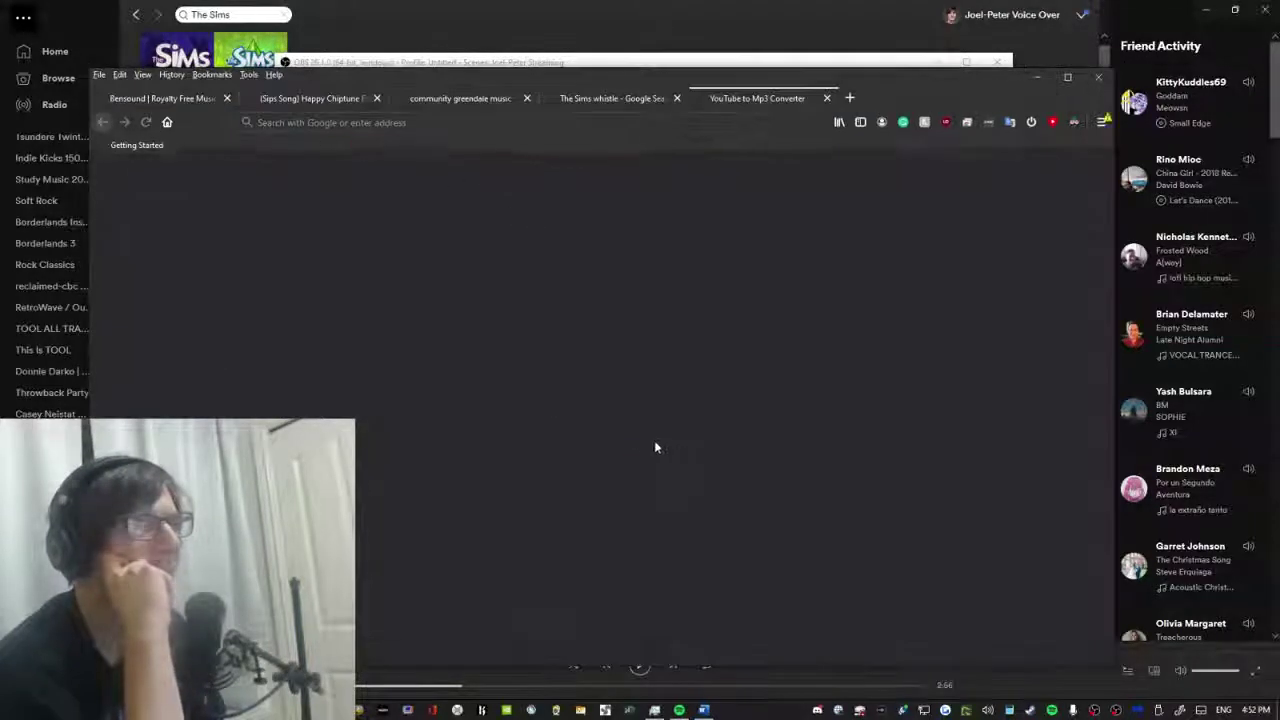
{"action": "left_click", "coordinate": [826, 99]}
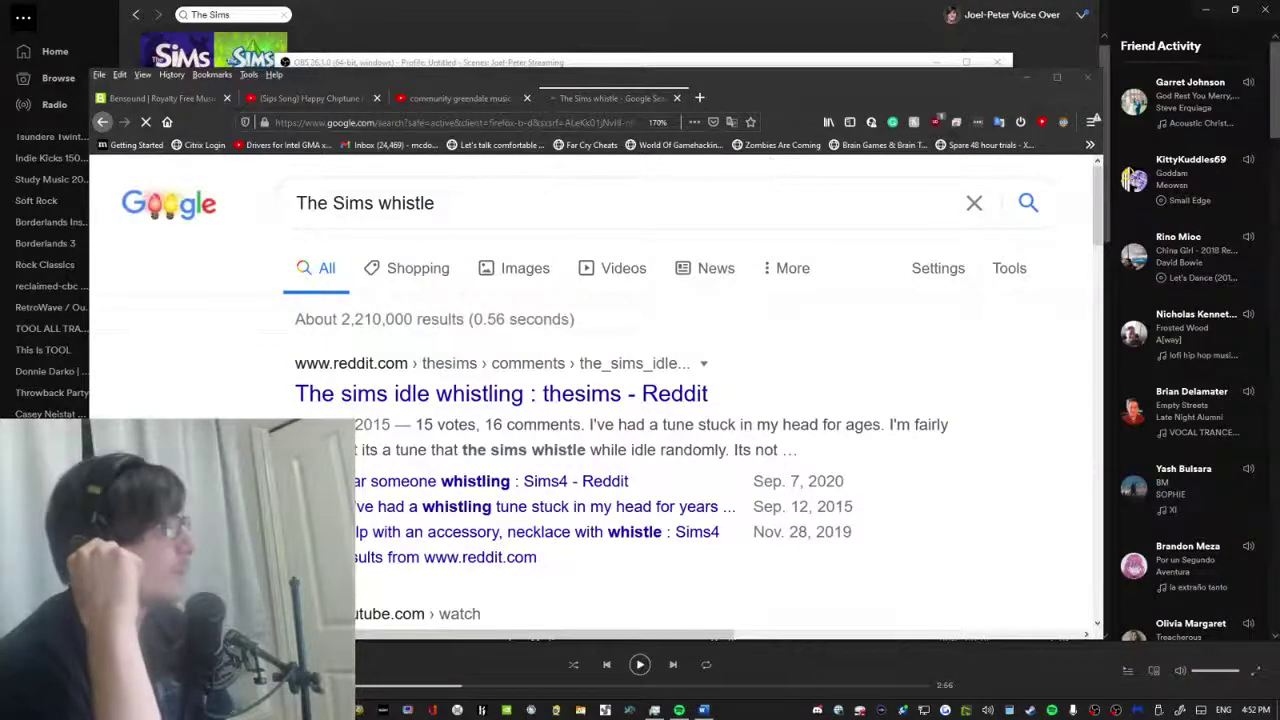
{"action": "scroll", "coordinate": [690, 400], "scroll_direction": "down", "scroll_amount": 5}
{"action": "left_click", "coordinate": [677, 98]}
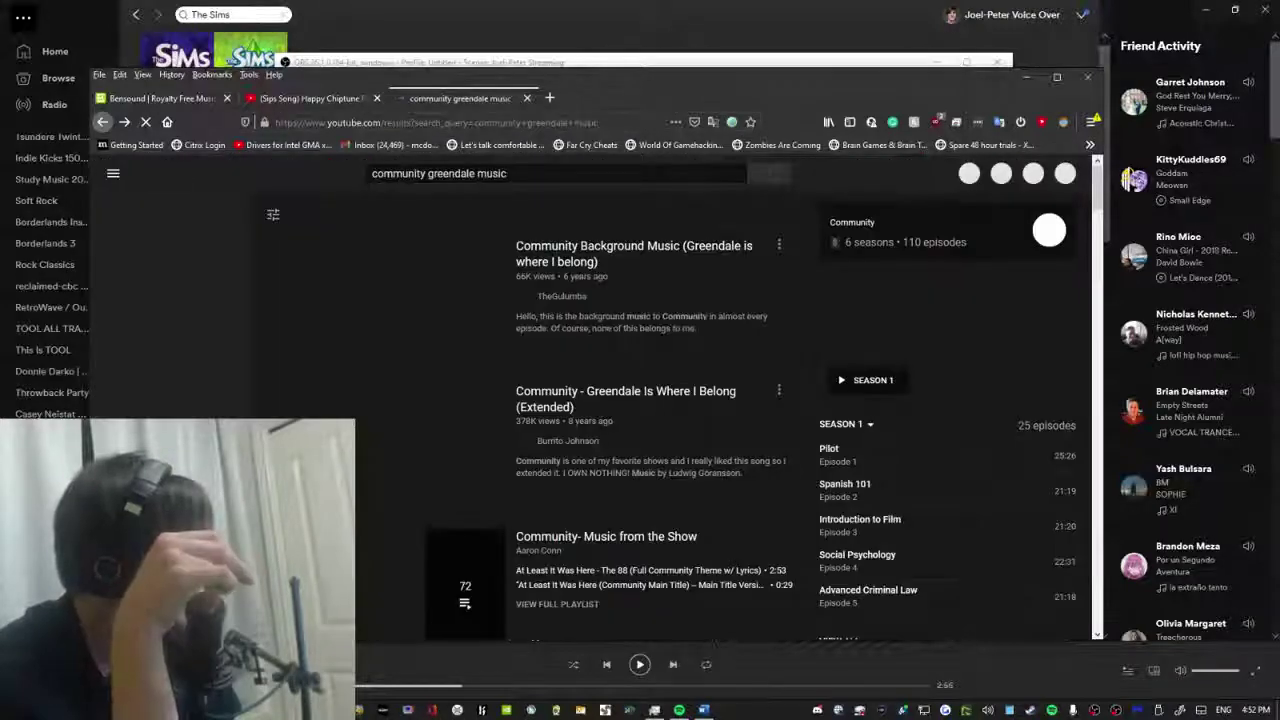
Play "Greendale's the Way It Goes - Pierce Hawthorne" from the YouTube results and check the stream in OBS.
{"action": "scroll", "coordinate": [640, 400], "scroll_direction": "down", "scroll_amount": 5}
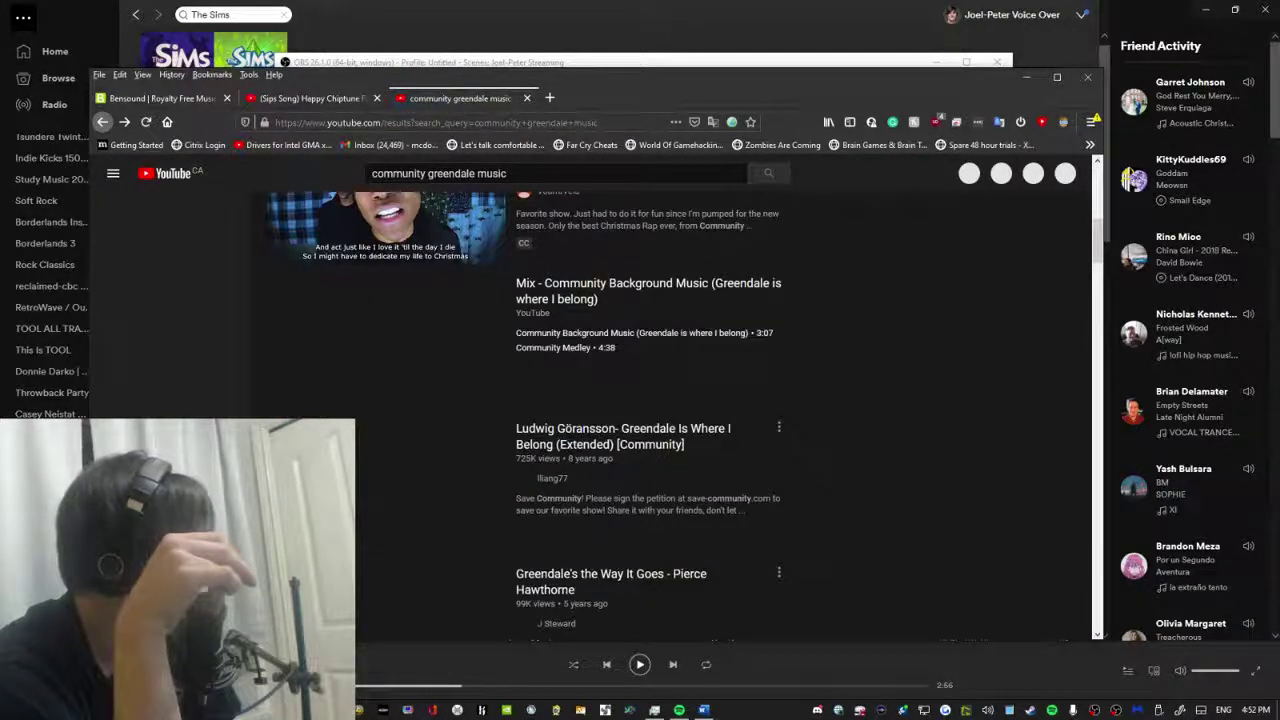
{"action": "scroll", "coordinate": [600, 400], "scroll_direction": "down", "scroll_amount": 3}
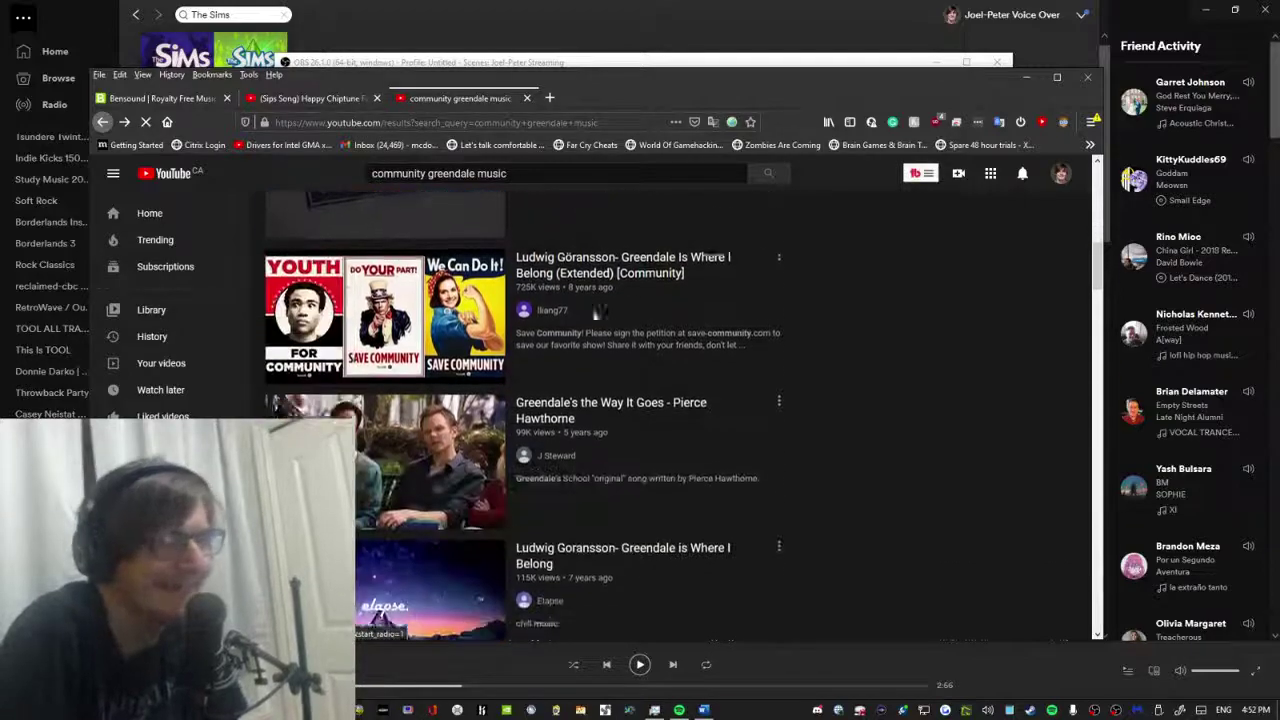
{"action": "scroll", "coordinate": [597, 313], "scroll_direction": "down", "scroll_amount": 1}
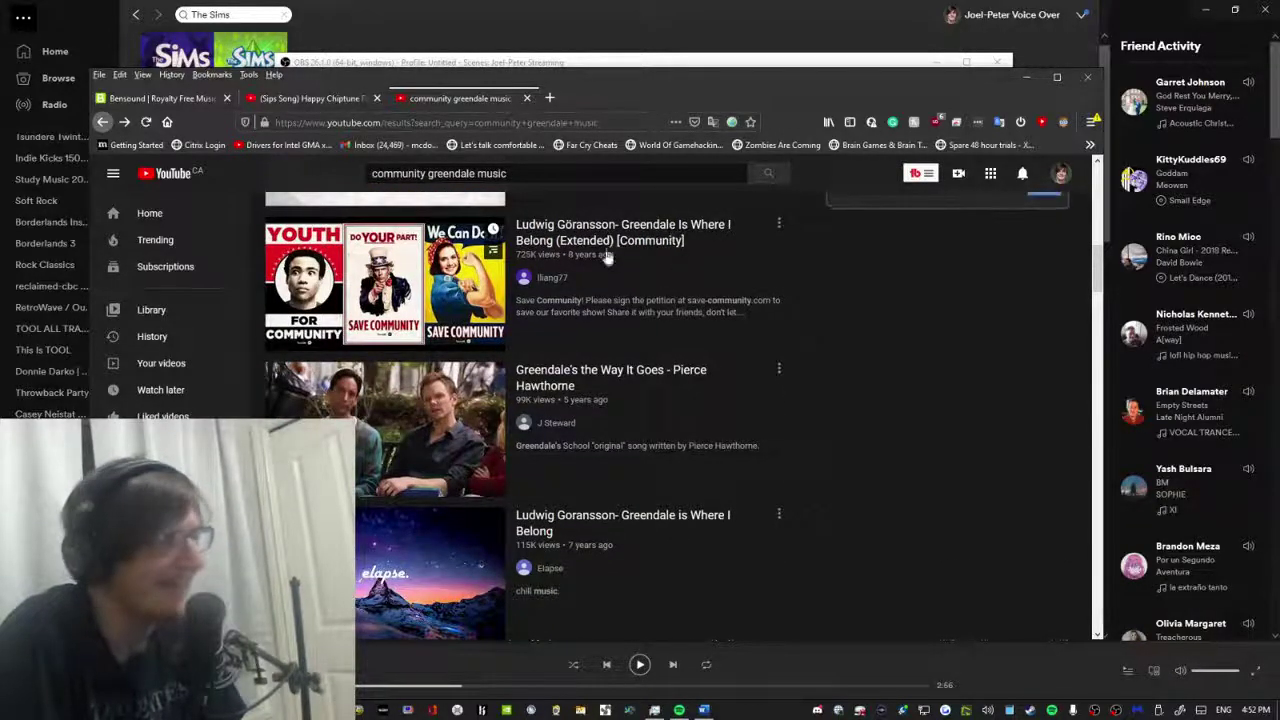
{"action": "scroll", "coordinate": [610, 294], "scroll_direction": "down", "scroll_amount": 2}
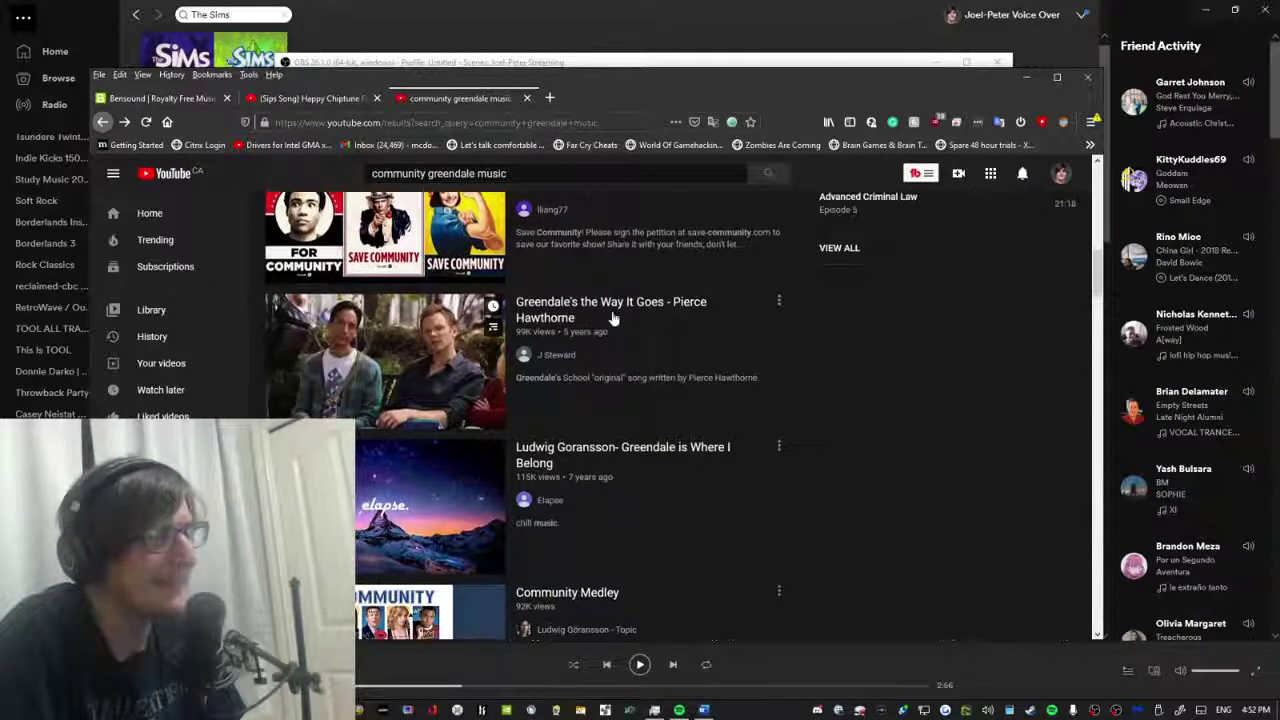
{"action": "left_click", "coordinate": [616, 306]}
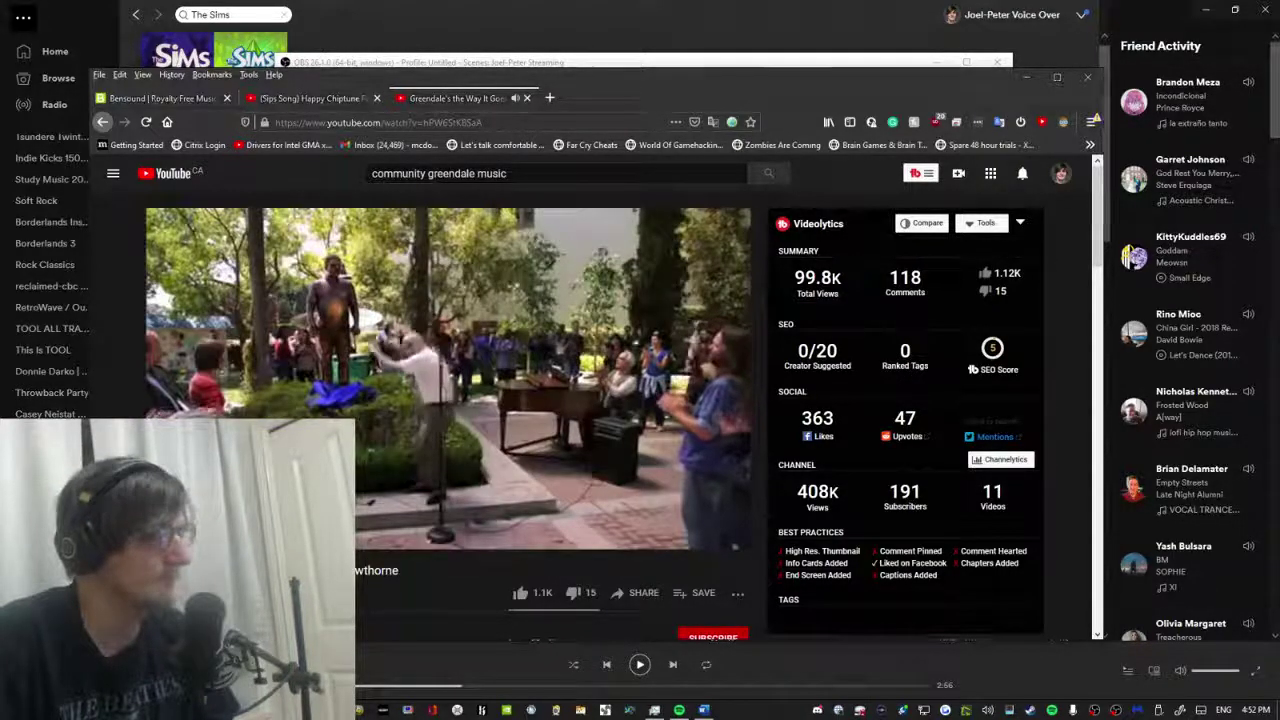
{"action": "left_click", "coordinate": [566, 62]}
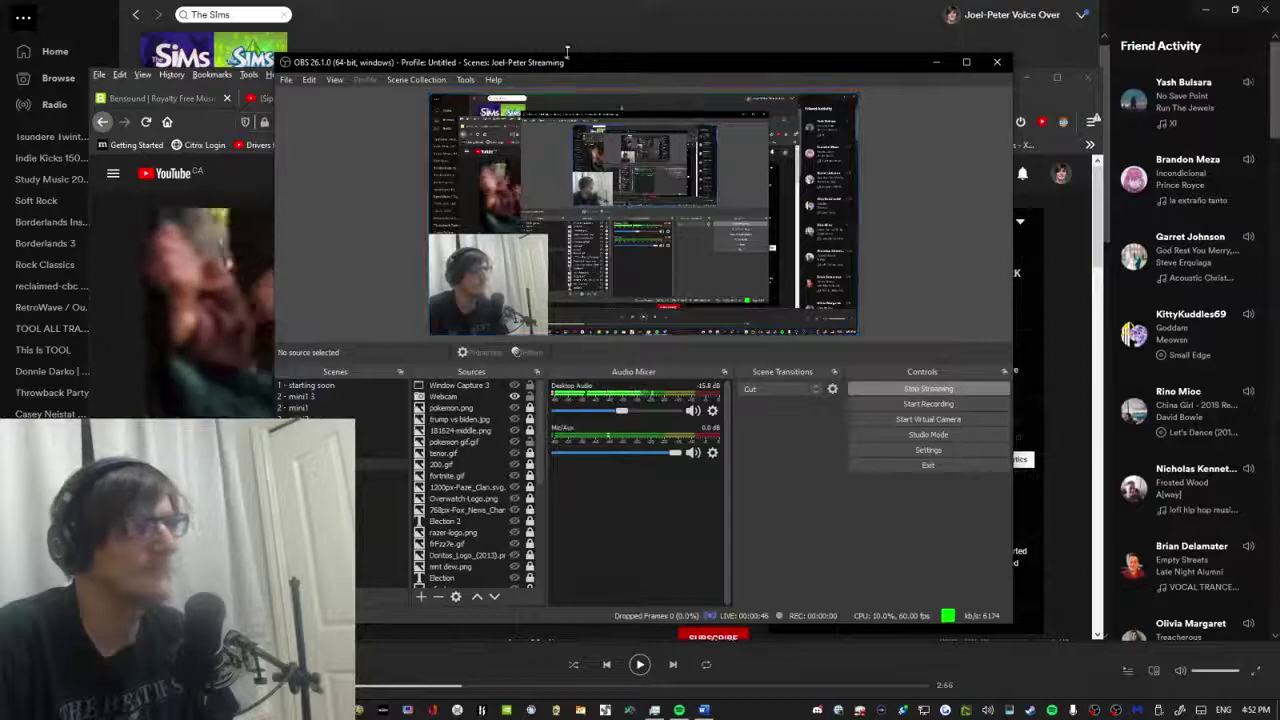
{"action": "left_click_drag", "start_coordinate": [566, 62], "coordinate": [94, 102]}
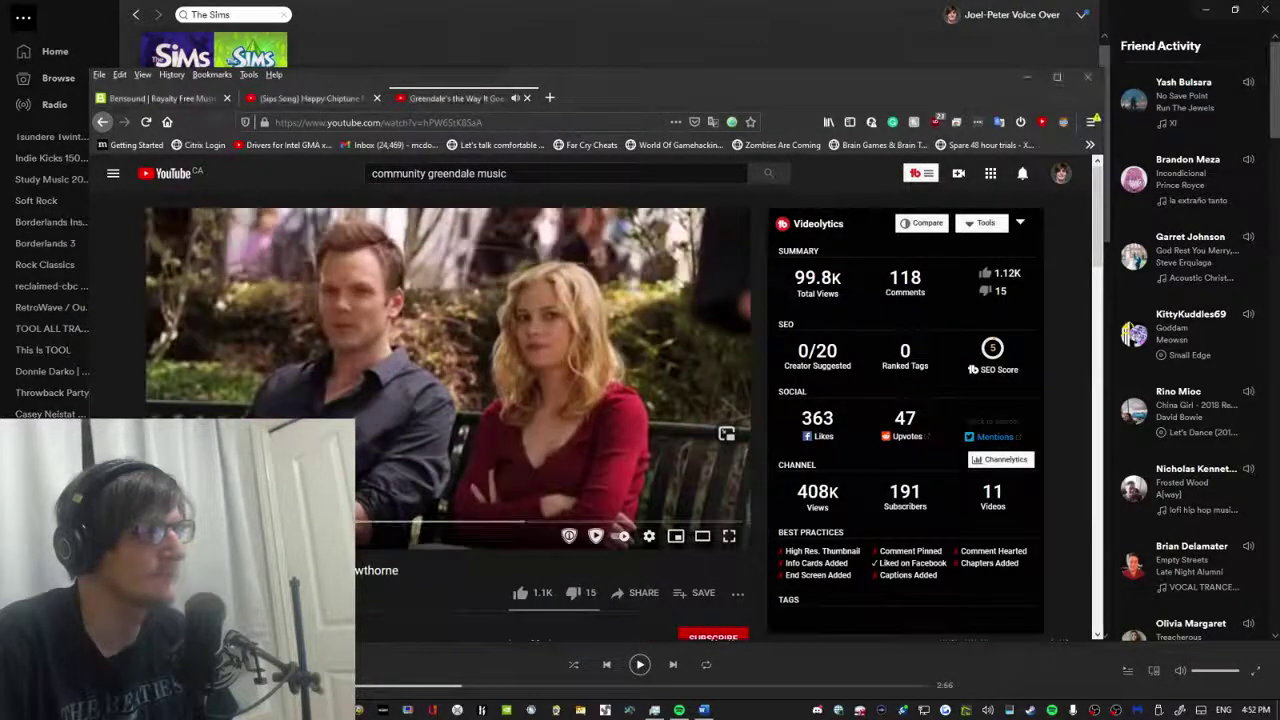
Switch to Spotify and replace the search text with "Community".
{"action": "left_click", "coordinate": [293, 28]}
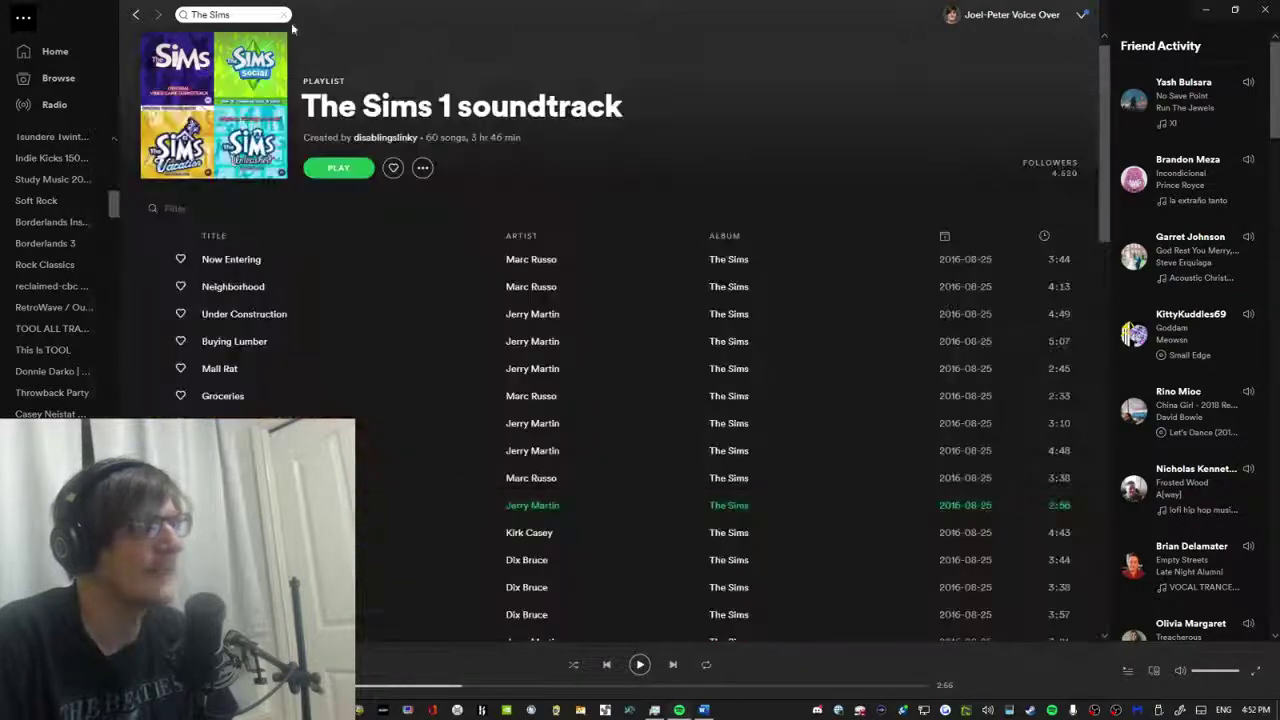
{"action": "key", "text": "BackSpace"}
{"action": "key", "text": "BackSpace"}
{"action": "key", "text": "BackSpace"}
{"action": "type", "text": "Com"}
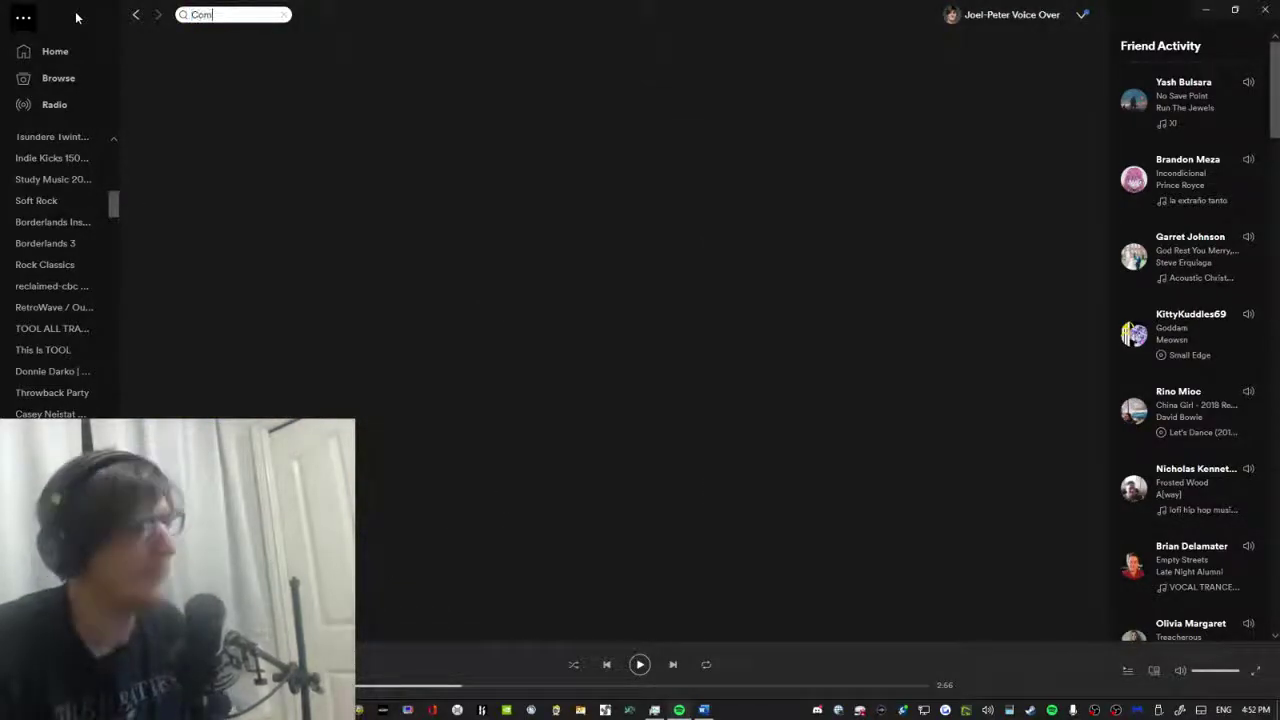
{"action": "type", "text": "munity"}
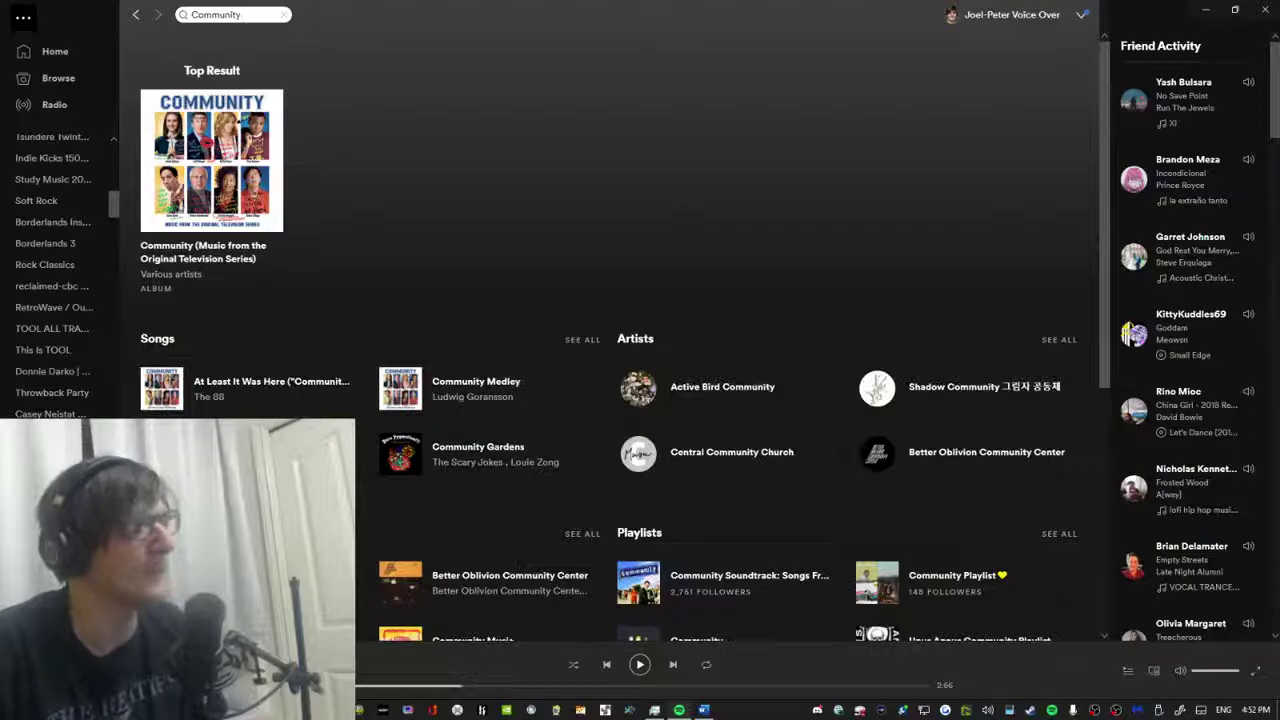
Open the album "Community (Music from the Original Television Series)" and play the track "The Way It Is".
{"action": "left_click", "coordinate": [205, 250]}
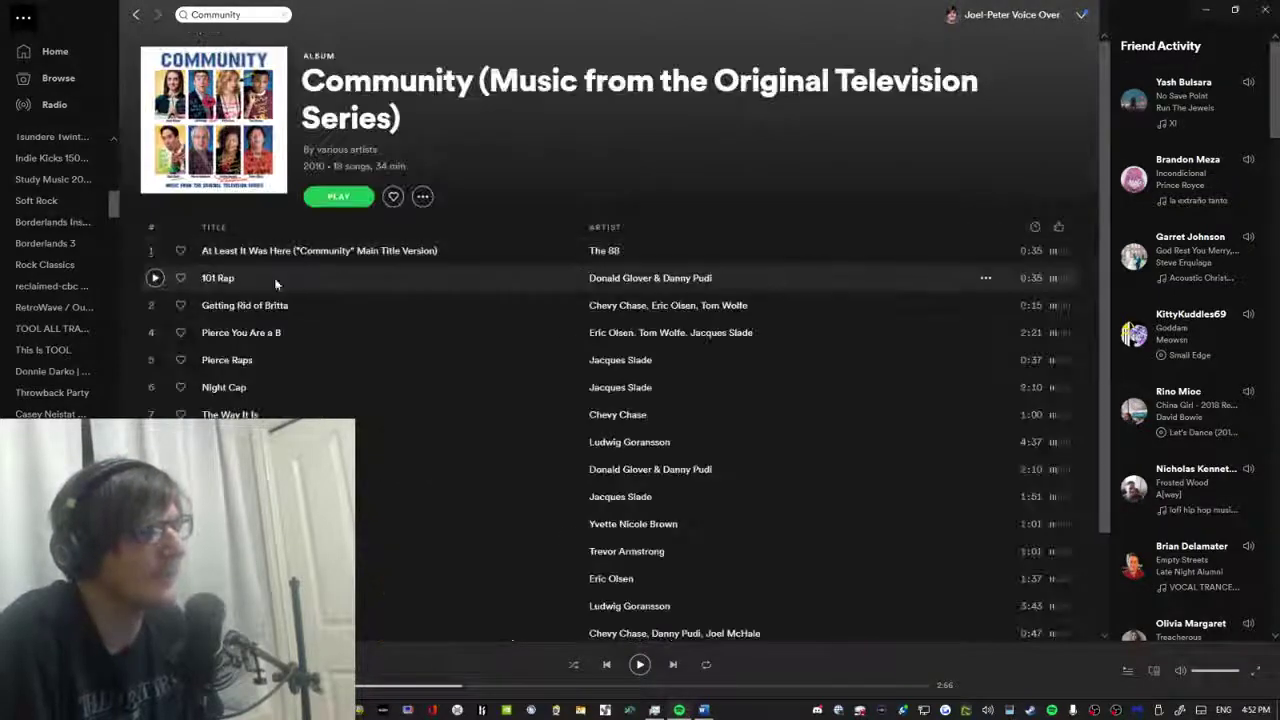
{"action": "scroll", "coordinate": [230, 320], "scroll_direction": "down", "scroll_amount": 2}
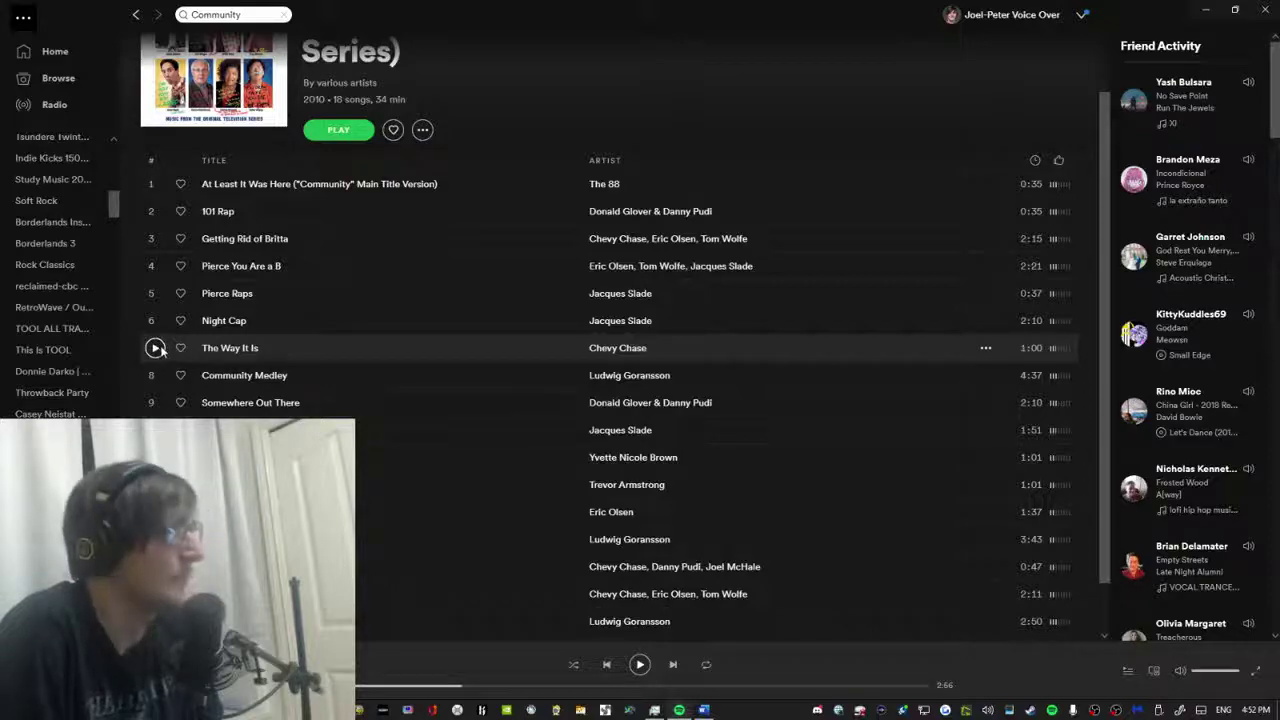
{"action": "left_click", "coordinate": [158, 347]}
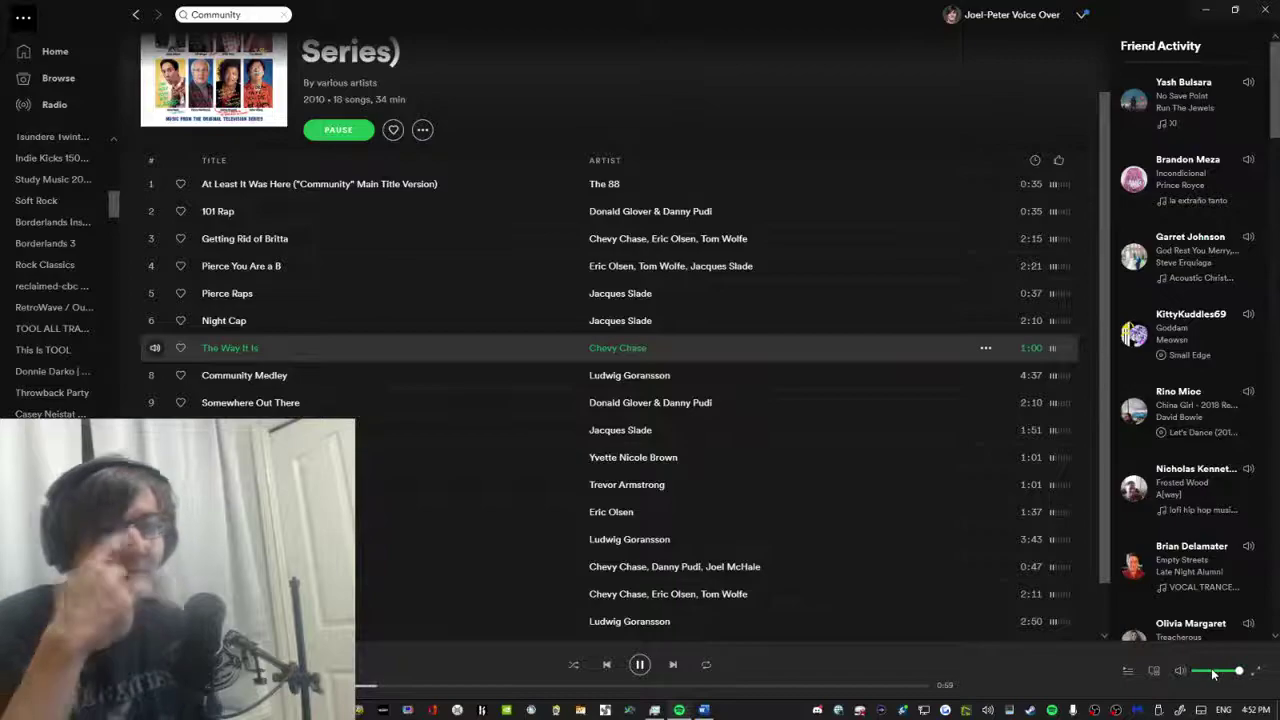
Switch through the open windows from Spotify back to the browser with the Greendale video.
{"action": "key", "text": "alt+Tab"}
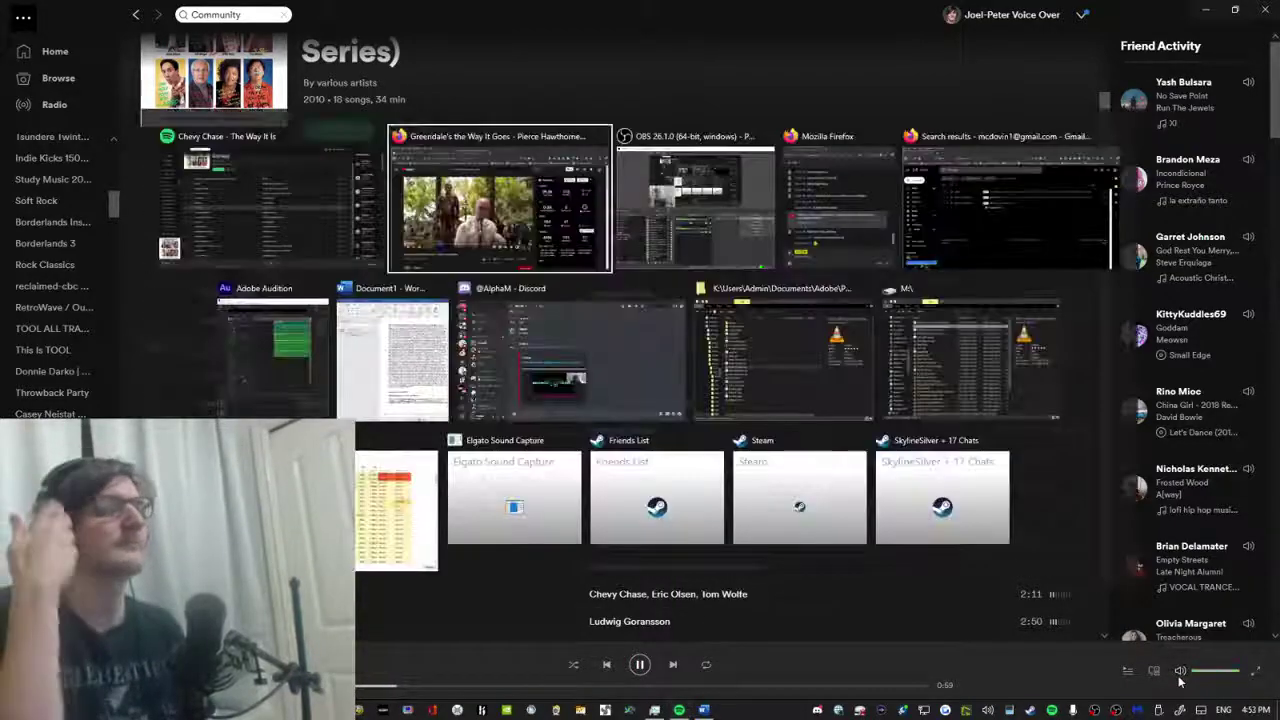
{"action": "key", "text": "alt+Tab"}
{"action": "key", "text": "alt+Tab"}
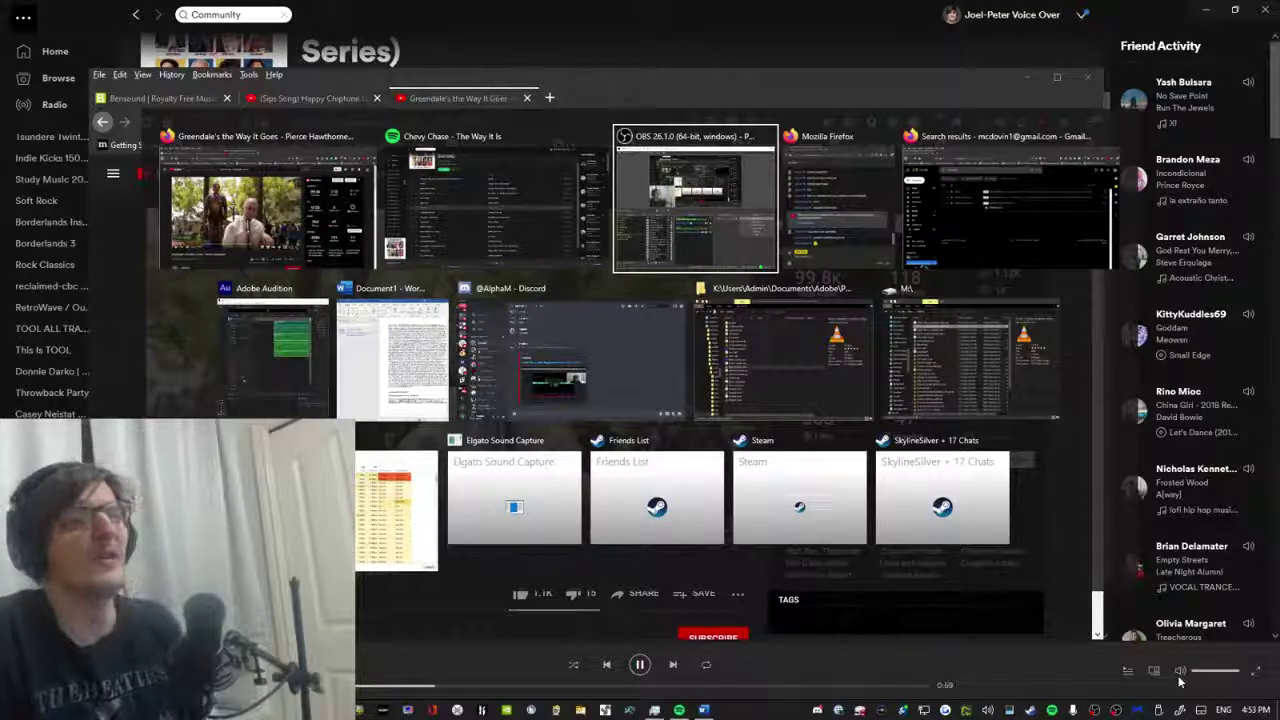
{"action": "key", "text": "alt+Tab"}
{"action": "key", "text": "alt+Tab"}
{"action": "key", "text": "alt+Tab"}
{"action": "key", "text": "alt+Tab"}
{"action": "key", "text": "alt+Tab"}
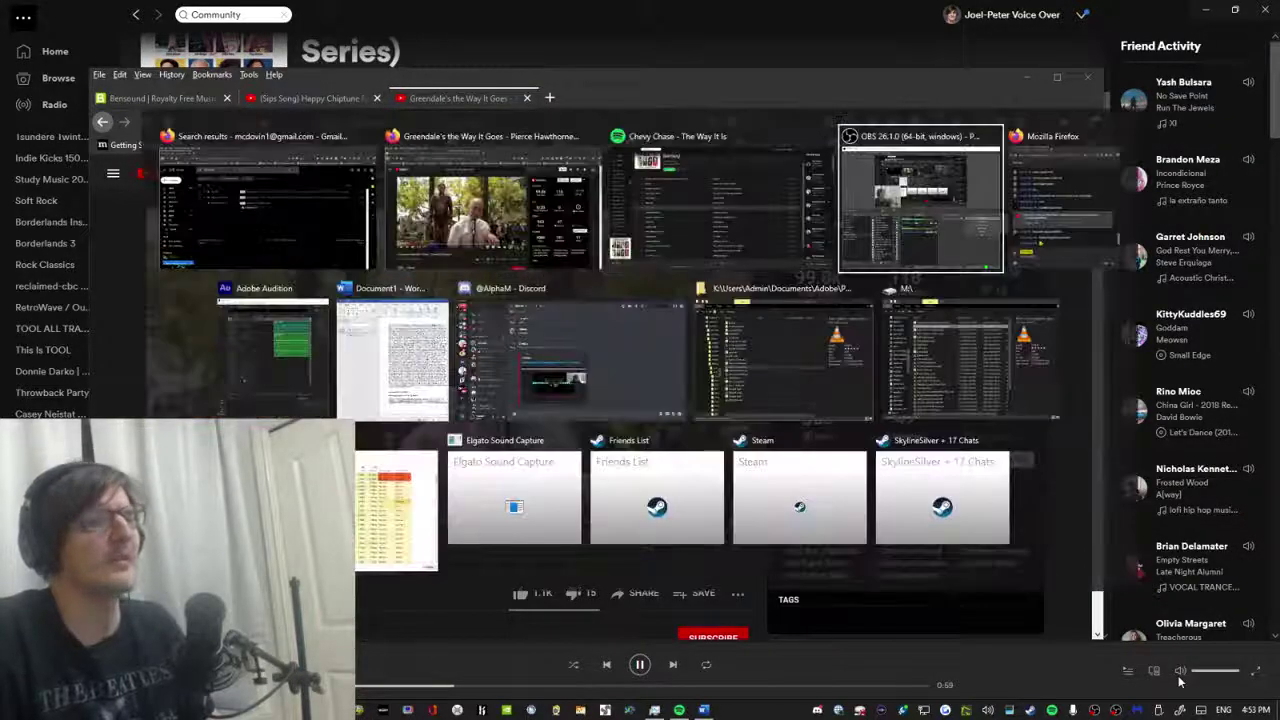
{"action": "key", "text": "alt+Tab"}
{"action": "key", "text": "alt+Tab"}
{"action": "key", "text": "alt+Tab"}
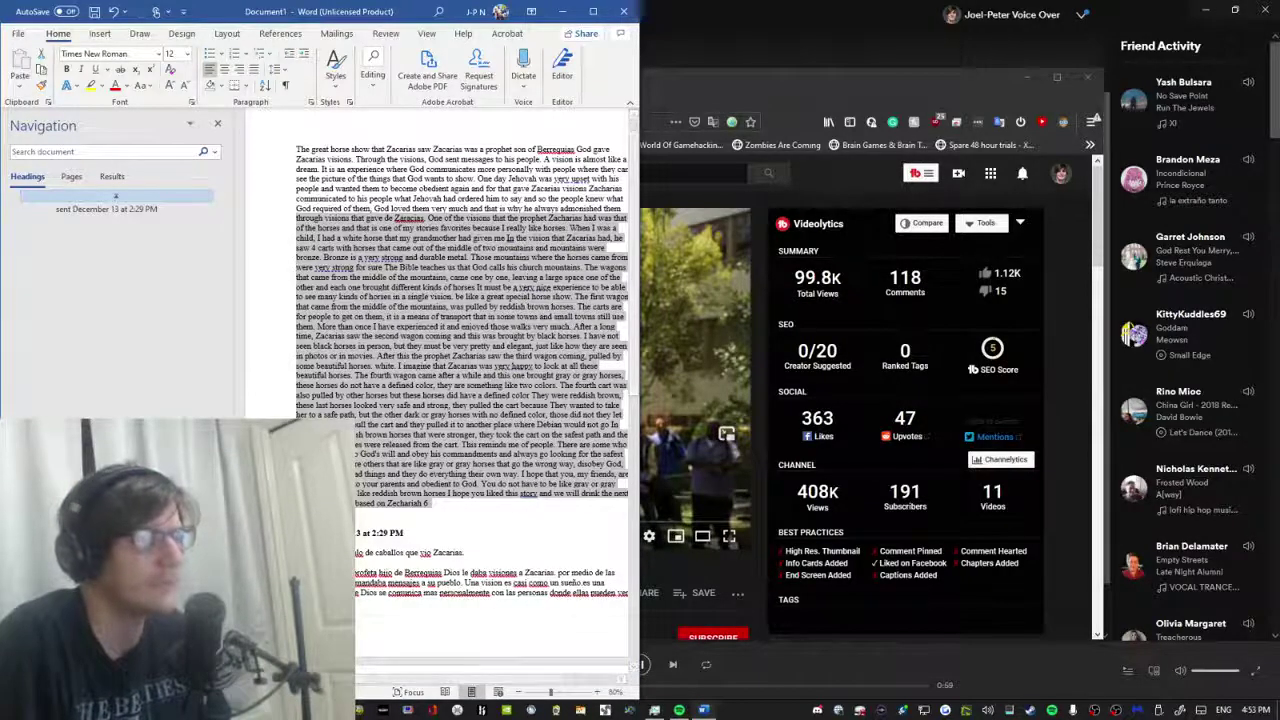
{"action": "key", "text": "Right"}
{"action": "left_click", "coordinate": [726, 433]}
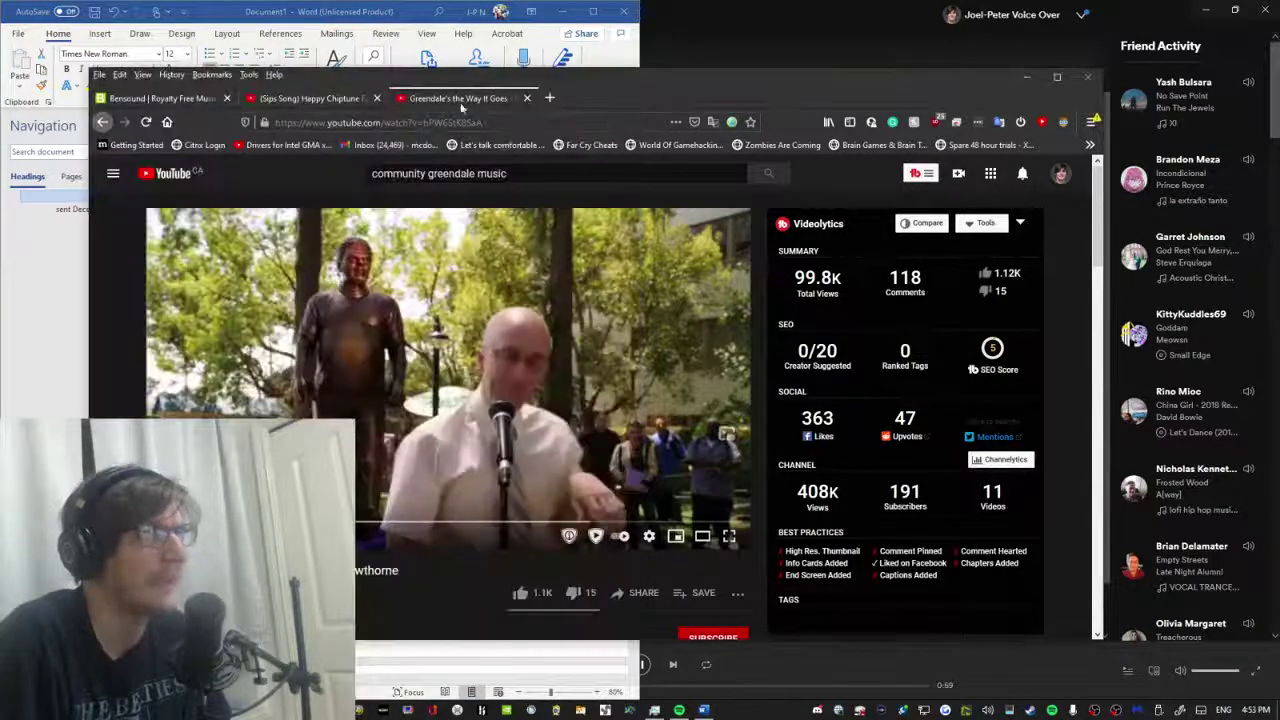
Return to the Sips Song video's tab and copy its video URL.
{"action": "left_click", "coordinate": [337, 98]}
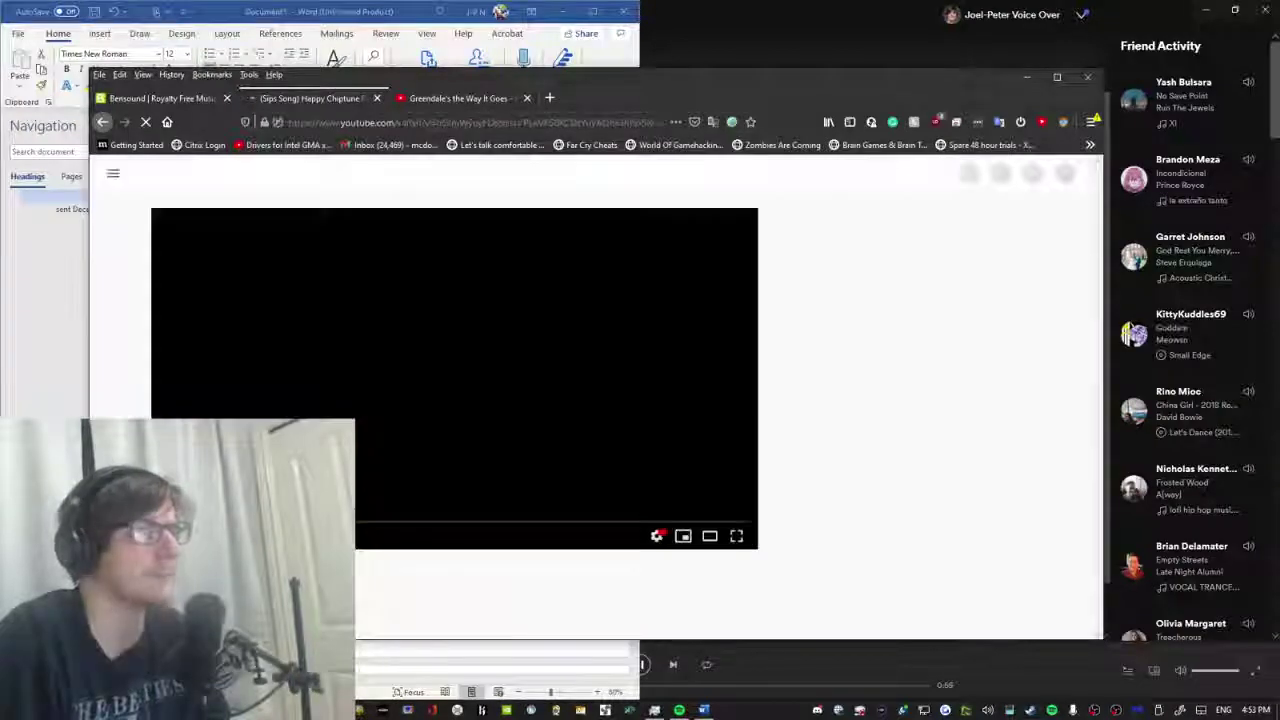
{"action": "right_click", "coordinate": [397, 366]}
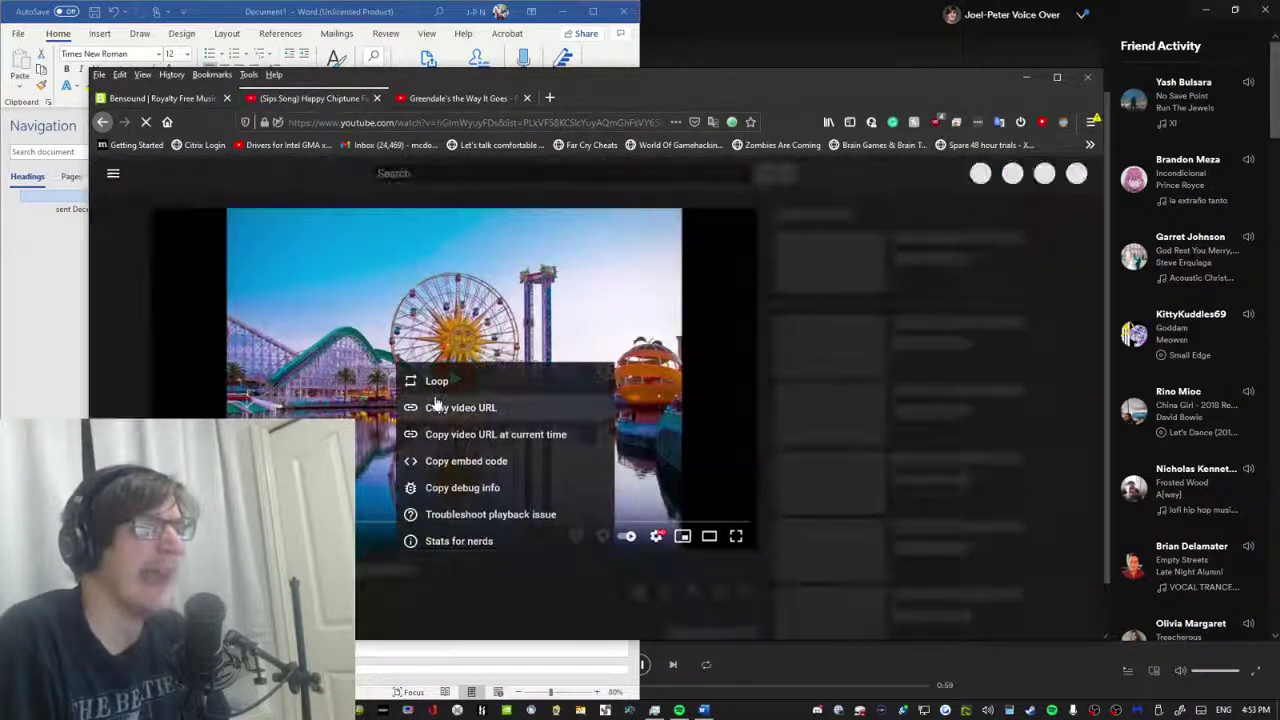
{"action": "left_click", "coordinate": [437, 407]}
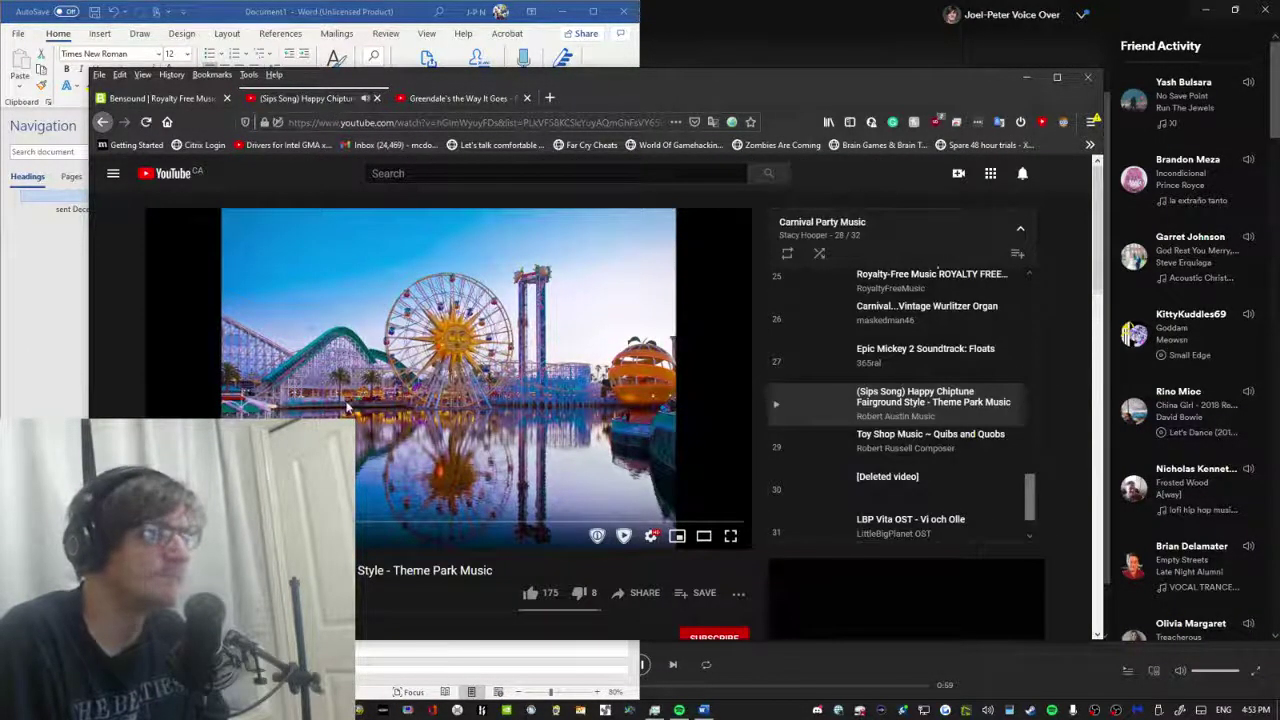
Load the Google home page in a new browser tab.
{"action": "left_click", "coordinate": [549, 97]}
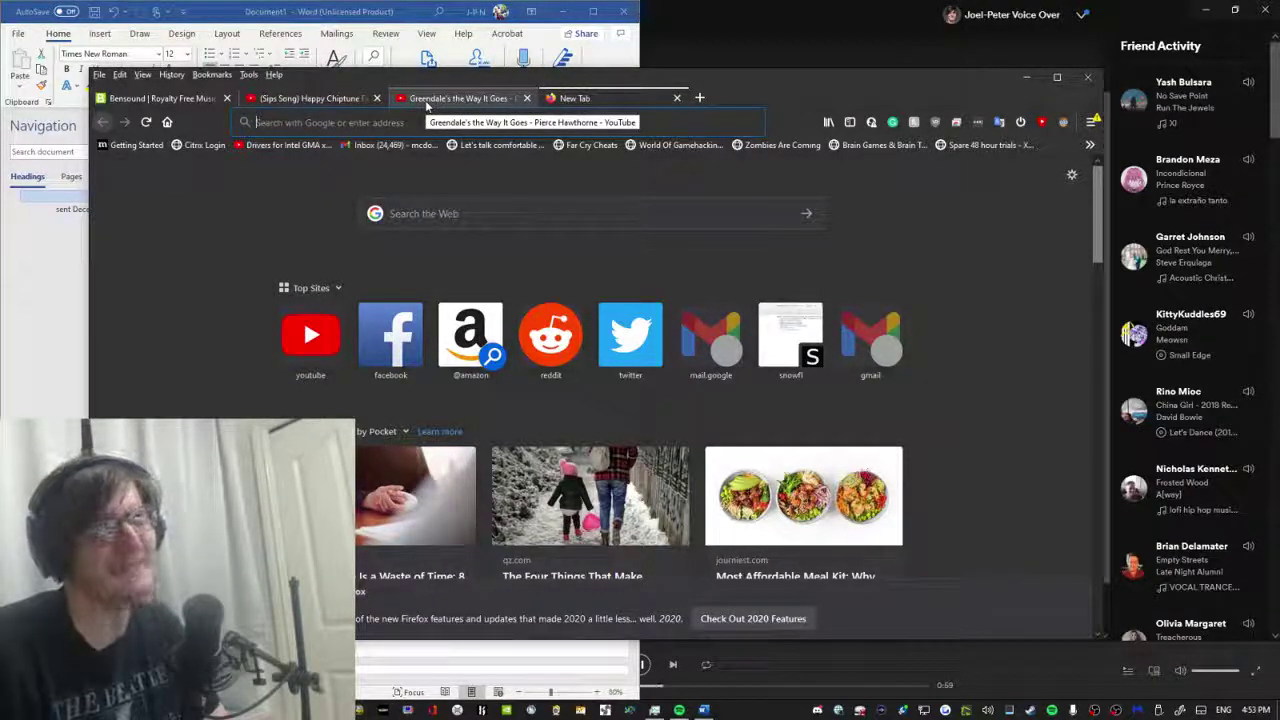
{"action": "type", "text": "oogle"}
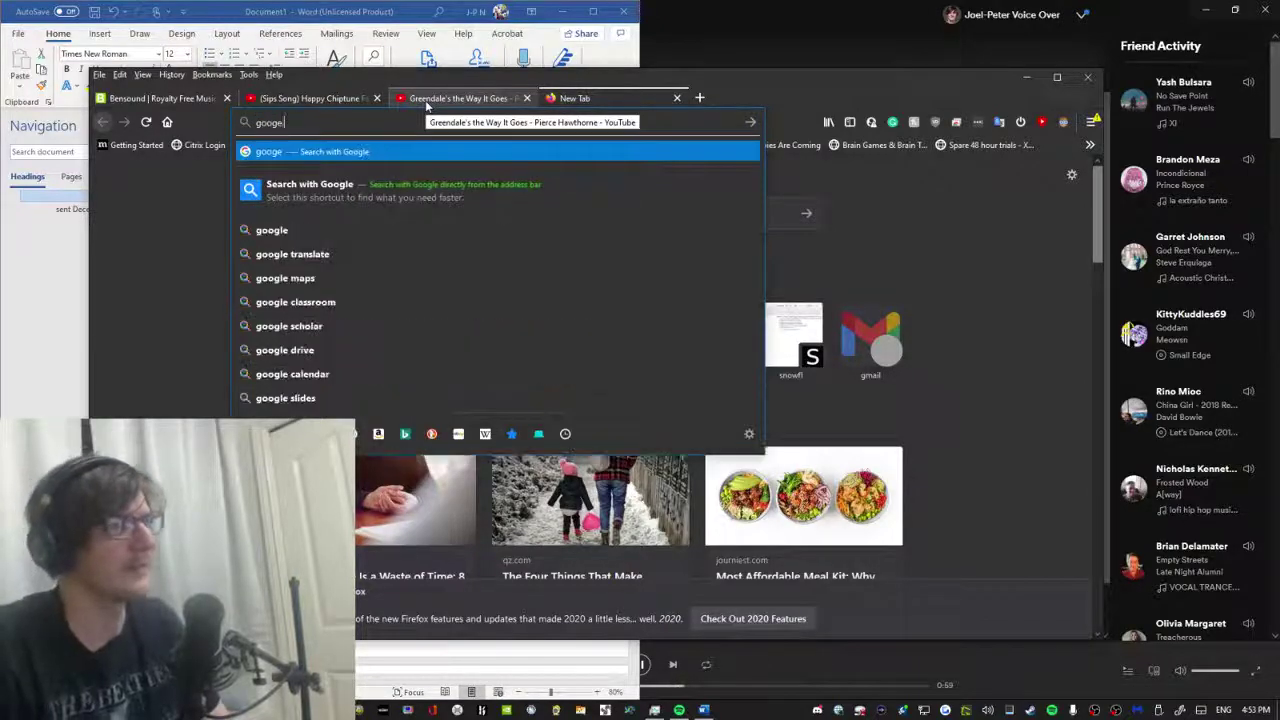
{"action": "key", "text": "Return"}
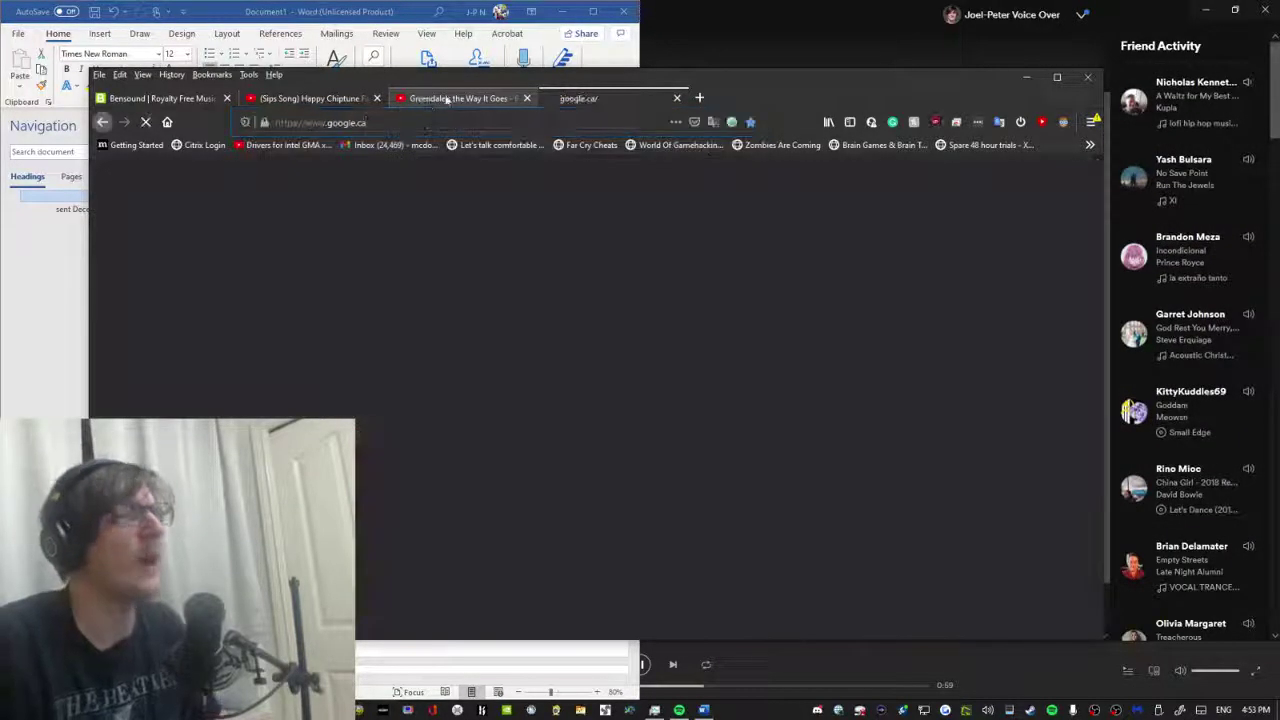
Search Google for "yt mp3" and open the youtubetomp3.sc converter from the results.
{"action": "type", "text": "yt mp3"}
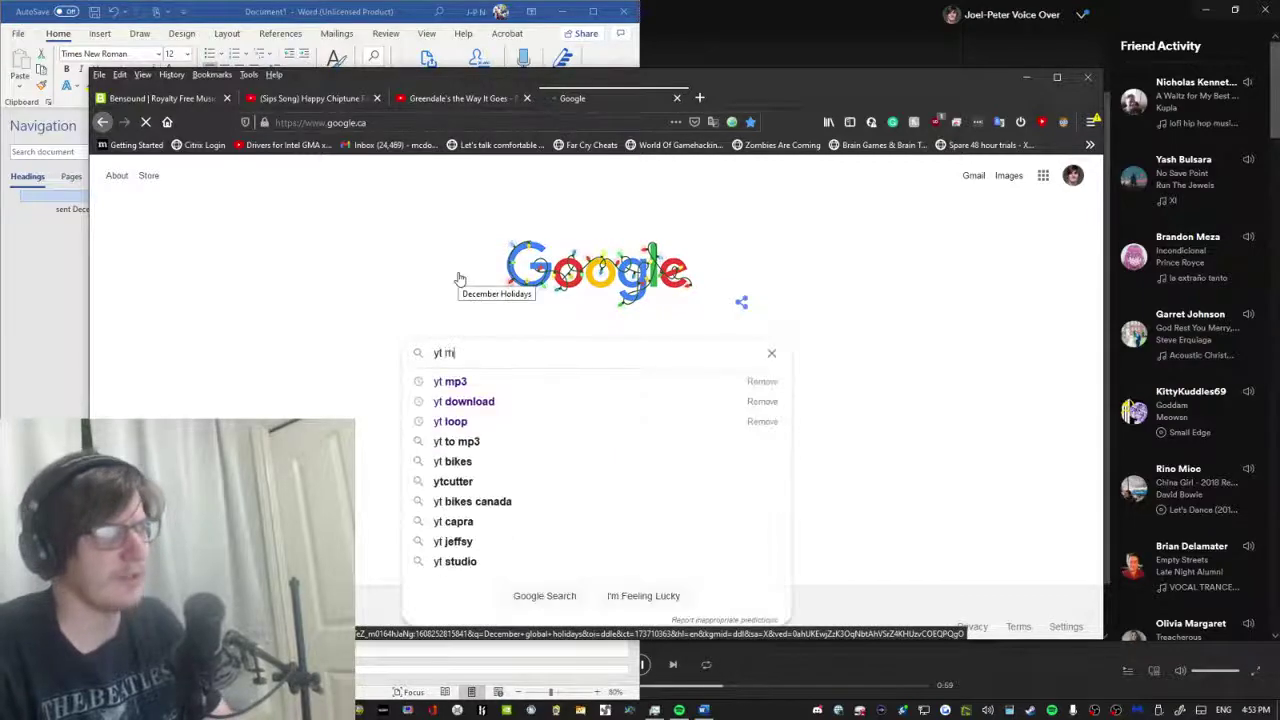
{"action": "key", "text": "Down"}
{"action": "key", "text": "Down"}
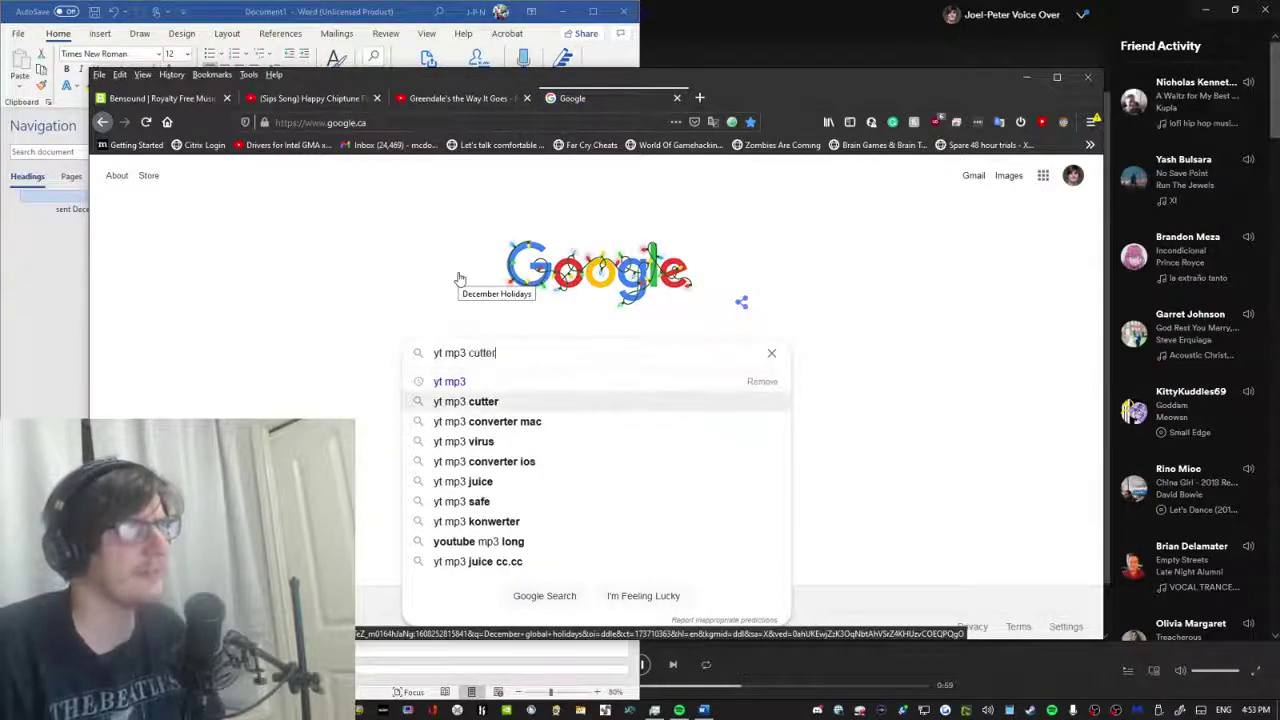
{"action": "key", "text": "Escape"}
{"action": "key", "text": "Return"}
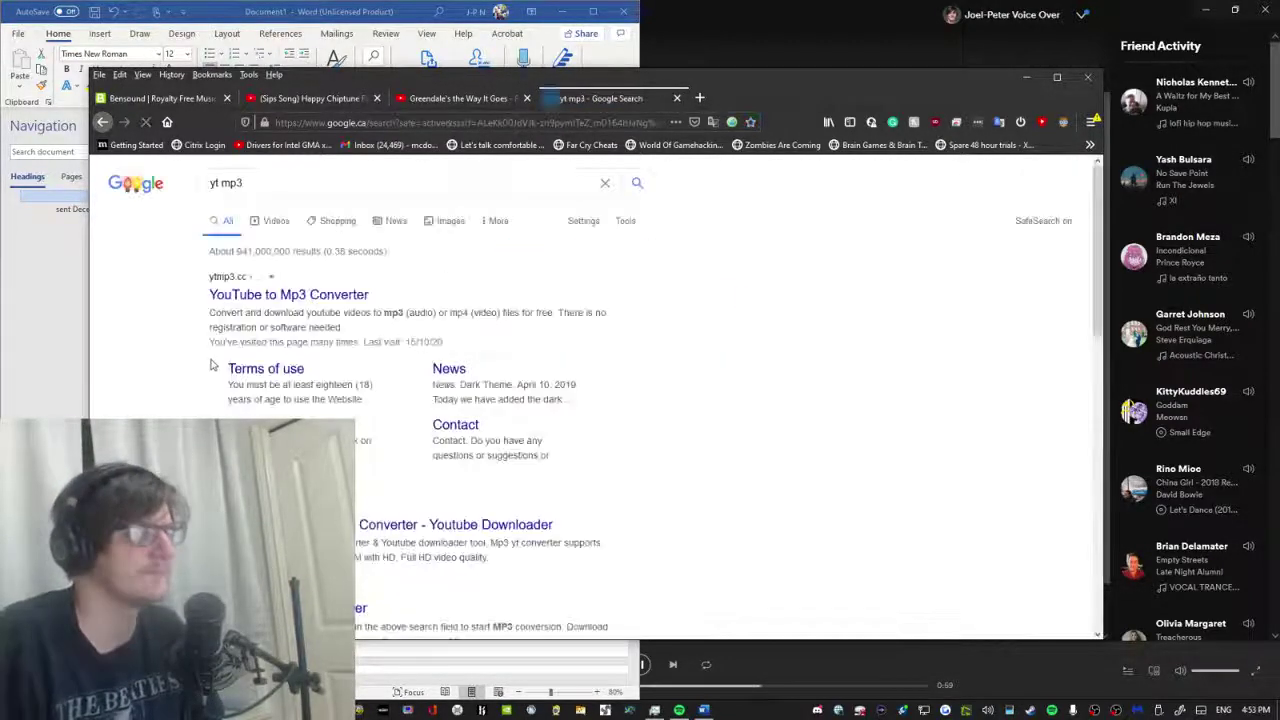
{"action": "scroll", "coordinate": [228, 405], "scroll_direction": "down", "scroll_amount": 2}
{"action": "scroll", "coordinate": [228, 405], "scroll_direction": "down", "scroll_amount": 5}
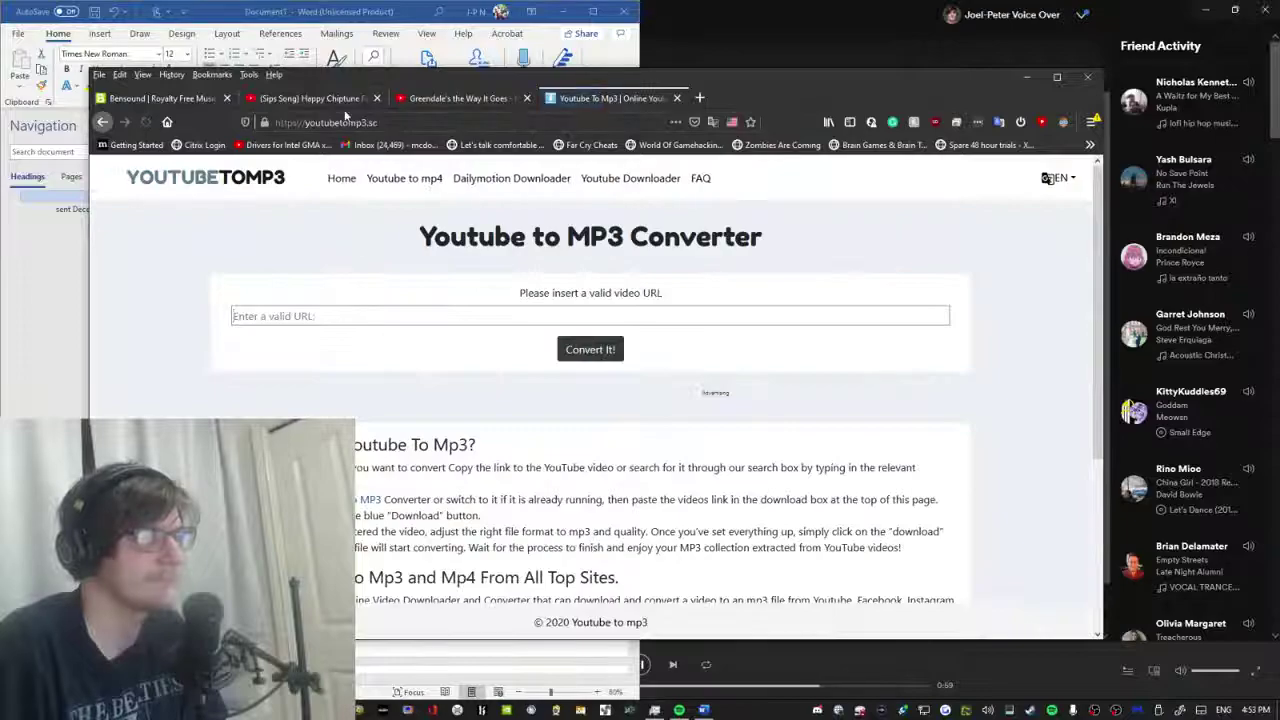
Switch to Spotify and pause the track "The Way It Is" on the Community soundtrack.
{"action": "left_click", "coordinate": [450, 98]}
{"action": "key", "text": "alt+Tab"}
{"action": "key", "text": "Tab"}
{"action": "key", "text": "Tab"}
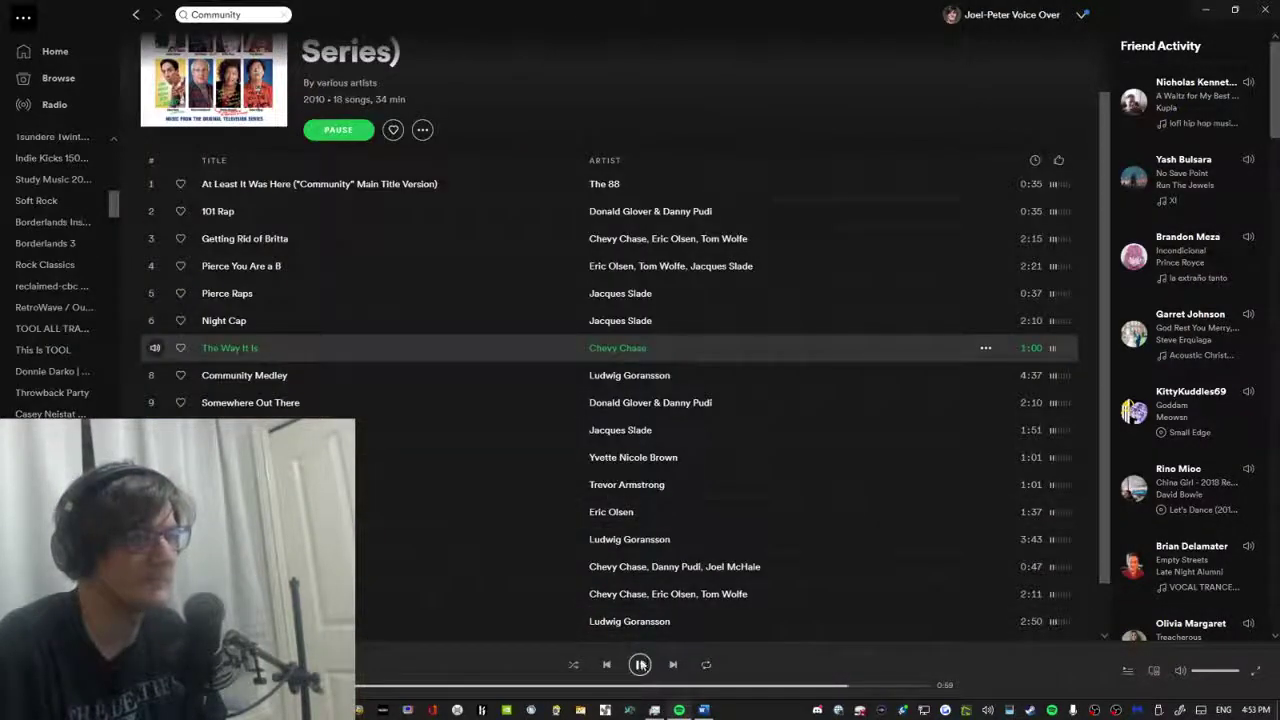
{"action": "left_click", "coordinate": [640, 664]}
{"action": "key", "text": "alt+Tab"}
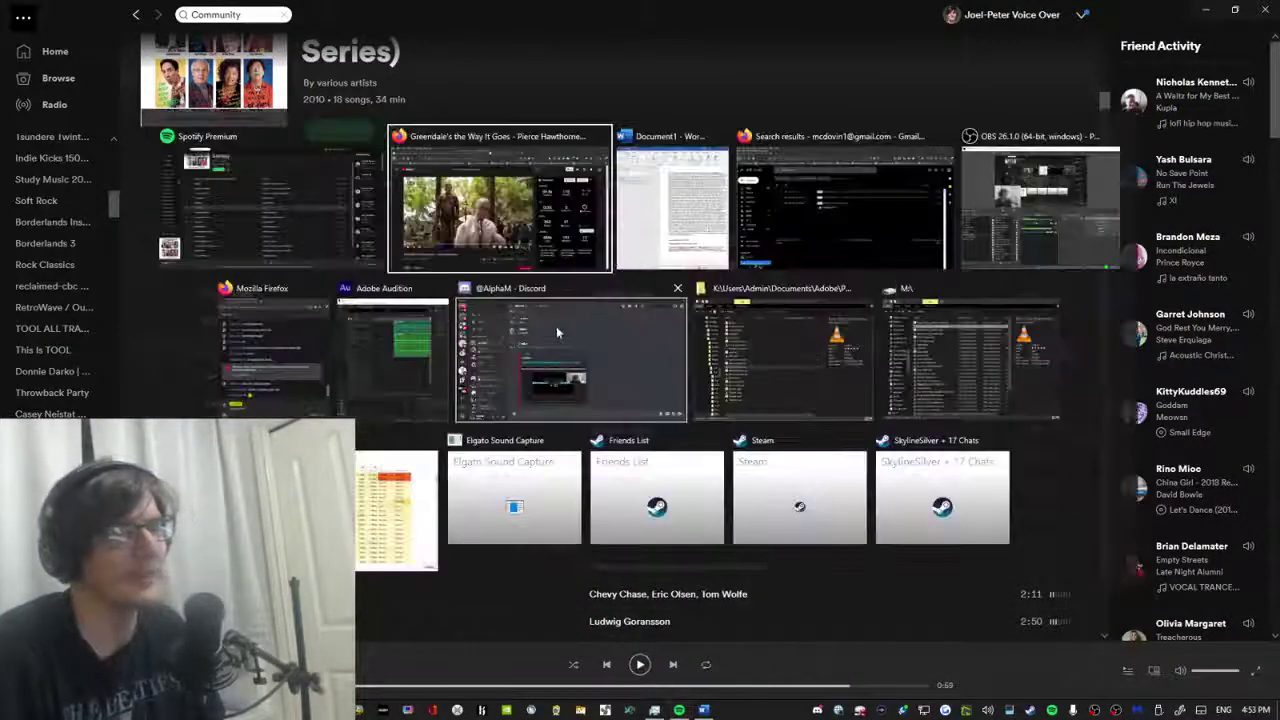
{"action": "key", "text": "Tab"}
{"action": "key", "text": "Escape"}
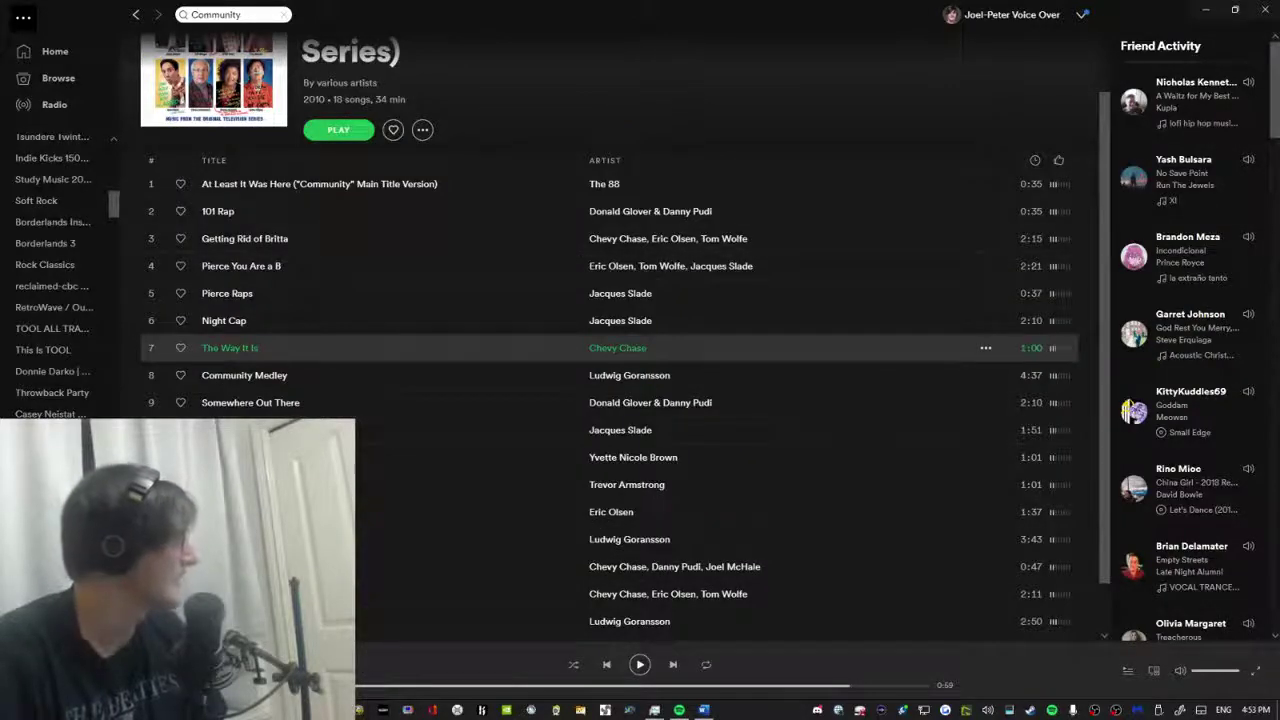
Return to the YouTube to MP3 converter in the browser, paste the copied Sips Song video URL and convert it.
{"action": "key", "text": "alt+Tab"}
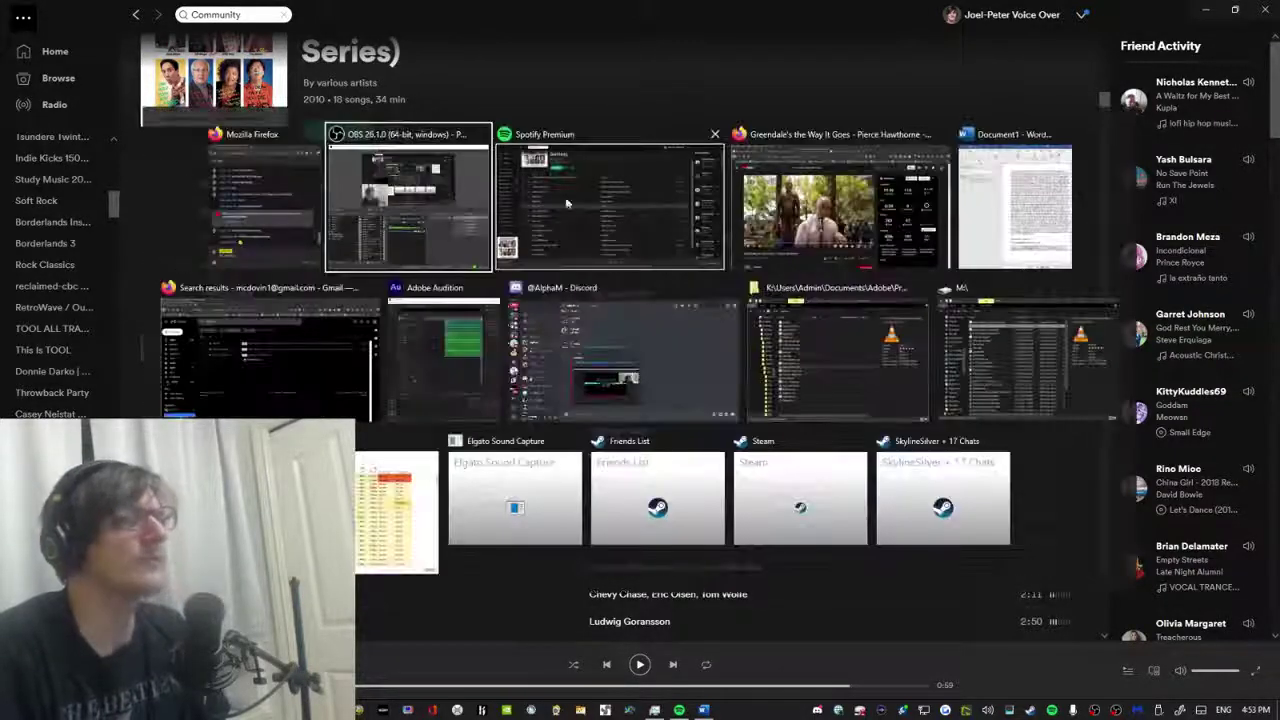
{"action": "key", "text": "Tab"}
{"action": "key", "text": "Tab"}
{"action": "left_click", "coordinate": [610, 98]}
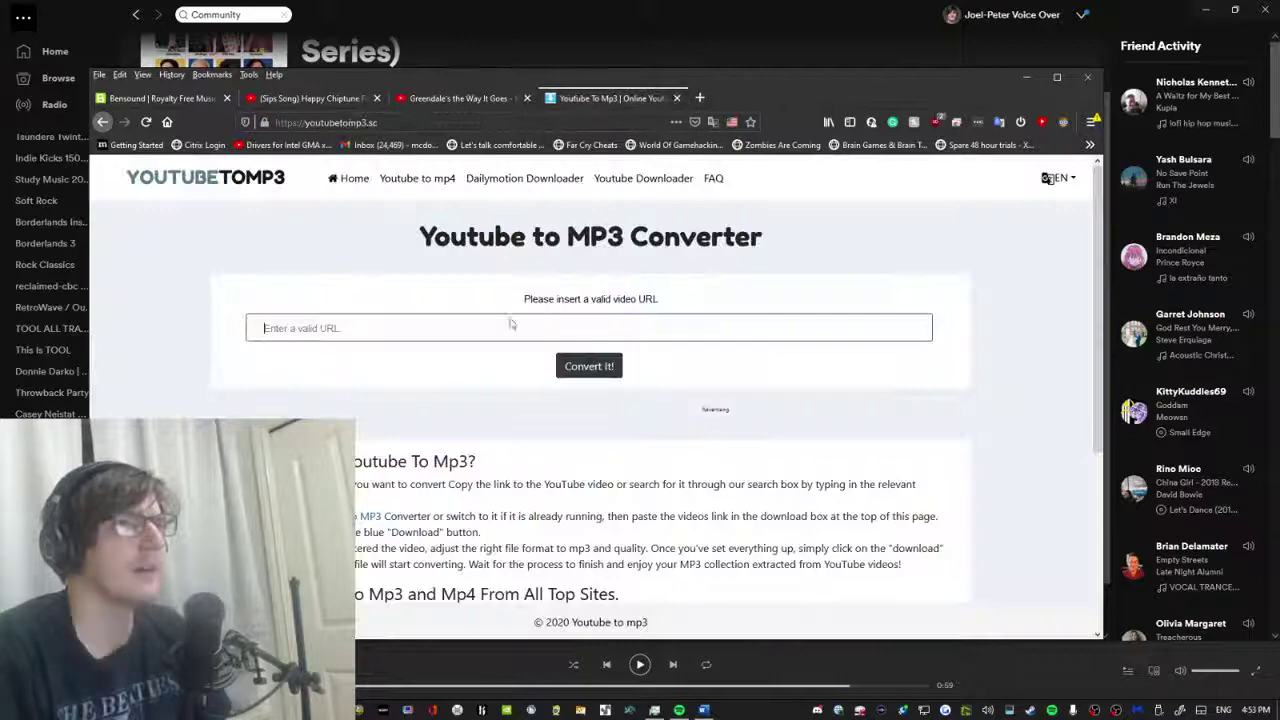
{"action": "left_click", "coordinate": [511, 323]}
{"action": "key", "text": "ctrl+v"}
{"action": "left_click", "coordinate": [586, 366]}
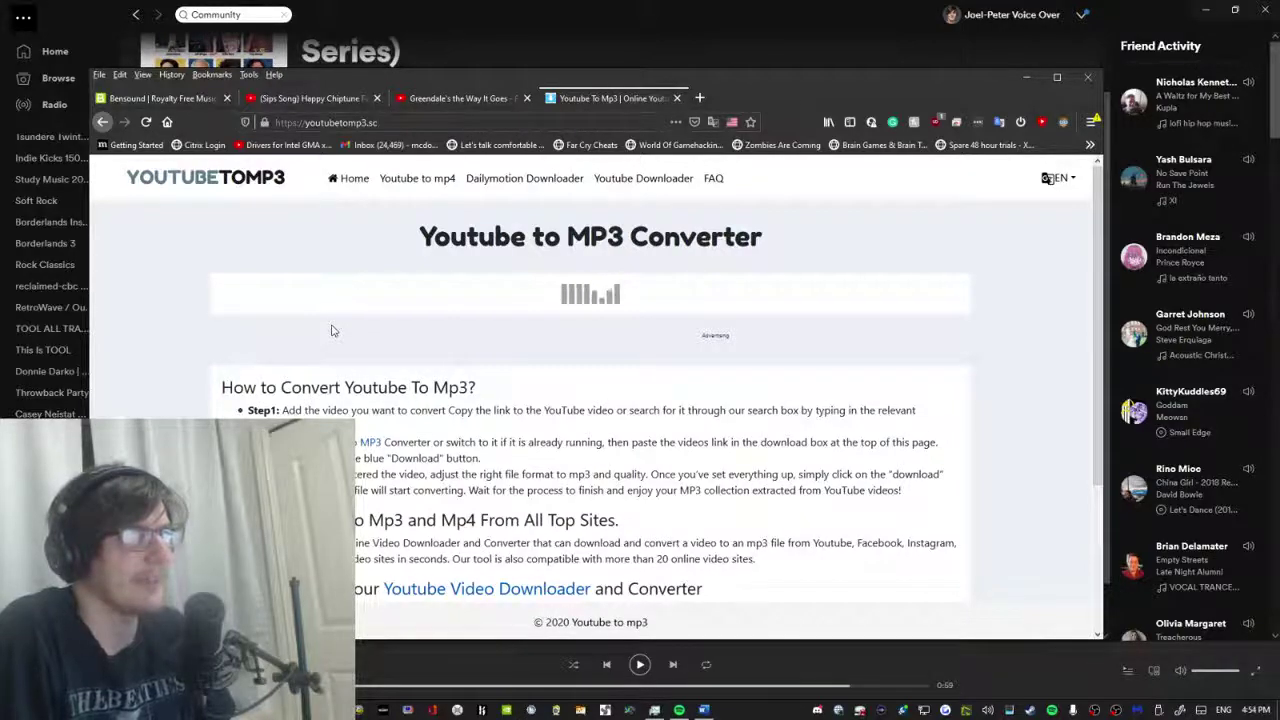
Read the Sips Song video's description for the notes on who owns the theme and the instrumentation.
{"action": "left_click", "coordinate": [318, 98]}
{"action": "scroll", "coordinate": [216, 386], "scroll_direction": "down", "scroll_amount": 5}
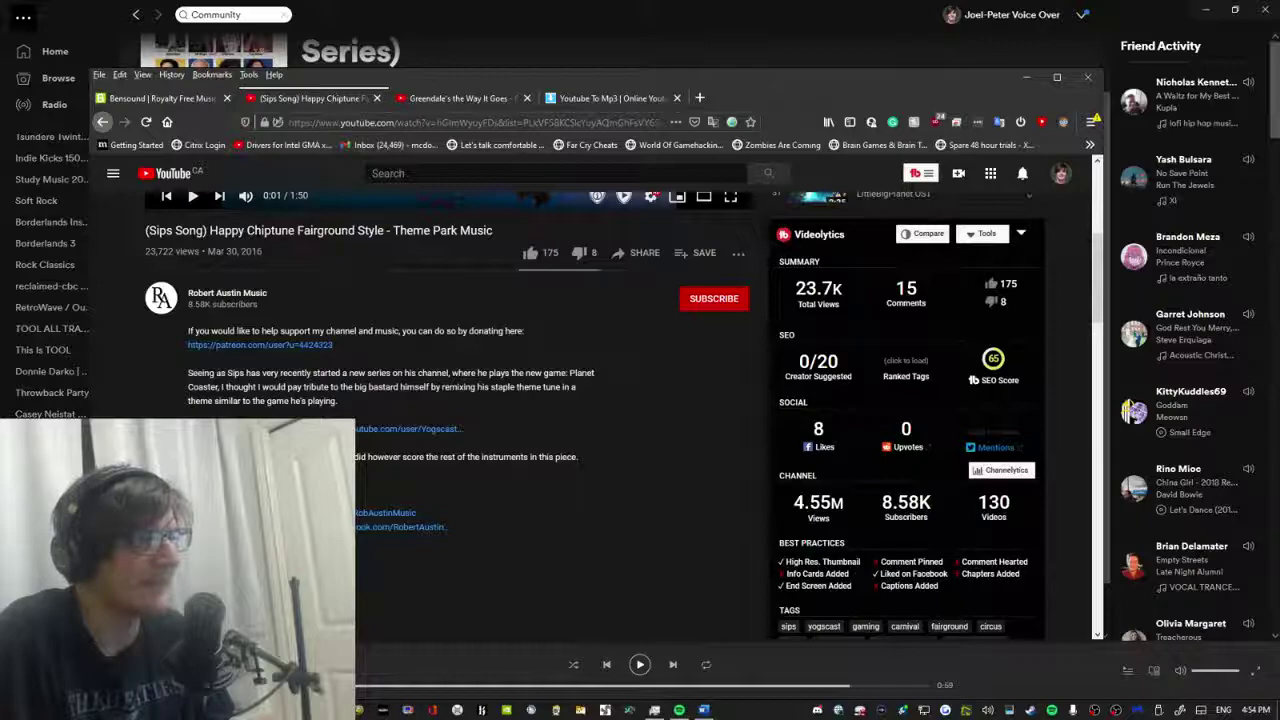
{"action": "scroll", "coordinate": [357, 402], "scroll_direction": "down", "scroll_amount": 2}
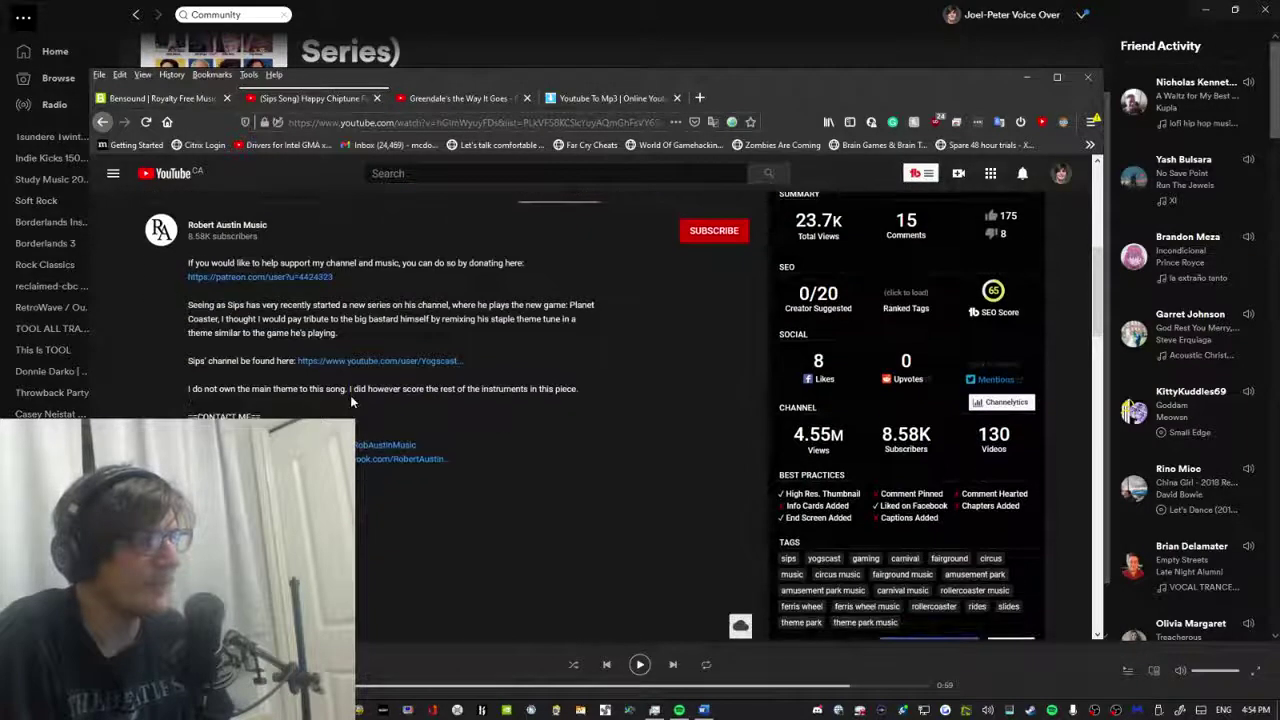
{"action": "scroll", "coordinate": [350, 400], "scroll_direction": "down", "scroll_amount": 4}
{"action": "scroll", "coordinate": [354, 377], "scroll_direction": "up", "scroll_amount": 3}
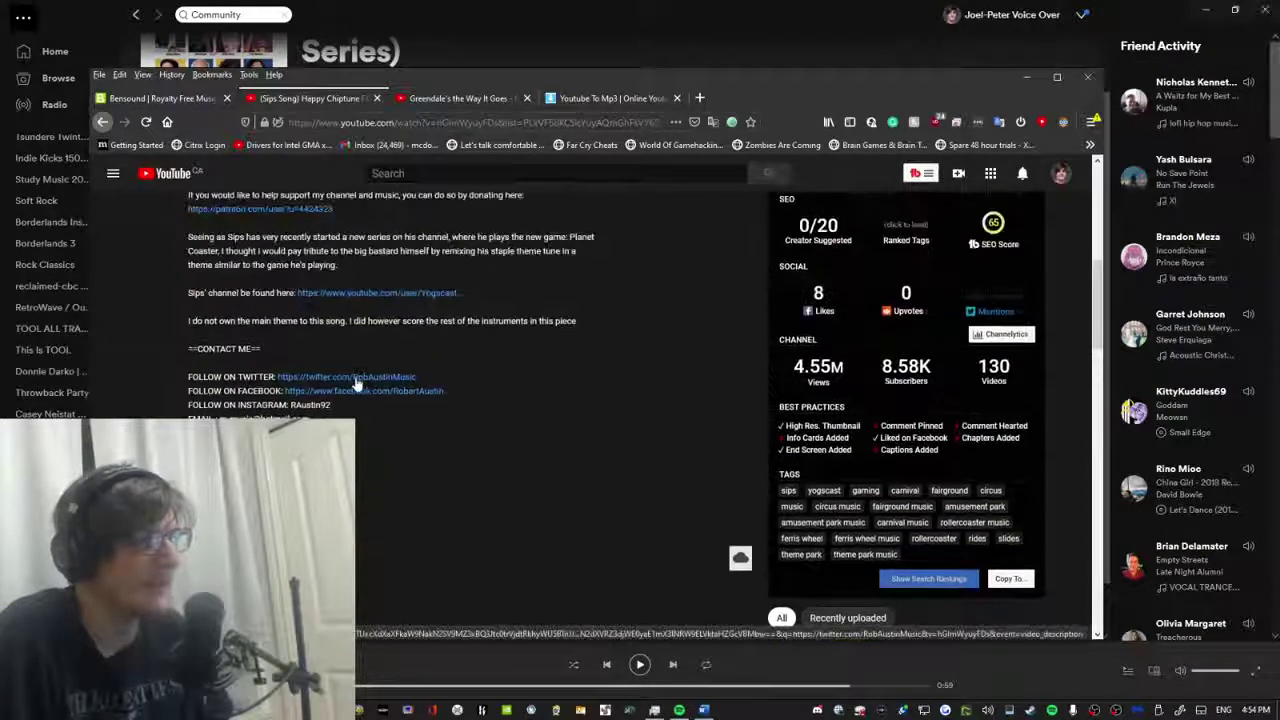
{"action": "left_click_drag", "start_coordinate": [188, 320], "coordinate": [456, 322]}
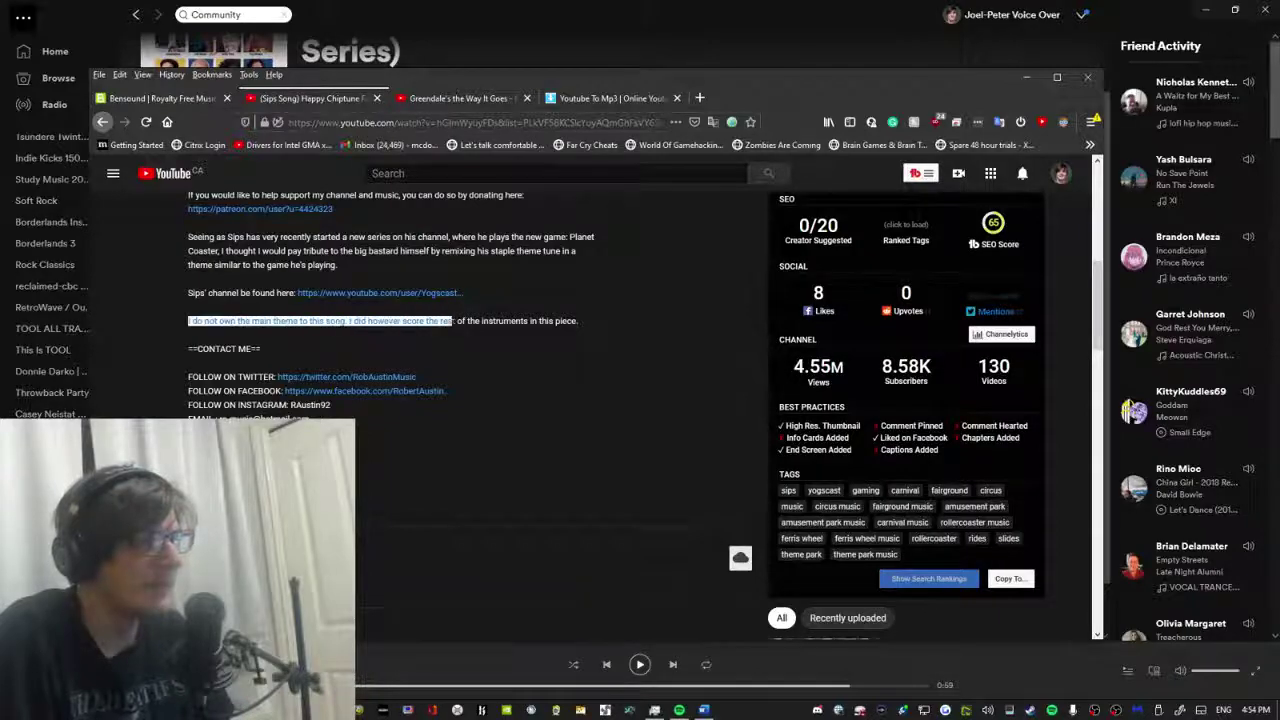
{"action": "left_click", "coordinate": [406, 342]}
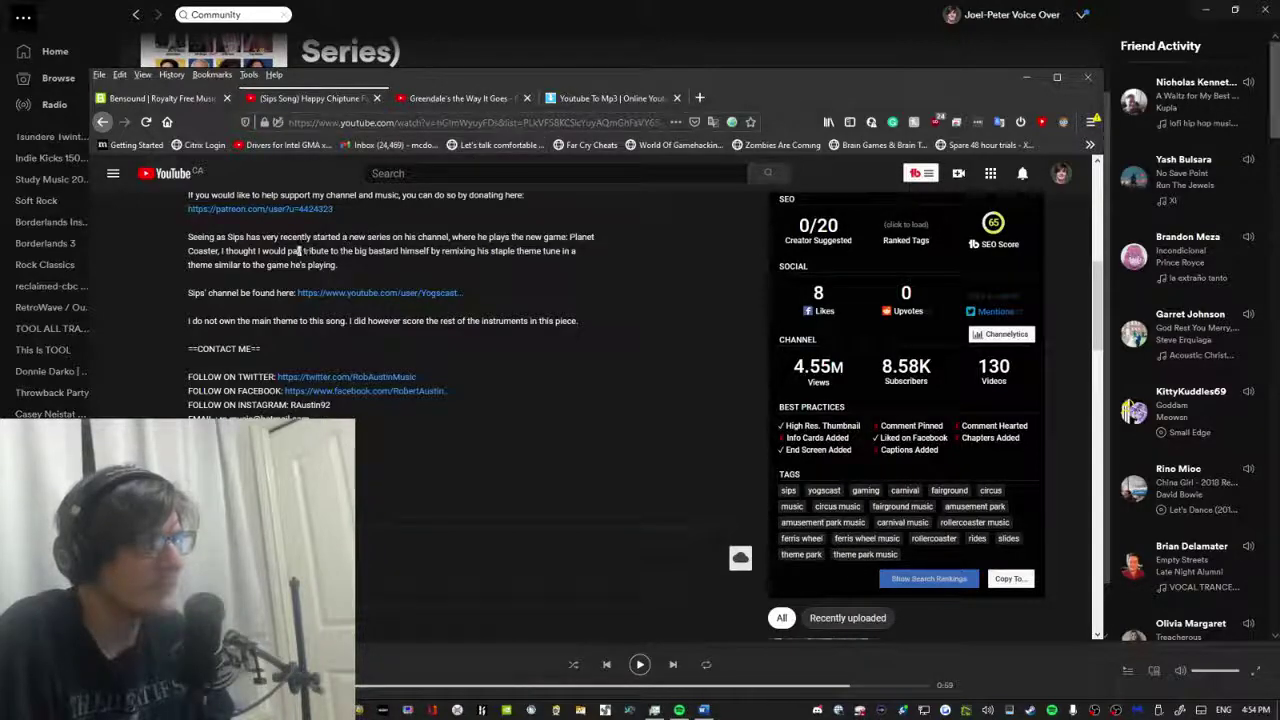
{"action": "left_click_drag", "start_coordinate": [406, 251], "coordinate": [436, 271]}
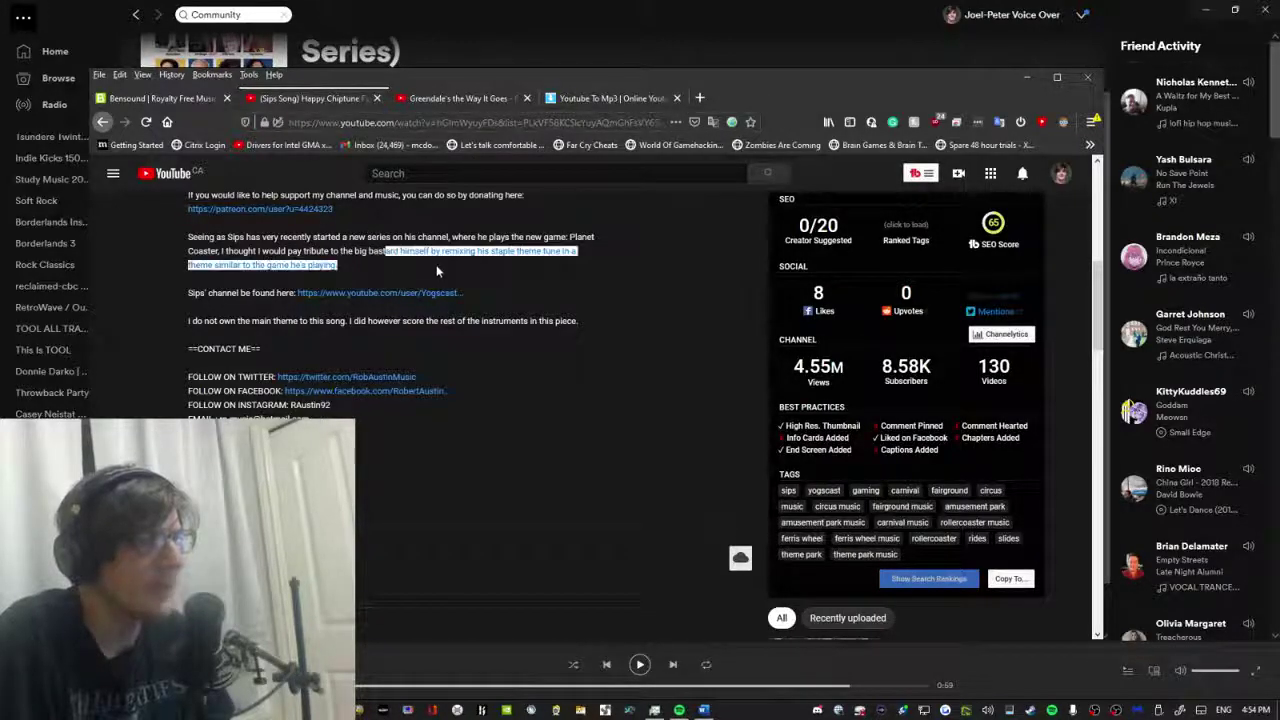
{"action": "left_click", "coordinate": [436, 270]}
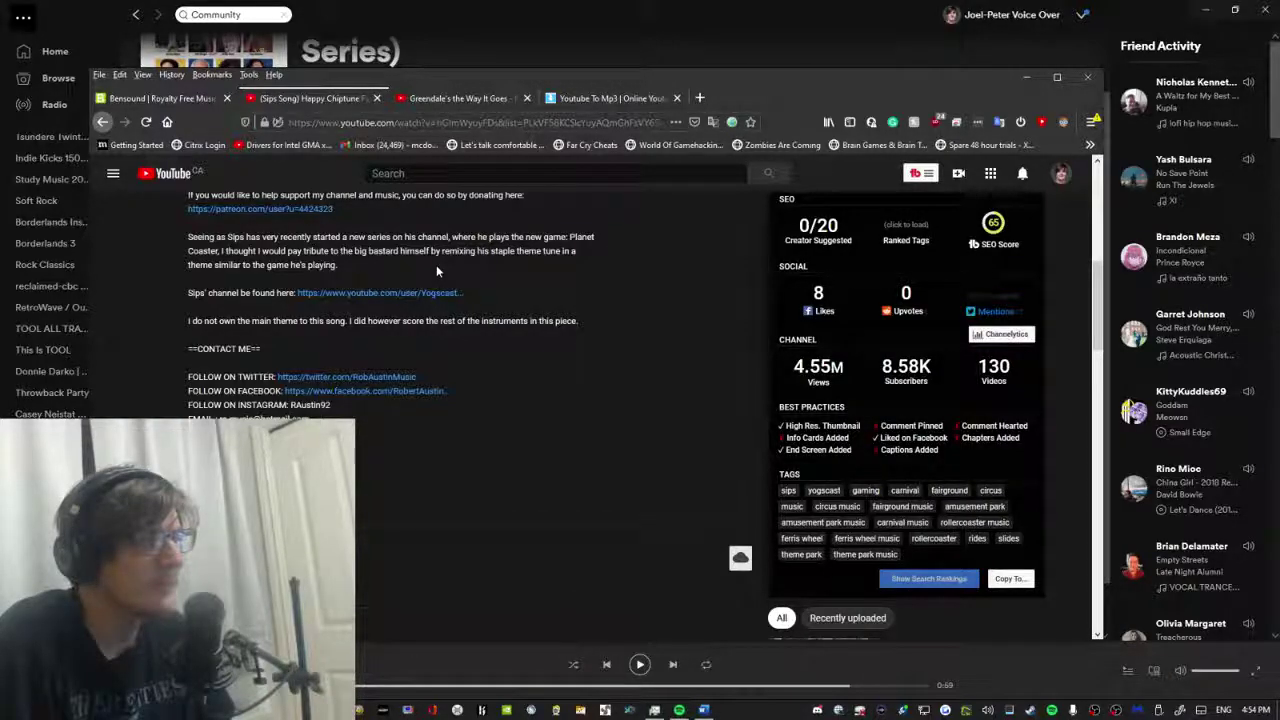
{"action": "scroll", "coordinate": [520, 220], "scroll_direction": "up", "scroll_amount": 6}
Download the converted Sips Song track as a 320Kbps MP3 from the converter page.
{"action": "left_click", "coordinate": [625, 98]}
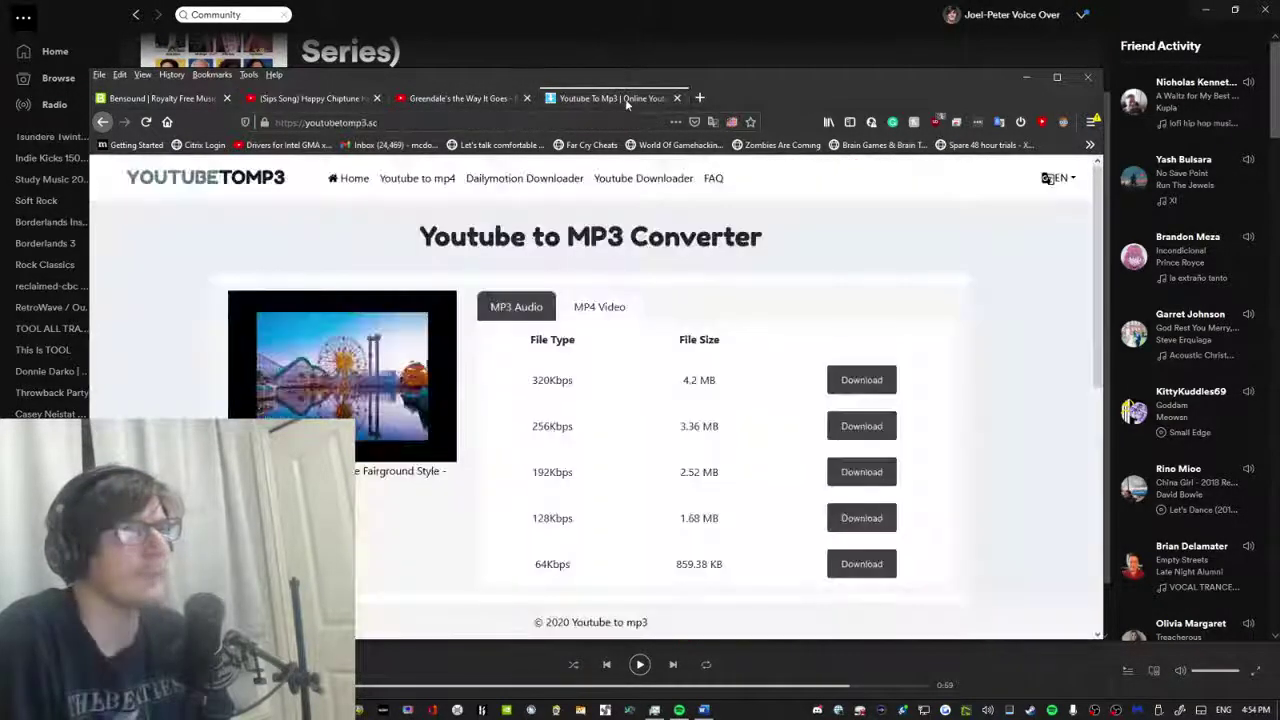
{"action": "scroll", "coordinate": [800, 330], "scroll_direction": "down", "scroll_amount": 1}
{"action": "left_click", "coordinate": [862, 314]}
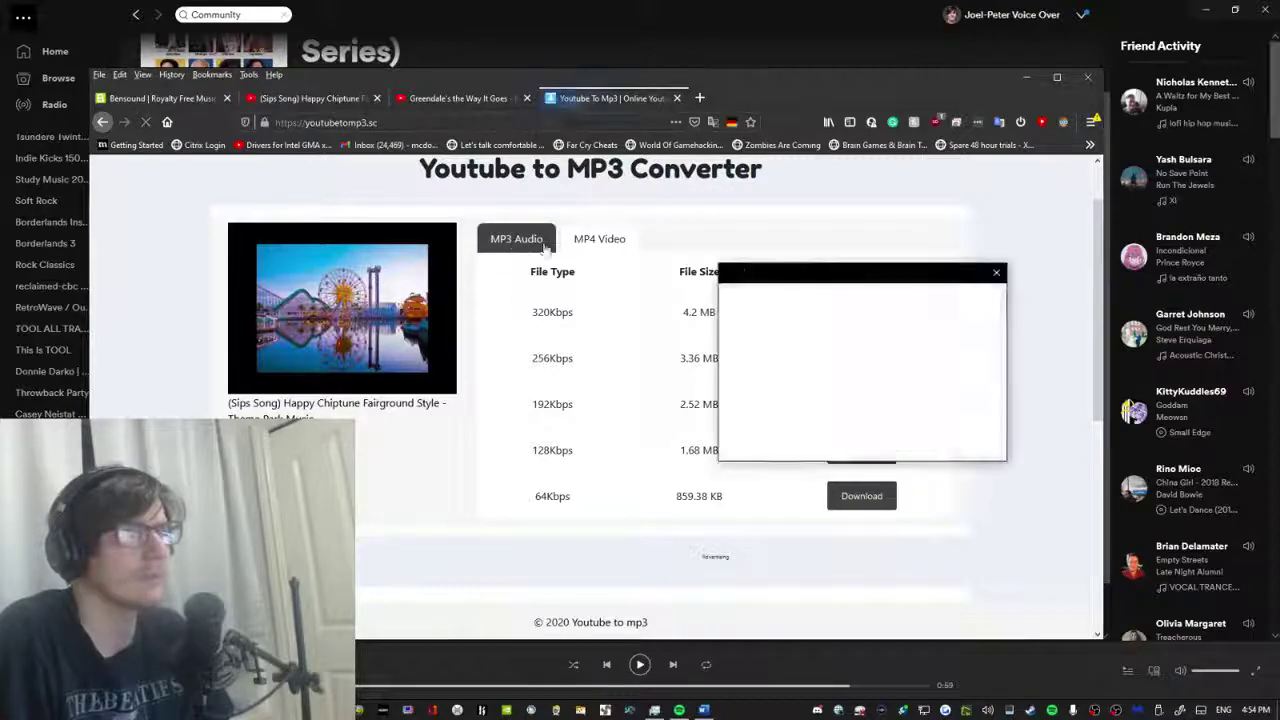
{"action": "left_click", "coordinate": [934, 443]}
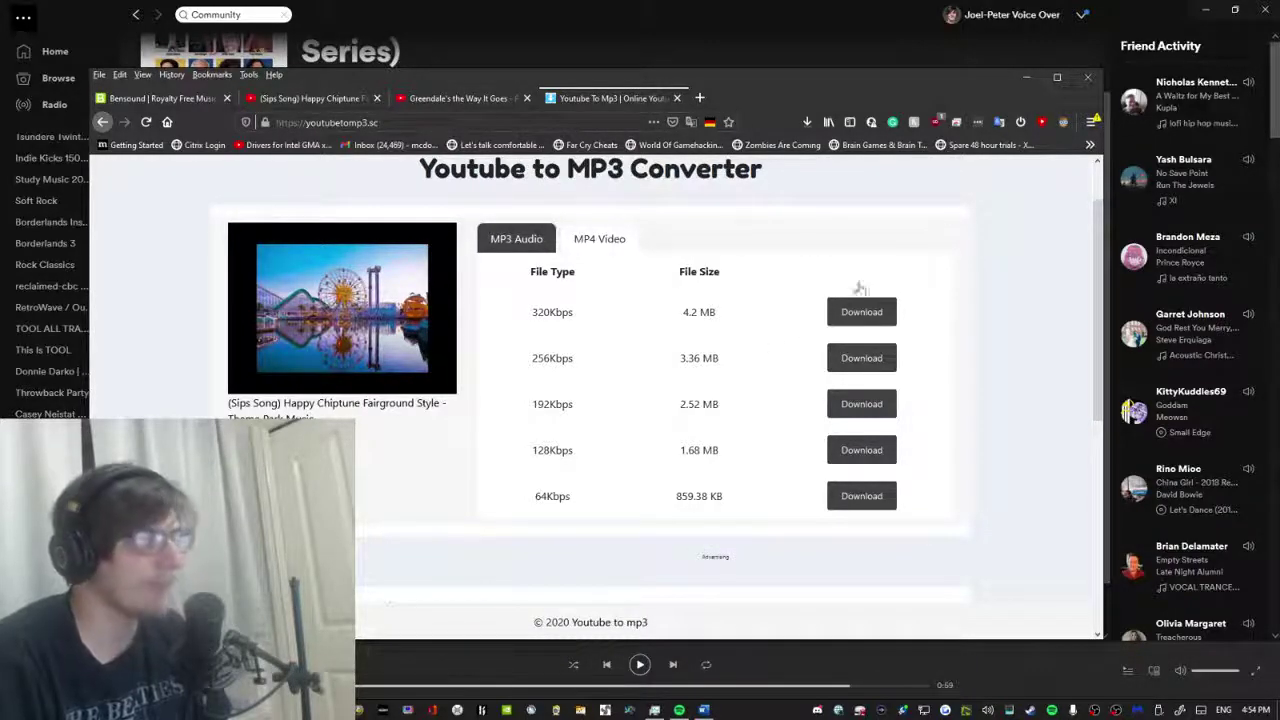
Bring the downloaded Sips Song MP3 into Adobe Audition, placing it on the MUSIC track at the start of the voice-over clips.
{"action": "left_click", "coordinate": [806, 122]}
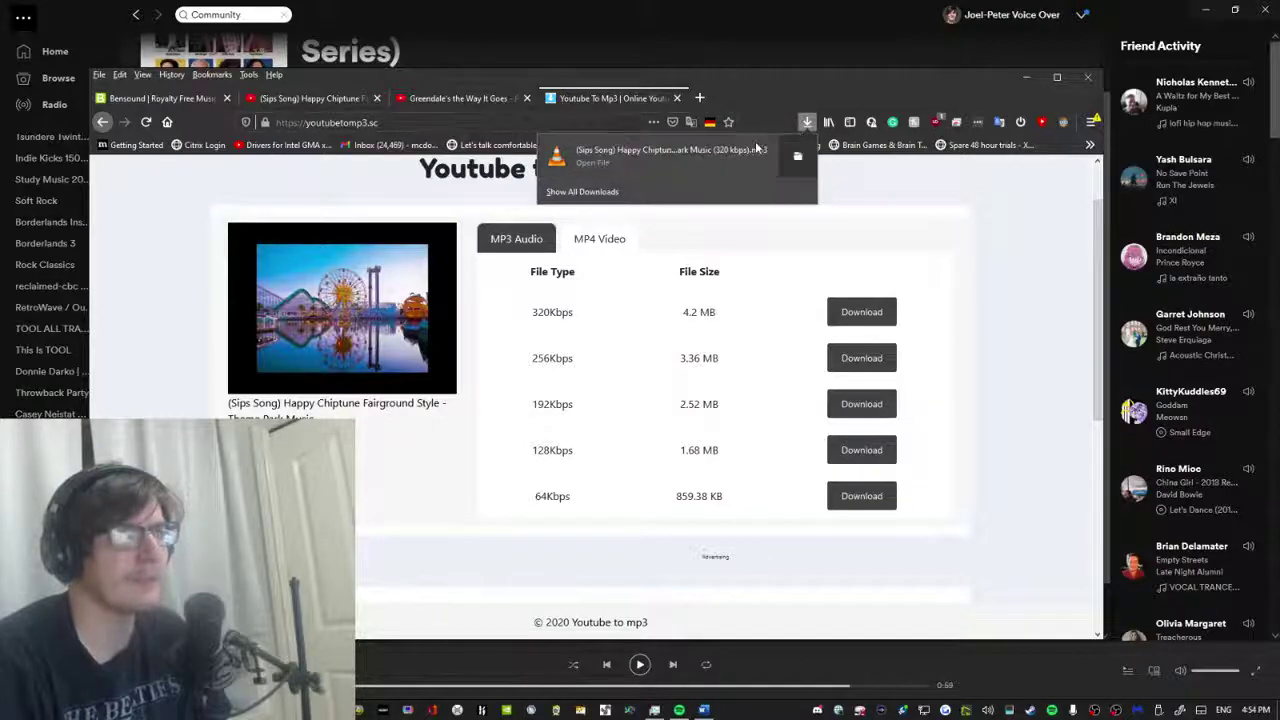
{"action": "key", "text": "alt+Tab"}
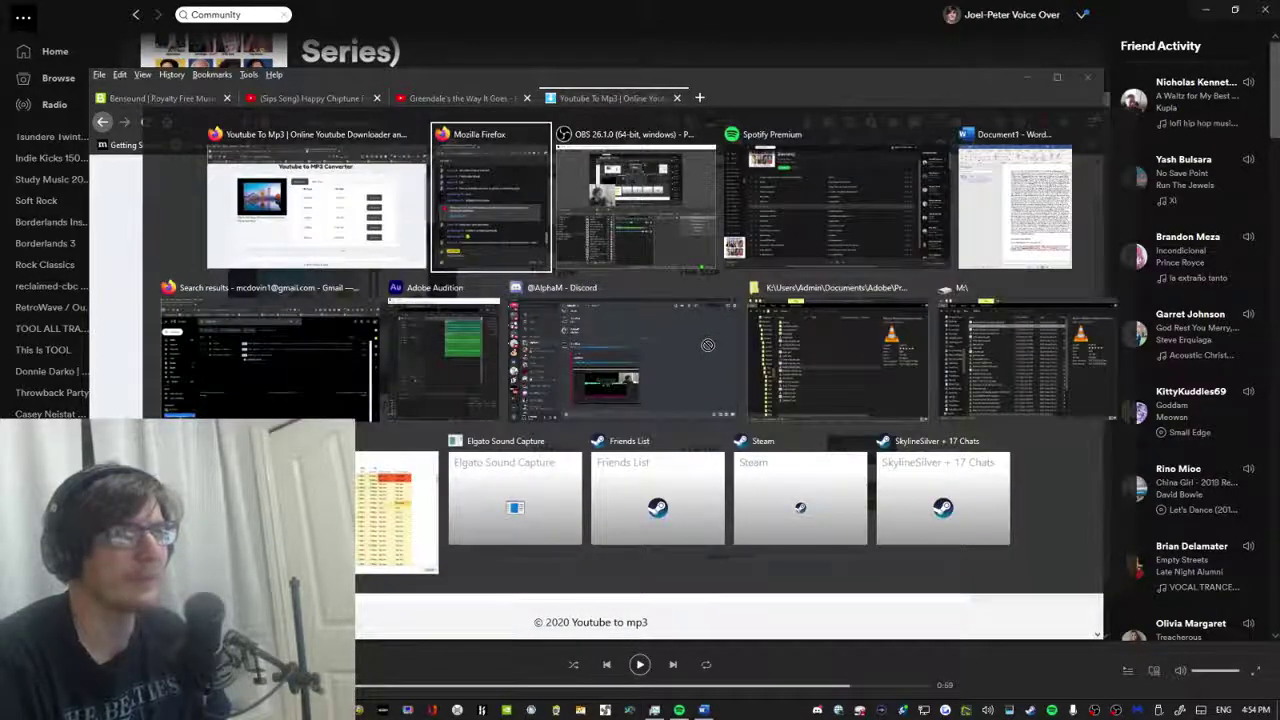
{"action": "key", "text": "alt+Tab"}
{"action": "key", "text": "alt+Tab"}
{"action": "key", "text": "alt+Tab"}
{"action": "key", "text": "alt+Tab"}
{"action": "key", "text": "alt+Tab"}
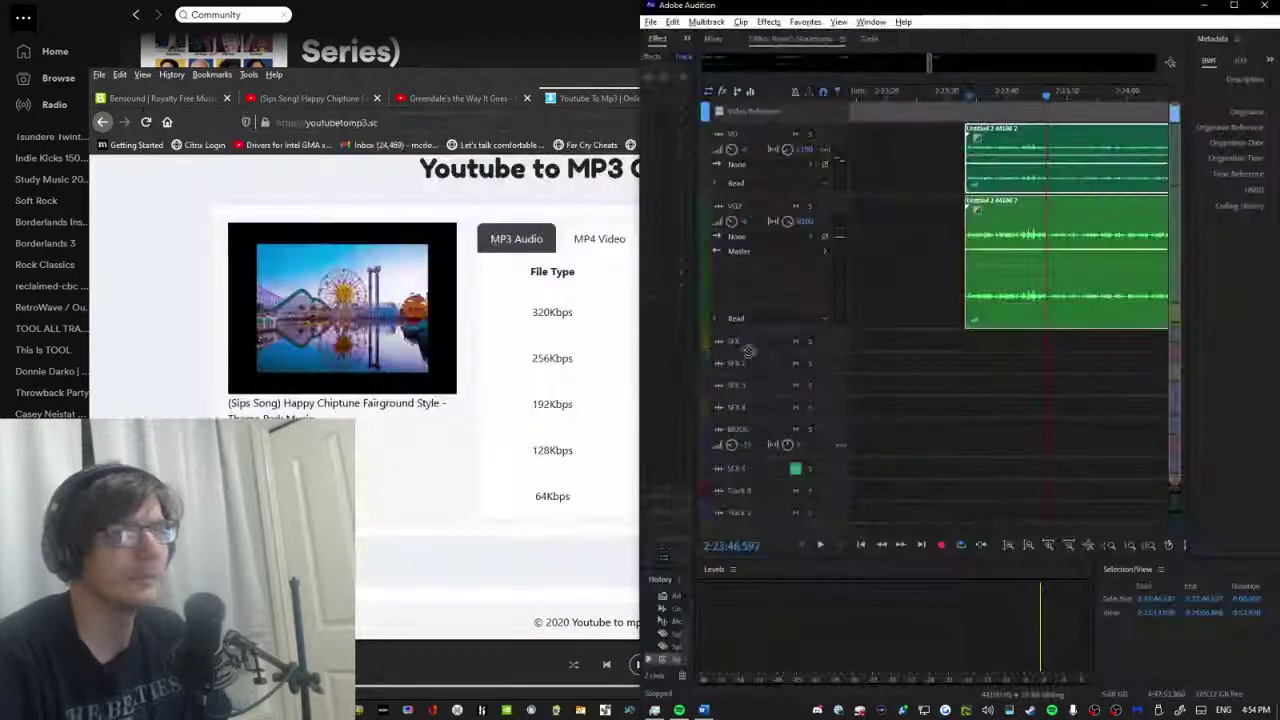
{"action": "left_click_drag", "start_coordinate": [747, 352], "coordinate": [966, 447]}
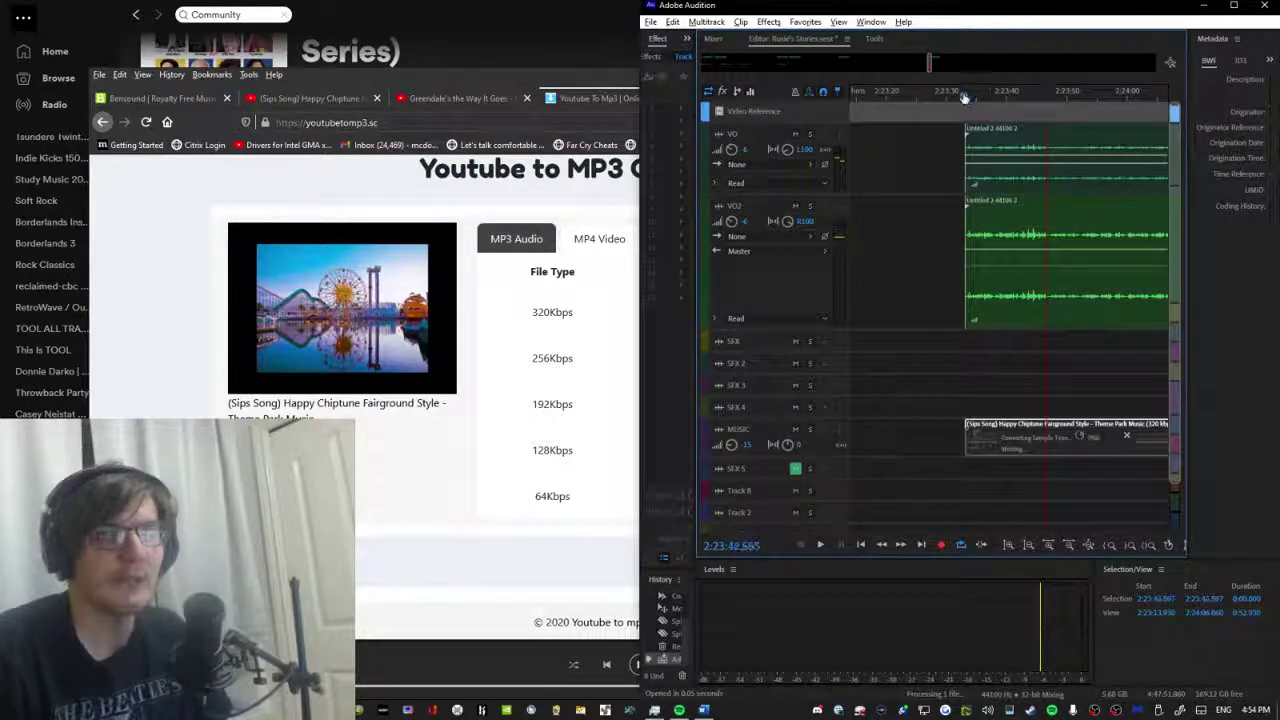
Widen the Audition window and play the session from about 2:23:33, just before the music clip begins.
{"action": "left_click", "coordinate": [964, 97]}
{"action": "scroll", "coordinate": [964, 97], "scroll_direction": "up", "scroll_amount": 3}
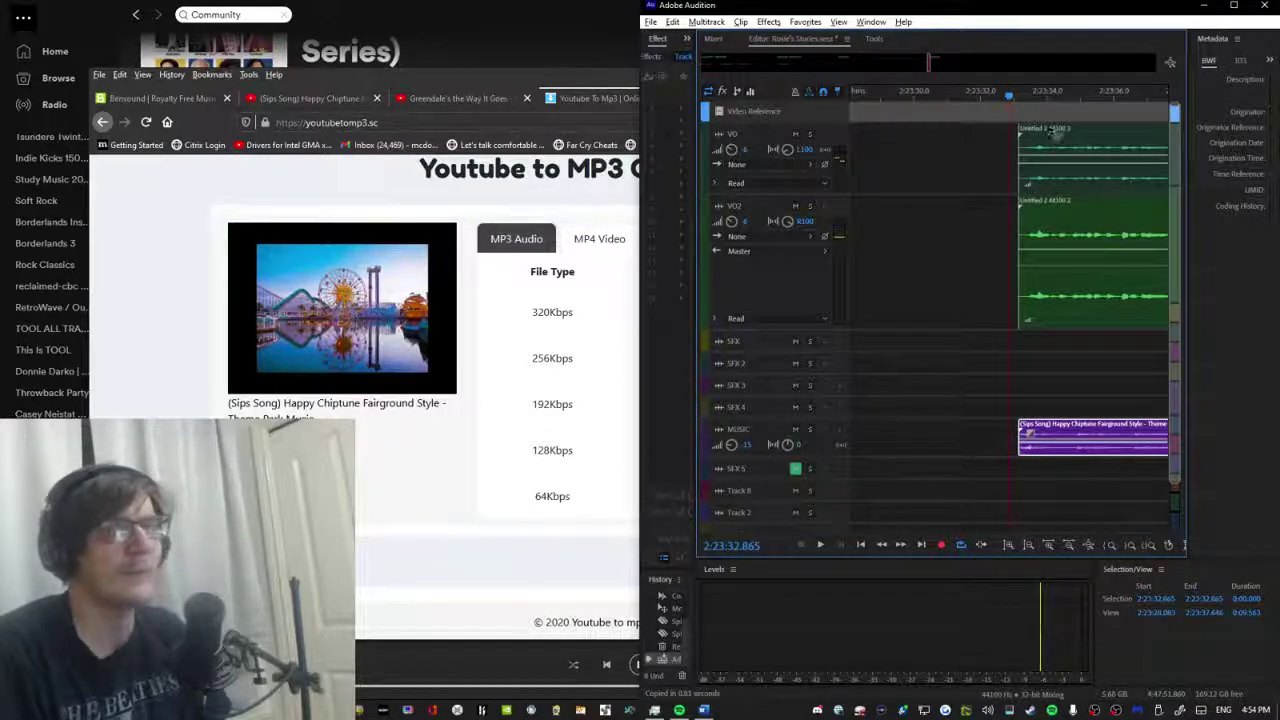
{"action": "left_click_drag", "start_coordinate": [636, 121], "coordinate": [164, 124]}
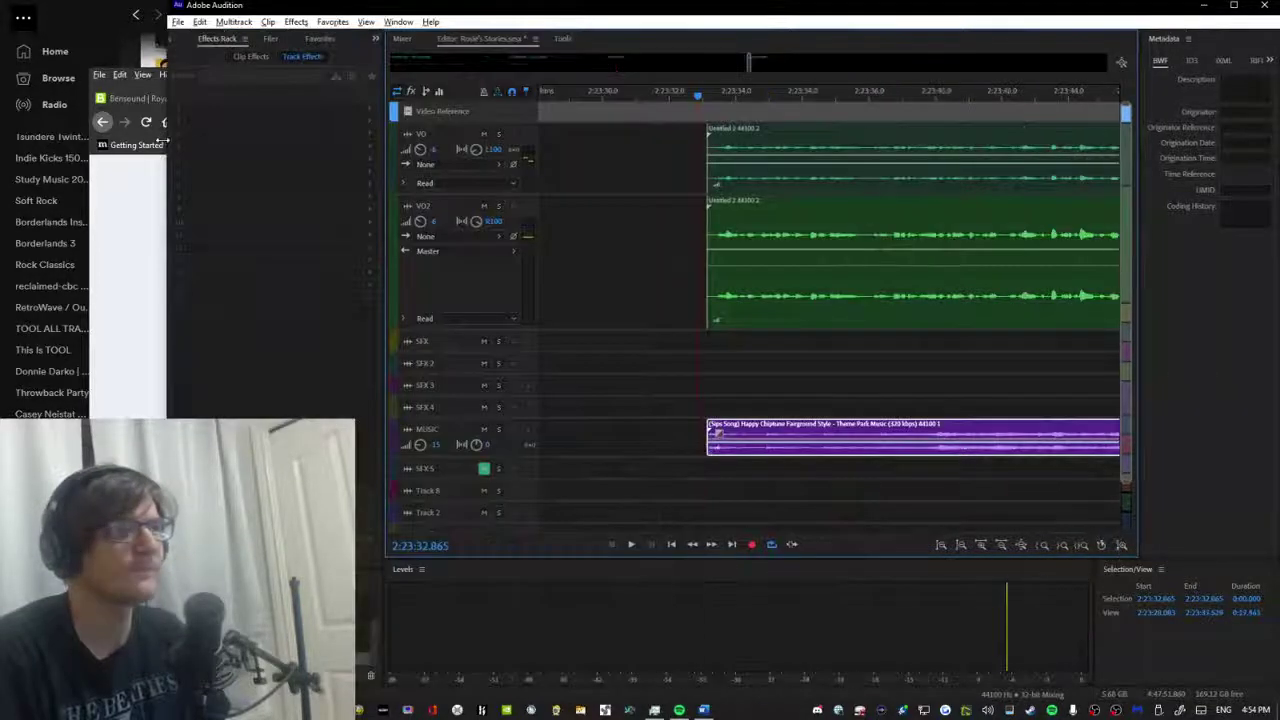
{"action": "key", "text": "space"}
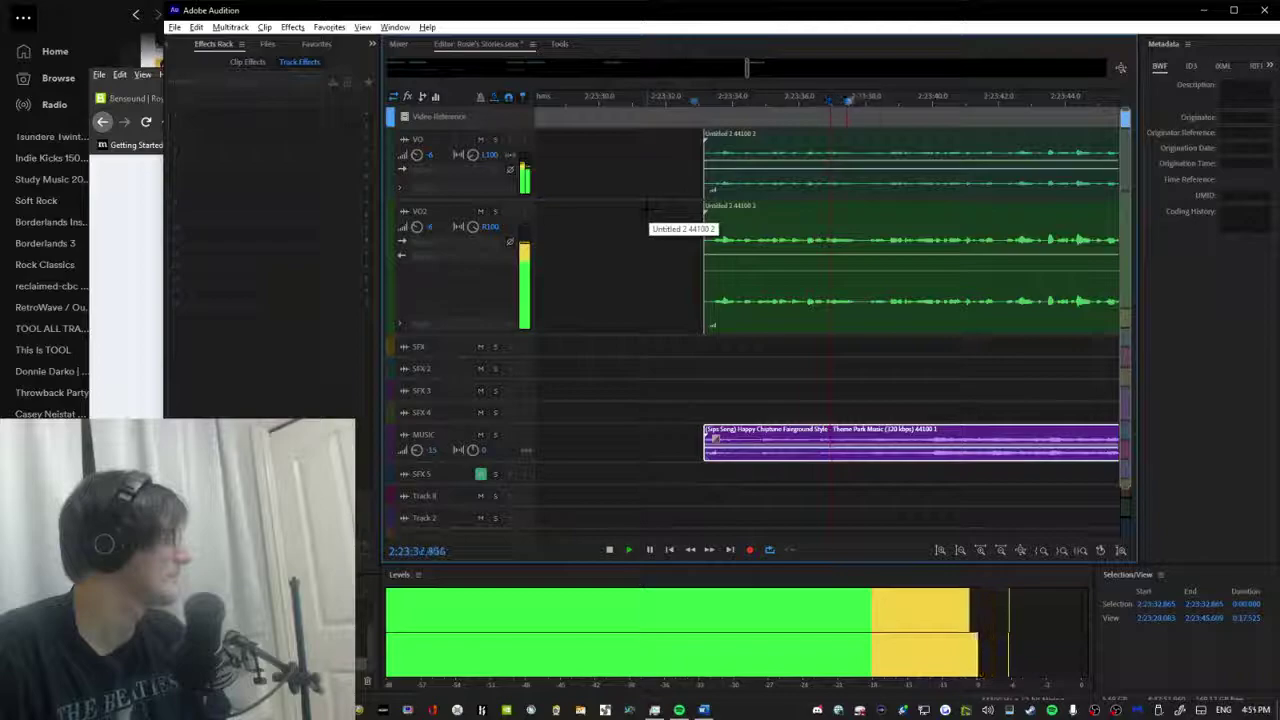
{"action": "scroll", "coordinate": [645, 207], "scroll_direction": "down", "scroll_amount": 3}
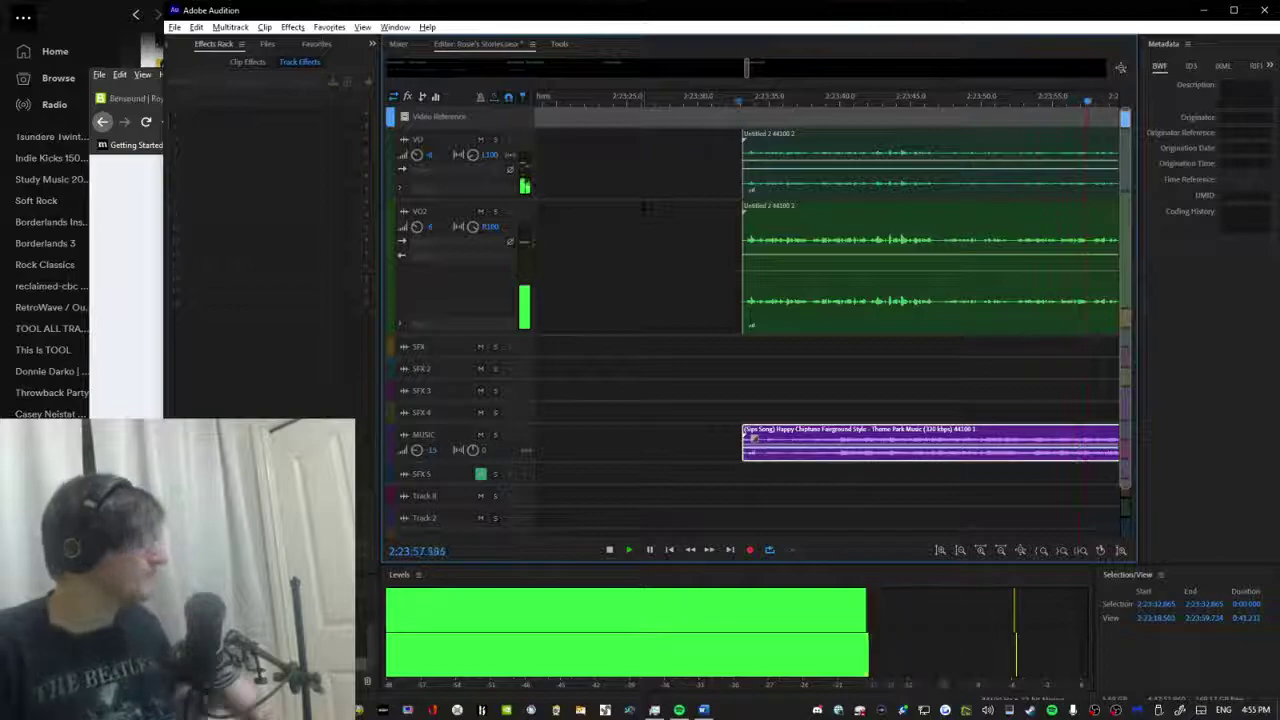
Audition the voice-over near the music clip's end, stop at 2:25:19, and trim the clip's end back to about there.
{"action": "key", "text": "="}
{"action": "key", "text": "minus"}
{"action": "key", "text": "minus"}
{"action": "key", "text": "minus"}
{"action": "key", "text": "minus"}
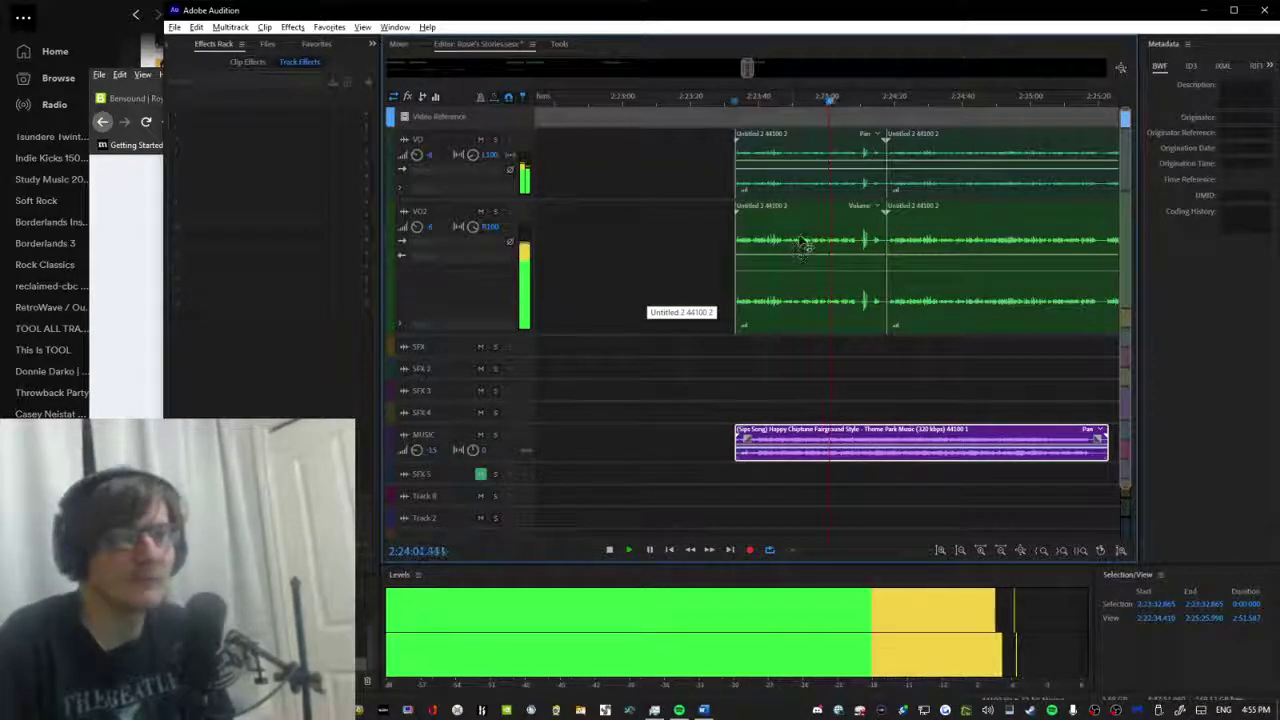
{"action": "key", "text": "minus"}
{"action": "key", "text": "minus"}
{"action": "key", "text": "minus"}
{"action": "key", "text": "minus"}
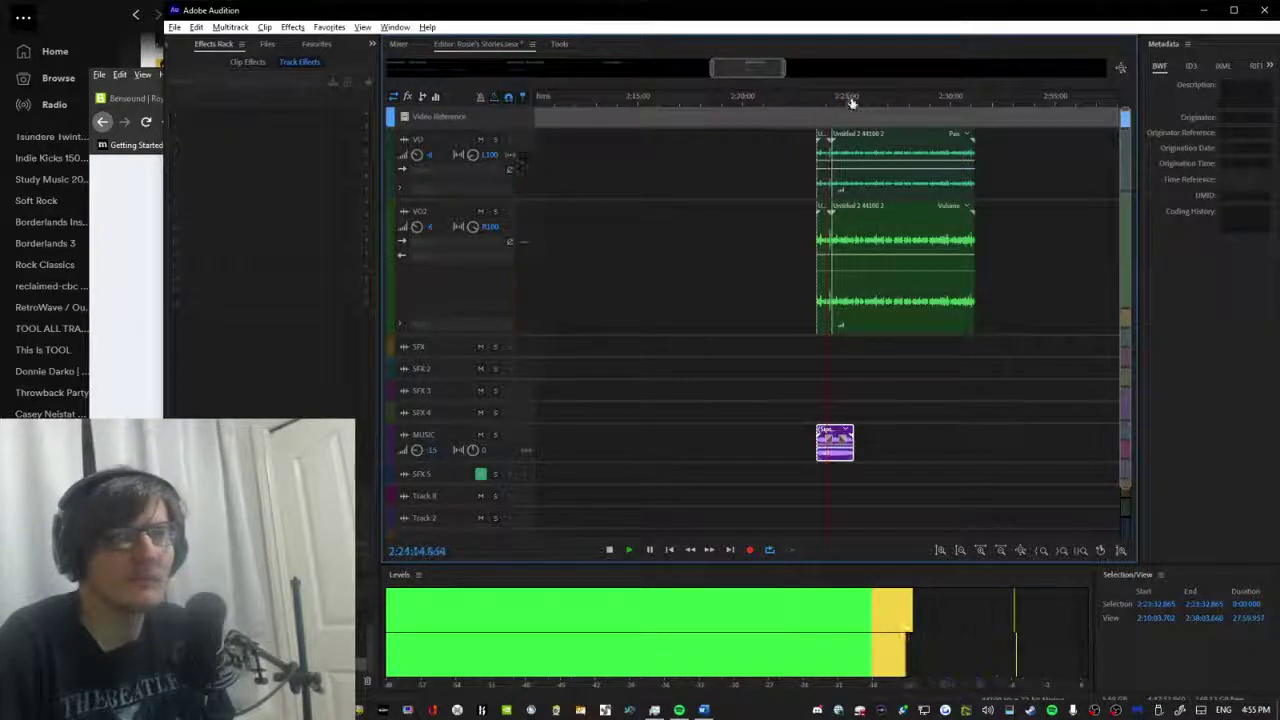
{"action": "scroll", "coordinate": [852, 100], "scroll_direction": "up", "scroll_amount": 3}
{"action": "scroll", "coordinate": [852, 102], "scroll_direction": "up", "scroll_amount": 5}
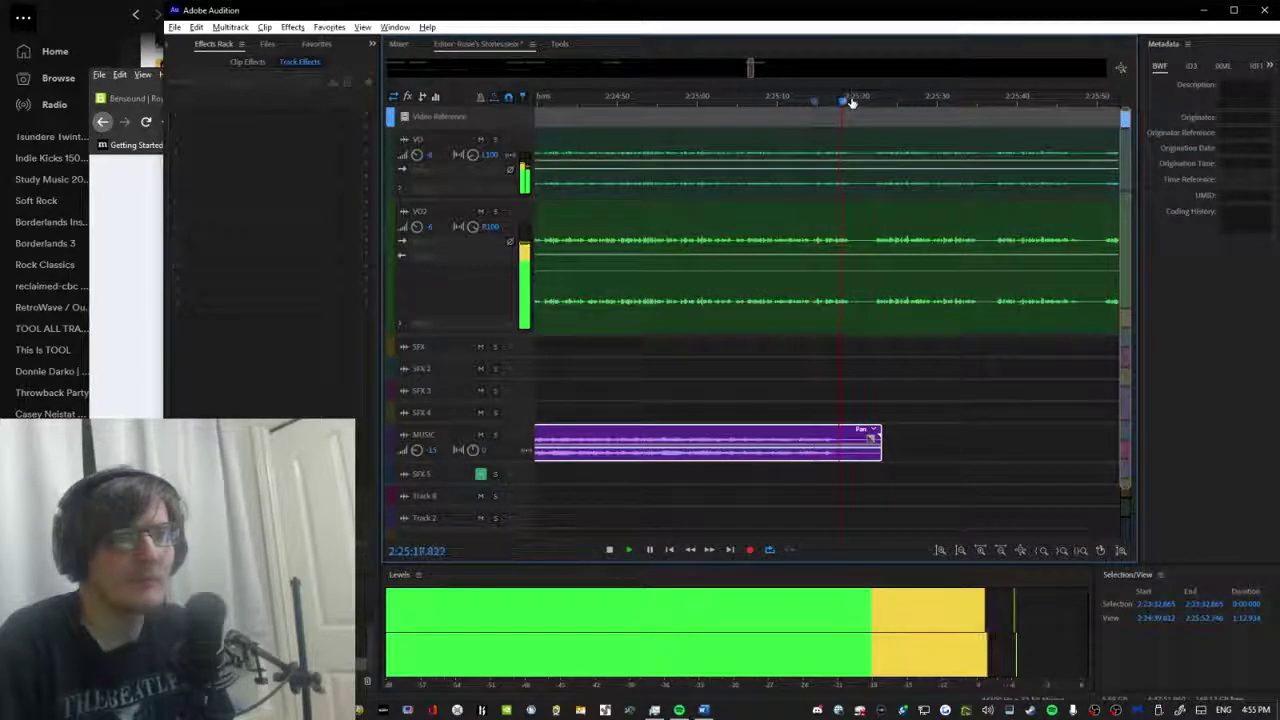
{"action": "key", "text": "space"}
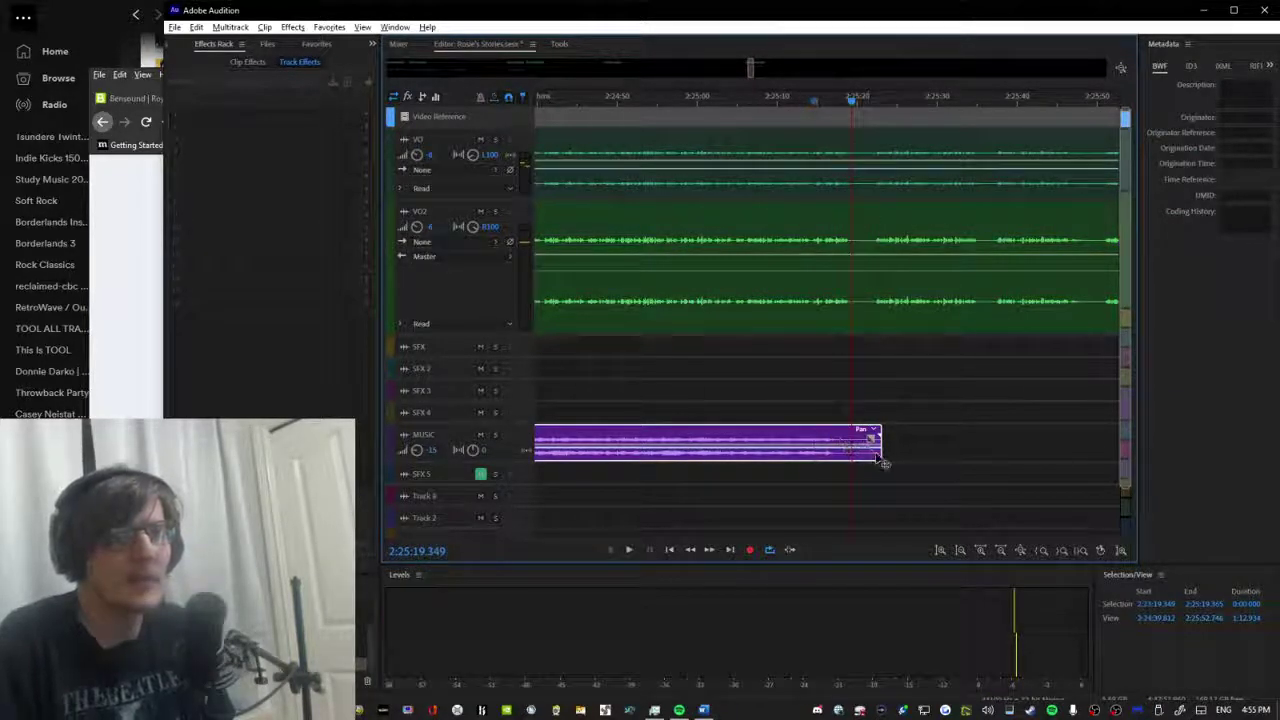
{"action": "left_click_drag", "start_coordinate": [883, 463], "coordinate": [856, 462]}
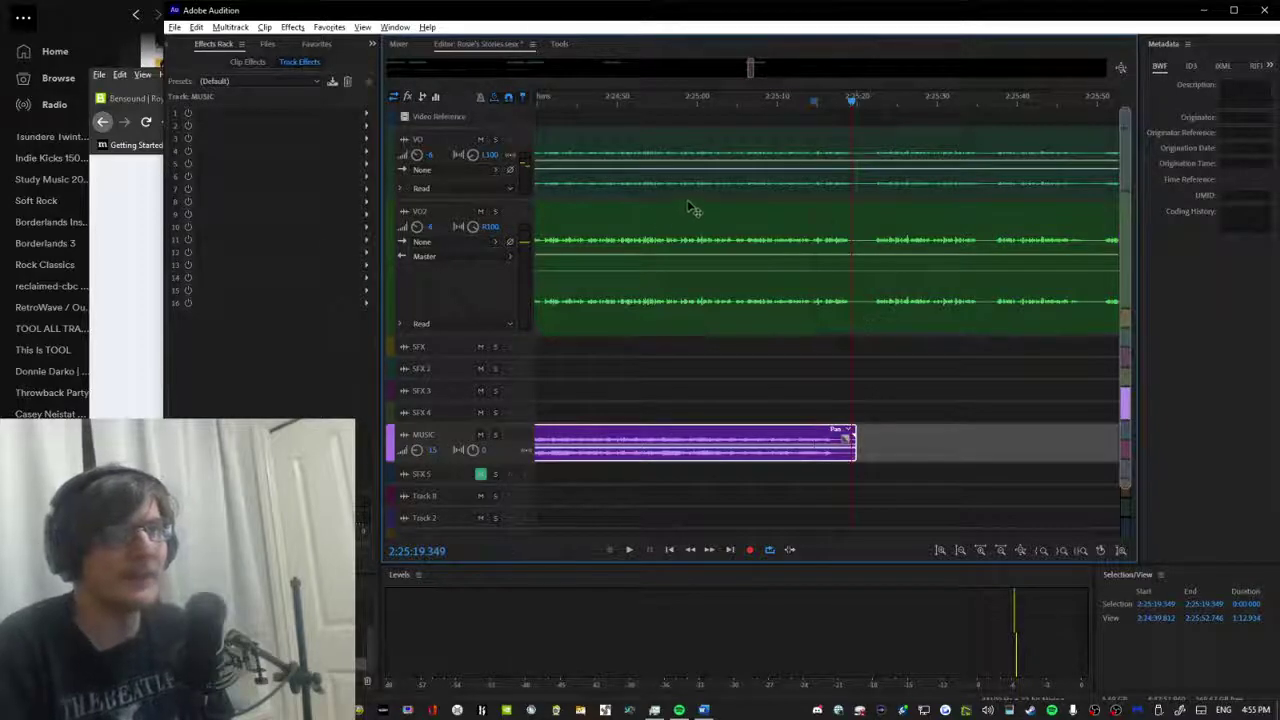
Switch to the Word document, look through the Zacarias horse story text, and return to Audition.
{"action": "key", "text": "alt+Tab"}
{"action": "left_click", "coordinate": [265, 355]}
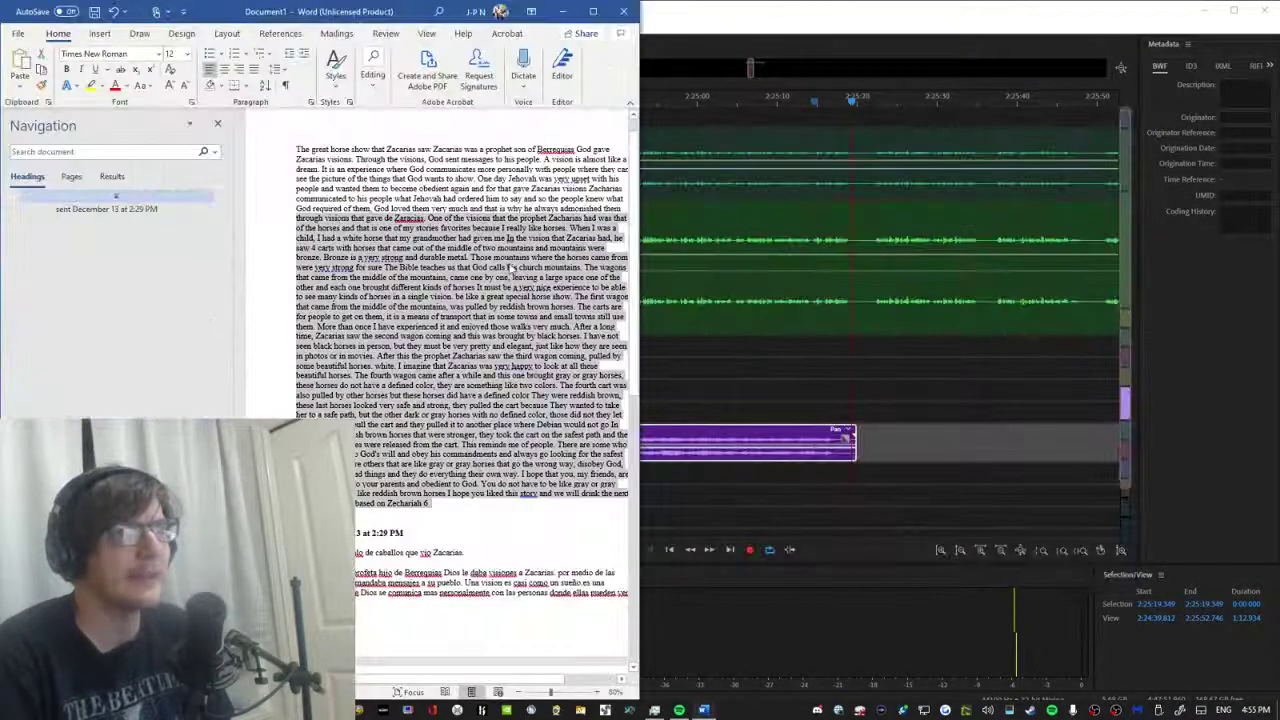
{"action": "scroll", "coordinate": [509, 269], "scroll_direction": "down", "scroll_amount": 5}
{"action": "key", "text": "alt"}
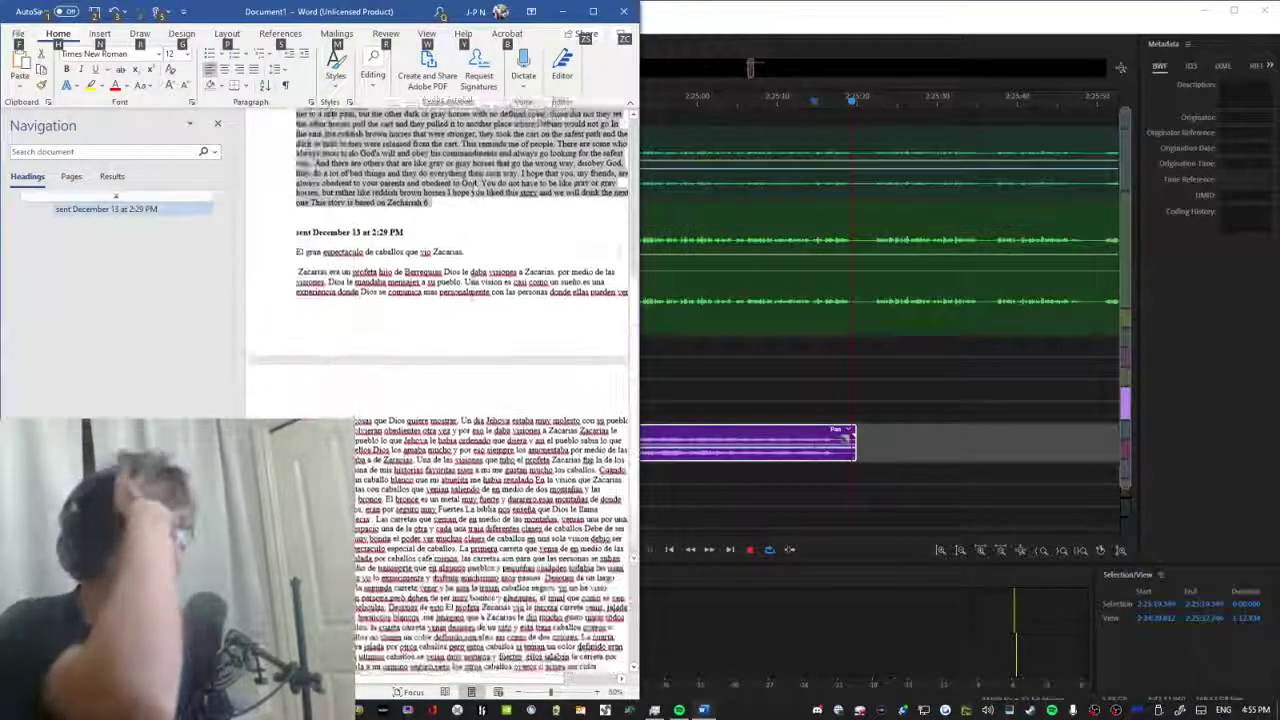
{"action": "scroll", "coordinate": [460, 400], "scroll_direction": "down", "scroll_amount": 4}
{"action": "left_click_drag", "start_coordinate": [641, 218], "coordinate": [814, 221]}
{"action": "key", "text": "alt+Tab"}
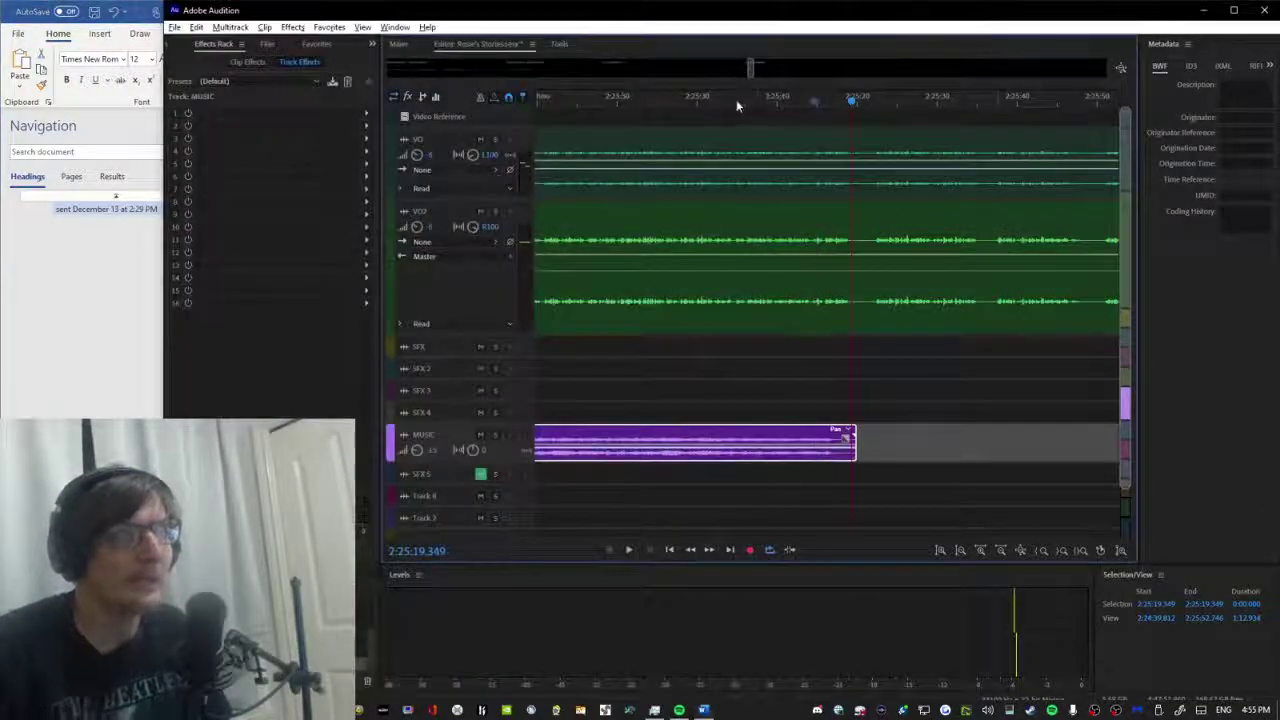
Play the session from 2:25:14.950 past the music clip's end while checking the story text in the Word document, returning to Audition.
{"action": "scroll", "coordinate": [744, 108], "scroll_direction": "down", "scroll_amount": 3}
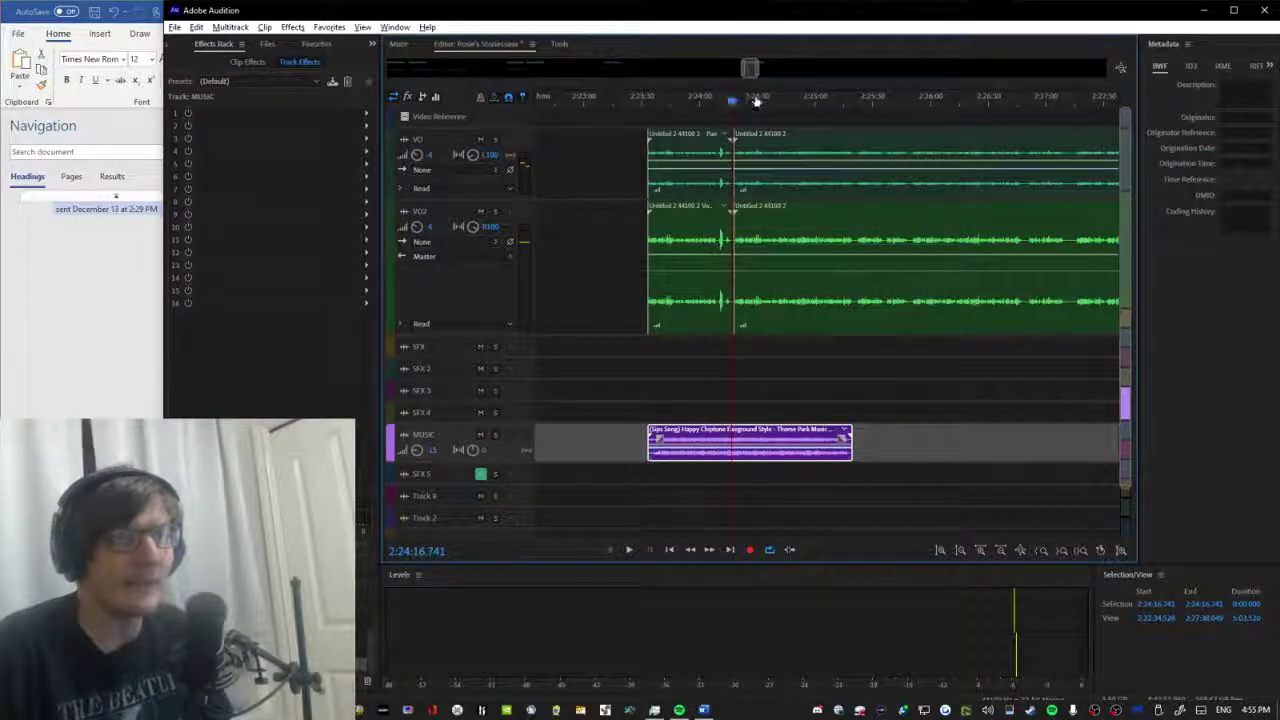
{"action": "left_click", "coordinate": [811, 99]}
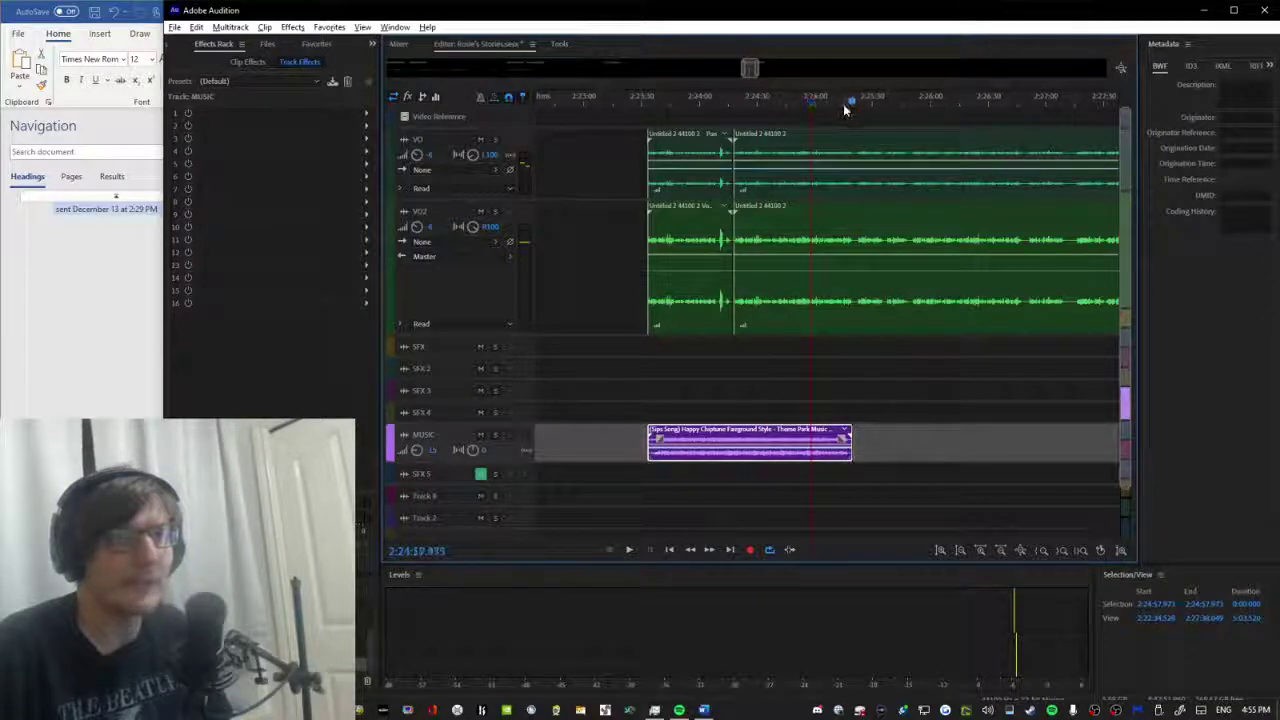
{"action": "scroll", "coordinate": [843, 100], "scroll_direction": "up", "scroll_amount": 4}
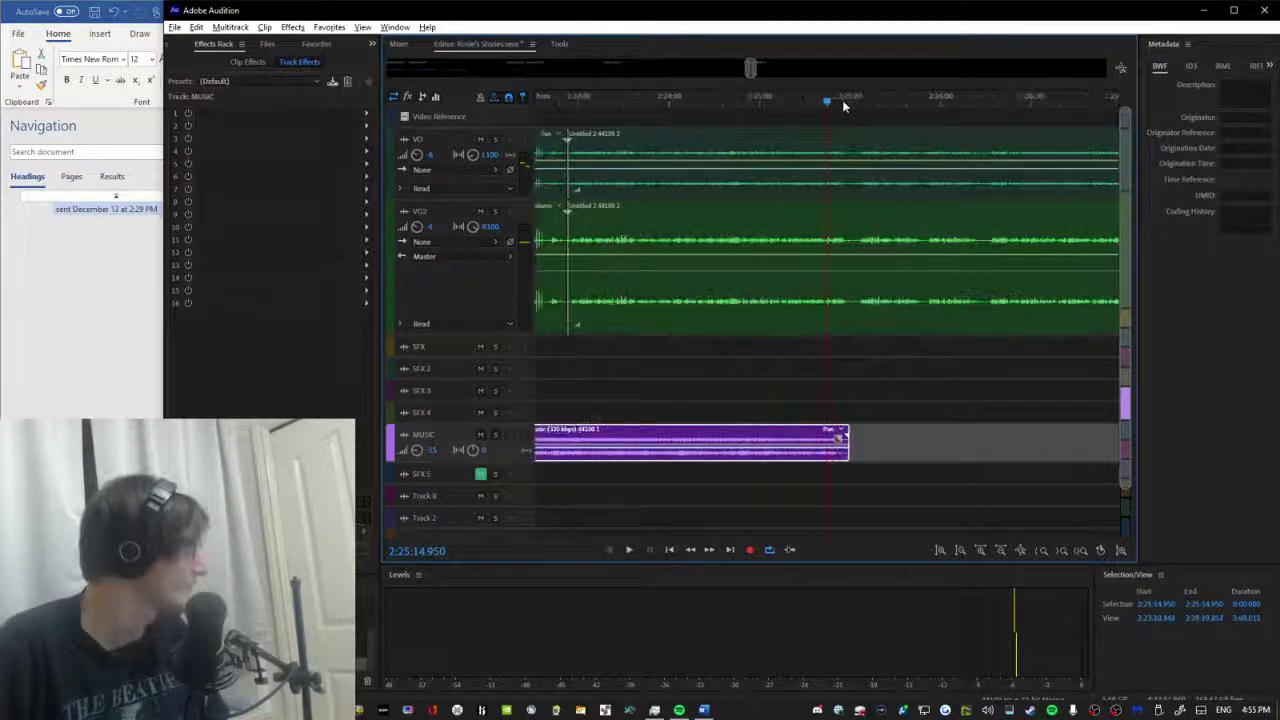
{"action": "key", "text": "space"}
{"action": "scroll", "coordinate": [843, 105], "scroll_direction": "up", "scroll_amount": 2}
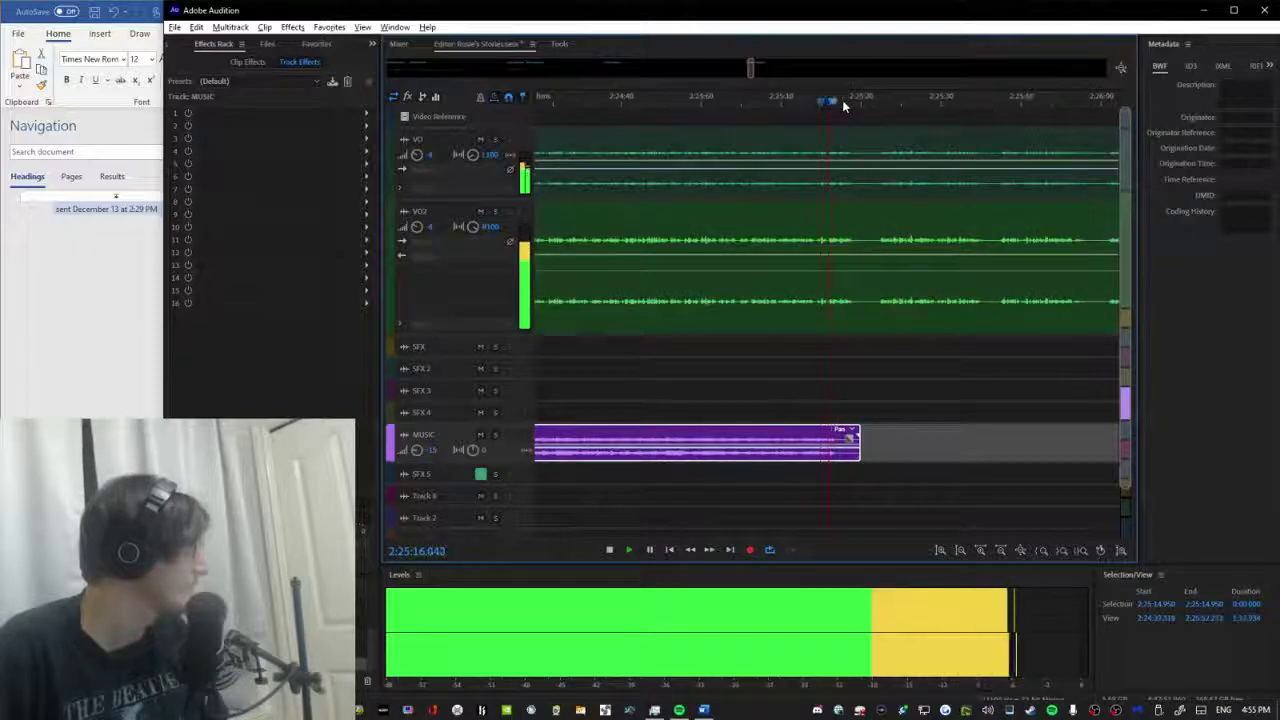
{"action": "key", "text": "alt+Tab"}
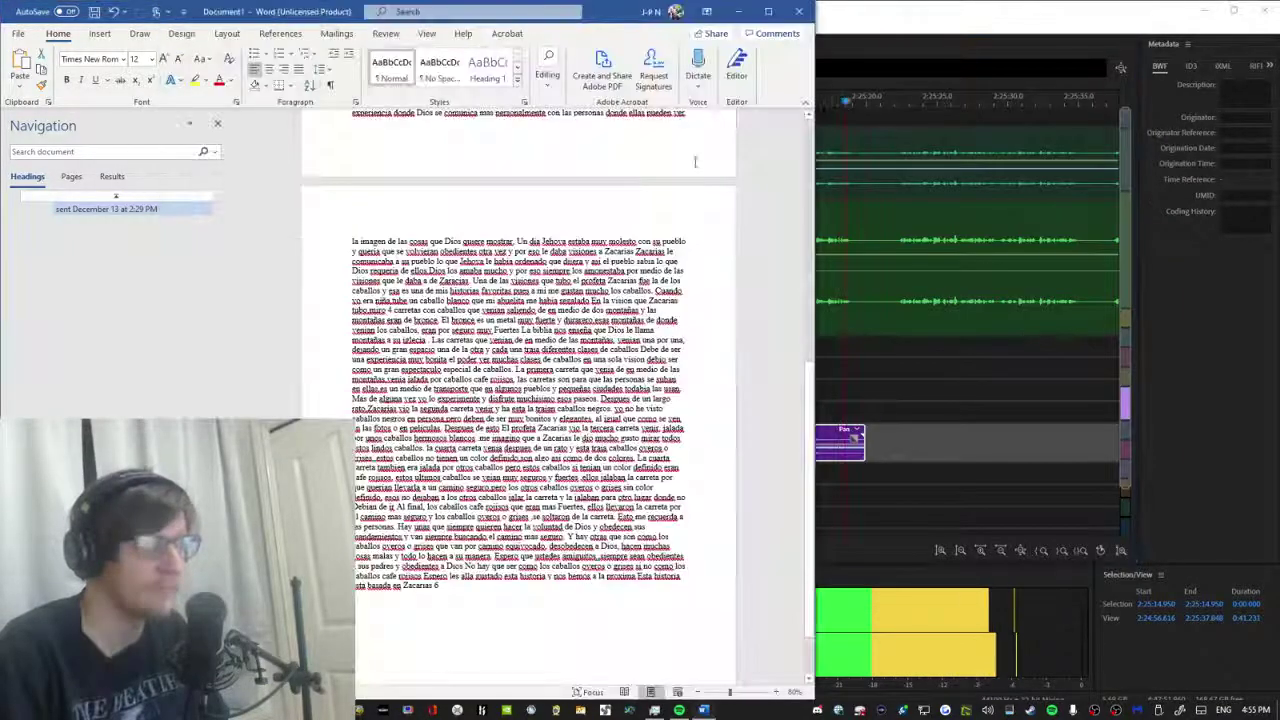
{"action": "scroll", "coordinate": [520, 400], "scroll_direction": "up", "scroll_amount": 5}
{"action": "key", "text": "alt+Tab"}
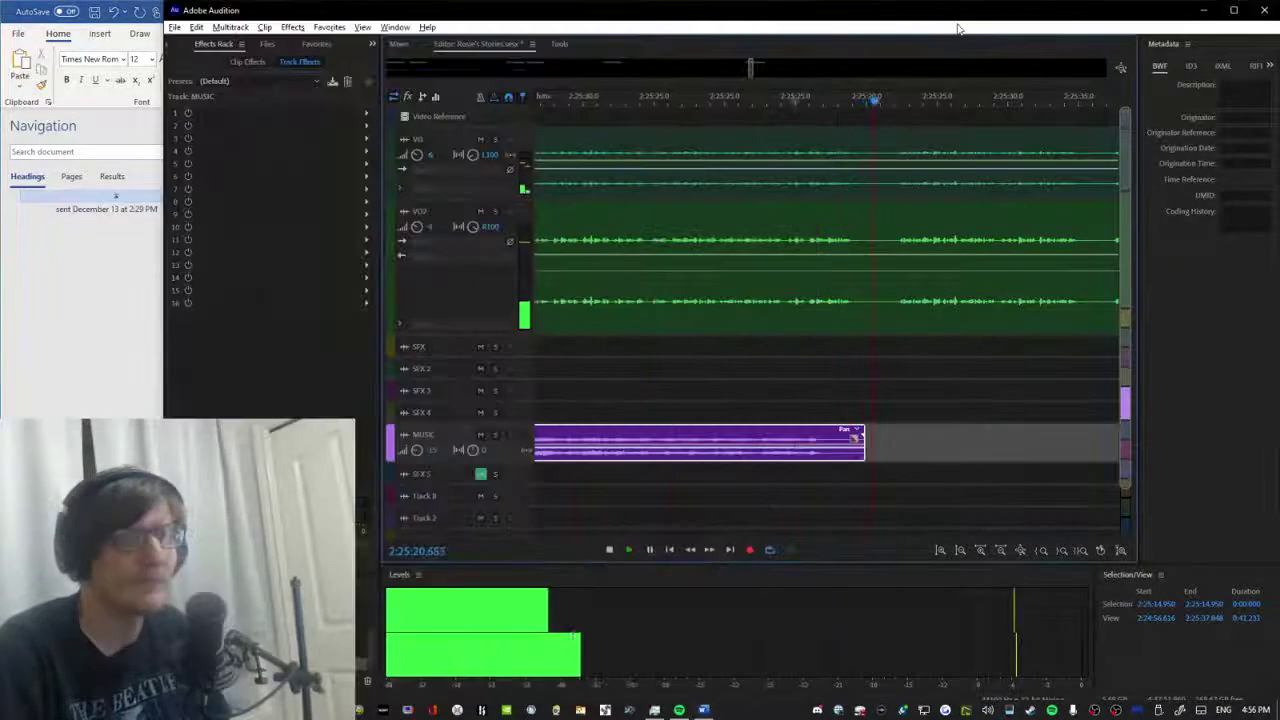
{"action": "key", "text": "space"}
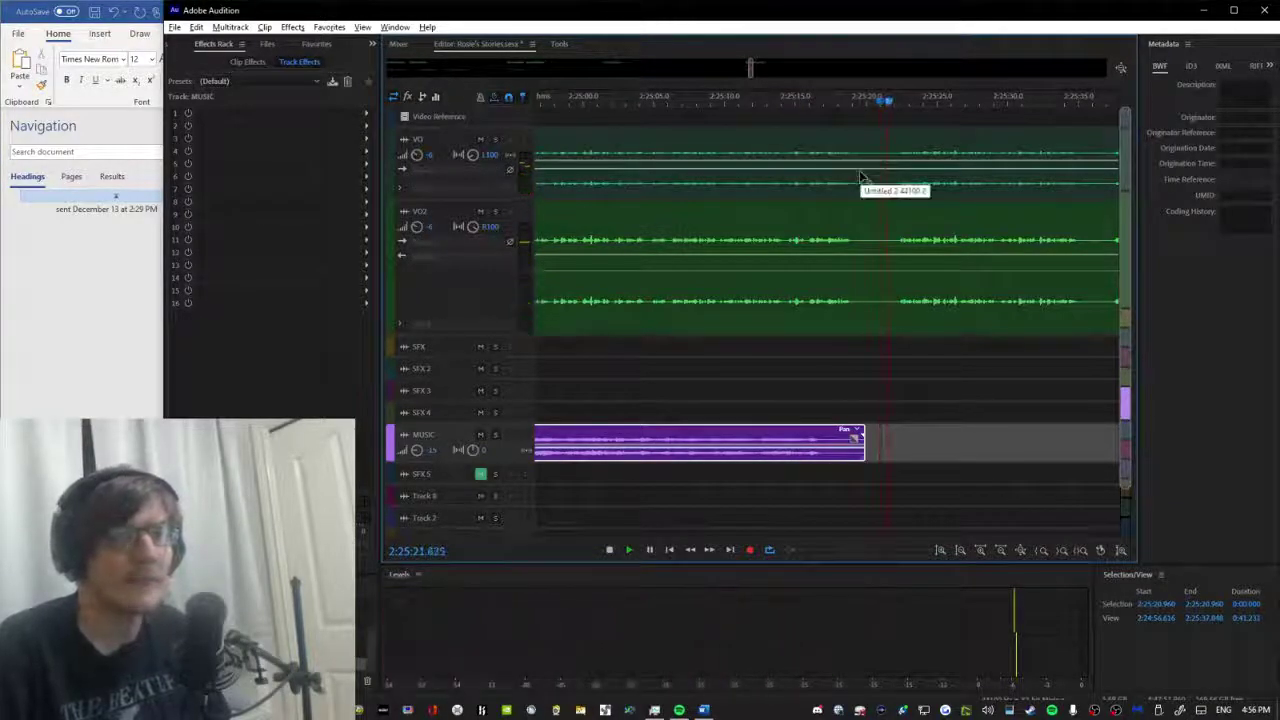
Replay the end of the phrase, stop at 2:25:19.213, and split the VO and VO2 voice-over clips there.
{"action": "left_click", "coordinate": [822, 100]}
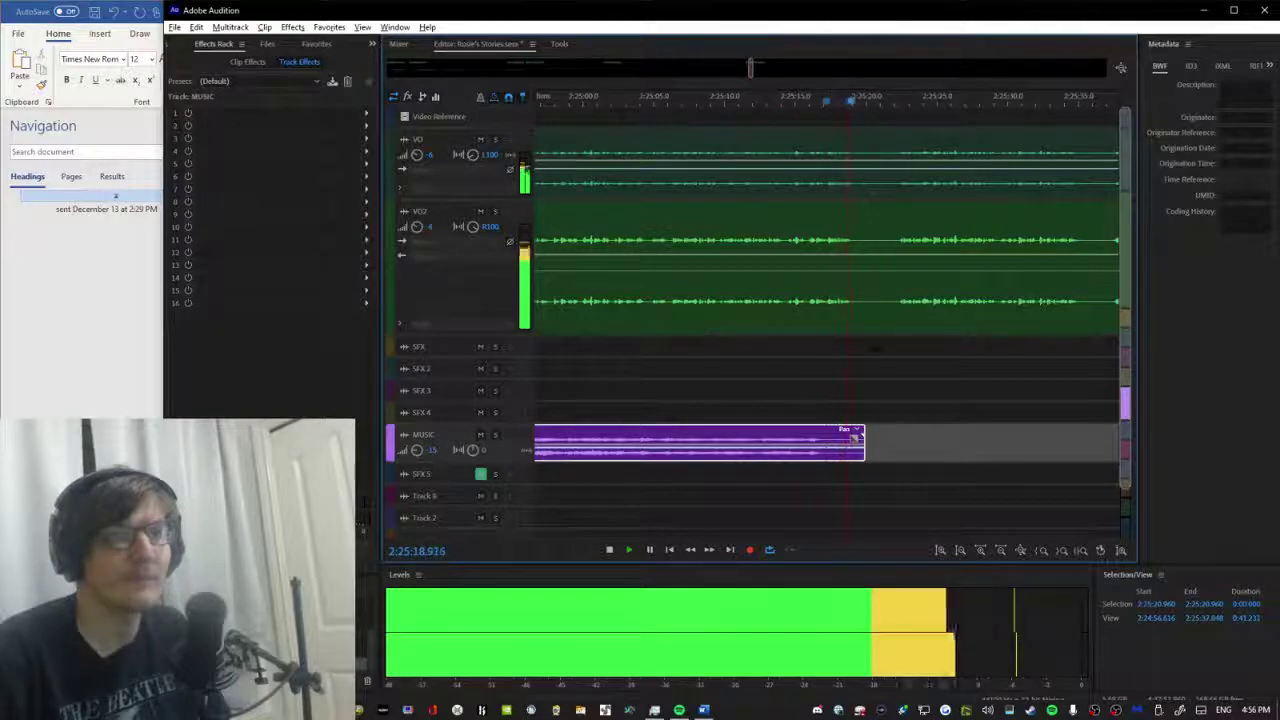
{"action": "key", "text": "space"}
{"action": "key", "text": "ctrl+a"}
{"action": "key", "text": "ctrl+k"}
{"action": "key", "text": "ctrl+shift+a"}
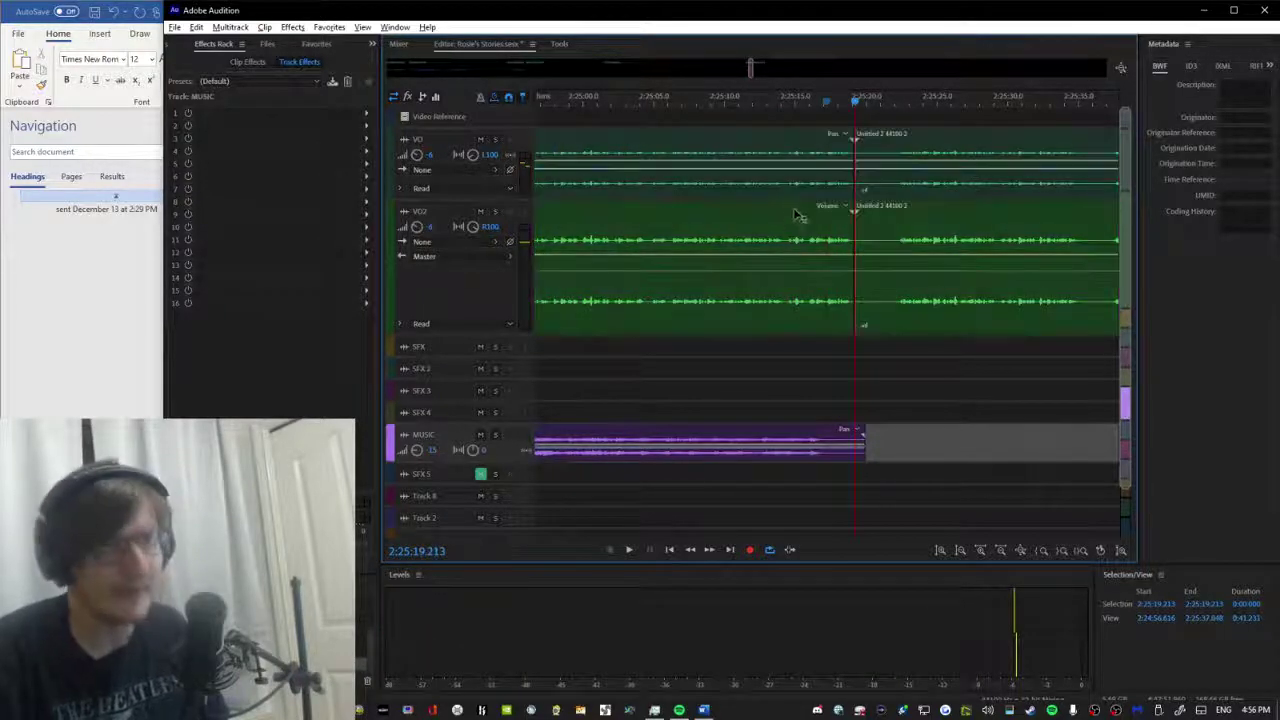
Trim the silence from the start of the clips after the split, slide them back against the preceding clips, and play the join.
{"action": "left_click_drag", "start_coordinate": [880, 352], "coordinate": [898, 165]}
{"action": "left_click", "coordinate": [872, 160]}
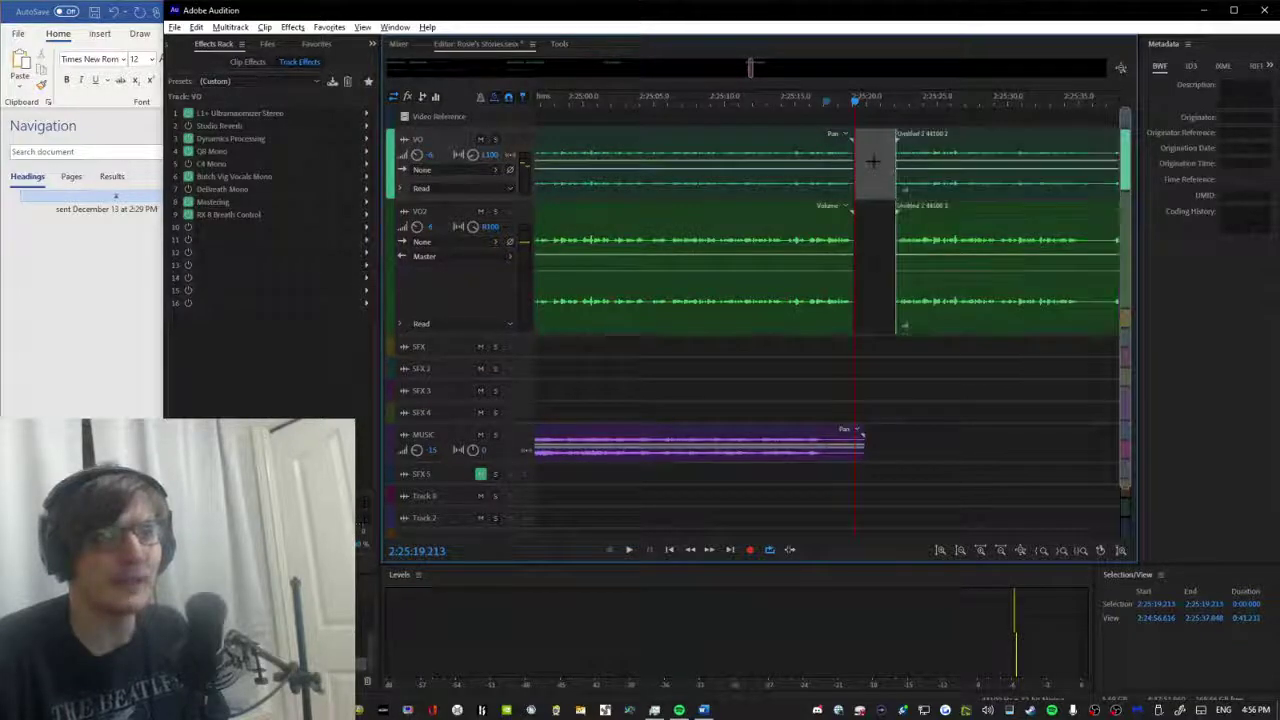
{"action": "left_click_drag", "start_coordinate": [930, 395], "coordinate": [899, 156]}
{"action": "scroll", "coordinate": [844, 99], "scroll_direction": "up", "scroll_amount": 2}
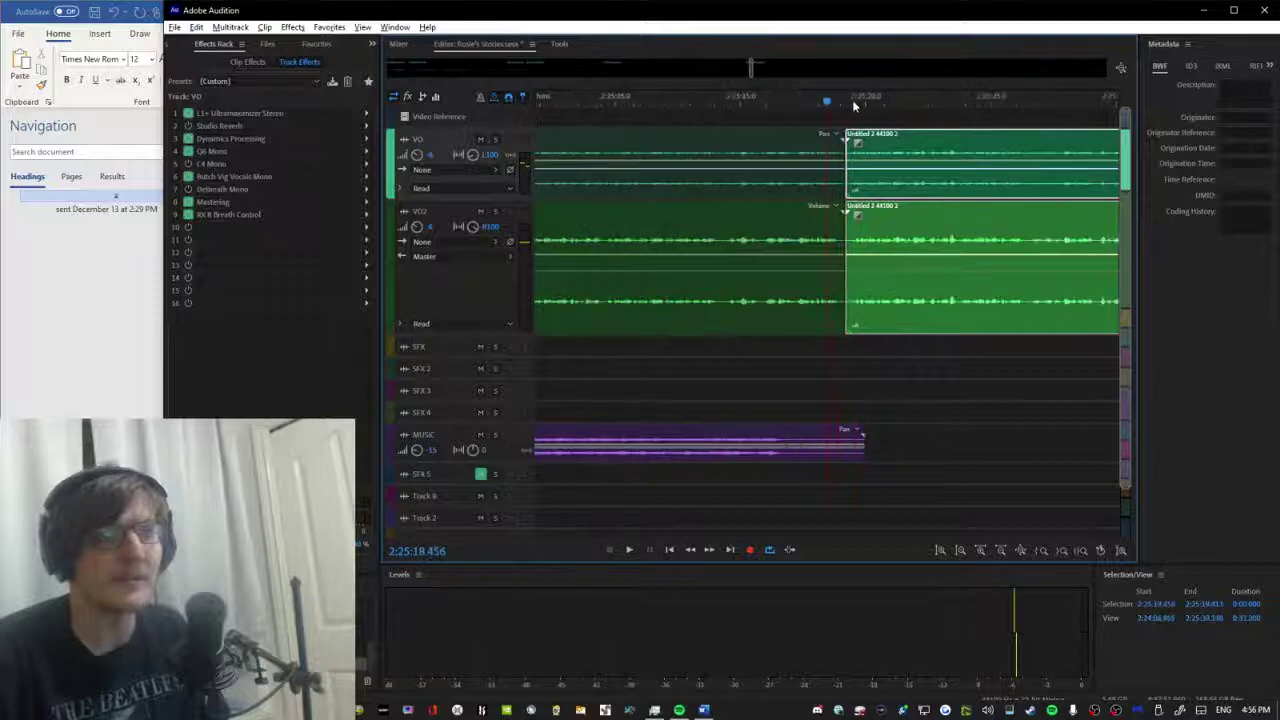
{"action": "key", "text": "space"}
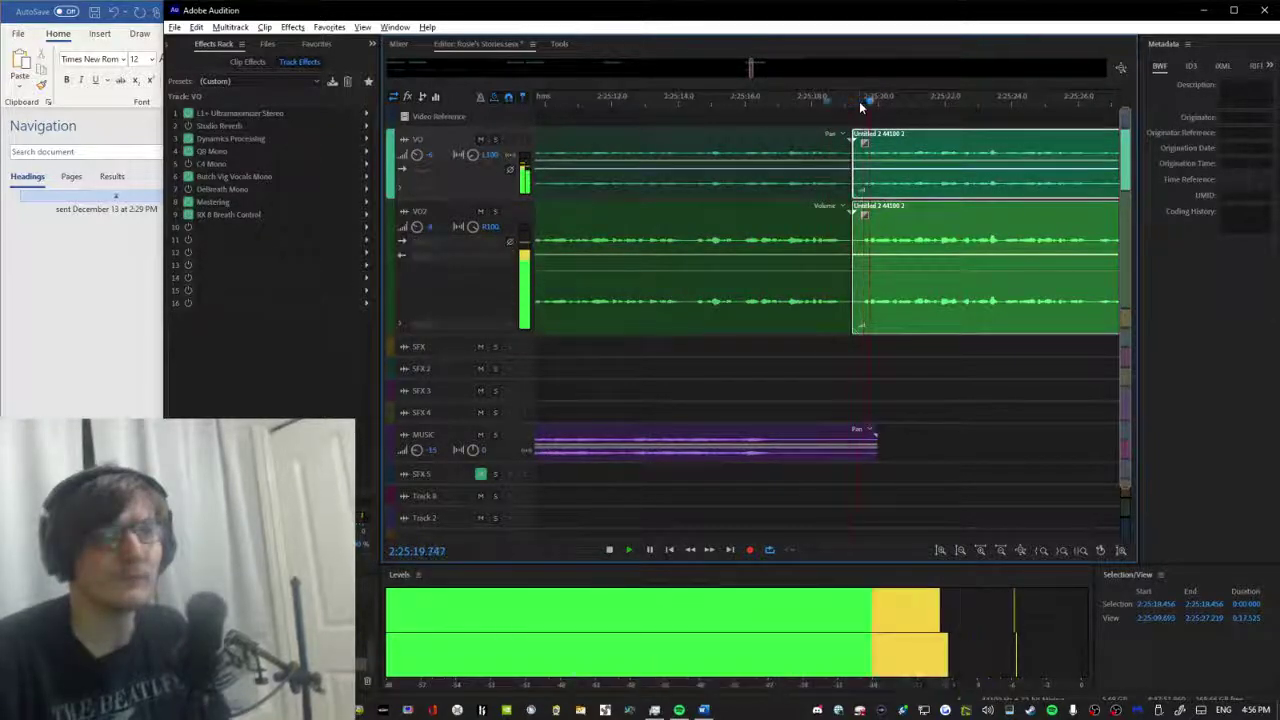
{"action": "key", "text": "space"}
Trim the second voice-over clips' start to 2:25:19.392 and slide them back to slightly overlap the preceding clips.
{"action": "scroll", "coordinate": [870, 100], "scroll_direction": "up", "scroll_amount": 2}
{"action": "scroll", "coordinate": [717, 110], "scroll_direction": "up", "scroll_amount": 2}
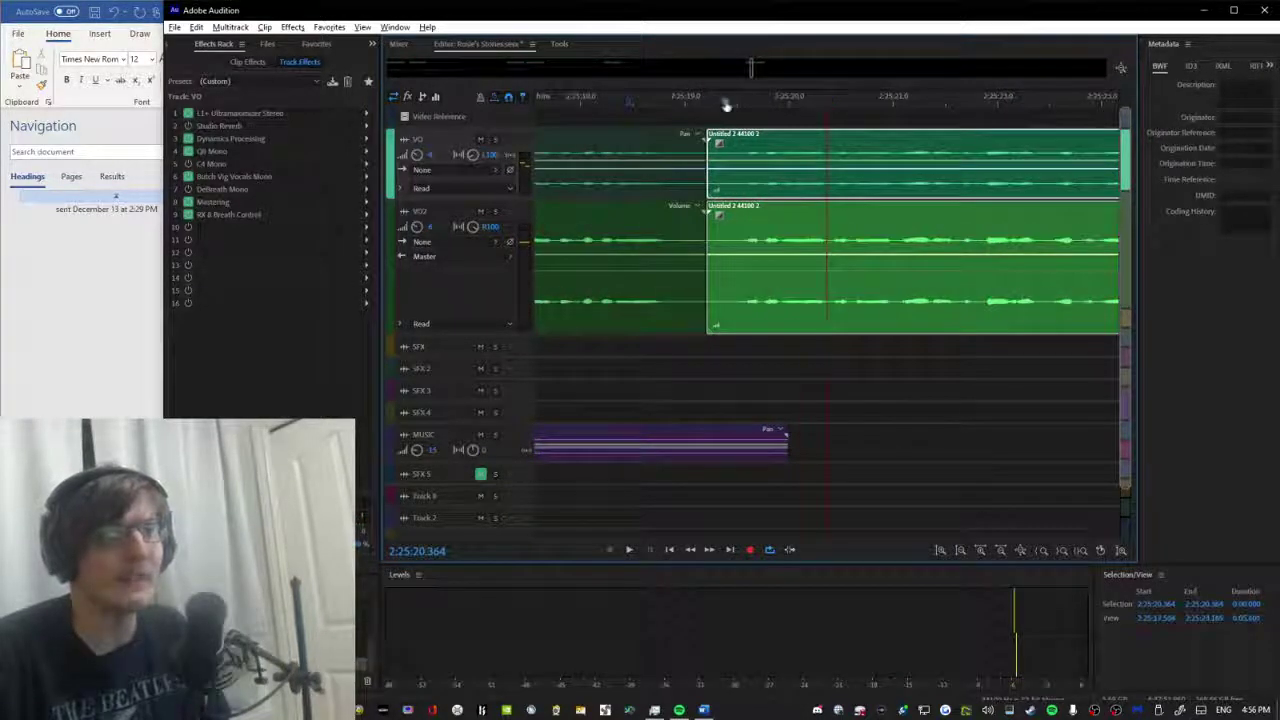
{"action": "left_click", "coordinate": [727, 104]}
{"action": "left_click", "coordinate": [720, 346]}
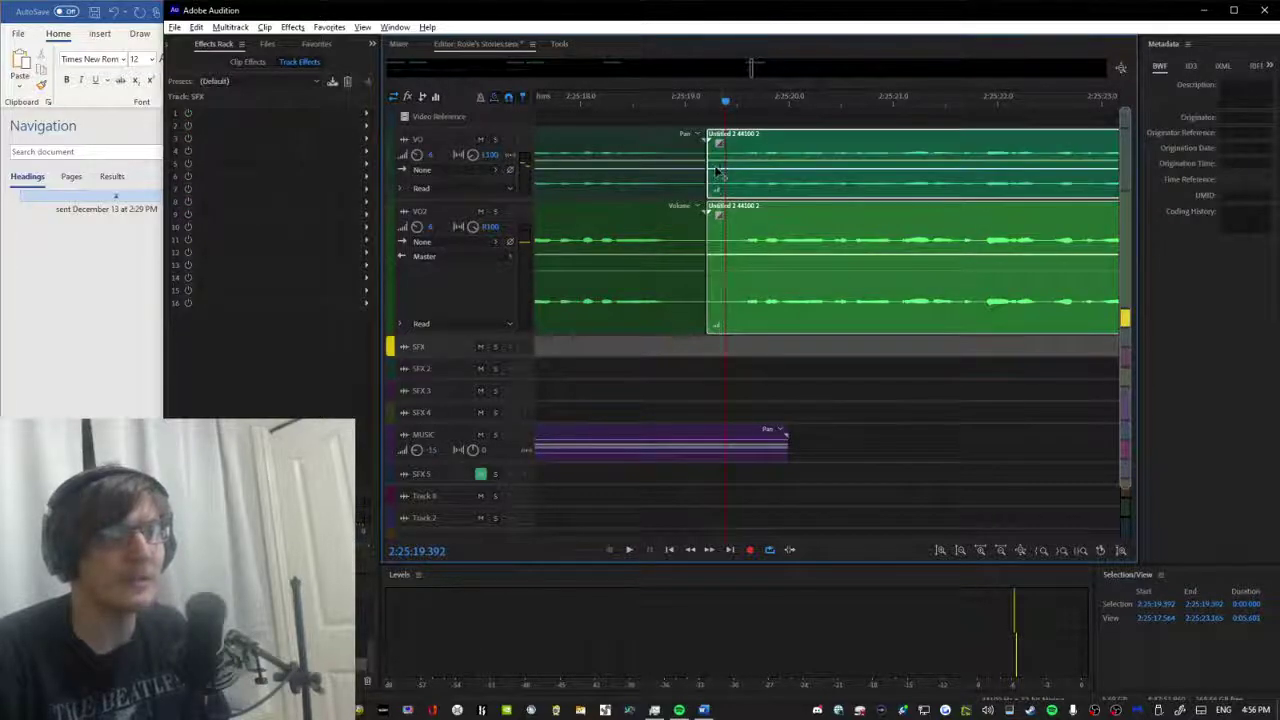
{"action": "left_click", "coordinate": [716, 177]}
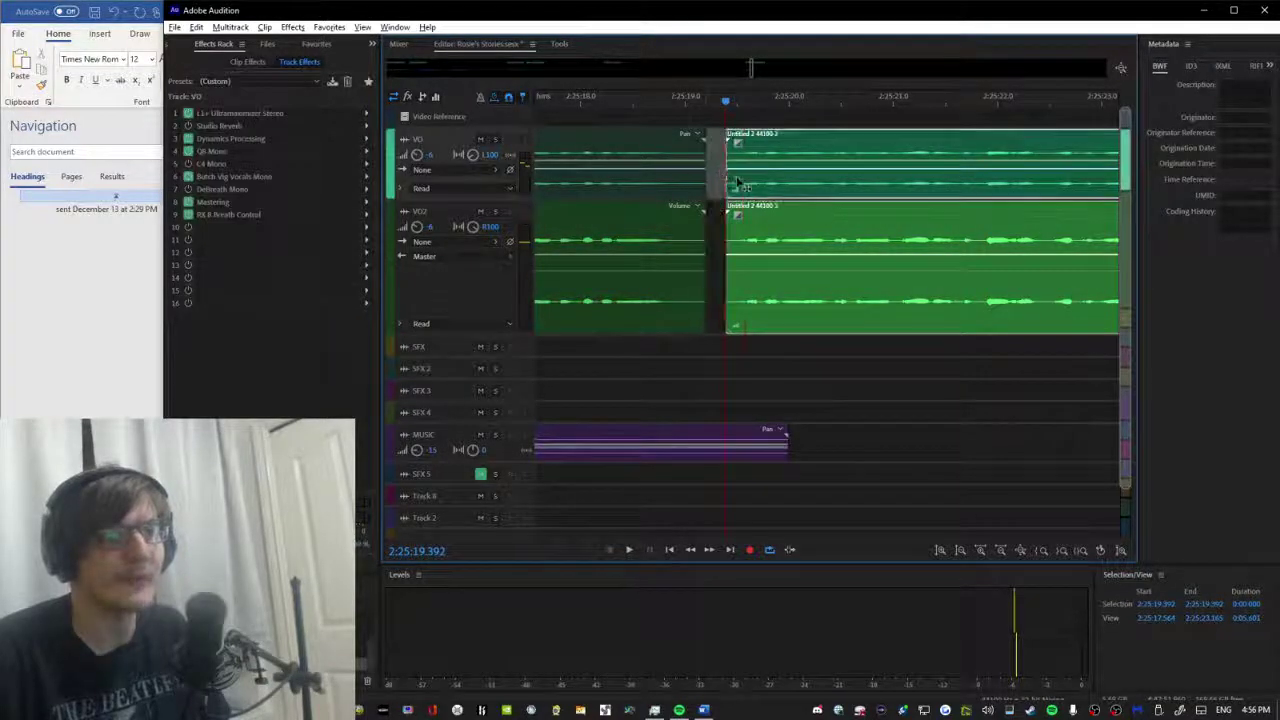
{"action": "left_click_drag", "start_coordinate": [729, 184], "coordinate": [720, 184]}
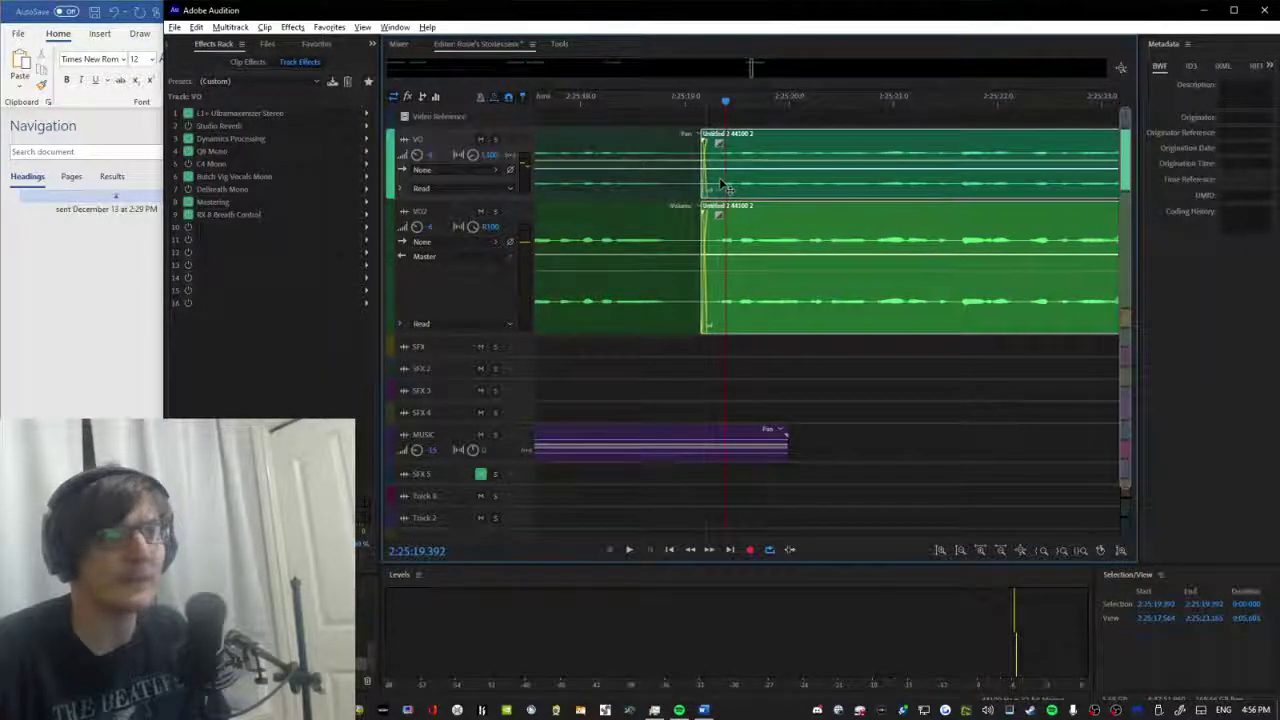
Save the session and play the voice-over join from 2:25:18.248, stopping at 2:25:21.001.
{"action": "left_click", "coordinate": [607, 98]}
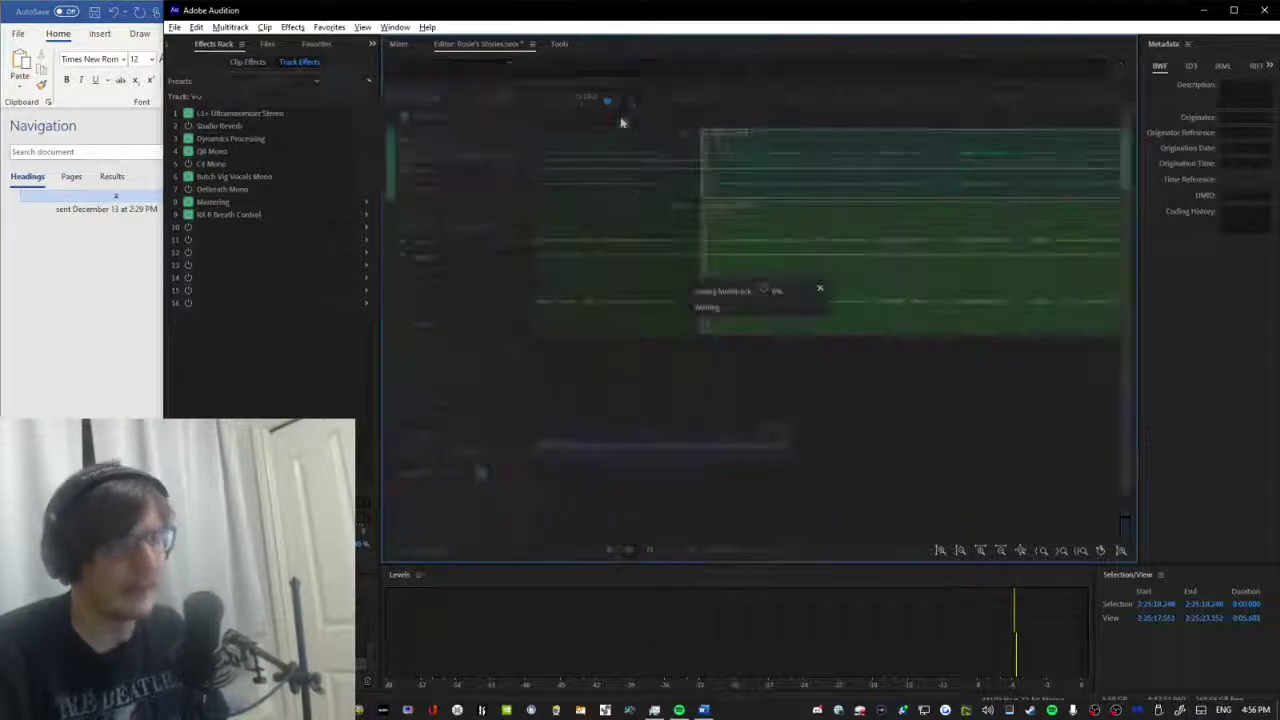
{"action": "key", "text": "minus"}
{"action": "key", "text": "minus"}
{"action": "key", "text": "minus"}
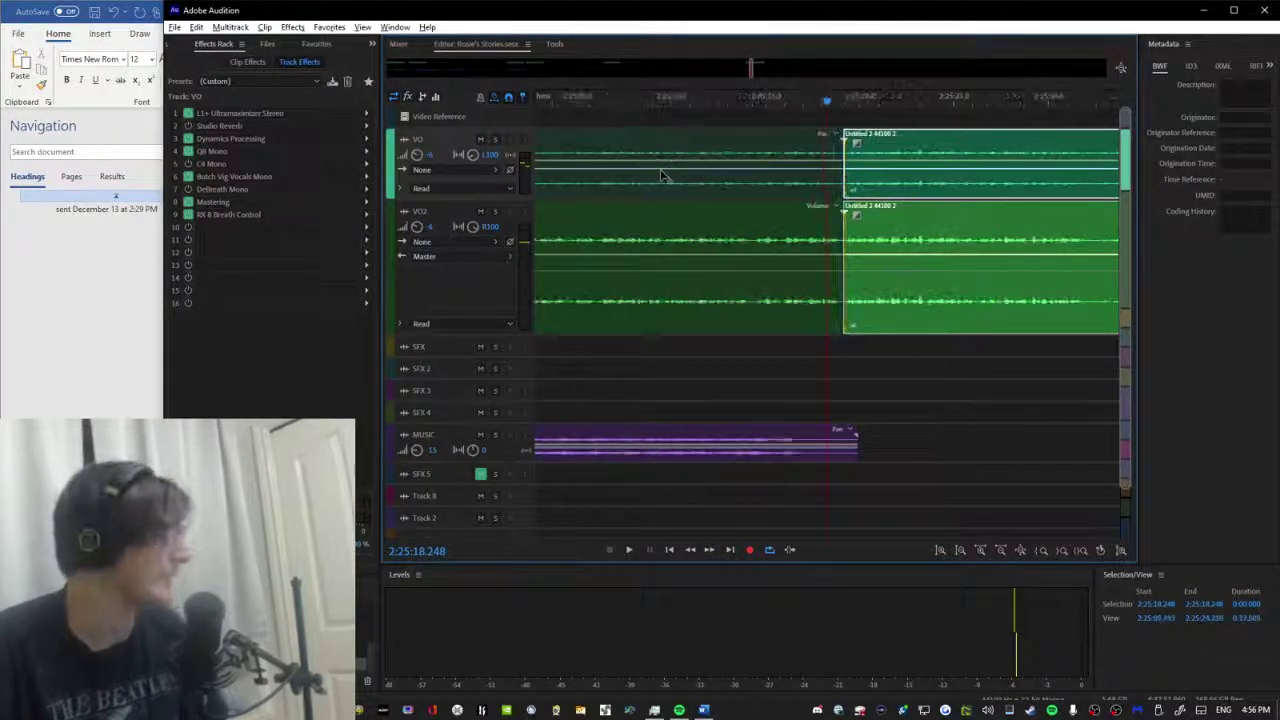
{"action": "key", "text": "equal"}
{"action": "key", "text": "space"}
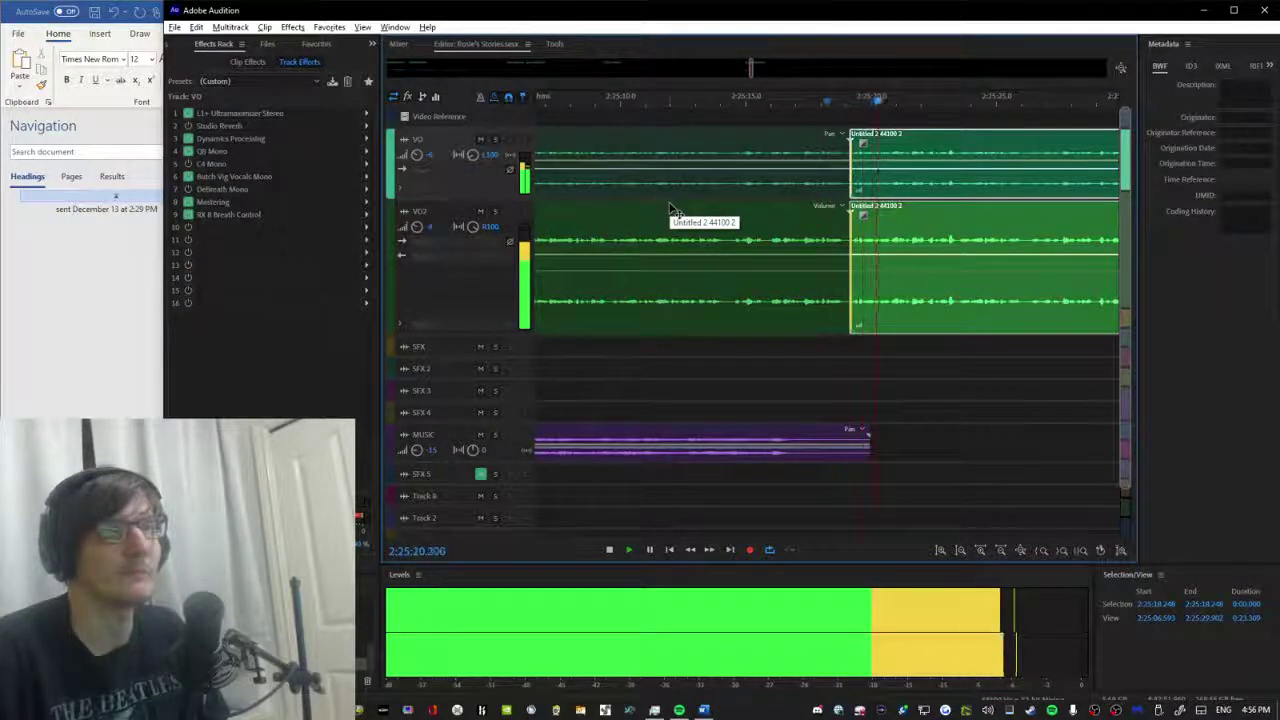
{"action": "key", "text": "space"}
Switch to the Word document and paste the rest of the English Zacarias story above the "sent December 13 at 2:29 PM" heading.
{"action": "key", "text": "alt+Tab"}
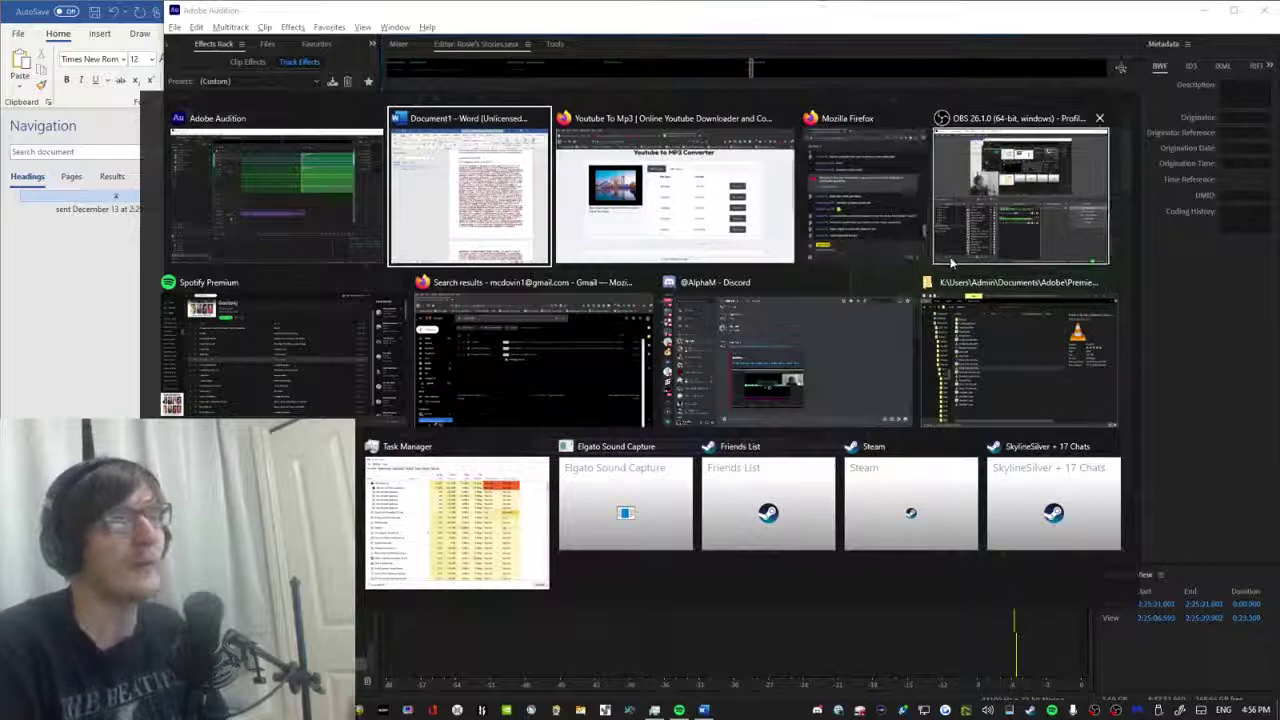
{"action": "scroll", "coordinate": [520, 400], "scroll_direction": "up", "scroll_amount": 2}
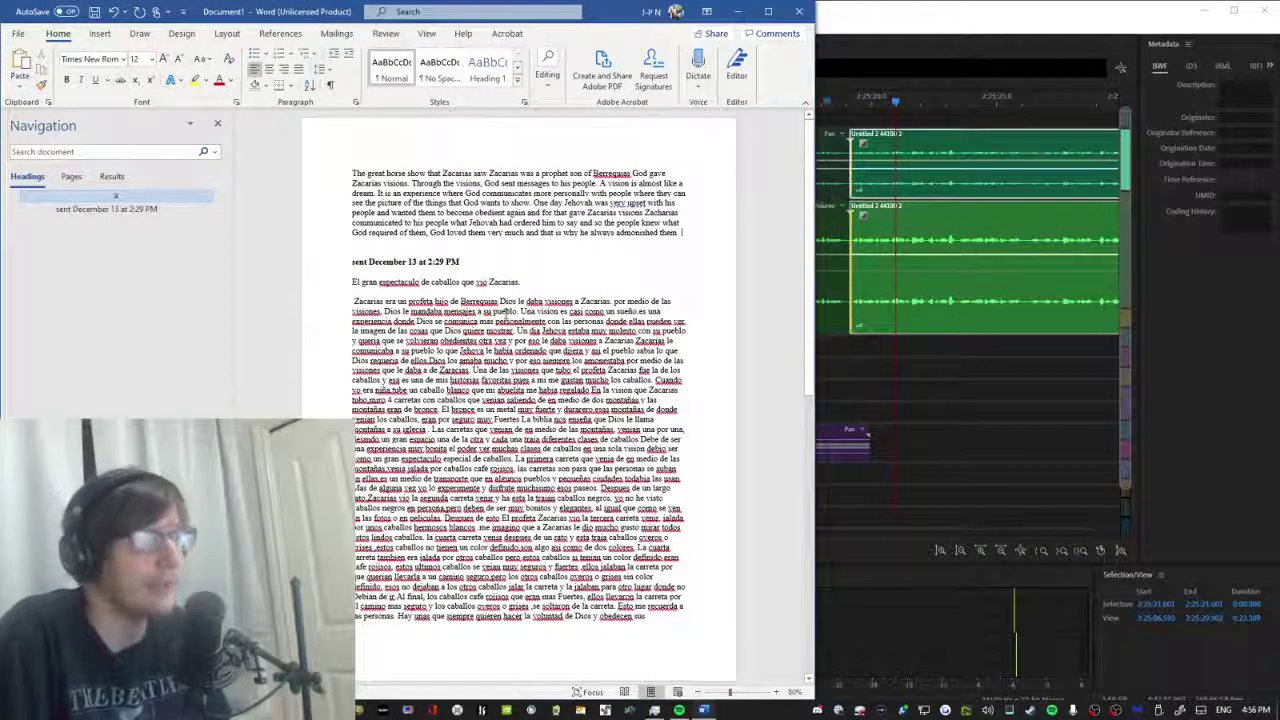
{"action": "key", "text": "ctrl+v"}
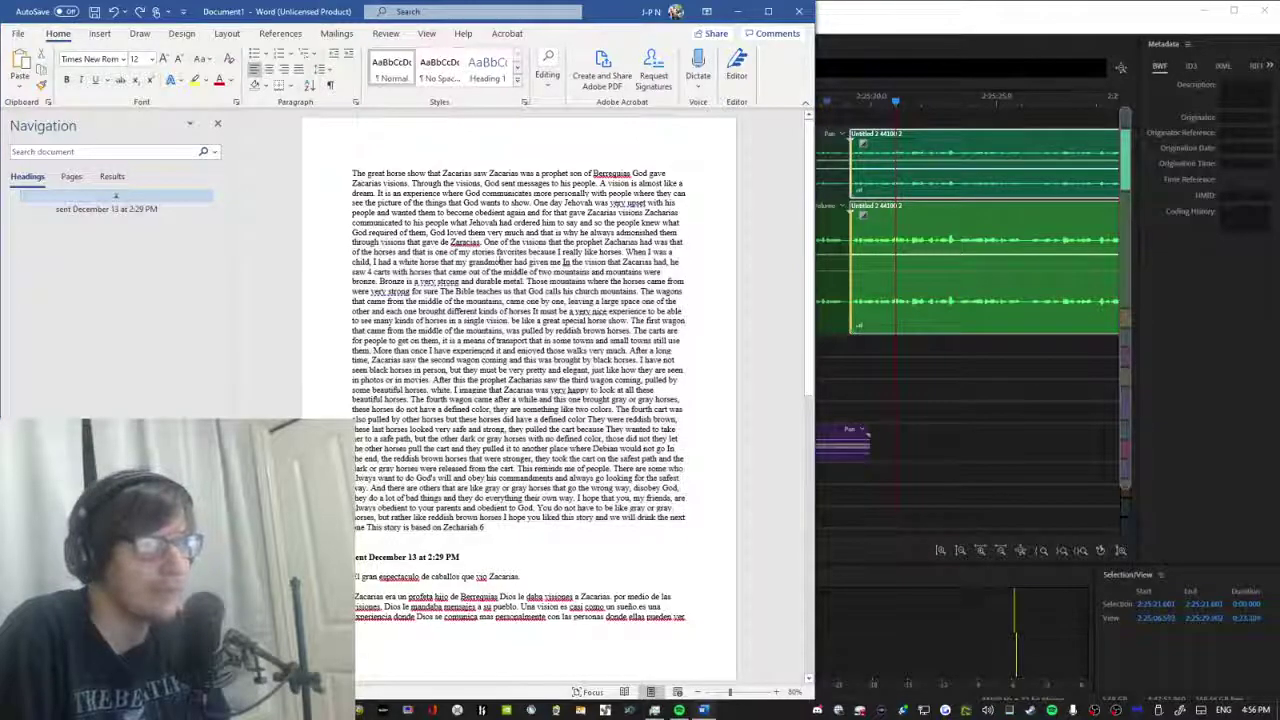
Read through the English and Spanish versions of the Zacarias horse story, and return to Audition.
{"action": "left_click_drag", "start_coordinate": [498, 245], "coordinate": [600, 346]}
{"action": "left_click", "coordinate": [597, 346]}
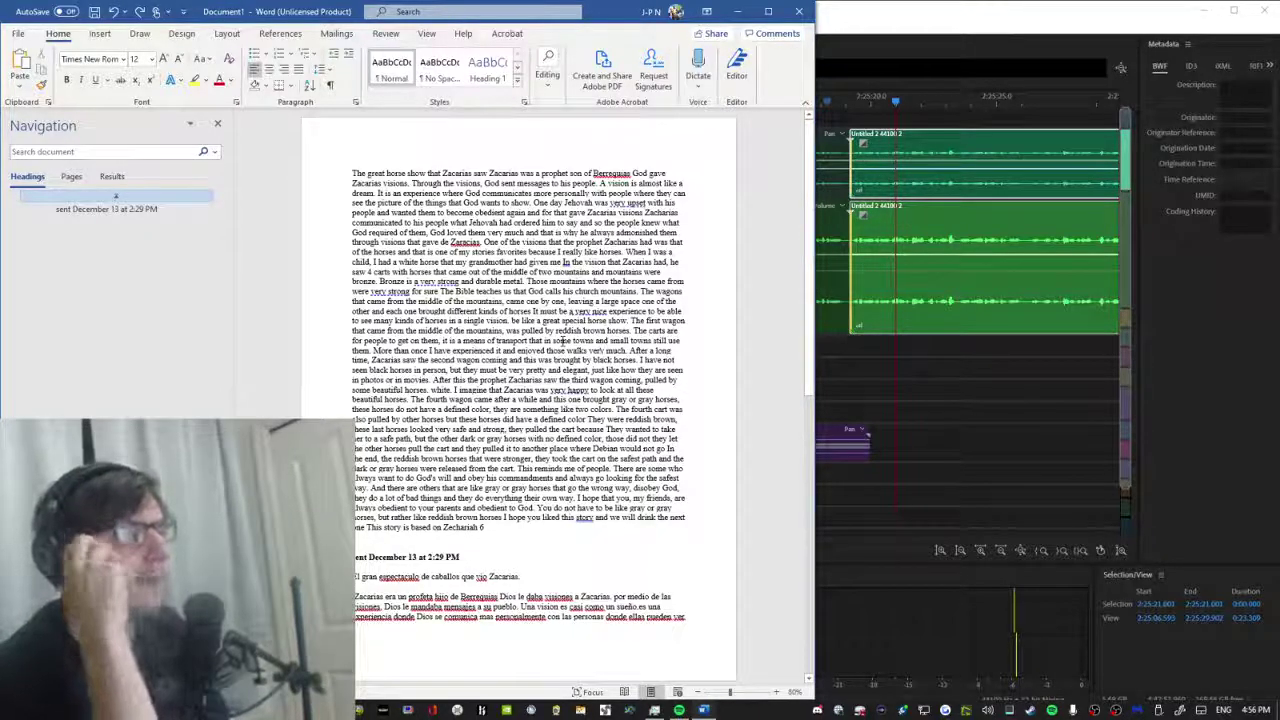
{"action": "key", "text": "alt"}
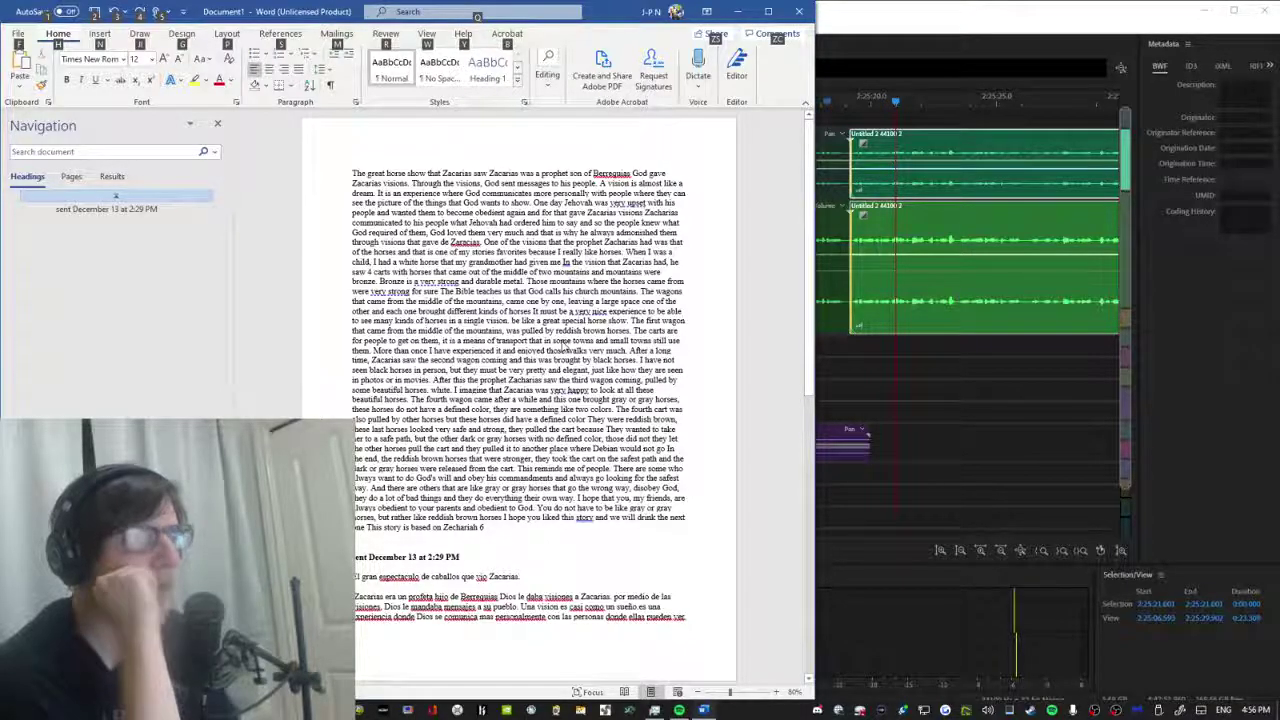
{"action": "scroll", "coordinate": [477, 17], "scroll_direction": "down", "scroll_amount": 10}
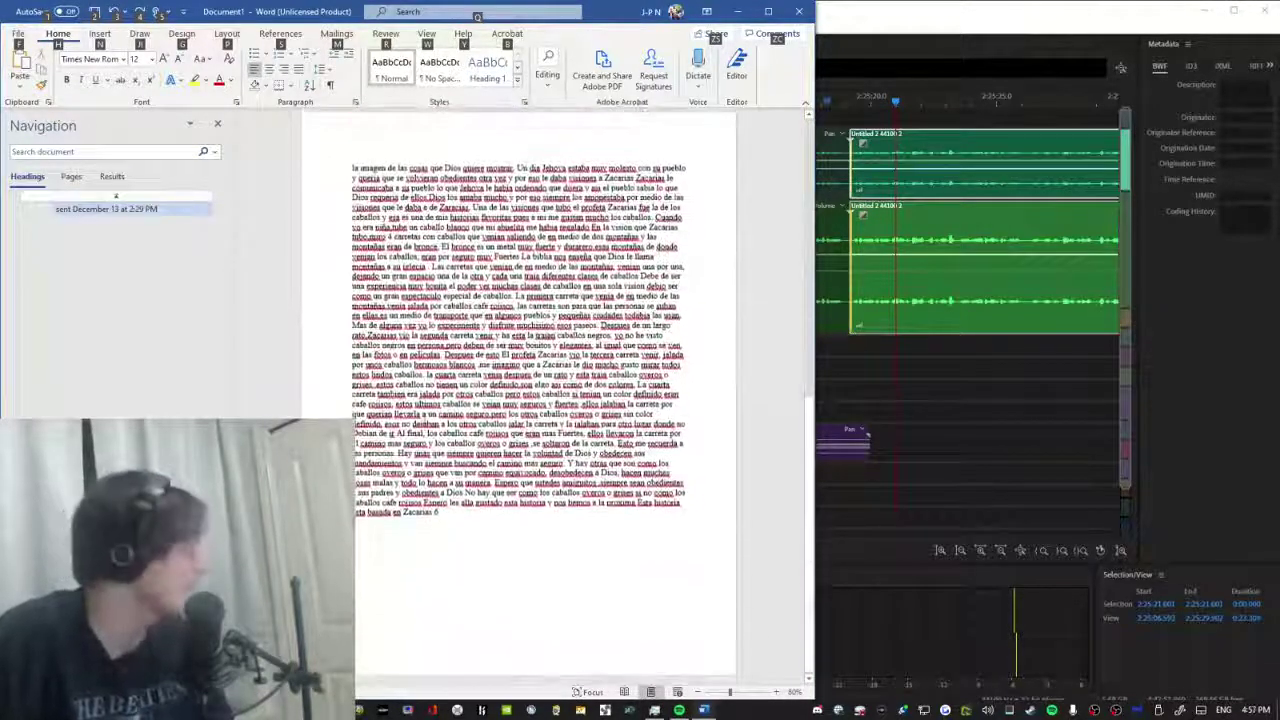
{"action": "scroll", "coordinate": [432, 421], "scroll_direction": "up", "scroll_amount": 8}
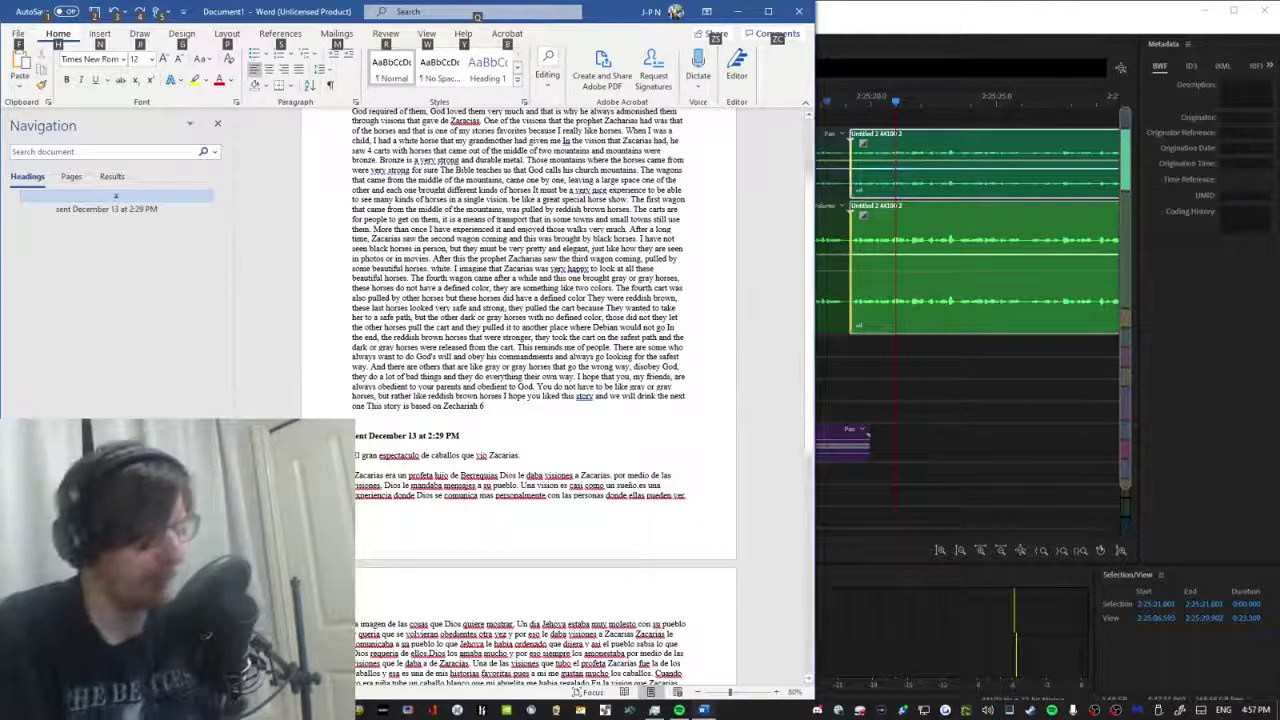
{"action": "scroll", "coordinate": [451, 425], "scroll_direction": "up", "scroll_amount": 3}
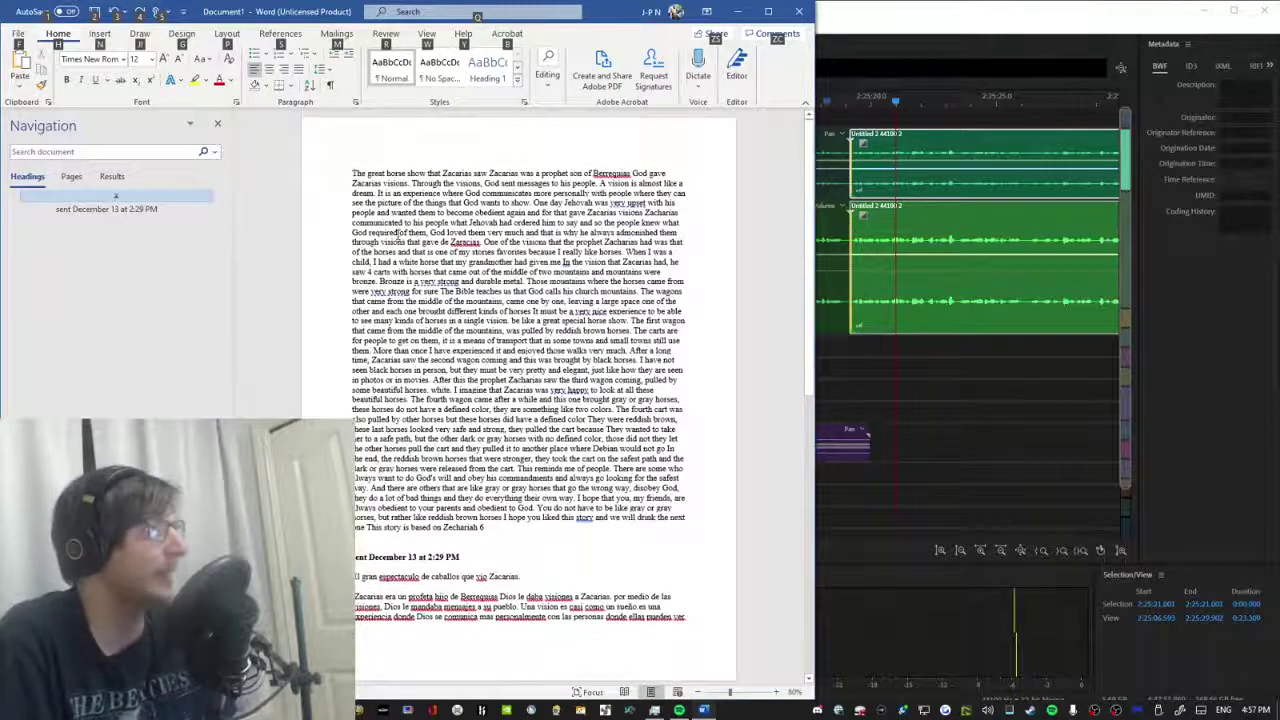
{"action": "scroll", "coordinate": [486, 293], "scroll_direction": "down", "scroll_amount": 1}
{"action": "scroll", "coordinate": [486, 293], "scroll_direction": "up", "scroll_amount": 1}
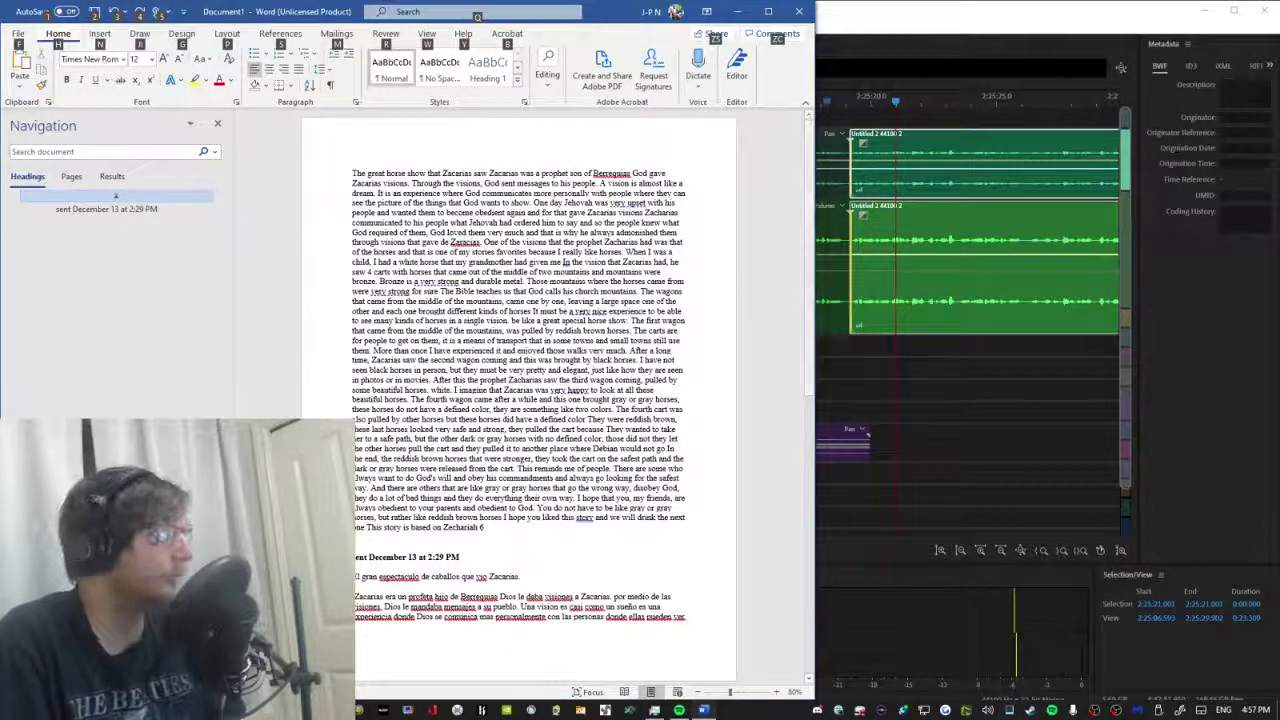
{"action": "left_click", "coordinate": [949, 31]}
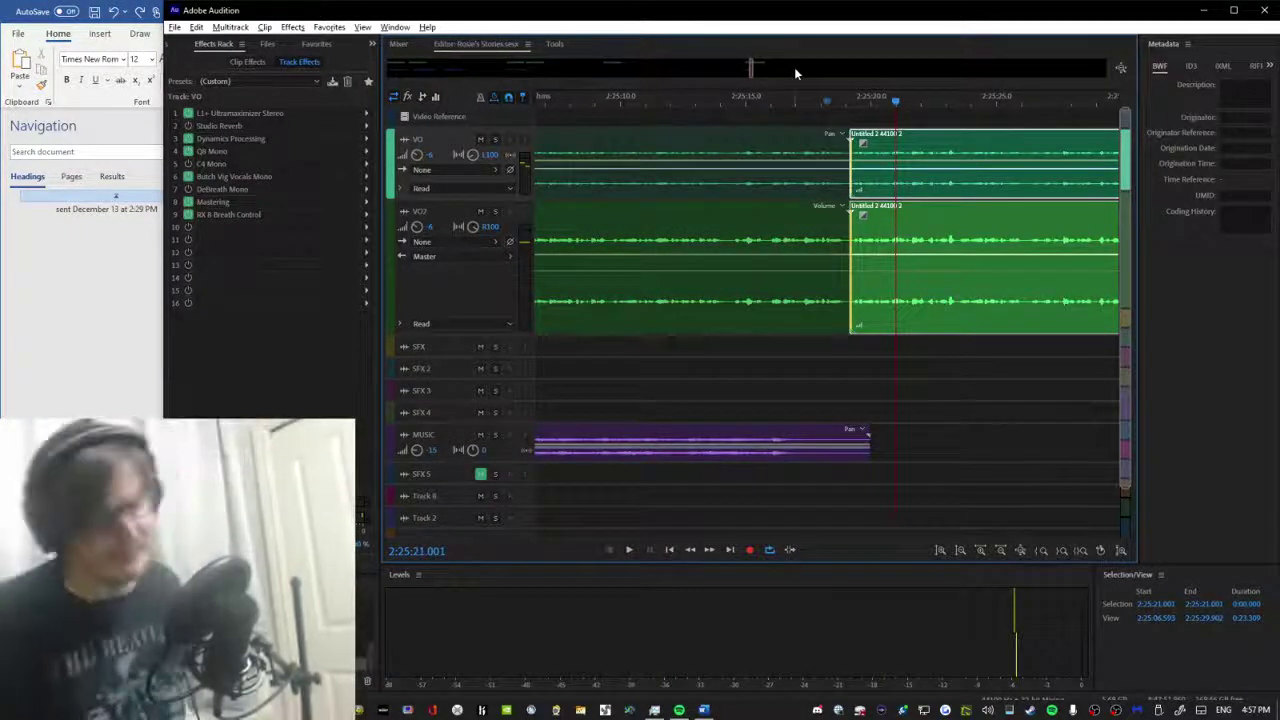
Switch back to the Word document and examine the passage about the wagons and horses coming from between the mountains.
{"action": "key", "text": "alt+Tab"}
{"action": "key", "text": "alt+shift+Tab"}
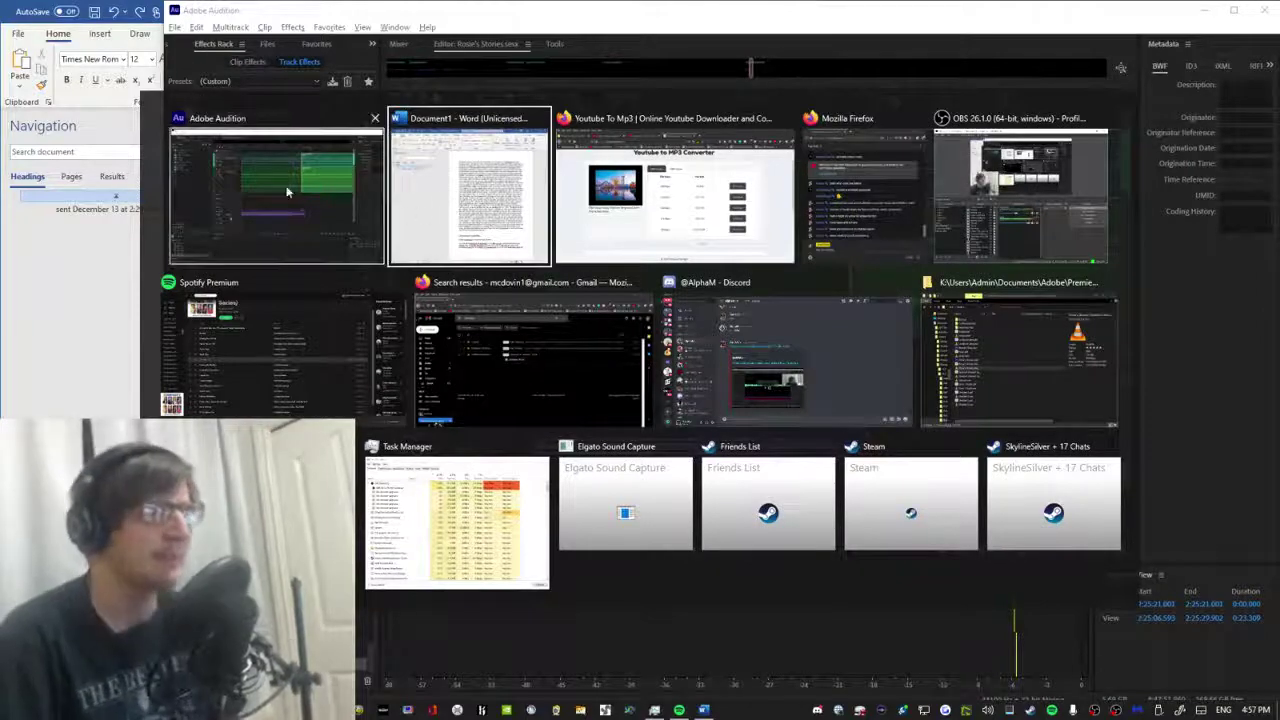
{"action": "key", "text": "alt+Tab"}
{"action": "left_click", "coordinate": [538, 210]}
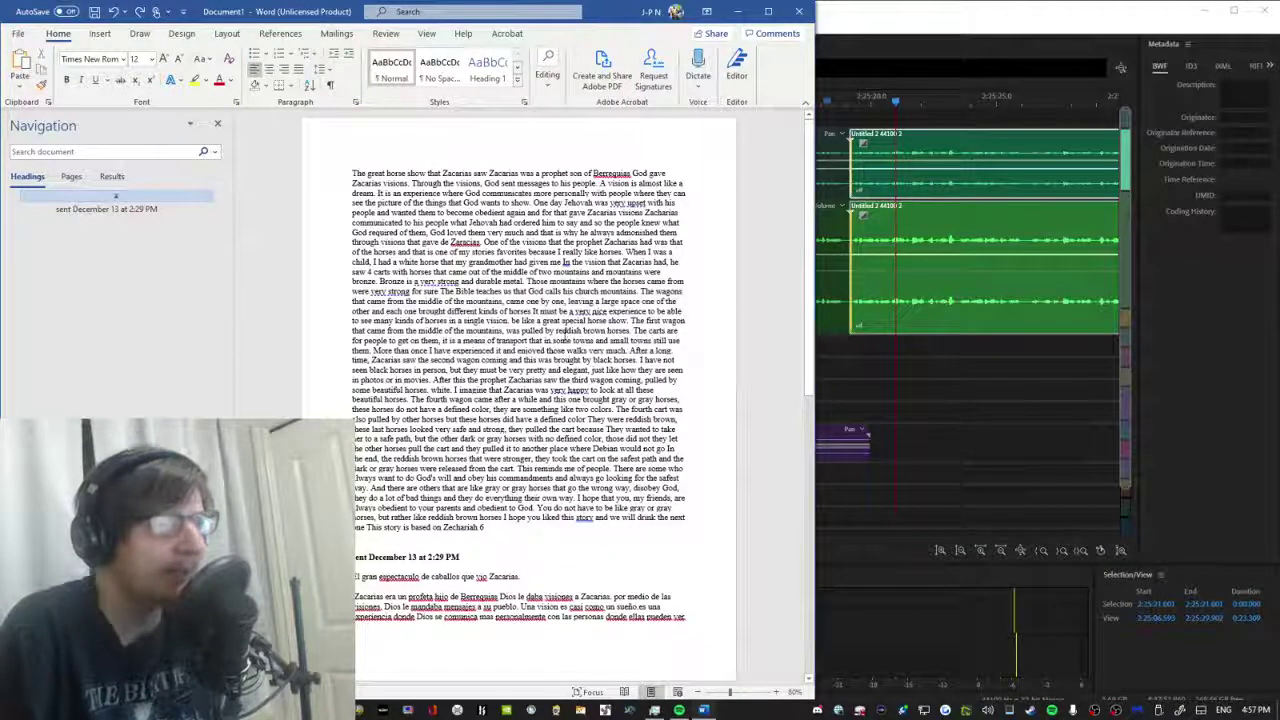
{"action": "left_click_drag", "start_coordinate": [566, 330], "coordinate": [680, 290]}
{"action": "left_click", "coordinate": [419, 330]}
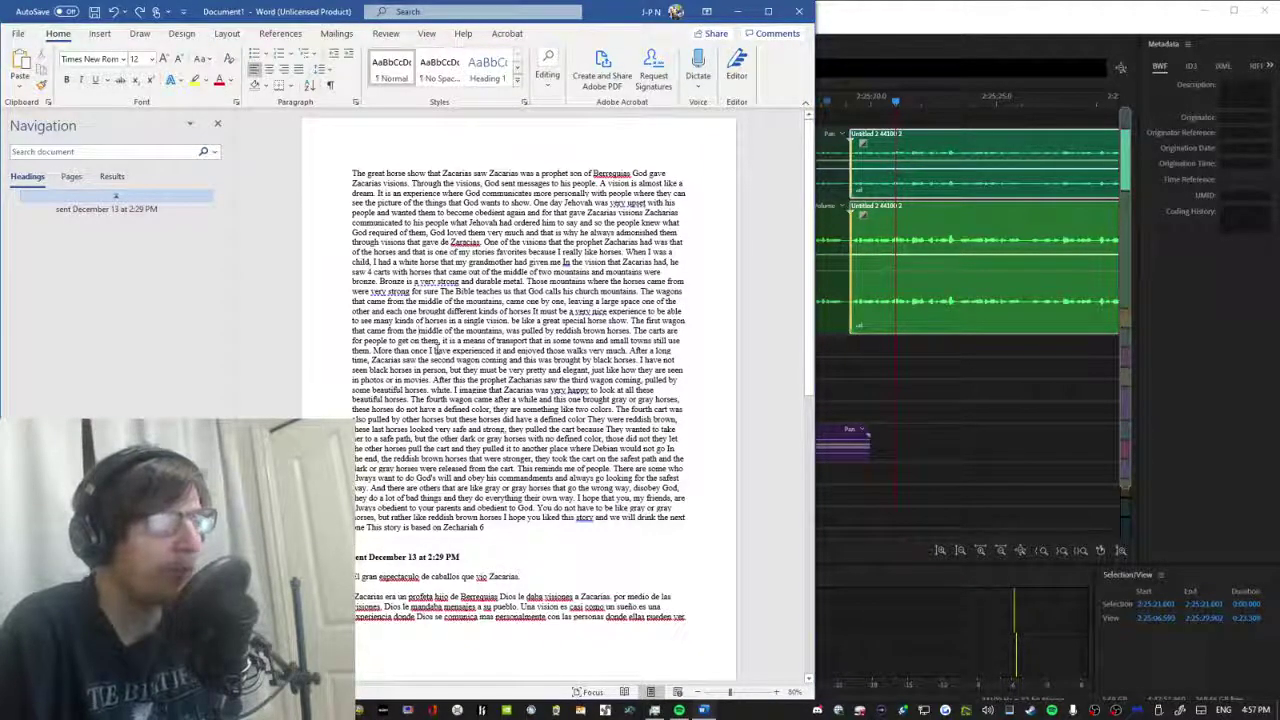
{"action": "left_click_drag", "start_coordinate": [372, 311], "coordinate": [523, 360]}
{"action": "left_click", "coordinate": [523, 360]}
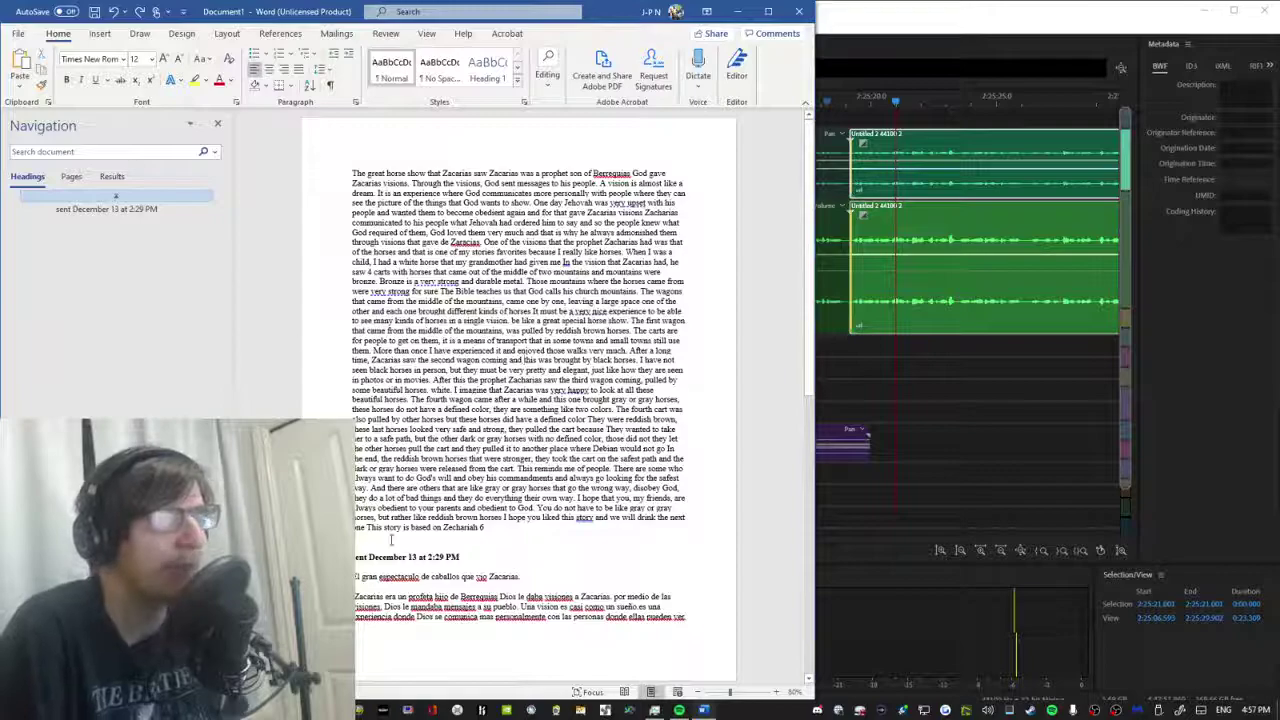
Switch to Firefox and bring up the YouTube page of the Sips Song in the Carnival Party Music playlist.
{"action": "key", "text": "alt+Tab"}
{"action": "key", "text": "alt+Tab"}
{"action": "key", "text": "Tab"}
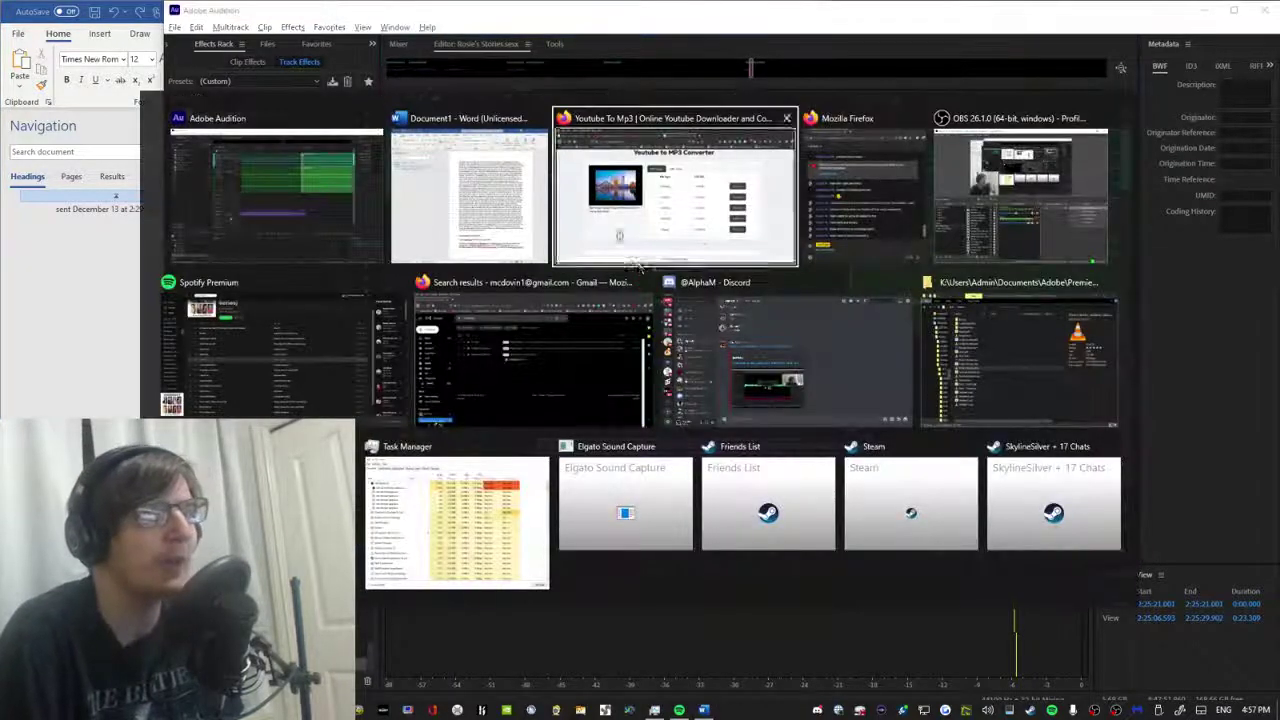
{"action": "left_click", "coordinate": [420, 98]}
{"action": "left_click", "coordinate": [310, 98]}
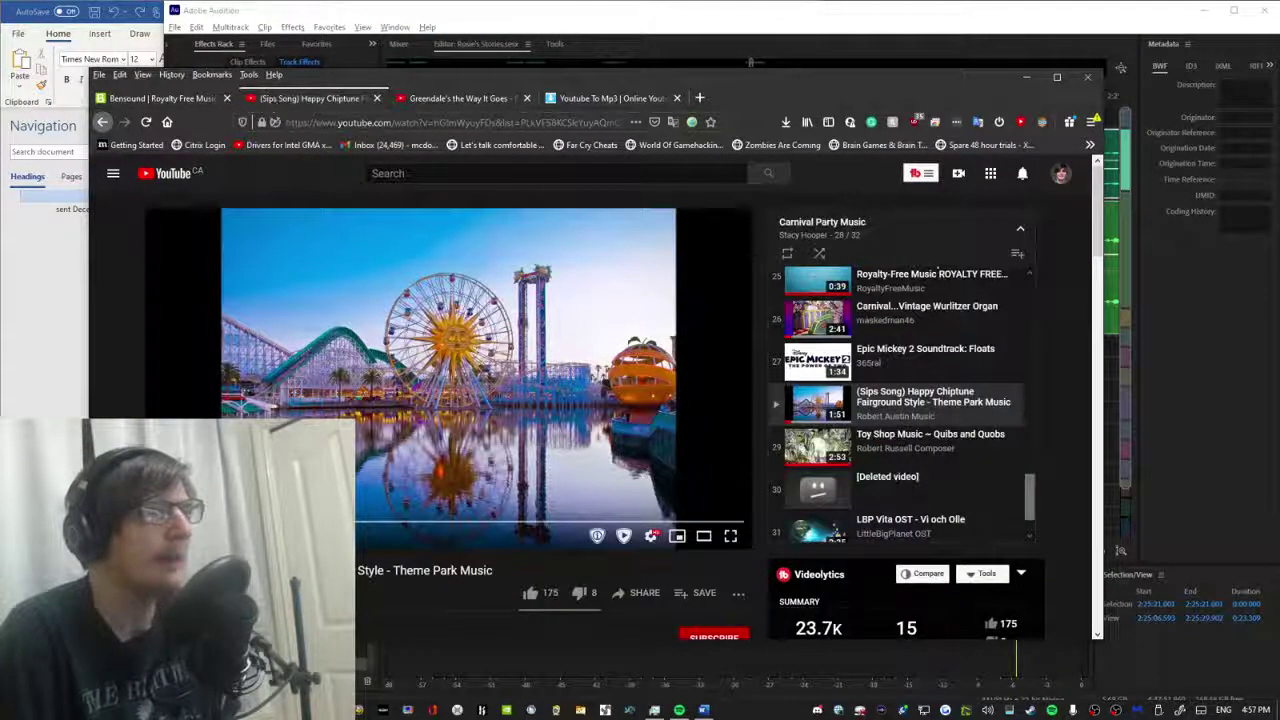
Search YouTube for "mountain music".
{"action": "type", "text": "mountains"}
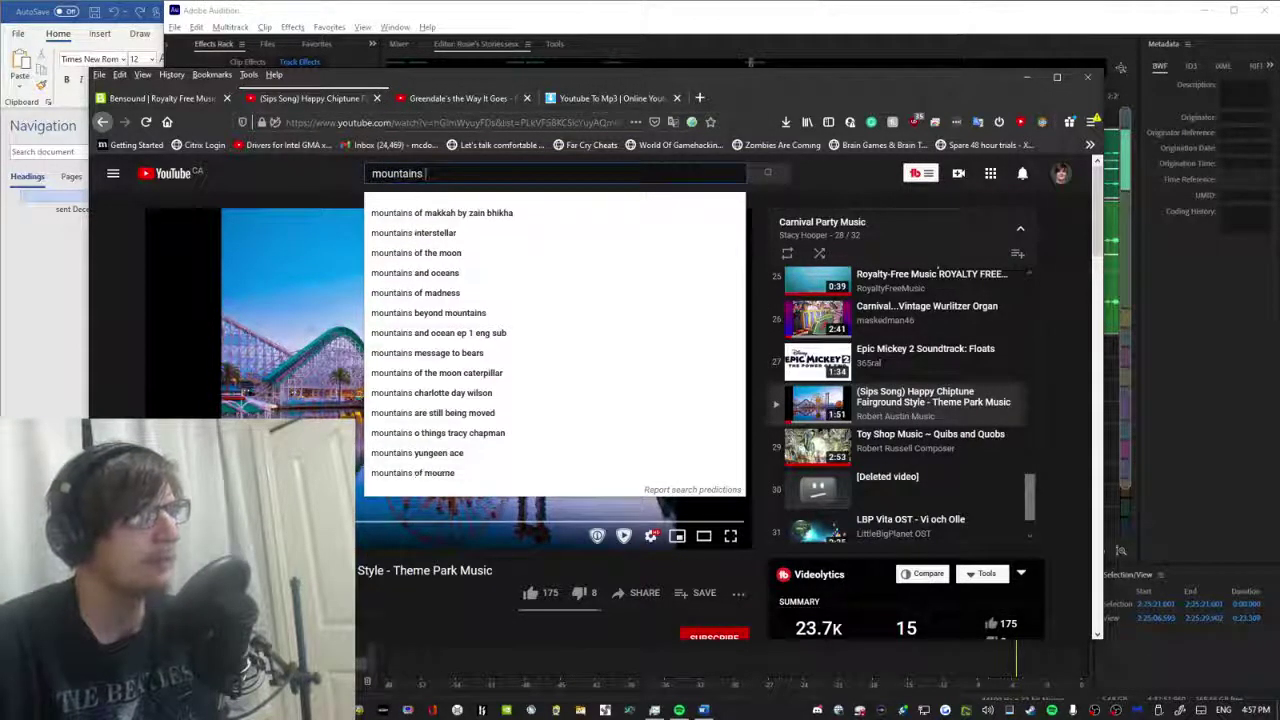
{"action": "key", "text": "BackSpace"}
{"action": "type", "text": "music"}
{"action": "key", "text": "Return"}
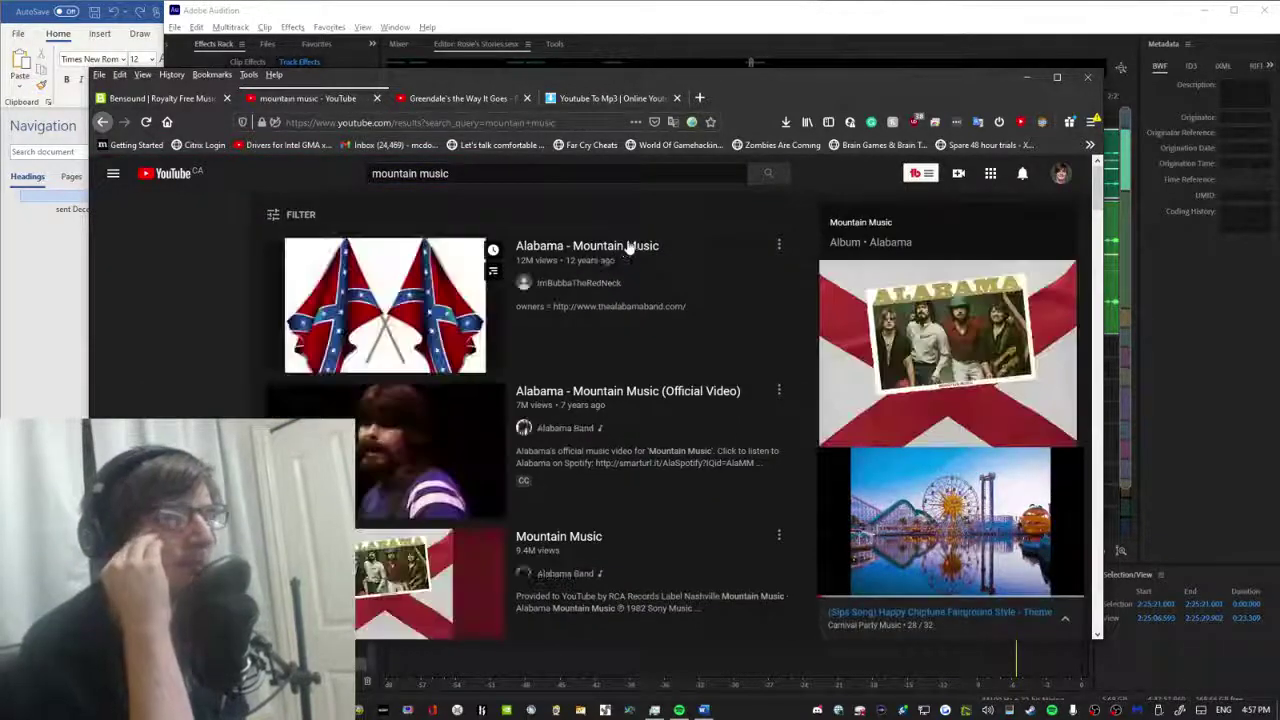
Play the "Alabama - Mountain Music" video from the search results and look through its description, comments and related videos.
{"action": "left_click", "coordinate": [622, 246]}
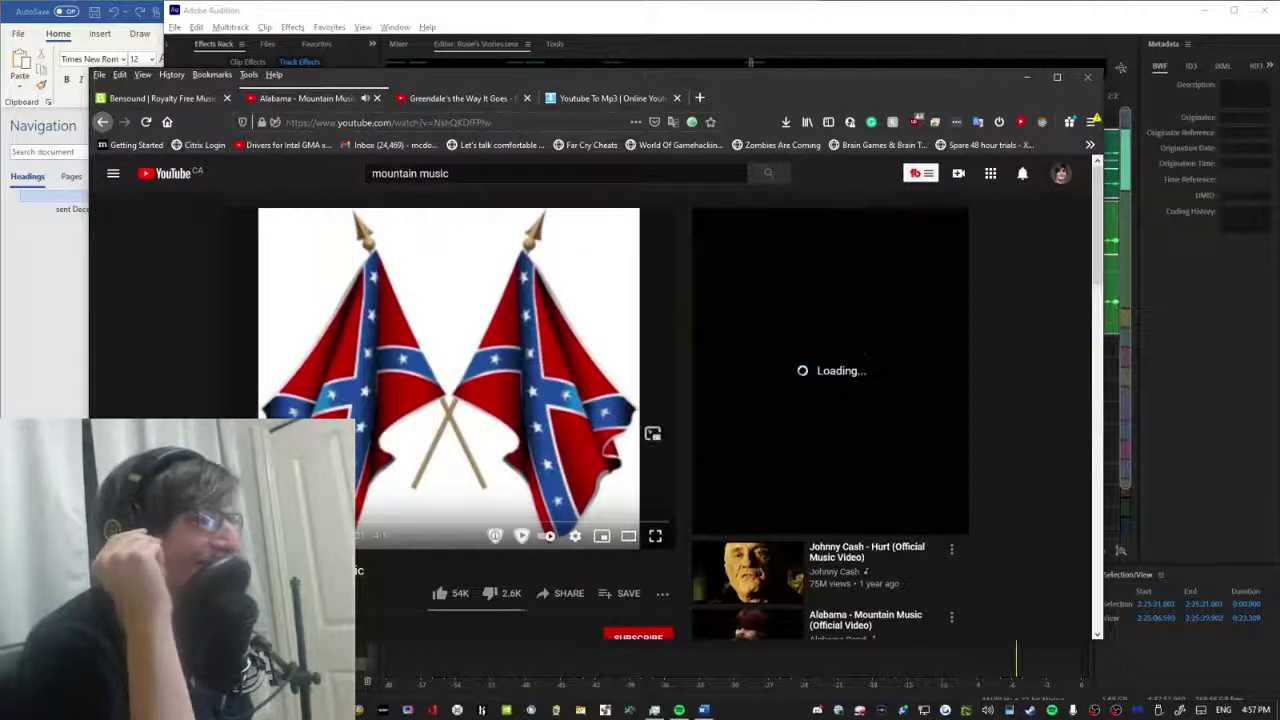
{"action": "scroll", "coordinate": [652, 433], "scroll_direction": "down", "scroll_amount": 3}
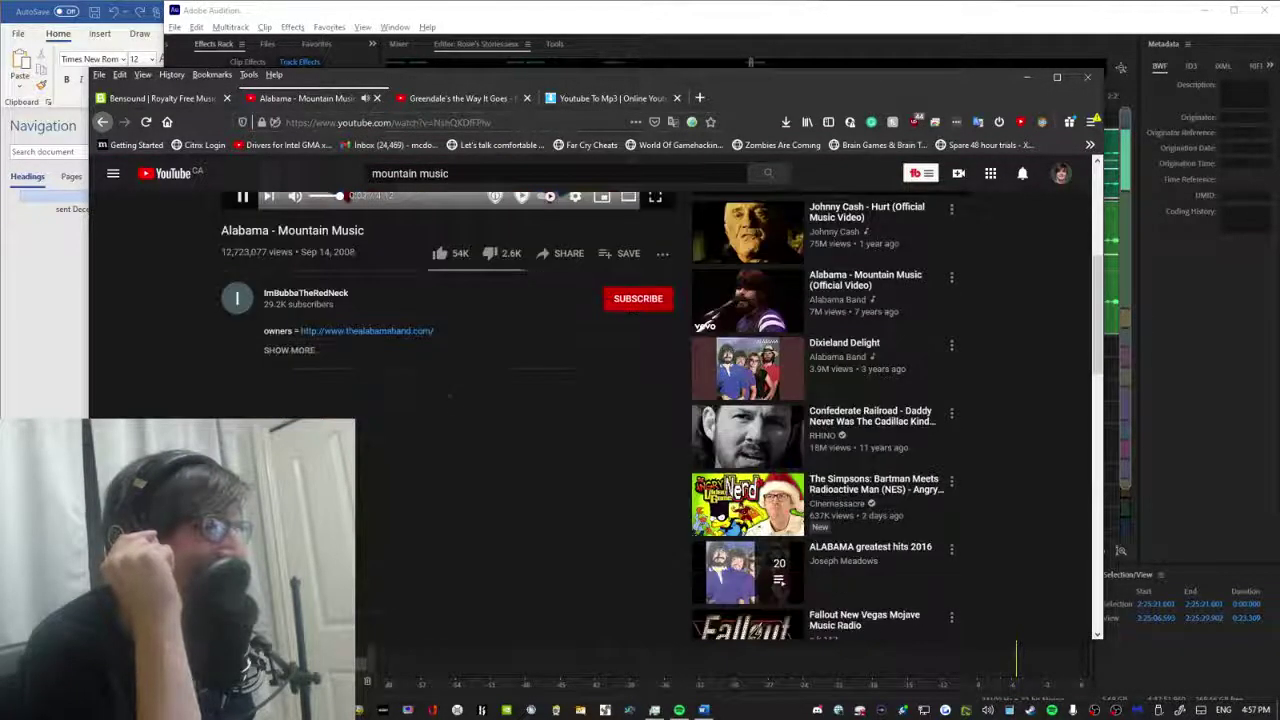
{"action": "scroll", "coordinate": [652, 433], "scroll_direction": "up", "scroll_amount": 3}
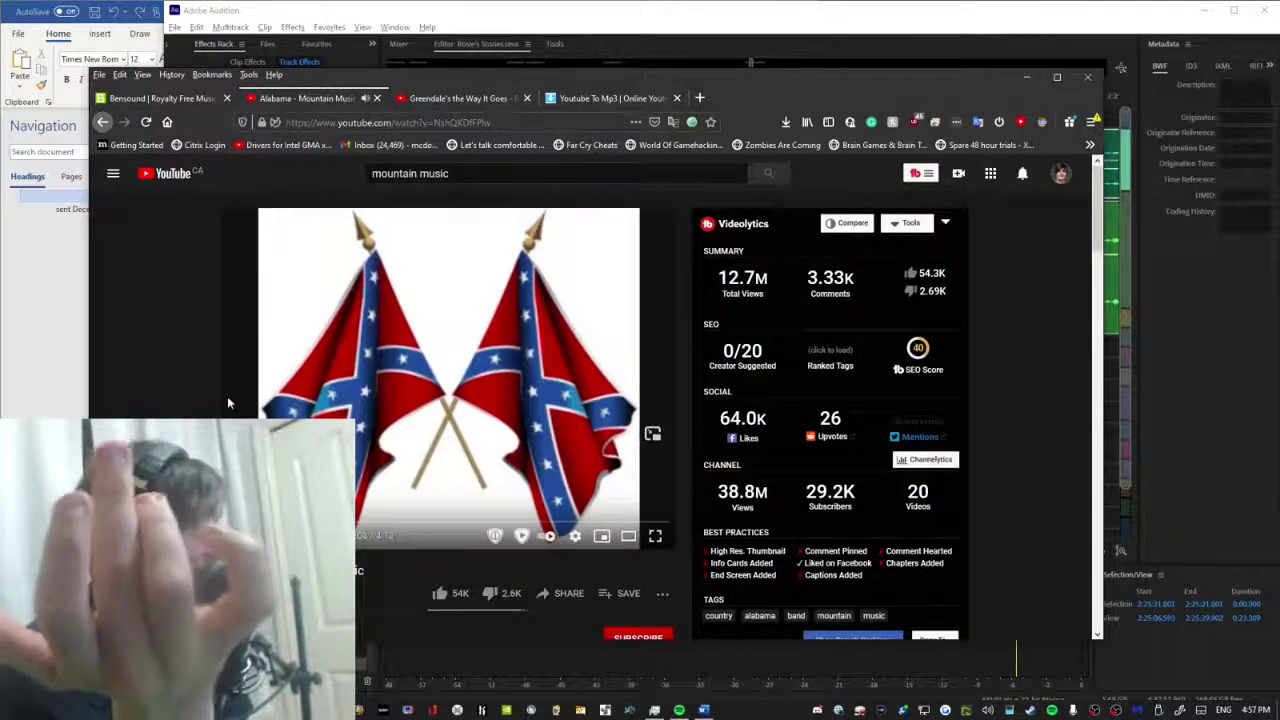
{"action": "scroll", "coordinate": [240, 388], "scroll_direction": "down", "scroll_amount": 10}
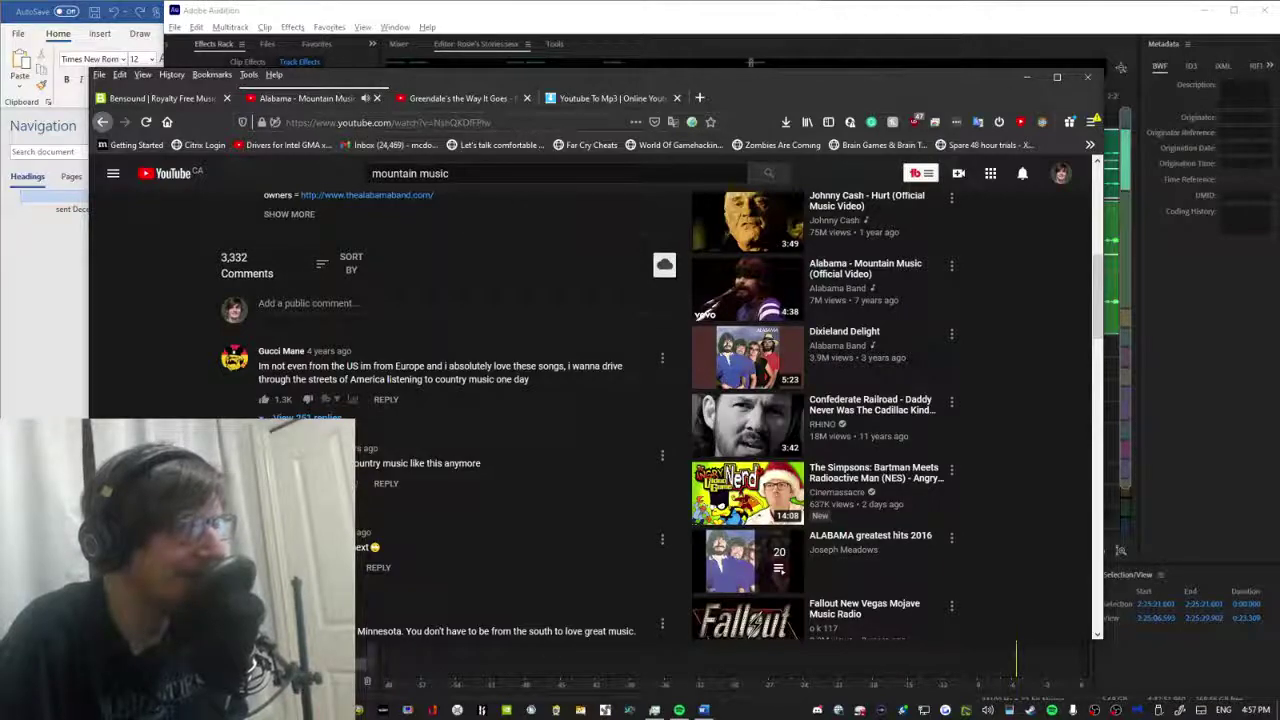
{"action": "scroll", "coordinate": [200, 412], "scroll_direction": "up", "scroll_amount": 10}
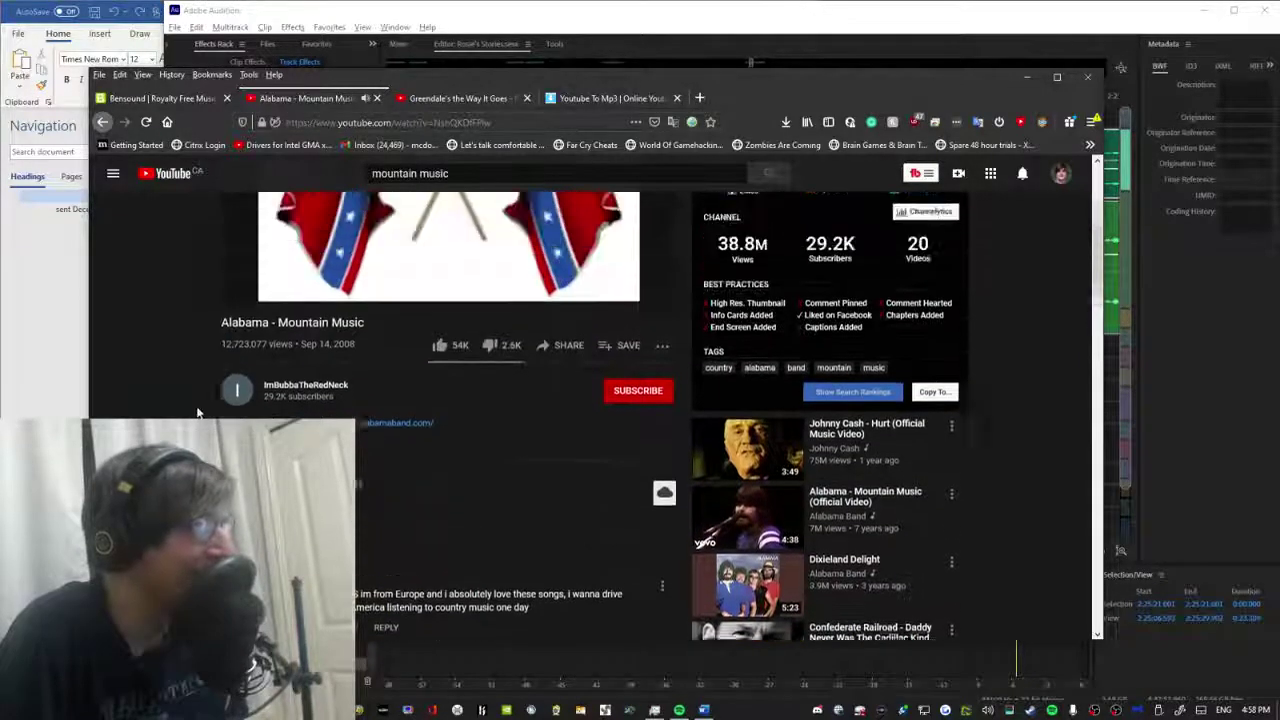
{"action": "mouse_move", "coordinate": [284, 414]}
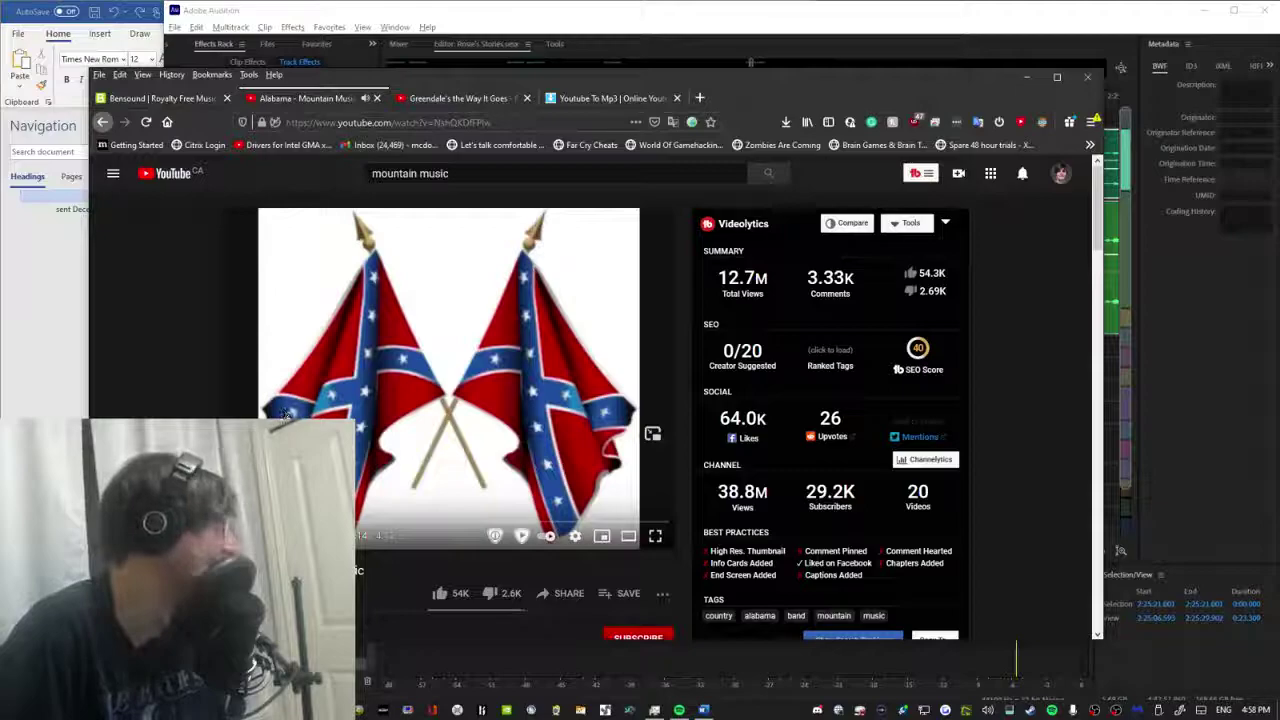
{"action": "scroll", "coordinate": [336, 350], "scroll_direction": "down", "scroll_amount": 5}
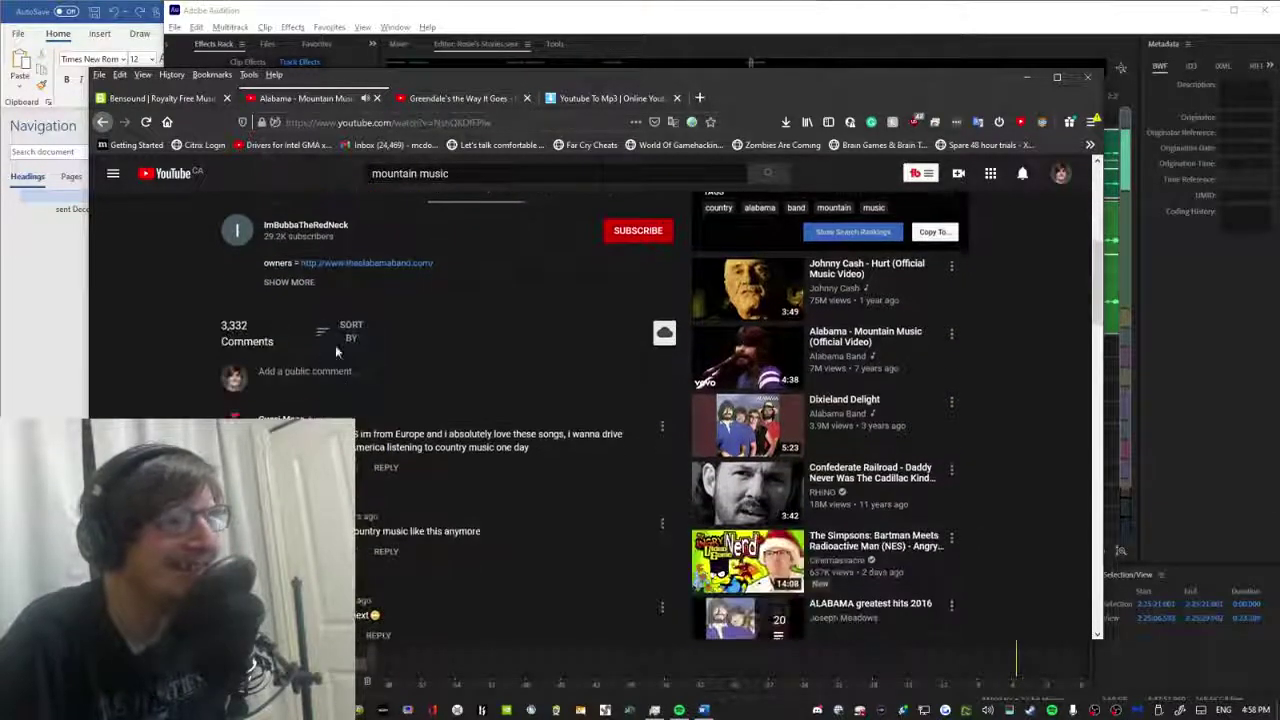
{"action": "scroll", "coordinate": [248, 285], "scroll_direction": "down", "scroll_amount": 5}
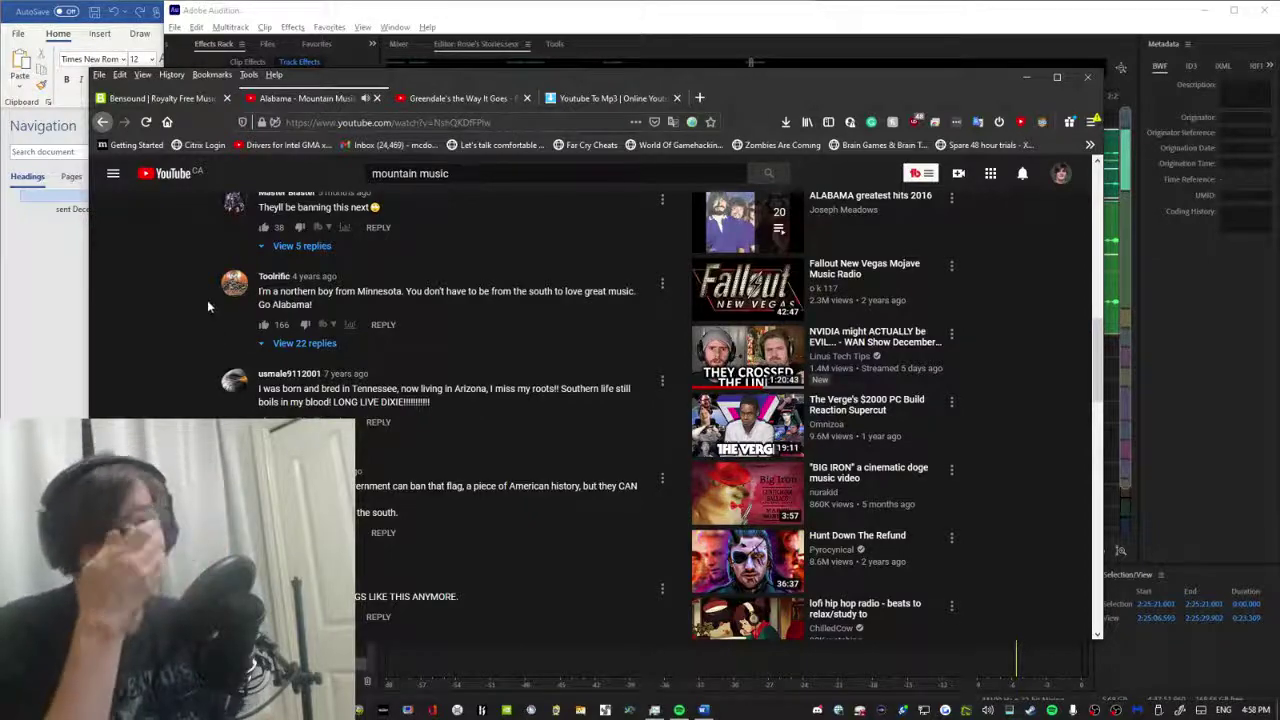
{"action": "scroll", "coordinate": [195, 320], "scroll_direction": "up", "scroll_amount": 10}
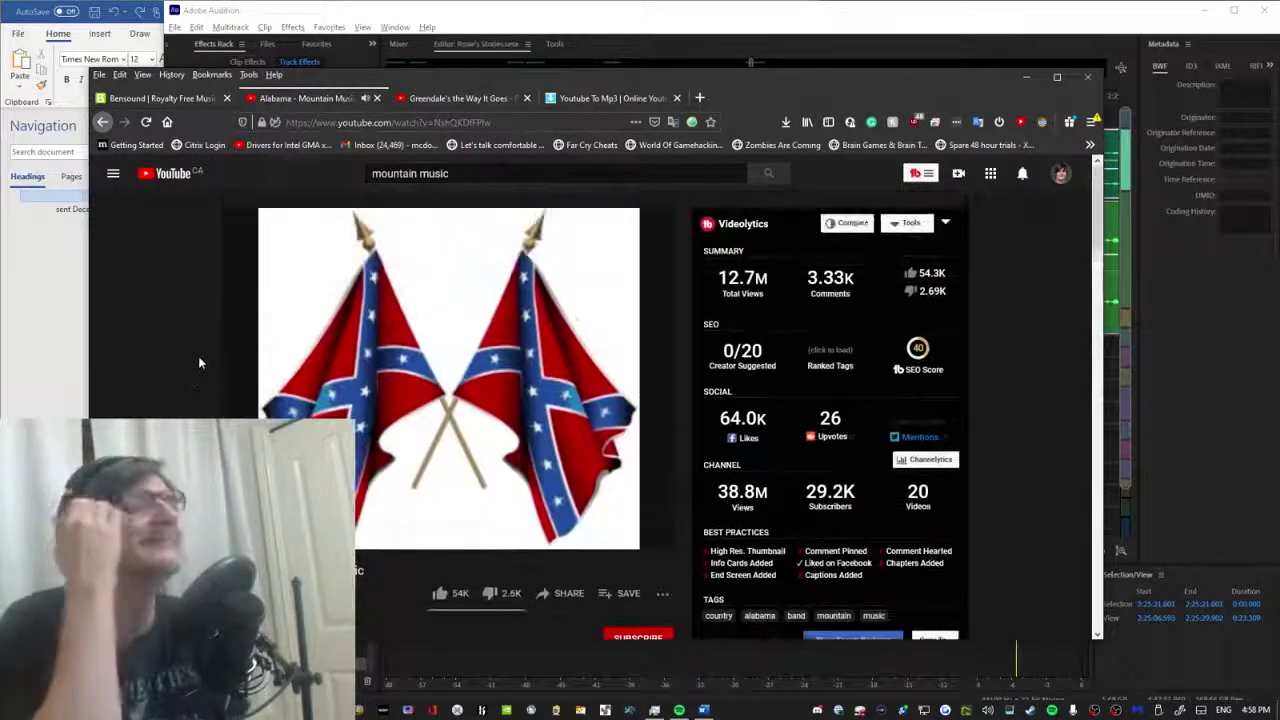
Return to the search results and play "Nuke the Moon – Soundtrack (2020)" by Epic Mountain Music, looking over its page.
{"action": "key", "text": "alt+Left"}
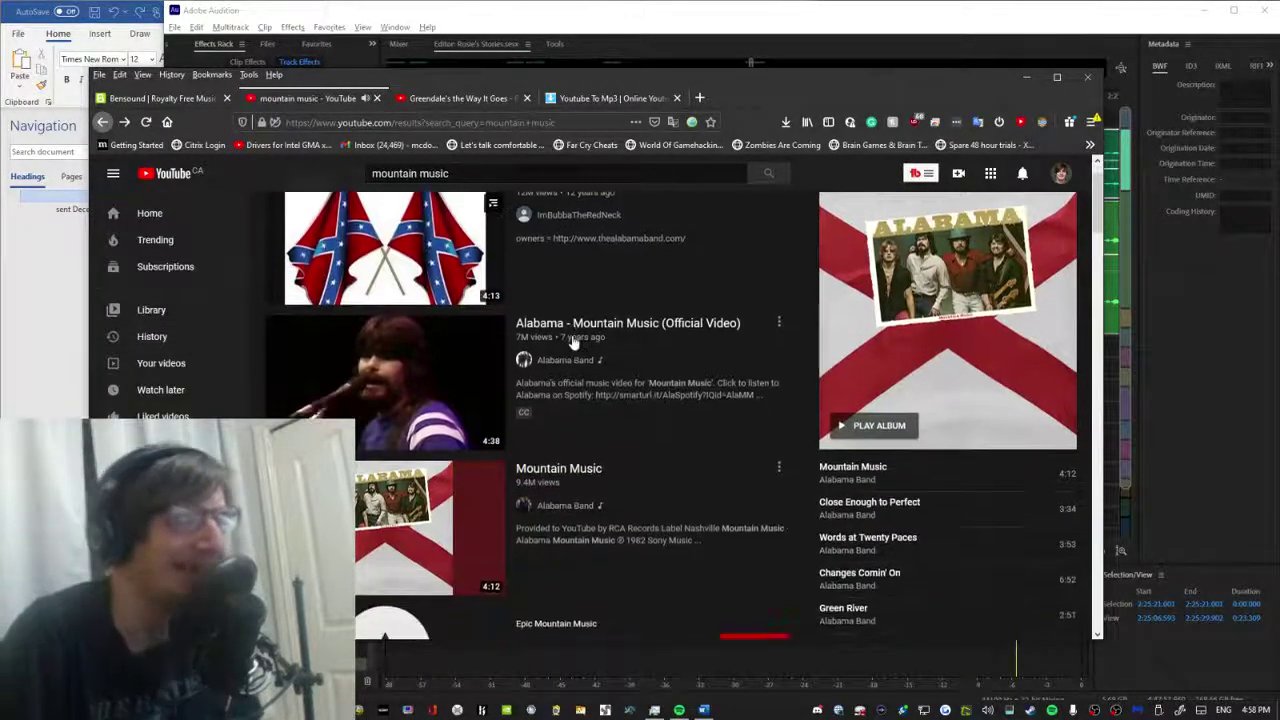
{"action": "scroll", "coordinate": [590, 365], "scroll_direction": "down", "scroll_amount": 4}
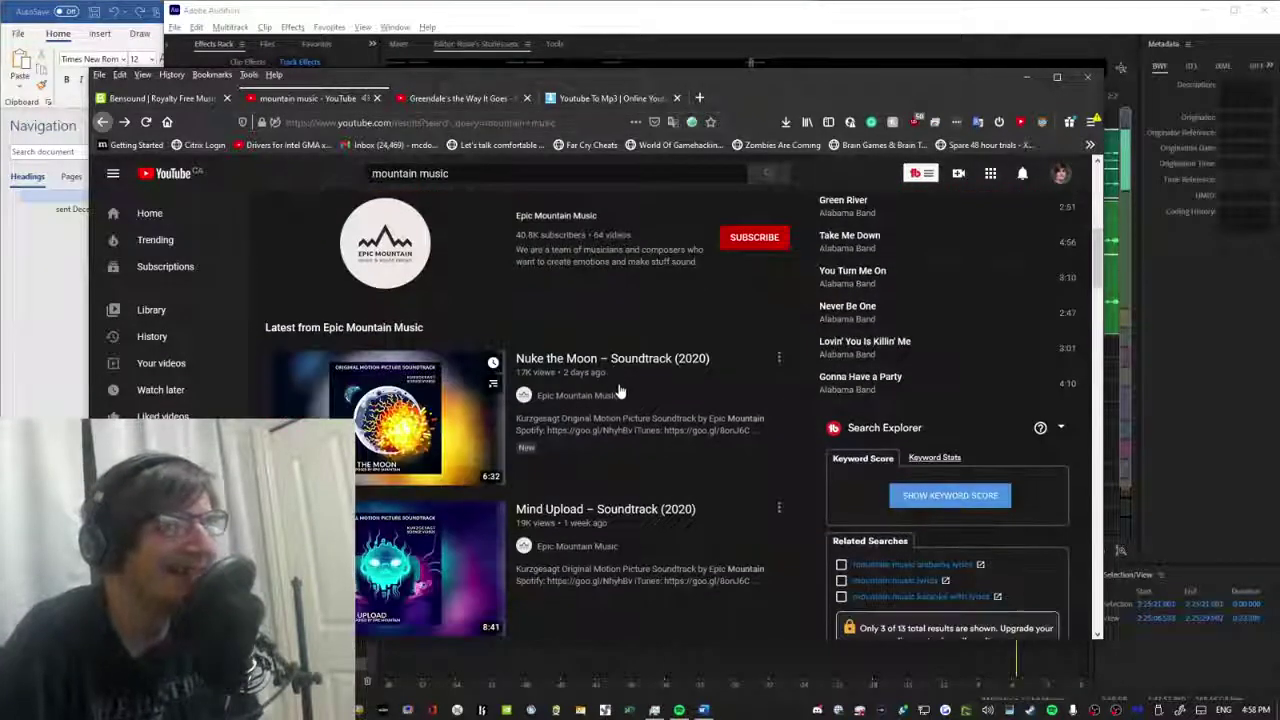
{"action": "left_click", "coordinate": [656, 358]}
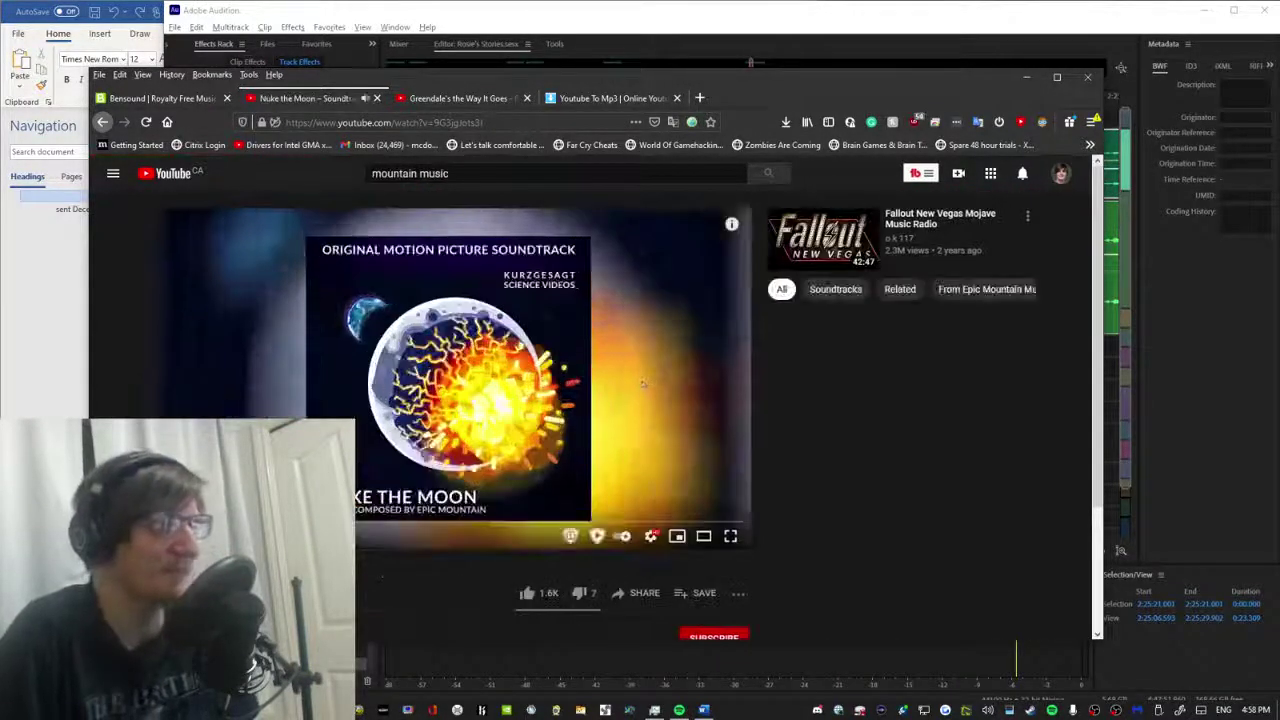
{"action": "scroll", "coordinate": [455, 632], "scroll_direction": "down", "scroll_amount": 2}
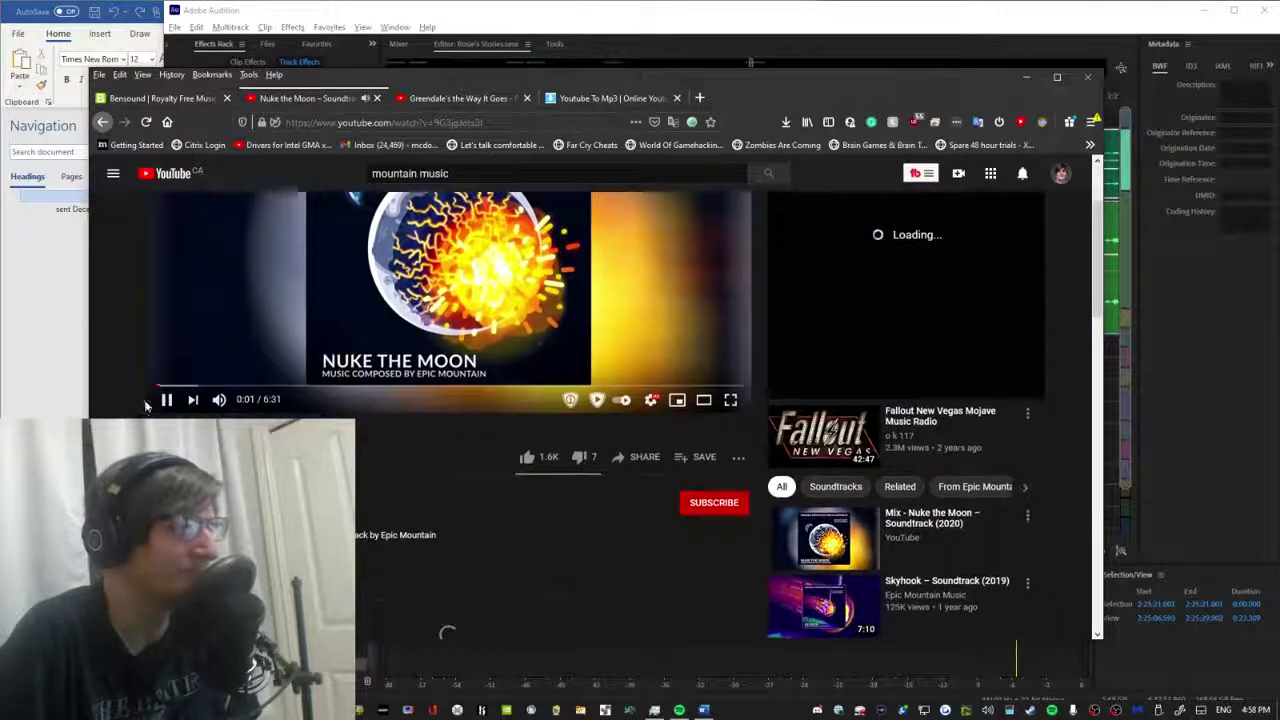
{"action": "scroll", "coordinate": [147, 402], "scroll_direction": "down", "scroll_amount": 1}
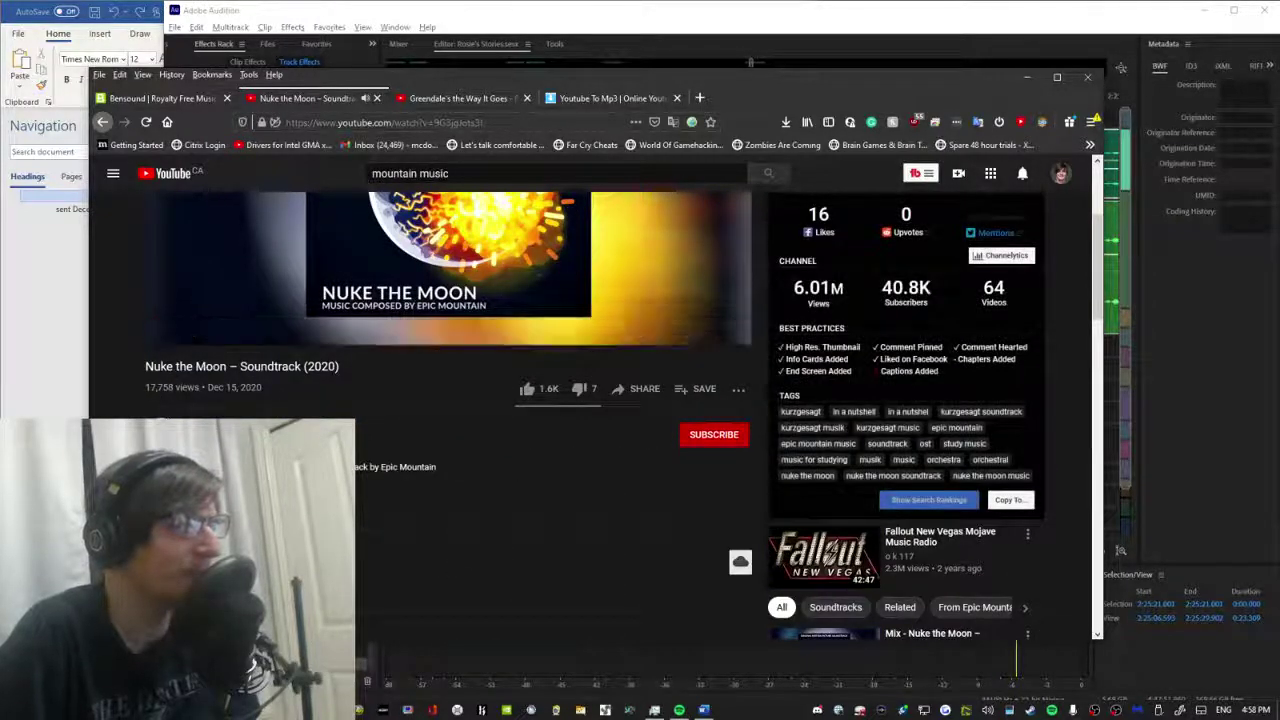
{"action": "scroll", "coordinate": [160, 394], "scroll_direction": "down", "scroll_amount": 1}
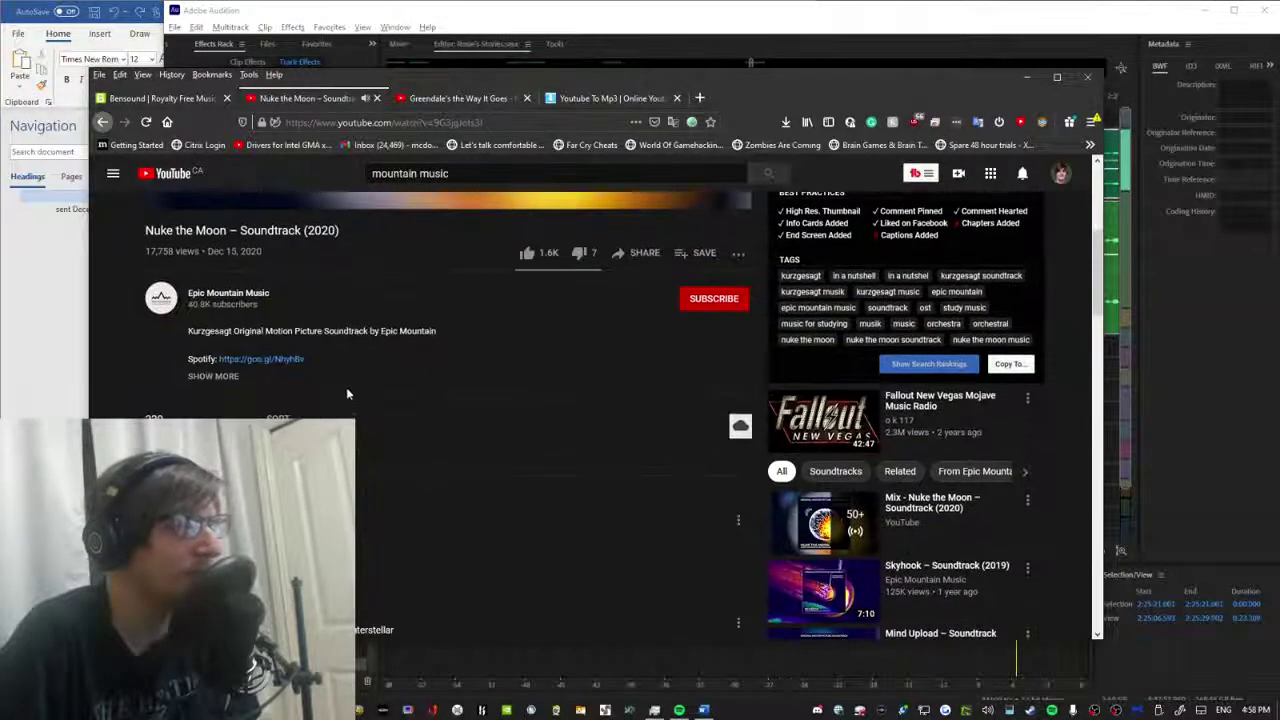
{"action": "scroll", "coordinate": [512, 378], "scroll_direction": "down", "scroll_amount": 1}
{"action": "scroll", "coordinate": [512, 378], "scroll_direction": "down", "scroll_amount": 2}
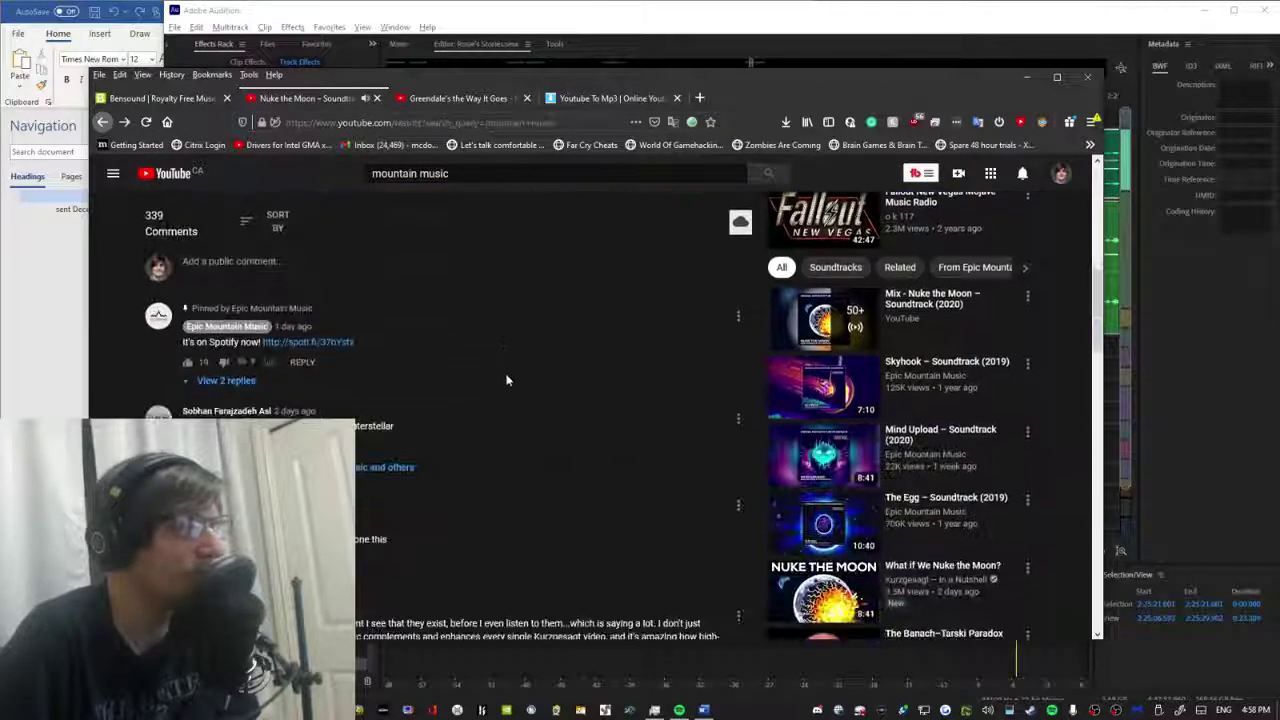
Go back to the mountain music results and play "Grieg - In the Hall of the Mountain King".
{"action": "key", "text": "alt+Left"}
{"action": "scroll", "coordinate": [531, 366], "scroll_direction": "down", "scroll_amount": 2}
{"action": "scroll", "coordinate": [660, 346], "scroll_direction": "down", "scroll_amount": 2}
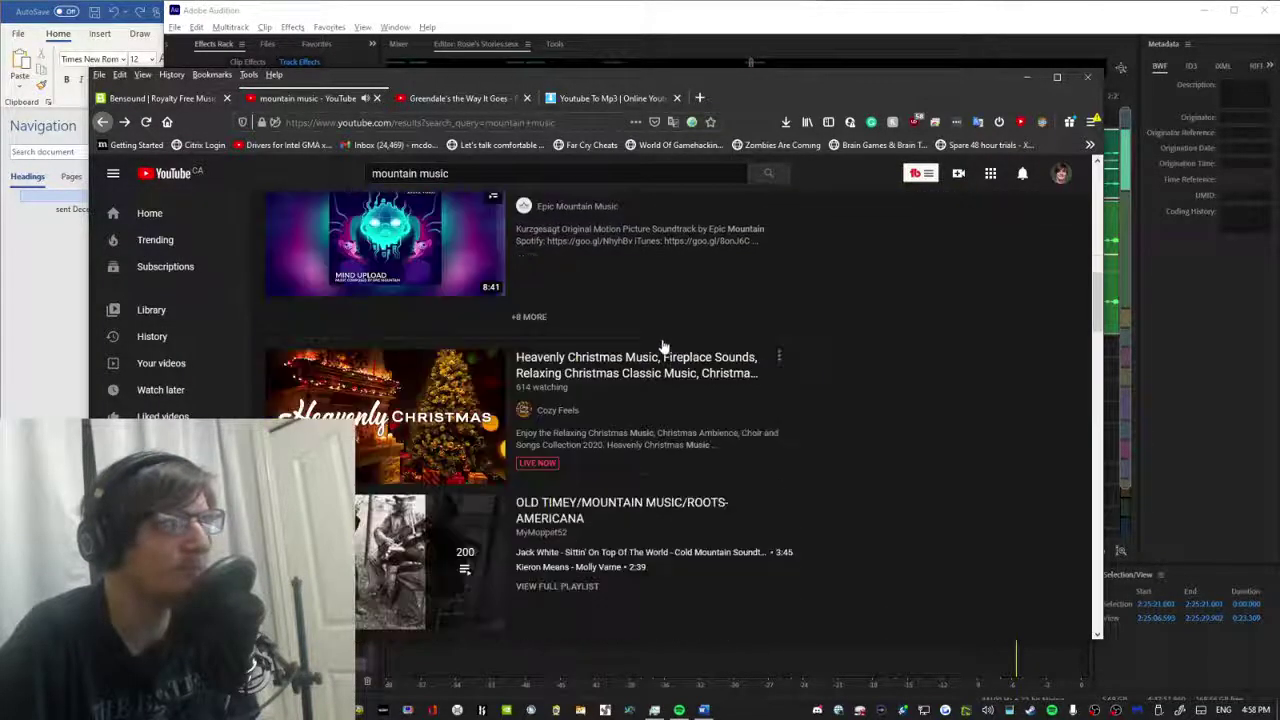
{"action": "scroll", "coordinate": [666, 346], "scroll_direction": "down", "scroll_amount": 1}
{"action": "scroll", "coordinate": [666, 346], "scroll_direction": "down", "scroll_amount": 1}
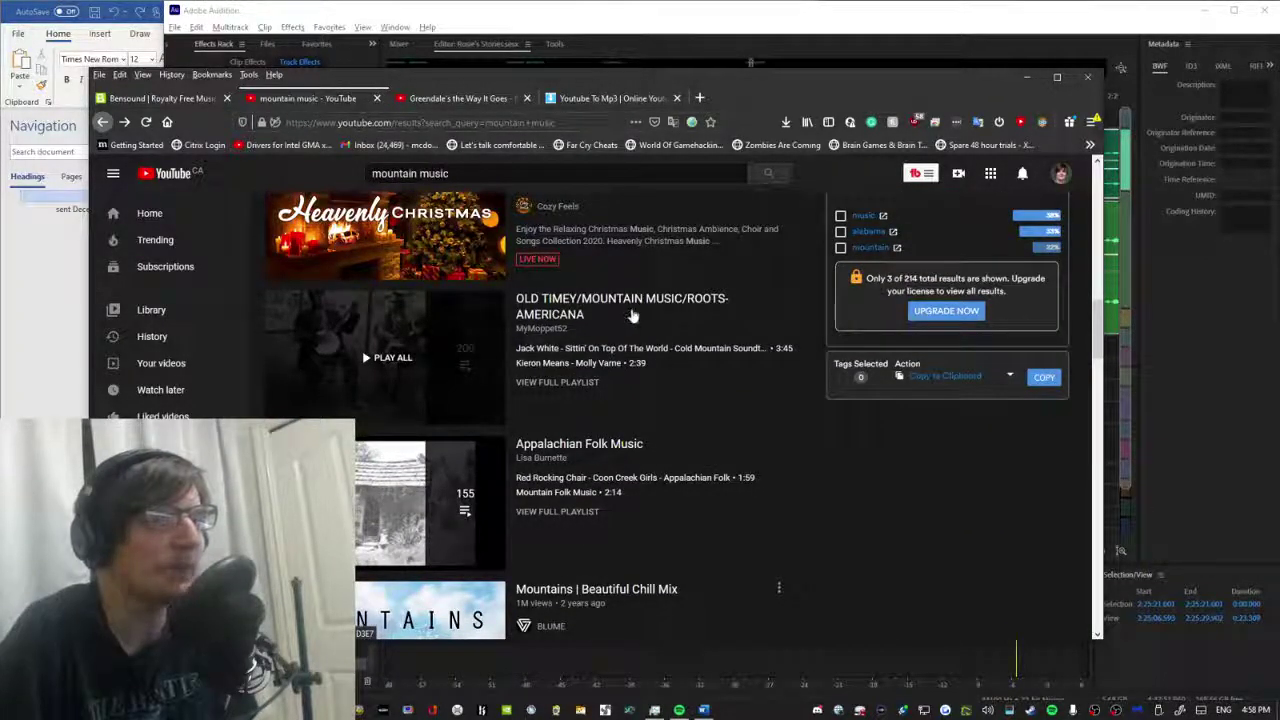
{"action": "scroll", "coordinate": [635, 318], "scroll_direction": "down", "scroll_amount": 2}
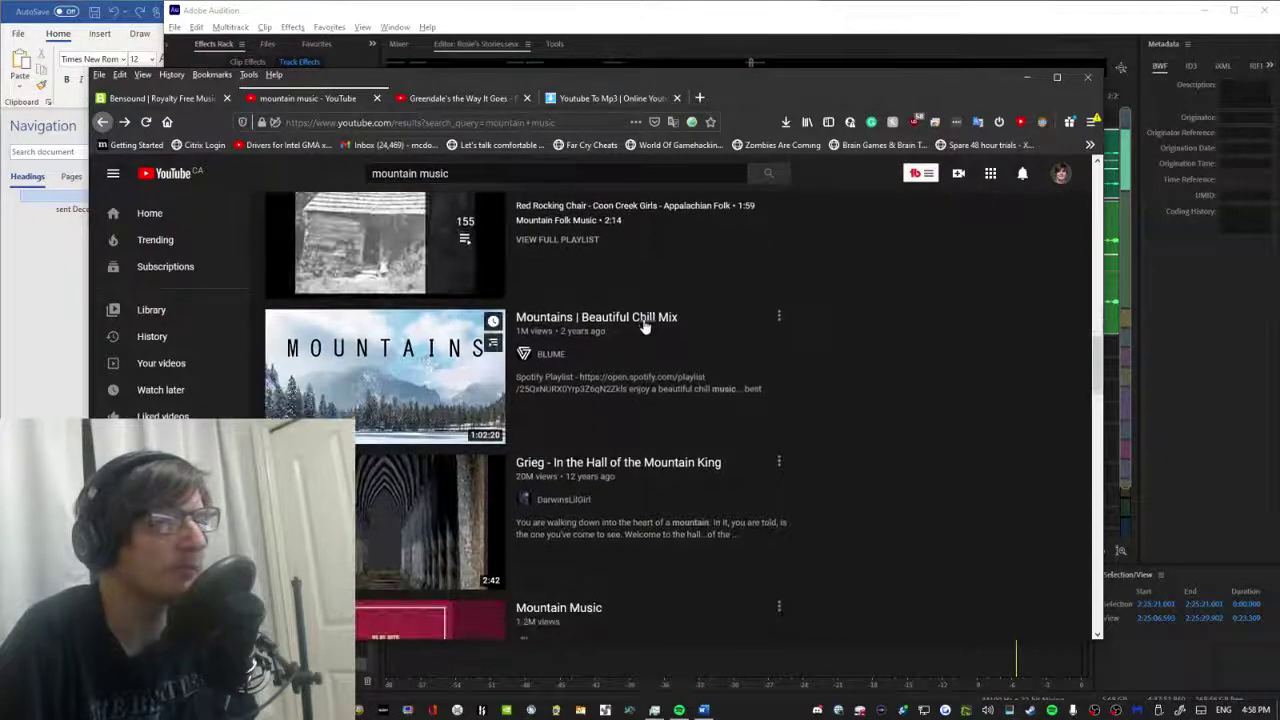
{"action": "scroll", "coordinate": [643, 323], "scroll_direction": "down", "scroll_amount": 1}
{"action": "left_click", "coordinate": [645, 331]}
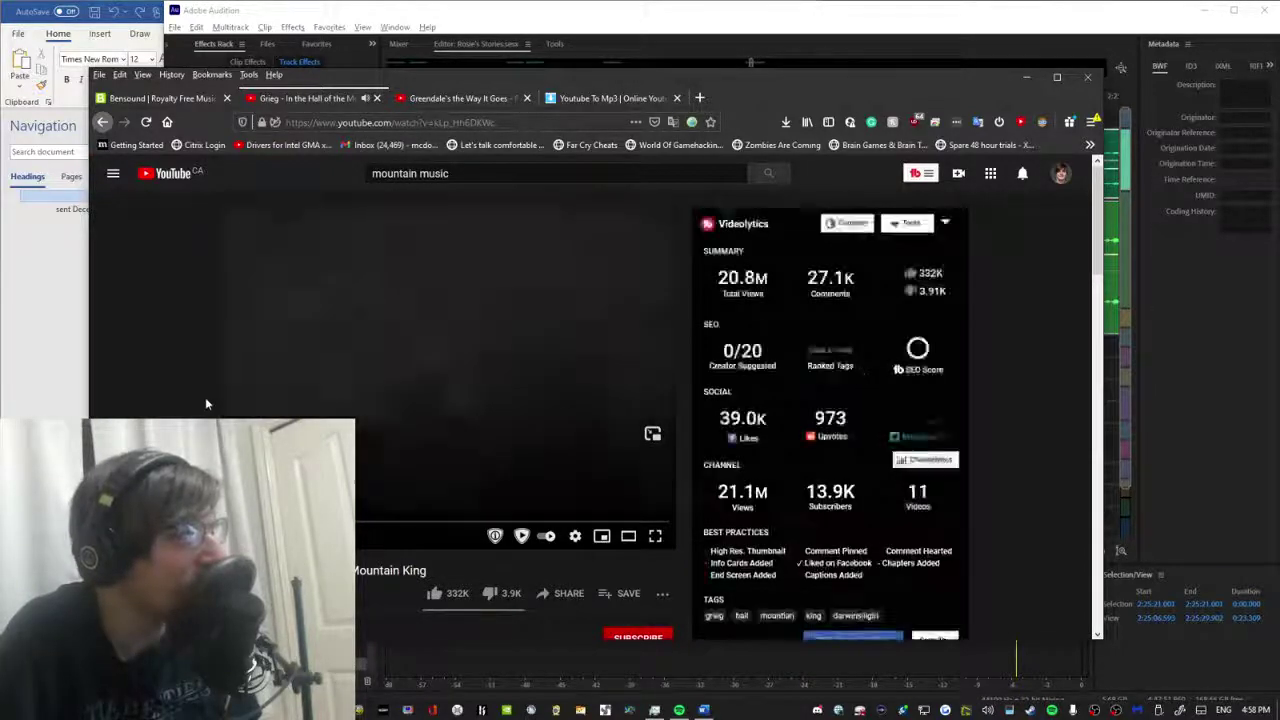
Listen to the Grieg track while reading through the comments and related videos on its page.
{"action": "scroll", "coordinate": [208, 400], "scroll_direction": "down", "scroll_amount": 2}
{"action": "scroll", "coordinate": [211, 392], "scroll_direction": "up", "scroll_amount": 2}
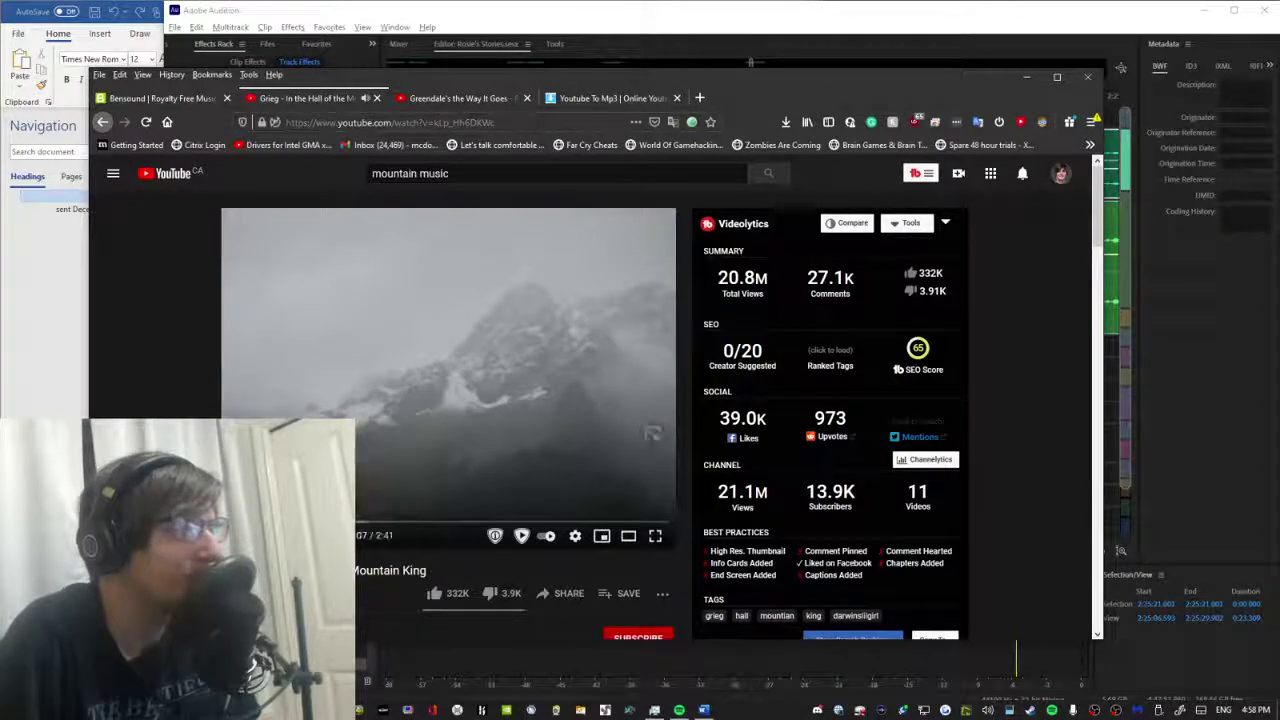
{"action": "scroll", "coordinate": [415, 413], "scroll_direction": "down", "scroll_amount": 8}
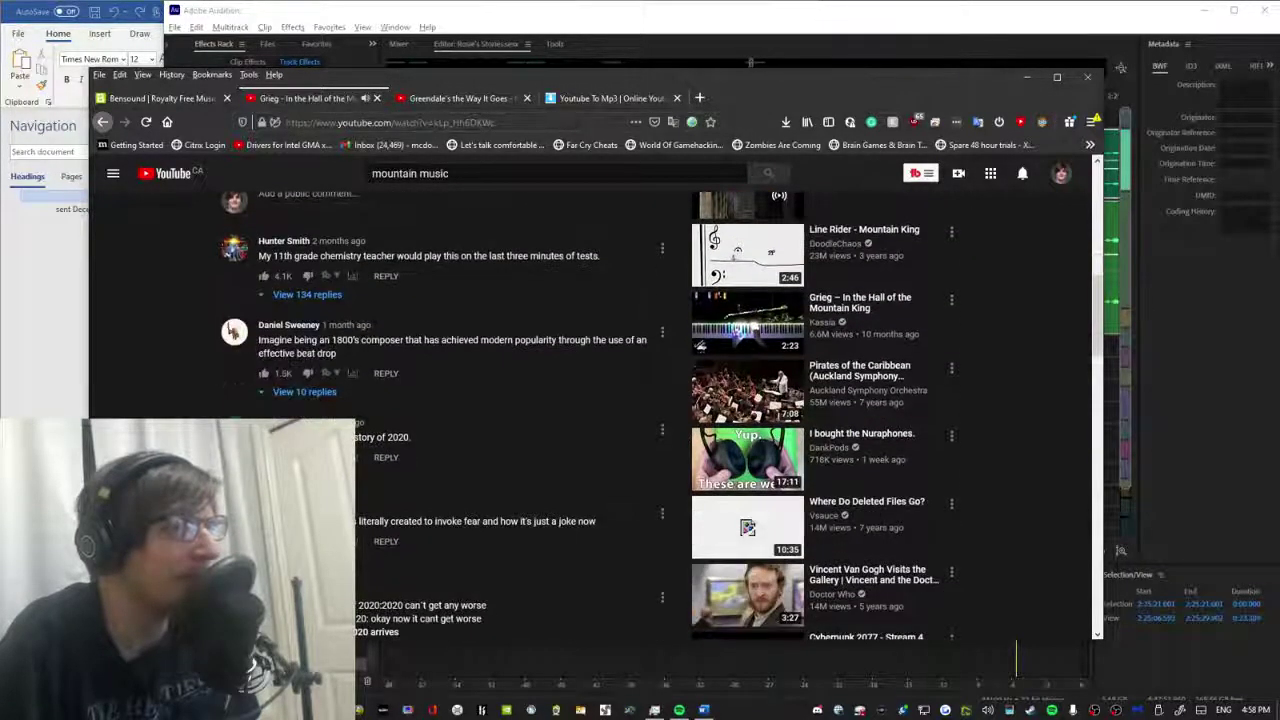
{"action": "scroll", "coordinate": [600, 420], "scroll_direction": "down", "scroll_amount": 3}
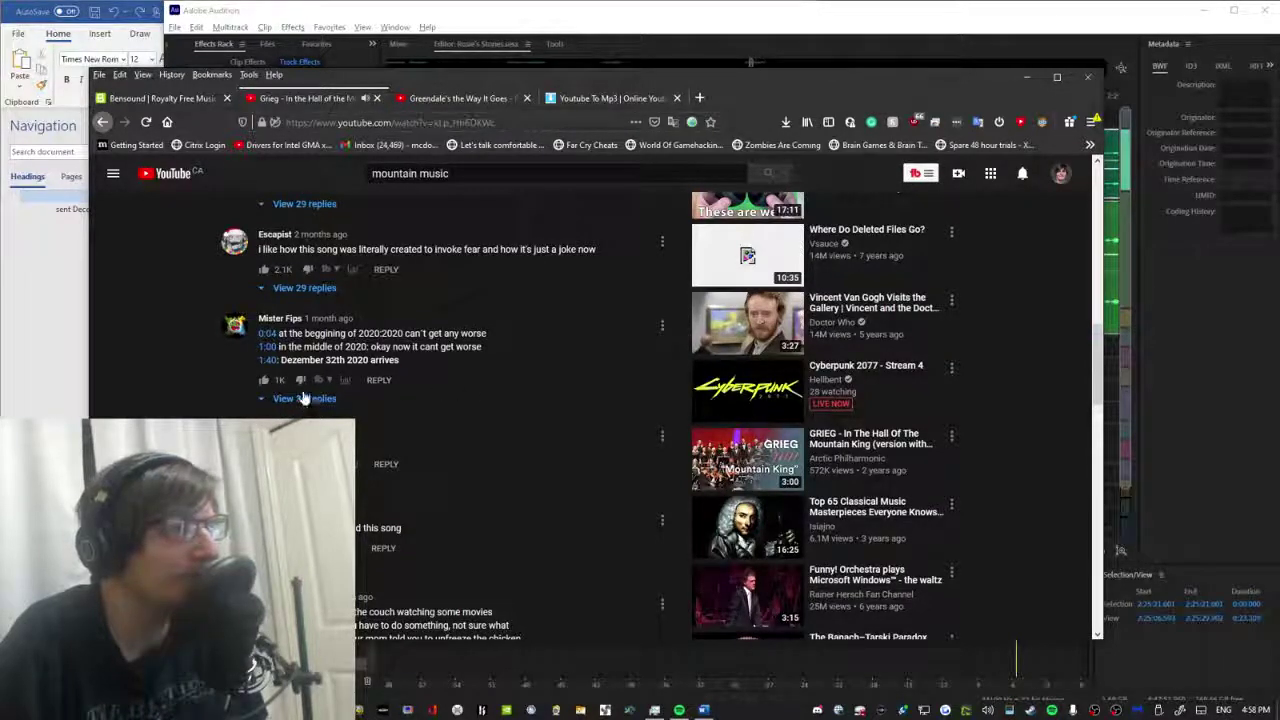
{"action": "left_click", "coordinate": [252, 362]}
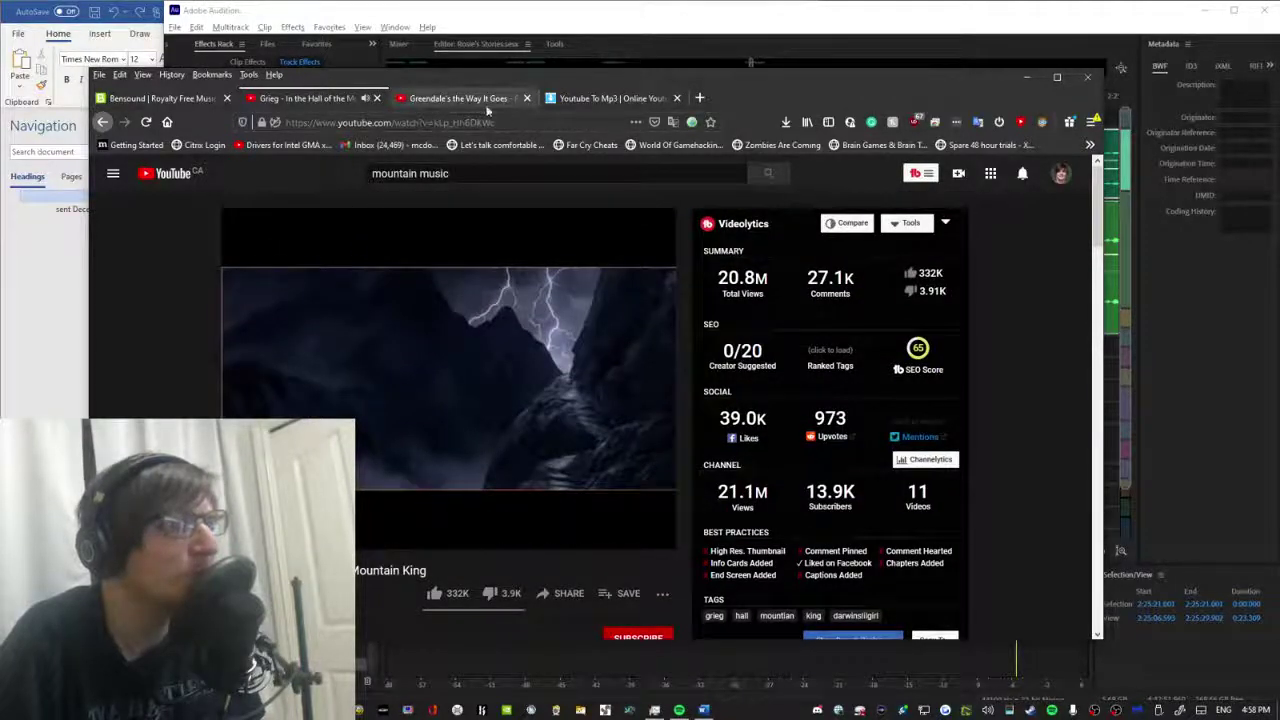
Check the Youtube to MP3 converter page, and return to the Grieg video with the browser window repositioned.
{"action": "left_click", "coordinate": [612, 98]}
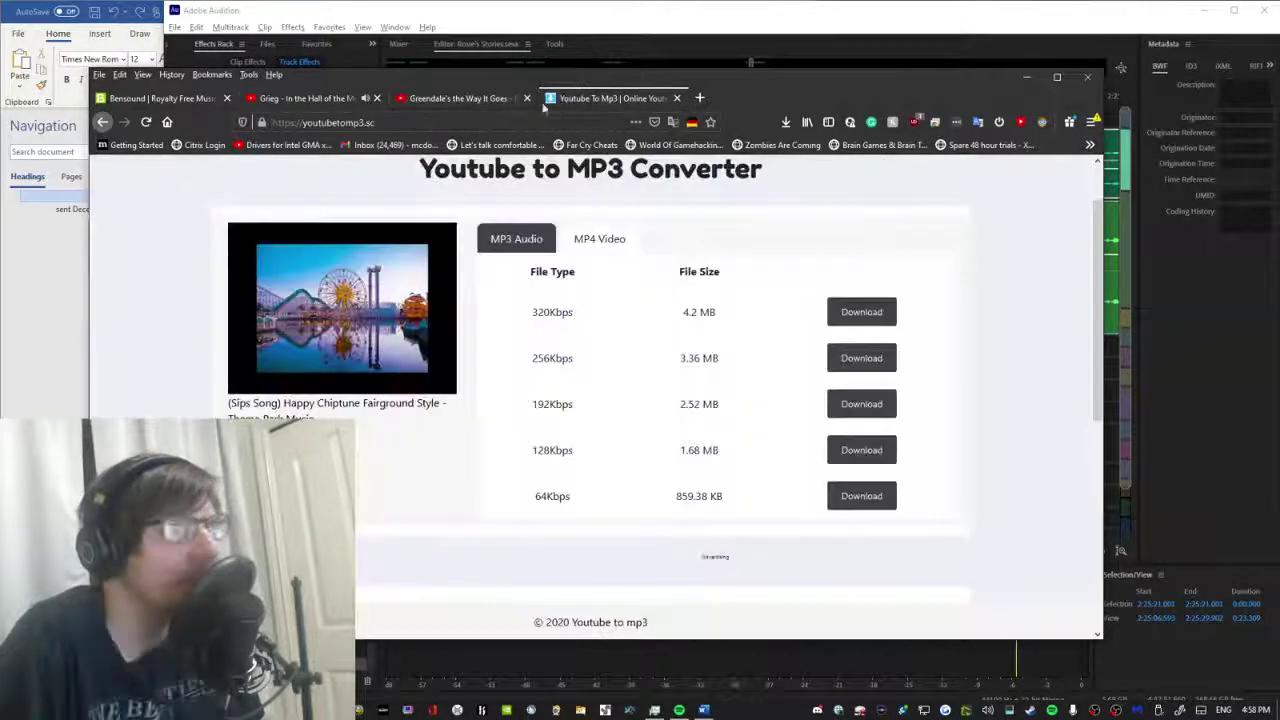
{"action": "left_click", "coordinate": [321, 104]}
{"action": "mouse_move", "coordinate": [510, 75]}
{"action": "left_mouse_down"}
{"action": "mouse_move", "coordinate": [720, 185]}
{"action": "mouse_move", "coordinate": [513, 63]}
{"action": "left_mouse_up"}
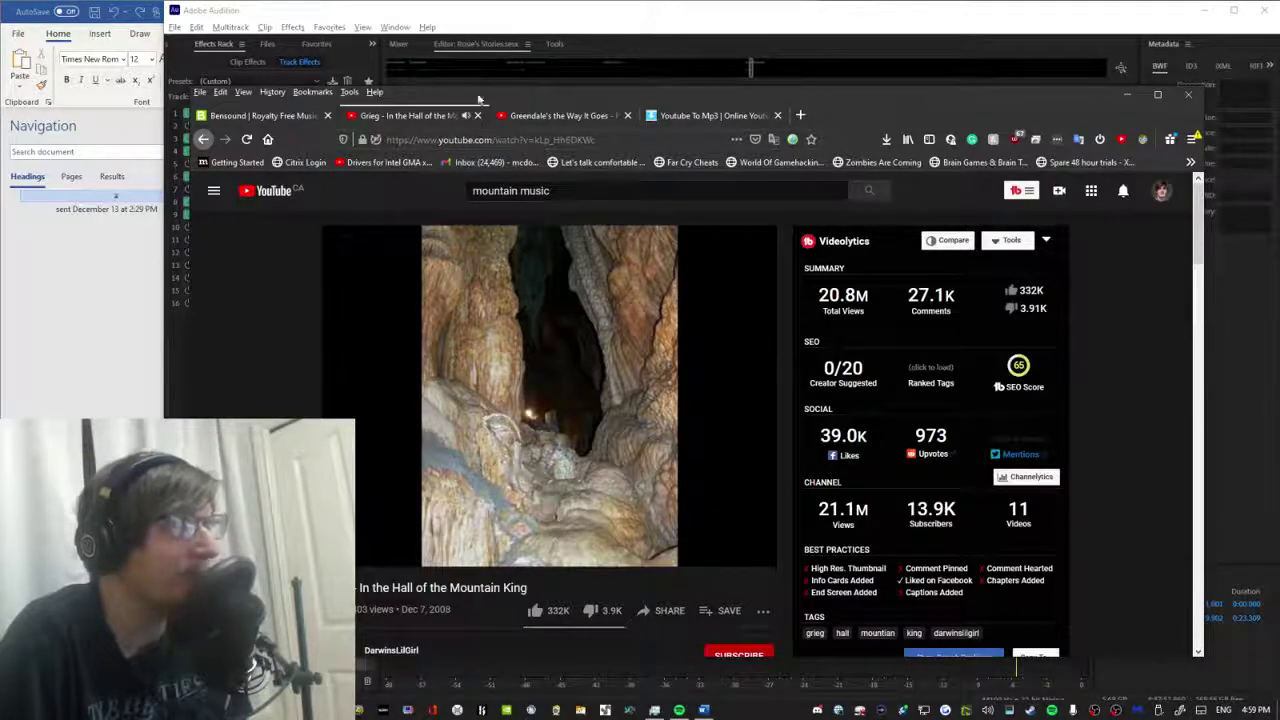
{"action": "left_click_drag", "start_coordinate": [478, 97], "coordinate": [535, 93]}
Force-quit Discord through Task Manager and relaunch it, bringing the Grieg video's window back in front.
{"action": "key", "text": "alt+Tab"}
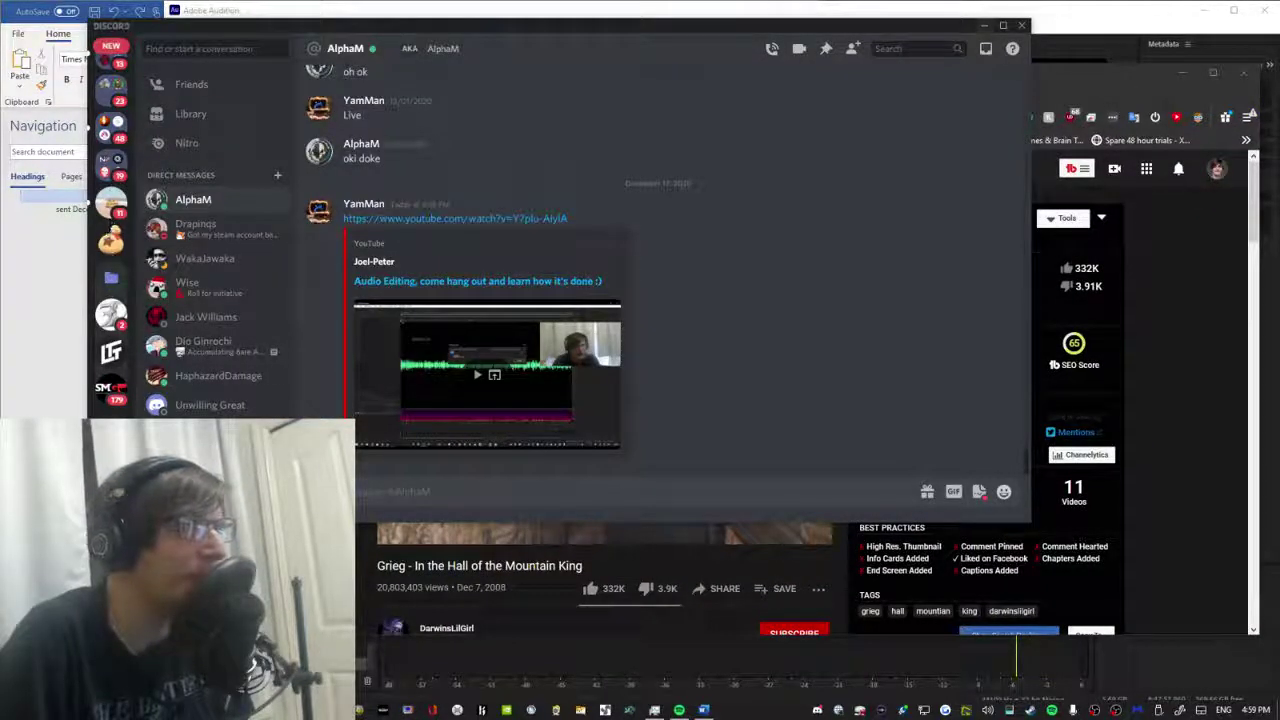
{"action": "left_click", "coordinate": [654, 709]}
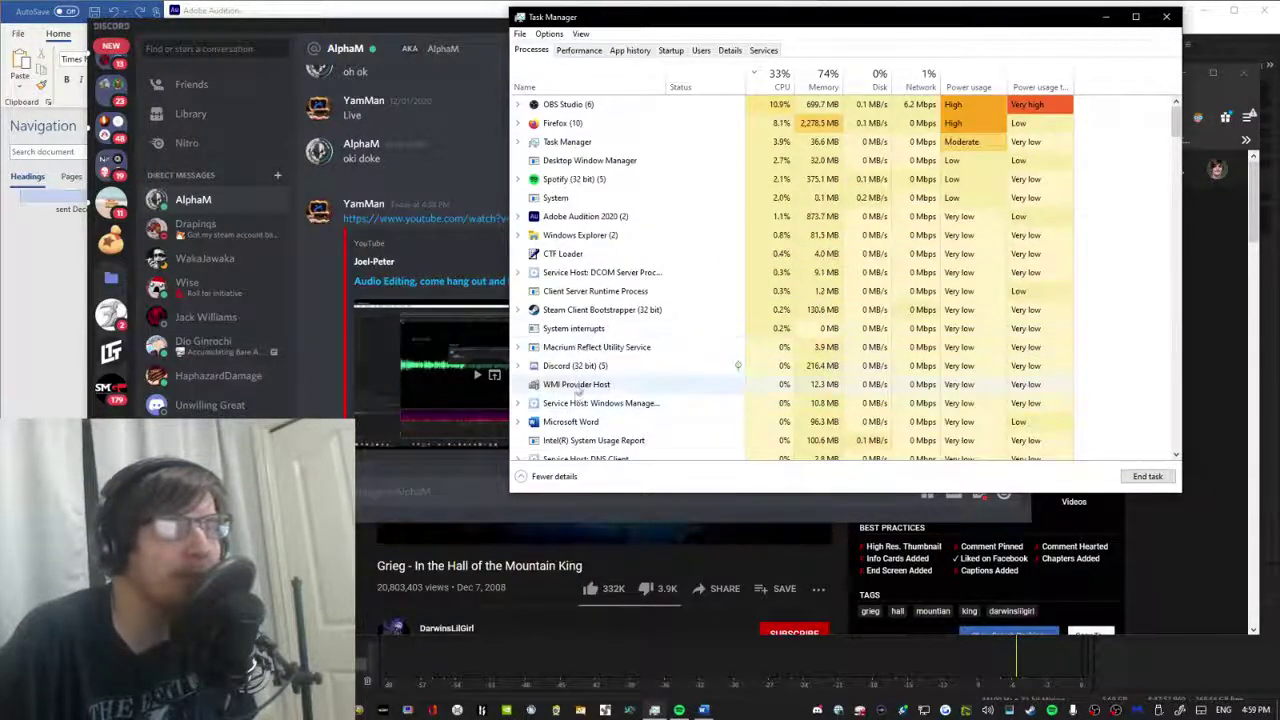
{"action": "key", "text": "Delete"}
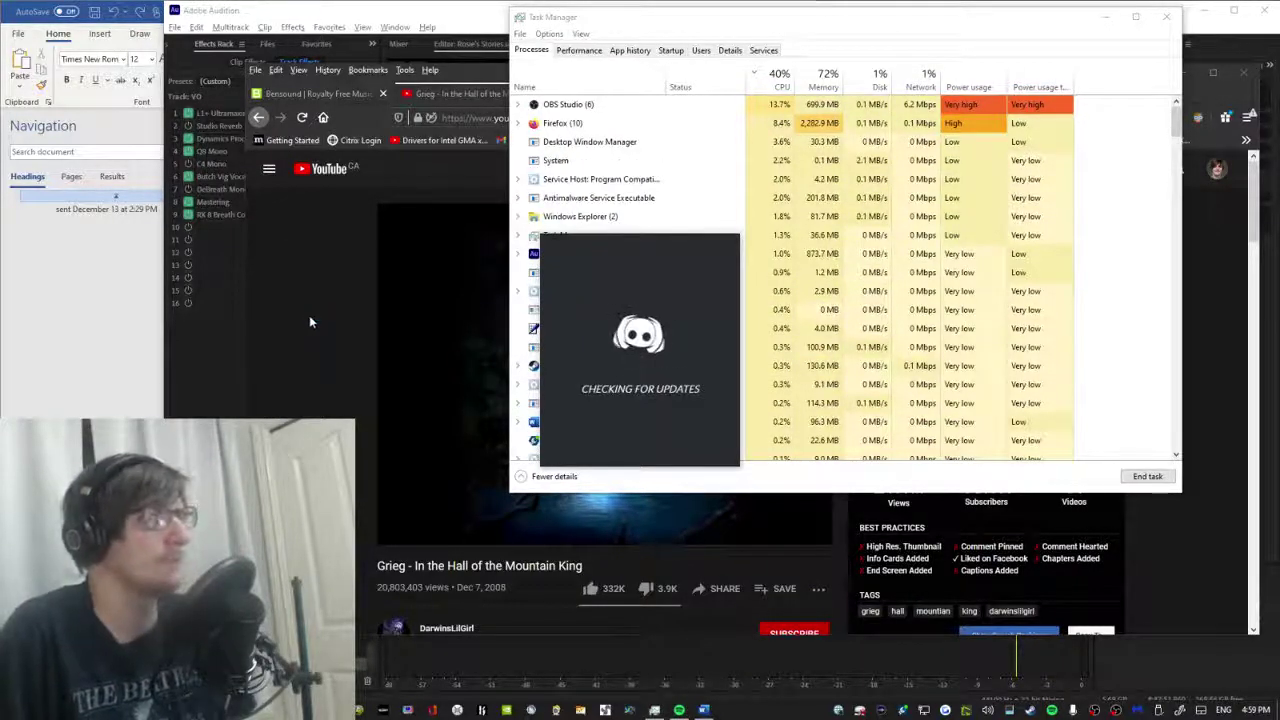
{"action": "double_click", "coordinate": [393, 76]}
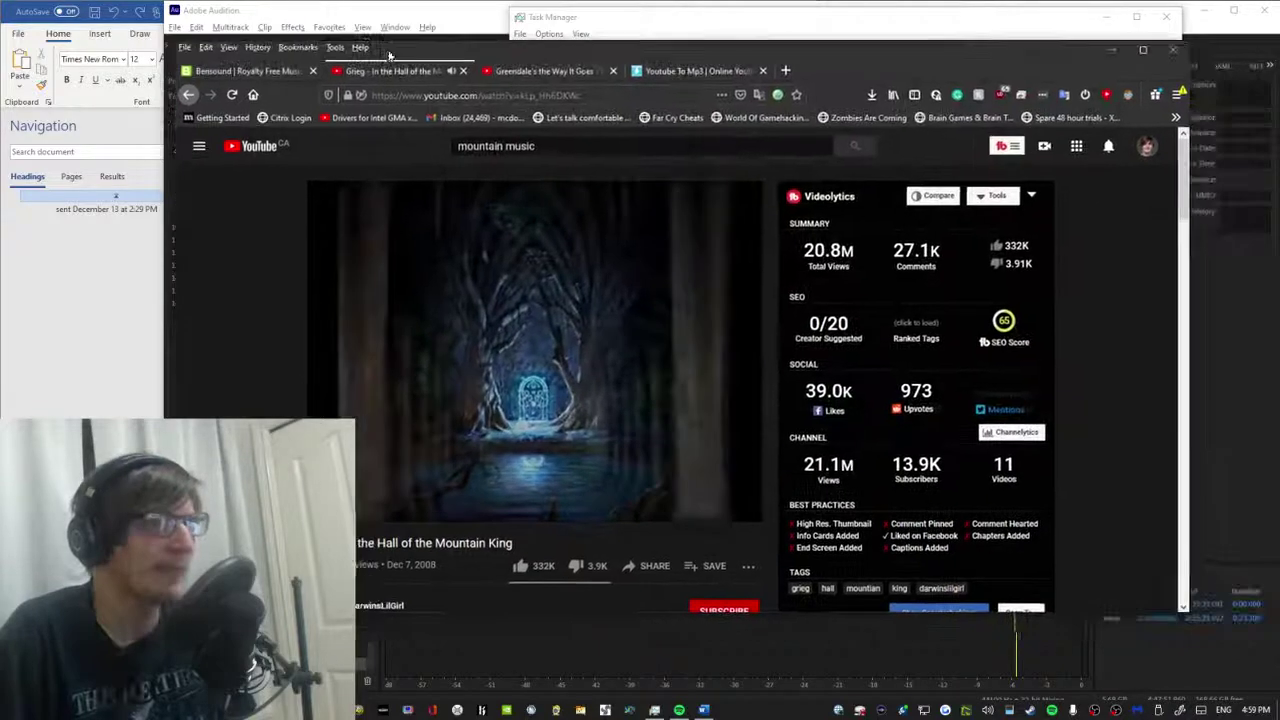
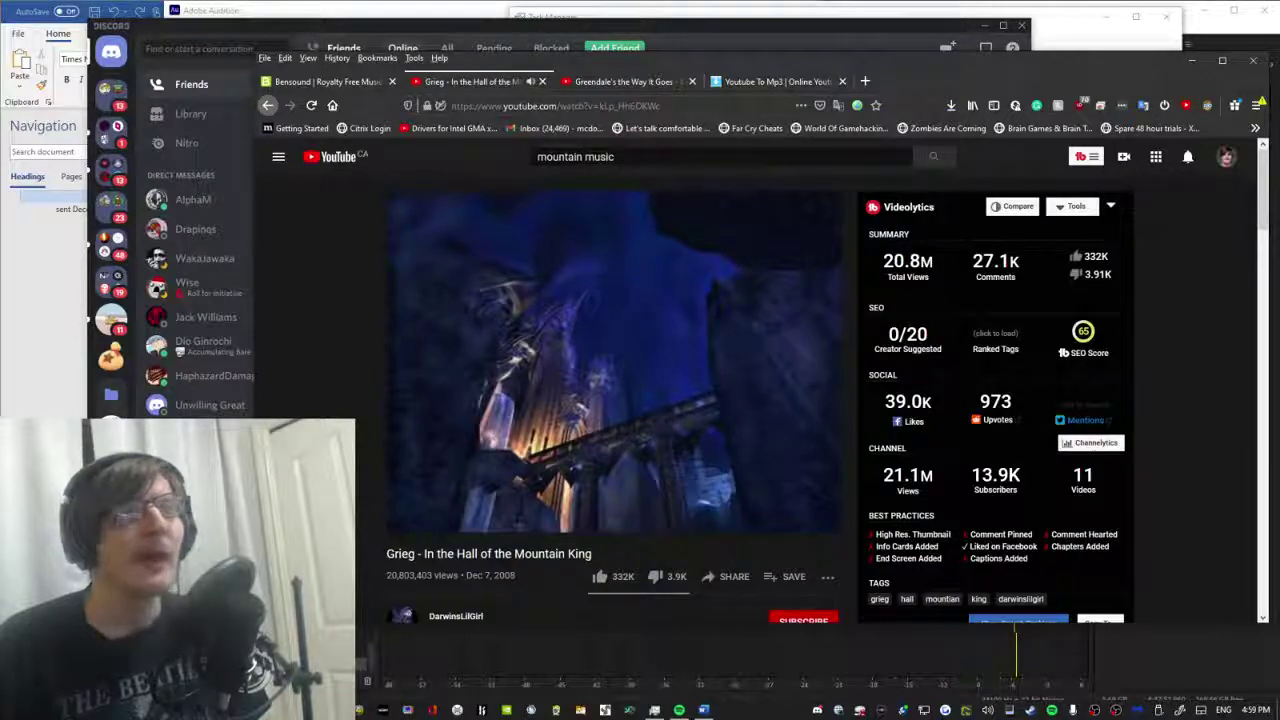
Switch to Discord and open the general channel of the Isle O' Nood server.
{"action": "scroll", "coordinate": [610, 400], "scroll_direction": "down", "scroll_amount": 1}
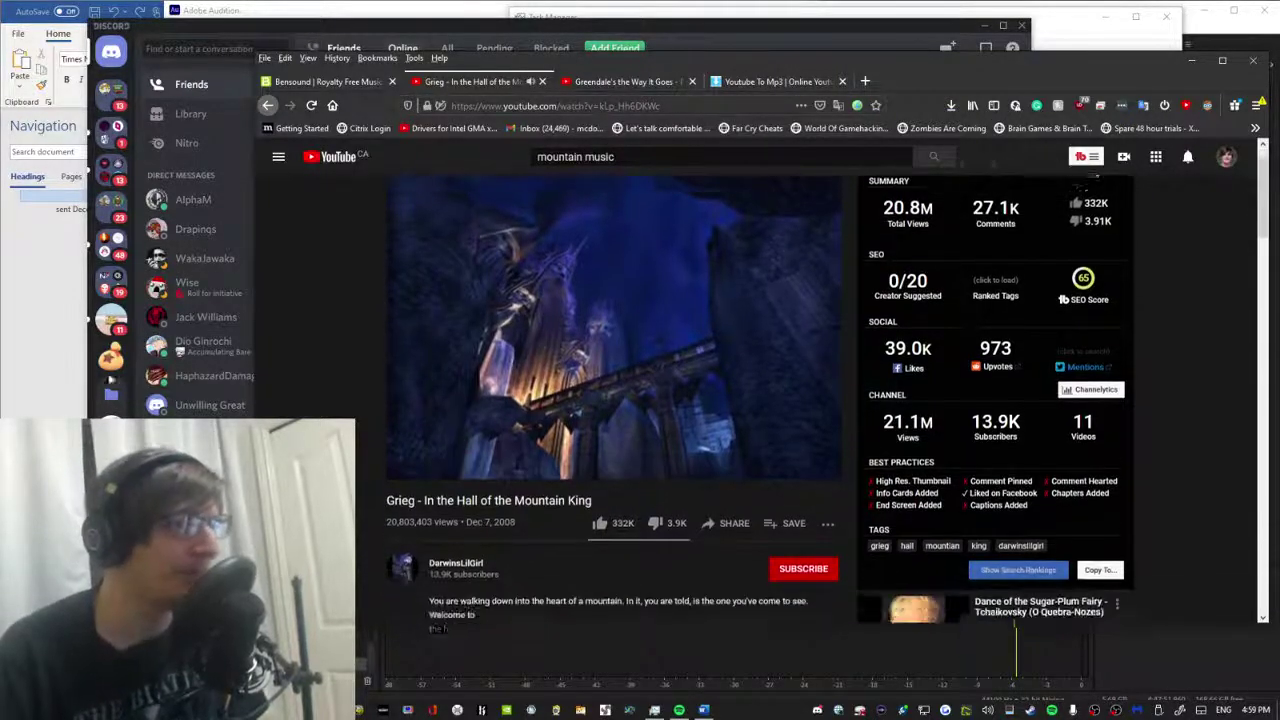
{"action": "left_click", "coordinate": [113, 243]}
{"action": "left_click", "coordinate": [113, 243]}
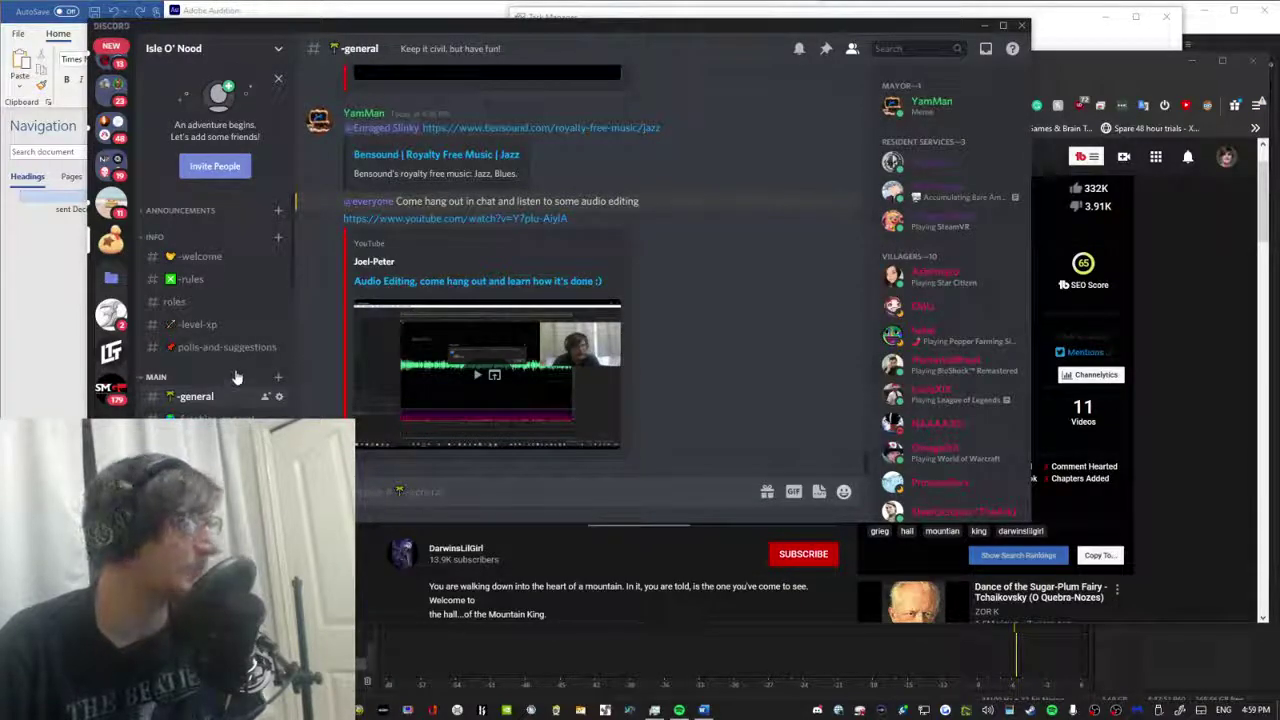
Look through the server's member list and the recent messages in the general channel.
{"action": "scroll", "coordinate": [954, 365], "scroll_direction": "down", "scroll_amount": 6}
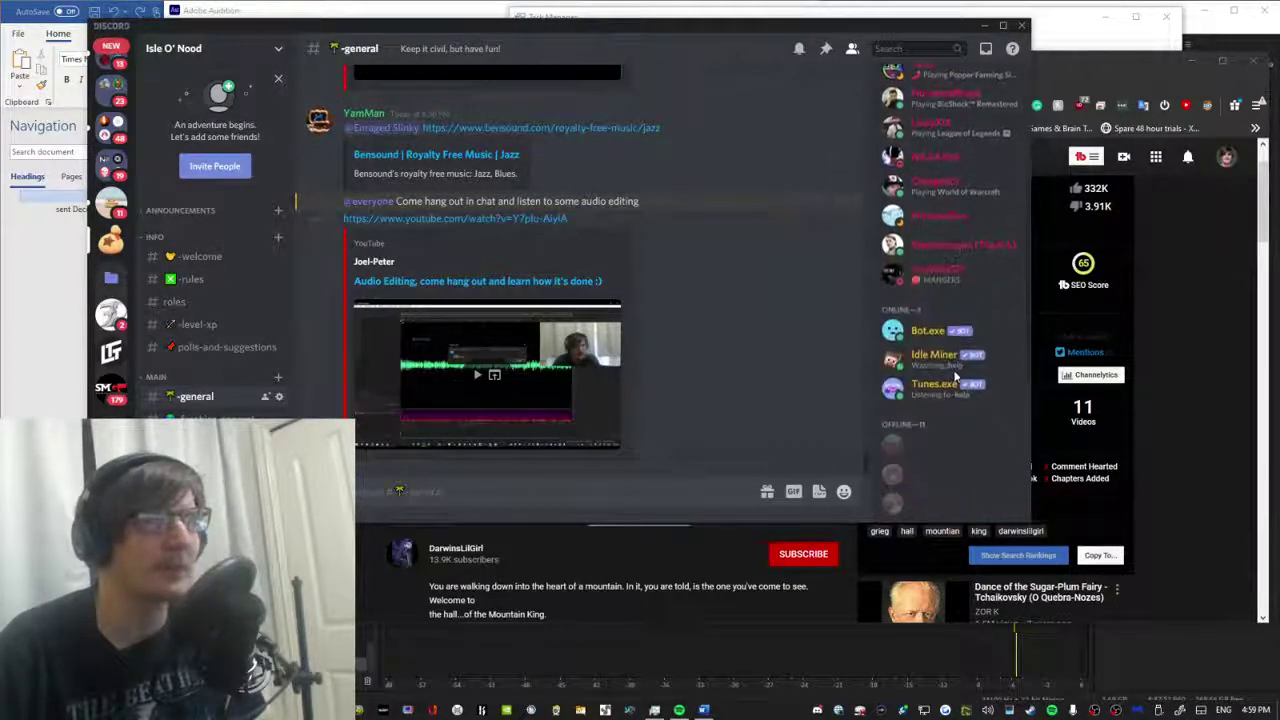
{"action": "scroll", "coordinate": [954, 365], "scroll_direction": "down", "scroll_amount": 1}
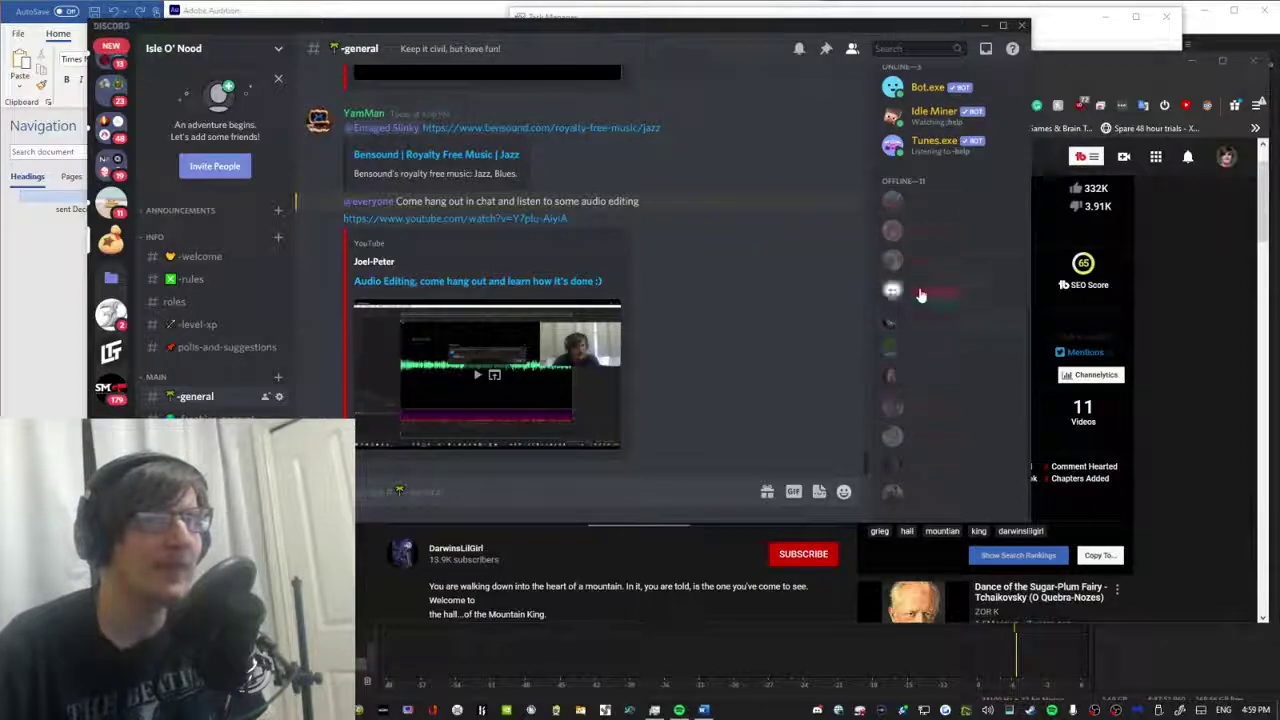
{"action": "scroll", "coordinate": [723, 366], "scroll_direction": "up", "scroll_amount": 3}
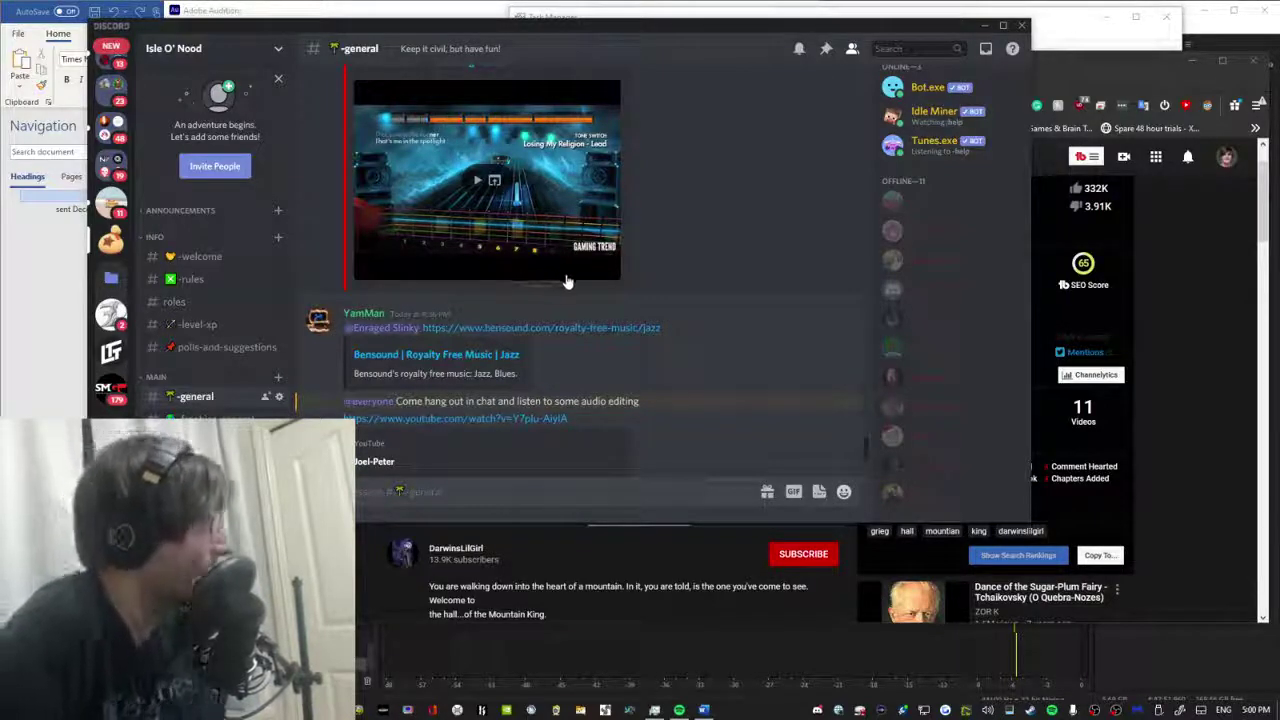
{"action": "scroll", "coordinate": [580, 280], "scroll_direction": "down", "scroll_amount": 3}
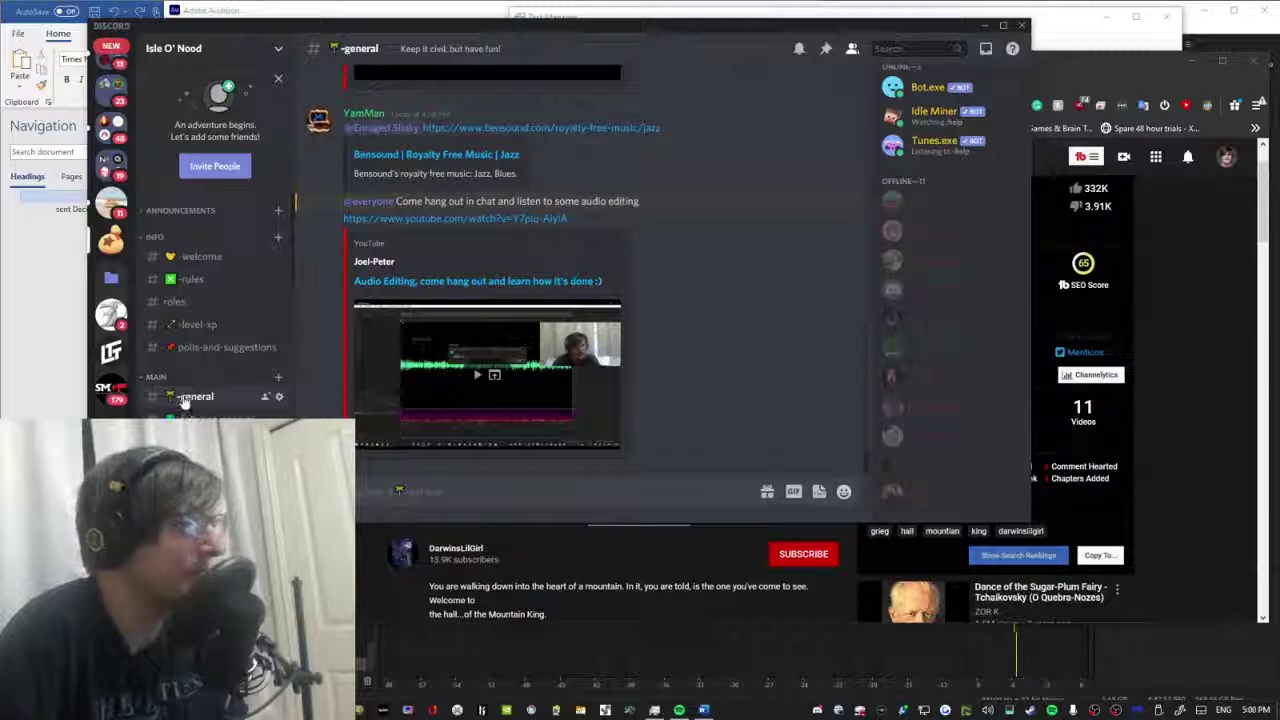
Create a public text channel named share-your-stuff in the MAIN category.
{"action": "left_click", "coordinate": [278, 376]}
{"action": "type", "text": "share-yoo"}
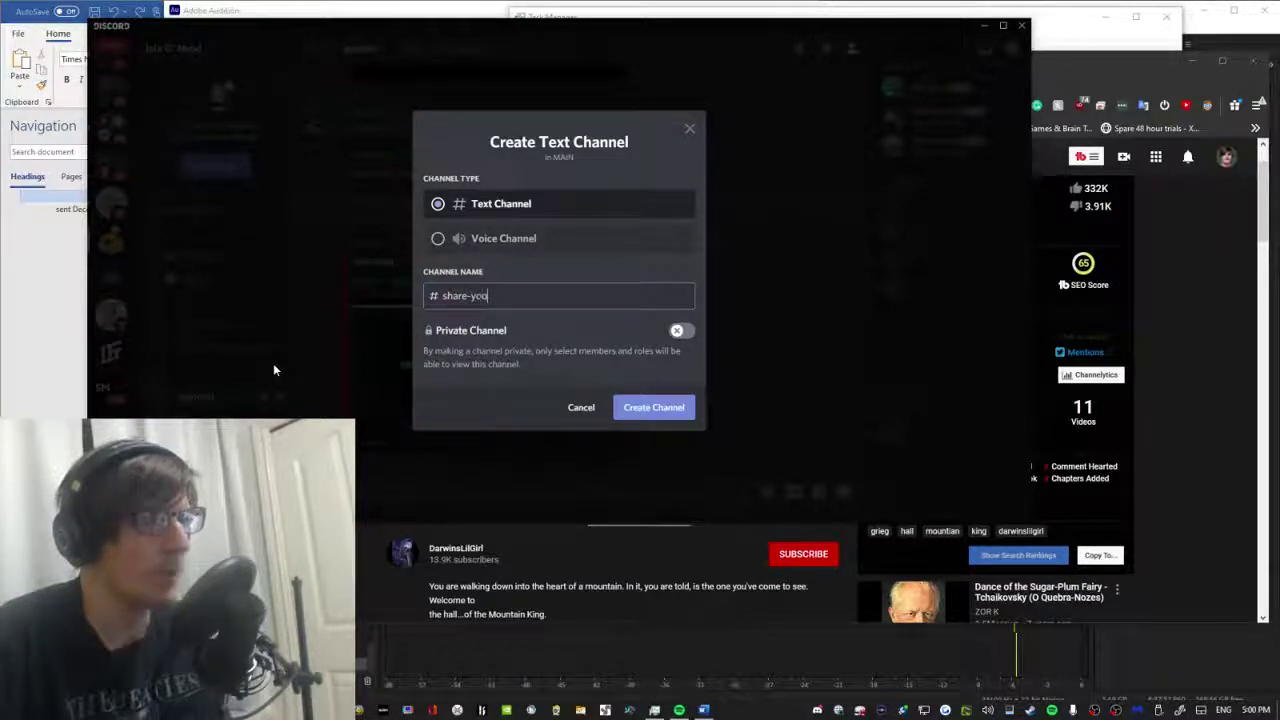
{"action": "key", "text": "BackSpace"}
{"action": "type", "text": "ur-"}
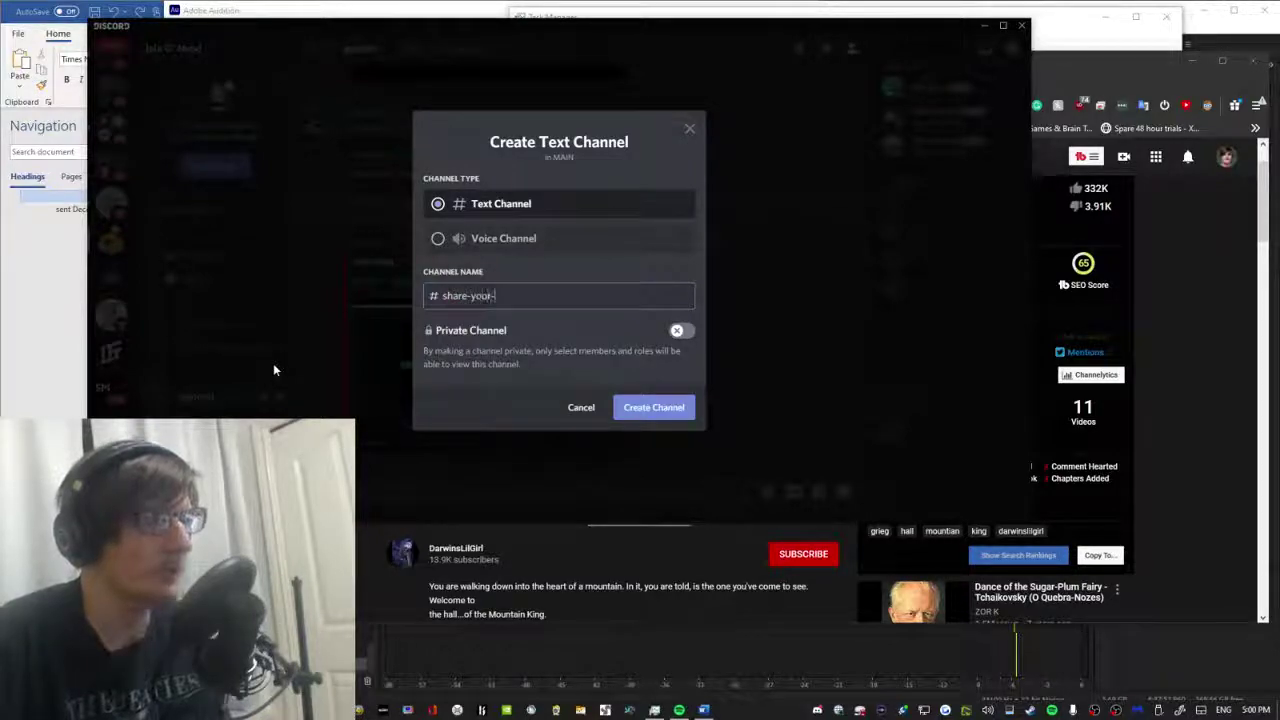
{"action": "type", "text": "stuff"}
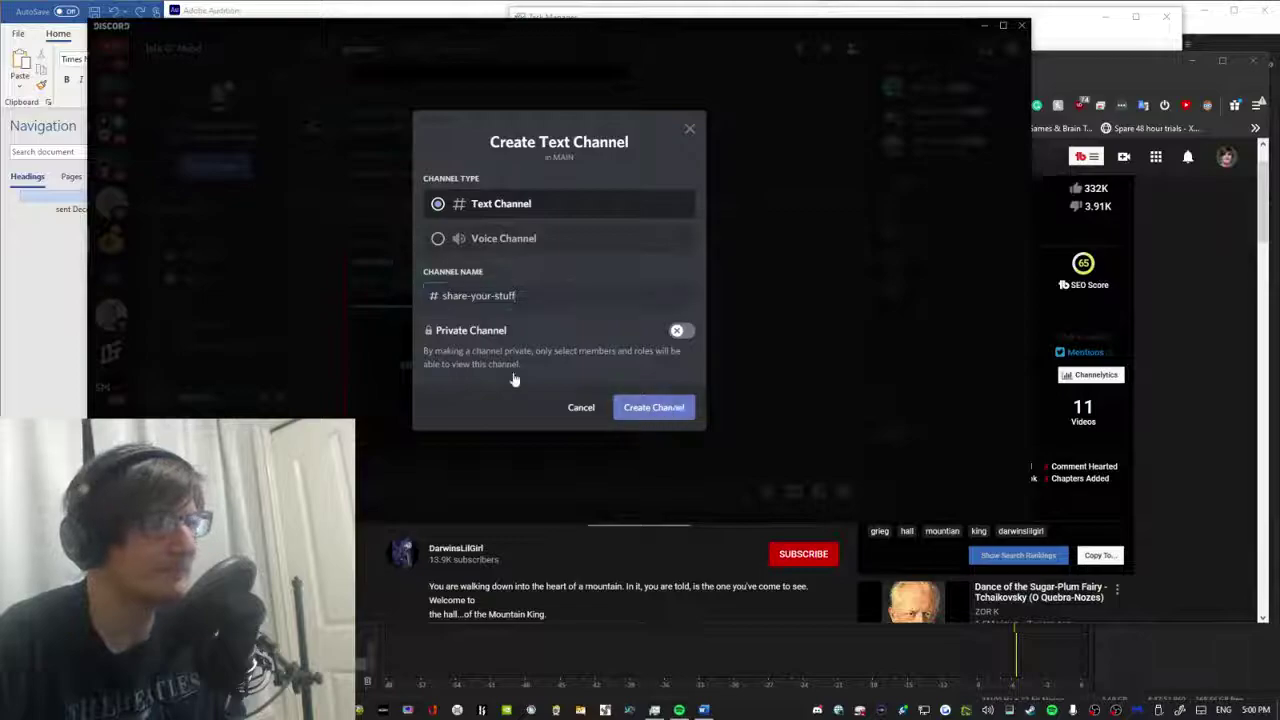
{"action": "key", "text": "Return"}
Delete the newly created share-your-stuff channel from the MAIN category.
{"action": "right_click", "coordinate": [205, 410]}
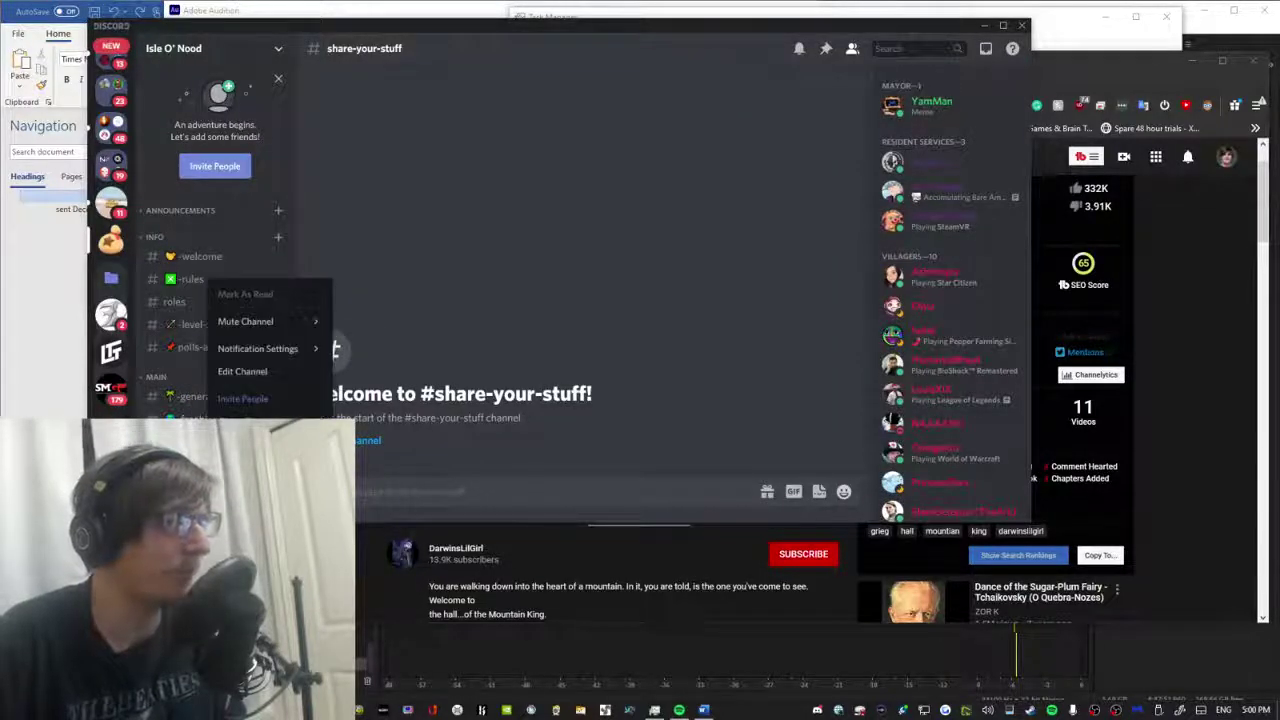
{"action": "left_click", "coordinate": [250, 422]}
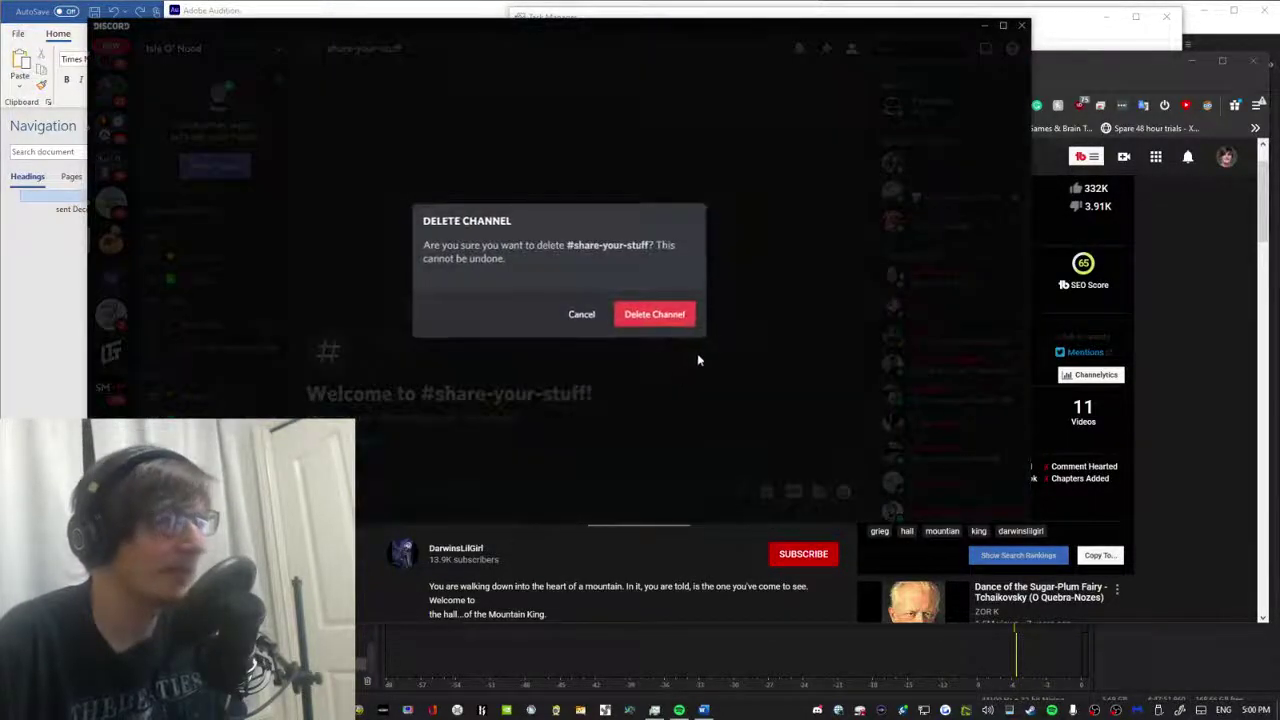
{"action": "left_click", "coordinate": [655, 318]}
Clone the general channel in the MAIN category under the name share-your-stuff.
{"action": "right_click", "coordinate": [185, 410]}
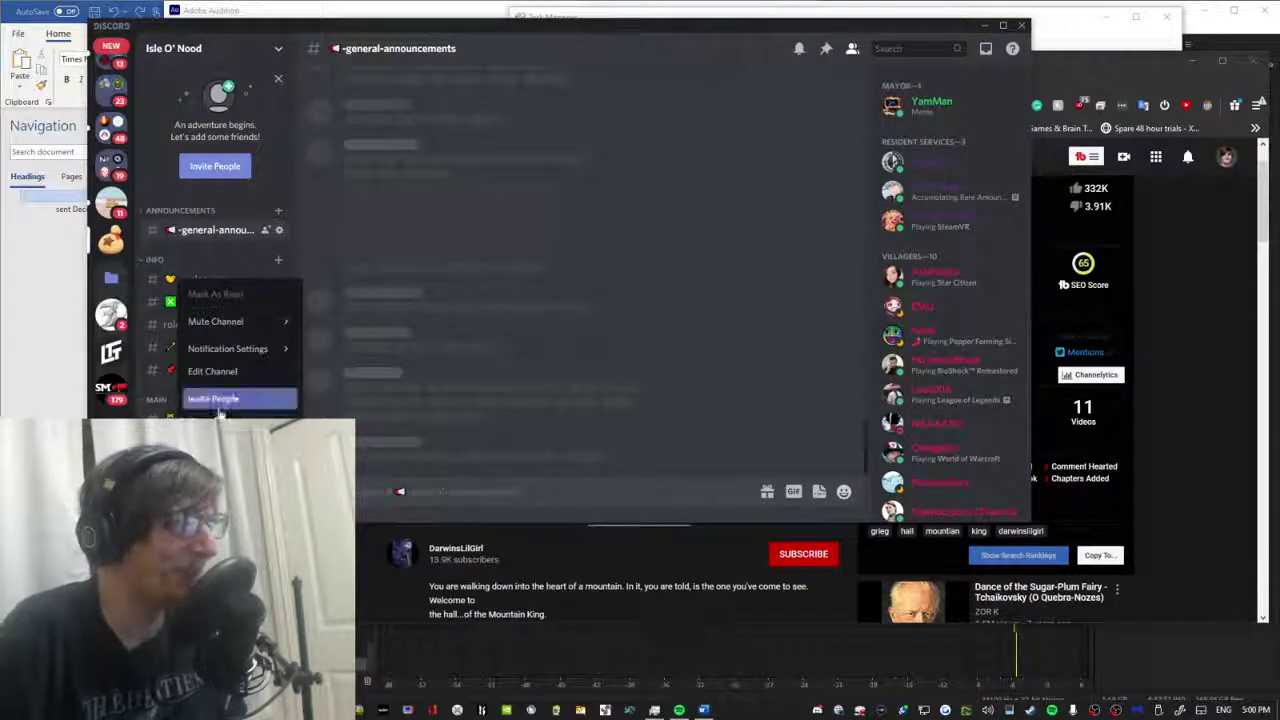
{"action": "left_click", "coordinate": [215, 425]}
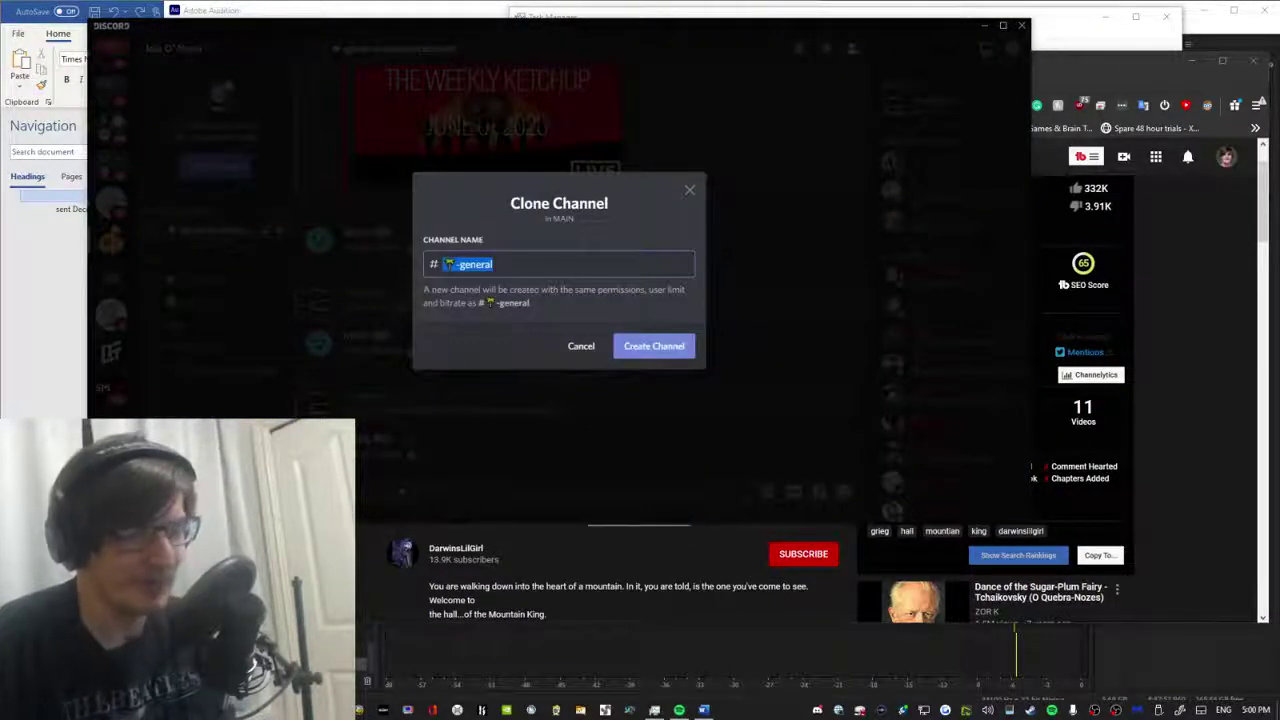
{"action": "type", "text": "share-your-stuff"}
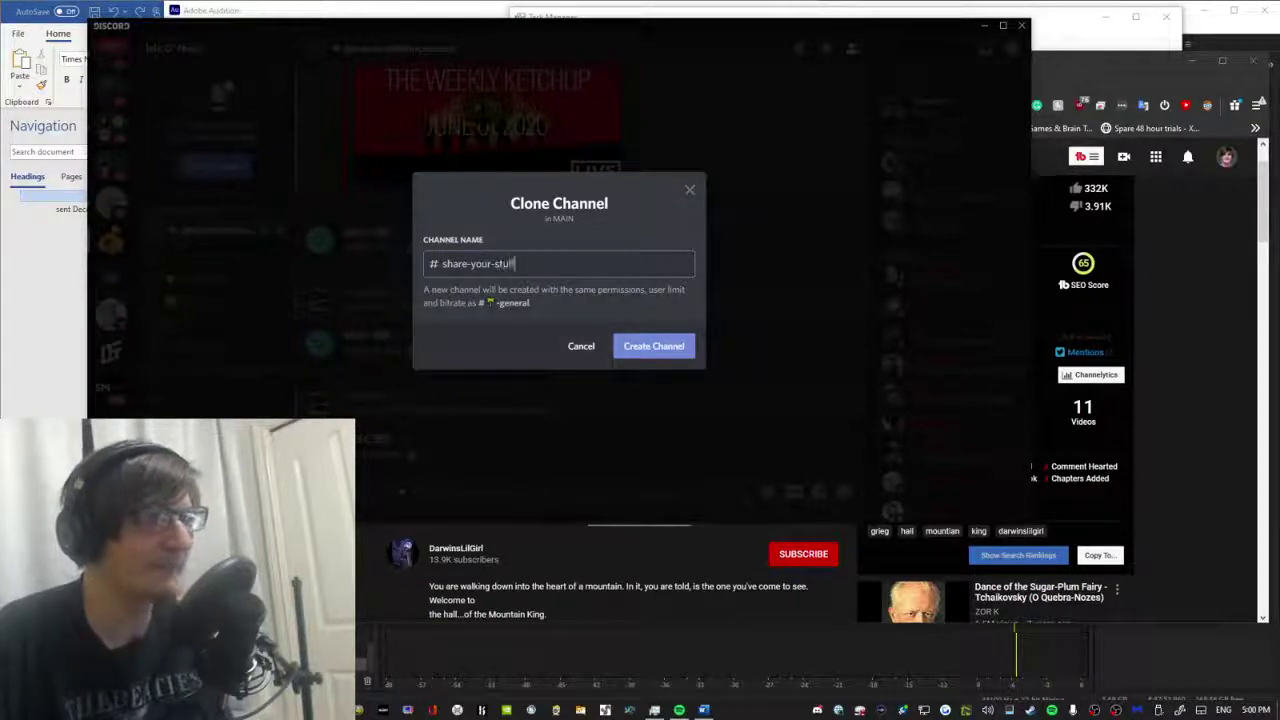
{"action": "left_click", "coordinate": [638, 350]}
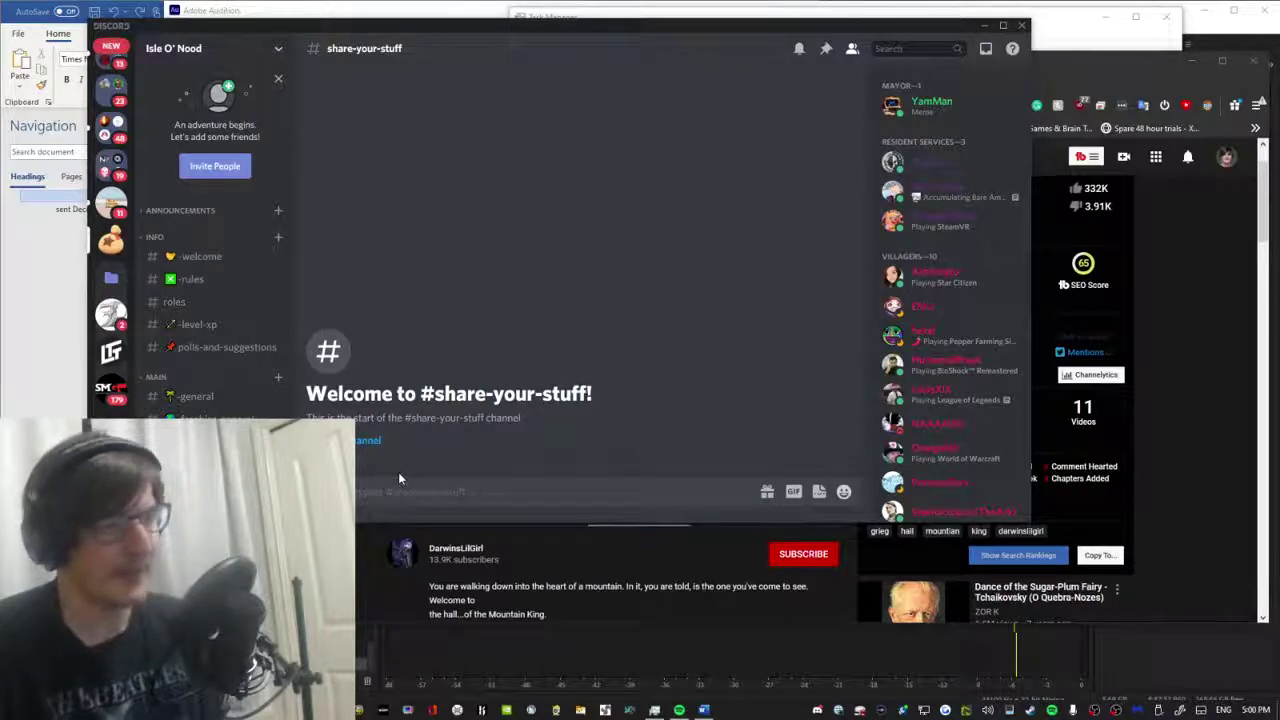
{"action": "type", "text": "@everyone "}
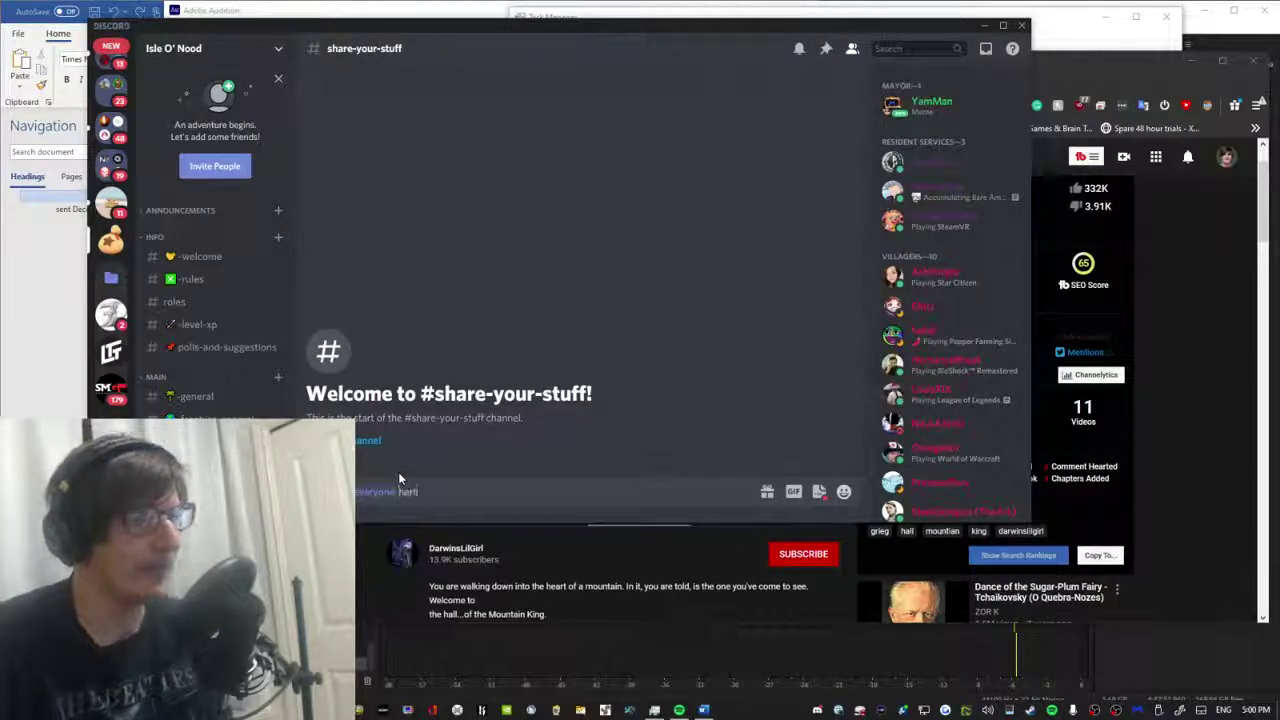
{"action": "type", "text": "here is a channel"}
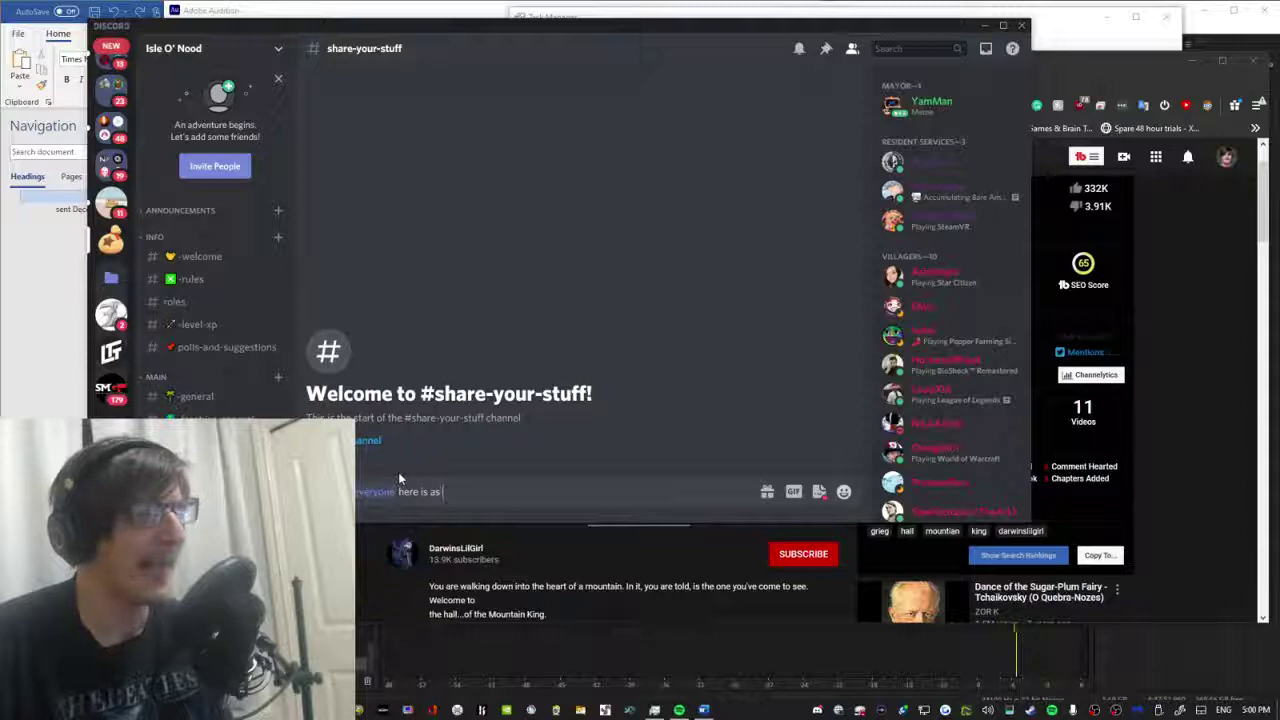
{"action": "type", "text": " to"}
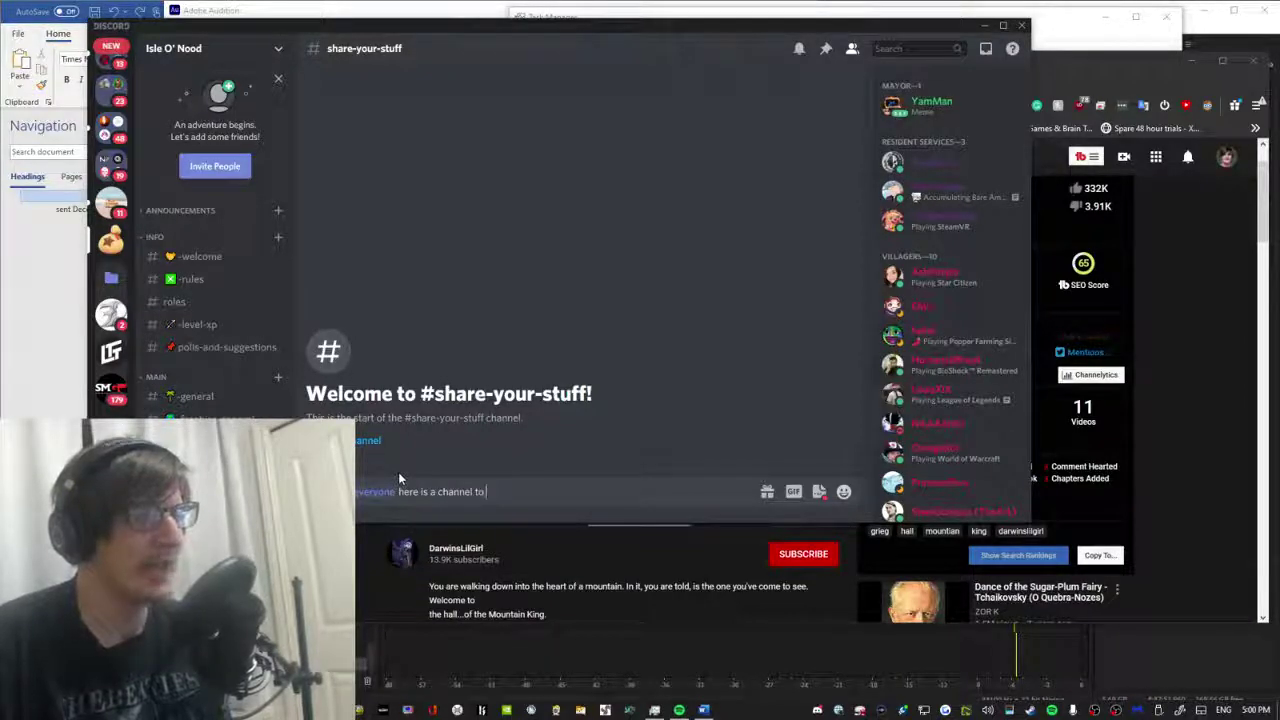
{"action": "type", "text": " share what you"}
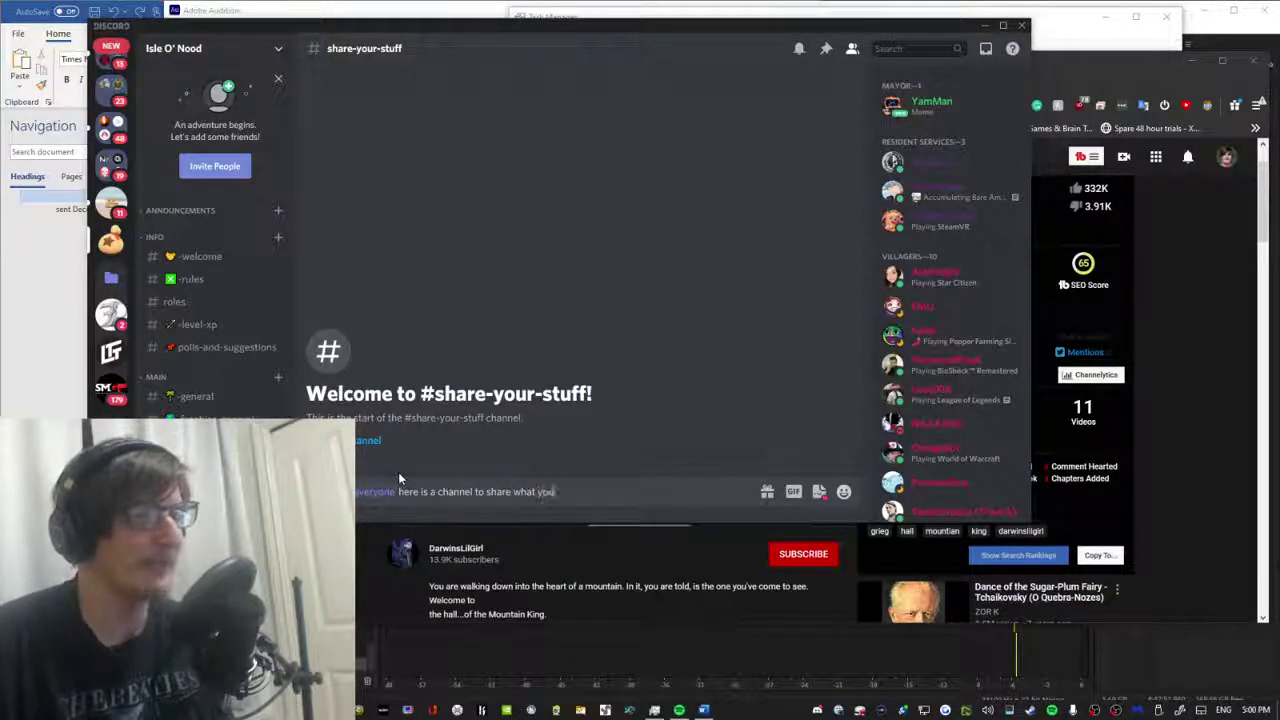
{"action": "type", "text": "r int"}
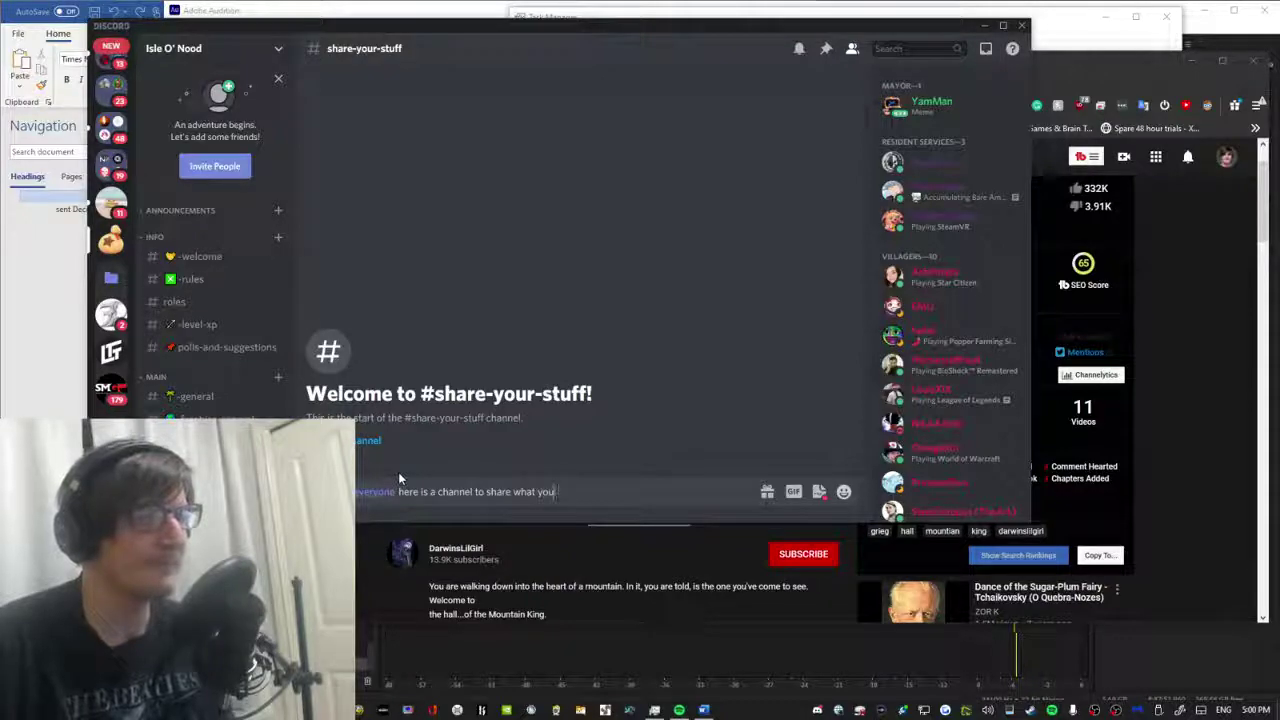
{"action": "type", "text": "erests are and wha"}
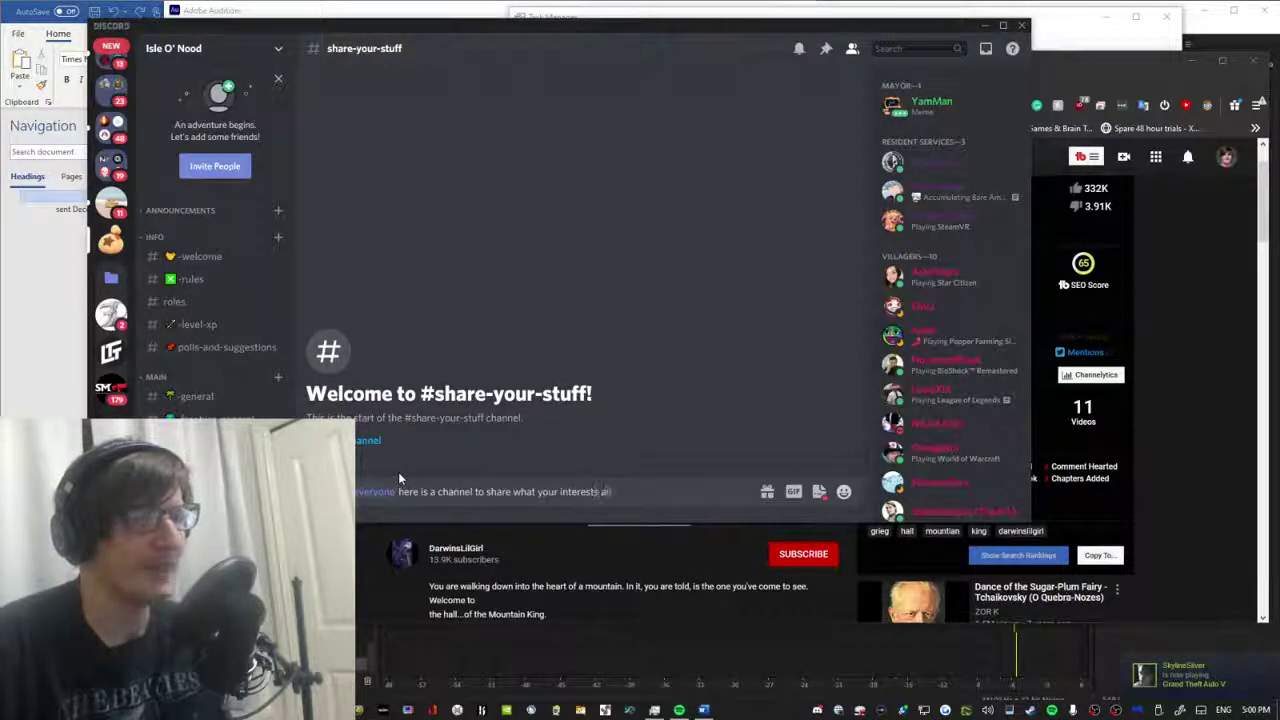
{"action": "type", "text": "u're"}
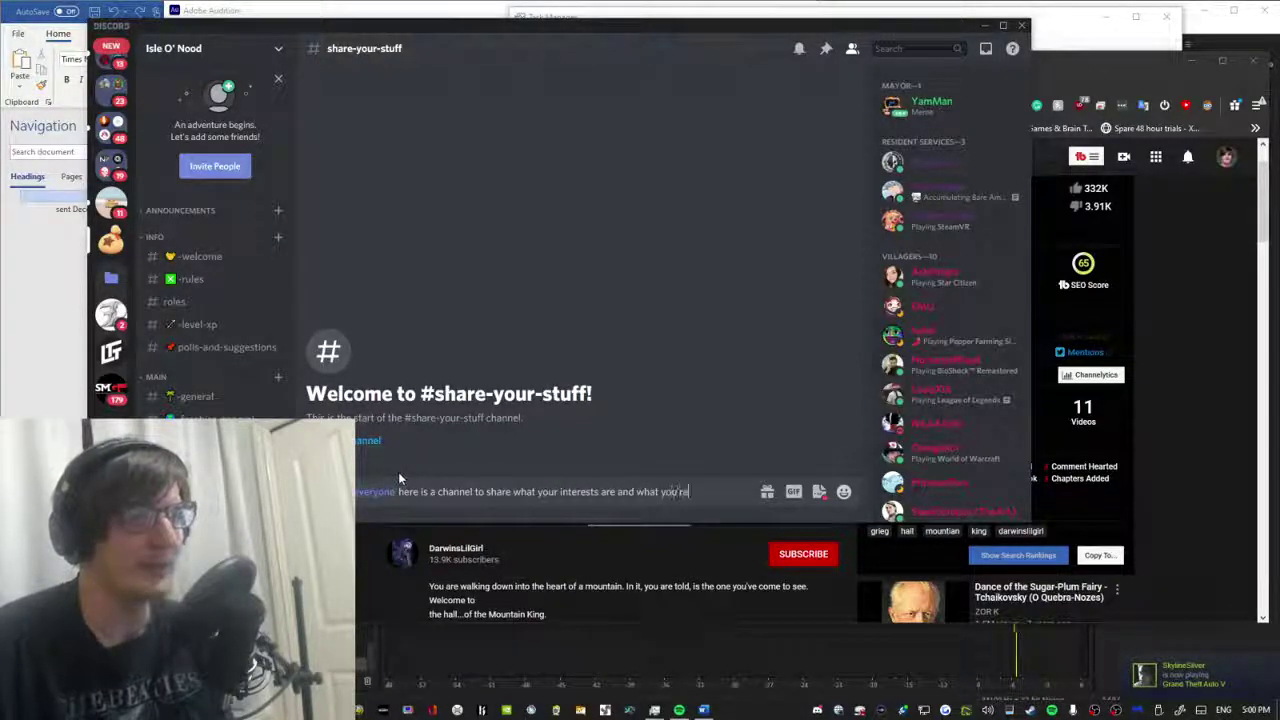
{"action": "type", "text": "'ve been up"}
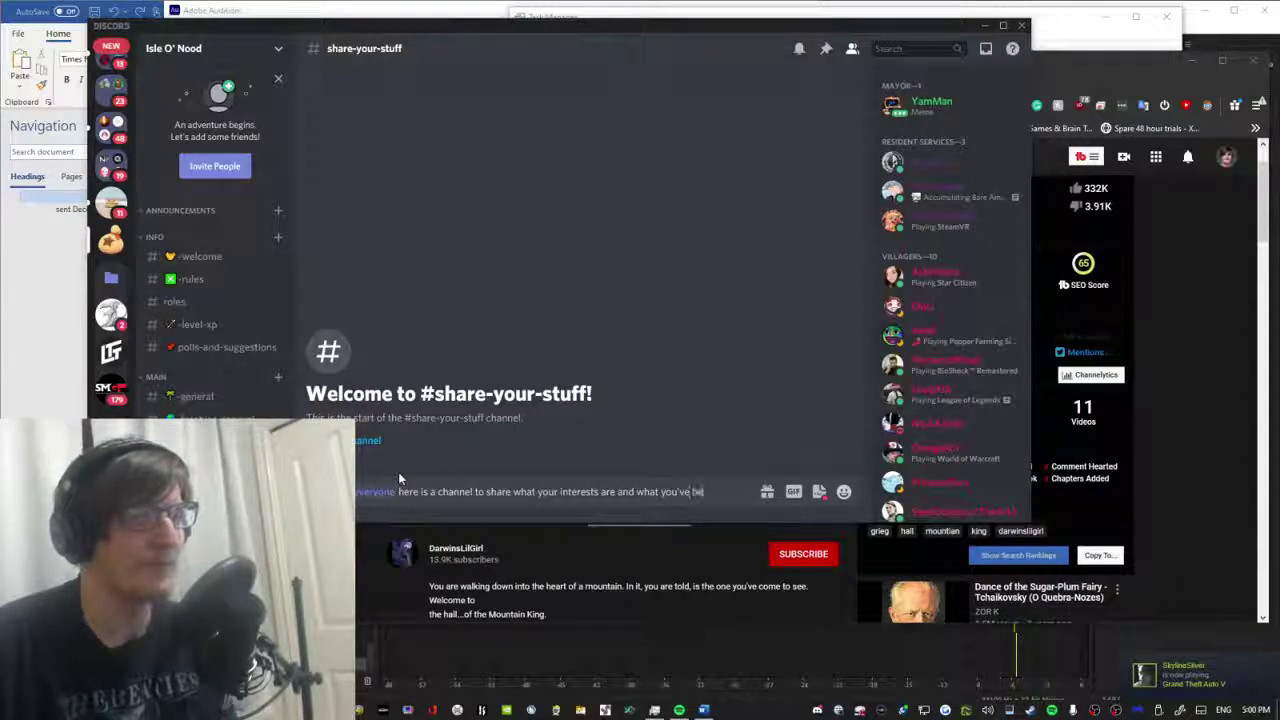
{"action": "key", "text": "BackSpace"}
{"action": "key", "text": "BackSpace"}
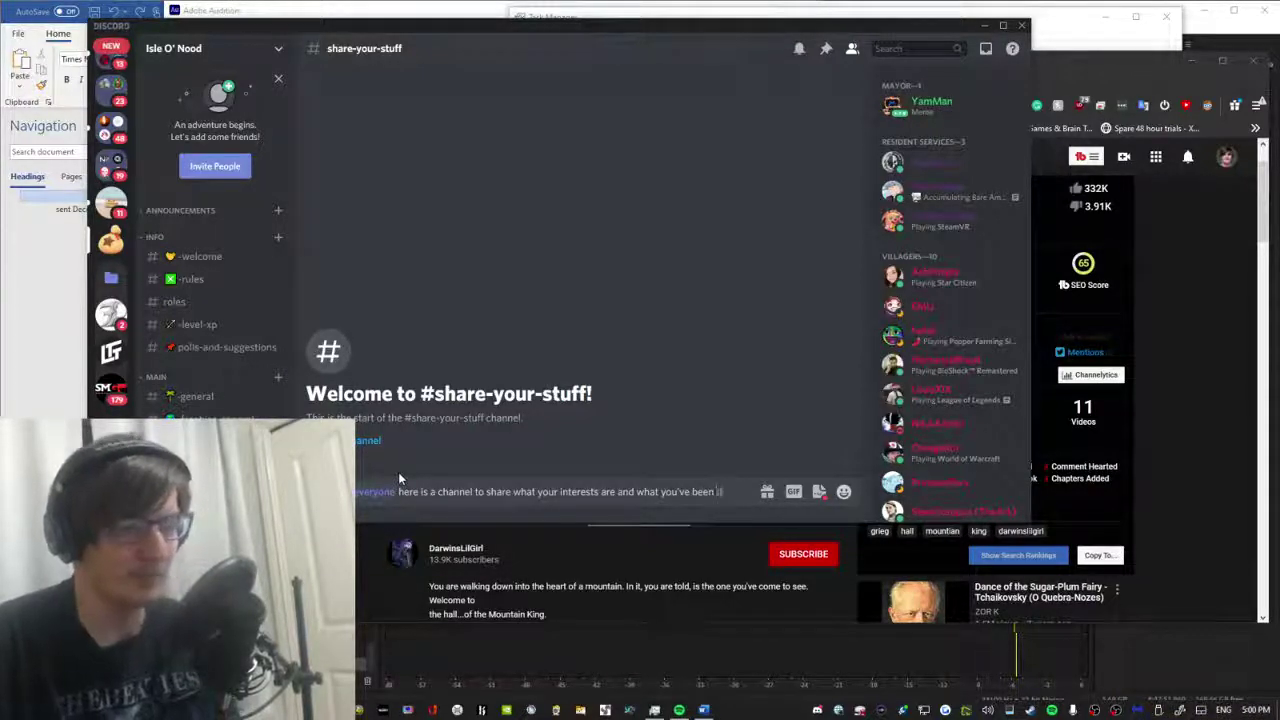
{"action": "type", "text": "up"}
{"action": "key", "text": "shift+Return"}
{"action": "type", "text": "duri"}
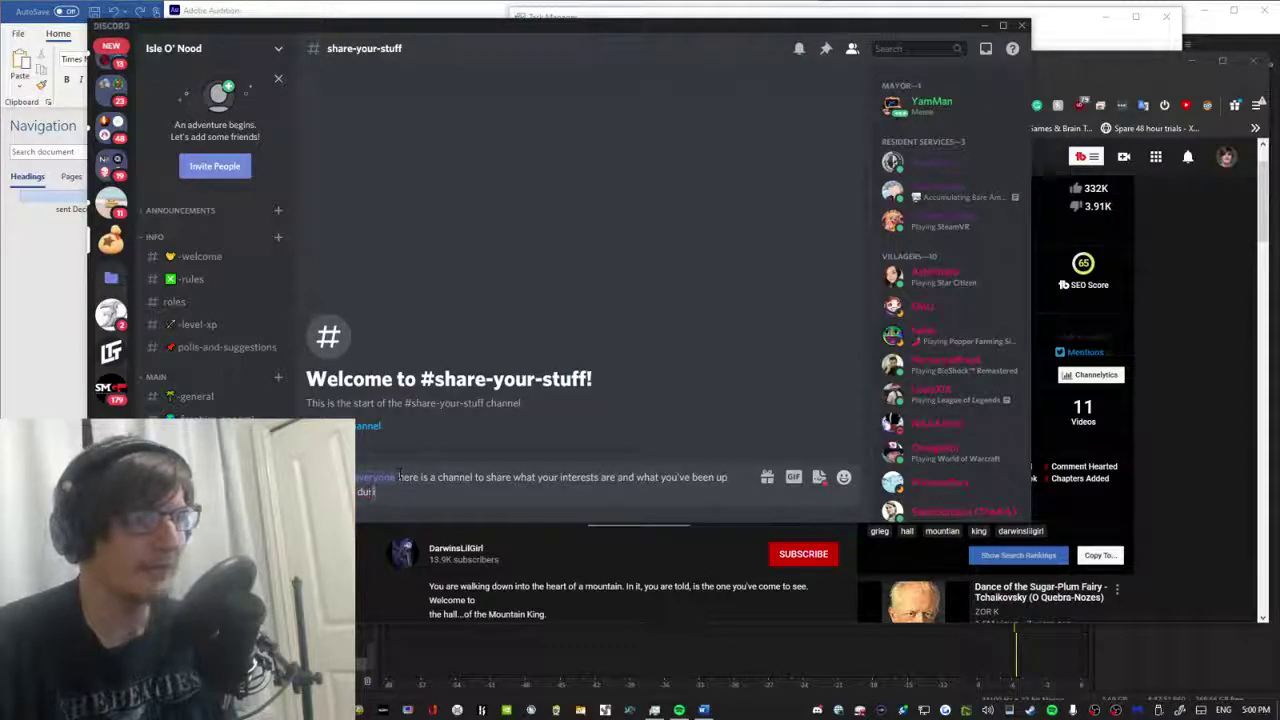
{"action": "type", "text": "ng this Th"}
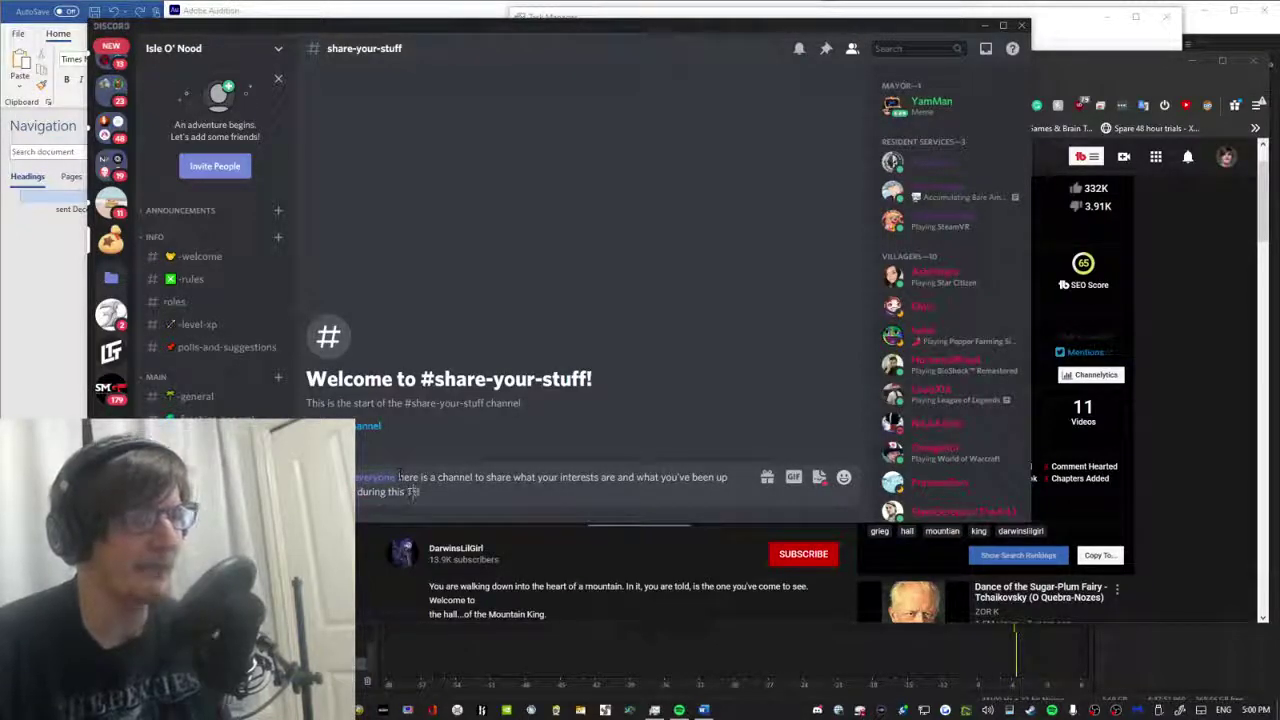
{"action": "key", "text": "BackSpace"}
{"action": "type", "text": "ERRIBLE y"}
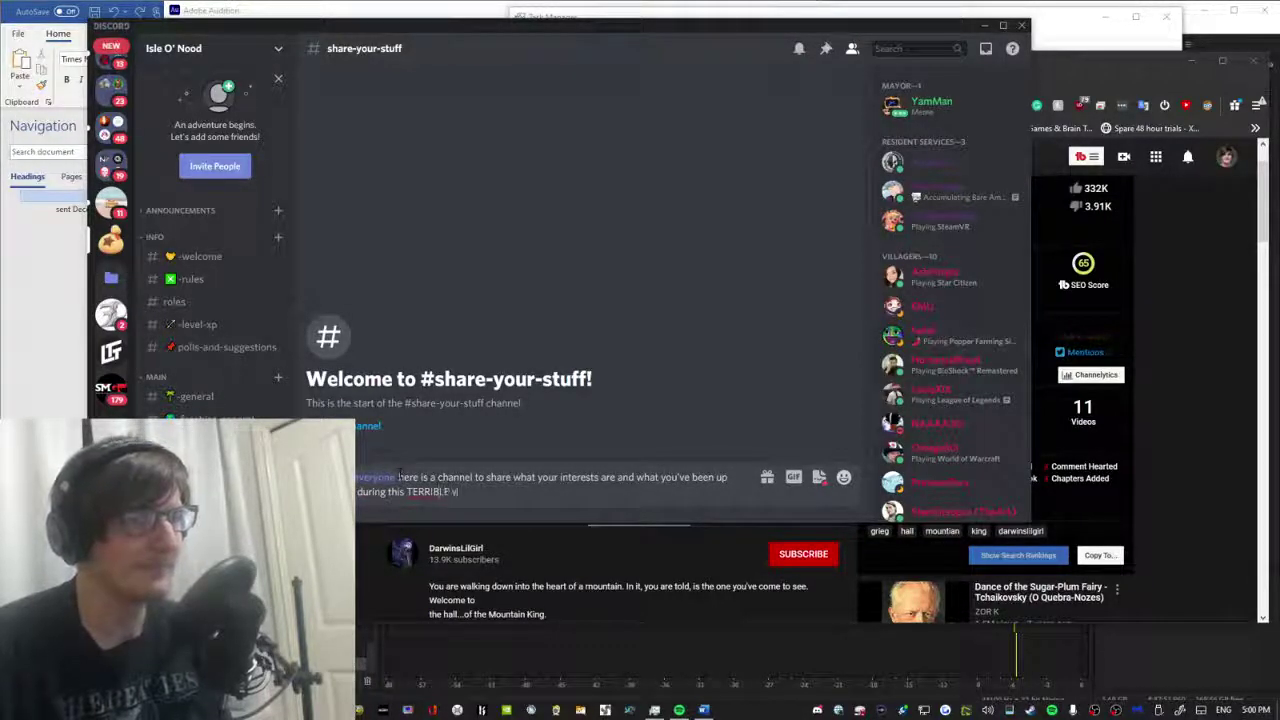
{"action": "type", "text": "ear."}
{"action": "key", "text": "Return"}
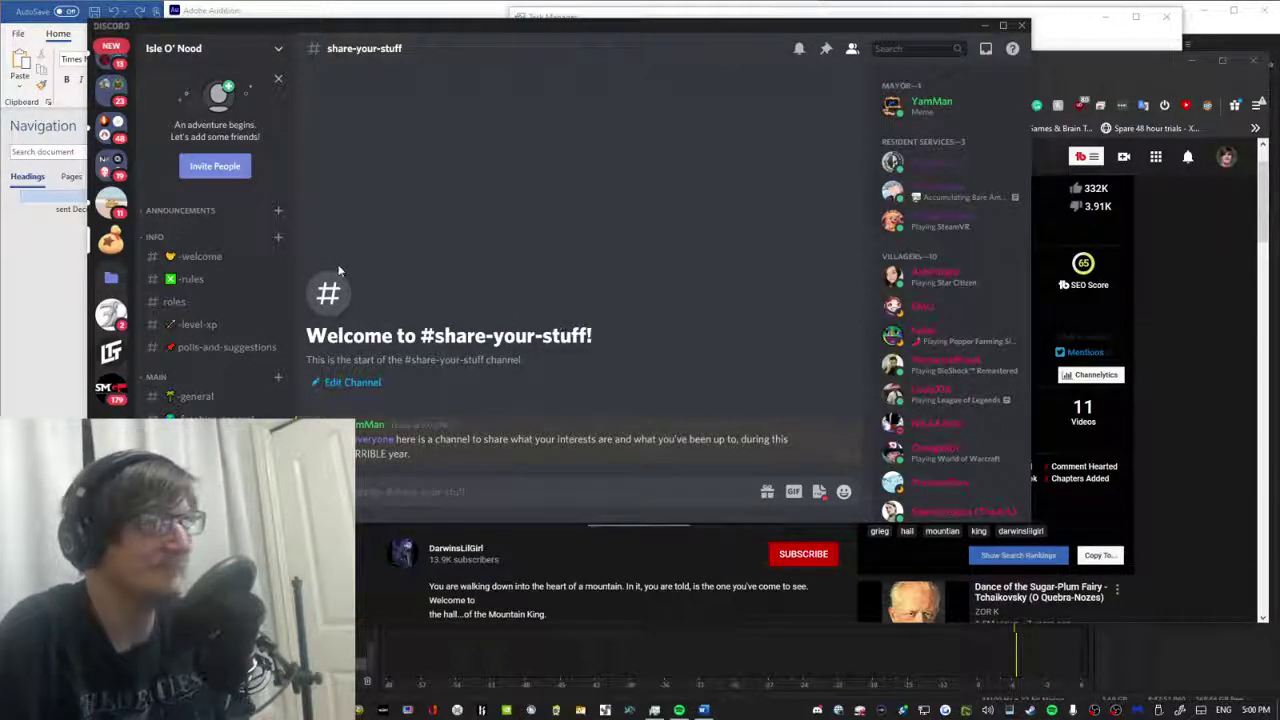
Leave Discord on its general channel and read the Grieg video's comments in the browser, expanding the replies to "It took me 6 years to find this song".
{"action": "left_click", "coordinate": [205, 396]}
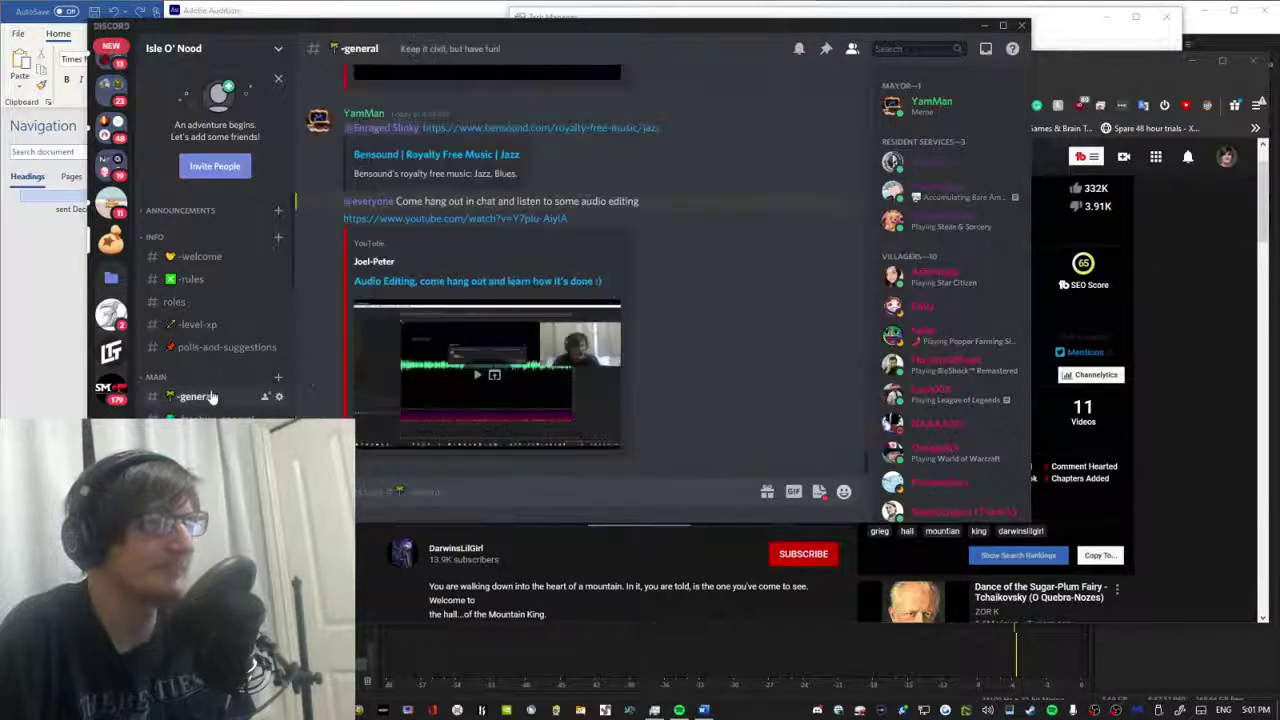
{"action": "left_click", "coordinate": [356, 567]}
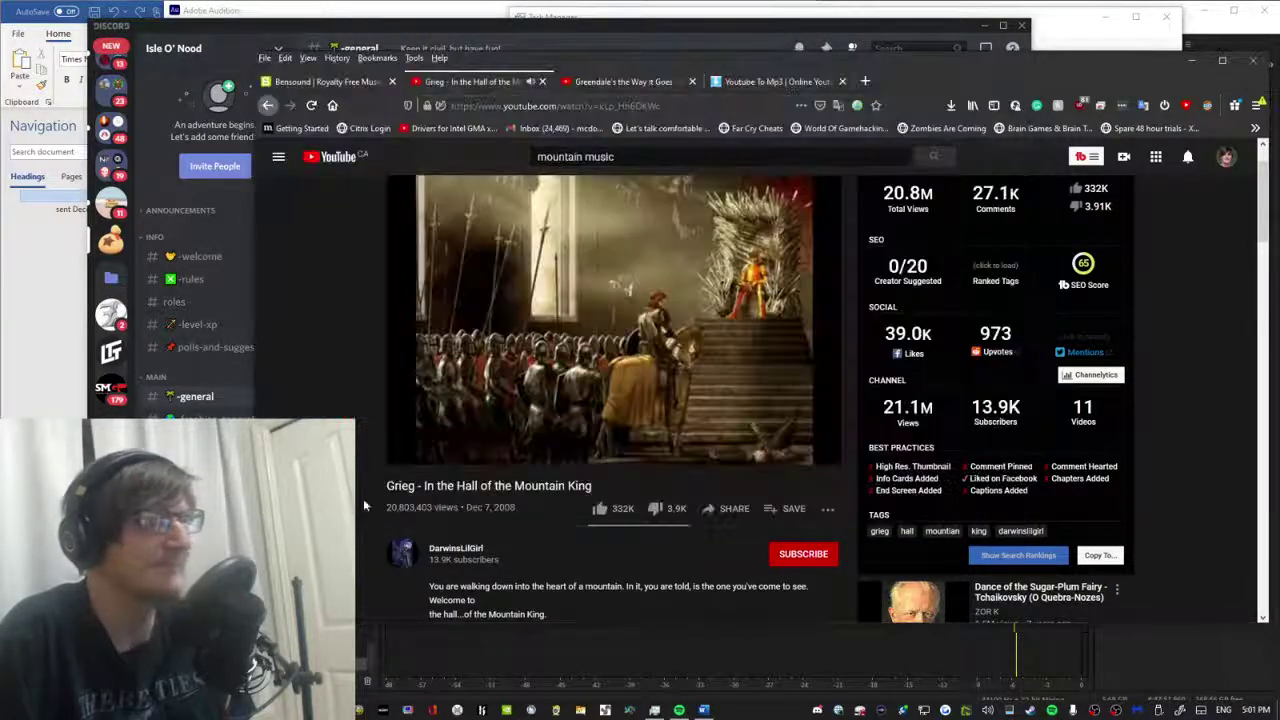
{"action": "scroll", "coordinate": [667, 368], "scroll_direction": "down", "scroll_amount": 8}
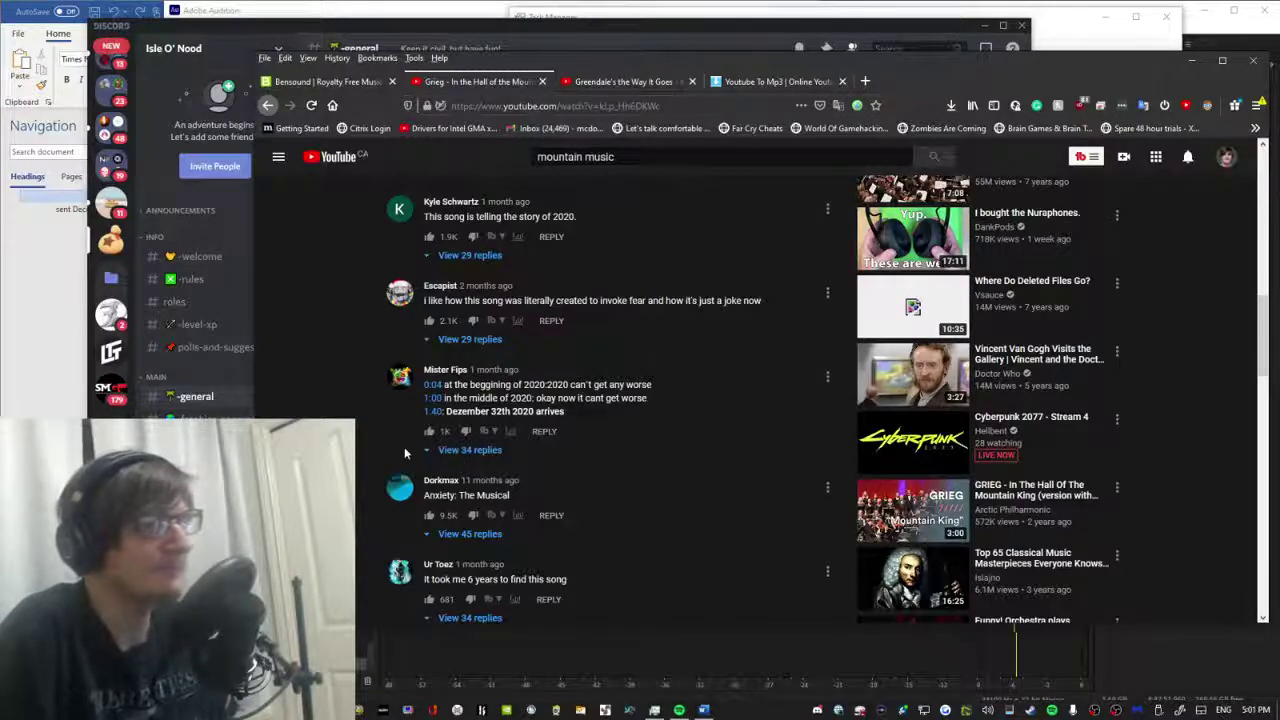
{"action": "scroll", "coordinate": [440, 400], "scroll_direction": "down", "scroll_amount": 5}
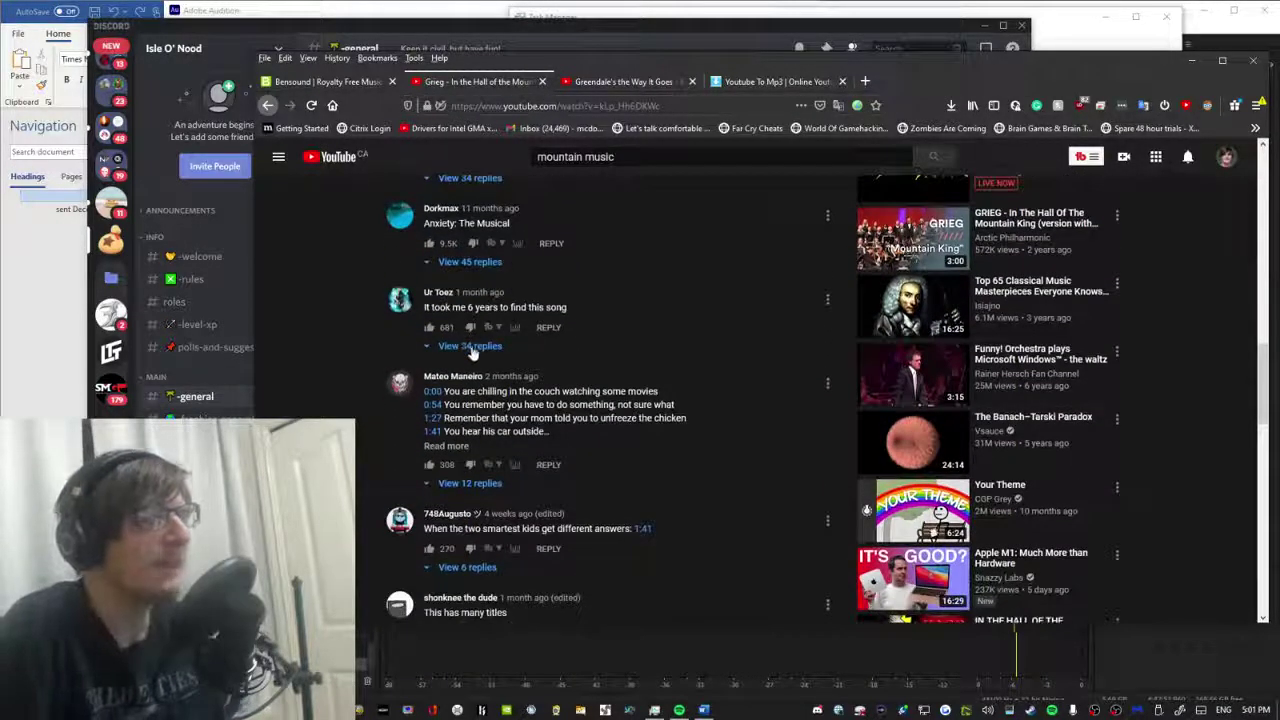
{"action": "left_click", "coordinate": [470, 346]}
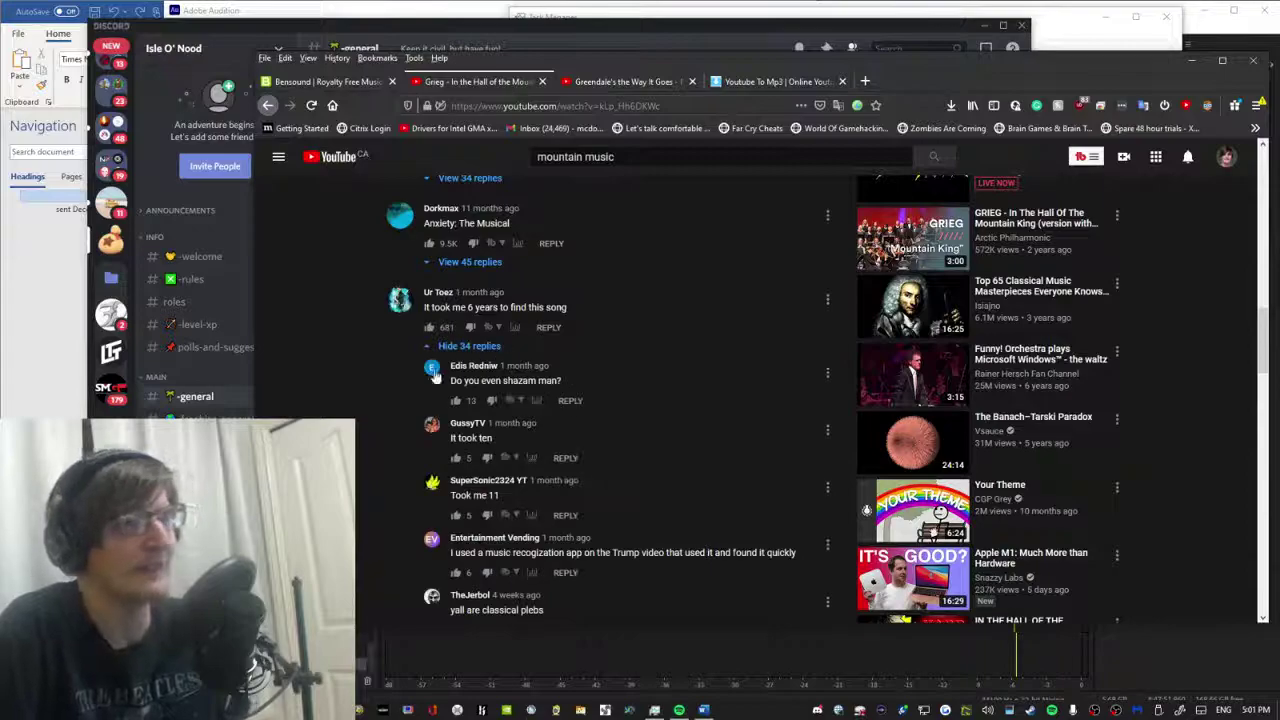
{"action": "scroll", "coordinate": [428, 310], "scroll_direction": "down", "scroll_amount": 3}
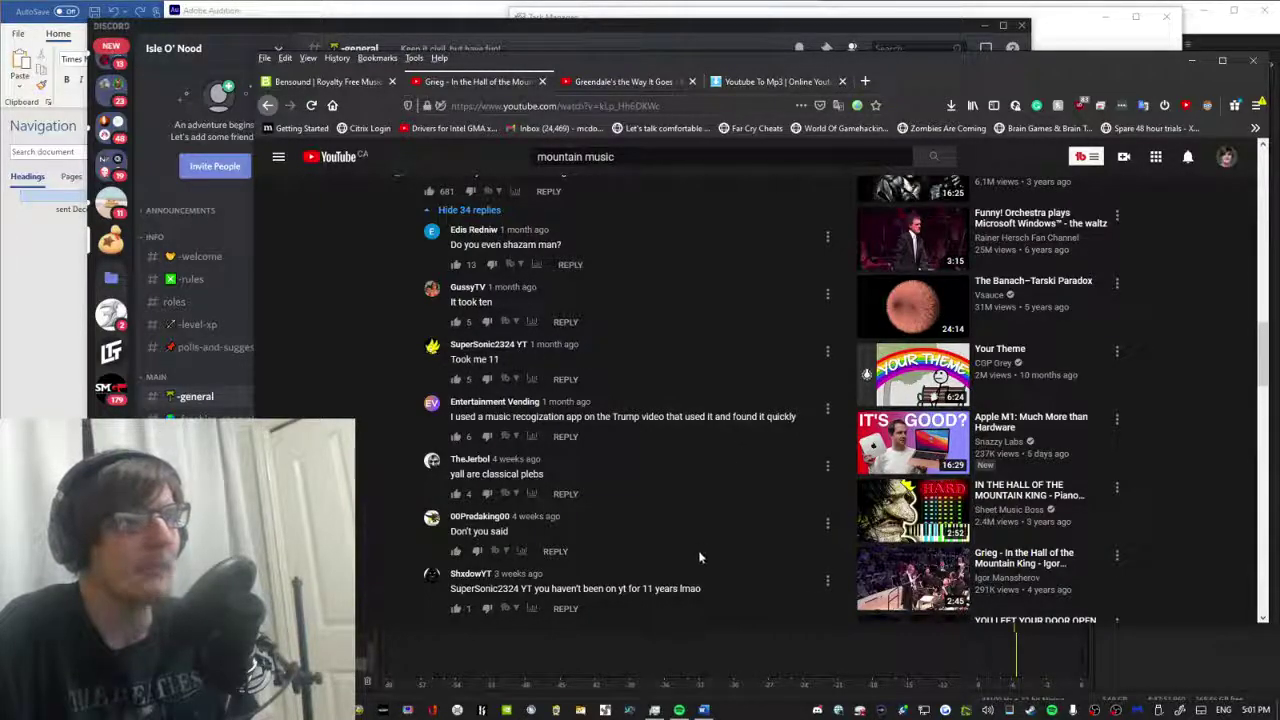
{"action": "scroll", "coordinate": [630, 520], "scroll_direction": "down", "scroll_amount": 3}
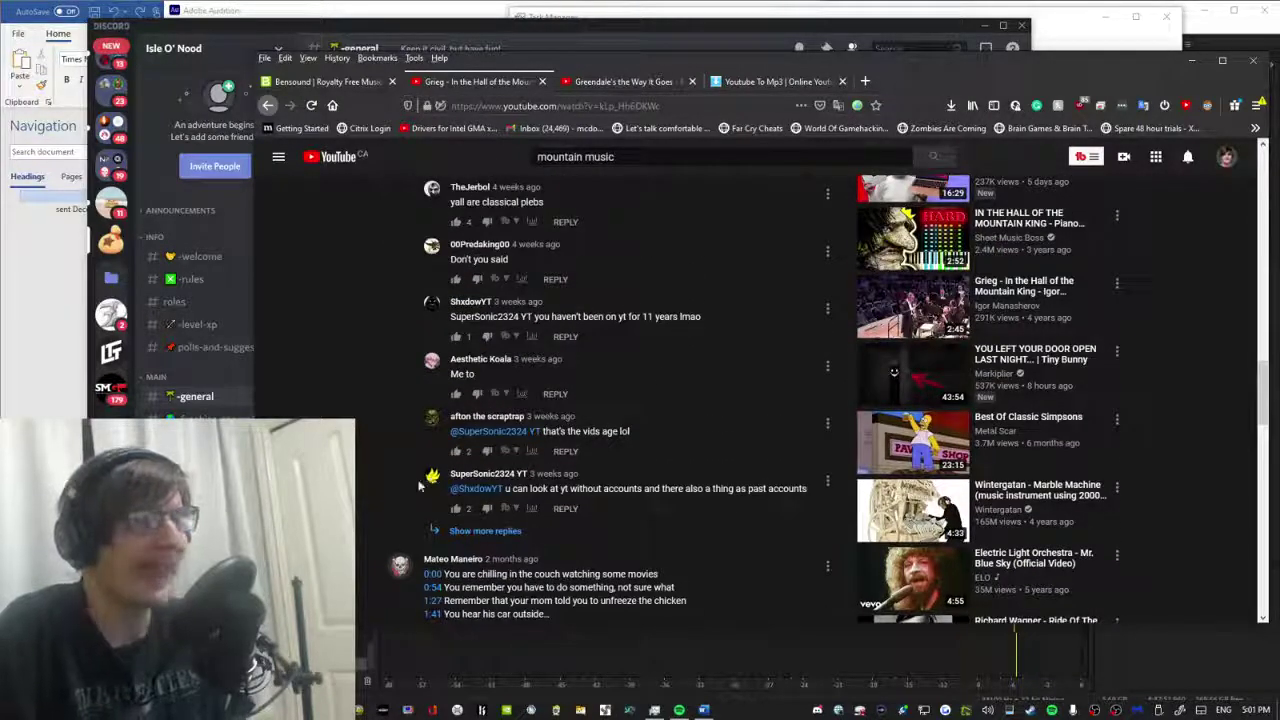
{"action": "left_click", "coordinate": [500, 531]}
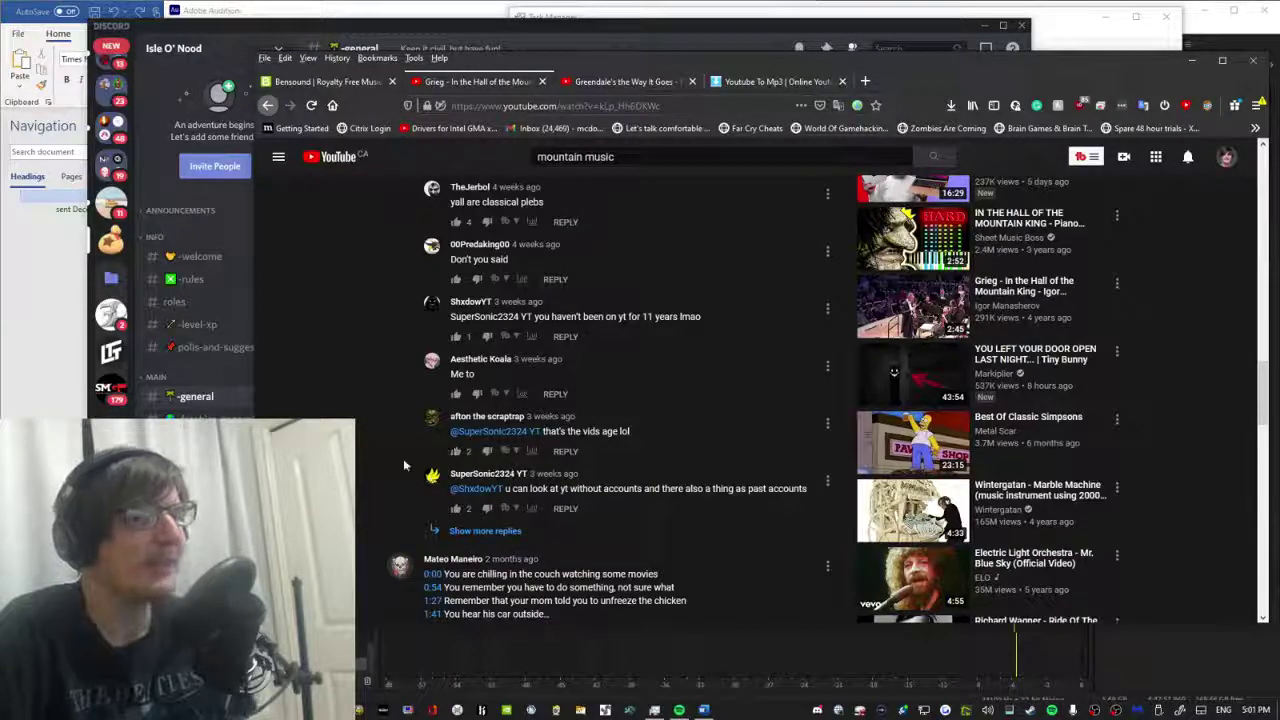
{"action": "left_click", "coordinate": [487, 531]}
{"action": "scroll", "coordinate": [420, 393], "scroll_direction": "down", "scroll_amount": 1}
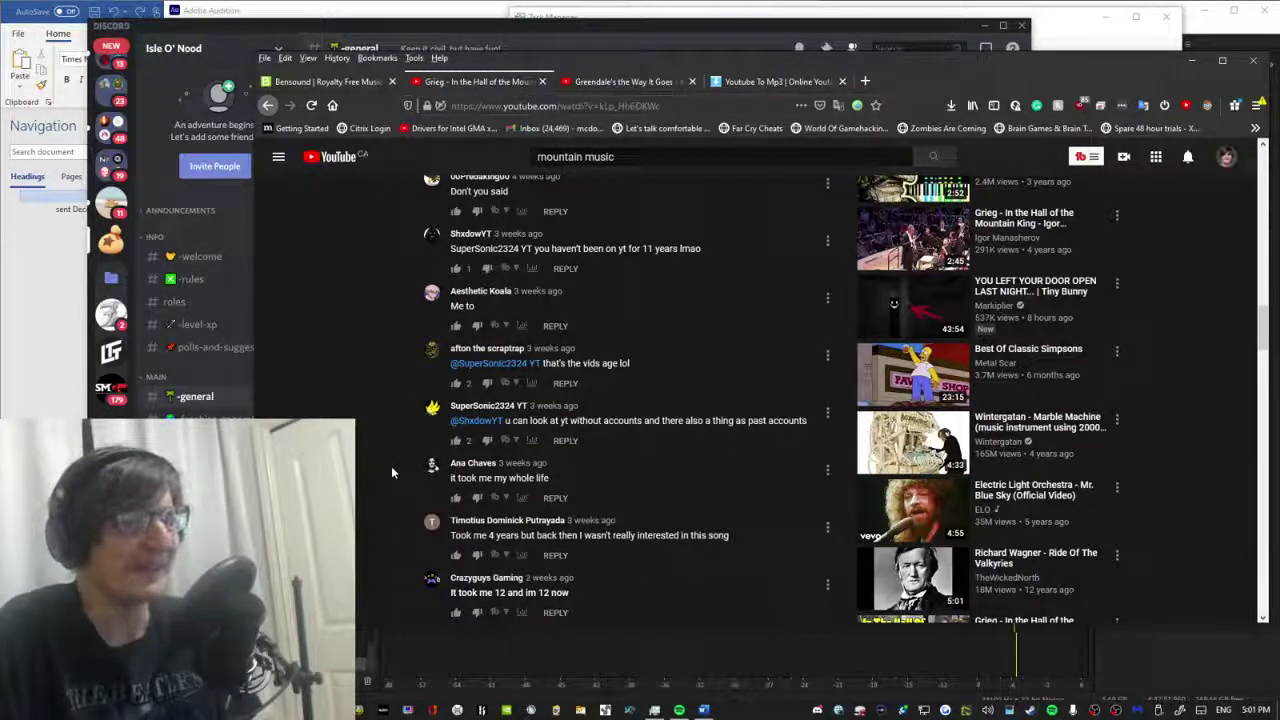
Read the remaining replies to "It took me 6 years to find this song", expanding the one about the madlad teacher.
{"action": "scroll", "coordinate": [384, 468], "scroll_direction": "down", "scroll_amount": 1}
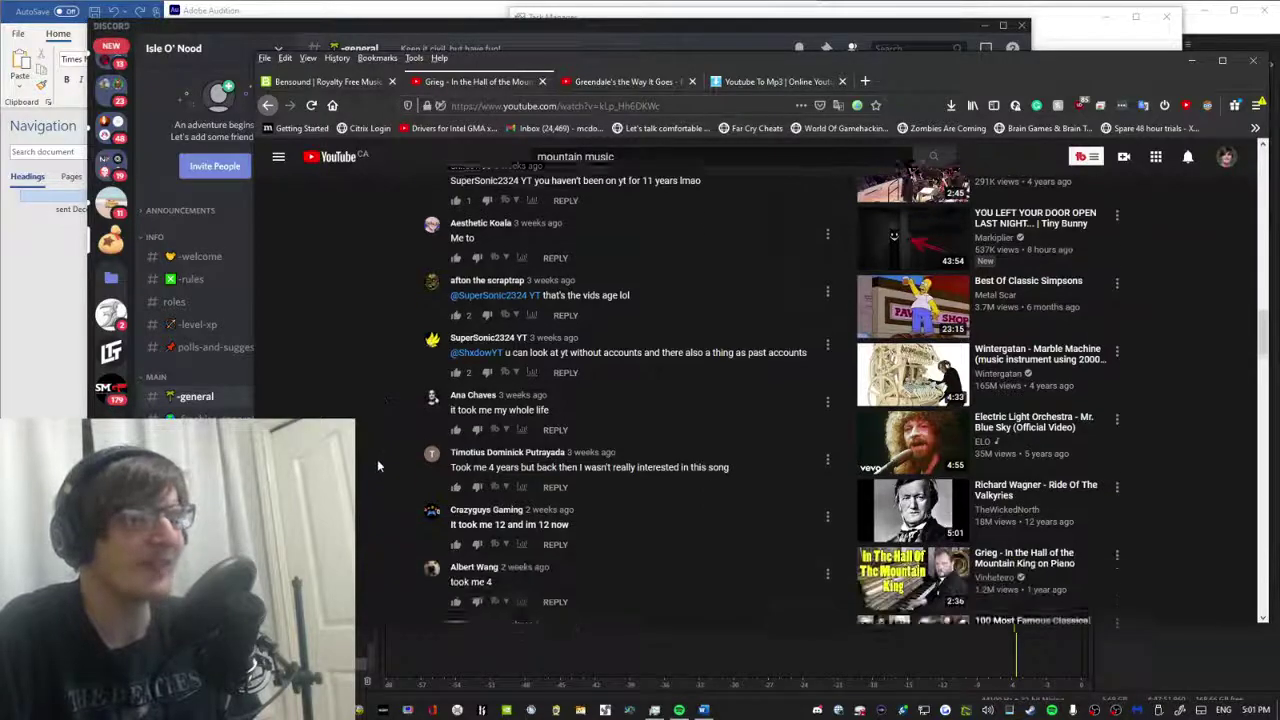
{"action": "scroll", "coordinate": [377, 459], "scroll_direction": "down", "scroll_amount": 1}
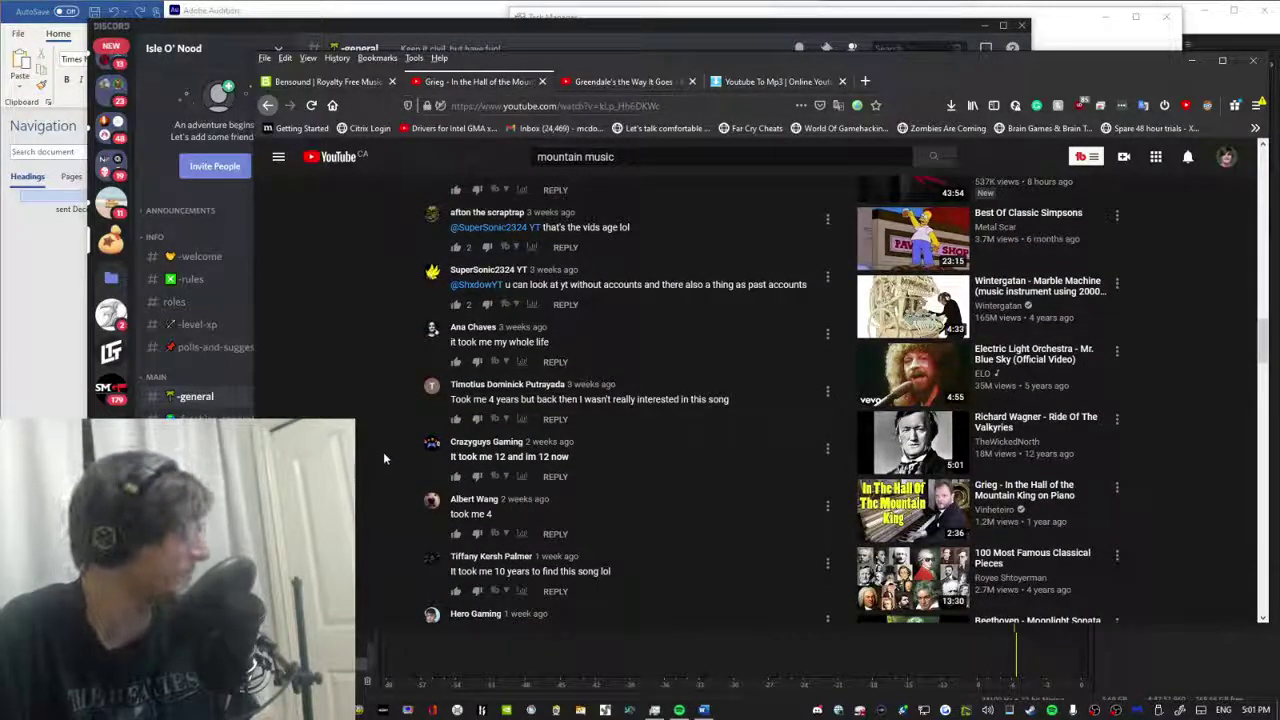
{"action": "scroll", "coordinate": [387, 452], "scroll_direction": "down", "scroll_amount": 2}
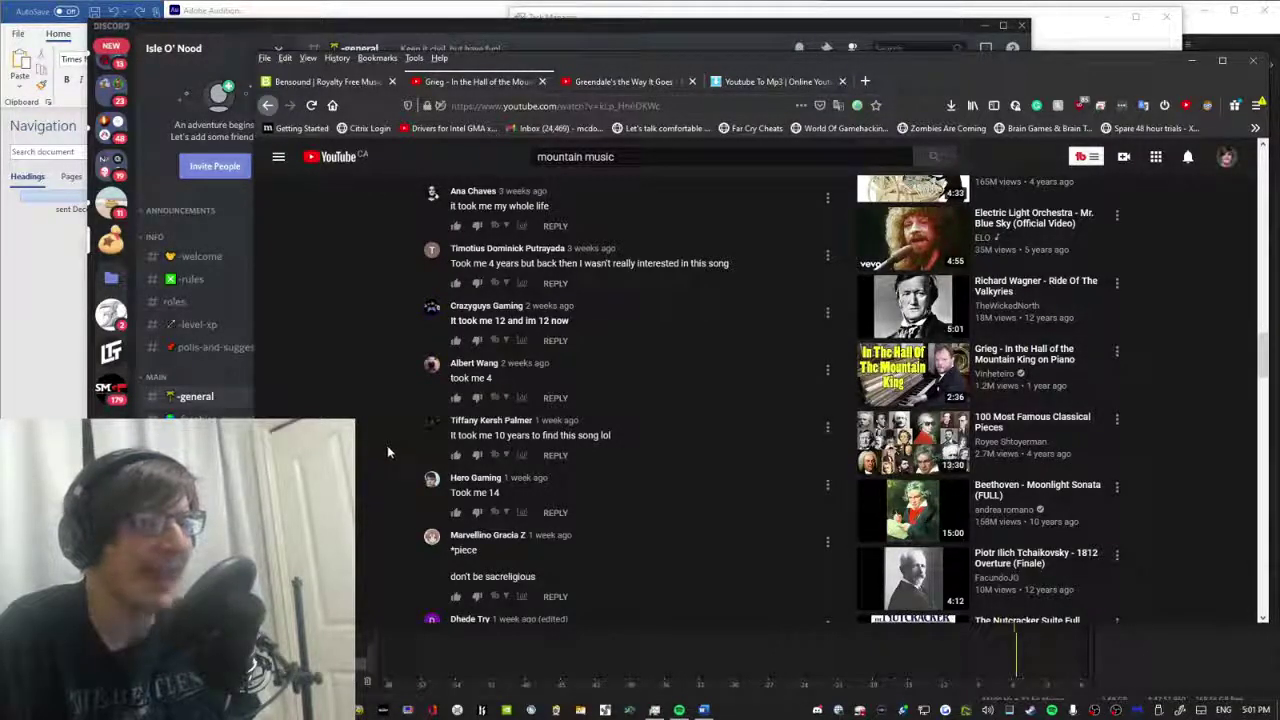
{"action": "scroll", "coordinate": [388, 452], "scroll_direction": "down", "scroll_amount": 2}
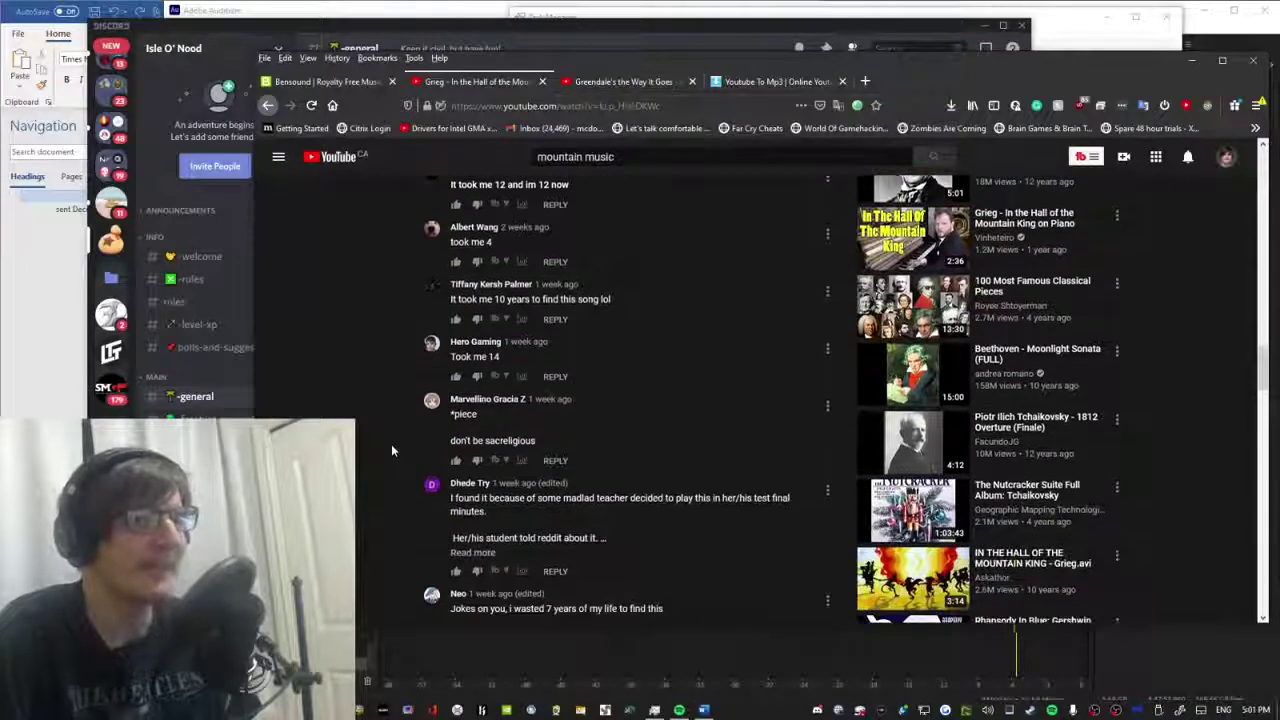
{"action": "scroll", "coordinate": [395, 443], "scroll_direction": "down", "scroll_amount": 2}
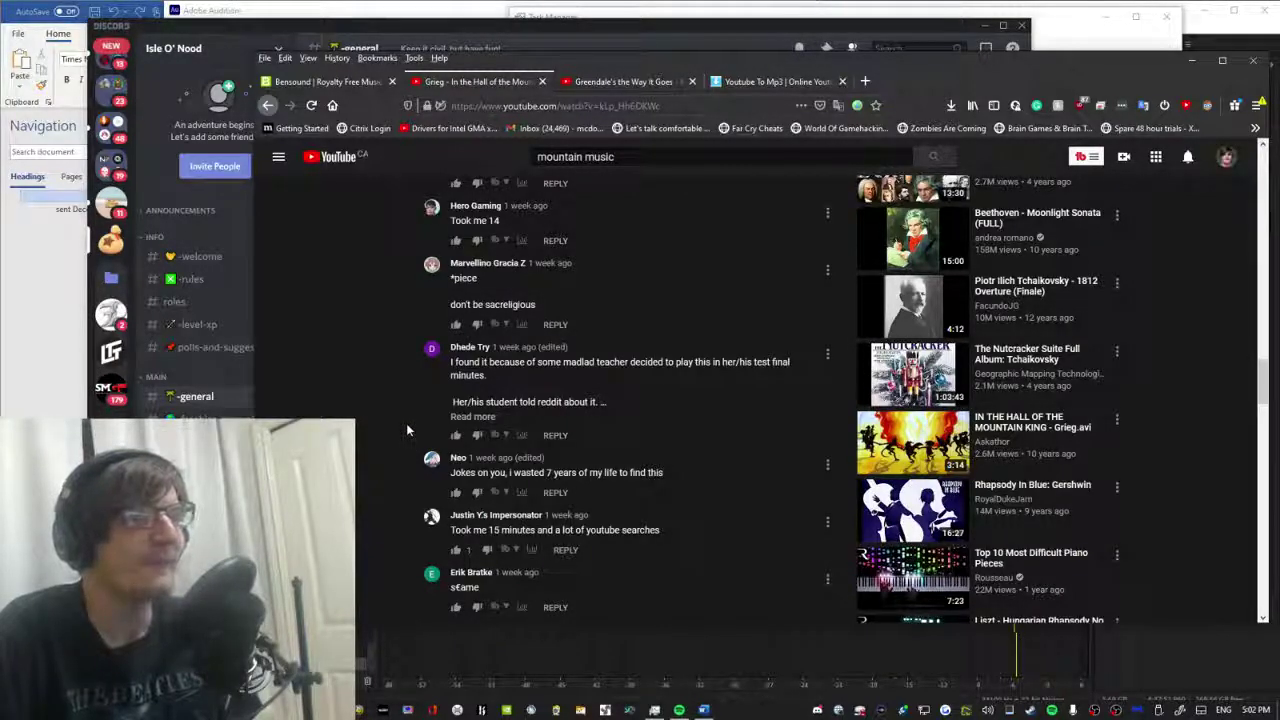
{"action": "left_click", "coordinate": [471, 417]}
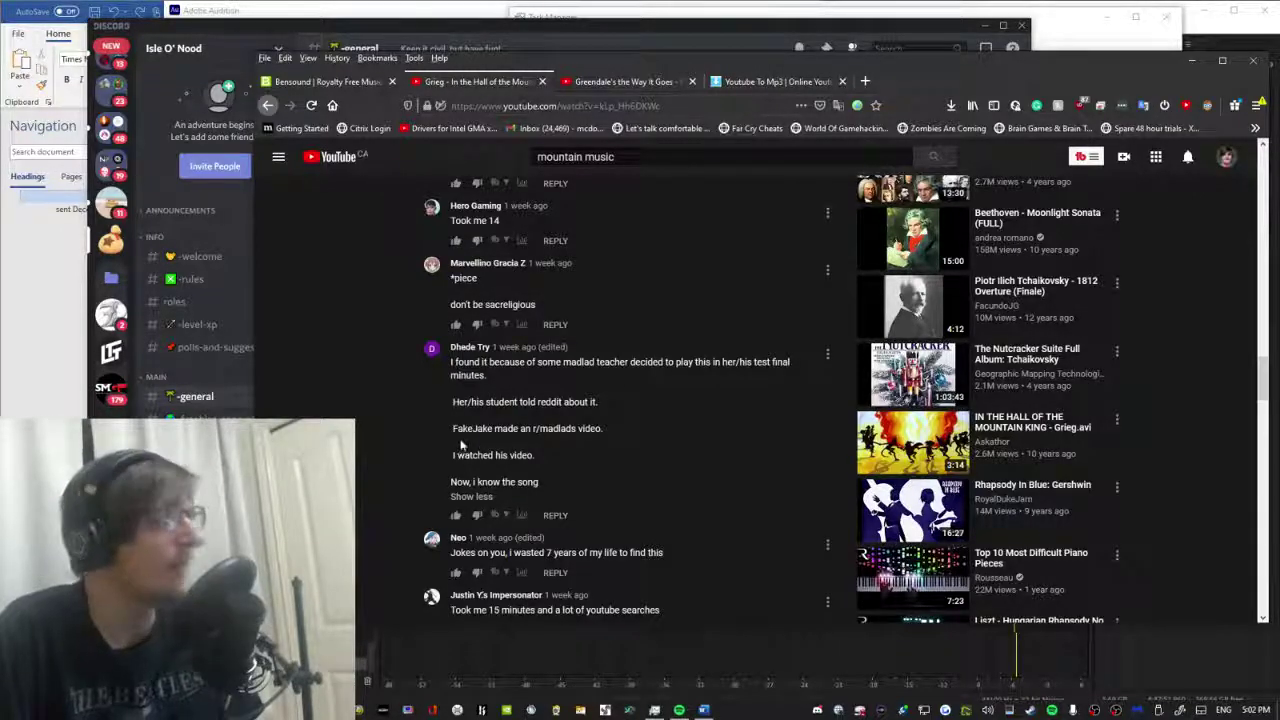
{"action": "scroll", "coordinate": [461, 444], "scroll_direction": "down", "scroll_amount": 2}
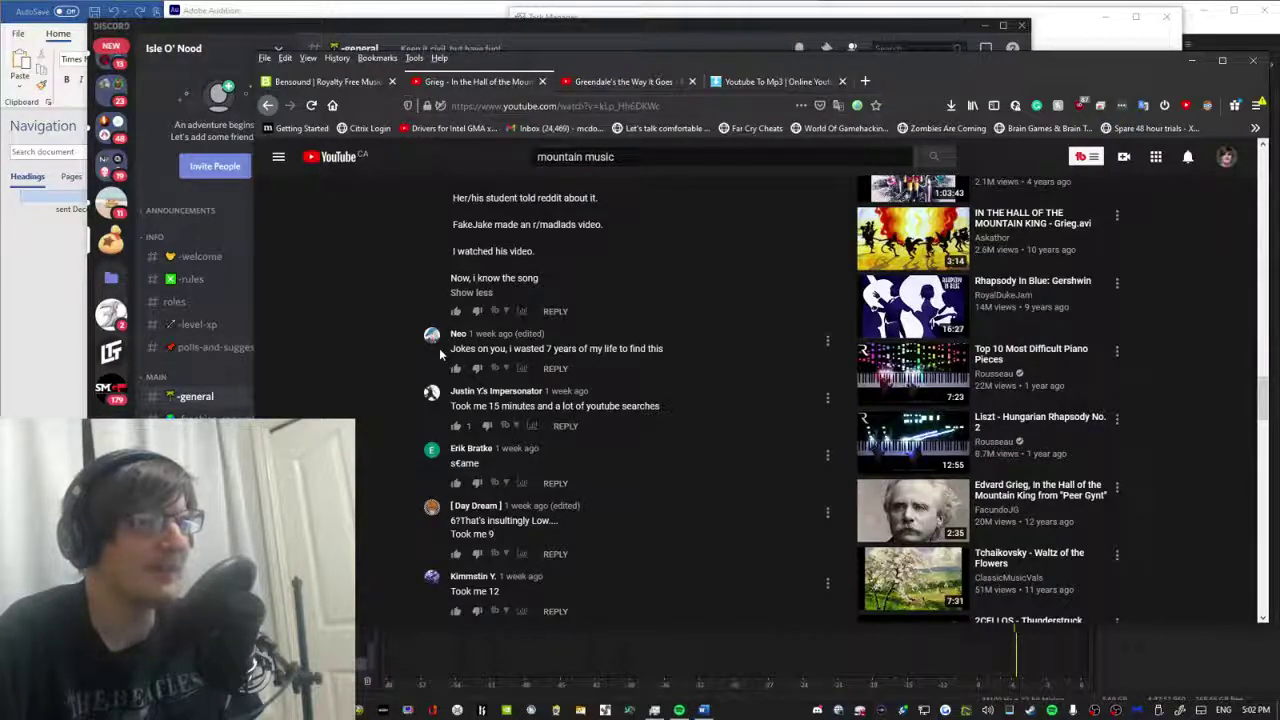
{"action": "scroll", "coordinate": [440, 355], "scroll_direction": "down", "scroll_amount": 1}
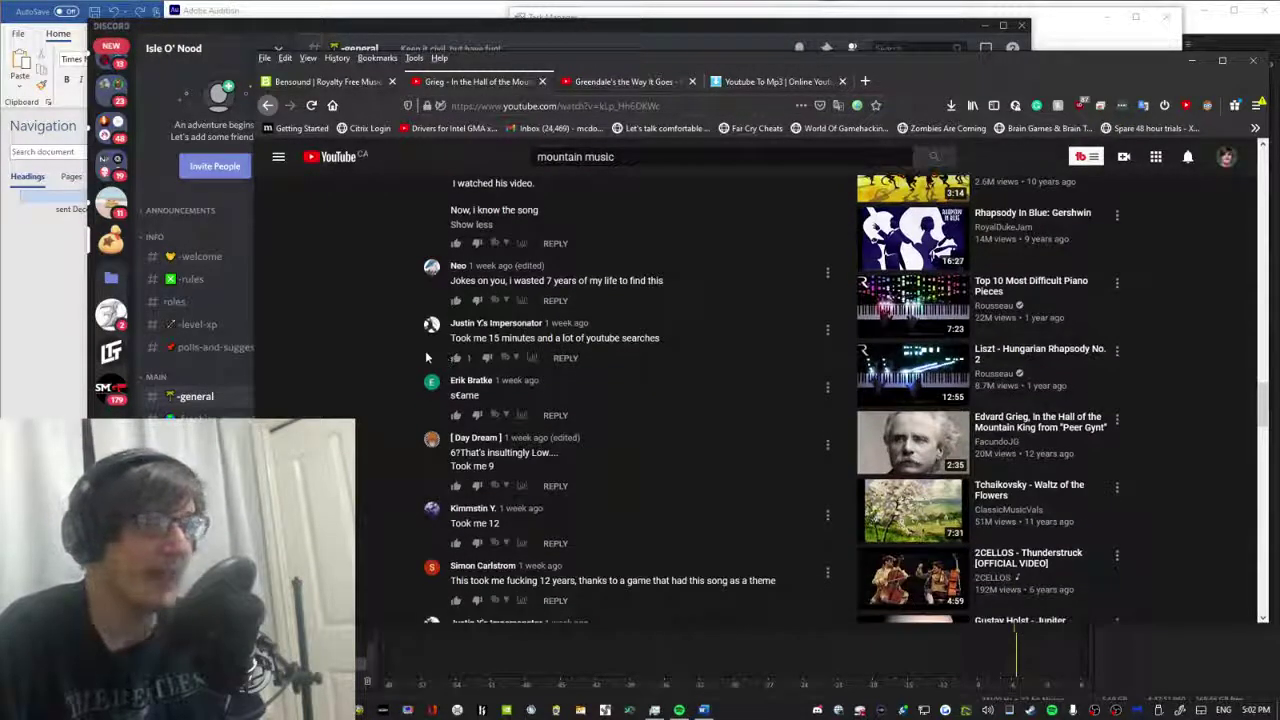
{"action": "scroll", "coordinate": [427, 357], "scroll_direction": "down", "scroll_amount": 1}
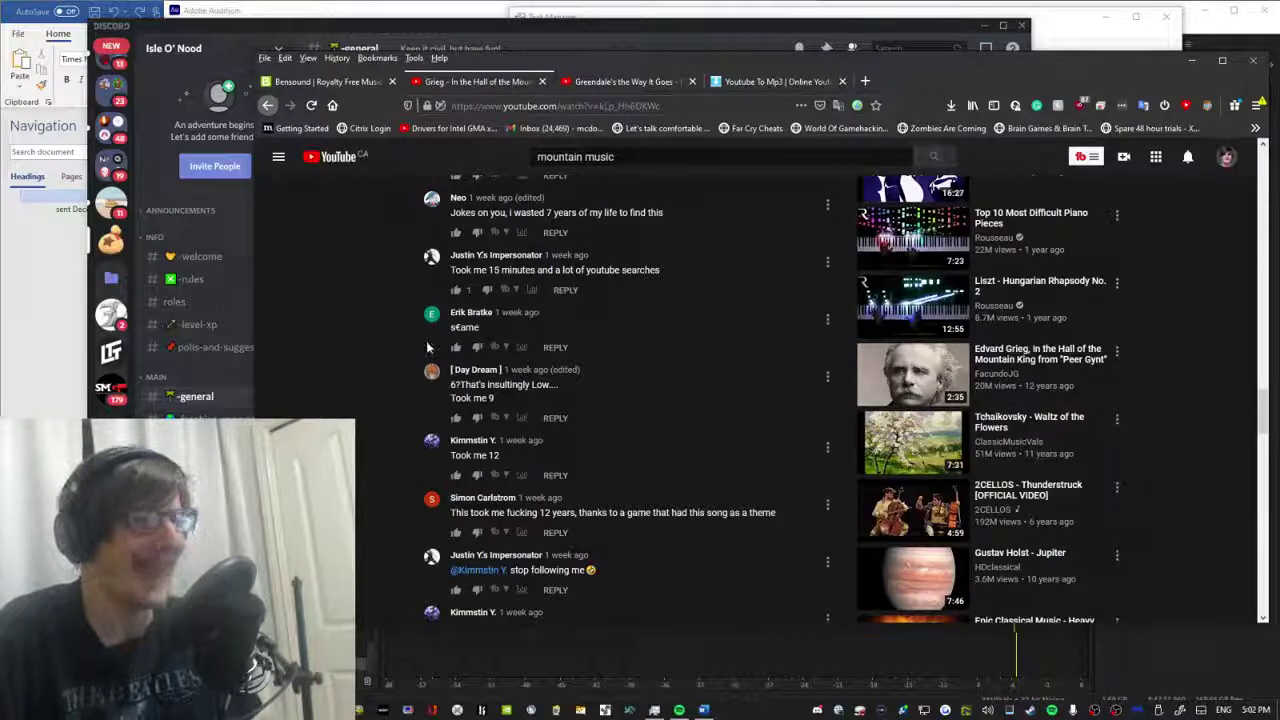
{"action": "scroll", "coordinate": [431, 362], "scroll_direction": "down", "scroll_amount": 1}
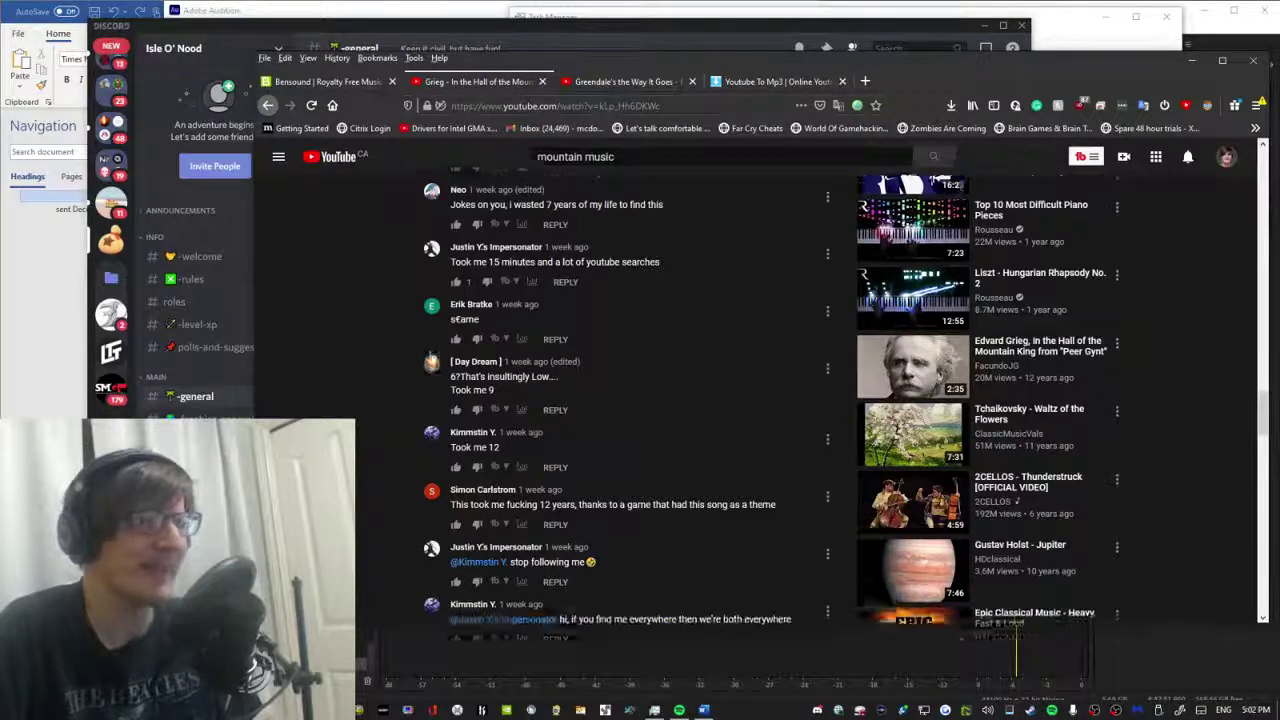
{"action": "scroll", "coordinate": [431, 360], "scroll_direction": "down", "scroll_amount": 1}
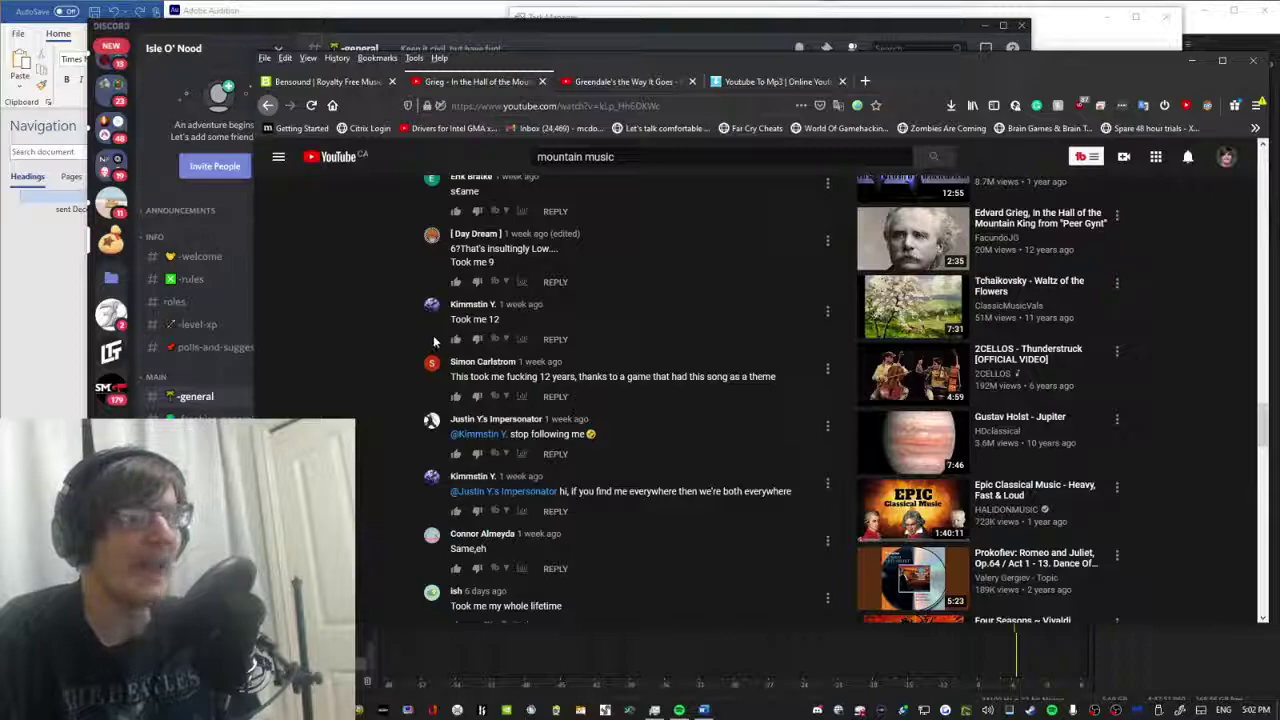
{"action": "scroll", "coordinate": [383, 516], "scroll_direction": "down", "scroll_amount": 1}
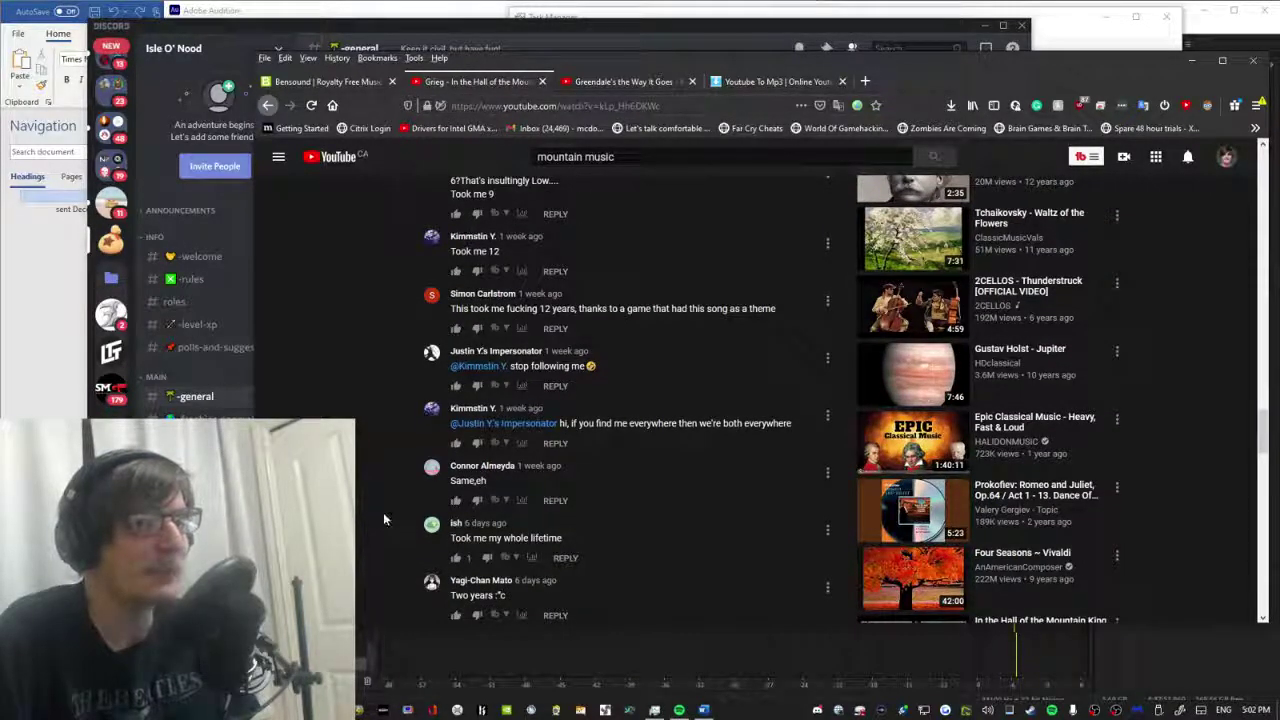
{"action": "scroll", "coordinate": [392, 519], "scroll_direction": "down", "scroll_amount": 1}
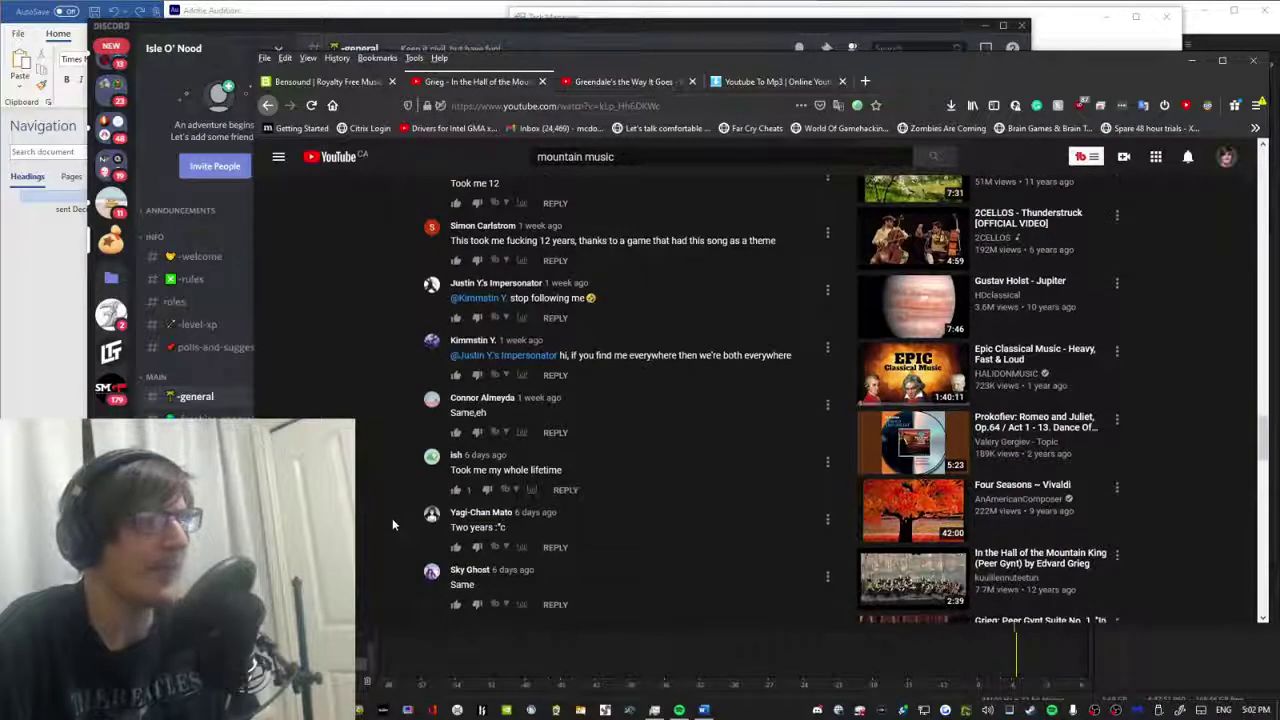
{"action": "scroll", "coordinate": [381, 518], "scroll_direction": "down", "scroll_amount": 1}
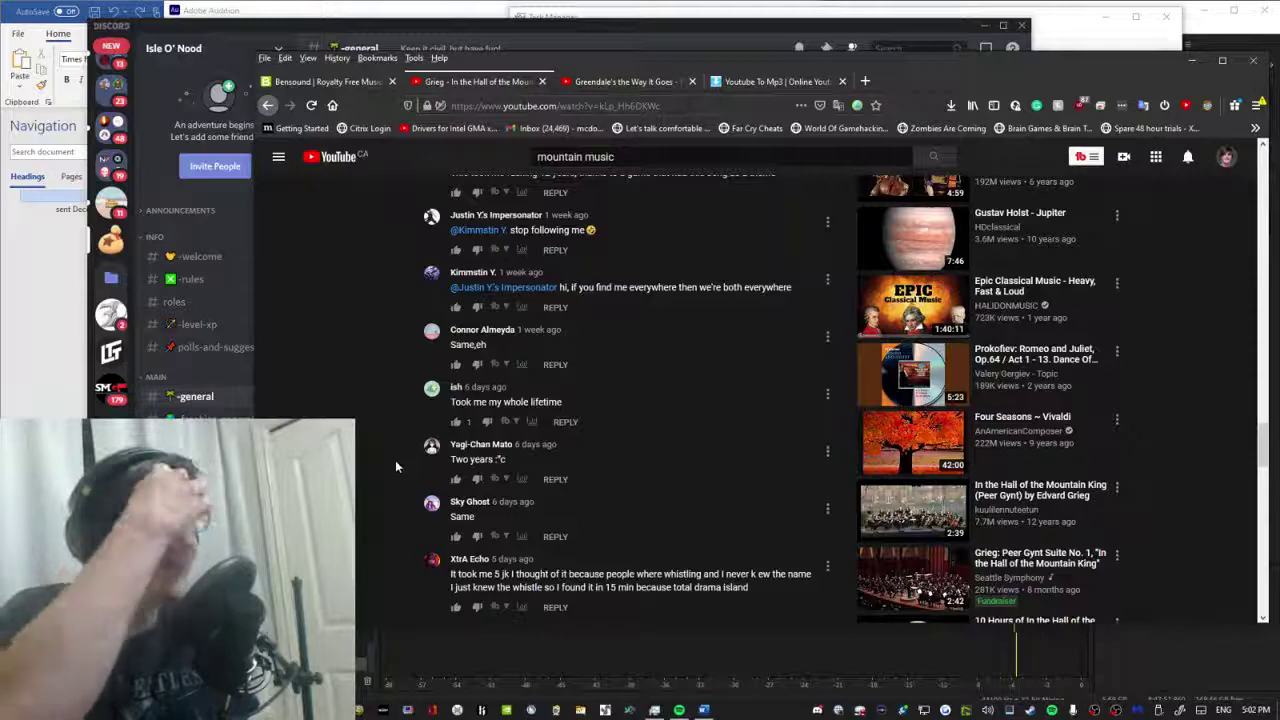
{"action": "scroll", "coordinate": [395, 456], "scroll_direction": "down", "scroll_amount": 4}
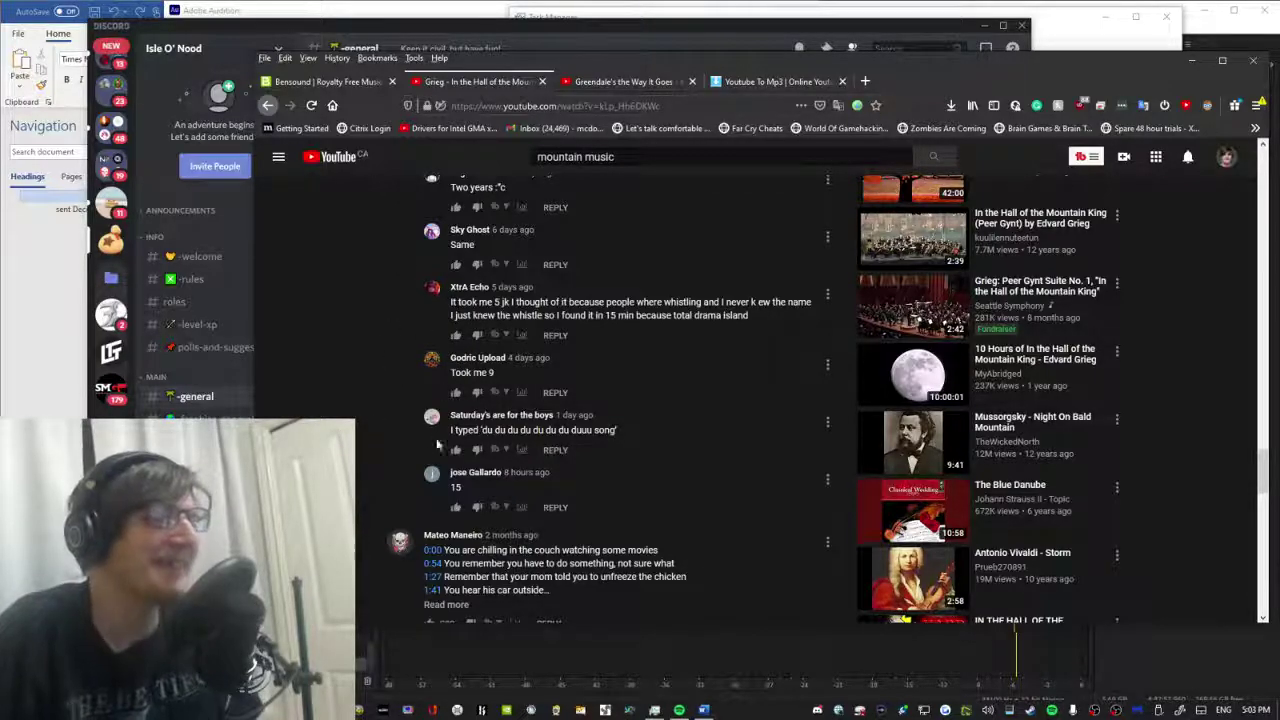
{"action": "scroll", "coordinate": [385, 325], "scroll_direction": "up", "scroll_amount": 1}
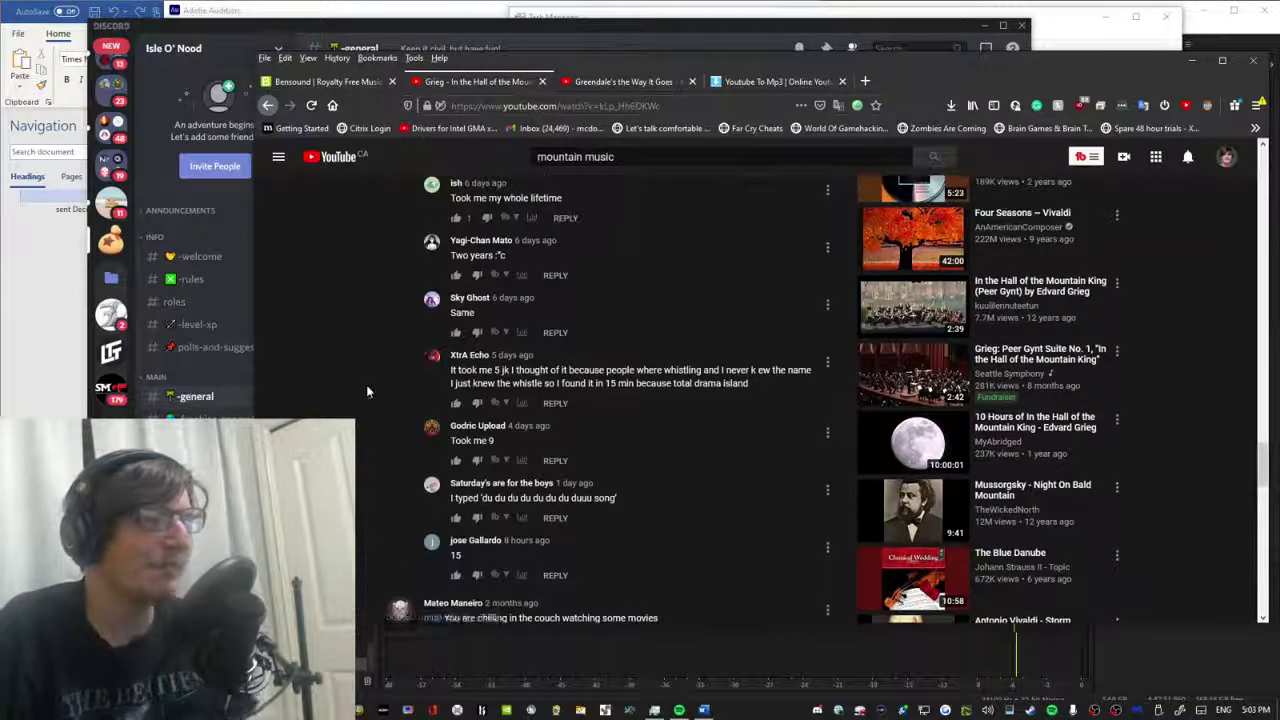
Read the next top-level comments on the Grieg video, expanding the one beginning "This has many titles".
{"action": "scroll", "coordinate": [360, 495], "scroll_direction": "down", "scroll_amount": 3}
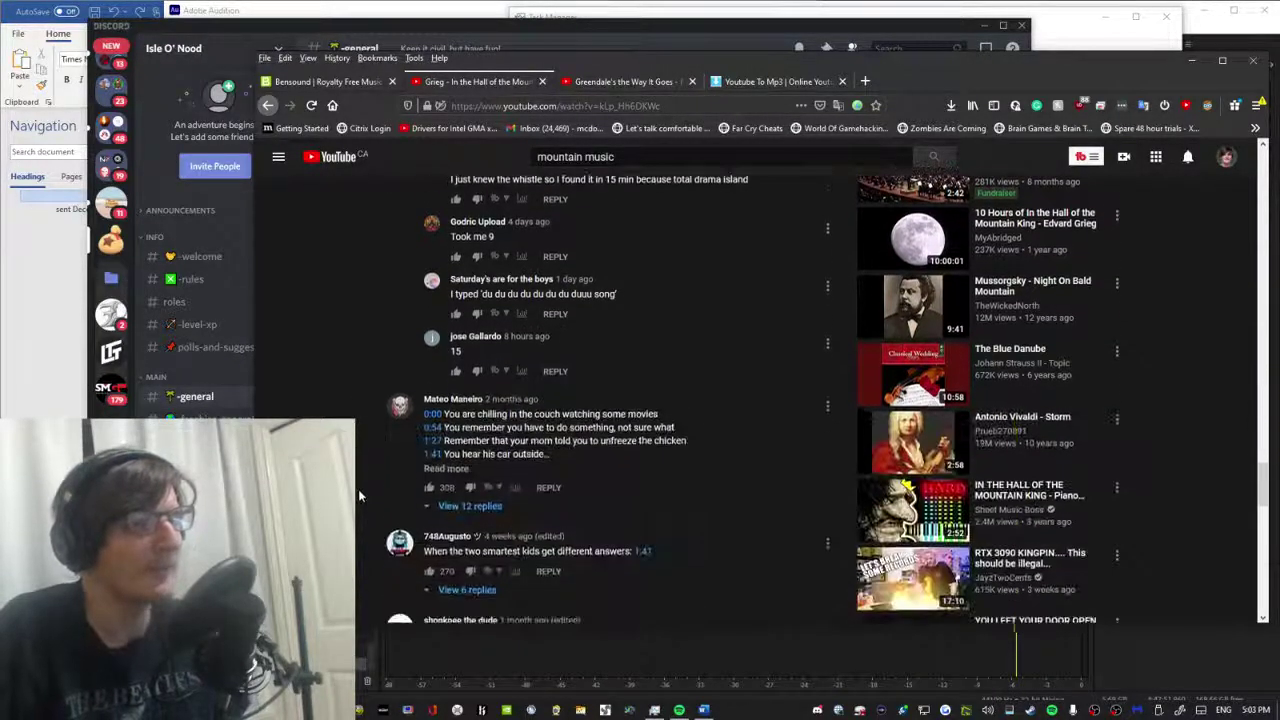
{"action": "scroll", "coordinate": [365, 460], "scroll_direction": "down", "scroll_amount": 2}
{"action": "scroll", "coordinate": [383, 330], "scroll_direction": "down", "scroll_amount": 1}
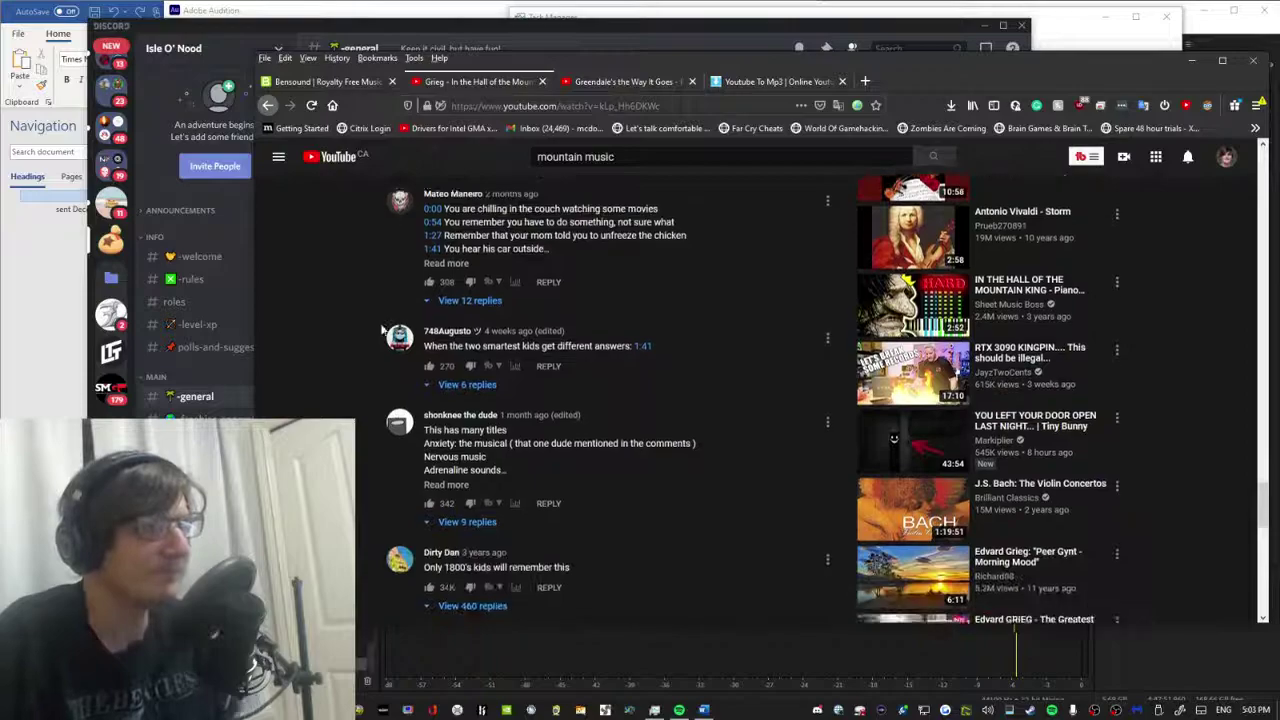
{"action": "scroll", "coordinate": [383, 330], "scroll_direction": "down", "scroll_amount": 2}
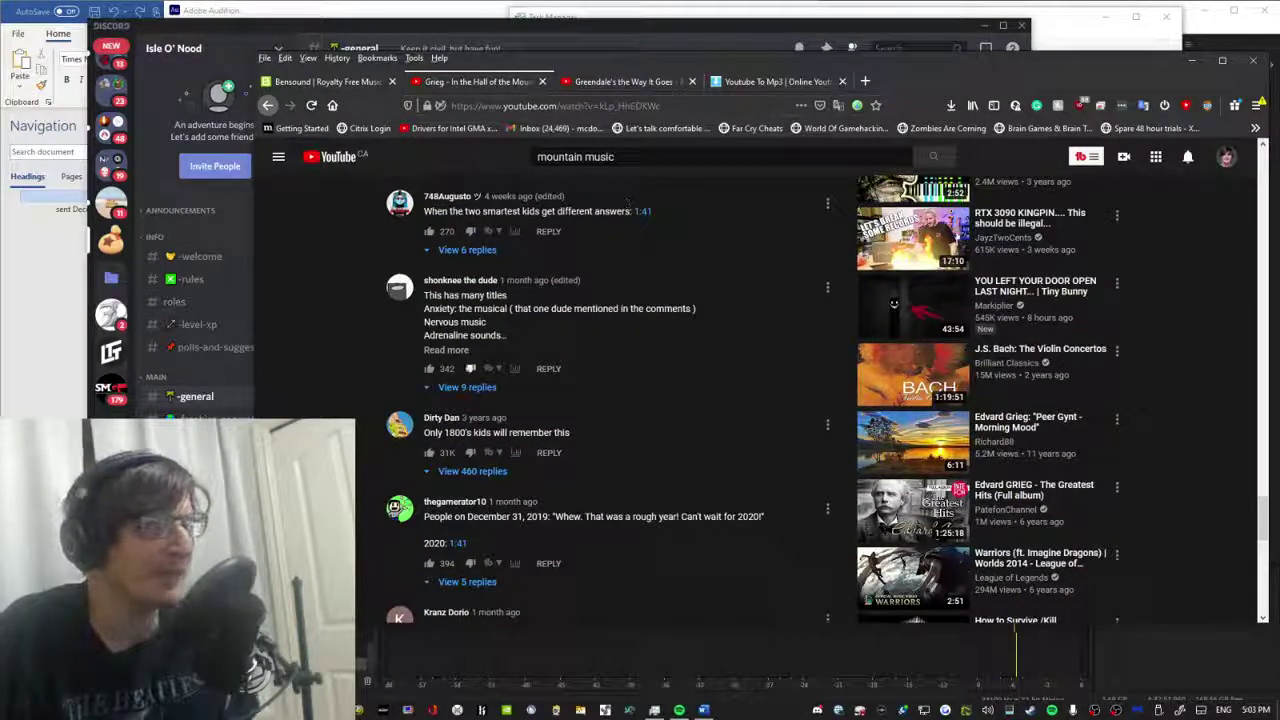
{"action": "left_click", "coordinate": [446, 351]}
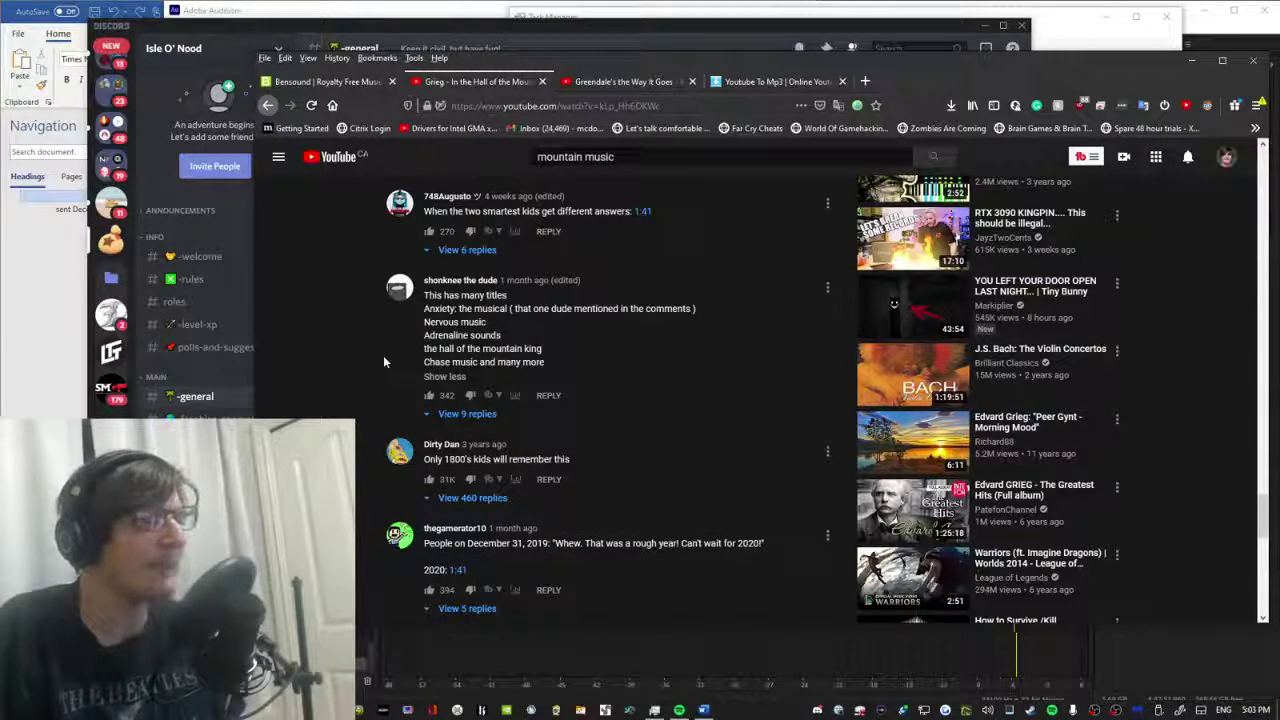
{"action": "scroll", "coordinate": [383, 355], "scroll_direction": "down", "scroll_amount": 2}
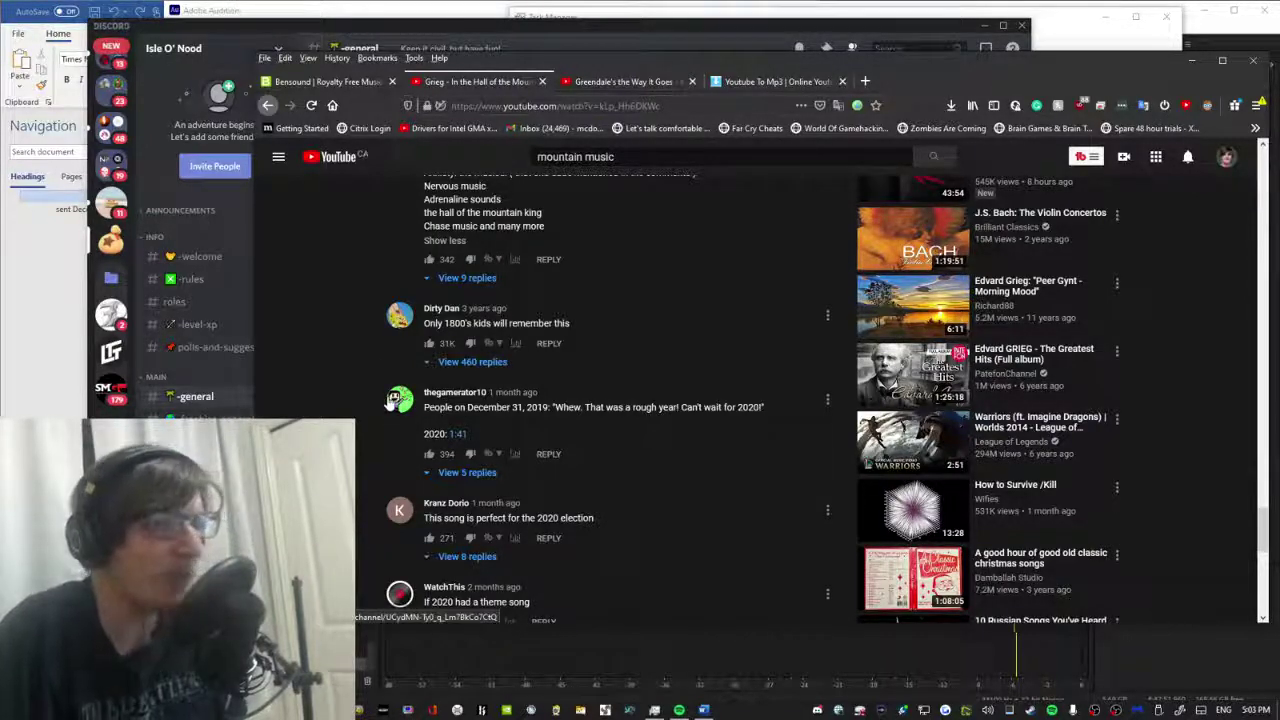
{"action": "scroll", "coordinate": [393, 400], "scroll_direction": "down", "scroll_amount": 1}
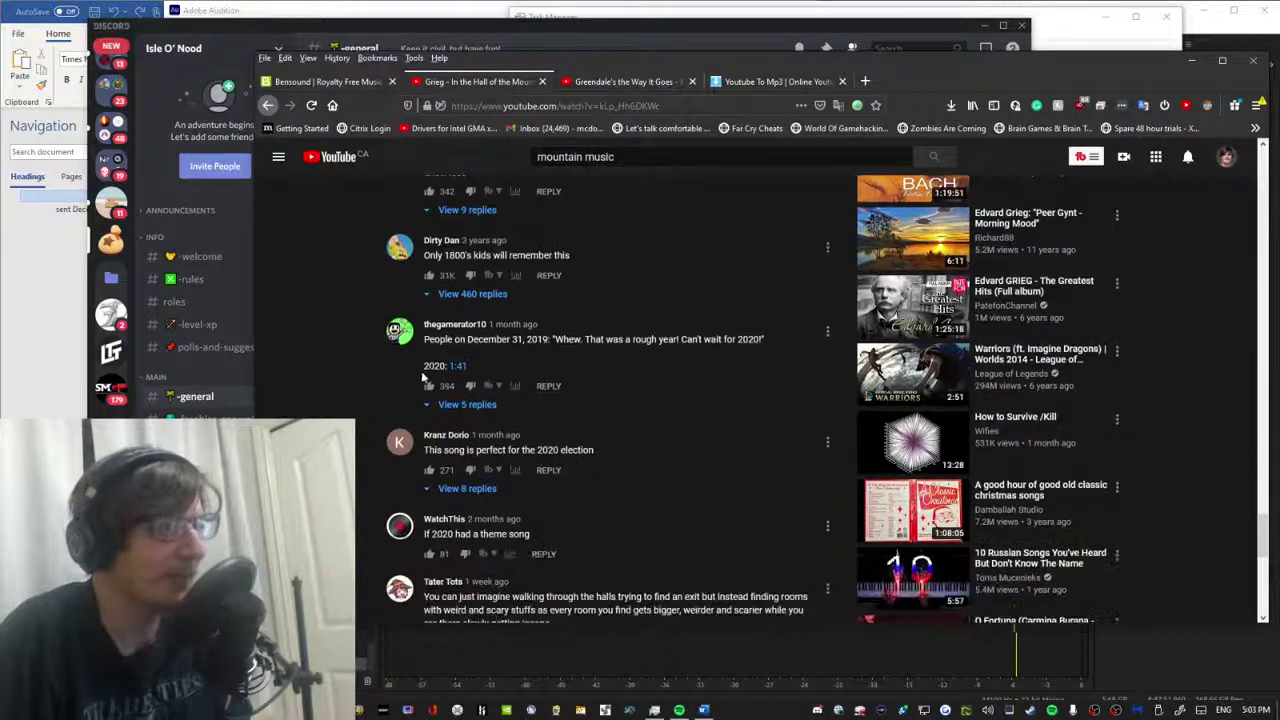
Play the Grieg video from the 1:41 timestamp in the 2020 comment and look through the suggested videos.
{"action": "left_click", "coordinate": [456, 367]}
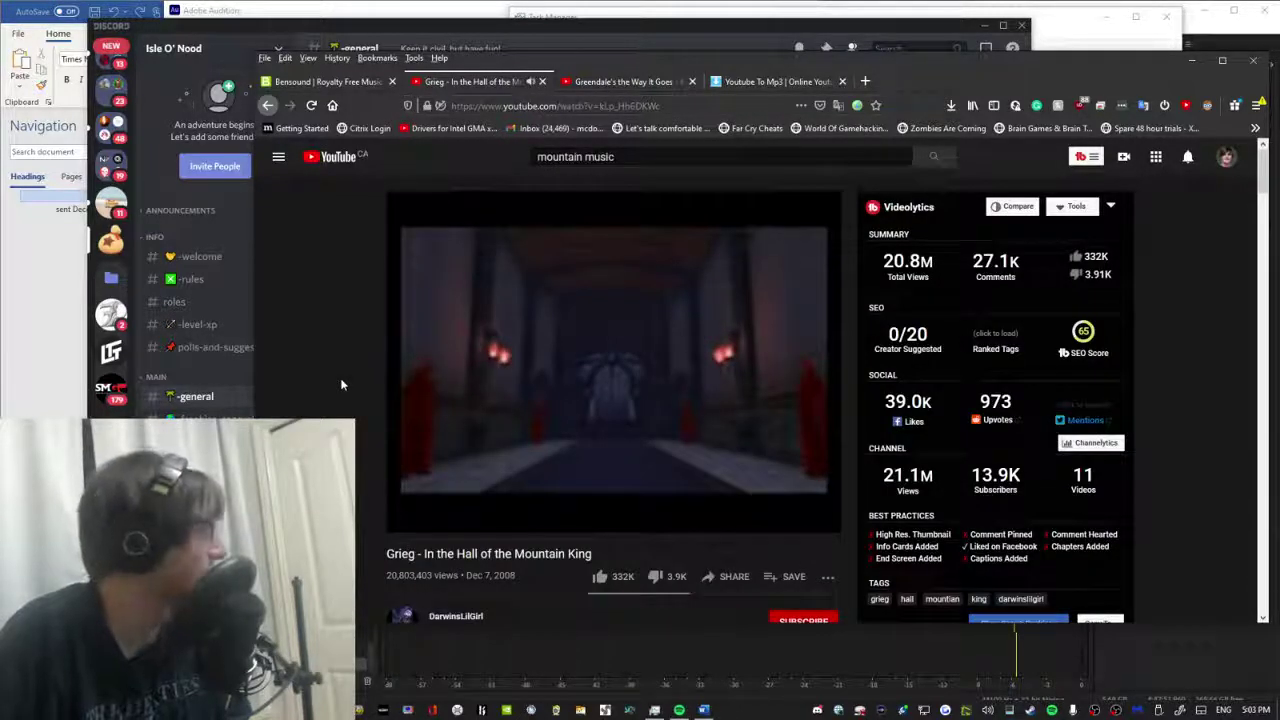
{"action": "scroll", "coordinate": [340, 384], "scroll_direction": "down", "scroll_amount": 1}
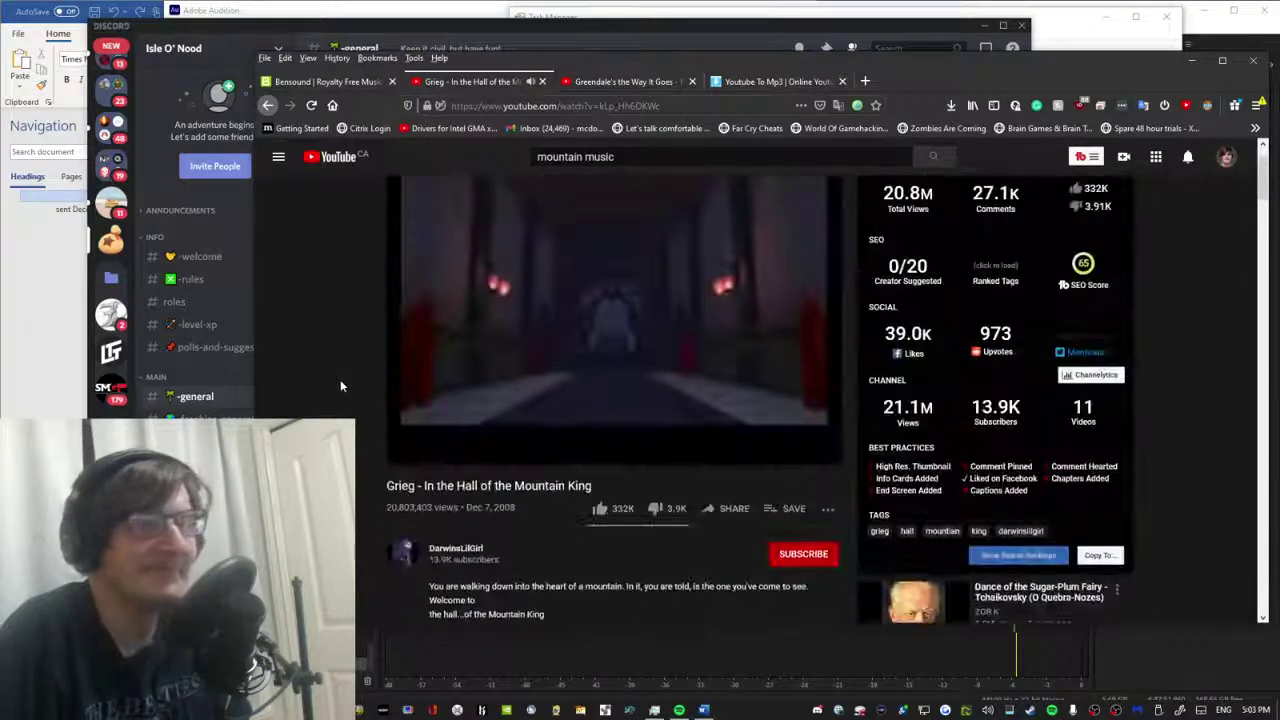
{"action": "scroll", "coordinate": [340, 384], "scroll_direction": "down", "scroll_amount": 5}
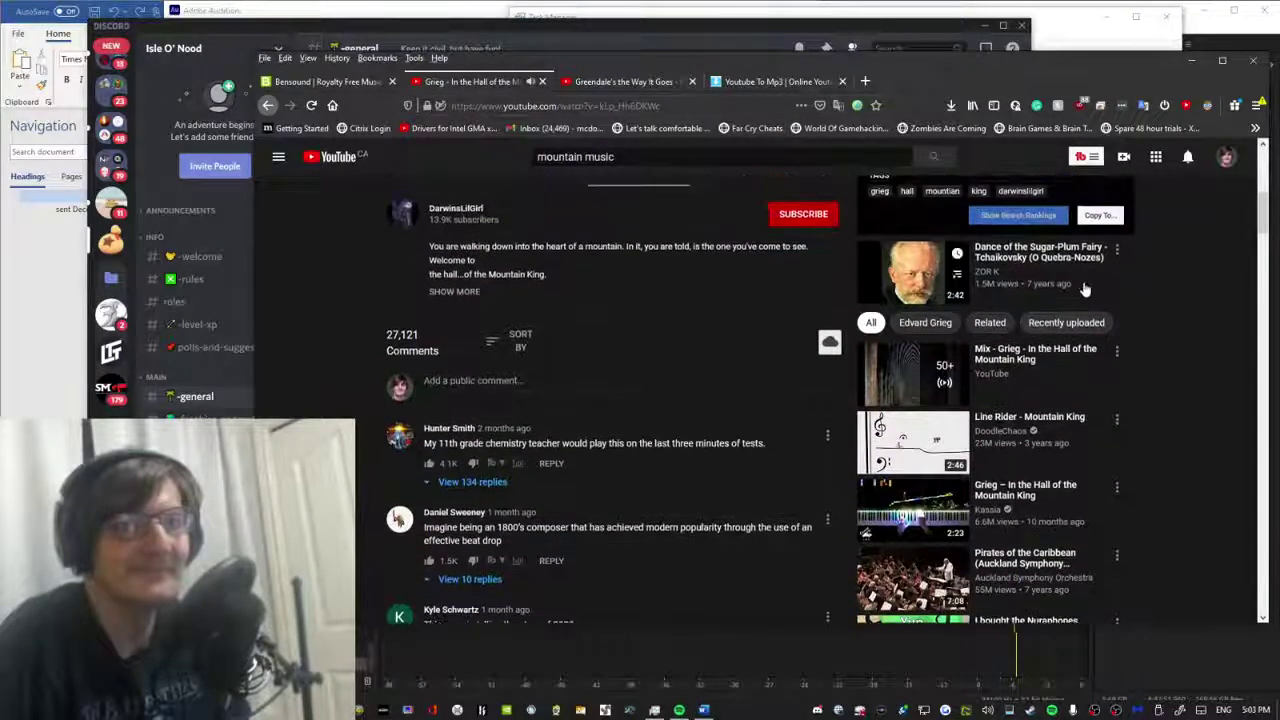
Play the suggested video "Dance of the Sugar-Plum Fairy - Tchaikovsky" and look over its page.
{"action": "left_click", "coordinate": [1085, 289]}
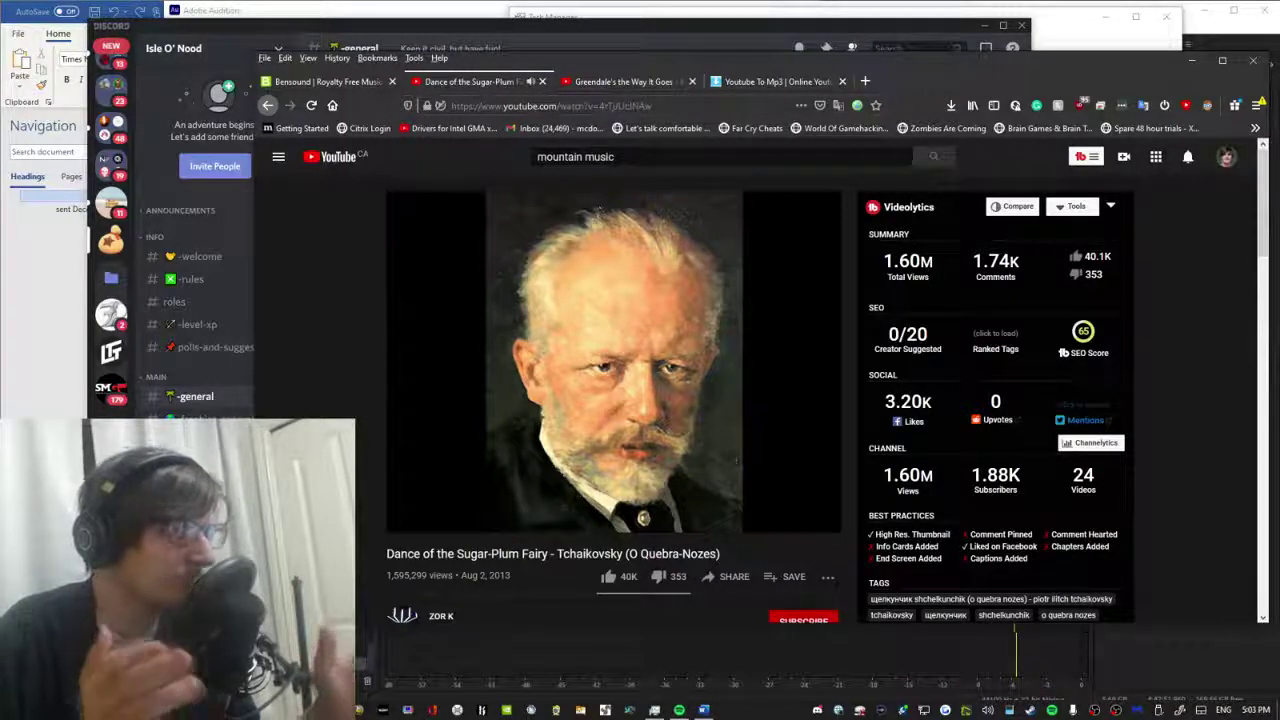
{"action": "scroll", "coordinate": [400, 361], "scroll_direction": "down", "scroll_amount": 3}
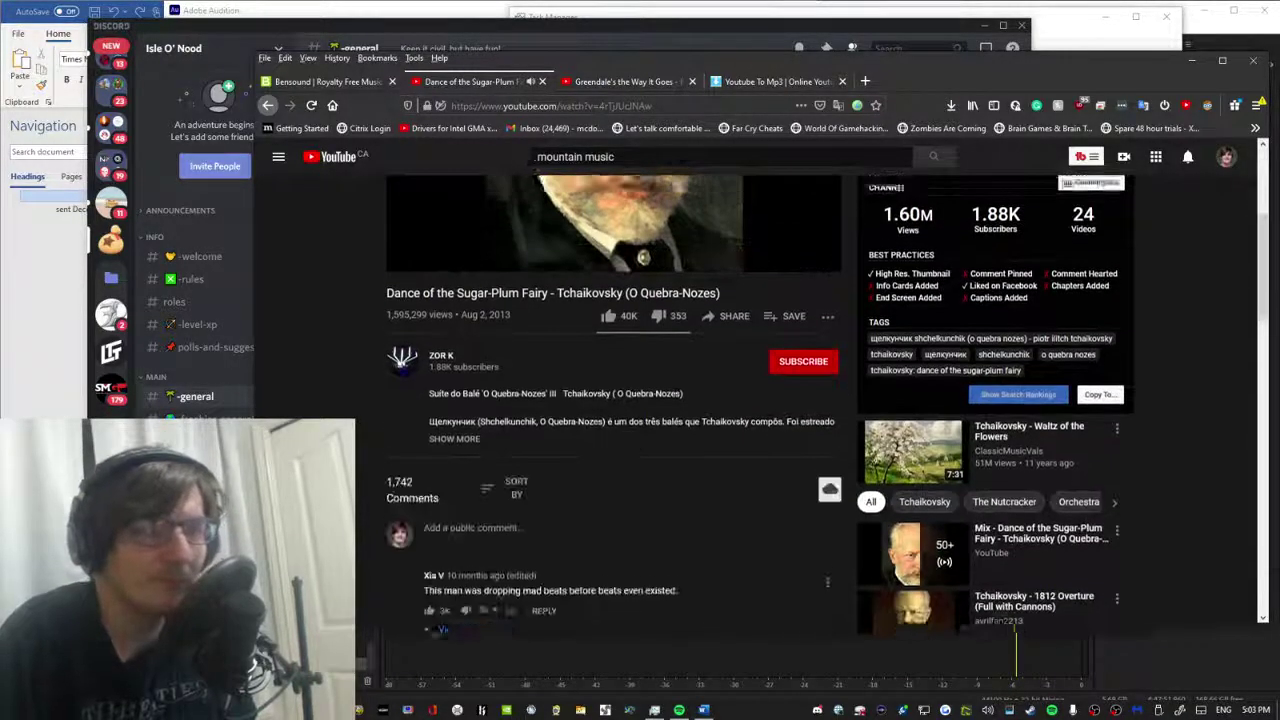
{"action": "scroll", "coordinate": [400, 361], "scroll_direction": "up", "scroll_amount": 2}
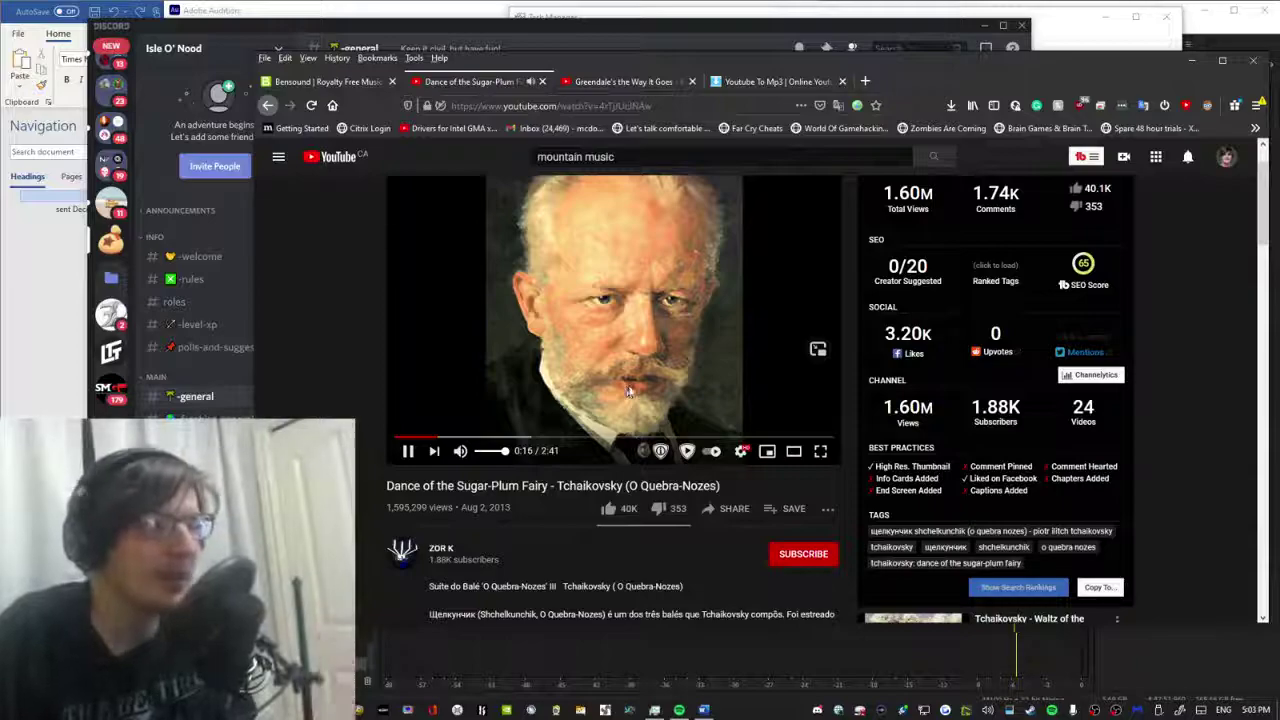
{"action": "scroll", "coordinate": [628, 392], "scroll_direction": "down", "scroll_amount": 4}
Play the suggested video "Tchaikovsky - Waltz of the Flowers" and check the tab's list of previously visited pages.
{"action": "left_click", "coordinate": [1035, 293]}
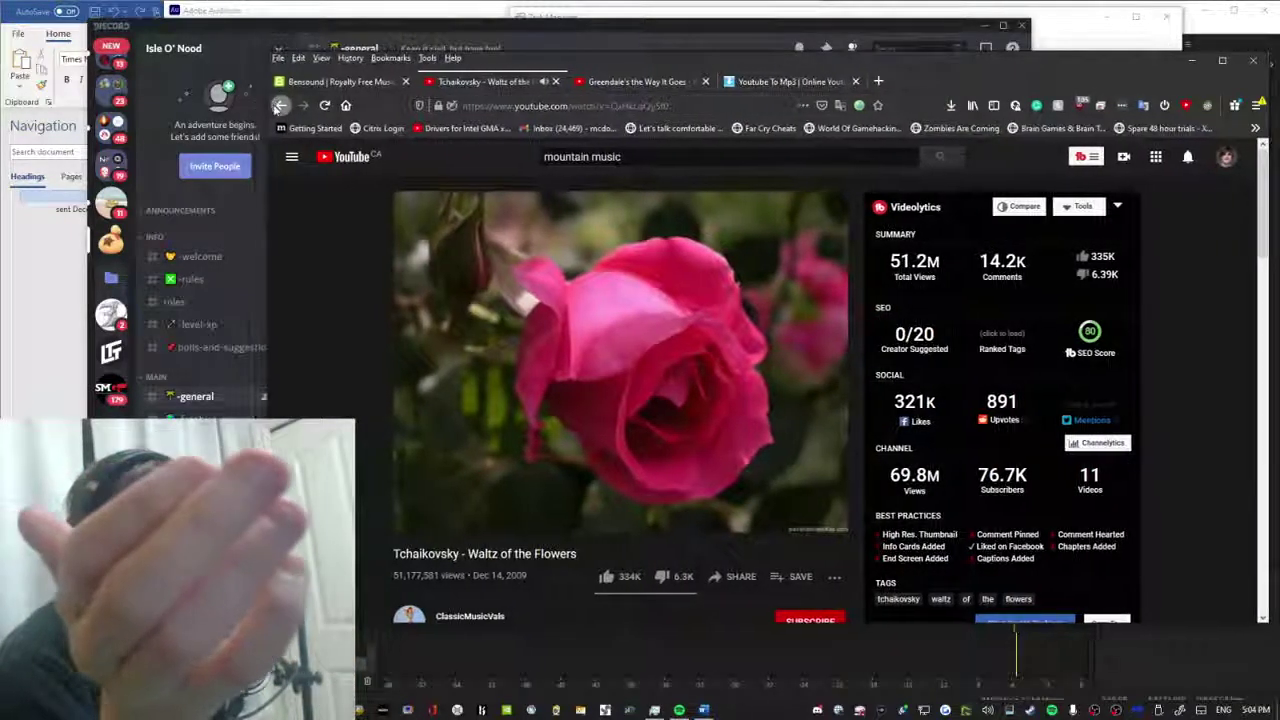
{"action": "right_click", "coordinate": [281, 105]}
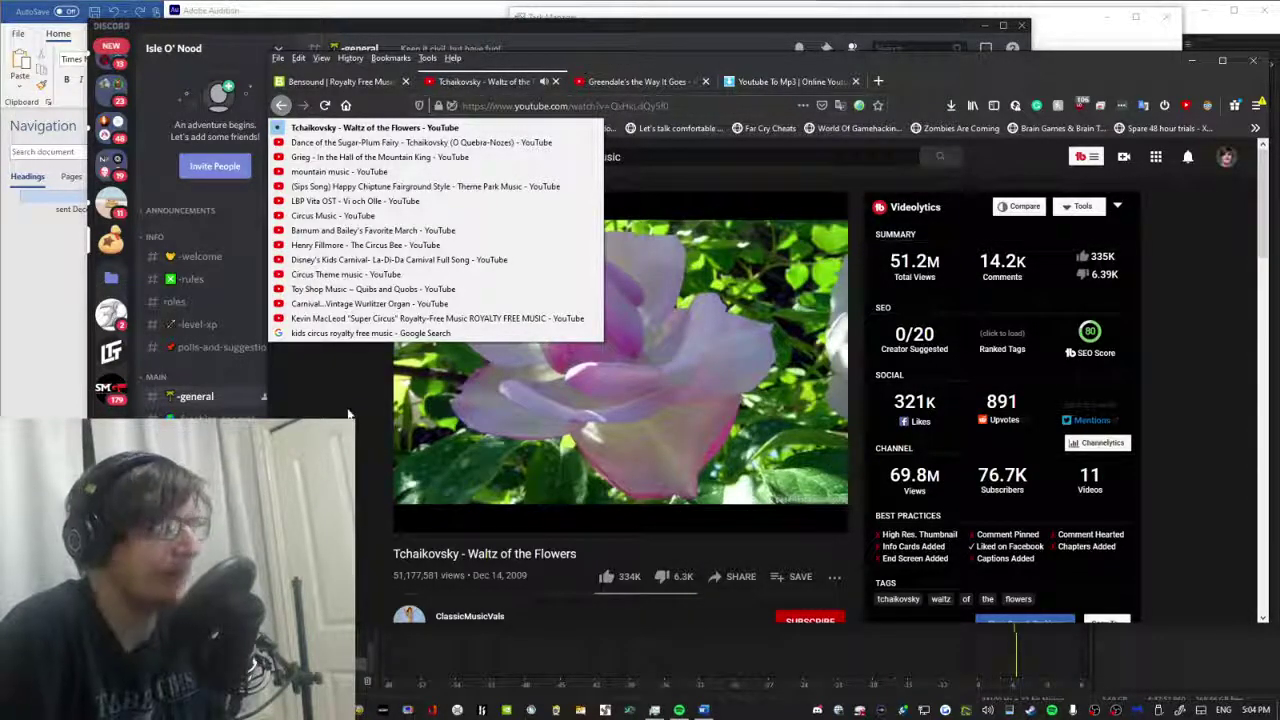
{"action": "left_click", "coordinate": [348, 413]}
Play the suggested "Jeremy Soule (Skyrim) — Tundra + Winter Ambience" video and look through its comments and suggested videos.
{"action": "scroll", "coordinate": [392, 355], "scroll_direction": "down", "scroll_amount": 5}
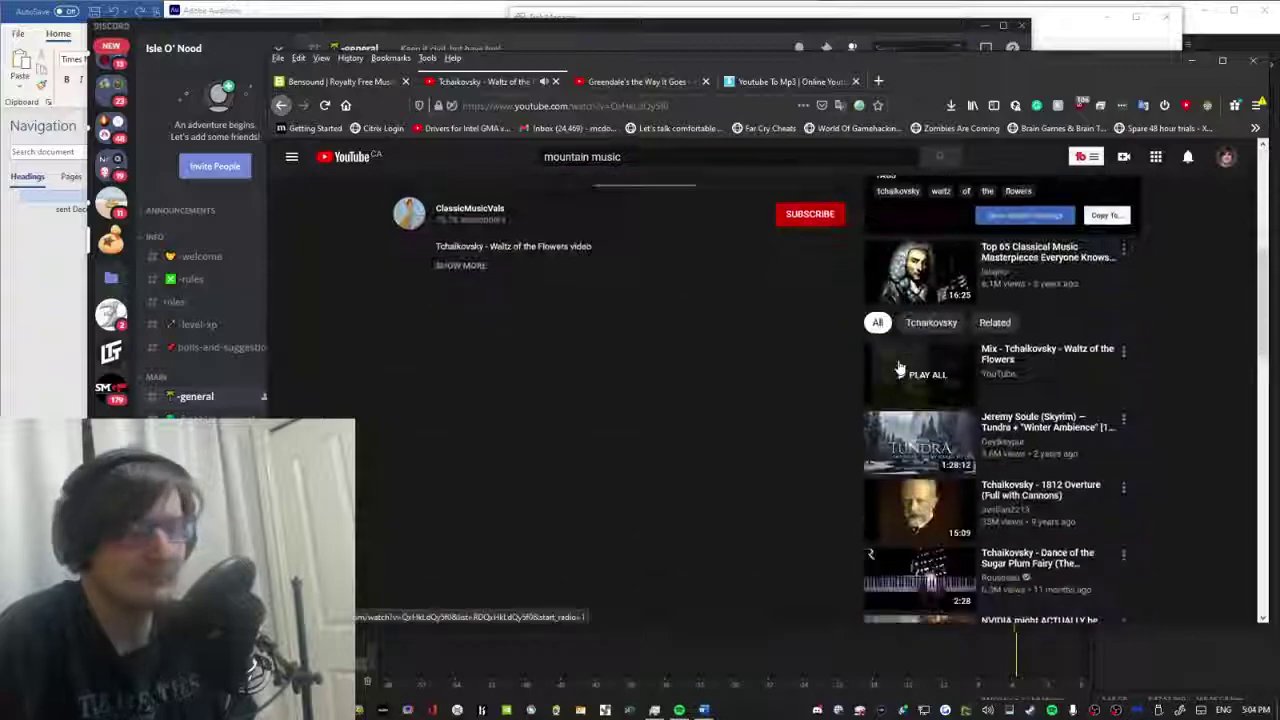
{"action": "left_click", "coordinate": [1045, 437]}
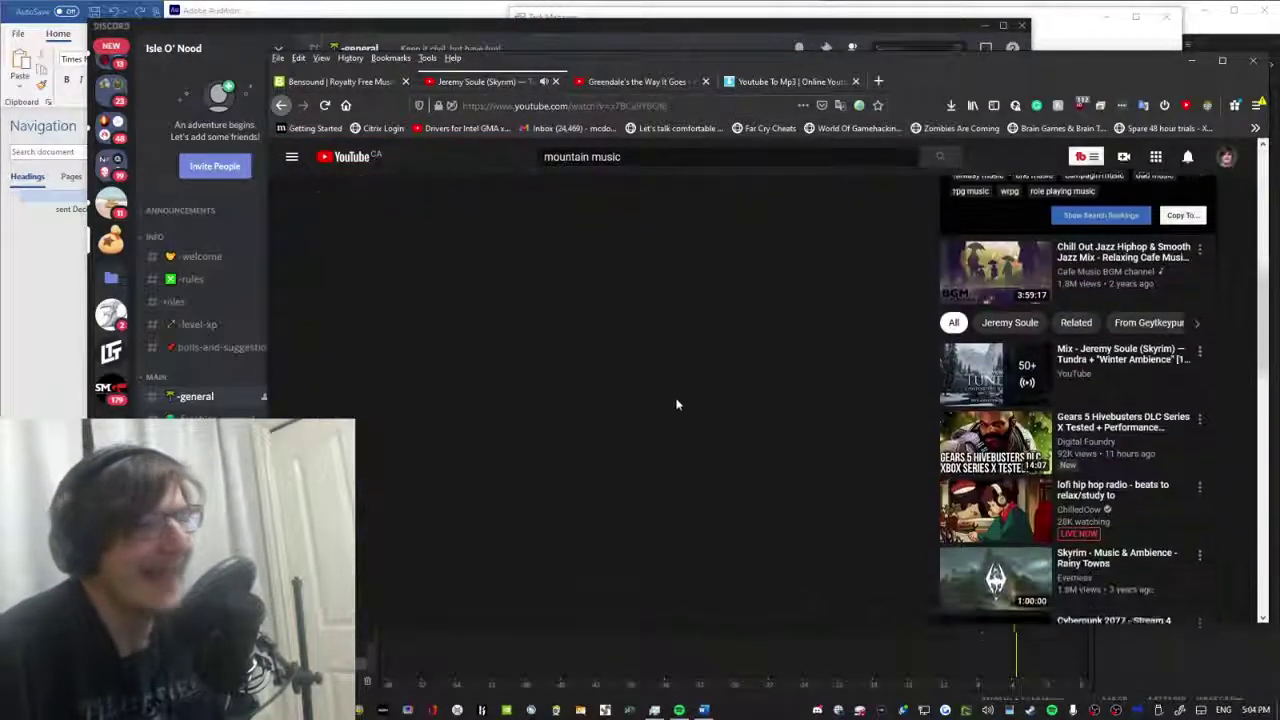
{"action": "scroll", "coordinate": [677, 403], "scroll_direction": "down", "scroll_amount": 3}
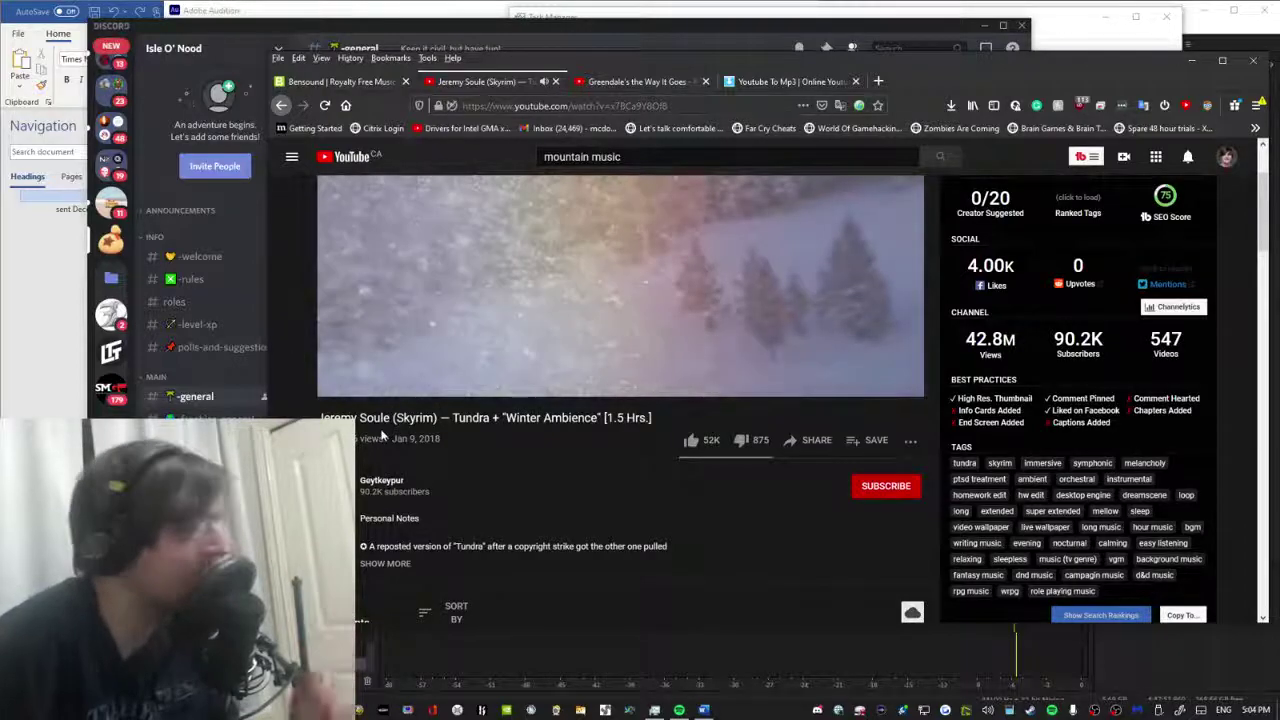
{"action": "scroll", "coordinate": [571, 286], "scroll_direction": "down", "scroll_amount": 7}
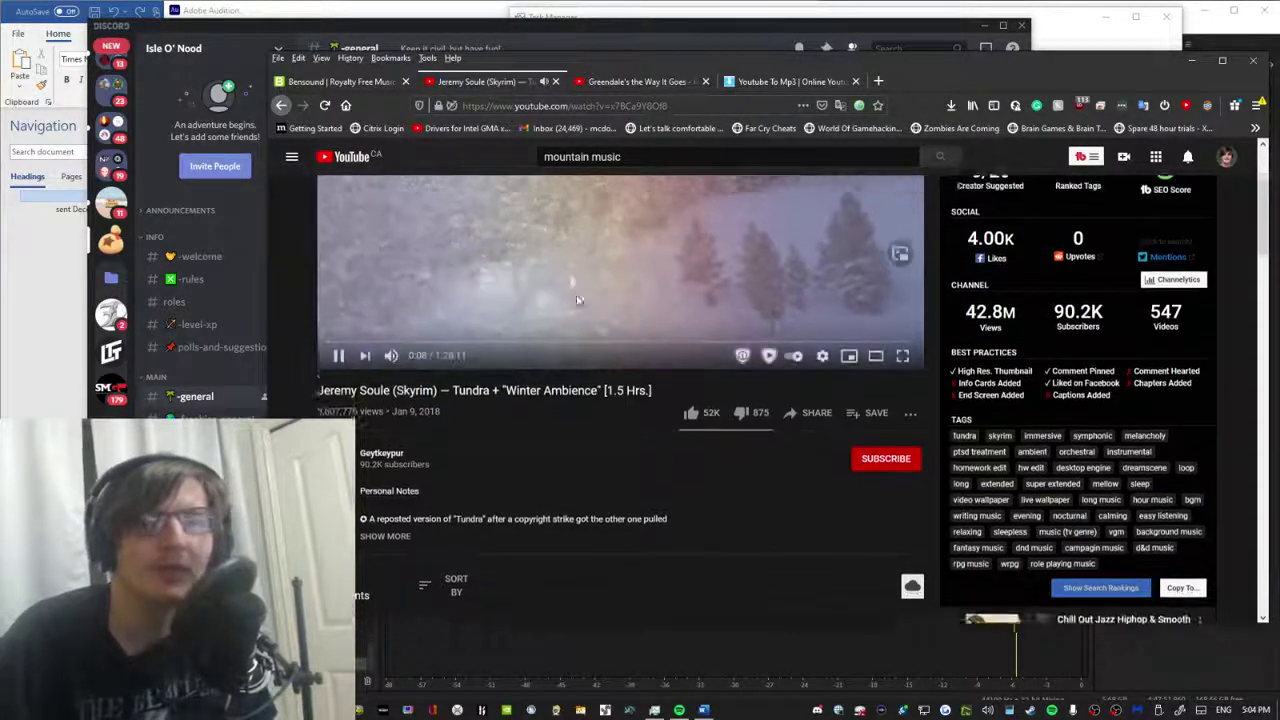
{"action": "scroll", "coordinate": [703, 220], "scroll_direction": "down", "scroll_amount": 4}
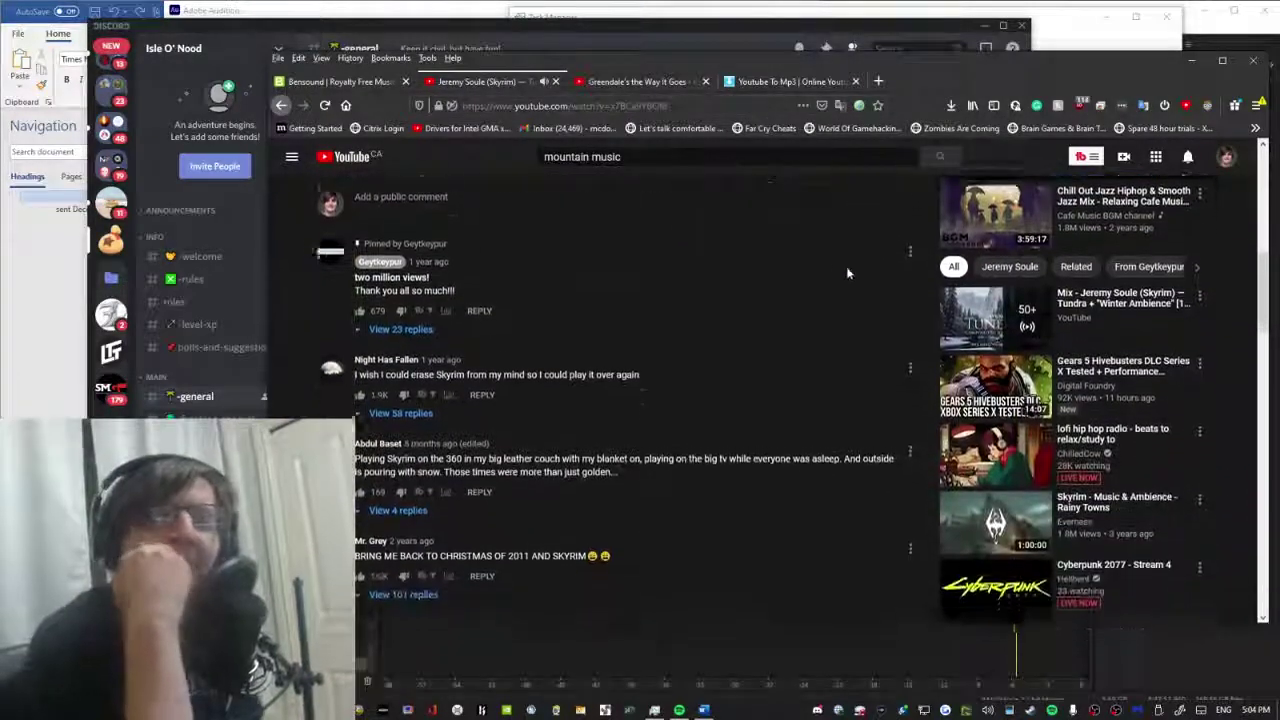
{"action": "scroll", "coordinate": [966, 375], "scroll_direction": "down", "scroll_amount": 5}
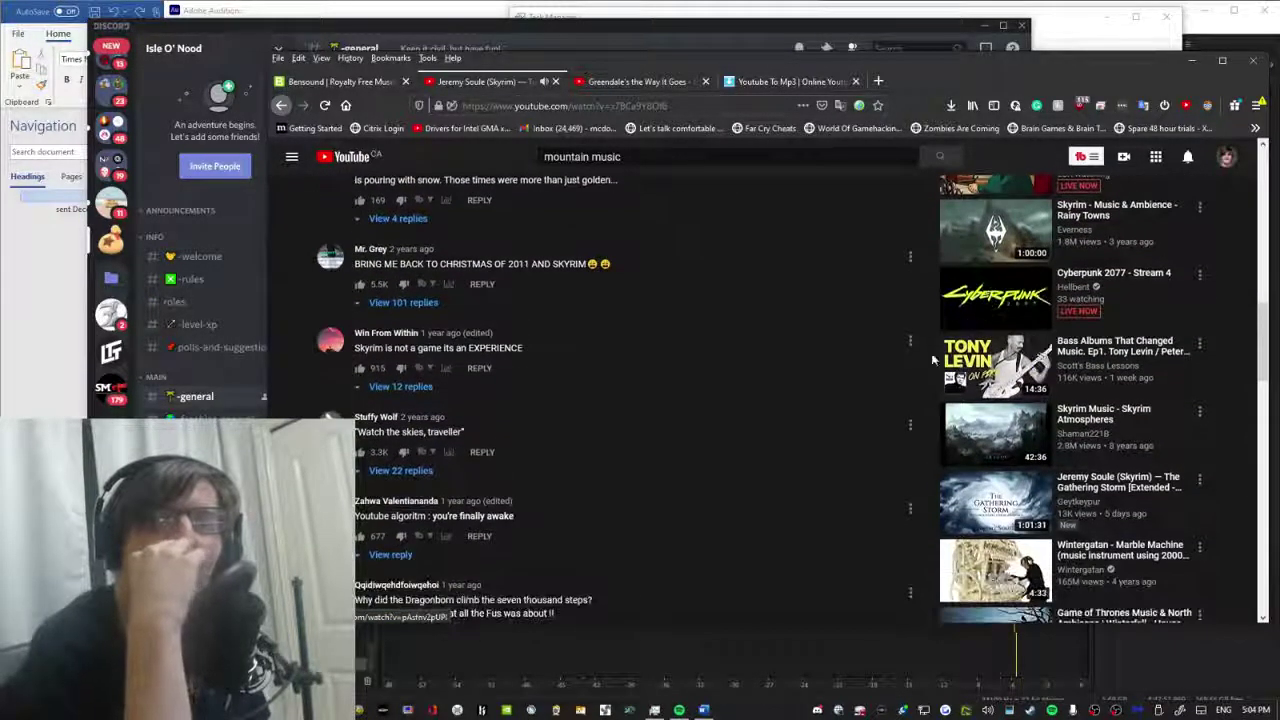
{"action": "scroll", "coordinate": [930, 357], "scroll_direction": "down", "scroll_amount": 2}
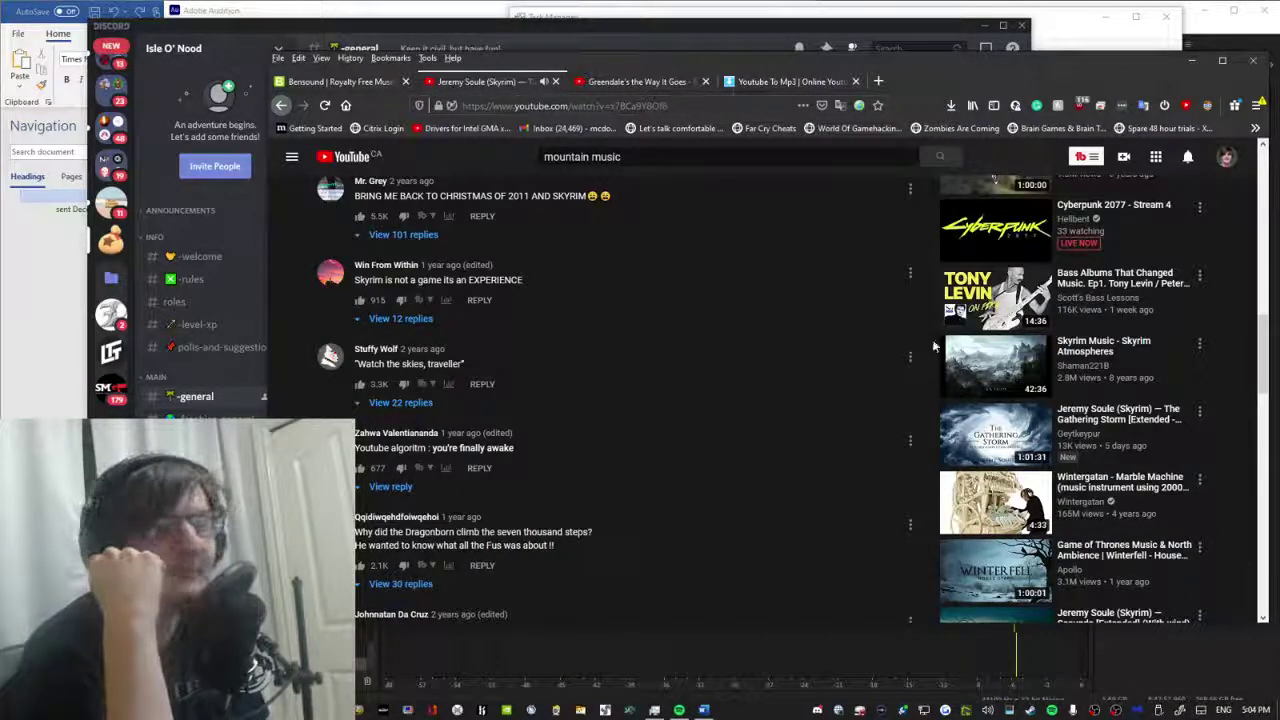
{"action": "scroll", "coordinate": [935, 346], "scroll_direction": "up", "scroll_amount": 5}
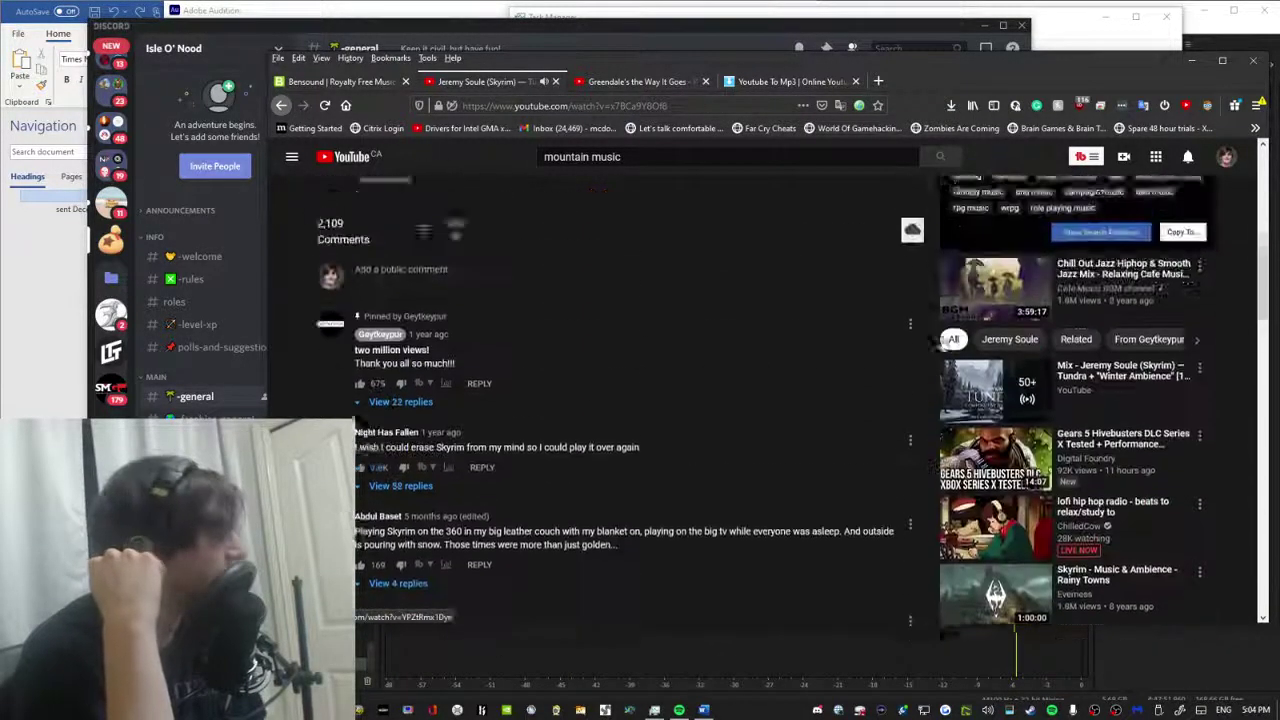
{"action": "scroll", "coordinate": [920, 280], "scroll_direction": "up", "scroll_amount": 7}
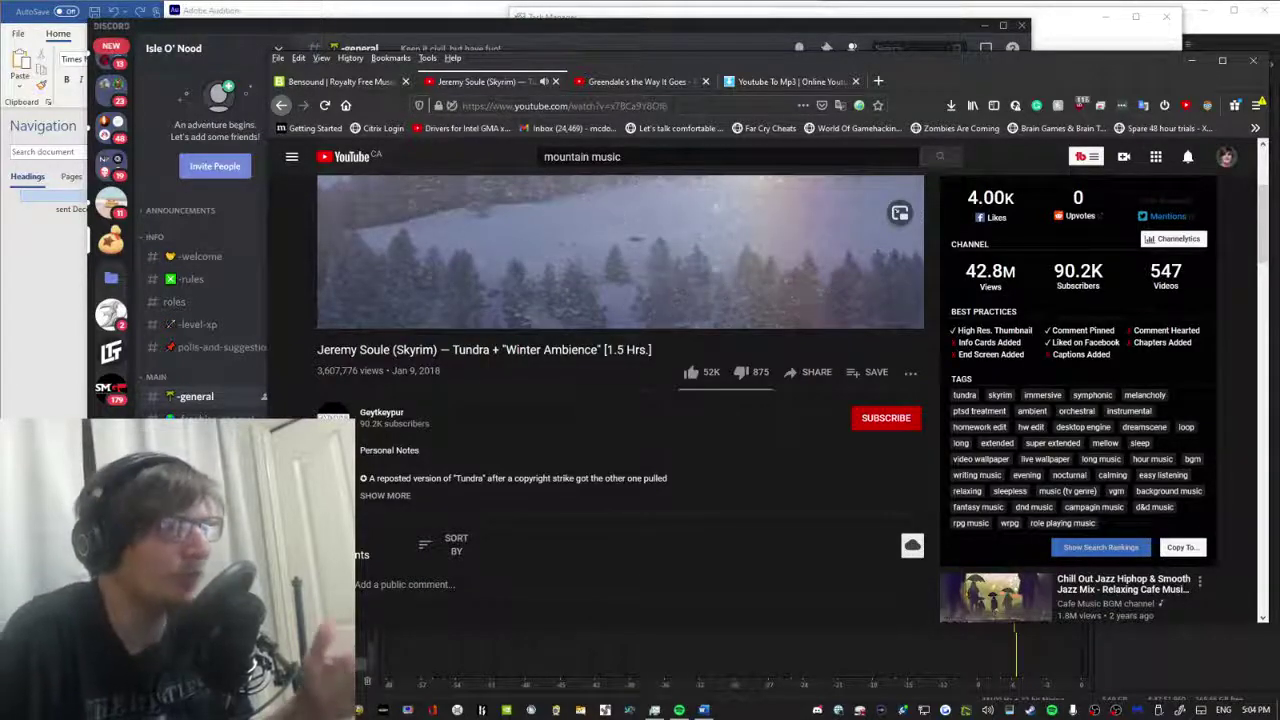
{"action": "scroll", "coordinate": [620, 300], "scroll_direction": "up", "scroll_amount": 3}
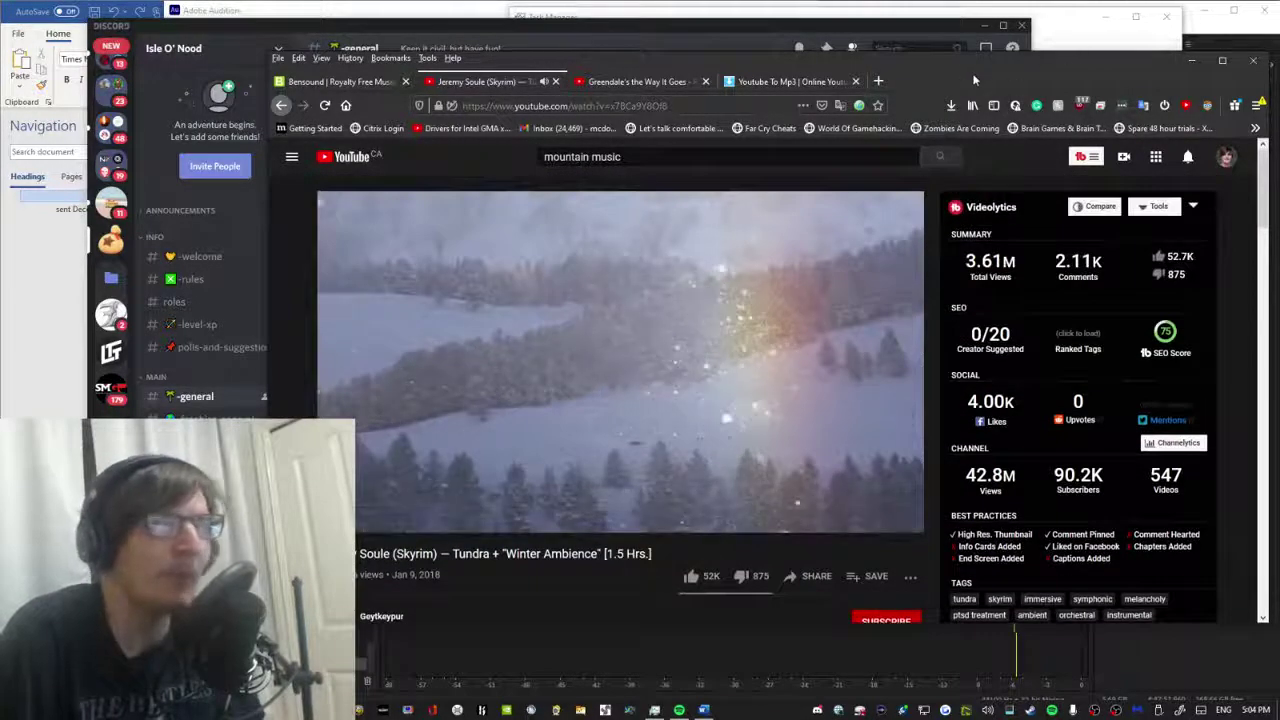
Search the web in a new tab for "1.5 hours in a lifetime".
{"action": "left_click", "coordinate": [878, 82]}
{"action": "type", "text": "1.5 ho"}
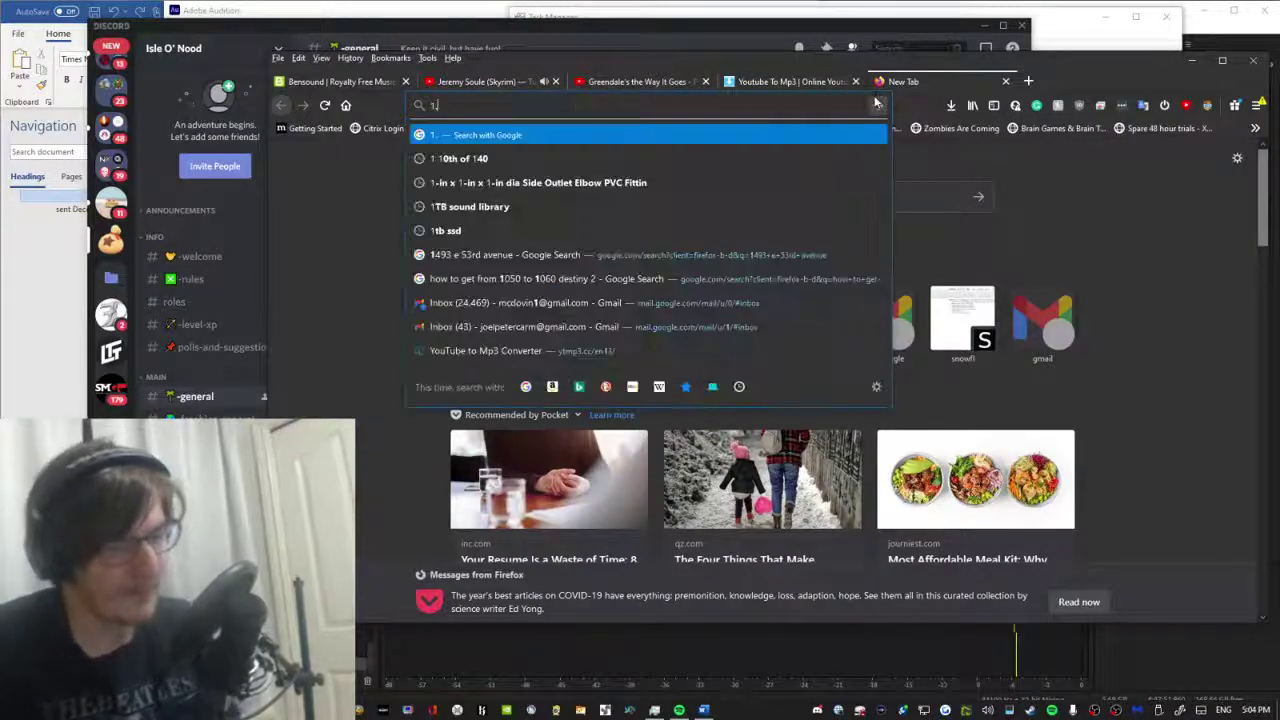
{"action": "type", "text": "urs v"}
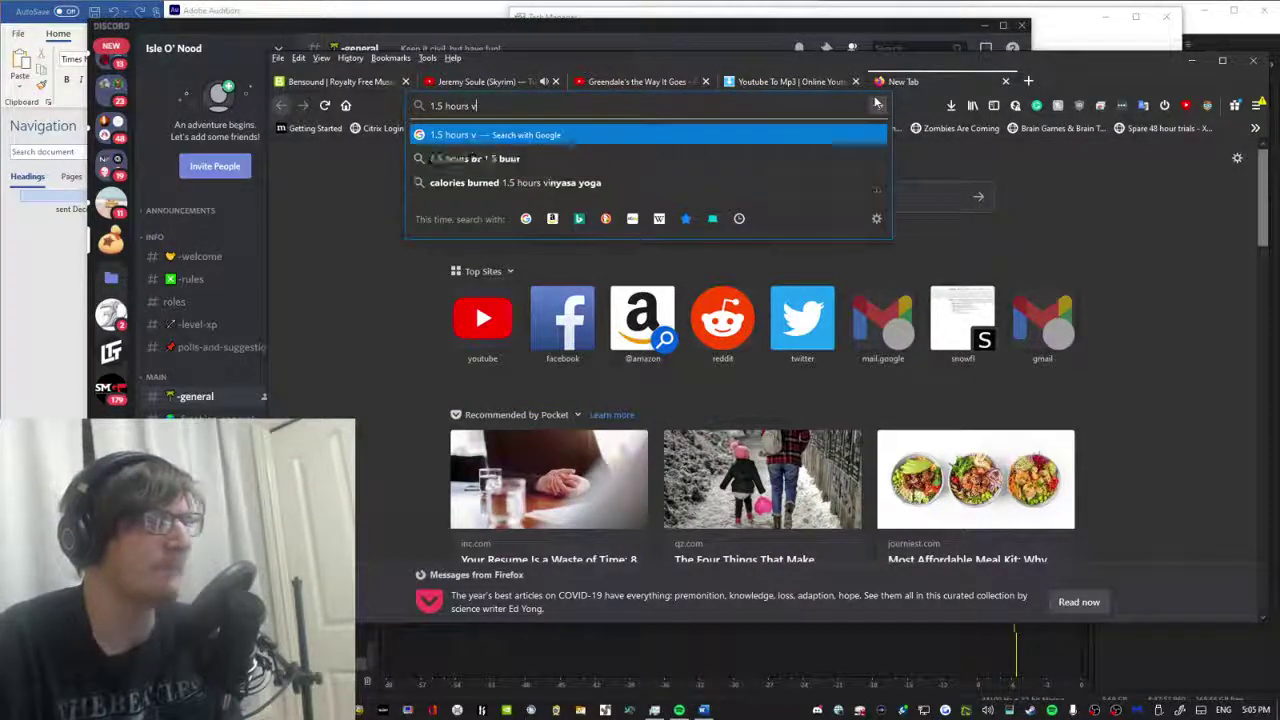
{"action": "key", "text": "BackSpace"}
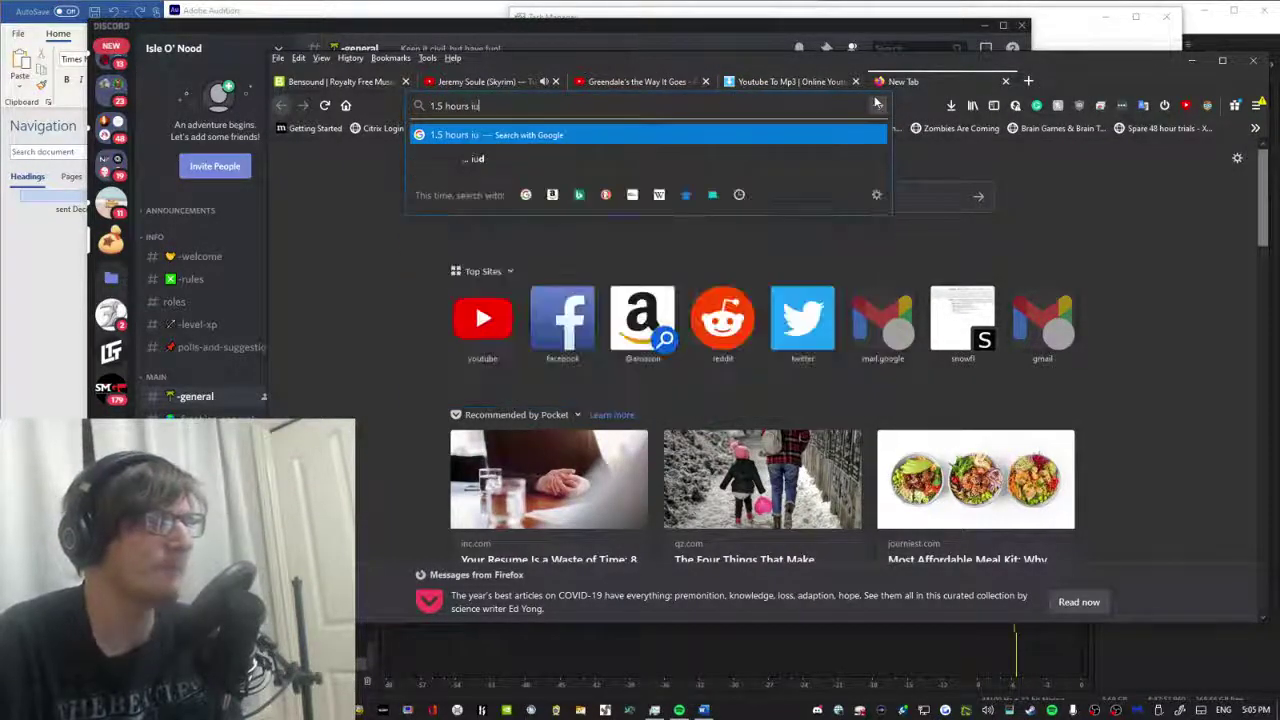
{"action": "type", "text": "in a lifetime"}
{"action": "key", "text": "Return"}
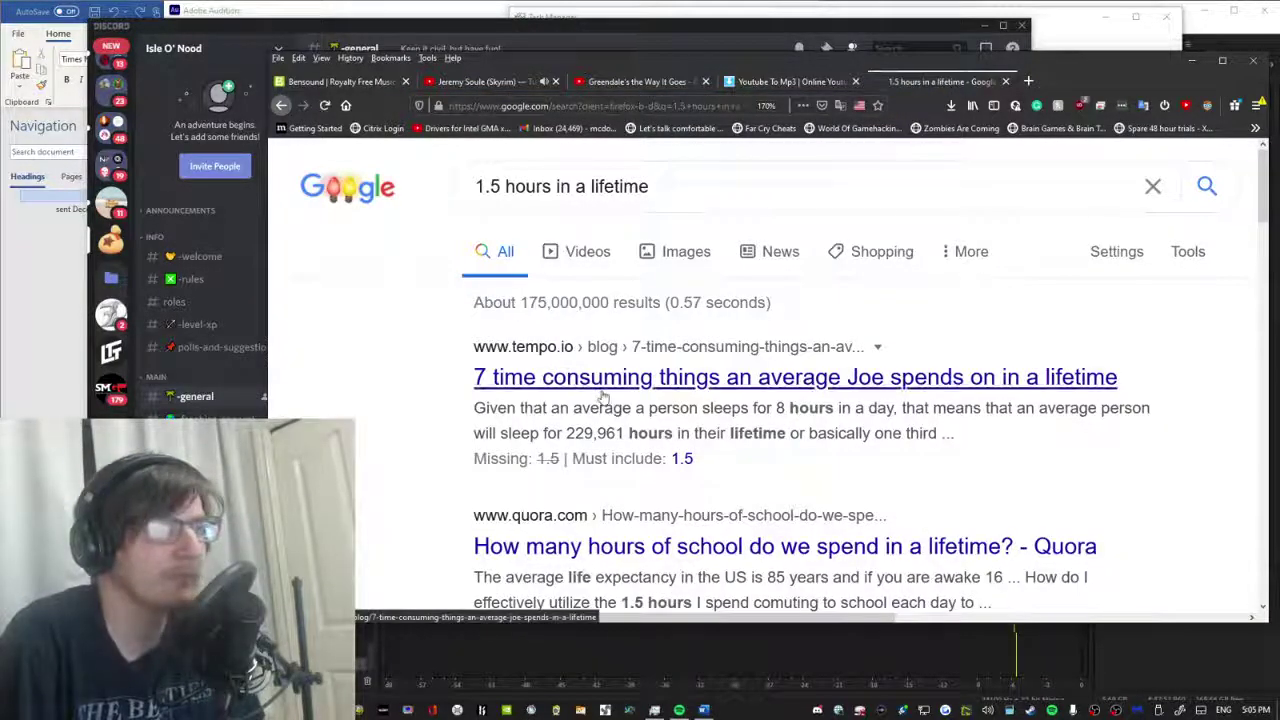
Refine the web search to "1.5 hours song in a lifetime".
{"action": "left_click", "coordinate": [557, 186]}
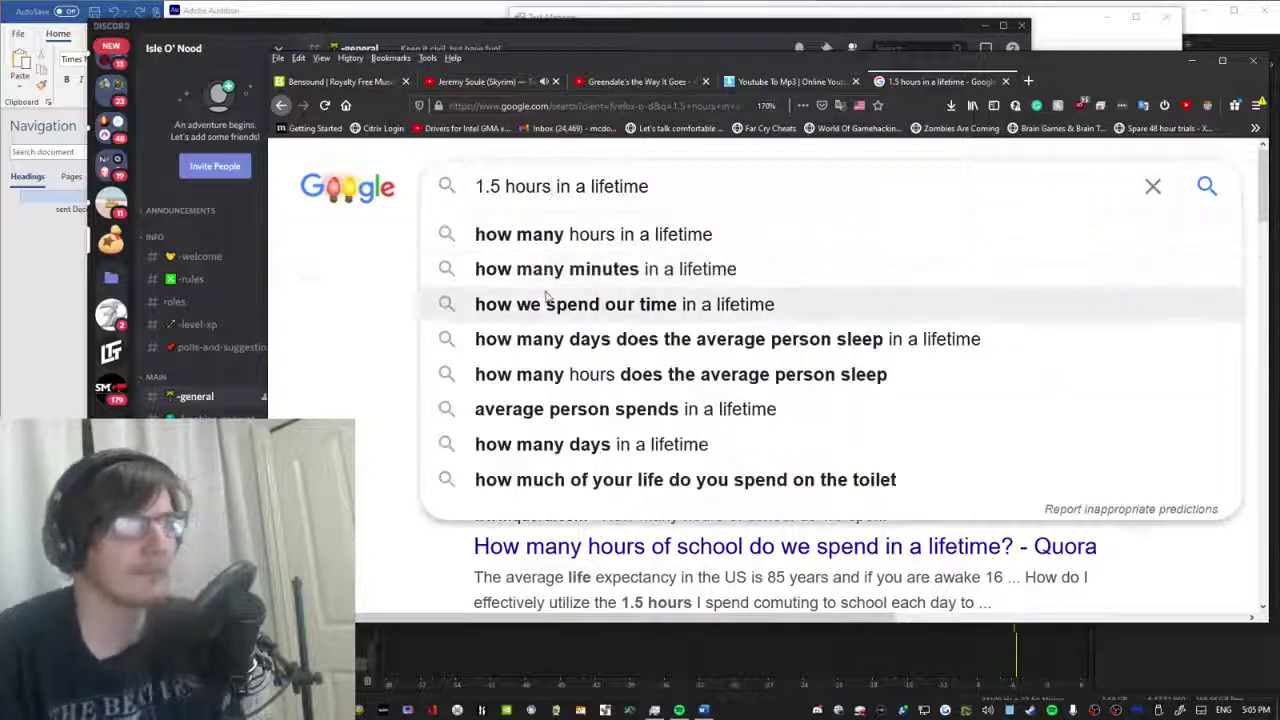
{"action": "type", "text": "song"}
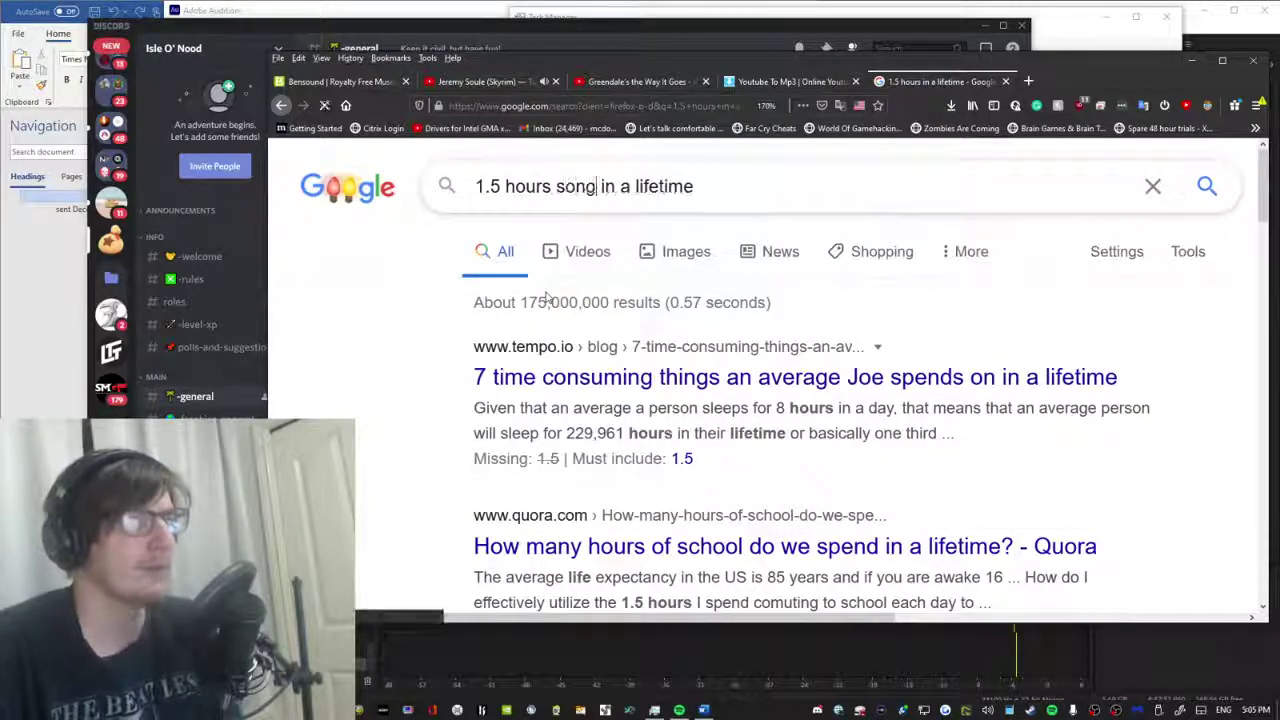
{"action": "key", "text": "Return"}
Look through the whole first page of search results for an answer about 1.5 hours in a lifetime.
{"action": "scroll", "coordinate": [549, 284], "scroll_direction": "down", "scroll_amount": 2}
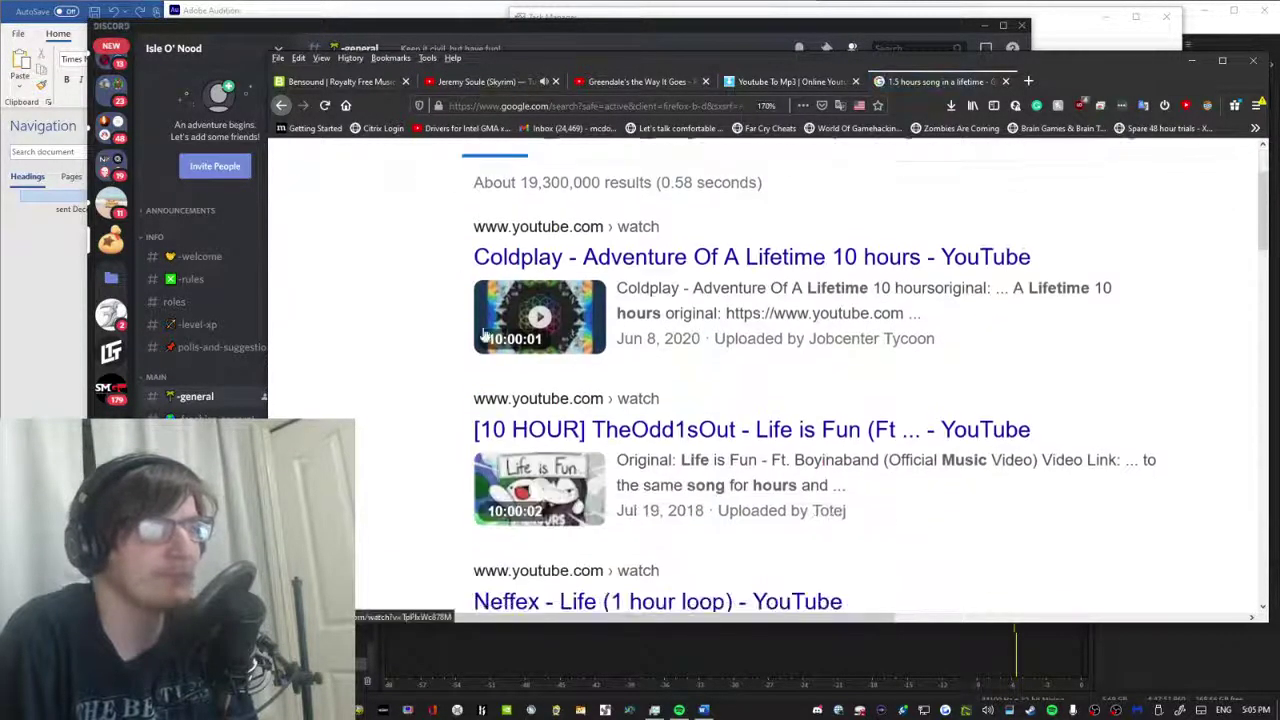
{"action": "scroll", "coordinate": [500, 280], "scroll_direction": "down", "scroll_amount": 3}
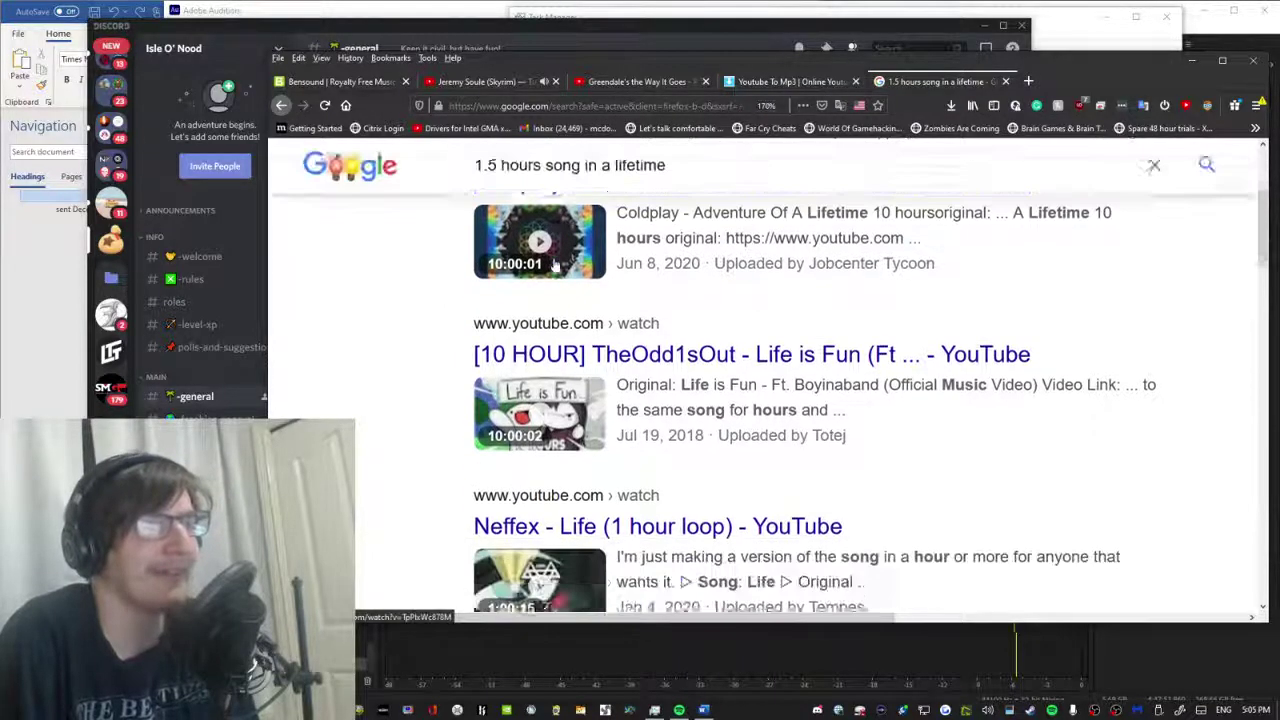
{"action": "scroll", "coordinate": [443, 292], "scroll_direction": "up", "scroll_amount": 3}
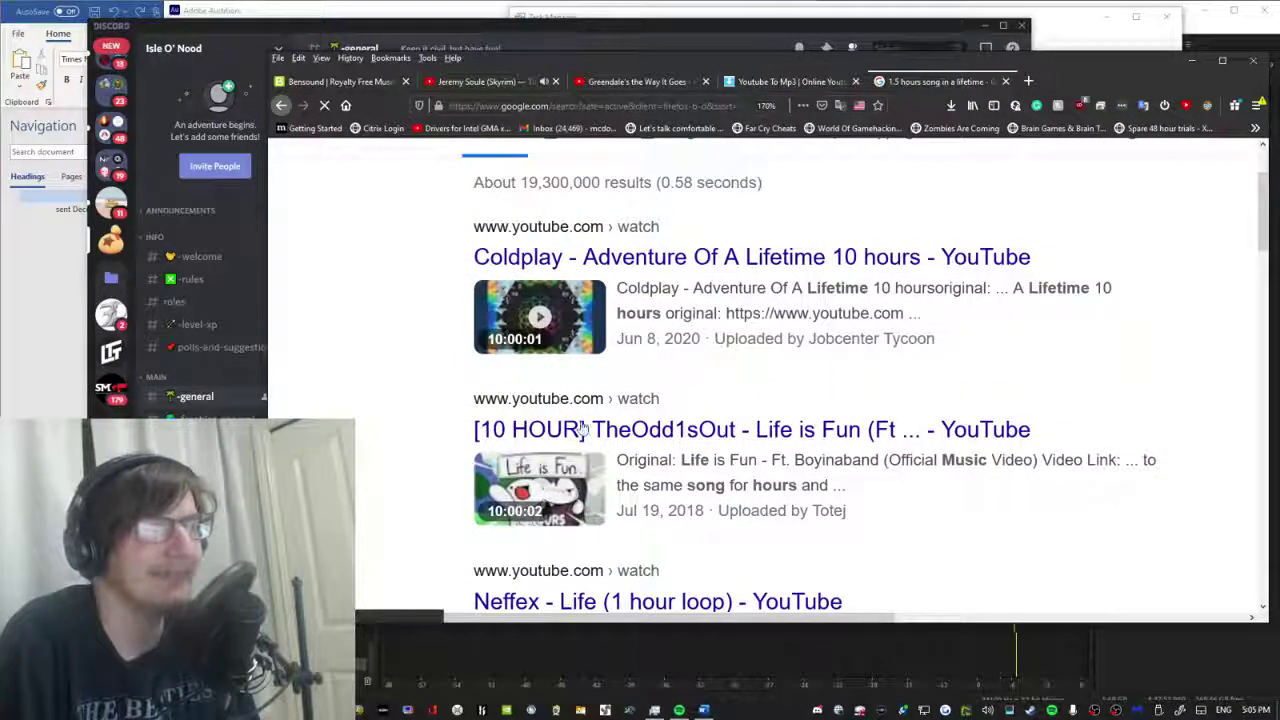
{"action": "scroll", "coordinate": [430, 380], "scroll_direction": "down", "scroll_amount": 5}
{"action": "scroll", "coordinate": [465, 355], "scroll_direction": "down", "scroll_amount": 12}
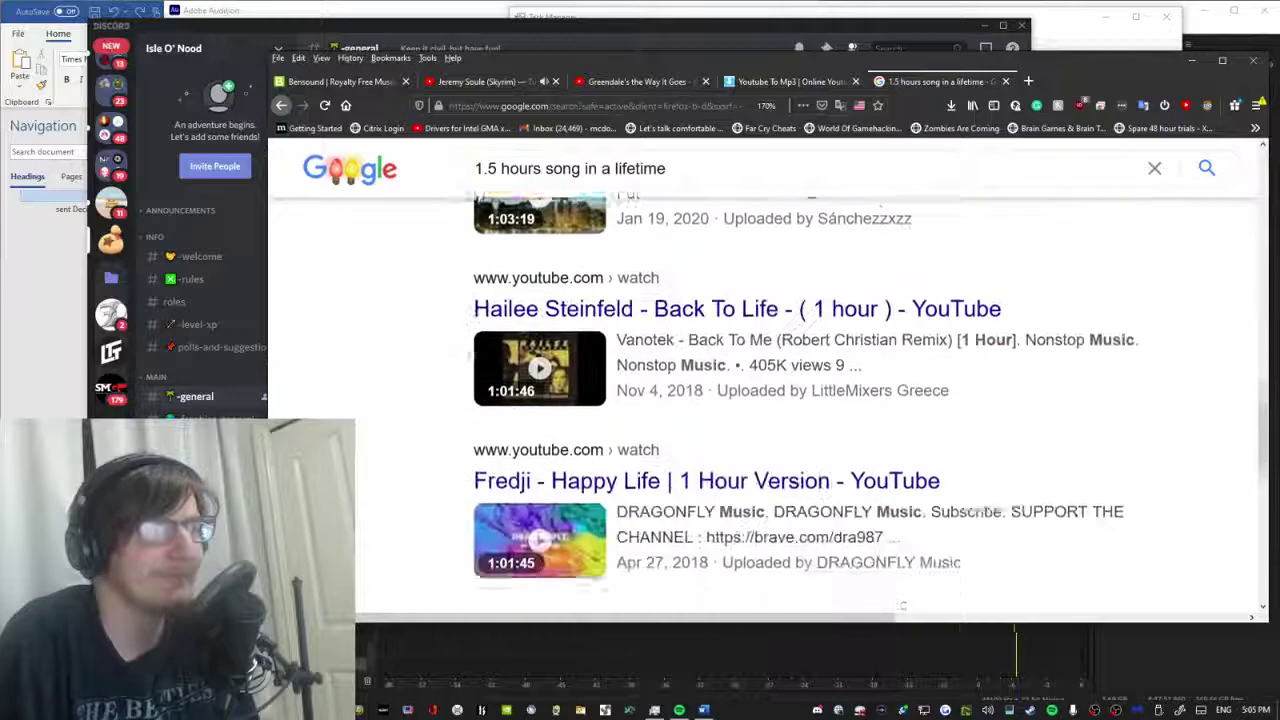
{"action": "scroll", "coordinate": [472, 350], "scroll_direction": "down", "scroll_amount": 3}
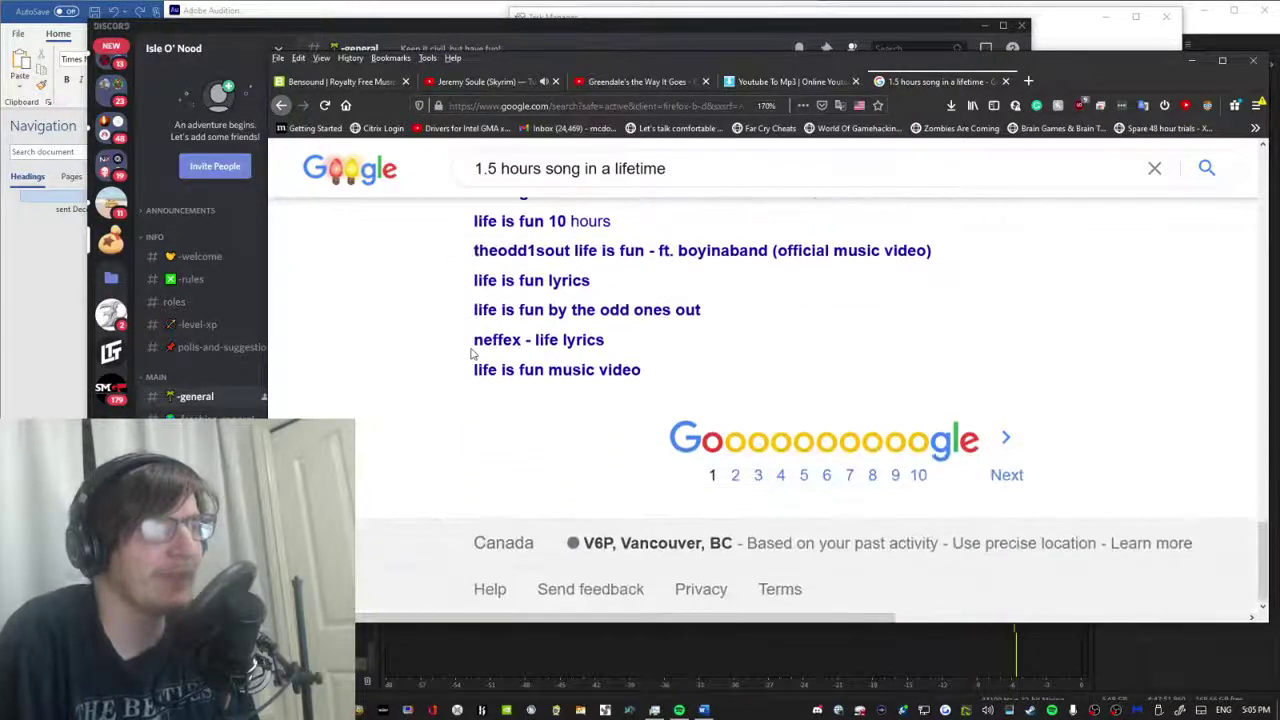
{"action": "scroll", "coordinate": [474, 345], "scroll_direction": "up", "scroll_amount": 10}
{"action": "scroll", "coordinate": [585, 365], "scroll_direction": "up", "scroll_amount": 8}
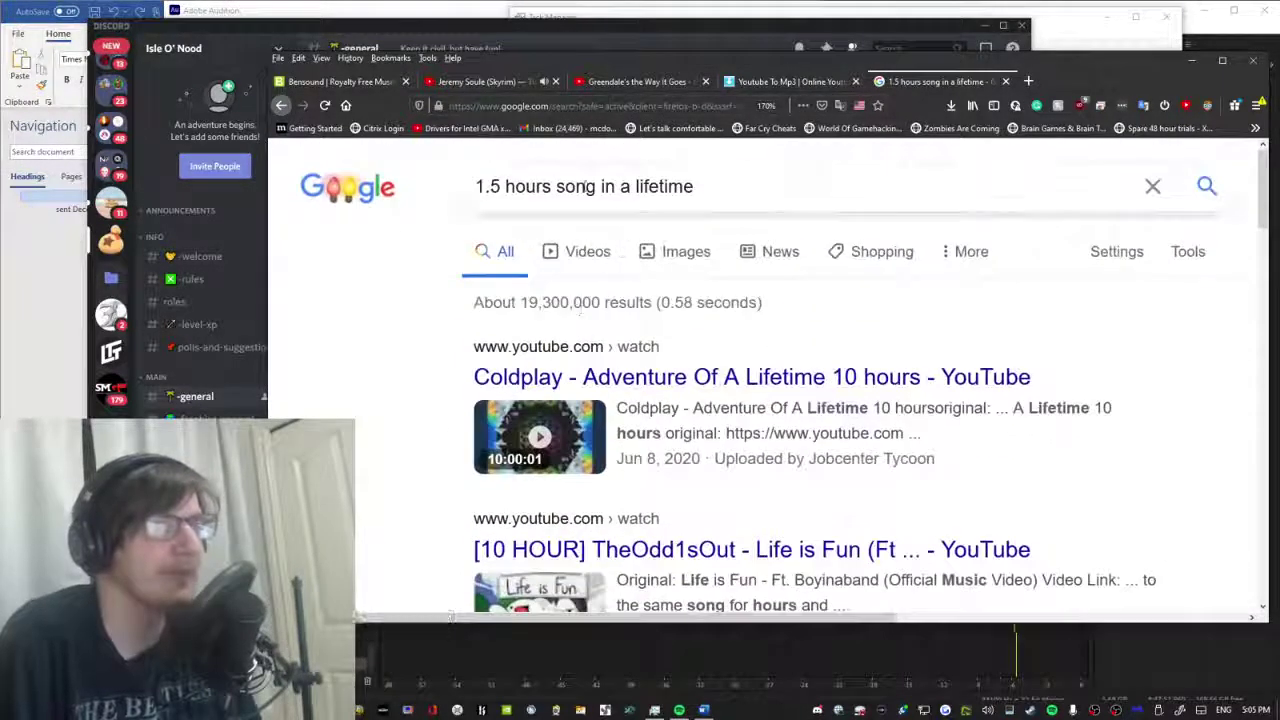
Replace "song in a lifetime" in the query and search for "1.5 hours x 84".
{"action": "left_click_drag", "start_coordinate": [557, 187], "coordinate": [776, 192]}
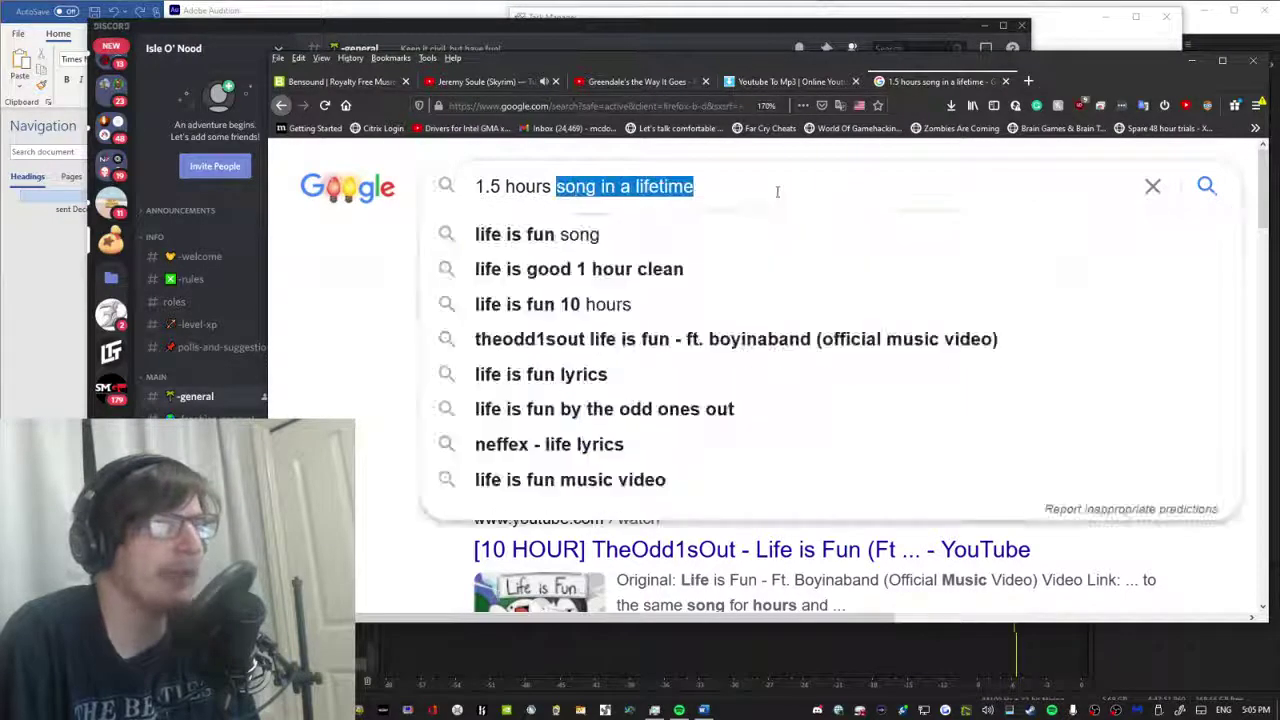
{"action": "key", "text": "BackSpace"}
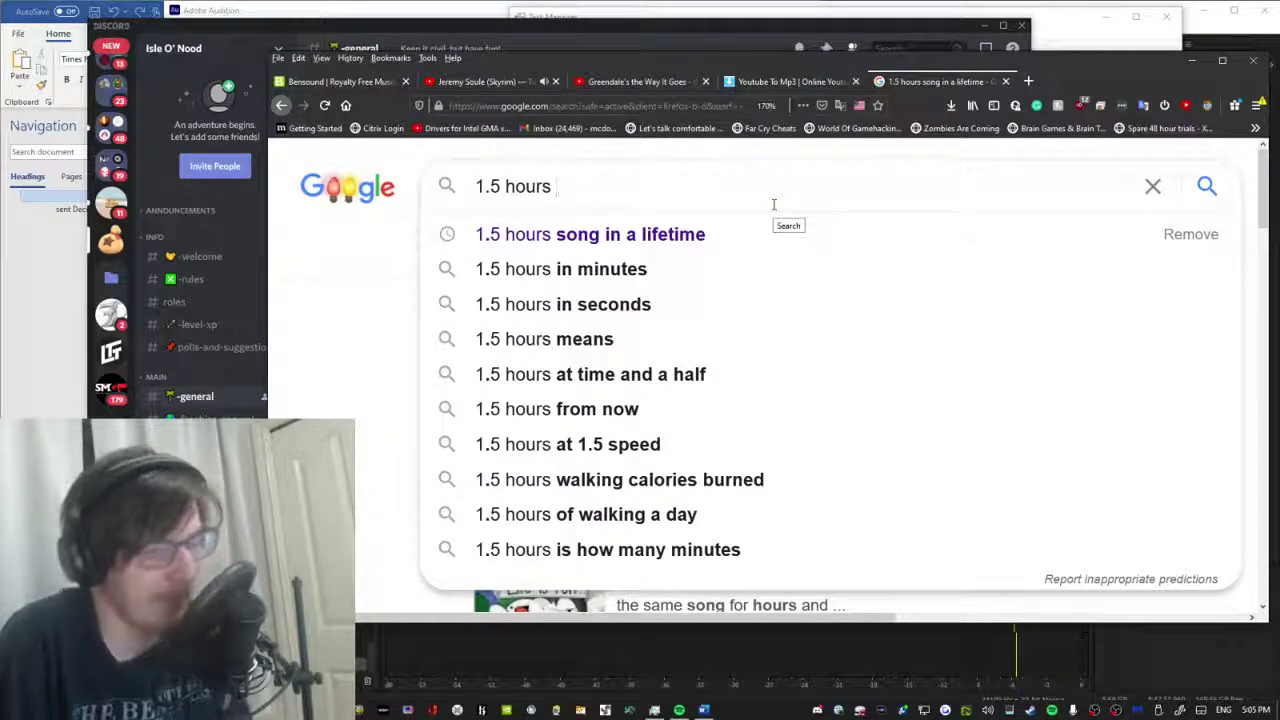
{"action": "type", "text": "x "}
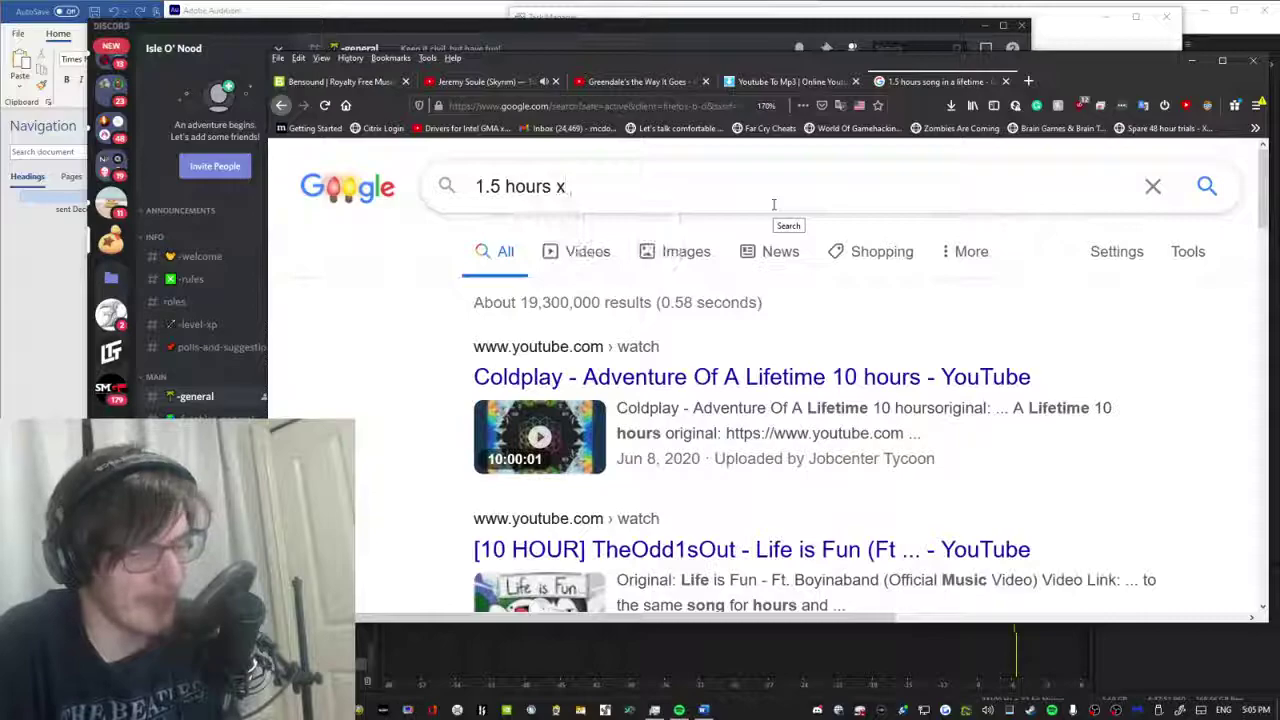
{"action": "type", "text": "84"}
{"action": "key", "text": "Return"}
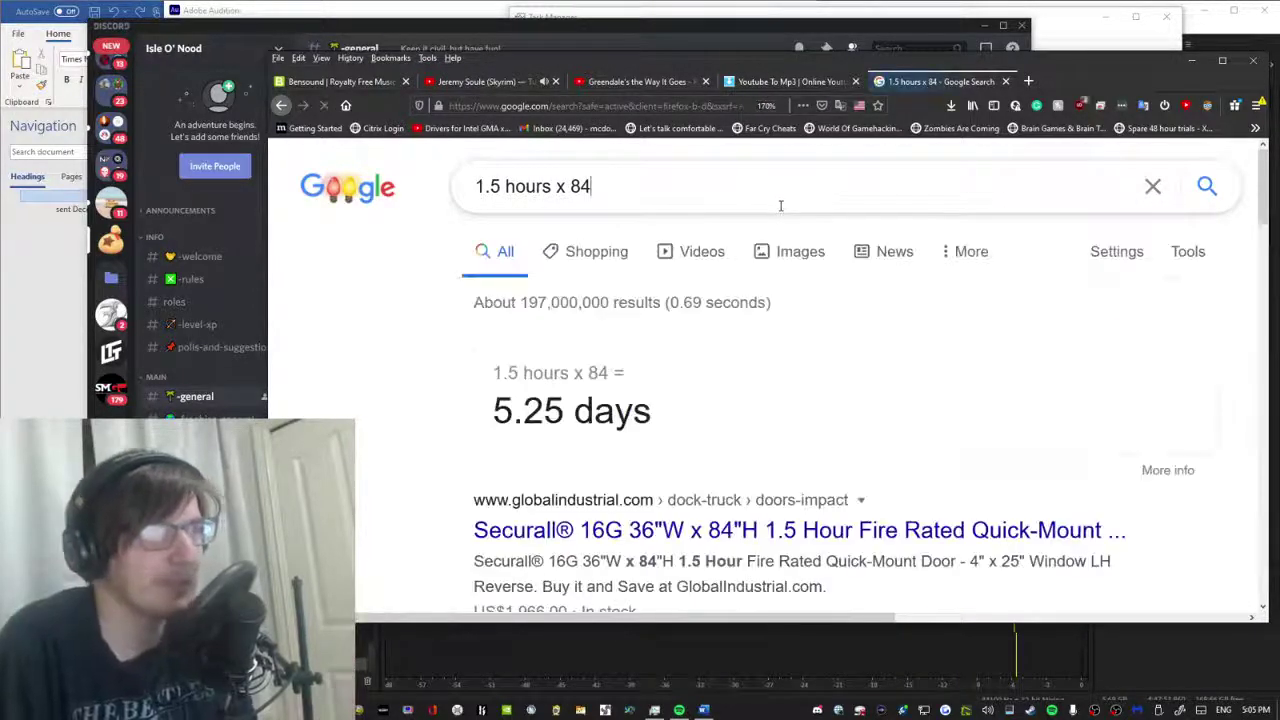
Extend the query to "1.5 hours x 84 years" and review the calculated result.
{"action": "type", "text": "years"}
{"action": "key", "text": "Return"}
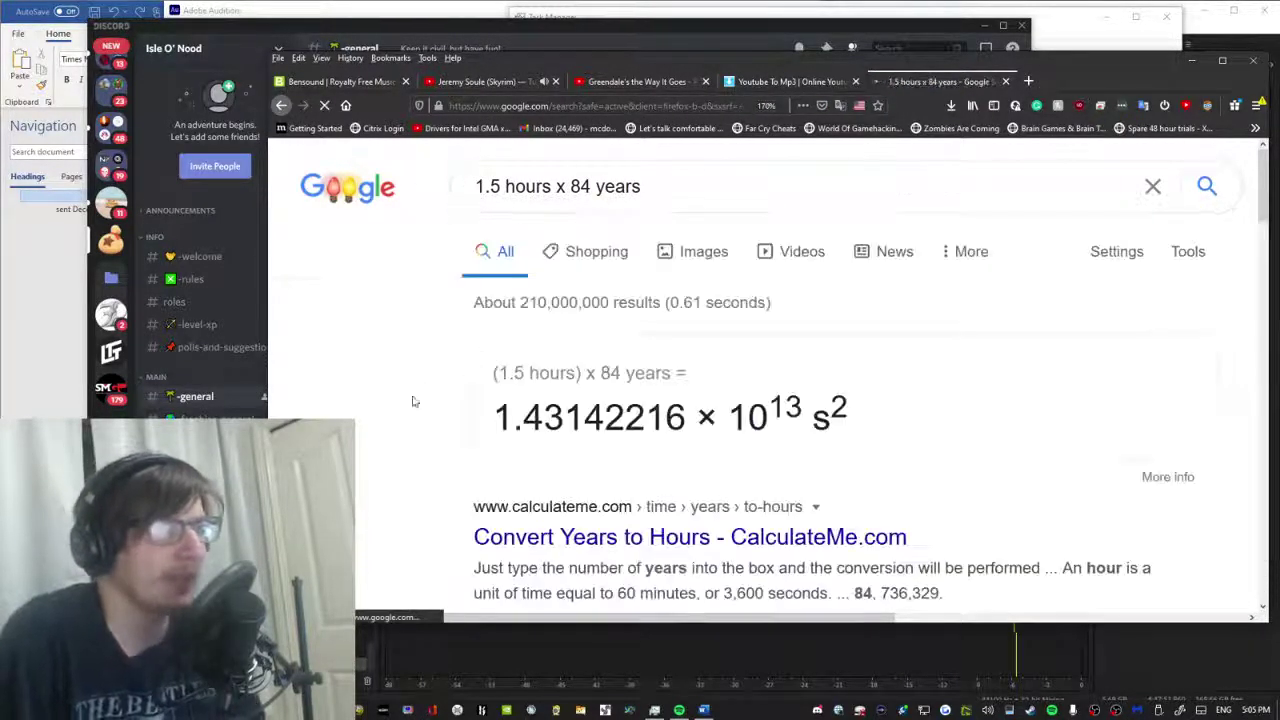
{"action": "scroll", "coordinate": [418, 427], "scroll_direction": "down", "scroll_amount": 2}
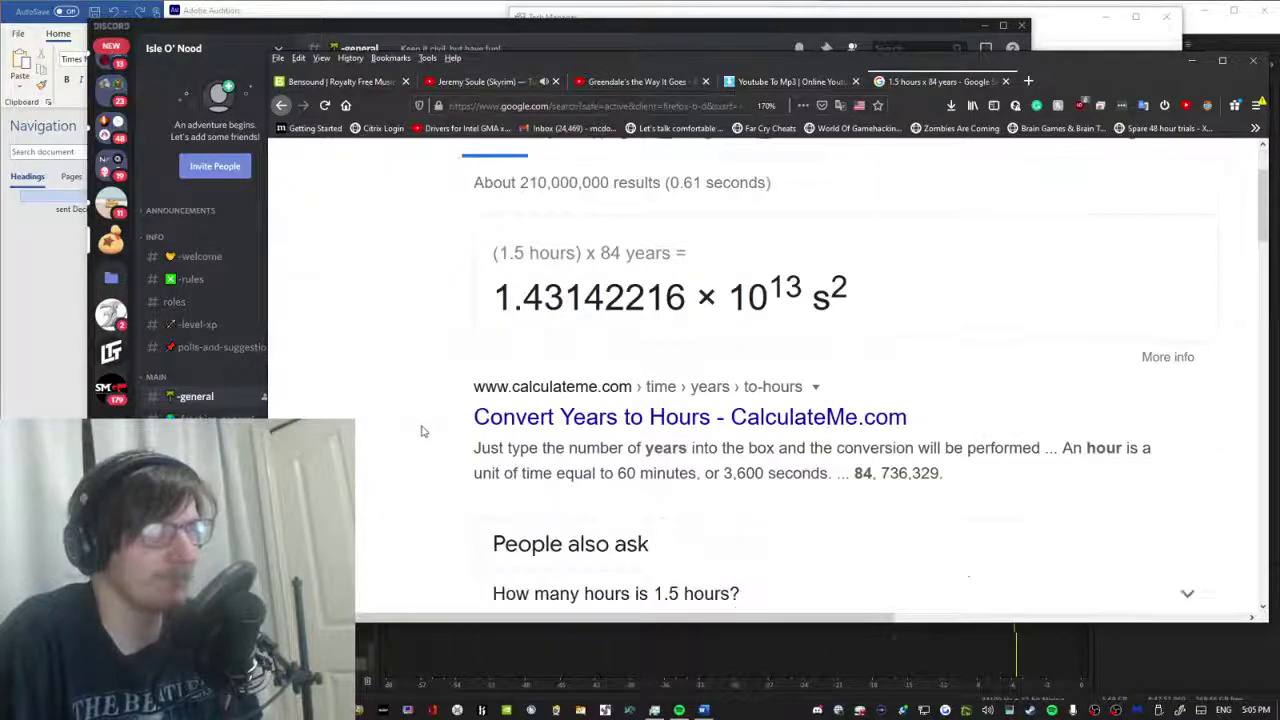
{"action": "scroll", "coordinate": [423, 429], "scroll_direction": "up", "scroll_amount": 2}
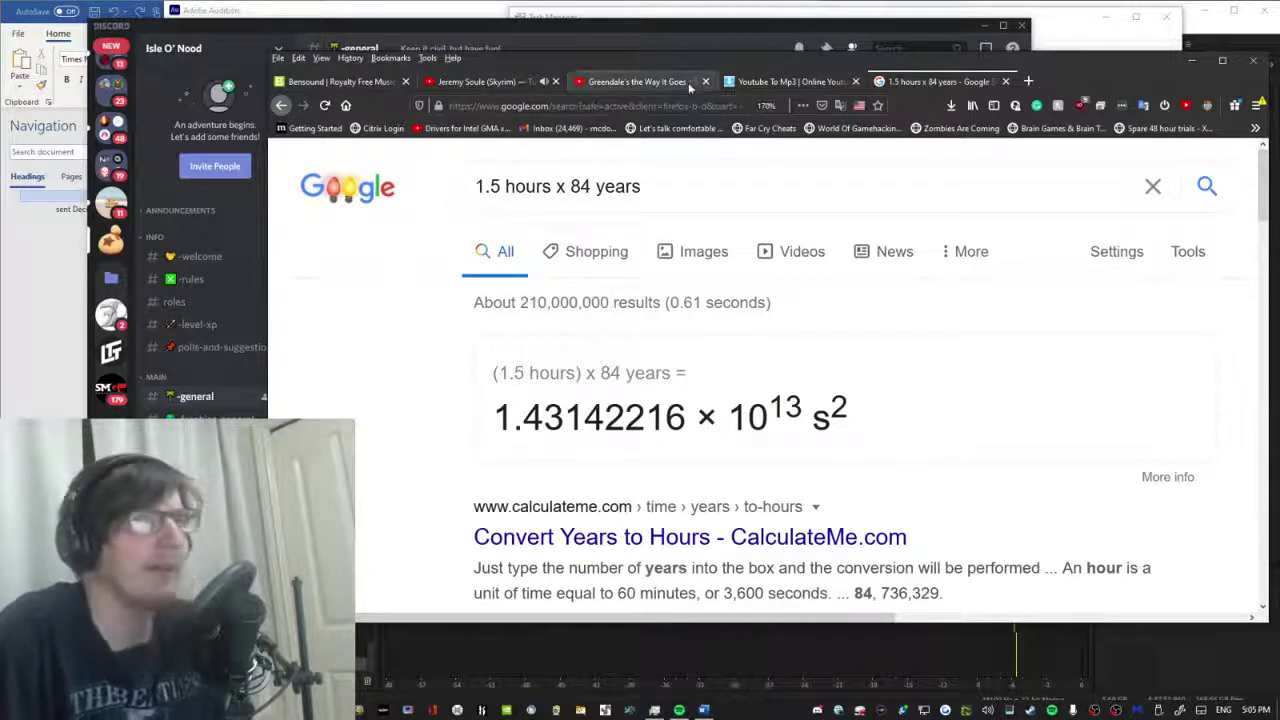
Check the Skyrim Tundra video, return to the search results and open CalculateMe's Convert Years to Hours page.
{"action": "left_click", "coordinate": [485, 81]}
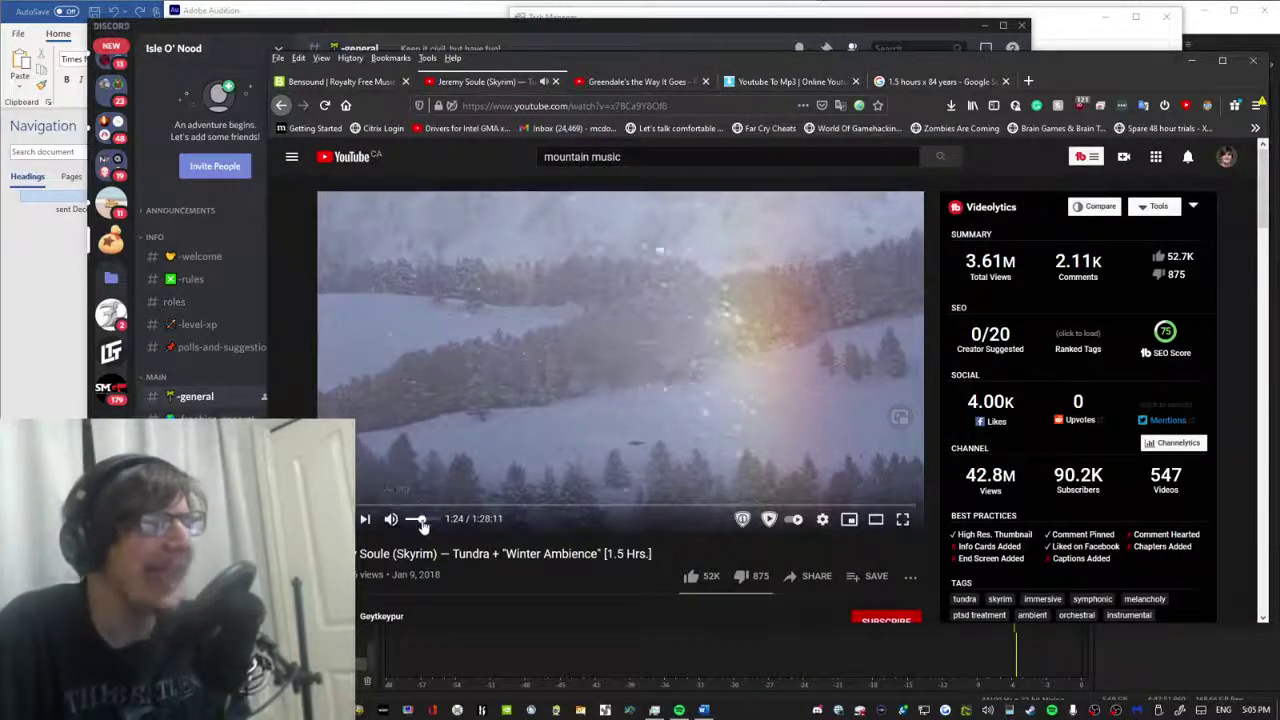
{"action": "left_click", "coordinate": [925, 84]}
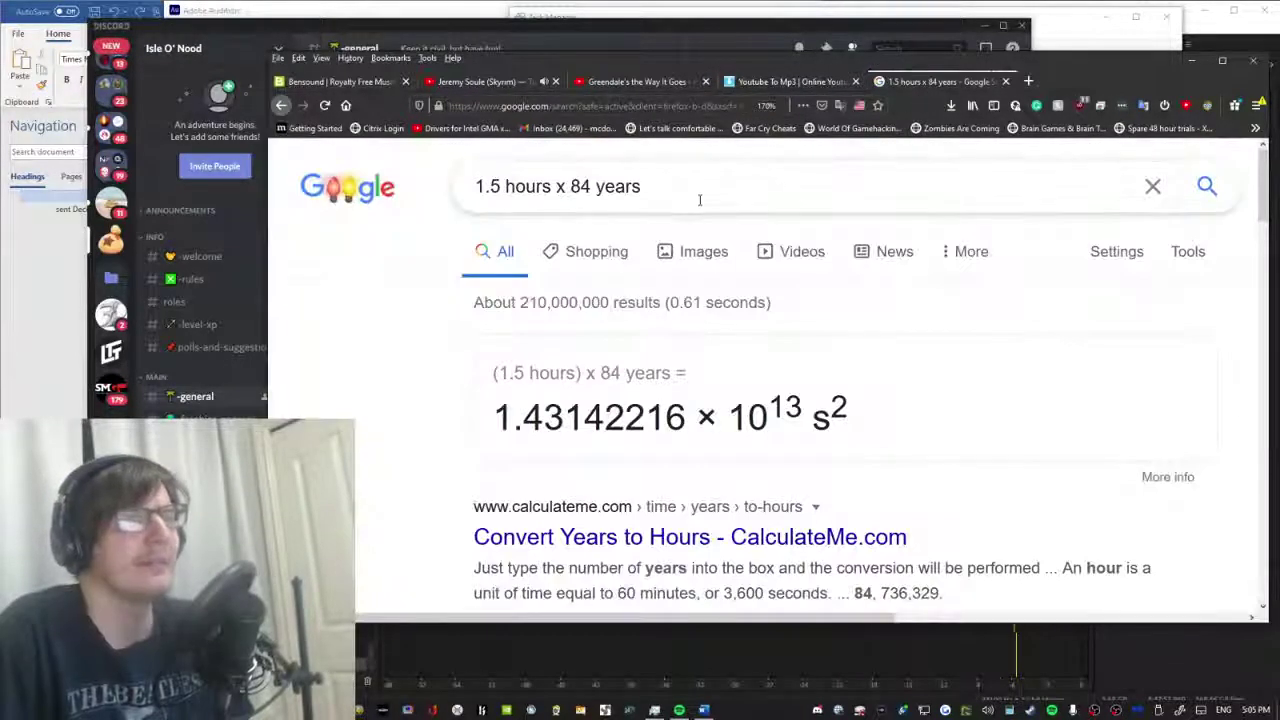
{"action": "scroll", "coordinate": [414, 563], "scroll_direction": "down", "scroll_amount": 5}
{"action": "scroll", "coordinate": [457, 529], "scroll_direction": "up", "scroll_amount": 4}
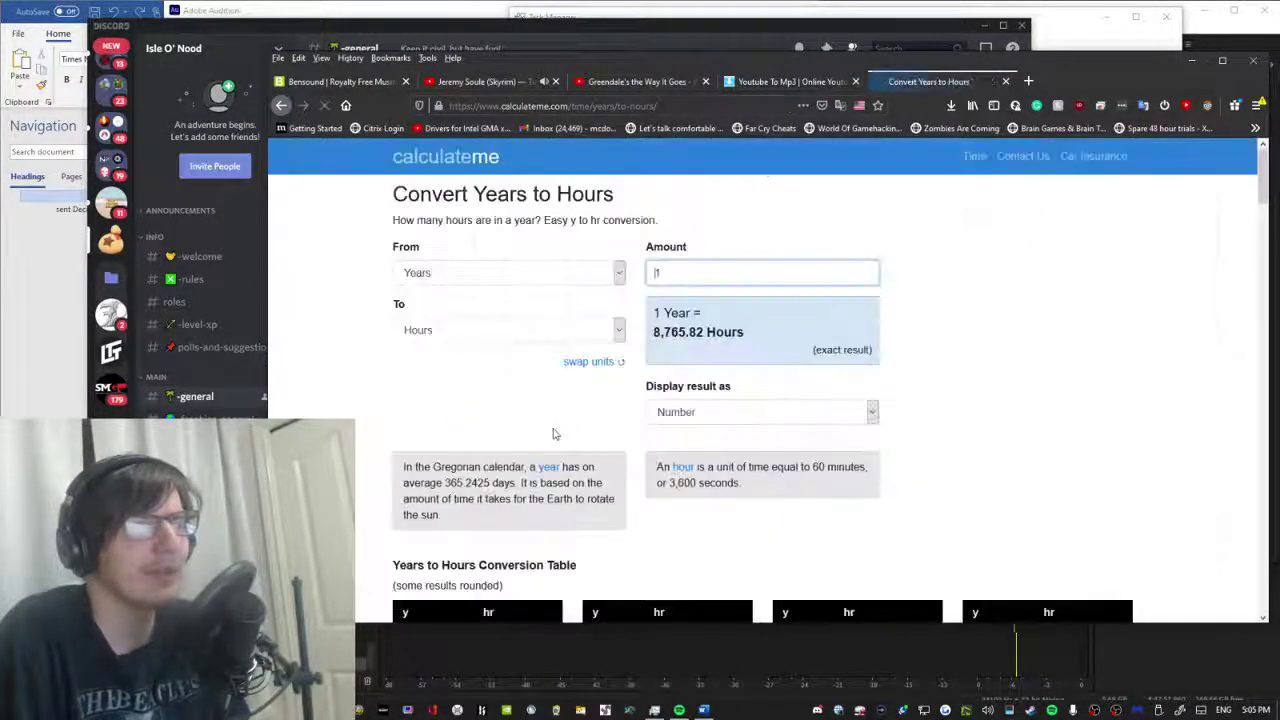
Set the converter to change Hours to Years and enter an amount of 1.5.
{"action": "left_click", "coordinate": [600, 278]}
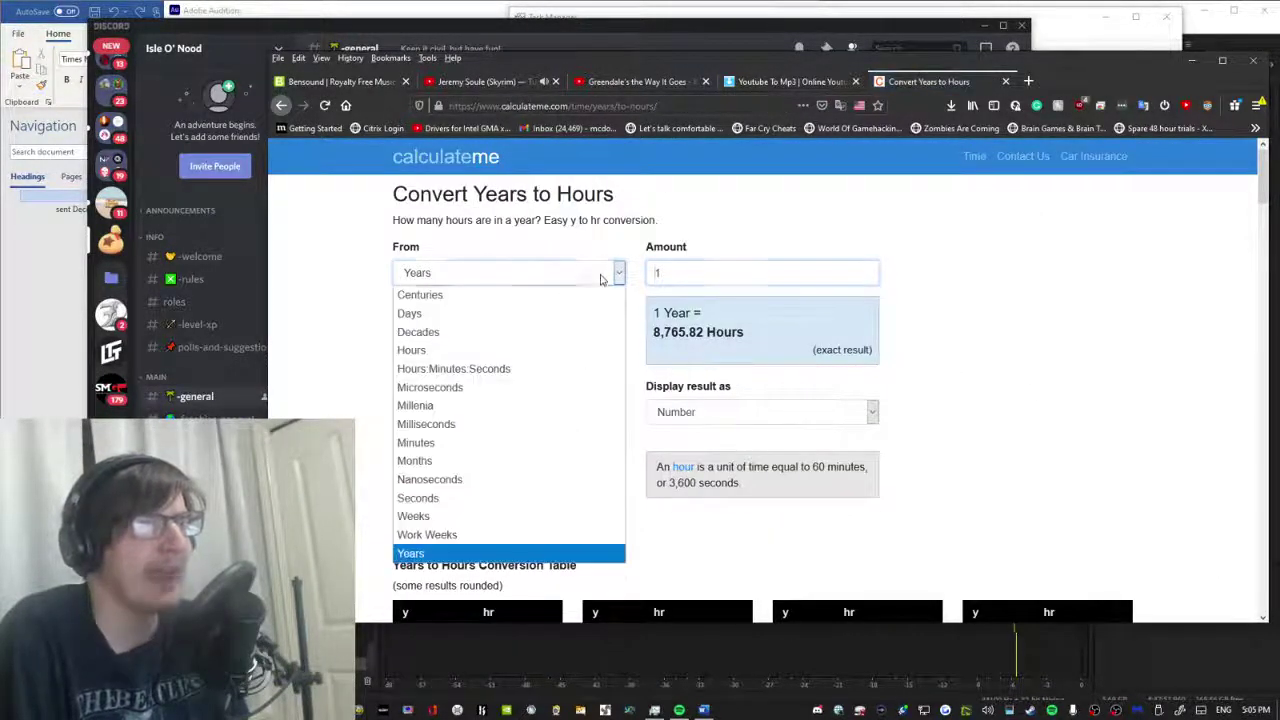
{"action": "left_click", "coordinate": [466, 349]}
{"action": "left_click", "coordinate": [461, 336]}
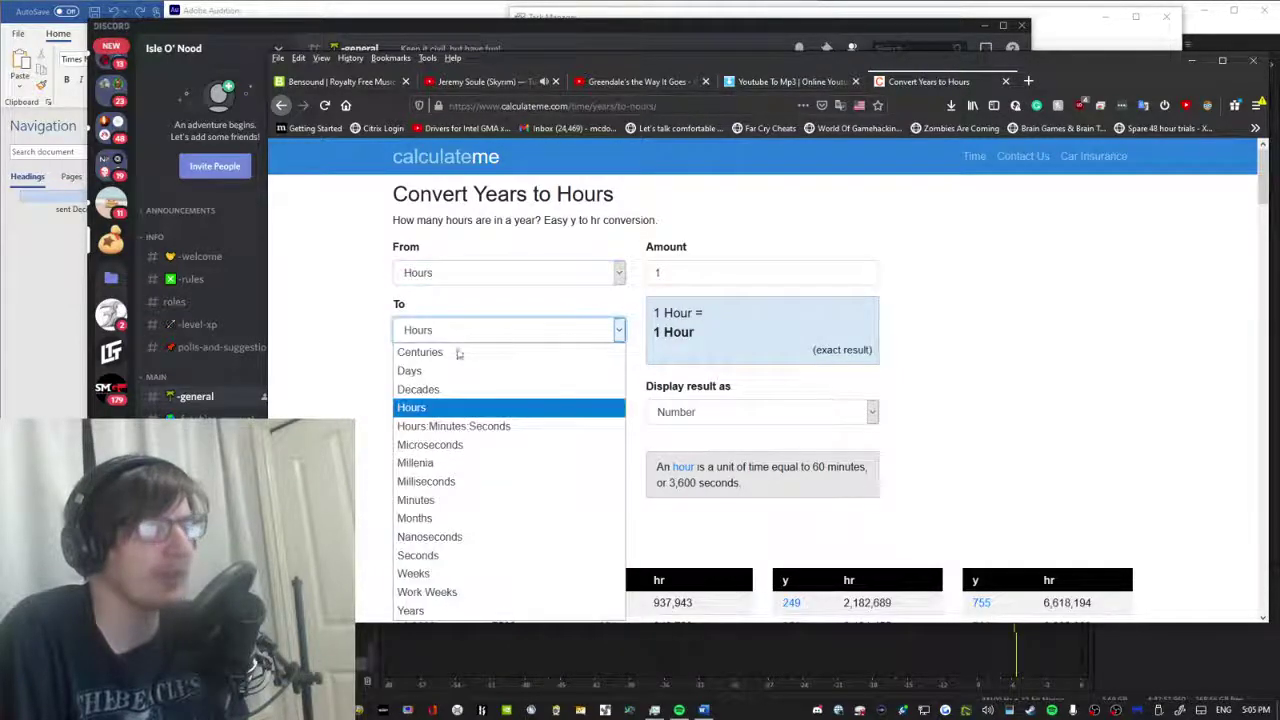
{"action": "left_click", "coordinate": [443, 610]}
{"action": "left_click", "coordinate": [700, 274]}
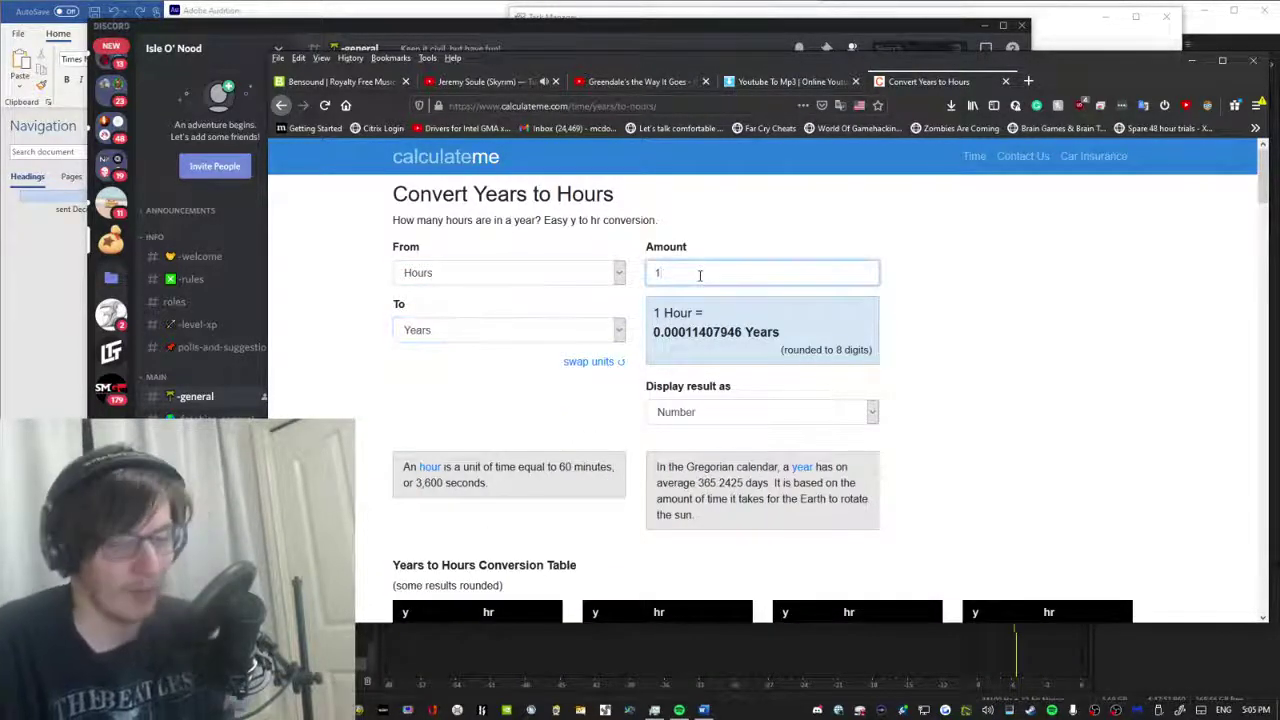
{"action": "type", "text": ".5"}
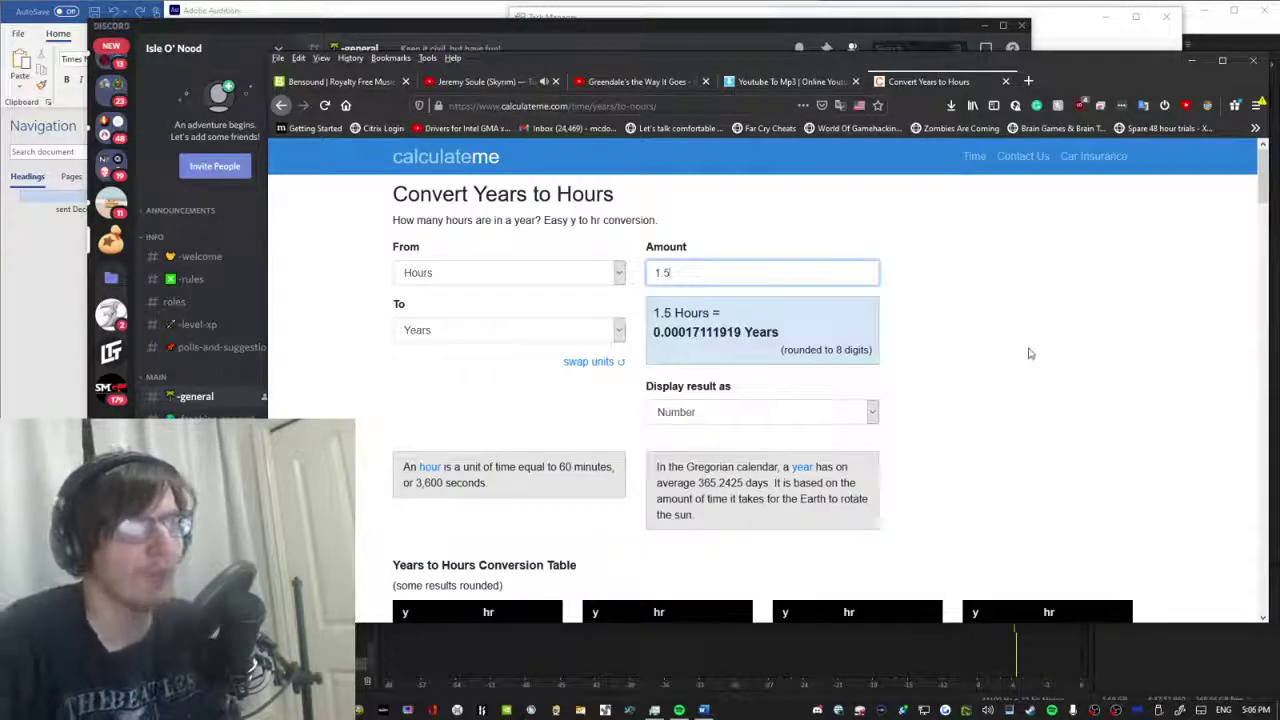
{"action": "left_click", "coordinate": [1030, 353]}
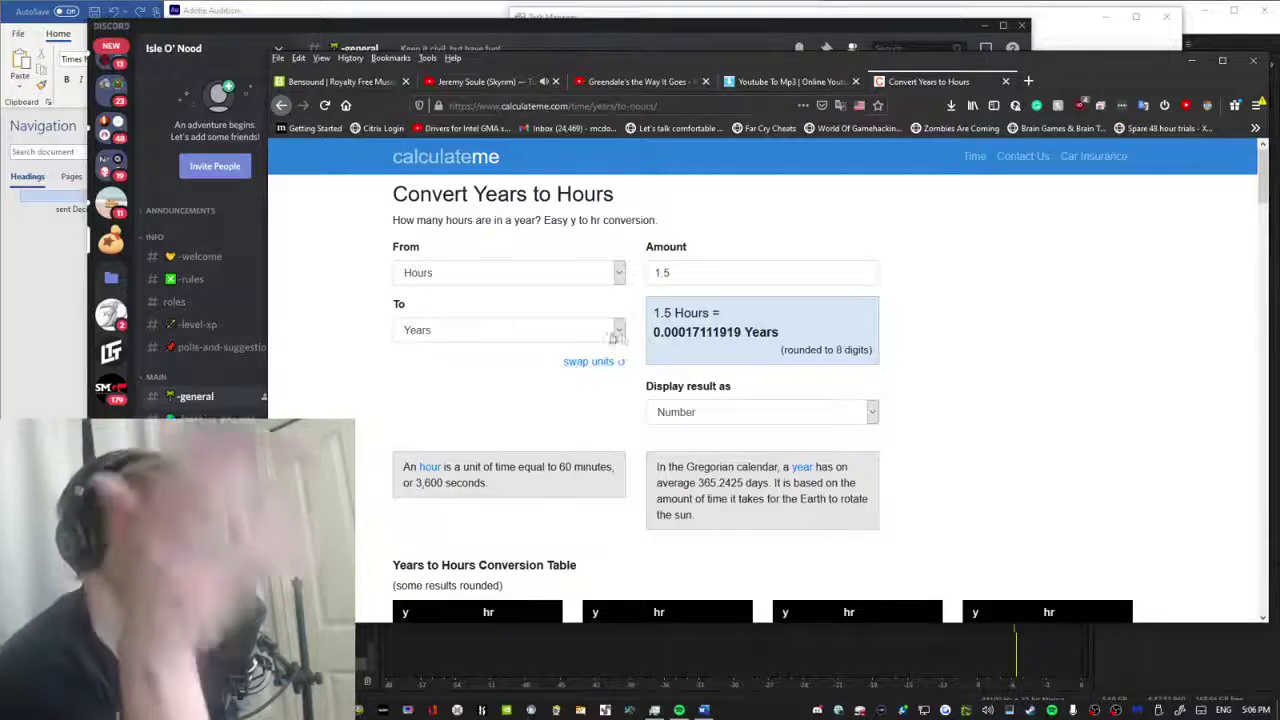
Switch the converter to change Years to Hours and select the converted result for 1.5 years.
{"action": "left_click", "coordinate": [535, 282]}
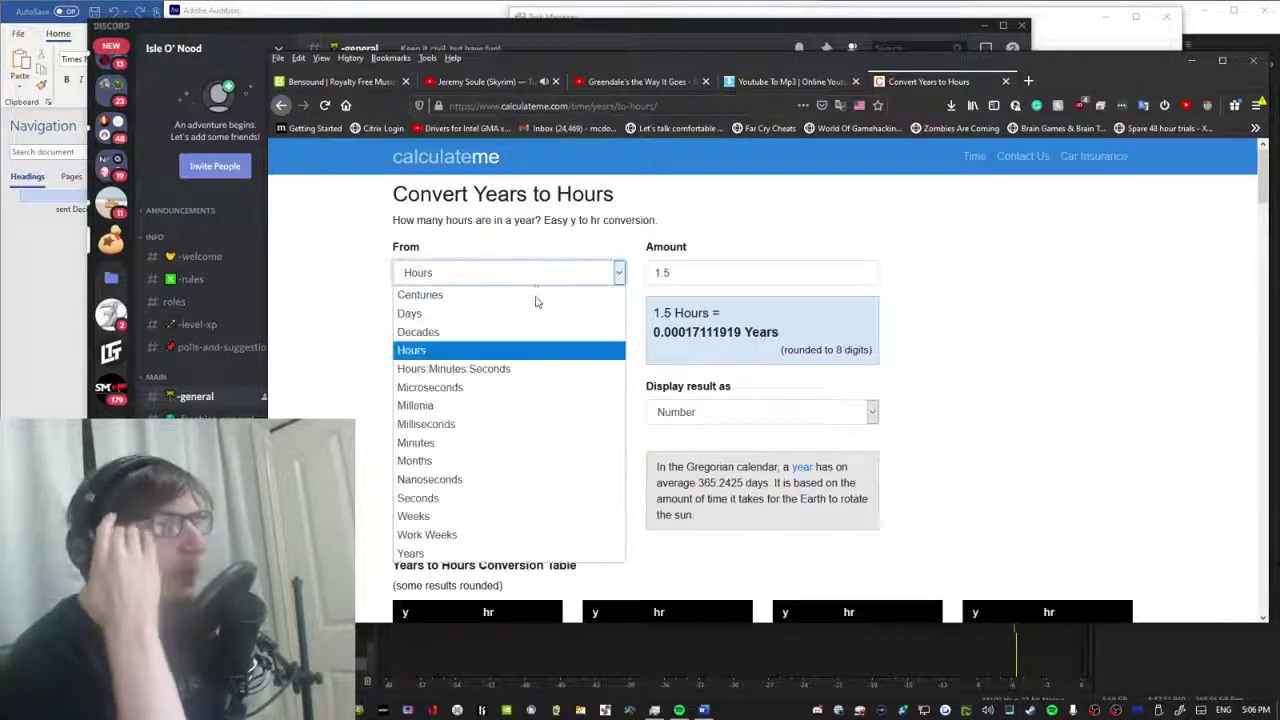
{"action": "left_click", "coordinate": [411, 553]}
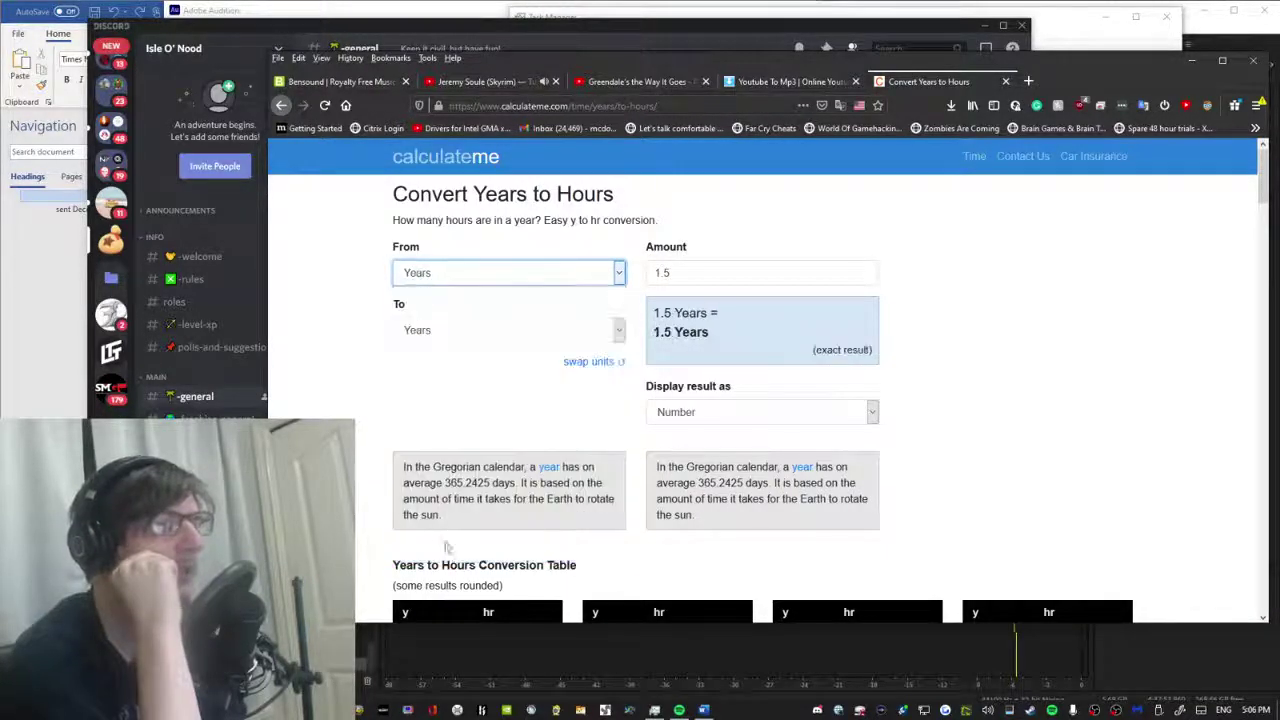
{"action": "left_click", "coordinate": [553, 327]}
{"action": "left_click", "coordinate": [466, 413]}
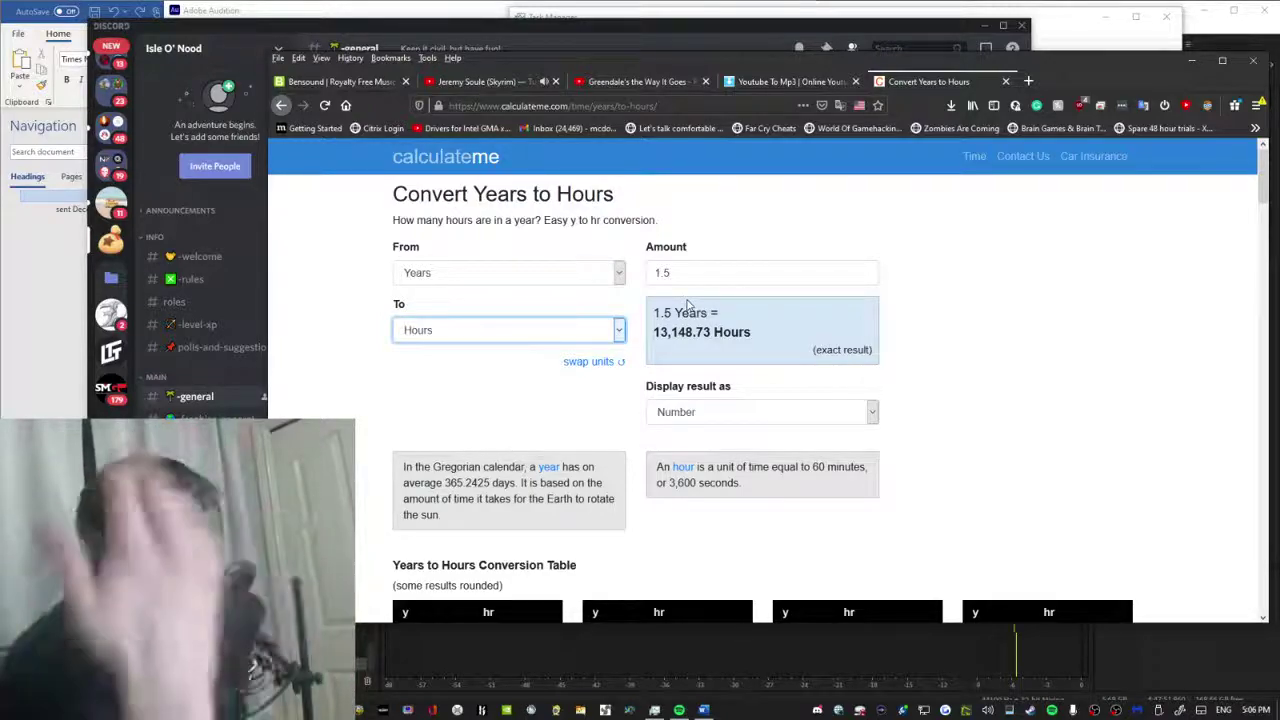
{"action": "left_click_drag", "start_coordinate": [800, 334], "coordinate": [655, 336]}
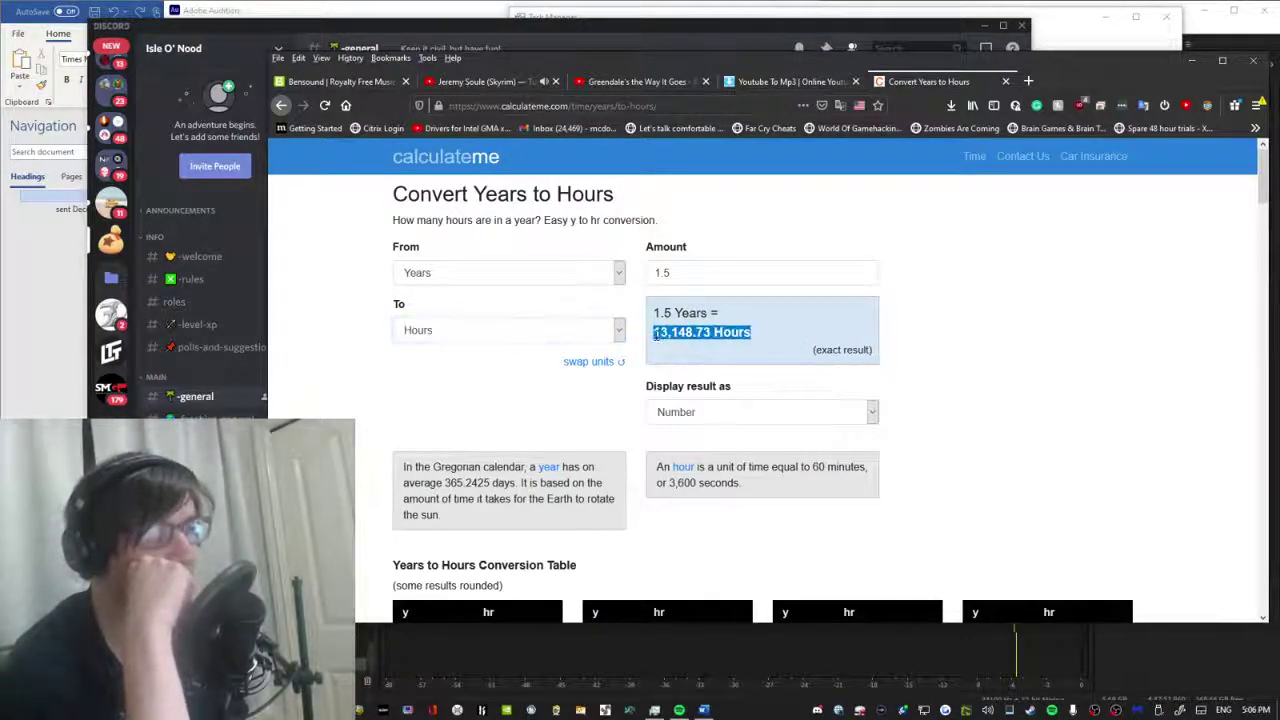
Set the conversion amount to 1 year.
{"action": "left_click", "coordinate": [668, 274]}
{"action": "key", "text": "BackSpace"}
{"action": "key", "text": "BackSpace"}
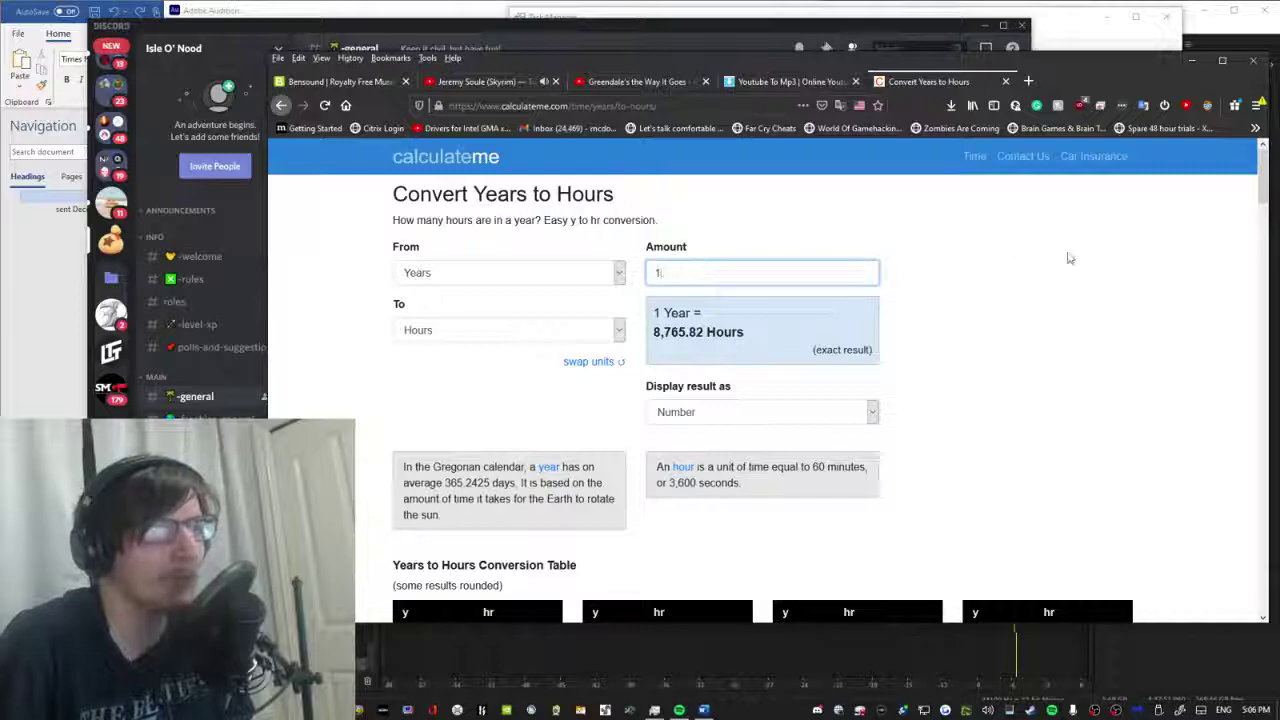
{"action": "left_click", "coordinate": [1069, 259]}
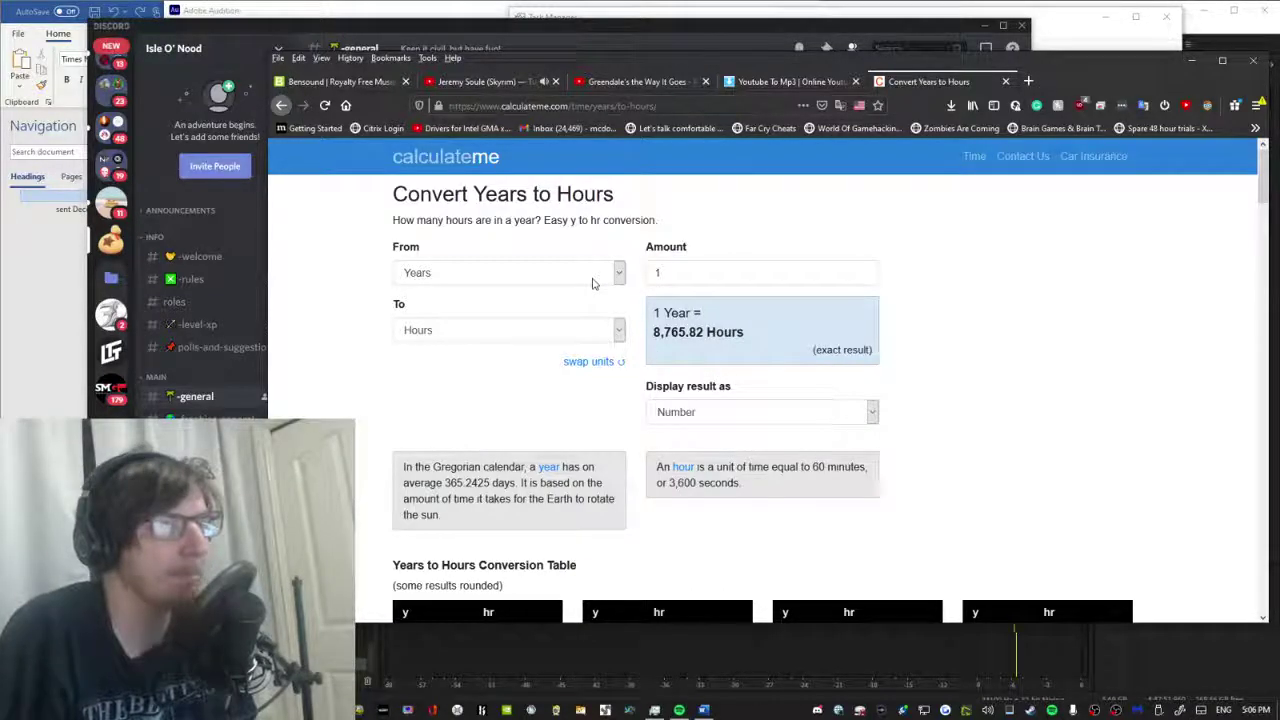
Copy the converted hours for one year and search the web in a new tab for "8,765.82 Hours".
{"action": "left_click_drag", "start_coordinate": [771, 348], "coordinate": [659, 338]}
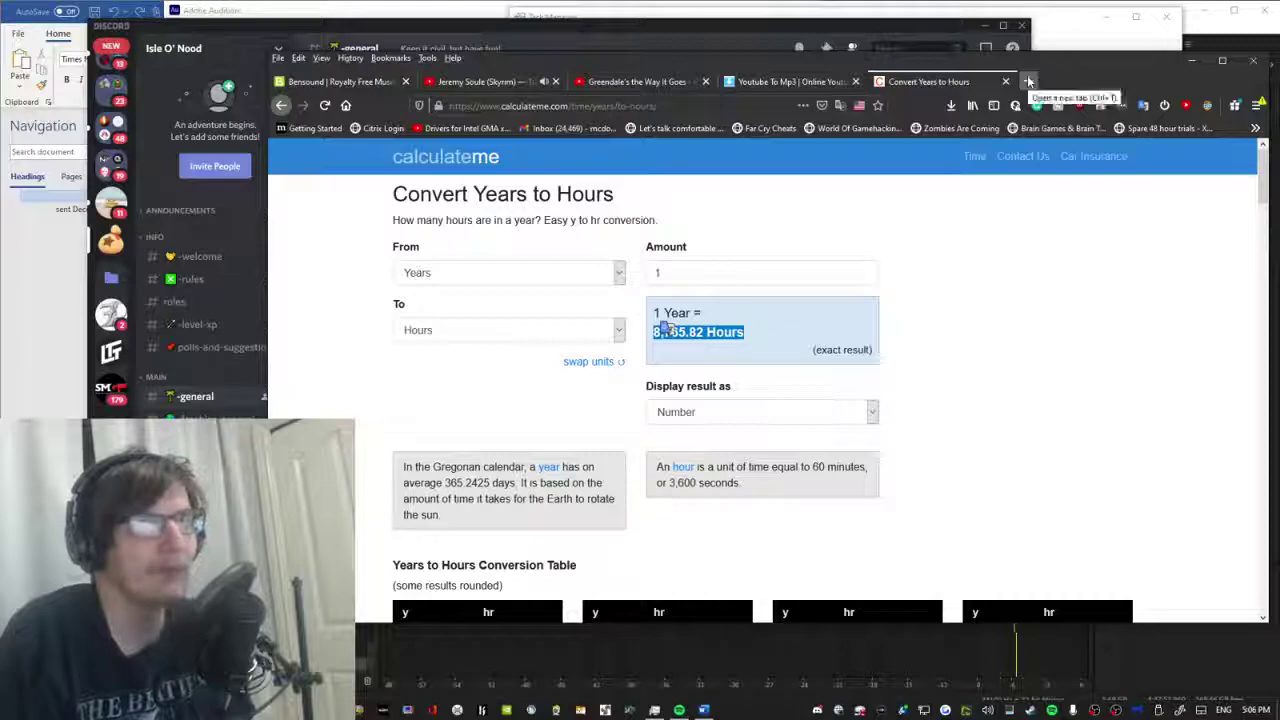
{"action": "left_click", "coordinate": [1029, 81]}
{"action": "type", "text": "8,765.82 Hours"}
{"action": "key", "text": "Return"}
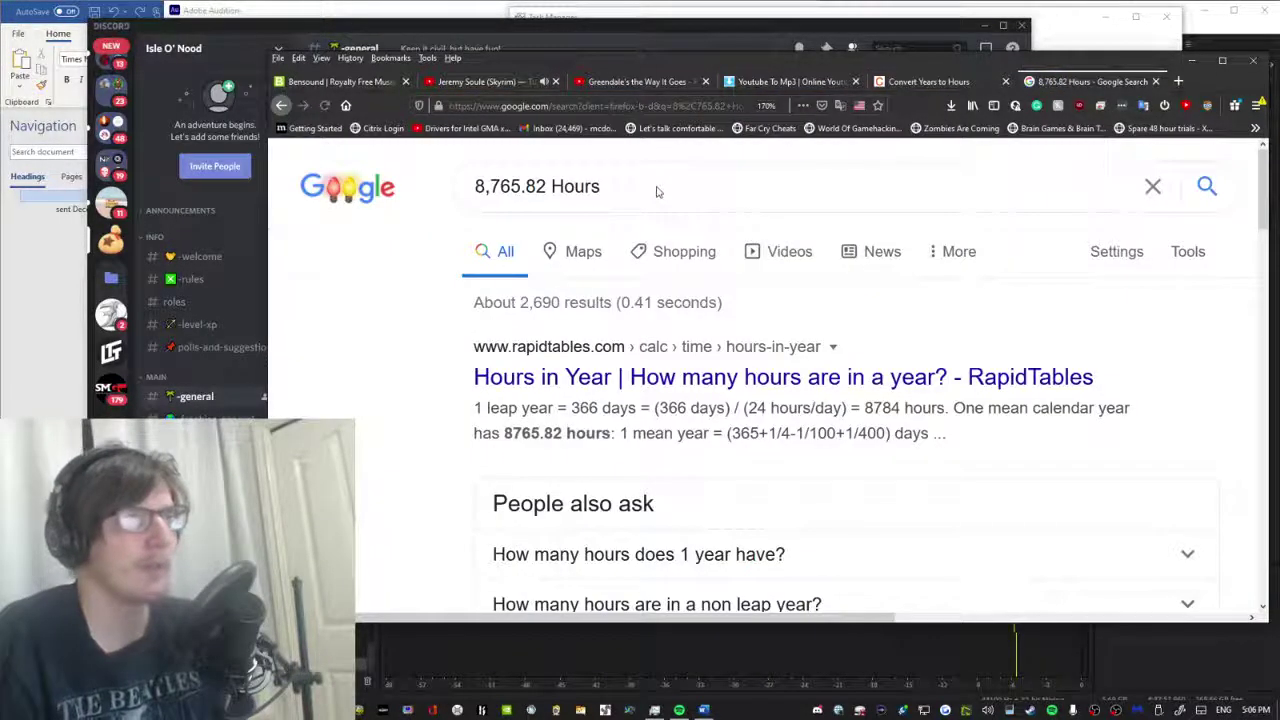
Extend the web search to "8,765.82 Hours *84" and run it.
{"action": "left_click", "coordinate": [656, 191]}
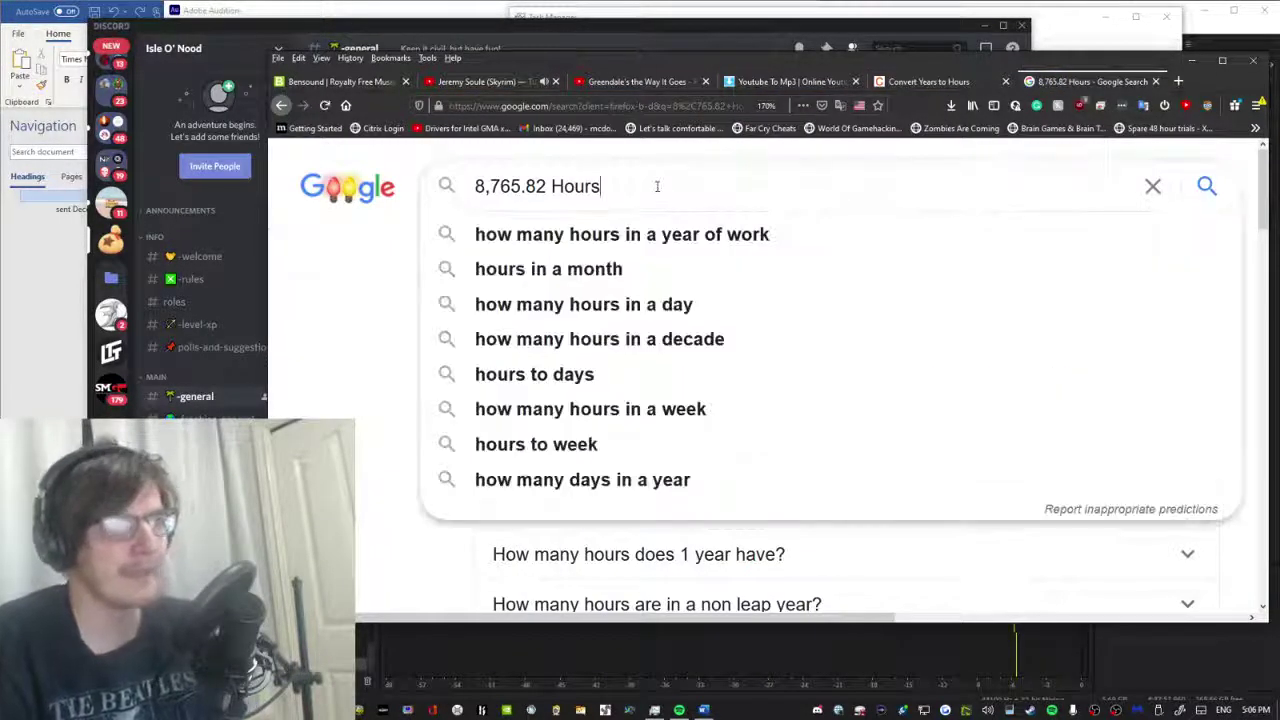
{"action": "type", "text": "*"}
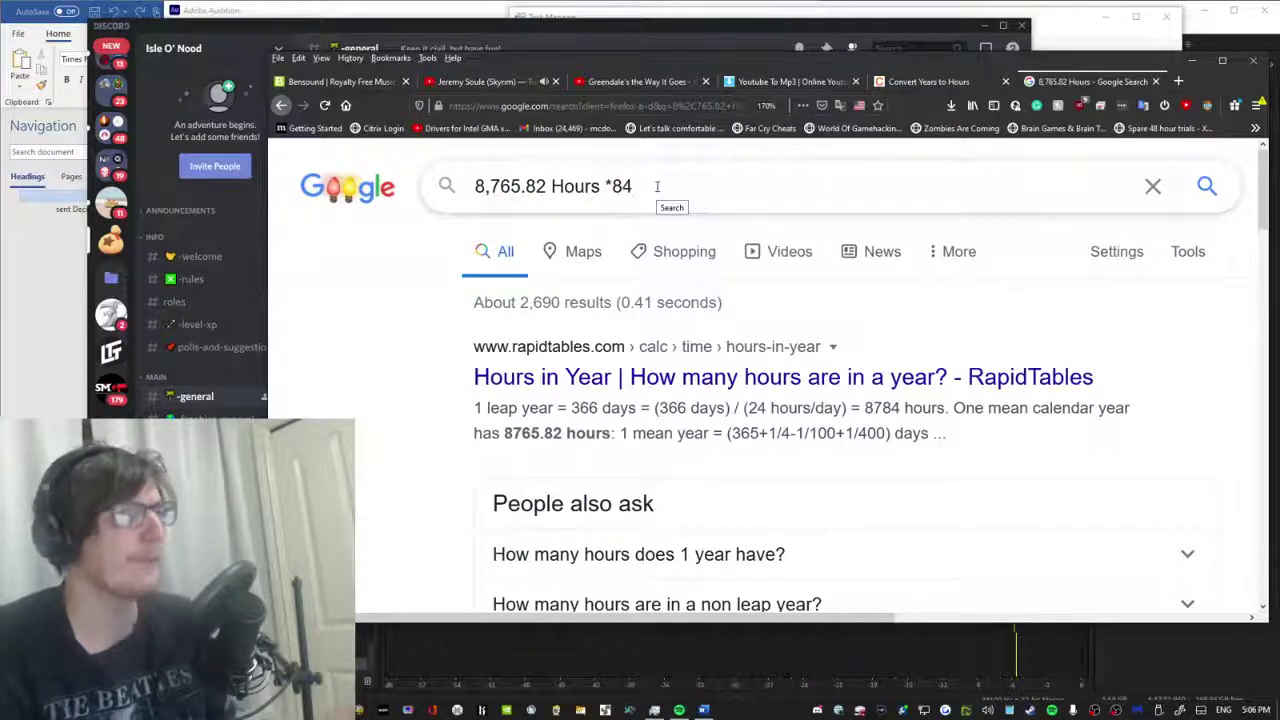
{"action": "type", "text": "84"}
{"action": "key", "text": "Return"}
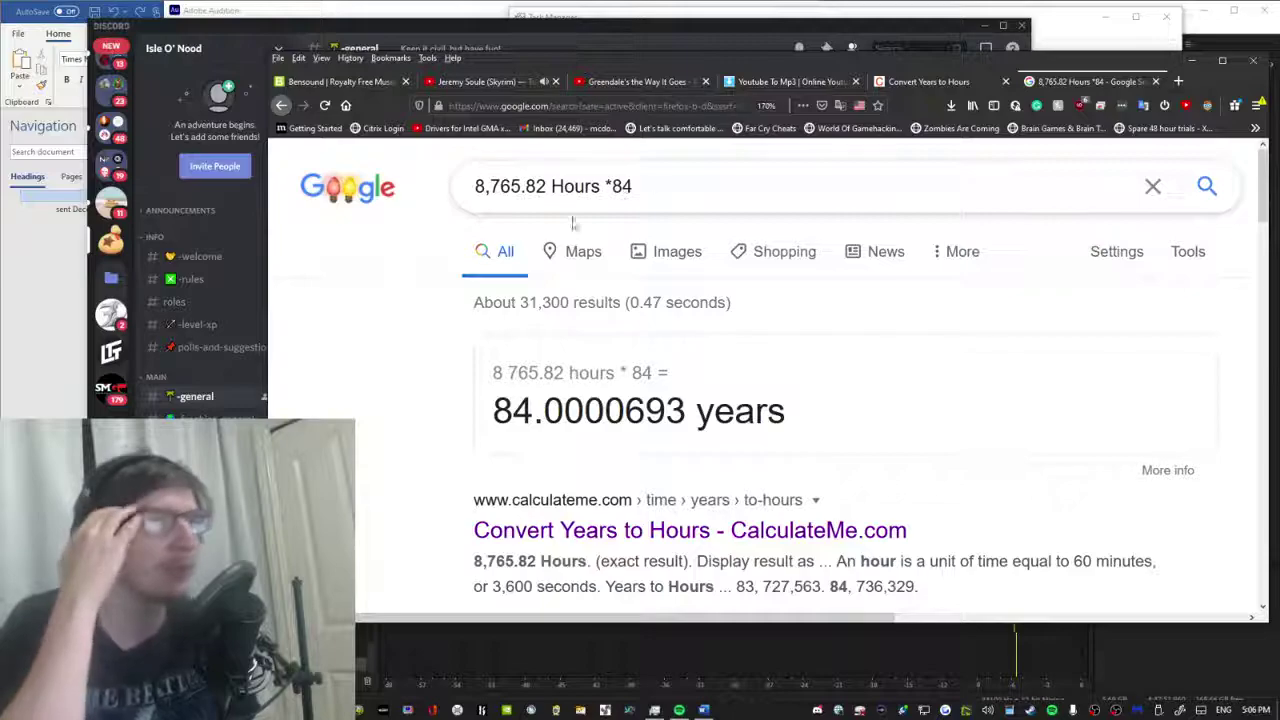
Search the web for "8,765.82 Hours *84 and convert back to hours".
{"action": "left_click", "coordinate": [645, 183]}
{"action": "type", "text": "an"}
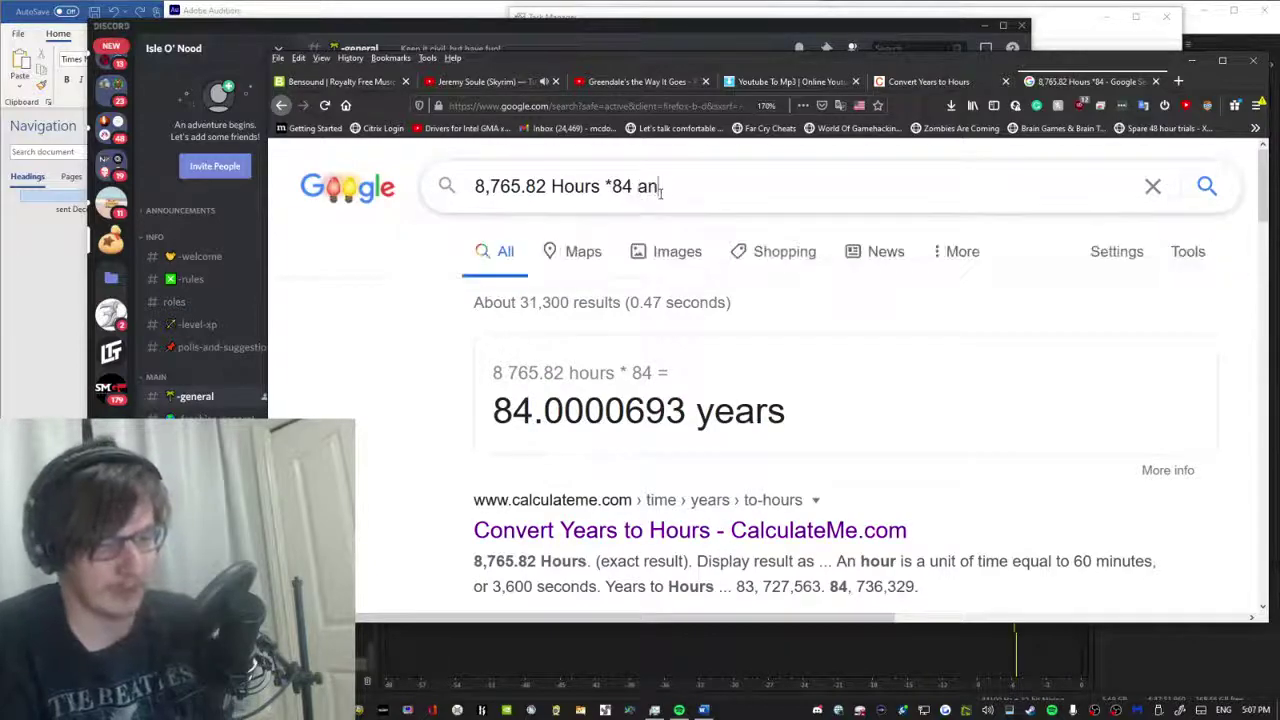
{"action": "type", "text": "d convert back to h"}
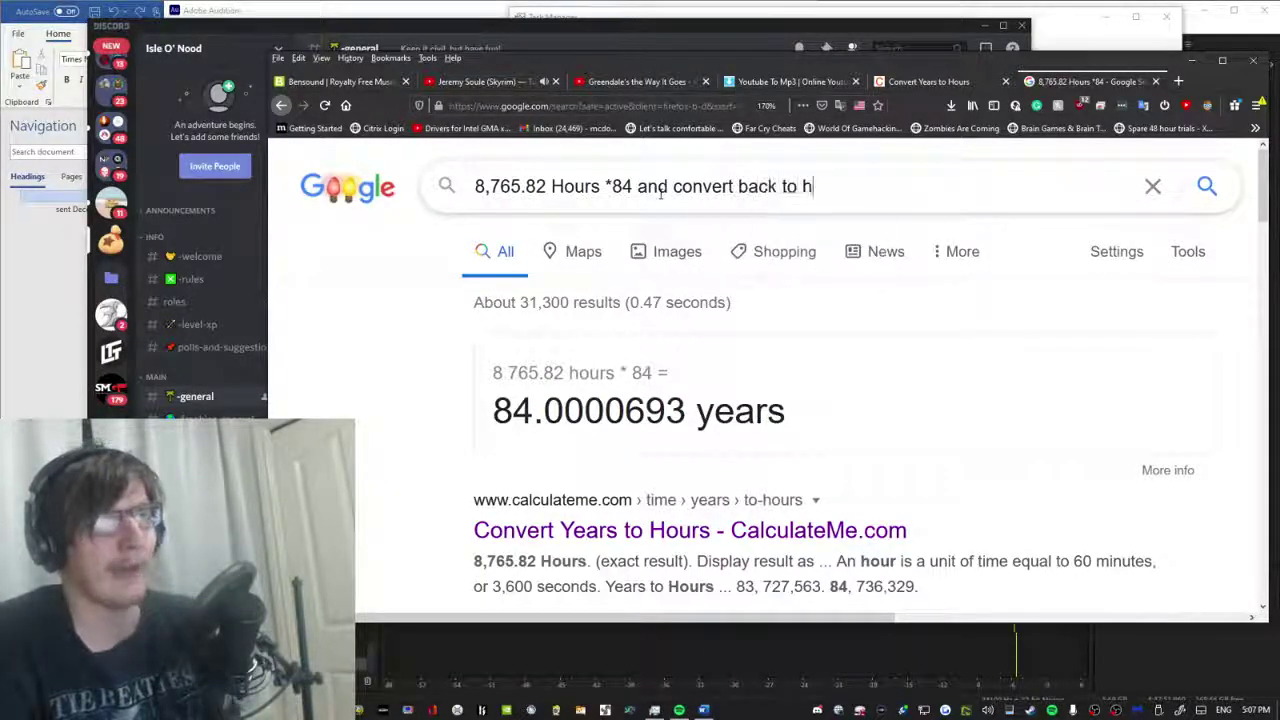
{"action": "type", "text": "ours"}
{"action": "key", "text": "Return"}
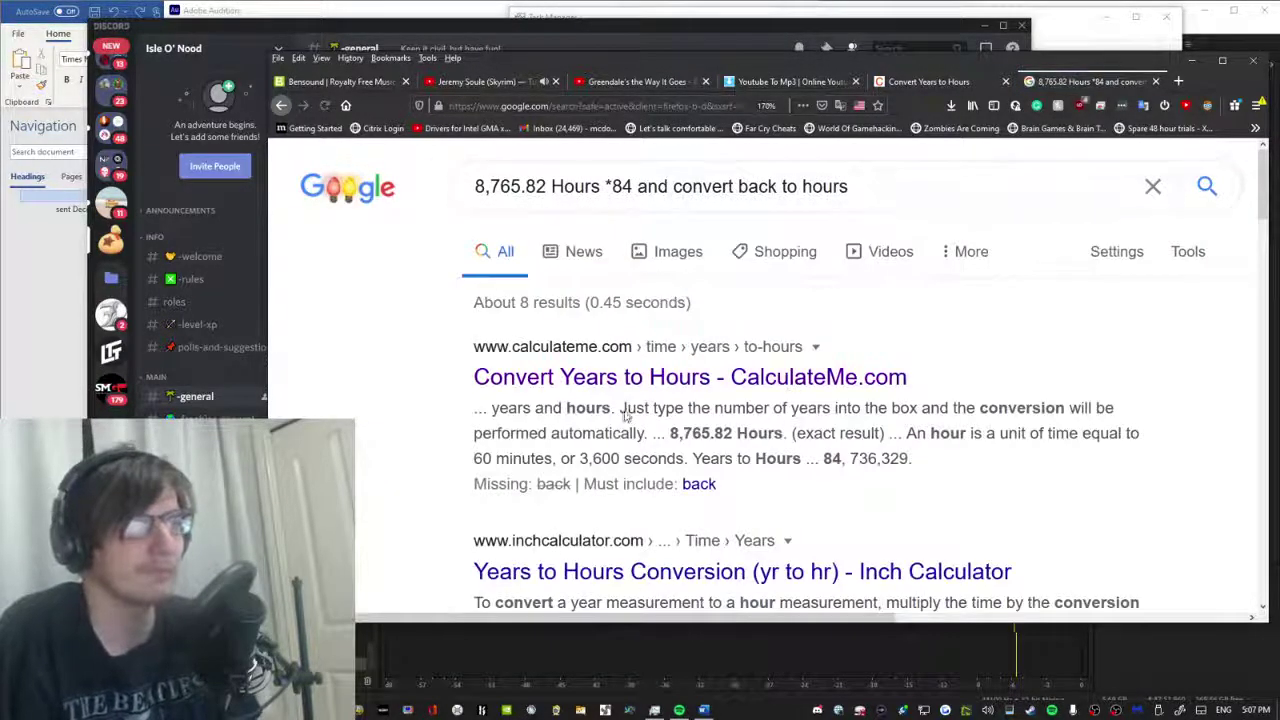
Open the RapidTables result on hours in a year, look through its calculations, and return to the search results.
{"action": "scroll", "coordinate": [628, 400], "scroll_direction": "down", "scroll_amount": 3}
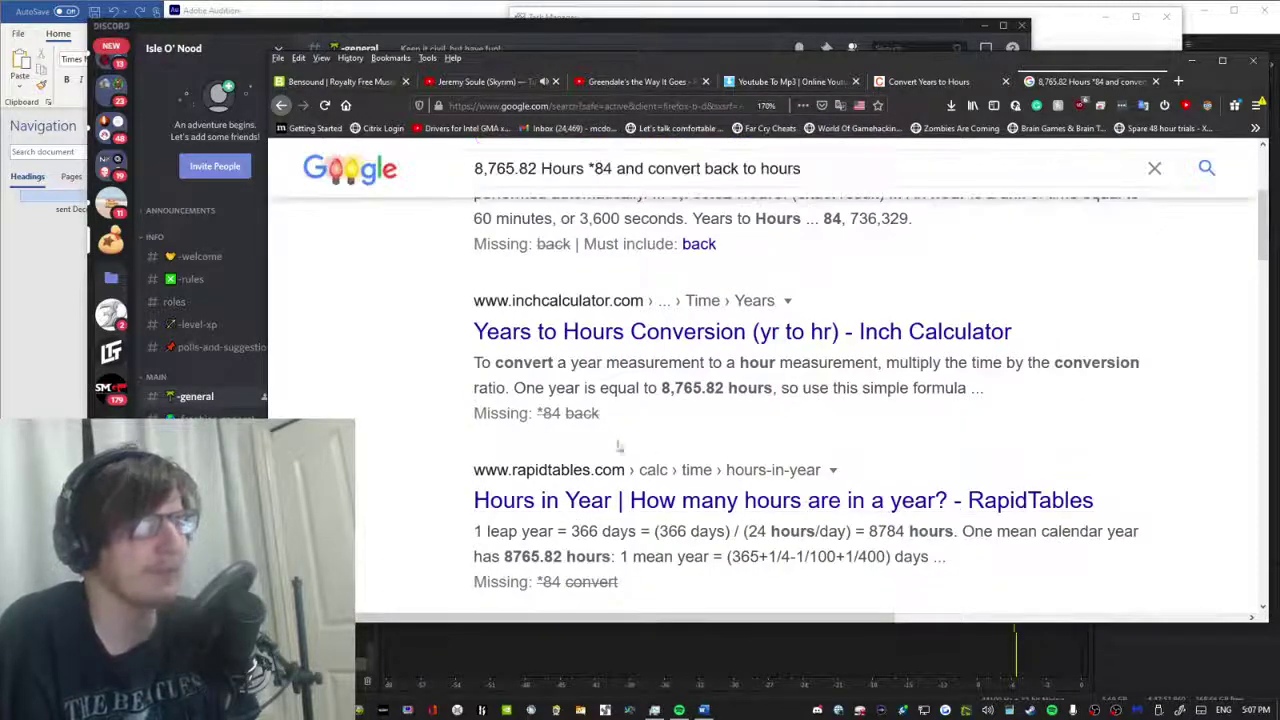
{"action": "left_click", "coordinate": [603, 499]}
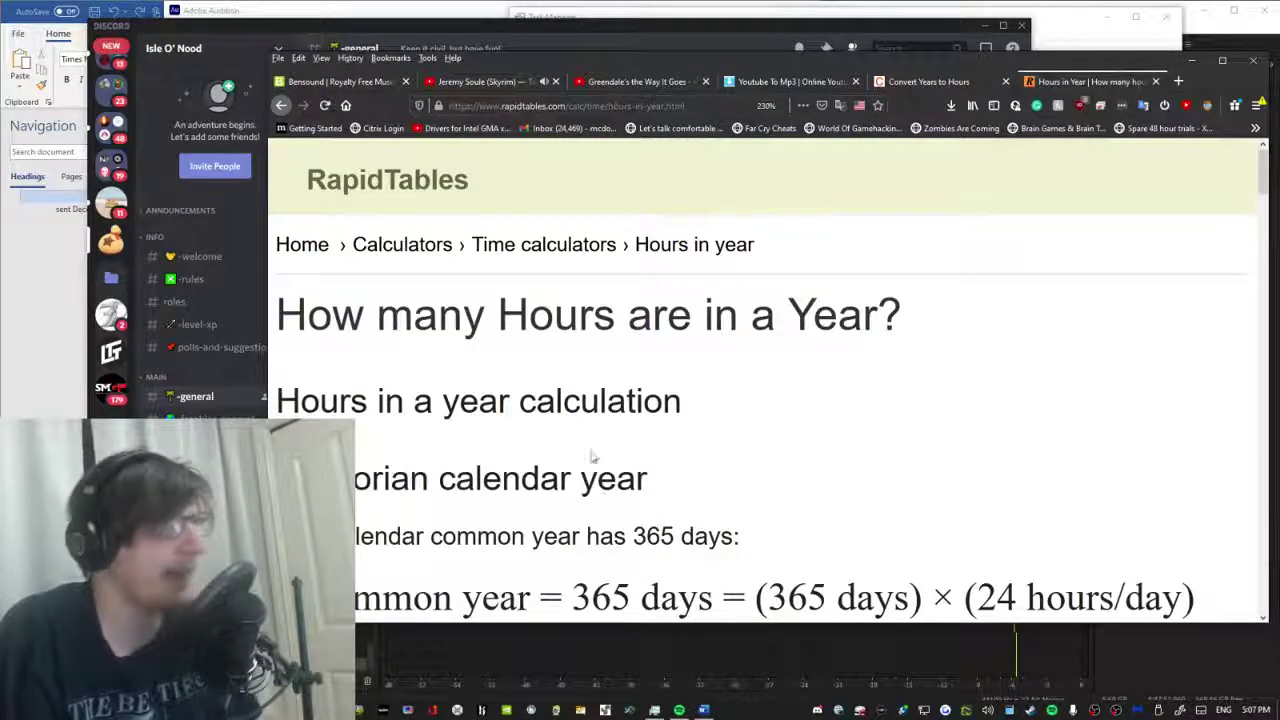
{"action": "scroll", "coordinate": [591, 456], "scroll_direction": "down", "scroll_amount": 12}
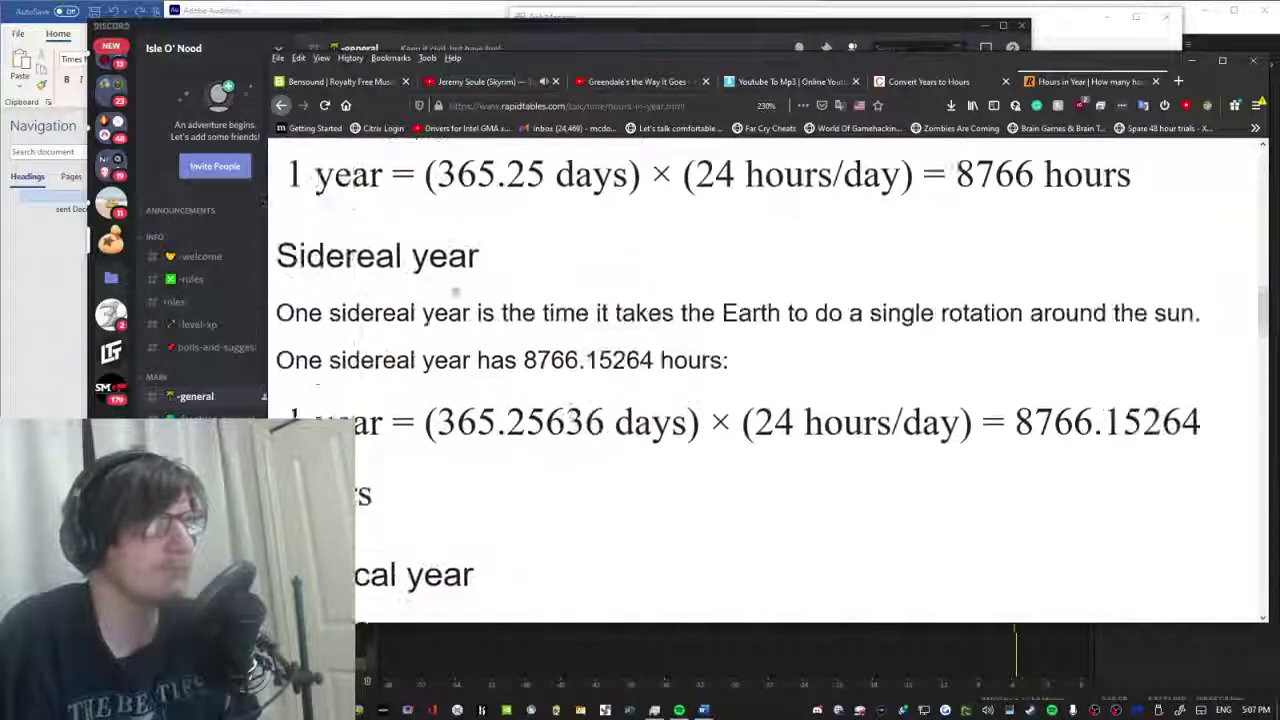
{"action": "scroll", "coordinate": [455, 292], "scroll_direction": "down", "scroll_amount": 12}
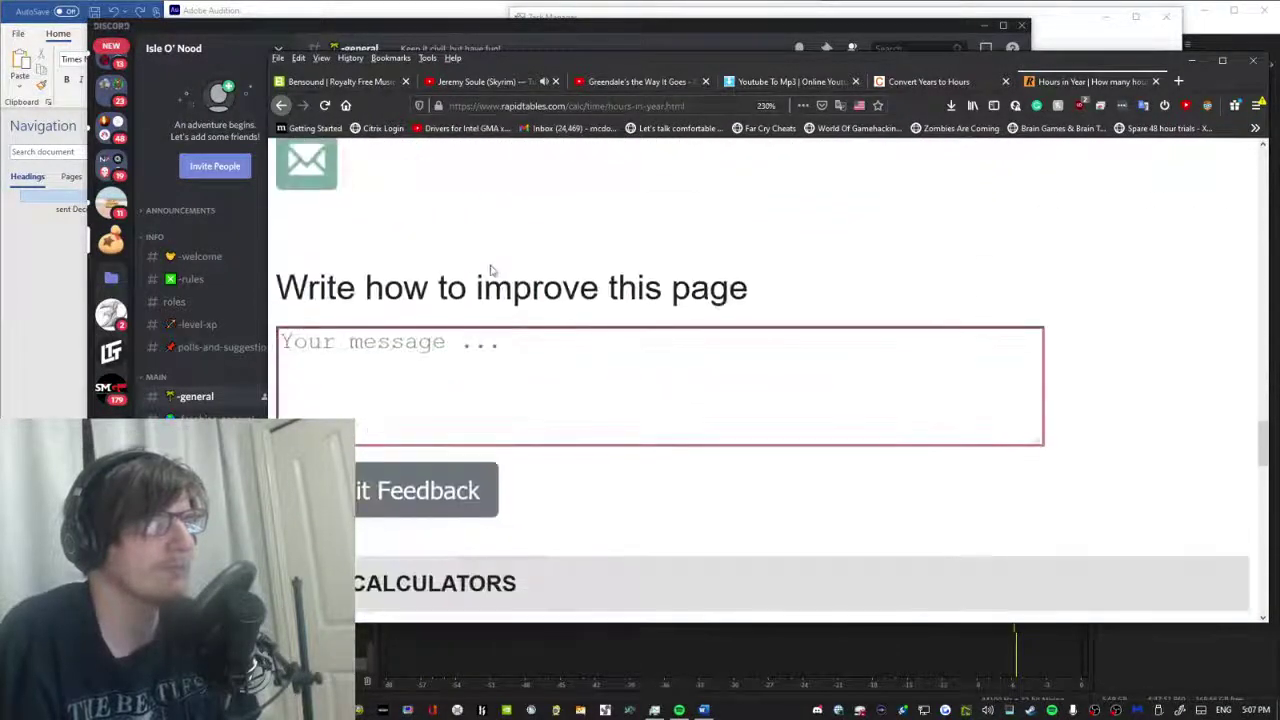
{"action": "key", "text": "alt+Left"}
Expand the related question "What time is 84 hours from now?" and look through the surrounding search results.
{"action": "scroll", "coordinate": [471, 290], "scroll_direction": "down", "scroll_amount": 4}
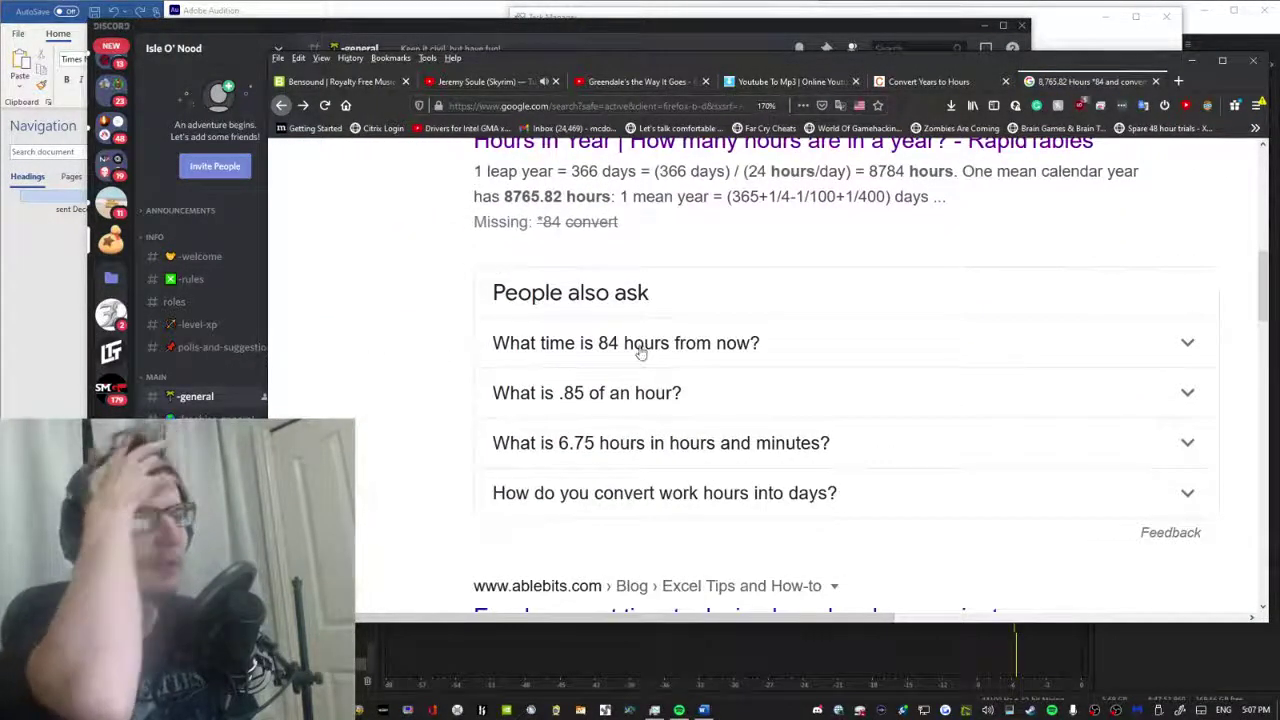
{"action": "left_click", "coordinate": [640, 352]}
{"action": "key", "text": "alt+Left"}
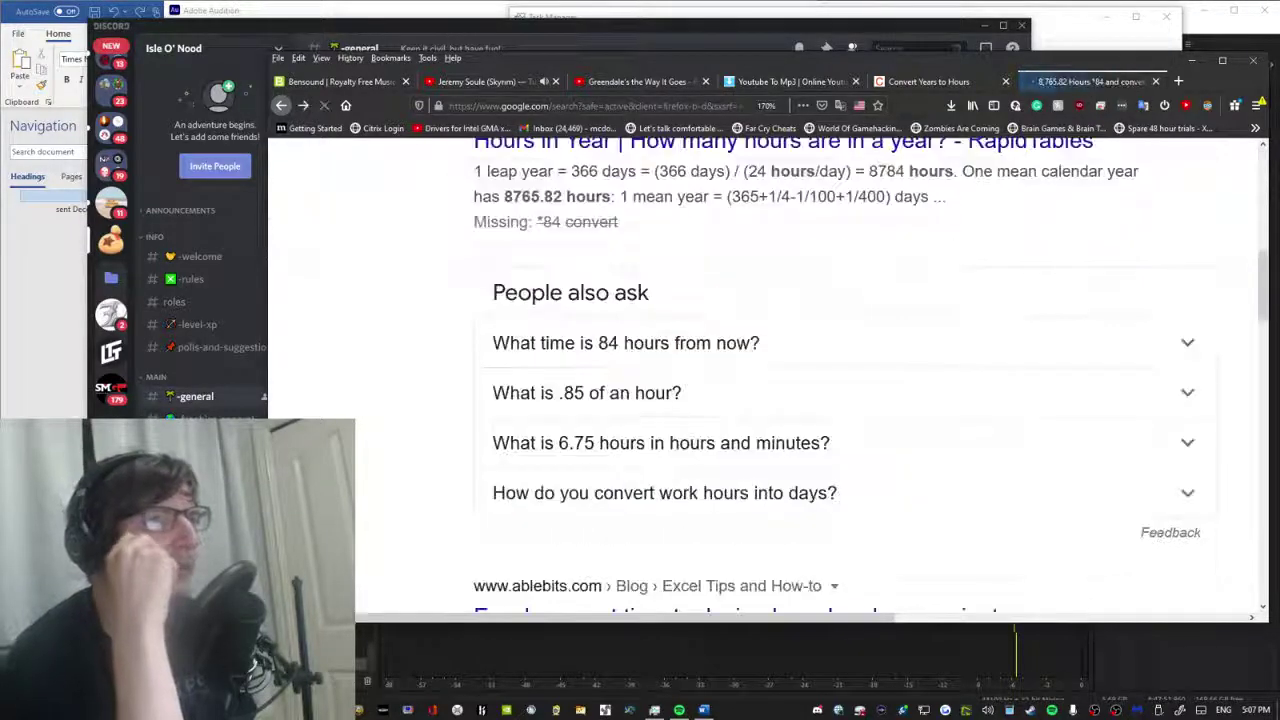
{"action": "left_click", "coordinate": [641, 343]}
{"action": "scroll", "coordinate": [423, 320], "scroll_direction": "down", "scroll_amount": 3}
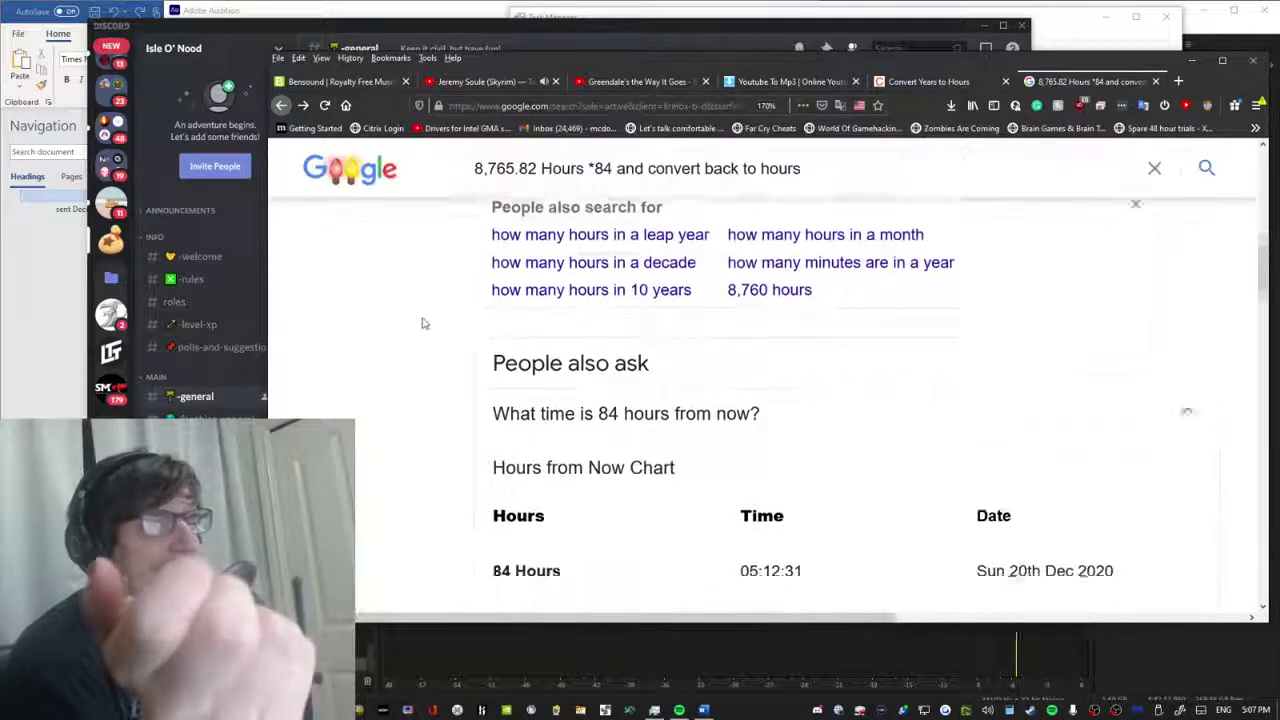
{"action": "scroll", "coordinate": [467, 232], "scroll_direction": "up", "scroll_amount": 10}
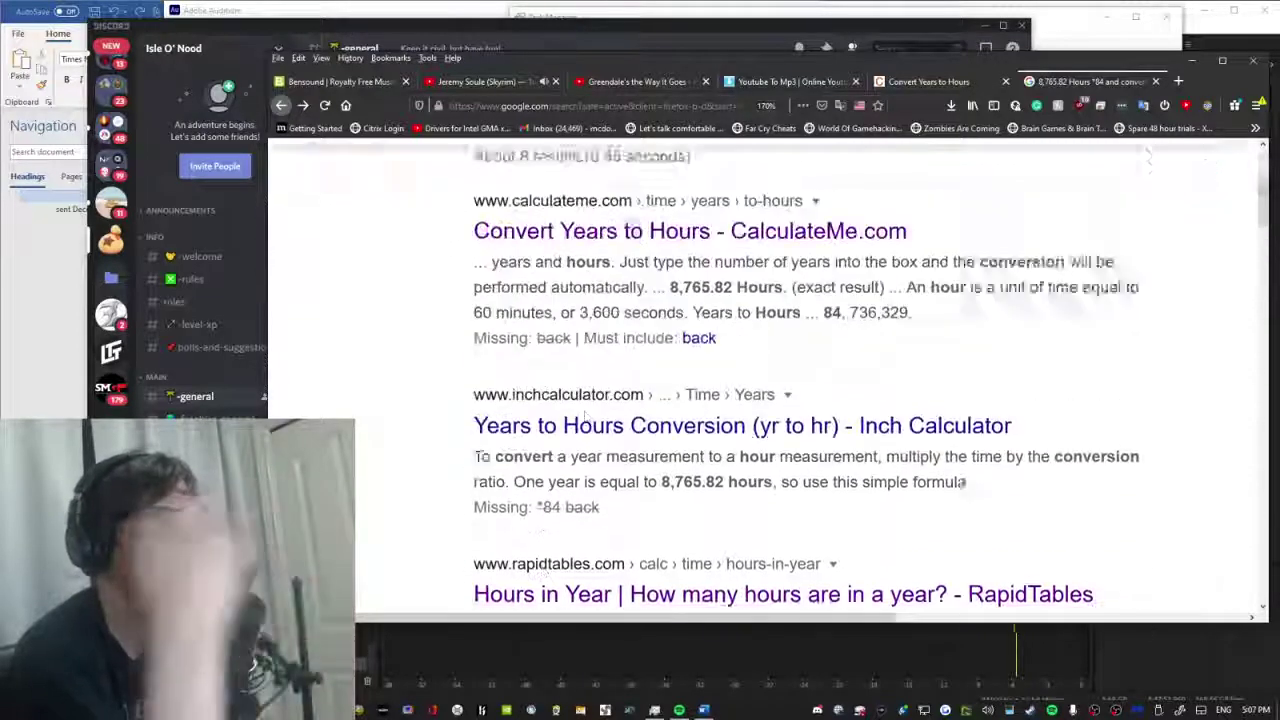
Return to the Years to Hours converter and set the amount to 84 years.
{"action": "left_click", "coordinate": [945, 81]}
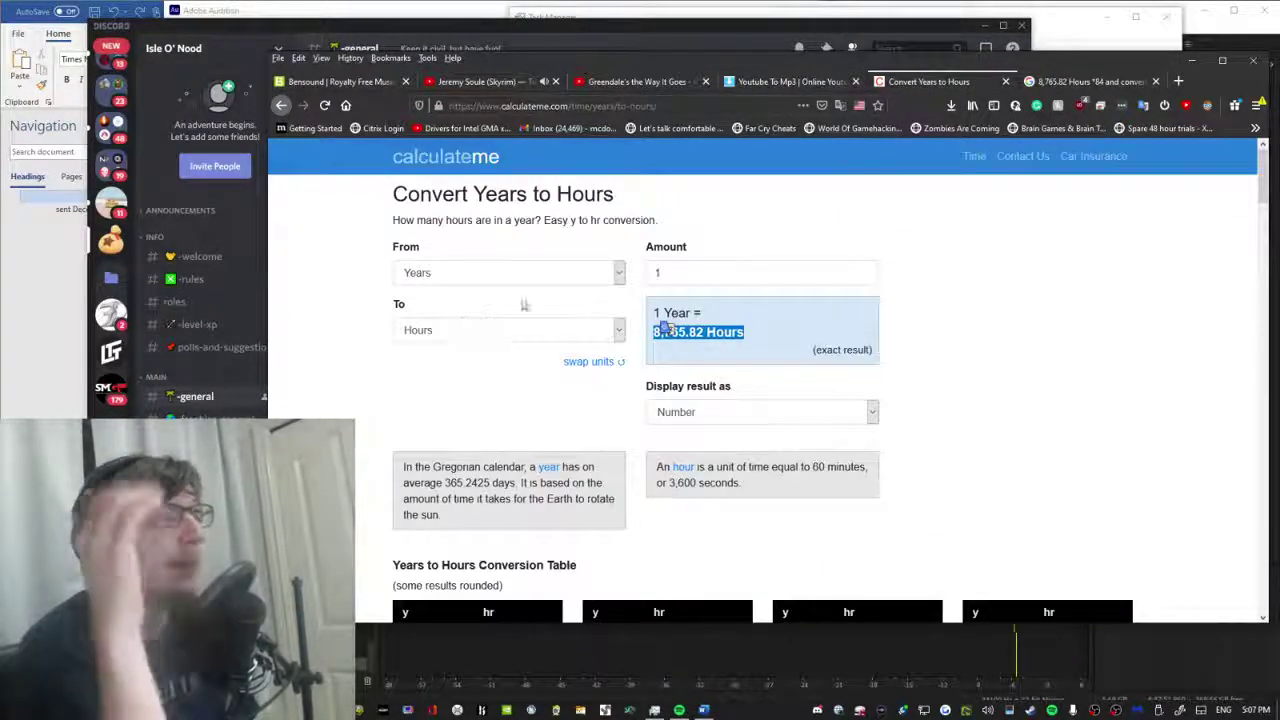
{"action": "left_click", "coordinate": [734, 268]}
{"action": "key", "text": "BackSpace"}
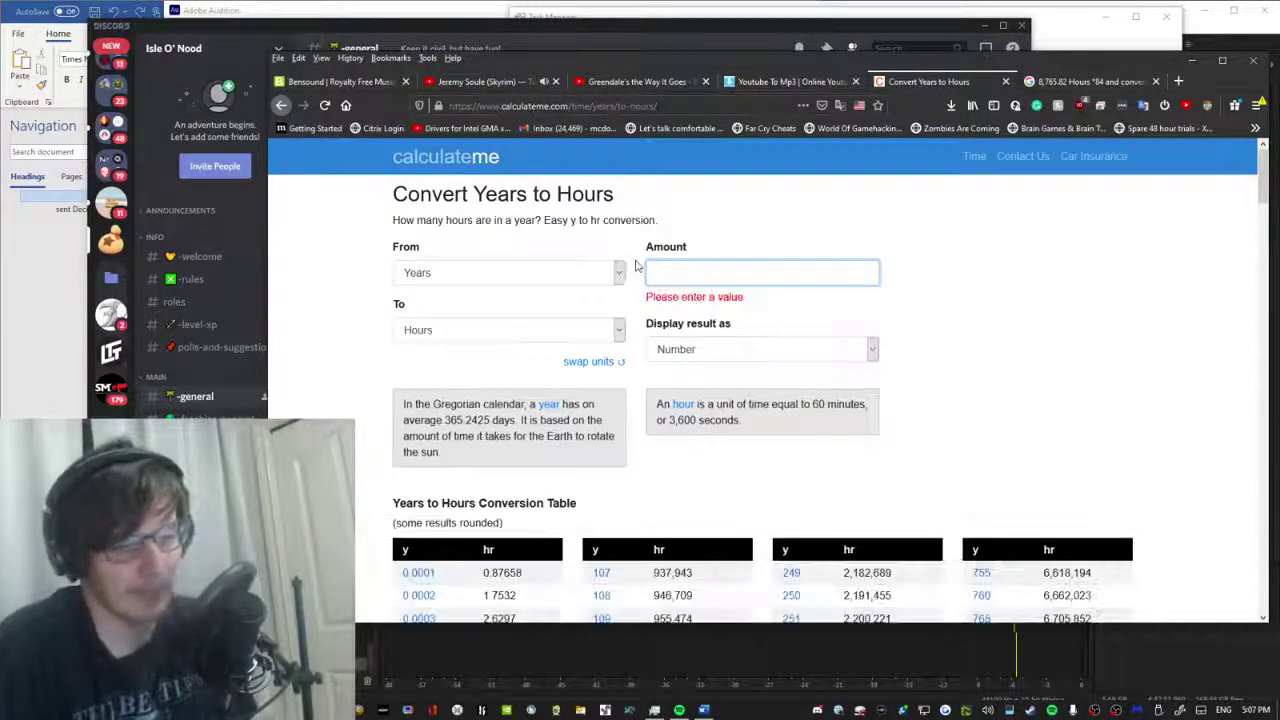
{"action": "type", "text": "84"}
{"action": "left_click", "coordinate": [933, 337]}
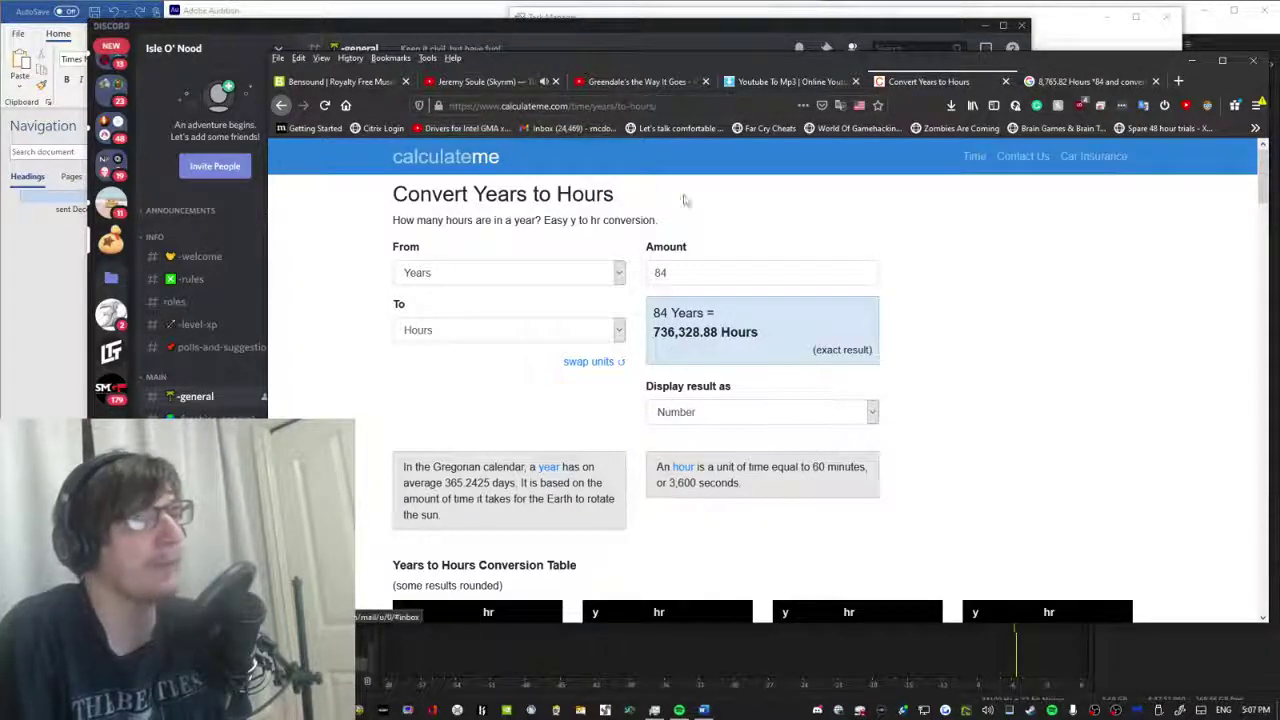
Clear the conversion amount and change the converter's source unit to Hours.
{"action": "double_click", "coordinate": [672, 268]}
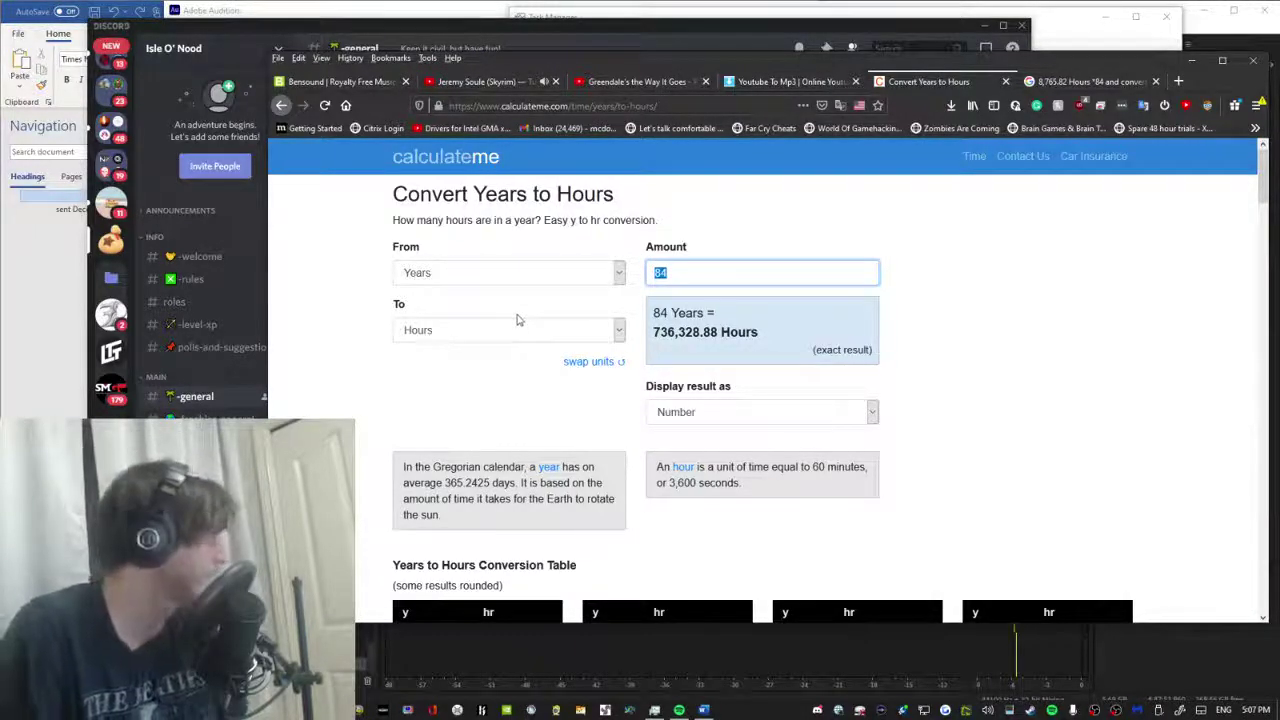
{"action": "key", "text": "BackSpace"}
{"action": "left_click", "coordinate": [492, 276]}
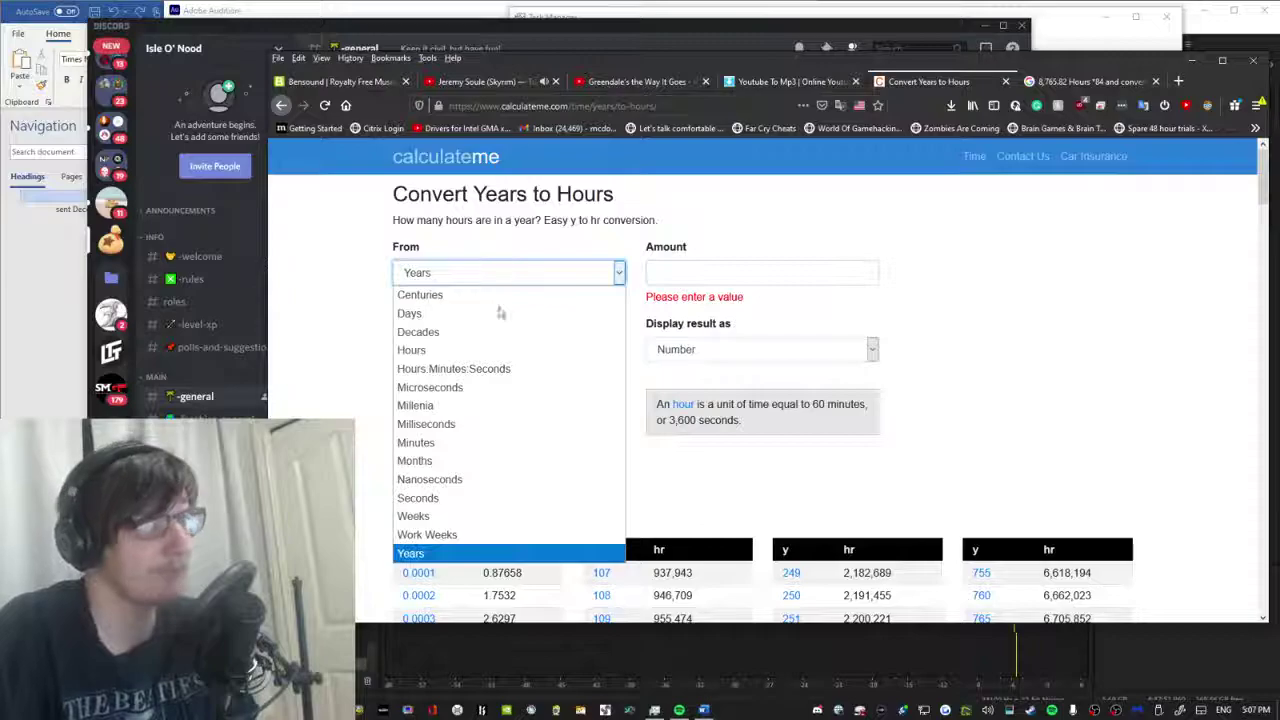
{"action": "left_click", "coordinate": [470, 351]}
{"action": "left_click", "coordinate": [732, 275]}
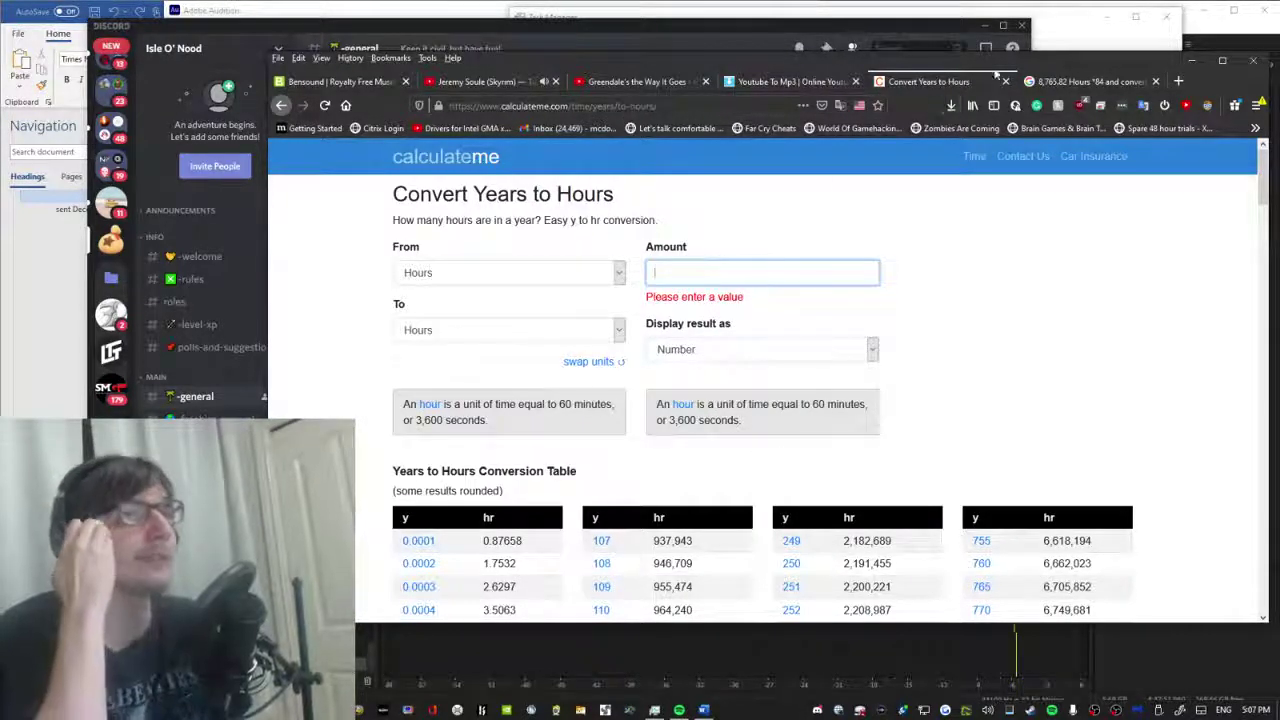
Return to the Google search page and calculate 1.5/24.
{"action": "left_click", "coordinate": [1090, 81]}
{"action": "triple_click", "coordinate": [914, 184]}
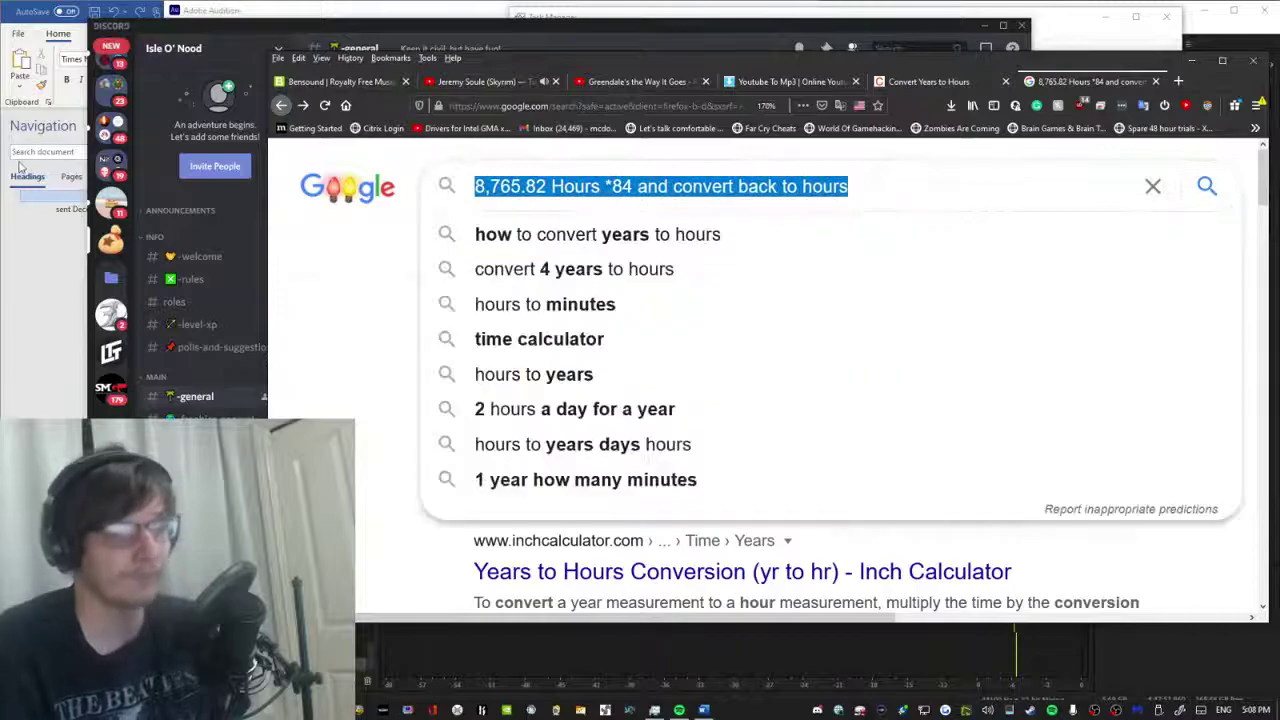
{"action": "type", "text": "1.5/24"}
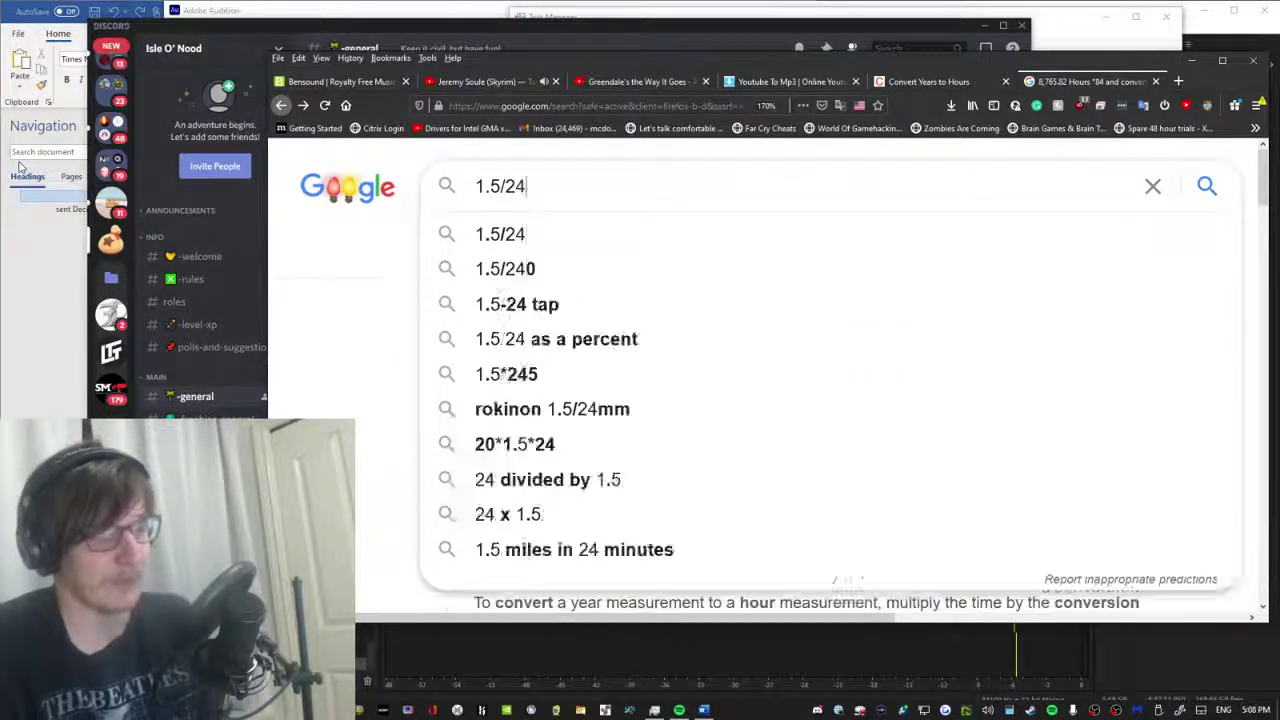
{"action": "key", "text": "Return"}
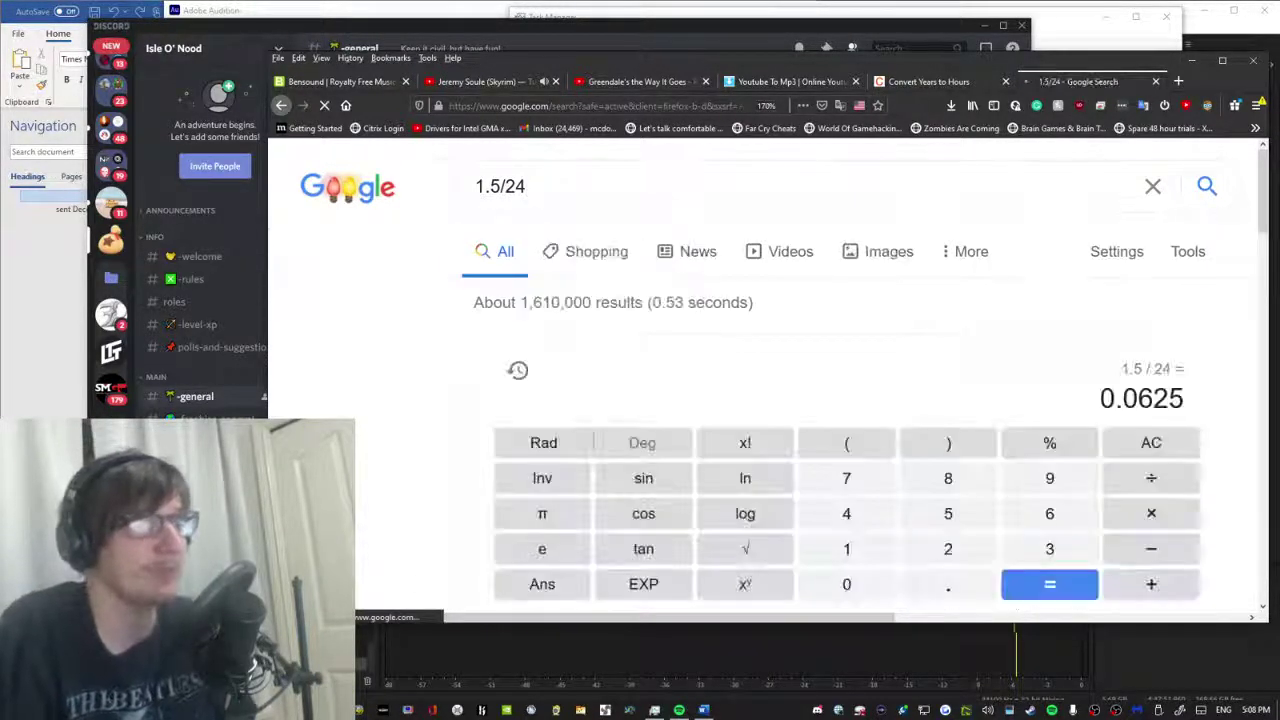
Change the calculation in the search to 1.5*24 and run it.
{"action": "left_click", "coordinate": [705, 184]}
{"action": "key", "text": "BackSpace"}
{"action": "key", "text": "BackSpace"}
{"action": "key", "text": "BackSpace"}
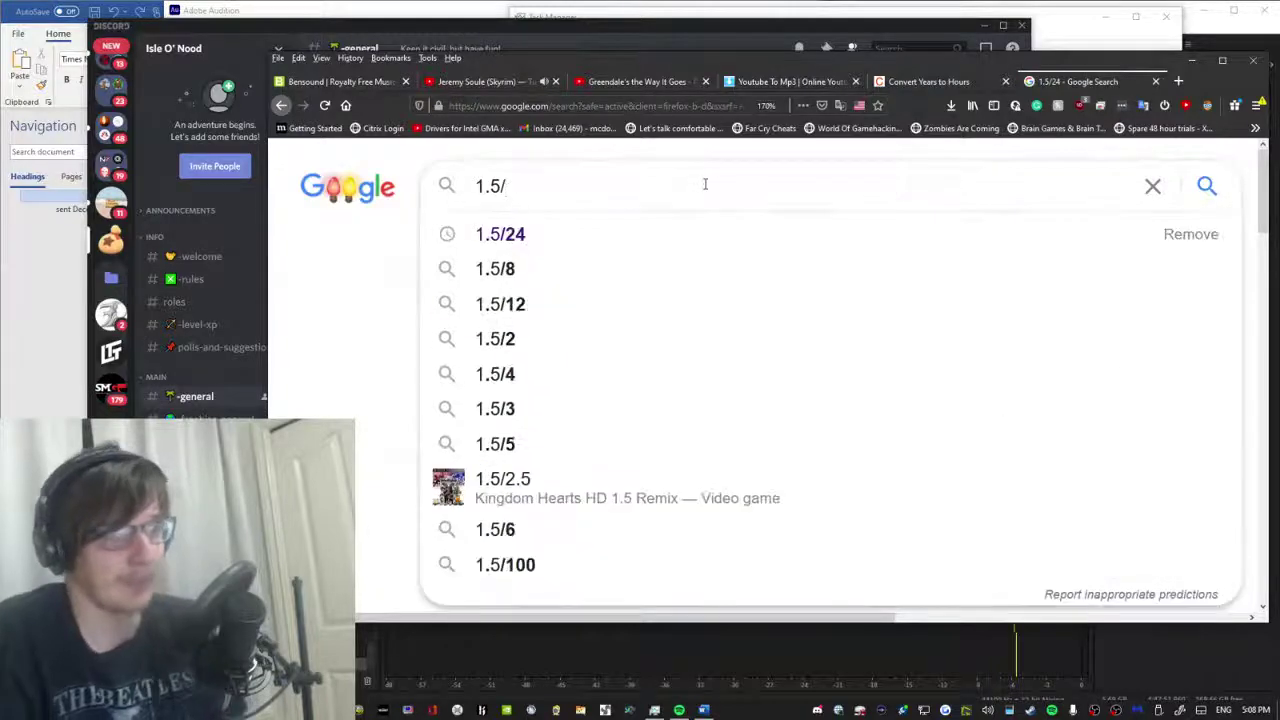
{"action": "type", "text": "*24/1"}
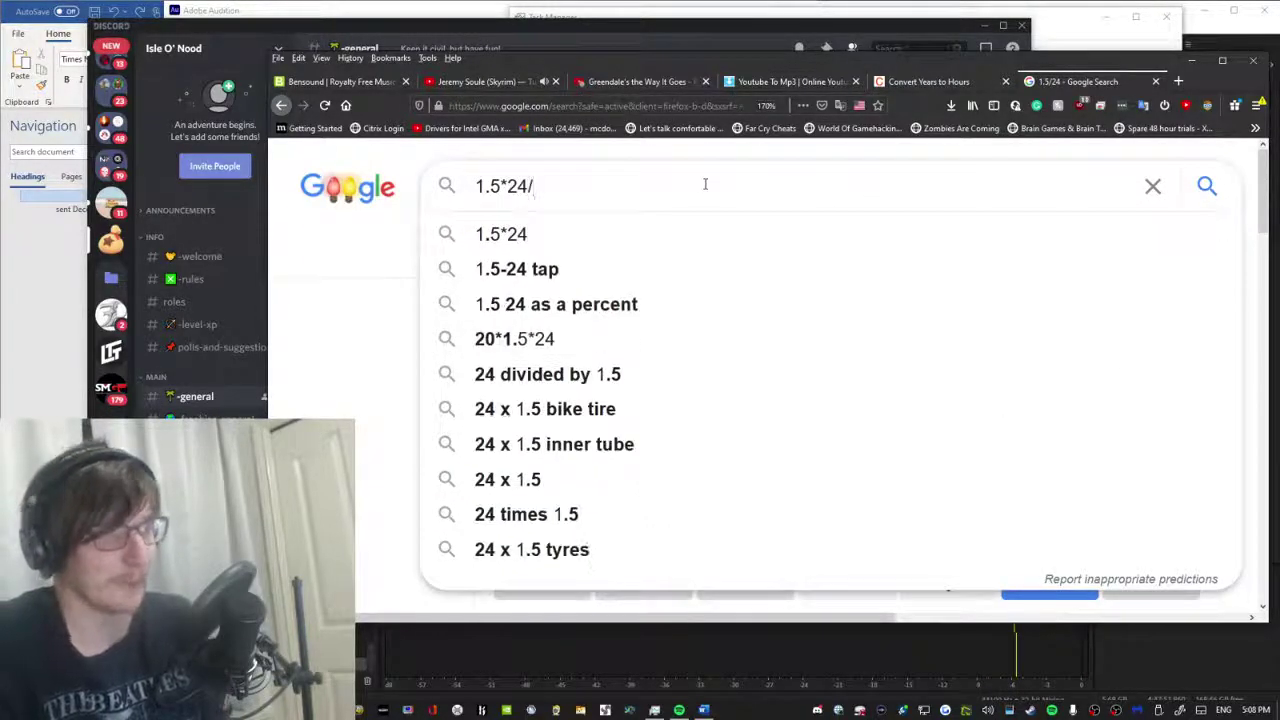
{"action": "key", "text": "BackSpace"}
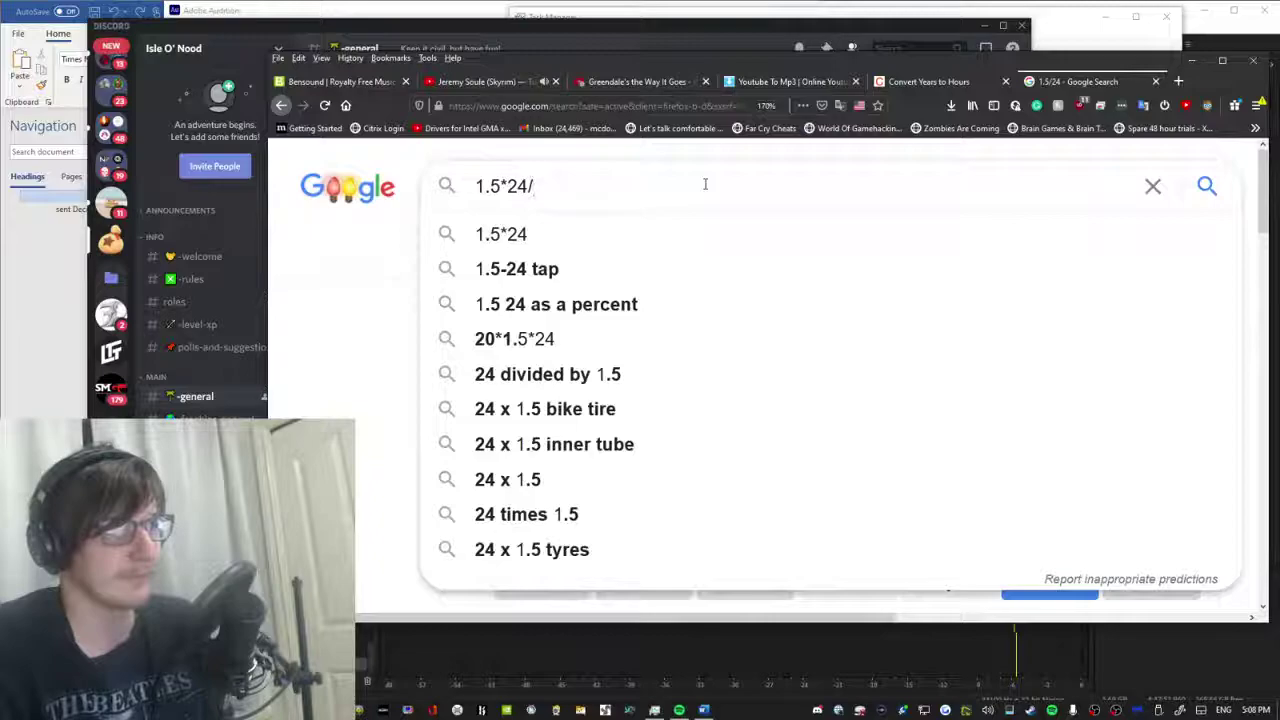
{"action": "key", "text": "Return"}
{"action": "left_click", "coordinate": [725, 186]}
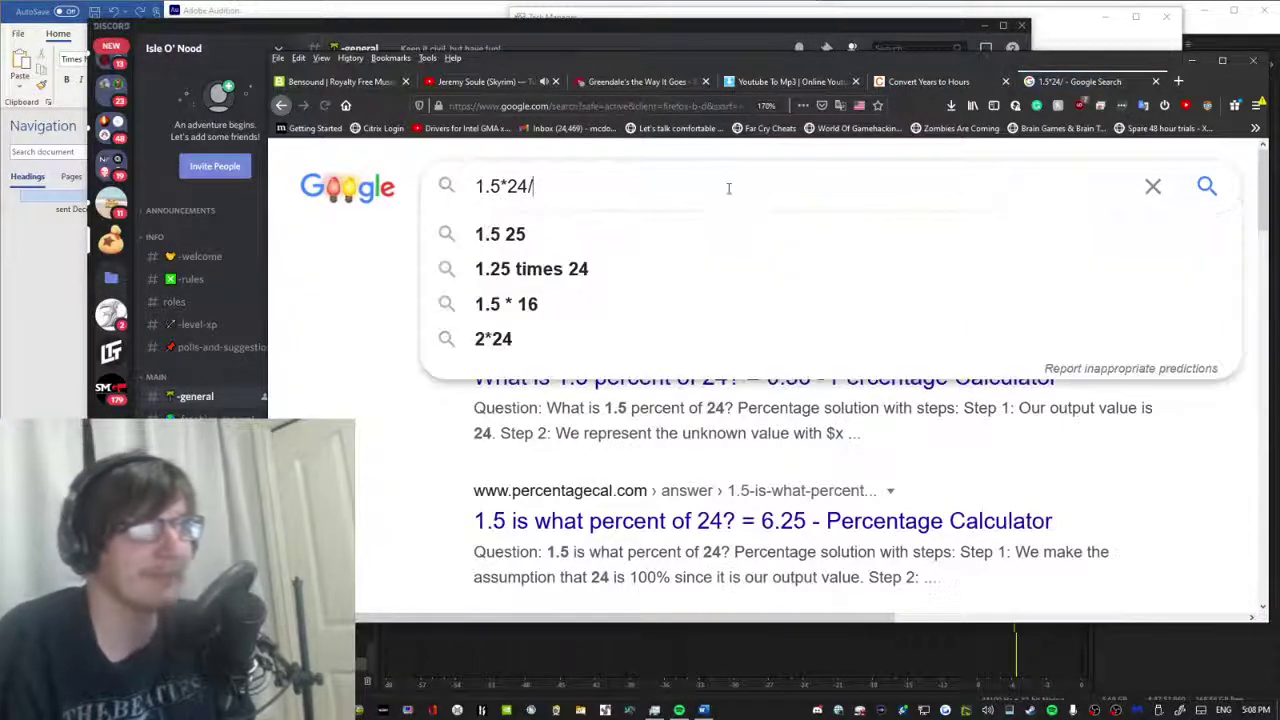
{"action": "key", "text": "BackSpace"}
{"action": "key", "text": "Return"}
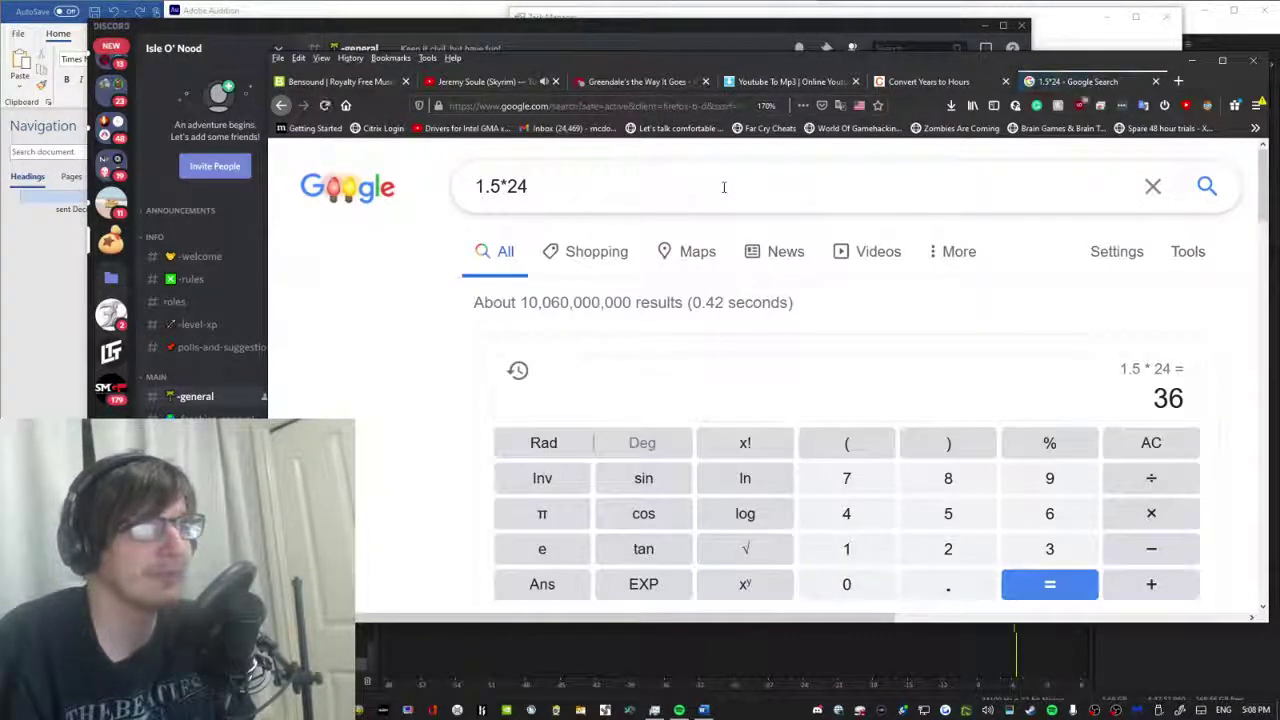
Replace the search with the calculation 24/1.5 and run it.
{"action": "left_click", "coordinate": [724, 187]}
{"action": "key", "text": "BackSpace"}
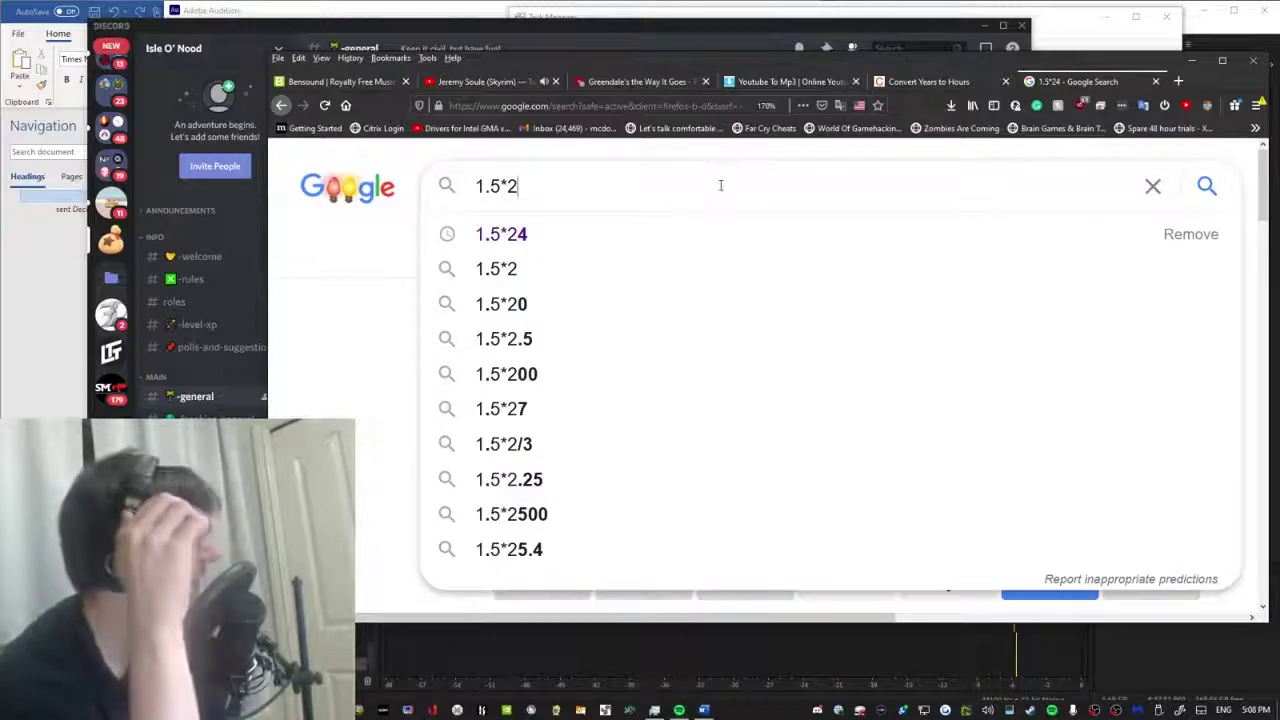
{"action": "key", "text": "BackSpace"}
{"action": "key", "text": "BackSpace"}
{"action": "key", "text": "BackSpace"}
{"action": "key", "text": "BackSpace"}
{"action": "key", "text": "BackSpace"}
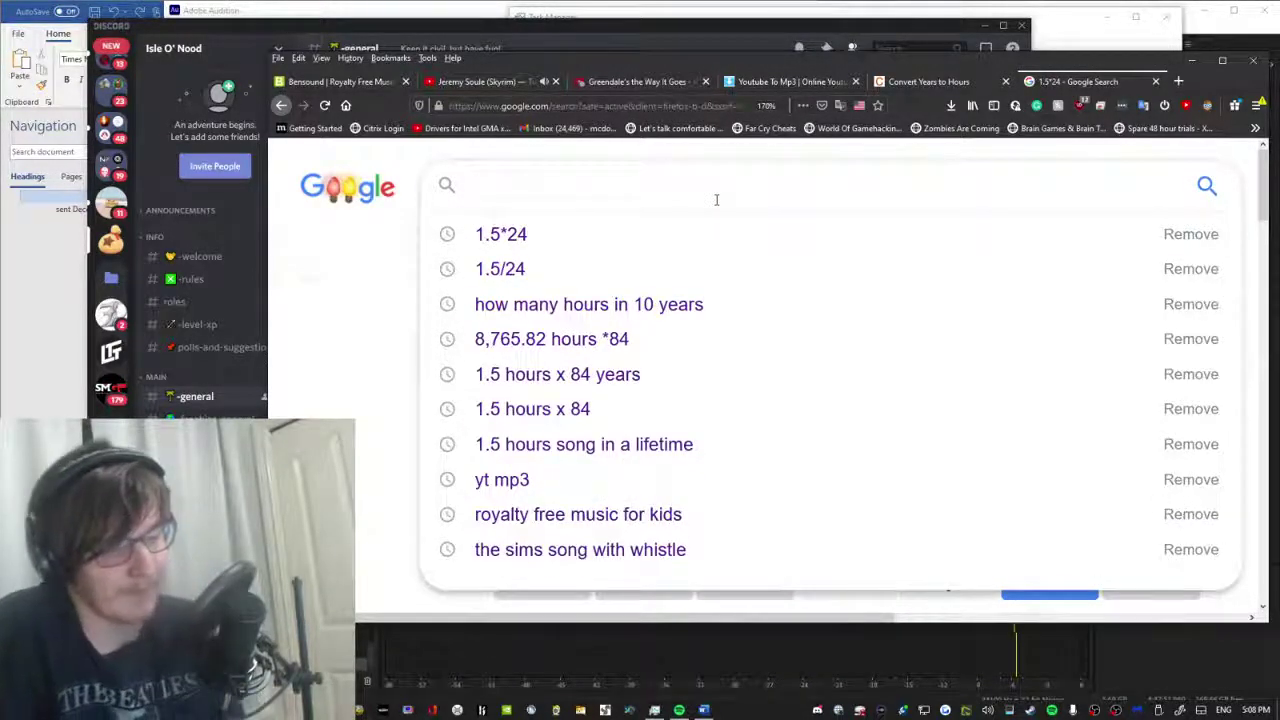
{"action": "type", "text": "1"}
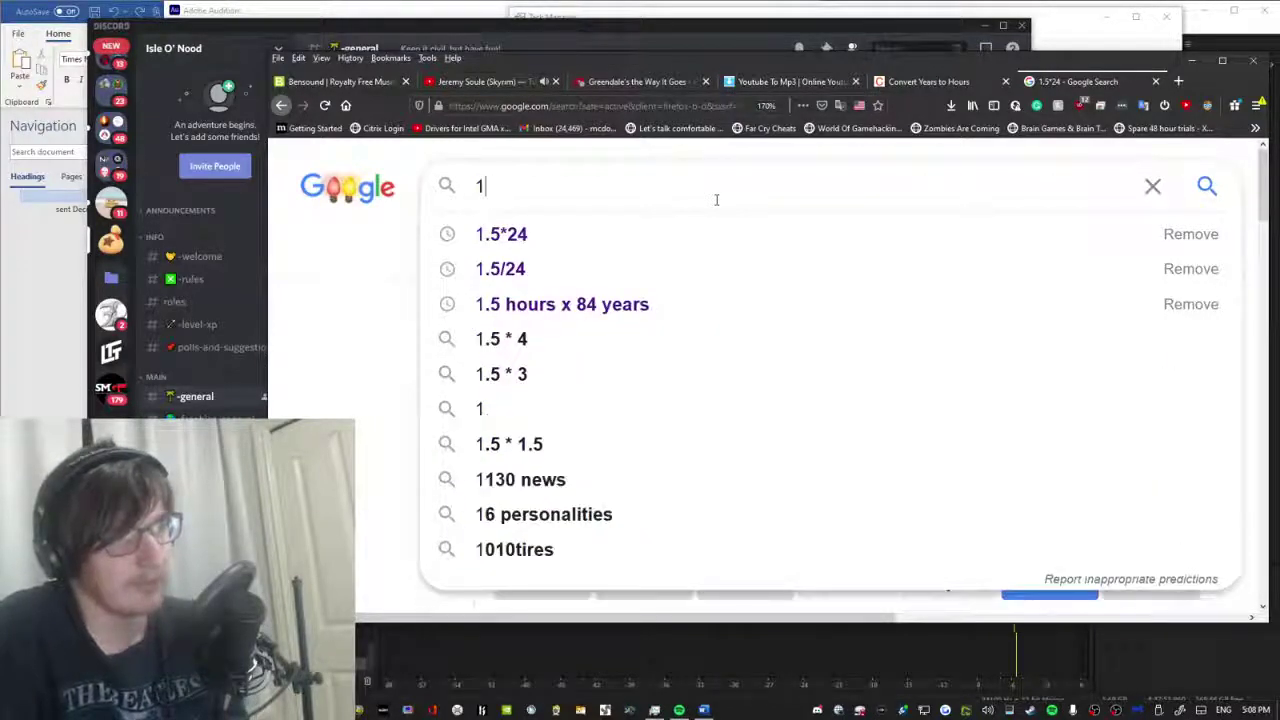
{"action": "key", "text": "BackSpace"}
{"action": "type", "text": "224"}
{"action": "key", "text": "BackSpace"}
{"action": "key", "text": "BackSpace"}
{"action": "type", "text": "4/1"}
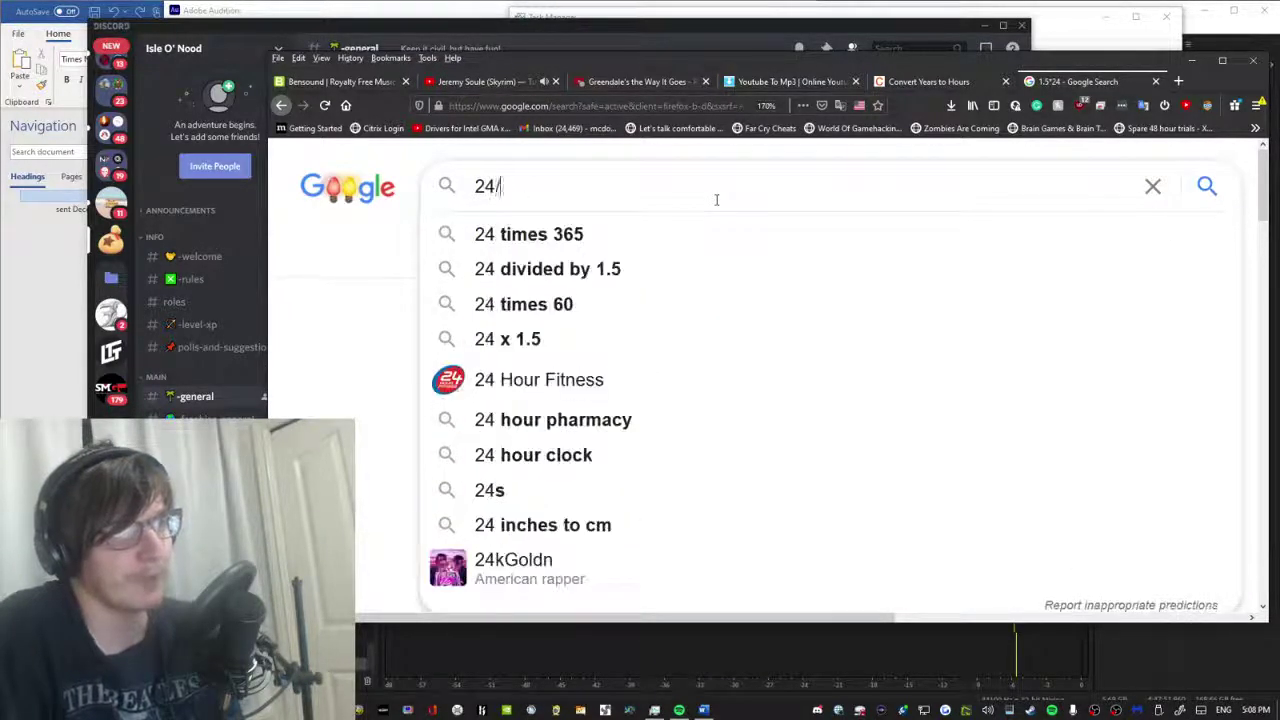
{"action": "type", "text": ".5"}
{"action": "key", "text": "Return"}
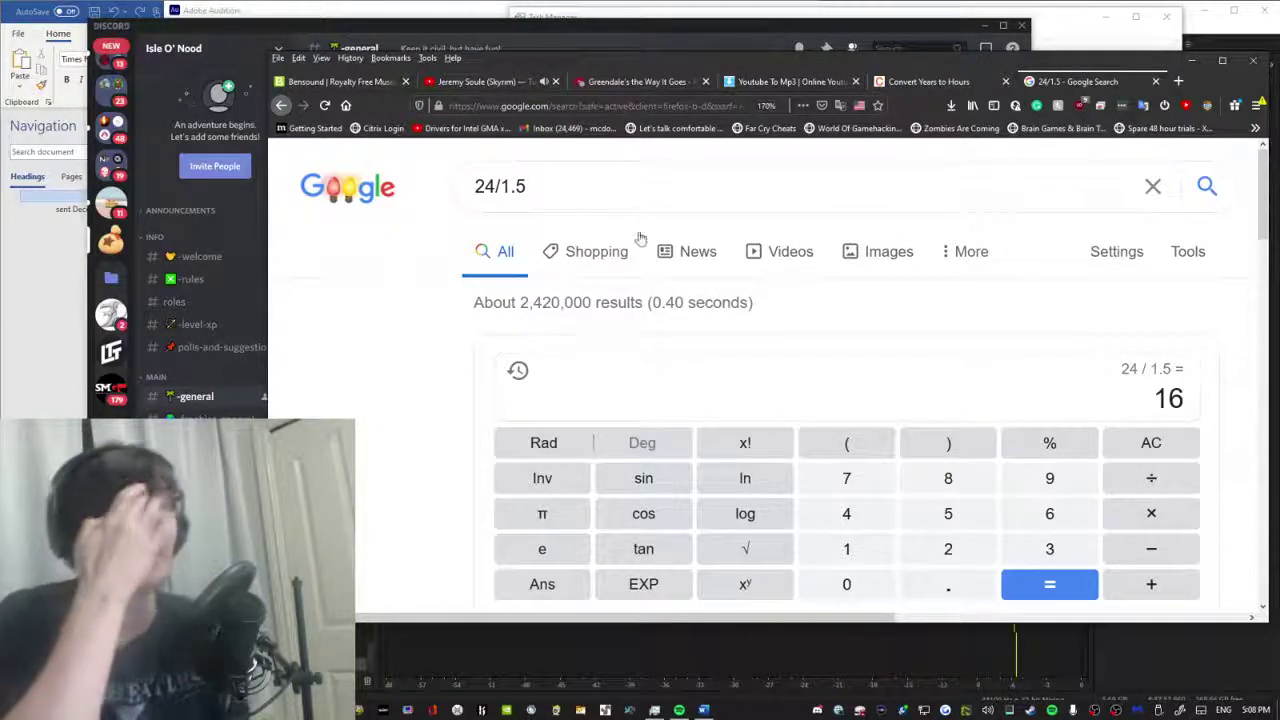
Switch to the YouTube page of the 1.5-hour Skyrim Tundra video and view its title and description.
{"action": "left_click", "coordinate": [778, 84]}
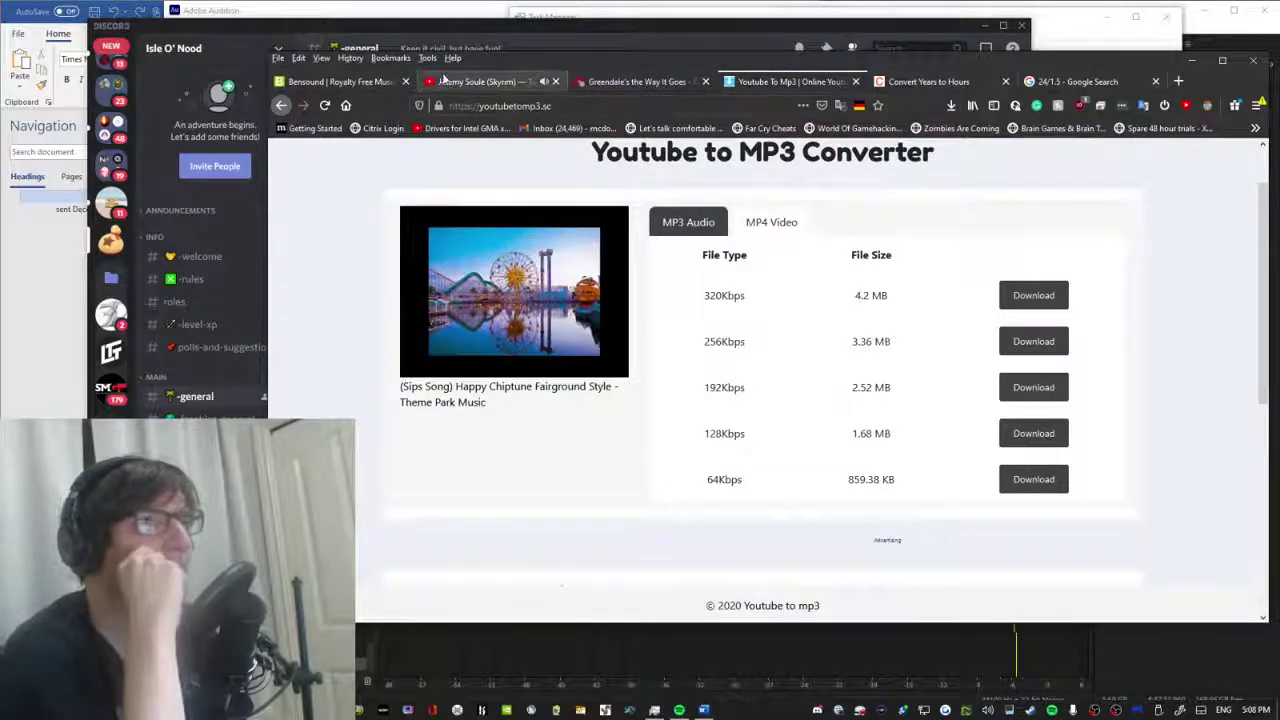
{"action": "left_click", "coordinate": [480, 81]}
{"action": "scroll", "coordinate": [648, 551], "scroll_direction": "down", "scroll_amount": 3}
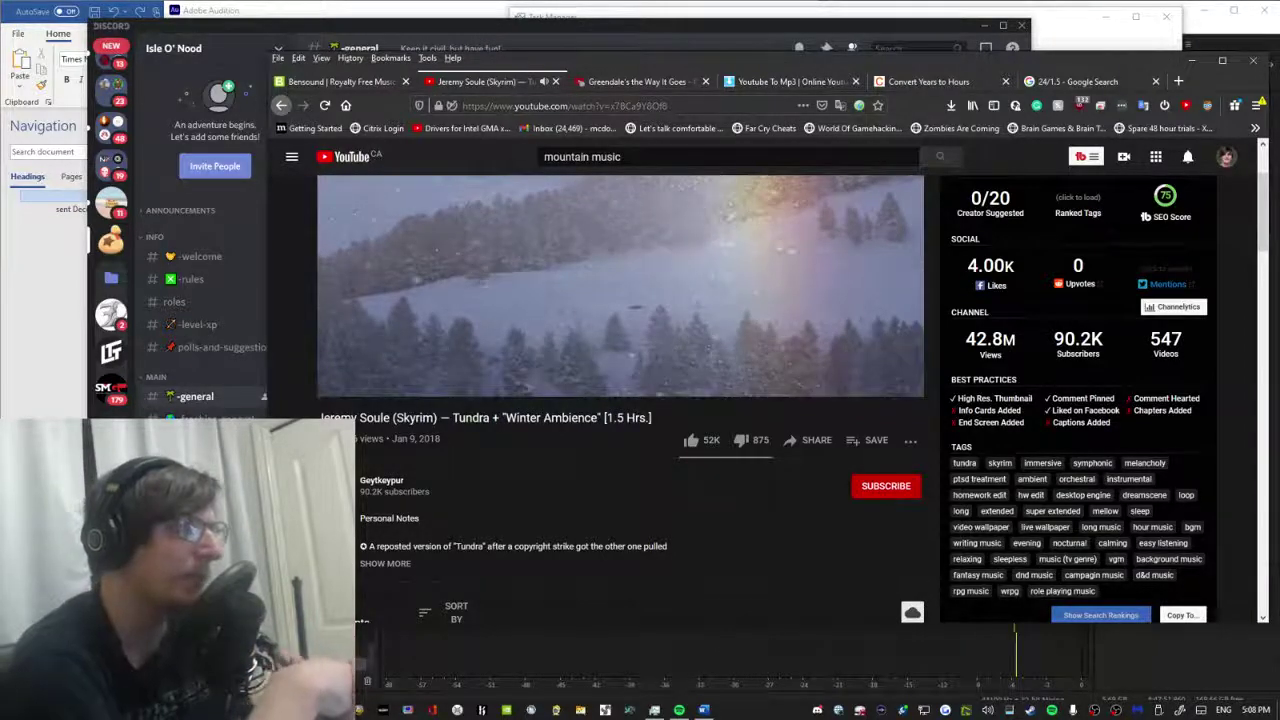
Leave the years-to-hours converter, go back to the Google search page and search for "the world's longest song".
{"action": "left_click", "coordinate": [958, 80]}
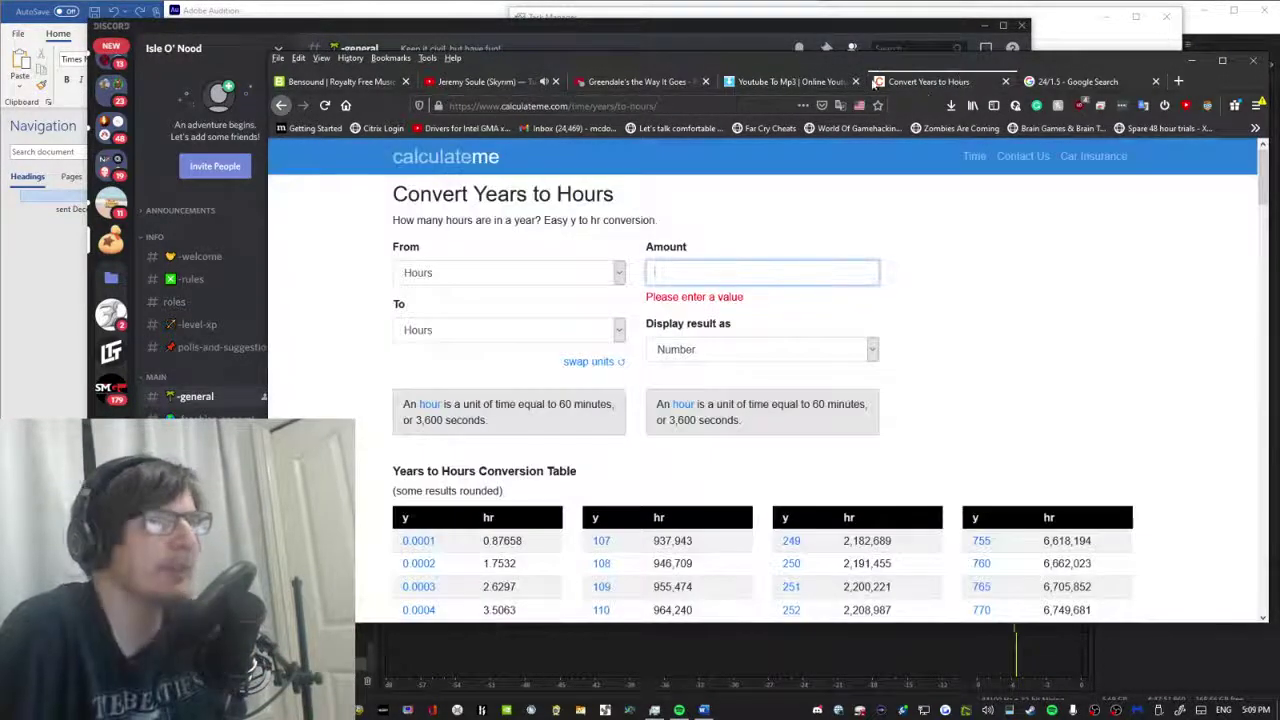
{"action": "left_click", "coordinate": [281, 105]}
{"action": "scroll", "coordinate": [380, 414], "scroll_direction": "down", "scroll_amount": 3}
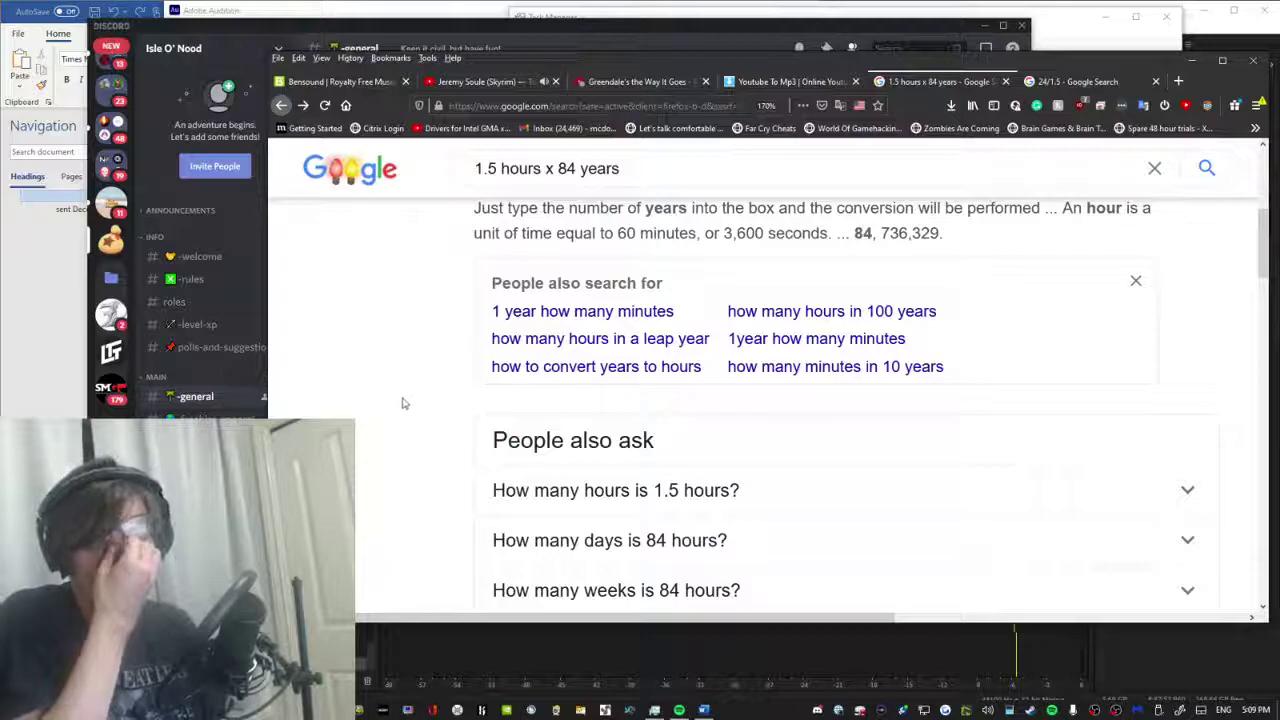
{"action": "triple_click", "coordinate": [657, 168]}
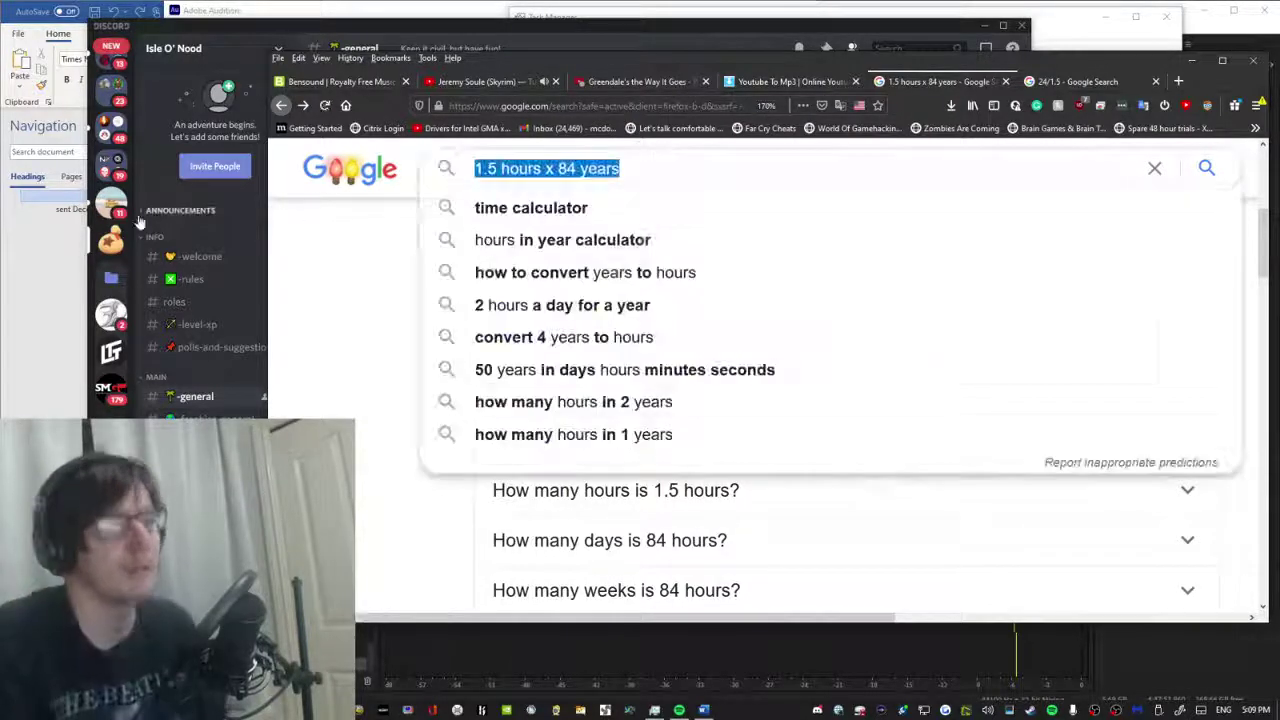
{"action": "type", "text": "the world's"}
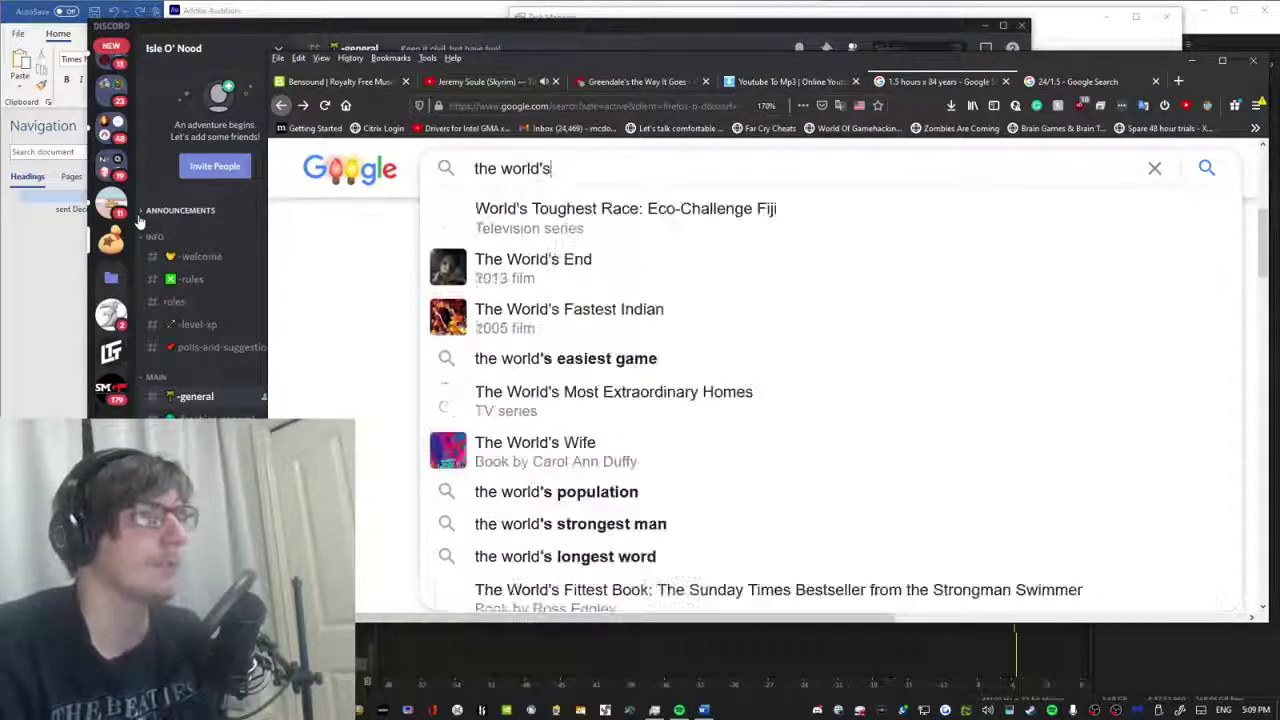
{"action": "type", "text": " longest song"}
{"action": "key", "text": "Return"}
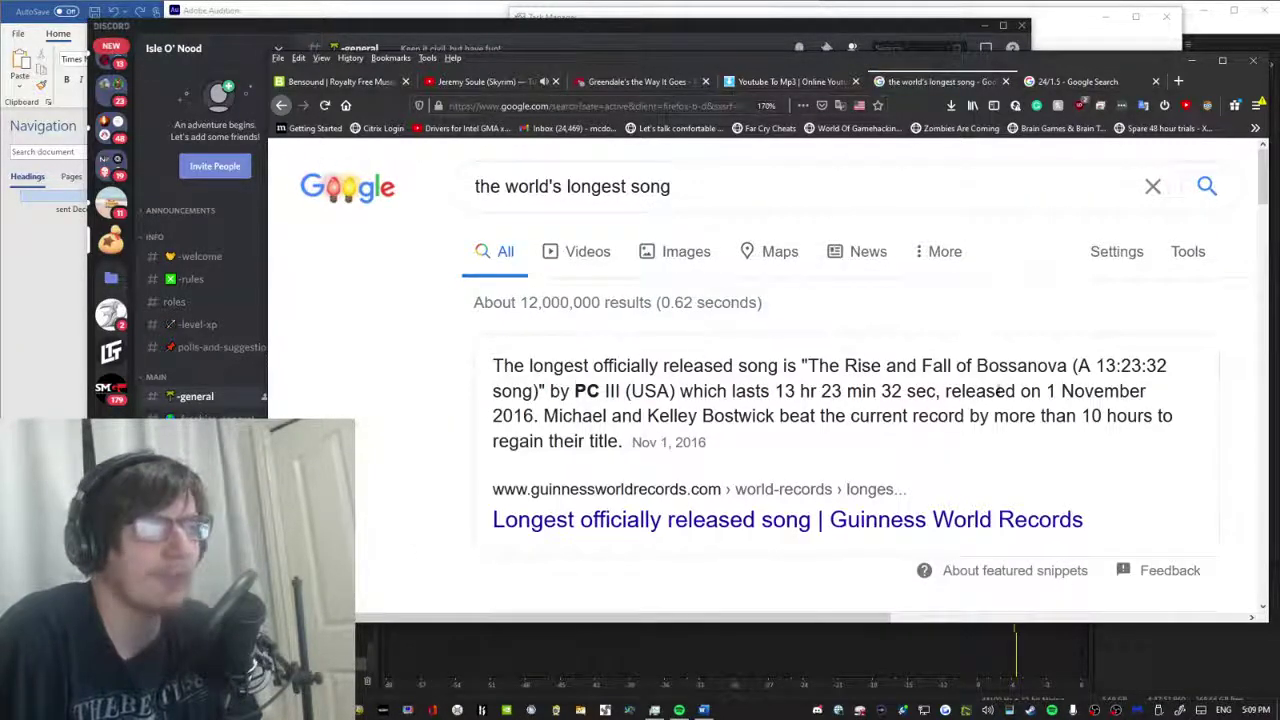
Copy the title "The Rise and Fall of Bossanova" from the answer, search YouTube for it and open the Section 1 video.
{"action": "left_click_drag", "start_coordinate": [1068, 366], "coordinate": [808, 366]}
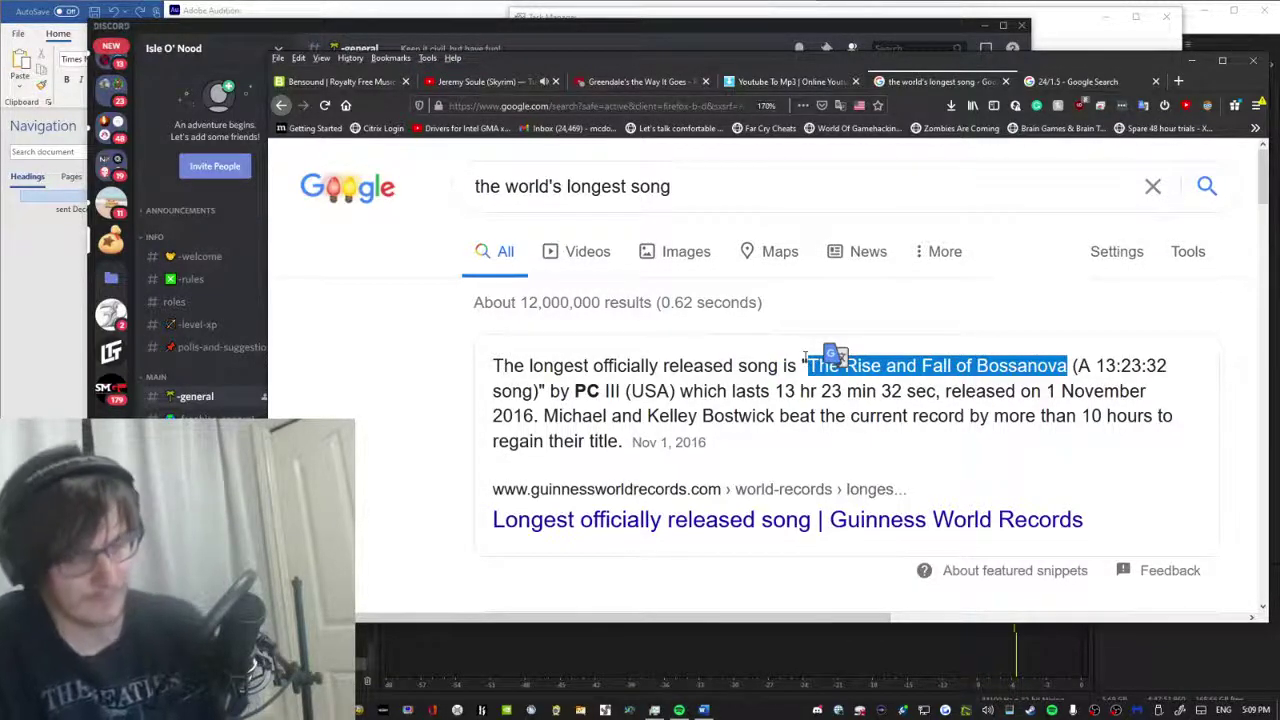
{"action": "left_click", "coordinate": [480, 81]}
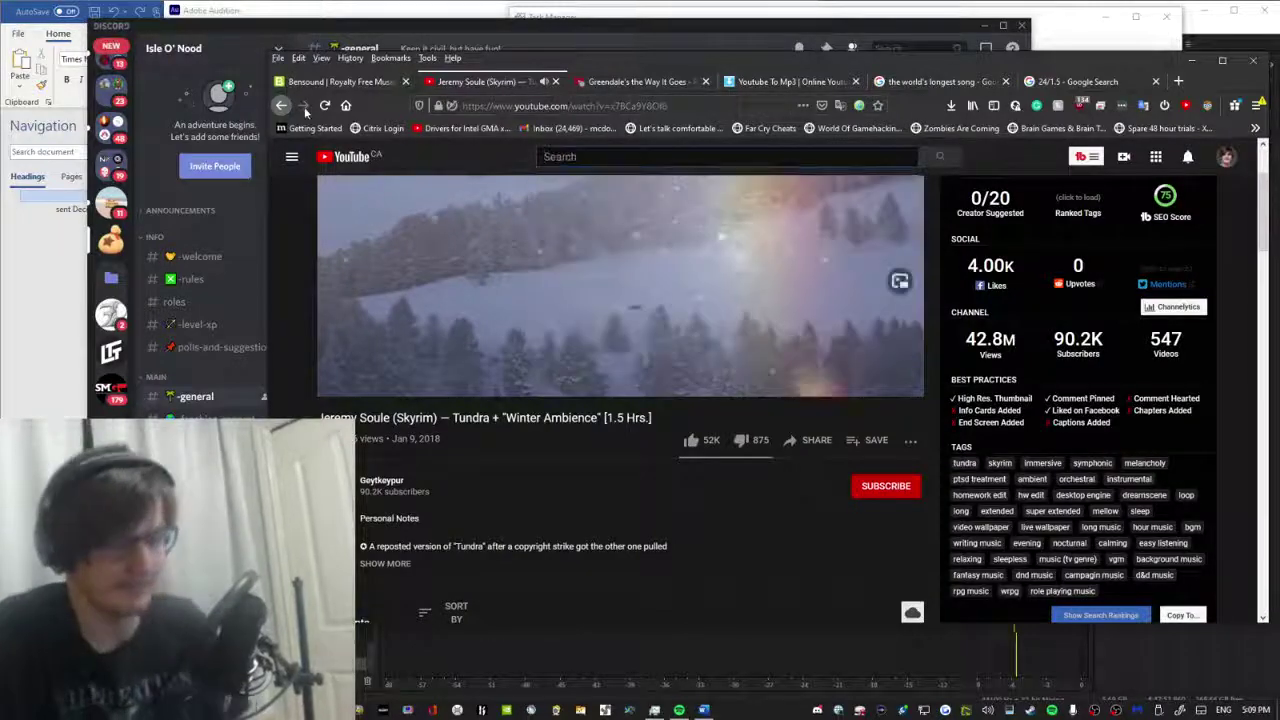
{"action": "left_click", "coordinate": [304, 106]}
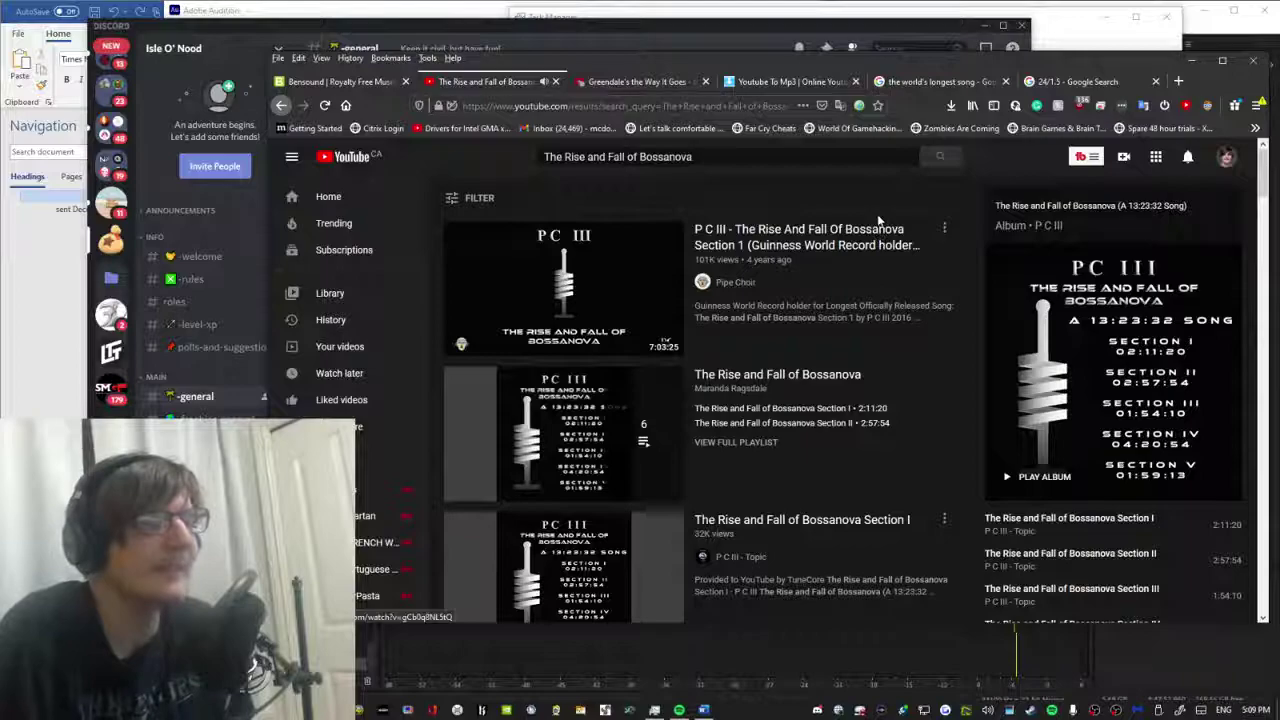
{"action": "left_click", "coordinate": [880, 228]}
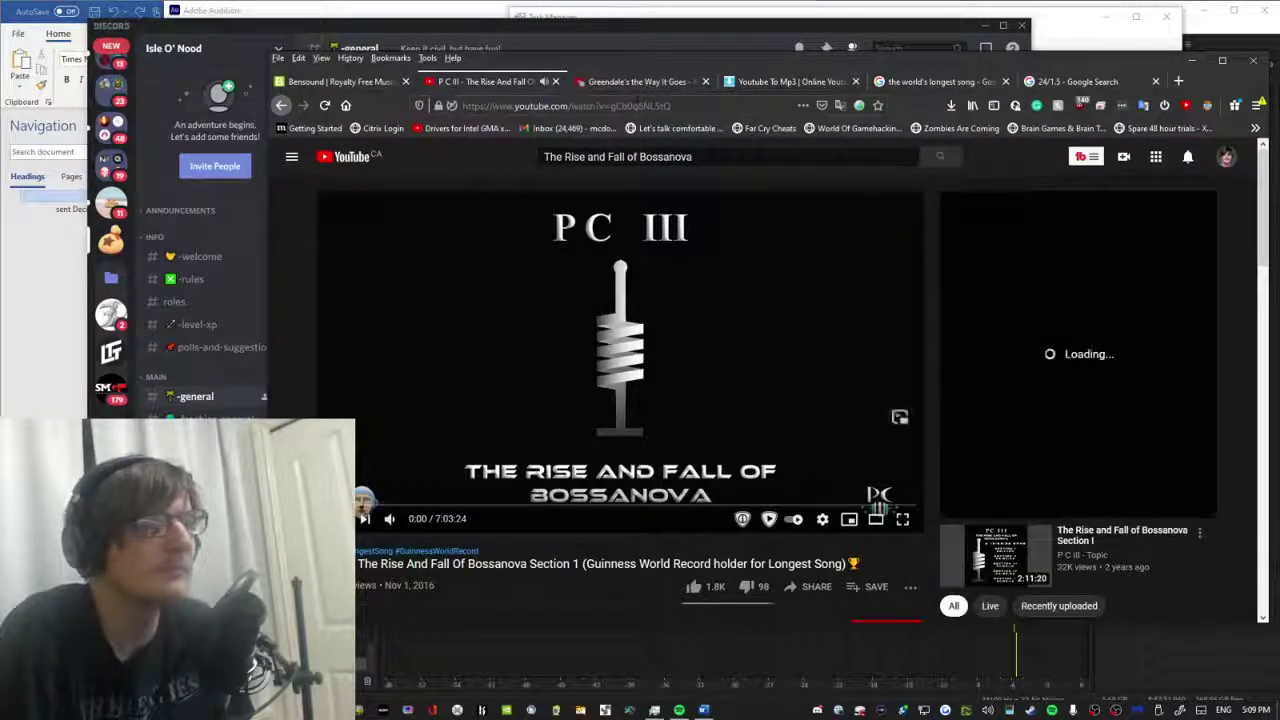
Look through the Bossanova video's description and viewer comments, then return to the player.
{"action": "scroll", "coordinate": [900, 416], "scroll_direction": "down", "scroll_amount": 4}
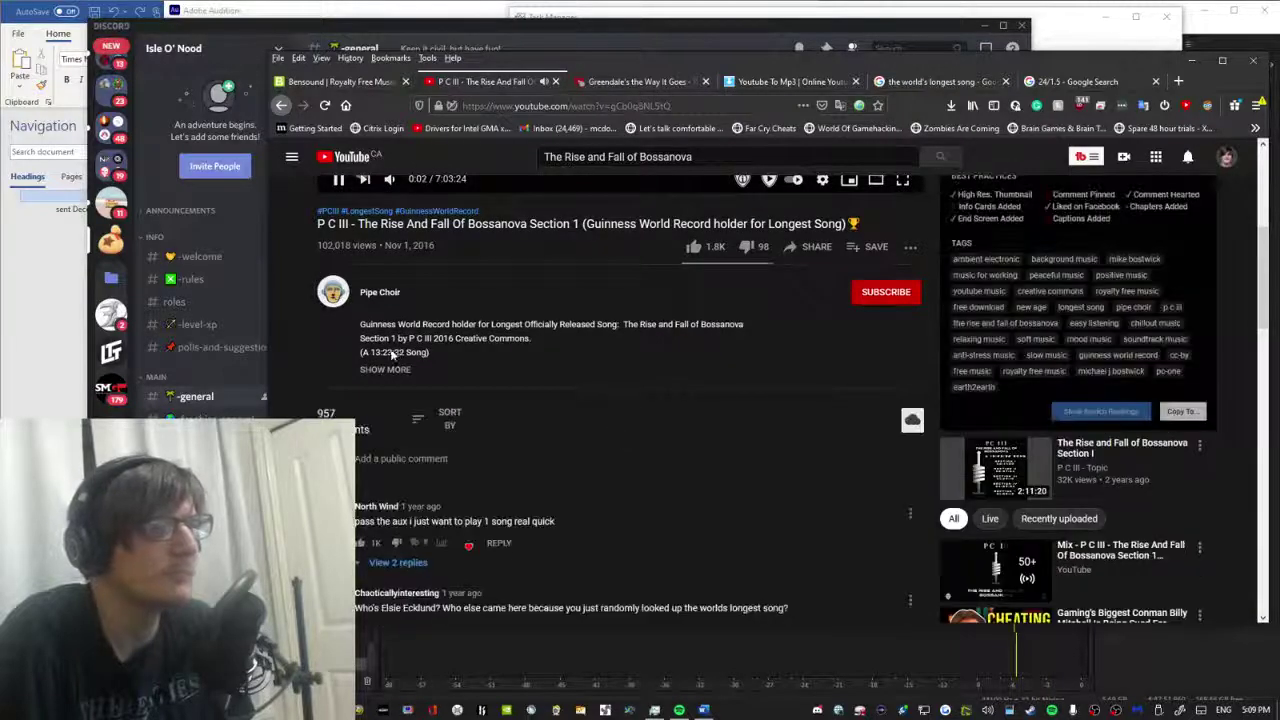
{"action": "scroll", "coordinate": [600, 400], "scroll_direction": "down", "scroll_amount": 2}
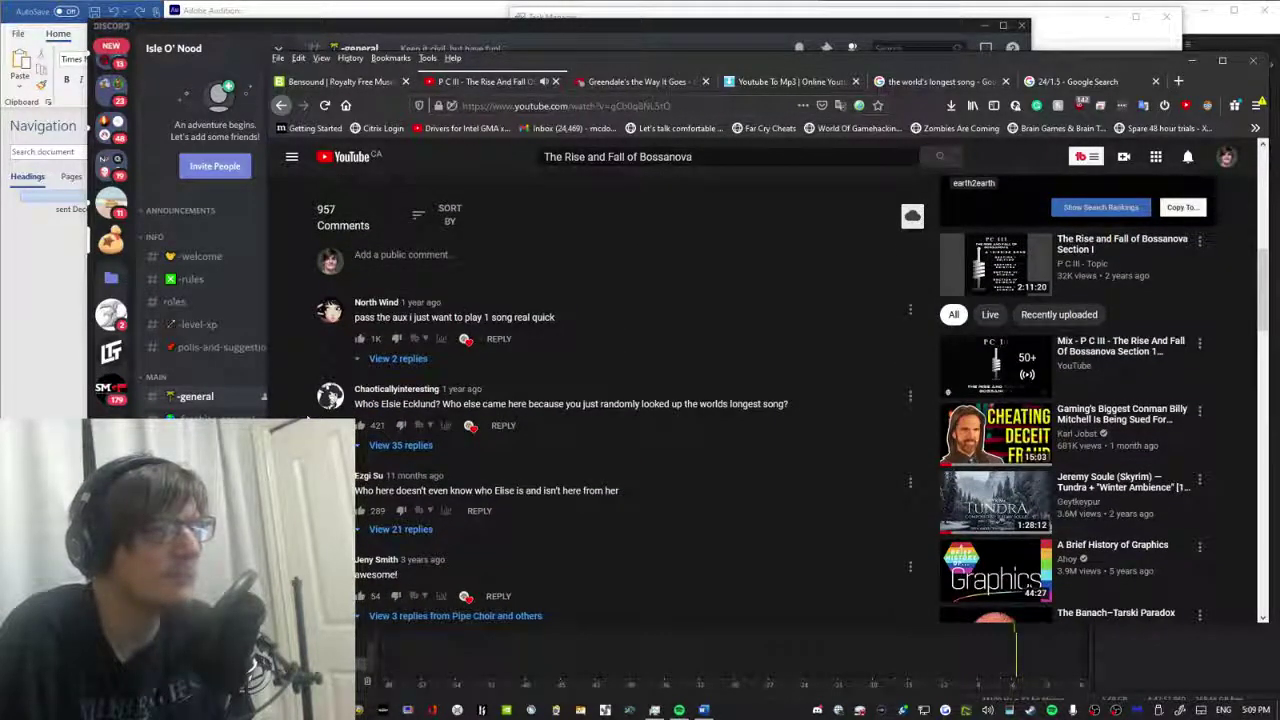
{"action": "scroll", "coordinate": [380, 405], "scroll_direction": "down", "scroll_amount": 2}
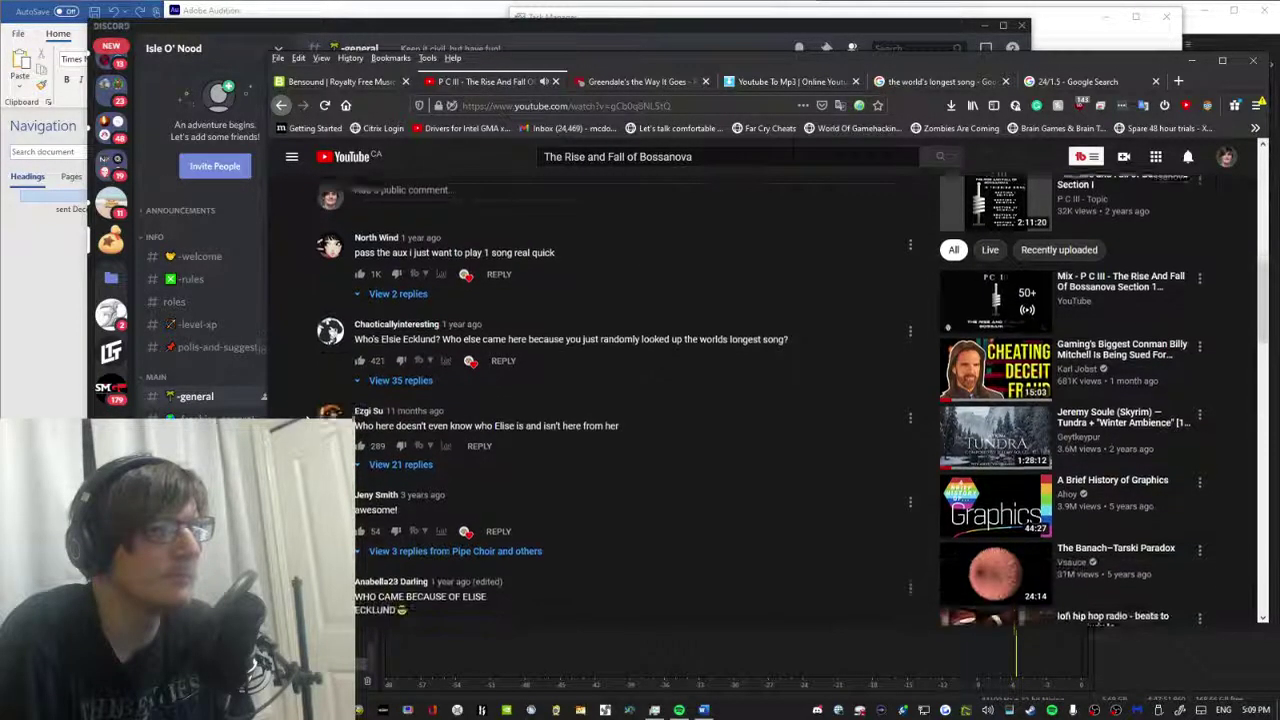
{"action": "scroll", "coordinate": [560, 460], "scroll_direction": "down", "scroll_amount": 1}
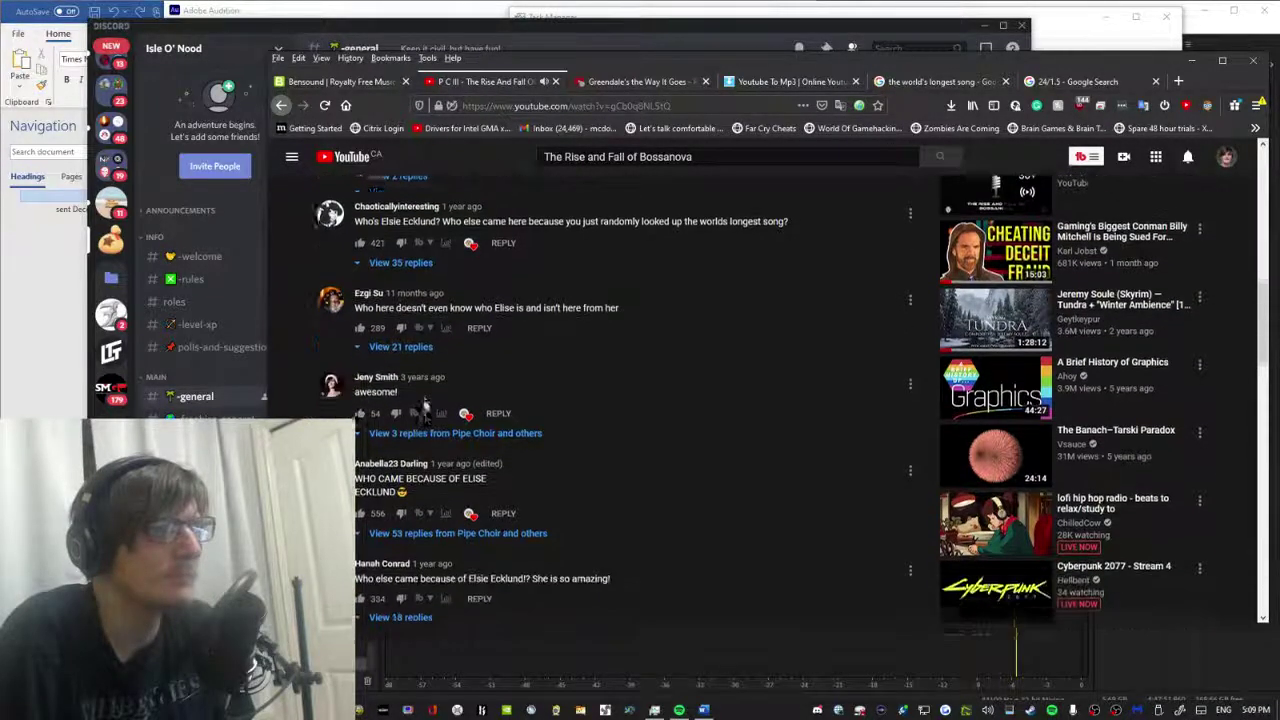
{"action": "key", "text": "Home"}
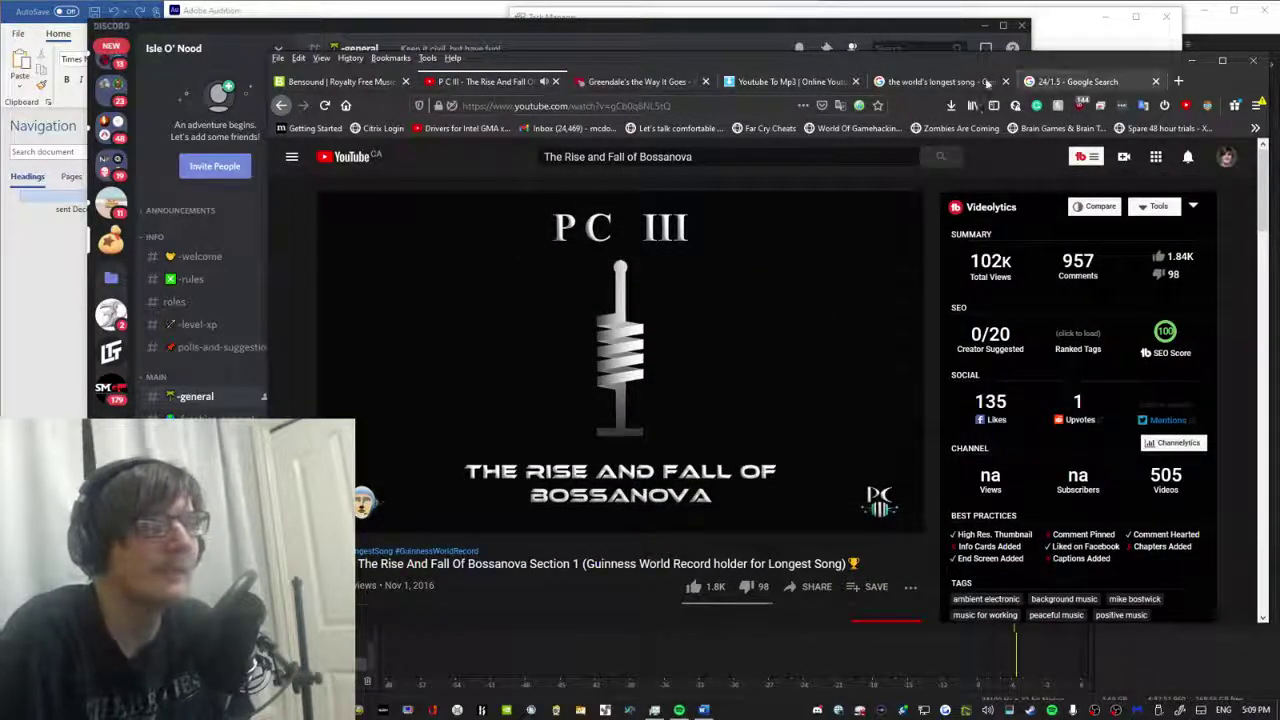
Check the 24/1.5 calculation page, then return to the longest song search and review its answer and related questions.
{"action": "left_click", "coordinate": [932, 81]}
{"action": "left_click", "coordinate": [745, 82]}
{"action": "left_click", "coordinate": [1070, 81]}
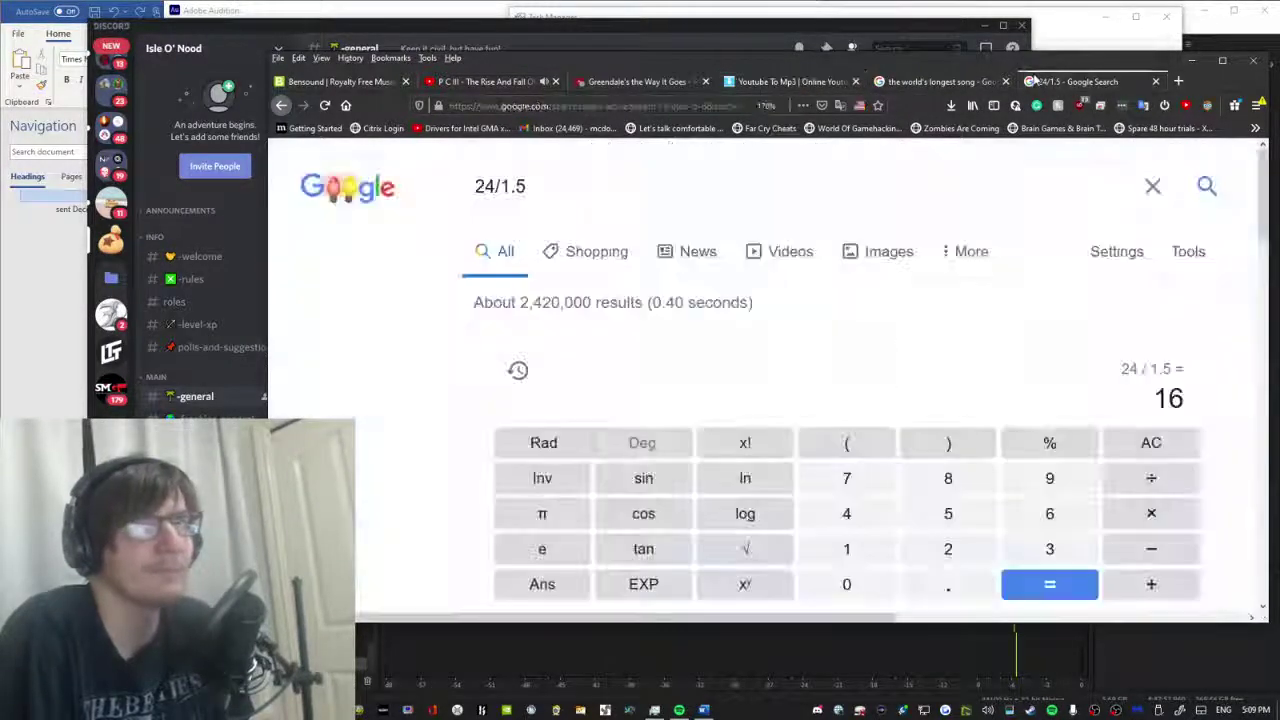
{"action": "scroll", "coordinate": [800, 400], "scroll_direction": "down", "scroll_amount": 5}
{"action": "scroll", "coordinate": [498, 300], "scroll_direction": "up", "scroll_amount": 5}
{"action": "key", "text": "ctrl+shift+Tab"}
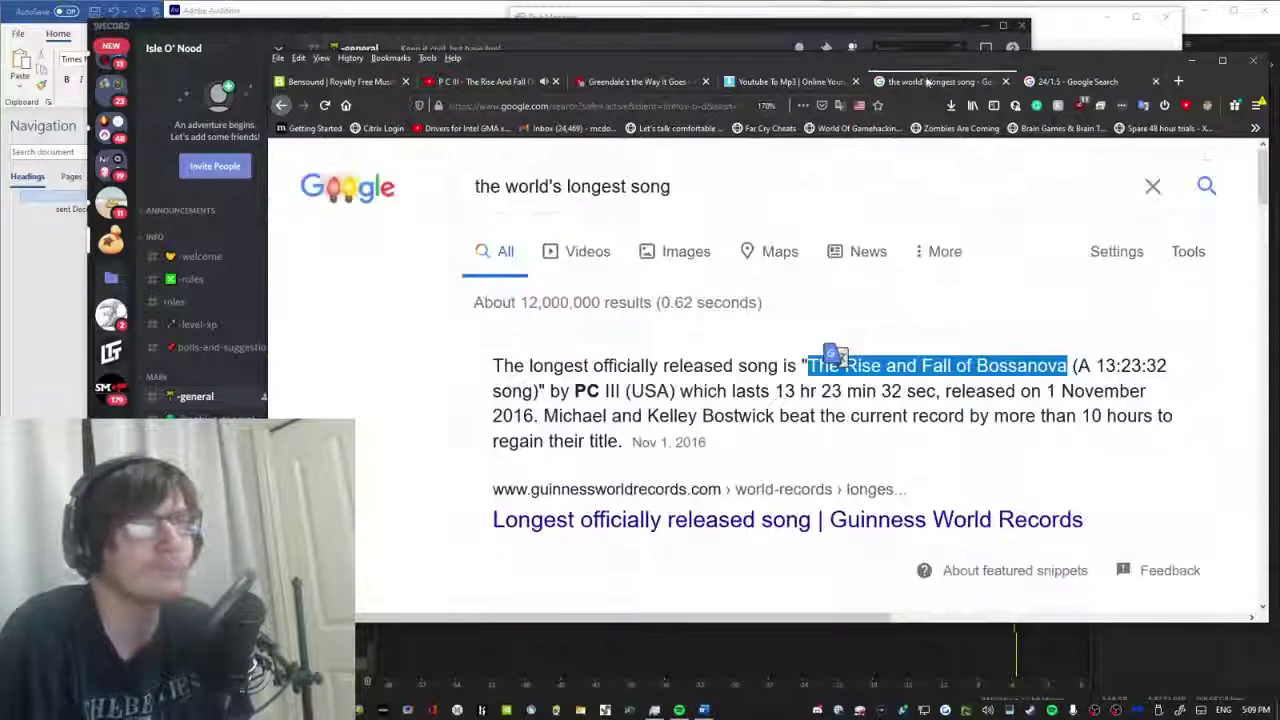
{"action": "left_click", "coordinate": [465, 422]}
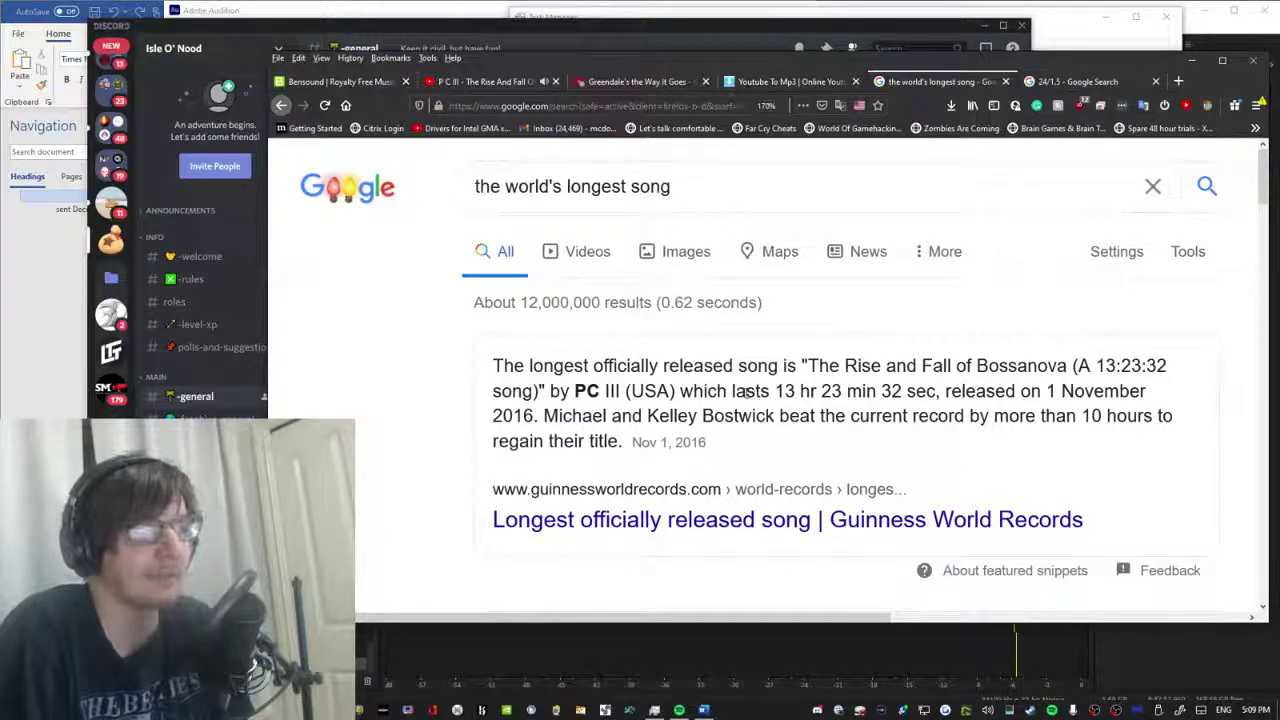
{"action": "scroll", "coordinate": [720, 390], "scroll_direction": "down", "scroll_amount": 3}
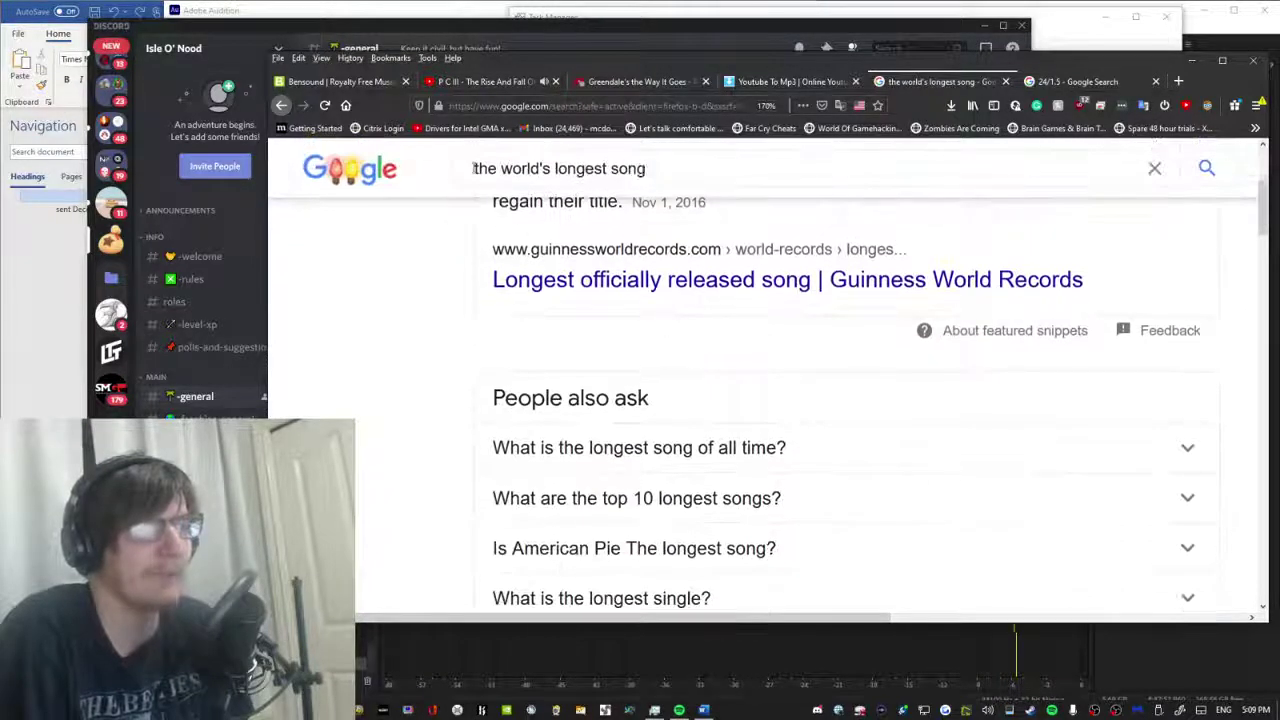
Switch back to the Bossanova video and review its title, comments and suggested videos.
{"action": "left_click", "coordinate": [466, 80]}
{"action": "scroll", "coordinate": [752, 400], "scroll_direction": "down", "scroll_amount": 5}
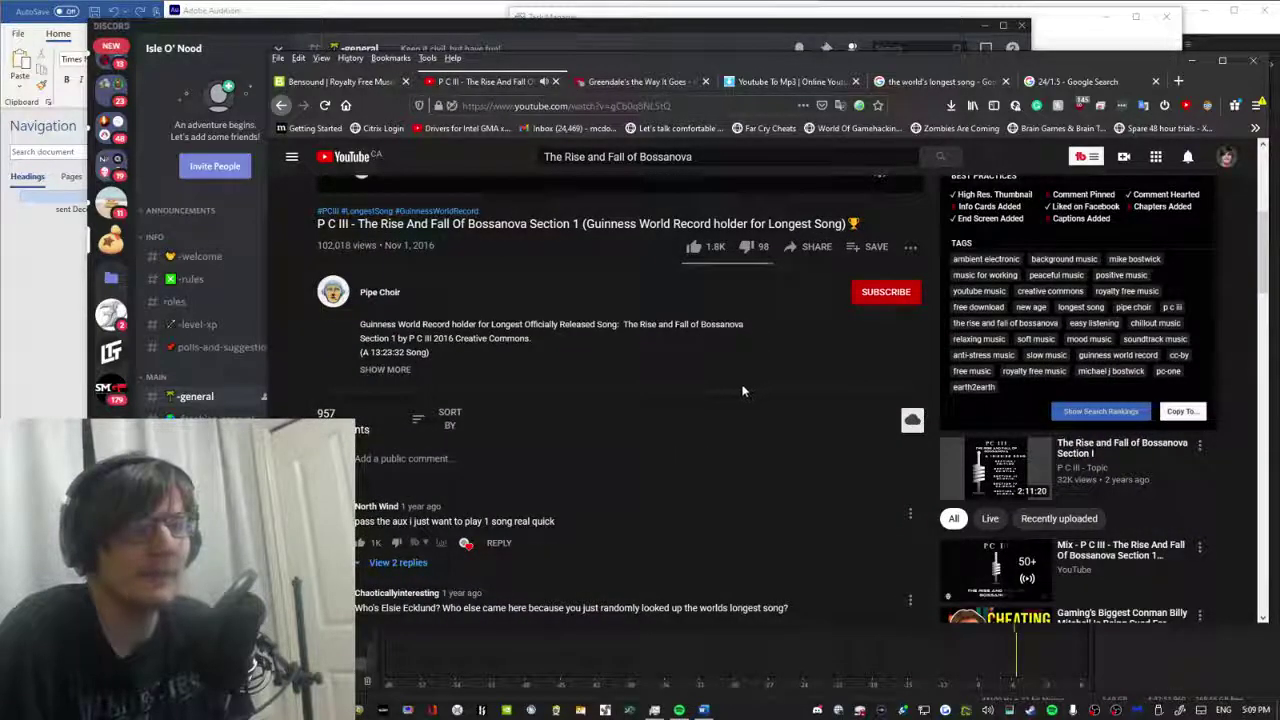
{"action": "scroll", "coordinate": [750, 385], "scroll_direction": "up", "scroll_amount": 2}
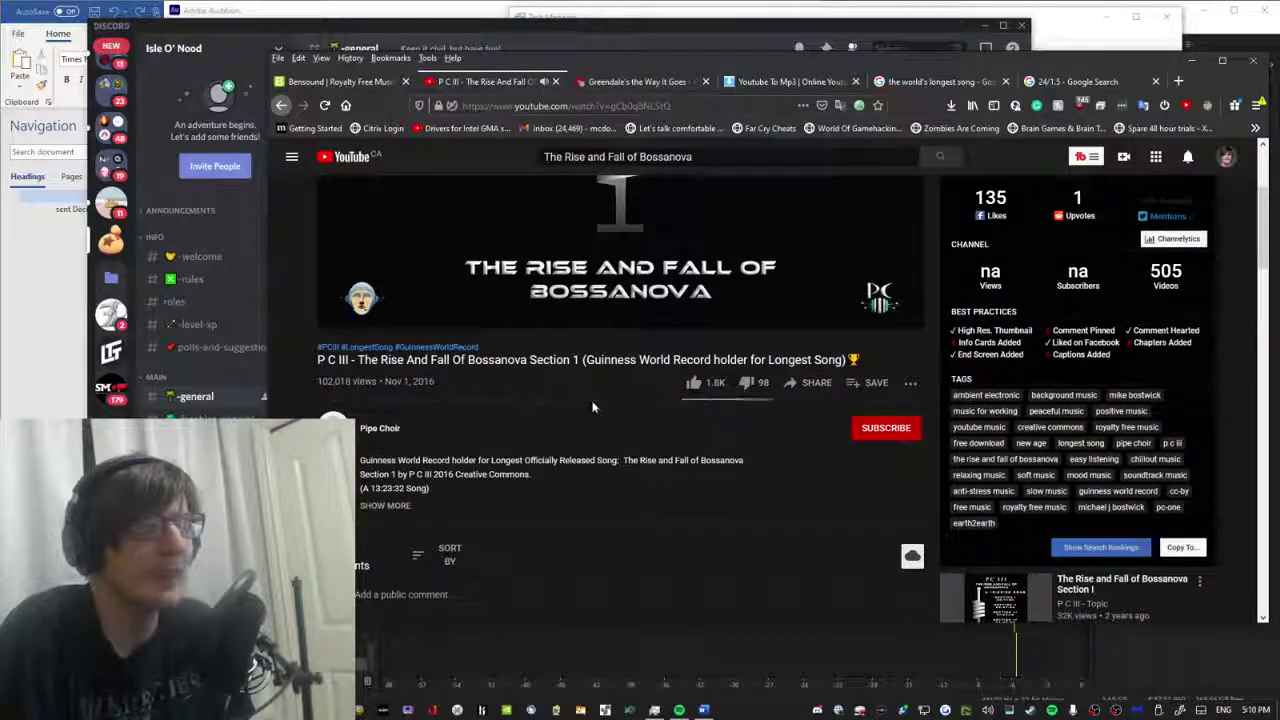
{"action": "scroll", "coordinate": [760, 380], "scroll_direction": "down", "scroll_amount": 3}
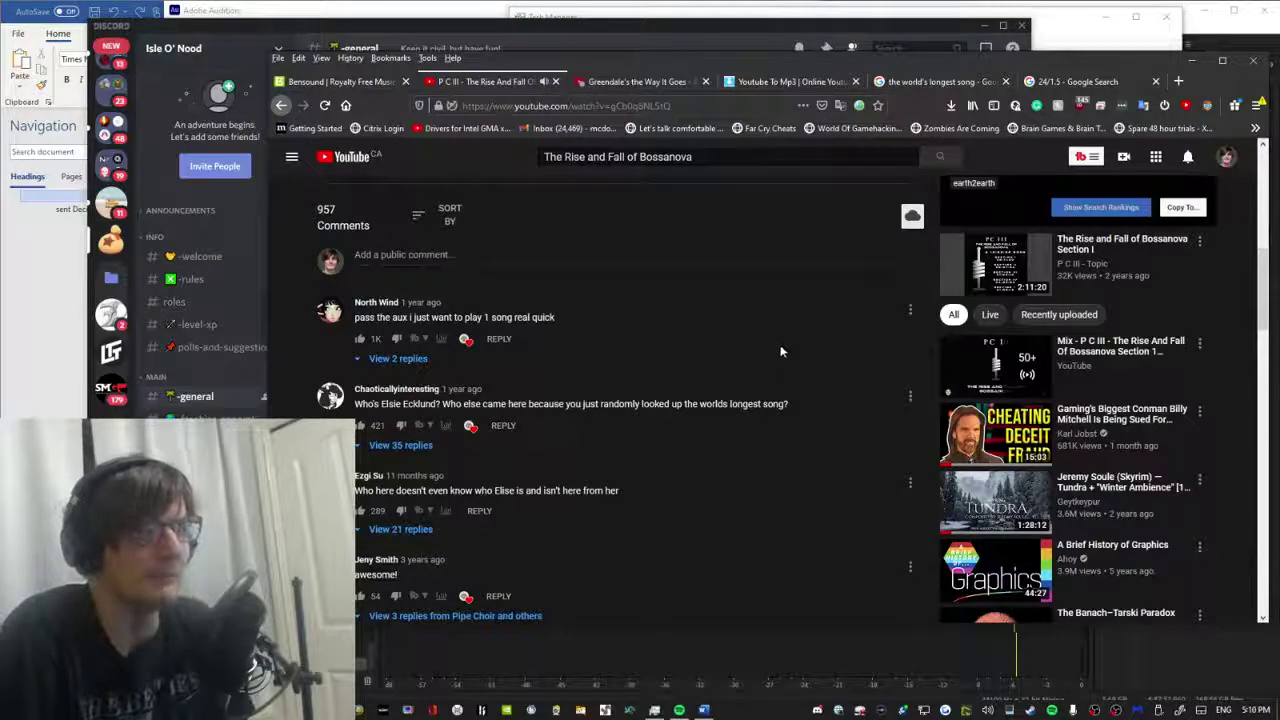
Open the suggested Bossanova mix and open its Plastic Love video in a new tab.
{"action": "left_click", "coordinate": [1145, 355]}
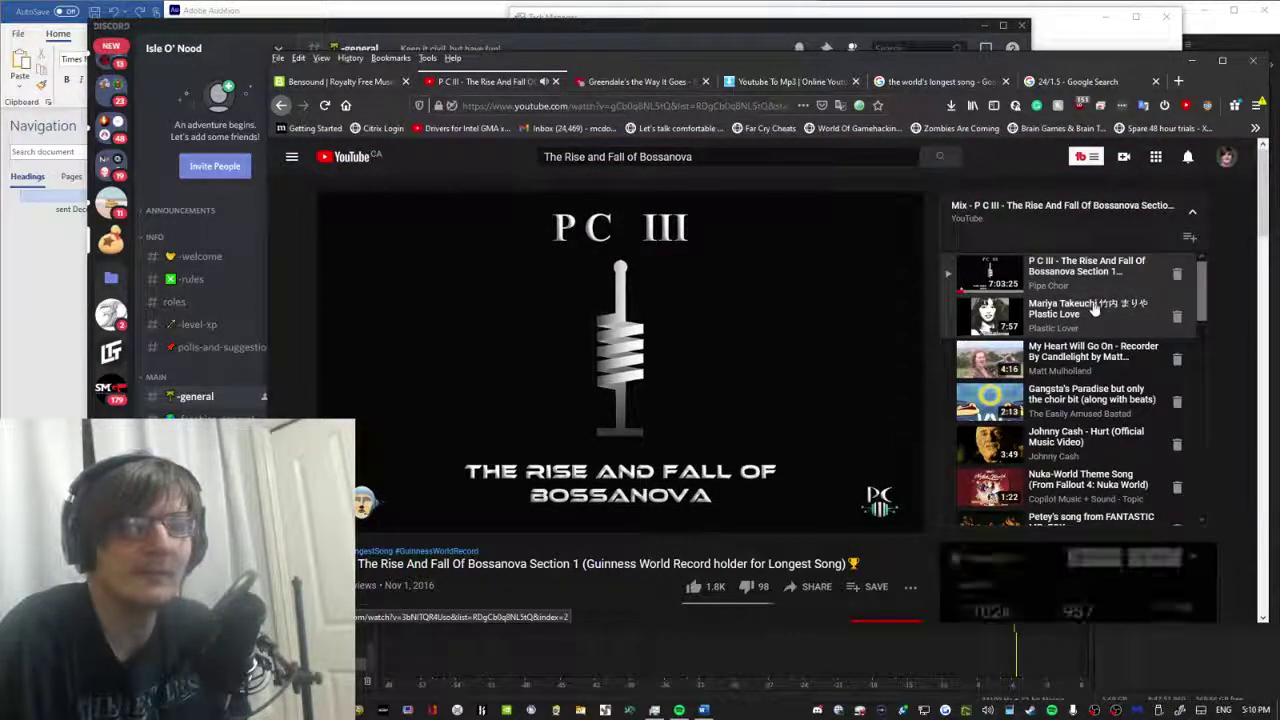
{"action": "right_click", "coordinate": [1108, 313]}
{"action": "left_click", "coordinate": [1112, 313]}
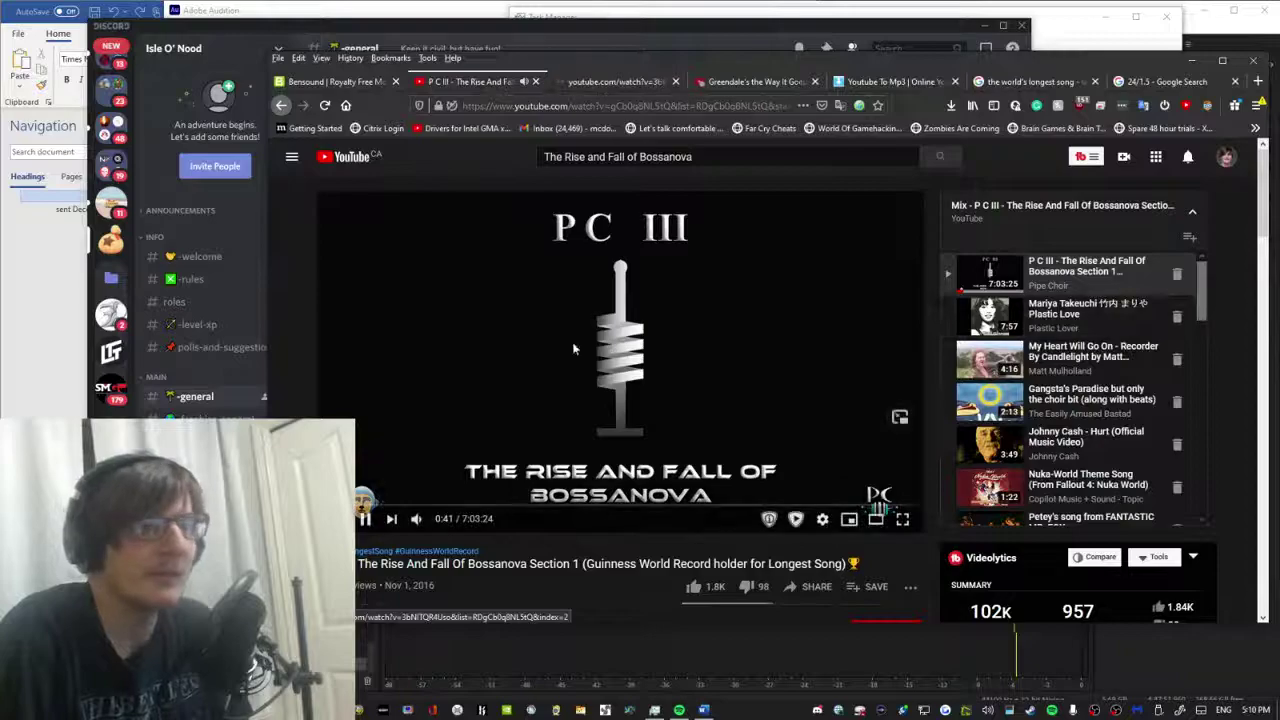
Expand the Bossanova video's full description and read through its credits and links.
{"action": "scroll", "coordinate": [572, 342], "scroll_direction": "down", "scroll_amount": 3}
{"action": "scroll", "coordinate": [480, 350], "scroll_direction": "down", "scroll_amount": 1}
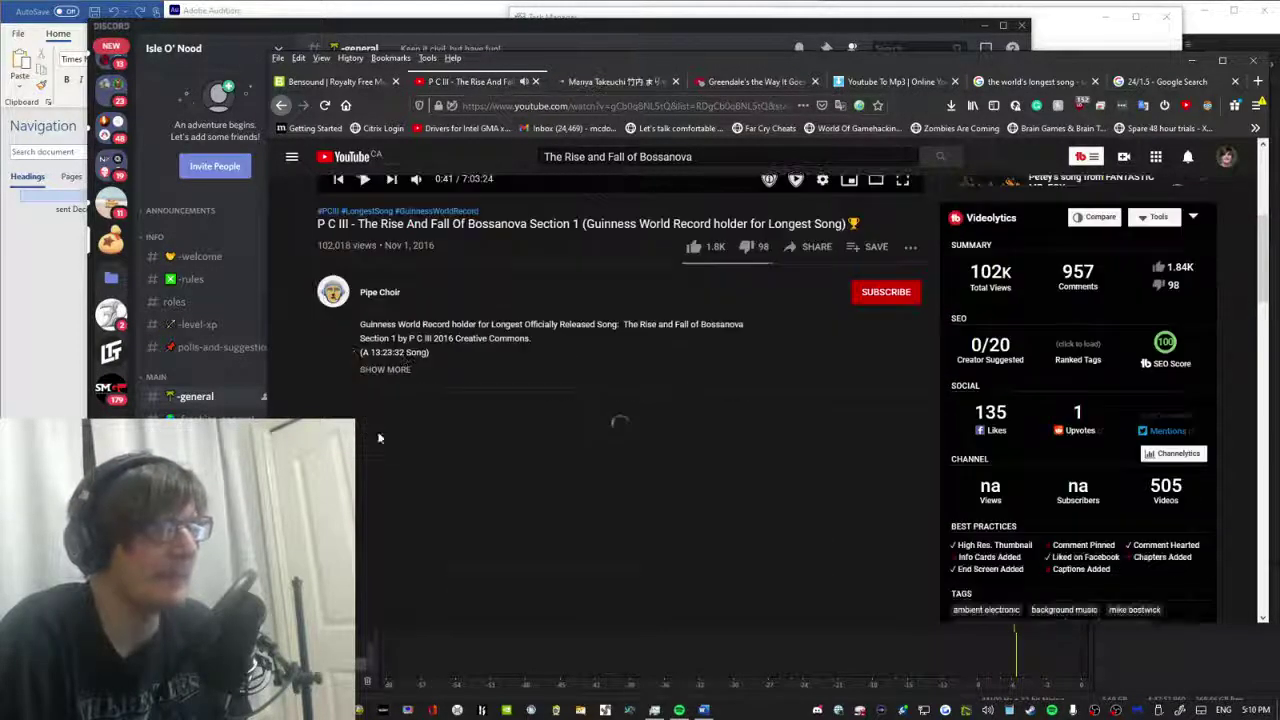
{"action": "left_click", "coordinate": [386, 370]}
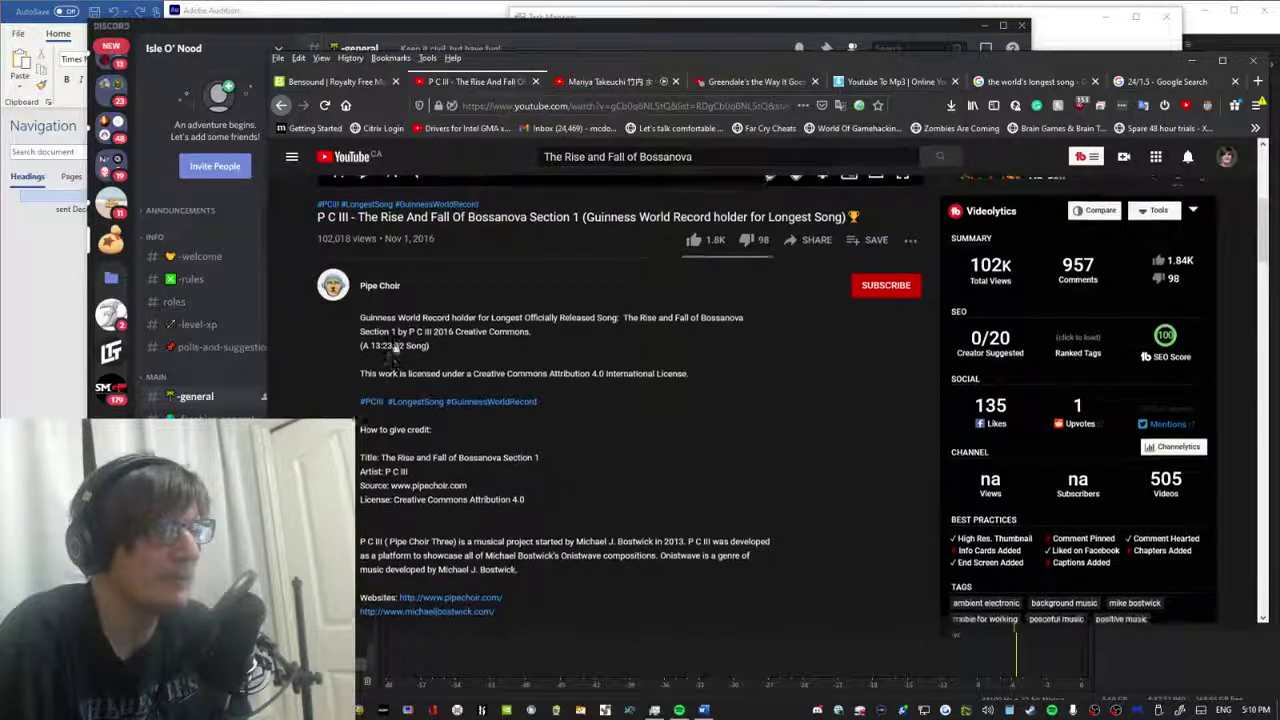
{"action": "scroll", "coordinate": [405, 378], "scroll_direction": "down", "scroll_amount": 3}
{"action": "scroll", "coordinate": [437, 403], "scroll_direction": "down", "scroll_amount": 3}
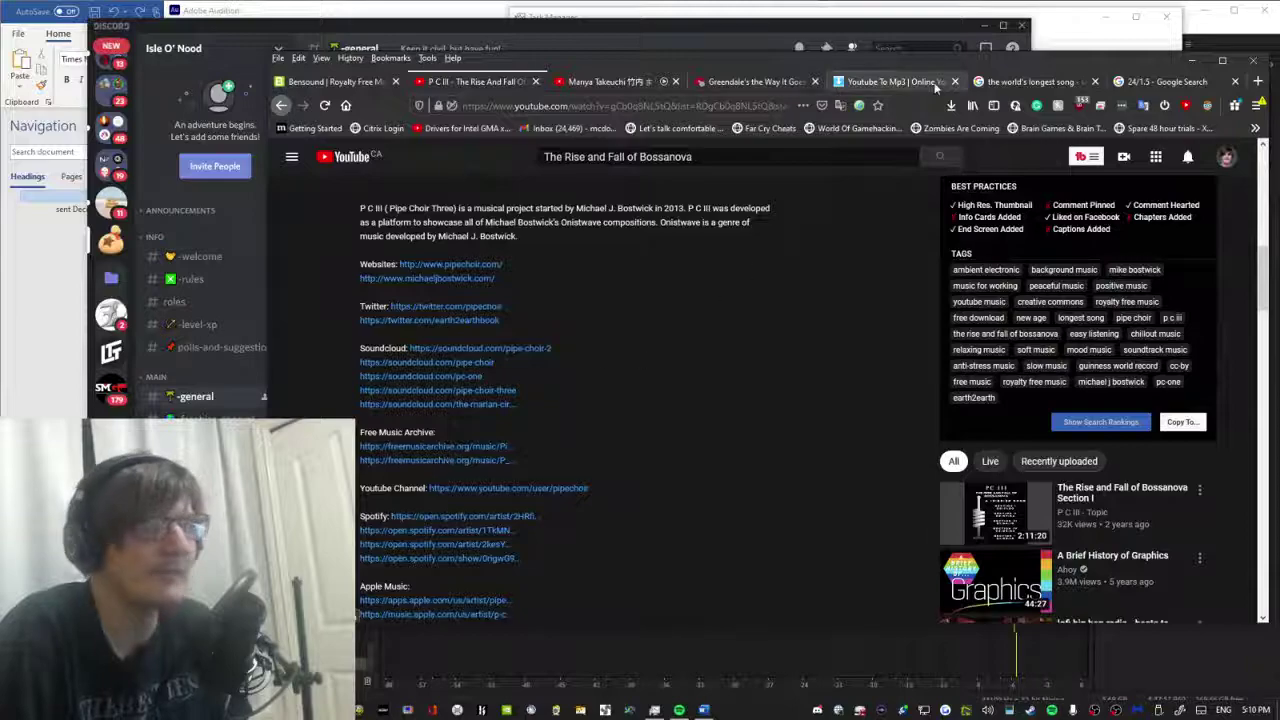
Switch to the Plastic Love video and look over its details and top comments.
{"action": "left_click", "coordinate": [567, 90]}
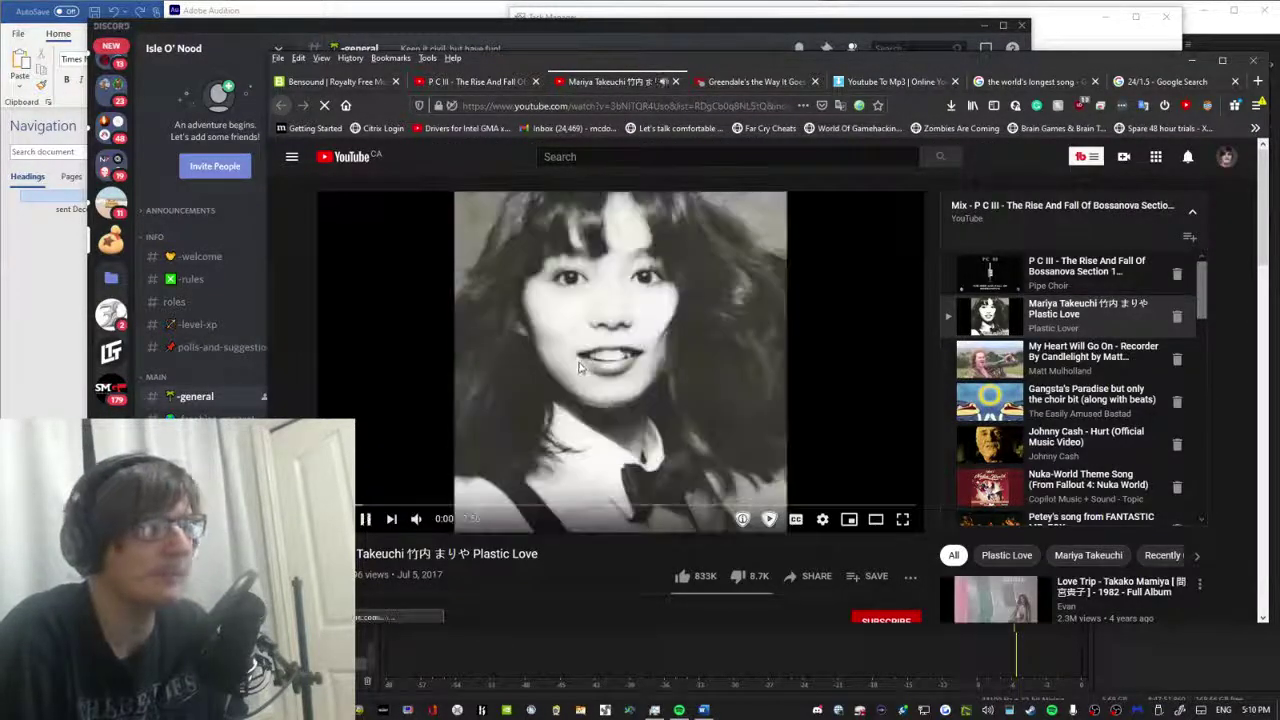
{"action": "scroll", "coordinate": [540, 387], "scroll_direction": "down", "scroll_amount": 2}
{"action": "scroll", "coordinate": [499, 418], "scroll_direction": "down", "scroll_amount": 2}
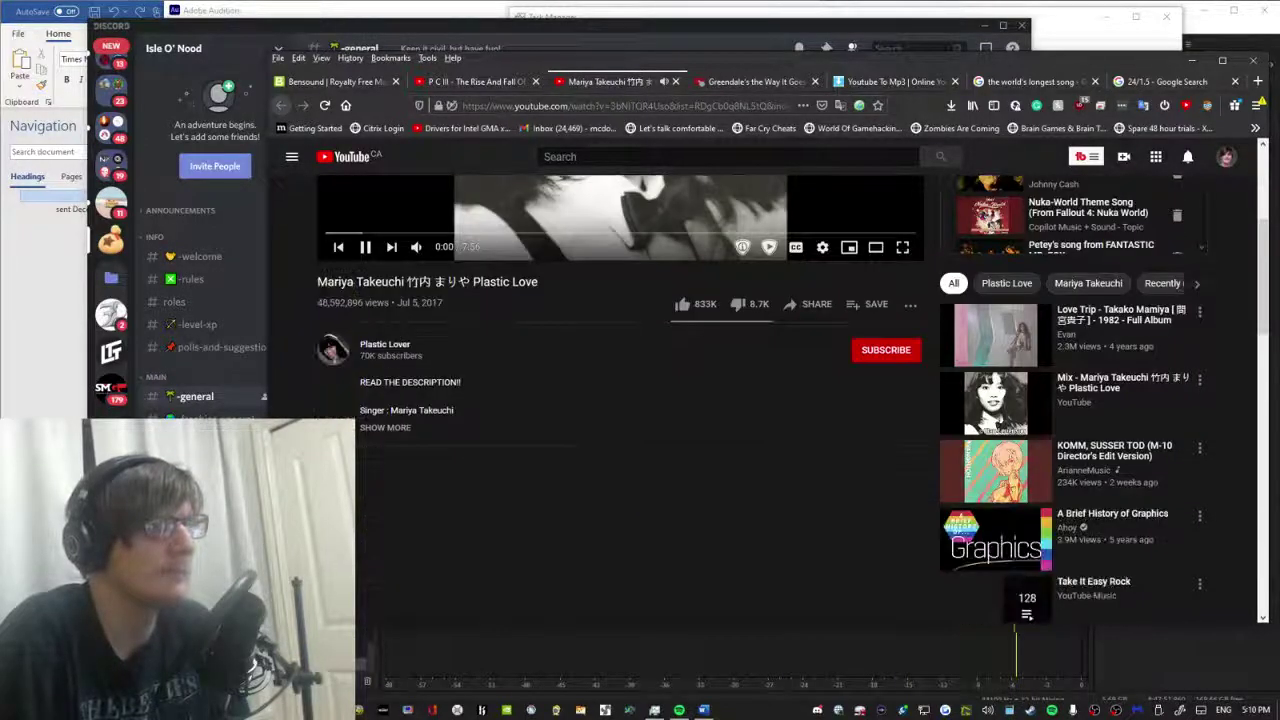
{"action": "scroll", "coordinate": [375, 432], "scroll_direction": "down", "scroll_amount": 5}
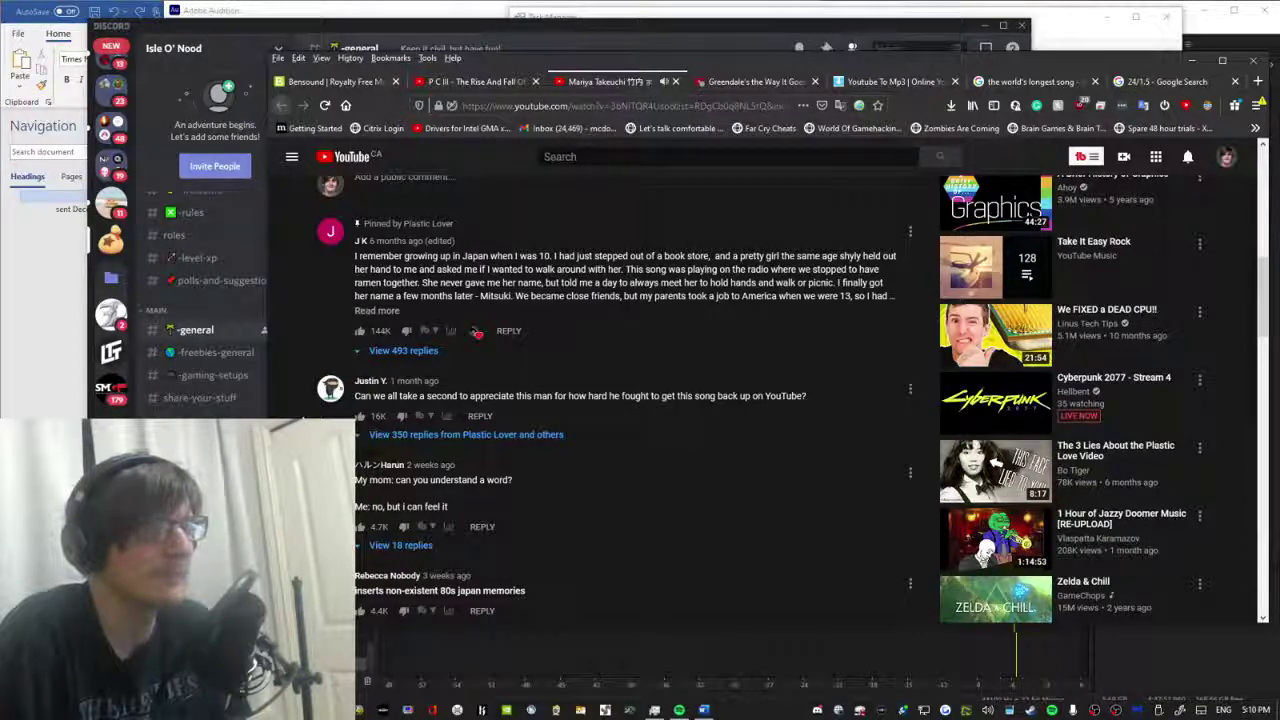
{"action": "scroll", "coordinate": [620, 400], "scroll_direction": "up", "scroll_amount": 6}
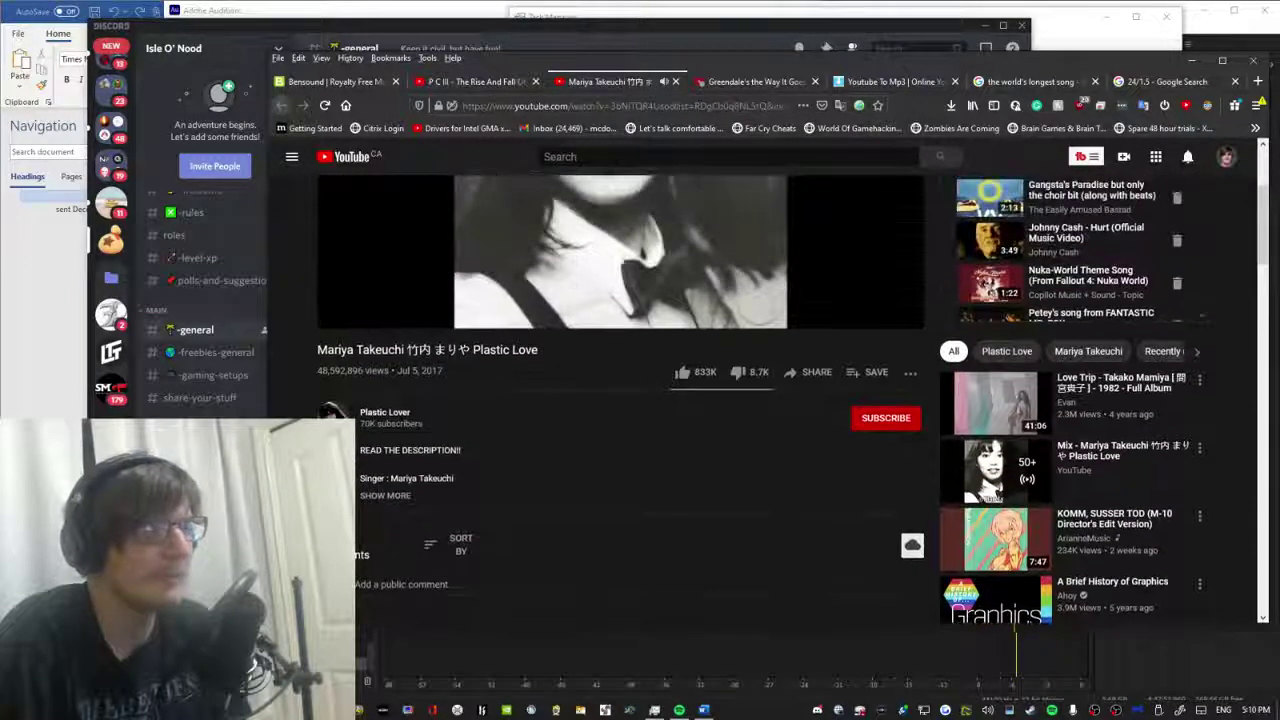
Expand the Plastic Love video's full description and read about its takedown and restoration.
{"action": "left_click", "coordinate": [383, 496]}
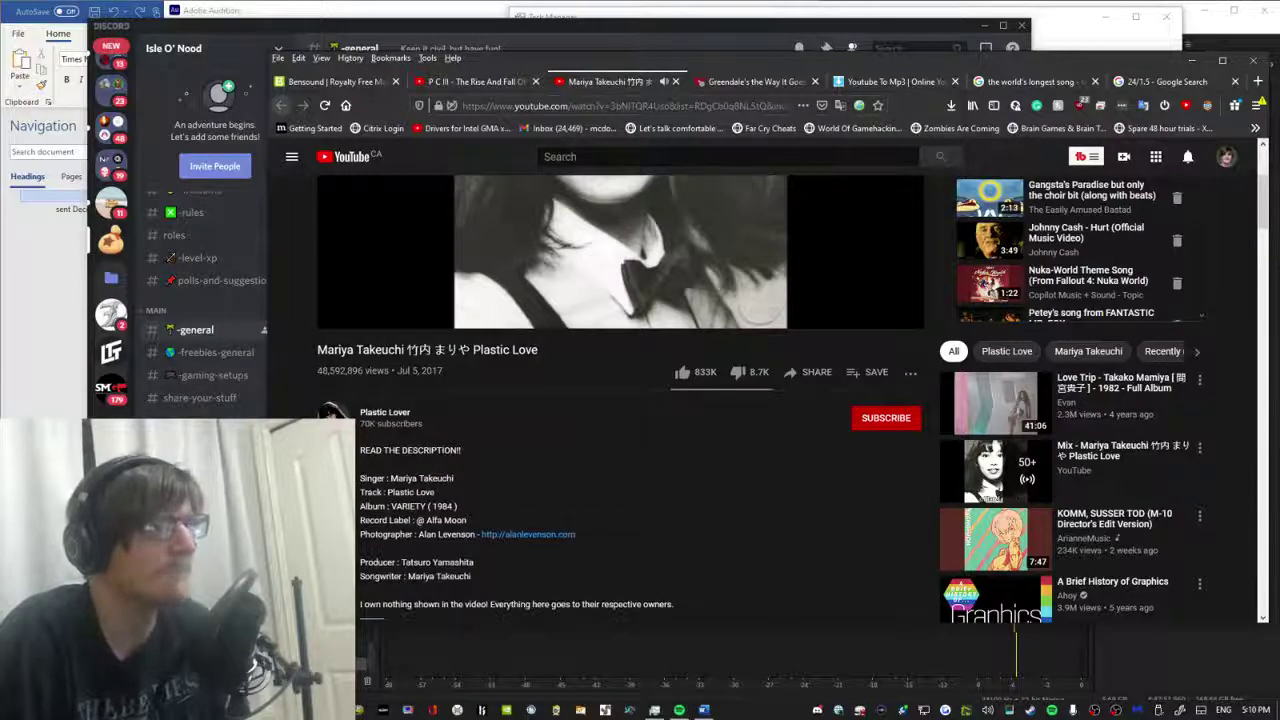
{"action": "scroll", "coordinate": [620, 430], "scroll_direction": "down", "scroll_amount": 1}
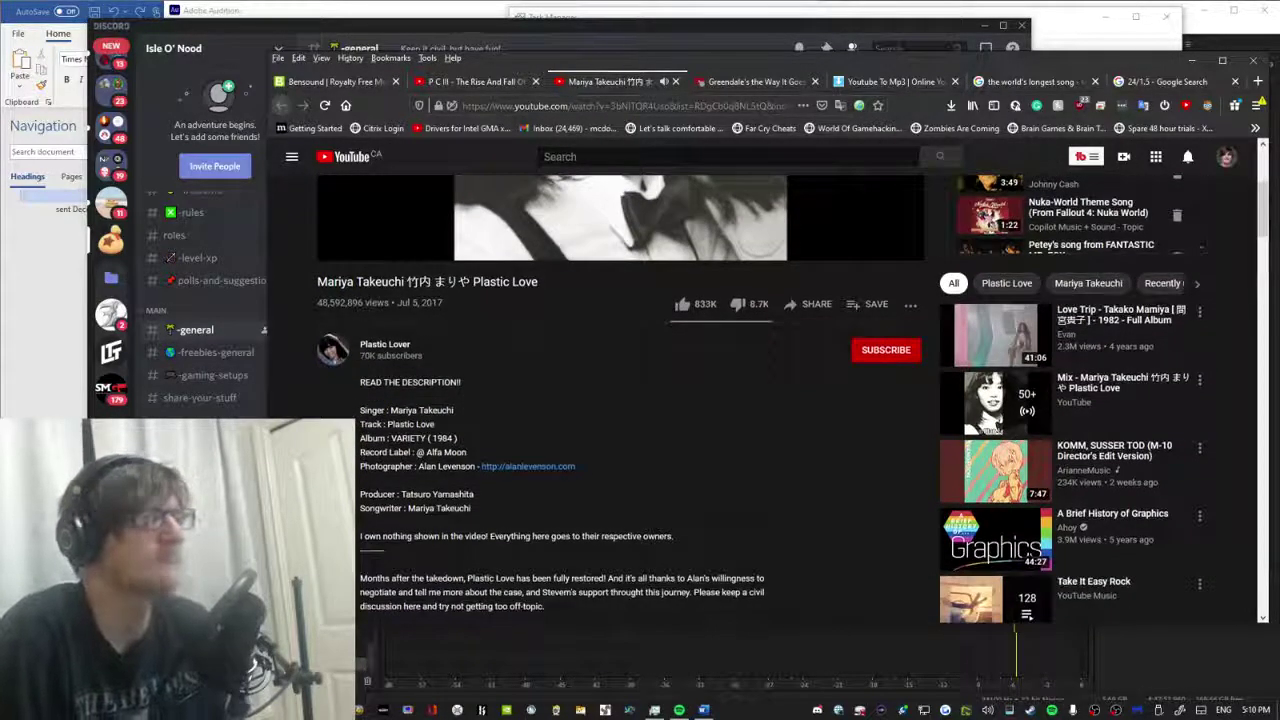
{"action": "scroll", "coordinate": [620, 400], "scroll_direction": "down", "scroll_amount": 3}
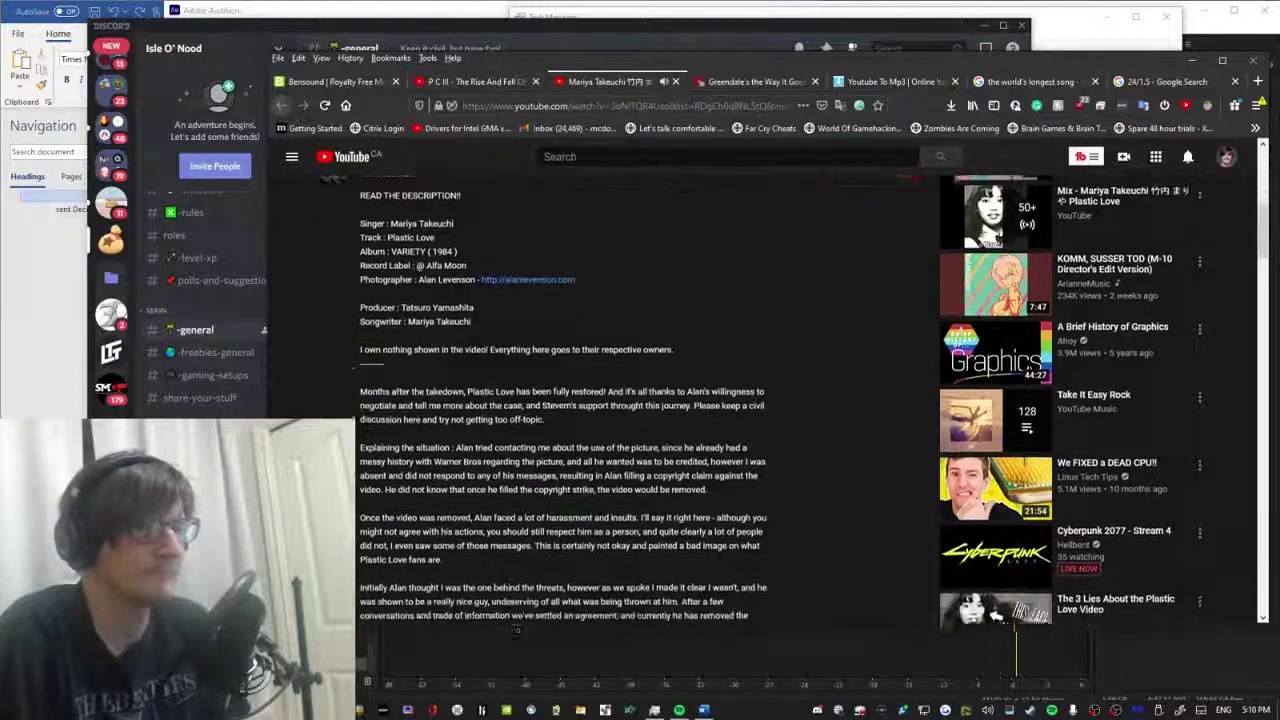
{"action": "scroll", "coordinate": [356, 456], "scroll_direction": "down", "scroll_amount": 1}
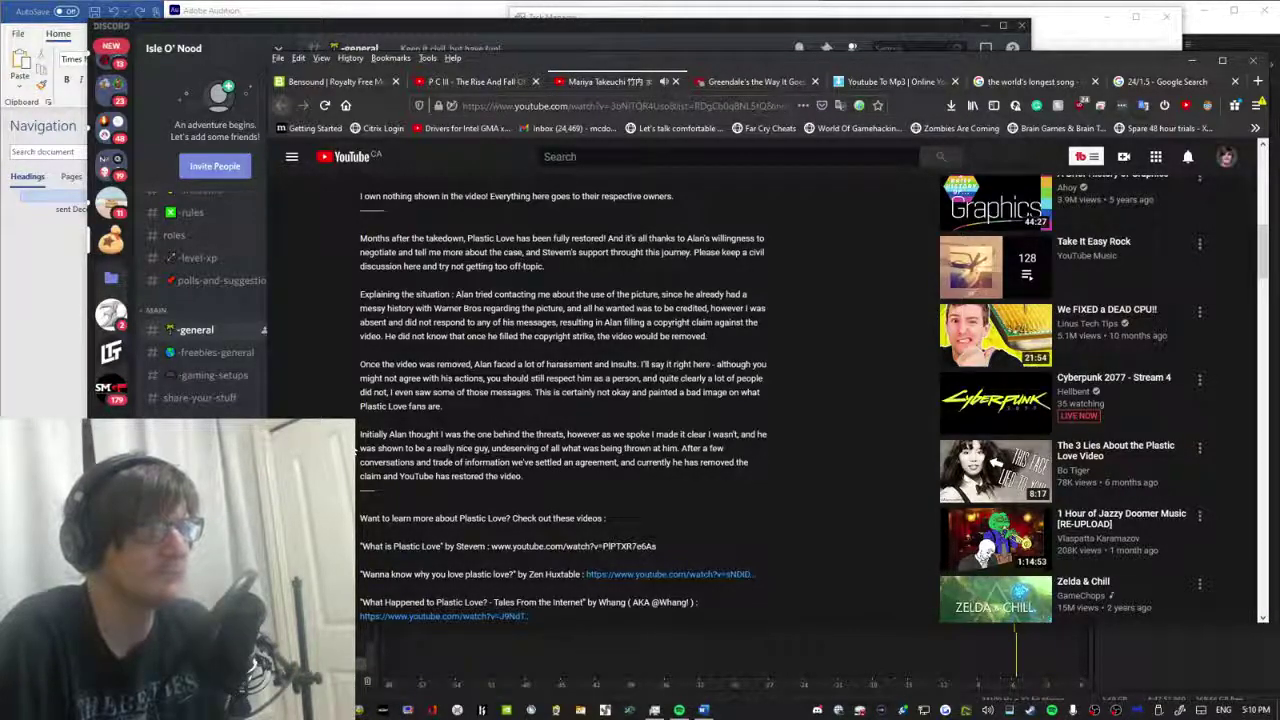
{"action": "scroll", "coordinate": [1030, 212], "scroll_direction": "up", "scroll_amount": 7}
{"action": "scroll", "coordinate": [1030, 212], "scroll_direction": "down", "scroll_amount": 7}
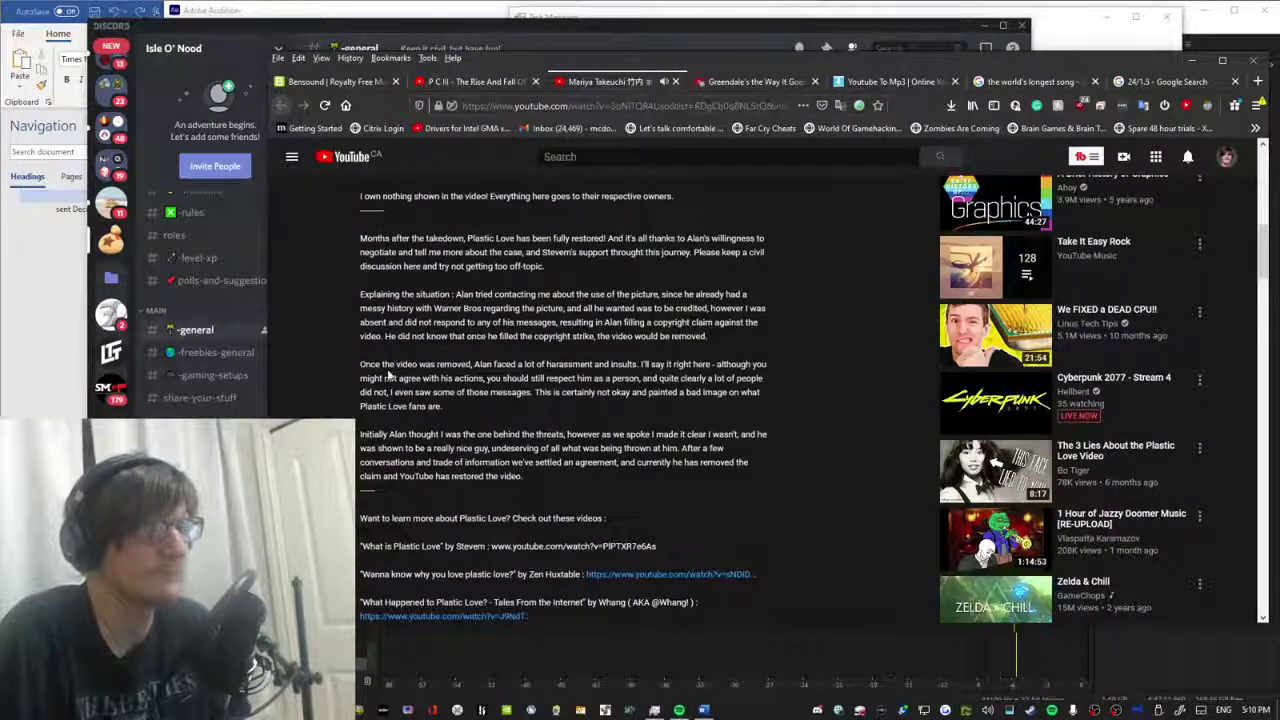
Read the description's paragraphs on the harassment after the takedown and the agreement that restored the video.
{"action": "mouse_move", "coordinate": [628, 365]}
{"action": "left_mouse_down"}
{"action": "mouse_move", "coordinate": [700, 392]}
{"action": "mouse_move", "coordinate": [766, 368]}
{"action": "mouse_move", "coordinate": [700, 392]}
{"action": "left_mouse_up"}
{"action": "left_click", "coordinate": [700, 392]}
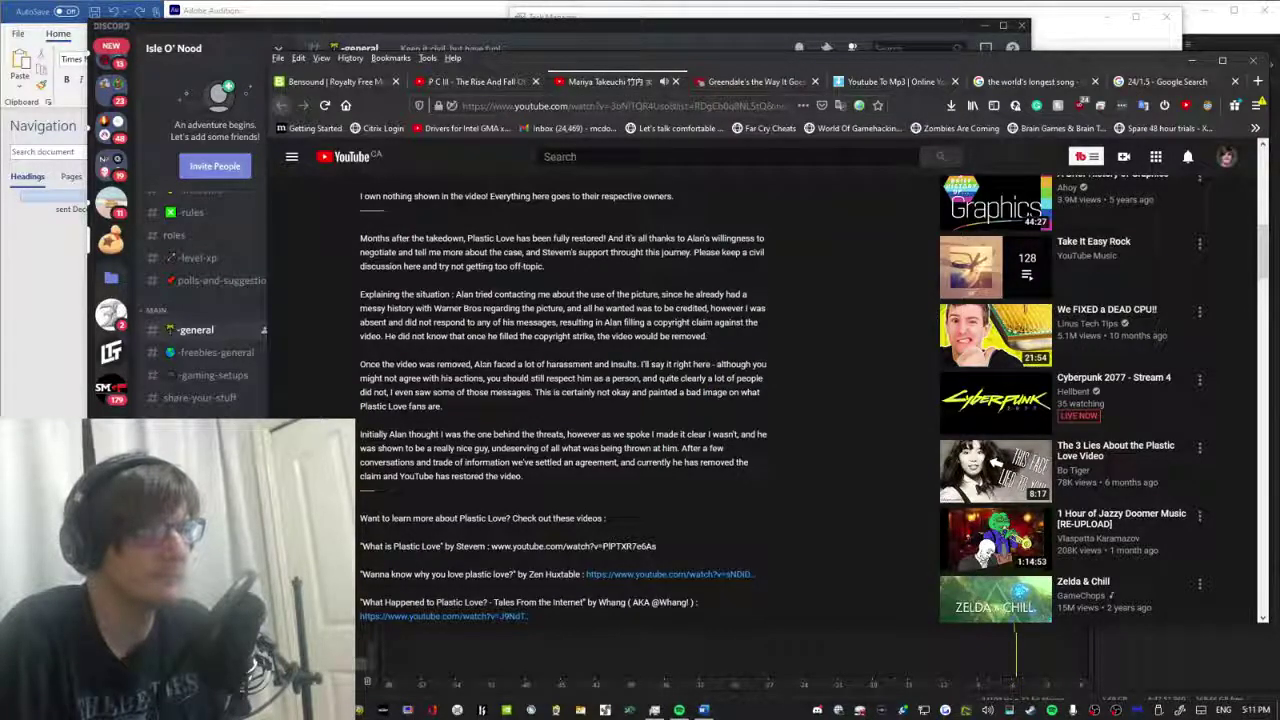
{"action": "scroll", "coordinate": [552, 408], "scroll_direction": "down", "scroll_amount": 1}
{"action": "left_click_drag", "start_coordinate": [360, 366], "coordinate": [583, 400]}
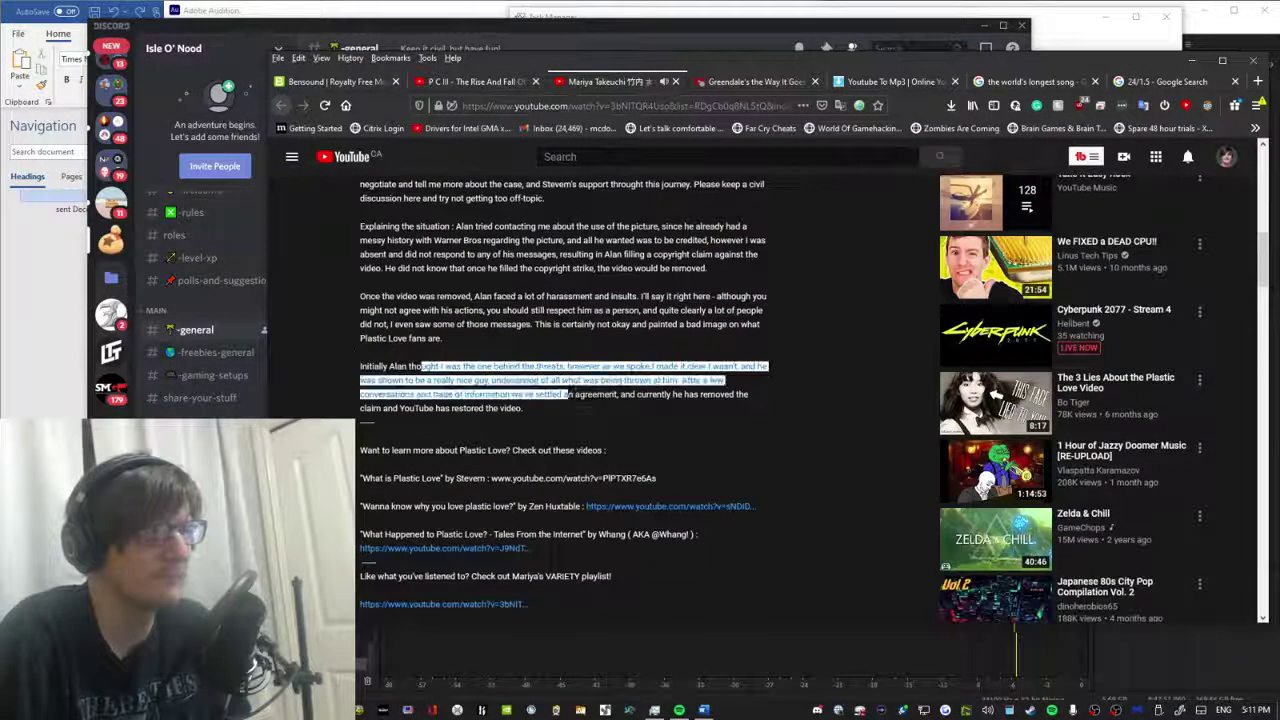
{"action": "left_click", "coordinate": [583, 407]}
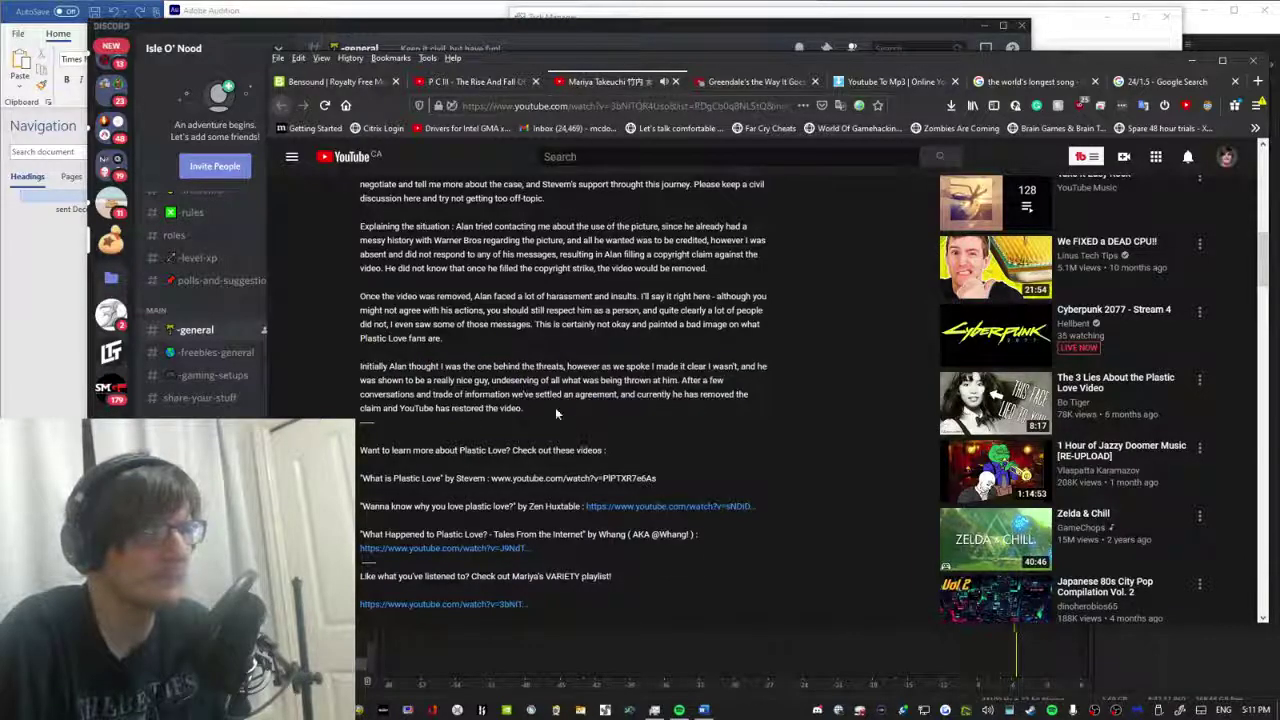
{"action": "left_click_drag", "start_coordinate": [417, 381], "coordinate": [530, 395]}
{"action": "left_click", "coordinate": [576, 407]}
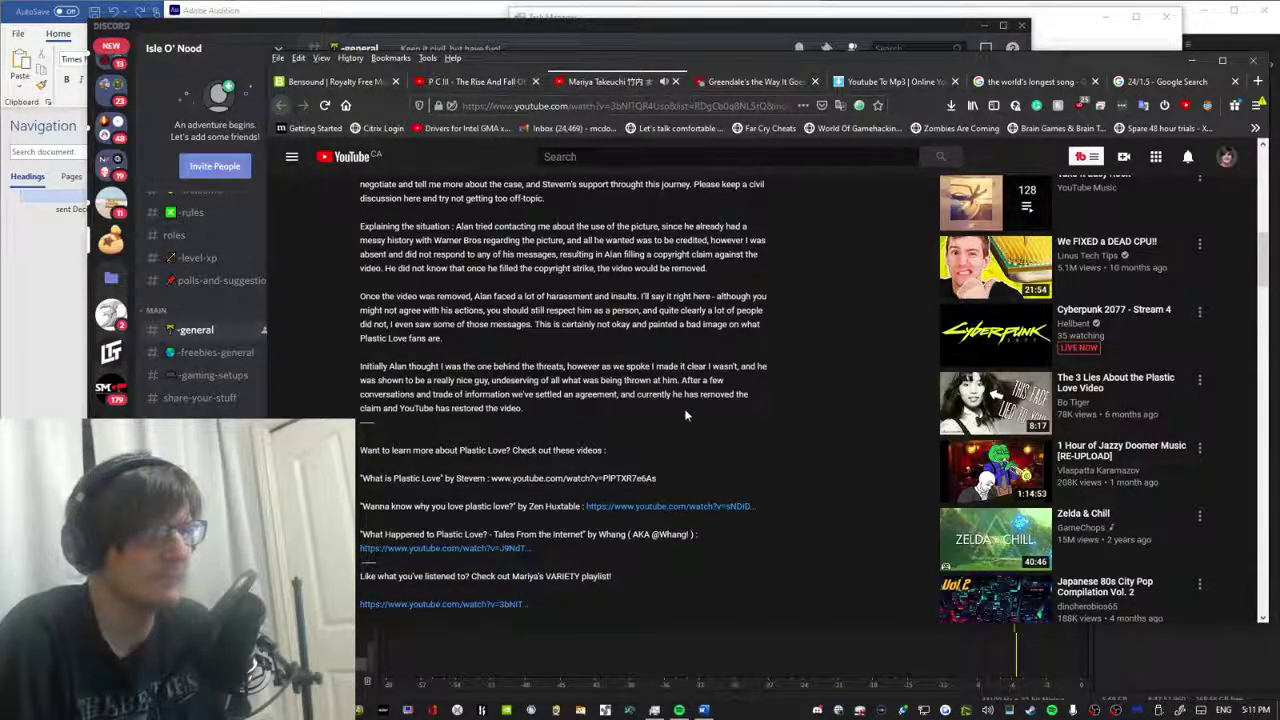
{"action": "scroll", "coordinate": [671, 418], "scroll_direction": "down", "scroll_amount": 1}
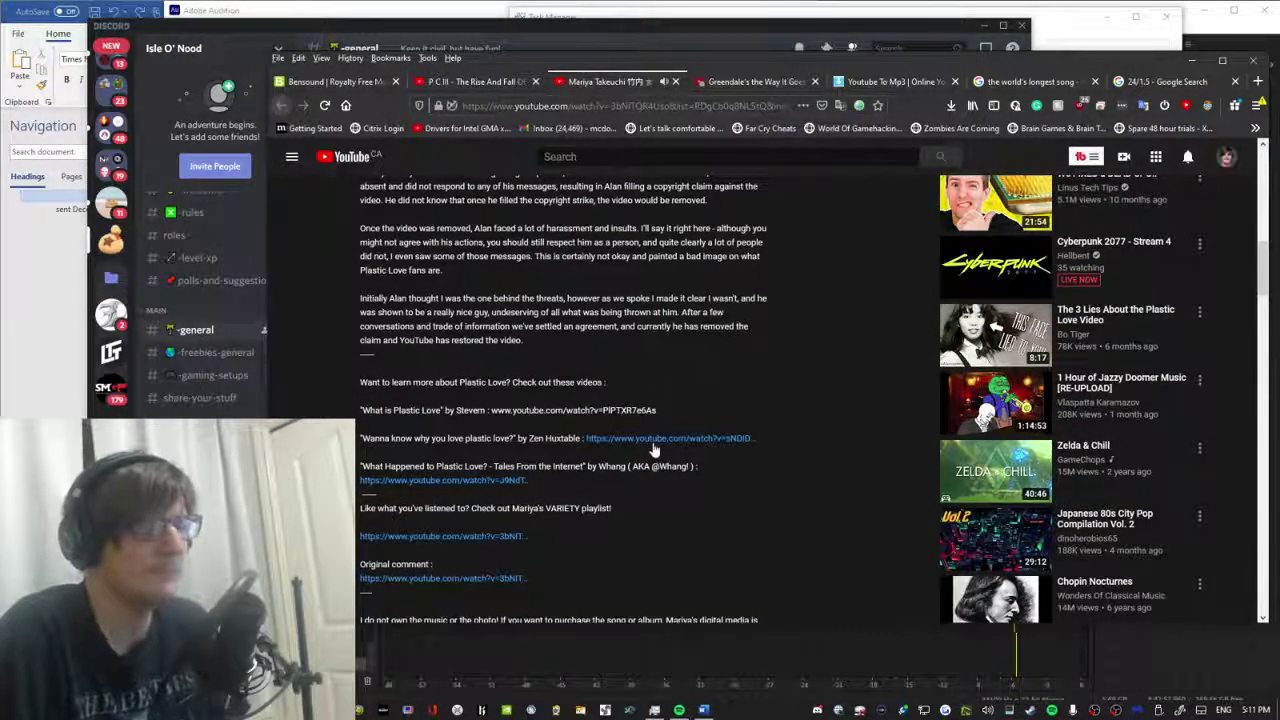
Read the description's related links and the archived old description, including the re-upload and ad revenue notes.
{"action": "scroll", "coordinate": [374, 372], "scroll_direction": "down", "scroll_amount": 4}
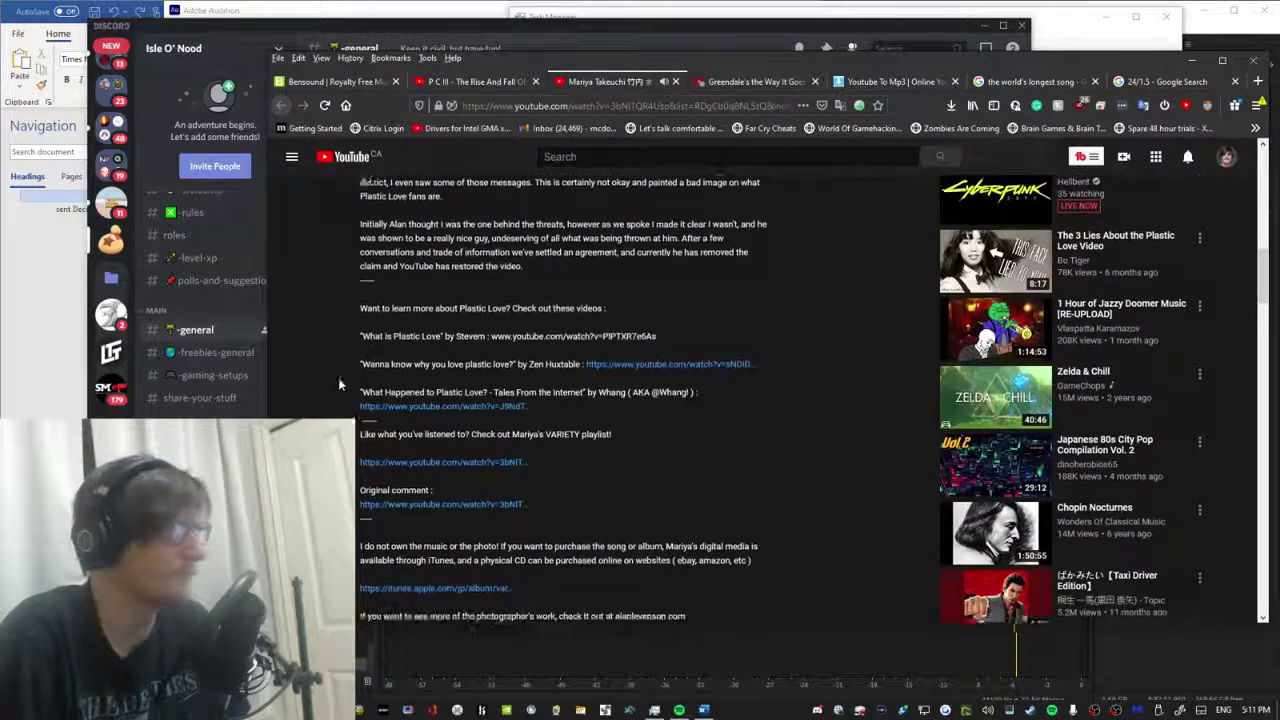
{"action": "scroll", "coordinate": [336, 388], "scroll_direction": "down", "scroll_amount": 2}
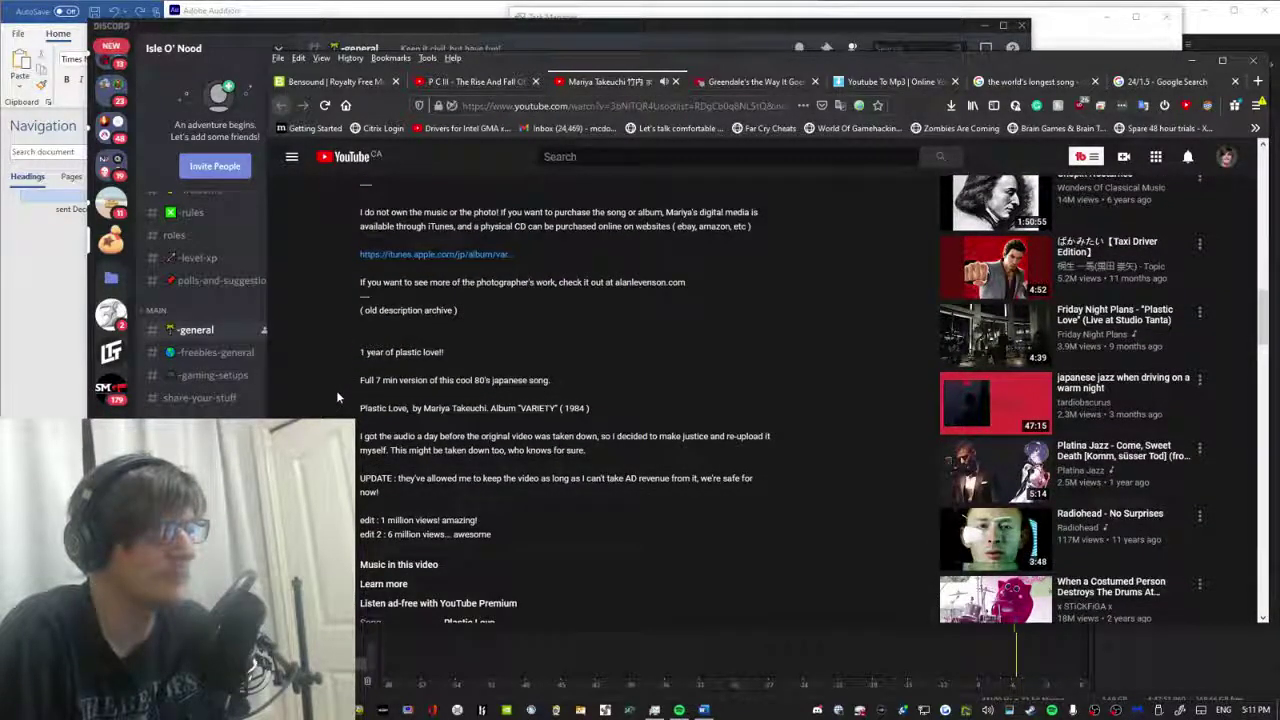
{"action": "scroll", "coordinate": [337, 397], "scroll_direction": "down", "scroll_amount": 2}
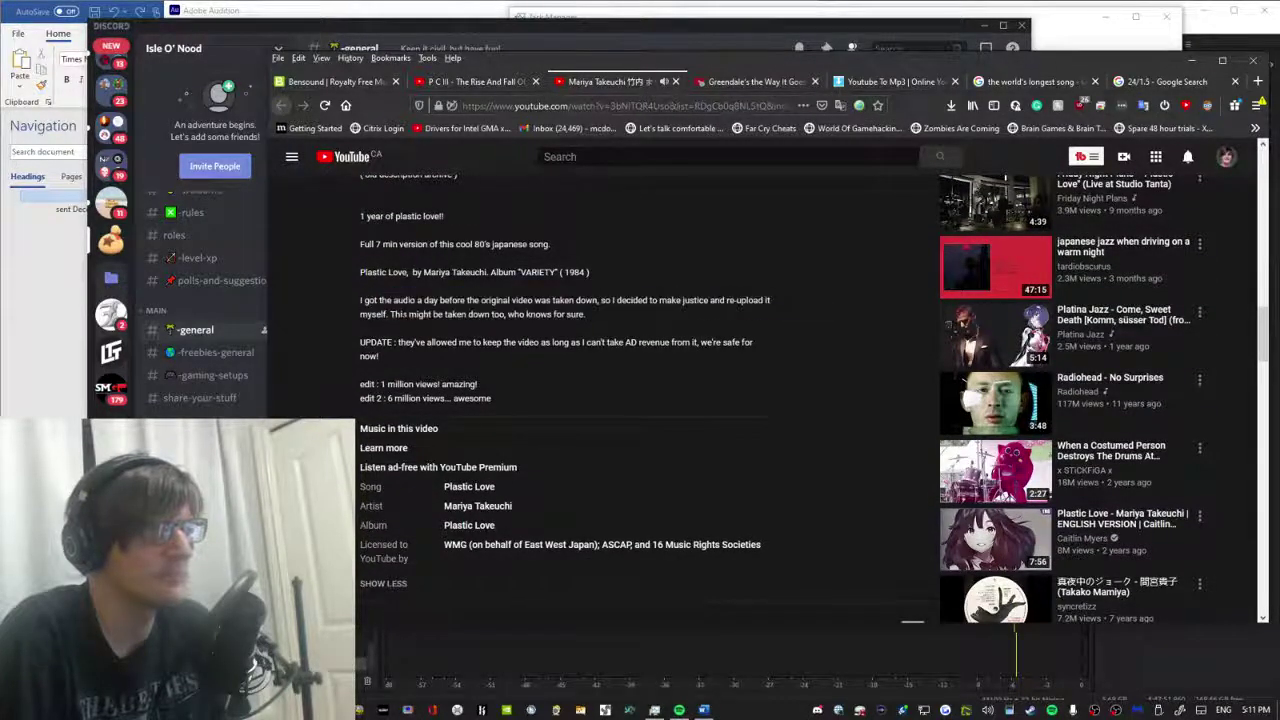
{"action": "triple_click", "coordinate": [540, 300]}
{"action": "left_click", "coordinate": [560, 305]}
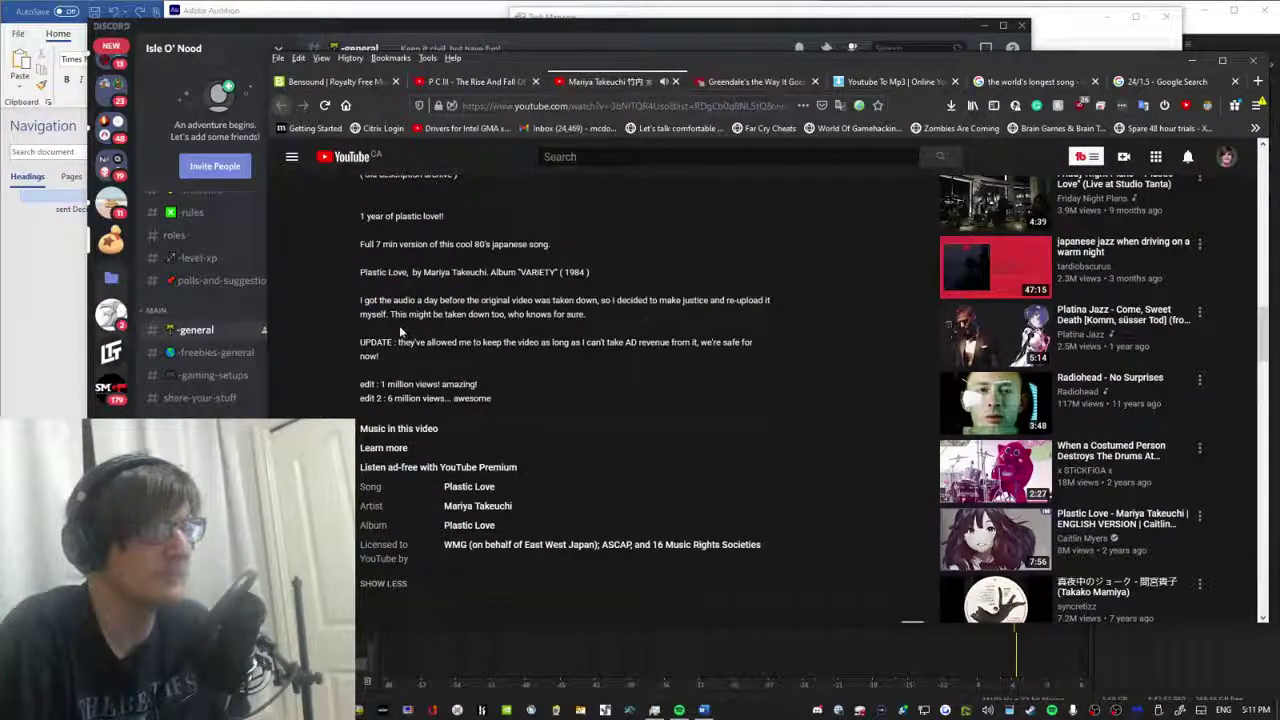
{"action": "triple_click", "coordinate": [540, 348]}
{"action": "left_click", "coordinate": [600, 362]}
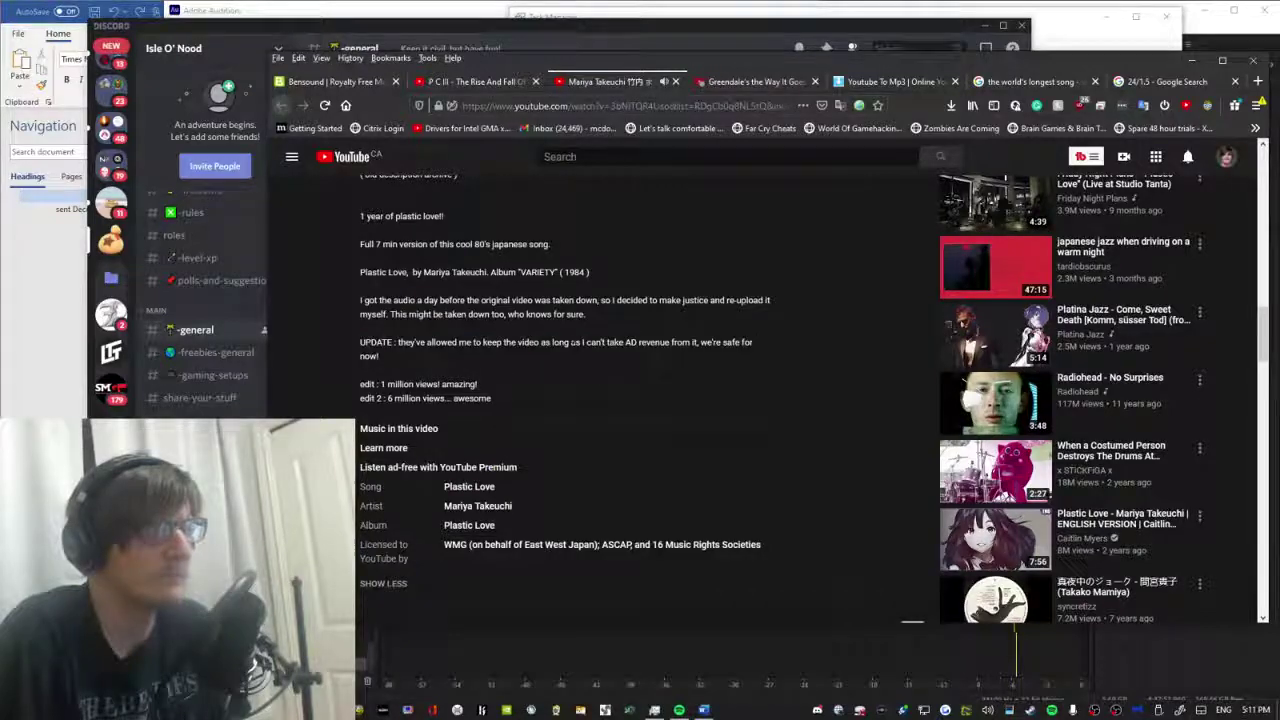
{"action": "left_click_drag", "start_coordinate": [596, 342], "coordinate": [632, 364]}
{"action": "left_click", "coordinate": [632, 364]}
Read through the Plastic Love video's comments, from the pinned memory of Japan to the Tokyo 1985 and Spotify remarks.
{"action": "scroll", "coordinate": [632, 364], "scroll_direction": "down", "scroll_amount": 5}
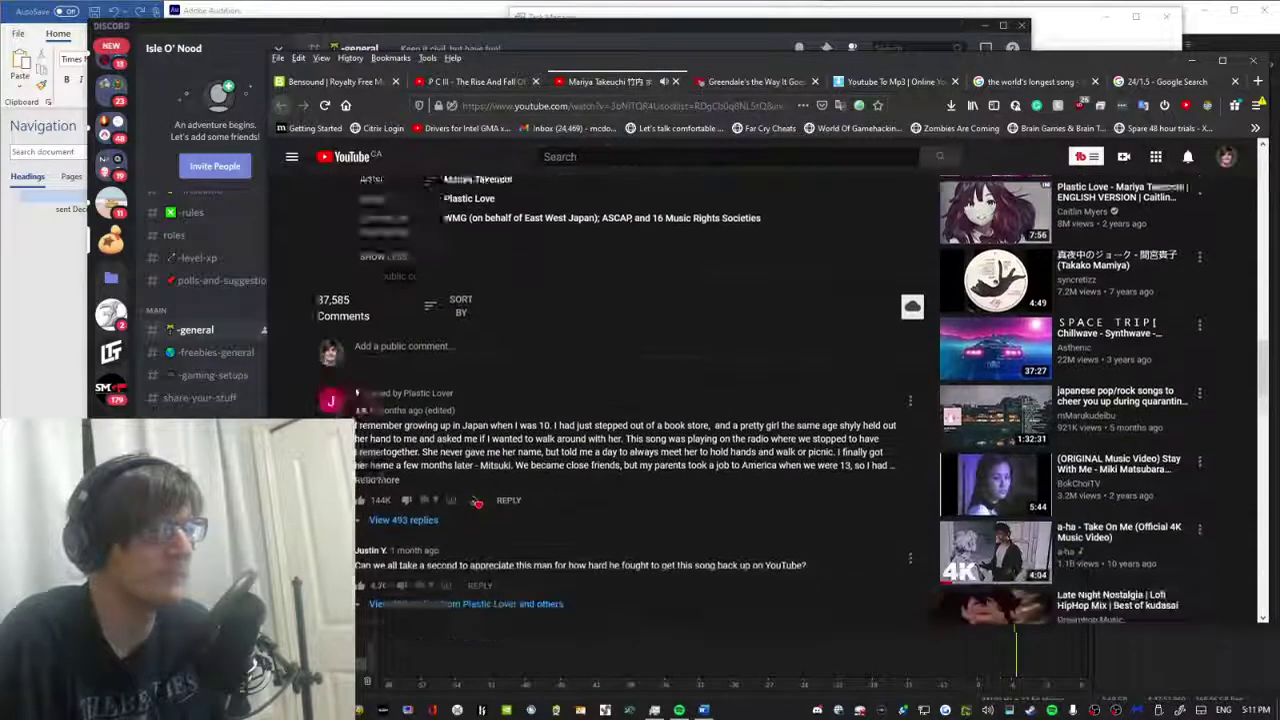
{"action": "scroll", "coordinate": [327, 376], "scroll_direction": "down", "scroll_amount": 3}
{"action": "scroll", "coordinate": [327, 376], "scroll_direction": "down", "scroll_amount": 1}
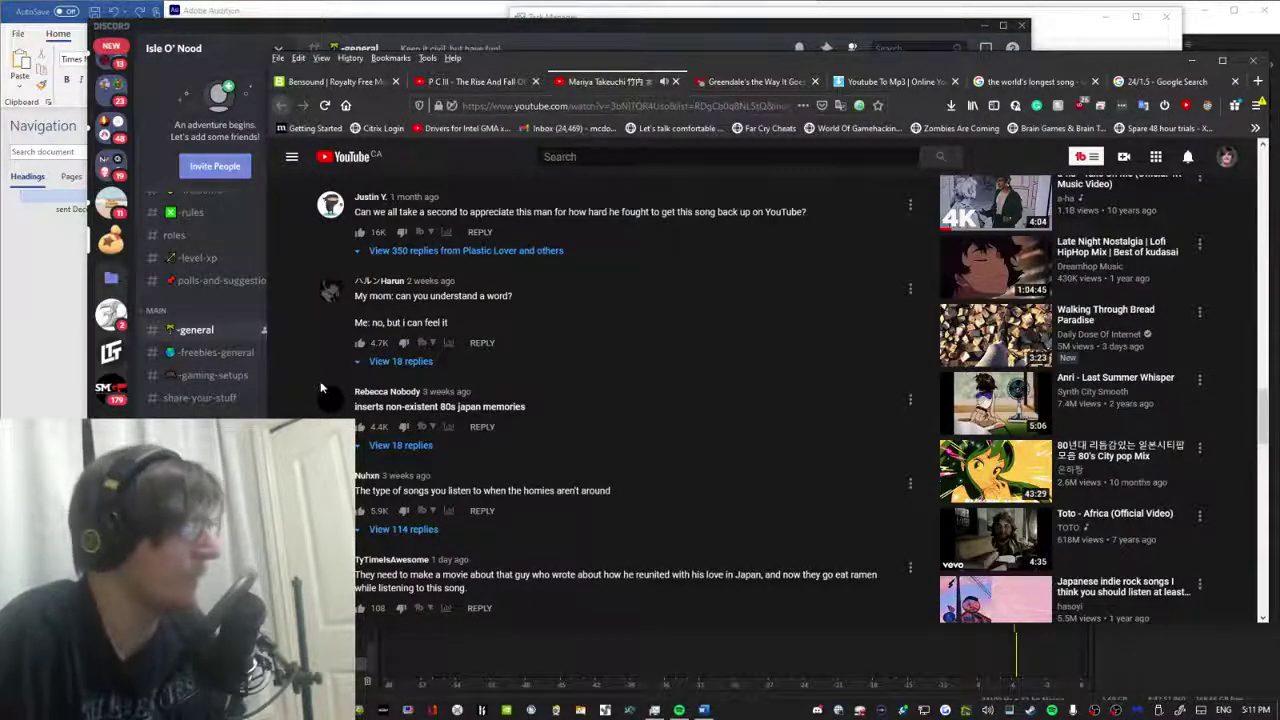
{"action": "scroll", "coordinate": [316, 378], "scroll_direction": "down", "scroll_amount": 2}
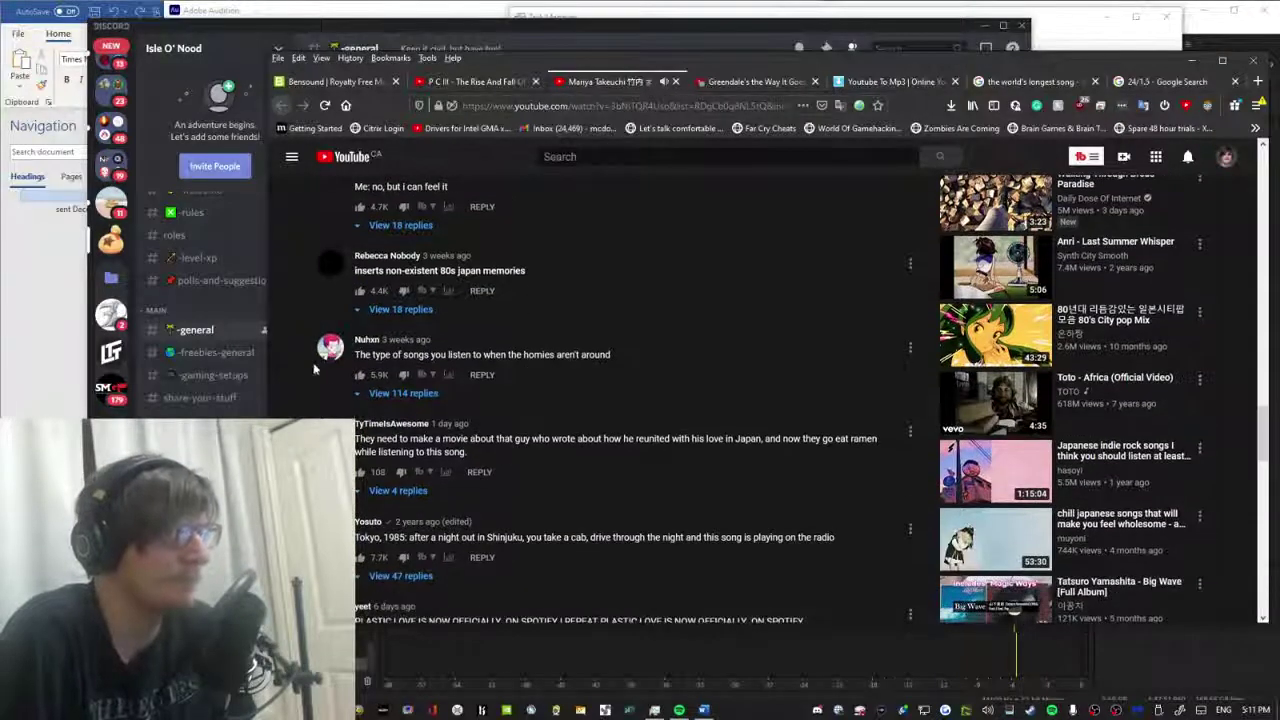
{"action": "scroll", "coordinate": [306, 392], "scroll_direction": "down", "scroll_amount": 2}
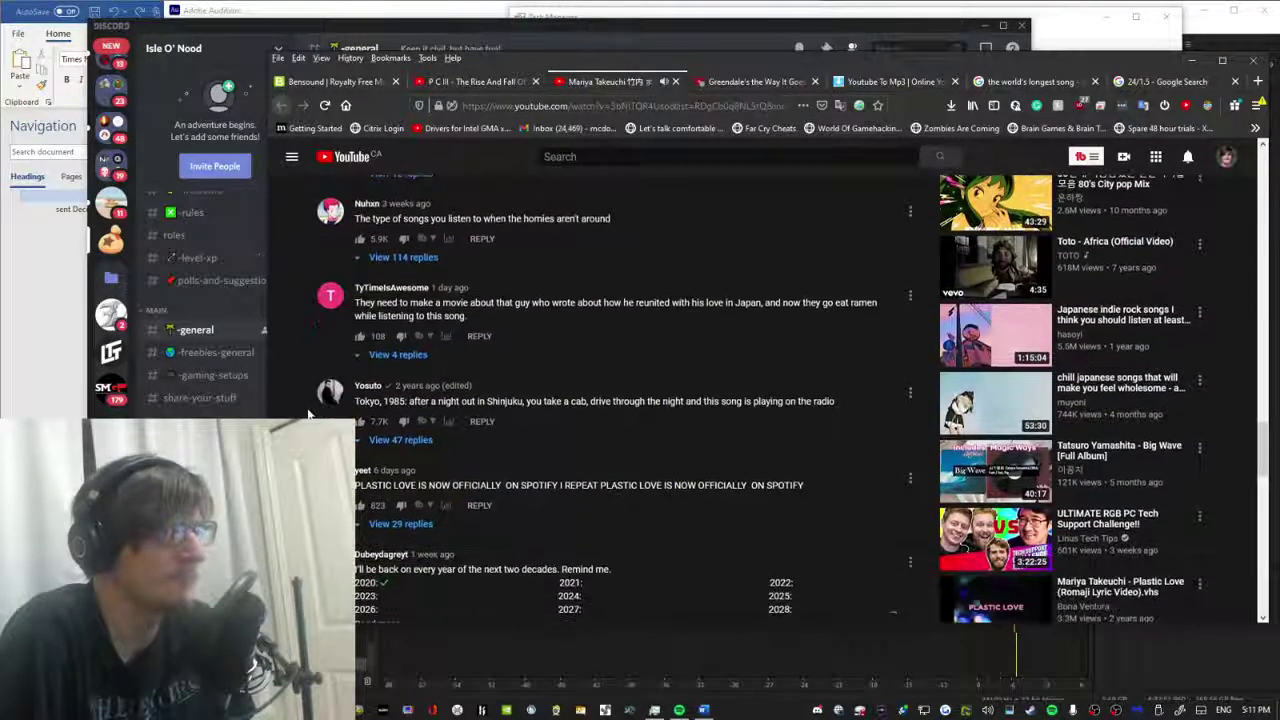
{"action": "scroll", "coordinate": [308, 413], "scroll_direction": "down", "scroll_amount": 1}
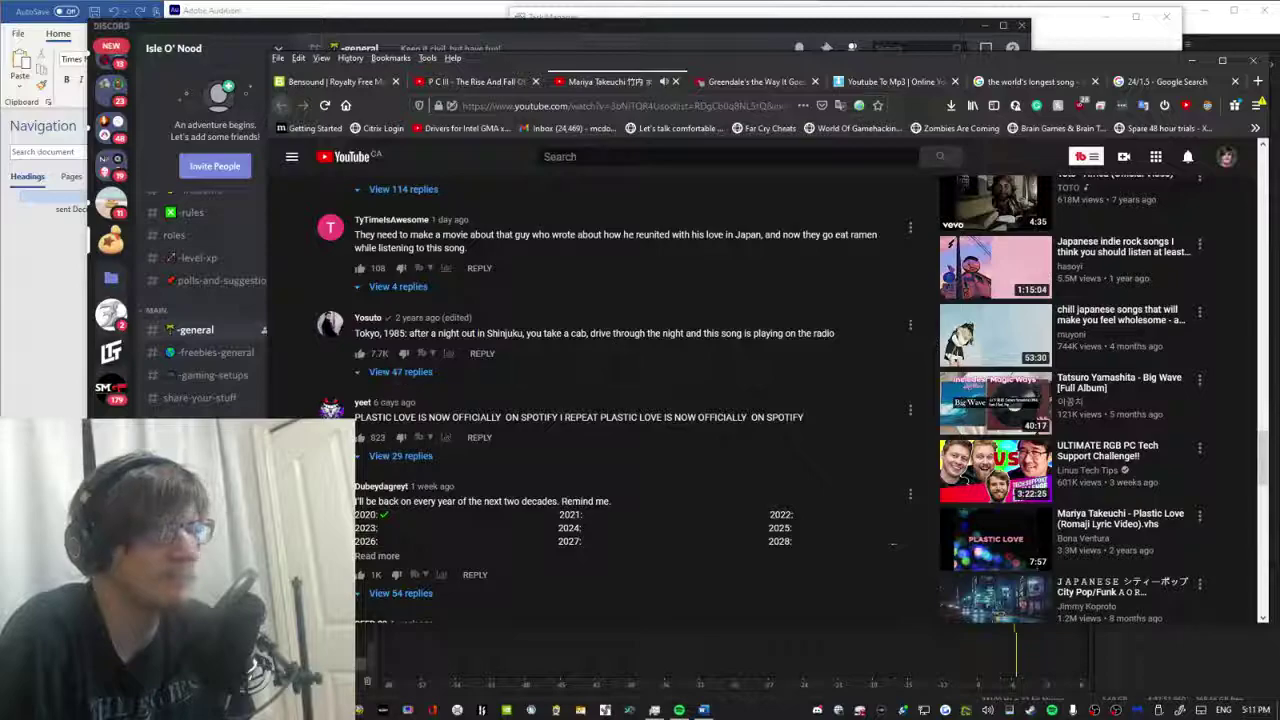
{"action": "left_click_drag", "start_coordinate": [598, 335], "coordinate": [778, 340]}
{"action": "left_click", "coordinate": [778, 340]}
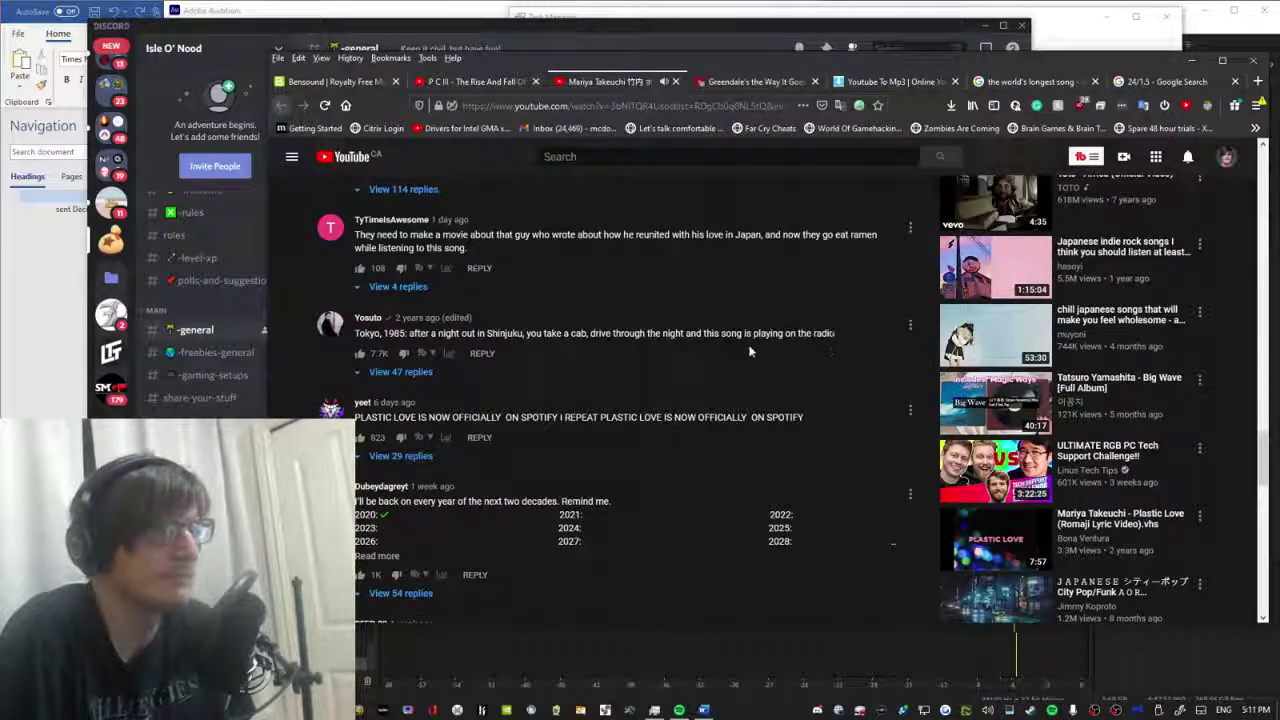
{"action": "scroll", "coordinate": [750, 350], "scroll_direction": "down", "scroll_amount": 2}
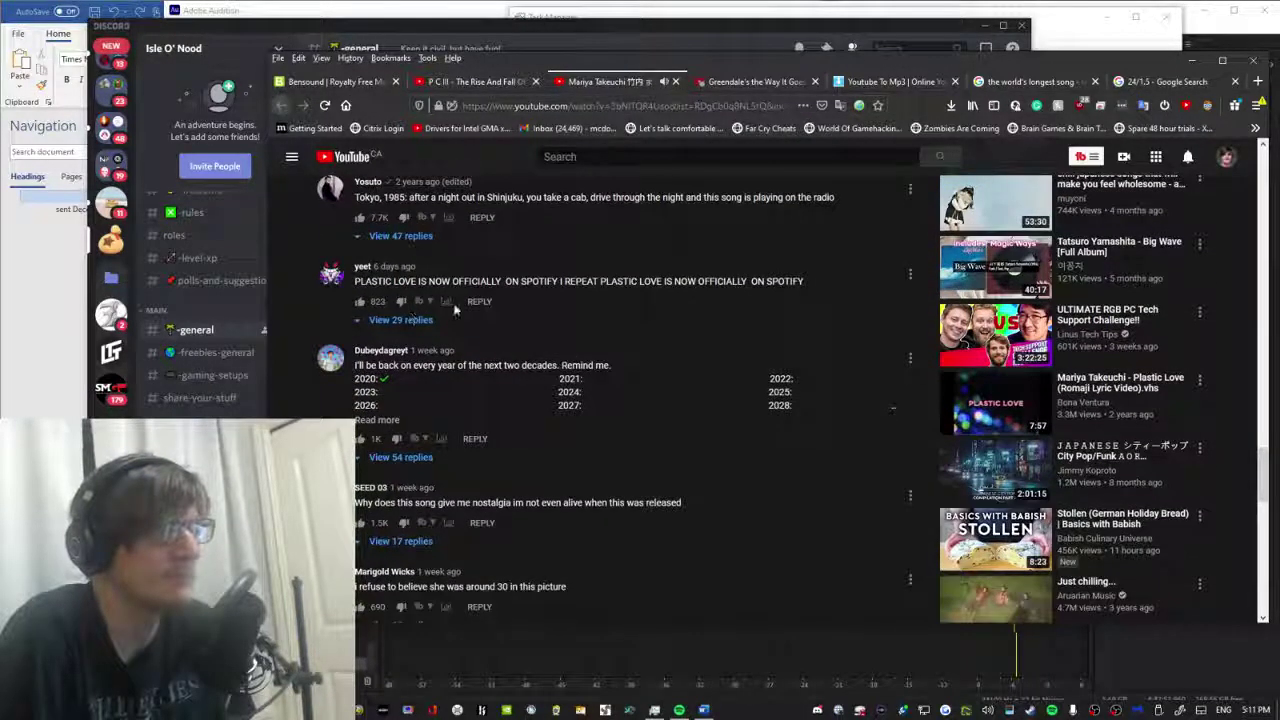
Expand the comment promising to return every year of the next two decades and read its full list of years.
{"action": "left_click", "coordinate": [370, 421]}
{"action": "left_click_drag", "start_coordinate": [356, 366], "coordinate": [608, 368]}
{"action": "left_click", "coordinate": [518, 372]}
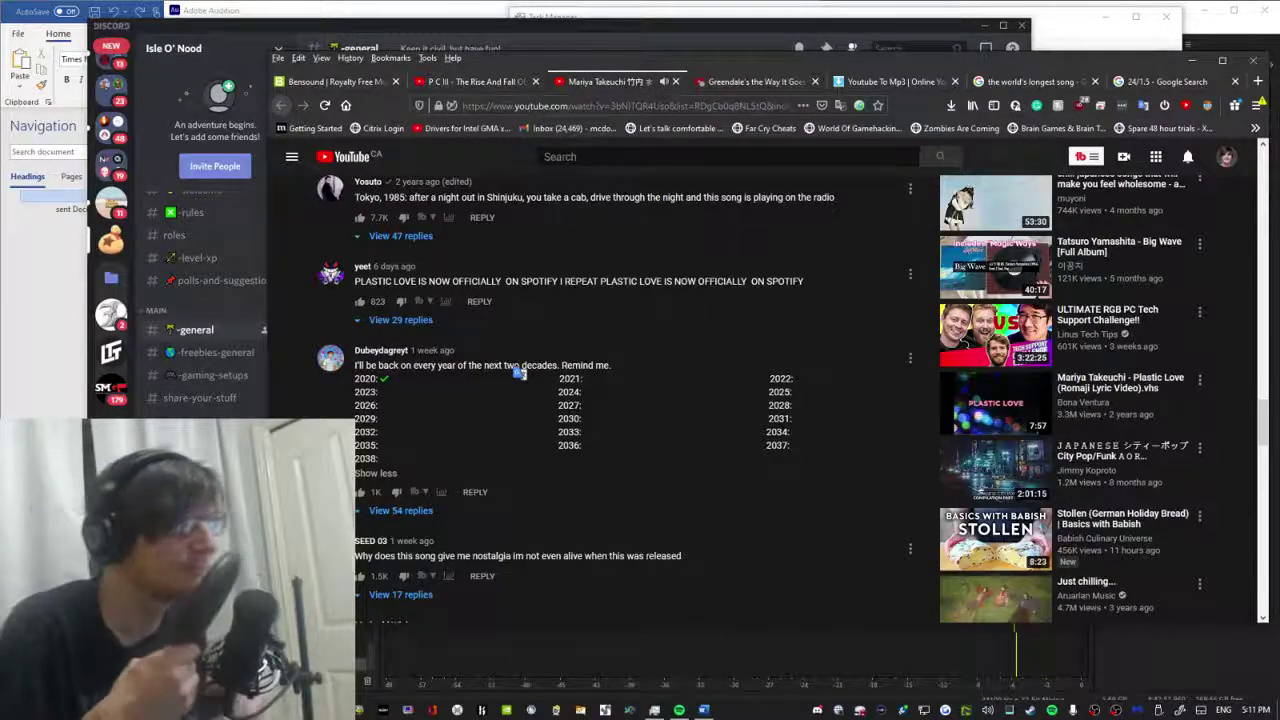
Expand the replies to the comment doubting the singer was around 30 in the picture and read them.
{"action": "scroll", "coordinate": [301, 376], "scroll_direction": "down", "scroll_amount": 2}
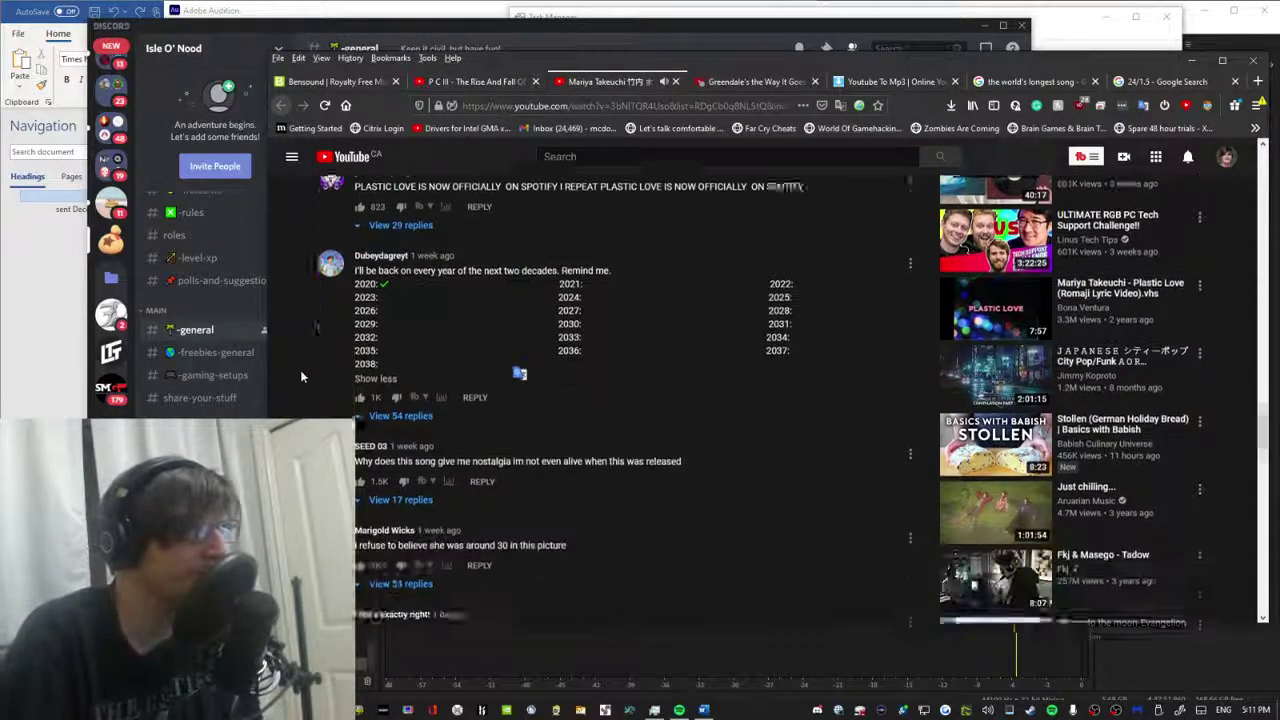
{"action": "scroll", "coordinate": [301, 376], "scroll_direction": "down", "scroll_amount": 3}
{"action": "left_click", "coordinate": [400, 339]}
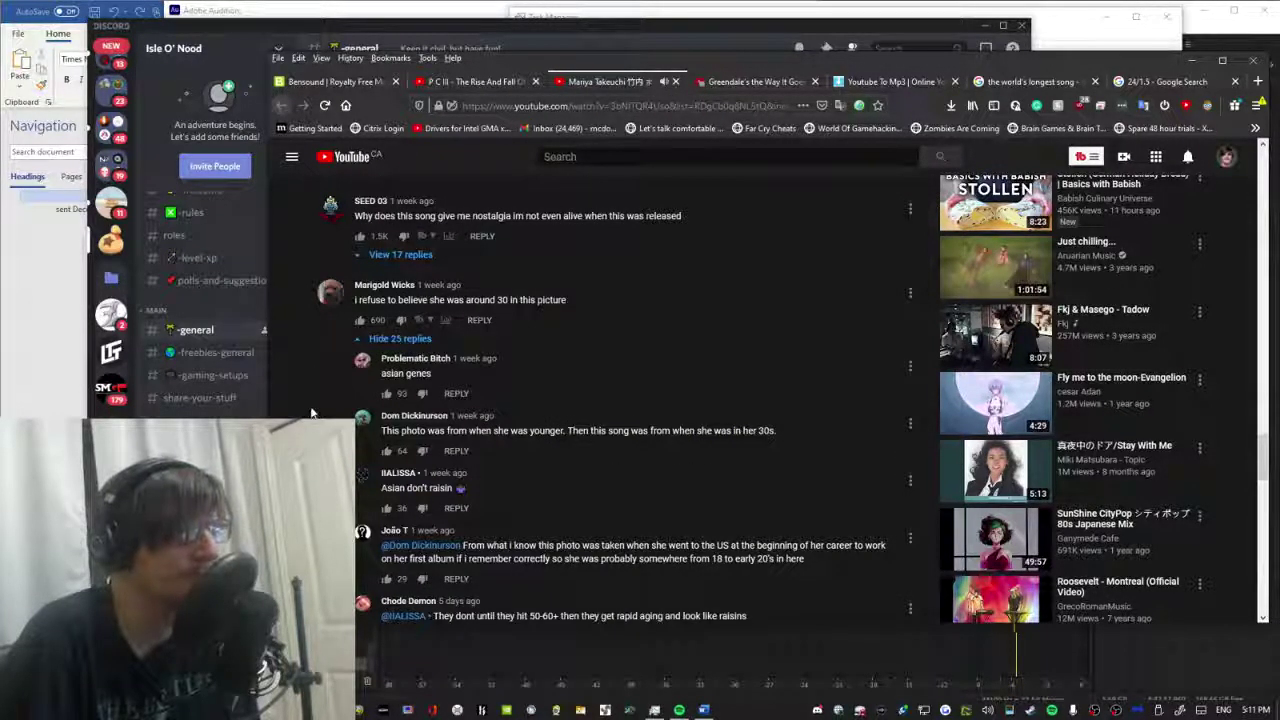
{"action": "scroll", "coordinate": [312, 410], "scroll_direction": "down", "scroll_amount": 1}
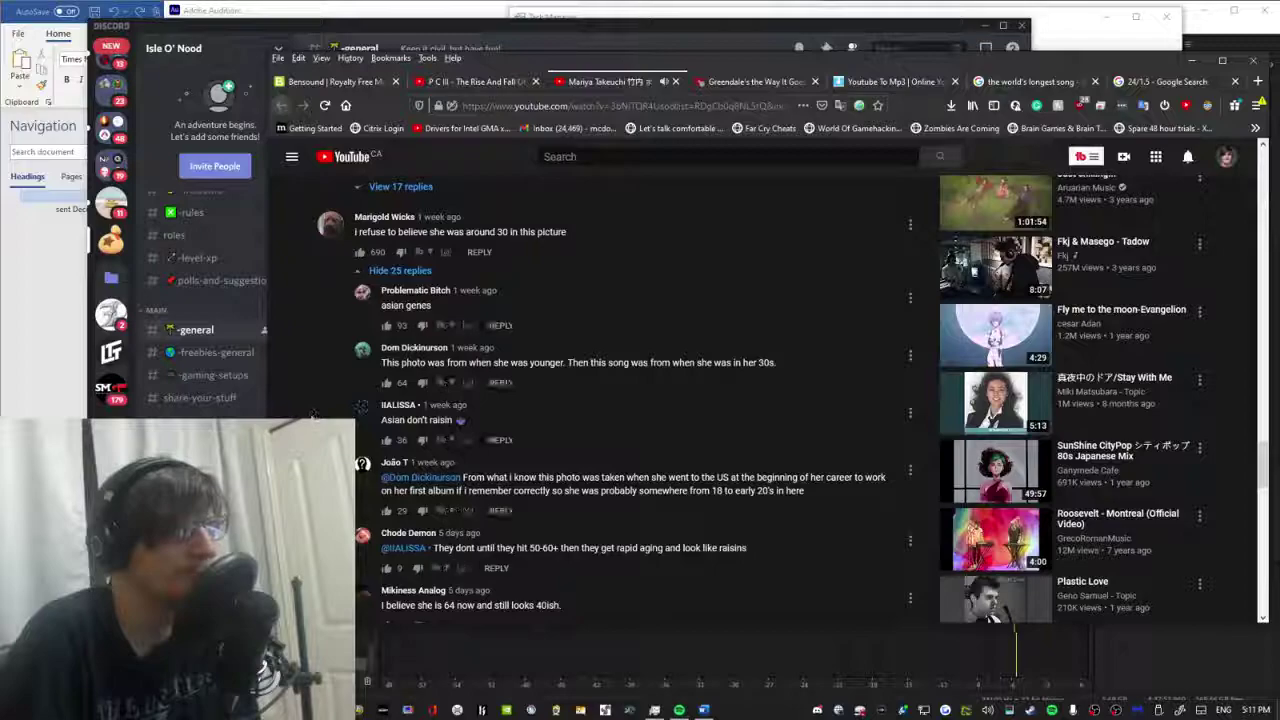
{"action": "scroll", "coordinate": [312, 410], "scroll_direction": "down", "scroll_amount": 1}
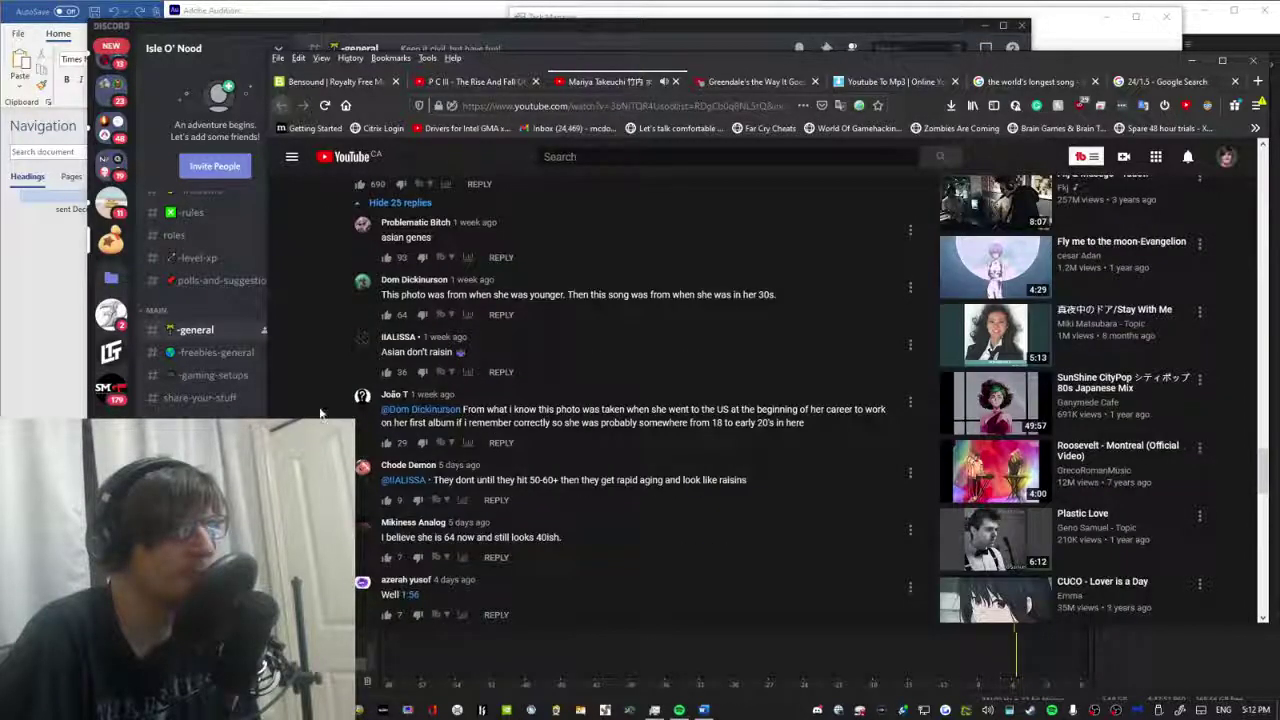
{"action": "scroll", "coordinate": [320, 412], "scroll_direction": "down", "scroll_amount": 1}
{"action": "scroll", "coordinate": [320, 412], "scroll_direction": "down", "scroll_amount": 1}
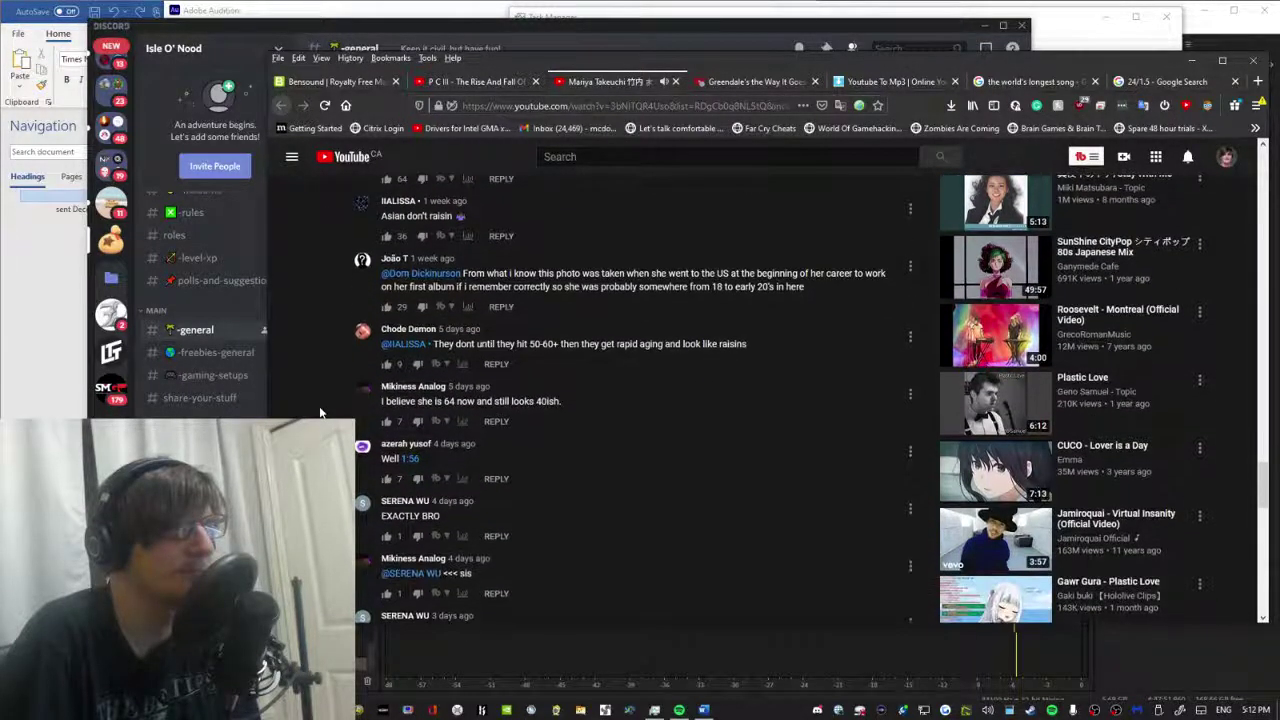
Go back to the Plastic Love video to look at the singer's picture, shifting the browser window slightly.
{"action": "scroll", "coordinate": [320, 415], "scroll_direction": "up", "scroll_amount": 15}
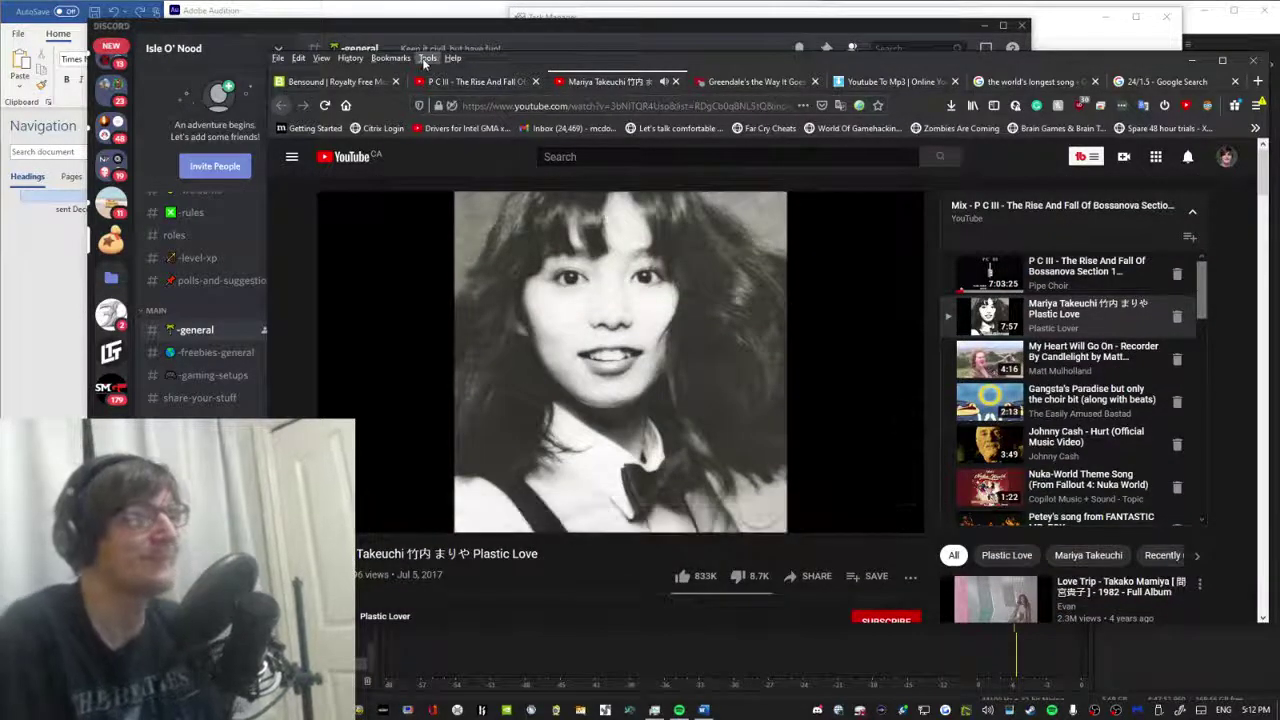
{"action": "mouse_move", "coordinate": [494, 64]}
{"action": "left_mouse_down"}
{"action": "mouse_move", "coordinate": [480, 238]}
{"action": "mouse_move", "coordinate": [483, 58]}
{"action": "left_mouse_up"}
{"action": "scroll", "coordinate": [378, 272], "scroll_direction": "down", "scroll_amount": 2}
{"action": "scroll", "coordinate": [376, 268], "scroll_direction": "up", "scroll_amount": 2}
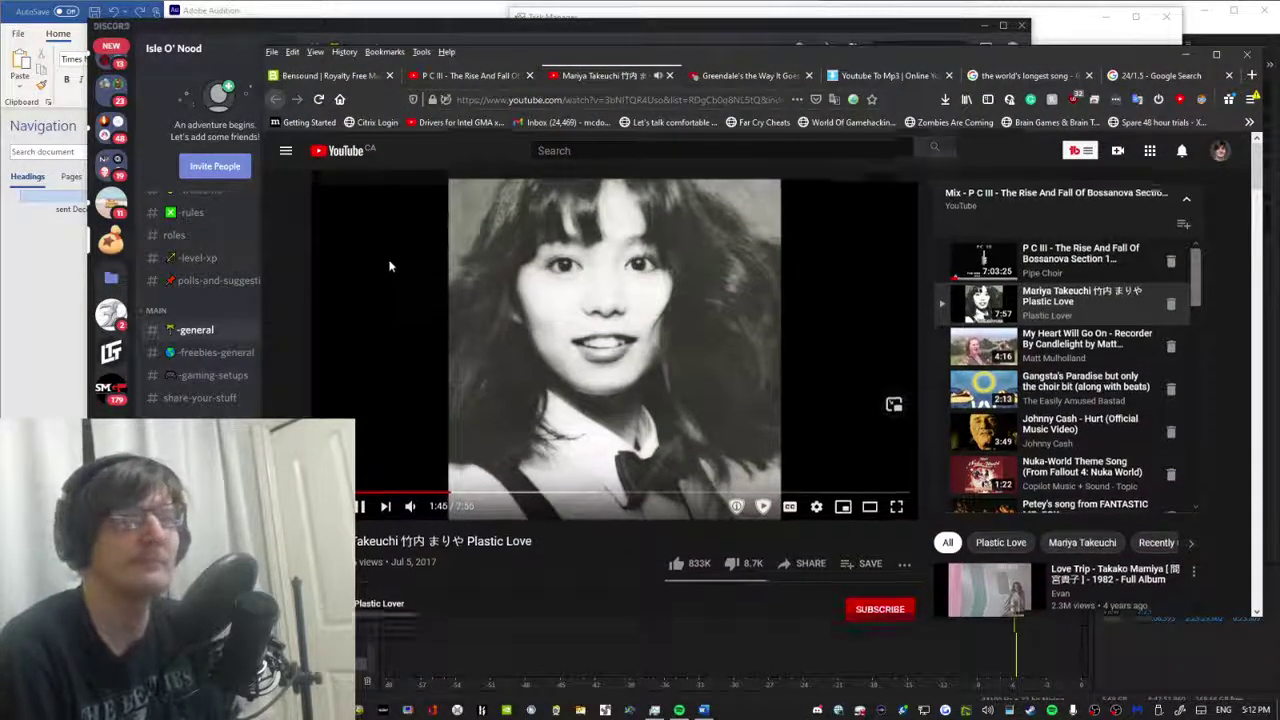
Return to the comments, collapse the replies about the singer's age and read the comments below them.
{"action": "scroll", "coordinate": [386, 270], "scroll_direction": "down", "scroll_amount": 10}
{"action": "scroll", "coordinate": [388, 262], "scroll_direction": "down", "scroll_amount": 15}
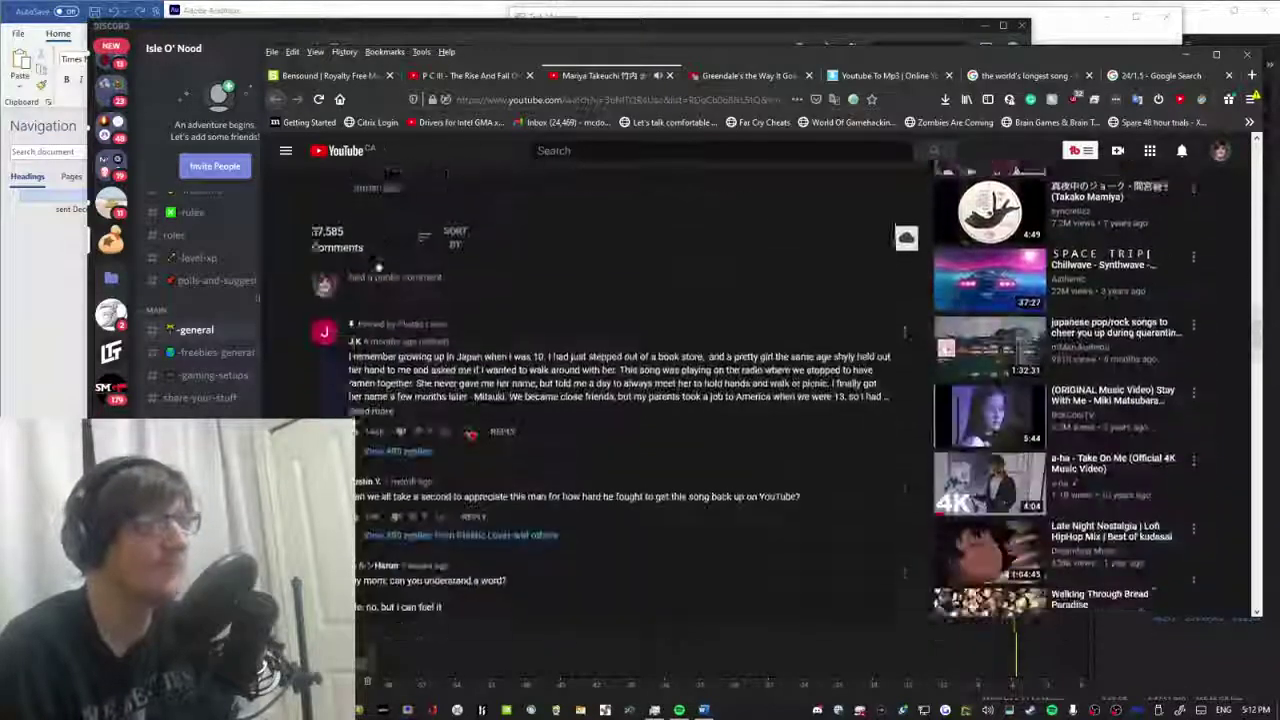
{"action": "scroll", "coordinate": [315, 174], "scroll_direction": "down", "scroll_amount": 10}
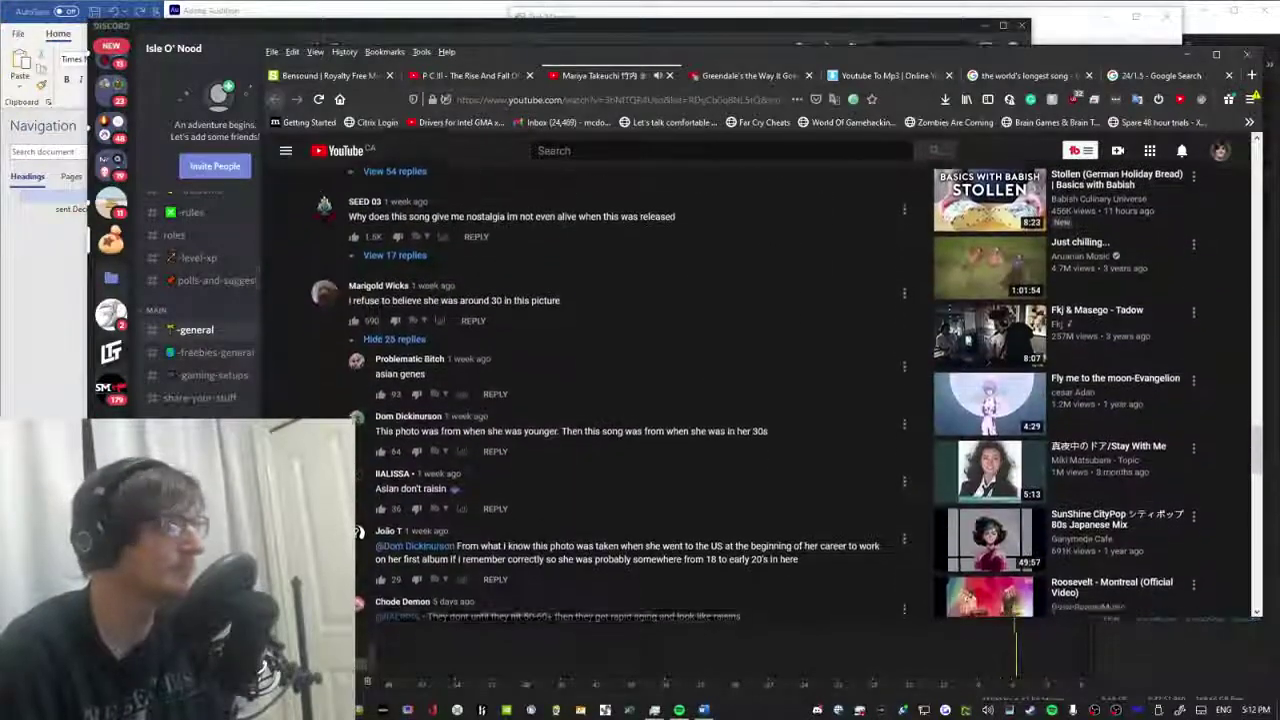
{"action": "scroll", "coordinate": [310, 230], "scroll_direction": "down", "scroll_amount": 8}
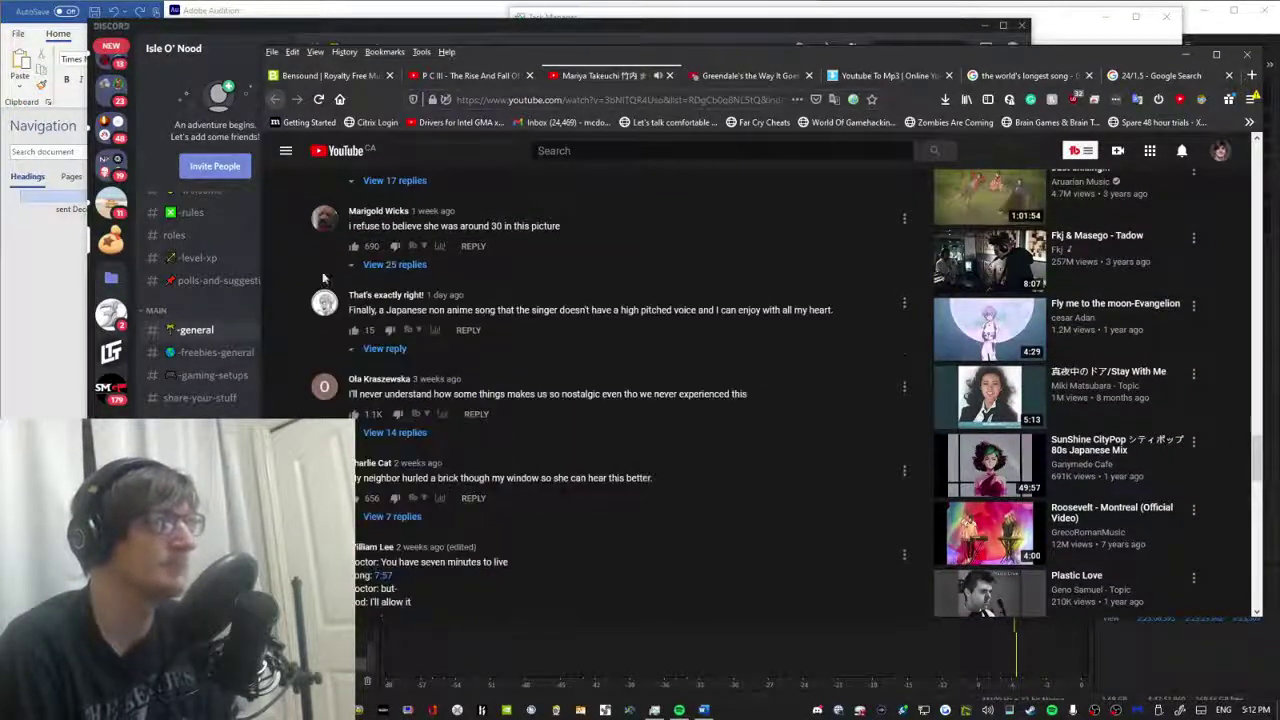
{"action": "scroll", "coordinate": [309, 279], "scroll_direction": "down", "scroll_amount": 1}
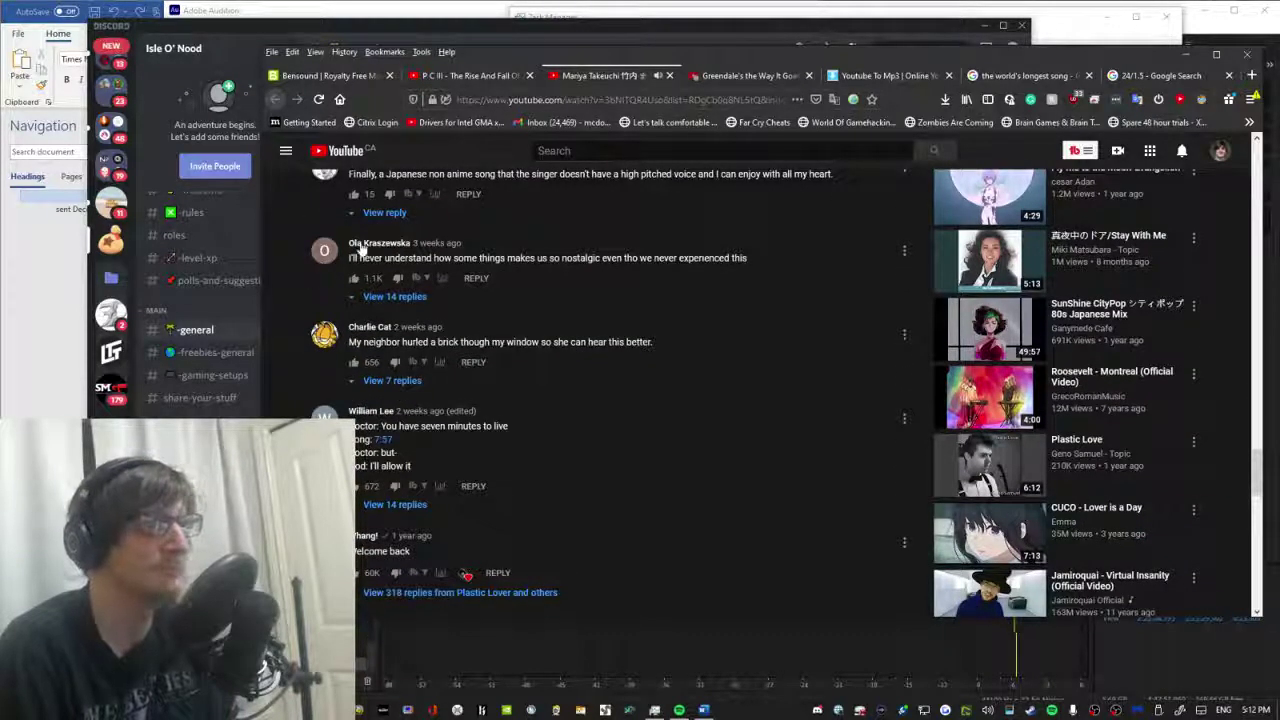
Open the reply to the non-anime Japanese song comment and read its full City Pop explanation and playlist link.
{"action": "left_click", "coordinate": [384, 213]}
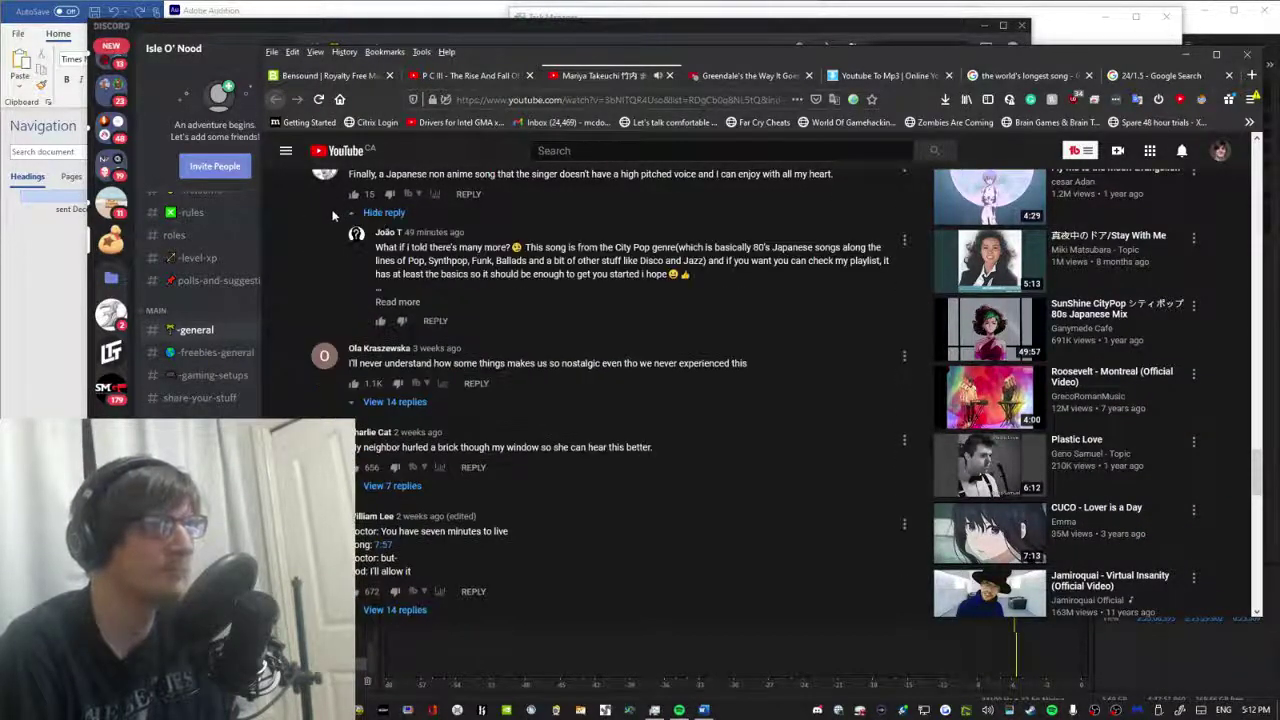
{"action": "left_click_drag", "start_coordinate": [600, 248], "coordinate": [763, 274]}
{"action": "left_click", "coordinate": [662, 262]}
{"action": "left_click", "coordinate": [763, 274]}
{"action": "left_click_drag", "start_coordinate": [512, 252], "coordinate": [420, 274]}
{"action": "left_click", "coordinate": [600, 270]}
{"action": "left_click", "coordinate": [778, 278]}
{"action": "left_click_drag", "start_coordinate": [750, 260], "coordinate": [790, 282]}
{"action": "left_click", "coordinate": [789, 282]}
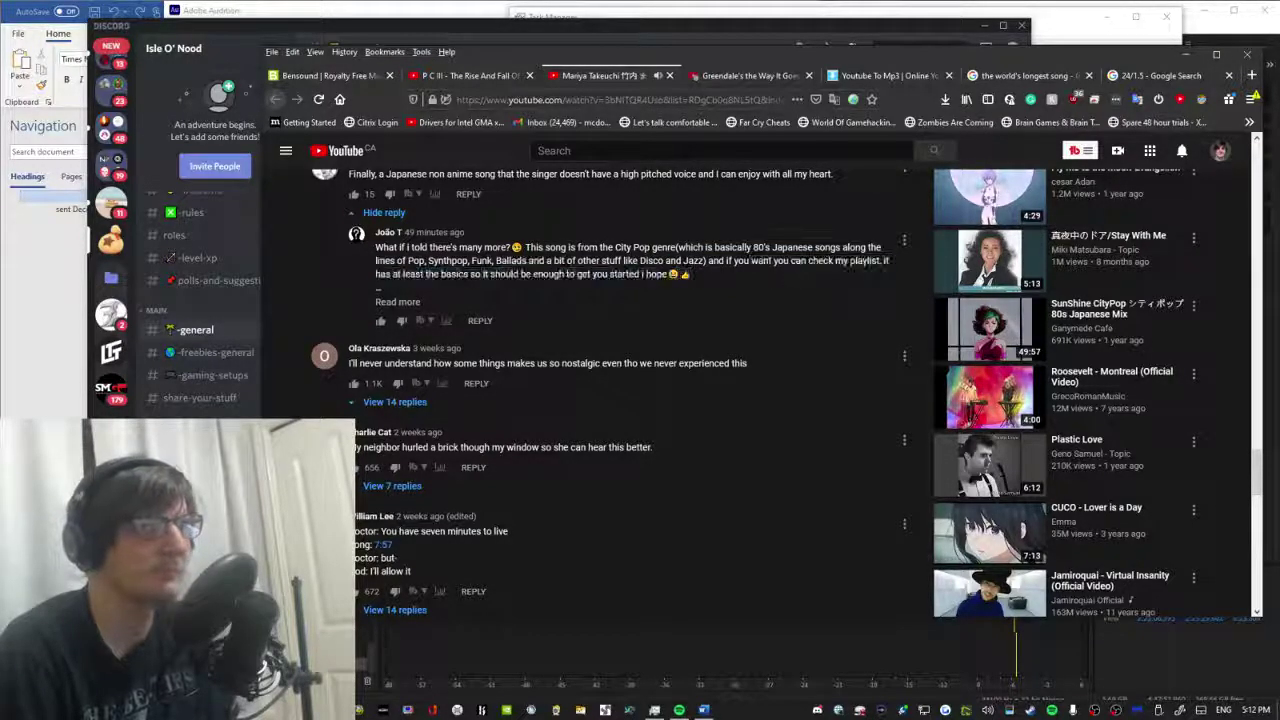
{"action": "left_click", "coordinate": [397, 301]}
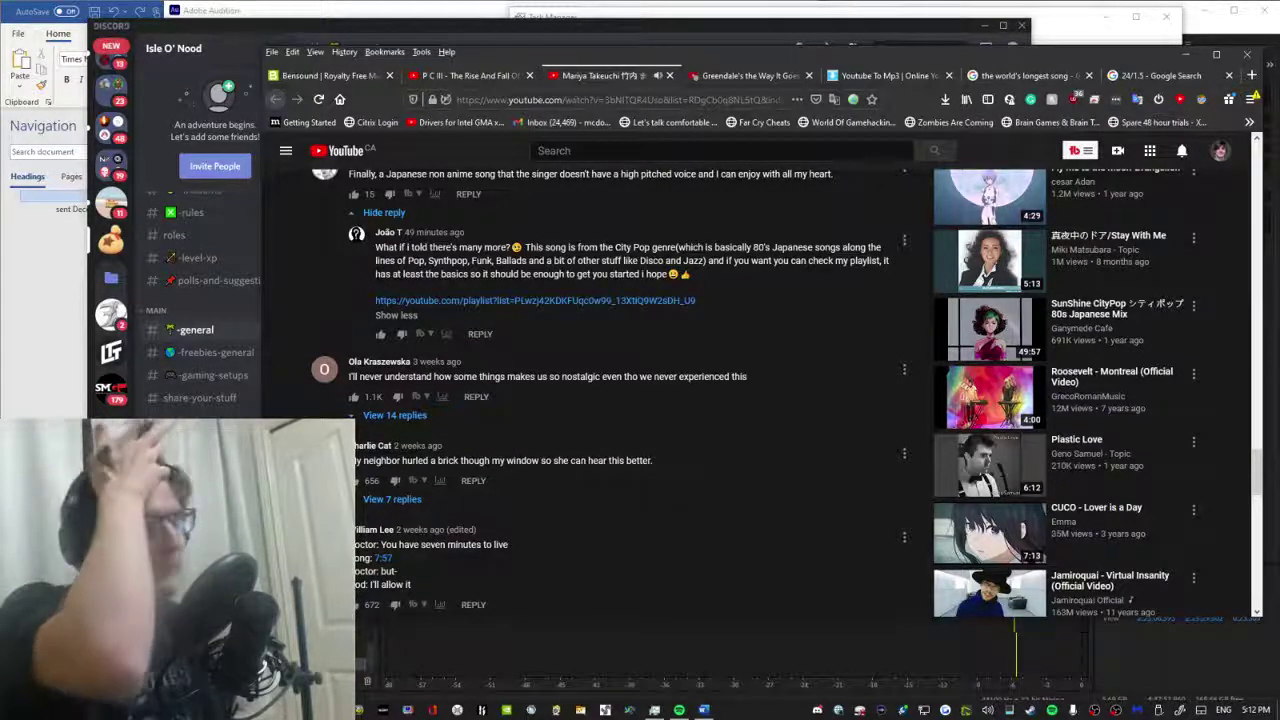
Continue reading the comments below, from the nostalgia remark to the one on Japanese 80s pop.
{"action": "scroll", "coordinate": [1153, 606], "scroll_direction": "down", "scroll_amount": 1}
{"action": "scroll", "coordinate": [1153, 606], "scroll_direction": "down", "scroll_amount": 2}
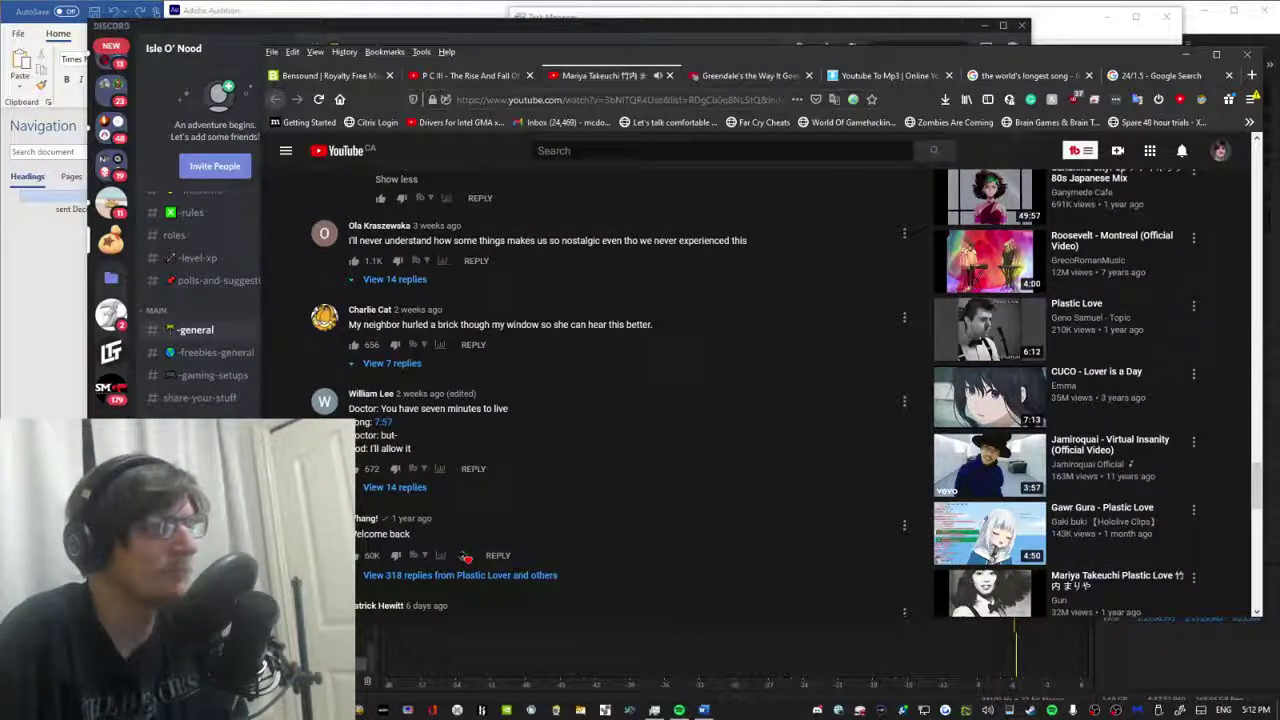
{"action": "scroll", "coordinate": [1175, 578], "scroll_direction": "down", "scroll_amount": 3}
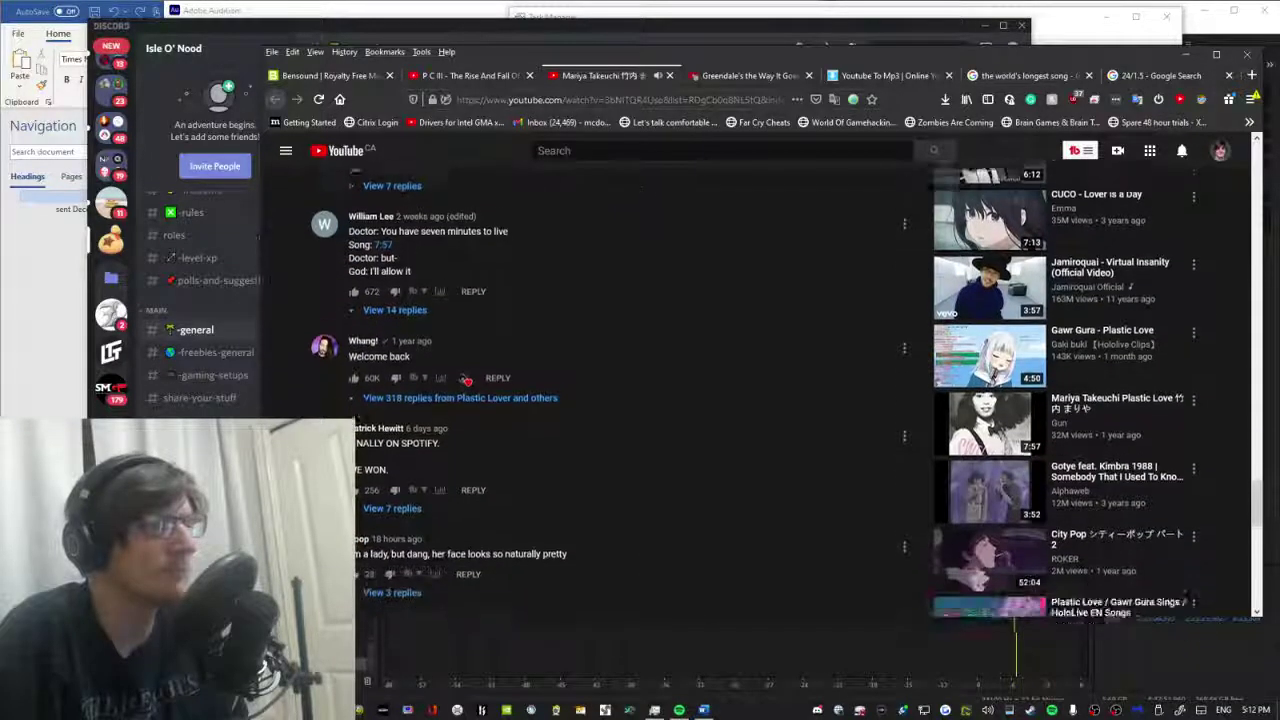
{"action": "scroll", "coordinate": [319, 289], "scroll_direction": "down", "scroll_amount": 3}
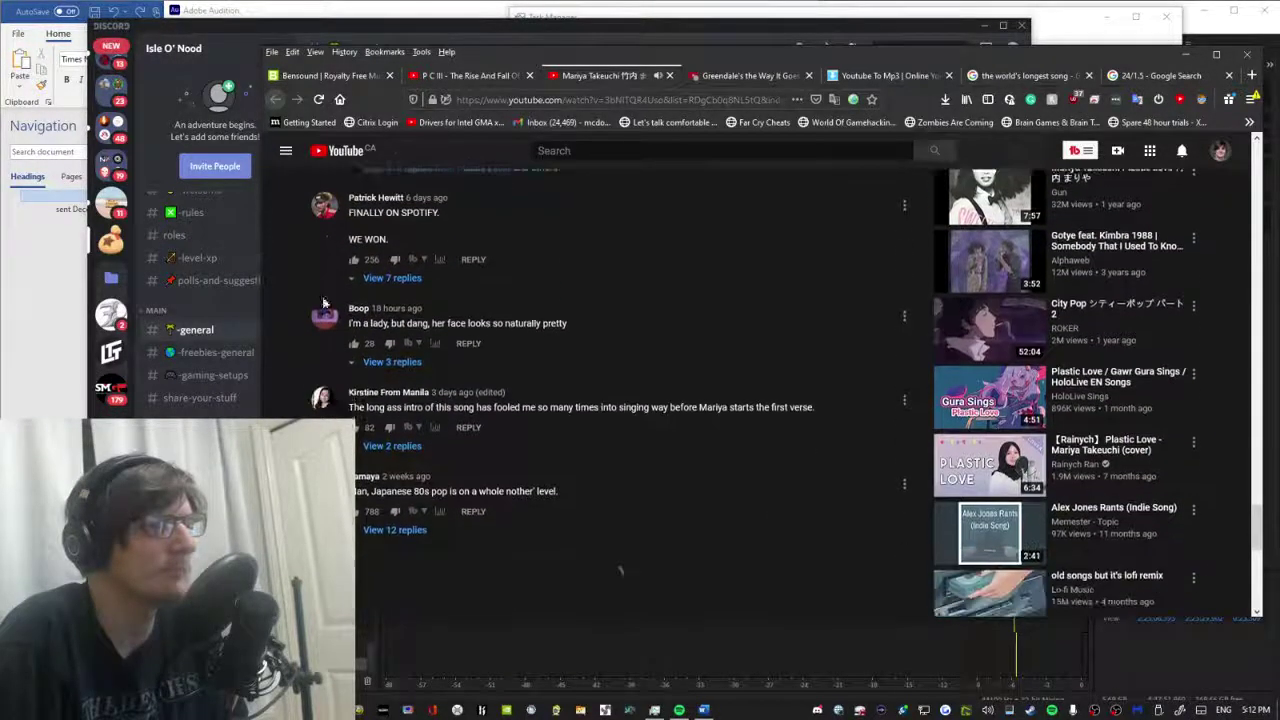
Continue reading the comments below the Japanese 80s pop remark, down to the one asking TikTok not to destroy the masterpiece.
{"action": "scroll", "coordinate": [298, 300], "scroll_direction": "down", "scroll_amount": 2}
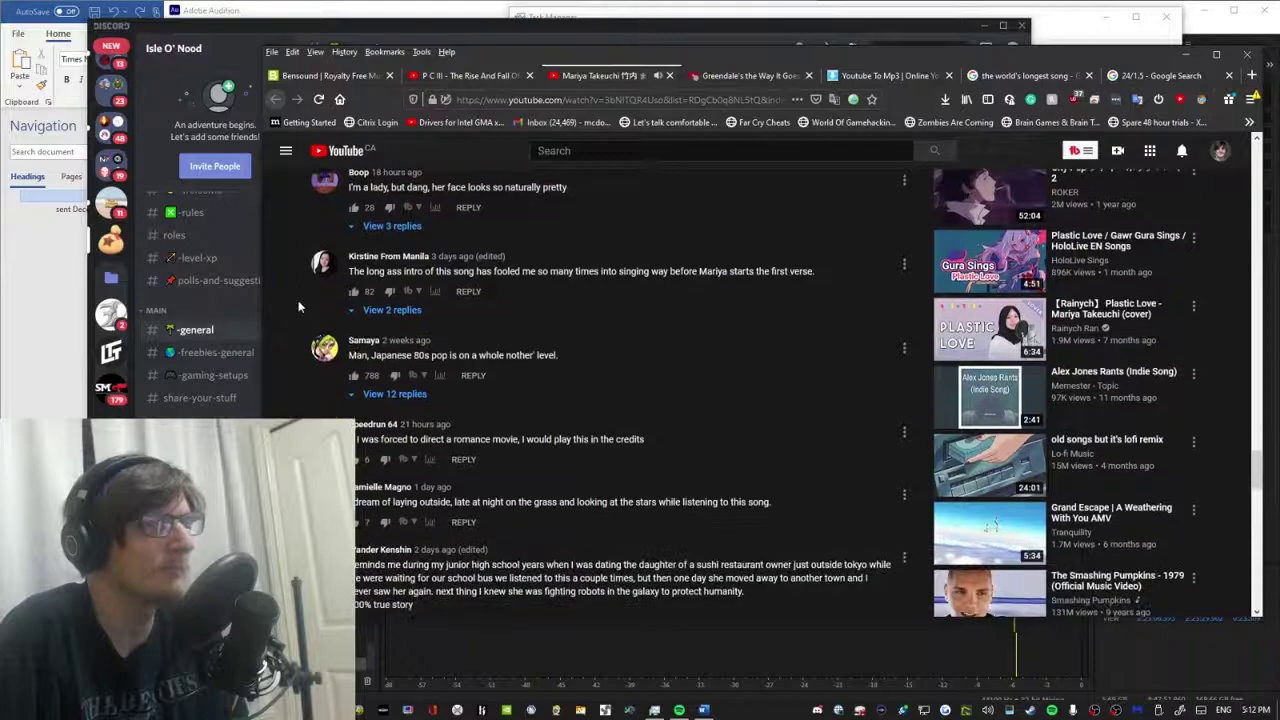
{"action": "scroll", "coordinate": [299, 300], "scroll_direction": "down", "scroll_amount": 2}
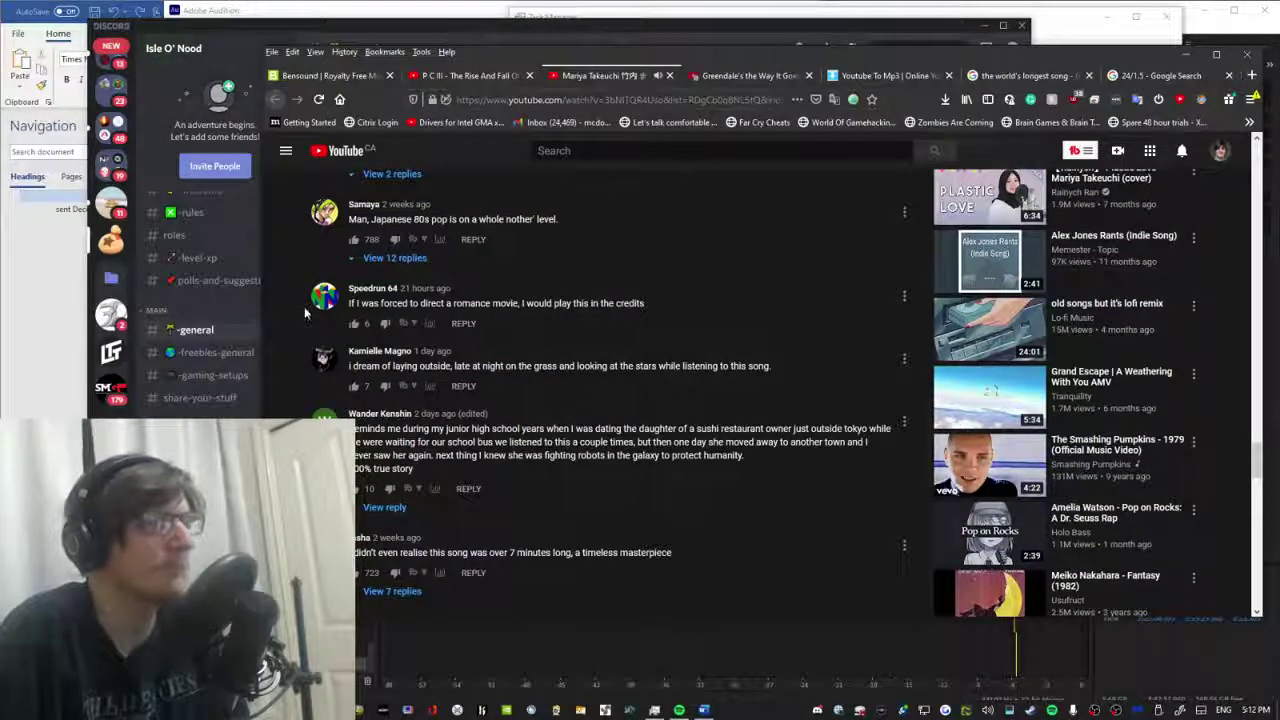
{"action": "scroll", "coordinate": [303, 305], "scroll_direction": "down", "scroll_amount": 3}
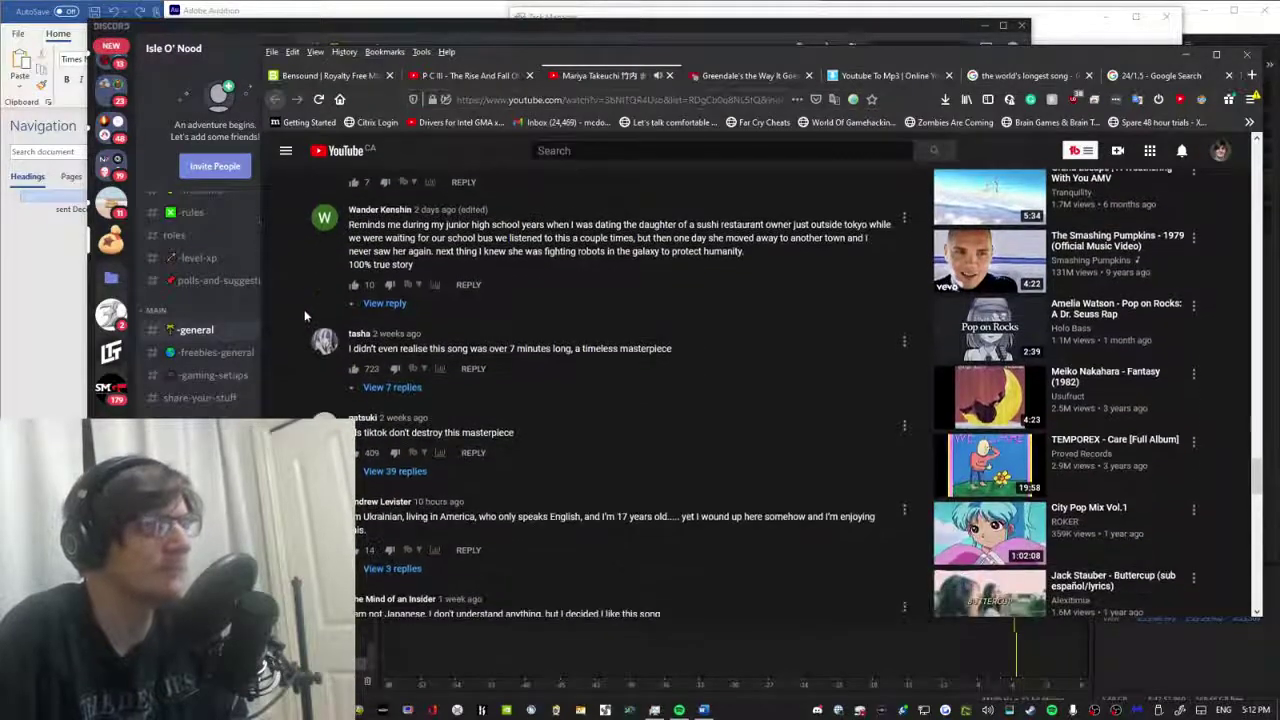
{"action": "scroll", "coordinate": [305, 316], "scroll_direction": "down", "scroll_amount": 2}
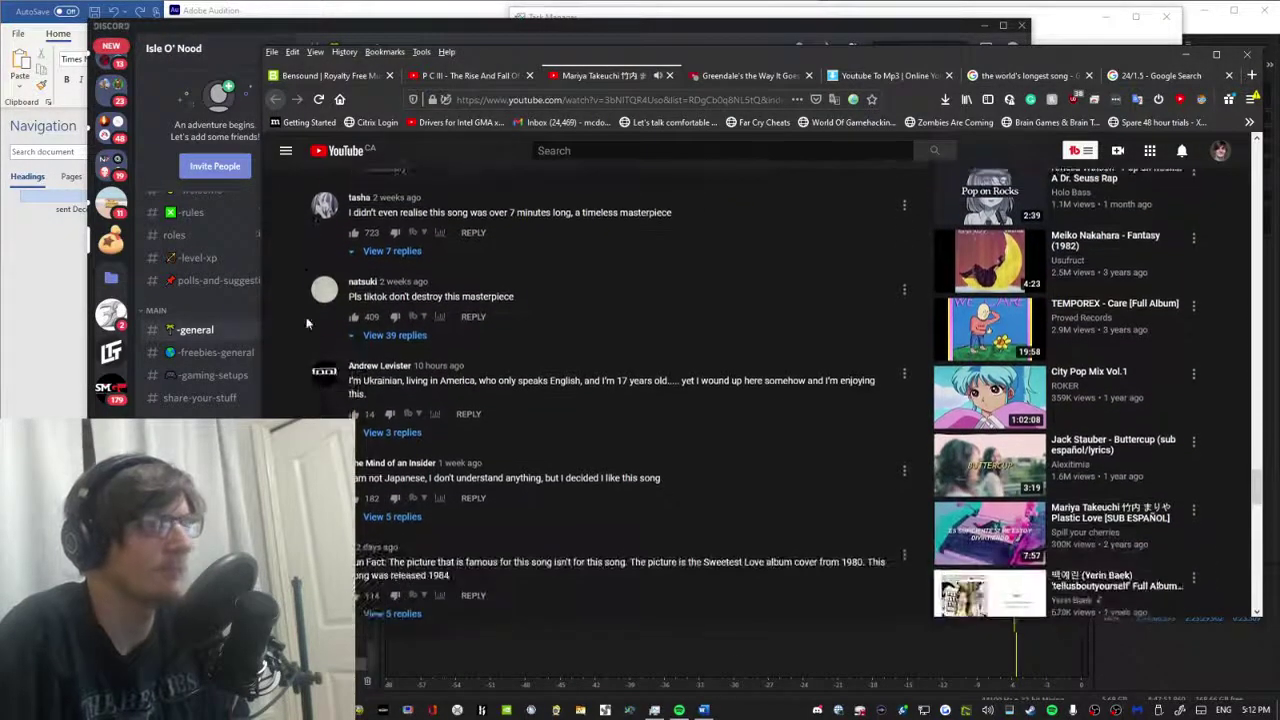
Expand the replies to the TikTok comment and read them through the exchange about gatekeeping the song.
{"action": "left_click", "coordinate": [394, 336]}
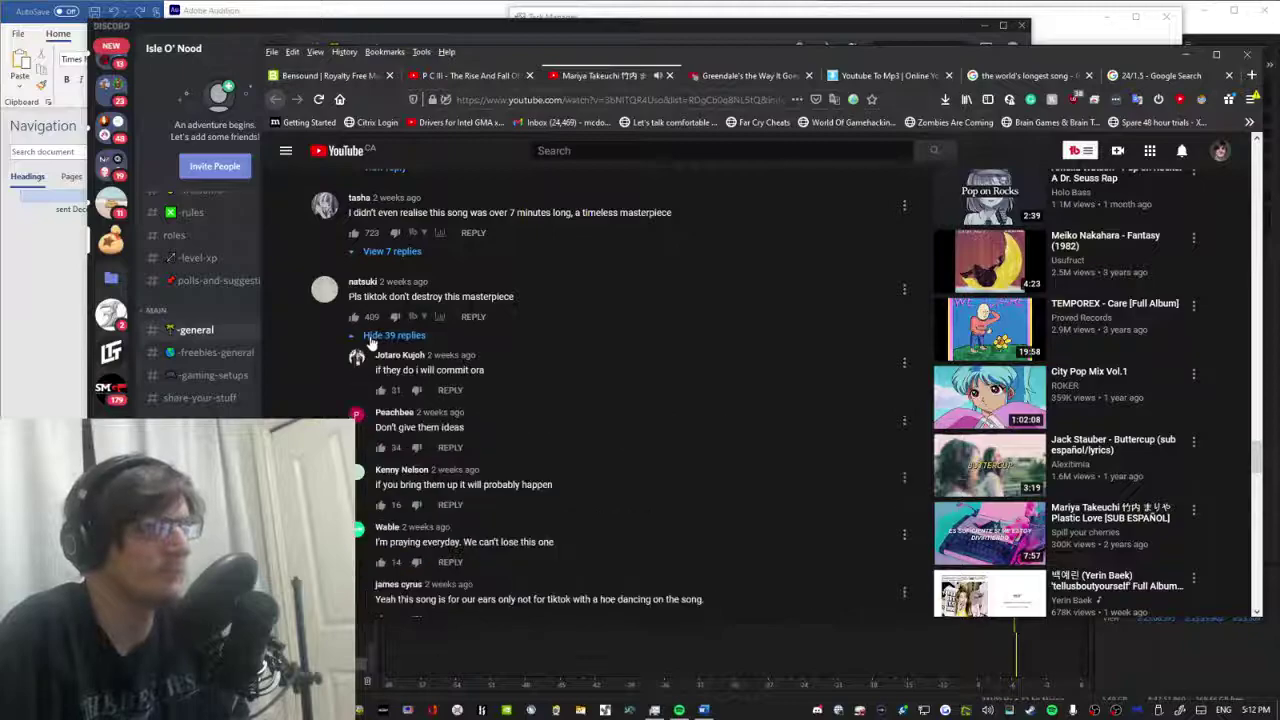
{"action": "scroll", "coordinate": [340, 340], "scroll_direction": "down", "scroll_amount": 3}
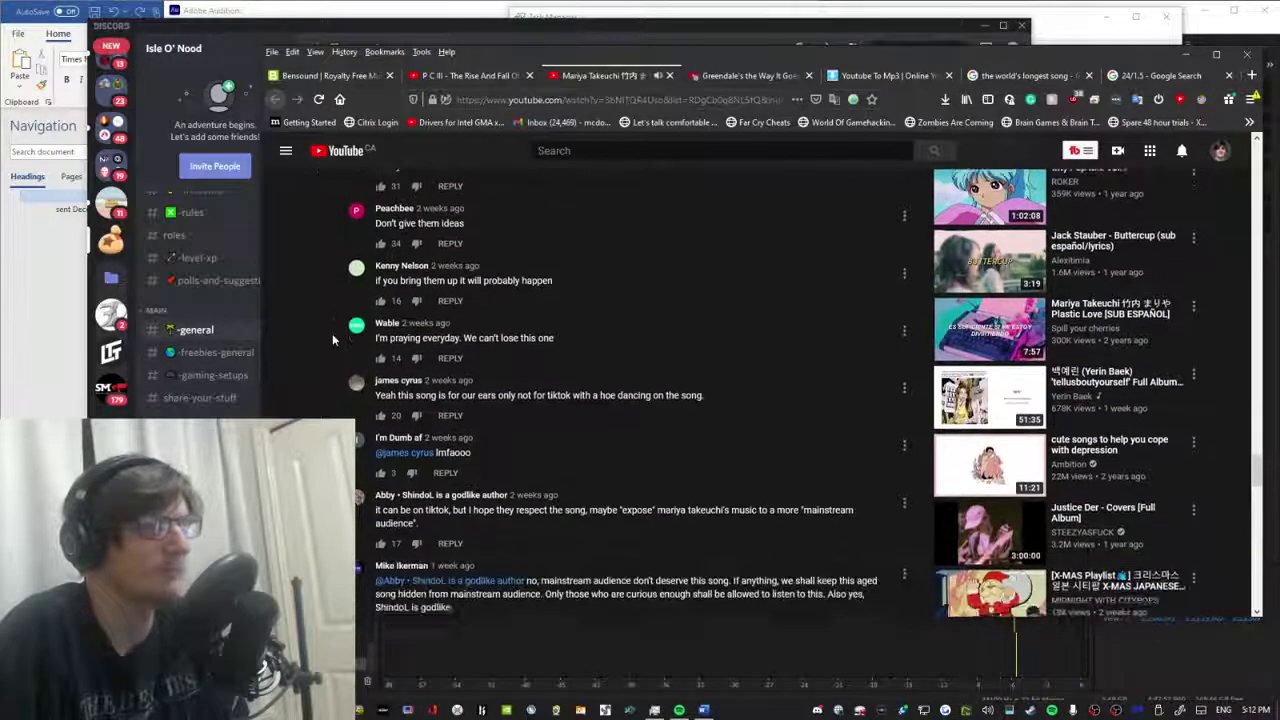
{"action": "scroll", "coordinate": [333, 338], "scroll_direction": "down", "scroll_amount": 2}
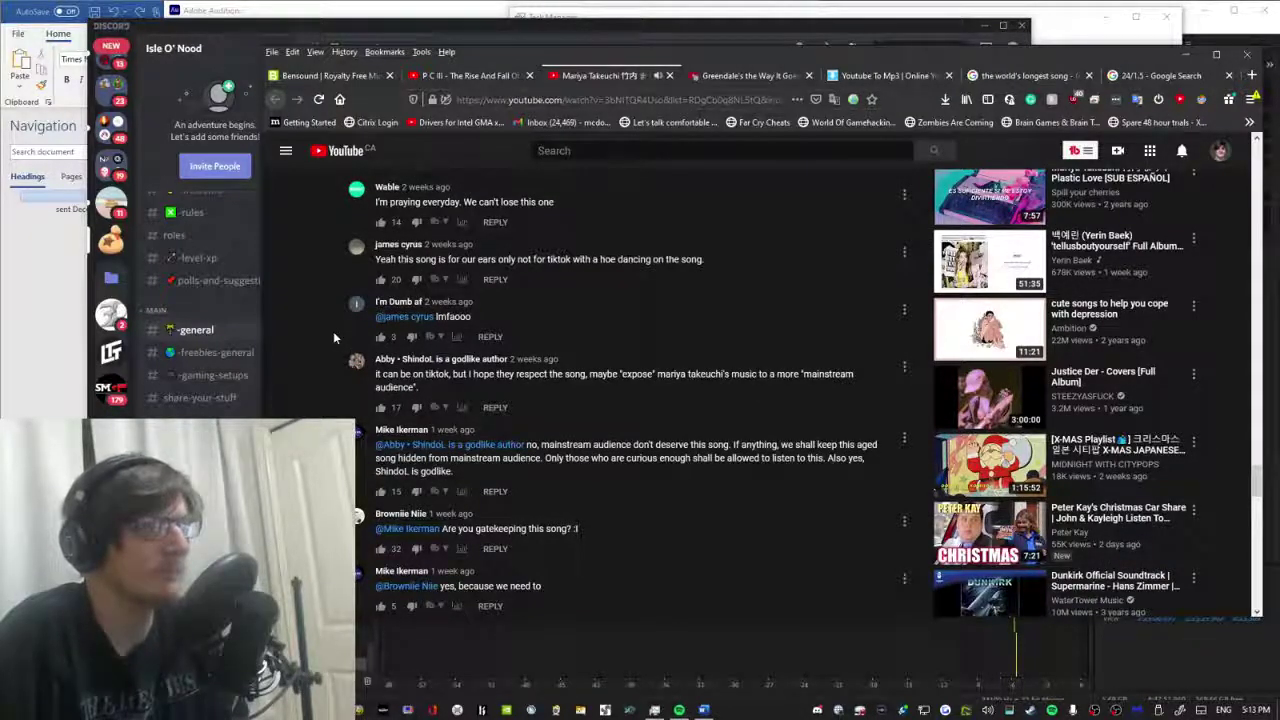
{"action": "scroll", "coordinate": [334, 338], "scroll_direction": "down", "scroll_amount": 1}
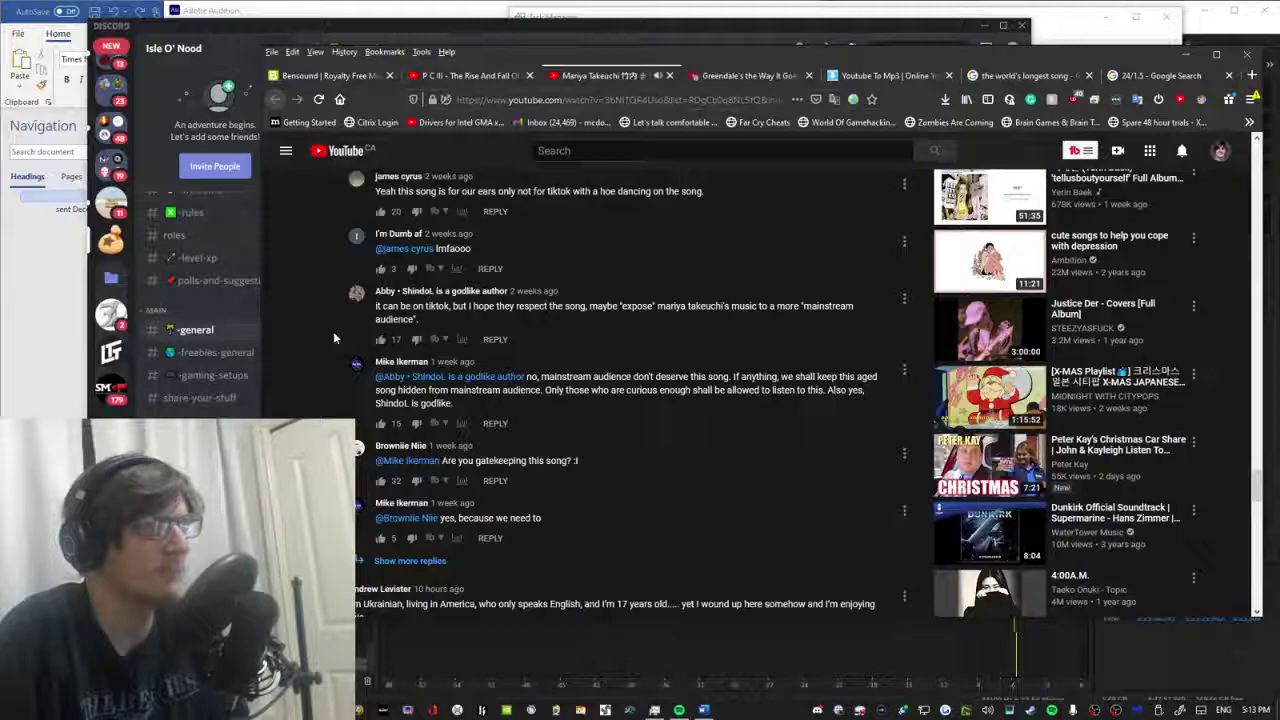
{"action": "scroll", "coordinate": [334, 338], "scroll_direction": "down", "scroll_amount": 1}
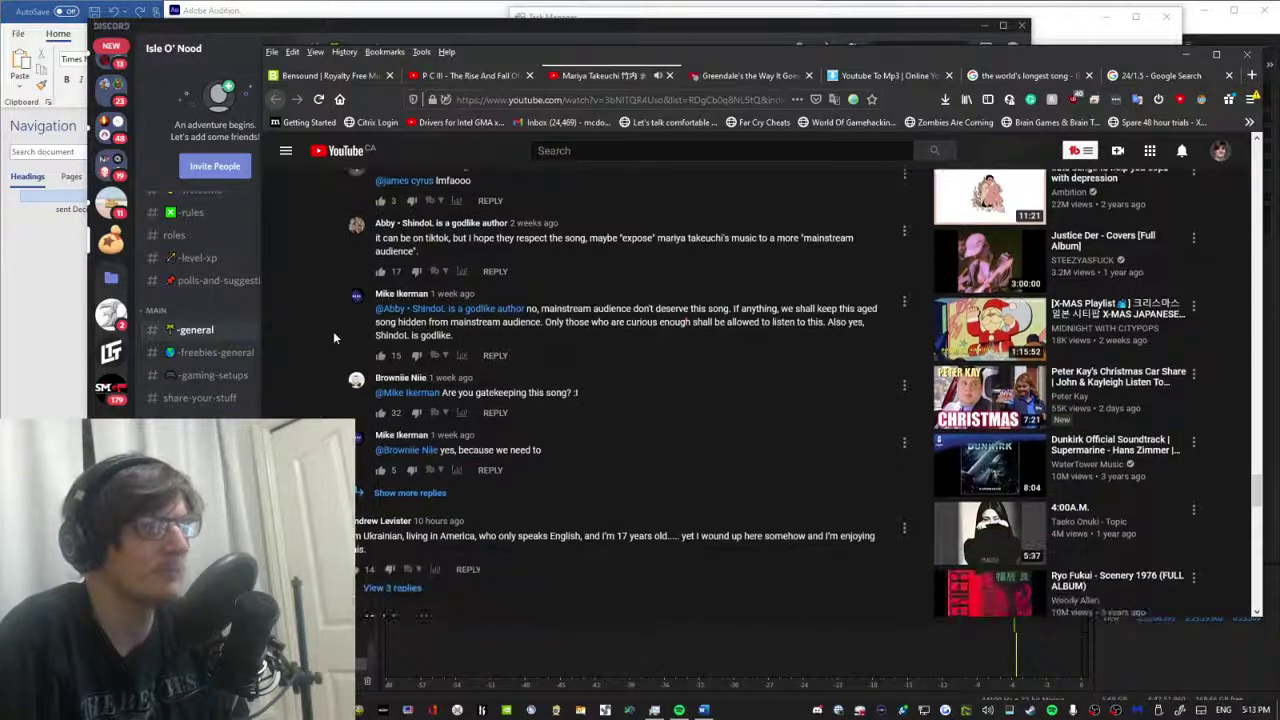
{"action": "scroll", "coordinate": [334, 338], "scroll_direction": "down", "scroll_amount": 1}
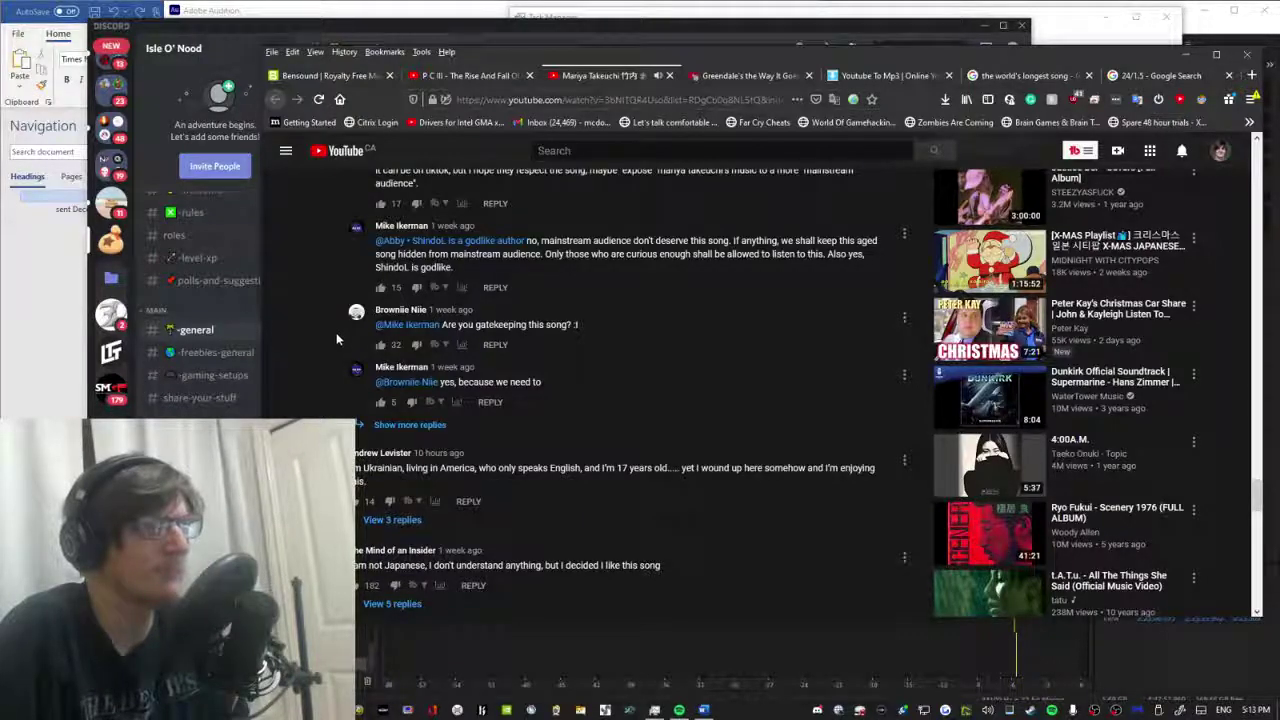
{"action": "scroll", "coordinate": [337, 333], "scroll_direction": "down", "scroll_amount": 1}
Load more replies under the TikTok comment and read through the rest of the gatekeeping discussion.
{"action": "left_click", "coordinate": [409, 357]}
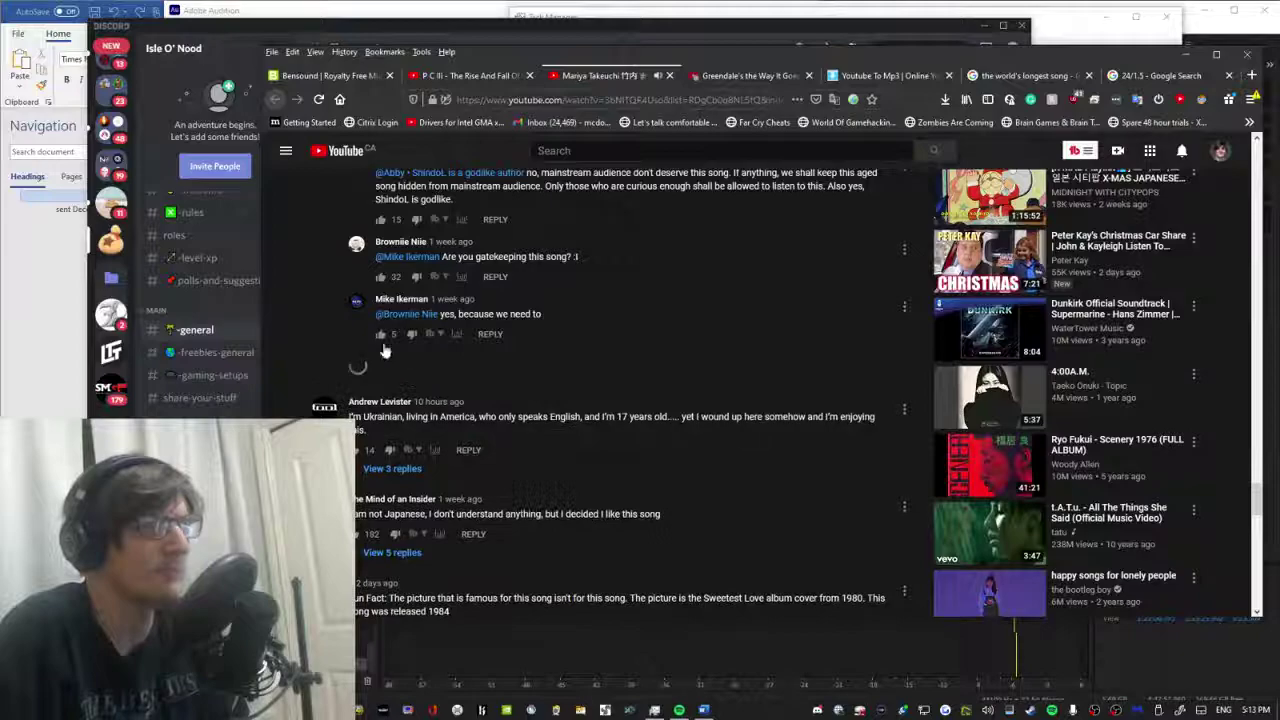
{"action": "scroll", "coordinate": [343, 340], "scroll_direction": "down", "scroll_amount": 4}
{"action": "scroll", "coordinate": [340, 340], "scroll_direction": "down", "scroll_amount": 10}
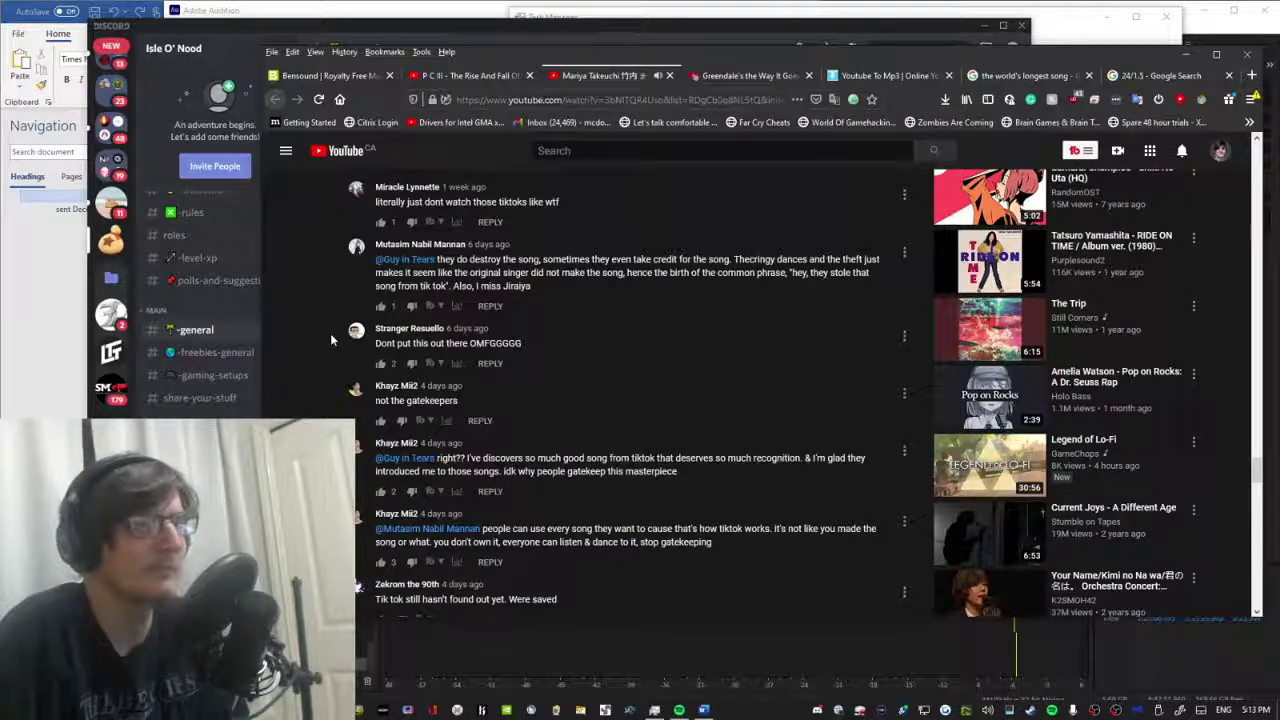
{"action": "scroll", "coordinate": [331, 340], "scroll_direction": "down", "scroll_amount": 15}
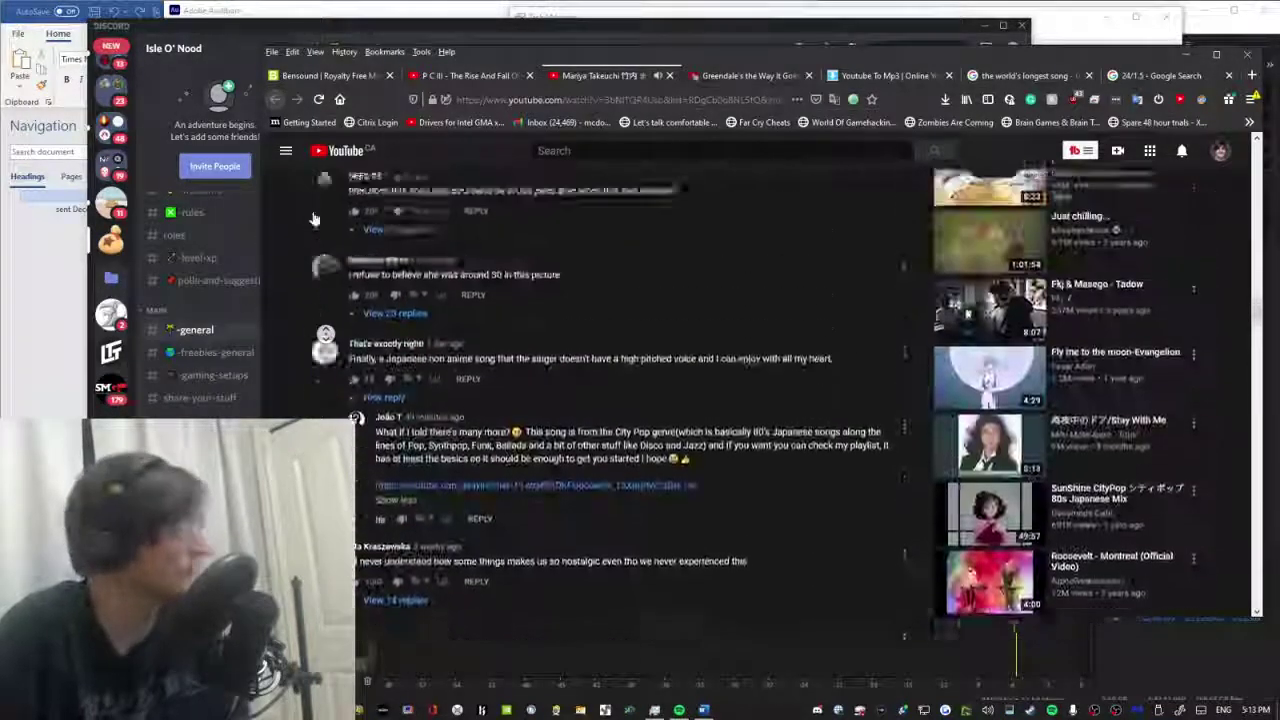
Return to the Plastic Love player at the start of the page and pause the video.
{"action": "scroll", "coordinate": [313, 218], "scroll_direction": "up", "scroll_amount": 20}
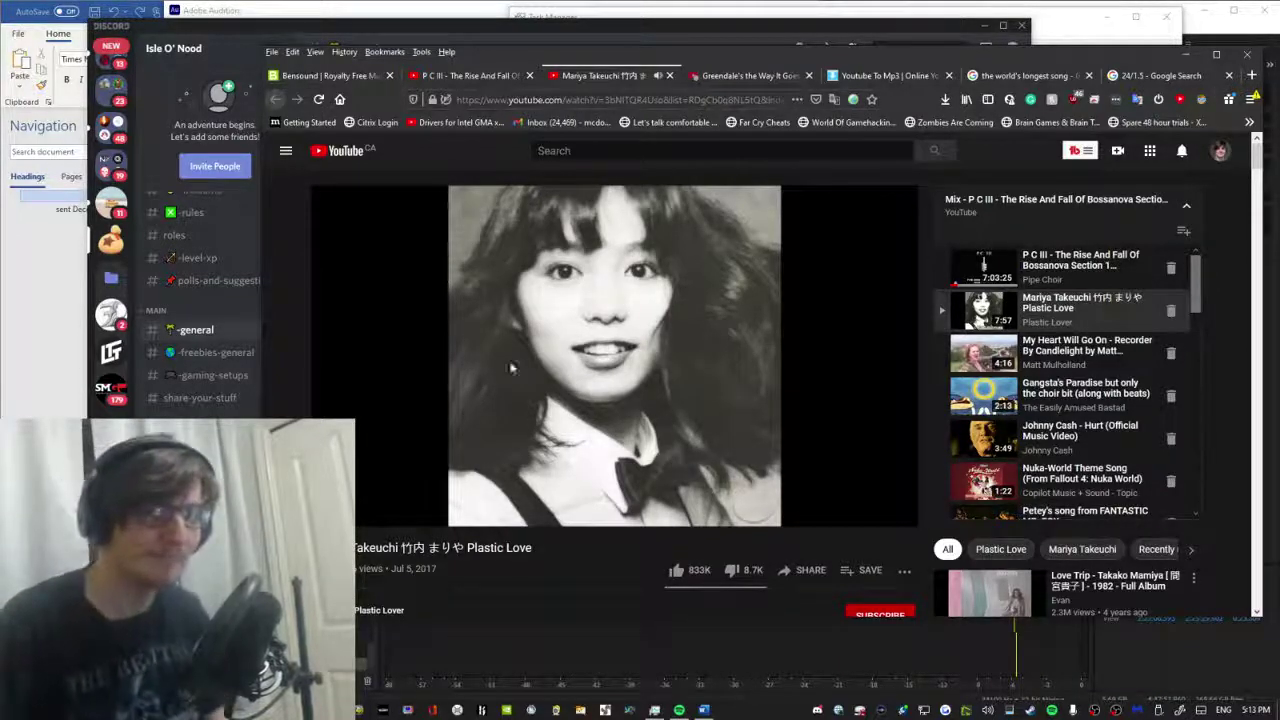
{"action": "left_click", "coordinate": [894, 409]}
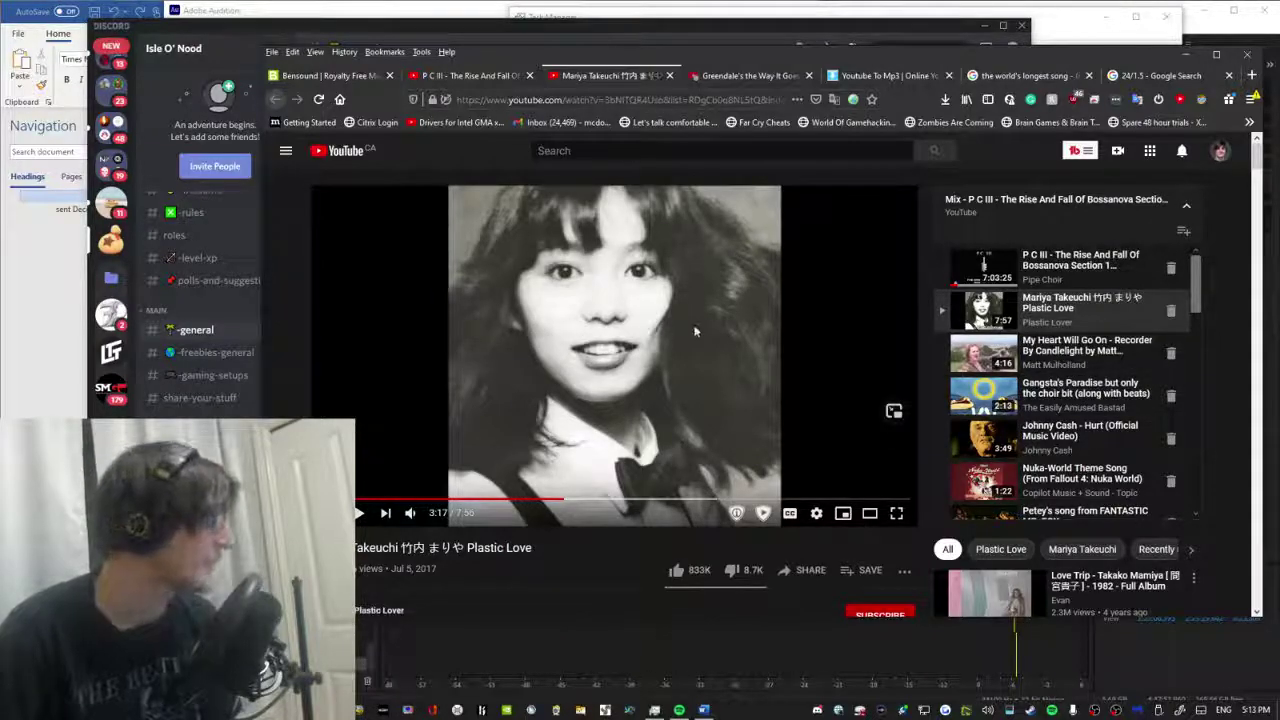
Try to load the mix's recorder version of My Heart Will Go On in a separate tab, and close that tab.
{"action": "right_click", "coordinate": [1072, 342]}
{"action": "left_click", "coordinate": [1100, 356]}
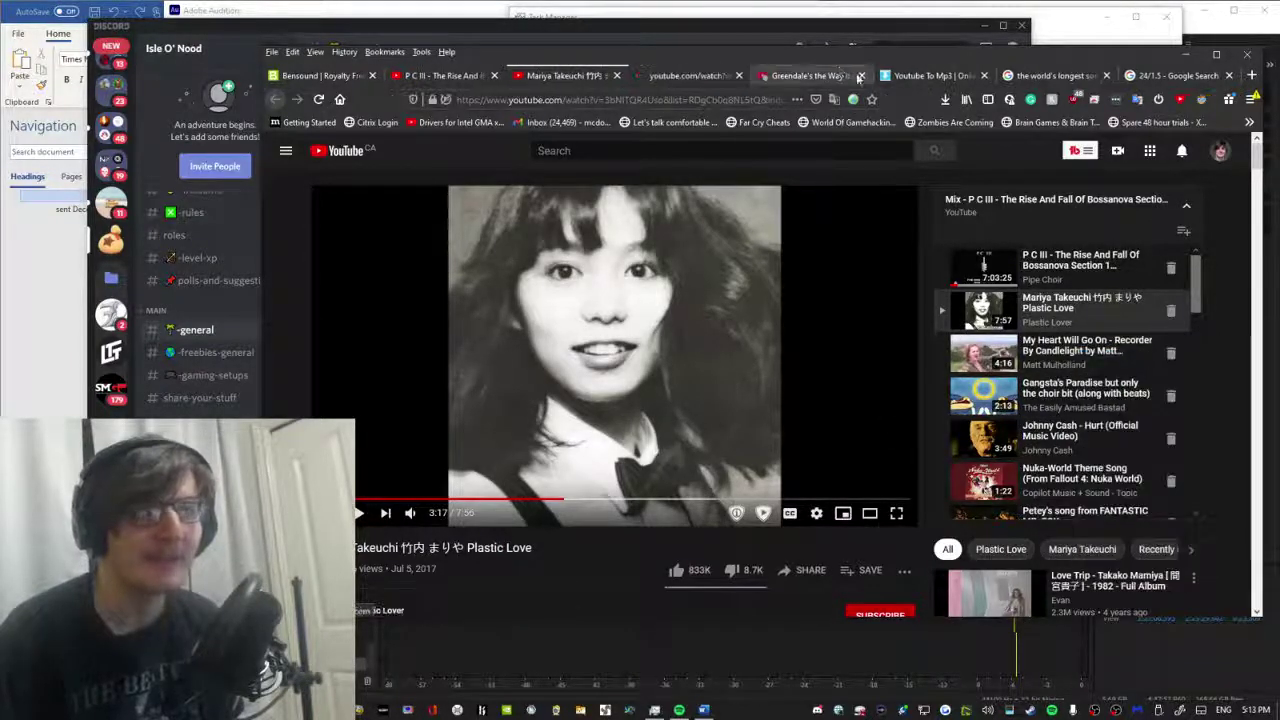
{"action": "left_click", "coordinate": [690, 76]}
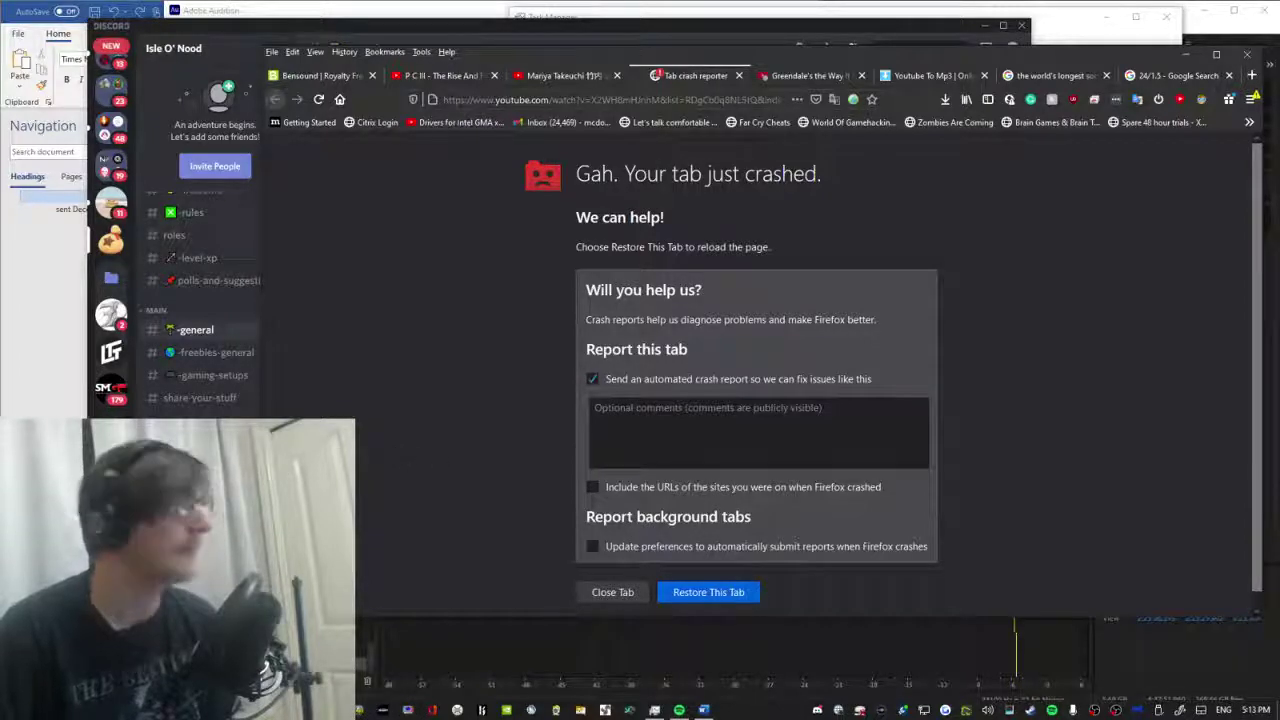
{"action": "left_click", "coordinate": [704, 591]}
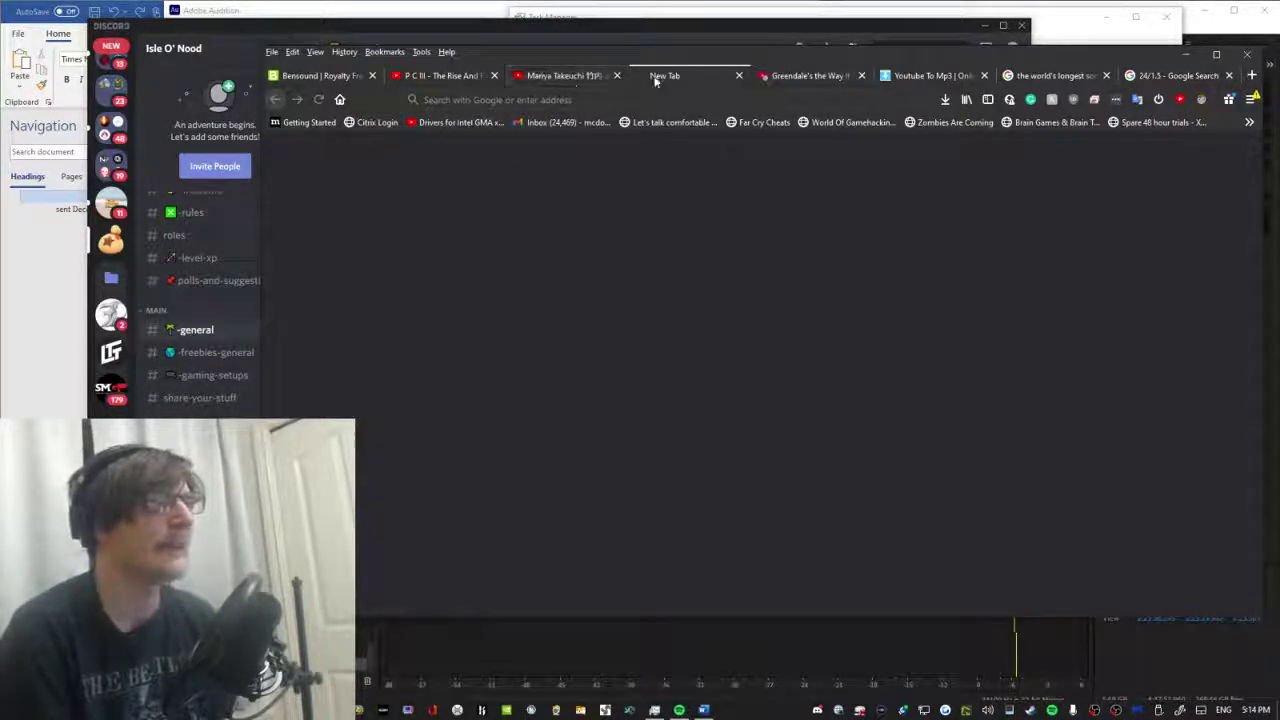
{"action": "left_click", "coordinate": [739, 76]}
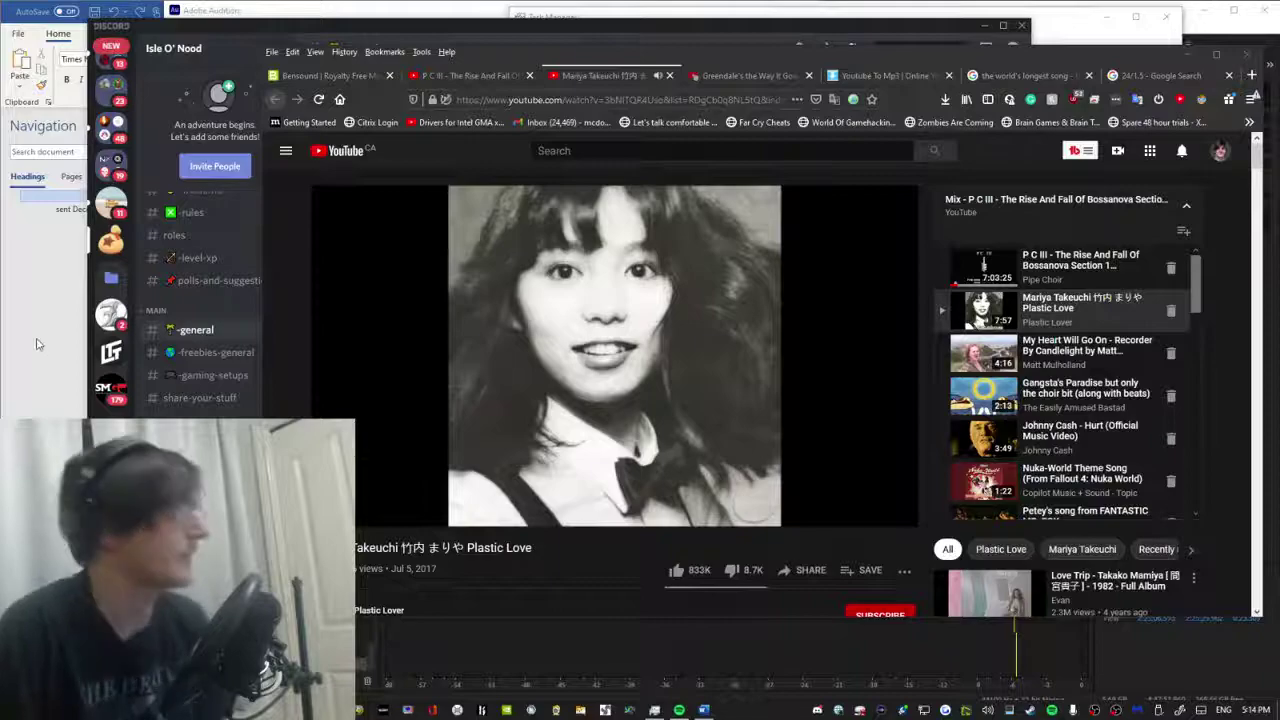
Try to open Gmail in a new browser tab.
{"action": "mouse_move", "coordinate": [620, 385]}
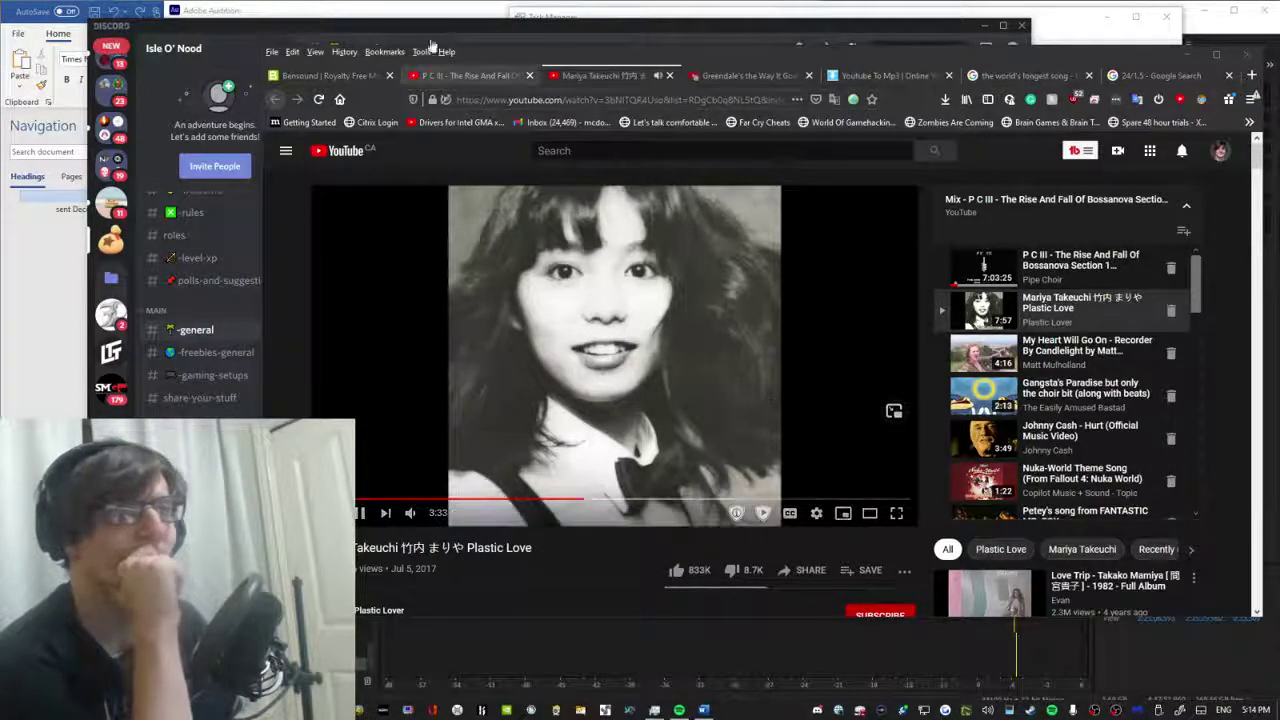
{"action": "left_click", "coordinate": [1251, 75]}
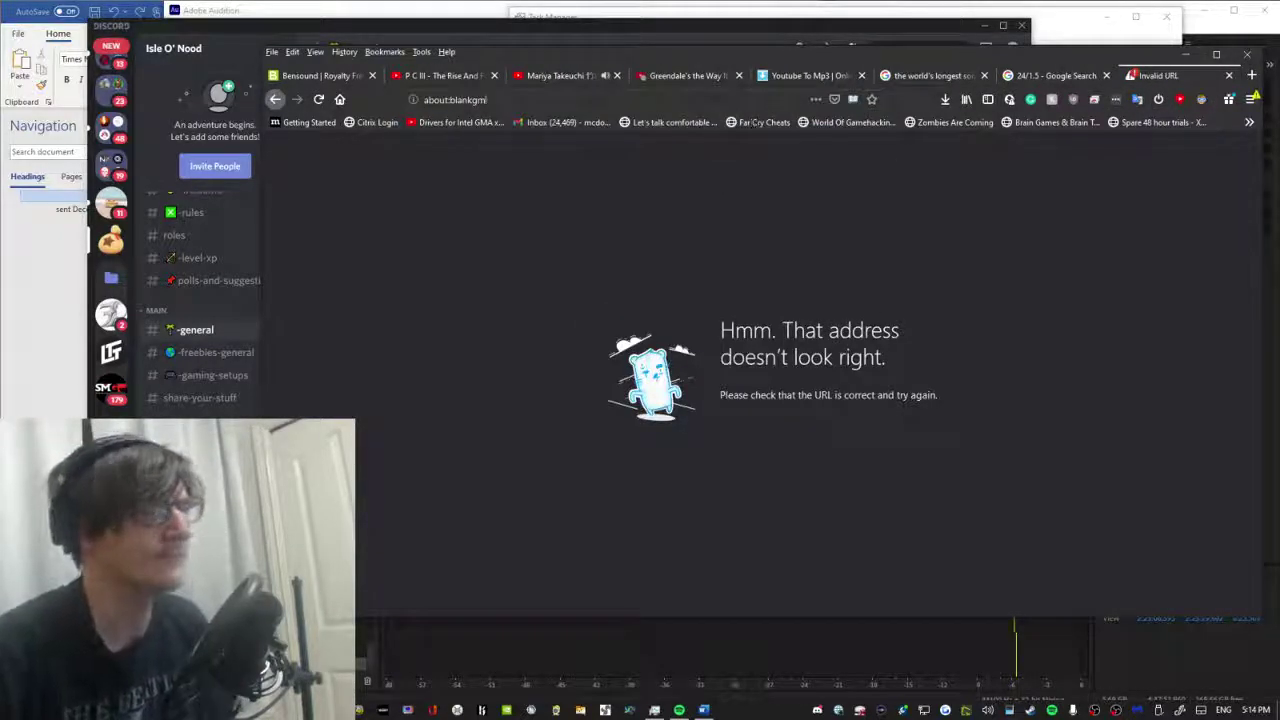
{"action": "left_click", "coordinate": [430, 99]}
{"action": "type", "text": "gma"}
{"action": "key", "text": "Return"}
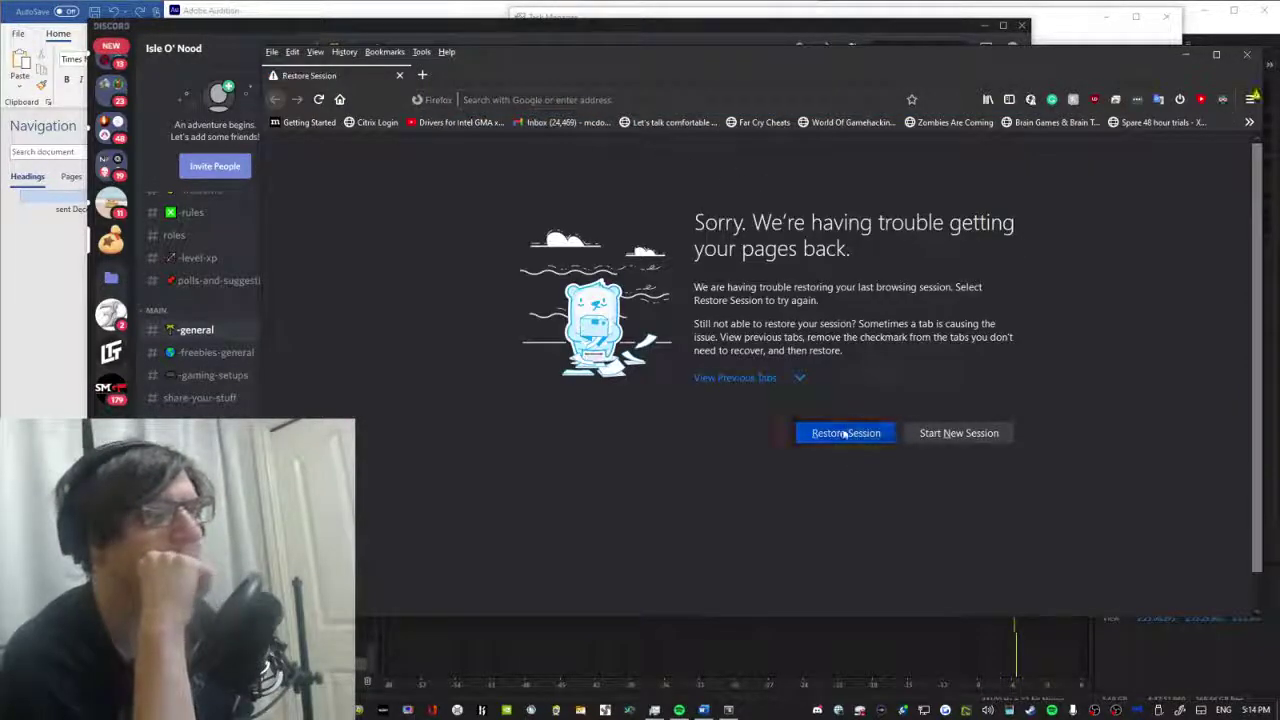
Restore the previous browsing session and load gmail.com in the tab with the invalid address.
{"action": "left_click", "coordinate": [843, 432]}
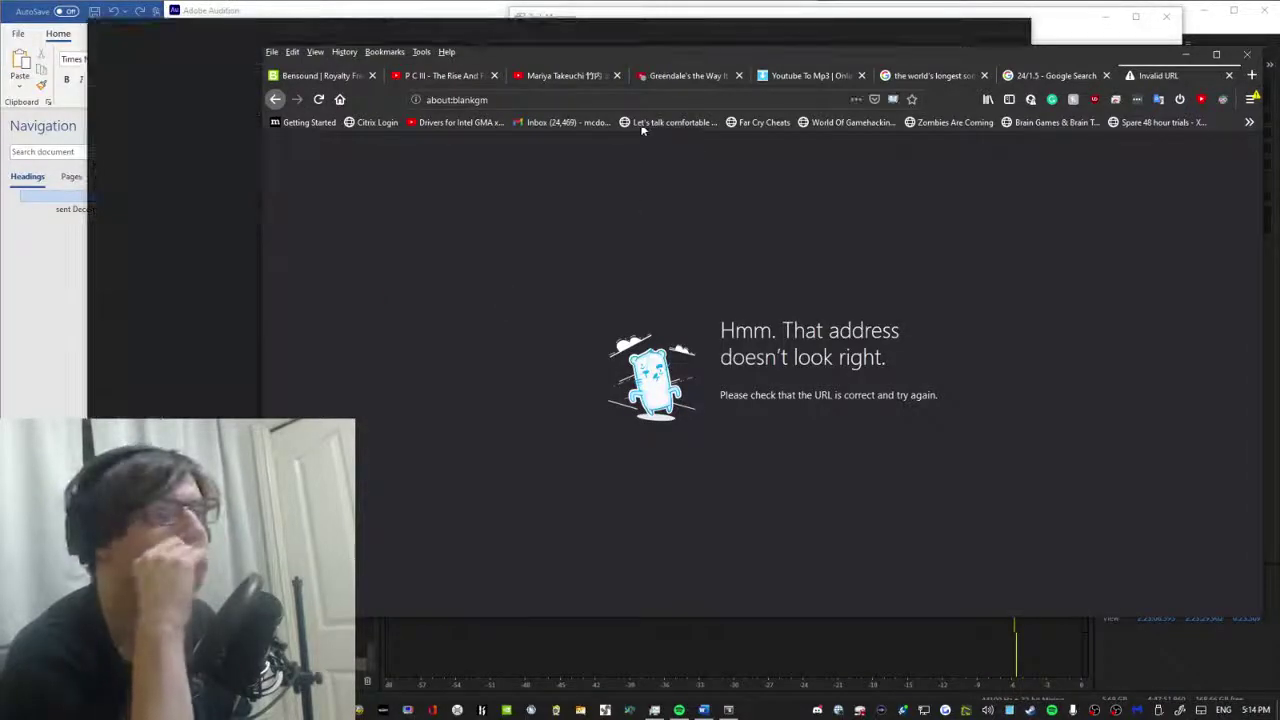
{"action": "left_click", "coordinate": [748, 100]}
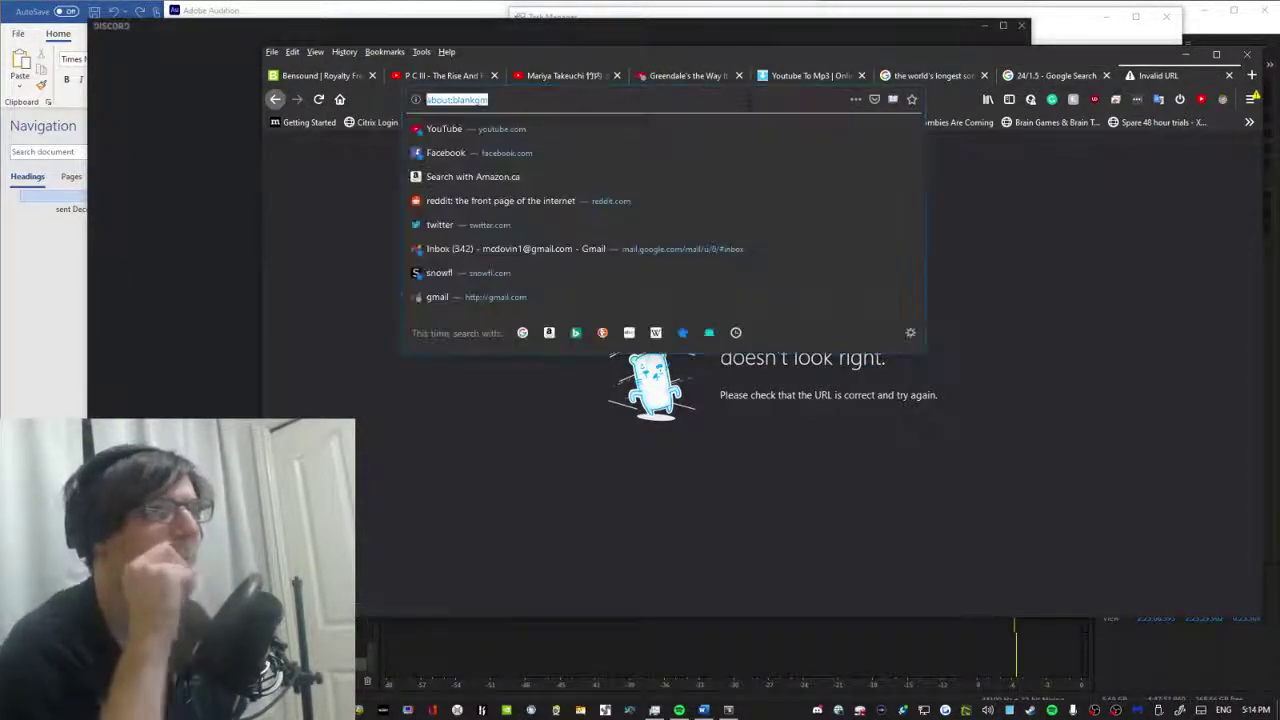
{"action": "type", "text": "gm"}
{"action": "key", "text": "Escape"}
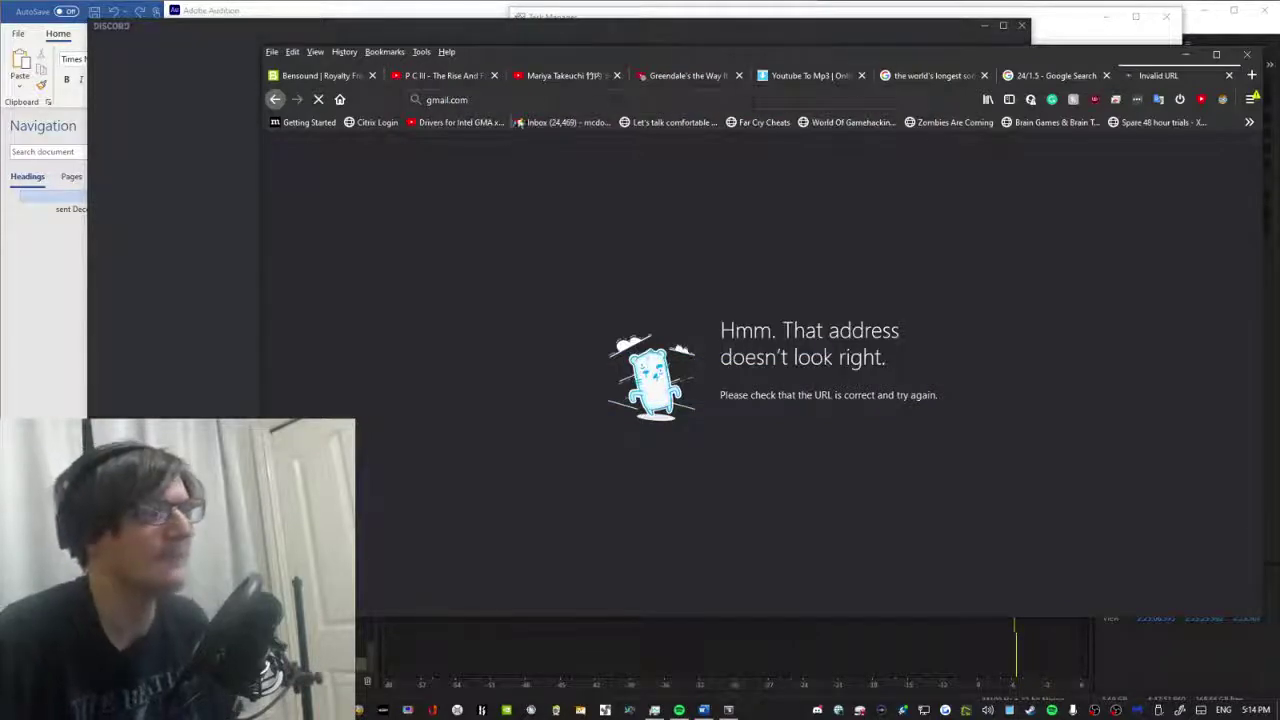
Close the Plastic Love tab and switch to Discord to open the Isle O' Nood server.
{"action": "left_click", "coordinate": [540, 83]}
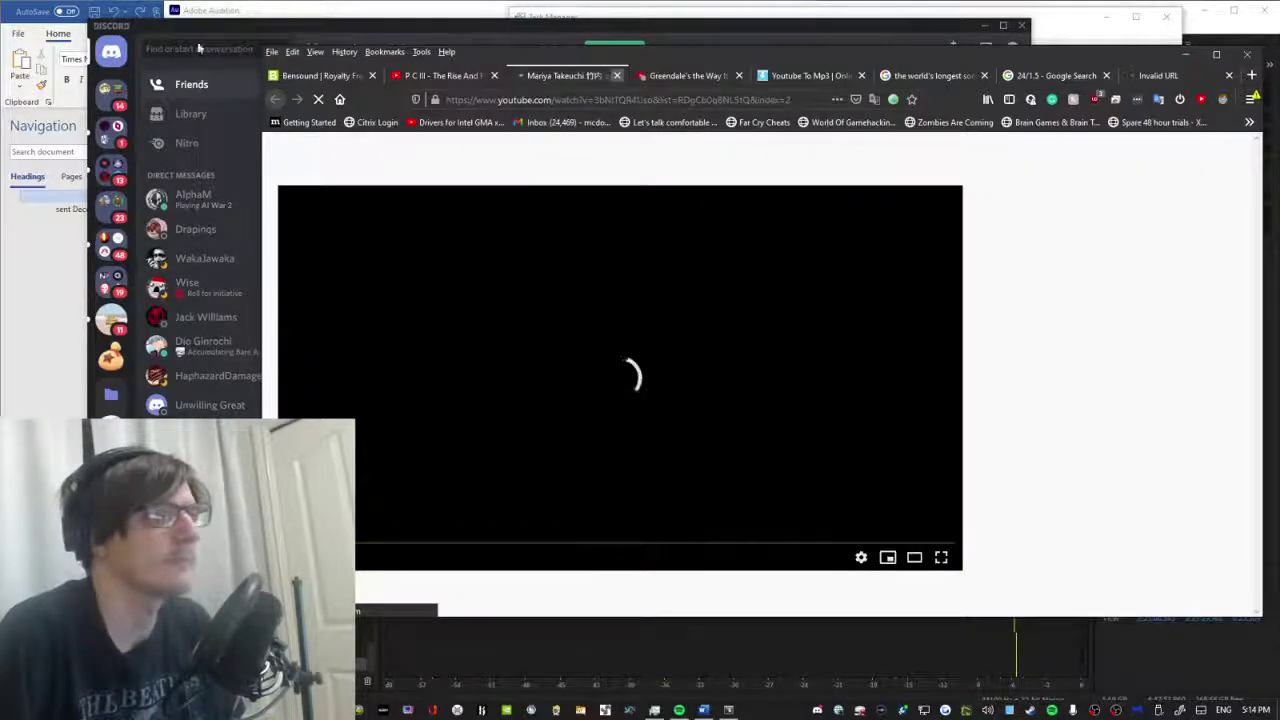
{"action": "key", "text": "ctrl+w"}
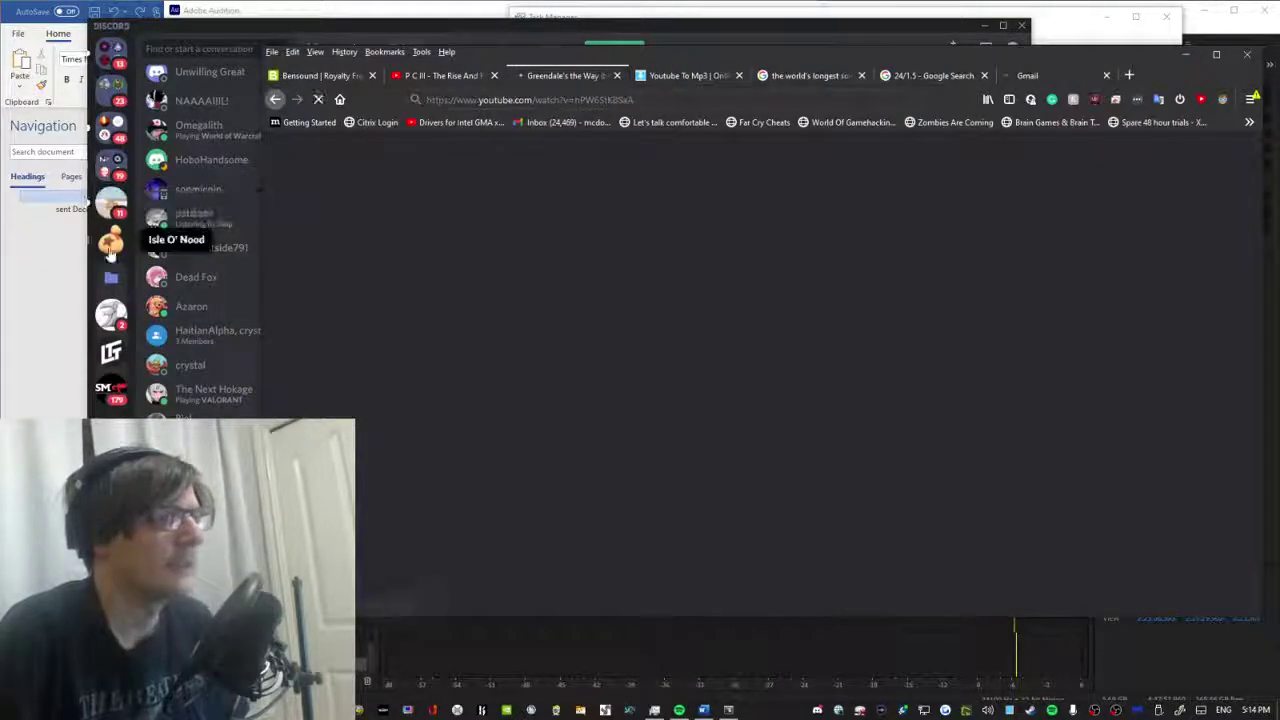
{"action": "left_click", "coordinate": [110, 247]}
{"action": "left_click", "coordinate": [110, 247]}
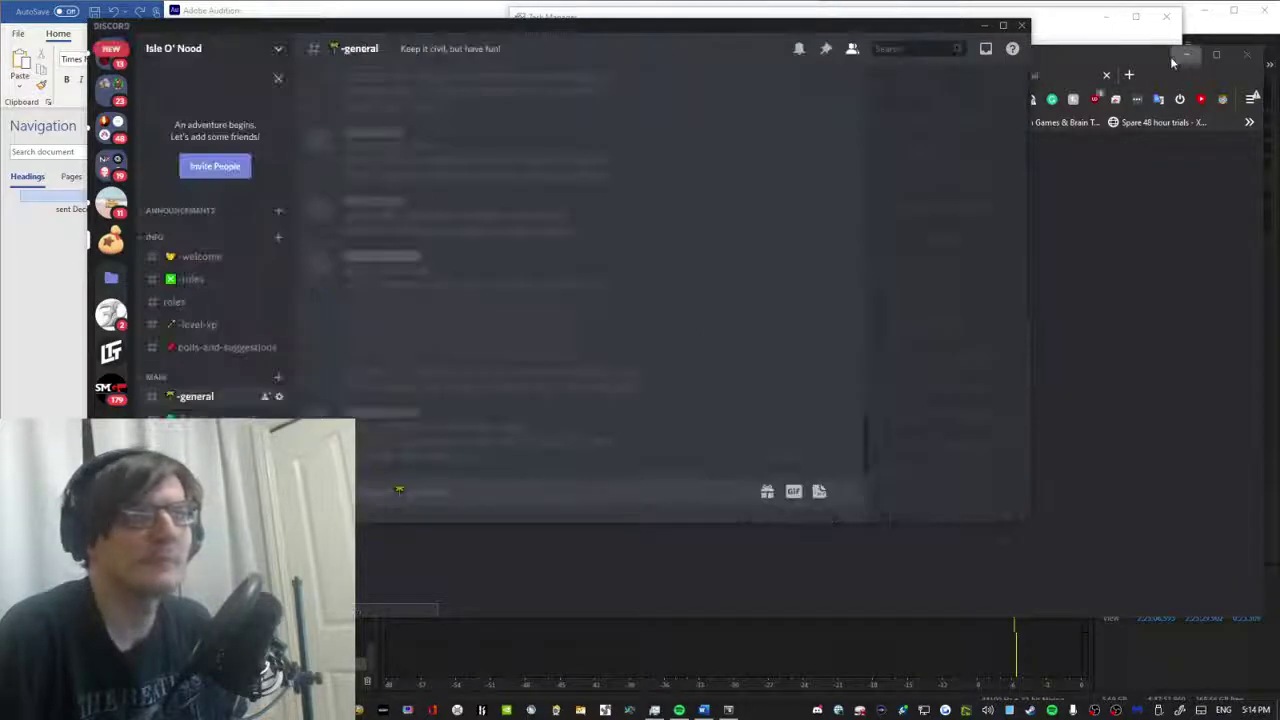
Switch back to the browser's Gmail inbox, check the Updates category and return to Primary.
{"action": "left_click", "coordinate": [902, 70]}
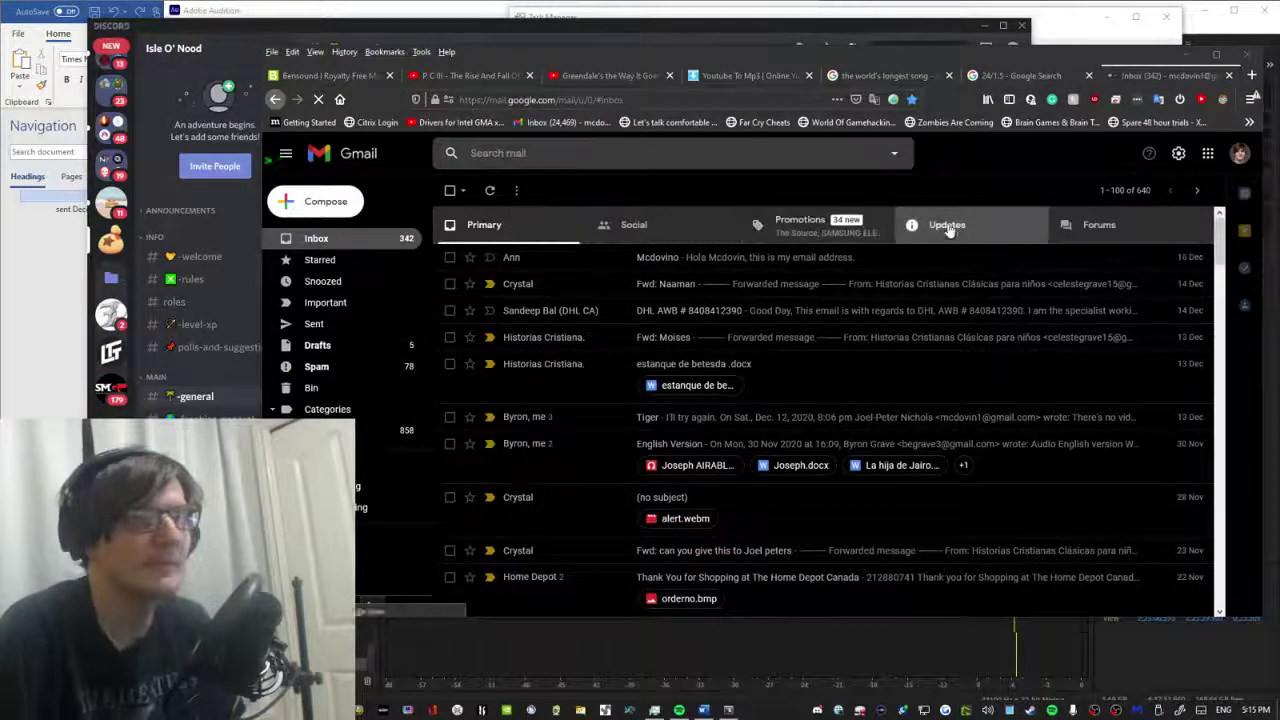
{"action": "left_click", "coordinate": [948, 226]}
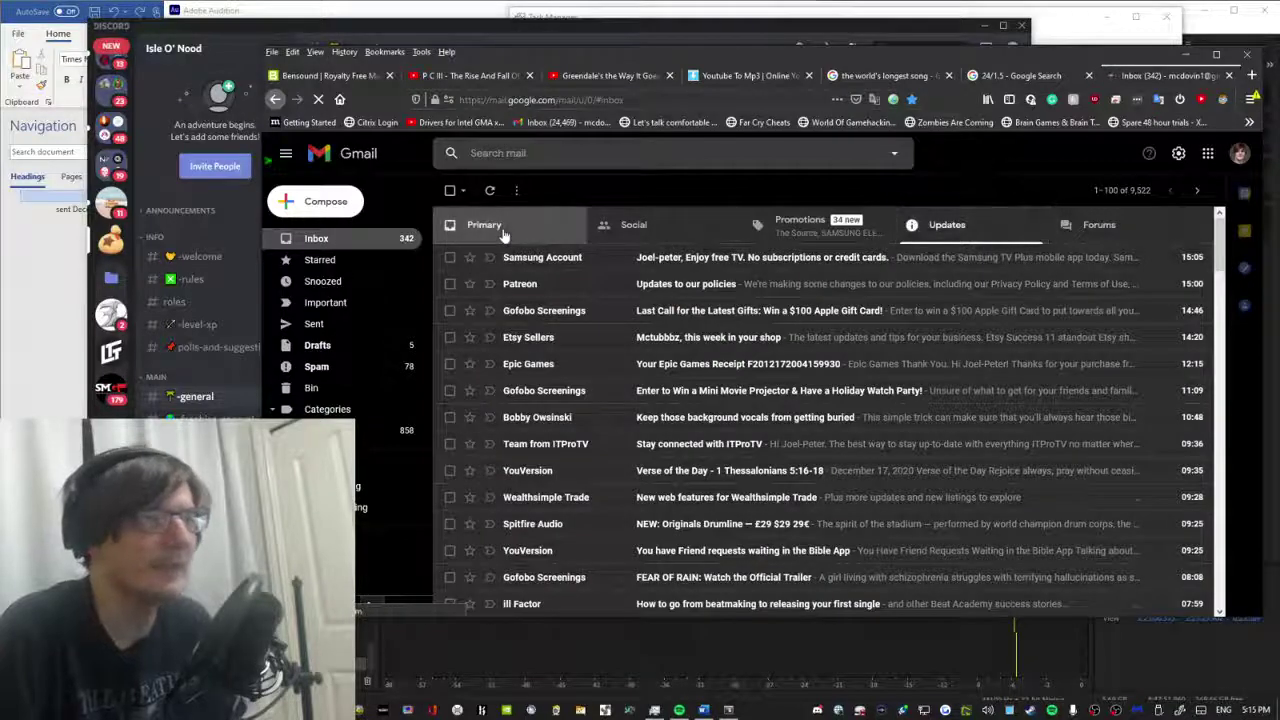
{"action": "left_click", "coordinate": [510, 237]}
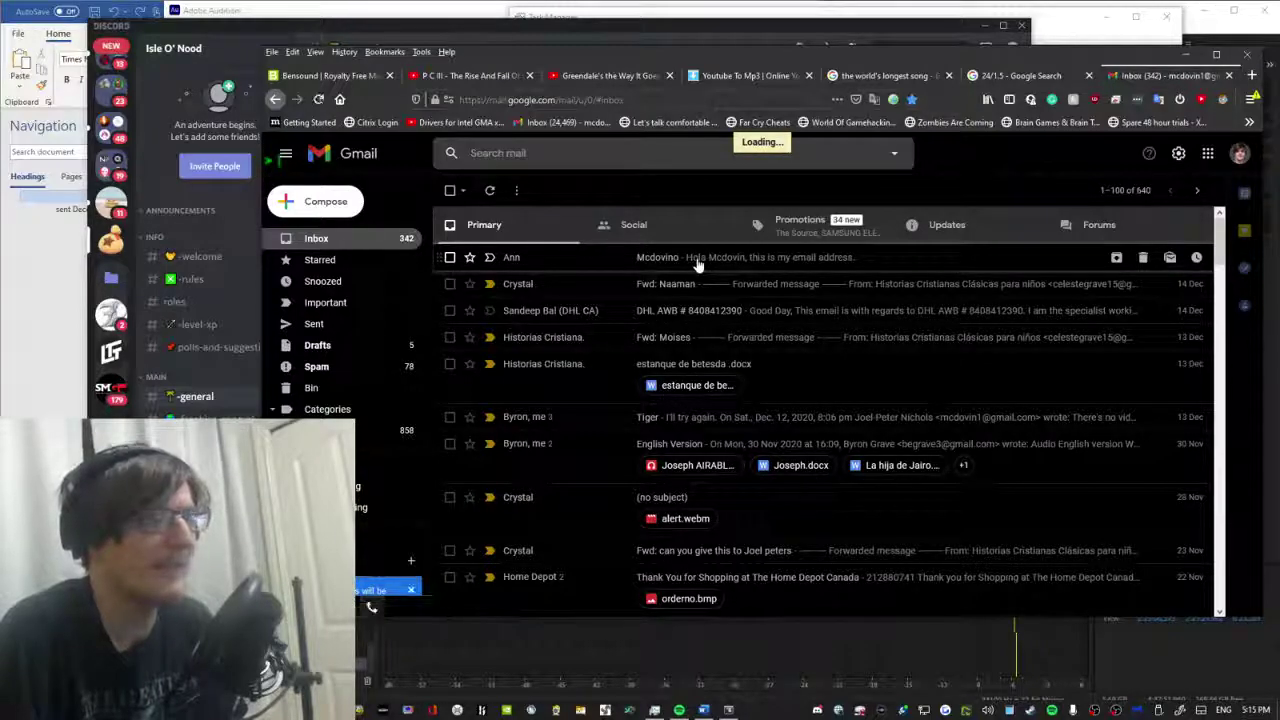
Open the newest email in Primary, view its sender and recipient details, and read the message text.
{"action": "left_click", "coordinate": [726, 262]}
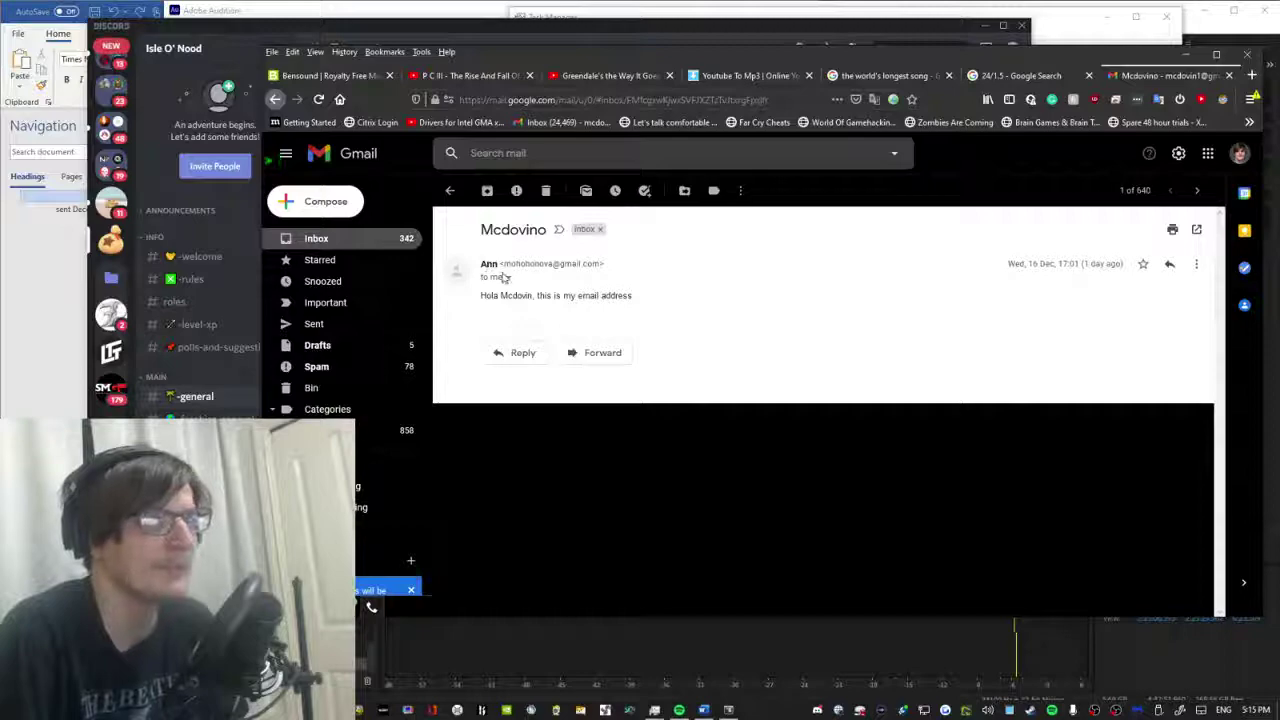
{"action": "left_click", "coordinate": [507, 279]}
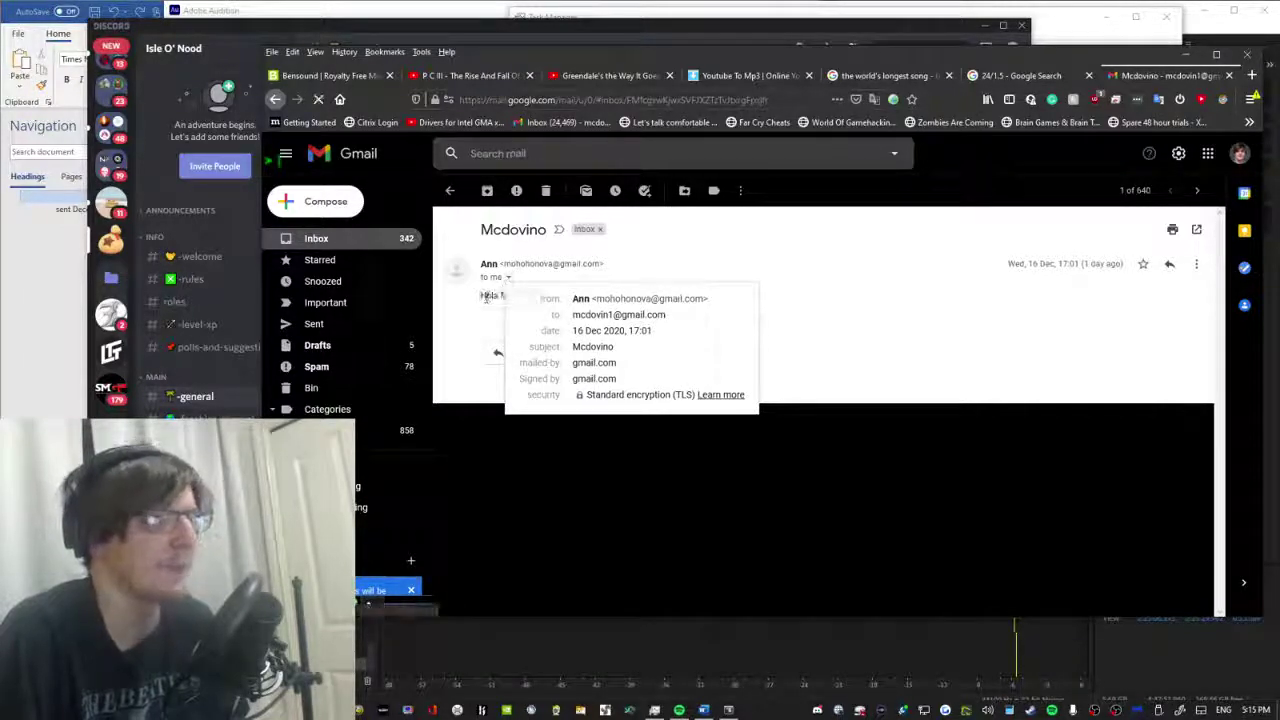
{"action": "left_click", "coordinate": [487, 298]}
{"action": "left_click_drag", "start_coordinate": [498, 291], "coordinate": [586, 297]}
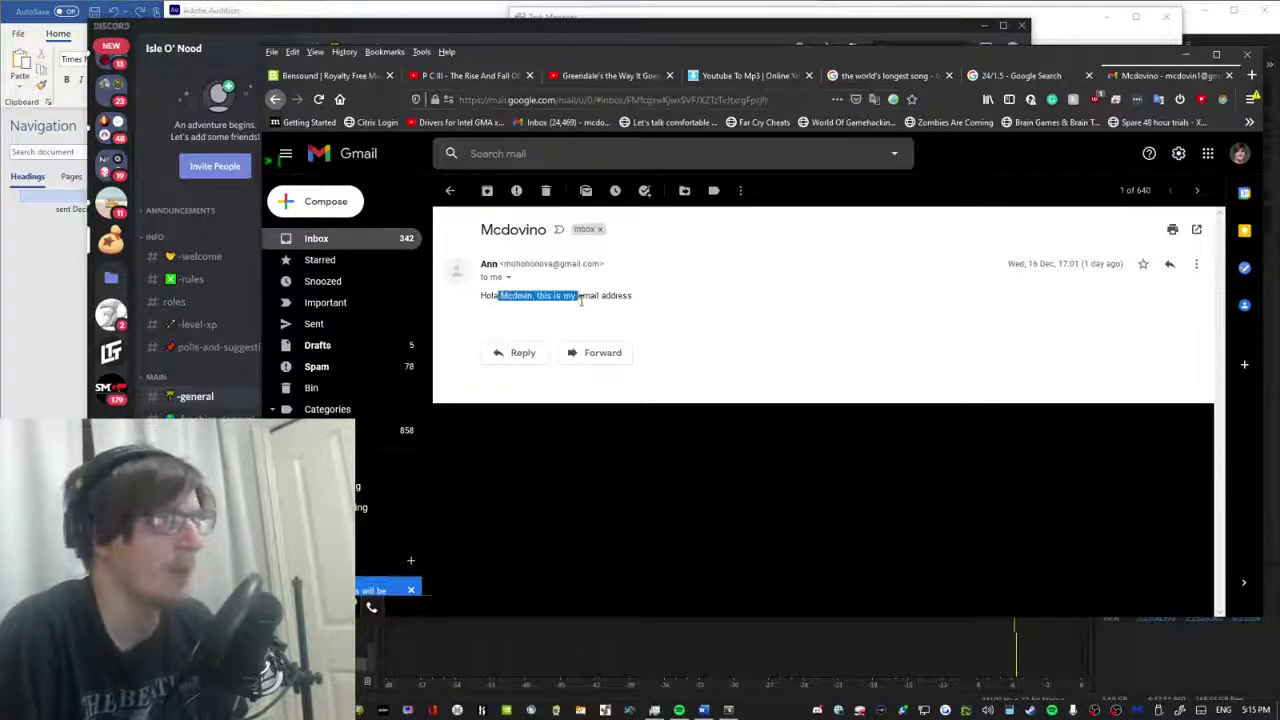
{"action": "left_click", "coordinate": [589, 296]}
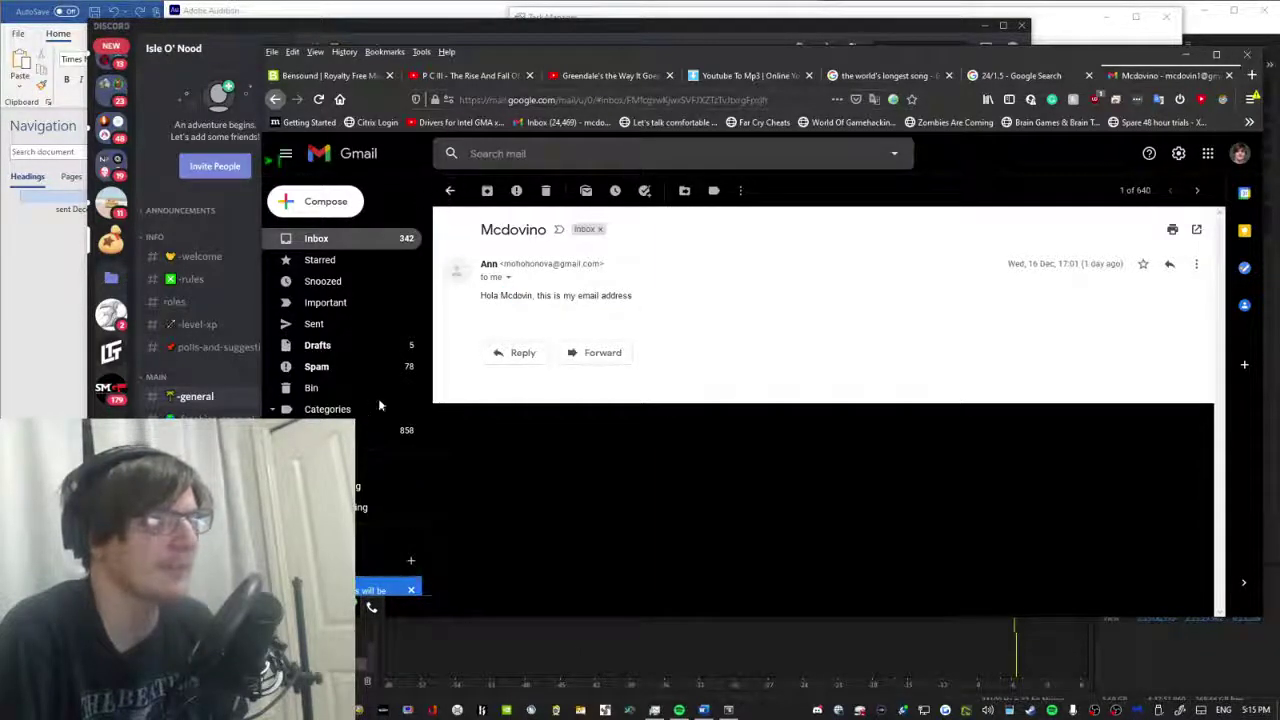
Look through the Gmail folders and labels and open the Spam folder.
{"action": "scroll", "coordinate": [329, 363], "scroll_direction": "down", "scroll_amount": 3}
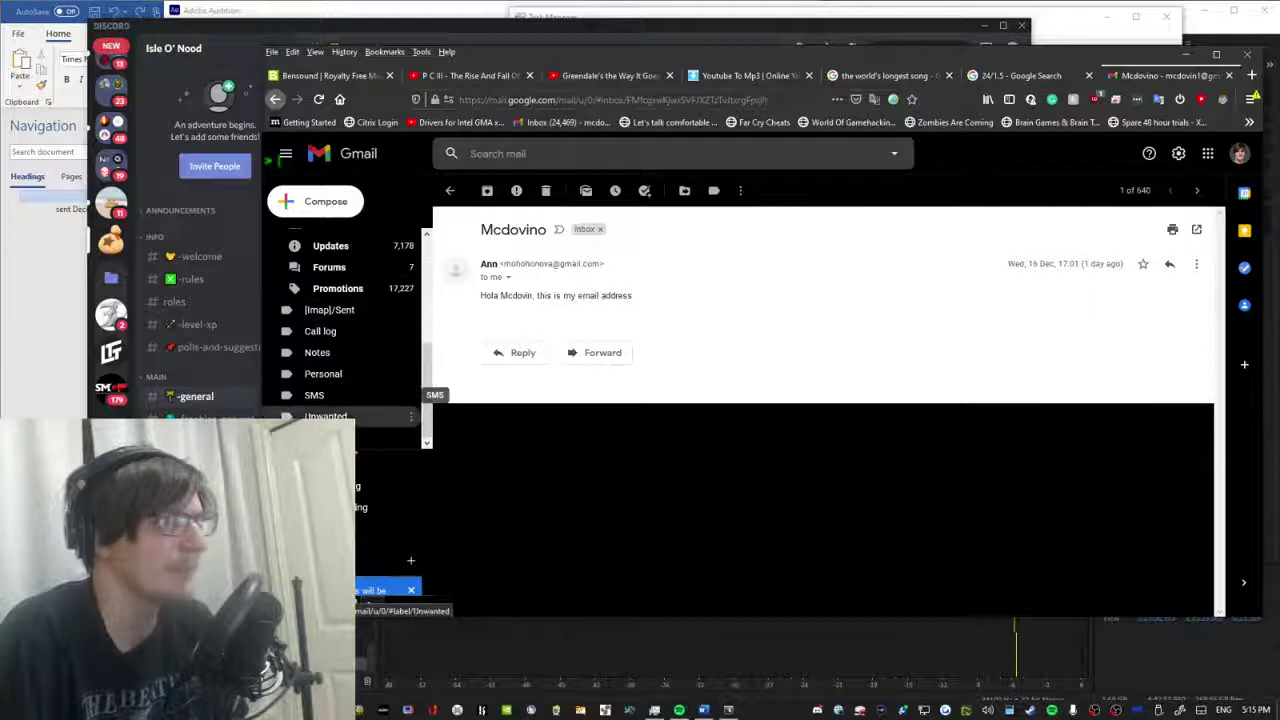
{"action": "scroll", "coordinate": [330, 360], "scroll_direction": "down", "scroll_amount": 3}
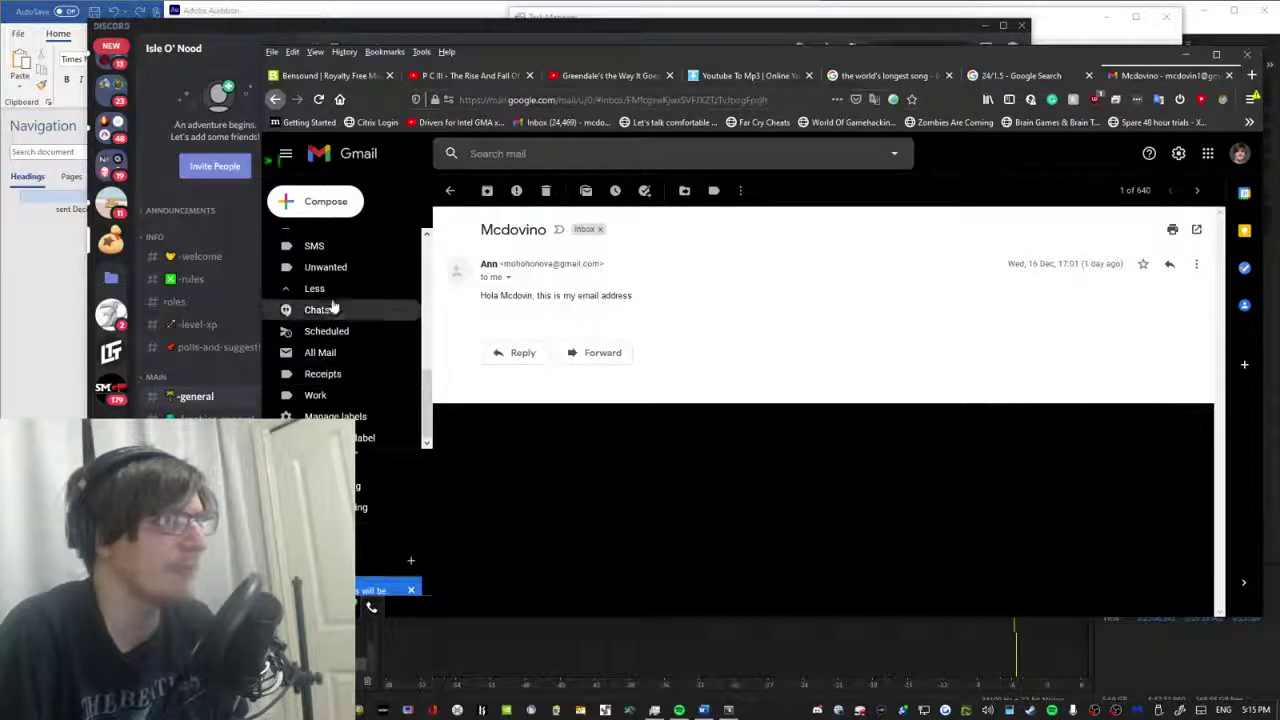
{"action": "scroll", "coordinate": [332, 380], "scroll_direction": "up", "scroll_amount": 3}
{"action": "scroll", "coordinate": [322, 330], "scroll_direction": "down", "scroll_amount": 1}
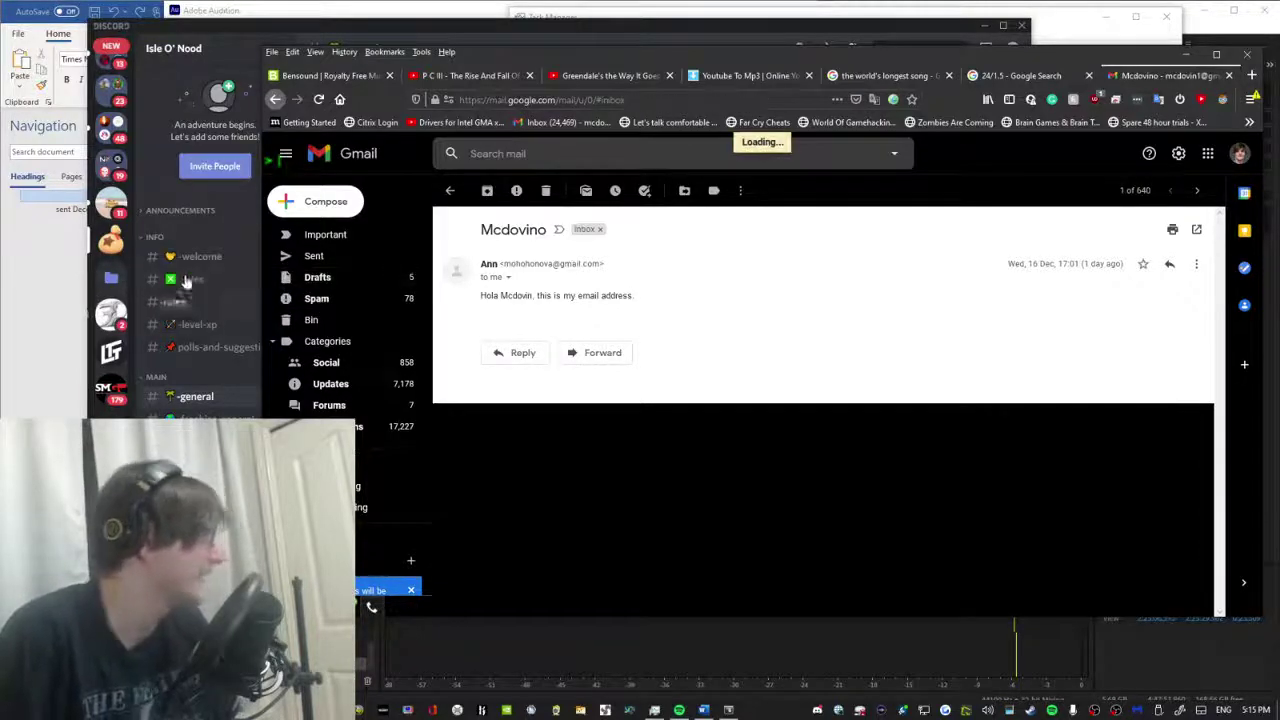
{"action": "left_click", "coordinate": [316, 298]}
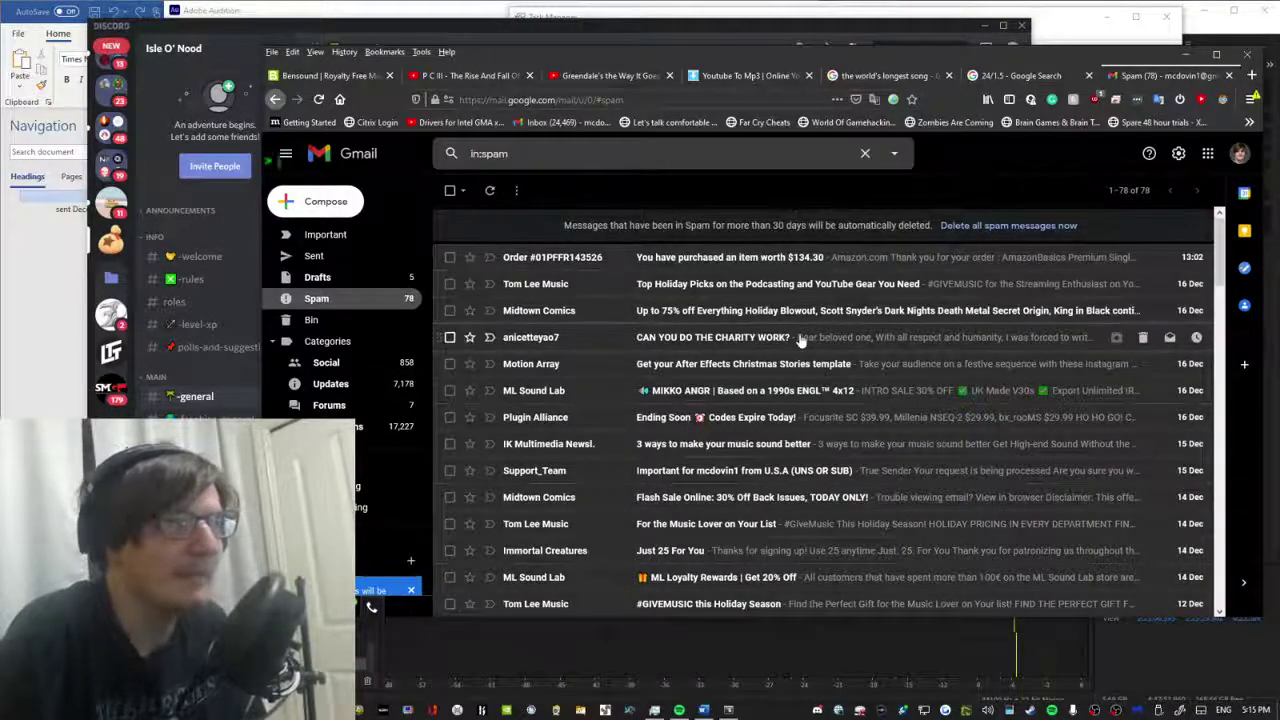
Open the spam email about a purchased item worth $134.30, read it at 140% page zoom, and return to the spam list.
{"action": "left_click", "coordinate": [836, 268]}
{"action": "scroll", "coordinate": [777, 366], "scroll_direction": "down", "scroll_amount": 1}
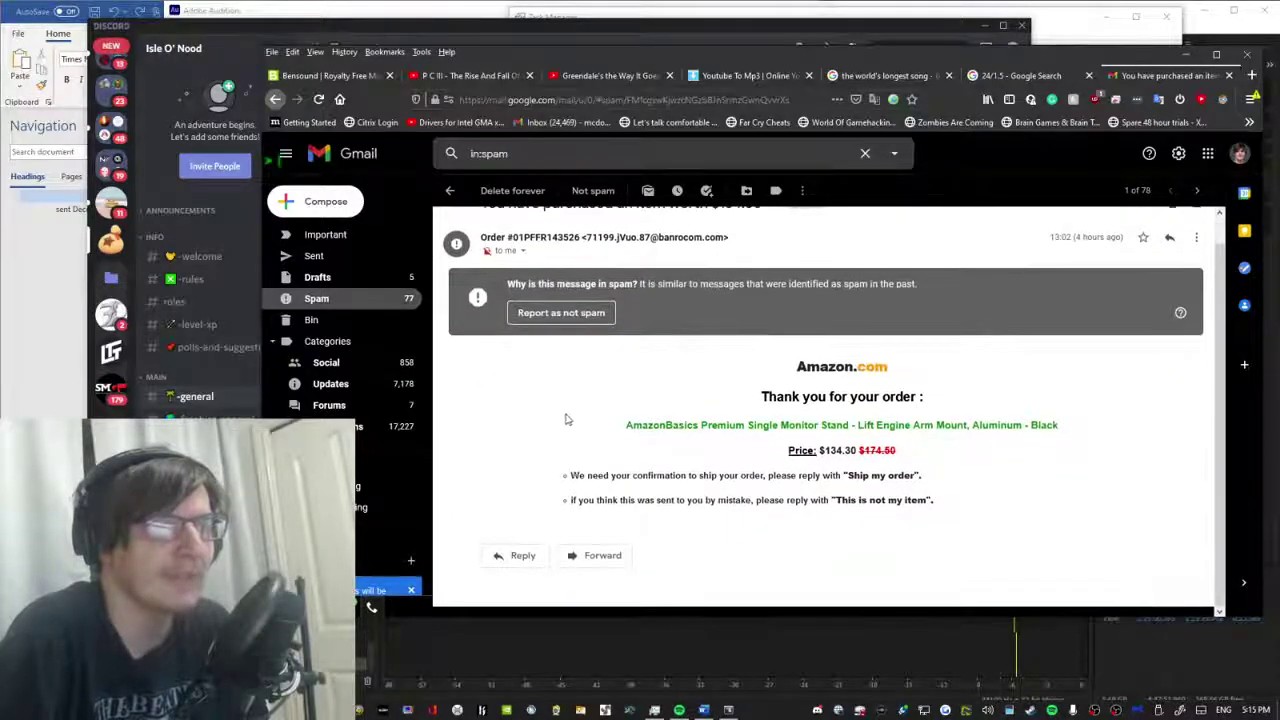
{"action": "scroll", "coordinate": [570, 402], "scroll_direction": "up", "scroll_amount": 1}
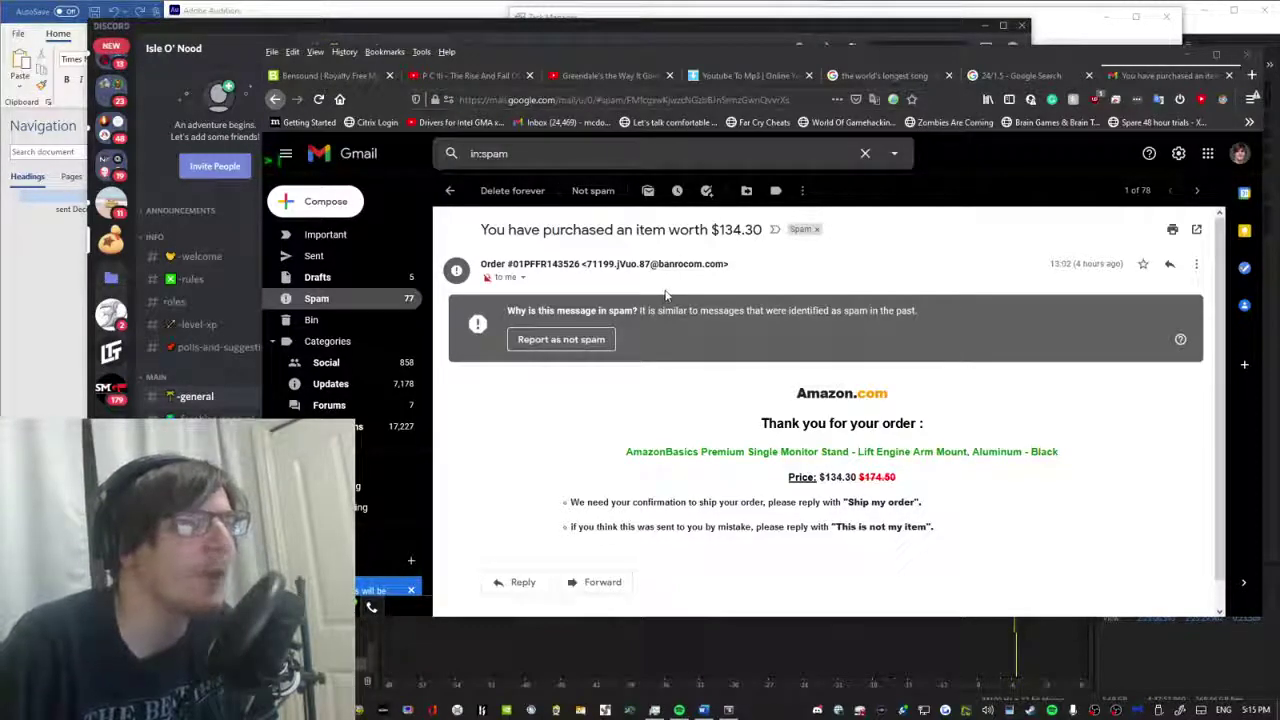
{"action": "scroll", "coordinate": [665, 294], "scroll_direction": "up", "scroll_amount": 3}
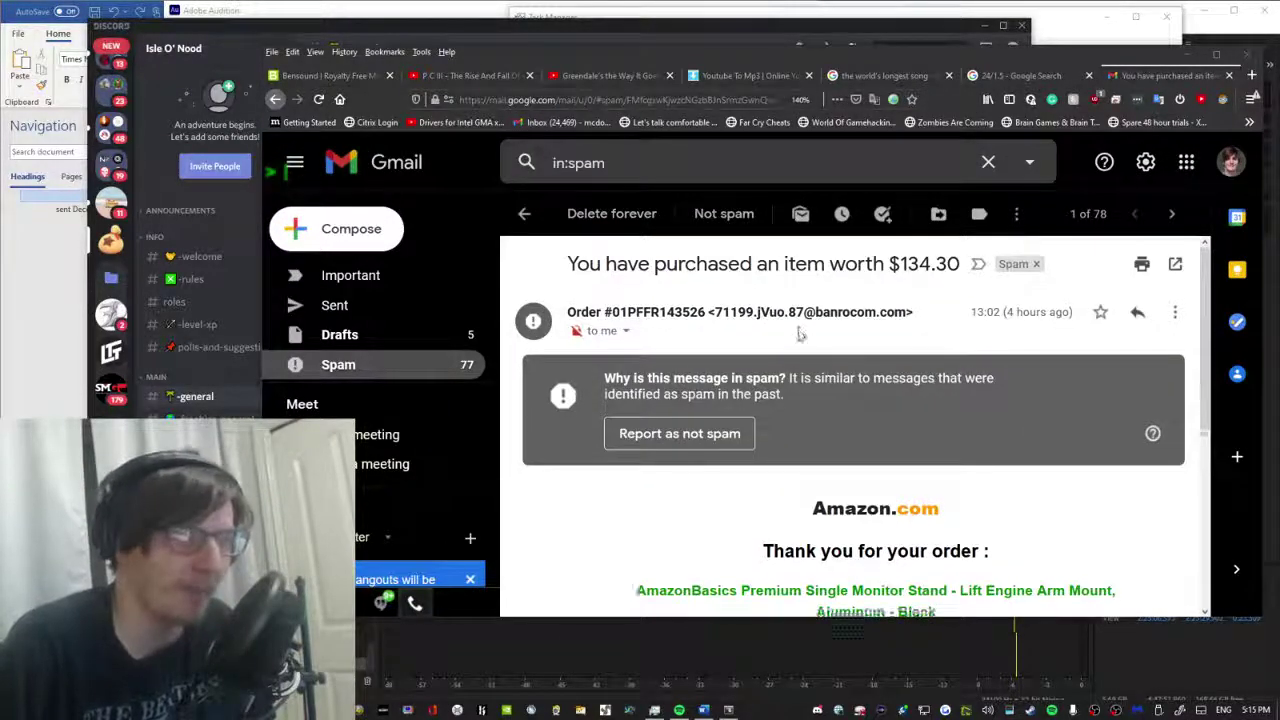
{"action": "scroll", "coordinate": [797, 334], "scroll_direction": "down", "scroll_amount": 3}
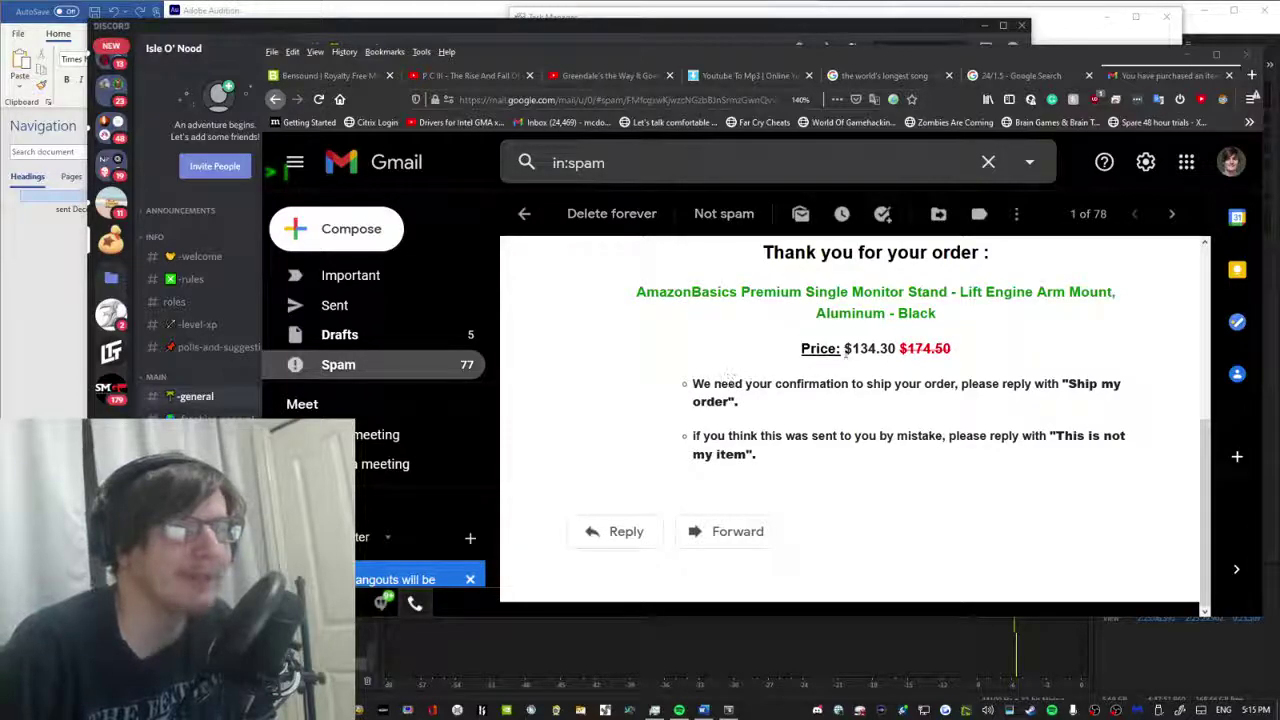
{"action": "scroll", "coordinate": [934, 352], "scroll_direction": "up", "scroll_amount": 4}
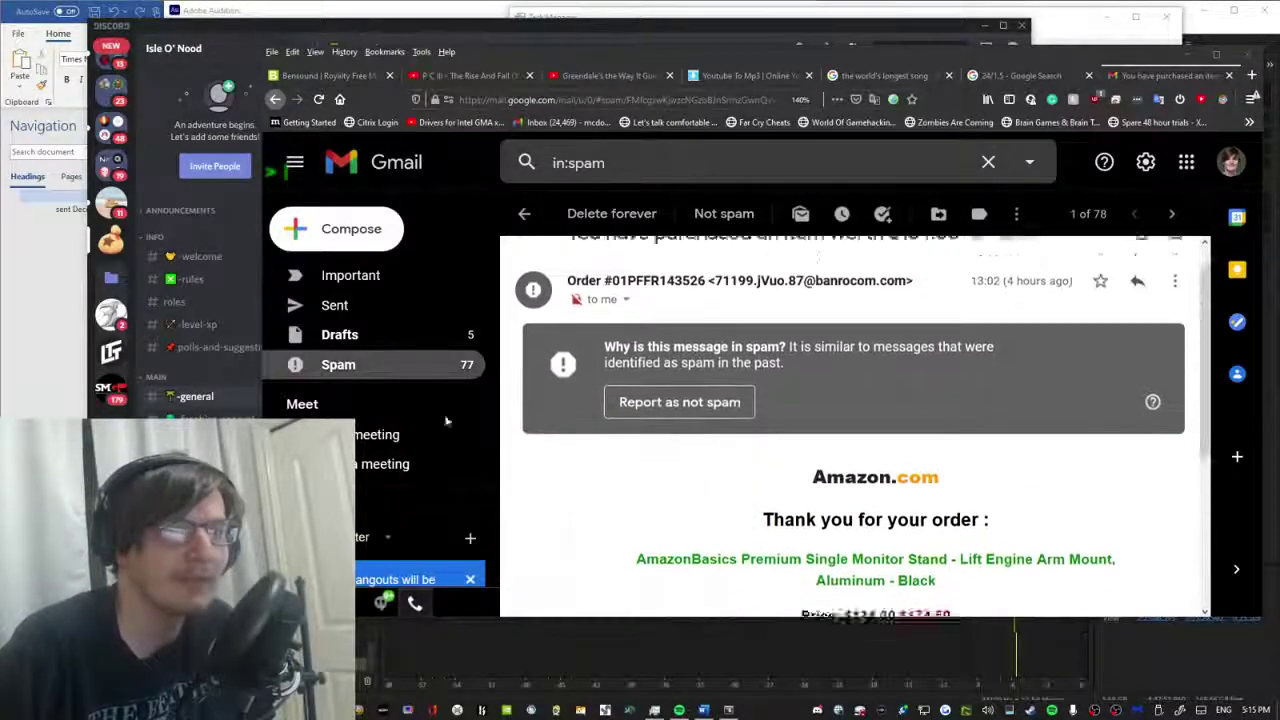
{"action": "scroll", "coordinate": [914, 286], "scroll_direction": "down", "scroll_amount": 3}
{"action": "scroll", "coordinate": [1015, 420], "scroll_direction": "down", "scroll_amount": 1}
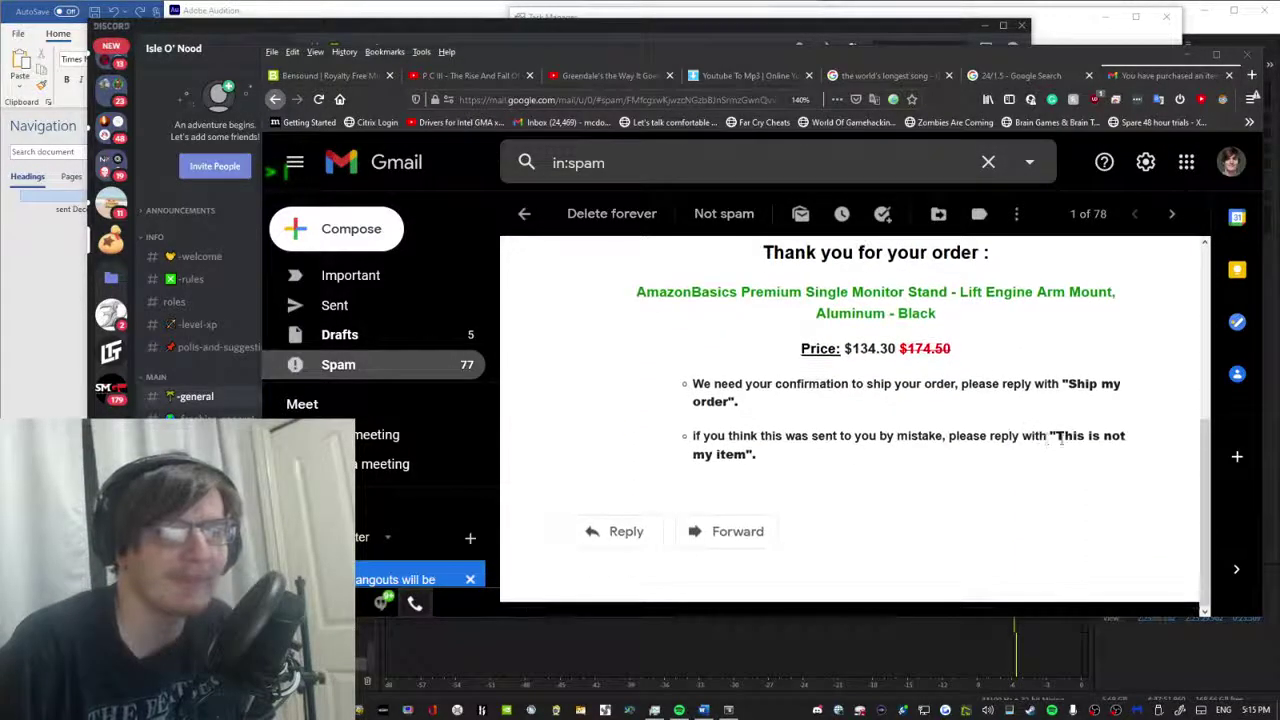
{"action": "double_click", "coordinate": [768, 436]}
{"action": "left_click", "coordinate": [928, 440]}
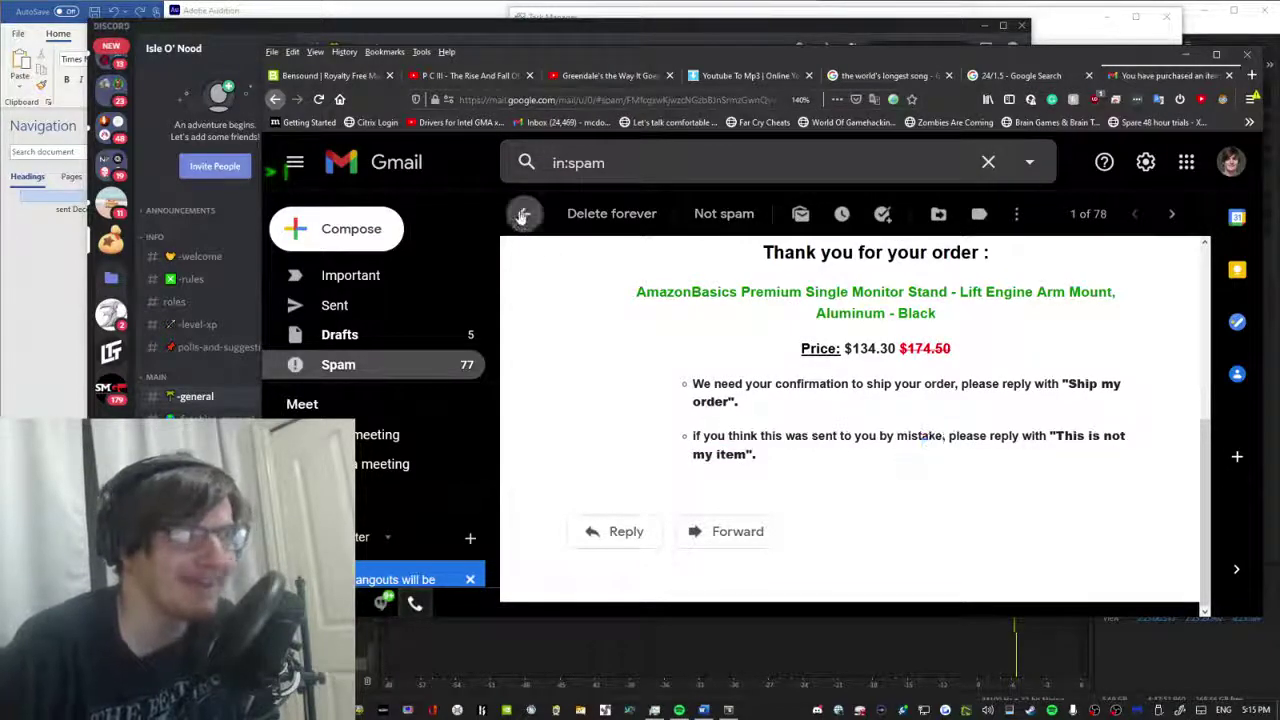
{"action": "left_click", "coordinate": [522, 216]}
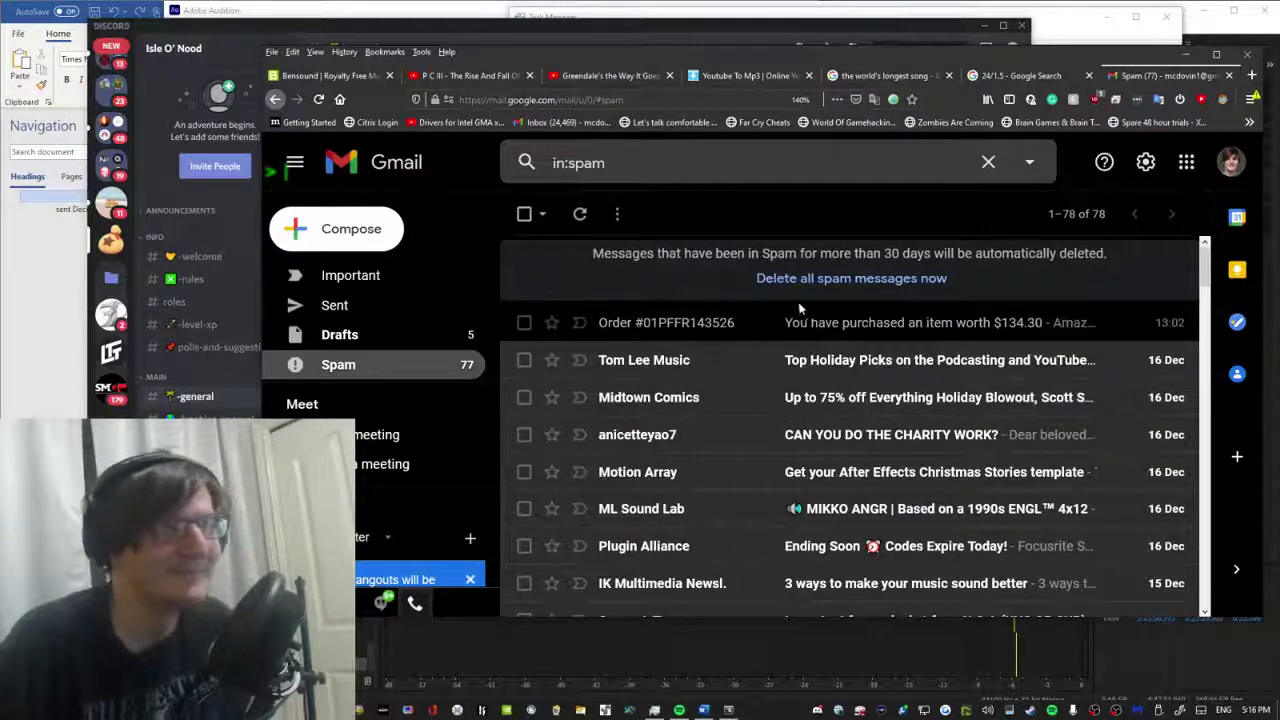
Reduce the page zoom to 110% and skim the older messages in the spam list.
{"action": "key", "text": "ctrl+minus"}
{"action": "key", "text": "ctrl+minus"}
{"action": "key", "text": "ctrl+minus"}
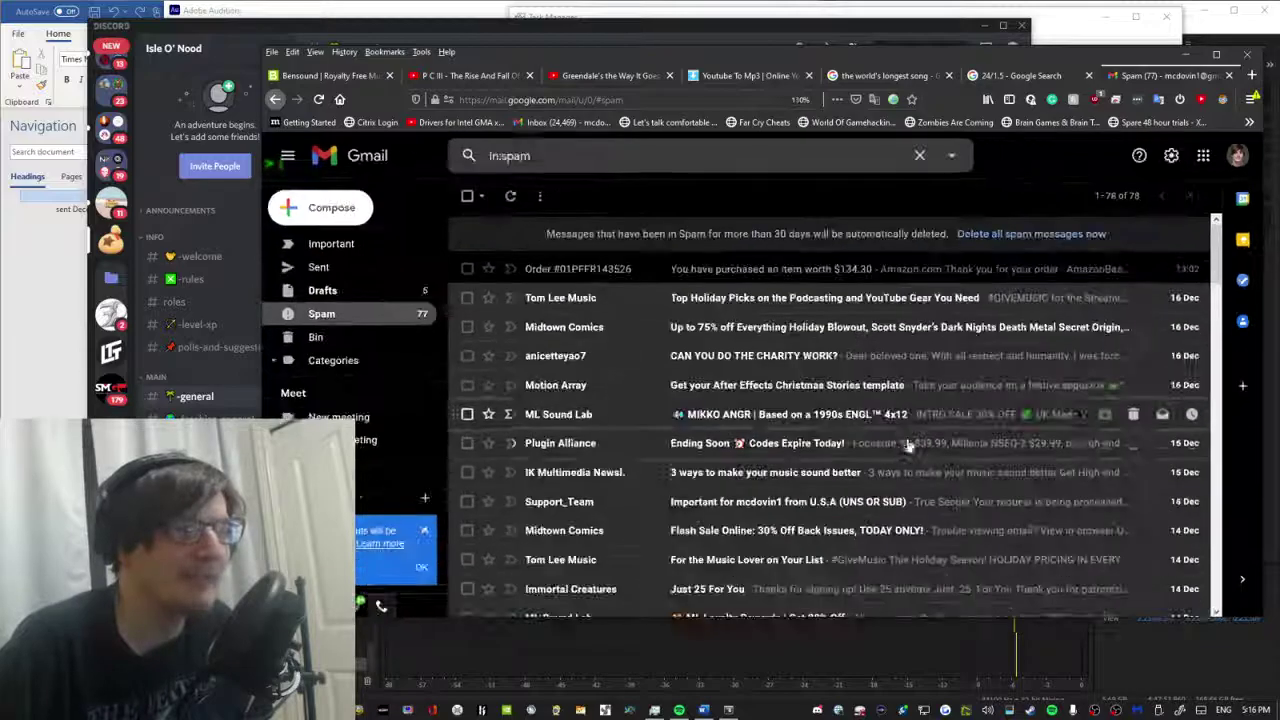
{"action": "scroll", "coordinate": [890, 400], "scroll_direction": "down", "scroll_amount": 5}
{"action": "scroll", "coordinate": [870, 338], "scroll_direction": "down", "scroll_amount": 4}
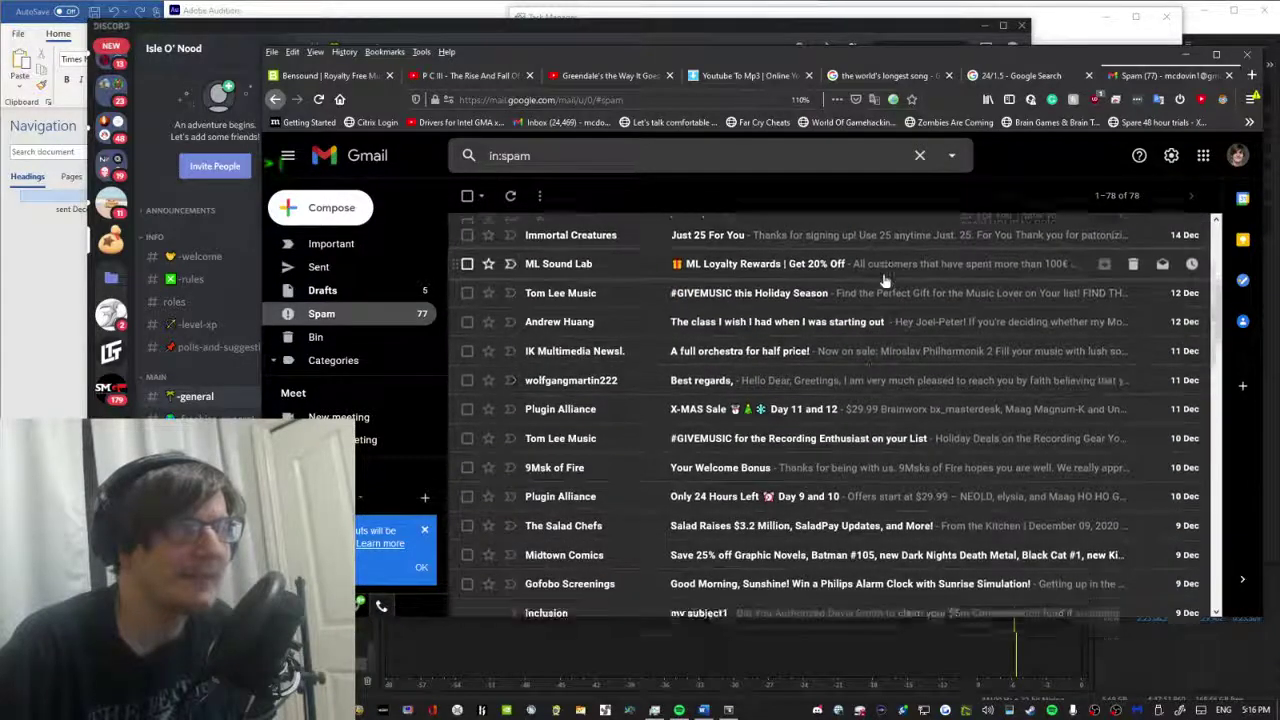
Load hotmail.com in a new browser tab.
{"action": "left_click", "coordinate": [1251, 75]}
{"action": "type", "text": "hotm"}
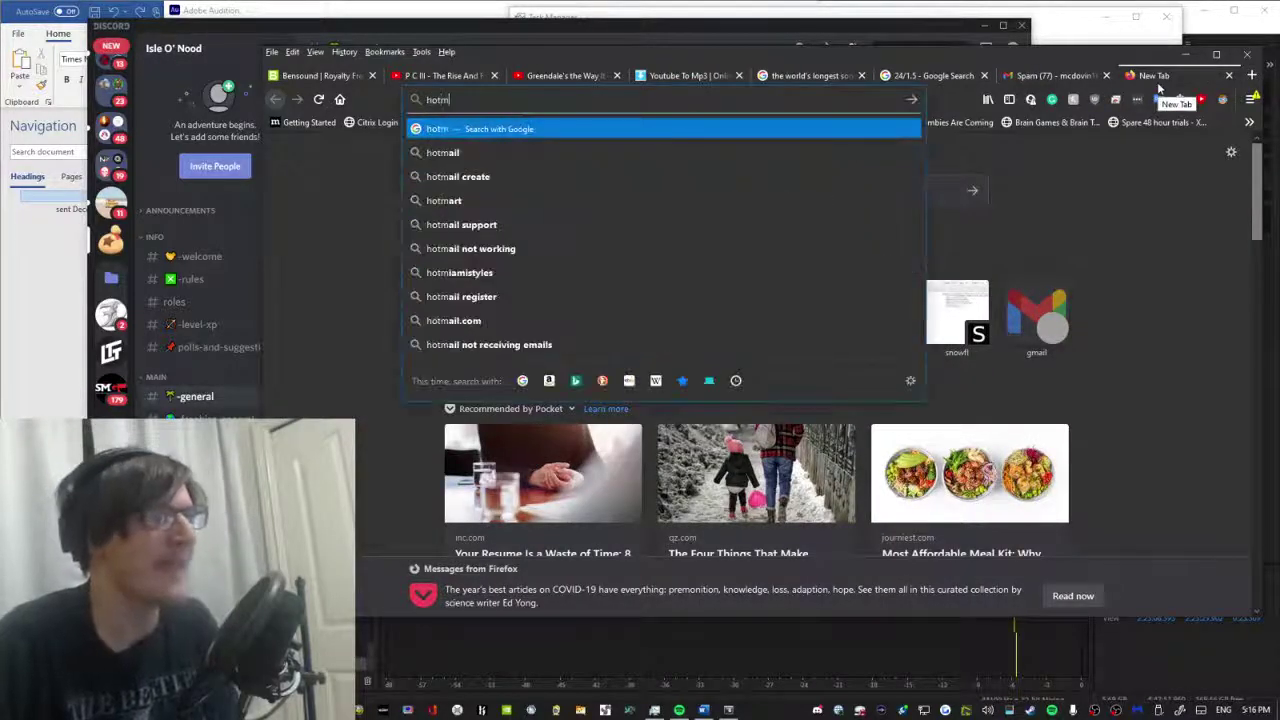
{"action": "type", "text": "ail.com"}
{"action": "key", "text": "Return"}
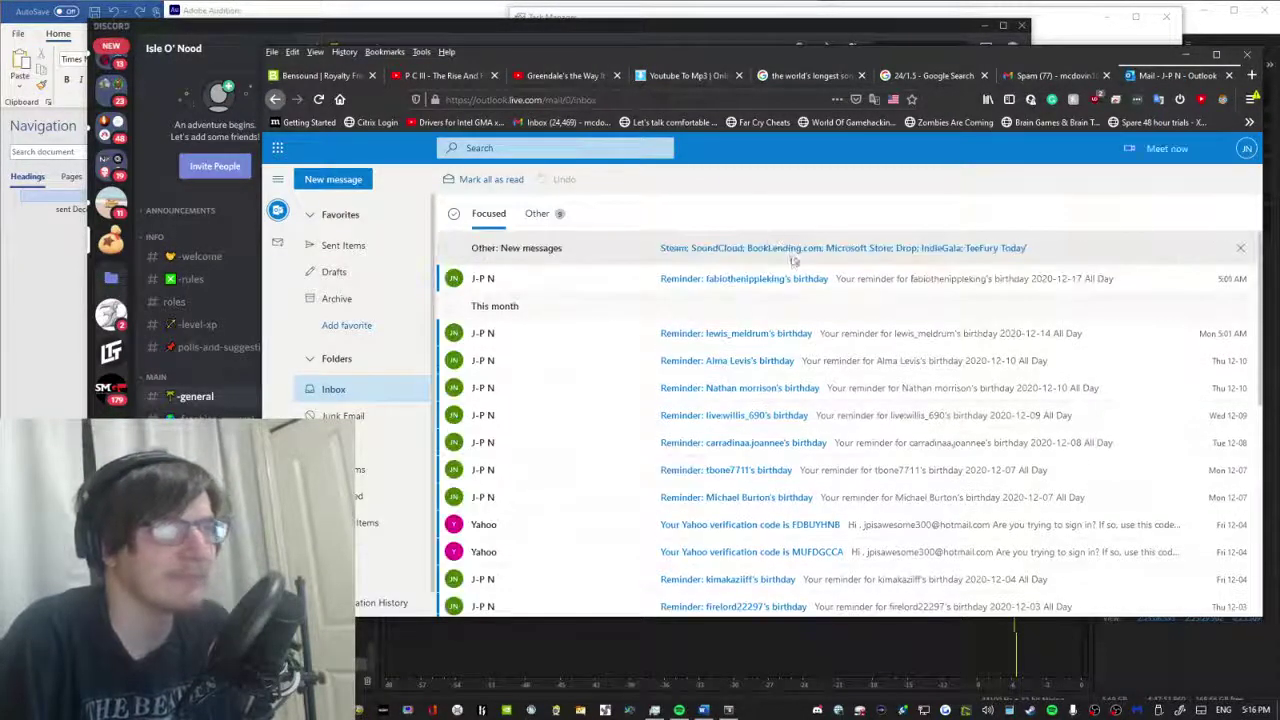
Check the Outlook folder list and skim this month's messages in the Focused inbox.
{"action": "scroll", "coordinate": [379, 440], "scroll_direction": "down", "scroll_amount": 1}
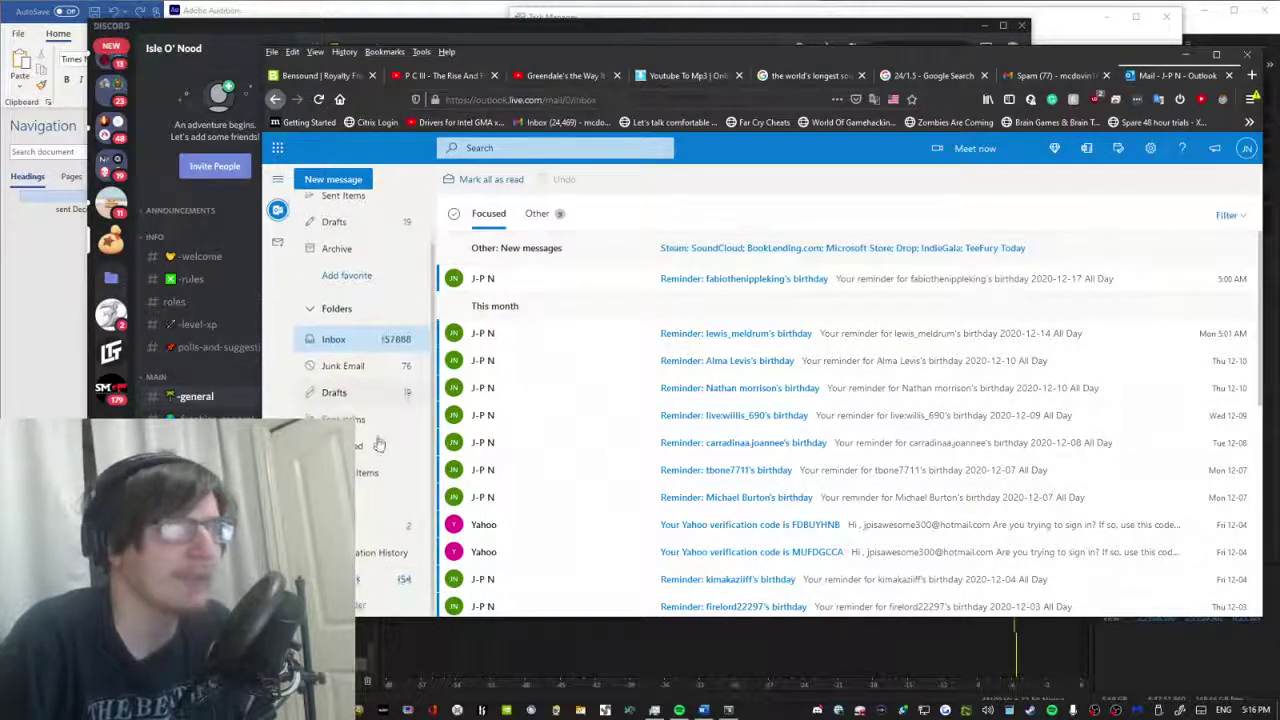
{"action": "scroll", "coordinate": [379, 440], "scroll_direction": "up", "scroll_amount": 1}
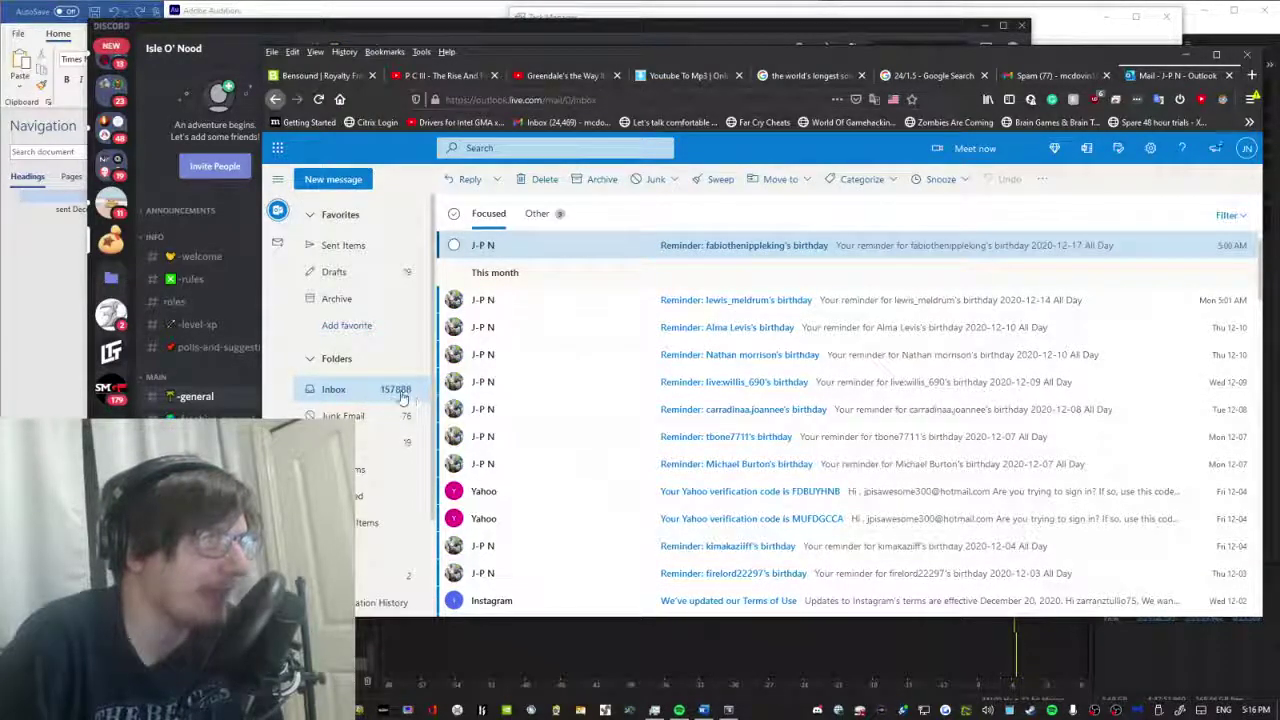
{"action": "scroll", "coordinate": [900, 380], "scroll_direction": "down", "scroll_amount": 3}
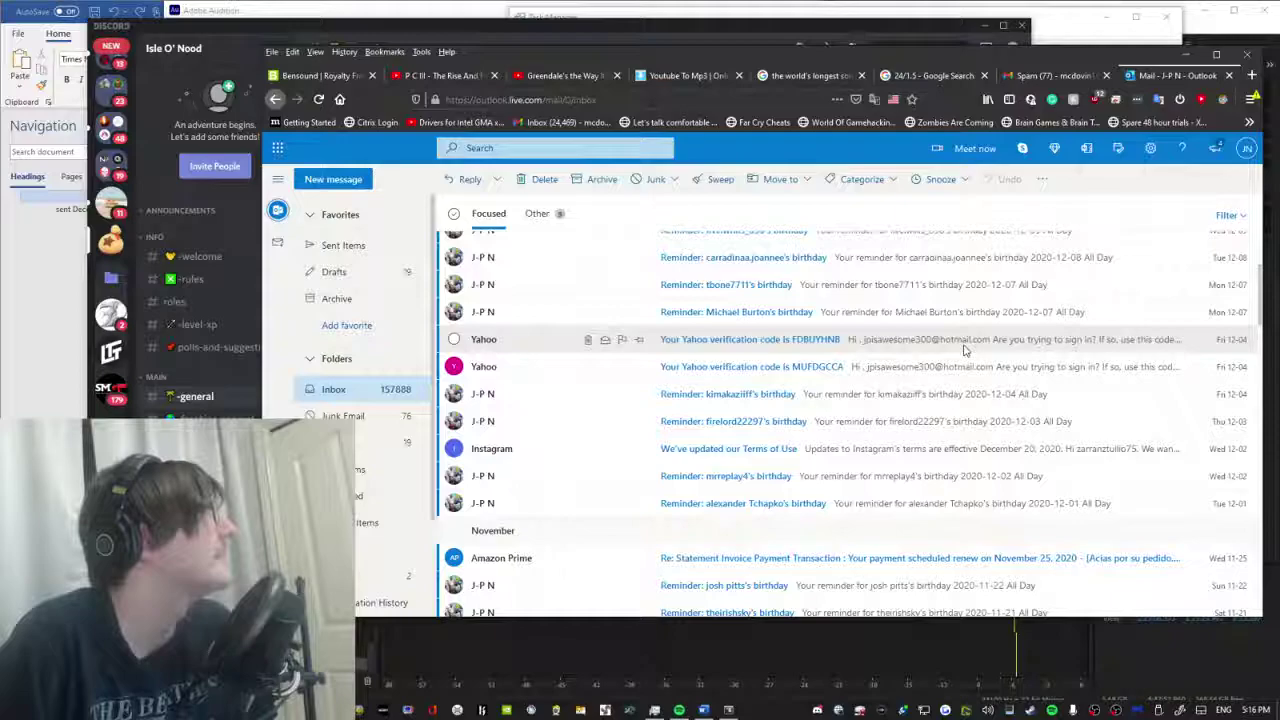
{"action": "scroll", "coordinate": [960, 347], "scroll_direction": "down", "scroll_amount": 2}
{"action": "scroll", "coordinate": [920, 390], "scroll_direction": "up", "scroll_amount": 2}
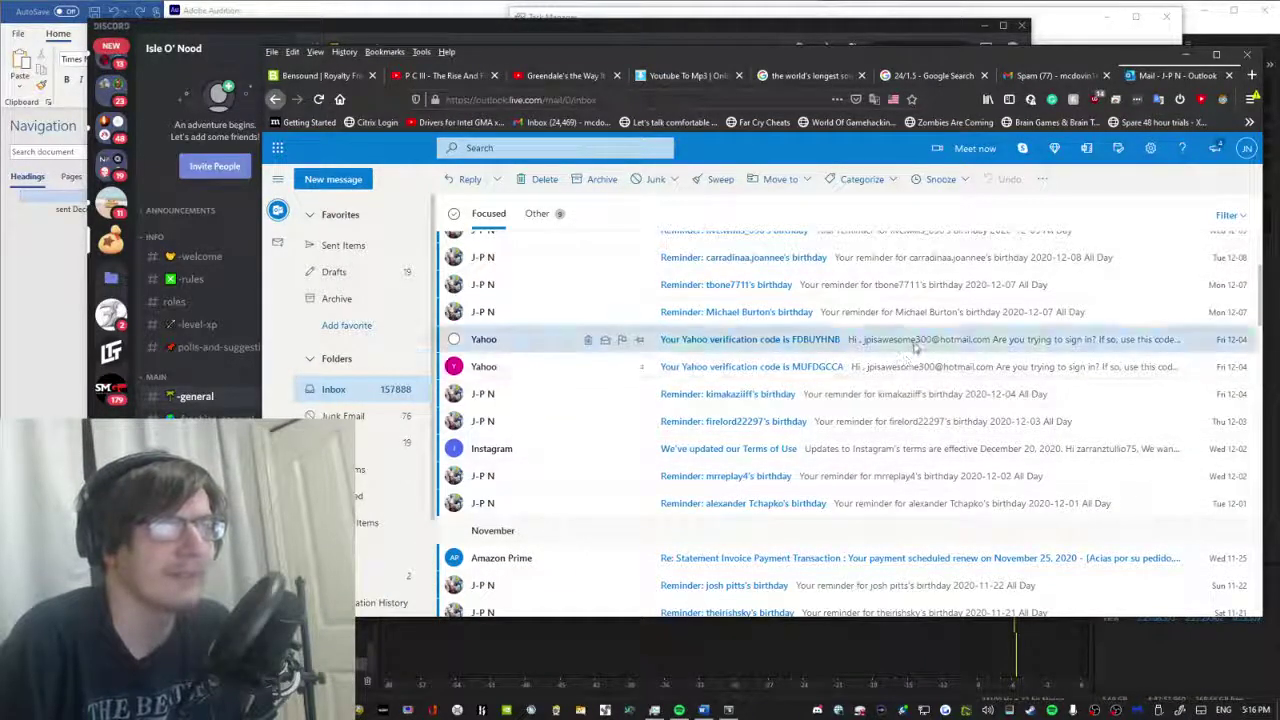
Open the upper of the two Yahoo verification code emails, read the sign-in attempt details, and return to the inbox.
{"action": "left_click", "coordinate": [908, 339]}
{"action": "scroll", "coordinate": [714, 381], "scroll_direction": "down", "scroll_amount": 2}
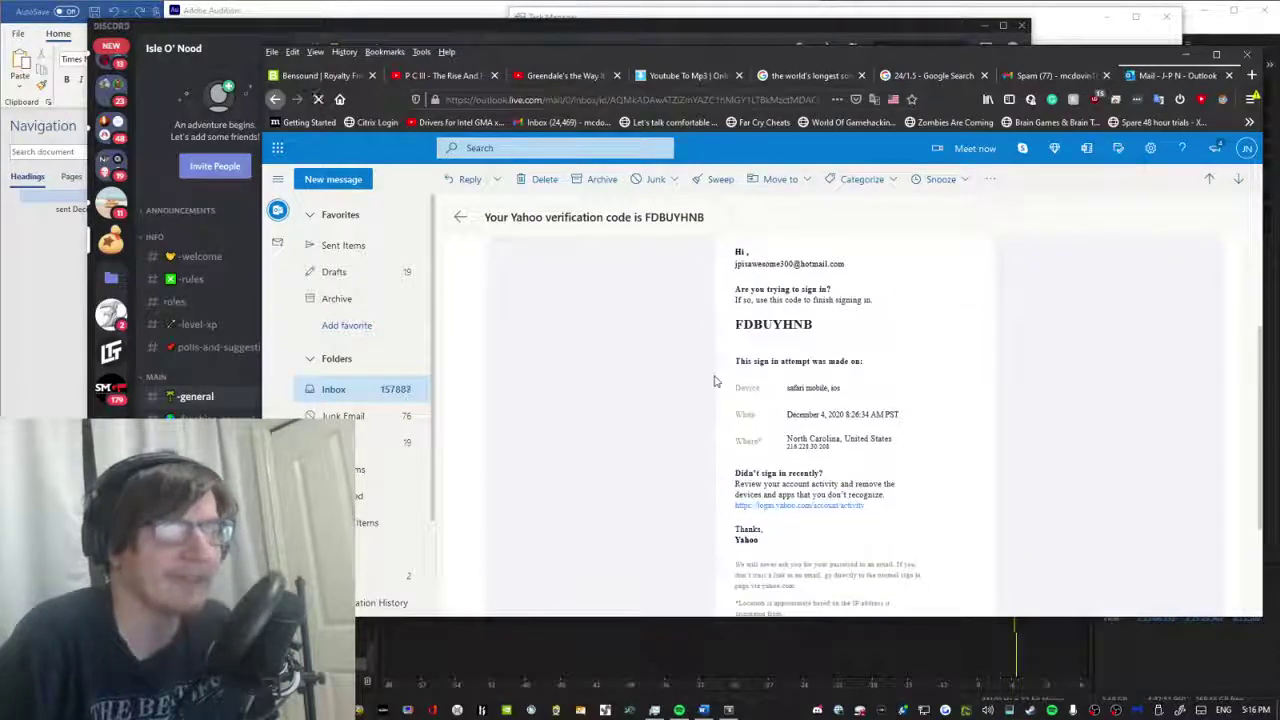
{"action": "scroll", "coordinate": [714, 381], "scroll_direction": "down", "scroll_amount": 2}
{"action": "scroll", "coordinate": [710, 380], "scroll_direction": "up", "scroll_amount": 4}
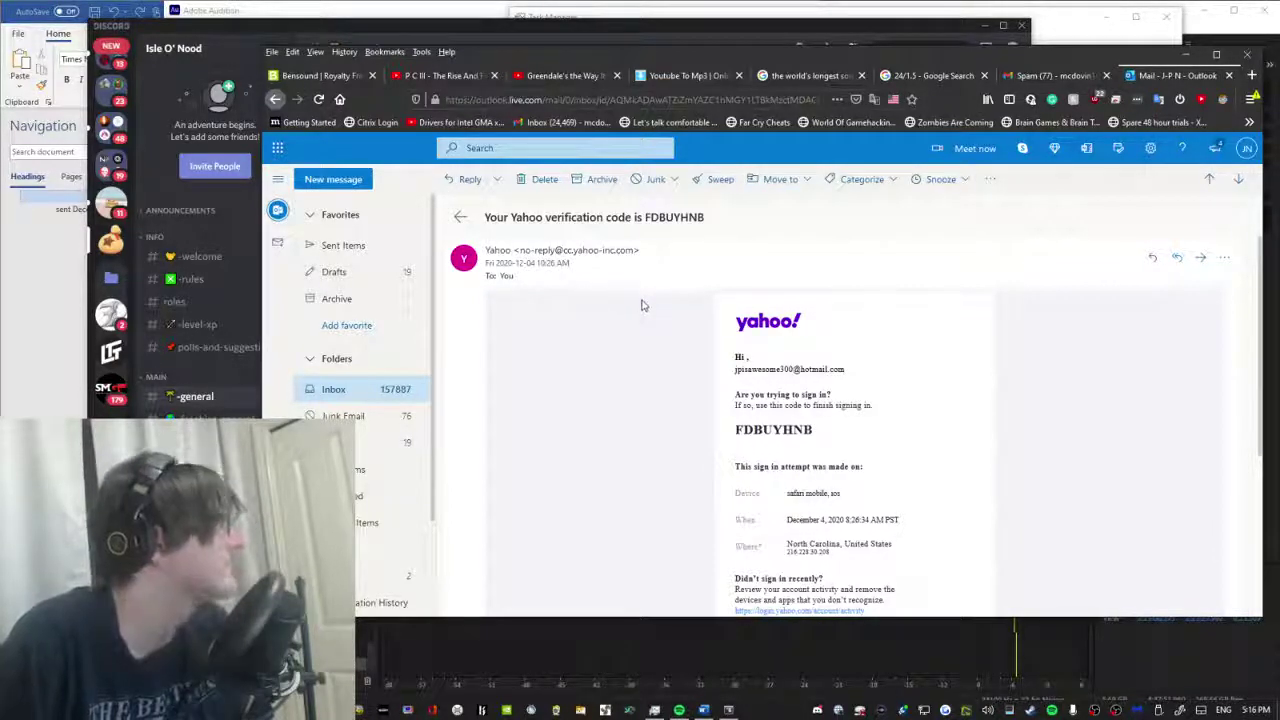
{"action": "scroll", "coordinate": [571, 366], "scroll_direction": "down", "scroll_amount": 3}
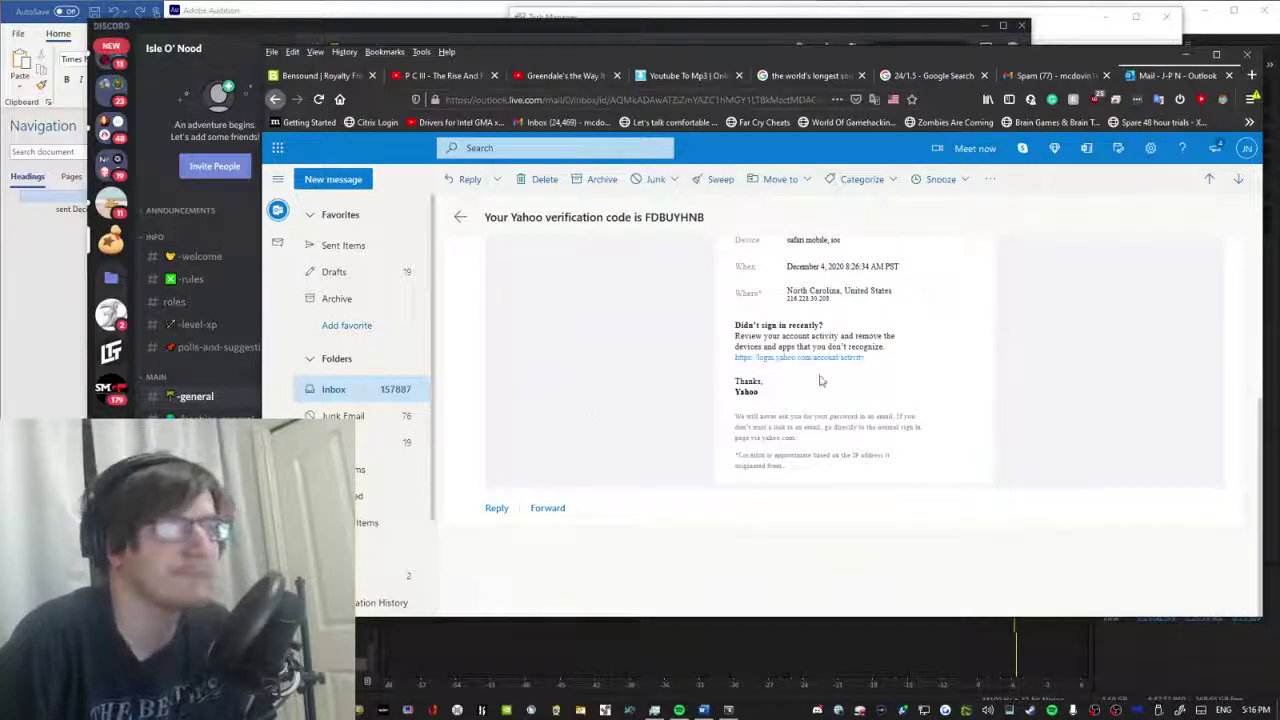
{"action": "scroll", "coordinate": [820, 380], "scroll_direction": "up", "scroll_amount": 3}
{"action": "left_click", "coordinate": [460, 216]}
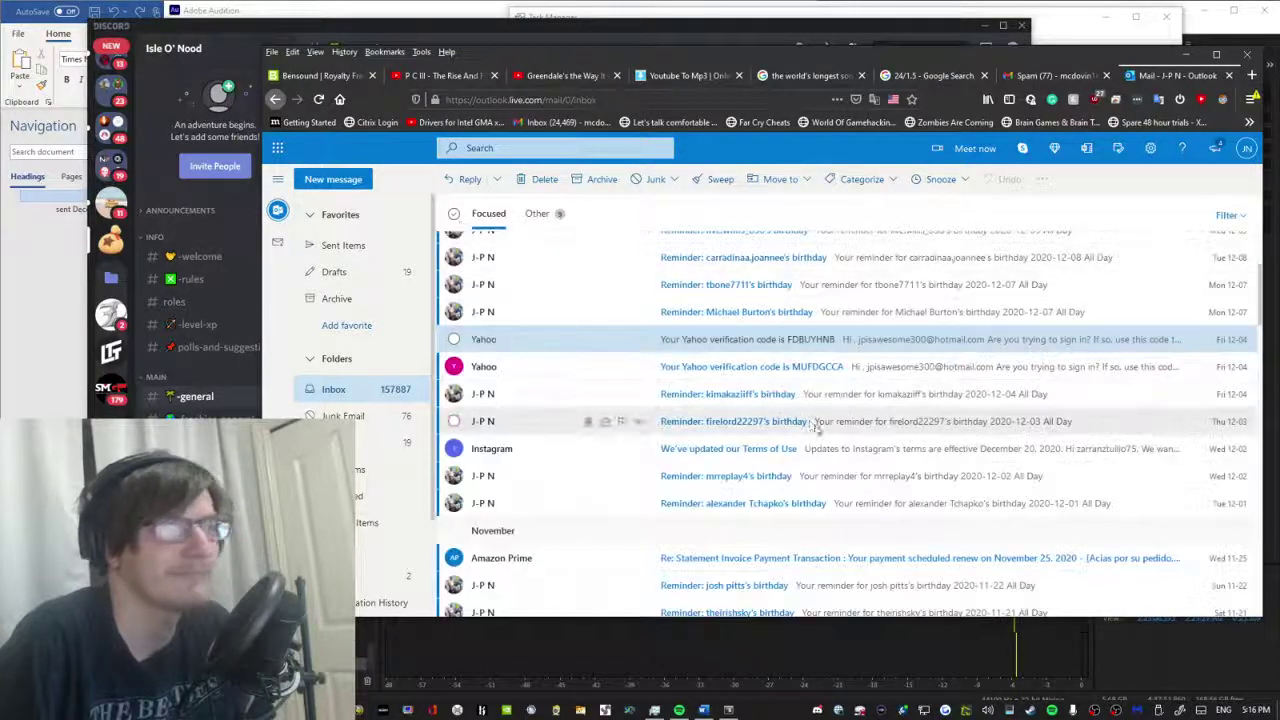
Open the November 25 Amazon Prime payment email, examine its sender, recipients and message text, and return to the inbox.
{"action": "scroll", "coordinate": [815, 430], "scroll_direction": "down", "scroll_amount": 1}
{"action": "left_click", "coordinate": [816, 485]}
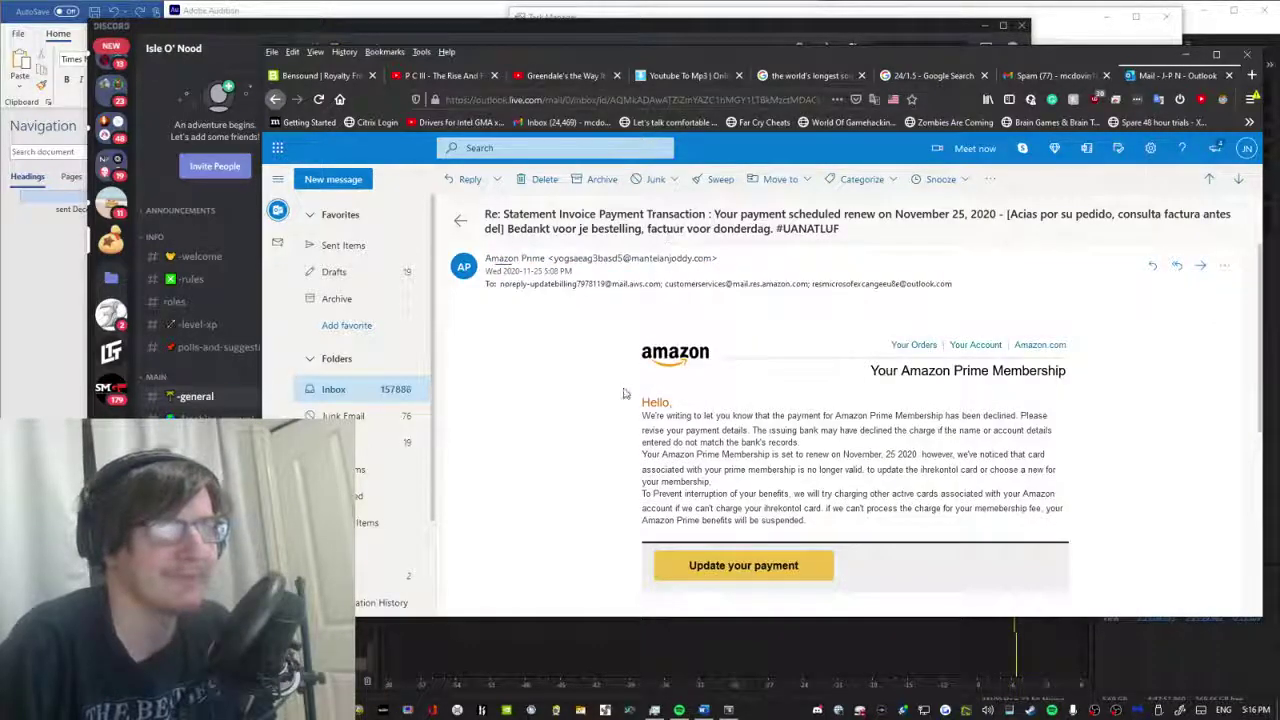
{"action": "scroll", "coordinate": [622, 401], "scroll_direction": "down", "scroll_amount": 1}
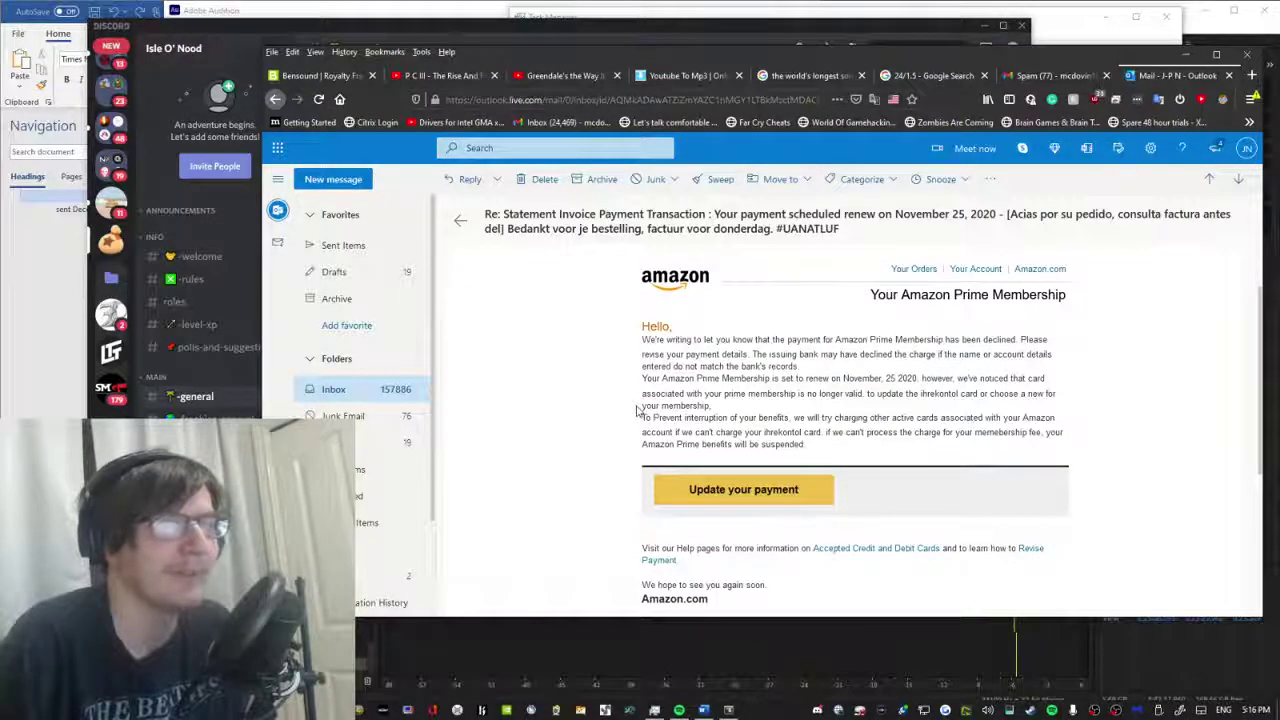
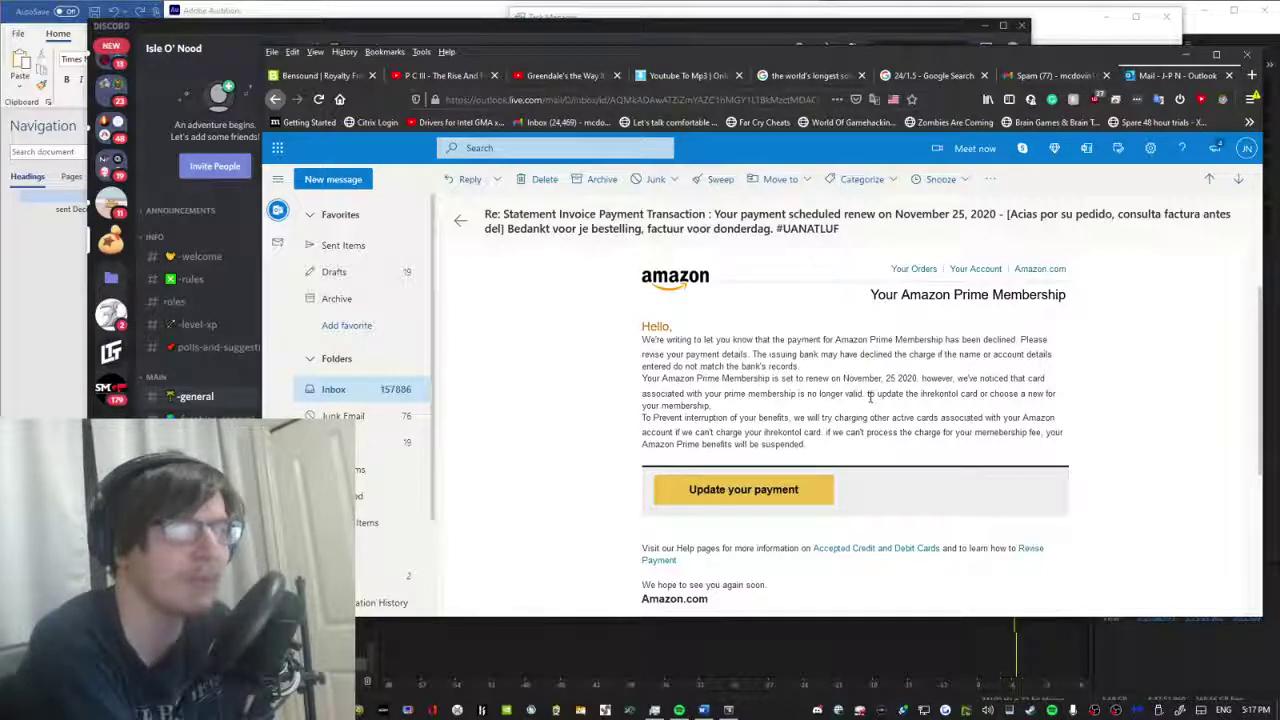
{"action": "scroll", "coordinate": [870, 397], "scroll_direction": "up", "scroll_amount": 1}
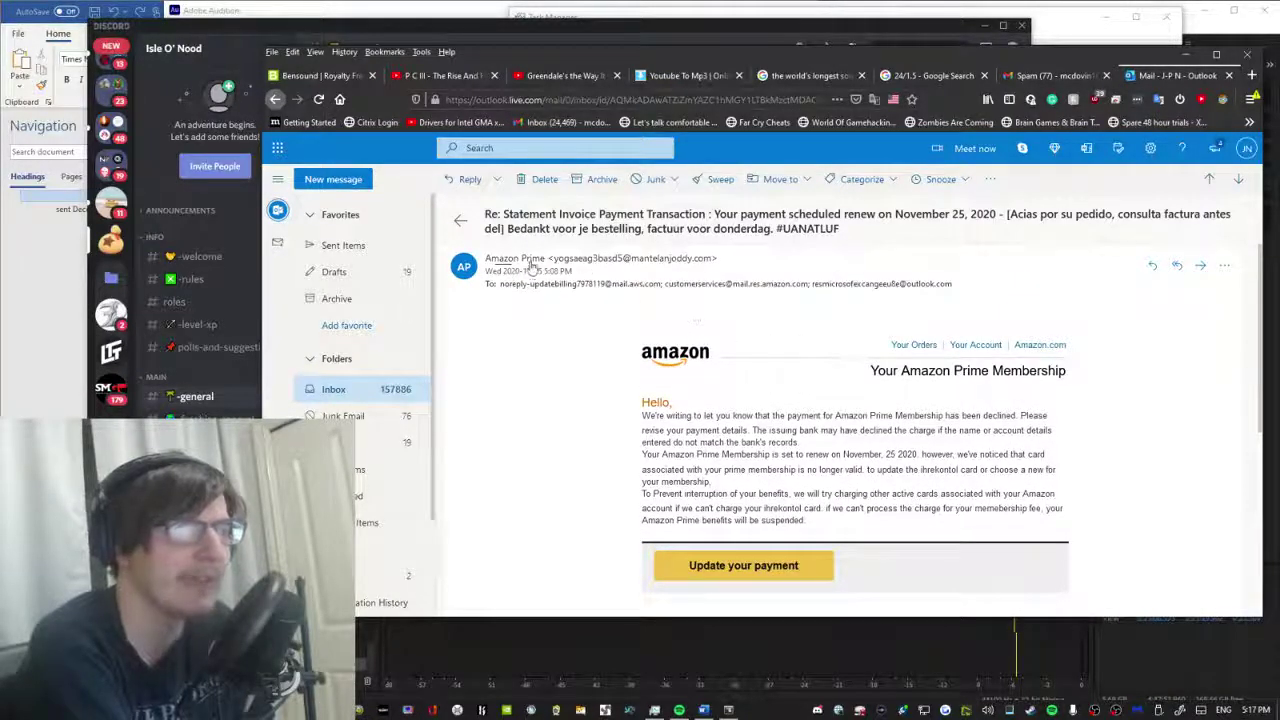
{"action": "mouse_move", "coordinate": [573, 272]}
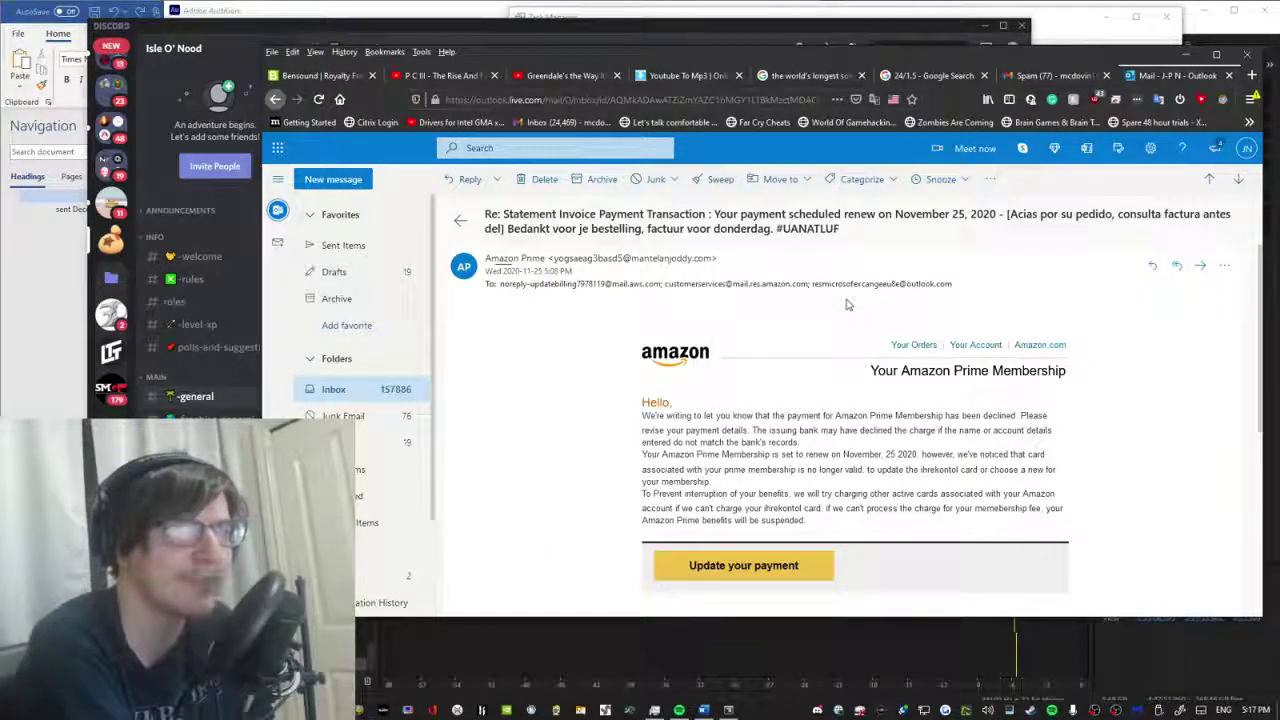
{"action": "scroll", "coordinate": [842, 303], "scroll_direction": "down", "scroll_amount": 3}
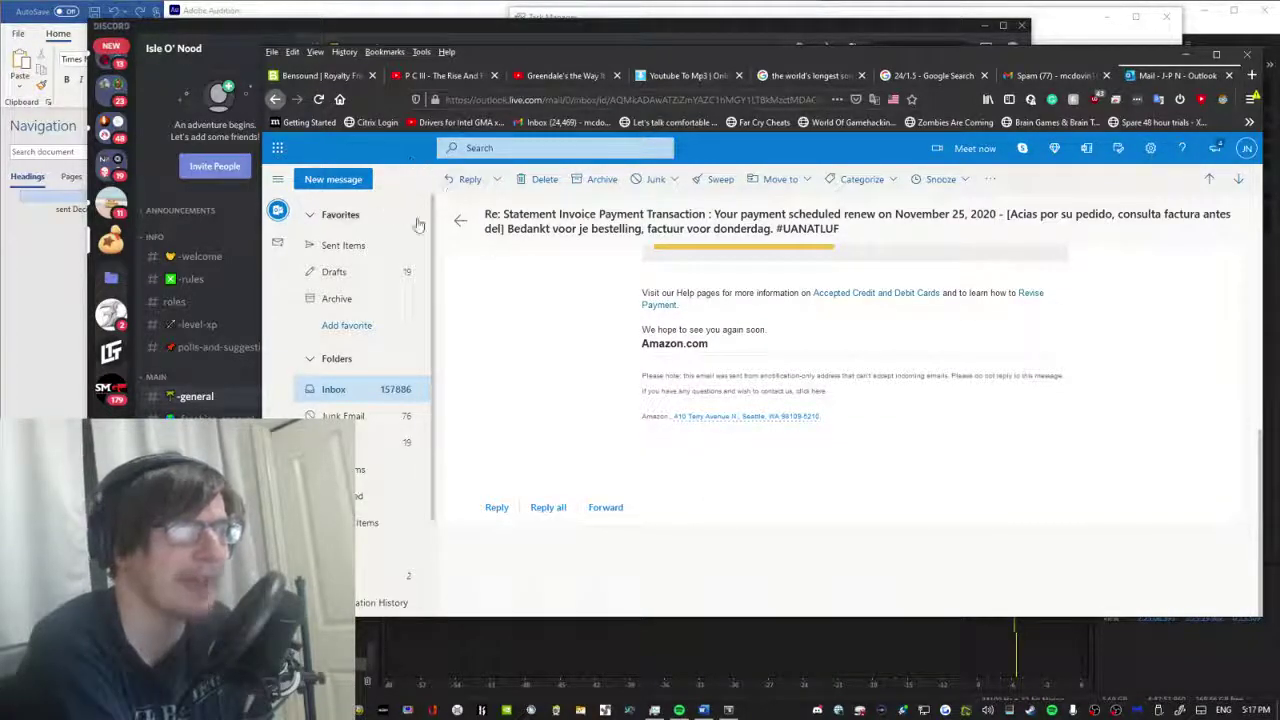
{"action": "left_click", "coordinate": [460, 220]}
Read the Steam Support purchase receipt for Trials Rising - Gold Edition, return to the inbox, and browse the older November messages.
{"action": "scroll", "coordinate": [910, 557], "scroll_direction": "down", "scroll_amount": 2}
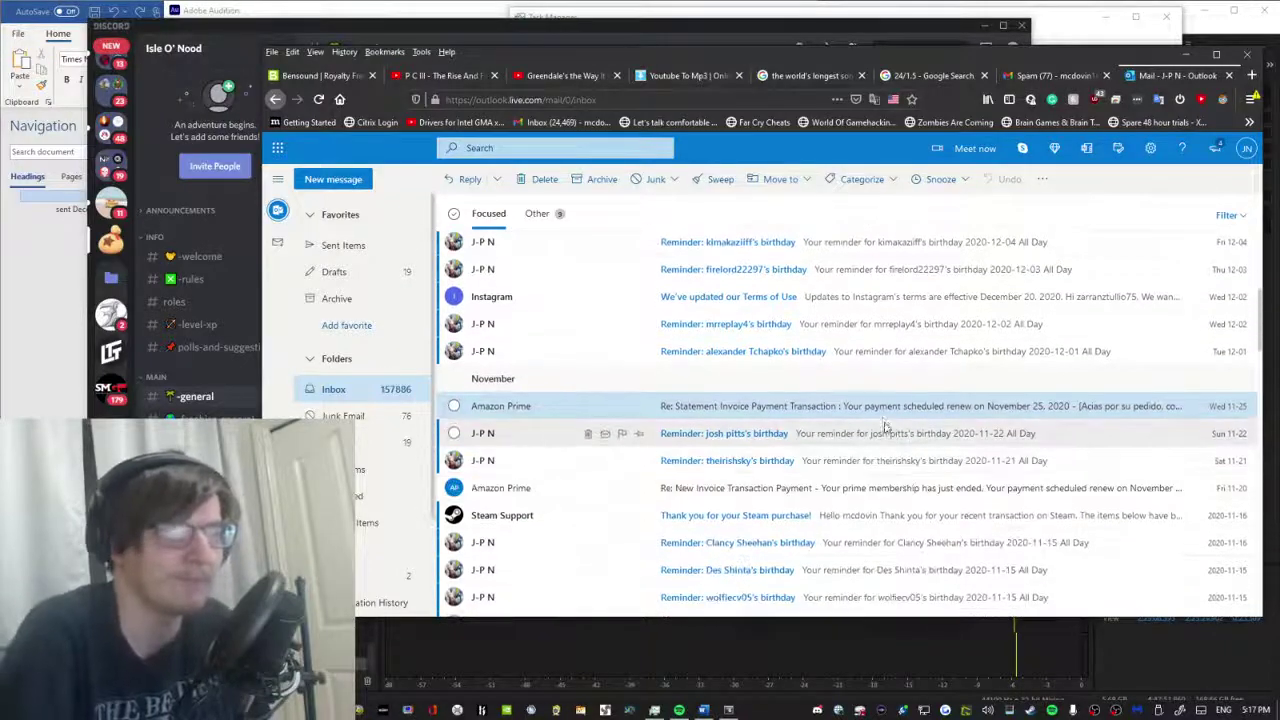
{"action": "scroll", "coordinate": [890, 443], "scroll_direction": "down", "scroll_amount": 2}
{"action": "left_click", "coordinate": [890, 443]}
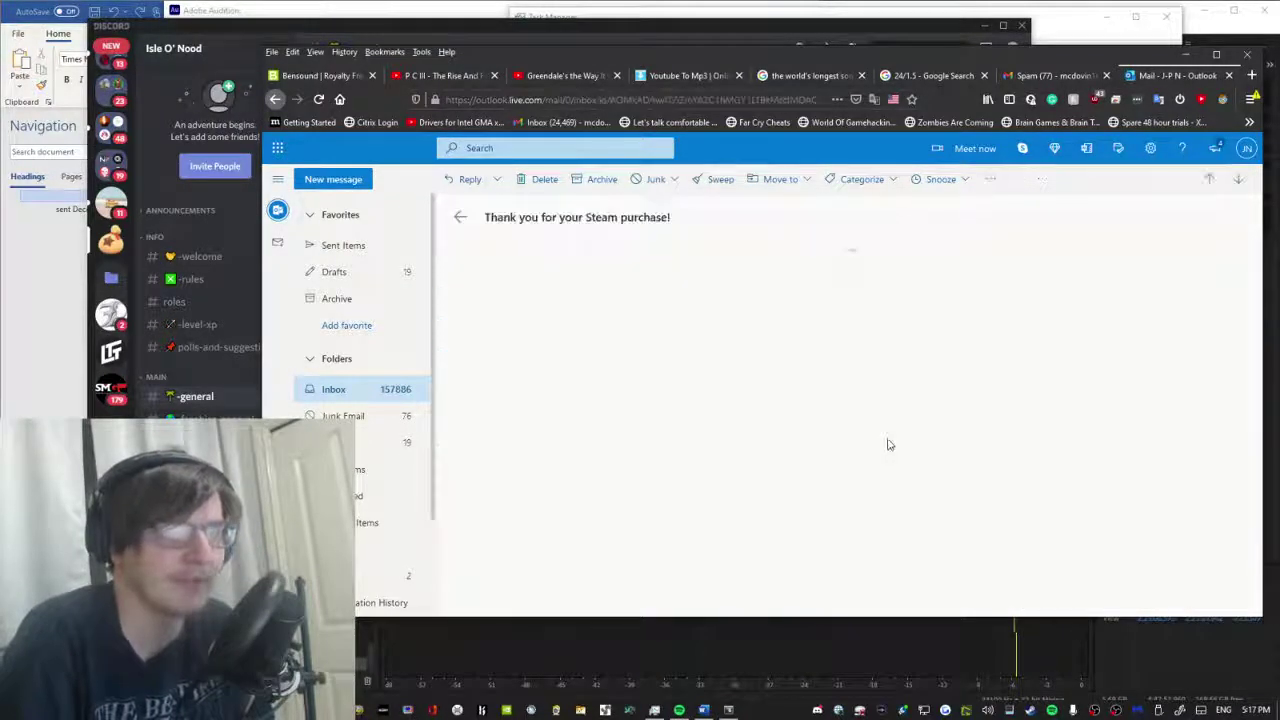
{"action": "scroll", "coordinate": [571, 360], "scroll_direction": "down", "scroll_amount": 3}
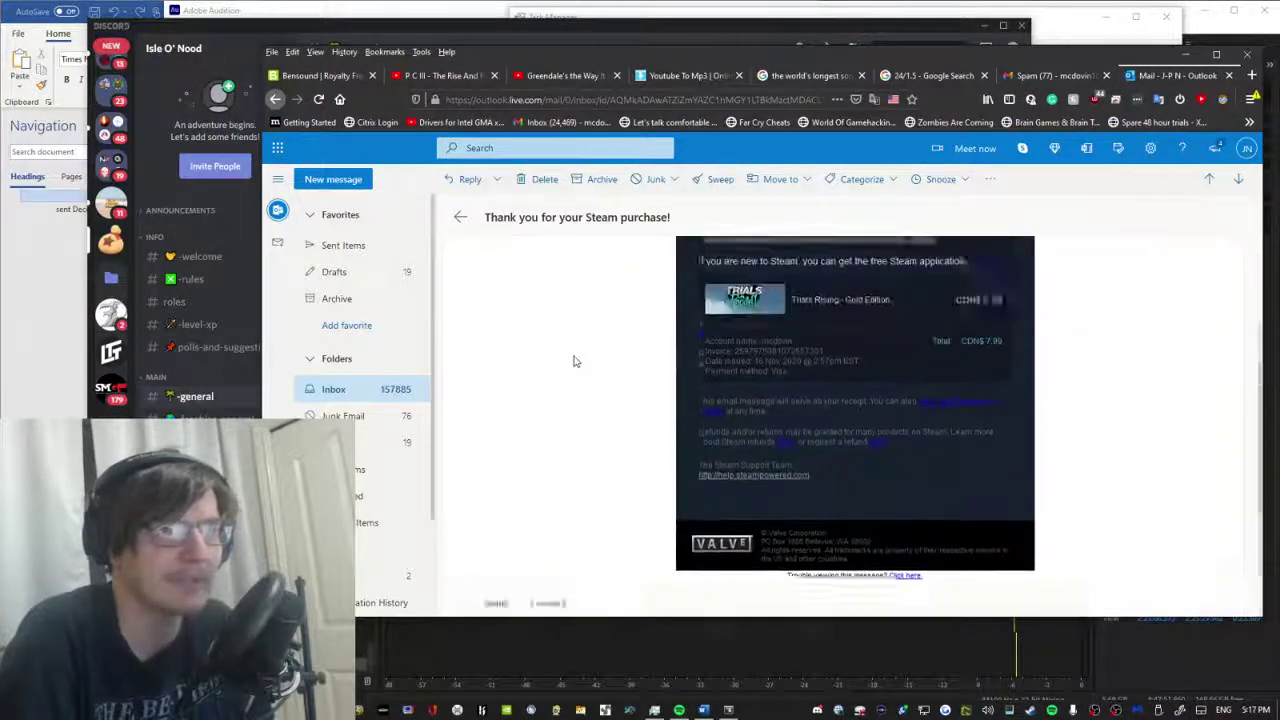
{"action": "scroll", "coordinate": [560, 345], "scroll_direction": "up", "scroll_amount": 3}
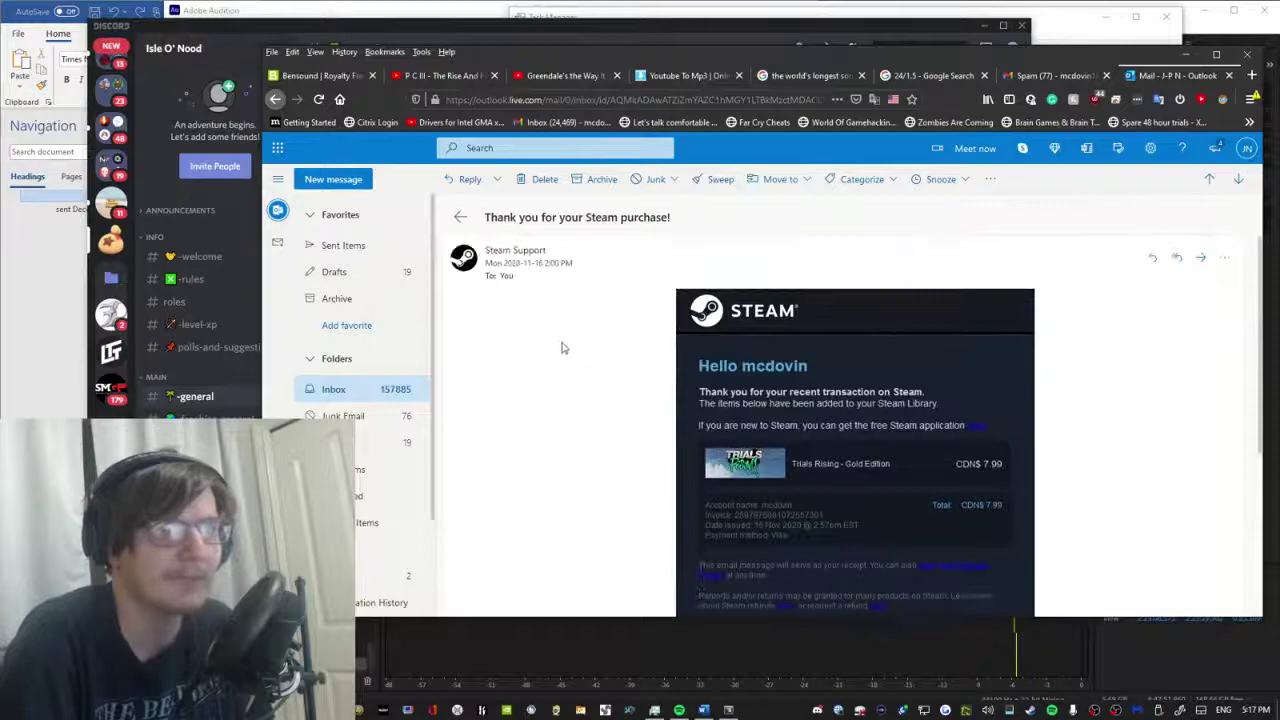
{"action": "left_click", "coordinate": [460, 216]}
{"action": "scroll", "coordinate": [630, 330], "scroll_direction": "down", "scroll_amount": 2}
{"action": "scroll", "coordinate": [662, 328], "scroll_direction": "down", "scroll_amount": 2}
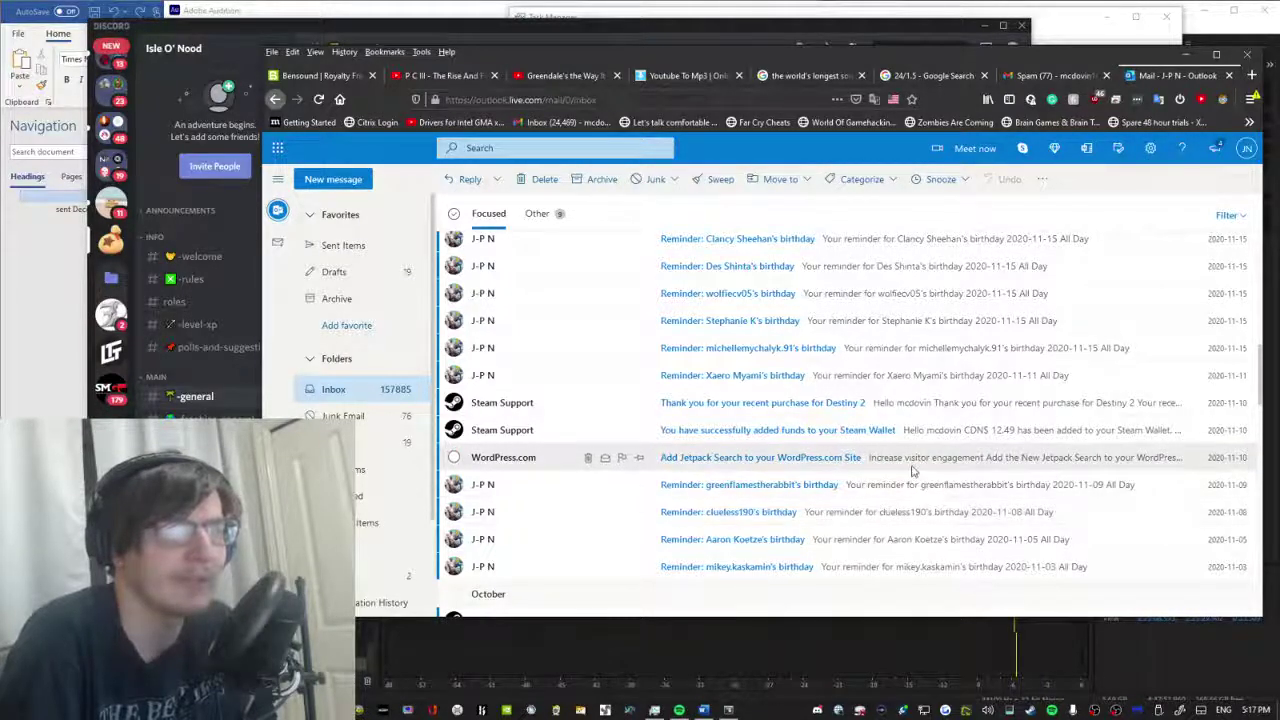
Browse down to the October messages, open the October 22 "FW" email with the Word attachment, and return to the inbox.
{"action": "scroll", "coordinate": [920, 480], "scroll_direction": "down", "scroll_amount": 4}
{"action": "scroll", "coordinate": [830, 420], "scroll_direction": "down", "scroll_amount": 3}
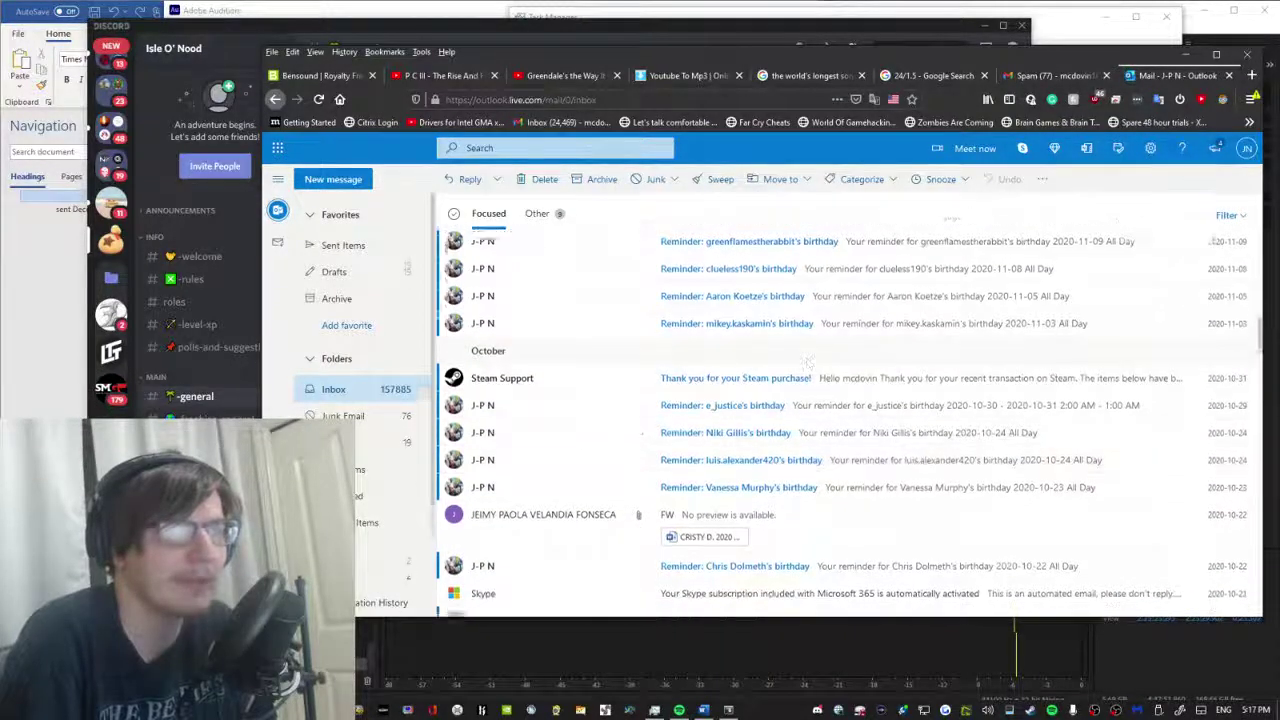
{"action": "left_click", "coordinate": [771, 387]}
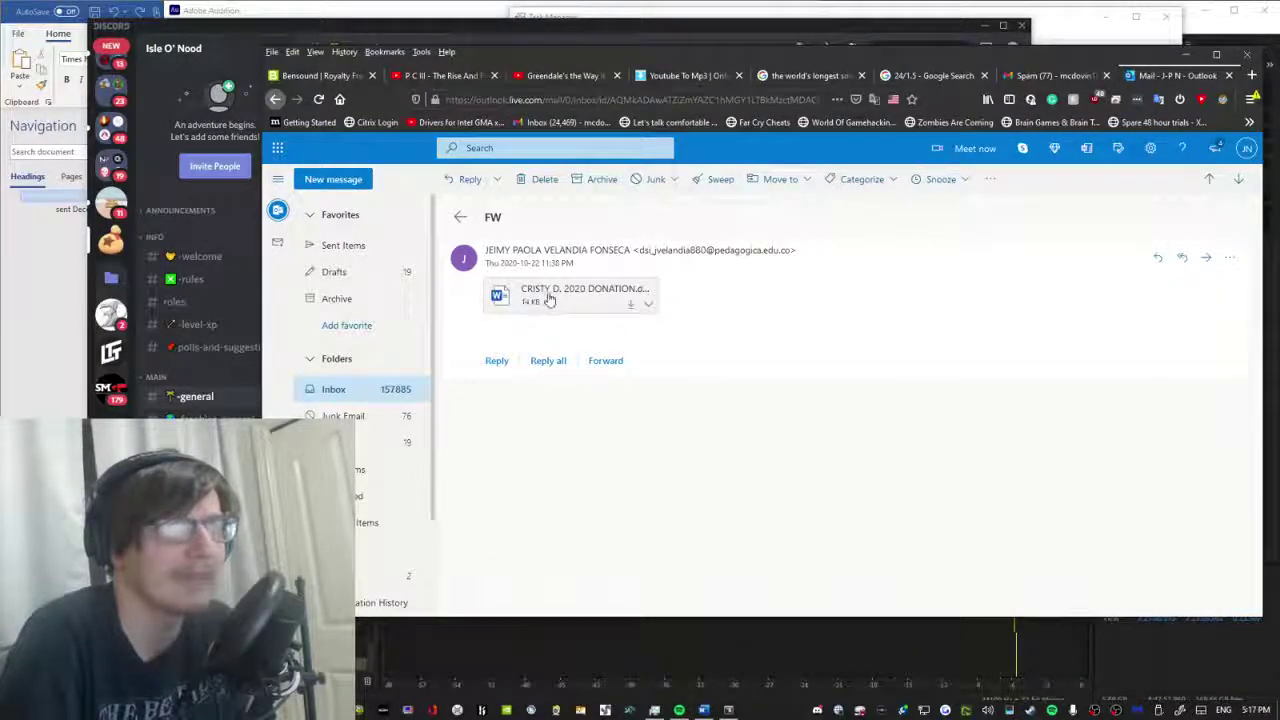
{"action": "left_click", "coordinate": [461, 216]}
Read the October 4 email claiming the iCloud ID is locked, return to the inbox, and browse the September messages.
{"action": "scroll", "coordinate": [868, 298], "scroll_direction": "down", "scroll_amount": 5}
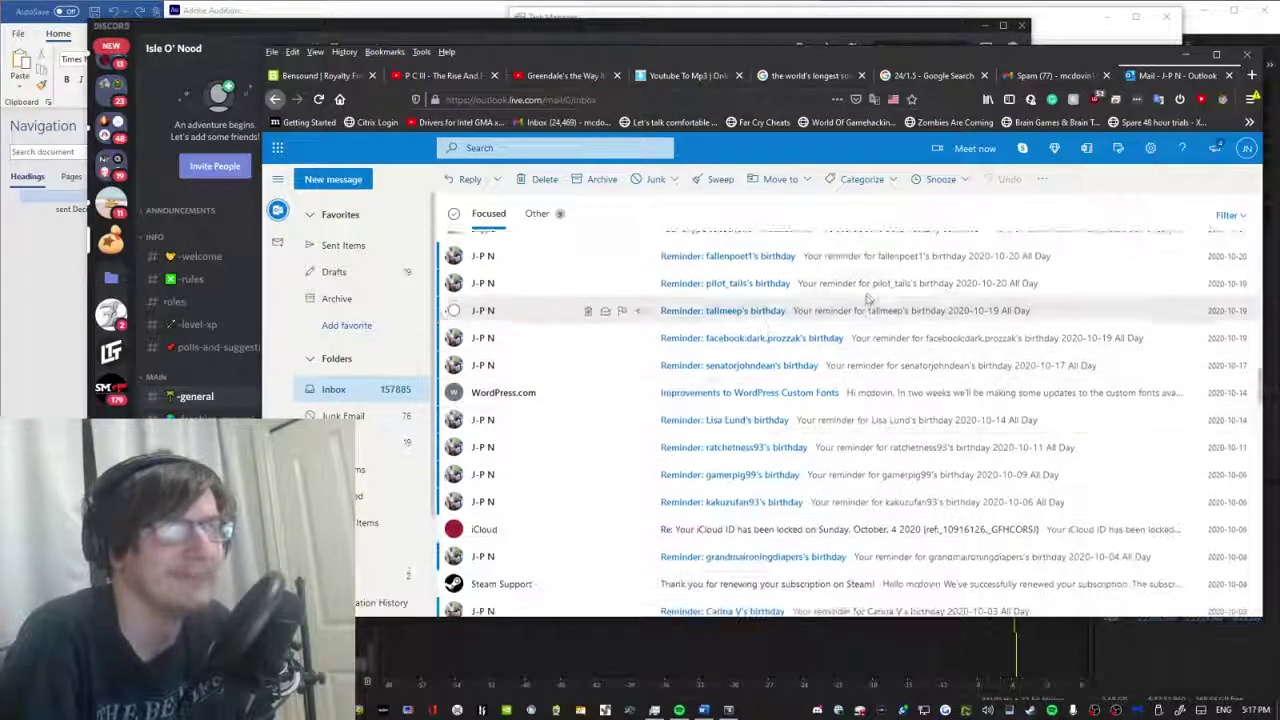
{"action": "scroll", "coordinate": [870, 320], "scroll_direction": "down", "scroll_amount": 2}
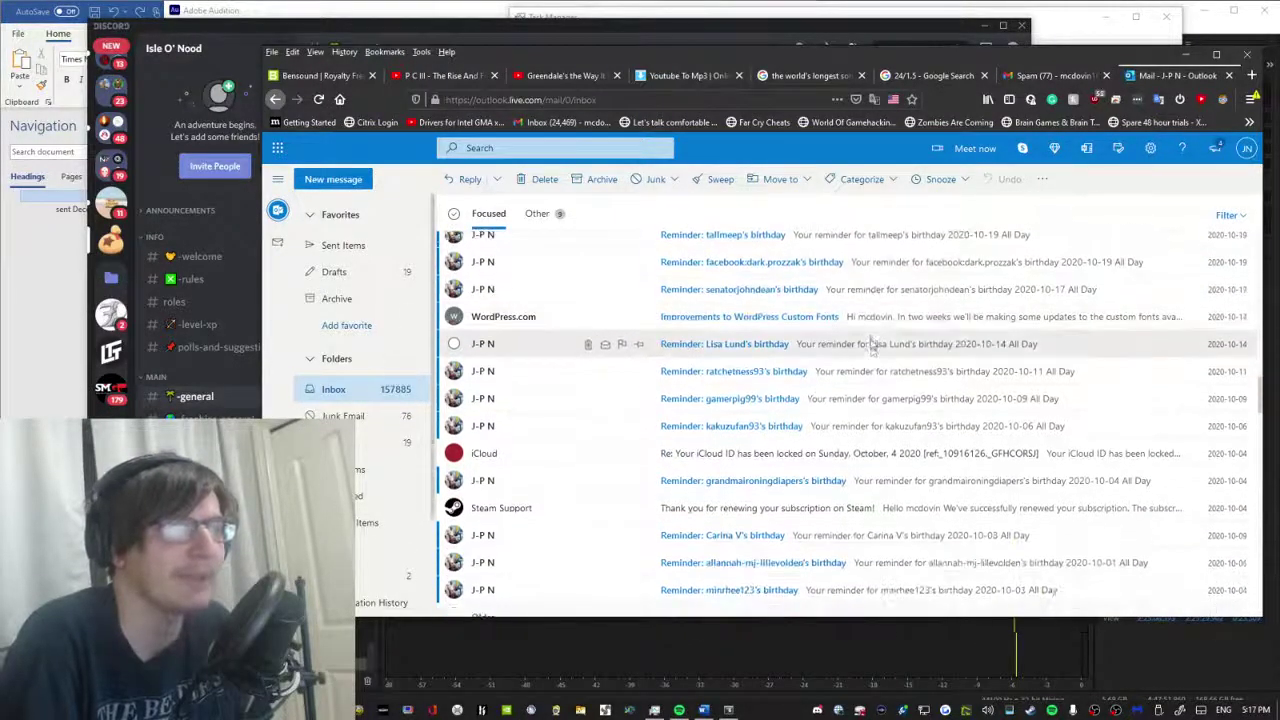
{"action": "scroll", "coordinate": [870, 340], "scroll_direction": "down", "scroll_amount": 4}
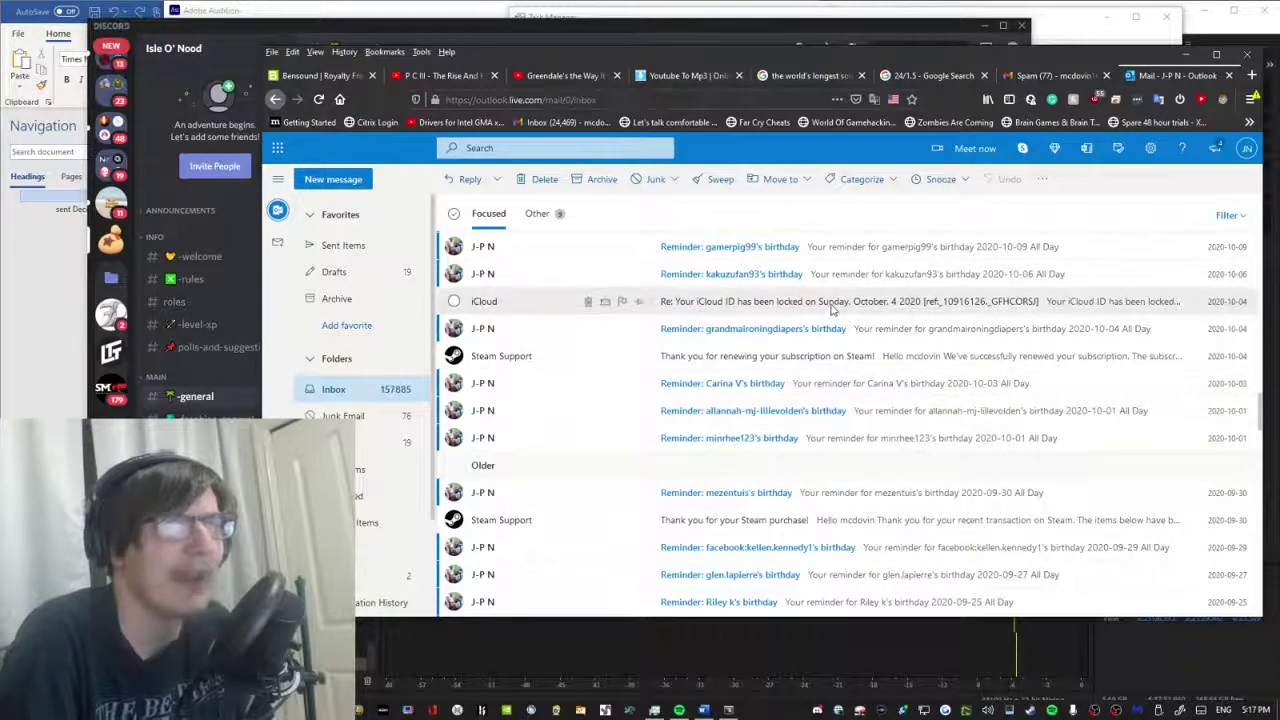
{"action": "left_click", "coordinate": [831, 305]}
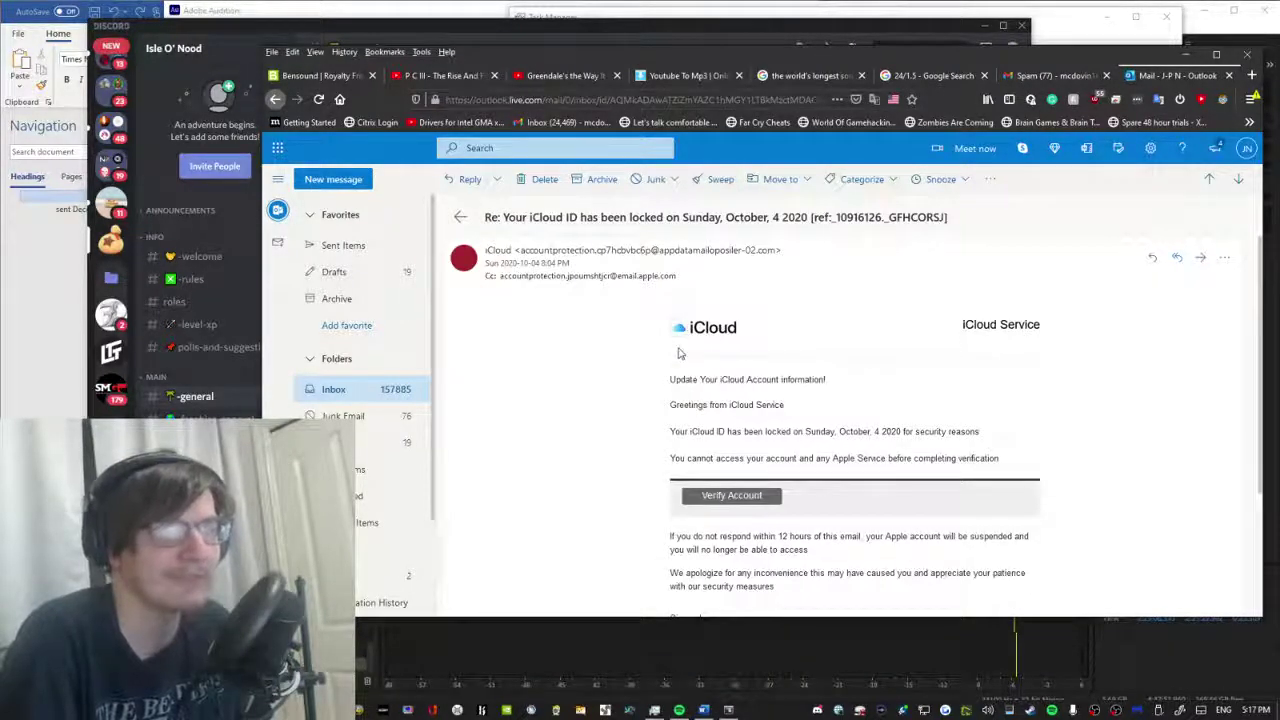
{"action": "scroll", "coordinate": [678, 352], "scroll_direction": "down", "scroll_amount": 2}
{"action": "scroll", "coordinate": [634, 297], "scroll_direction": "up", "scroll_amount": 2}
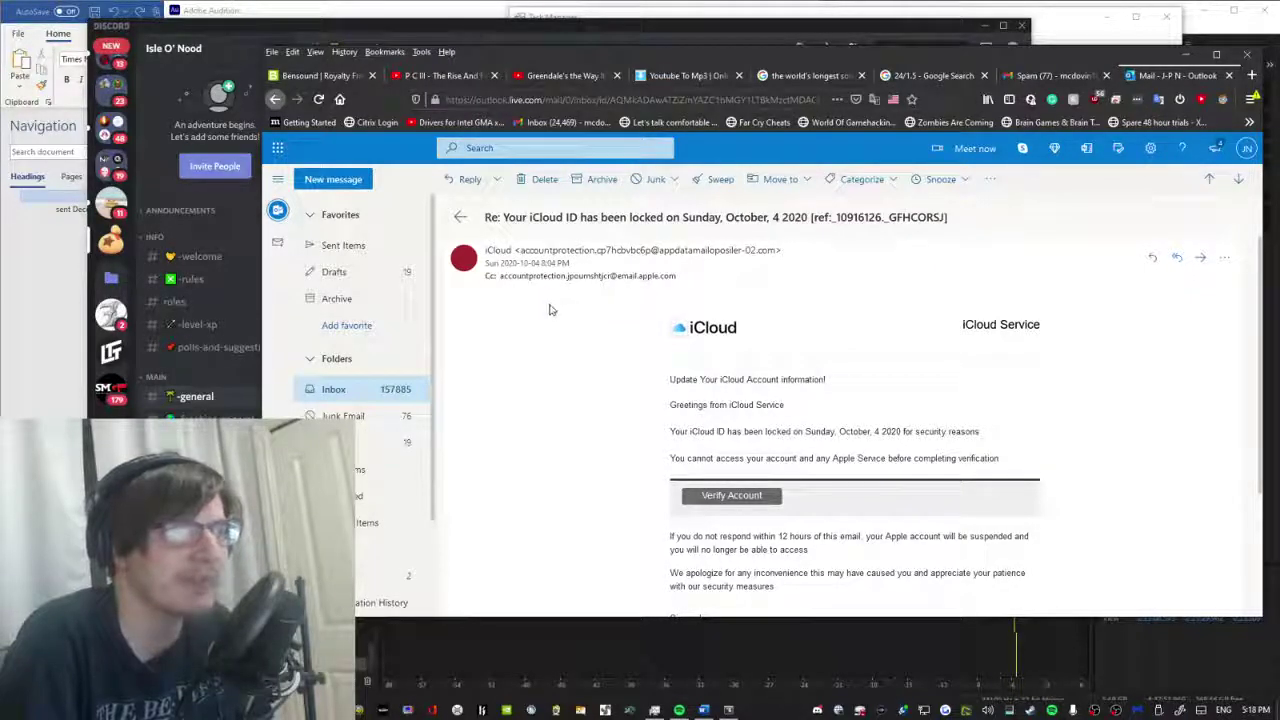
{"action": "scroll", "coordinate": [742, 338], "scroll_direction": "down", "scroll_amount": 1}
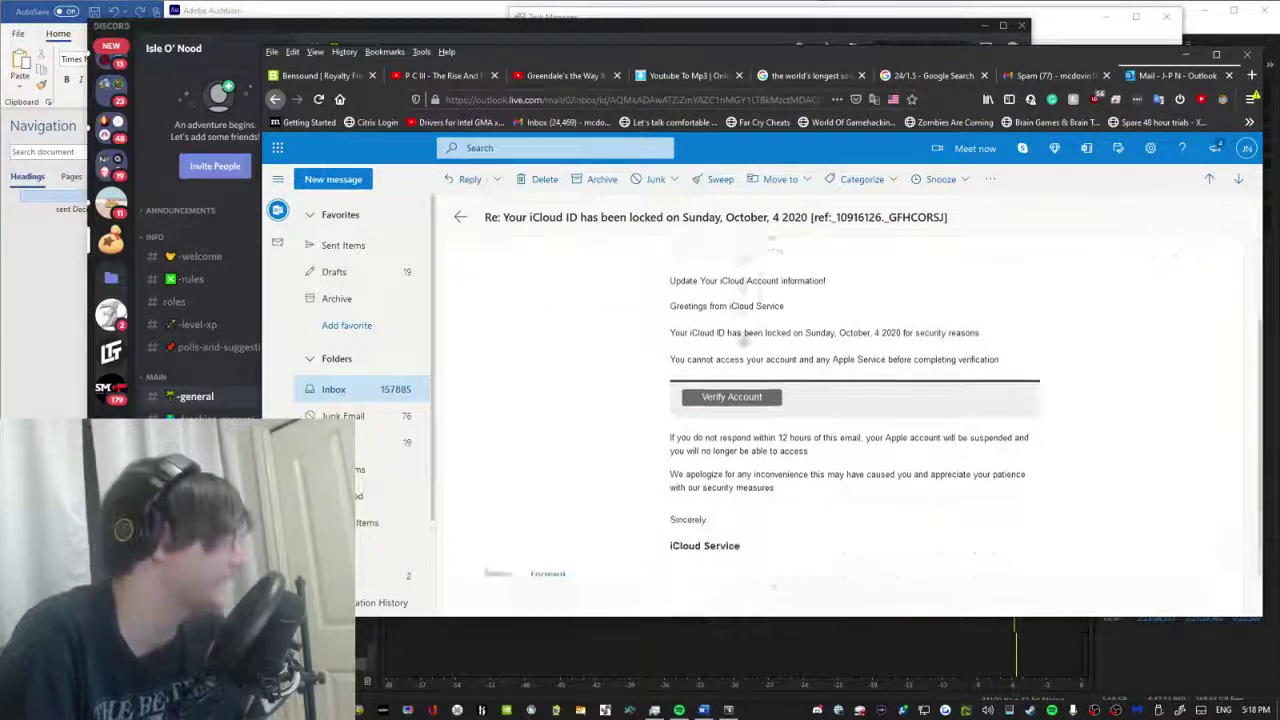
{"action": "scroll", "coordinate": [742, 400], "scroll_direction": "down", "scroll_amount": 1}
{"action": "scroll", "coordinate": [448, 212], "scroll_direction": "up", "scroll_amount": 2}
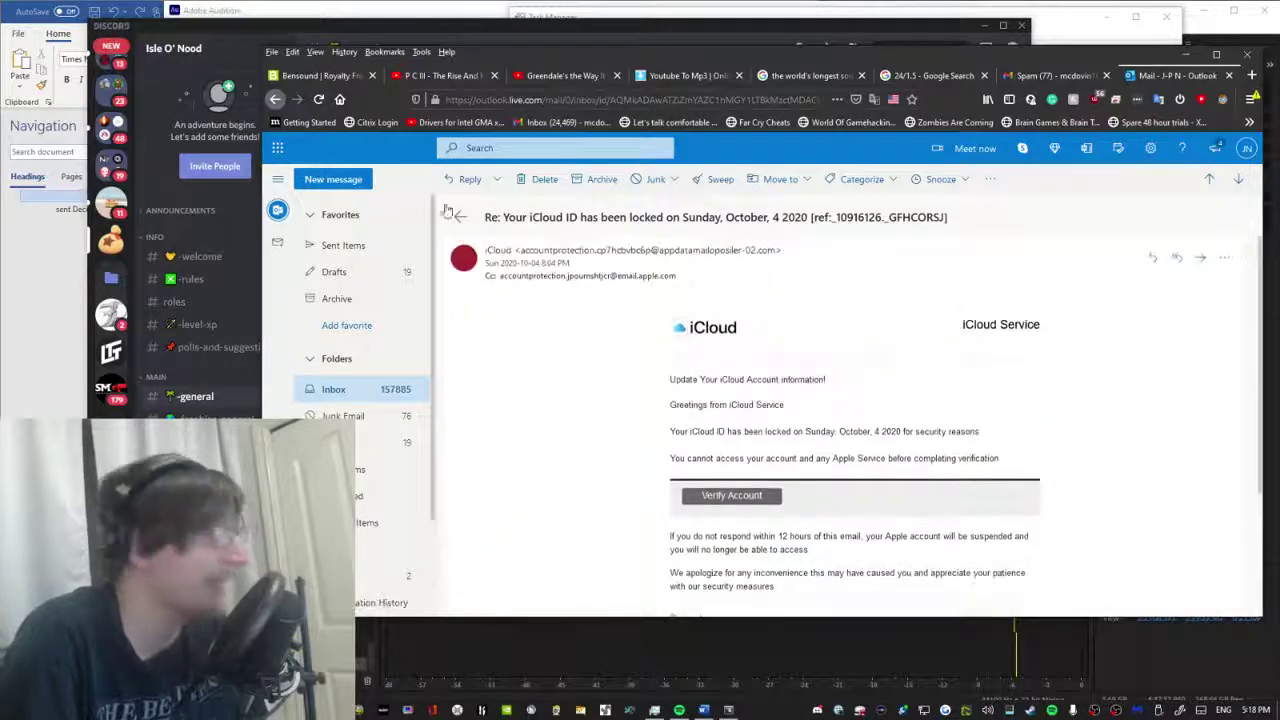
{"action": "left_click", "coordinate": [455, 216]}
{"action": "scroll", "coordinate": [787, 466], "scroll_direction": "down", "scroll_amount": 5}
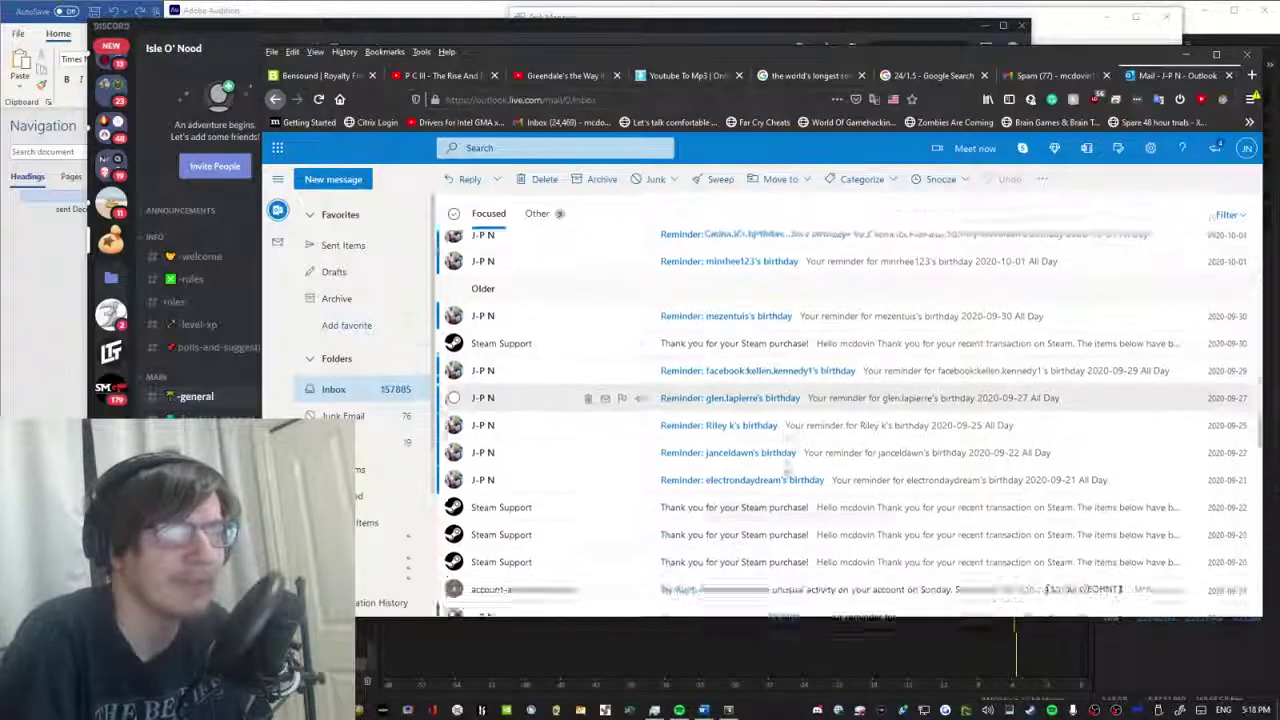
{"action": "scroll", "coordinate": [787, 466], "scroll_direction": "down", "scroll_amount": 4}
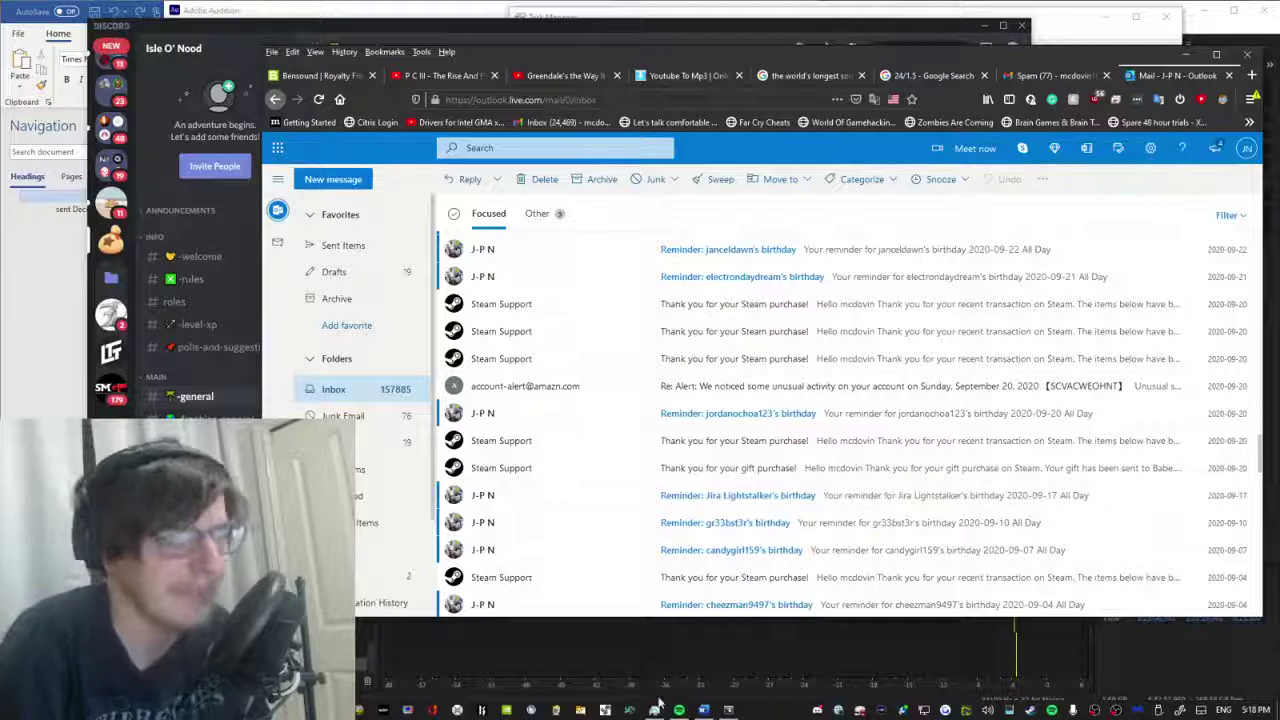
Switch to Spotify, resume the paused track The Way It Is, and look through the library and playlist names.
{"action": "left_click", "coordinate": [679, 710]}
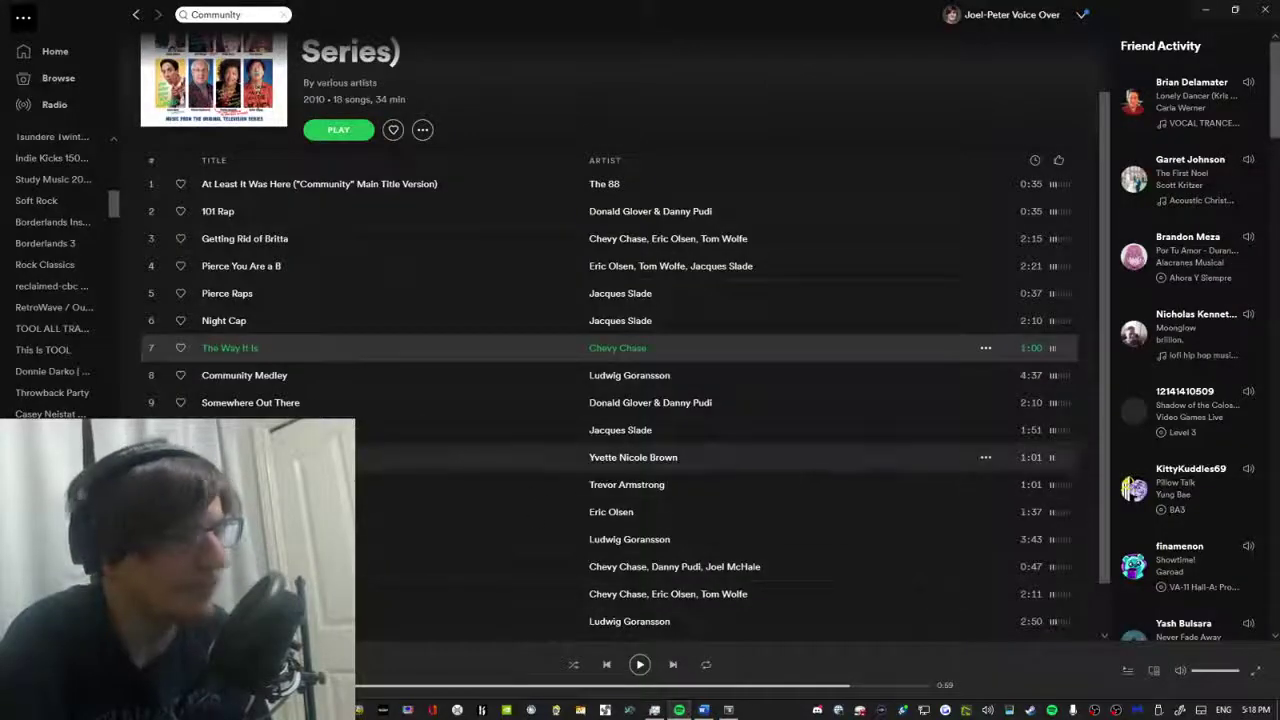
{"action": "left_click", "coordinate": [640, 665]}
{"action": "scroll", "coordinate": [108, 215], "scroll_direction": "up", "scroll_amount": 3}
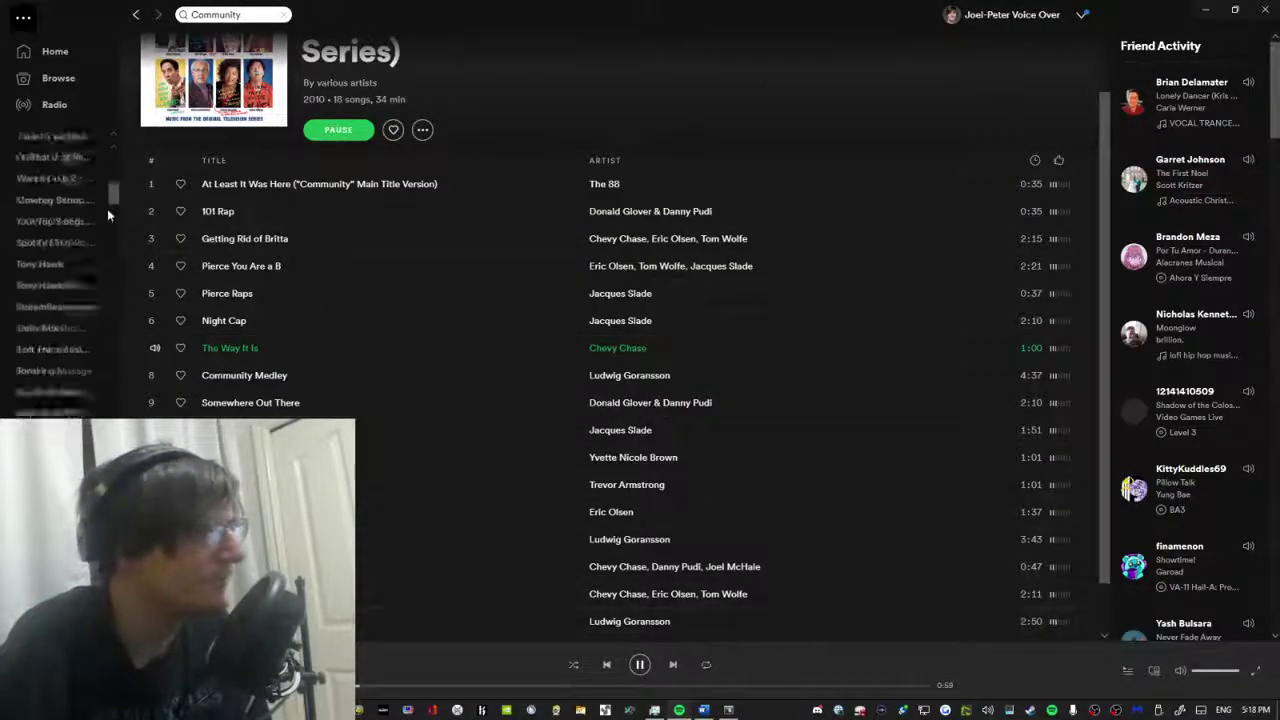
{"action": "scroll", "coordinate": [108, 215], "scroll_direction": "up", "scroll_amount": 2}
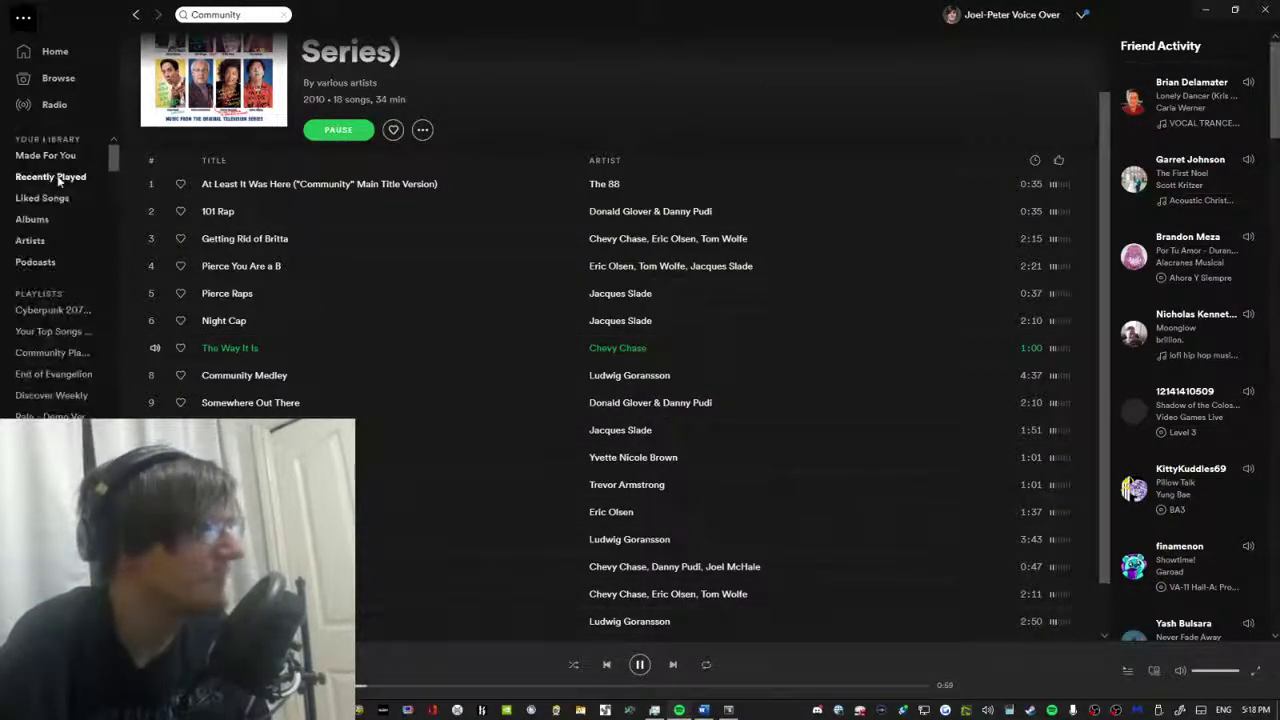
Search Spotify for "Copyright free" and play the Copyright Free Music 2020 playlist.
{"action": "left_click", "coordinate": [258, 14]}
{"action": "type", "text": "Copyrig"}
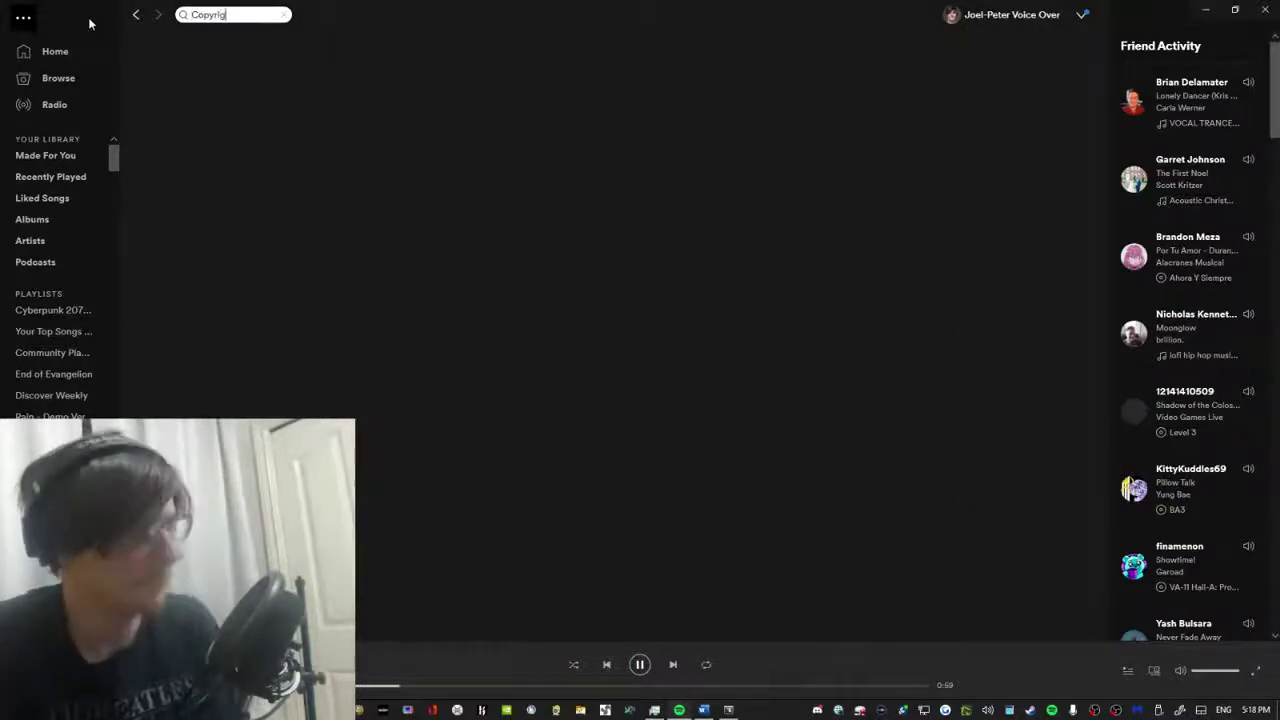
{"action": "type", "text": "ht free"}
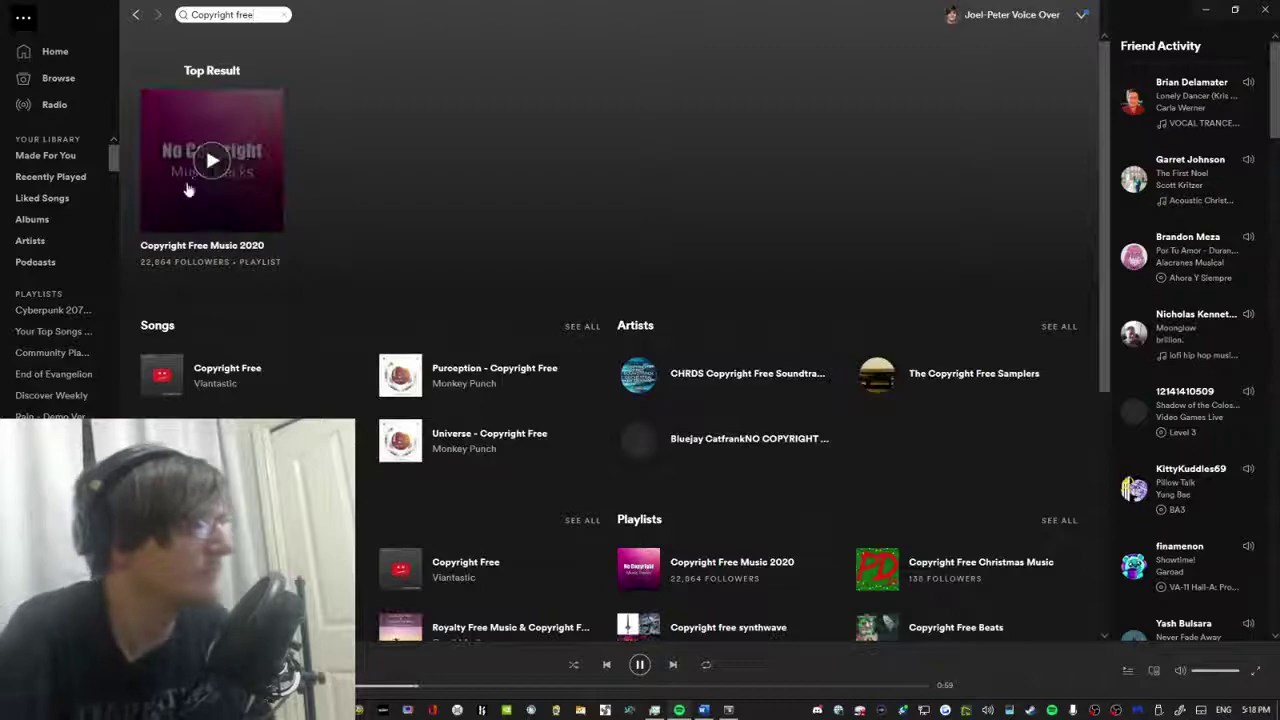
{"action": "left_click", "coordinate": [212, 161]}
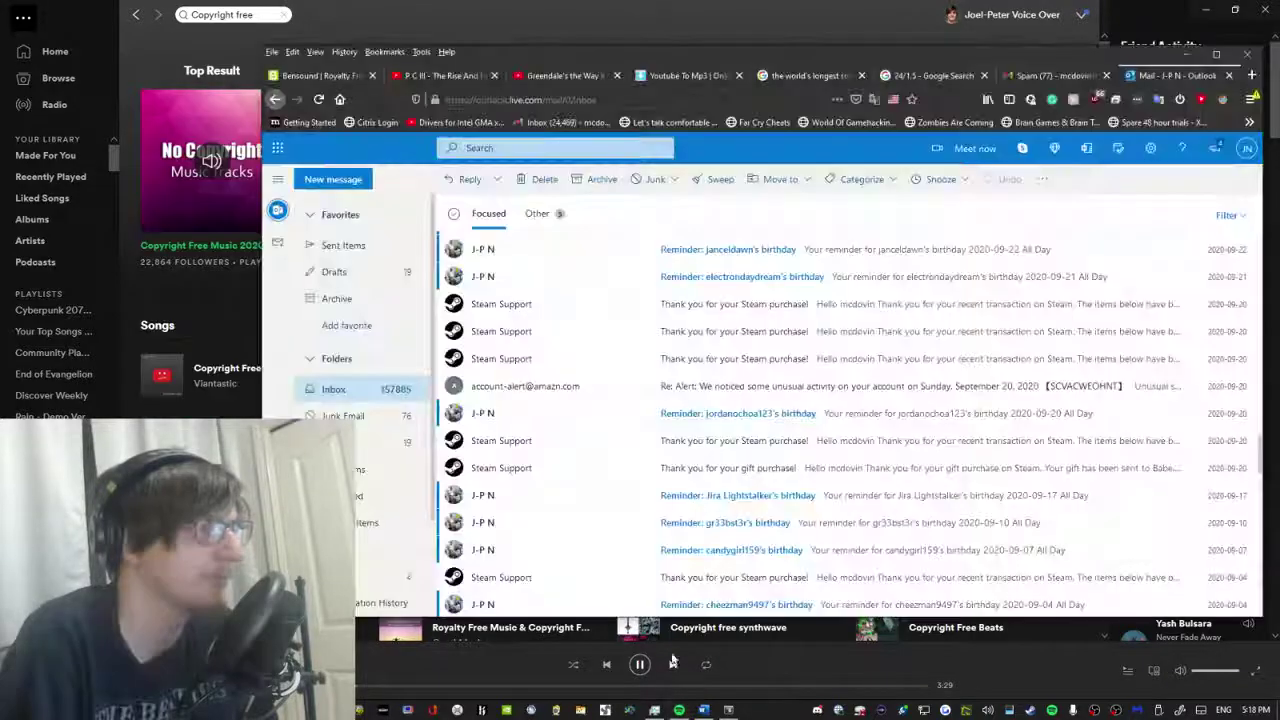
Switch back to the Outlook inbox, read the Answers HQ Sixth Anniversary badge email, and return to the message list.
{"action": "scroll", "coordinate": [655, 340], "scroll_direction": "down", "scroll_amount": 5}
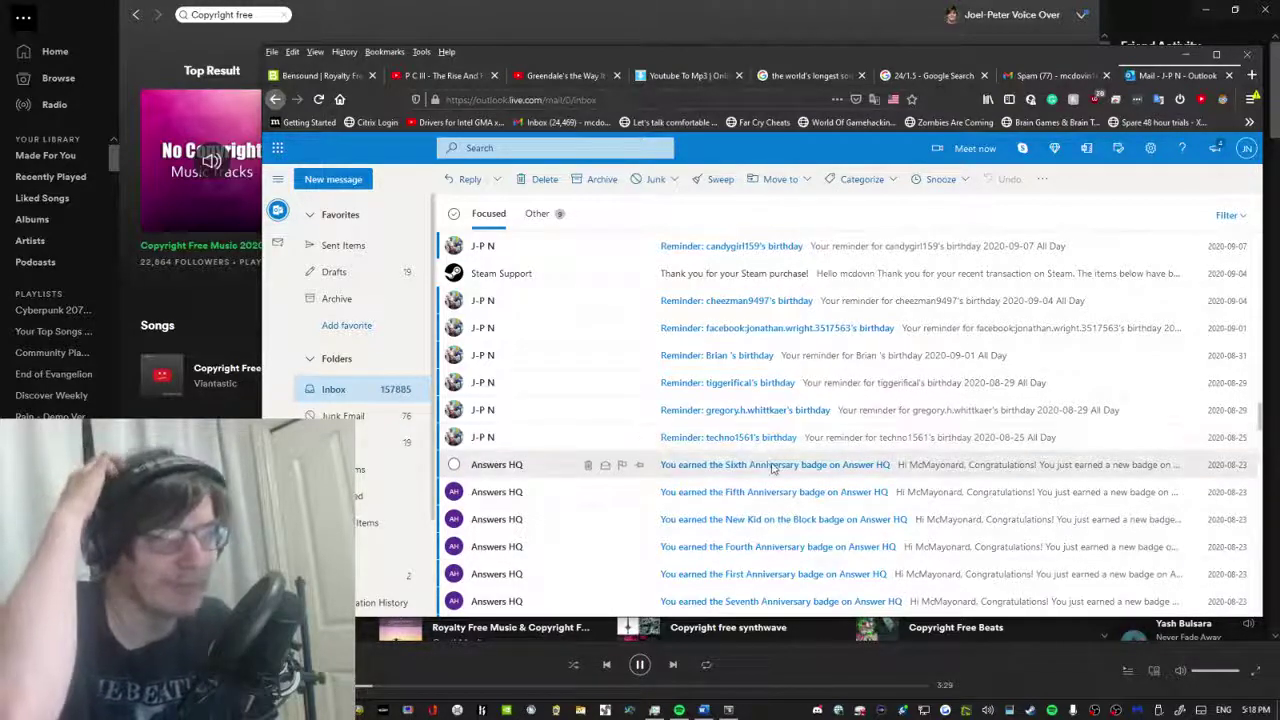
{"action": "left_click", "coordinate": [763, 463]}
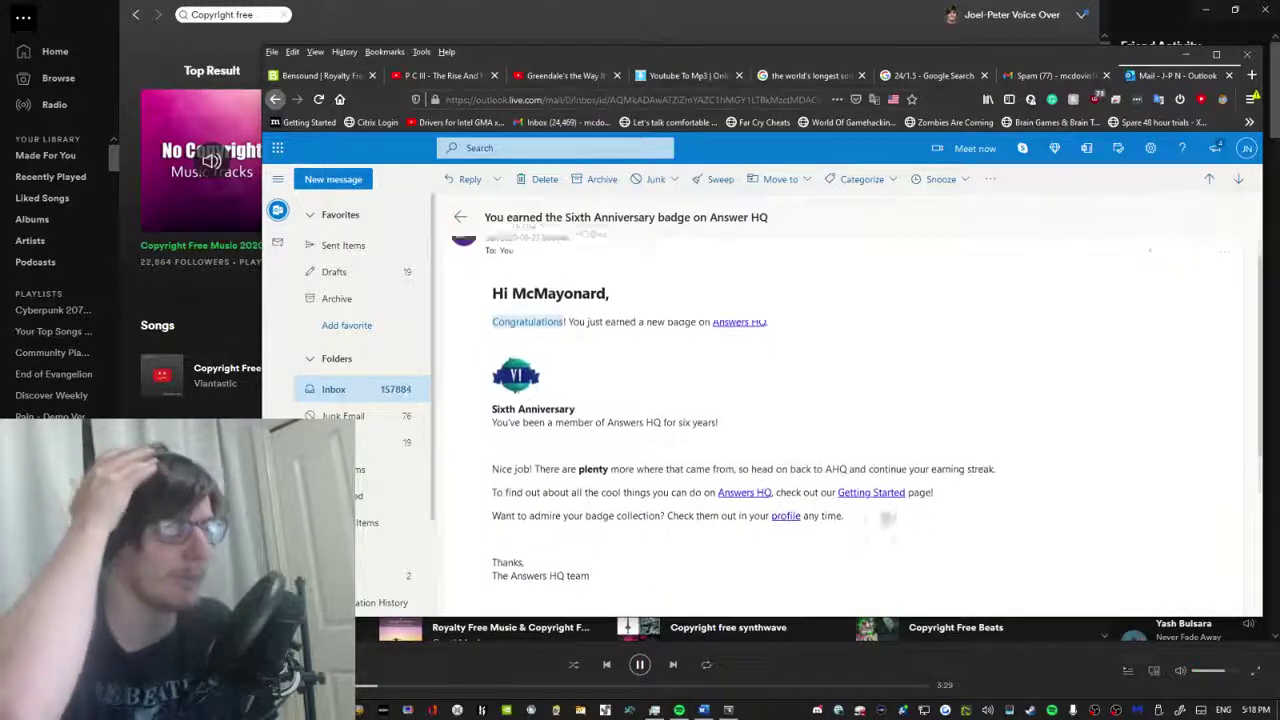
{"action": "scroll", "coordinate": [521, 296], "scroll_direction": "down", "scroll_amount": 3}
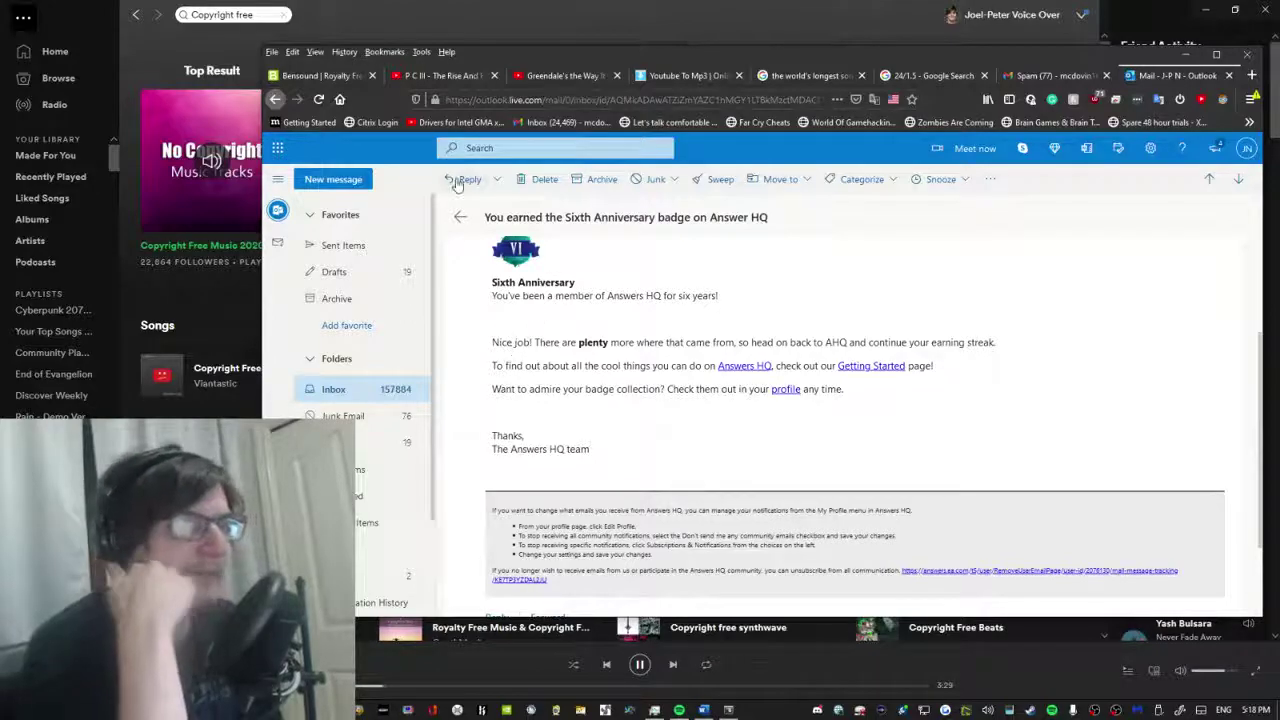
{"action": "left_click", "coordinate": [460, 216]}
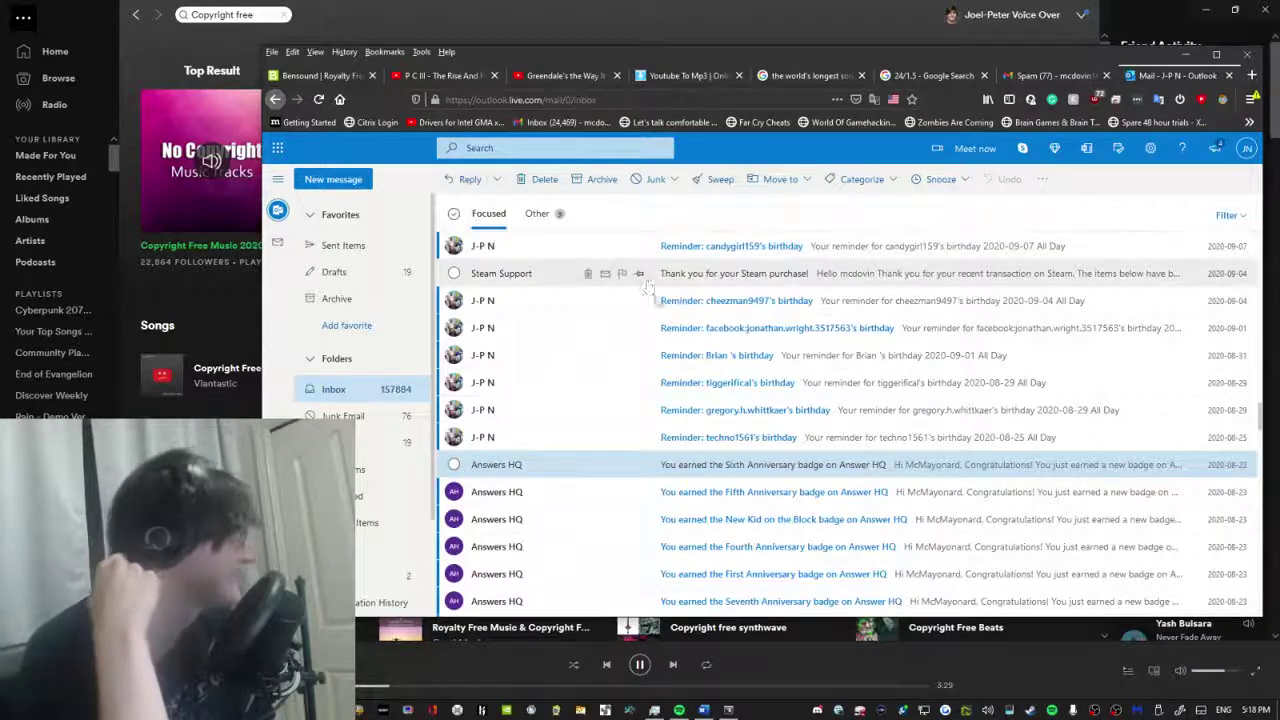
Open the August 12 "Daily Report" email posing as PayPal, examine its text, sender and recipient, and return to the inbox.
{"action": "scroll", "coordinate": [658, 316], "scroll_direction": "down", "scroll_amount": 5}
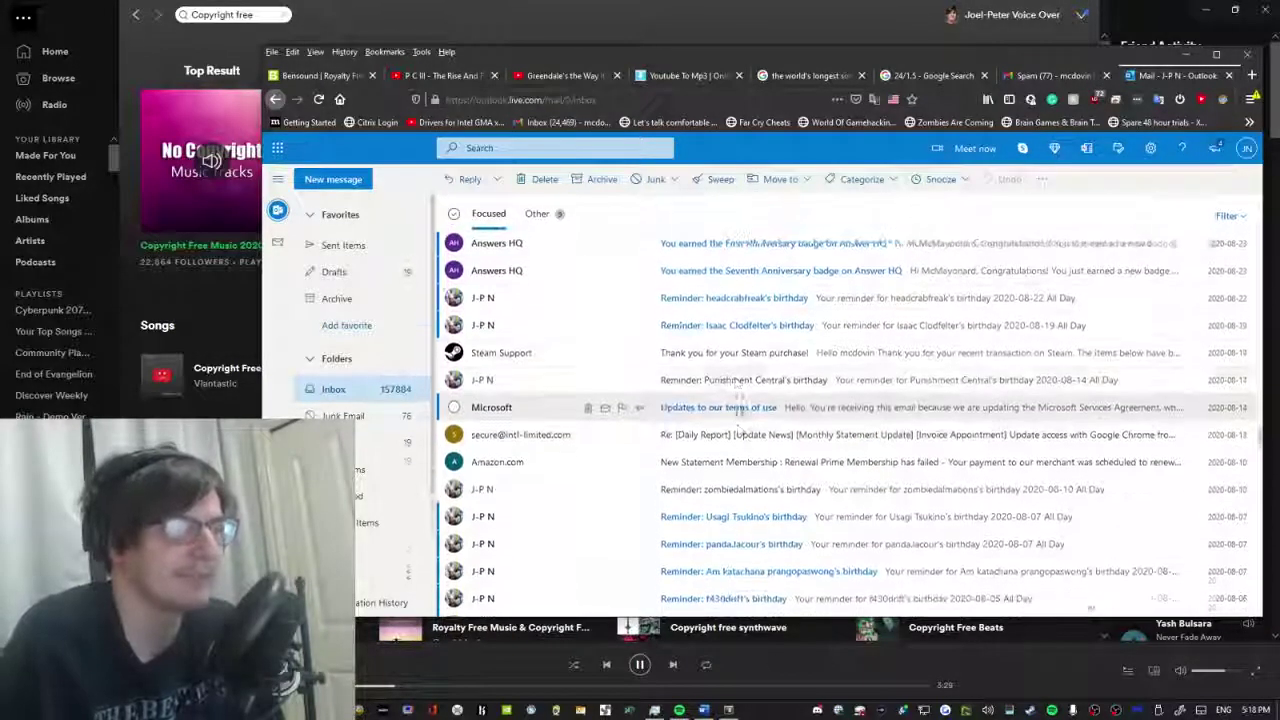
{"action": "left_click", "coordinate": [813, 388]}
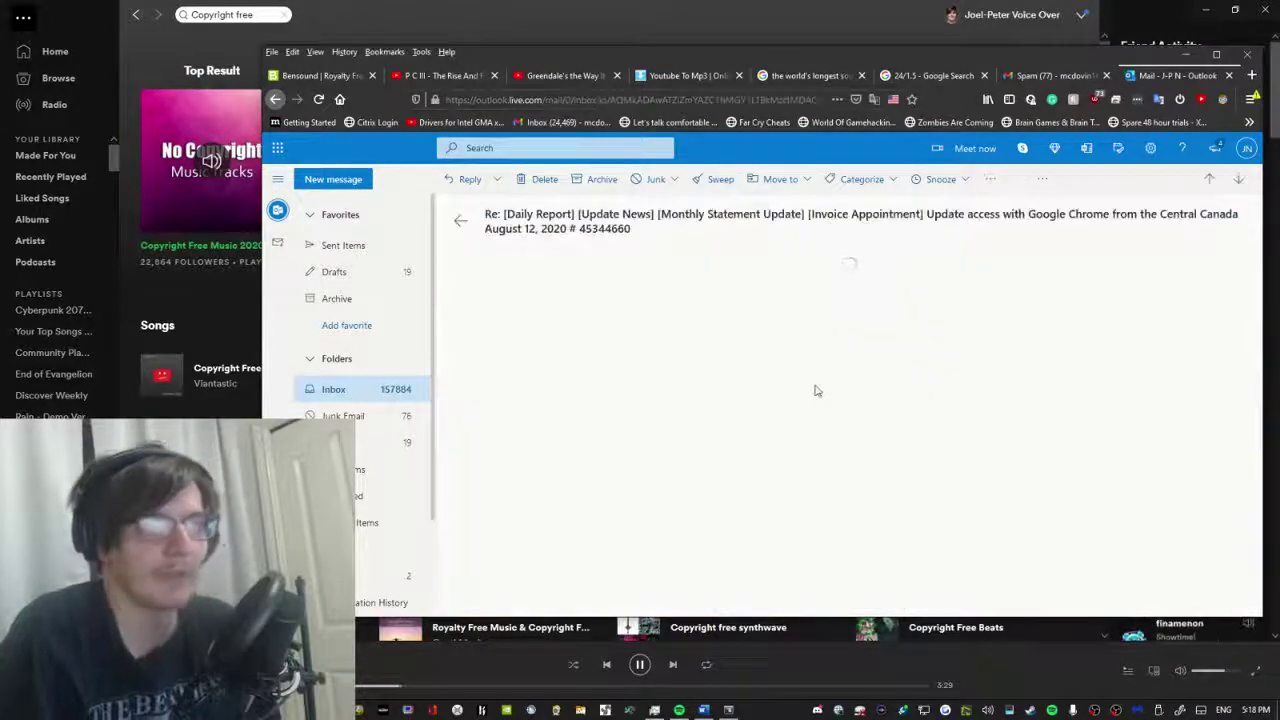
{"action": "scroll", "coordinate": [691, 408], "scroll_direction": "down", "scroll_amount": 3}
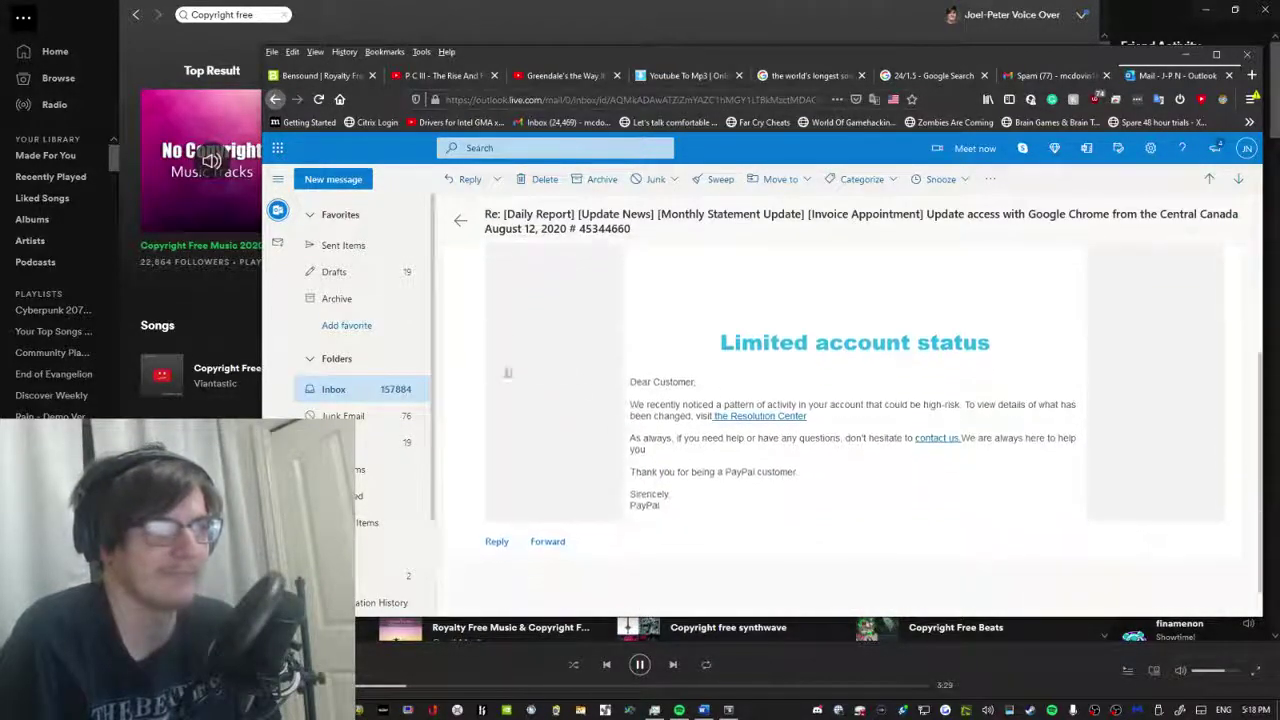
{"action": "scroll", "coordinate": [497, 311], "scroll_direction": "up", "scroll_amount": 3}
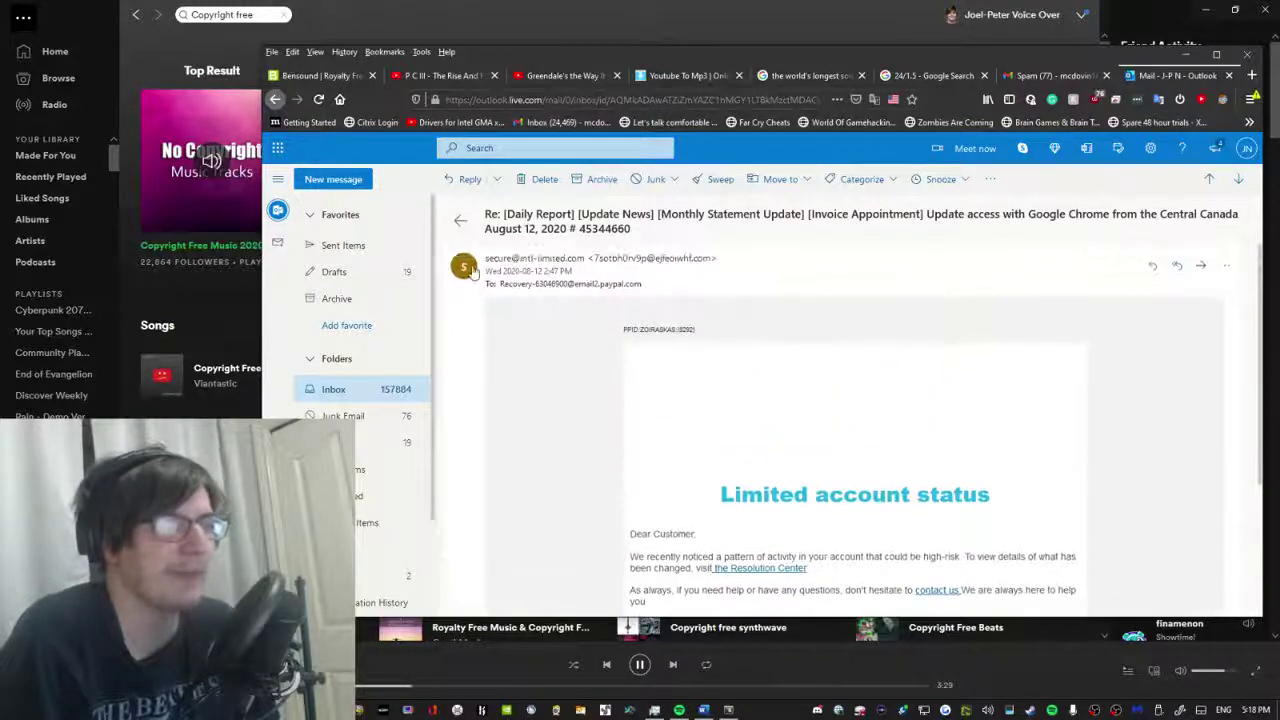
{"action": "left_click", "coordinate": [459, 219]}
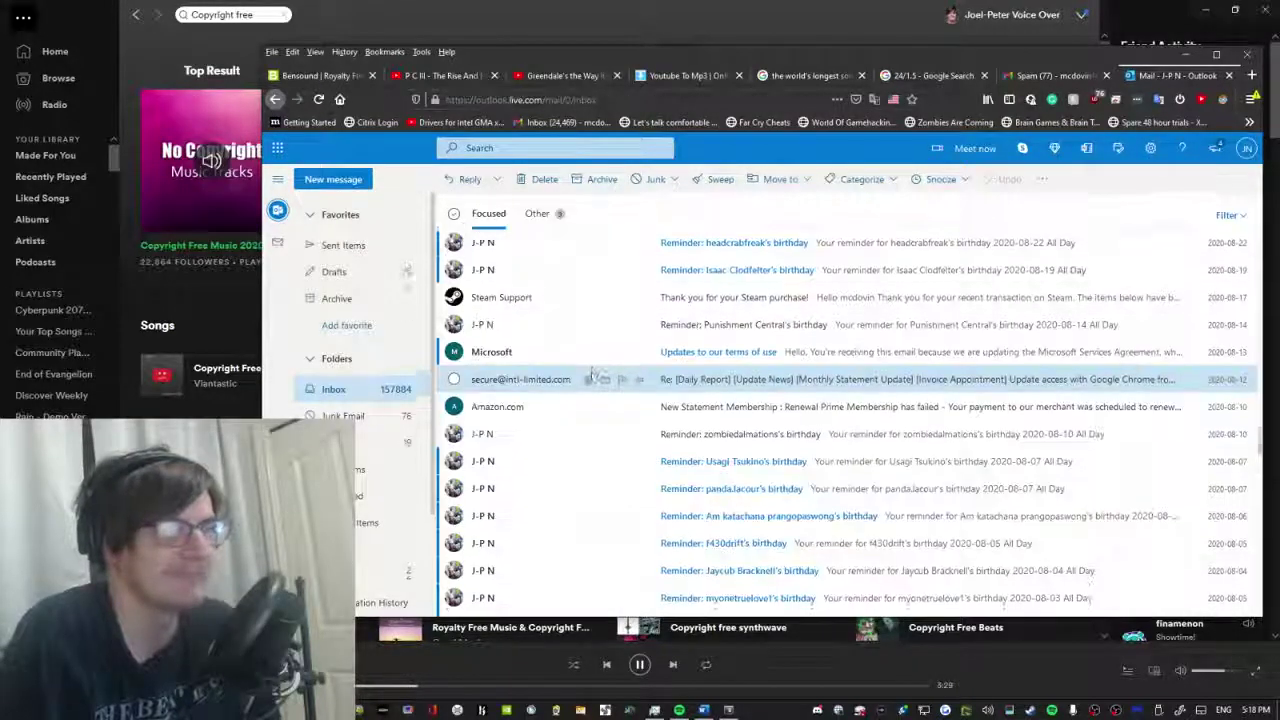
Skim the July inbox messages, open the Junk Email folder, and browse this month's junk messages.
{"action": "scroll", "coordinate": [678, 452], "scroll_direction": "down", "scroll_amount": 5}
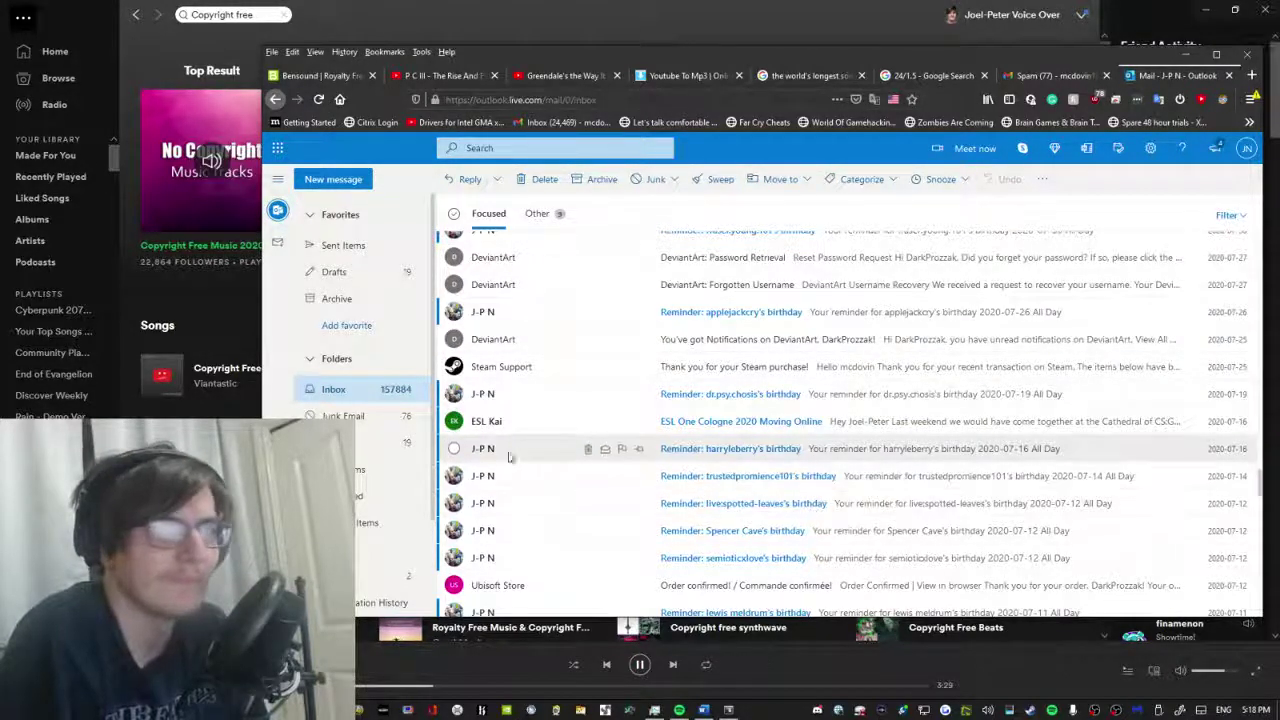
{"action": "scroll", "coordinate": [360, 400], "scroll_direction": "down", "scroll_amount": 3}
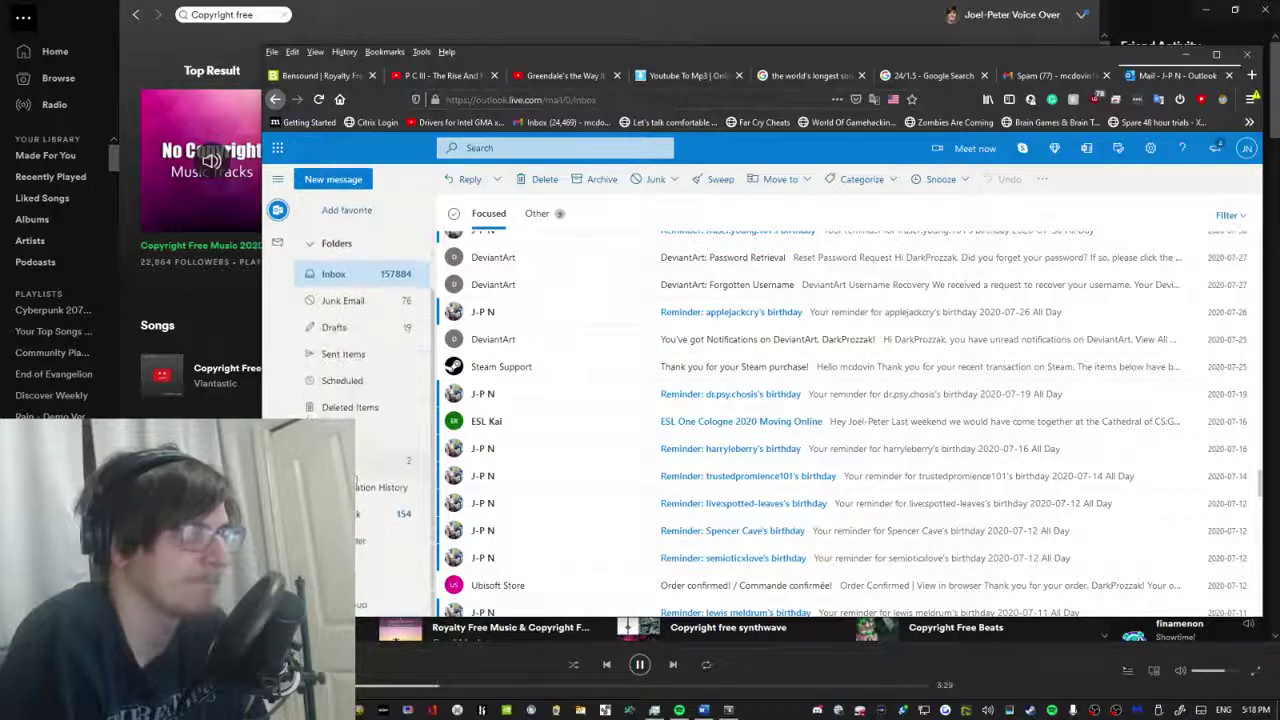
{"action": "left_click", "coordinate": [341, 310]}
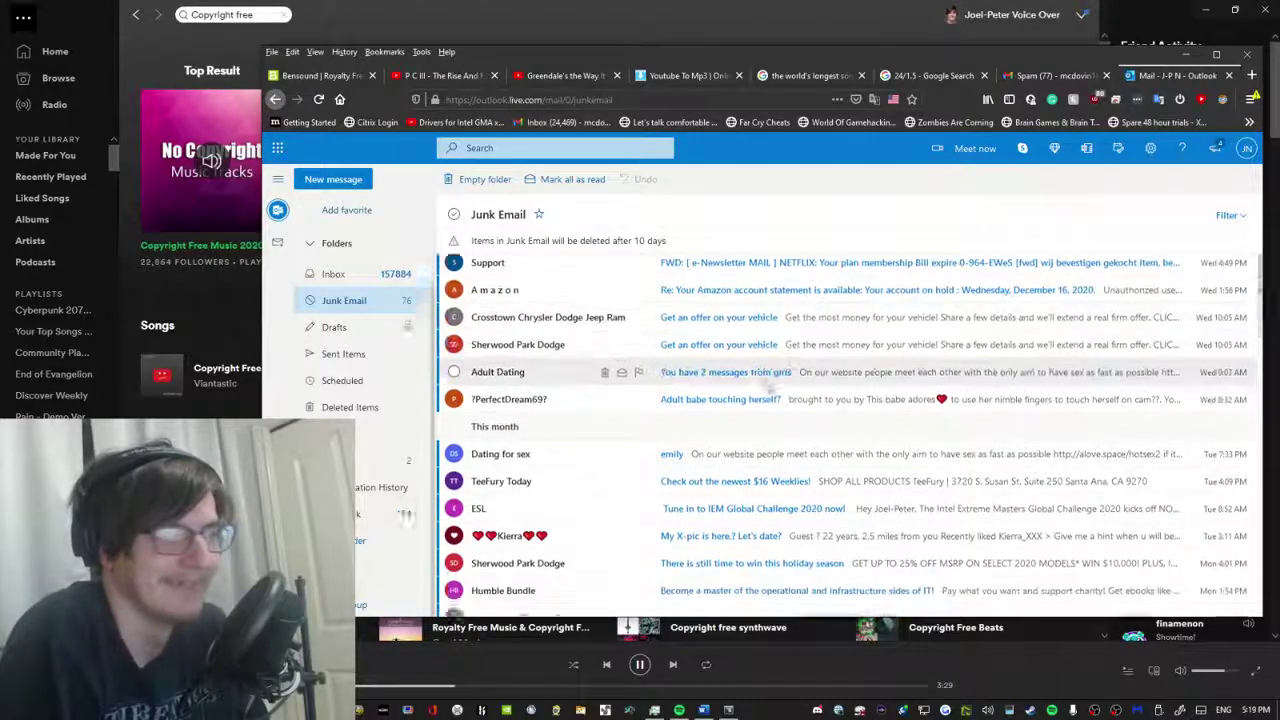
{"action": "scroll", "coordinate": [760, 400], "scroll_direction": "down", "scroll_amount": 2}
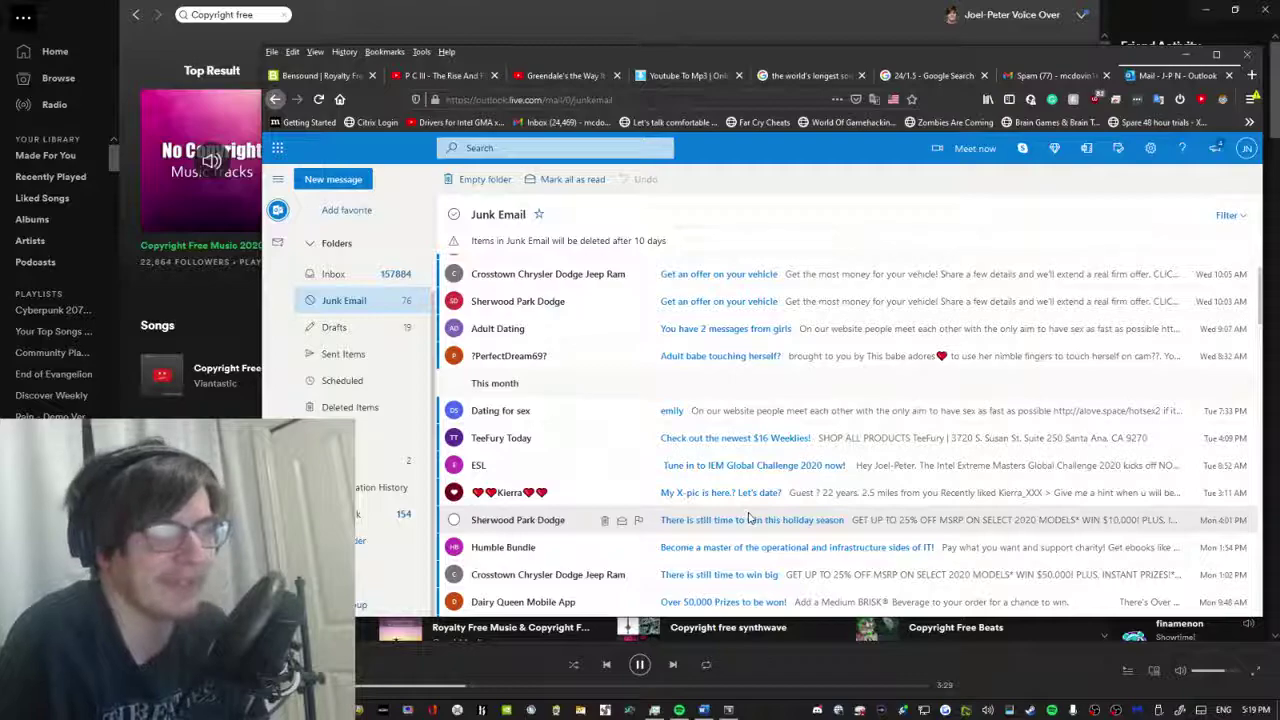
{"action": "scroll", "coordinate": [764, 452], "scroll_direction": "down", "scroll_amount": 2}
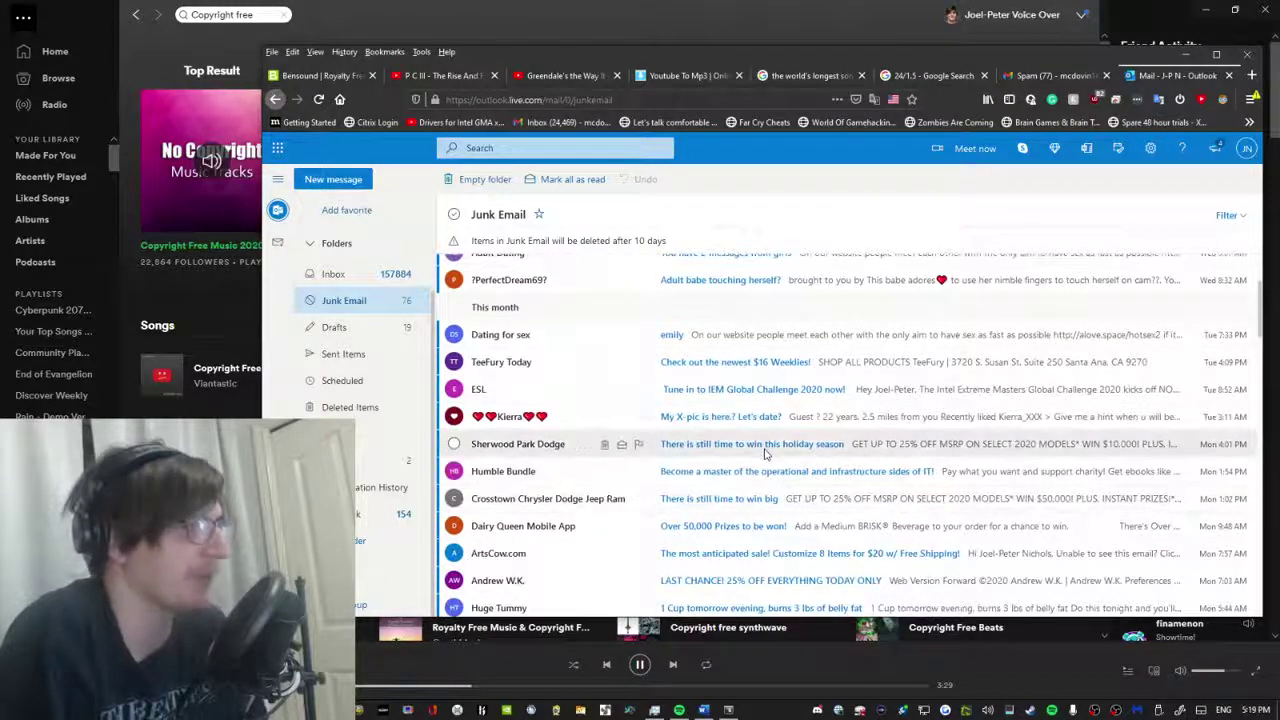
{"action": "scroll", "coordinate": [764, 452], "scroll_direction": "down", "scroll_amount": 2}
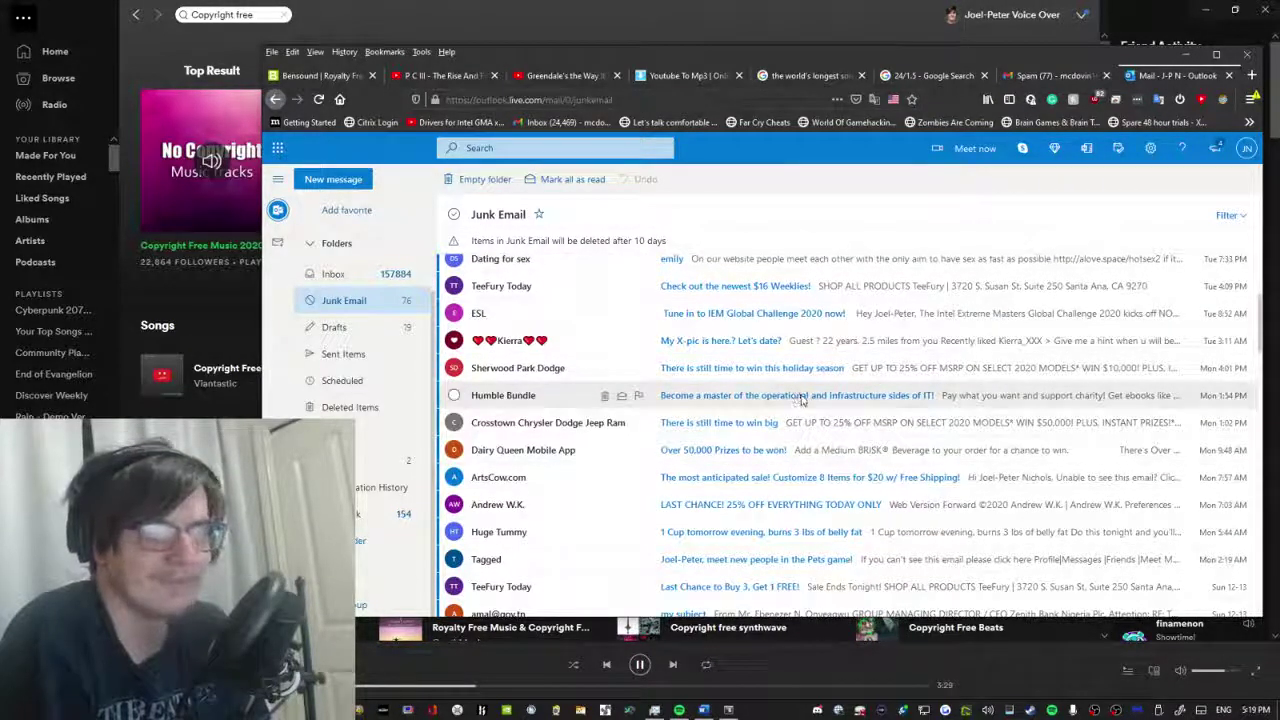
{"action": "scroll", "coordinate": [800, 400], "scroll_direction": "down", "scroll_amount": 4}
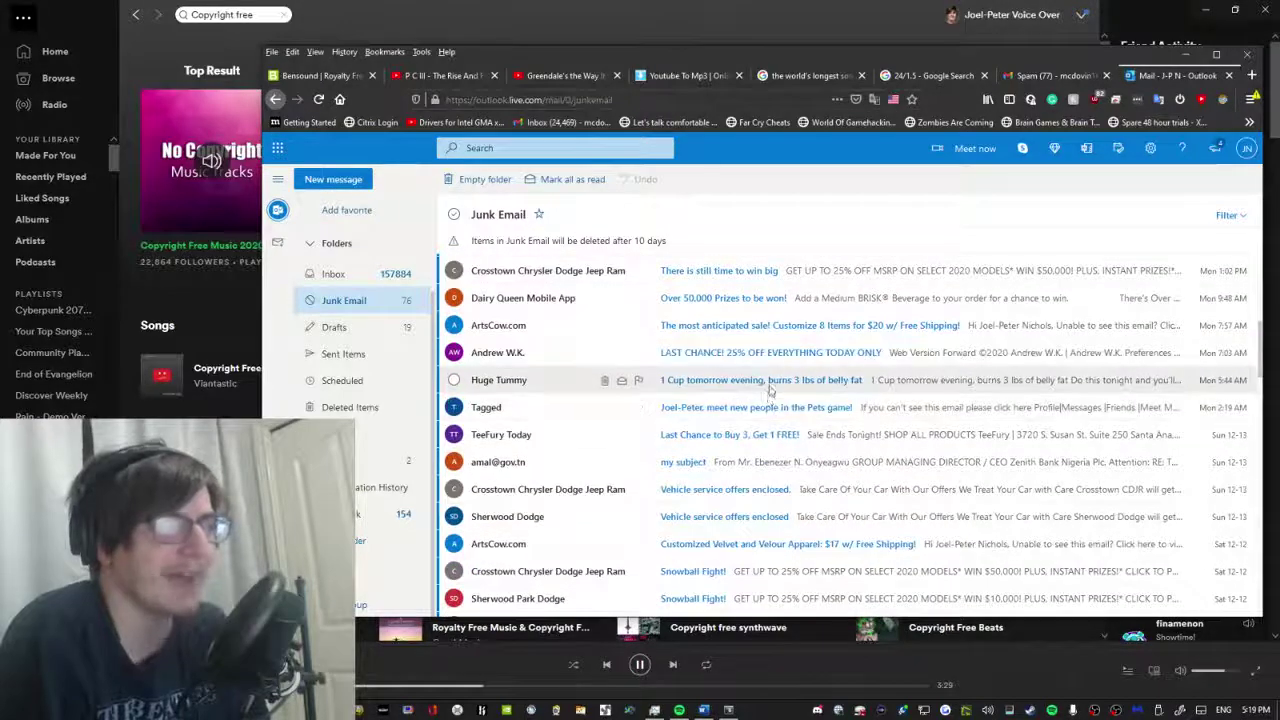
Open the "my subject" junk email posing as the Zenith Bank CEO and read its $10,500,000.00 payment claim.
{"action": "left_click", "coordinate": [747, 465]}
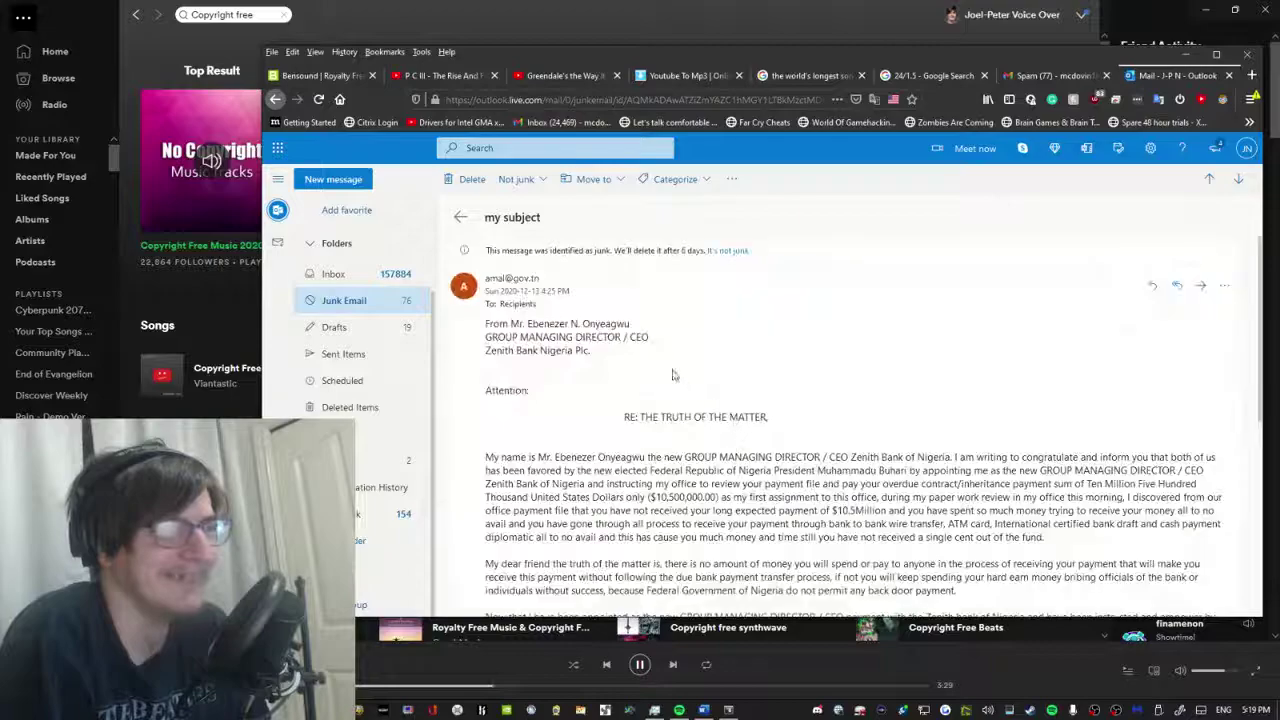
{"action": "scroll", "coordinate": [614, 380], "scroll_direction": "down", "scroll_amount": 2}
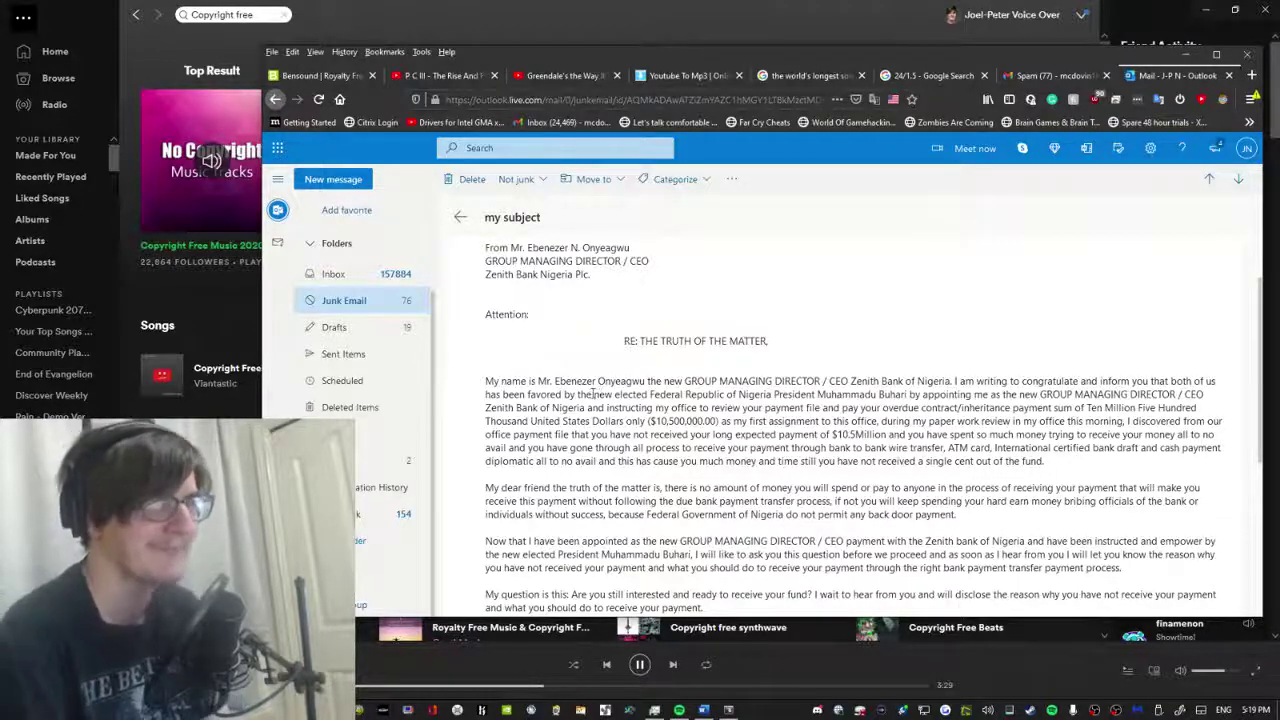
{"action": "scroll", "coordinate": [592, 394], "scroll_direction": "down", "scroll_amount": 1}
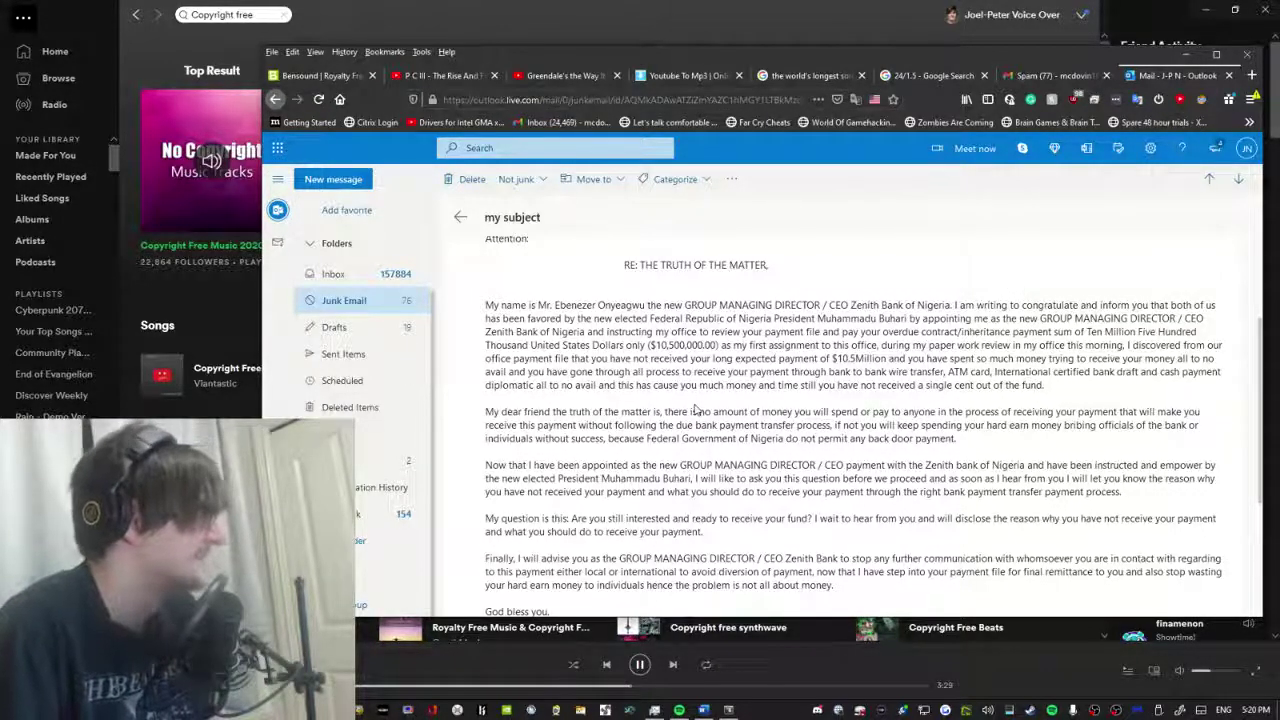
{"action": "scroll", "coordinate": [700, 398], "scroll_direction": "down", "scroll_amount": 2}
{"action": "left_click_drag", "start_coordinate": [1200, 278], "coordinate": [840, 298]}
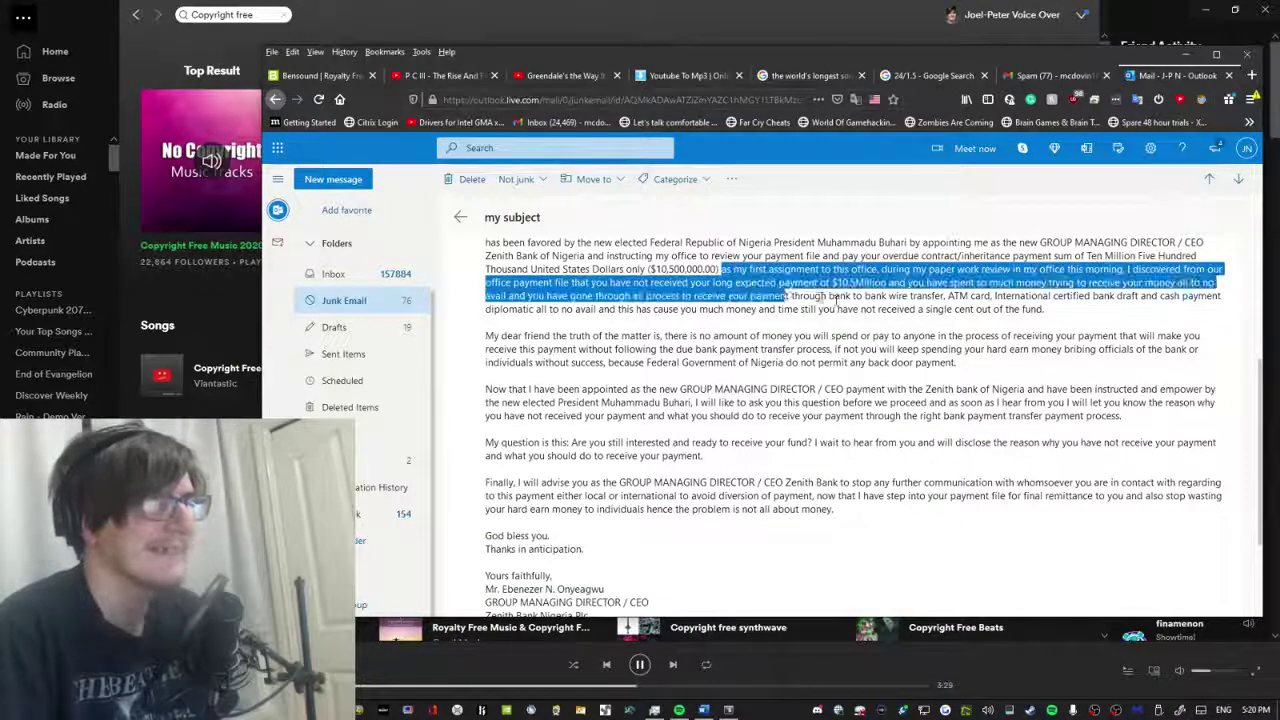
{"action": "left_click", "coordinate": [838, 298]}
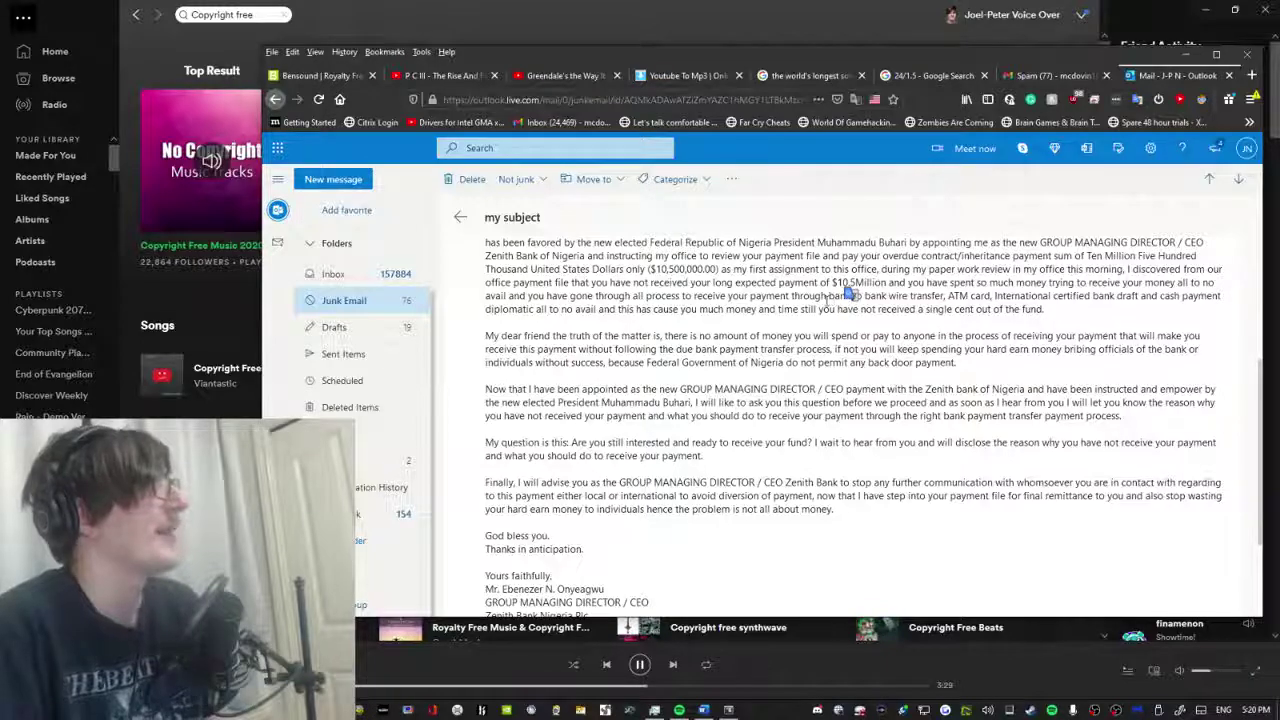
{"action": "left_click_drag", "start_coordinate": [828, 270], "coordinate": [1044, 309]}
{"action": "left_click", "coordinate": [778, 293]}
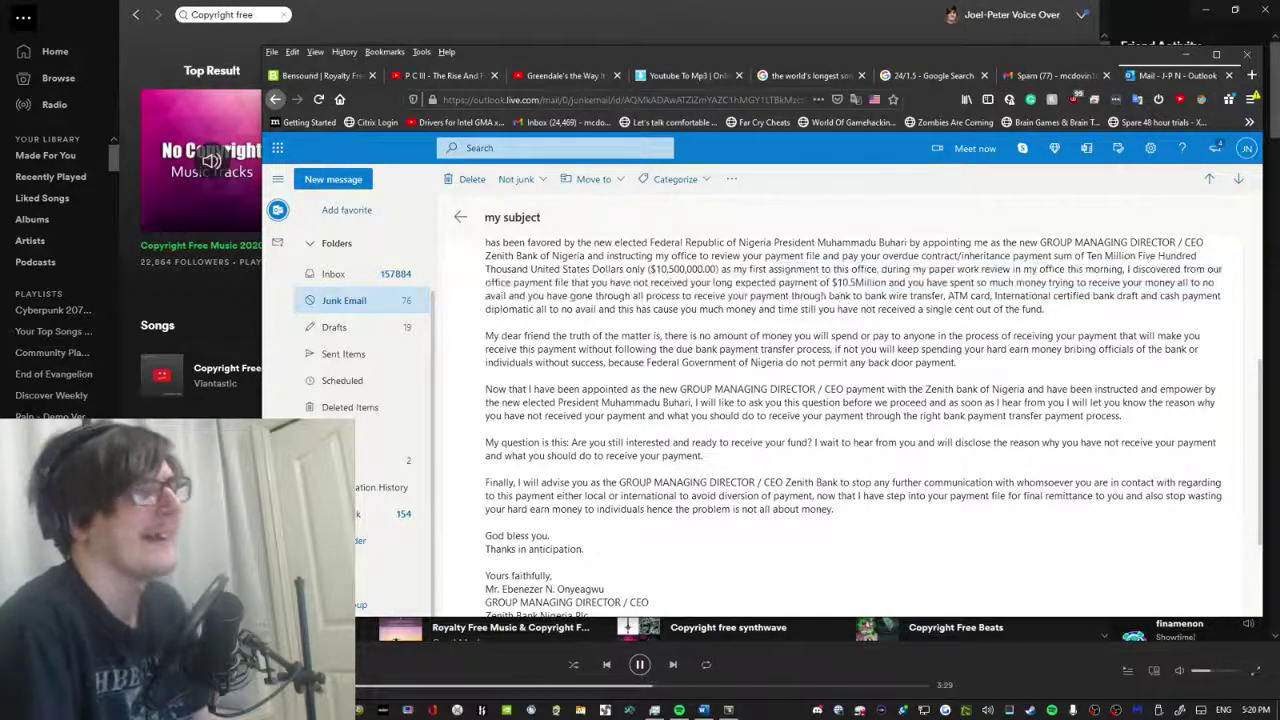
{"action": "scroll", "coordinate": [718, 286], "scroll_direction": "down", "scroll_amount": 1}
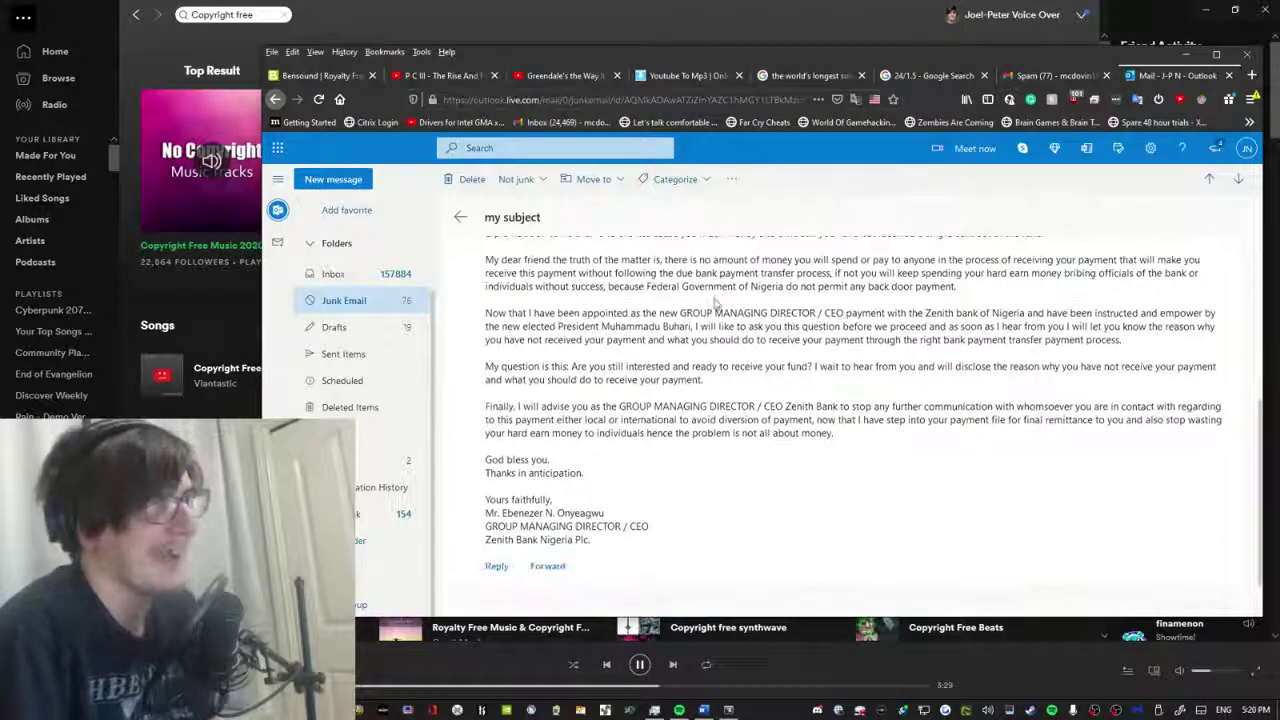
{"action": "scroll", "coordinate": [714, 274], "scroll_direction": "up", "scroll_amount": 1}
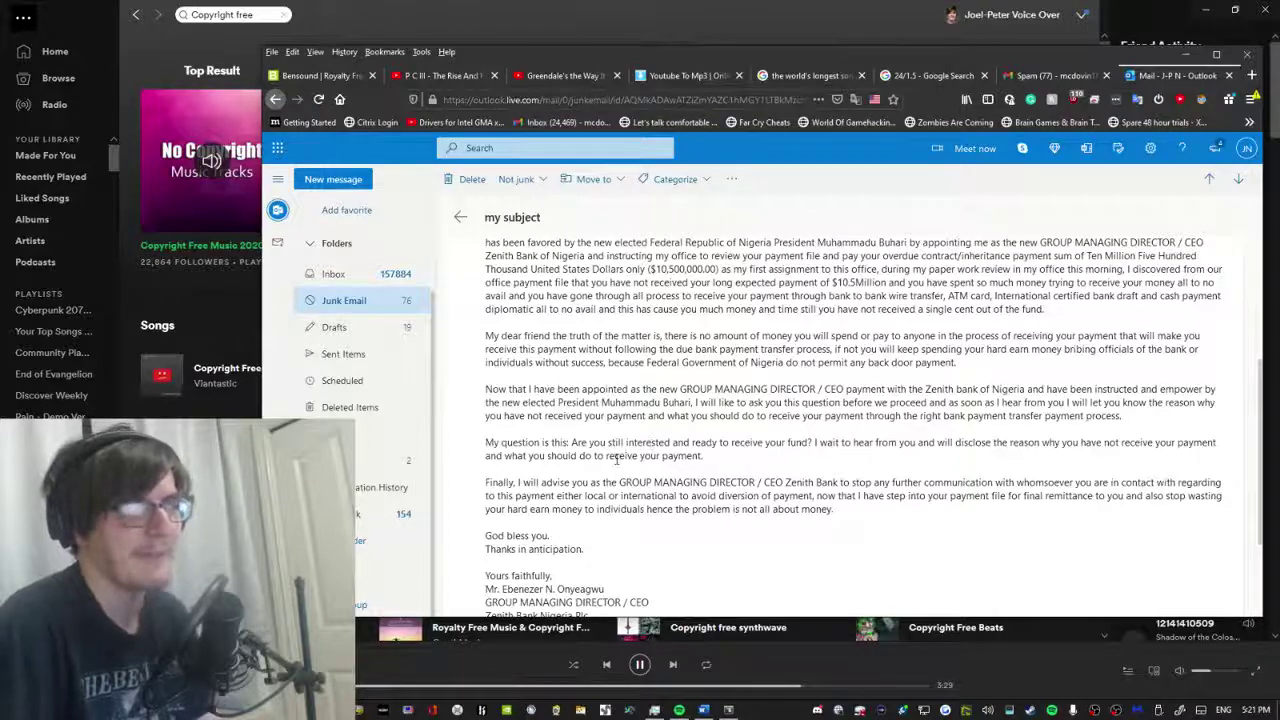
Skip to the next Spotify track, finish reading the Zenith Bank email, and return to the Junk Email list.
{"action": "left_click", "coordinate": [672, 665]}
{"action": "key", "text": "alt+Tab"}
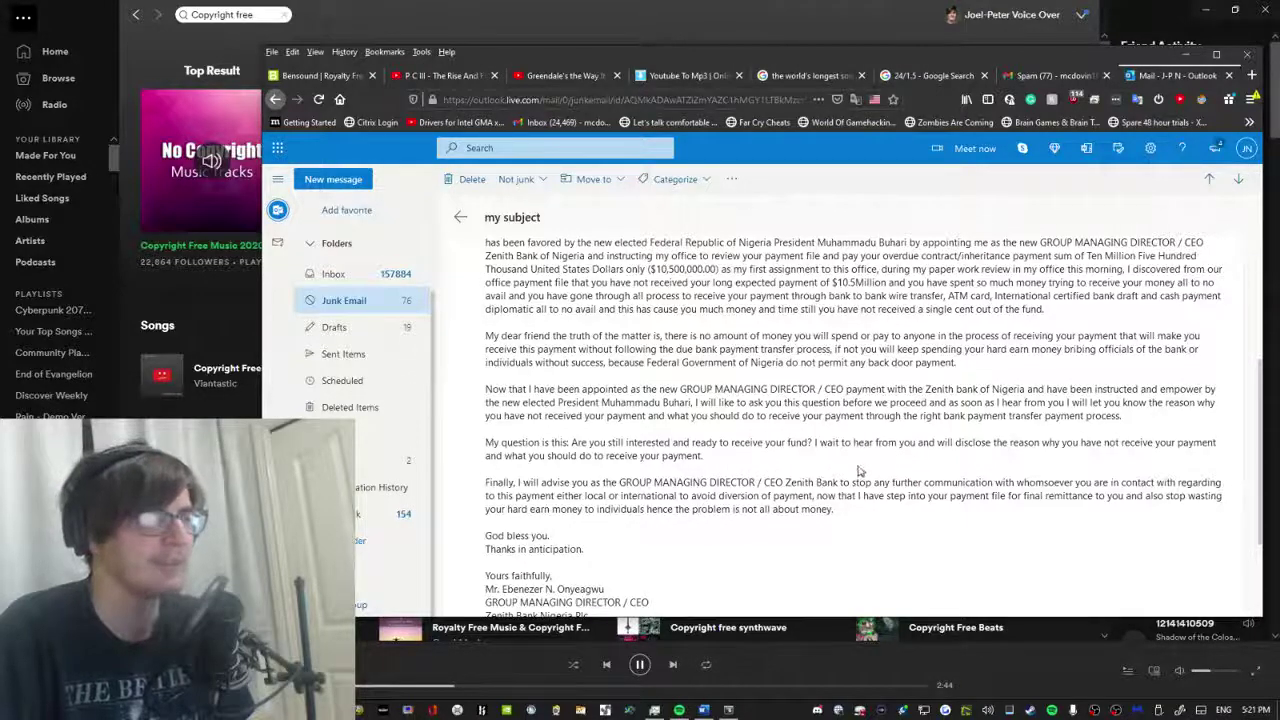
{"action": "scroll", "coordinate": [858, 475], "scroll_direction": "down", "scroll_amount": 2}
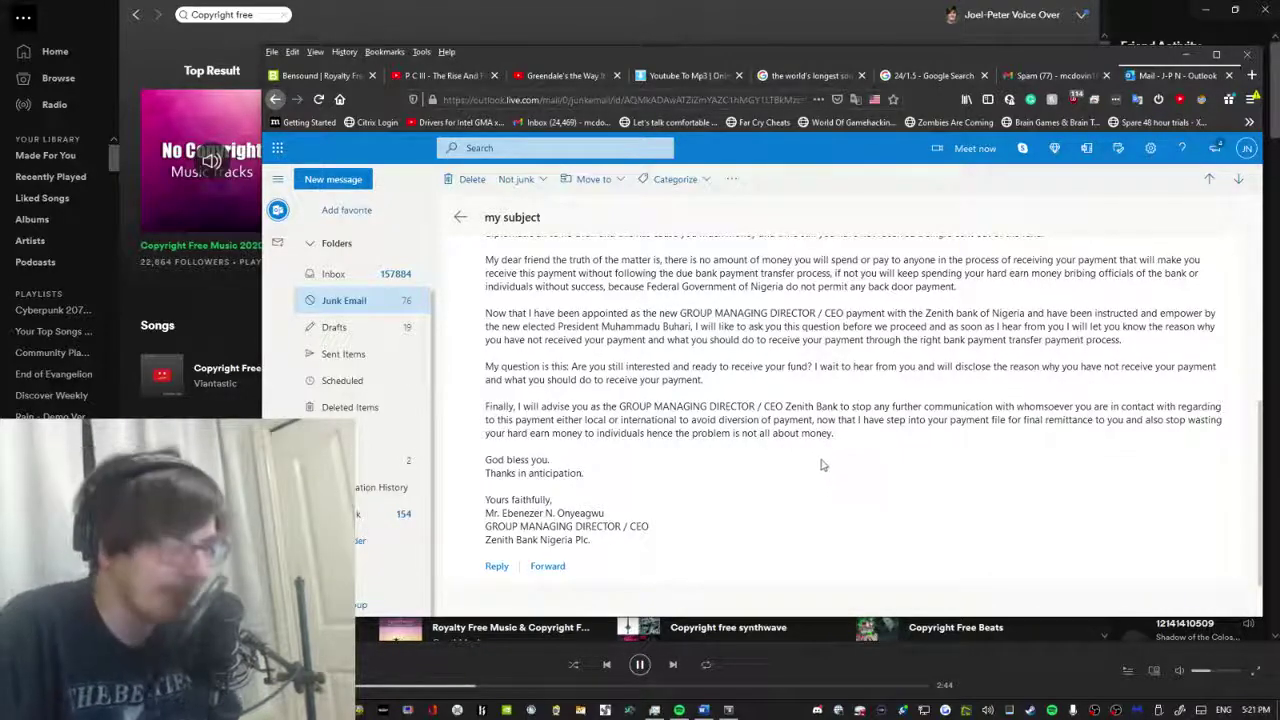
{"action": "scroll", "coordinate": [832, 462], "scroll_direction": "down", "scroll_amount": 1}
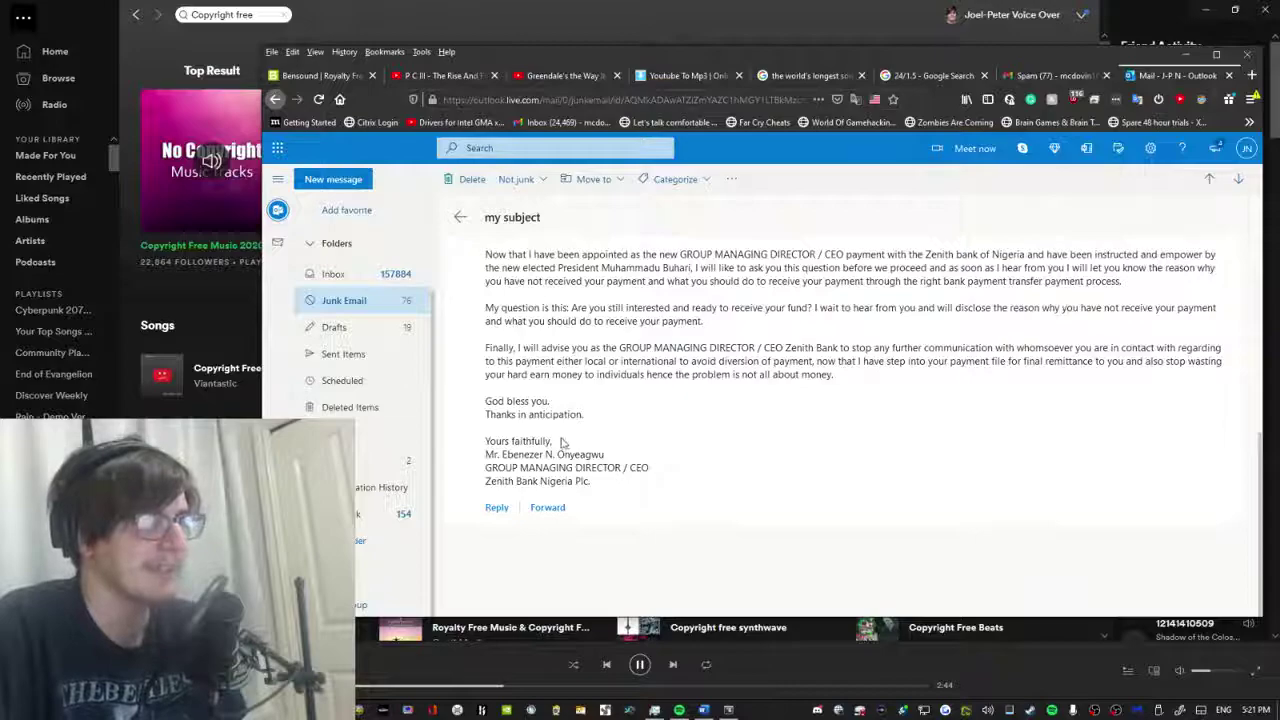
{"action": "left_click", "coordinate": [460, 216]}
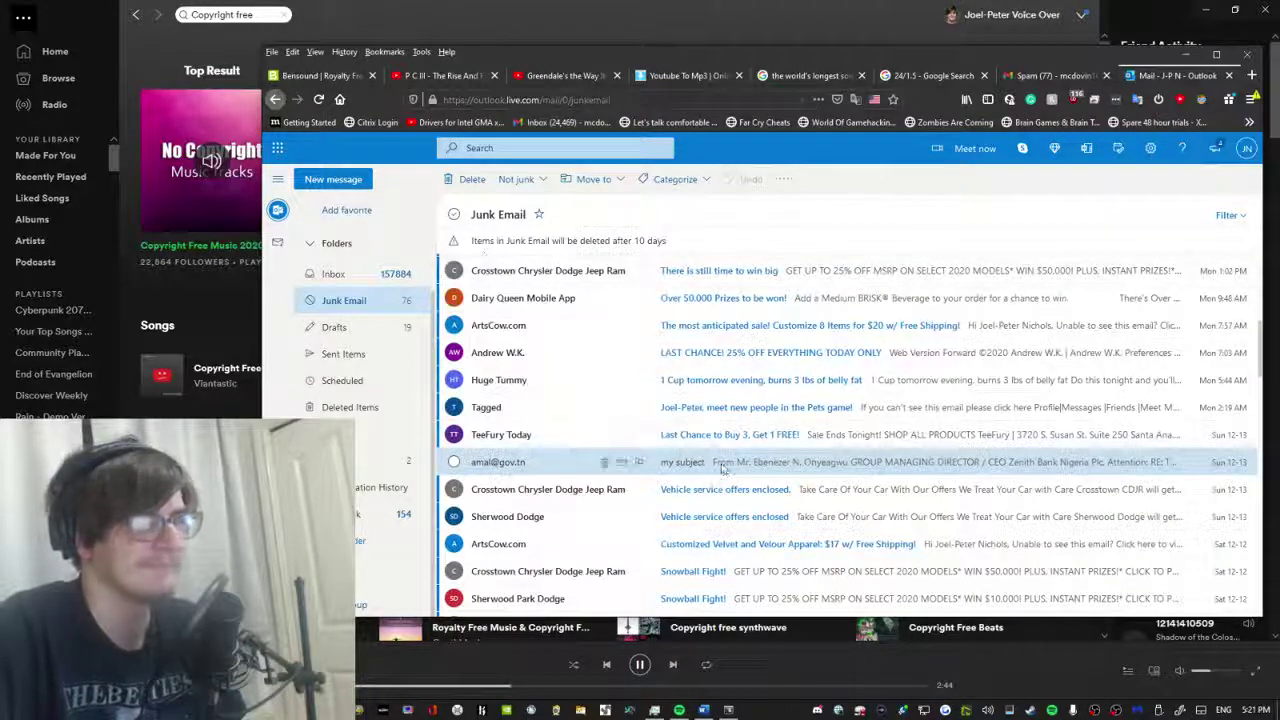
Browse the older December junk messages with the Spotify volume raised, and open the "voice message ;)" email.
{"action": "scroll", "coordinate": [722, 470], "scroll_direction": "down", "scroll_amount": 4}
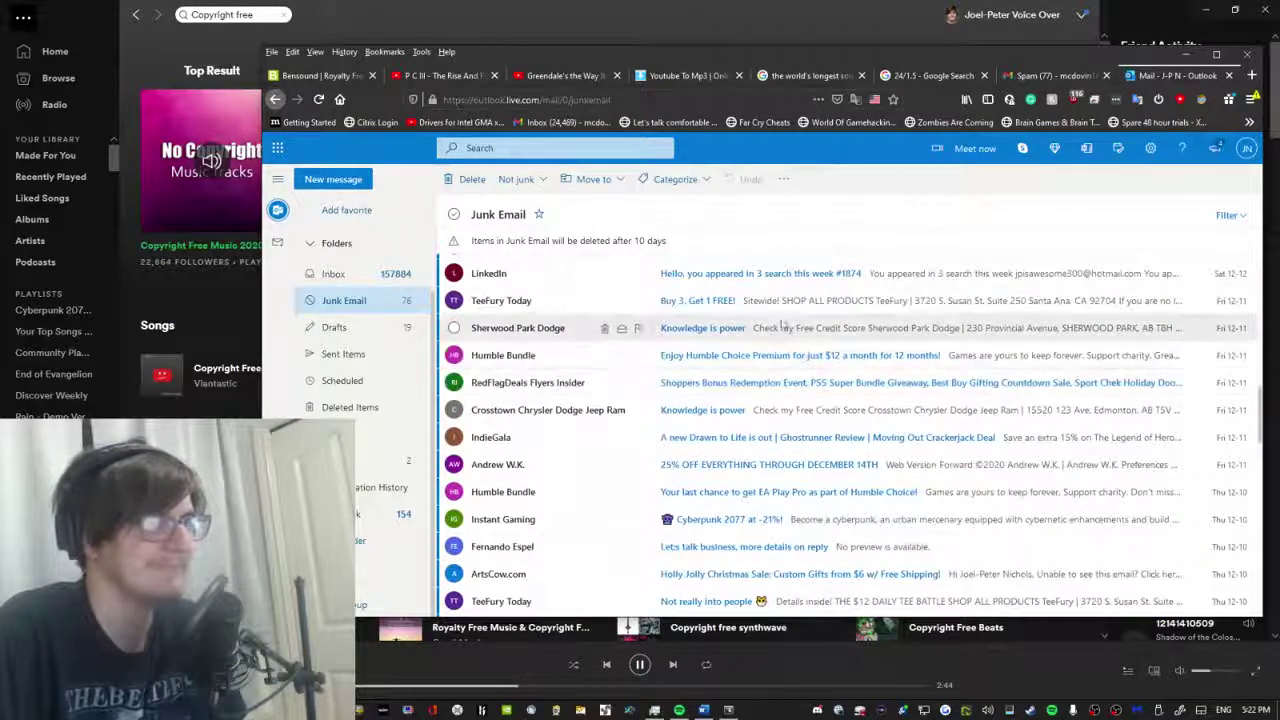
{"action": "scroll", "coordinate": [782, 330], "scroll_direction": "down", "scroll_amount": 1}
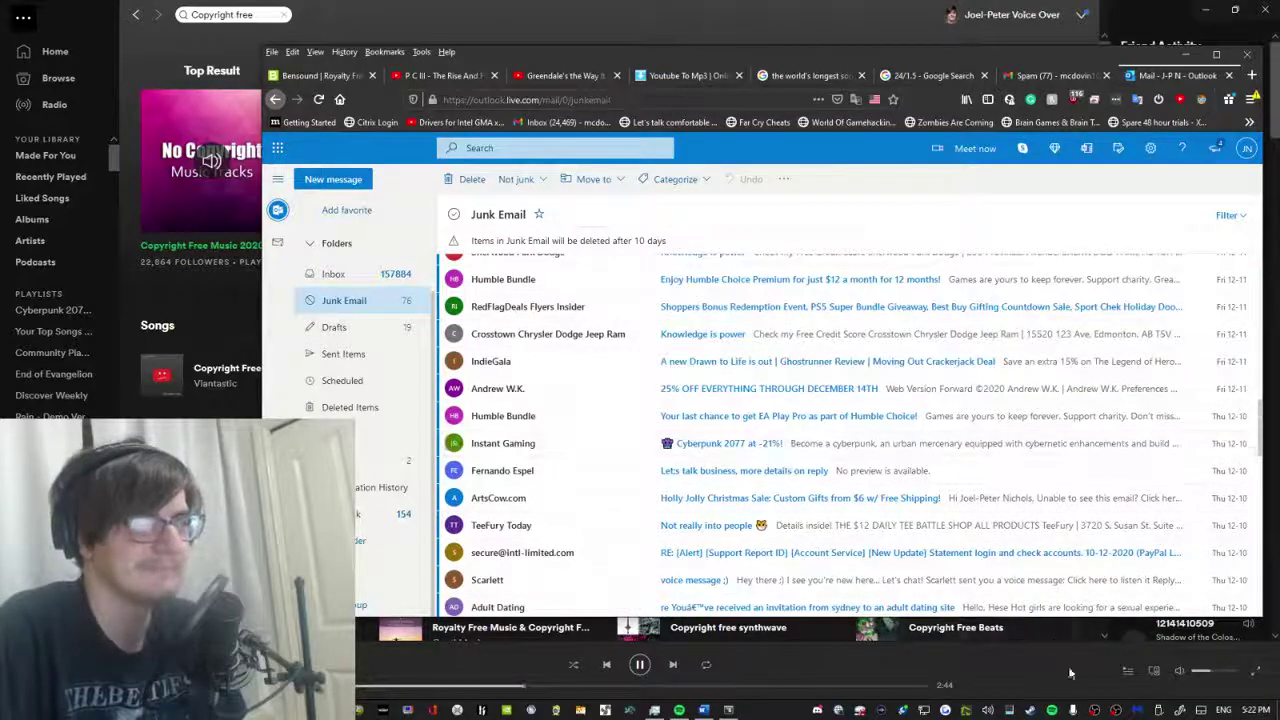
{"action": "left_click", "coordinate": [1220, 672]}
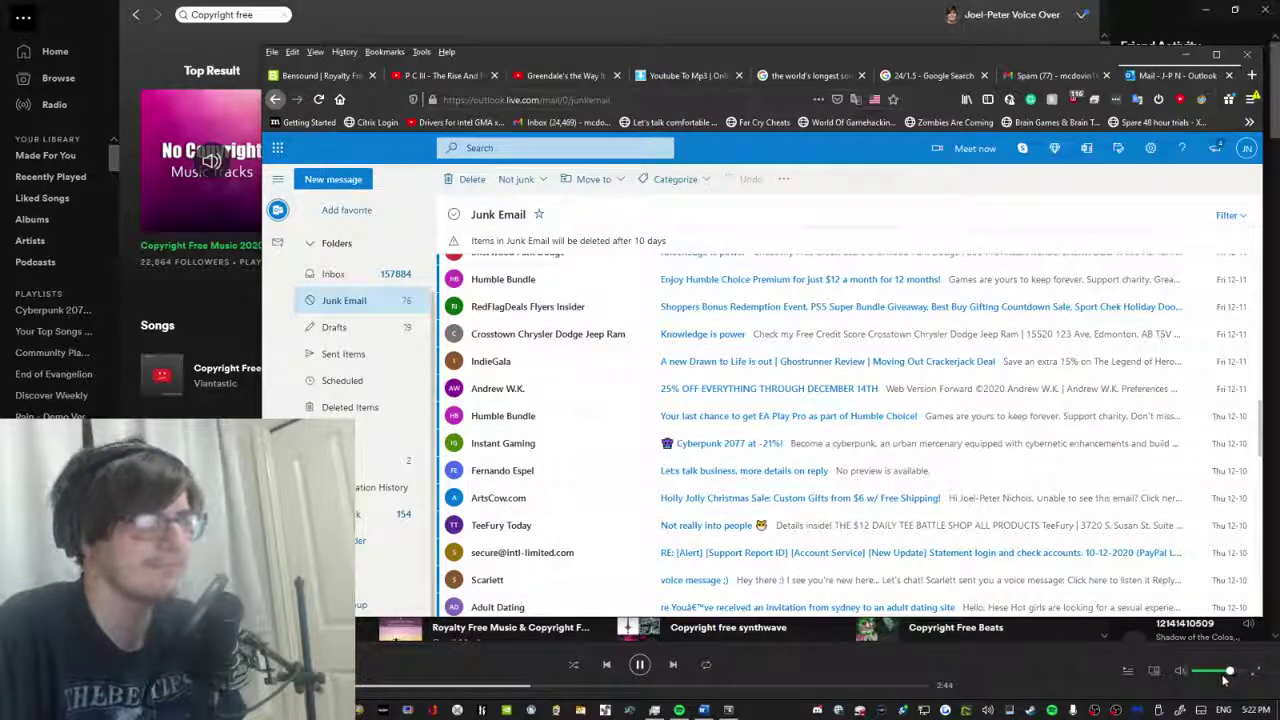
{"action": "scroll", "coordinate": [980, 520], "scroll_direction": "down", "scroll_amount": 1}
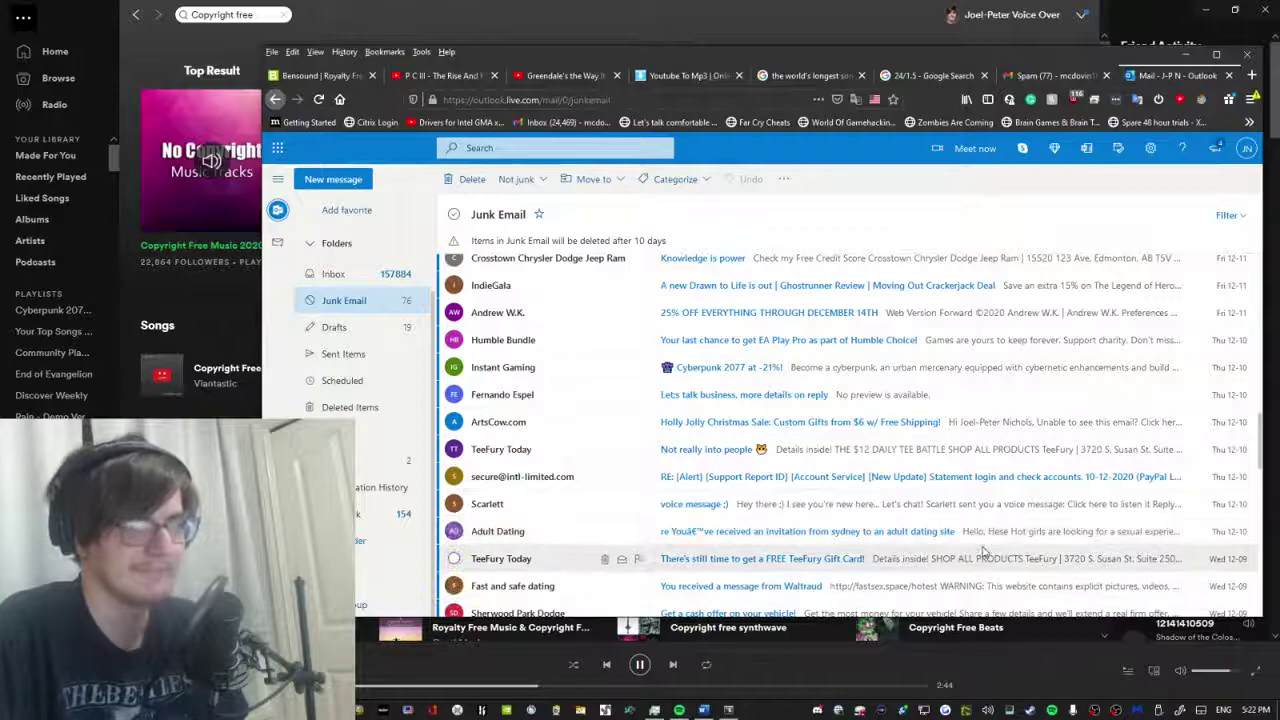
{"action": "left_click", "coordinate": [930, 515]}
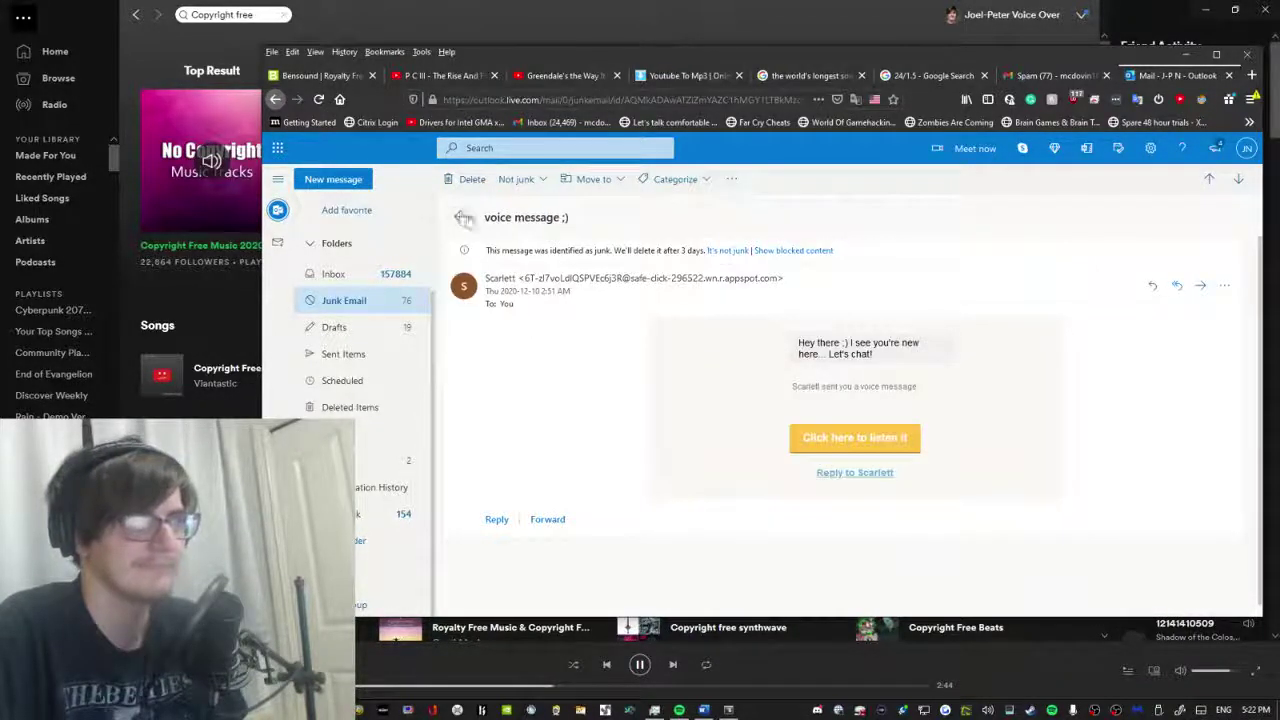
Lower the Spotify volume, switch back to Outlook, and close the voice message email to return to the junk list.
{"action": "left_click", "coordinate": [1201, 671]}
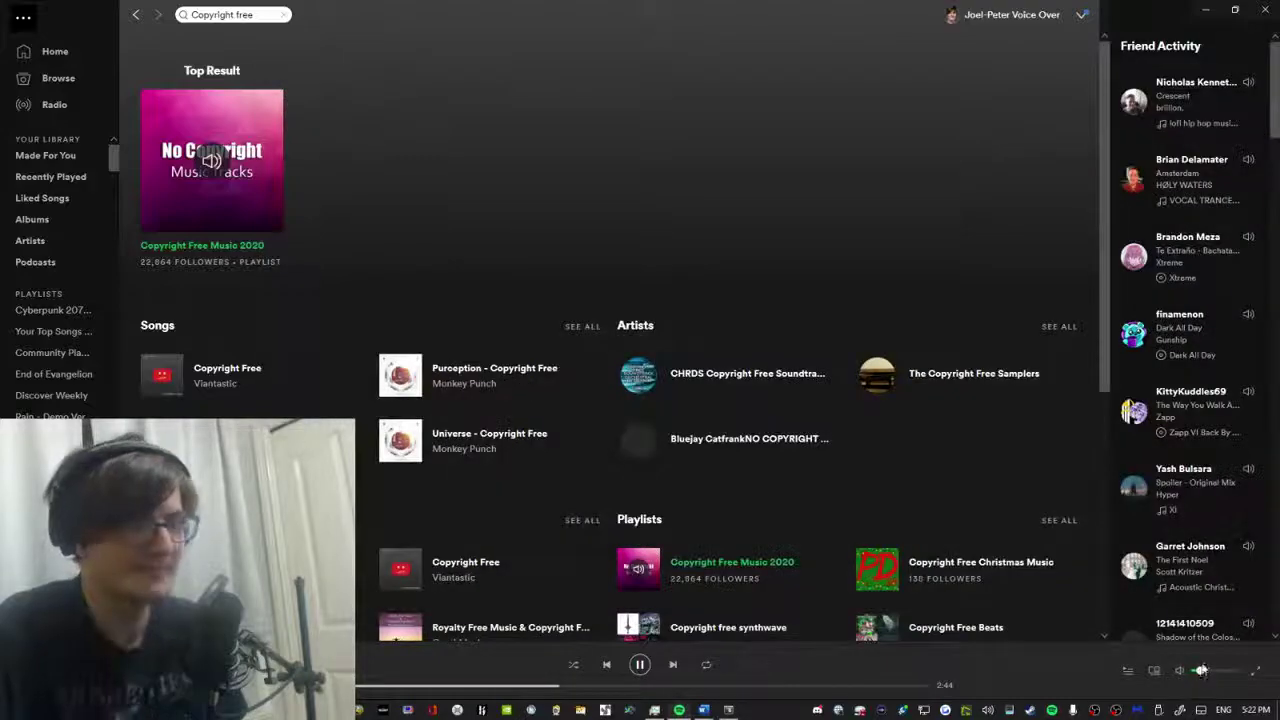
{"action": "key", "text": "alt+Tab"}
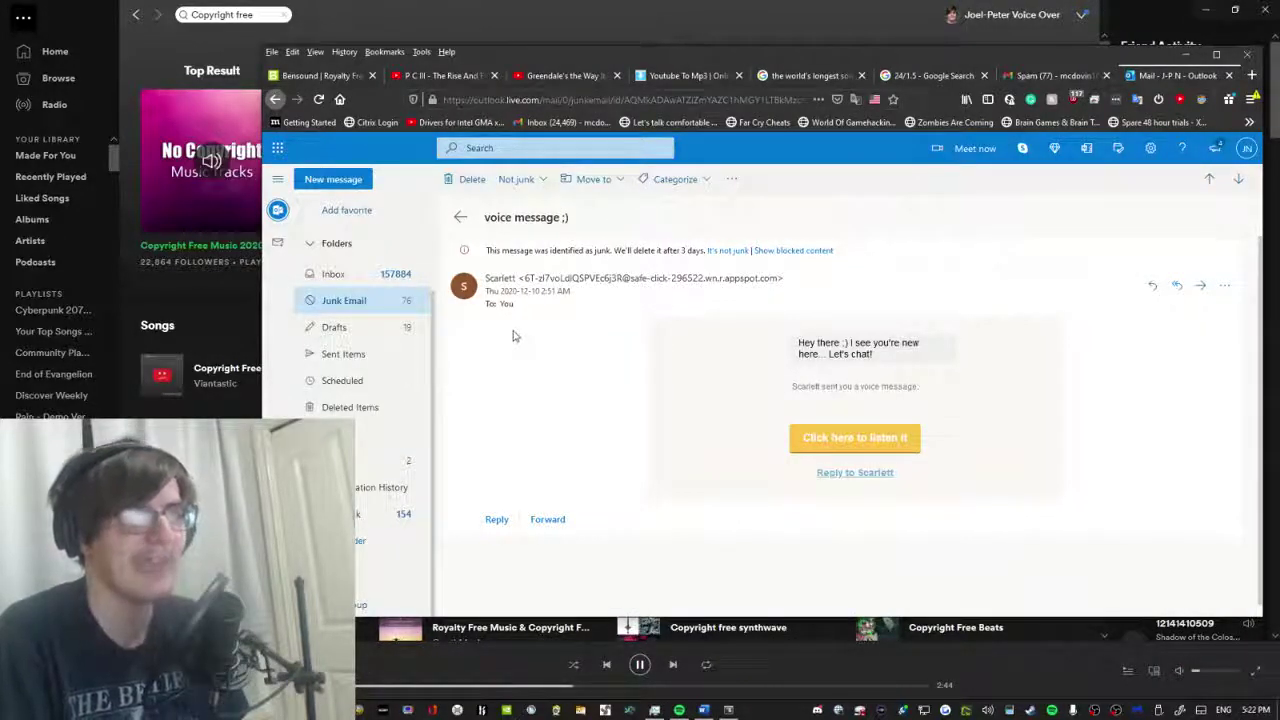
{"action": "left_click", "coordinate": [460, 217]}
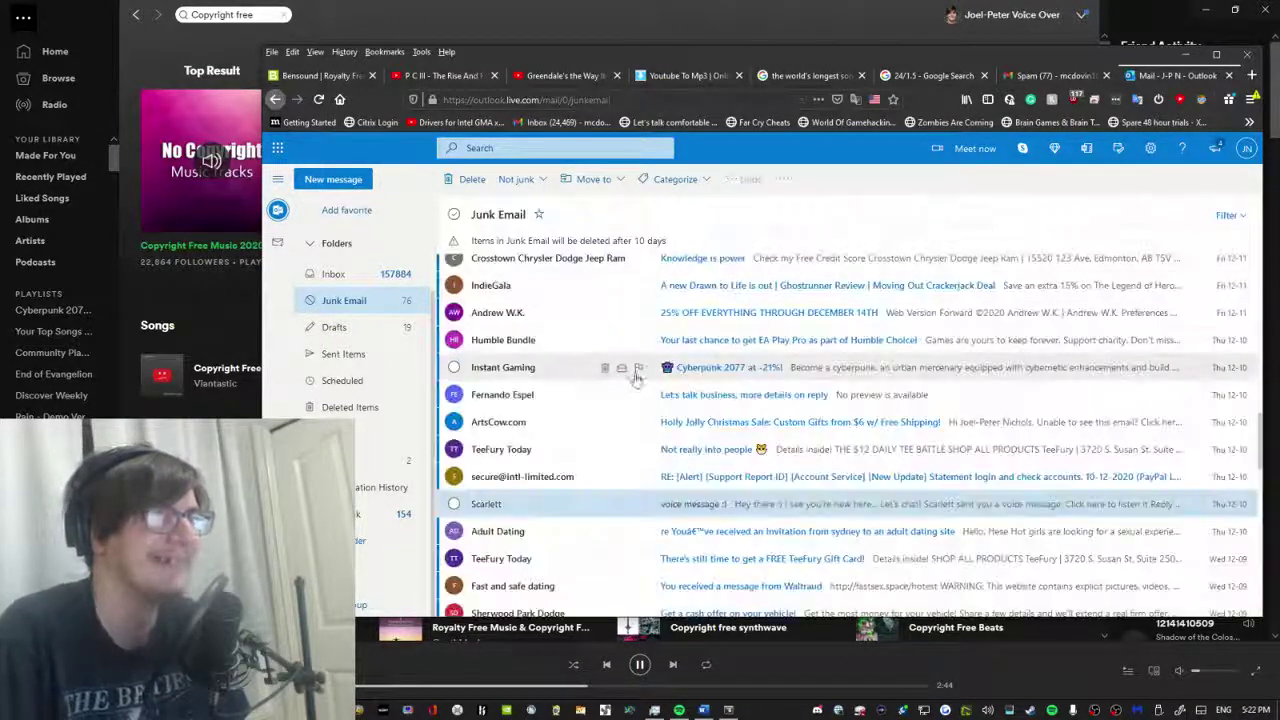
Browse the remaining junk messages back to early December and open the Outlook Inbox.
{"action": "scroll", "coordinate": [636, 375], "scroll_direction": "down", "scroll_amount": 3}
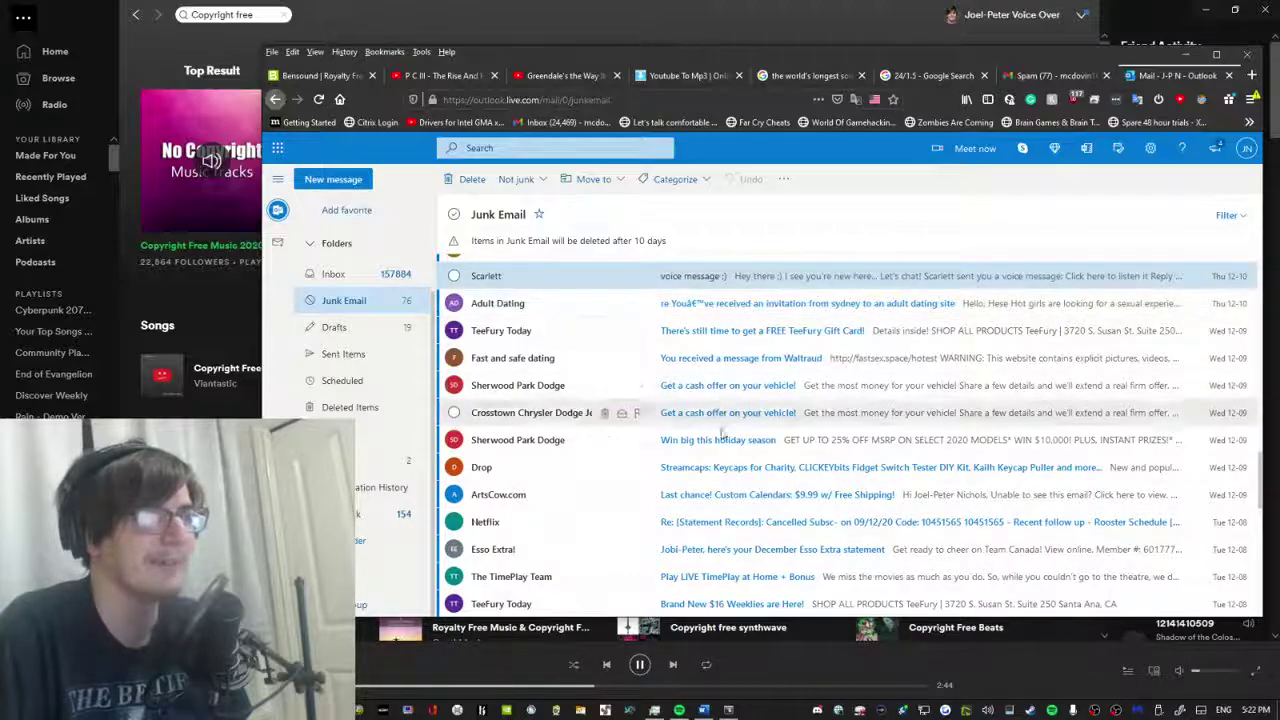
{"action": "scroll", "coordinate": [760, 400], "scroll_direction": "down", "scroll_amount": 3}
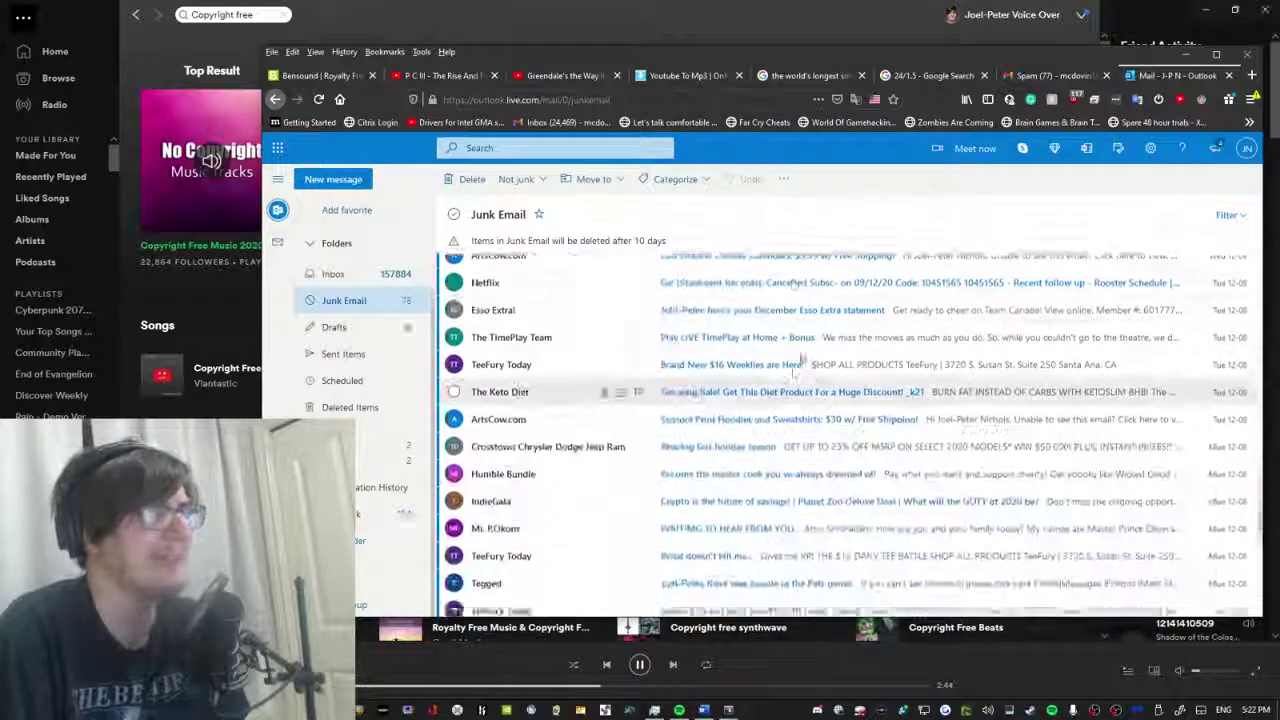
{"action": "scroll", "coordinate": [802, 360], "scroll_direction": "down", "scroll_amount": 10}
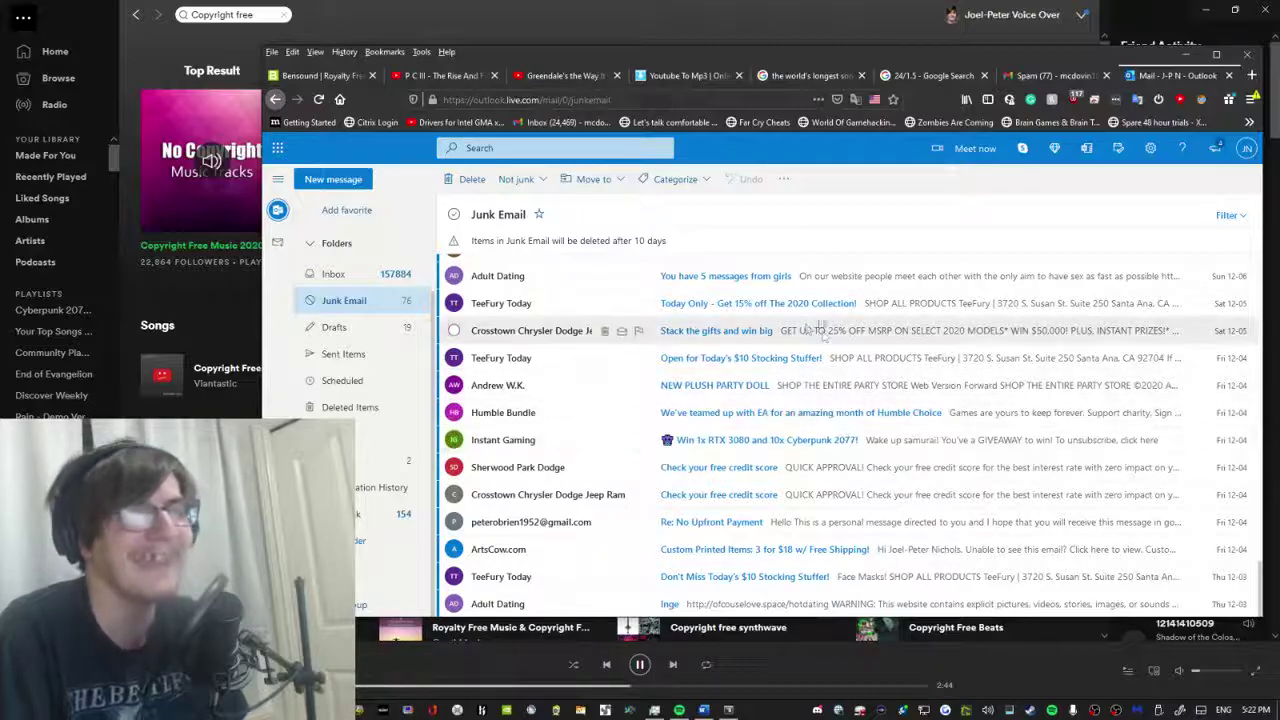
{"action": "scroll", "coordinate": [840, 410], "scroll_direction": "up", "scroll_amount": 5}
{"action": "scroll", "coordinate": [840, 380], "scroll_direction": "up", "scroll_amount": 5}
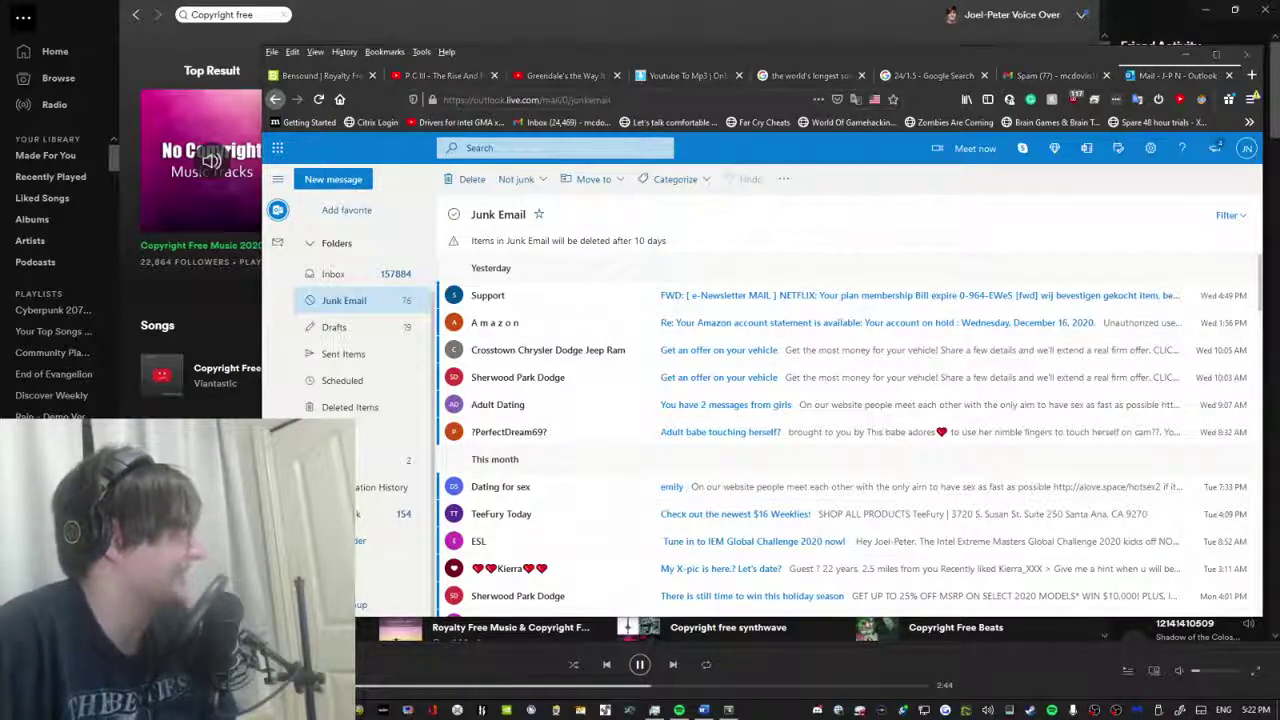
{"action": "left_click", "coordinate": [362, 272]}
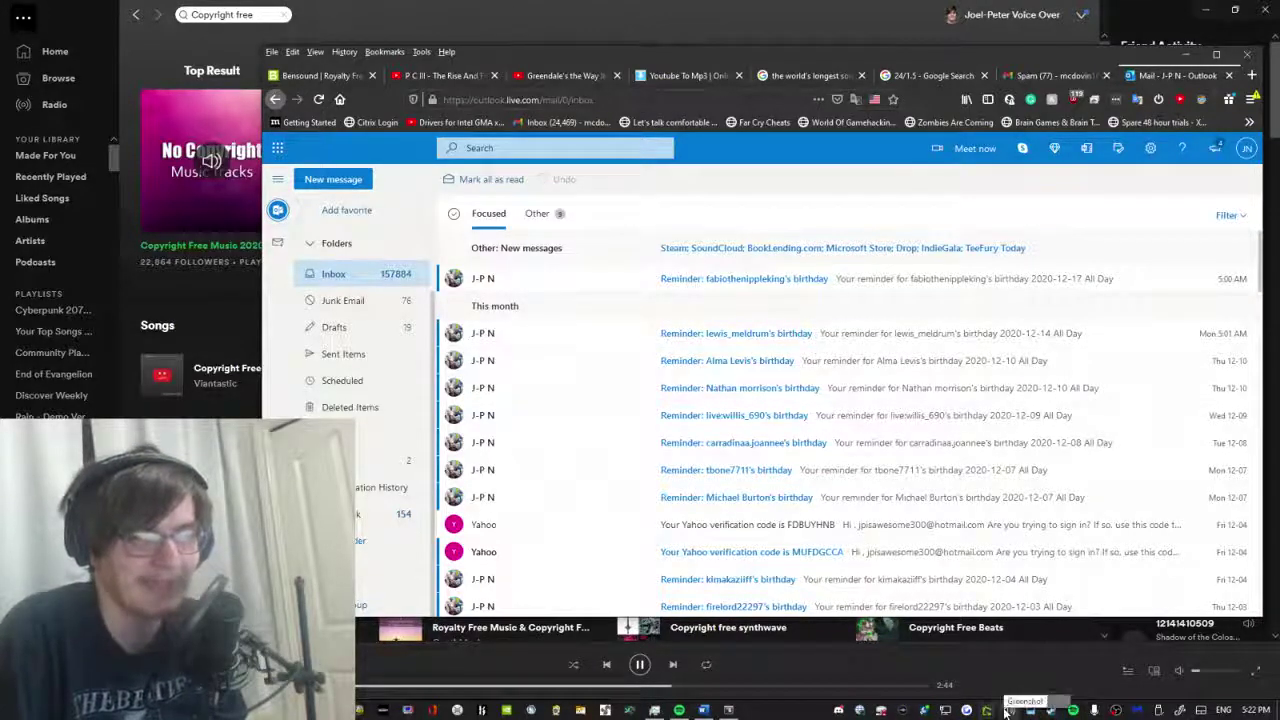
Raise the Spotify volume slightly, skip to the next track, and switch back to the Outlook inbox.
{"action": "left_click", "coordinate": [1008, 710]}
{"action": "left_click", "coordinate": [996, 664]}
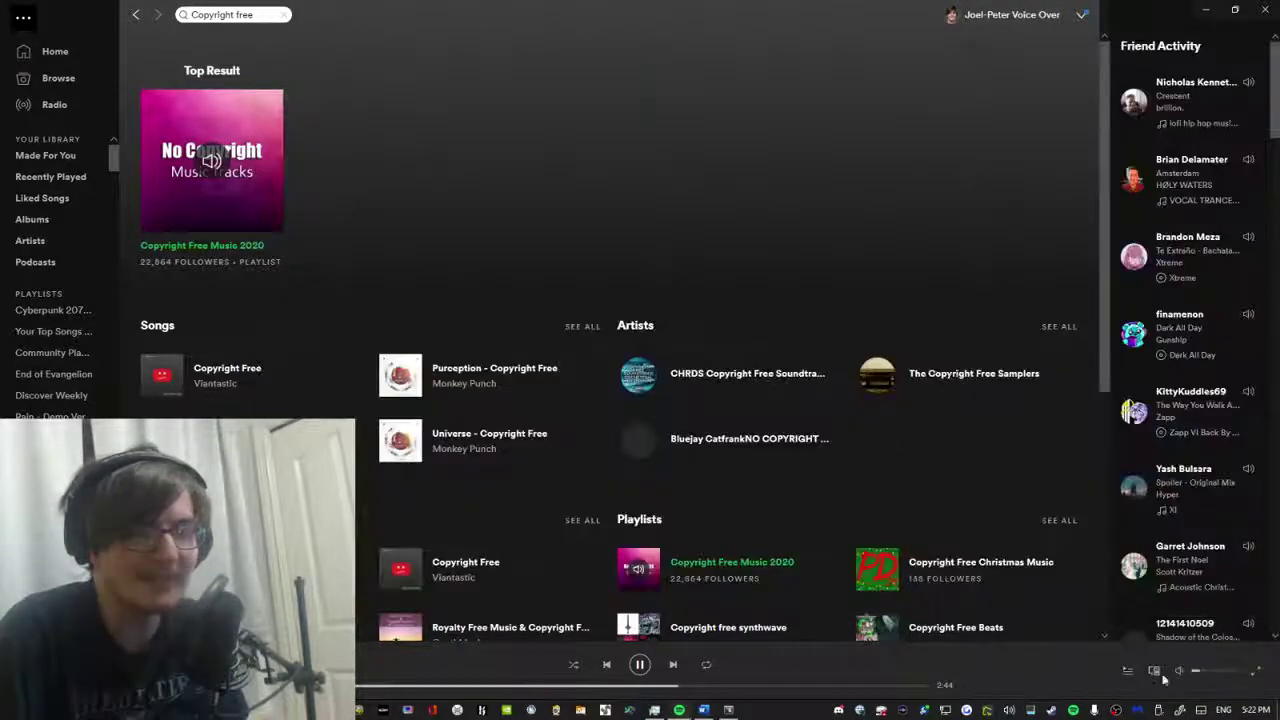
{"action": "left_click_drag", "start_coordinate": [1209, 679], "coordinate": [1208, 666]}
{"action": "key", "text": "alt+Tab"}
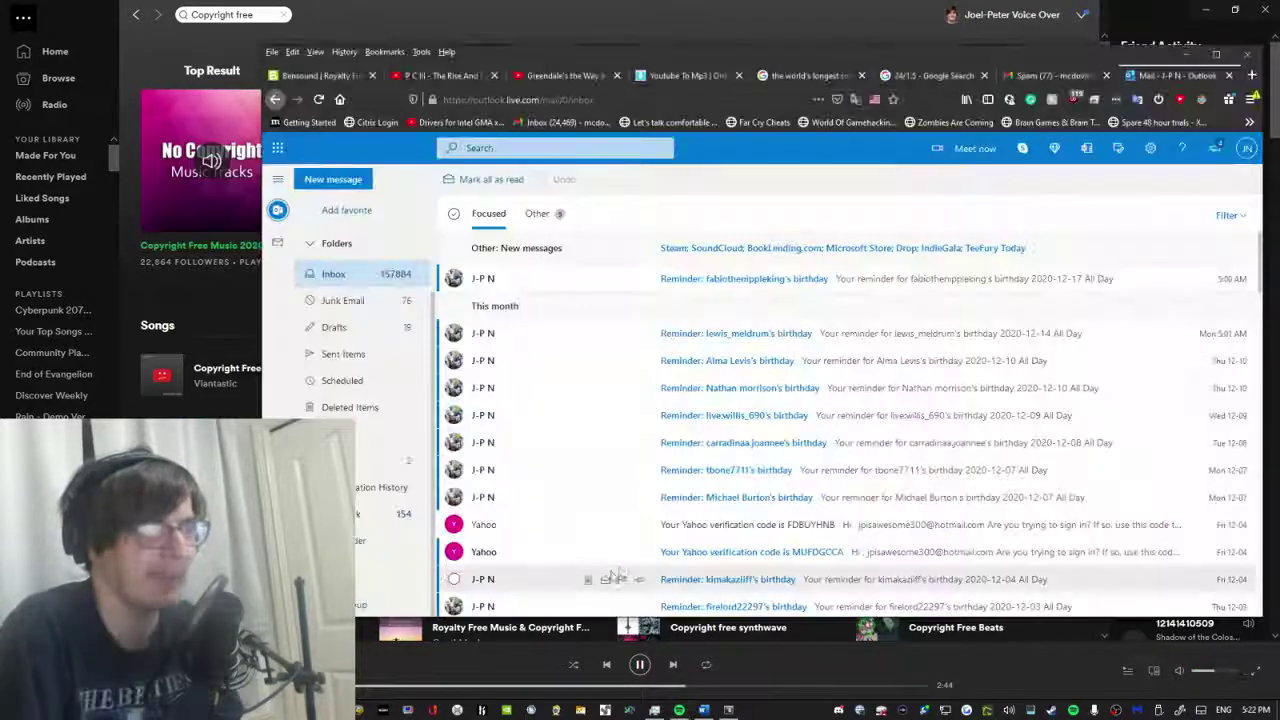
{"action": "left_click", "coordinate": [675, 665]}
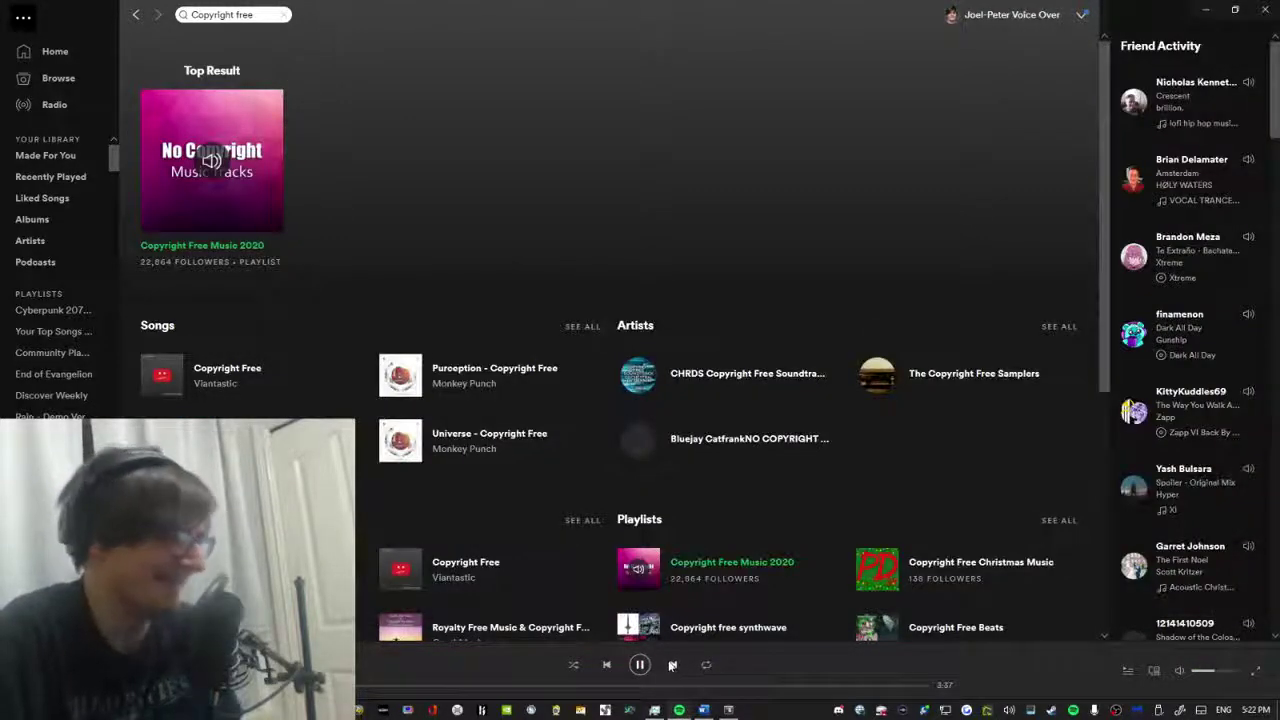
{"action": "key", "text": "alt+Tab"}
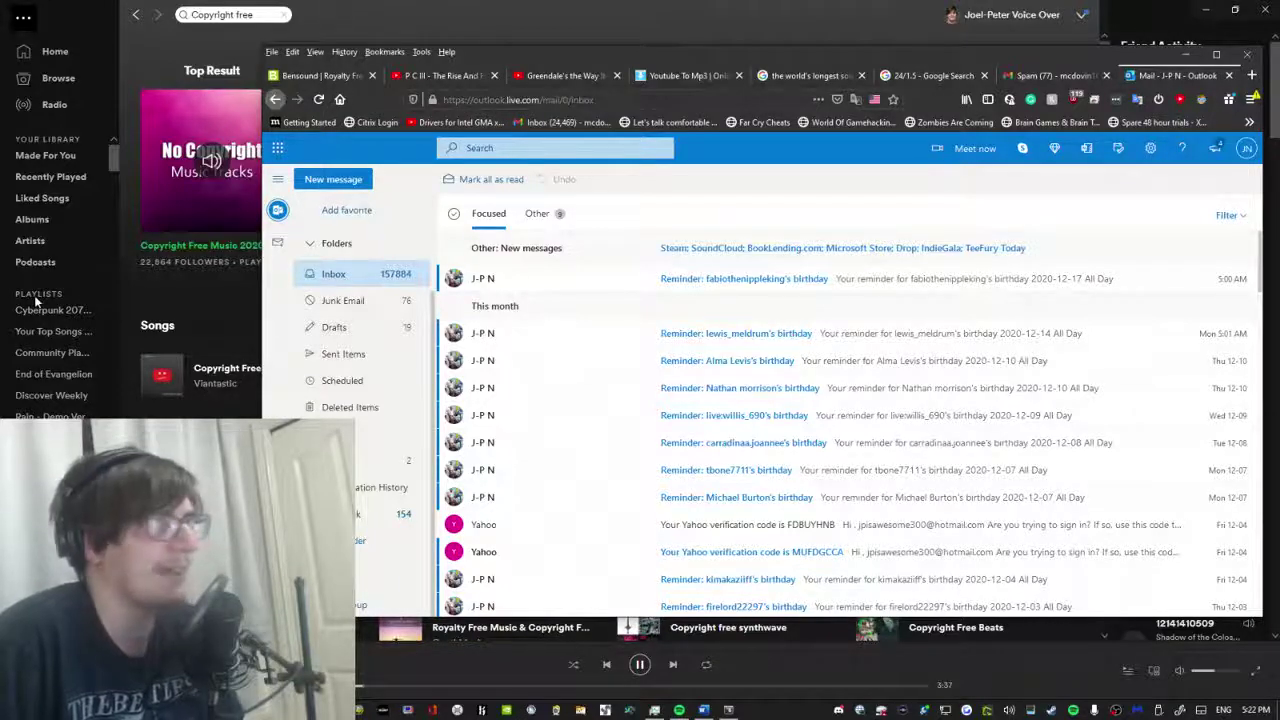
Switch to Adobe Audition and place the playhead shortly before the end of the clip on the MUSIC track.
{"action": "key", "text": "alt+Tab"}
{"action": "key", "text": "alt+Tab"}
{"action": "key", "text": "alt+Tab"}
{"action": "key", "text": "alt+Tab"}
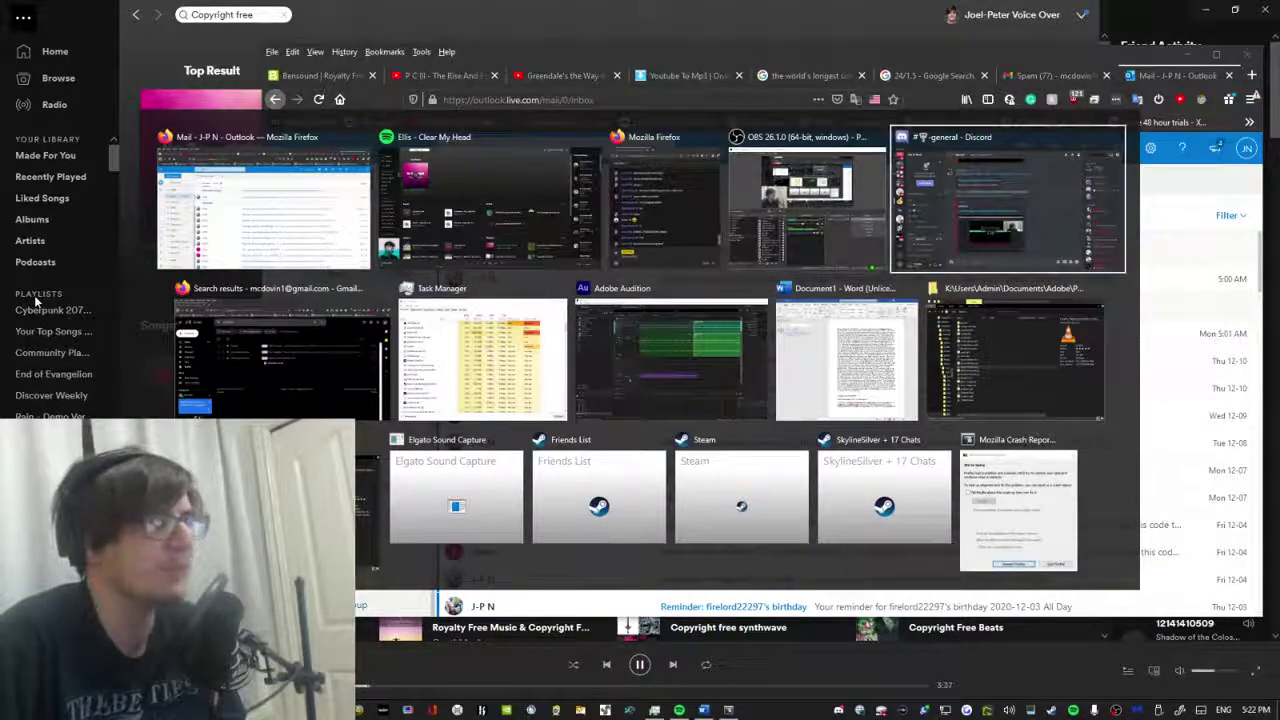
{"action": "key", "text": "alt+Tab"}
{"action": "key", "text": "alt+Tab"}
{"action": "key", "text": "alt+Tab"}
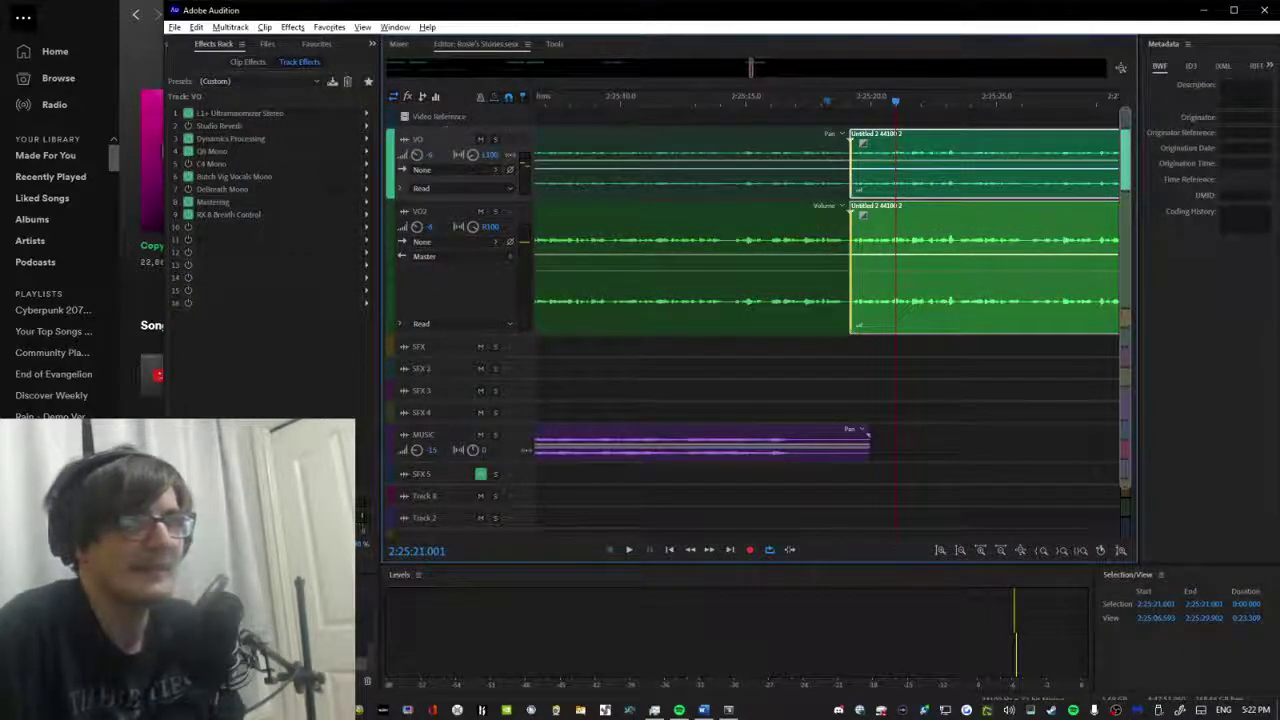
{"action": "left_click", "coordinate": [776, 100]}
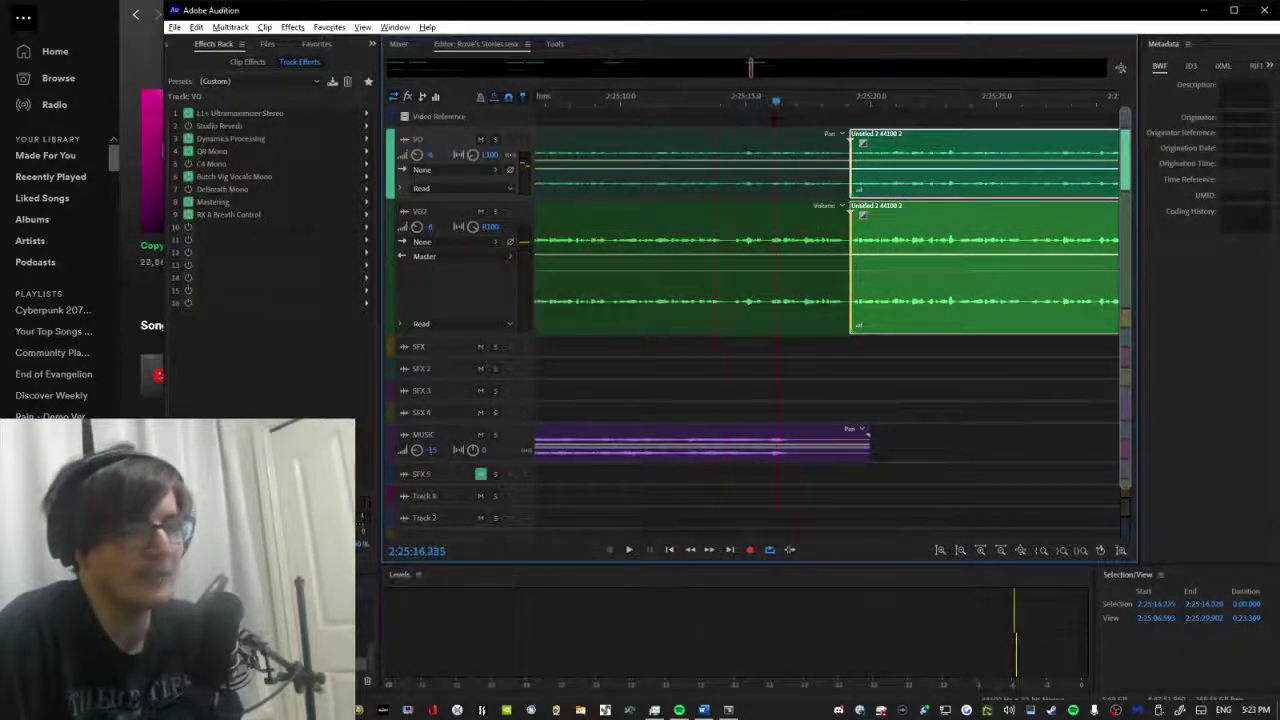
Switch to Spotify and pause the playing track.
{"action": "key", "text": "alt+Tab"}
{"action": "key", "text": "alt+Tab"}
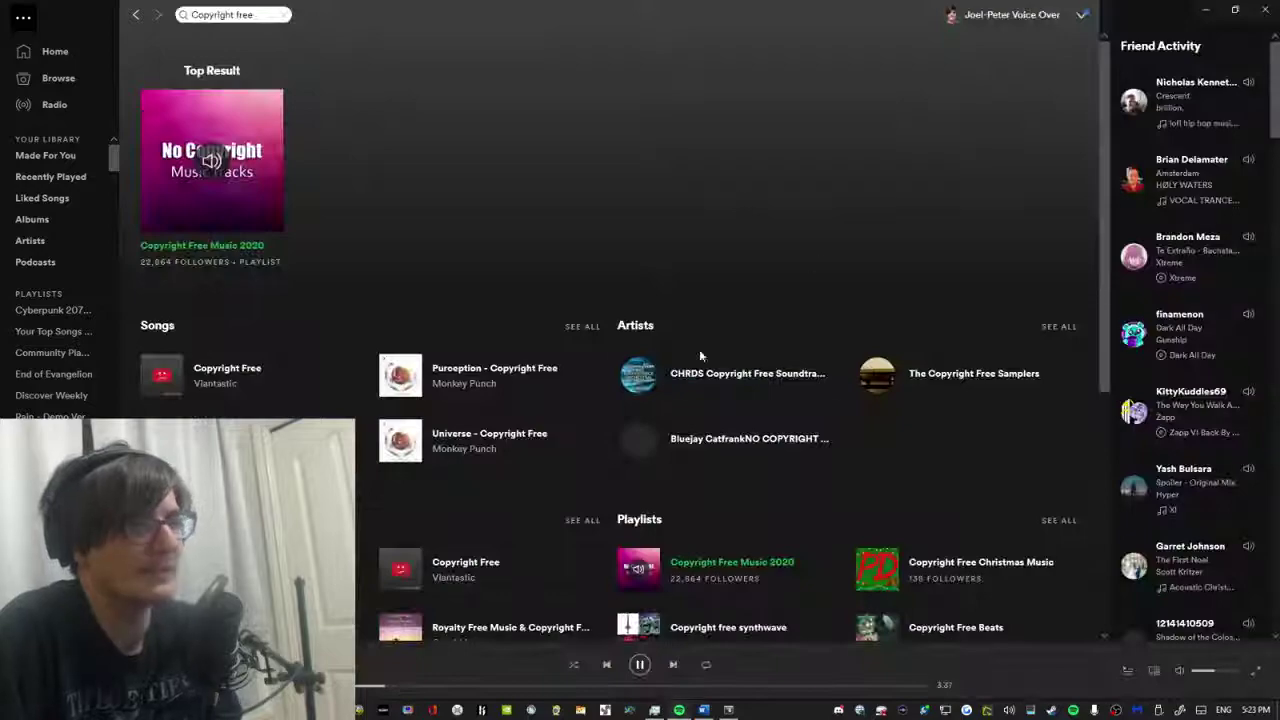
{"action": "left_click", "coordinate": [640, 664]}
Switch back to Adobe Audition and move the playhead near the start of the clip on the MUSIC track.
{"action": "key", "text": "alt+Tab"}
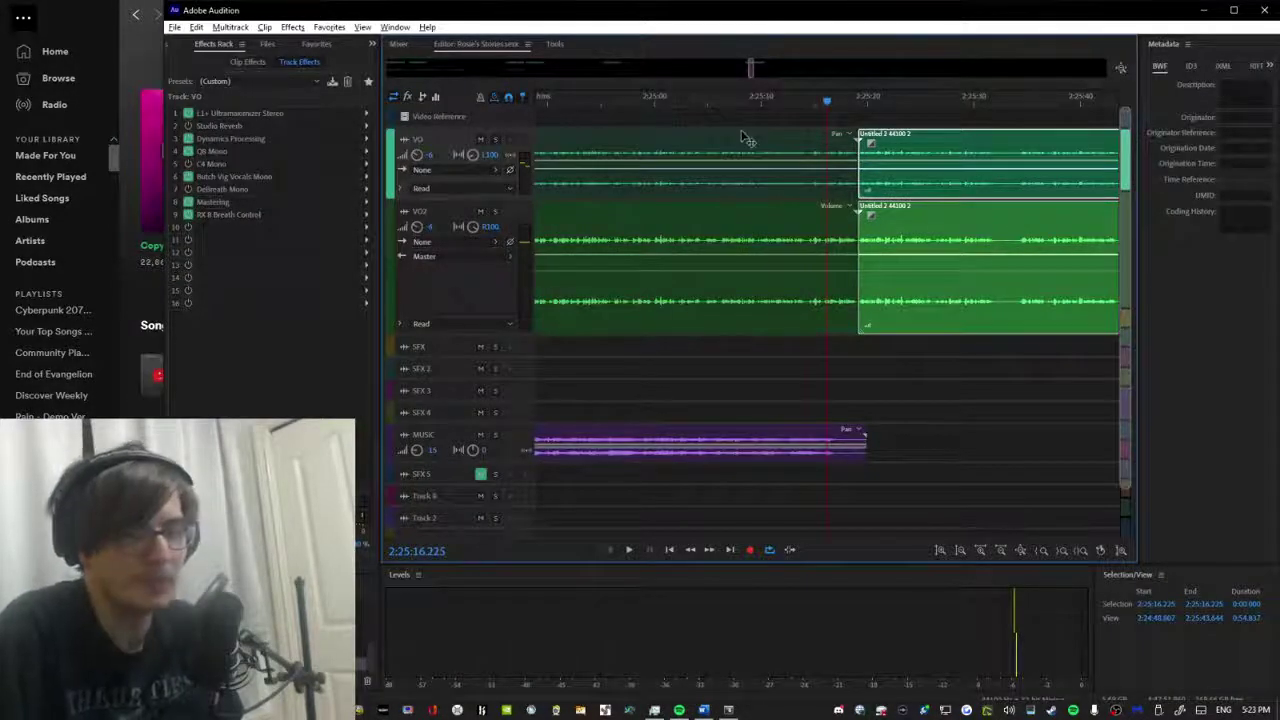
{"action": "scroll", "coordinate": [745, 138], "scroll_direction": "down", "scroll_amount": 5}
{"action": "left_click", "coordinate": [700, 103]}
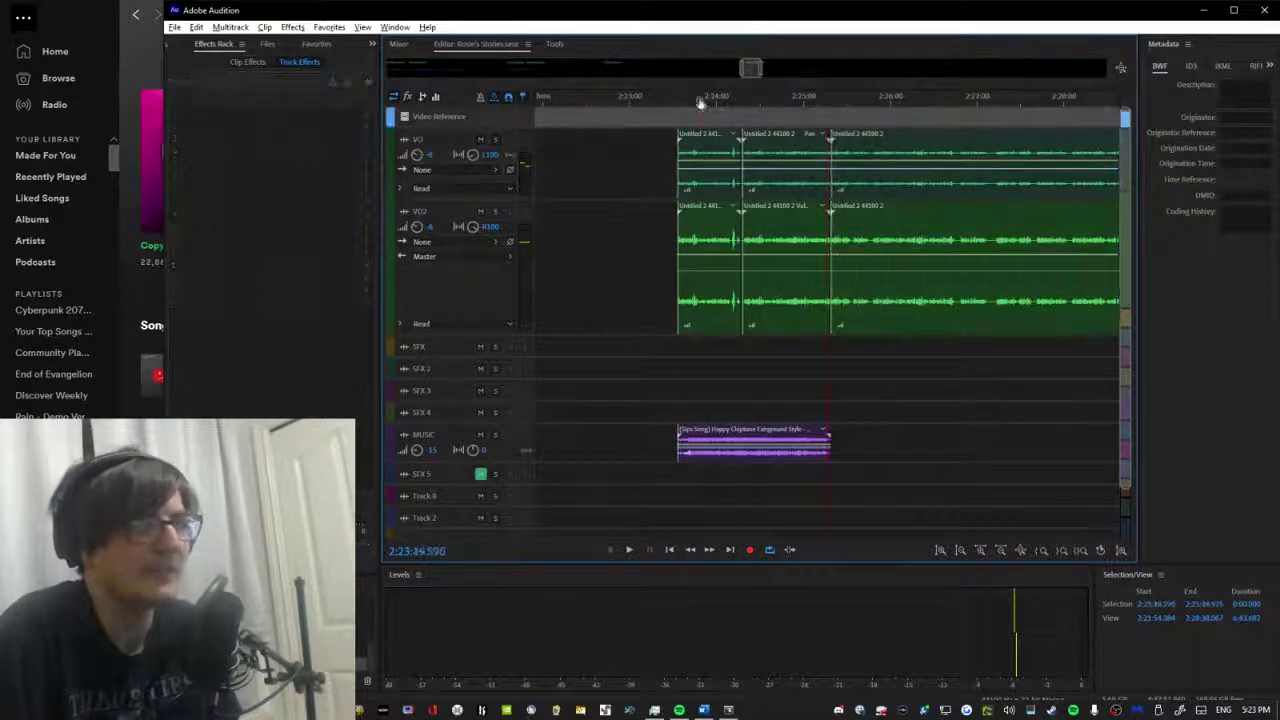
Play the multitrack session from shortly before the first VO clip and pause it partway through the opening.
{"action": "scroll", "coordinate": [690, 103], "scroll_direction": "up", "scroll_amount": 5}
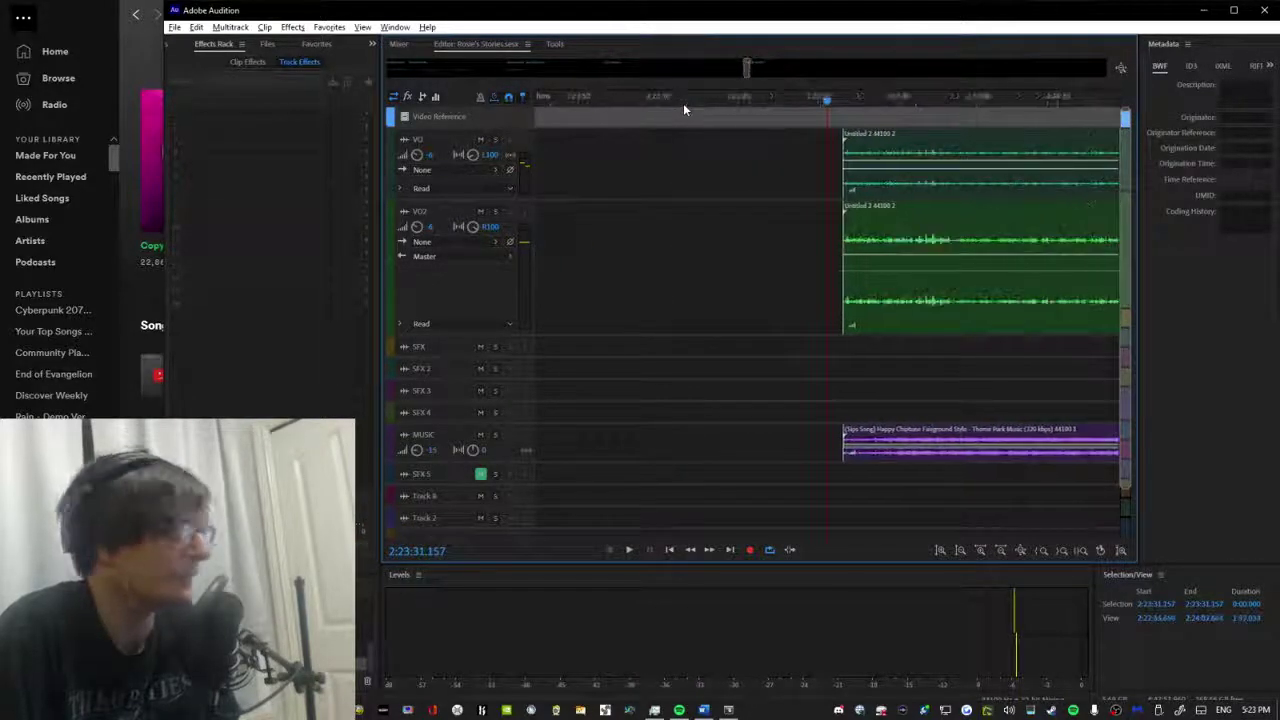
{"action": "key", "text": "space"}
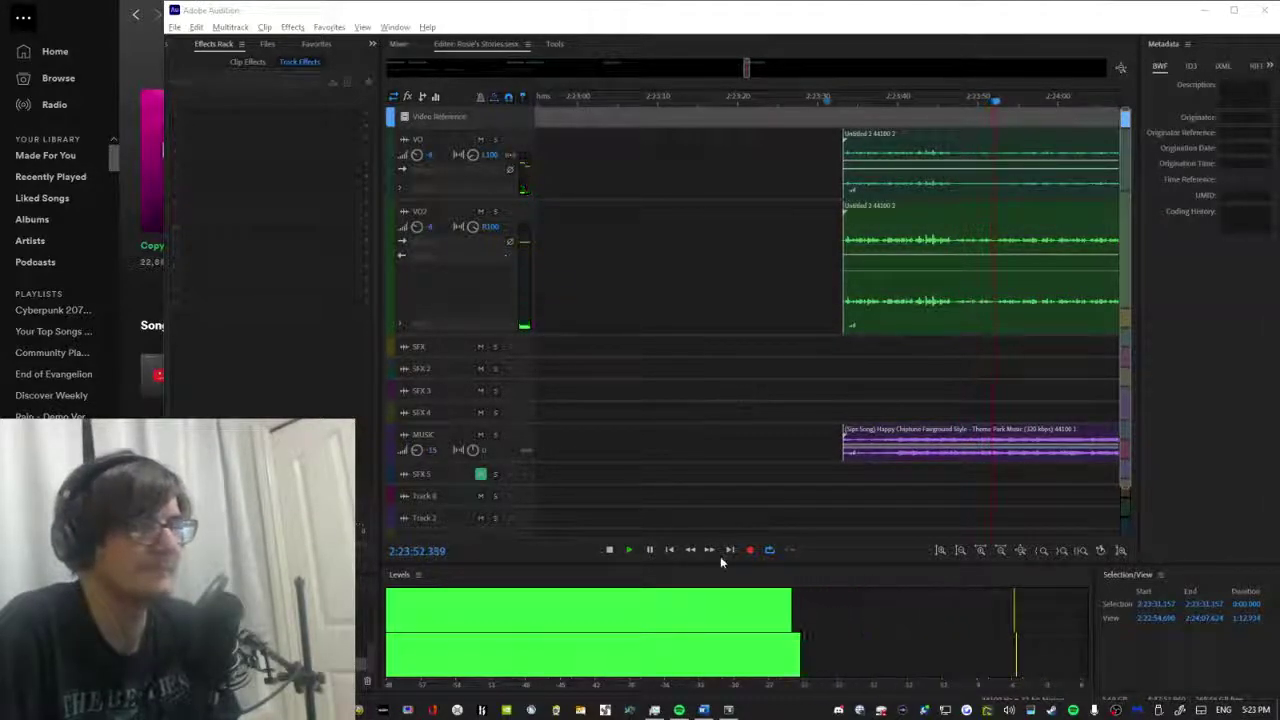
{"action": "left_click", "coordinate": [650, 550]}
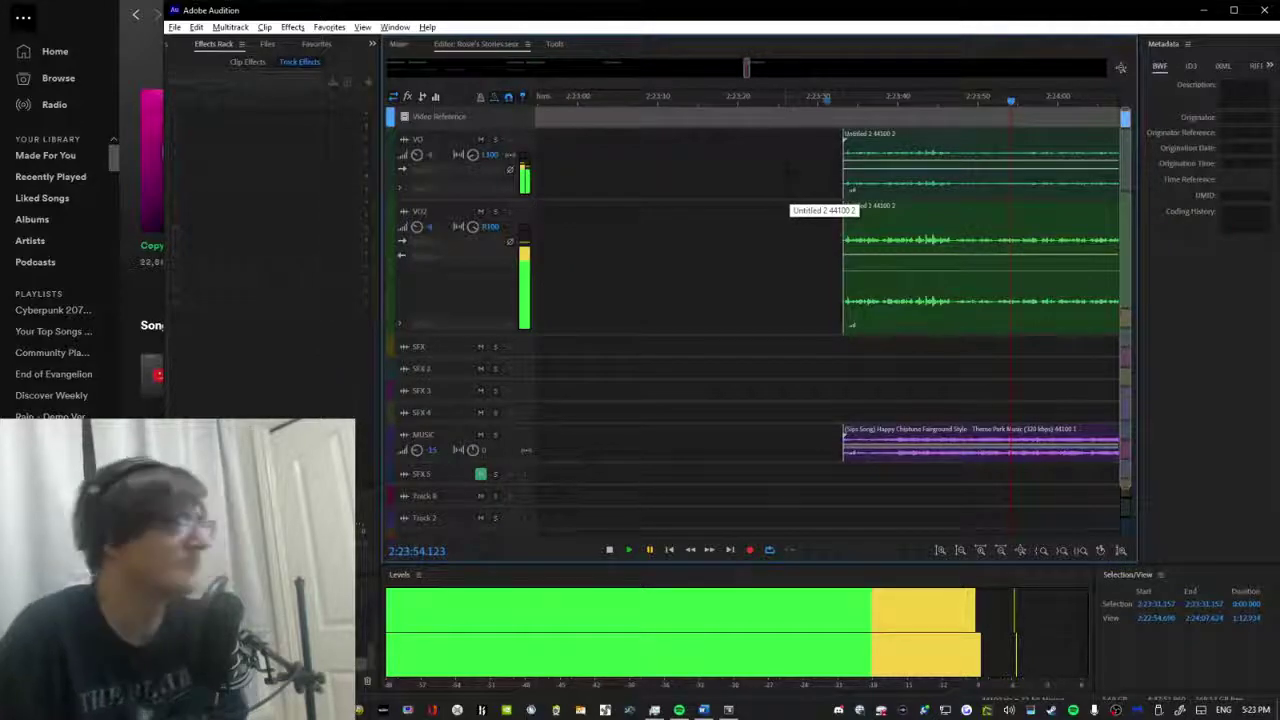
Switch from Adobe Audition to the Outlook inbox in Firefox.
{"action": "key", "text": "alt+Tab"}
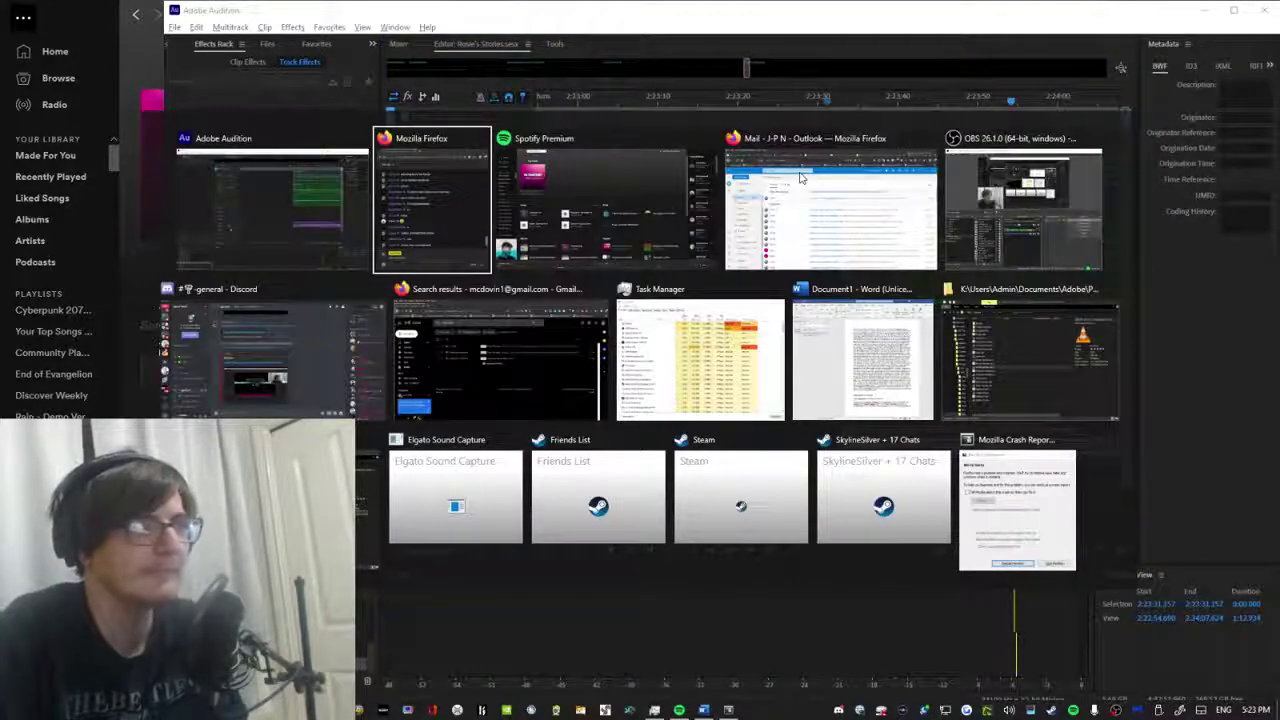
{"action": "key", "text": "Escape"}
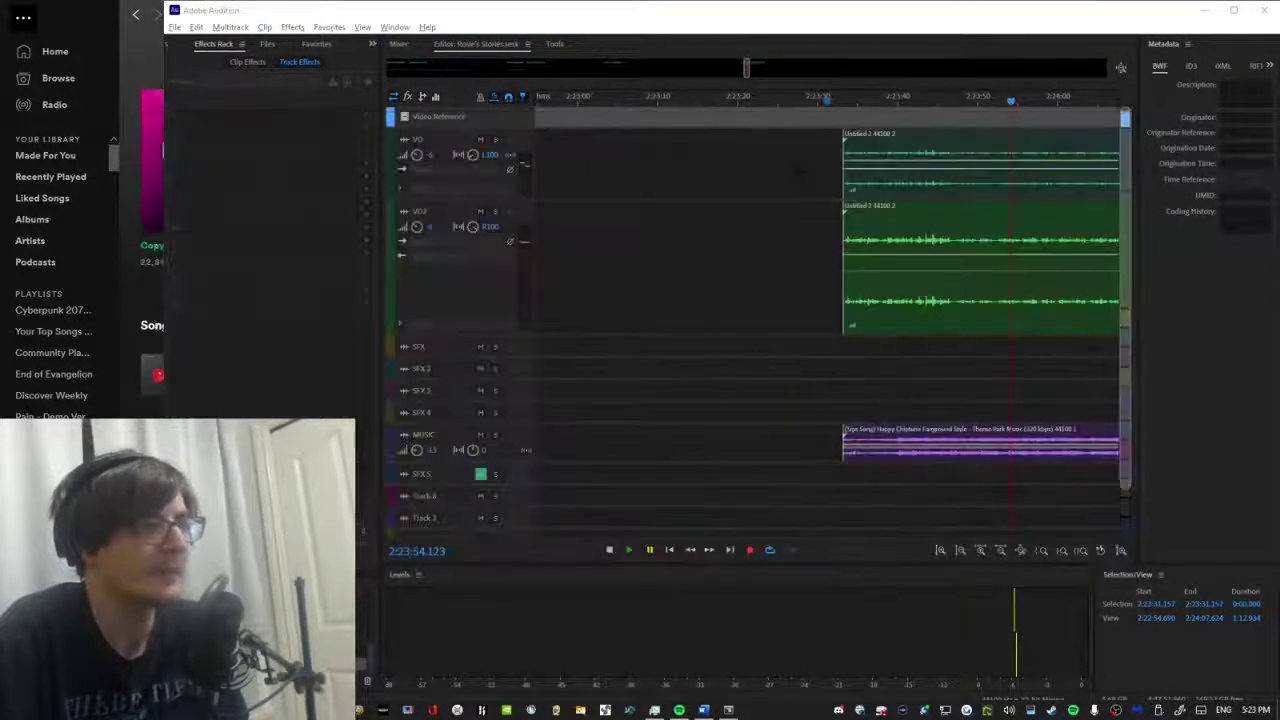
{"action": "key", "text": "alt+Tab"}
{"action": "key", "text": "Tab"}
{"action": "key", "text": "Tab"}
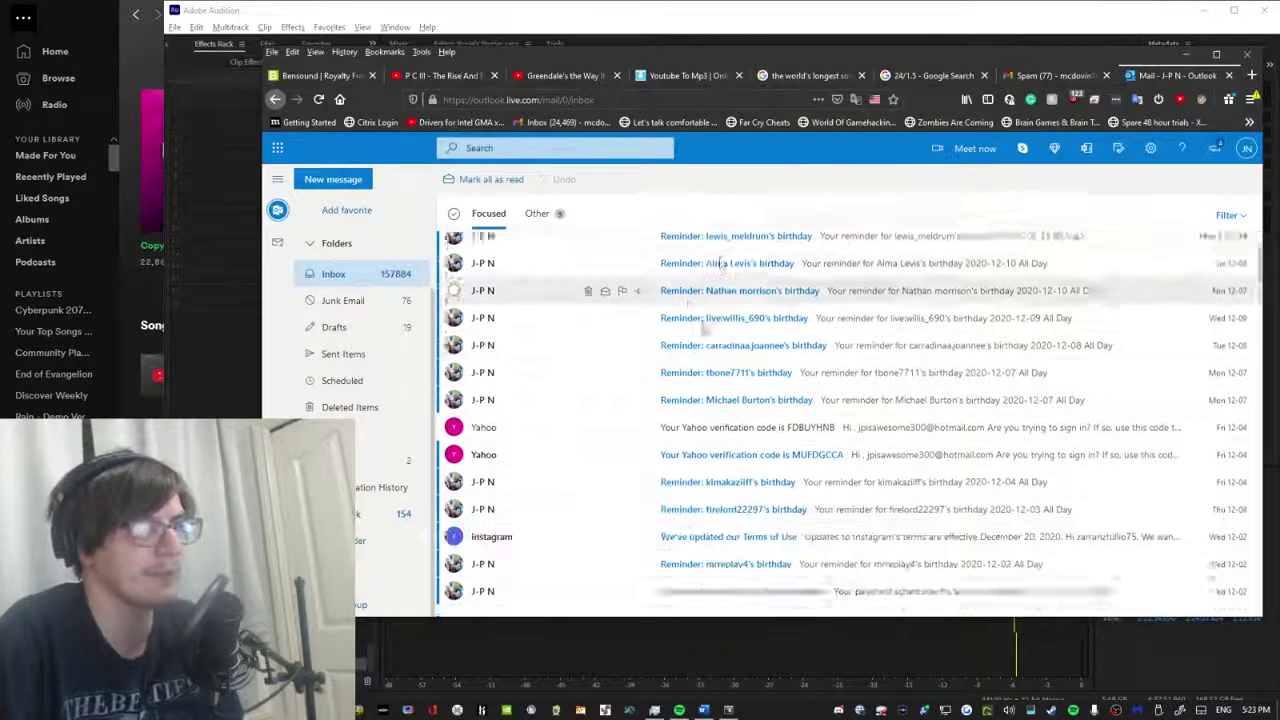
Look through the Focused messages of the Outlook inbox back to early July 2020 for noteworthy emails.
{"action": "scroll", "coordinate": [720, 262], "scroll_direction": "down", "scroll_amount": 5}
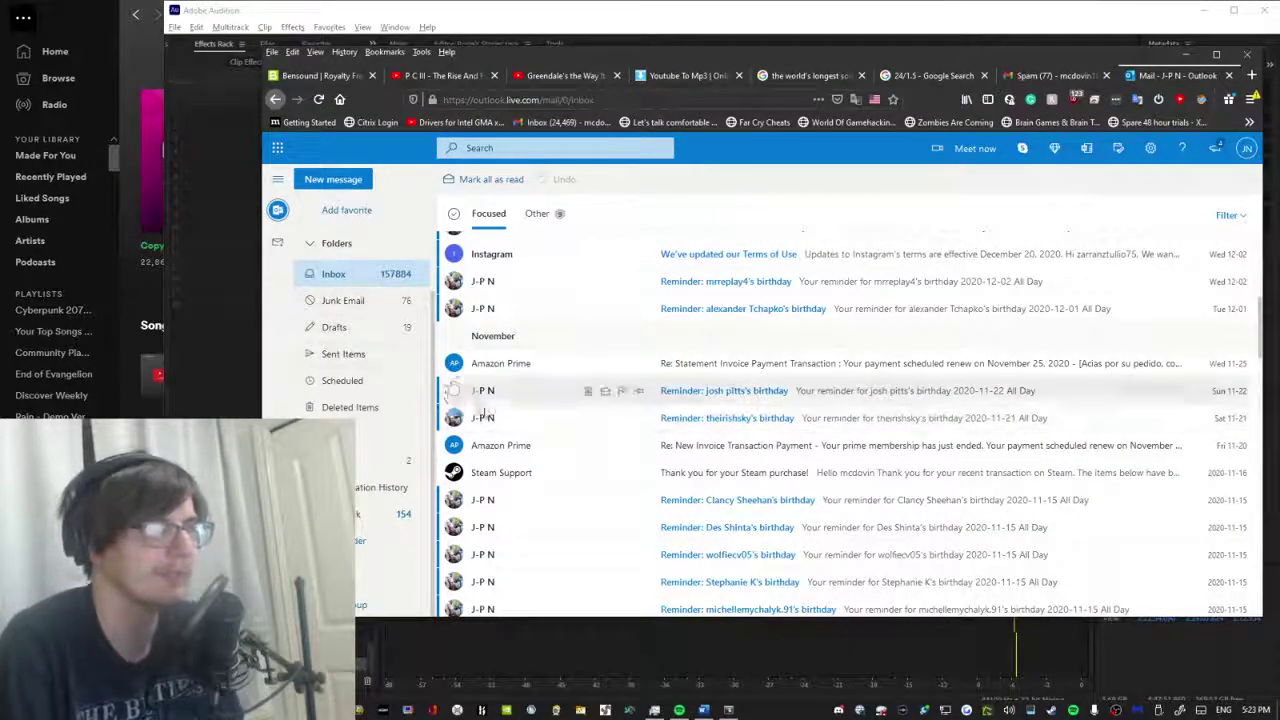
{"action": "key", "text": "alt+Tab"}
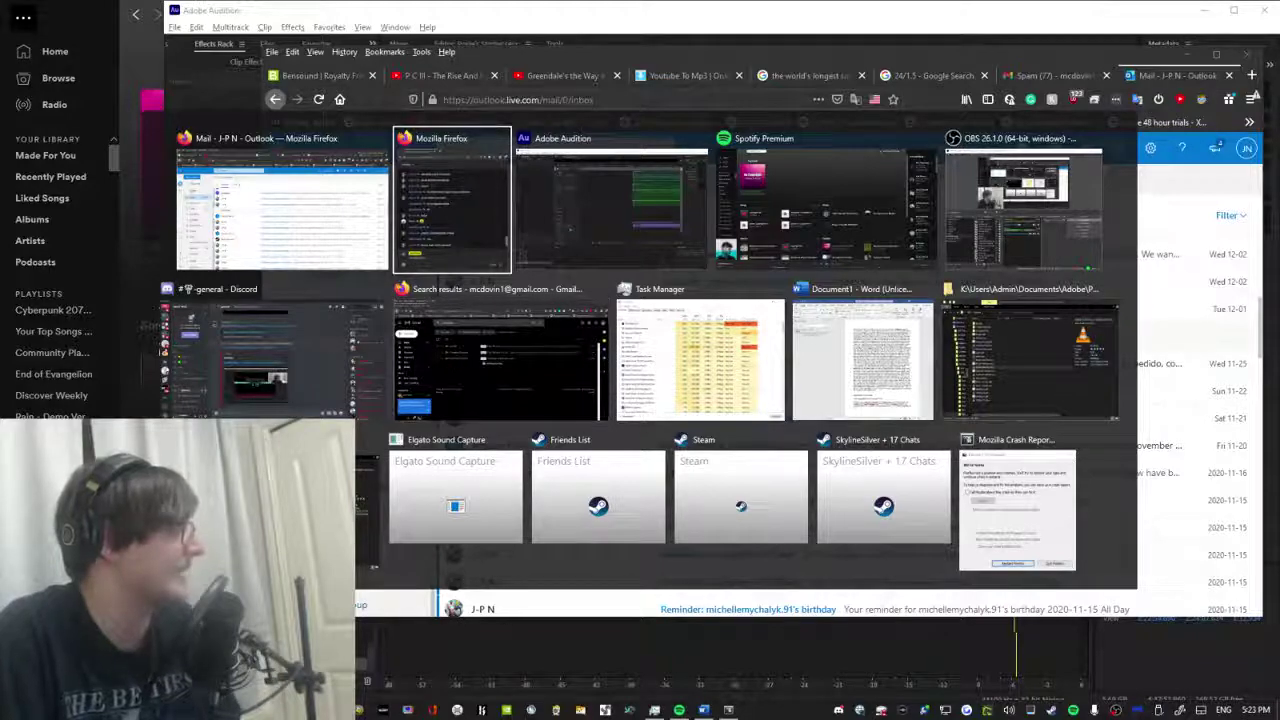
{"action": "key", "text": "Escape"}
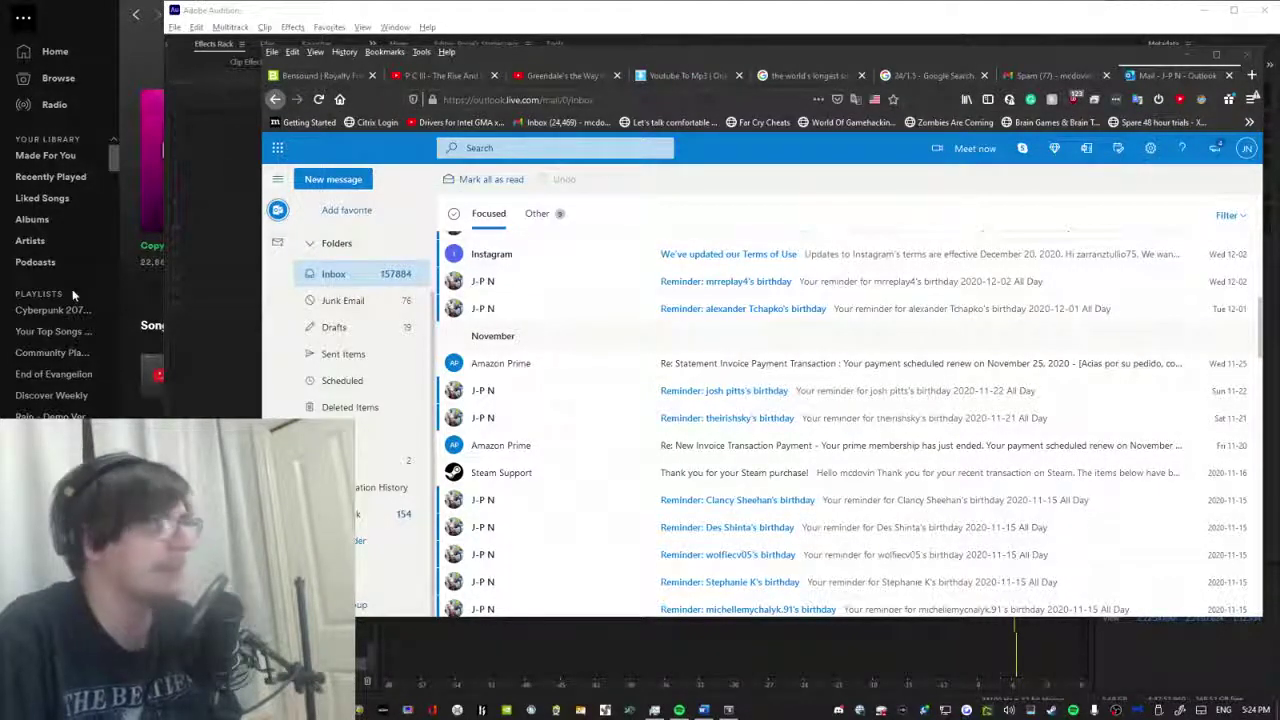
{"action": "scroll", "coordinate": [813, 343], "scroll_direction": "up", "scroll_amount": 3}
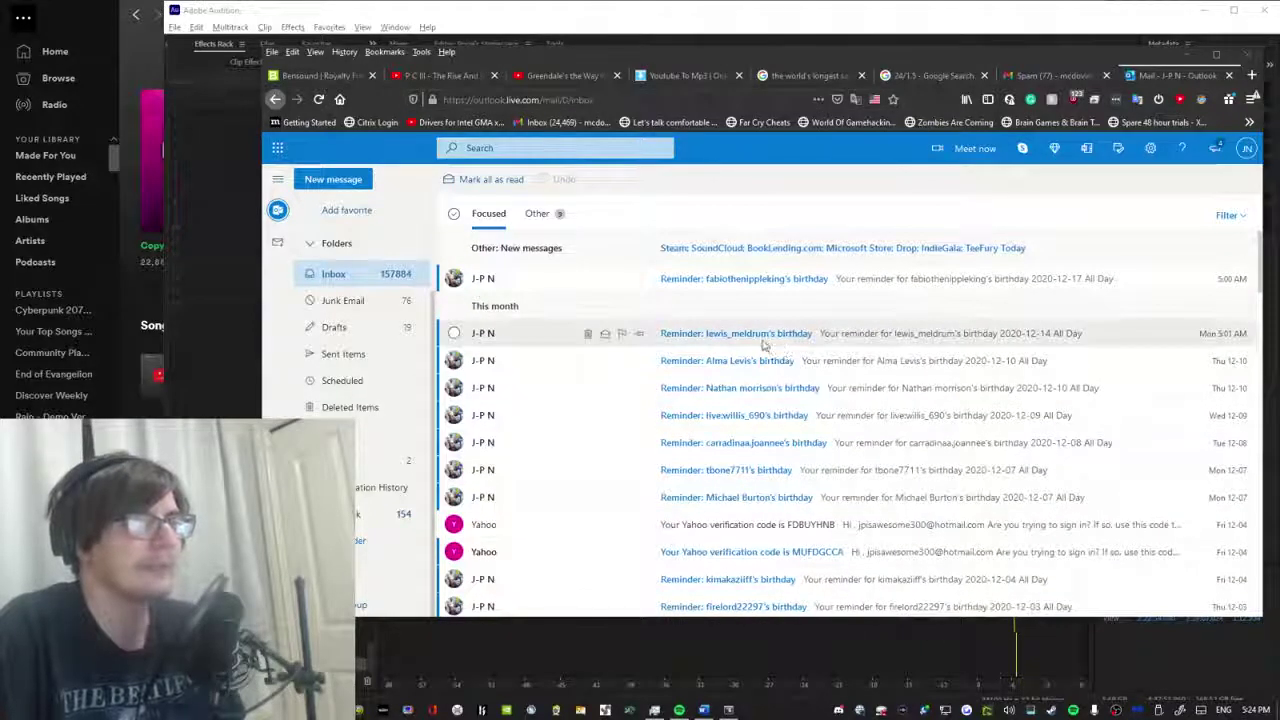
{"action": "scroll", "coordinate": [763, 343], "scroll_direction": "down", "scroll_amount": 10}
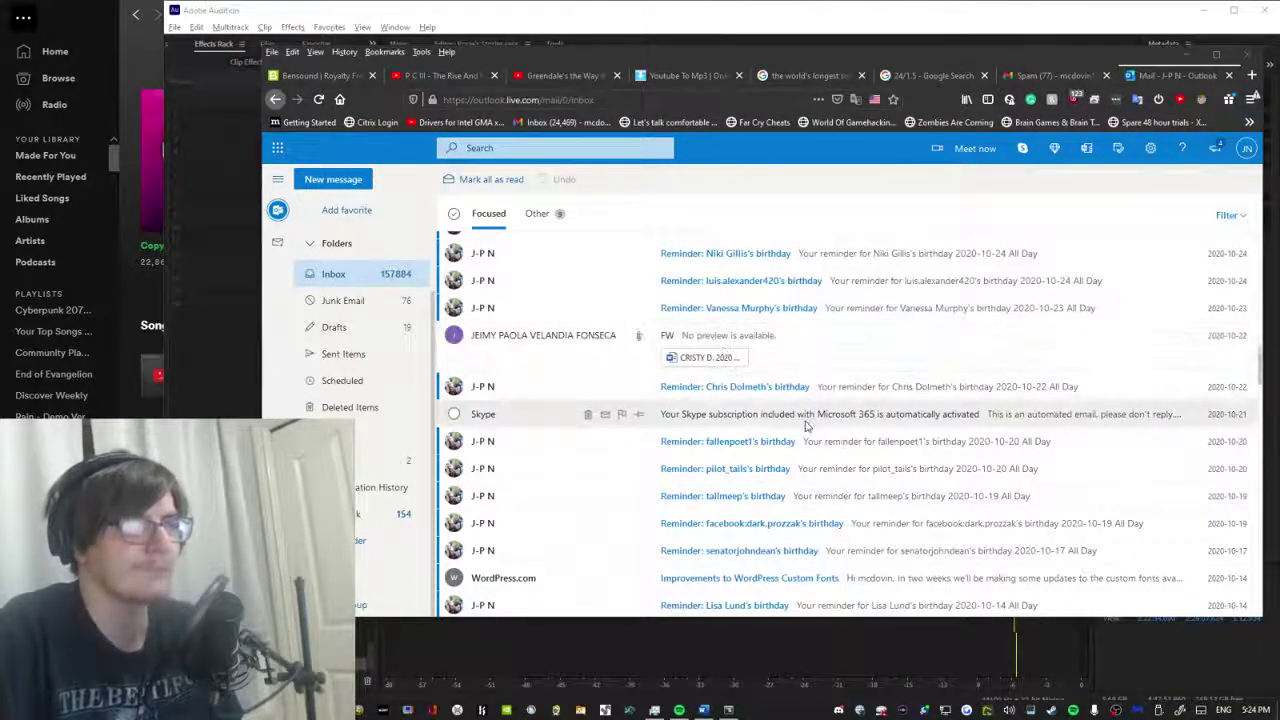
{"action": "scroll", "coordinate": [806, 426], "scroll_direction": "down", "scroll_amount": 10}
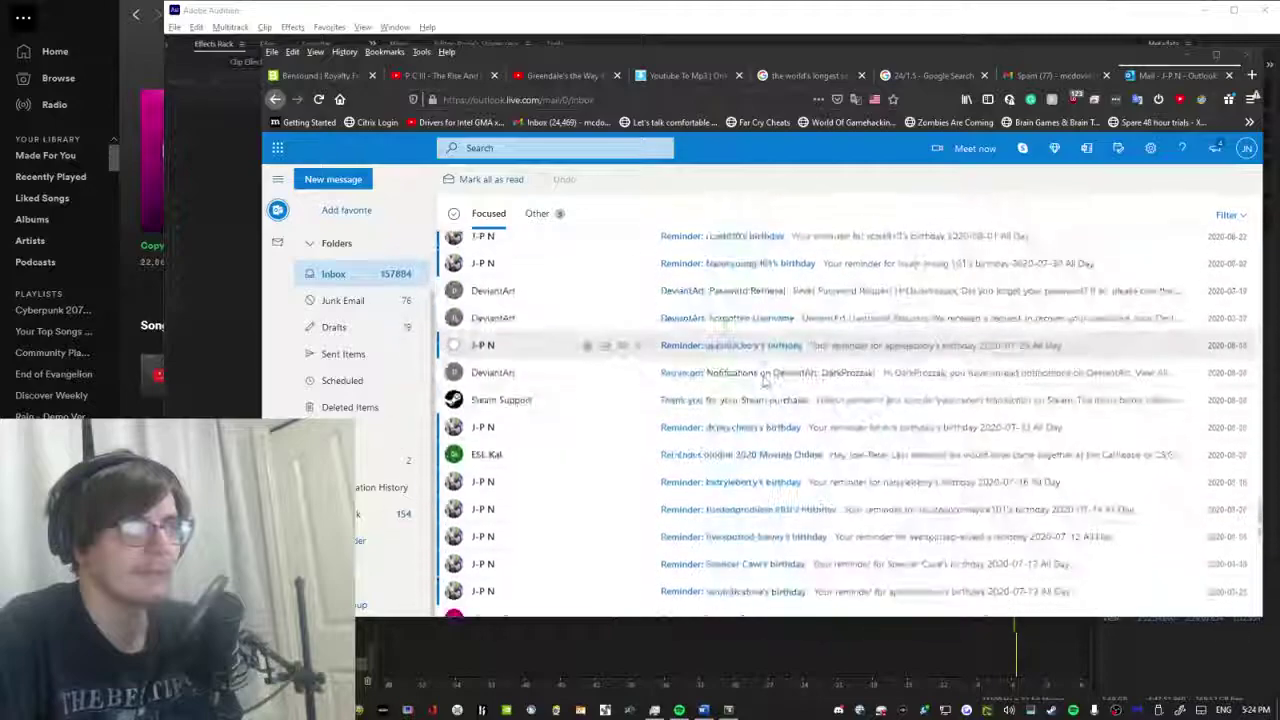
{"action": "scroll", "coordinate": [763, 380], "scroll_direction": "up", "scroll_amount": 5}
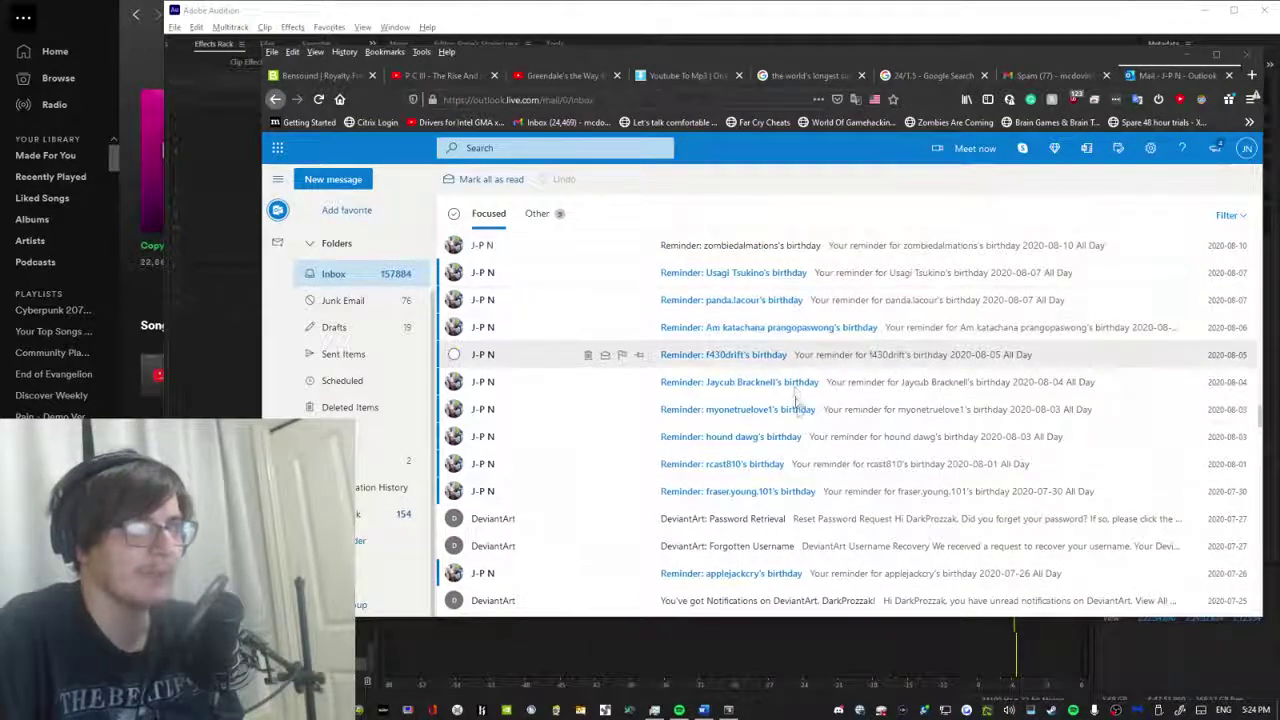
{"action": "scroll", "coordinate": [797, 397], "scroll_direction": "down", "scroll_amount": 10}
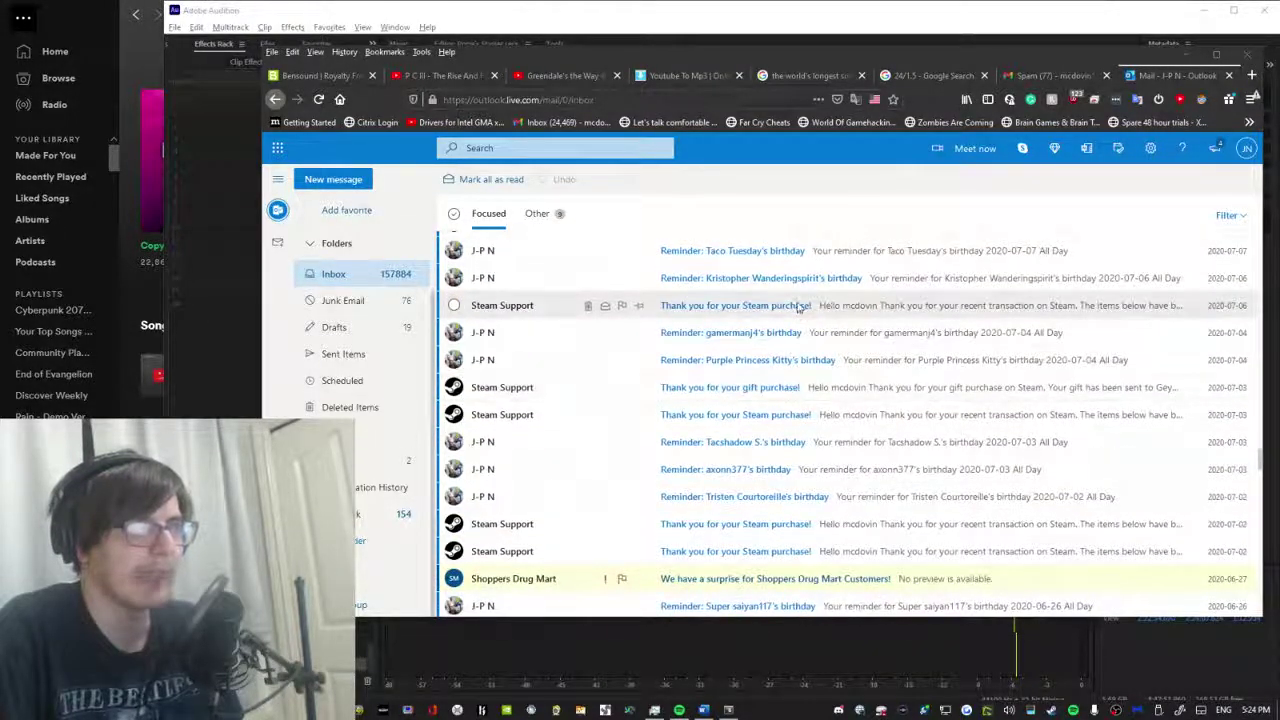
Open the Steam Support email "Thank you for your gift purchase!", read it and return to the inbox.
{"action": "left_click", "coordinate": [818, 389]}
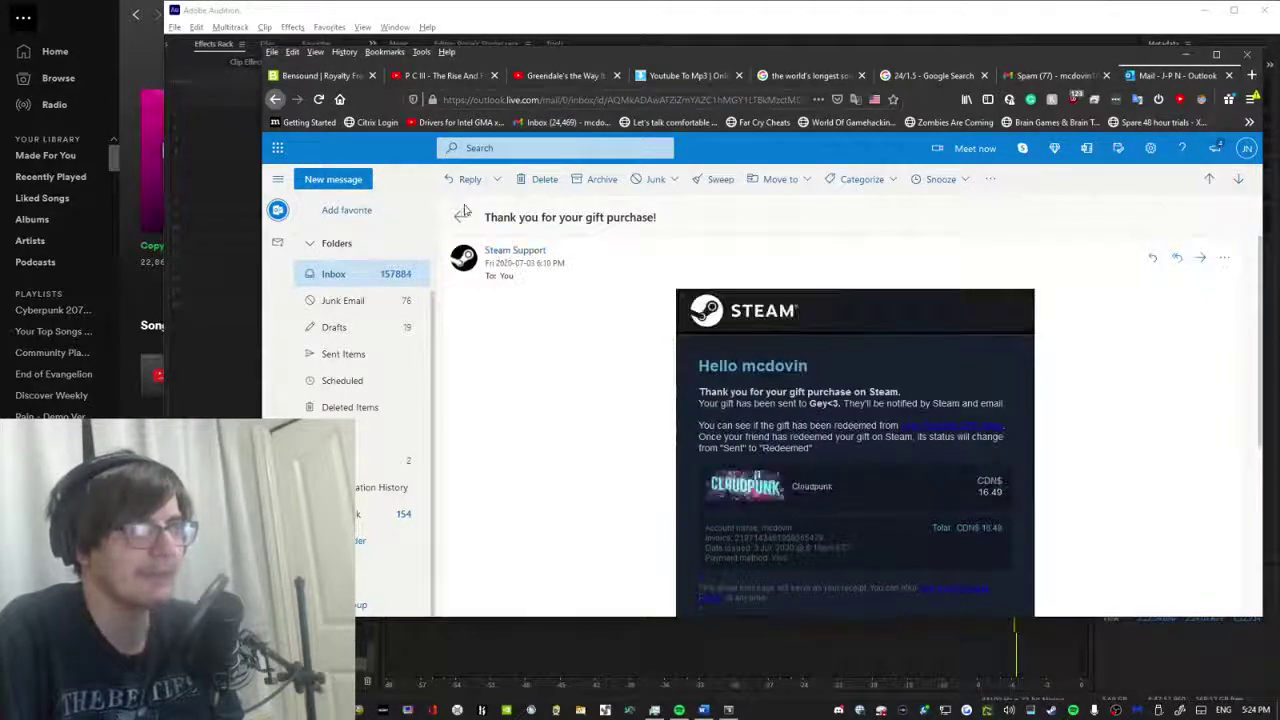
{"action": "scroll", "coordinate": [571, 340], "scroll_direction": "down", "scroll_amount": 3}
{"action": "scroll", "coordinate": [486, 251], "scroll_direction": "up", "scroll_amount": 1}
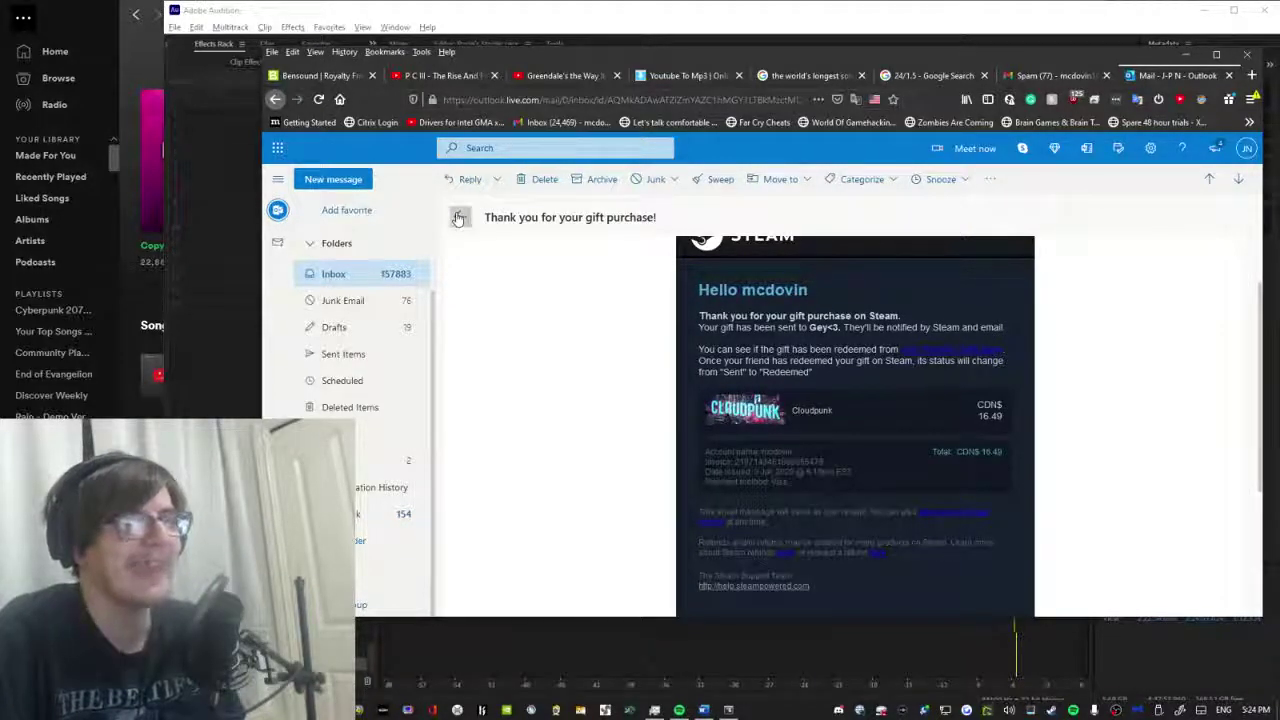
{"action": "left_click", "coordinate": [458, 217]}
Return to the newest messages, show the Other section of the inbox and examine its promotional emails.
{"action": "scroll", "coordinate": [700, 400], "scroll_direction": "down", "scroll_amount": 5}
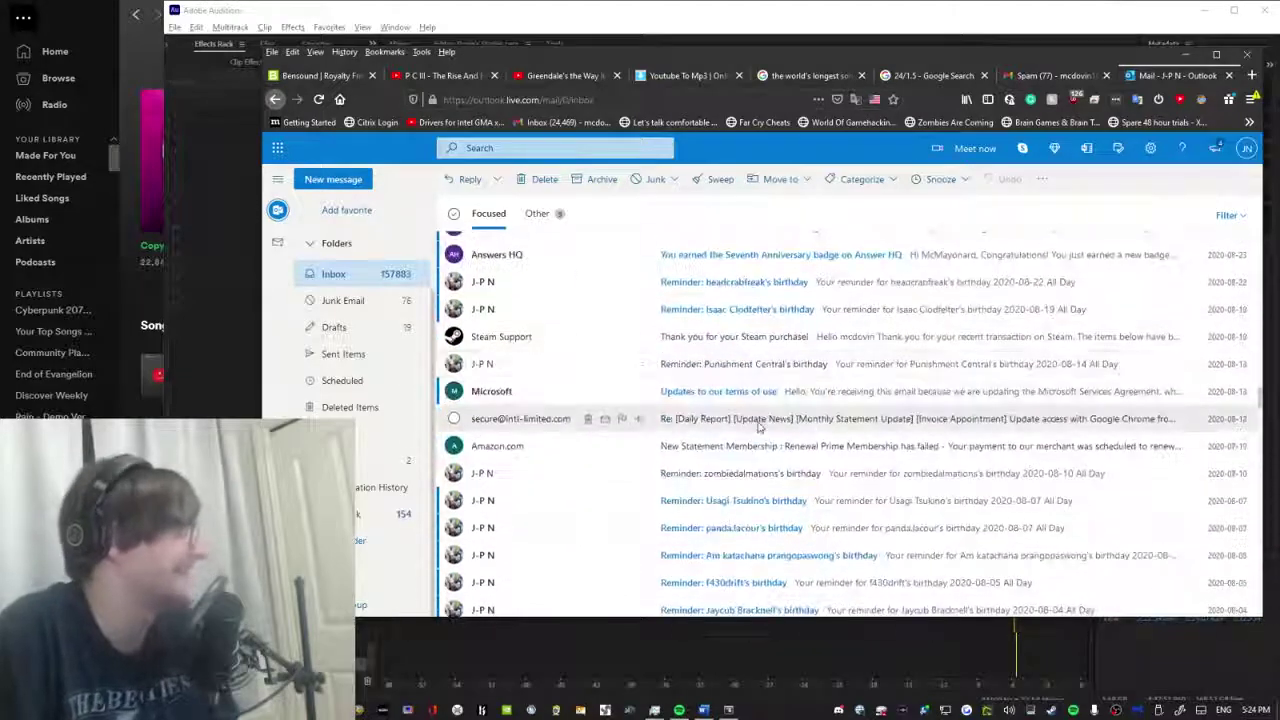
{"action": "scroll", "coordinate": [760, 427], "scroll_direction": "up", "scroll_amount": 10}
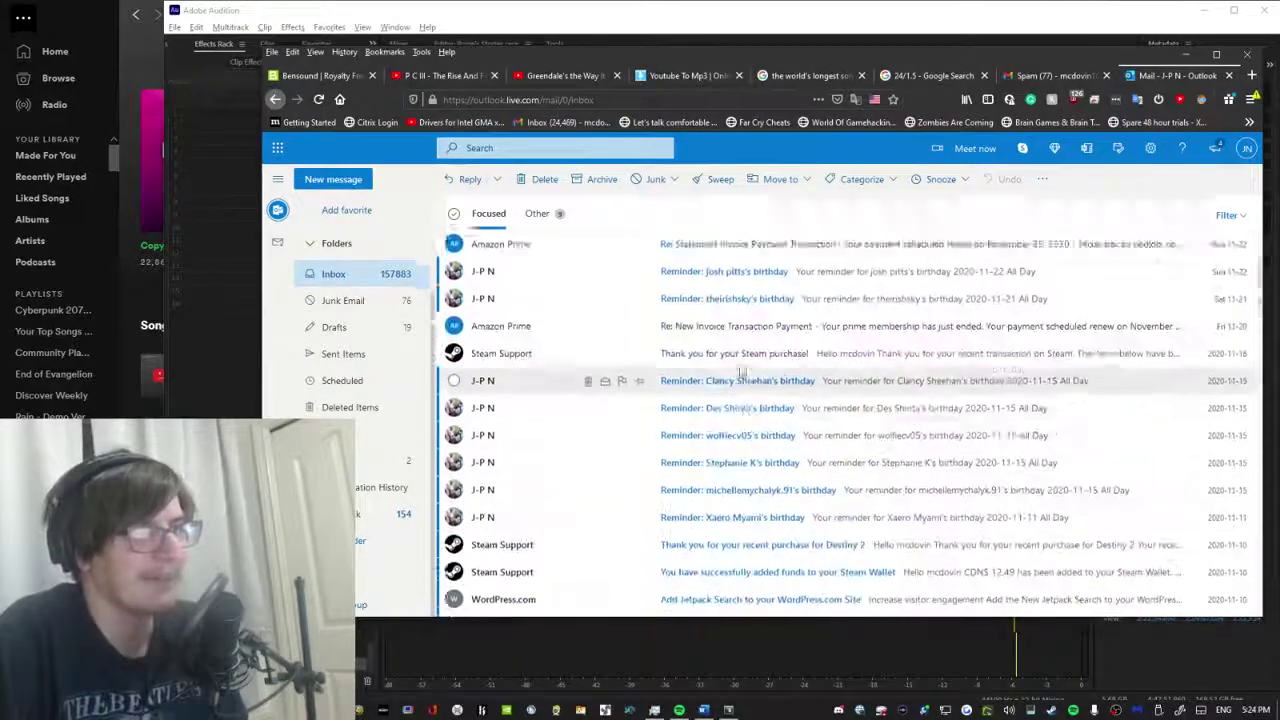
{"action": "scroll", "coordinate": [740, 373], "scroll_direction": "up", "scroll_amount": 5}
{"action": "left_click", "coordinate": [537, 214]}
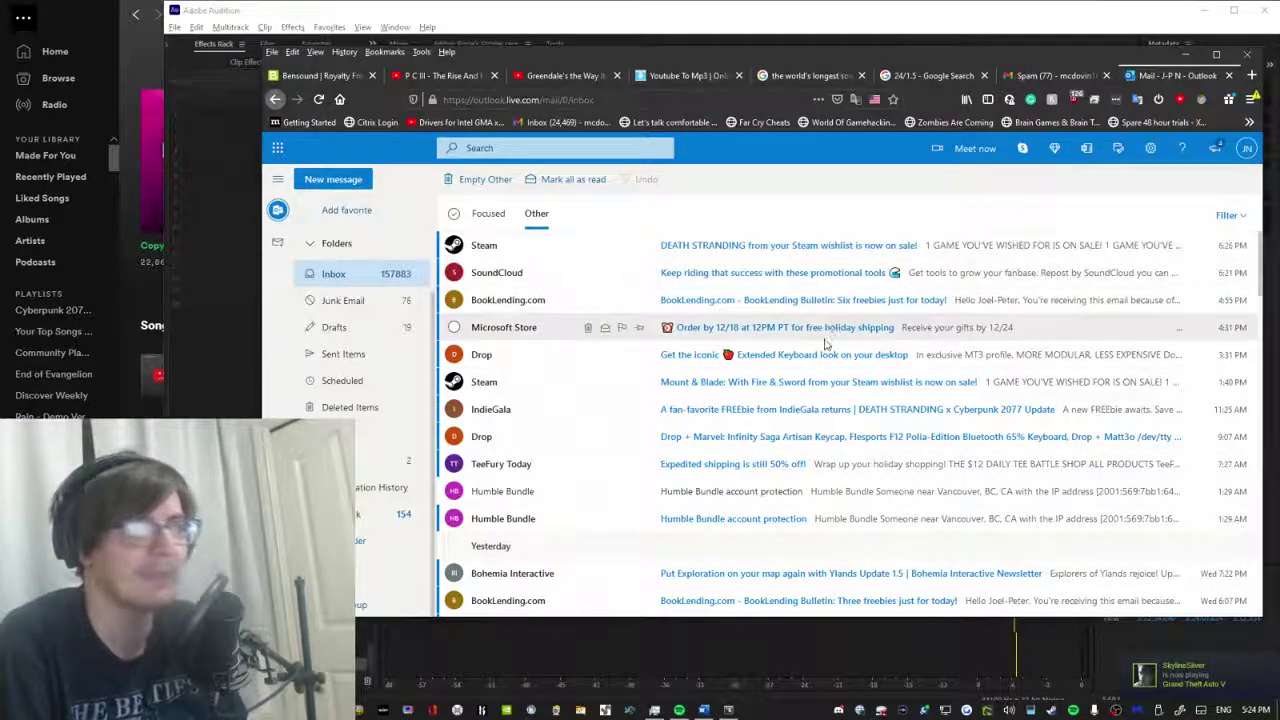
{"action": "scroll", "coordinate": [825, 344], "scroll_direction": "down", "scroll_amount": 15}
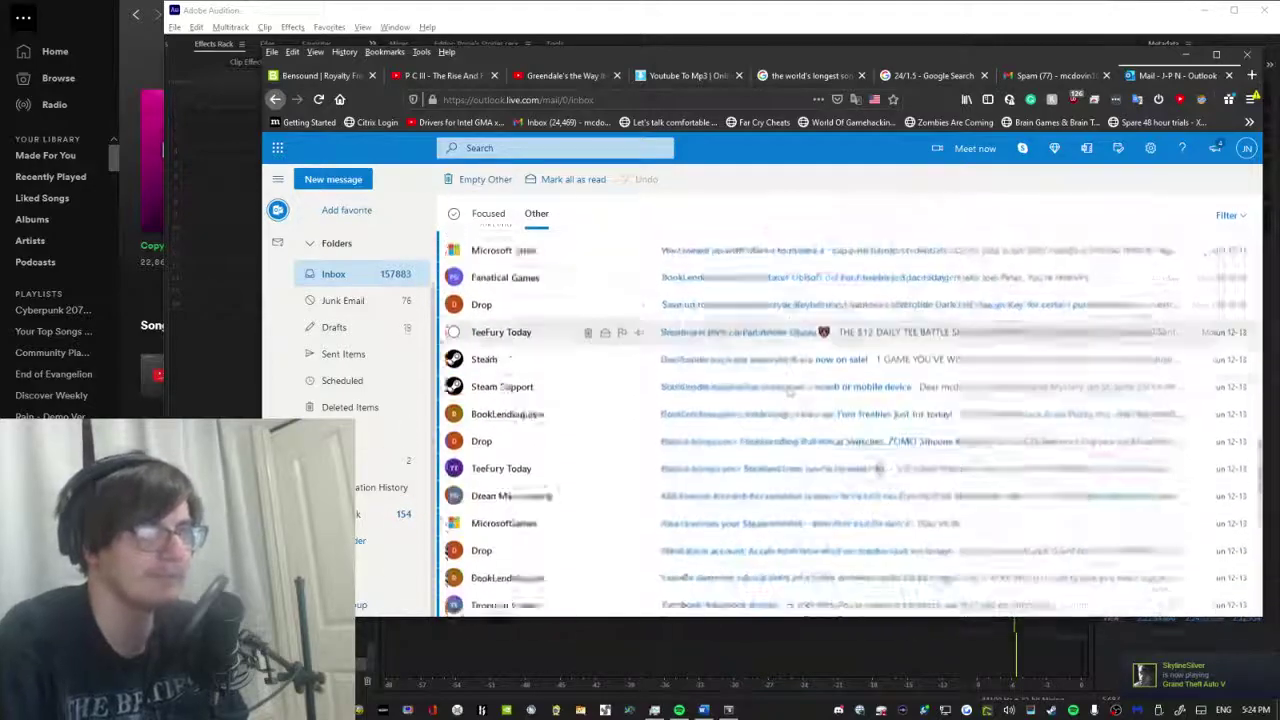
{"action": "scroll", "coordinate": [783, 367], "scroll_direction": "down", "scroll_amount": 5}
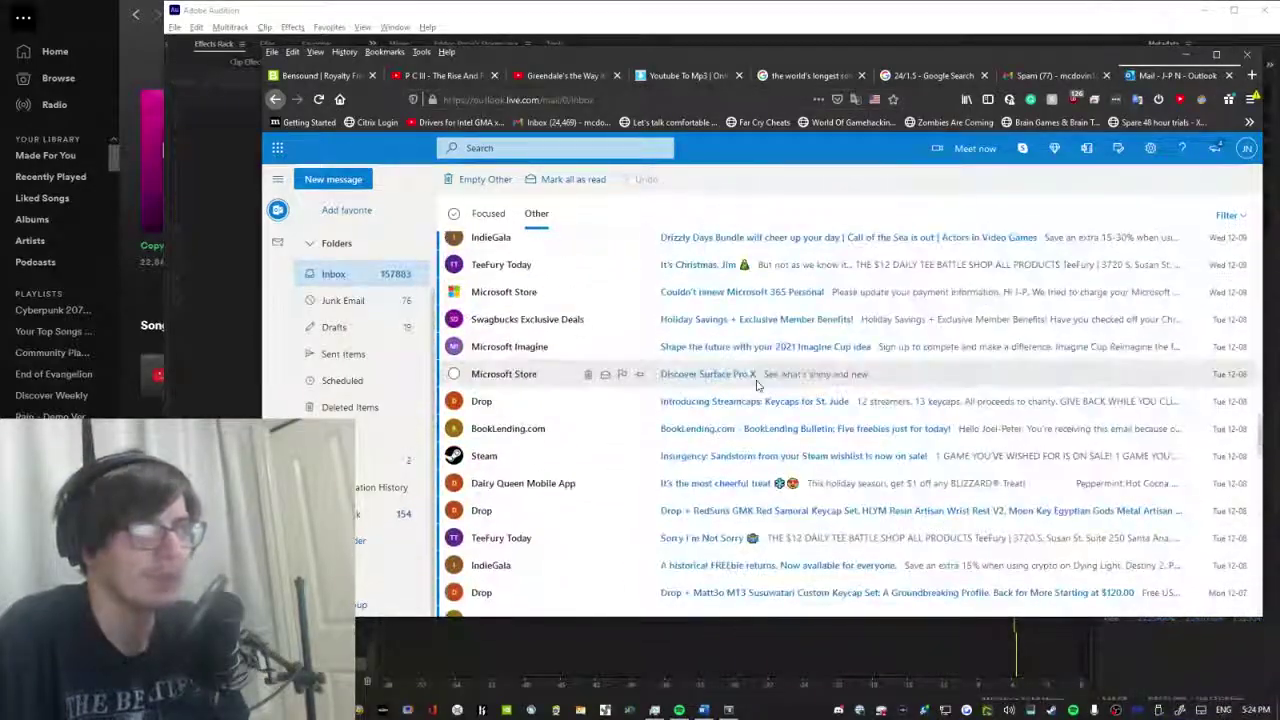
{"action": "scroll", "coordinate": [783, 405], "scroll_direction": "up", "scroll_amount": 3}
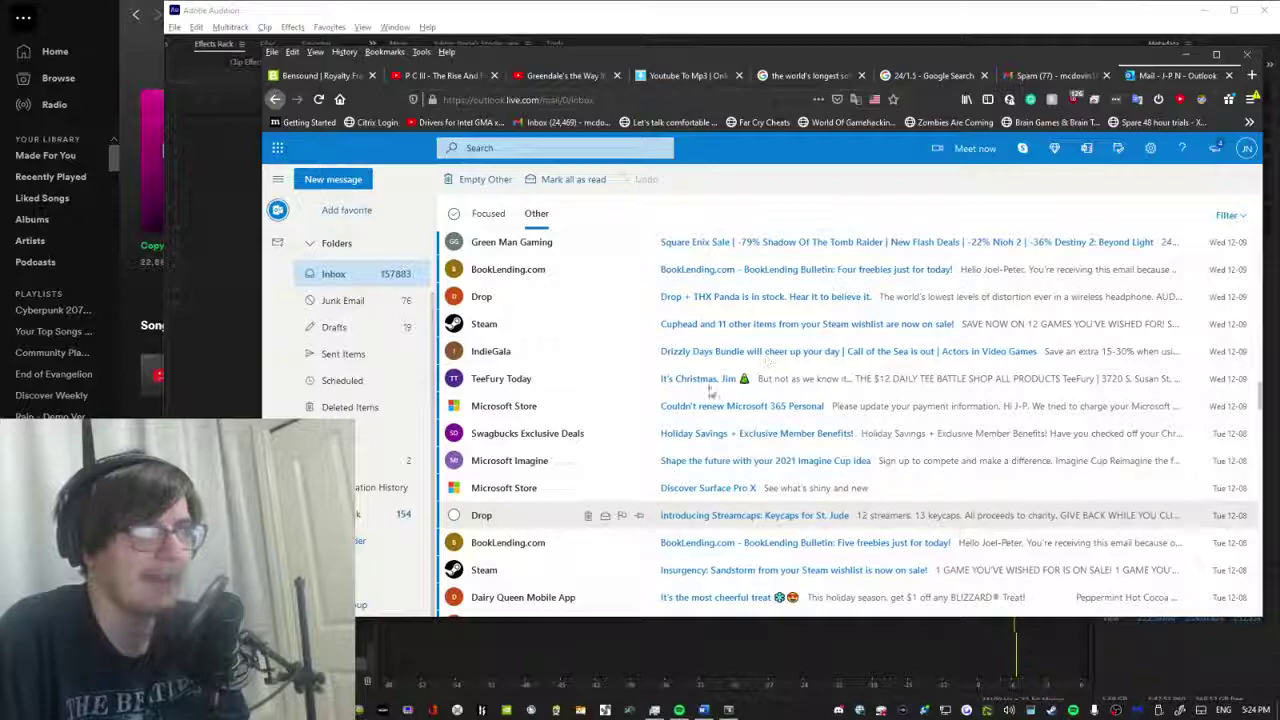
{"action": "scroll", "coordinate": [710, 392], "scroll_direction": "up", "scroll_amount": 4}
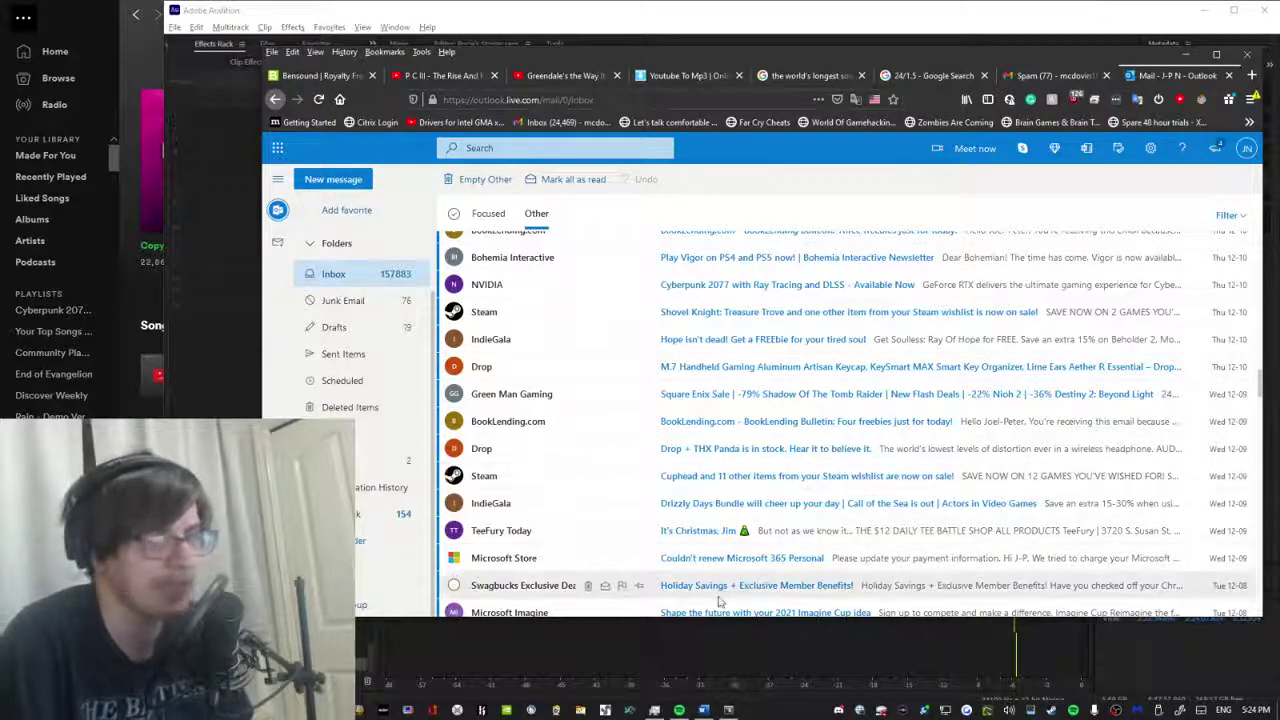
{"action": "scroll", "coordinate": [700, 590], "scroll_direction": "down", "scroll_amount": 5}
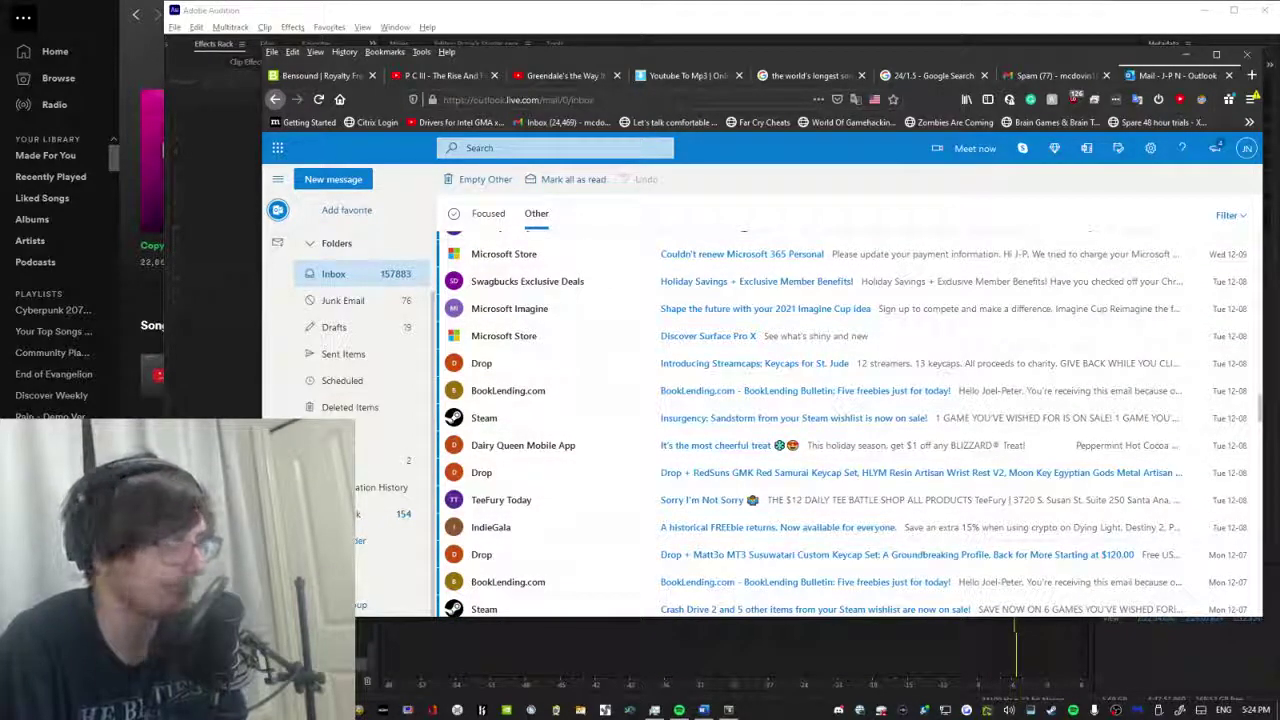
Switch to Spotify, resume playback and skip to the next track.
{"action": "left_click", "coordinate": [679, 710]}
{"action": "left_click", "coordinate": [640, 665]}
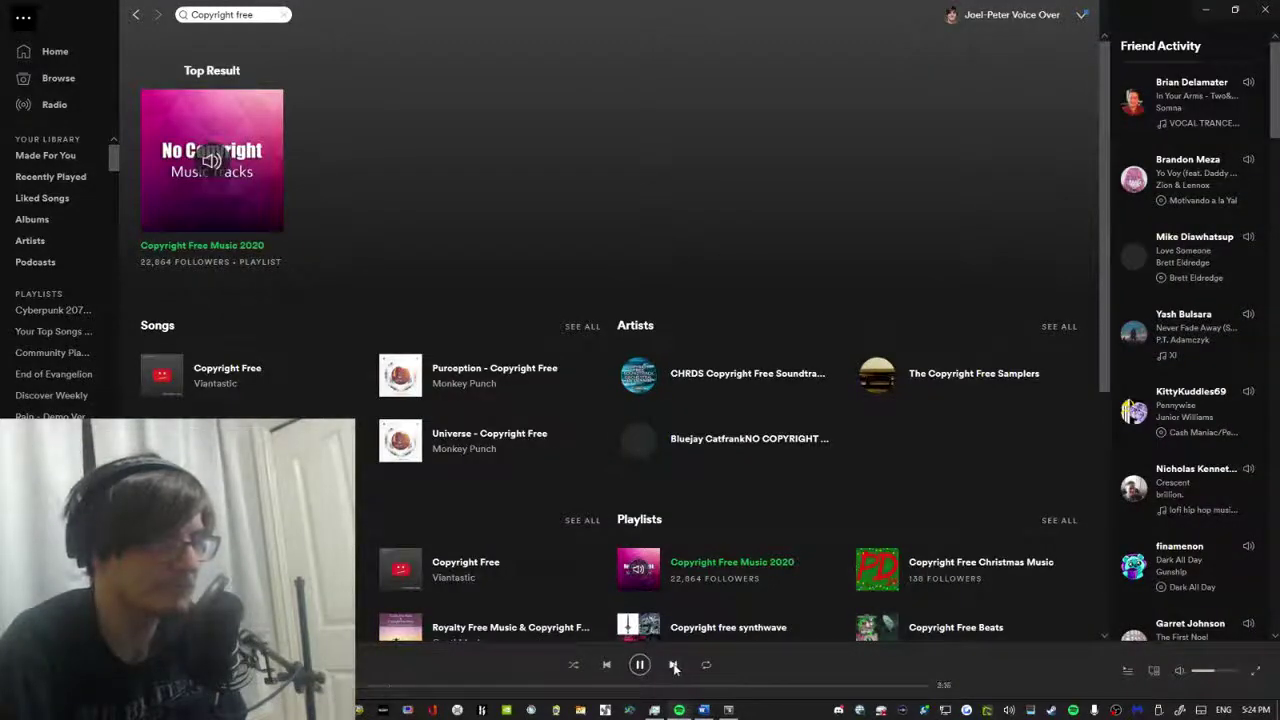
{"action": "left_click", "coordinate": [674, 665]}
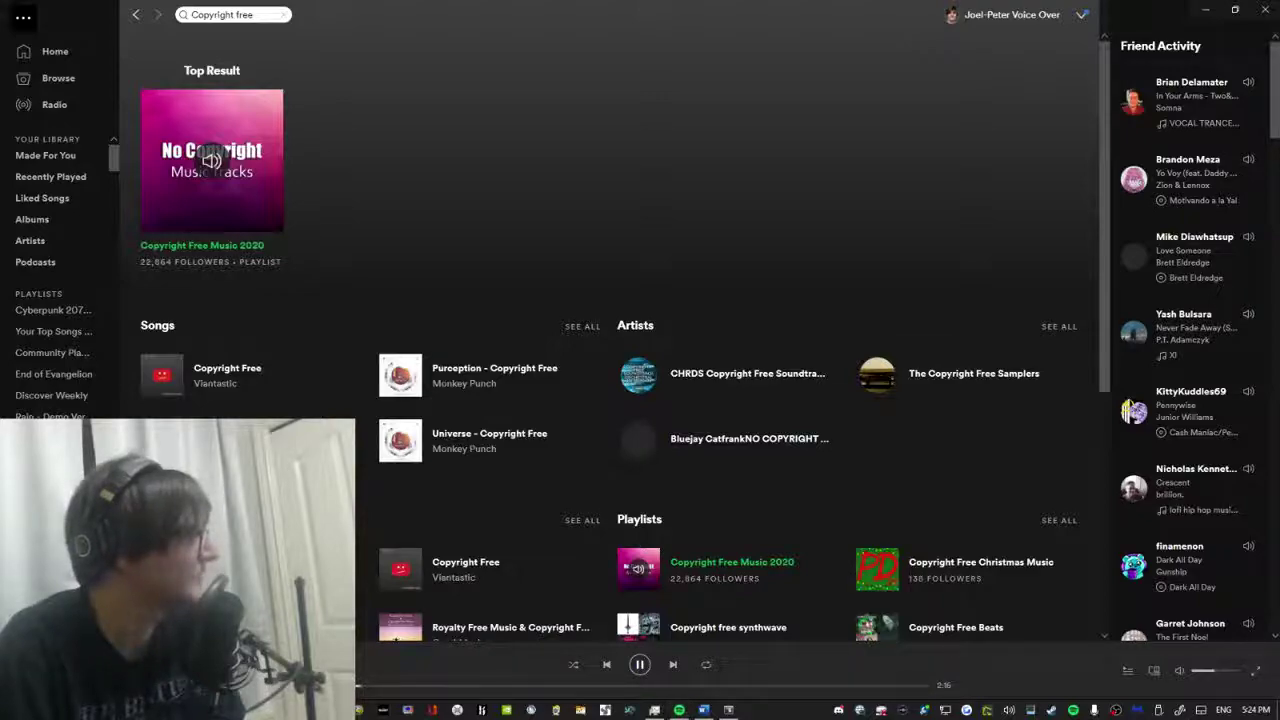
Return to the Firefox window and close the YouTube Studio tab to get back to Outlook.
{"action": "left_click", "coordinate": [432, 710]}
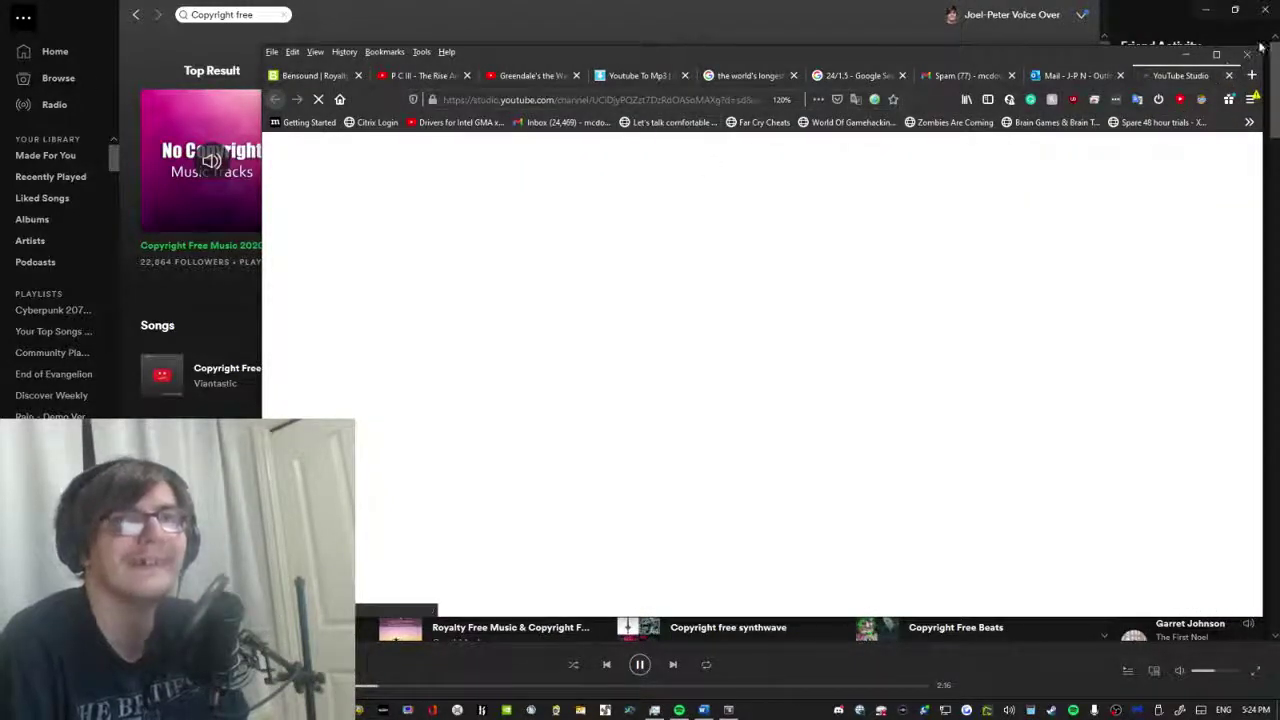
{"action": "left_click", "coordinate": [1229, 75]}
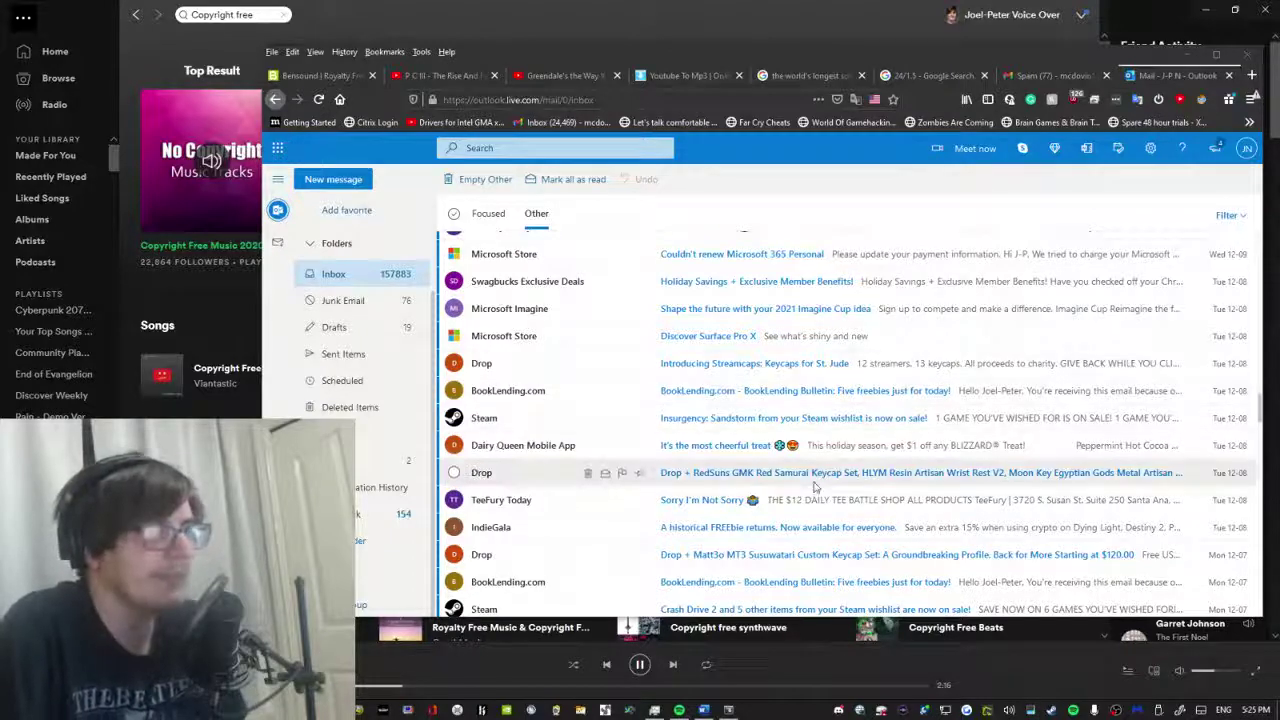
{"action": "scroll", "coordinate": [700, 335], "scroll_direction": "down", "scroll_amount": 3}
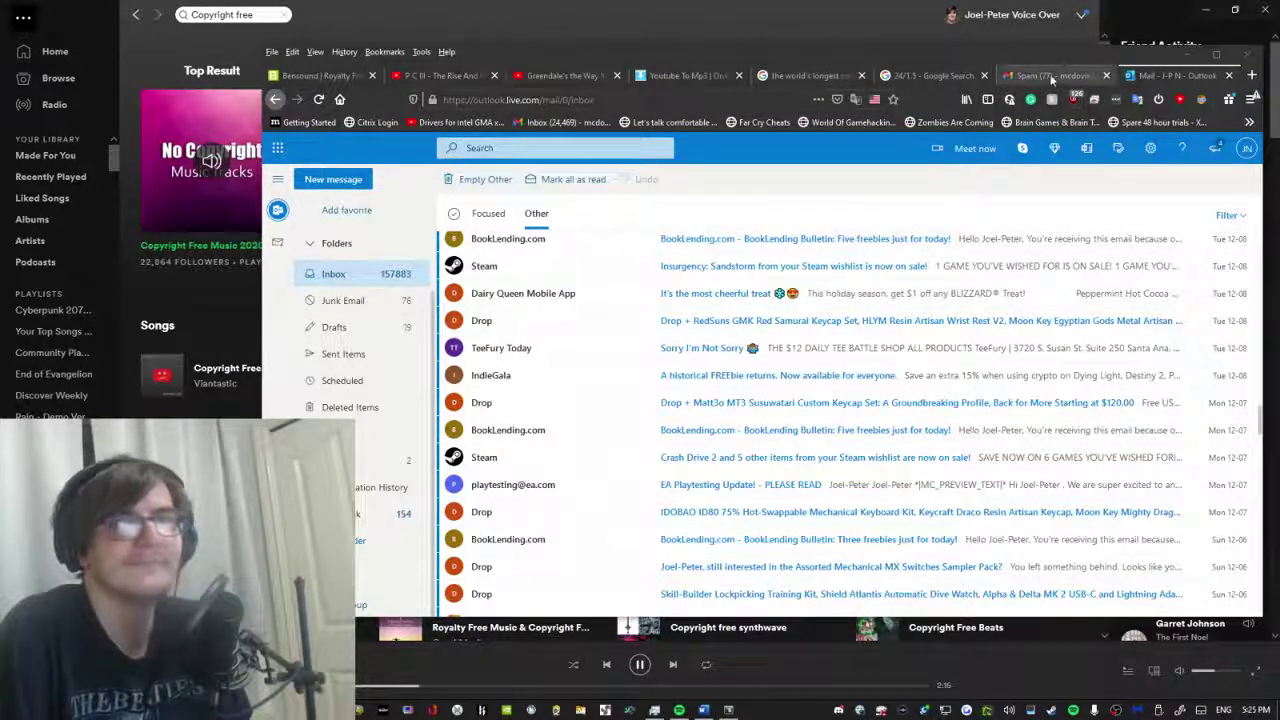
Open the "Thanks for joining us" email near the end of the Gmail Spam list, read it and return to the list.
{"action": "left_click", "coordinate": [1095, 77]}
{"action": "scroll", "coordinate": [700, 330], "scroll_direction": "down", "scroll_amount": 20}
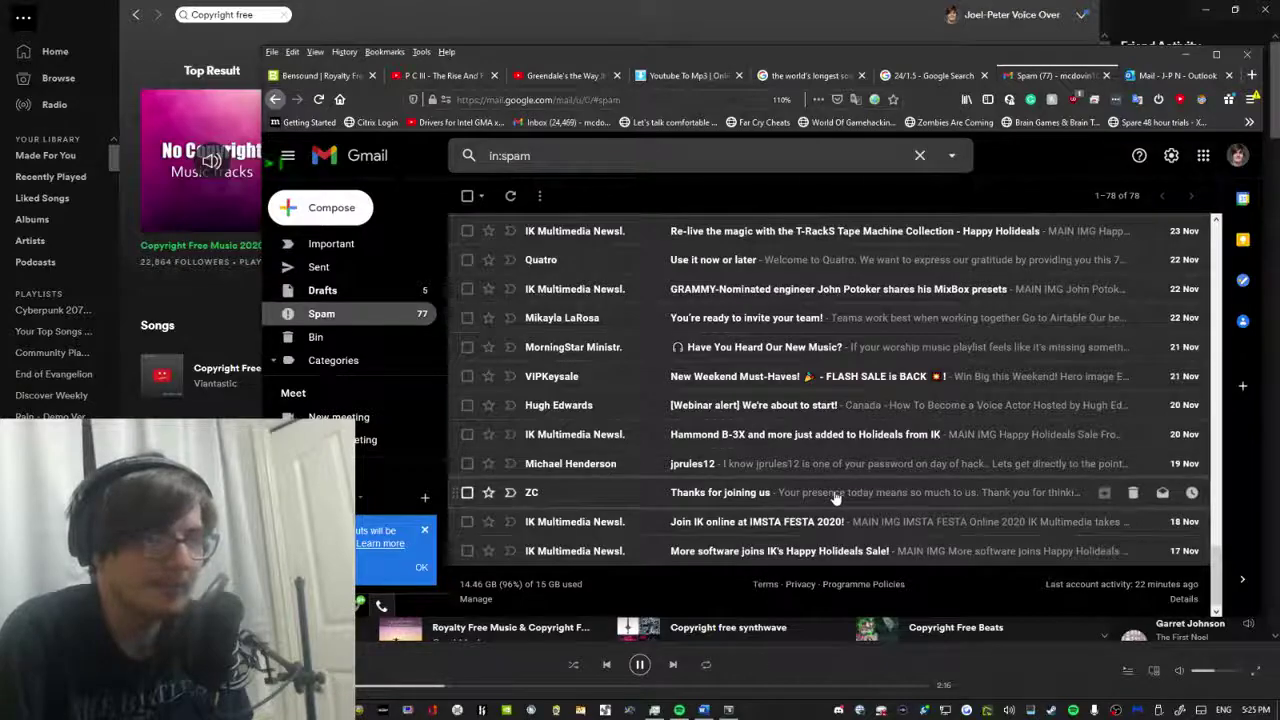
{"action": "left_click", "coordinate": [836, 497]}
{"action": "scroll", "coordinate": [509, 394], "scroll_direction": "down", "scroll_amount": 5}
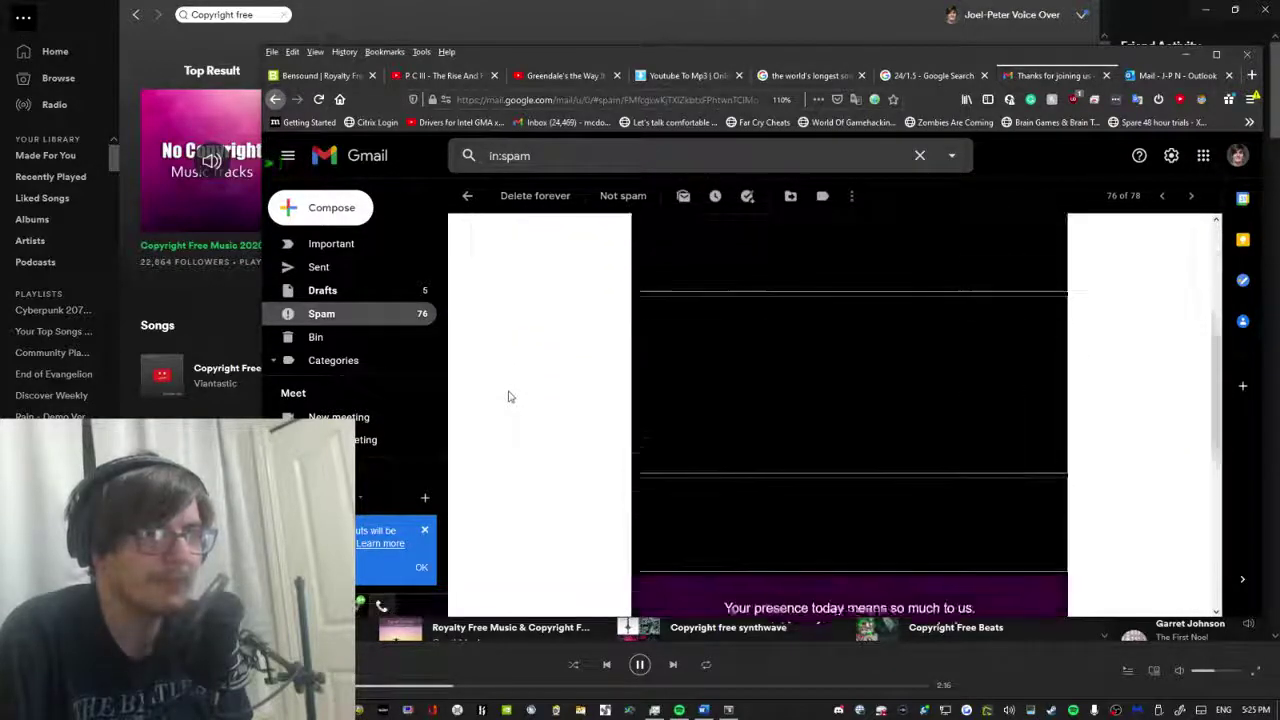
{"action": "scroll", "coordinate": [515, 395], "scroll_direction": "down", "scroll_amount": 3}
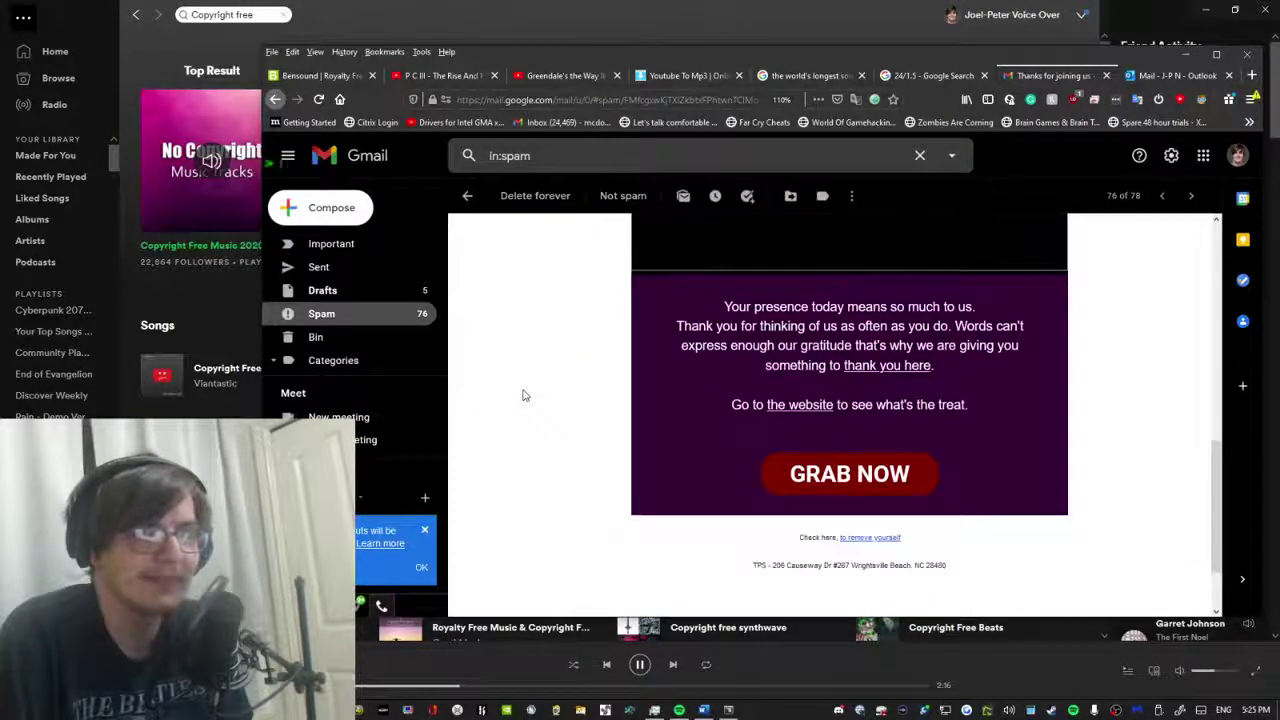
{"action": "scroll", "coordinate": [530, 396], "scroll_direction": "up", "scroll_amount": 6}
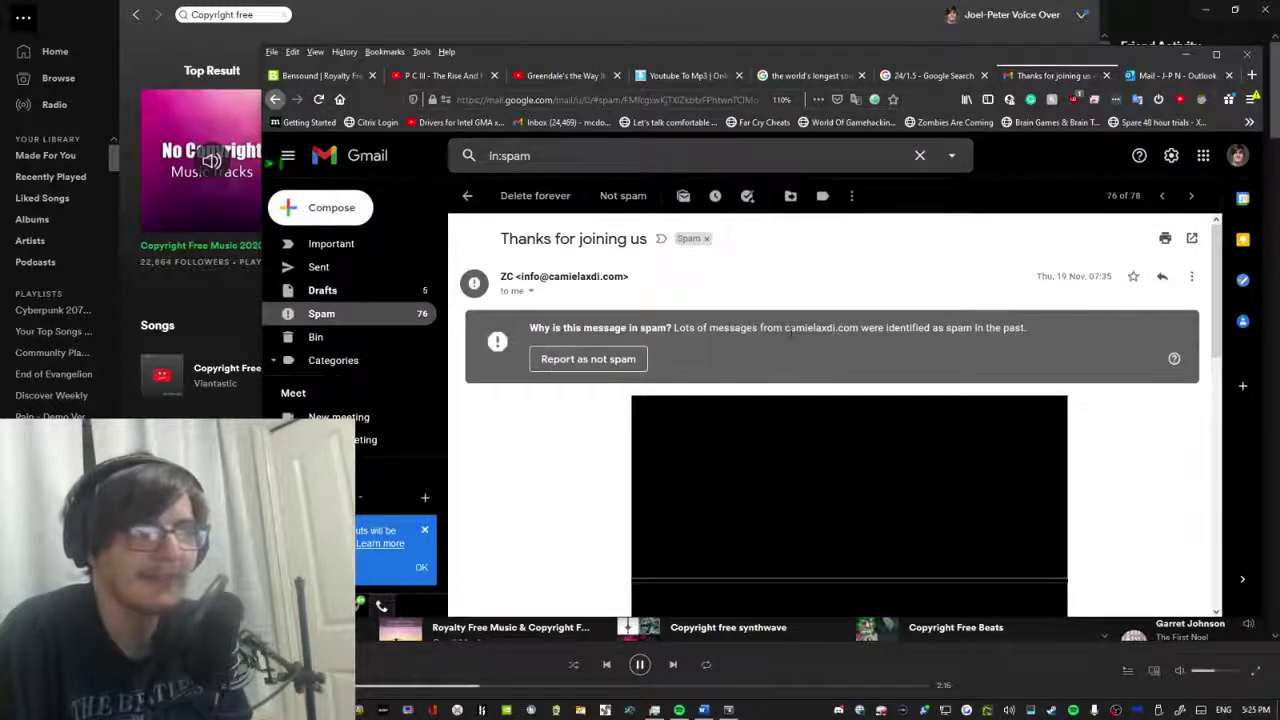
{"action": "left_click", "coordinate": [467, 195]}
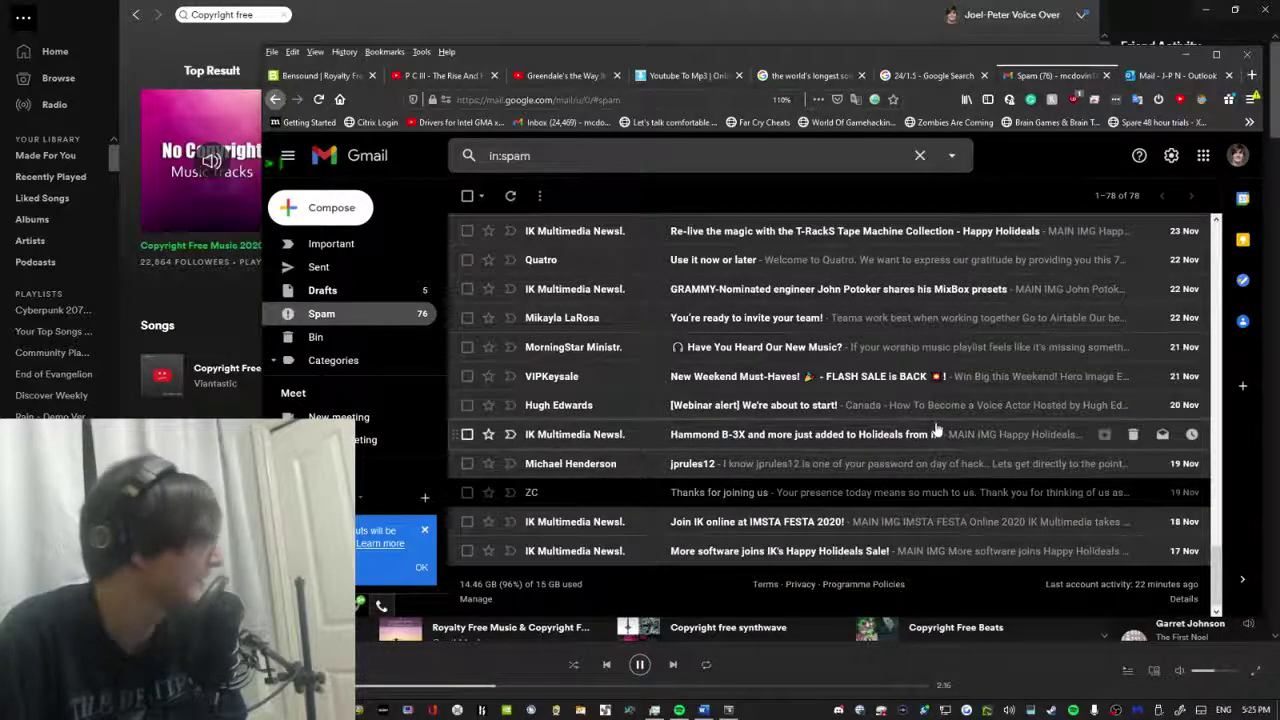
Return to the newest messages in the Gmail Spam list, open the "CAN YOU DO THE CHARITY WORK?" email and skim it.
{"action": "scroll", "coordinate": [935, 420], "scroll_direction": "up", "scroll_amount": 2}
{"action": "scroll", "coordinate": [935, 420], "scroll_direction": "up", "scroll_amount": 6}
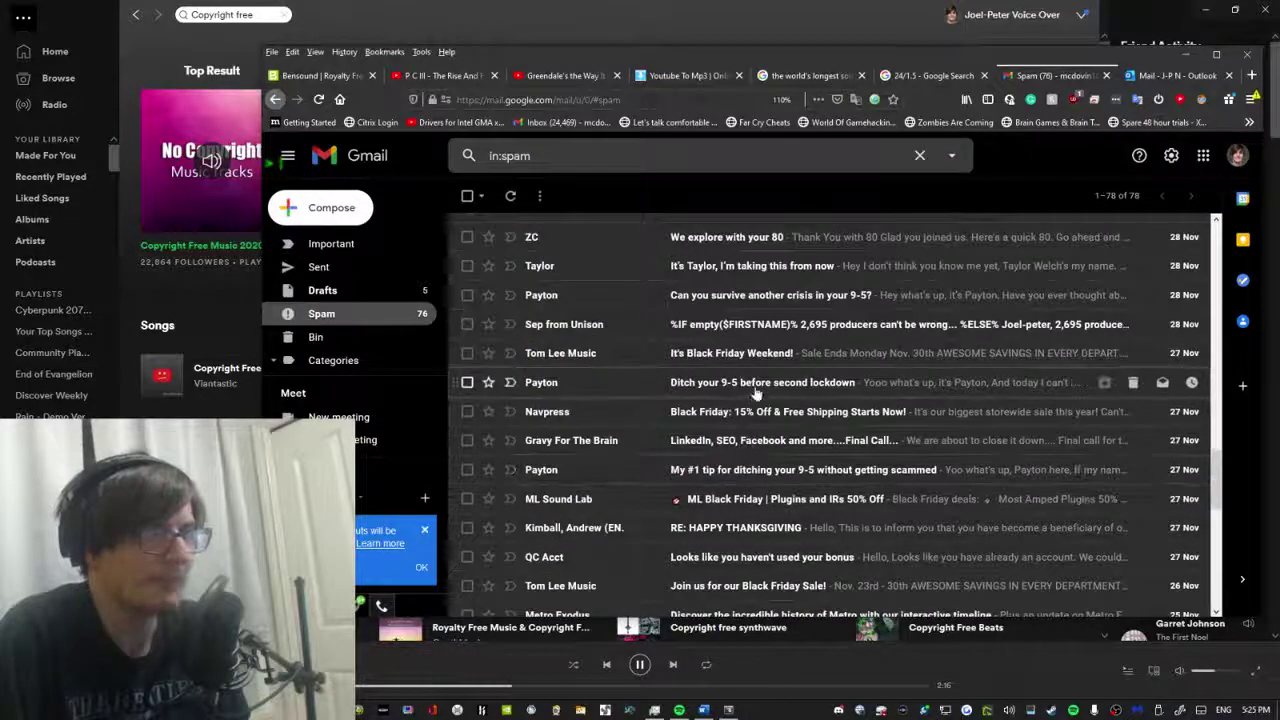
{"action": "scroll", "coordinate": [795, 422], "scroll_direction": "up", "scroll_amount": 1}
{"action": "scroll", "coordinate": [795, 422], "scroll_direction": "up", "scroll_amount": 2}
{"action": "scroll", "coordinate": [760, 470], "scroll_direction": "down", "scroll_amount": 4}
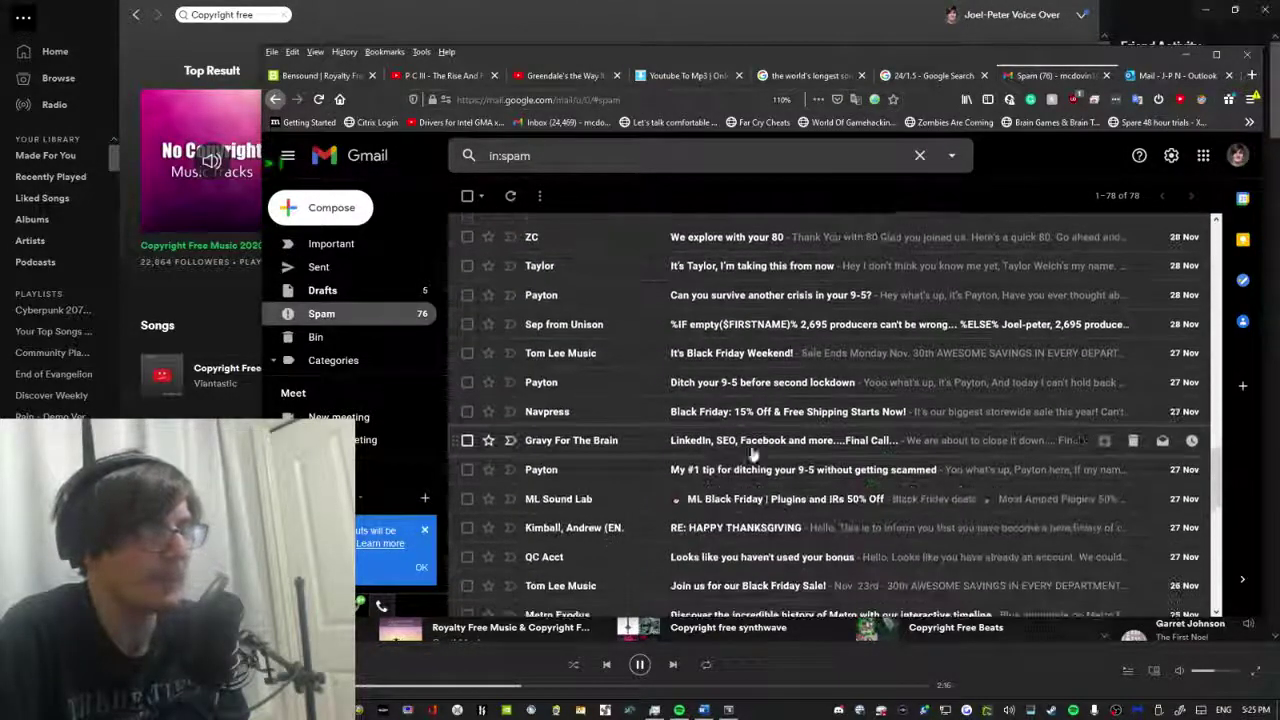
{"action": "scroll", "coordinate": [740, 537], "scroll_direction": "up", "scroll_amount": 1}
{"action": "scroll", "coordinate": [740, 537], "scroll_direction": "up", "scroll_amount": 8}
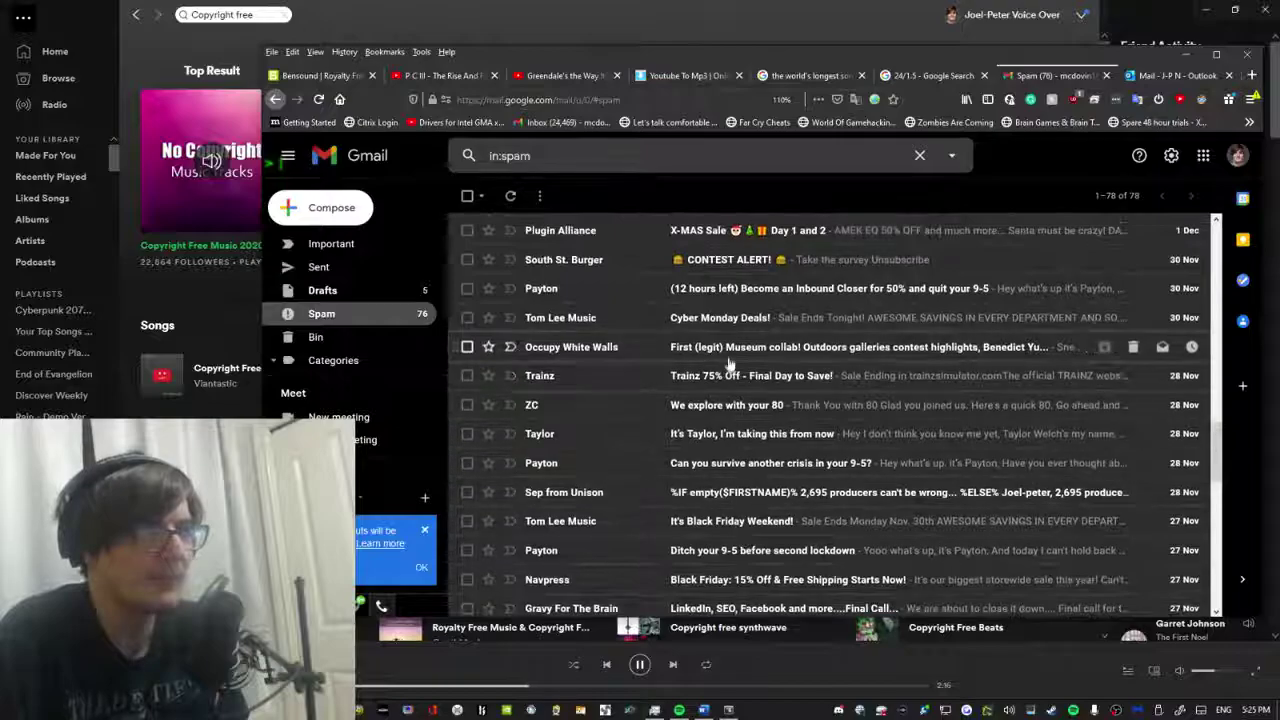
{"action": "scroll", "coordinate": [735, 365], "scroll_direction": "up", "scroll_amount": 5}
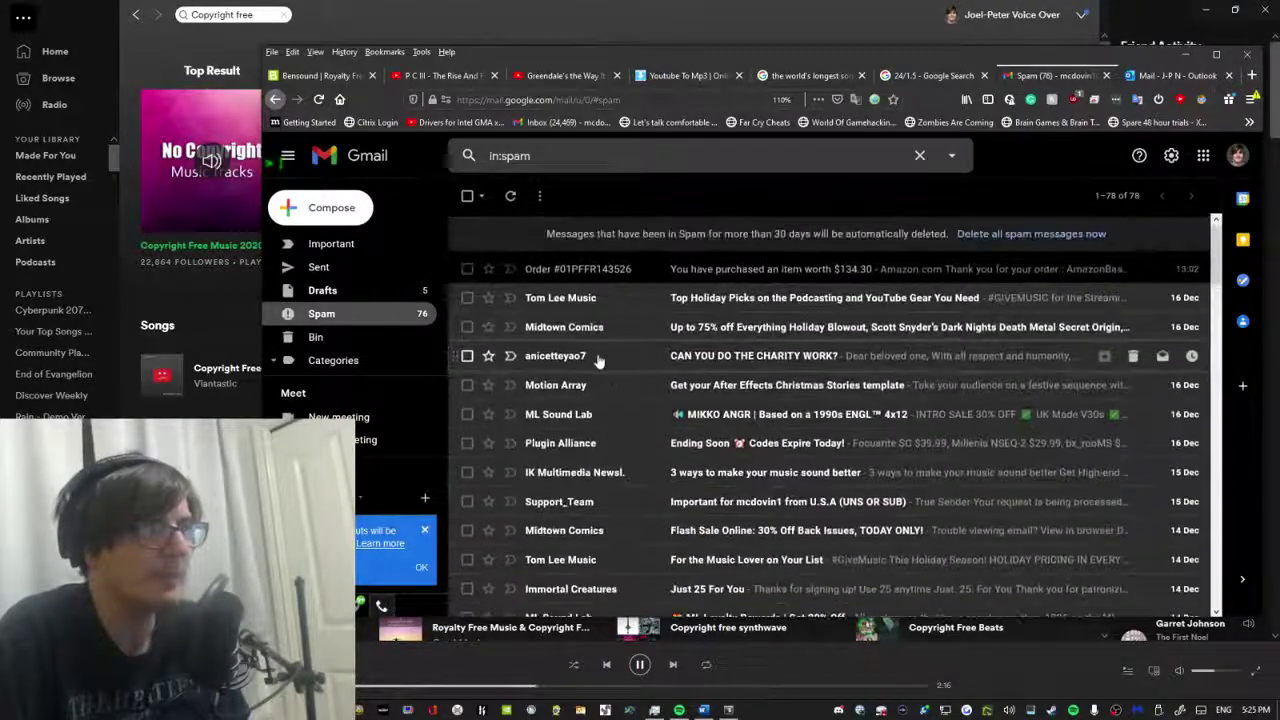
{"action": "left_click", "coordinate": [745, 360]}
{"action": "scroll", "coordinate": [735, 350], "scroll_direction": "down", "scroll_amount": 2}
{"action": "scroll", "coordinate": [720, 347], "scroll_direction": "down", "scroll_amount": 5}
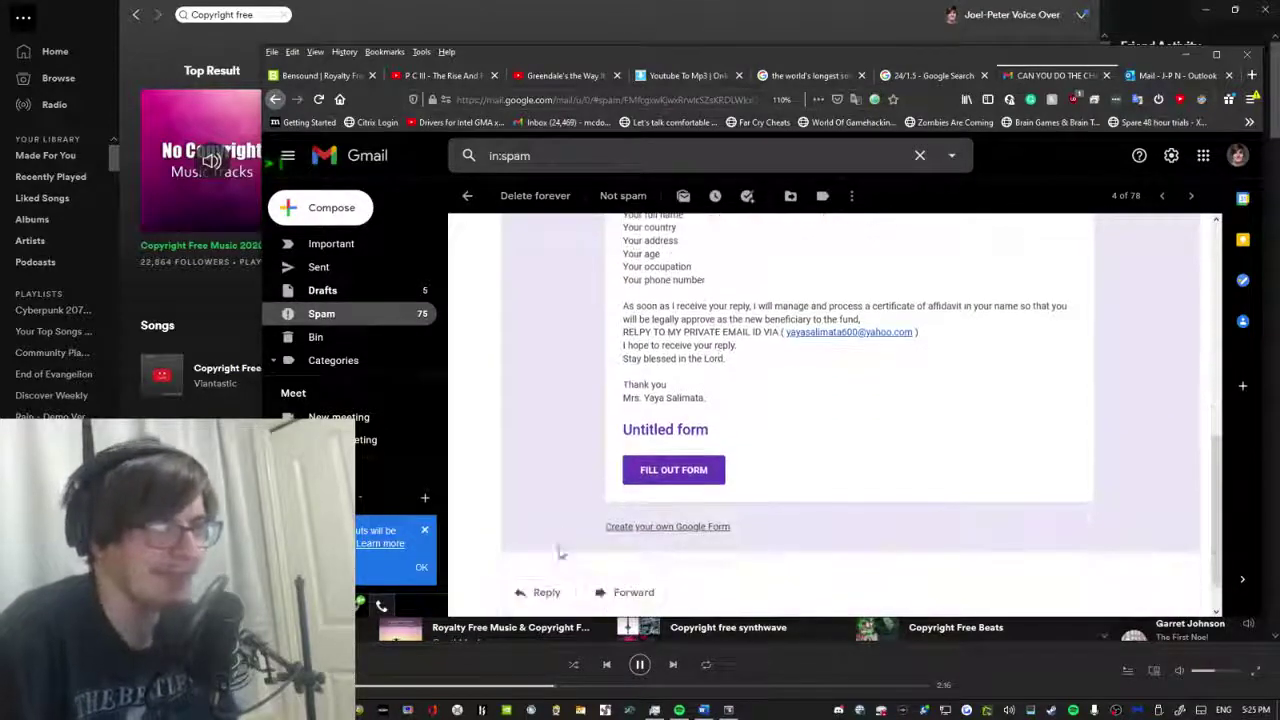
{"action": "scroll", "coordinate": [720, 350], "scroll_direction": "up", "scroll_amount": 8}
Pause the Spotify music, resume it on a different track, and go back to the body text of the charity email.
{"action": "left_click", "coordinate": [640, 664]}
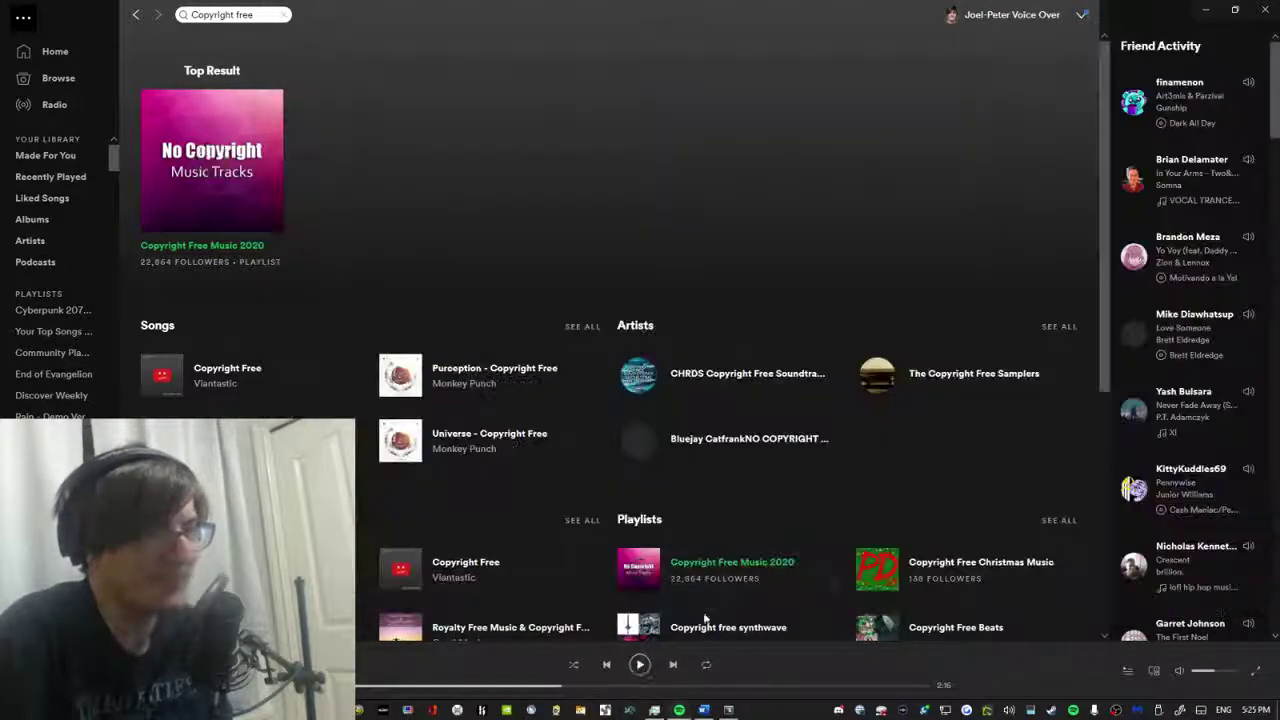
{"action": "key", "text": "alt+Tab"}
{"action": "key", "text": "alt+Tab"}
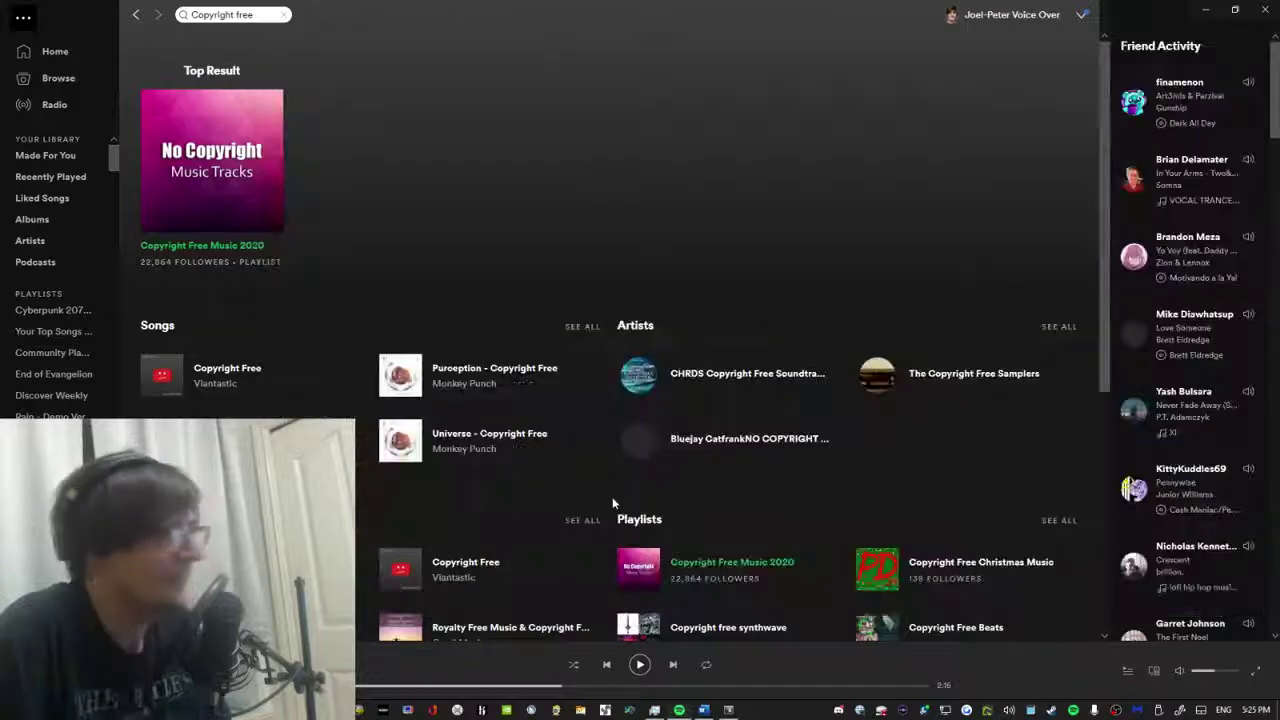
{"action": "key", "text": "alt+Tab"}
{"action": "key", "text": "alt+Tab"}
{"action": "left_click", "coordinate": [640, 664]}
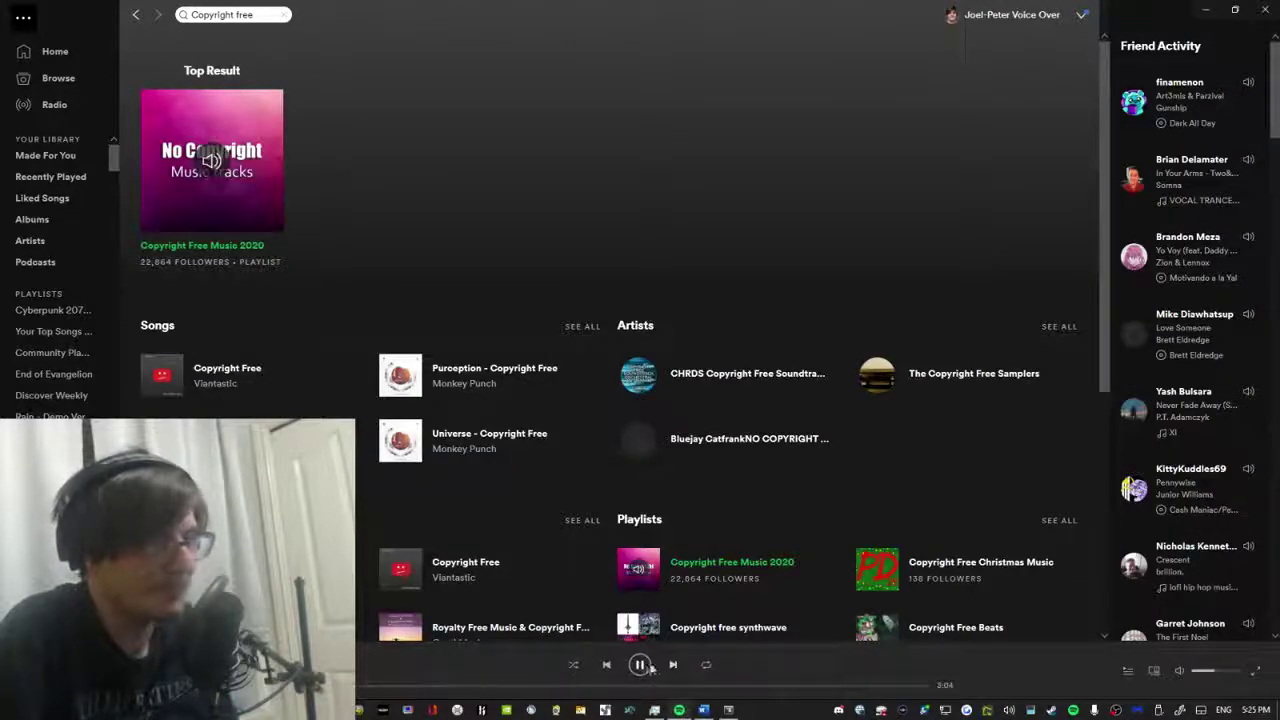
{"action": "key", "text": "alt+Tab"}
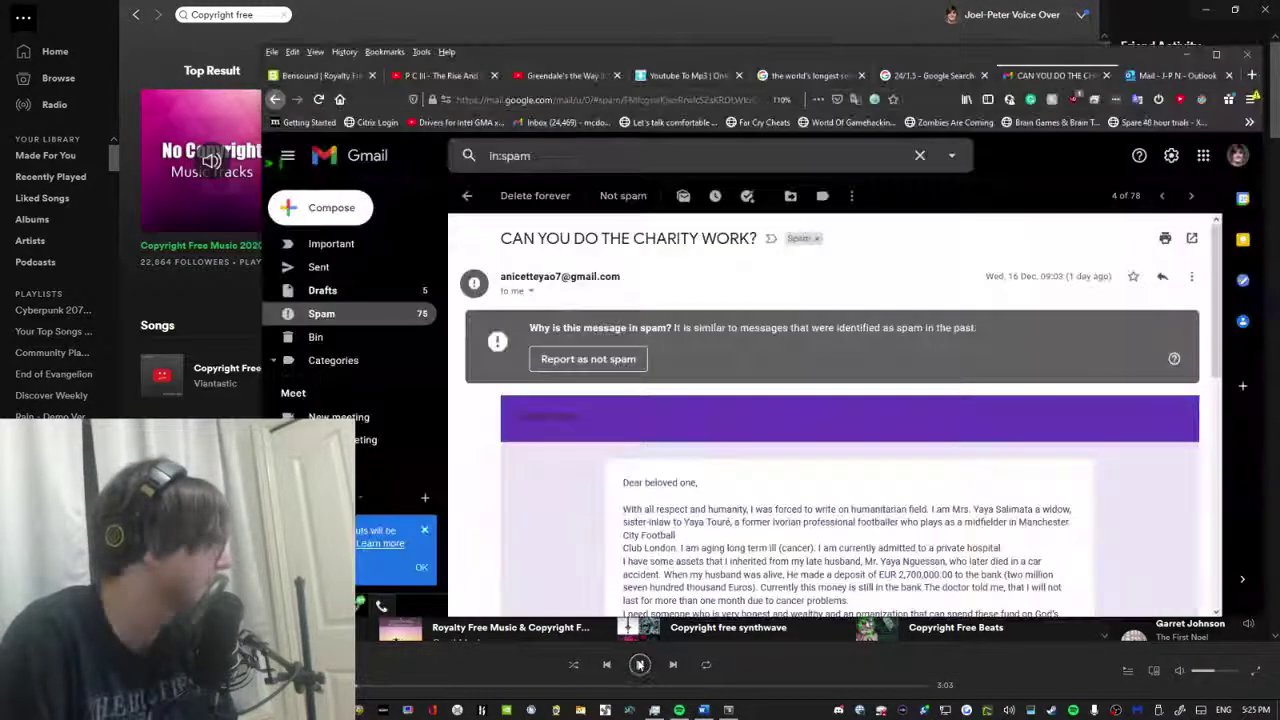
{"action": "scroll", "coordinate": [530, 284], "scroll_direction": "down", "scroll_amount": 2}
{"action": "scroll", "coordinate": [540, 300], "scroll_direction": "down", "scroll_amount": 3}
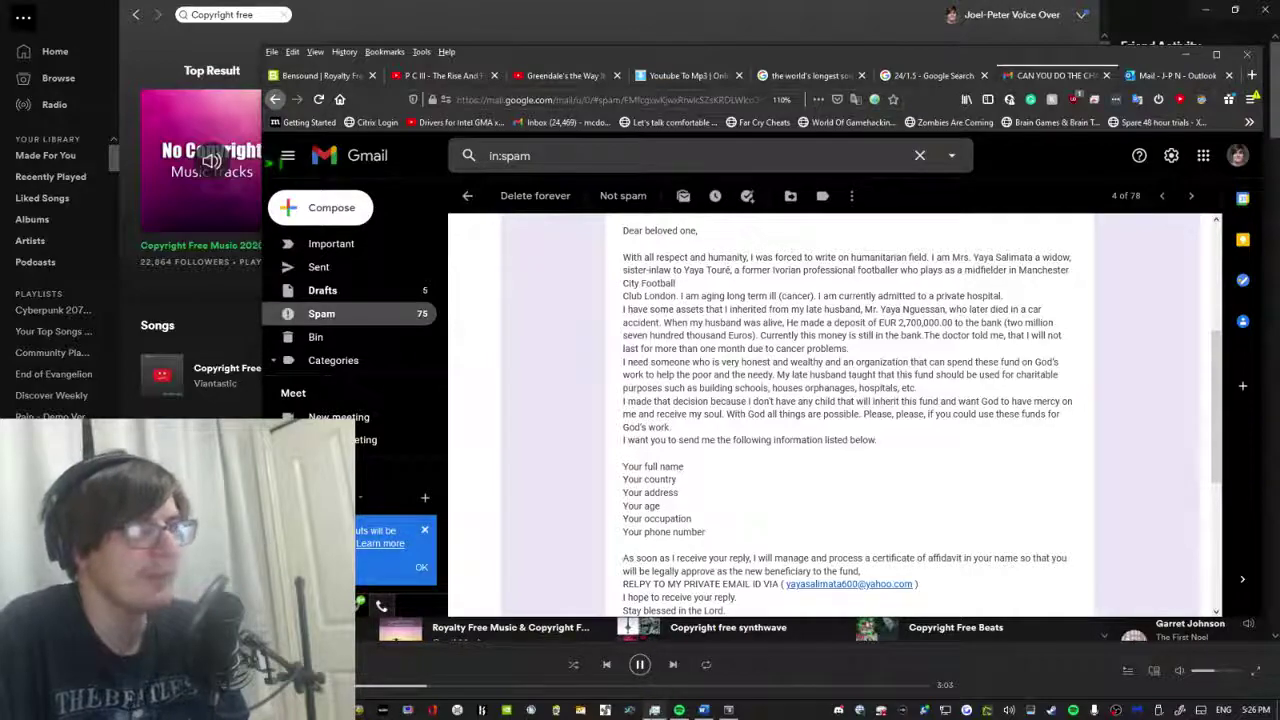
Skip through several more tracks of the Copyright Free Music 2020 playlist in Spotify, checking back on the charity email in between.
{"action": "left_click", "coordinate": [679, 709]}
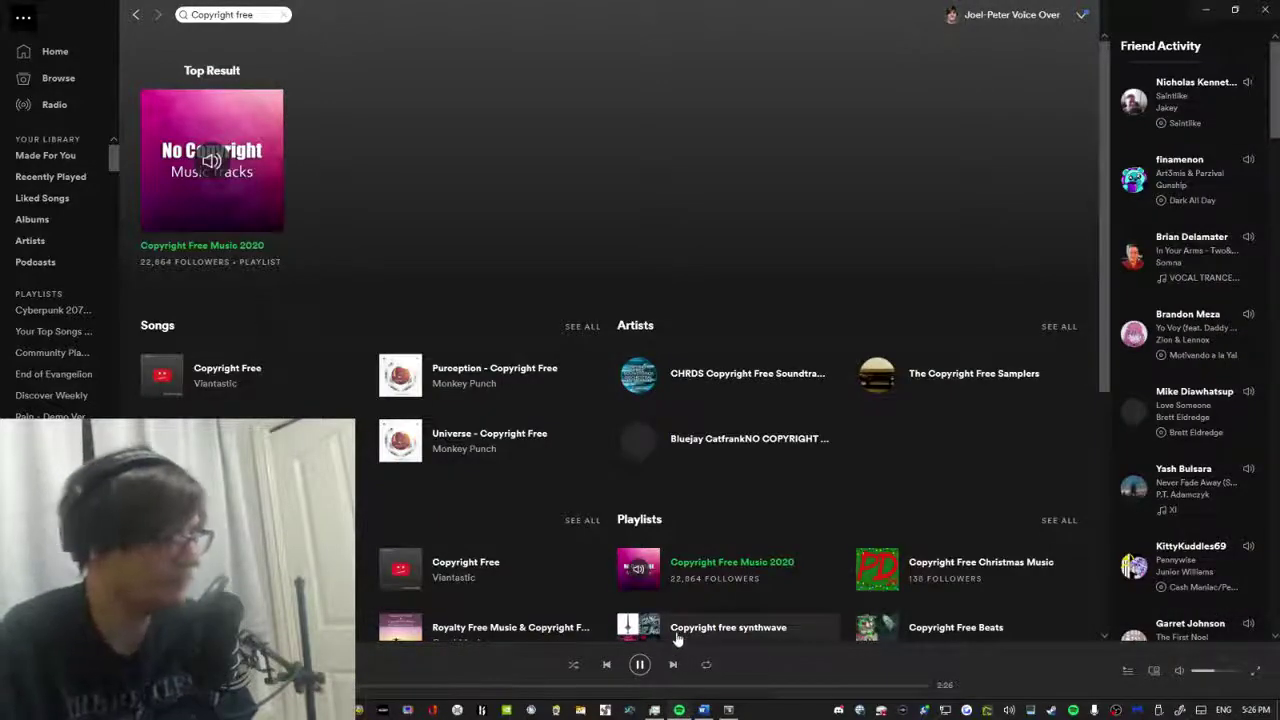
{"action": "key", "text": "alt+Tab"}
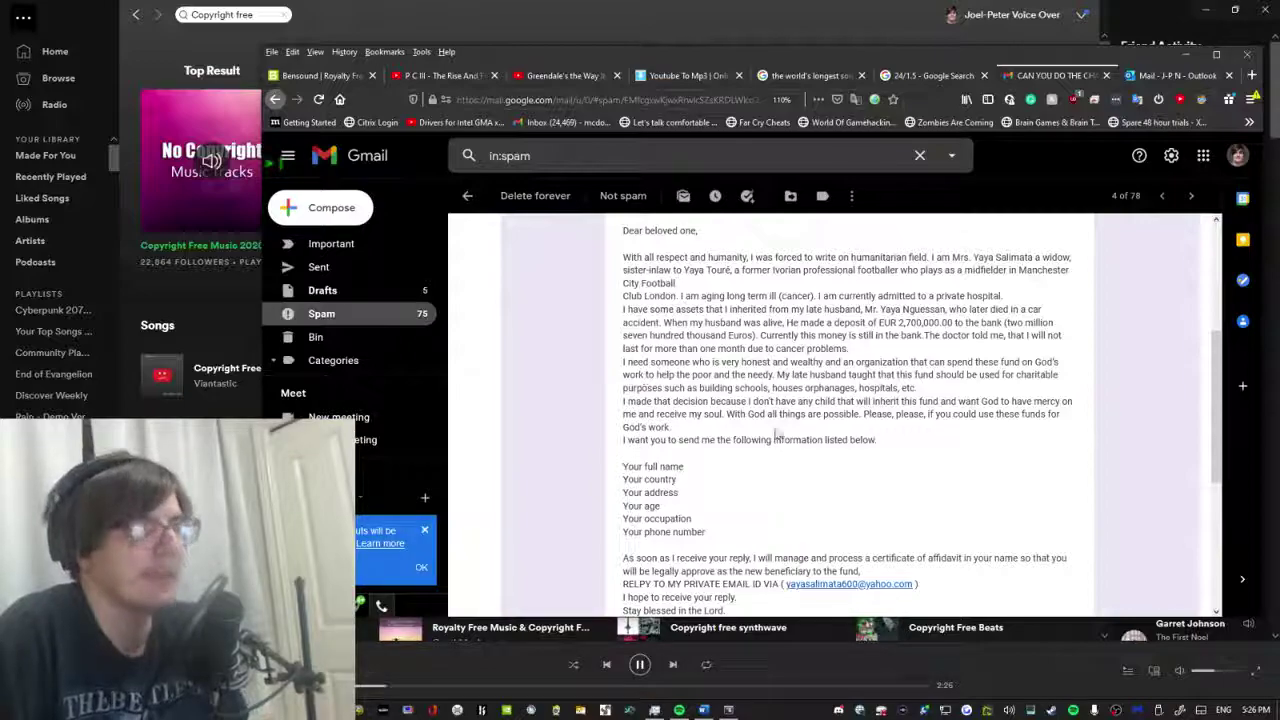
{"action": "left_click", "coordinate": [668, 686]}
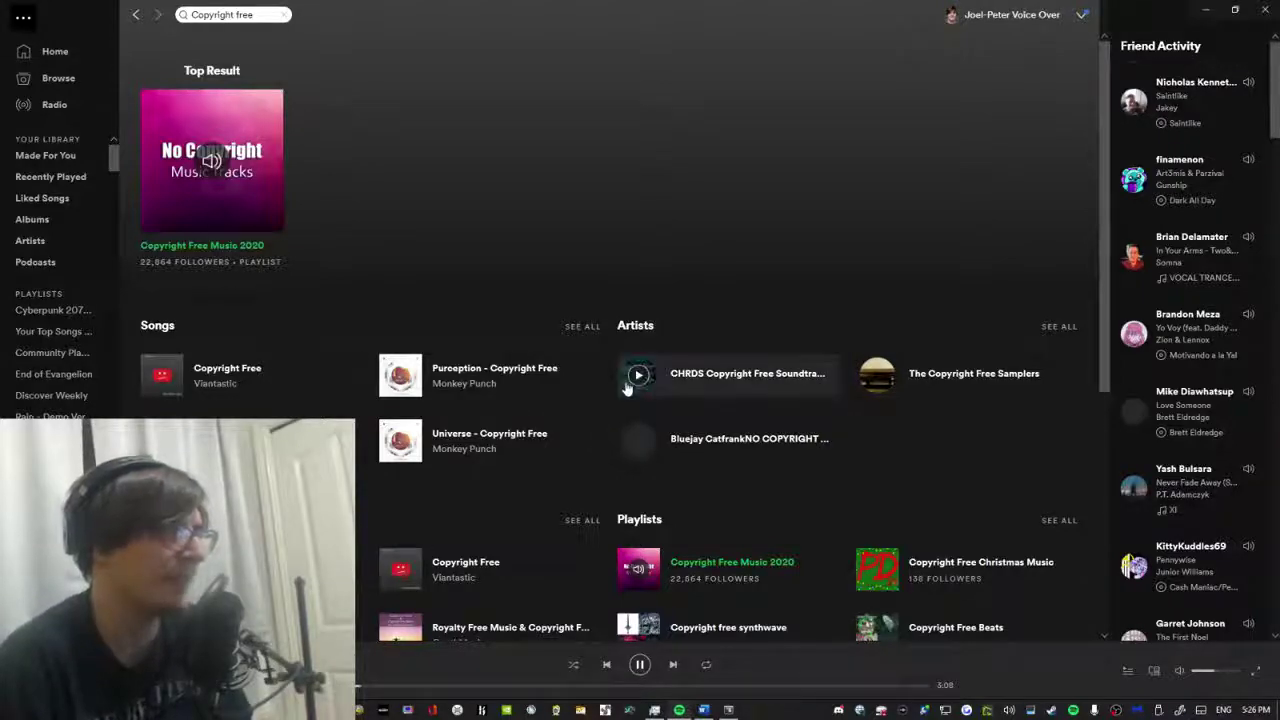
{"action": "key", "text": "alt+Tab"}
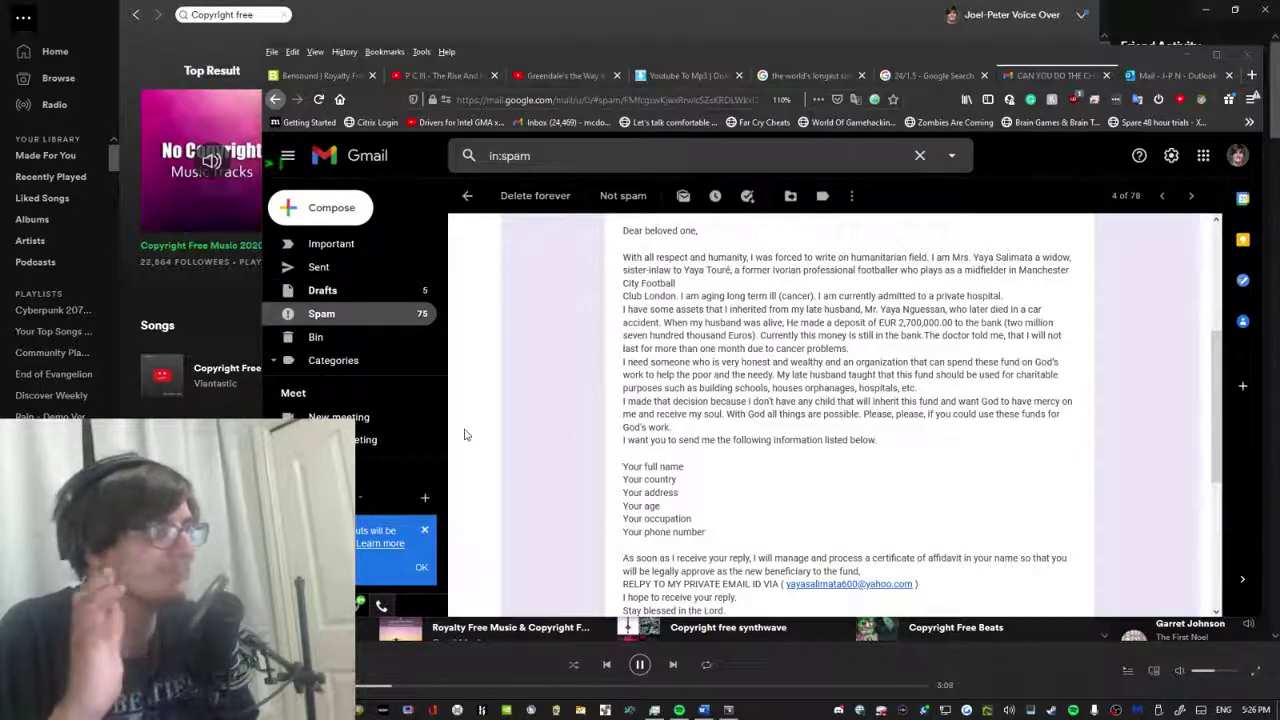
{"action": "left_click", "coordinate": [672, 668]}
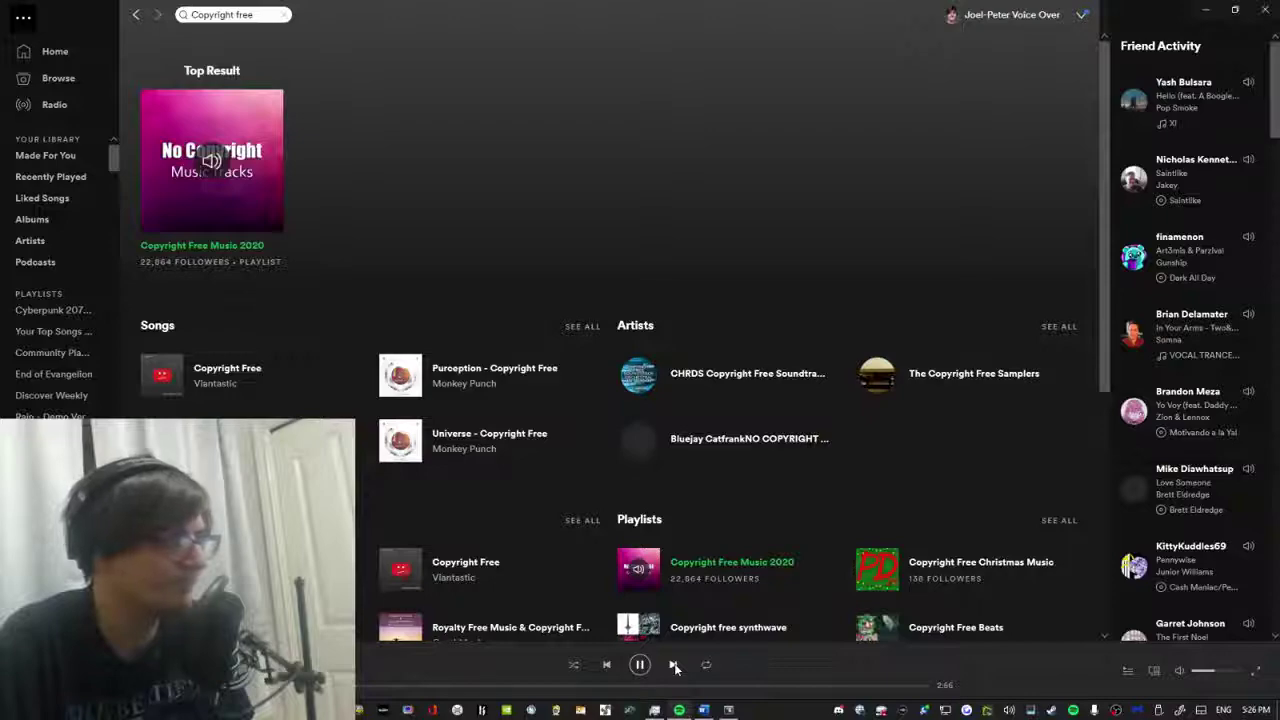
{"action": "left_click", "coordinate": [675, 666]}
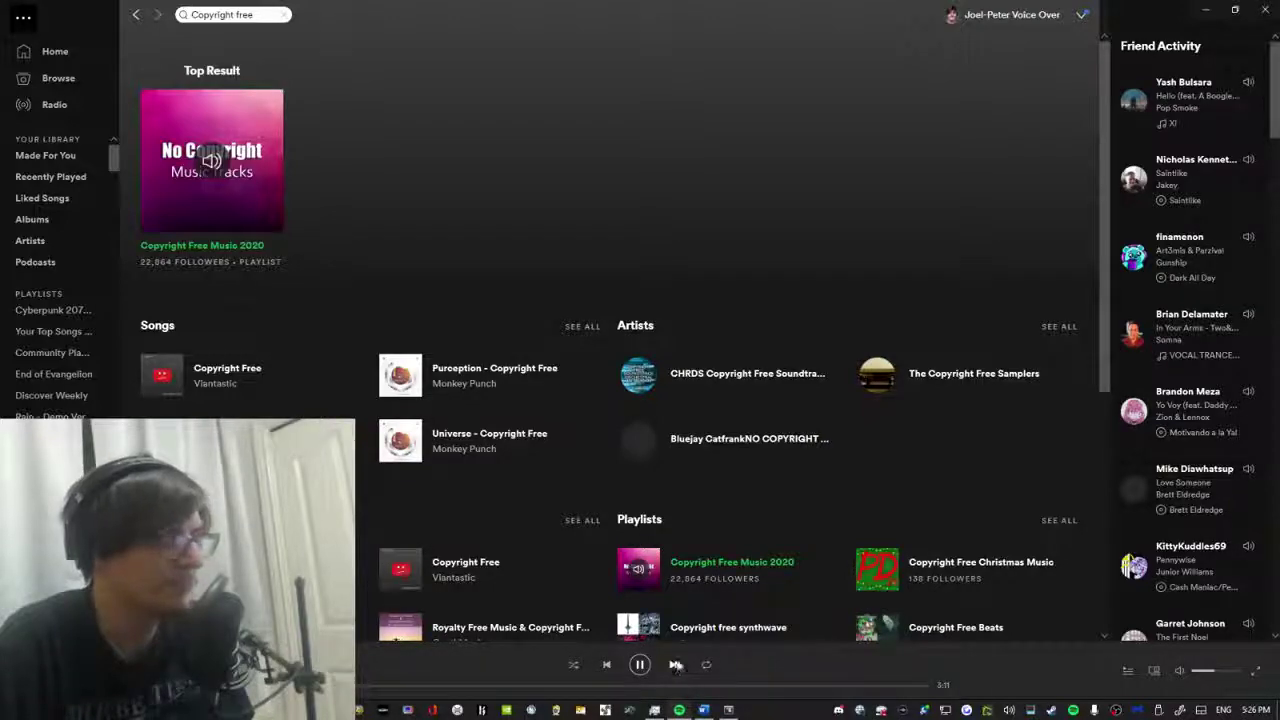
Play the Copyright Free Christmas Music playlist, skip two tracks ahead, and return to the charity email in Firefox.
{"action": "scroll", "coordinate": [675, 409], "scroll_direction": "down", "scroll_amount": 2}
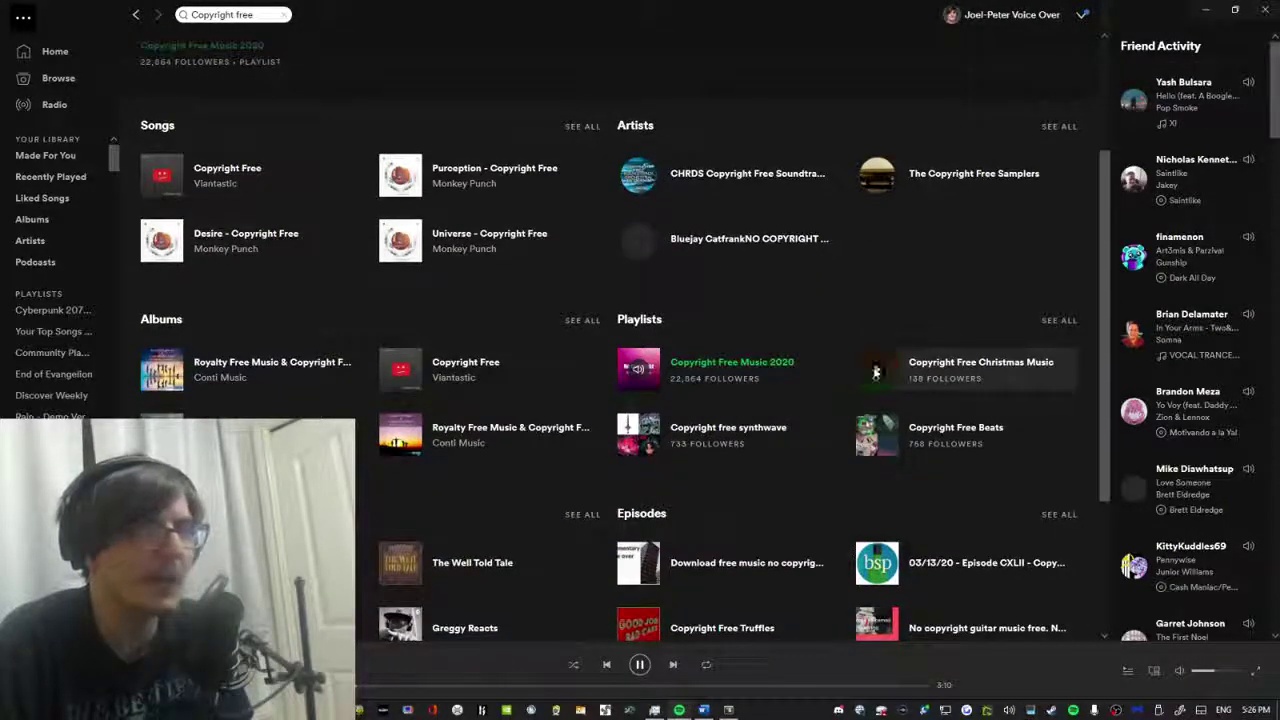
{"action": "left_click", "coordinate": [876, 369]}
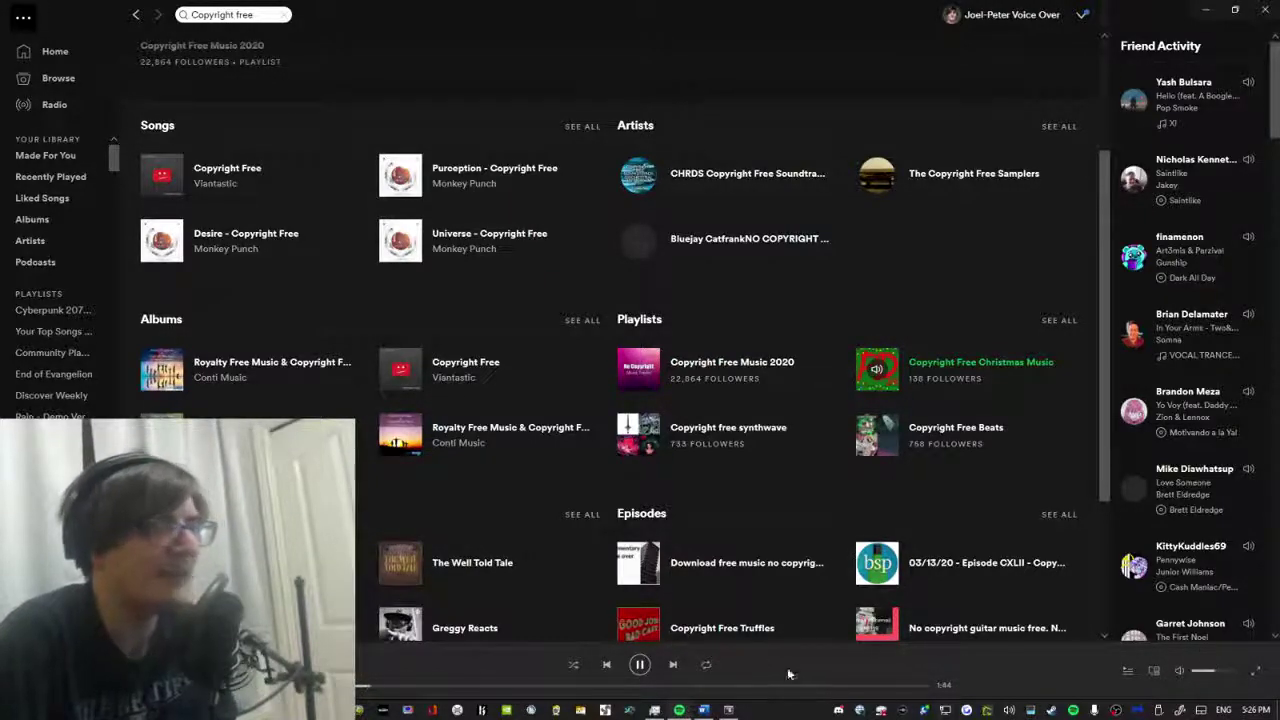
{"action": "left_click", "coordinate": [673, 665]}
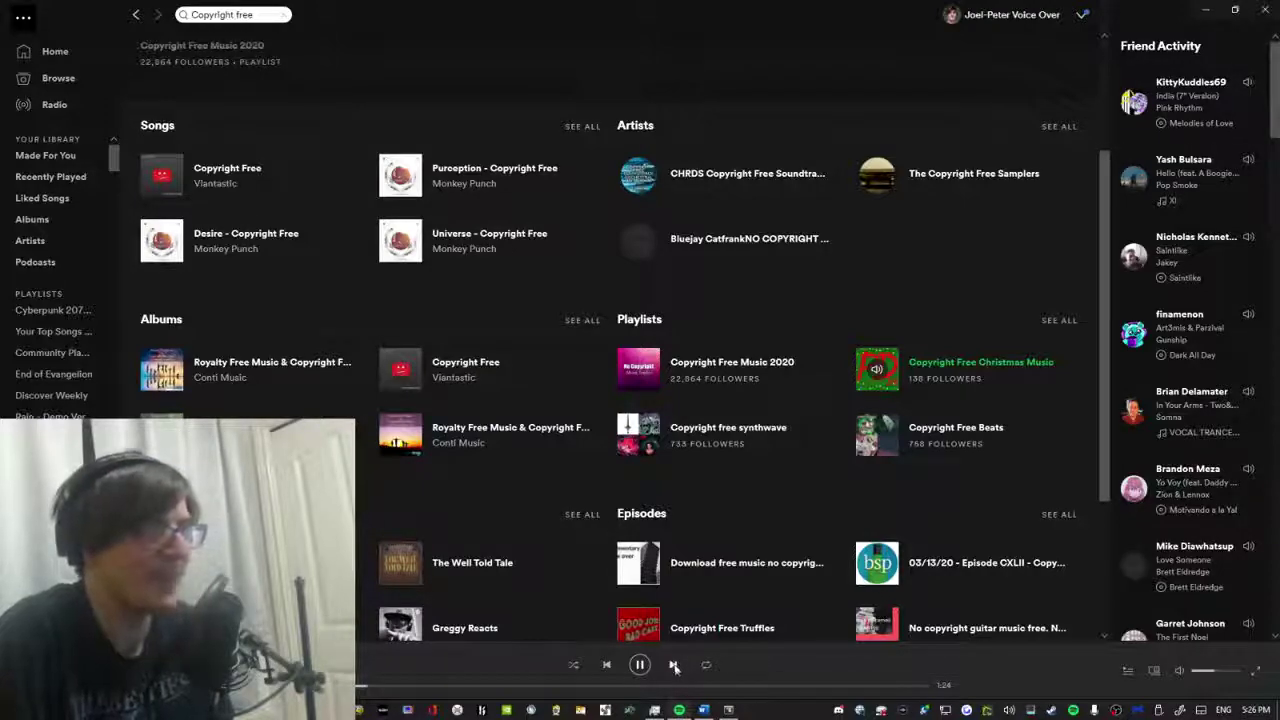
{"action": "left_click", "coordinate": [673, 665]}
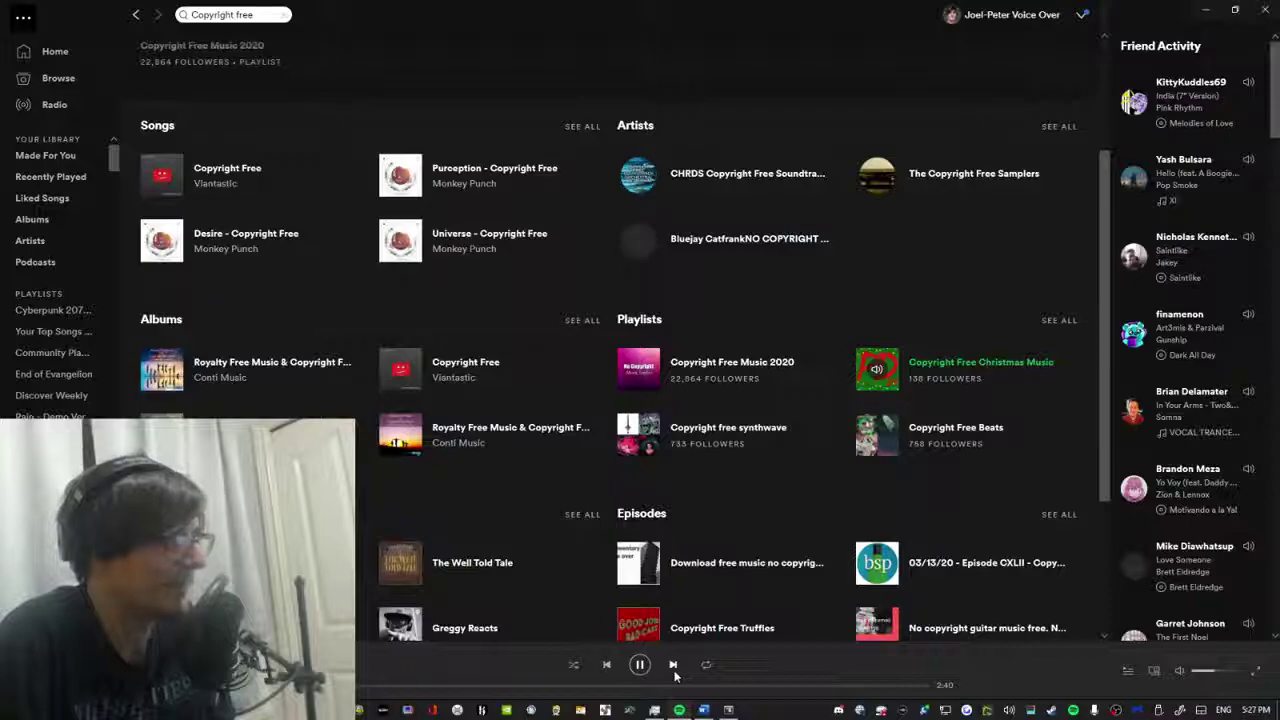
{"action": "key", "text": "alt+Tab"}
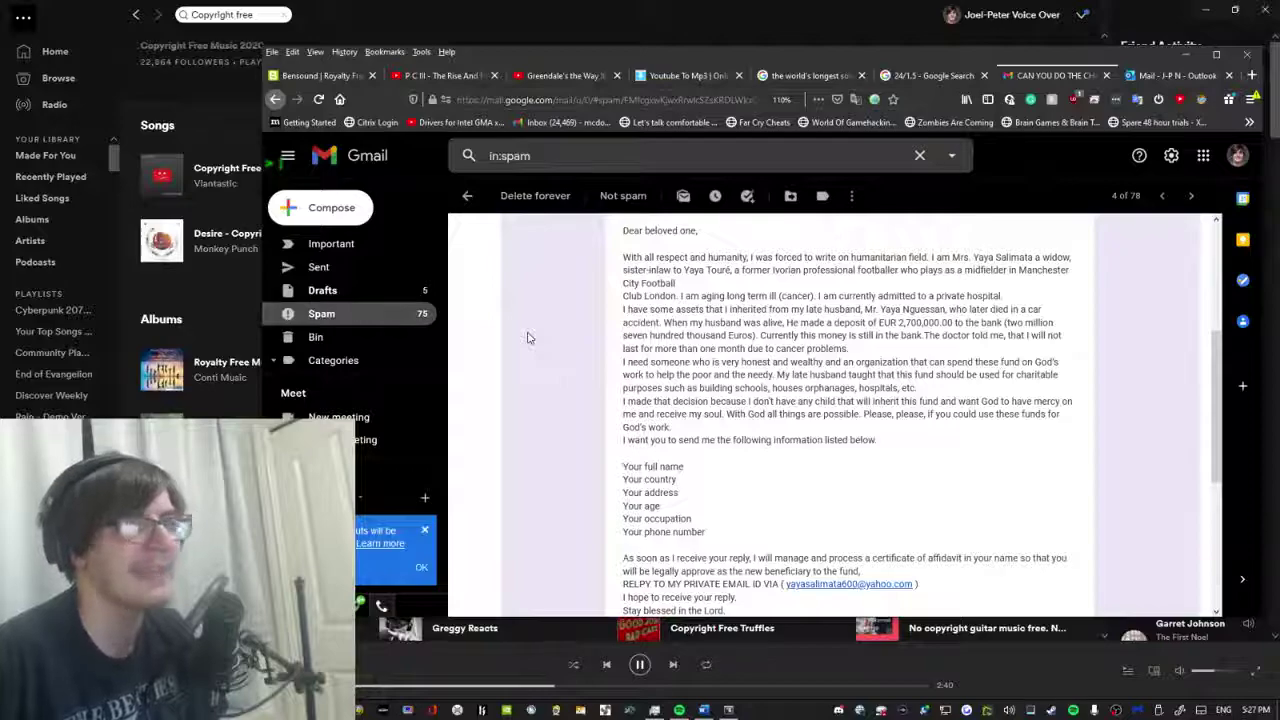
Read the charity email from its header to the form link at the end, highlighting the request for personal details.
{"action": "scroll", "coordinate": [696, 338], "scroll_direction": "up", "scroll_amount": 3}
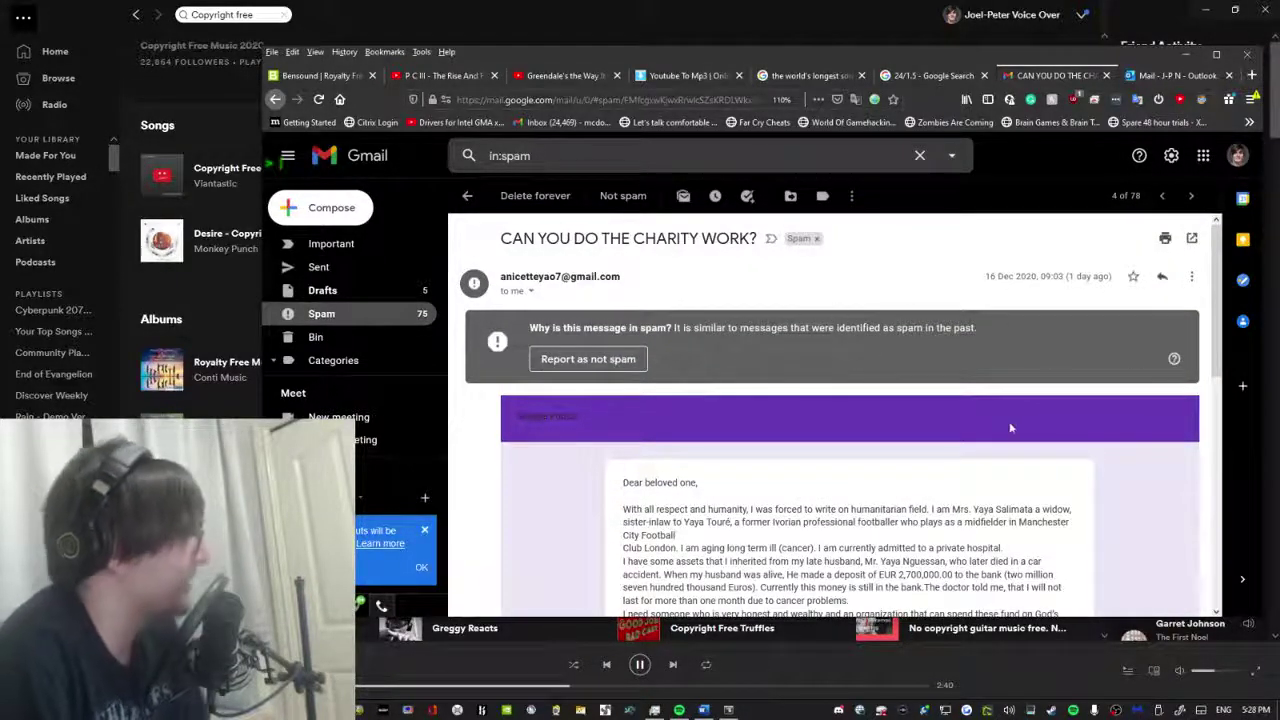
{"action": "scroll", "coordinate": [938, 348], "scroll_direction": "down", "scroll_amount": 3}
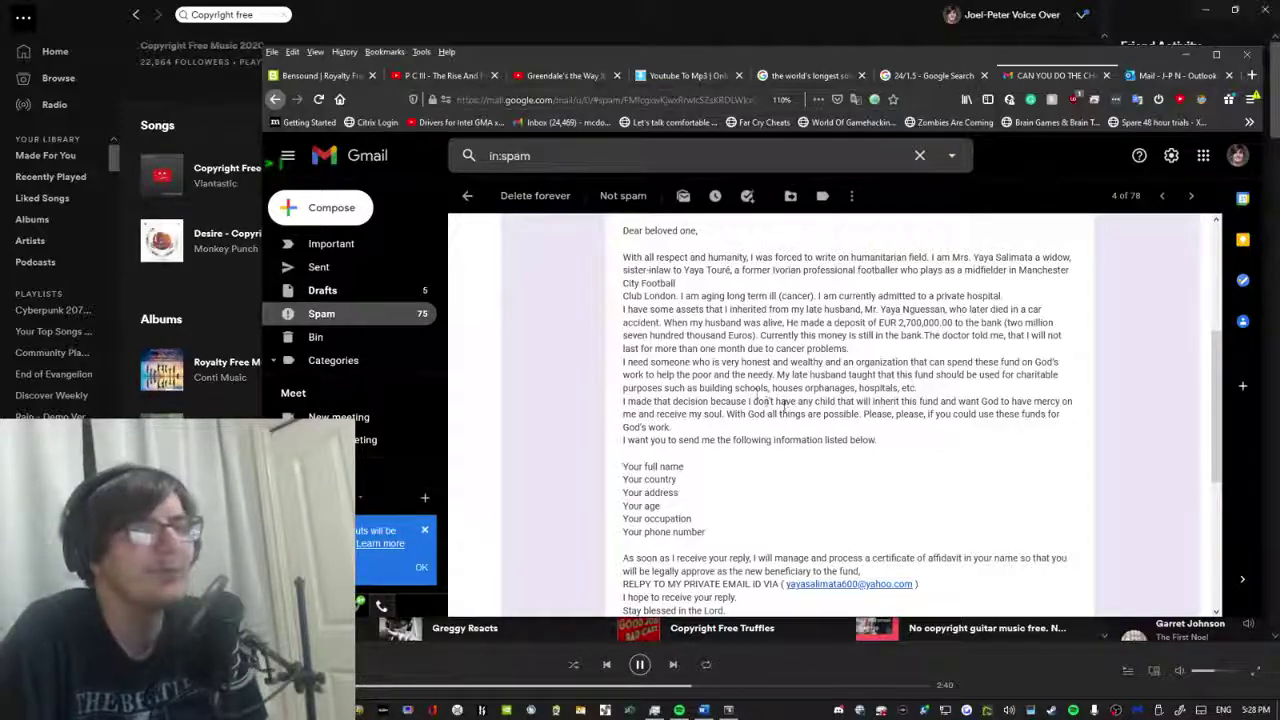
{"action": "left_click_drag", "start_coordinate": [642, 414], "coordinate": [799, 453]}
{"action": "left_click", "coordinate": [799, 453]}
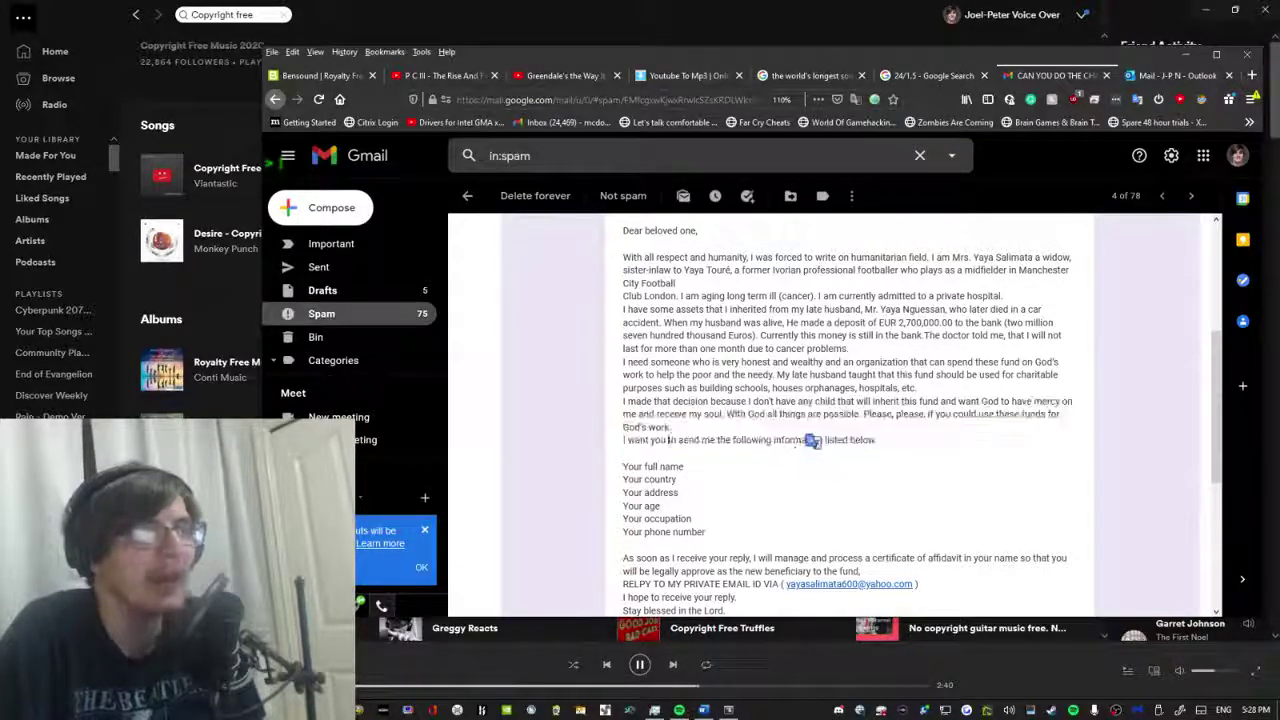
{"action": "left_click_drag", "start_coordinate": [651, 440], "coordinate": [877, 441]}
{"action": "triple_click", "coordinate": [850, 490]}
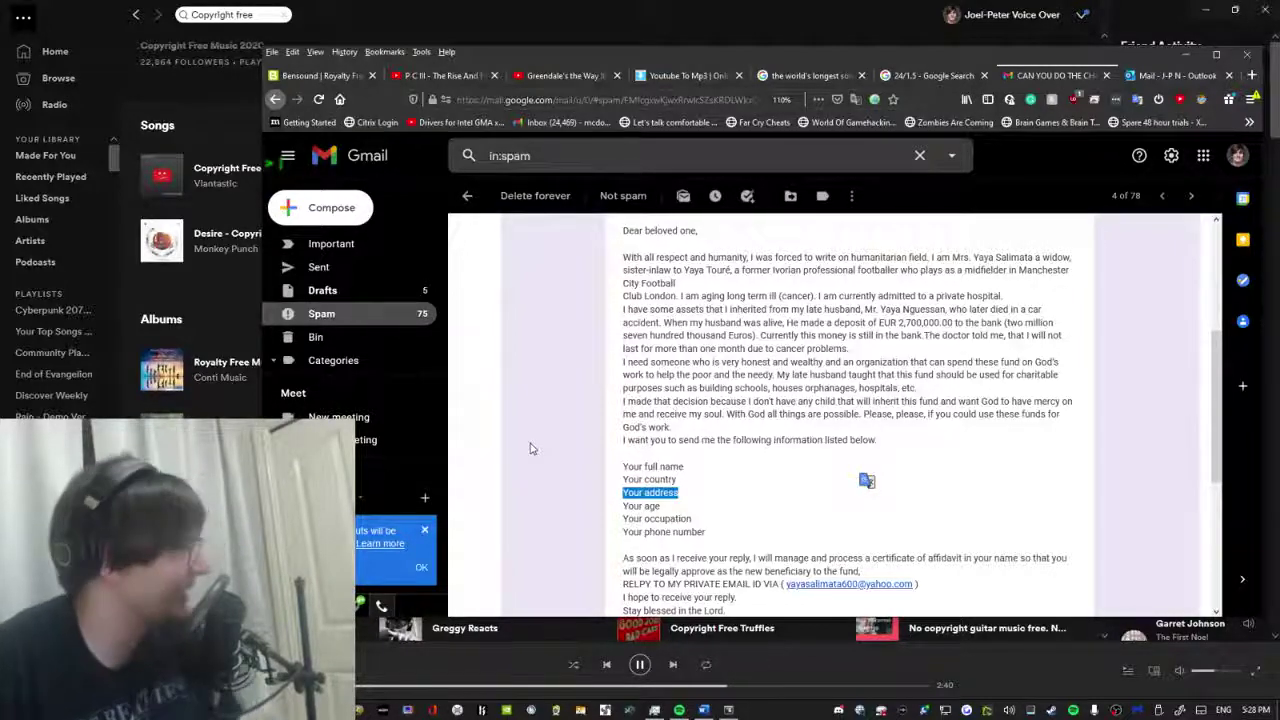
{"action": "scroll", "coordinate": [530, 449], "scroll_direction": "down", "scroll_amount": 1}
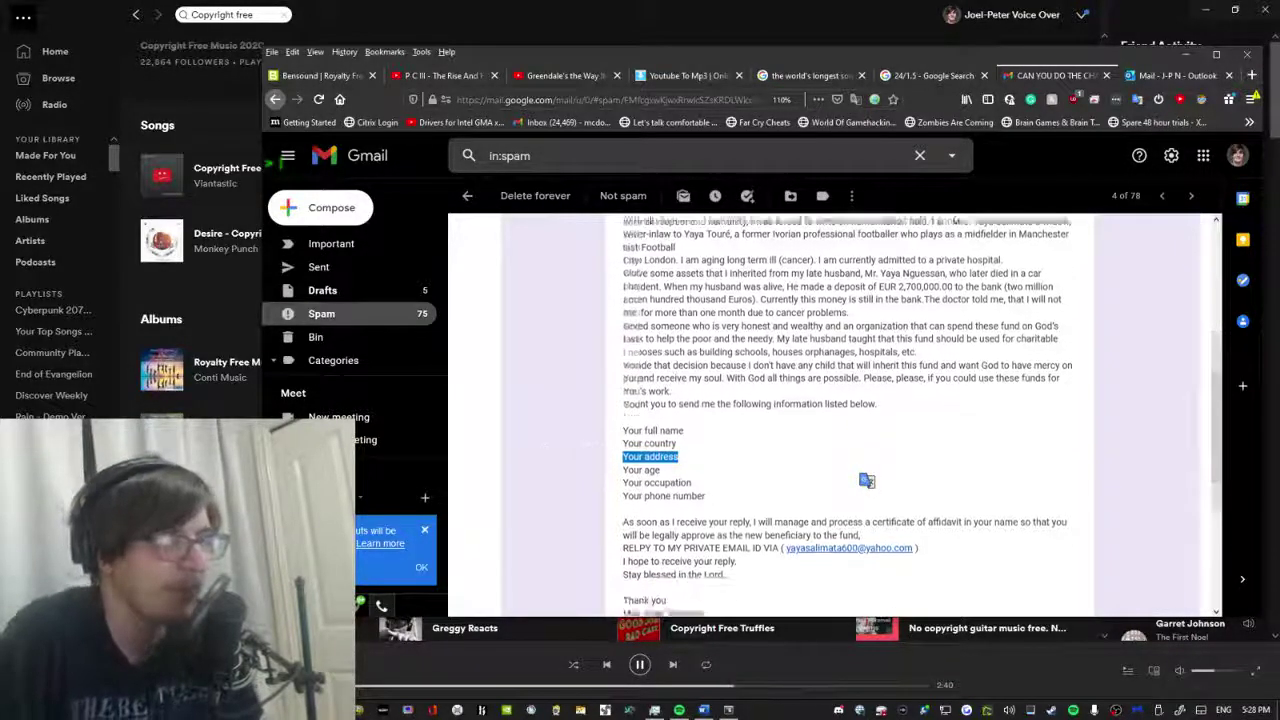
{"action": "scroll", "coordinate": [575, 341], "scroll_direction": "down", "scroll_amount": 3}
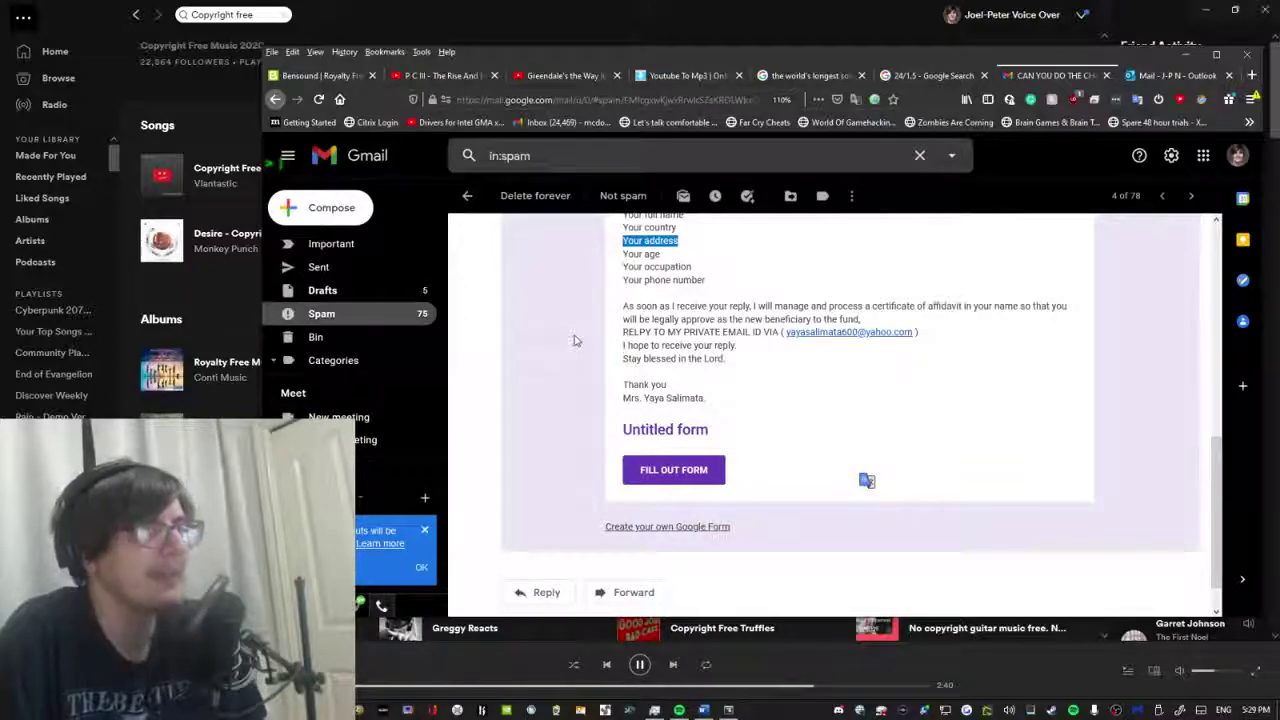
Open the Google home page in a new browser tab.
{"action": "left_click", "coordinate": [1251, 75]}
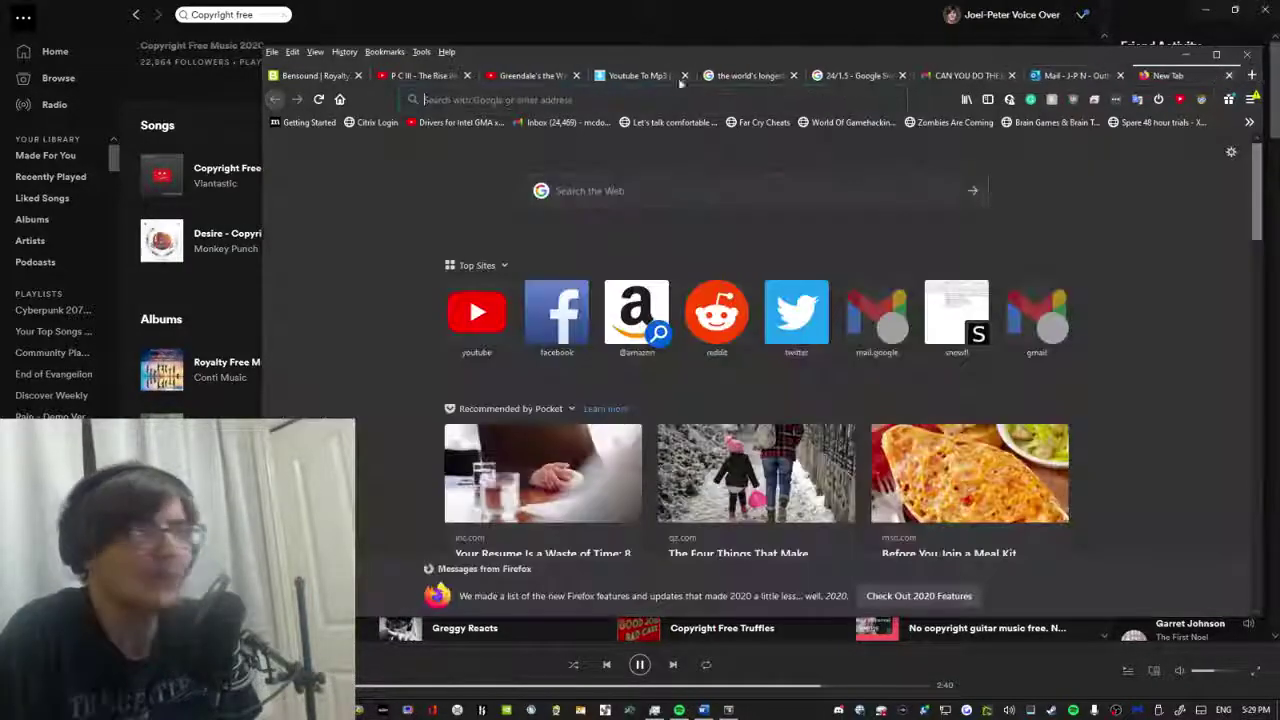
{"action": "type", "text": "g"}
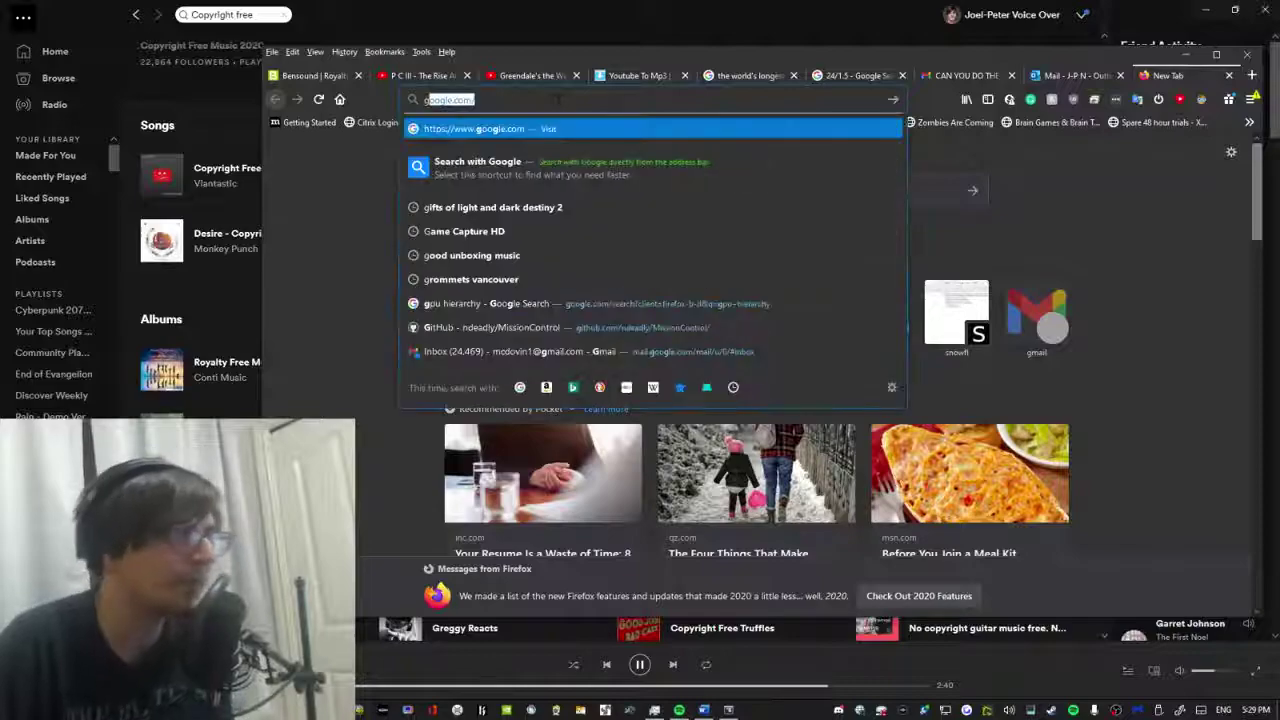
{"action": "type", "text": "oogle"}
{"action": "key", "text": "Return"}
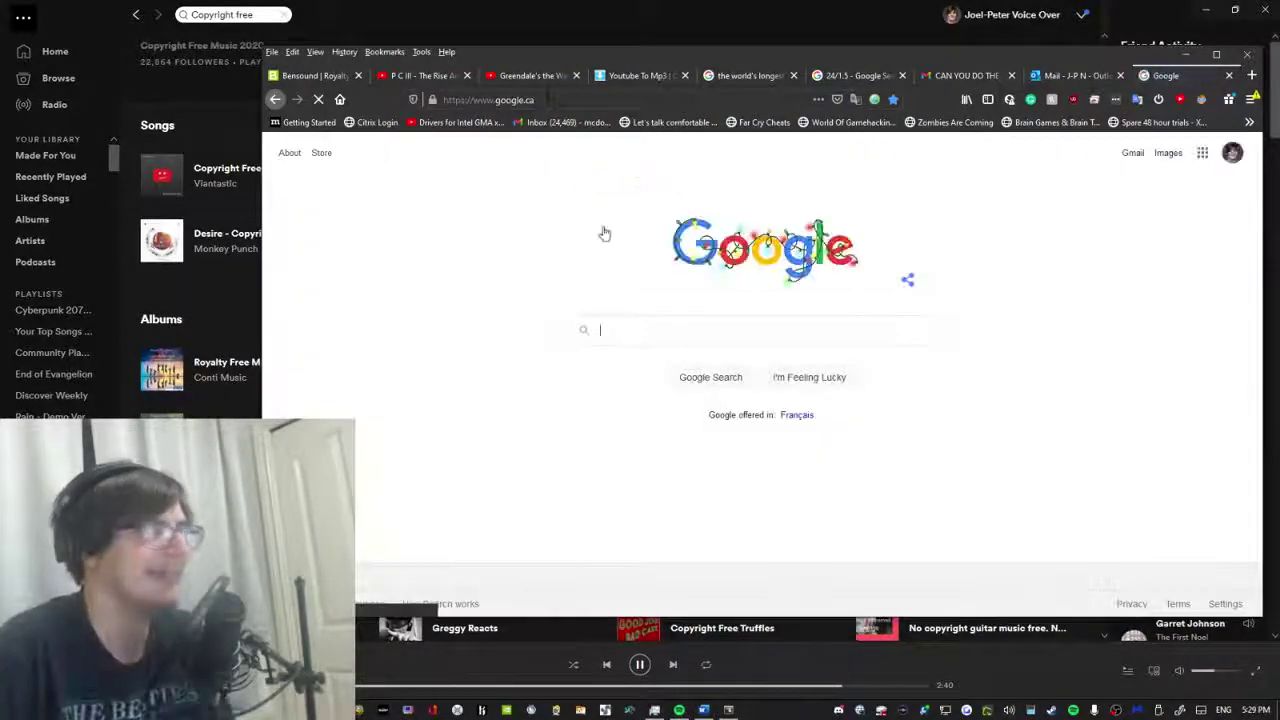
Search Google for "nigerian apartment money" using the suggested query.
{"action": "type", "text": "Nigeri"}
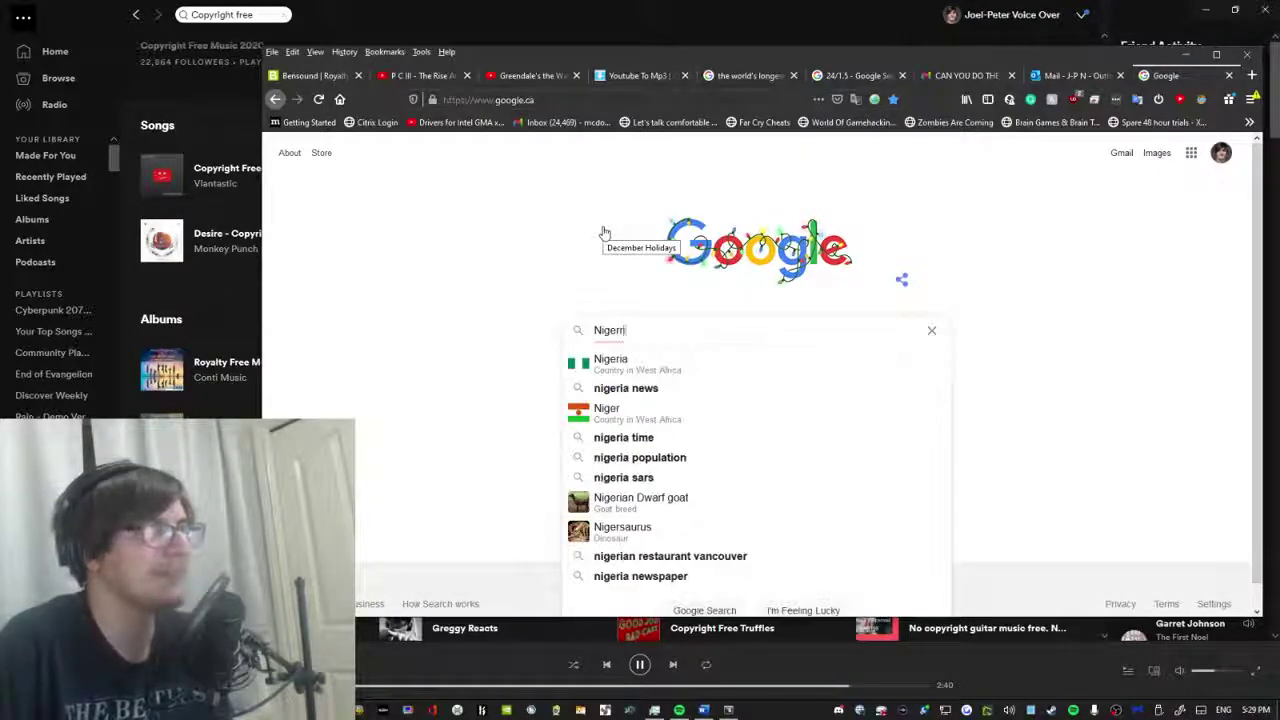
{"action": "type", "text": "an apar"}
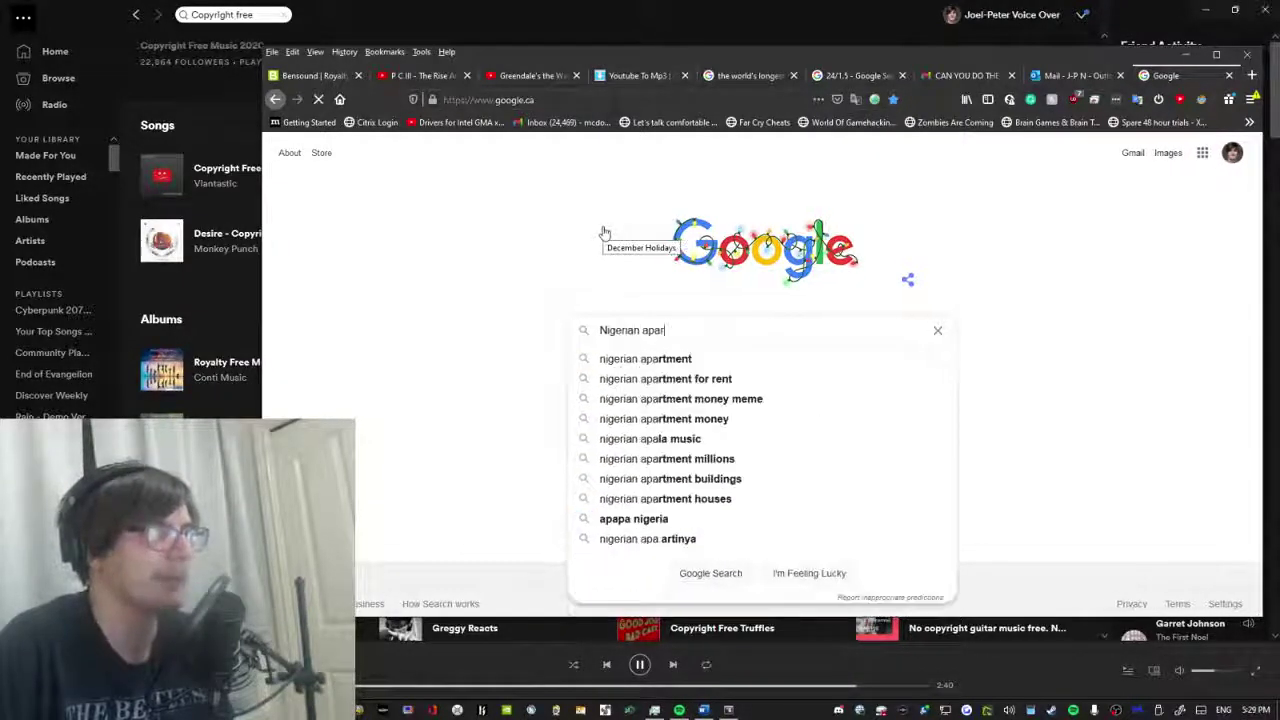
{"action": "type", "text": "tment"}
{"action": "key", "text": "Down"}
{"action": "key", "text": "Down"}
{"action": "key", "text": "Down"}
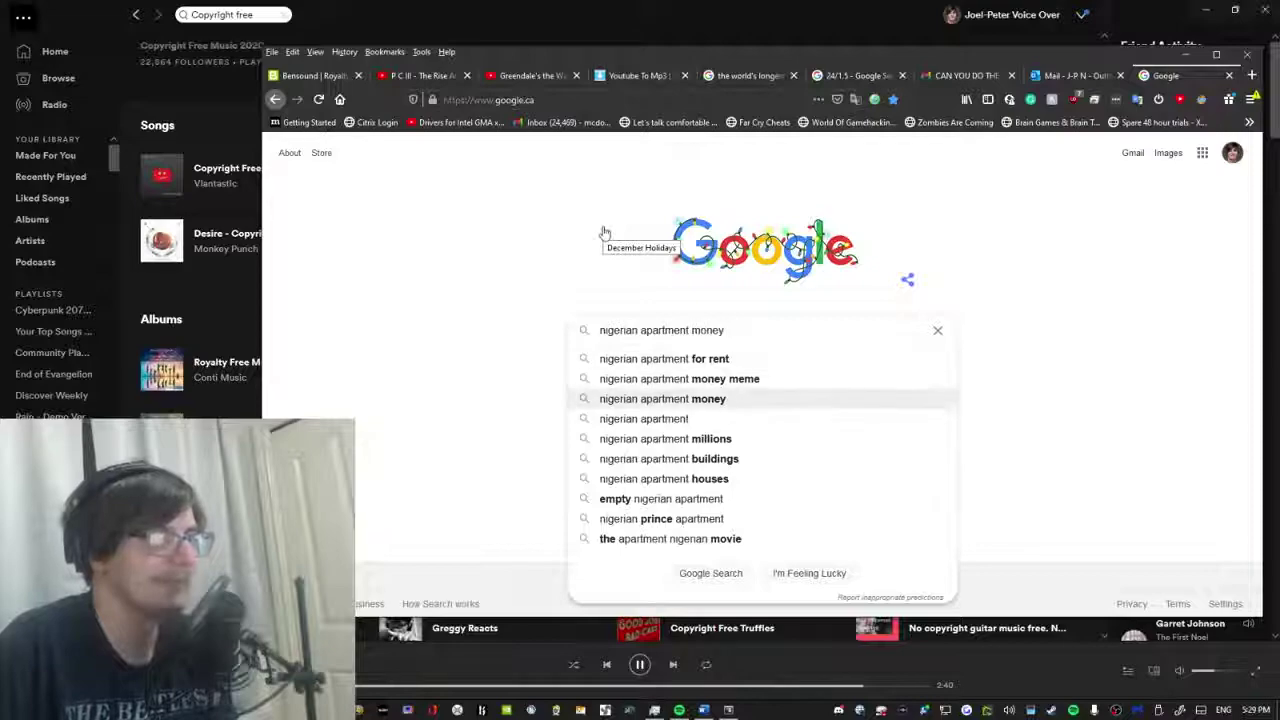
{"action": "key", "text": "Return"}
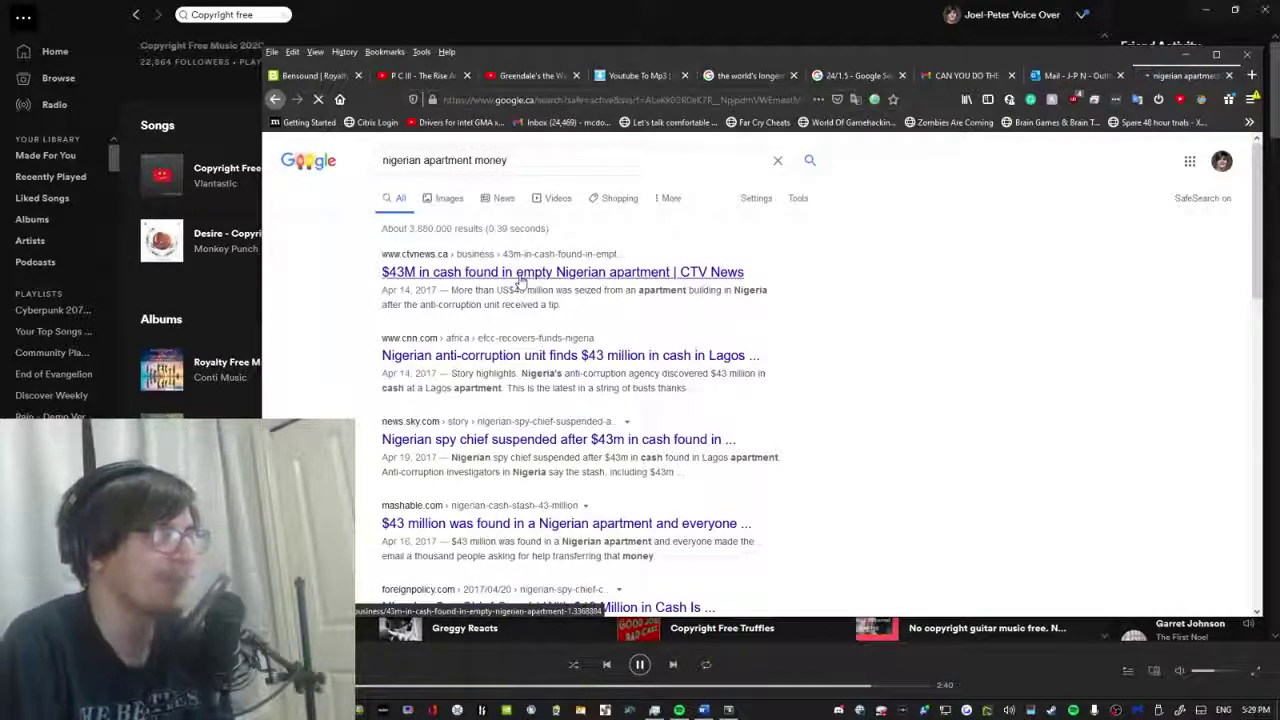
Open the CTV News article "$43M in cash found in empty Nigerian apartment" and view its opening text.
{"action": "left_click", "coordinate": [519, 284]}
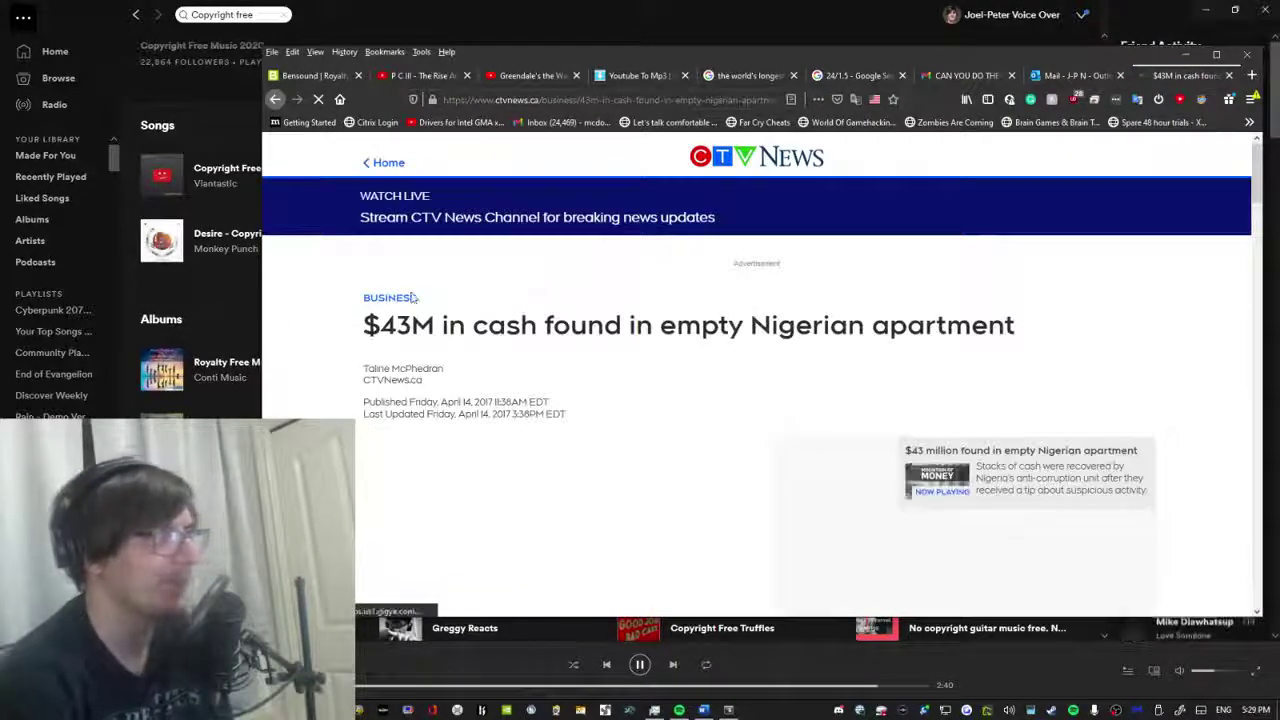
{"action": "scroll", "coordinate": [425, 380], "scroll_direction": "down", "scroll_amount": 2}
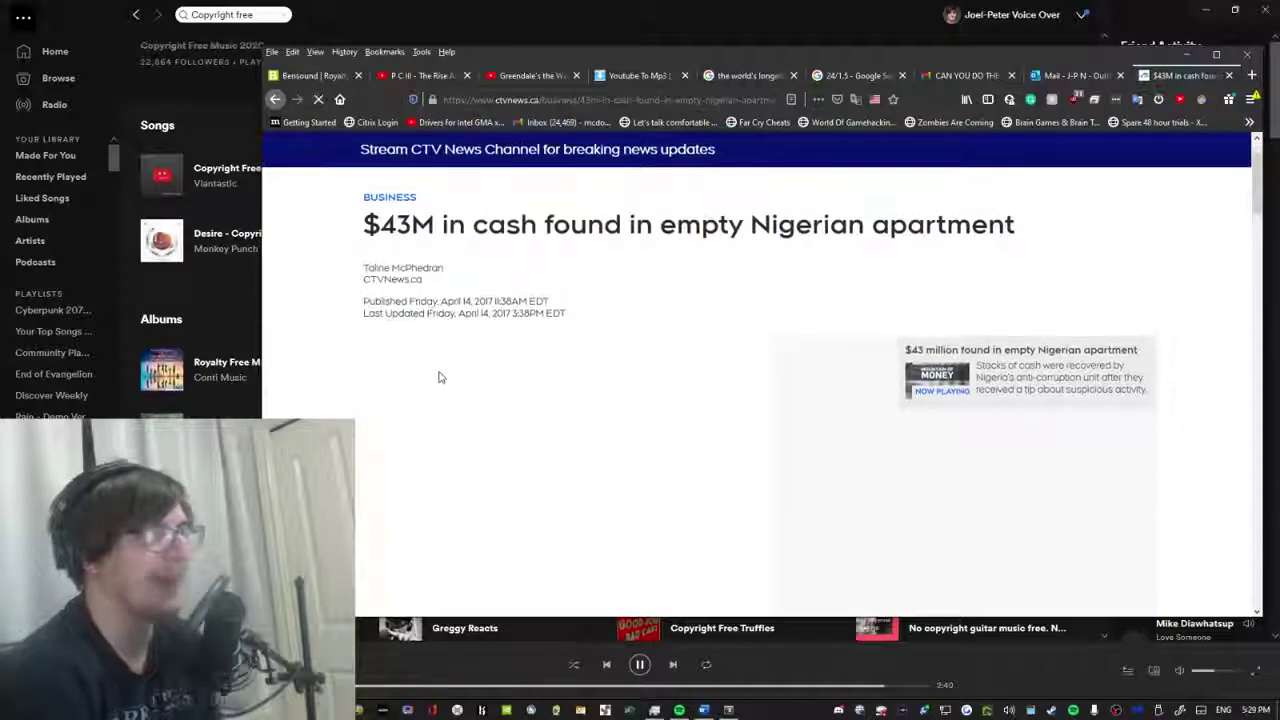
{"action": "scroll", "coordinate": [487, 305], "scroll_direction": "down", "scroll_amount": 1}
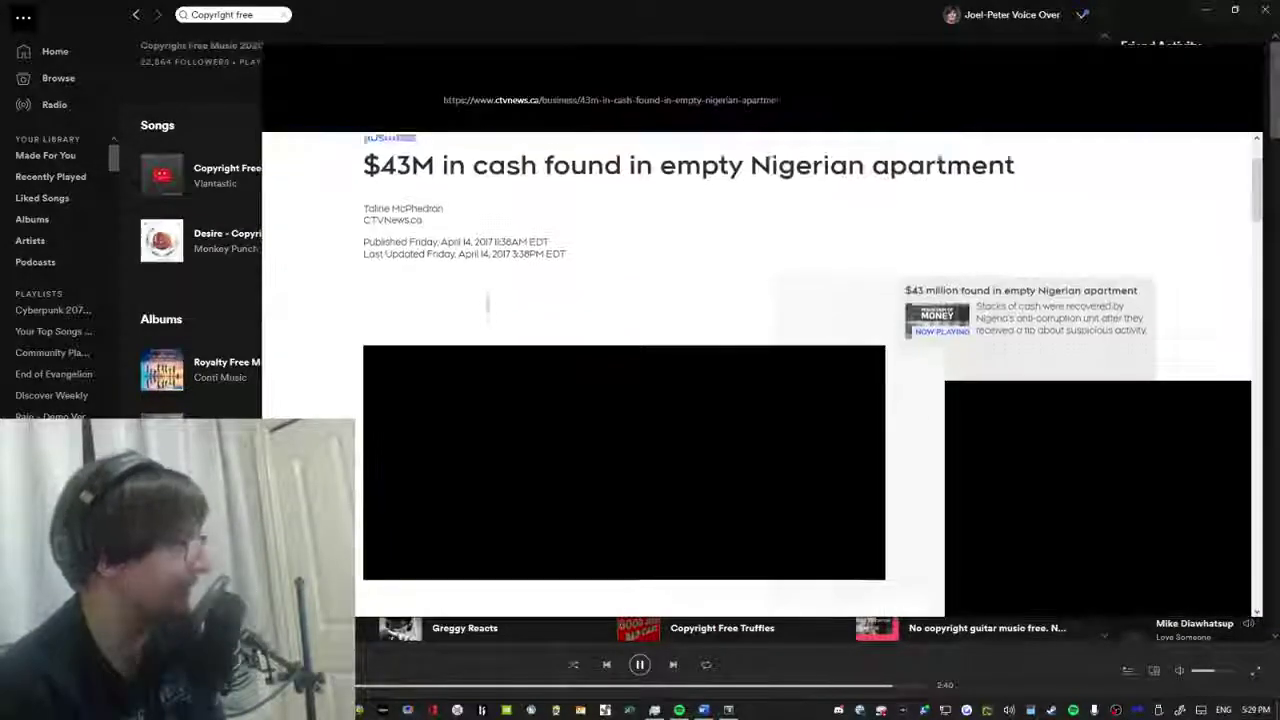
{"action": "scroll", "coordinate": [487, 305], "scroll_direction": "down", "scroll_amount": 1}
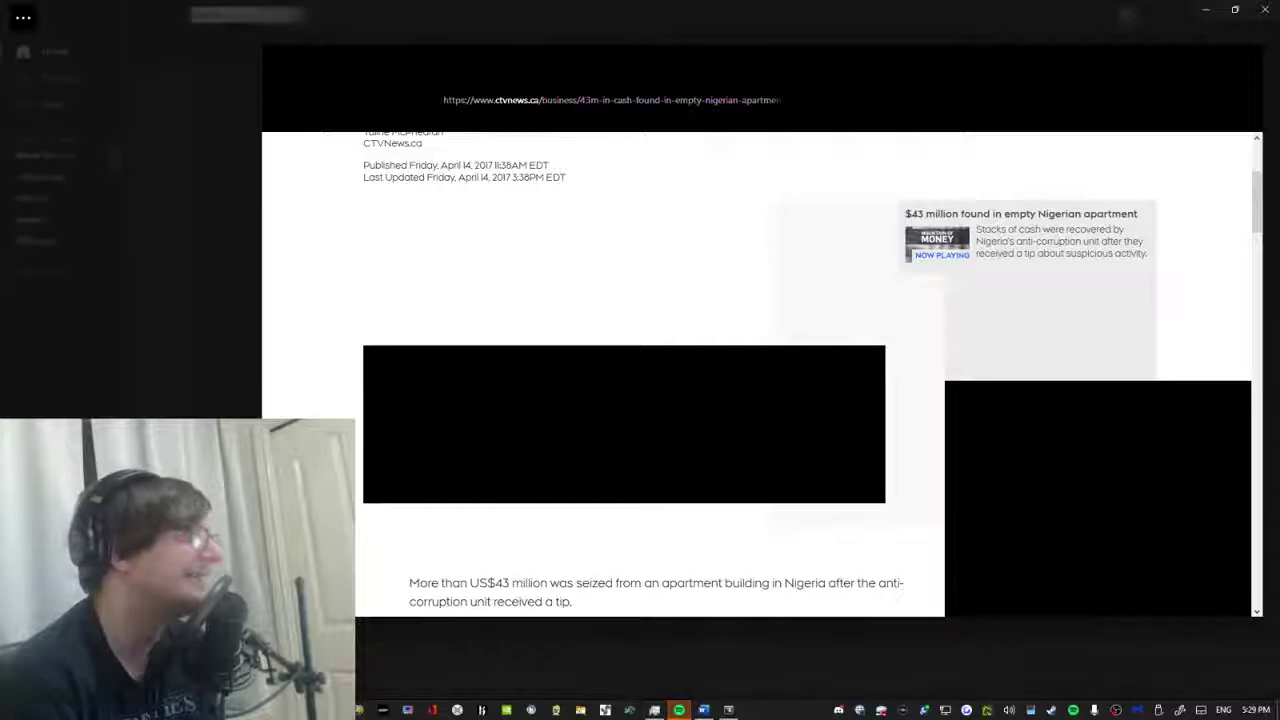